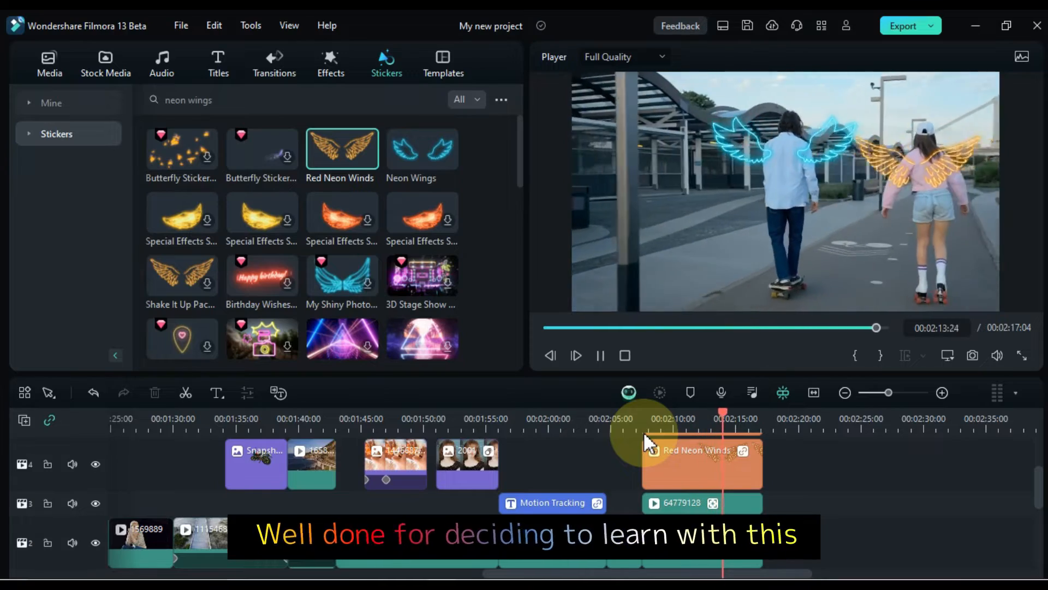
pyautogui.scroll(2, 684, 510)
pyautogui.scroll(-3, 684, 510)
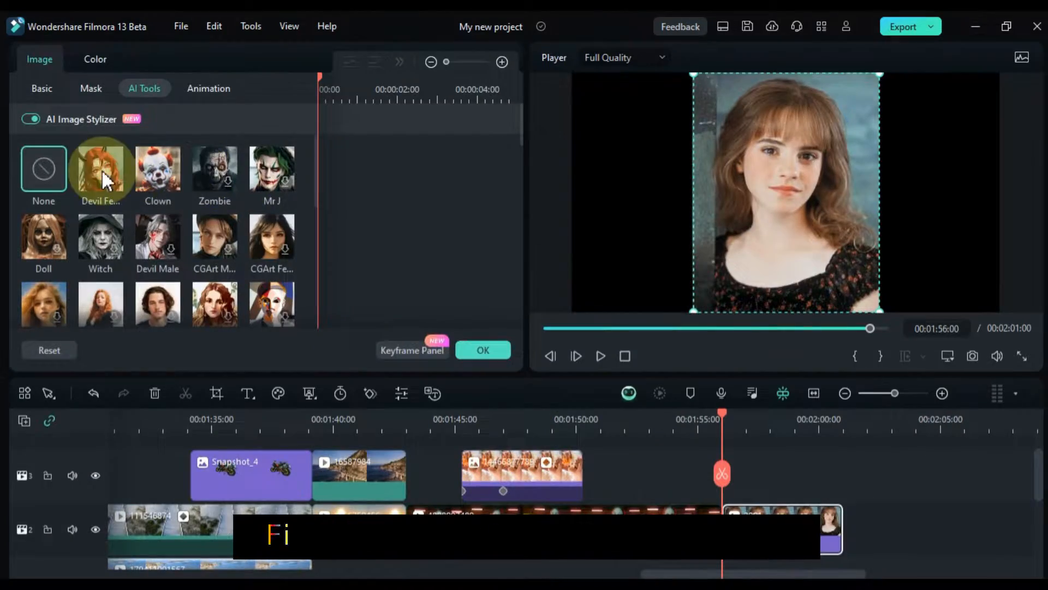
# Step: Apply the Devil Female AI Image Stylizer style to the portrait photo, agreeing to upload the image for cloud processing
pyautogui.click(102, 169)
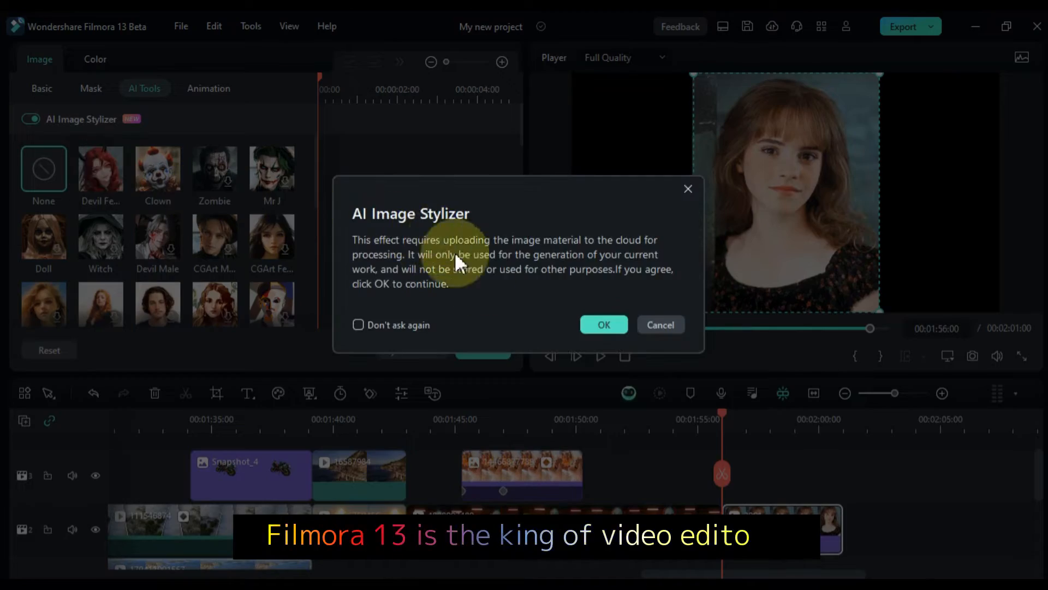
pyautogui.click(600, 324)
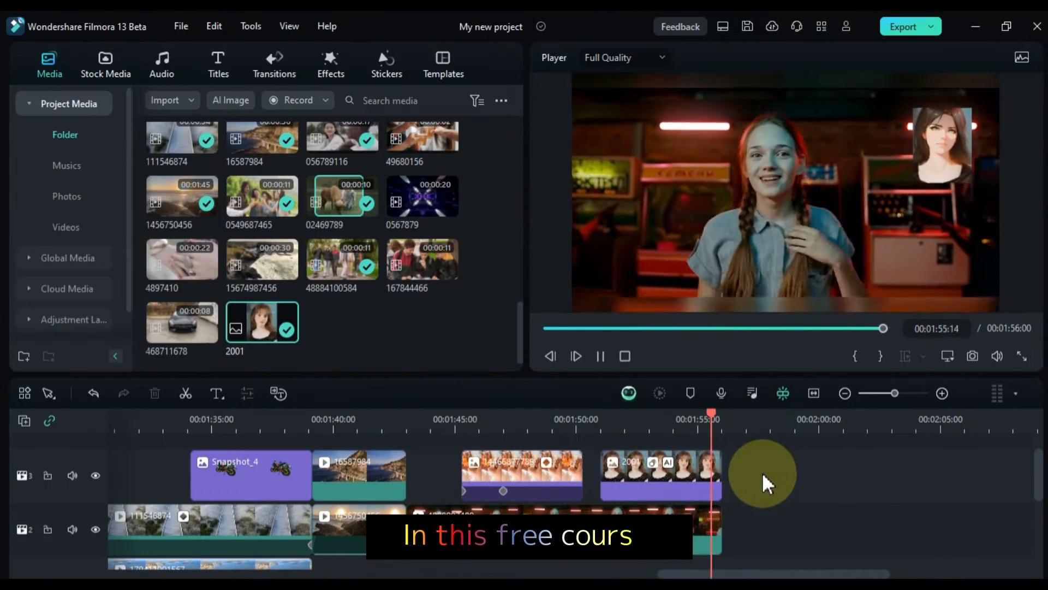
pyautogui.moveTo(928, 427); pyautogui.dragTo(890, 427)
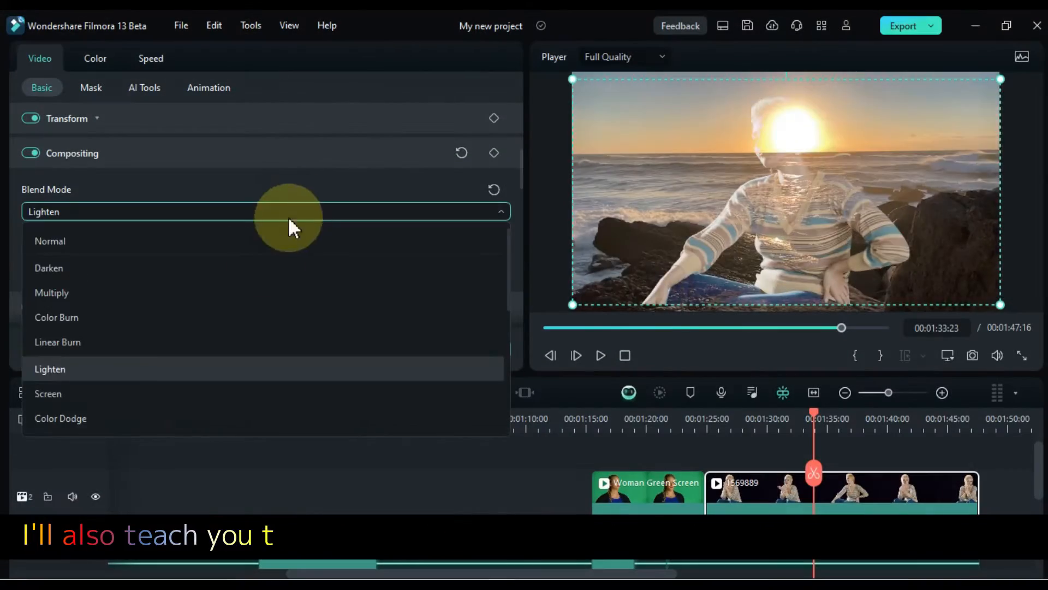
# Step: Look through the blend modes available for the seated woman's clip
pyautogui.scroll(-2, 214, 395)
pyautogui.scroll(-3, 214, 396)
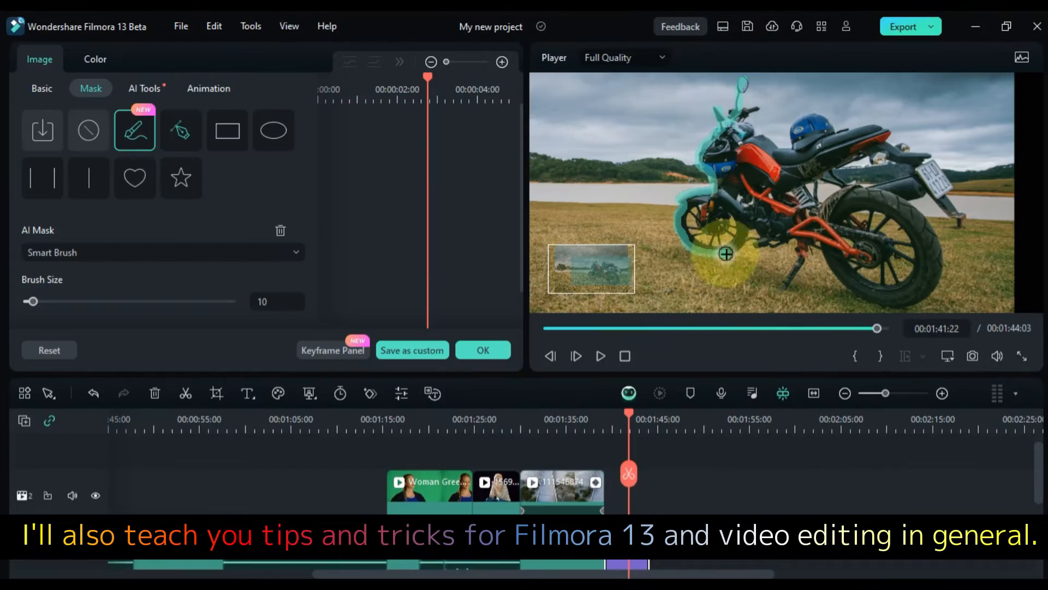
# Step: Paint a Smart Brush AI mask over the front of the motorcycle with brush size 10
pyautogui.moveTo(725, 254)
pyautogui.mouseDown()
pyautogui.moveTo(919, 195)
pyautogui.moveTo(796, 147)
pyautogui.moveTo(703, 218)
pyautogui.mouseUp()
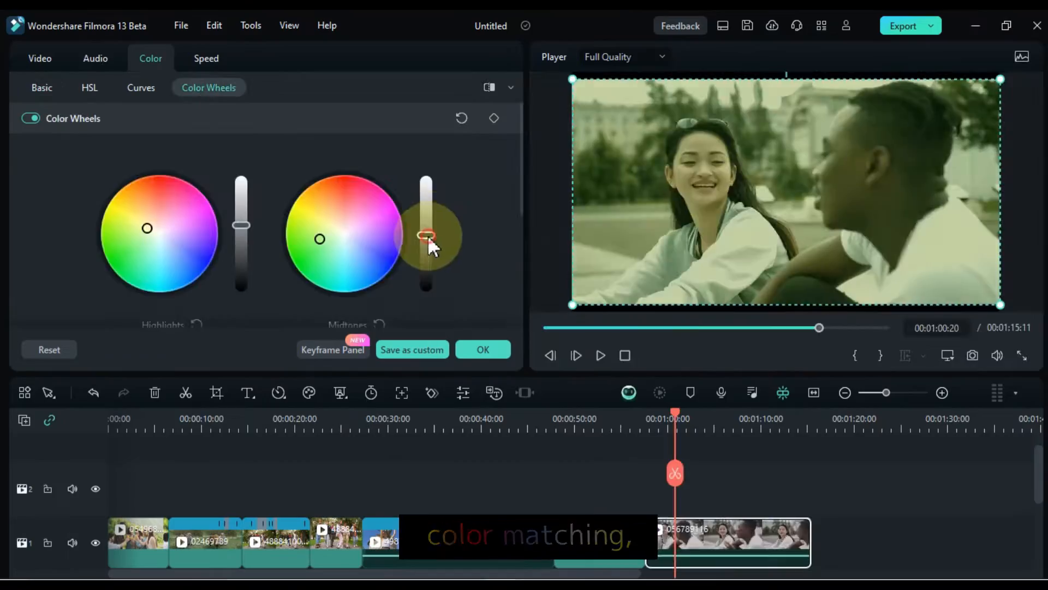
# Step: Browse the seated woman clip's further blend modes and play back its AI Portrait cutout over the sunset
pyautogui.scroll(-4, 295, 249)
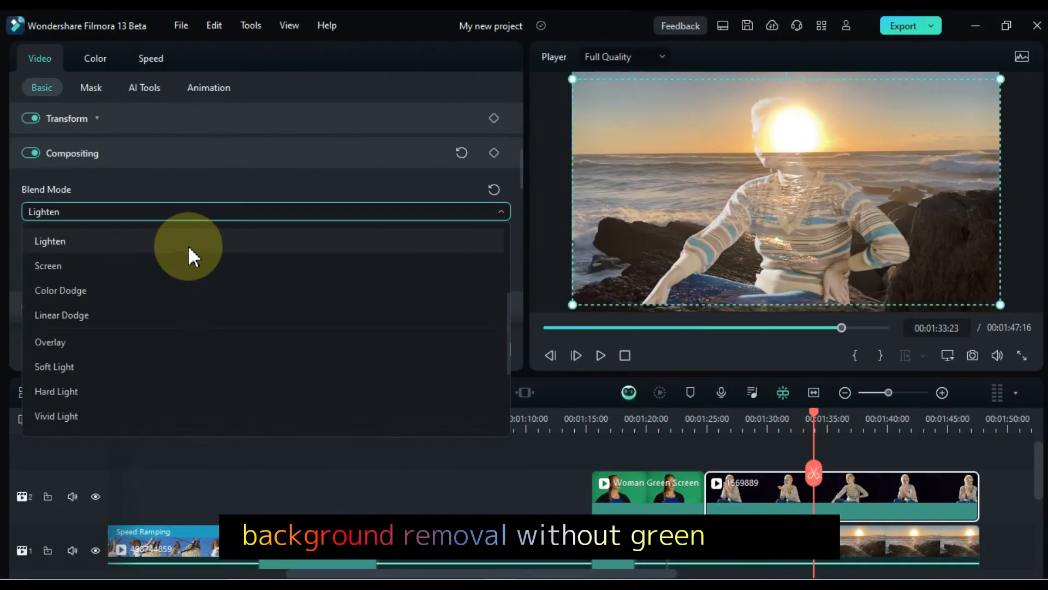
pyautogui.click(599, 355)
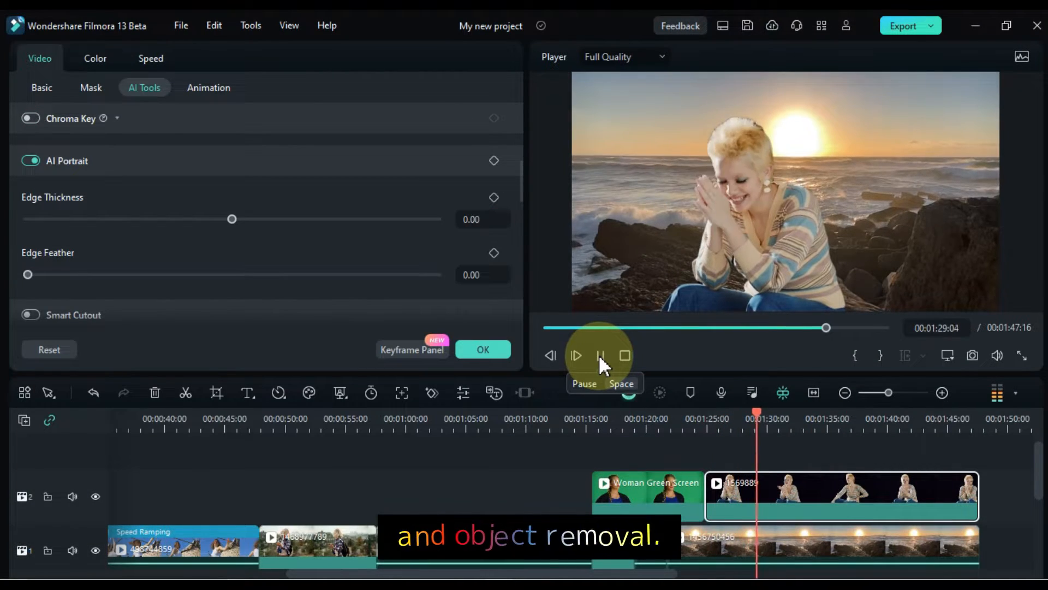
pyautogui.click(598, 355)
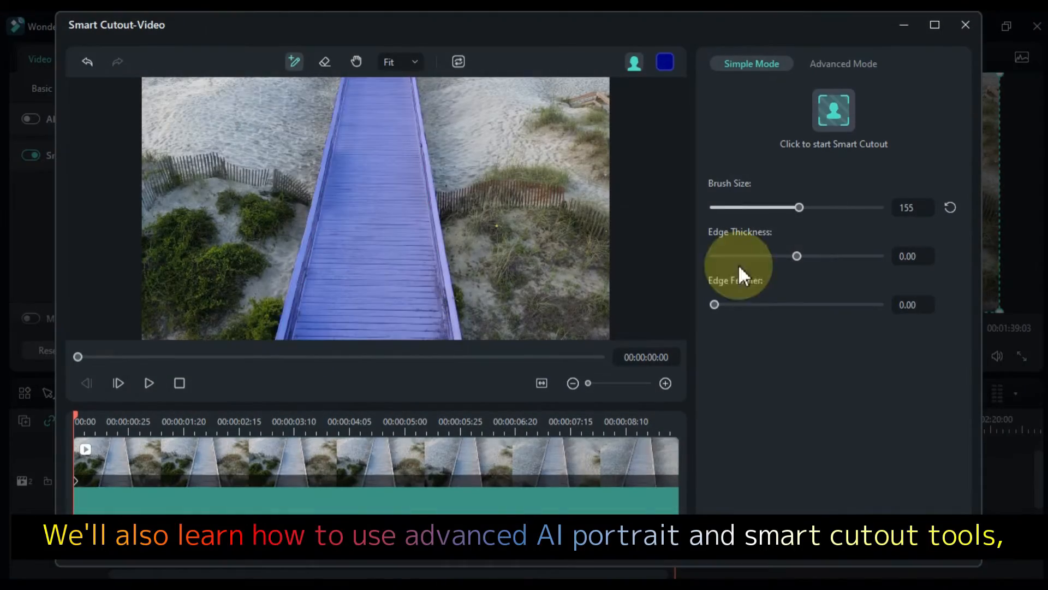
pyautogui.moveTo(738, 264); pyautogui.dragTo(779, 276)
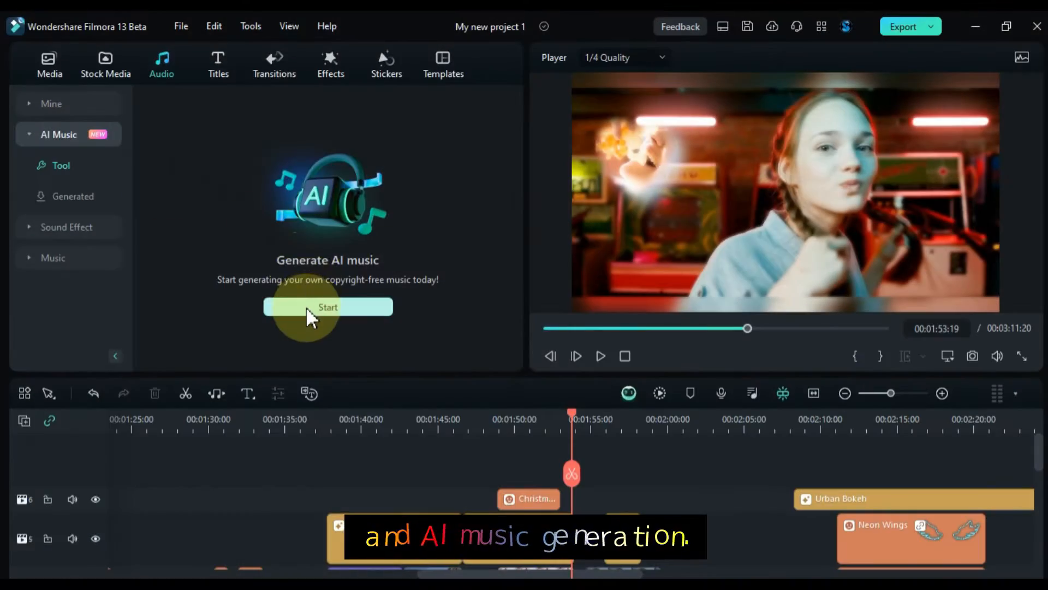
# Step: Start the AI music generation tool
pyautogui.click(310, 311)
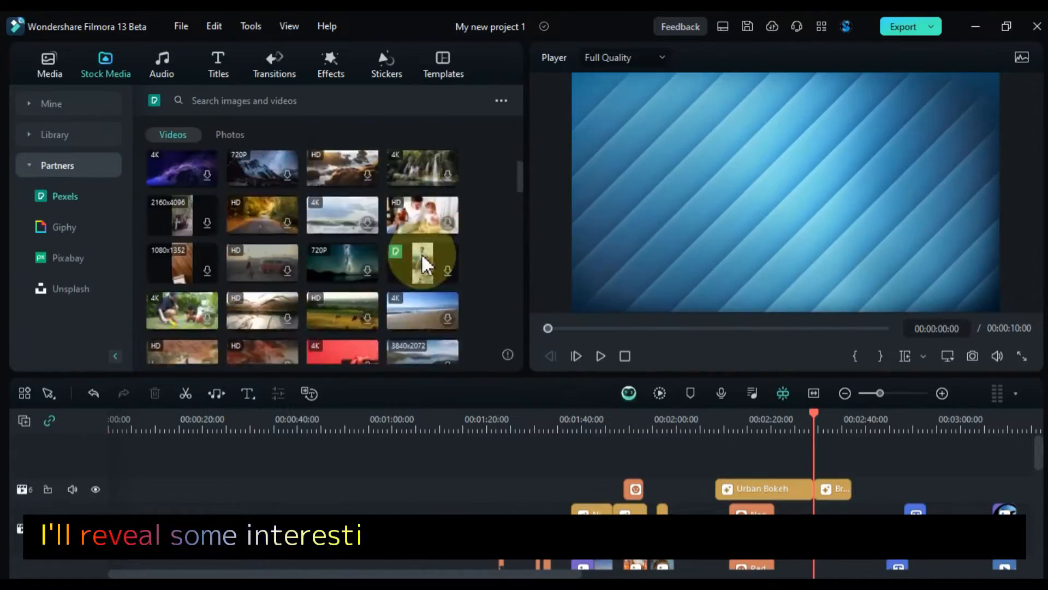
# Step: Browse the Pexels stock videos and pause the preview of the 3D EDUCATION title
pyautogui.scroll(-10, 426, 265)
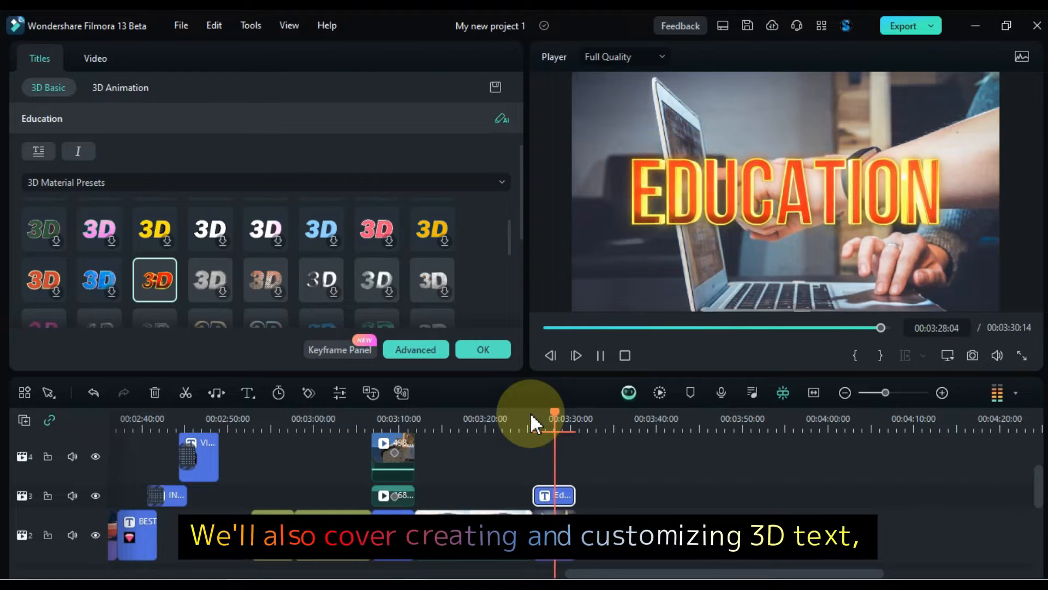
pyautogui.press('space')
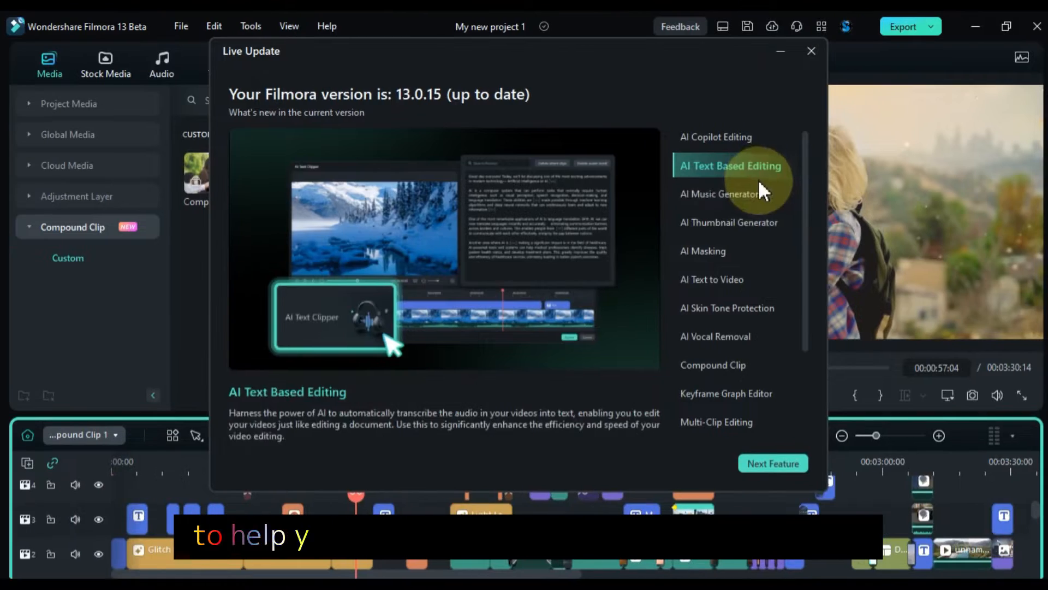
# Step: Review the new-feature descriptions for AI Music Generator, AI Thumbnail Generator, AI Masking and AI Text to Video
pyautogui.click(759, 195)
pyautogui.click(757, 224)
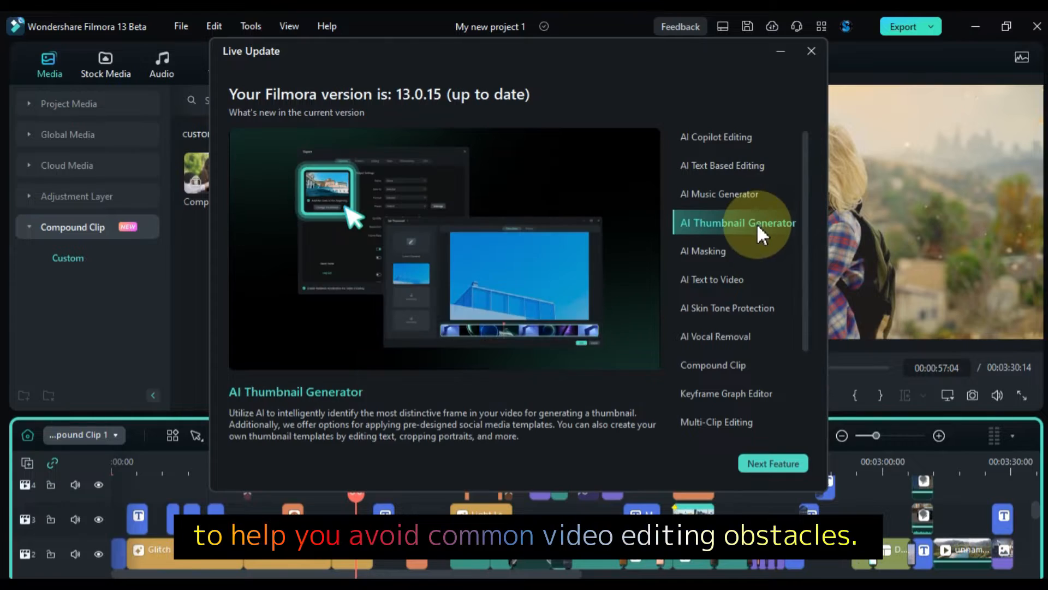
pyautogui.click(752, 256)
pyautogui.click(752, 278)
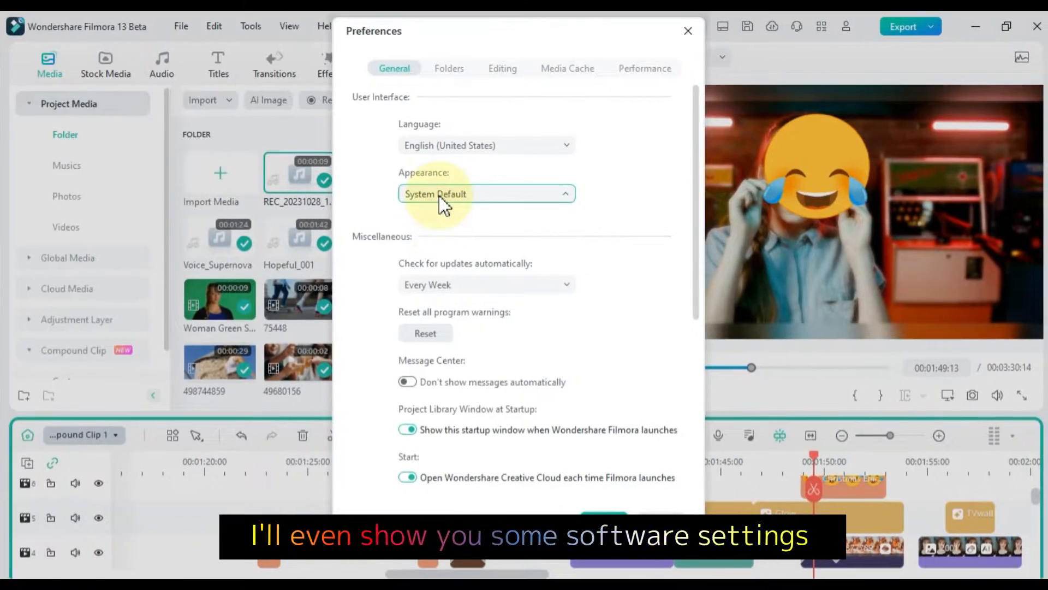
# Step: Set the interface appearance to Dark Mode, look over the general preferences and open the folder preferences
pyautogui.click(583, 195)
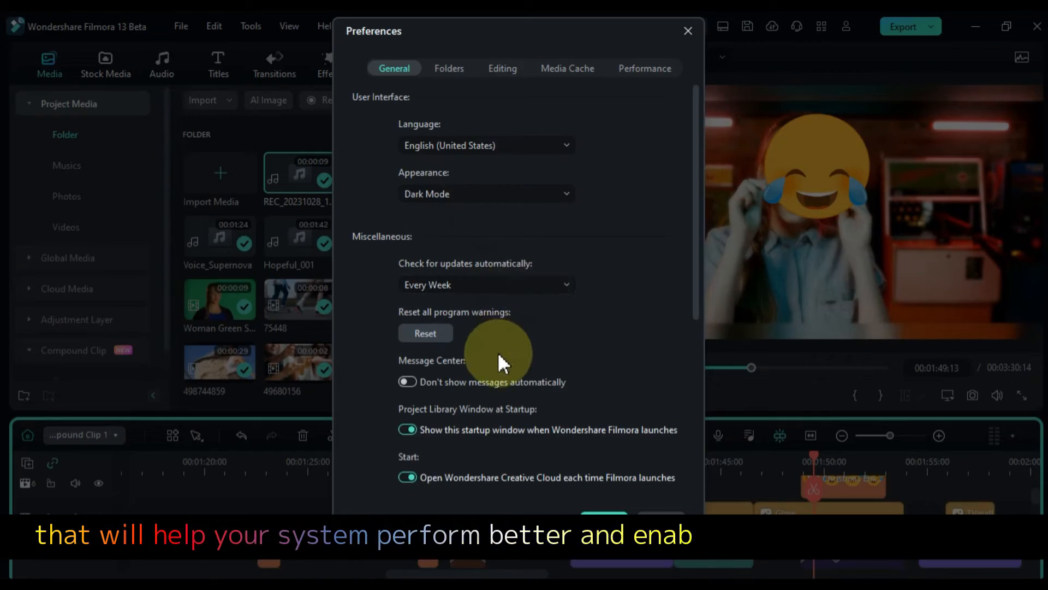
pyautogui.scroll(-5, 498, 360)
pyautogui.click(446, 76)
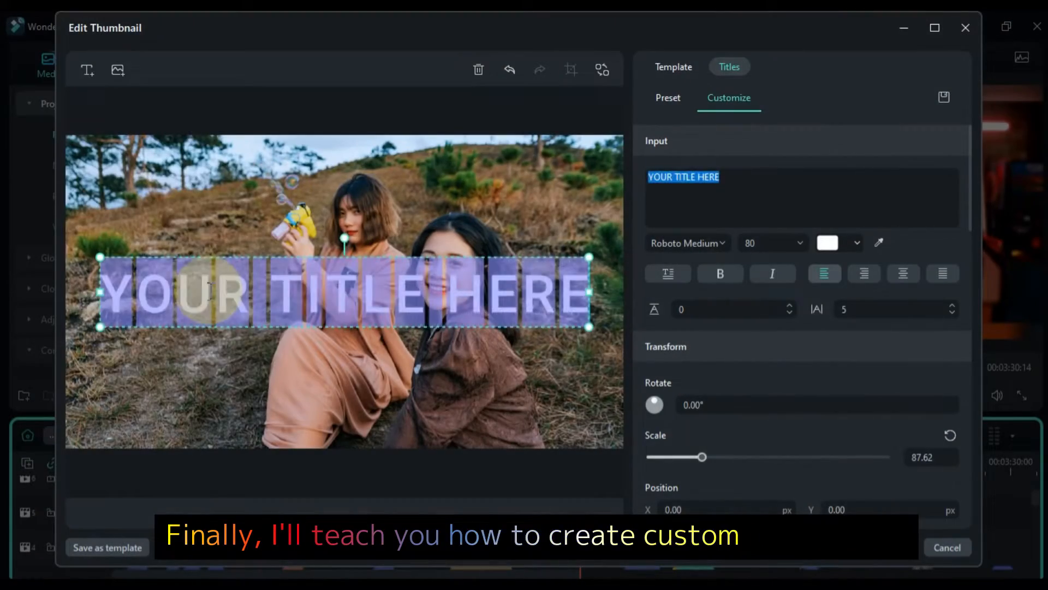
# Step: Replace the thumbnail's title with "Video" and "Thumbnail" on two lines and move it toward the photo's upper-left corner
pyautogui.write('Video')
pyautogui.press('Return')
pyautogui.write('Thumbnail')
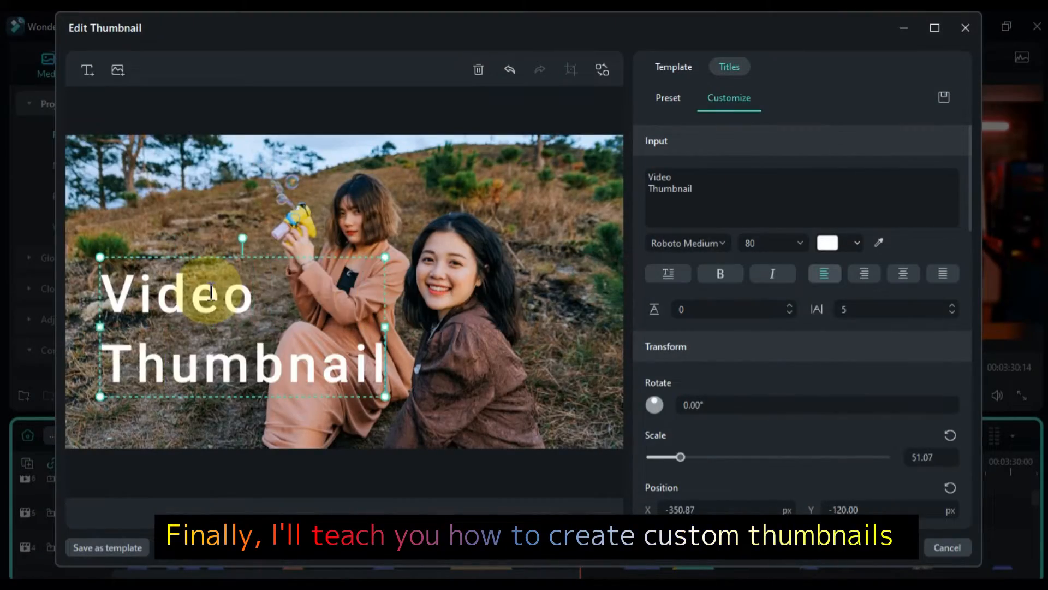
pyautogui.moveTo(206, 293); pyautogui.dragTo(148, 242)
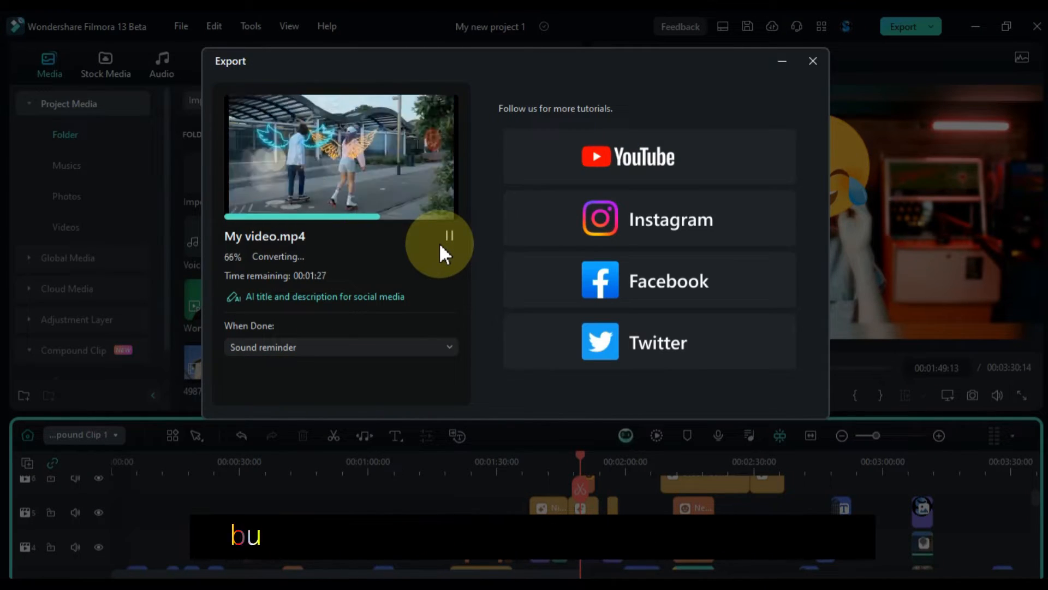
# Step: Open the exported My video.mp4 from its folder in QQPlayer and skip through several parts of it
pyautogui.click(291, 380)
pyautogui.doubleClick(672, 140)
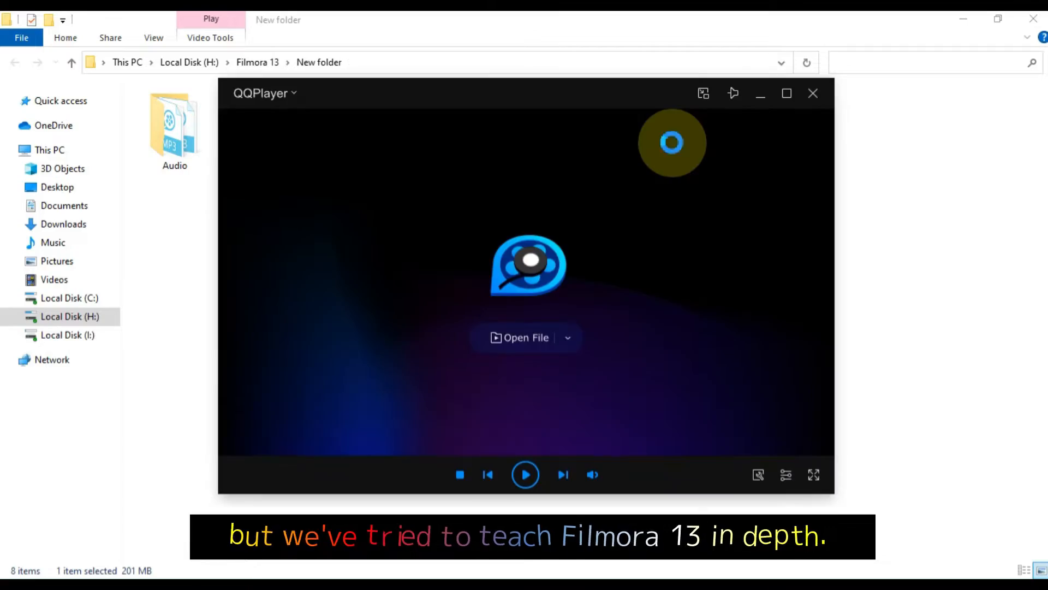
pyautogui.click(259, 455)
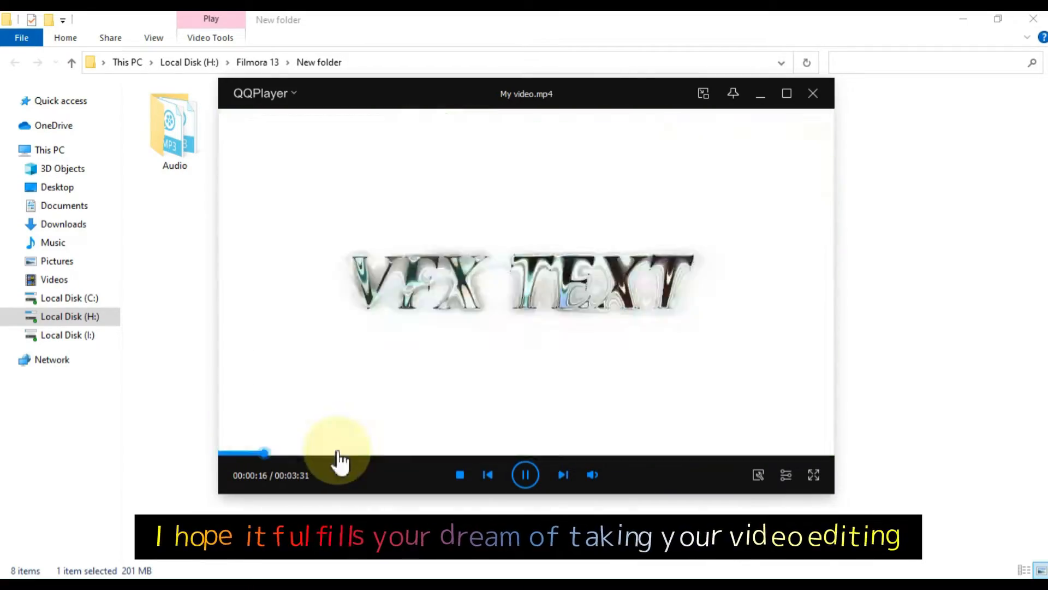
pyautogui.click(363, 453)
pyautogui.click(305, 453)
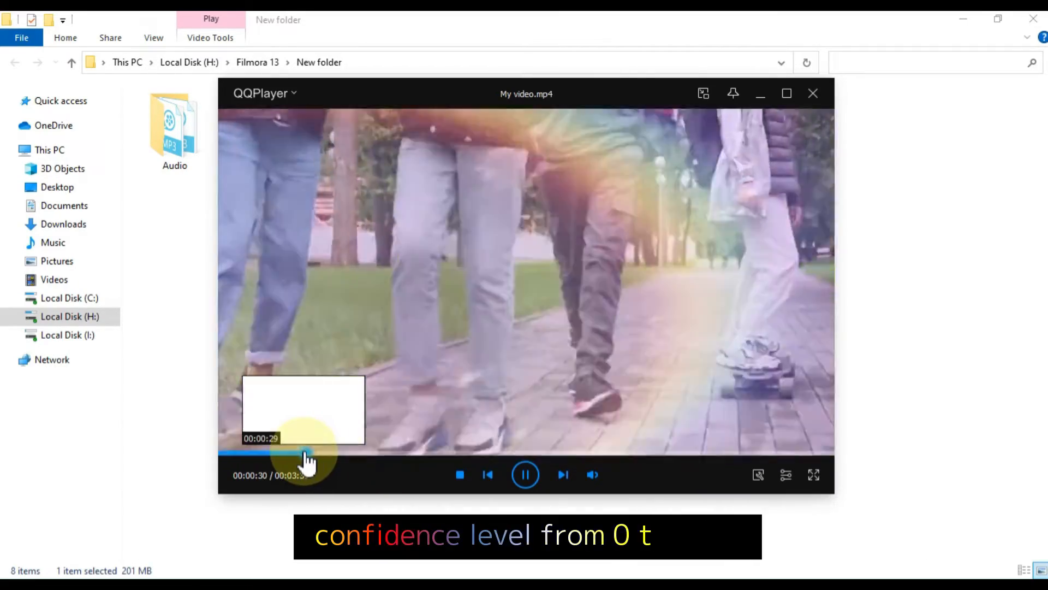
# Step: Run the Filmora installer and launch the installed program
pyautogui.doubleClick(500, 401)
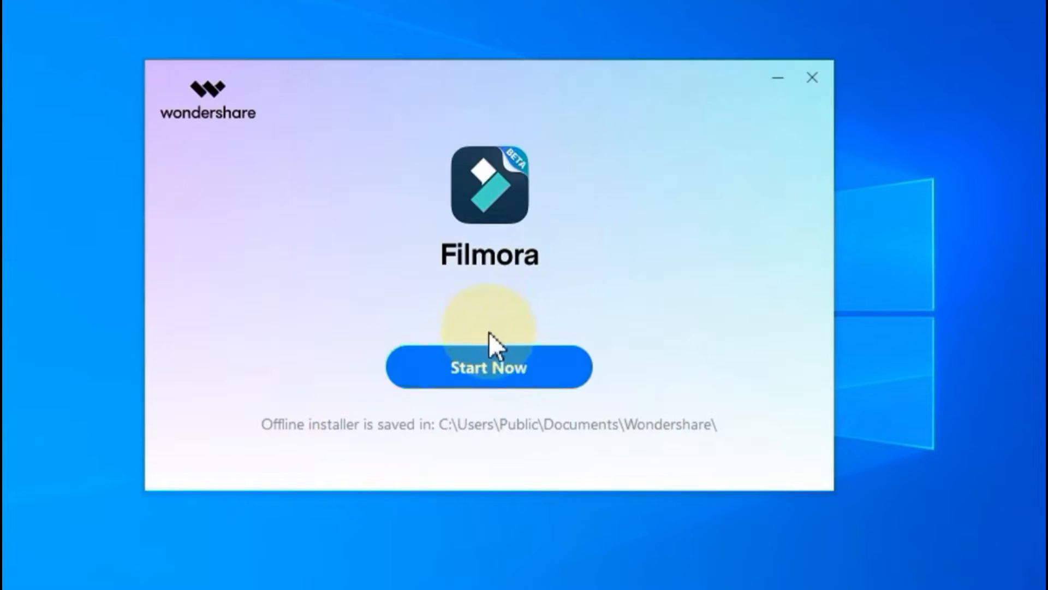
pyautogui.click(489, 364)
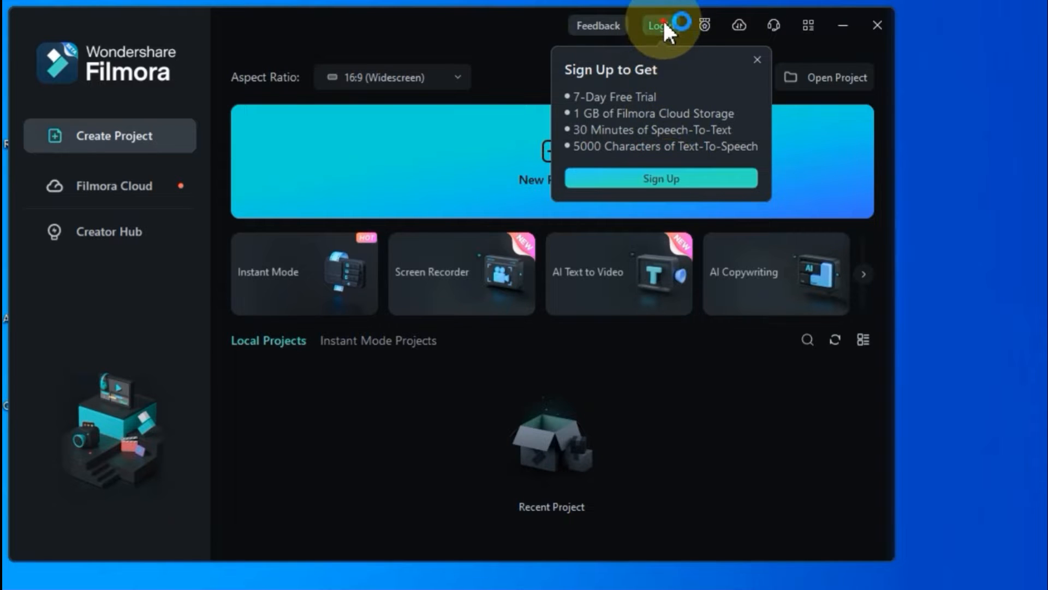
# Step: Log in to the Wondershare ID by entering the account e-mail and password
pyautogui.click(377, 261)
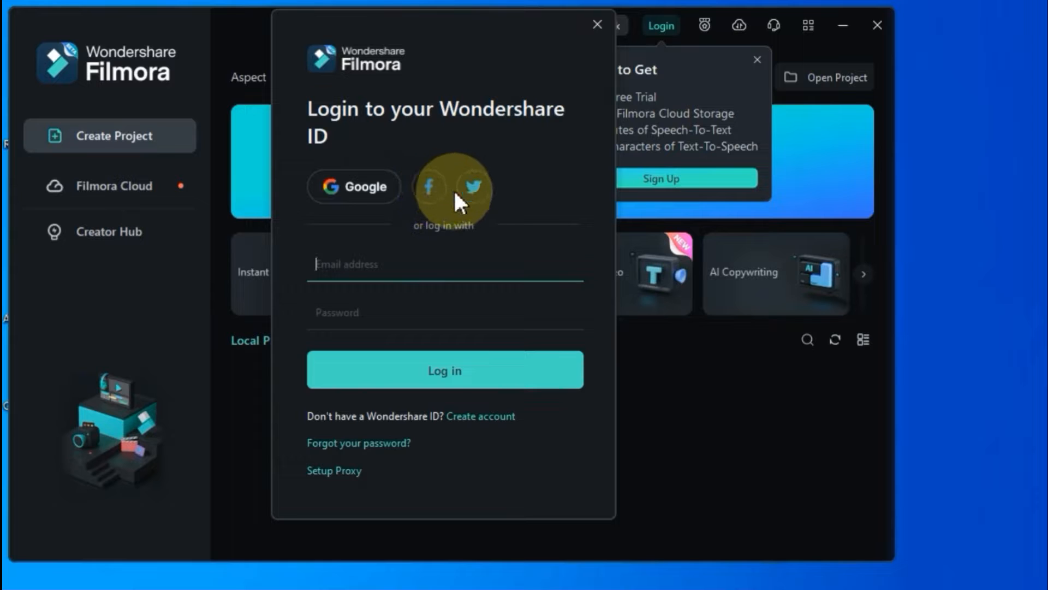
pyautogui.click(404, 270)
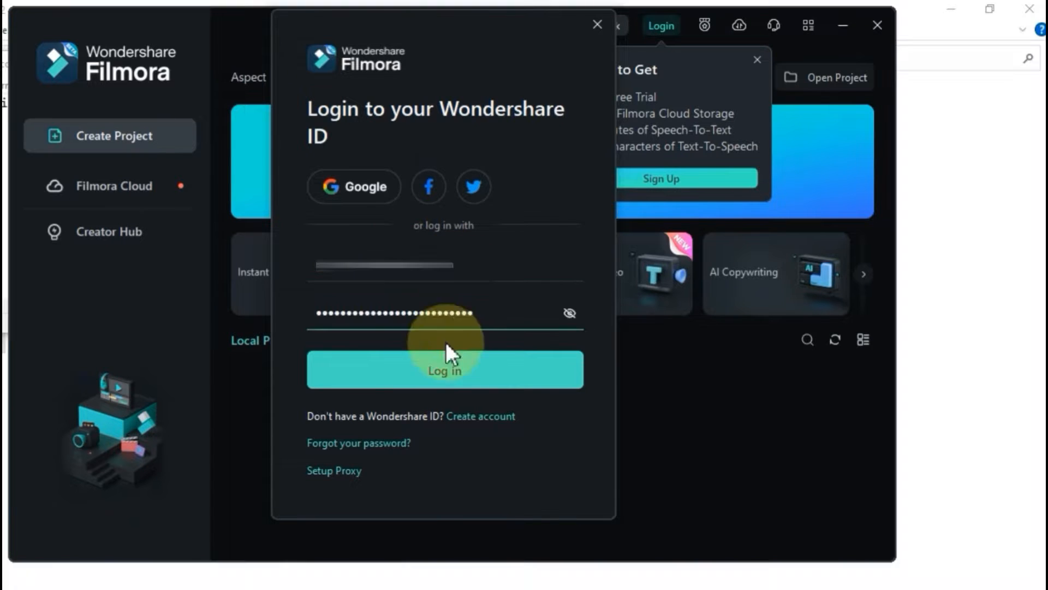
pyautogui.click(436, 377)
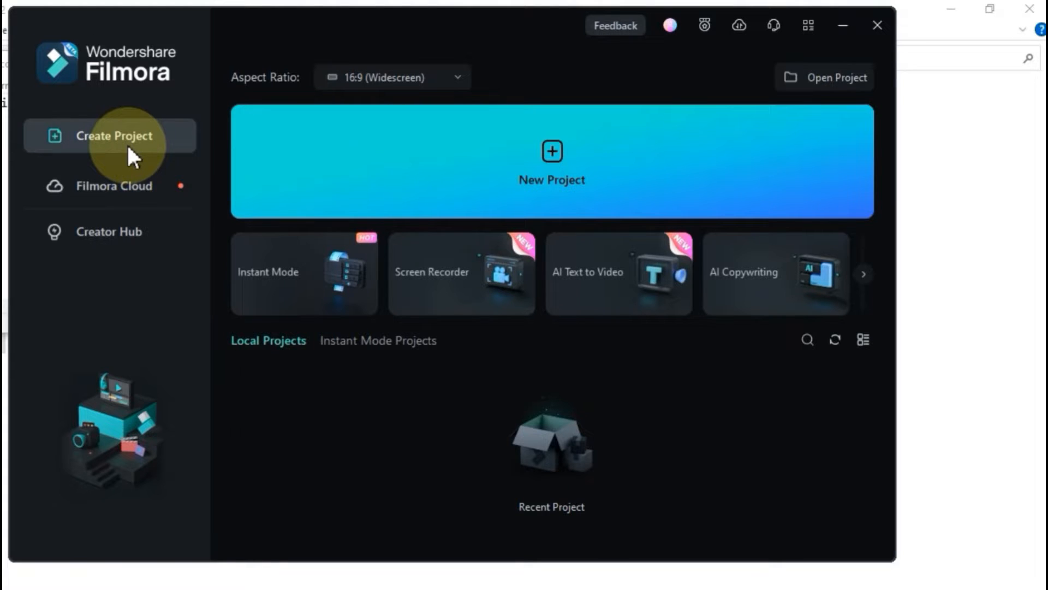
# Step: View the Filmora Cloud storage page and return to the project creation page
pyautogui.click(118, 185)
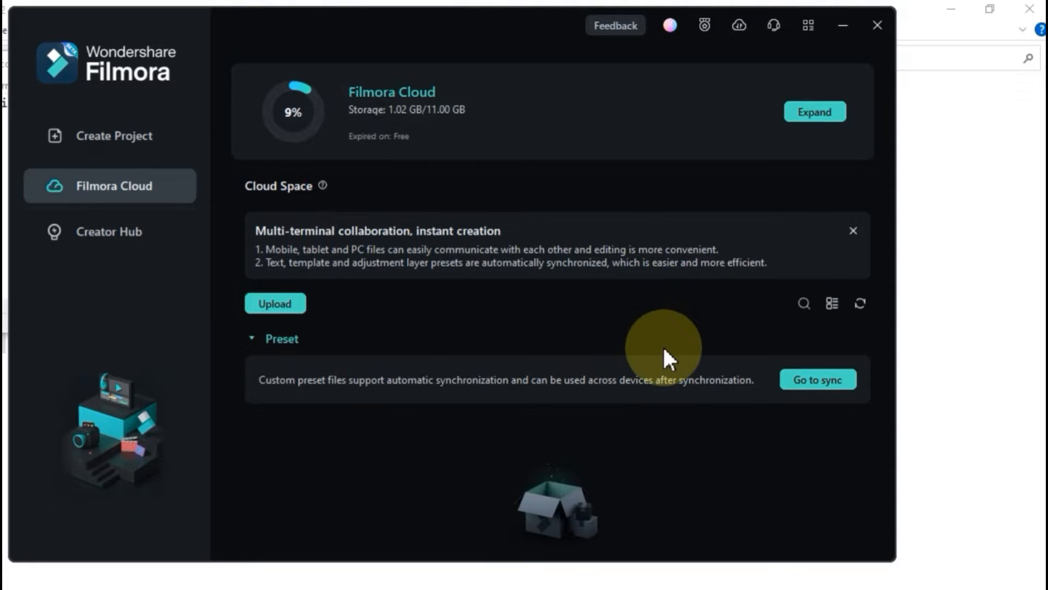
pyautogui.click(142, 136)
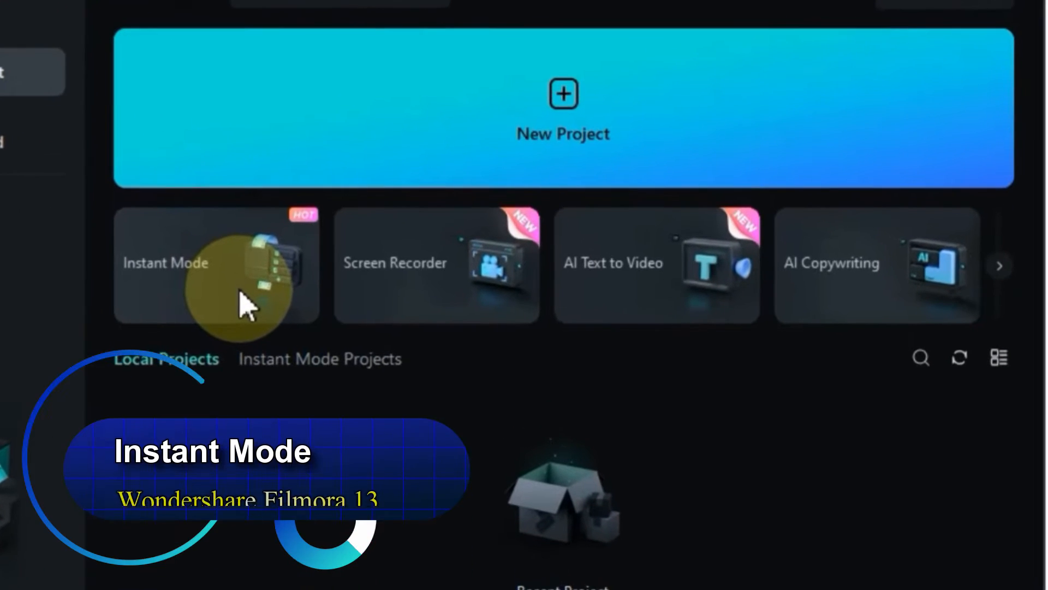
# Step: Open Instant Mode and browse its 16:9 video templates
pyautogui.click(241, 294)
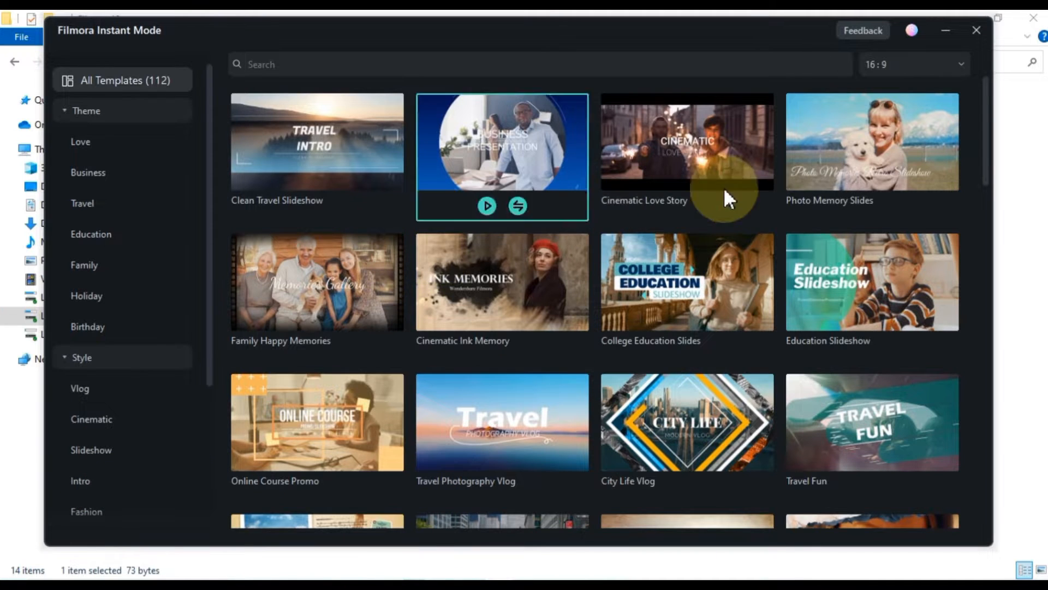
pyautogui.moveTo(987, 113); pyautogui.dragTo(991, 88)
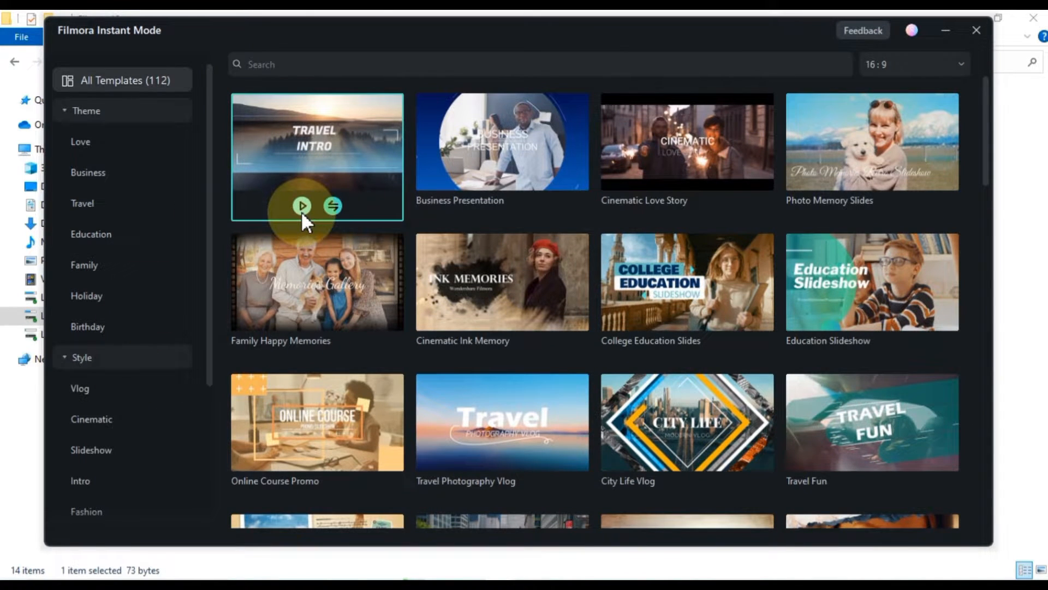
# Step: Preview the Clean Travel Slideshow template, skip ahead to about its midpoint and pause it
pyautogui.click(302, 207)
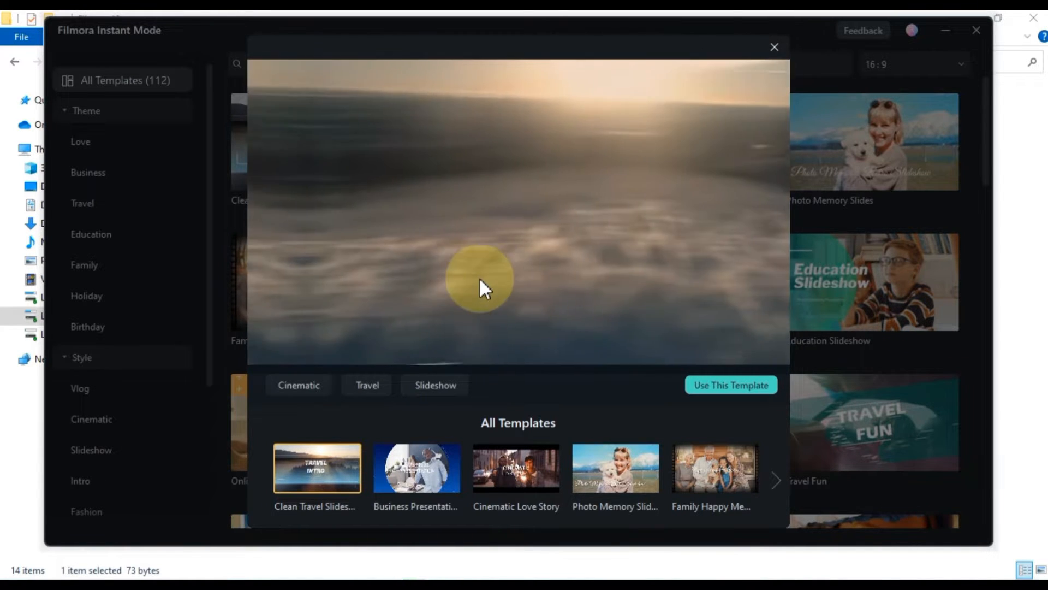
pyautogui.moveTo(373, 286)
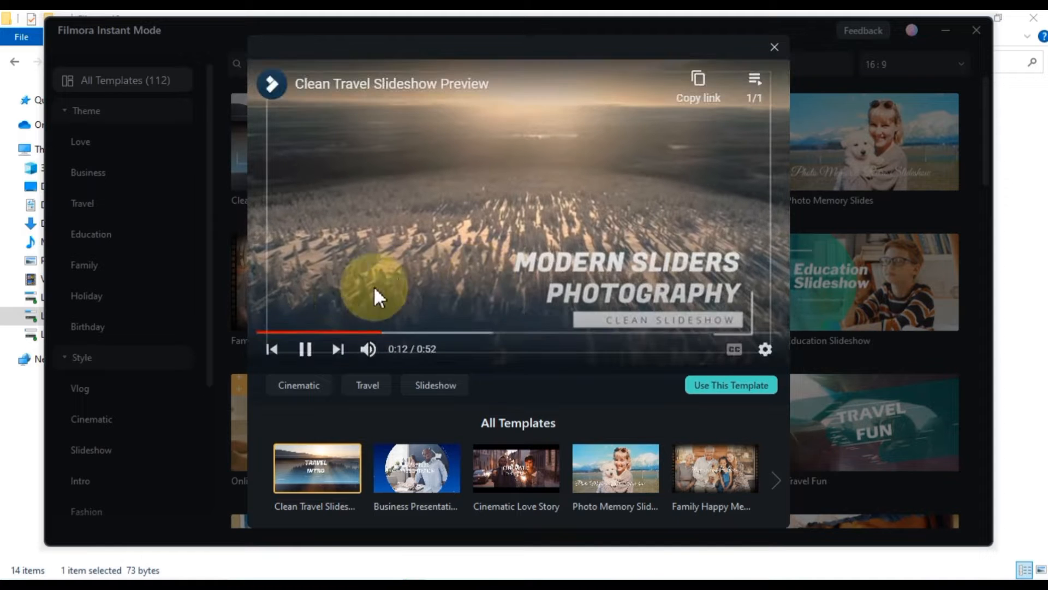
pyautogui.moveTo(516, 339); pyautogui.dragTo(532, 334)
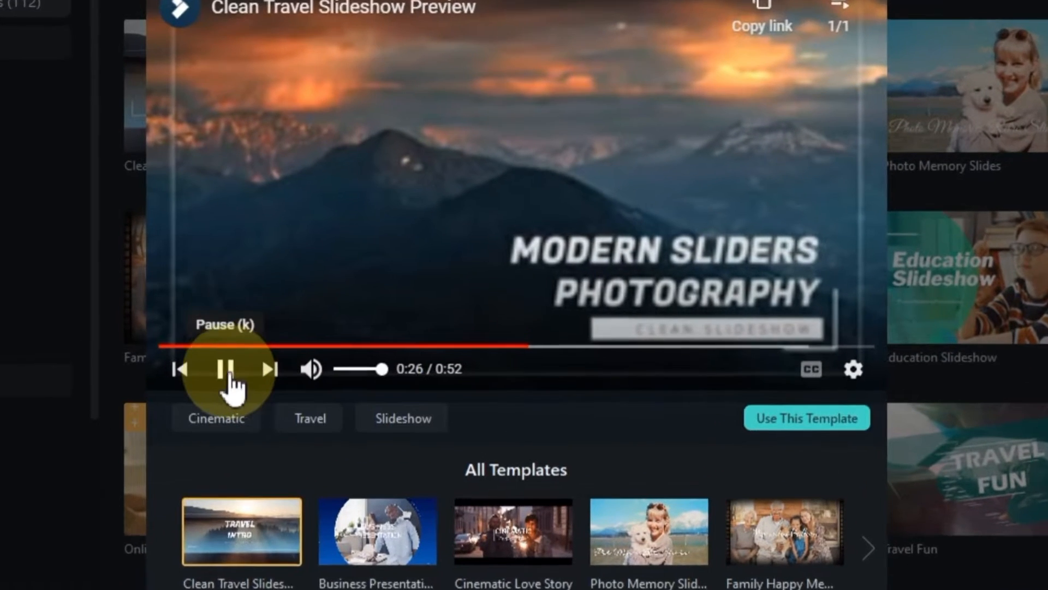
pyautogui.click(306, 349)
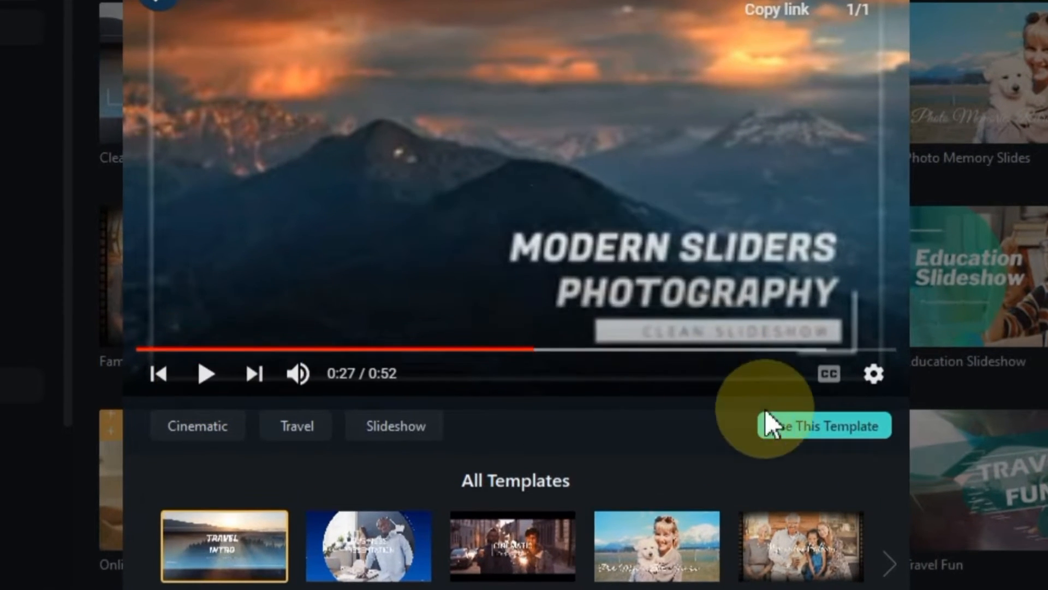
# Step: Use the Clean Travel Slideshow template and import all seven MP4 clips from New folder (9) as its media
pyautogui.click(828, 425)
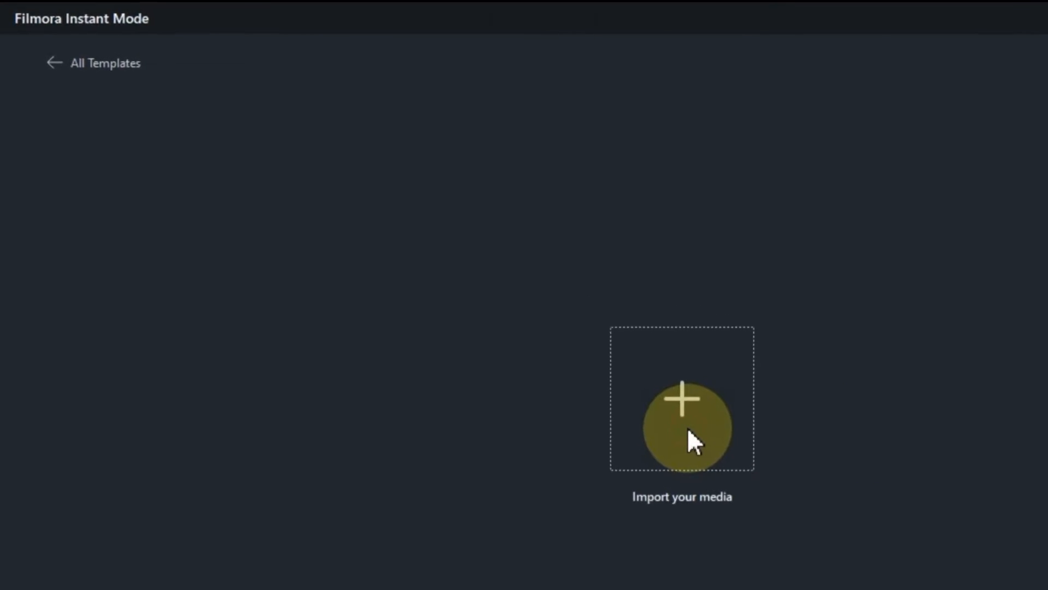
pyautogui.click(688, 429)
pyautogui.click(378, 188)
pyautogui.keyDown('ctrl'); pyautogui.click(513, 208); pyautogui.keyUp('ctrl')
pyautogui.keyDown('ctrl'); pyautogui.click(644, 188); pyautogui.keyUp('ctrl')
pyautogui.keyDown('ctrl'); pyautogui.click(513, 354); pyautogui.keyUp('ctrl')
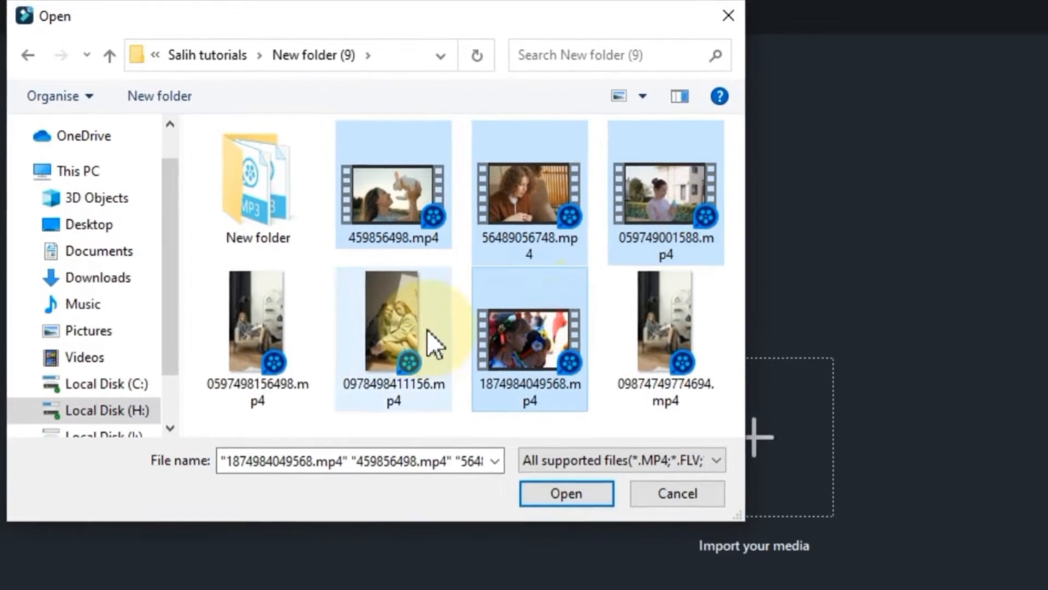
pyautogui.keyDown('ctrl'); pyautogui.click(275, 354); pyautogui.keyUp('ctrl')
pyautogui.keyDown('ctrl'); pyautogui.click(408, 330); pyautogui.keyUp('ctrl')
pyautogui.keyDown('ctrl'); pyautogui.click(662, 332); pyautogui.keyUp('ctrl')
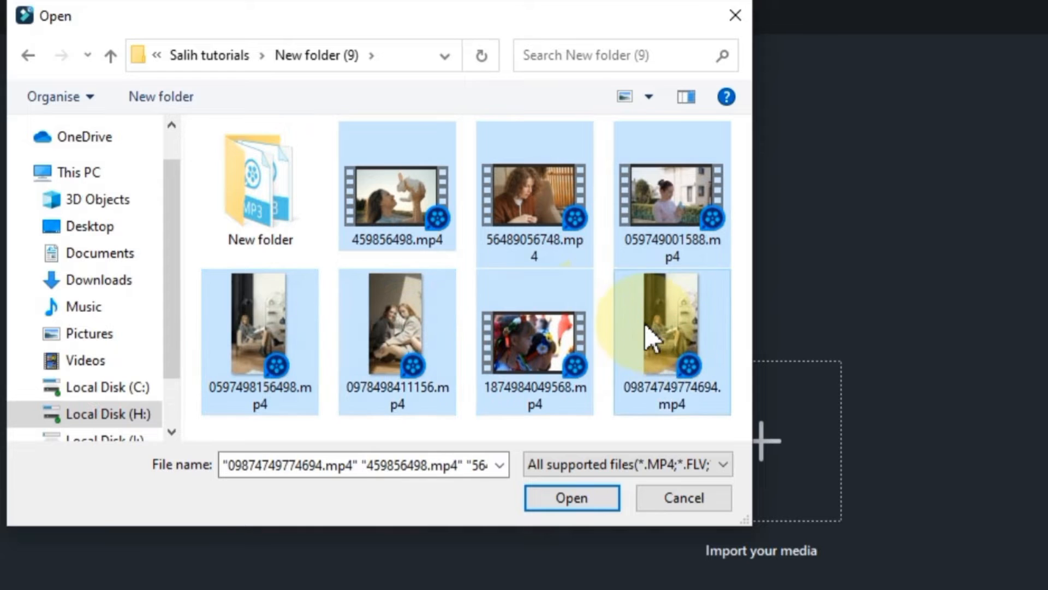
pyautogui.click(569, 499)
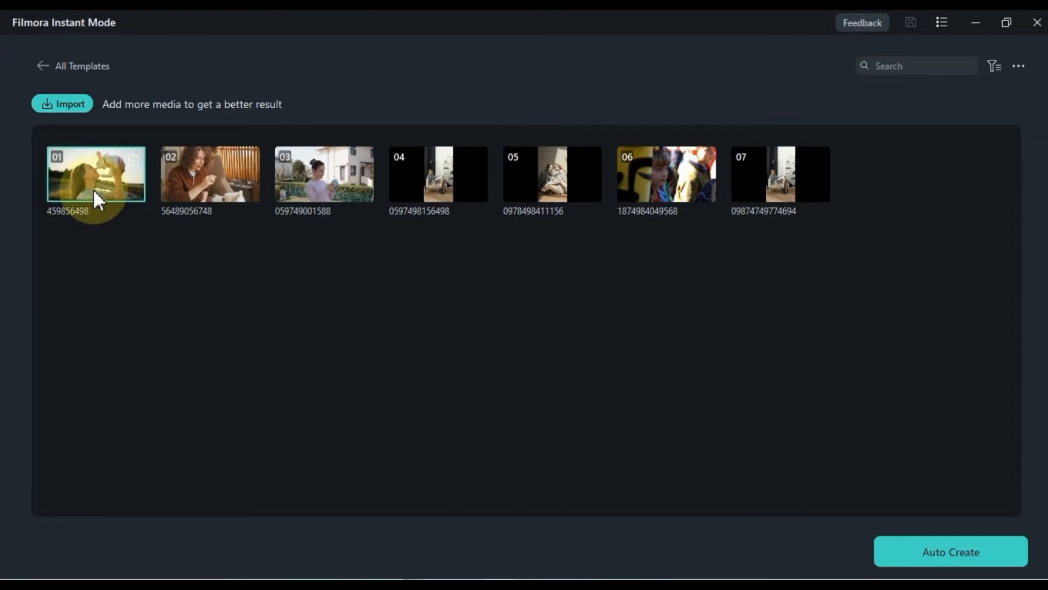
# Step: Auto-create the video from the imported clips and dismiss the three introductory tips for layers, storyboard and media
pyautogui.moveTo(93, 194); pyautogui.dragTo(819, 249)
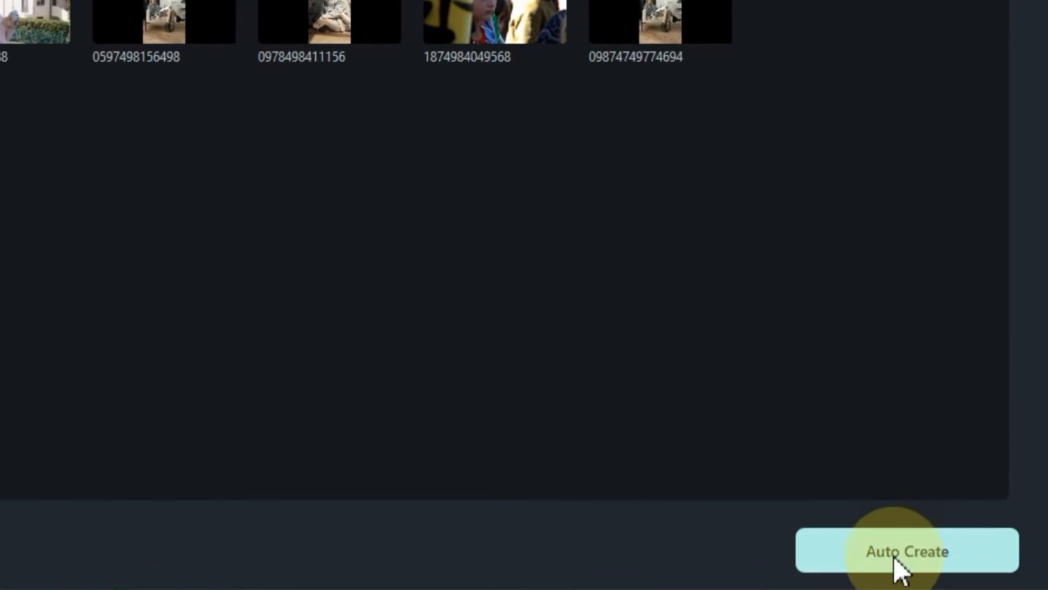
pyautogui.click(943, 557)
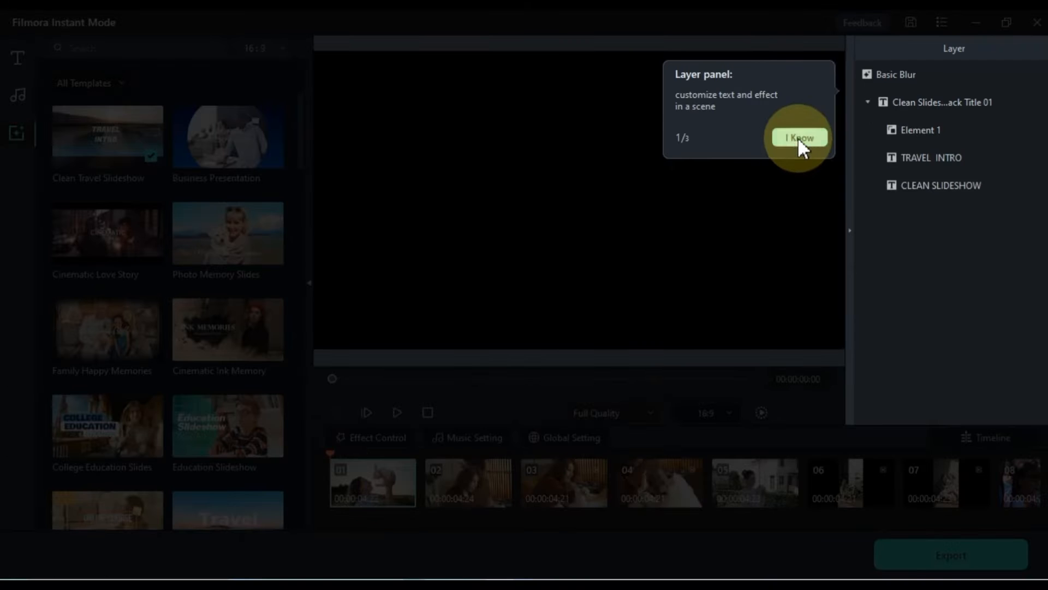
pyautogui.click(682, 189)
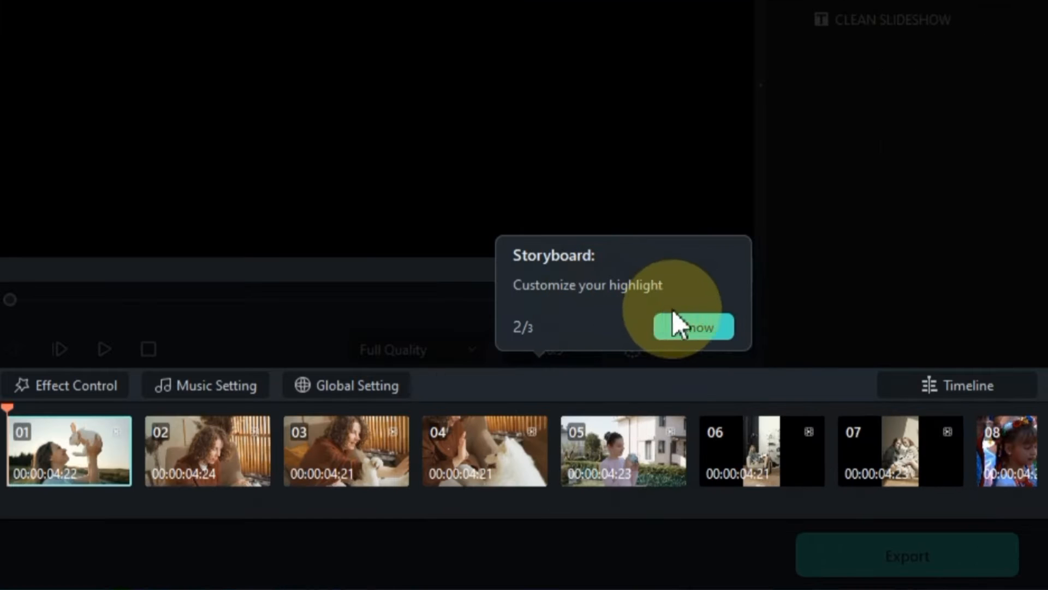
pyautogui.click(799, 396)
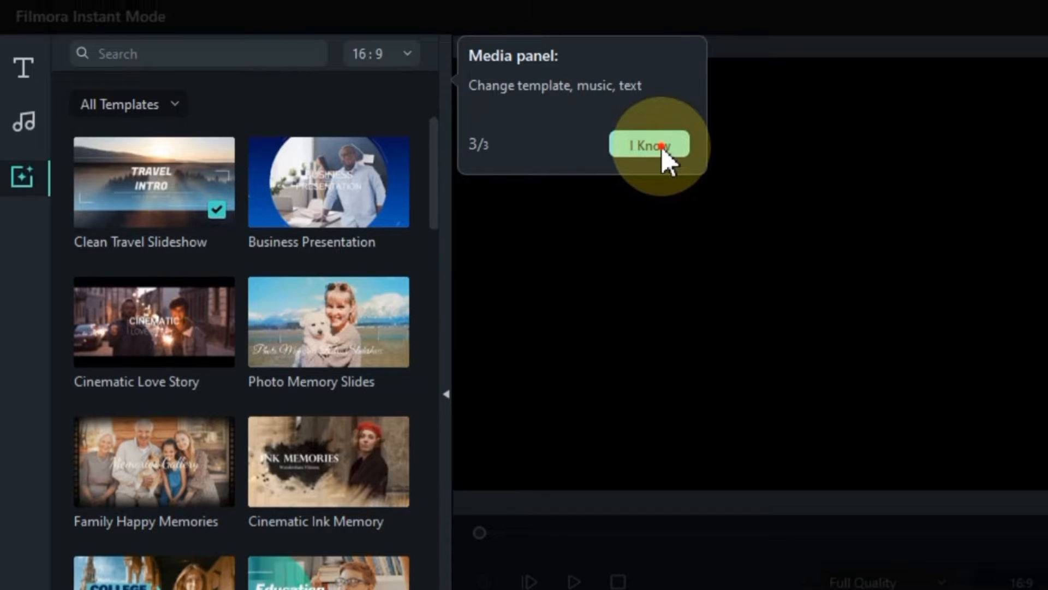
pyautogui.click(661, 146)
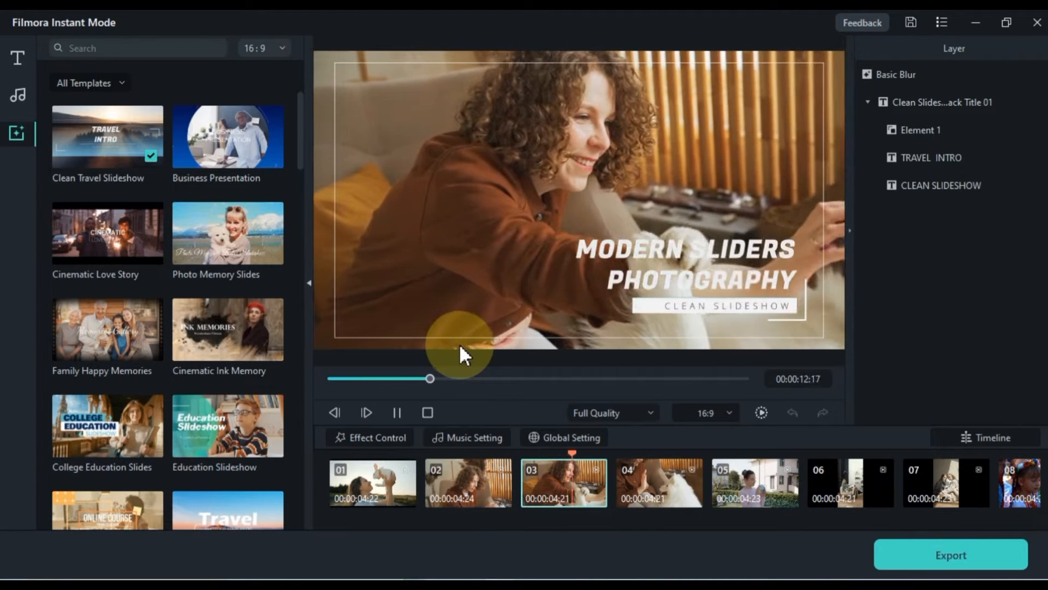
# Step: Replace the MODERN SLIDERS PHOTOGRAPHY title in scene 03 with "Edit Your Text" and, on its second line, "Colorize"
pyautogui.click(663, 243)
pyautogui.click(665, 256)
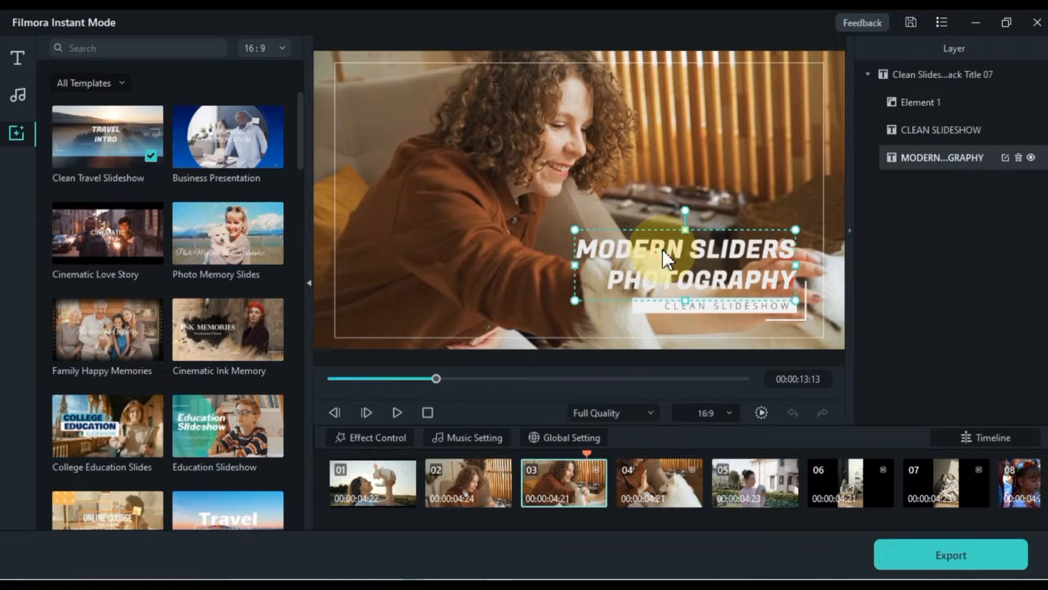
pyautogui.doubleClick(665, 256)
pyautogui.moveTo(579, 249); pyautogui.dragTo(802, 242)
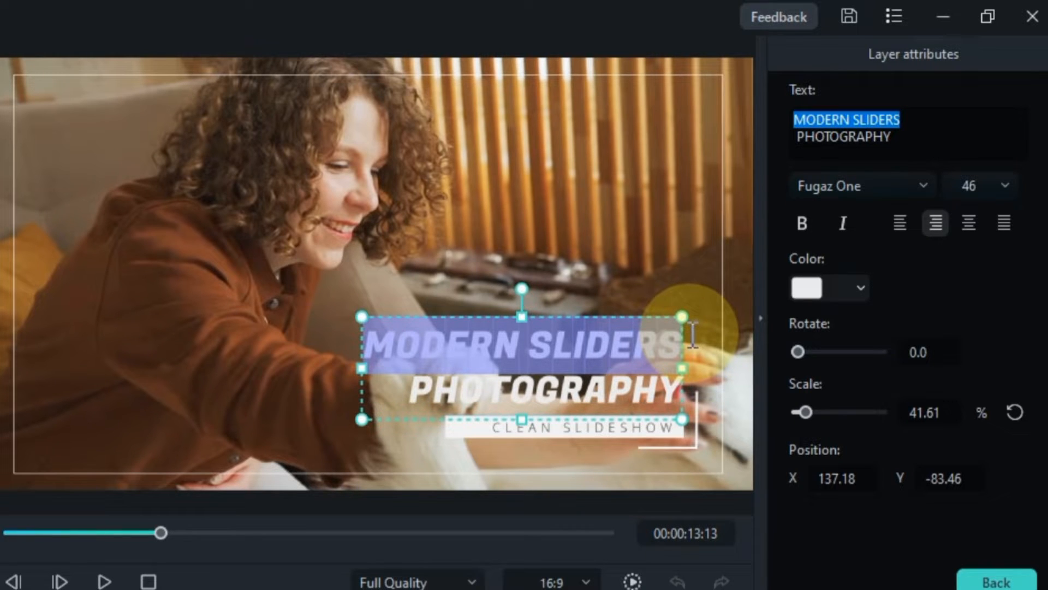
pyautogui.write('Edit Your Text')
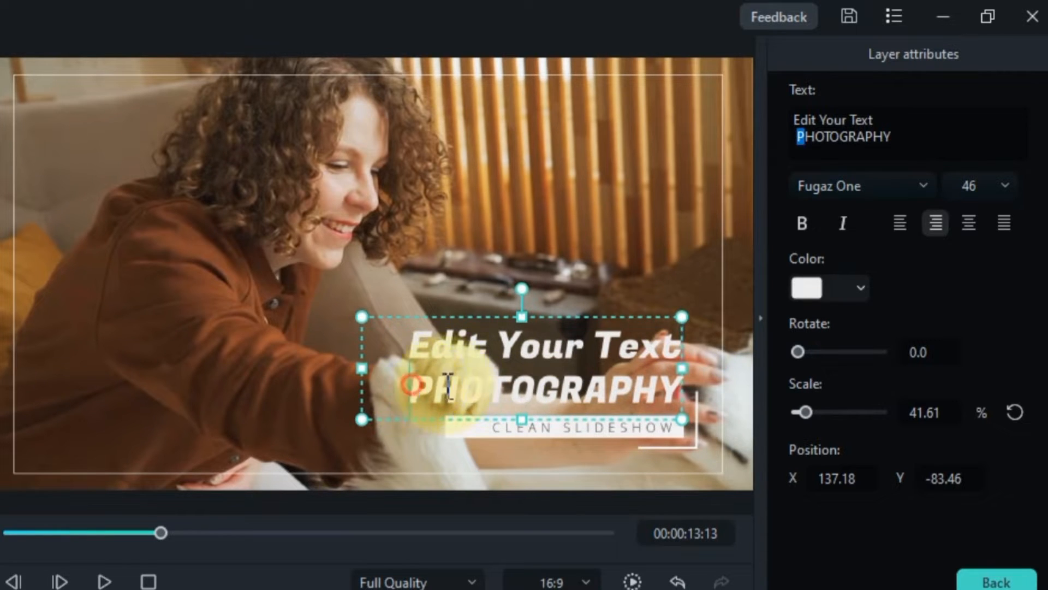
pyautogui.moveTo(448, 386); pyautogui.dragTo(696, 397)
pyautogui.write('Colorize')
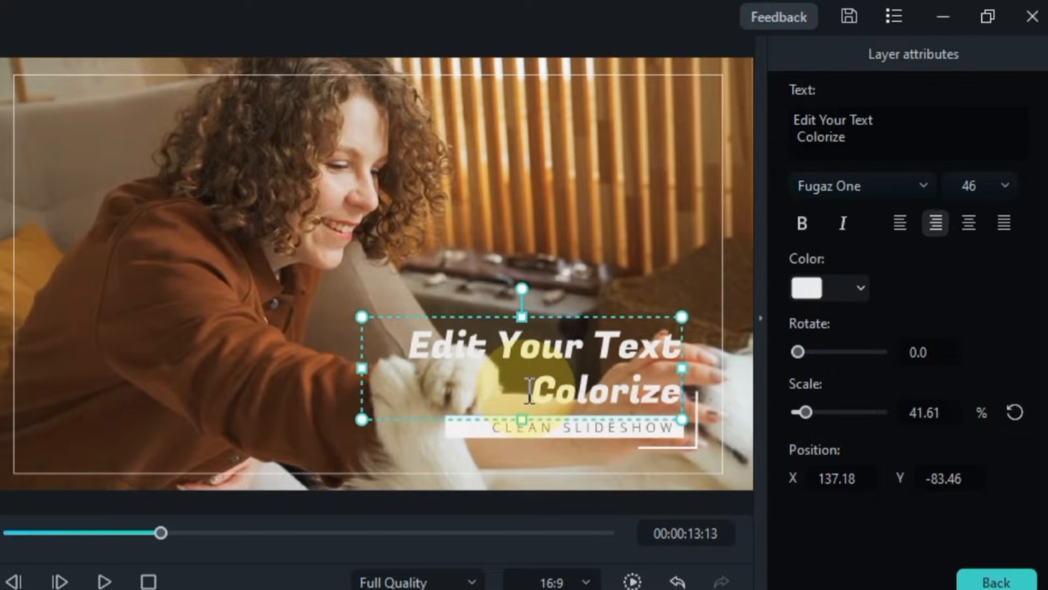
# Step: Color the word "Colorize" in the title light blue (#5487ff) using a custom color
pyautogui.moveTo(529, 391); pyautogui.dragTo(753, 387)
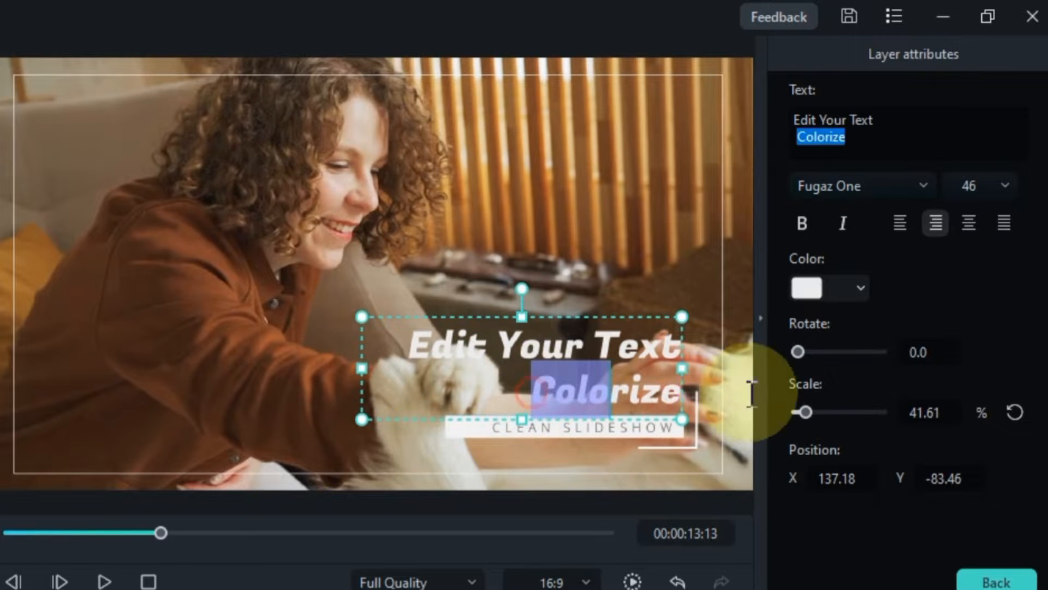
pyautogui.click(806, 286)
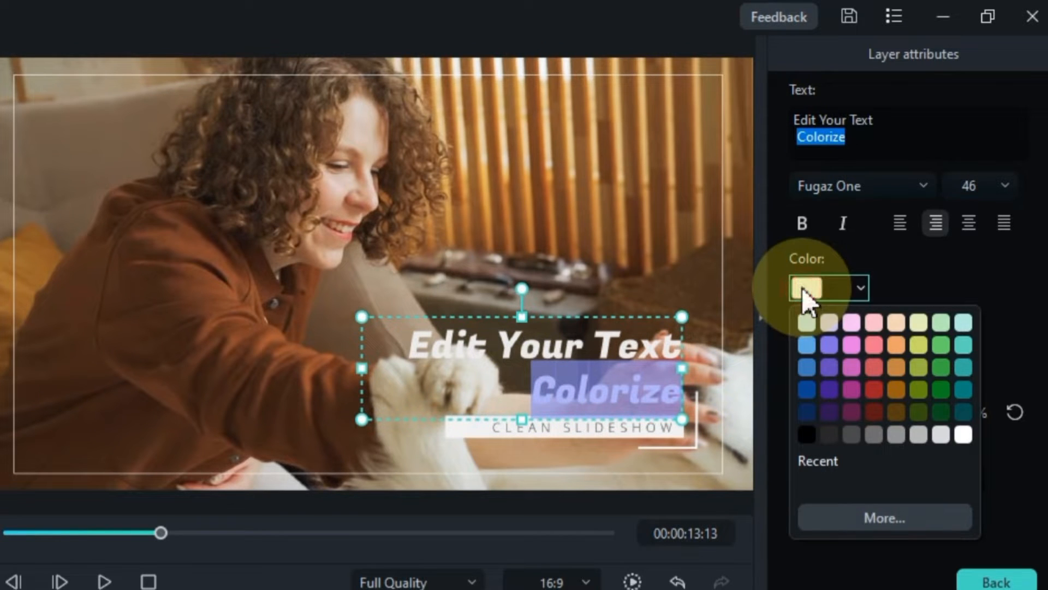
pyautogui.click(879, 516)
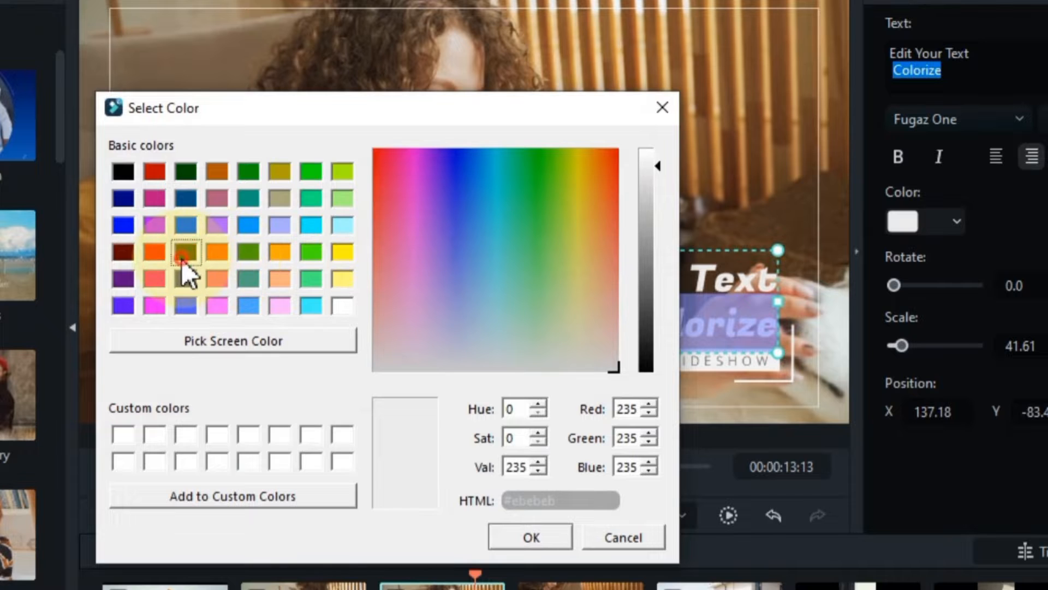
pyautogui.click(155, 252)
pyautogui.click(216, 224)
pyautogui.click(249, 224)
pyautogui.click(451, 167)
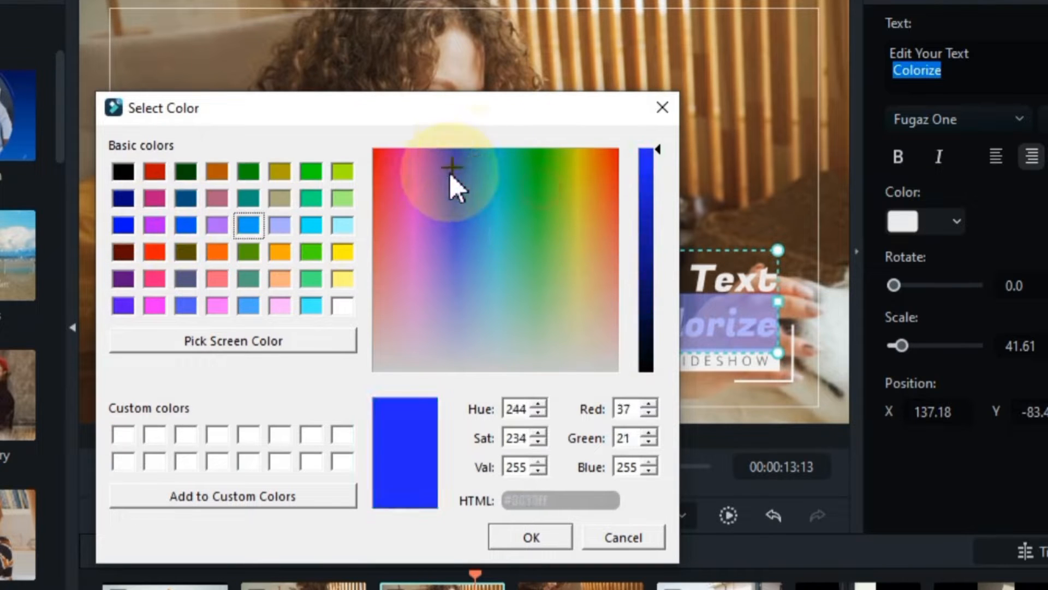
pyautogui.click(467, 224)
pyautogui.click(467, 224)
pyautogui.click(549, 538)
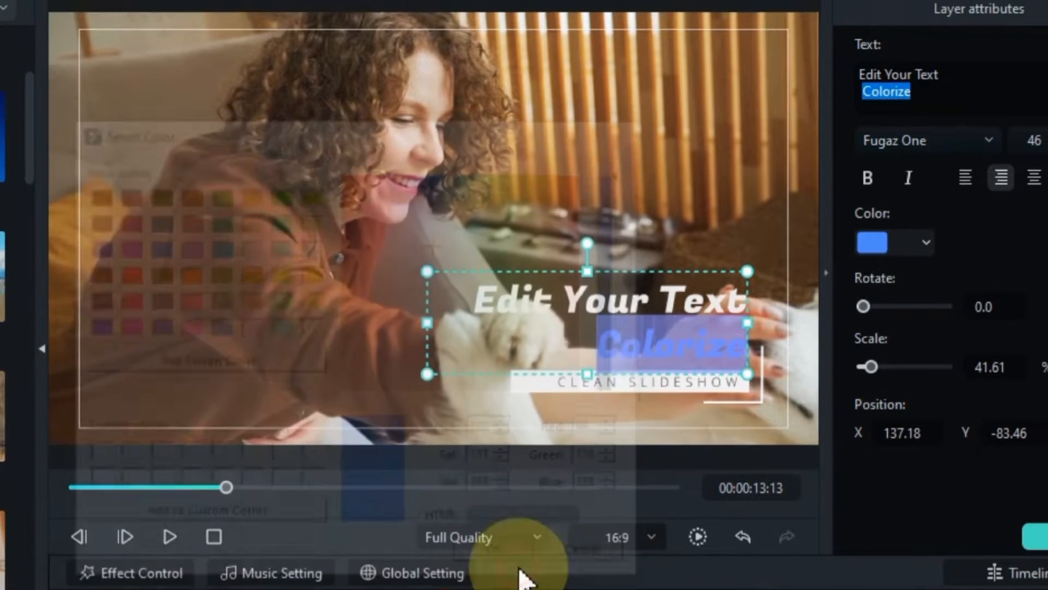
# Step: Color only the letters "lo" in "Colorize" olive green
pyautogui.click(671, 348)
pyautogui.moveTo(577, 392); pyautogui.dragTo(611, 392)
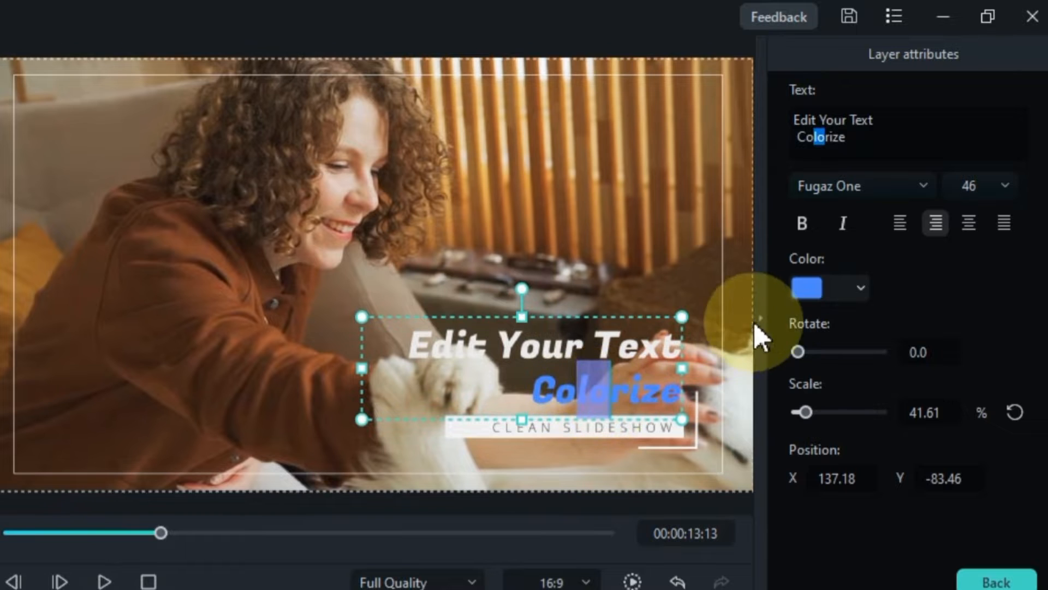
pyautogui.click(807, 290)
pyautogui.click(901, 372)
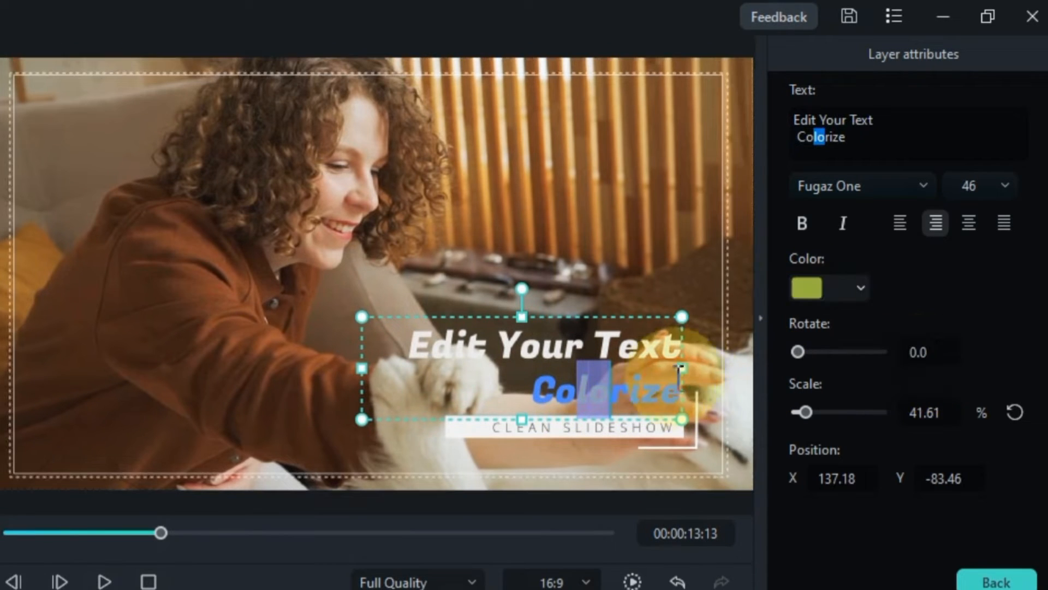
# Step: Color only the letters "iz" in "Colorize" yellow using a basic color from the full color selection
pyautogui.click(653, 385)
pyautogui.moveTo(630, 392); pyautogui.dragTo(661, 392)
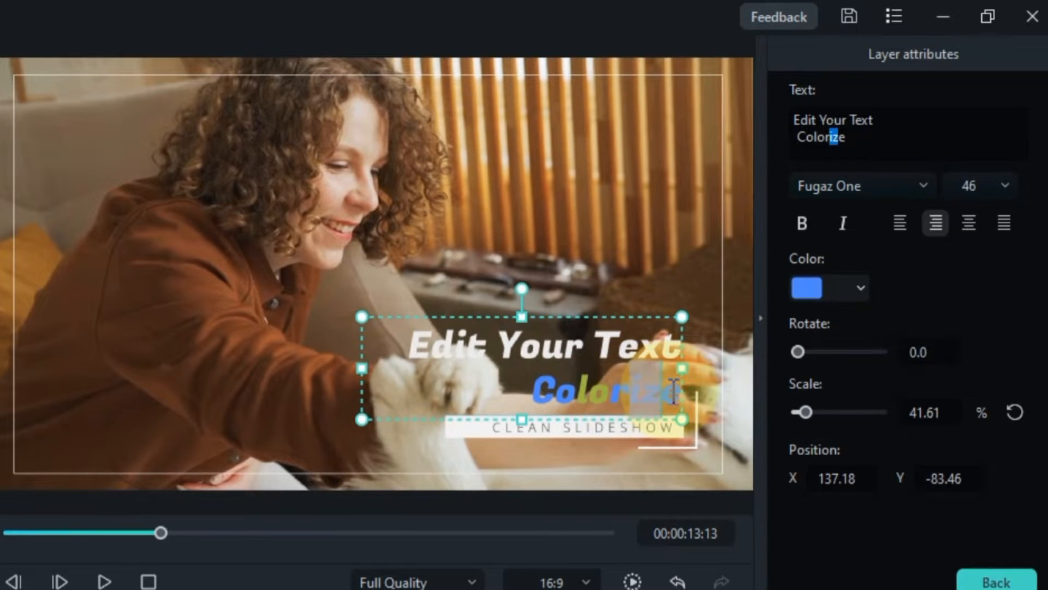
pyautogui.click(802, 289)
pyautogui.click(874, 518)
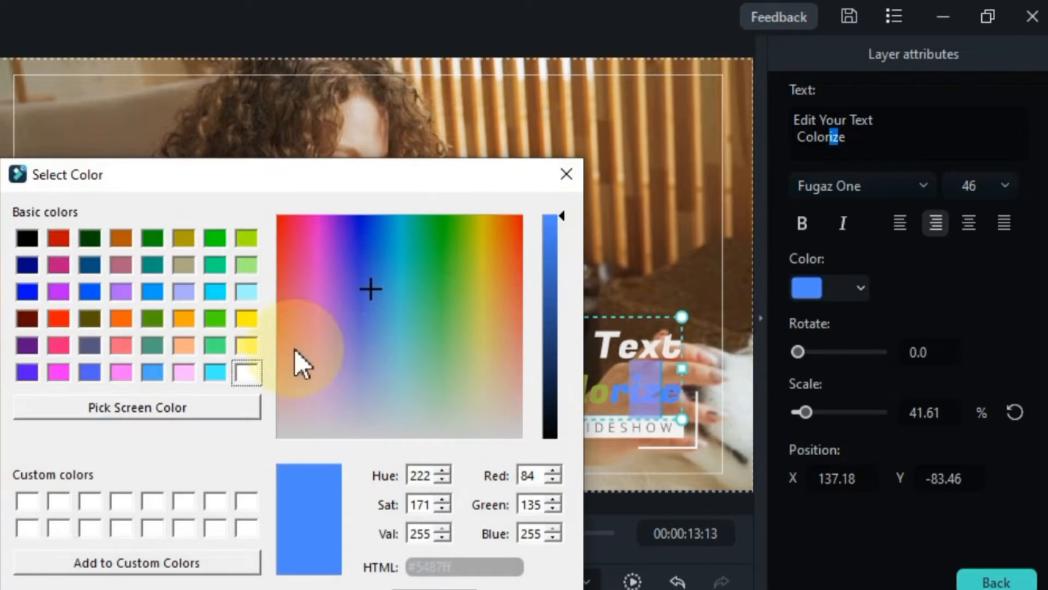
pyautogui.click(247, 319)
pyautogui.click(428, 589)
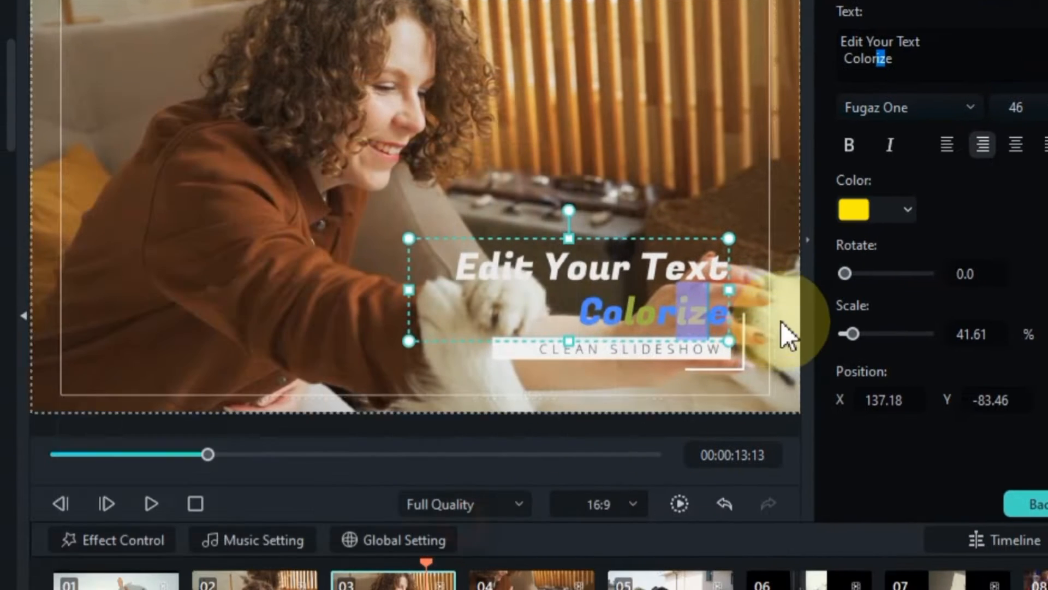
# Step: Select the CLEAN SLIDESHOW subtitle to view its text attributes and scrub the video preview to about 00:00:48:16
pyautogui.click(599, 392)
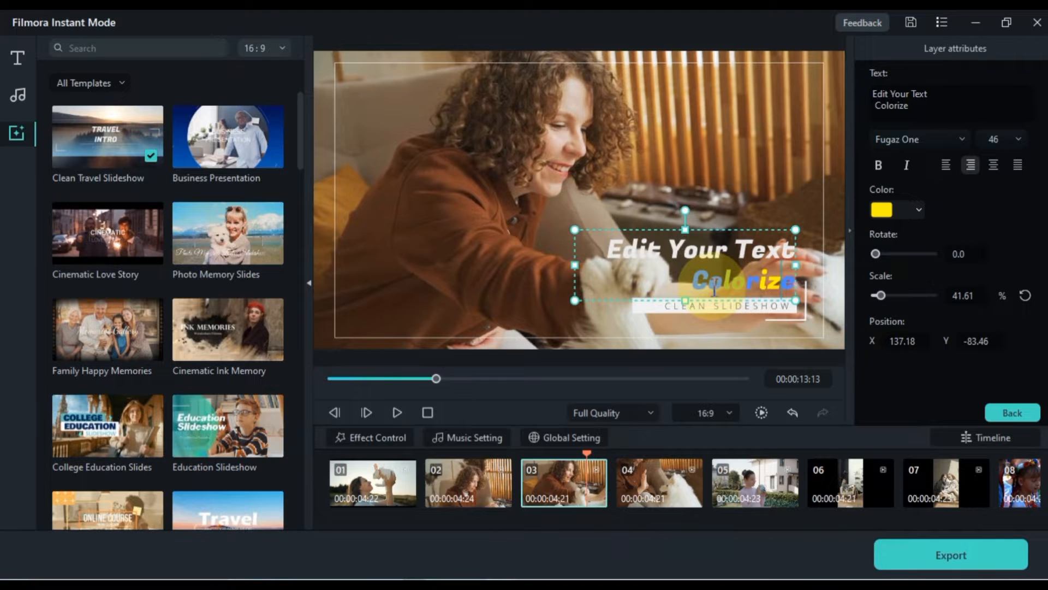
pyautogui.click(685, 310)
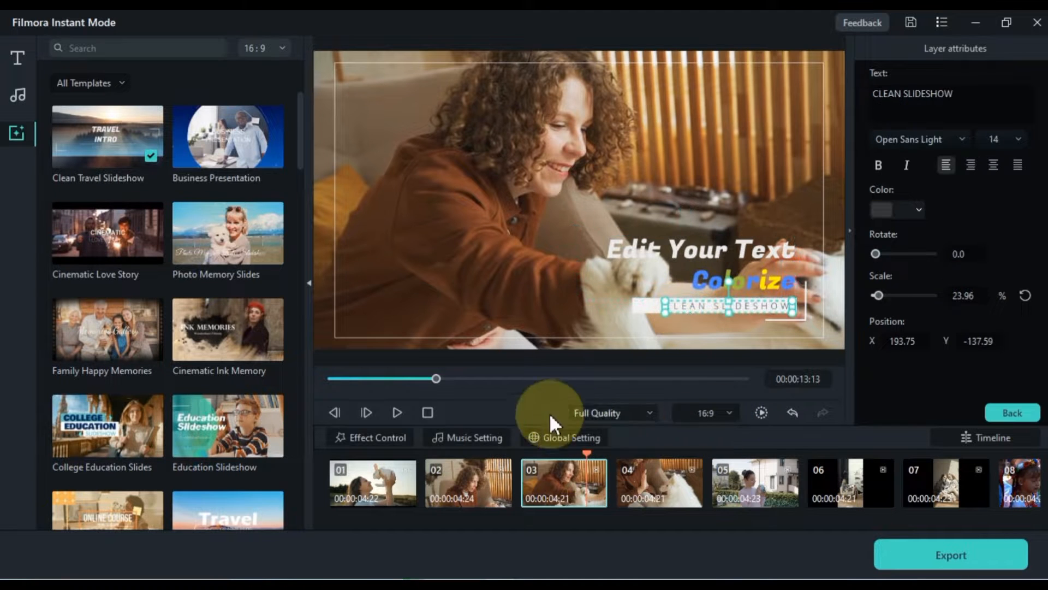
pyautogui.moveTo(447, 378); pyautogui.dragTo(709, 372)
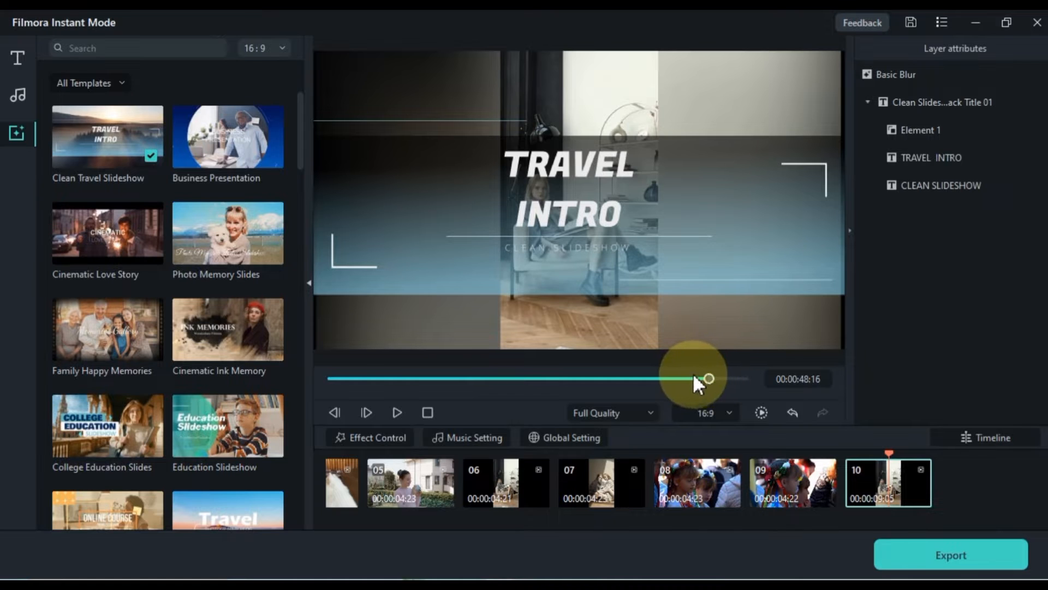
# Step: Browse the available music tracks and title styles, and return to the video templates
pyautogui.click(24, 99)
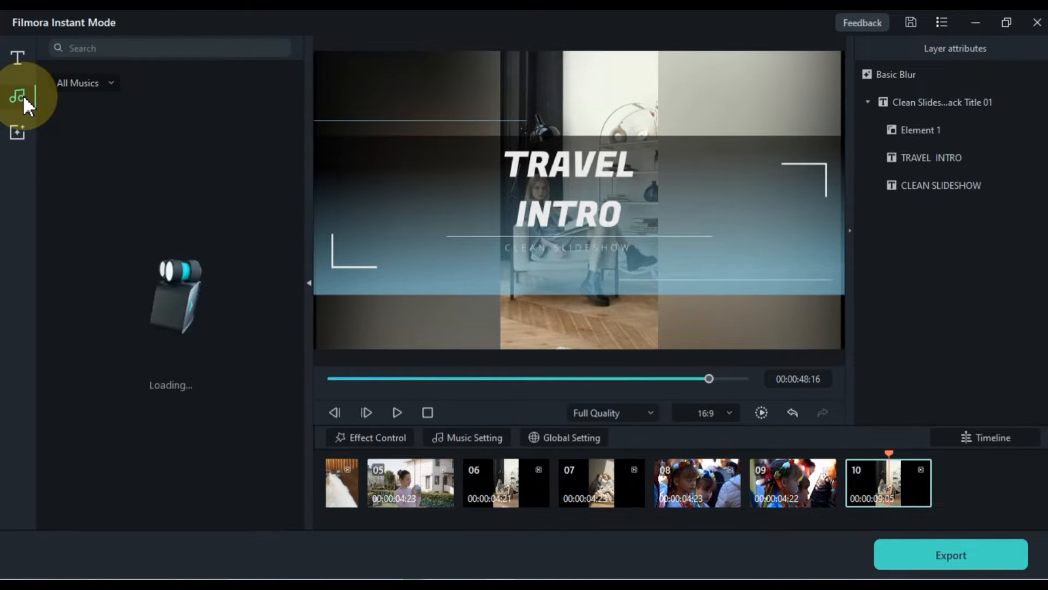
pyautogui.moveTo(301, 104); pyautogui.dragTo(277, 119)
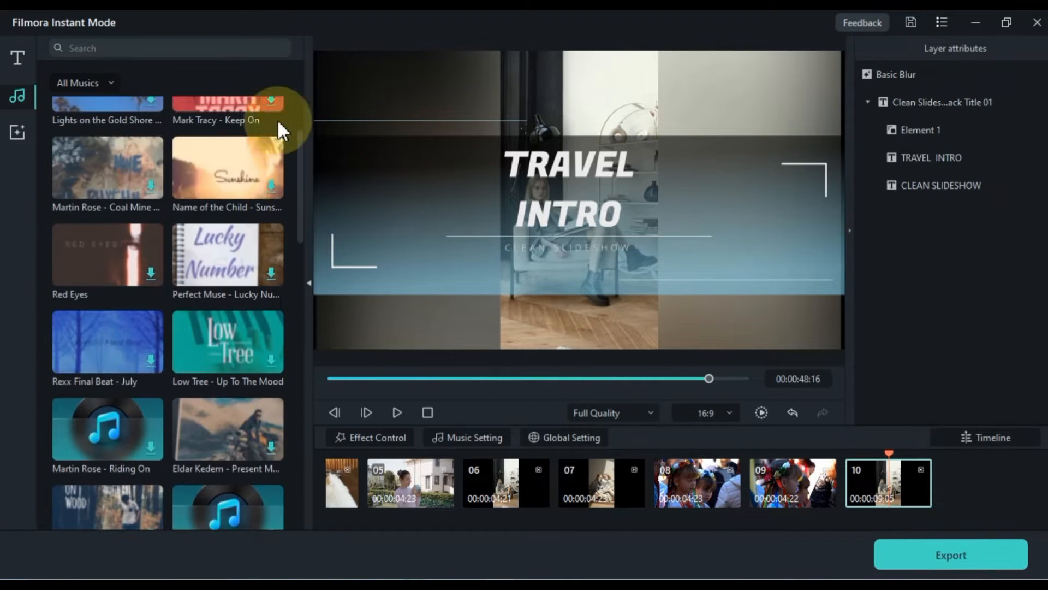
pyautogui.click(21, 47)
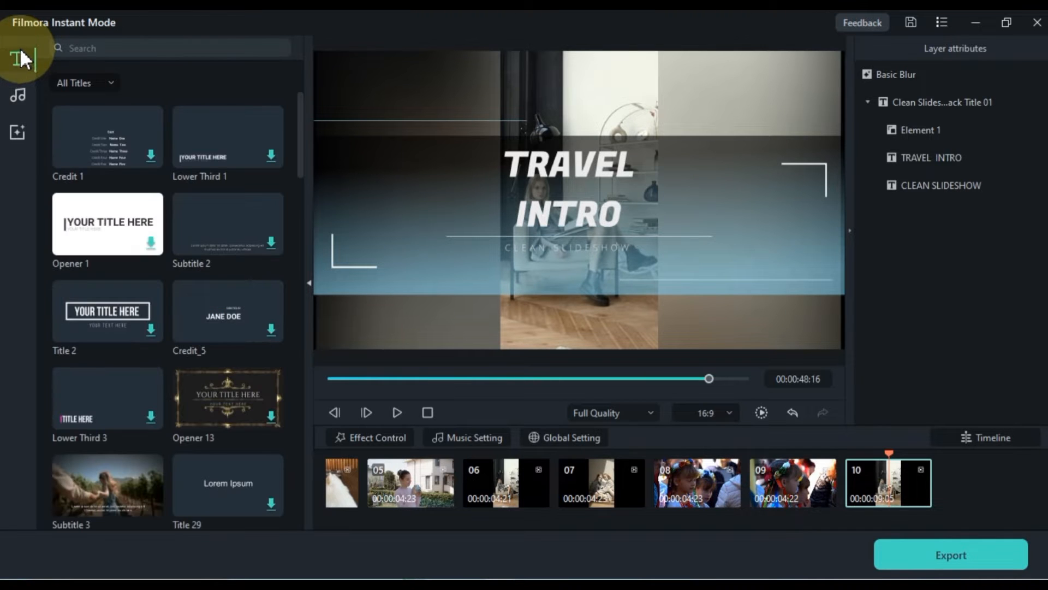
pyautogui.moveTo(296, 102); pyautogui.dragTo(258, 89)
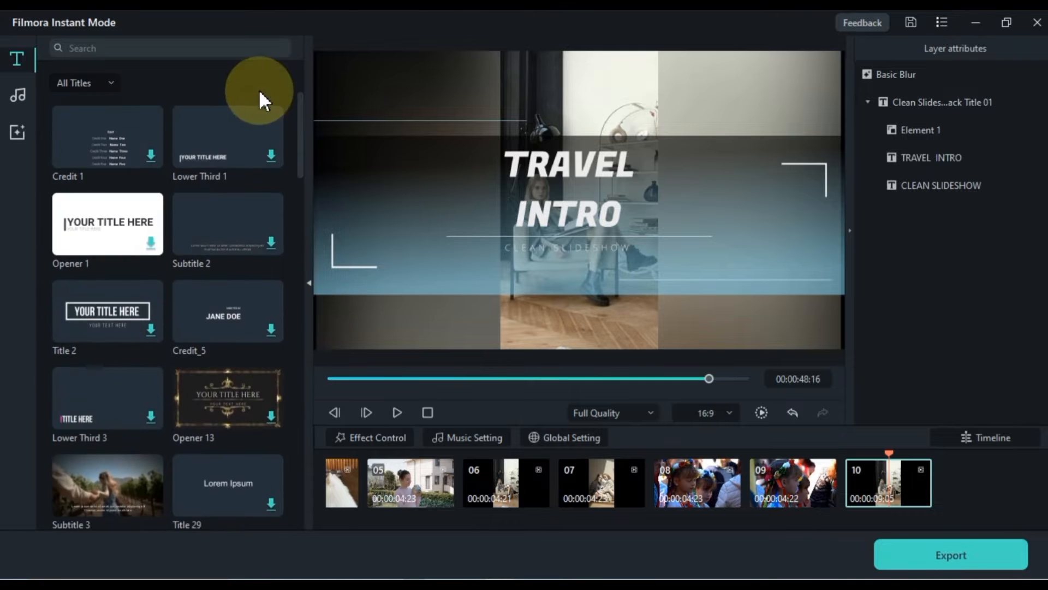
pyautogui.click(17, 133)
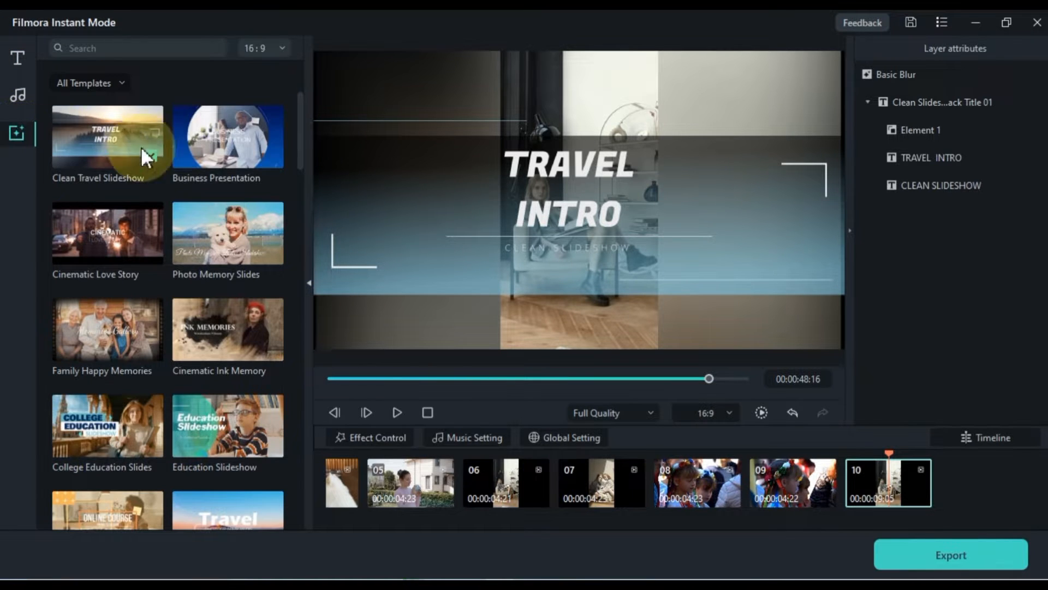
pyautogui.moveTo(295, 105); pyautogui.dragTo(314, 63)
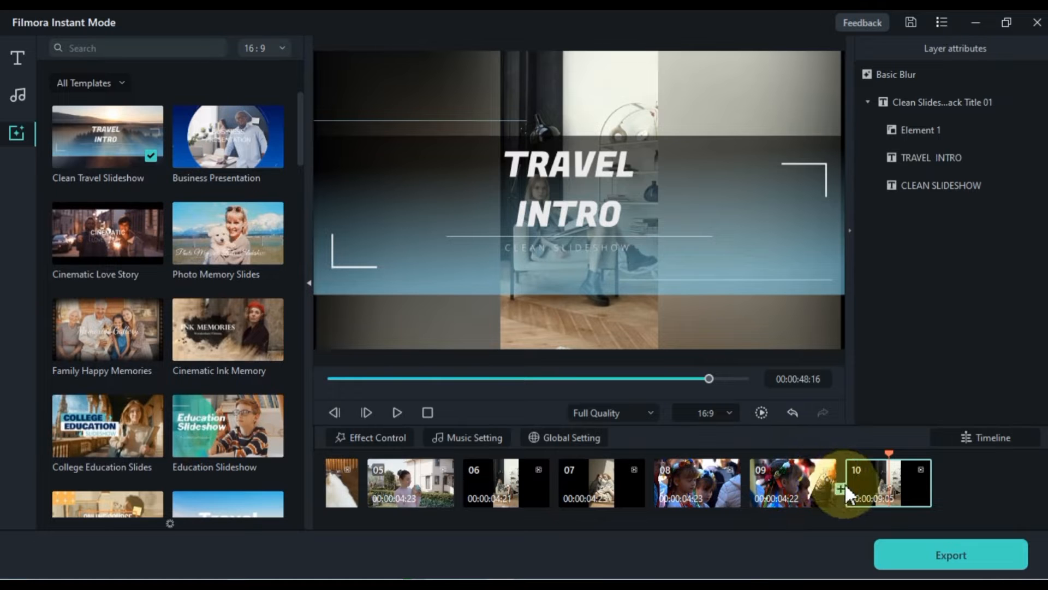
# Step: Open the export settings, view the Device and YouTube output options, and return to the Local output settings
pyautogui.click(951, 555)
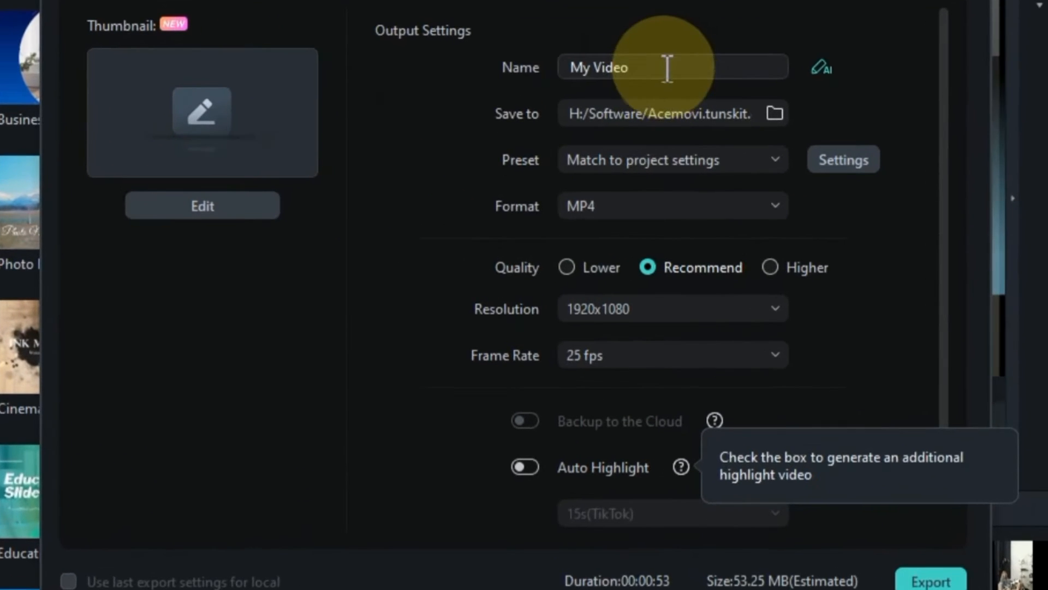
pyautogui.moveTo(639, 114); pyautogui.dragTo(526, 115)
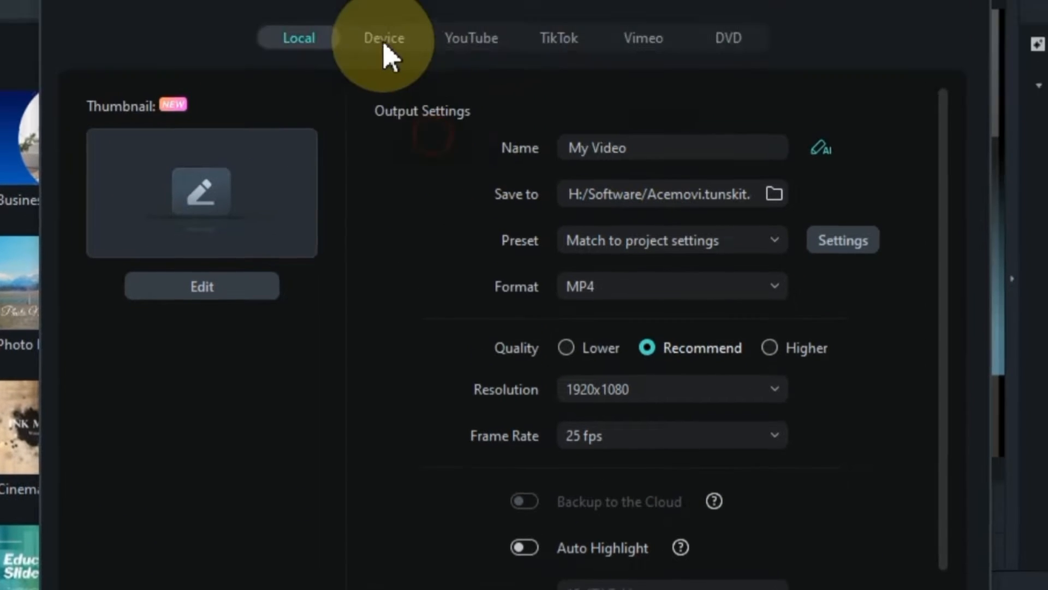
pyautogui.click(385, 45)
pyautogui.click(453, 40)
pyautogui.click(290, 44)
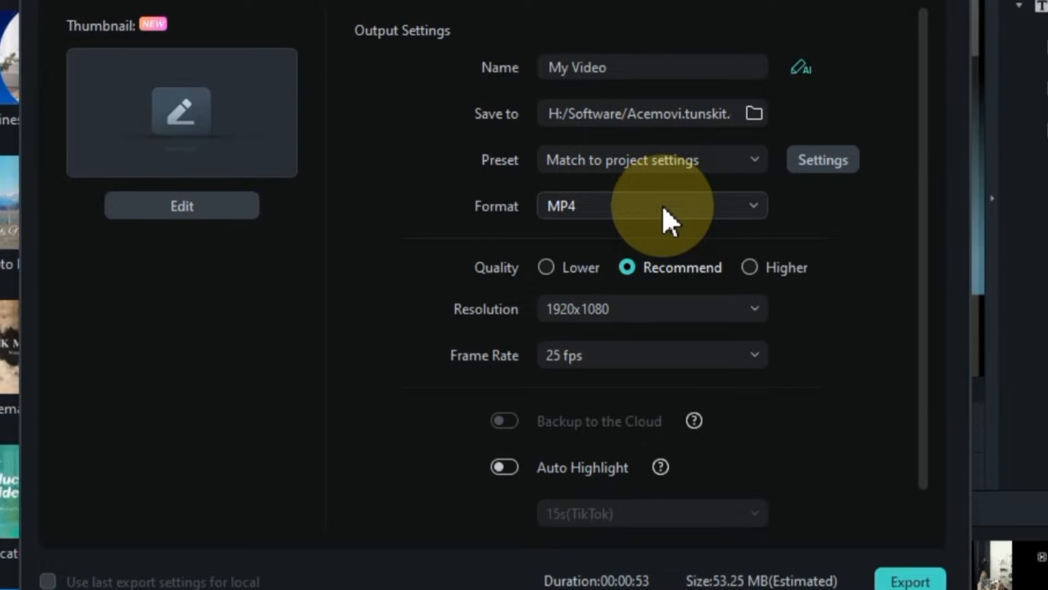
# Step: Export the slideshow locally as the MP4 My Video at 1920x1080, 25 fps and Recommend quality
pyautogui.click(910, 580)
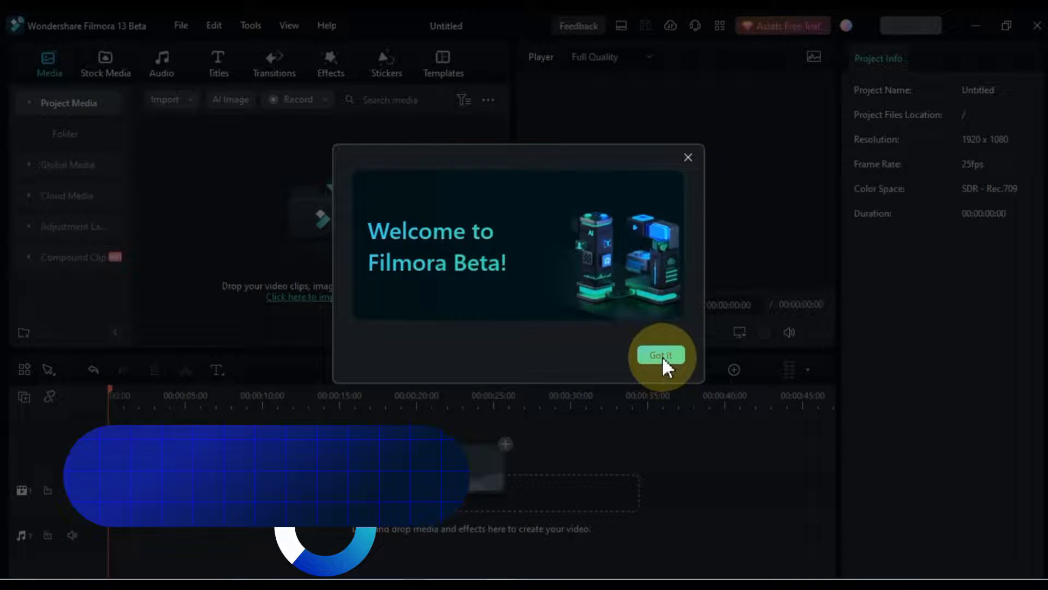
# Step: Dismiss the welcome message and enlarge a Custom screen recording area to 1366 x 739
pyautogui.click(662, 356)
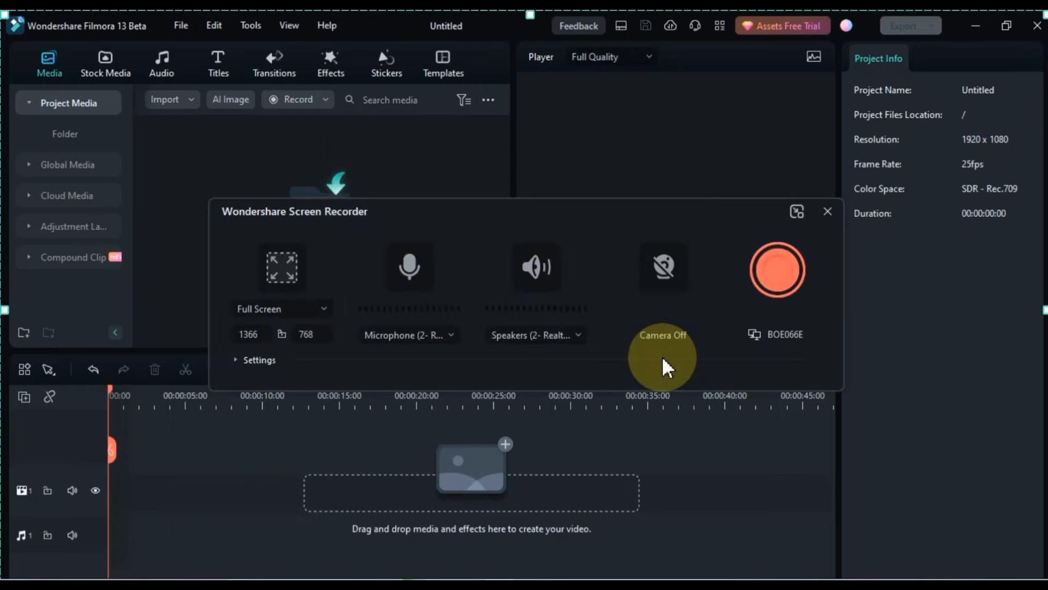
pyautogui.click(283, 272)
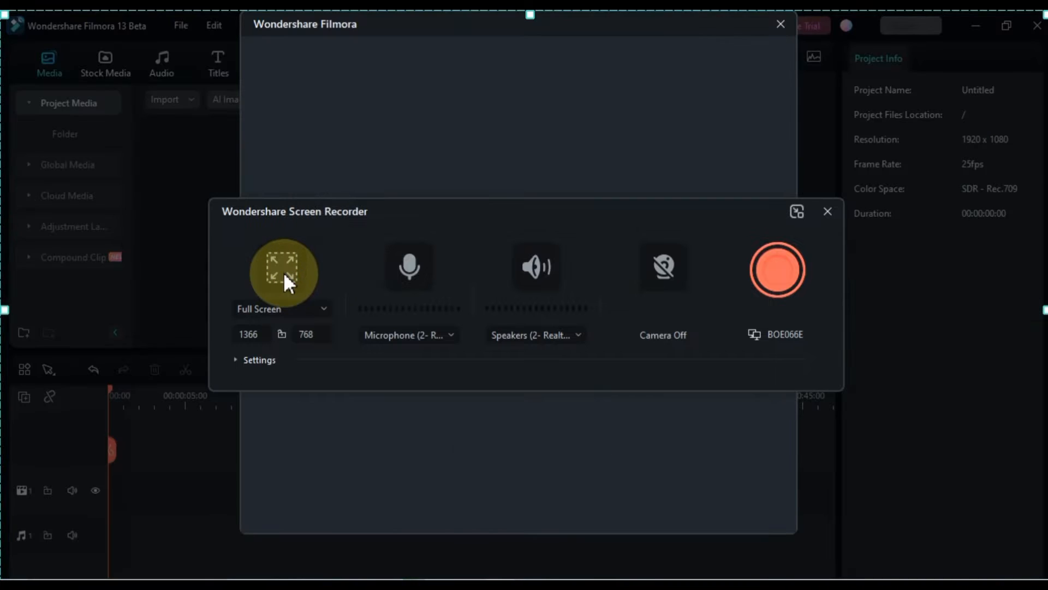
pyautogui.click(283, 311)
pyautogui.click(273, 362)
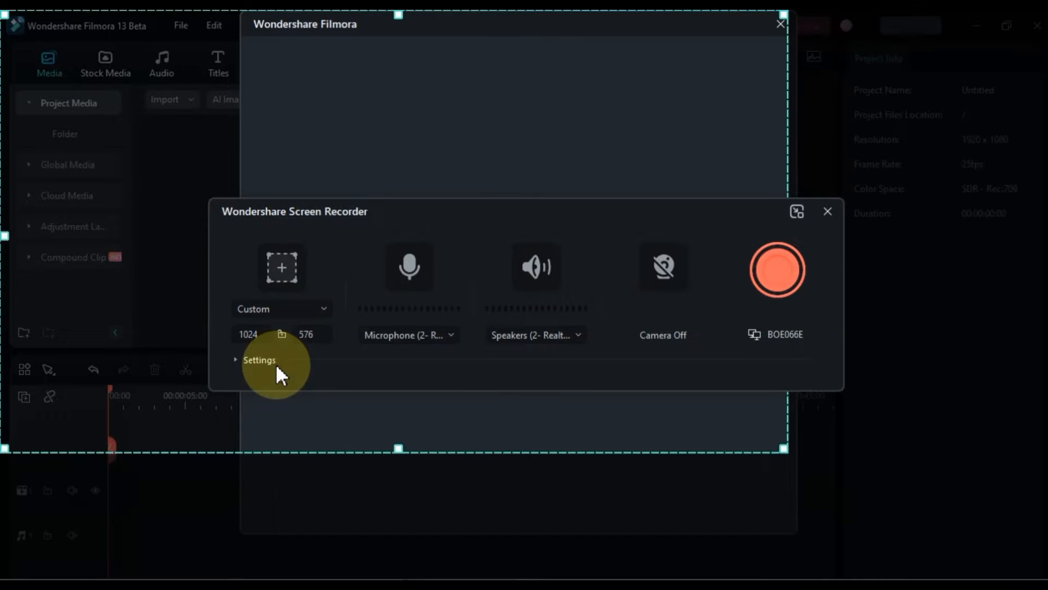
pyautogui.moveTo(783, 15); pyautogui.dragTo(943, 123)
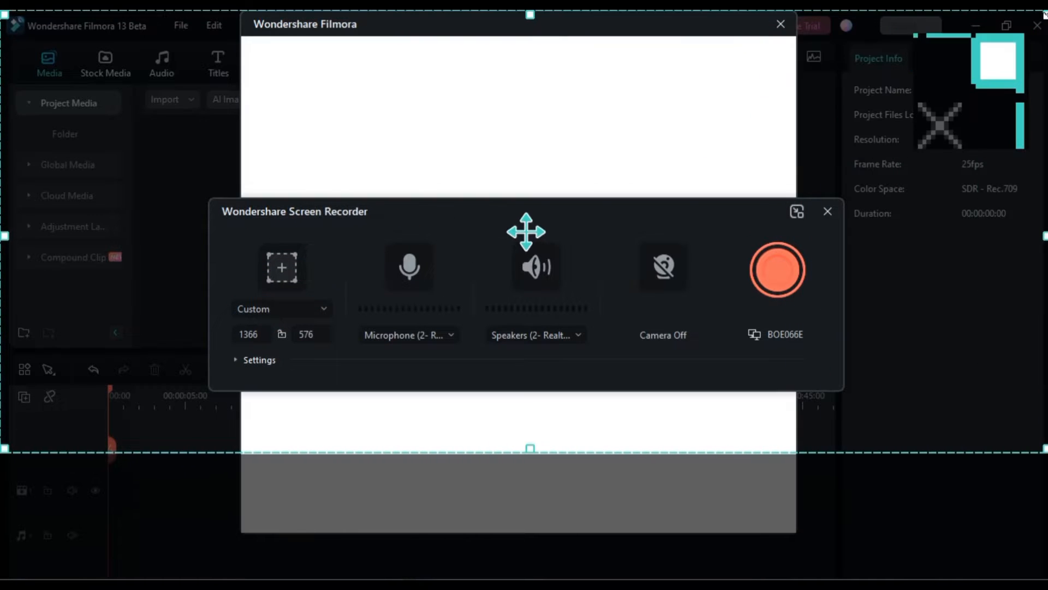
pyautogui.moveTo(522, 457); pyautogui.dragTo(527, 574)
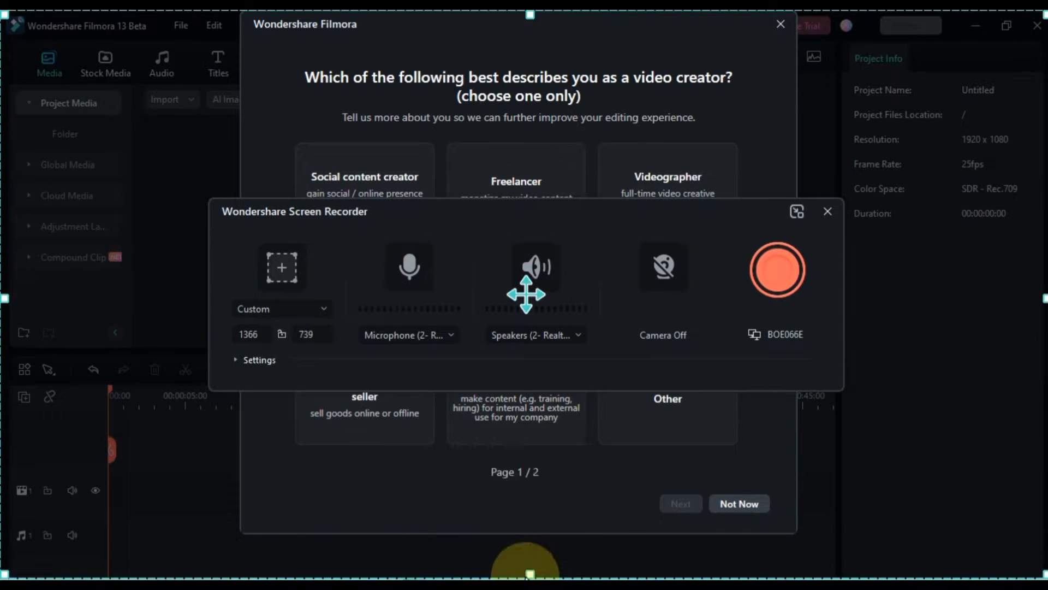
# Step: Choose the Custom recording area again, stretch it to 1366 x 739, and reopen the area choices
pyautogui.click(308, 309)
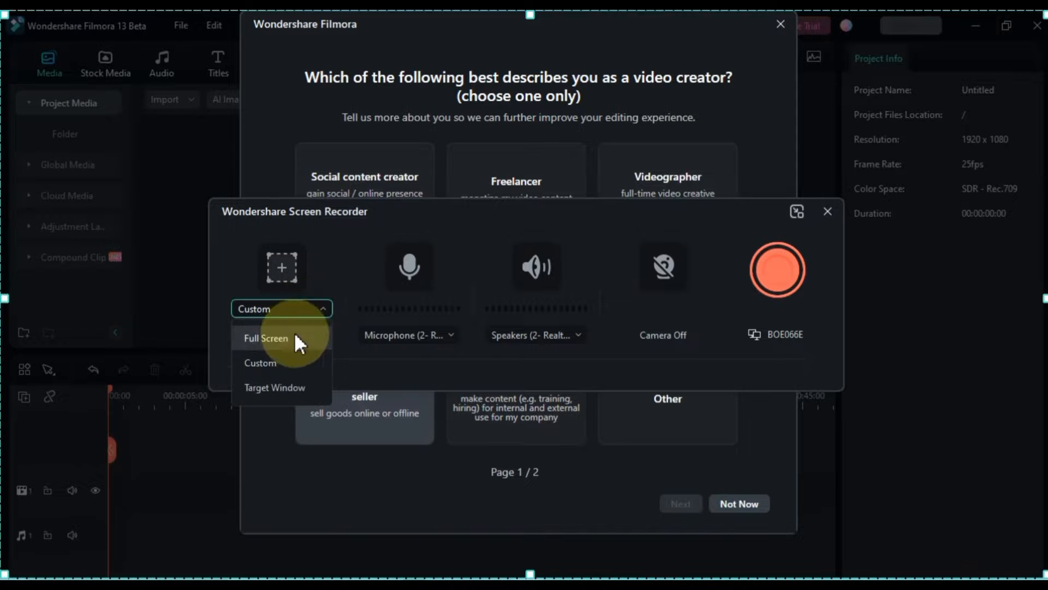
pyautogui.click(276, 362)
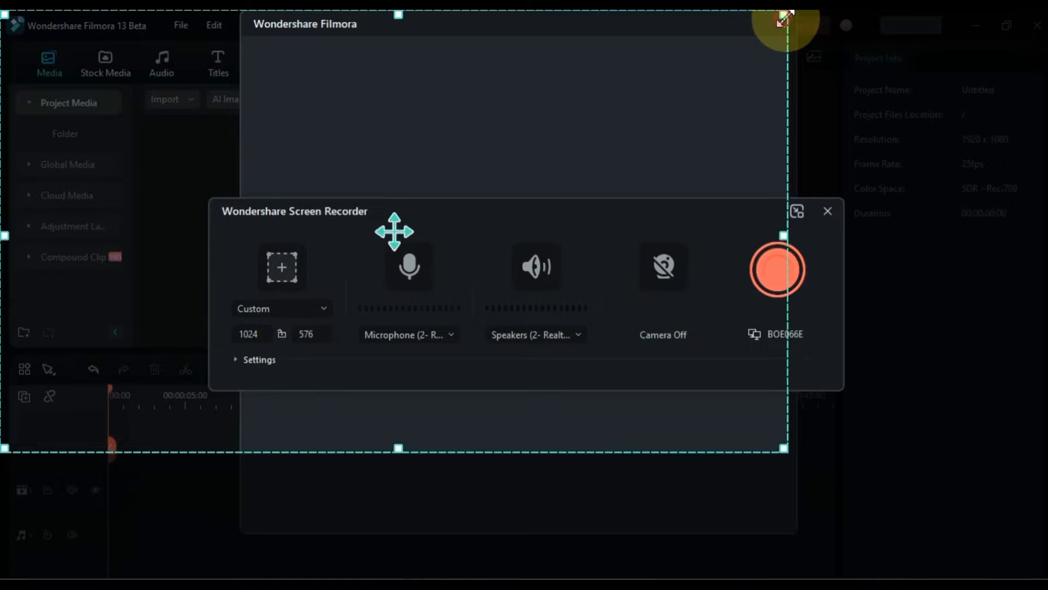
pyautogui.moveTo(783, 17); pyautogui.dragTo(1045, 12)
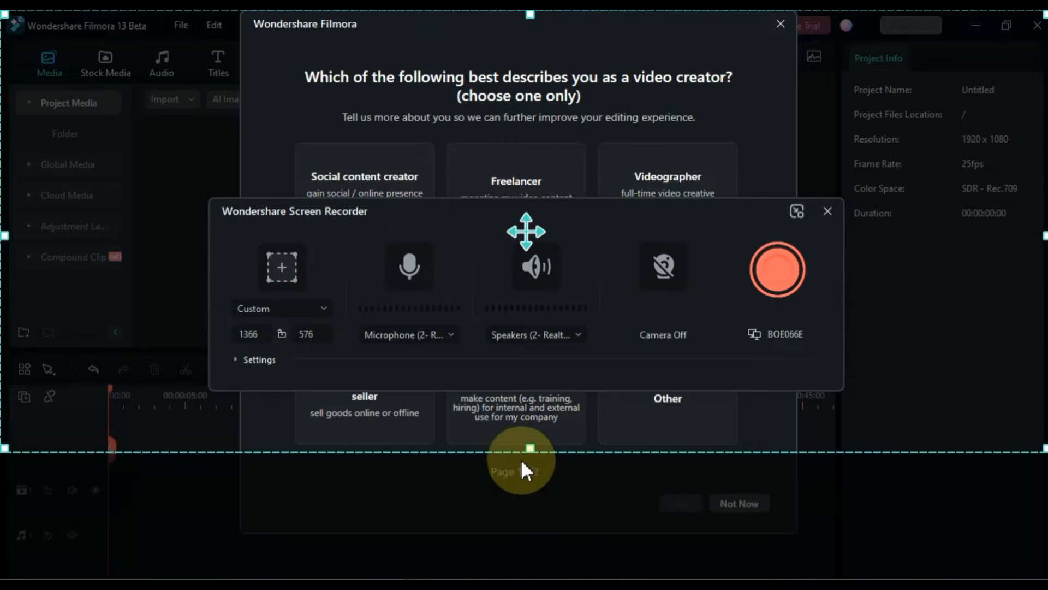
pyautogui.moveTo(528, 449); pyautogui.dragTo(526, 575)
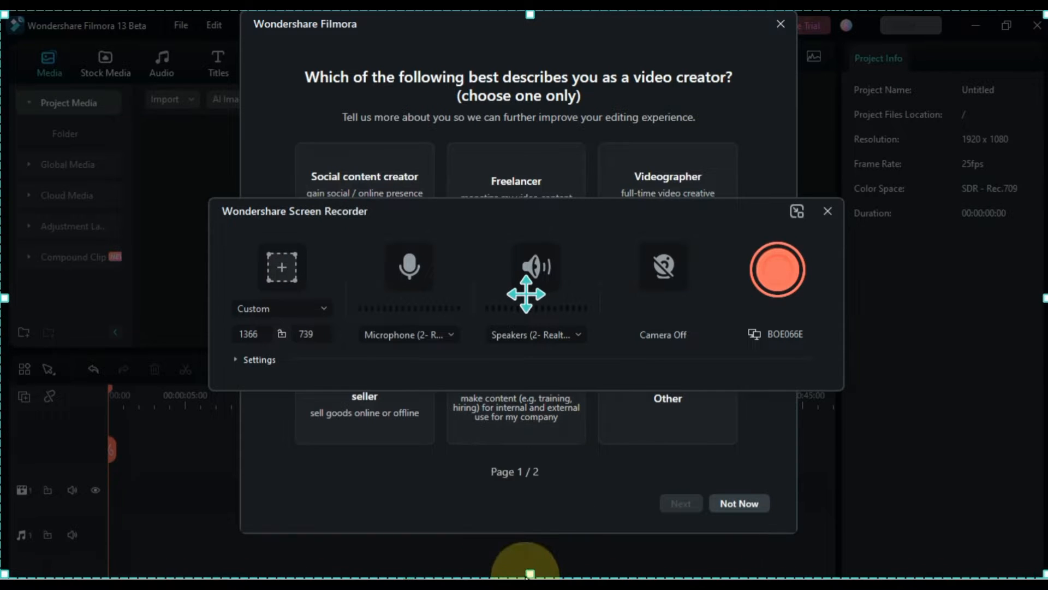
pyautogui.click(306, 309)
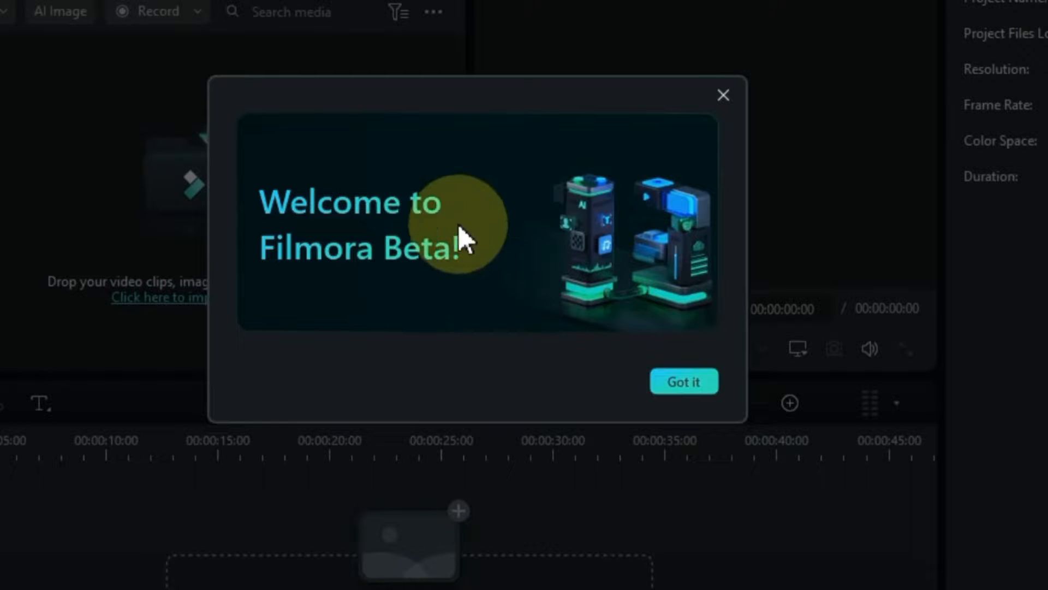
# Step: Close the Filmora Beta welcome message and extend the screen recorder's Custom capture frame to 1366 x 739
pyautogui.click(672, 375)
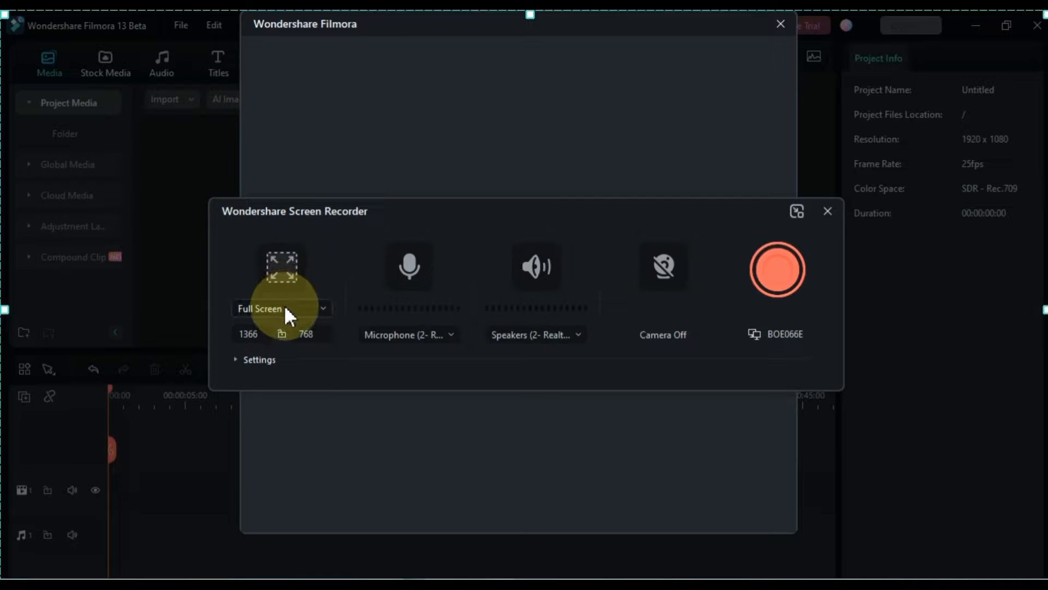
pyautogui.click(284, 308)
pyautogui.click(276, 363)
pyautogui.moveTo(784, 16); pyautogui.dragTo(1045, 12)
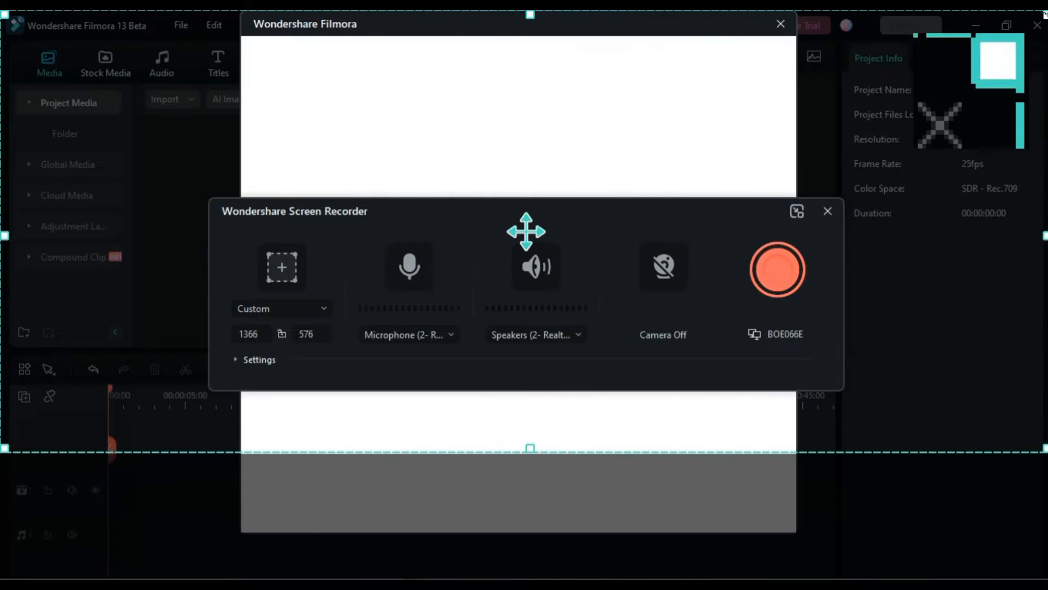
pyautogui.moveTo(473, 438); pyautogui.dragTo(508, 575)
# Step: Try the Target Window capture while skipping the creator survey, and set the recording area to Full Screen
pyautogui.click(309, 308)
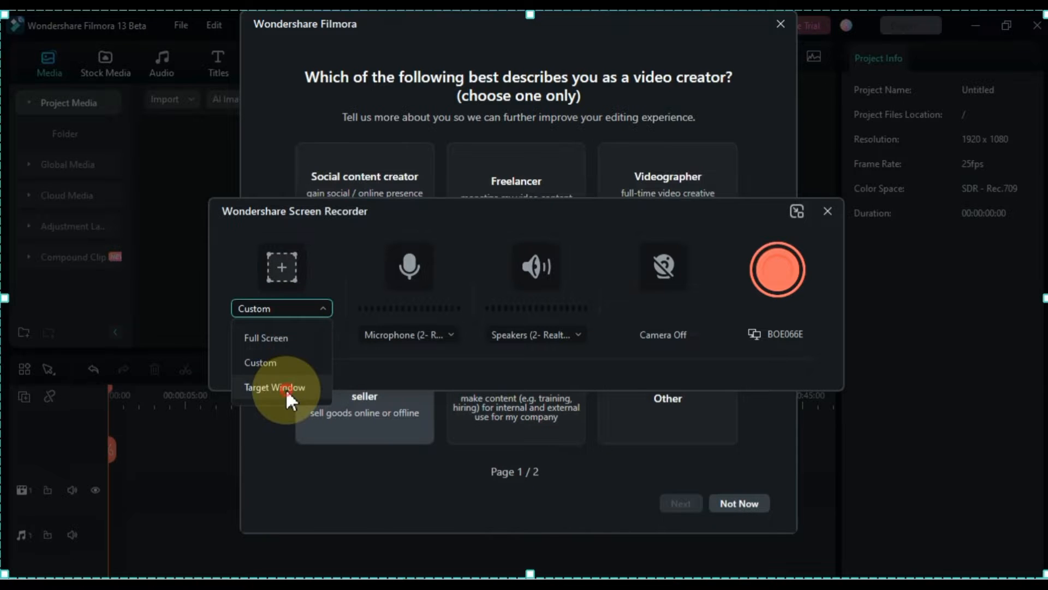
pyautogui.click(290, 387)
pyautogui.click(739, 504)
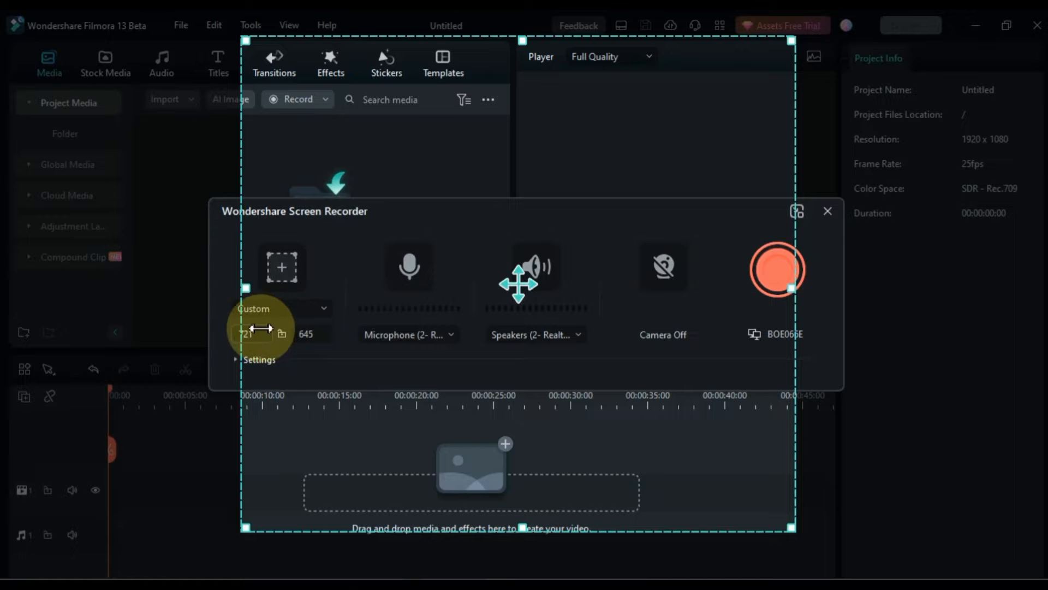
pyautogui.click(266, 309)
pyautogui.click(272, 337)
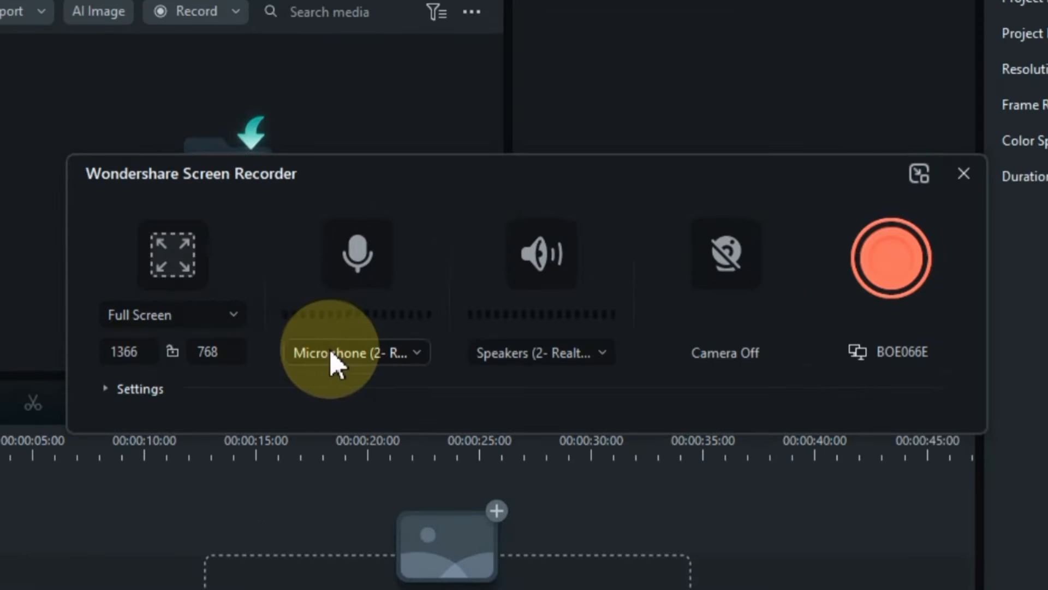
# Step: Review the available microphone and speaker sources for the screen recording
pyautogui.click(334, 358)
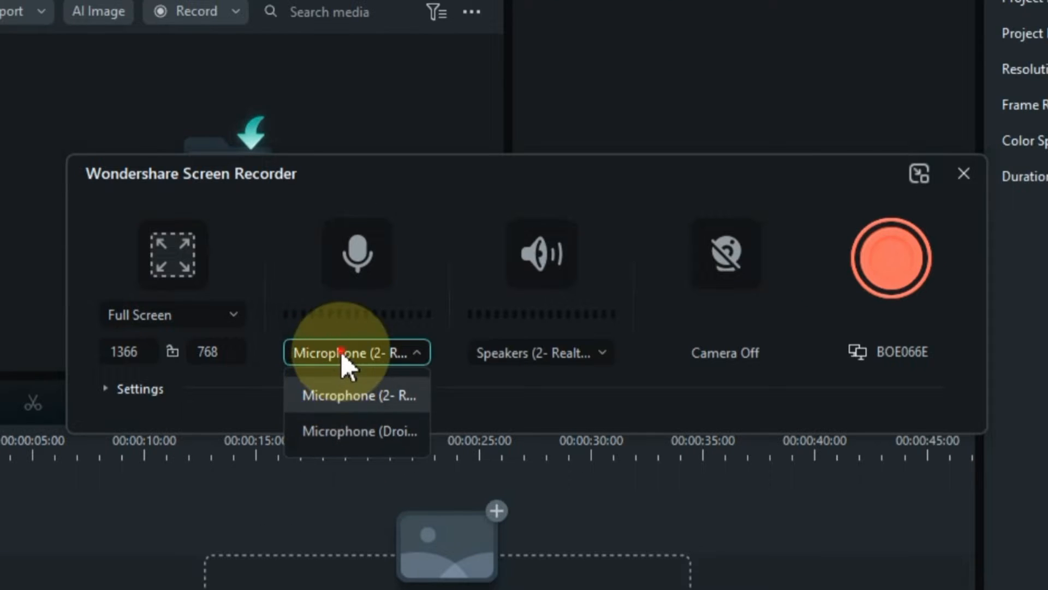
pyautogui.click(341, 351)
pyautogui.click(572, 354)
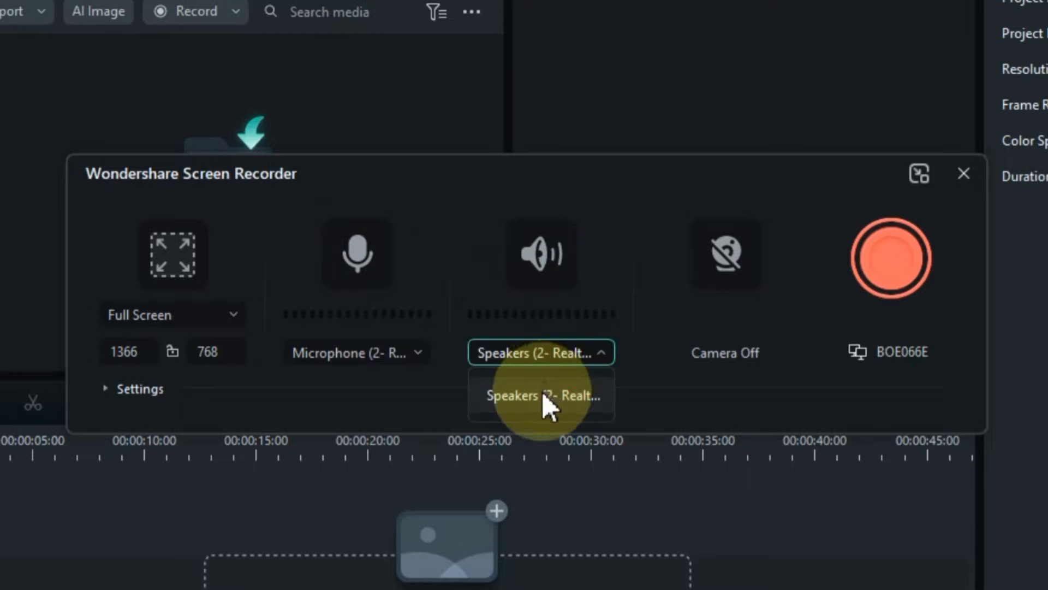
pyautogui.click(703, 328)
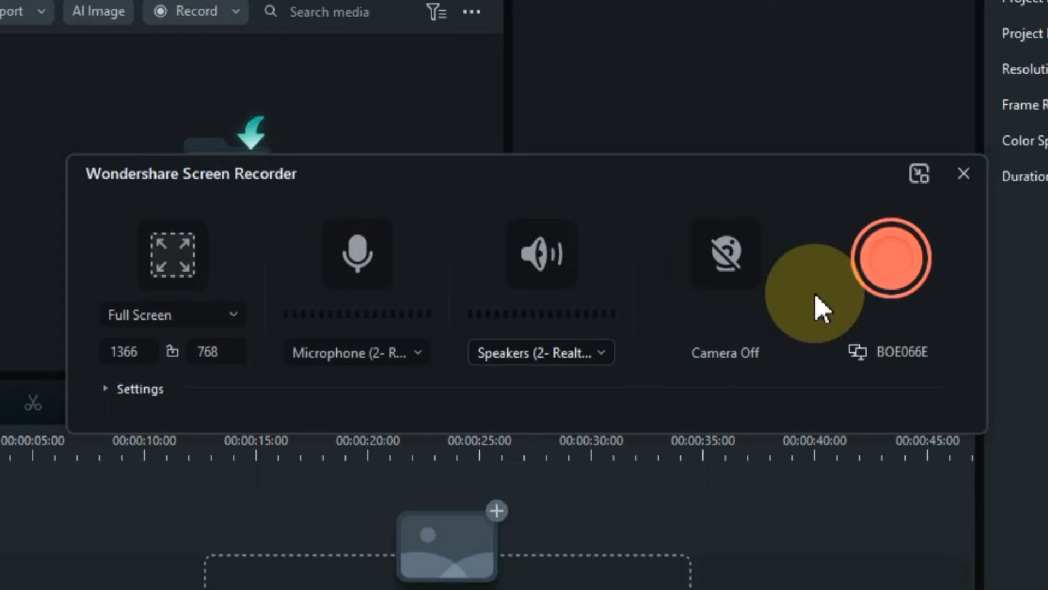
# Step: Record the full screen for about 3 seconds, stop the recording and close the screen recorder
pyautogui.click(892, 259)
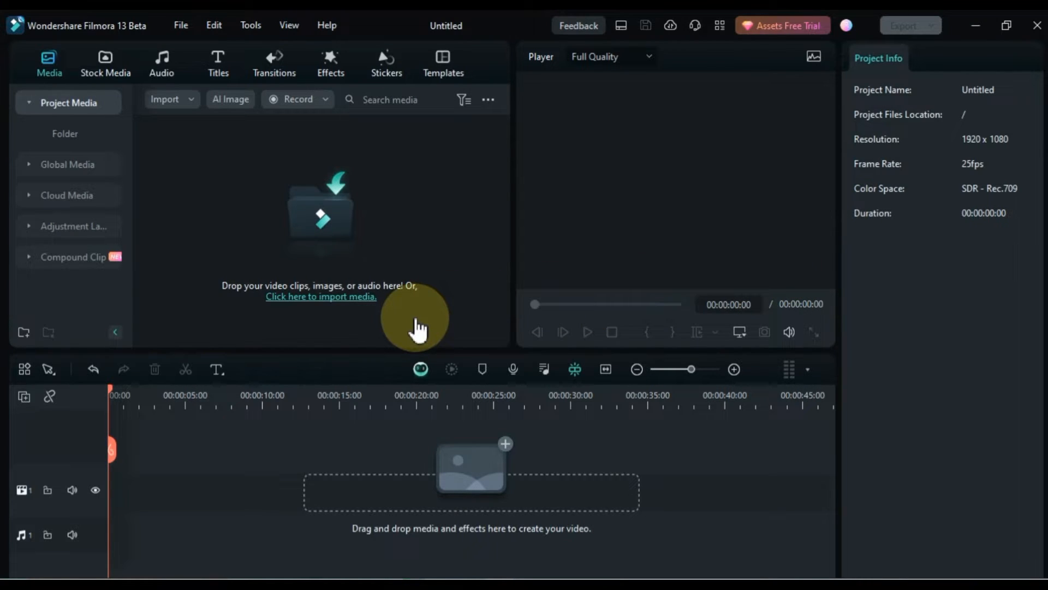
pyautogui.press('F9')
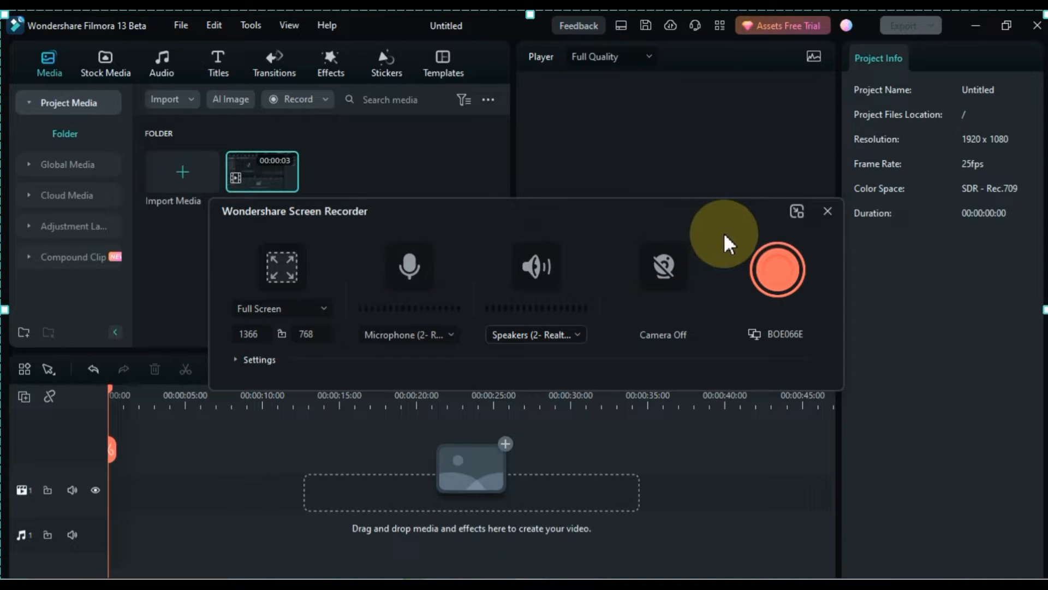
pyautogui.click(827, 212)
pyautogui.click(172, 153)
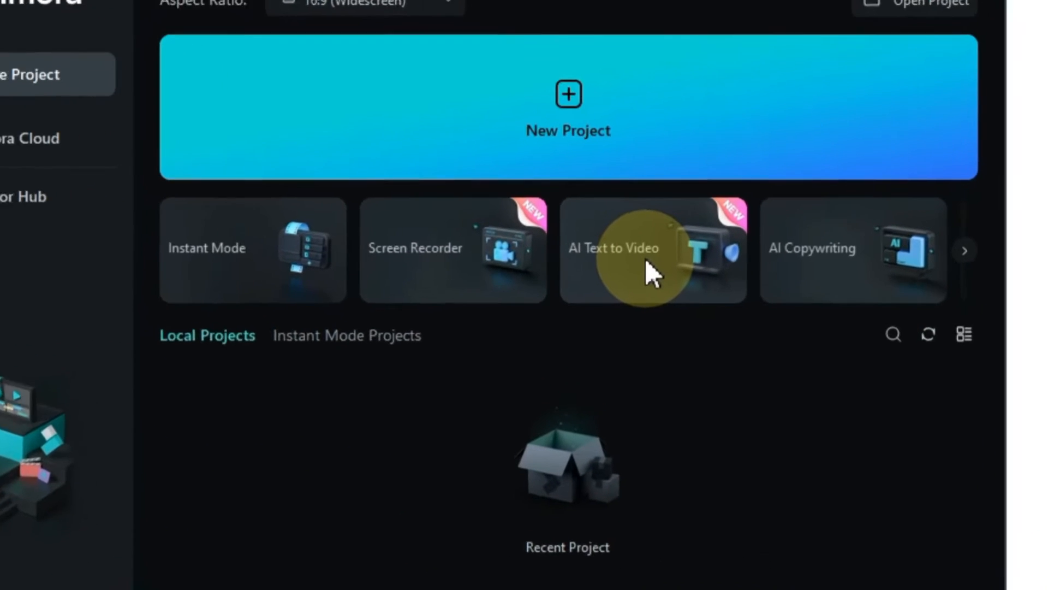
# Step: Open AI Text to Video and enter the full "Story of the Lion and the Mouse." text, ending with "the smallest creatures can be helpful."
pyautogui.click(646, 262)
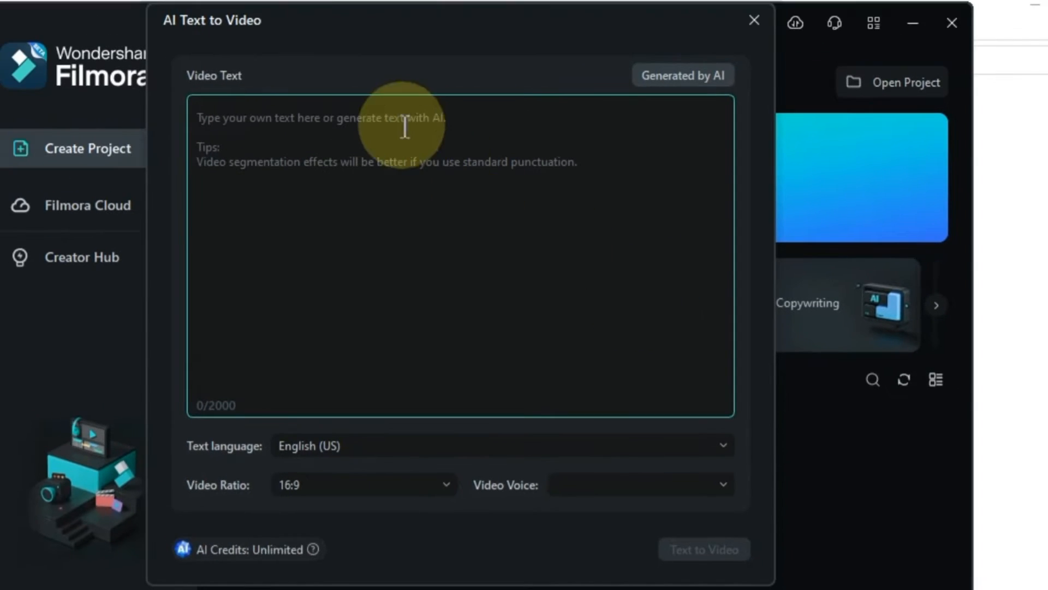
pyautogui.click(372, 84)
pyautogui.write('Story of the Lion and the Mouse.')
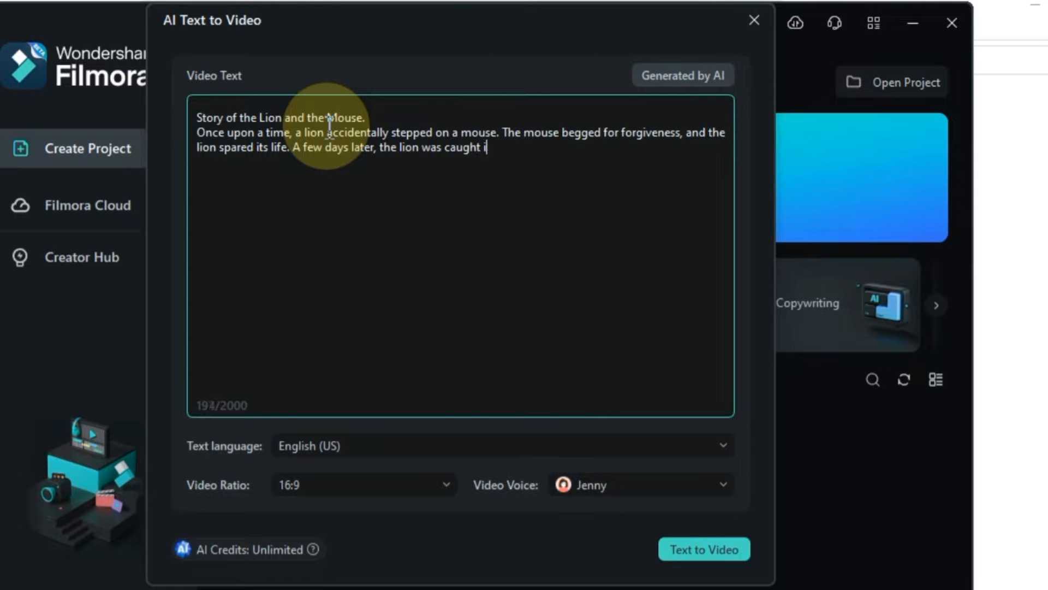
pyautogui.write("n a hunter's net. The mouse gnawed at the ropes and freed the lion. The lion learned that even the smallest creatures can be helpful.")
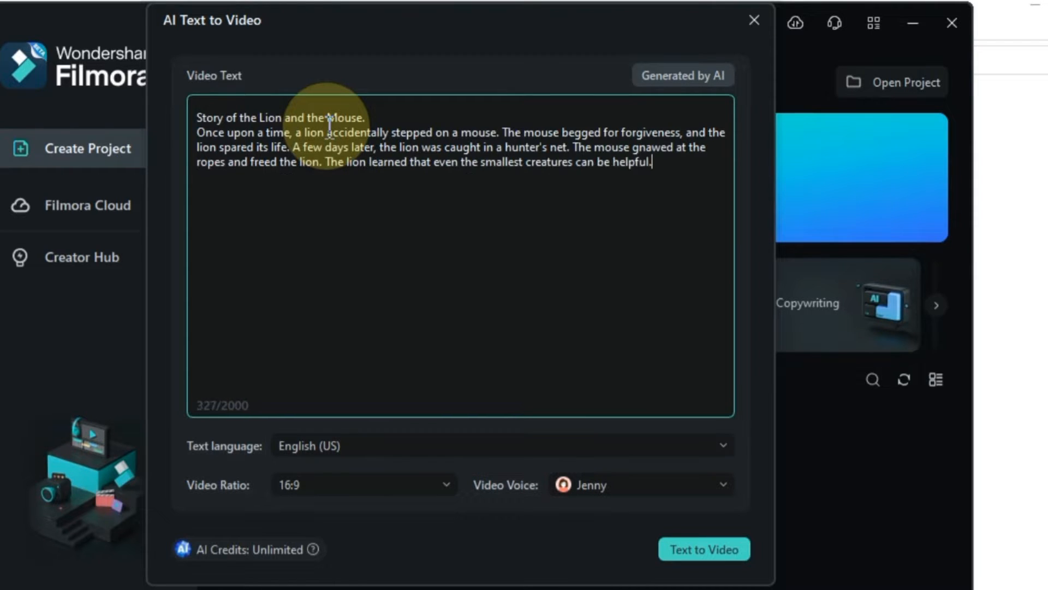
# Step: Set the text language to English (US), the video ratio to 16:9 and the video voice to Mark
pyautogui.click(382, 451)
pyautogui.scroll(-1, 391, 283)
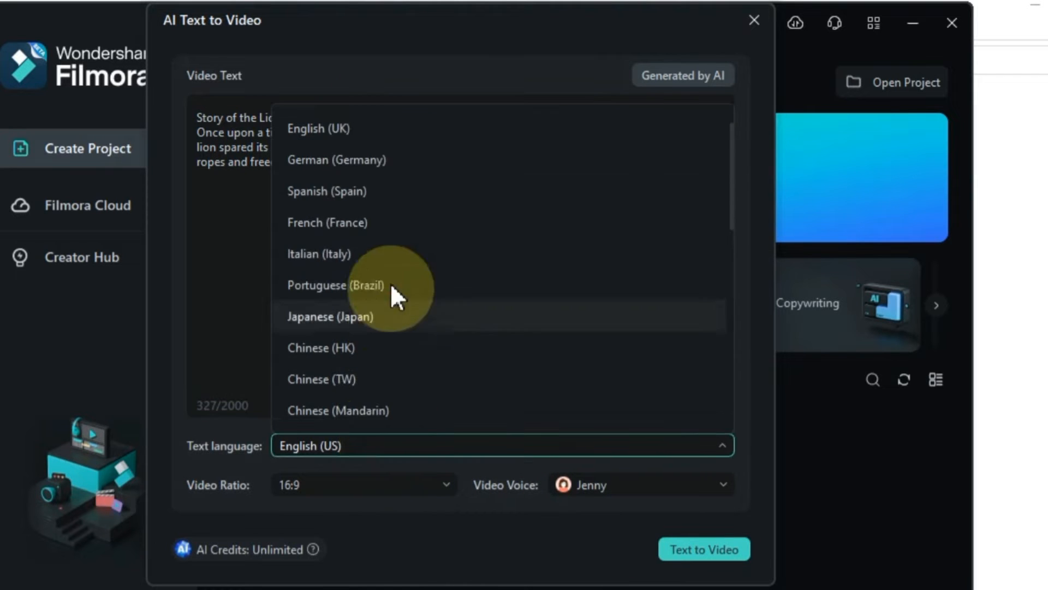
pyautogui.scroll(1, 378, 165)
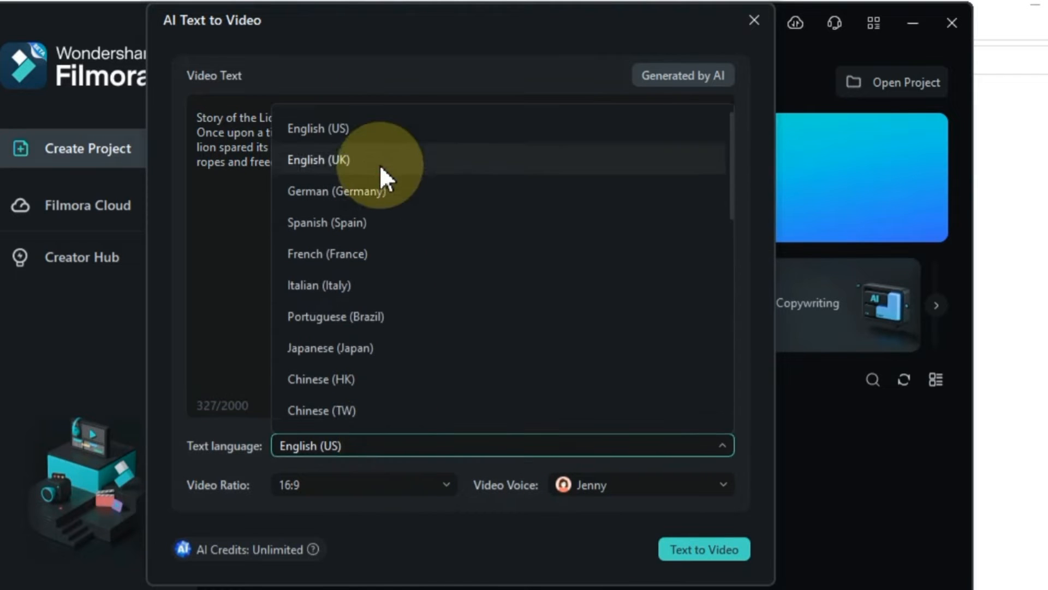
pyautogui.click(378, 128)
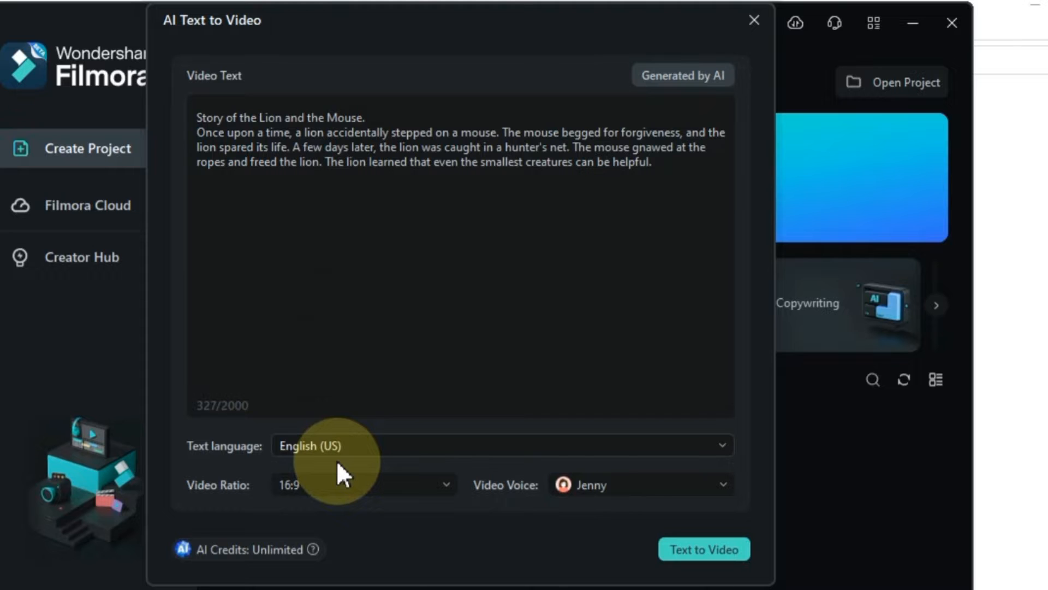
pyautogui.click(337, 482)
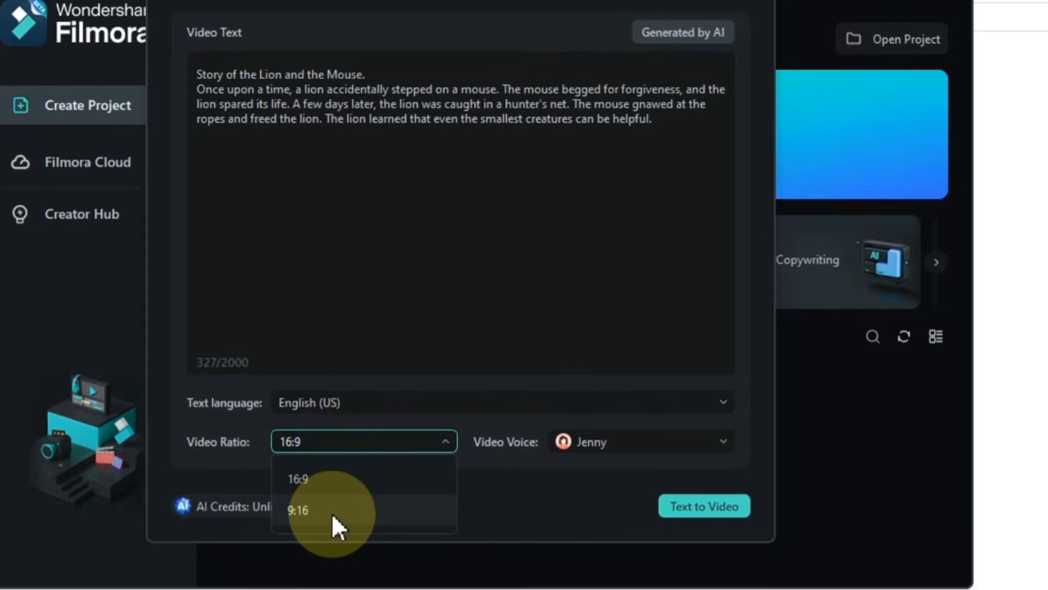
pyautogui.click(329, 480)
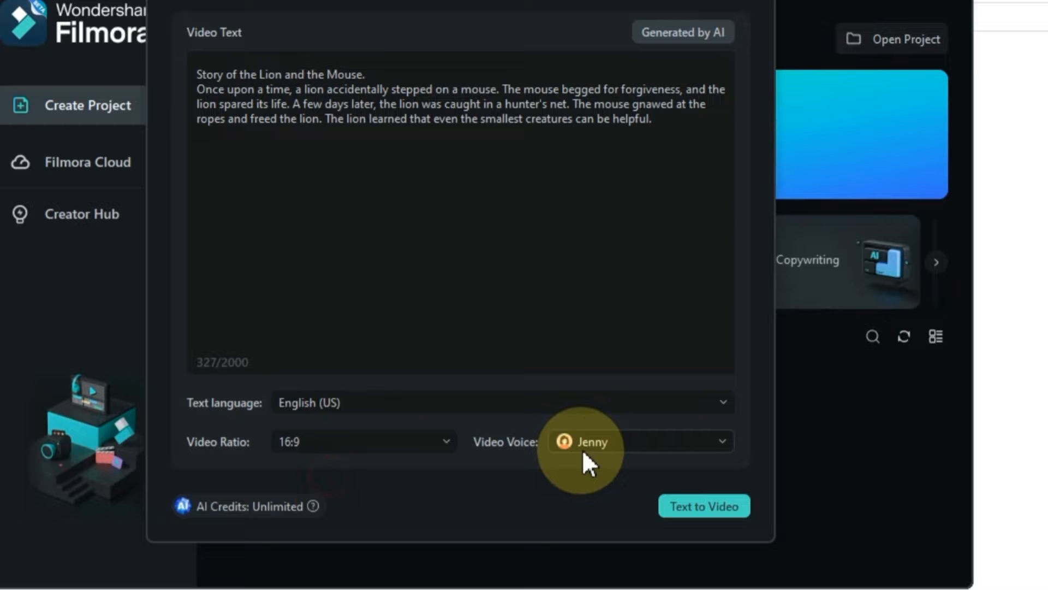
pyautogui.click(633, 447)
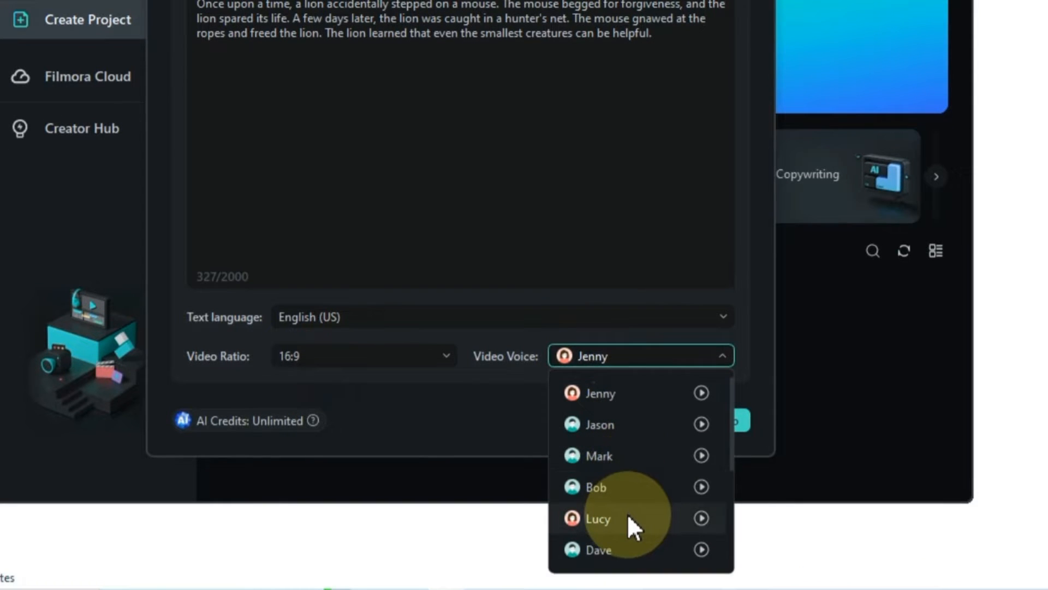
pyautogui.click(620, 456)
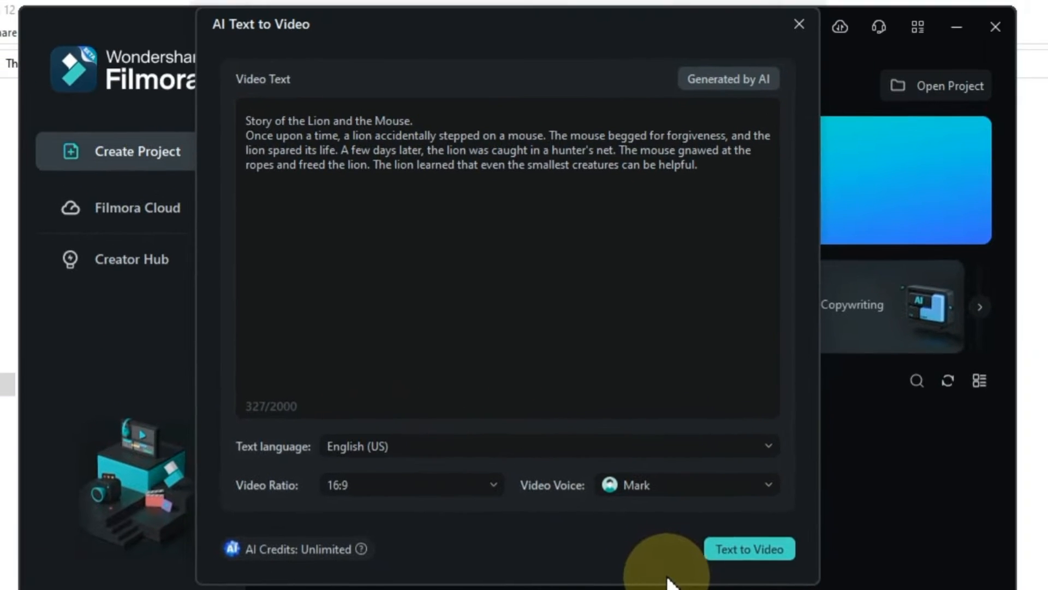
# Step: Generate the video from the lion and mouse story and play it in the editor
pyautogui.click(697, 421)
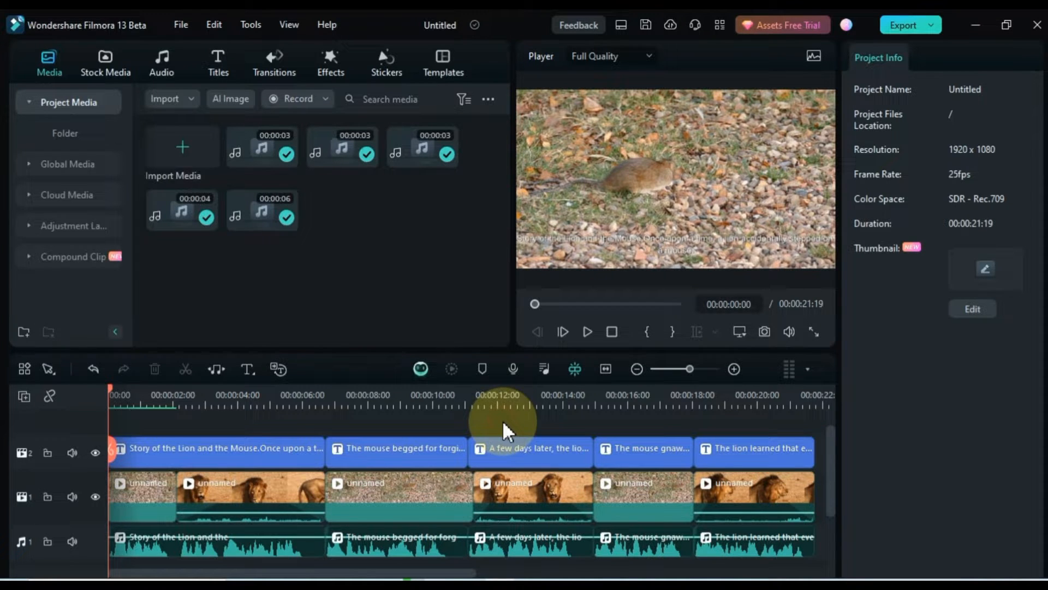
pyautogui.click(583, 333)
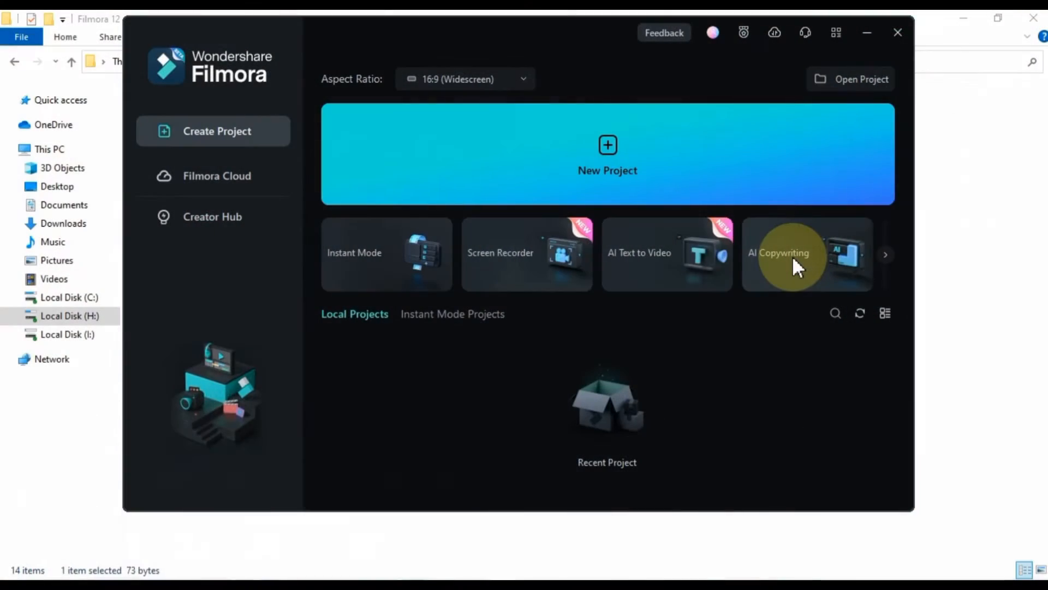
# Step: Open AI Copywriting, choose Youtube Video Ideas as the writing type and enter the video topic "New ideas for cooking"
pyautogui.click(794, 261)
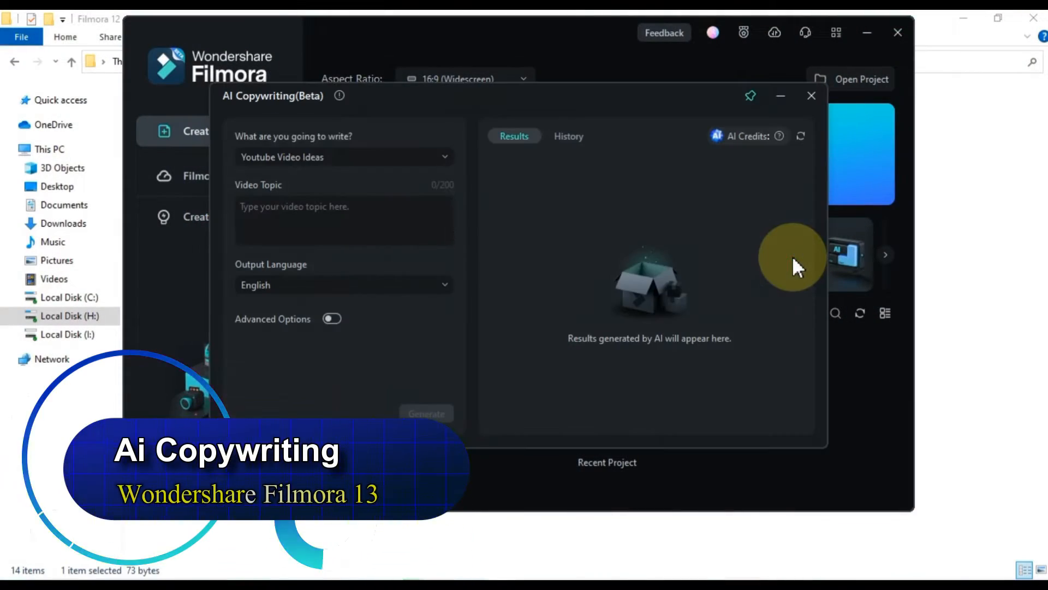
pyautogui.click(356, 156)
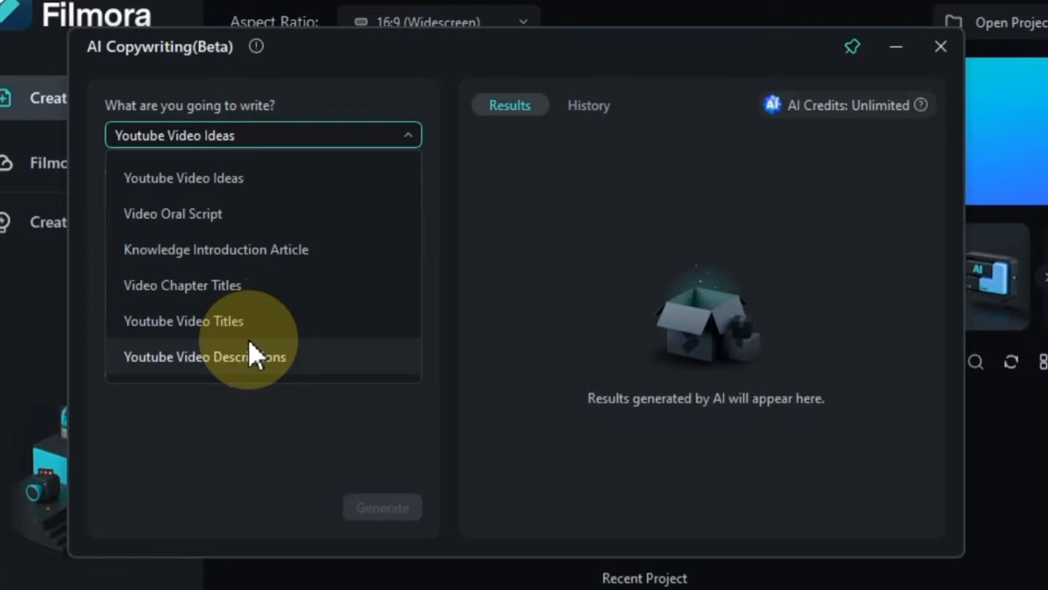
pyautogui.click(244, 182)
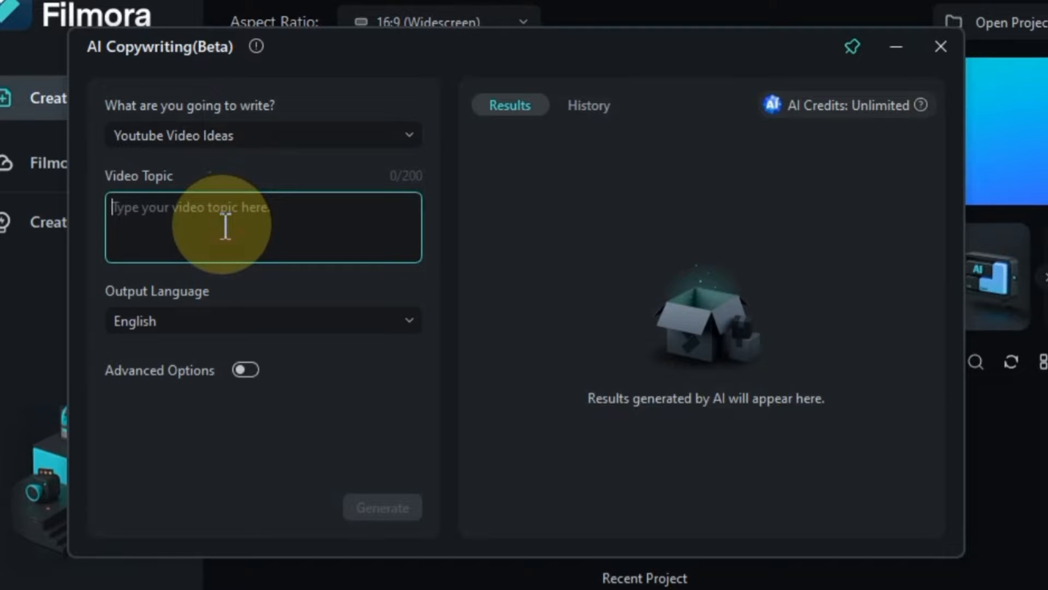
pyautogui.write('New ideas')
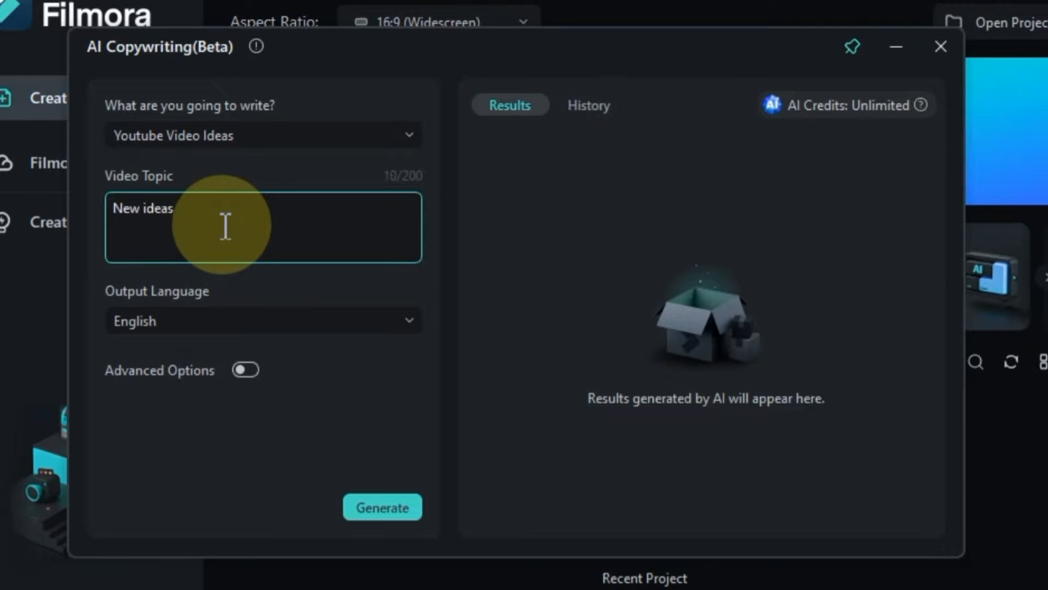
pyautogui.write(' for cooking')
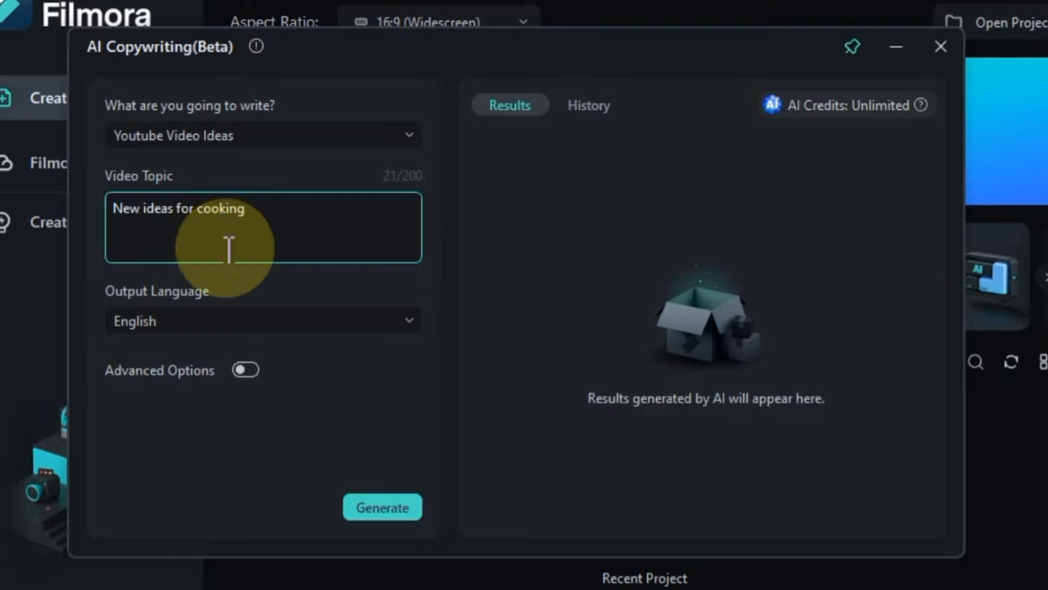
# Step: Examine the available output languages and the advanced options for the number of results, keeping English and leaving advanced options off
pyautogui.click(257, 327)
pyautogui.scroll(-5, 262, 471)
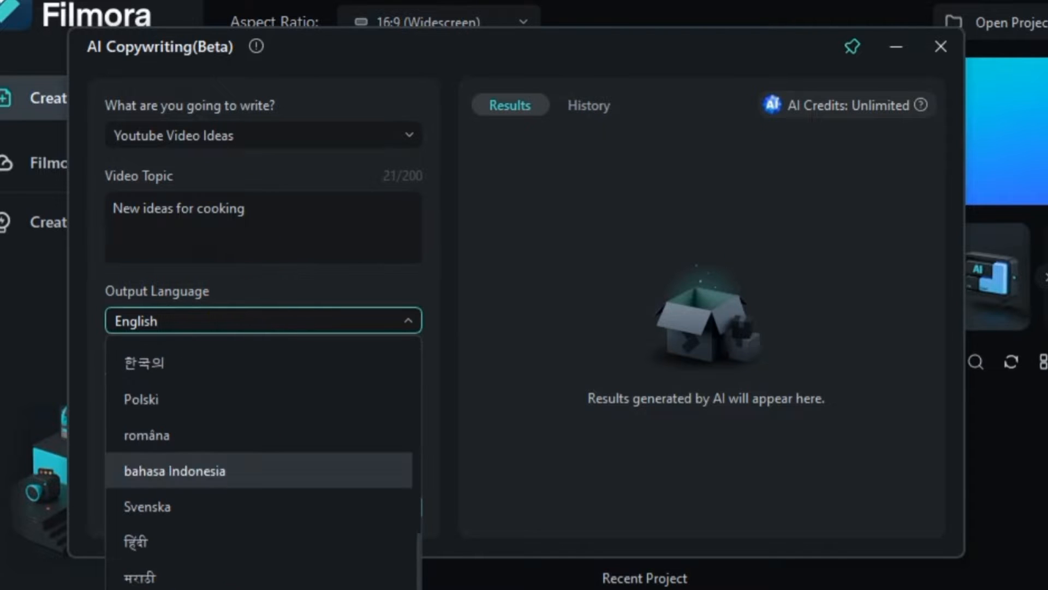
pyautogui.scroll(5, 262, 471)
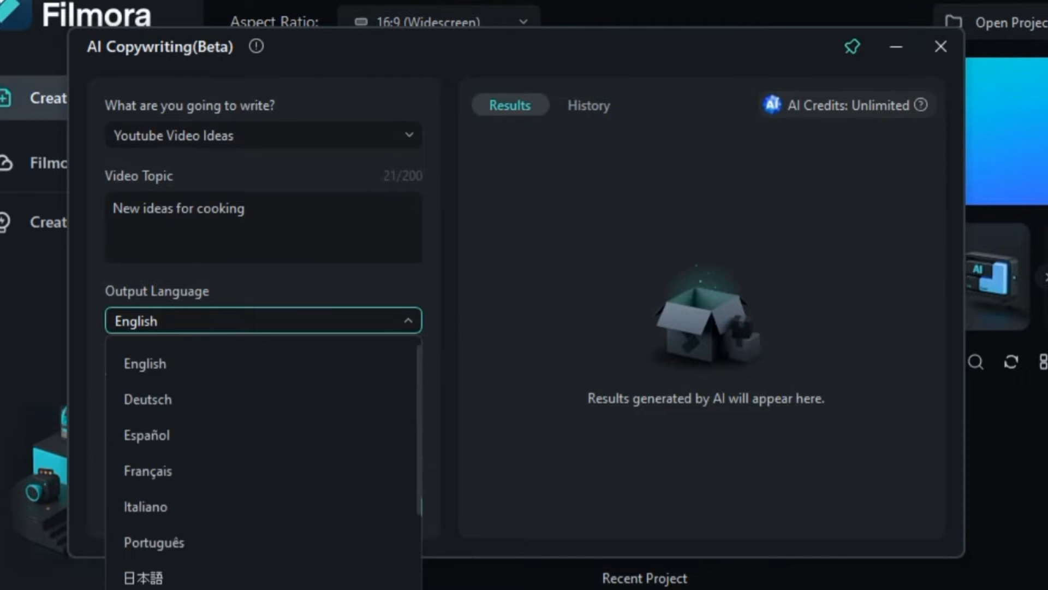
pyautogui.click(208, 321)
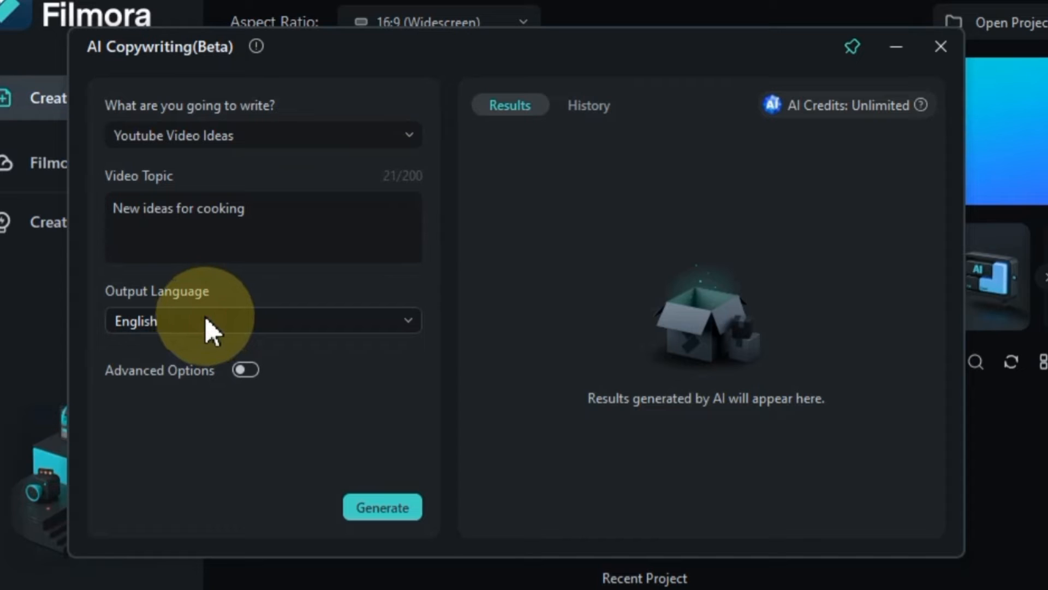
pyautogui.click(247, 369)
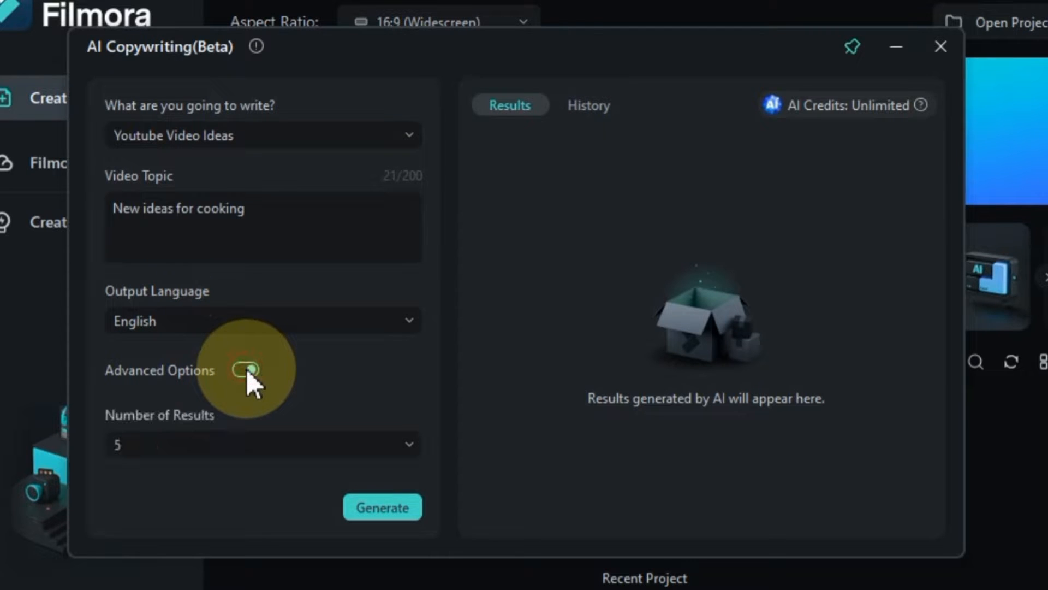
pyautogui.click(225, 445)
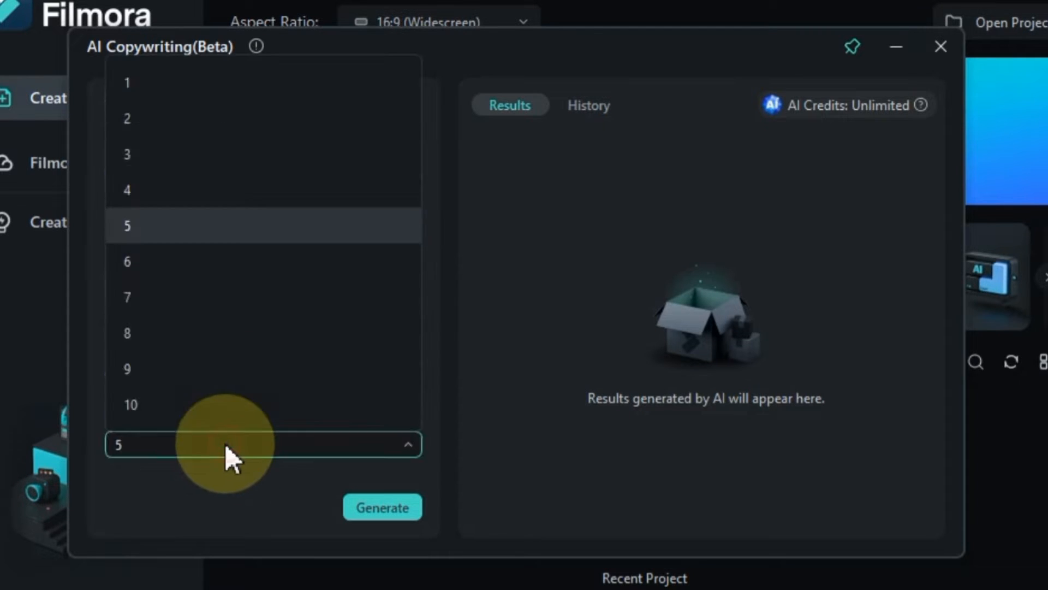
pyautogui.click(225, 444)
pyautogui.click(240, 369)
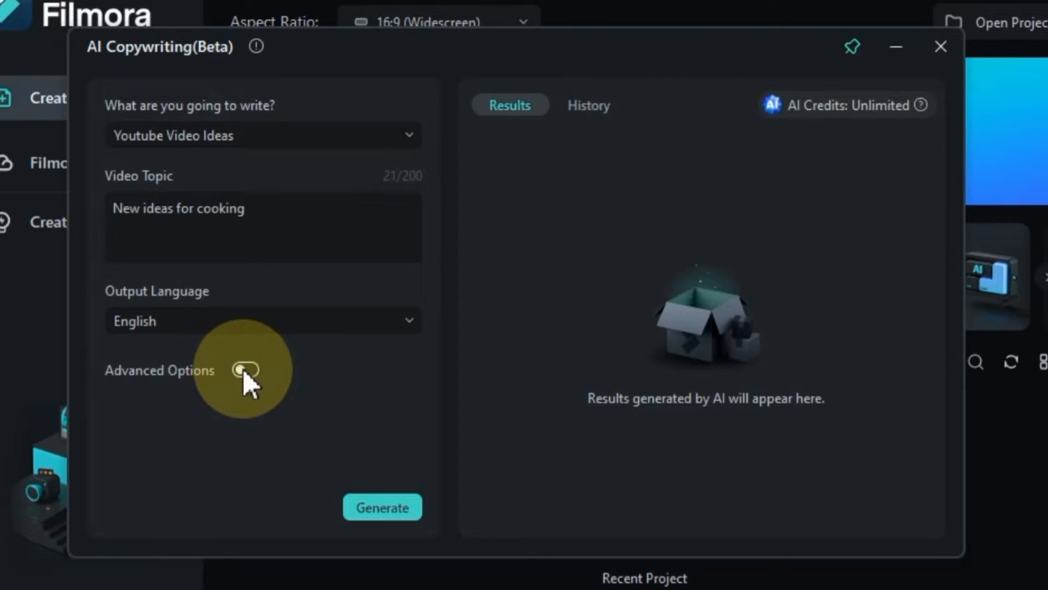
# Step: Generate the YouTube video ideas for the cooking topic and read through the suggested titles
pyautogui.click(391, 498)
pyautogui.click(392, 501)
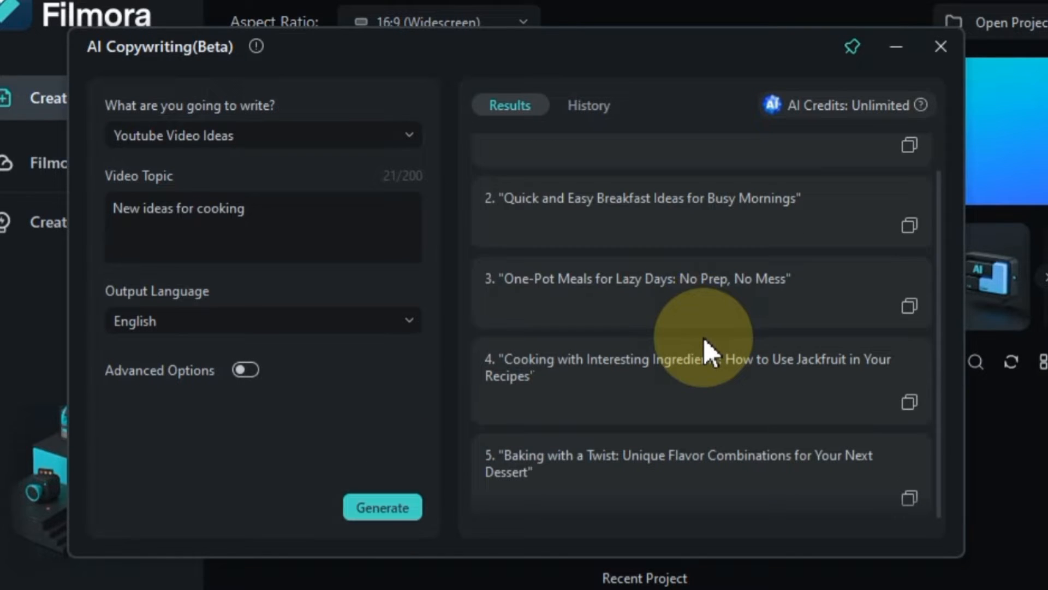
pyautogui.scroll(2, 702, 336)
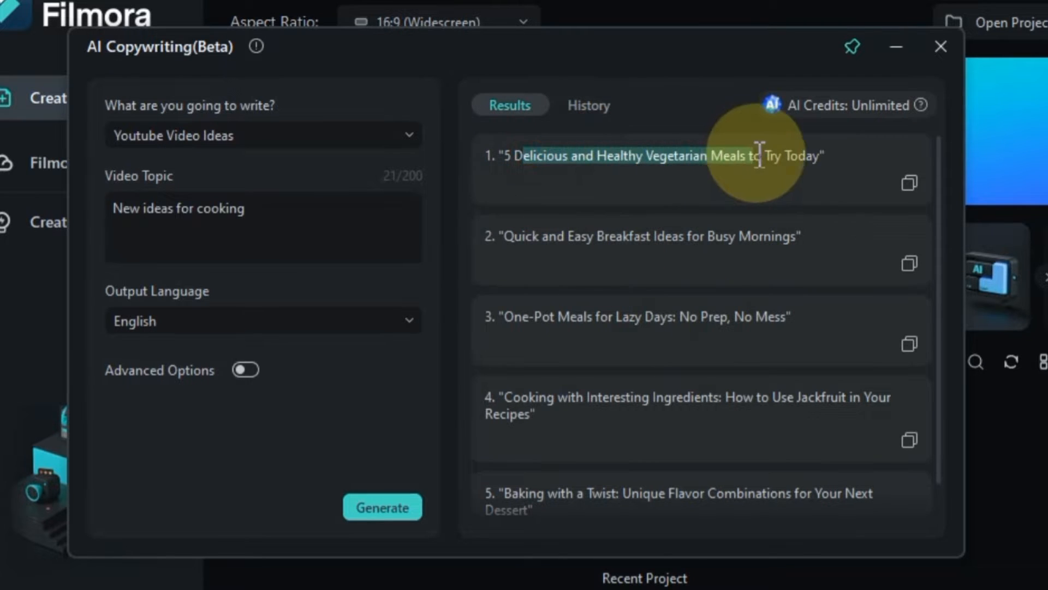
pyautogui.moveTo(507, 236); pyautogui.dragTo(760, 236)
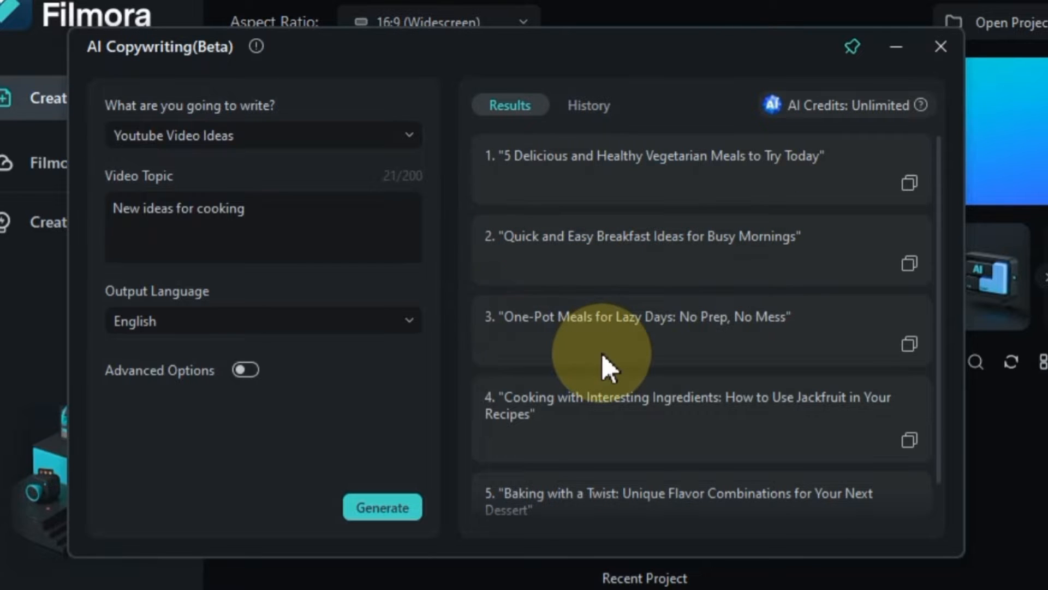
pyautogui.scroll(-2, 602, 353)
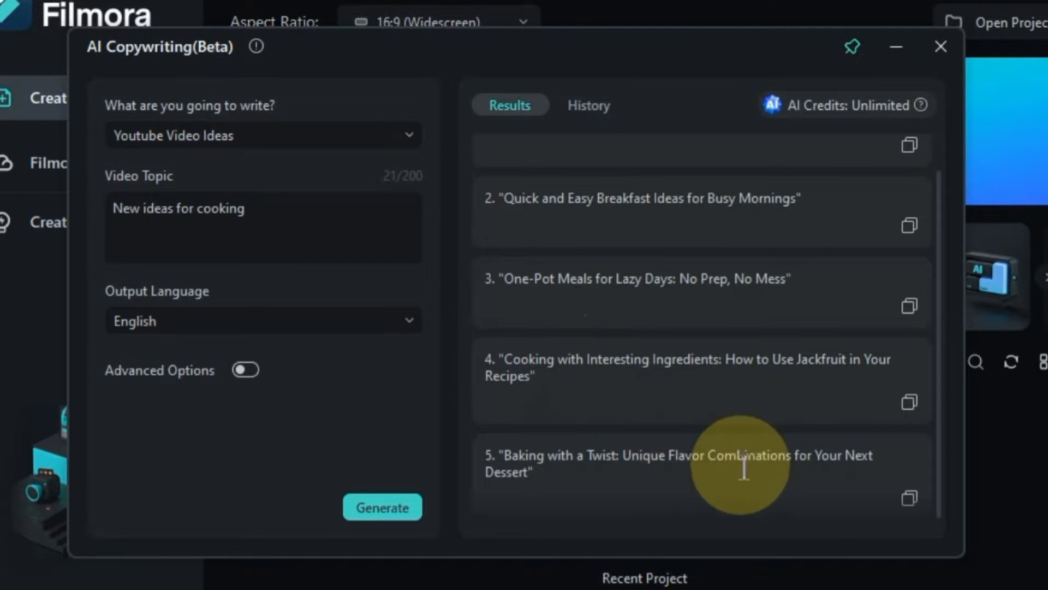
pyautogui.moveTo(743, 463); pyautogui.dragTo(716, 461)
pyautogui.scroll(2, 876, 300)
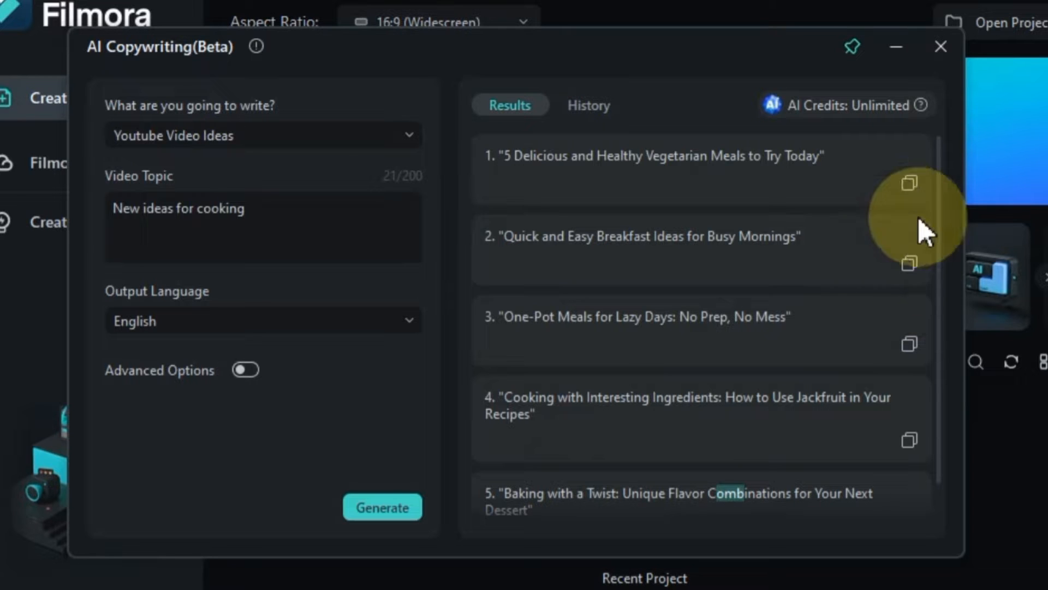
# Step: Copy the first suggested cooking video idea to the clipboard and view the generation history
pyautogui.click(908, 185)
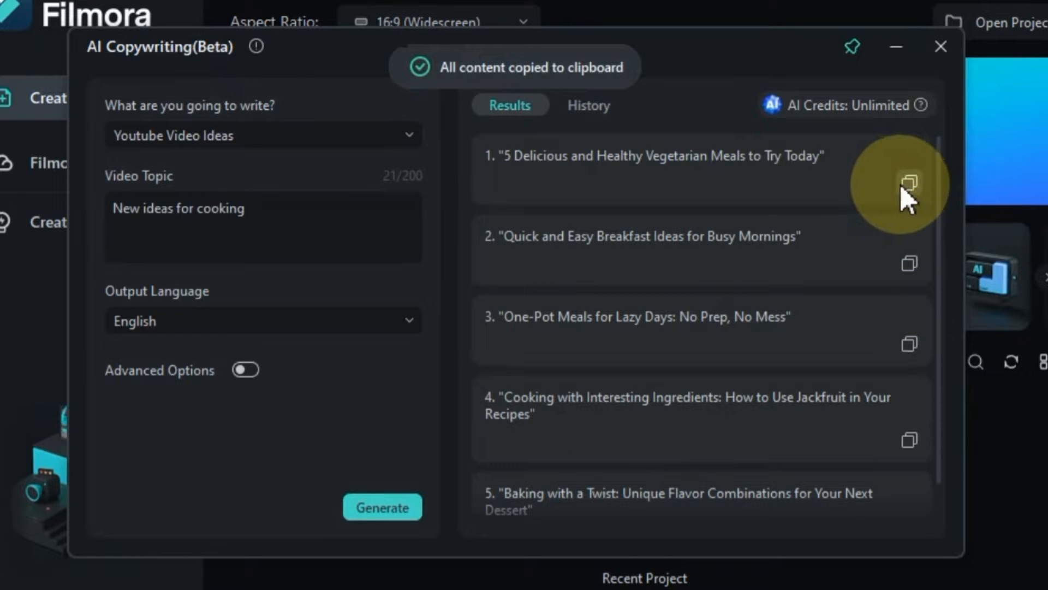
pyautogui.click(345, 257)
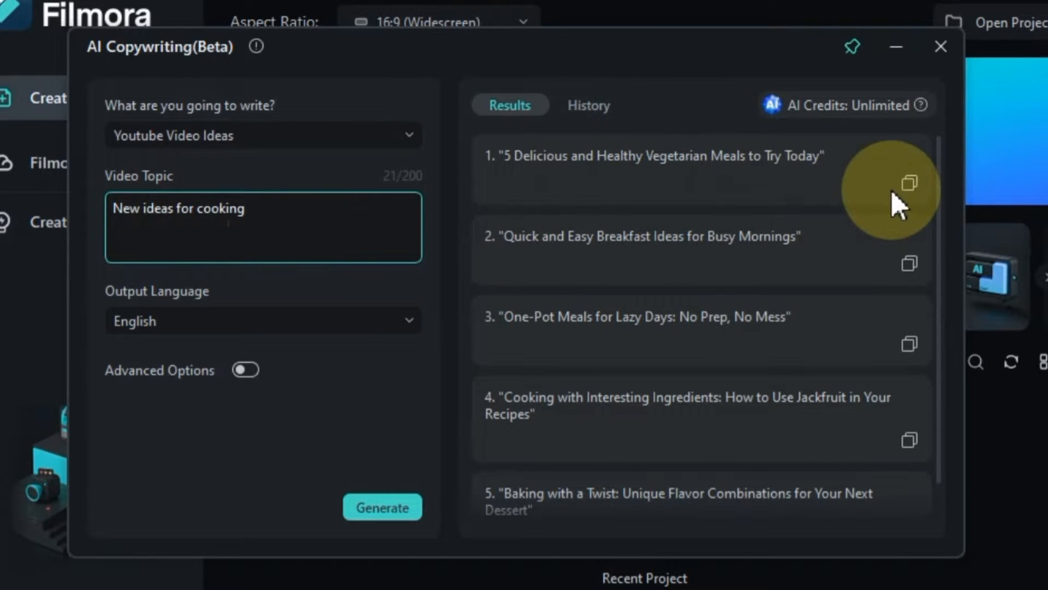
pyautogui.click(597, 110)
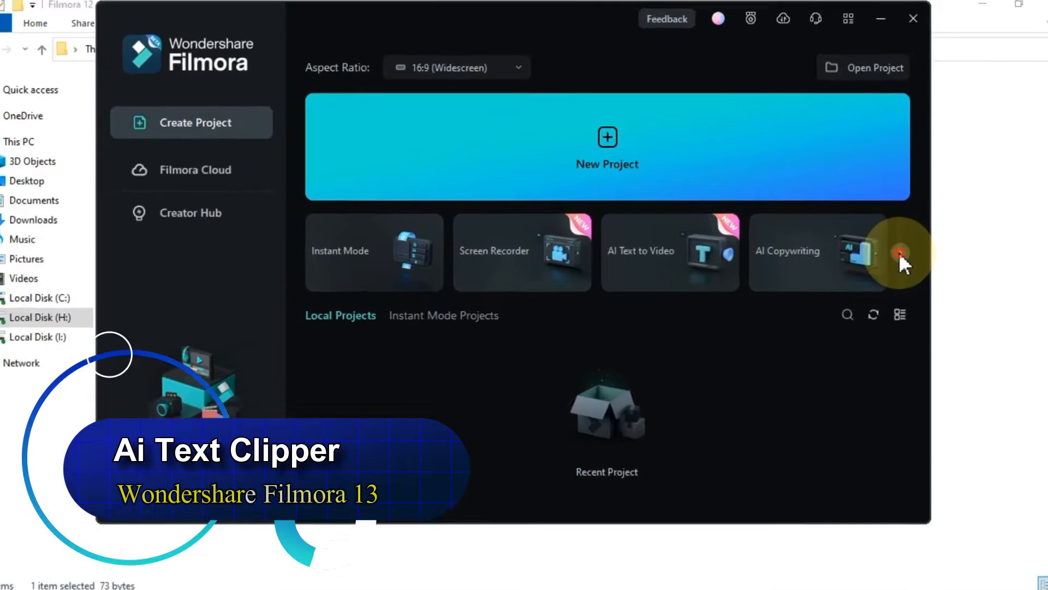
# Step: Start AI Text Clipper from the home screen's tools and load video.mp4 from the Filmora 13 folder
pyautogui.click(900, 252)
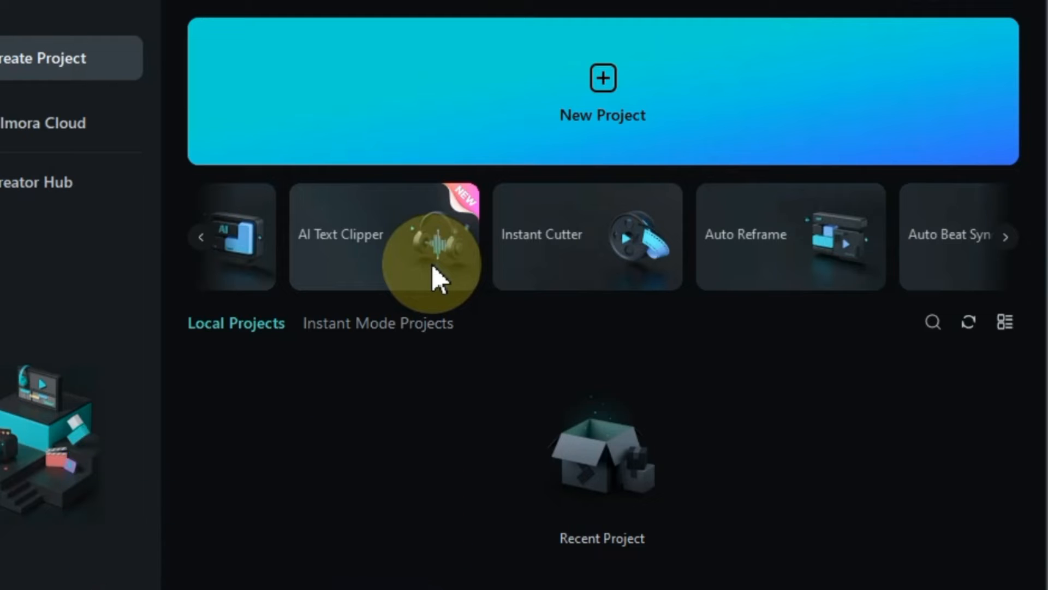
pyautogui.click(329, 245)
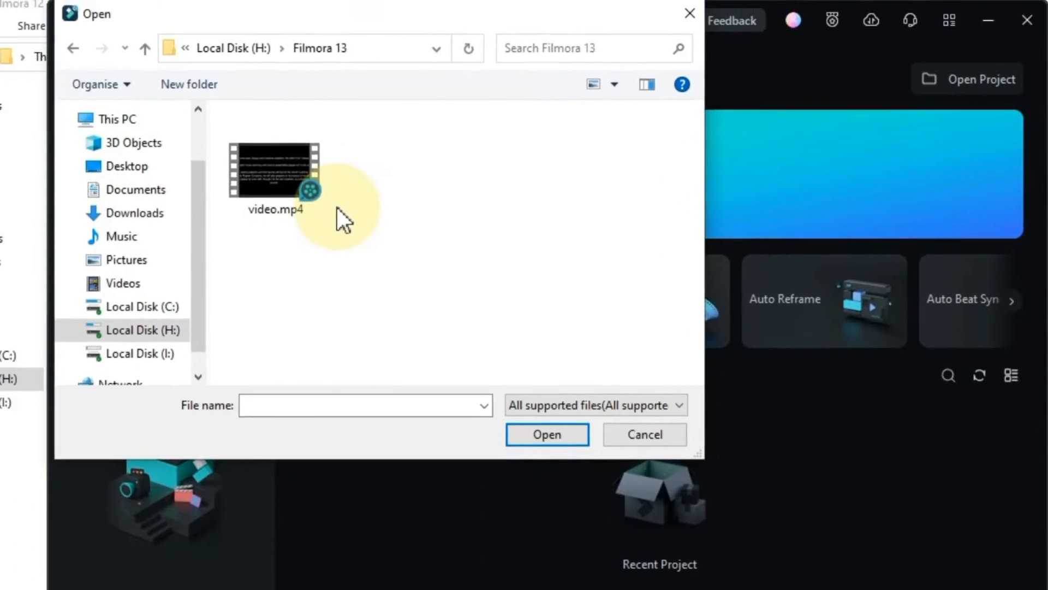
pyautogui.click(278, 187)
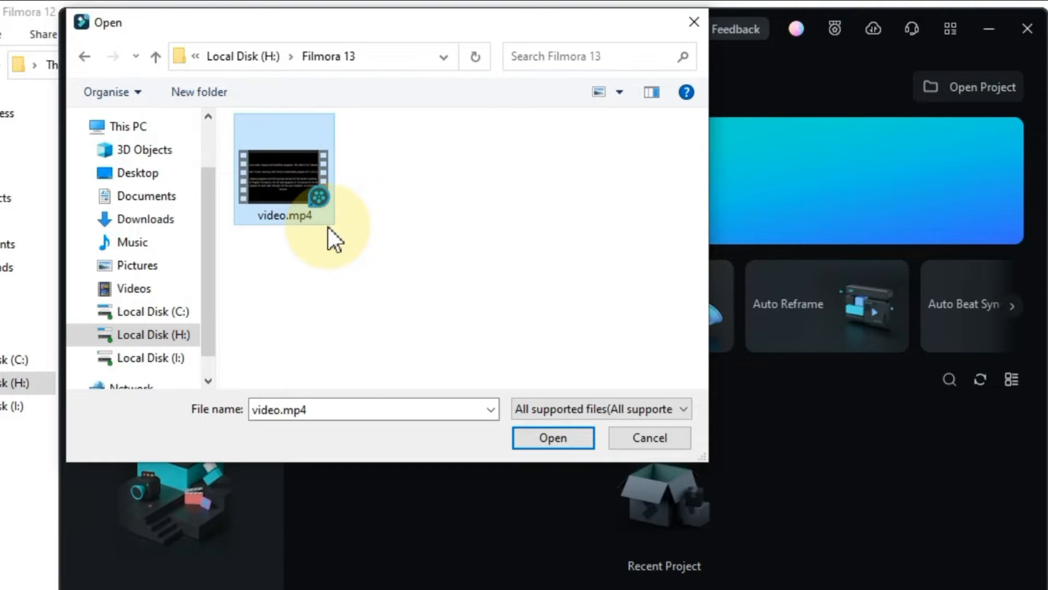
pyautogui.click(559, 439)
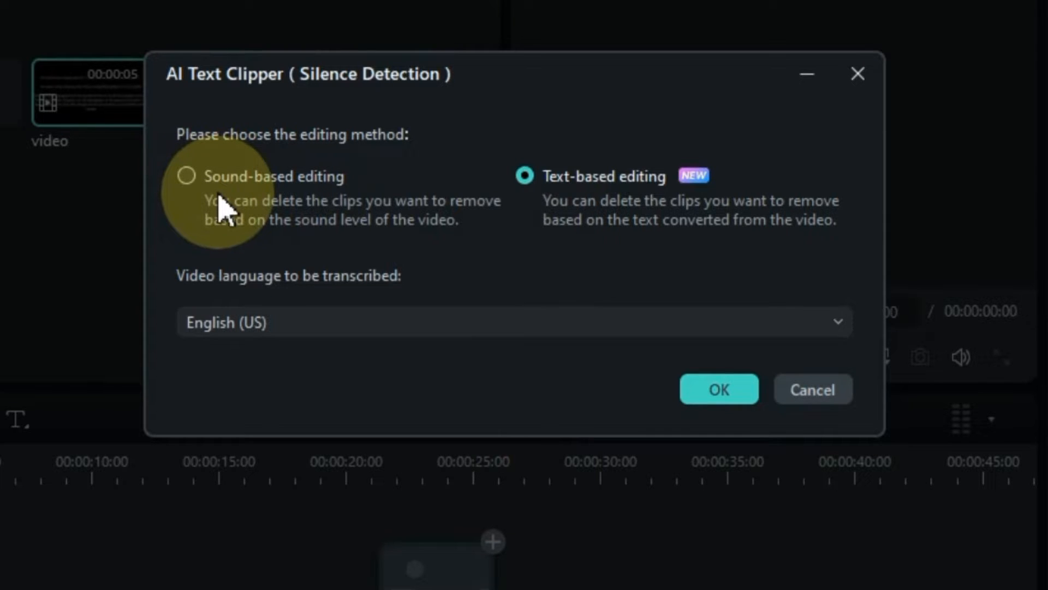
# Step: Apply text-based editing to the video with English (US) as the language to be transcribed
pyautogui.click(303, 333)
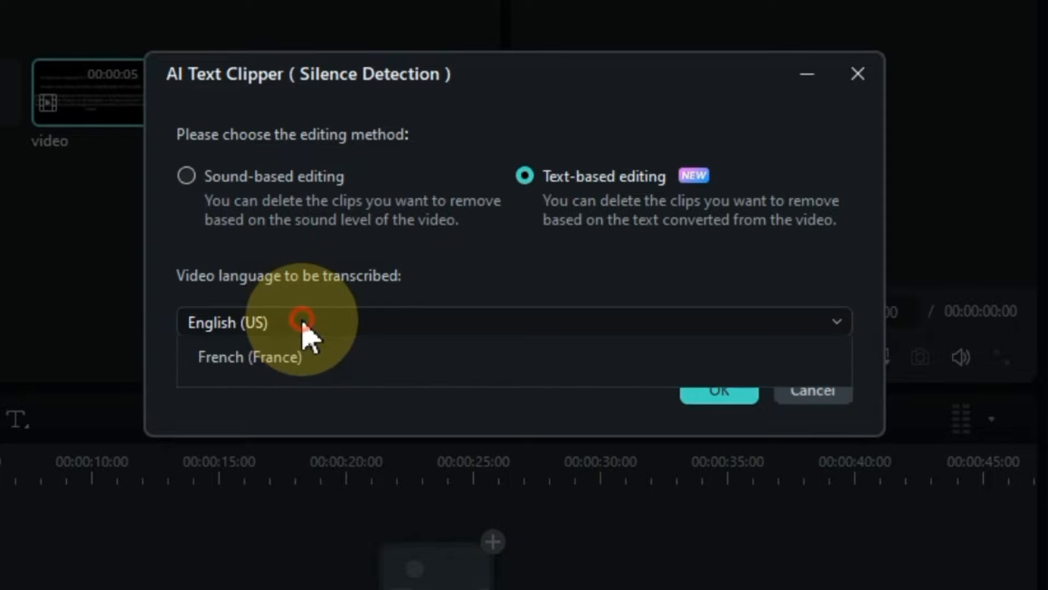
pyautogui.click(303, 333)
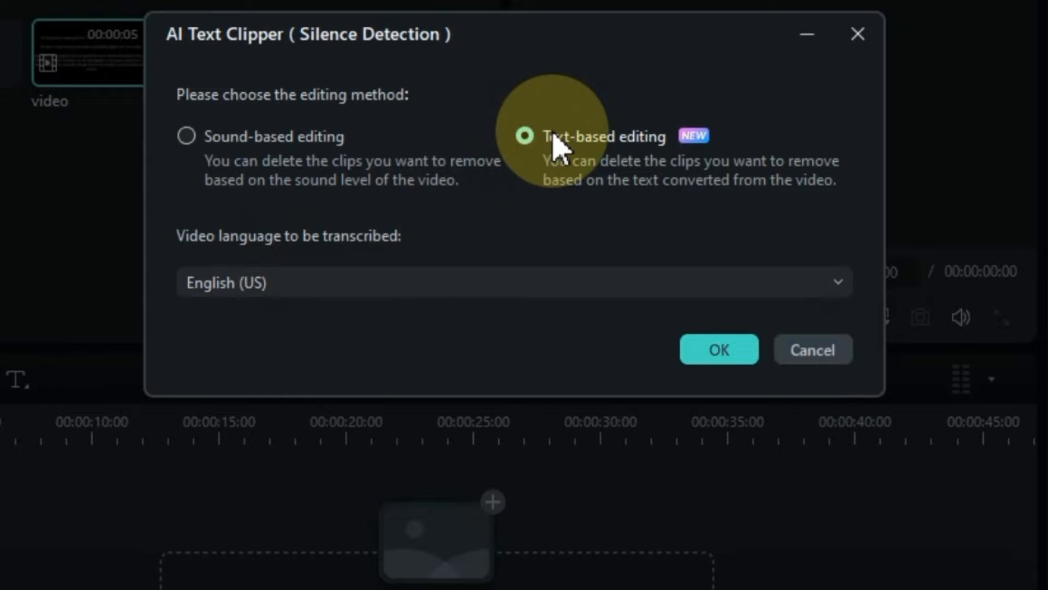
pyautogui.click(710, 344)
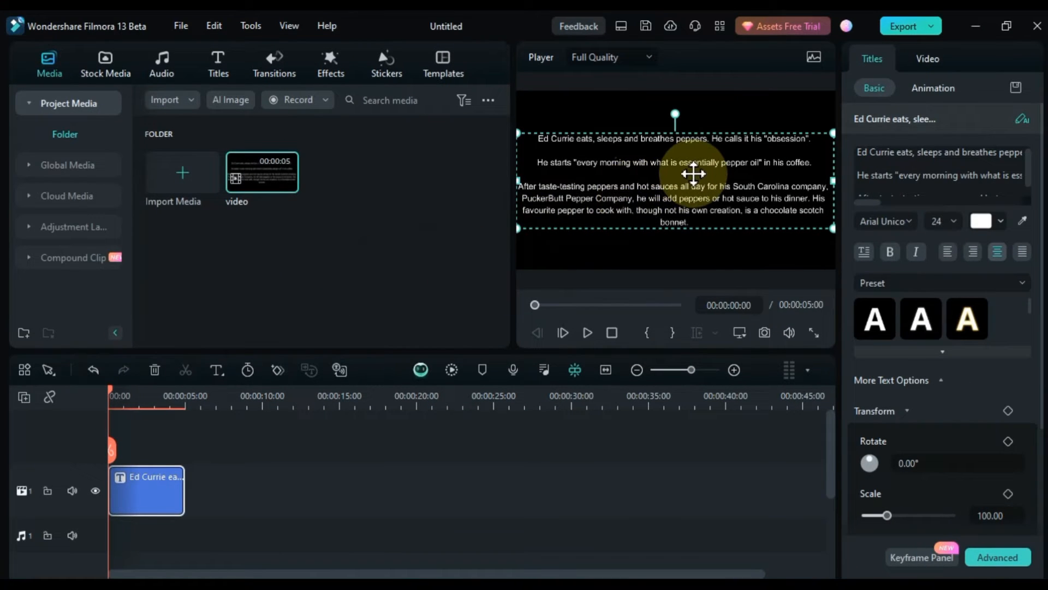
# Step: Examine the editable text of the title clip on the timeline and preview it full screen
pyautogui.click(900, 175)
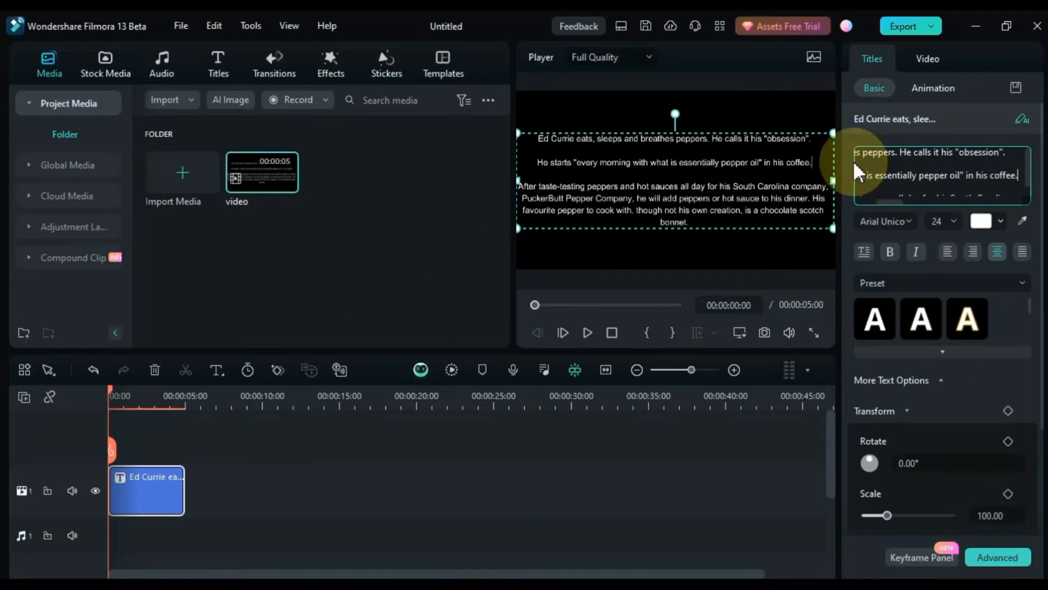
pyautogui.moveTo(829, 235); pyautogui.dragTo(765, 180)
pyautogui.click(856, 231)
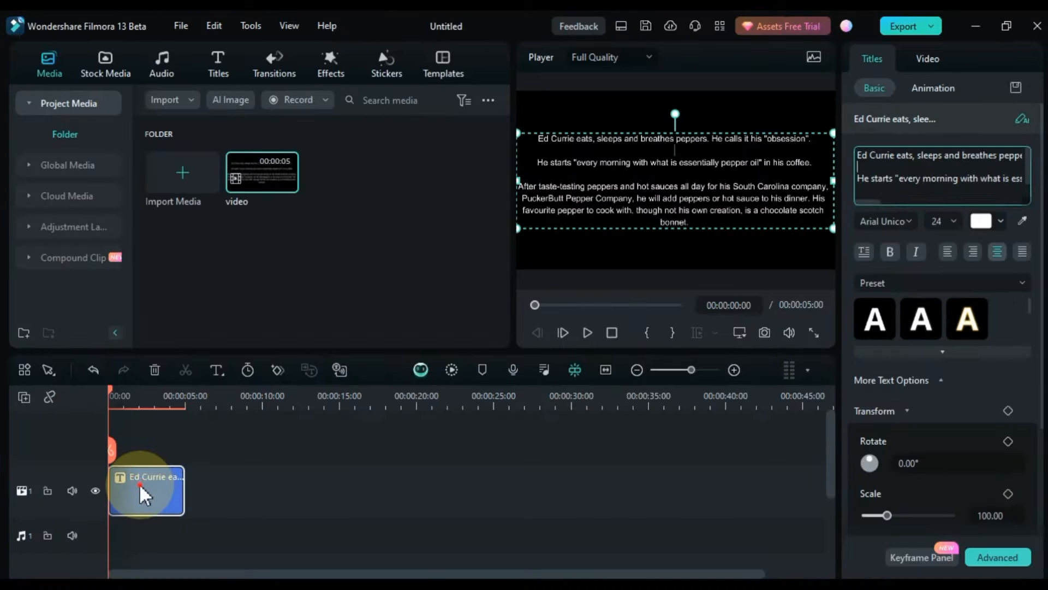
pyautogui.click(145, 493)
pyautogui.click(224, 503)
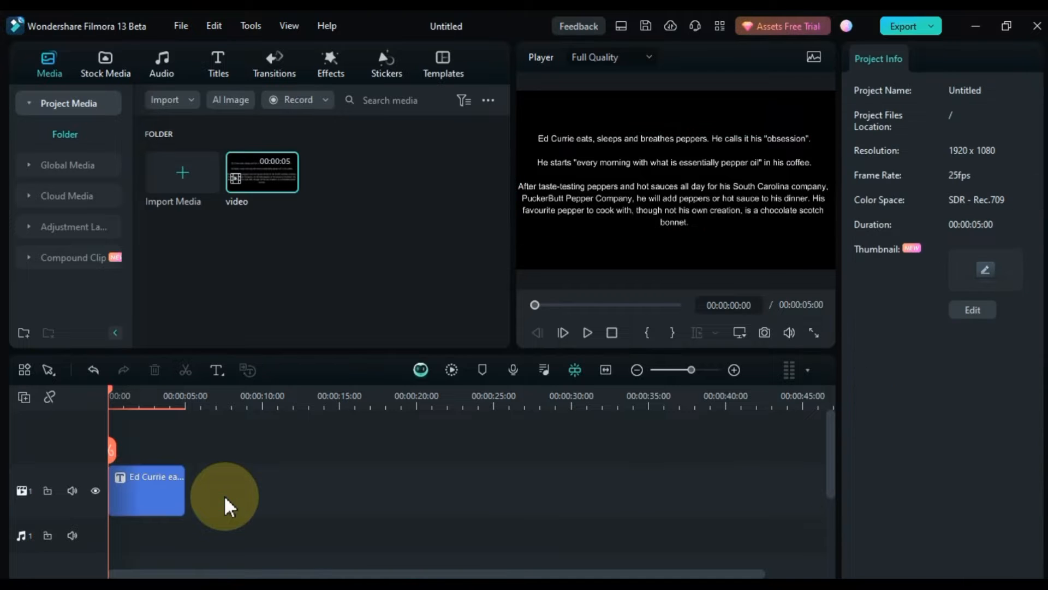
pyautogui.click(808, 334)
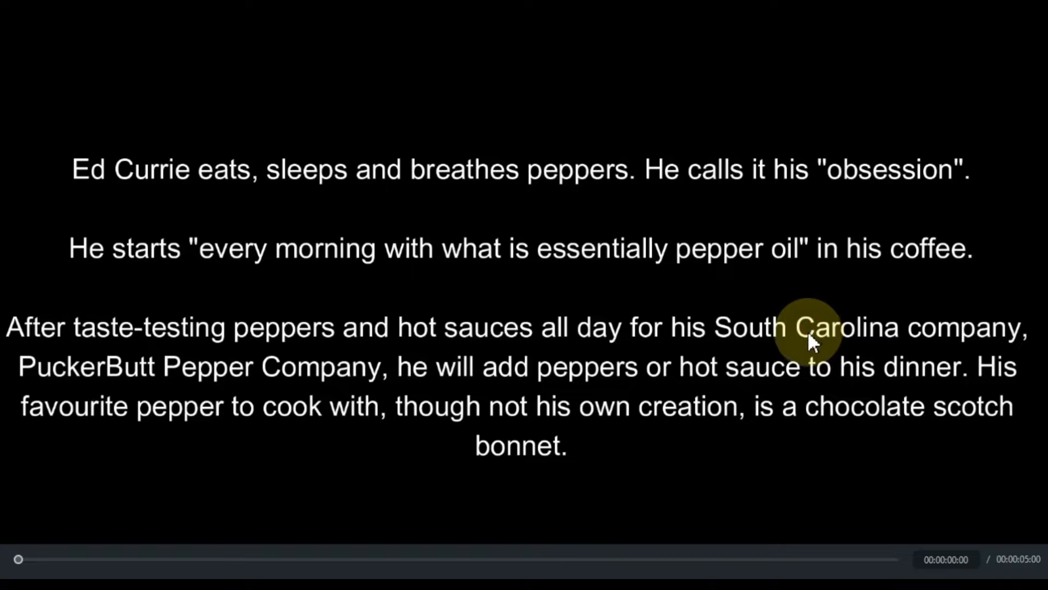
pyautogui.press('Escape')
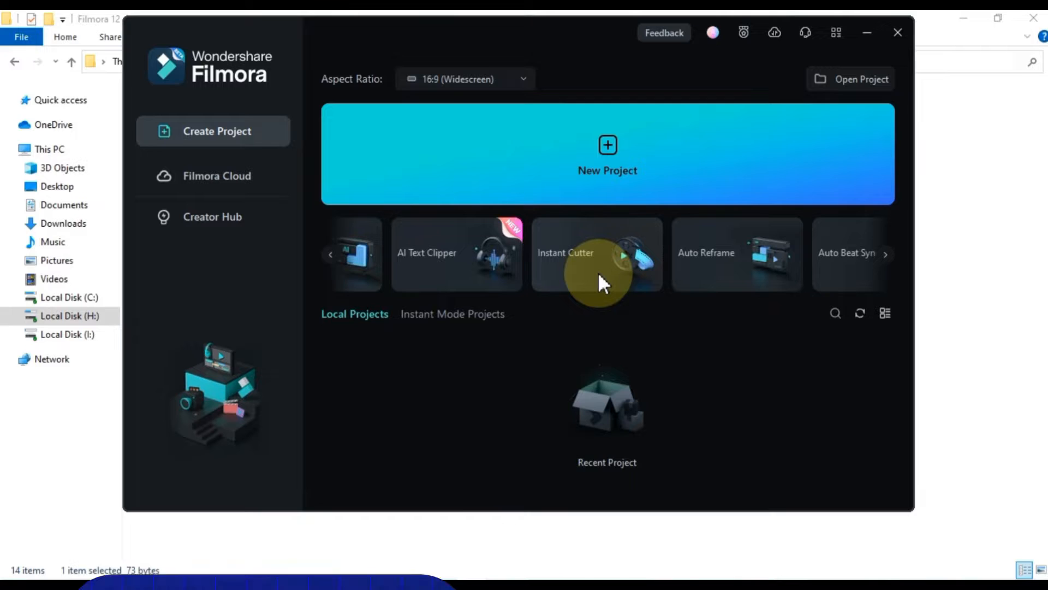
# Step: Open Instant Cutter, view its Merge and Trim modes, and load the vv1-1 video in Trim mode
pyautogui.click(597, 272)
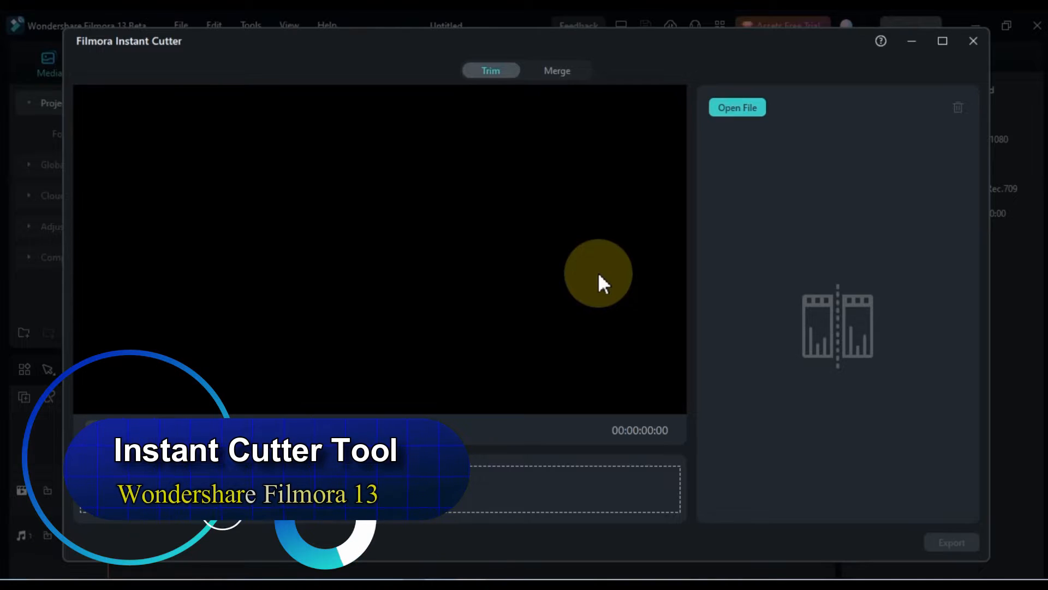
pyautogui.click(555, 72)
pyautogui.click(488, 72)
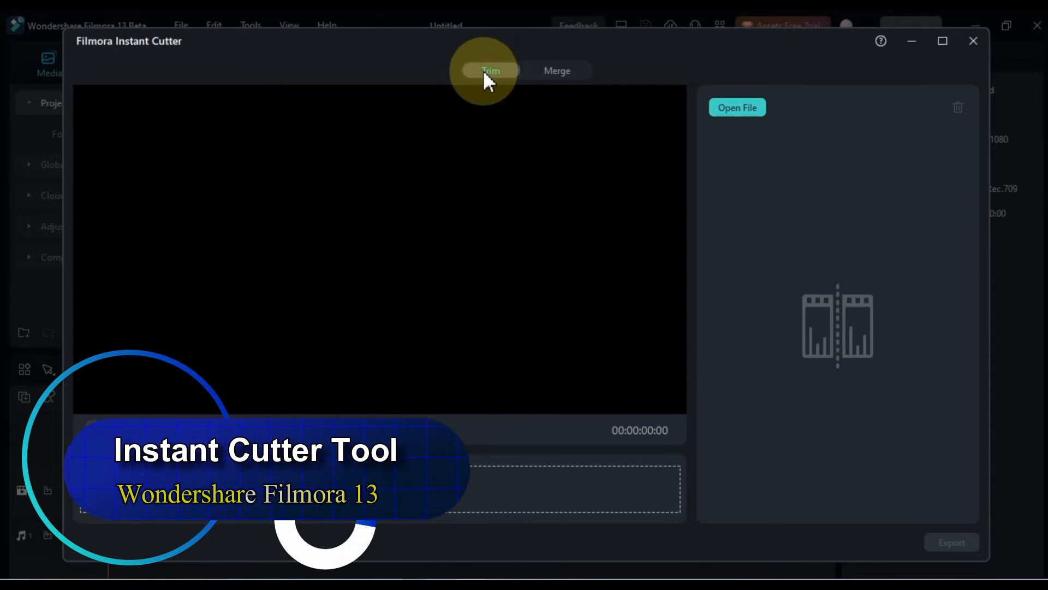
pyautogui.moveTo(341, 529); pyautogui.dragTo(378, 493)
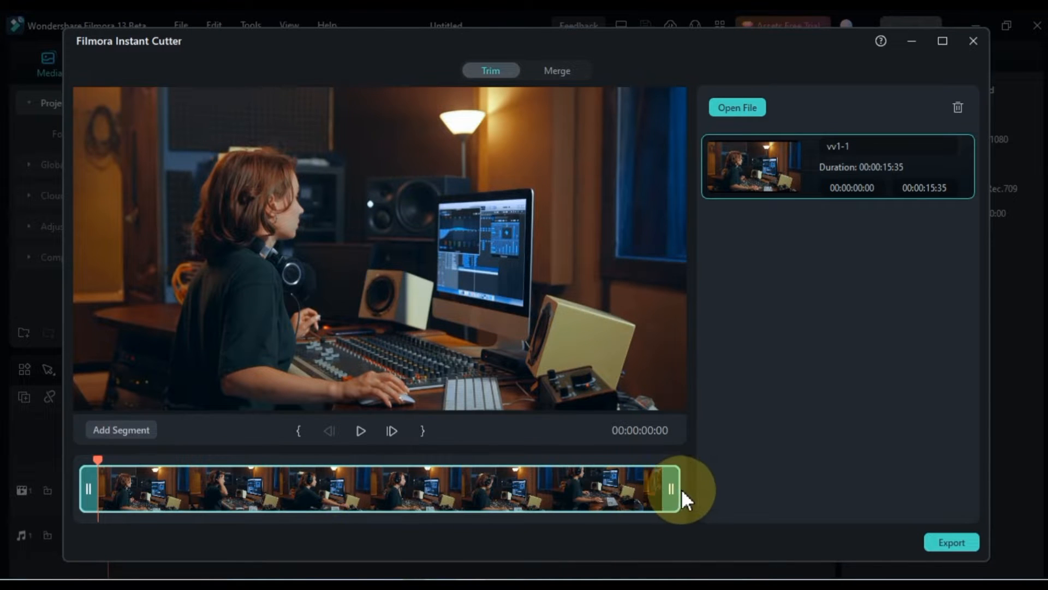
# Step: Trim the vv1-1 video to the segment from 00:00:02:35 to 00:00:08:04
pyautogui.moveTo(671, 489); pyautogui.dragTo(391, 503)
pyautogui.moveTo(92, 490); pyautogui.dragTo(186, 487)
pyautogui.click(207, 489)
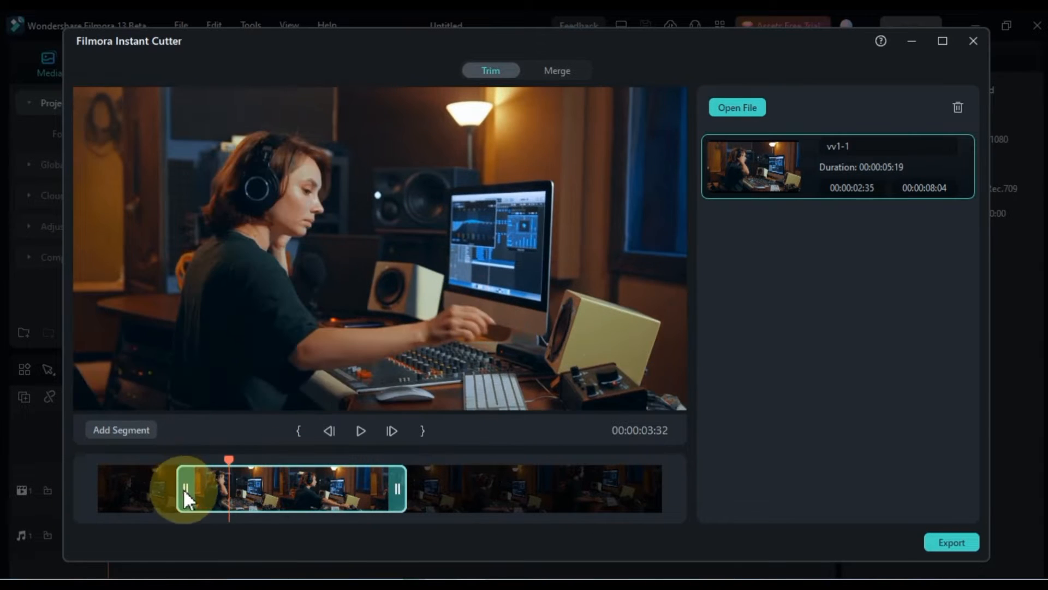
# Step: Extend the start of the vv1-1 segment back to 00:00:00:00
pyautogui.moveTo(183, 488); pyautogui.dragTo(66, 494)
# Step: Add a second segment of the video ending at 00:00:11:34, and delete that segment from the list
pyautogui.click(121, 430)
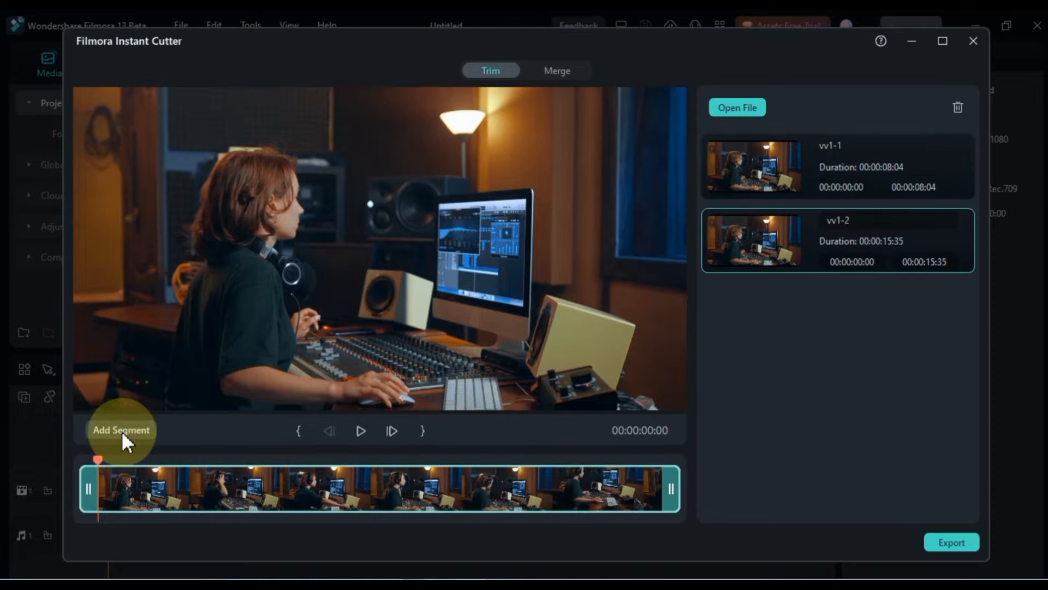
pyautogui.click(824, 168)
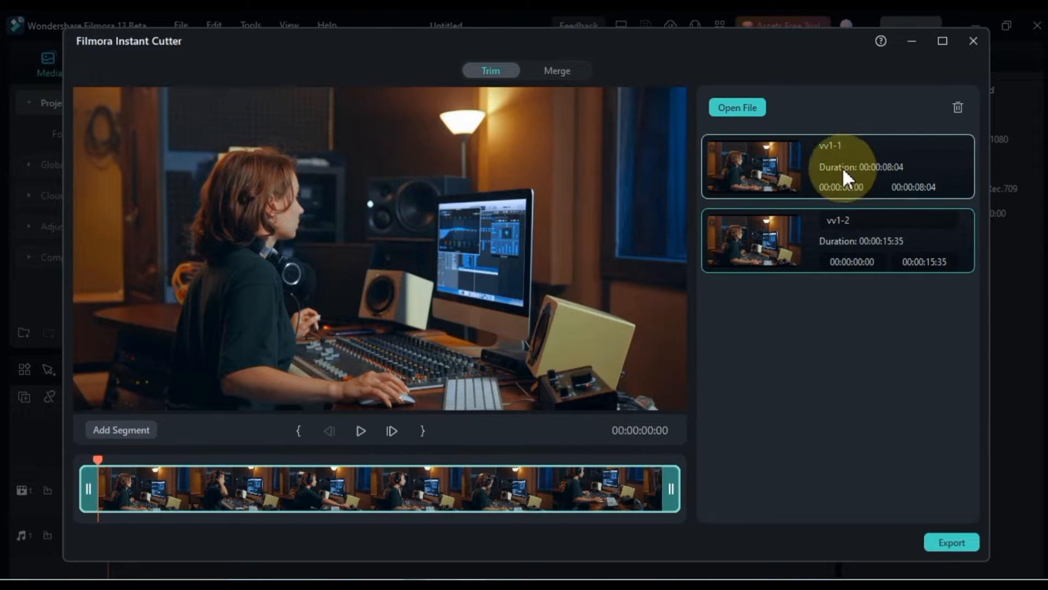
pyautogui.moveTo(670, 489); pyautogui.dragTo(529, 497)
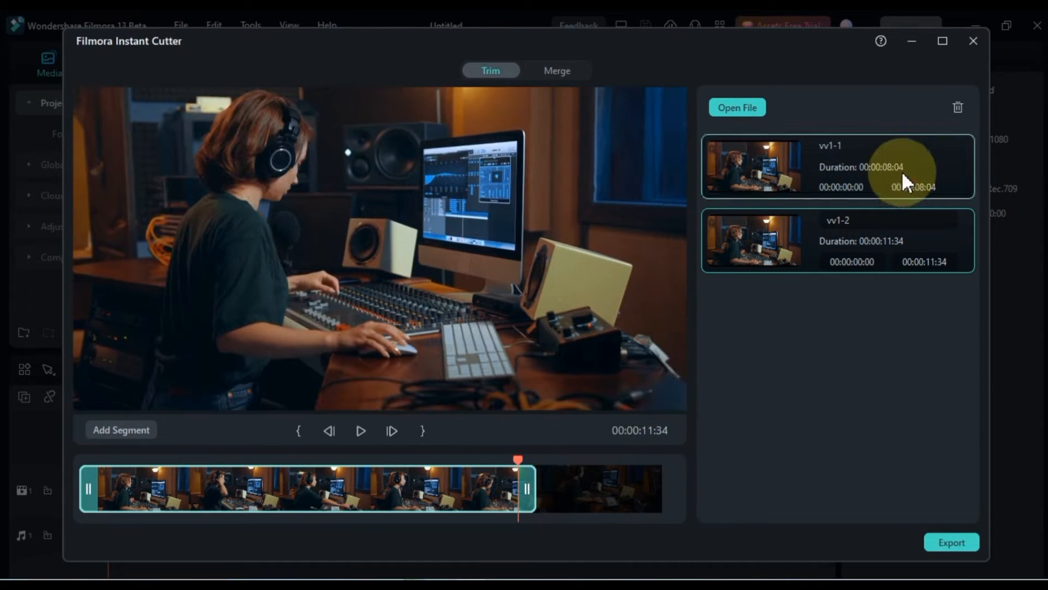
pyautogui.click(917, 231)
pyautogui.click(958, 108)
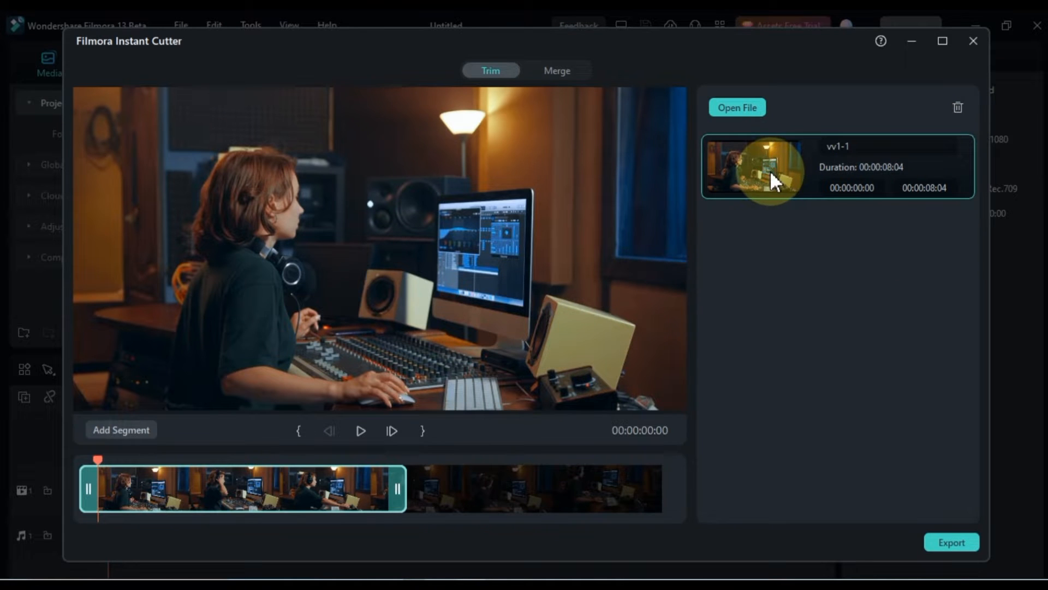
# Step: Export the trimmed vv1-1 segment to the LosslessPath folder, with Open Output Folder as the action when done
pyautogui.click(960, 546)
pyautogui.click(545, 272)
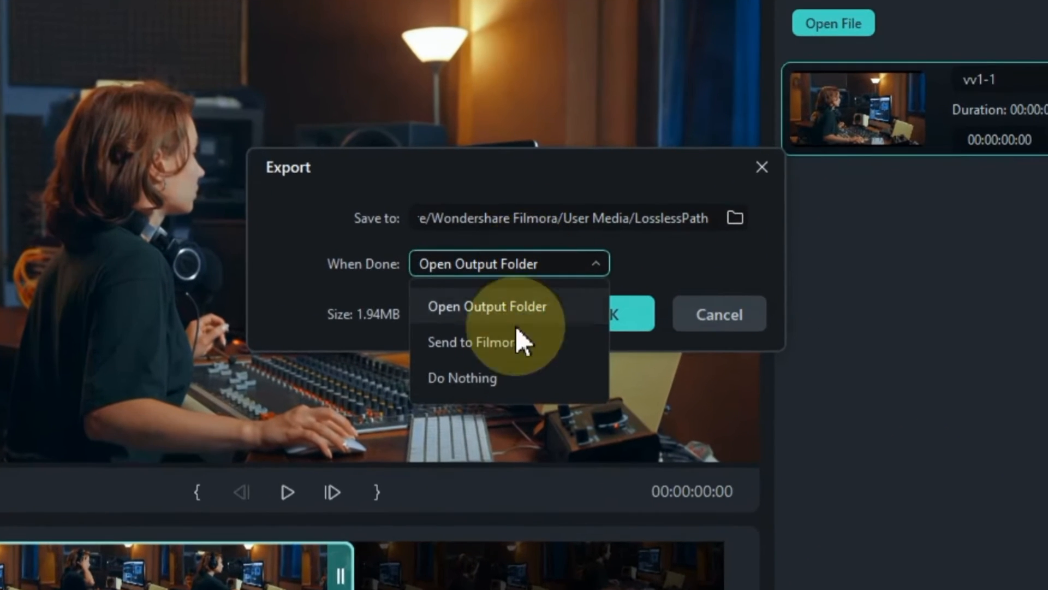
pyautogui.click(454, 315)
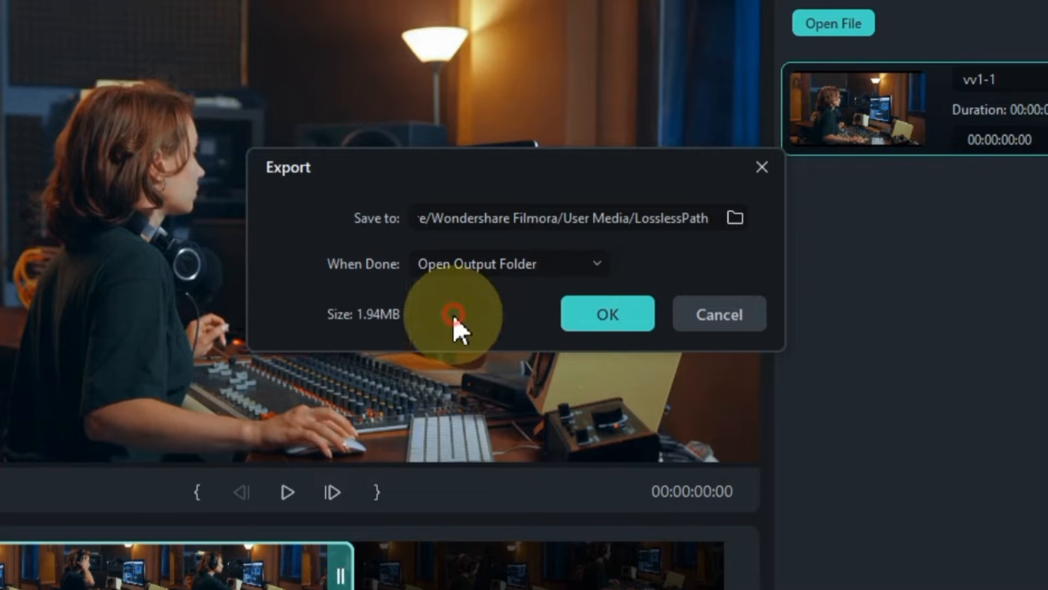
pyautogui.click(607, 314)
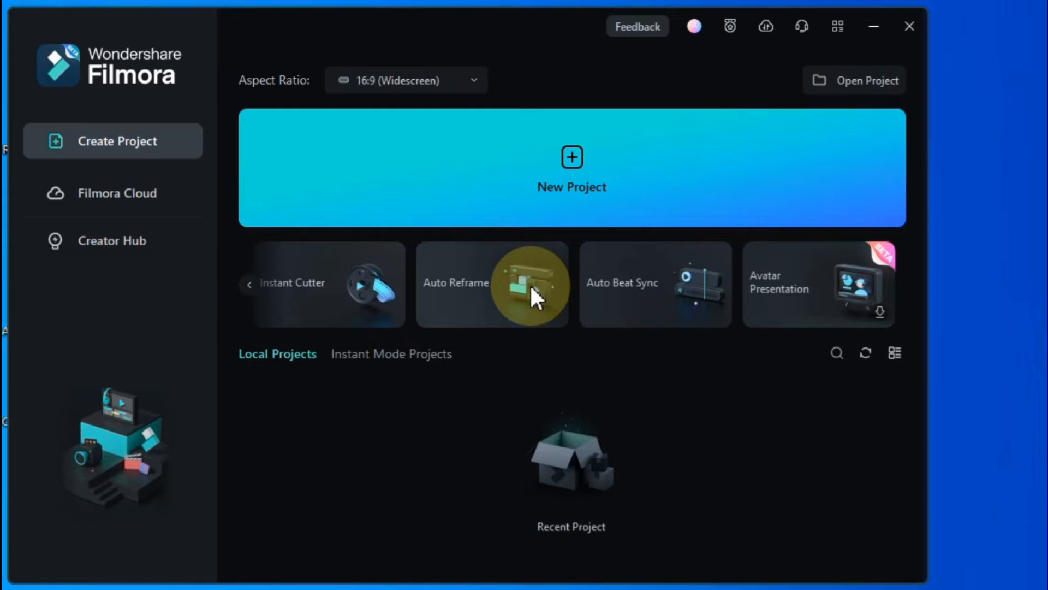
# Step: Open Auto Reframe and import the video 5497841.mp4
pyautogui.click(490, 287)
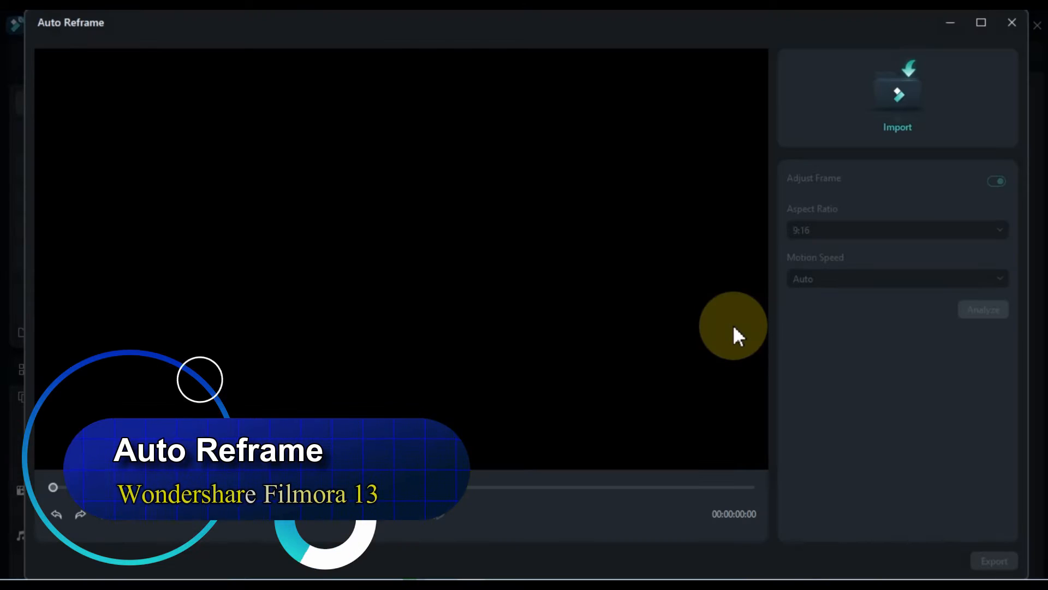
pyautogui.click(902, 125)
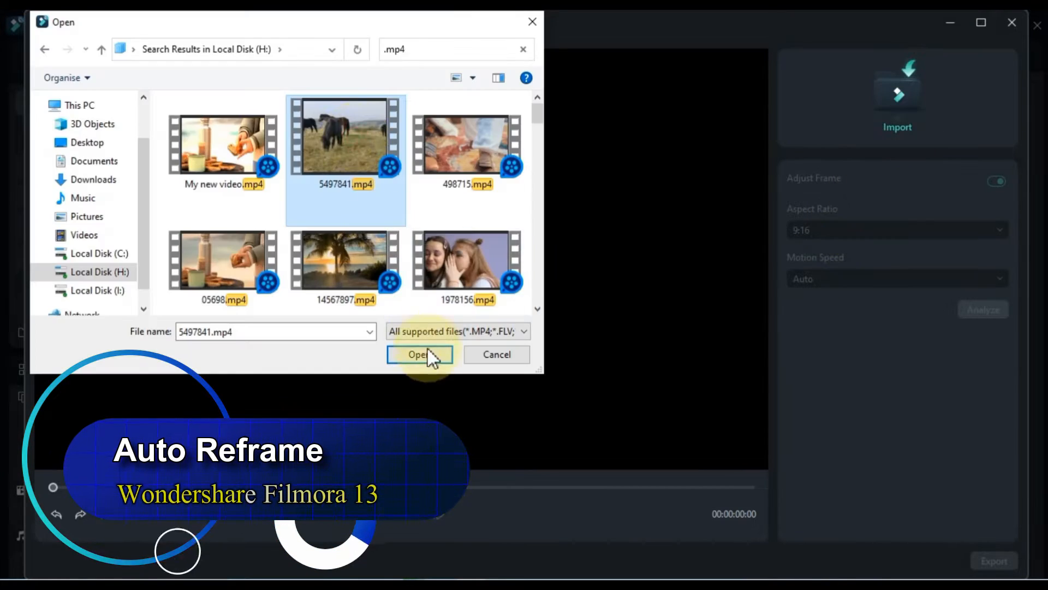
pyautogui.click(425, 355)
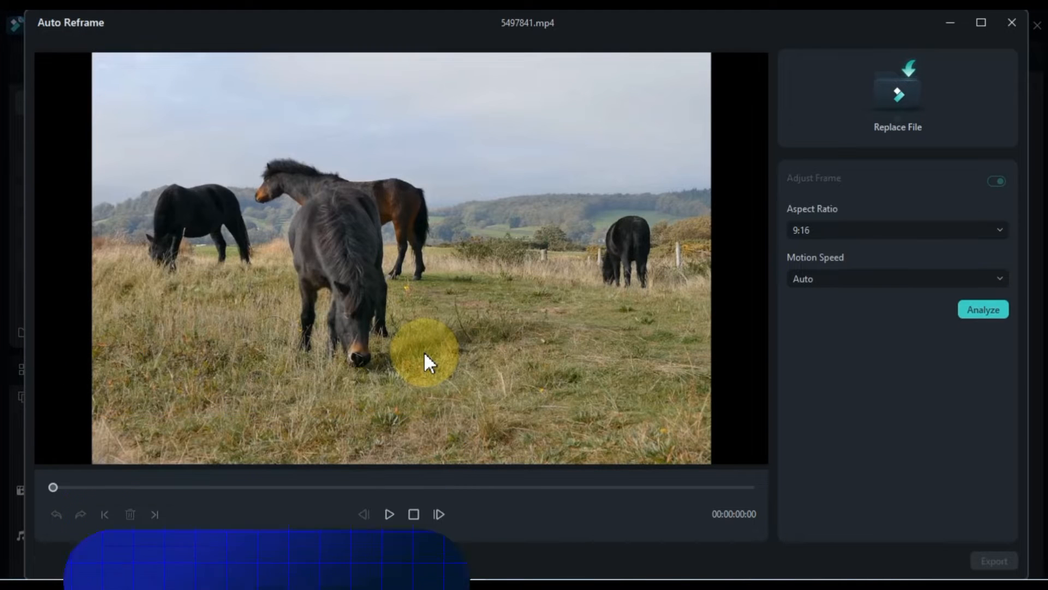
# Step: Try the Fast and Slow motion speeds for the reframe, and return the motion speed to Auto
pyautogui.click(904, 278)
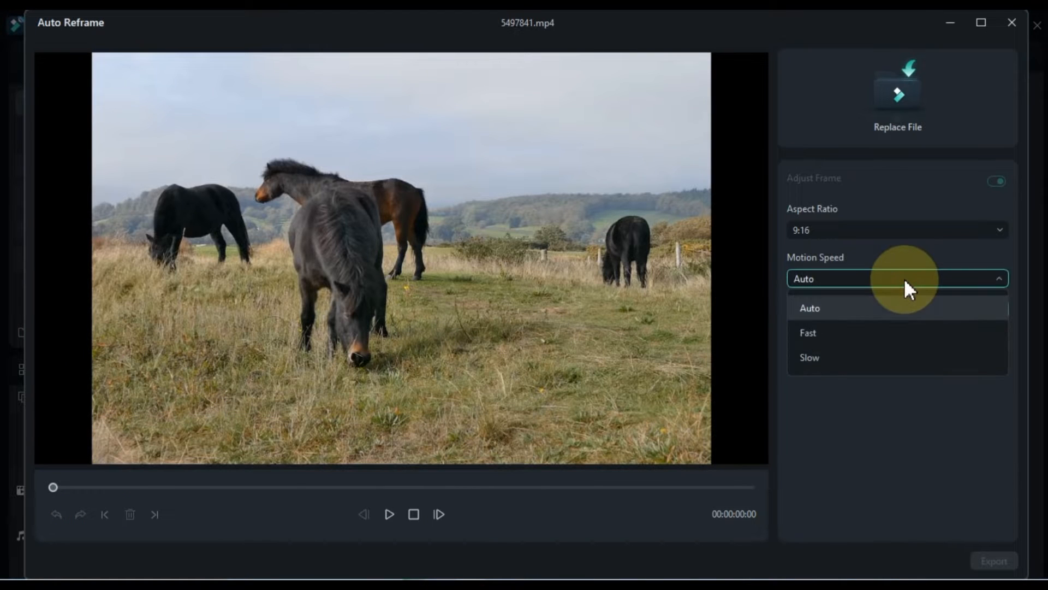
pyautogui.click(869, 332)
pyautogui.click(855, 279)
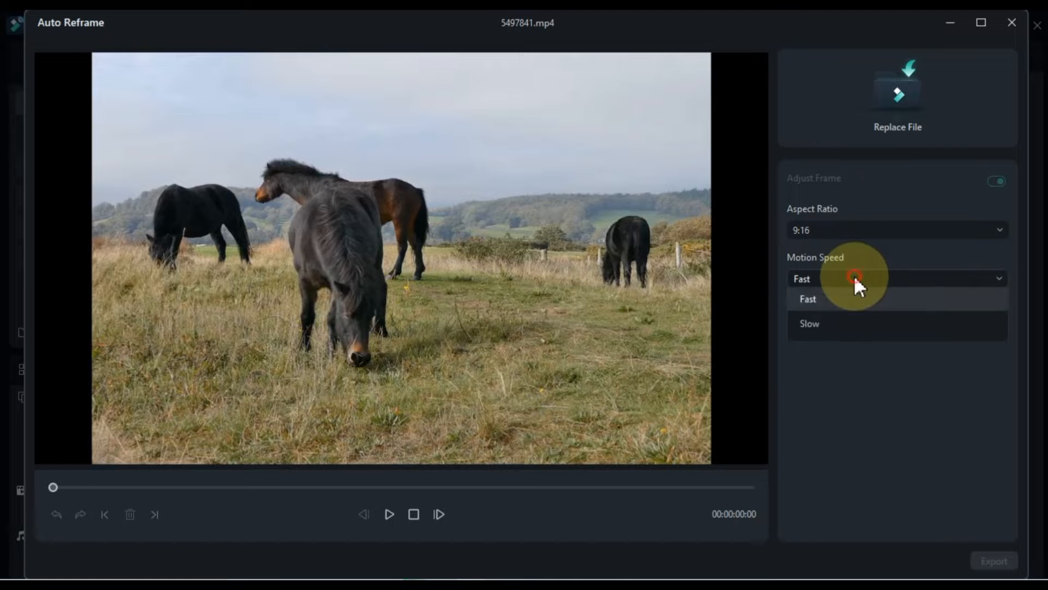
pyautogui.click(851, 356)
pyautogui.click(846, 279)
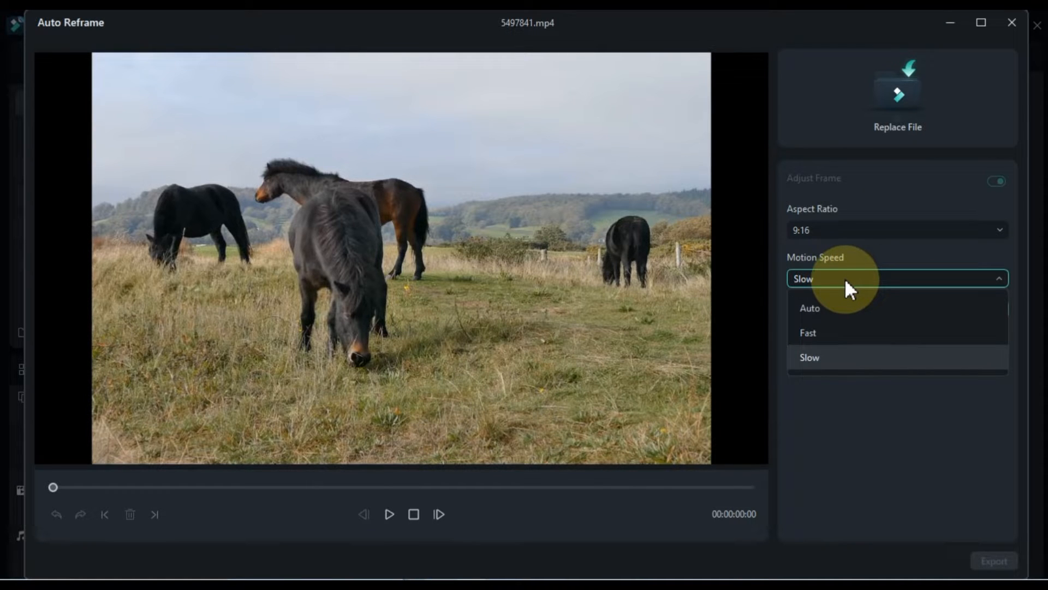
pyautogui.click(844, 306)
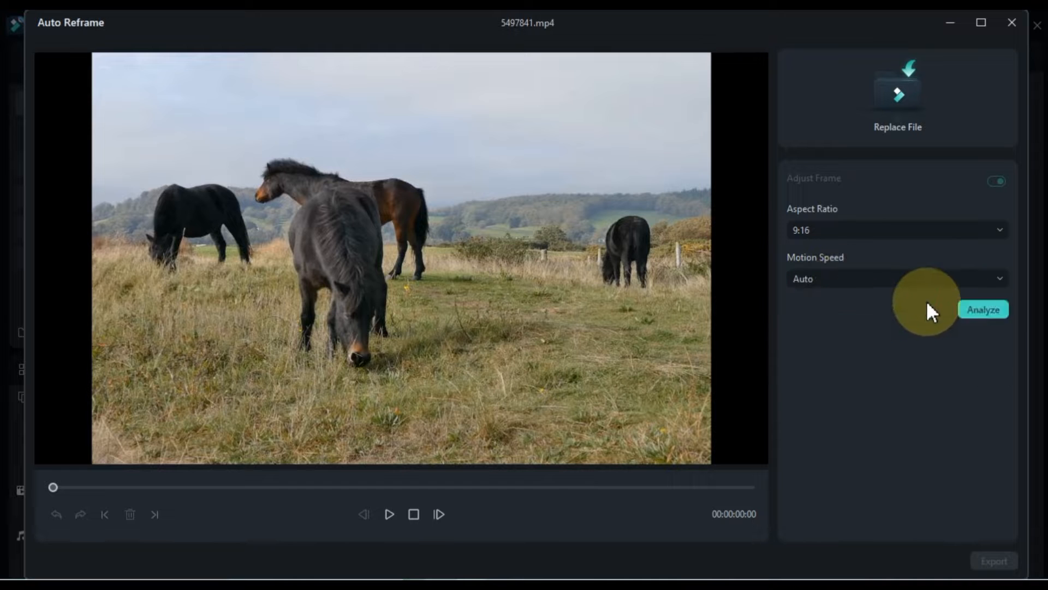
# Step: Analyze the horse video for a 9:16 reframe, shift the crop frame slightly left at 00:00:03:14, and play it
pyautogui.click(985, 308)
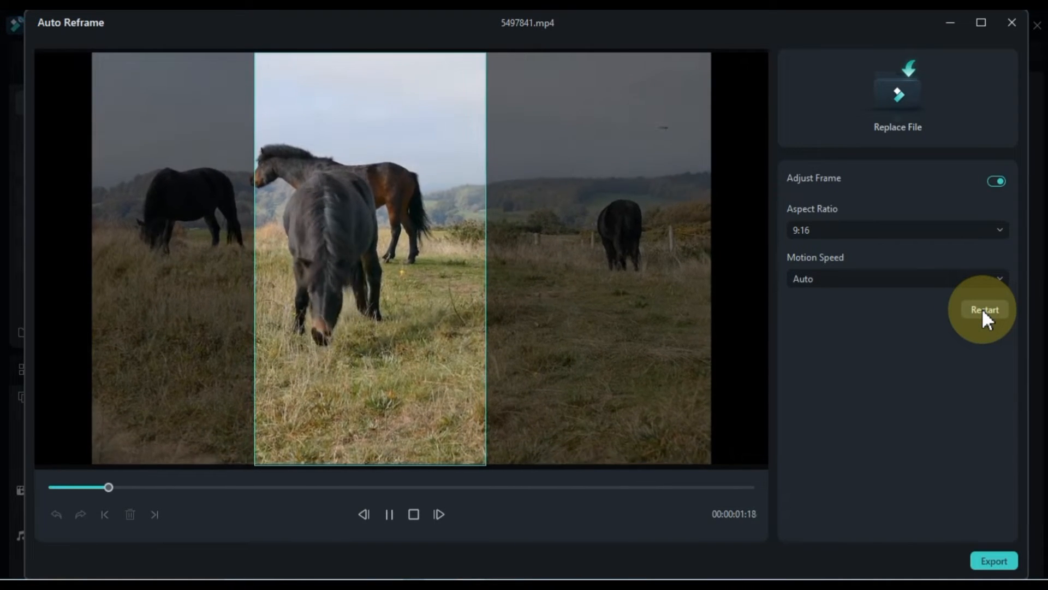
pyautogui.moveTo(391, 300); pyautogui.dragTo(354, 302)
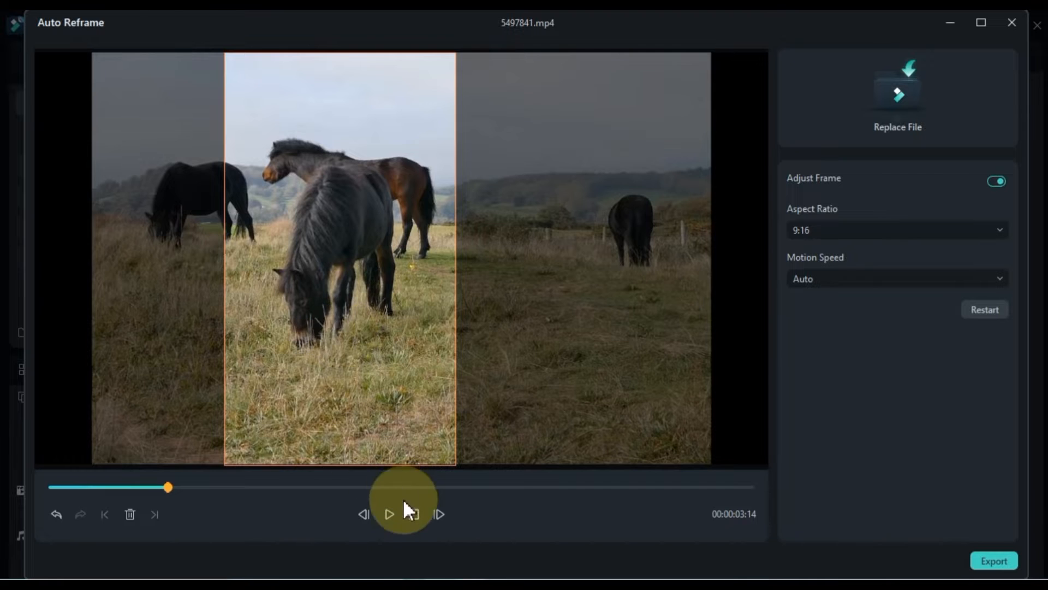
pyautogui.click(388, 512)
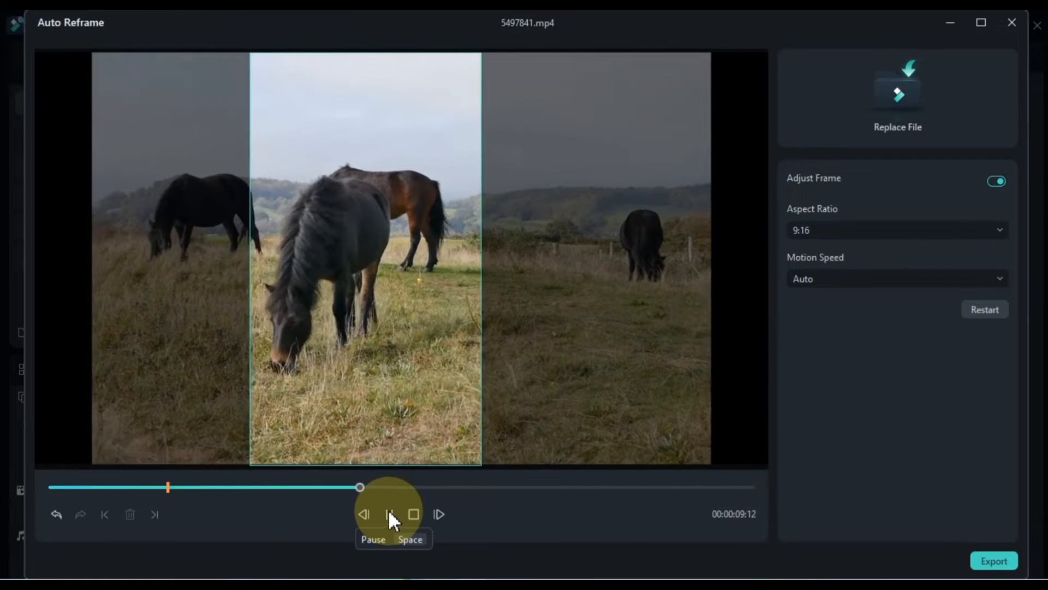
# Step: Change the reframe aspect ratio to 16:9 and restart the analysis
pyautogui.click(824, 228)
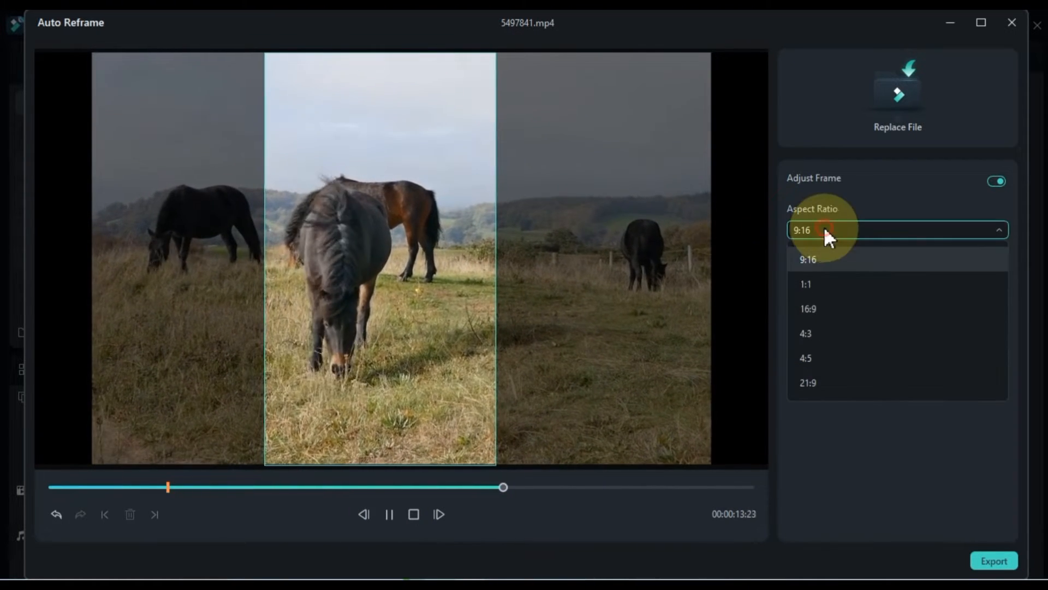
pyautogui.click(812, 306)
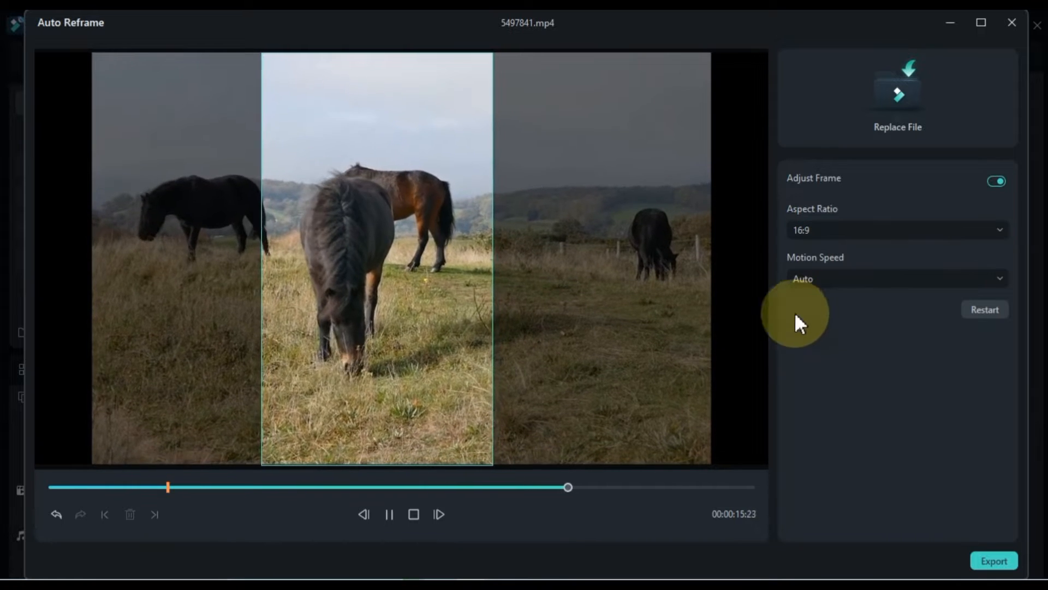
pyautogui.click(984, 309)
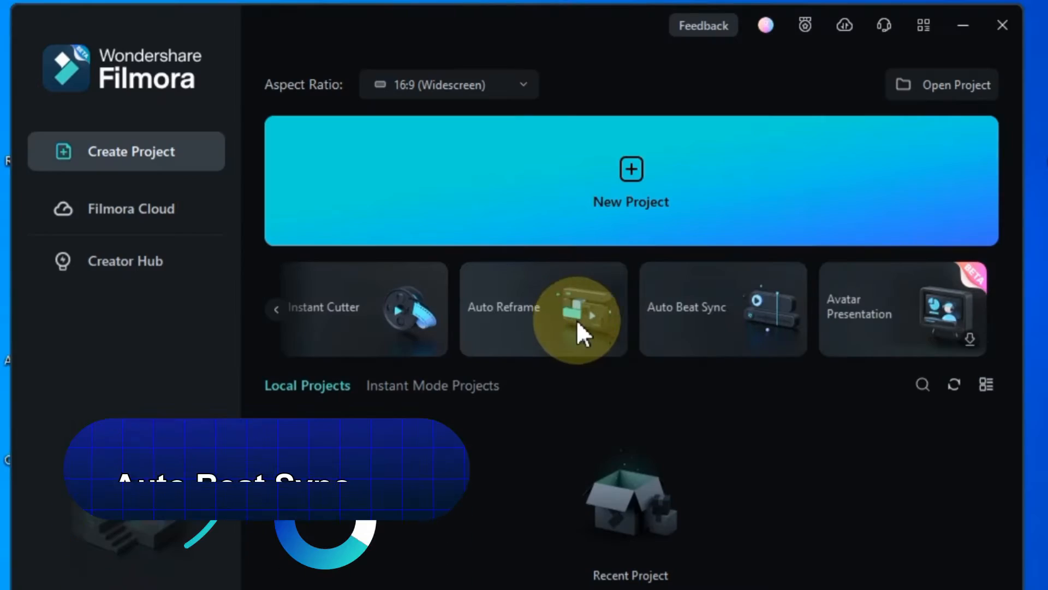
# Step: Open Auto Beat Sync and import the file Halcyon Runaway feat Valentina Franco NCS Release.mp3.webm as media
pyautogui.click(726, 322)
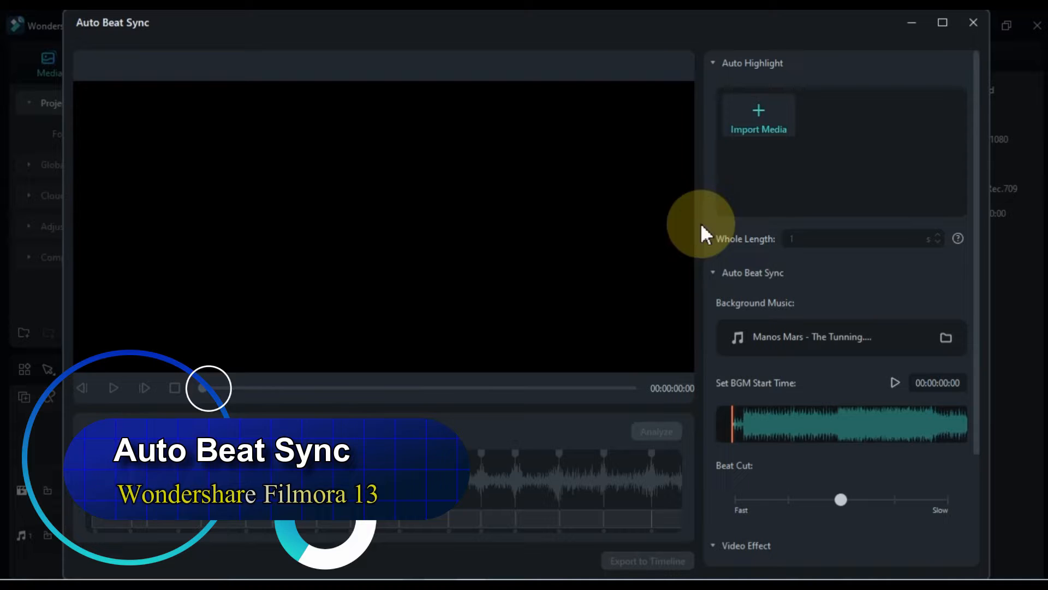
pyautogui.click(764, 126)
pyautogui.click(401, 188)
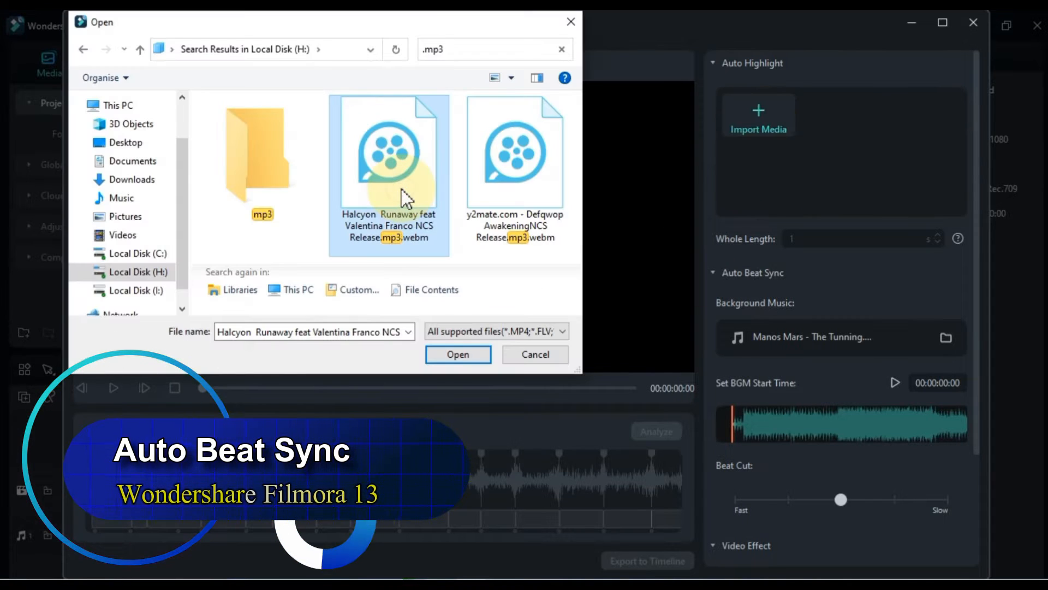
pyautogui.click(464, 362)
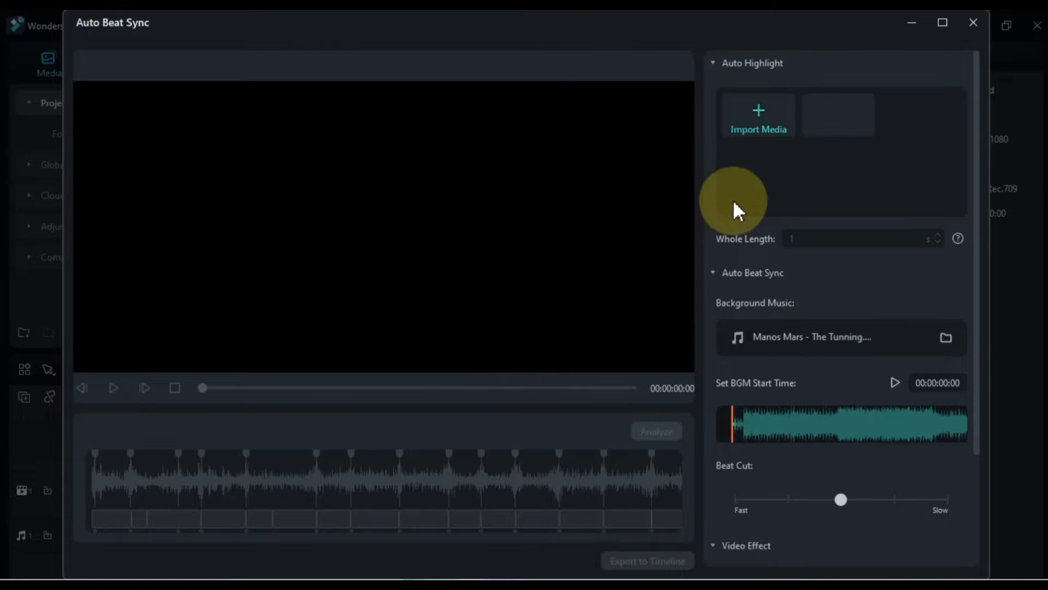
# Step: Preview the imported track and examine the Auto Beat Sync settings, including background music, Beat Cut and the video effects
pyautogui.click(815, 108)
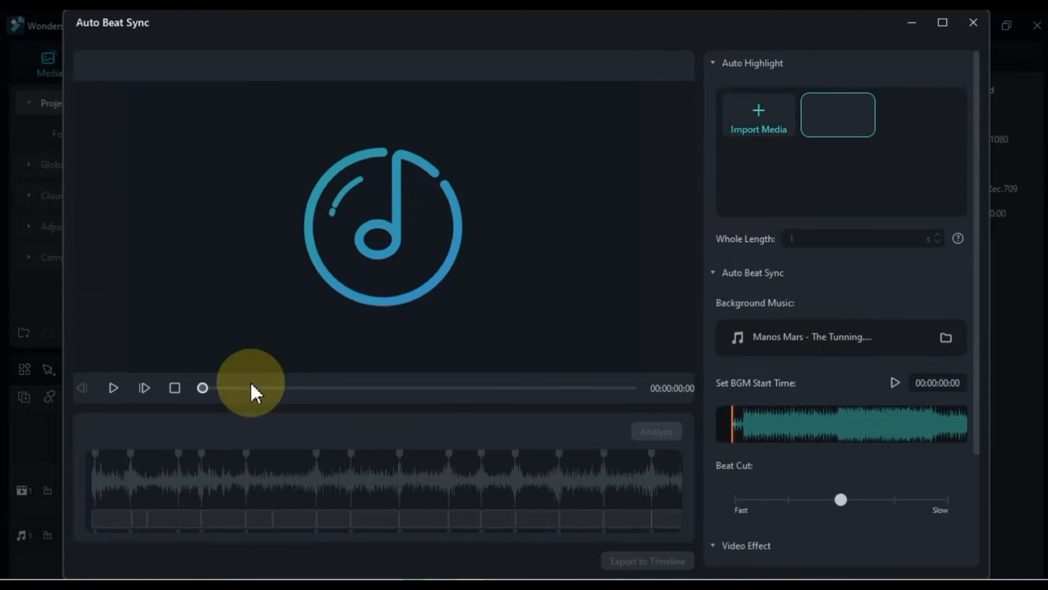
pyautogui.click(113, 388)
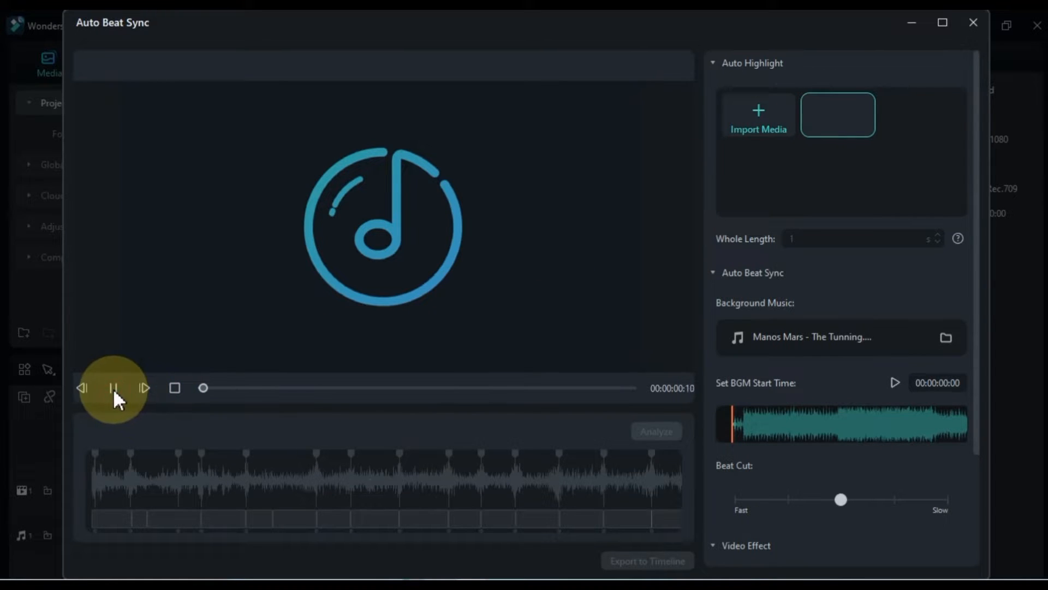
pyautogui.scroll(-3, 827, 473)
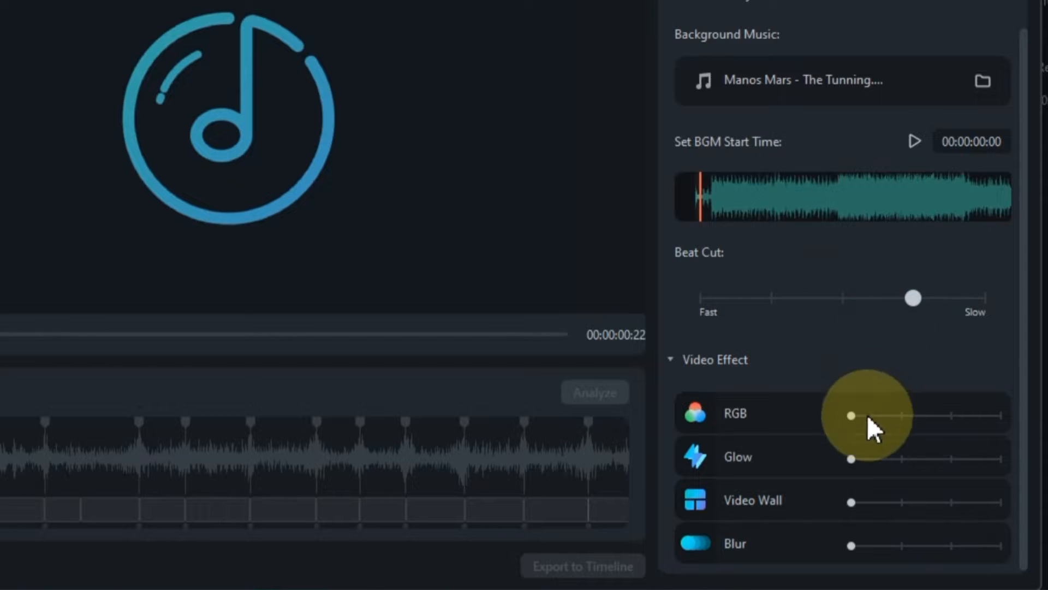
pyautogui.scroll(3, 808, 401)
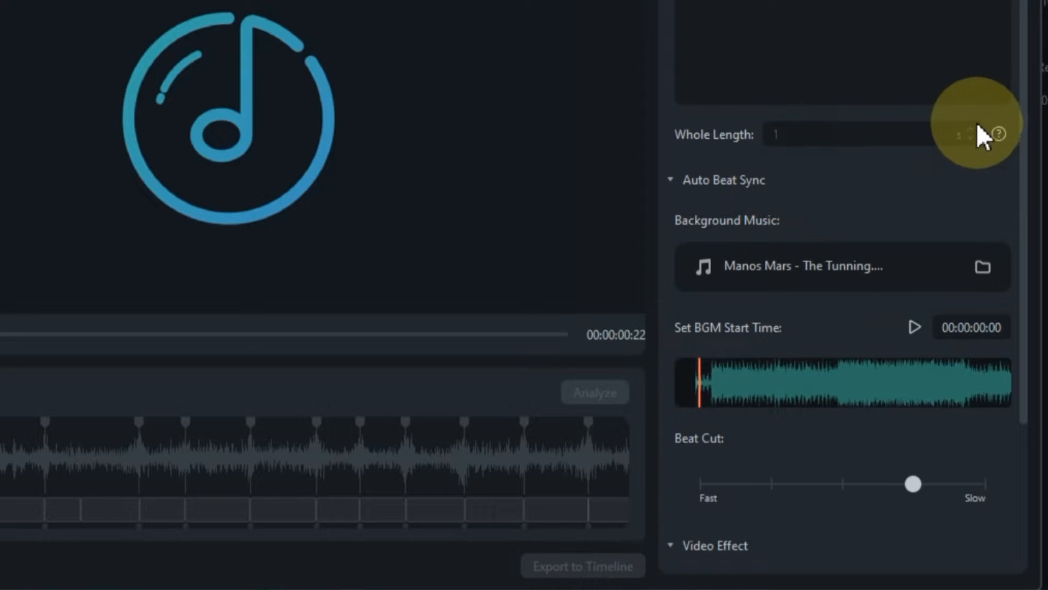
pyautogui.click(669, 179)
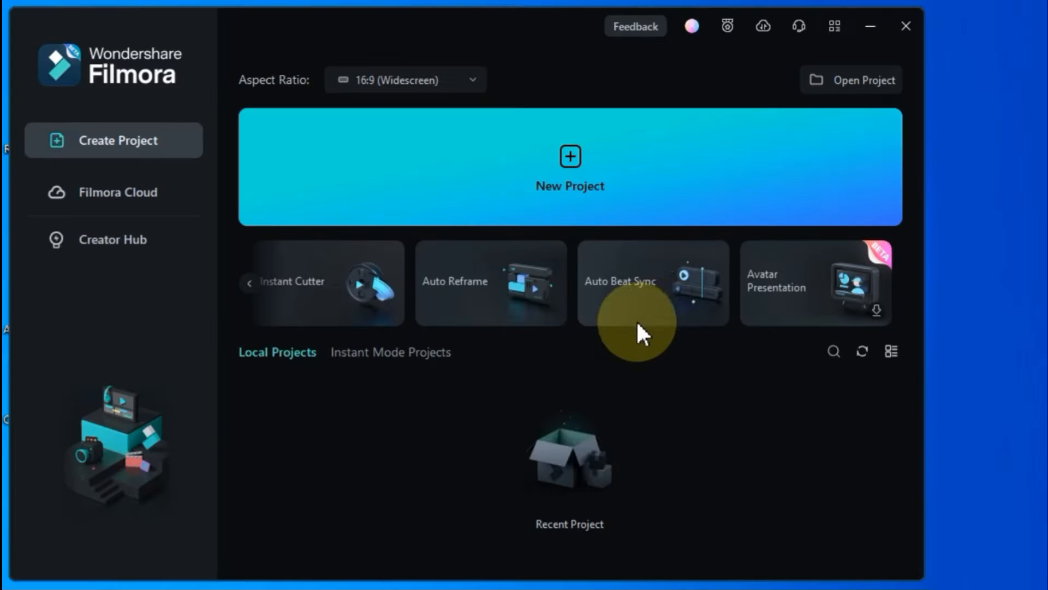
# Step: Open Avatar Presentation and go through all three steps of its Beginner's Guide
pyautogui.click(879, 311)
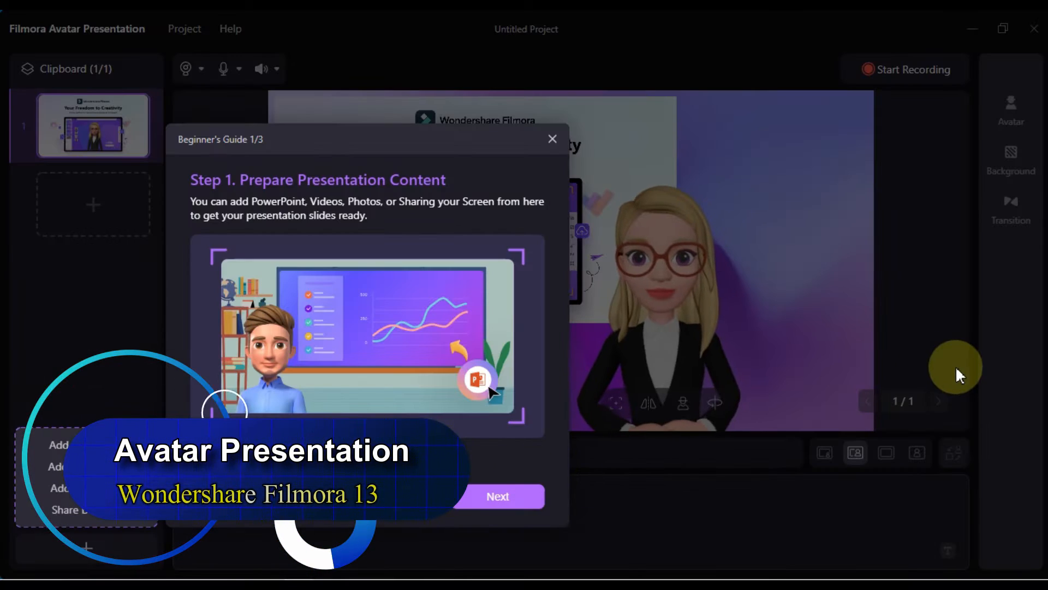
pyautogui.click(517, 494)
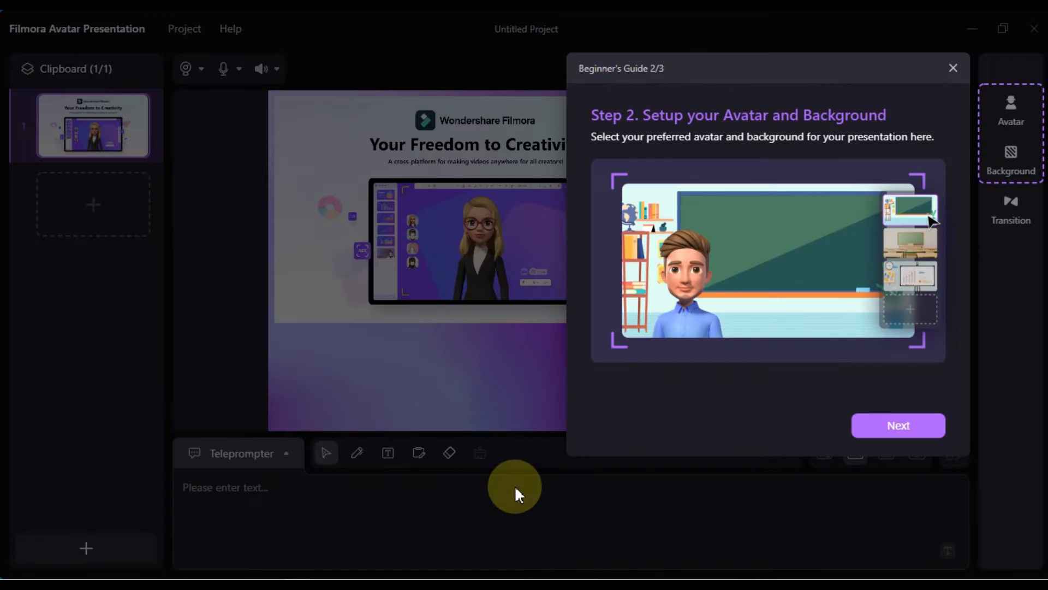
pyautogui.click(890, 419)
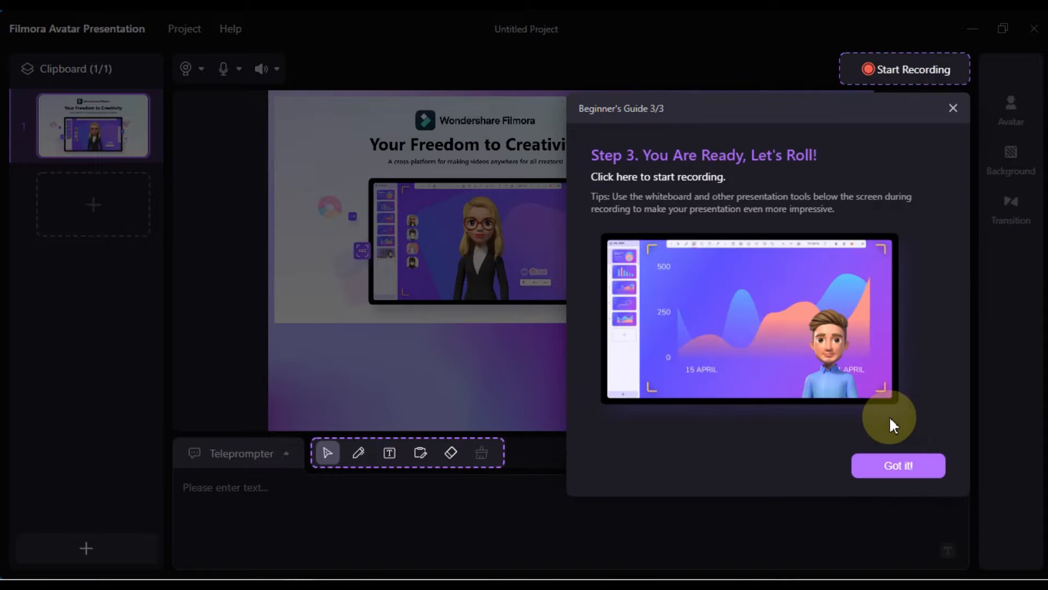
pyautogui.click(873, 466)
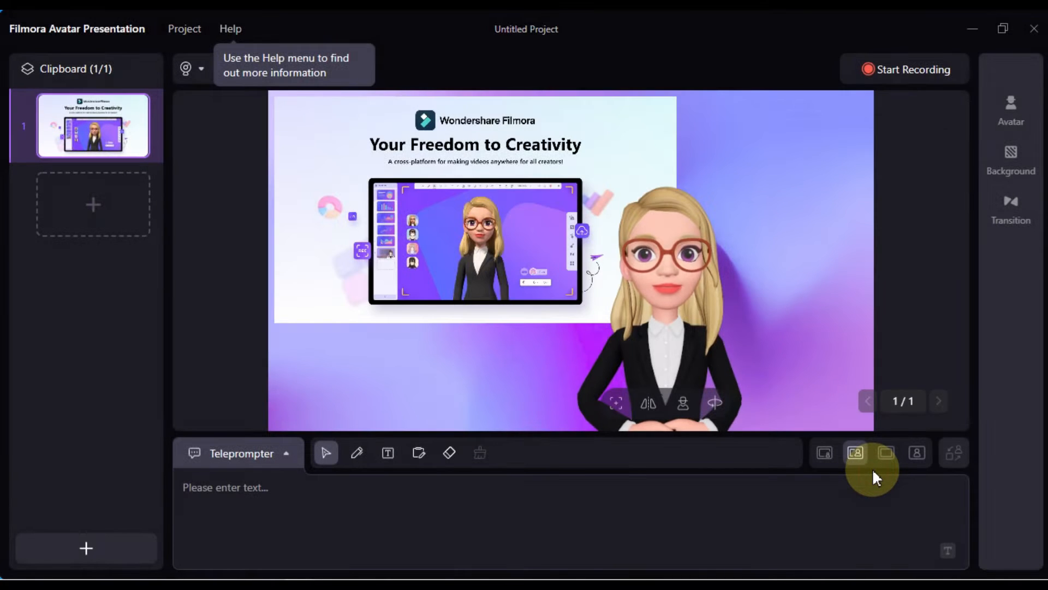
# Step: Draw a red check mark on the presentation's whiteboard with the pen, and try the eraser on it
pyautogui.click(358, 453)
pyautogui.moveTo(462, 246)
pyautogui.mouseDown()
pyautogui.moveTo(485, 194)
pyautogui.moveTo(499, 234)
pyautogui.moveTo(568, 277)
pyautogui.moveTo(664, 145)
pyautogui.mouseUp()
pyautogui.click(450, 452)
pyautogui.click(461, 218)
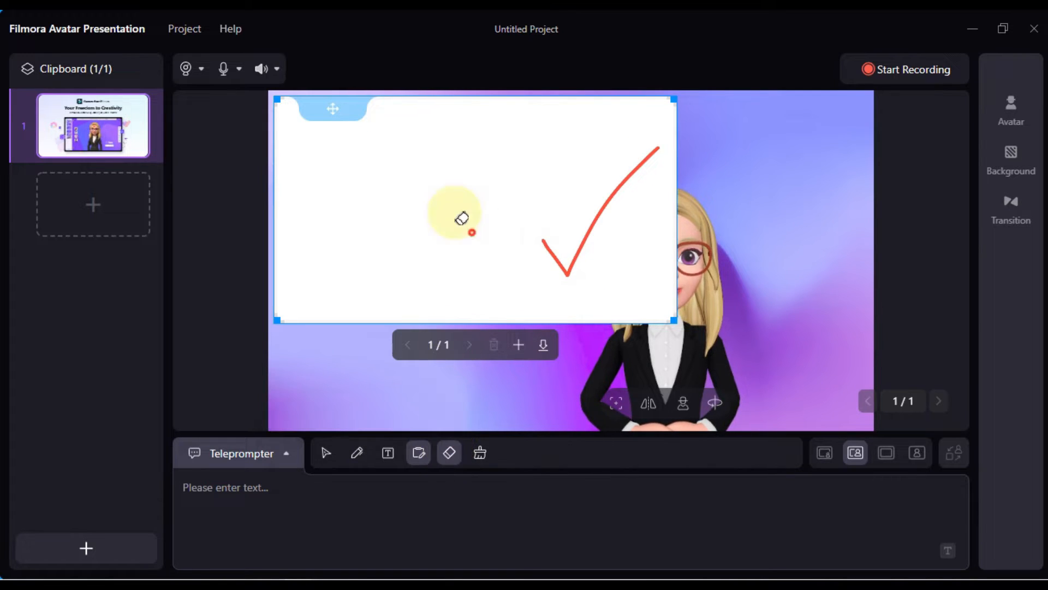
pyautogui.moveTo(562, 241); pyautogui.dragTo(551, 252)
pyautogui.click(412, 457)
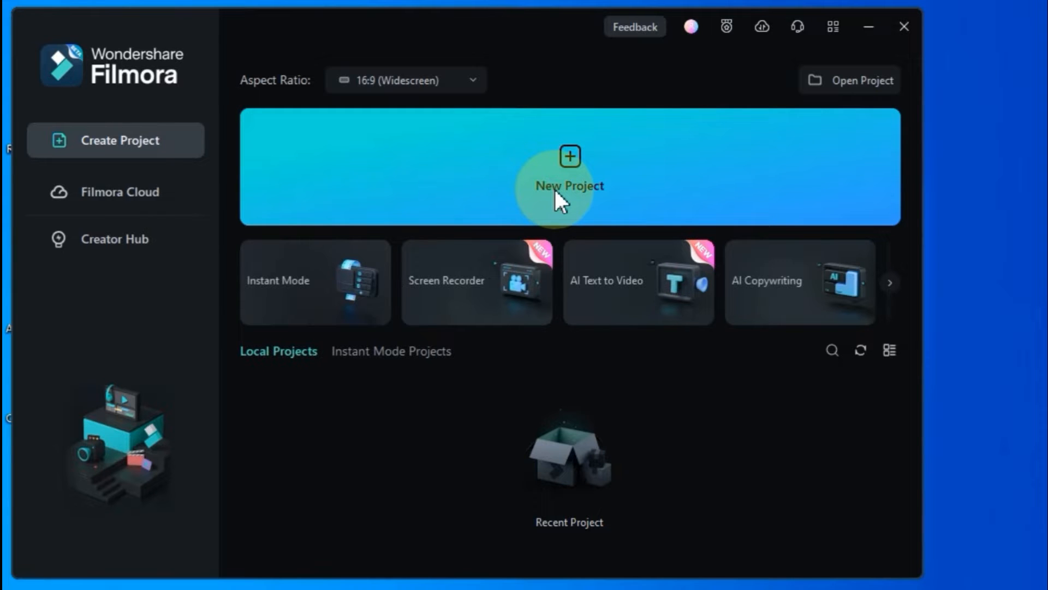
# Step: Create a new project with the default 16:9 (Widescreen) aspect ratio
pyautogui.click(413, 77)
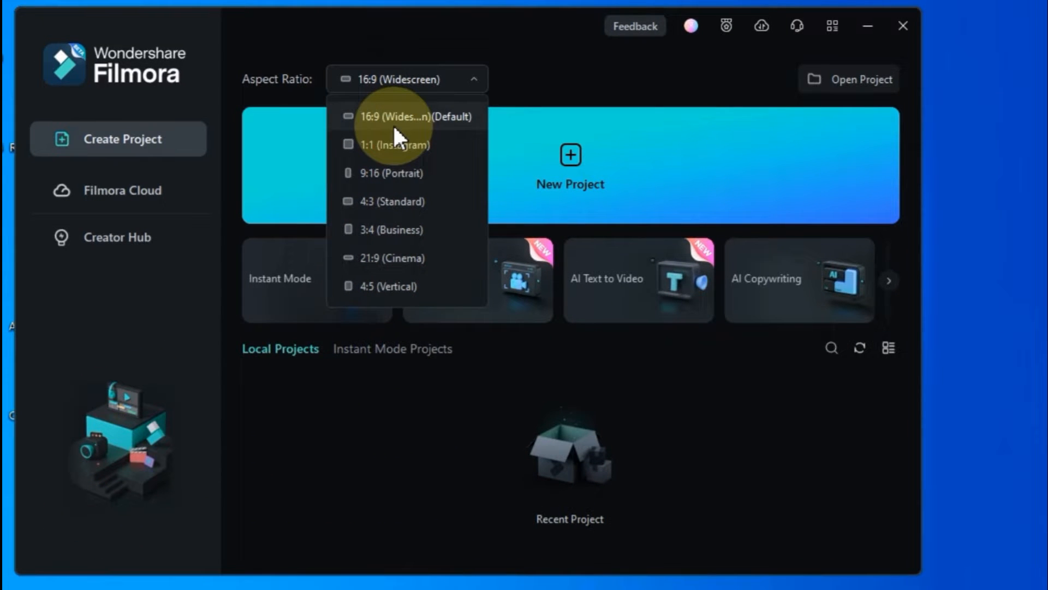
pyautogui.click(357, 120)
pyautogui.click(568, 163)
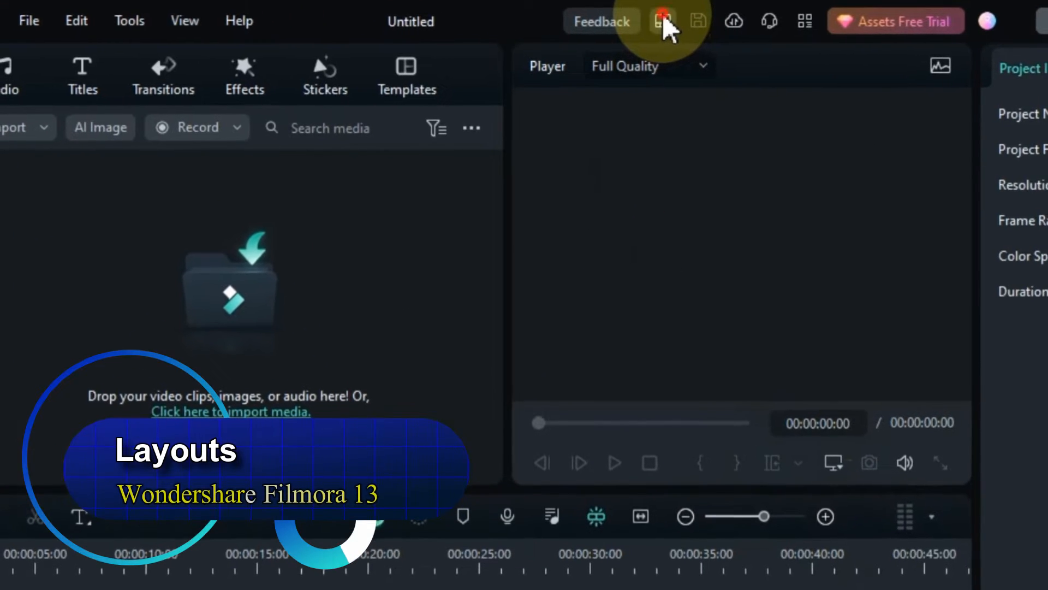
# Step: Try the Organize, Timeline and Short Video workspace layouts, and settle on the Classic layout
pyautogui.click(621, 26)
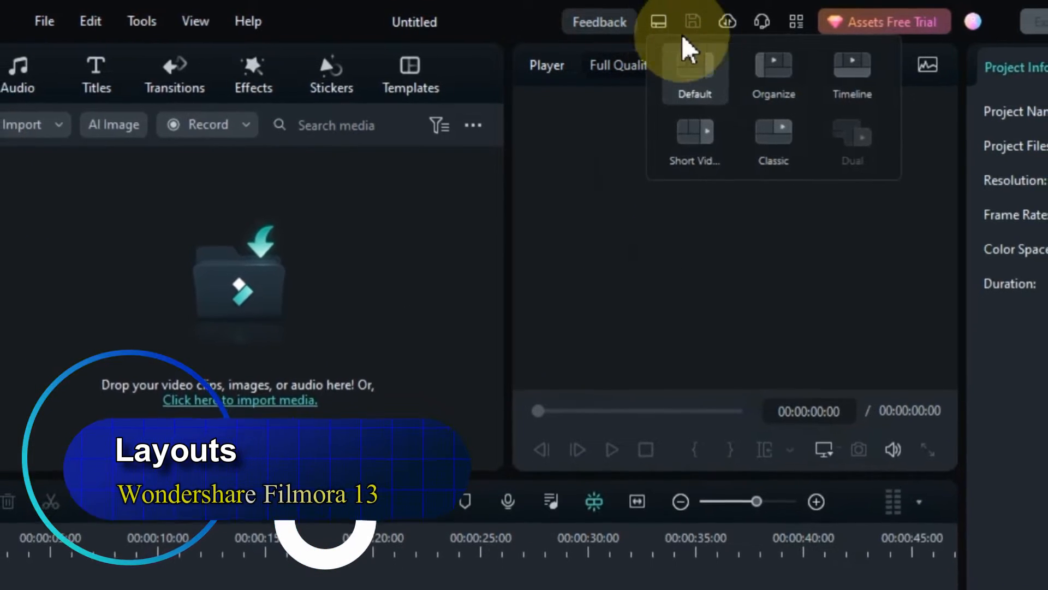
pyautogui.click(771, 67)
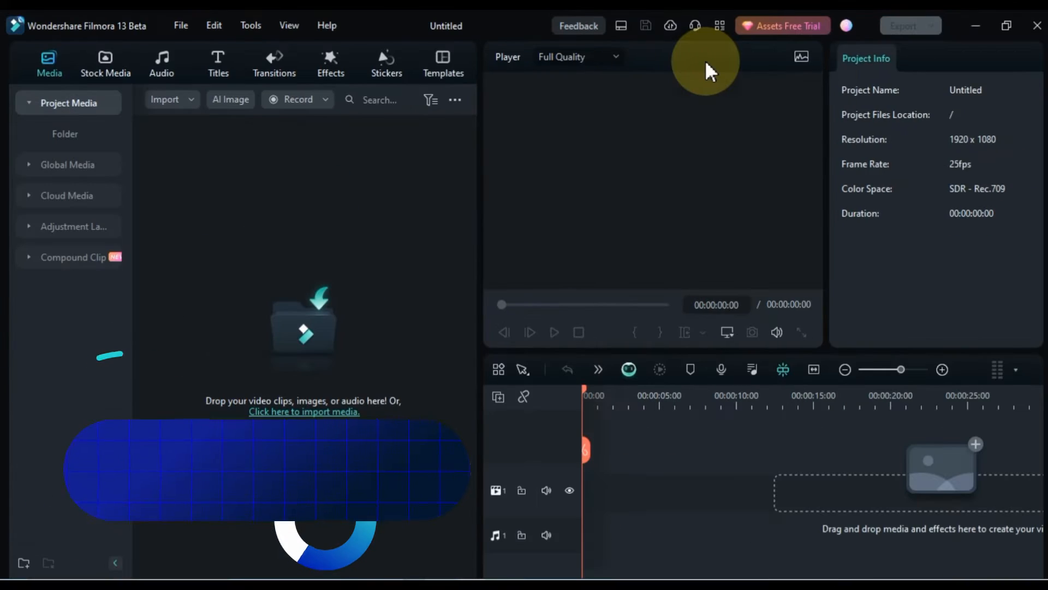
pyautogui.click(622, 27)
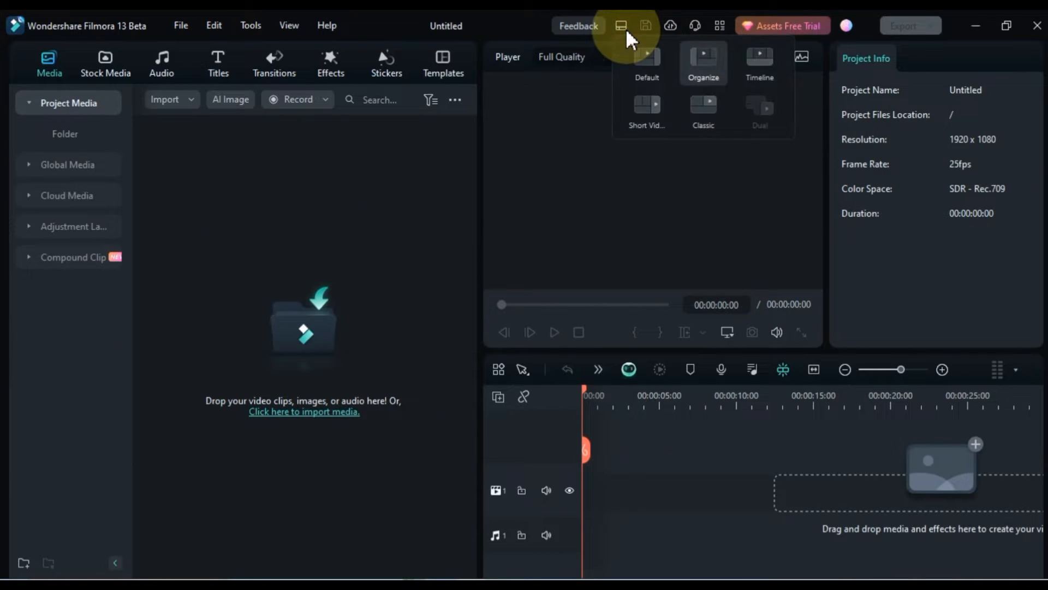
pyautogui.click(748, 60)
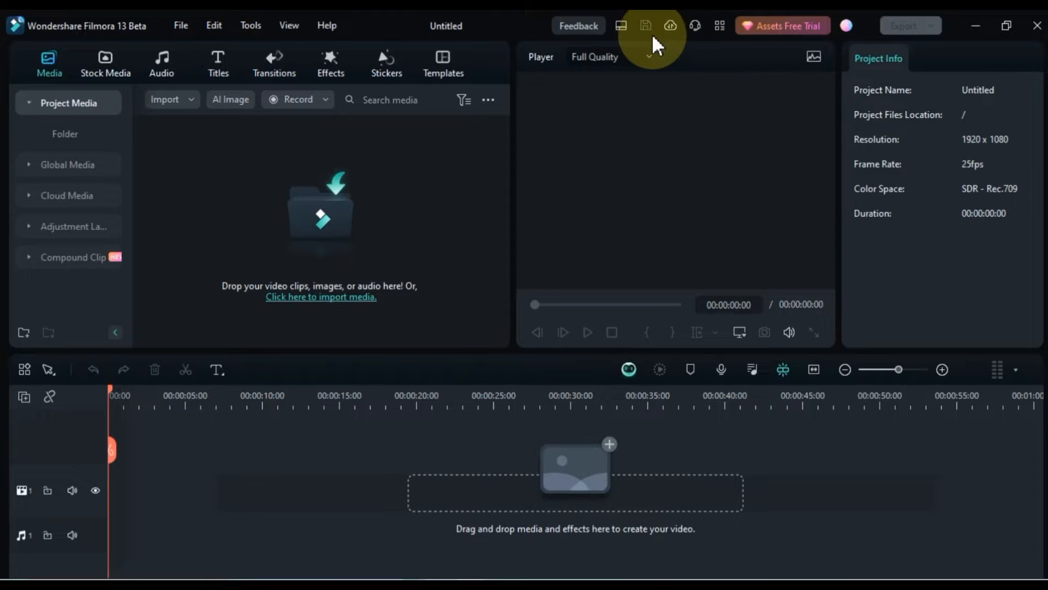
pyautogui.click(622, 27)
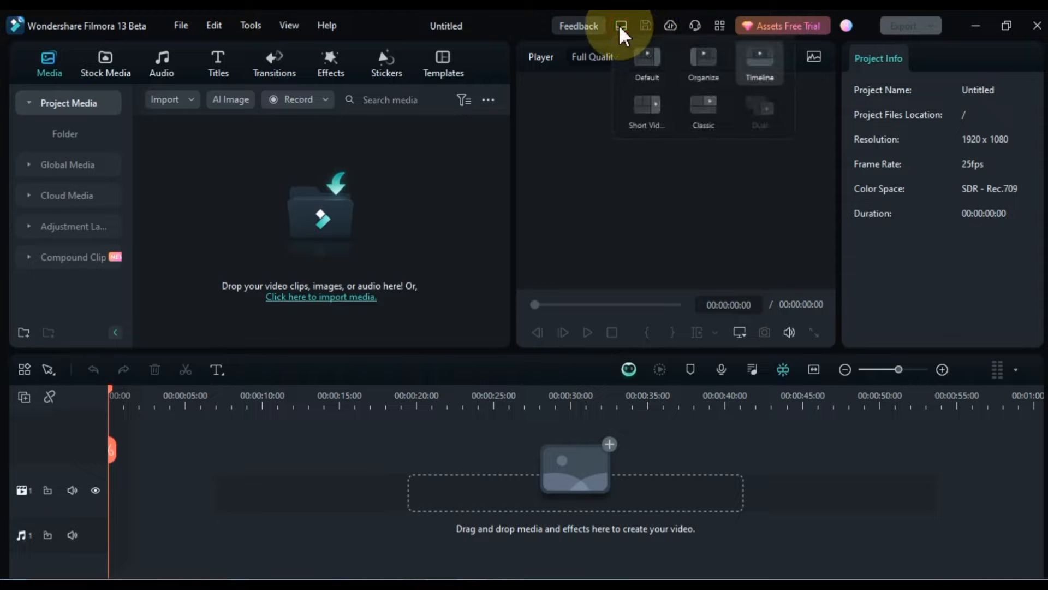
pyautogui.click(649, 107)
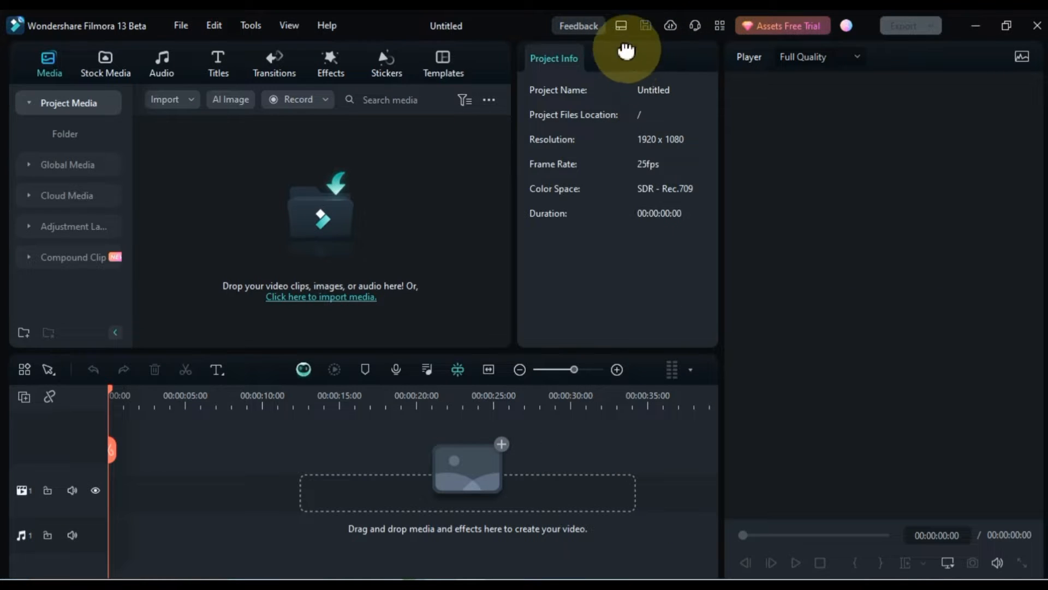
pyautogui.click(622, 26)
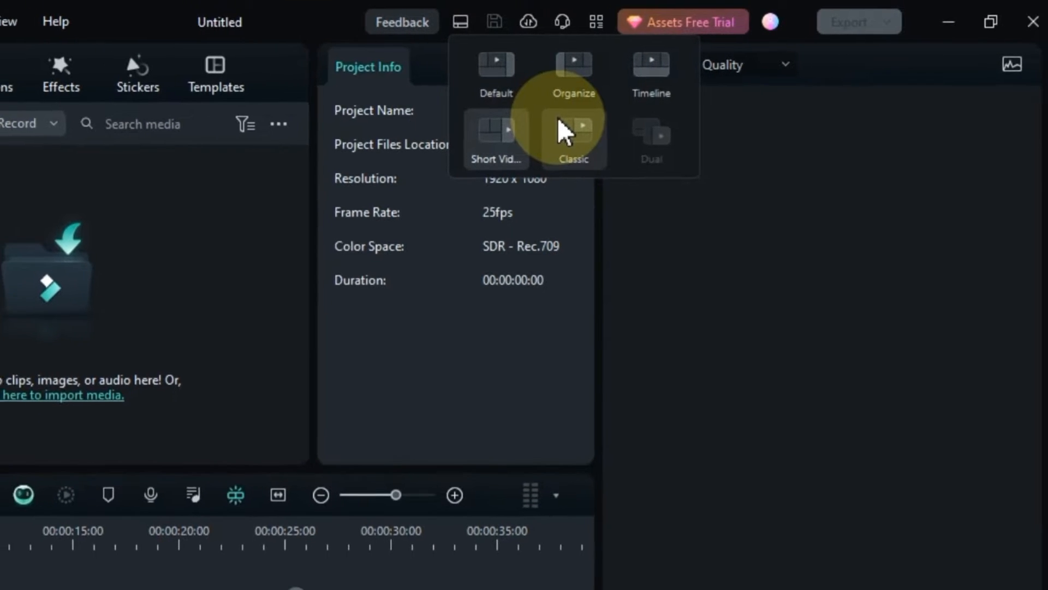
pyautogui.click(562, 126)
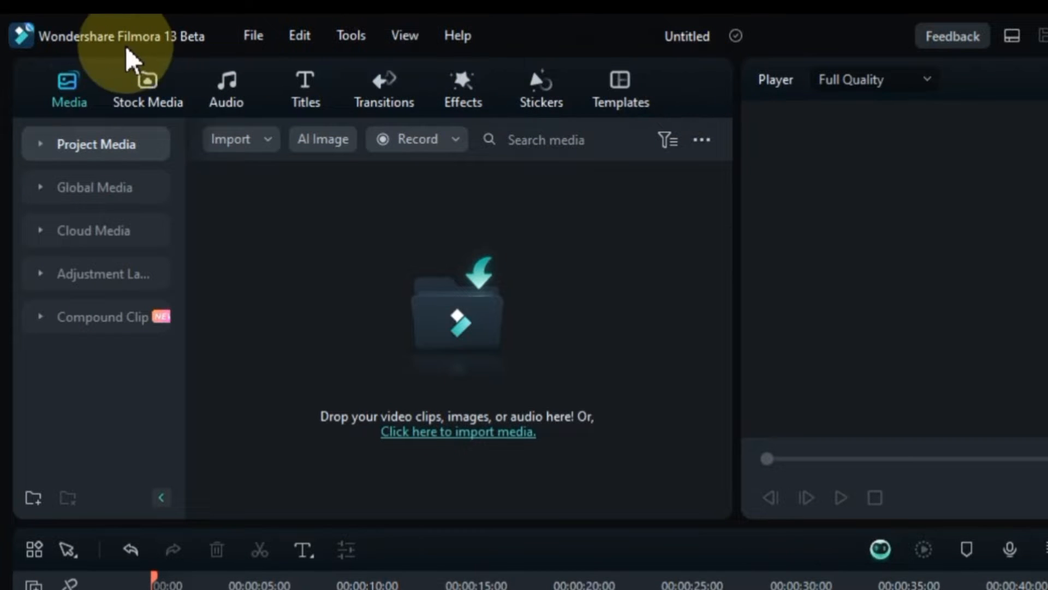
# Step: Look through the commands offered by the main menu bar, from File and Edit to Help
pyautogui.click(252, 37)
pyautogui.moveTo(298, 45)
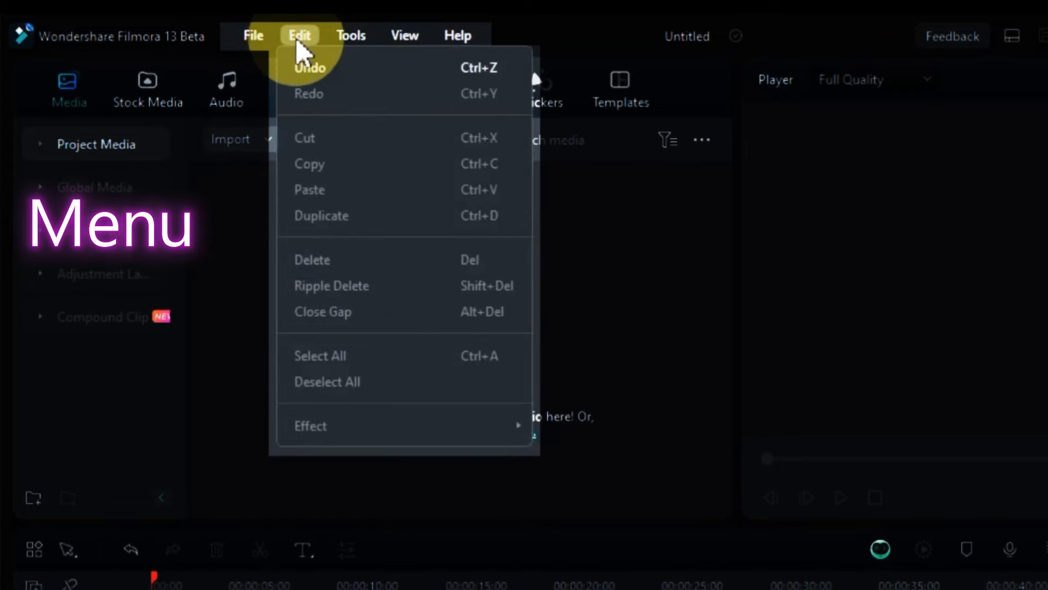
pyautogui.moveTo(462, 50)
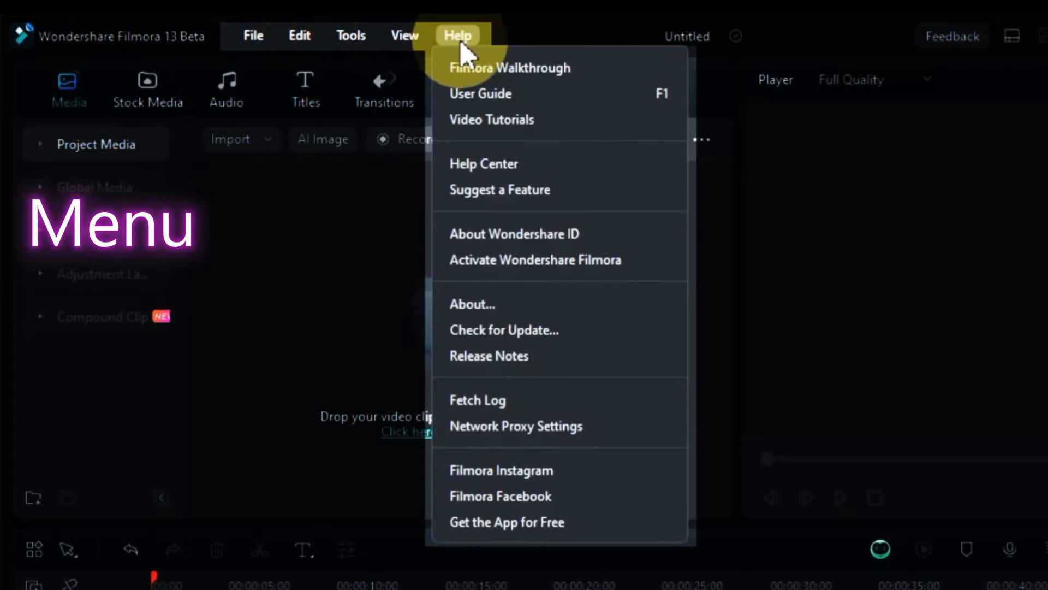
pyautogui.click(570, 42)
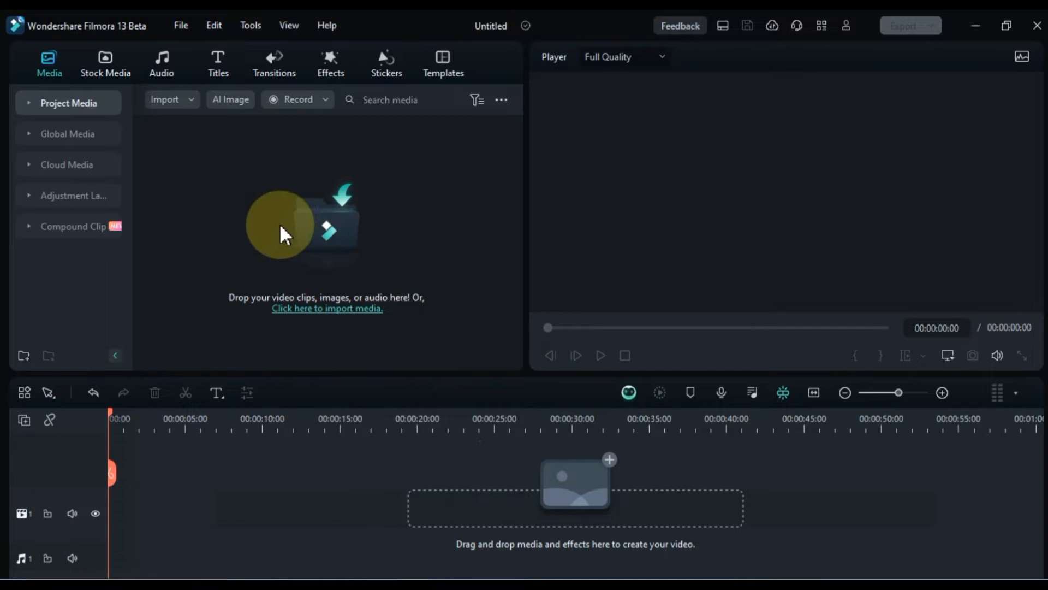
# Step: Browse the Audio, Images and Videos folders for importable media, and leave the file dialog without importing
pyautogui.click(314, 235)
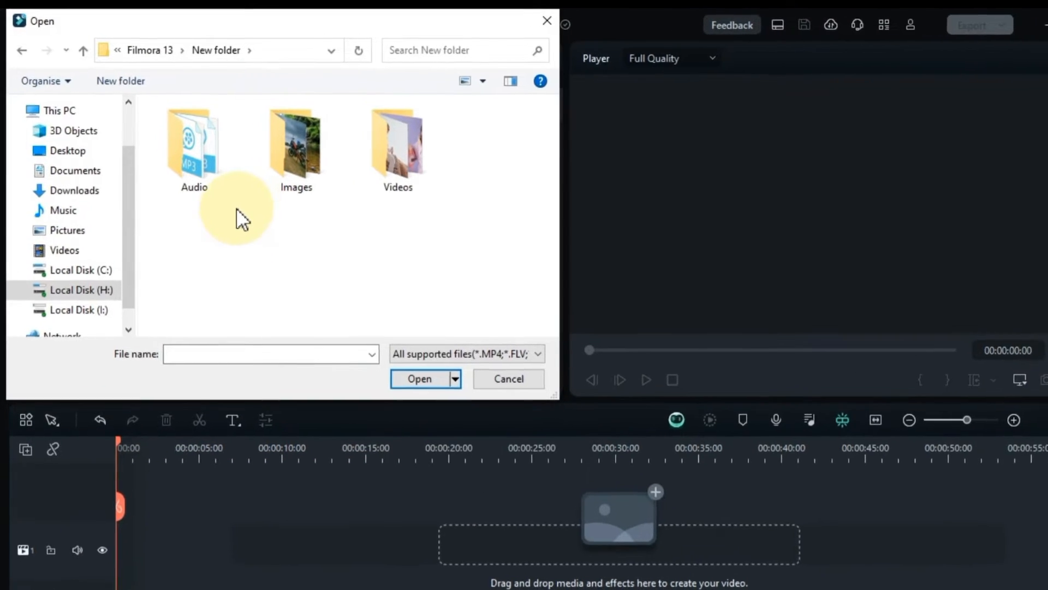
pyautogui.click(183, 154)
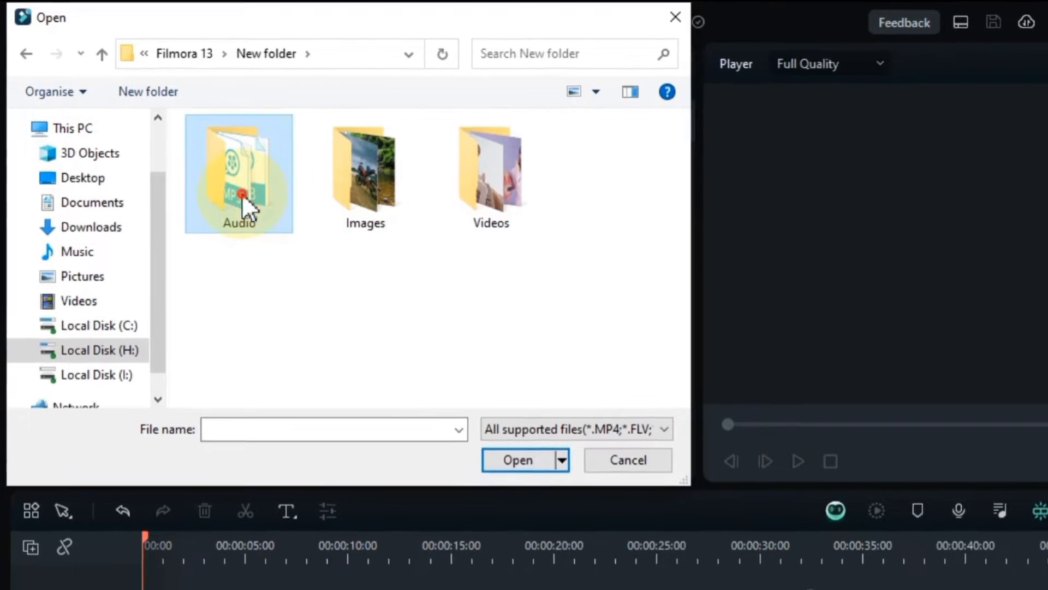
pyautogui.doubleClick(241, 193)
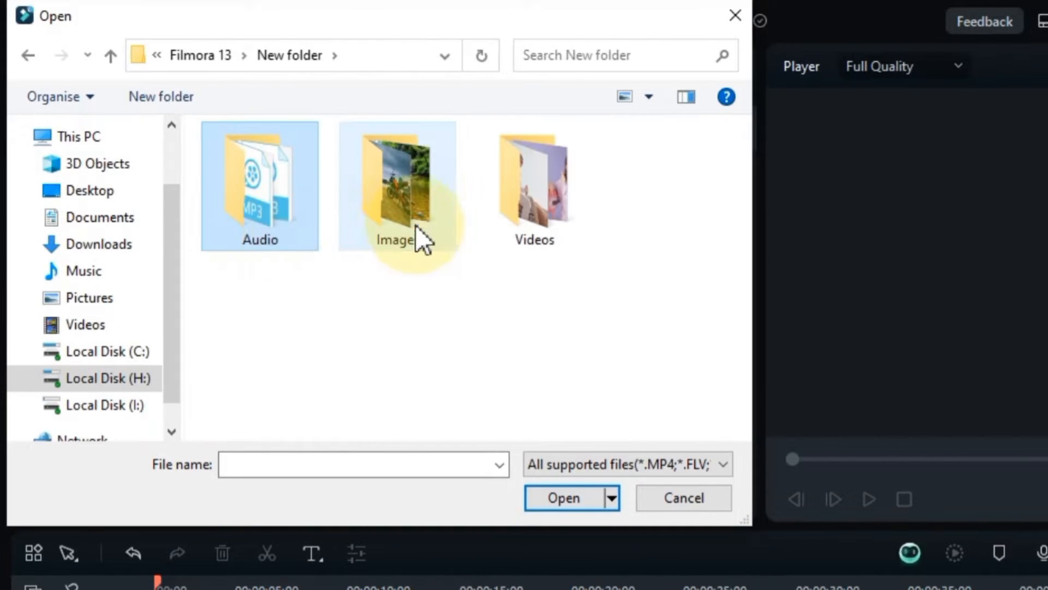
pyautogui.doubleClick(415, 225)
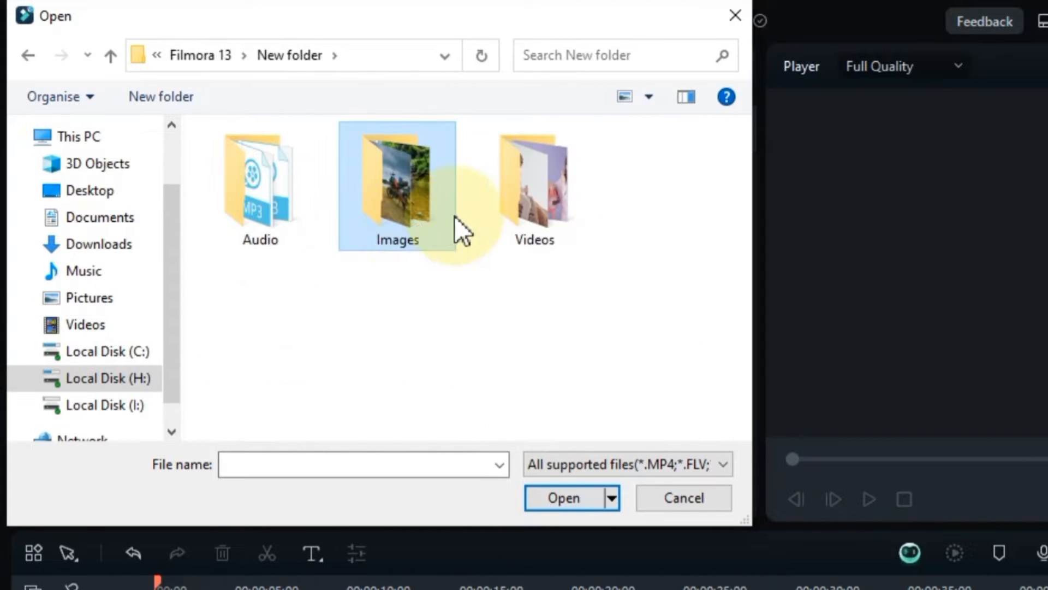
pyautogui.click(530, 205)
pyautogui.doubleClick(530, 205)
pyautogui.scroll(-5, 531, 206)
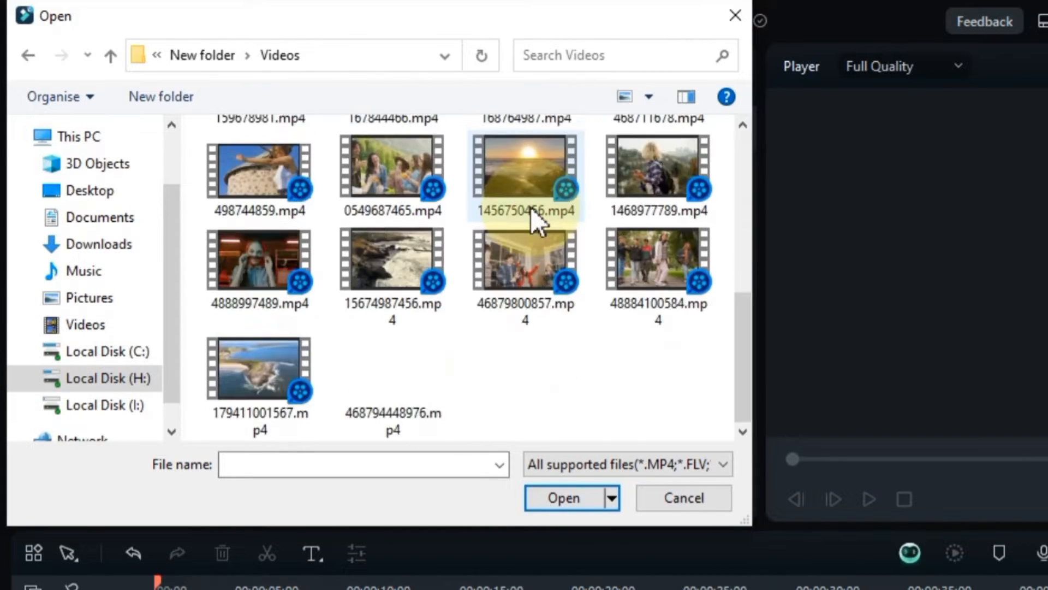
pyautogui.scroll(5, 531, 207)
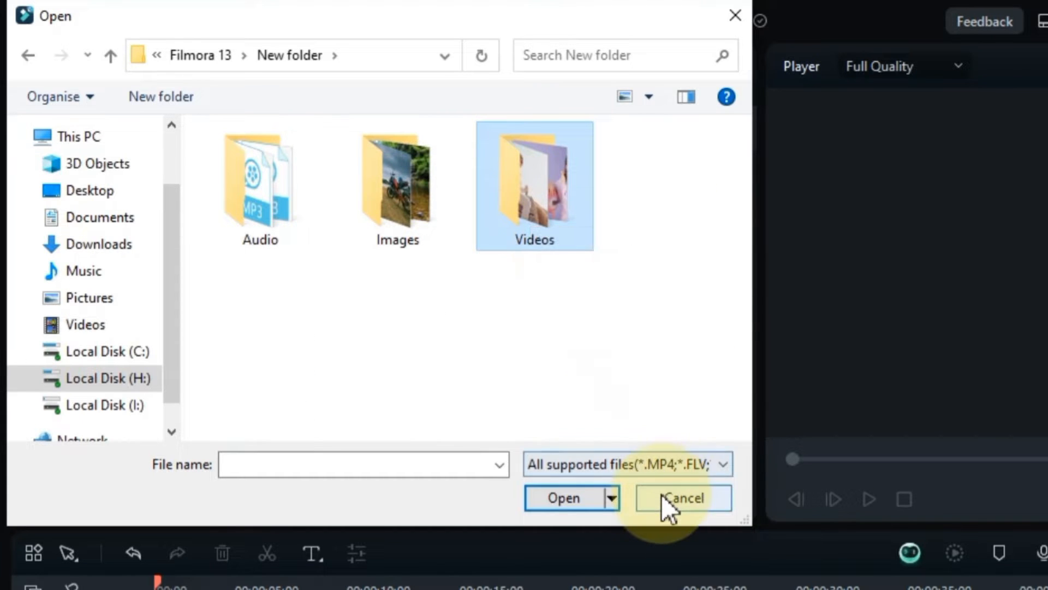
pyautogui.click(660, 493)
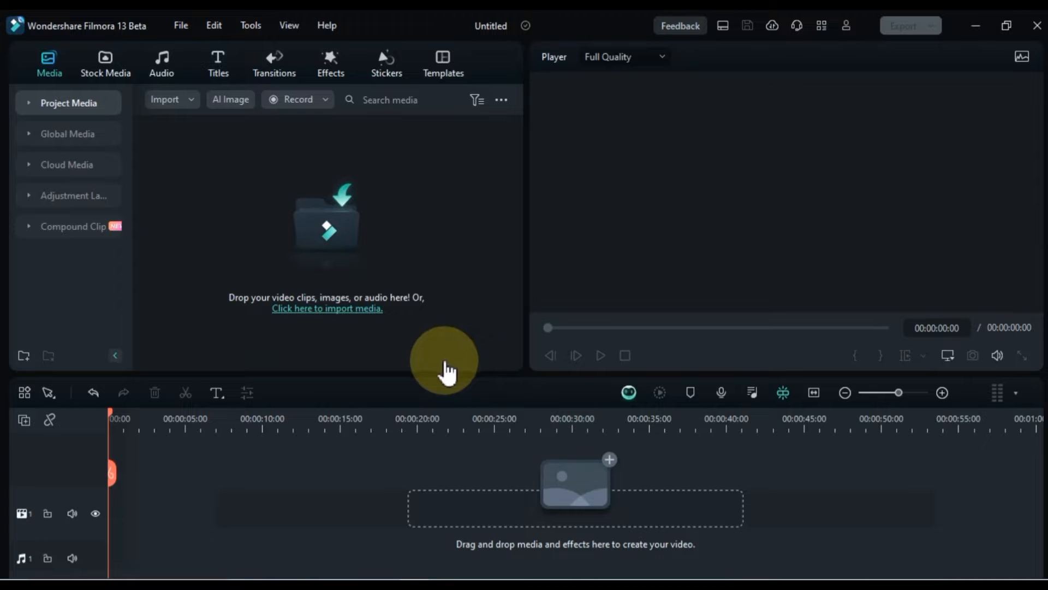
# Step: Switch to File Explorer, bring the Audio, Images and Videos folders into Filmora's project media, and look over the imported clips
pyautogui.click(244, 589)
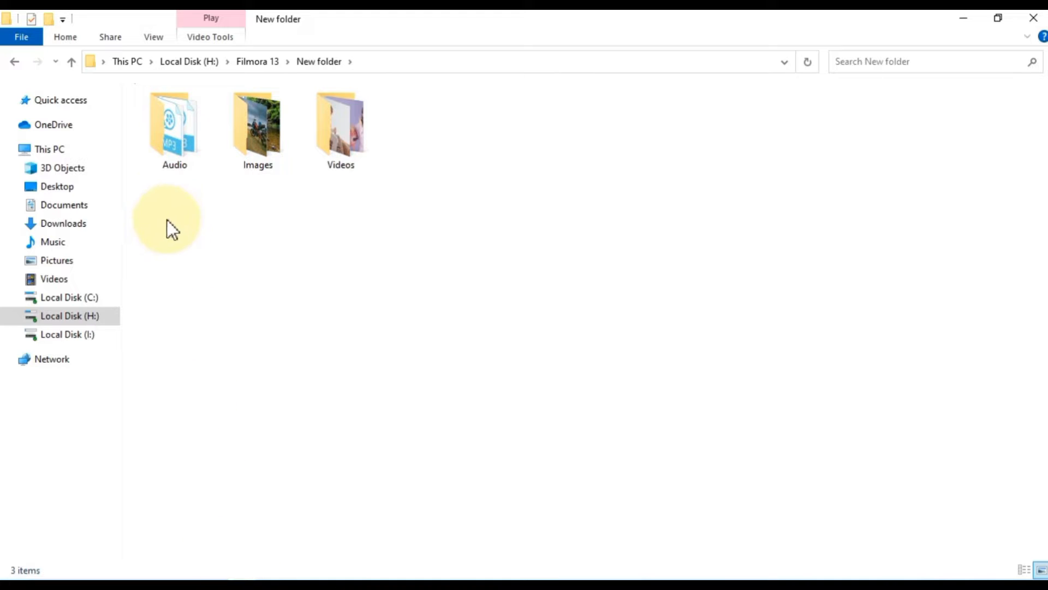
pyautogui.moveTo(167, 220); pyautogui.dragTo(381, 128)
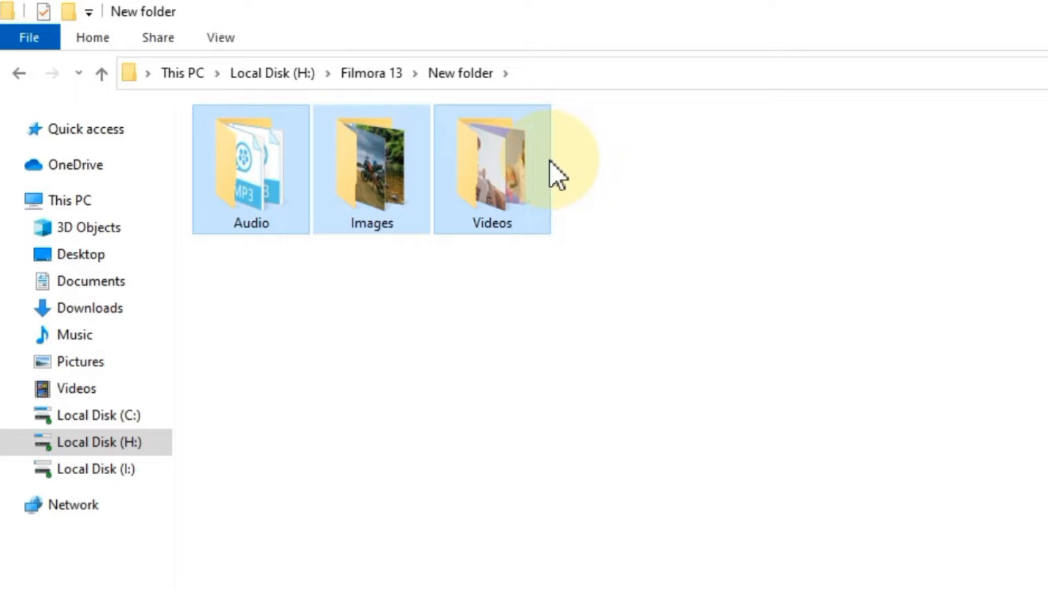
pyautogui.moveTo(270, 169); pyautogui.dragTo(668, 510)
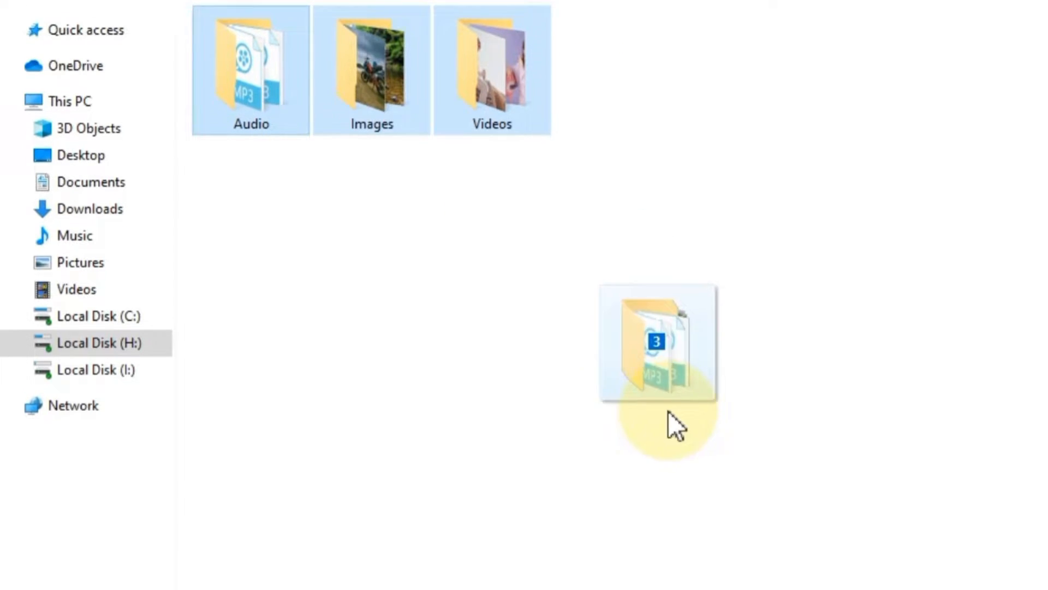
pyautogui.moveTo(668, 412); pyautogui.dragTo(449, 254)
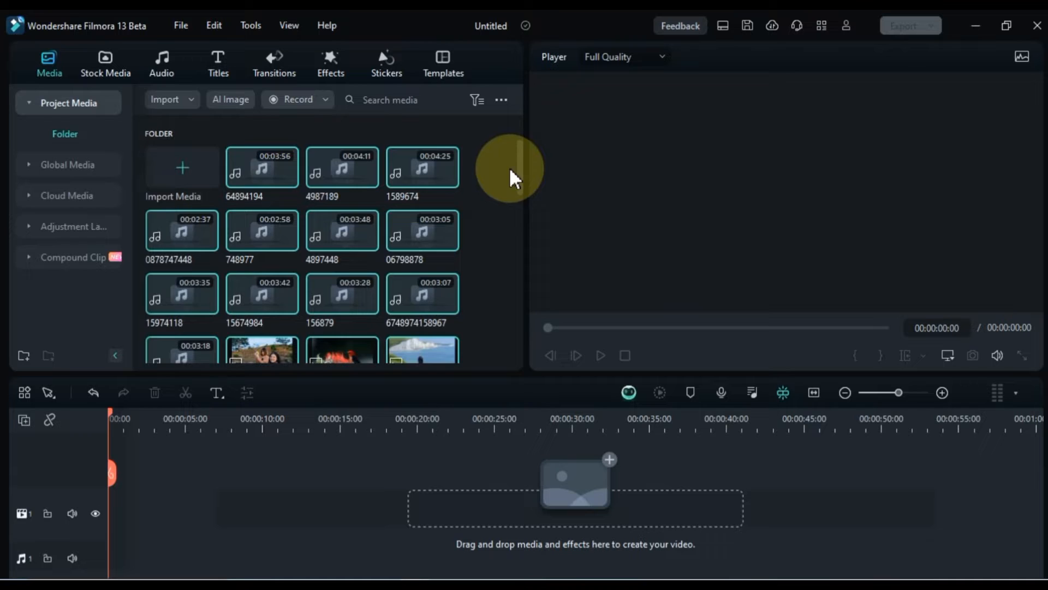
pyautogui.moveTo(521, 161); pyautogui.dragTo(526, 225)
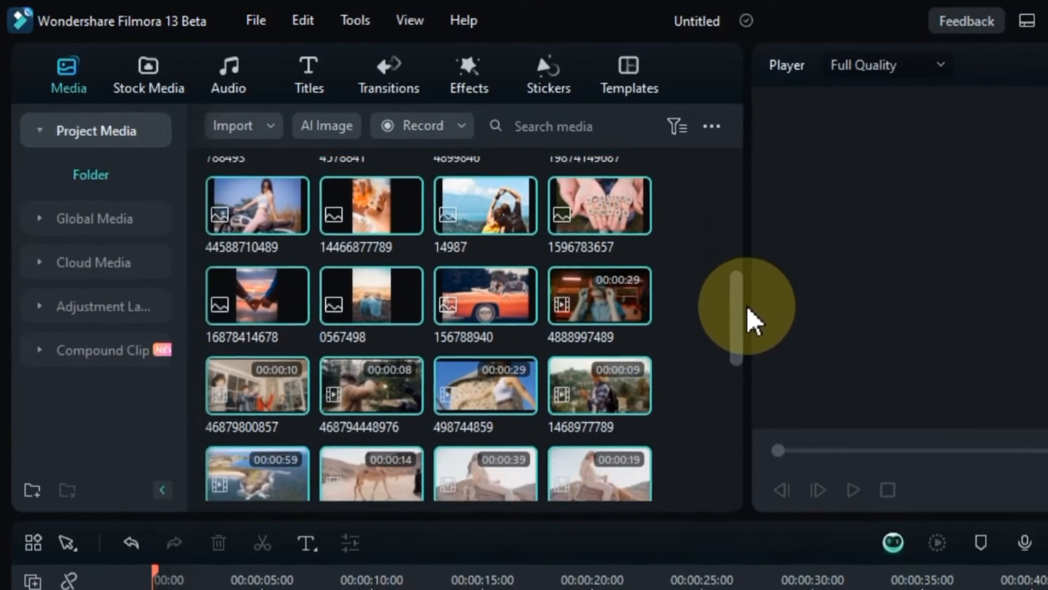
pyautogui.moveTo(748, 309); pyautogui.dragTo(668, 166)
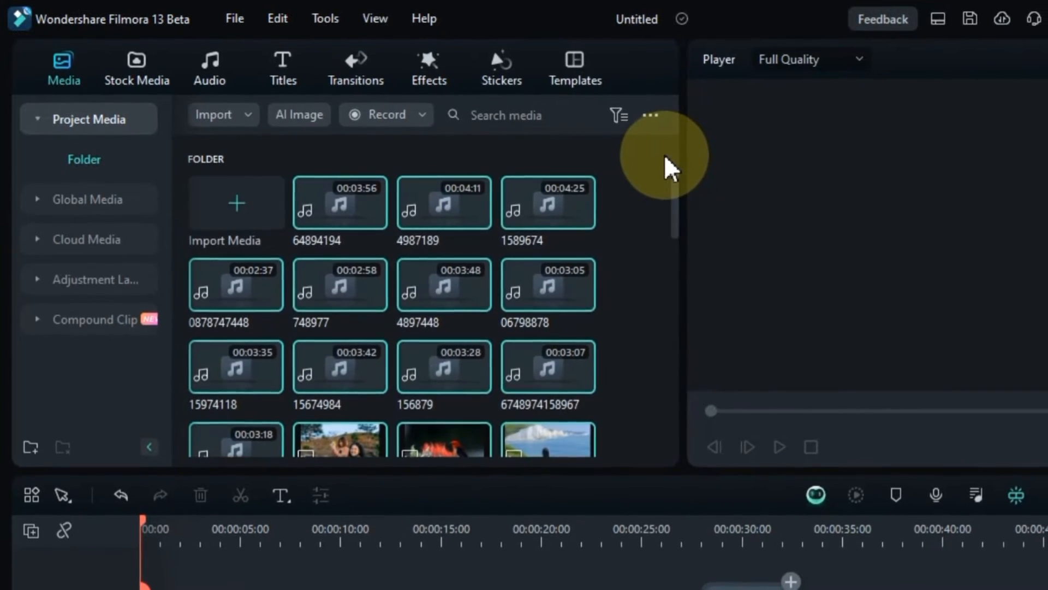
pyautogui.click(617, 198)
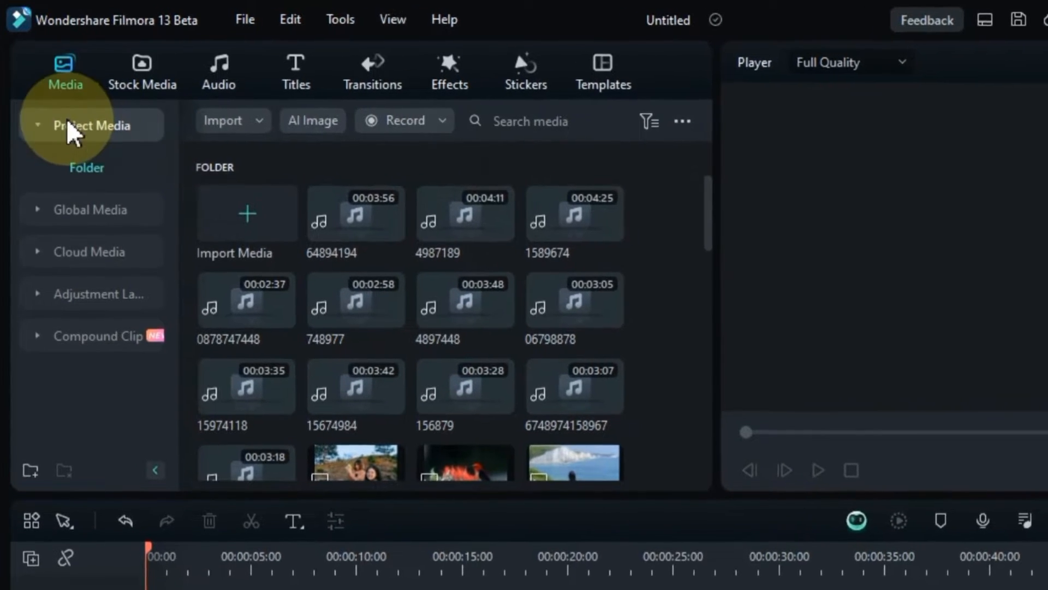
# Step: Add a new folder named Videos under Project Media
pyautogui.rightClick(80, 123)
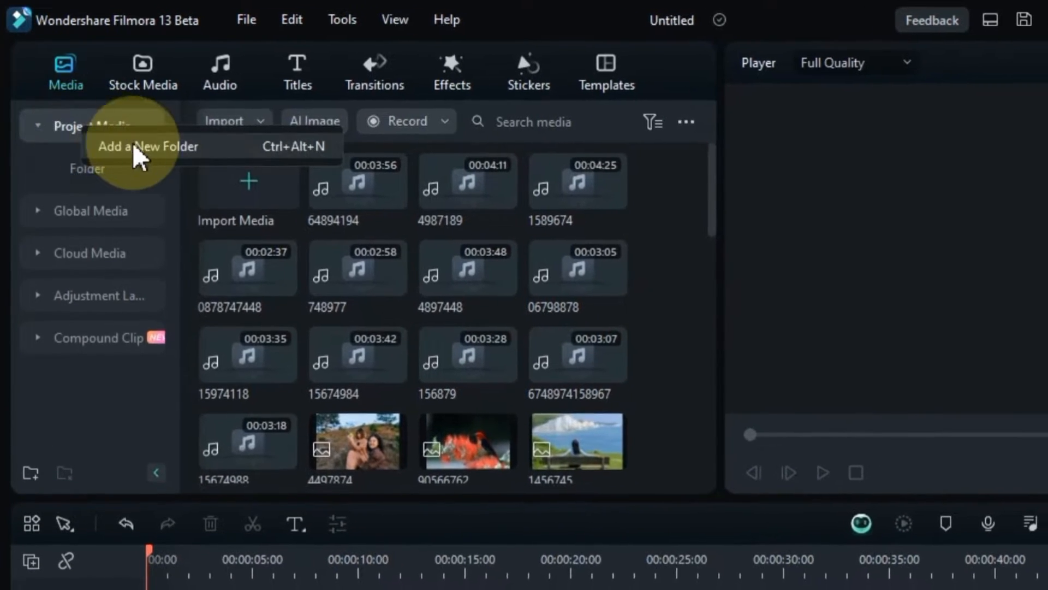
pyautogui.click(138, 146)
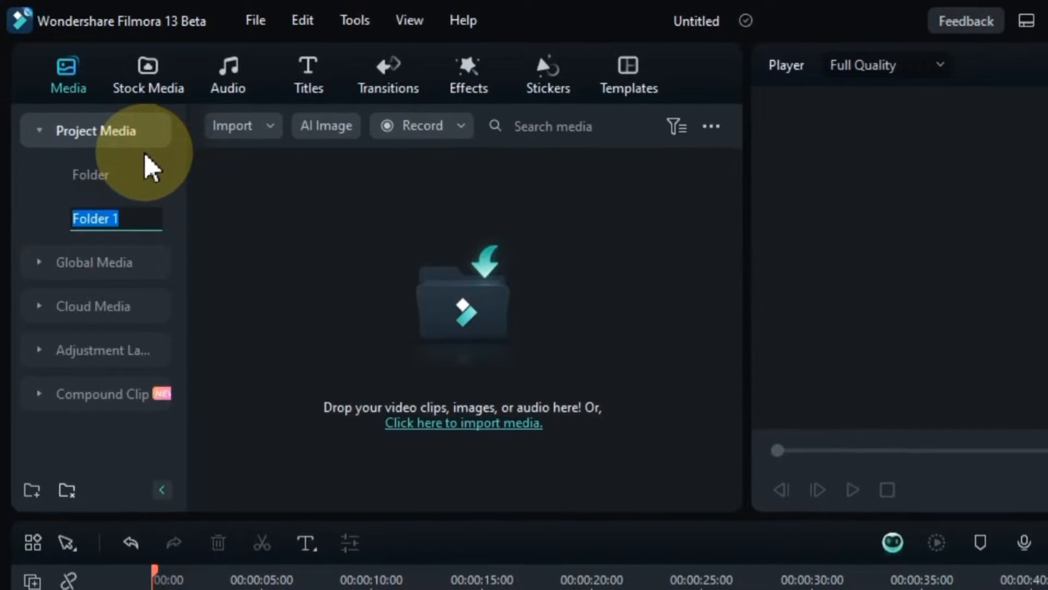
pyautogui.write('Videos')
pyautogui.press('Return')
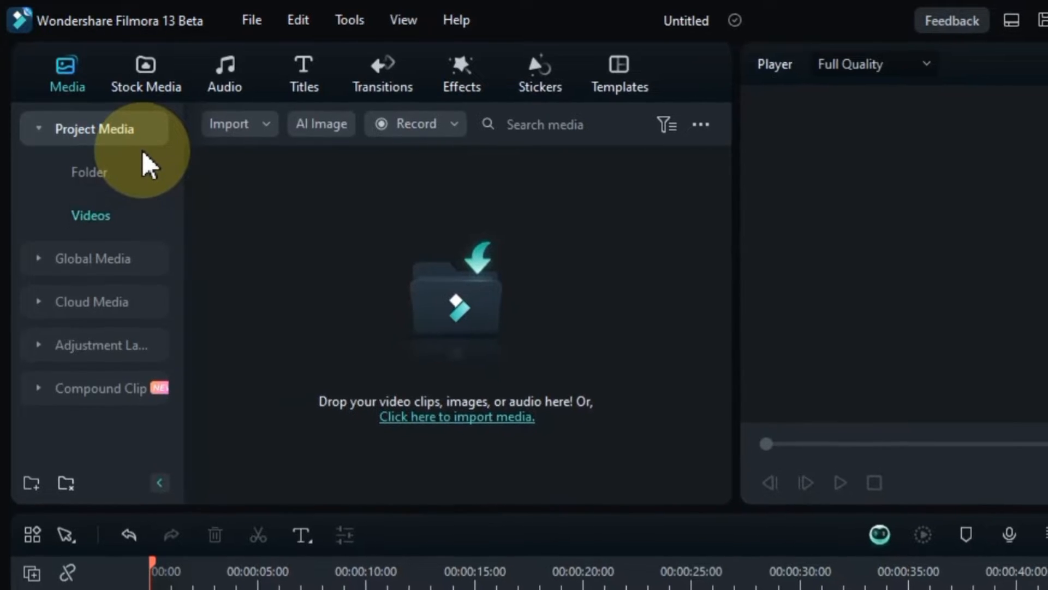
# Step: Add another folder named Photos under Project Media
pyautogui.click(117, 130)
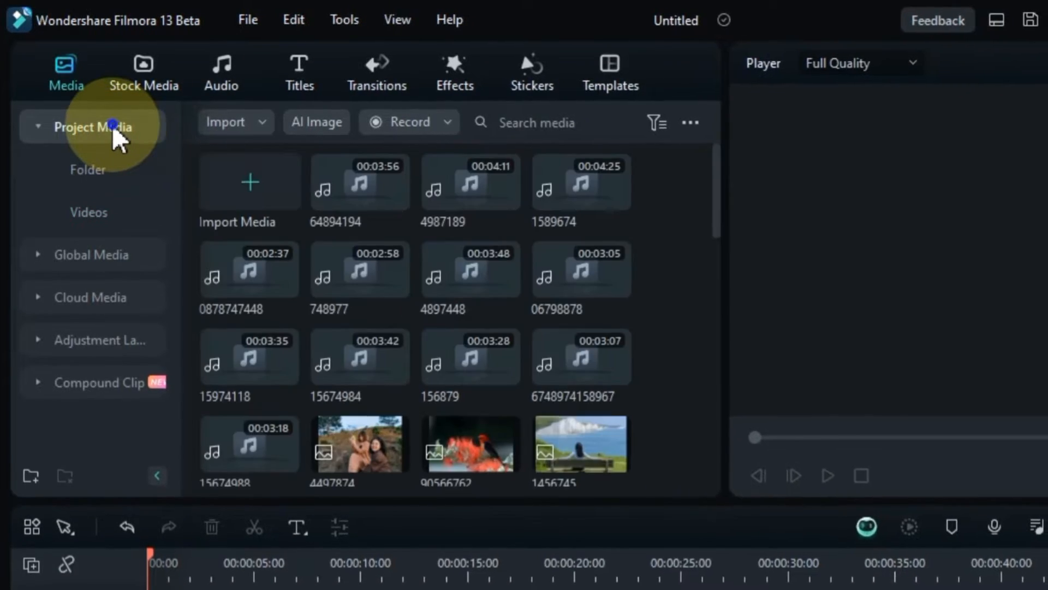
pyautogui.rightClick(113, 129)
pyautogui.click(158, 141)
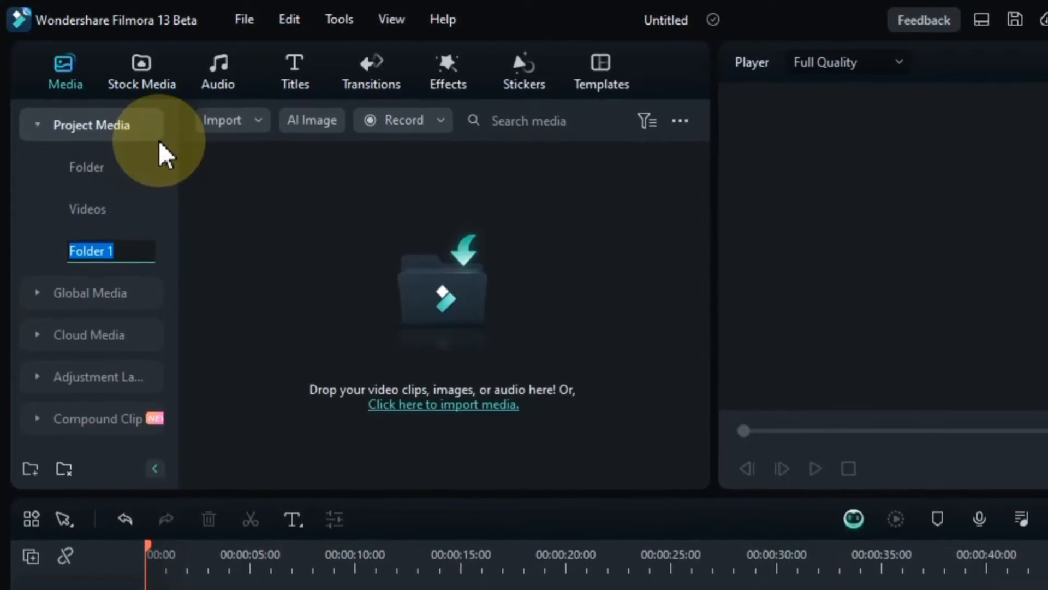
pyautogui.write('Photos')
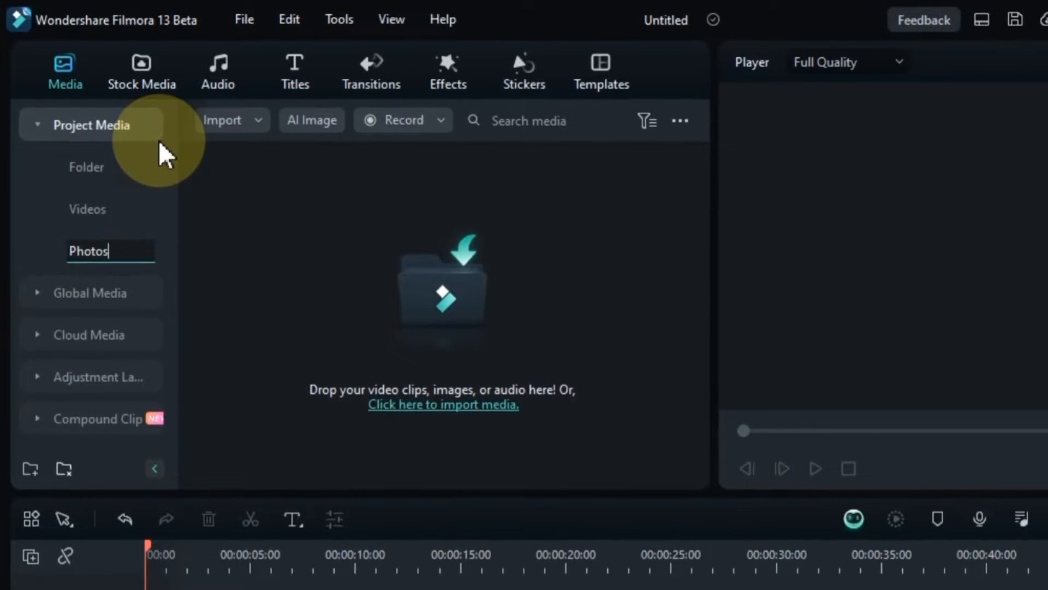
pyautogui.press('Return')
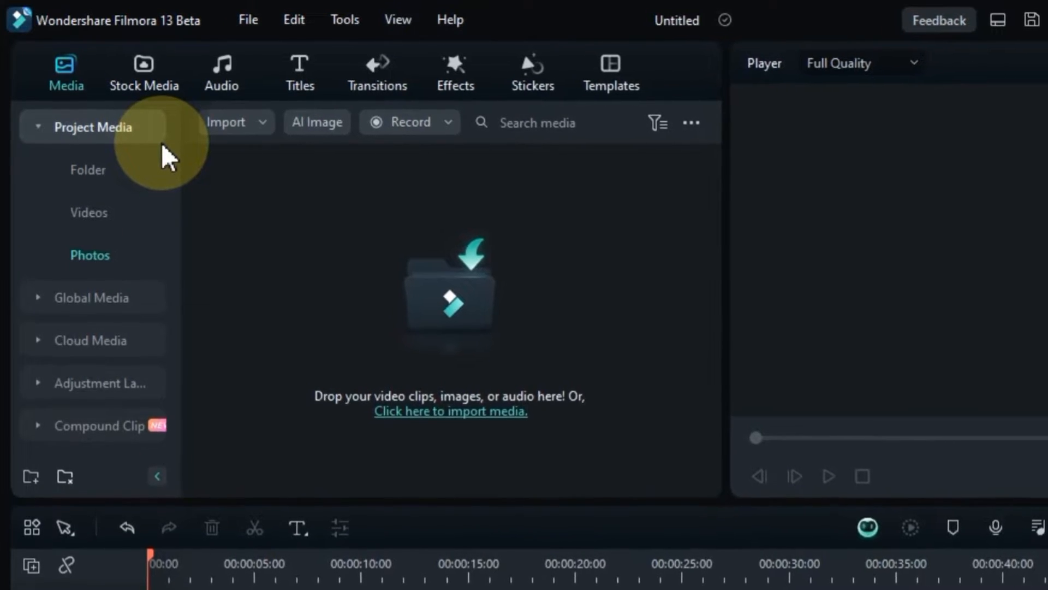
# Step: Add a new folder named Musics under Project Media
pyautogui.rightClick(90, 129)
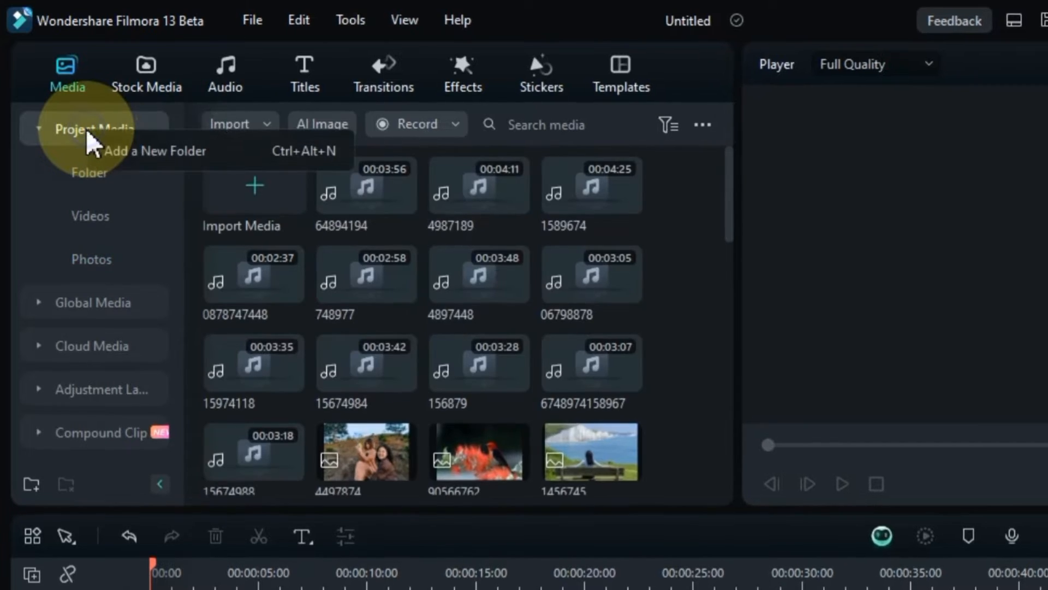
pyautogui.click(126, 147)
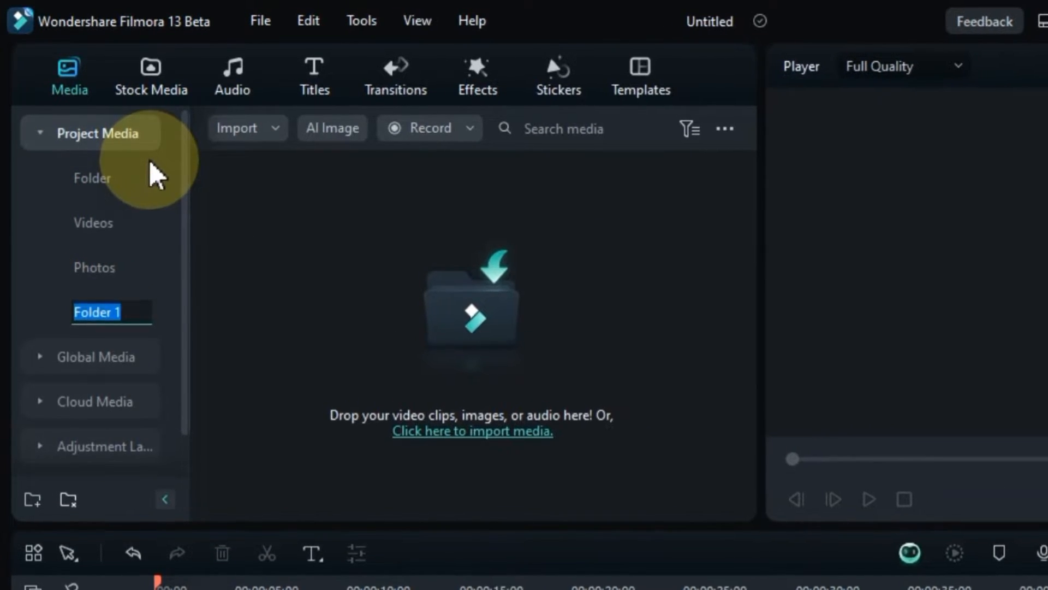
pyautogui.write('Musics')
pyautogui.press('Return')
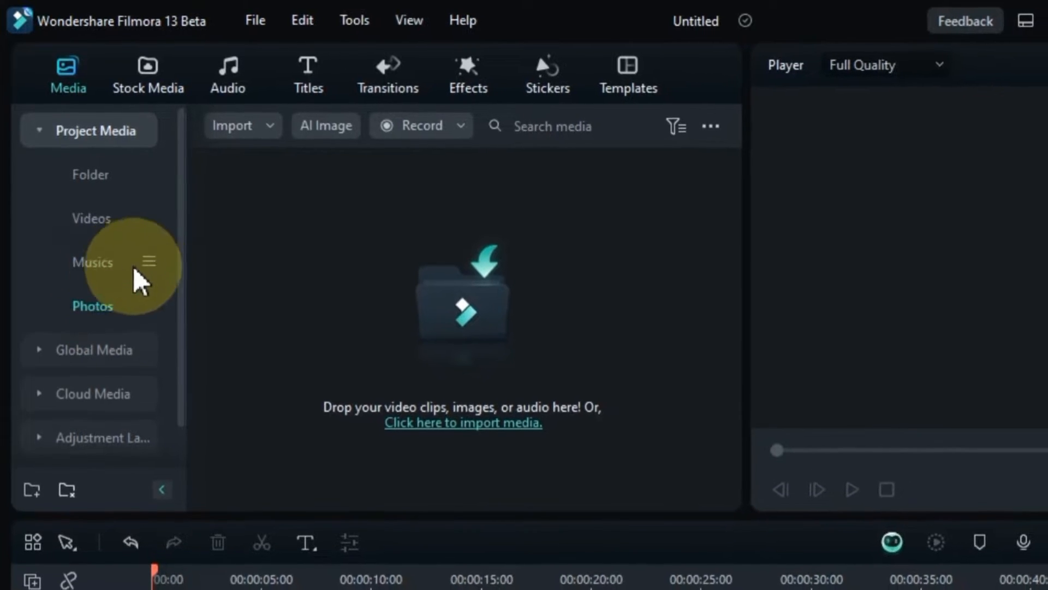
# Step: Reorder the project media folders so that Musics comes first, followed by Photos and Videos
pyautogui.moveTo(137, 265)
pyautogui.mouseDown()
pyautogui.moveTo(176, 304)
pyautogui.moveTo(160, 299)
pyautogui.moveTo(160, 309)
pyautogui.moveTo(158, 247)
pyautogui.moveTo(137, 252)
pyautogui.mouseUp()
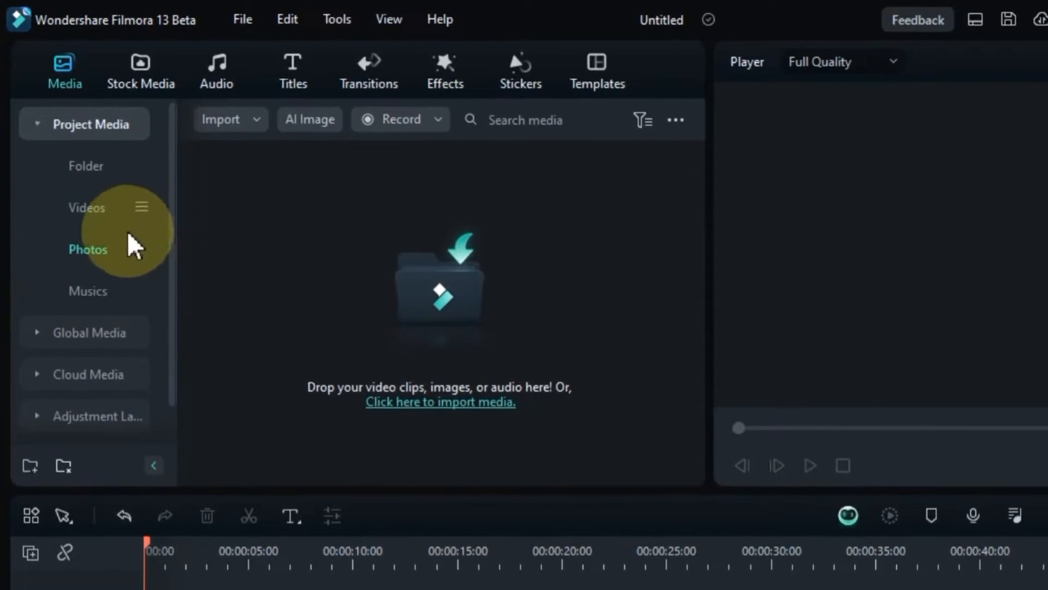
pyautogui.click(99, 295)
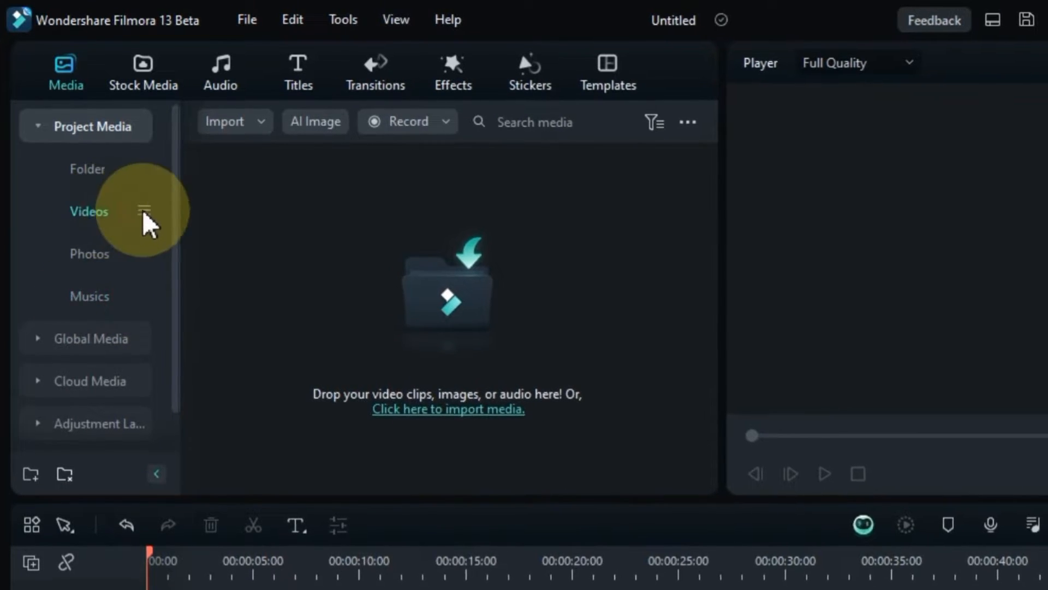
pyautogui.moveTo(141, 211); pyautogui.dragTo(156, 312)
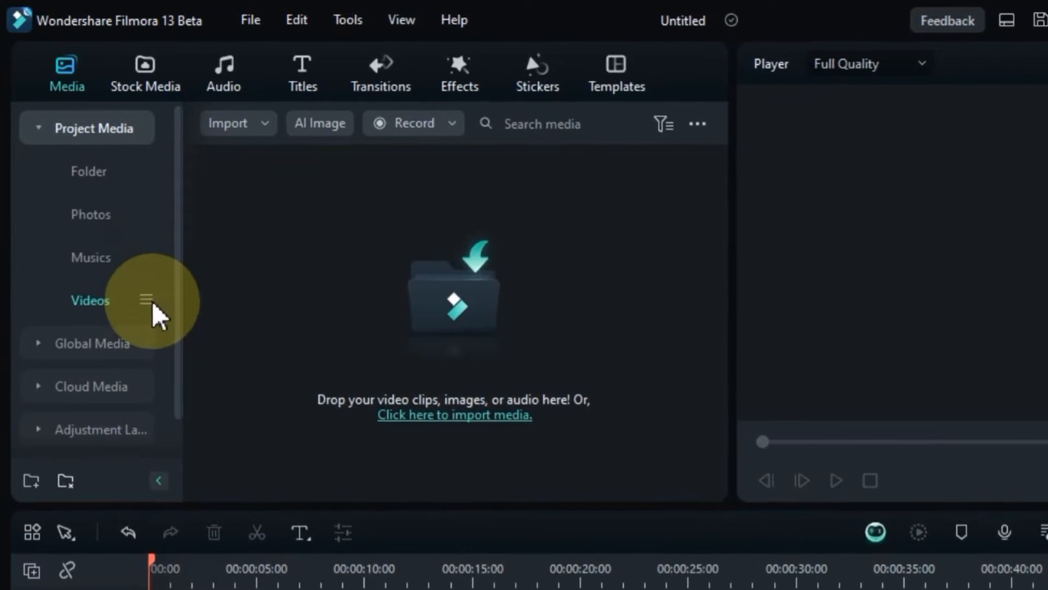
pyautogui.moveTo(145, 268); pyautogui.dragTo(140, 204)
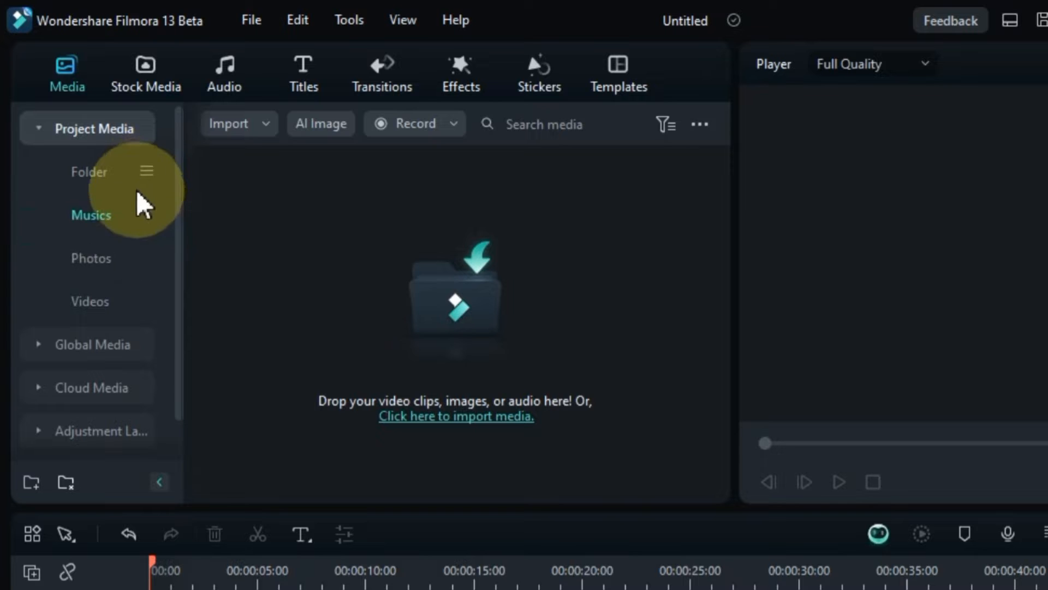
pyautogui.click(96, 251)
pyautogui.click(93, 219)
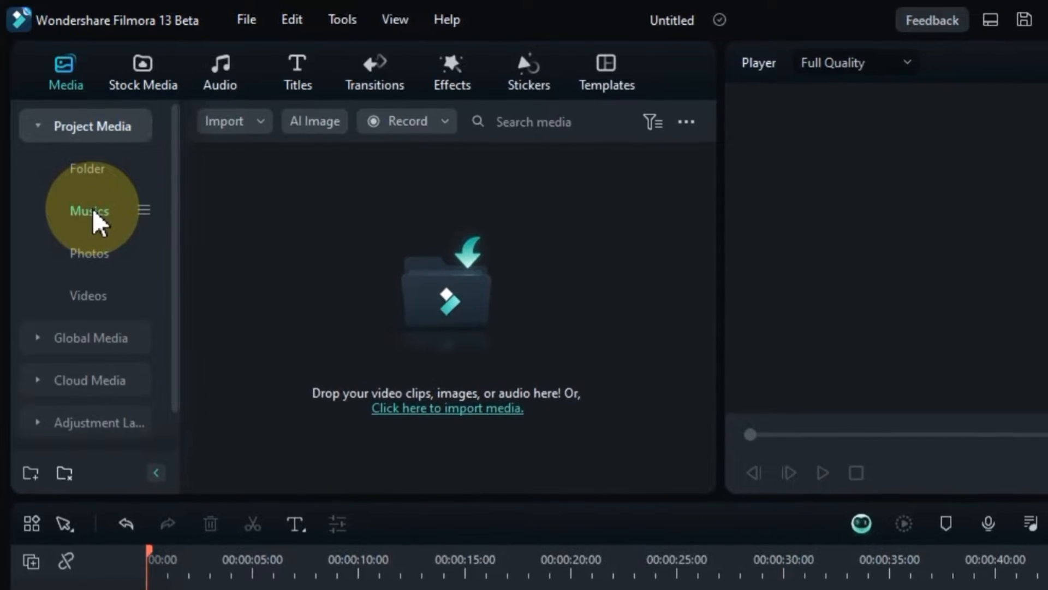
# Step: Select all the audio clips in the project media, add them to the Musics folder, and check that folder's contents
pyautogui.click(90, 174)
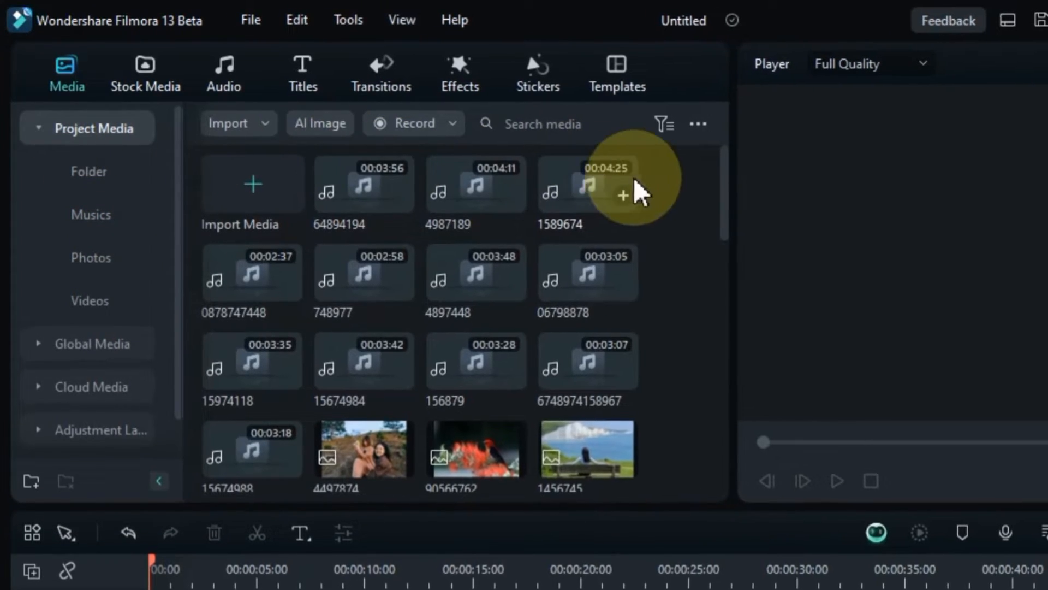
pyautogui.moveTo(654, 176); pyautogui.dragTo(229, 371)
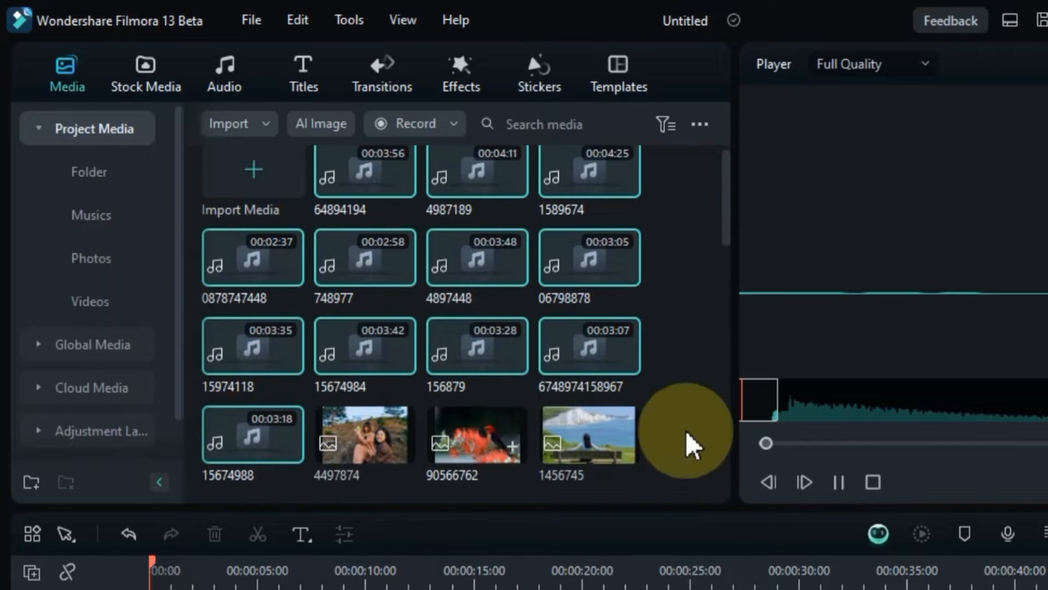
pyautogui.click(845, 483)
pyautogui.scroll(1, 290, 391)
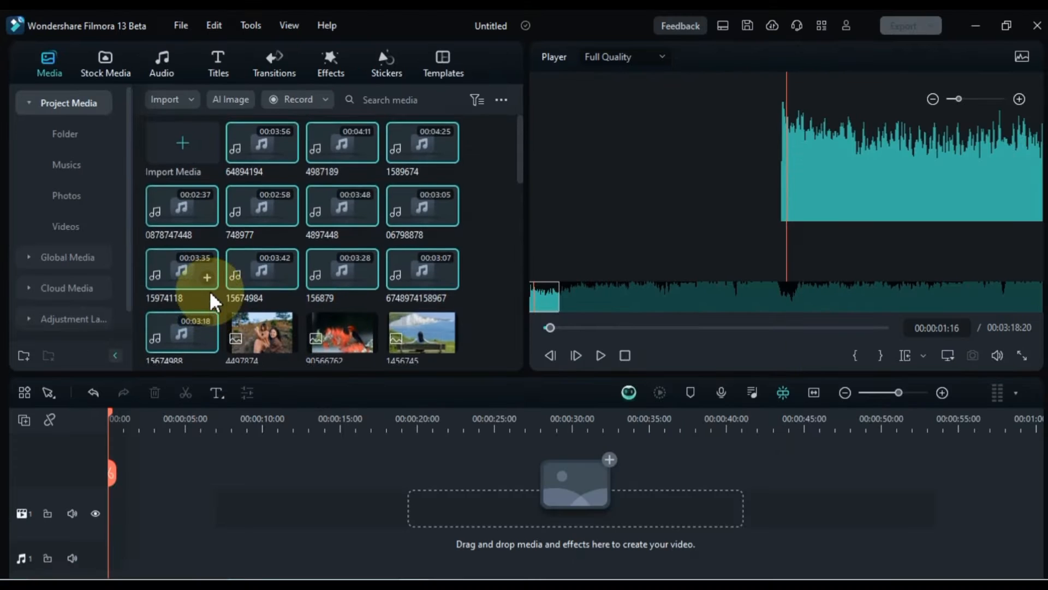
pyautogui.moveTo(341, 212); pyautogui.dragTo(66, 173)
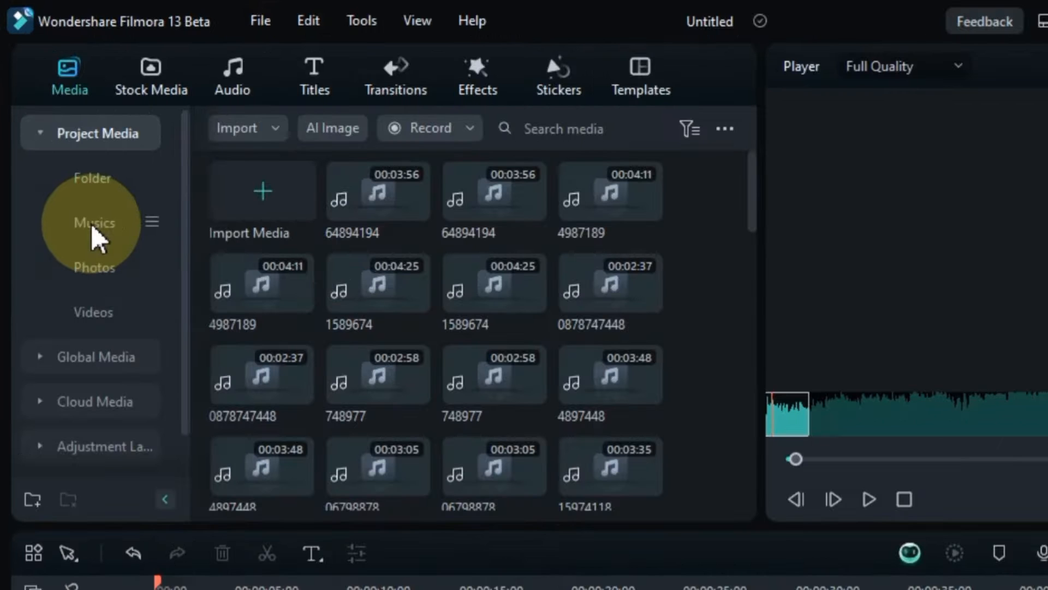
pyautogui.scroll(-15, 355, 273)
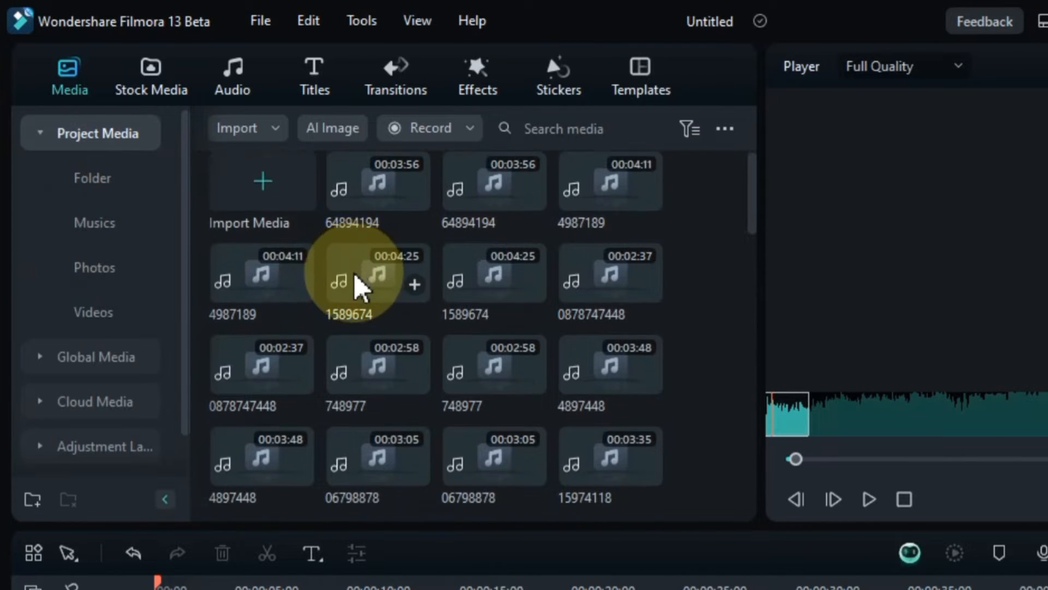
pyautogui.scroll(15, 356, 272)
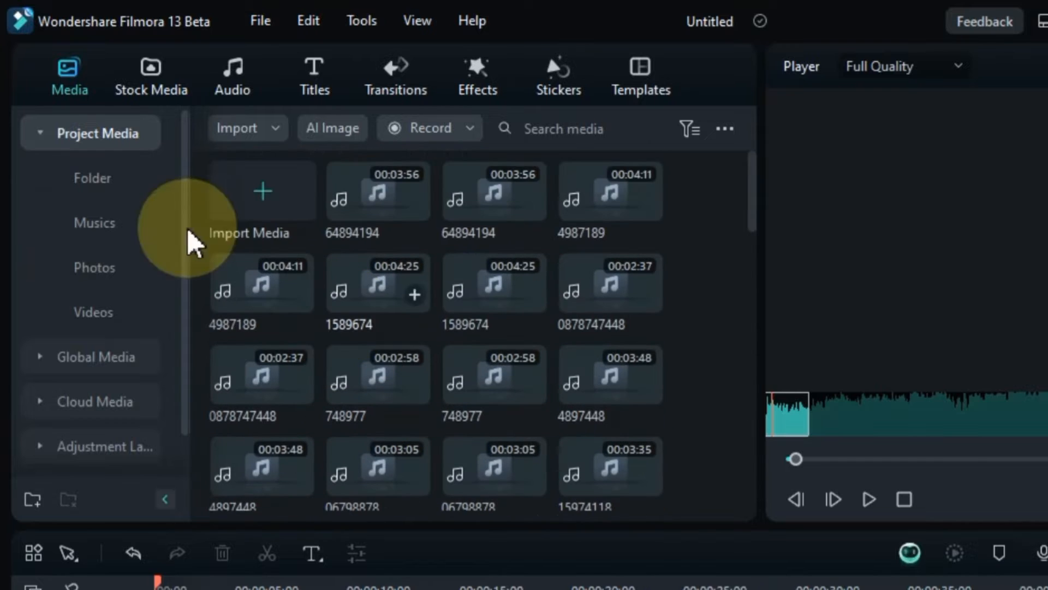
pyautogui.click(90, 229)
pyautogui.scroll(-1, 554, 363)
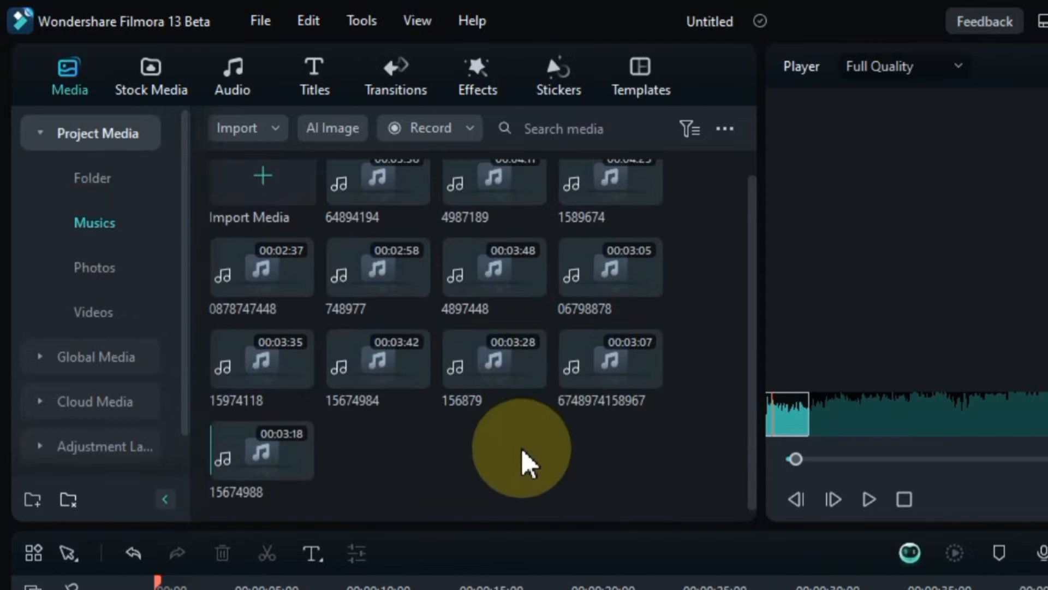
pyautogui.scroll(1, 522, 470)
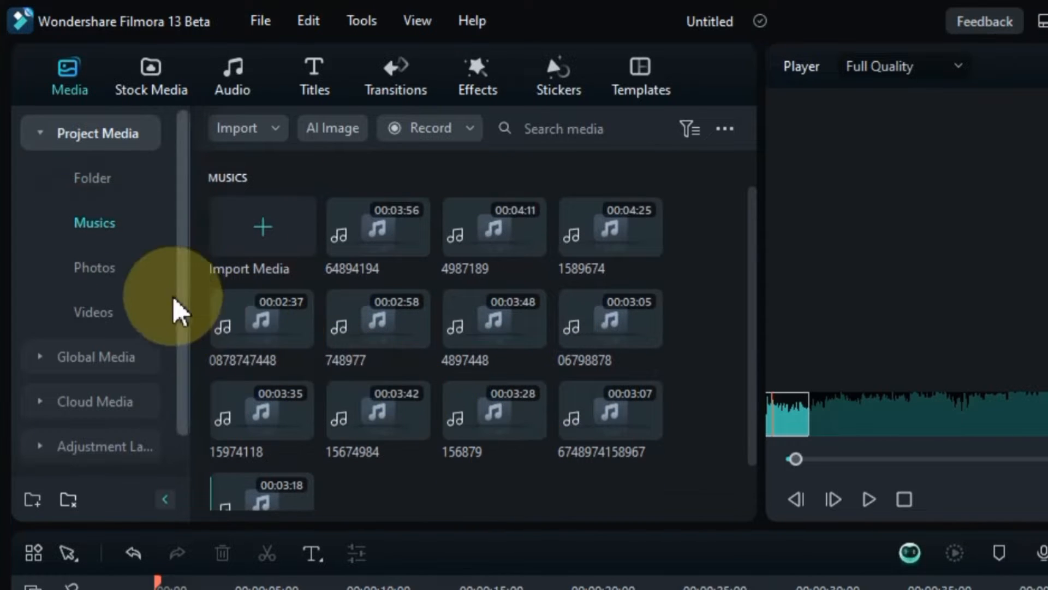
# Step: Select all the images in the default Folder, add them to the Photos folder, and open that folder
pyautogui.click(100, 273)
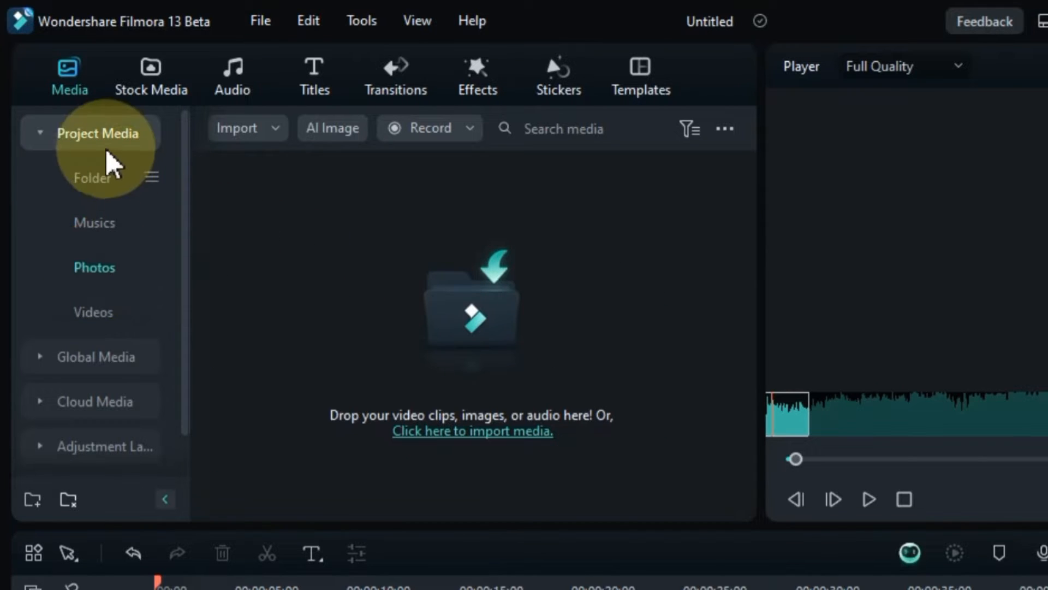
pyautogui.click(92, 180)
pyautogui.scroll(-4, 626, 355)
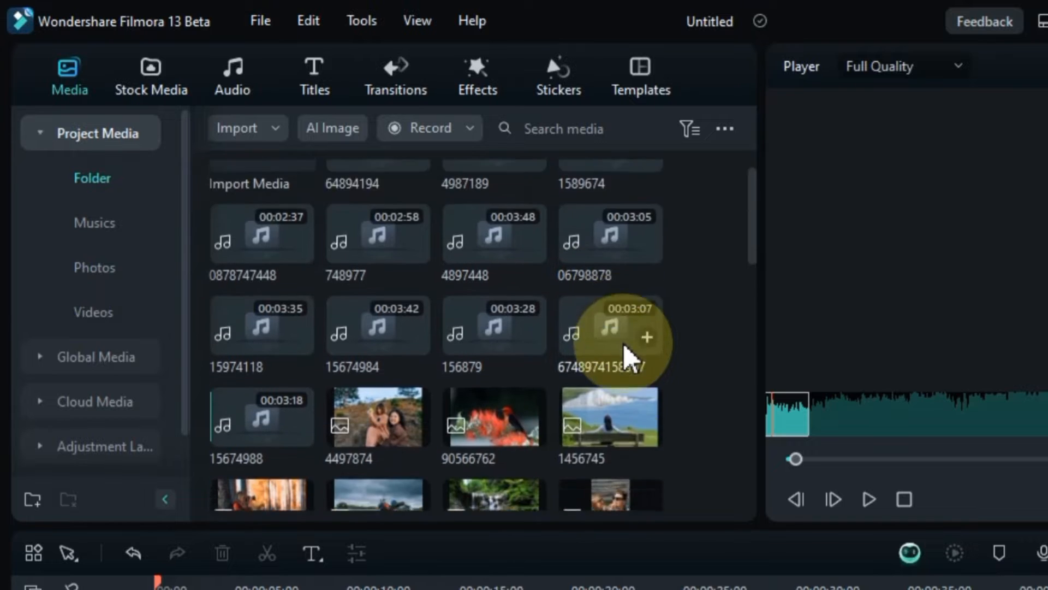
pyautogui.scroll(-3, 627, 355)
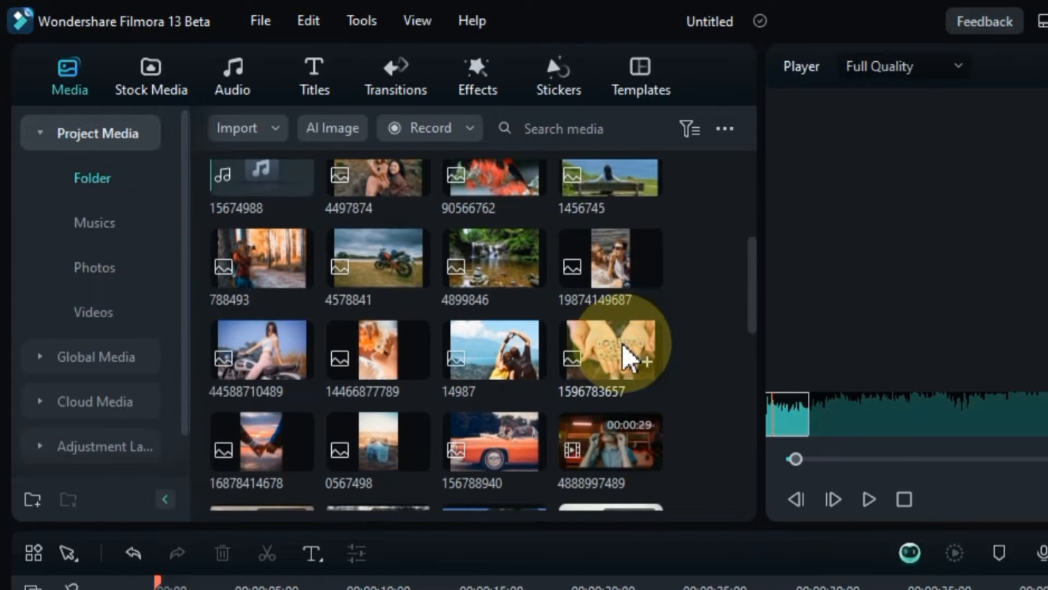
pyautogui.scroll(3, 633, 358)
pyautogui.moveTo(682, 346); pyautogui.dragTo(270, 301)
pyautogui.keyDown('ctrl'); pyautogui.click(627, 318); pyautogui.keyUp('ctrl')
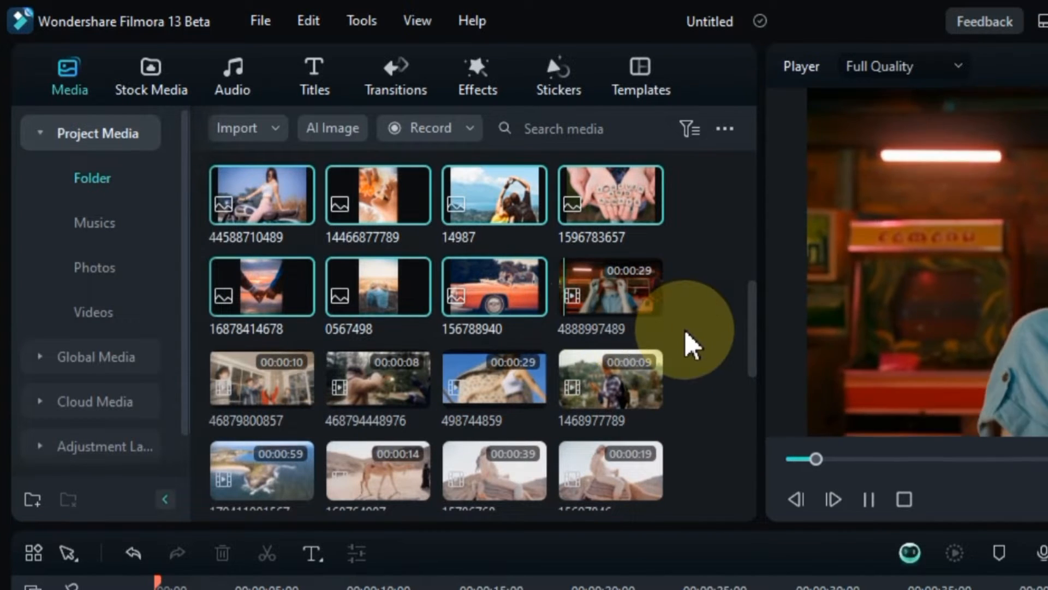
pyautogui.scroll(3, 684, 331)
pyautogui.scroll(4, 690, 344)
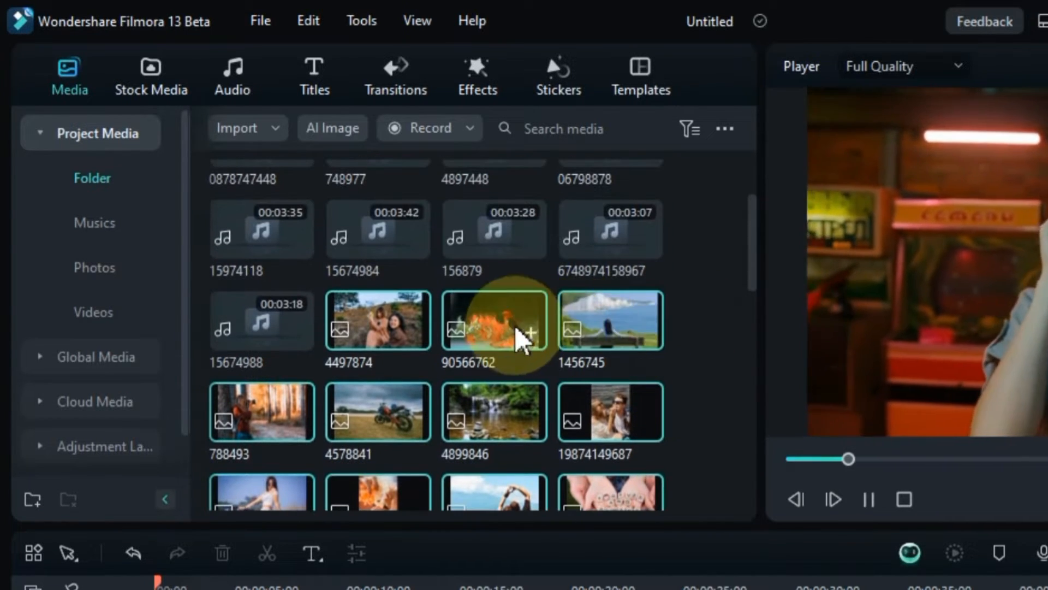
pyautogui.moveTo(499, 336); pyautogui.dragTo(83, 280)
pyautogui.click(83, 279)
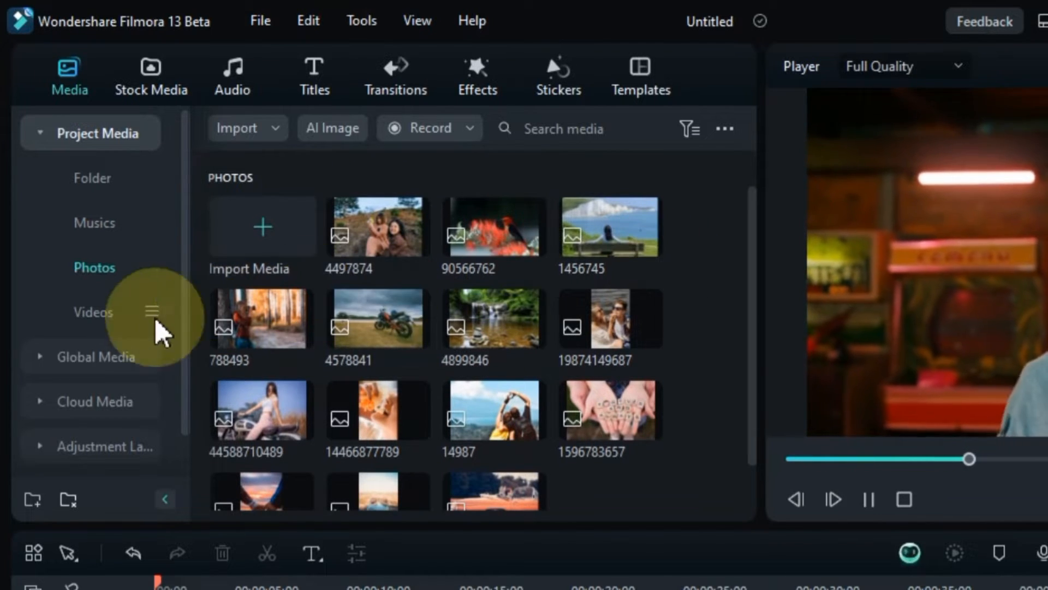
# Step: Select all the video clips in the default Folder and add them to the Videos folder
pyautogui.click(108, 311)
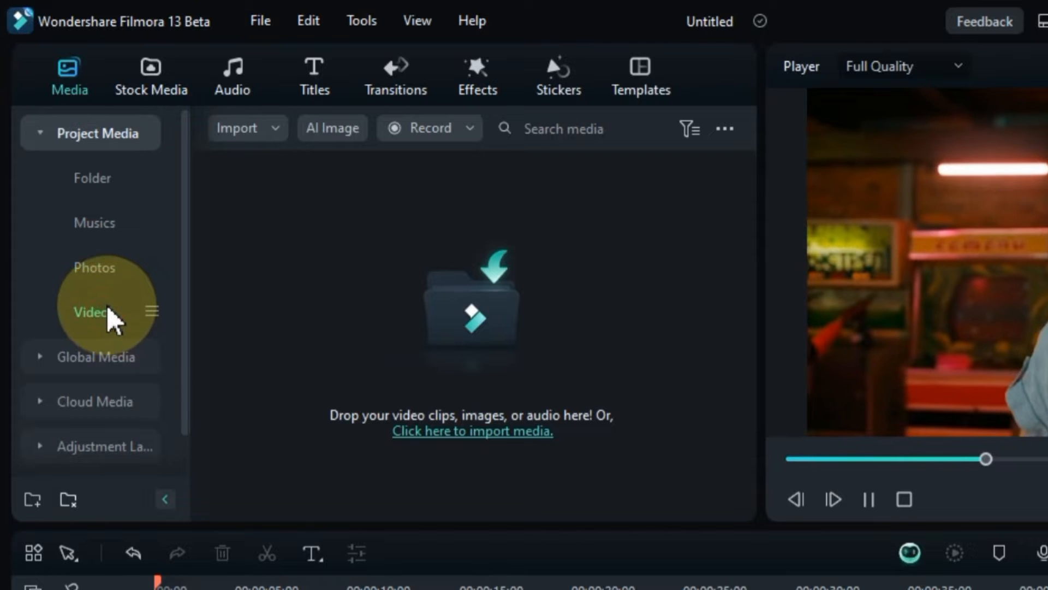
pyautogui.click(94, 181)
pyautogui.scroll(-5, 615, 349)
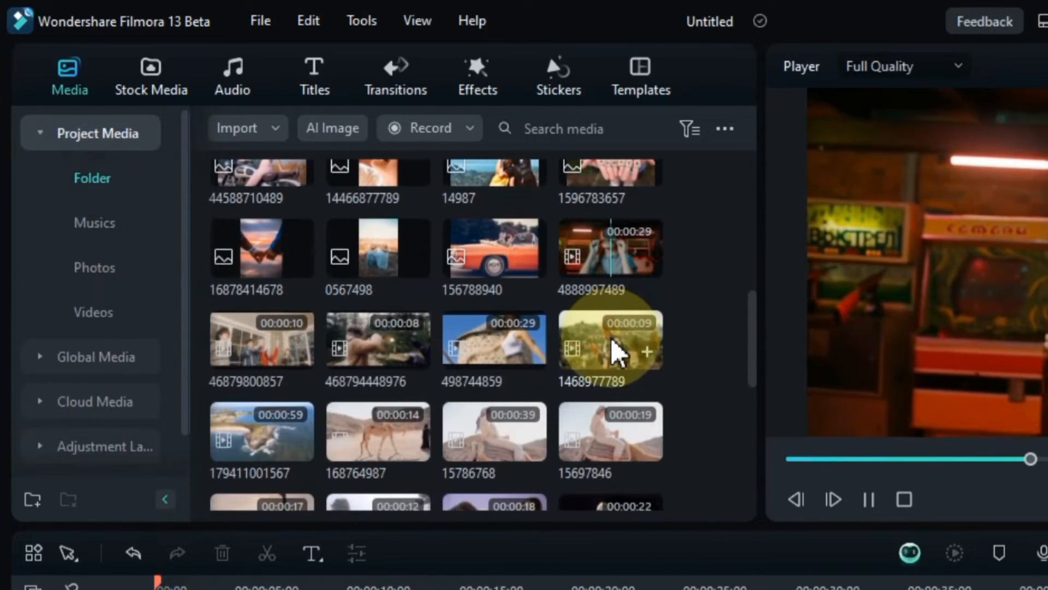
pyautogui.scroll(-3, 614, 352)
pyautogui.scroll(3, 614, 352)
pyautogui.scroll(-2, 616, 353)
pyautogui.scroll(-3, 616, 353)
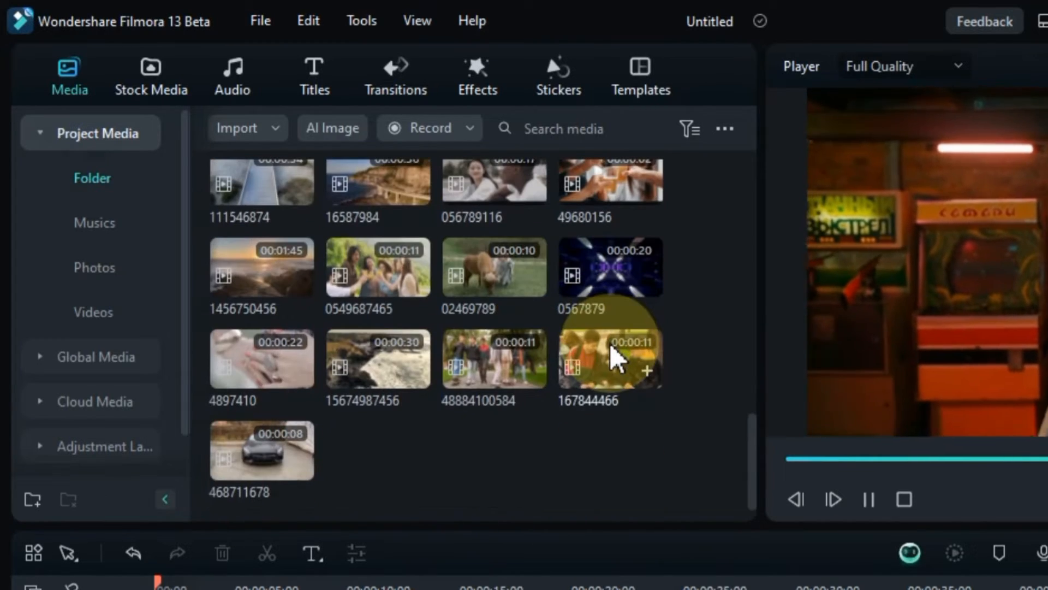
pyautogui.moveTo(683, 456); pyautogui.dragTo(272, 217)
pyautogui.scroll(3, 607, 330)
pyautogui.moveTo(691, 288); pyautogui.dragTo(308, 280)
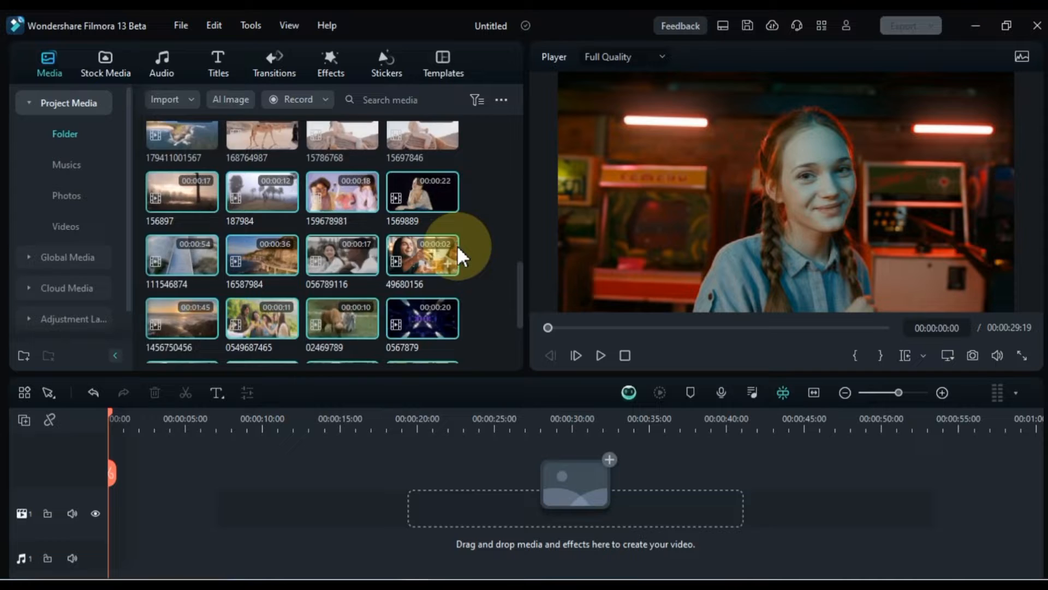
pyautogui.scroll(-1, 460, 256)
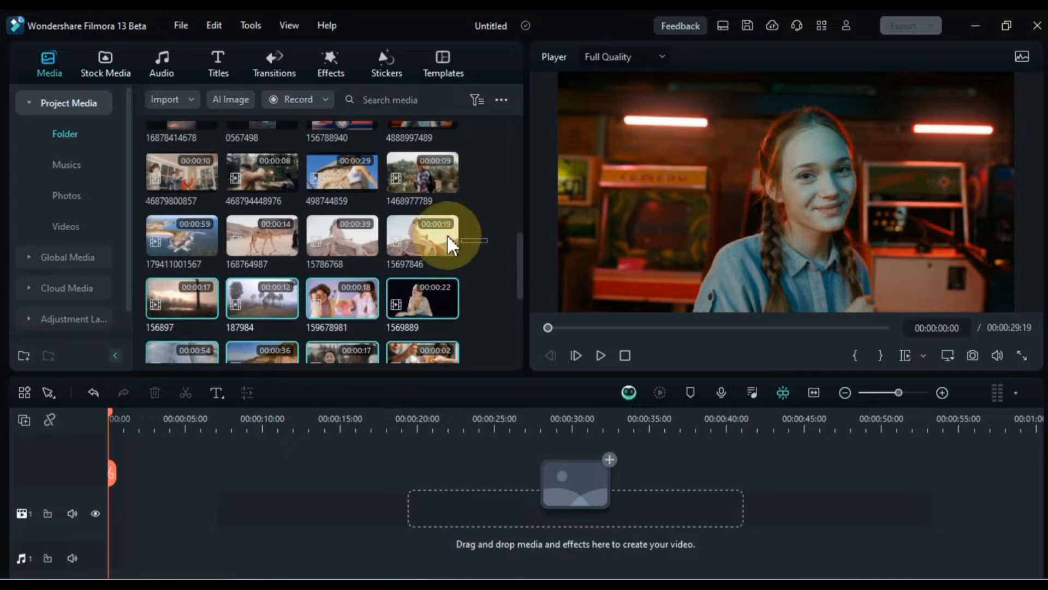
pyautogui.scroll(4, 460, 235)
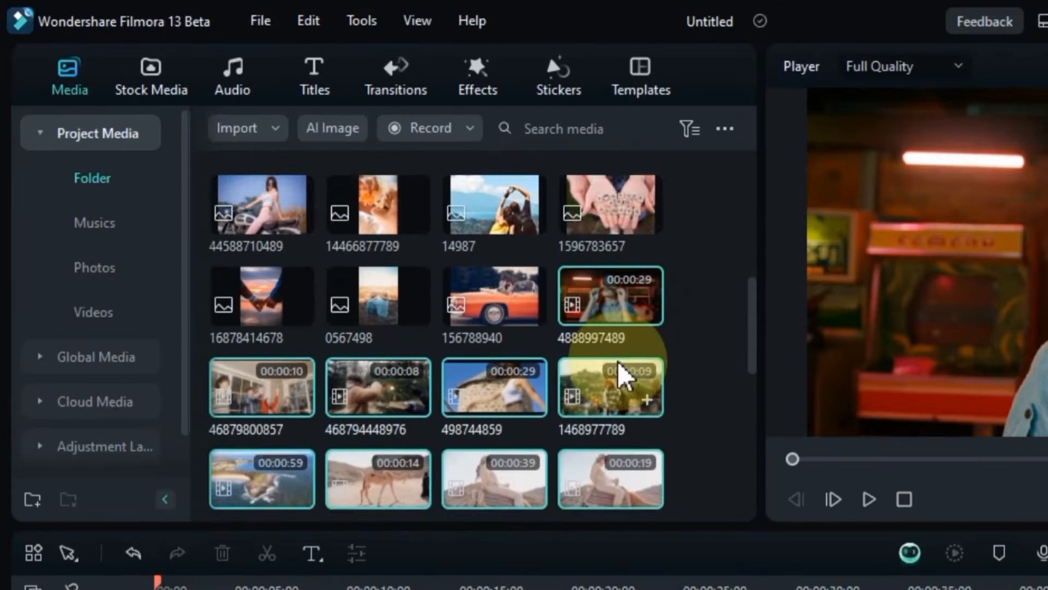
pyautogui.scroll(-5, 622, 371)
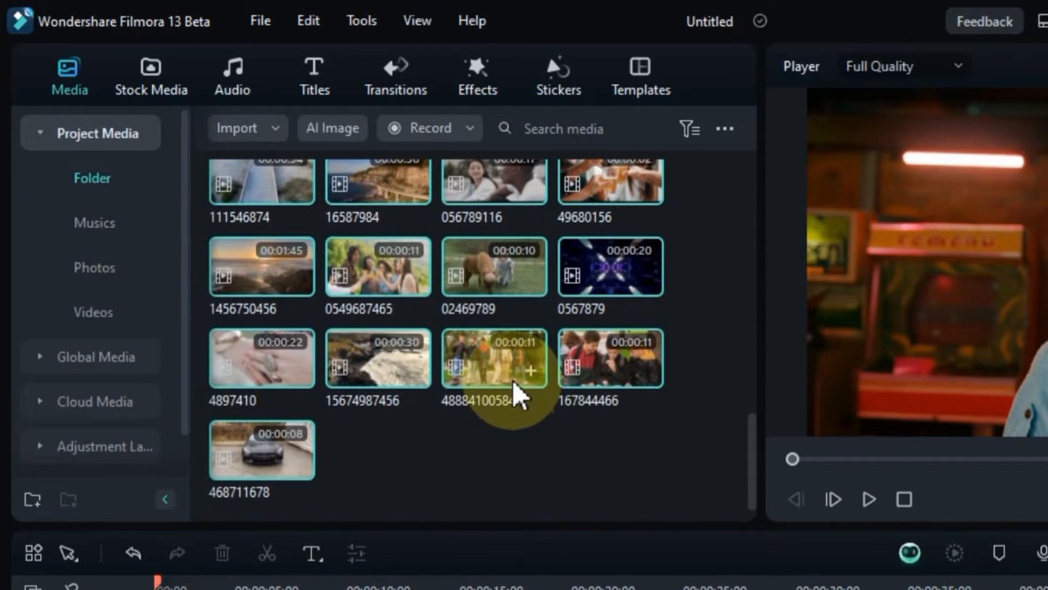
pyautogui.moveTo(516, 396); pyautogui.dragTo(93, 319)
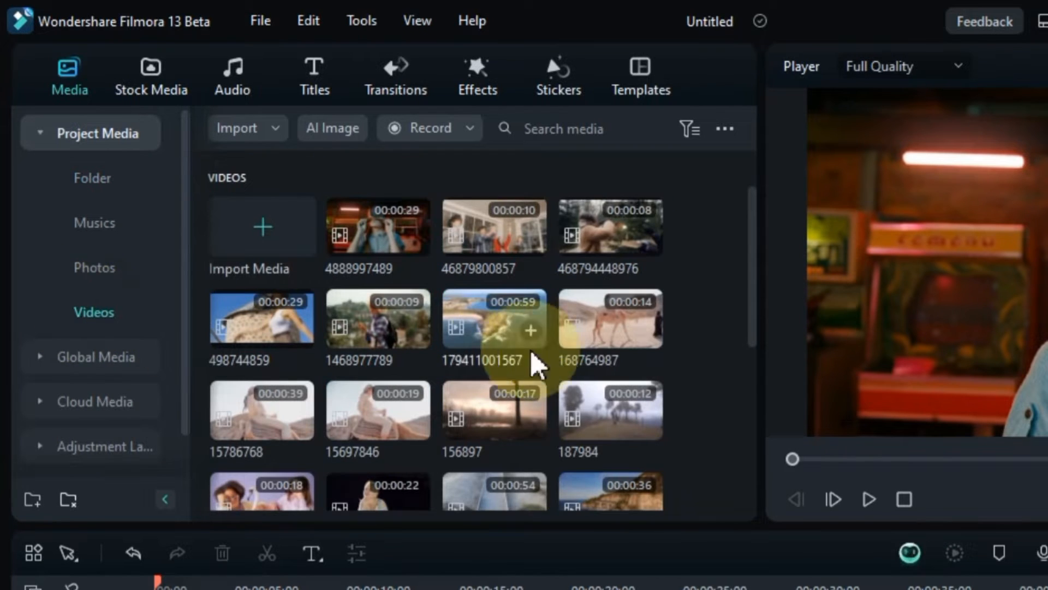
# Step: Look over the contents of the Videos, Photos and Musics folders
pyautogui.scroll(-5, 658, 354)
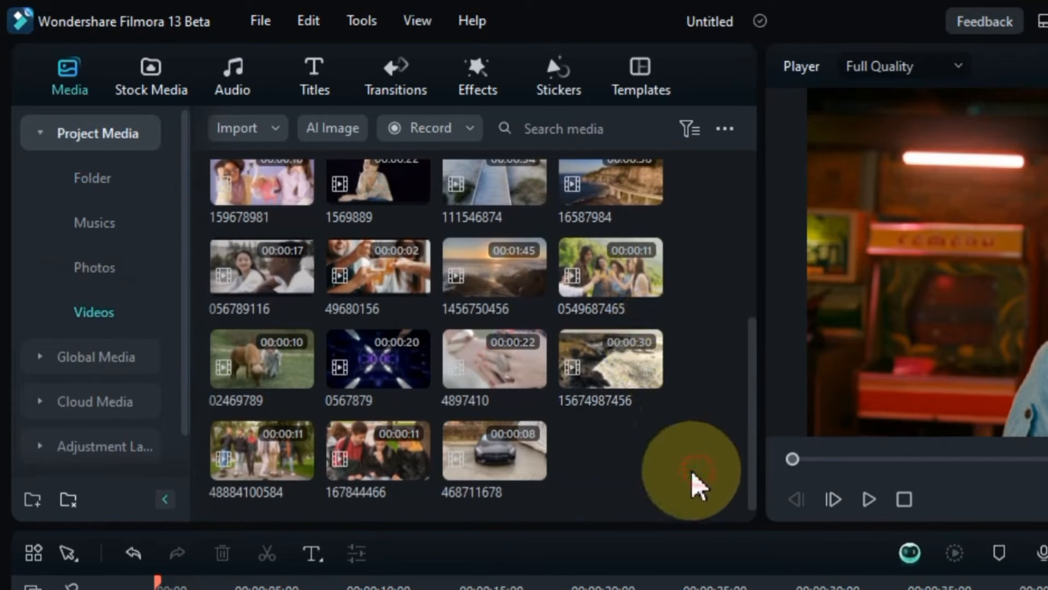
pyautogui.click(100, 270)
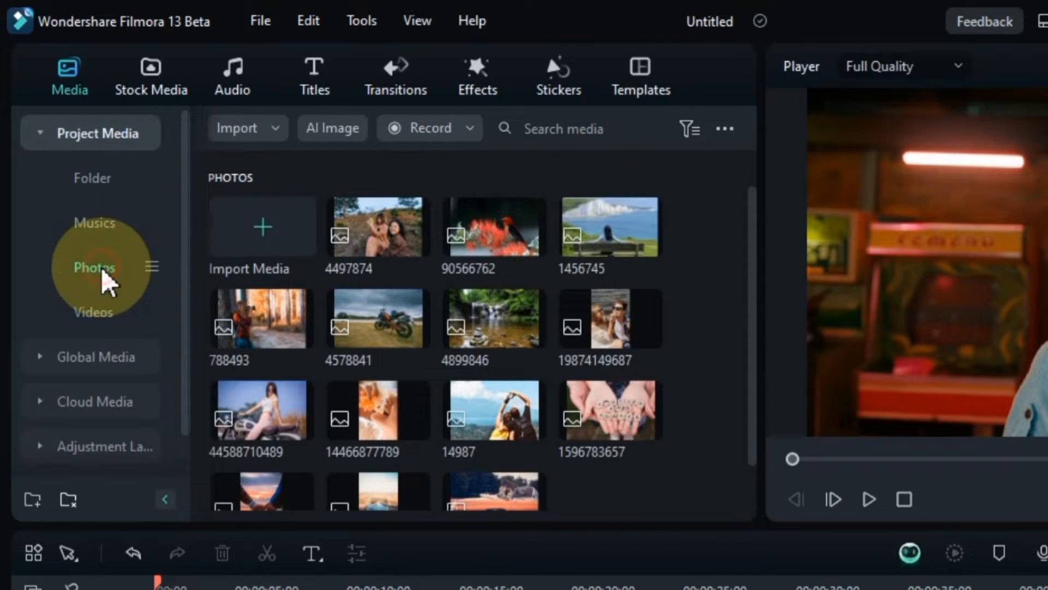
pyautogui.click(98, 224)
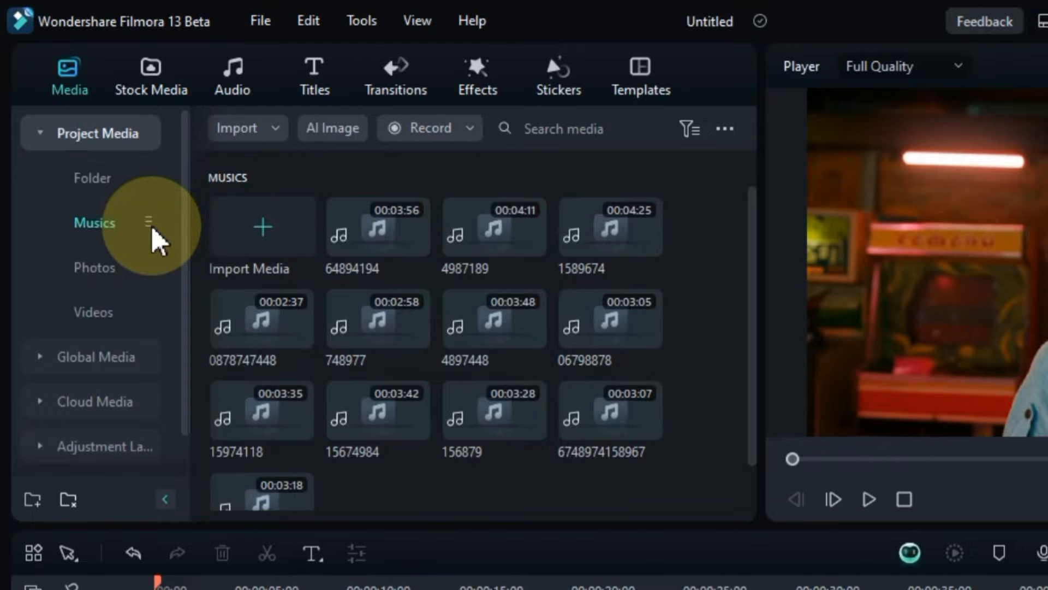
# Step: Import the video files 4888997489.mp4, 498744859.mp4 and 15697846.mp4 from the Videos folder on disk into Global Media
pyautogui.click(126, 358)
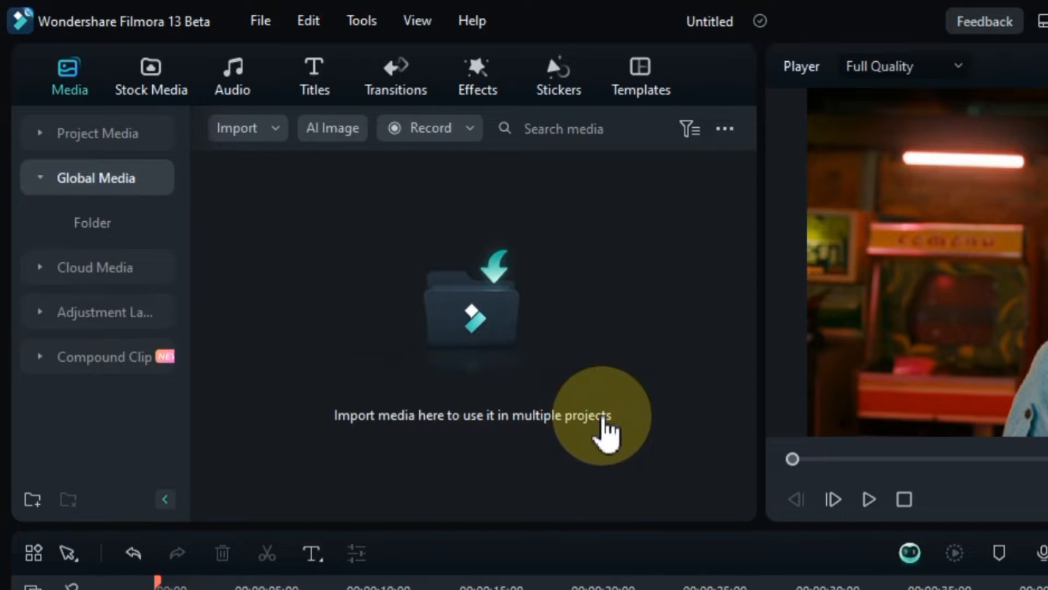
pyautogui.click(463, 464)
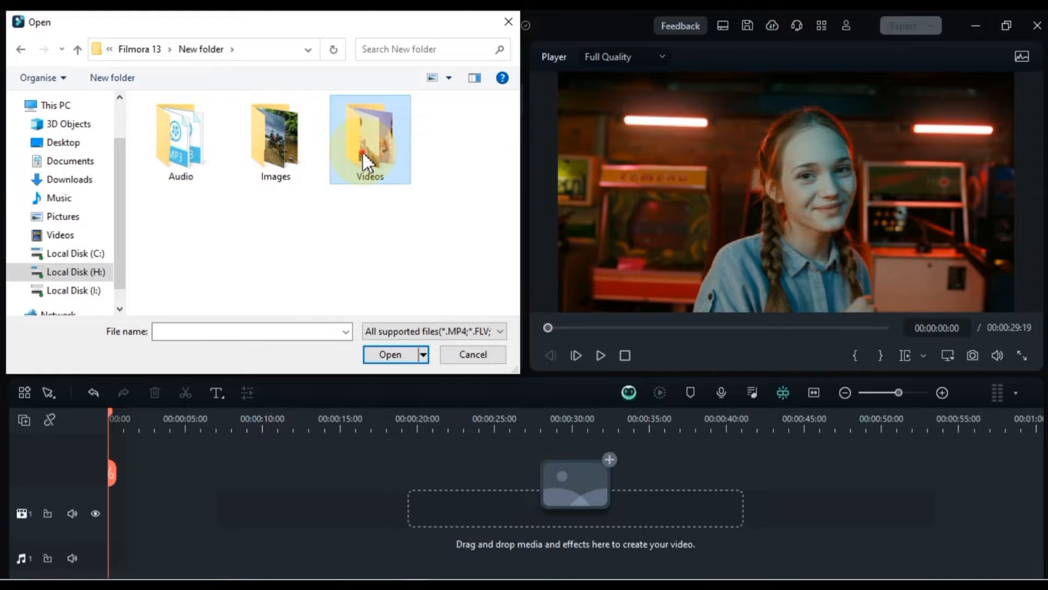
pyautogui.doubleClick(362, 151)
pyautogui.click(362, 150)
pyautogui.scroll(-3, 361, 191)
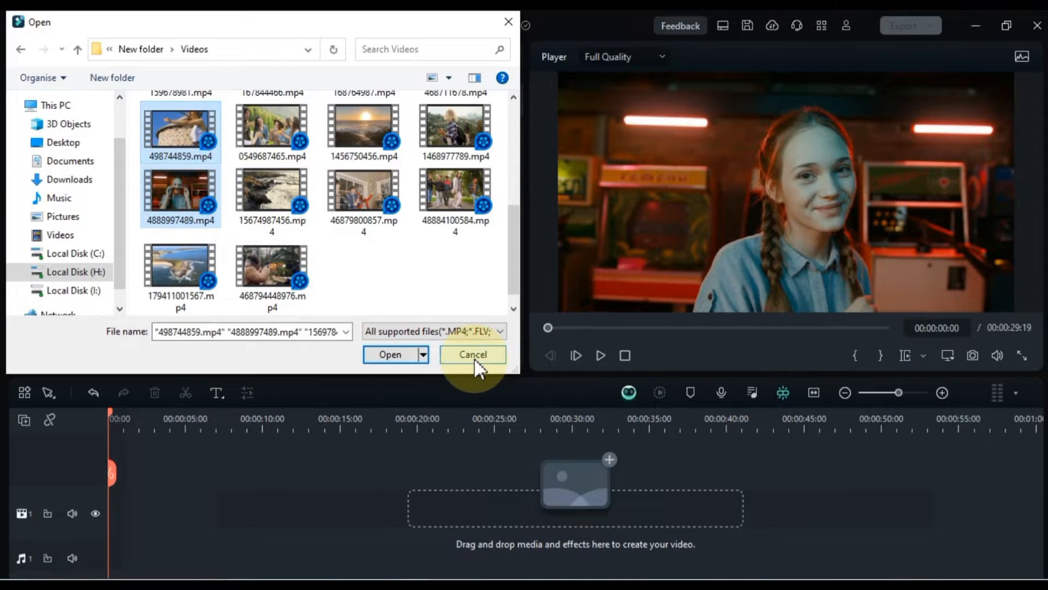
pyautogui.click(390, 355)
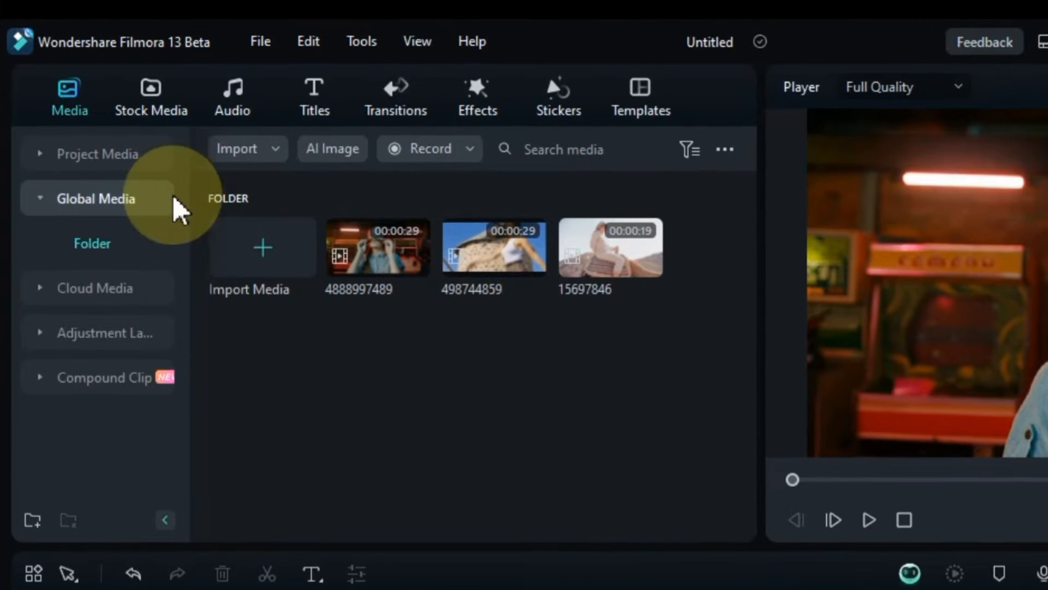
pyautogui.click(126, 159)
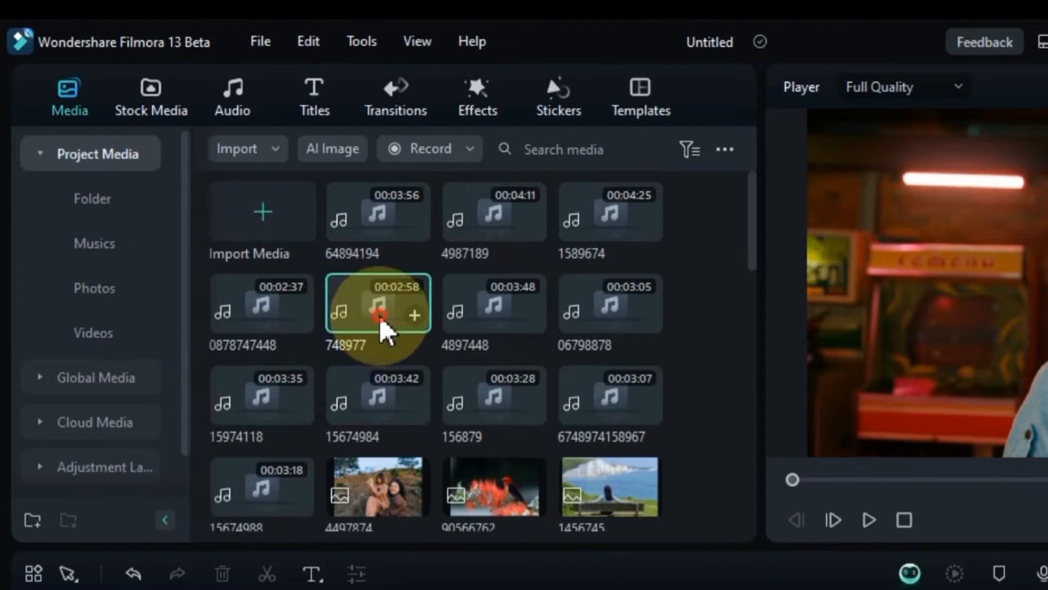
pyautogui.moveTo(380, 322); pyautogui.dragTo(96, 389)
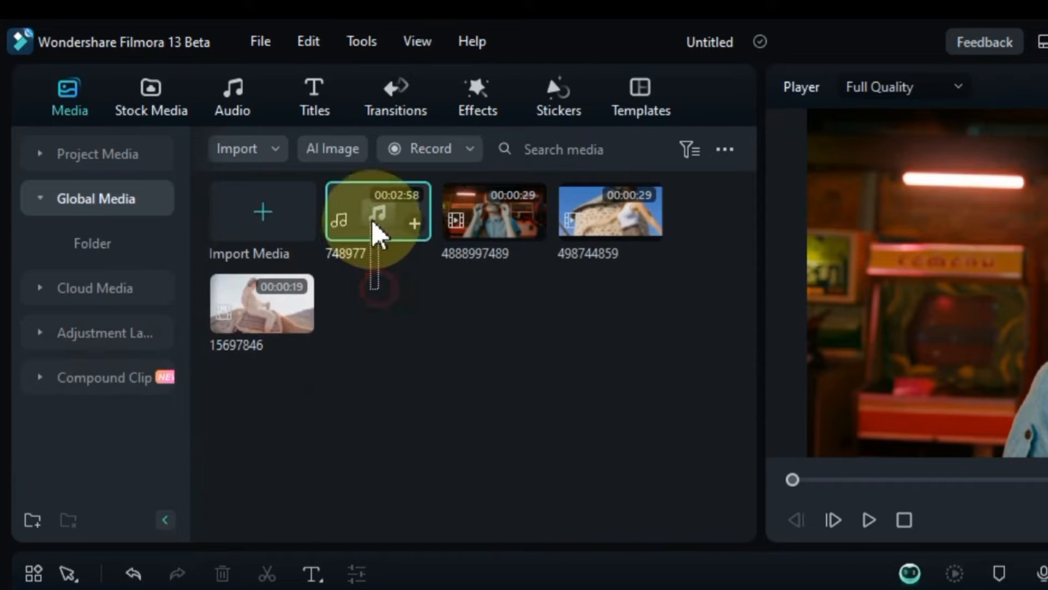
pyautogui.click(107, 165)
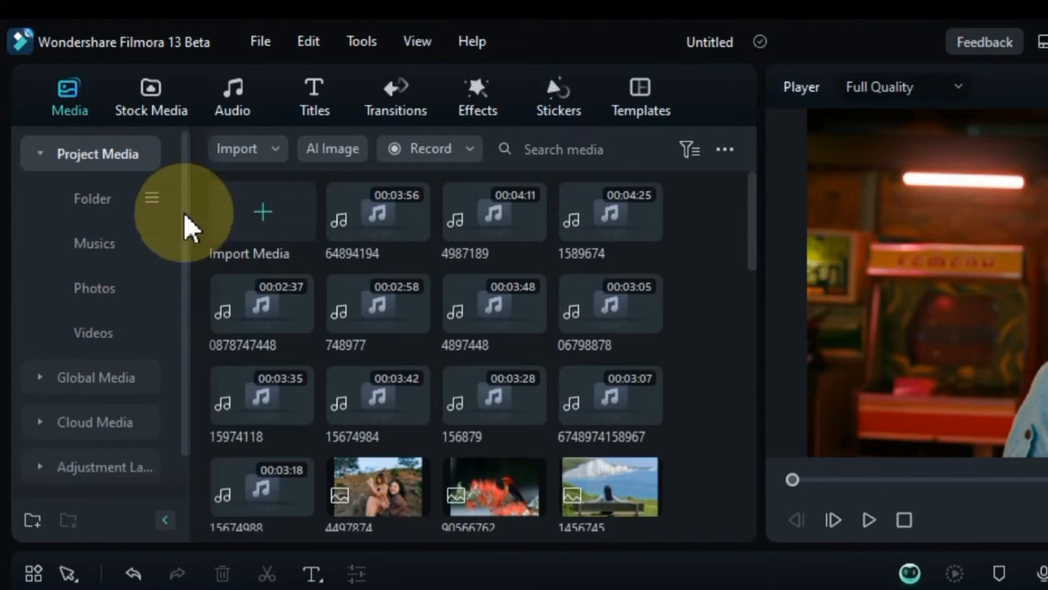
pyautogui.scroll(-3, 508, 370)
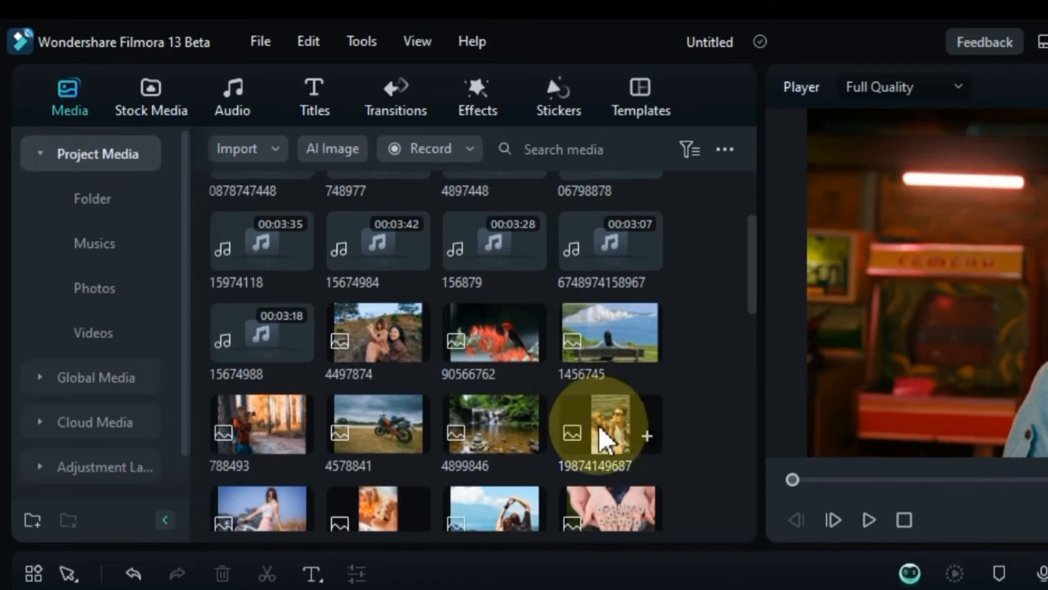
pyautogui.click(597, 449)
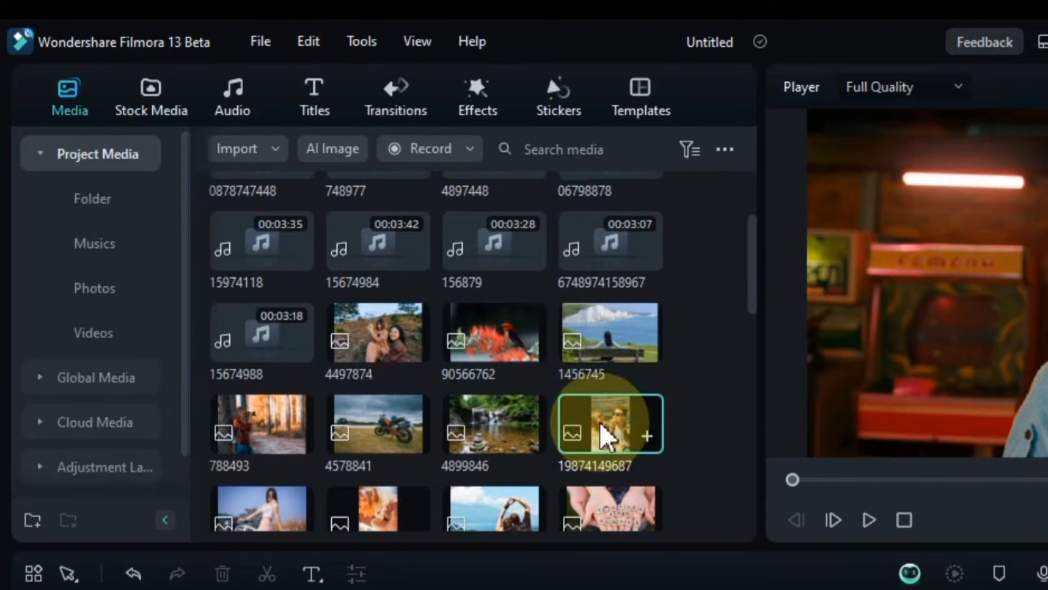
pyautogui.moveTo(605, 436); pyautogui.dragTo(104, 386)
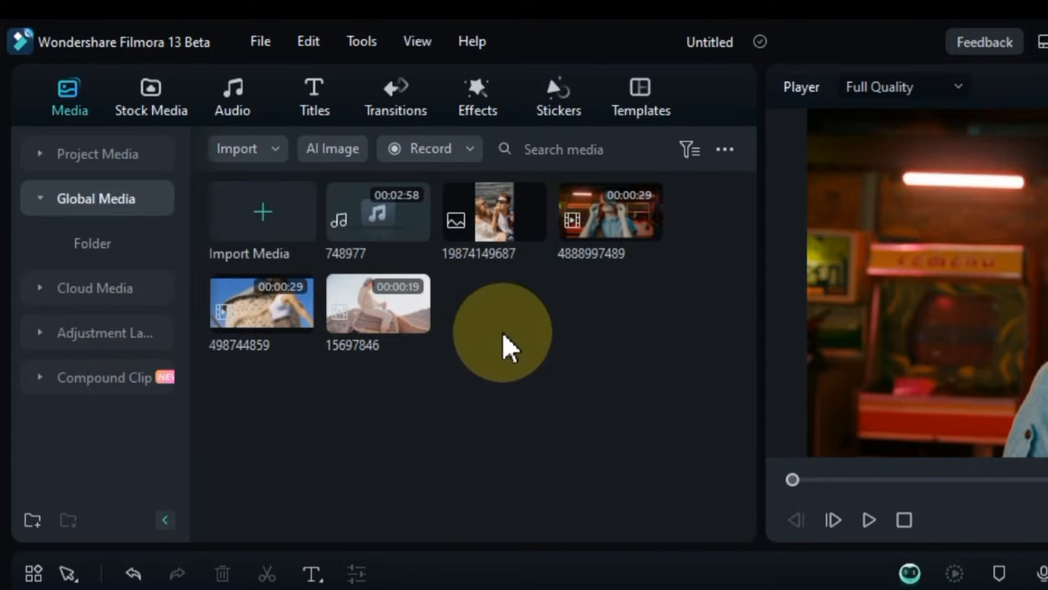
pyautogui.click(491, 239)
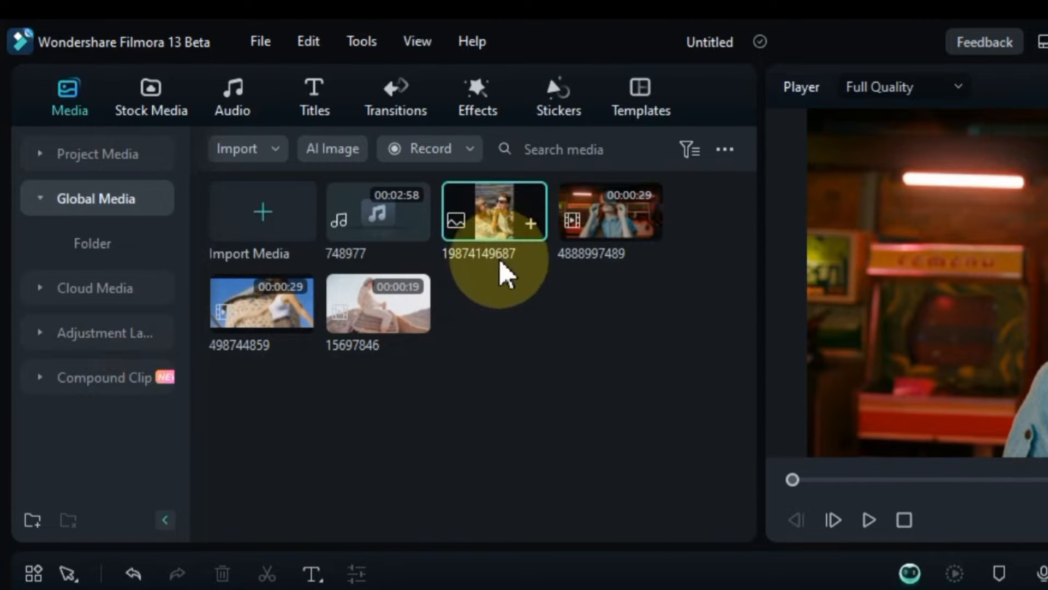
pyautogui.click(533, 327)
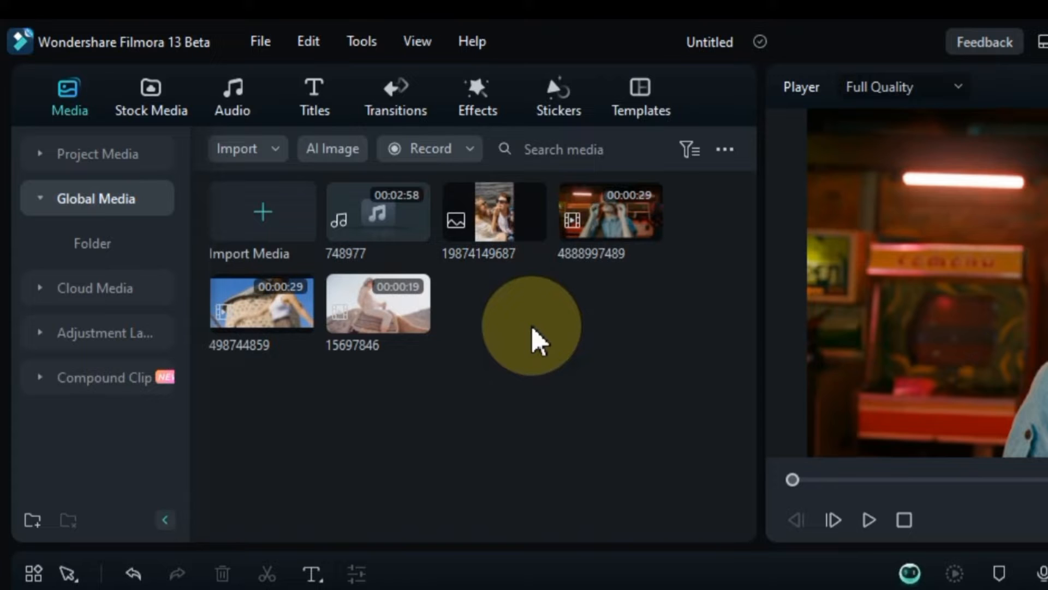
# Step: Return to Project Media, show its items in List View and look through the list
pyautogui.click(107, 161)
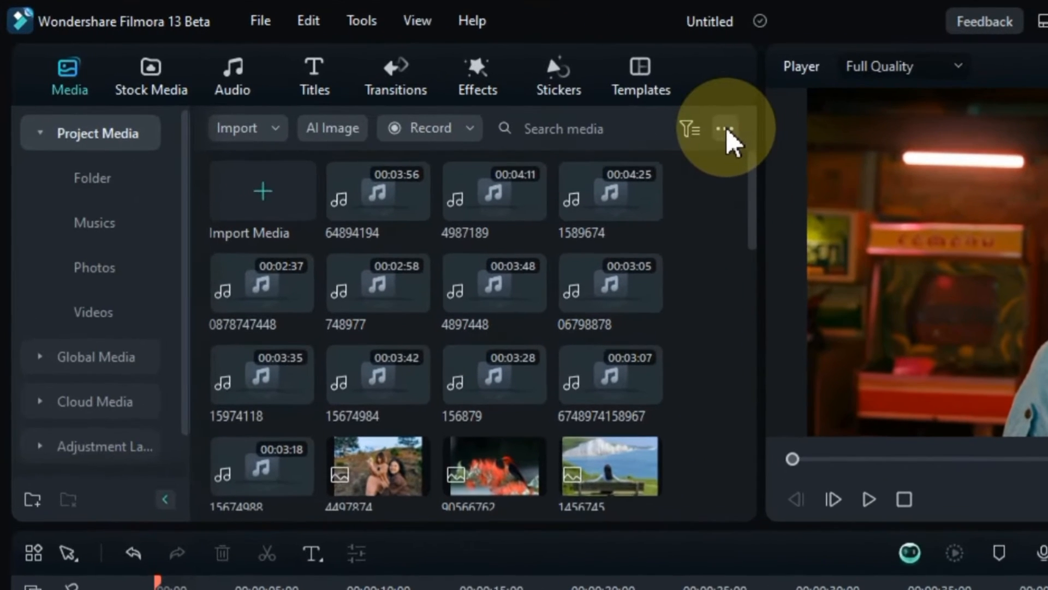
pyautogui.moveTo(743, 163)
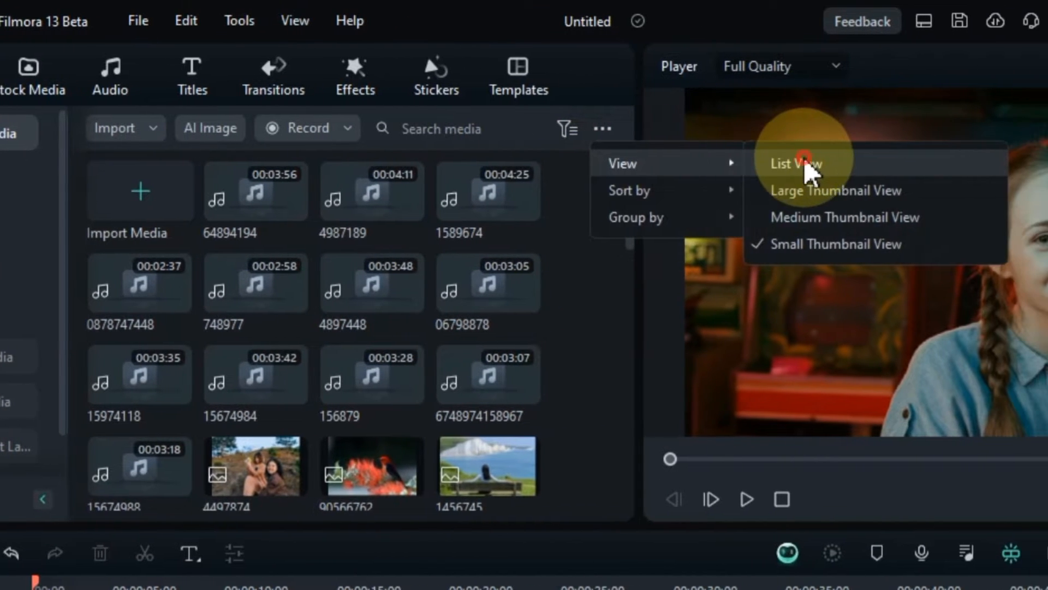
pyautogui.click(926, 166)
pyautogui.scroll(-5, 491, 262)
pyautogui.scroll(5, 492, 262)
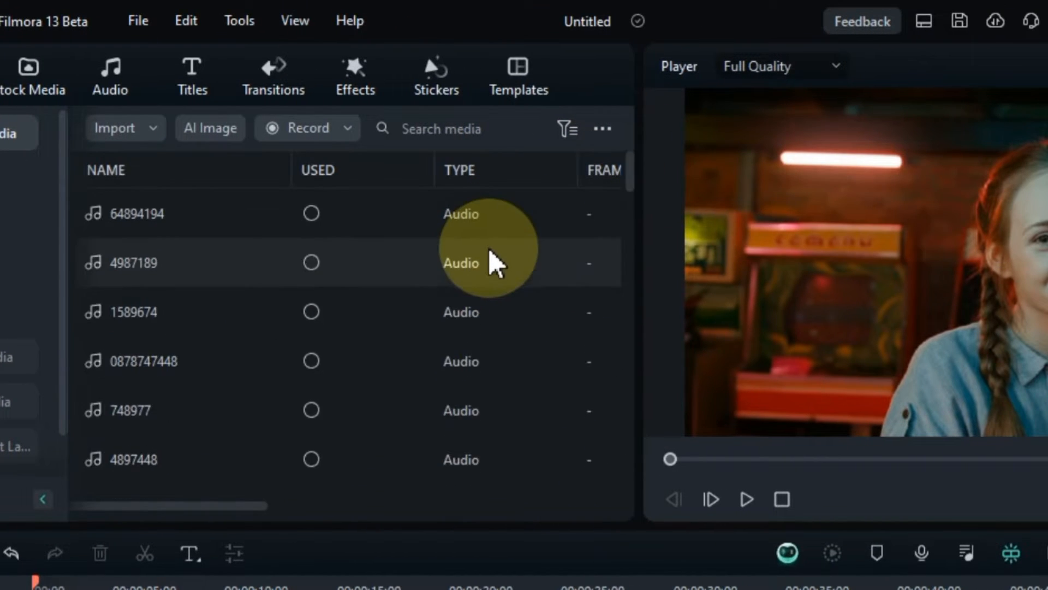
pyautogui.scroll(-8, 491, 262)
# Step: Switch the project media to Large Thumbnail View and browse the items
pyautogui.click(602, 128)
pyautogui.moveTo(662, 170)
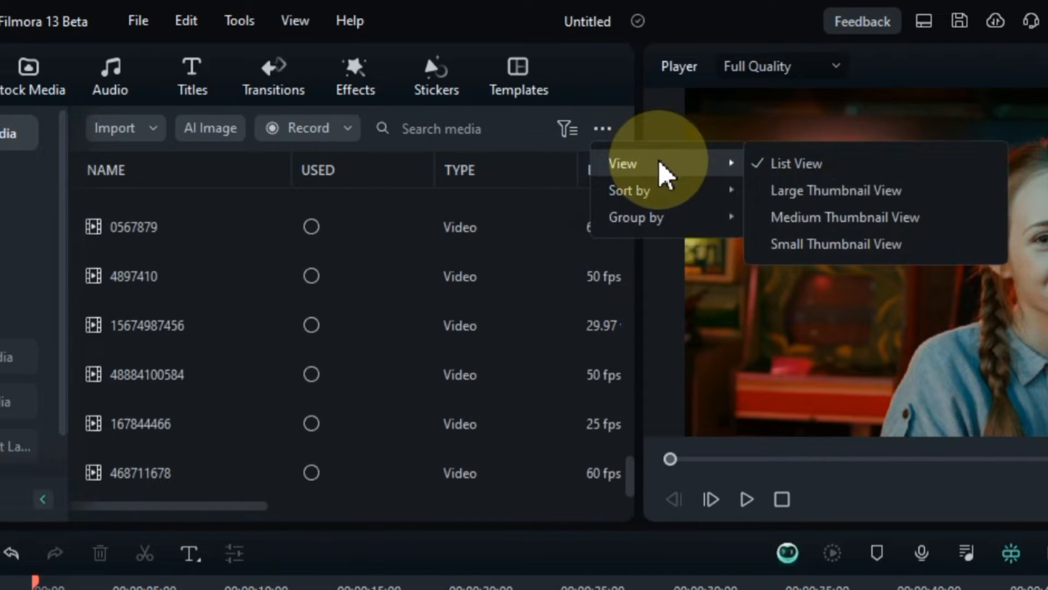
pyautogui.click(811, 191)
pyautogui.scroll(-10, 516, 265)
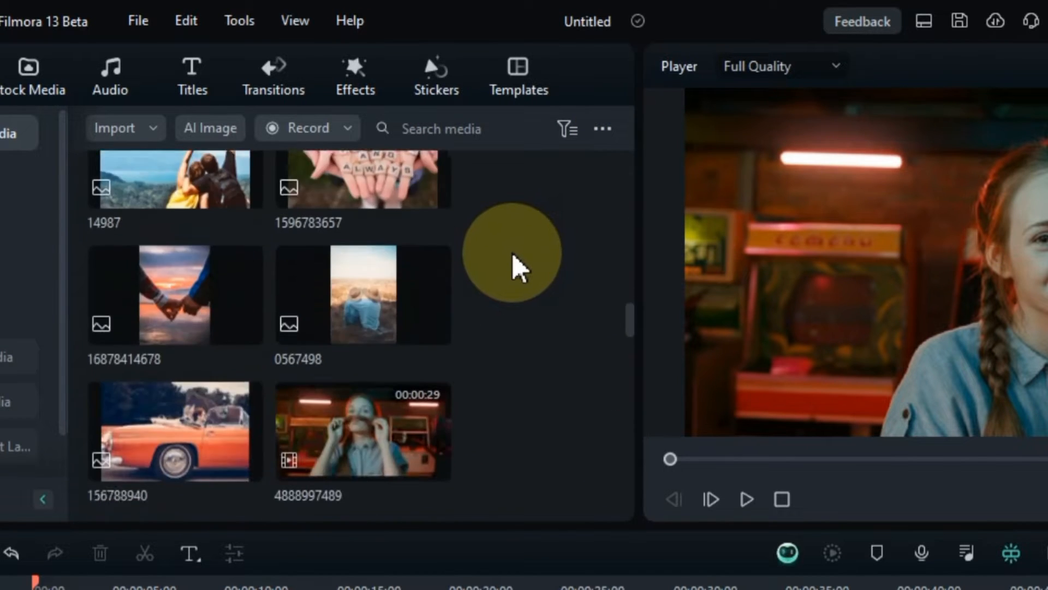
pyautogui.scroll(-3, 516, 265)
# Step: Set the project media display back to Small Thumbnail View and return to the start of the list
pyautogui.click(602, 129)
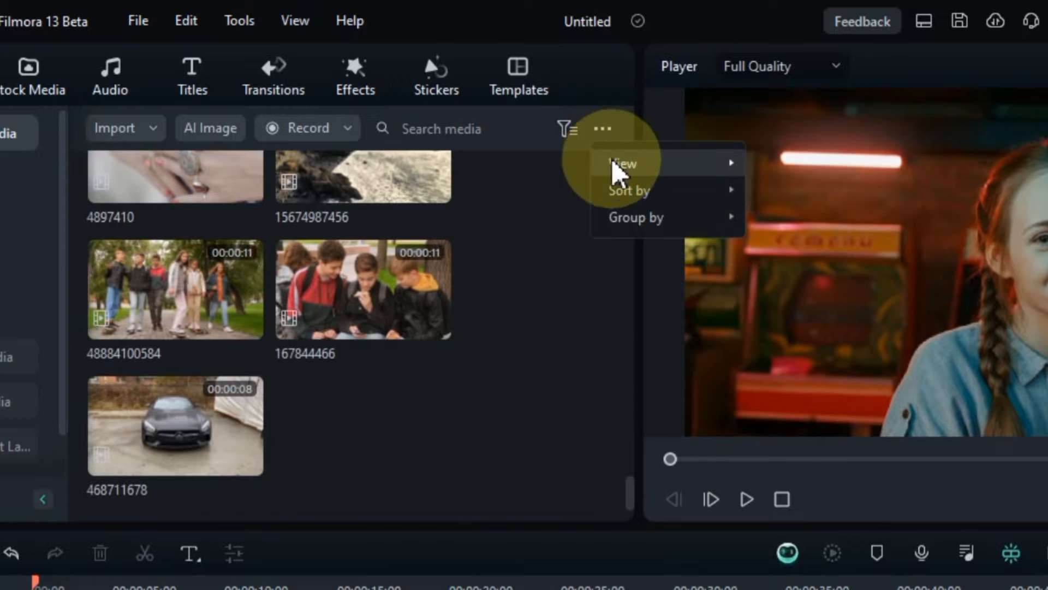
pyautogui.moveTo(617, 166)
pyautogui.click(808, 246)
pyautogui.scroll(8, 486, 338)
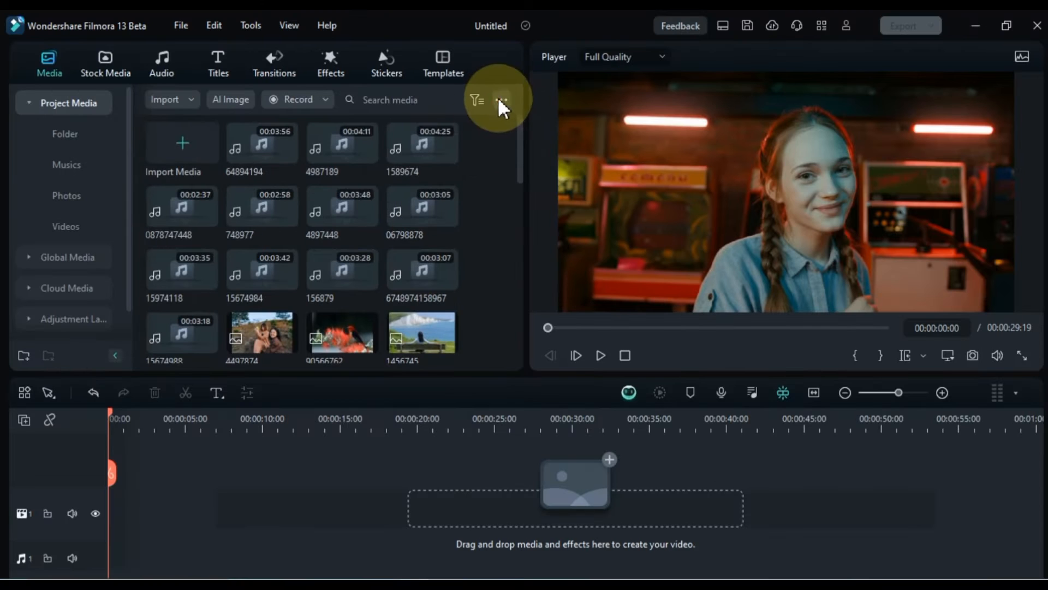
# Step: Look over the sorting and grouping options for the project media without changing them
pyautogui.click(603, 128)
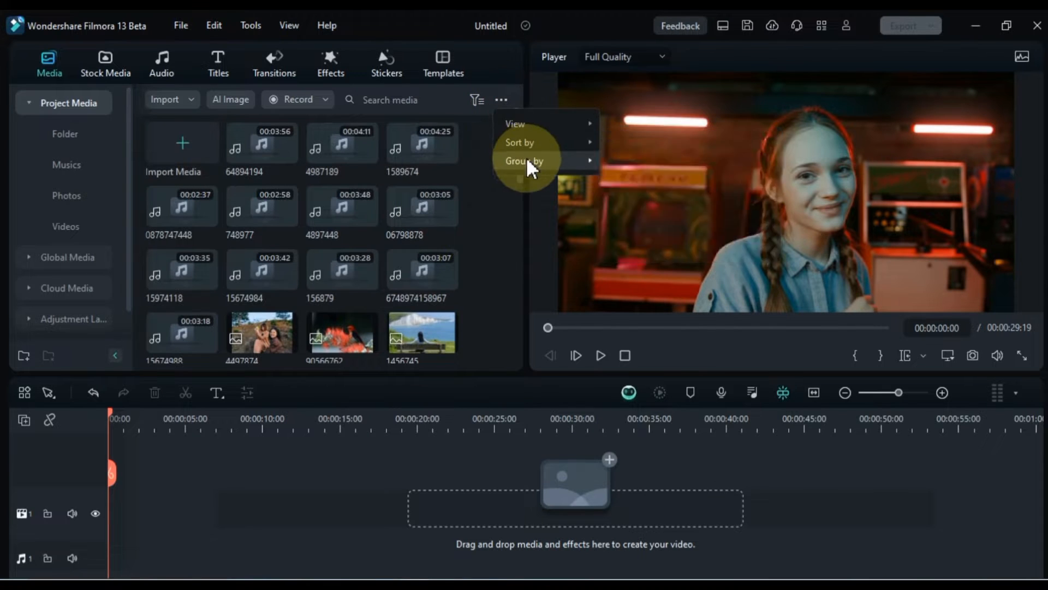
pyautogui.moveTo(650, 193)
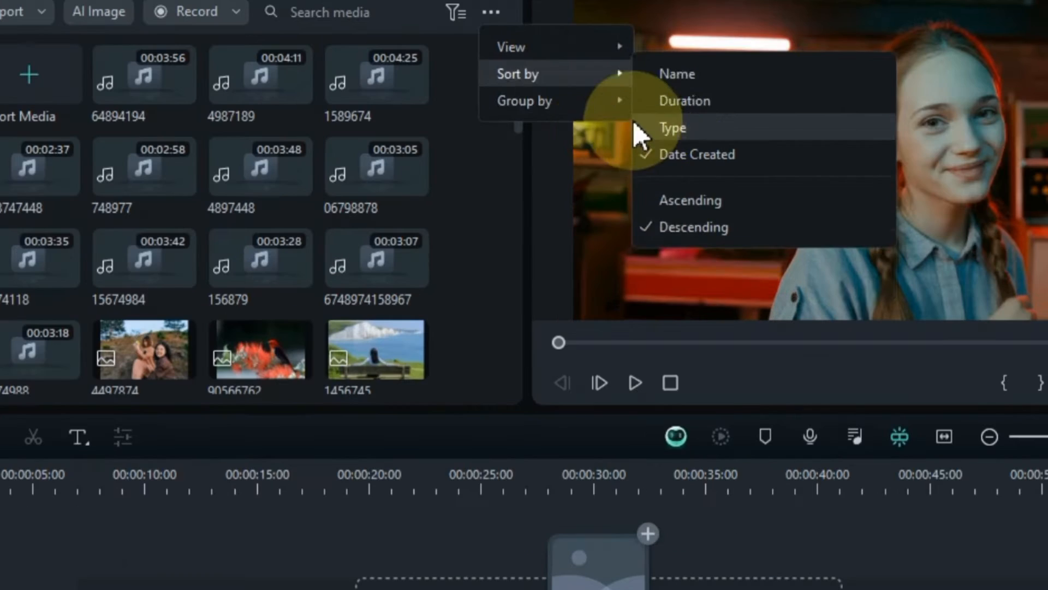
pyautogui.moveTo(564, 162)
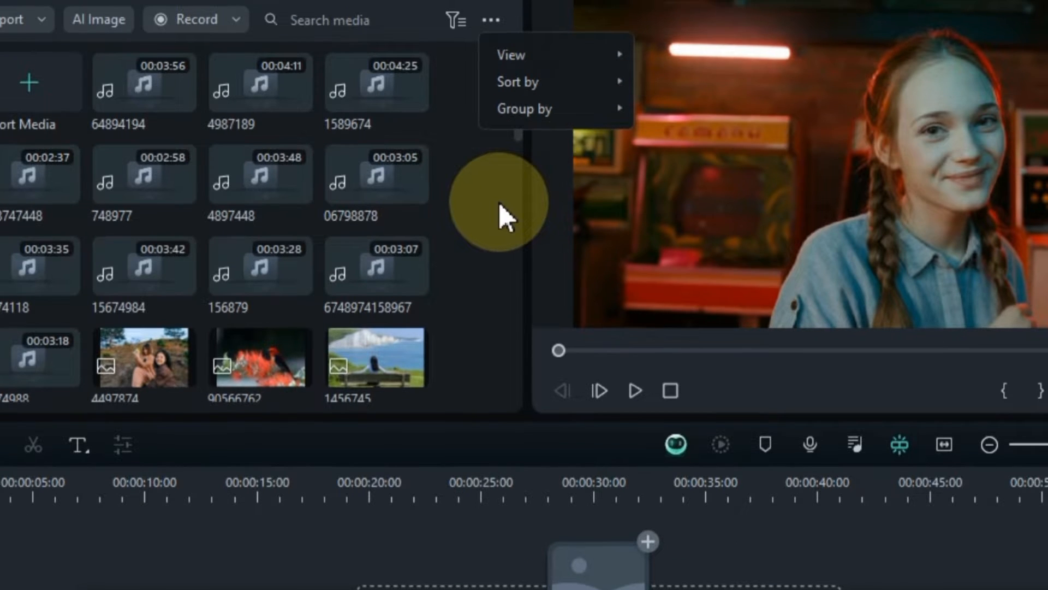
pyautogui.click(499, 194)
# Step: Filter the project media by Video and browse the clips, and switch the filter to Audio
pyautogui.click(451, 77)
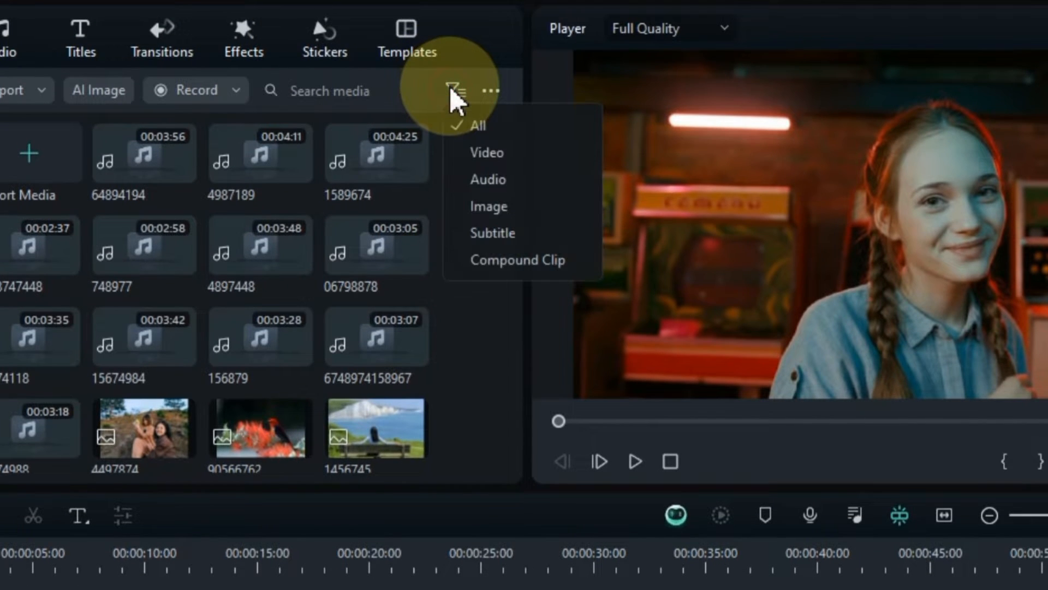
pyautogui.click(483, 153)
pyautogui.scroll(-5, 414, 233)
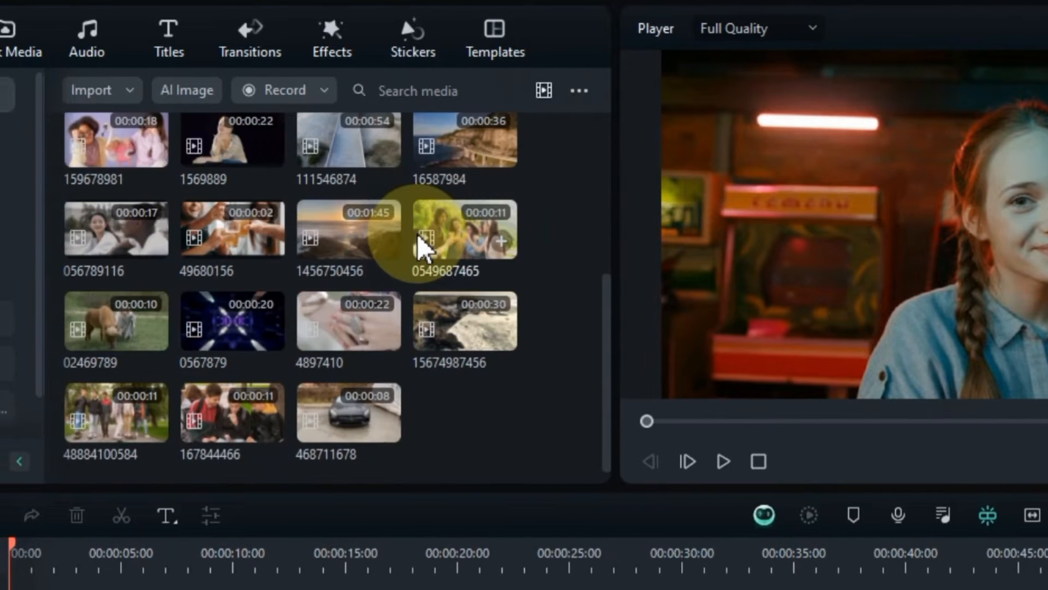
pyautogui.scroll(5, 417, 234)
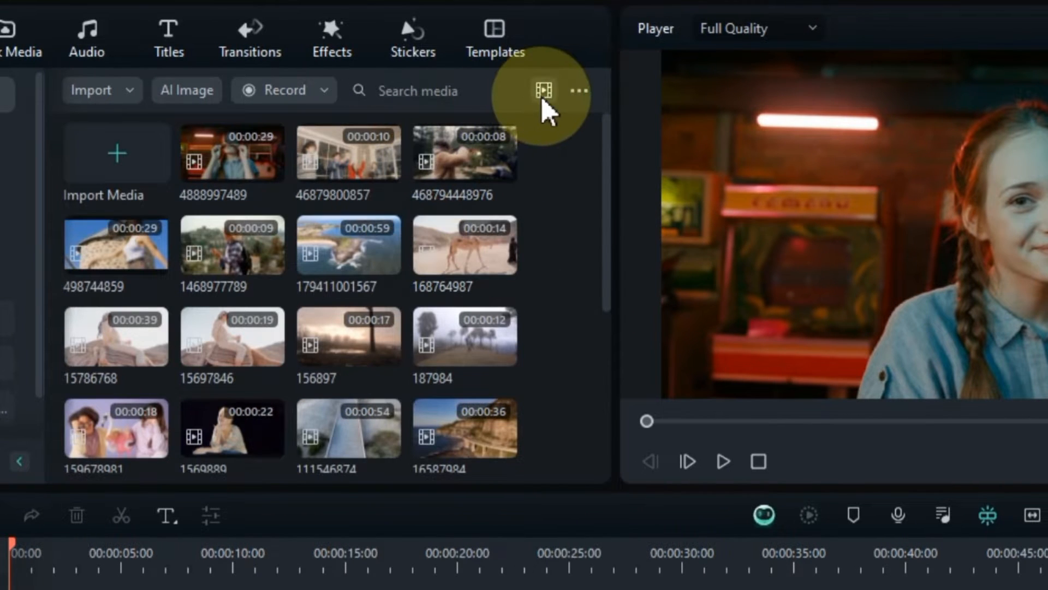
pyautogui.click(575, 180)
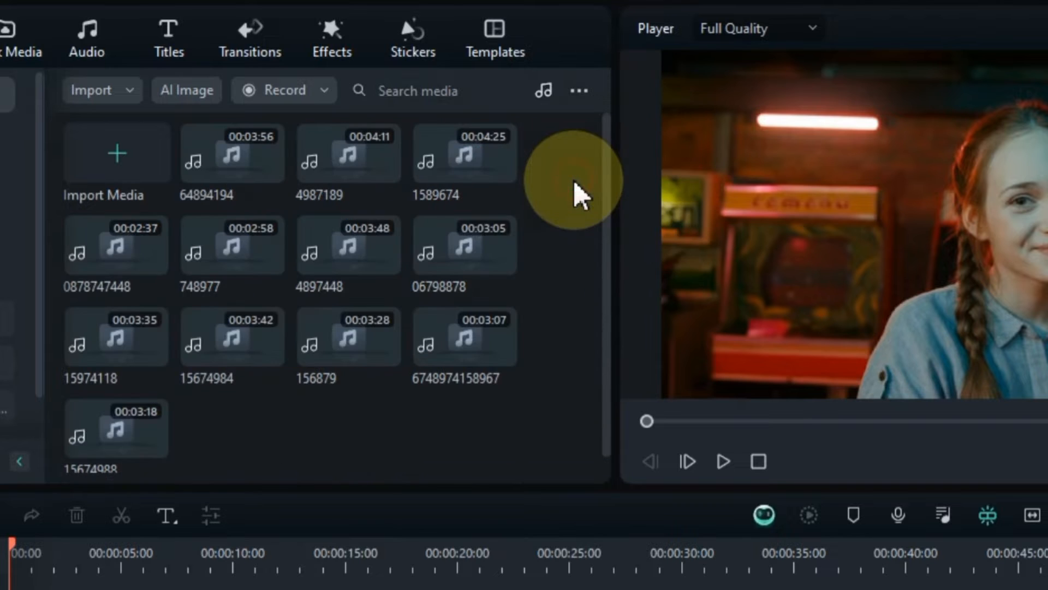
# Step: Filter the project media by Image and browse the pictures
pyautogui.click(543, 91)
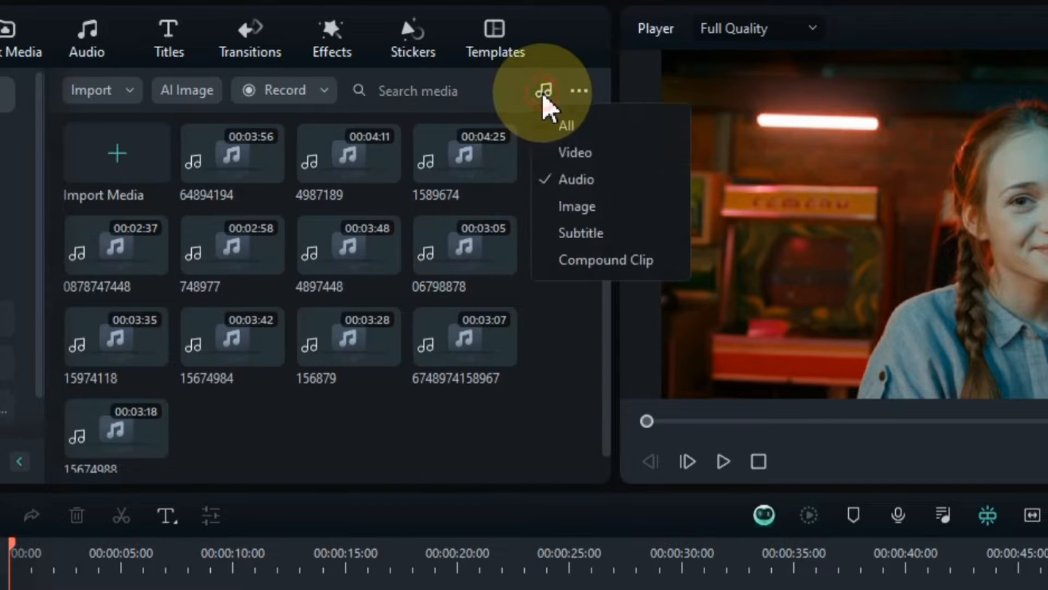
pyautogui.click(575, 208)
pyautogui.scroll(-1, 518, 238)
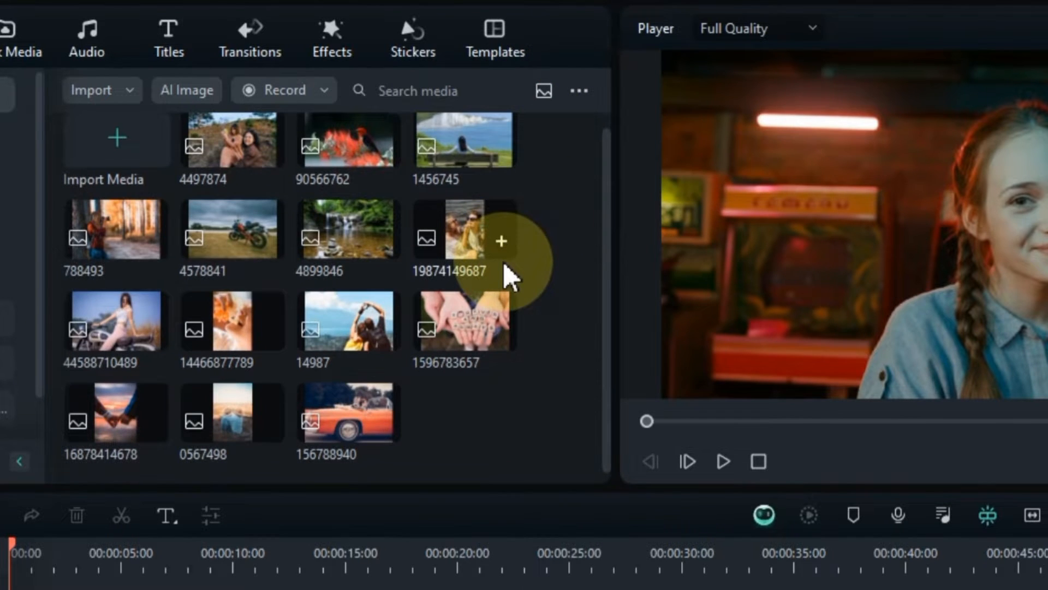
pyautogui.scroll(1, 503, 261)
# Step: Filter the project media by Subtitle and by Compound Clip
pyautogui.click(540, 92)
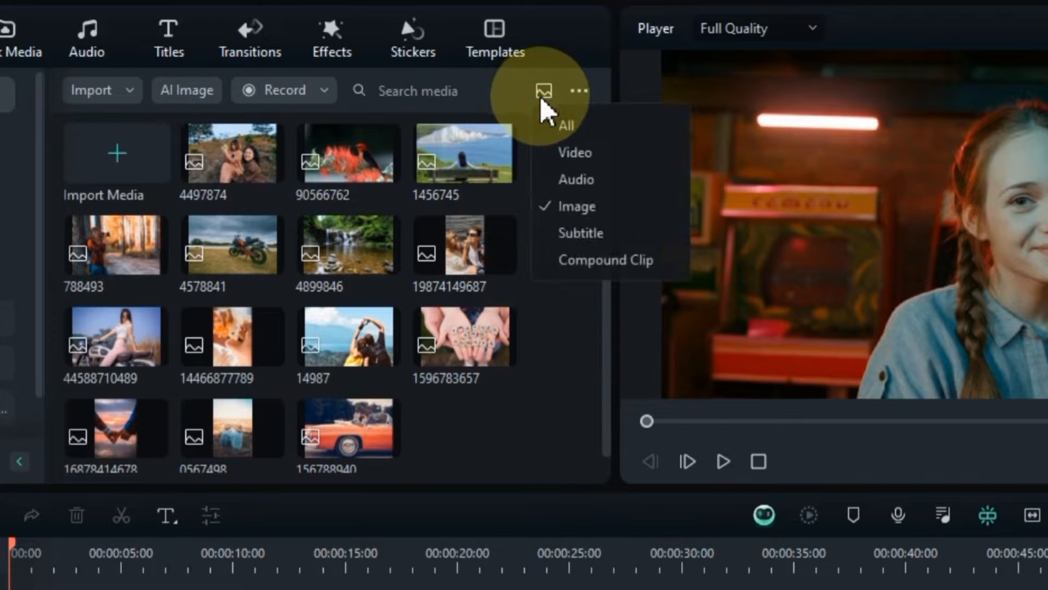
pyautogui.click(581, 235)
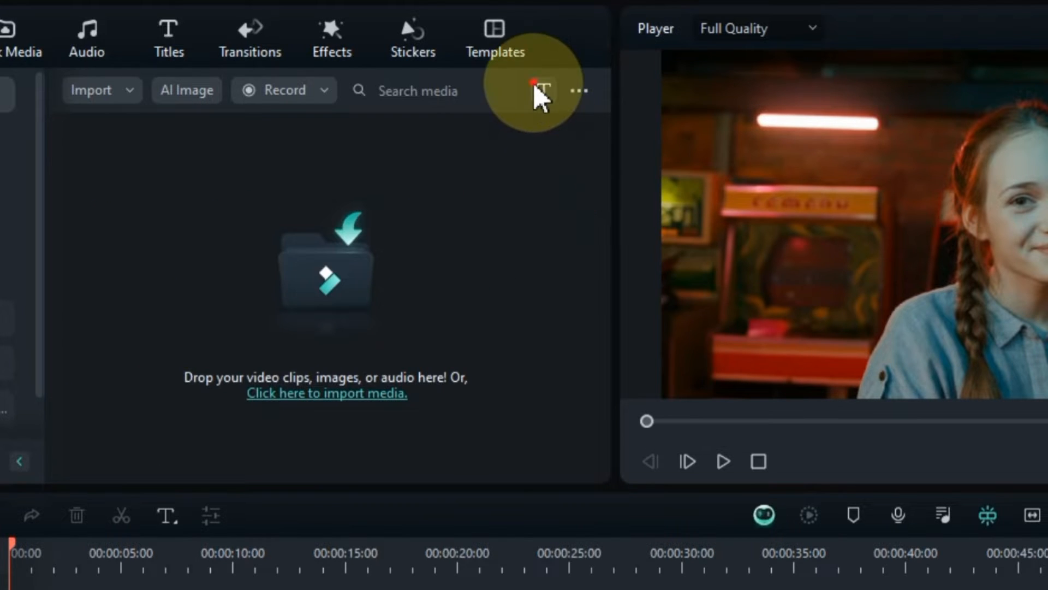
pyautogui.click(541, 91)
pyautogui.click(572, 260)
# Step: Reset the media filter to All and browse the complete project media
pyautogui.click(543, 90)
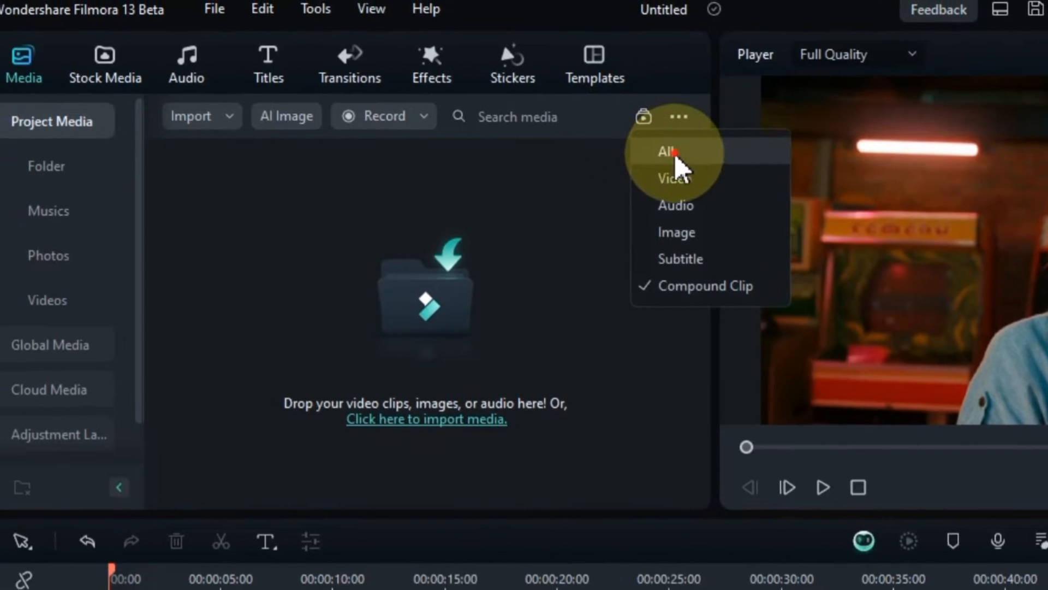
pyautogui.click(673, 153)
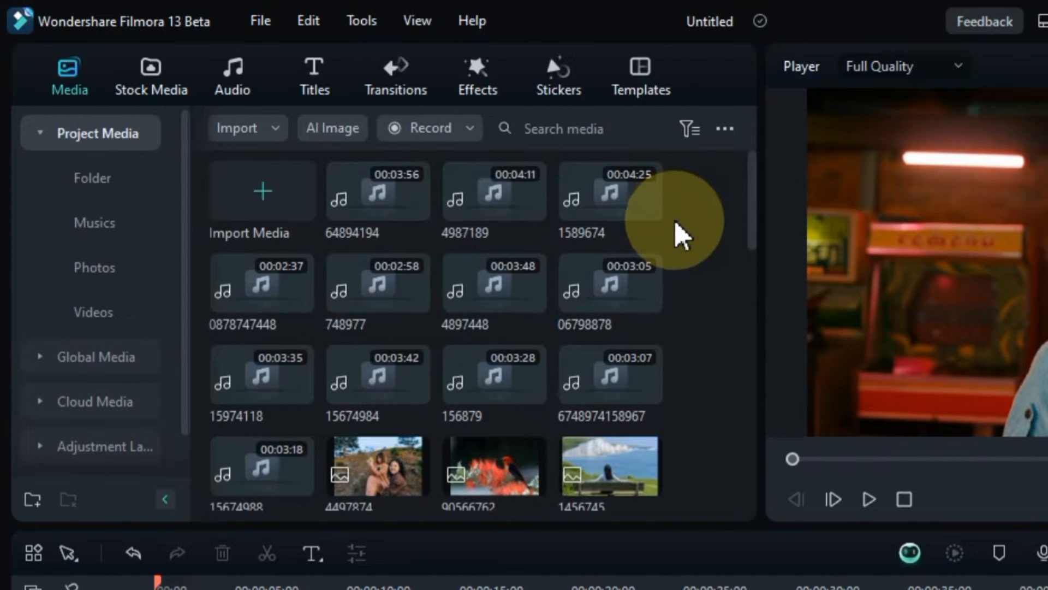
pyautogui.scroll(-10, 675, 223)
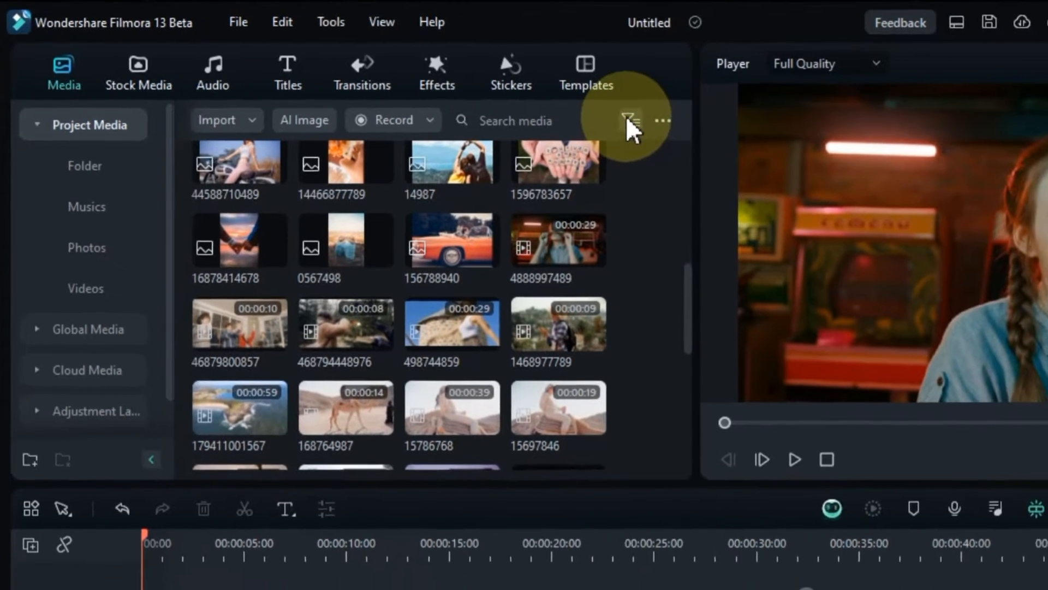
pyautogui.click(689, 129)
pyautogui.click(608, 166)
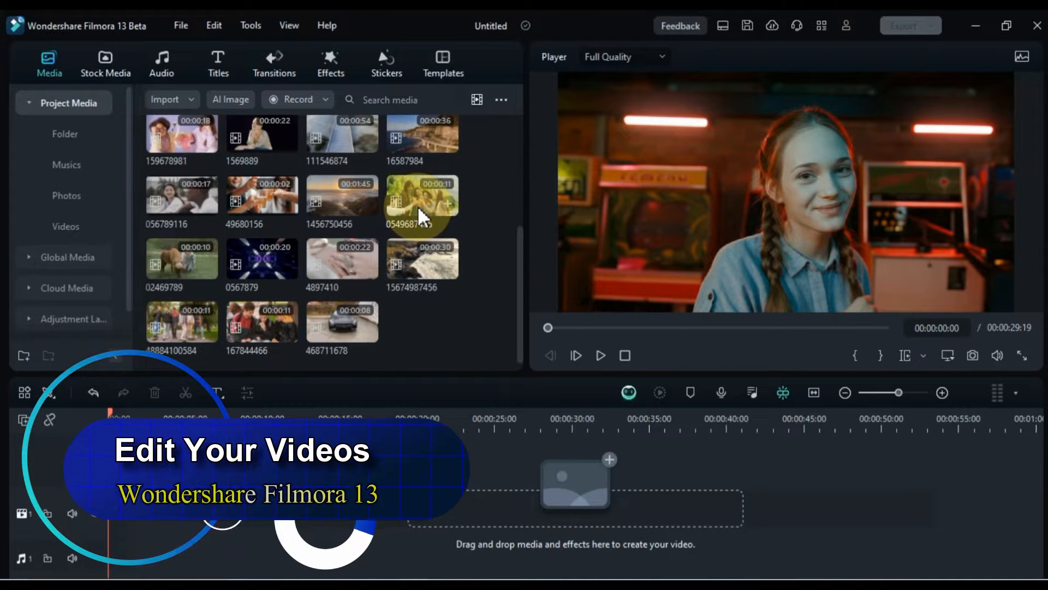
pyautogui.moveTo(431, 243); pyautogui.dragTo(107, 514)
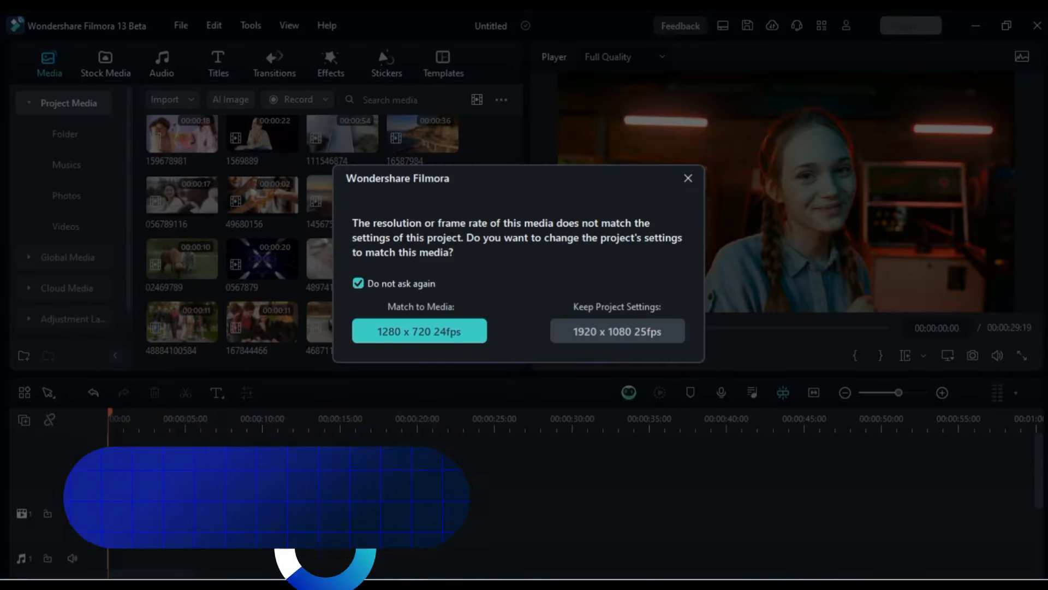
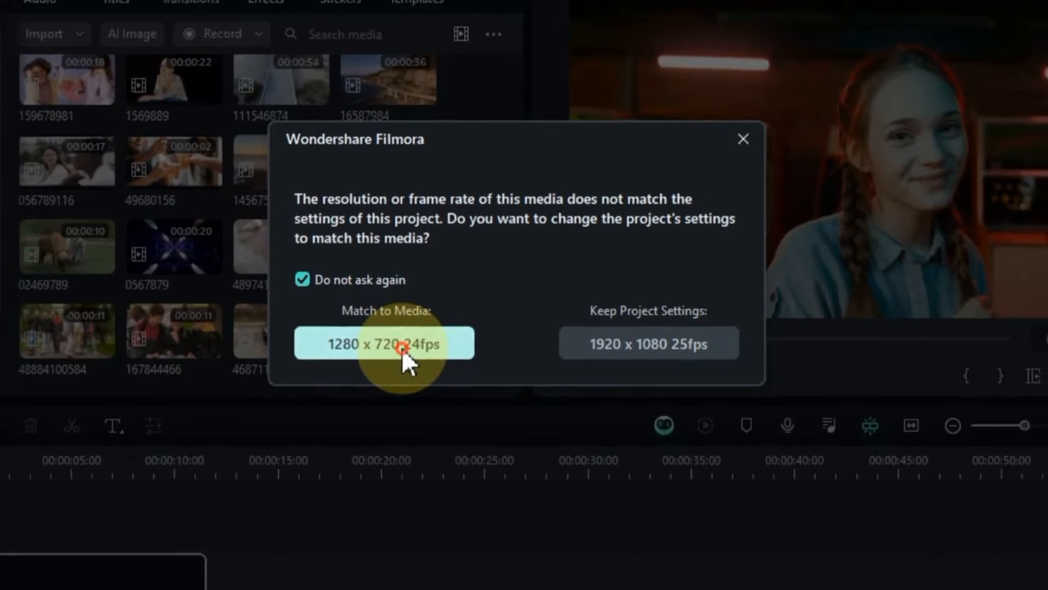
pyautogui.click(389, 358)
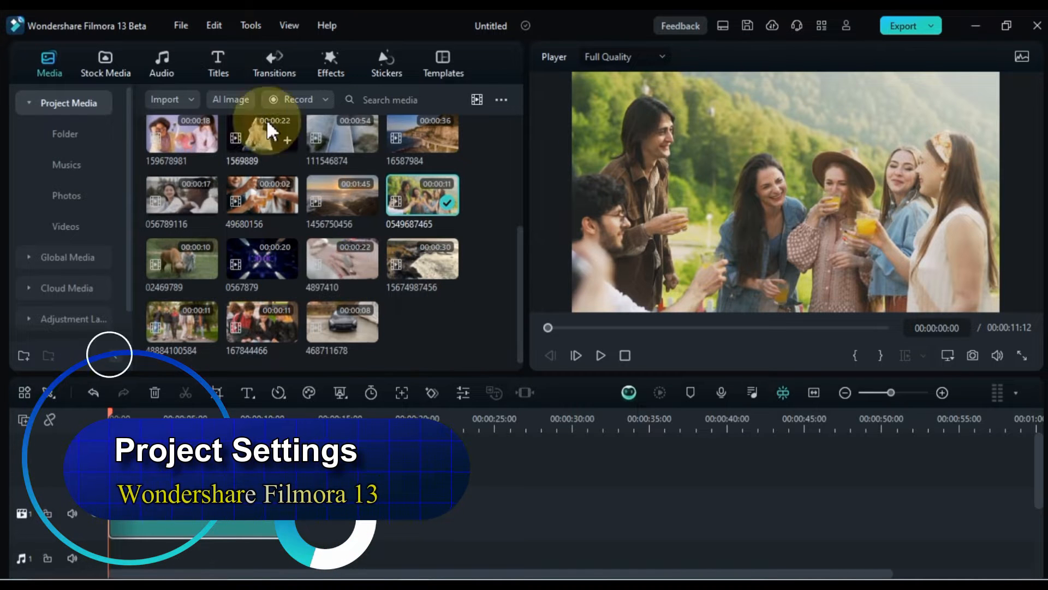
# Step: Open the project settings and set the aspect ratio to 16:9 (Widescreen) and the resolution to 1920x1080 (Full HD)
pyautogui.click(182, 25)
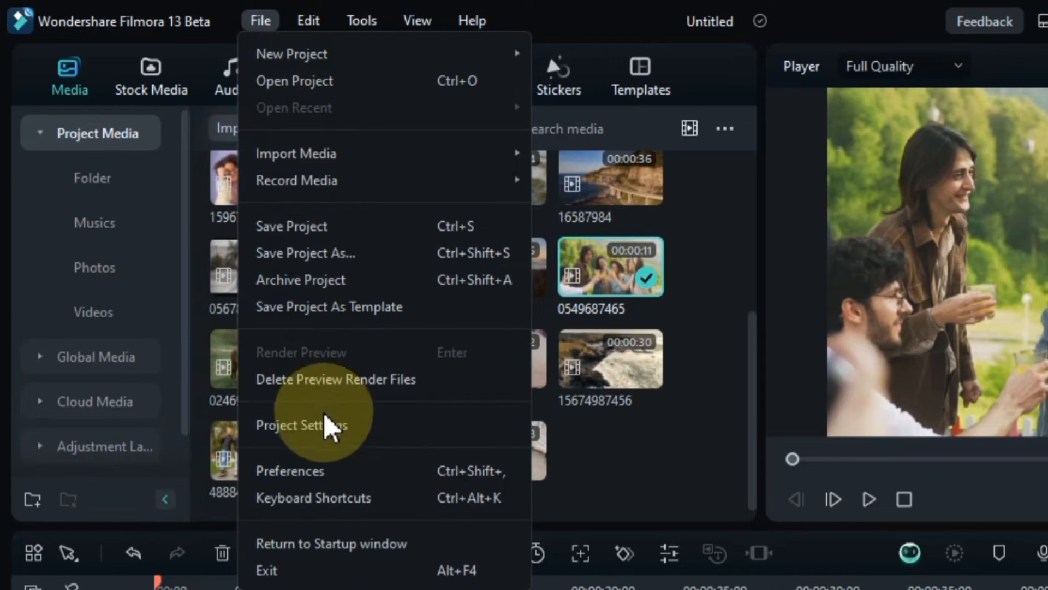
pyautogui.click(385, 426)
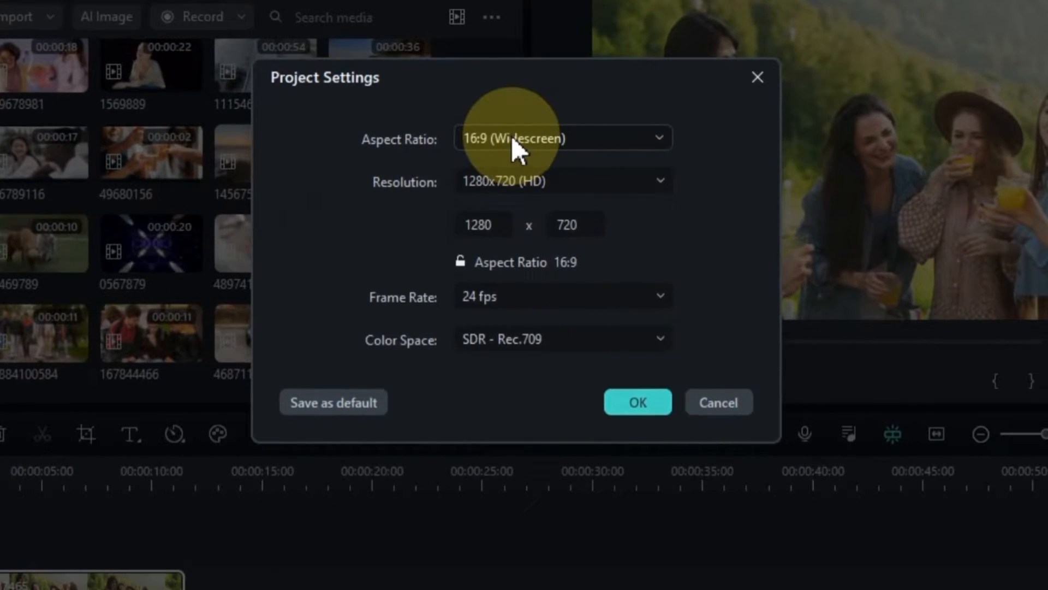
pyautogui.click(513, 140)
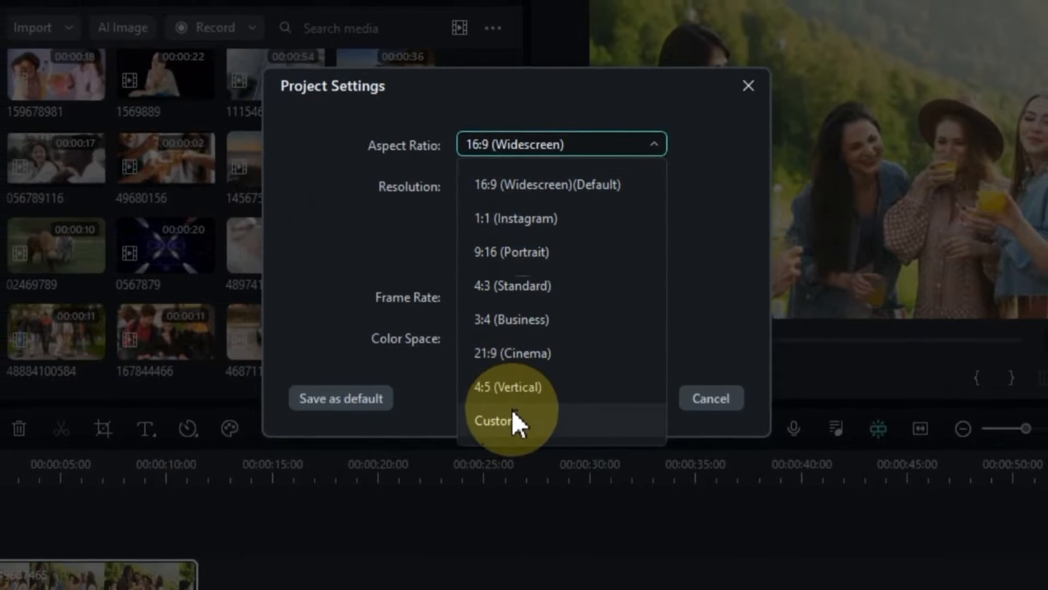
pyautogui.click(536, 186)
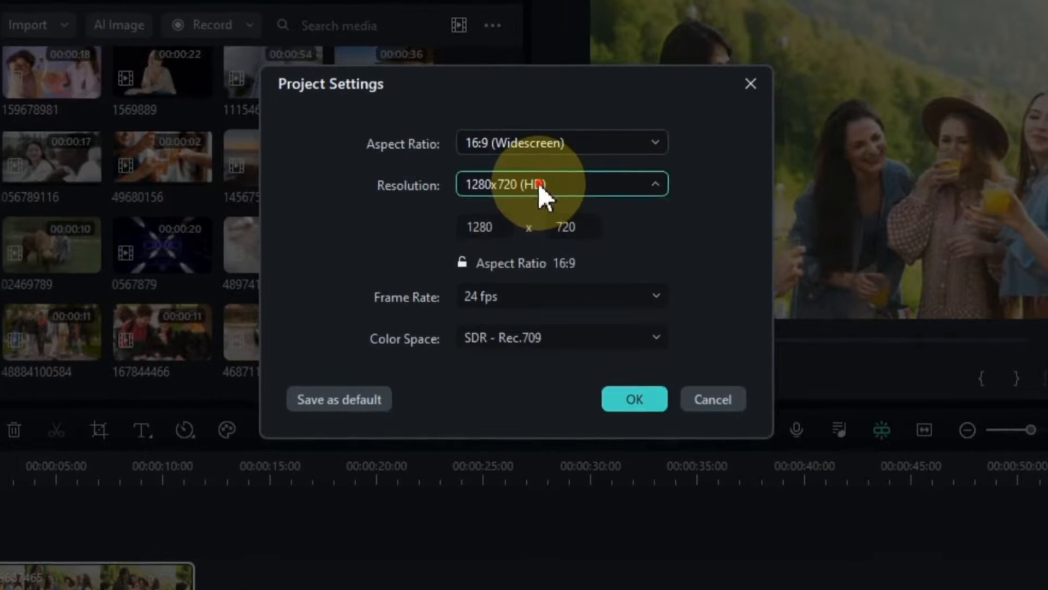
pyautogui.click(538, 183)
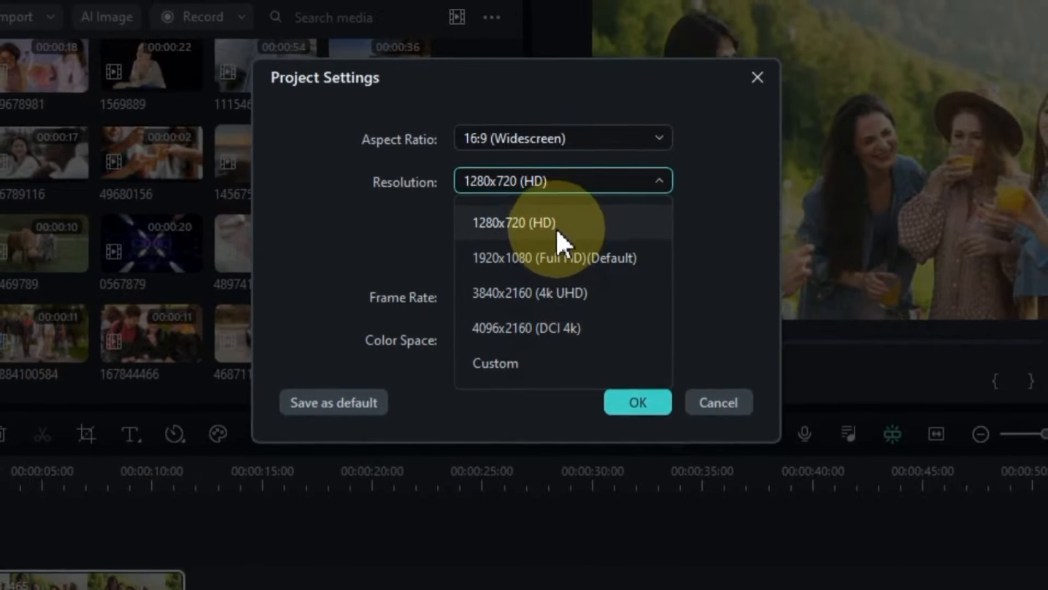
pyautogui.click(559, 254)
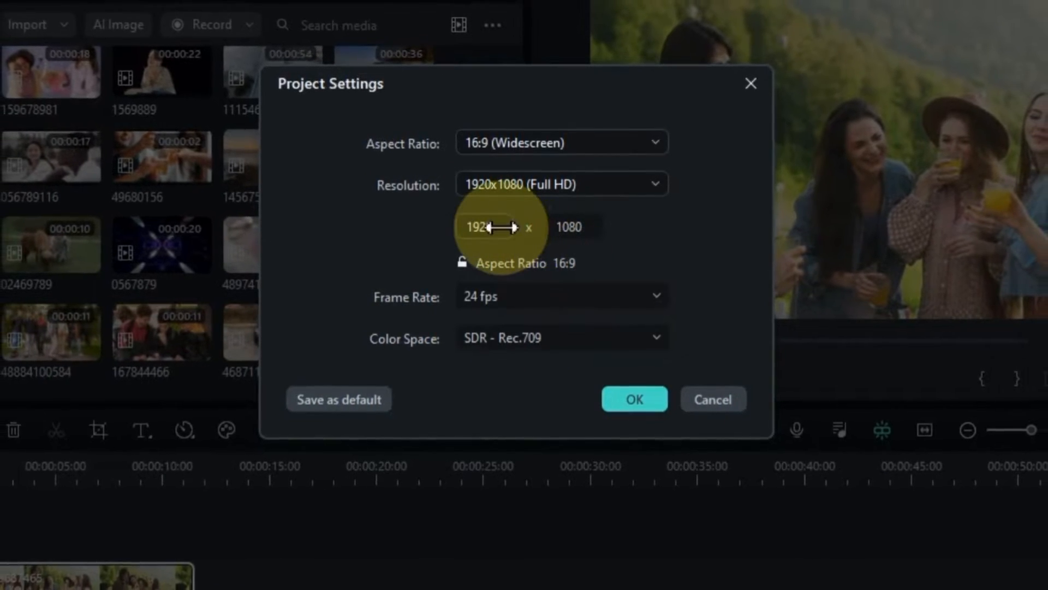
# Step: Try the Custom resolution option and return the resolution to 1920x1080 (Full HD)
pyautogui.click(512, 180)
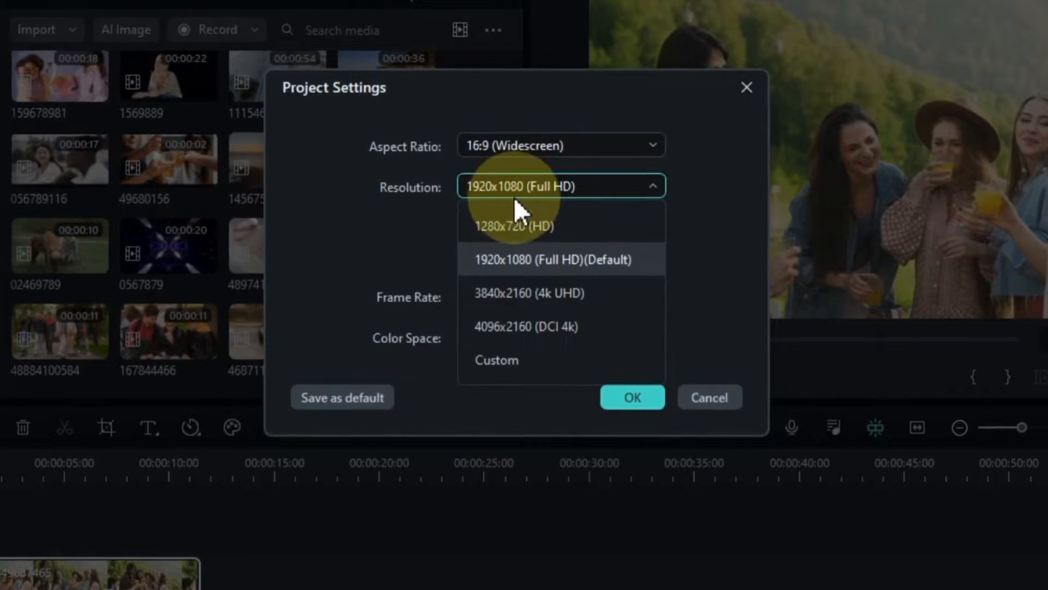
pyautogui.click(522, 356)
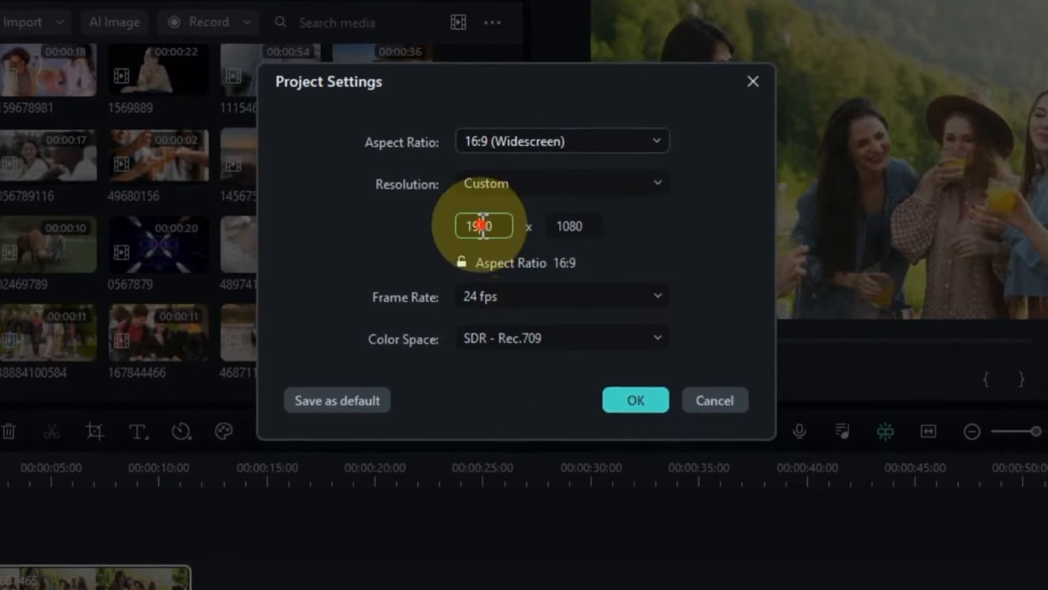
pyautogui.click(540, 184)
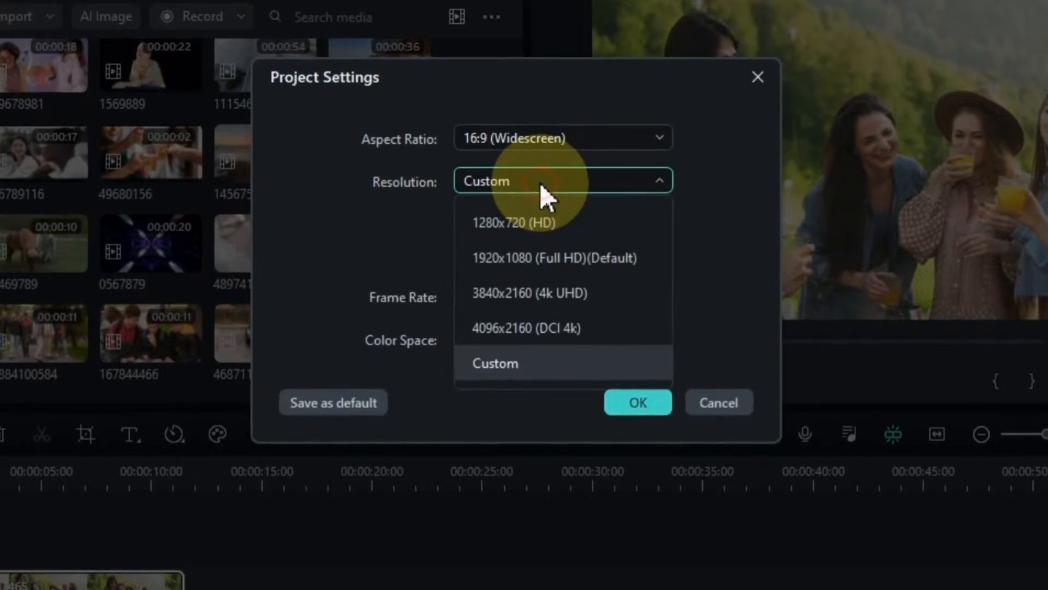
pyautogui.click(544, 259)
# Step: Set the frame rate to 25 fps with color space SDR - Rec.709, and save the project settings as default
pyautogui.click(516, 298)
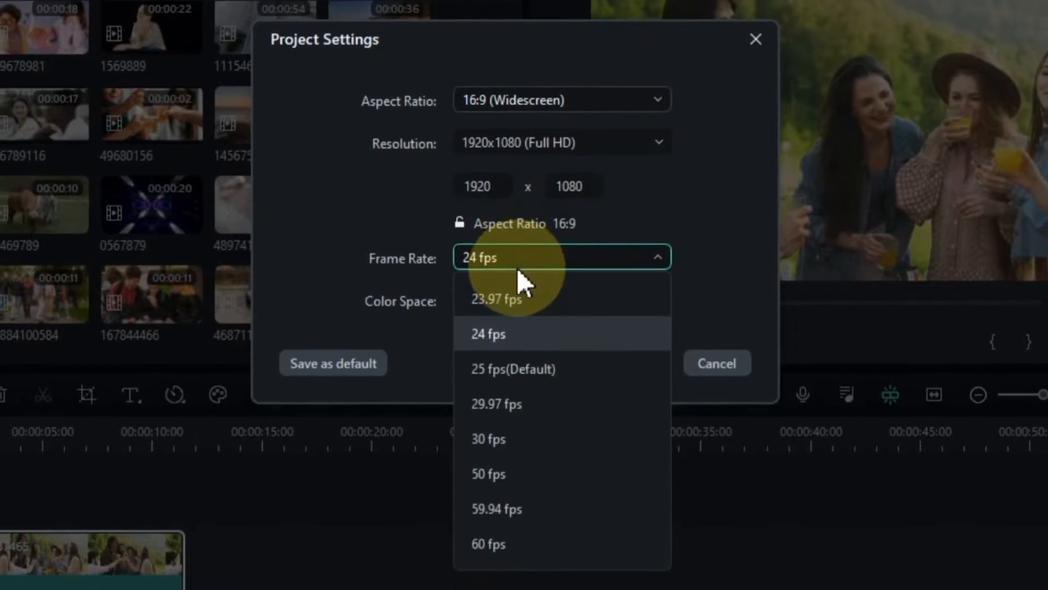
pyautogui.click(499, 365)
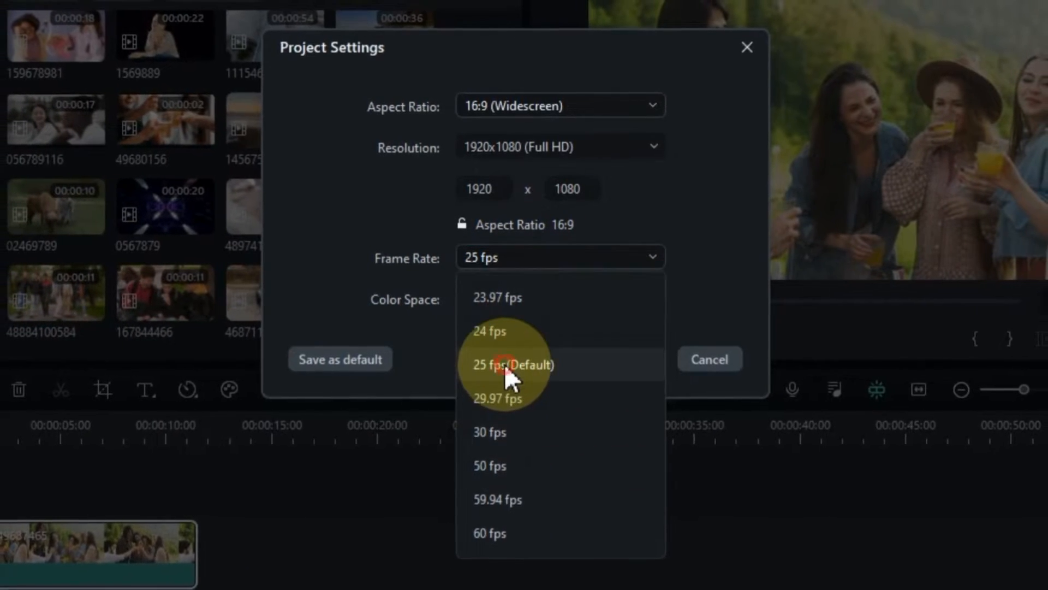
pyautogui.click(510, 304)
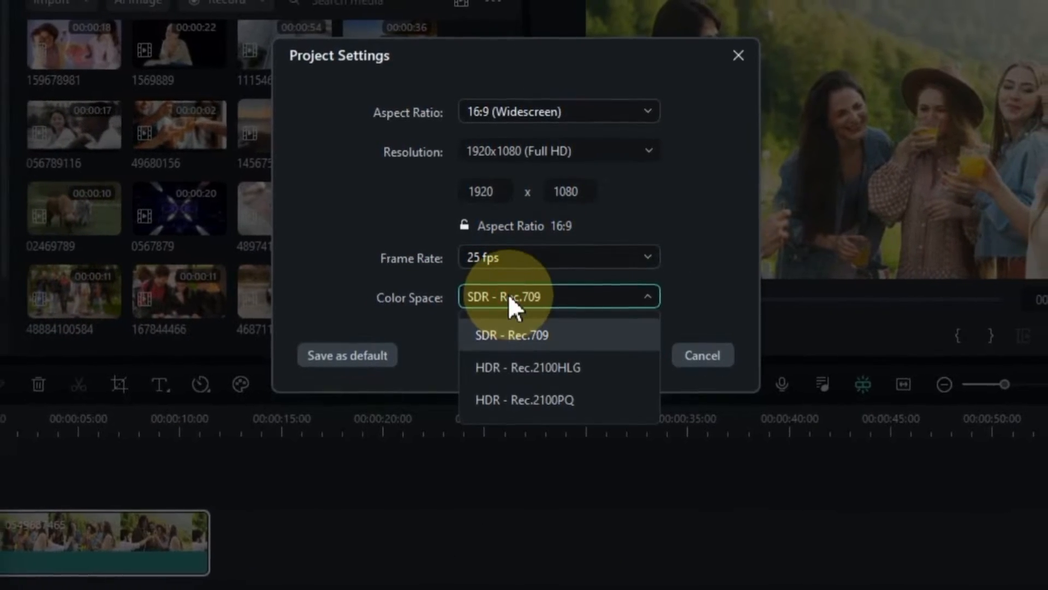
pyautogui.click(508, 295)
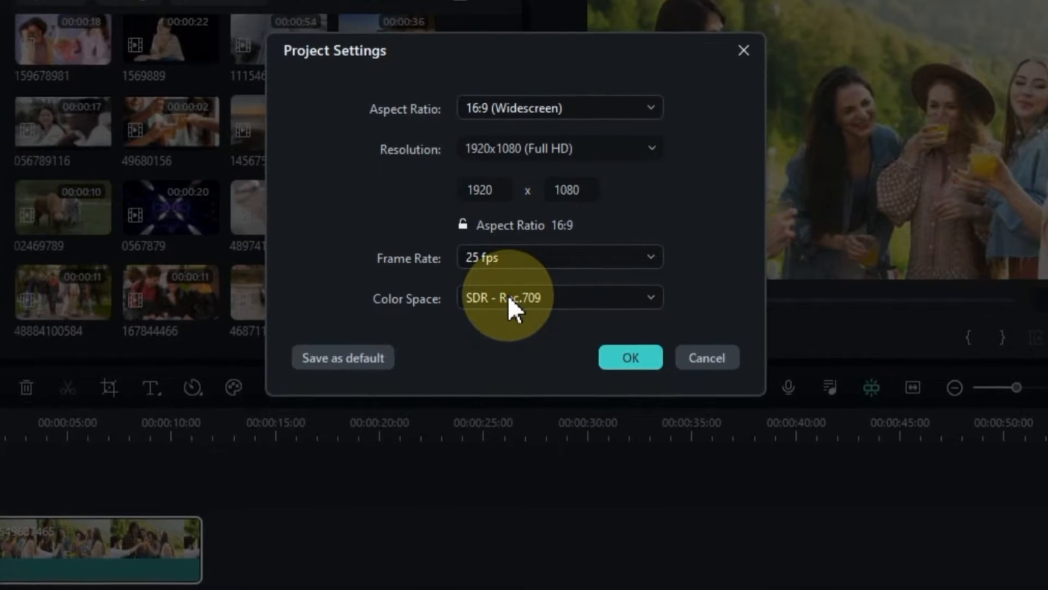
pyautogui.click(360, 363)
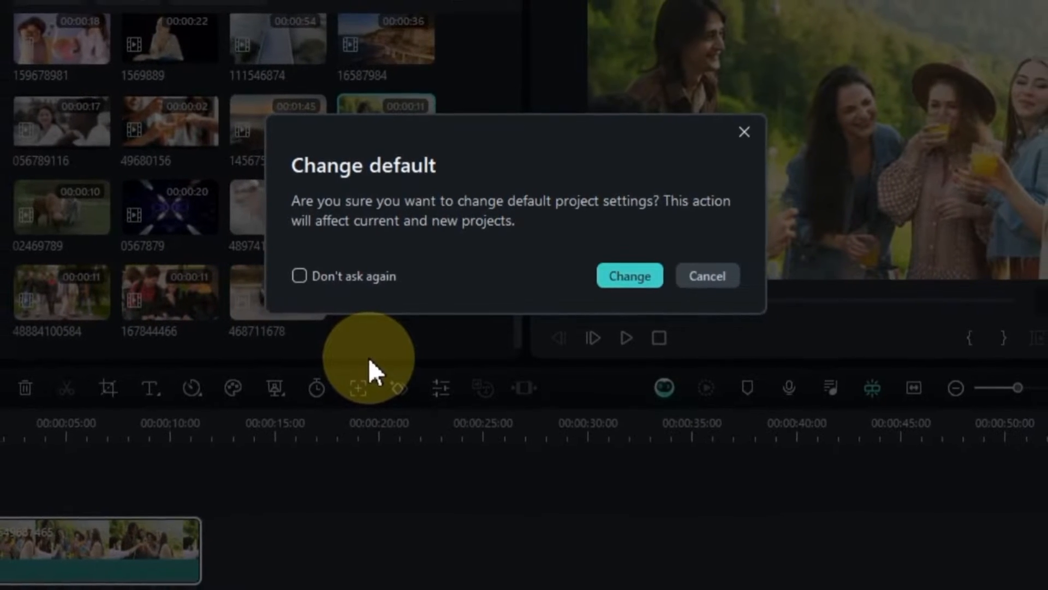
pyautogui.click(611, 276)
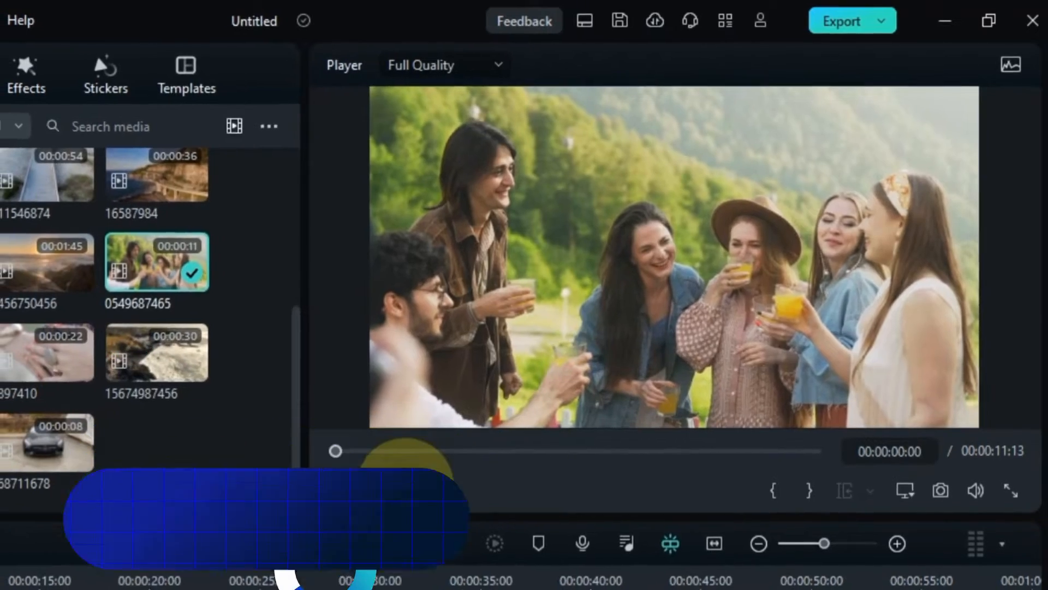
# Step: Play the timeline clip in the player, pause it partway and resume playback
pyautogui.click(396, 498)
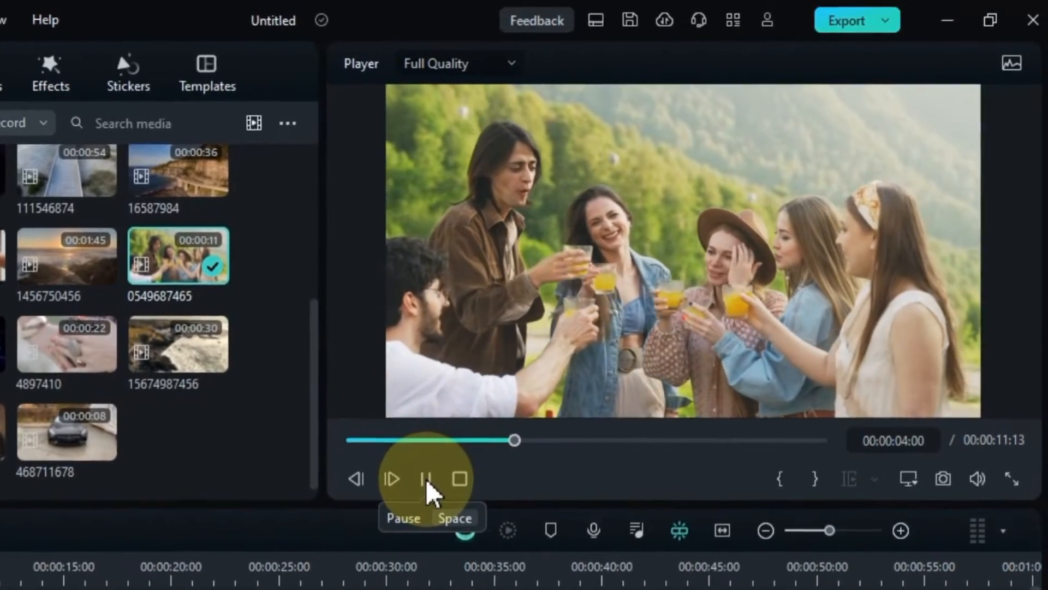
pyautogui.click(420, 485)
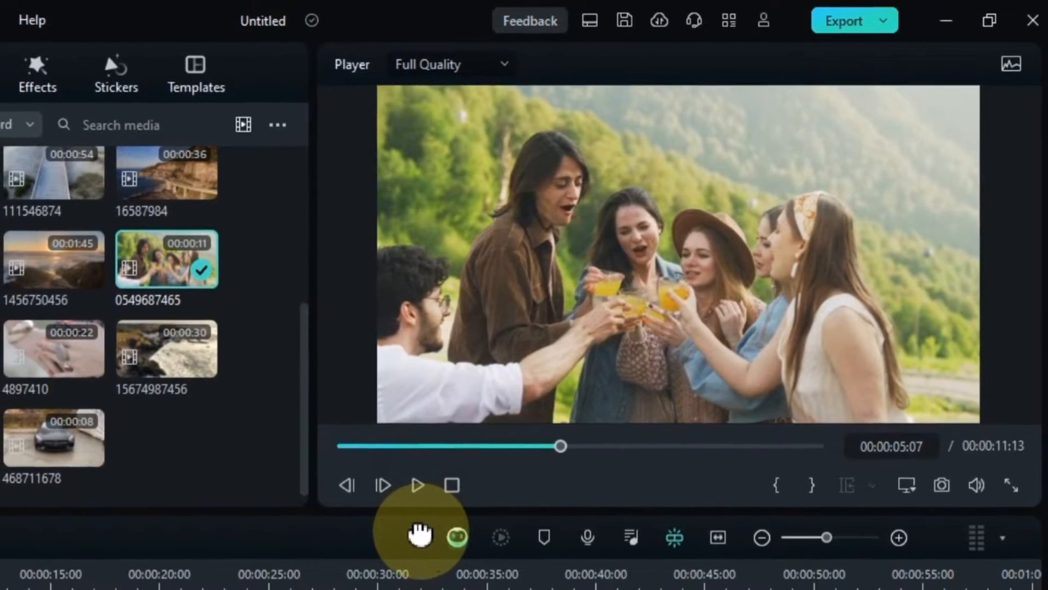
pyautogui.press('space')
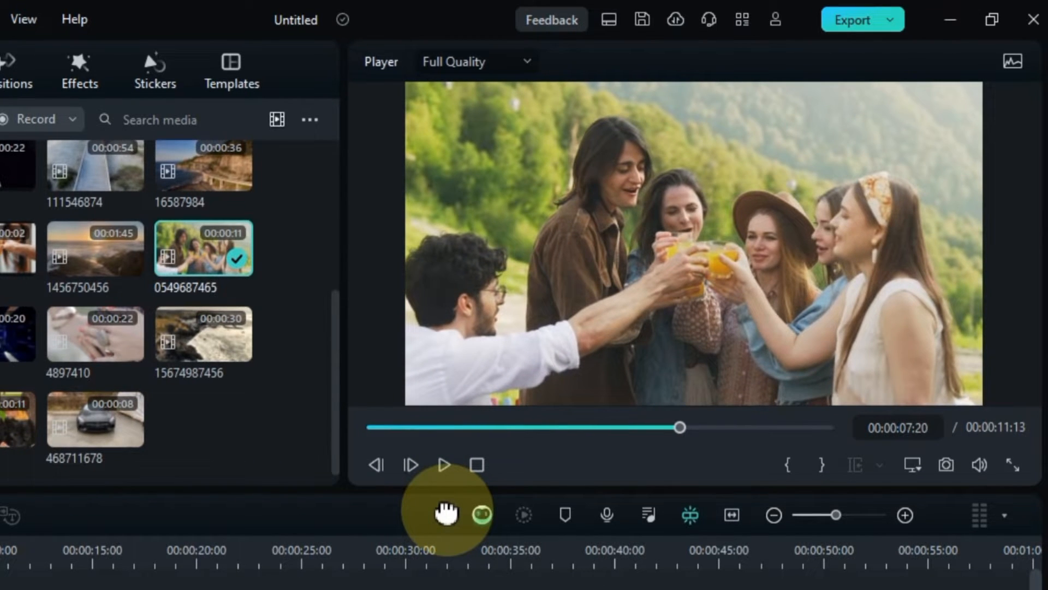
# Step: Play the clip in reverse, move the playhead to its end, and reverse it again at higher speed back to the start
pyautogui.press('j')
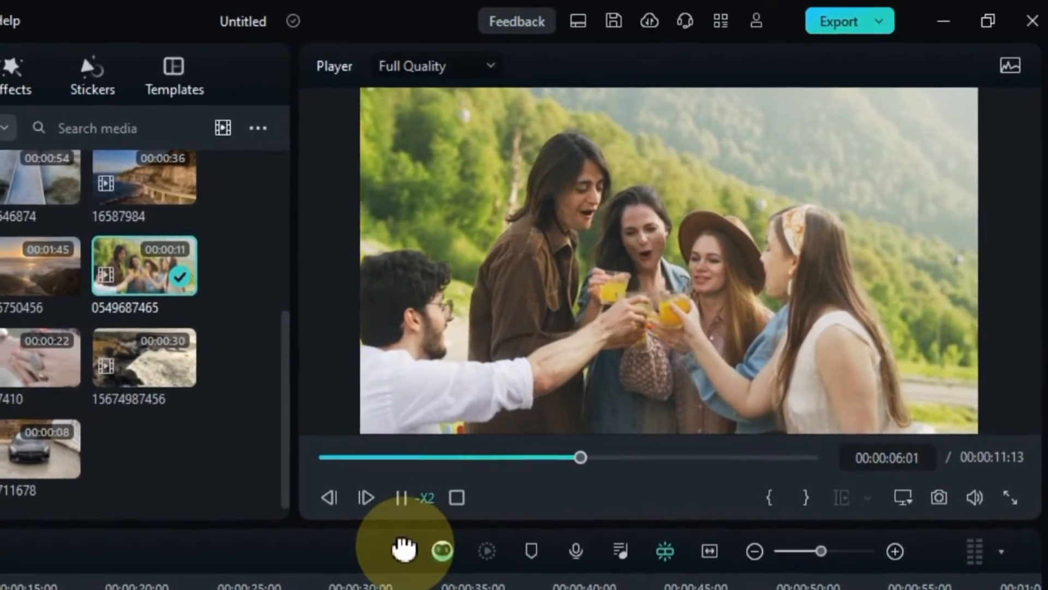
pyautogui.press('j')
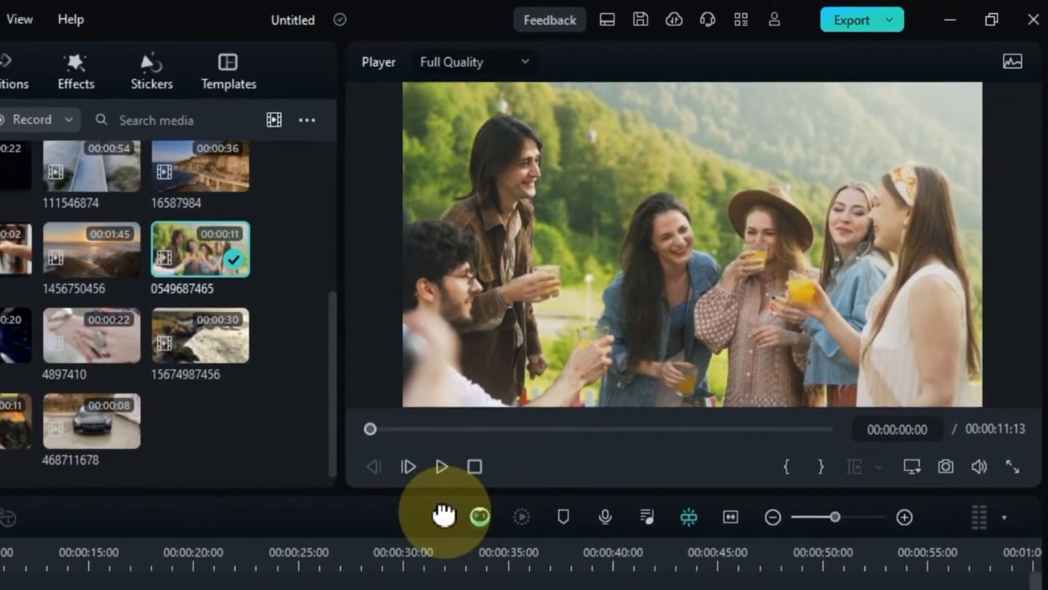
pyautogui.moveTo(361, 436); pyautogui.dragTo(837, 457)
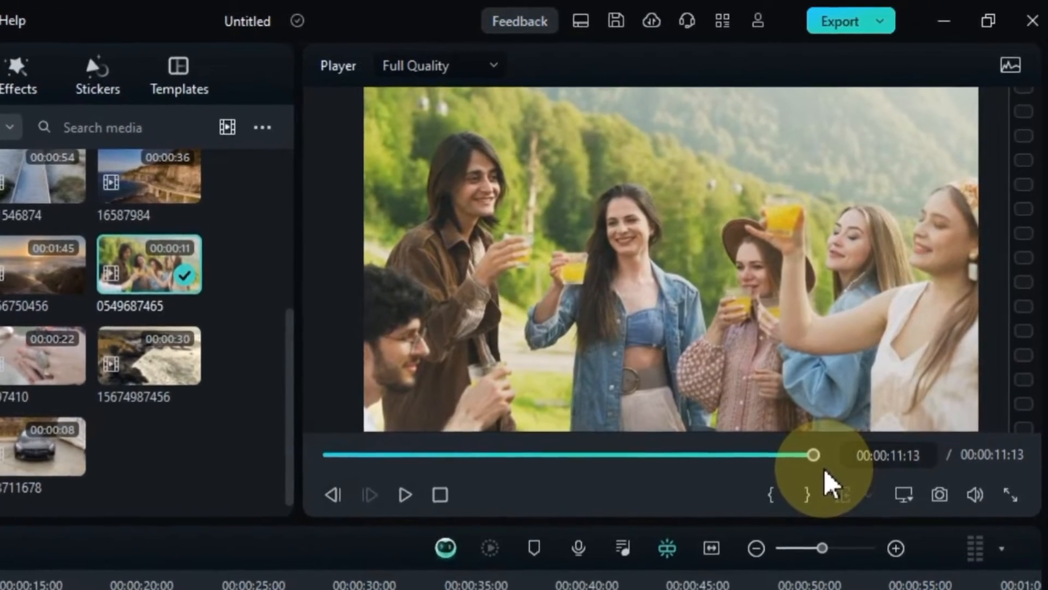
pyautogui.press('j')
pyautogui.press('j')
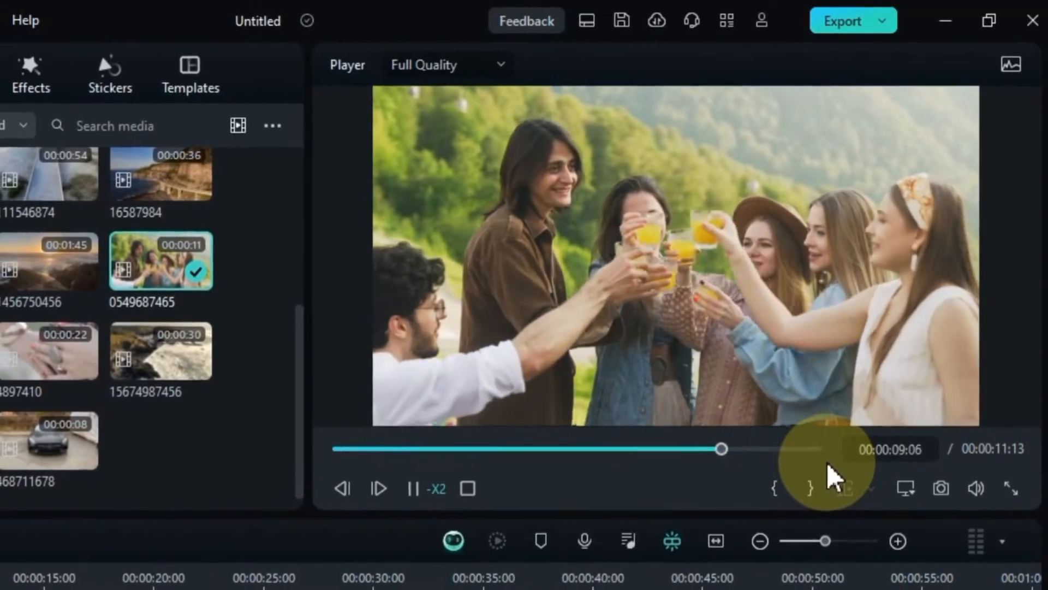
pyautogui.press('j')
pyautogui.press('j')
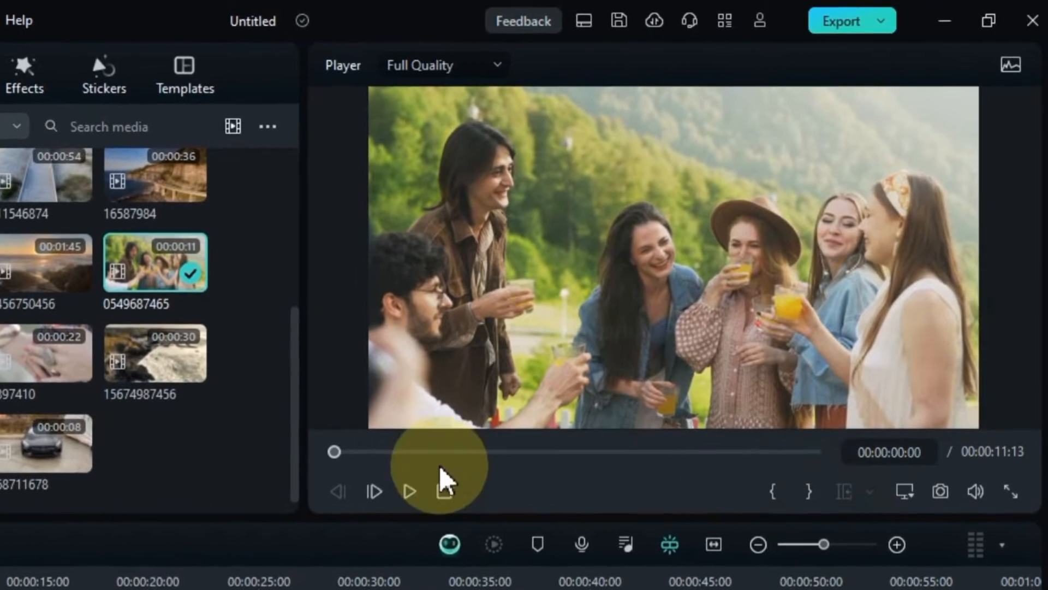
# Step: Step the clip forward by frames, scrub to about 00:00:07:14, and stop playback to return to the start
pyautogui.click(388, 484)
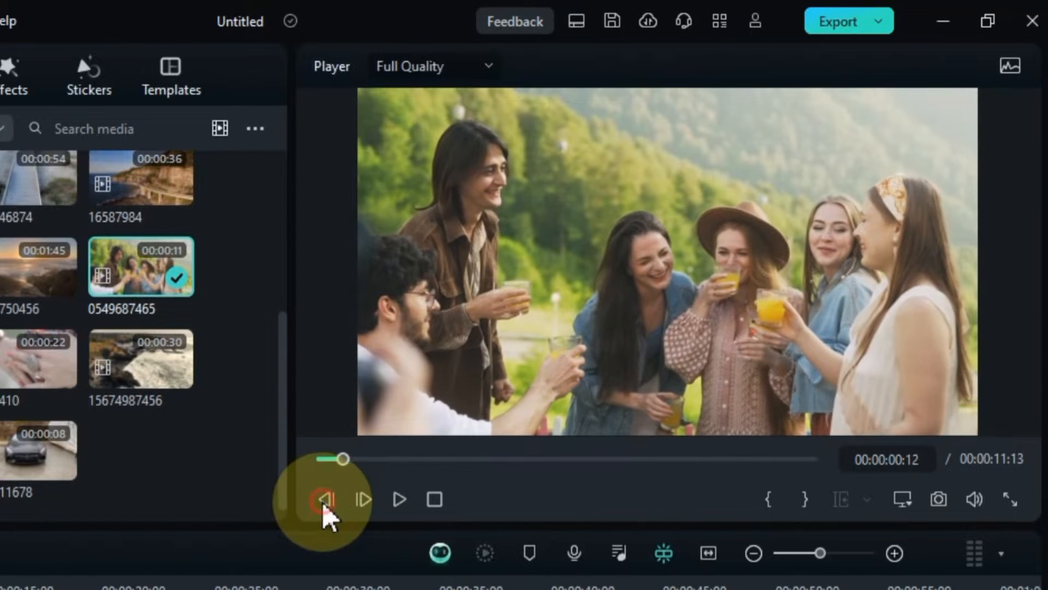
pyautogui.moveTo(404, 464); pyautogui.dragTo(646, 457)
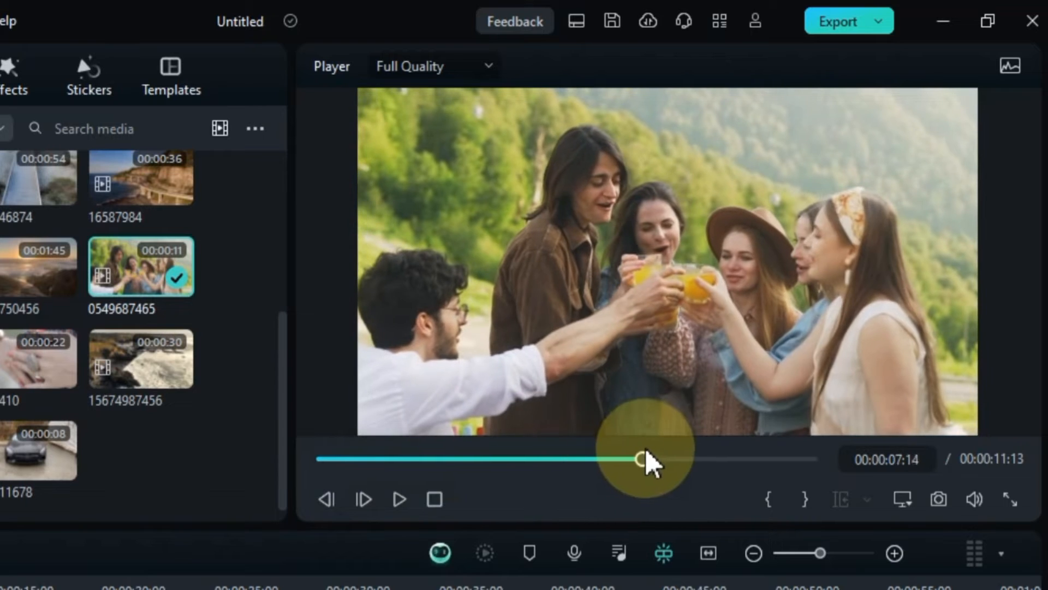
pyautogui.click(448, 498)
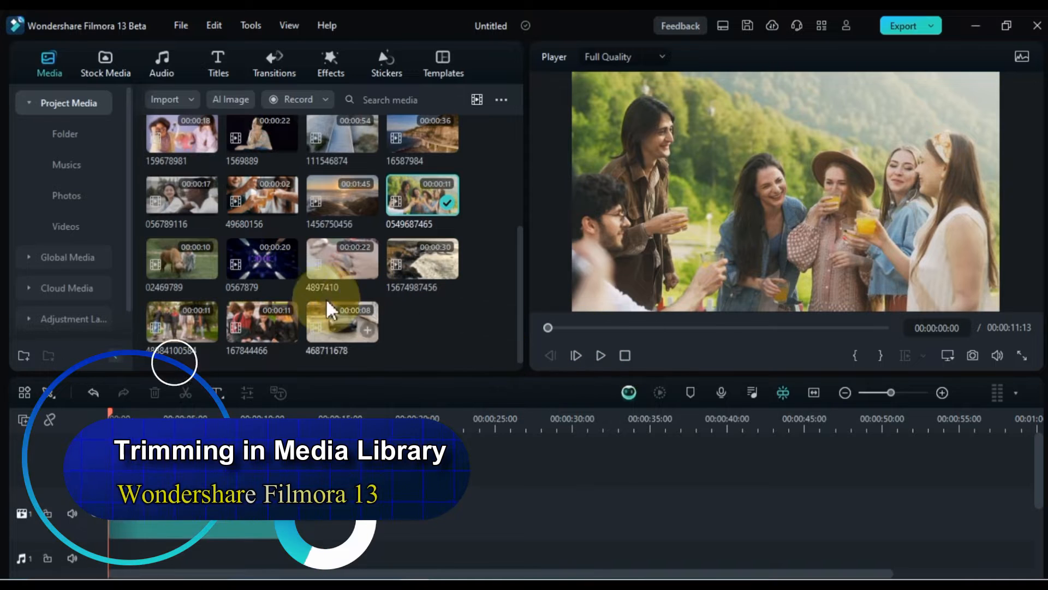
# Step: Open clip 02469789 from the media library in the player and mark its in point at 00:00:01:04 and out point at 00:00:08:10
pyautogui.doubleClick(174, 270)
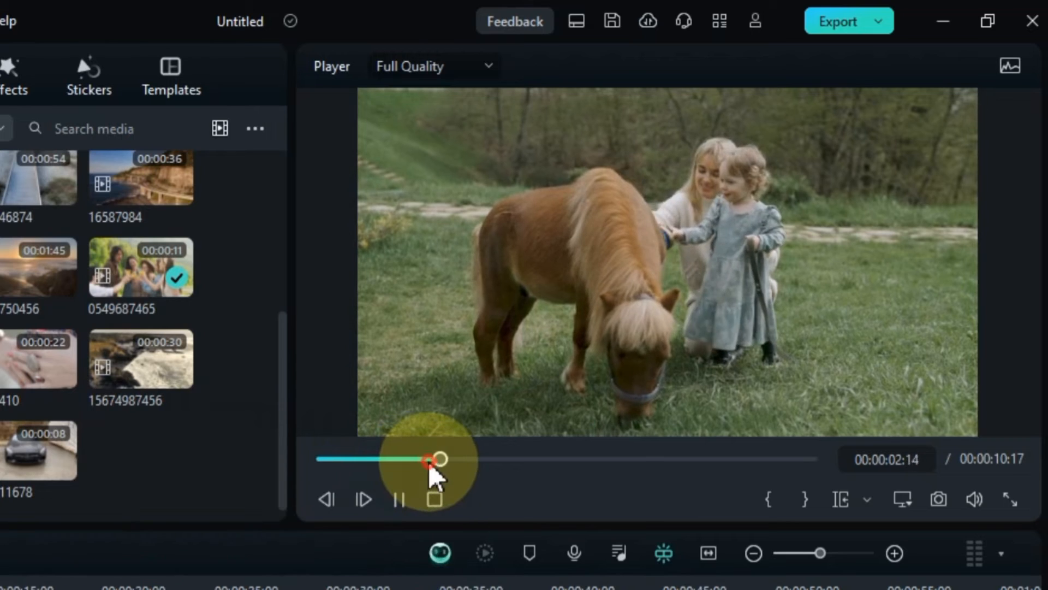
pyautogui.click(407, 500)
pyautogui.moveTo(473, 459); pyautogui.dragTo(377, 480)
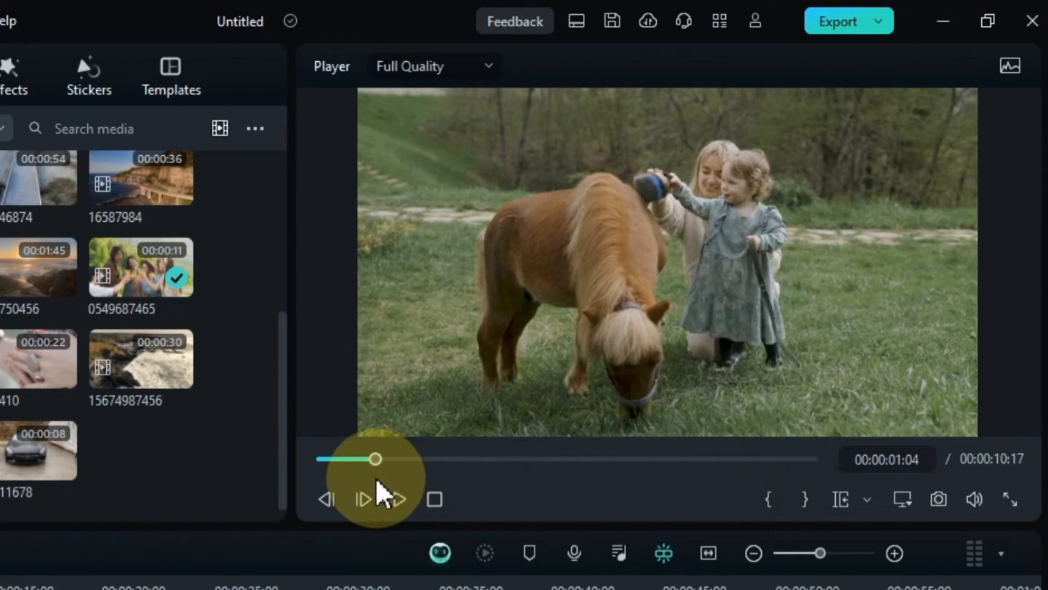
pyautogui.click(768, 499)
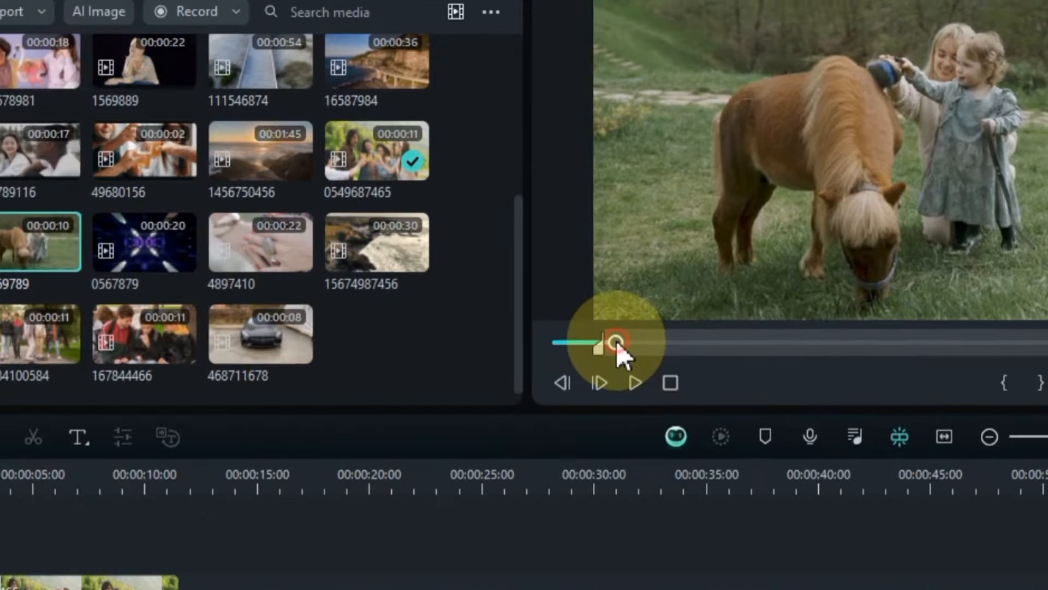
pyautogui.moveTo(385, 468); pyautogui.dragTo(714, 469)
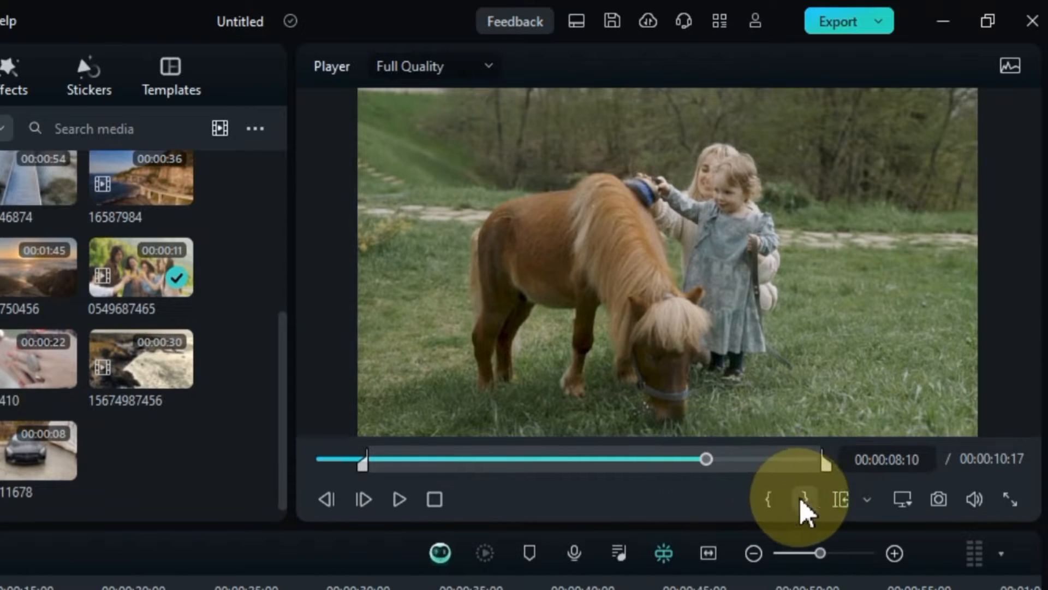
pyautogui.click(804, 503)
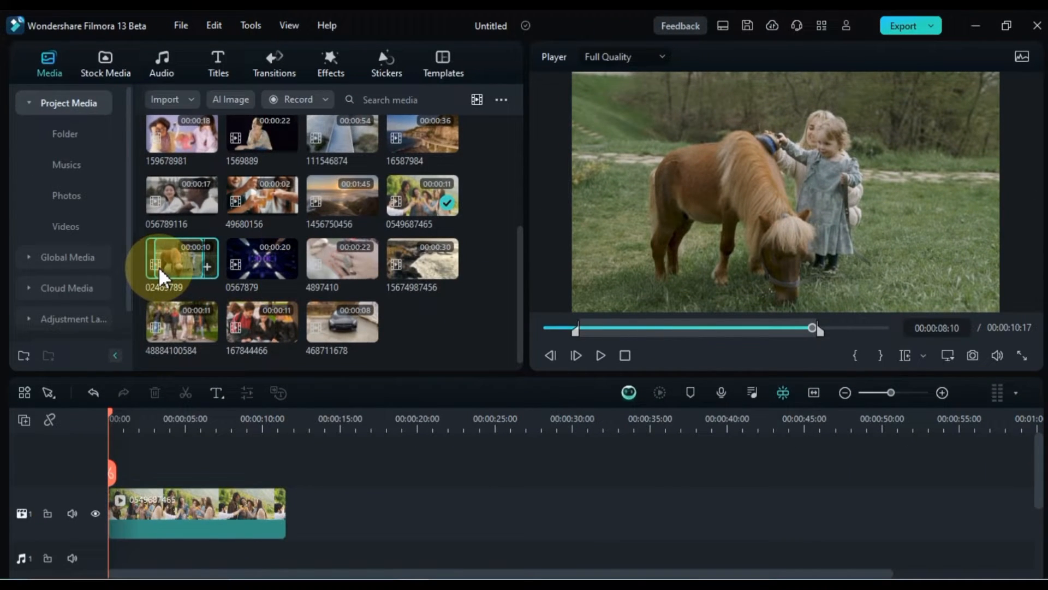
pyautogui.moveTo(164, 271); pyautogui.dragTo(296, 513)
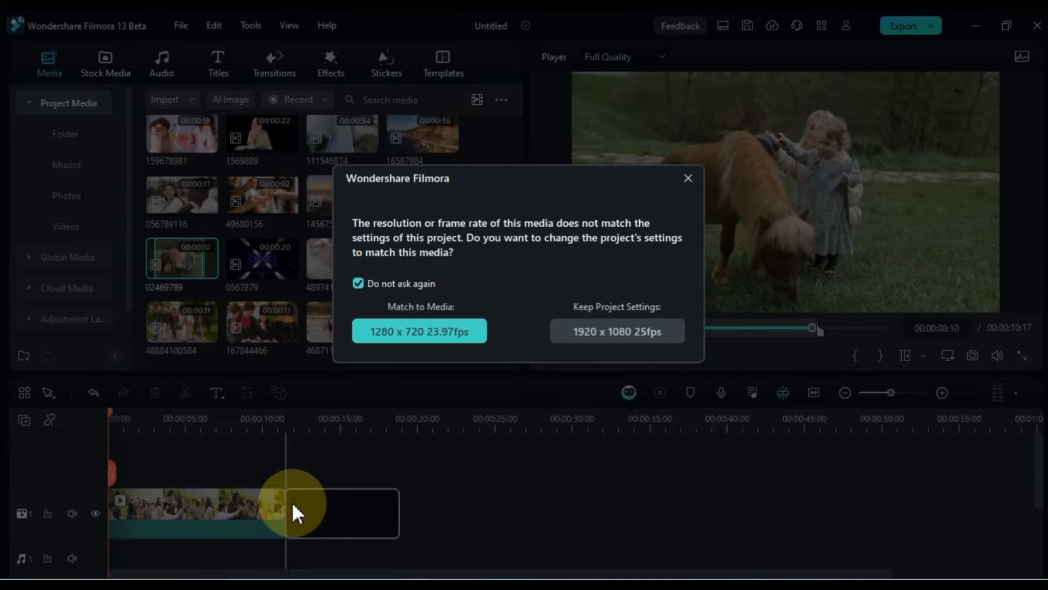
pyautogui.click(618, 334)
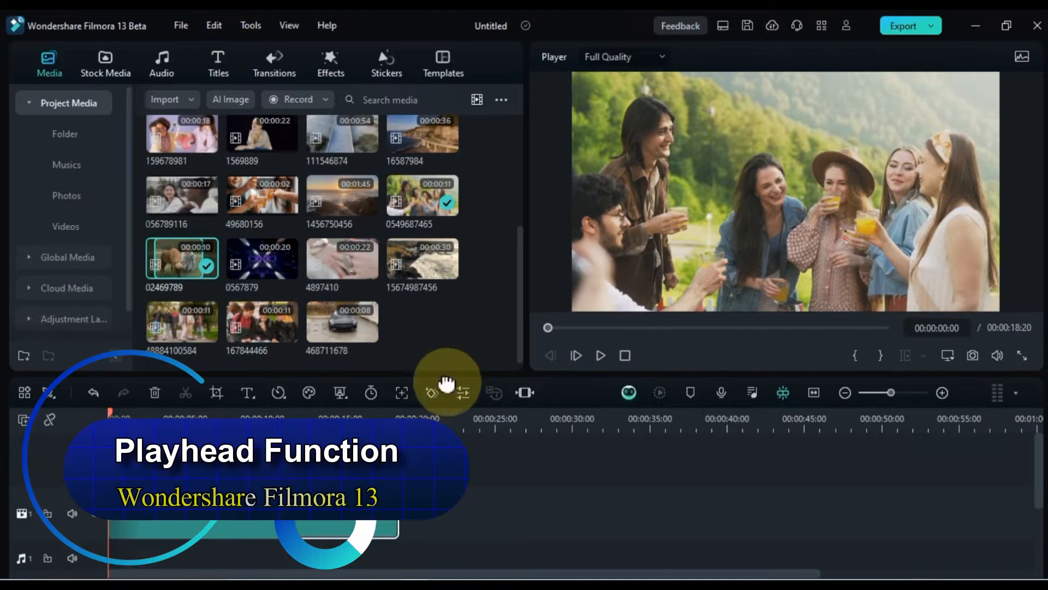
# Step: Scrub the playhead back and forth across both timeline clips and leave it at 00:00:03:08
pyautogui.click(265, 415)
pyautogui.moveTo(265, 413); pyautogui.dragTo(360, 423)
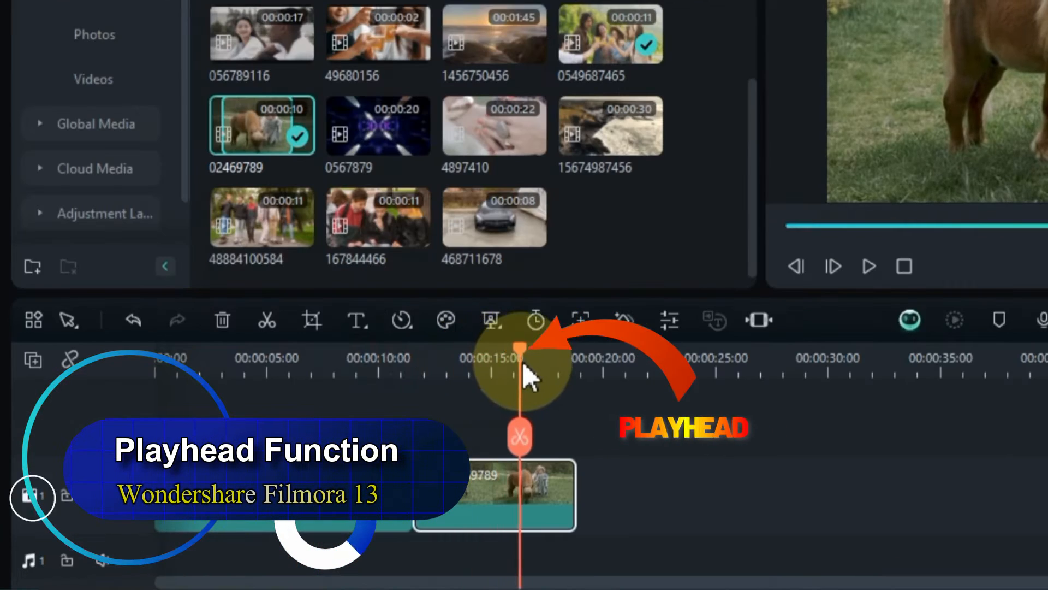
pyautogui.moveTo(522, 360)
pyautogui.mouseDown()
pyautogui.moveTo(558, 362)
pyautogui.moveTo(393, 375)
pyautogui.moveTo(398, 352)
pyautogui.moveTo(524, 374)
pyautogui.moveTo(187, 379)
pyautogui.mouseUp()
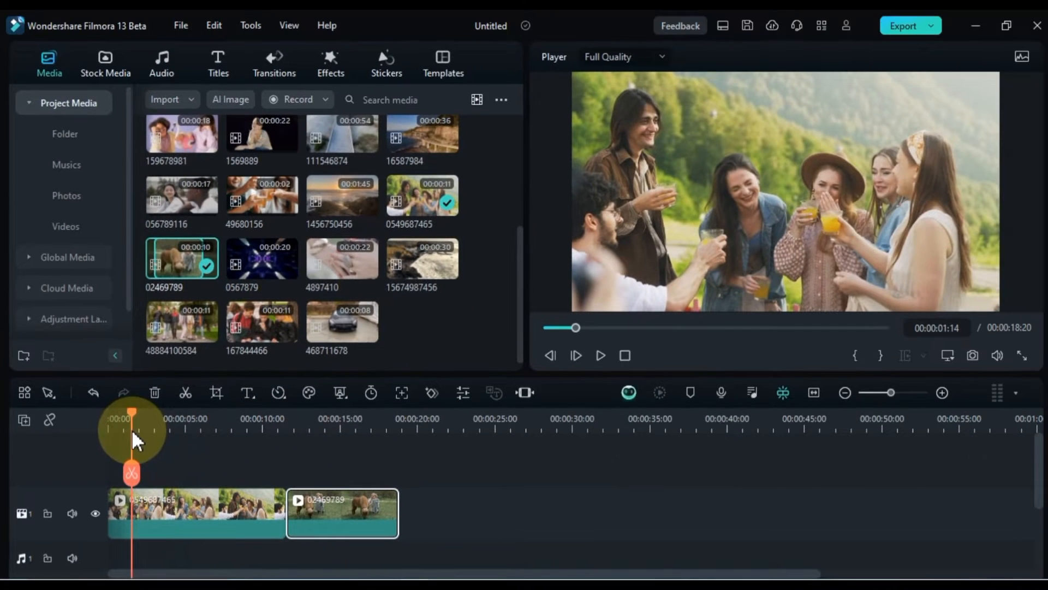
pyautogui.moveTo(132, 429); pyautogui.dragTo(159, 412)
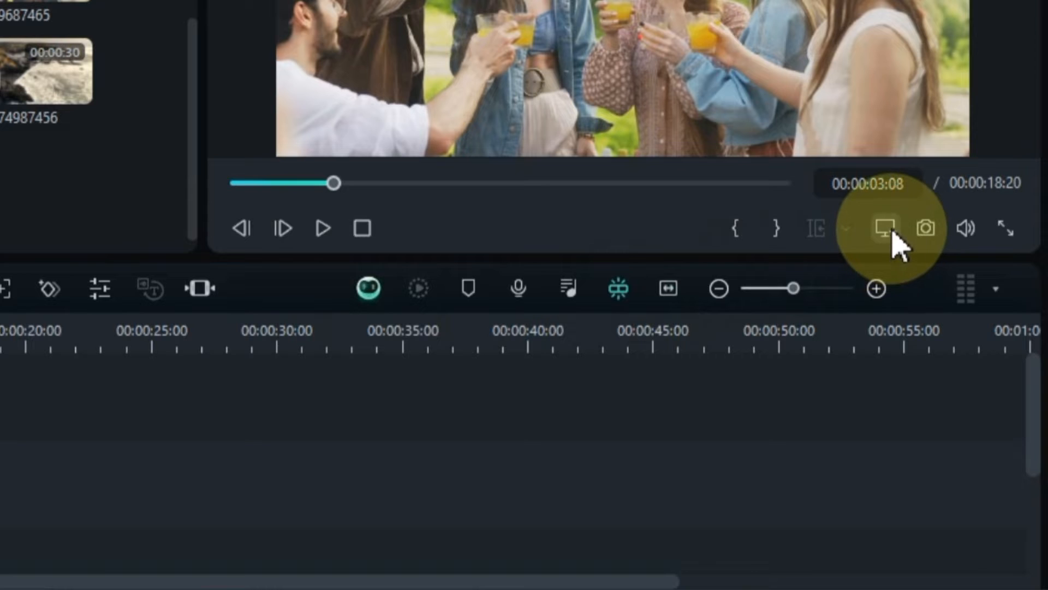
# Step: Set the player's preview zoom level to 100% and pan around the enlarged frame
pyautogui.click(886, 228)
pyautogui.moveTo(874, 377)
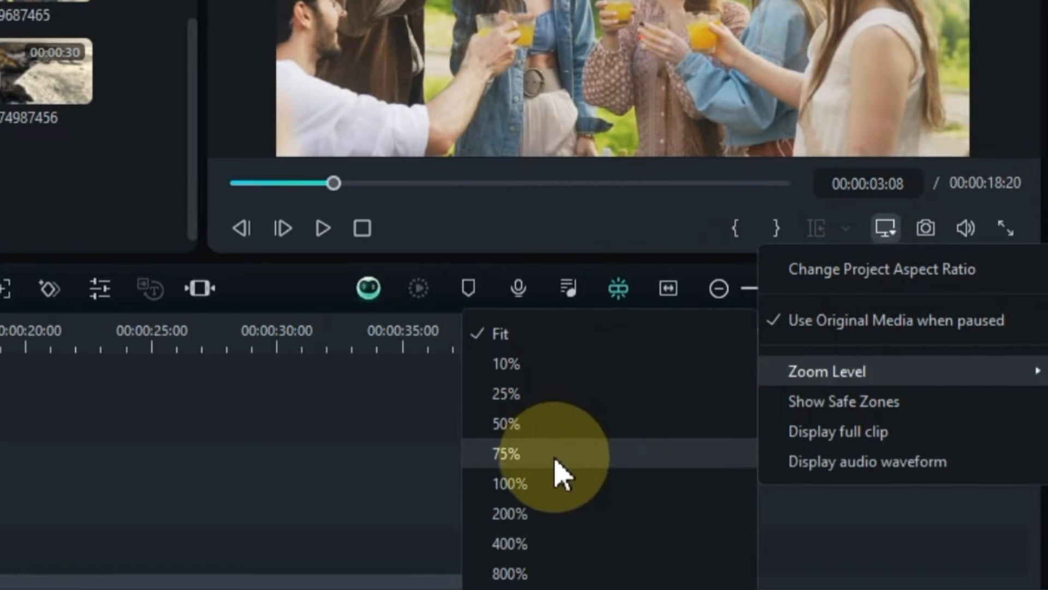
pyautogui.click(556, 487)
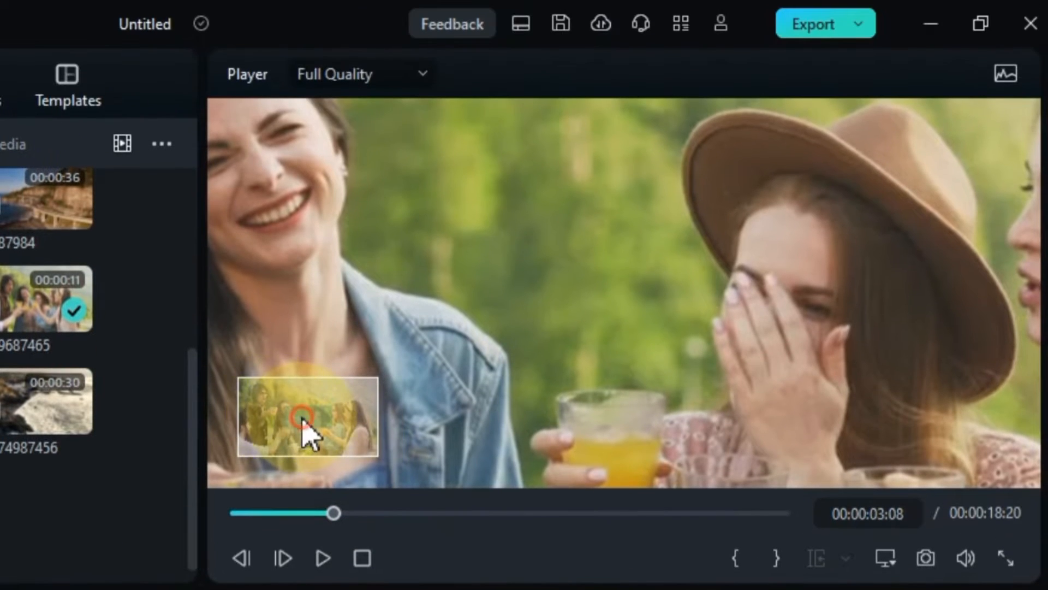
pyautogui.moveTo(302, 420)
pyautogui.mouseDown()
pyautogui.moveTo(253, 393)
pyautogui.moveTo(253, 382)
pyautogui.moveTo(300, 417)
pyautogui.moveTo(383, 421)
pyautogui.moveTo(358, 462)
pyautogui.moveTo(273, 471)
pyautogui.moveTo(273, 484)
pyautogui.moveTo(285, 408)
pyautogui.mouseUp()
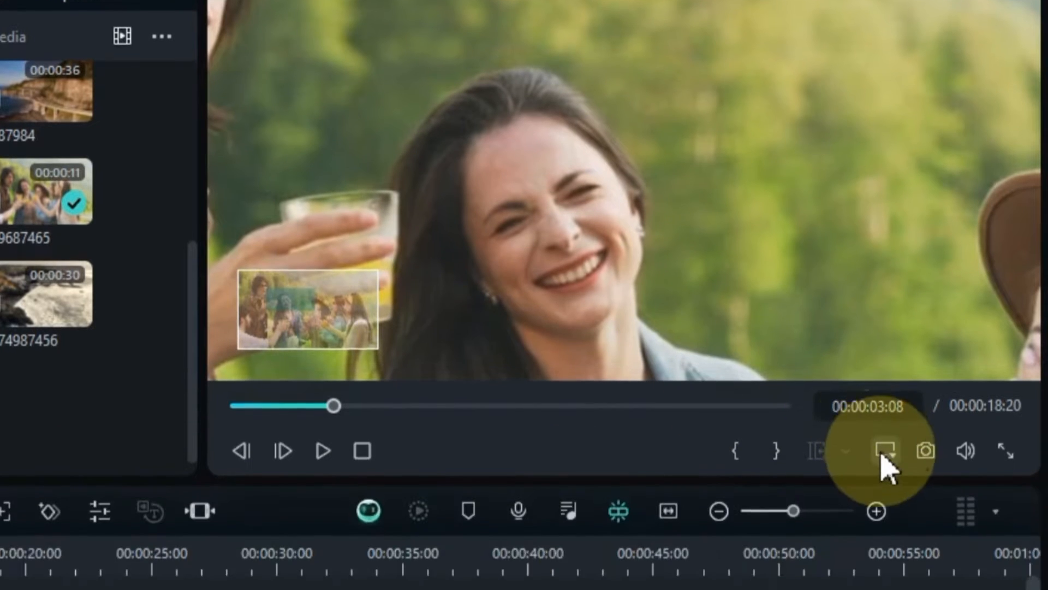
# Step: Set the player's preview zoom level to 50% and pan around the frame
pyautogui.click(885, 557)
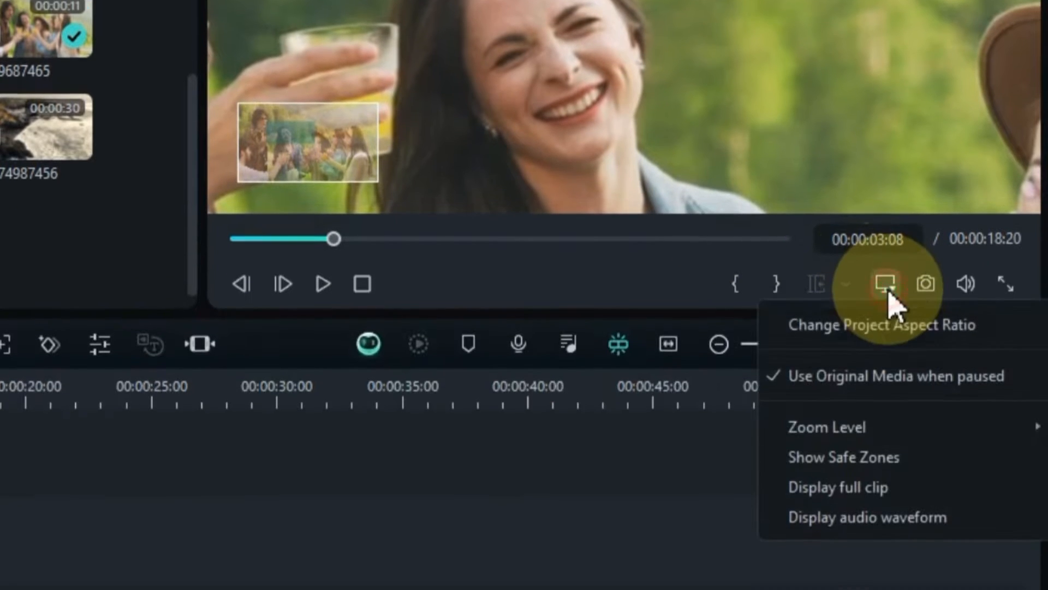
pyautogui.moveTo(862, 430)
pyautogui.click(589, 482)
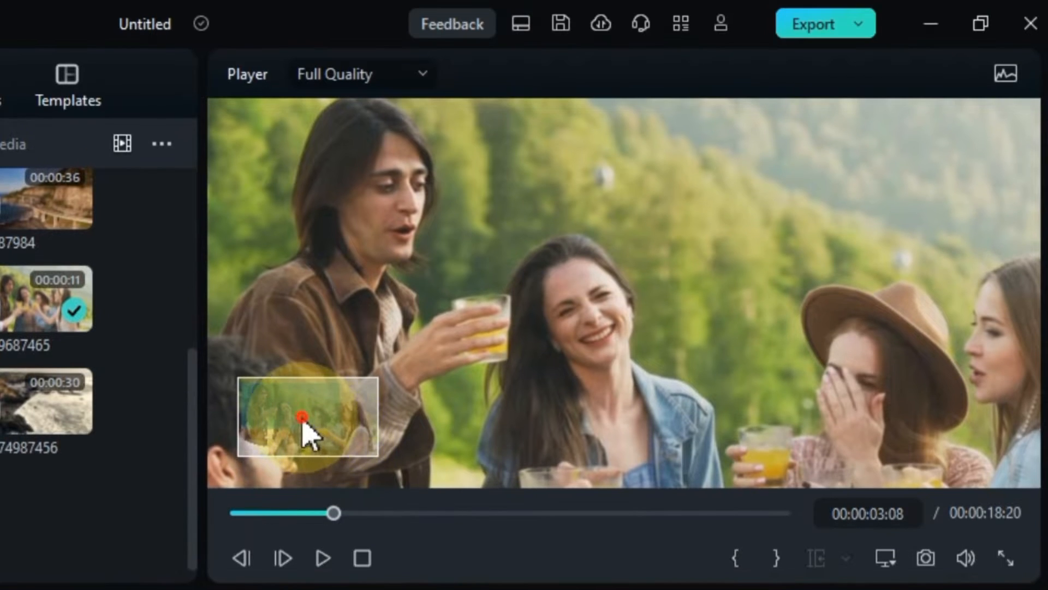
pyautogui.moveTo(307, 196); pyautogui.dragTo(297, 210)
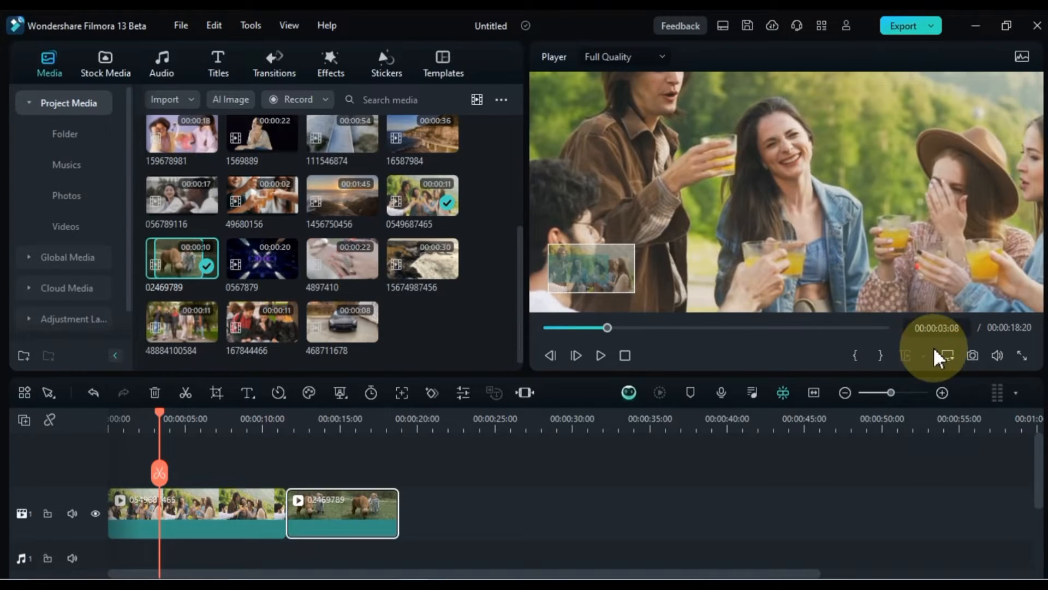
# Step: Set the player's preview zoom level to 10%, and return it to Fit
pyautogui.click(886, 558)
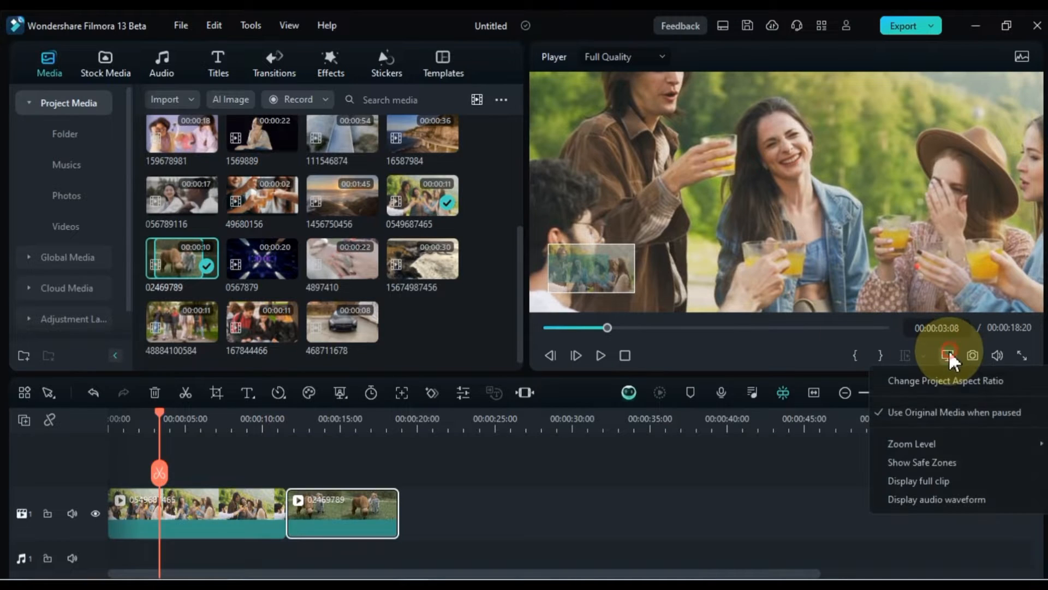
pyautogui.moveTo(924, 449)
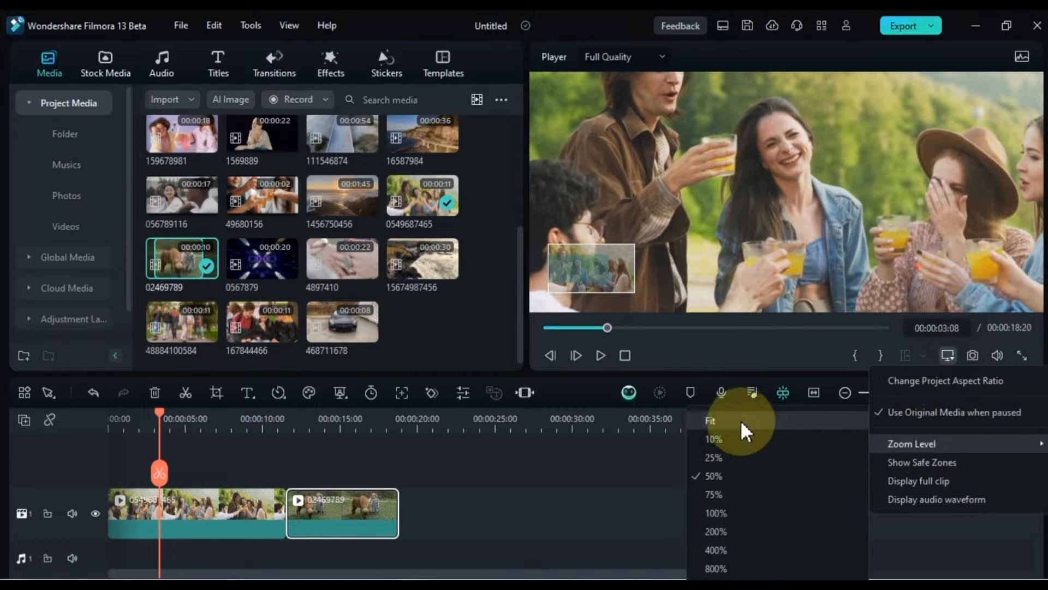
pyautogui.click(740, 444)
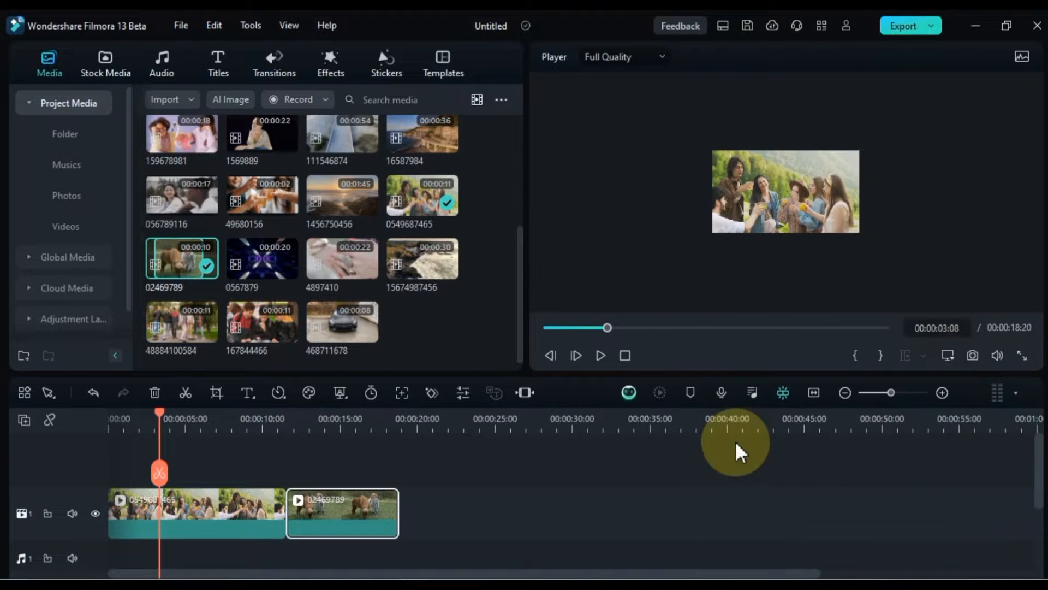
pyautogui.click(948, 355)
pyautogui.moveTo(909, 441)
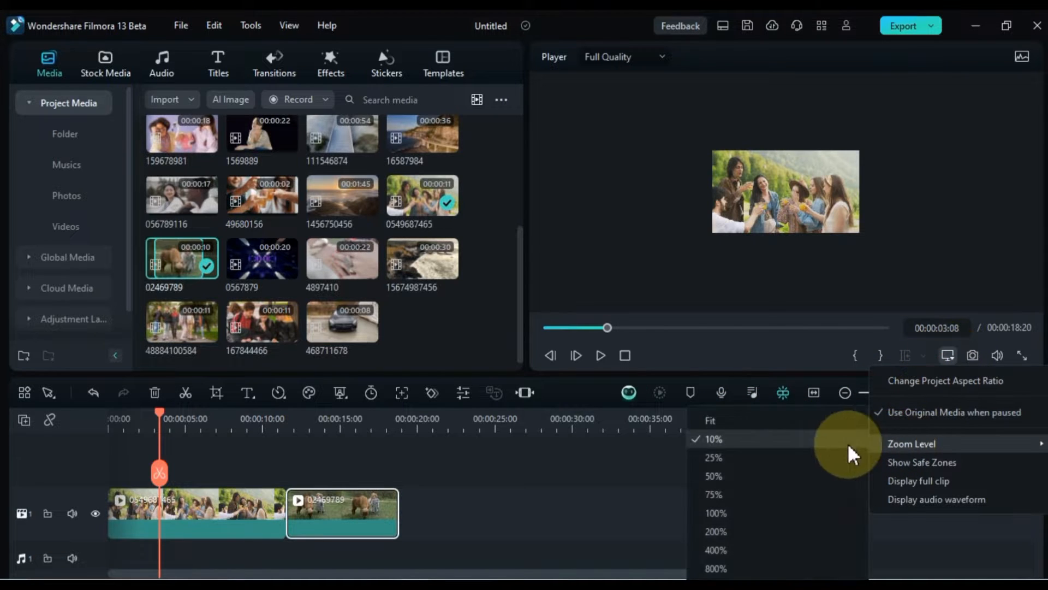
pyautogui.click(762, 420)
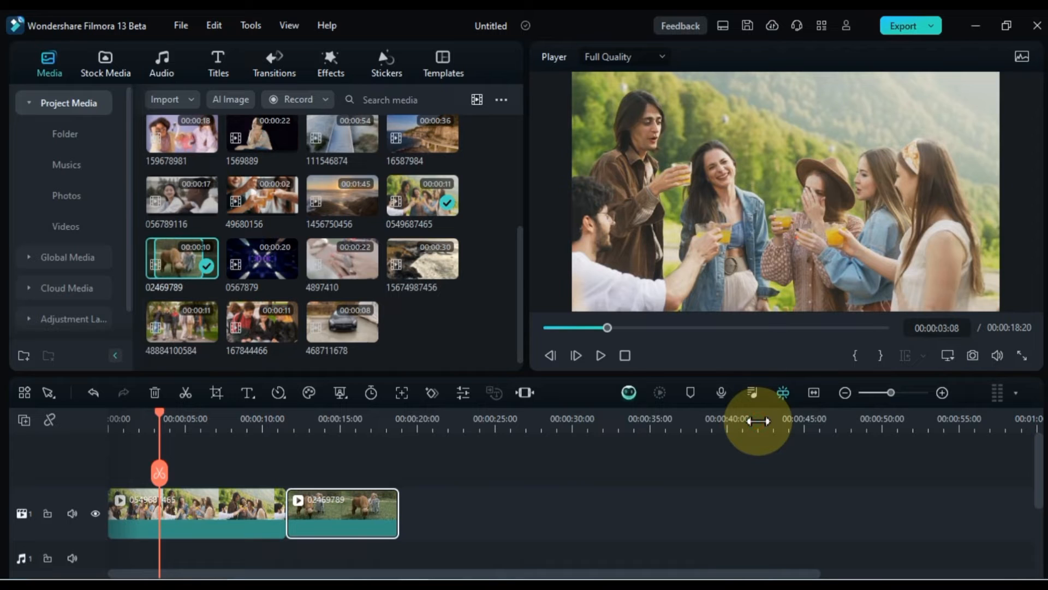
pyautogui.click(200, 529)
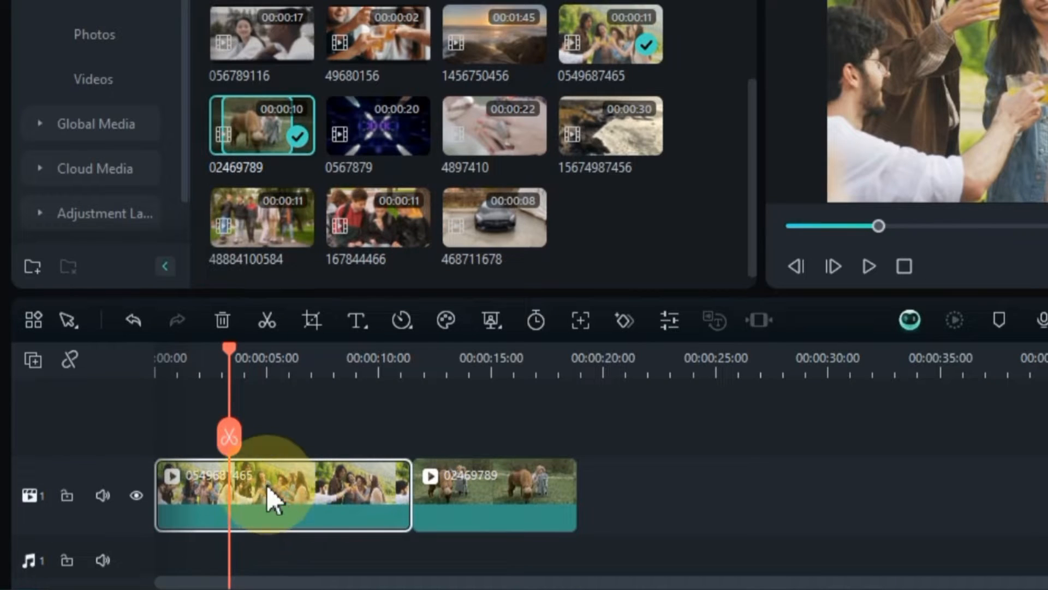
pyautogui.click(235, 434)
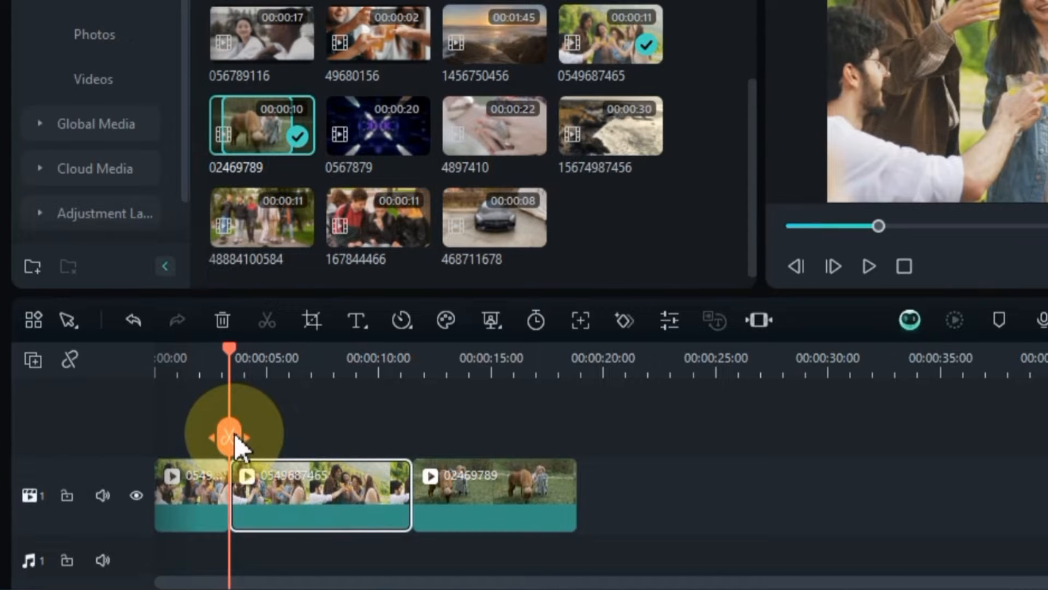
pyautogui.moveTo(228, 361); pyautogui.dragTo(264, 381)
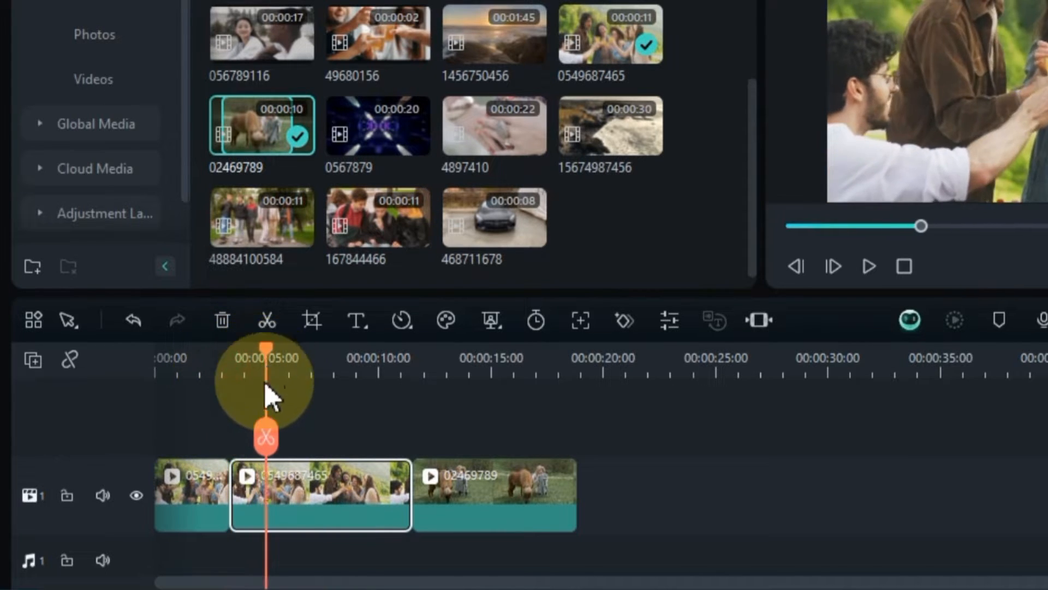
pyautogui.click(265, 437)
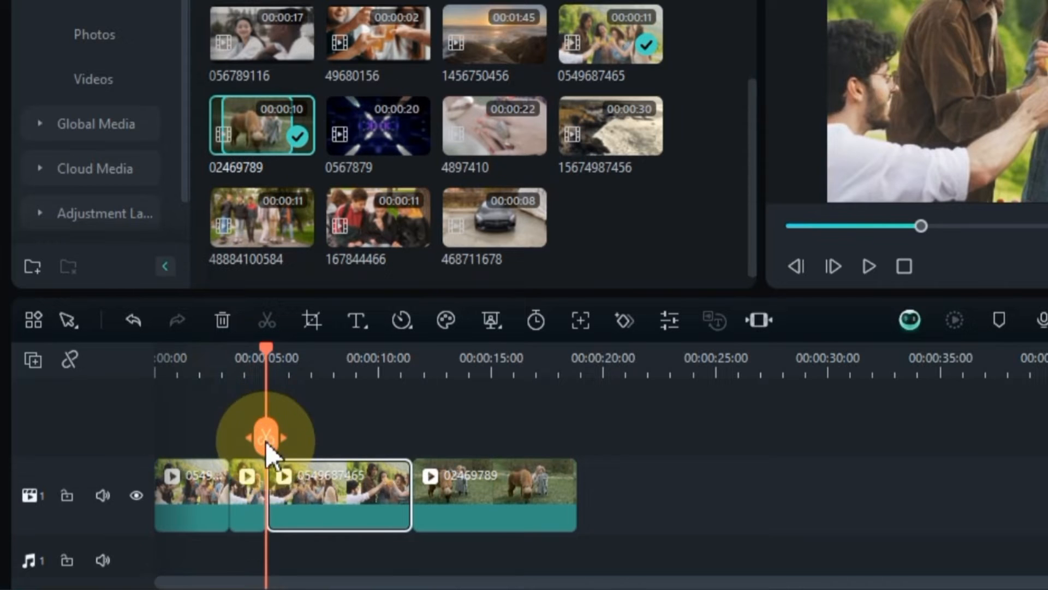
pyautogui.click(247, 496)
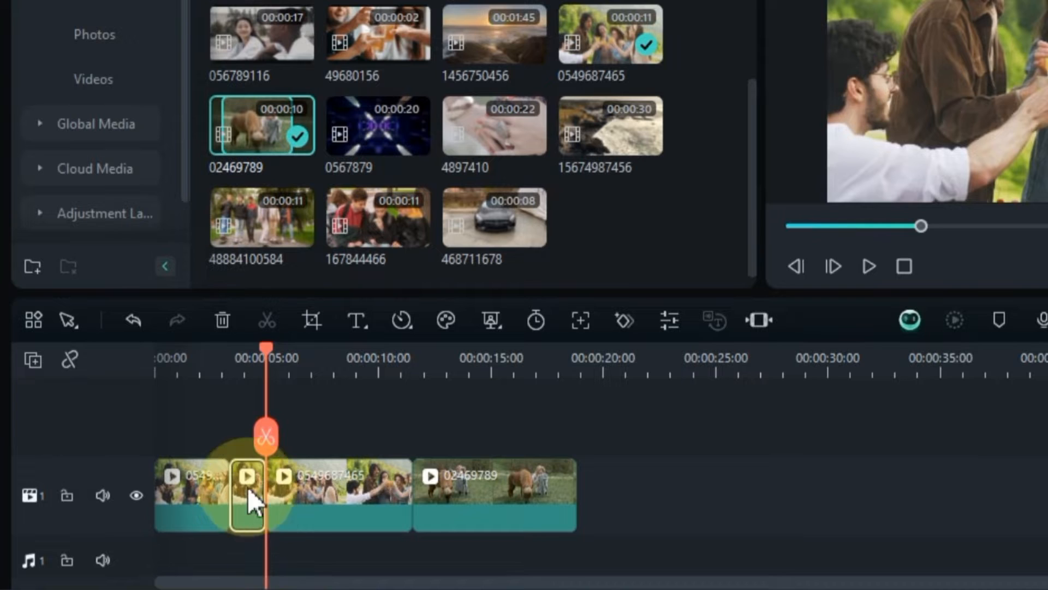
pyautogui.click(220, 323)
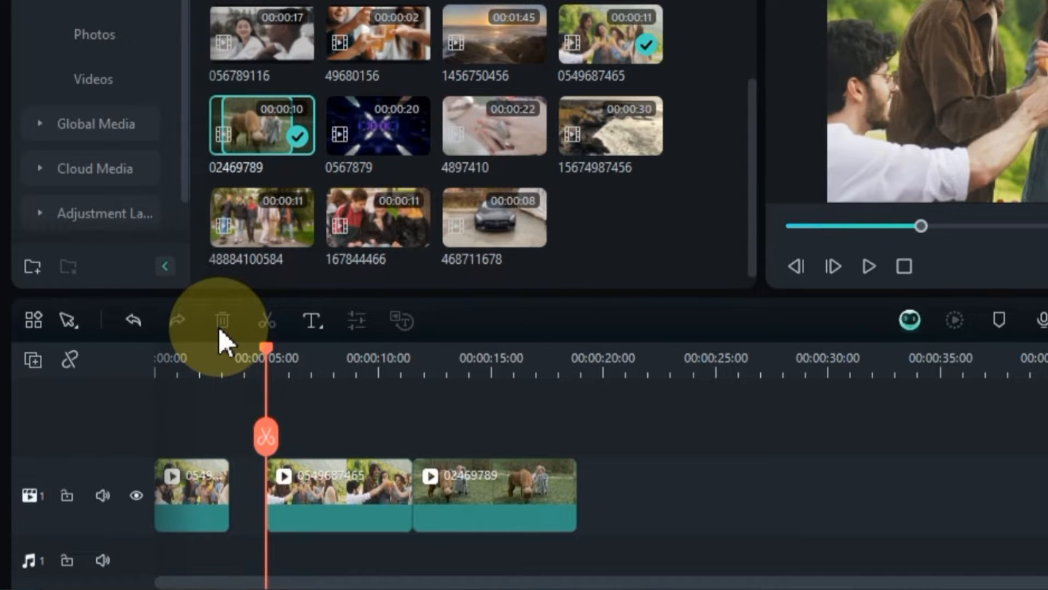
pyautogui.hotkey('ctrl', 'z')
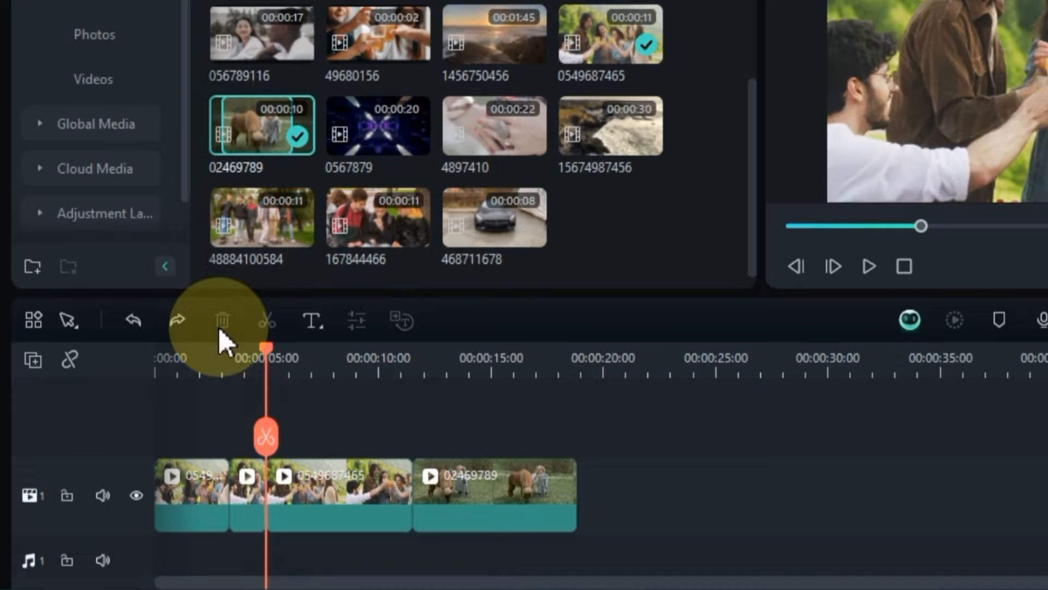
pyautogui.hotkey('ctrl', 'y')
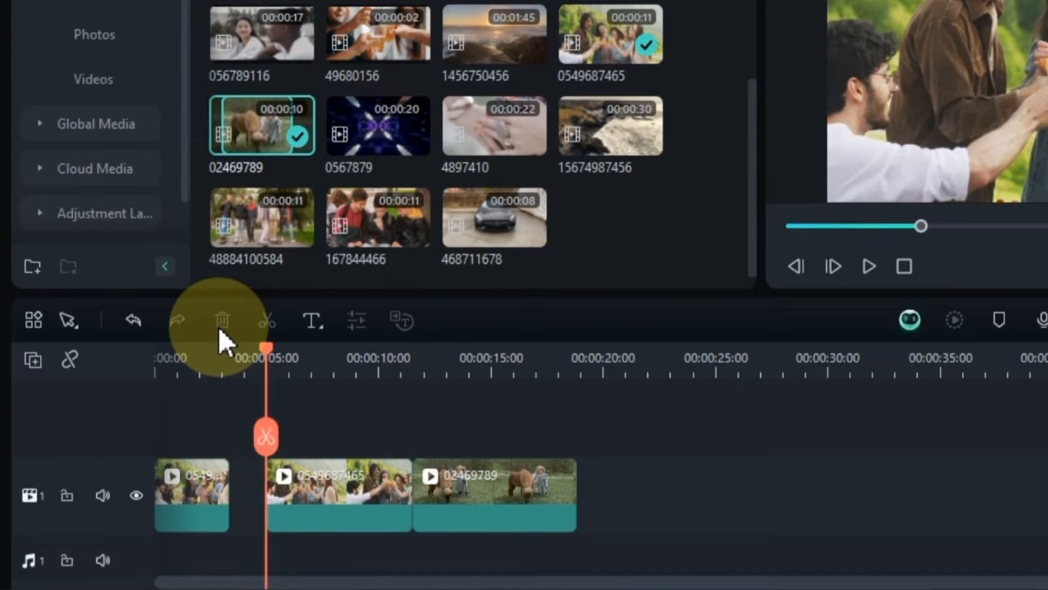
pyautogui.click(143, 328)
pyautogui.click(143, 328)
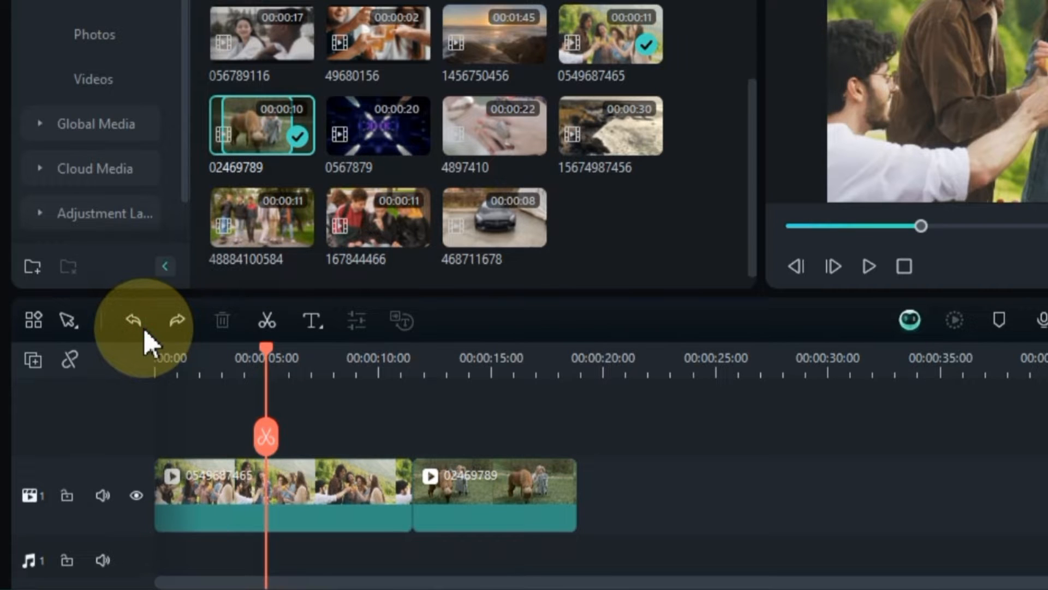
pyautogui.click(175, 326)
pyautogui.click(175, 325)
pyautogui.click(175, 326)
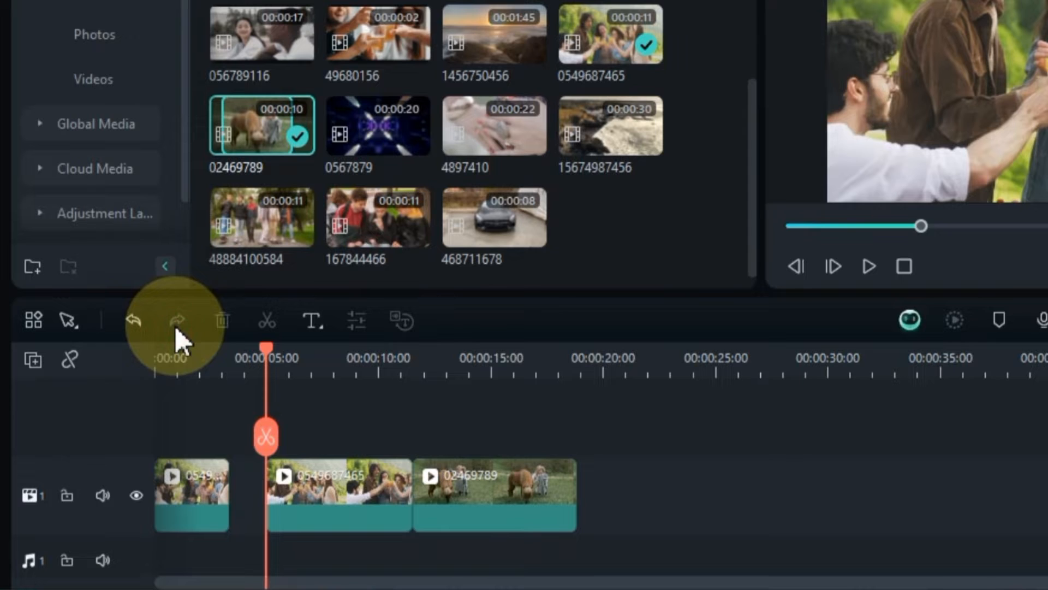
pyautogui.click(145, 324)
pyautogui.click(145, 323)
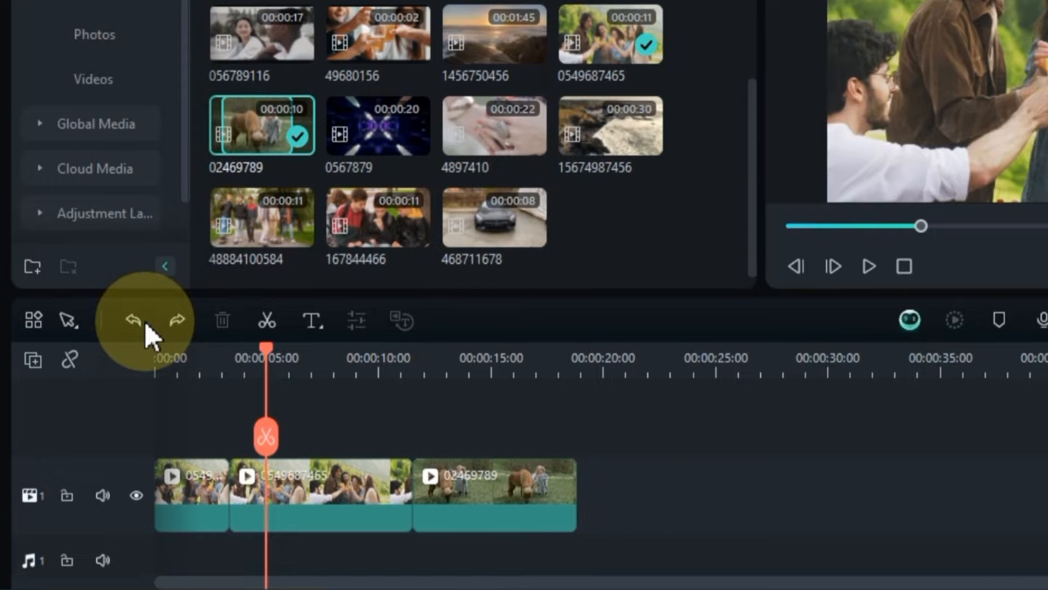
pyautogui.click(170, 322)
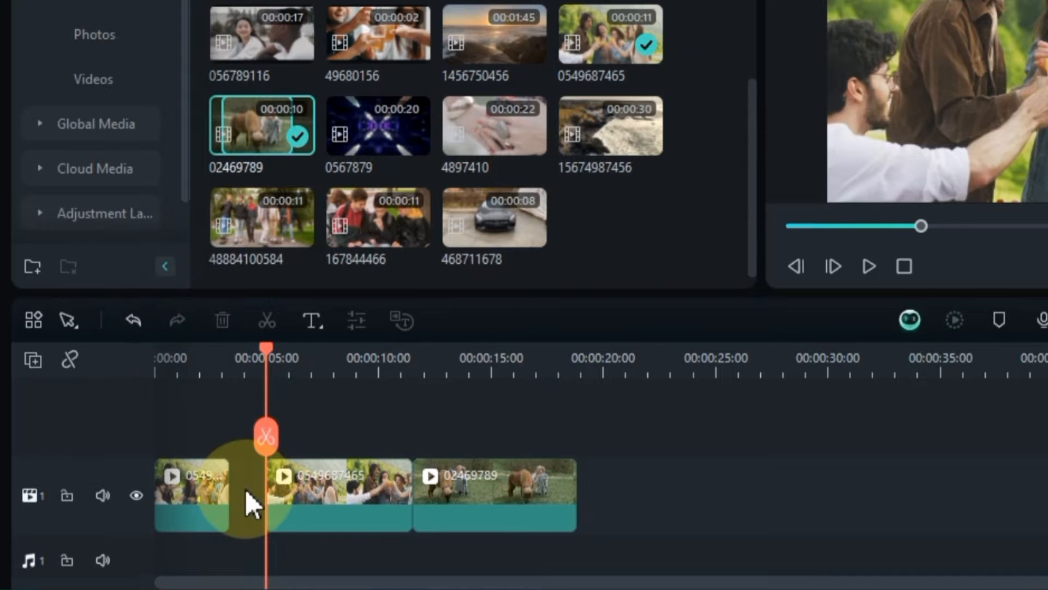
pyautogui.hotkey('ctrl', 'z')
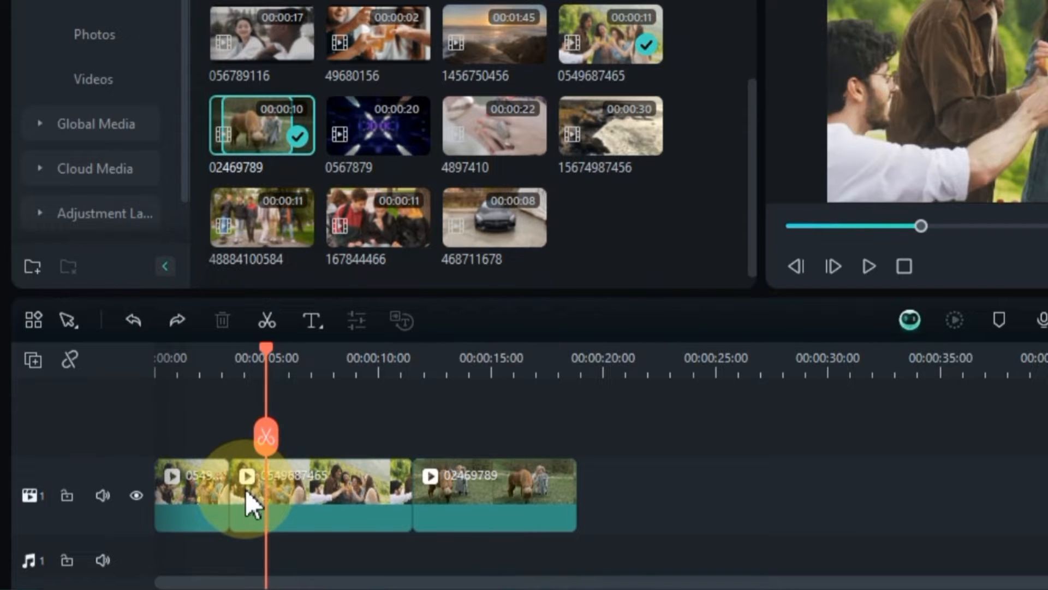
pyautogui.hotkey('ctrl', 'z')
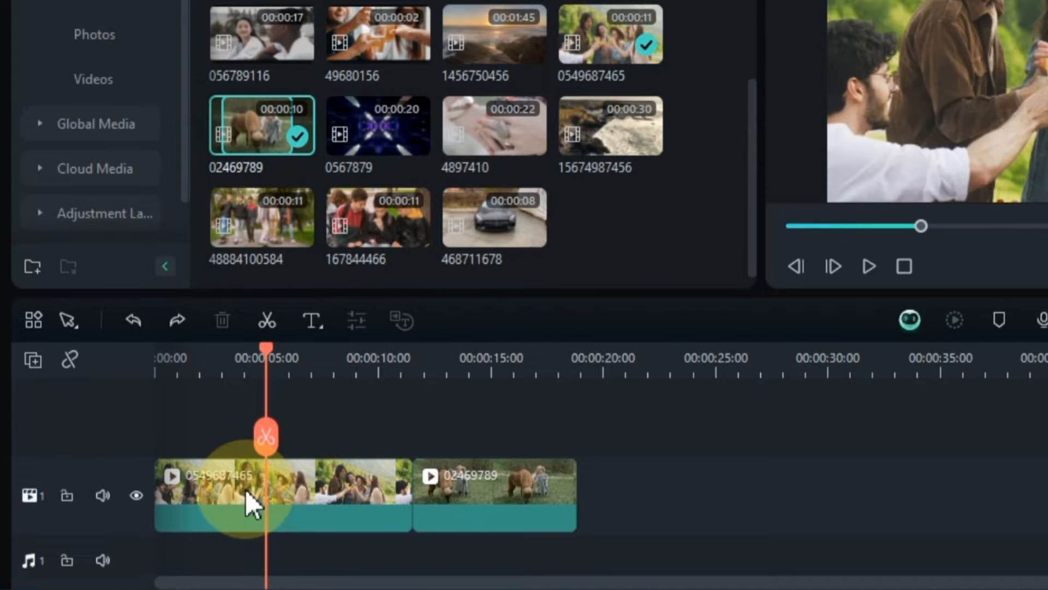
pyautogui.click(246, 489)
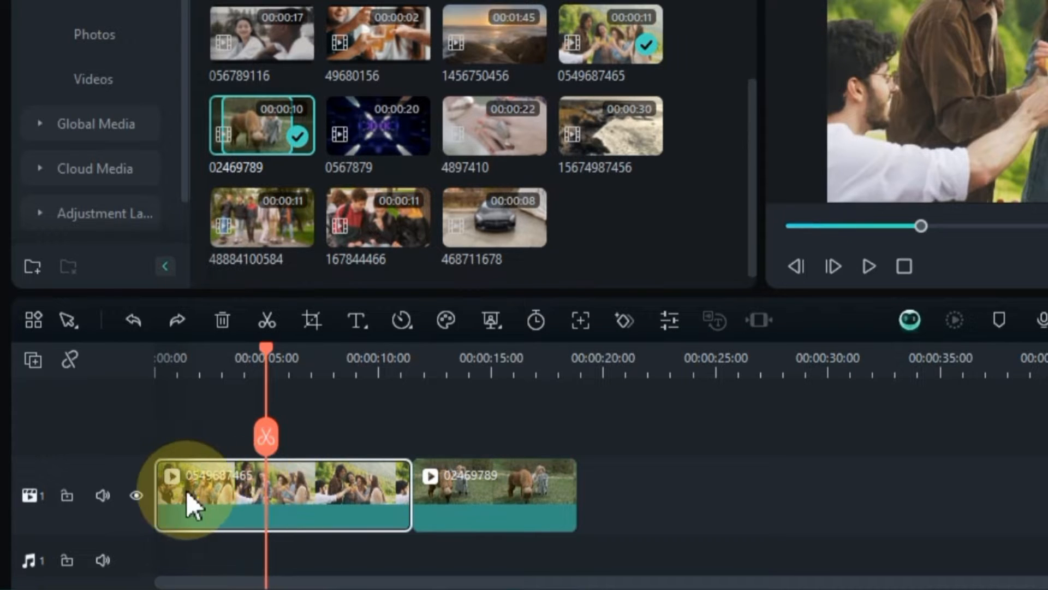
pyautogui.moveTo(157, 493); pyautogui.dragTo(266, 488)
pyautogui.moveTo(494, 445); pyautogui.dragTo(225, 496)
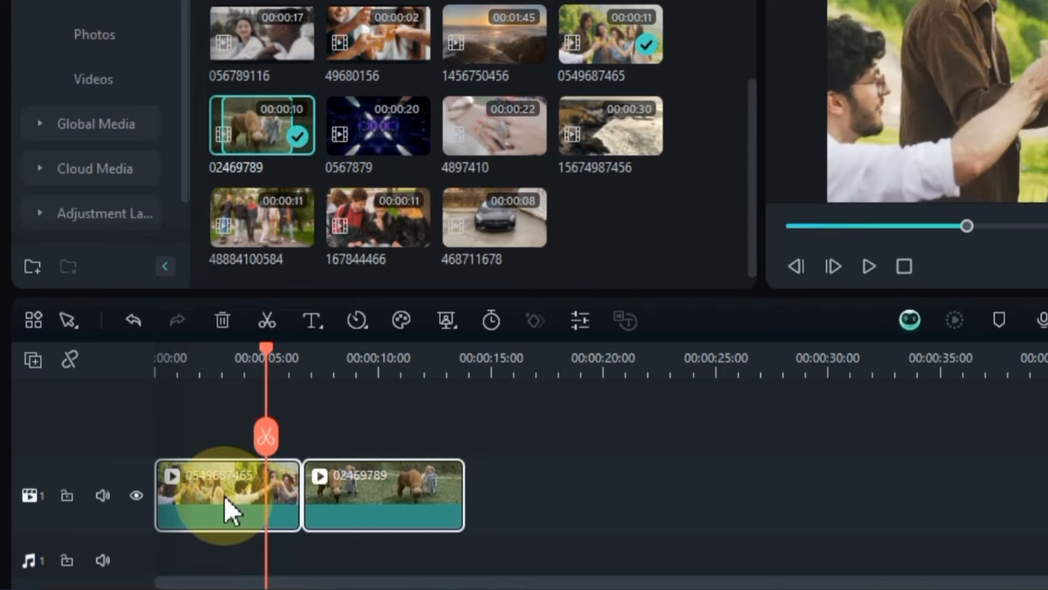
pyautogui.click(134, 321)
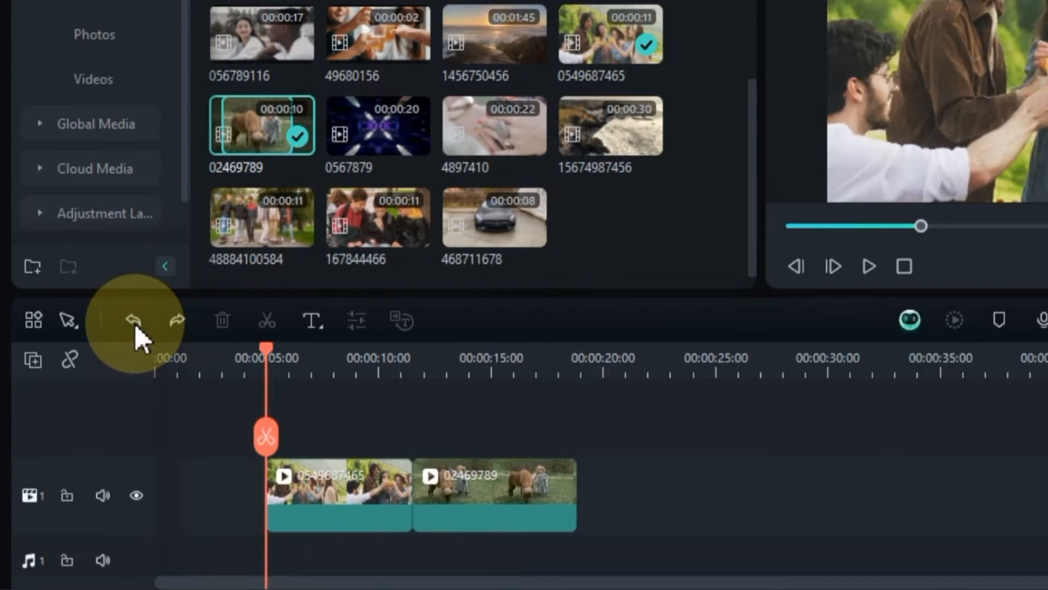
pyautogui.click(135, 323)
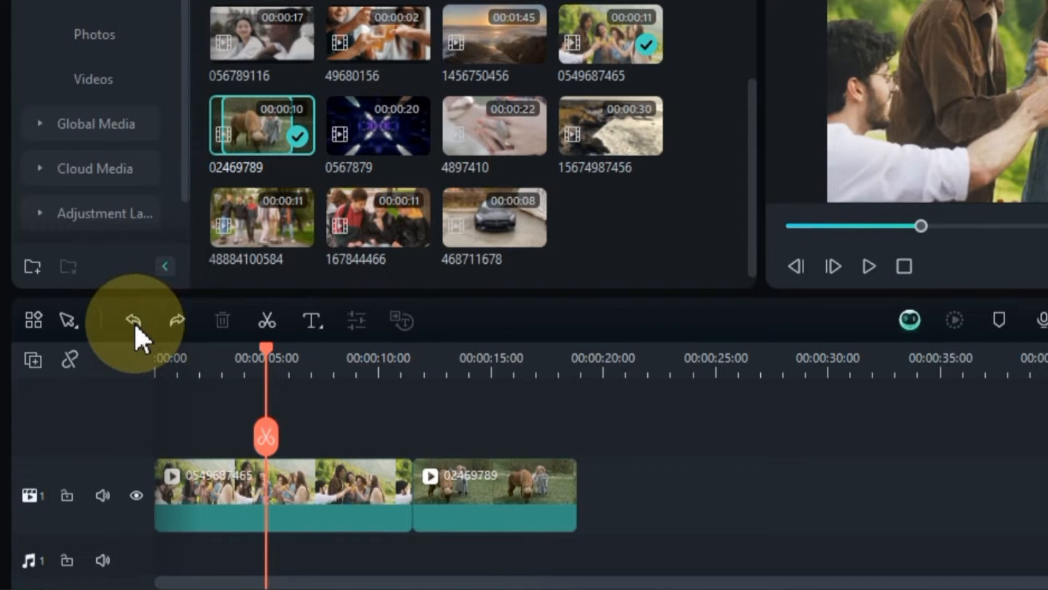
pyautogui.click(243, 522)
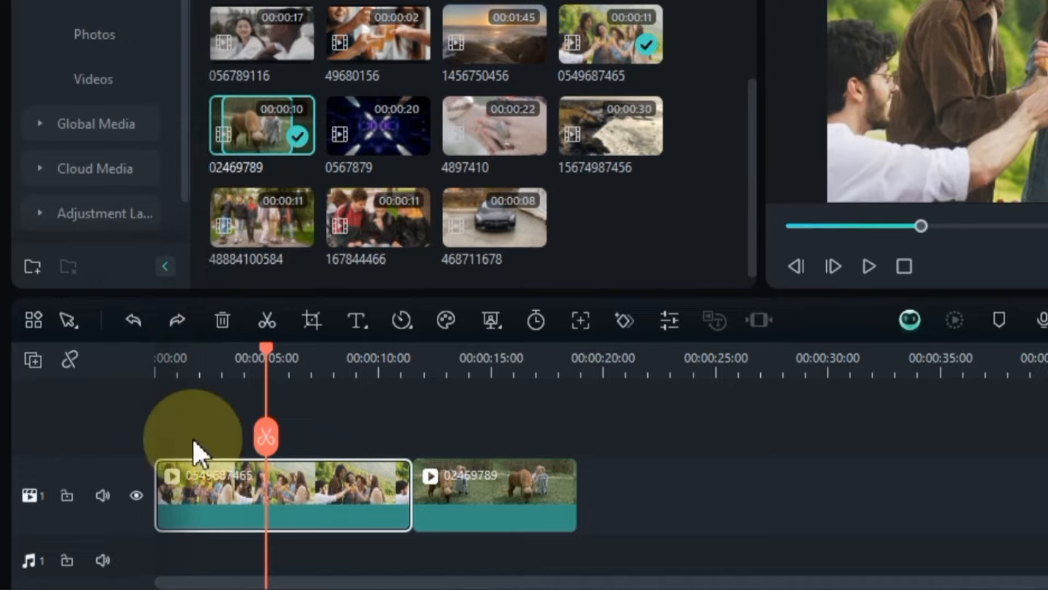
pyautogui.click(70, 359)
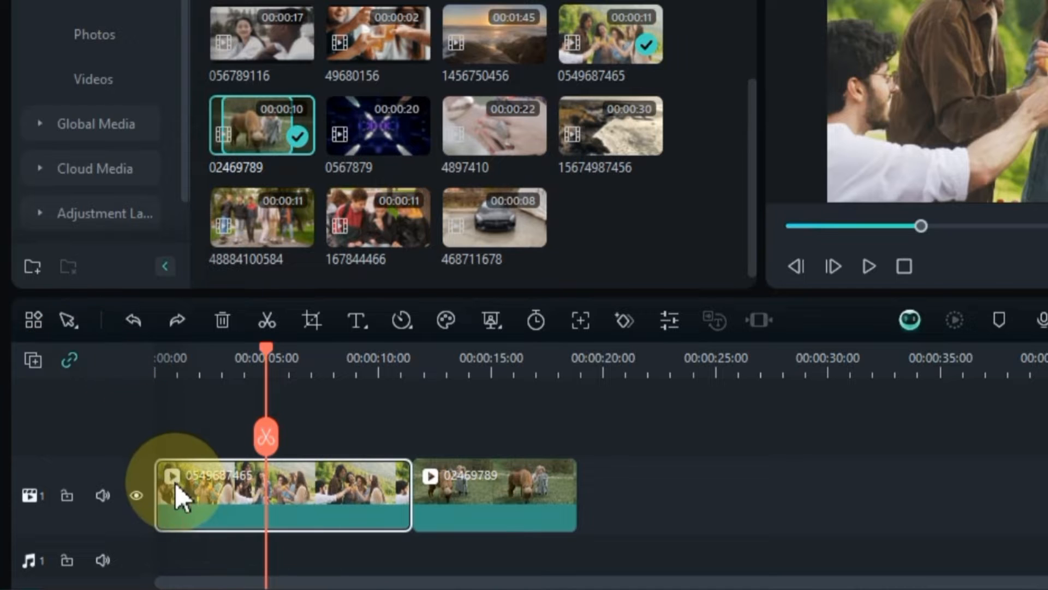
pyautogui.moveTo(161, 487); pyautogui.dragTo(271, 505)
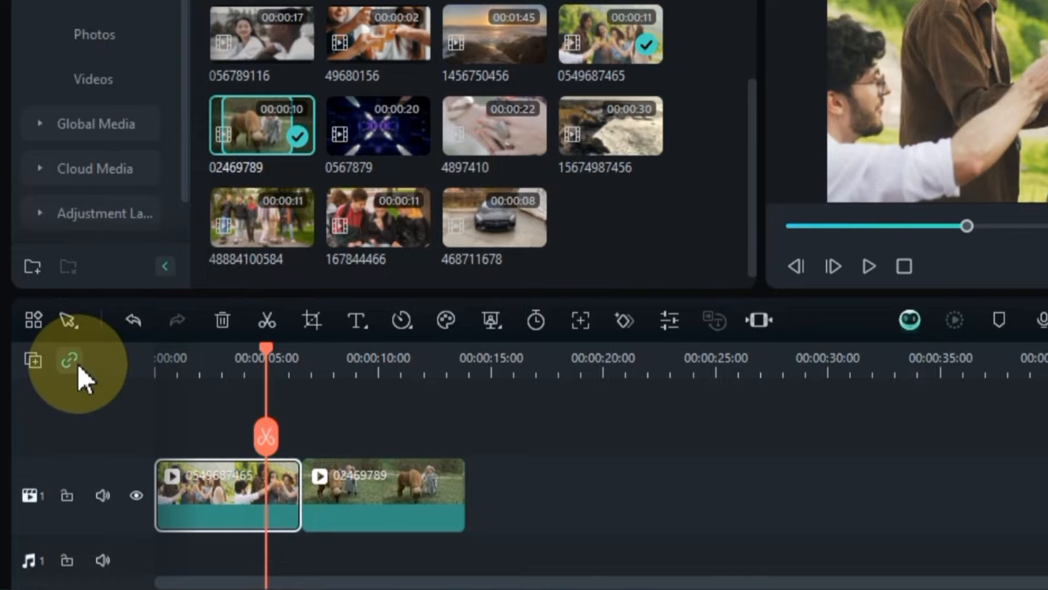
pyautogui.click(133, 322)
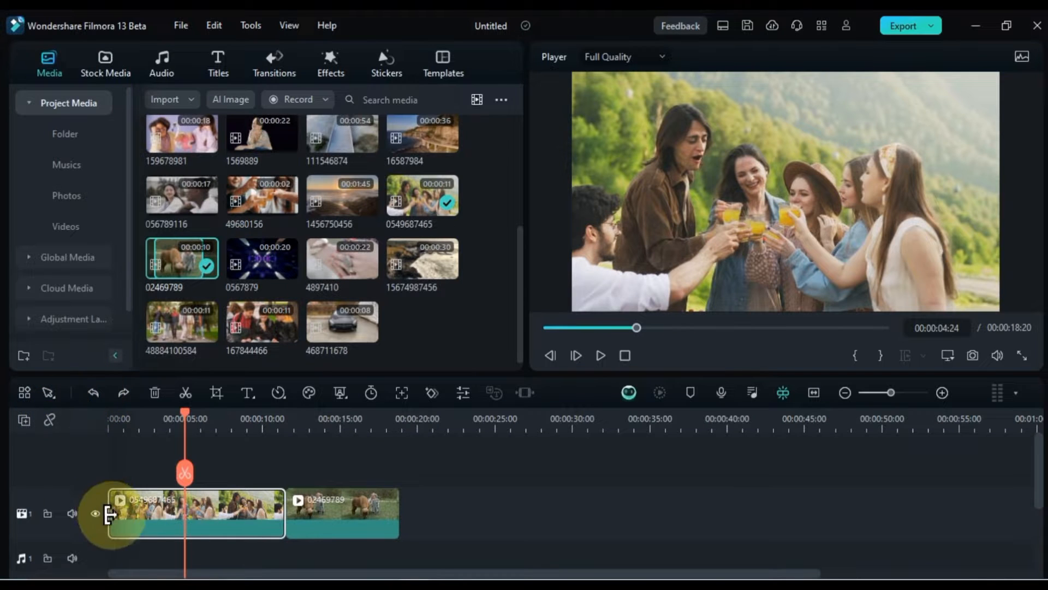
pyautogui.moveTo(109, 513); pyautogui.dragTo(185, 517)
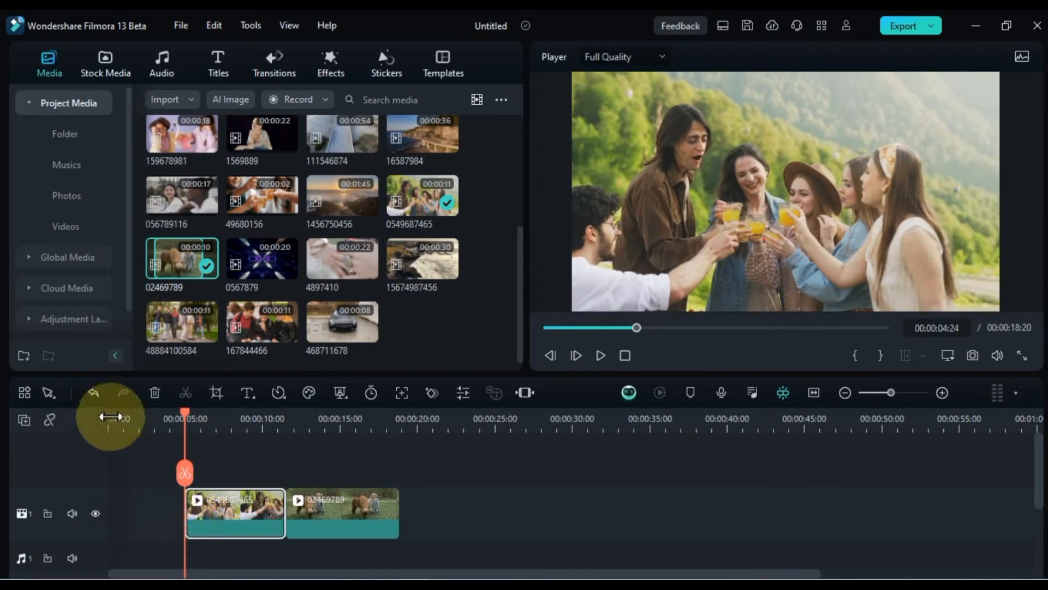
pyautogui.click(94, 393)
pyautogui.moveTo(111, 507); pyautogui.dragTo(242, 515)
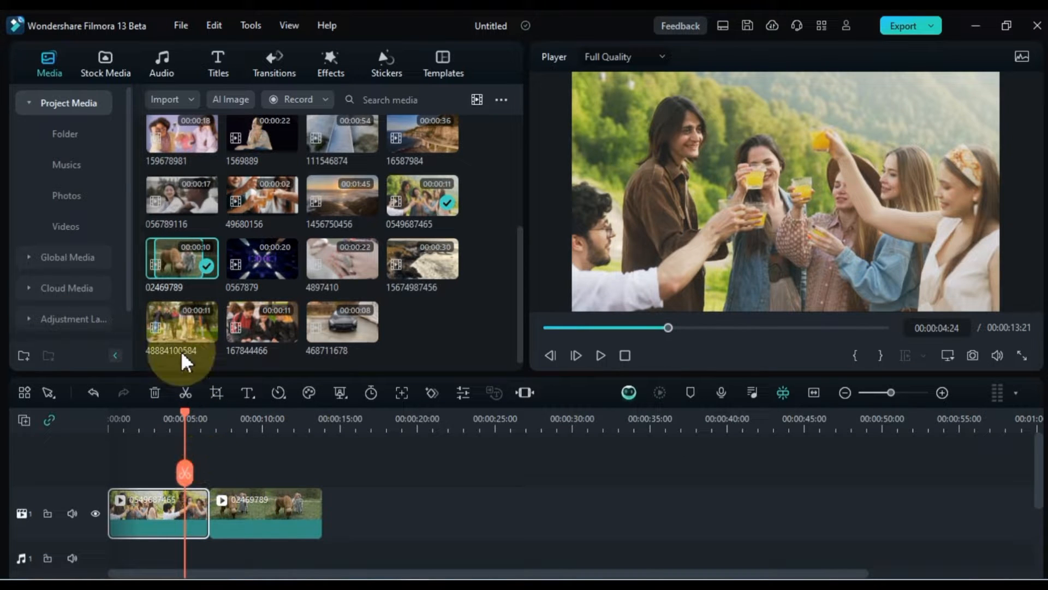
pyautogui.moveTo(182, 345); pyautogui.dragTo(333, 511)
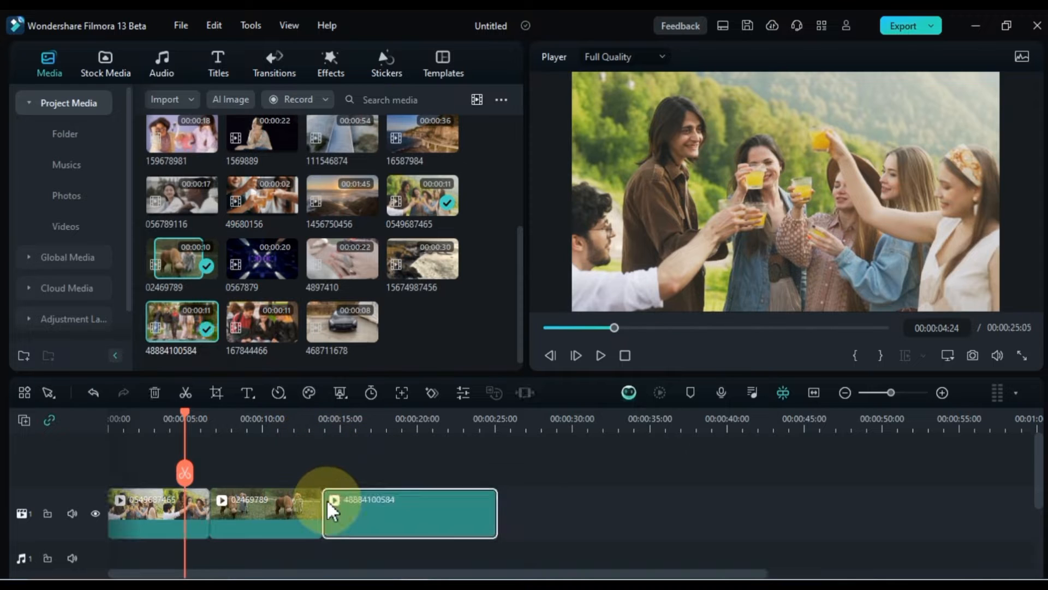
# Step: Open Crop and Zoom for the third clip at about 00:00:15:03 and set the crop ratio to 1:1
pyautogui.click(342, 424)
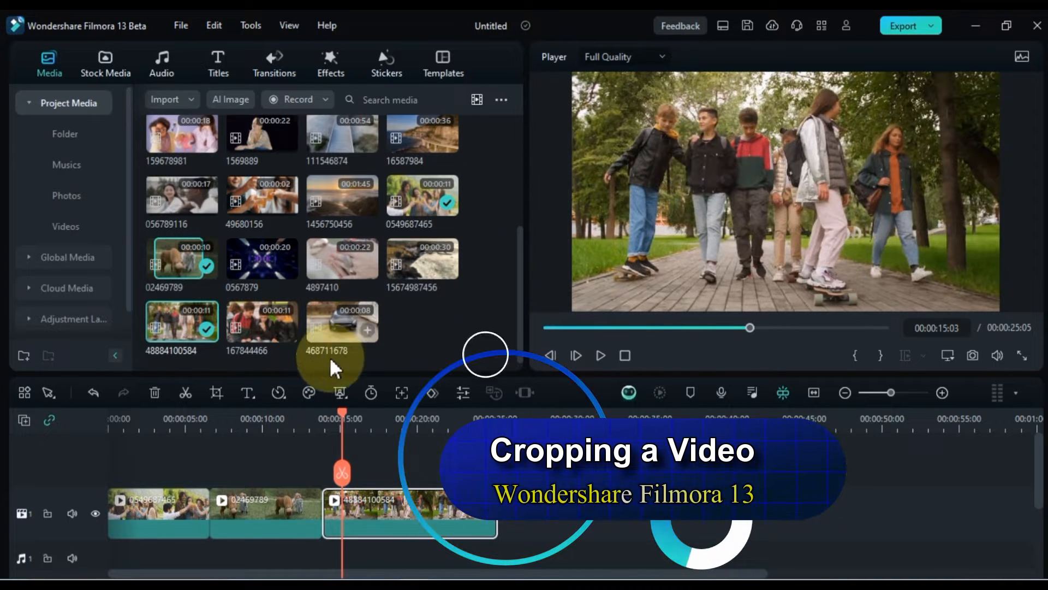
pyautogui.click(219, 394)
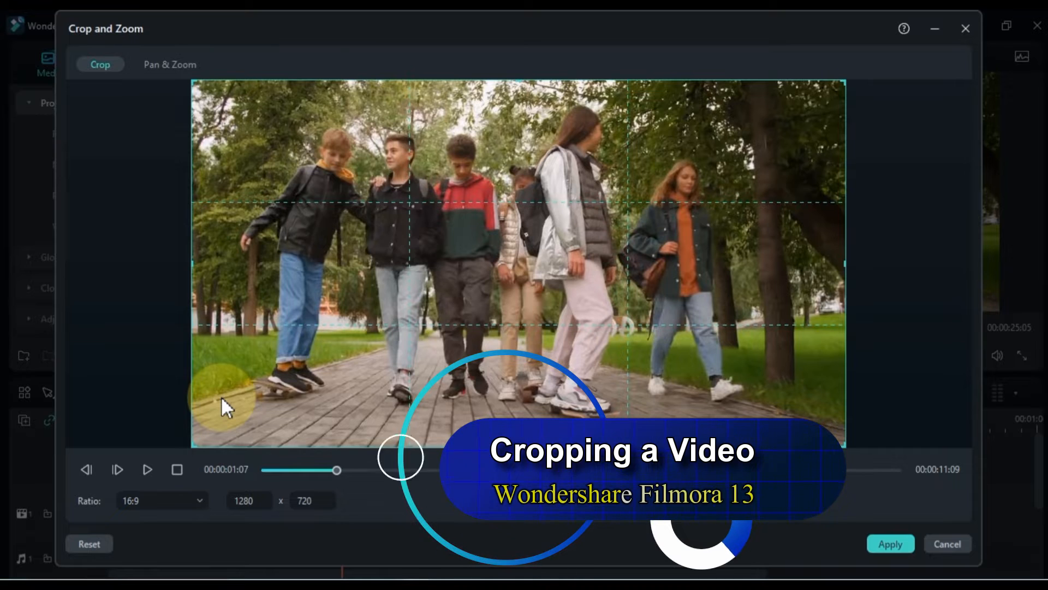
pyautogui.click(155, 497)
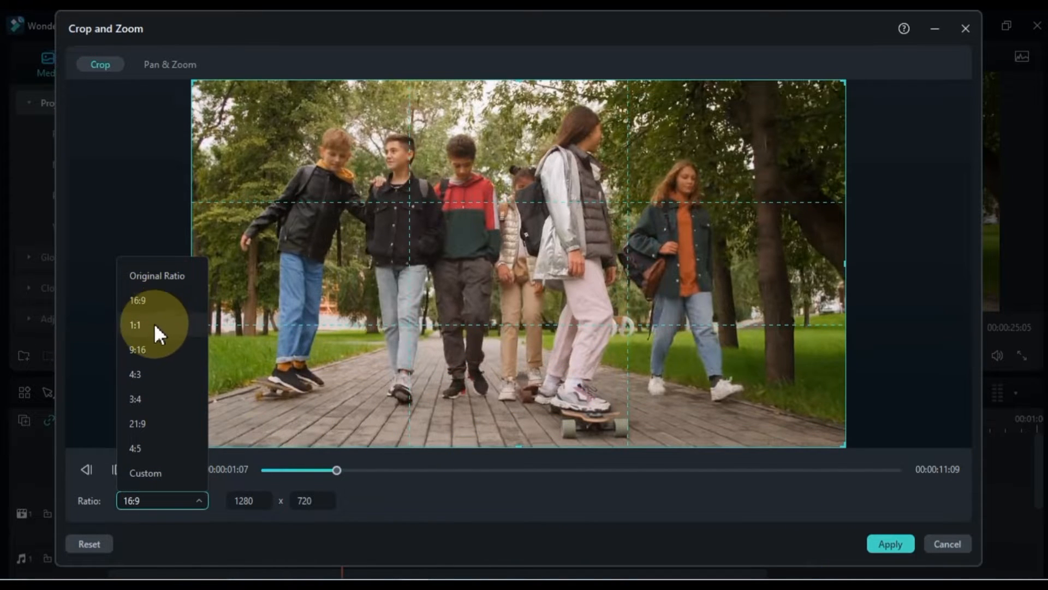
pyautogui.click(153, 324)
# Step: Switch the crop ratio to Custom and try resizing the frame freely by its sides, bottom edge and corner
pyautogui.click(144, 499)
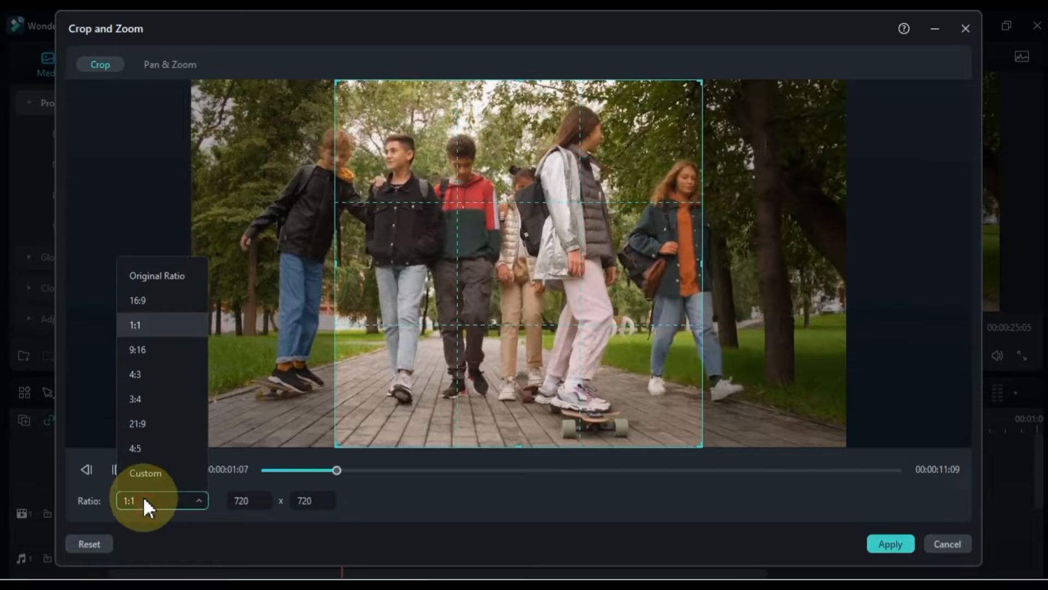
pyautogui.click(143, 474)
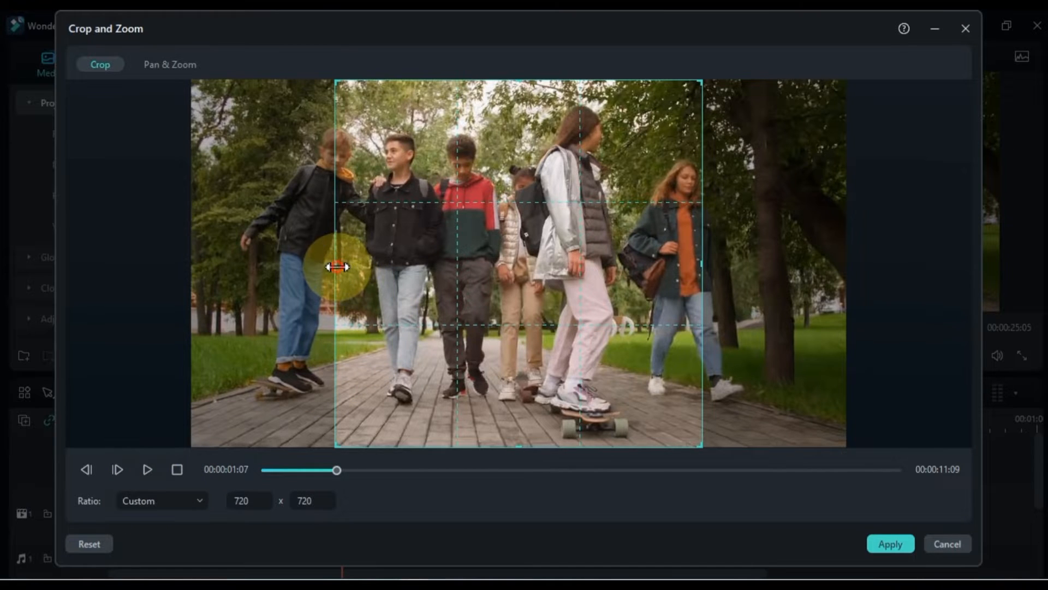
pyautogui.moveTo(337, 267); pyautogui.dragTo(191, 267)
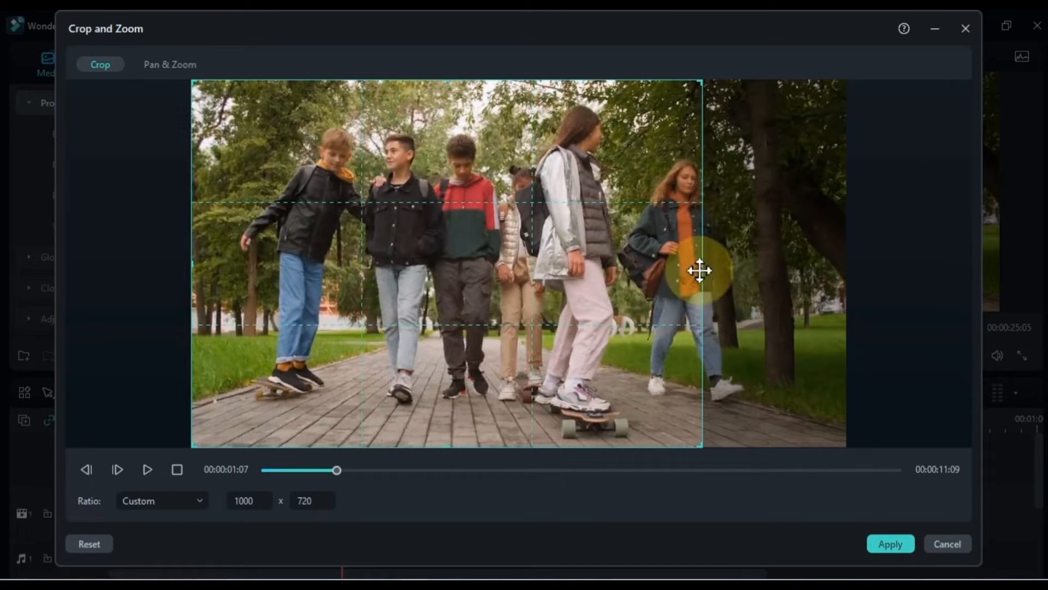
pyautogui.moveTo(701, 266); pyautogui.dragTo(548, 316)
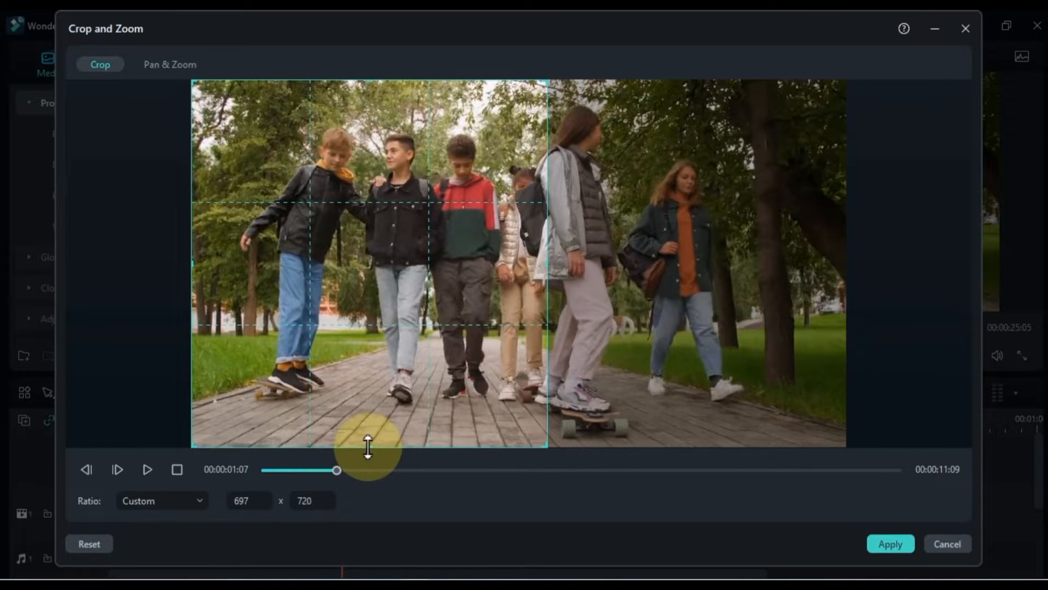
pyautogui.moveTo(367, 447); pyautogui.dragTo(371, 281)
pyautogui.moveTo(548, 281); pyautogui.dragTo(861, 459)
# Step: Crop the clip at a 16:9 ratio to about 589 x 331 around the three boys, apply it and play the result
pyautogui.click(160, 501)
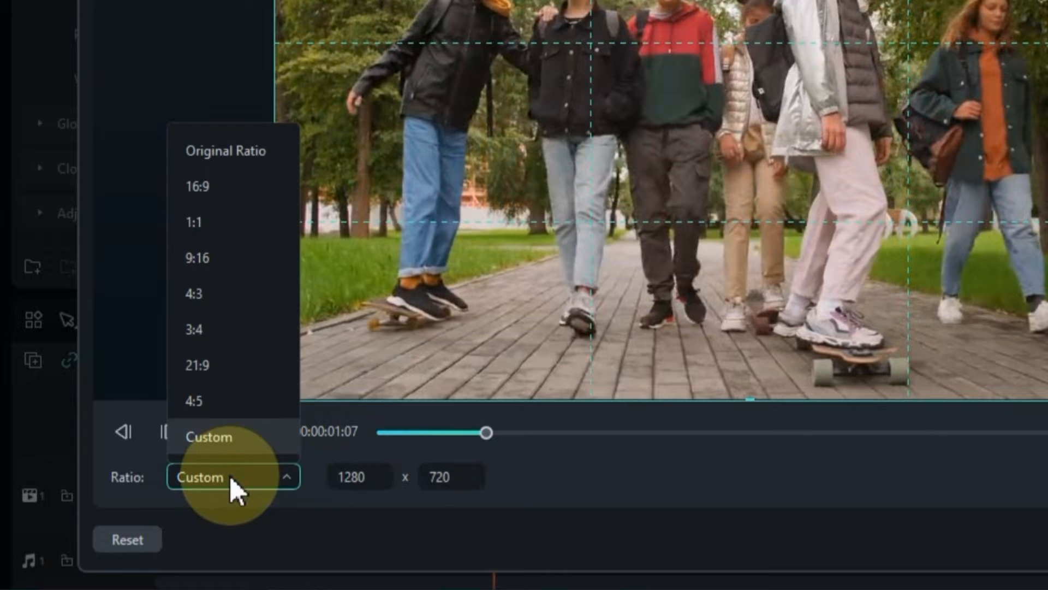
pyautogui.click(216, 183)
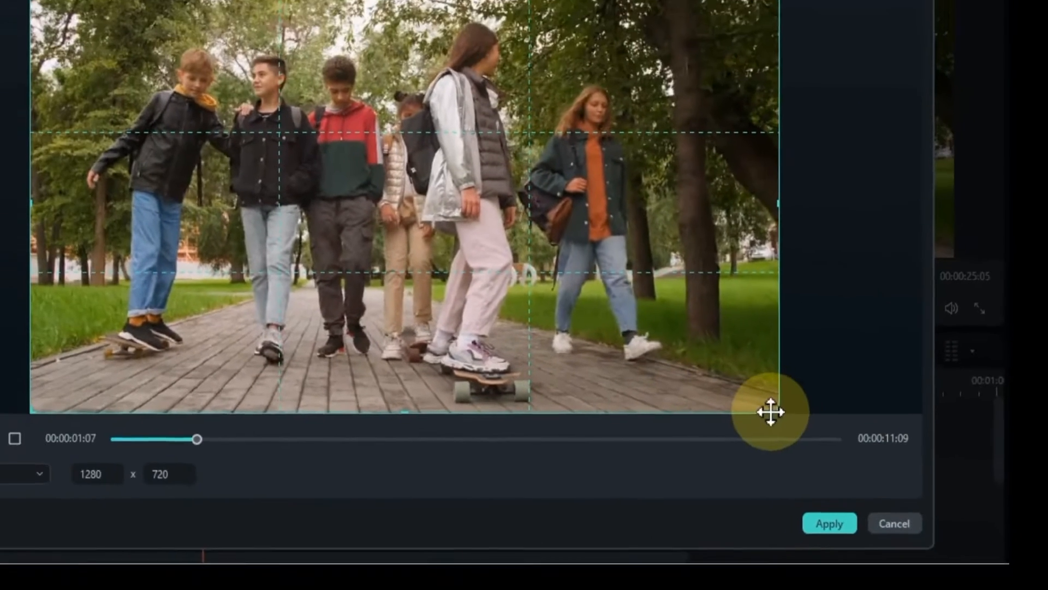
pyautogui.moveTo(770, 412); pyautogui.dragTo(384, 195)
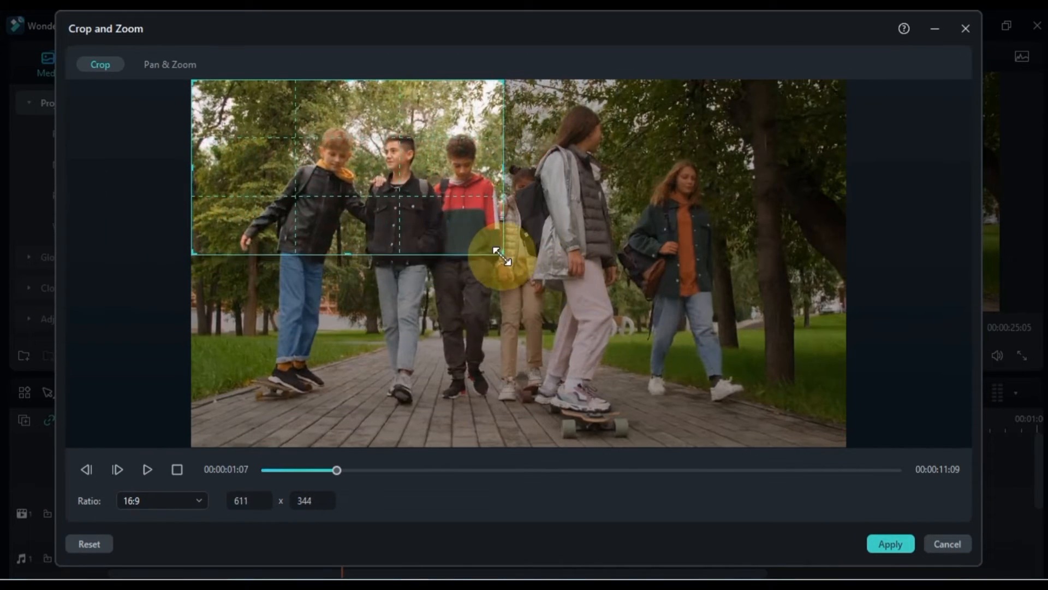
pyautogui.moveTo(502, 255); pyautogui.dragTo(487, 244)
pyautogui.moveTo(429, 206); pyautogui.dragTo(459, 230)
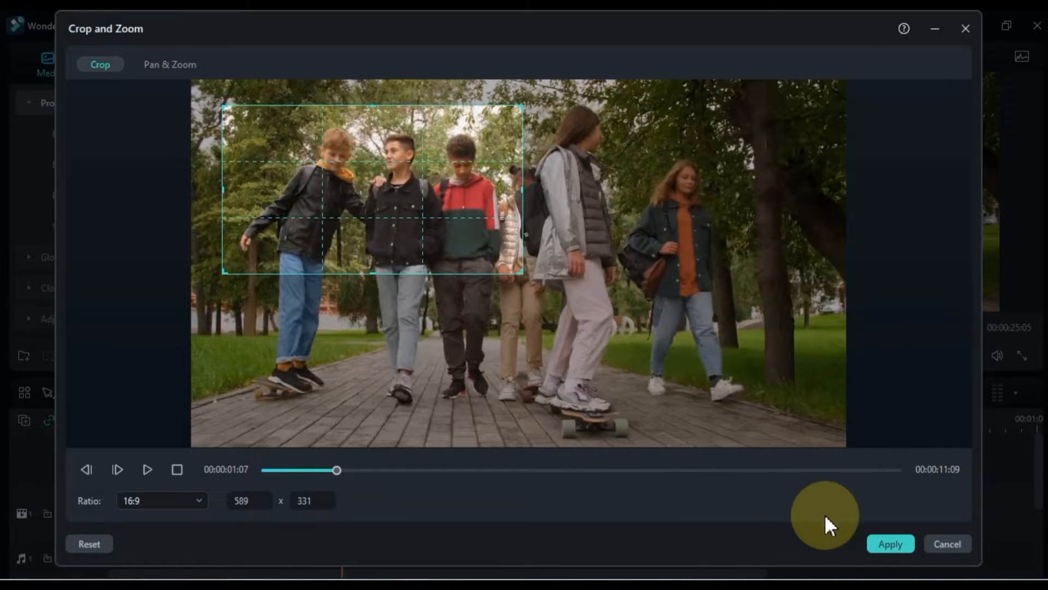
pyautogui.click(882, 545)
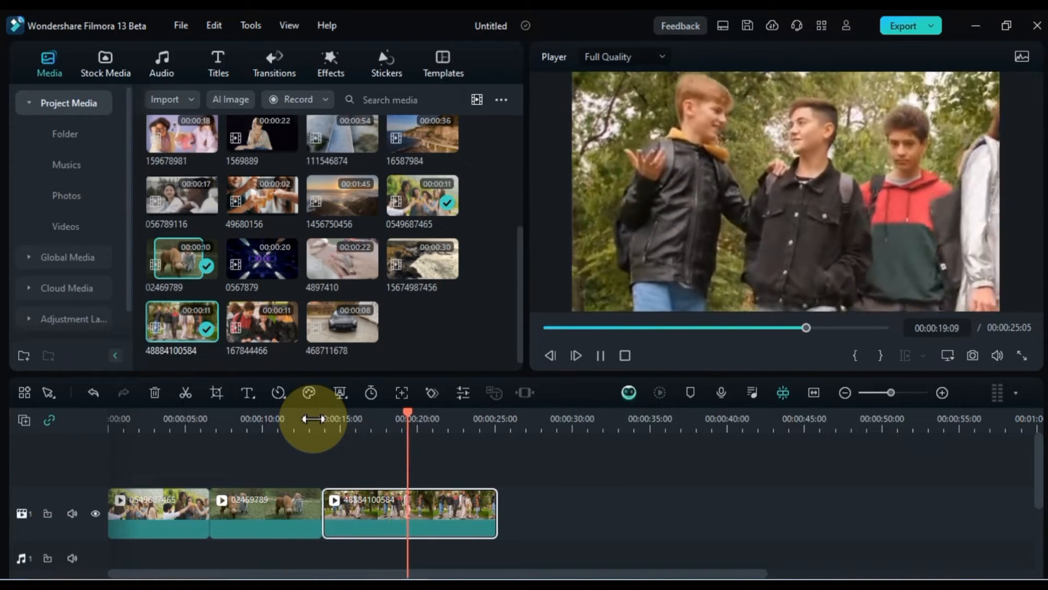
pyautogui.press('space')
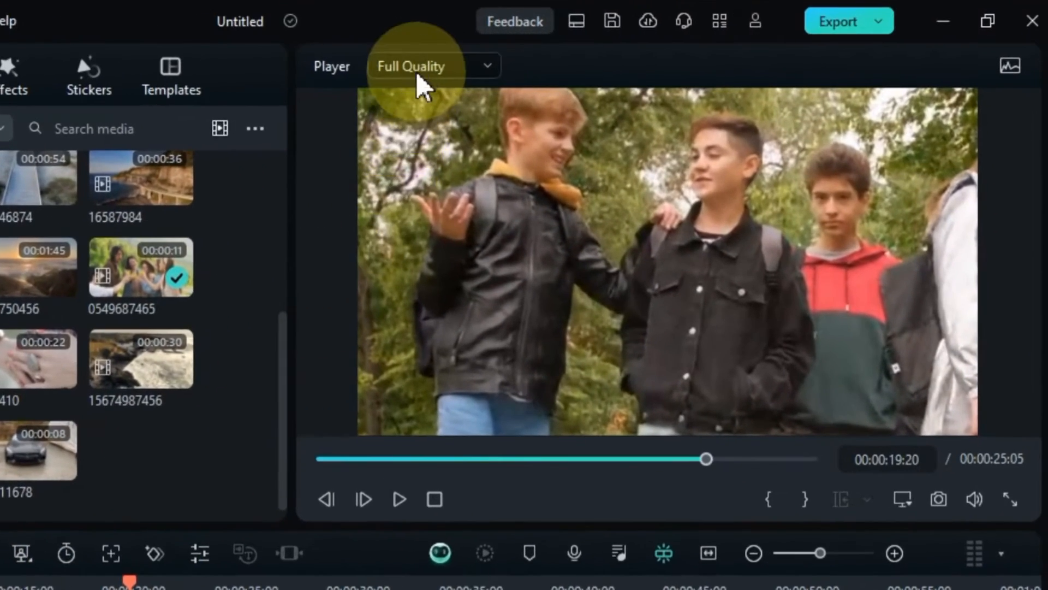
# Step: Set the player to 1/2 Quality and play a short part of the cropped clip
pyautogui.click(613, 60)
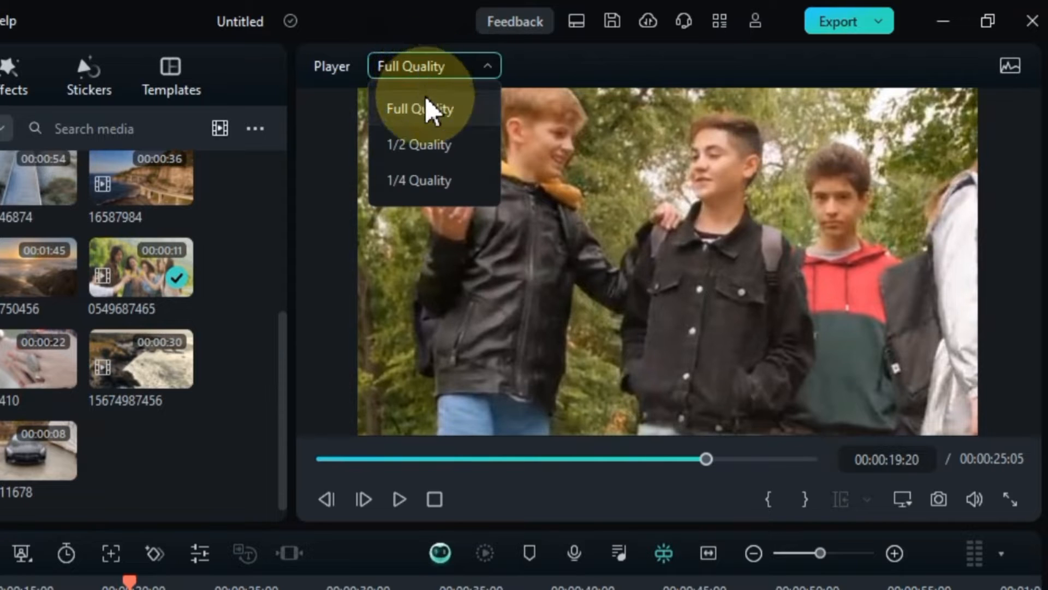
pyautogui.click(428, 143)
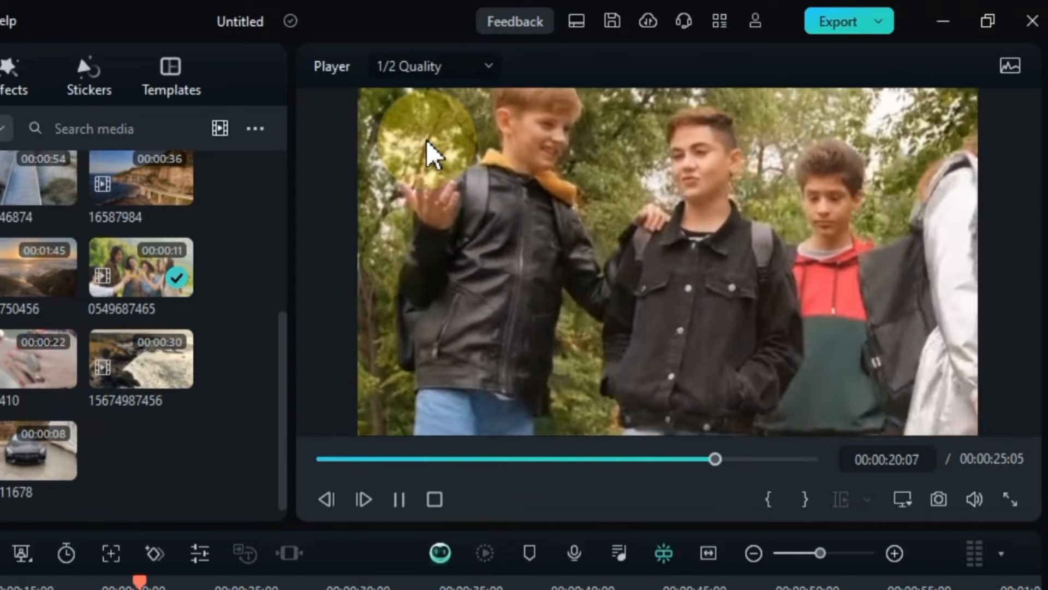
pyautogui.press('space')
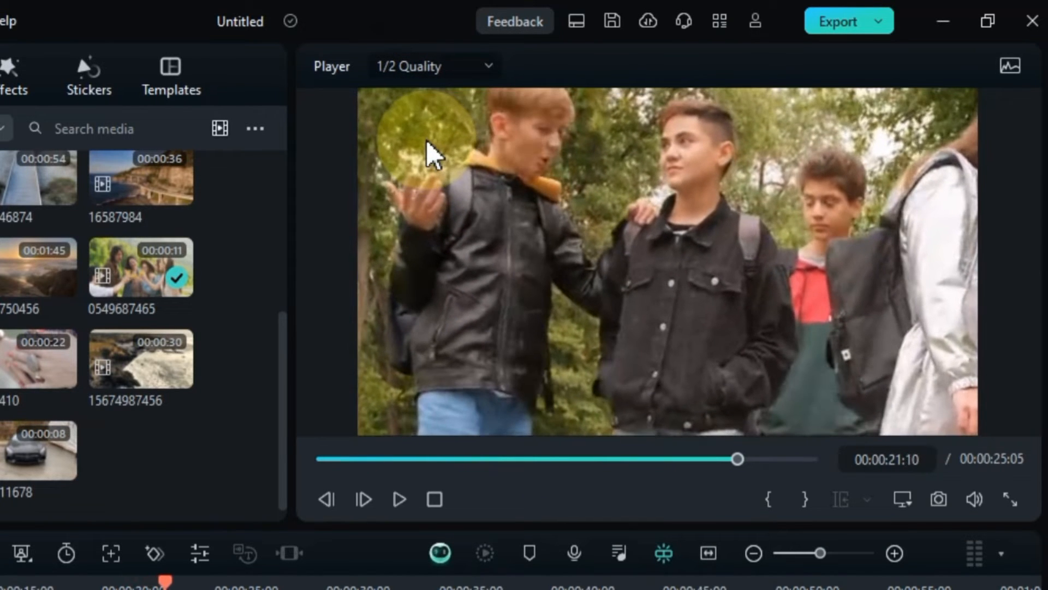
# Step: Play the cropped clip at 1/4 Quality and set the player back to Full Quality
pyautogui.click(443, 67)
pyautogui.click(445, 181)
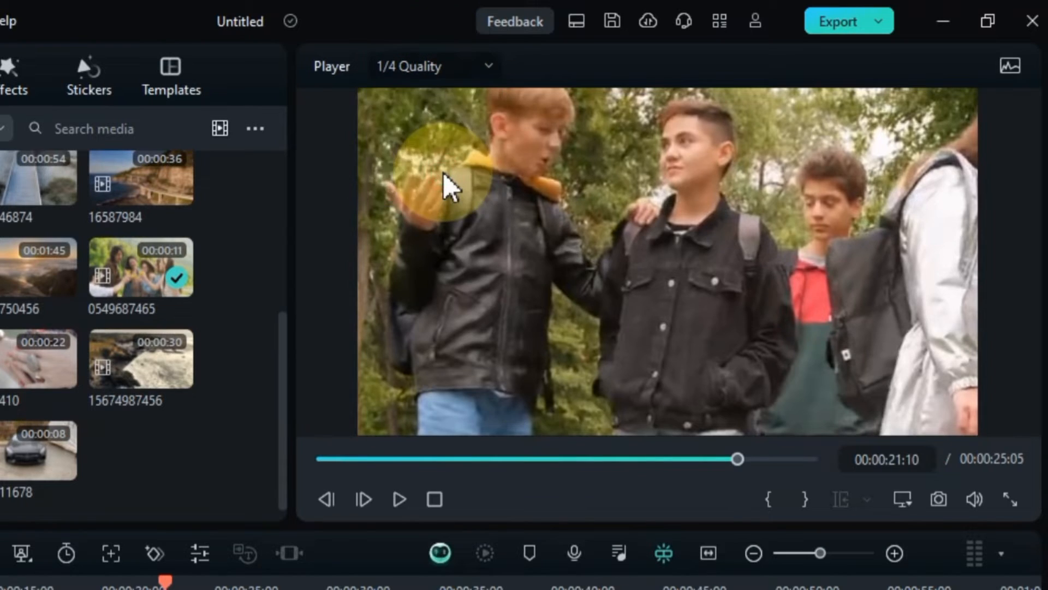
pyautogui.press('space')
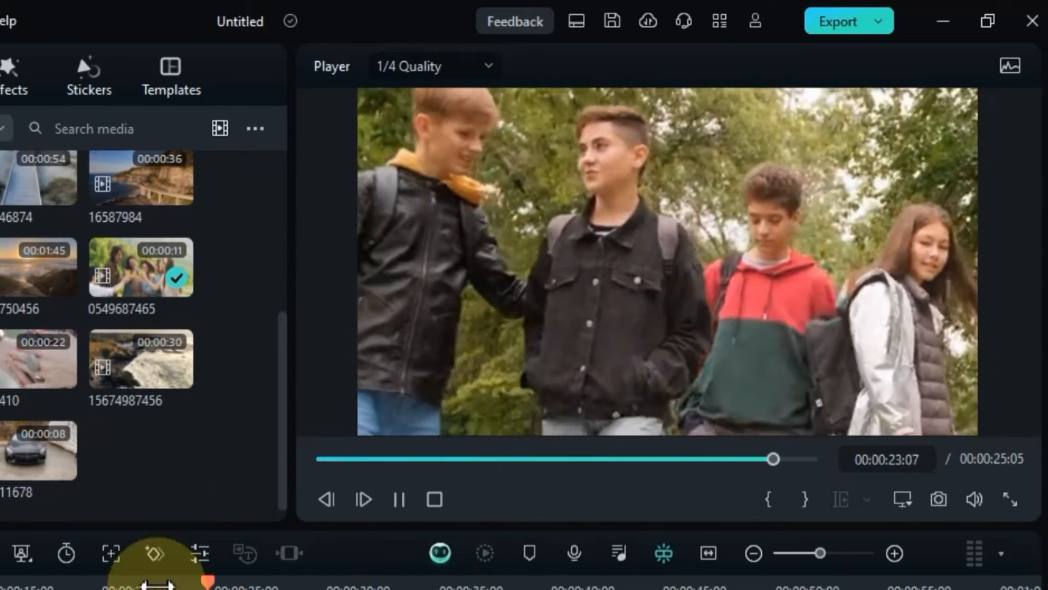
pyautogui.click(62, 581)
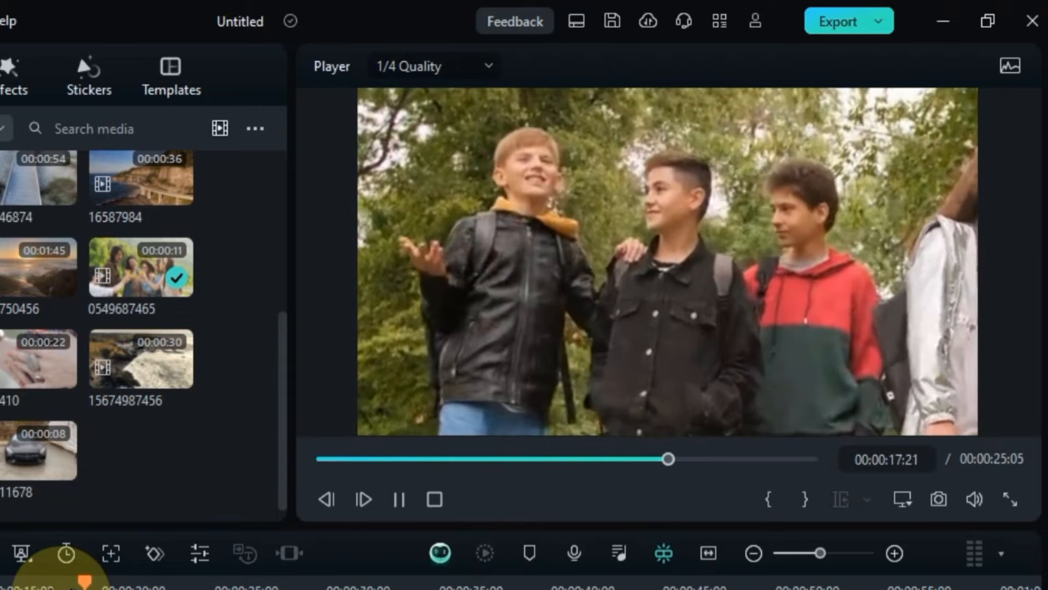
pyautogui.press('space')
pyautogui.click(401, 69)
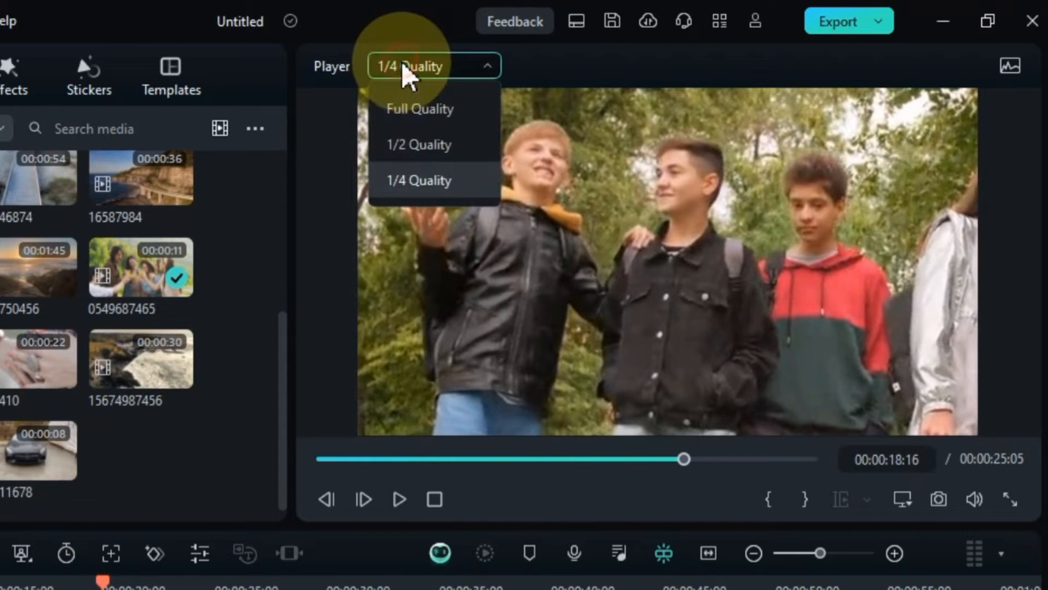
pyautogui.click(412, 112)
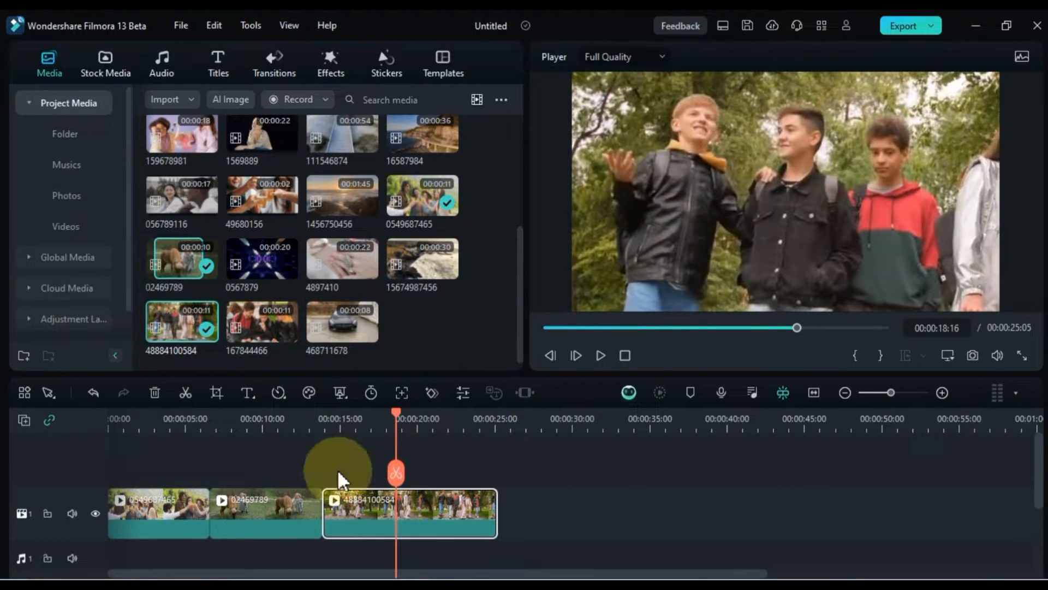
# Step: Reopen Crop and Zoom for the third clip and rewind its preview to the beginning
pyautogui.click(218, 393)
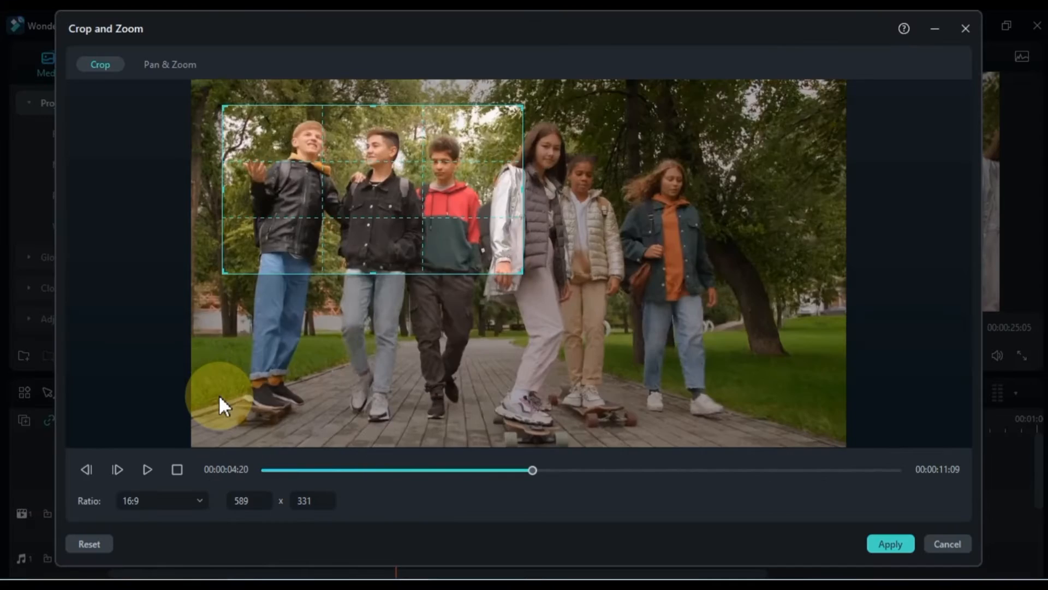
pyautogui.click(308, 470)
pyautogui.moveTo(306, 471); pyautogui.dragTo(262, 475)
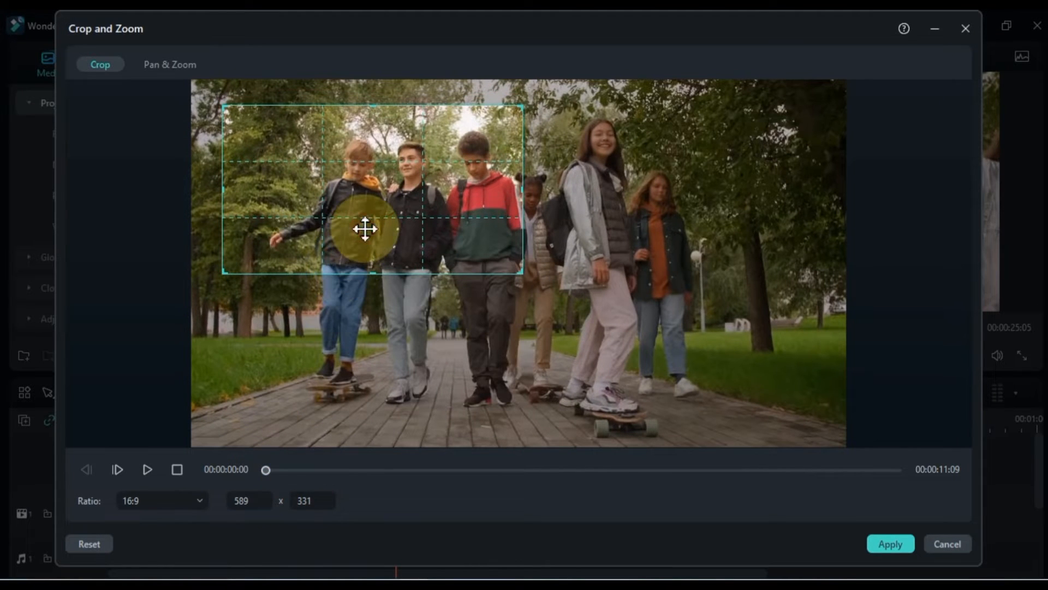
# Step: Switch to Pan & Zoom and move the End frame up over the girls on the right of the picture
pyautogui.click(155, 66)
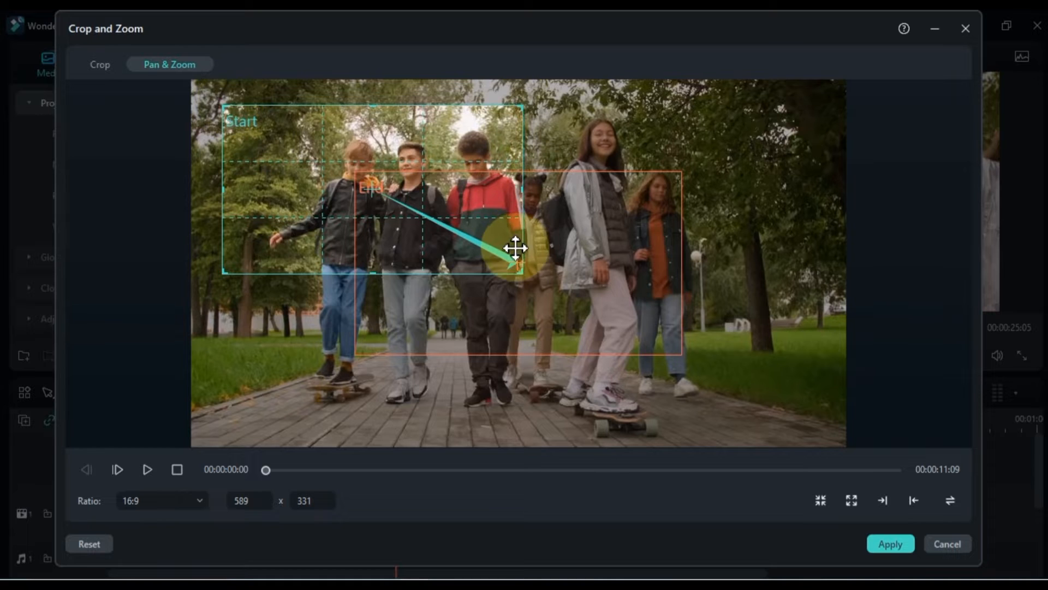
pyautogui.click(515, 248)
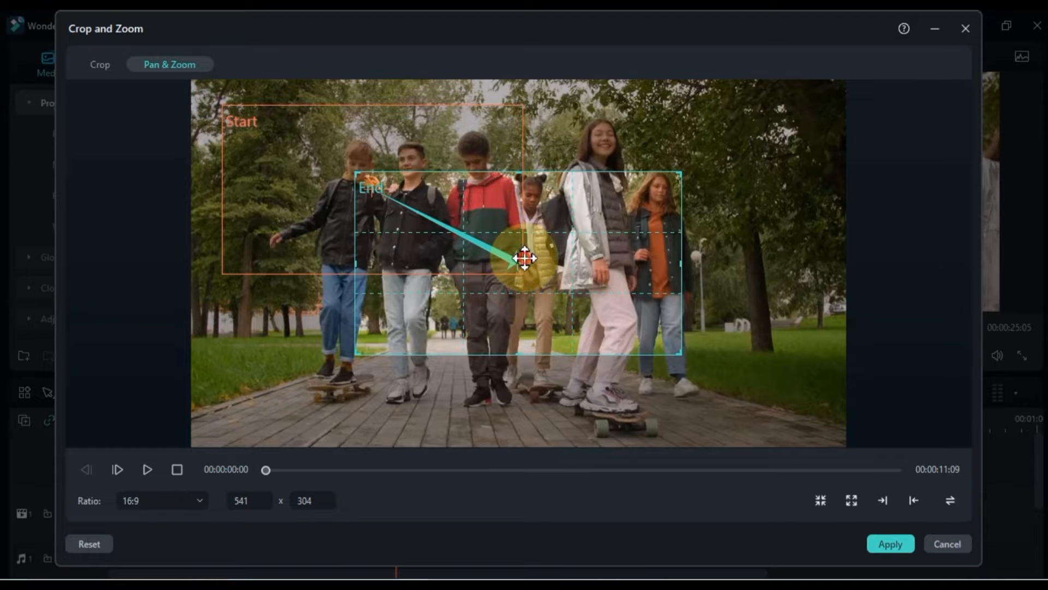
pyautogui.moveTo(525, 258); pyautogui.dragTo(613, 201)
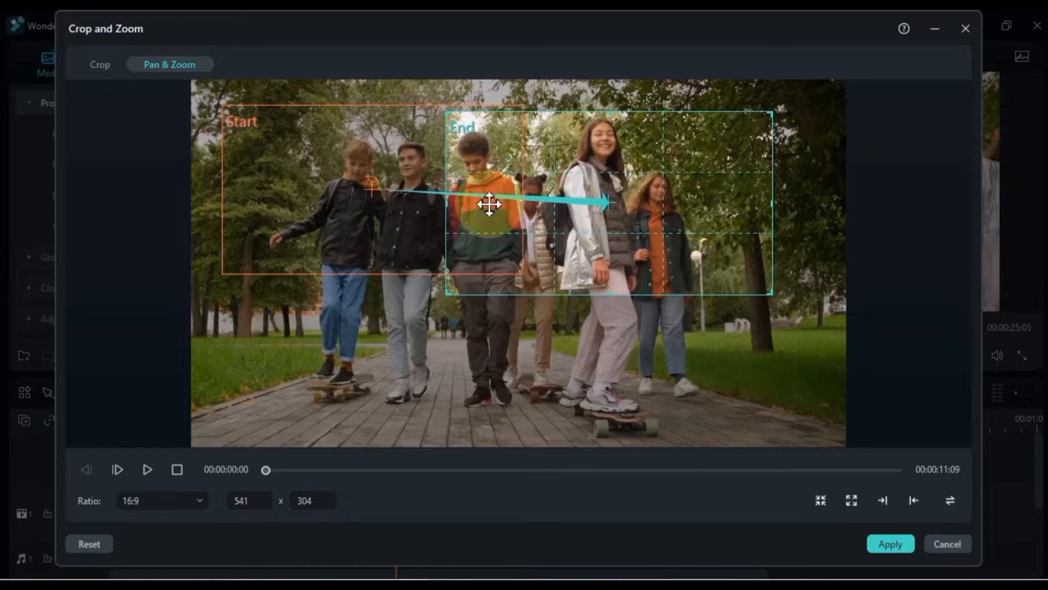
# Step: Try the pan-right preset, replace it with the pan-left preset, and swap the Start and End frames twice
pyautogui.click(885, 500)
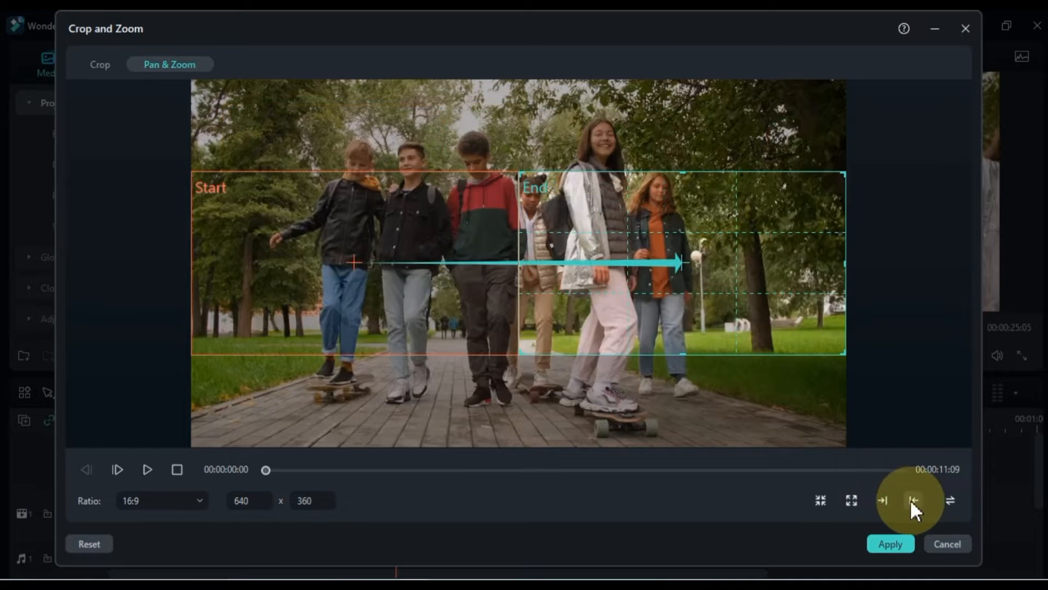
pyautogui.click(913, 500)
pyautogui.click(950, 500)
pyautogui.click(950, 500)
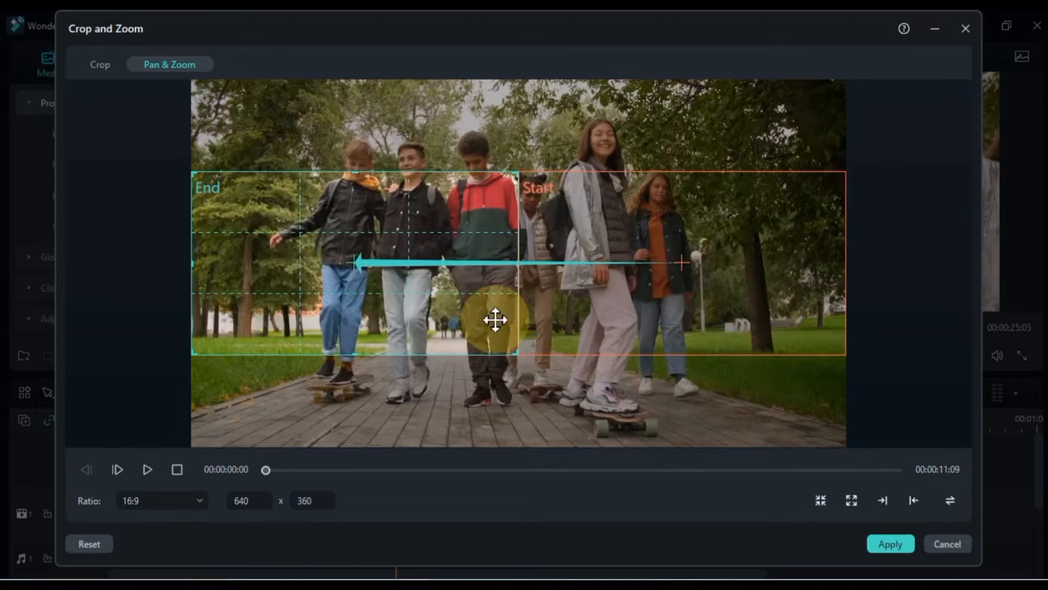
# Step: Raise the Start frame over the girls and the End frame over the boys, apply the pan and play the clip
pyautogui.moveTo(649, 289); pyautogui.dragTo(683, 225)
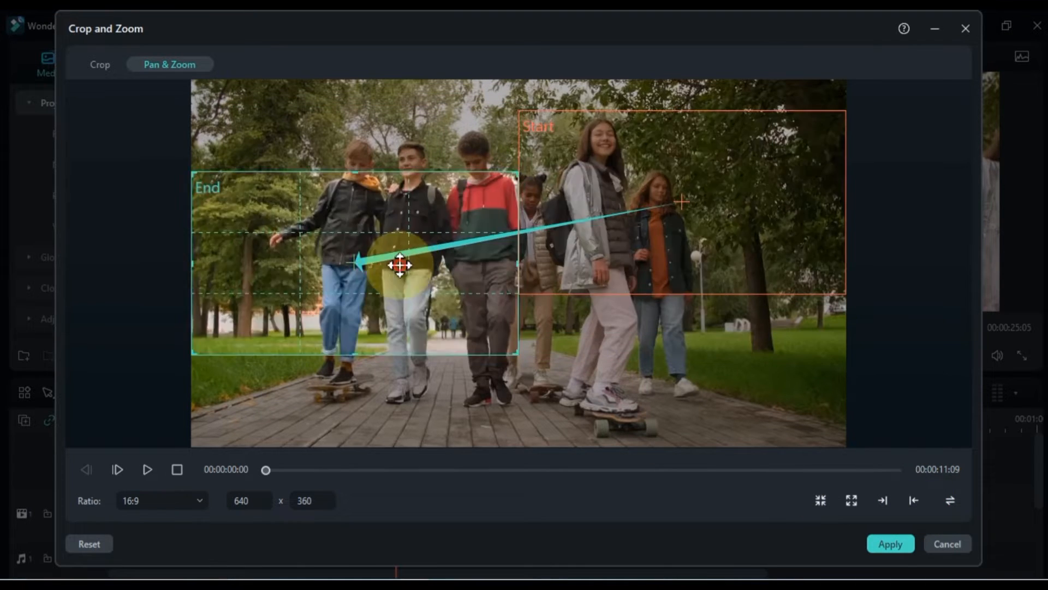
pyautogui.moveTo(398, 265); pyautogui.dragTo(409, 209)
pyautogui.click(723, 213)
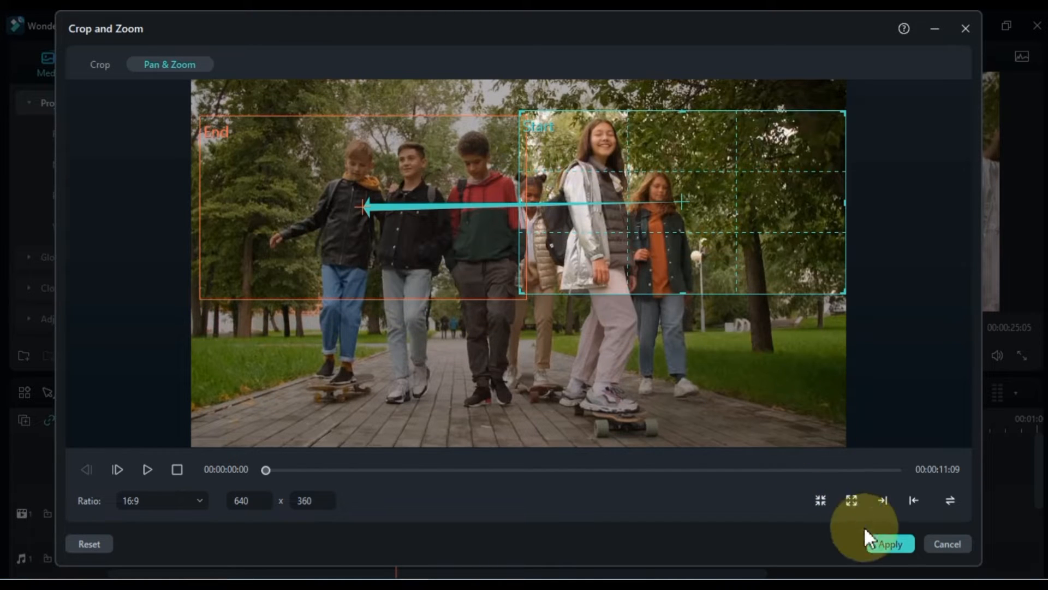
pyautogui.click(888, 543)
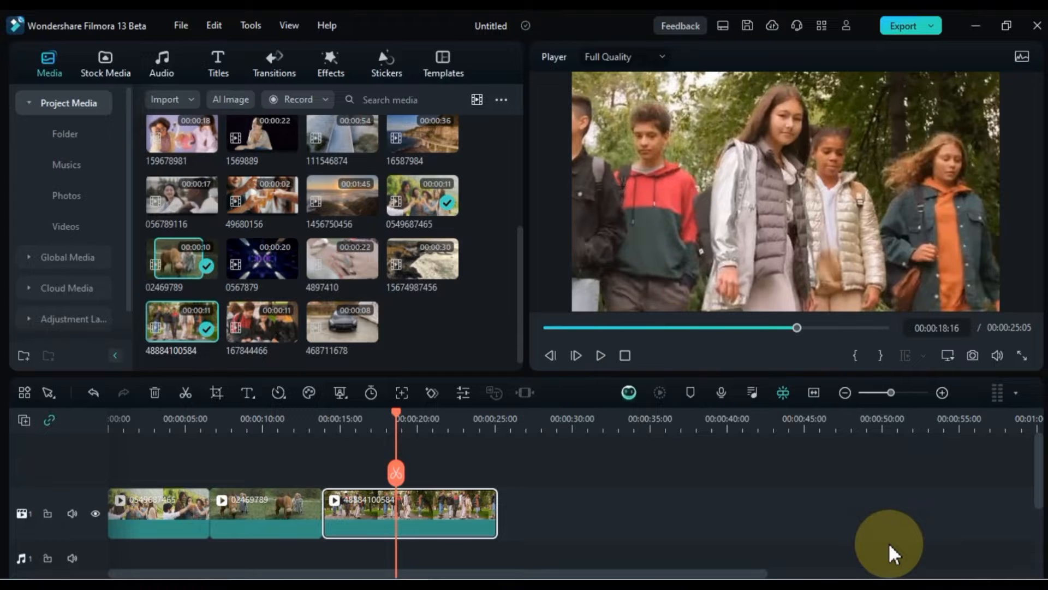
pyautogui.press('space')
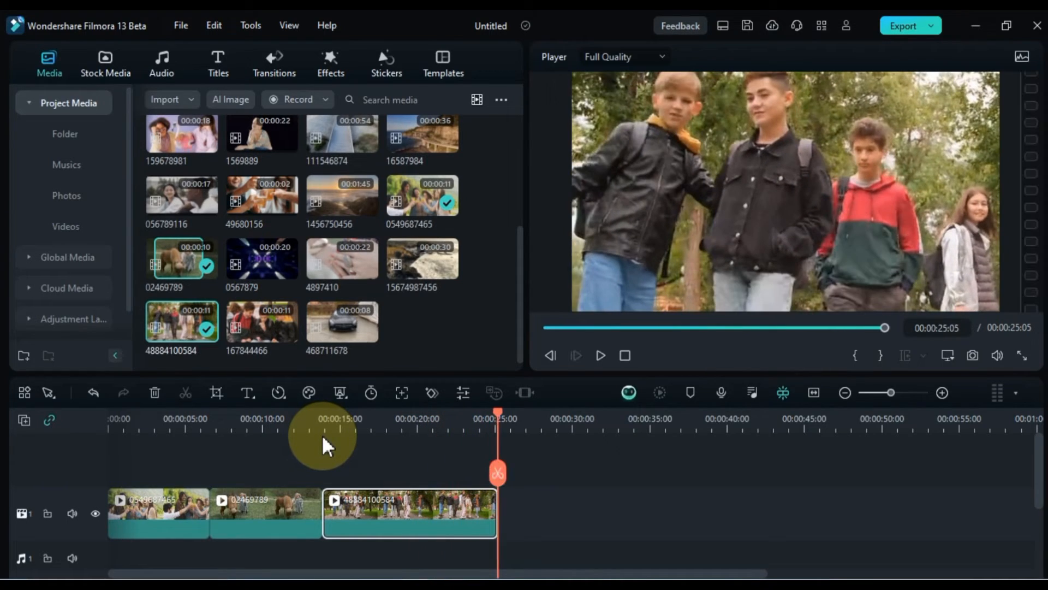
# Step: Split the third clip at 00:00:19:15 and open Crop and Zoom for its second part
pyautogui.moveTo(496, 419); pyautogui.dragTo(412, 420)
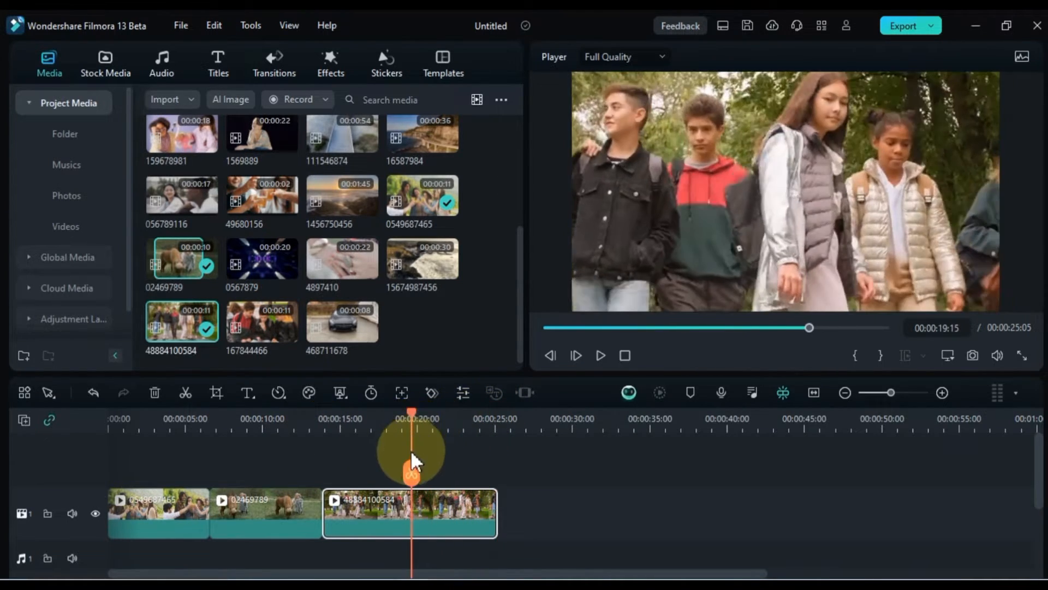
pyautogui.click(411, 474)
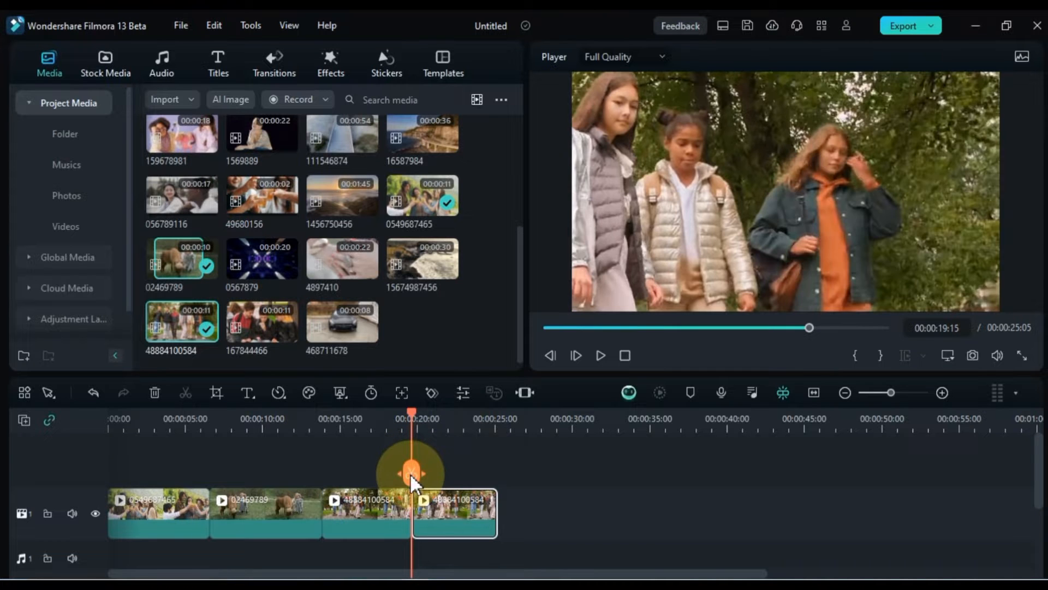
pyautogui.click(218, 392)
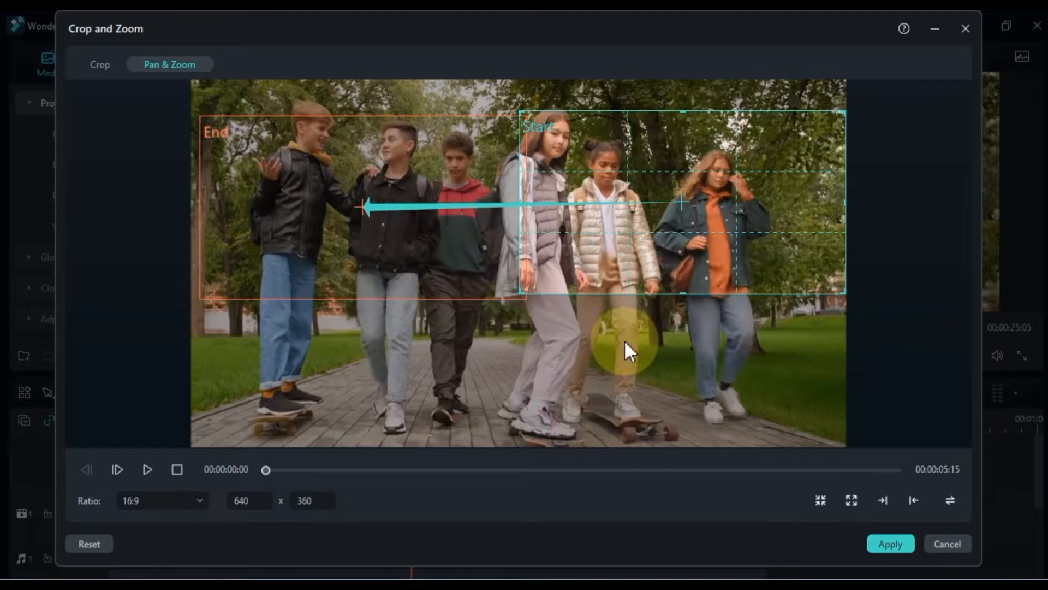
# Step: Swap the Start and End frames, move the End frame down over the boys' legs, apply the pan and play from 00:00:16:23
pyautogui.click(953, 500)
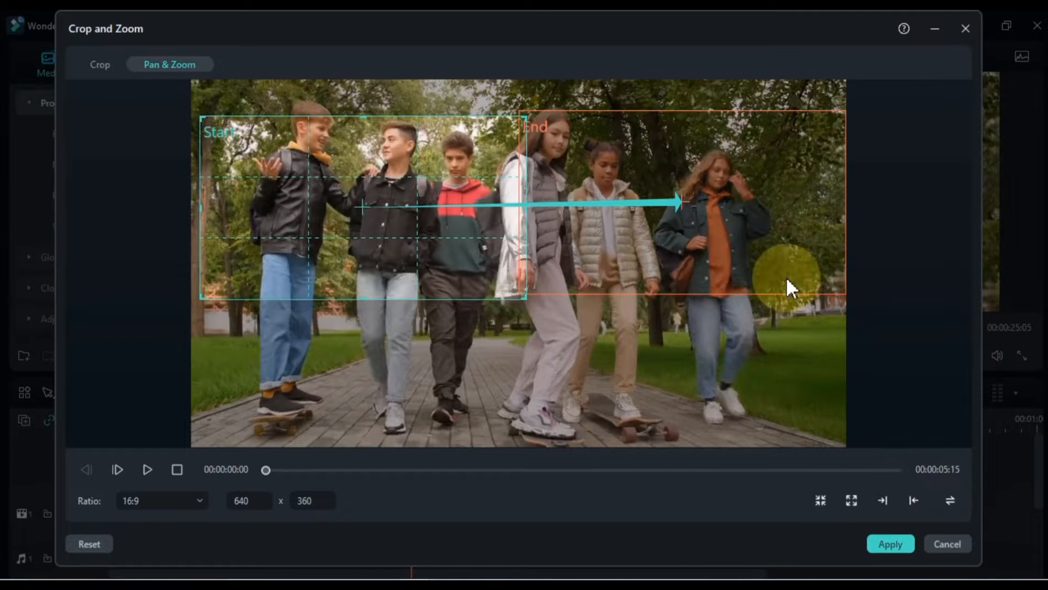
pyautogui.moveTo(709, 214); pyautogui.dragTo(400, 365)
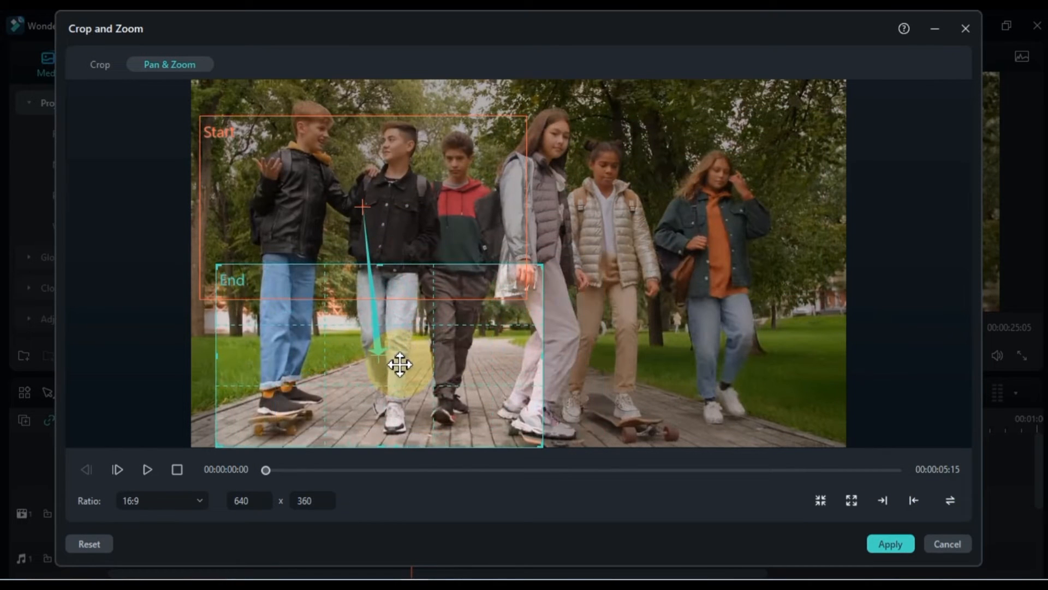
pyautogui.click(891, 543)
pyautogui.click(370, 427)
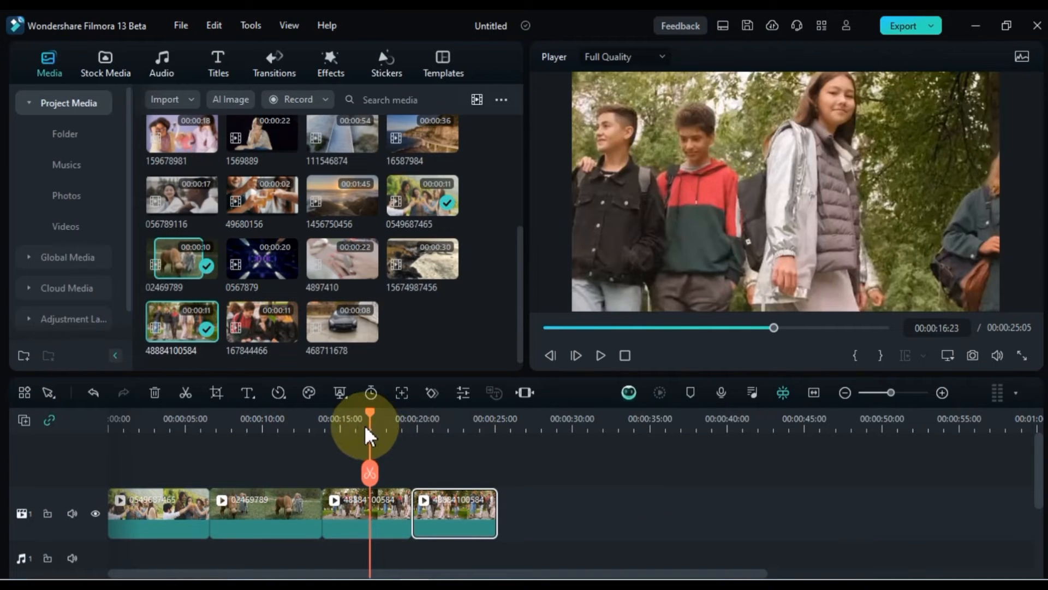
pyautogui.press('space')
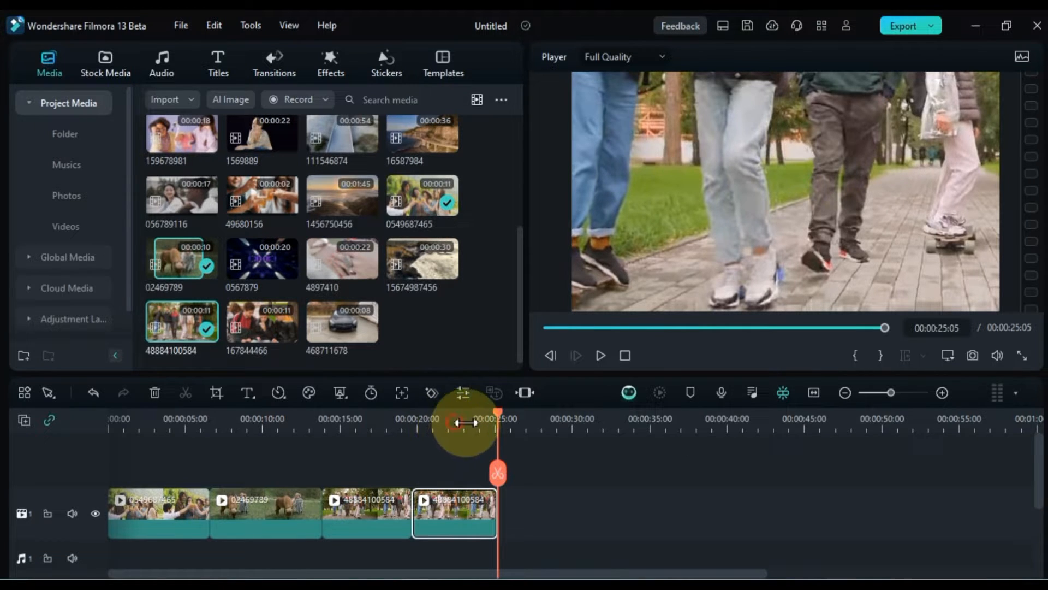
# Step: Stretch and shrink the timeline scale from the ruler and play short parts of the first and second clips
pyautogui.moveTo(465, 422); pyautogui.dragTo(723, 422)
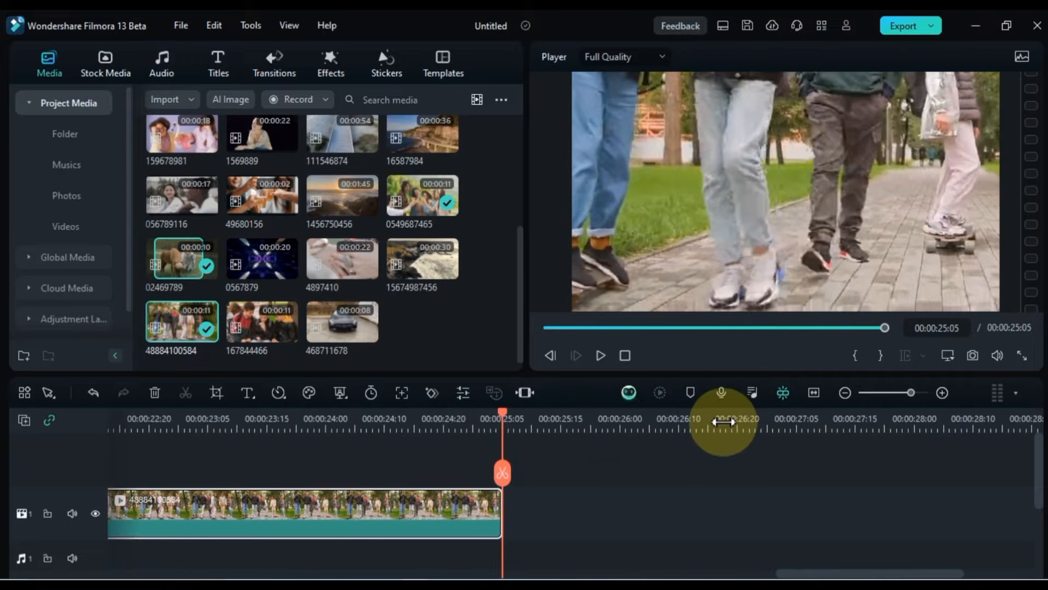
pyautogui.moveTo(814, 573); pyautogui.dragTo(142, 573)
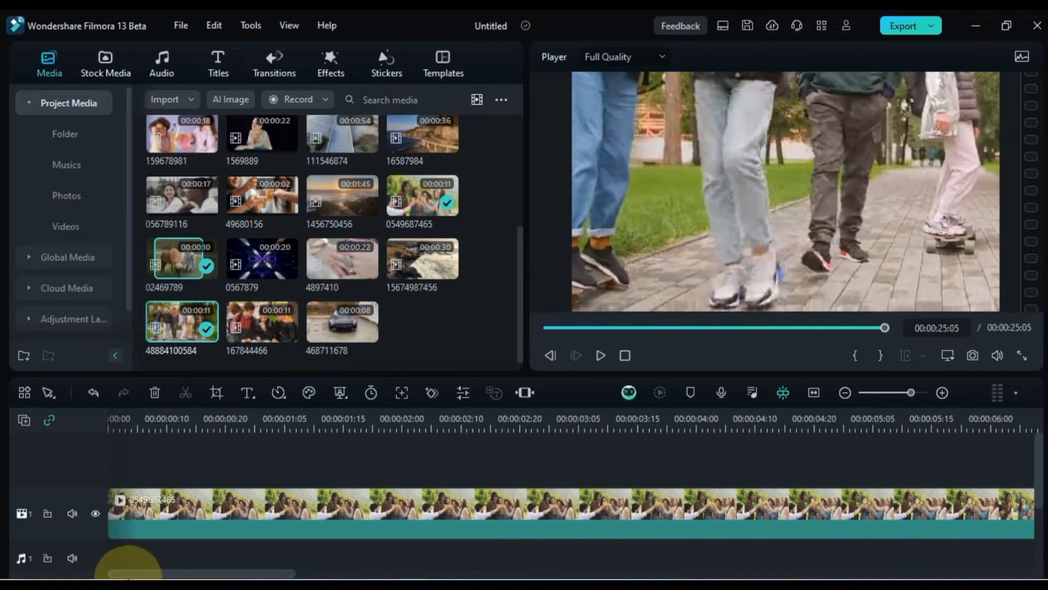
pyautogui.click(121, 420)
pyautogui.press('space')
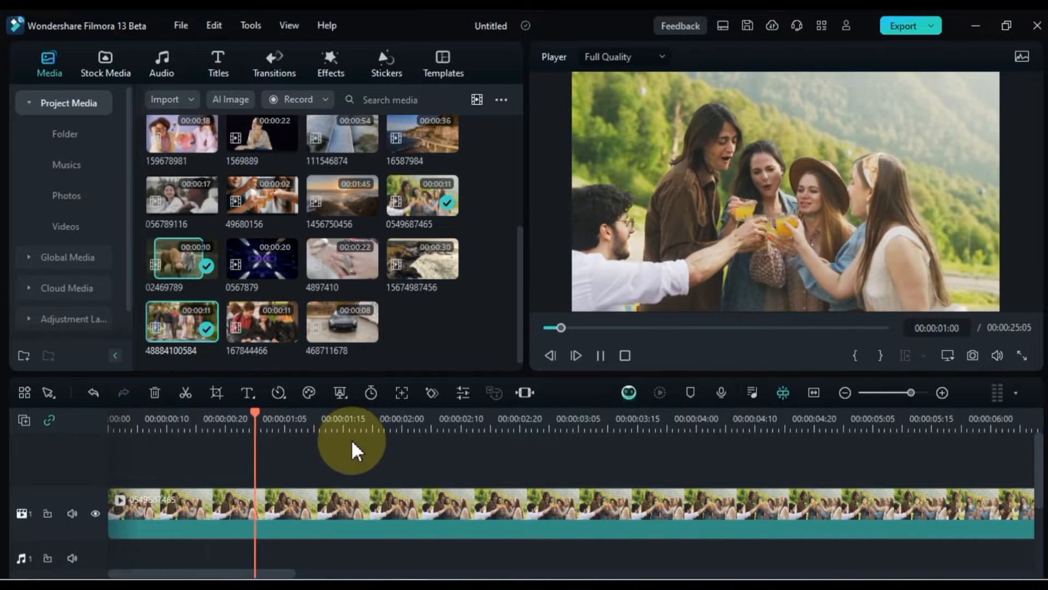
pyautogui.press('space')
pyautogui.moveTo(704, 429); pyautogui.dragTo(328, 419)
pyautogui.press('space')
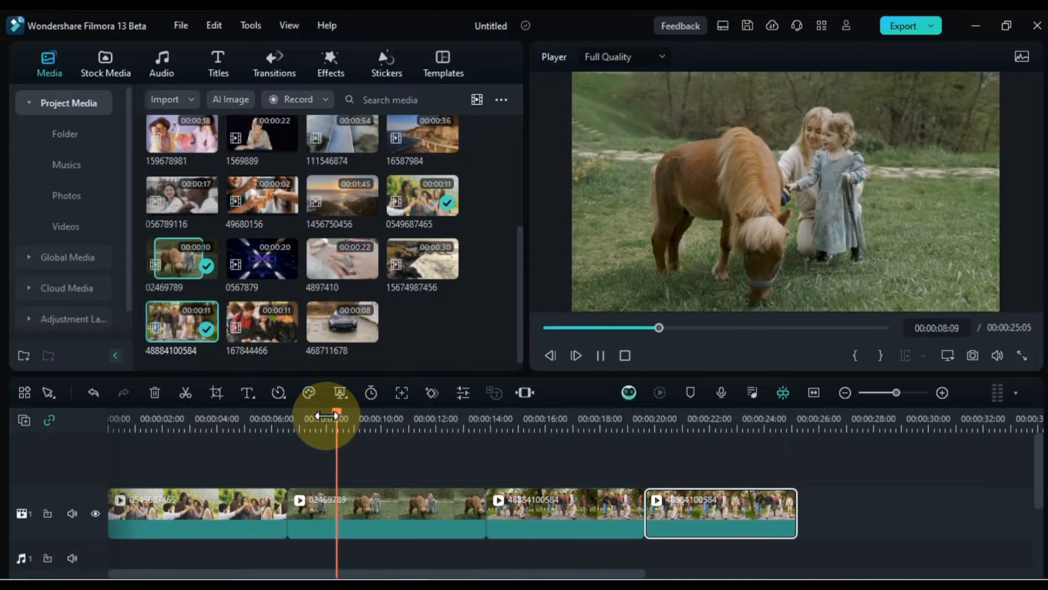
pyautogui.press('space')
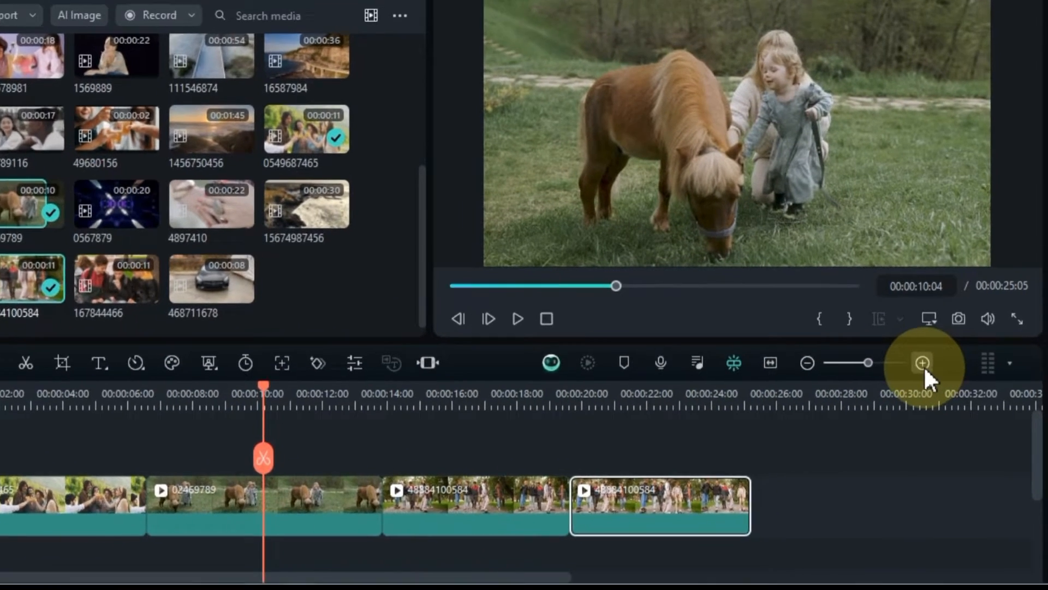
# Step: Zoom the timeline in and out, and fit the whole project to the timeline's width
pyautogui.click(923, 363)
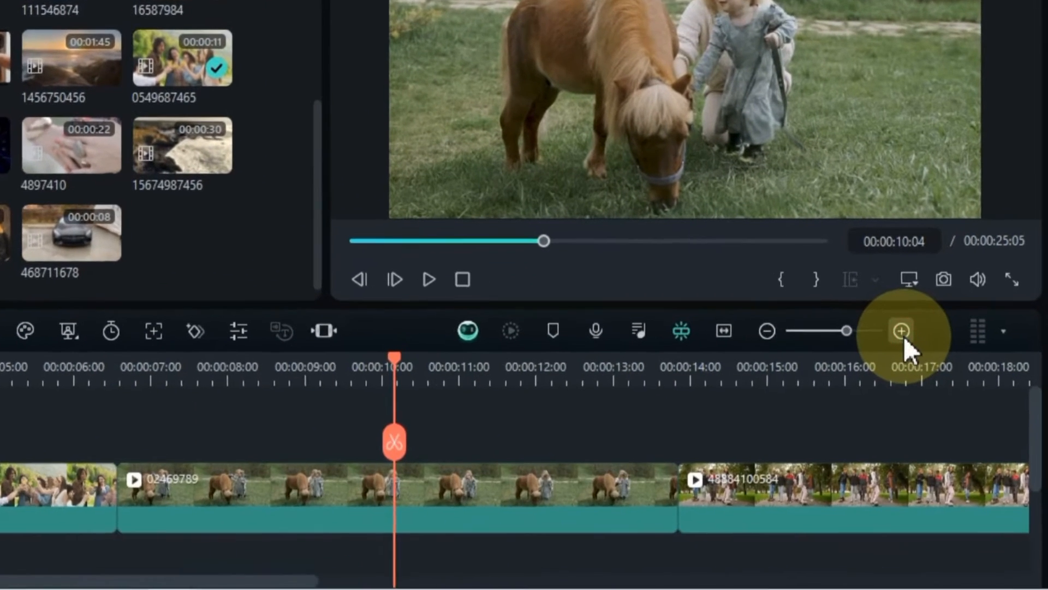
pyautogui.click(923, 363)
pyautogui.click(754, 322)
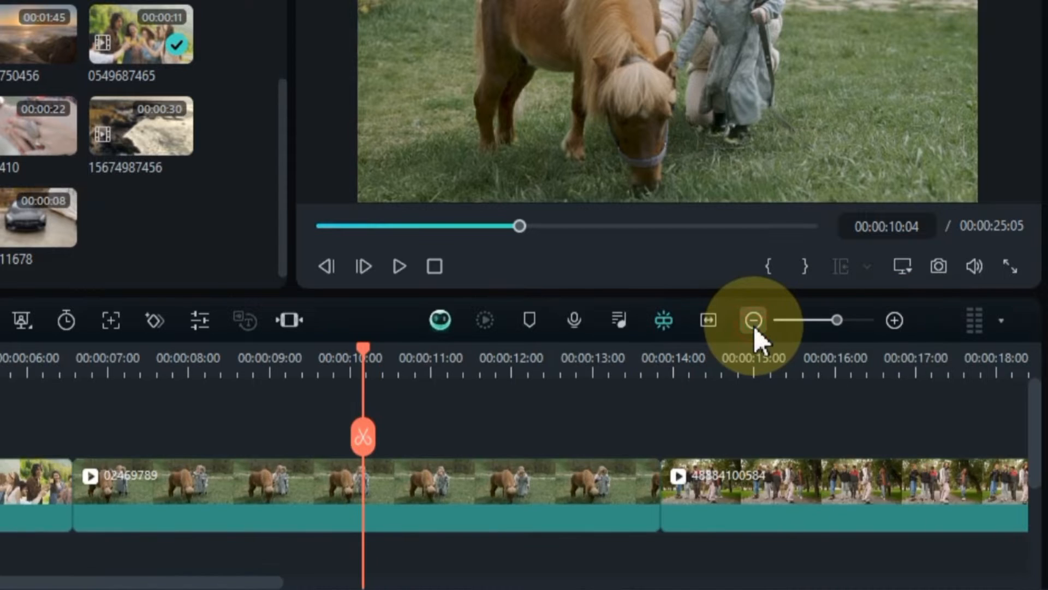
pyautogui.click(754, 322)
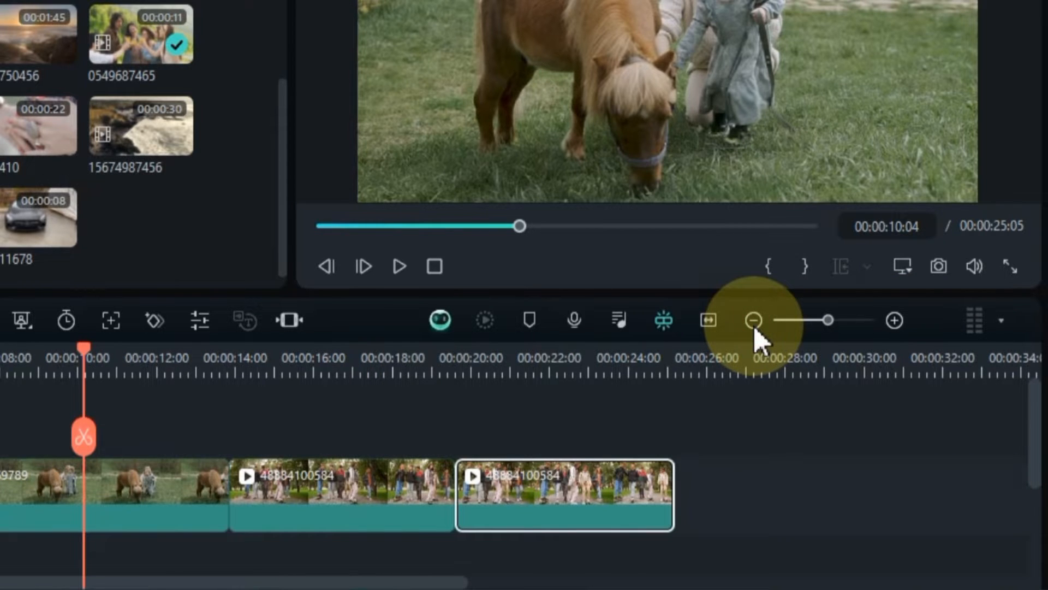
pyautogui.click(719, 321)
pyautogui.click(718, 321)
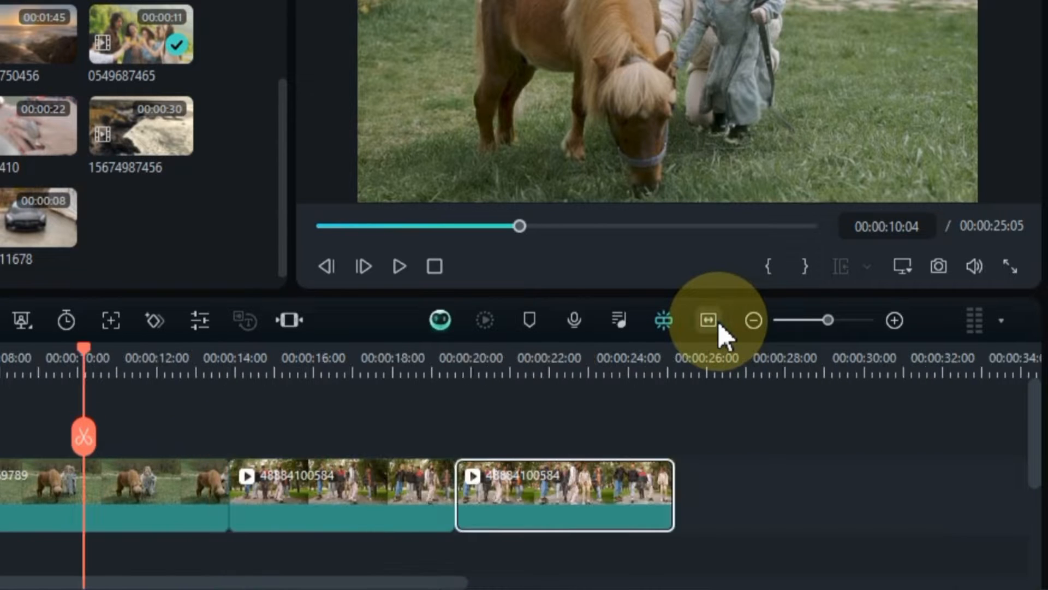
pyautogui.click(719, 321)
pyautogui.click(718, 321)
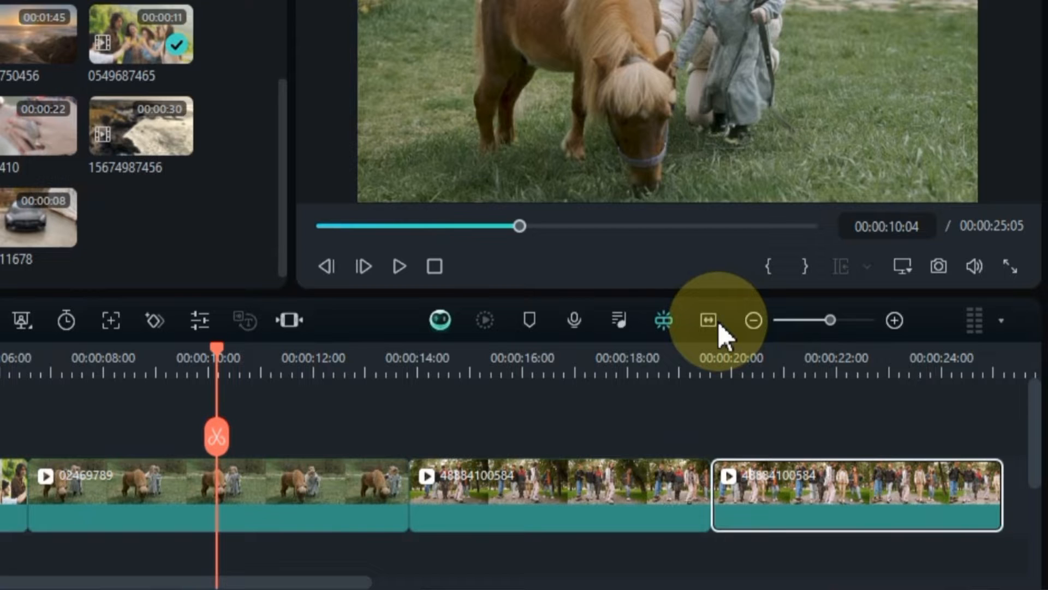
# Step: Try moving the fourth and third clips with auto ripple switched off and on
pyautogui.click(670, 323)
pyautogui.moveTo(778, 487); pyautogui.dragTo(812, 494)
pyautogui.click(667, 323)
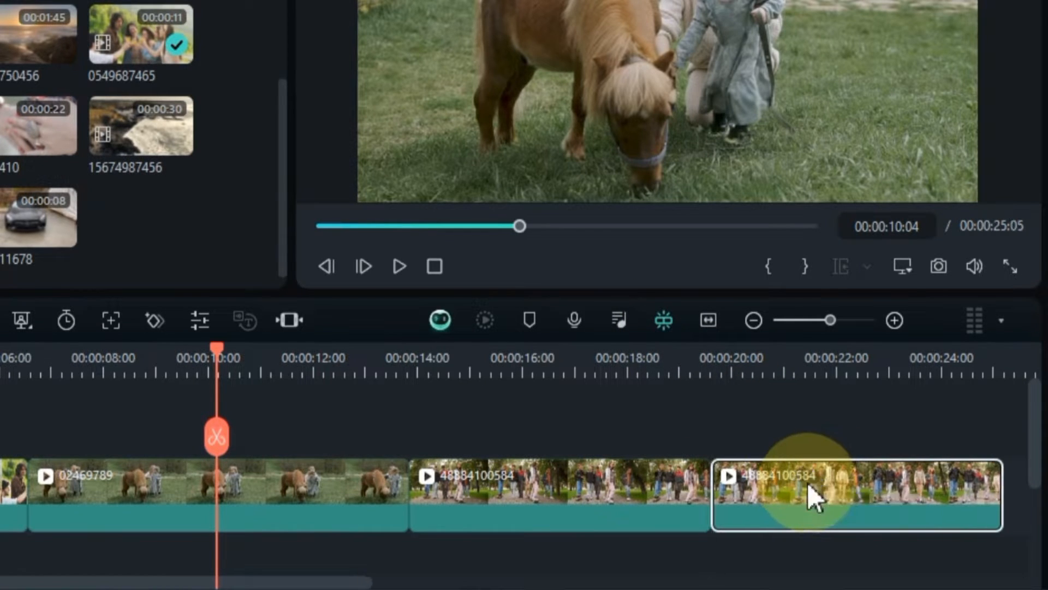
pyautogui.click(597, 487)
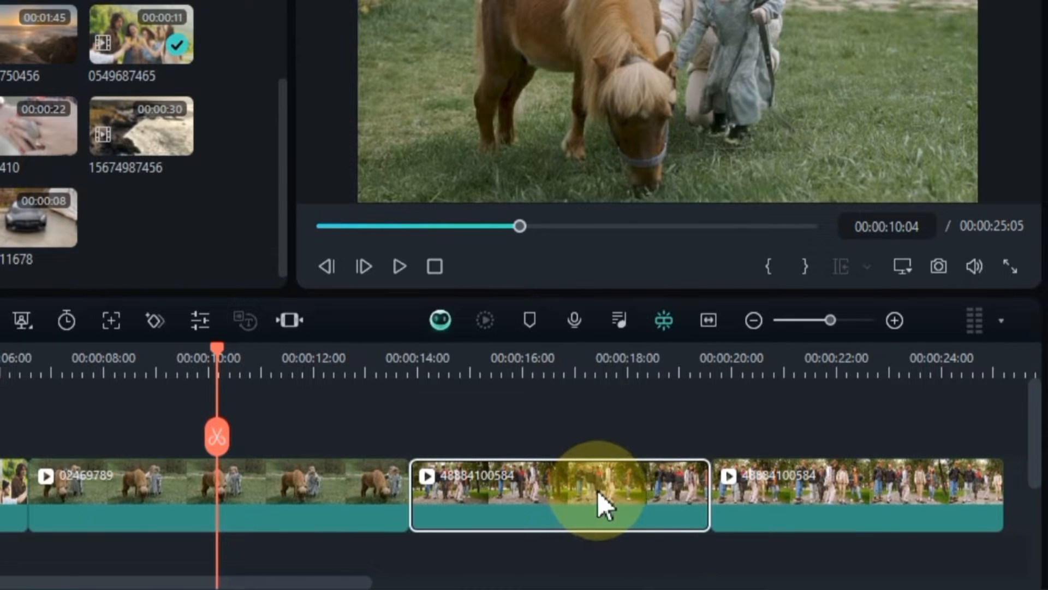
pyautogui.click(672, 328)
pyautogui.moveTo(600, 491)
pyautogui.mouseDown()
pyautogui.moveTo(573, 496)
pyautogui.moveTo(592, 496)
pyautogui.moveTo(585, 480)
pyautogui.moveTo(562, 483)
pyautogui.moveTo(627, 479)
pyautogui.moveTo(604, 487)
pyautogui.mouseUp()
pyautogui.click(663, 320)
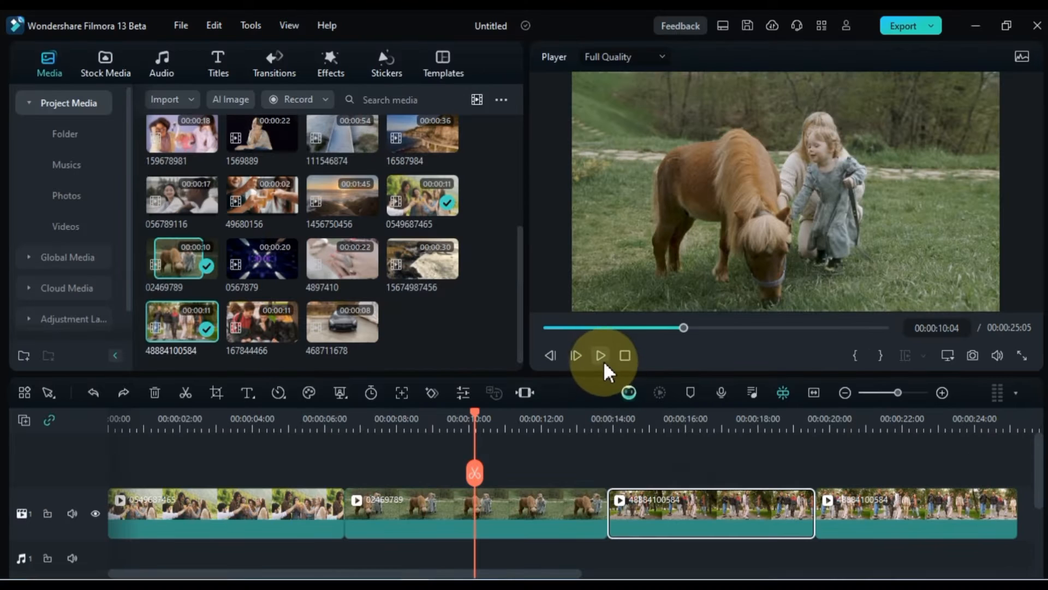
# Step: Play the project from 00:00:10:04 in full-screen view, jump back and replay a part, and return to the normal player
pyautogui.click(399, 266)
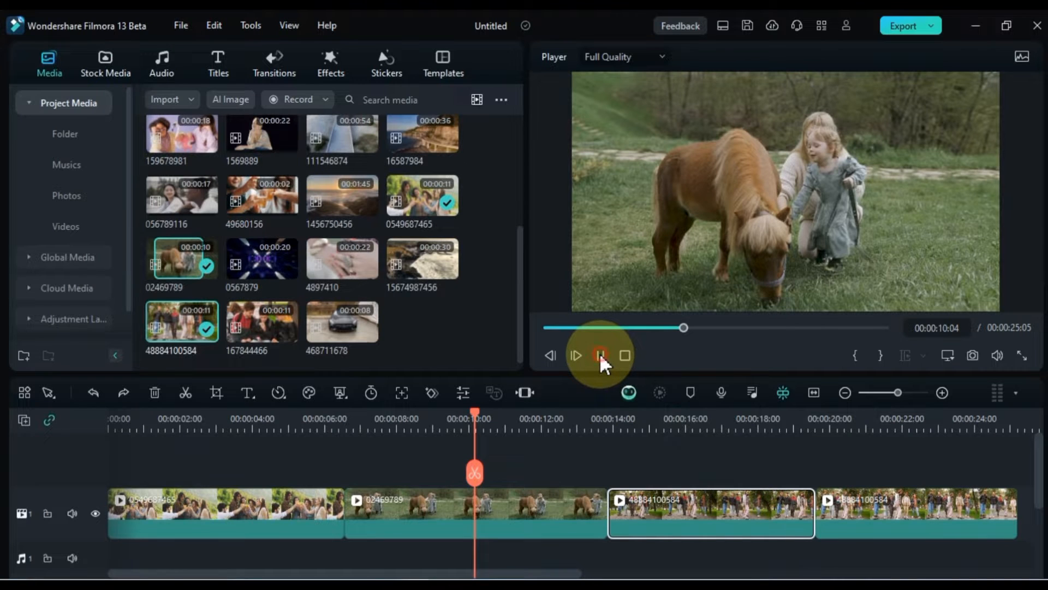
pyautogui.click(1022, 358)
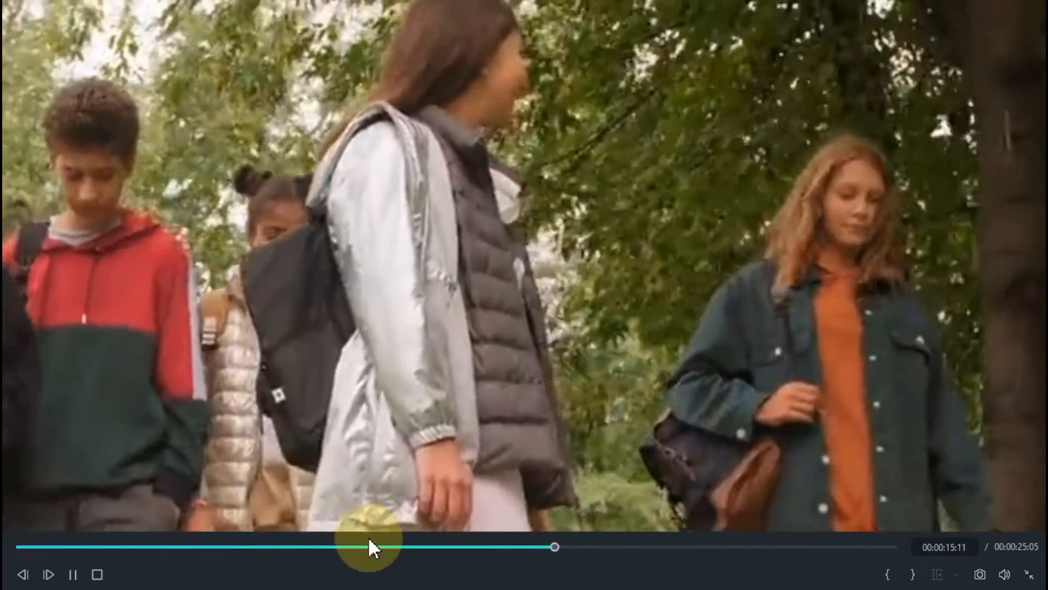
pyautogui.moveTo(333, 546); pyautogui.dragTo(277, 546)
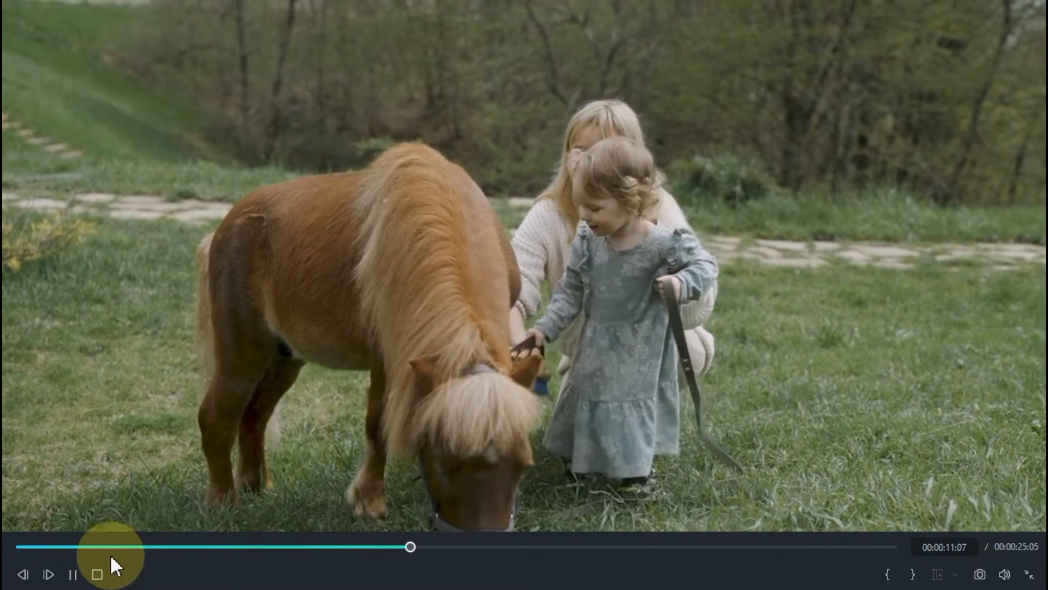
pyautogui.click(74, 575)
pyautogui.click(75, 574)
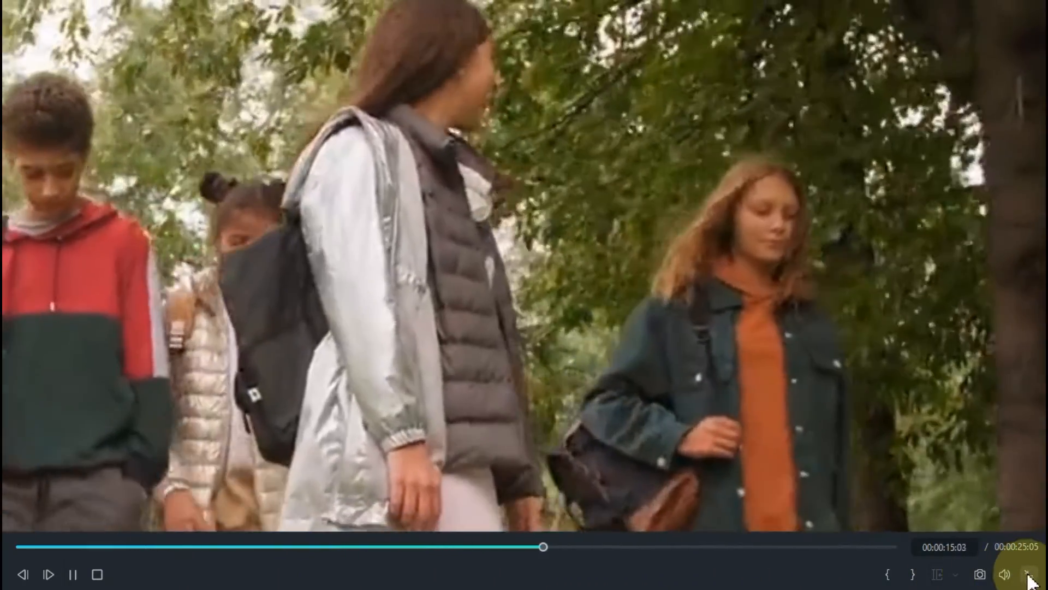
pyautogui.click(1028, 574)
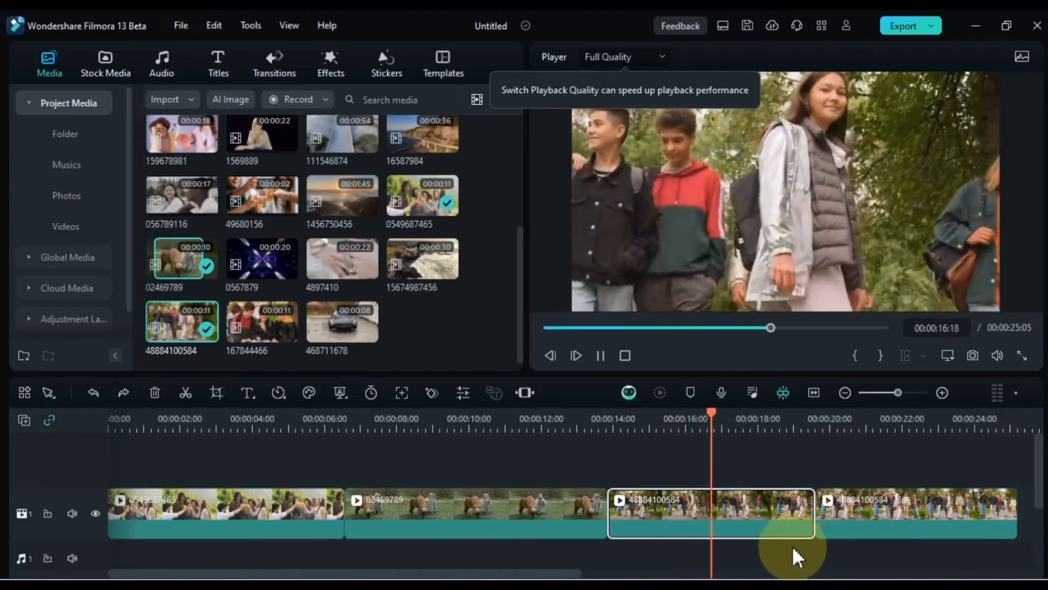
pyautogui.press('space')
# Step: Take a snapshot of the pony clip's frame at 00:00:12:12
pyautogui.click(714, 416)
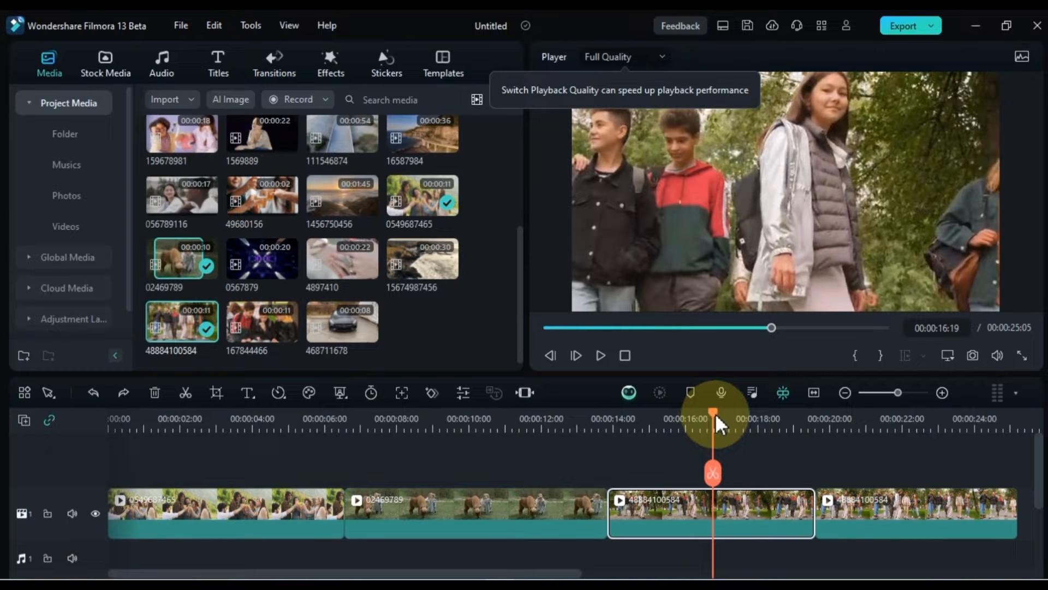
pyautogui.moveTo(715, 412); pyautogui.dragTo(559, 468)
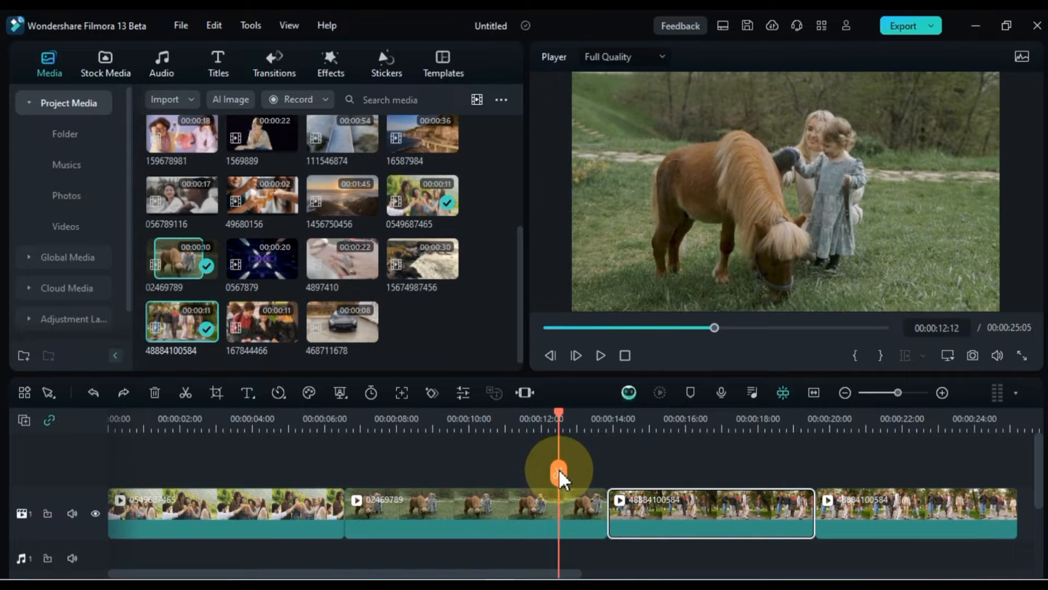
pyautogui.click(567, 520)
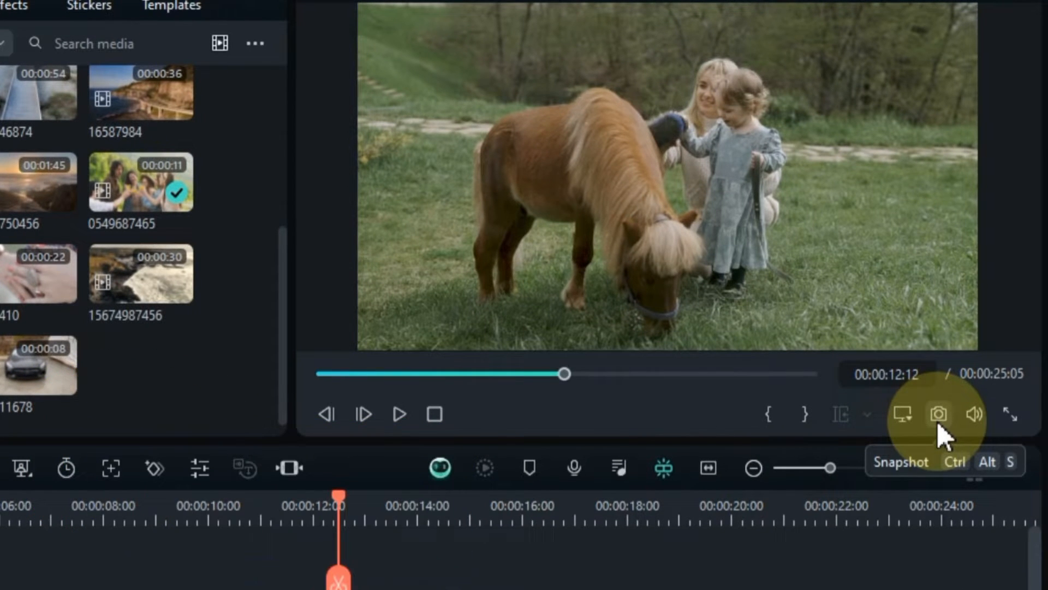
pyautogui.click(938, 421)
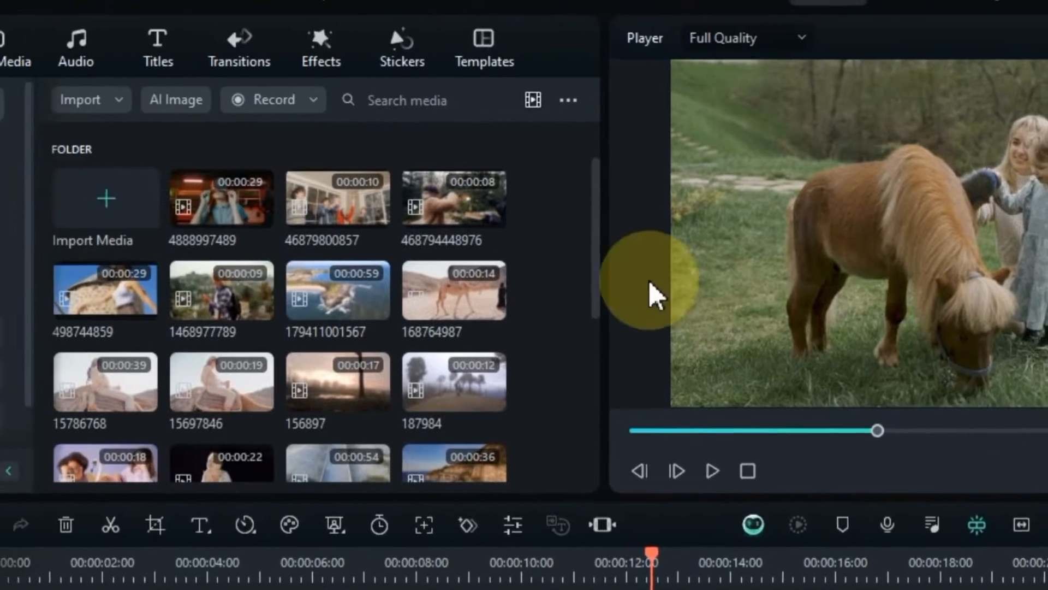
# Step: Filter the project media to images and preview Snapshot_3
pyautogui.click(532, 101)
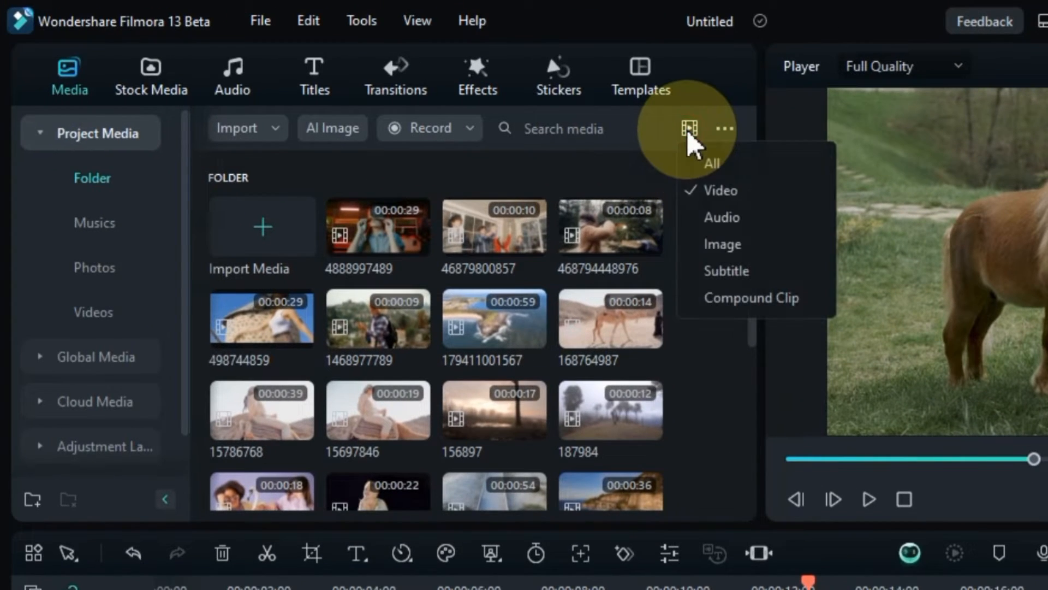
pyautogui.click(720, 244)
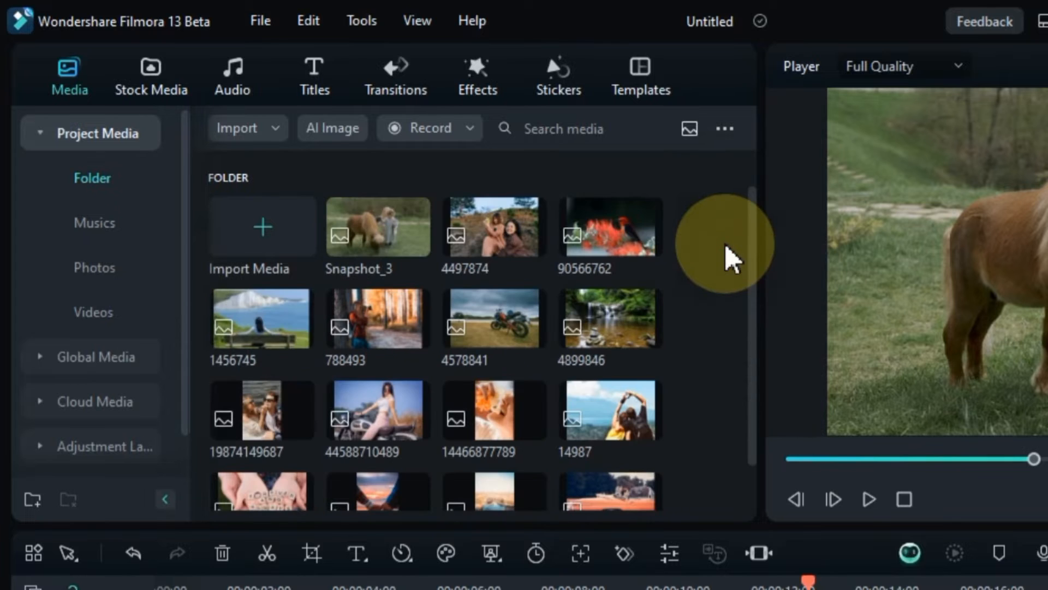
pyautogui.click(365, 231)
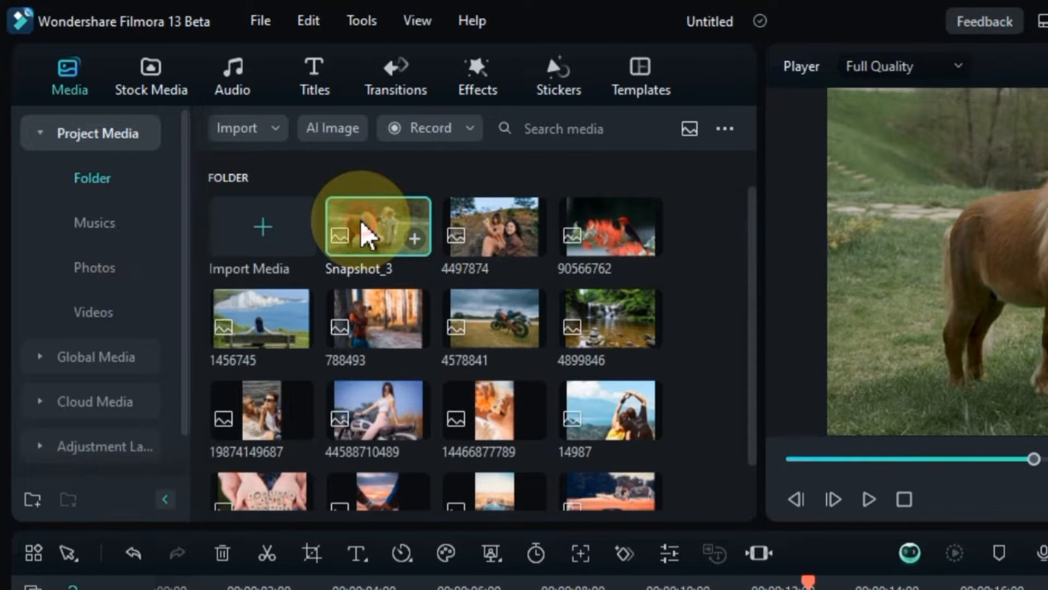
pyautogui.press('space')
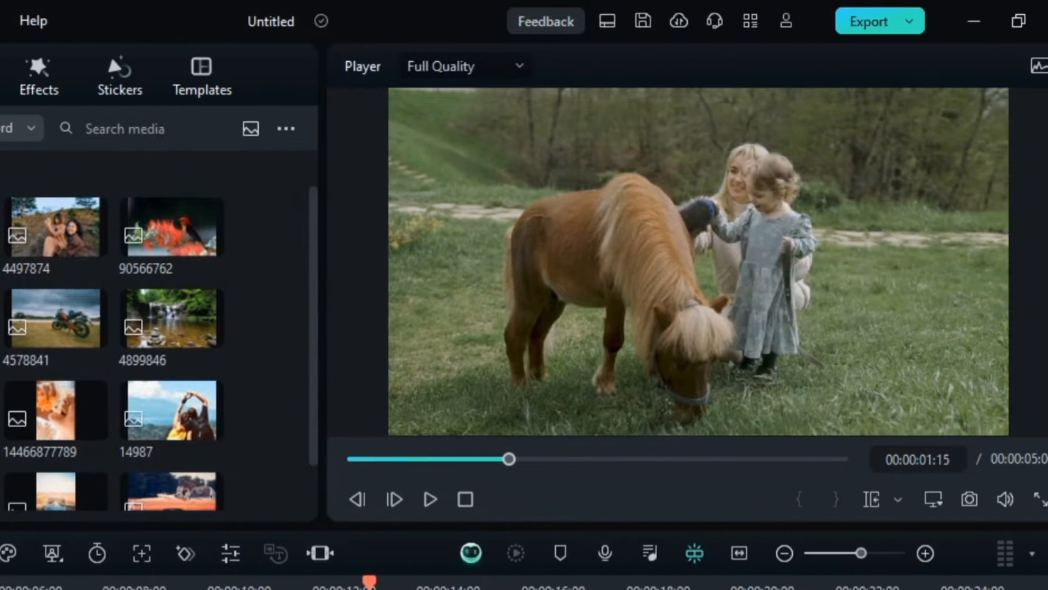
# Step: Place Snapshot_3 on the track above at 00:00:12:12, trim its end to match the pony clip's end, and play it
pyautogui.moveTo(376, 226); pyautogui.dragTo(632, 473)
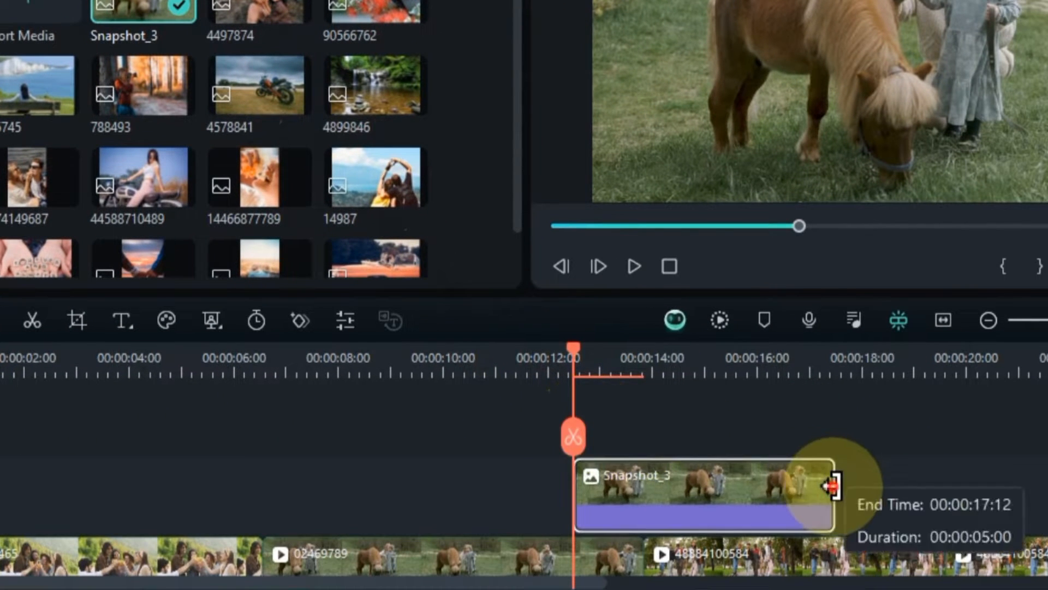
pyautogui.moveTo(831, 486); pyautogui.dragTo(642, 494)
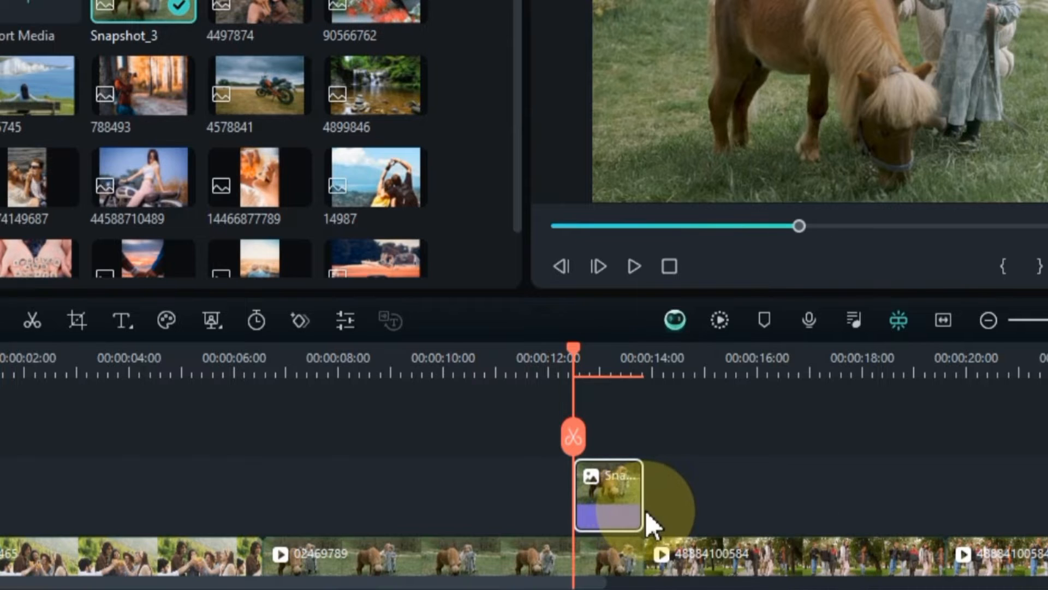
pyautogui.press('space')
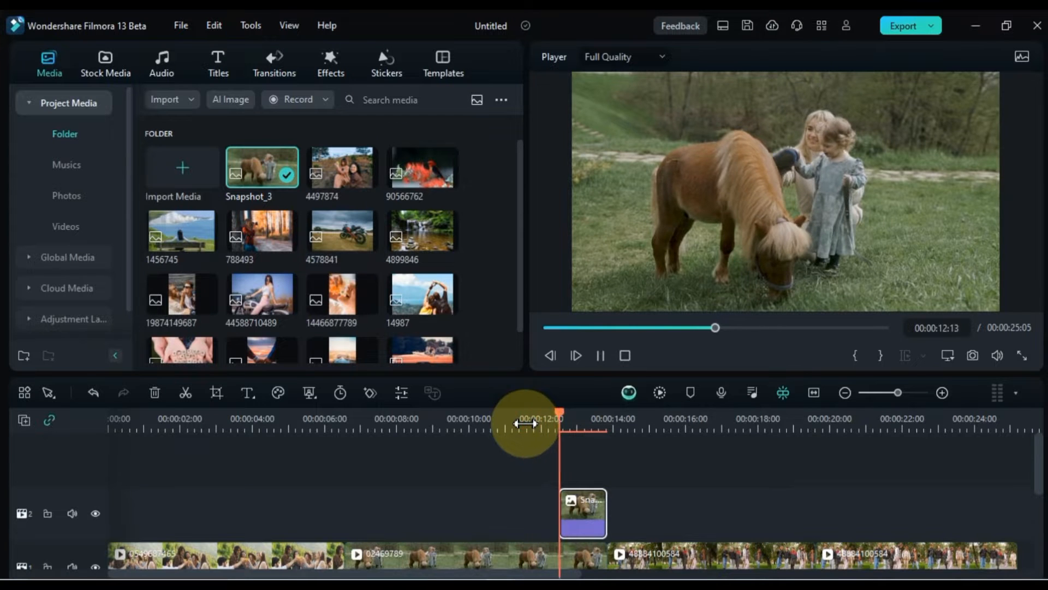
pyautogui.press('space')
pyautogui.scroll(-1, 573, 518)
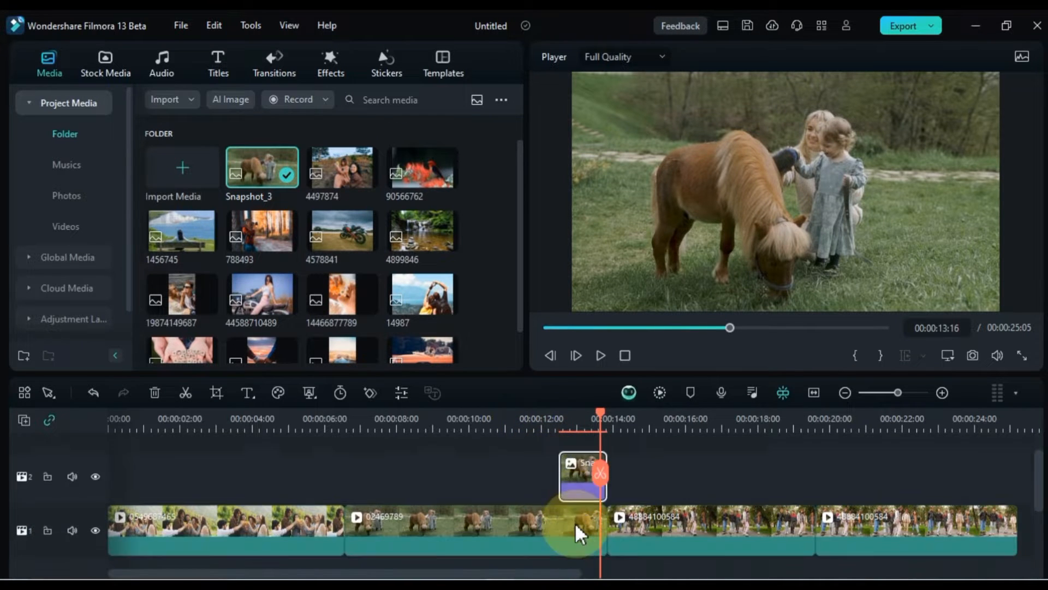
# Step: Return the playhead to 00:00:12:12 and delete Snapshot_3 from the track above the pony clip
pyautogui.click(572, 520)
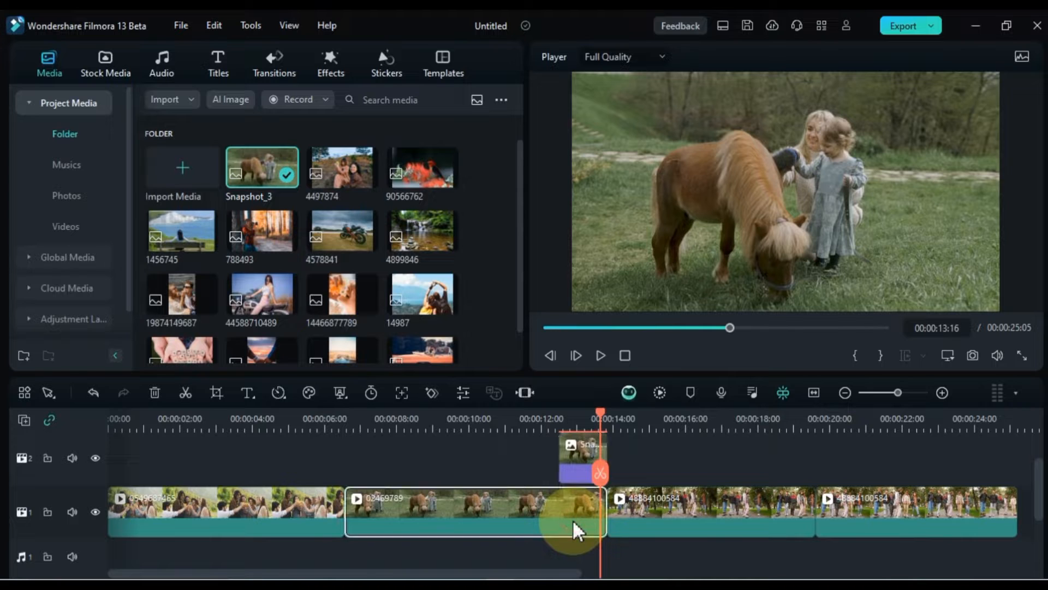
pyautogui.press('Up')
pyautogui.click(587, 453)
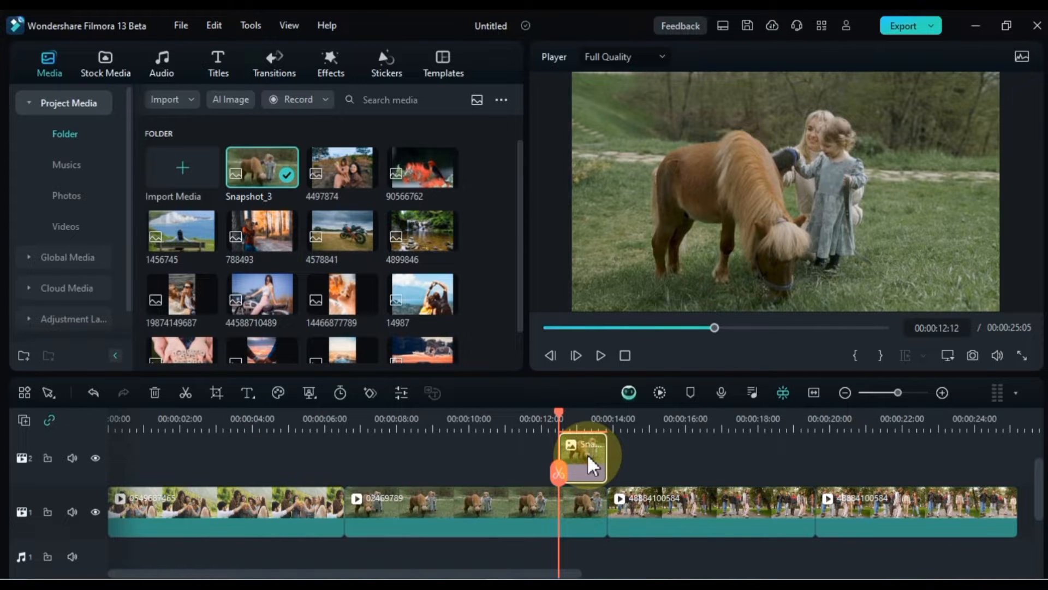
pyautogui.press('Delete')
# Step: Add a freeze frame to the pony clip at 00:00:12:12 and play through it
pyautogui.click(571, 512)
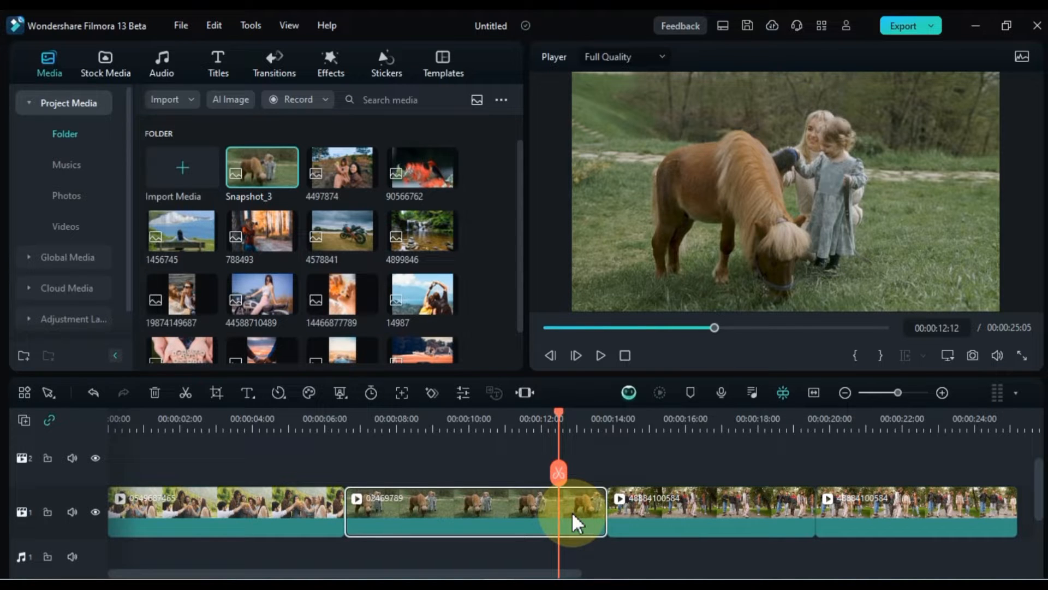
pyautogui.rightClick(571, 512)
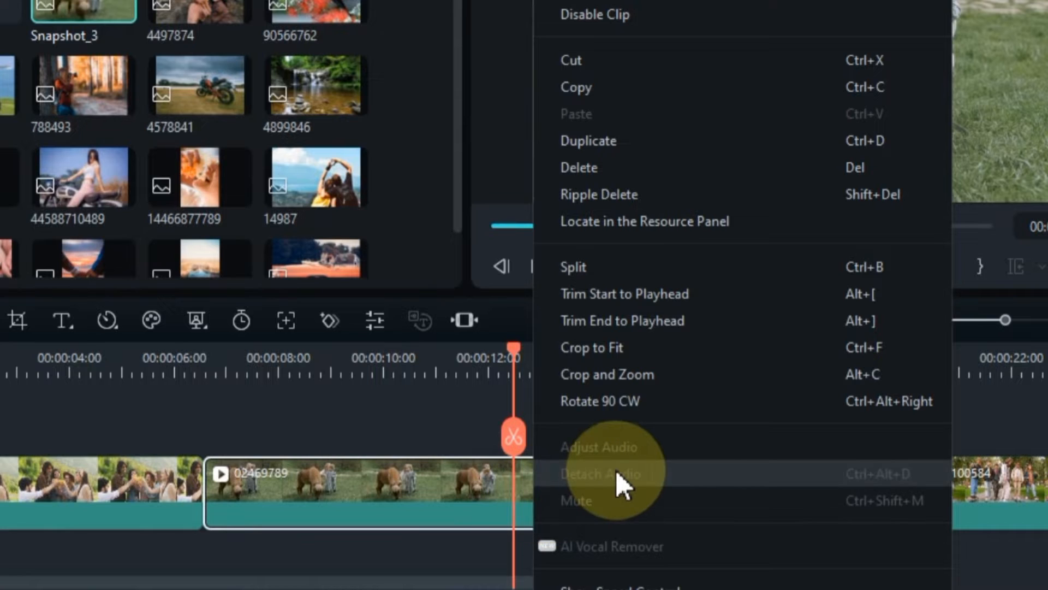
pyautogui.scroll(-3, 615, 470)
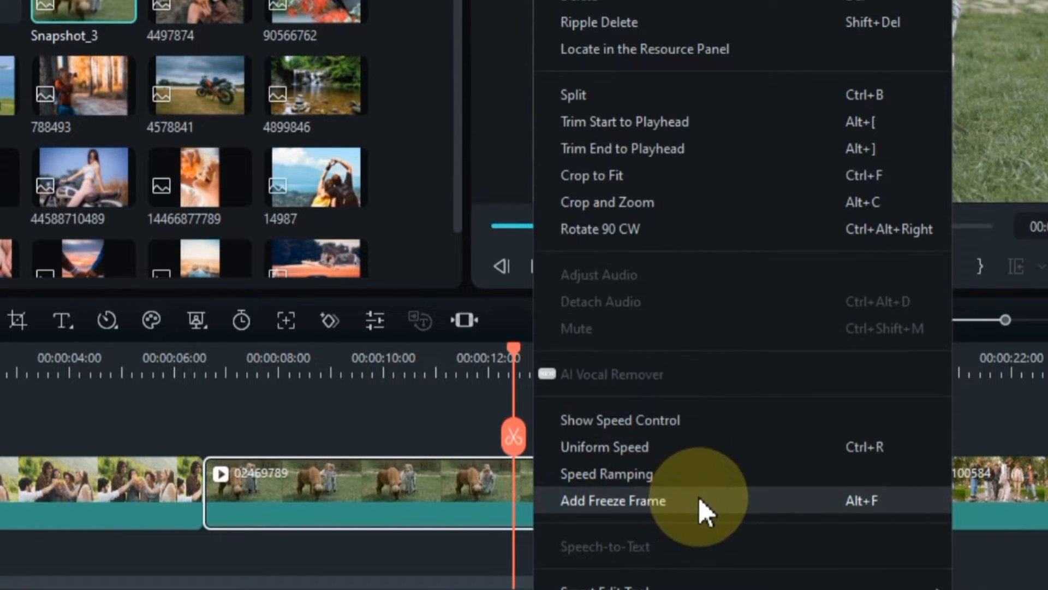
pyautogui.click(629, 498)
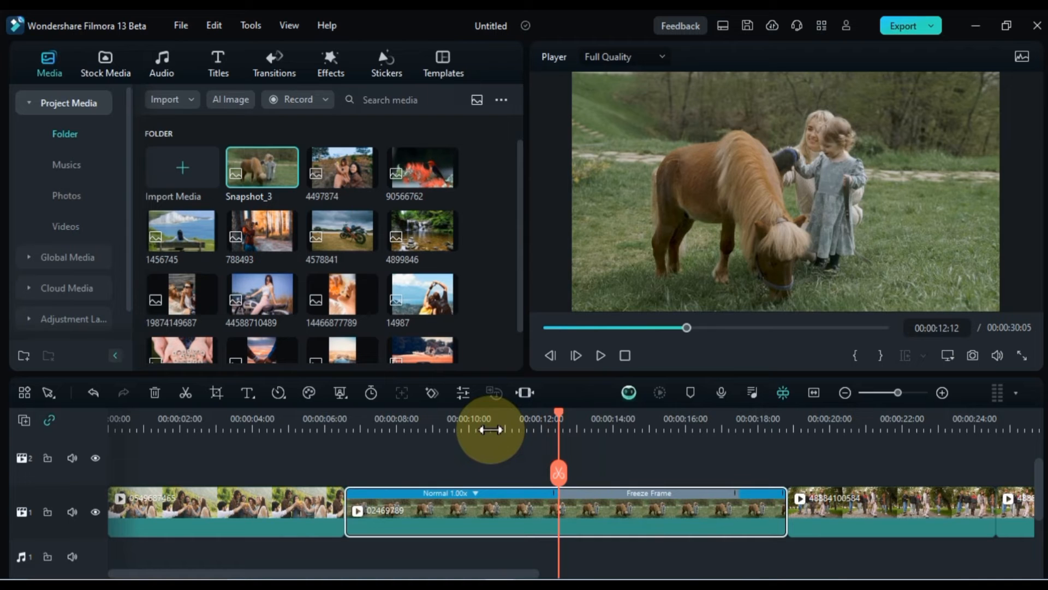
pyautogui.click(415, 373)
pyautogui.press('space')
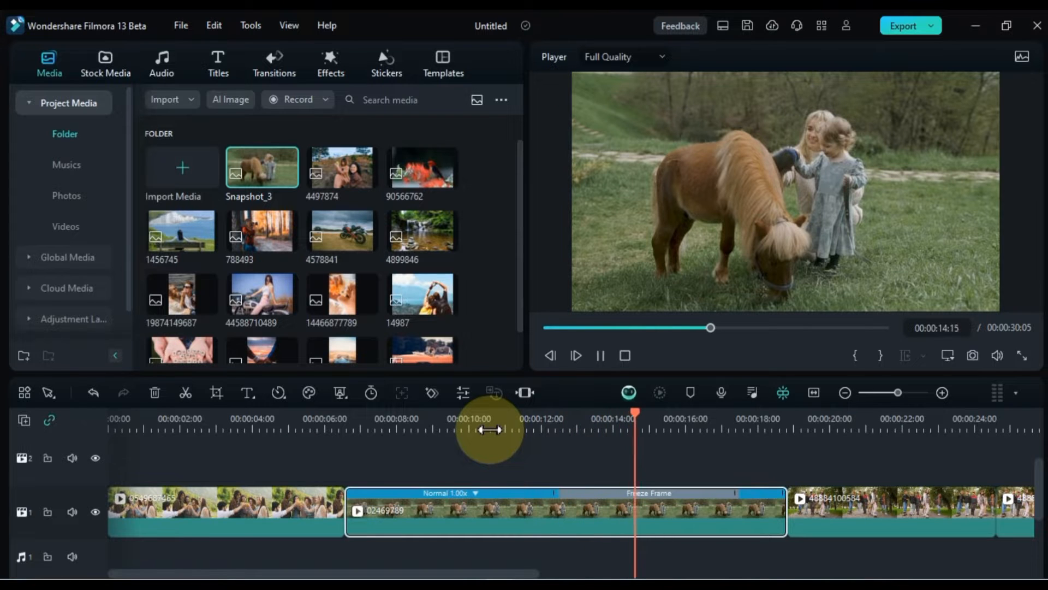
pyautogui.press('space')
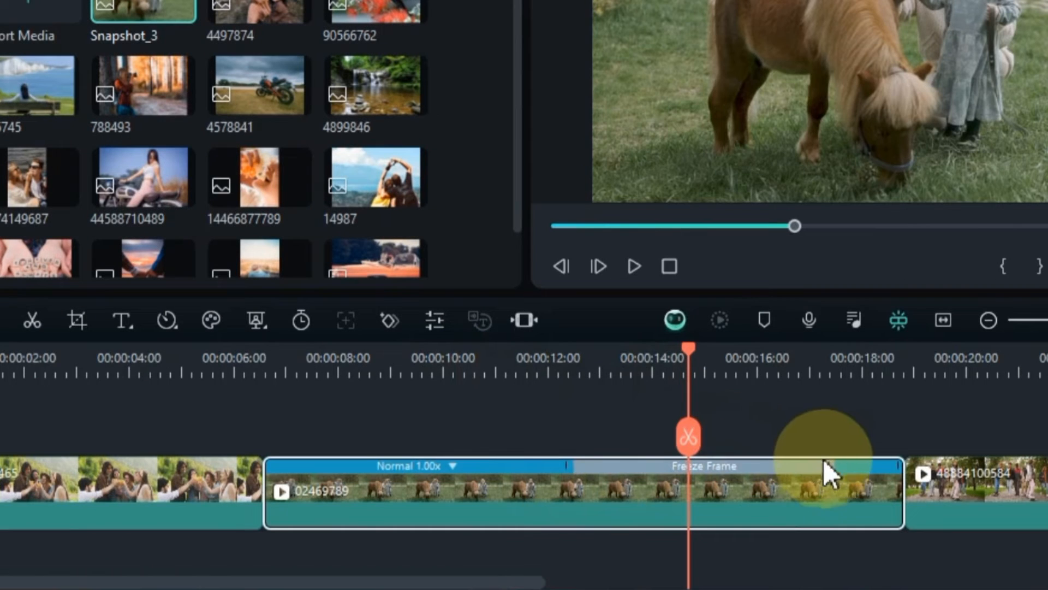
# Step: Shorten the pony clip's freeze frame to about half a second, playing the result after each trim
pyautogui.moveTo(828, 464); pyautogui.dragTo(646, 478)
pyautogui.click(535, 359)
pyautogui.press('space')
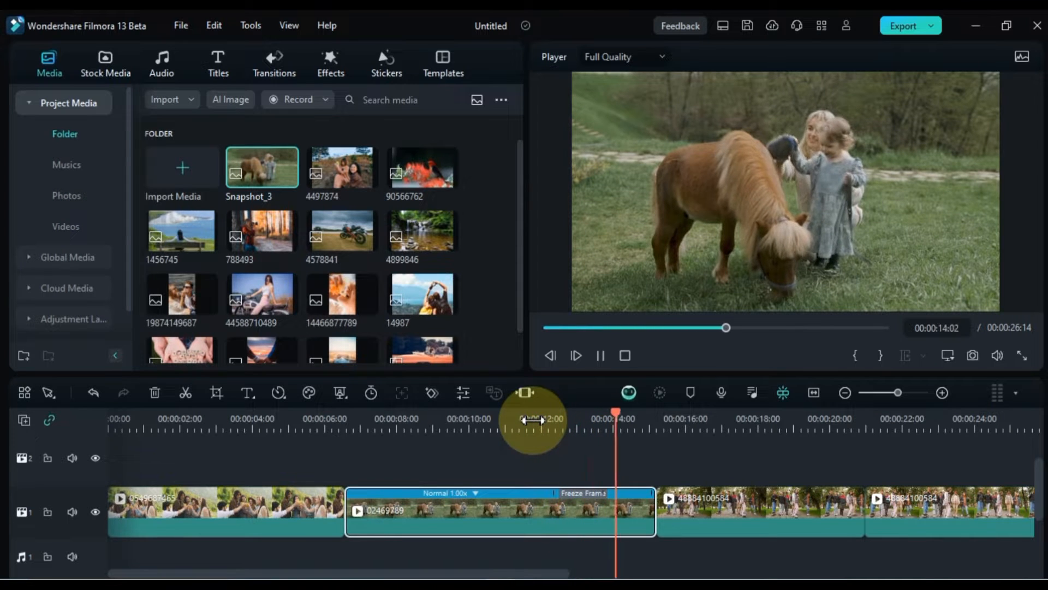
pyautogui.press('space')
pyautogui.moveTo(603, 495); pyautogui.dragTo(578, 500)
pyautogui.click(541, 427)
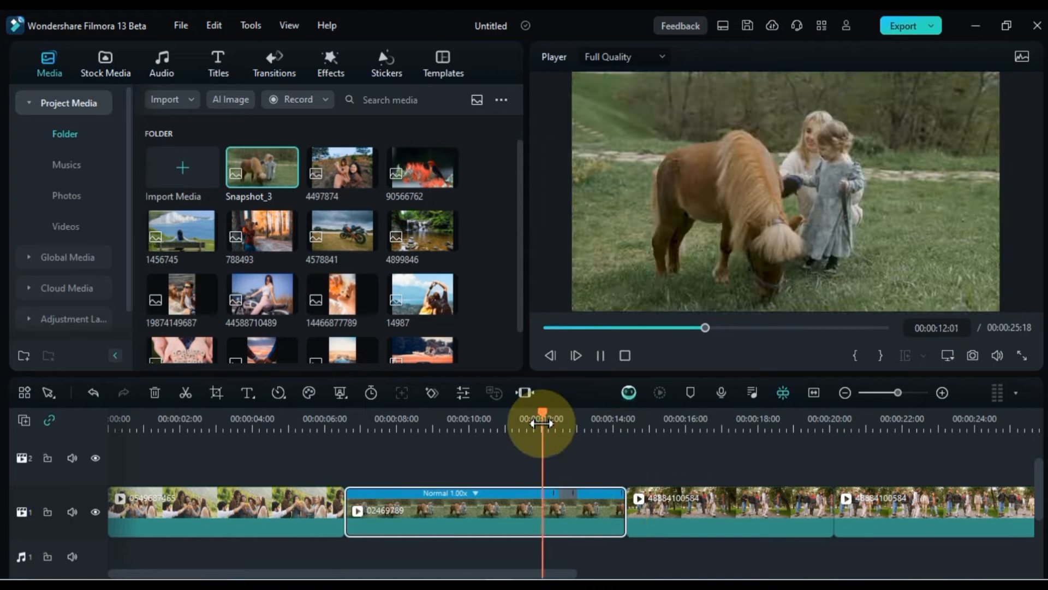
pyautogui.press('space')
pyautogui.press('space')
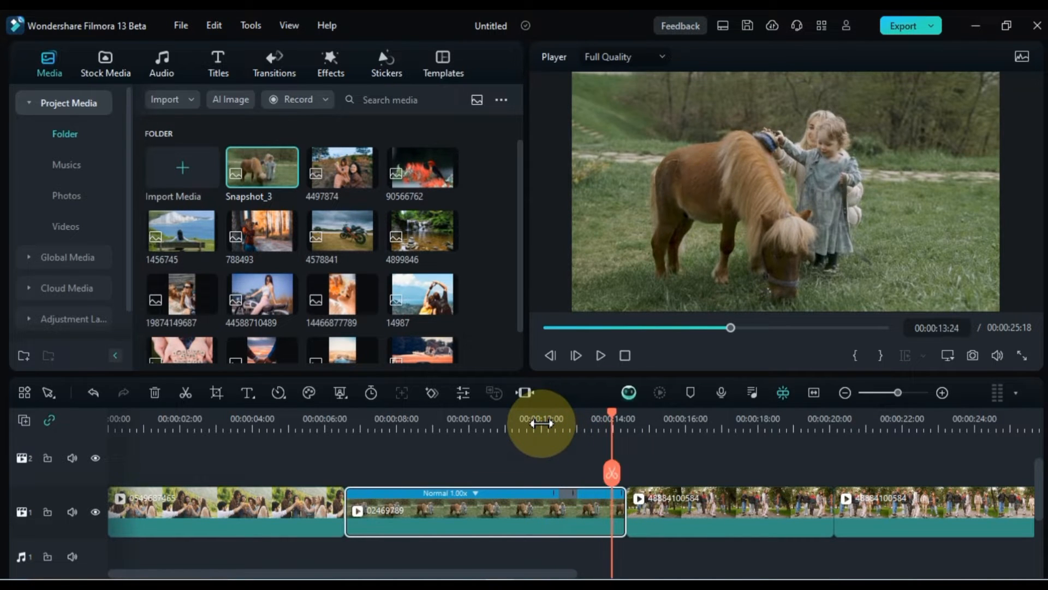
# Step: Add a freeze frame to the first hikers clip at 00:00:15:23, shorten it to about one second, and play it
pyautogui.click(681, 505)
pyautogui.click(674, 426)
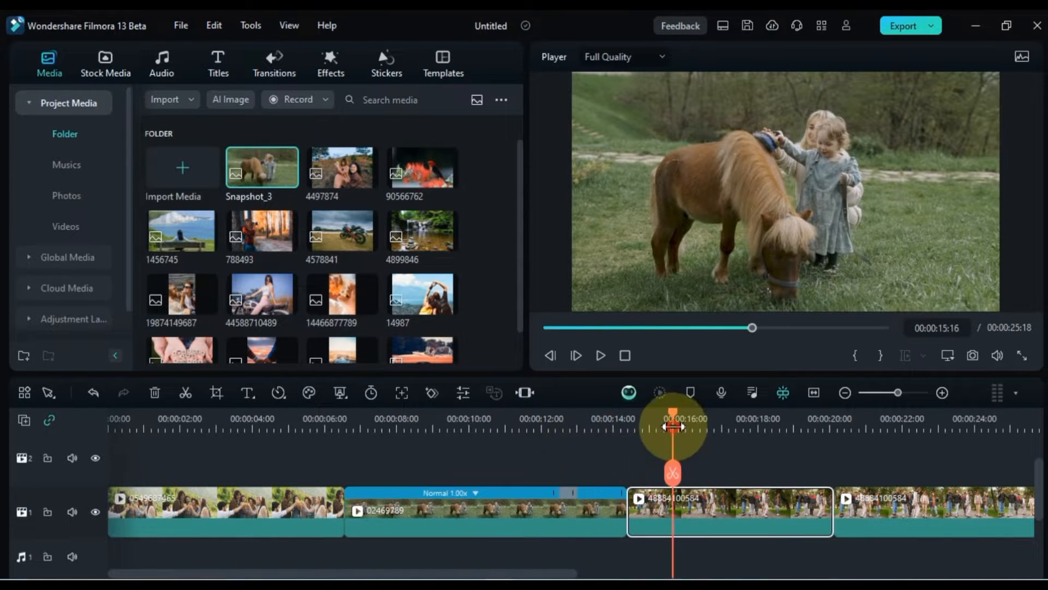
pyautogui.click(648, 429)
pyautogui.press('space')
pyautogui.press('space')
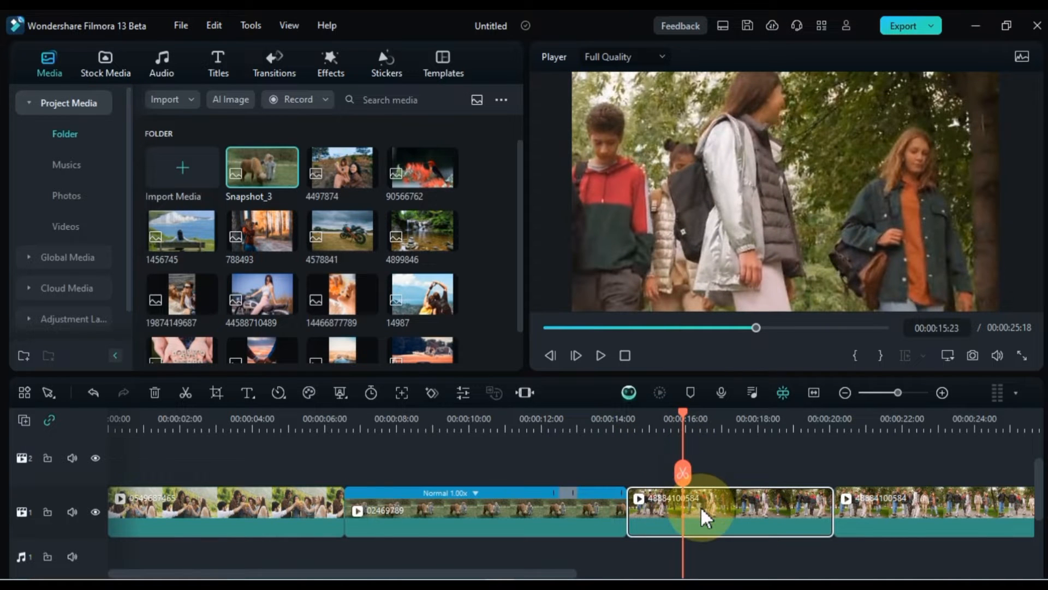
pyautogui.hotkey('alt', 'f')
pyautogui.moveTo(863, 494); pyautogui.dragTo(721, 494)
pyautogui.click(667, 428)
pyautogui.press('space')
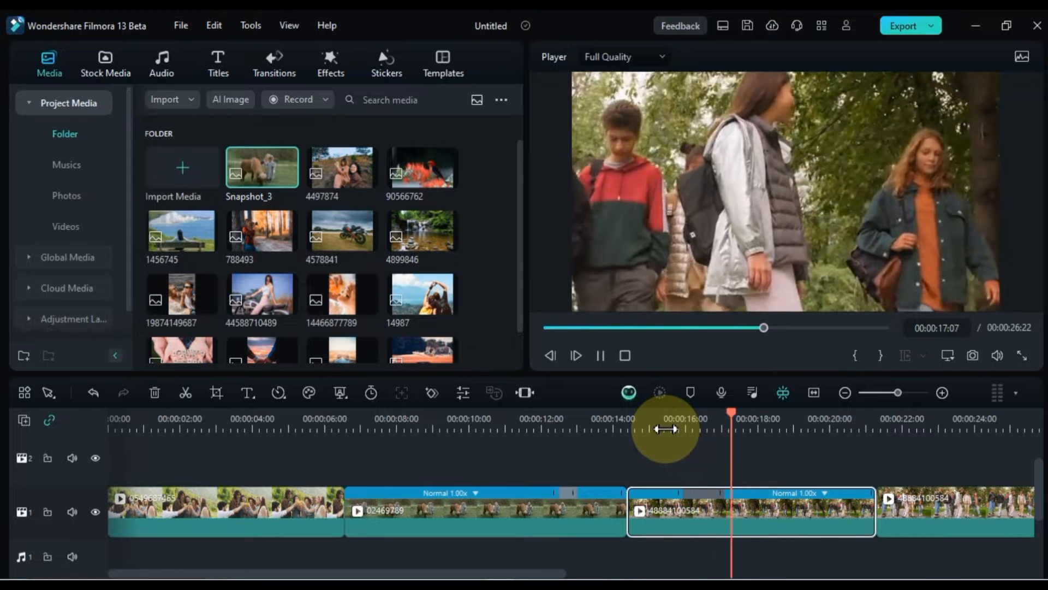
pyautogui.press('space')
# Step: Add a second freeze frame to the same hikers clip at 00:00:17:20, shorten it to about 0.4 seconds, and play both
pyautogui.hotkey('alt', 'f')
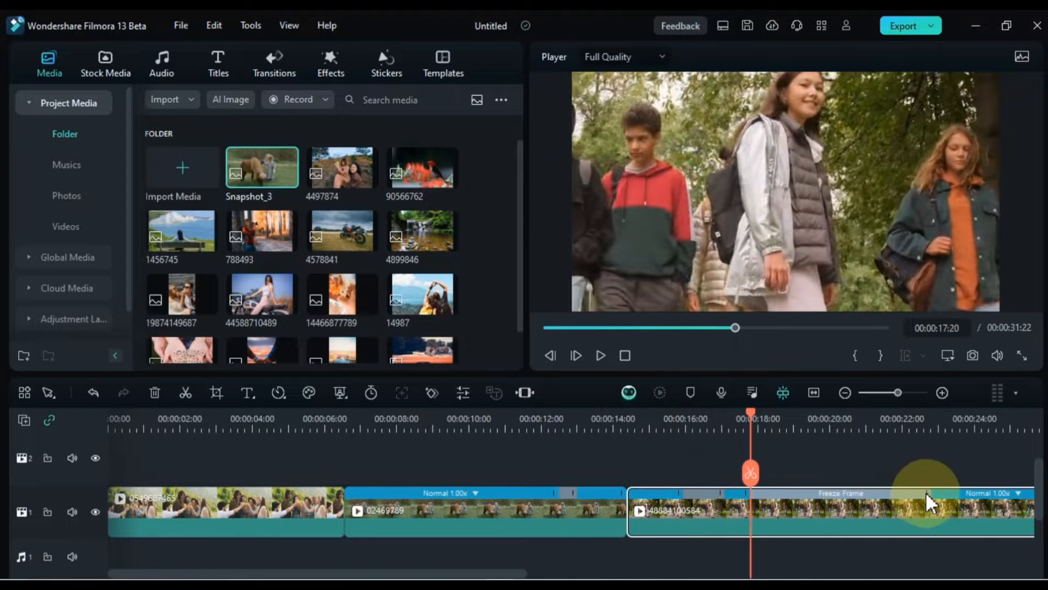
pyautogui.moveTo(926, 494); pyautogui.dragTo(764, 498)
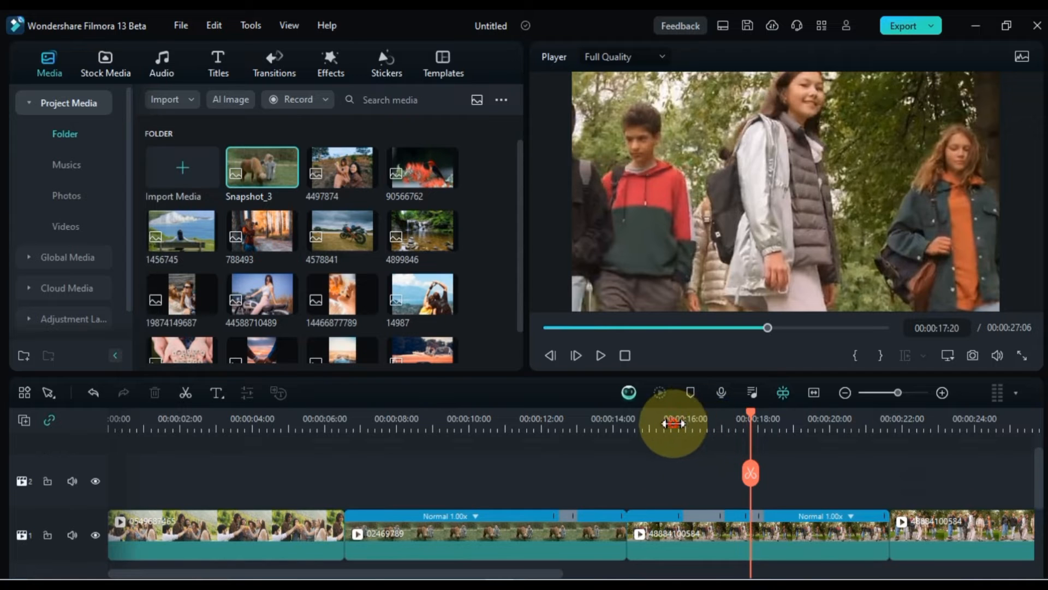
pyautogui.click(673, 424)
pyautogui.press('space')
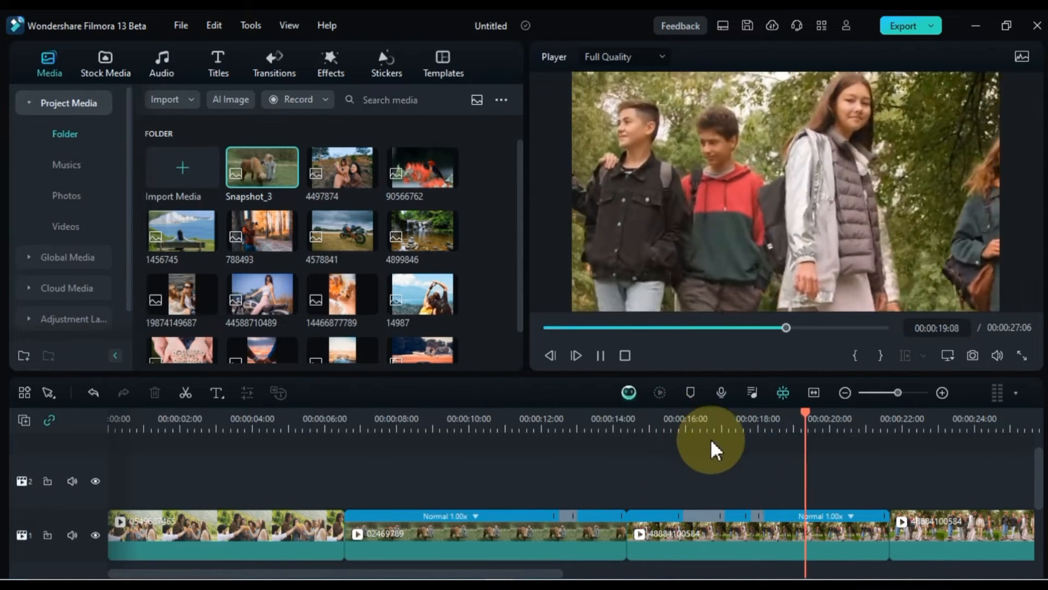
pyautogui.press('space')
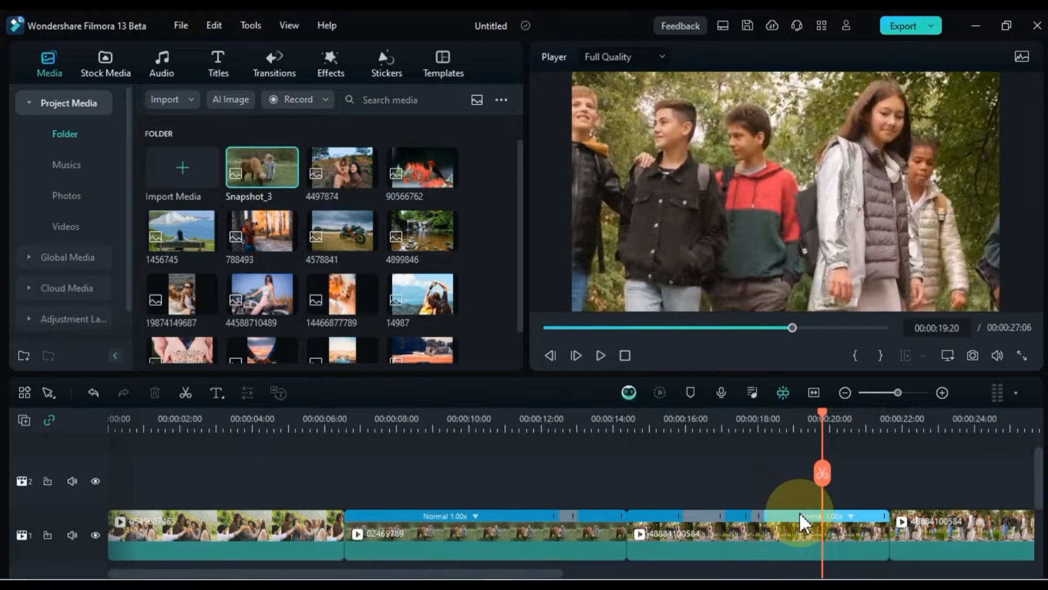
# Step: Filter the project media to videos and append clip 498744859 after the last clip on track 1
pyautogui.click(814, 392)
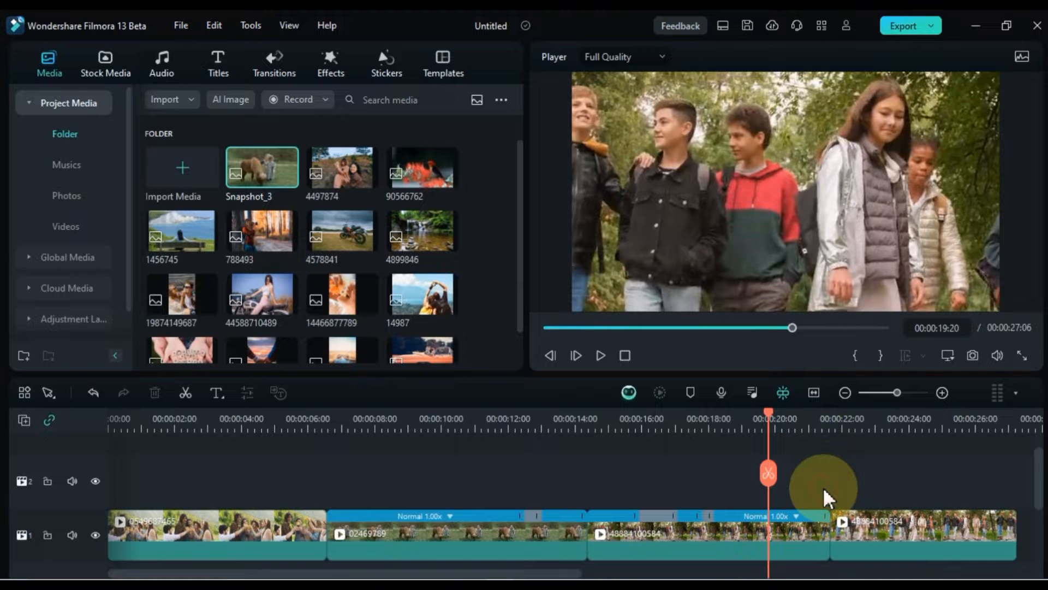
pyautogui.click(845, 392)
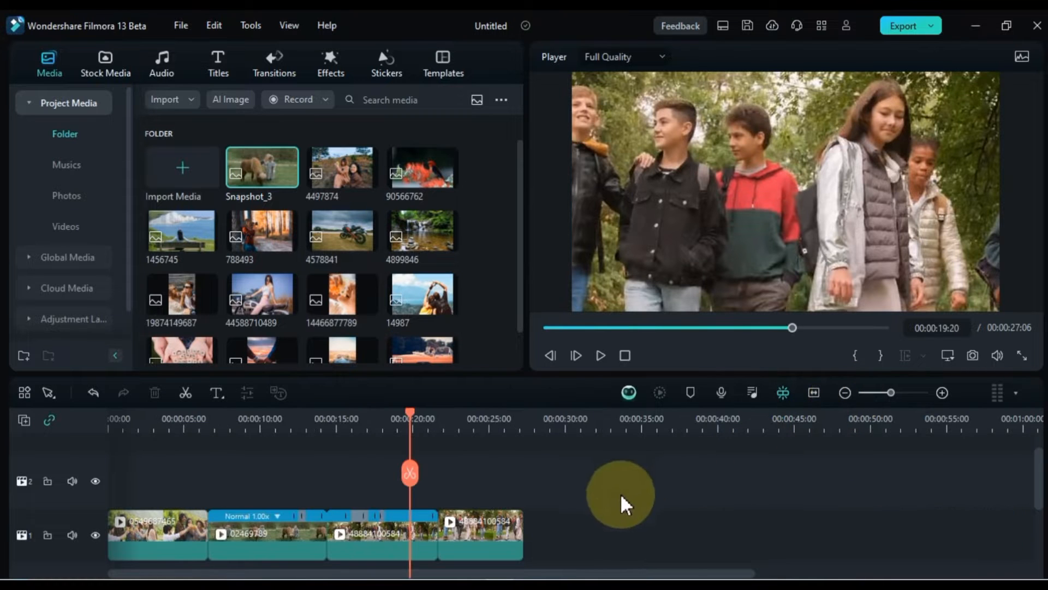
pyautogui.click(476, 101)
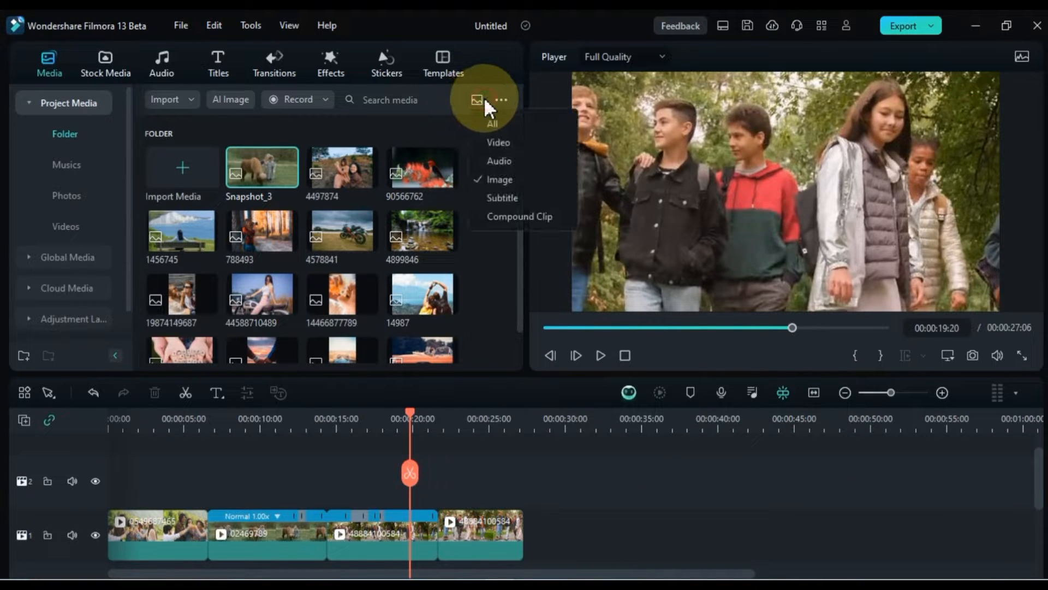
pyautogui.click(499, 139)
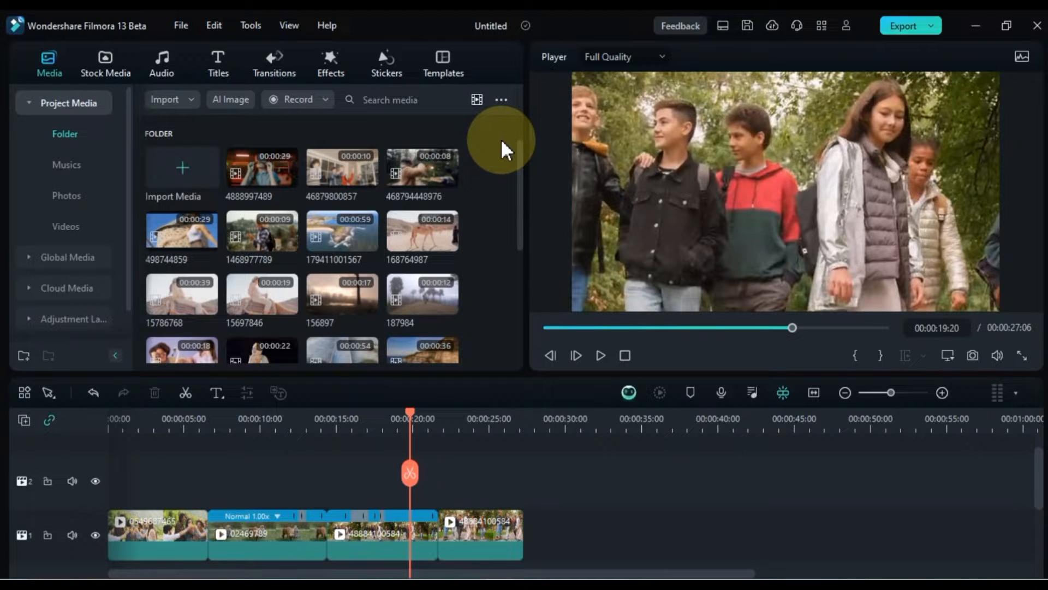
pyautogui.moveTo(167, 243); pyautogui.dragTo(533, 532)
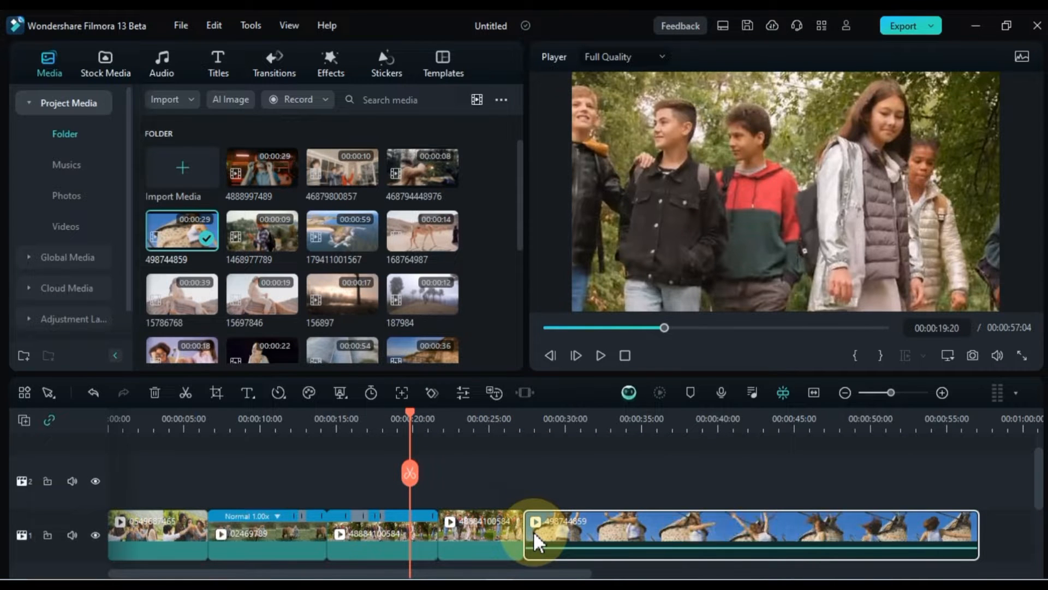
# Step: Play the added windmill clip from just before its start to about 00:00:30:22
pyautogui.click(515, 426)
pyautogui.press('space')
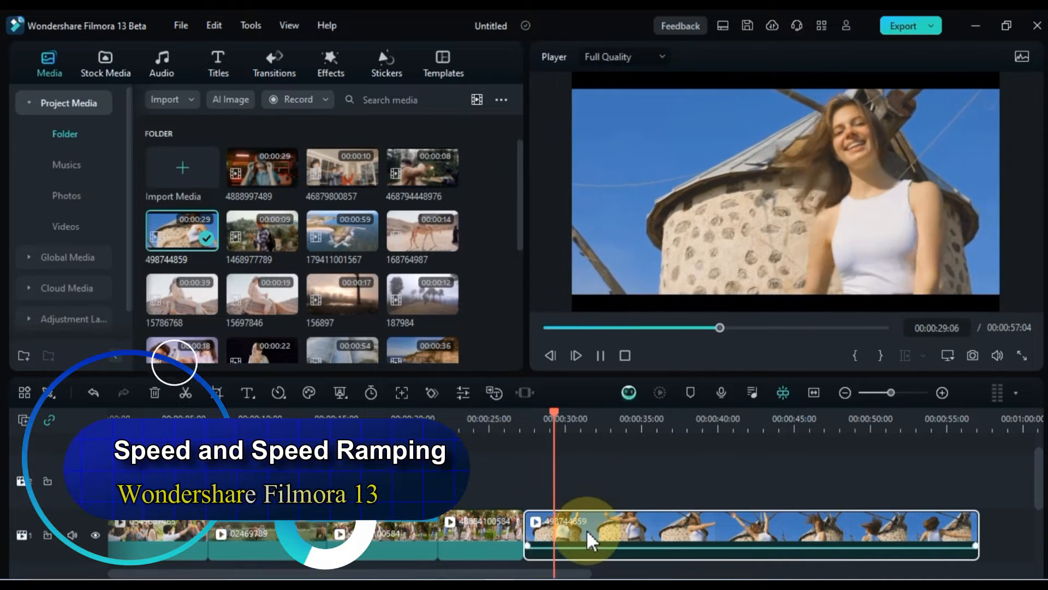
pyautogui.click(586, 529)
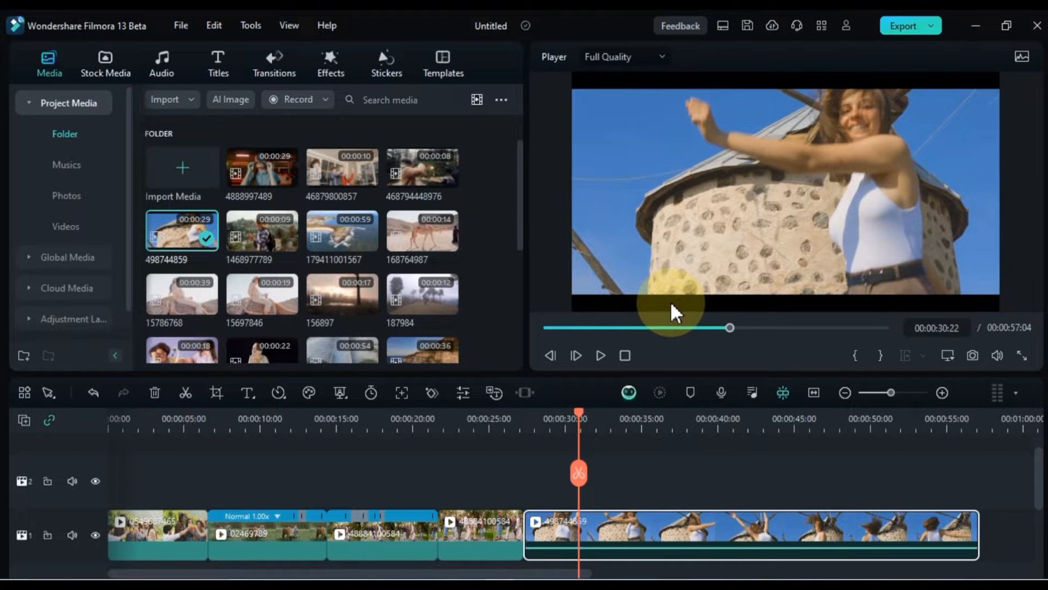
# Step: Crop the windmill clip to a 16:9 ratio and play the result
pyautogui.click(216, 393)
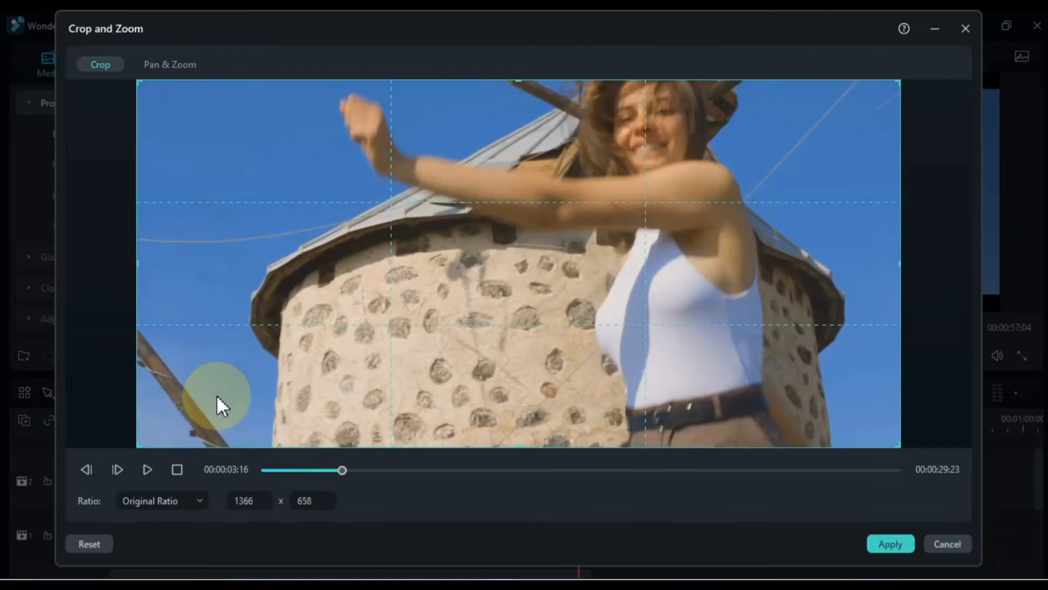
pyautogui.click(158, 497)
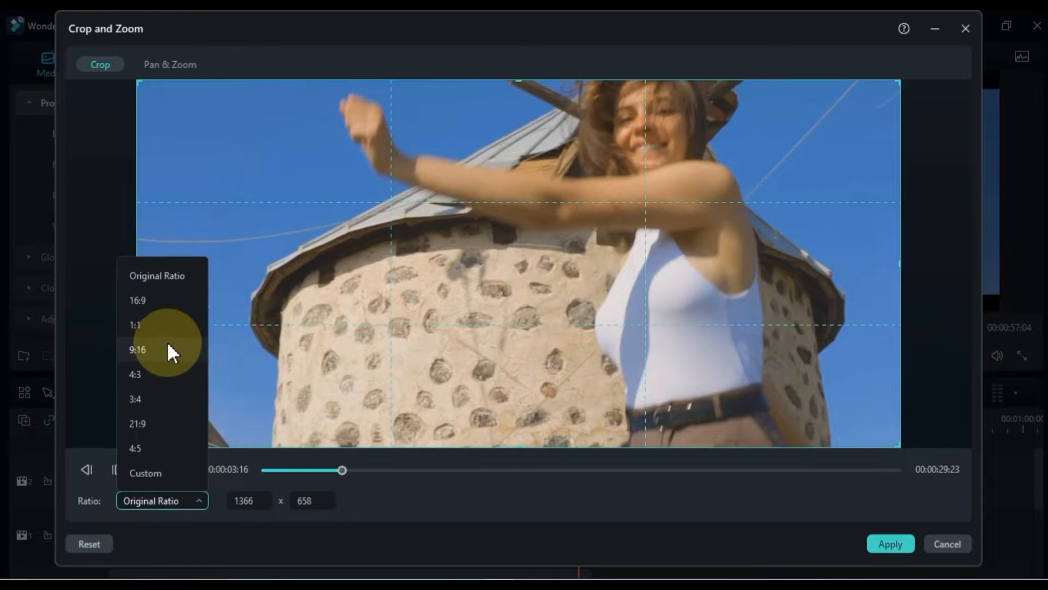
pyautogui.click(168, 295)
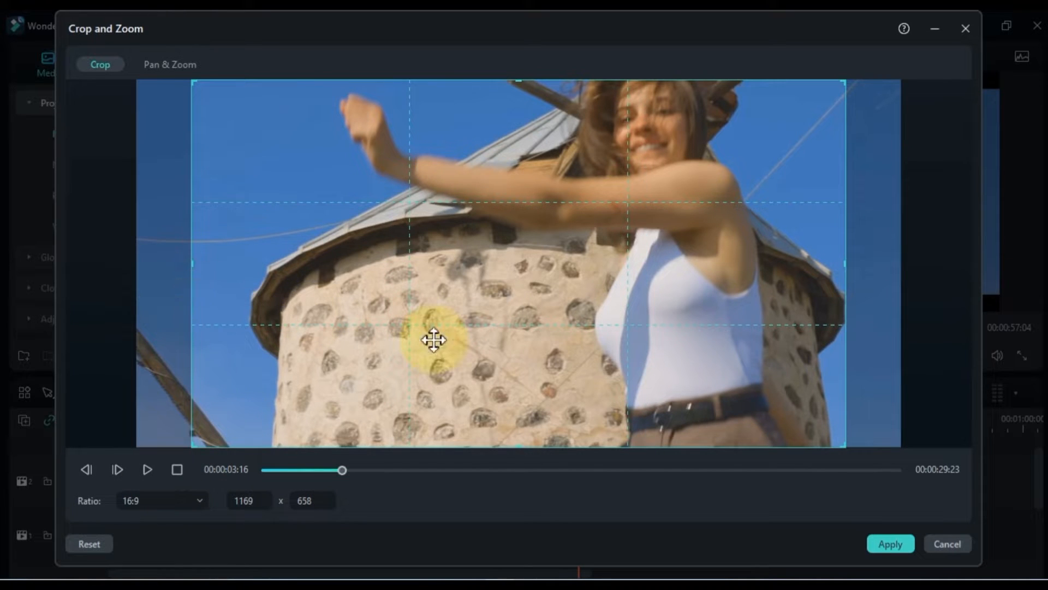
pyautogui.click(882, 542)
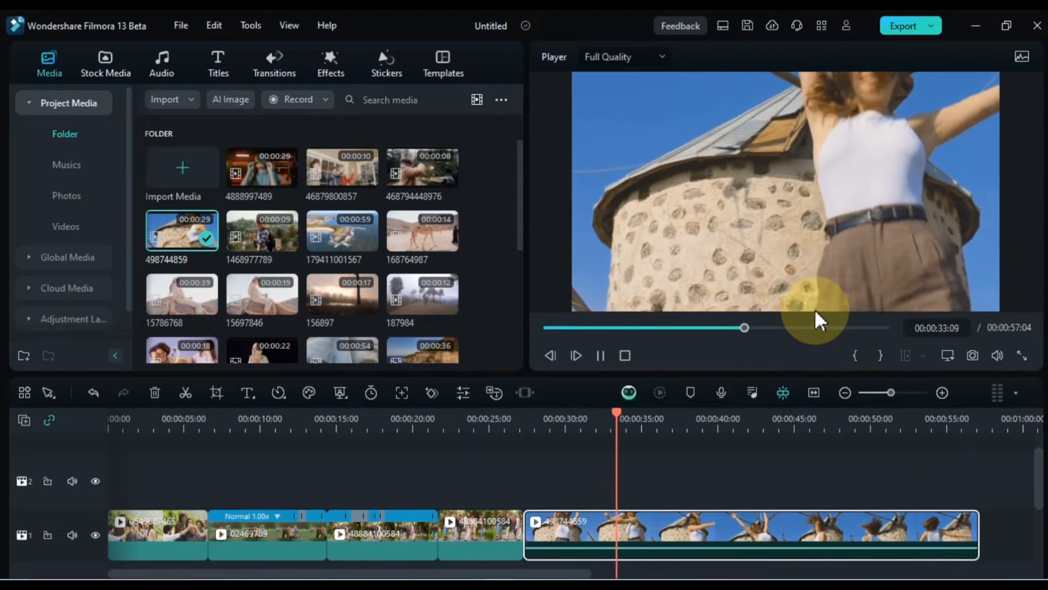
pyautogui.press('space')
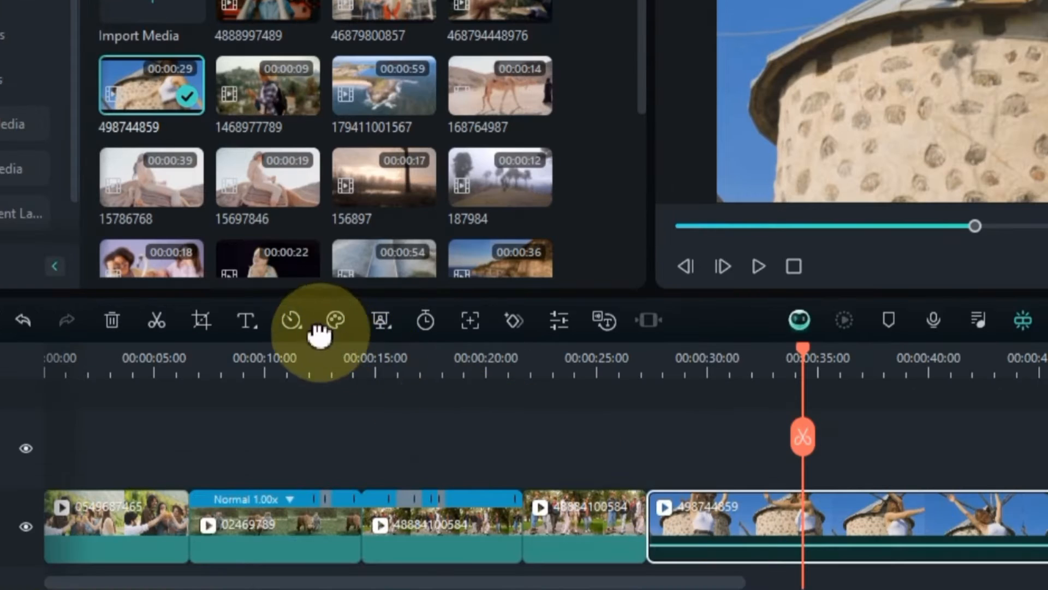
# Step: Set the windmill clip's speed to the fast 2x preset and play it
pyautogui.click(277, 394)
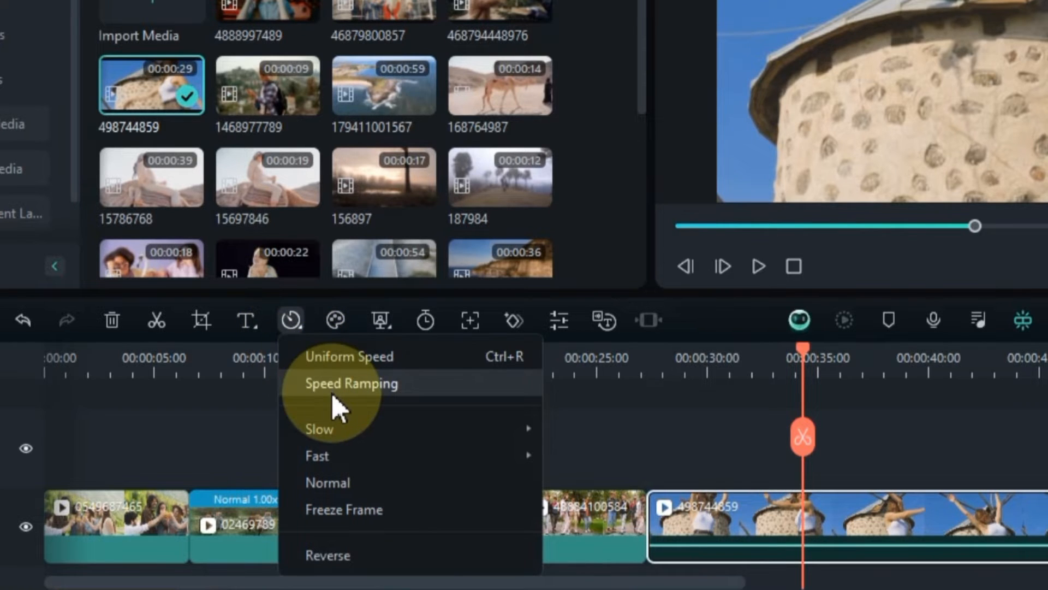
pyautogui.moveTo(346, 448)
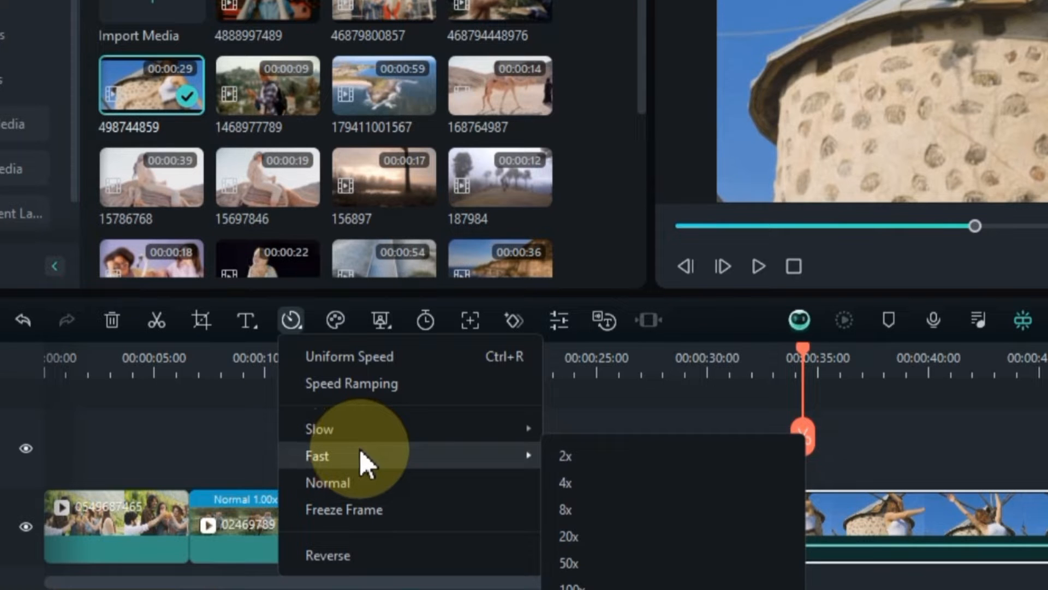
pyautogui.click(583, 456)
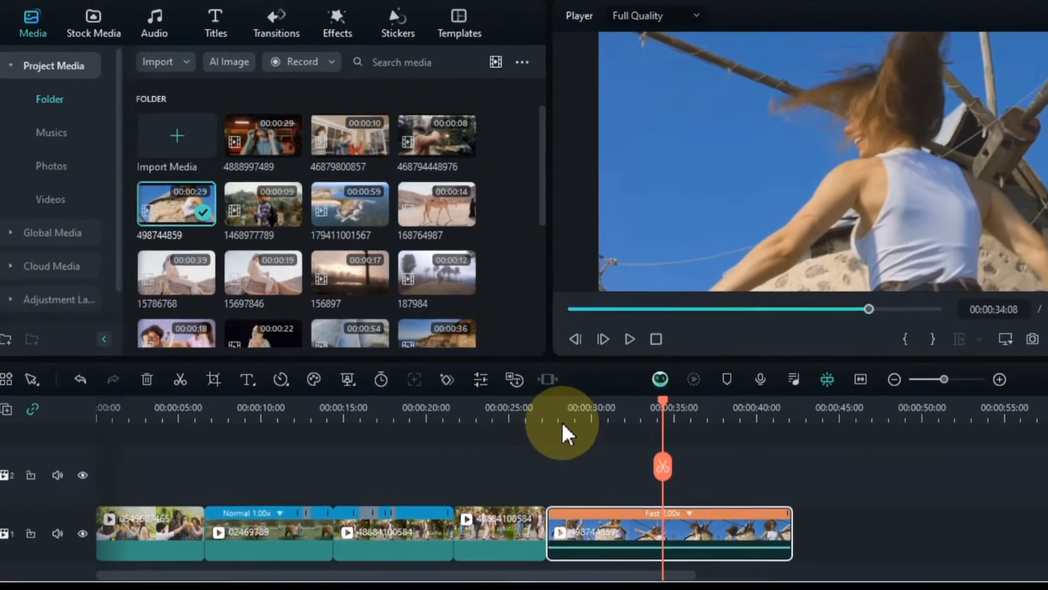
pyautogui.click(672, 363)
pyautogui.press('space')
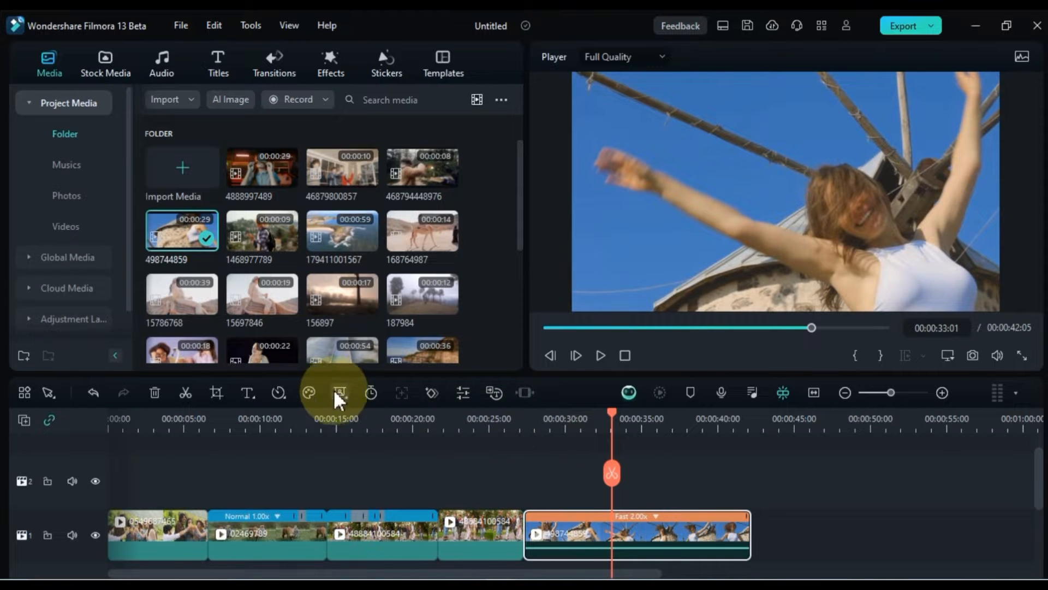
# Step: Set the windmill clip's speed to the fast 4x preset and play the result
pyautogui.click(279, 392)
pyautogui.moveTo(330, 492)
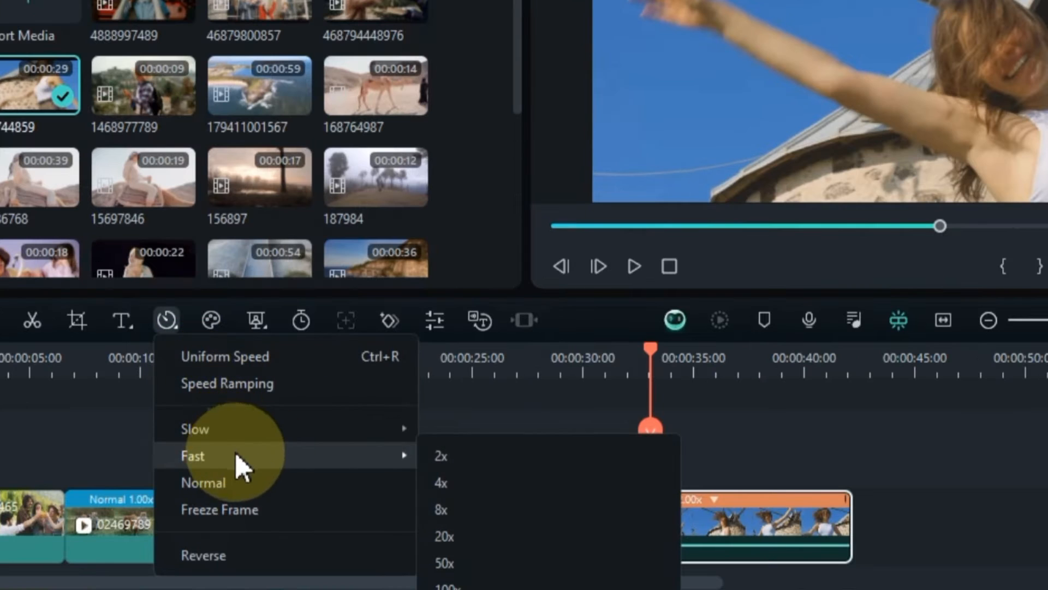
pyautogui.click(485, 482)
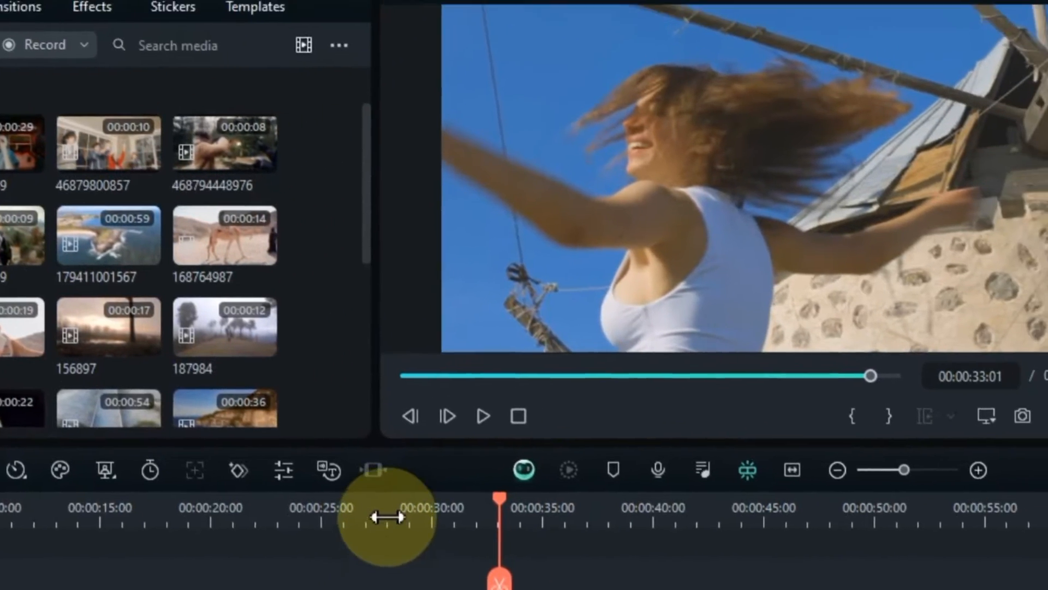
pyautogui.click(387, 517)
pyautogui.press('space')
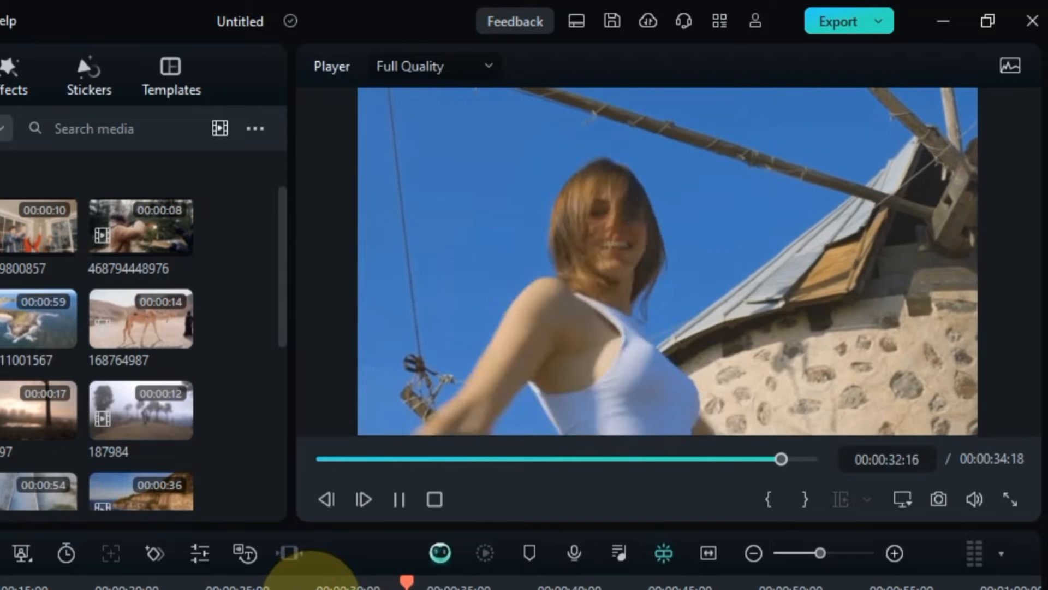
pyautogui.press('space')
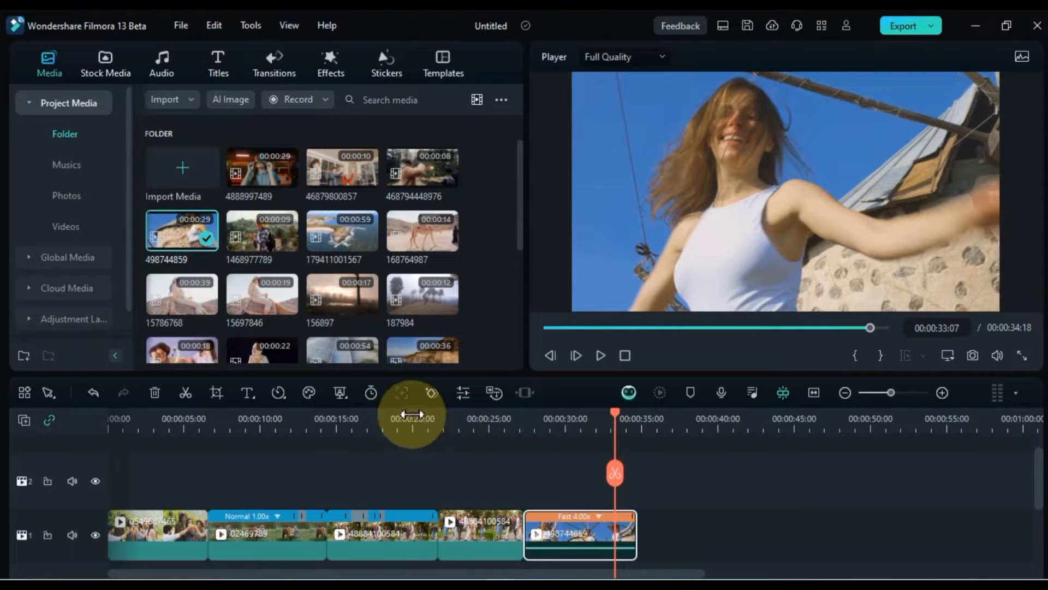
# Step: Set the windmill clip's speed to the slow 0.5x preset and play the result
pyautogui.click(279, 396)
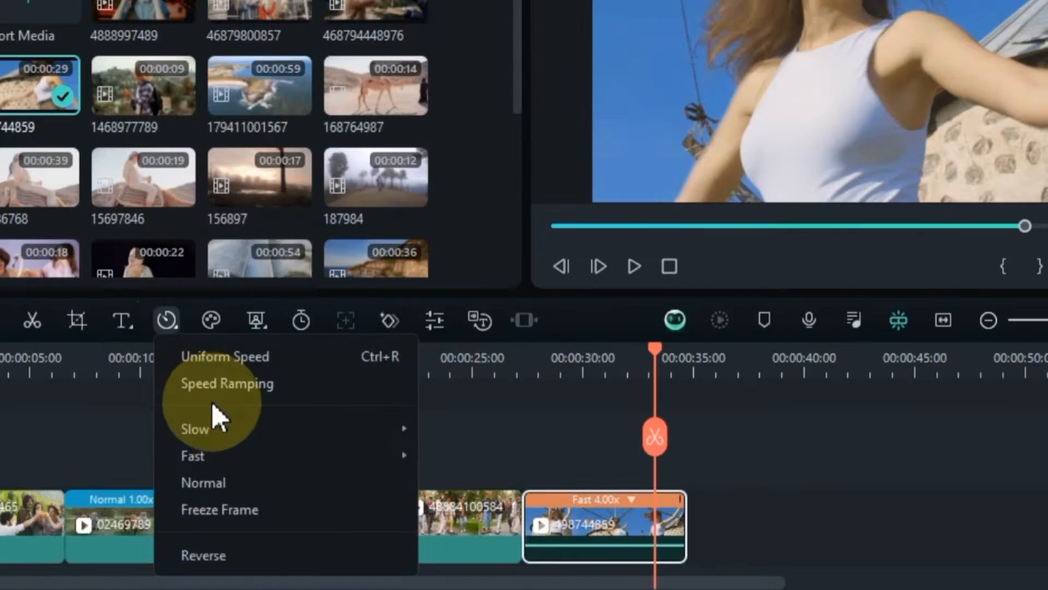
pyautogui.moveTo(321, 468)
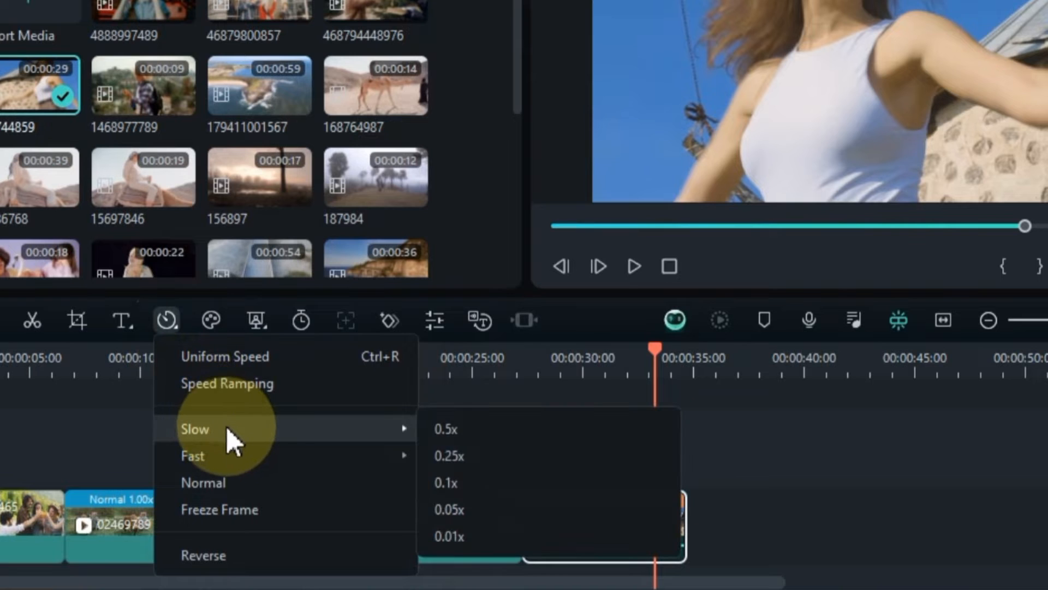
pyautogui.click(467, 426)
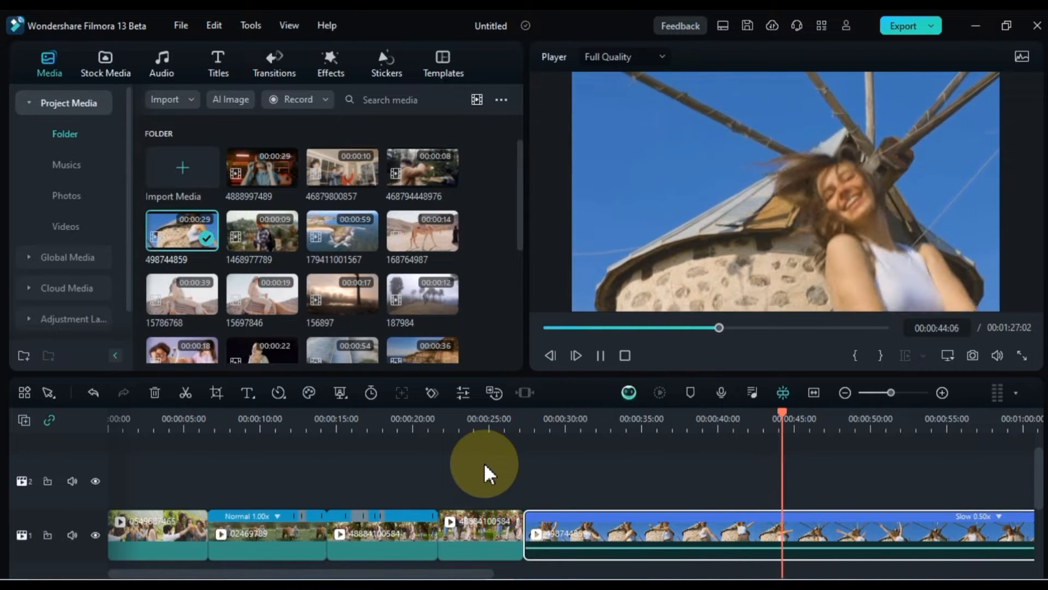
pyautogui.press('space')
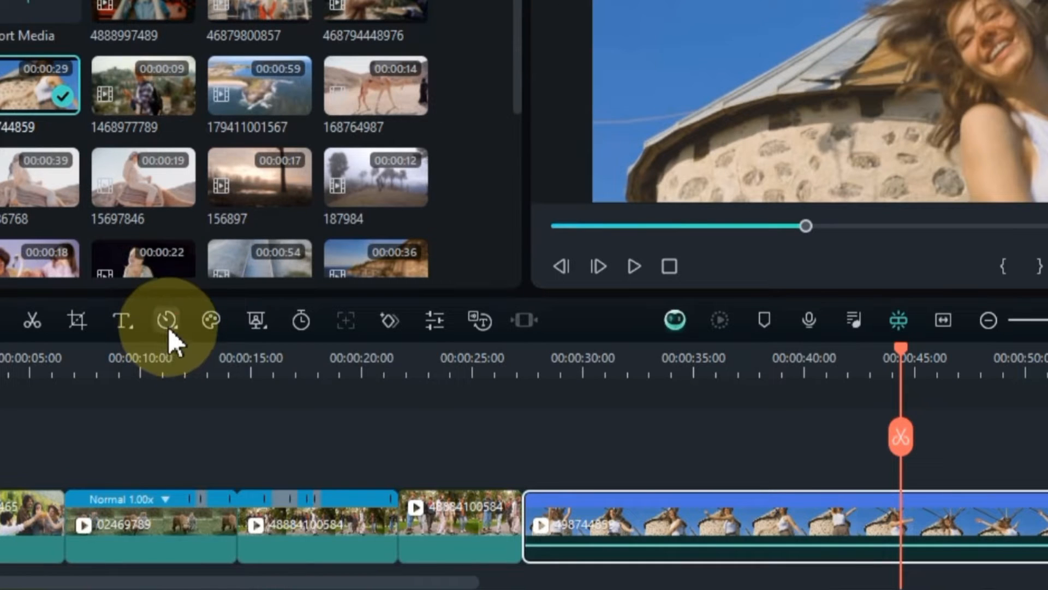
# Step: Return the windmill clip to normal speed and play it from near its start
pyautogui.click(167, 320)
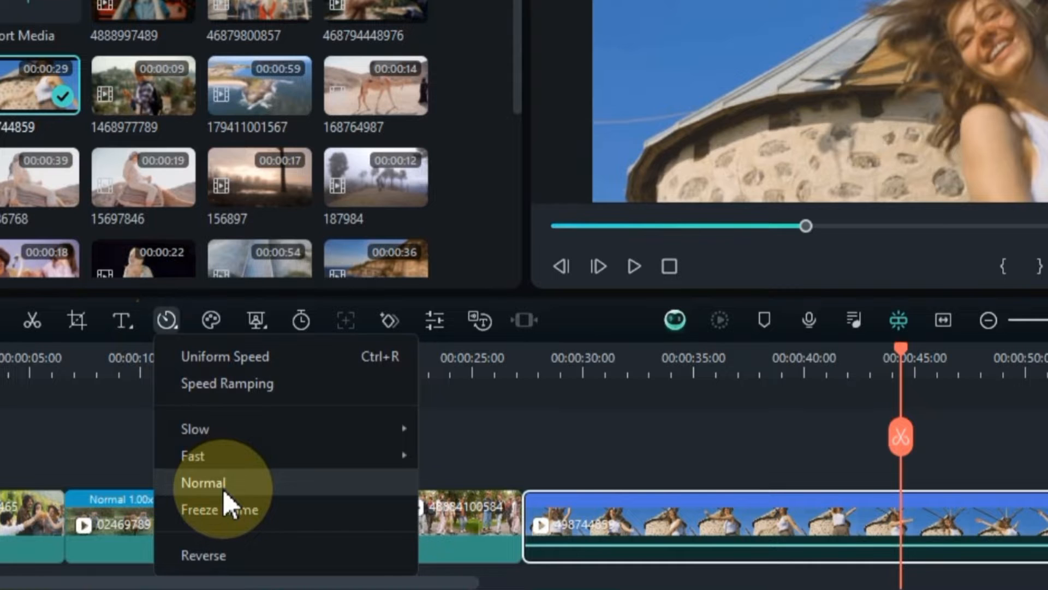
pyautogui.click(222, 488)
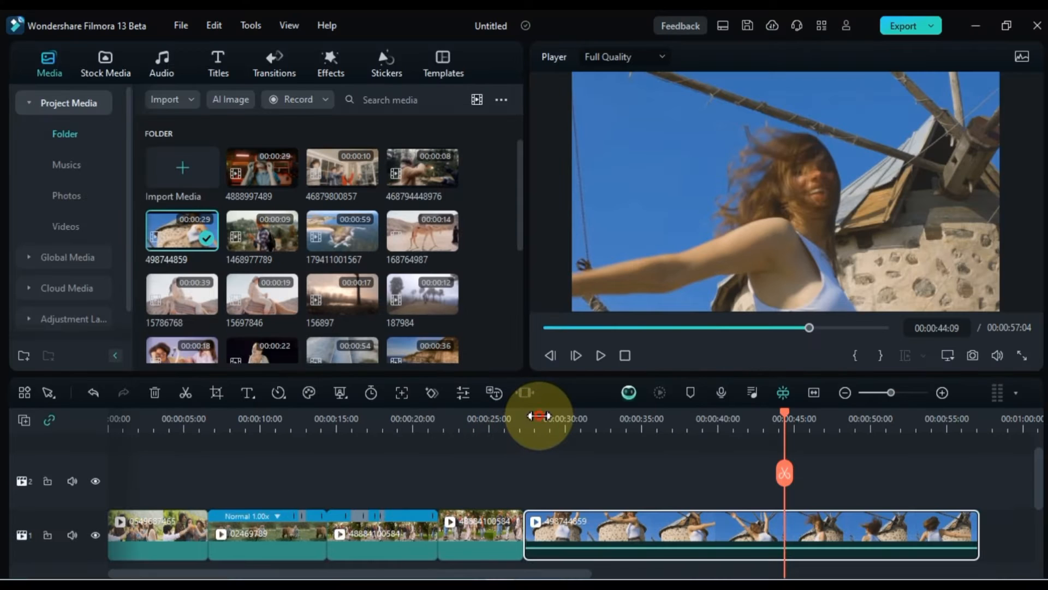
pyautogui.click(539, 416)
pyautogui.press('space')
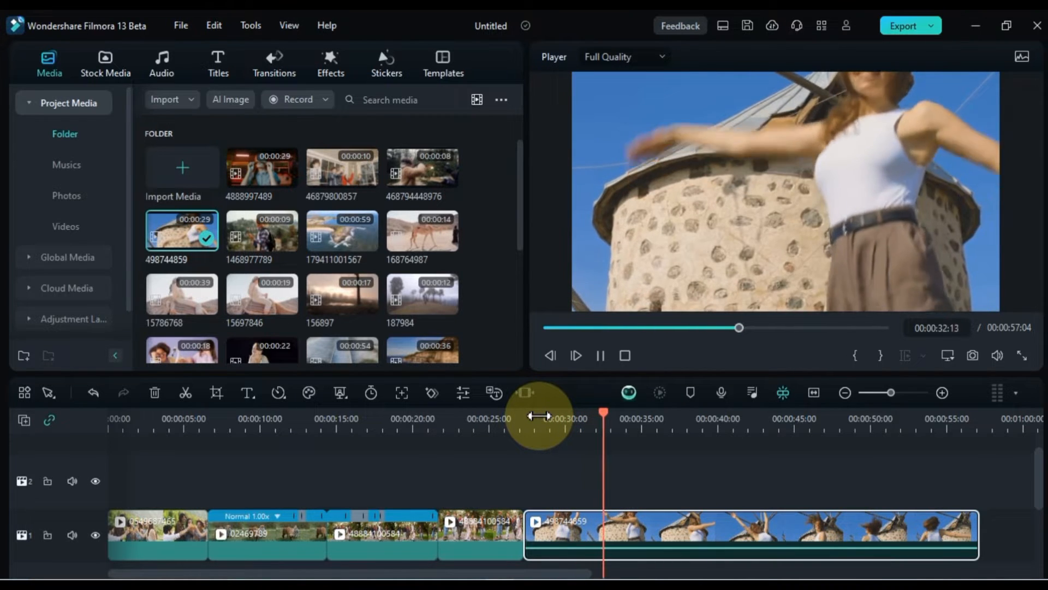
pyautogui.press('space')
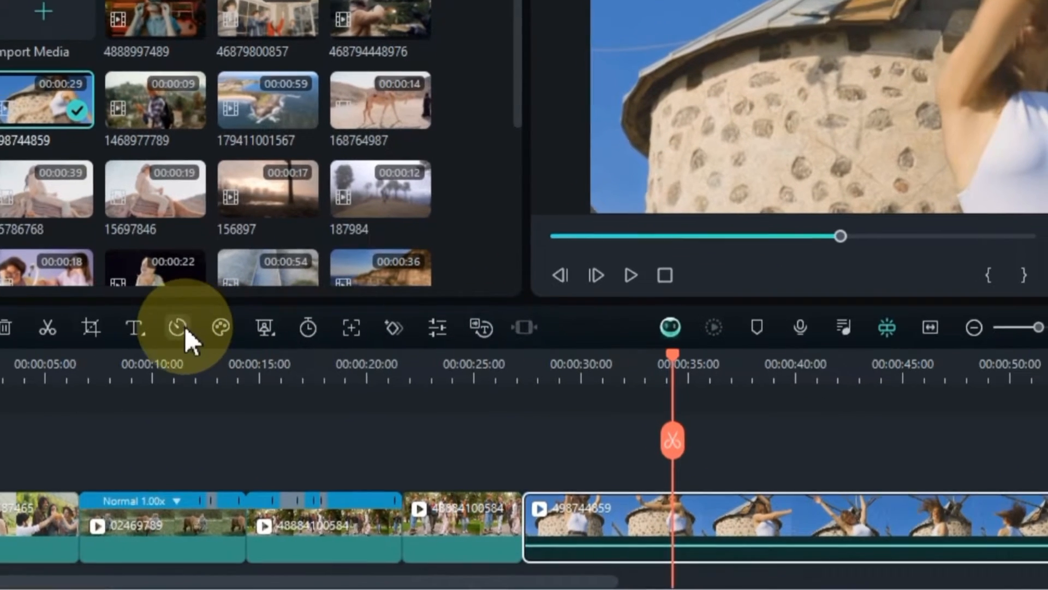
# Step: Reverse the windmill clip and open its custom speed settings
pyautogui.click(184, 326)
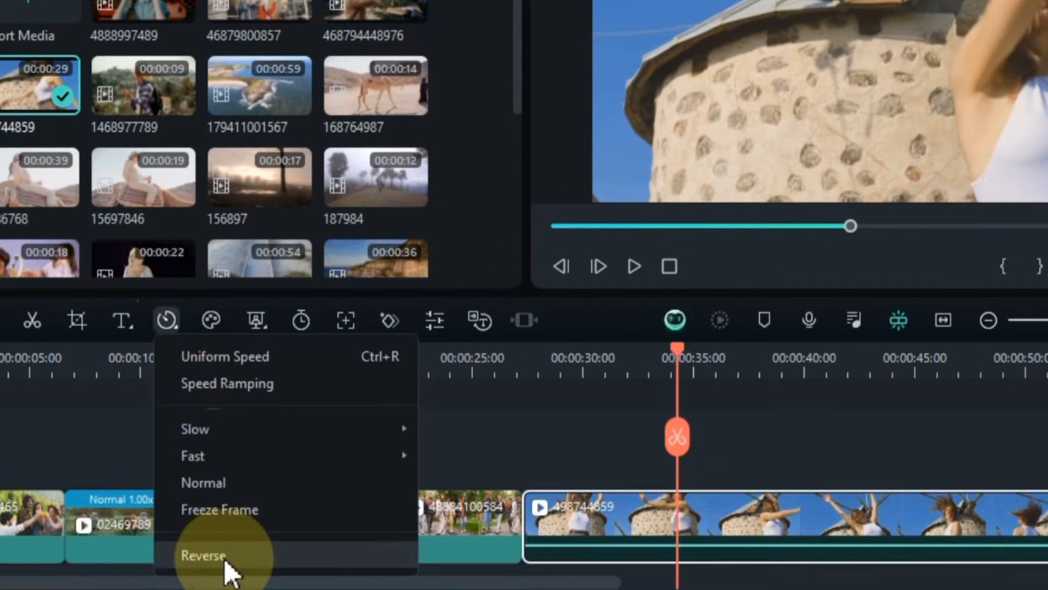
pyautogui.click(224, 558)
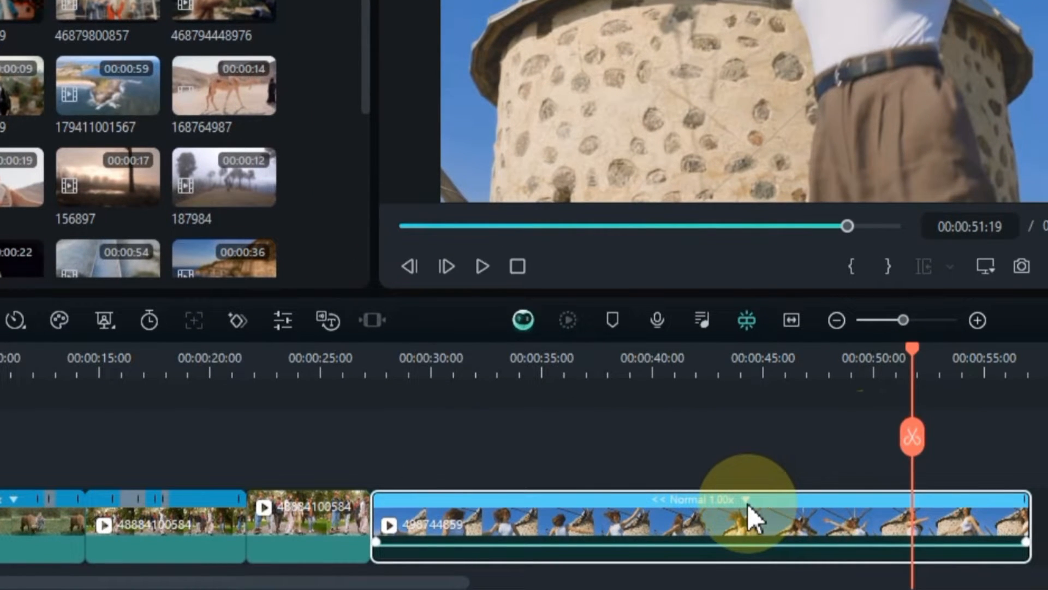
pyautogui.click(746, 500)
pyautogui.moveTo(808, 432)
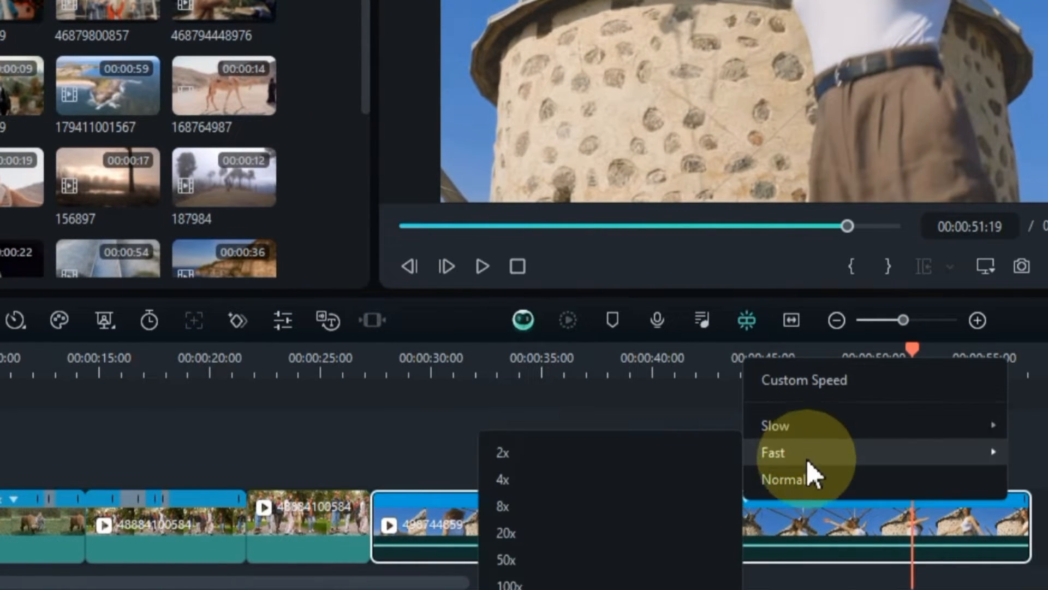
pyautogui.click(812, 382)
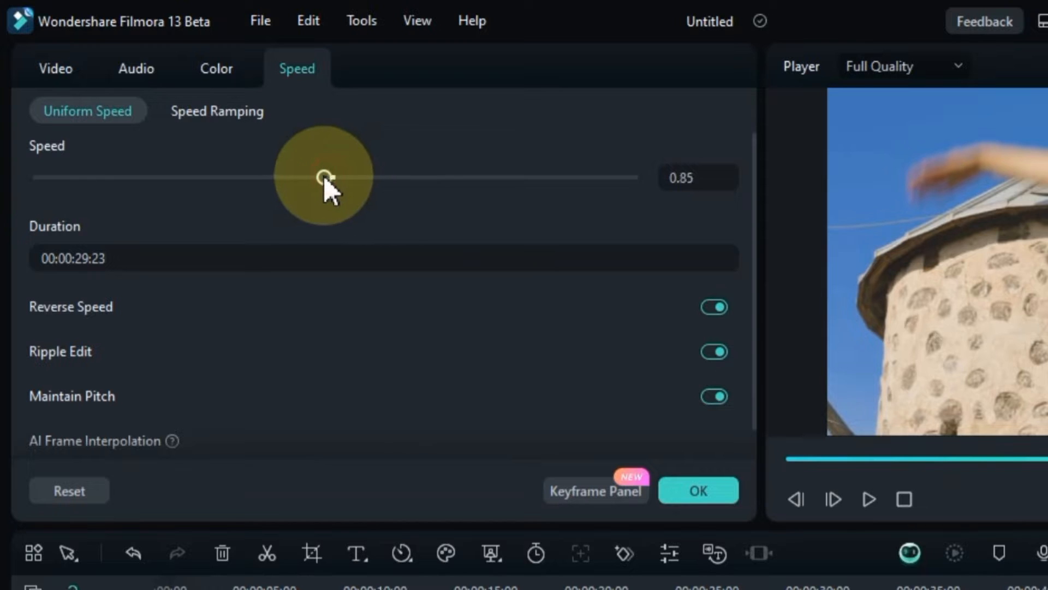
# Step: Try uniform speeds of 0.43 and 2.19 on the reversed windmill clip, previewing it up to about 00:00:33:16
pyautogui.moveTo(280, 179); pyautogui.dragTo(280, 179)
pyautogui.click(814, 393)
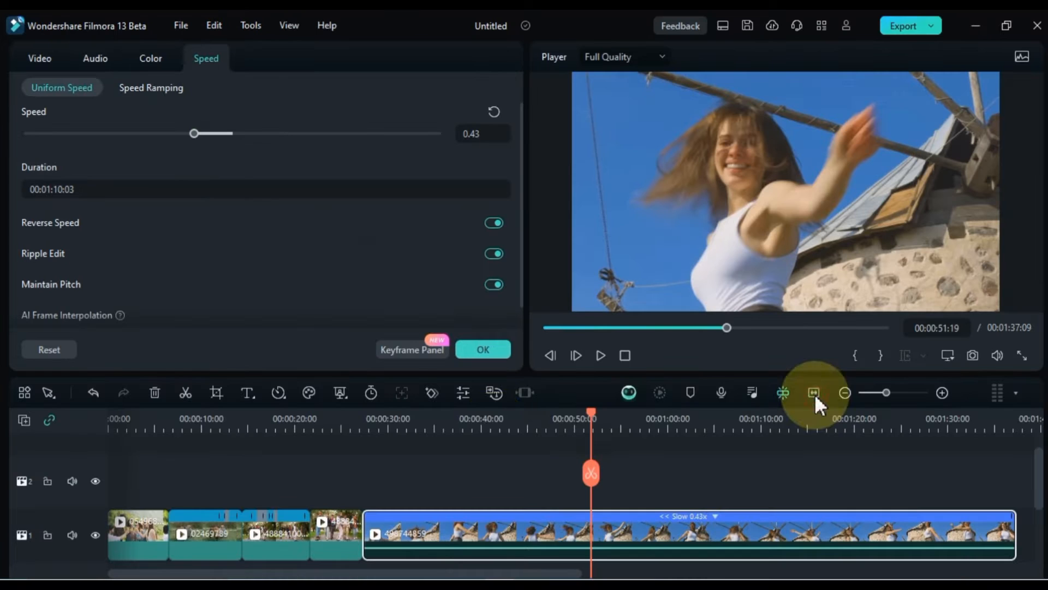
pyautogui.moveTo(460, 428); pyautogui.dragTo(483, 428)
pyautogui.moveTo(194, 133); pyautogui.dragTo(266, 134)
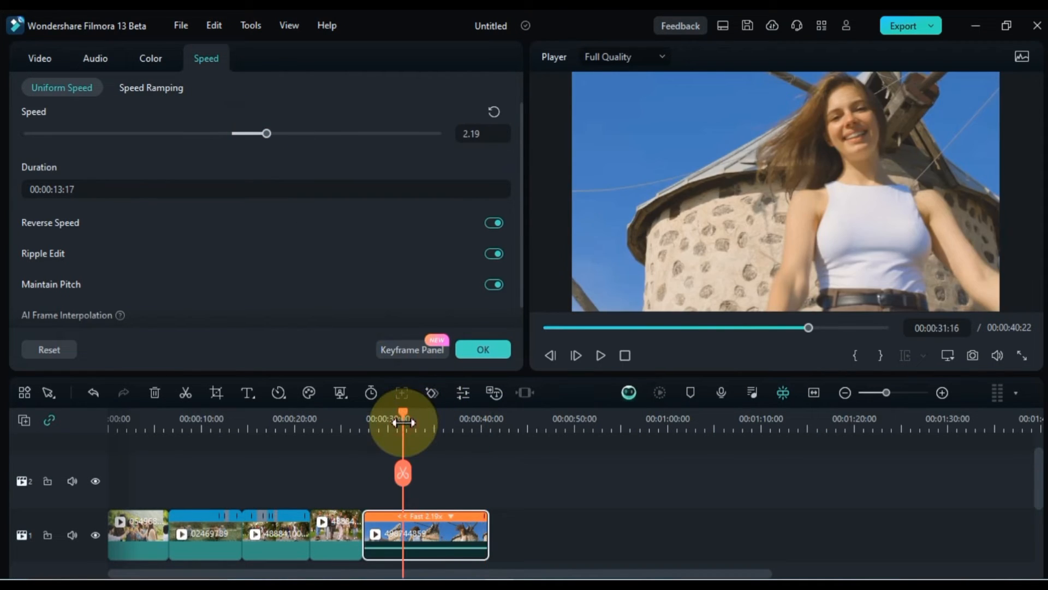
pyautogui.moveTo(403, 422); pyautogui.dragTo(422, 422)
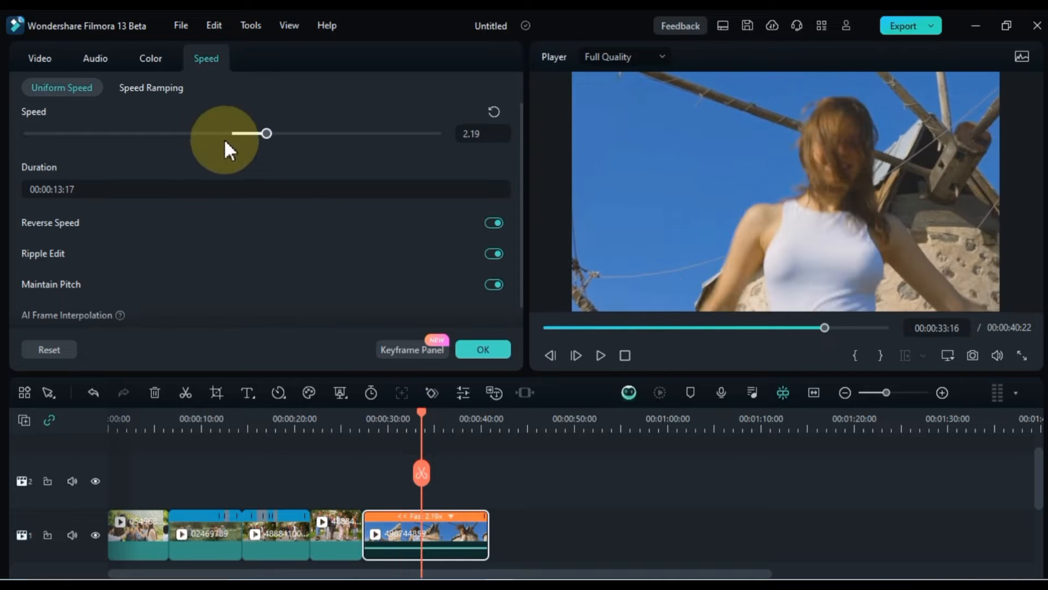
# Step: Set the windmill clip's uniform speed to 0.58 and its AI Frame Interpolation to Frame Blending
pyautogui.moveTo(221, 134); pyautogui.dragTo(207, 136)
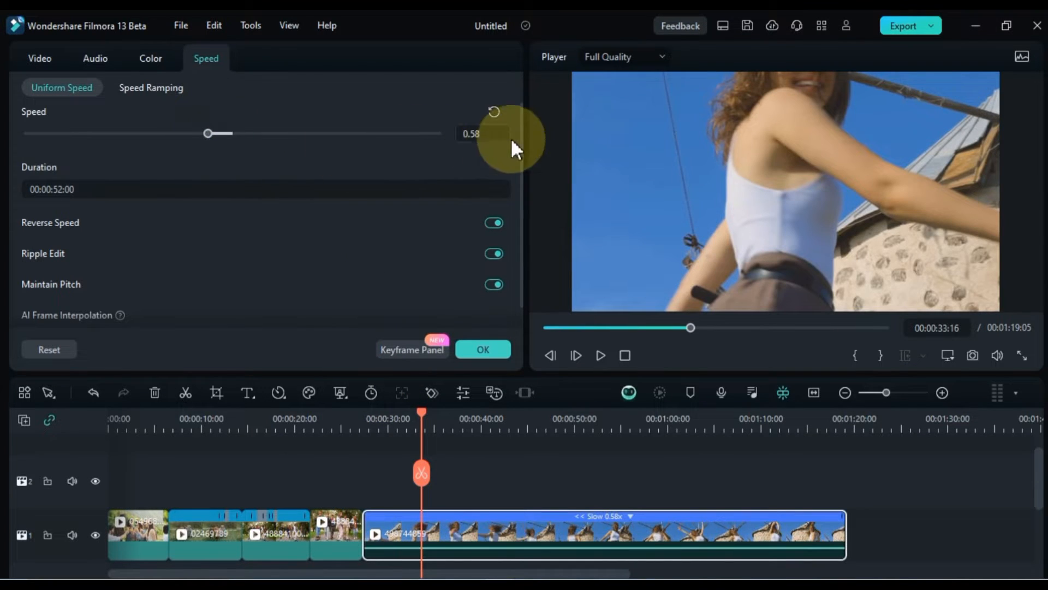
pyautogui.scroll(-1, 519, 137)
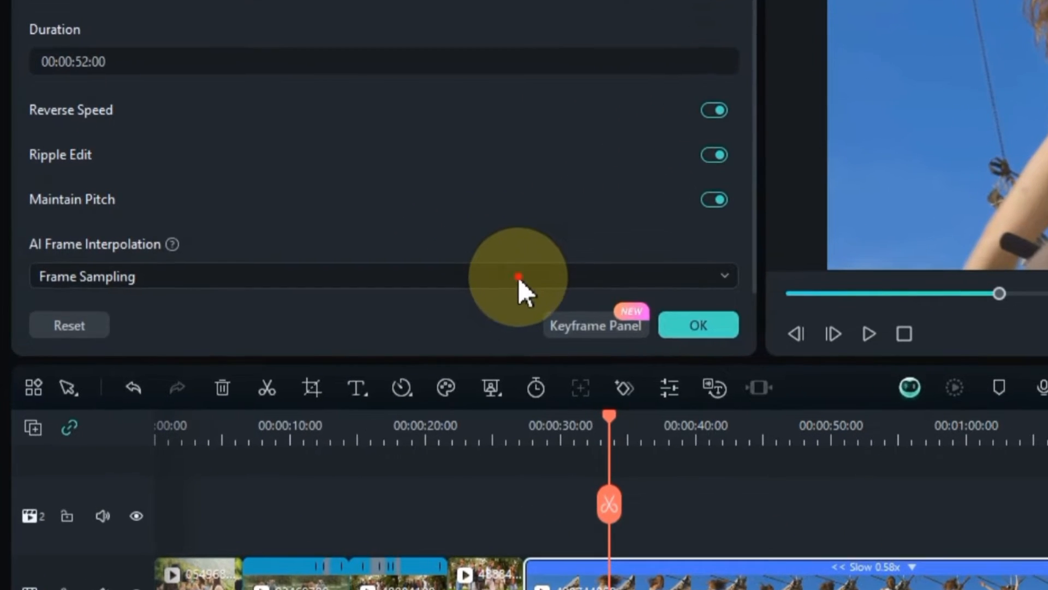
pyautogui.click(360, 317)
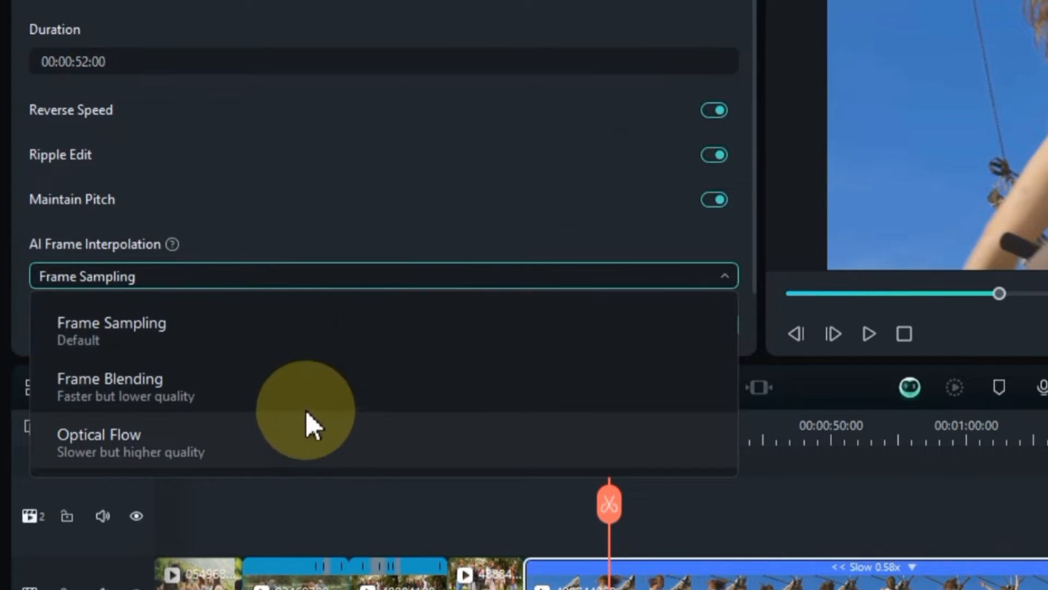
pyautogui.click(309, 383)
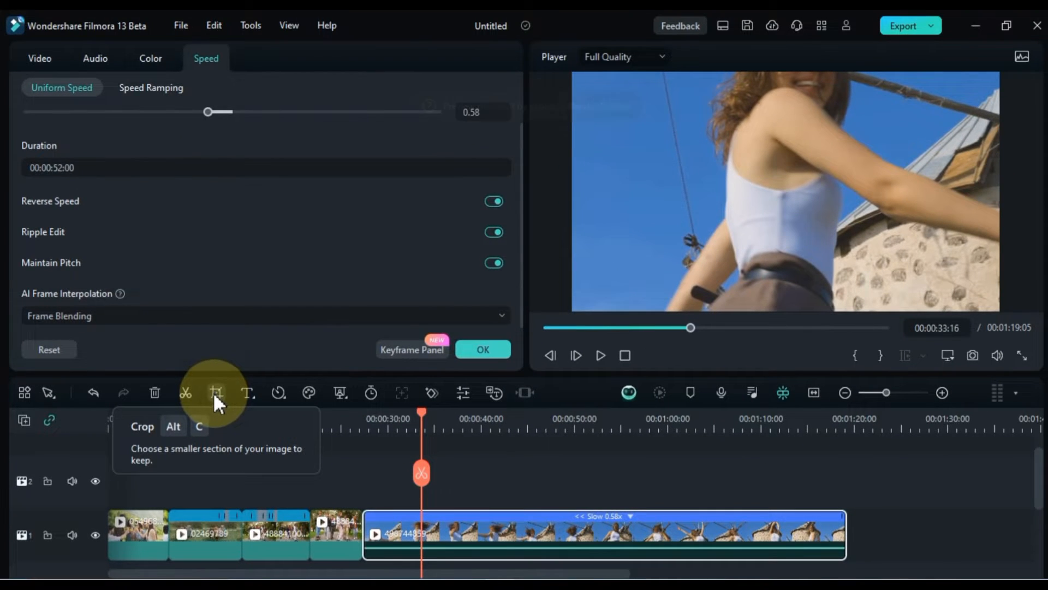
# Step: Play the slowed windmill clip in reverse, then turn off Reverse Speed and play it forward
pyautogui.press('space')
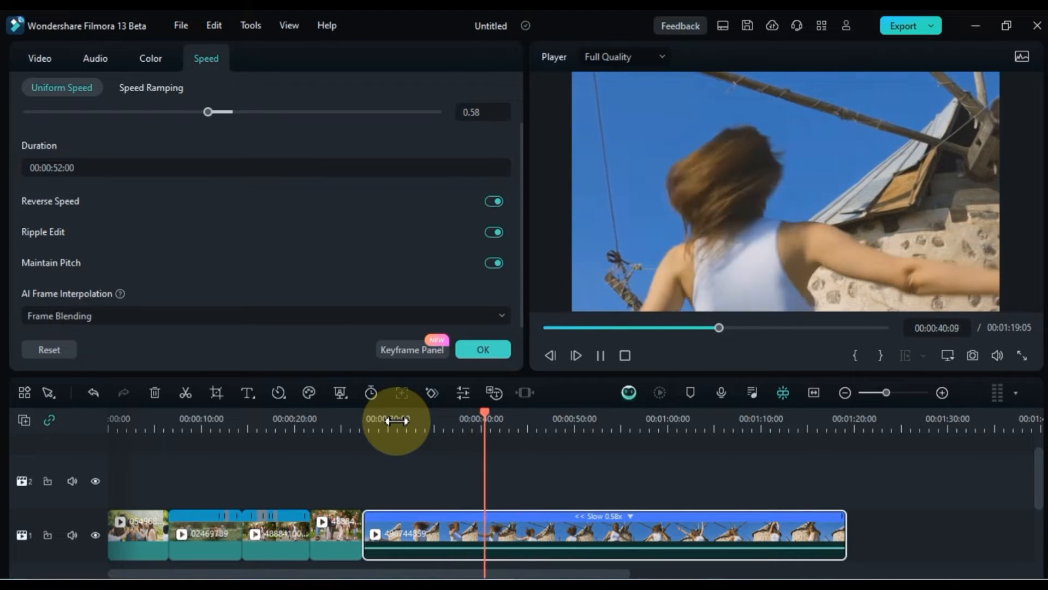
pyautogui.press('space')
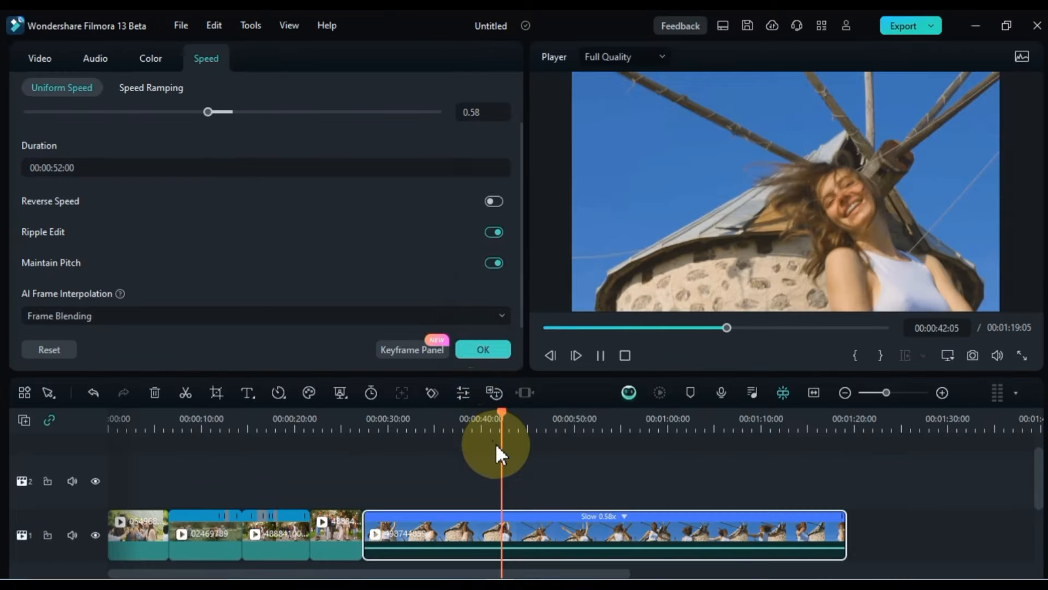
pyautogui.press('space')
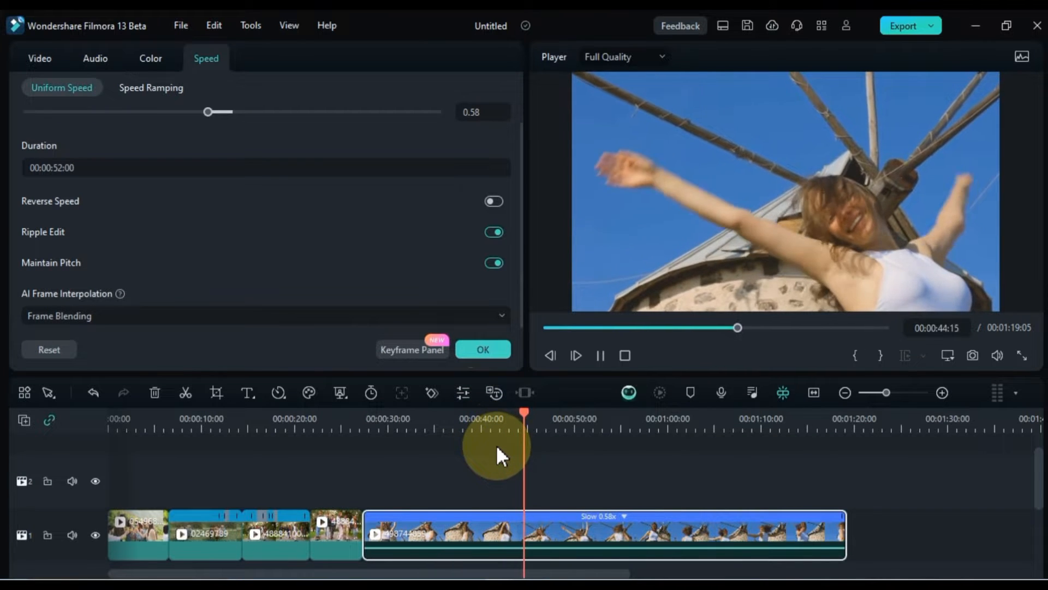
pyautogui.press('space')
# Step: Change the windmill clip's AI Frame Interpolation to Optical Flow and play the result
pyautogui.click(289, 315)
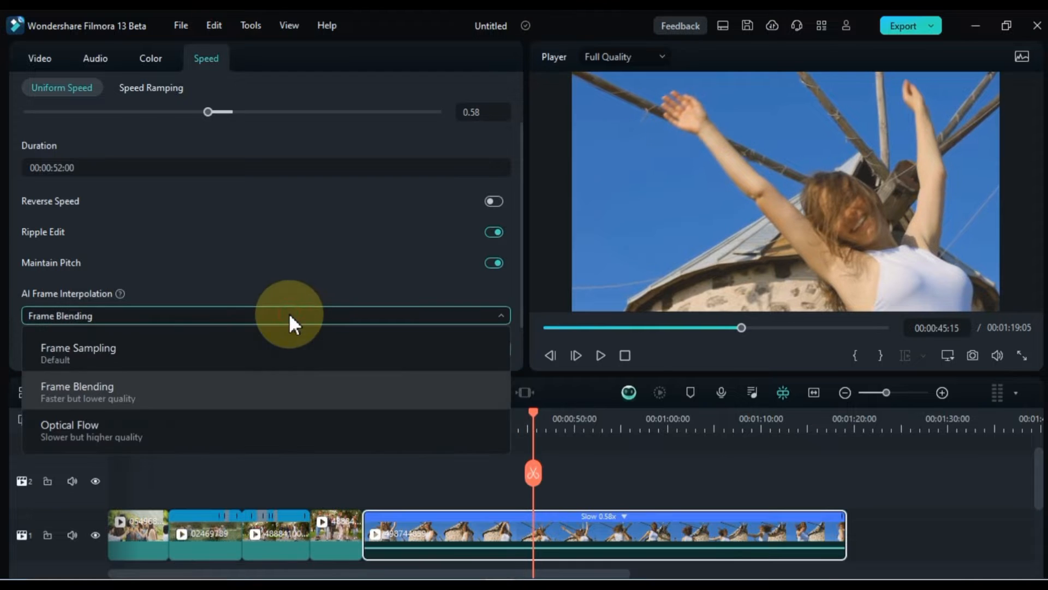
pyautogui.click(224, 423)
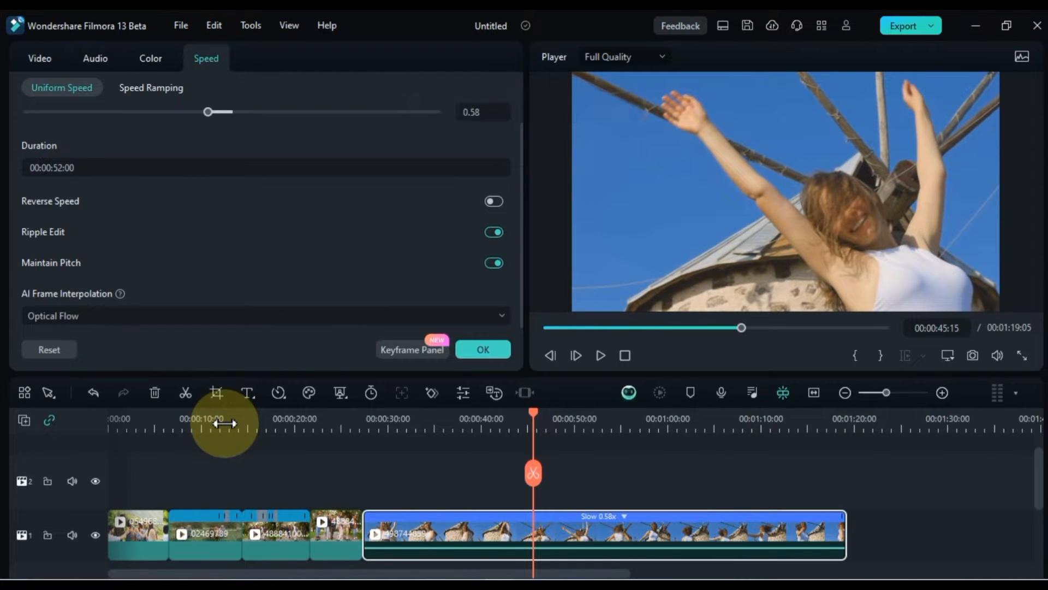
pyautogui.press('space')
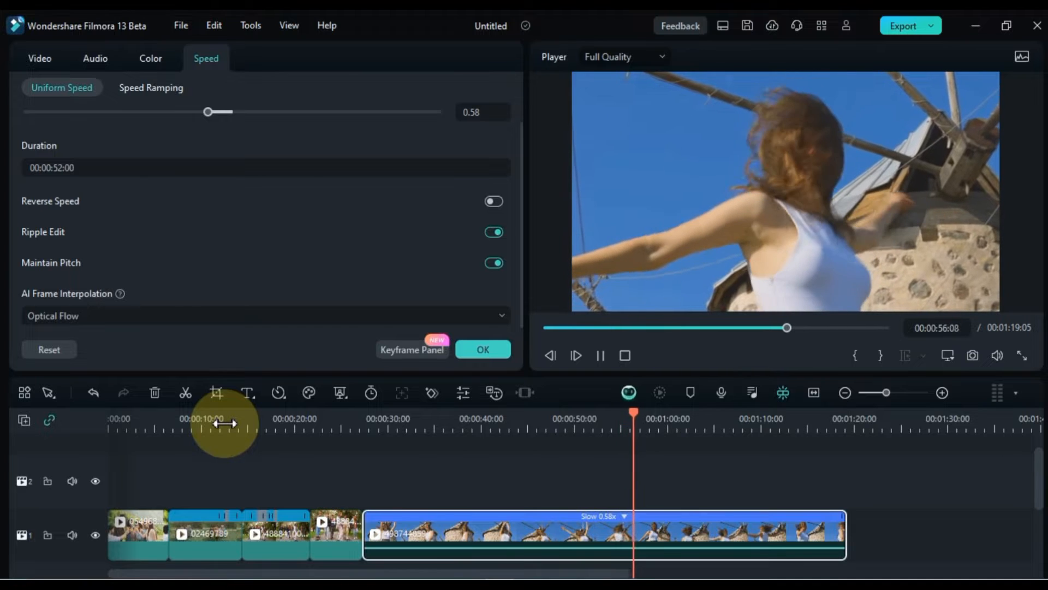
pyautogui.press('space')
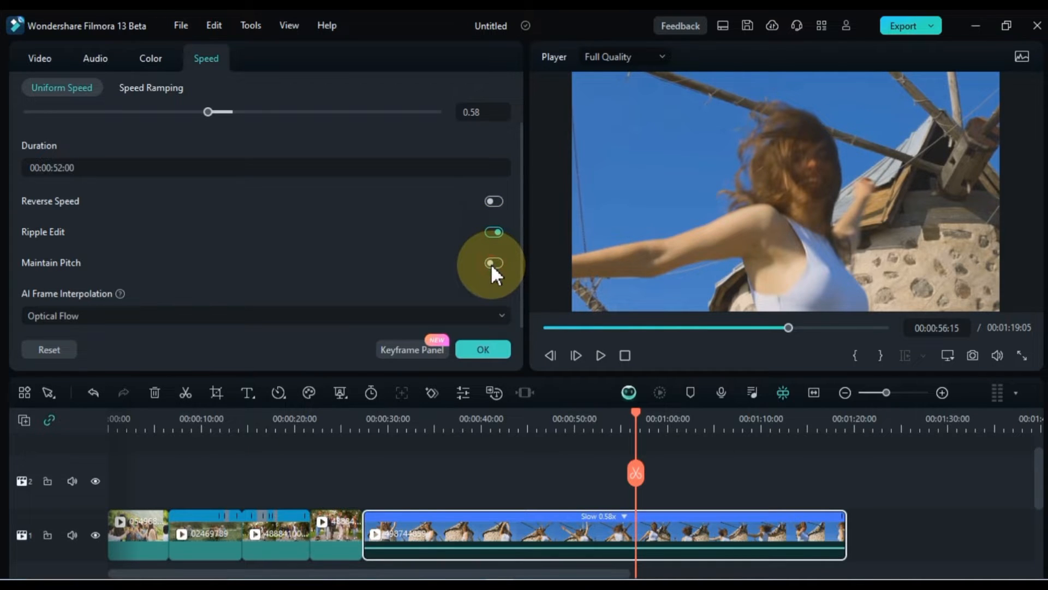
# Step: Turn Maintain Pitch back on for the windmill clip
pyautogui.click(493, 263)
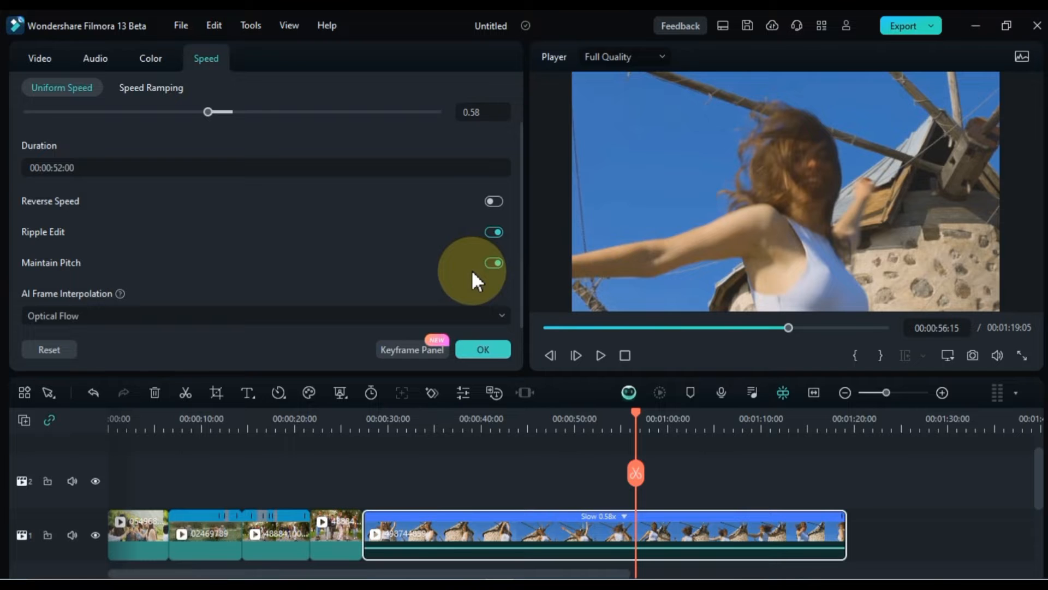
pyautogui.scroll(1, 470, 270)
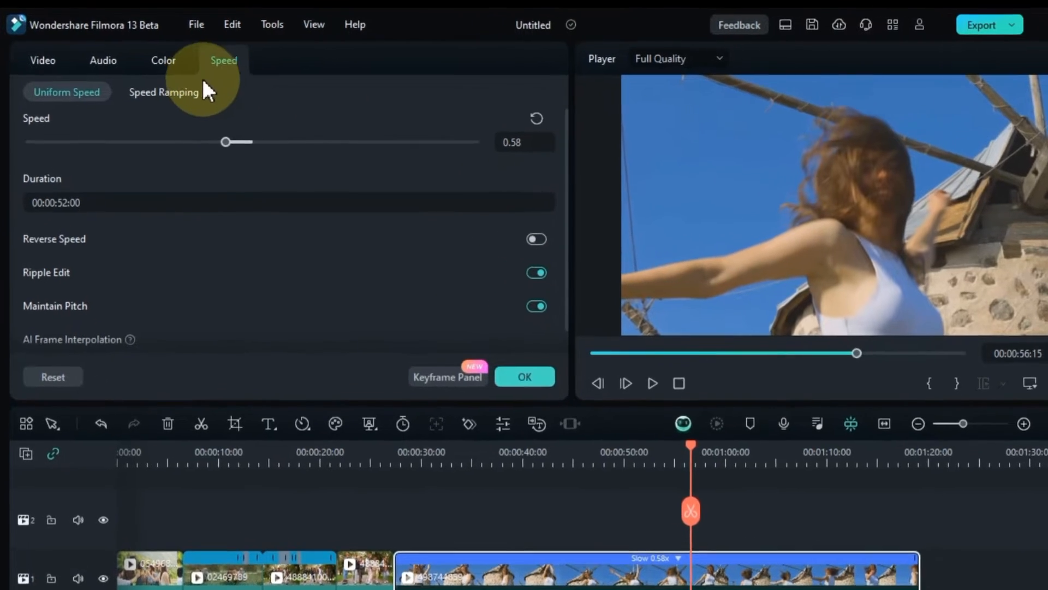
# Step: Open the Speed Ramping settings and return the windmill clip to normal speed
pyautogui.click(172, 94)
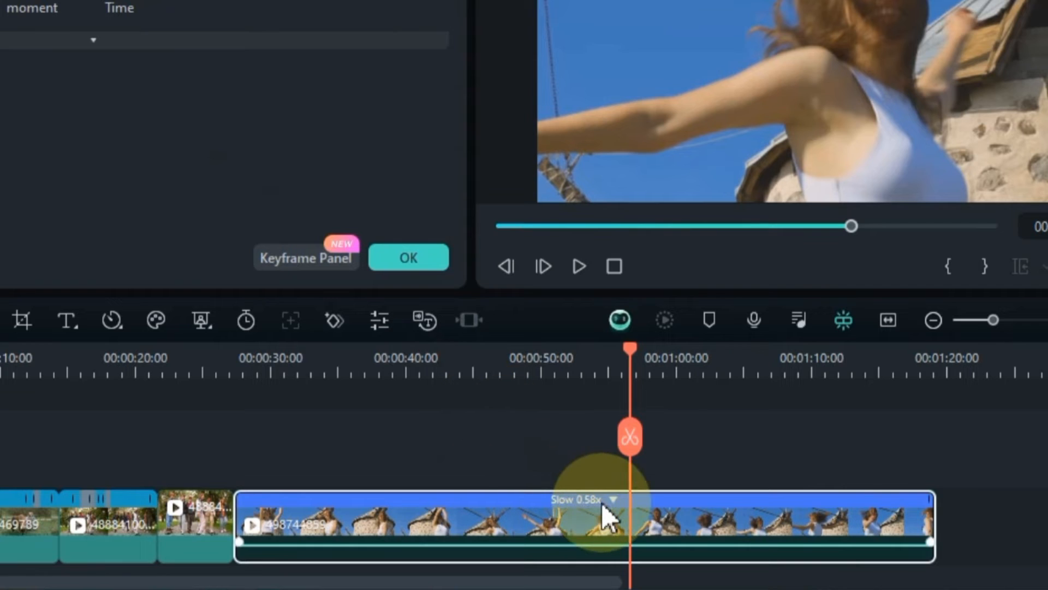
pyautogui.click(602, 504)
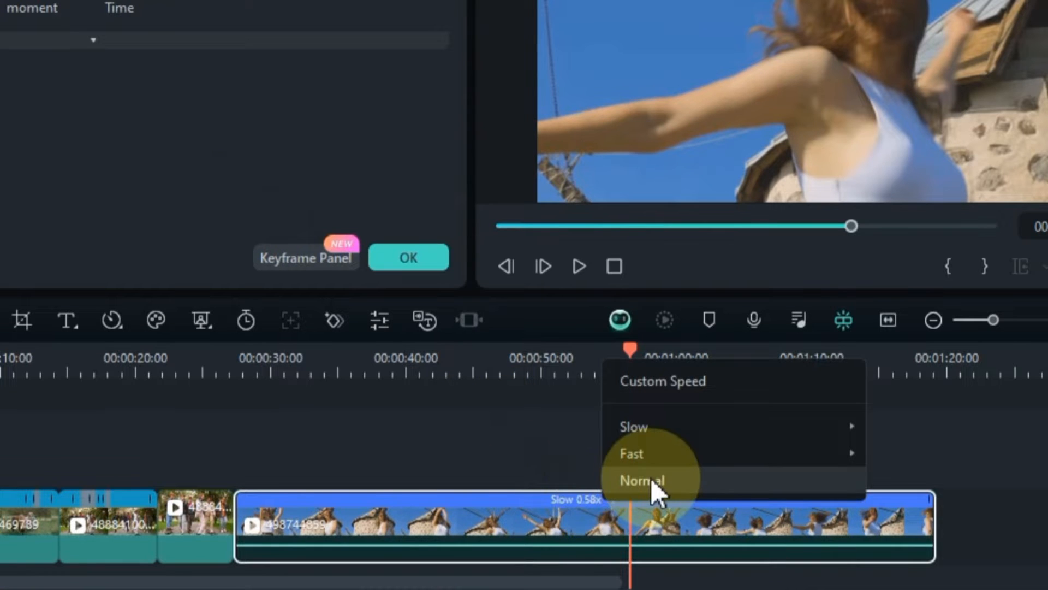
pyautogui.click(651, 479)
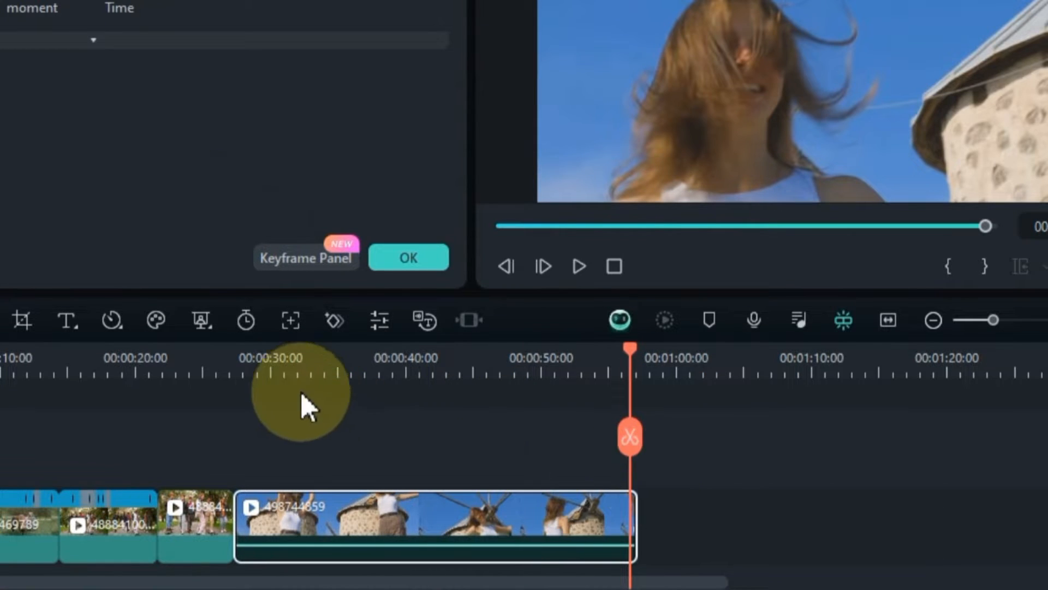
# Step: Apply the Montage speed ramp to the windmill clip and play the clip from its start
pyautogui.click(261, 374)
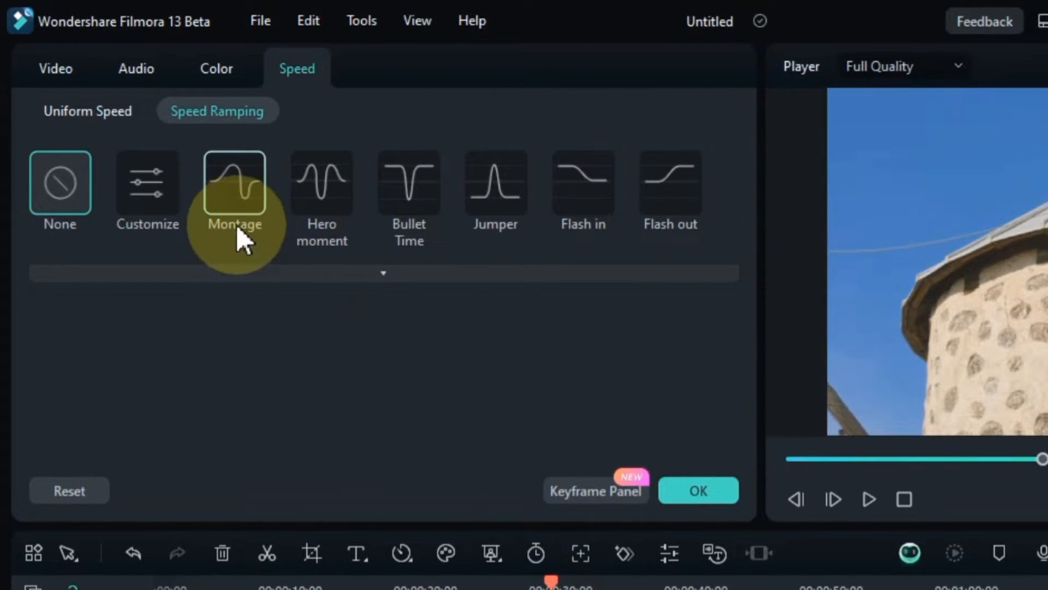
pyautogui.click(225, 192)
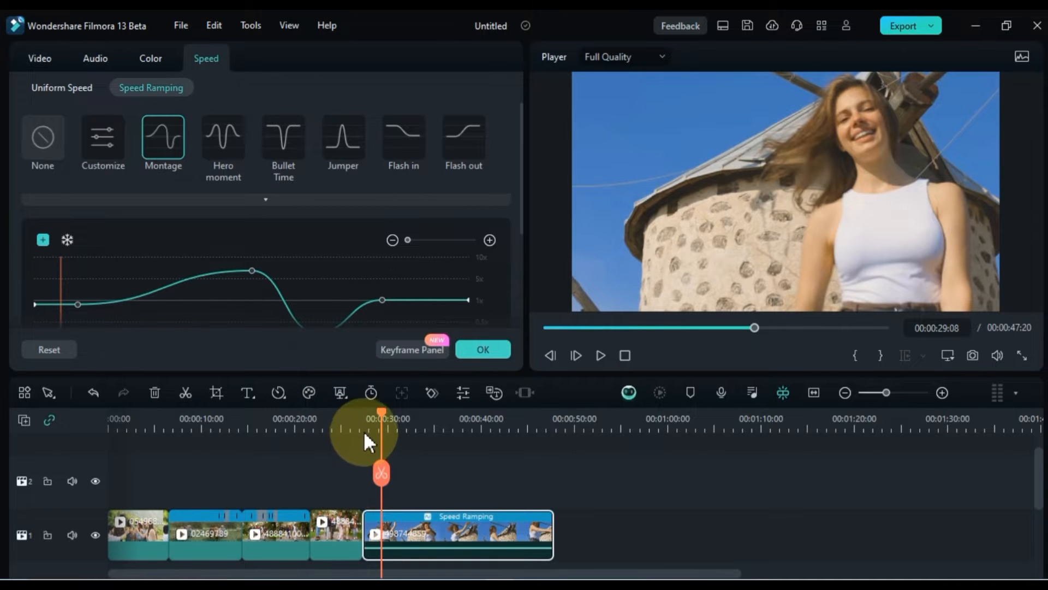
pyautogui.click(365, 428)
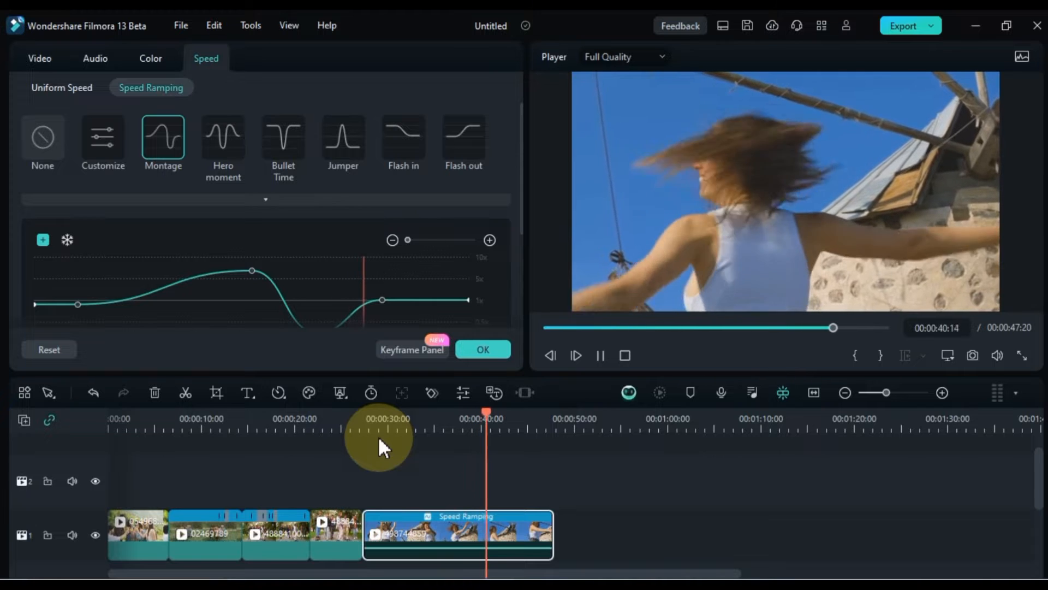
pyautogui.press('space')
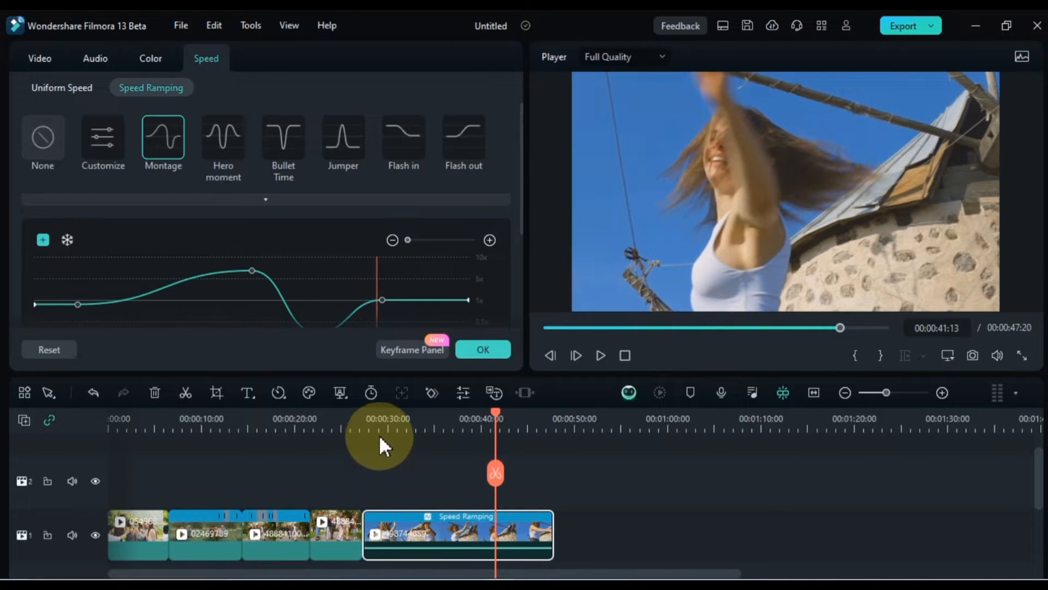
# Step: Try the Hero moment, Bullet Time, Jumper, Flash in and Flash out speed ramps on the windmill clip
pyautogui.click(223, 151)
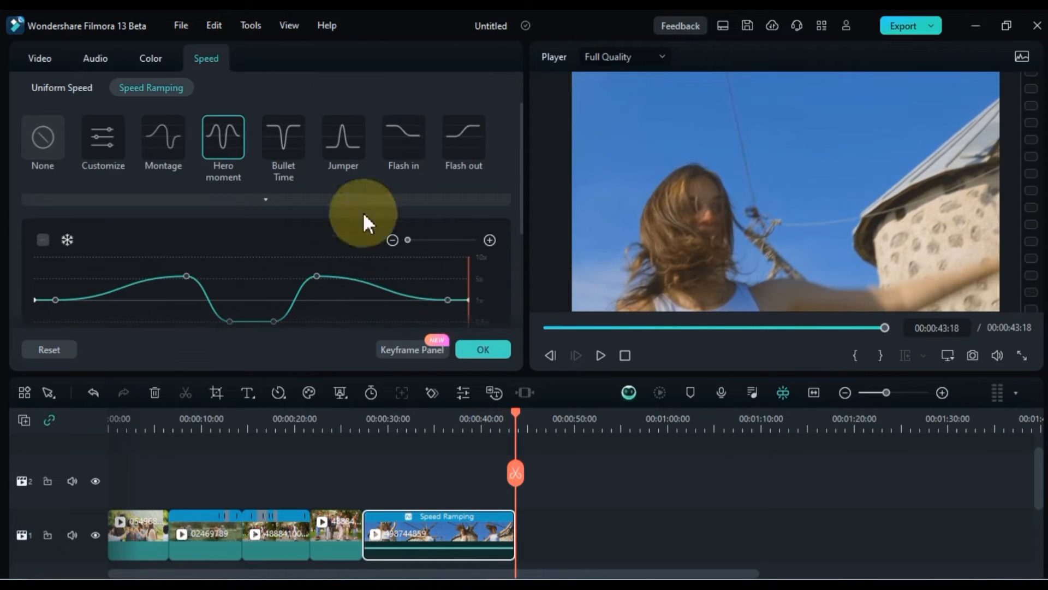
pyautogui.click(281, 136)
pyautogui.click(345, 147)
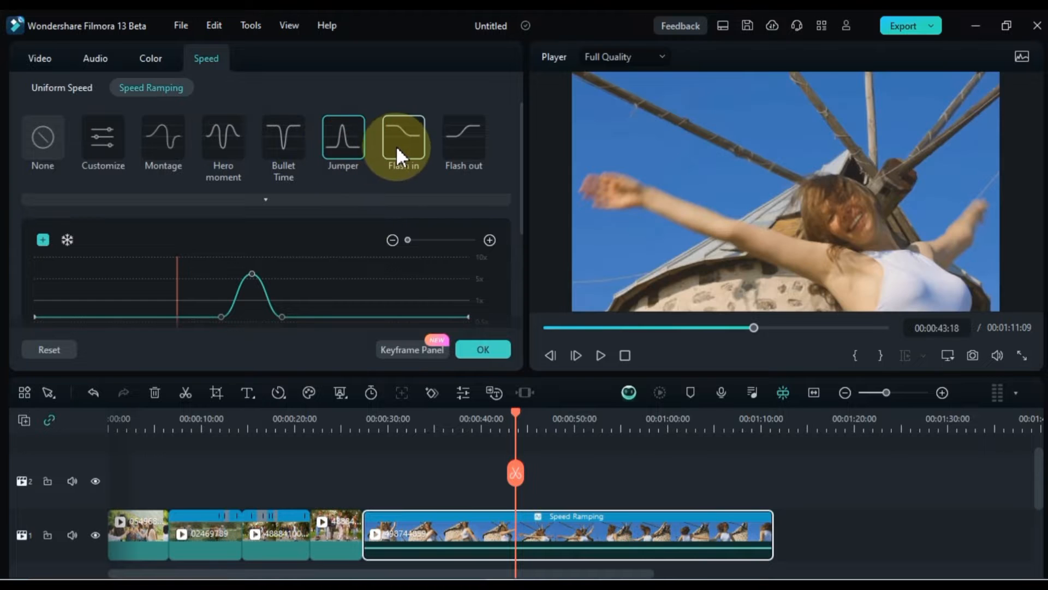
pyautogui.click(401, 149)
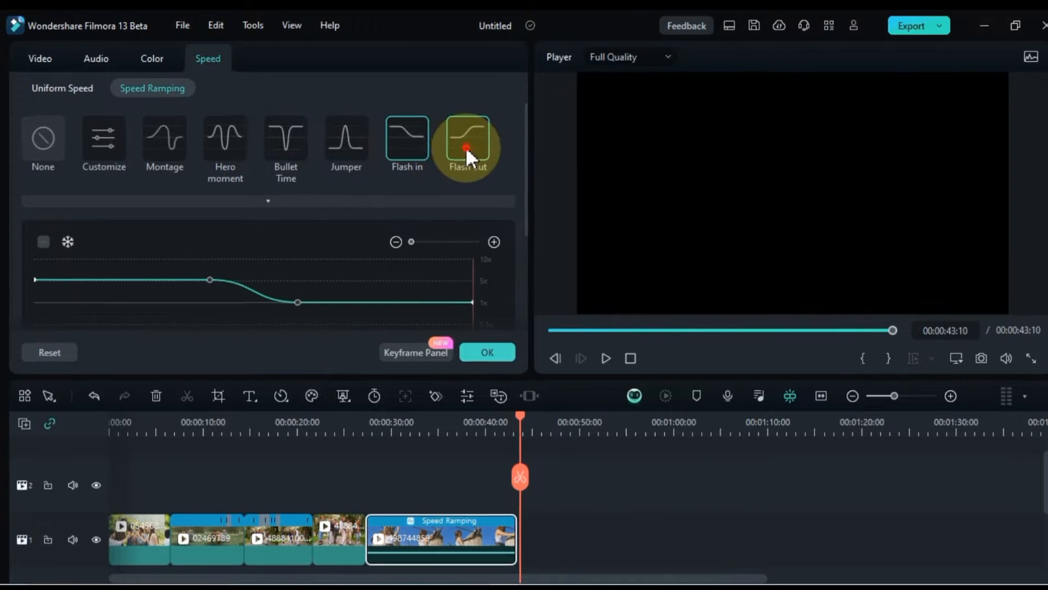
pyautogui.click(464, 143)
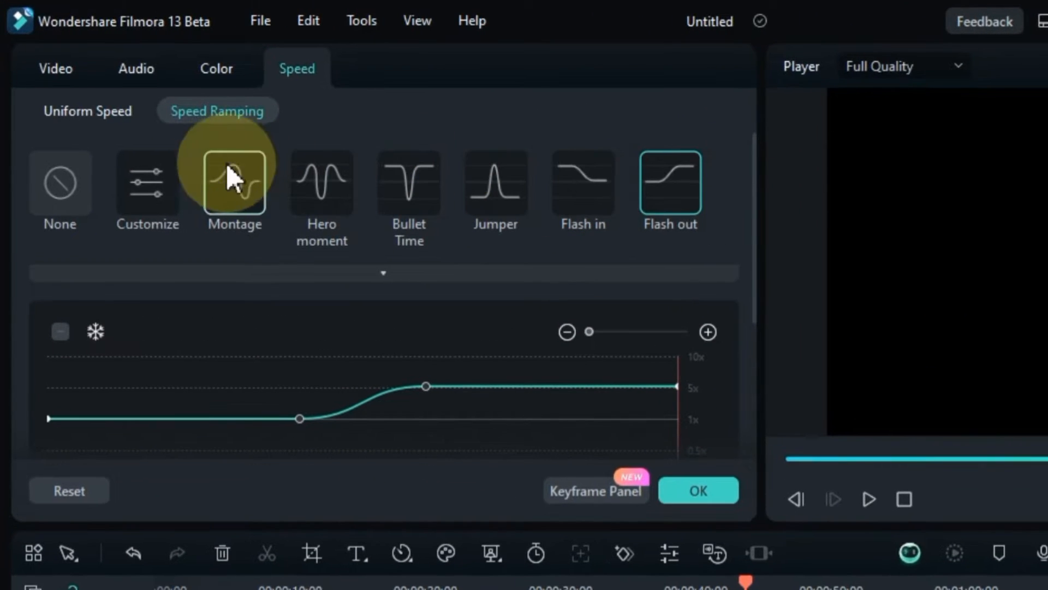
# Step: Shape a Customize ramp with the first point between 5x and 10x and the second at about 0.5x, and play the clip
pyautogui.click(162, 202)
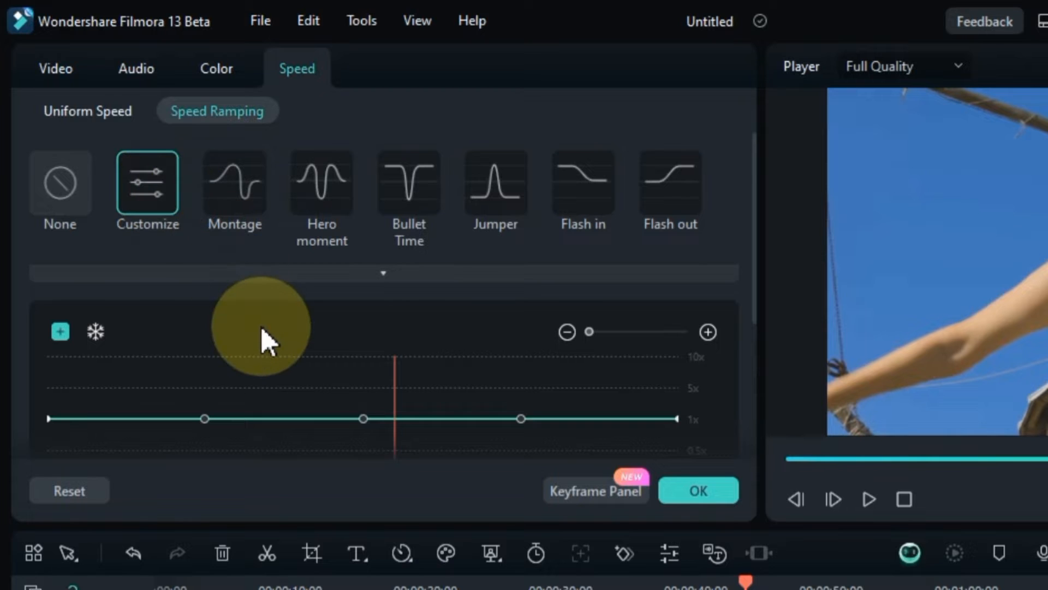
pyautogui.scroll(-2, 260, 325)
pyautogui.moveTo(204, 351); pyautogui.dragTo(197, 299)
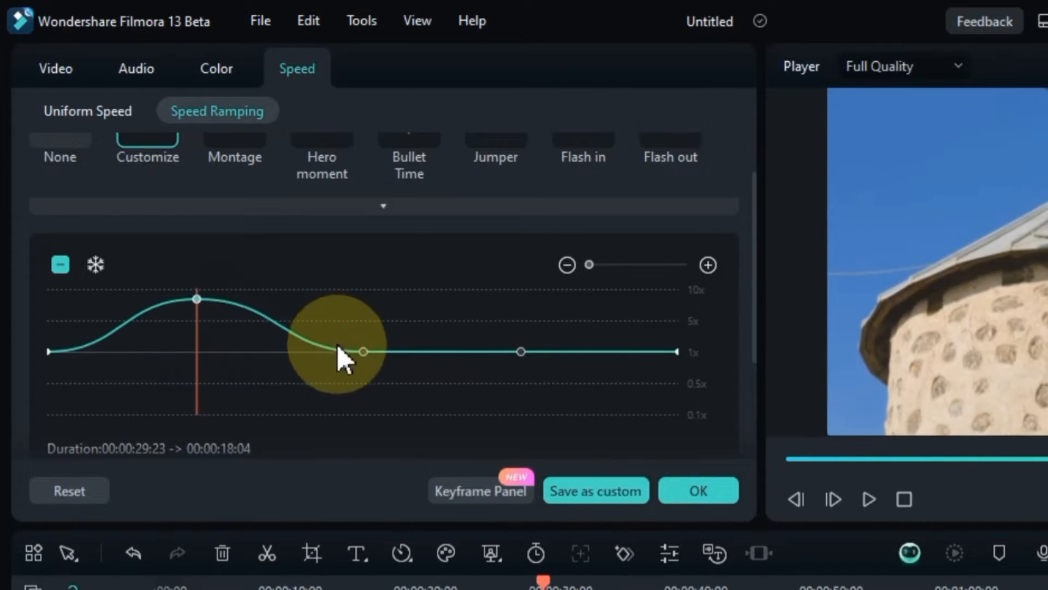
pyautogui.moveTo(360, 353); pyautogui.dragTo(292, 386)
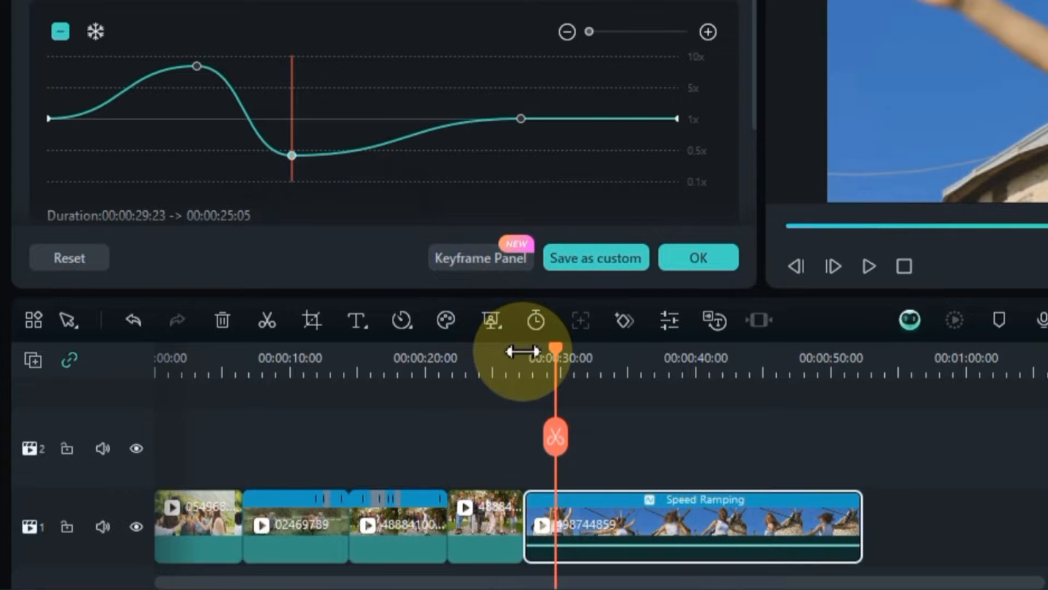
pyautogui.click(523, 351)
pyautogui.press('space')
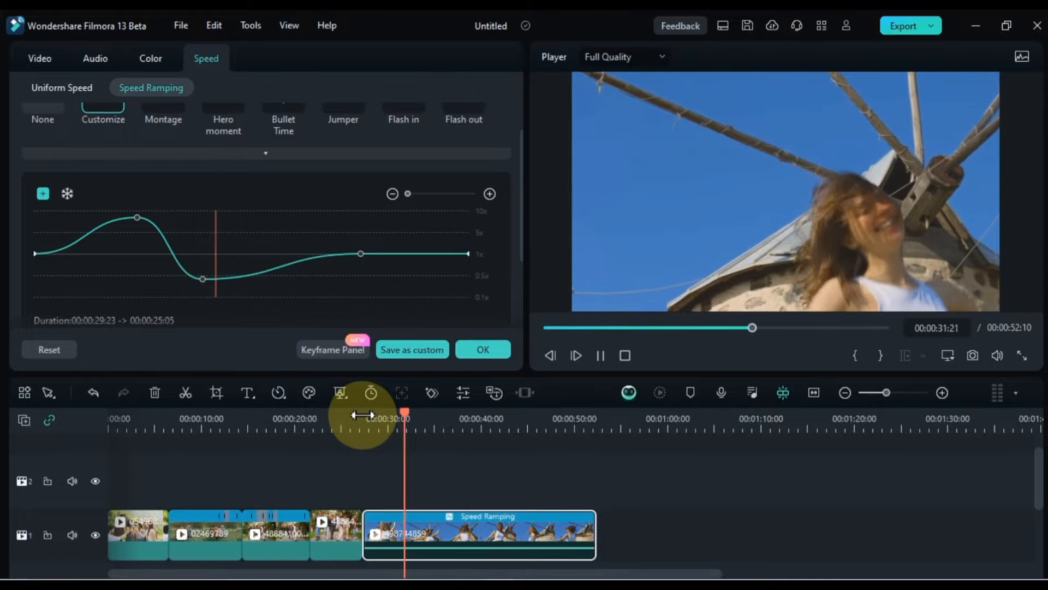
# Step: Move the third ramp point earlier and up between 5x and 10x, and replay the windmill clip
pyautogui.moveTo(357, 251); pyautogui.dragTo(292, 224)
pyautogui.press('space')
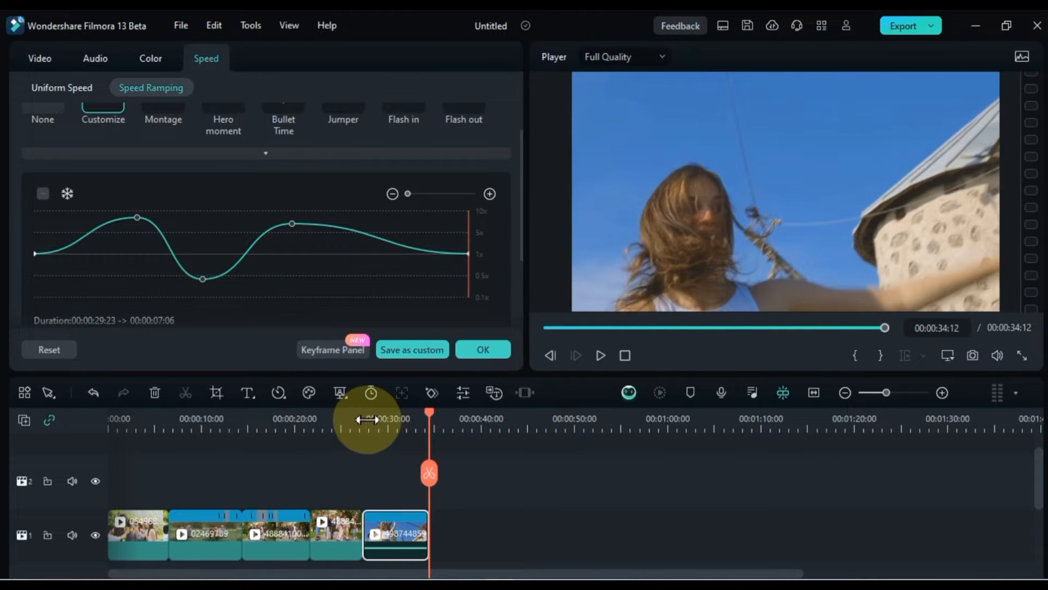
pyautogui.click(366, 420)
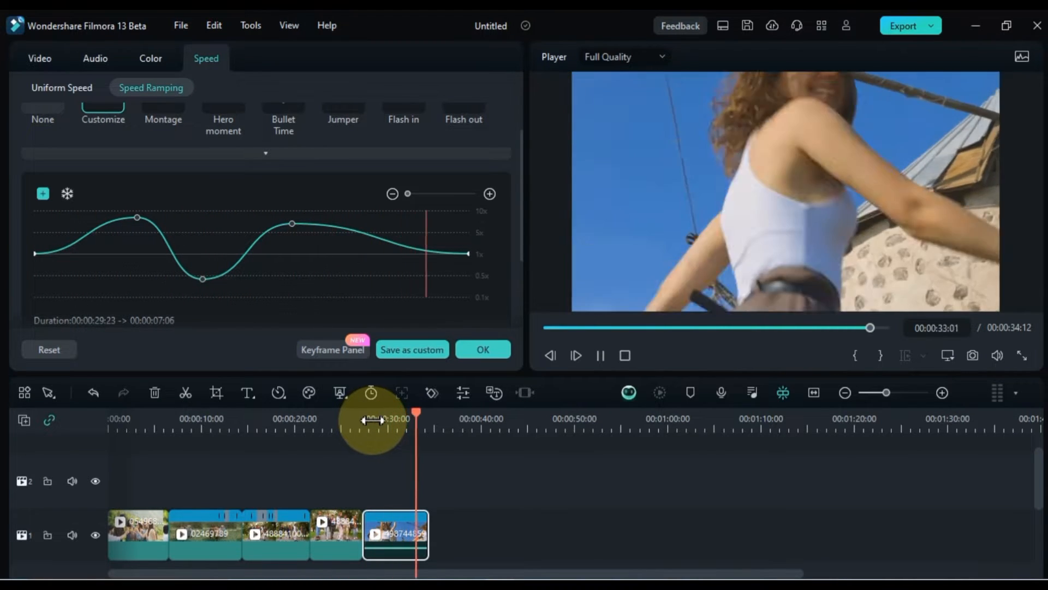
pyautogui.moveTo(394, 424); pyautogui.dragTo(372, 429)
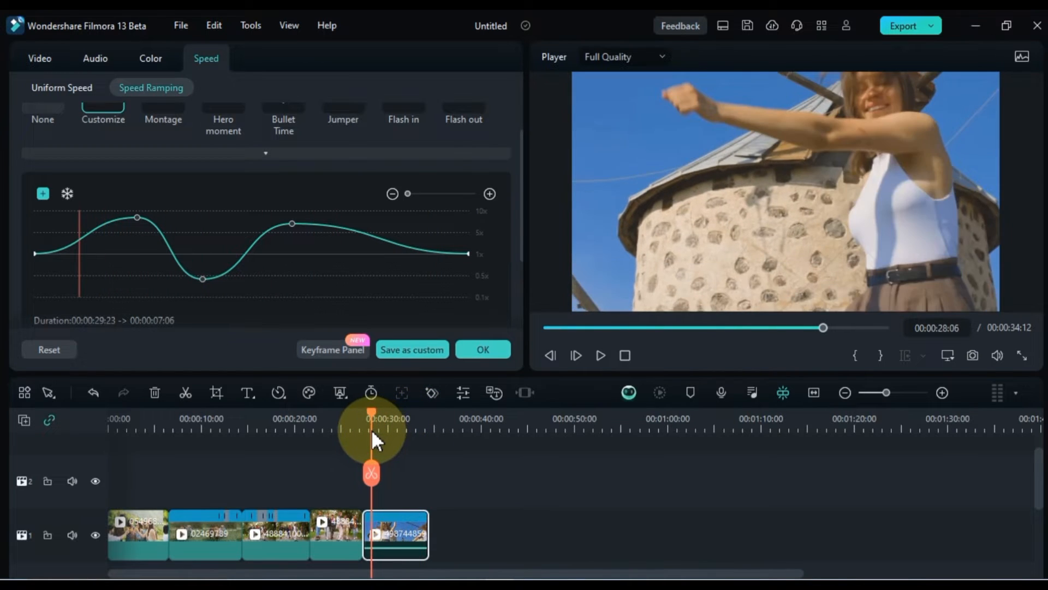
# Step: Save the customized speed curve as a preset named New Speed Ramping
pyautogui.click(358, 377)
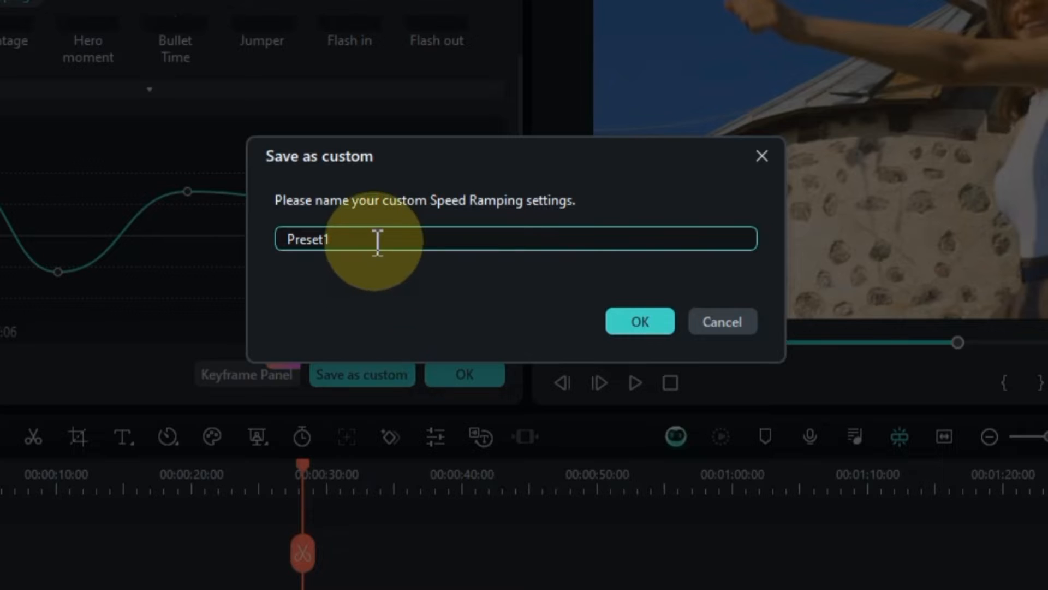
pyautogui.moveTo(377, 239); pyautogui.dragTo(243, 256)
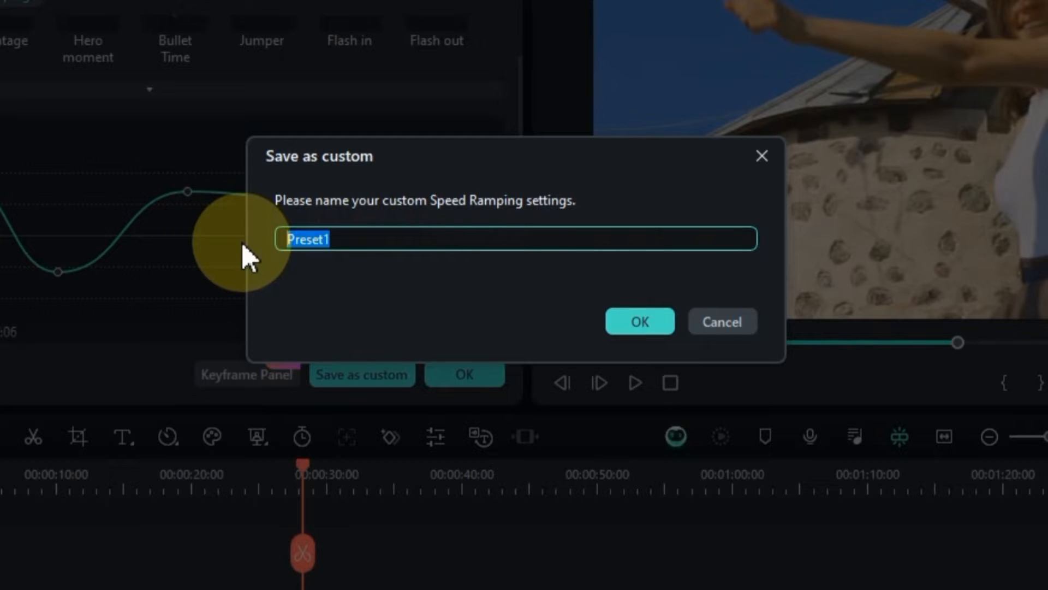
pyautogui.write('New Speed Ramping')
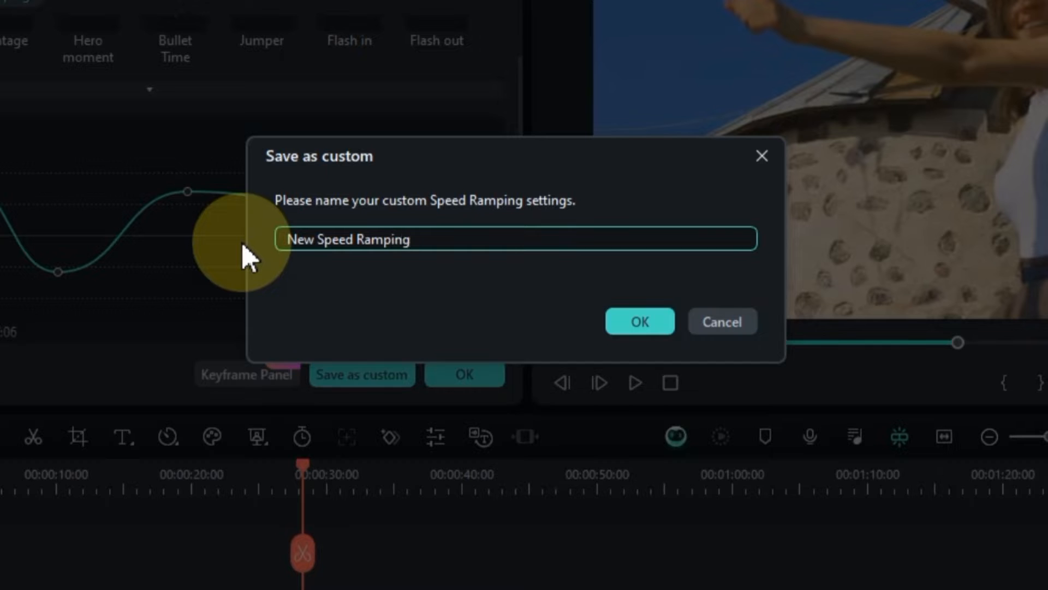
pyautogui.click(626, 326)
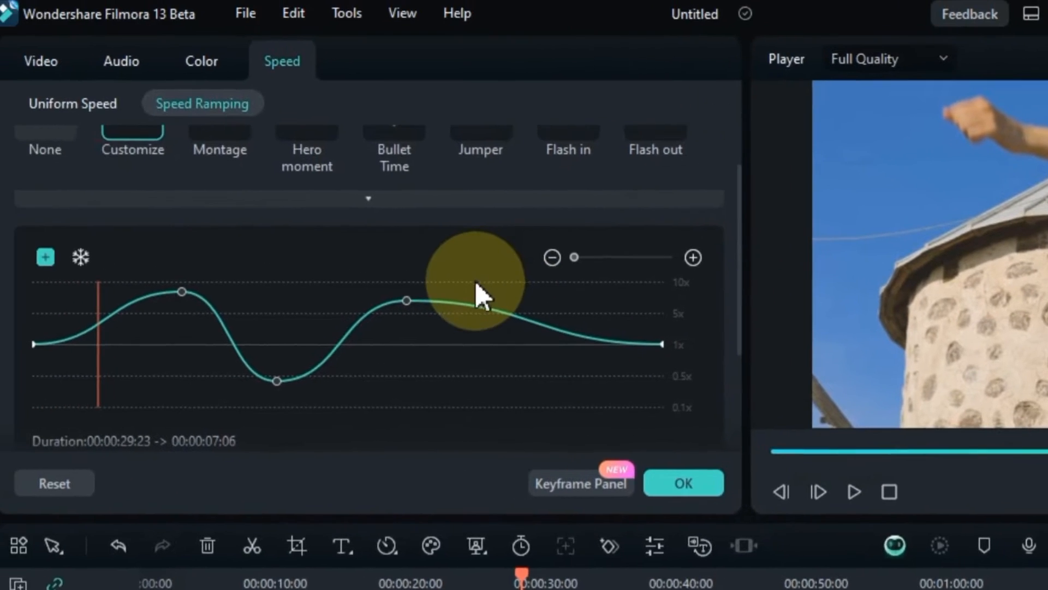
# Step: Expand the ramp presets and apply New Speed Ramping to the windmill clip, switching briefly to Montage and back
pyautogui.scroll(2, 476, 282)
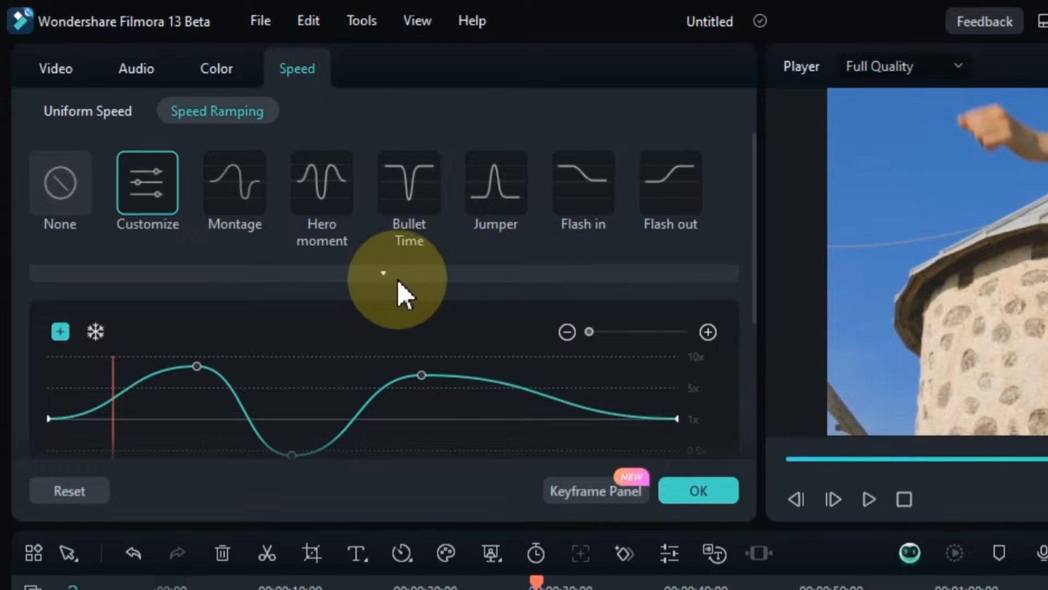
pyautogui.click(382, 274)
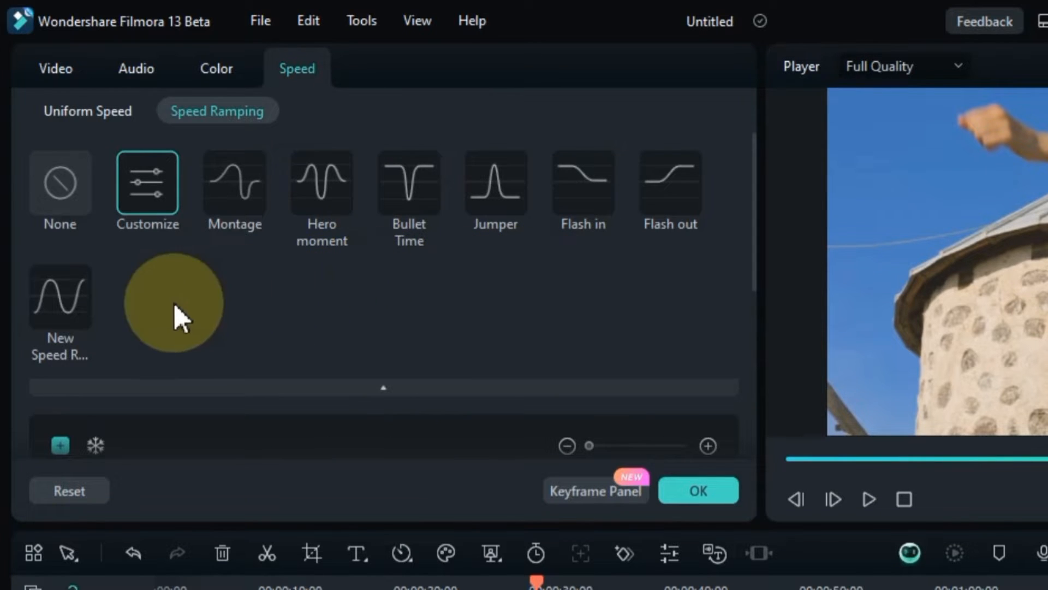
pyautogui.click(51, 313)
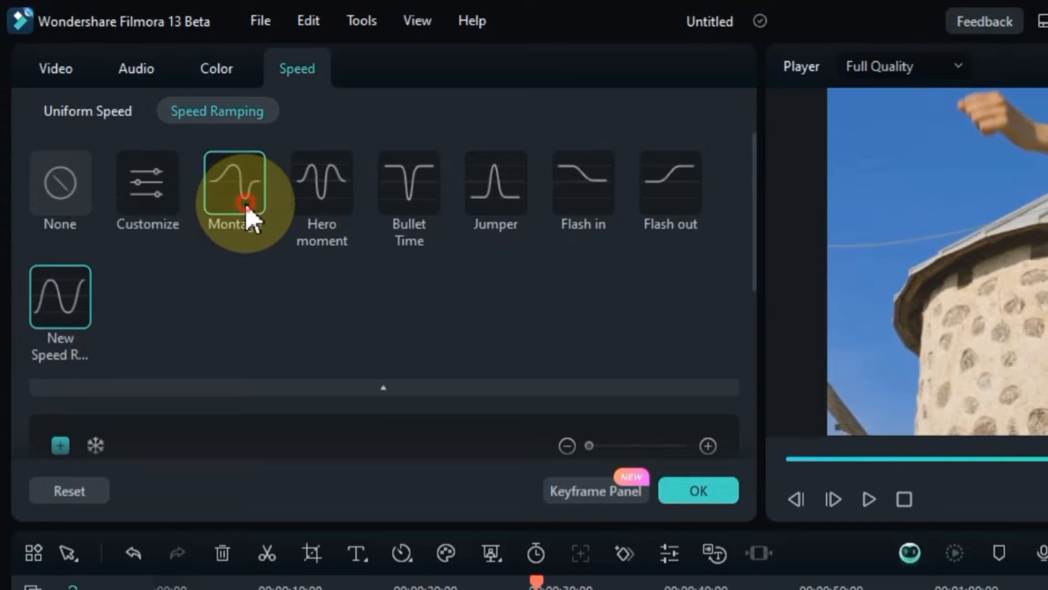
pyautogui.click(245, 204)
pyautogui.click(55, 309)
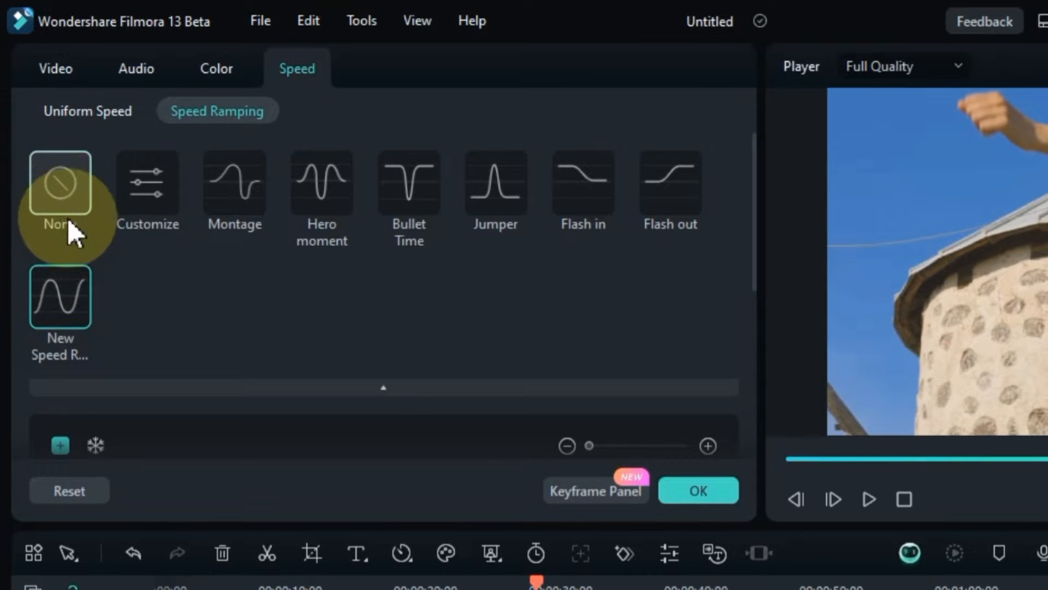
# Step: Delete the New Speed Ramping preset with Do not ask again left off
pyautogui.click(78, 276)
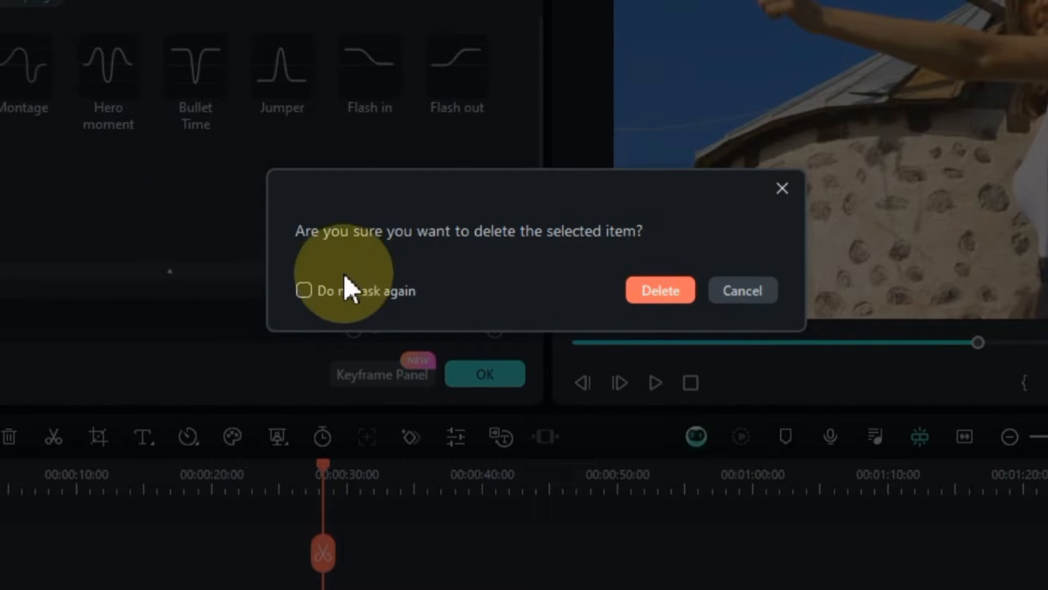
pyautogui.click(304, 290)
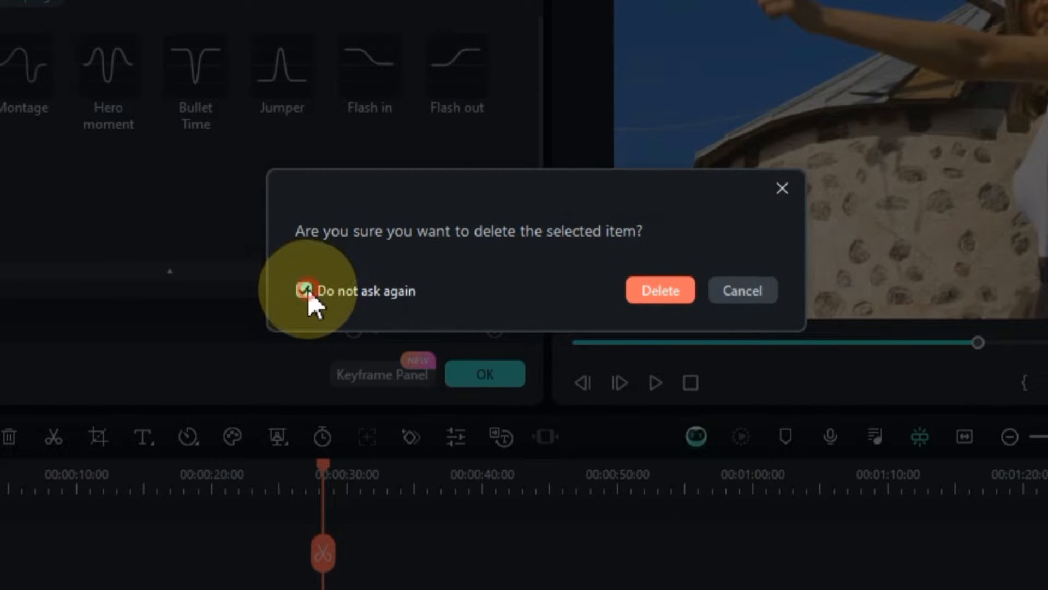
pyautogui.click(303, 290)
pyautogui.click(658, 294)
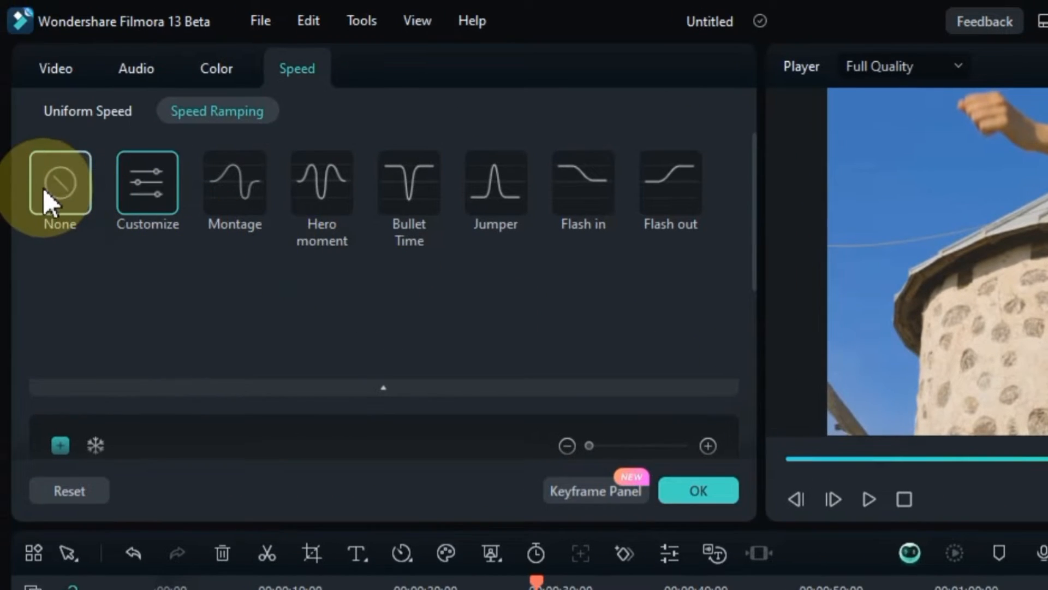
# Step: Clear the windmill clip's custom ramp, apply the Montage preset instead and close the speed settings
pyautogui.click(45, 189)
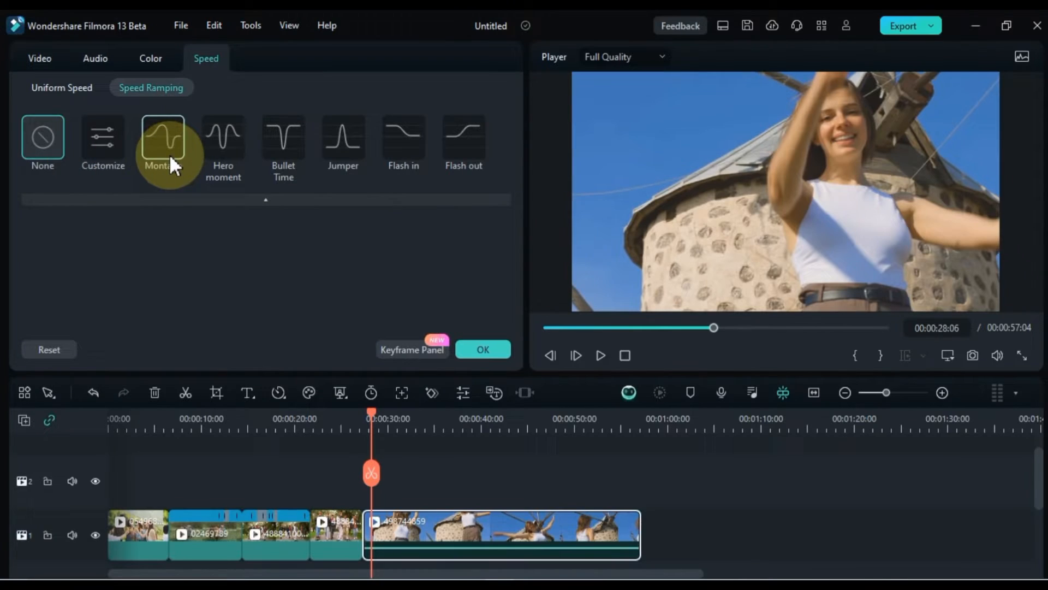
pyautogui.click(170, 155)
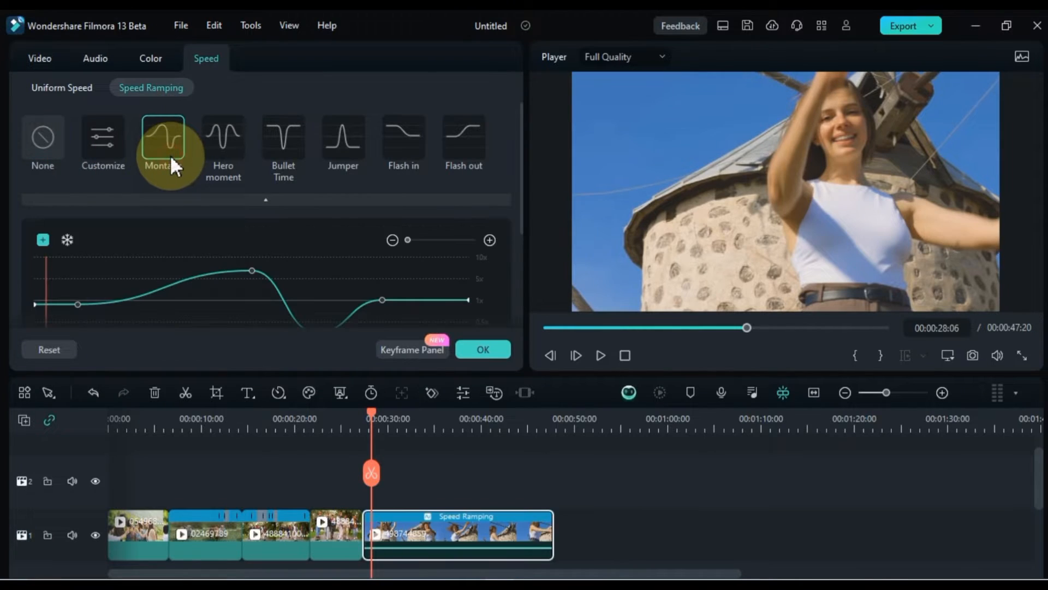
pyautogui.click(483, 343)
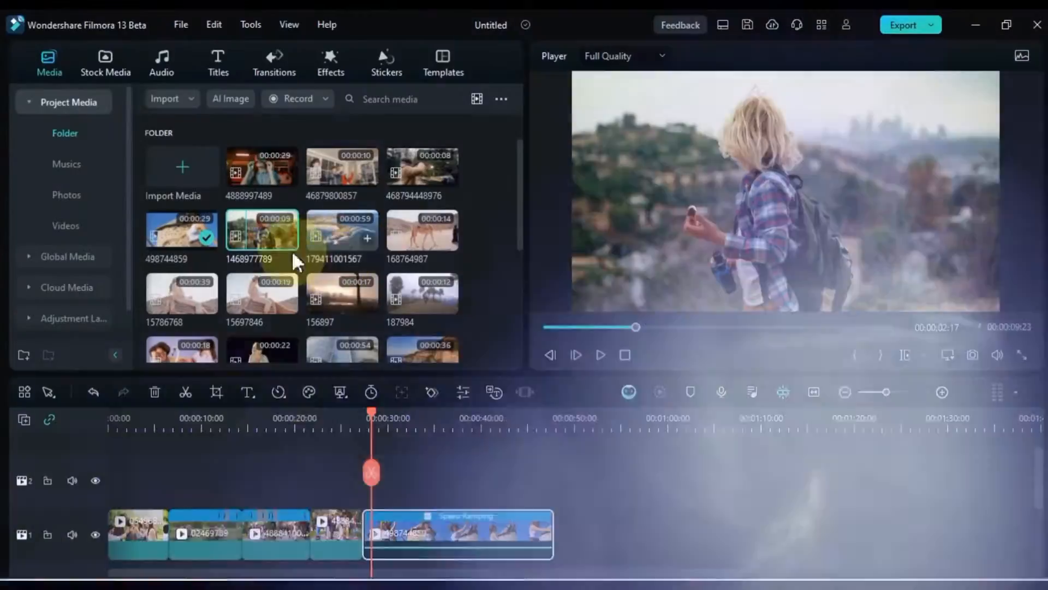
pyautogui.moveTo(293, 257); pyautogui.dragTo(565, 540)
pyautogui.click(563, 428)
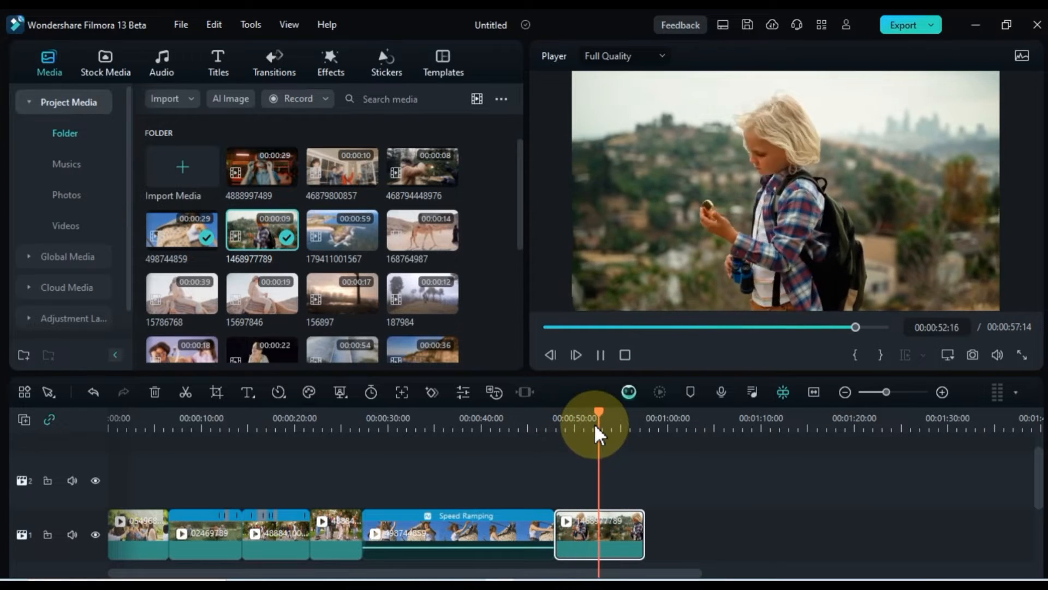
pyautogui.press('space')
# Step: Open color matching for the backpack child clip and match it to the windmill reference frame at 00:00:29:05
pyautogui.click(601, 524)
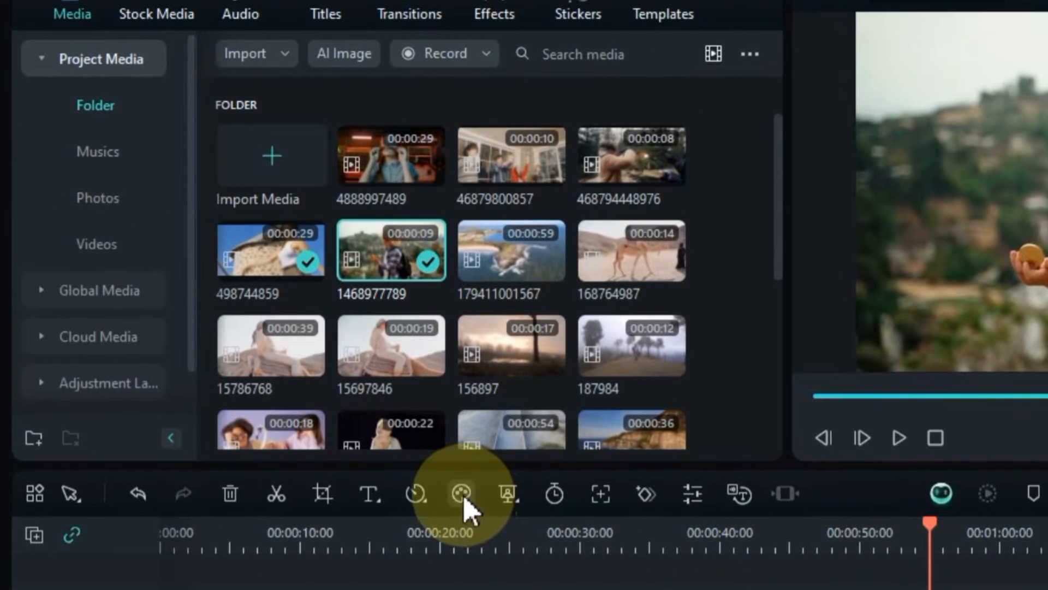
pyautogui.click(460, 494)
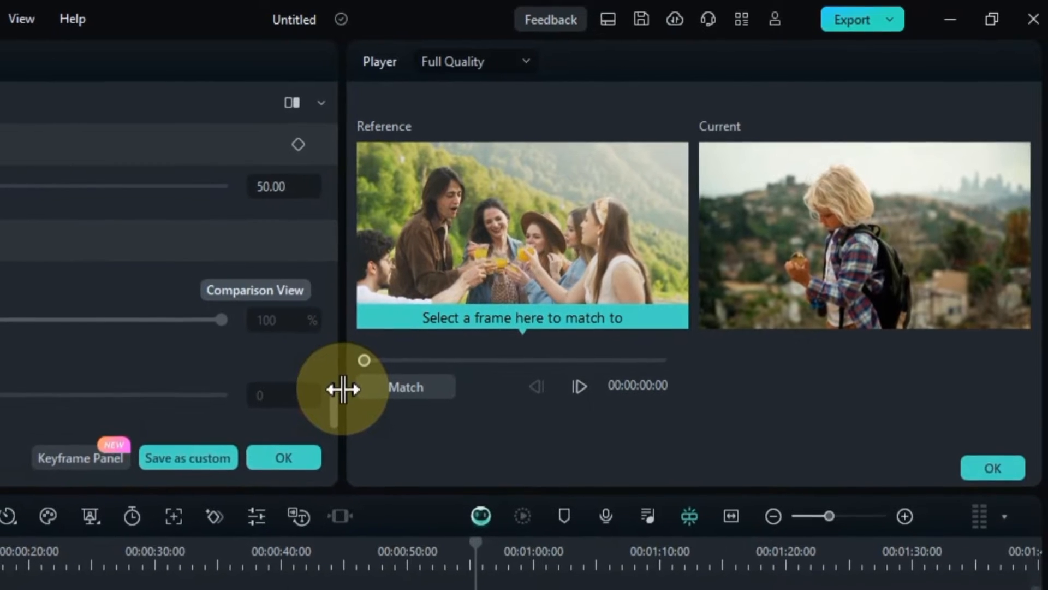
pyautogui.moveTo(362, 361); pyautogui.dragTo(513, 359)
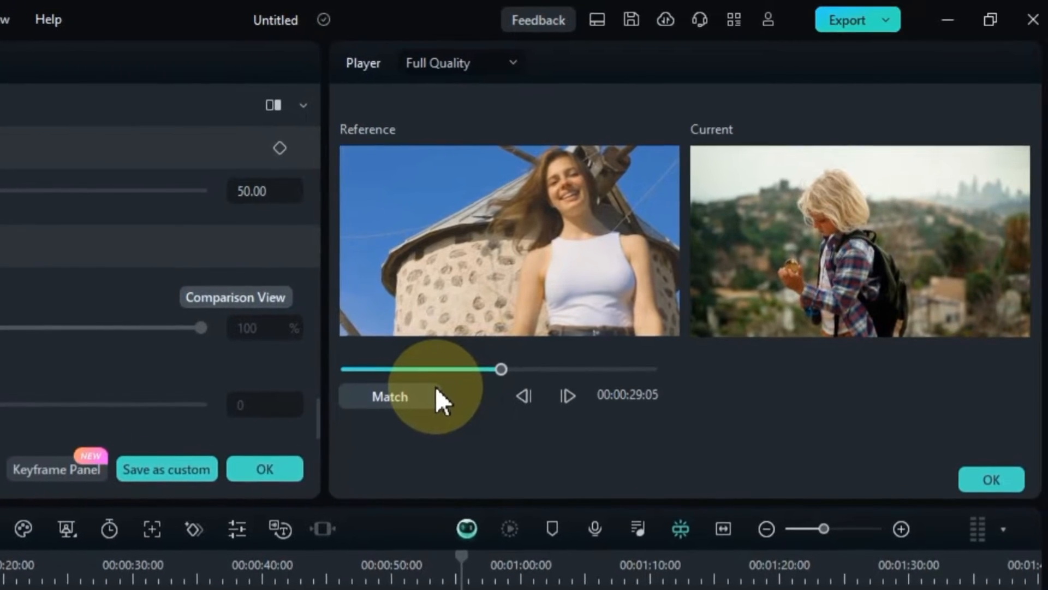
pyautogui.click(398, 397)
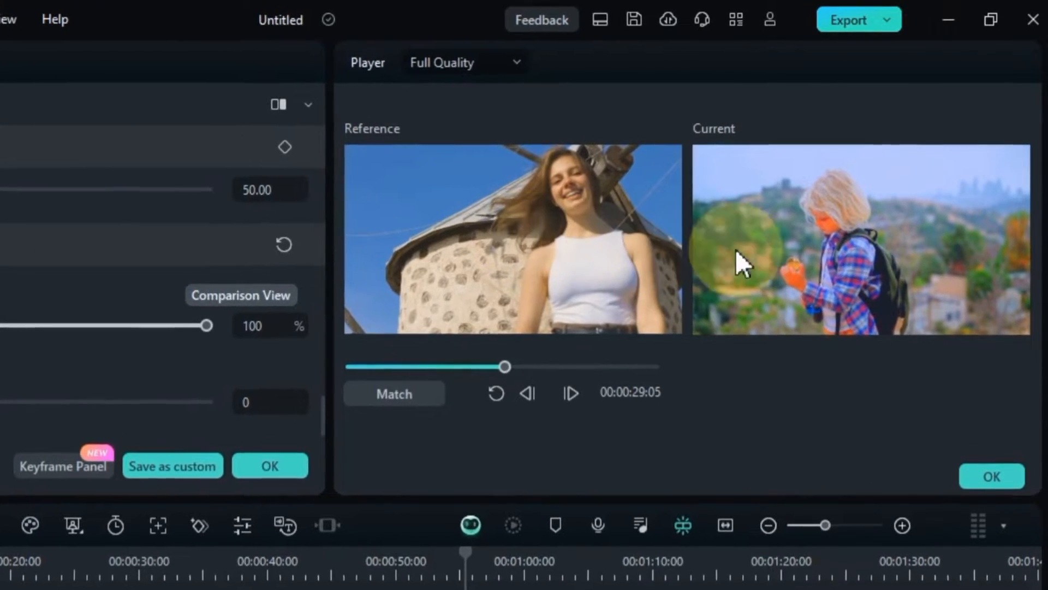
# Step: Try matching the backpack child clip to the reference frames at 00:00:20:17 and 00:00:14:00
pyautogui.moveTo(500, 370); pyautogui.dragTo(464, 367)
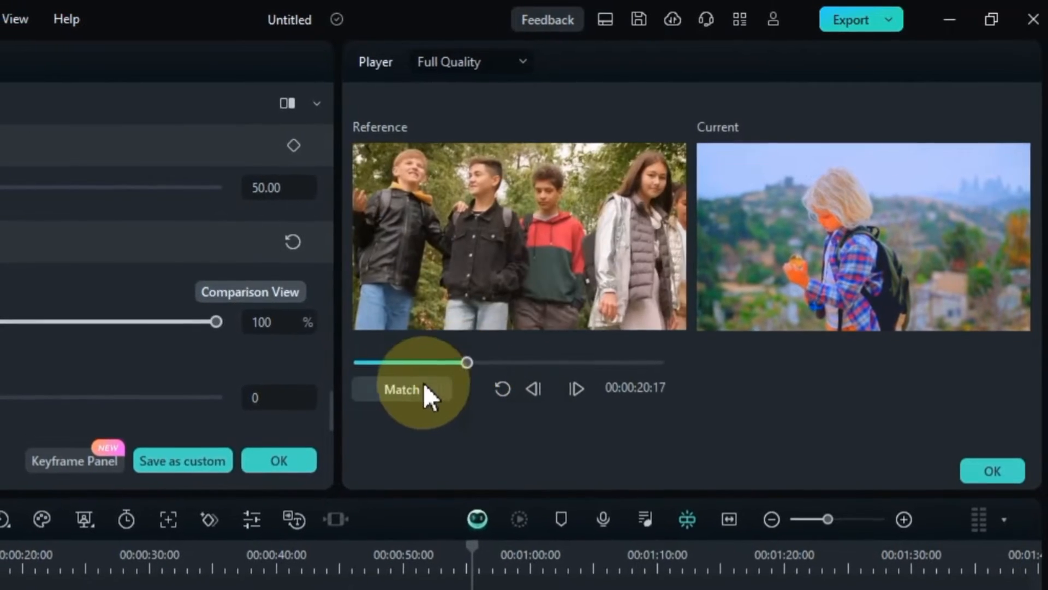
pyautogui.click(424, 389)
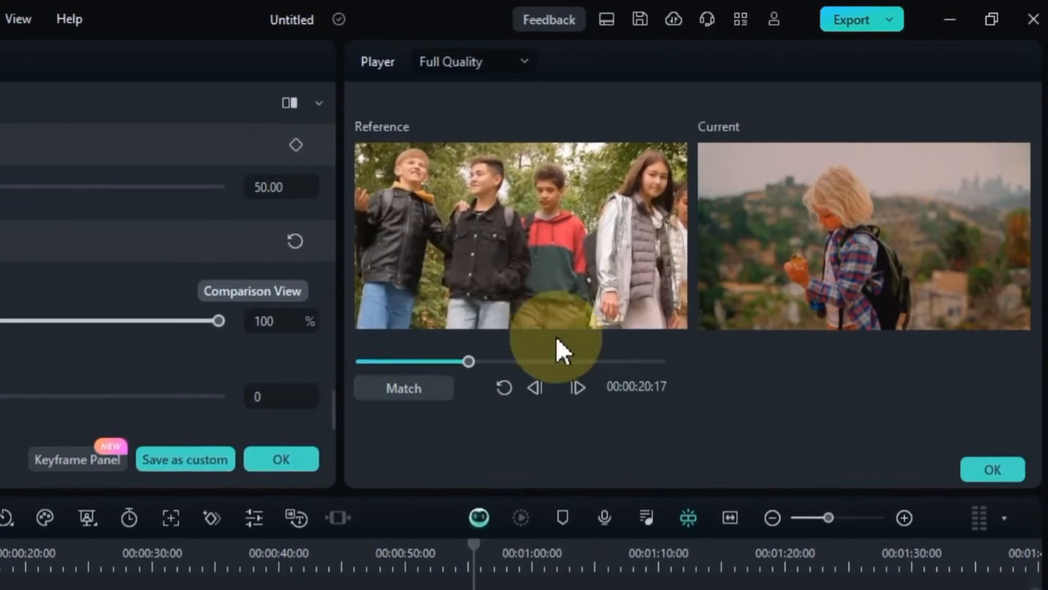
pyautogui.click(430, 363)
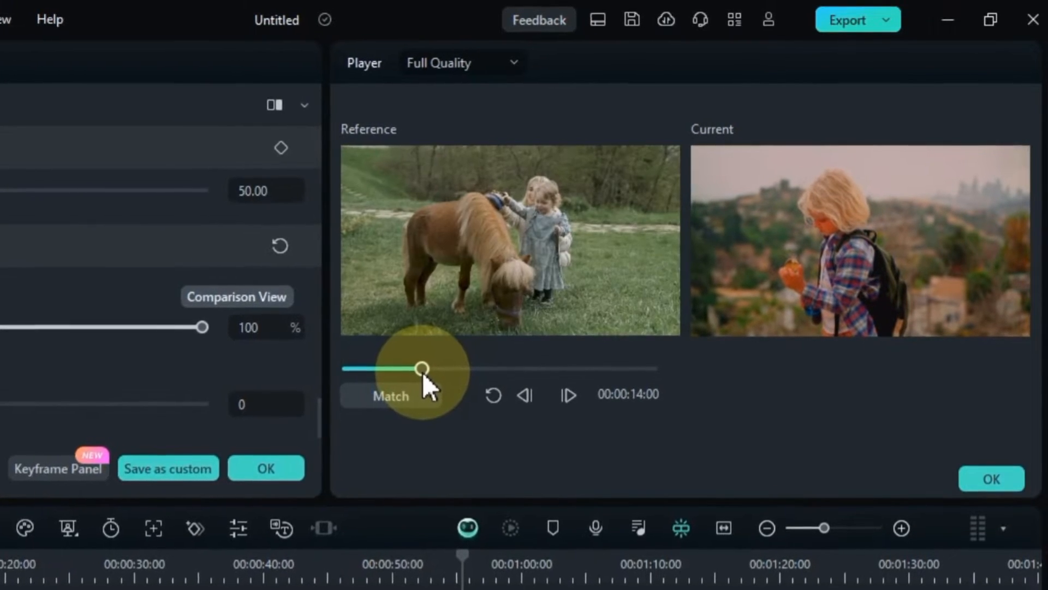
pyautogui.click(416, 402)
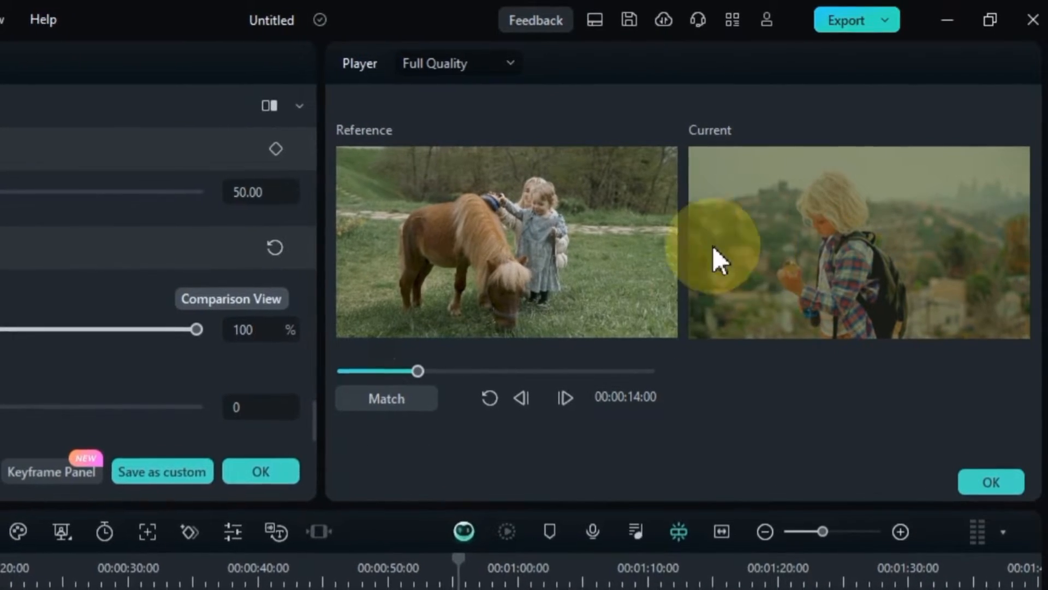
# Step: Match the backpack child clip's color to the reference frame of the toasting friends at 00:00:05:17 and accept the match
pyautogui.moveTo(418, 370); pyautogui.dragTo(389, 365)
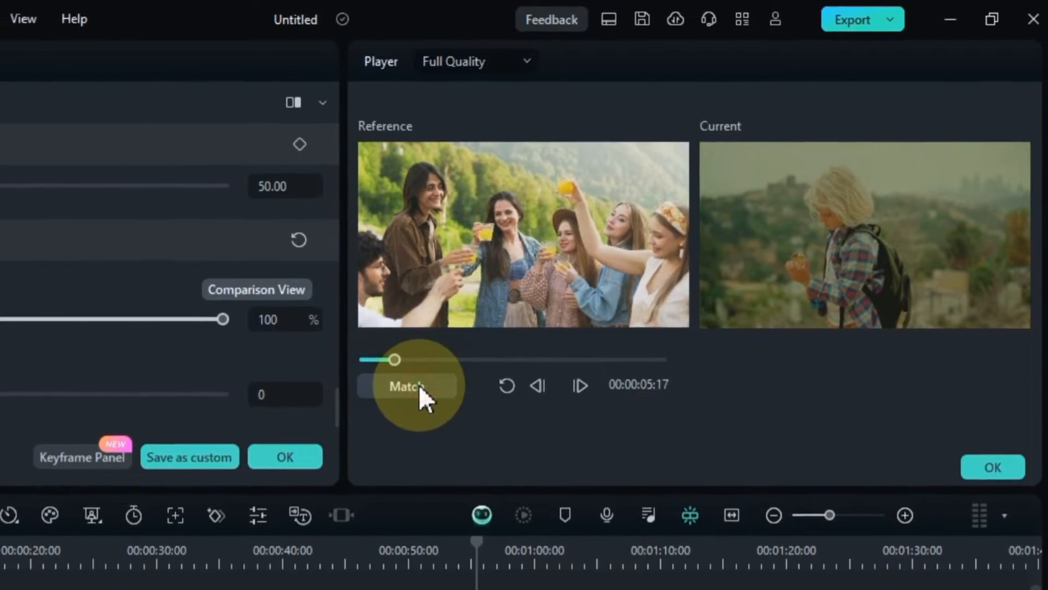
pyautogui.click(417, 385)
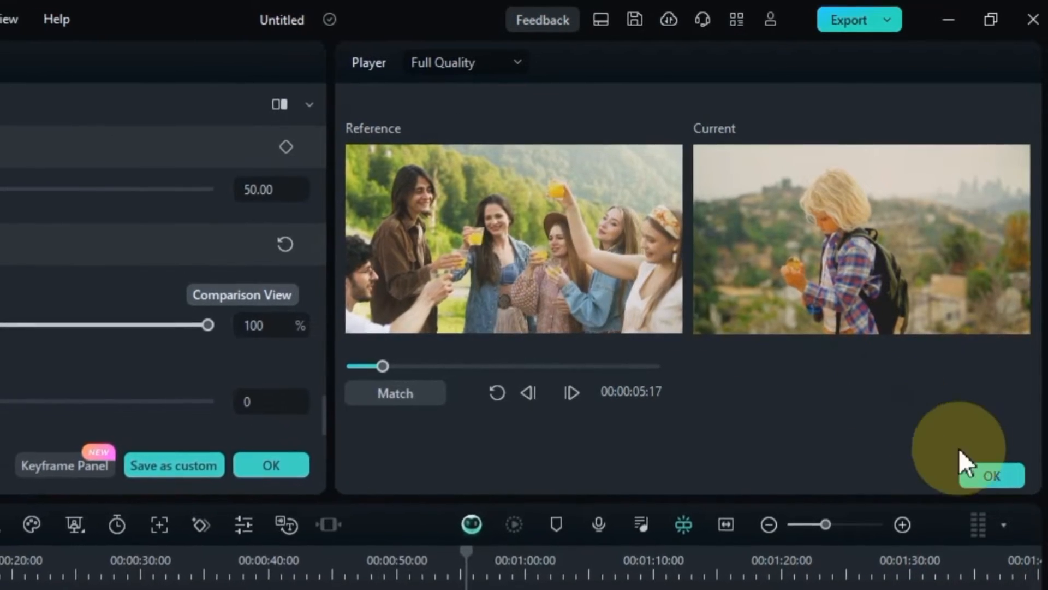
pyautogui.click(972, 470)
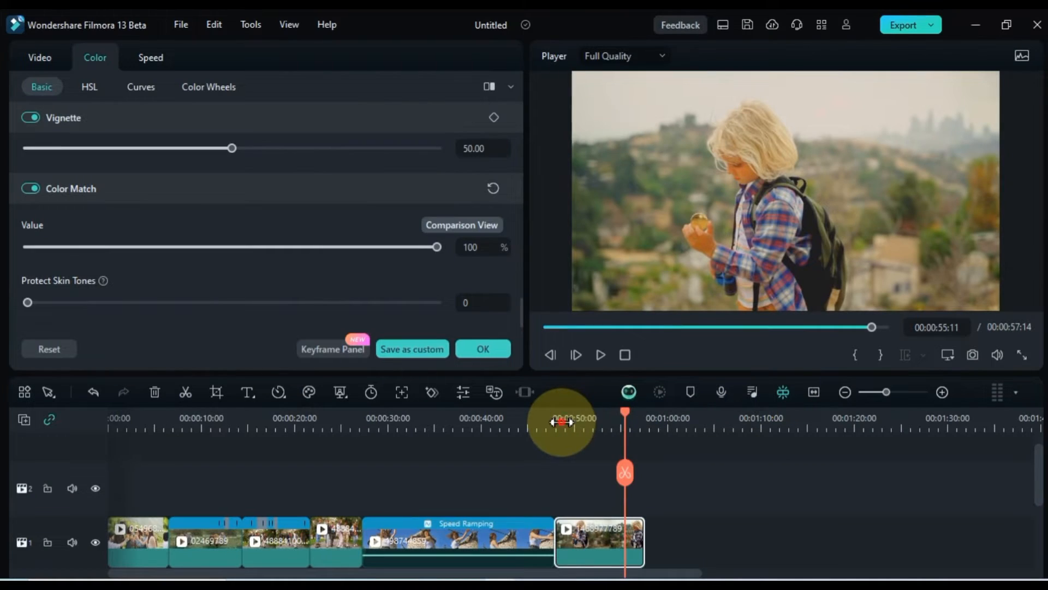
# Step: Play the color-matched backpack child clip from near its start to review the result
pyautogui.click(562, 421)
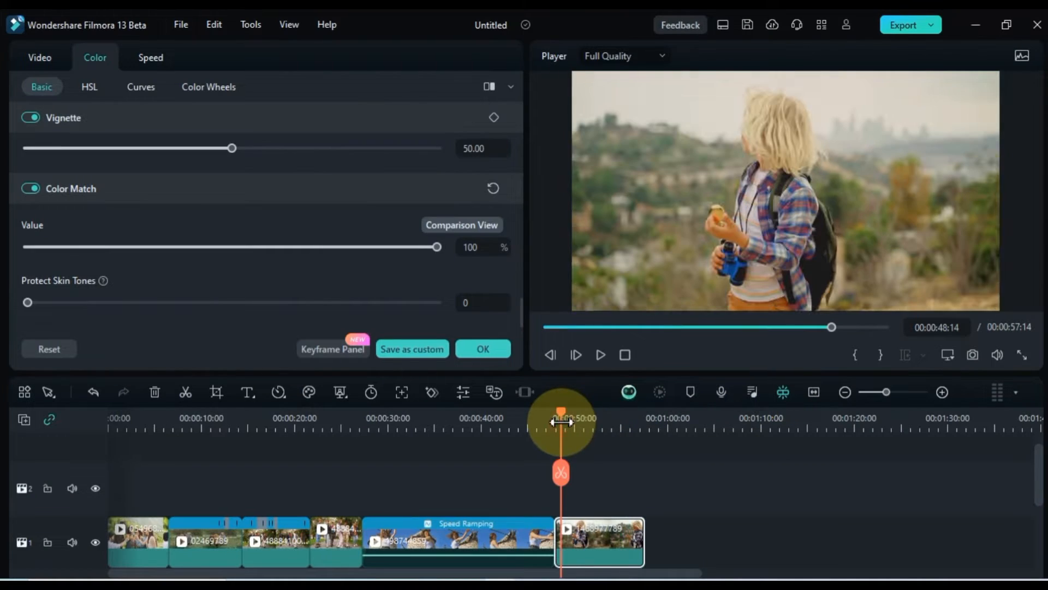
pyautogui.click(600, 354)
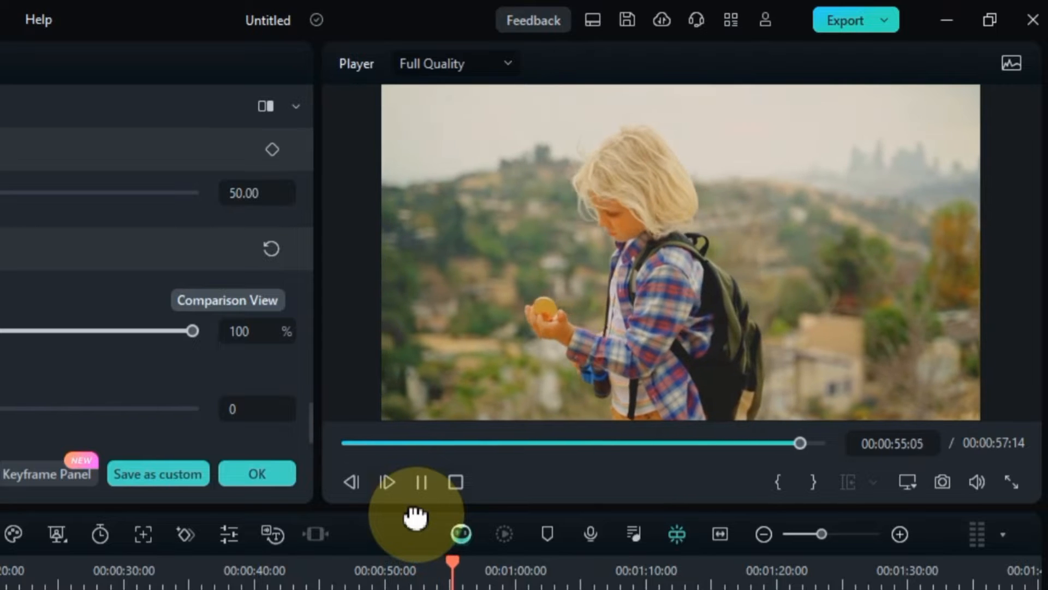
pyautogui.click(415, 510)
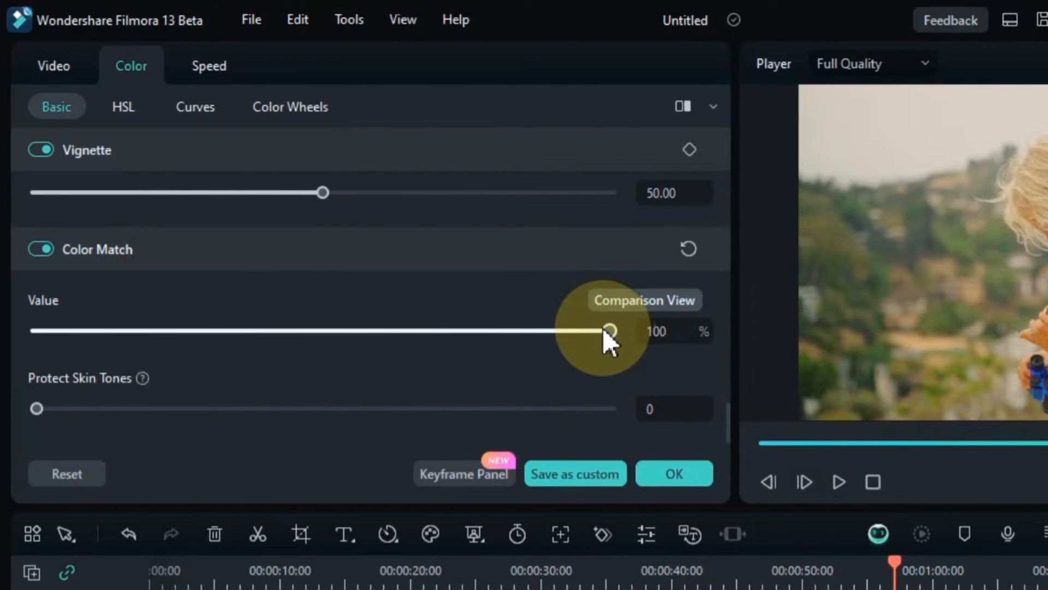
# Step: Try lower Color Match values on the backpack child clip, restore 100% and scrub back through the clip
pyautogui.moveTo(604, 330); pyautogui.dragTo(445, 328)
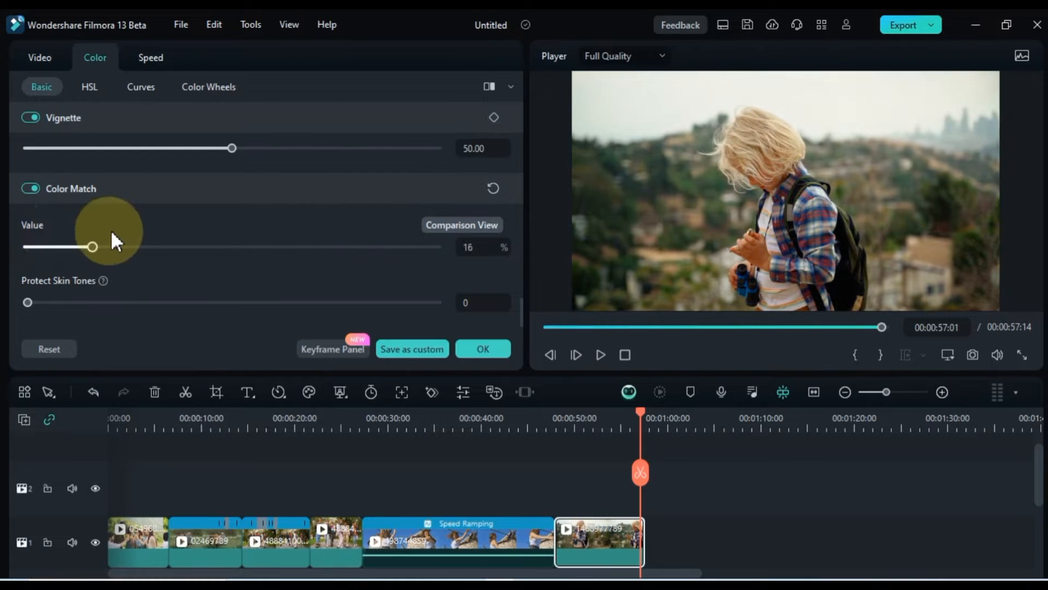
pyautogui.moveTo(346, 230); pyautogui.dragTo(439, 250)
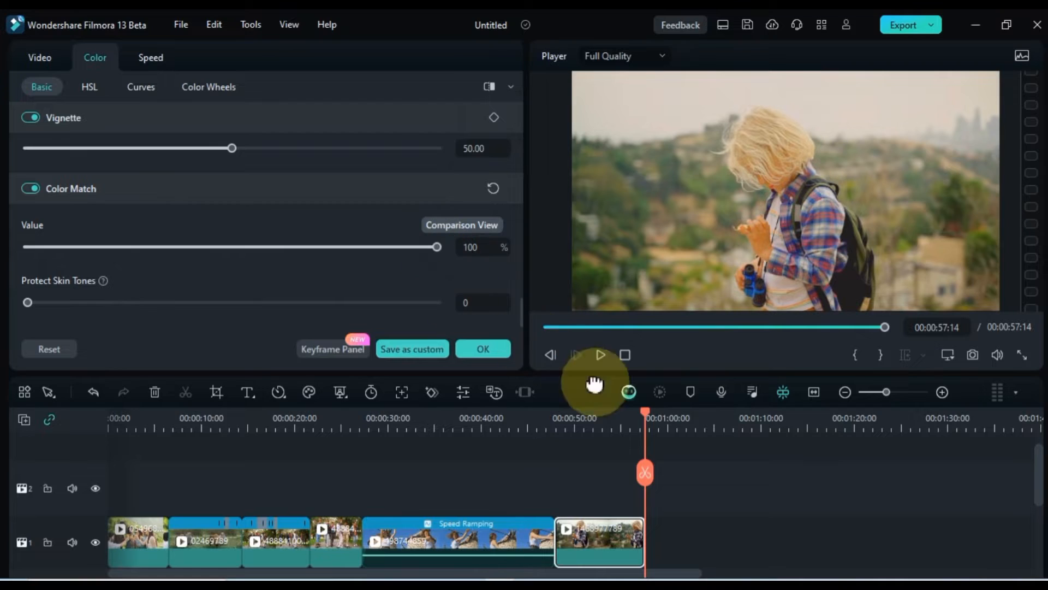
pyautogui.click(644, 426)
pyautogui.moveTo(643, 421); pyautogui.dragTo(612, 424)
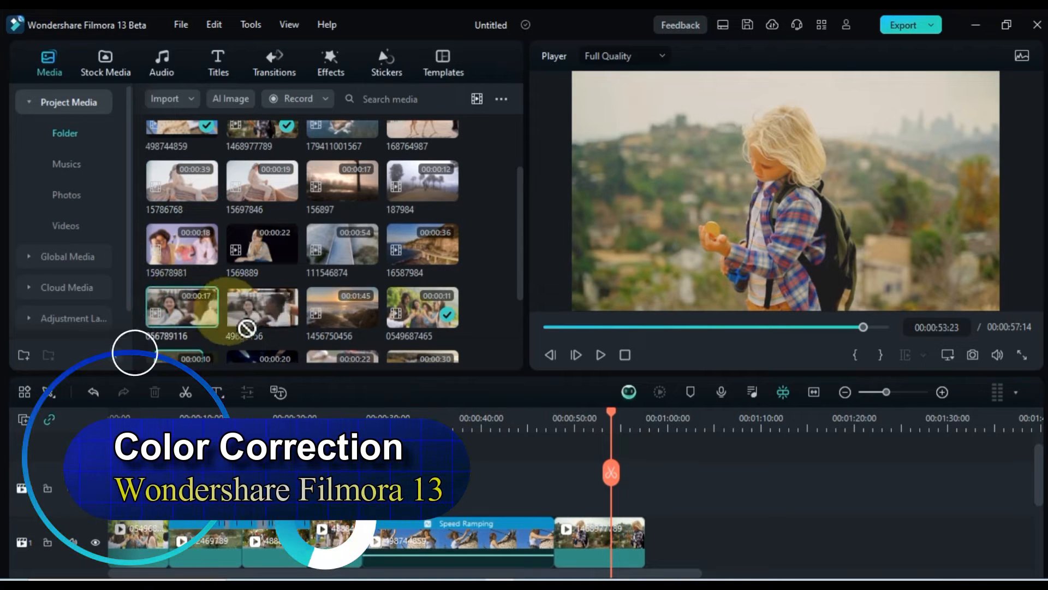
# Step: Add clip 056789116 directly after the backpack child clip and open its color settings with the playhead at 00:01:00:20
pyautogui.moveTo(246, 328); pyautogui.dragTo(677, 556)
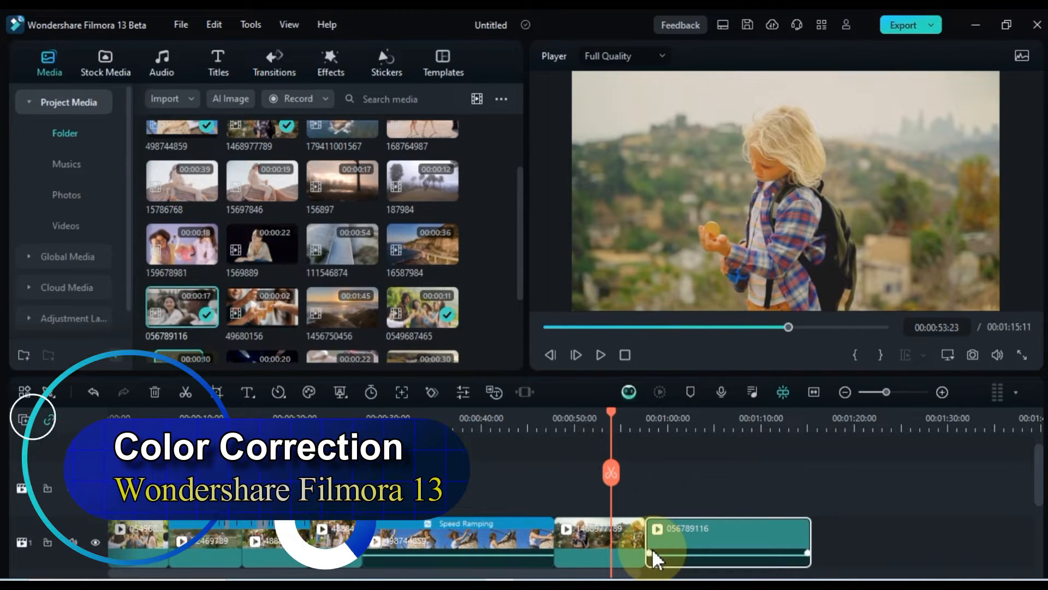
pyautogui.click(676, 426)
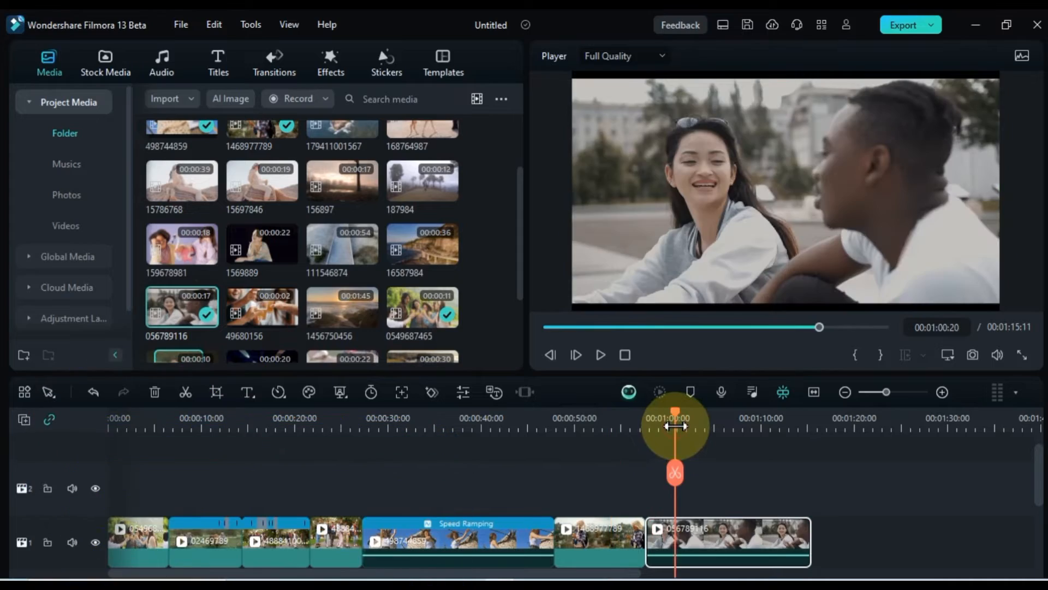
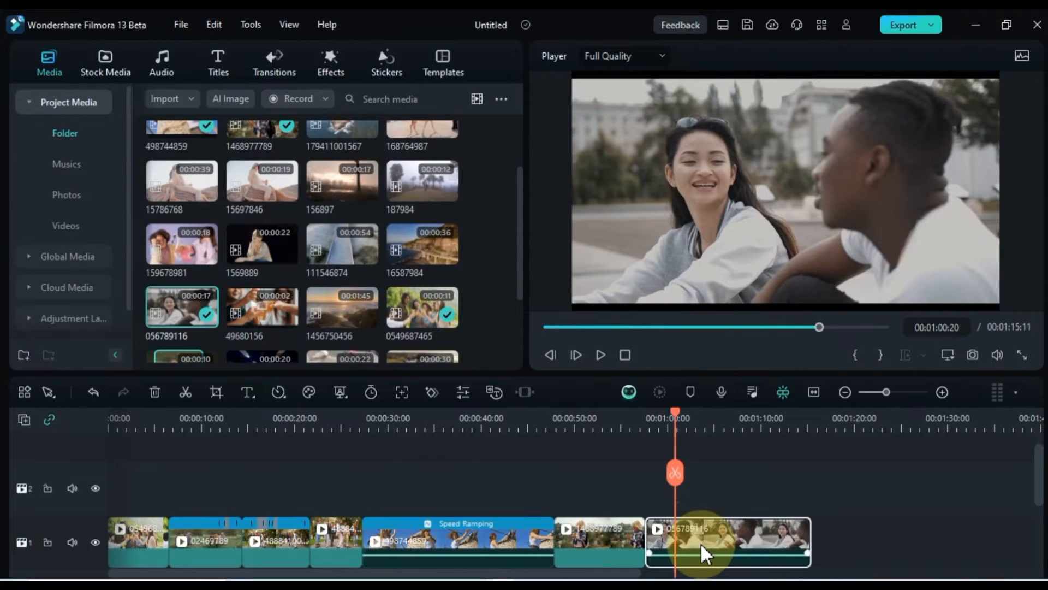
pyautogui.doubleClick(700, 542)
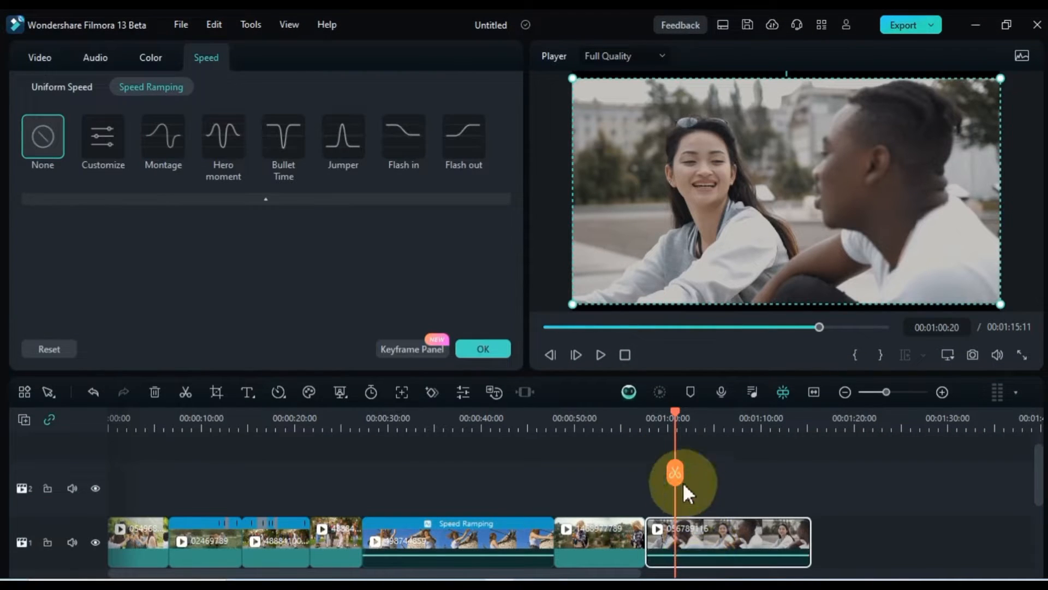
pyautogui.click(341, 169)
pyautogui.click(166, 63)
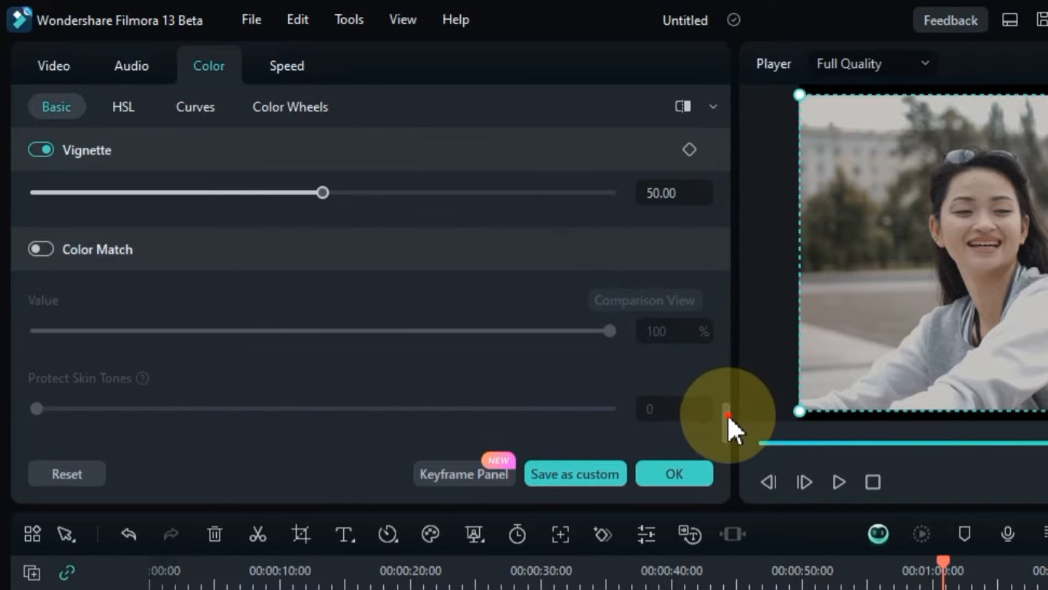
# Step: Look through the color presets, the HSL controls and the Y, R, G and B curve channels for clip 056789116
pyautogui.moveTo(728, 415); pyautogui.dragTo(732, 136)
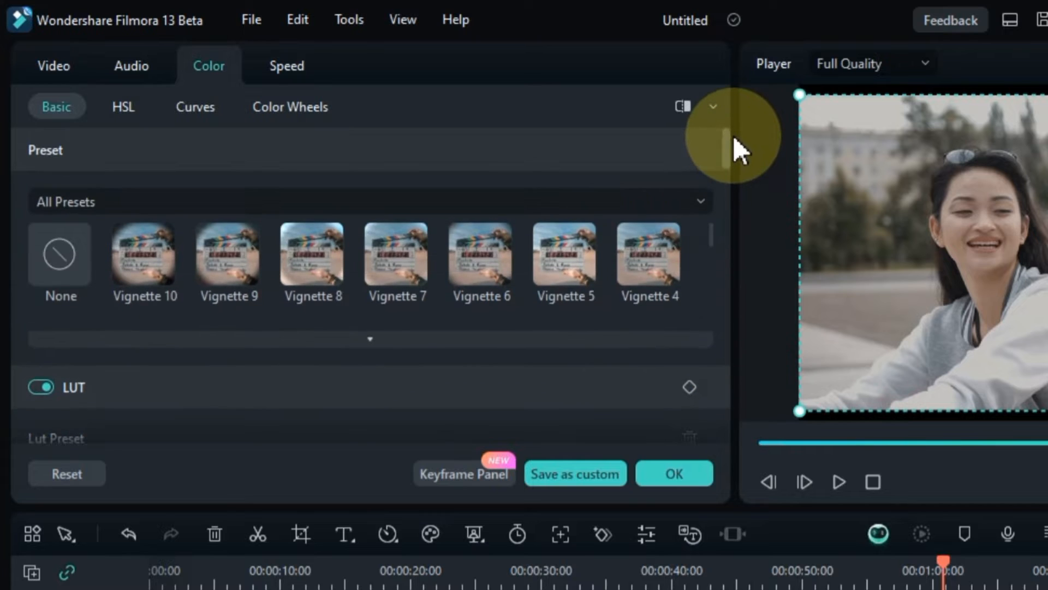
pyautogui.click(122, 107)
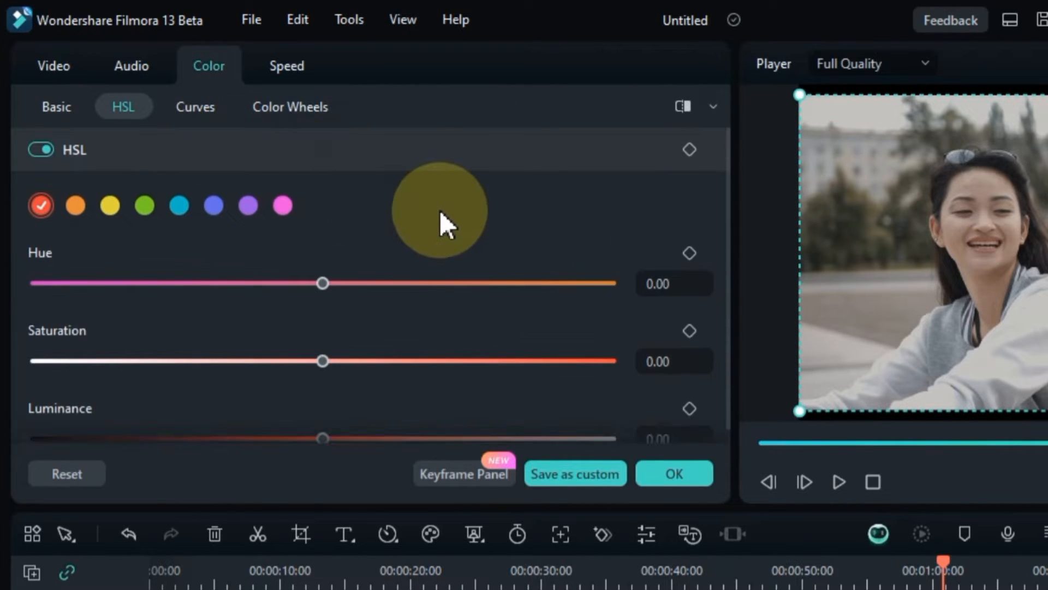
pyautogui.click(202, 104)
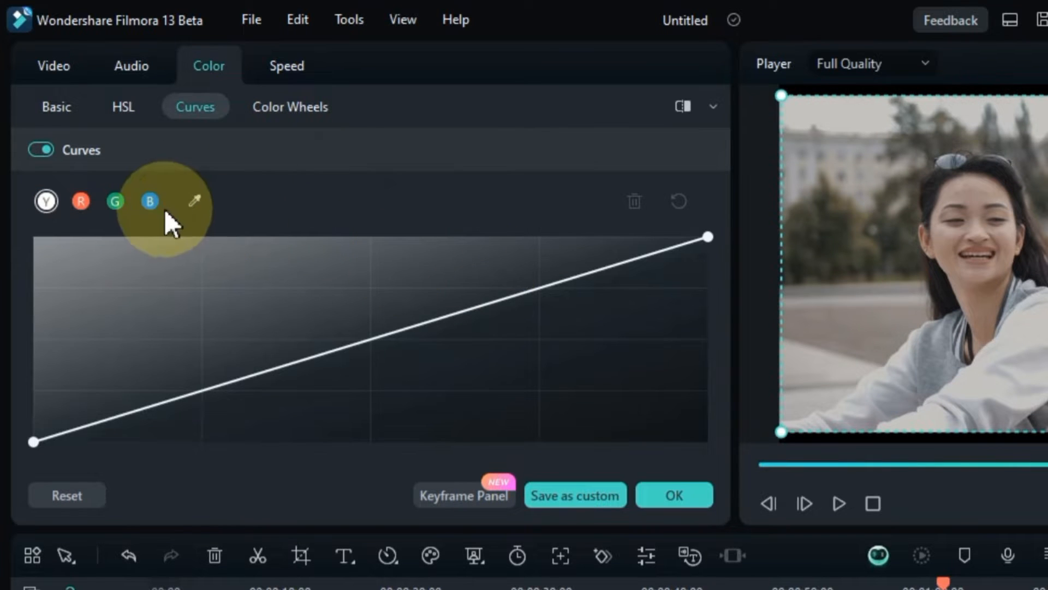
pyautogui.click(80, 201)
pyautogui.click(116, 201)
pyautogui.click(149, 201)
pyautogui.click(47, 201)
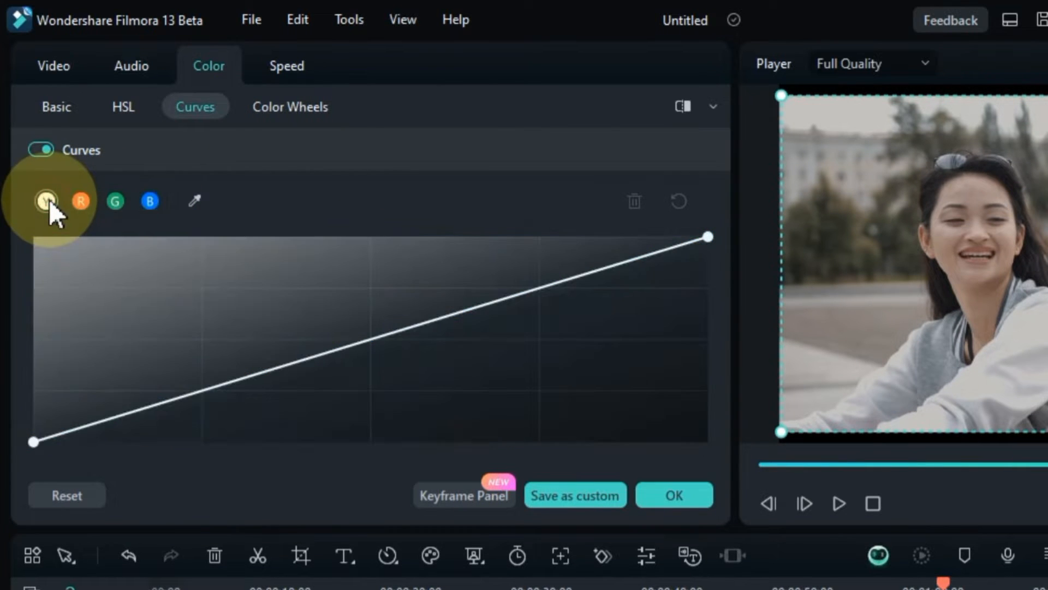
# Step: Use the color wheels to shift the highlights slightly toward yellow and raise their brightness a little
pyautogui.click(277, 108)
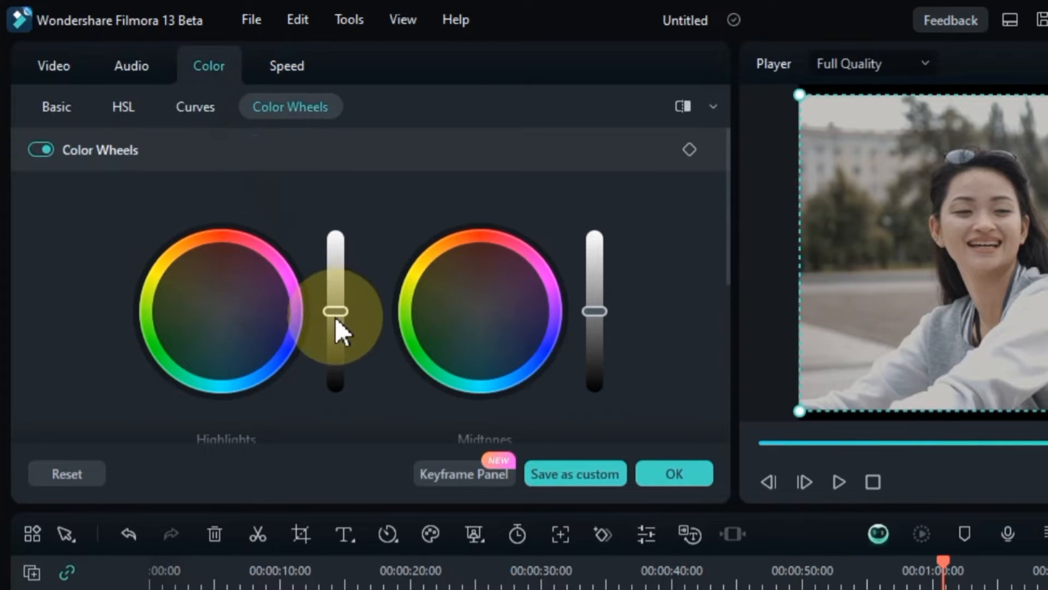
pyautogui.scroll(-5, 332, 374)
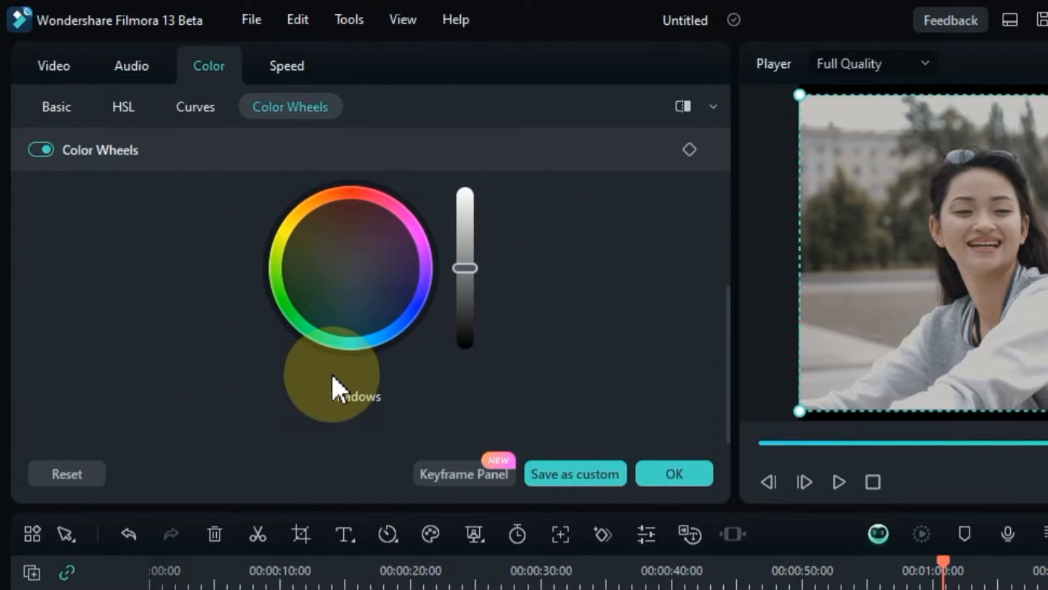
pyautogui.scroll(5, 332, 374)
pyautogui.moveTo(234, 315); pyautogui.dragTo(188, 341)
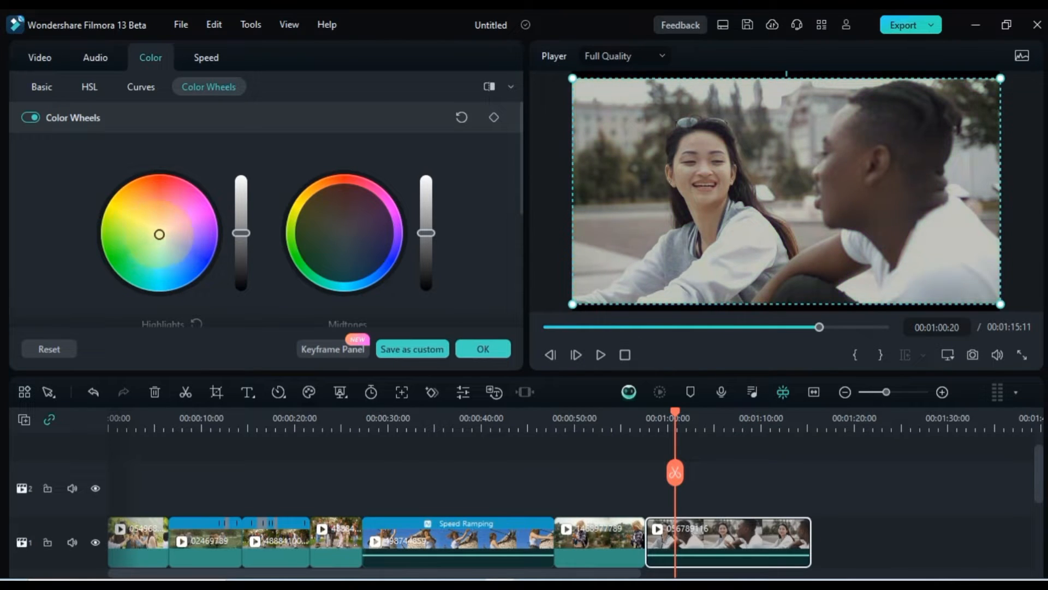
pyautogui.moveTo(240, 233)
pyautogui.mouseDown()
pyautogui.moveTo(242, 194)
pyautogui.moveTo(240, 271)
pyautogui.moveTo(242, 225)
pyautogui.mouseUp()
pyautogui.moveTo(159, 234); pyautogui.dragTo(149, 229)
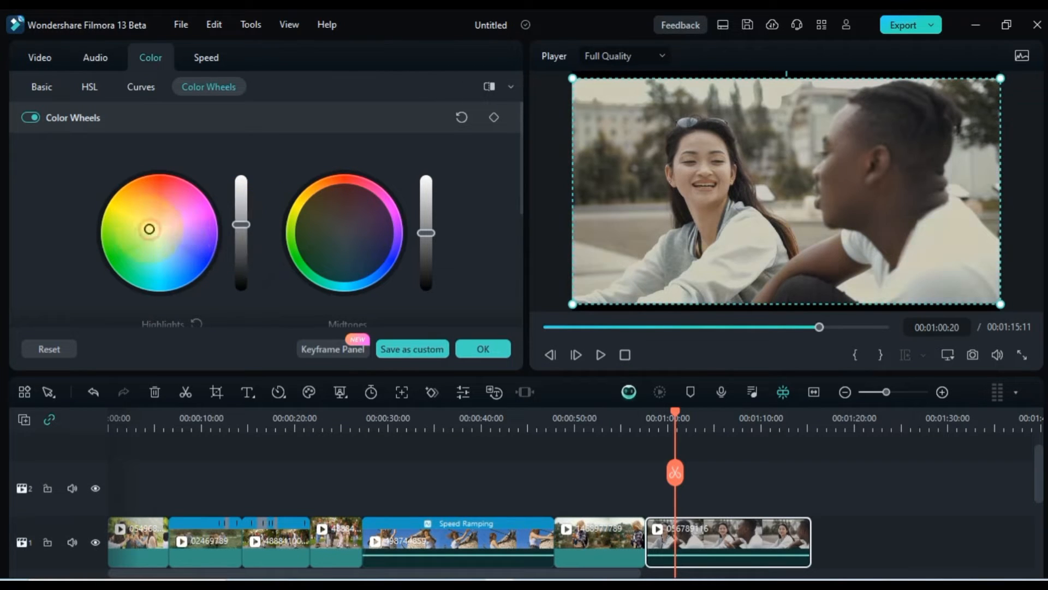
# Step: Shift the midtones toward green and the shadows toward pinkish red, raising the brightness of both slightly
pyautogui.moveTo(284, 215); pyautogui.dragTo(306, 248)
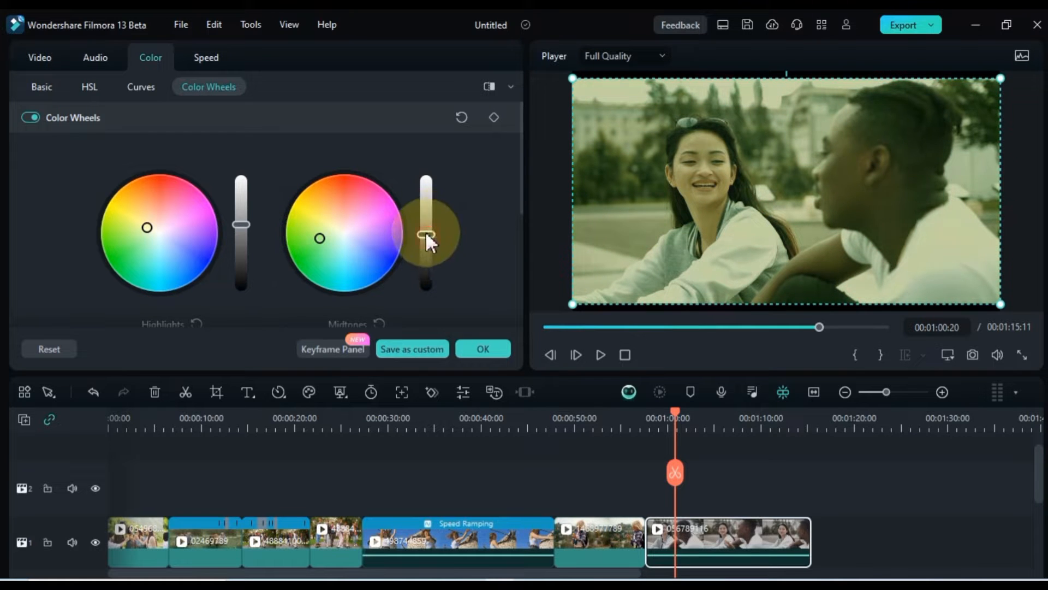
pyautogui.moveTo(426, 235); pyautogui.dragTo(430, 225)
pyautogui.moveTo(518, 150); pyautogui.dragTo(526, 247)
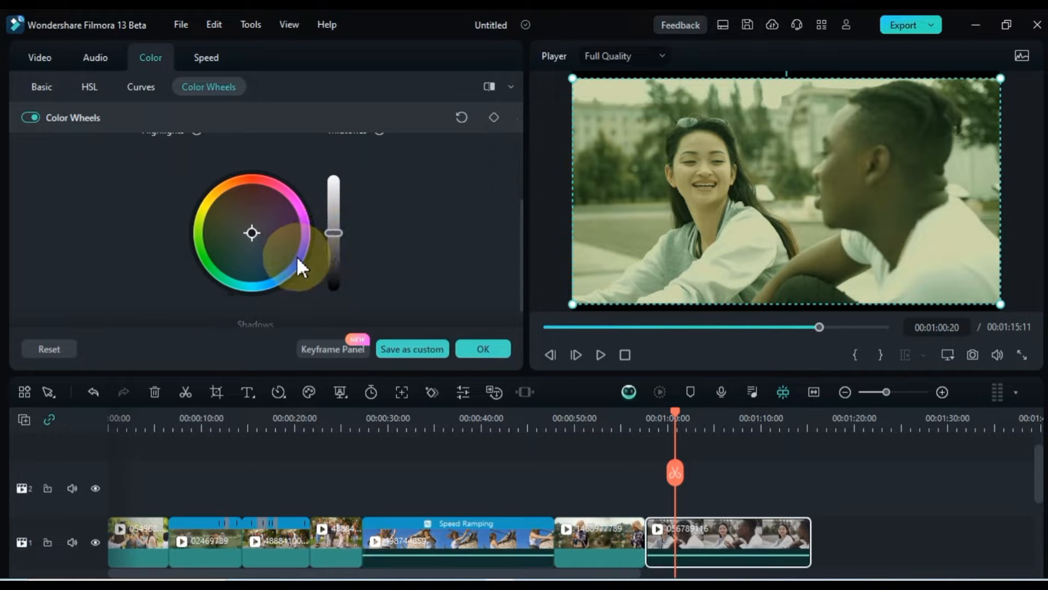
pyautogui.moveTo(272, 261); pyautogui.dragTo(252, 260)
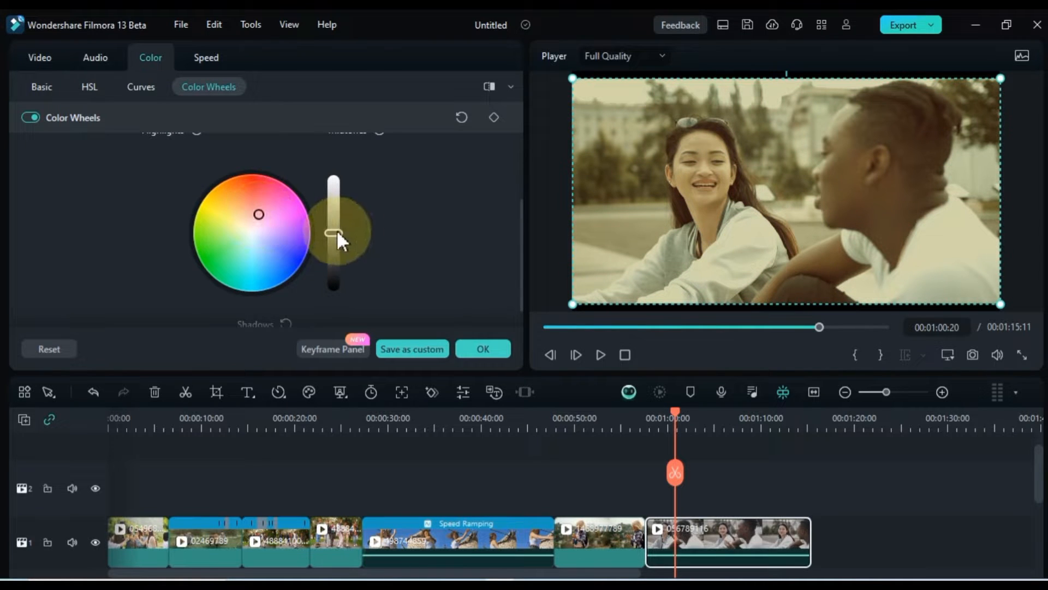
pyautogui.moveTo(337, 232)
pyautogui.mouseDown()
pyautogui.moveTo(333, 218)
pyautogui.moveTo(339, 230)
pyautogui.mouseUp()
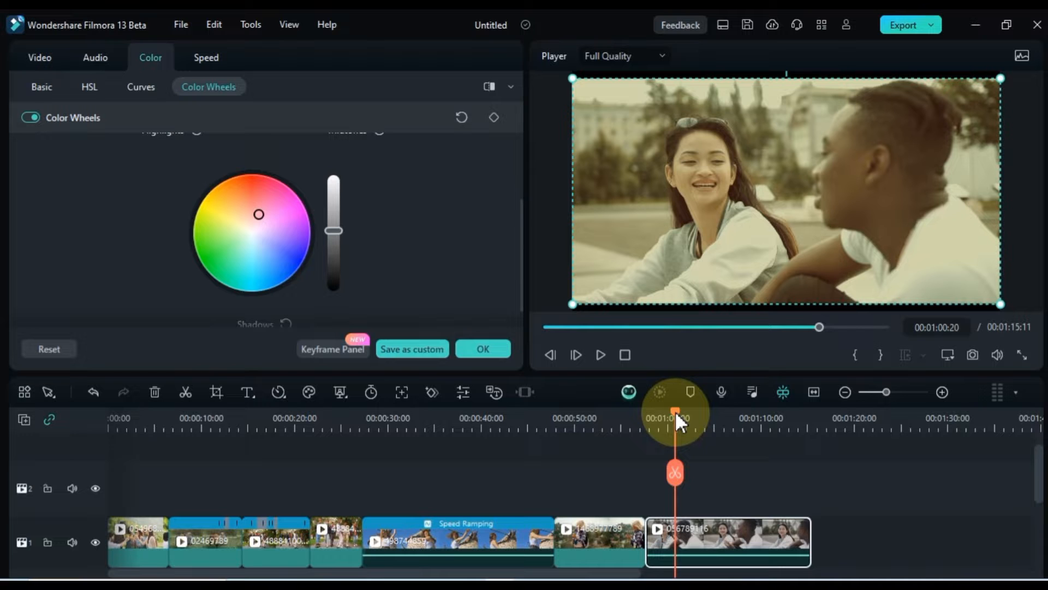
# Step: Add a Color Wheels keyframe to clip 056789116 at 00:01:11:15
pyautogui.moveTo(675, 414); pyautogui.dragTo(775, 423)
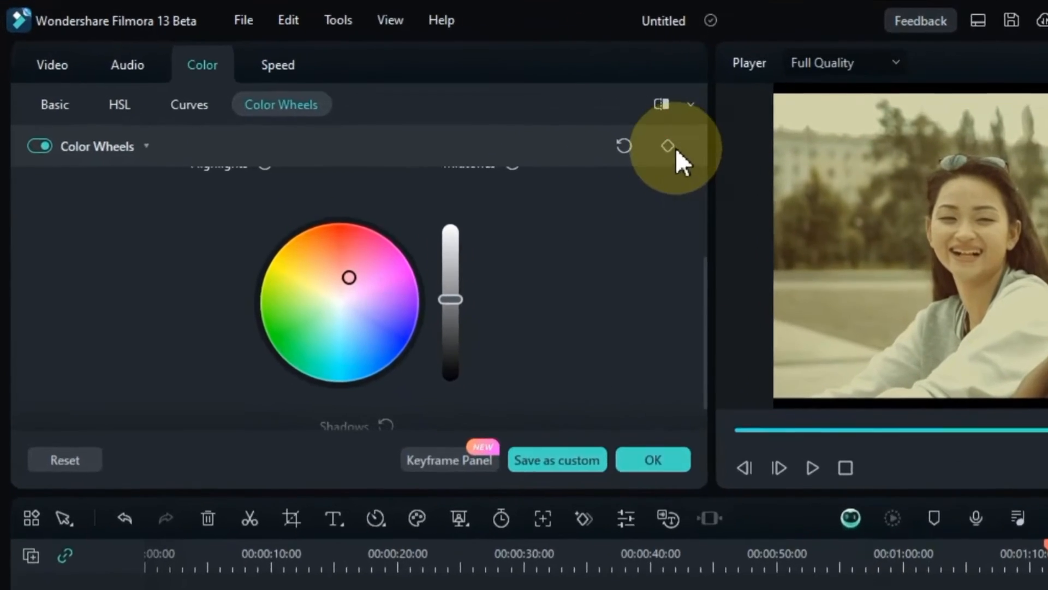
pyautogui.click(668, 146)
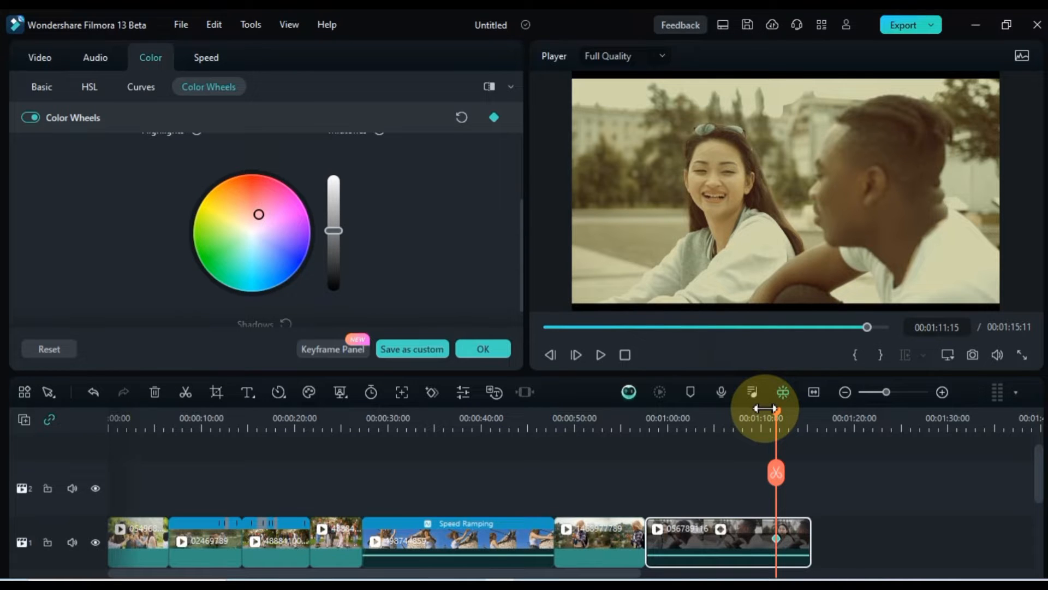
# Step: Move the playhead past the keyframe toward the clip's end and reset the Shadows color wheel there
pyautogui.moveTo(765, 407); pyautogui.dragTo(790, 421)
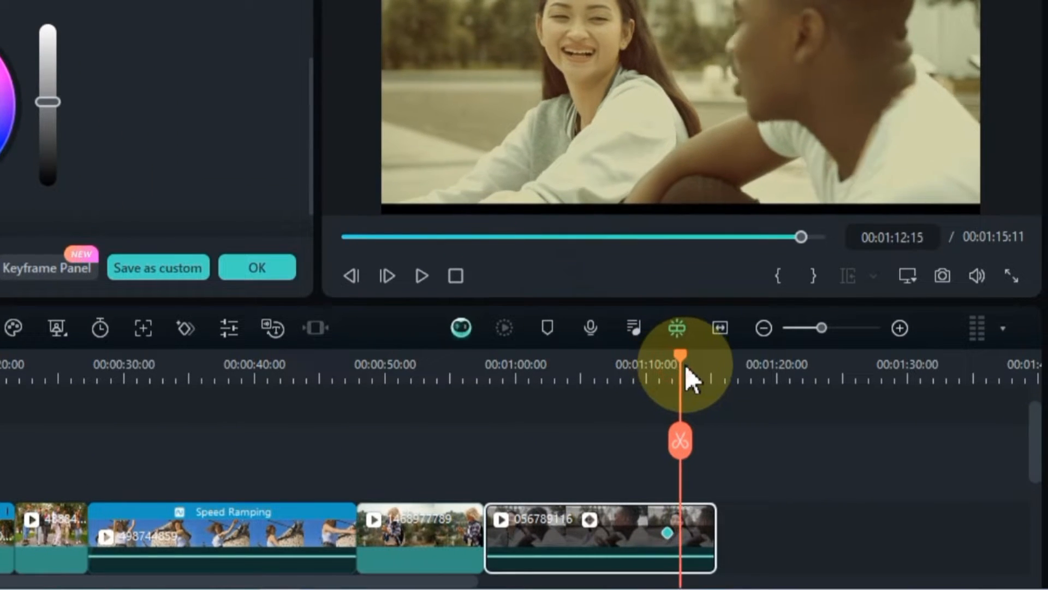
pyautogui.moveTo(686, 366); pyautogui.dragTo(710, 368)
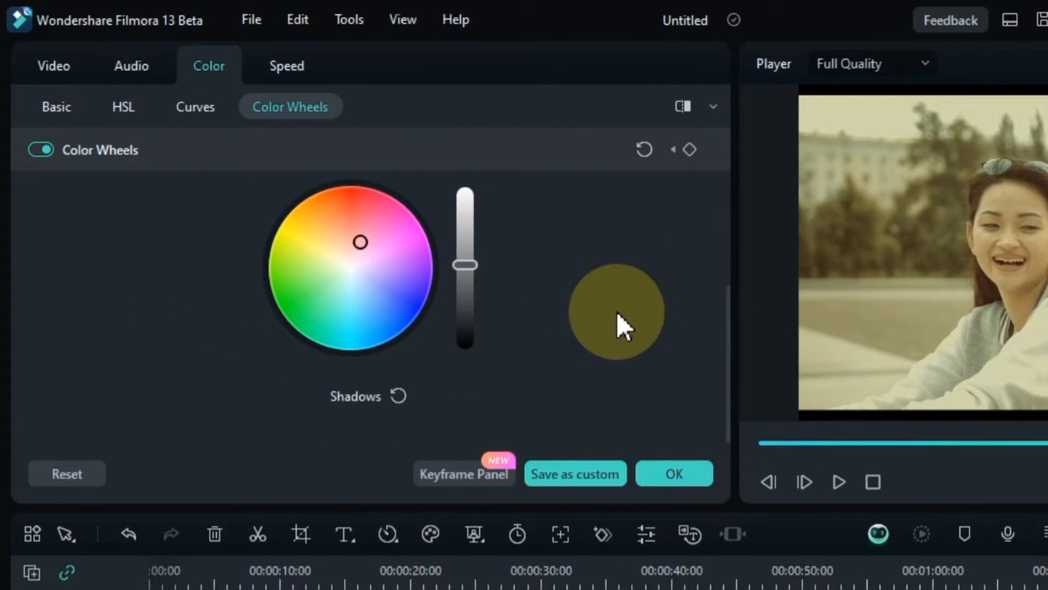
pyautogui.click(397, 397)
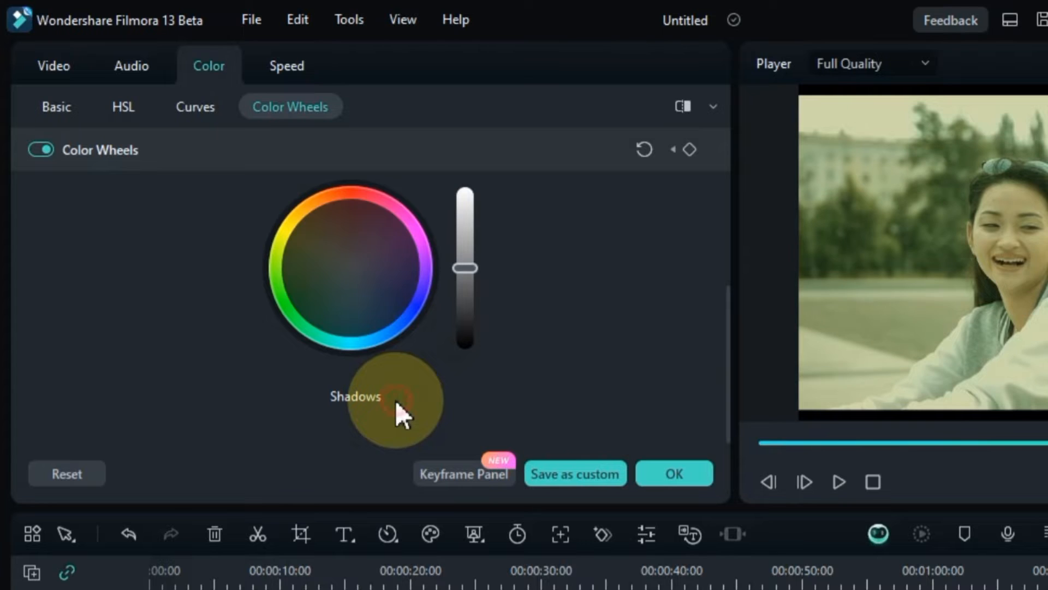
# Step: Reset the Midtones and Highlights color wheels near the end of clip 056789116
pyautogui.scroll(4, 502, 327)
pyautogui.click(528, 316)
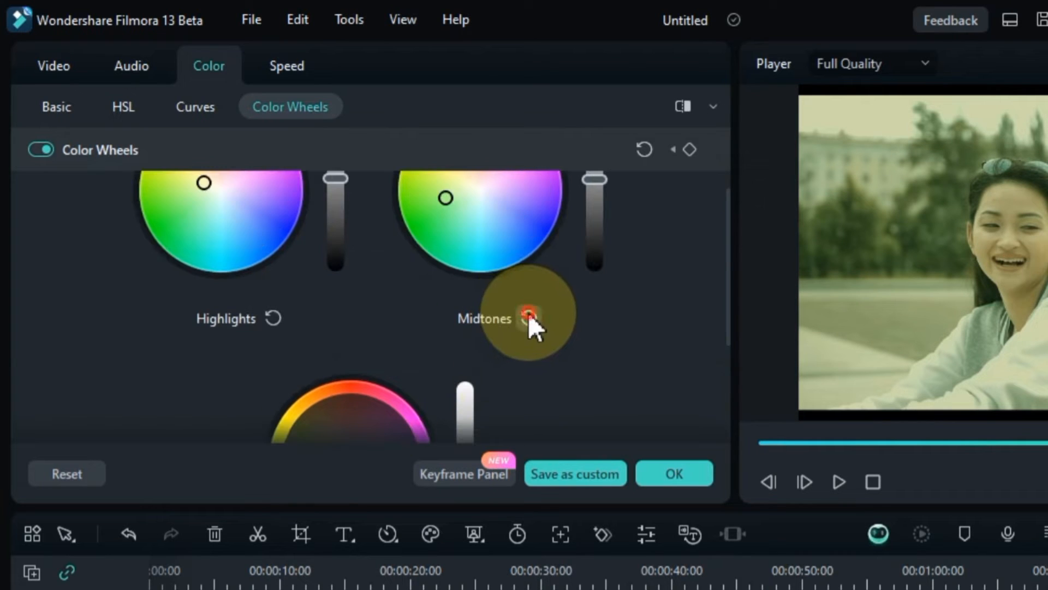
pyautogui.click(273, 318)
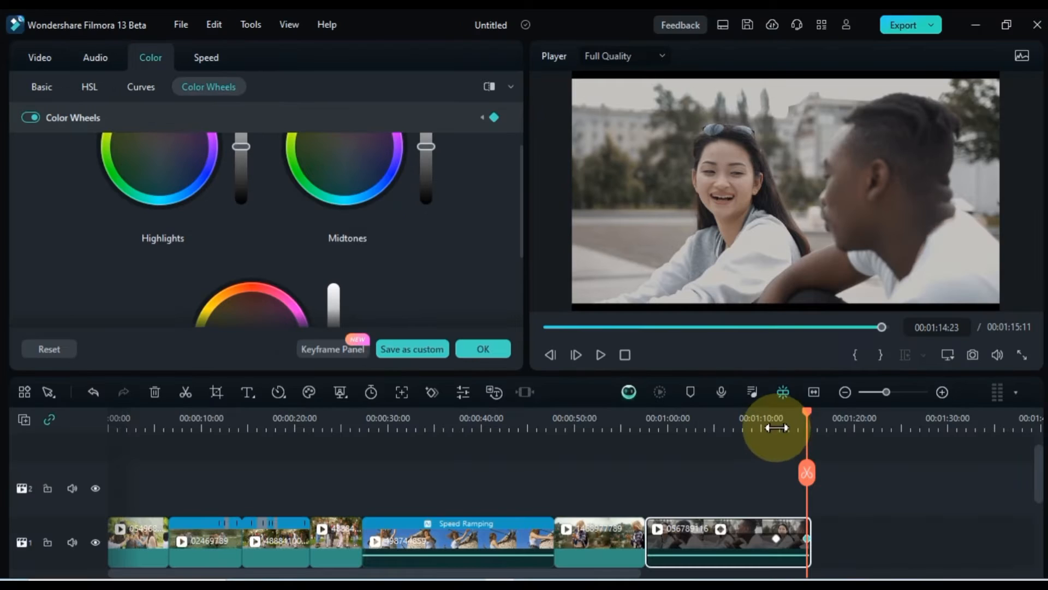
# Step: Play back the end of clip 056789116 from before the first Color Wheels keyframe to examine the color transition
pyautogui.click(766, 421)
pyautogui.press('space')
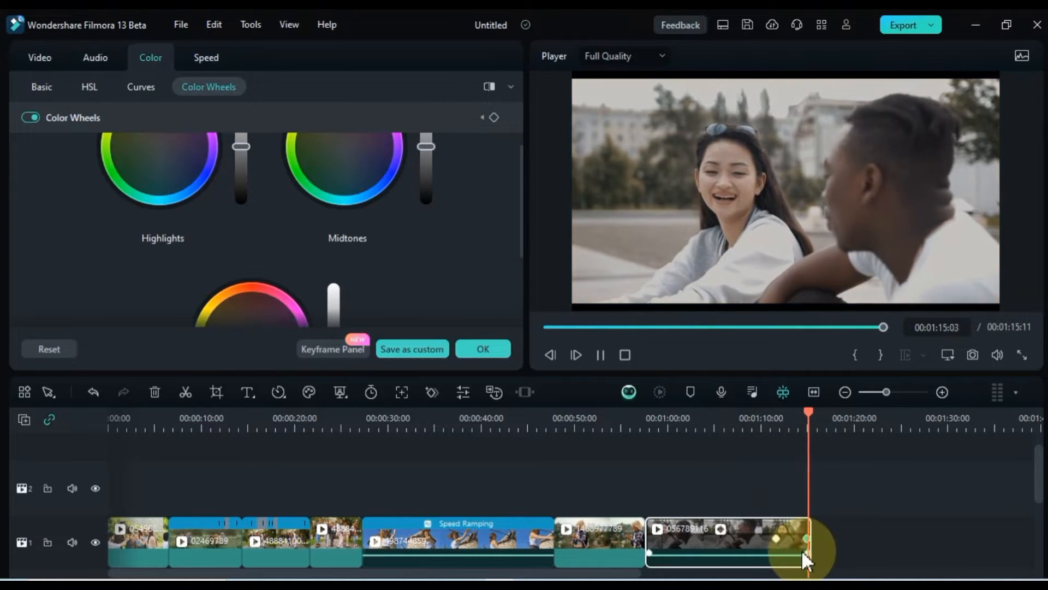
pyautogui.click(752, 426)
pyautogui.press('space')
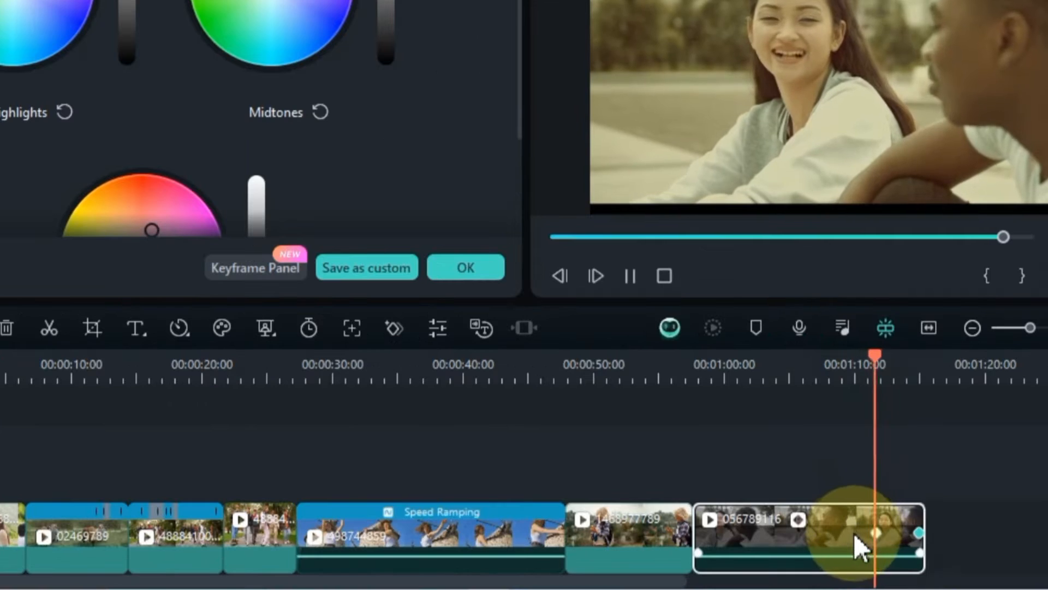
pyautogui.press('space')
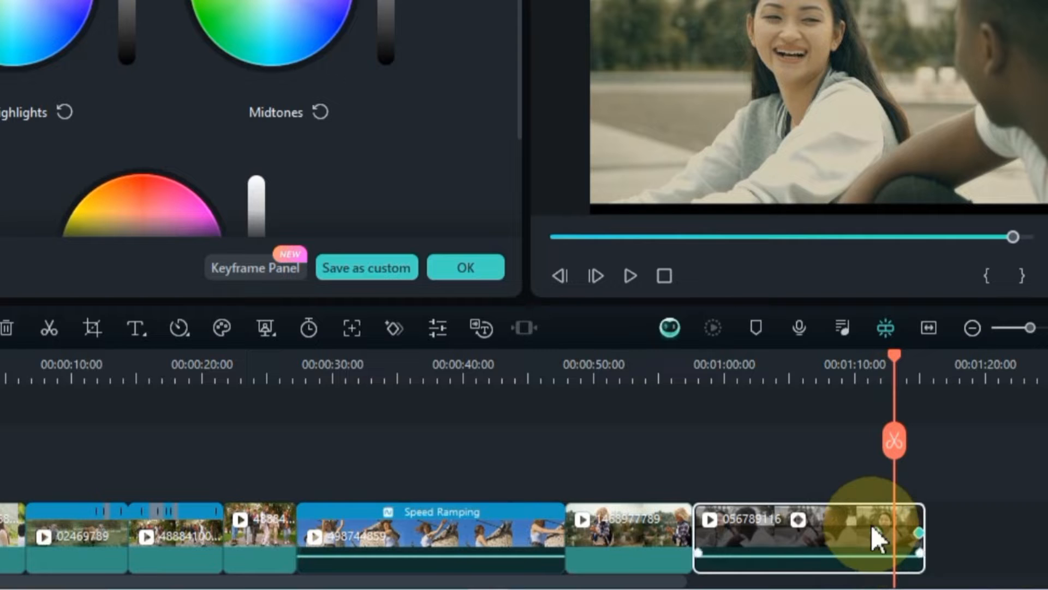
# Step: At the clip's last keyframe, shift the midtones toward cyan-blue and the highlights slightly toward cyan
pyautogui.click(877, 532)
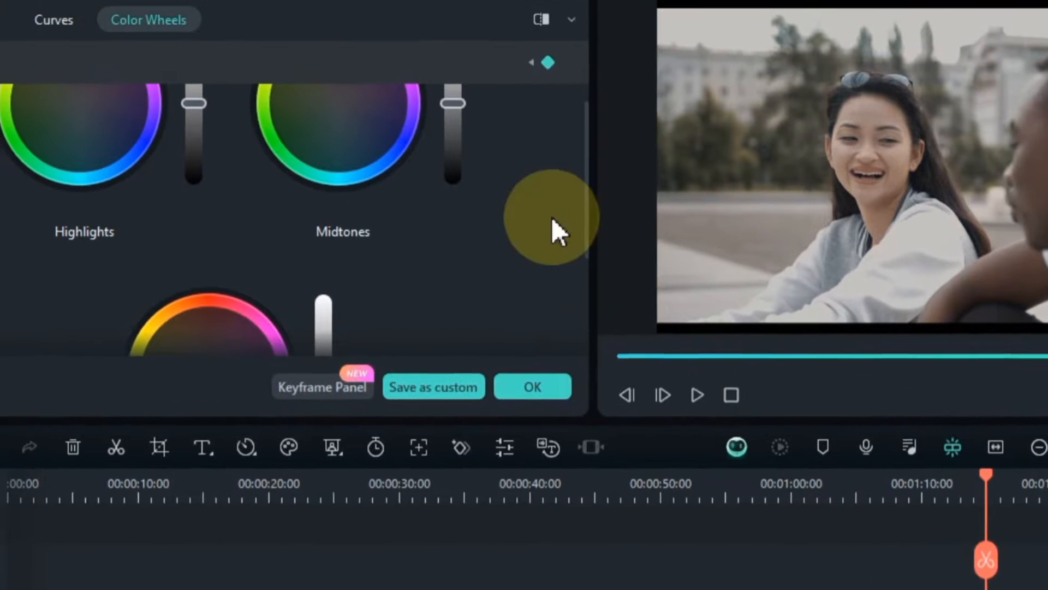
pyautogui.click(327, 29)
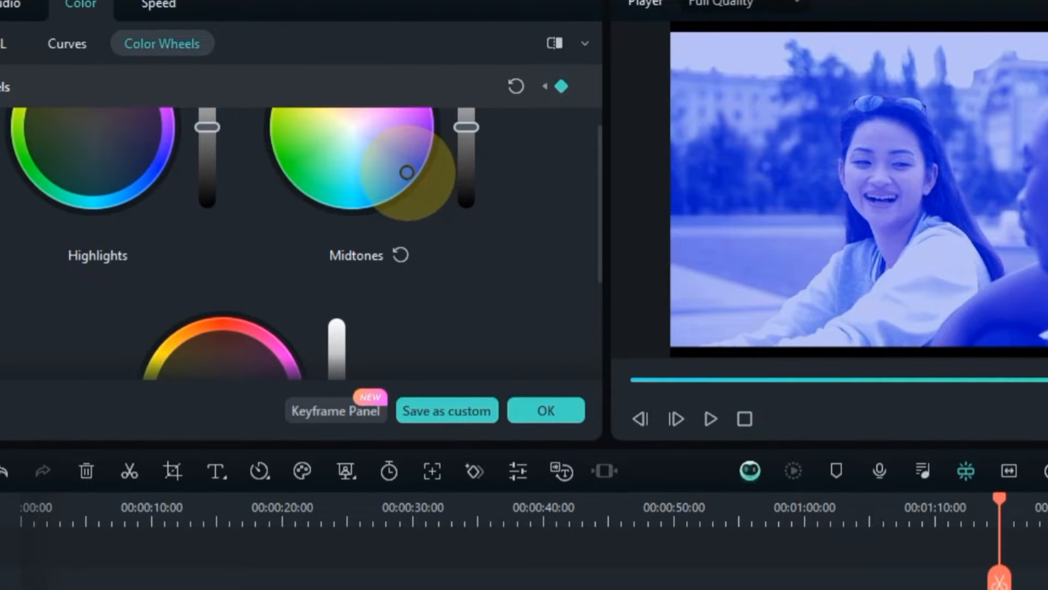
pyautogui.click(82, 183)
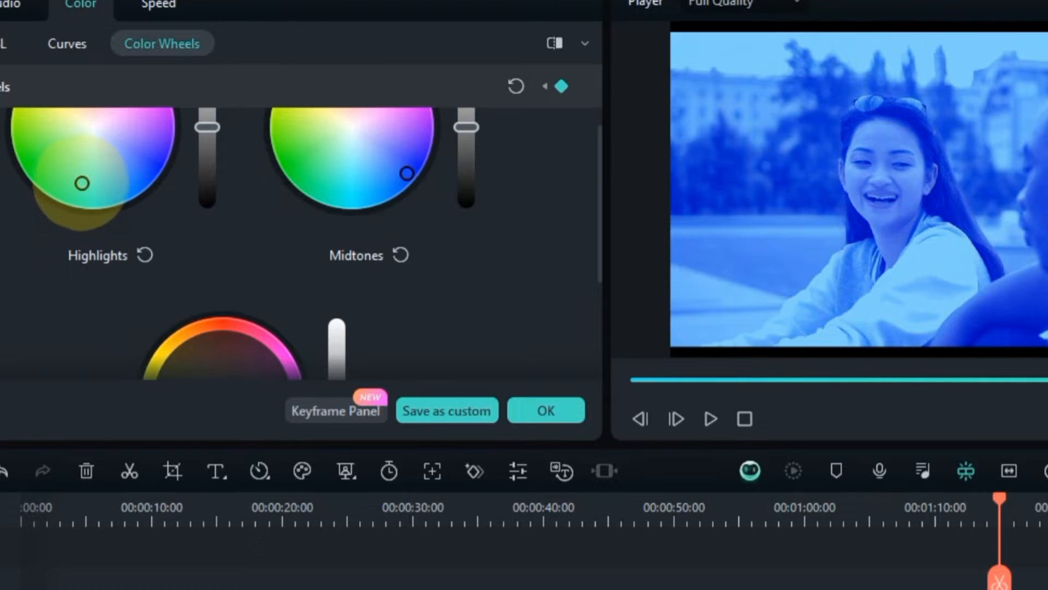
pyautogui.moveTo(69, 155); pyautogui.dragTo(87, 159)
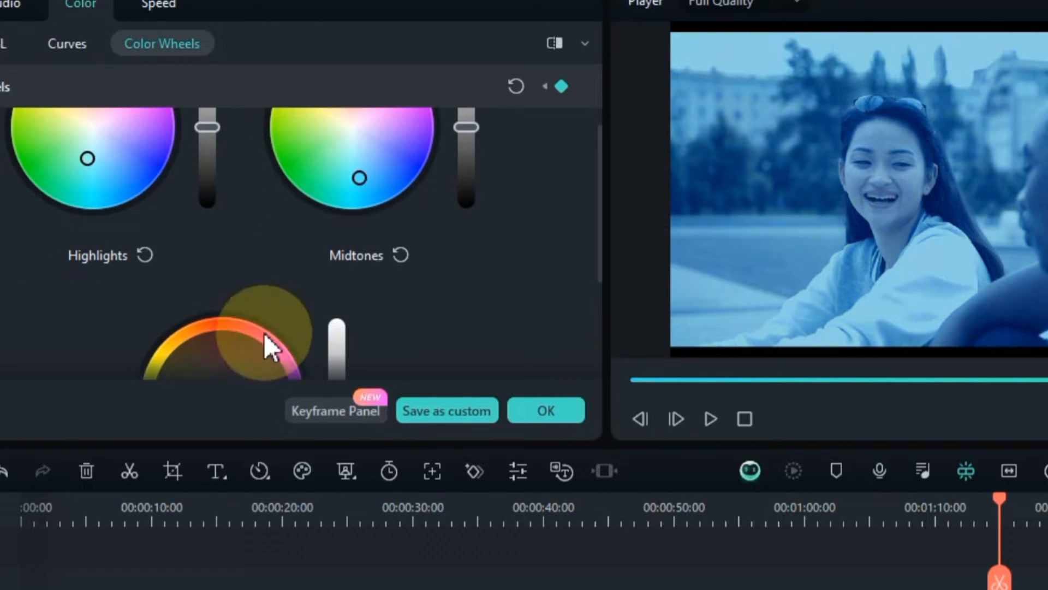
# Step: Shift the shadows toward orange-red on the Shadows color wheel at the last keyframe
pyautogui.scroll(-2, 265, 338)
pyautogui.click(261, 264)
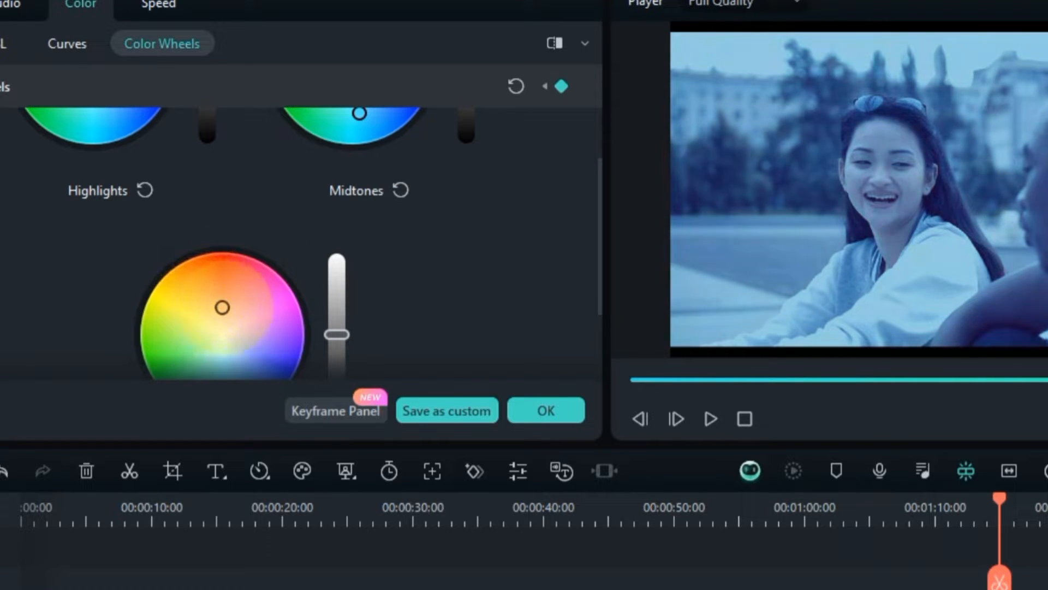
pyautogui.moveTo(222, 307); pyautogui.dragTo(204, 285)
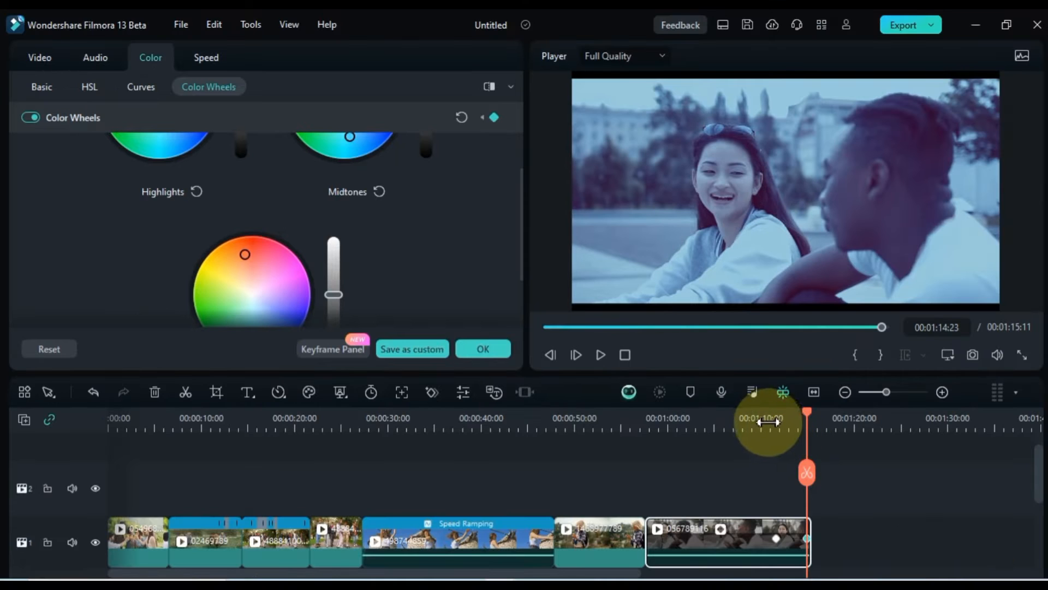
# Step: Play clip 056789116 from 00:01:09:24 to review the color change between the two keyframes
pyautogui.click(935, 511)
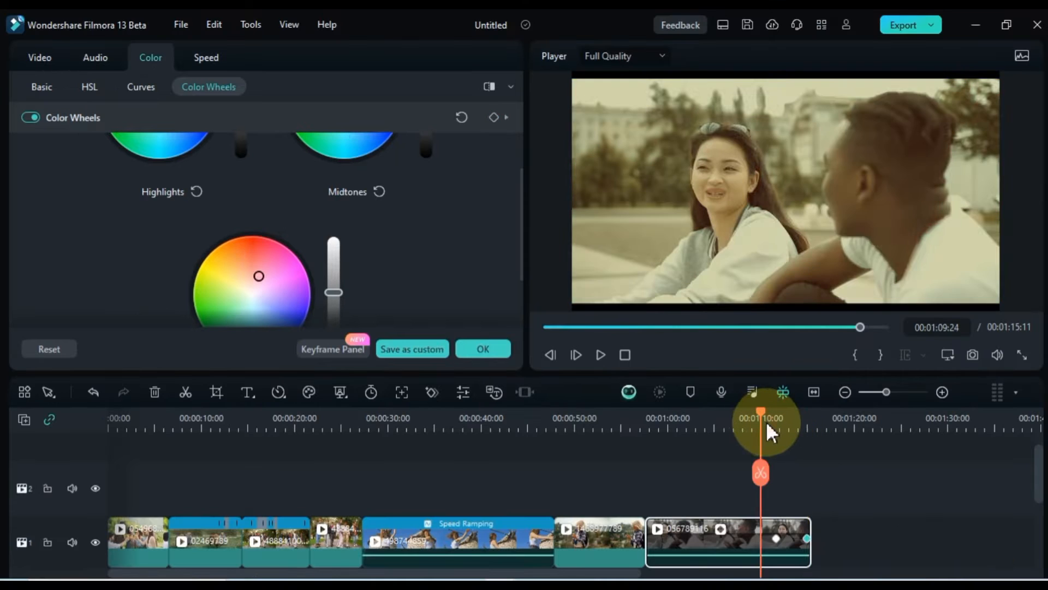
pyautogui.press('space')
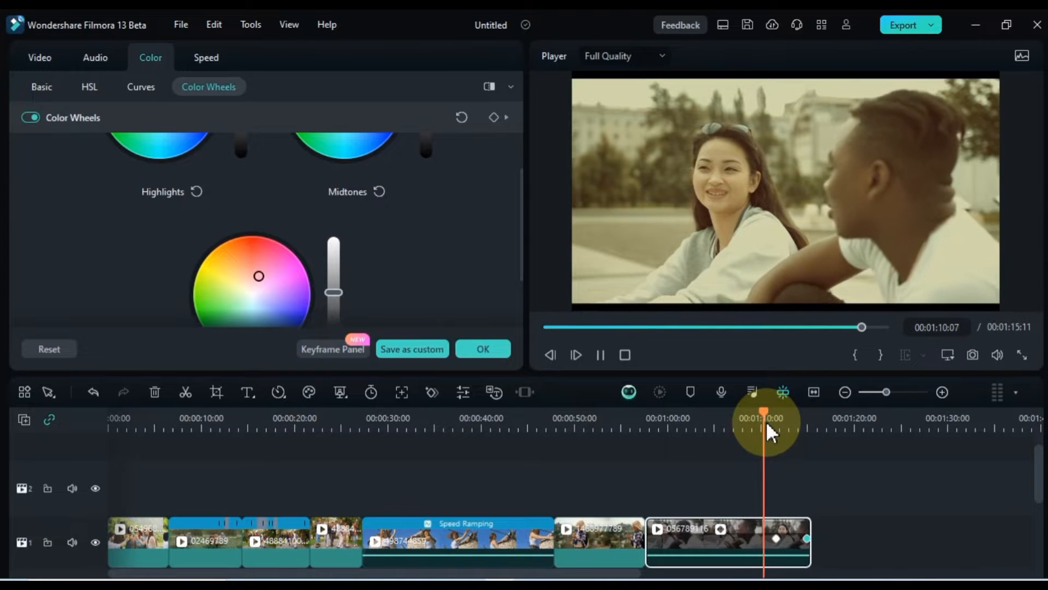
# Step: Return to the keyframe at 00:01:11:15 and clear all keyframes from clip 056789116
pyautogui.click(777, 540)
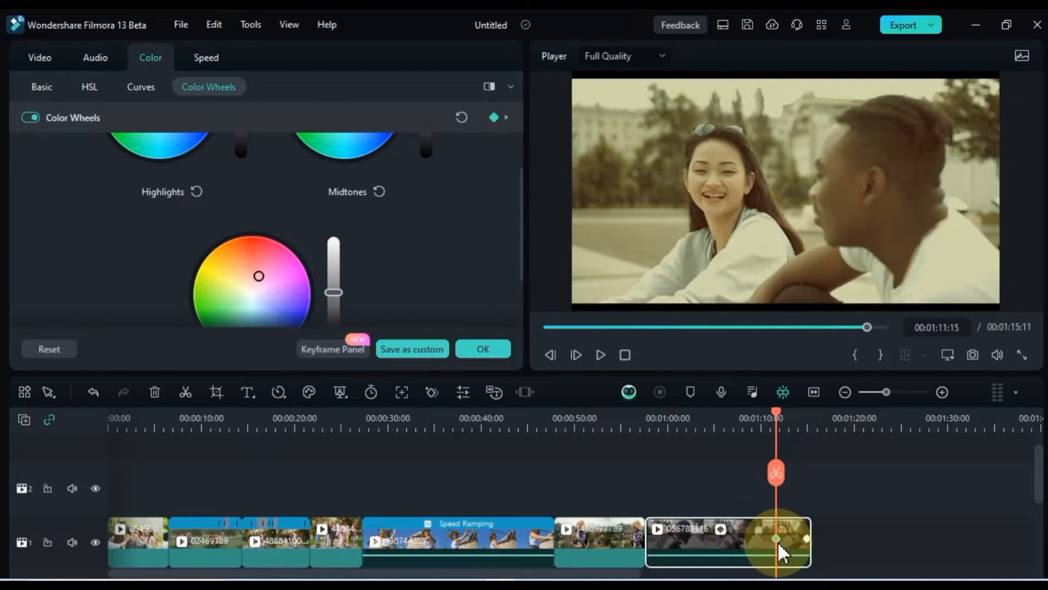
pyautogui.rightClick(786, 544)
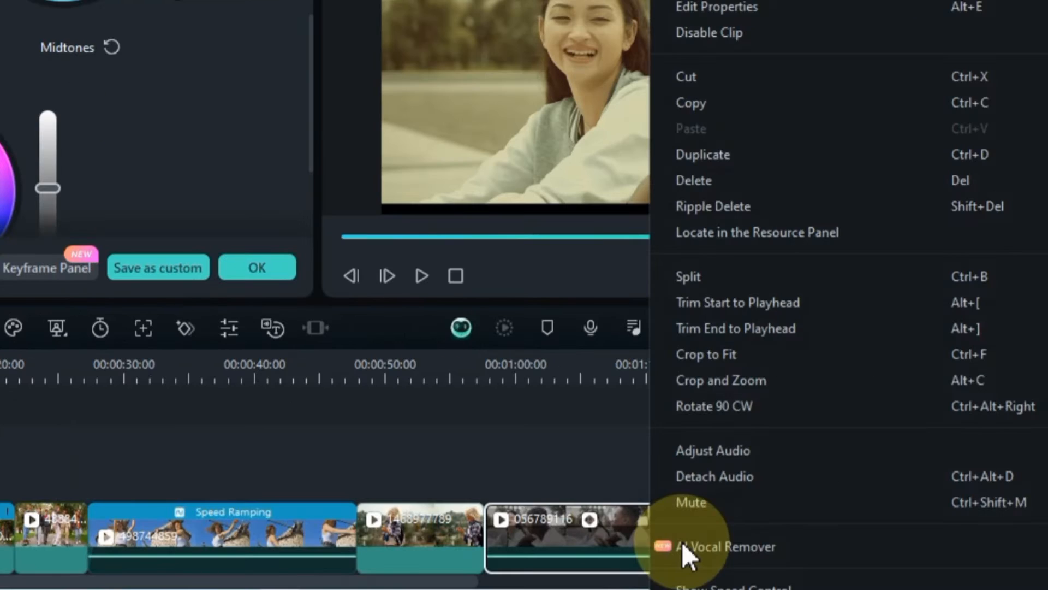
pyautogui.scroll(-7, 725, 510)
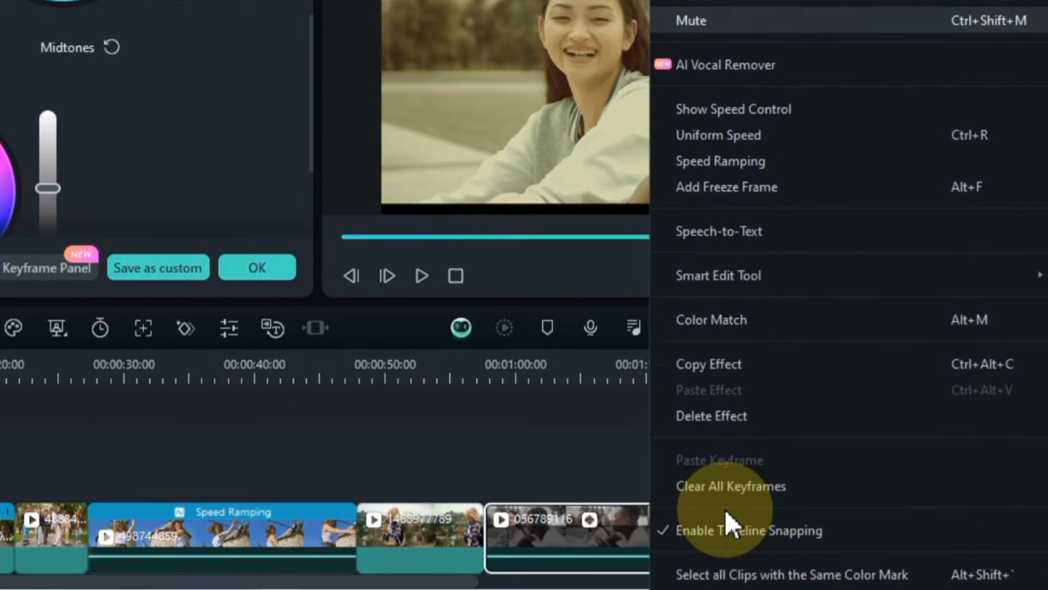
pyautogui.click(727, 485)
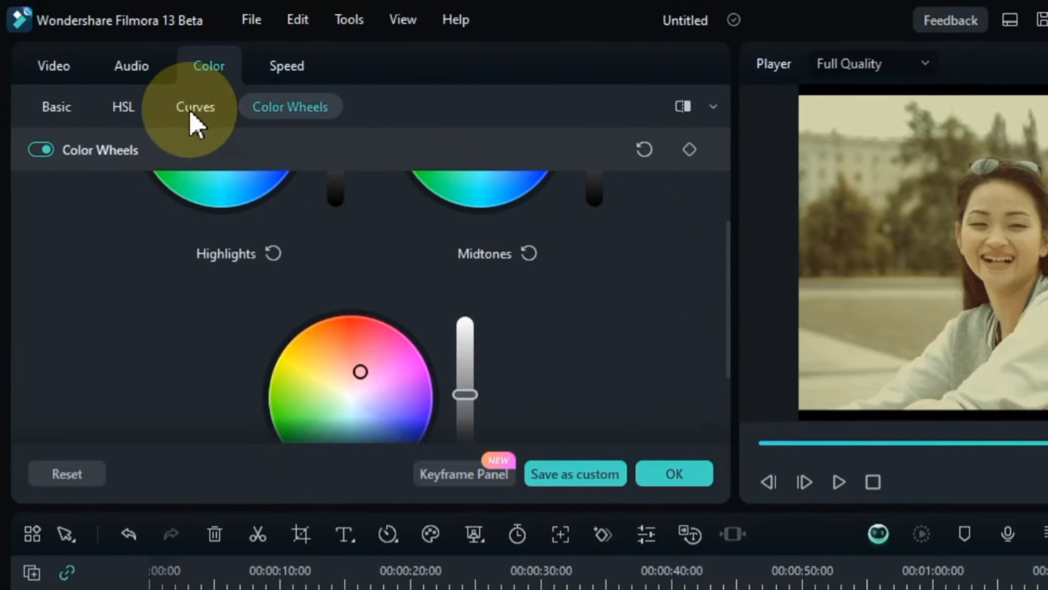
# Step: In Curves, strengthen the red channel by shifting its highlight endpoint slightly inward and raising the middle of the curve
pyautogui.click(43, 31)
pyautogui.click(81, 202)
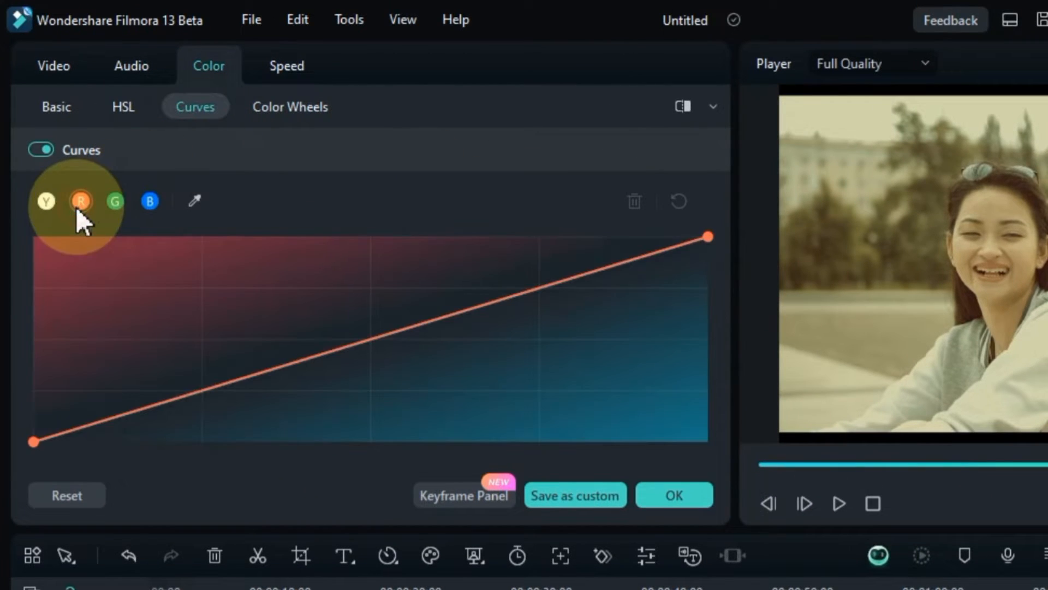
pyautogui.moveTo(708, 237); pyautogui.dragTo(661, 234)
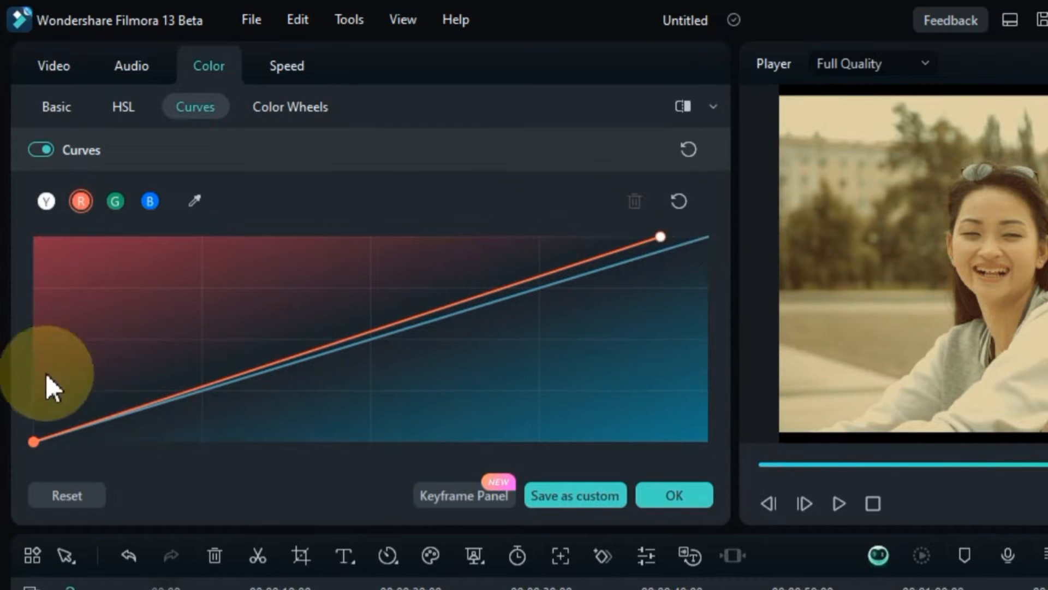
pyautogui.moveTo(34, 441); pyautogui.dragTo(8, 468)
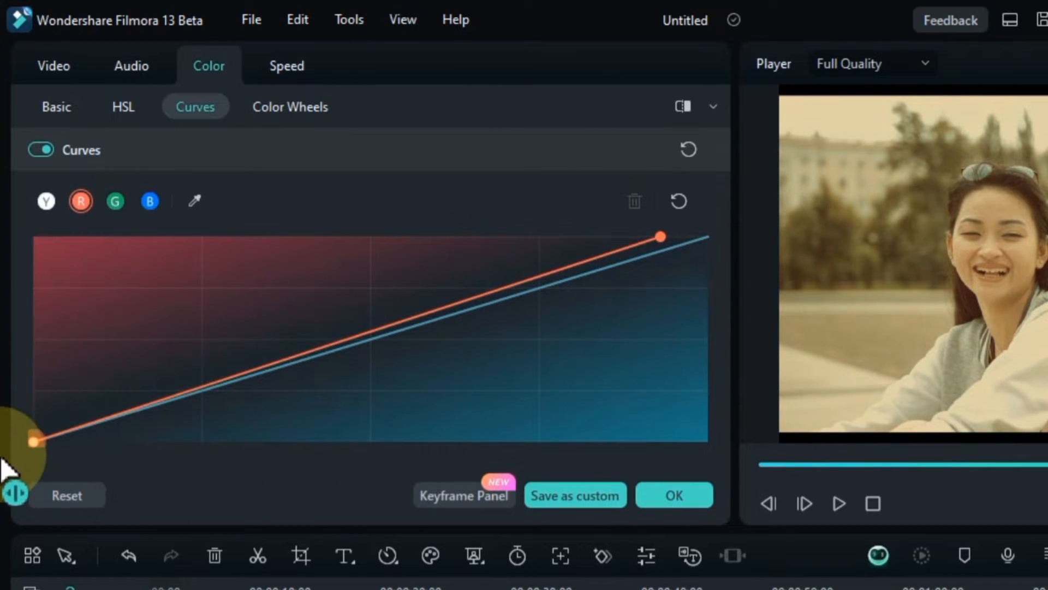
pyautogui.click(336, 343)
pyautogui.moveTo(342, 341); pyautogui.dragTo(359, 328)
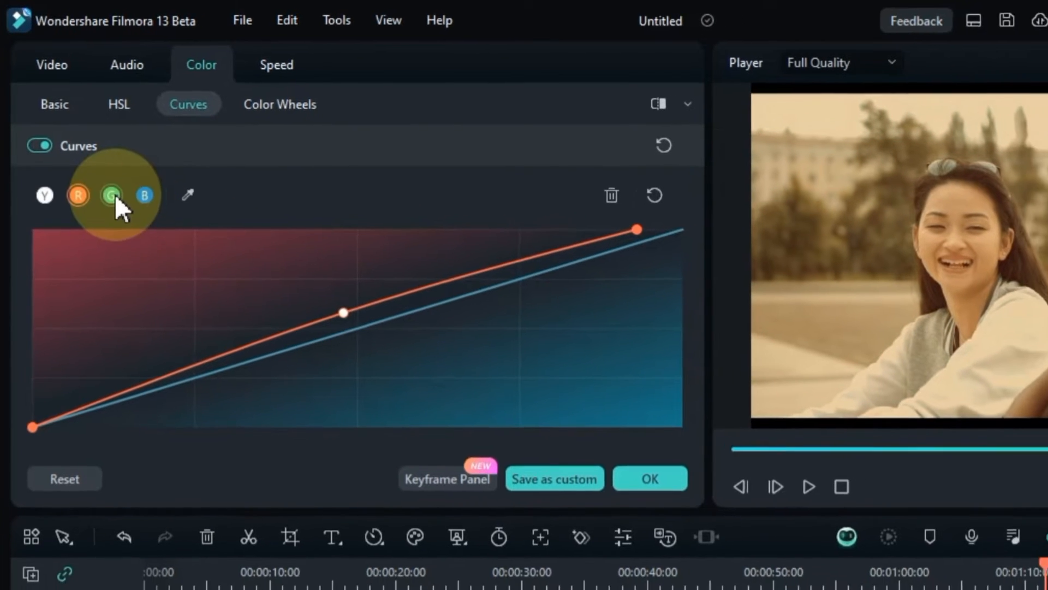
# Step: Weaken the green channel curve by lowering its midpoint and highlight endpoint and shifting its shadow endpoint inward
pyautogui.click(116, 201)
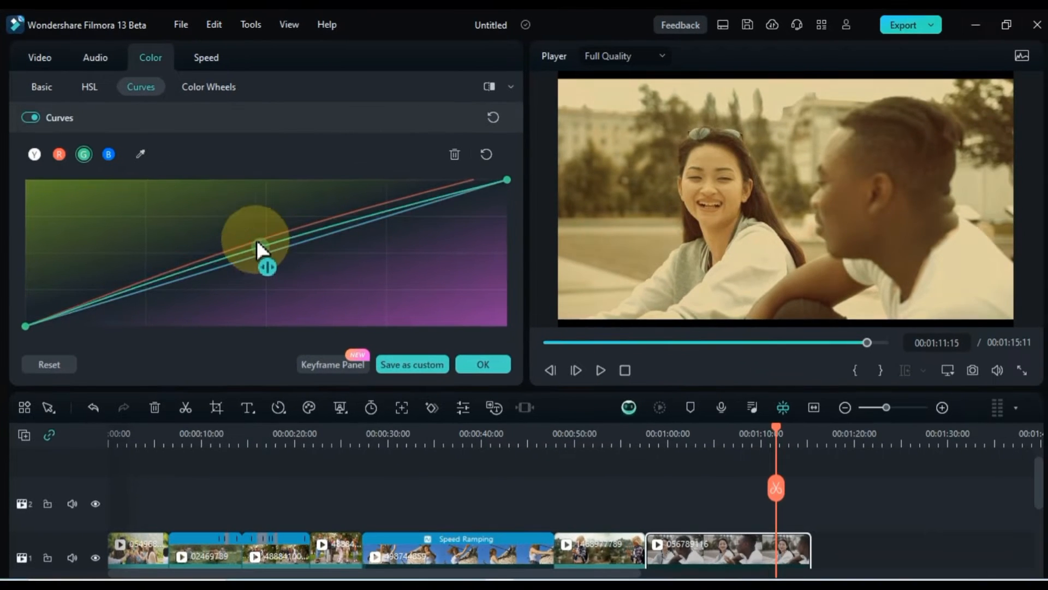
pyautogui.moveTo(299, 276); pyautogui.dragTo(279, 266)
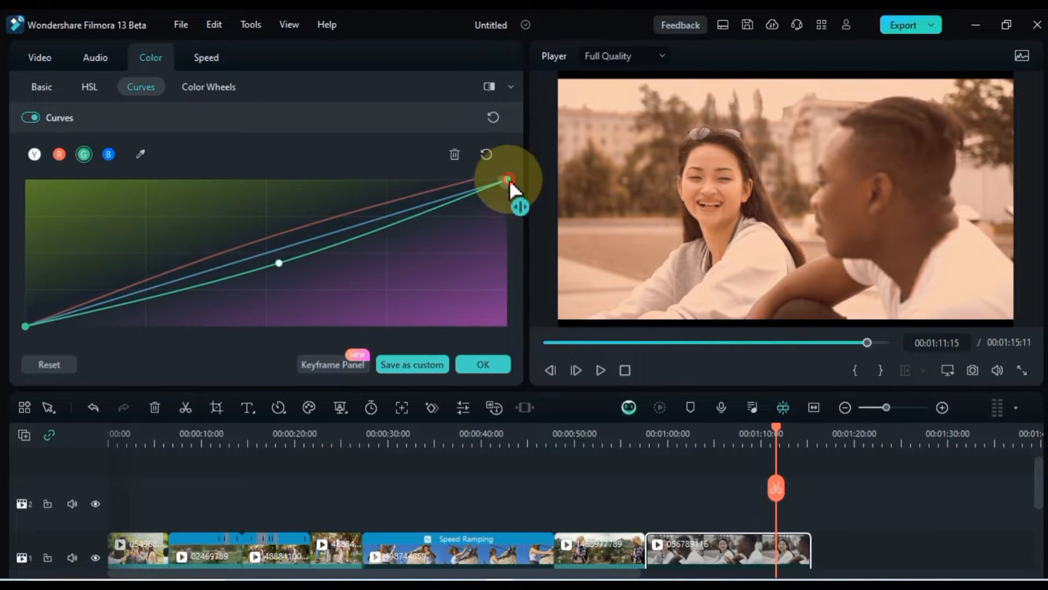
pyautogui.moveTo(509, 179); pyautogui.dragTo(601, 231)
pyautogui.click(25, 326)
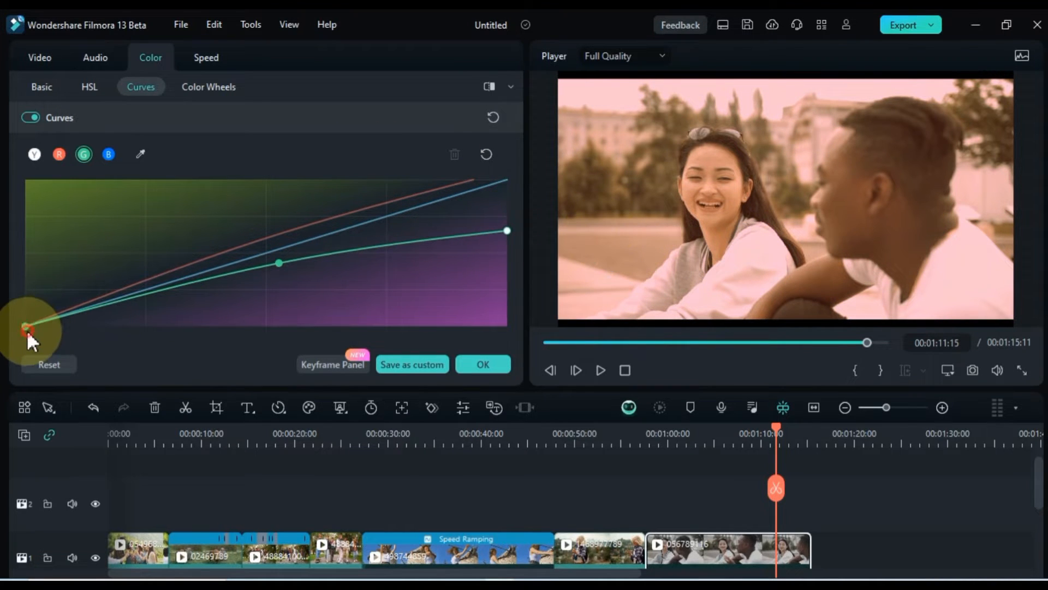
pyautogui.moveTo(25, 326); pyautogui.dragTo(51, 399)
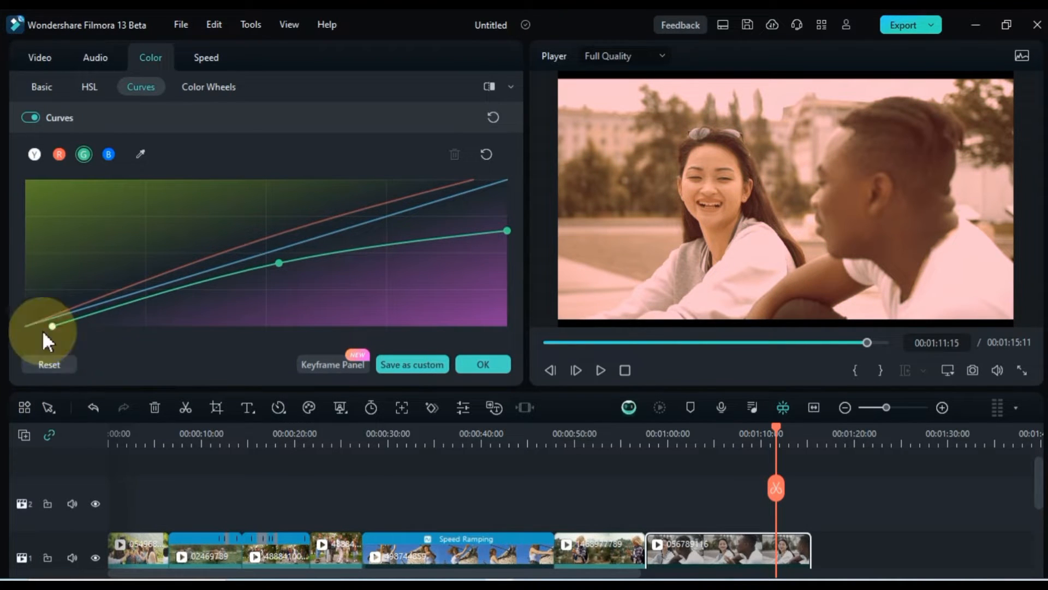
# Step: Steepen the blue channel curve by shifting both endpoints inward and nudging its middle slightly upward
pyautogui.click(58, 155)
pyautogui.click(108, 155)
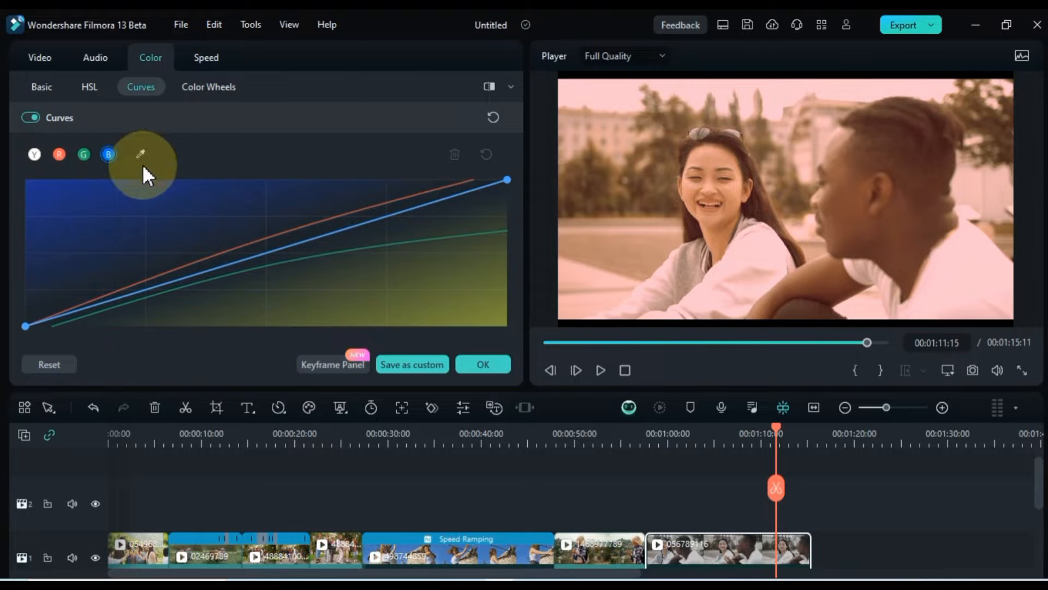
pyautogui.moveTo(503, 189); pyautogui.dragTo(441, 137)
pyautogui.moveTo(25, 326); pyautogui.dragTo(60, 406)
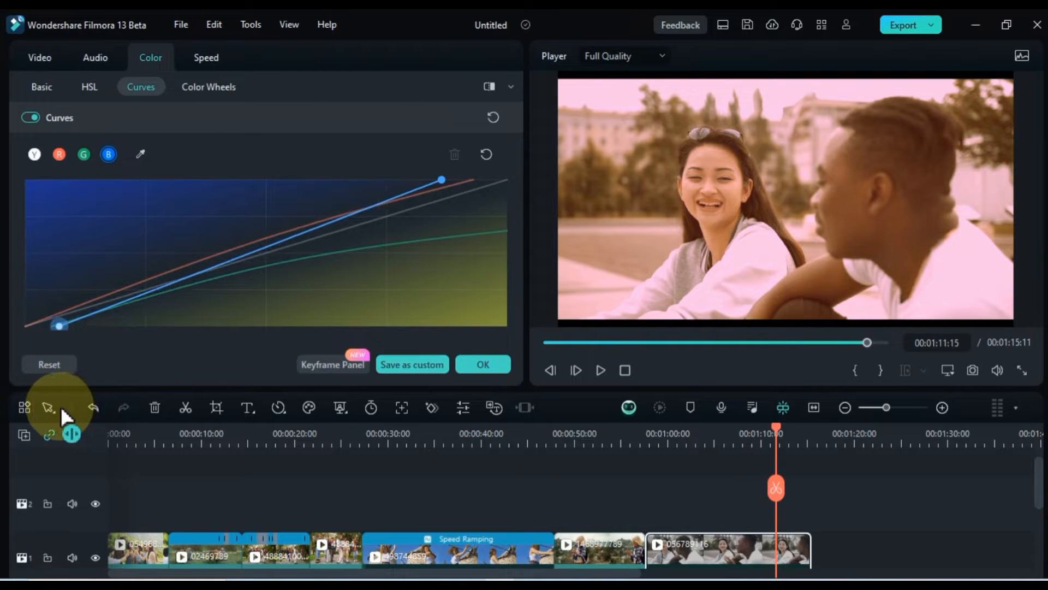
pyautogui.moveTo(248, 252)
pyautogui.mouseDown()
pyautogui.moveTo(244, 242)
pyautogui.moveTo(256, 263)
pyautogui.moveTo(249, 249)
pyautogui.mouseUp()
# Step: Brighten the Y curve by shifting its highlight endpoint inward, try a midpoint adjustment, and undo that adjustment
pyautogui.click(35, 154)
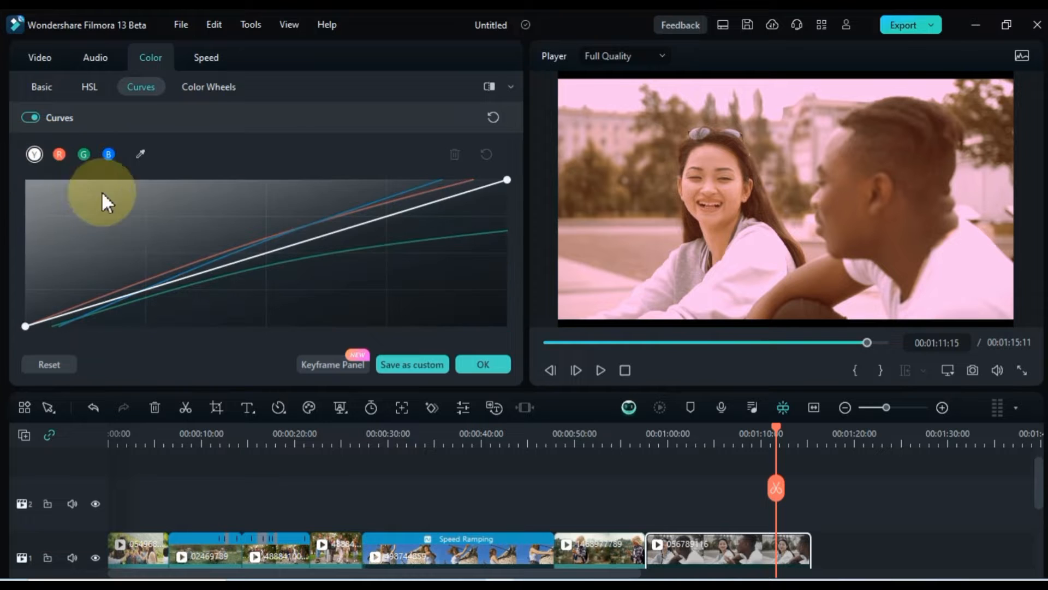
pyautogui.moveTo(507, 181); pyautogui.dragTo(457, 145)
pyautogui.moveTo(28, 327); pyautogui.dragTo(10, 368)
pyautogui.moveTo(227, 254)
pyautogui.mouseDown()
pyautogui.moveTo(213, 243)
pyautogui.moveTo(231, 266)
pyautogui.mouseUp()
pyautogui.hotkey('ctrl', 'z')
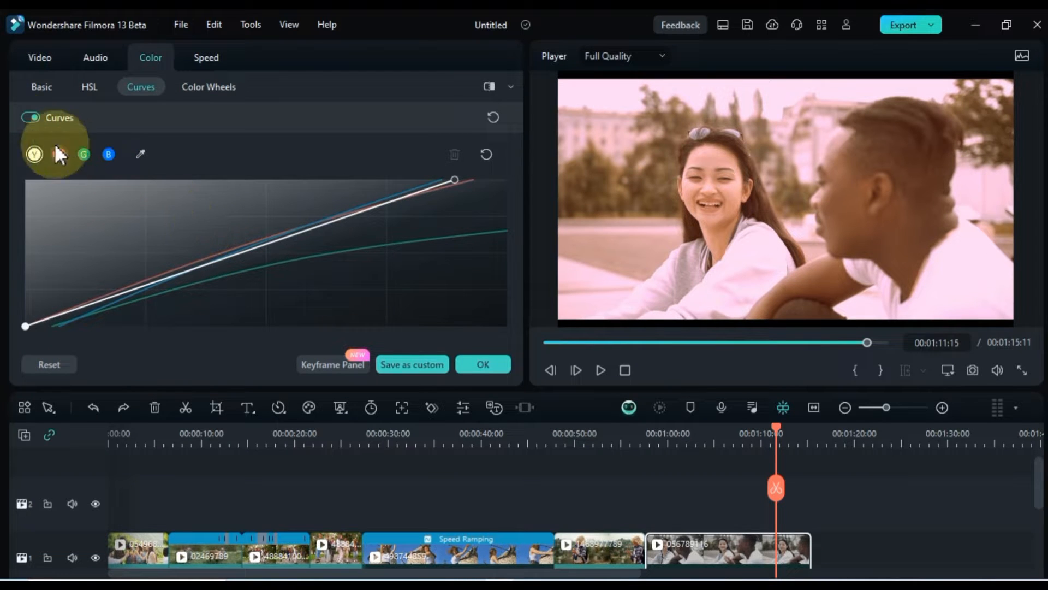
# Step: Turn the Curves correction off and back on to compare the clip with and without it
pyautogui.click(29, 117)
pyautogui.click(30, 117)
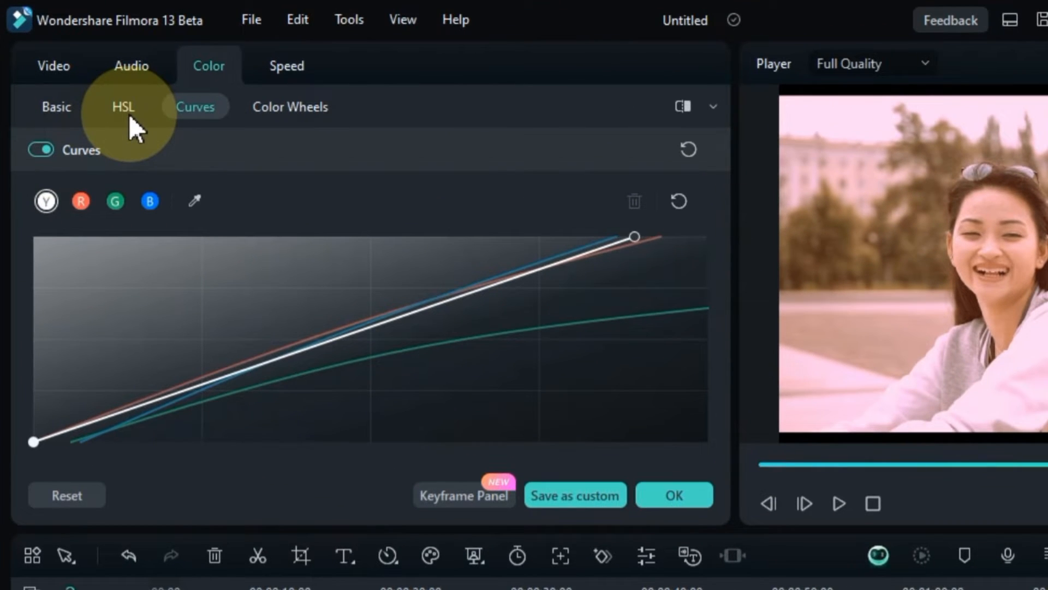
# Step: In the HSL settings, set the red color's hue to 12, saturation to 42 and luminance to 25
pyautogui.click(129, 107)
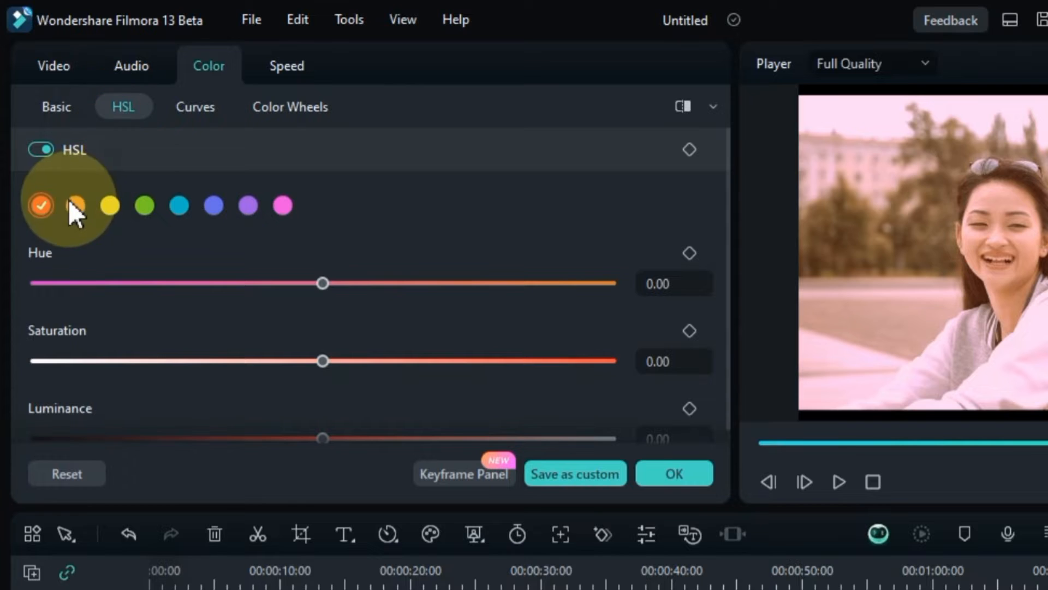
pyautogui.moveTo(326, 282); pyautogui.dragTo(359, 313)
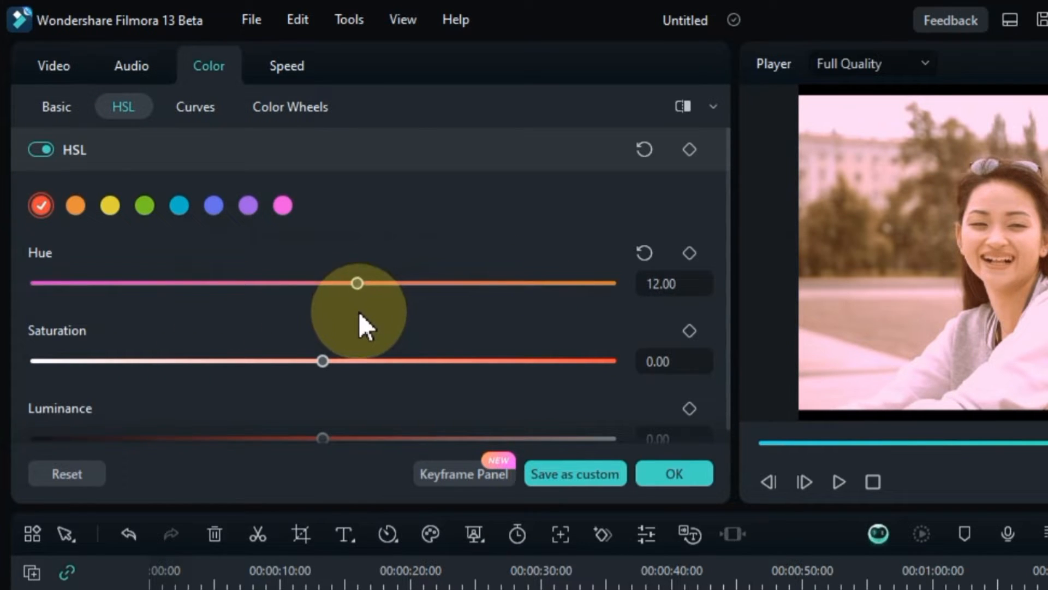
pyautogui.moveTo(325, 360); pyautogui.dragTo(417, 426)
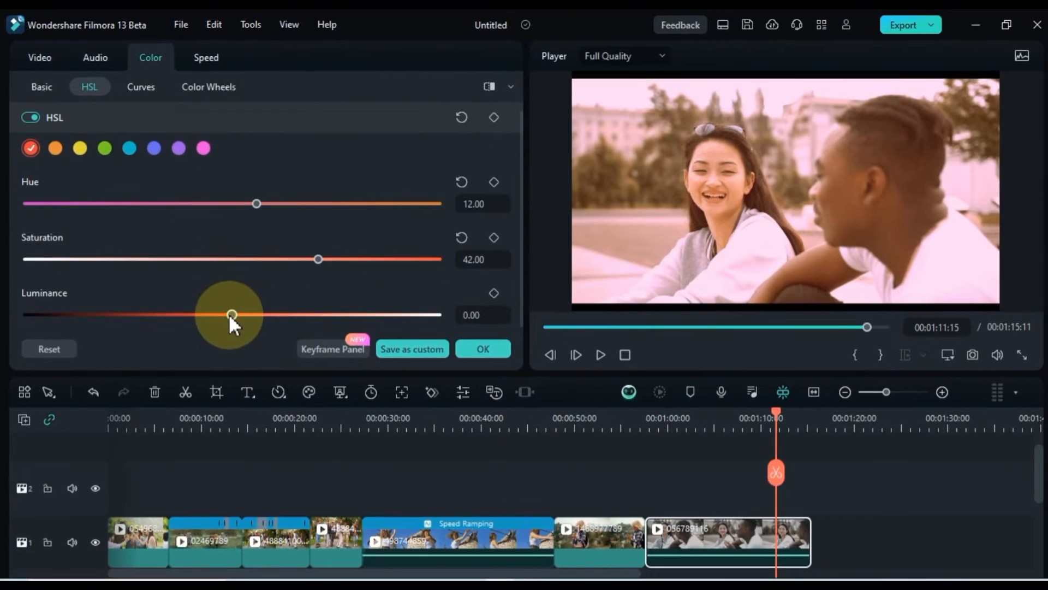
pyautogui.moveTo(267, 368); pyautogui.dragTo(429, 370)
pyautogui.moveTo(370, 323); pyautogui.dragTo(284, 346)
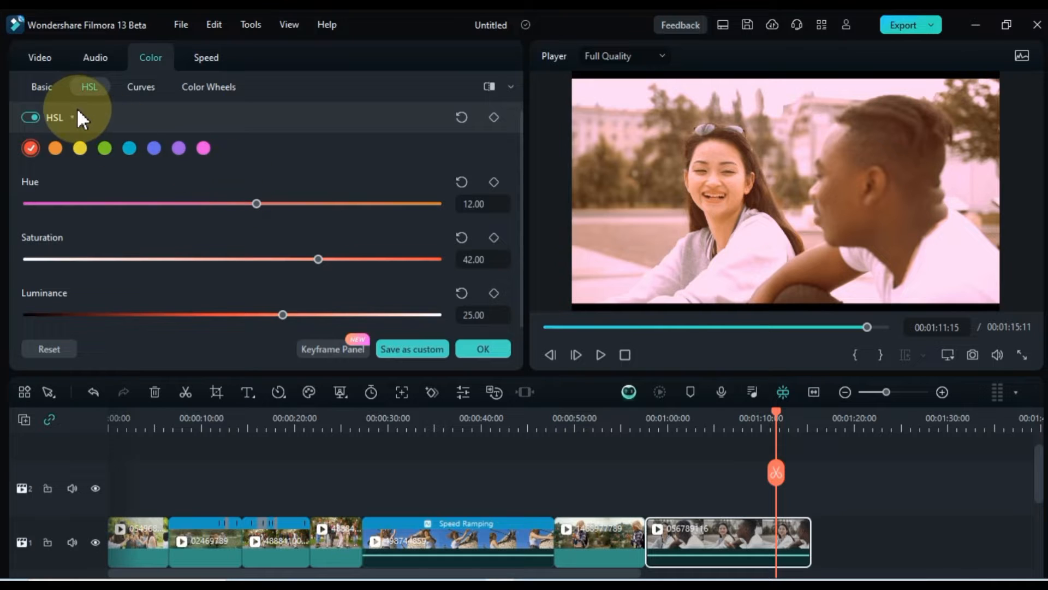
# Step: In the HSL settings, set the orange color's hue to 15 and saturation to 19, and raise its luminance
pyautogui.click(55, 148)
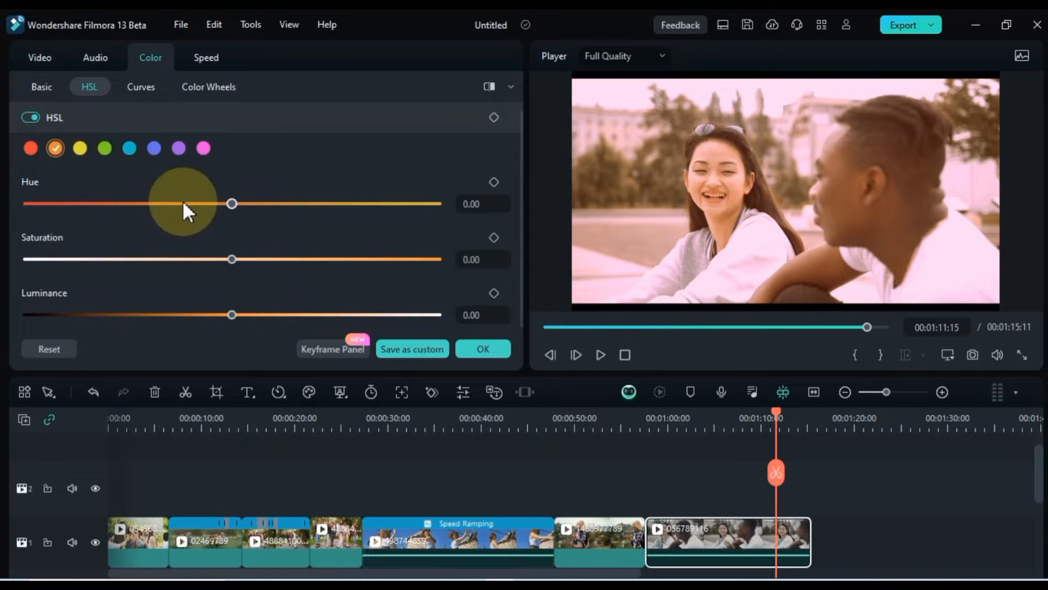
pyautogui.moveTo(182, 203); pyautogui.dragTo(263, 218)
pyautogui.moveTo(232, 258); pyautogui.dragTo(271, 259)
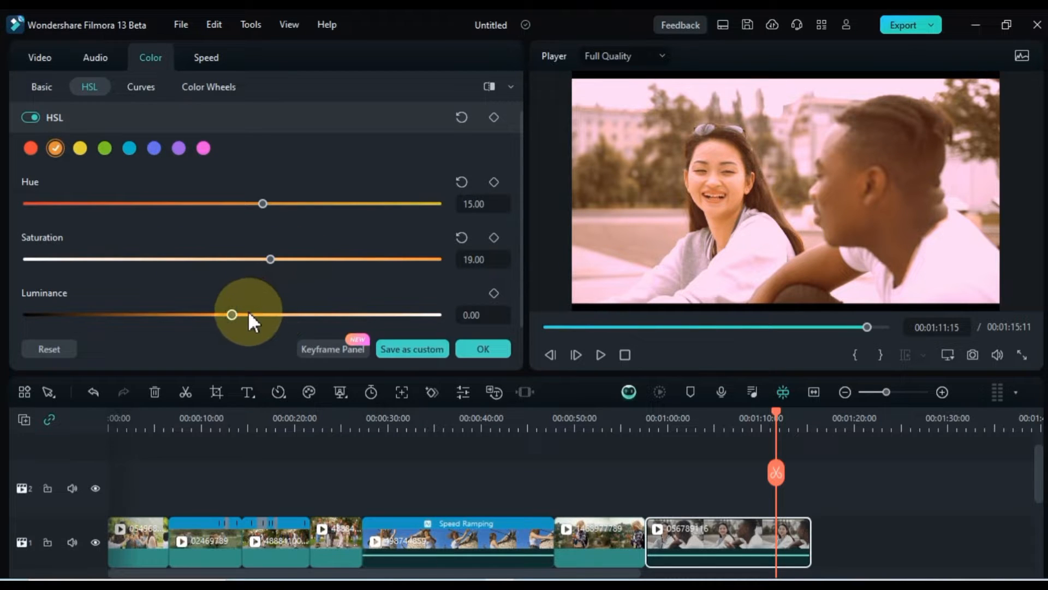
pyautogui.moveTo(248, 314); pyautogui.dragTo(301, 327)
# Step: Set the yellow color's hue to 24 and saturation to 54, and raise its luminance
pyautogui.click(78, 146)
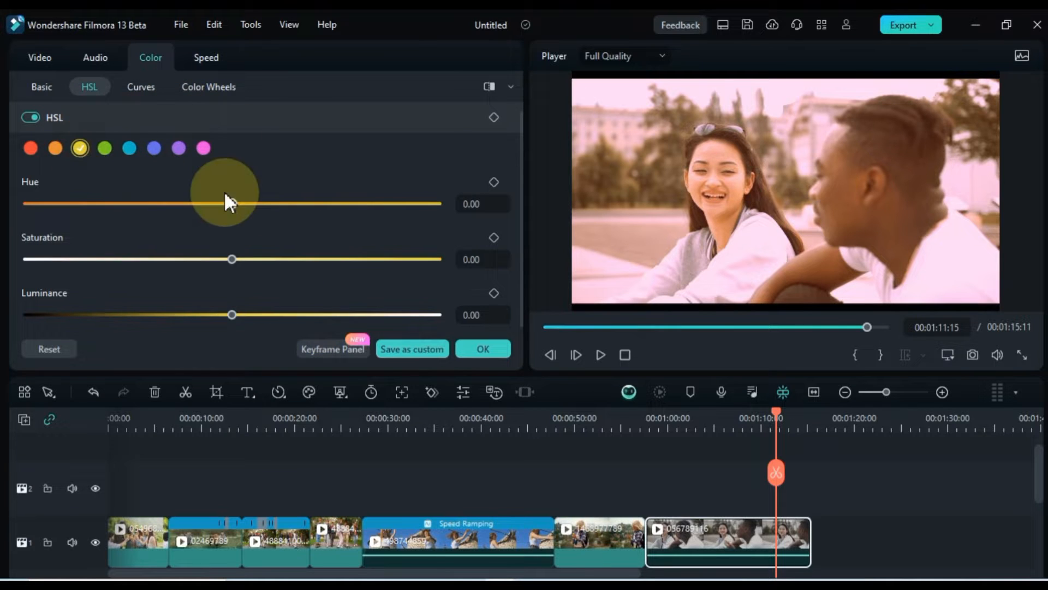
pyautogui.moveTo(225, 194); pyautogui.dragTo(283, 231)
pyautogui.moveTo(232, 258); pyautogui.dragTo(342, 303)
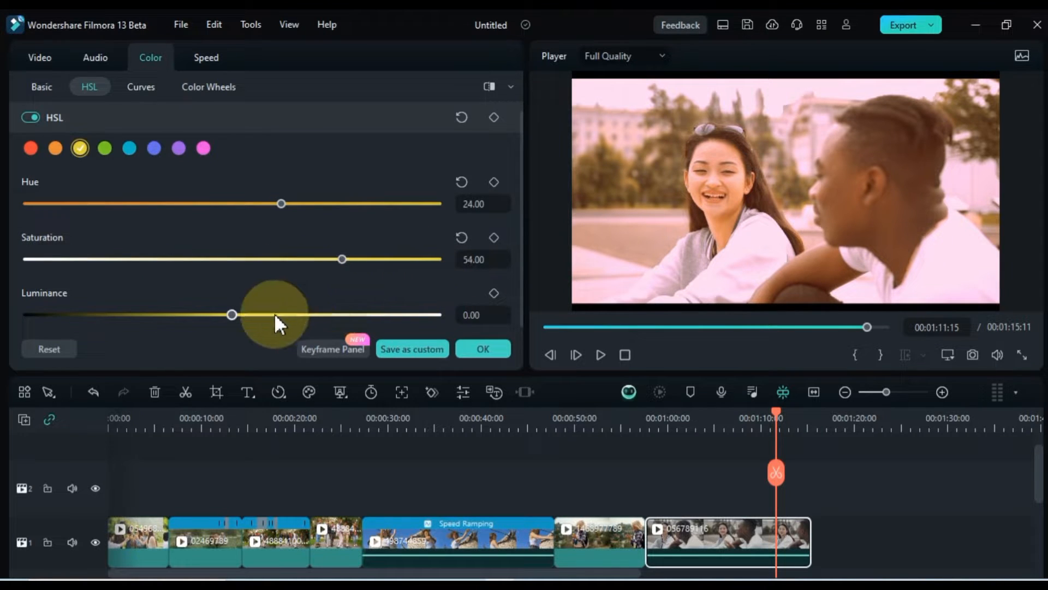
pyautogui.moveTo(276, 317)
pyautogui.mouseDown()
pyautogui.moveTo(234, 312)
pyautogui.moveTo(460, 307)
pyautogui.moveTo(129, 316)
pyautogui.moveTo(291, 315)
pyautogui.mouseUp()
# Step: Set the green color's hue to 12, saturation to 45 and luminance to 60
pyautogui.click(104, 148)
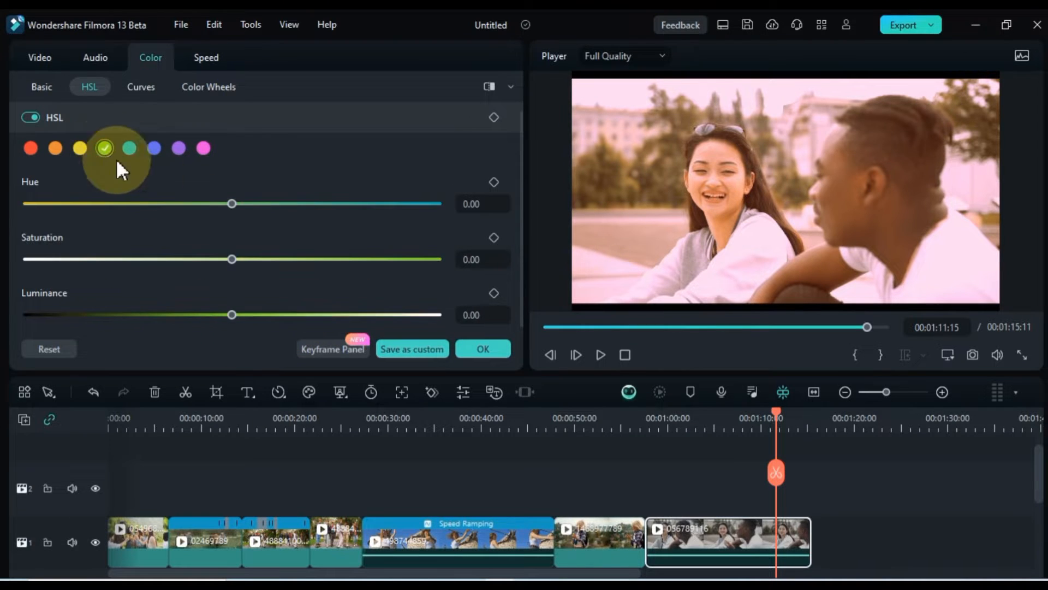
pyautogui.moveTo(231, 205); pyautogui.dragTo(257, 214)
pyautogui.moveTo(231, 260); pyautogui.dragTo(325, 269)
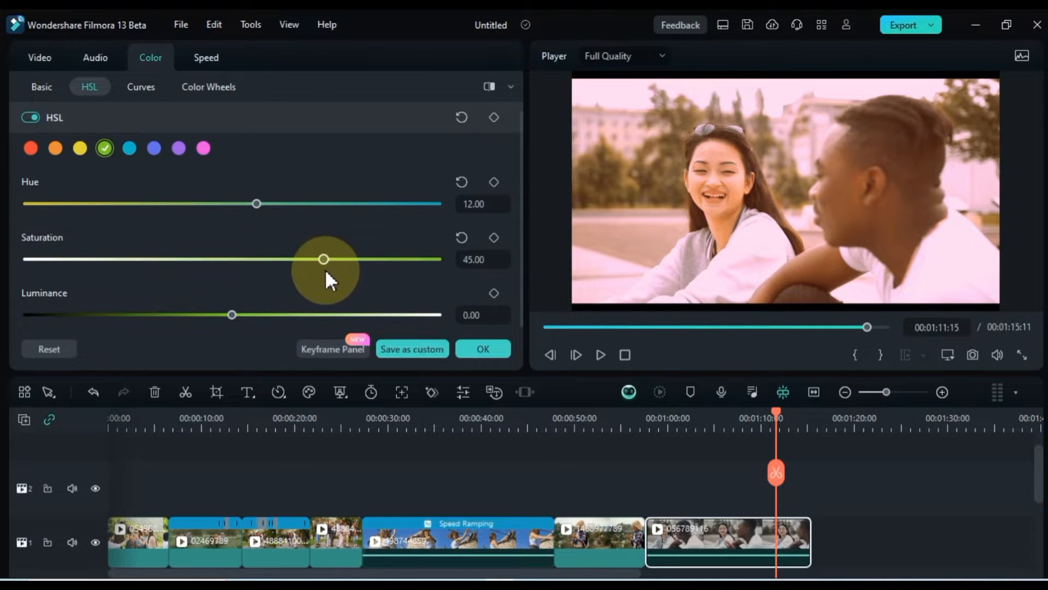
pyautogui.moveTo(232, 314); pyautogui.dragTo(357, 316)
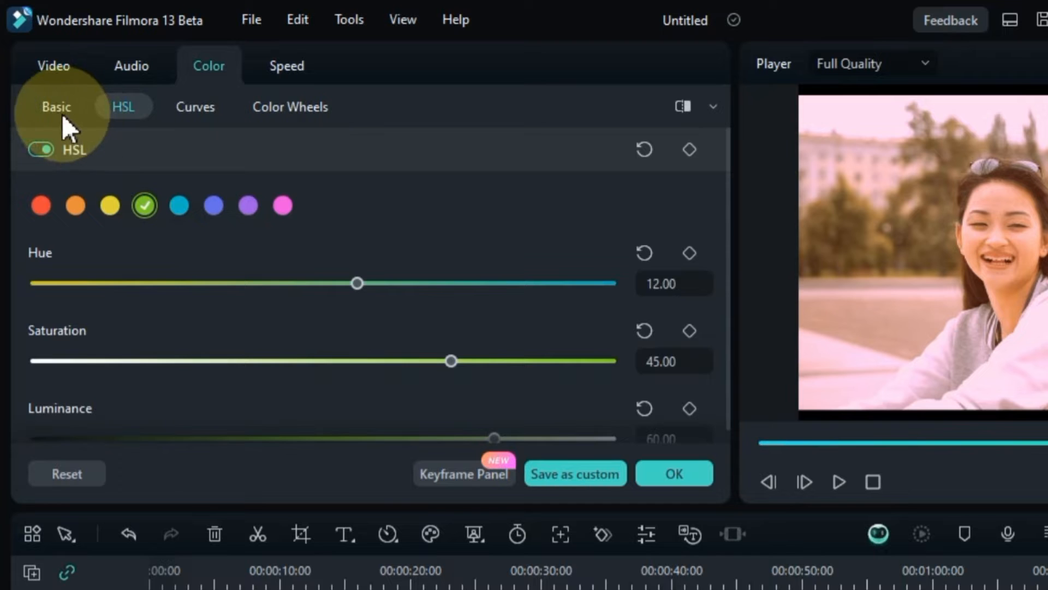
# Step: Expand the basic color presets and preview several looks on the clip, such as Epic and Brighten
pyautogui.click(44, 93)
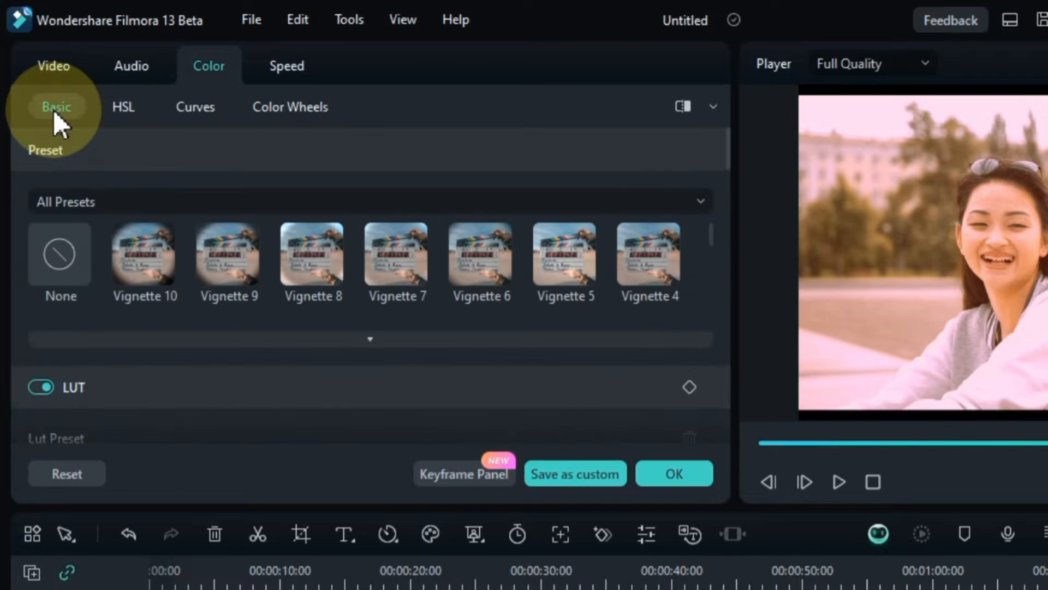
pyautogui.click(370, 339)
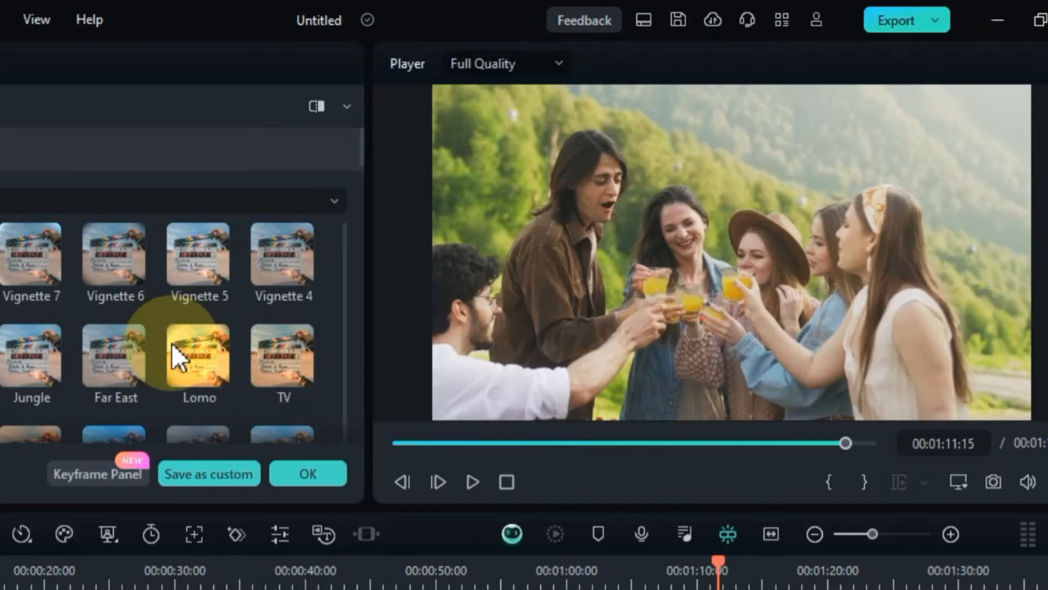
pyautogui.click(249, 360)
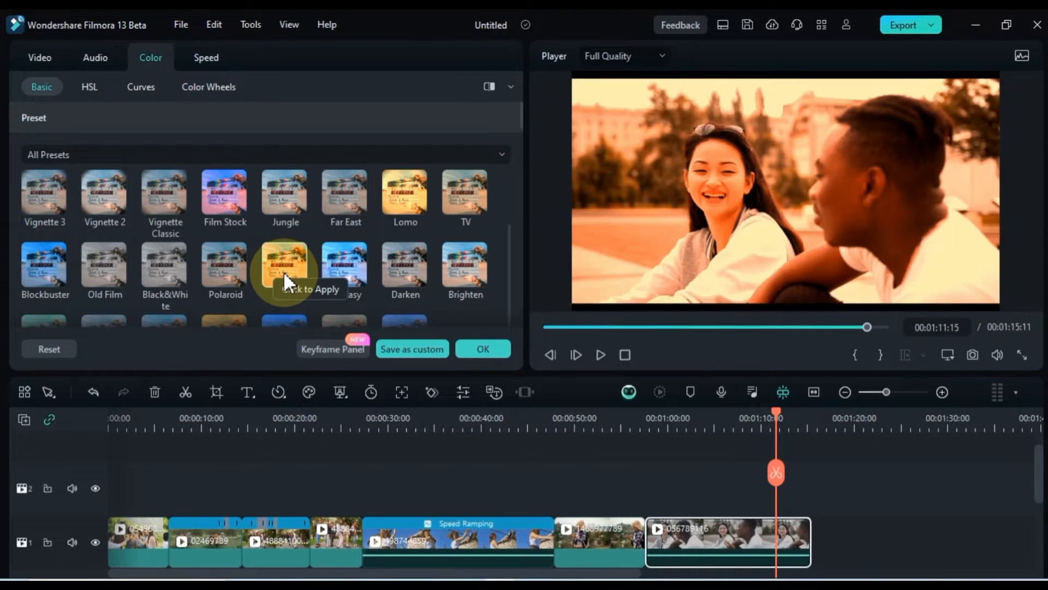
pyautogui.click(245, 298)
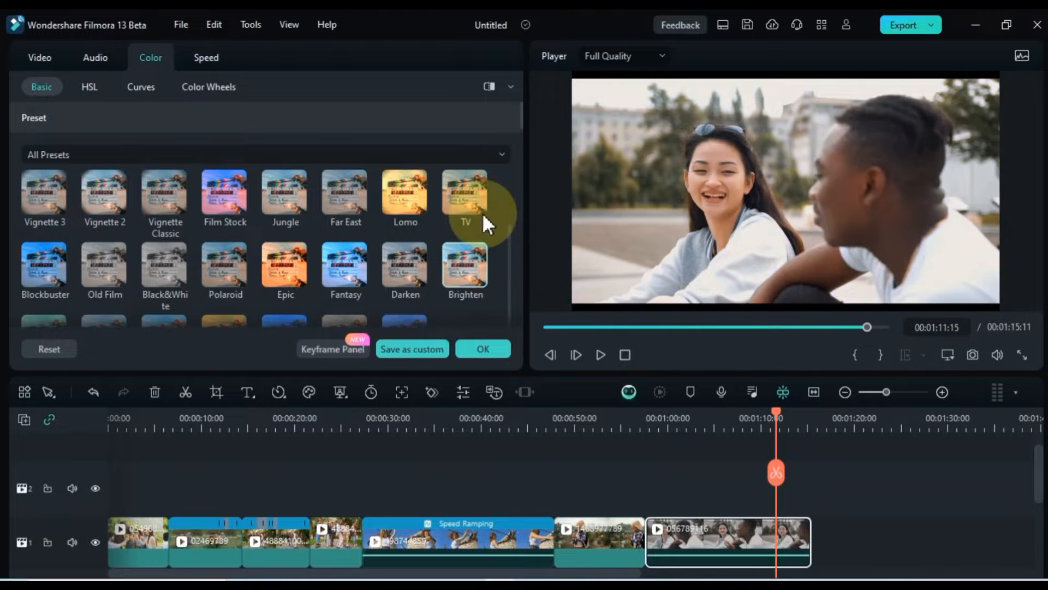
pyautogui.moveTo(520, 115); pyautogui.dragTo(526, 133)
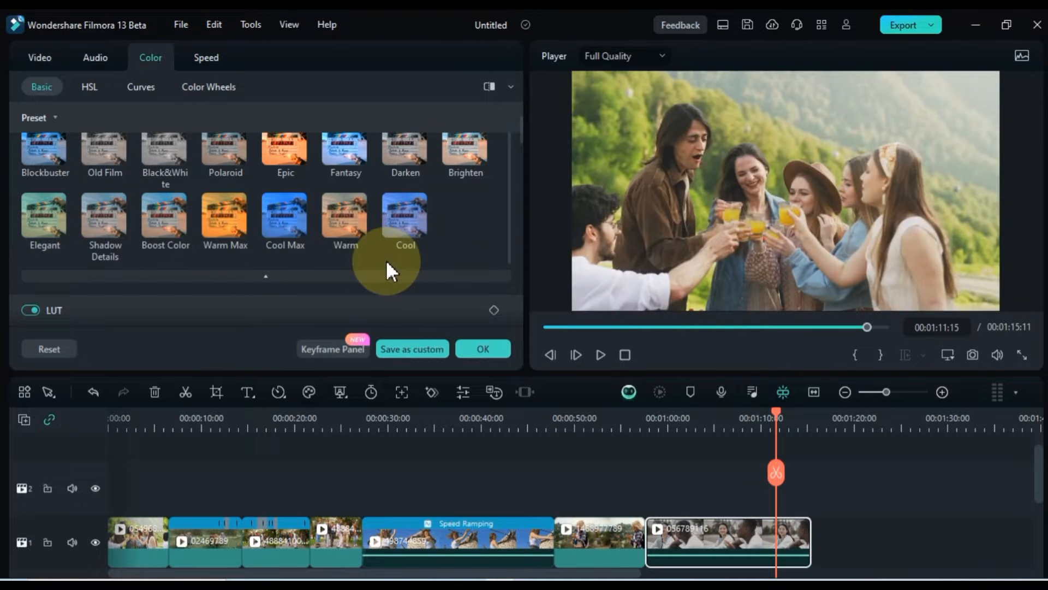
# Step: Look through the available LUT presets and close the list without choosing one
pyautogui.moveTo(519, 134); pyautogui.dragTo(524, 148)
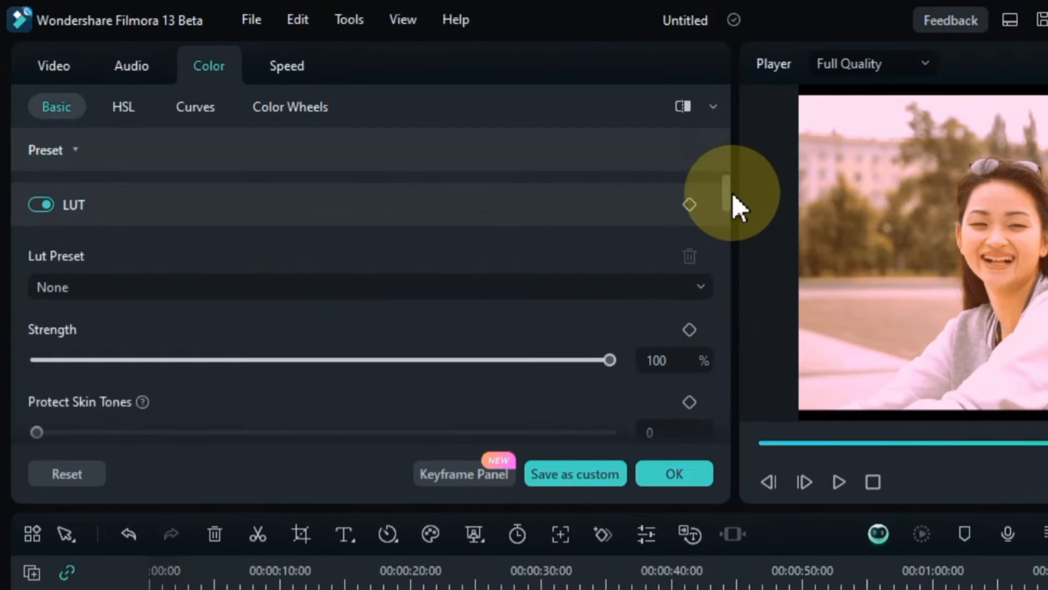
pyautogui.moveTo(732, 192); pyautogui.dragTo(733, 194)
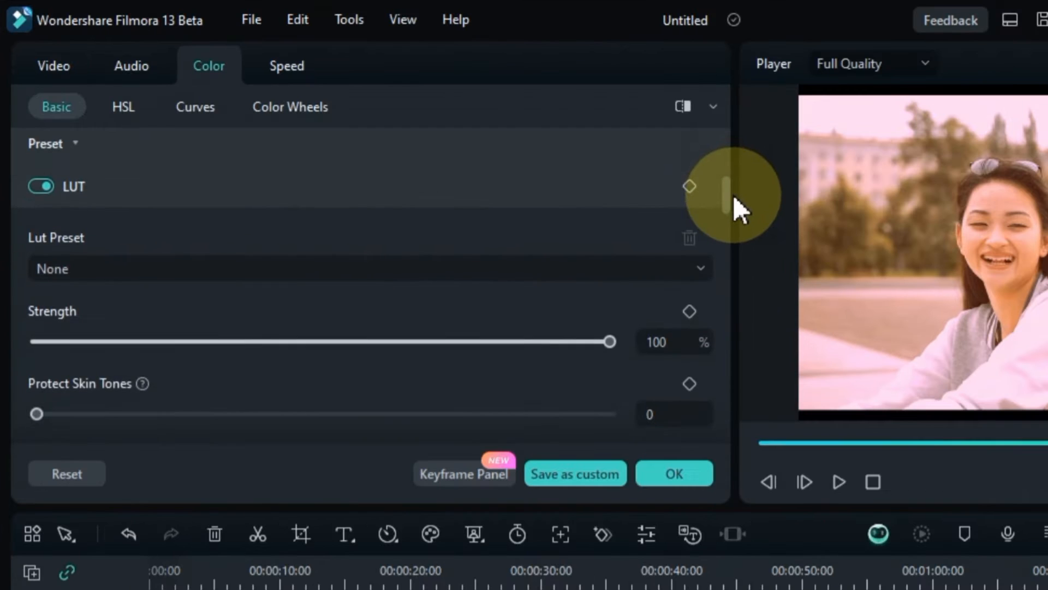
pyautogui.click(546, 273)
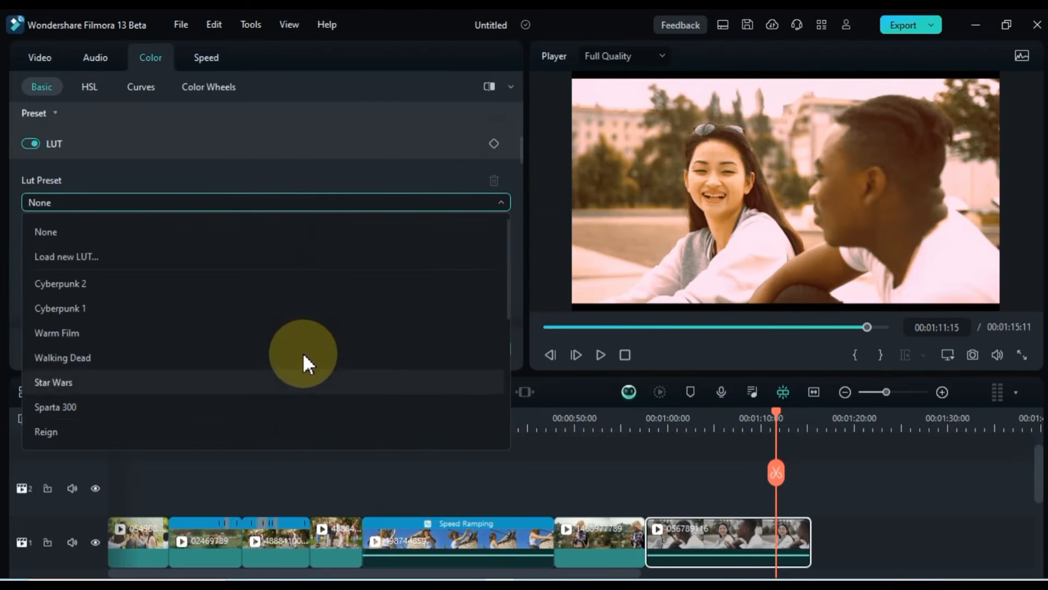
pyautogui.click(292, 177)
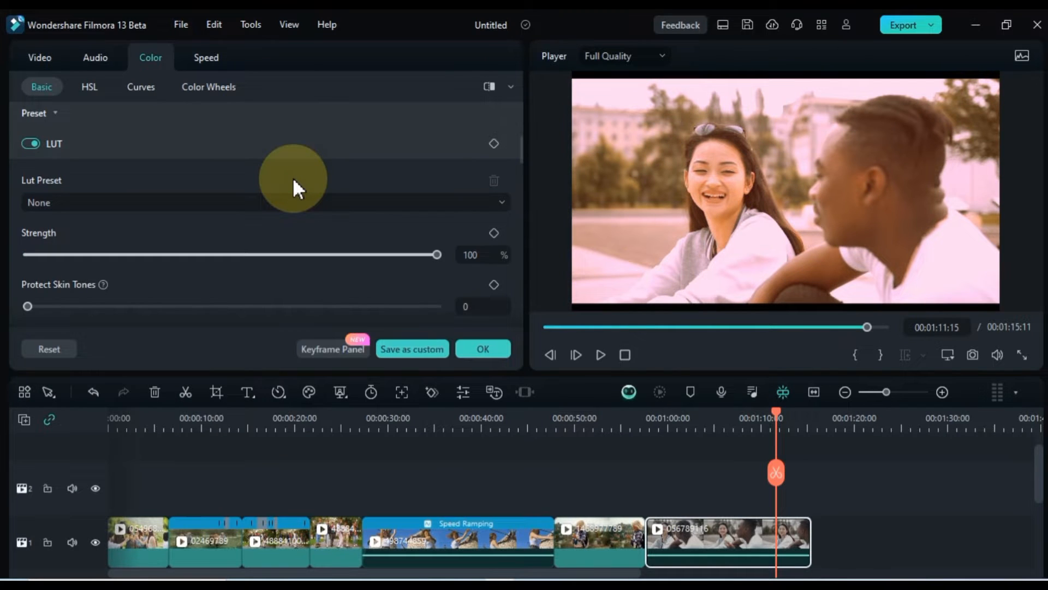
# Step: Set the LUT's Protect Skin Tones to 60, retrying the AI model update it requires
pyautogui.moveTo(523, 153); pyautogui.dragTo(526, 161)
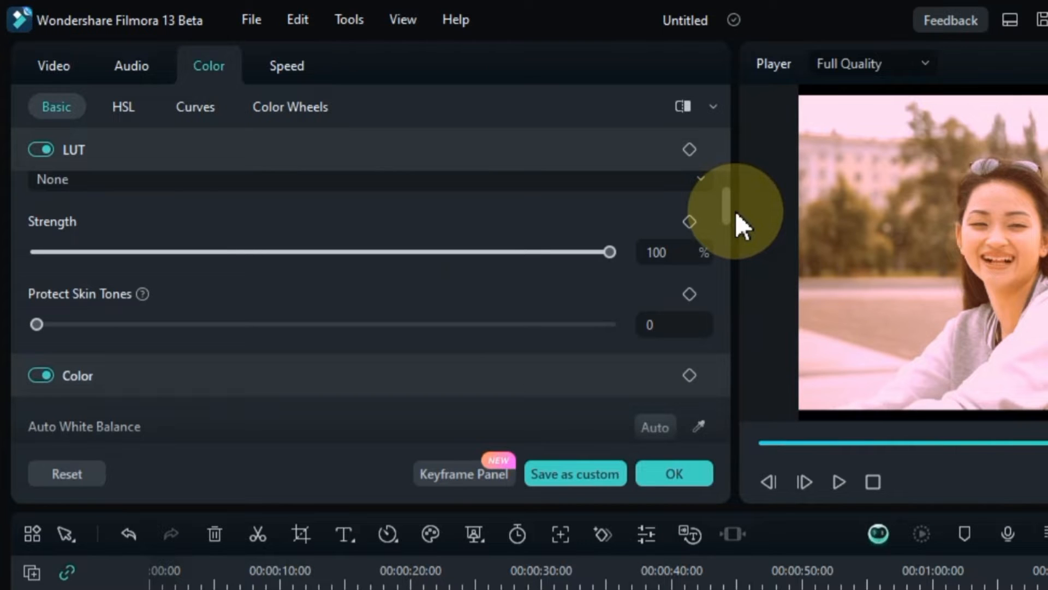
pyautogui.moveTo(735, 211); pyautogui.dragTo(736, 217)
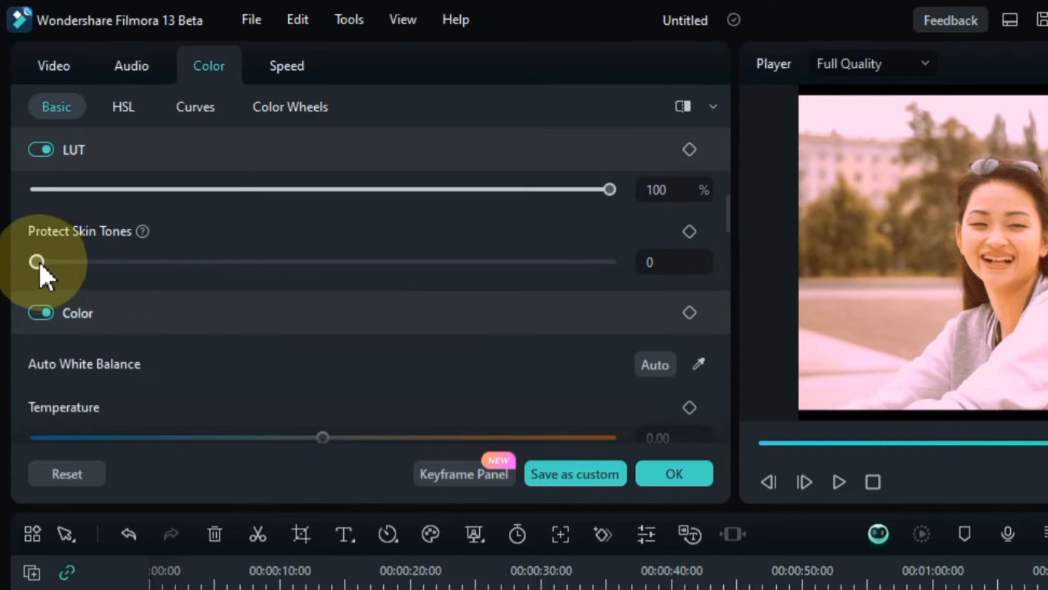
pyautogui.moveTo(37, 259); pyautogui.dragTo(73, 258)
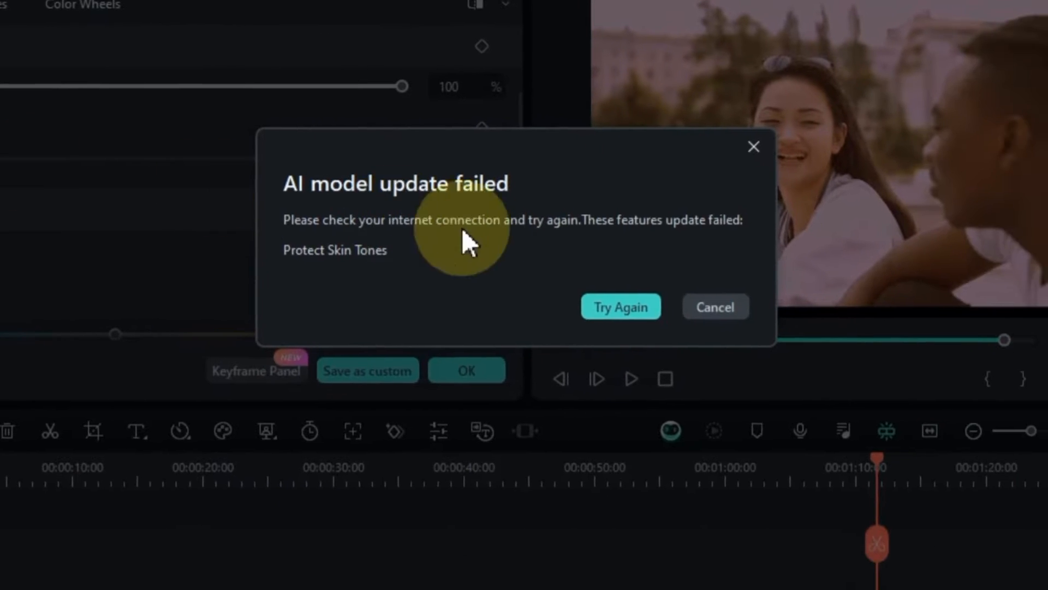
pyautogui.click(826, 408)
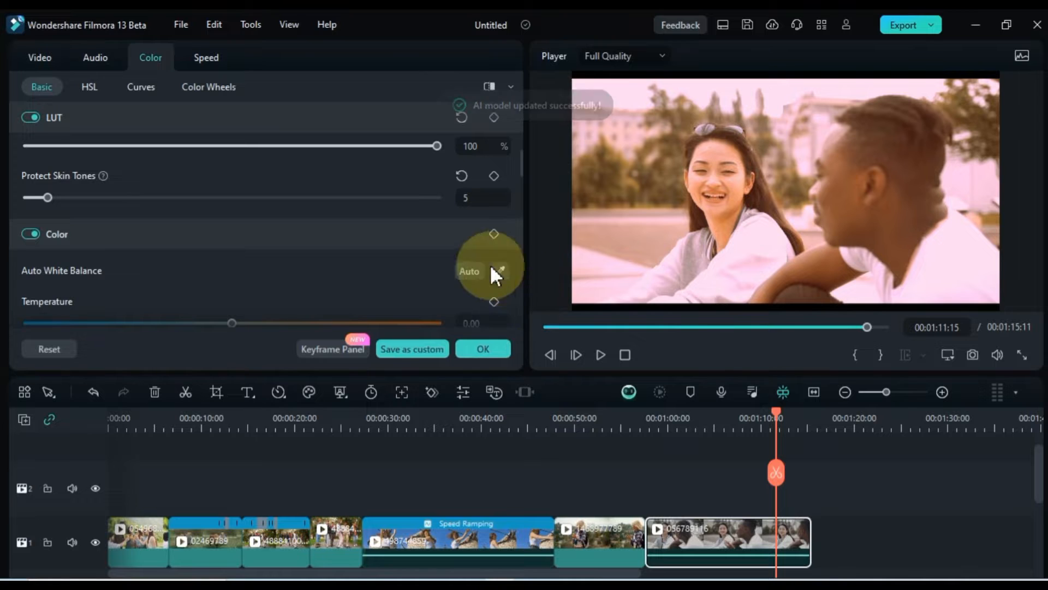
pyautogui.moveTo(48, 197); pyautogui.dragTo(274, 221)
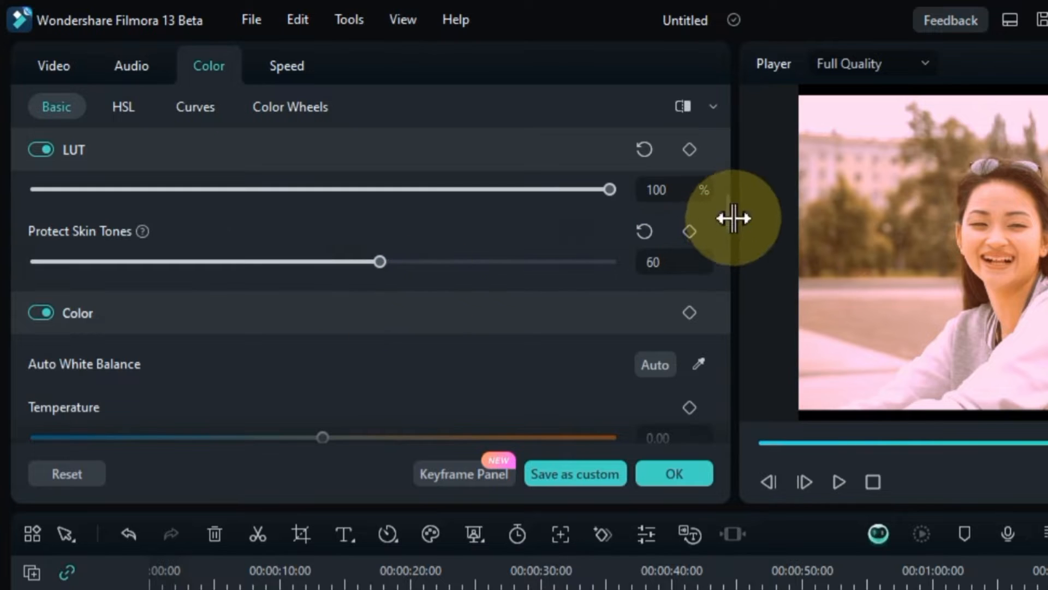
# Step: Set the color temperature to 7 and shift the tint slightly toward green
pyautogui.moveTo(725, 213); pyautogui.dragTo(739, 236)
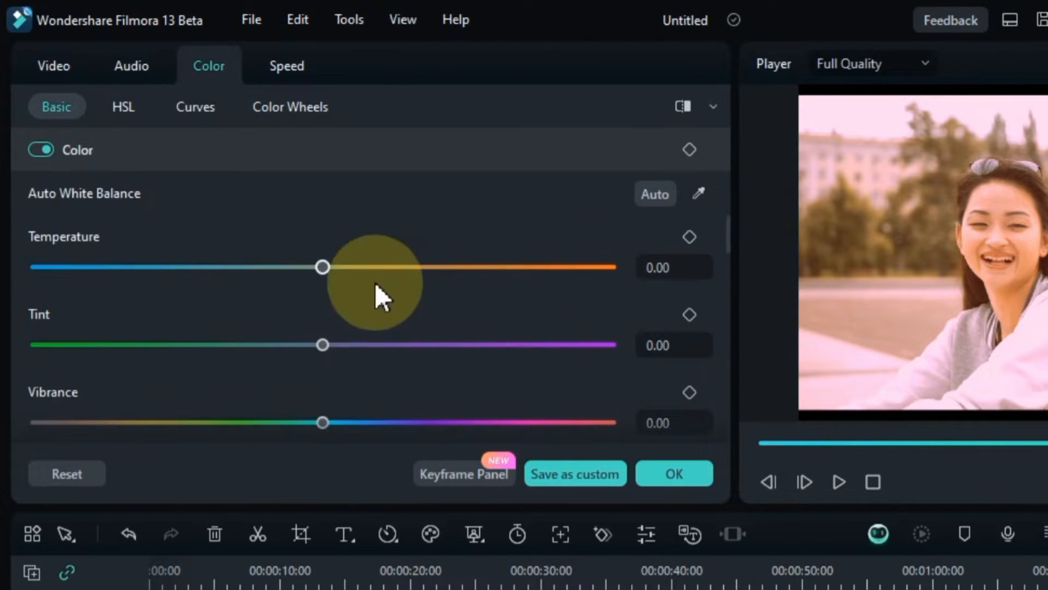
pyautogui.moveTo(322, 268); pyautogui.dragTo(345, 310)
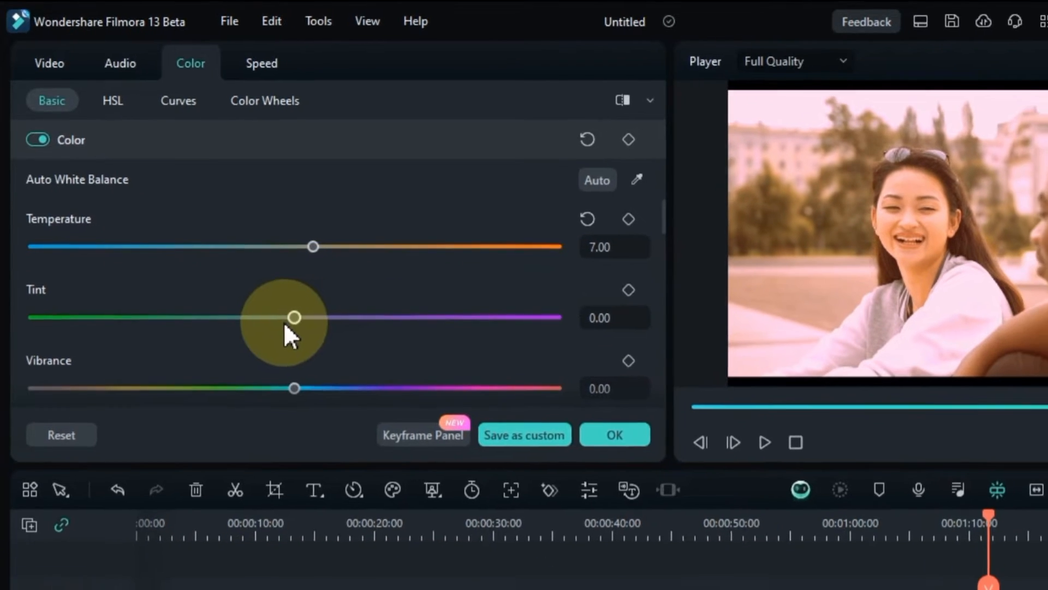
pyautogui.moveTo(322, 345); pyautogui.dragTo(390, 346)
pyautogui.moveTo(330, 302); pyautogui.dragTo(261, 316)
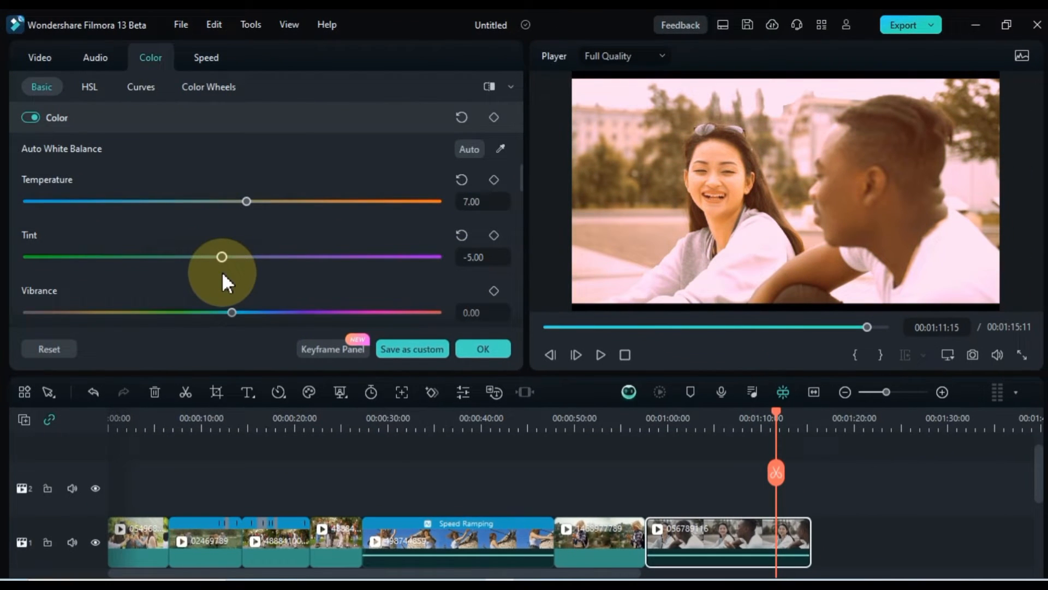
pyautogui.moveTo(222, 273)
pyautogui.mouseDown()
pyautogui.moveTo(42, 276)
pyautogui.moveTo(272, 271)
pyautogui.moveTo(172, 275)
pyautogui.moveTo(215, 275)
pyautogui.mouseUp()
# Step: Try lowering the color saturation, and undo that change
pyautogui.scroll(-1, 281, 256)
pyautogui.scroll(-1, 251, 279)
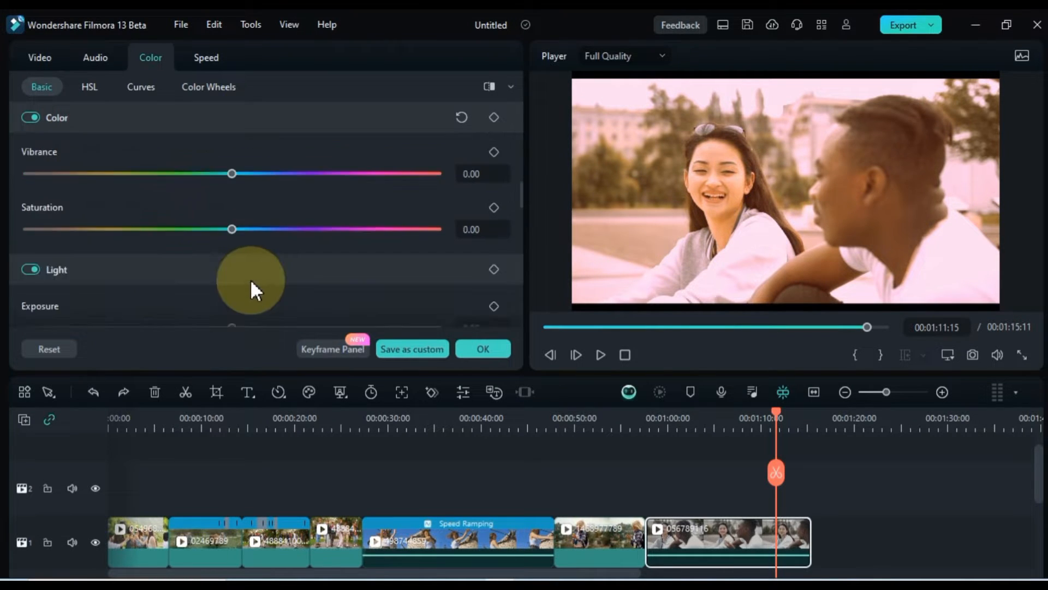
pyautogui.moveTo(231, 232); pyautogui.dragTo(154, 243)
pyautogui.hotkey('ctrl', 'z')
# Step: Raise the clip's exposure slightly in the Light settings
pyautogui.scroll(-2, 427, 327)
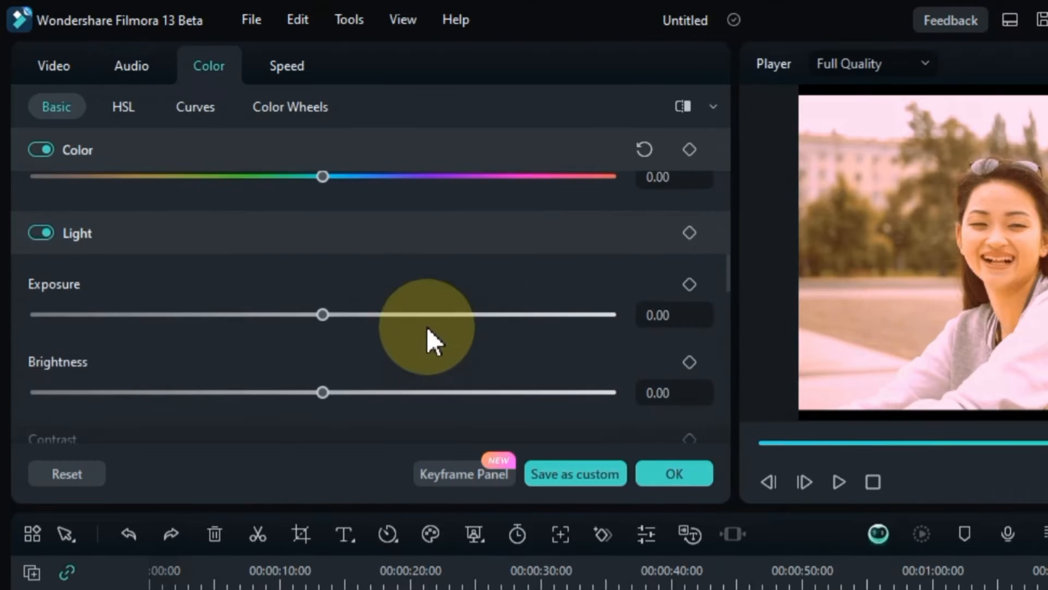
pyautogui.moveTo(327, 315); pyautogui.dragTo(385, 317)
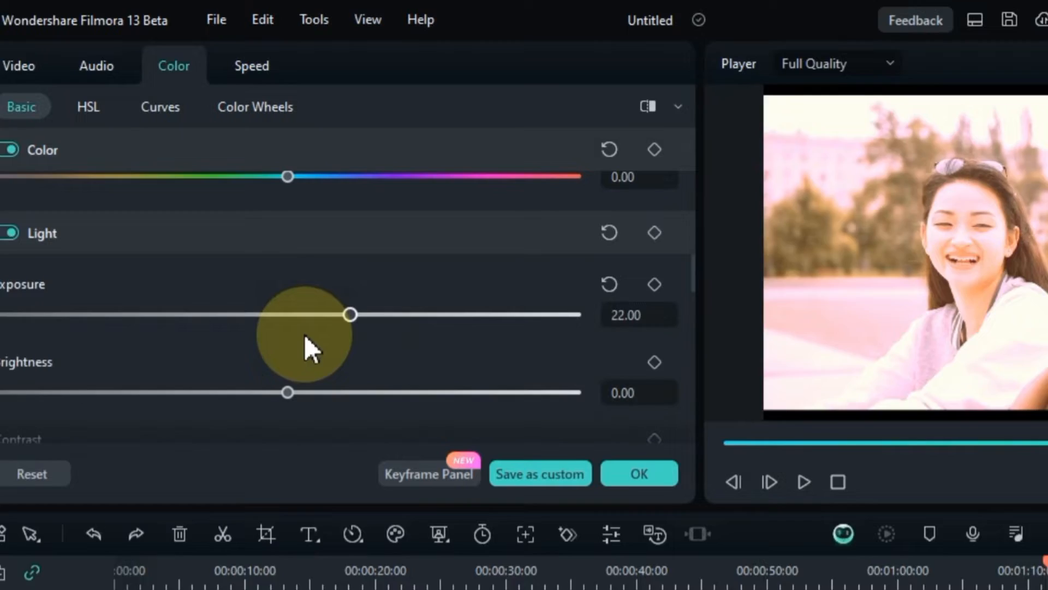
pyautogui.moveTo(304, 335)
pyautogui.mouseDown()
pyautogui.moveTo(145, 352)
pyautogui.moveTo(317, 356)
pyautogui.moveTo(306, 353)
pyautogui.mouseUp()
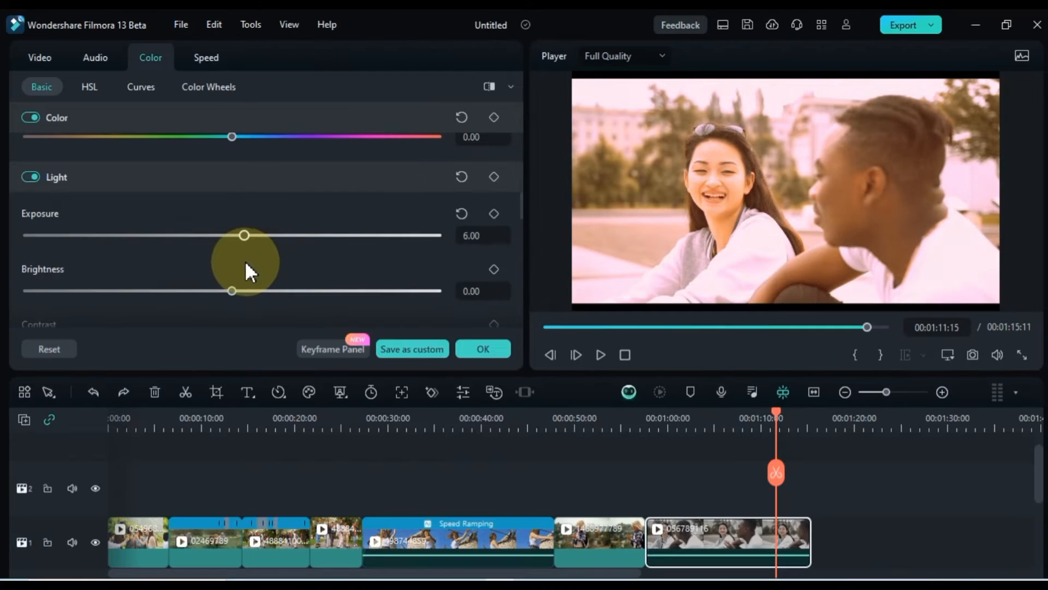
pyautogui.moveTo(245, 260)
pyautogui.mouseDown()
pyautogui.moveTo(246, 250)
pyautogui.moveTo(189, 247)
pyautogui.moveTo(304, 250)
pyautogui.moveTo(163, 250)
pyautogui.moveTo(238, 251)
pyautogui.mouseUp()
# Step: Try lowering one of the further Light adjustments, and undo that change
pyautogui.scroll(-1, 238, 263)
pyautogui.scroll(-1, 241, 257)
pyautogui.moveTo(233, 309); pyautogui.dragTo(155, 311)
pyautogui.hotkey('ctrl', 'z')
# Step: Set Sharpen in the Adjust settings to 1
pyautogui.scroll(-5, 300, 279)
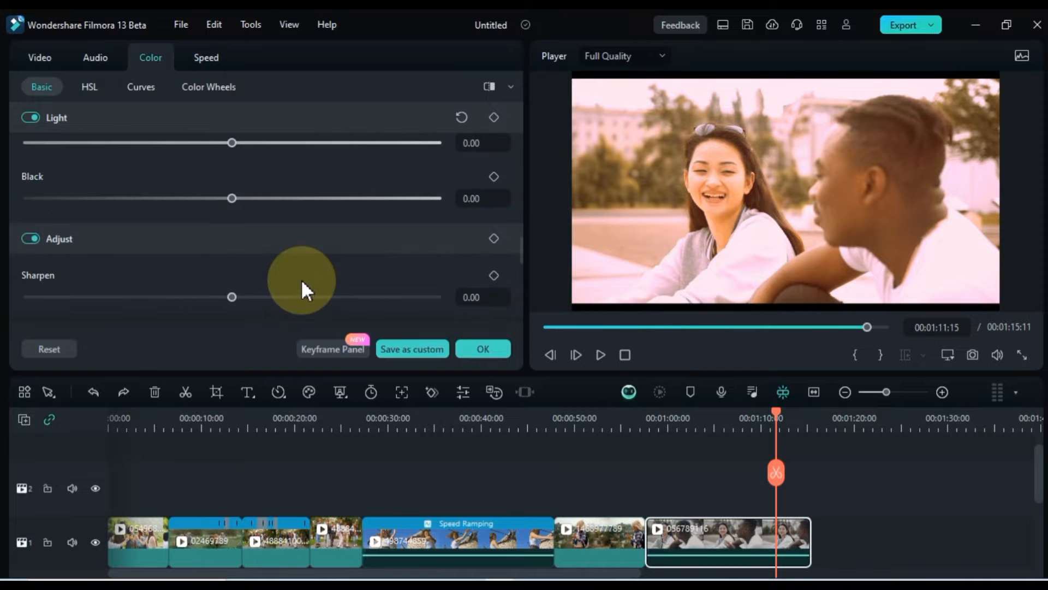
pyautogui.scroll(-2, 300, 279)
pyautogui.scroll(1, 277, 253)
pyautogui.moveTo(231, 250)
pyautogui.mouseDown()
pyautogui.moveTo(306, 262)
pyautogui.moveTo(119, 260)
pyautogui.moveTo(236, 251)
pyautogui.mouseUp()
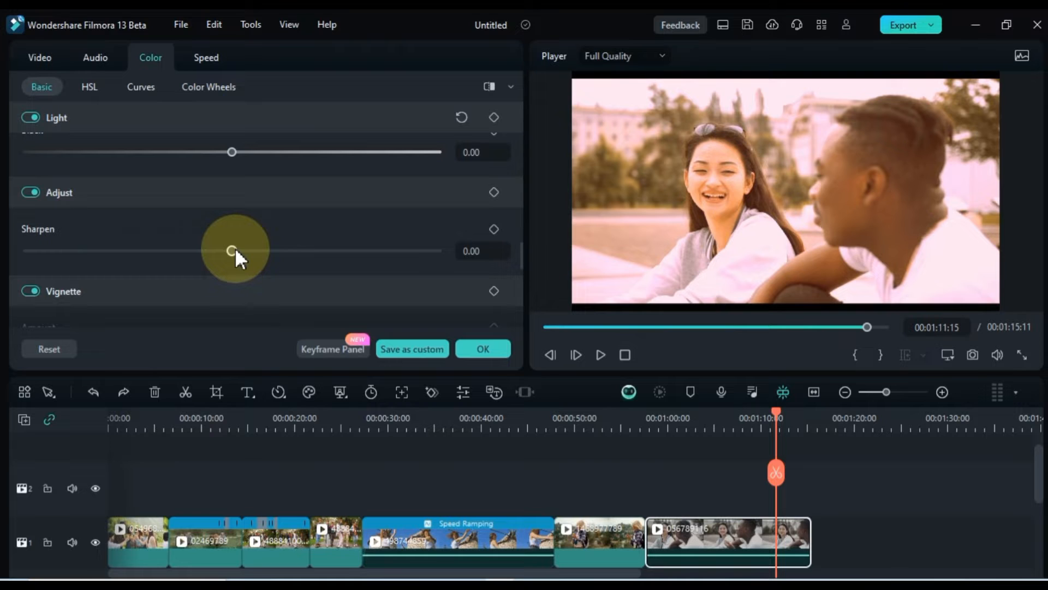
pyautogui.moveTo(235, 252); pyautogui.dragTo(236, 252)
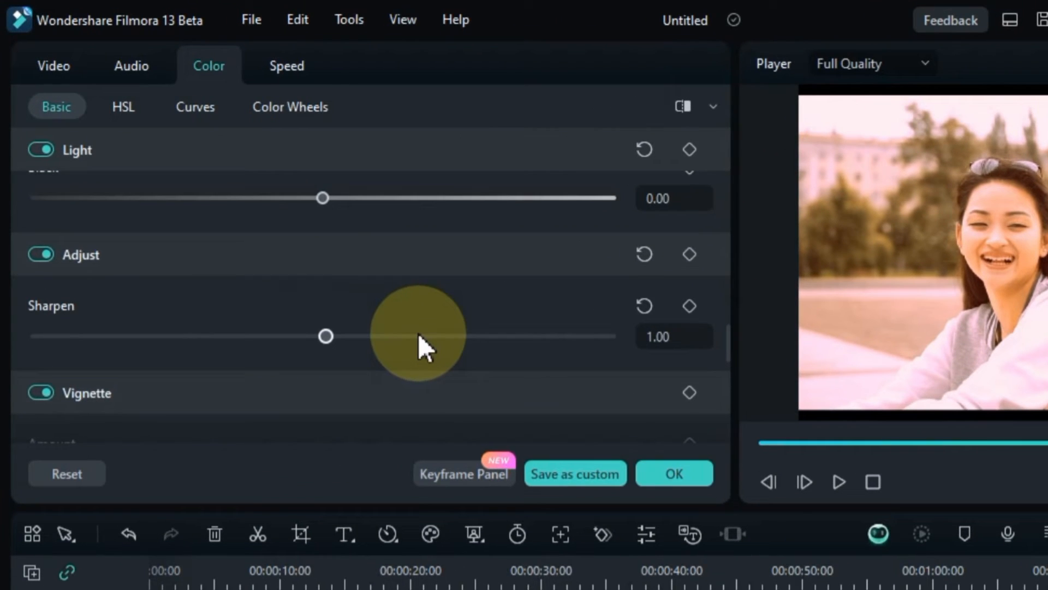
# Step: Set the vignette's exposure to 2
pyautogui.scroll(-3, 418, 333)
pyautogui.scroll(1, 418, 333)
pyautogui.moveTo(328, 346)
pyautogui.mouseDown()
pyautogui.moveTo(437, 354)
pyautogui.moveTo(328, 349)
pyautogui.moveTo(437, 343)
pyautogui.moveTo(278, 342)
pyautogui.moveTo(326, 342)
pyautogui.mouseUp()
# Step: Try a vignette highlight of 93 and settle on 53
pyautogui.scroll(-2, 352, 358)
pyautogui.scroll(-3, 352, 359)
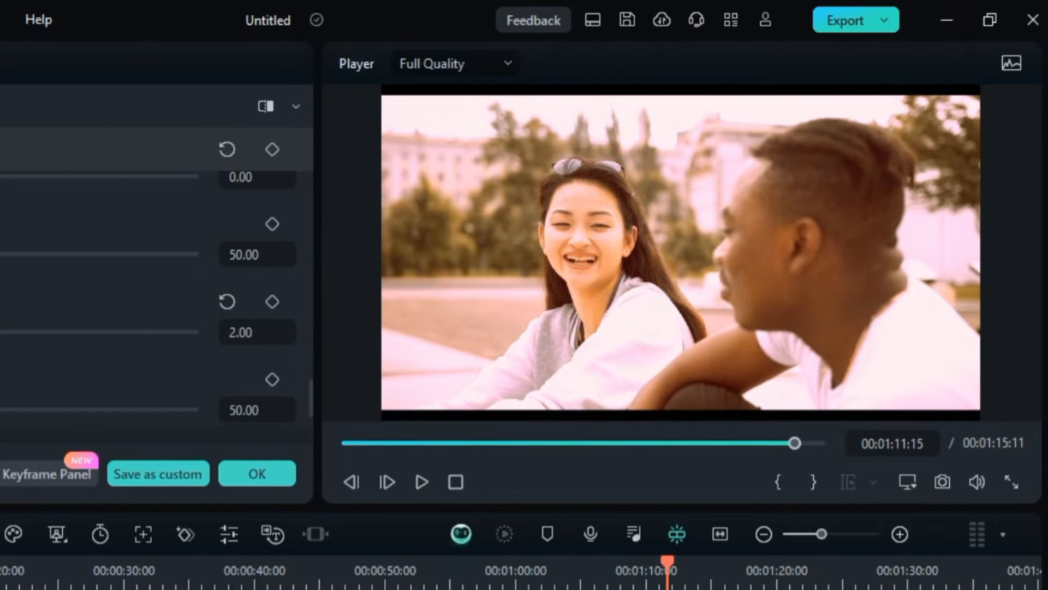
pyautogui.scroll(-4, 234, 258)
pyautogui.scroll(3, 234, 257)
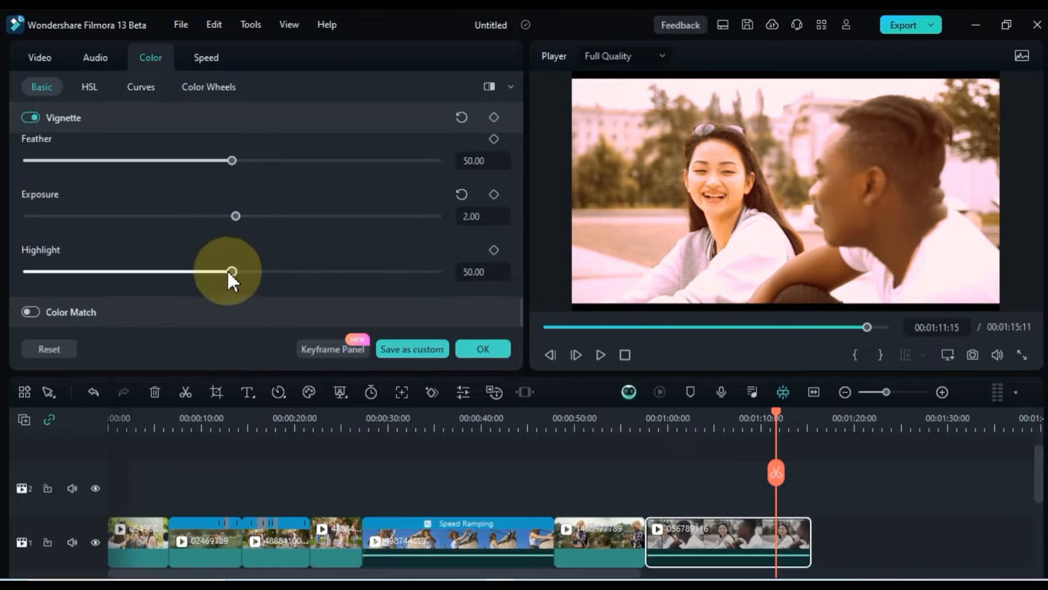
pyautogui.moveTo(228, 274); pyautogui.dragTo(306, 296)
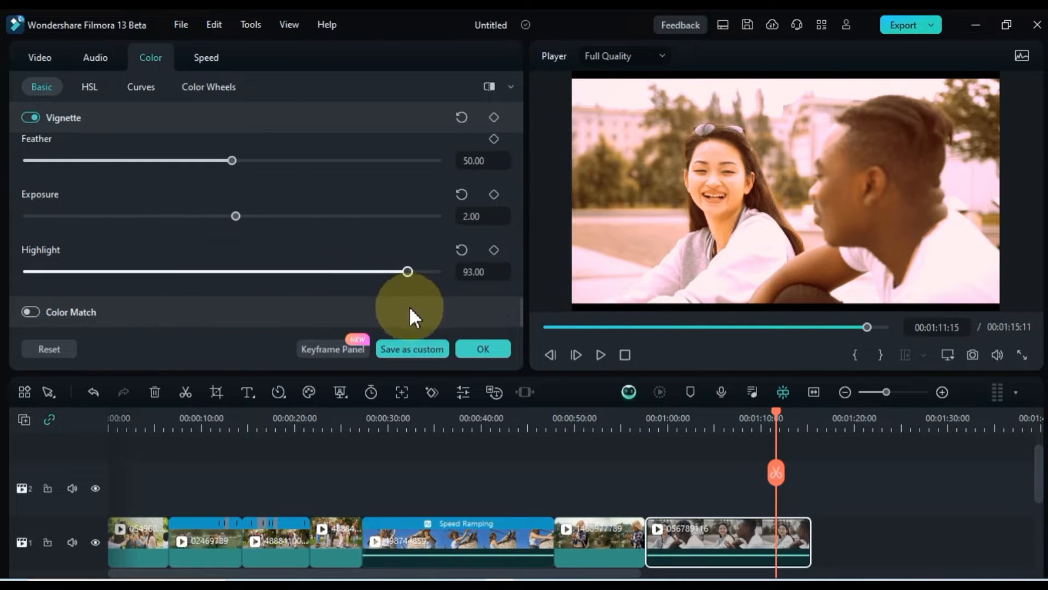
pyautogui.moveTo(248, 292); pyautogui.dragTo(244, 295)
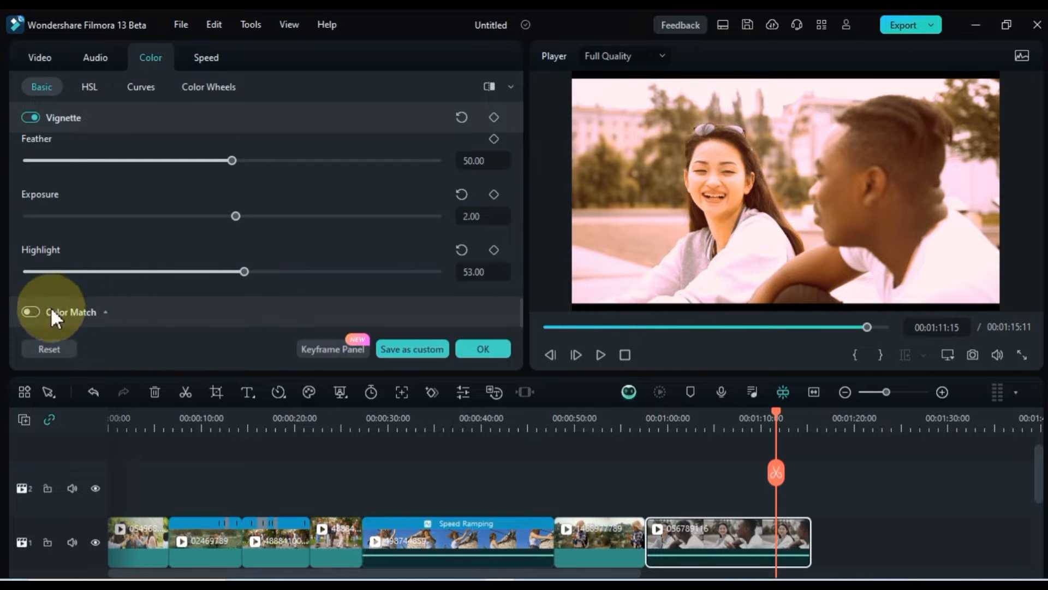
# Step: Turn on the before/after comparison of the color-corrected clip and display it in Side-by-Side View
pyautogui.scroll(10, 327, 285)
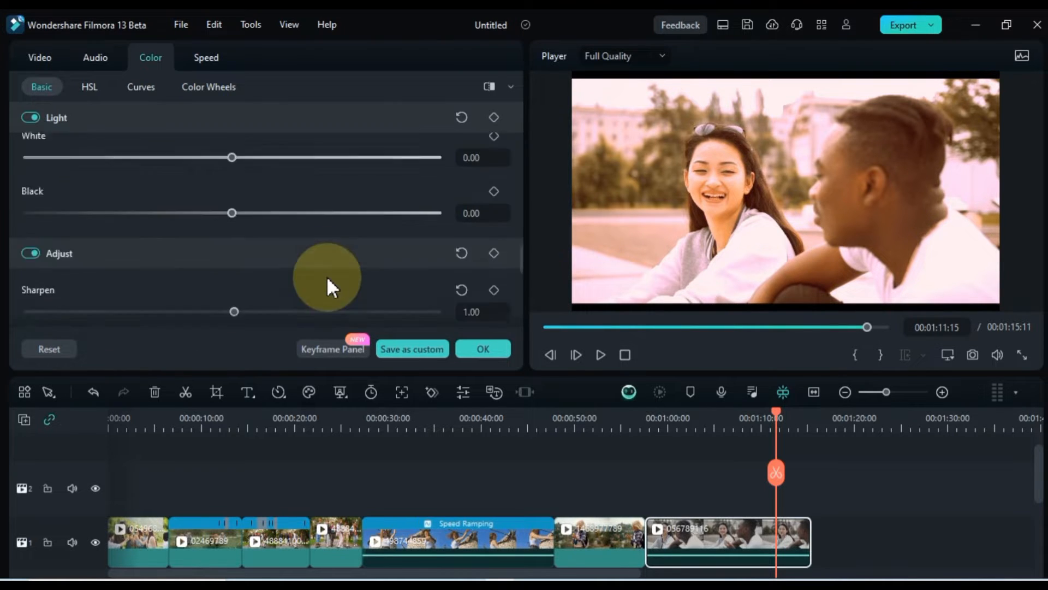
pyautogui.scroll(2, 329, 276)
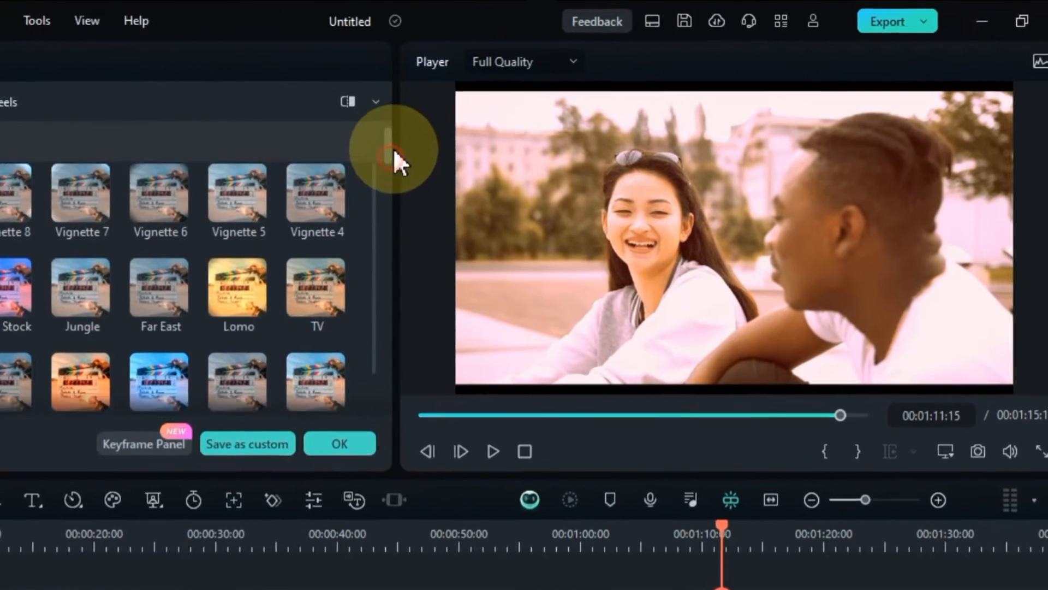
pyautogui.moveTo(523, 171); pyautogui.dragTo(524, 100)
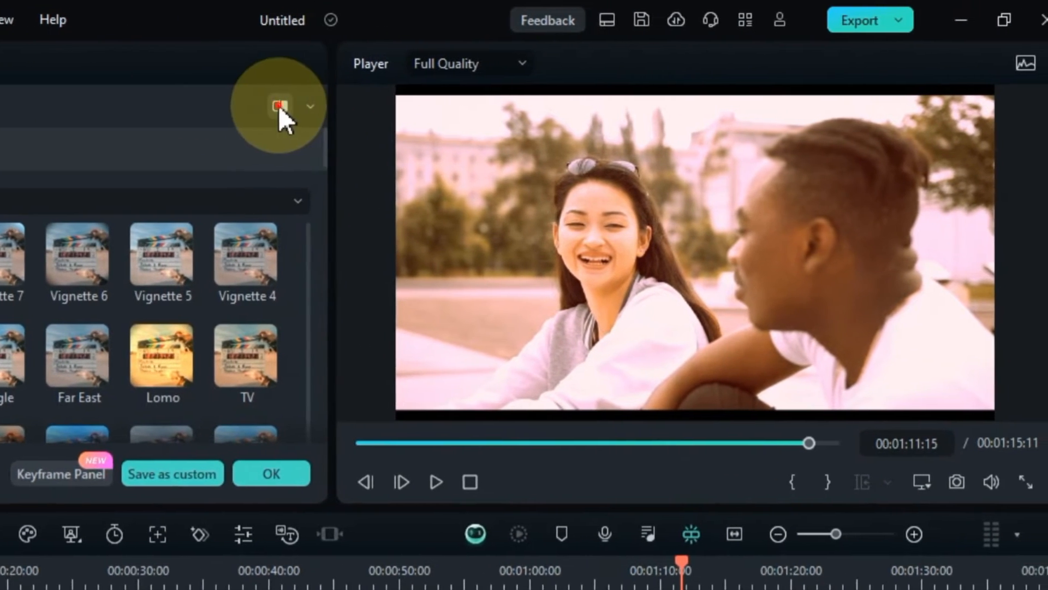
pyautogui.click(301, 106)
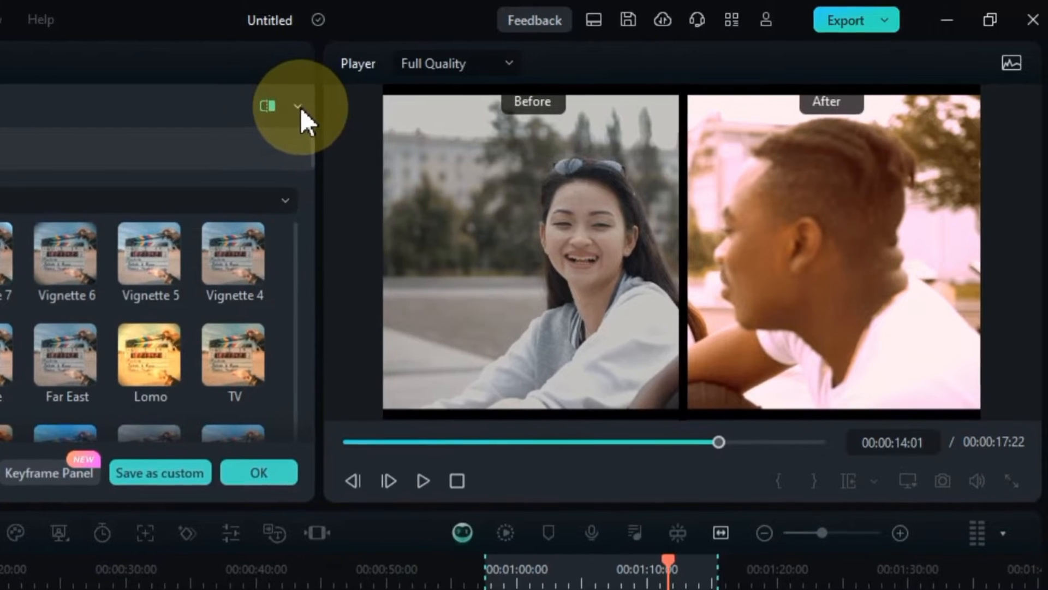
pyautogui.click(306, 105)
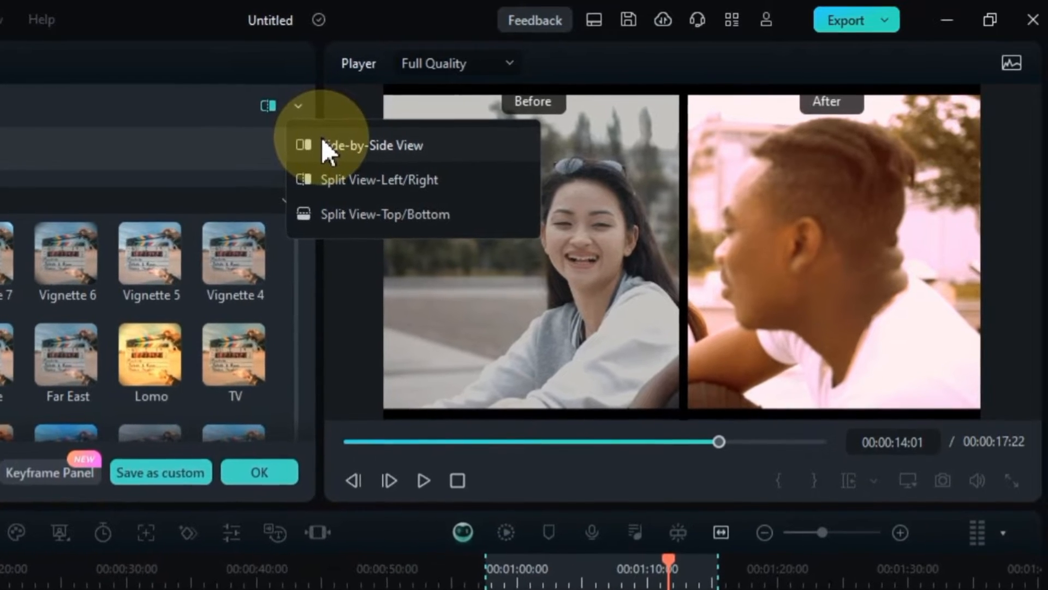
pyautogui.click(323, 138)
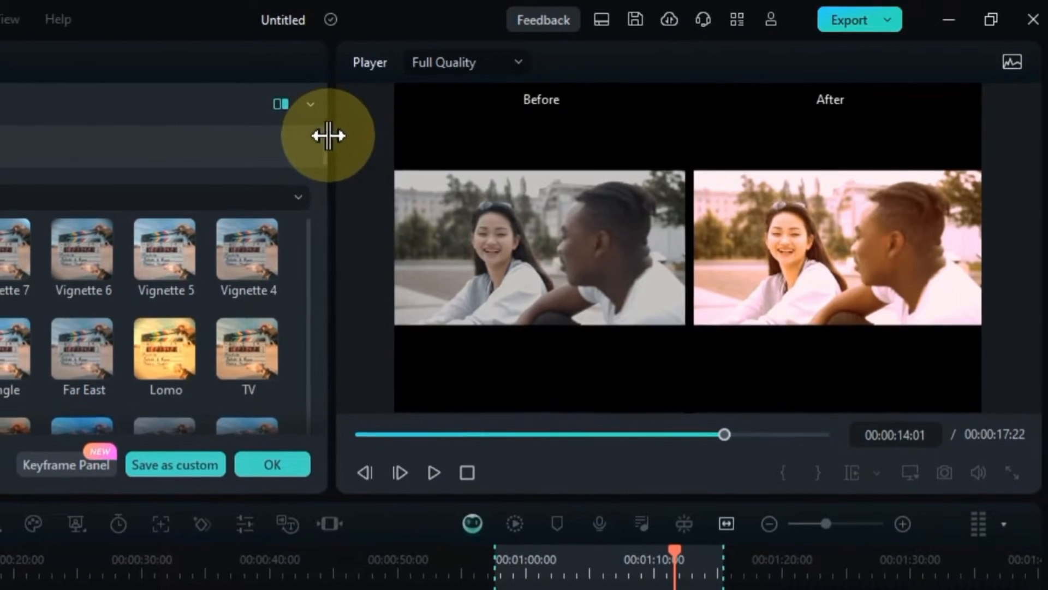
# Step: Switch the before/after comparison to Split View-Top/Bottom and toggle it off and on
pyautogui.click(319, 105)
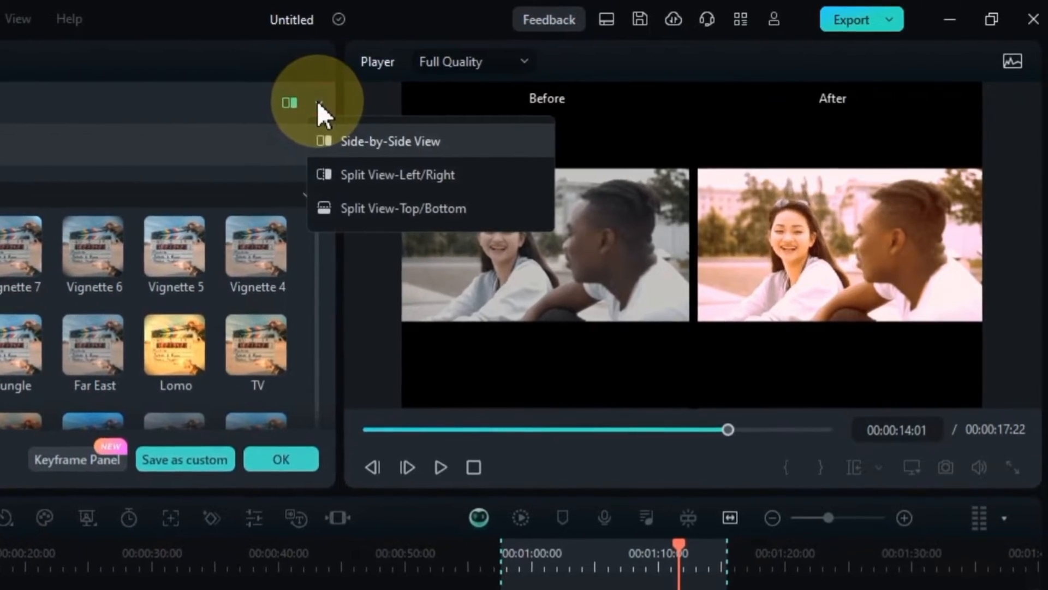
pyautogui.click(335, 211)
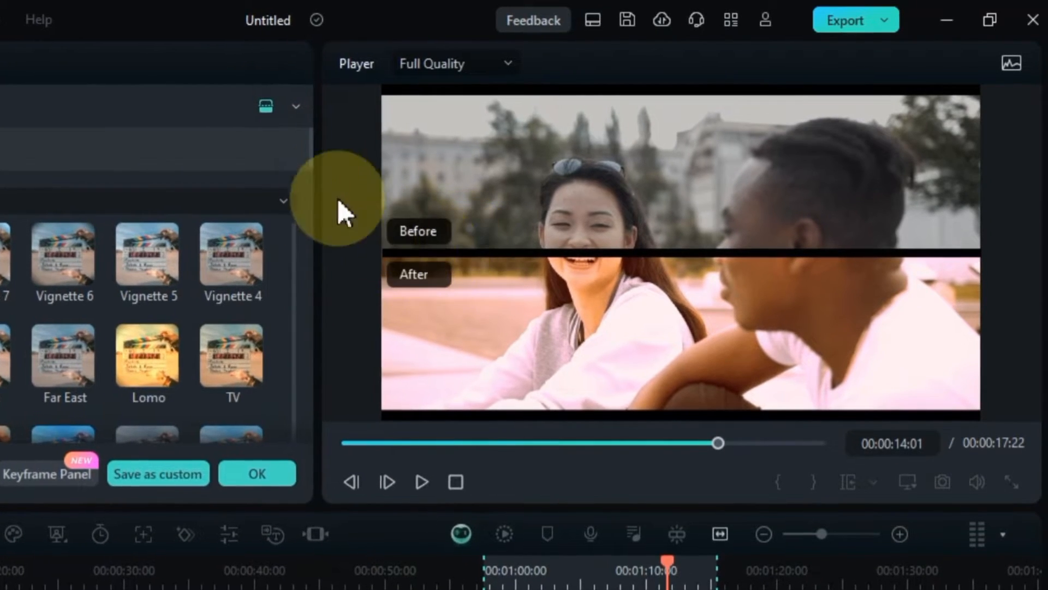
pyautogui.click(266, 106)
pyautogui.click(267, 106)
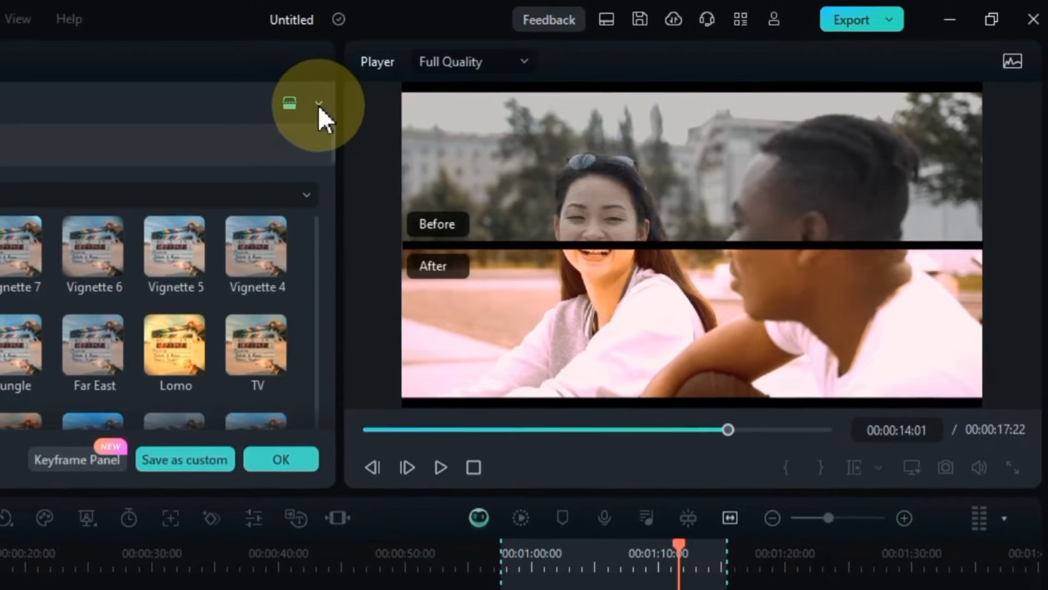
# Step: Return the before/after comparison to Side-by-Side View and toggle it off and on
pyautogui.click(319, 105)
pyautogui.click(333, 137)
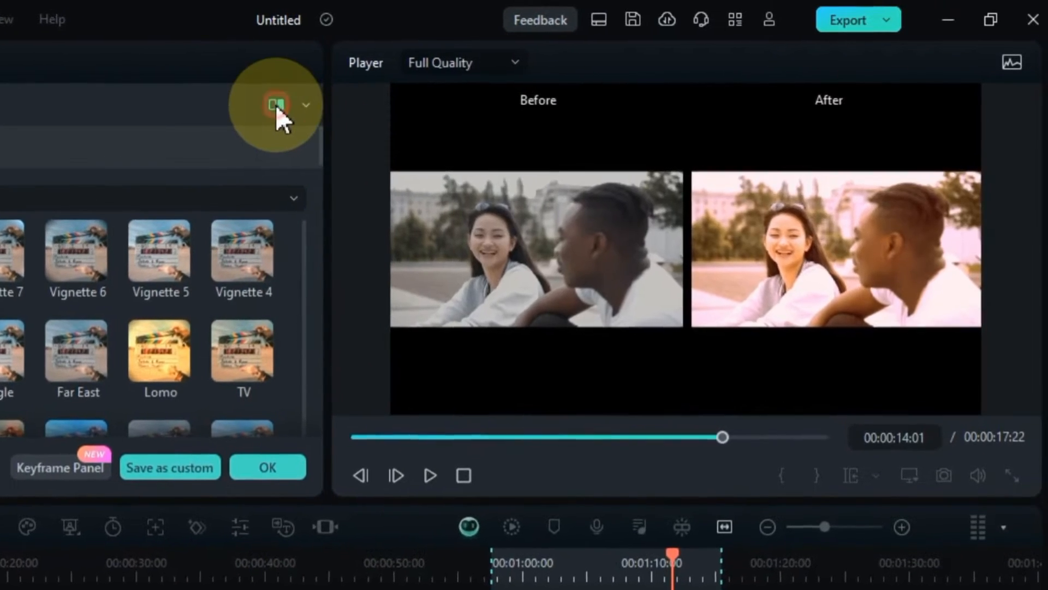
pyautogui.click(276, 105)
pyautogui.click(267, 107)
# Step: Switch the before/after comparison to Split View-Left/Right and toggle it off and on
pyautogui.click(304, 105)
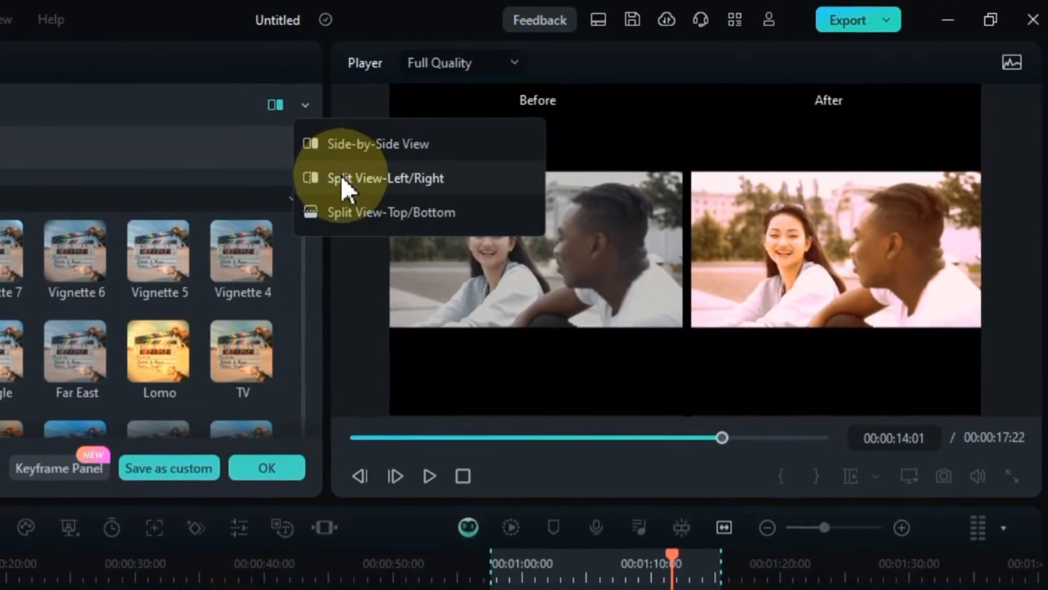
pyautogui.click(343, 178)
pyautogui.click(276, 105)
pyautogui.click(276, 104)
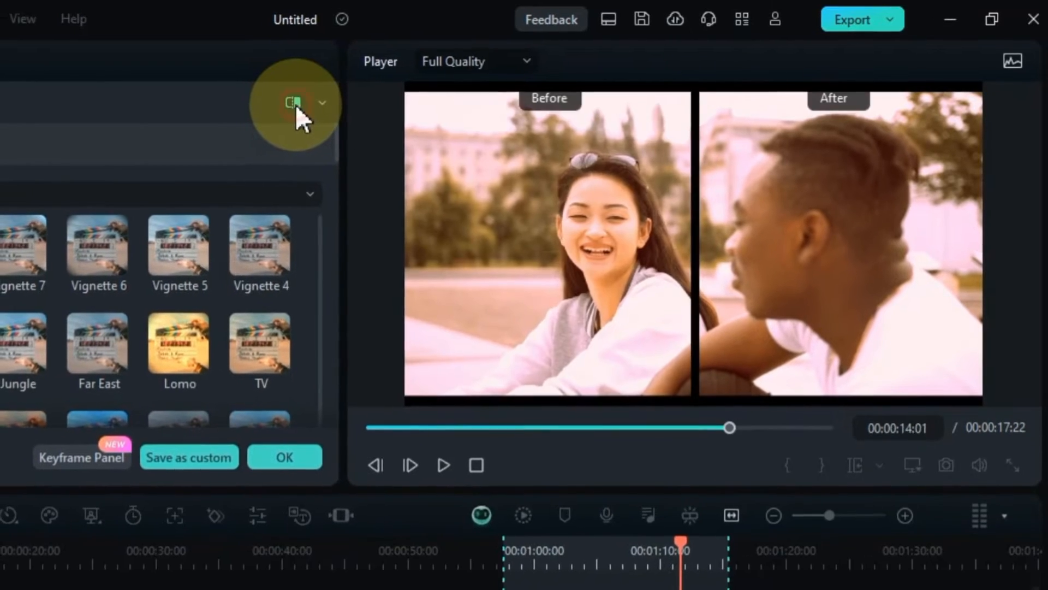
# Step: Check the comparison once more, leave it turned off, and confirm the clip's color settings
pyautogui.click(294, 104)
pyautogui.click(294, 103)
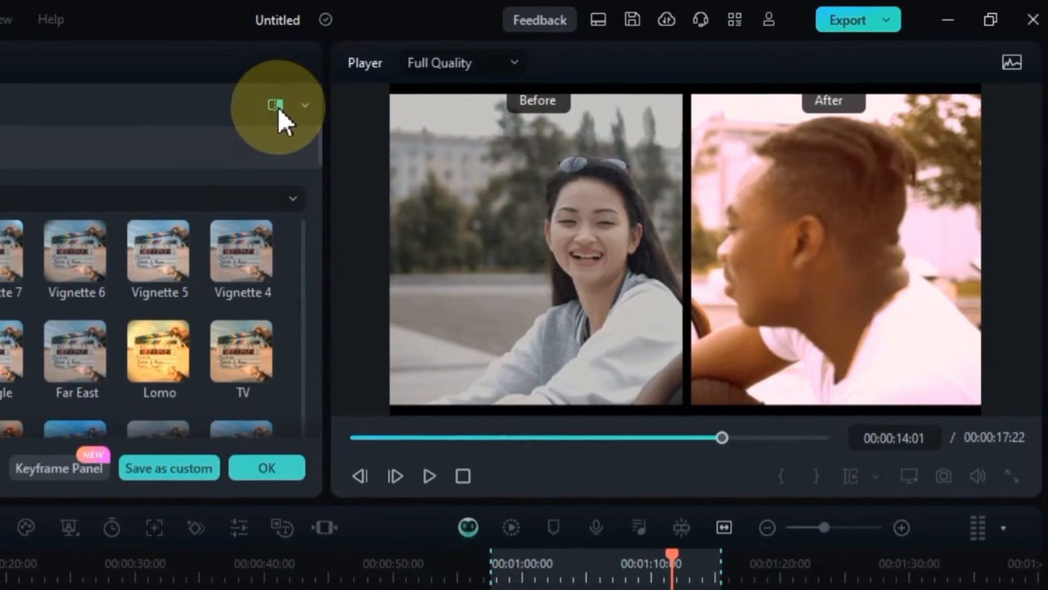
pyautogui.click(275, 106)
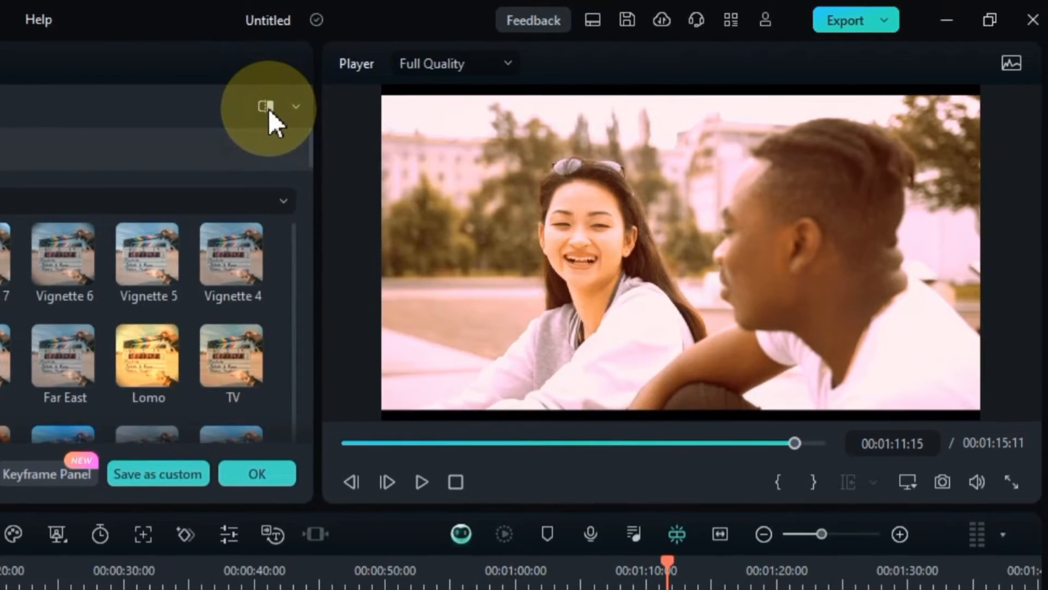
pyautogui.click(257, 473)
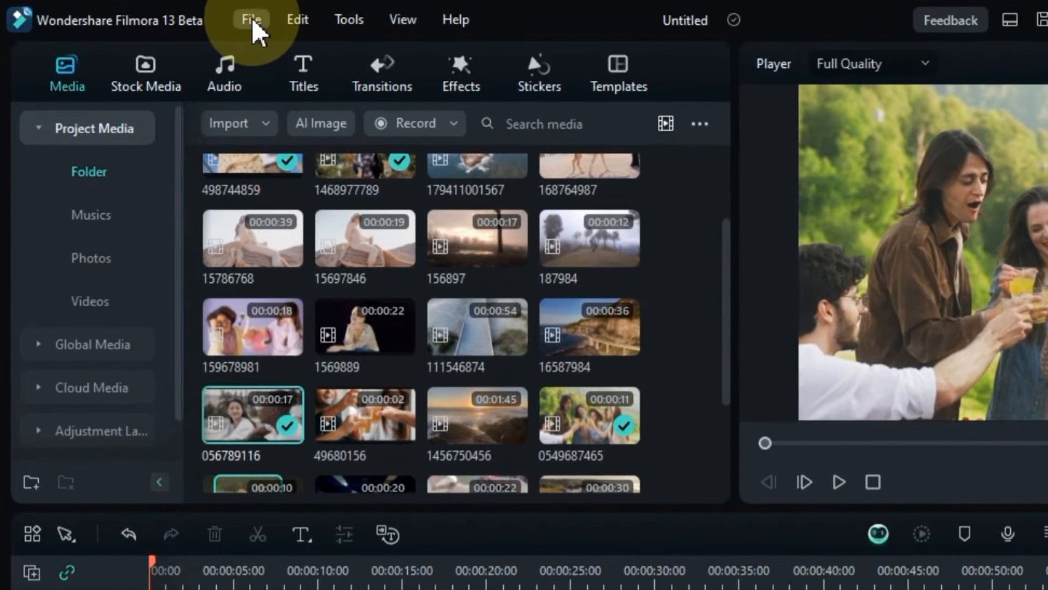
# Step: Save the project under the file name "My new project.wfp" in the Filmora 13 New folder
pyautogui.click(245, 22)
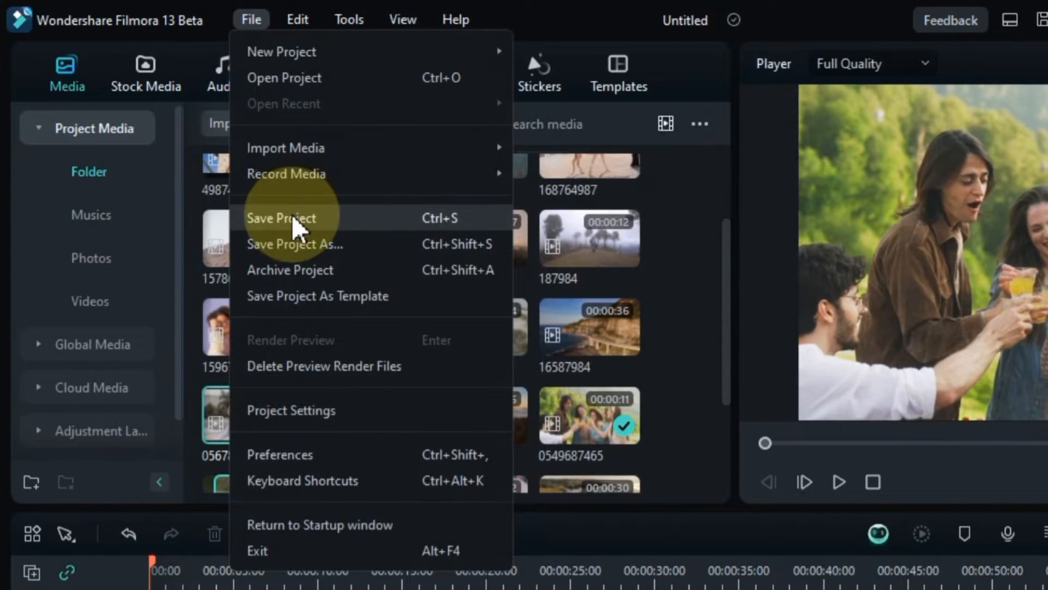
pyautogui.click(358, 245)
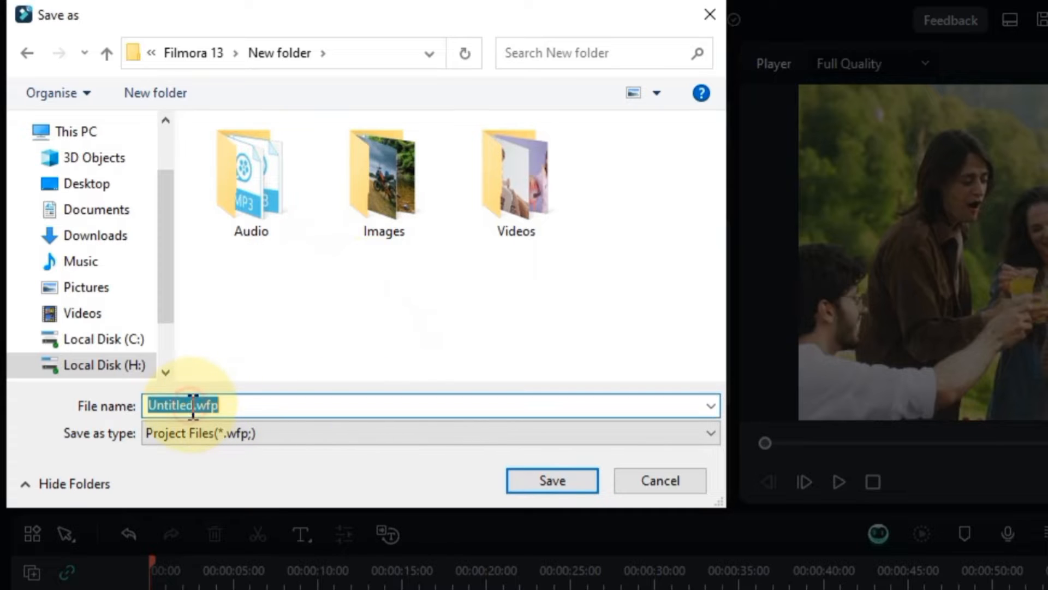
pyautogui.press('BackSpace')
pyautogui.press('BackSpace')
pyautogui.press('BackSpace')
pyautogui.press('BackSpace')
pyautogui.press('BackSpace')
pyautogui.press('BackSpace')
pyautogui.press('BackSpace')
pyautogui.press('BackSpace')
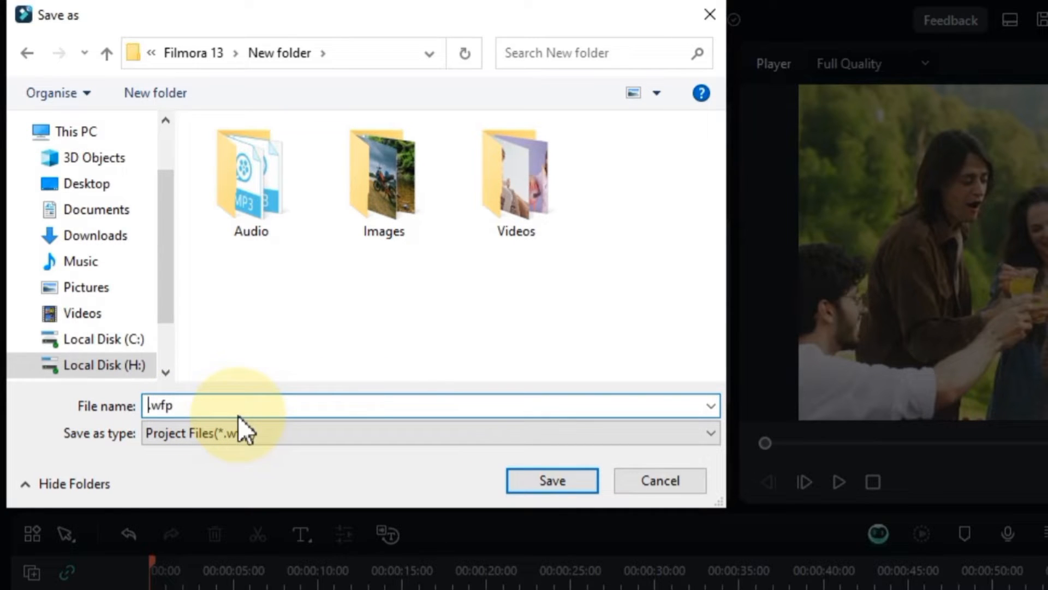
pyautogui.write('My new project')
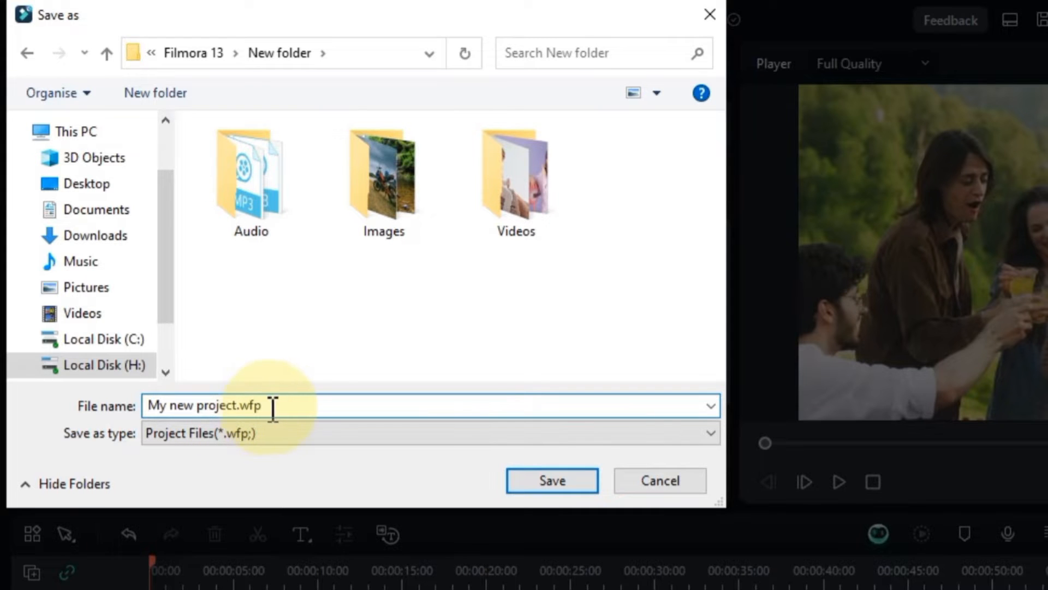
pyautogui.click(545, 480)
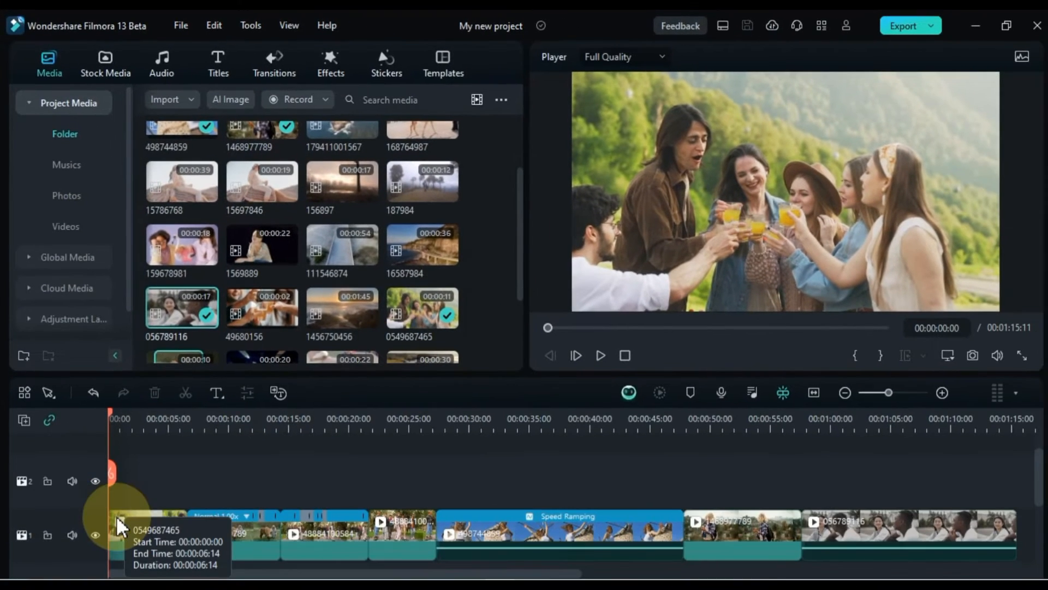
# Step: Place the playhead at the end of the last clip on the timeline and save the project
pyautogui.moveTo(475, 572); pyautogui.dragTo(680, 574)
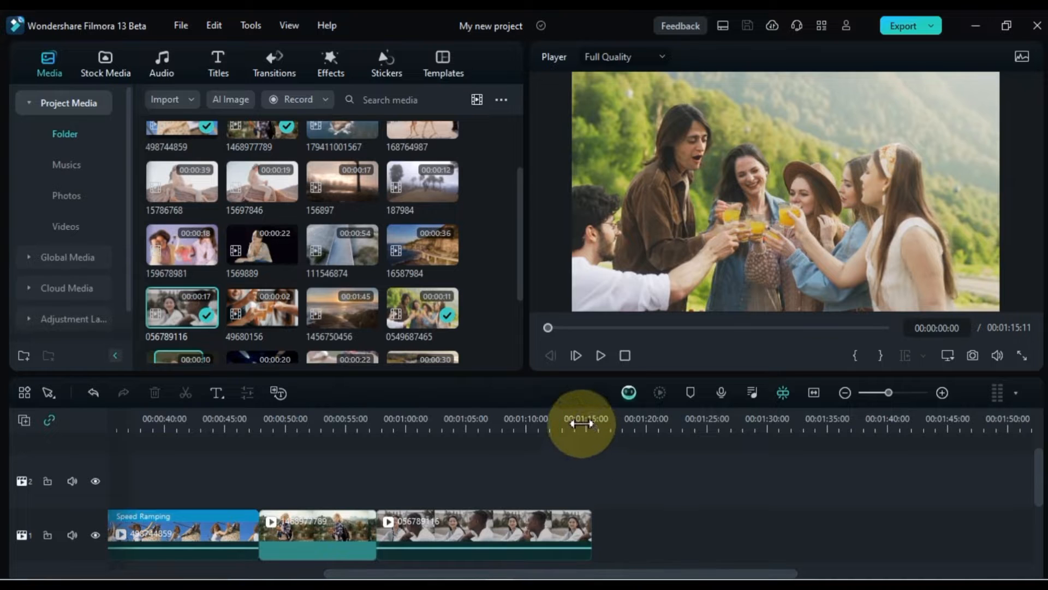
pyautogui.hotkey('ctrl', 's')
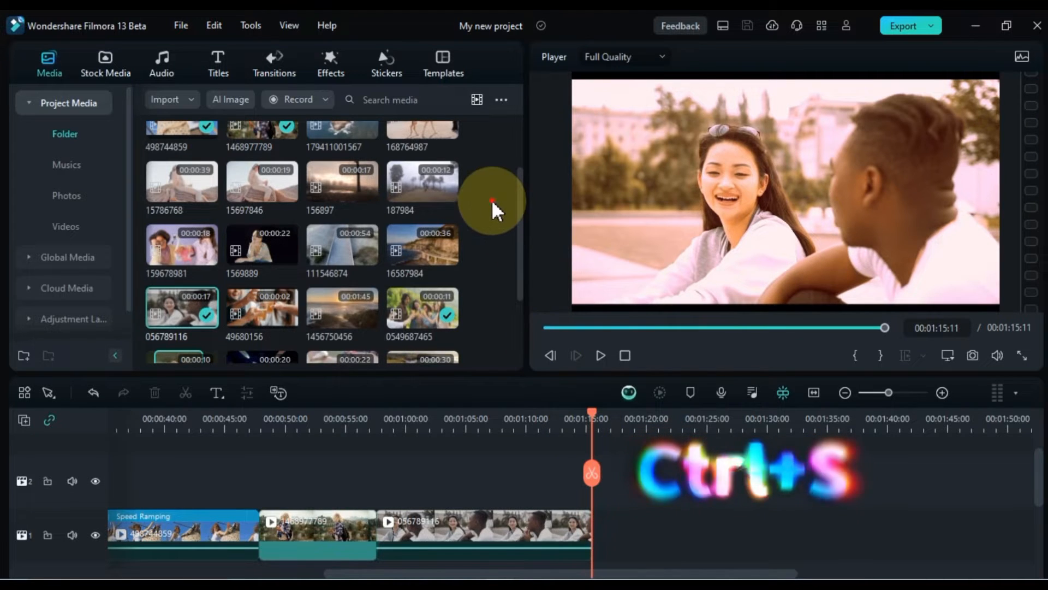
pyautogui.scroll(1, 491, 198)
pyautogui.scroll(1, 492, 203)
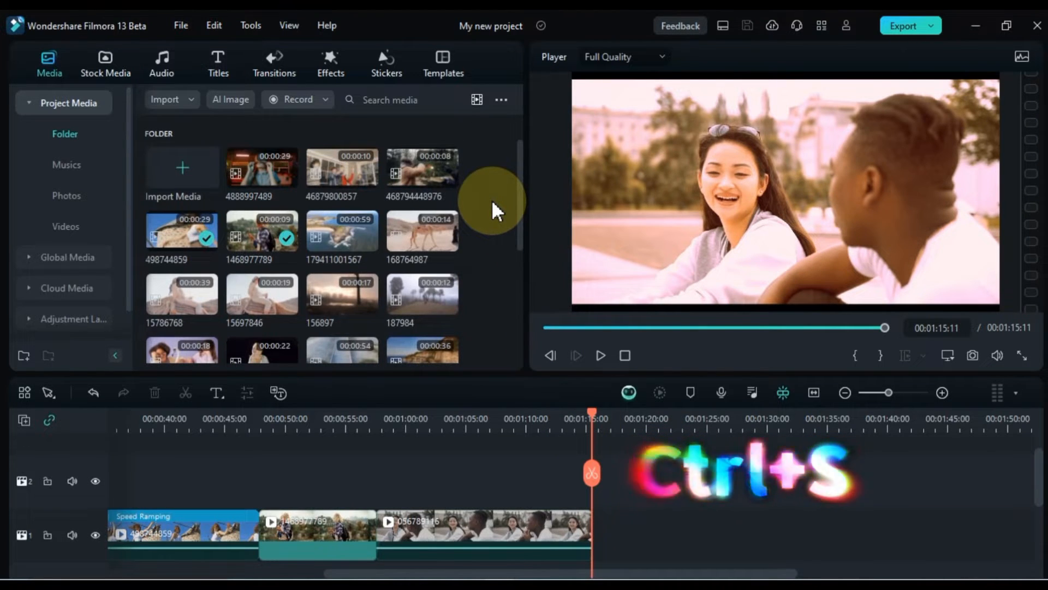
pyautogui.doubleClick(492, 201)
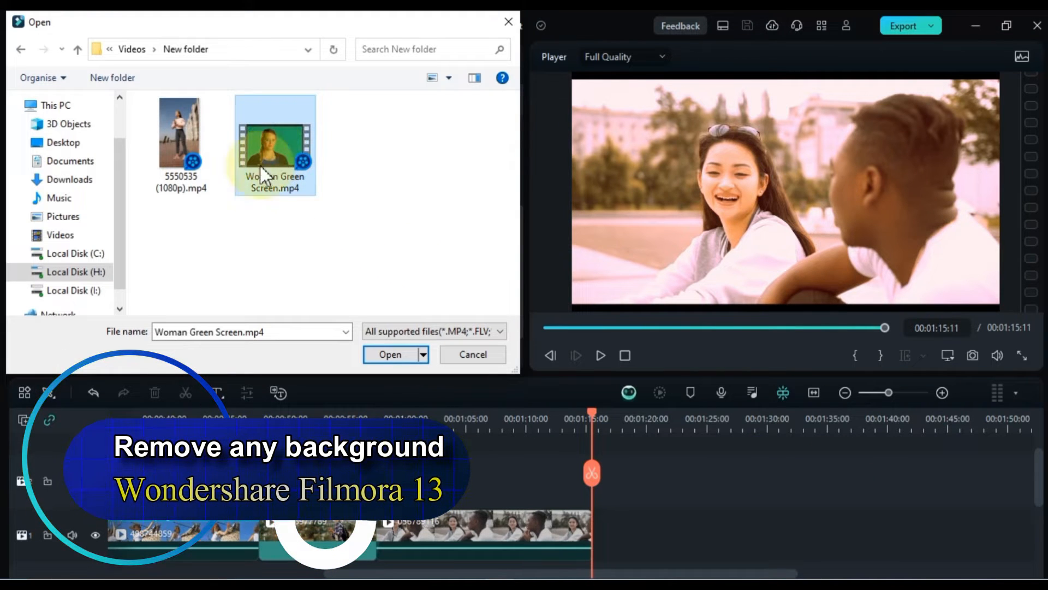
pyautogui.moveTo(176, 217); pyautogui.dragTo(278, 129)
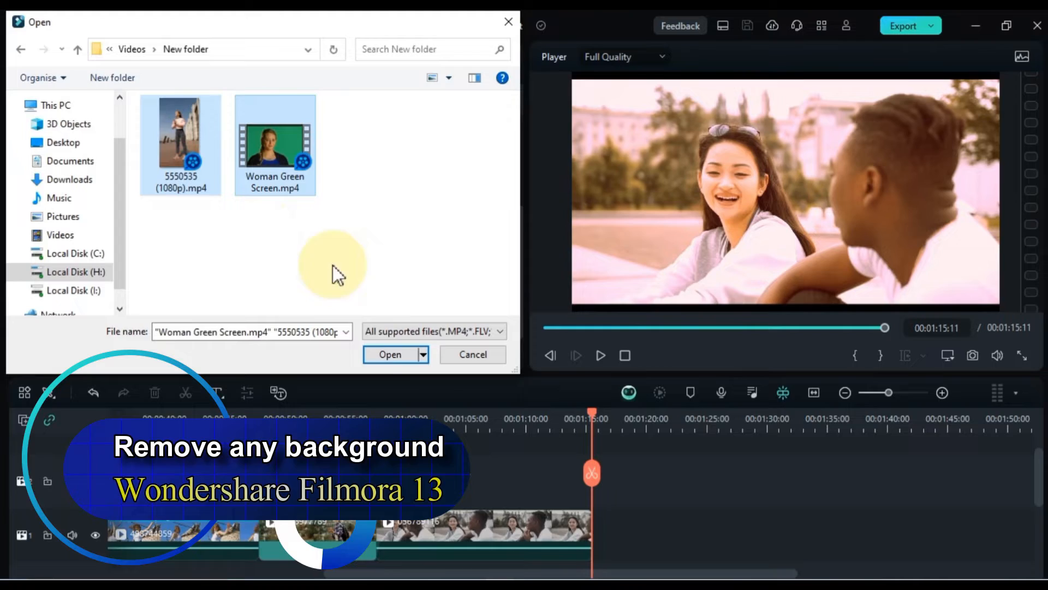
pyautogui.click(392, 354)
# Step: Preview the Woman Green Screen clip and add it to video track 1 directly after the last clip
pyautogui.scroll(-3, 490, 283)
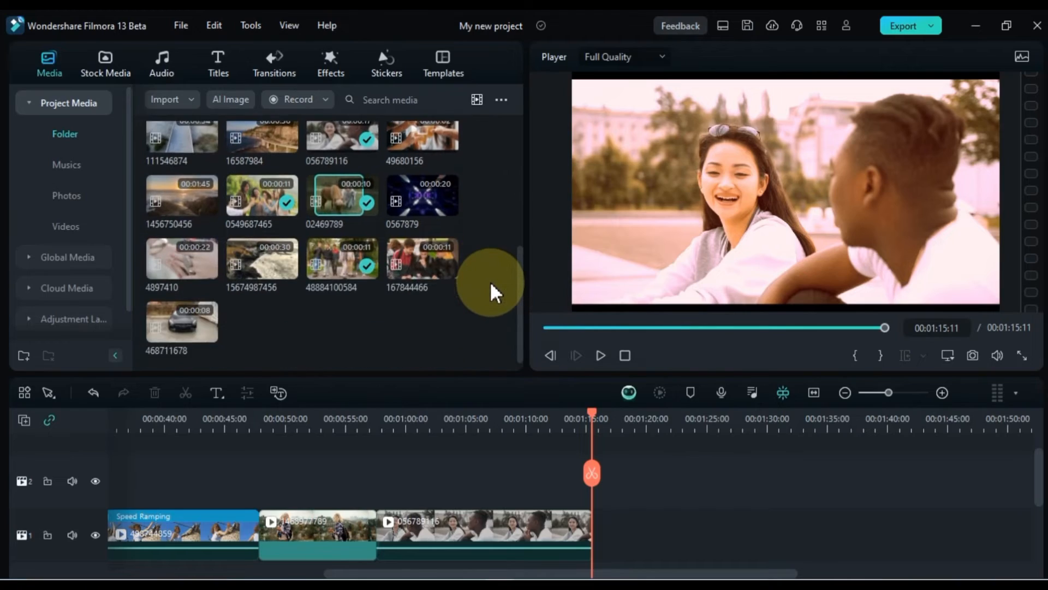
pyautogui.scroll(5, 489, 283)
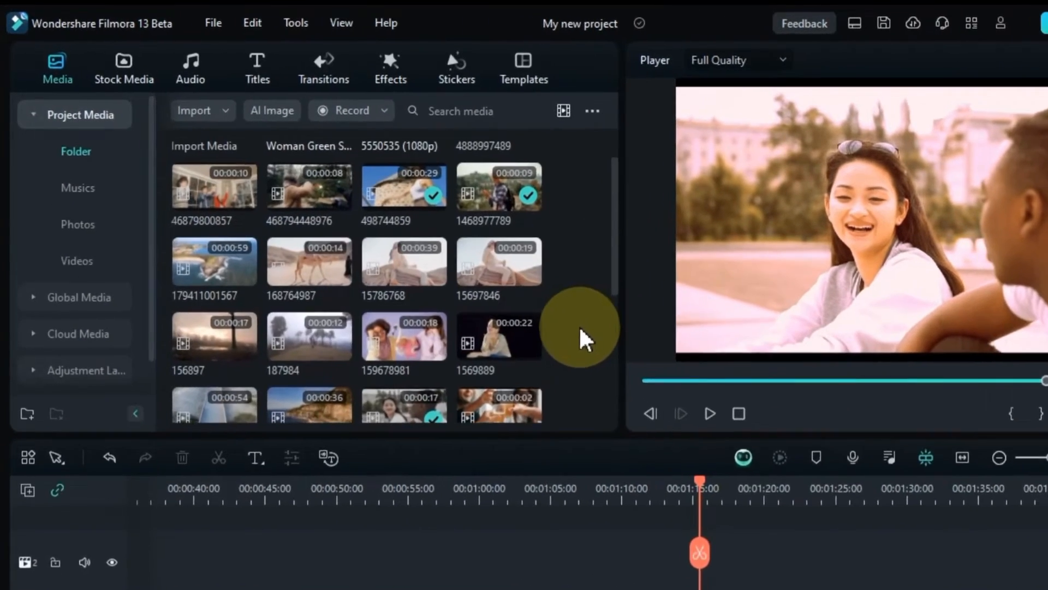
pyautogui.scroll(2, 578, 325)
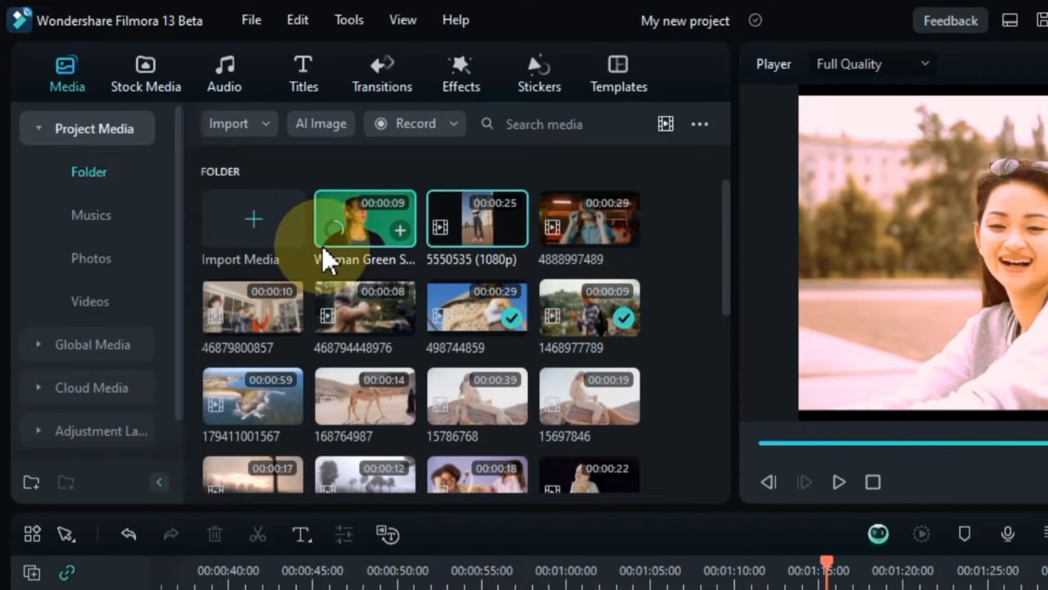
pyautogui.click(322, 247)
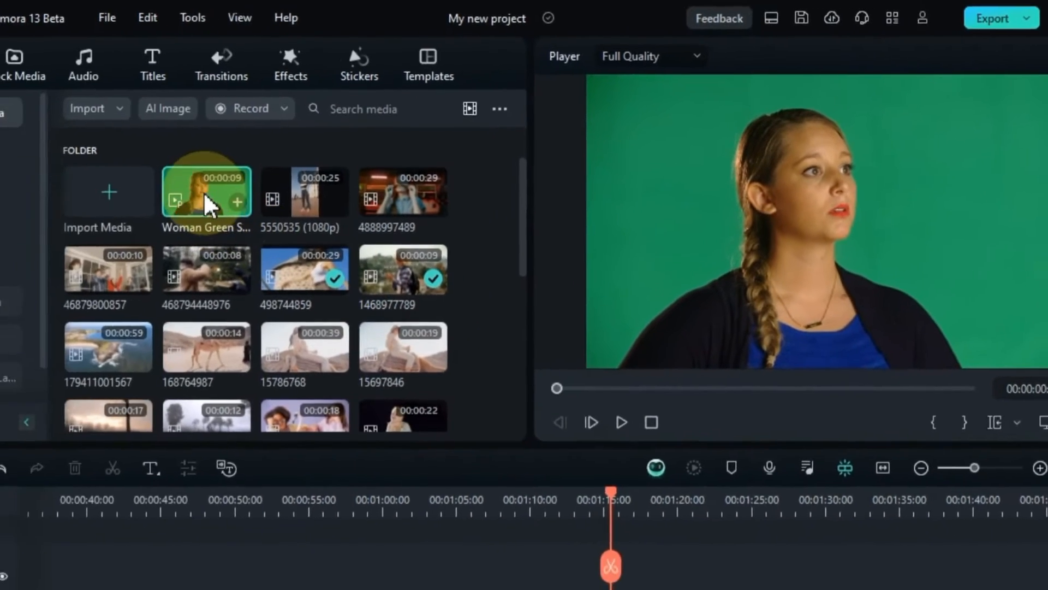
pyautogui.moveTo(206, 204); pyautogui.dragTo(680, 589)
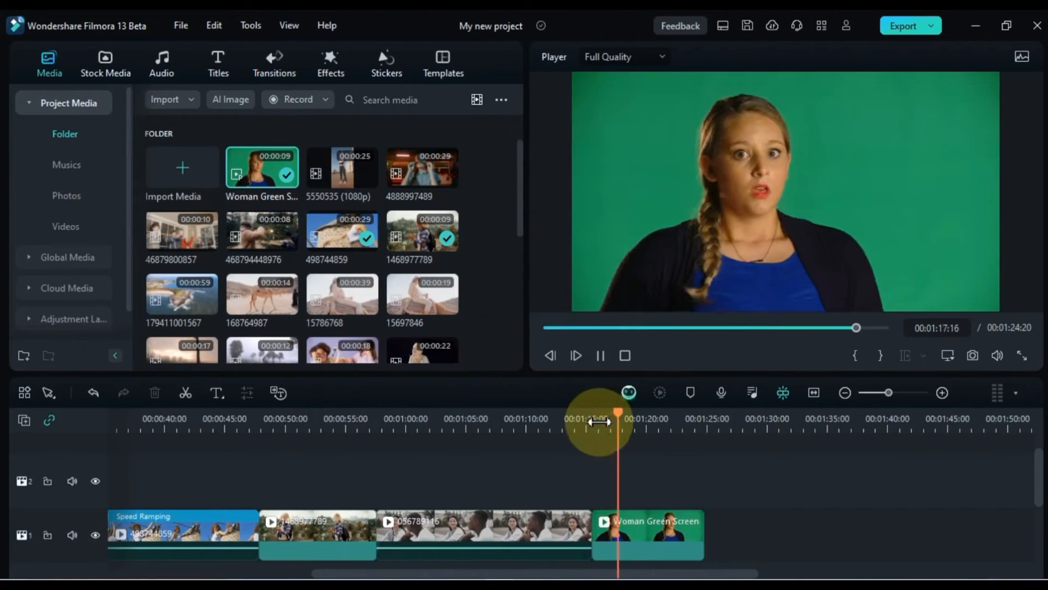
# Step: Apply Chroma Key to the Woman Green Screen clip on the timeline and play back the result
pyautogui.click(652, 538)
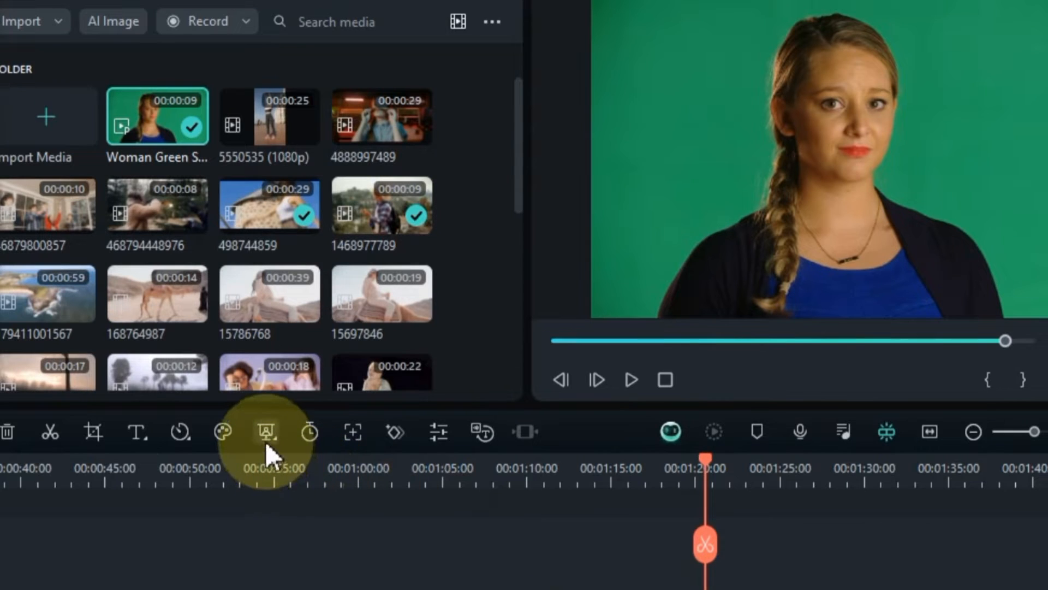
pyautogui.click(265, 435)
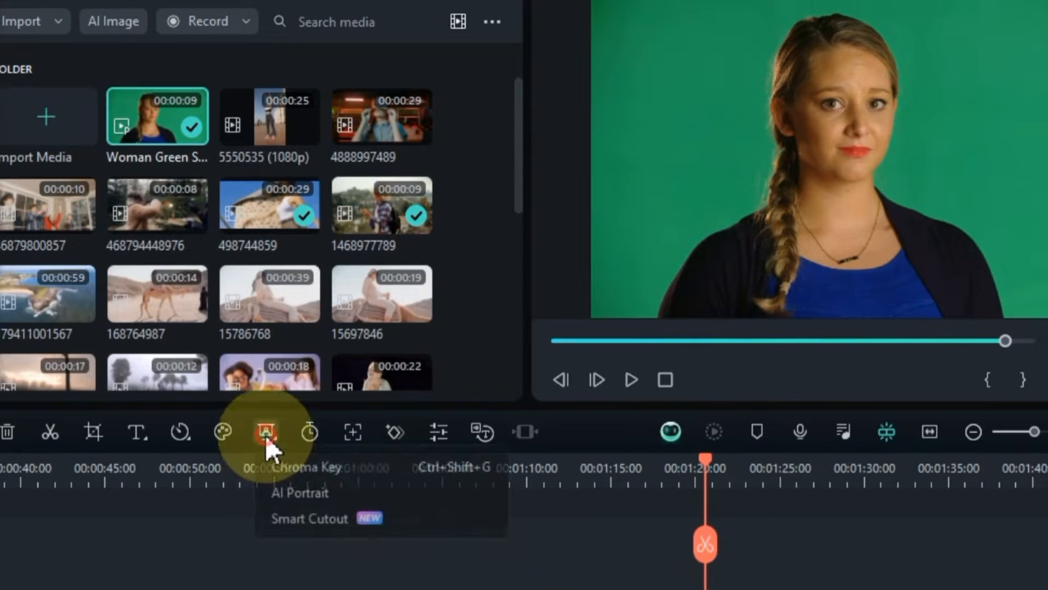
pyautogui.click(394, 467)
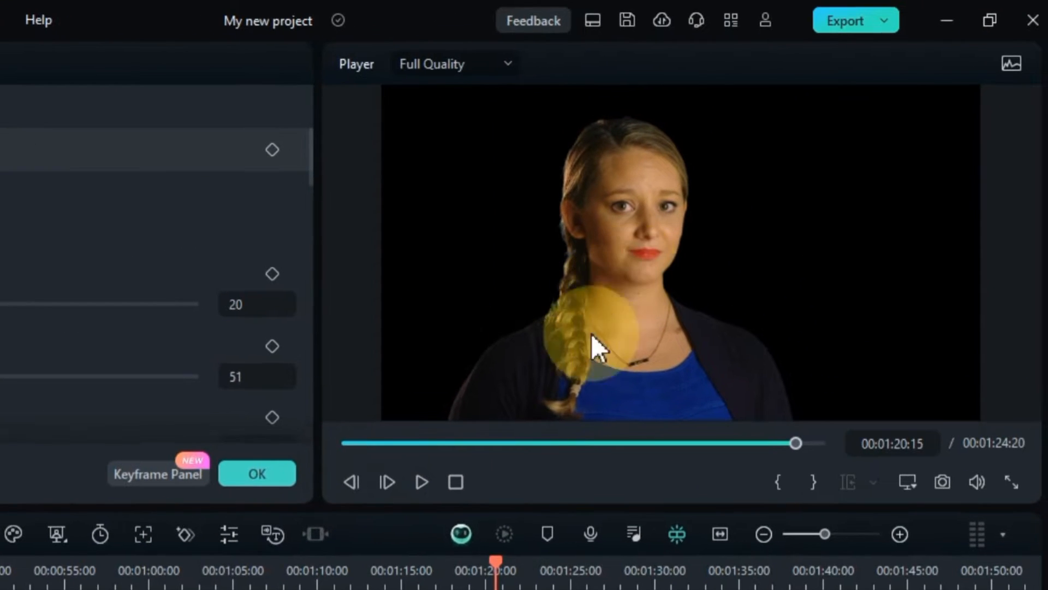
pyautogui.moveTo(452, 584); pyautogui.dragTo(430, 585)
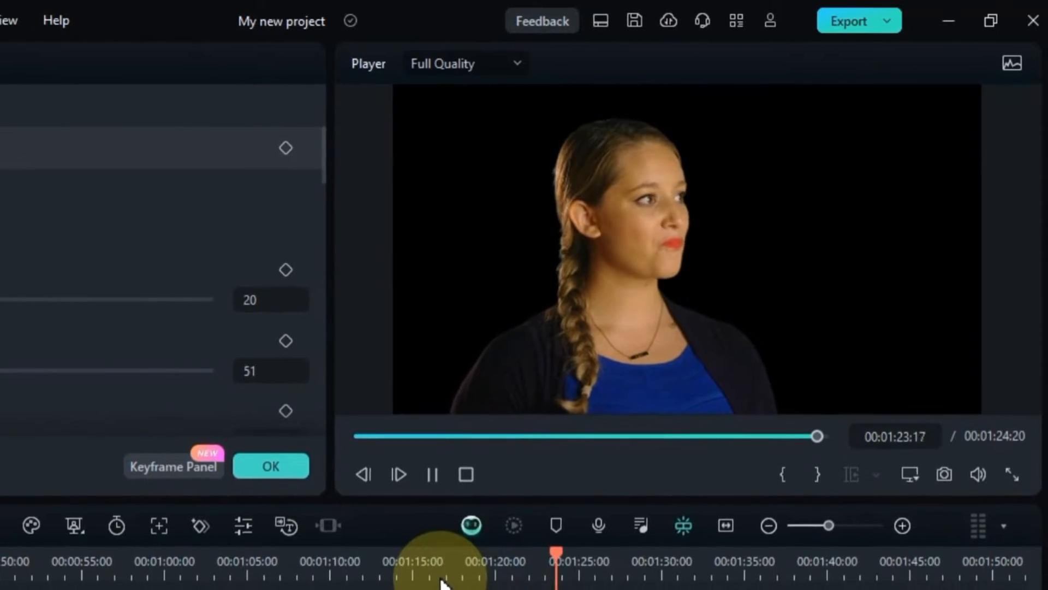
pyautogui.click(465, 549)
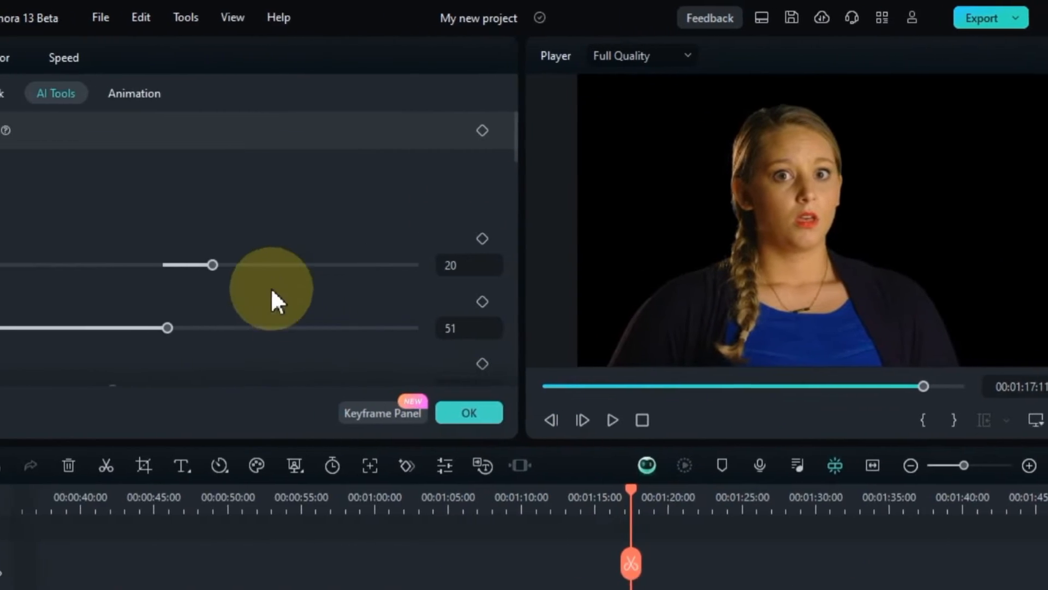
# Step: Try different Chroma Key Offset and Tolerance values on the Woman Green Screen clip and reset both
pyautogui.moveTo(333, 266); pyautogui.dragTo(170, 276)
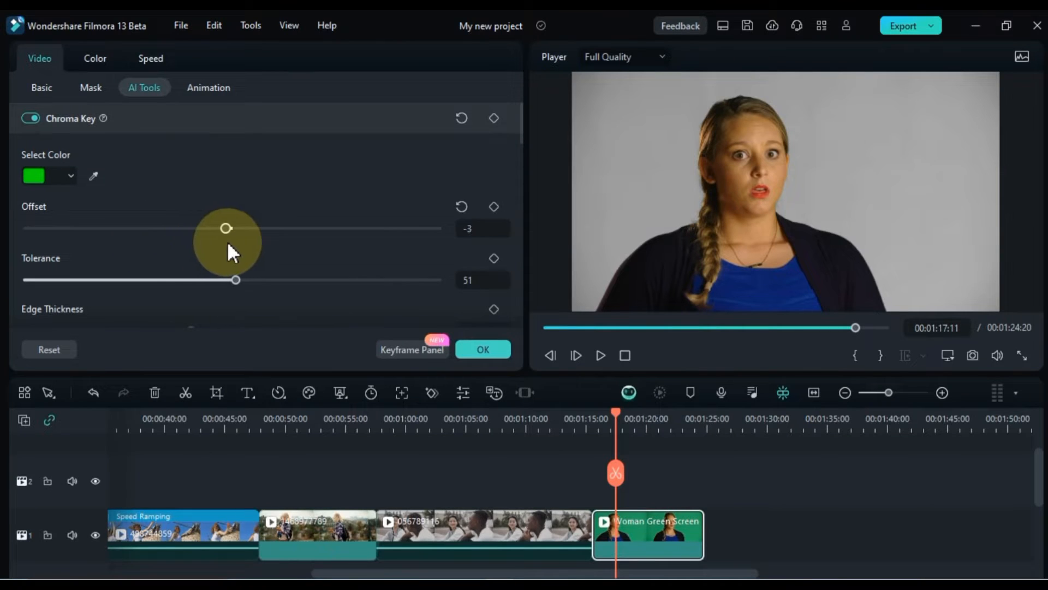
pyautogui.moveTo(228, 243); pyautogui.dragTo(276, 239)
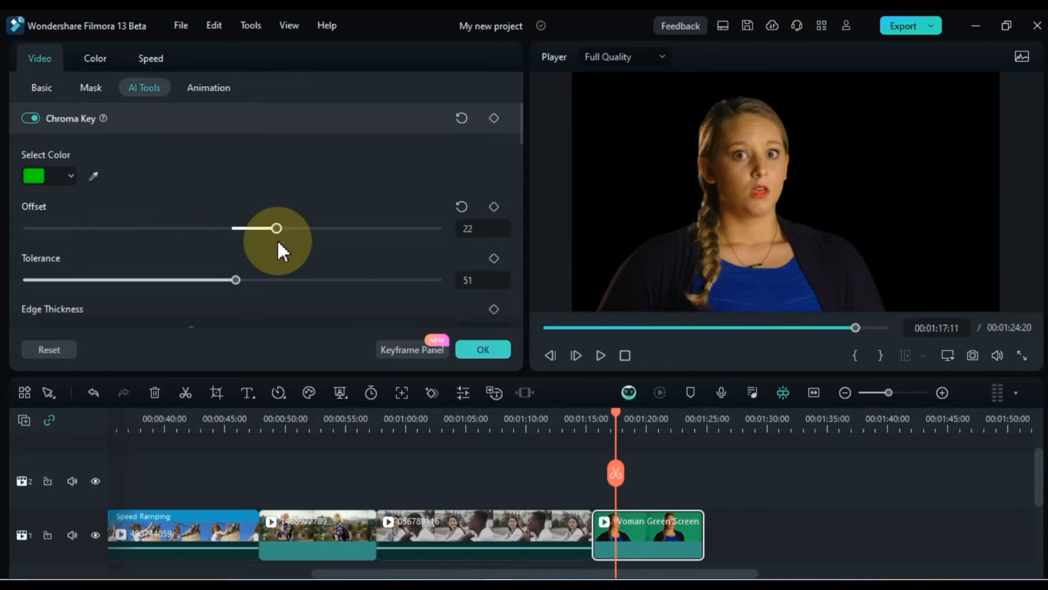
pyautogui.click(461, 206)
pyautogui.scroll(-1, 321, 245)
pyautogui.moveTo(236, 235); pyautogui.dragTo(199, 241)
pyautogui.moveTo(166, 242); pyautogui.dragTo(189, 241)
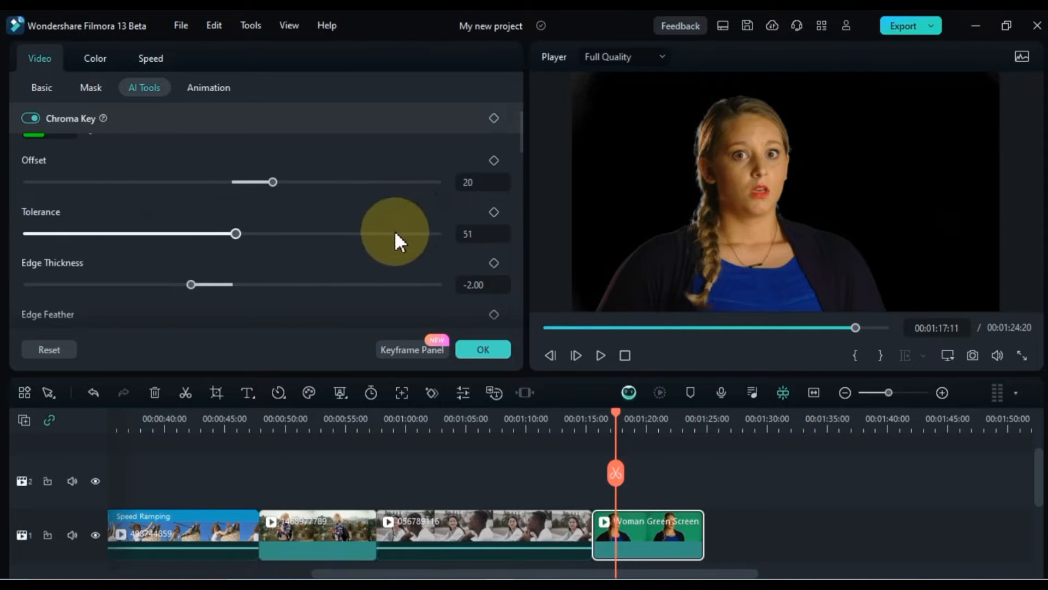
# Step: Try a Chroma Key Edge Thickness of 10.00 and a higher Edge Feather, and restore both defaults
pyautogui.scroll(-2, 257, 267)
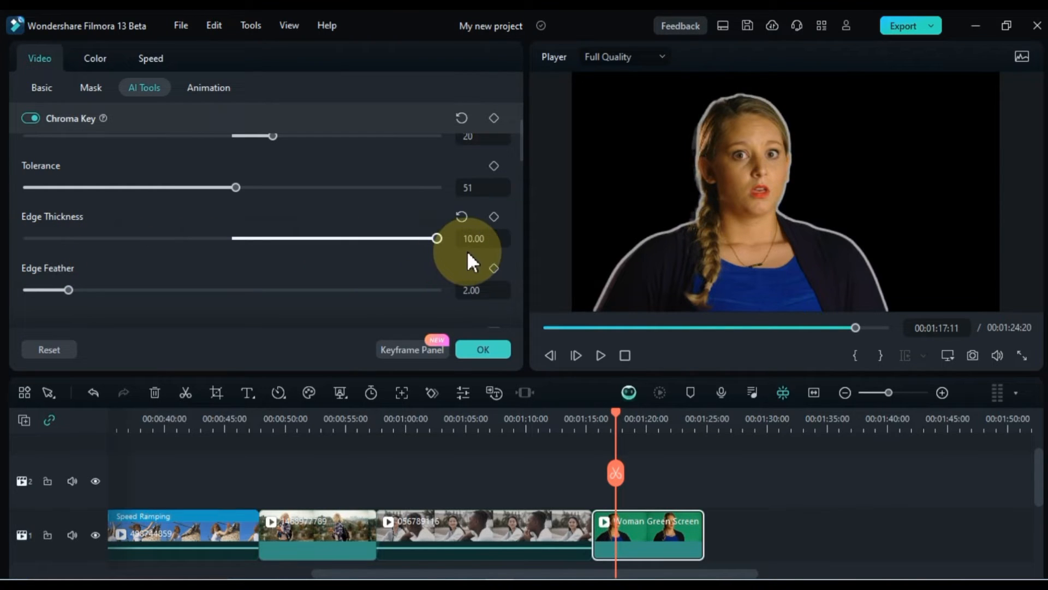
pyautogui.click(462, 217)
pyautogui.scroll(-2, 277, 256)
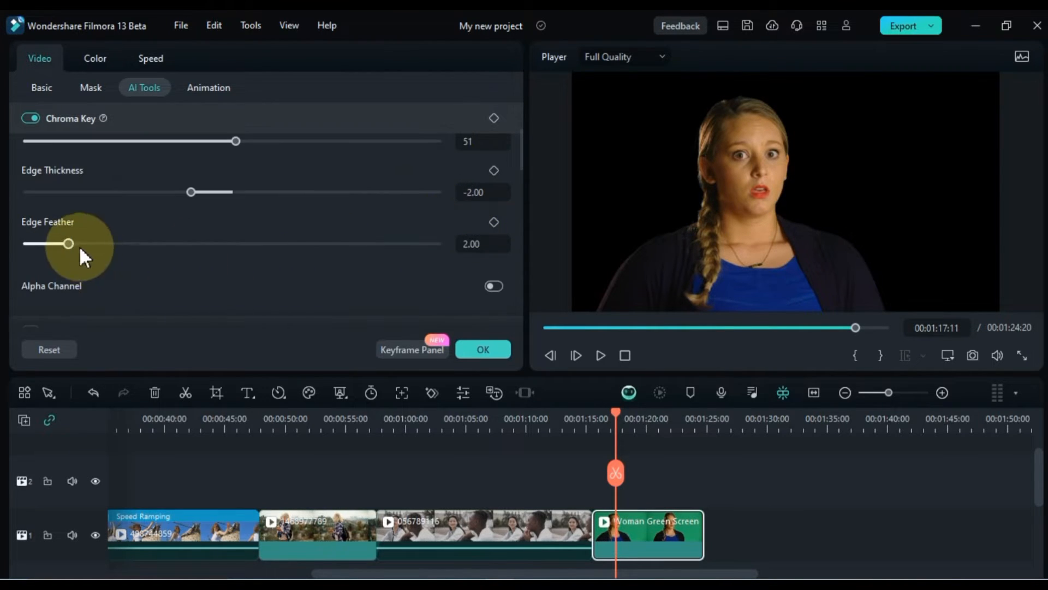
pyautogui.moveTo(68, 244); pyautogui.dragTo(273, 244)
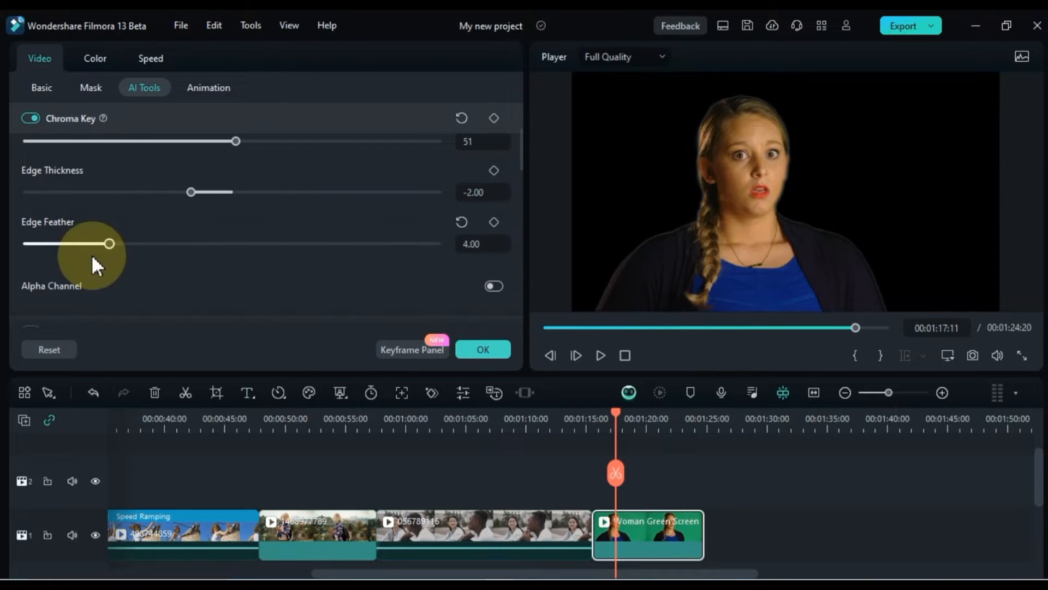
pyautogui.click(461, 222)
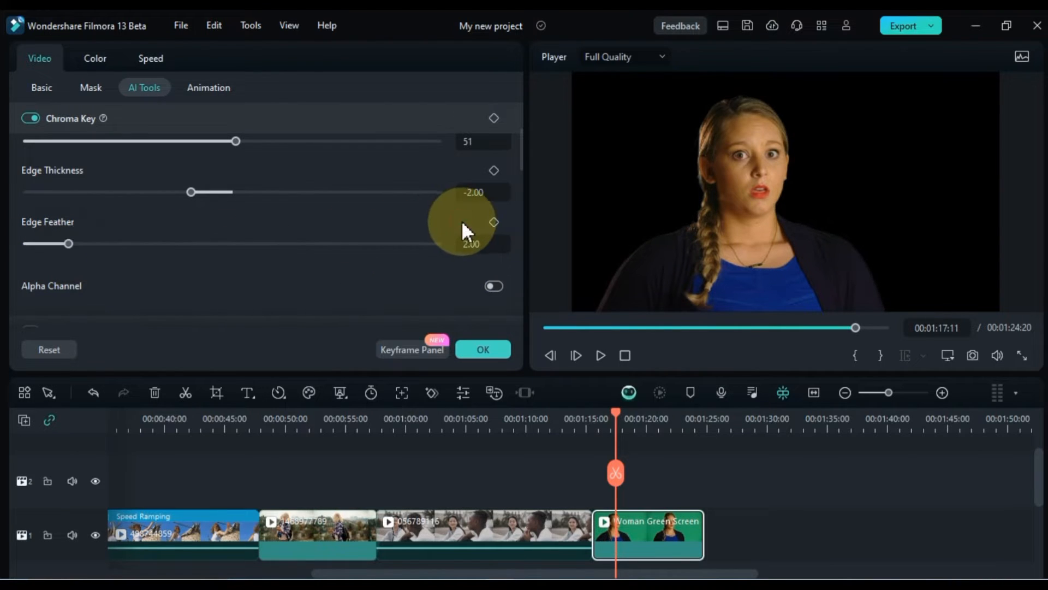
pyautogui.scroll(-1, 322, 251)
# Step: Set the Chroma Key color to the basic green #00ff00 and confirm the clip's settings
pyautogui.scroll(4, 313, 251)
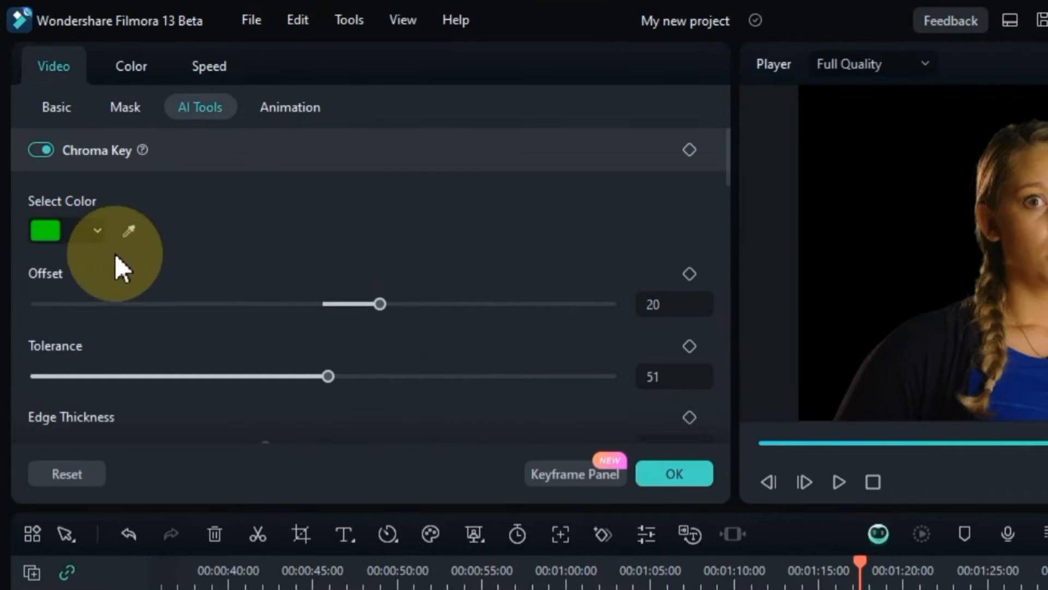
pyautogui.click(33, 176)
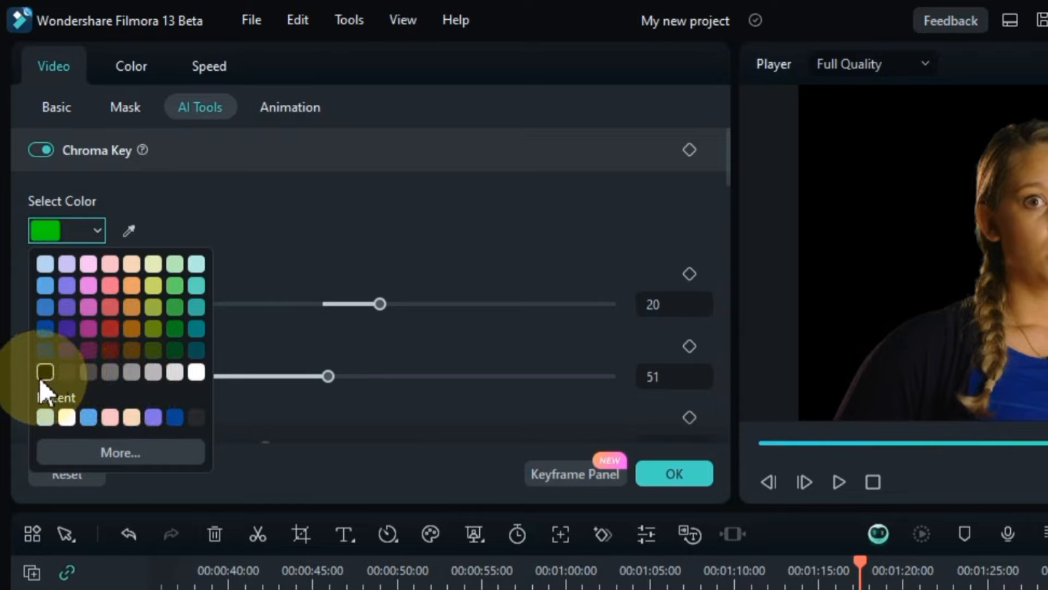
pyautogui.click(116, 452)
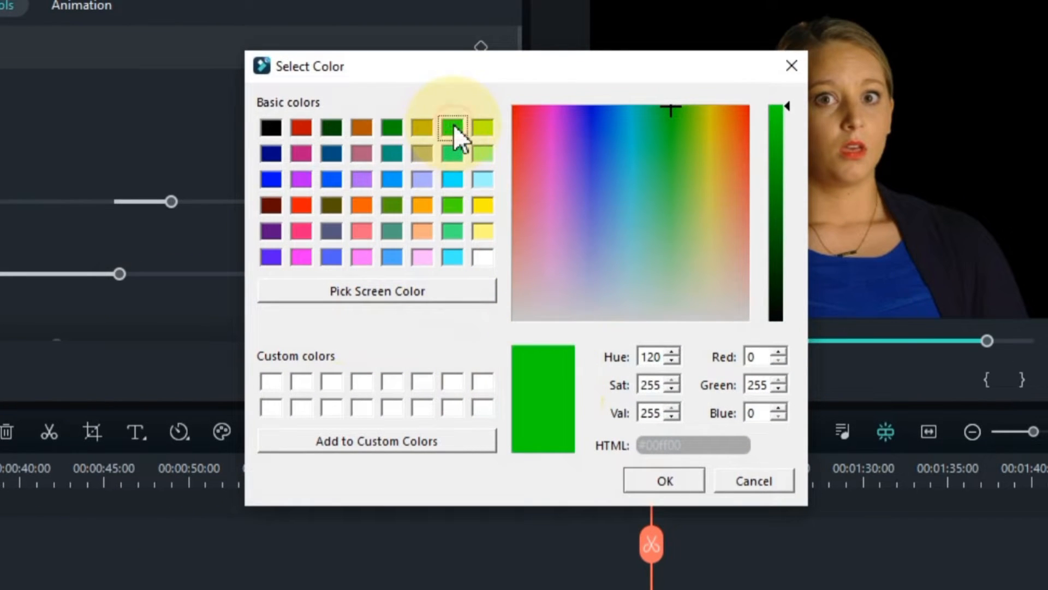
pyautogui.click(390, 132)
pyautogui.click(268, 130)
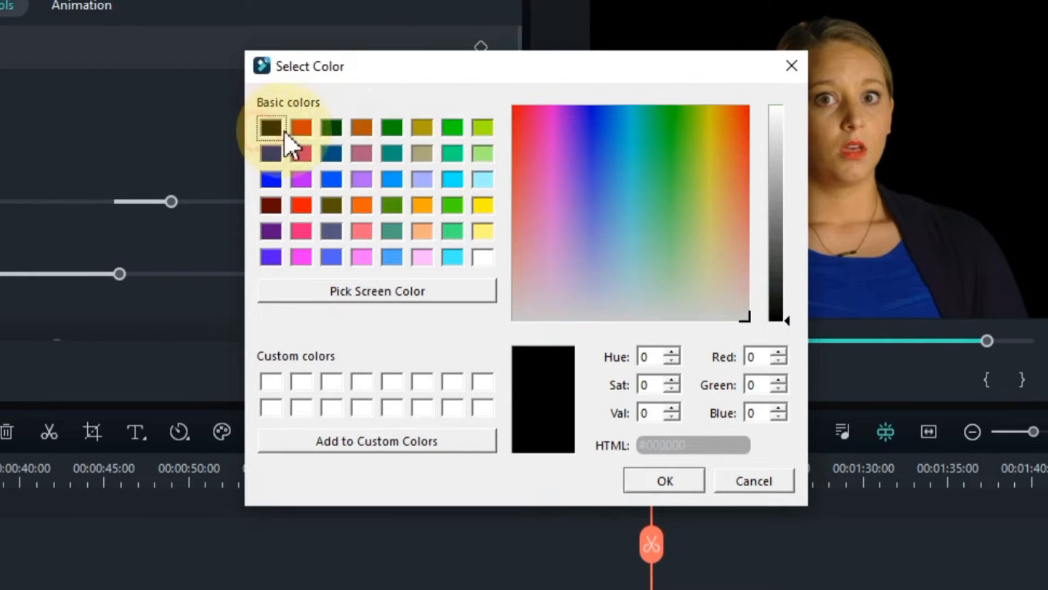
pyautogui.click(453, 128)
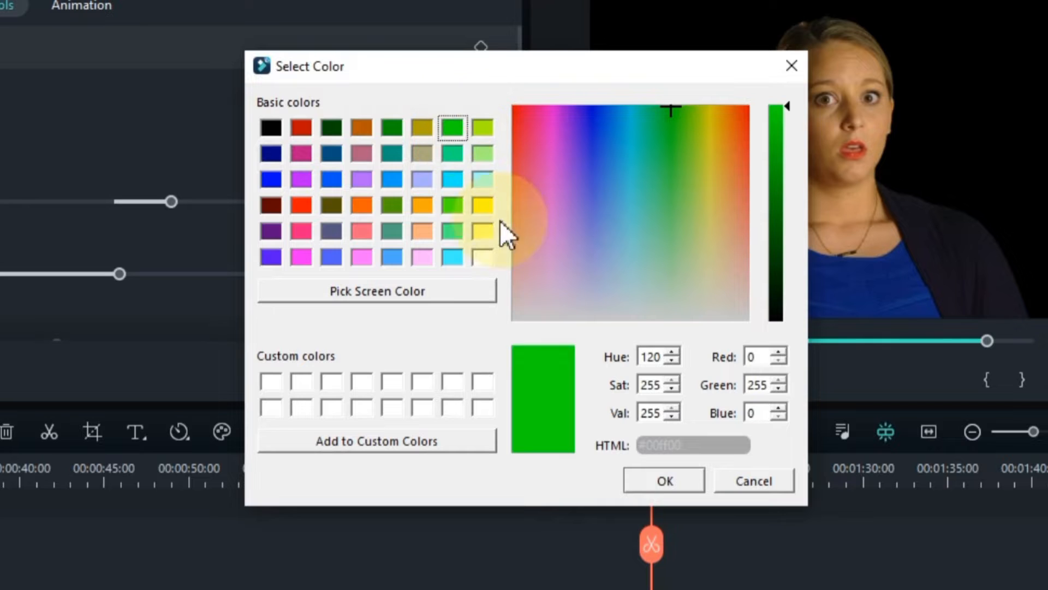
pyautogui.click(656, 485)
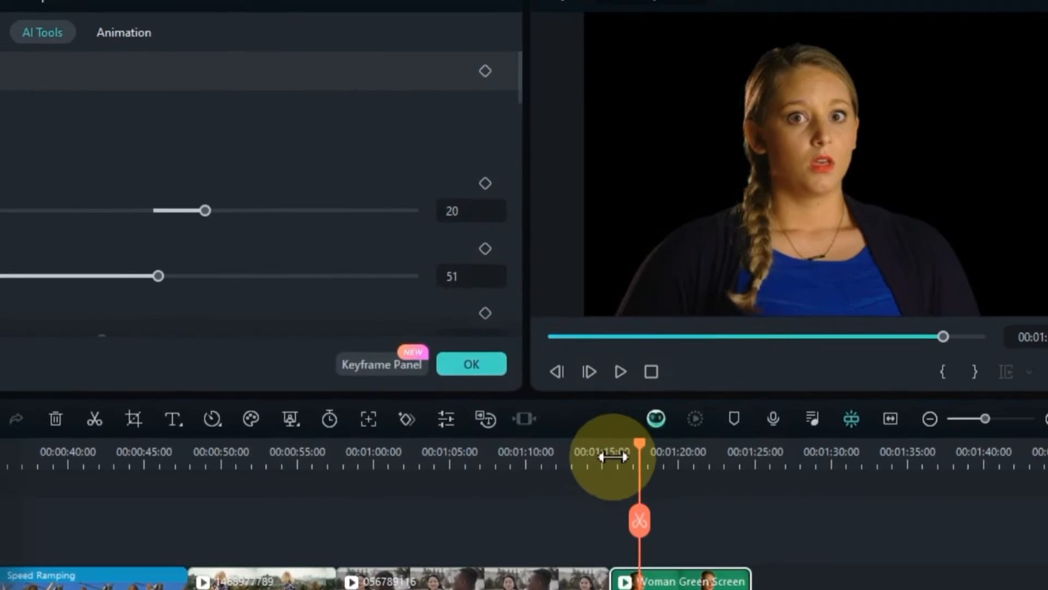
pyautogui.click(466, 371)
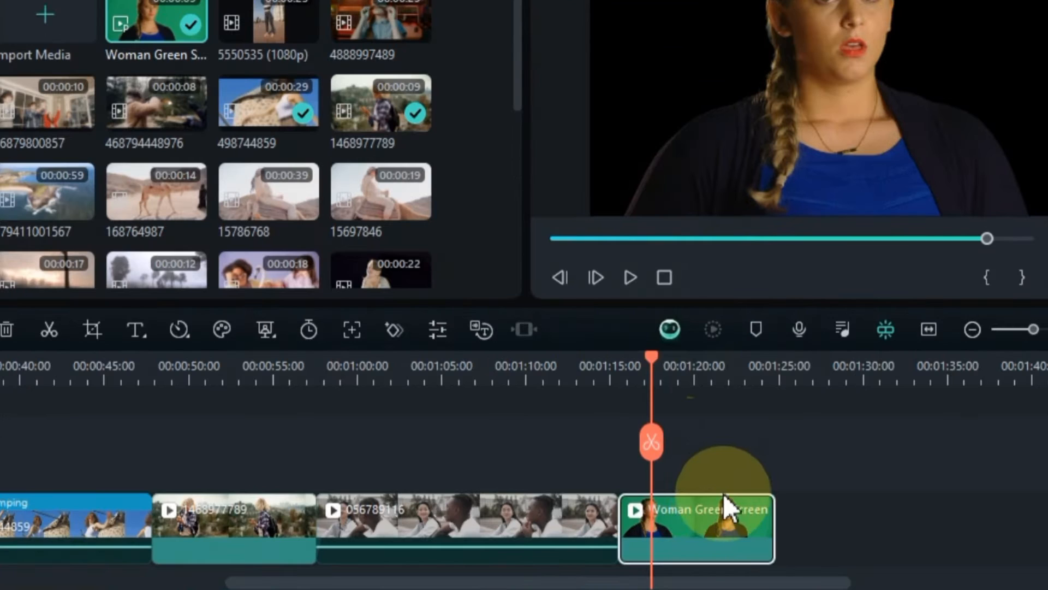
# Step: Move the Woman Green Screen clip up to video track 2 and place clip 168764987 beneath it on track 1
pyautogui.moveTo(717, 523); pyautogui.dragTo(716, 487)
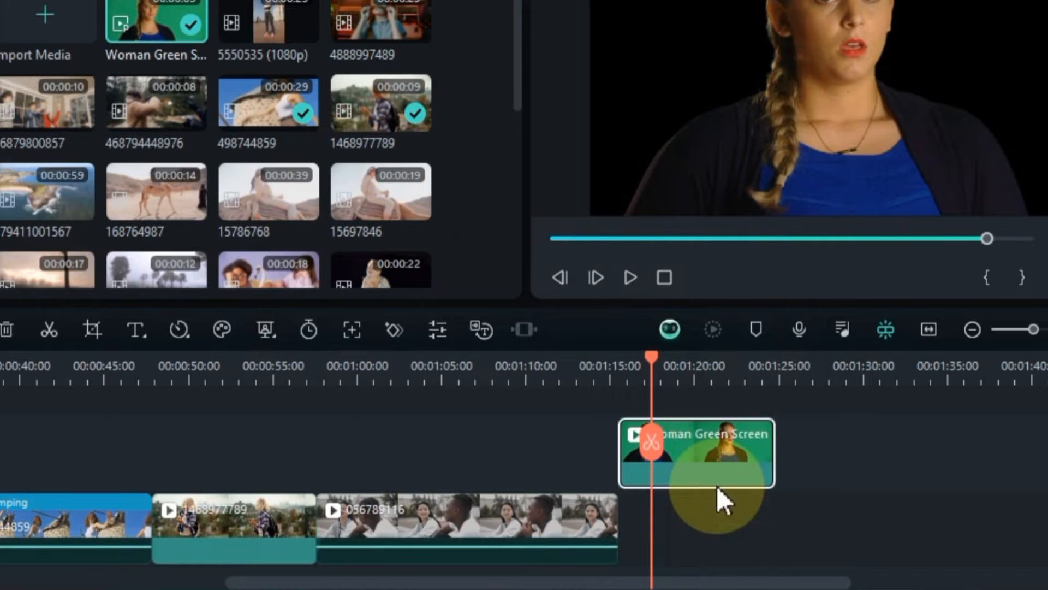
pyautogui.moveTo(138, 204); pyautogui.dragTo(602, 527)
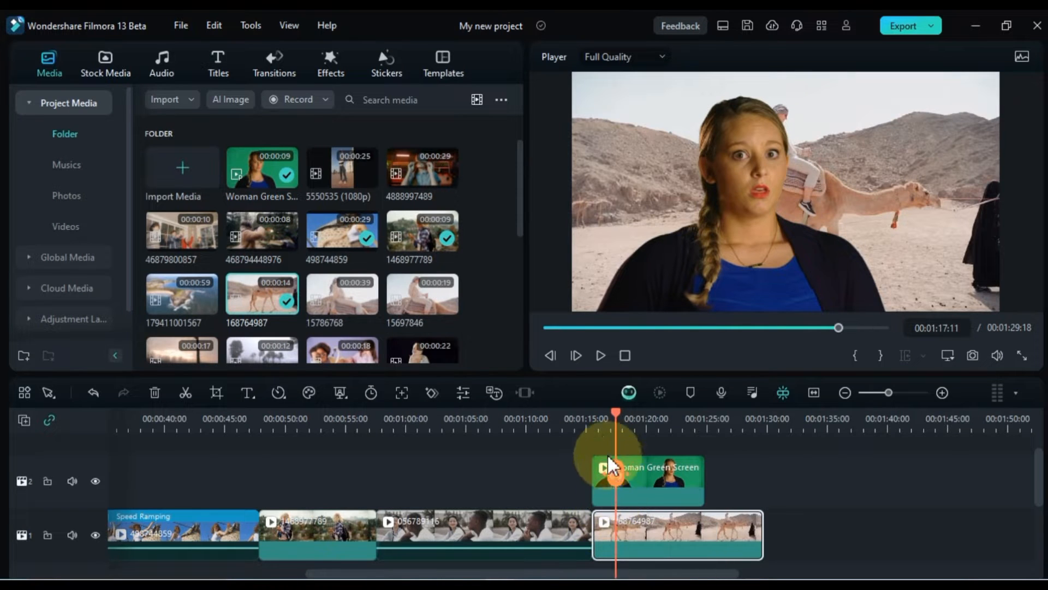
pyautogui.press('space')
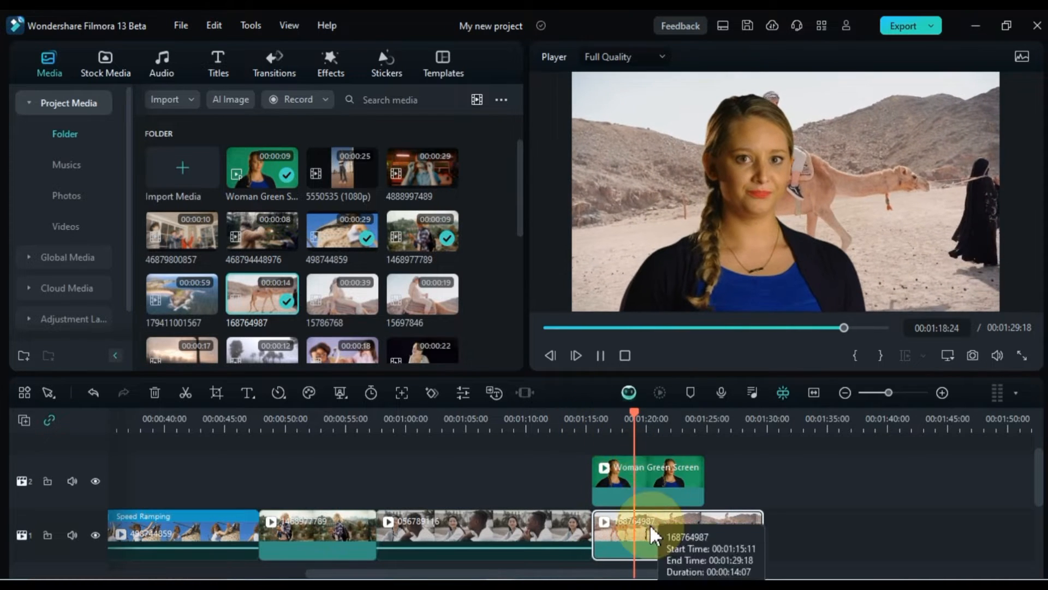
# Step: Cut off clip 168764987 at 00:01:18:24 and add a shortened clip 156897 directly after it on track 1
pyautogui.click(635, 476)
pyautogui.press('Delete')
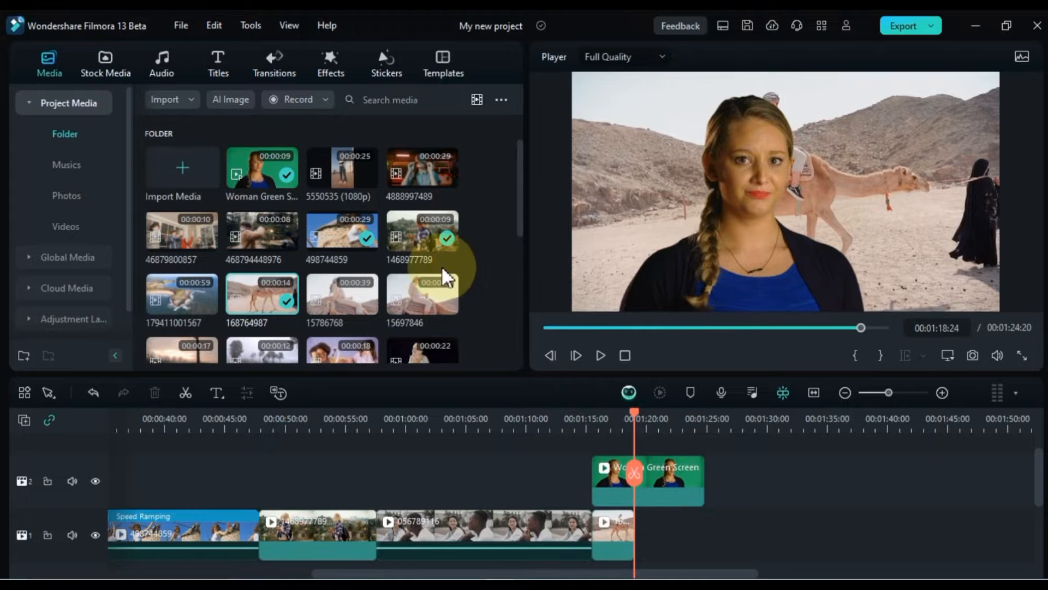
pyautogui.scroll(-2, 446, 277)
pyautogui.moveTo(204, 250); pyautogui.dragTo(646, 540)
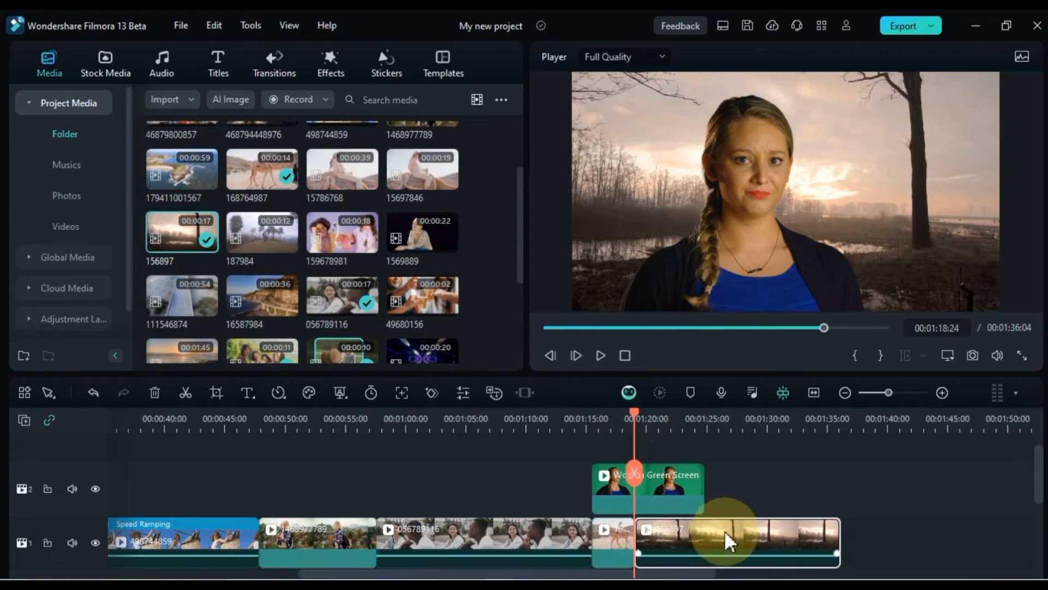
pyautogui.moveTo(837, 544); pyautogui.dragTo(660, 548)
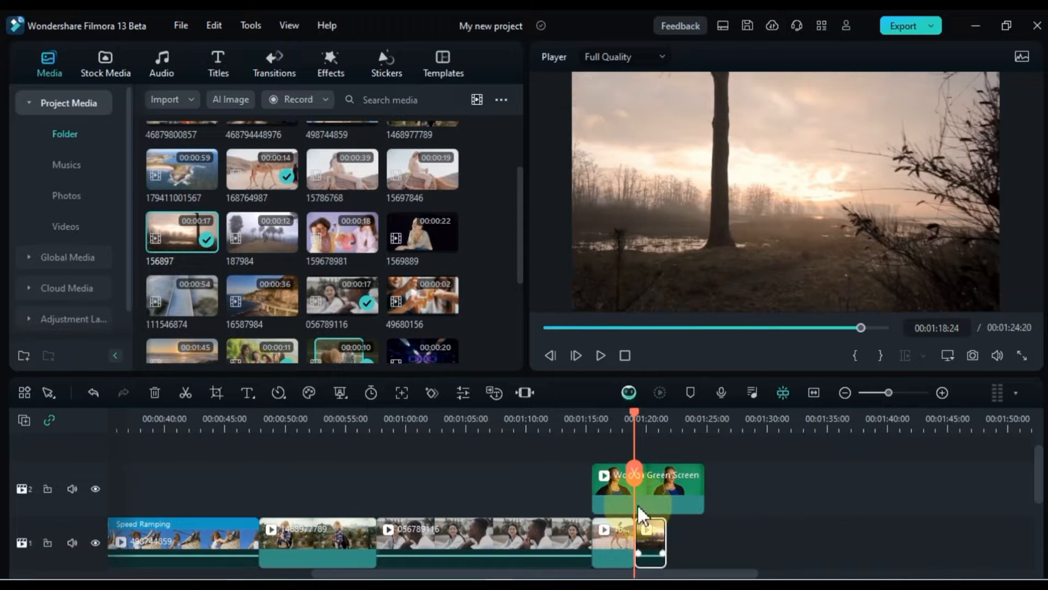
pyautogui.scroll(-2, 338, 300)
pyautogui.moveTo(183, 264); pyautogui.dragTo(677, 551)
pyautogui.click(688, 423)
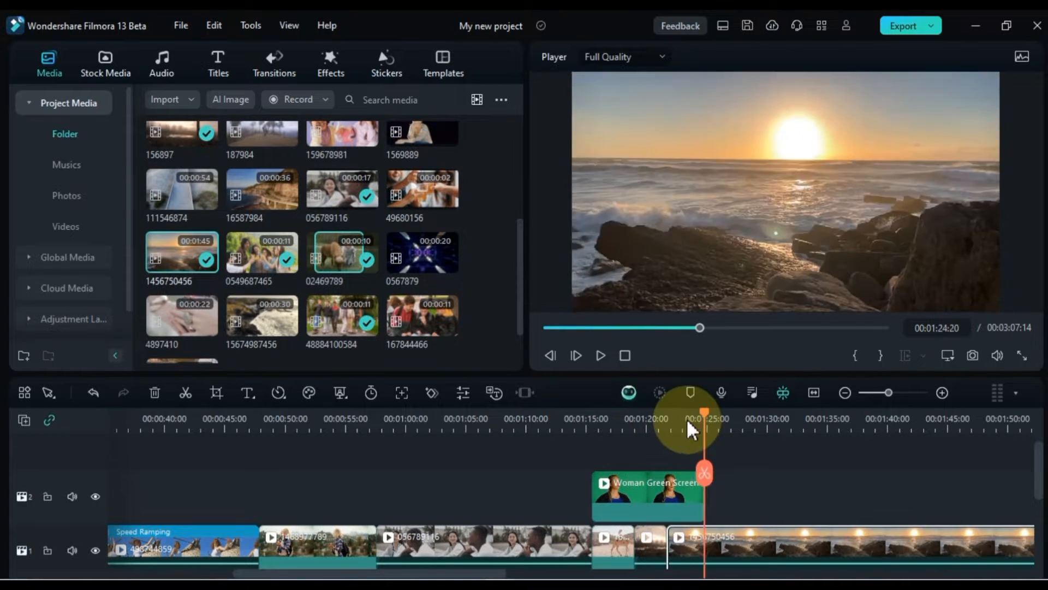
pyautogui.click(706, 470)
pyautogui.click(718, 550)
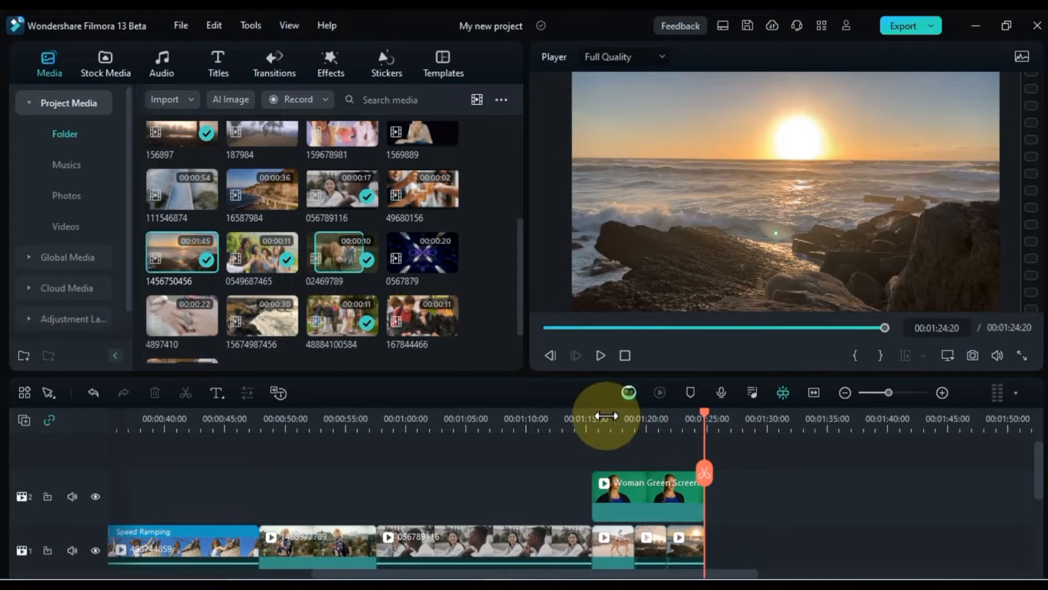
pyautogui.click(603, 418)
pyautogui.press('space')
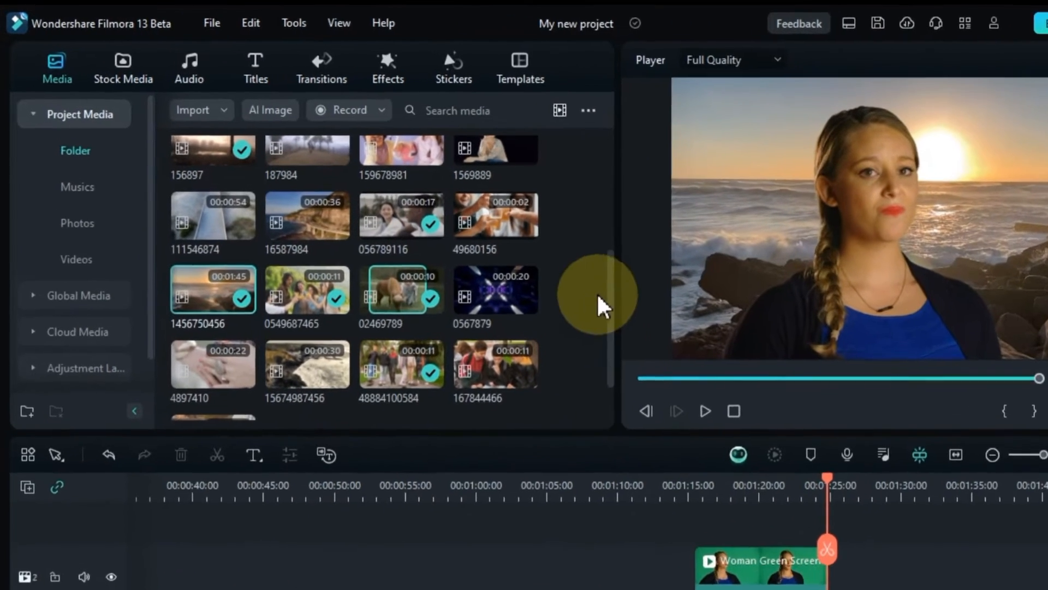
# Step: Add clip 1569889 to video track 2 directly after the Woman Green Screen clip and play it back
pyautogui.moveTo(610, 282); pyautogui.dragTo(613, 230)
pyautogui.click(564, 256)
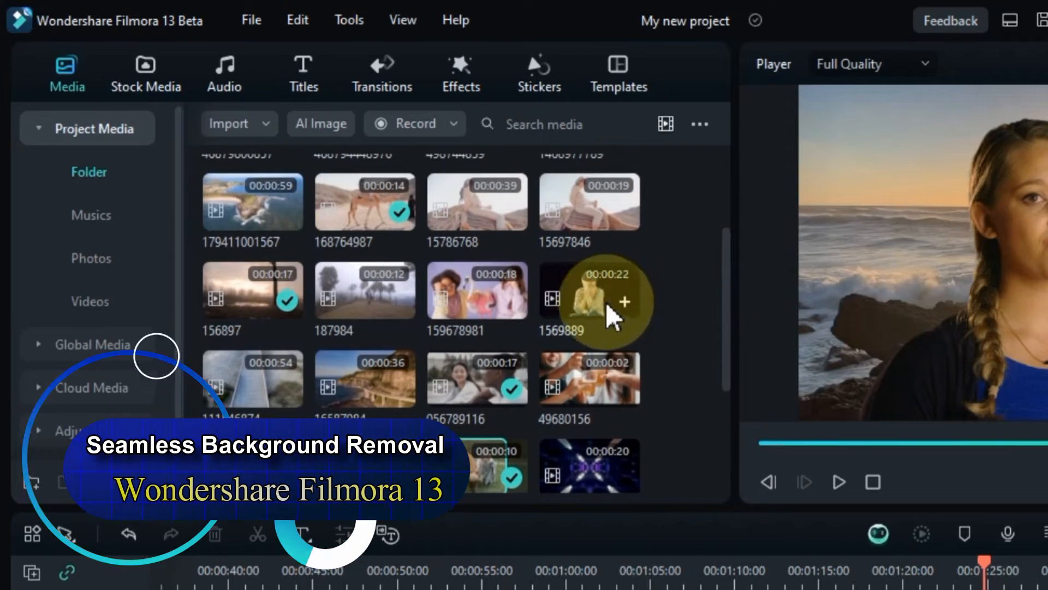
pyautogui.moveTo(613, 317); pyautogui.dragTo(712, 522)
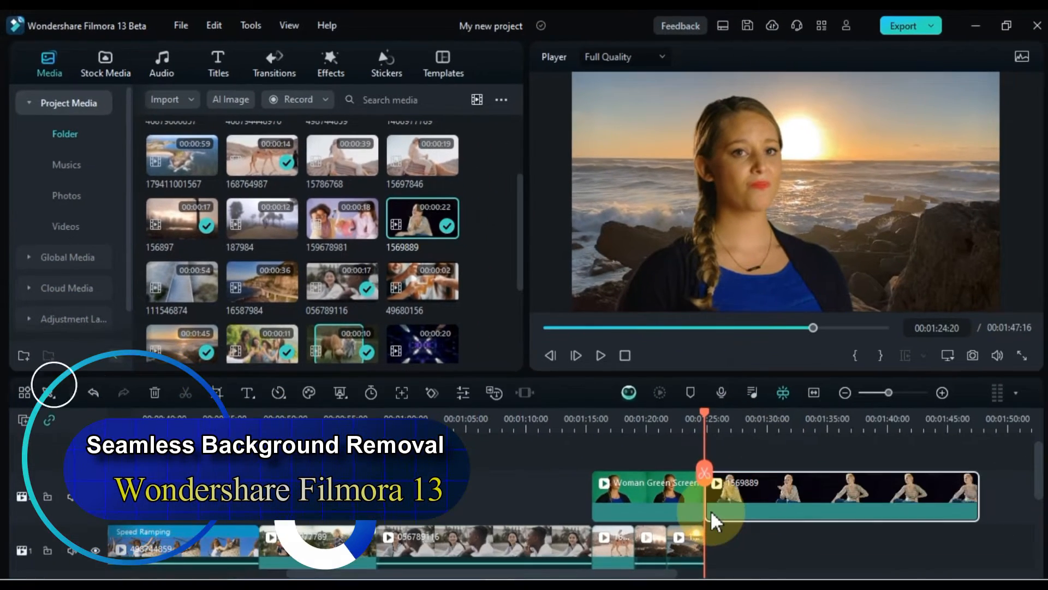
pyautogui.moveTo(704, 421); pyautogui.dragTo(712, 464)
pyautogui.click(601, 355)
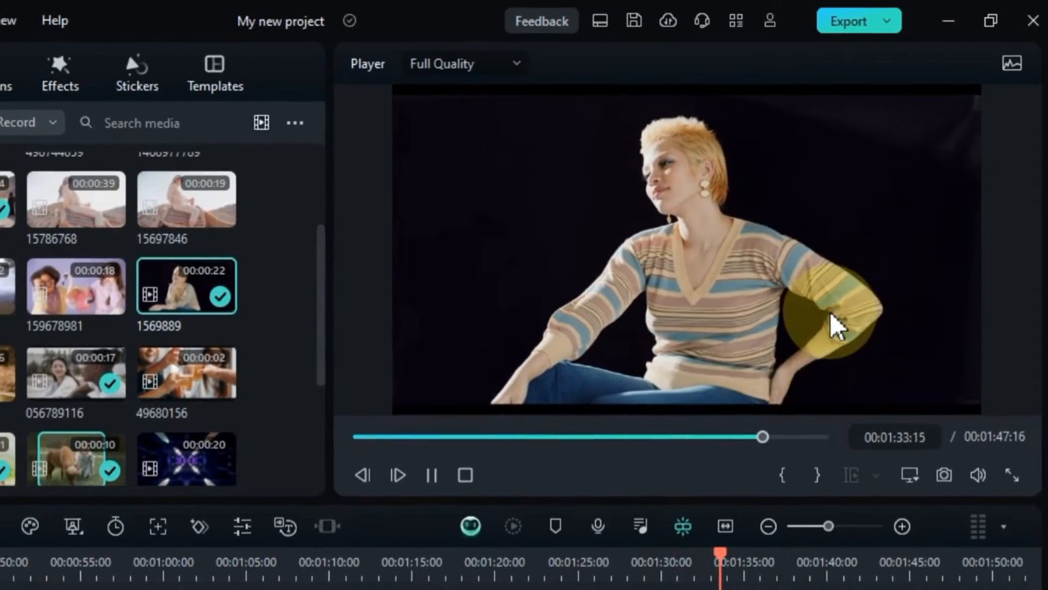
pyautogui.press('space')
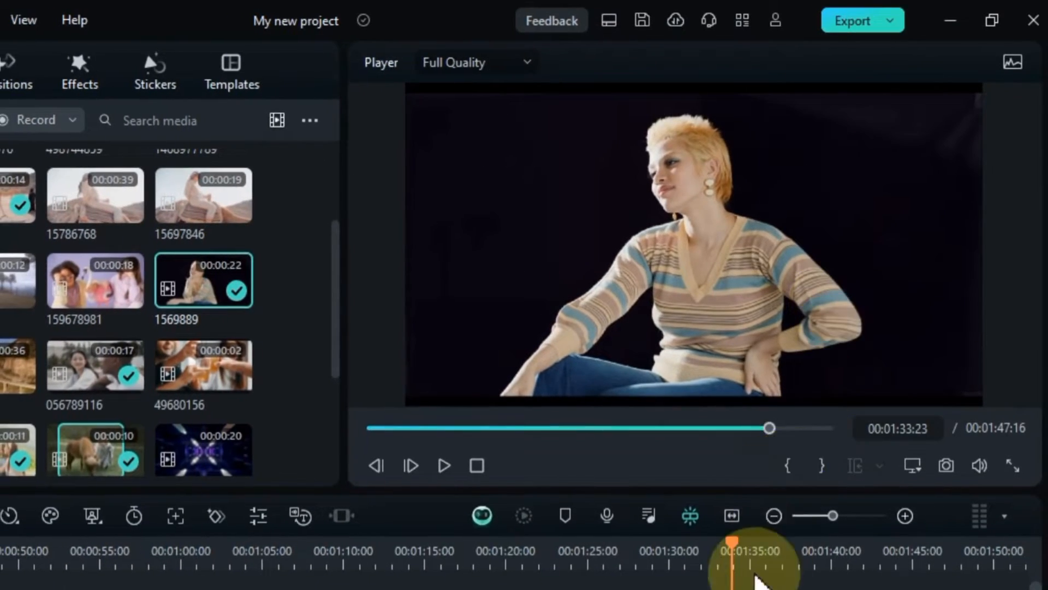
pyautogui.click(692, 589)
pyautogui.moveTo(582, 540); pyautogui.dragTo(956, 525)
pyautogui.click(697, 483)
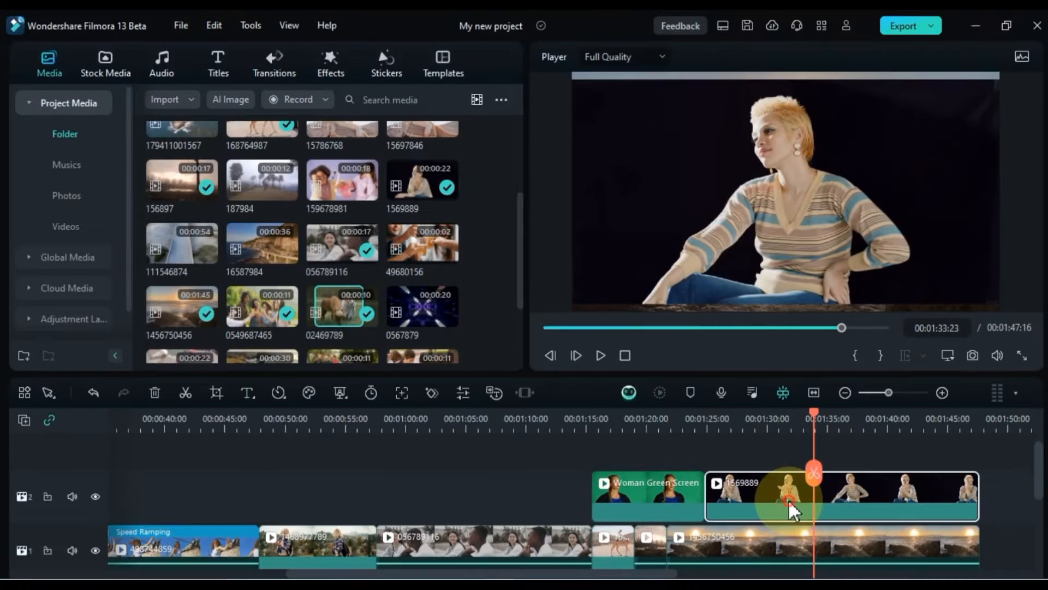
# Step: Try Chroma Key on clip 1569889 with black as the key color and different Offset values
pyautogui.doubleClick(788, 499)
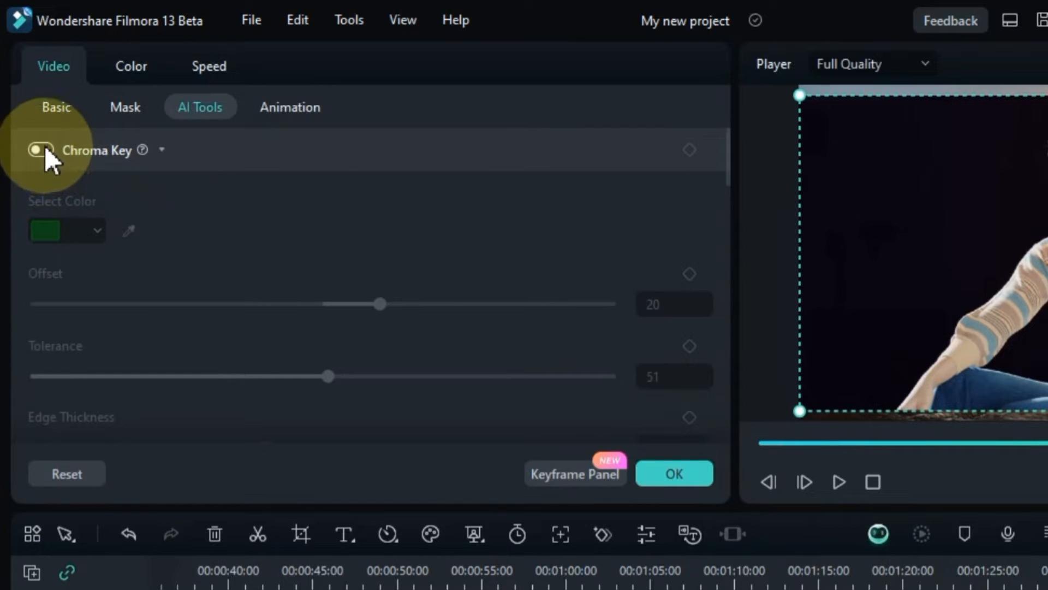
pyautogui.click(46, 150)
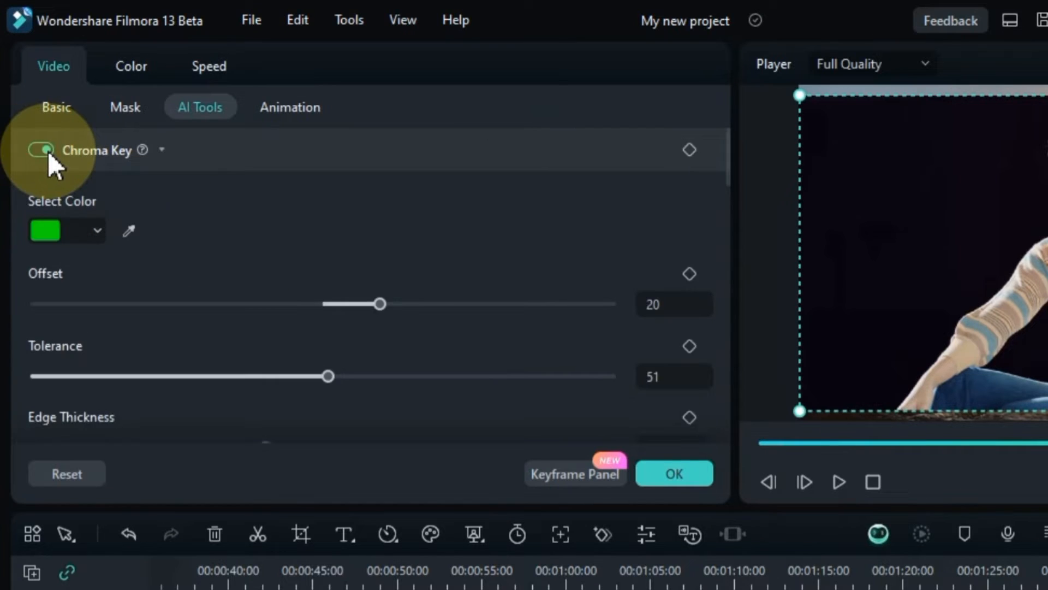
pyautogui.click(48, 232)
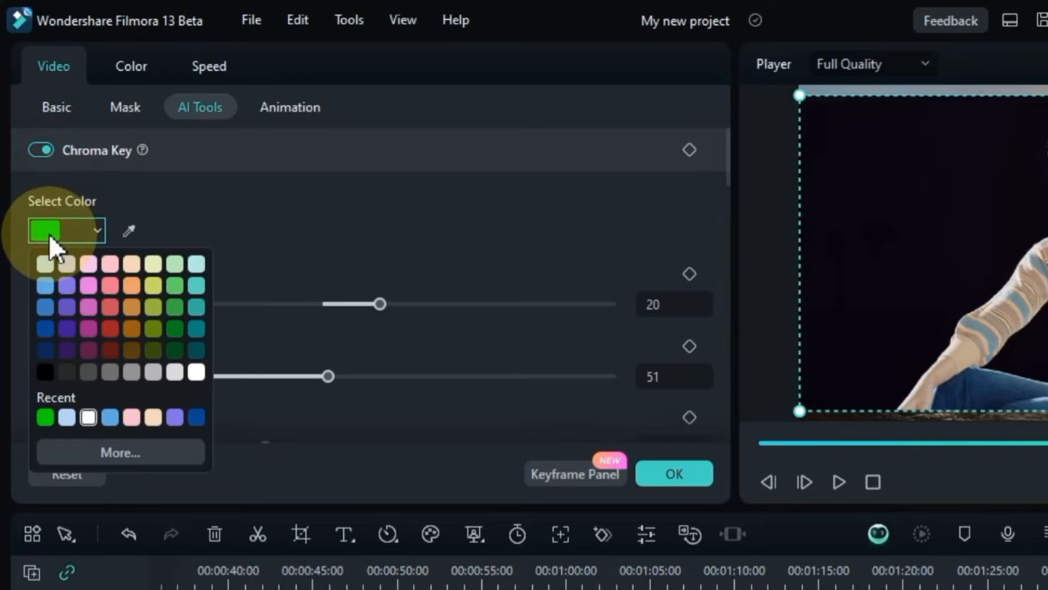
pyautogui.click(45, 372)
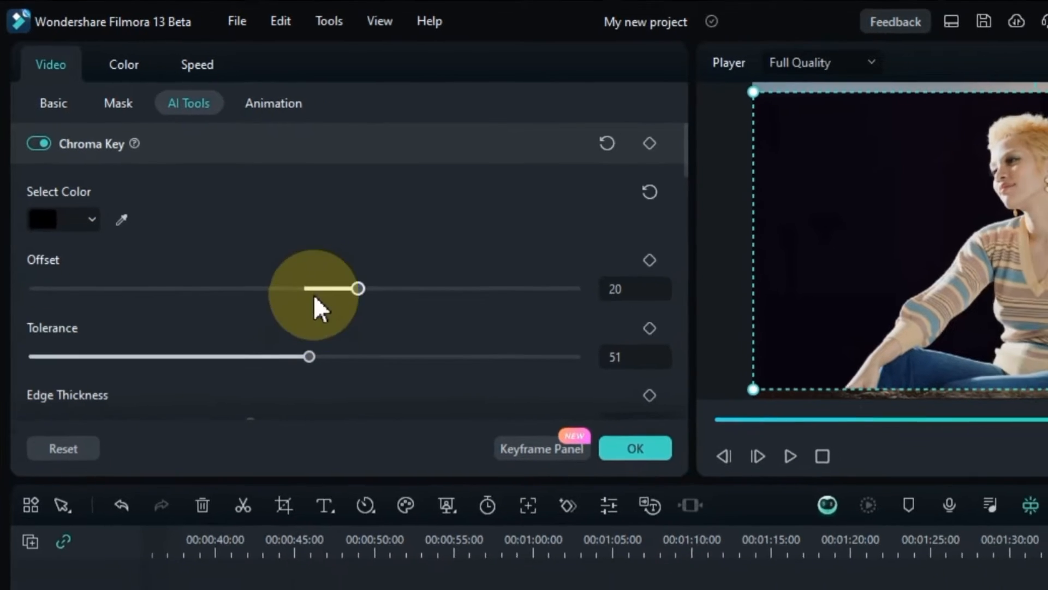
pyautogui.moveTo(380, 303); pyautogui.dragTo(120, 306)
pyautogui.moveTo(88, 243); pyautogui.dragTo(396, 241)
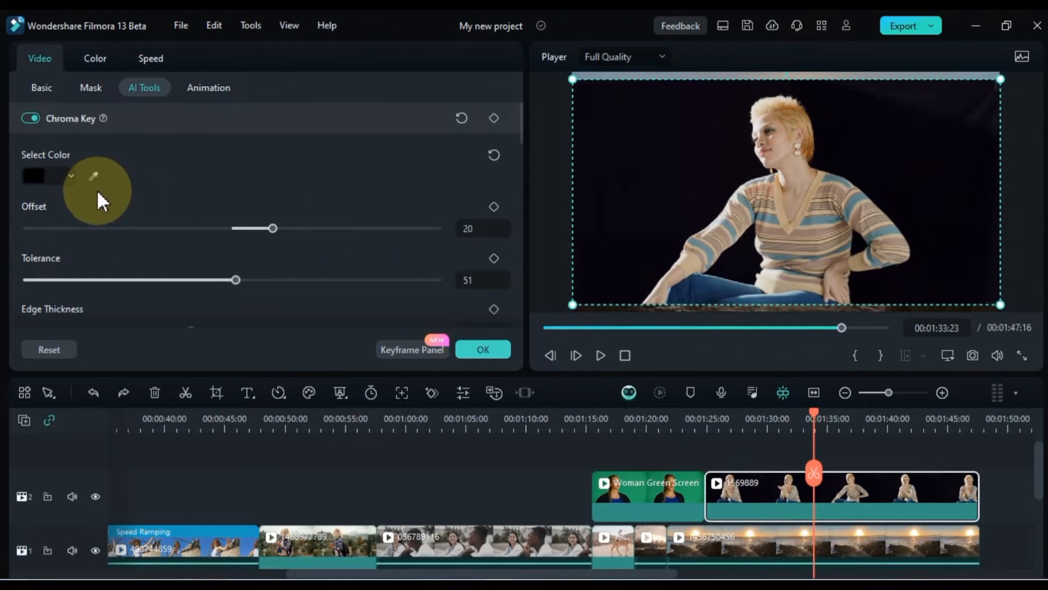
# Step: Try a Chroma Key color sampled from the dark background of clip 1569889 in the preview
pyautogui.click(57, 173)
pyautogui.click(57, 174)
pyautogui.click(93, 175)
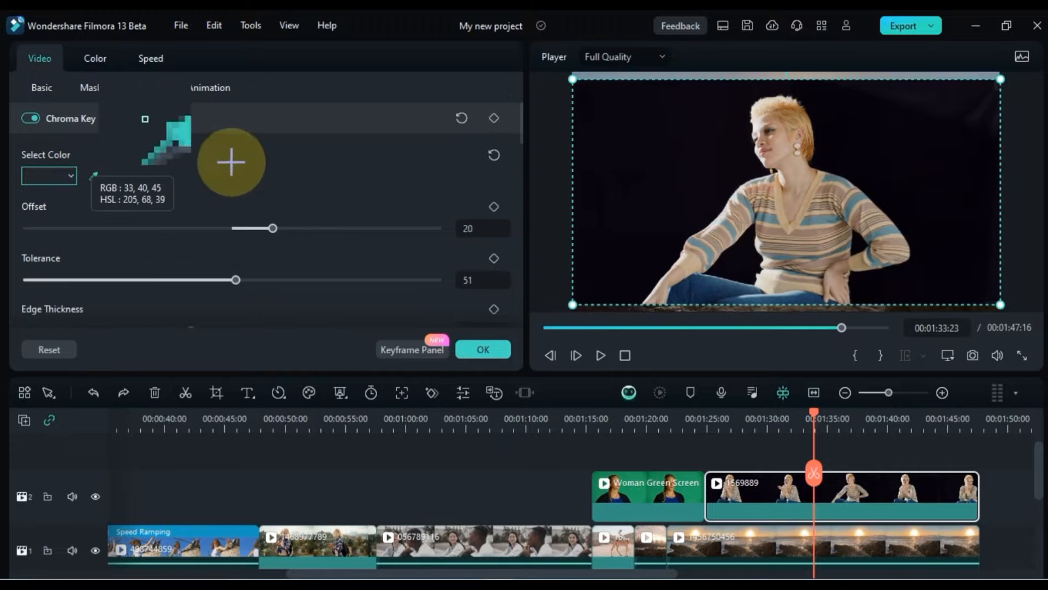
pyautogui.click(603, 161)
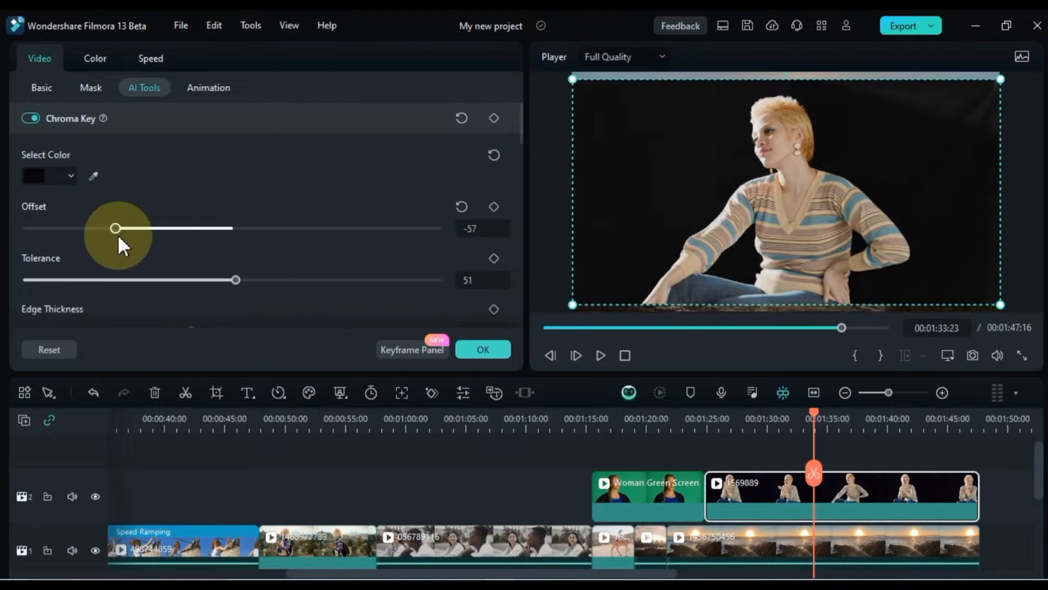
# Step: Try other Offset, Edge Thickness and Tolerance values on clip 1569889 and reset its Chroma Key
pyautogui.moveTo(117, 234); pyautogui.dragTo(273, 233)
pyautogui.scroll(-1, 295, 245)
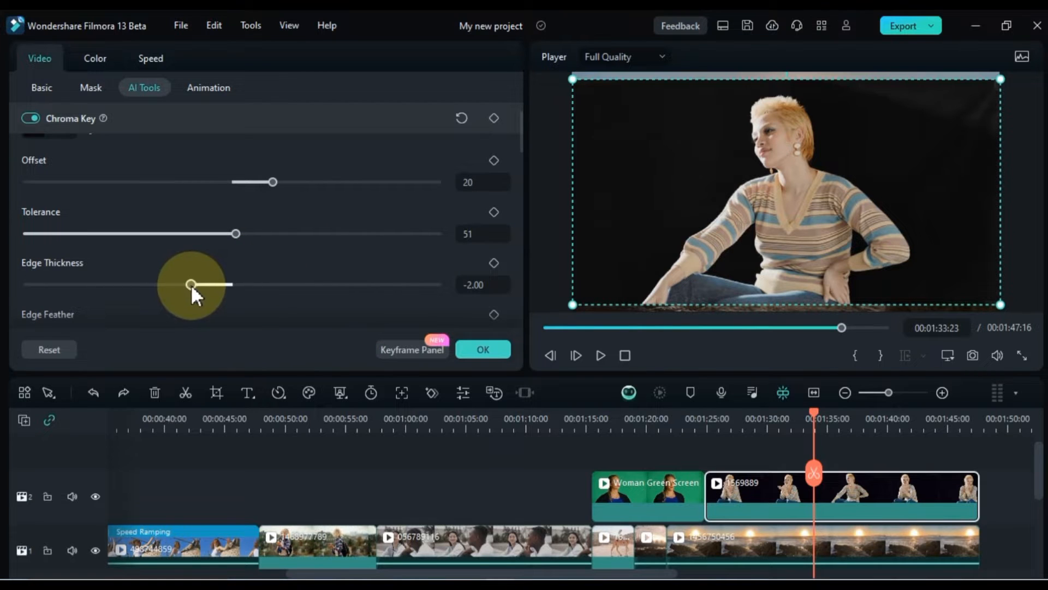
pyautogui.moveTo(191, 283); pyautogui.dragTo(68, 284)
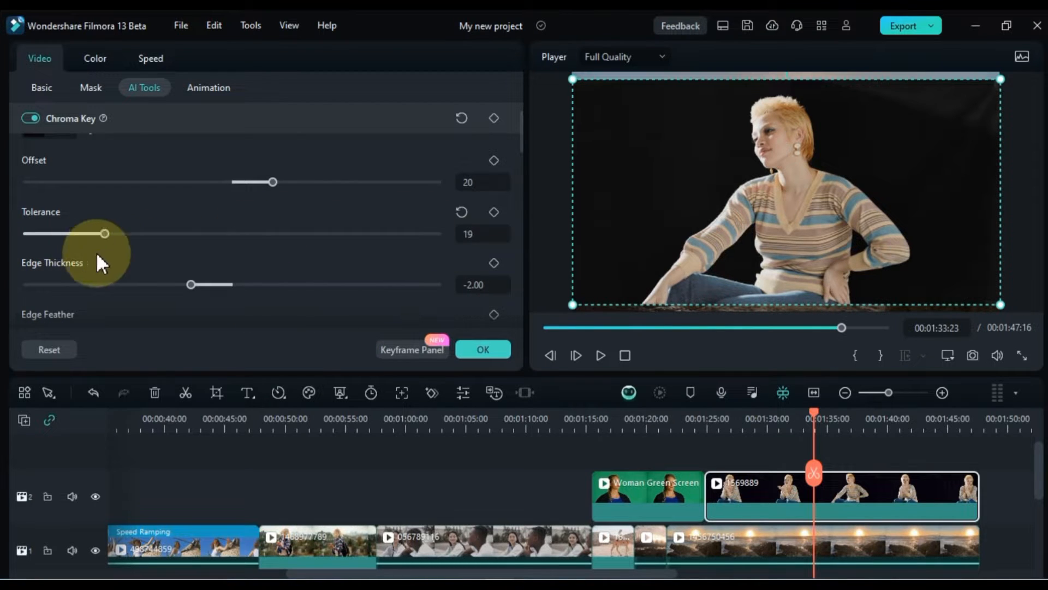
pyautogui.hotkey('ctrl', 'z')
pyautogui.scroll(1, 248, 222)
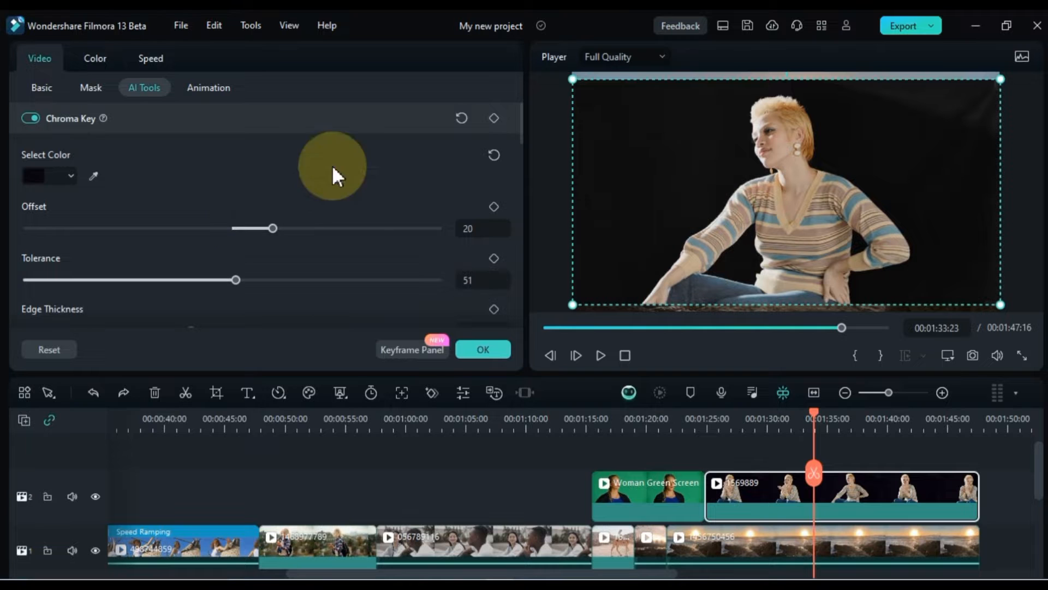
pyautogui.click(461, 118)
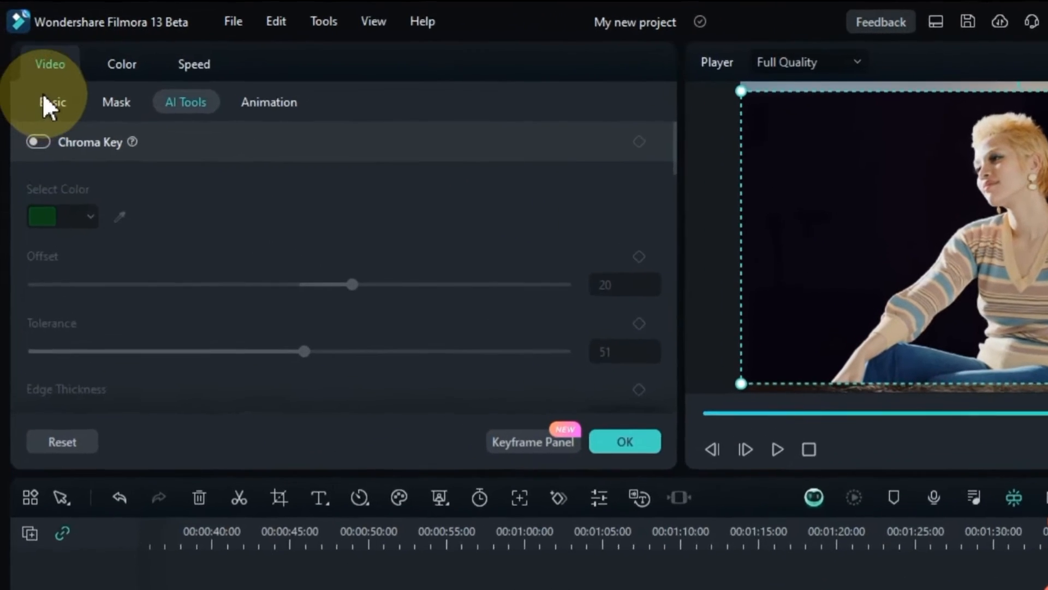
# Step: Compare the Compositing blend modes on woman clip 1569889 from Darken through Vivid Light, finishing with the blend mode set to Normal
pyautogui.click(42, 87)
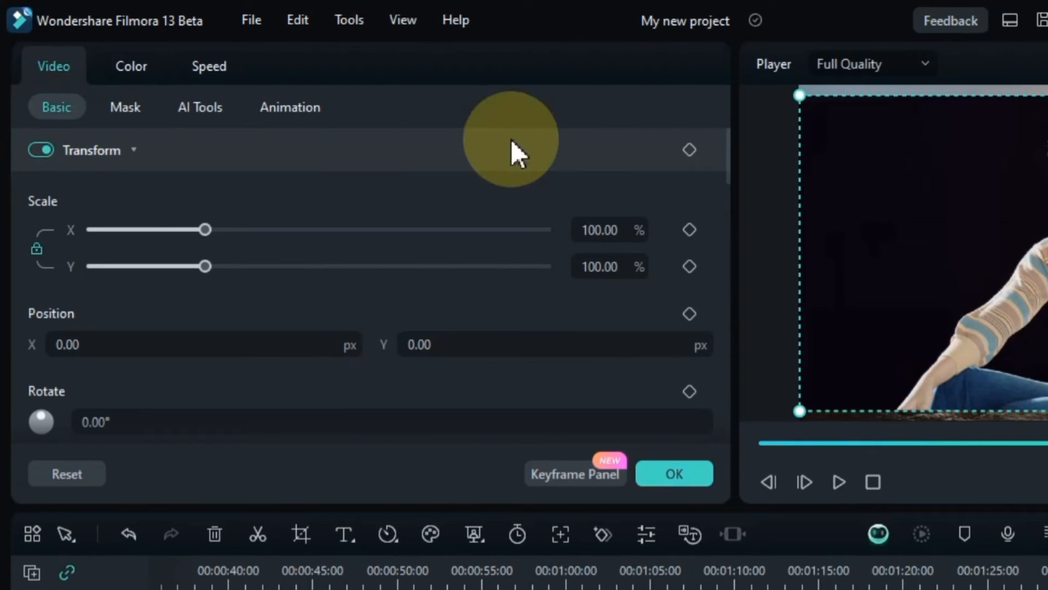
pyautogui.moveTo(729, 148); pyautogui.dragTo(729, 218)
pyautogui.click(653, 274)
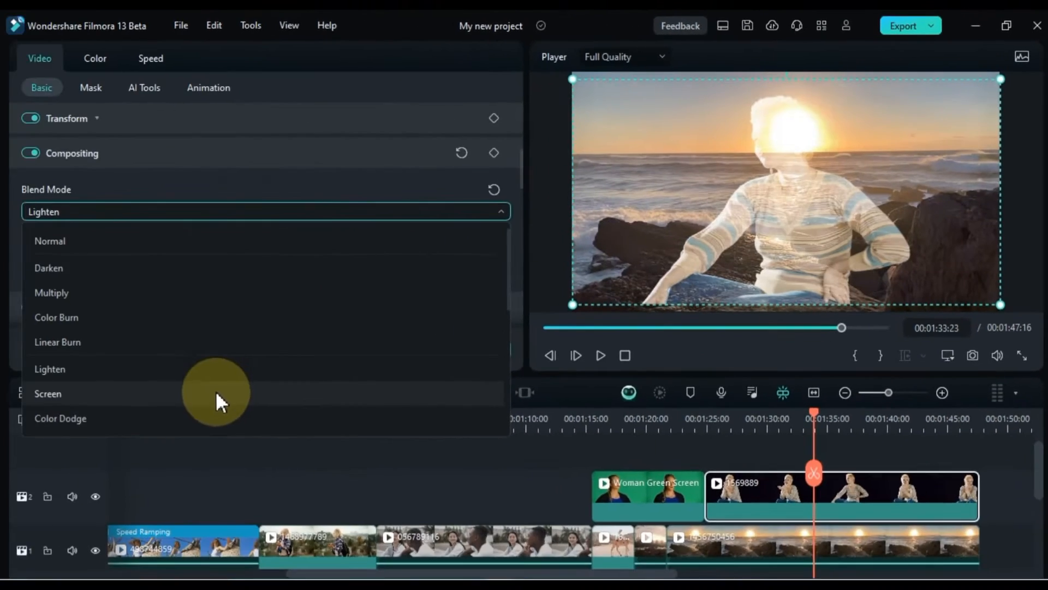
pyautogui.scroll(-4, 213, 387)
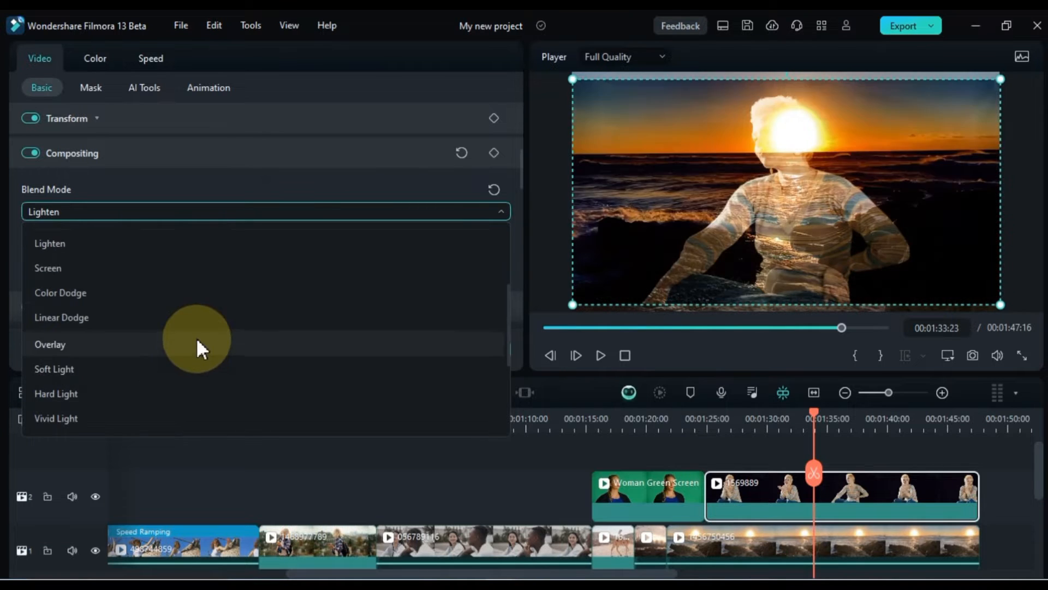
pyautogui.scroll(-3, 189, 371)
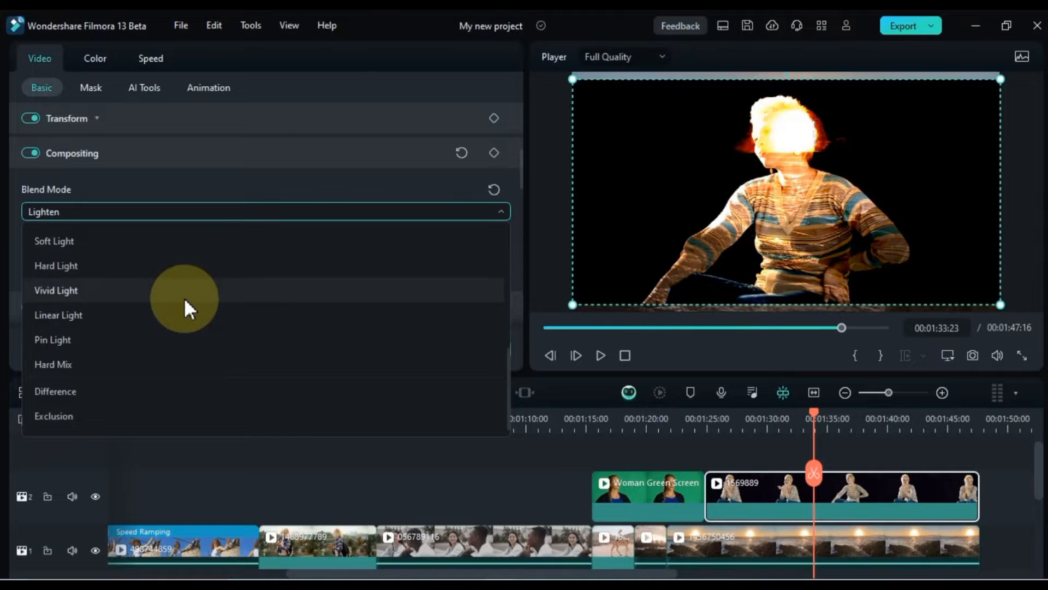
pyautogui.scroll(2, 187, 268)
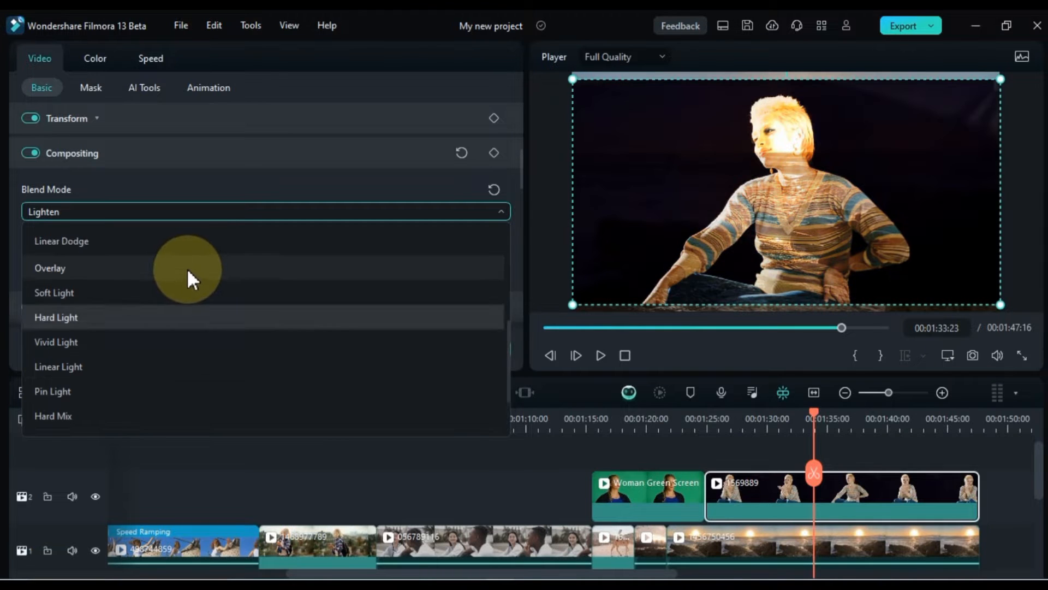
pyautogui.scroll(3, 174, 295)
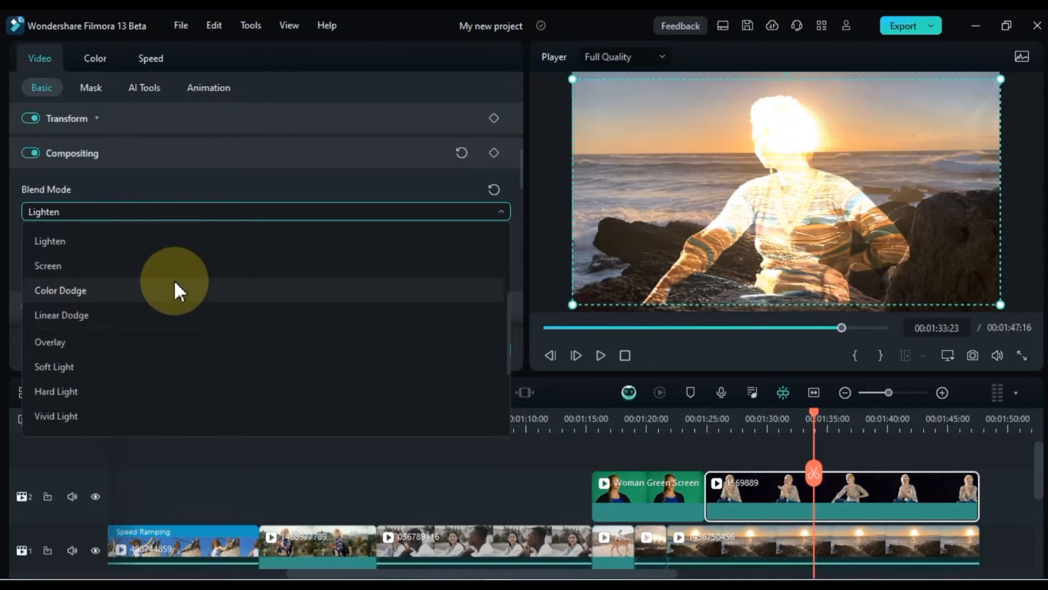
pyautogui.scroll(2, 188, 246)
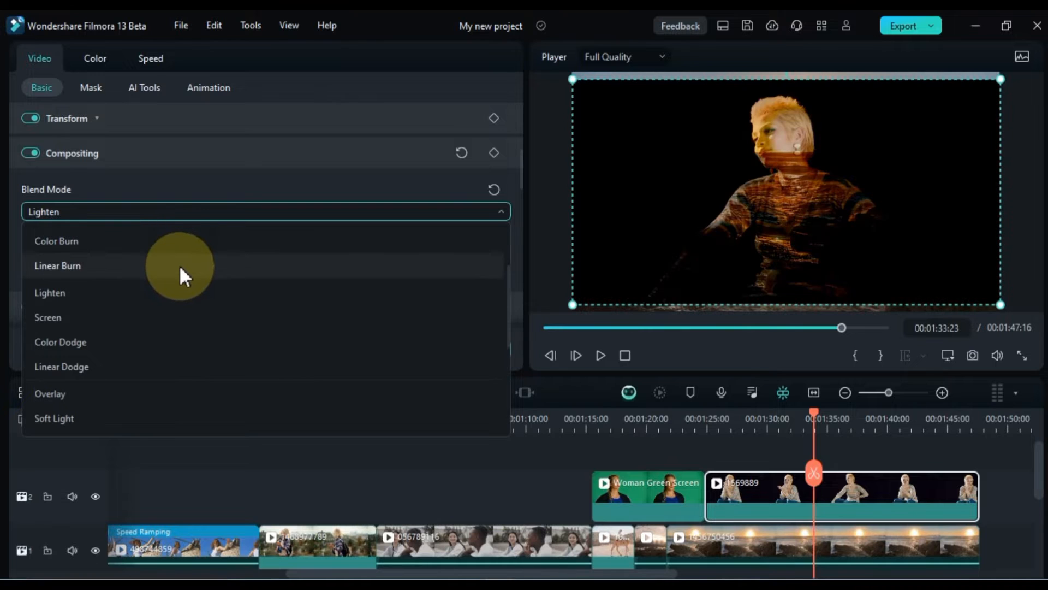
pyautogui.scroll(2, 187, 257)
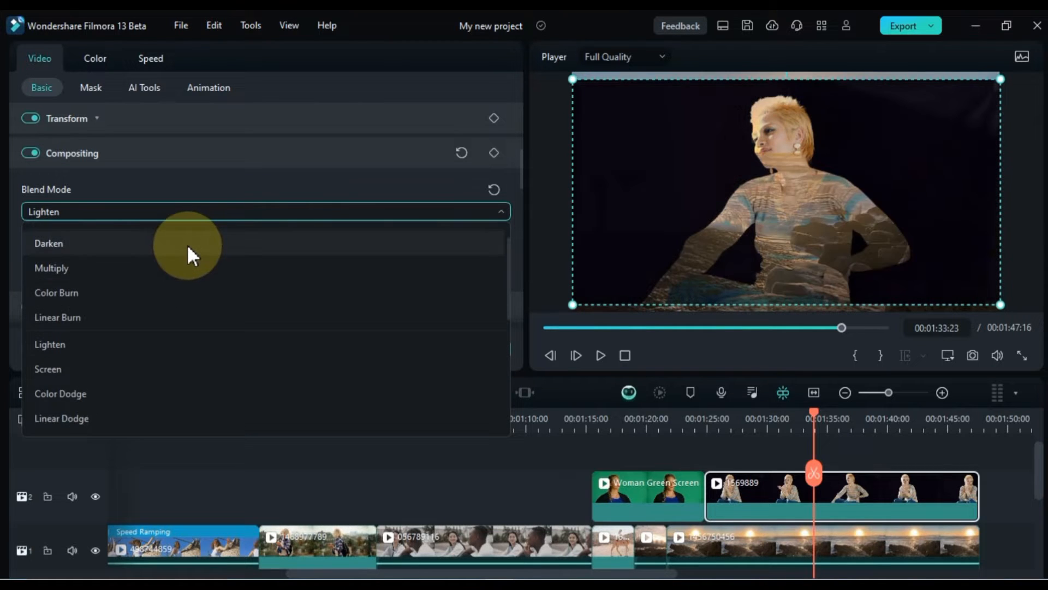
pyautogui.scroll(1, 187, 251)
pyautogui.click(186, 249)
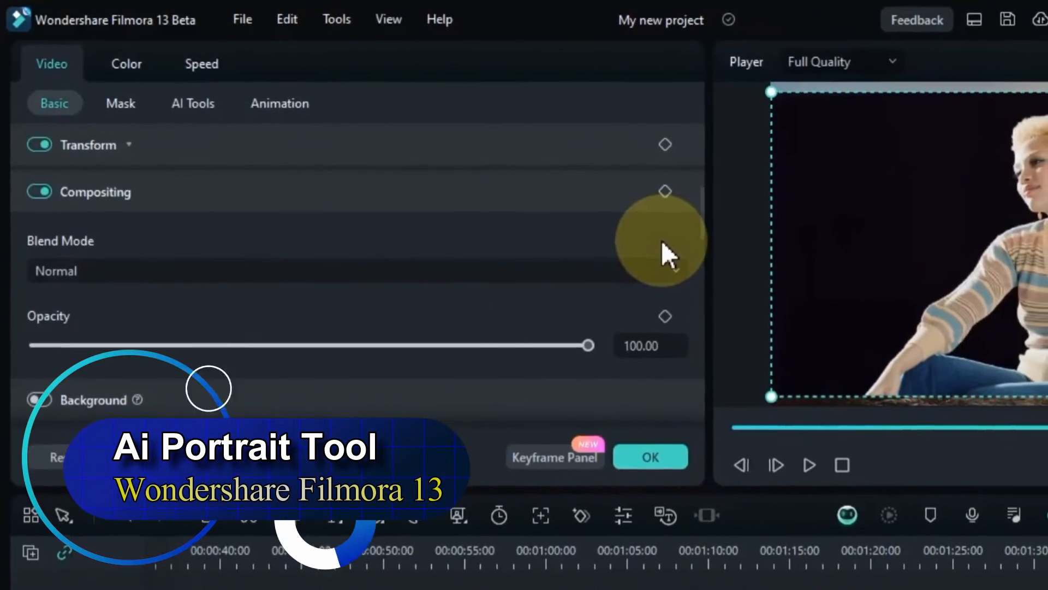
# Step: Turn on AI Portrait for woman clip 1569889 to replace its black background with the sunset footage beneath
pyautogui.scroll(5, 370, 306)
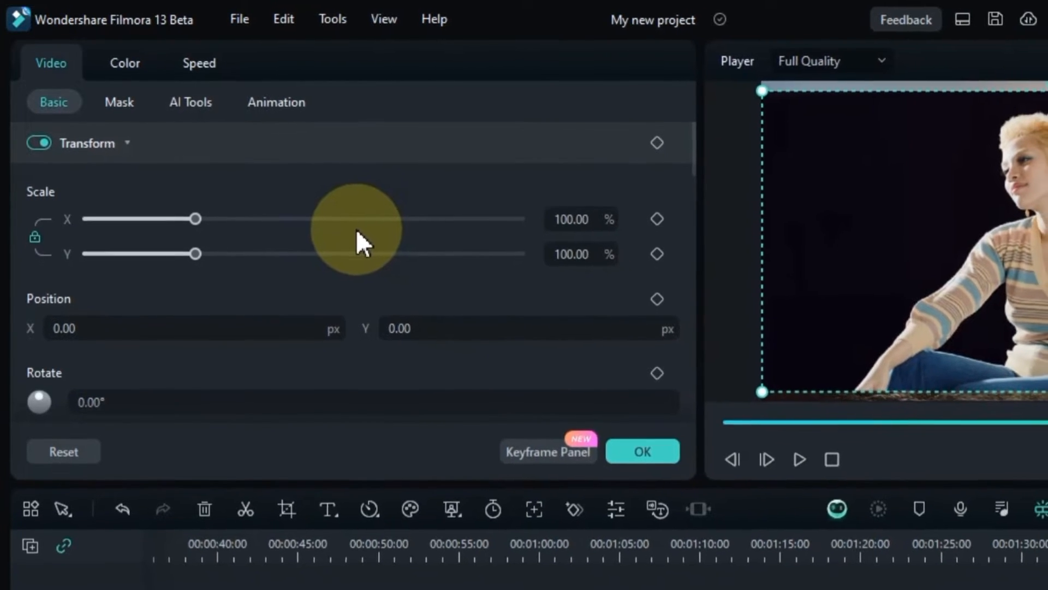
pyautogui.click(189, 101)
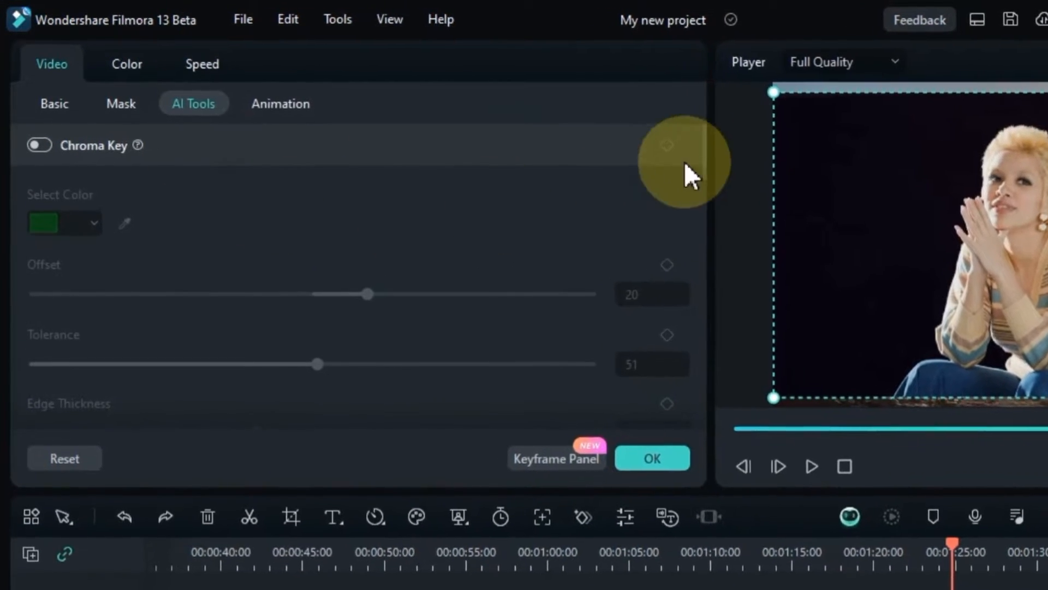
pyautogui.moveTo(713, 150); pyautogui.dragTo(728, 234)
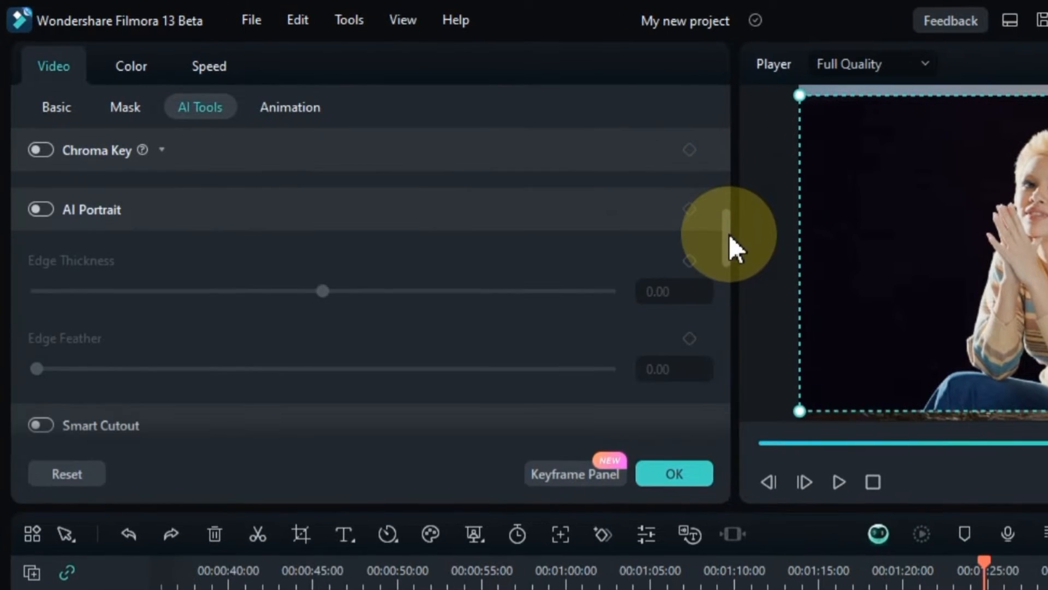
pyautogui.click(41, 209)
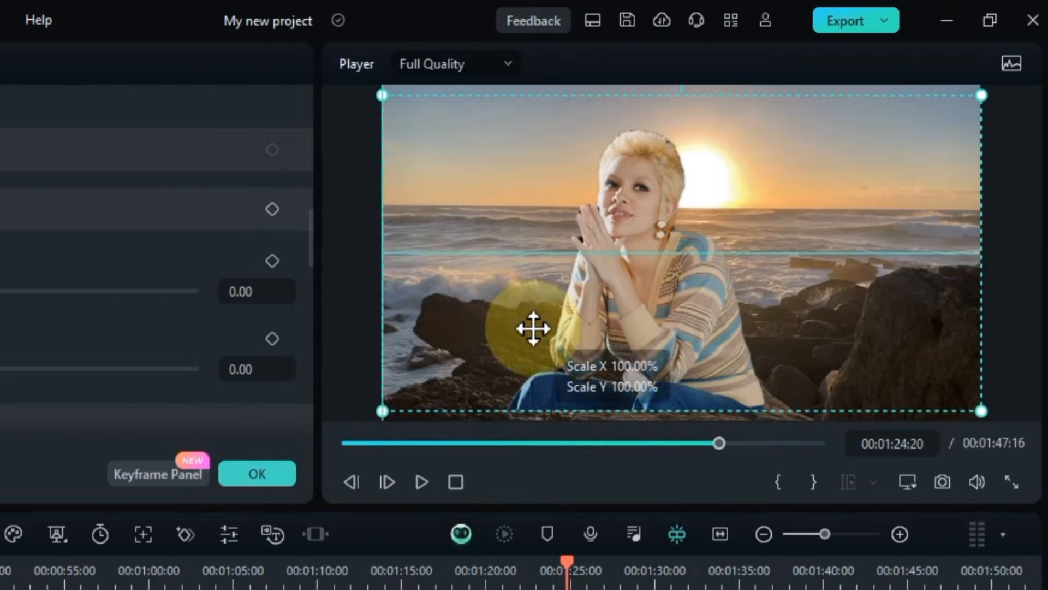
# Step: Move the woman cutout slightly down so it meets the lower edge of the frame, and play back the composite
pyautogui.moveTo(533, 328); pyautogui.dragTo(535, 335)
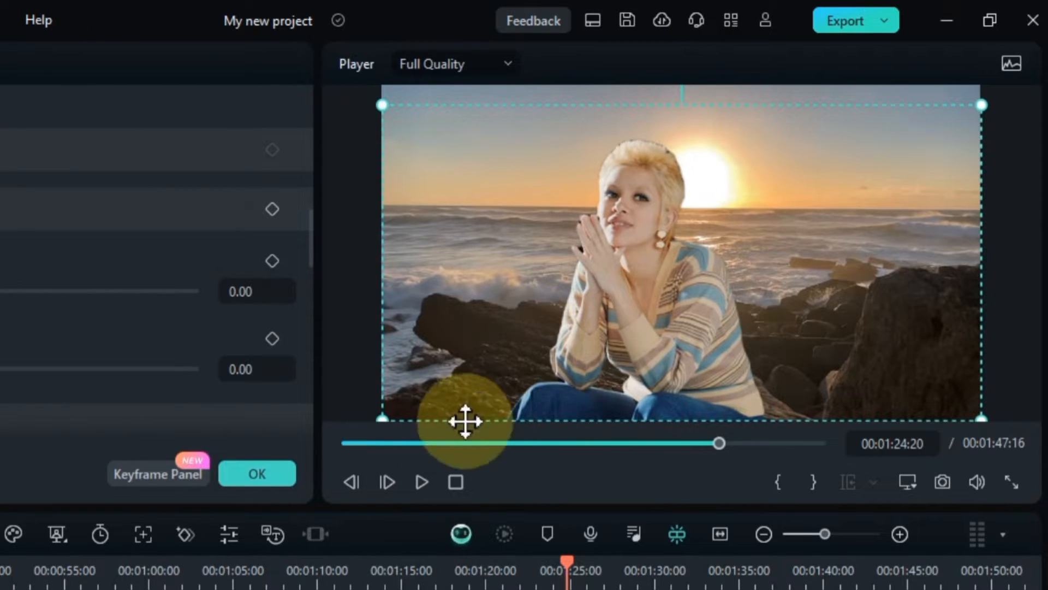
pyautogui.click(421, 481)
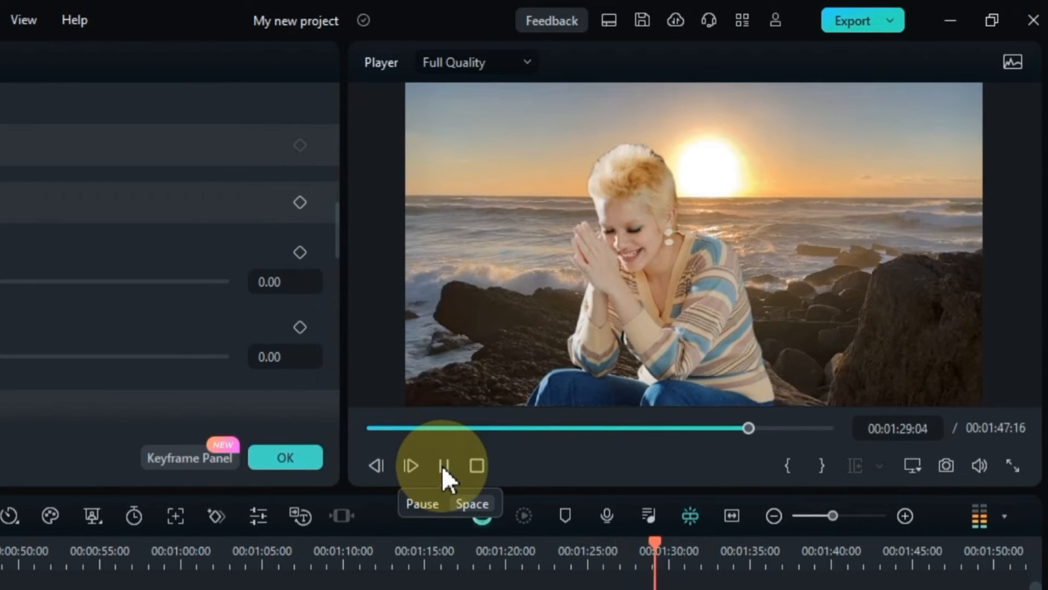
pyautogui.click(441, 466)
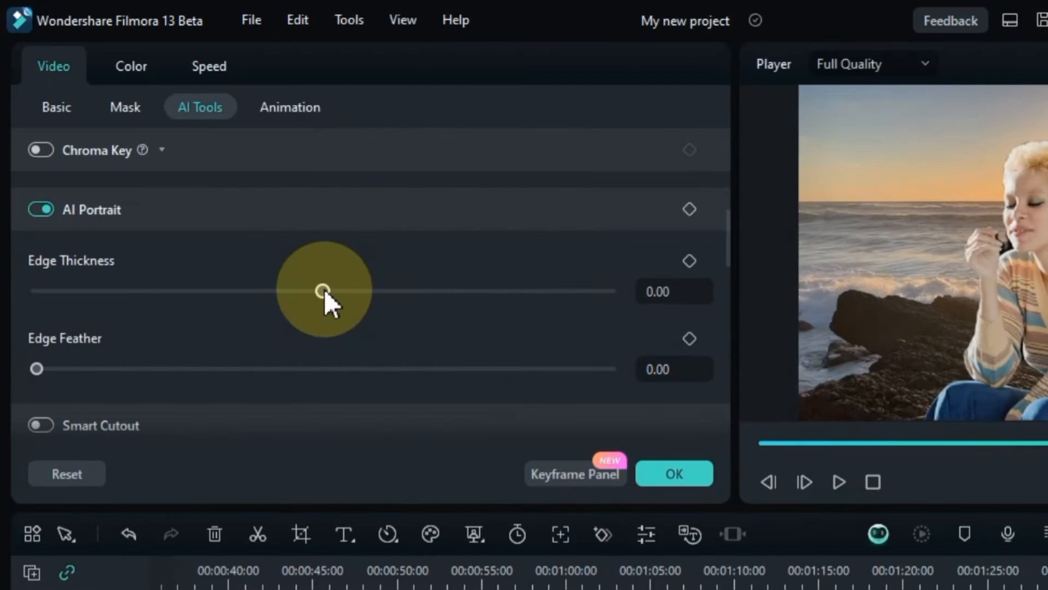
# Step: Set the AI Portrait edge thickness to -2.00 and edge feather to 1.00, and play back the refined cutout
pyautogui.moveTo(324, 293); pyautogui.dragTo(340, 289)
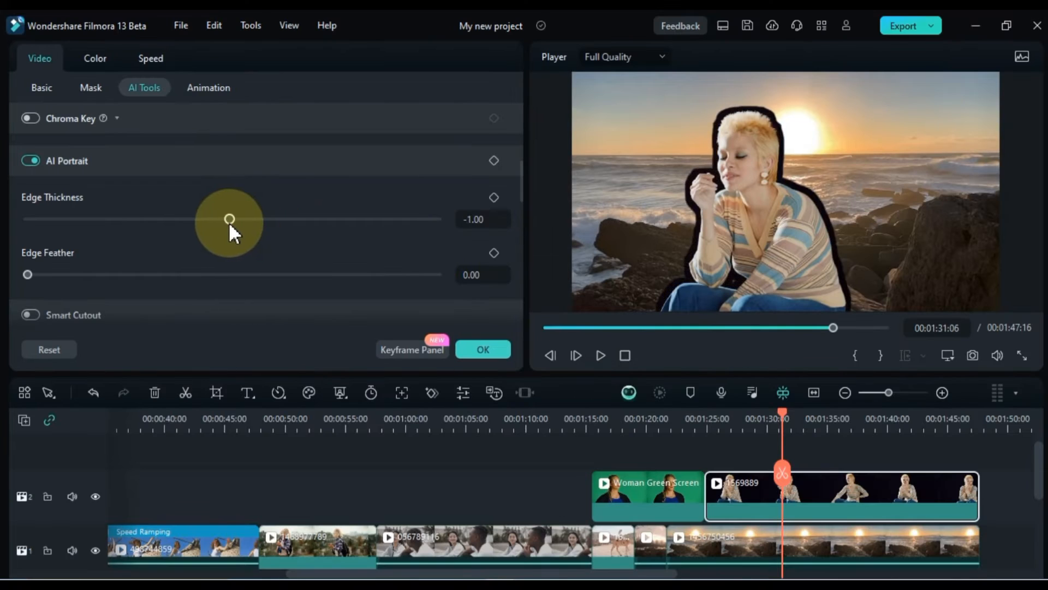
pyautogui.moveTo(229, 222); pyautogui.dragTo(228, 222)
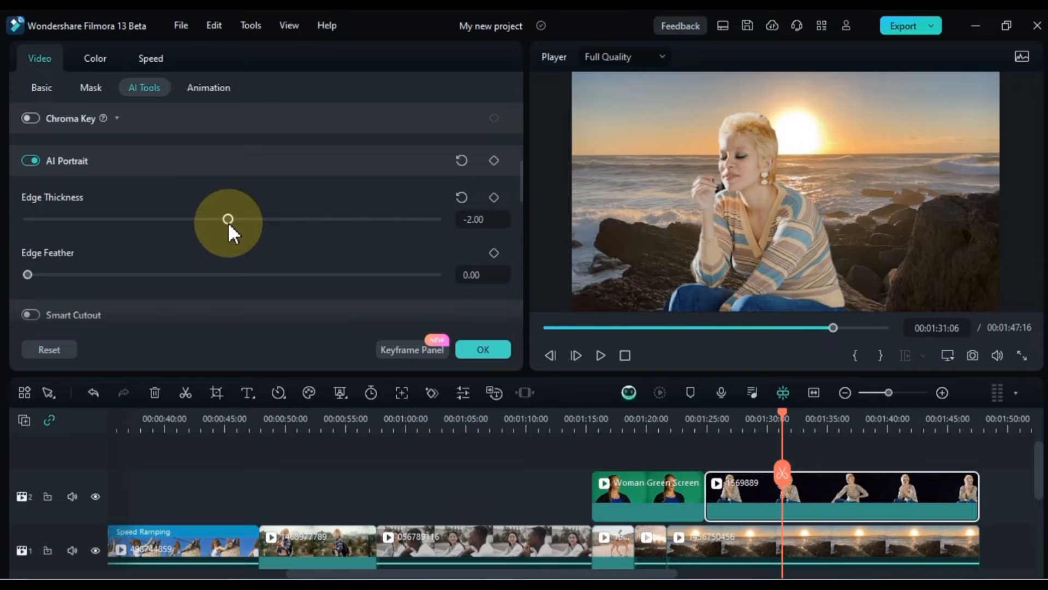
pyautogui.moveTo(27, 275); pyautogui.dragTo(320, 280)
pyautogui.moveTo(77, 277); pyautogui.dragTo(45, 280)
pyautogui.scroll(-1, 101, 248)
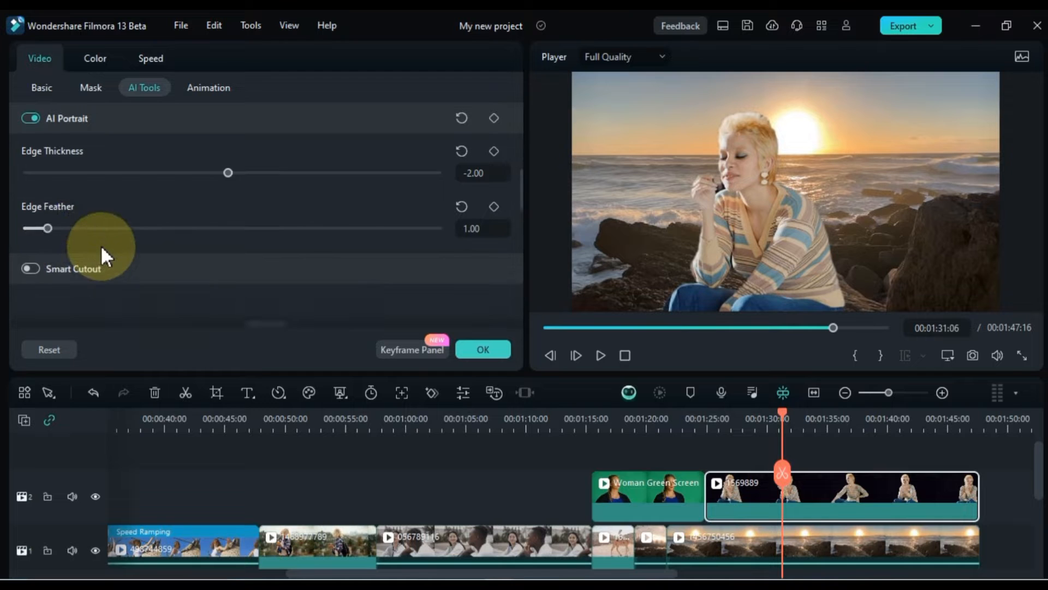
pyautogui.scroll(1, 101, 248)
pyautogui.scroll(1, 102, 244)
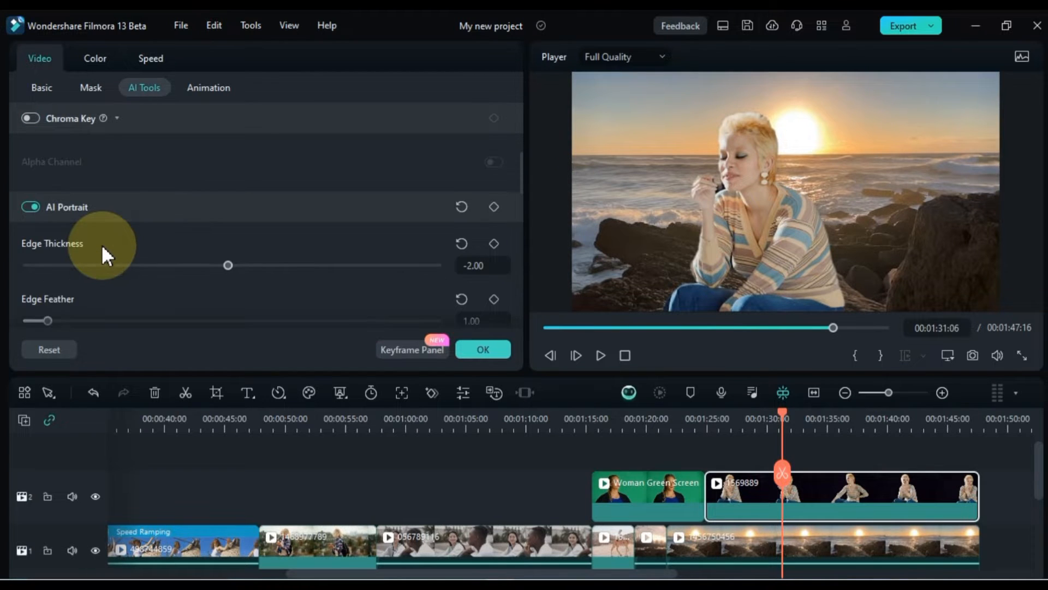
pyautogui.click(600, 356)
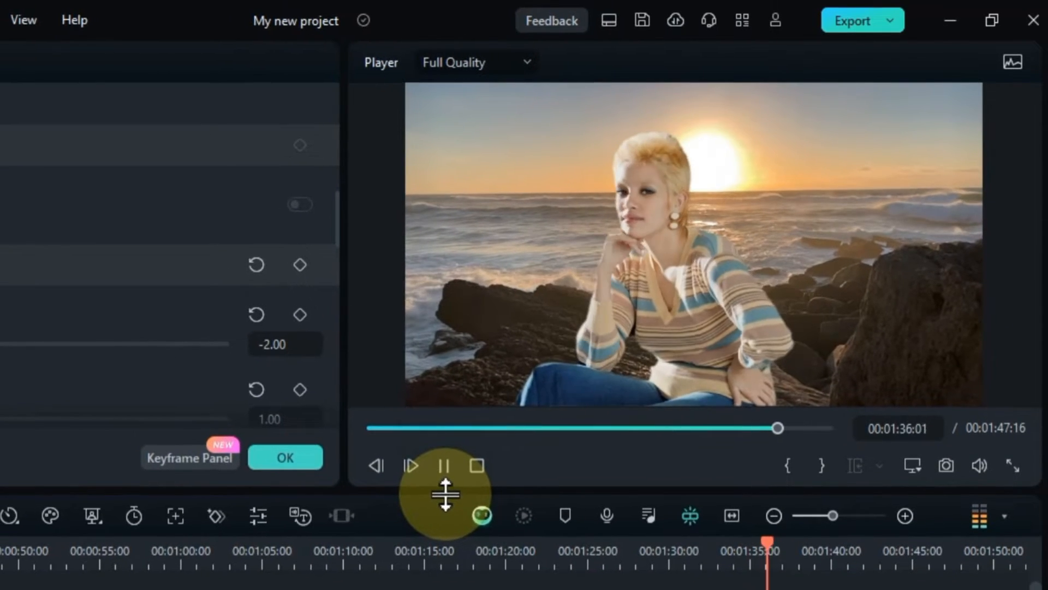
pyautogui.click(444, 465)
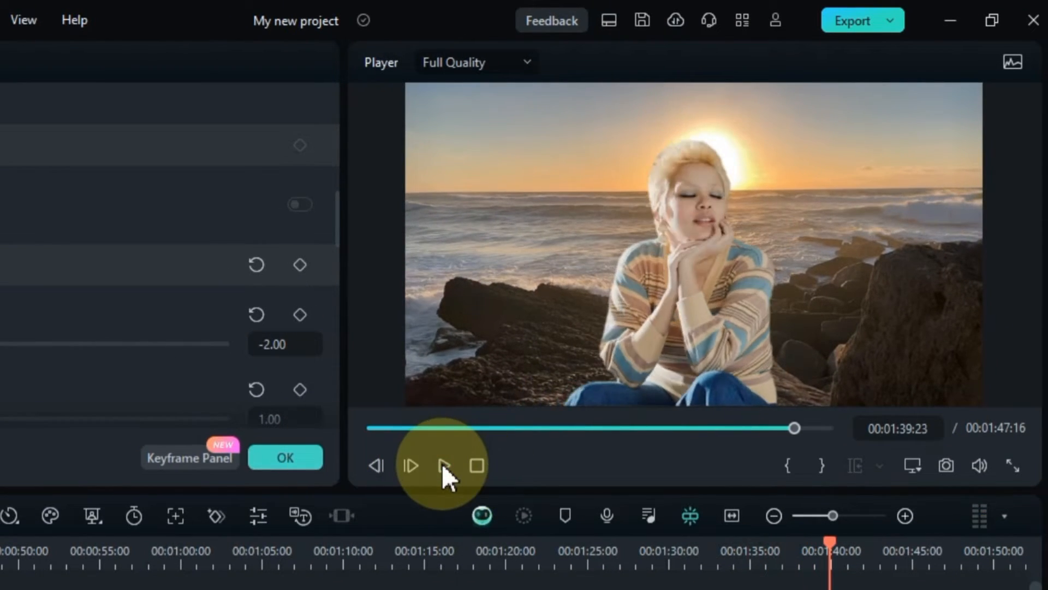
# Step: Shorten the woman clip and the sunset background clip so both end at 00:01:30:00, deleting the remaining parts
pyautogui.click(688, 563)
pyautogui.moveTo(785, 437); pyautogui.dragTo(753, 431)
pyautogui.click(766, 473)
pyautogui.press('Delete')
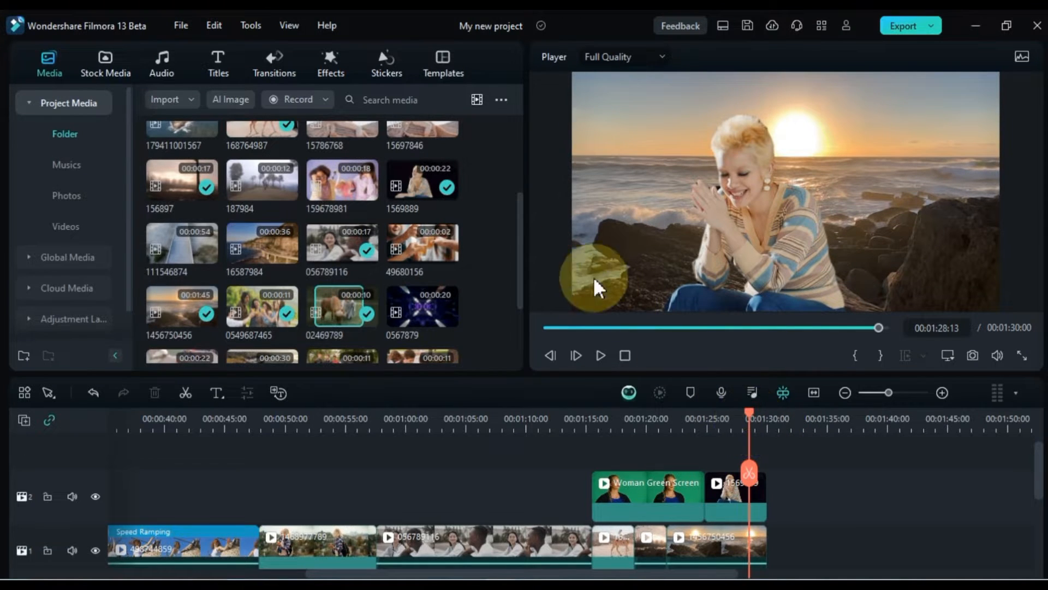
# Step: Append boardwalk clip 111546874 from the project media after the sunset clip on video track 1
pyautogui.moveTo(518, 229)
pyautogui.mouseDown()
pyautogui.moveTo(525, 282)
pyautogui.moveTo(512, 216)
pyautogui.mouseUp()
pyautogui.moveTo(197, 299); pyautogui.dragTo(779, 542)
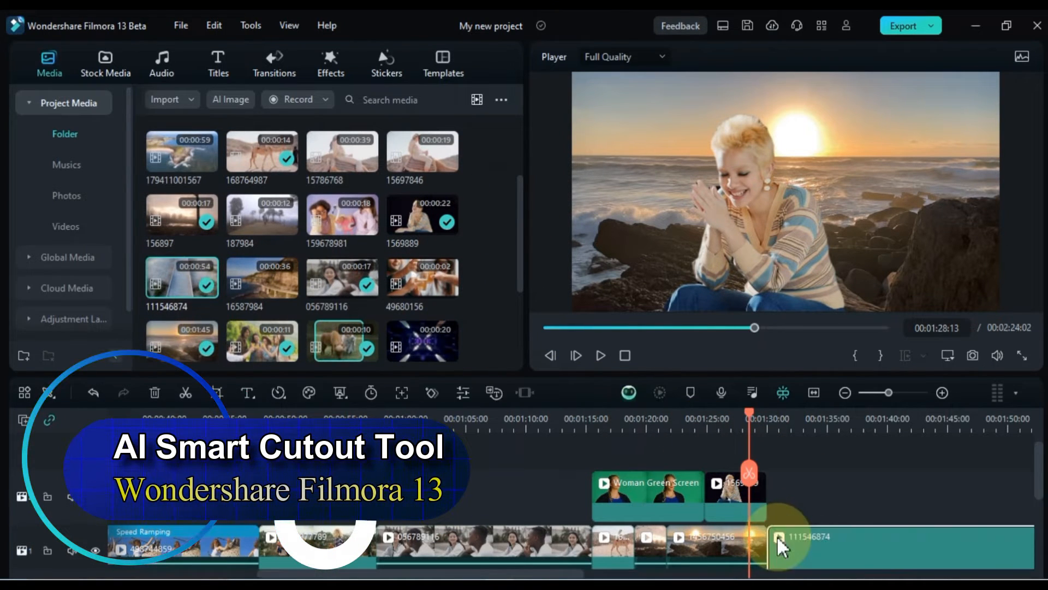
pyautogui.click(779, 420)
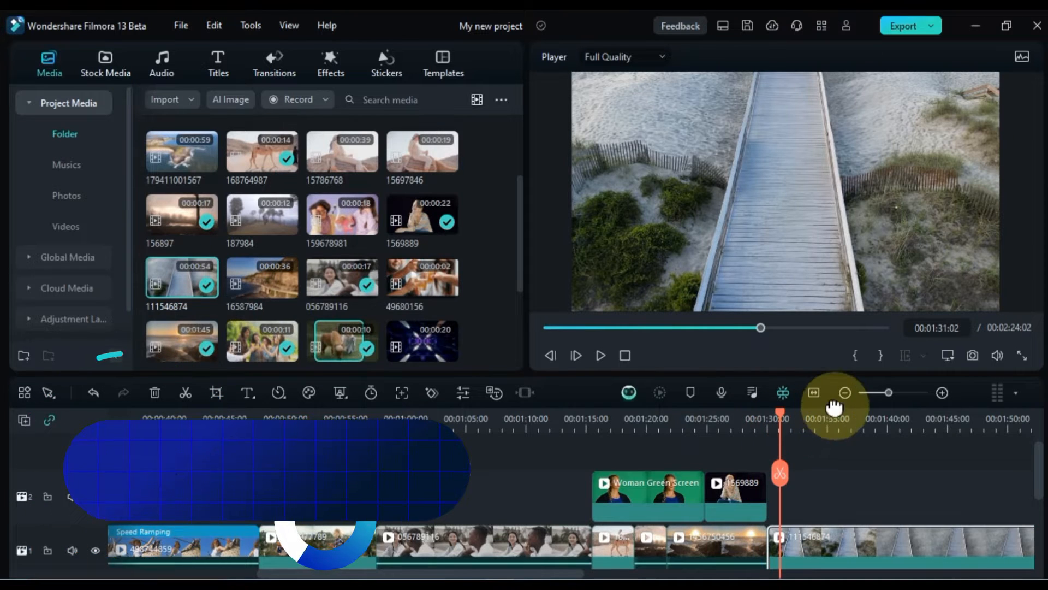
# Step: Split the boardwalk clip at 00:01:39:03 and delete the part after the cut
pyautogui.click(814, 394)
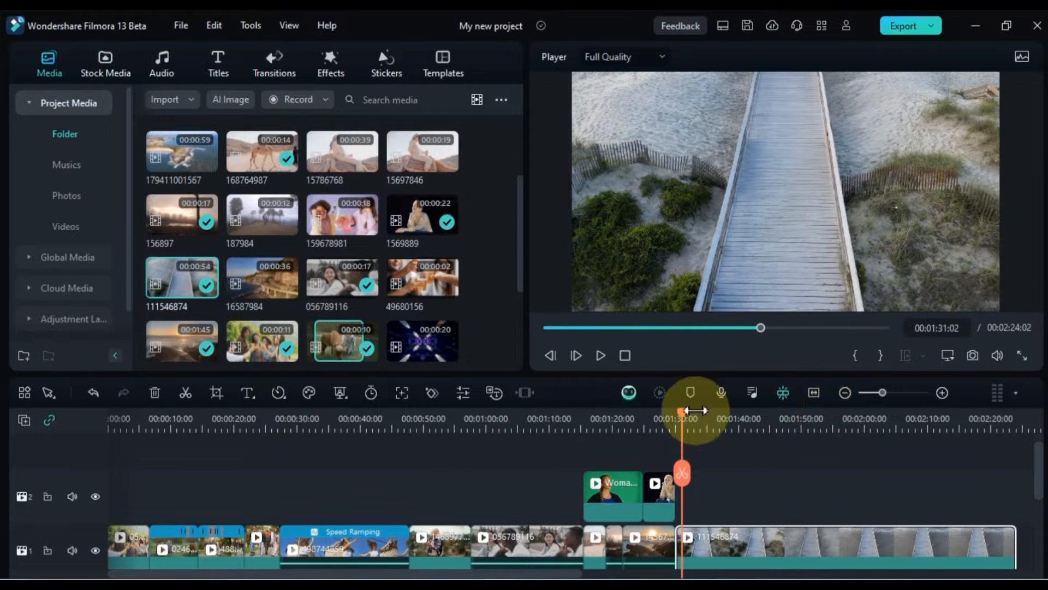
pyautogui.moveTo(726, 426); pyautogui.dragTo(734, 428)
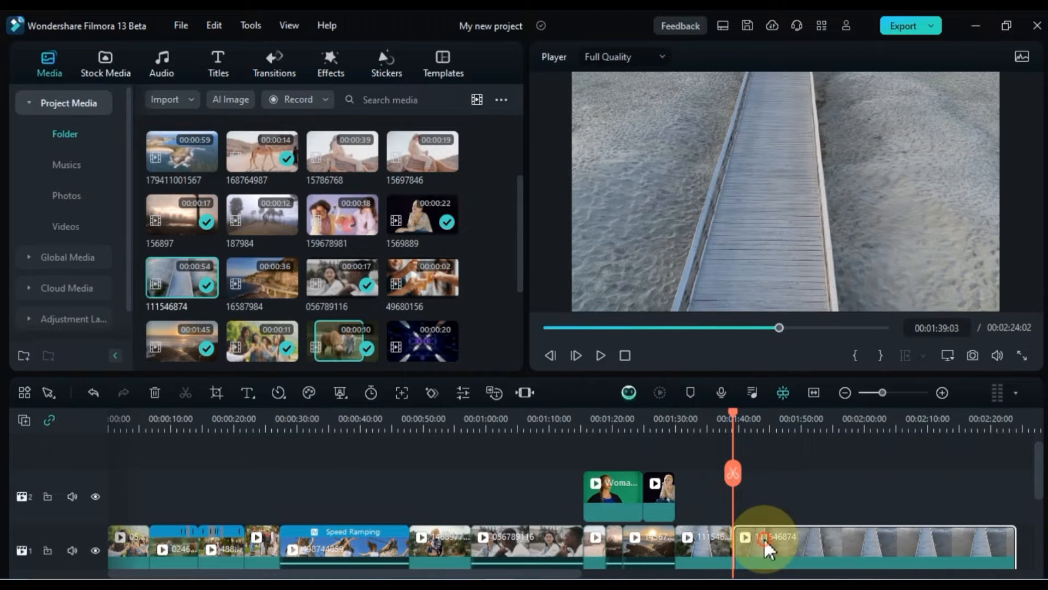
pyautogui.press('Delete')
pyautogui.scroll(-1, 761, 539)
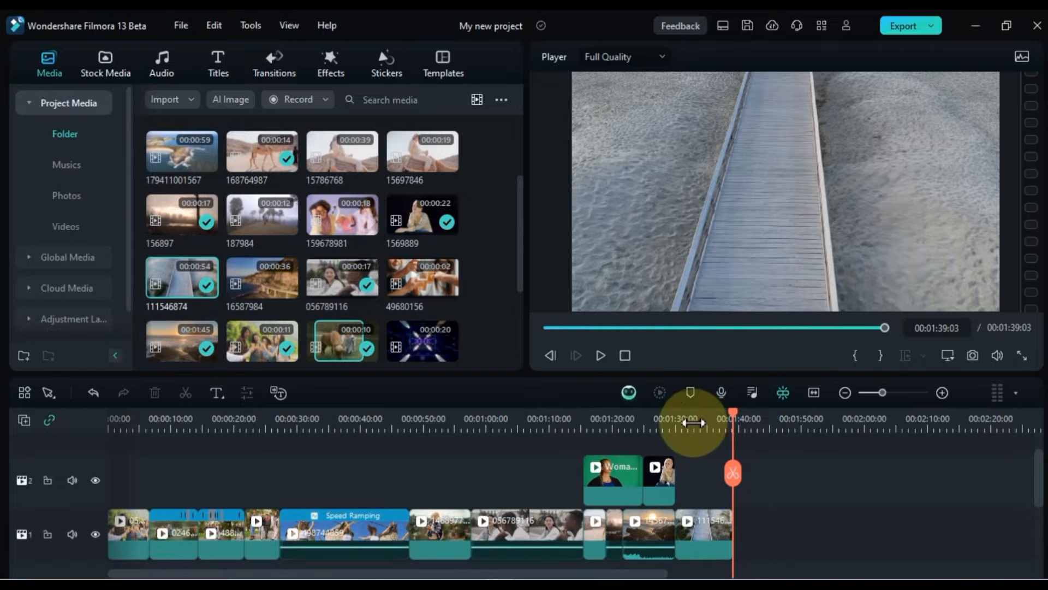
# Step: Enable Smart Cutout on the boardwalk clip and open its cutout editor
pyautogui.click(695, 529)
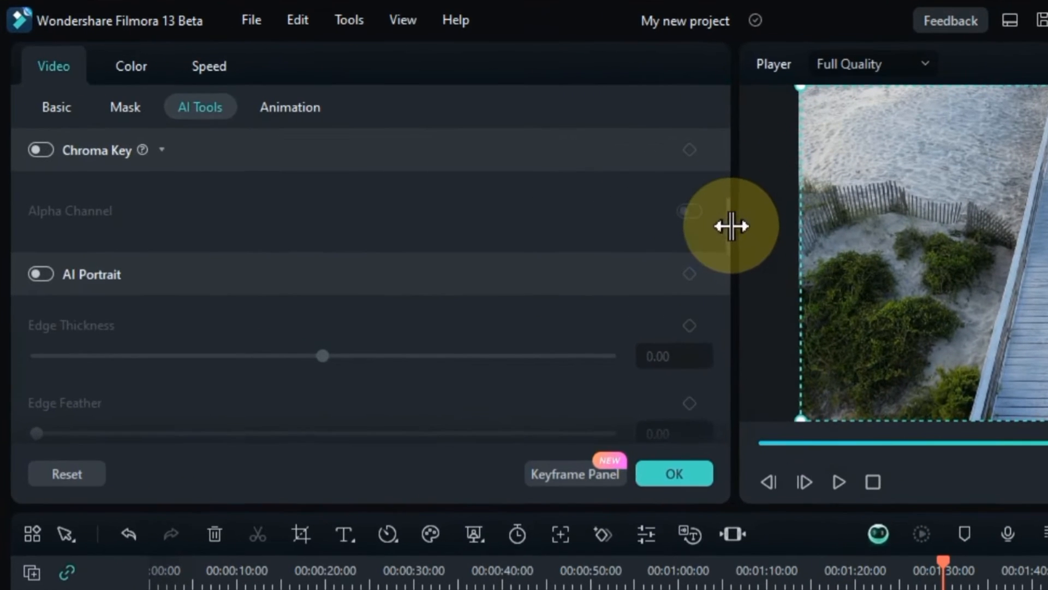
pyautogui.moveTo(520, 169); pyautogui.dragTo(521, 170)
pyautogui.moveTo(726, 221); pyautogui.dragTo(725, 273)
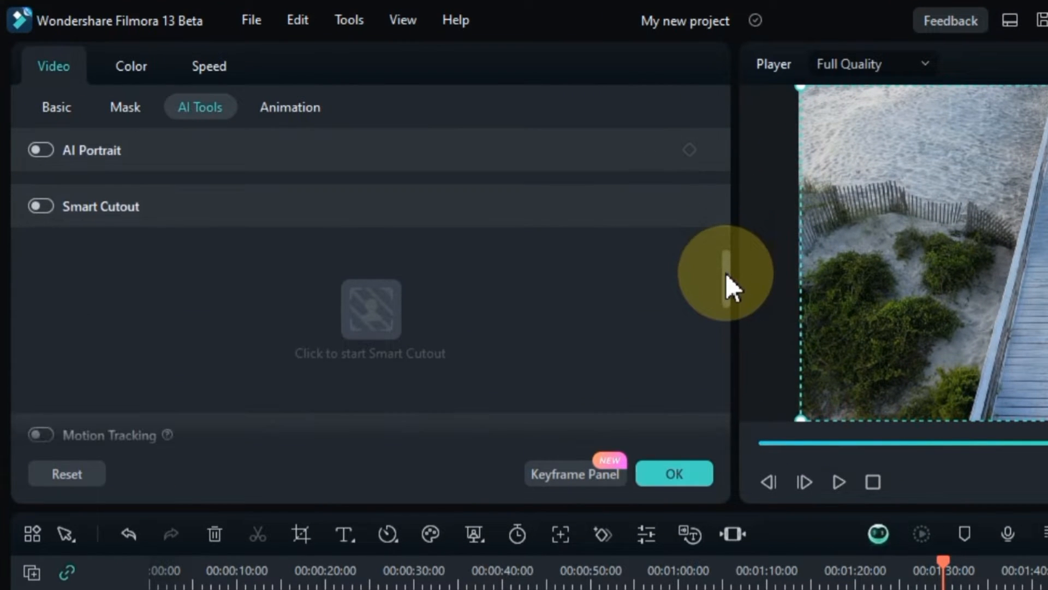
pyautogui.click(42, 206)
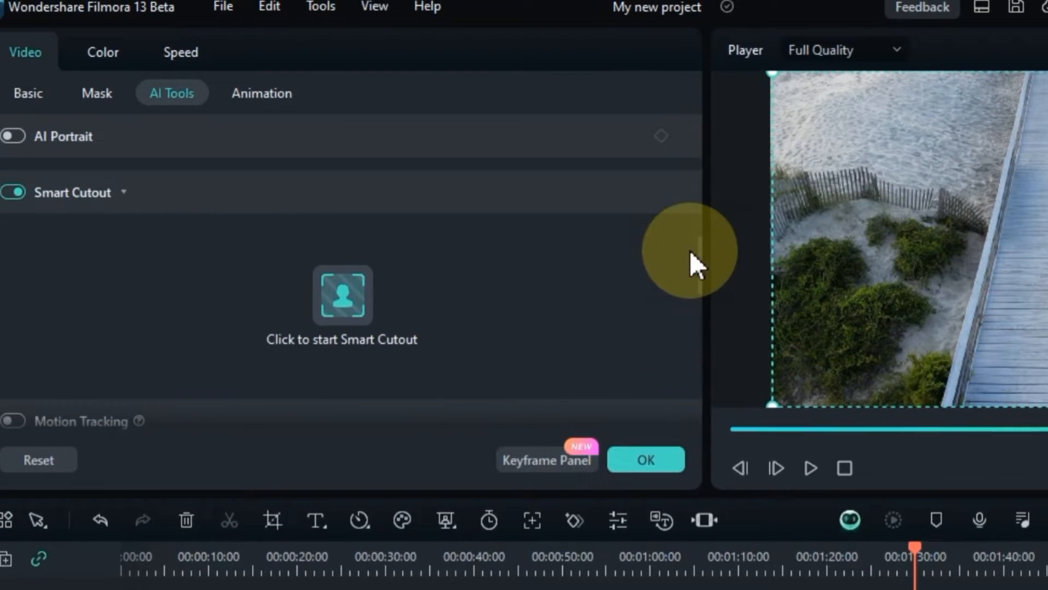
pyautogui.moveTo(695, 249)
pyautogui.mouseDown()
pyautogui.moveTo(694, 272)
pyautogui.moveTo(688, 247)
pyautogui.mouseUp()
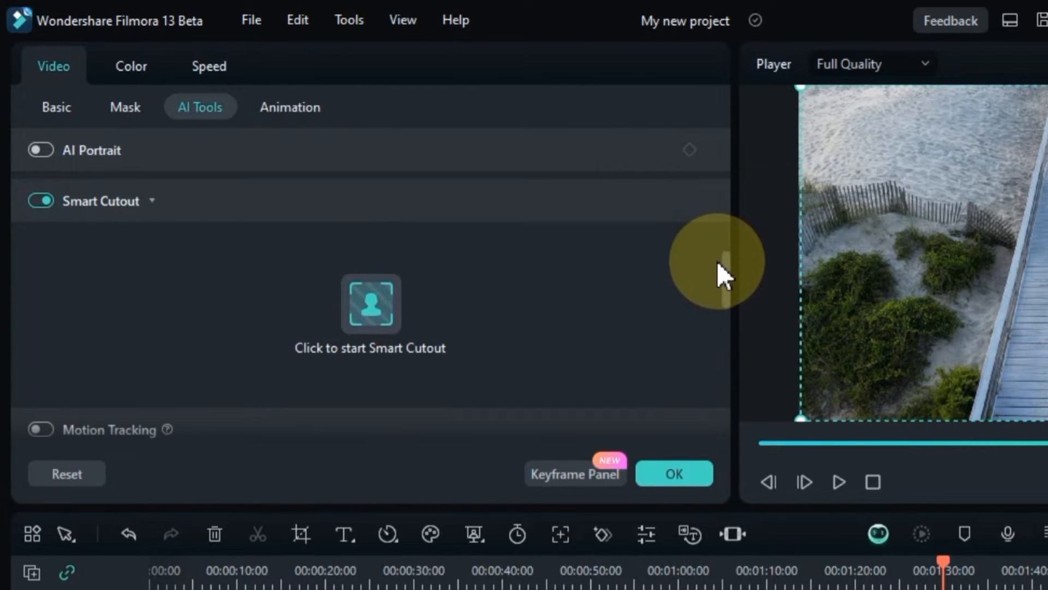
pyautogui.click(363, 310)
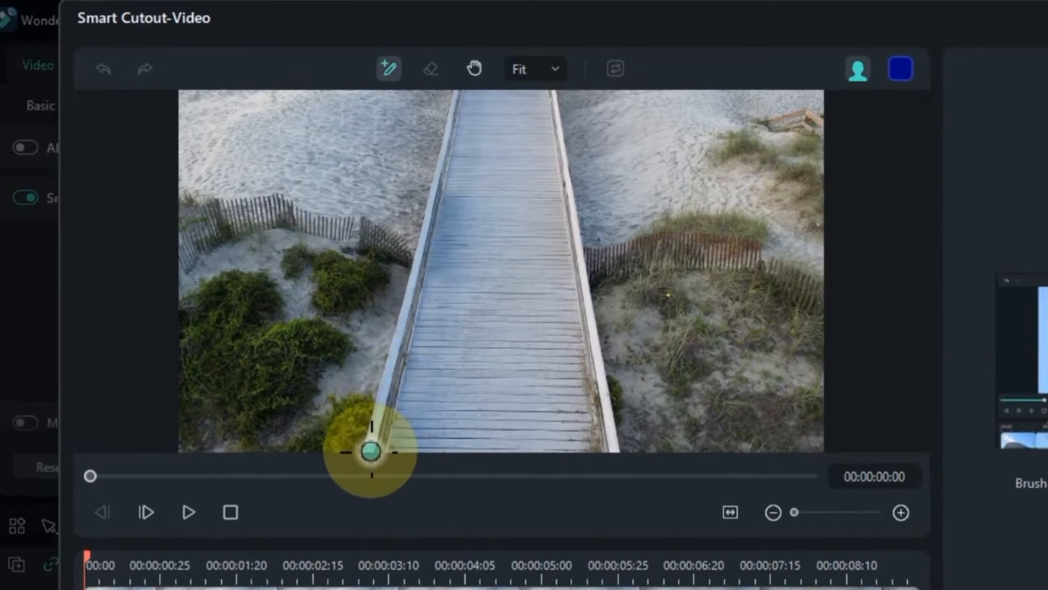
# Step: Paint over the whole wooden boardwalk in the first frame with the Smart Cutout brush at size 155
pyautogui.moveTo(373, 449)
pyautogui.mouseDown()
pyautogui.moveTo(463, 98)
pyautogui.moveTo(544, 95)
pyautogui.moveTo(608, 396)
pyautogui.moveTo(561, 447)
pyautogui.moveTo(372, 448)
pyautogui.mouseUp()
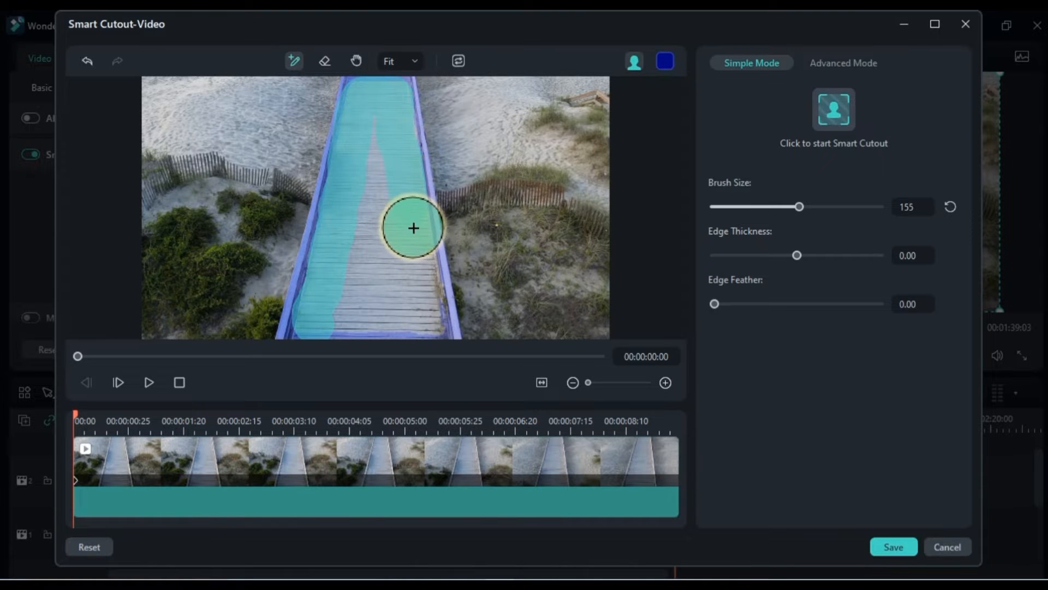
pyautogui.moveTo(427, 323)
pyautogui.mouseDown()
pyautogui.moveTo(386, 333)
pyautogui.moveTo(355, 267)
pyautogui.mouseUp()
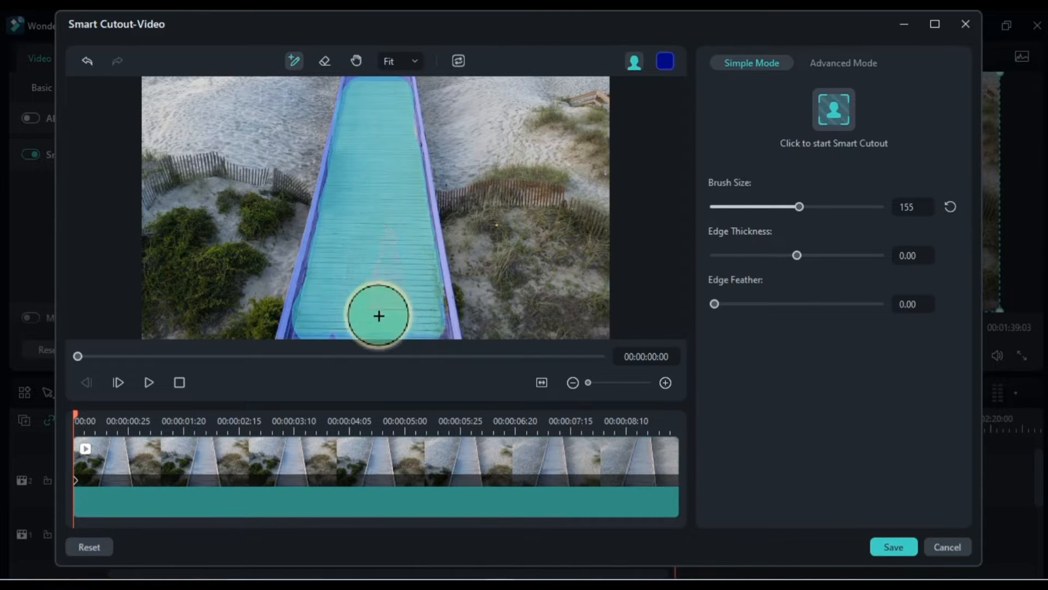
# Step: Finish painting the boardwalk's near corner, try different edge settings, and leave edge thickness at 0 and edge feather at 1.21
pyautogui.moveTo(379, 316); pyautogui.dragTo(311, 335)
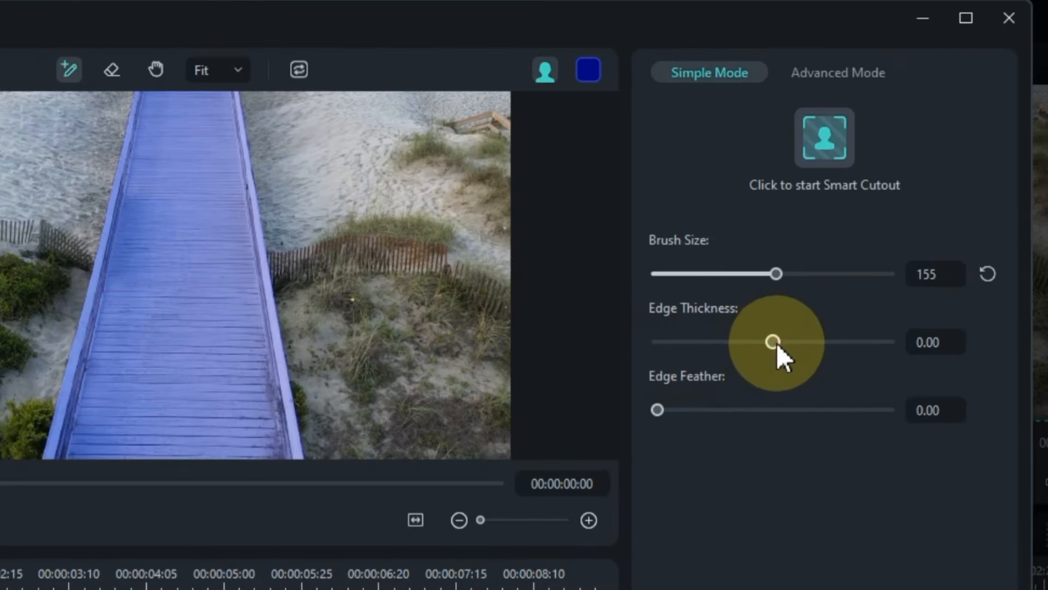
pyautogui.moveTo(797, 255); pyautogui.dragTo(860, 256)
pyautogui.moveTo(860, 349); pyautogui.dragTo(728, 377)
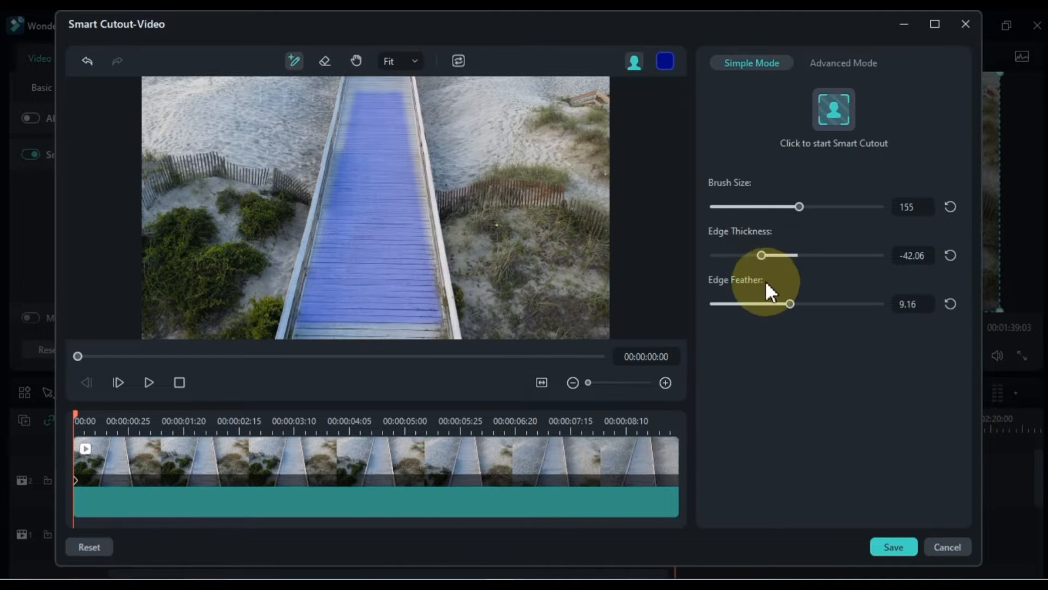
pyautogui.moveTo(790, 304); pyautogui.dragTo(752, 336)
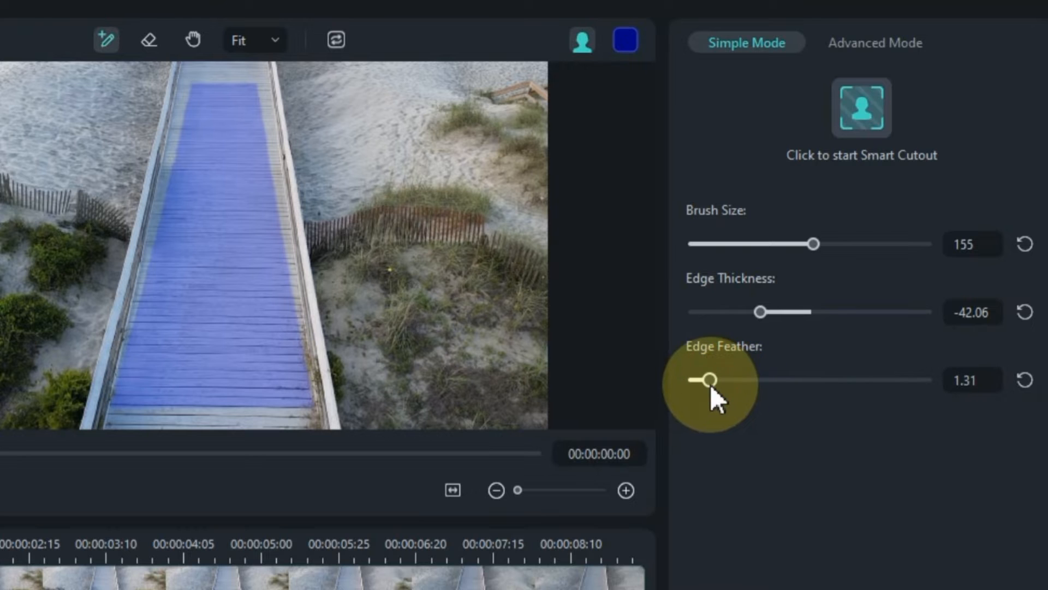
pyautogui.moveTo(710, 385); pyautogui.dragTo(707, 385)
pyautogui.click(1025, 313)
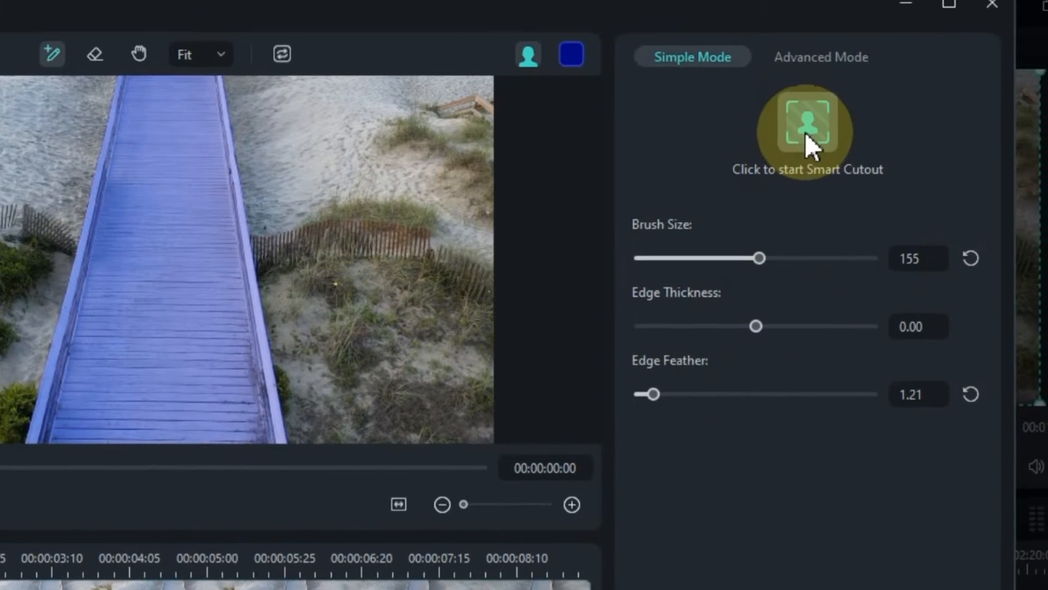
# Step: Run Smart Cutout across the whole boardwalk clip and scrub to 00:00:08:21 to check the mask
pyautogui.click(808, 129)
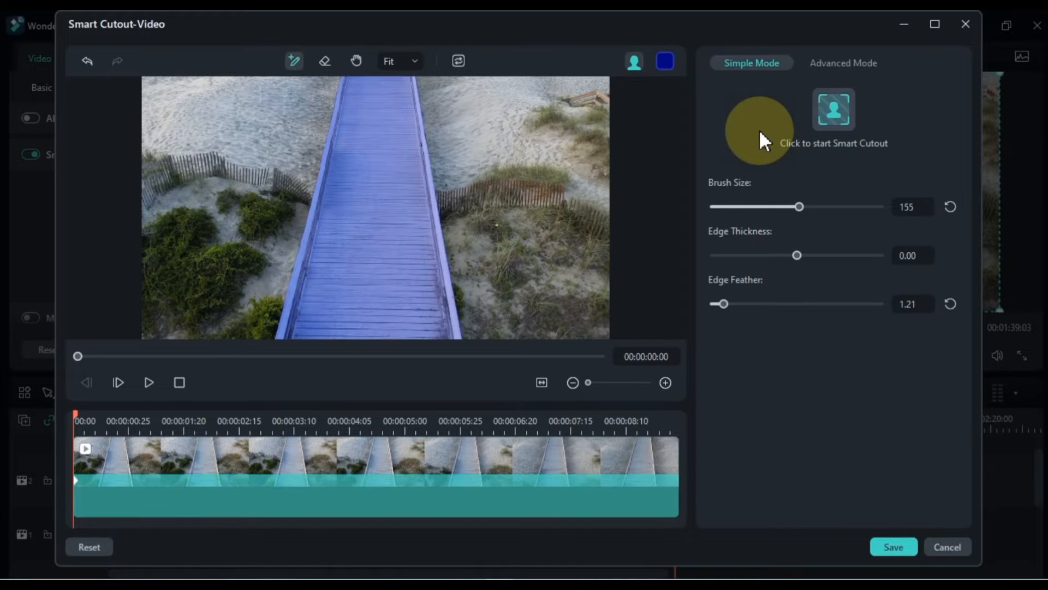
pyautogui.moveTo(74, 423); pyautogui.dragTo(141, 425)
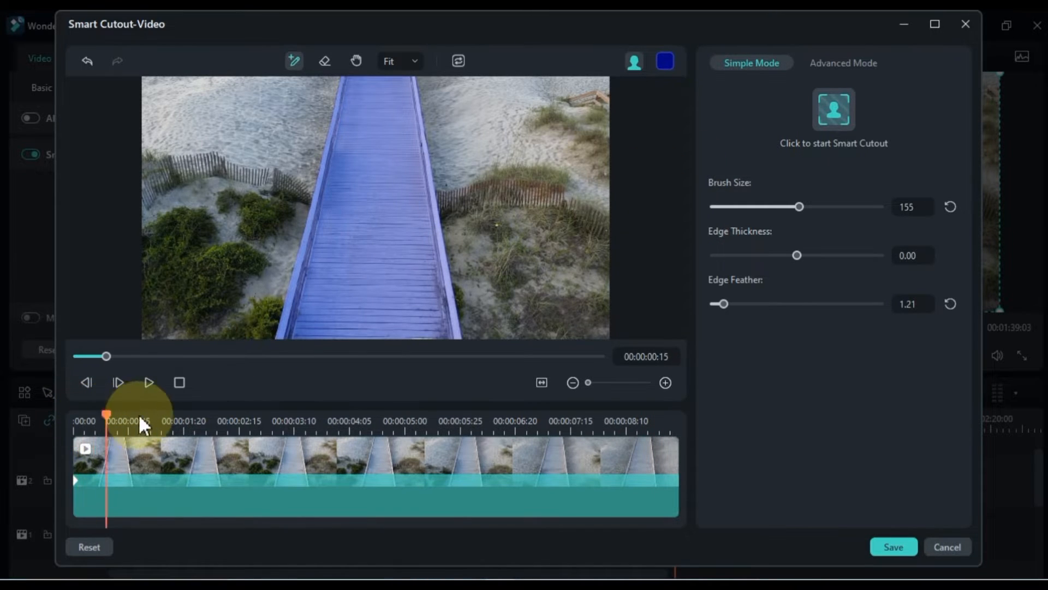
pyautogui.moveTo(61, 436); pyautogui.dragTo(652, 407)
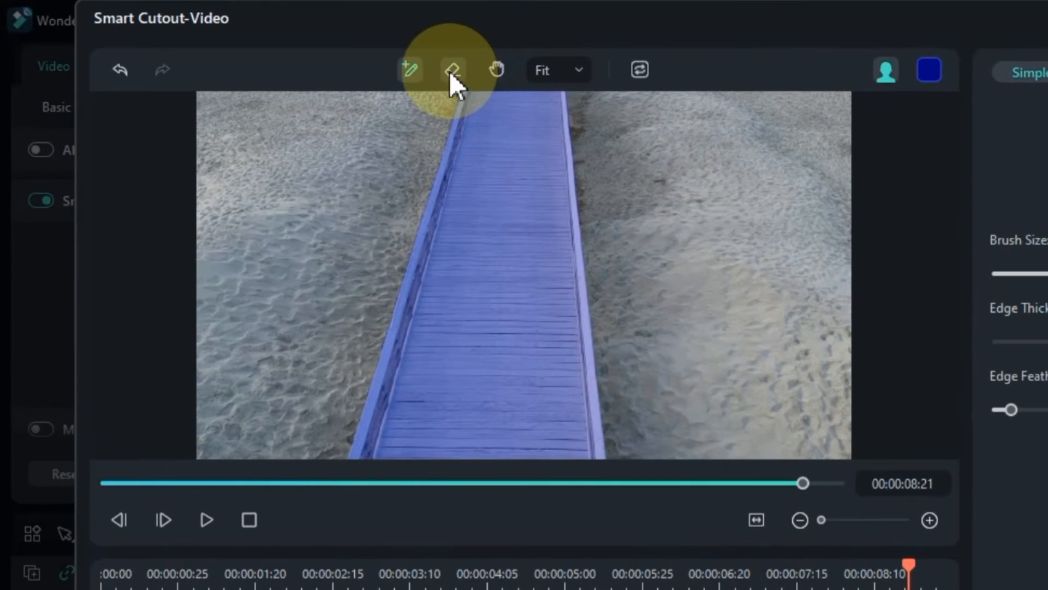
# Step: Magnify the preview to 200% and examine the mask along the boardwalk's left railing
pyautogui.click(451, 70)
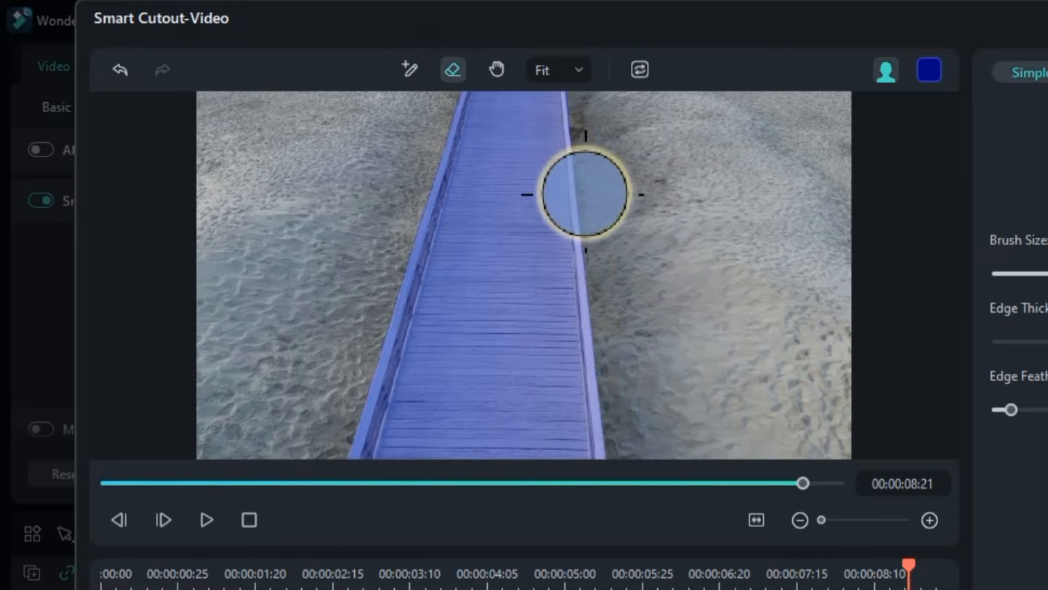
pyautogui.click(494, 68)
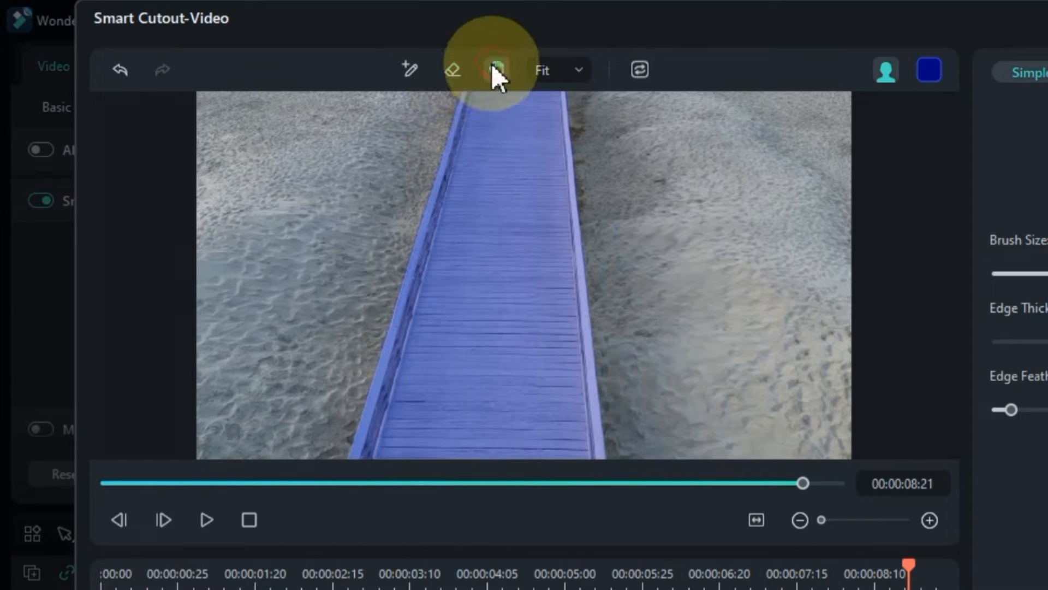
pyautogui.click(552, 71)
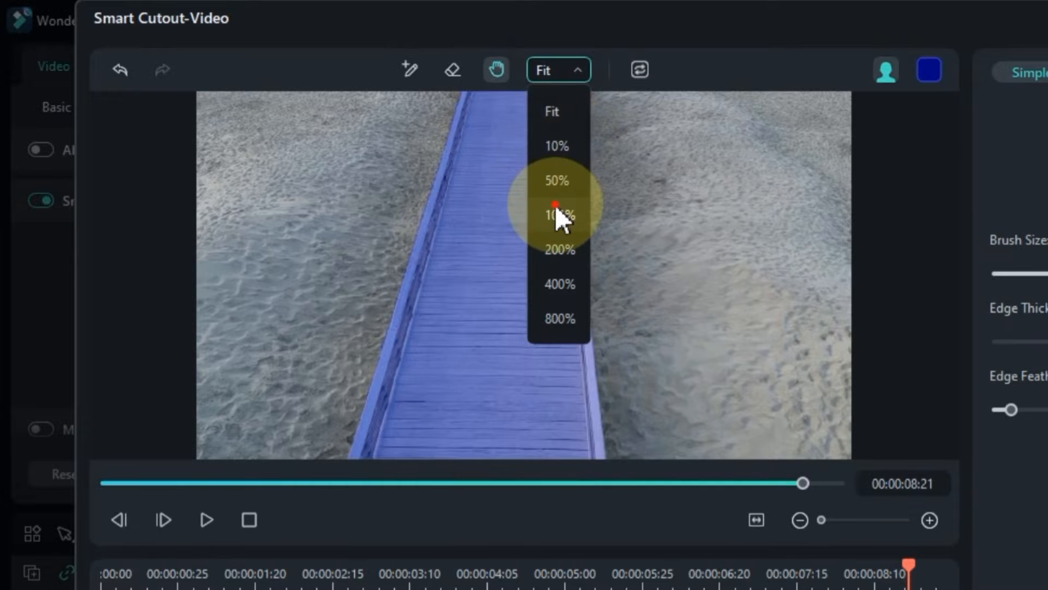
pyautogui.click(555, 207)
pyautogui.moveTo(497, 206); pyautogui.dragTo(584, 60)
pyautogui.click(559, 72)
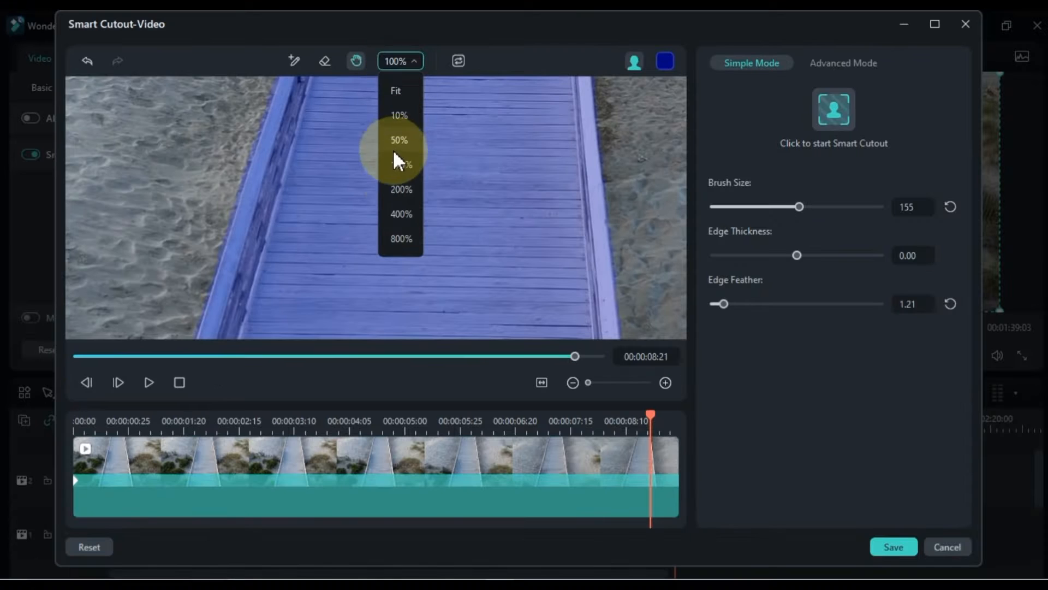
pyautogui.click(393, 189)
pyautogui.moveTo(311, 180); pyautogui.dragTo(299, 202)
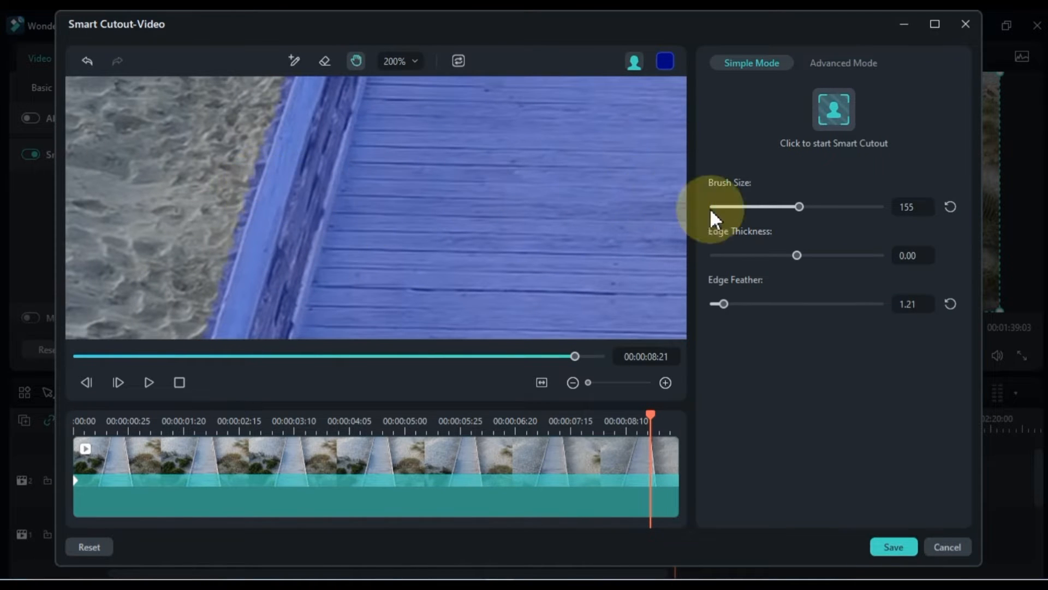
# Step: Set the cutout's edge thickness to -4.67 and edge feather to 2.99, checking the mask along the right railing
pyautogui.moveTo(797, 254); pyautogui.dragTo(791, 260)
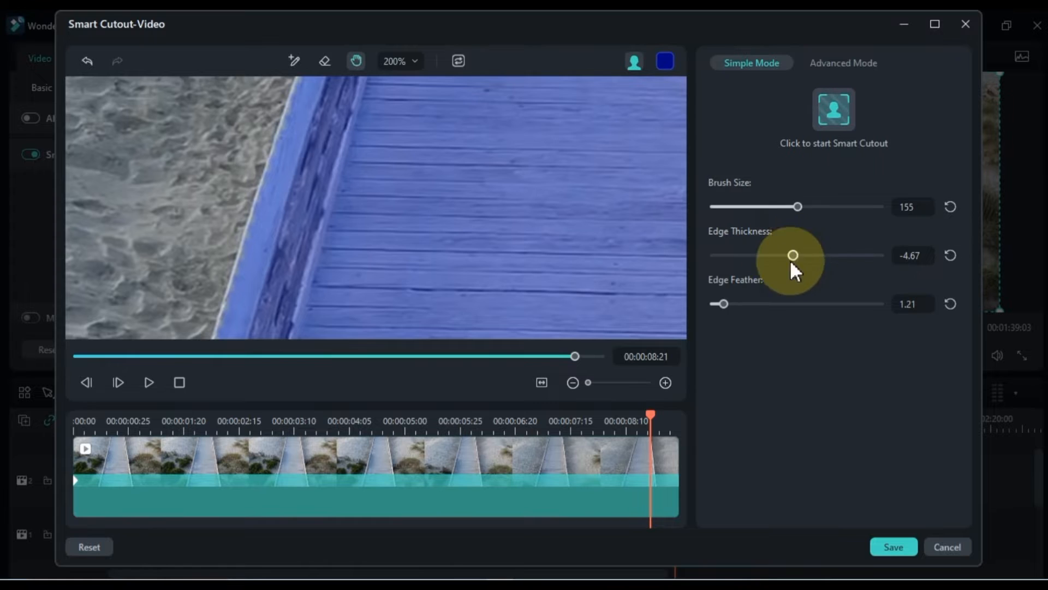
pyautogui.click(724, 303)
pyautogui.moveTo(725, 302)
pyautogui.mouseDown()
pyautogui.moveTo(749, 303)
pyautogui.moveTo(739, 306)
pyautogui.mouseUp()
pyautogui.moveTo(631, 277); pyautogui.dragTo(266, 274)
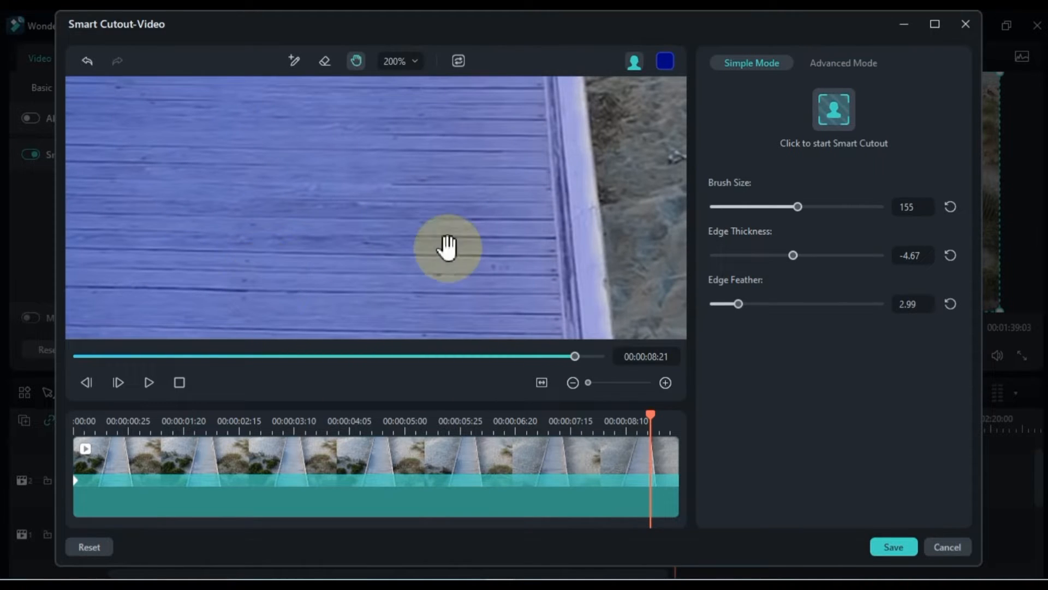
pyautogui.moveTo(517, 185); pyautogui.dragTo(489, 110)
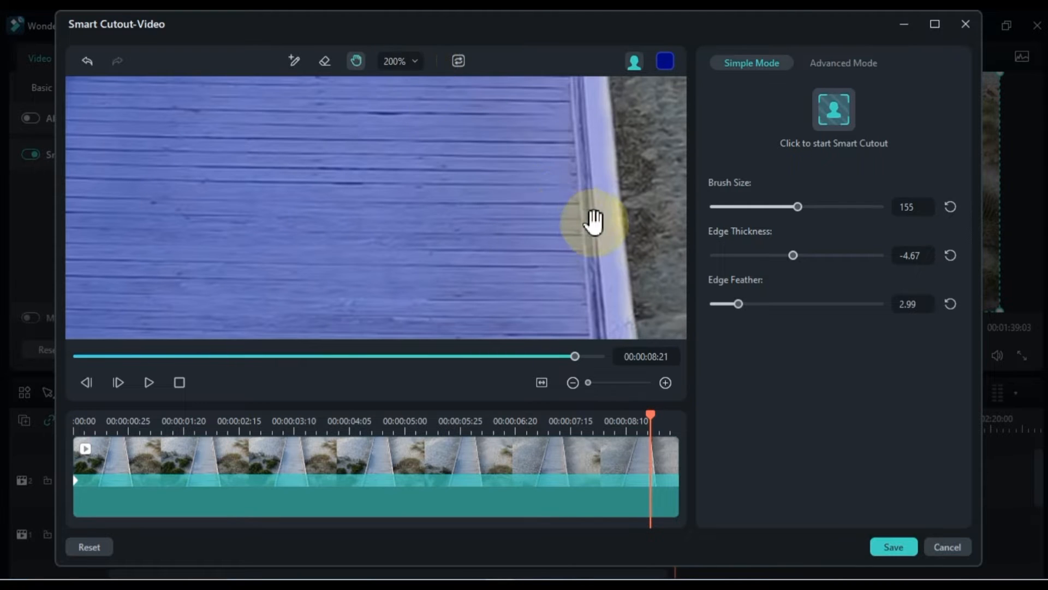
# Step: Fit the preview again, save the Smart Cutout, and play back the cut-out boardwalk clip
pyautogui.click(398, 63)
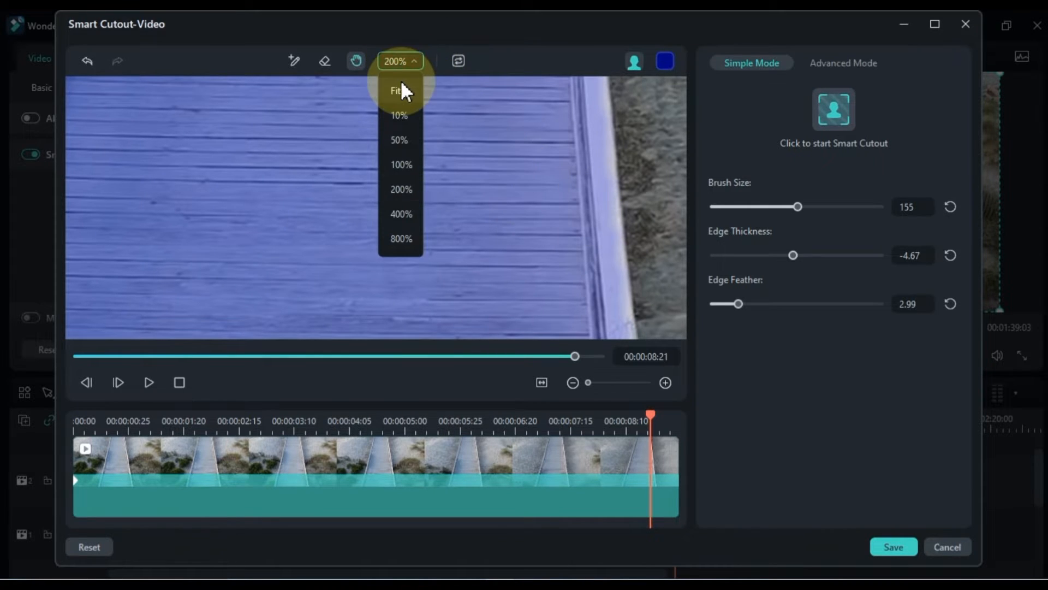
pyautogui.click(399, 91)
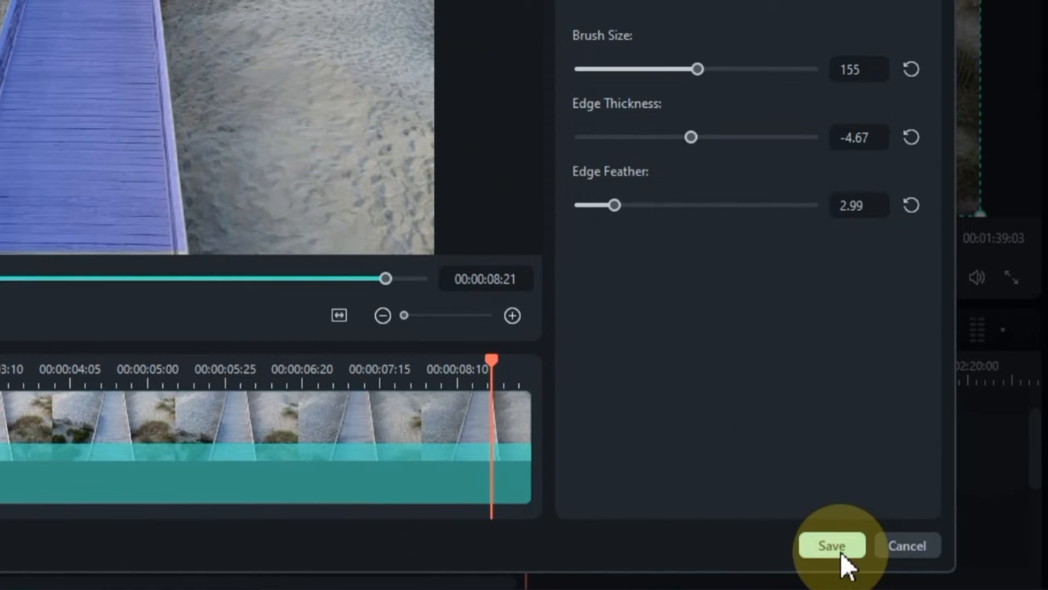
pyautogui.click(840, 551)
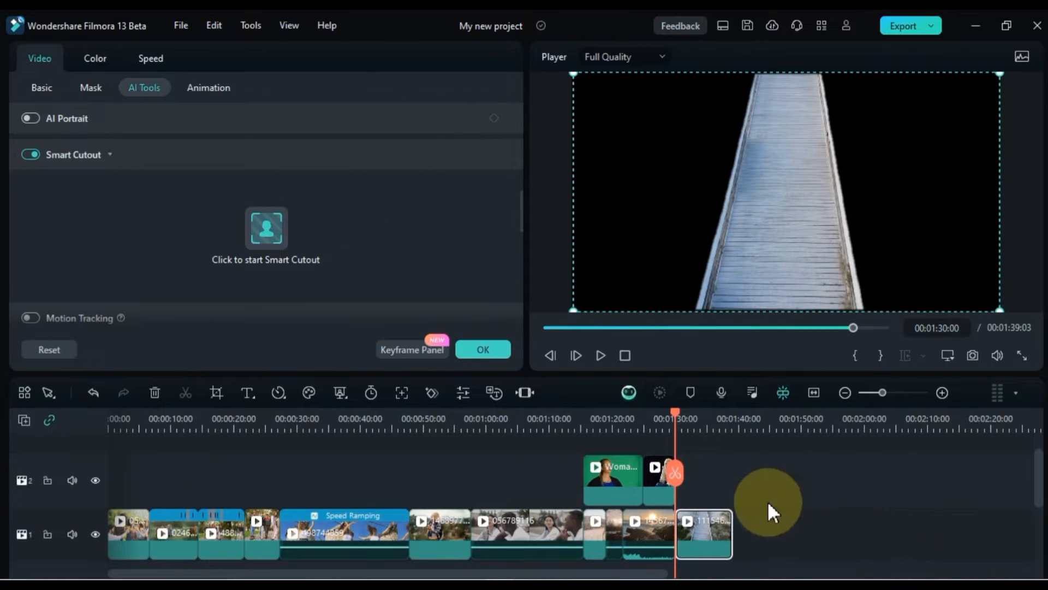
pyautogui.click(719, 482)
pyautogui.press('space')
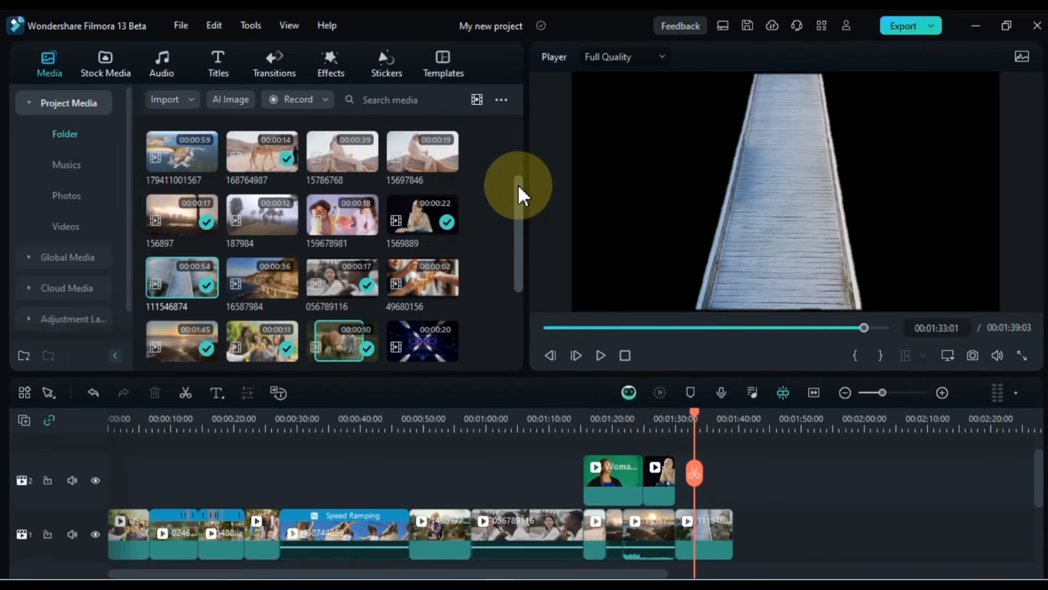
pyautogui.moveTo(518, 188)
pyautogui.mouseDown()
pyautogui.moveTo(519, 220)
pyautogui.moveTo(517, 169)
pyautogui.mouseUp()
pyautogui.moveTo(178, 211); pyautogui.dragTo(744, 543)
pyautogui.click(705, 513)
pyautogui.moveTo(704, 513); pyautogui.dragTo(702, 483)
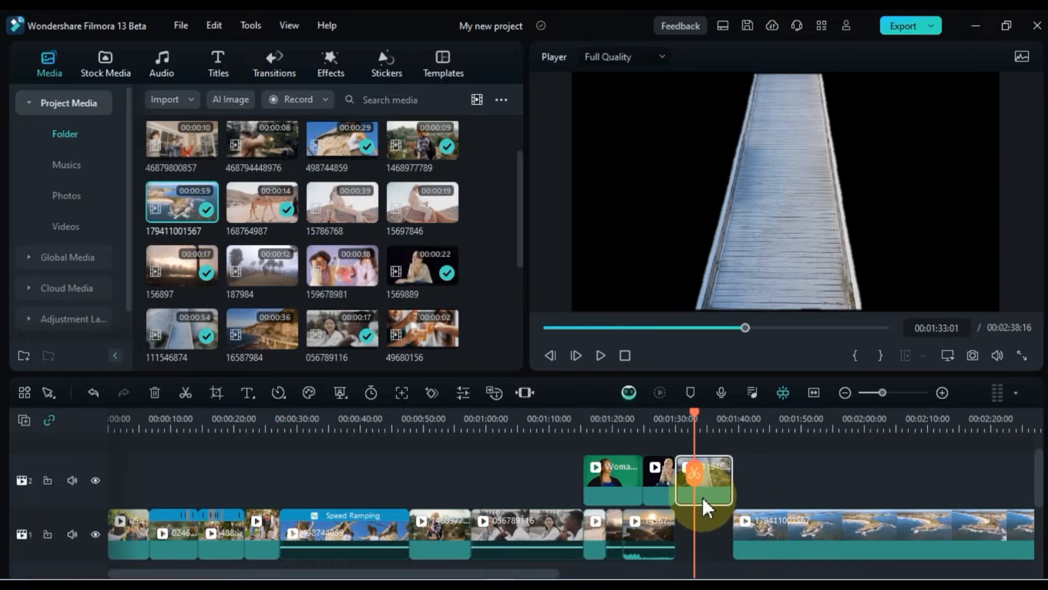
# Step: Place the coastline clip directly beneath the boardwalk clip, split it at 00:01:39:03 and delete the part after the cut
pyautogui.click(791, 529)
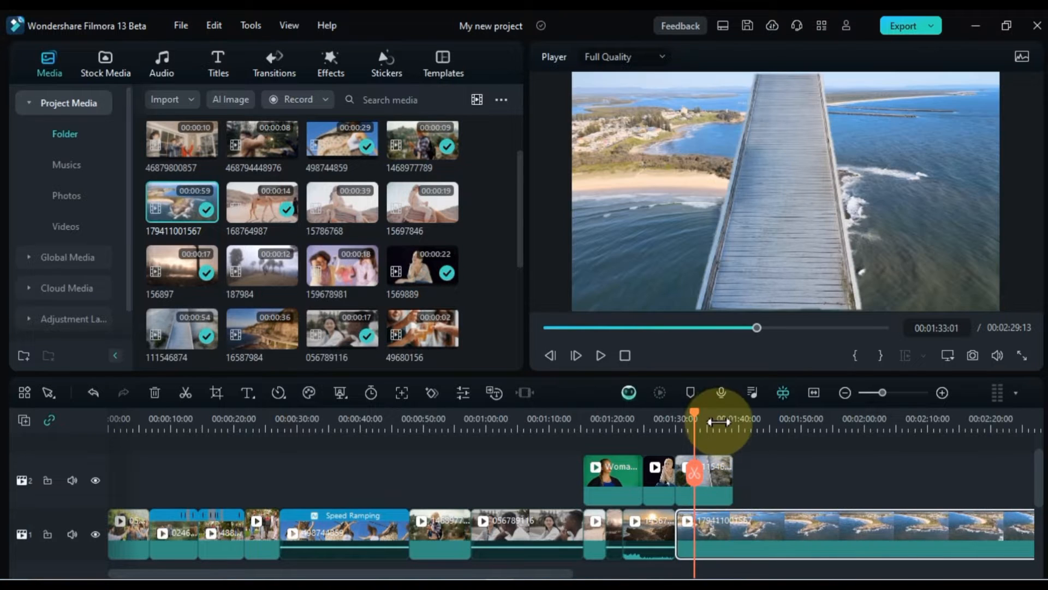
pyautogui.moveTo(719, 419); pyautogui.dragTo(733, 420)
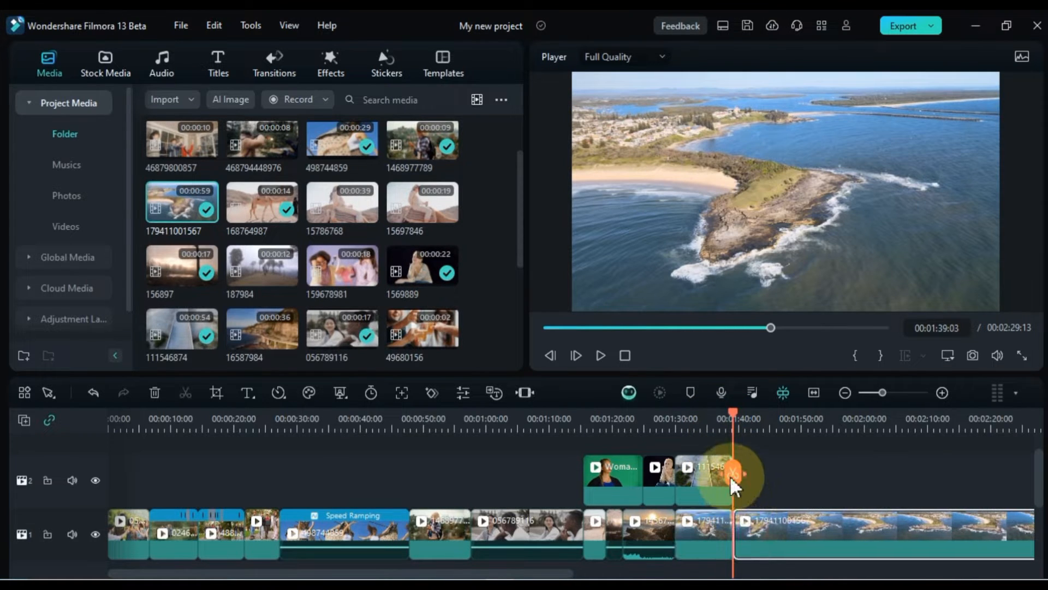
pyautogui.press('Delete')
# Step: At 00:01:30:00, set the boardwalk clip's scale to 102% and X position to -153 px, and add a transform keyframe
pyautogui.click(676, 419)
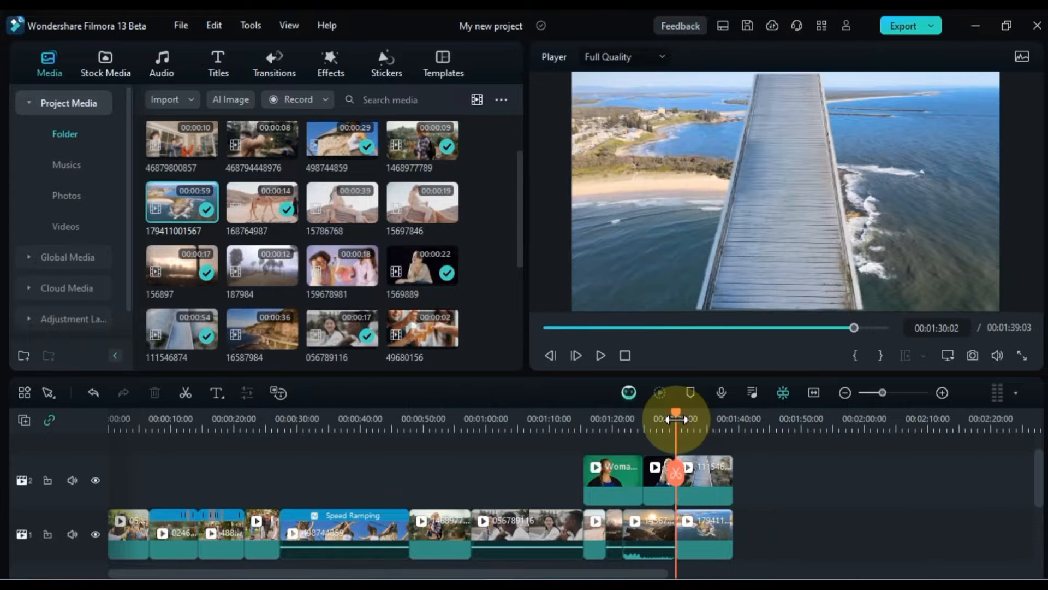
pyautogui.doubleClick(699, 480)
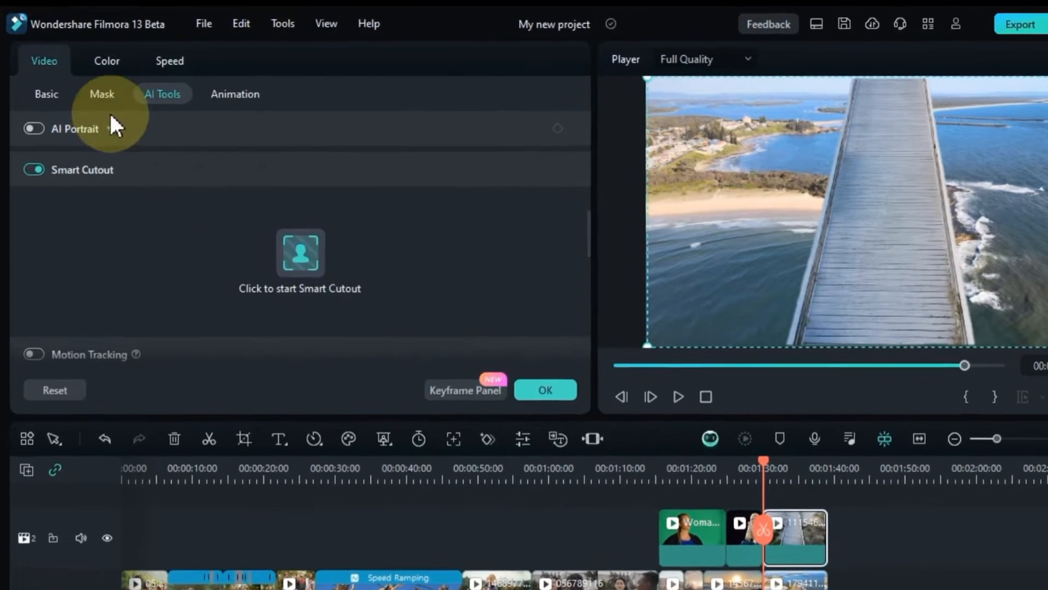
pyautogui.click(49, 95)
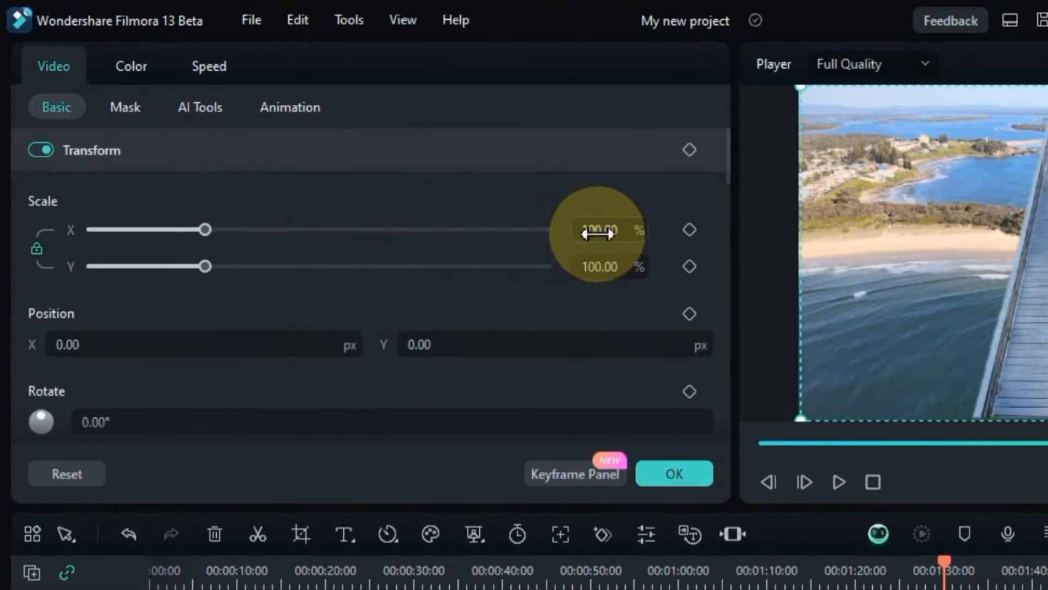
pyautogui.moveTo(606, 232); pyautogui.dragTo(607, 232)
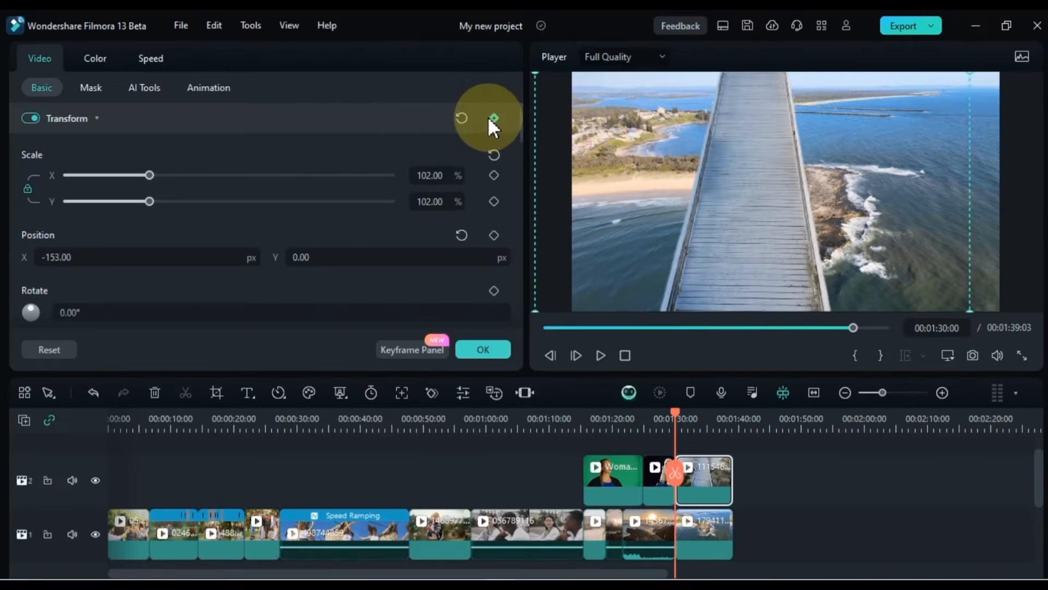
pyautogui.click(272, 146)
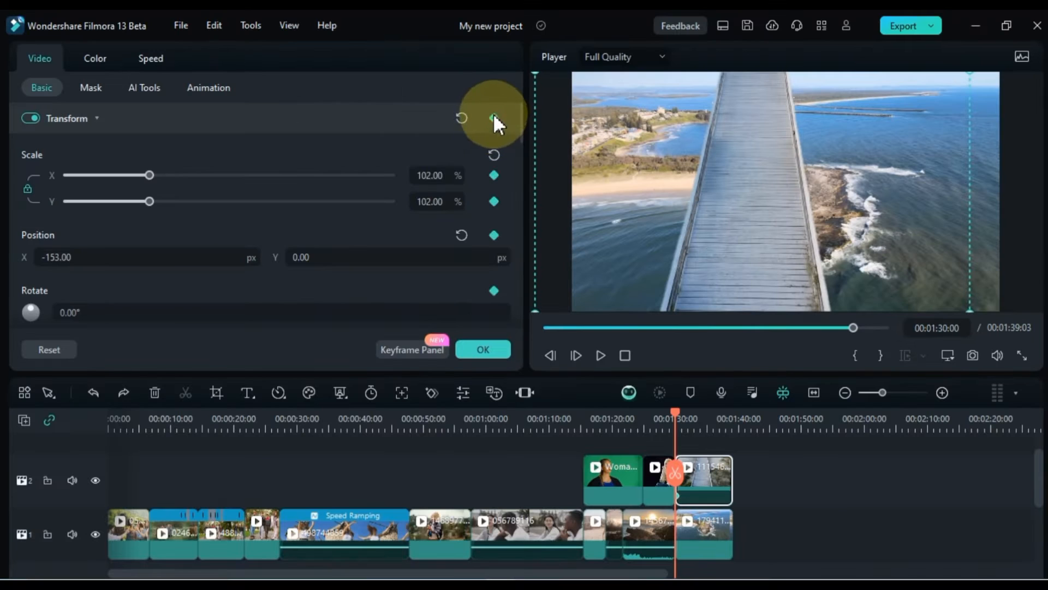
# Step: Keyframe the boardwalk clip's X position at -106 px at 00:01:38:01 and play back the composite from the clip's start
pyautogui.moveTo(0, 345); pyautogui.dragTo(0, 344)
pyautogui.moveTo(185, 257); pyautogui.dragTo(167, 257)
pyautogui.moveTo(714, 428); pyautogui.dragTo(726, 426)
pyautogui.moveTo(212, 257); pyautogui.dragTo(244, 257)
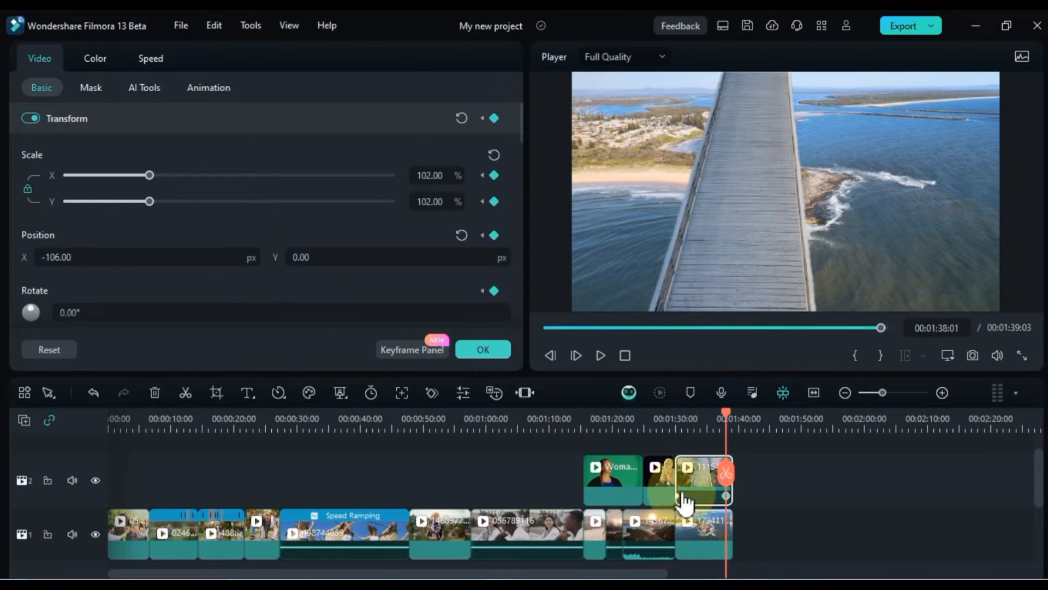
pyautogui.click(677, 422)
pyautogui.press('space')
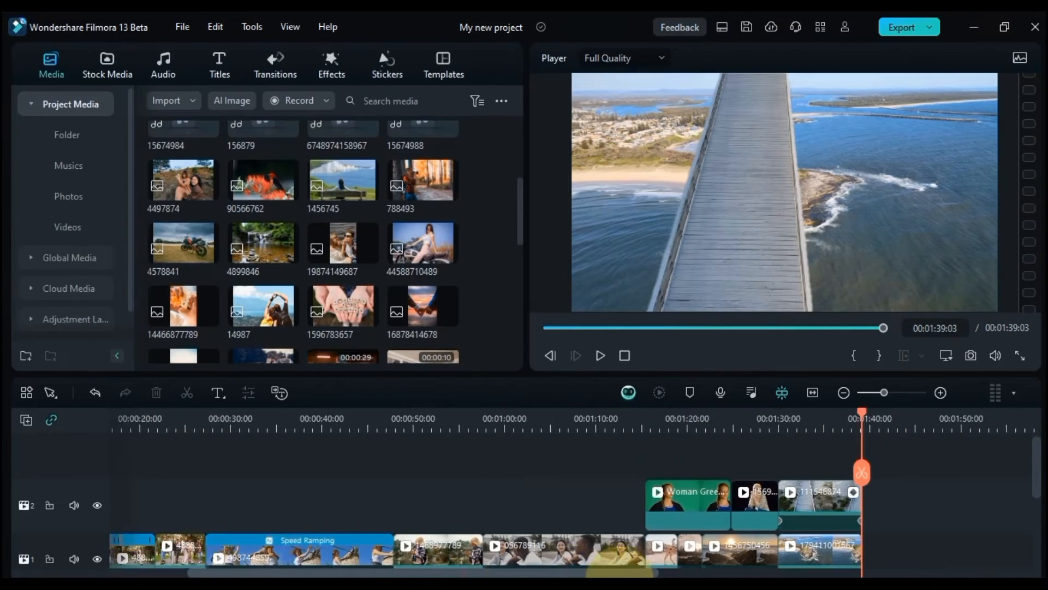
# Step: Append motorcycle photo 4578841 from the project media after the coastline clip on video track 1
pyautogui.hscroll(5, 690, 526)
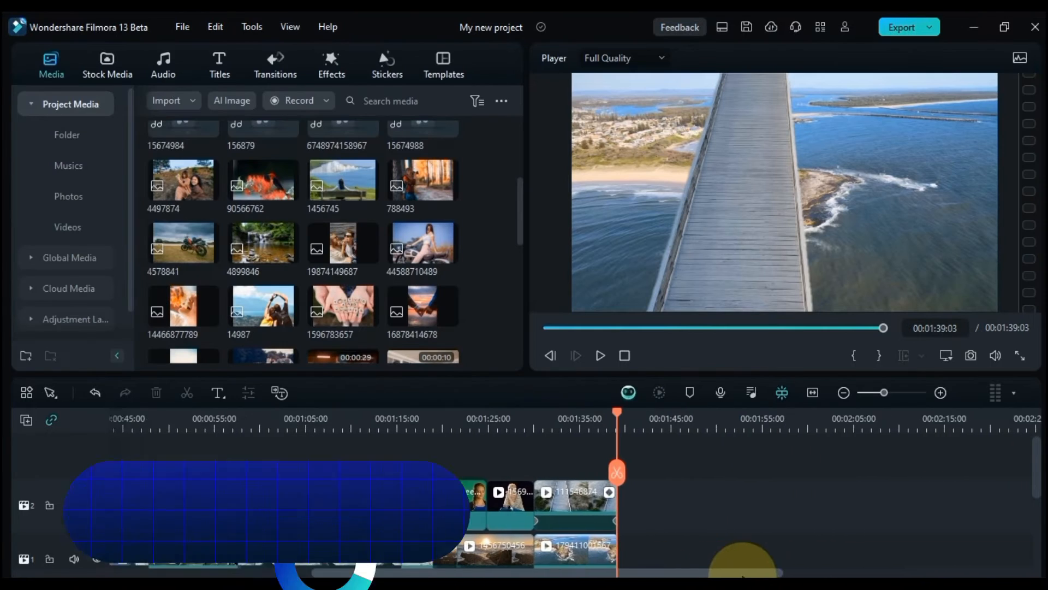
pyautogui.scroll(-1, 692, 527)
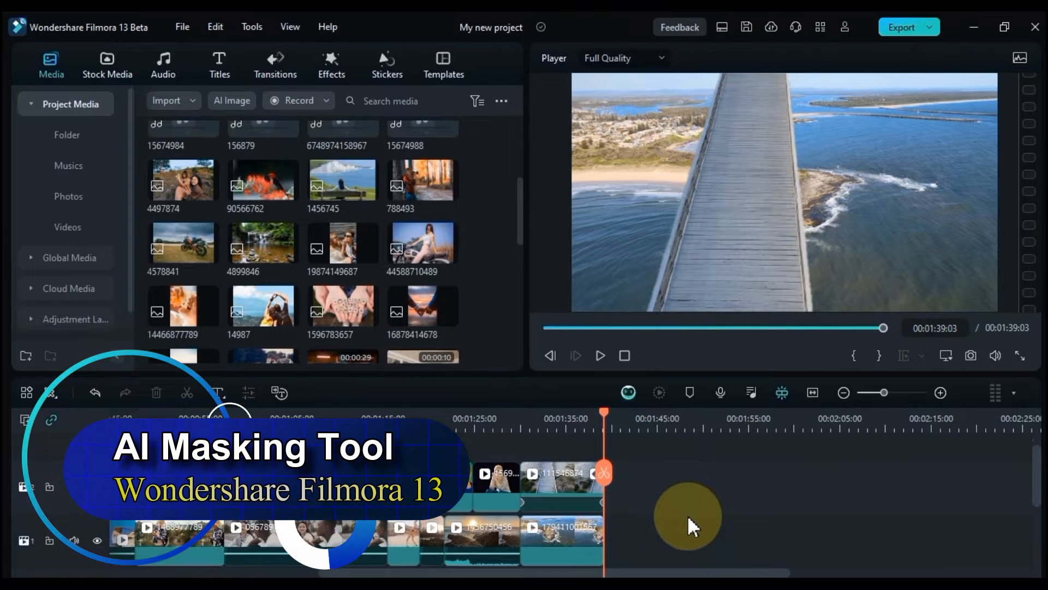
pyautogui.moveTo(178, 243); pyautogui.dragTo(617, 546)
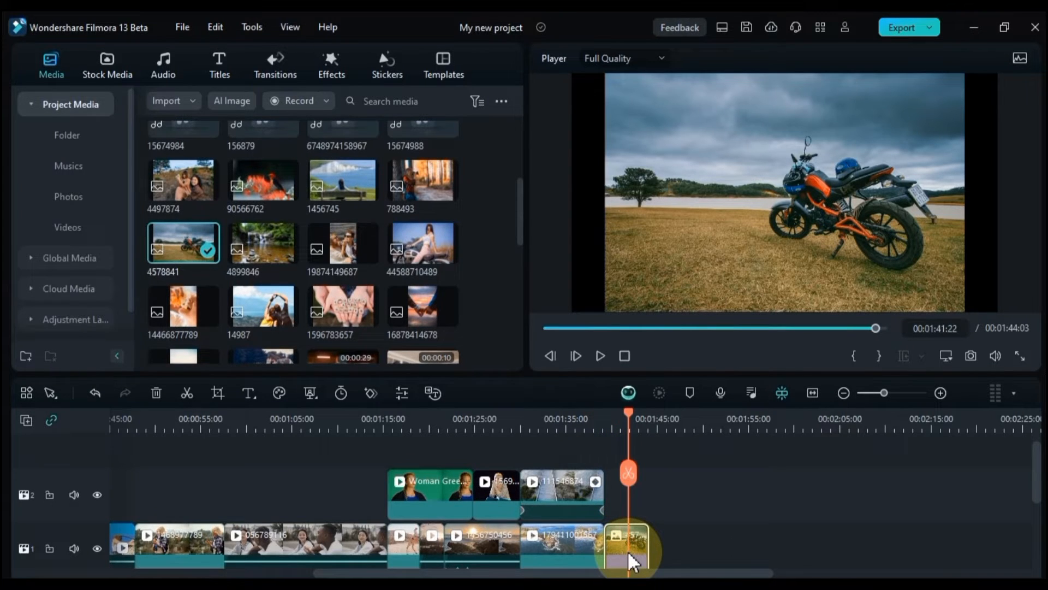
# Step: Open the motorcycle photo's mask settings and choose the freehand brush mask
pyautogui.doubleClick(627, 550)
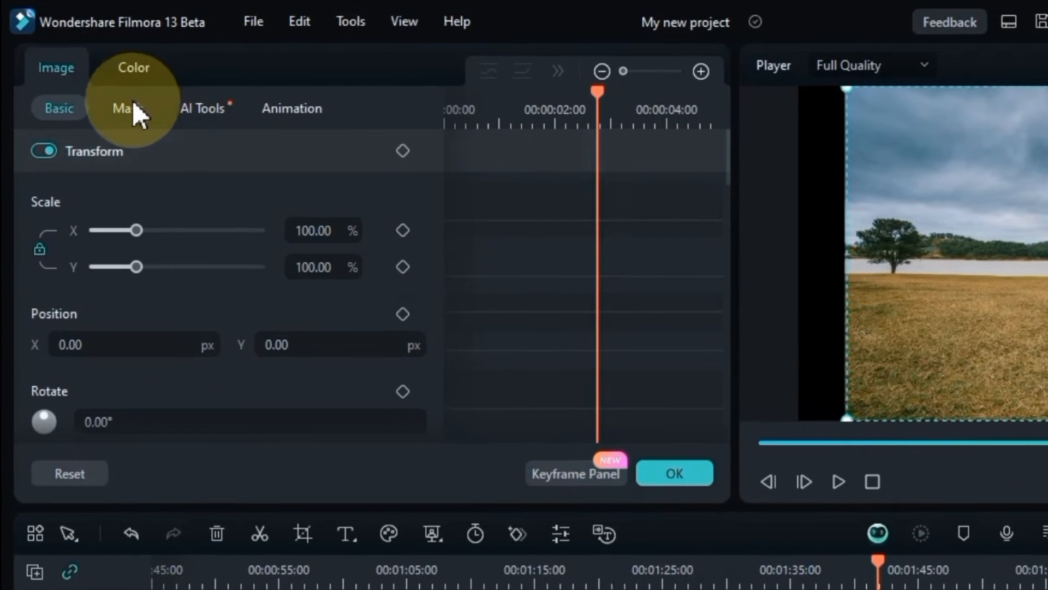
pyautogui.click(129, 109)
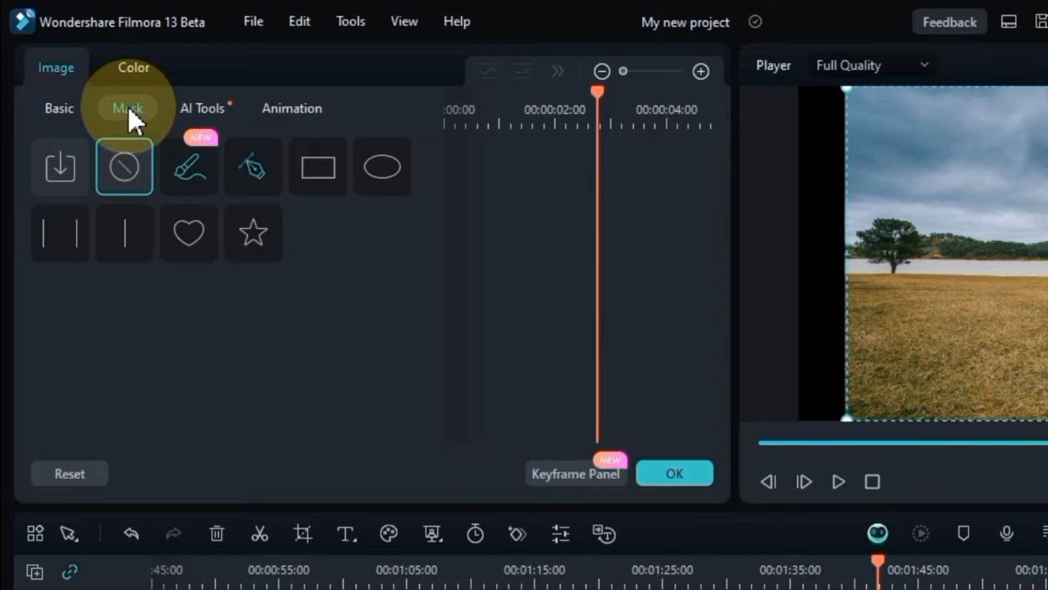
pyautogui.click(197, 164)
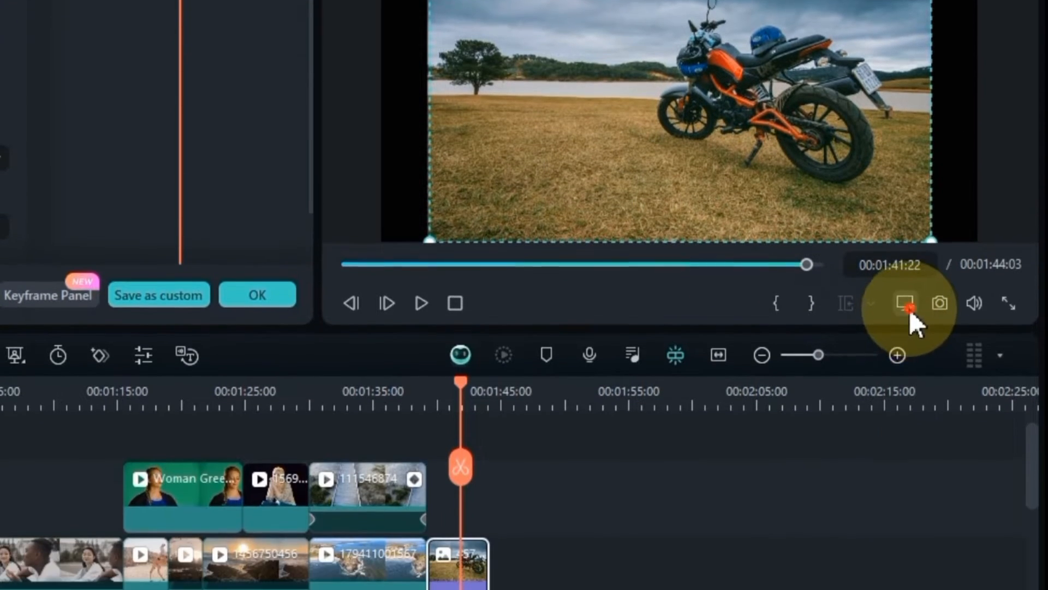
# Step: Brush the AI mask over the whole motorcycle, covering the mirrors, helmets, seat, both wheels and kickstand
pyautogui.click(909, 309)
pyautogui.moveTo(873, 426)
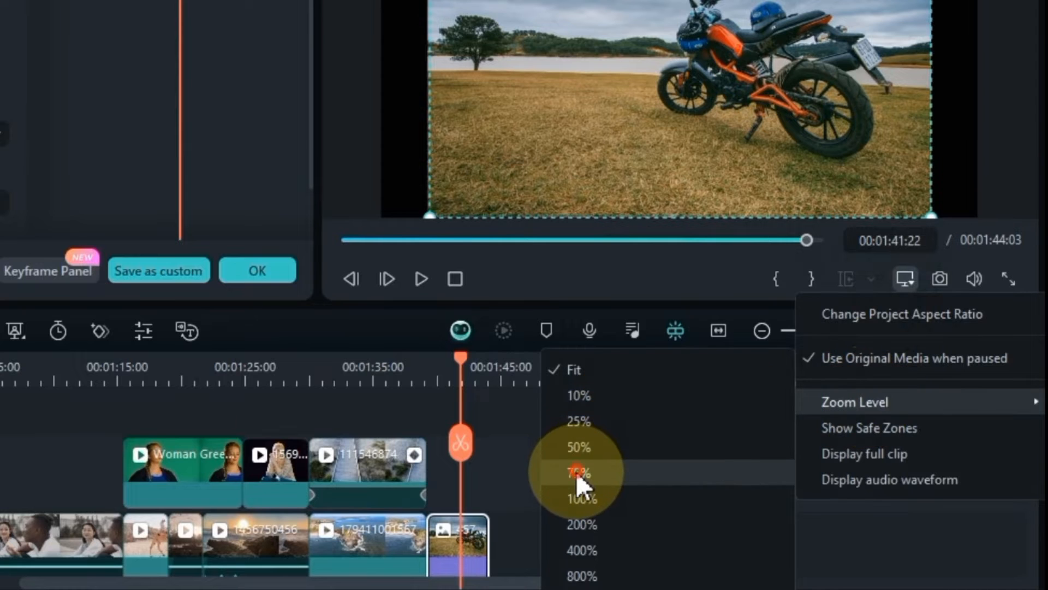
pyautogui.click(575, 471)
pyautogui.moveTo(428, 168); pyautogui.dragTo(405, 162)
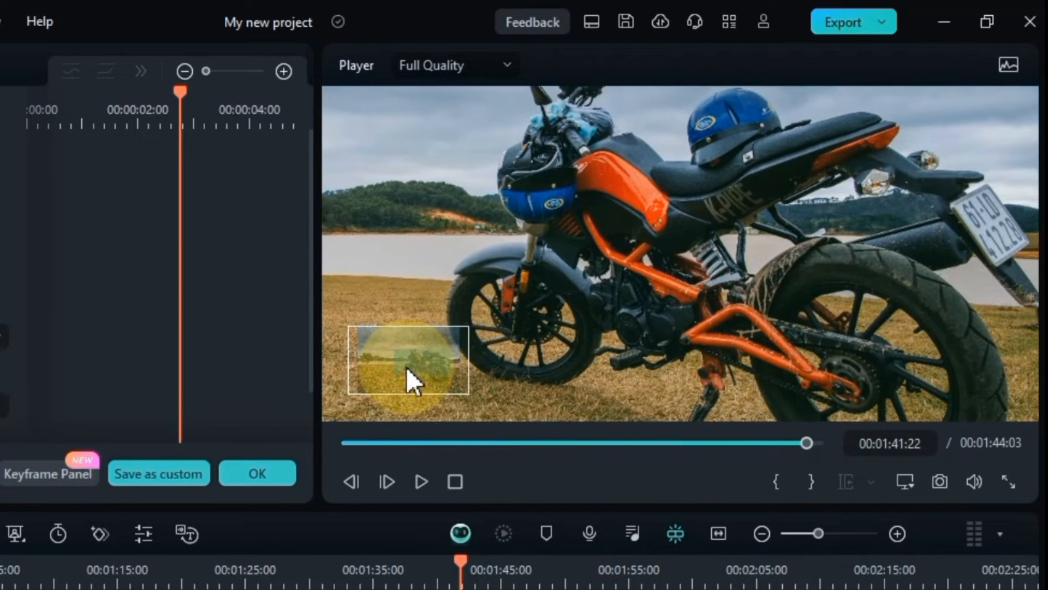
pyautogui.click(905, 480)
pyautogui.moveTo(867, 408)
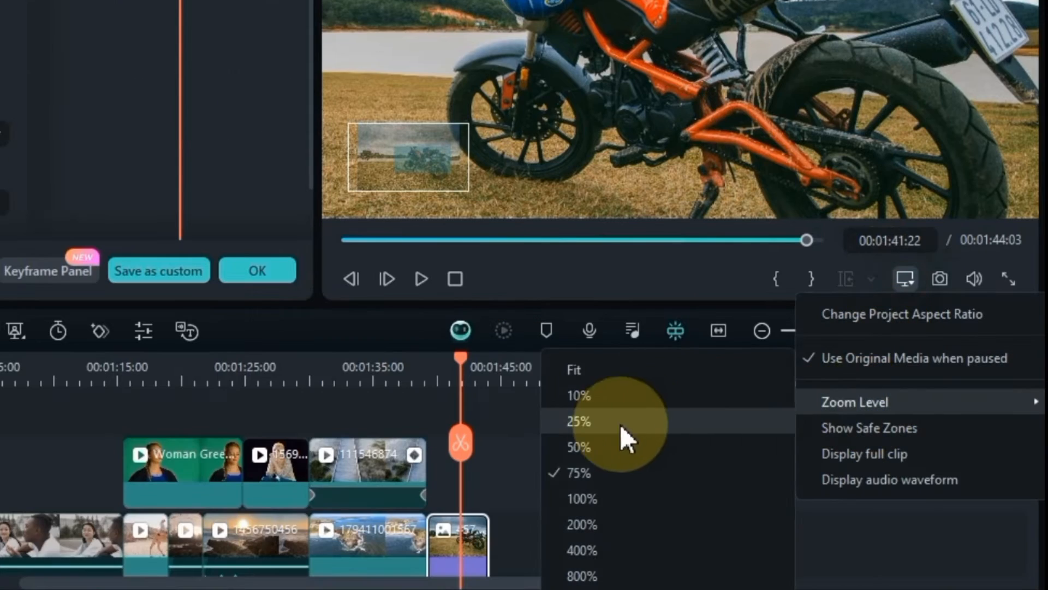
pyautogui.click(620, 424)
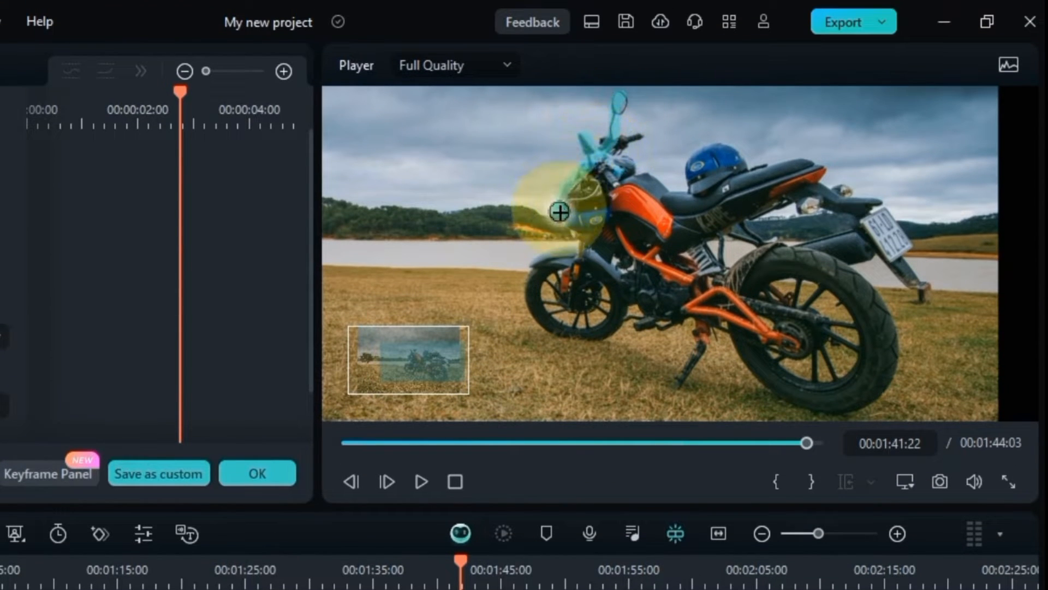
pyautogui.moveTo(532, 282)
pyautogui.mouseDown()
pyautogui.moveTo(554, 333)
pyautogui.moveTo(586, 340)
pyautogui.moveTo(620, 313)
pyautogui.moveTo(639, 328)
pyautogui.moveTo(690, 320)
pyautogui.moveTo(702, 348)
pyautogui.moveTo(684, 381)
pyautogui.moveTo(709, 332)
pyautogui.moveTo(813, 405)
pyautogui.moveTo(874, 396)
pyautogui.moveTo(893, 348)
pyautogui.moveTo(853, 264)
pyautogui.moveTo(904, 271)
pyautogui.moveTo(923, 291)
pyautogui.moveTo(902, 240)
pyautogui.mouseUp()
pyautogui.moveTo(828, 197)
pyautogui.mouseDown()
pyautogui.moveTo(820, 168)
pyautogui.moveTo(732, 150)
pyautogui.moveTo(695, 156)
pyautogui.moveTo(697, 185)
pyautogui.moveTo(670, 193)
pyautogui.moveTo(618, 153)
pyautogui.moveTo(641, 139)
pyautogui.moveTo(608, 152)
pyautogui.mouseUp()
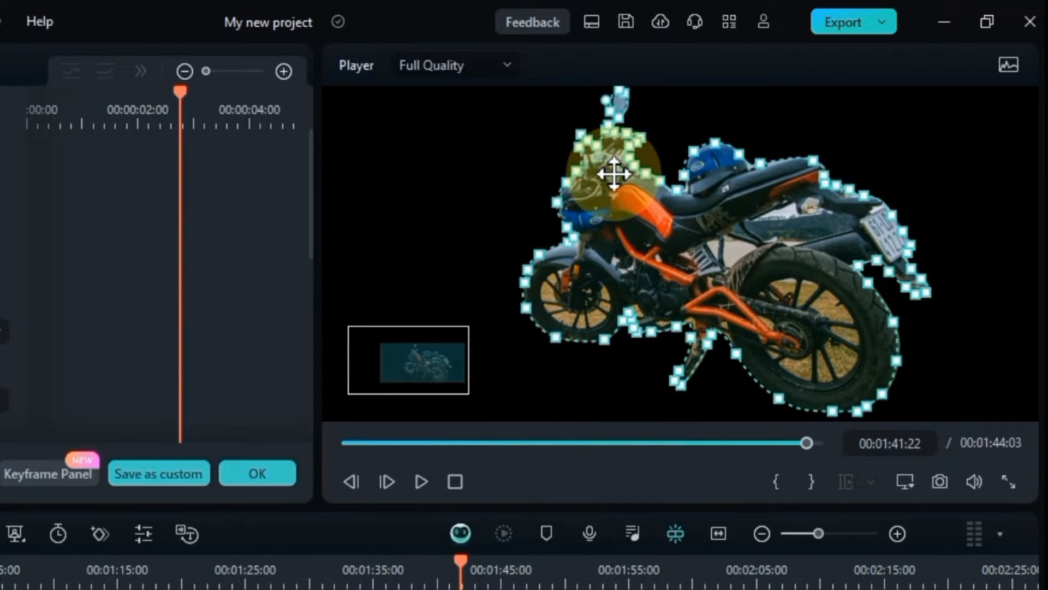
pyautogui.moveTo(614, 174); pyautogui.dragTo(573, 268)
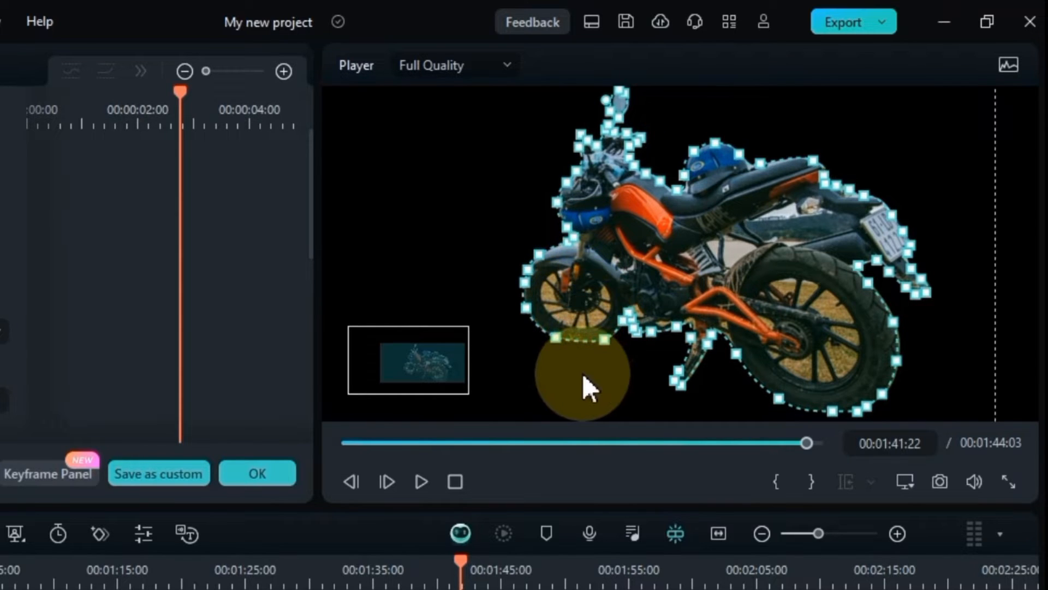
pyautogui.moveTo(582, 372); pyautogui.dragTo(582, 374)
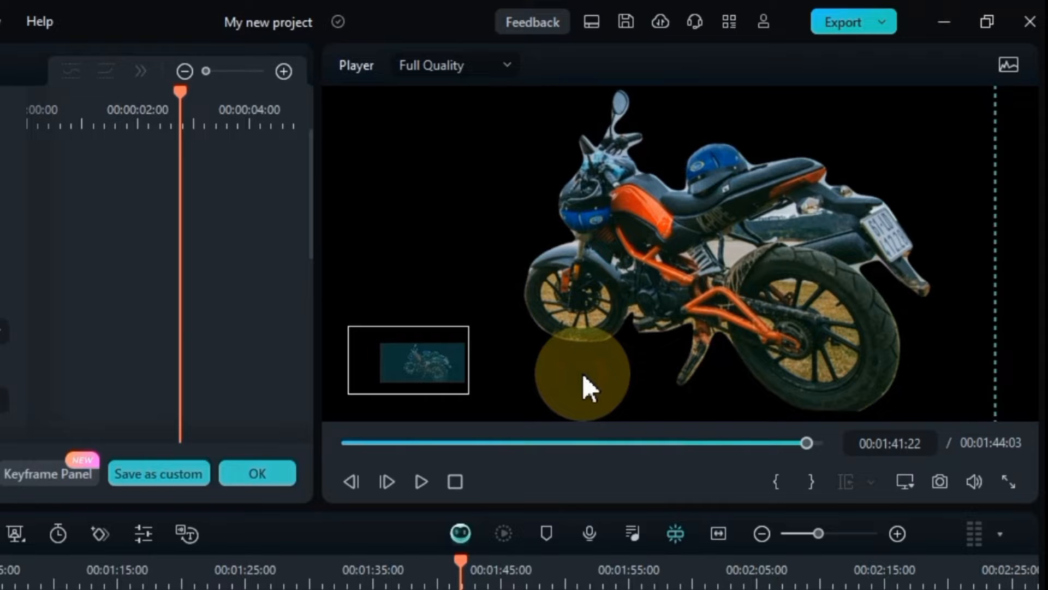
# Step: Deselect the motorcycle photo and capture a snapshot of the masked frame at 00:01:41:22
pyautogui.moveTo(445, 372)
pyautogui.mouseDown()
pyautogui.moveTo(460, 385)
pyautogui.moveTo(472, 358)
pyautogui.moveTo(448, 365)
pyautogui.mouseUp()
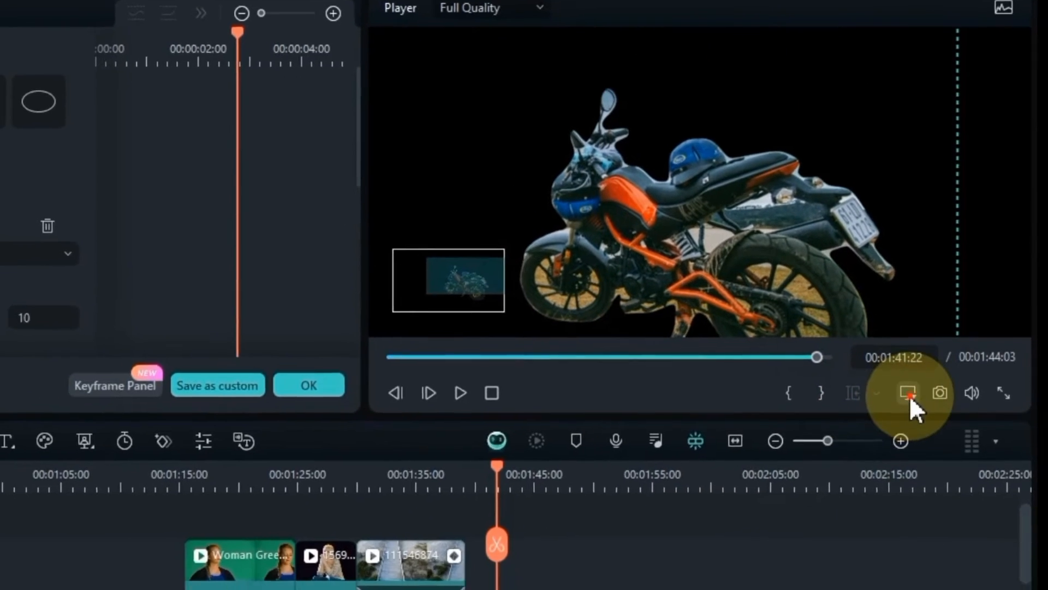
pyautogui.click(907, 446)
pyautogui.moveTo(919, 425)
pyautogui.click(723, 407)
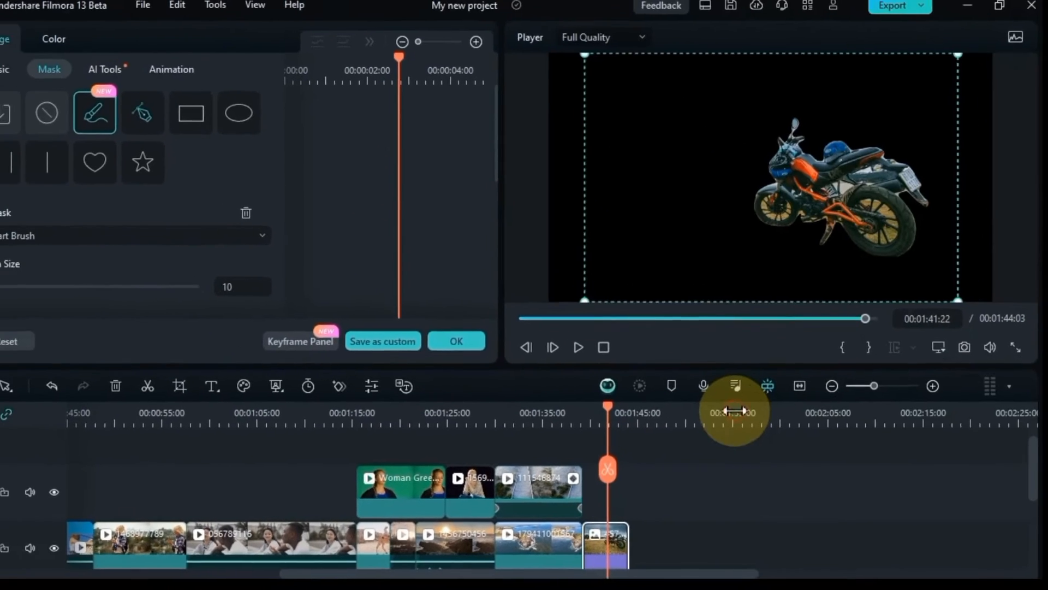
pyautogui.click(642, 493)
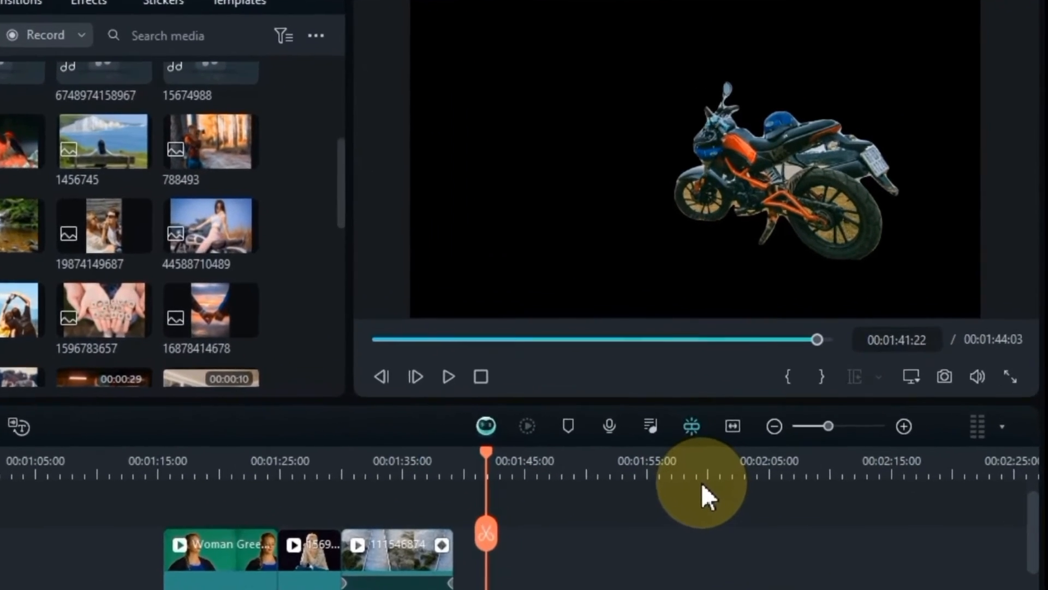
pyautogui.click(937, 380)
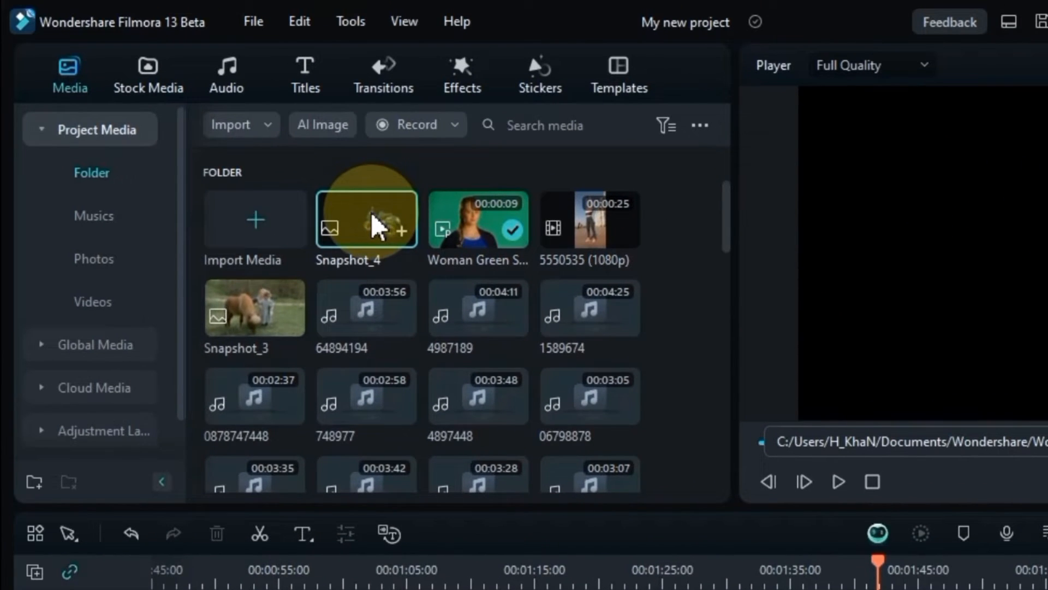
# Step: Delete the masked motorcycle photo from the end of video track 1
pyautogui.moveTo(372, 212); pyautogui.dragTo(837, 589)
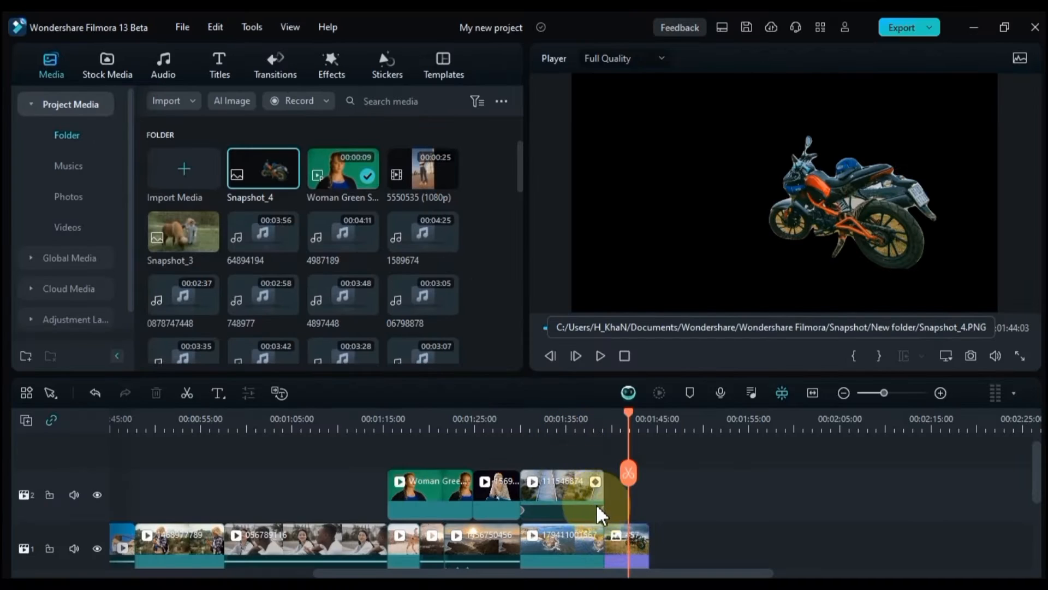
pyautogui.click(632, 552)
pyautogui.press('Delete')
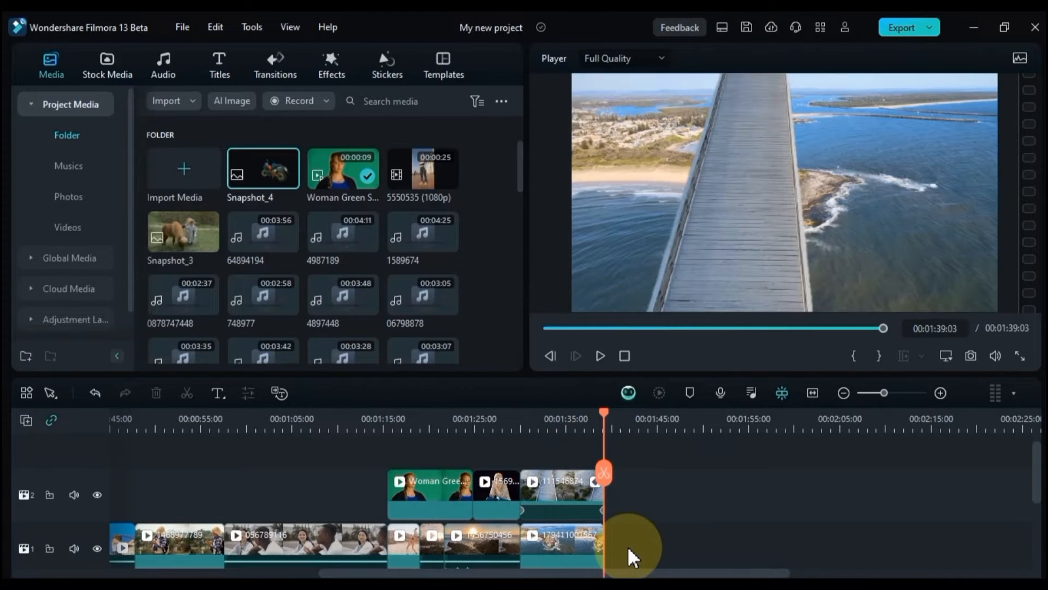
# Step: Place Snapshot_4 on video track 3 above the end of the boardwalk clip and preview the composite around 00:01:35:07
pyautogui.moveTo(270, 175); pyautogui.dragTo(558, 454)
pyautogui.click(586, 524)
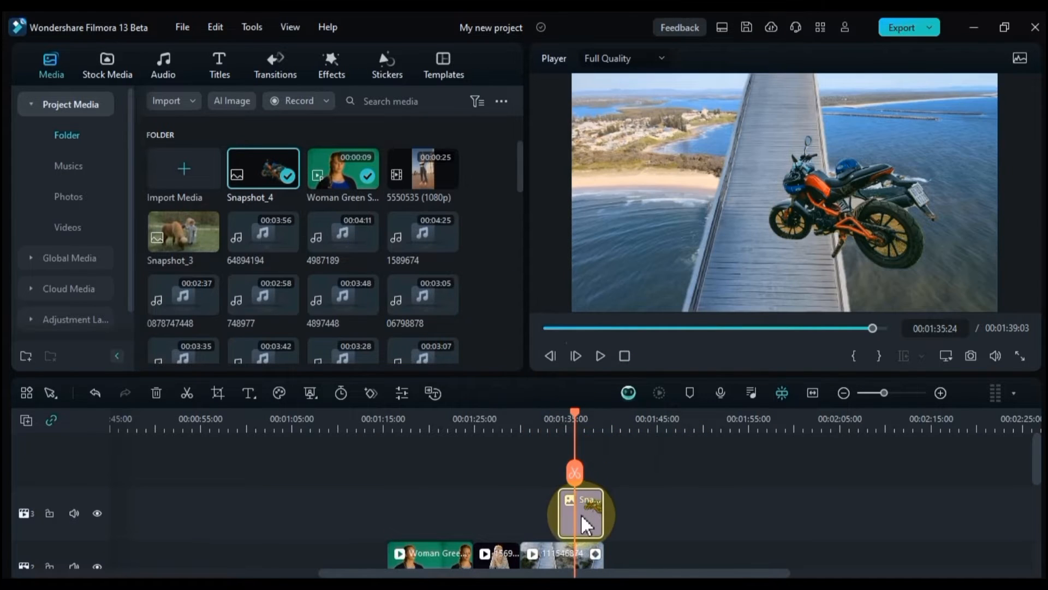
pyautogui.moveTo(588, 425); pyautogui.dragTo(576, 433)
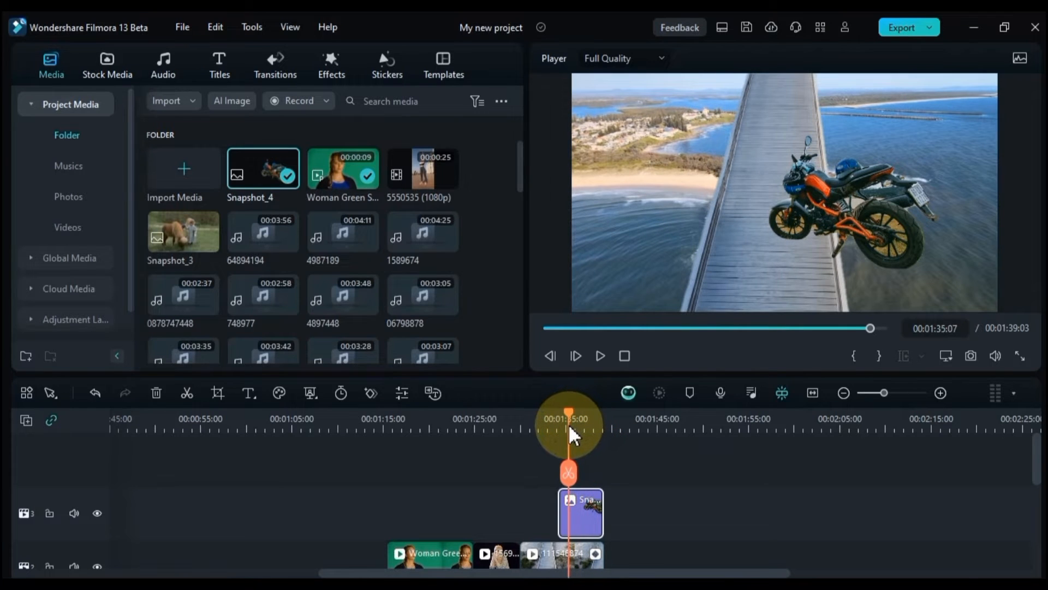
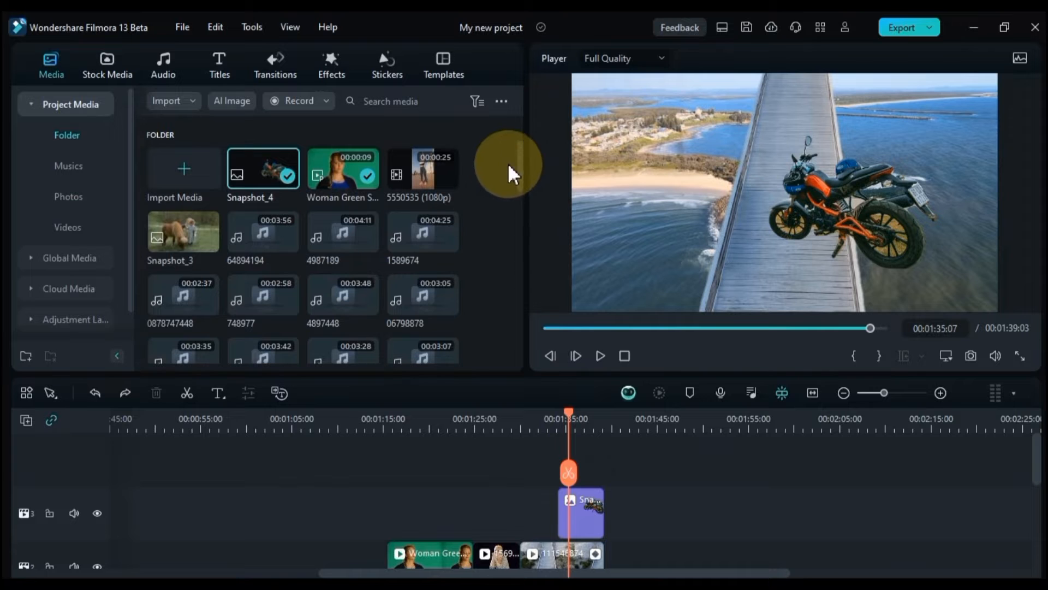
# Step: Add clip 16587984 from the project media to video track 3 directly after the motorcycle snapshot
pyautogui.moveTo(521, 161); pyautogui.dragTo(529, 207)
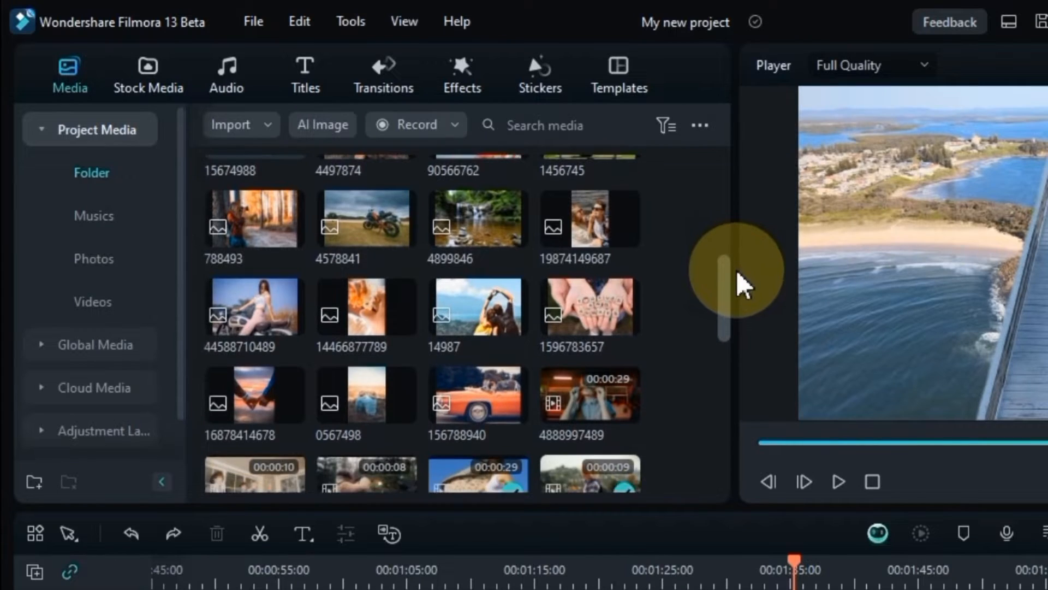
pyautogui.scroll(-3, 477, 276)
pyautogui.scroll(-5, 667, 374)
pyautogui.scroll(2, 671, 374)
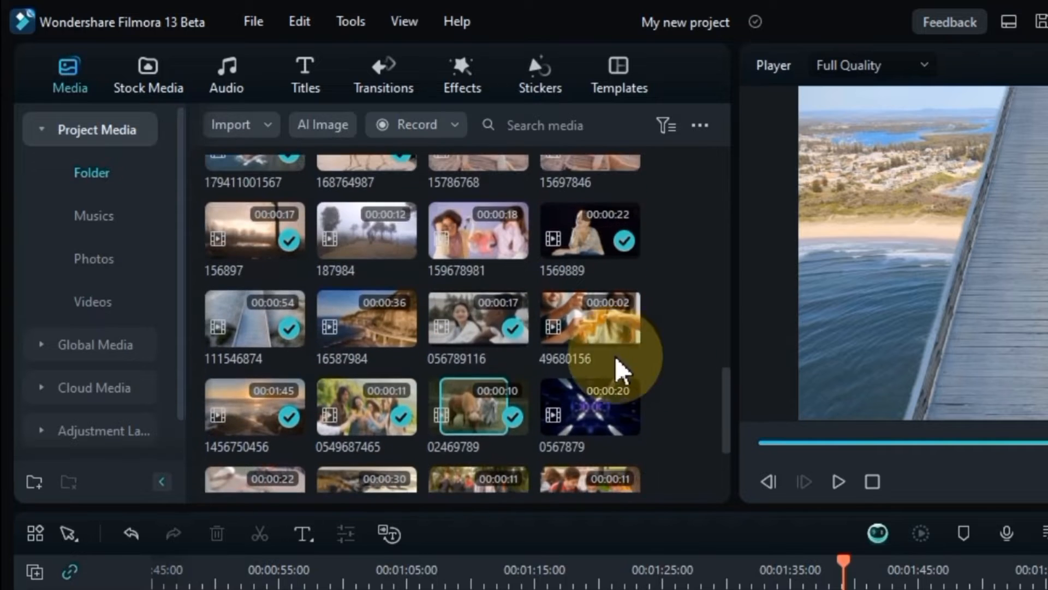
pyautogui.moveTo(358, 341); pyautogui.dragTo(905, 589)
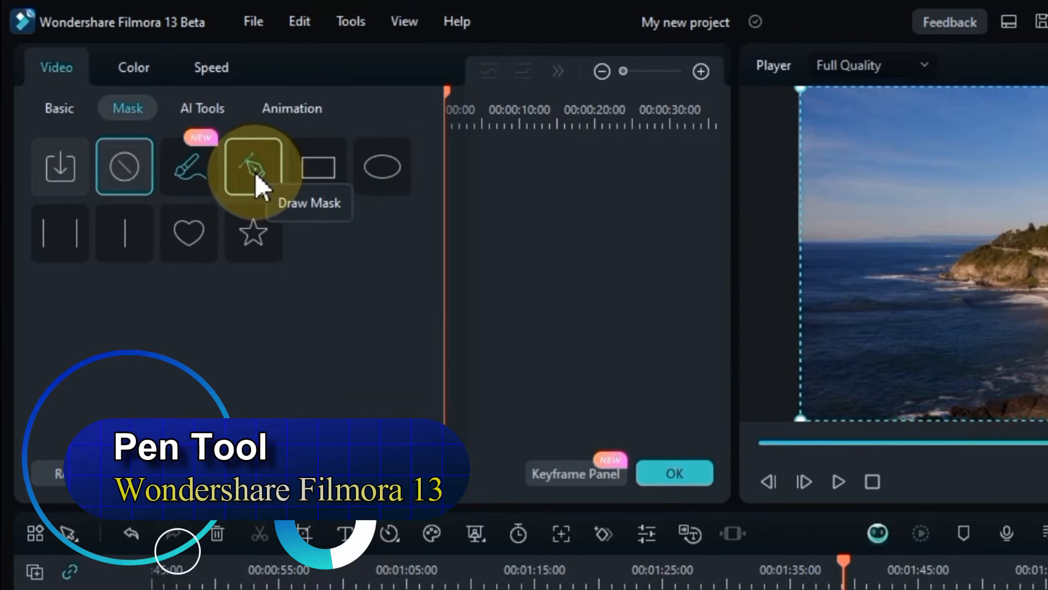
# Step: Draw a closed pen mask around the cliff and coastal road, following the ridge line, headland, shoreline and frame edges
pyautogui.click(254, 172)
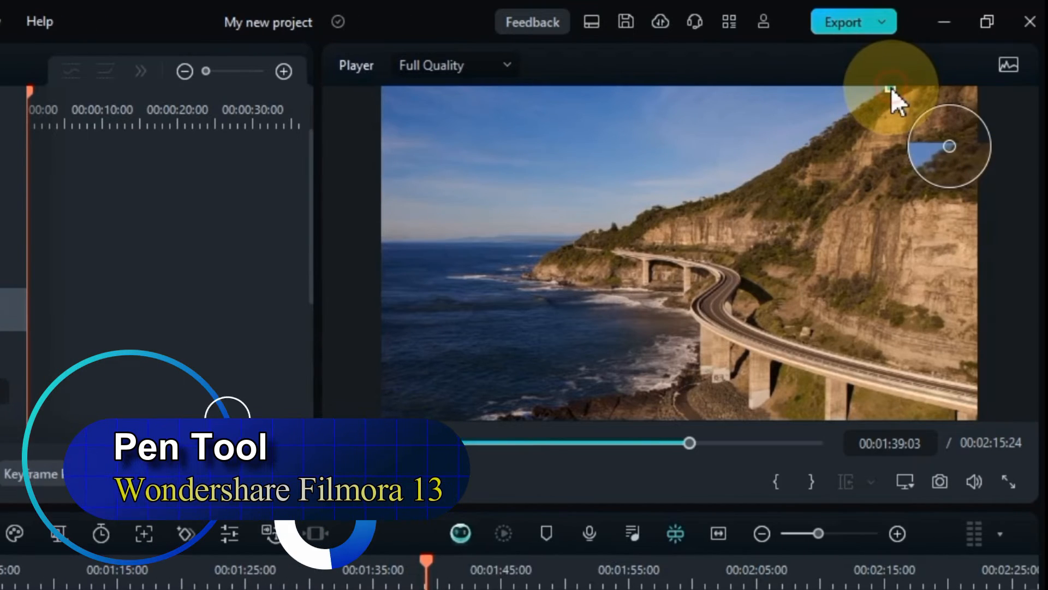
pyautogui.click(890, 88)
pyautogui.click(834, 127)
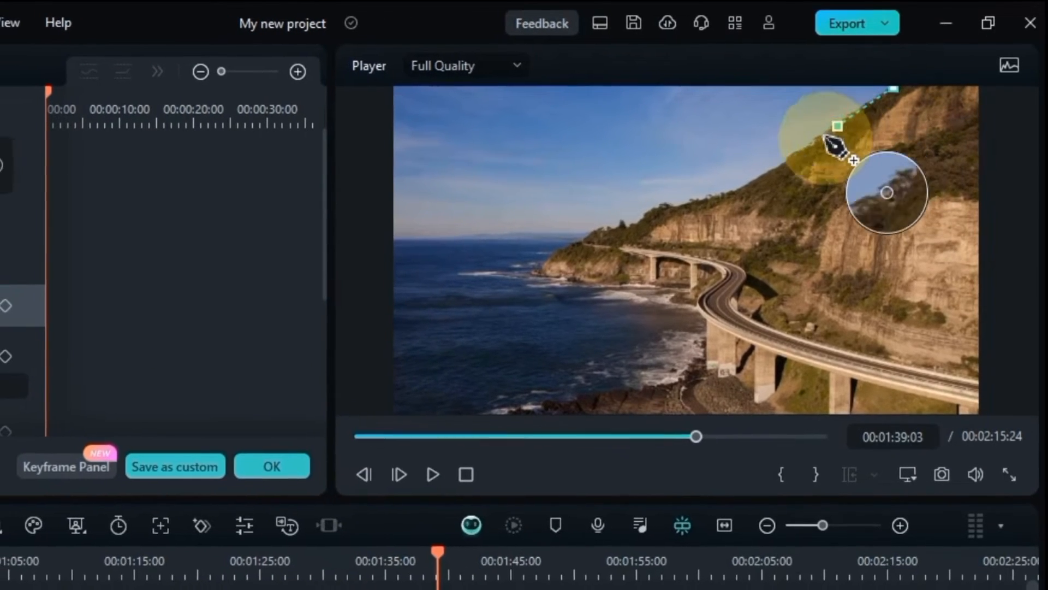
pyautogui.click(800, 150)
pyautogui.click(763, 173)
pyautogui.click(731, 194)
pyautogui.click(691, 201)
pyautogui.click(667, 206)
pyautogui.click(639, 217)
pyautogui.click(614, 229)
pyautogui.click(581, 238)
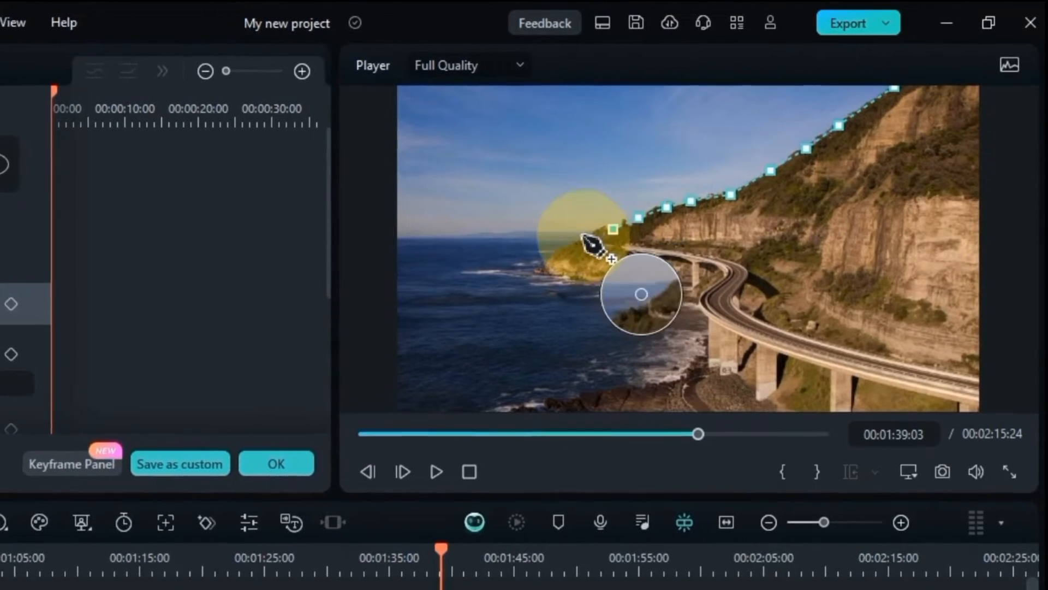
pyautogui.click(565, 252)
pyautogui.click(540, 269)
pyautogui.click(545, 280)
pyautogui.click(575, 281)
pyautogui.click(602, 279)
pyautogui.click(636, 280)
pyautogui.click(664, 280)
pyautogui.click(684, 281)
pyautogui.click(692, 290)
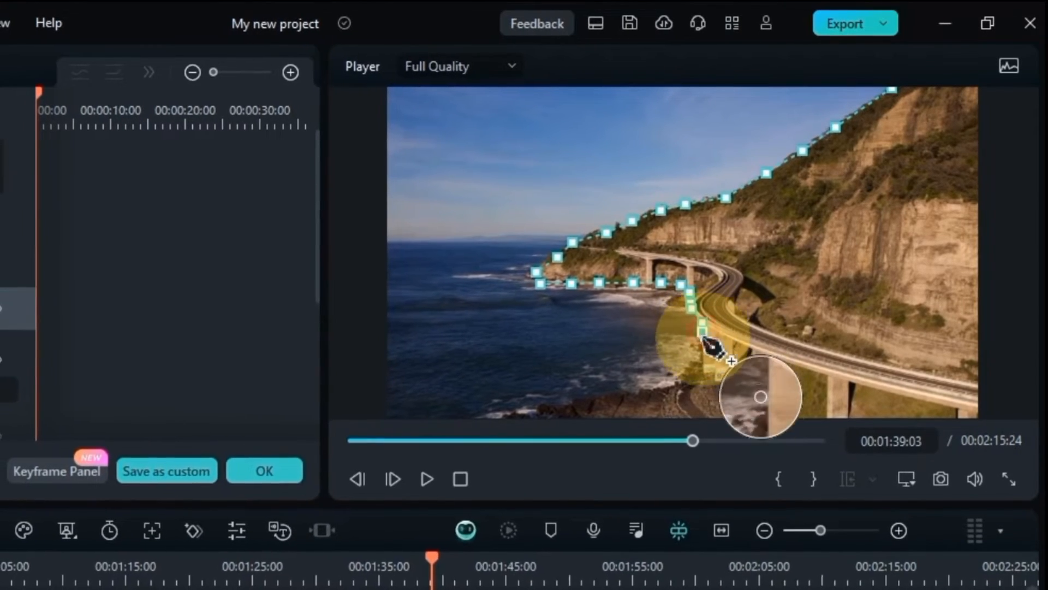
pyautogui.click(704, 349)
pyautogui.click(699, 367)
pyautogui.click(677, 382)
pyautogui.click(639, 387)
pyautogui.click(590, 398)
pyautogui.click(539, 412)
pyautogui.click(506, 416)
pyautogui.click(980, 416)
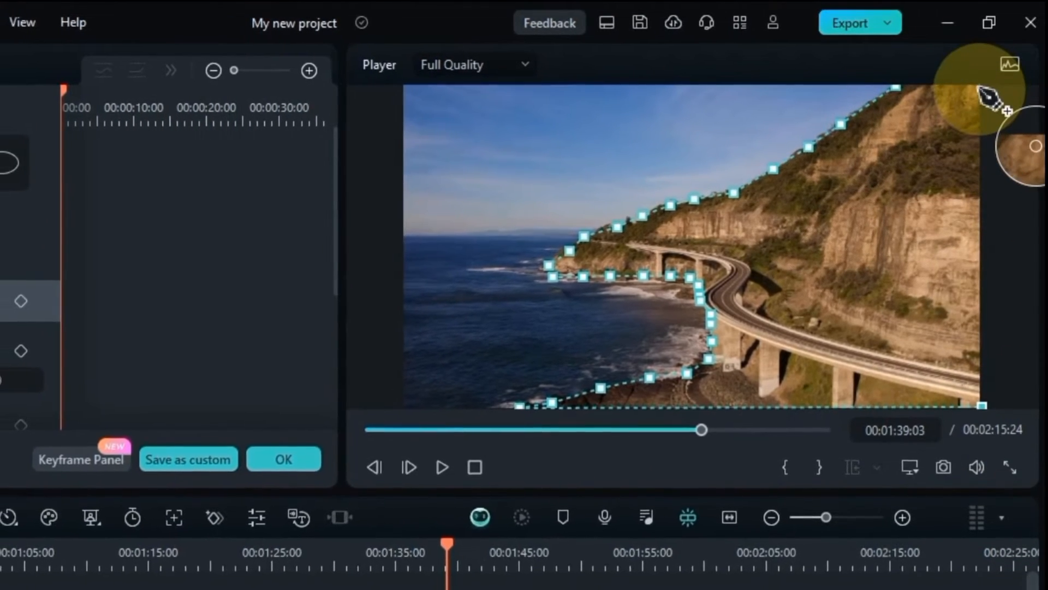
pyautogui.click(980, 87)
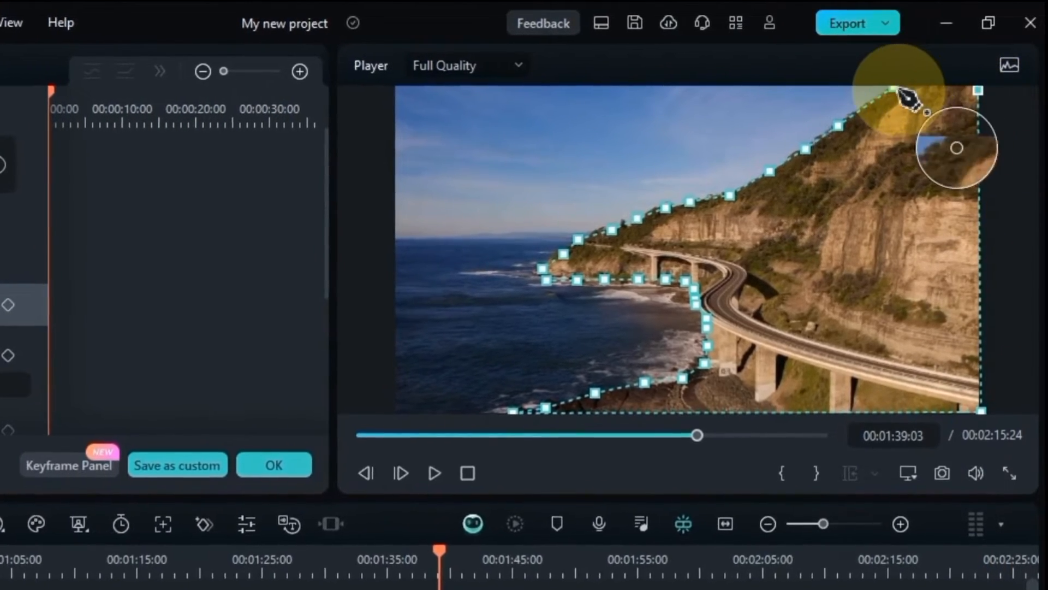
pyautogui.click(897, 87)
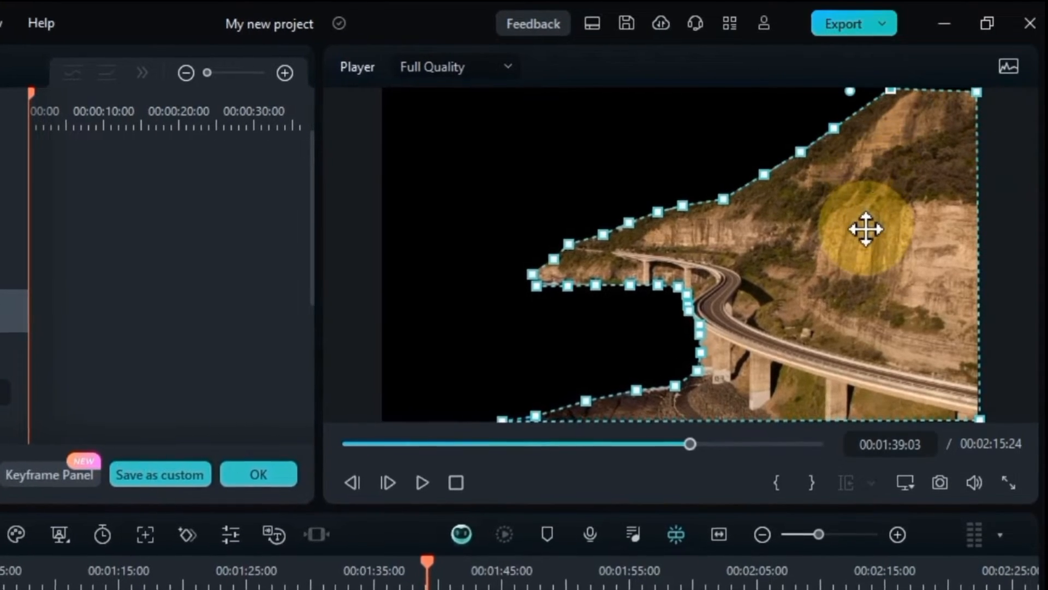
# Step: Try moving the drawn mask across the coastal road clip, undo the move and deselect the clip
pyautogui.moveTo(867, 227); pyautogui.dragTo(891, 194)
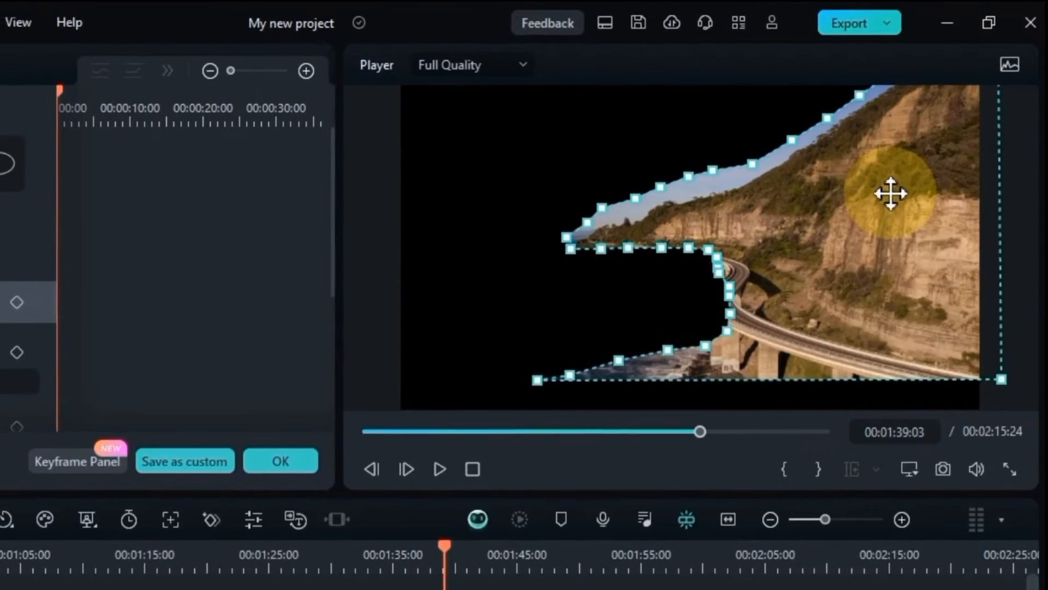
pyautogui.hotkey('ctrl', 'z')
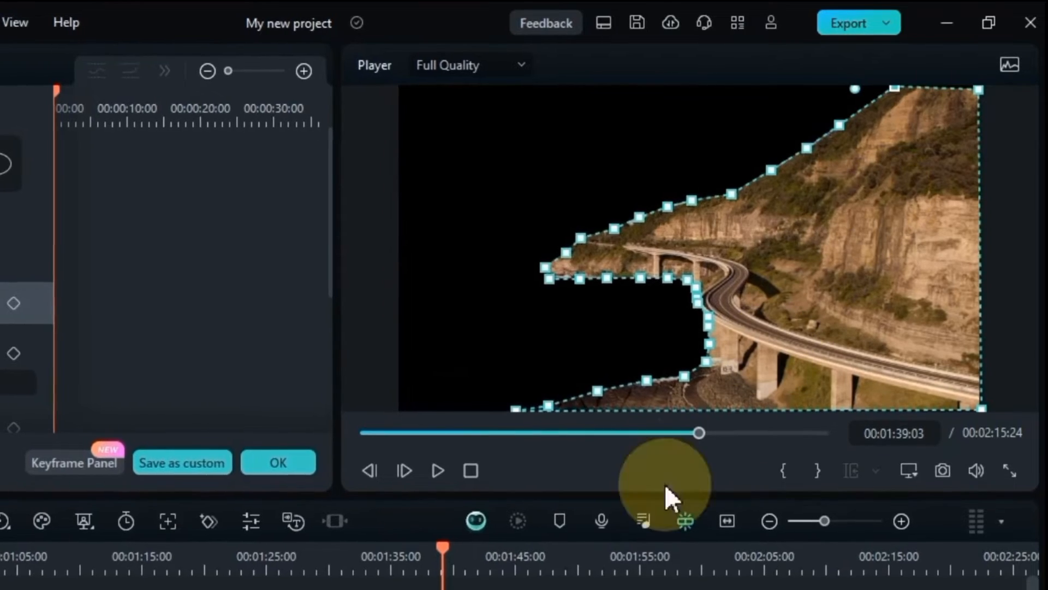
pyautogui.click(574, 589)
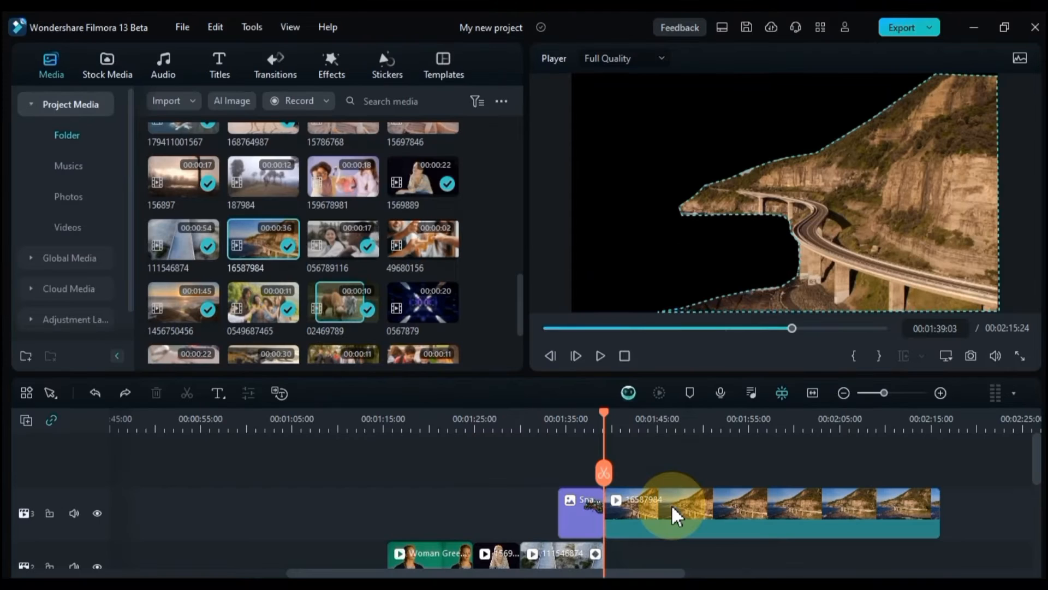
# Step: Select clip 16587984 again and remove its draw mask by setting the mask to None
pyautogui.click(671, 503)
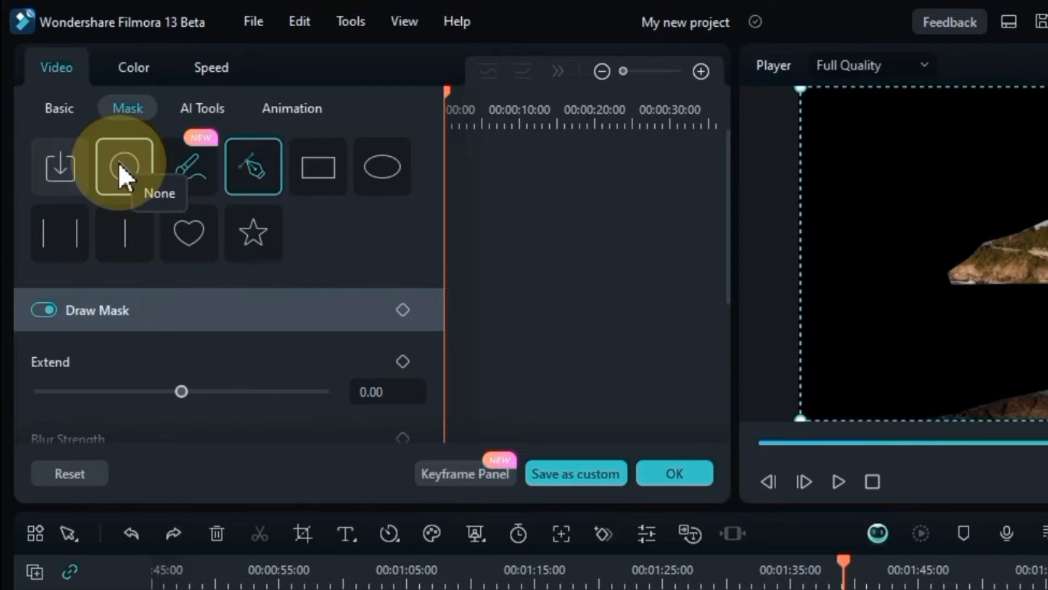
pyautogui.click(90, 130)
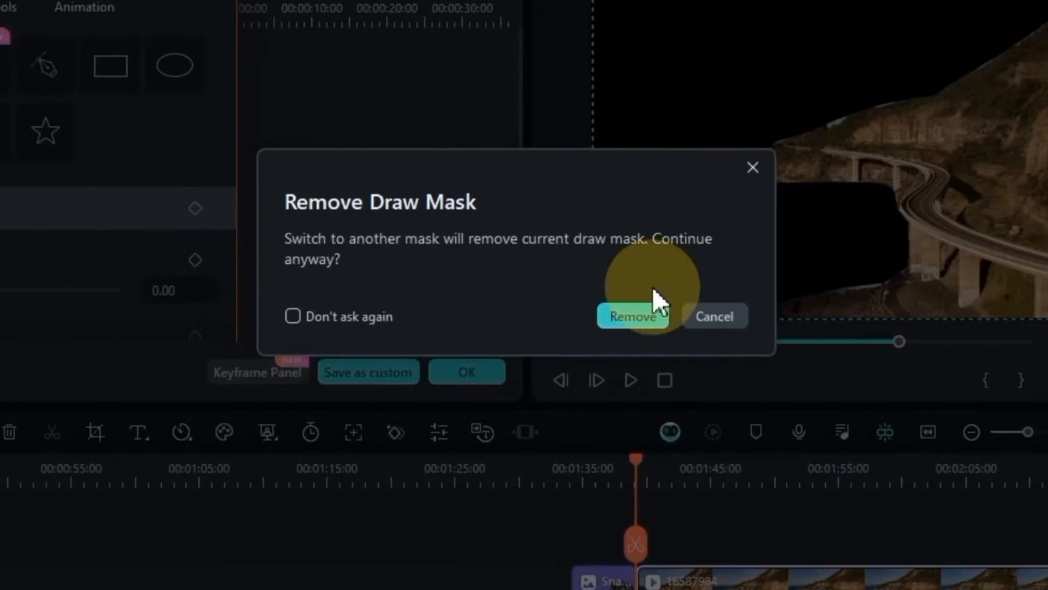
pyautogui.click(649, 318)
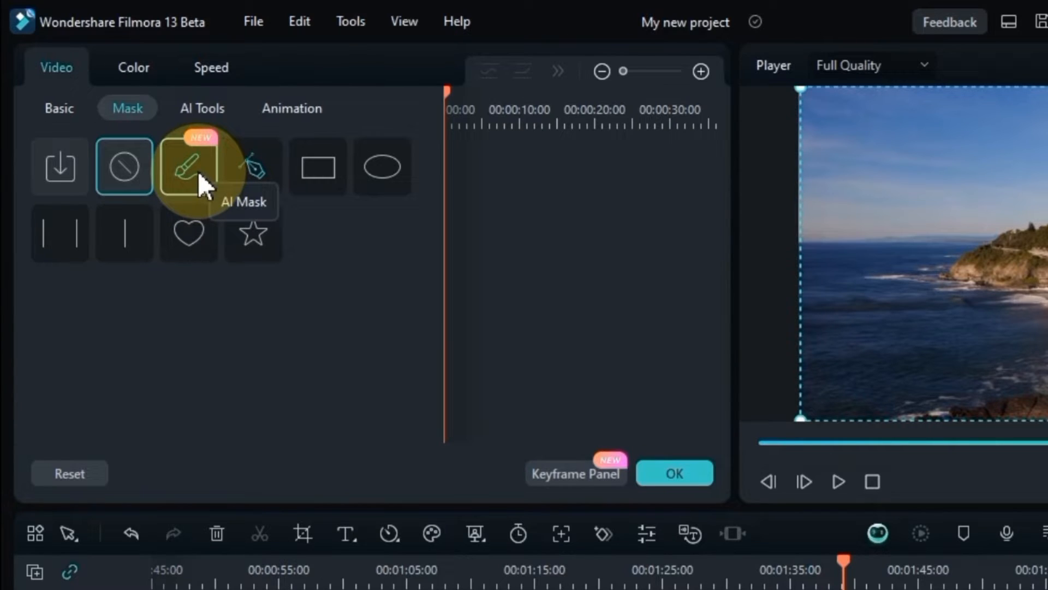
# Step: Apply an AI Mask to clip 16587984 and brush over the cliff, headland, coastal road and rocky shore
pyautogui.click(198, 174)
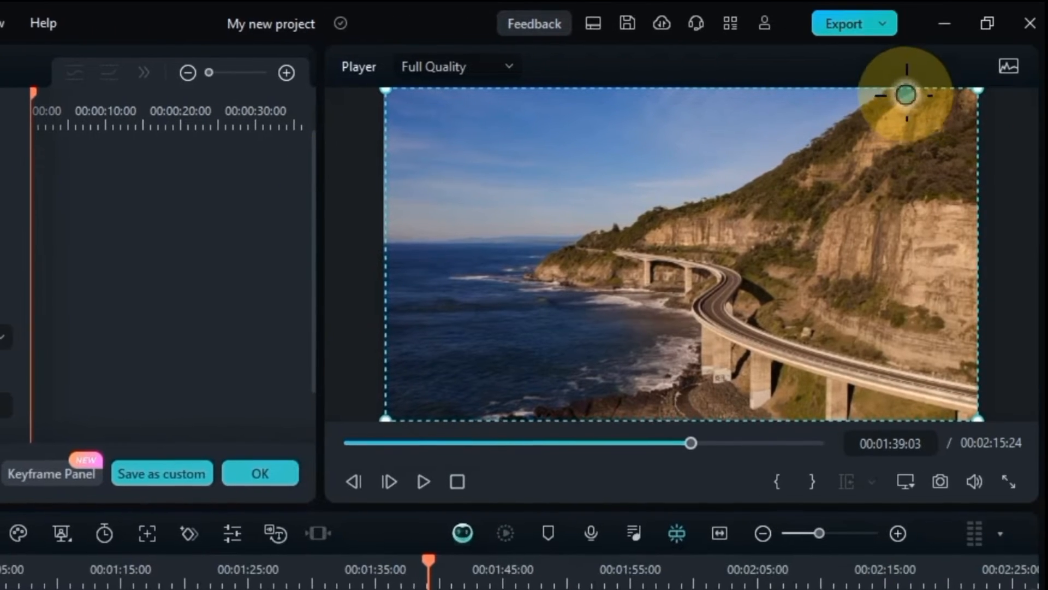
pyautogui.moveTo(907, 94)
pyautogui.mouseDown()
pyautogui.moveTo(568, 251)
pyautogui.moveTo(562, 266)
pyautogui.moveTo(705, 292)
pyautogui.moveTo(707, 340)
pyautogui.moveTo(701, 360)
pyautogui.moveTo(532, 414)
pyautogui.moveTo(972, 413)
pyautogui.moveTo(993, 378)
pyautogui.moveTo(999, 273)
pyautogui.moveTo(977, 185)
pyautogui.moveTo(982, 90)
pyautogui.moveTo(961, 90)
pyautogui.mouseUp()
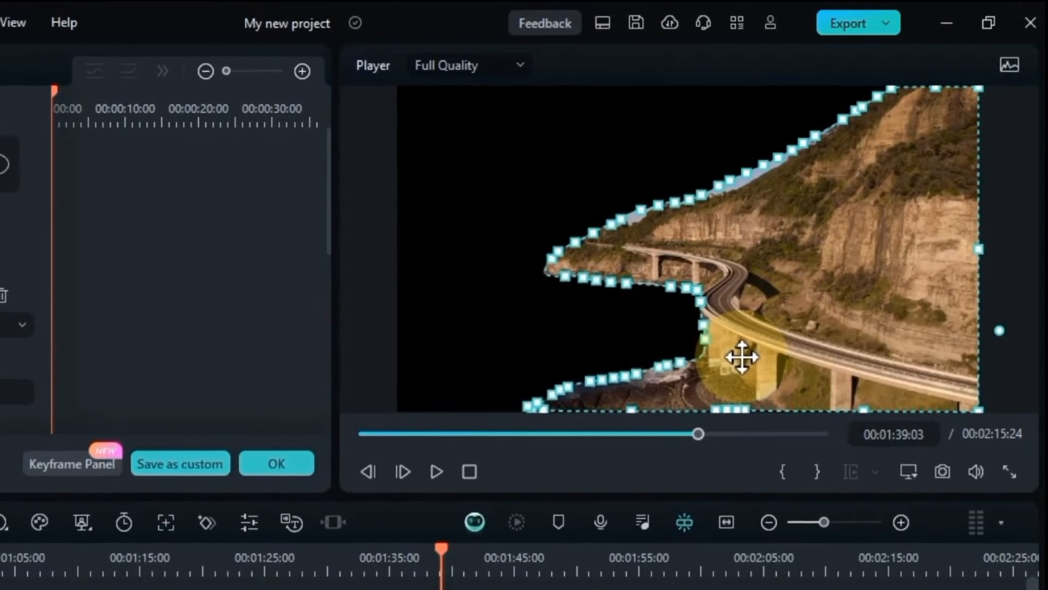
pyautogui.moveTo(729, 359); pyautogui.dragTo(751, 366)
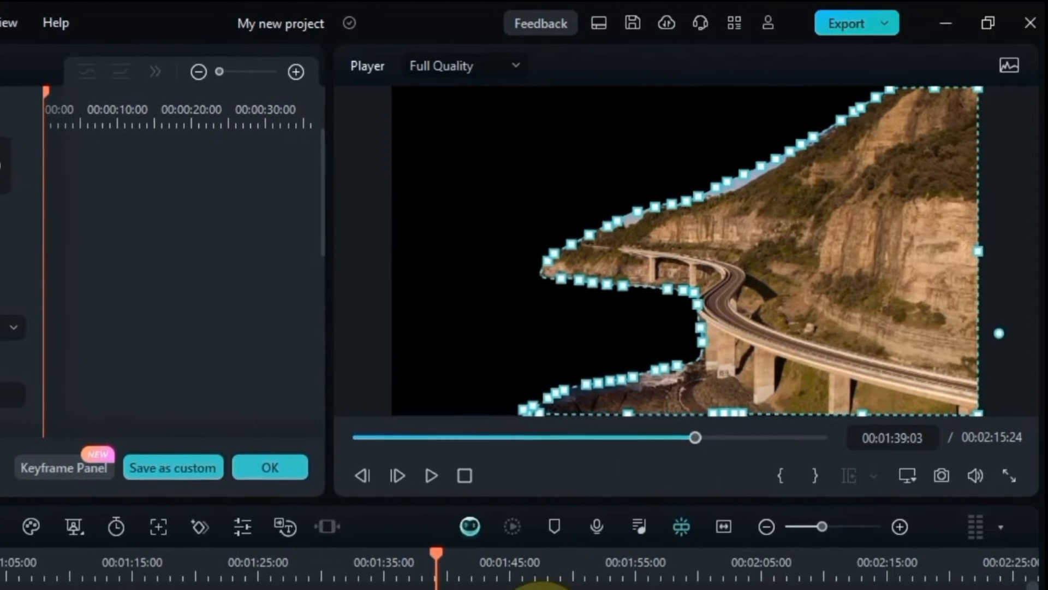
# Step: Refine the AI mask outline of clip 16587984 by moving its points along the upper ridge line inward to exclude the sky, and deselect the clip
pyautogui.click(541, 589)
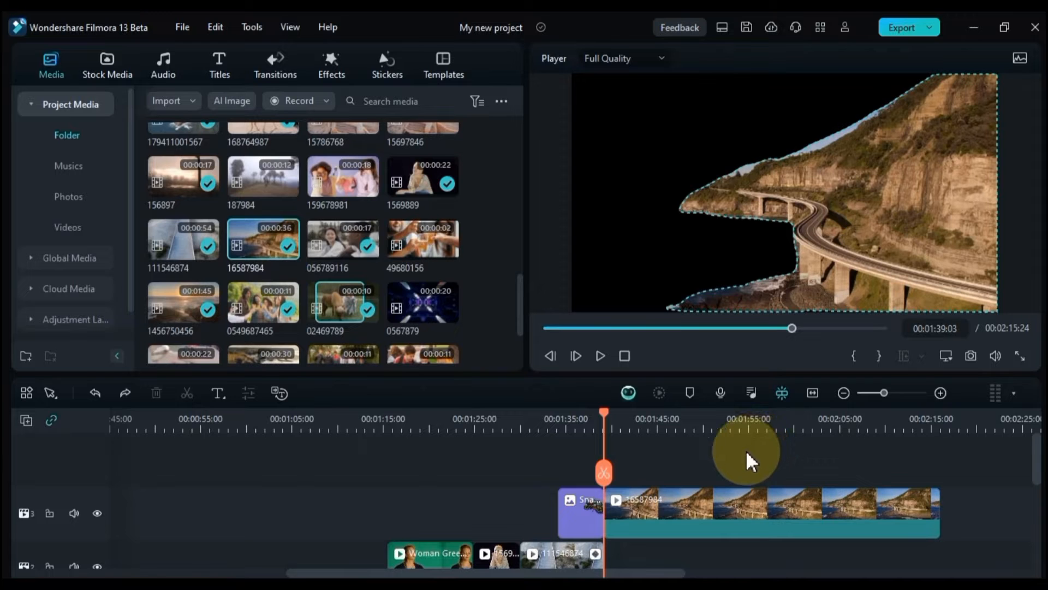
pyautogui.doubleClick(691, 521)
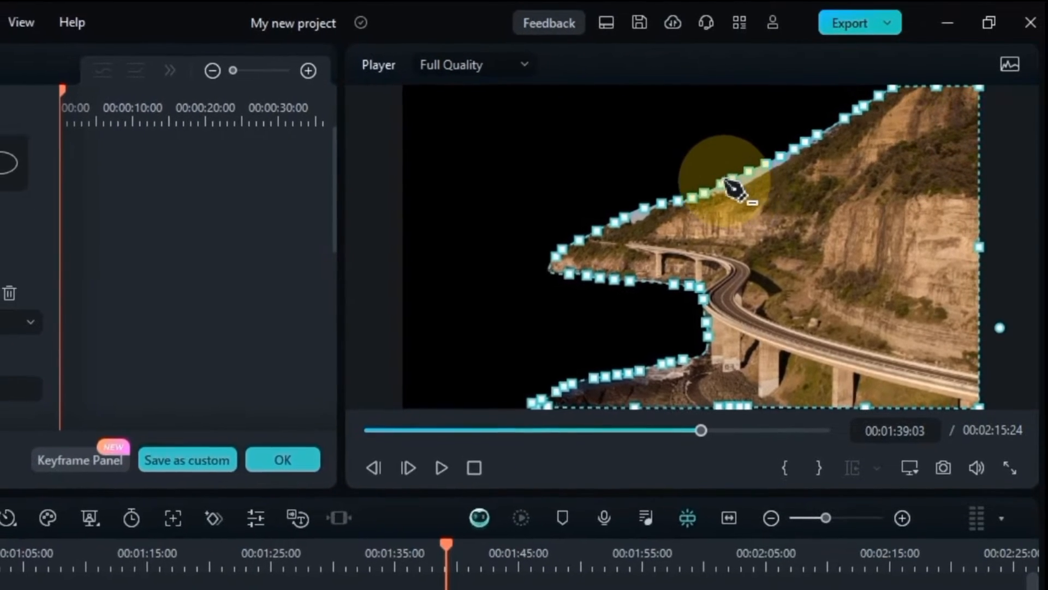
pyautogui.moveTo(723, 181)
pyautogui.mouseDown()
pyautogui.moveTo(723, 193)
pyautogui.moveTo(743, 186)
pyautogui.mouseUp()
pyautogui.moveTo(731, 178); pyautogui.dragTo(698, 204)
pyautogui.moveTo(636, 213); pyautogui.dragTo(632, 225)
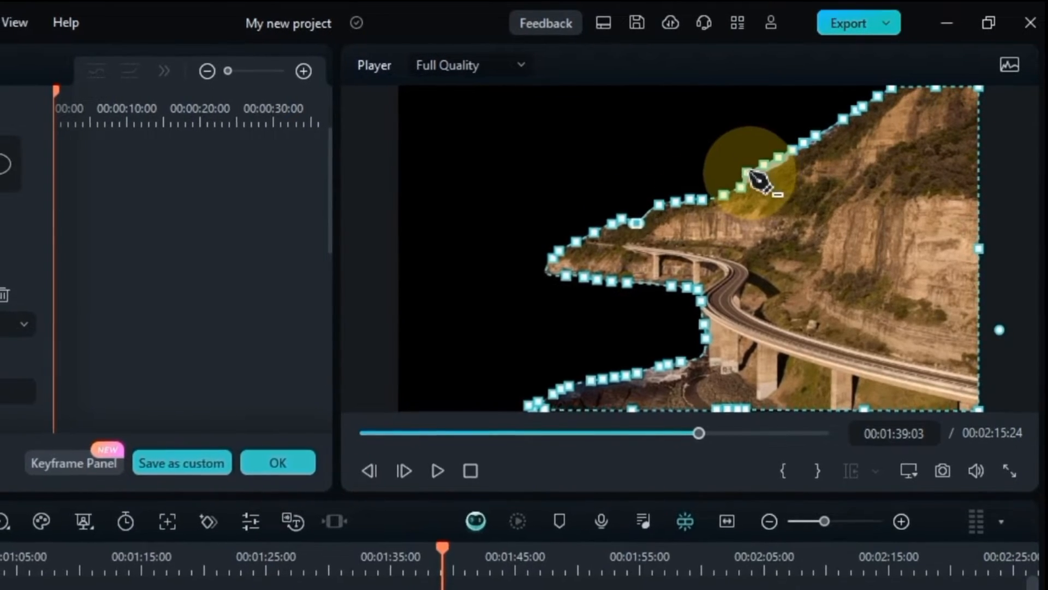
pyautogui.moveTo(743, 175); pyautogui.dragTo(753, 181)
pyautogui.moveTo(760, 167); pyautogui.dragTo(808, 147)
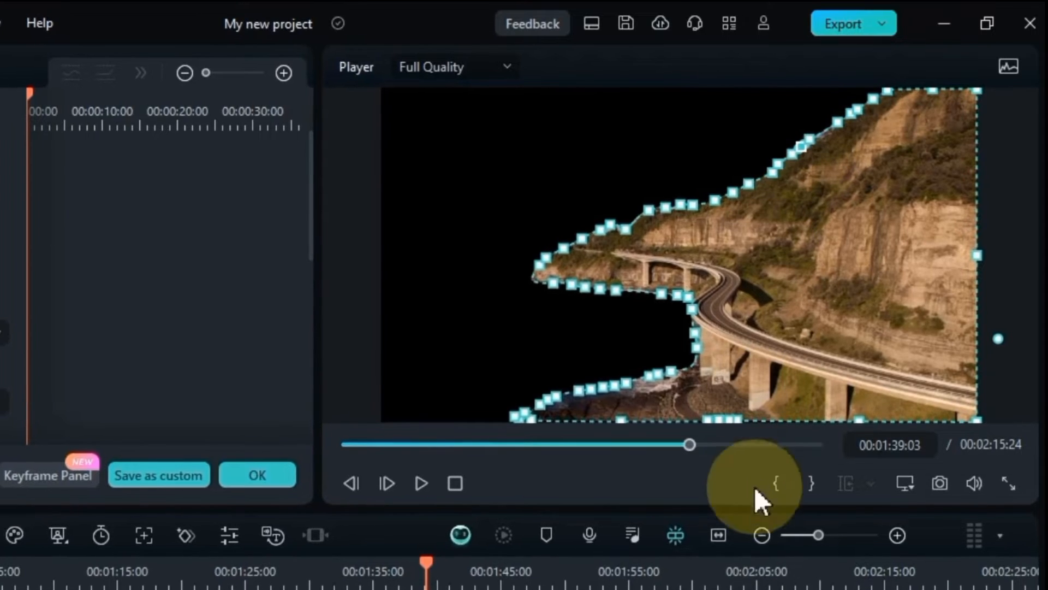
pyautogui.click(713, 588)
pyautogui.click(847, 216)
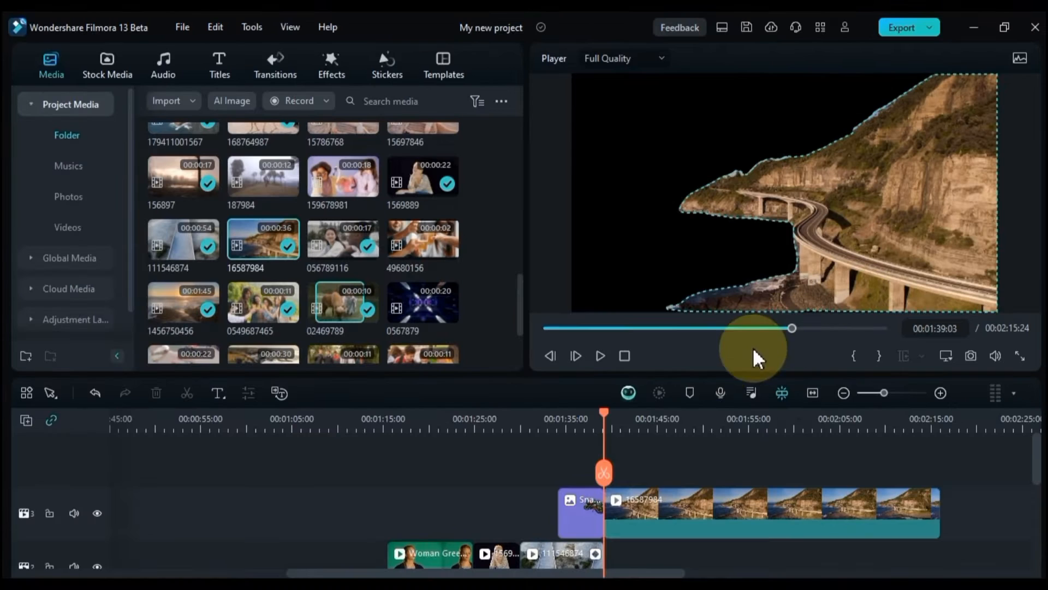
# Step: Set the AI mask of clip 16587984 to Extend -3 and Blur Strength 9
pyautogui.click(636, 503)
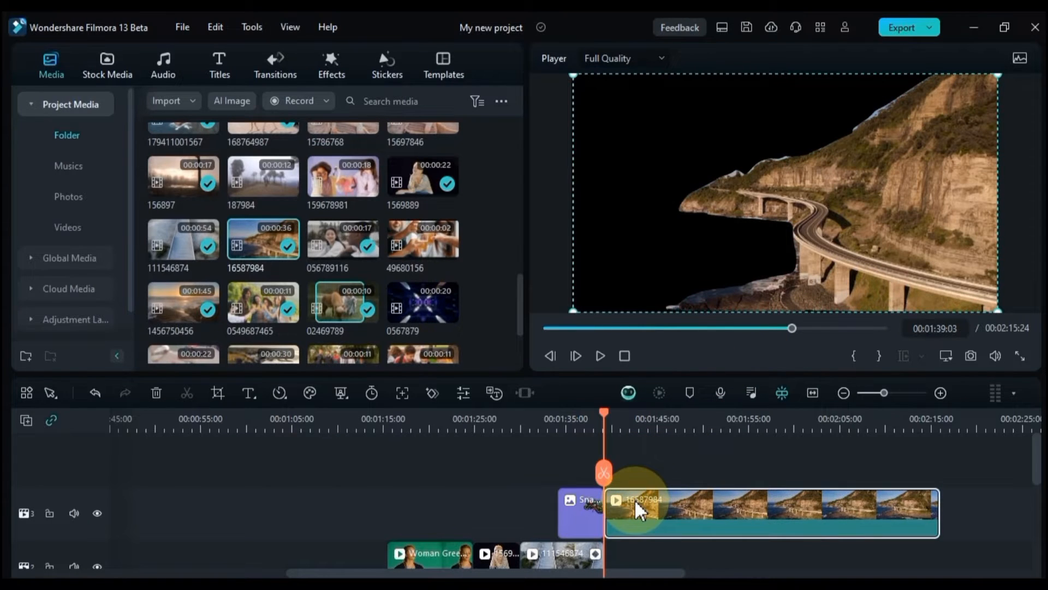
pyautogui.doubleClick(636, 503)
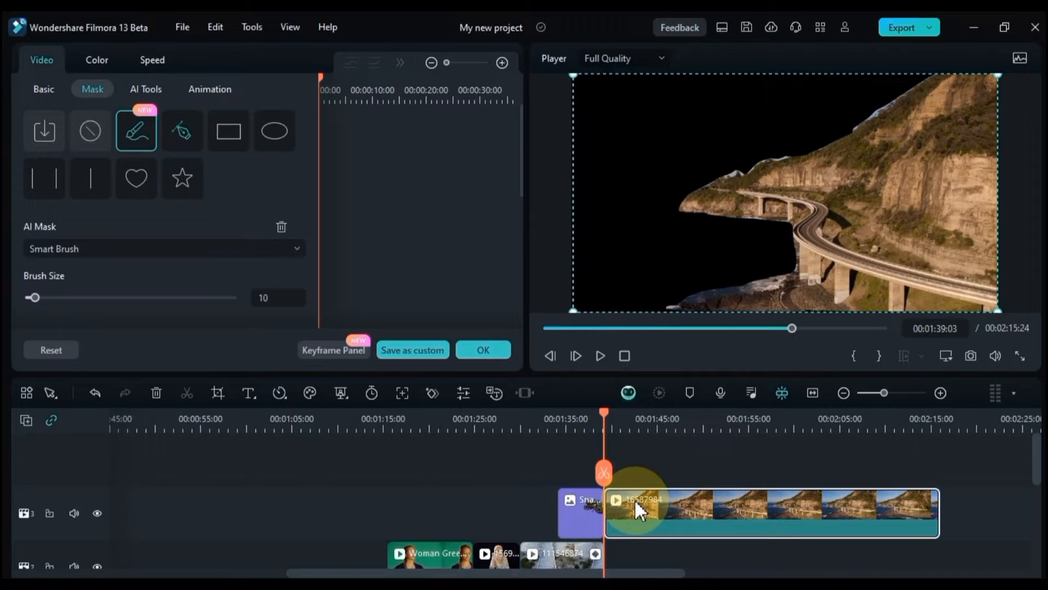
pyautogui.moveTo(520, 129); pyautogui.dragTo(536, 213)
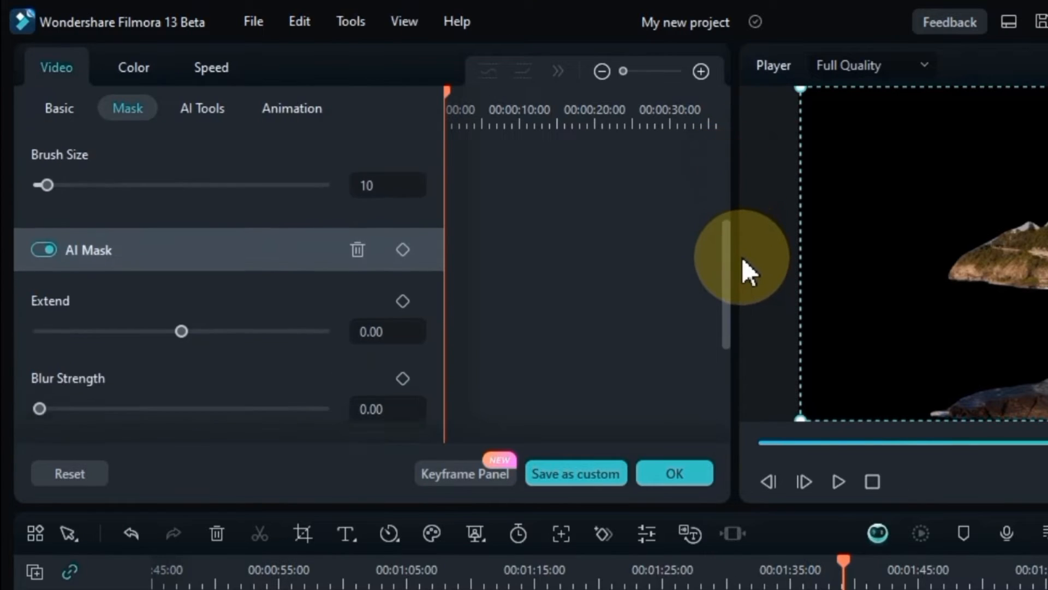
pyautogui.scroll(-2, 750, 295)
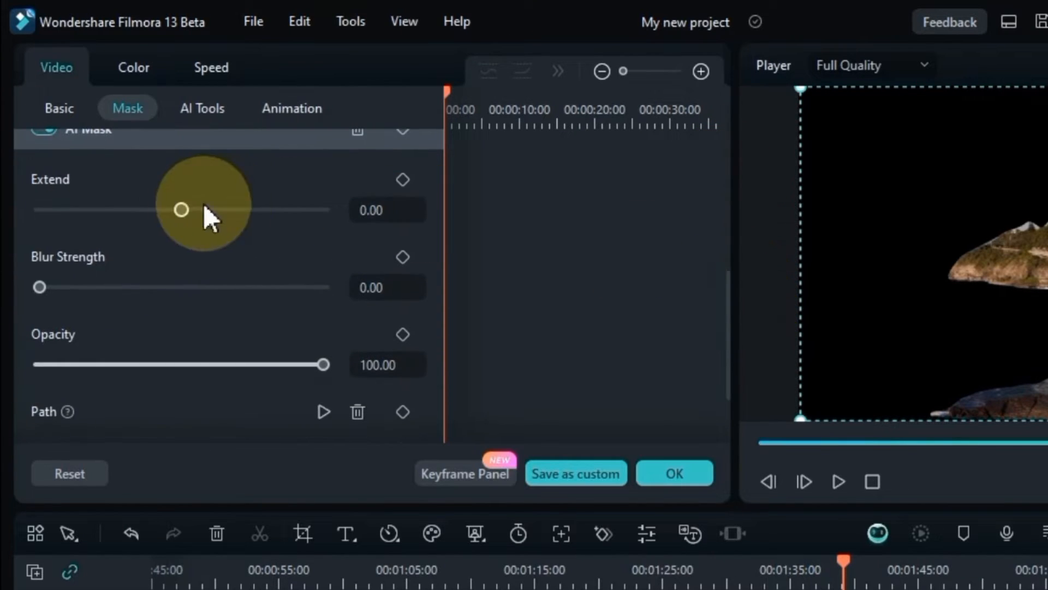
pyautogui.moveTo(188, 214)
pyautogui.mouseDown()
pyautogui.moveTo(243, 218)
pyautogui.moveTo(120, 224)
pyautogui.moveTo(179, 229)
pyautogui.mouseUp()
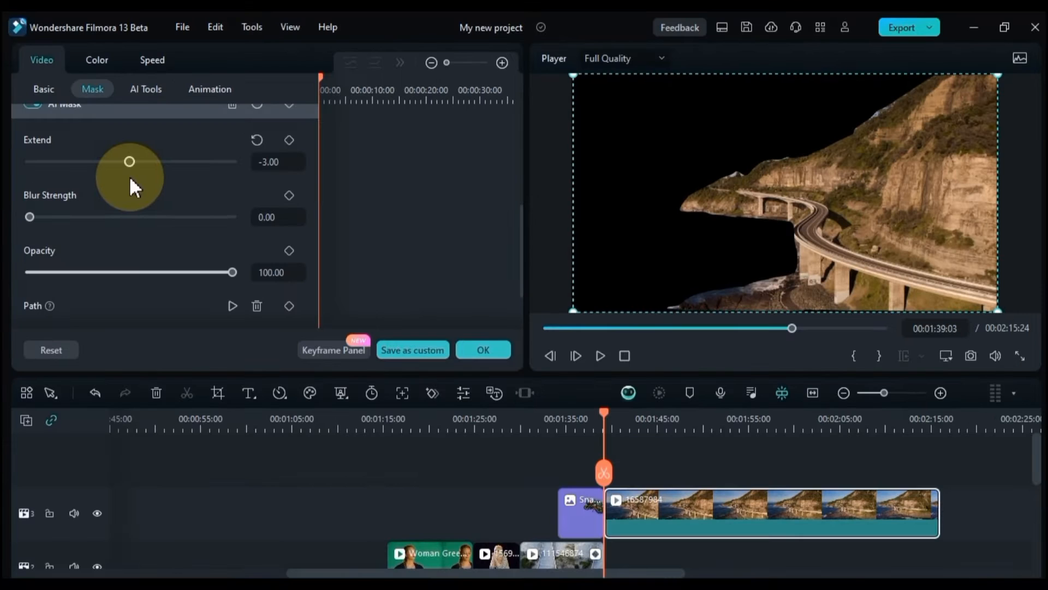
pyautogui.click(257, 139)
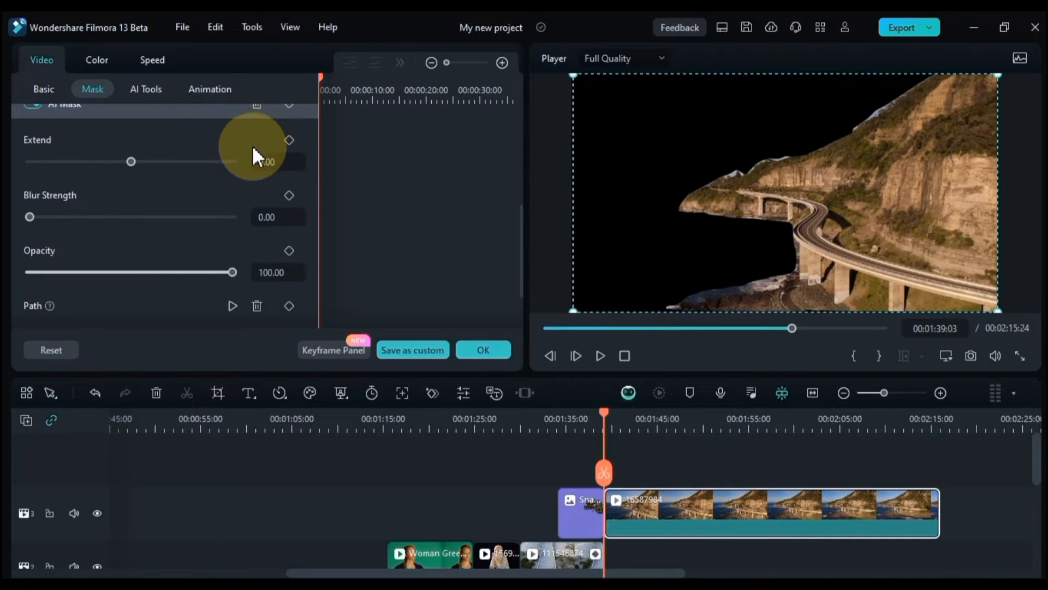
pyautogui.hotkey('ctrl', 'z')
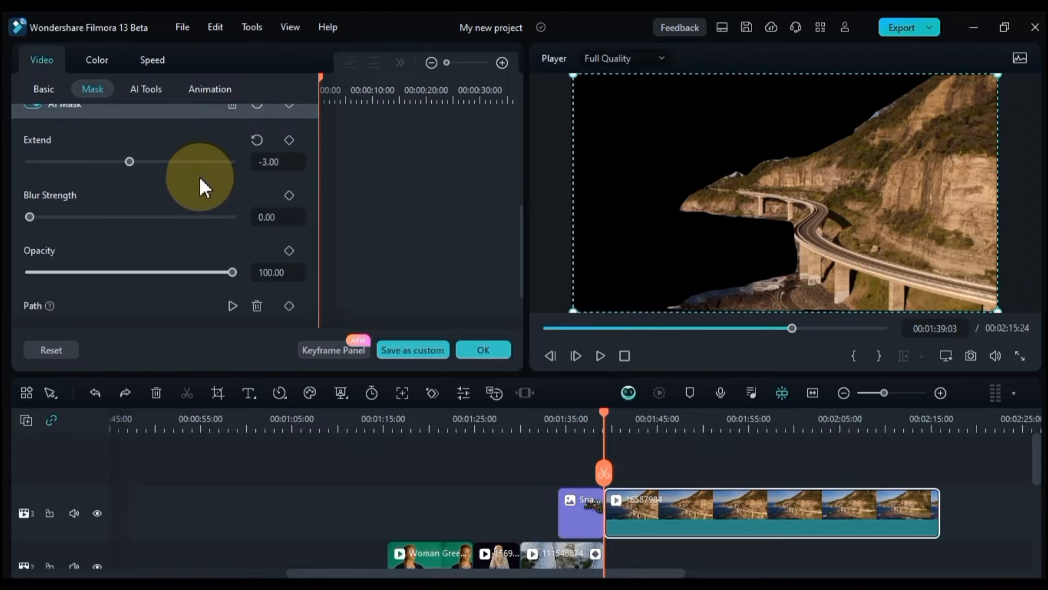
pyautogui.moveTo(31, 217)
pyautogui.mouseDown()
pyautogui.moveTo(70, 217)
pyautogui.moveTo(30, 218)
pyautogui.moveTo(49, 221)
pyautogui.mouseUp()
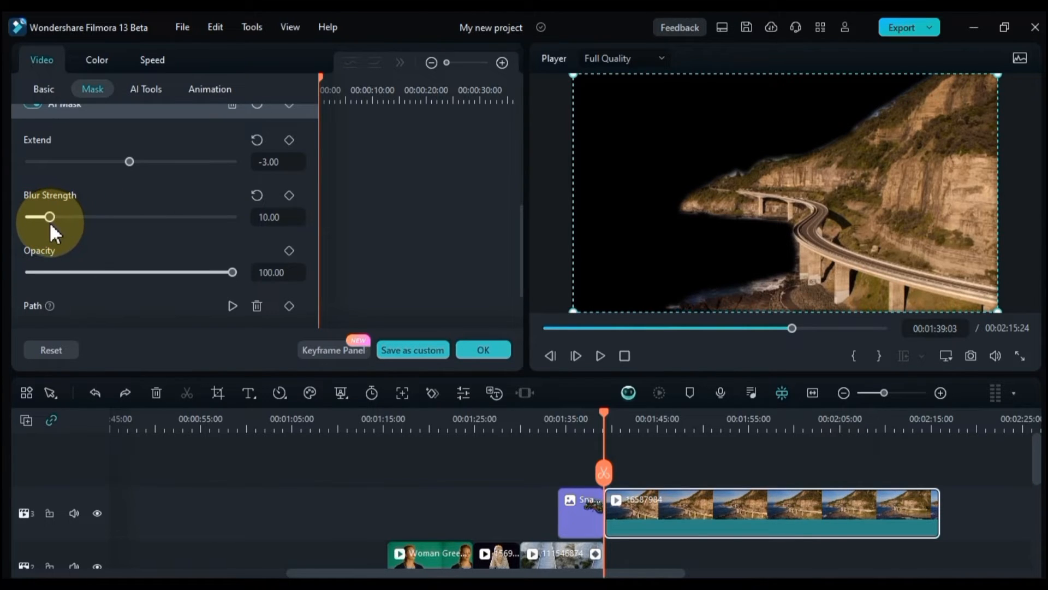
pyautogui.moveTo(107, 263); pyautogui.dragTo(281, 270)
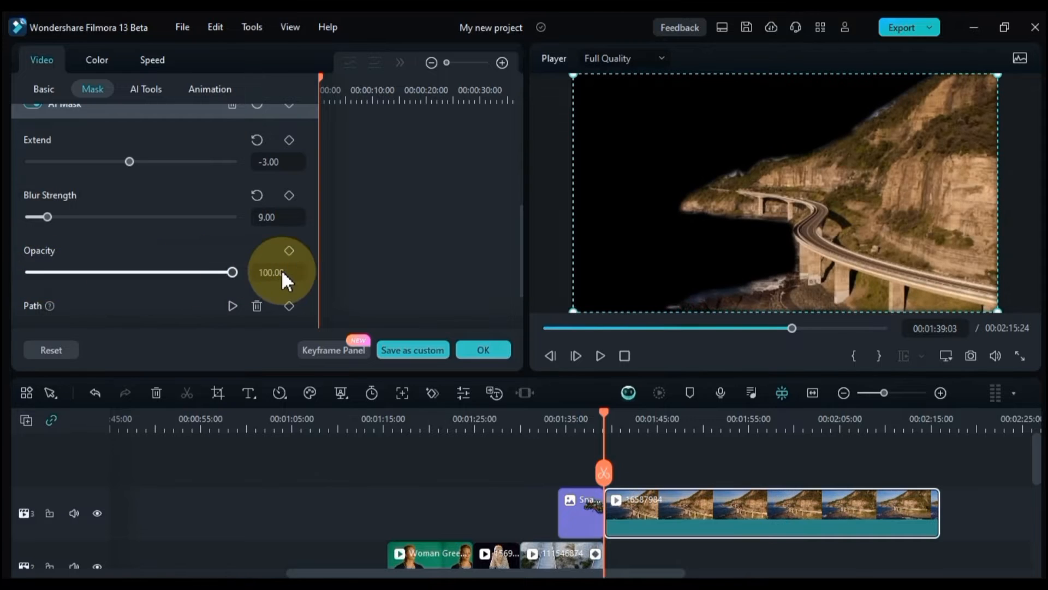
# Step: Track the mask path across the coastal road clip and play back the tracked mask
pyautogui.scroll(-1, 168, 232)
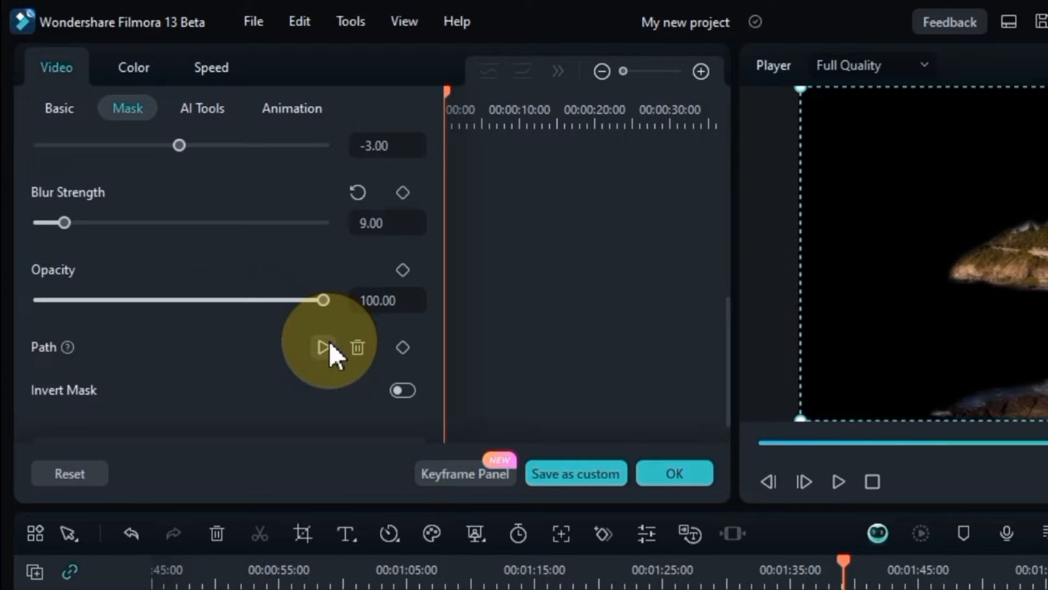
pyautogui.click(325, 346)
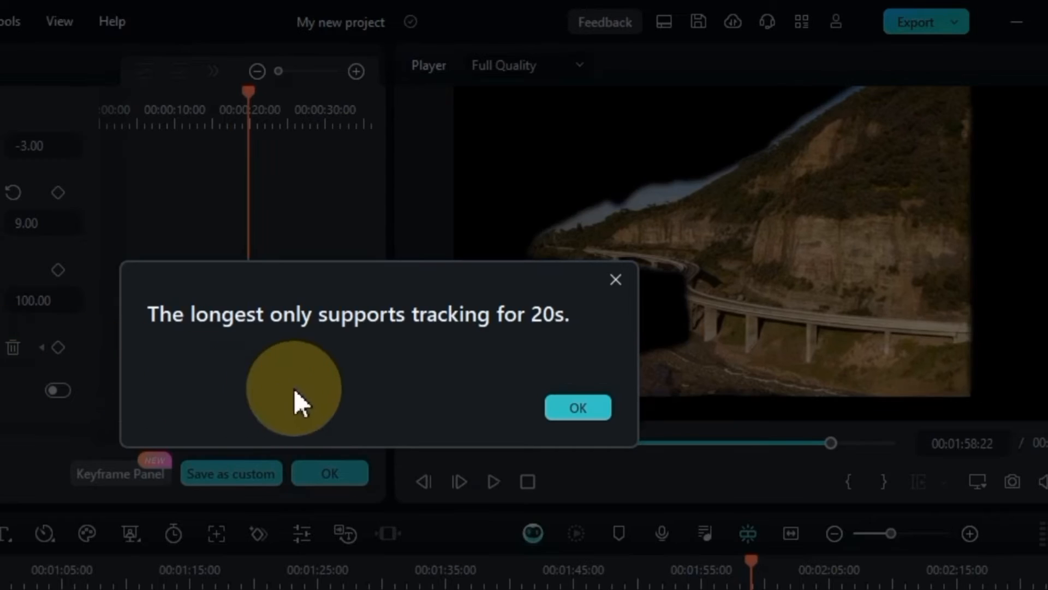
pyautogui.click(580, 410)
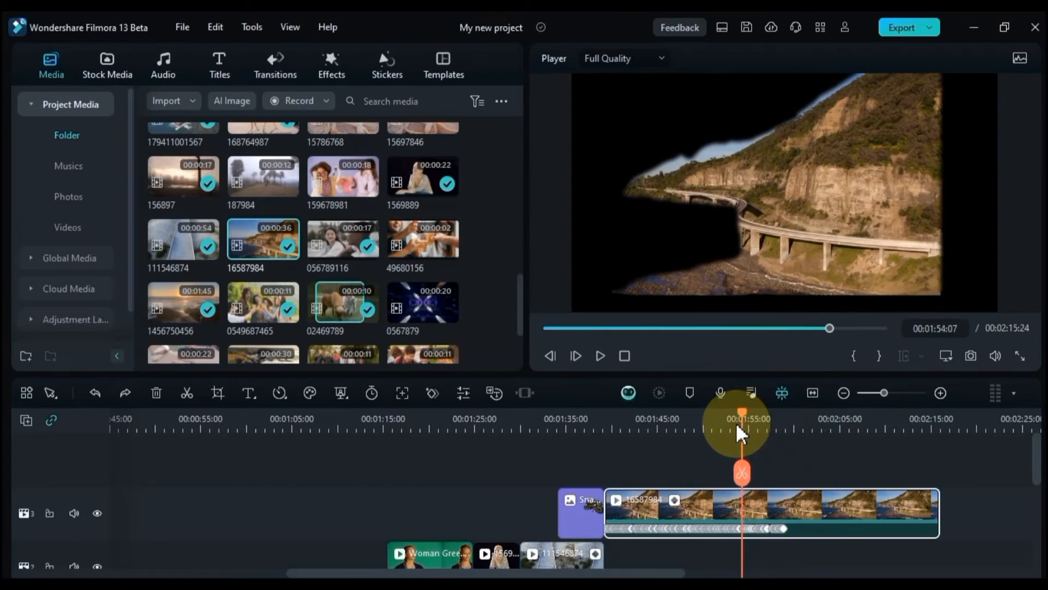
pyautogui.moveTo(737, 424); pyautogui.dragTo(650, 441)
pyautogui.press('space')
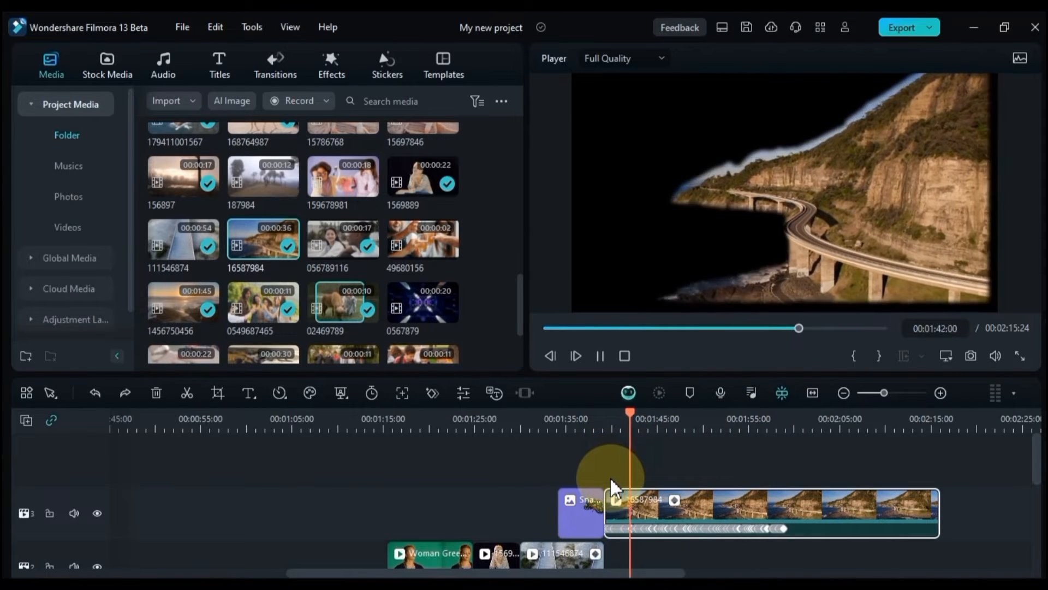
# Step: Delete the mask's tracked path from clip 16587984 and try Invert Mask, switching it off again
pyautogui.doubleClick(675, 523)
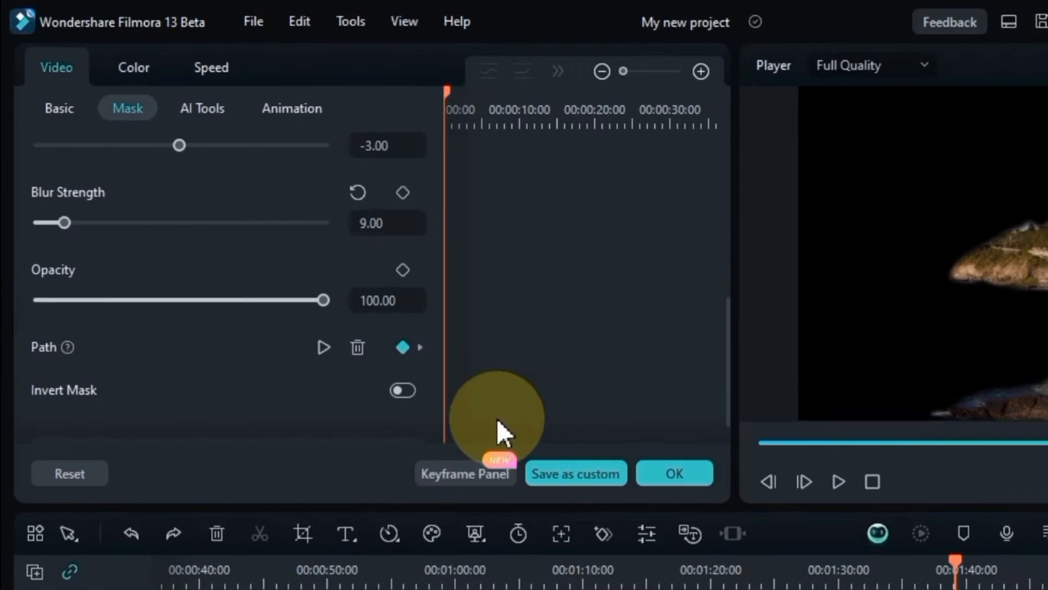
pyautogui.click(364, 352)
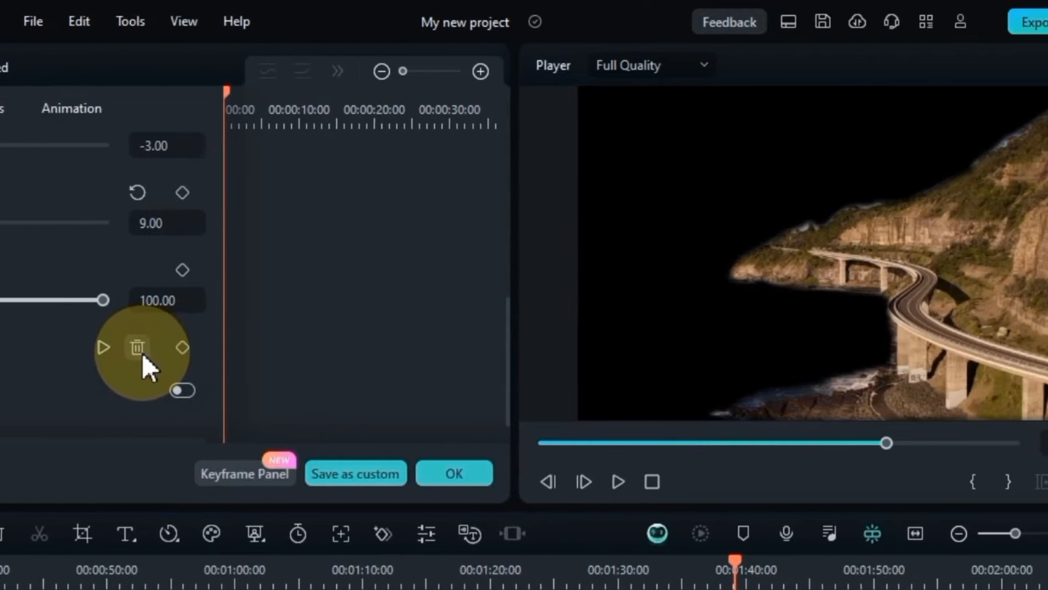
pyautogui.click(113, 390)
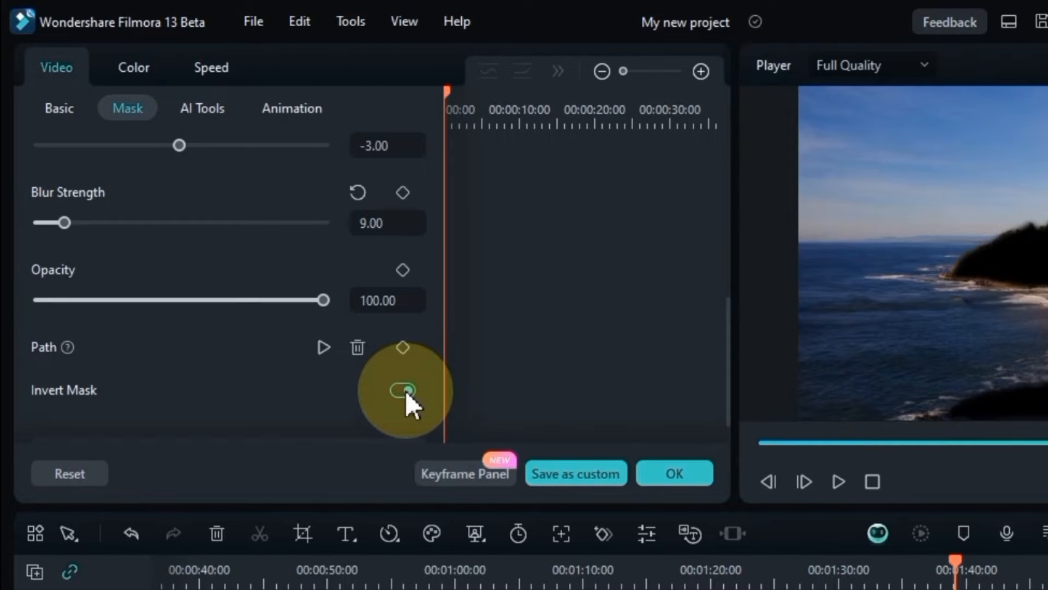
pyautogui.click(404, 391)
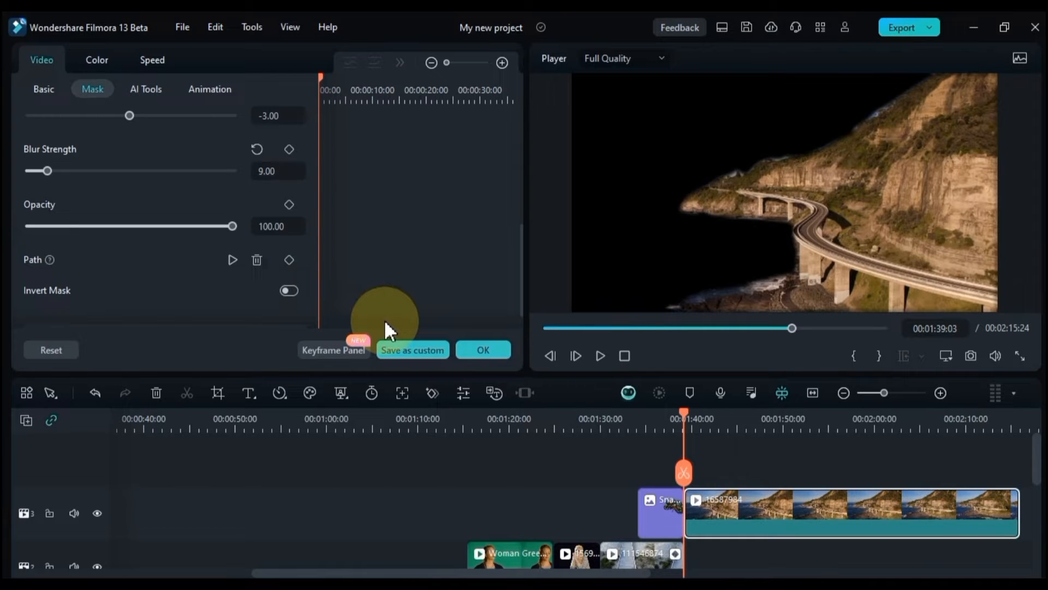
pyautogui.click(759, 480)
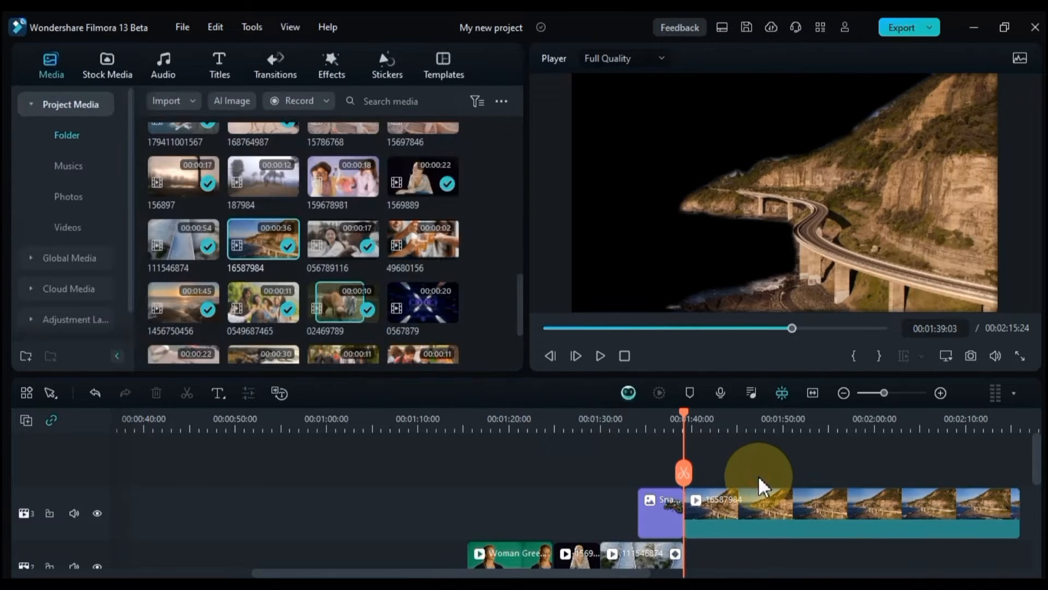
pyautogui.moveTo(182, 316); pyautogui.dragTo(713, 561)
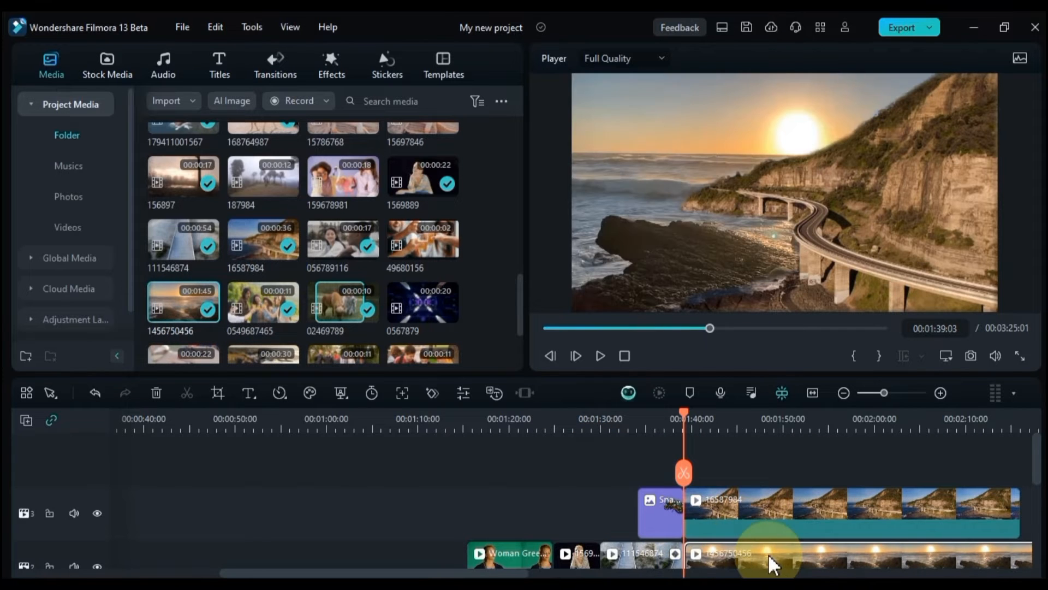
pyautogui.scroll(-2, 711, 552)
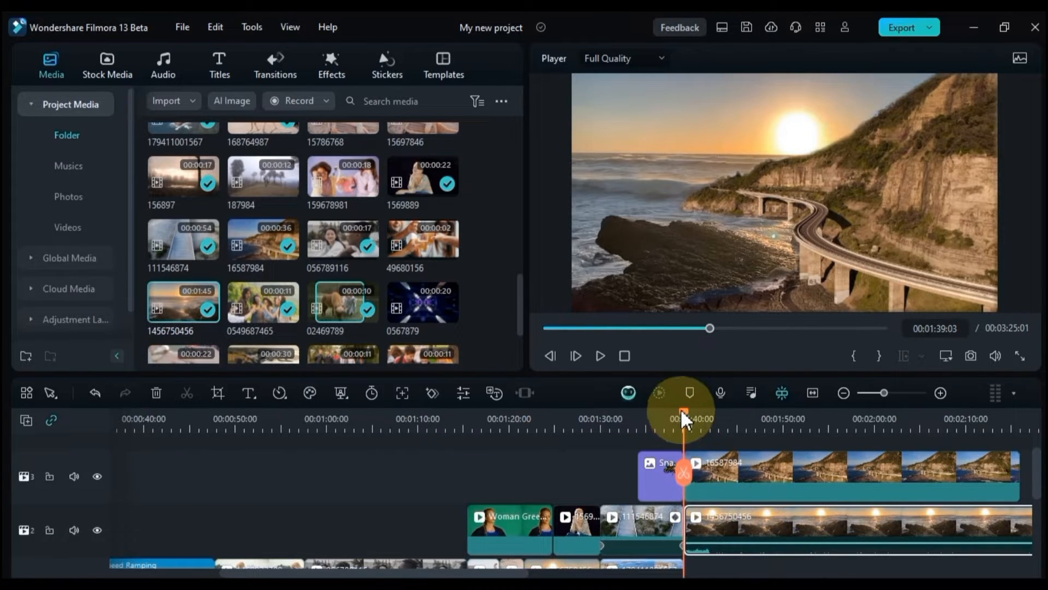
# Step: Split the coastal road and sunset clips at 00:01:43:00 and delete the parts after the split
pyautogui.moveTo(685, 421); pyautogui.dragTo(761, 550)
pyautogui.scroll(1, 744, 522)
pyautogui.hotkey('ctrl', 'b')
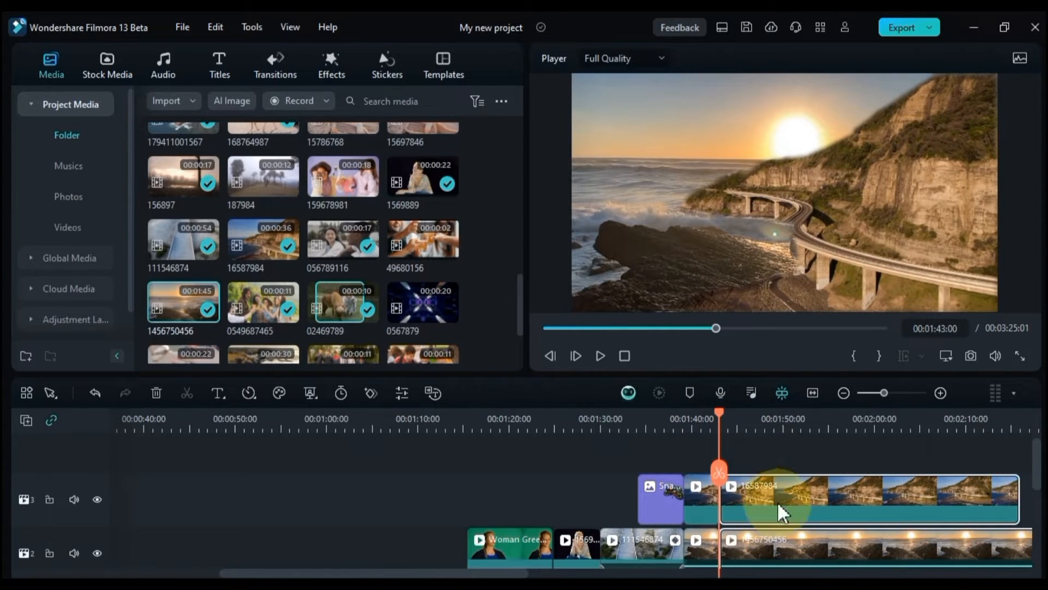
pyautogui.scroll(-1, 781, 524)
pyautogui.press('Delete')
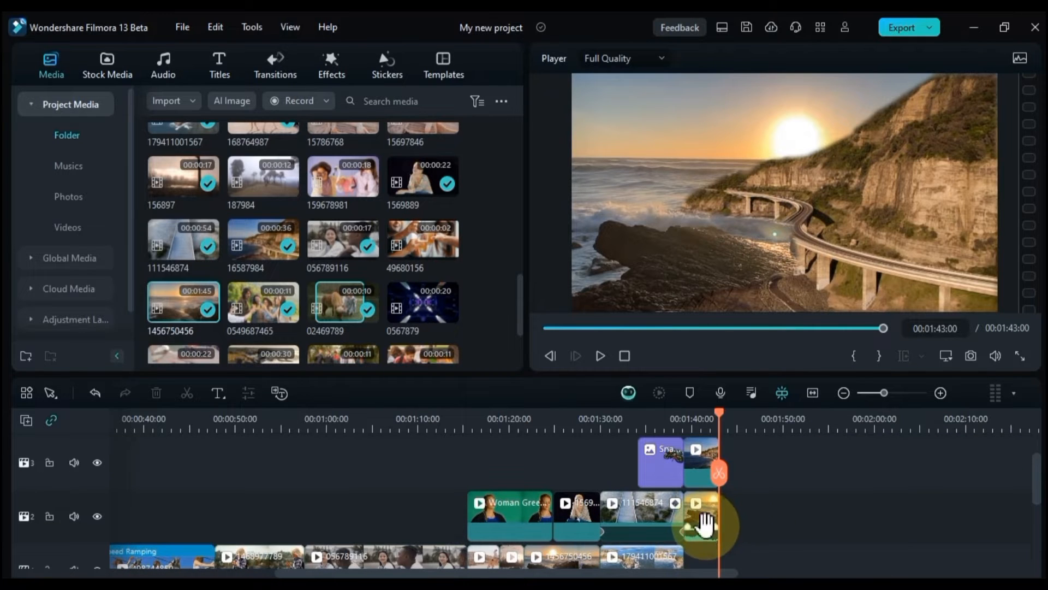
pyautogui.scroll(1, 738, 520)
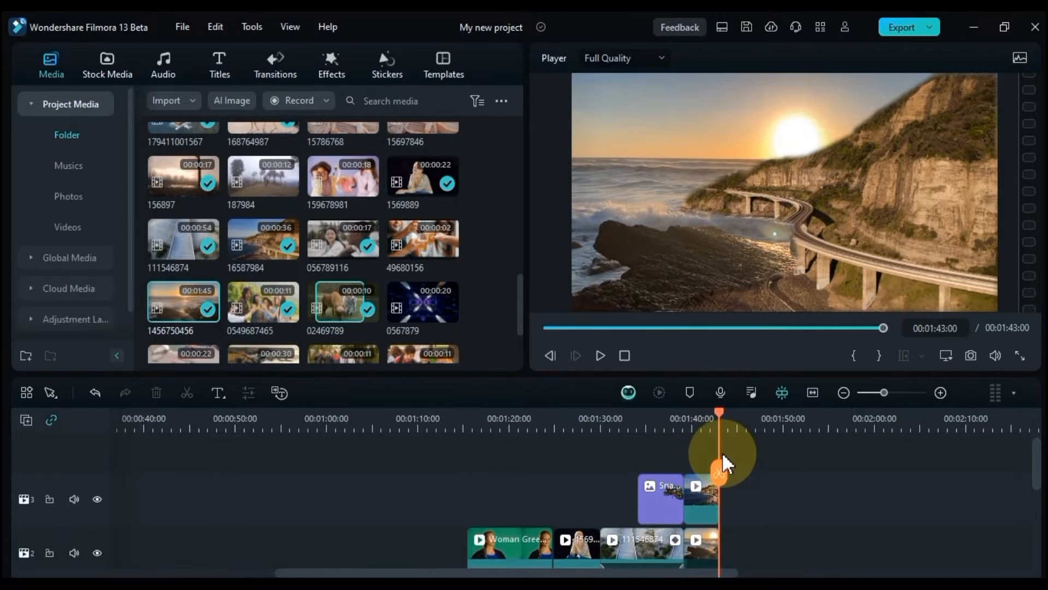
pyautogui.moveTo(521, 290); pyautogui.dragTo(526, 201)
pyautogui.doubleClick(421, 317)
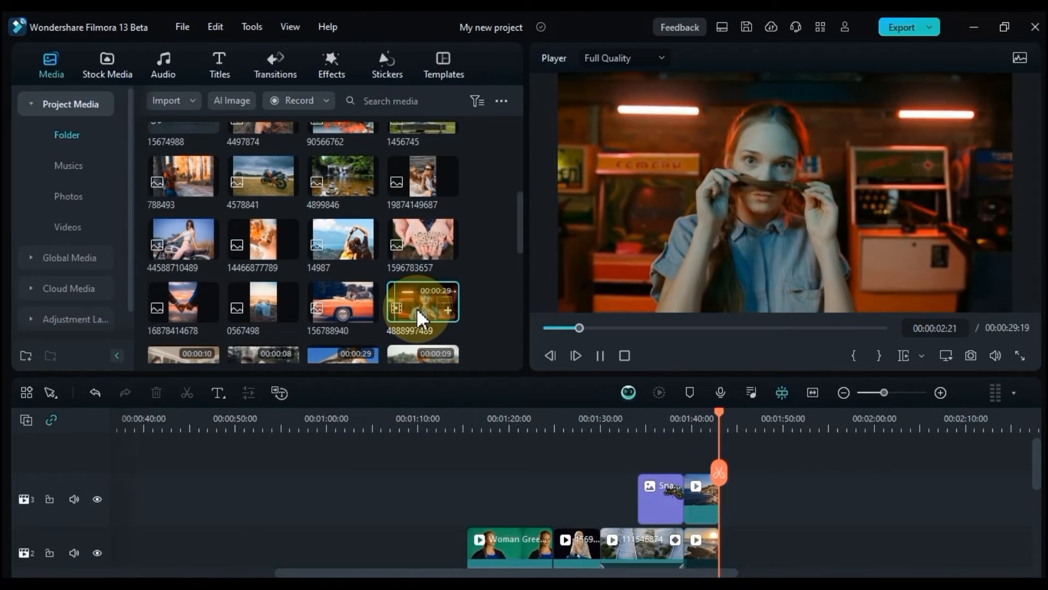
pyautogui.moveTo(420, 318); pyautogui.dragTo(722, 553)
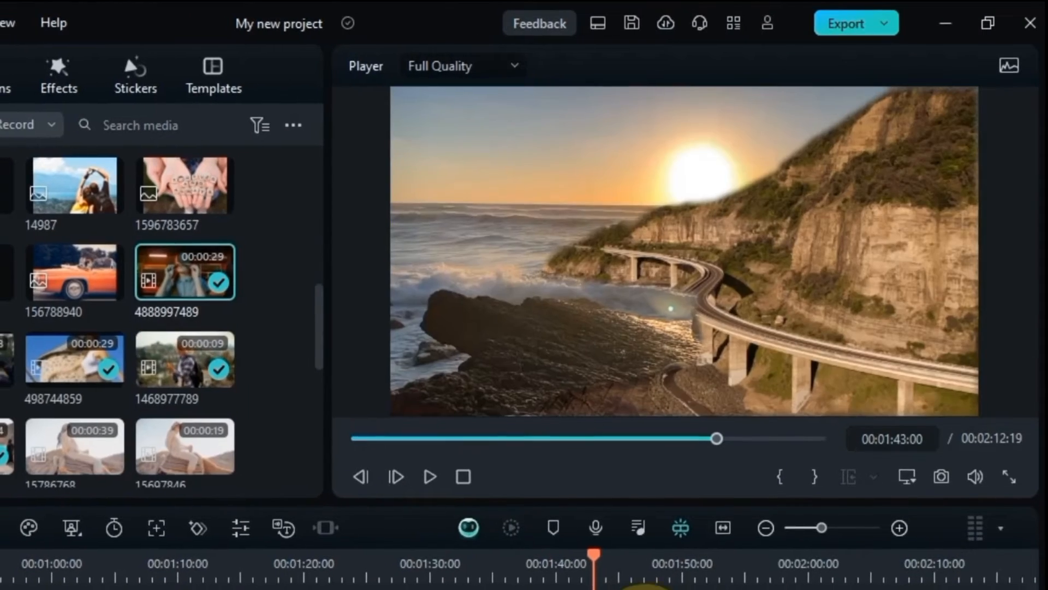
pyautogui.click(762, 422)
pyautogui.moveTo(660, 548); pyautogui.dragTo(650, 567)
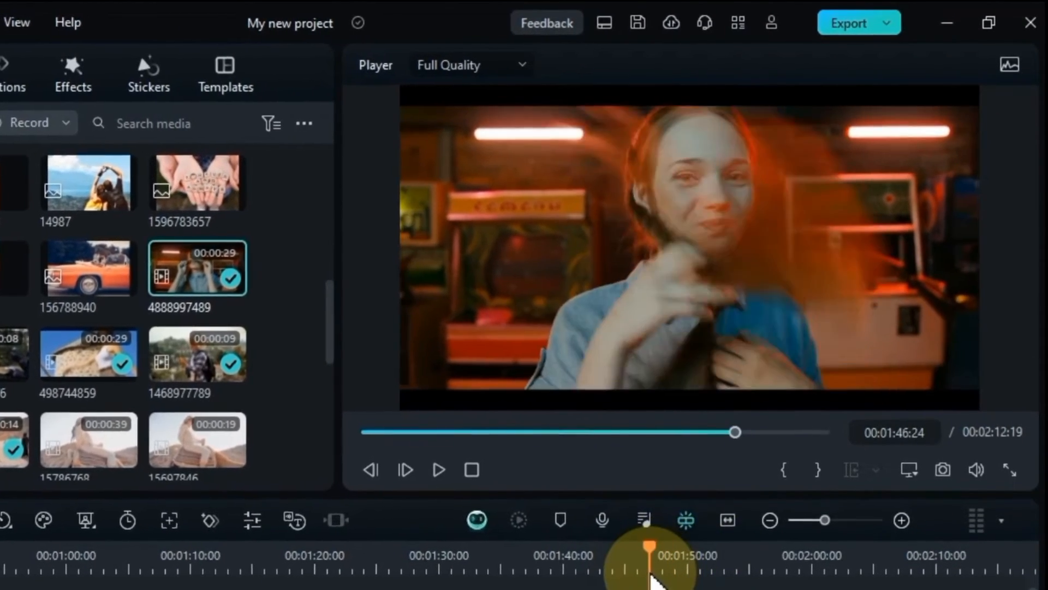
pyautogui.press('space')
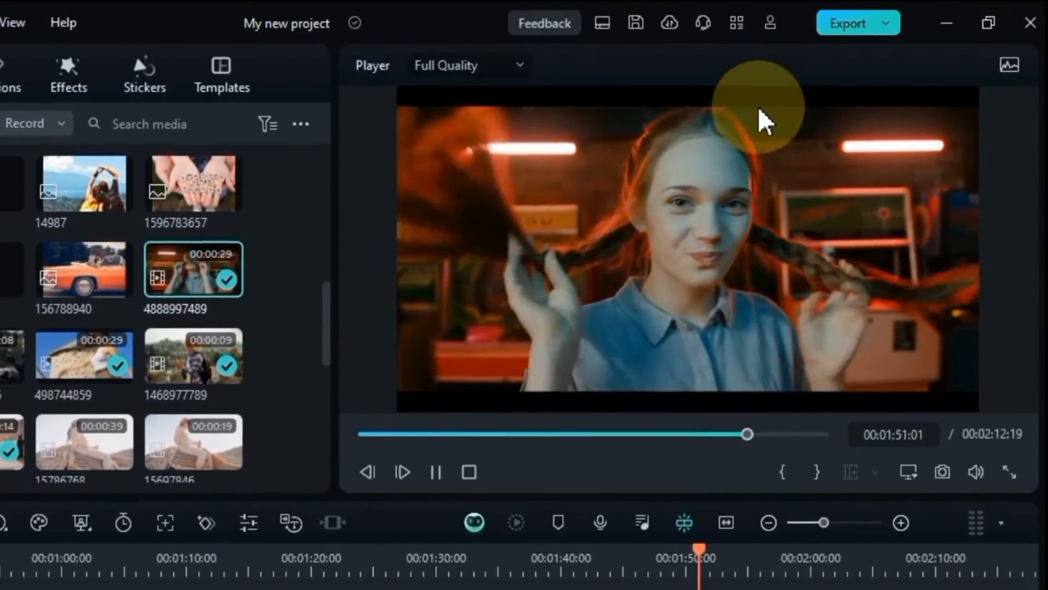
pyautogui.press('space')
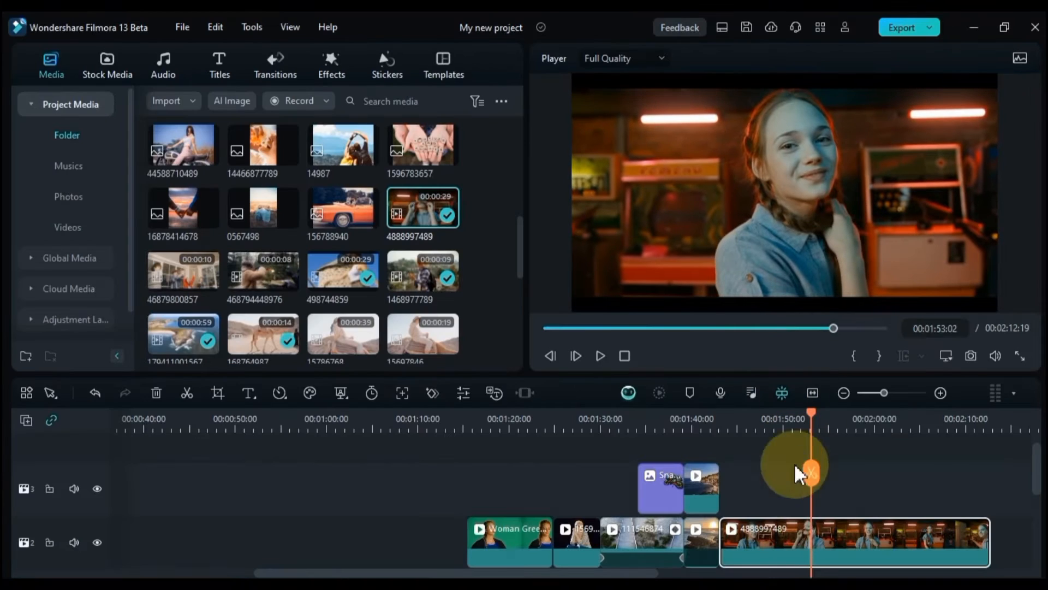
pyautogui.doubleClick(798, 552)
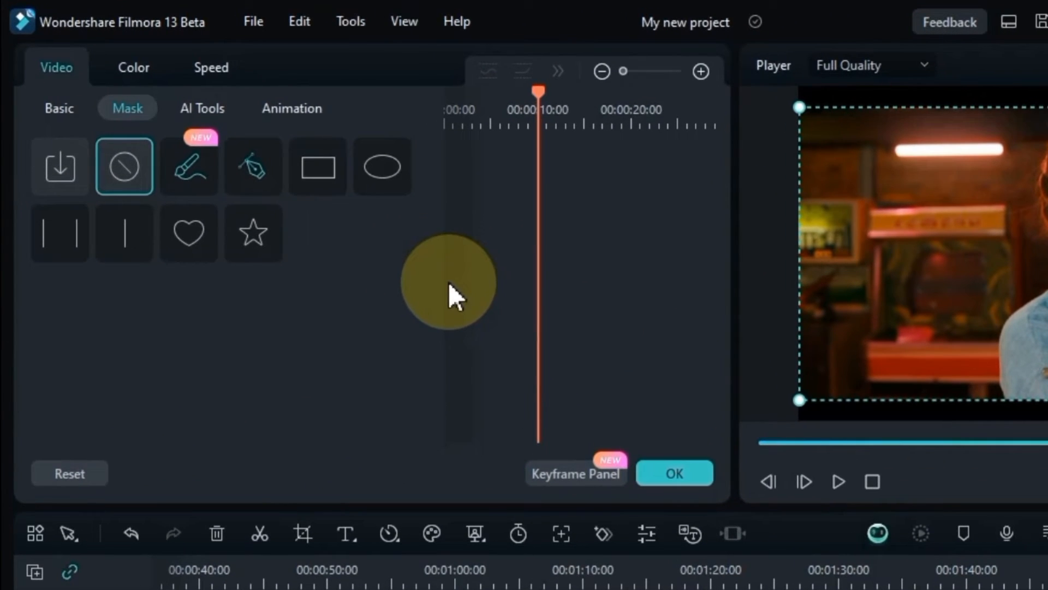
pyautogui.click(63, 110)
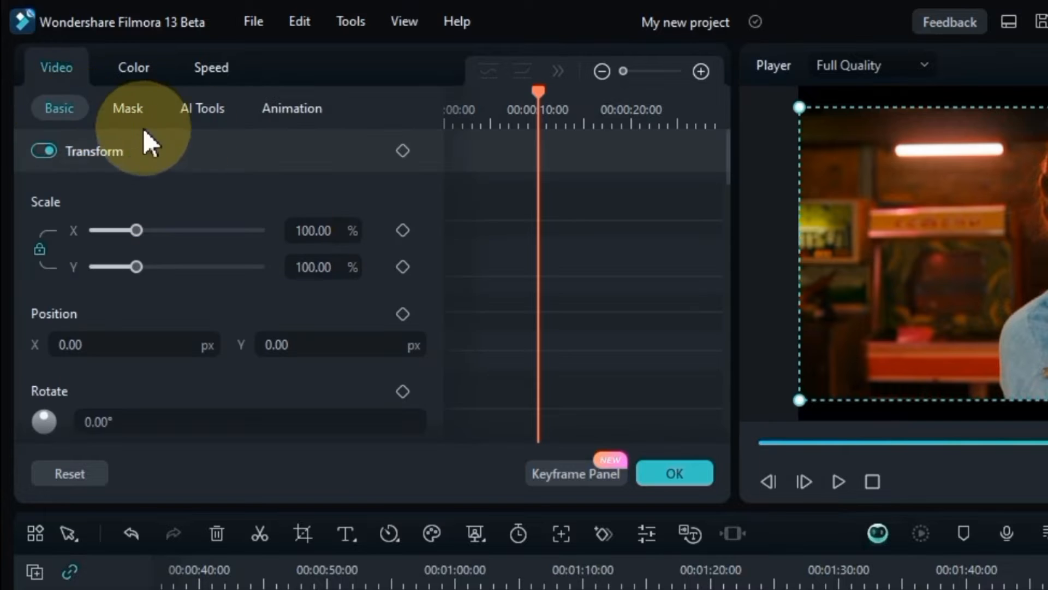
pyautogui.moveTo(726, 139); pyautogui.dragTo(722, 241)
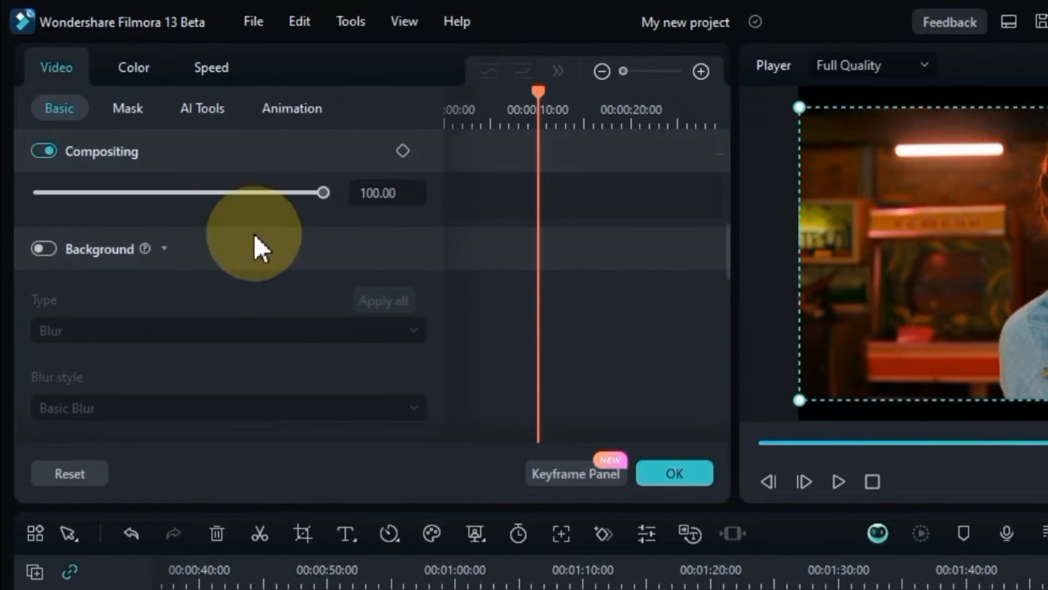
pyautogui.click(47, 248)
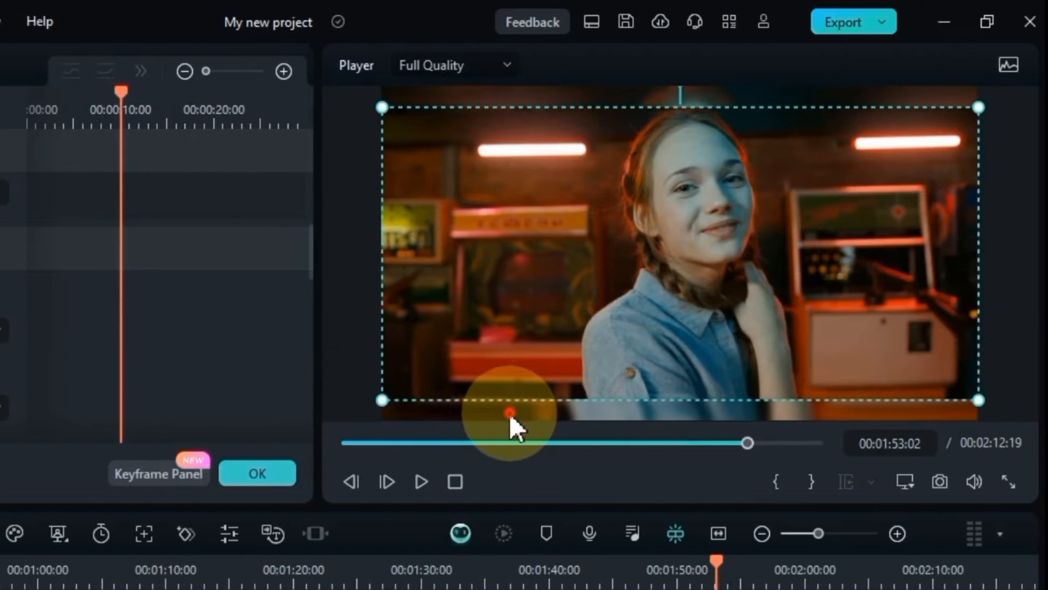
pyautogui.click(509, 413)
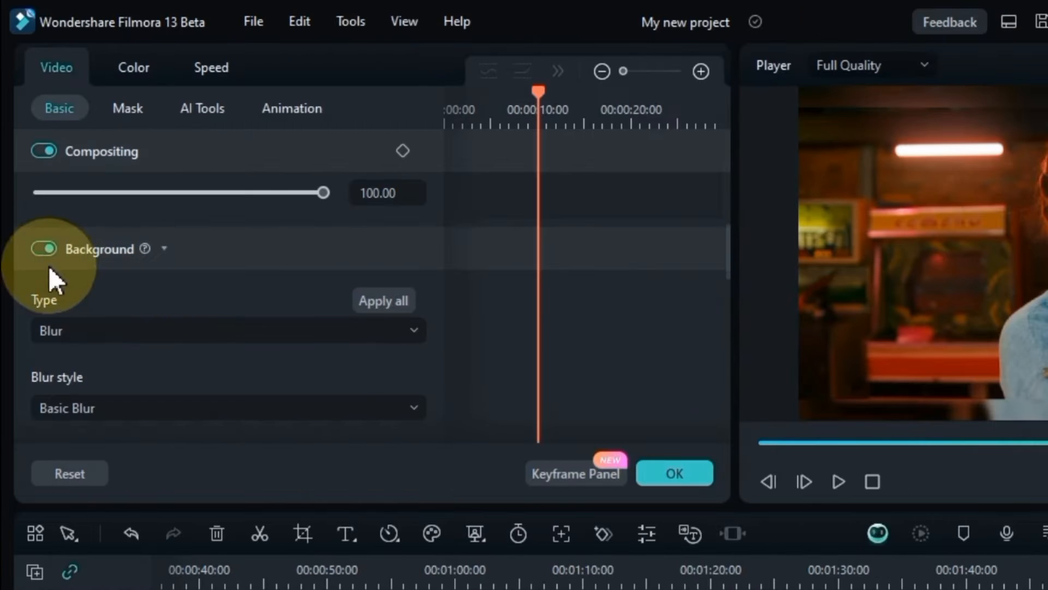
pyautogui.click(42, 247)
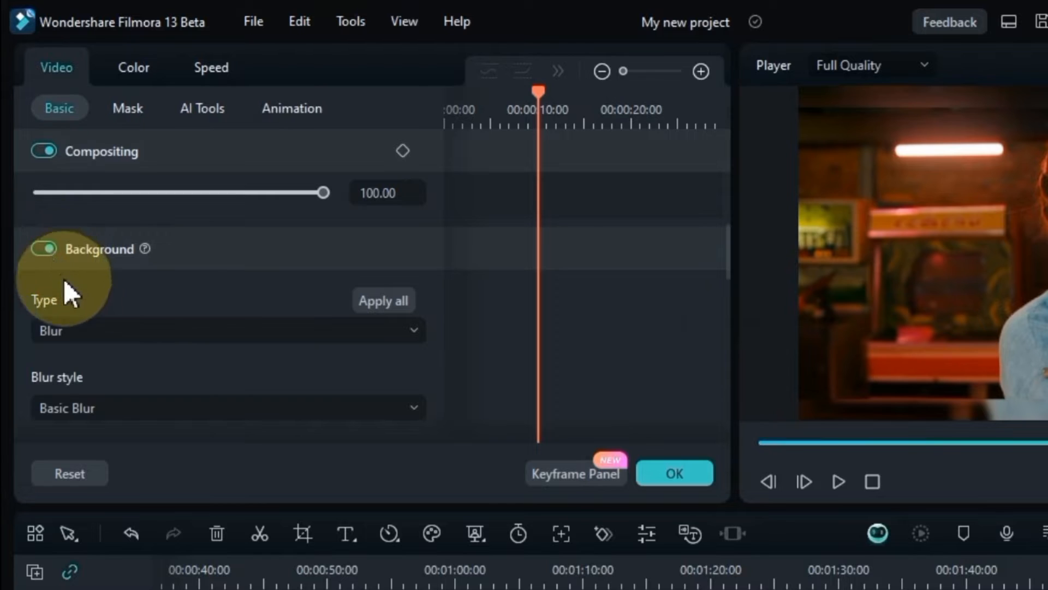
# Step: Try a solid color background for the clip, first in light blue and then in pink
pyautogui.click(90, 329)
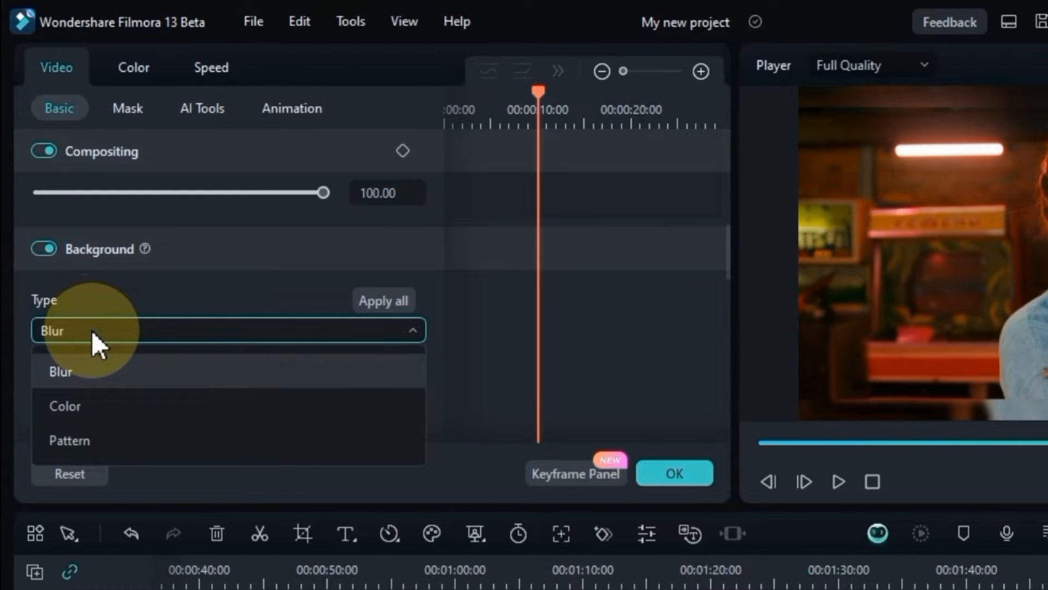
pyautogui.click(110, 397)
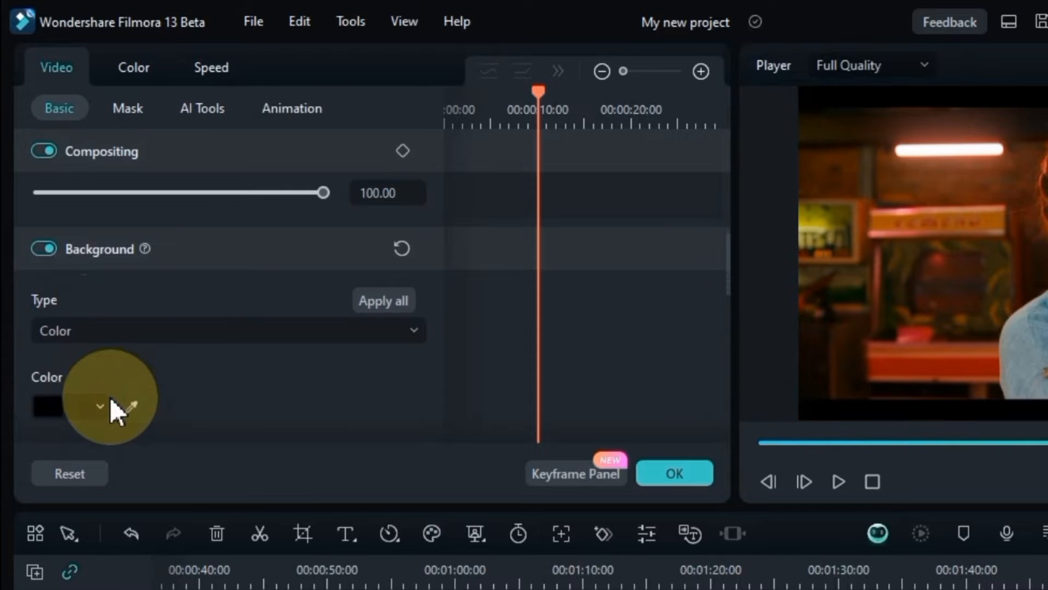
pyautogui.click(51, 405)
pyautogui.click(54, 435)
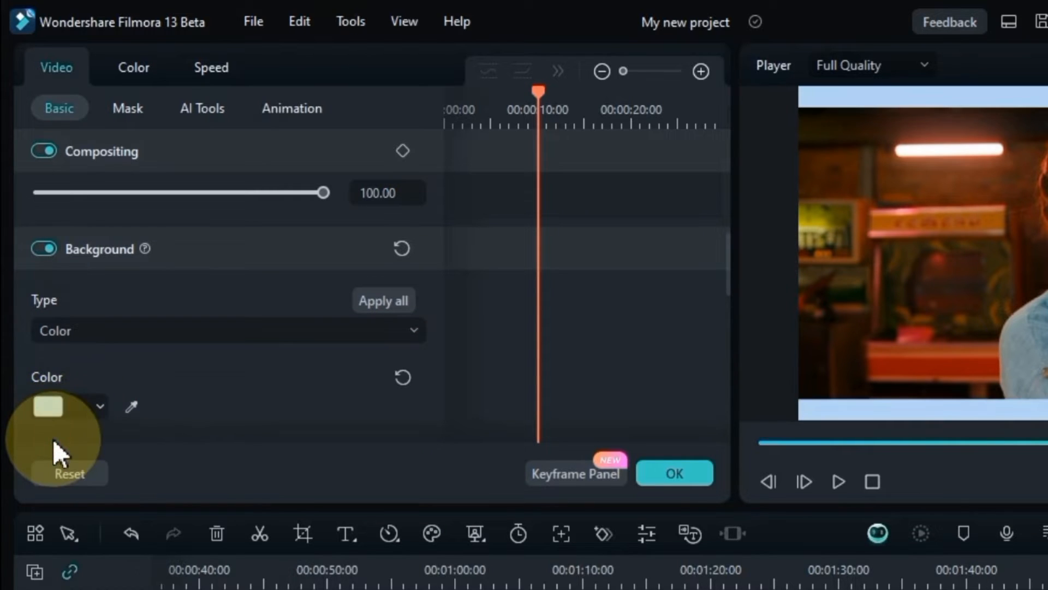
pyautogui.click(51, 408)
pyautogui.click(151, 587)
pyautogui.click(50, 402)
pyautogui.click(96, 477)
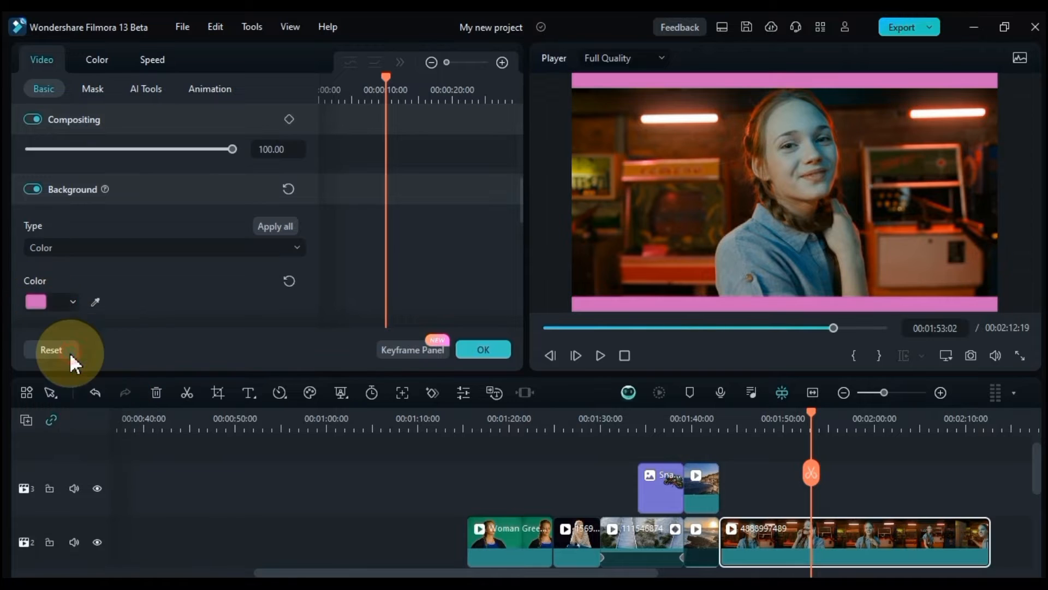
# Step: Try sampling a dark gray background color from the interface, and switch the background type back to Blur
pyautogui.click(41, 300)
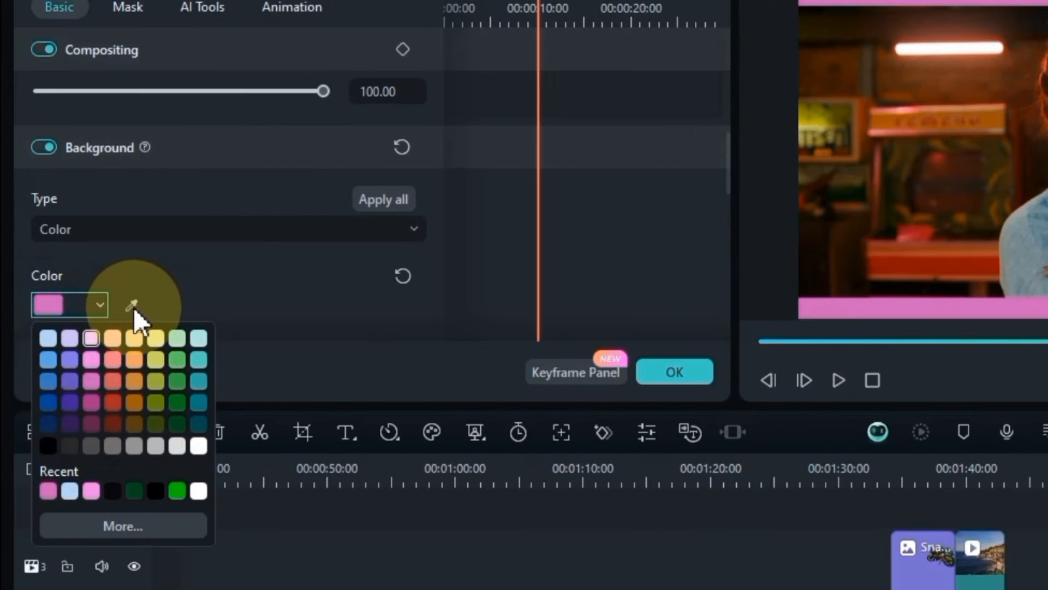
pyautogui.click(132, 305)
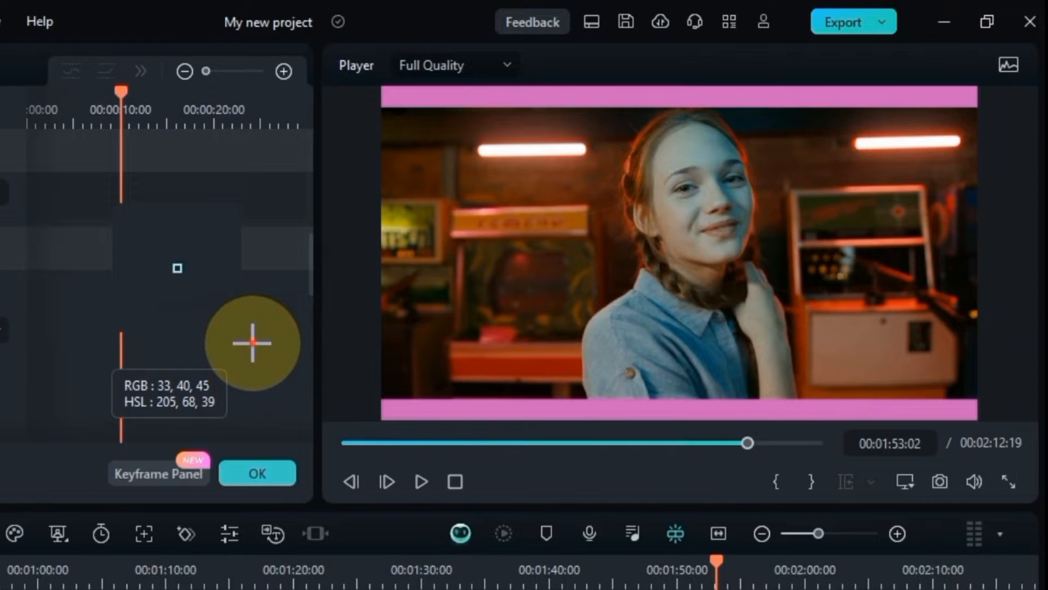
pyautogui.click(253, 342)
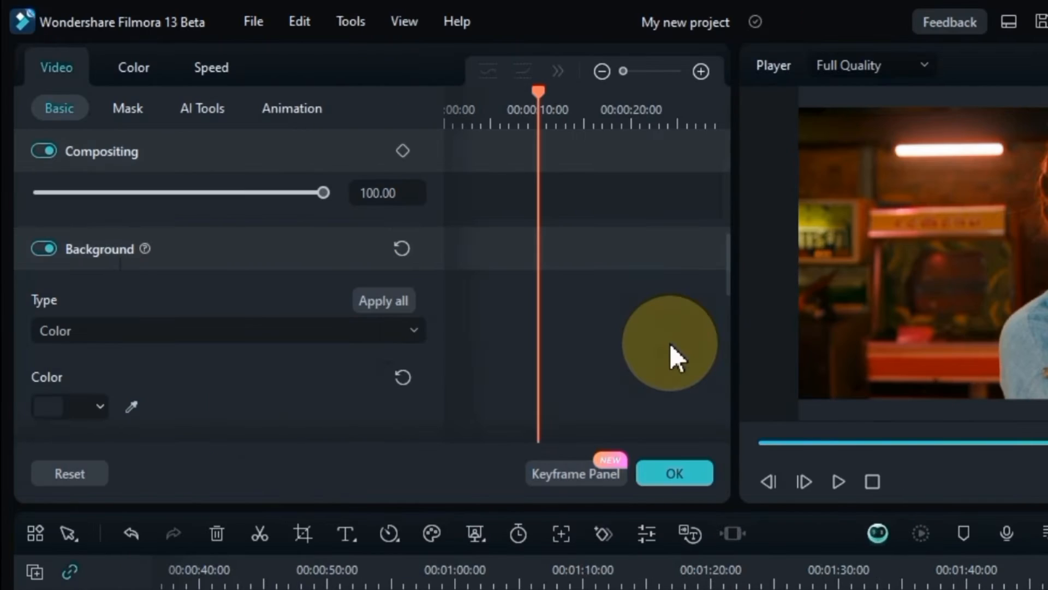
pyautogui.click(297, 339)
pyautogui.click(225, 376)
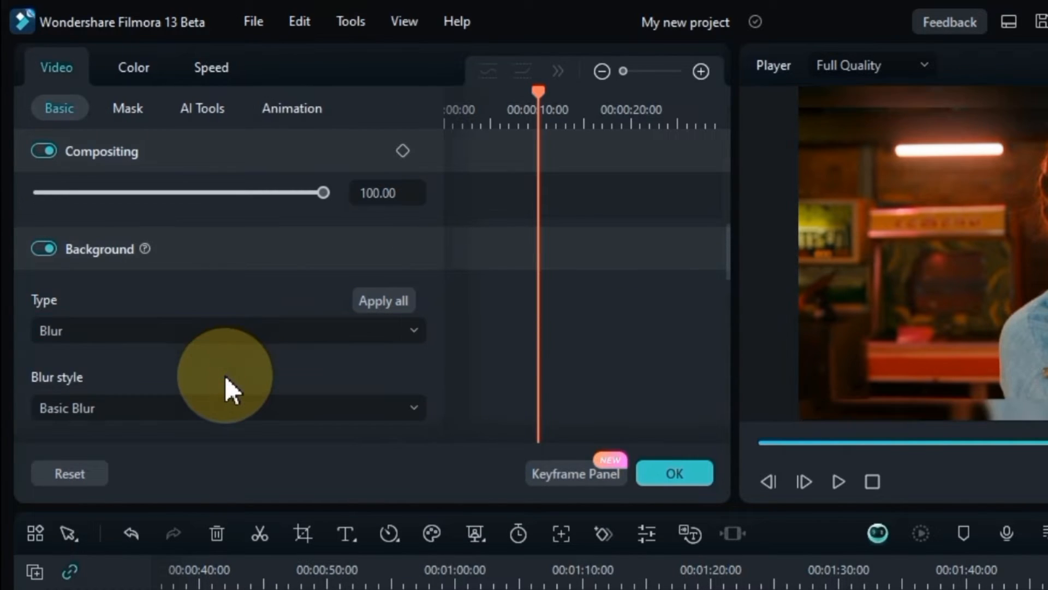
# Step: Try several strengths for the clip's background blur and set the level of blur to 60%
pyautogui.scroll(-2, 466, 354)
pyautogui.scroll(-1, 467, 357)
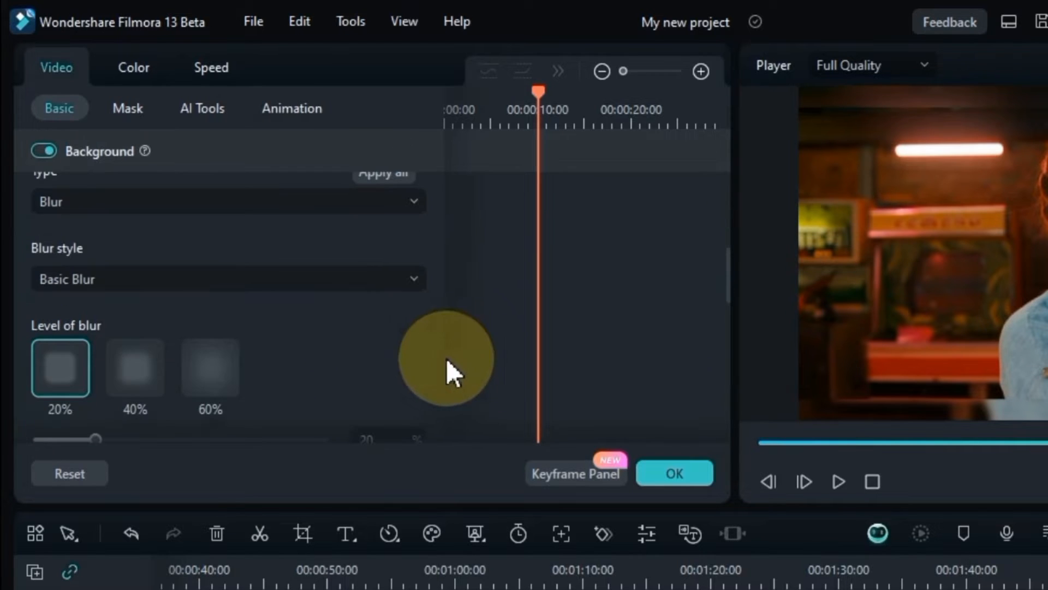
pyautogui.scroll(-1, 249, 380)
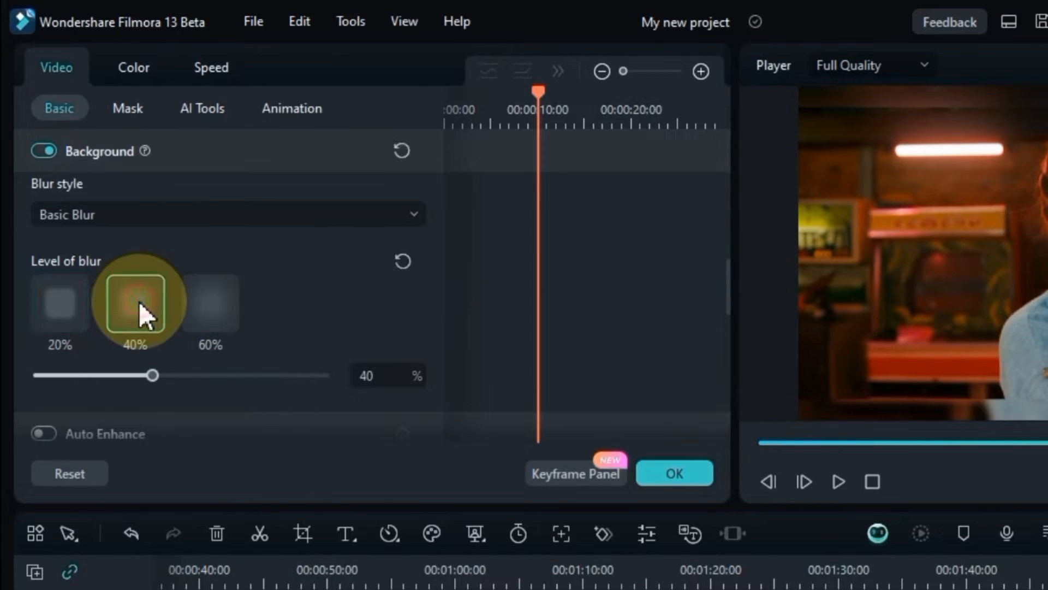
pyautogui.click(235, 310)
pyautogui.moveTo(211, 376); pyautogui.dragTo(303, 377)
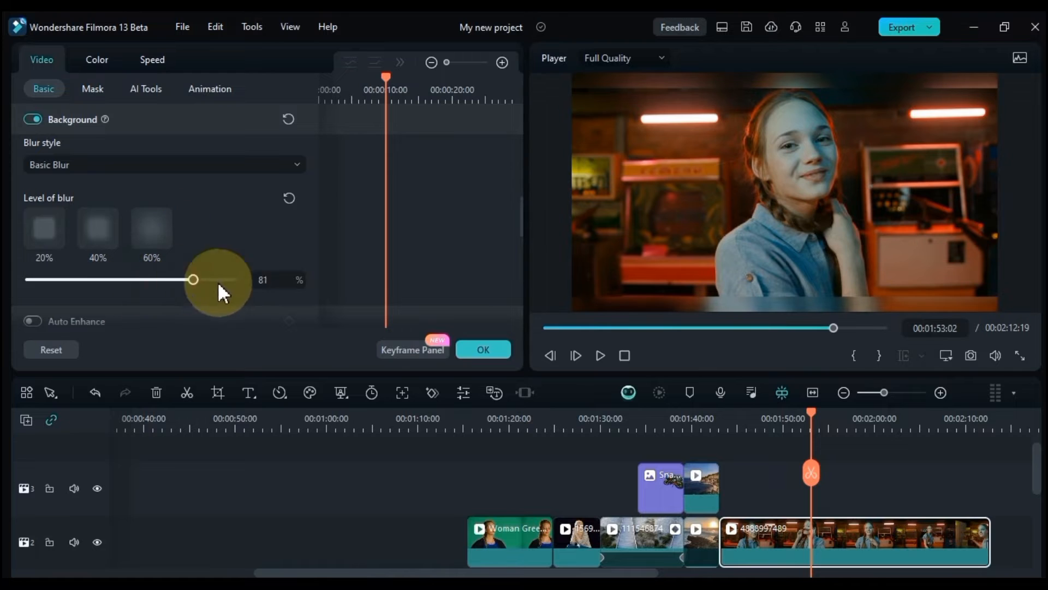
pyautogui.moveTo(219, 285); pyautogui.dragTo(22, 297)
pyautogui.moveTo(146, 298); pyautogui.dragTo(152, 298)
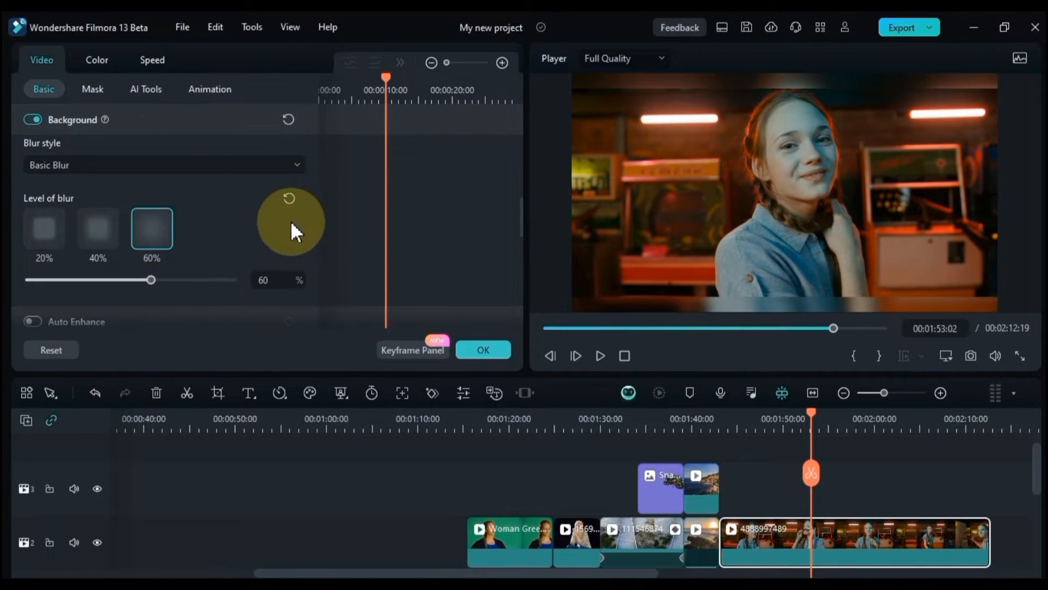
# Step: Enable Auto Enhance for the clip and set its amount to 75
pyautogui.scroll(-3, 314, 232)
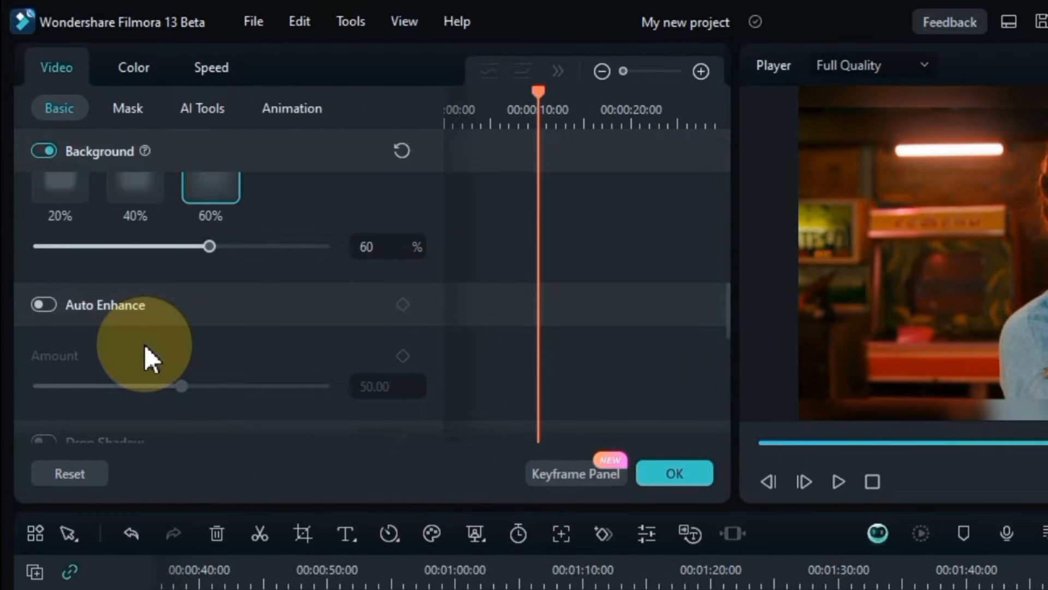
pyautogui.click(53, 307)
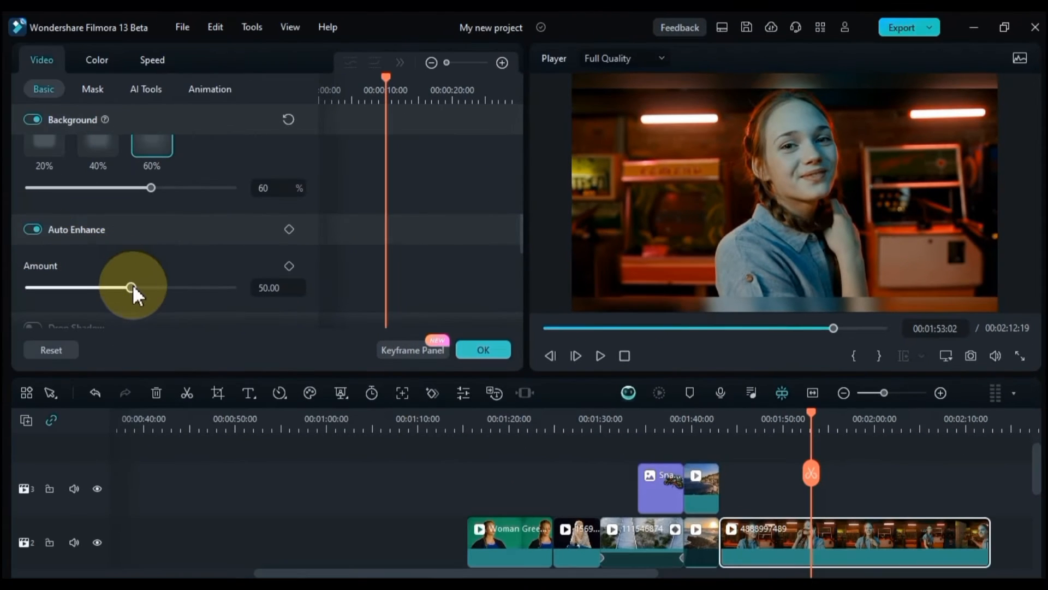
pyautogui.moveTo(132, 284); pyautogui.dragTo(181, 287)
# Step: Try the Default, Soft and Tiled drop shadow types on the clip, and turn the drop shadow off
pyautogui.scroll(-3, 392, 242)
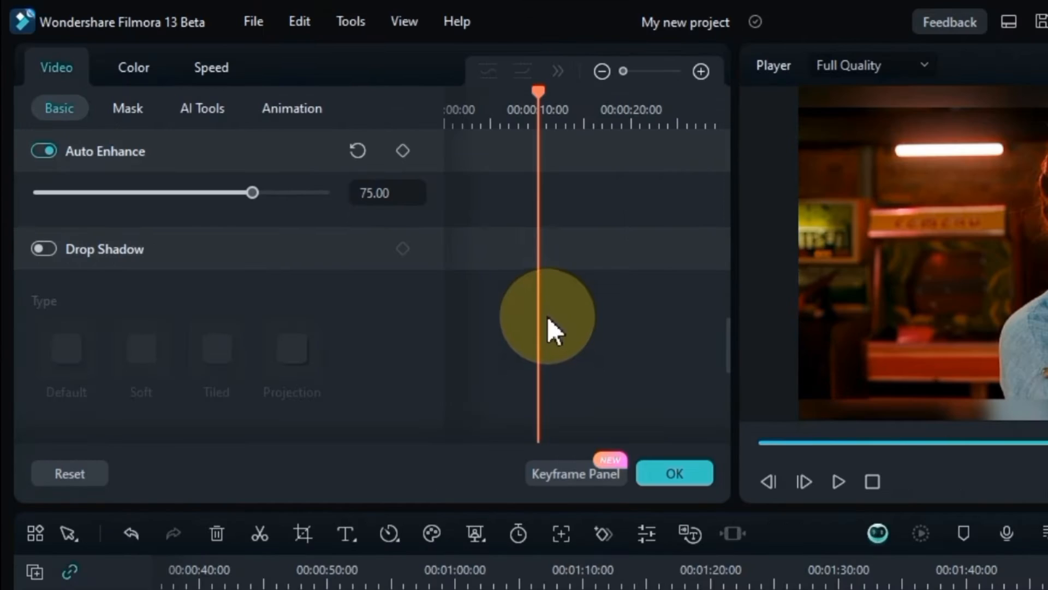
pyautogui.click(46, 250)
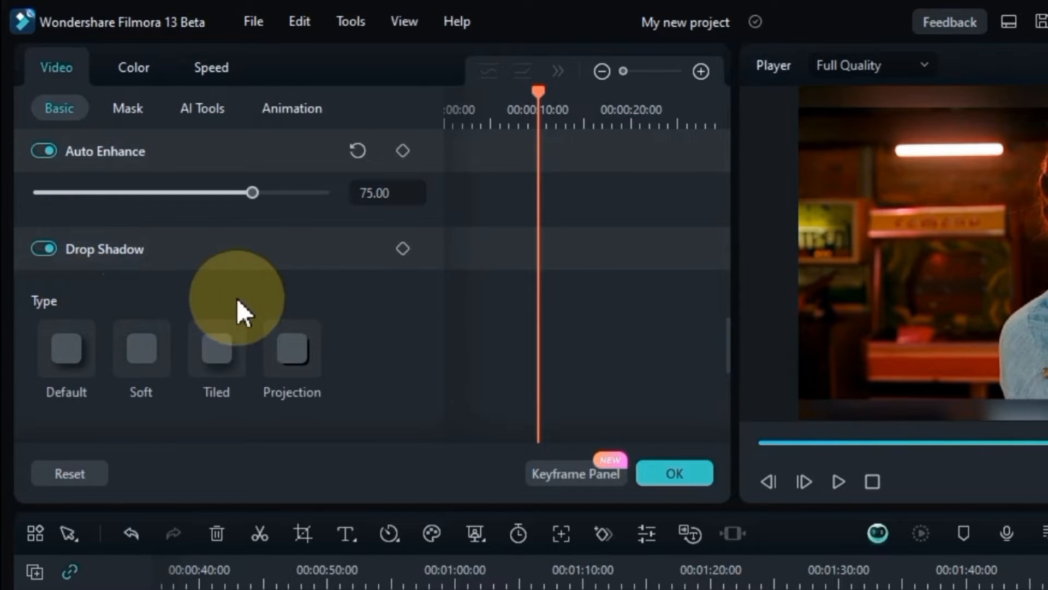
pyautogui.click(305, 302)
pyautogui.click(71, 302)
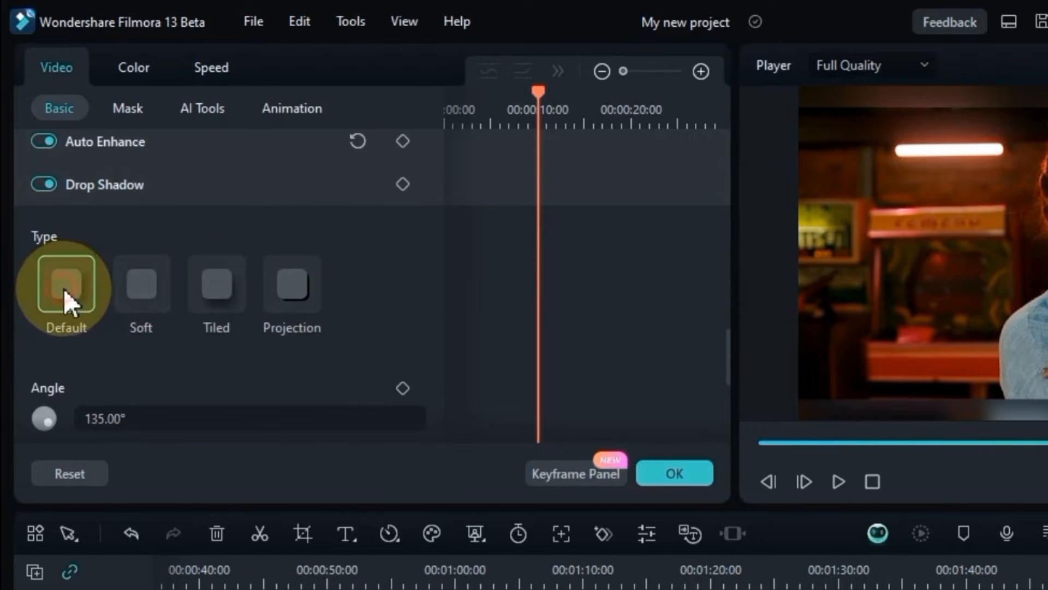
pyautogui.click(163, 289)
pyautogui.click(236, 292)
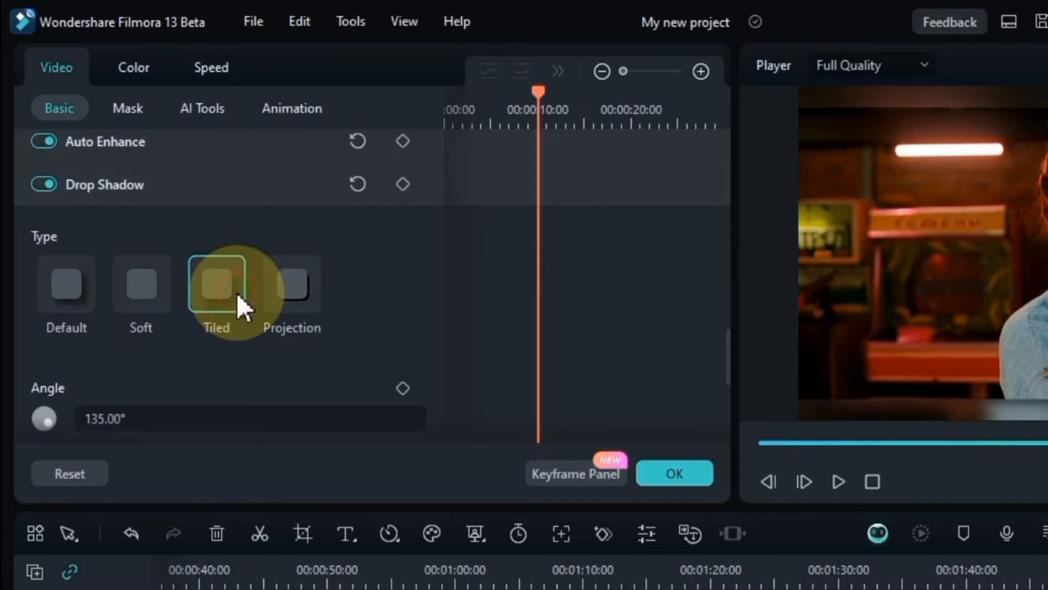
pyautogui.click(54, 295)
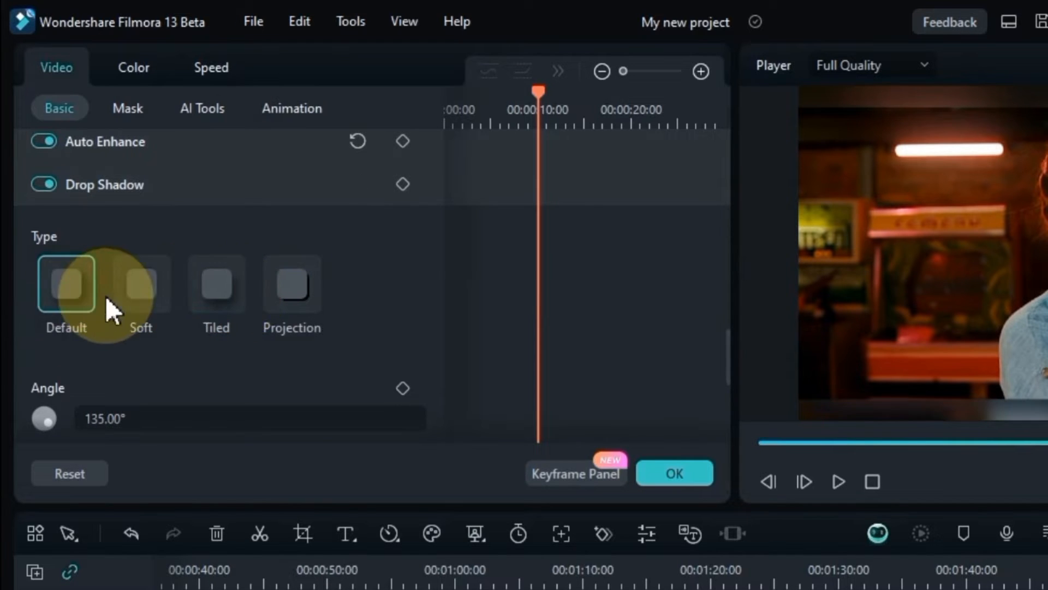
pyautogui.click(43, 249)
pyautogui.scroll(3, 286, 354)
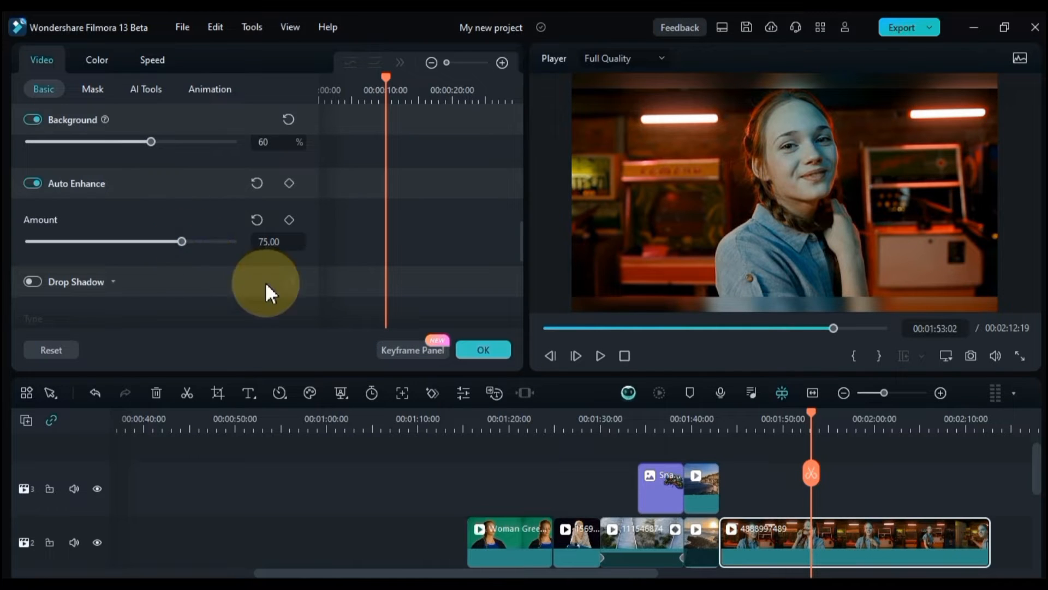
pyautogui.click(772, 475)
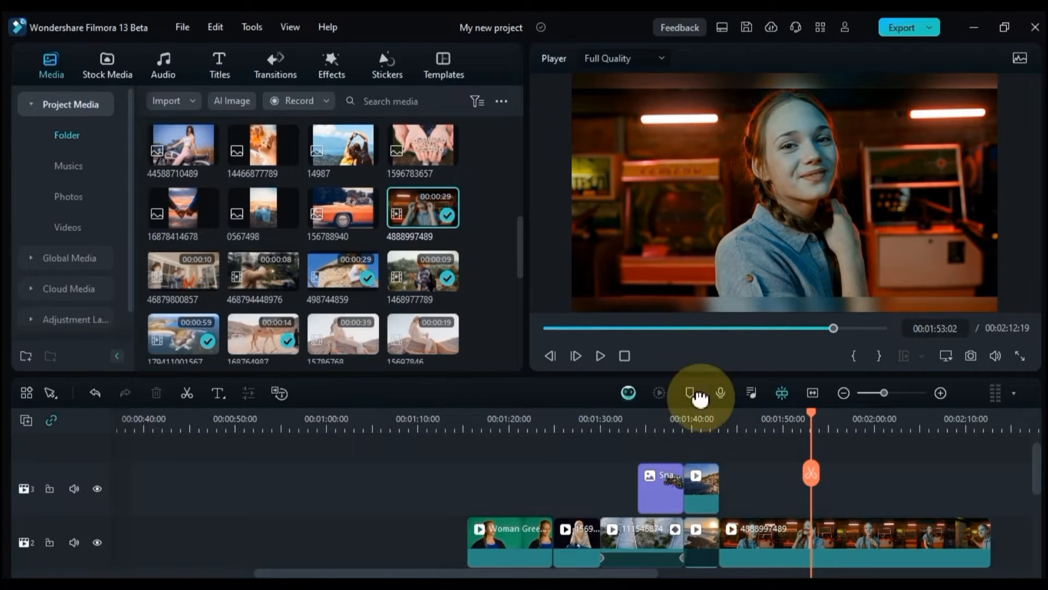
pyautogui.moveTo(248, 150); pyautogui.dragTo(746, 488)
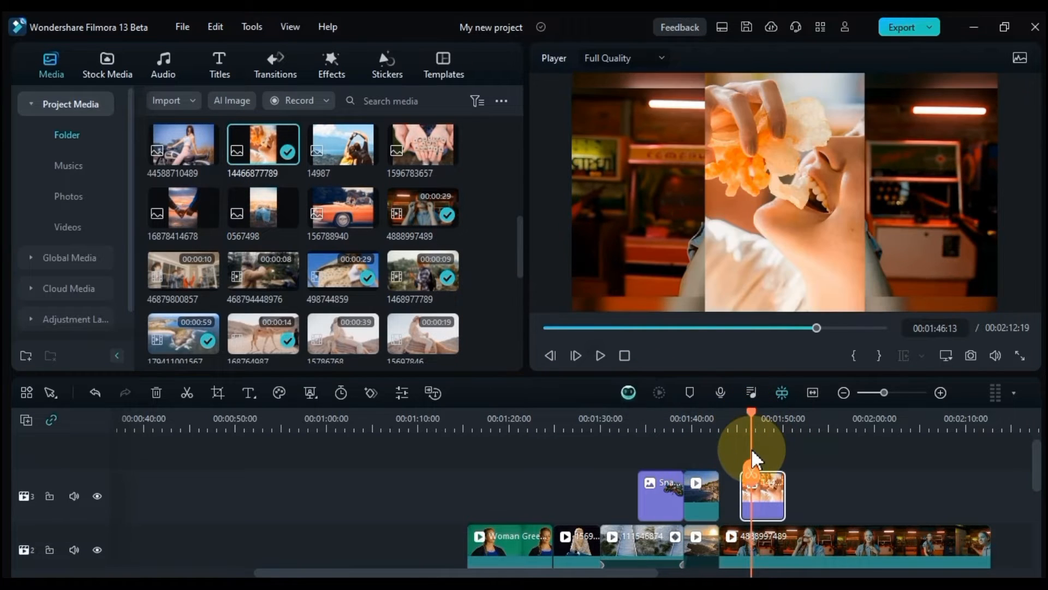
pyautogui.click(763, 509)
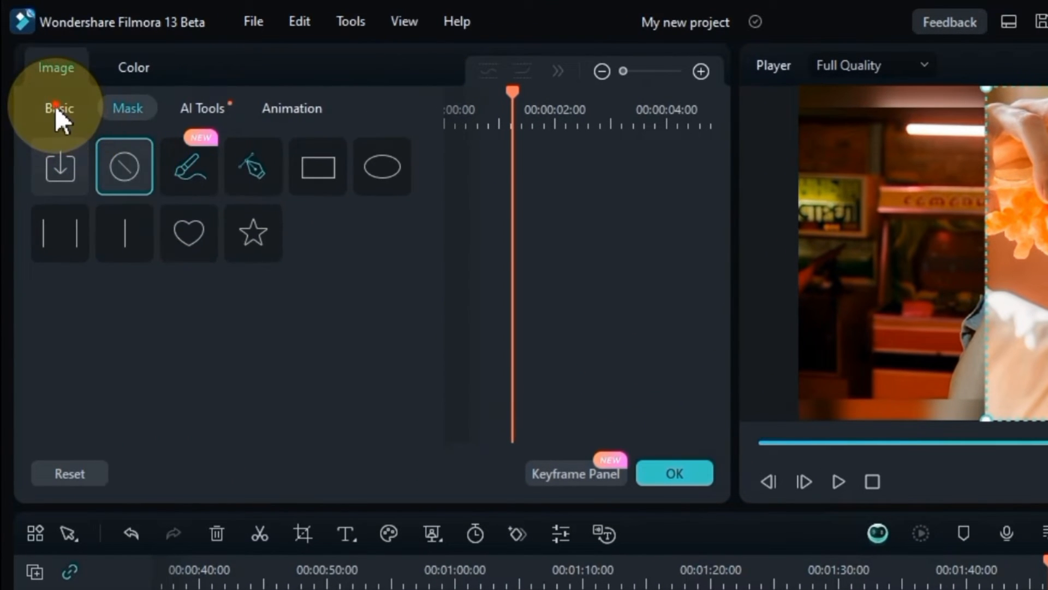
# Step: Enable the drop shadow for the overlaid image and set its type to Soft
pyautogui.click(57, 109)
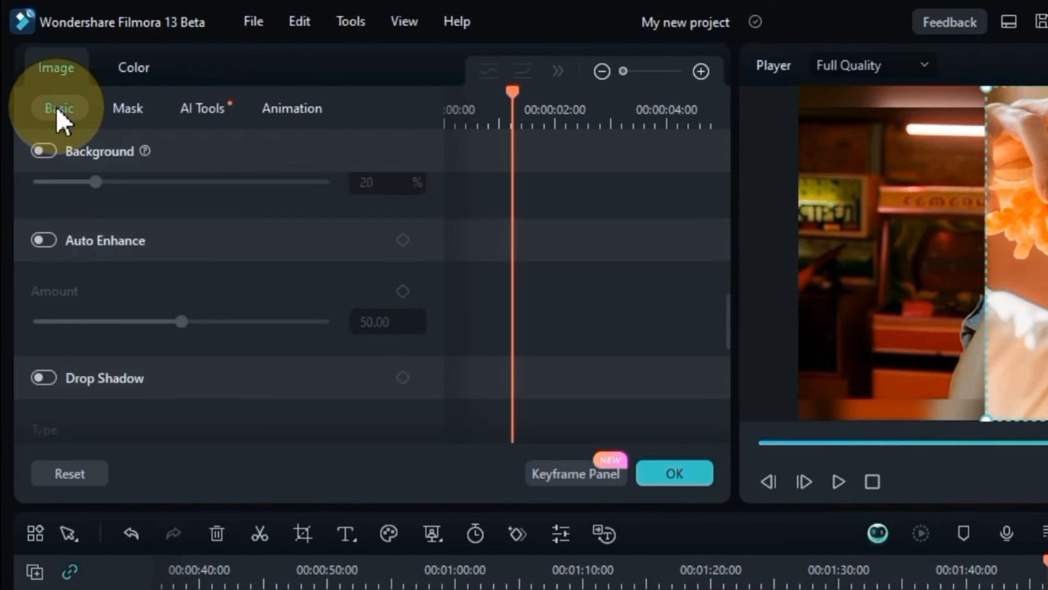
pyautogui.scroll(-1, 107, 360)
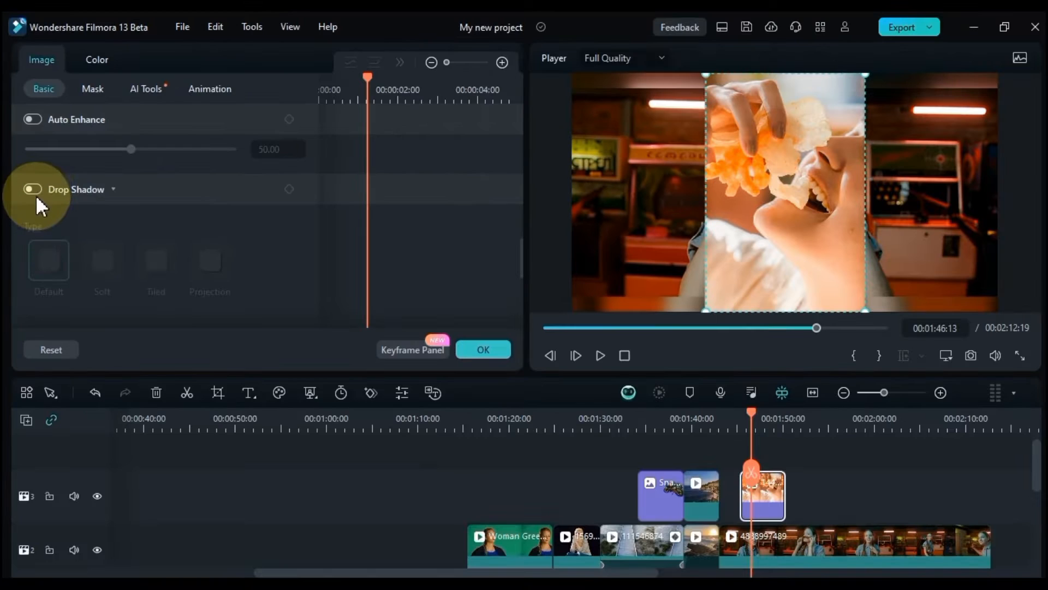
pyautogui.click(44, 313)
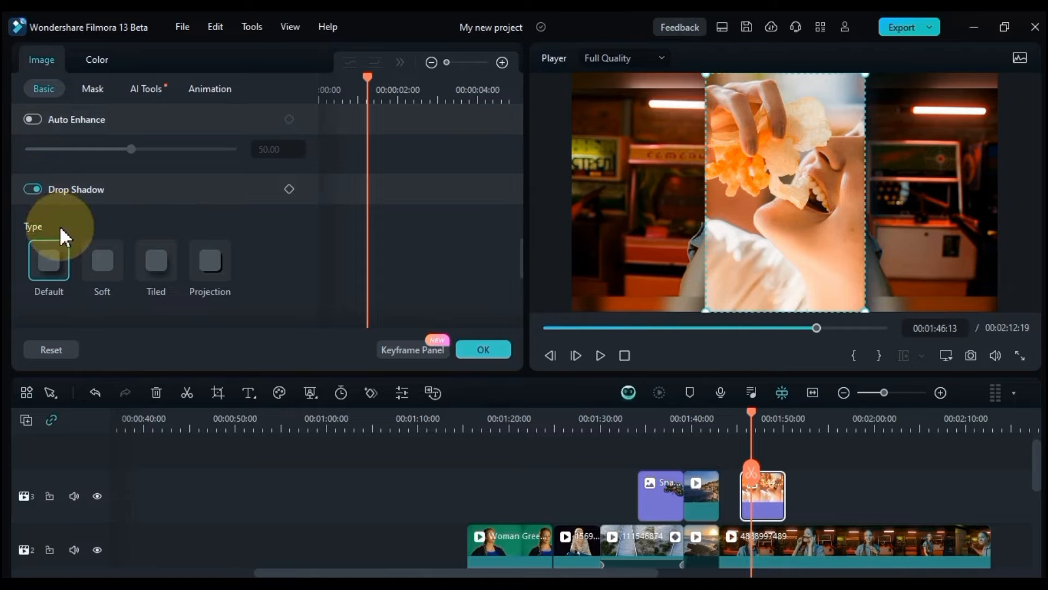
pyautogui.click(103, 261)
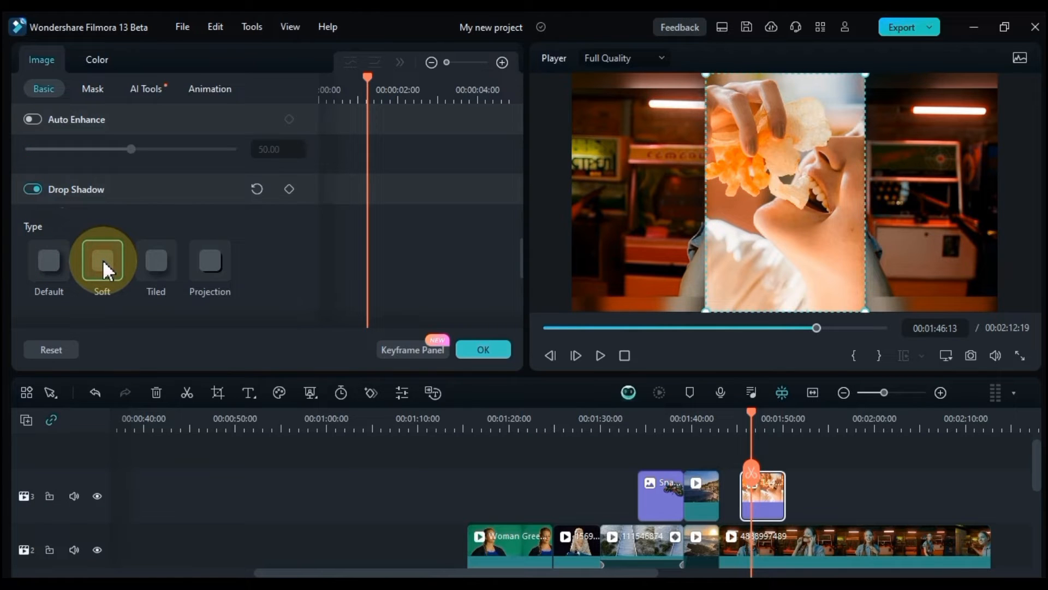
# Step: Scale the overlaid image down uniformly so it fills a little over half of the frame's height
pyautogui.scroll(6, 316, 264)
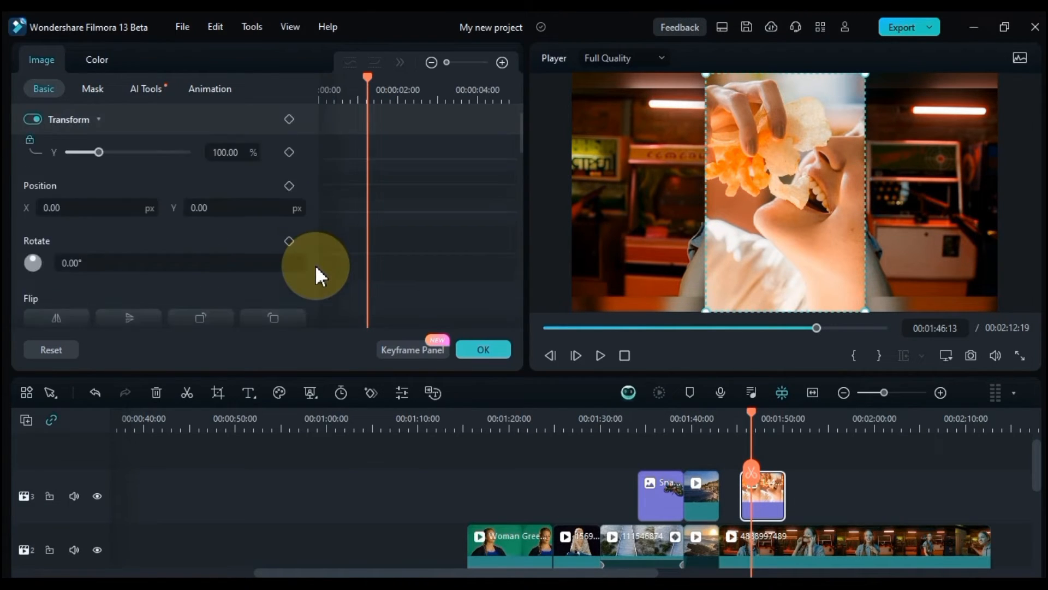
pyautogui.scroll(1, 315, 265)
pyautogui.moveTo(228, 177); pyautogui.dragTo(207, 176)
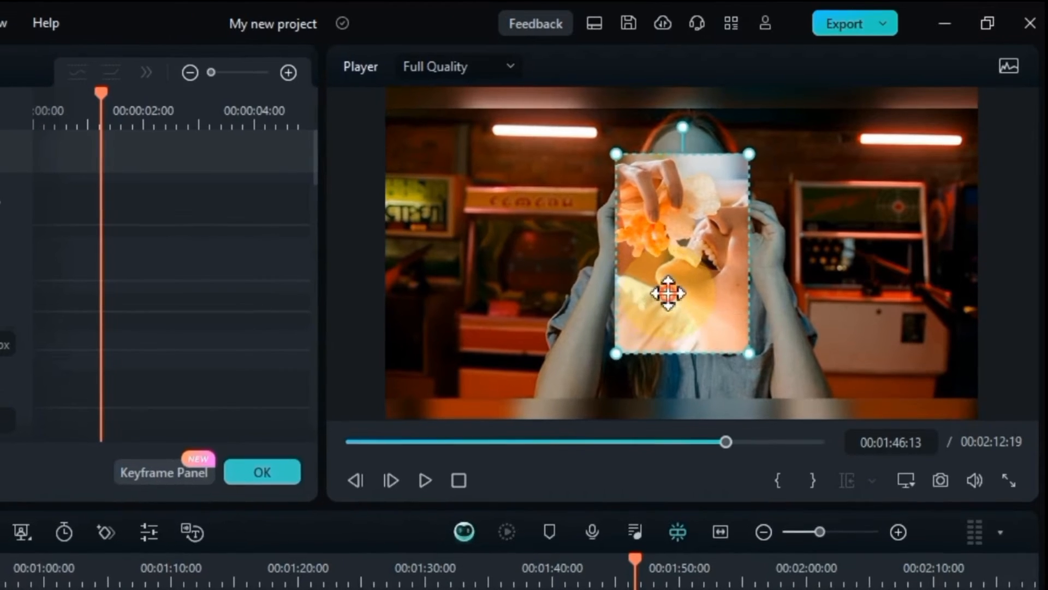
# Step: Move the overlaid image to the frame's upper-left area, clear of the woman, and scale it down to about 51%
pyautogui.moveTo(770, 223); pyautogui.dragTo(619, 209)
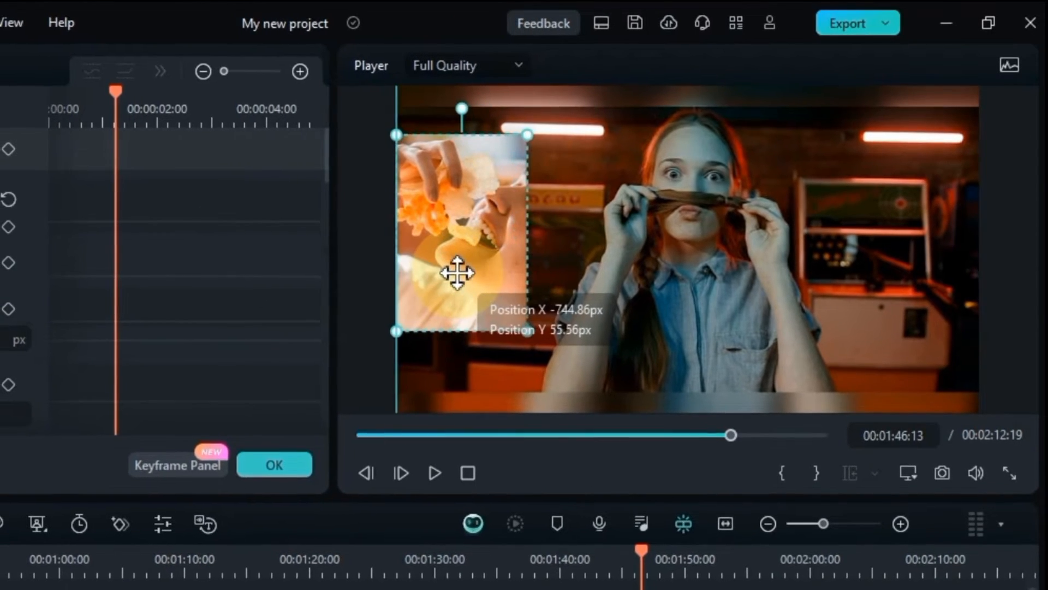
pyautogui.moveTo(457, 272); pyautogui.dragTo(487, 268)
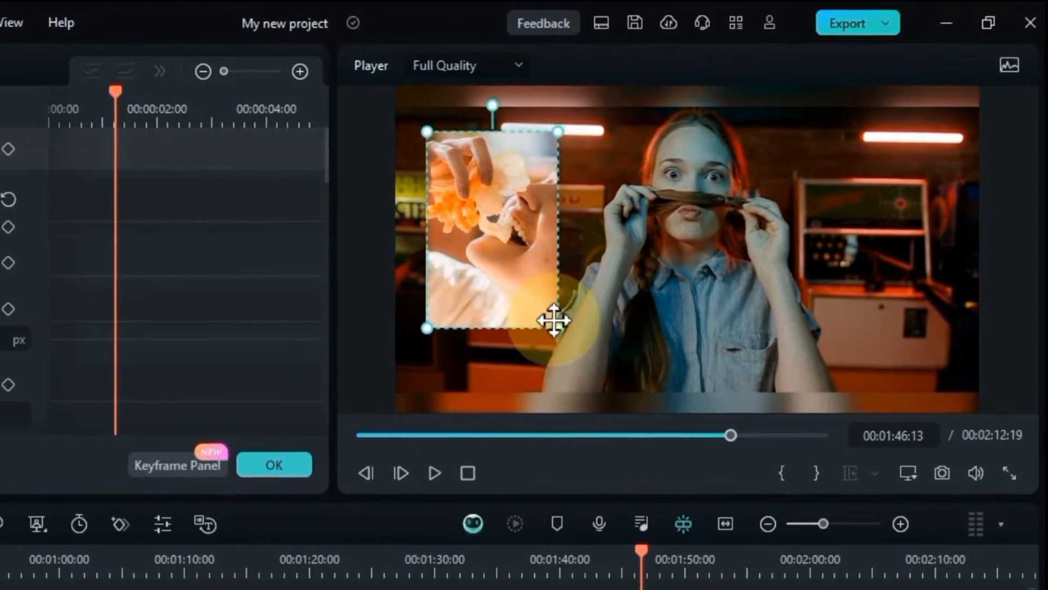
pyautogui.moveTo(553, 325); pyautogui.dragTo(510, 298)
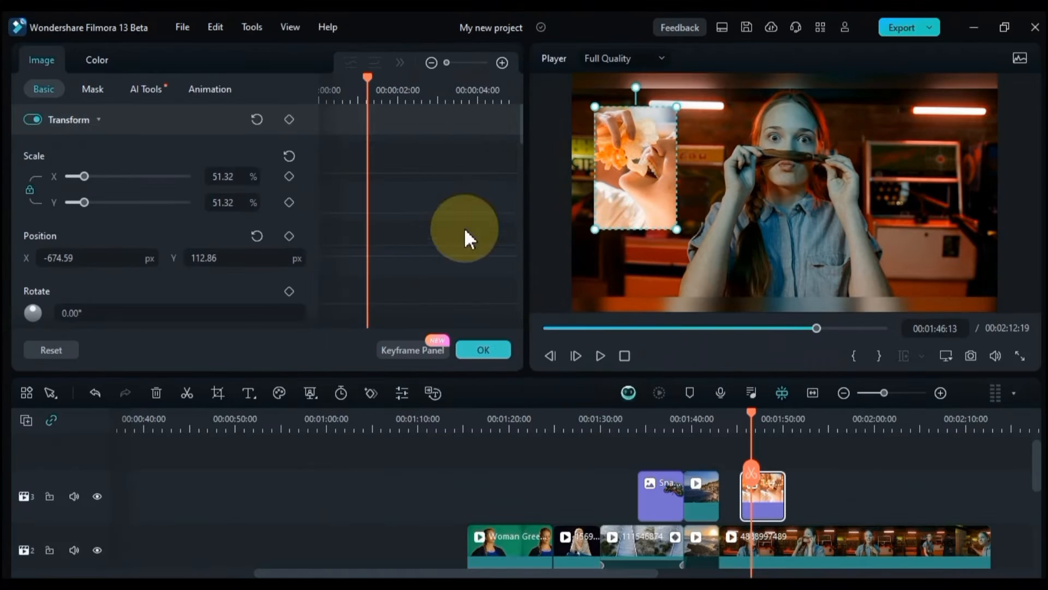
# Step: Change the overlaid image's drop shadow type to Tiled and its shadow color to light blue
pyautogui.scroll(-10, 386, 207)
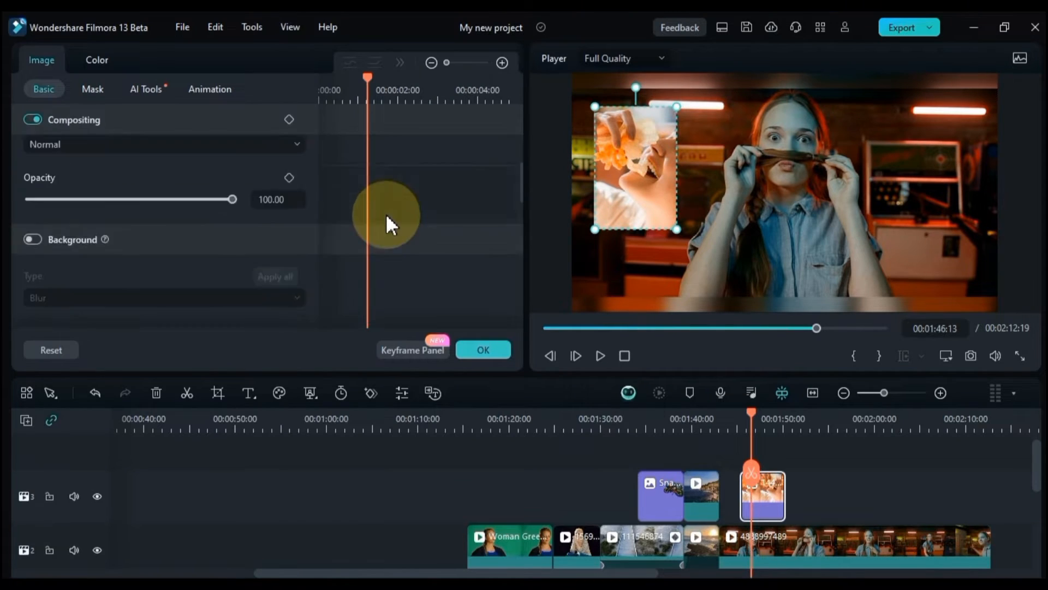
pyautogui.scroll(-6, 385, 213)
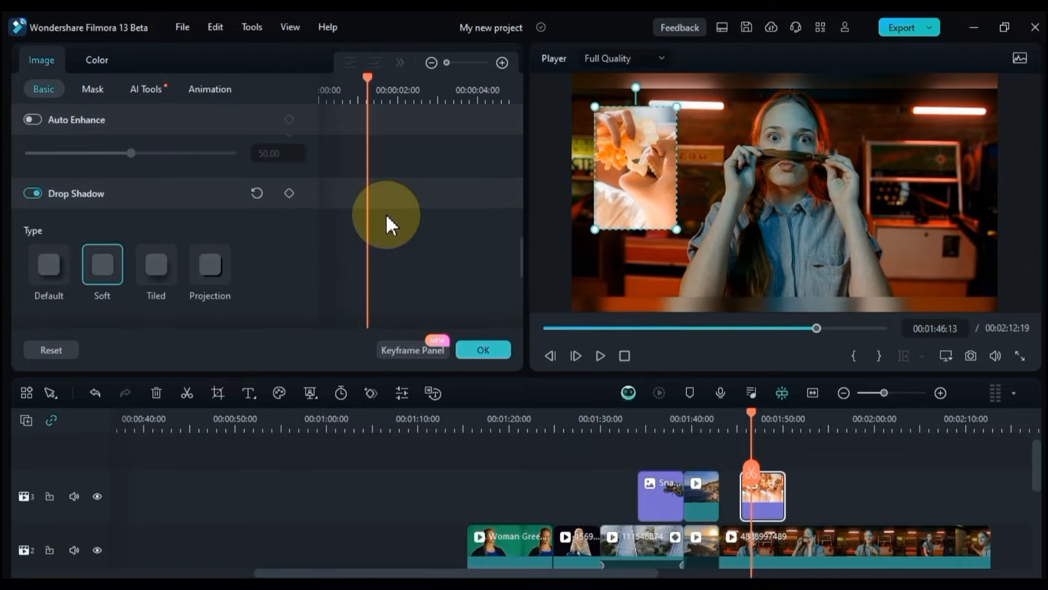
pyautogui.click(153, 271)
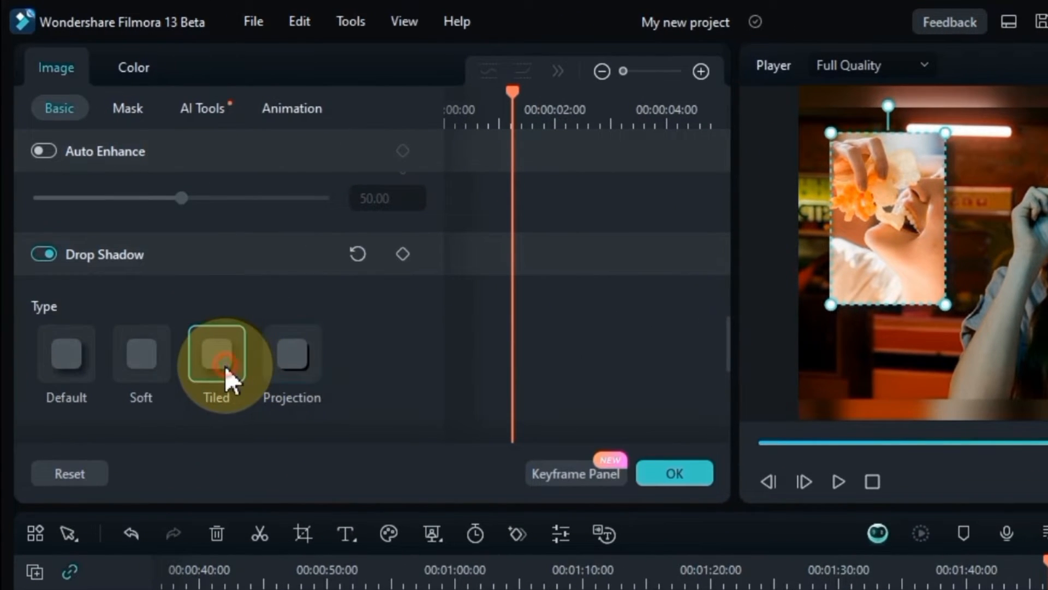
pyautogui.scroll(-4, 358, 355)
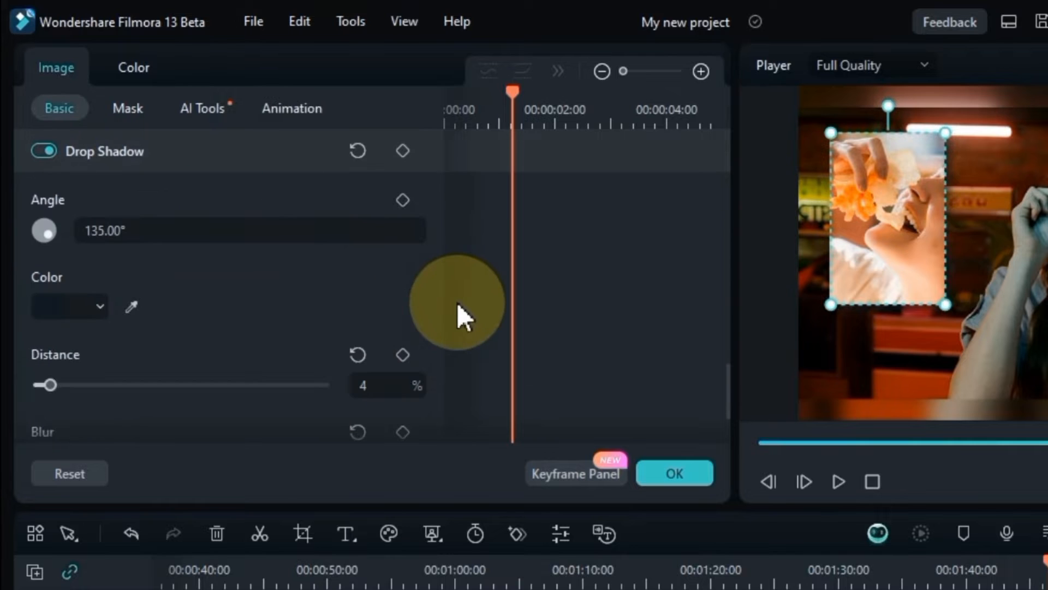
pyautogui.click(82, 303)
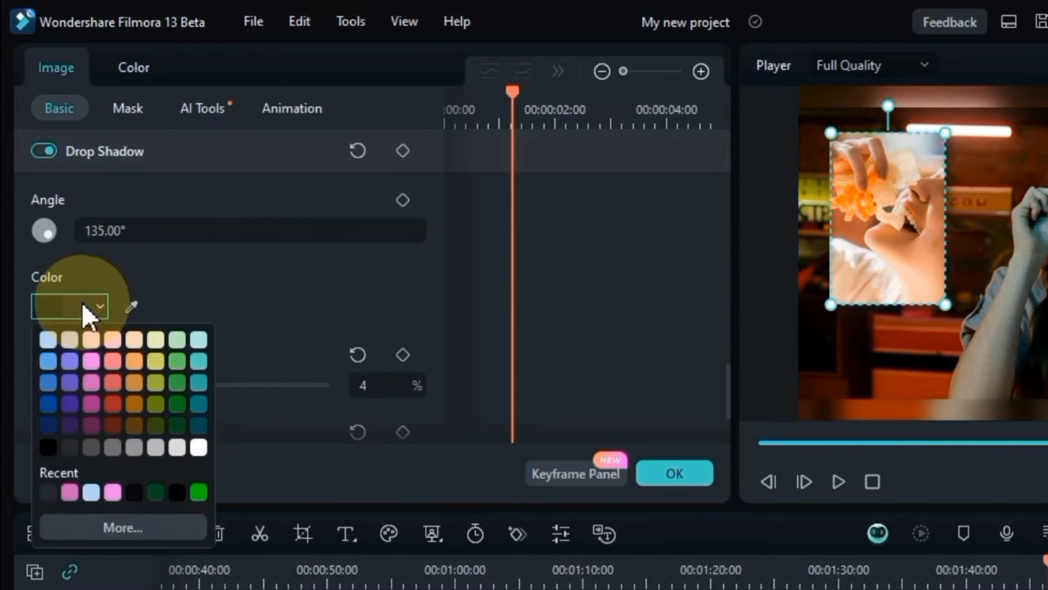
pyautogui.click(47, 344)
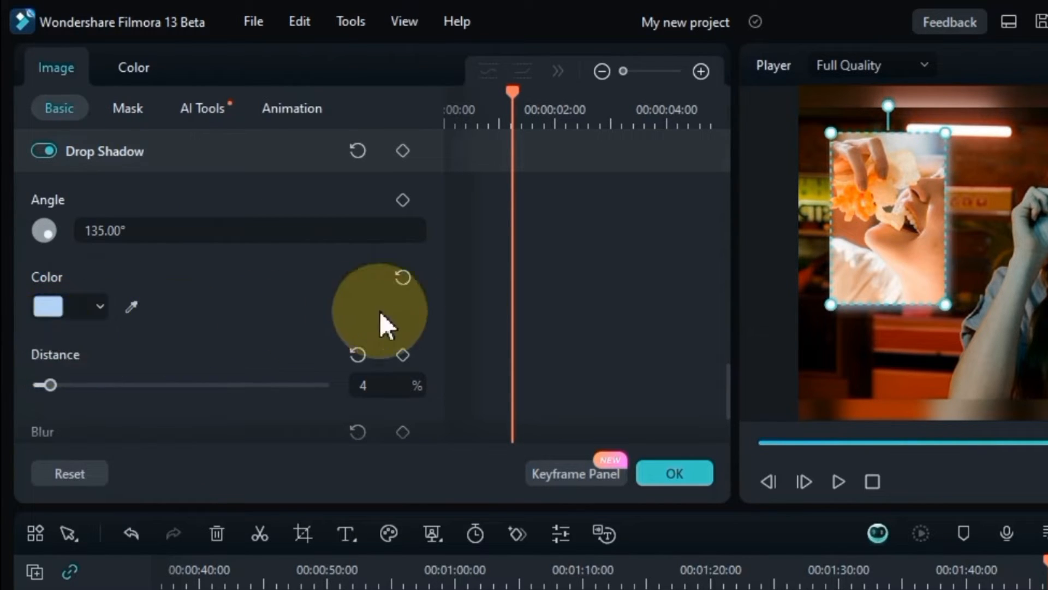
# Step: Try the Projection, Default and Soft drop shadow types on the overlaid image and return to Tiled
pyautogui.scroll(1, 303, 310)
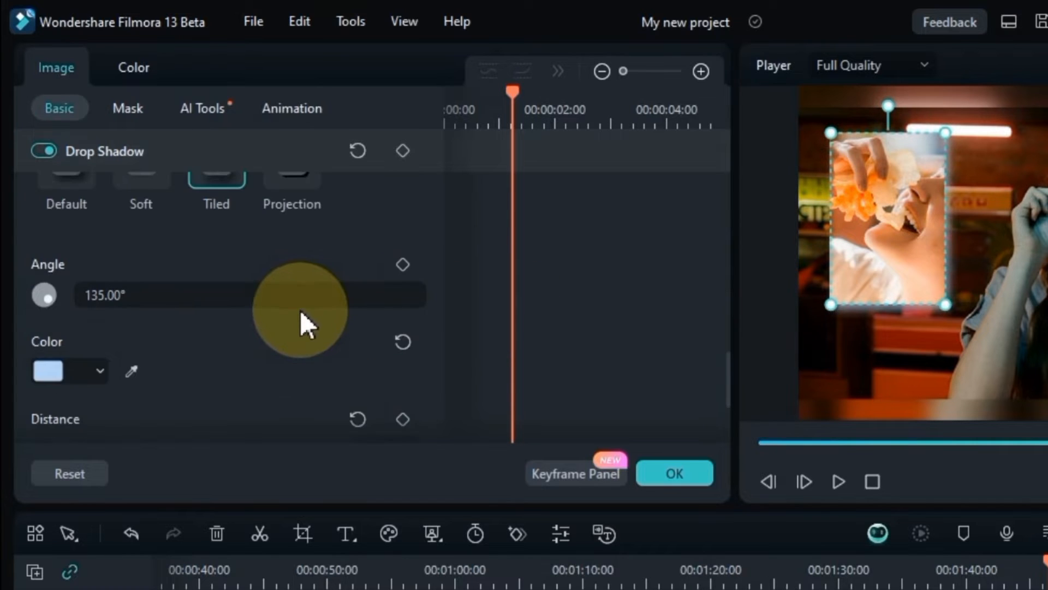
pyautogui.scroll(2, 491, 313)
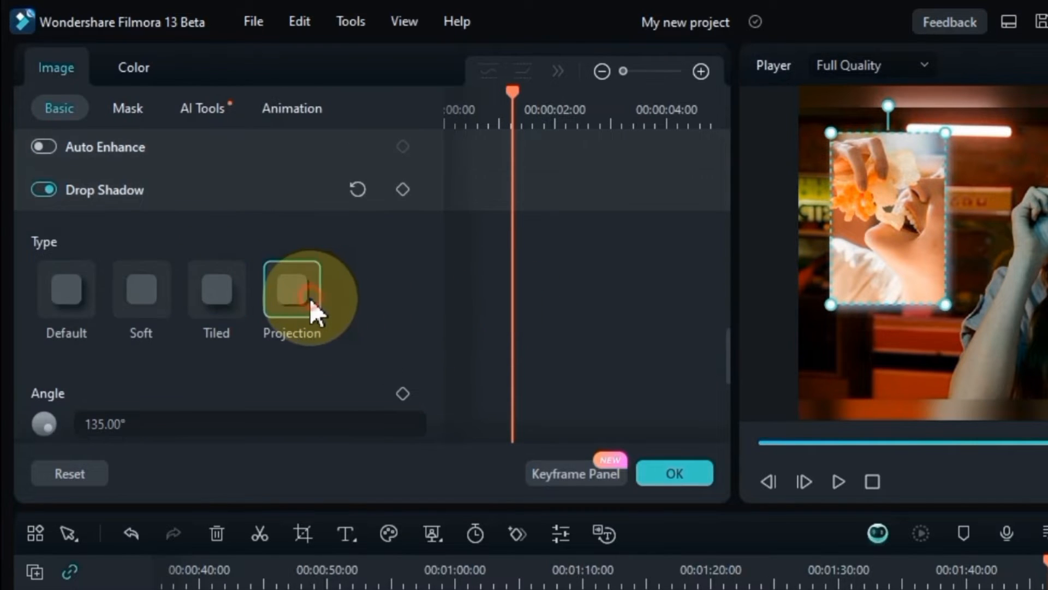
pyautogui.click(299, 302)
pyautogui.click(204, 306)
pyautogui.click(88, 304)
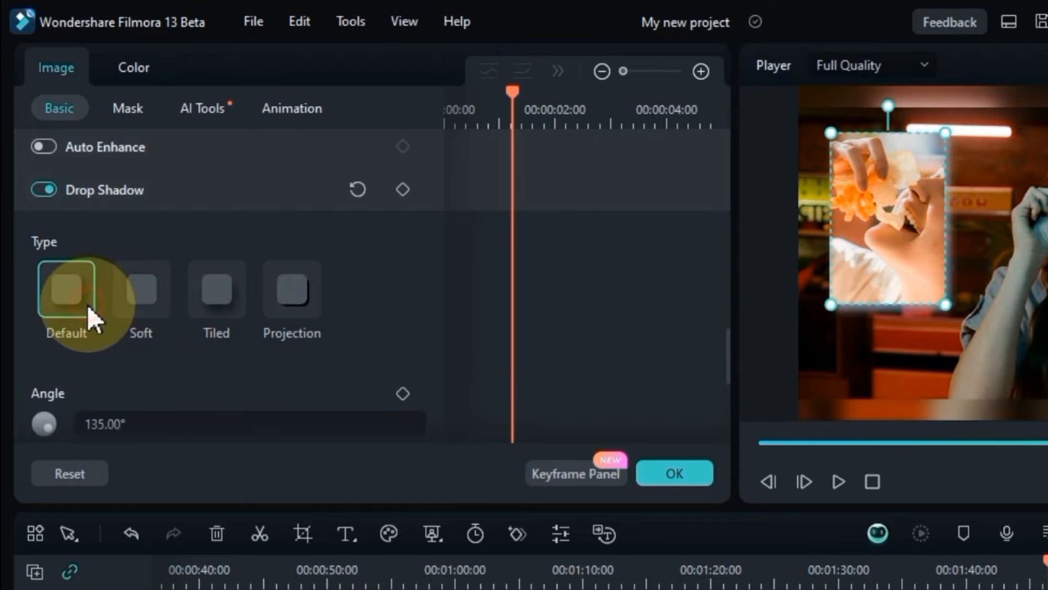
pyautogui.click(138, 294)
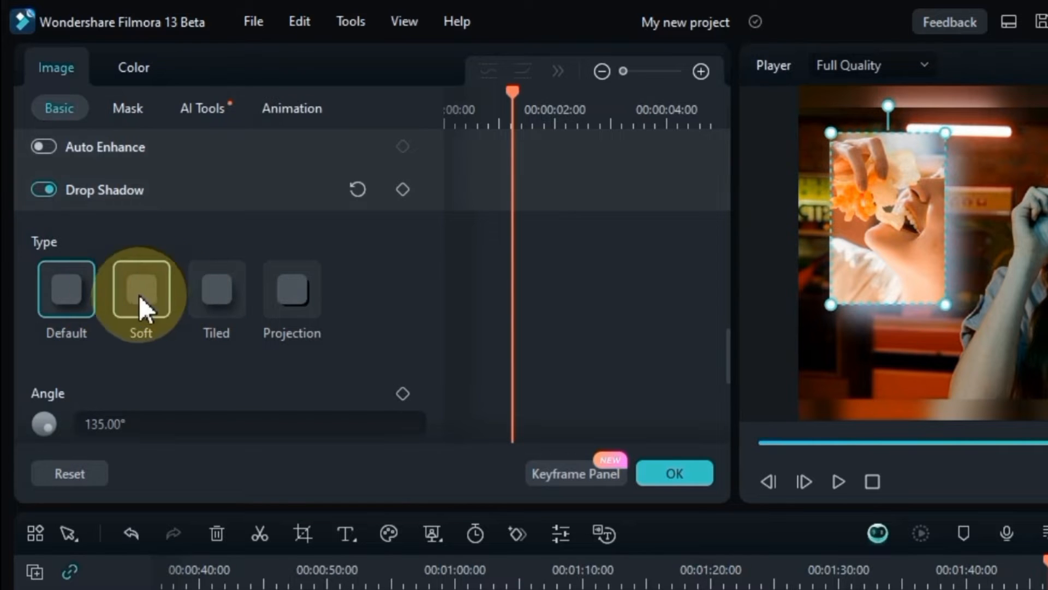
pyautogui.click(224, 292)
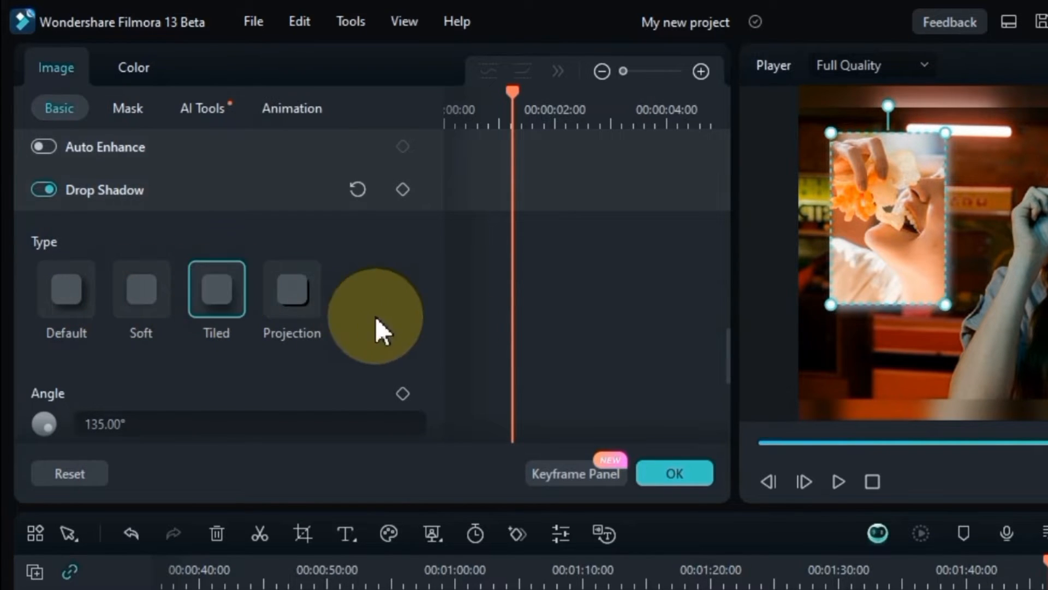
# Step: Set the drop shadow's blur to 16% and its opacity to 66%
pyautogui.scroll(-5, 471, 322)
pyautogui.scroll(-2, 470, 324)
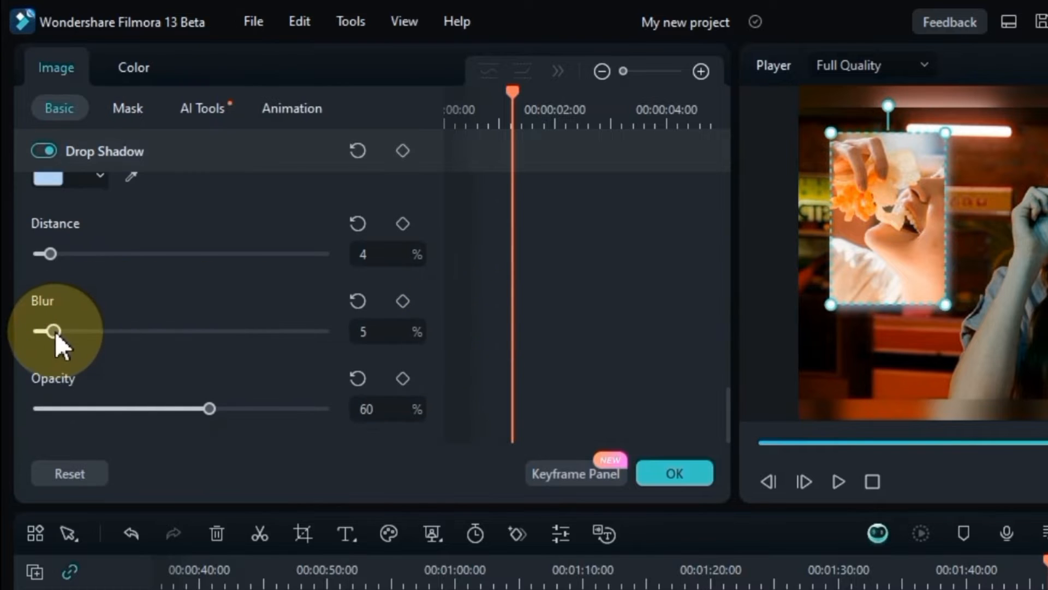
pyautogui.moveTo(54, 332); pyautogui.dragTo(85, 341)
pyautogui.moveTo(211, 408); pyautogui.dragTo(228, 421)
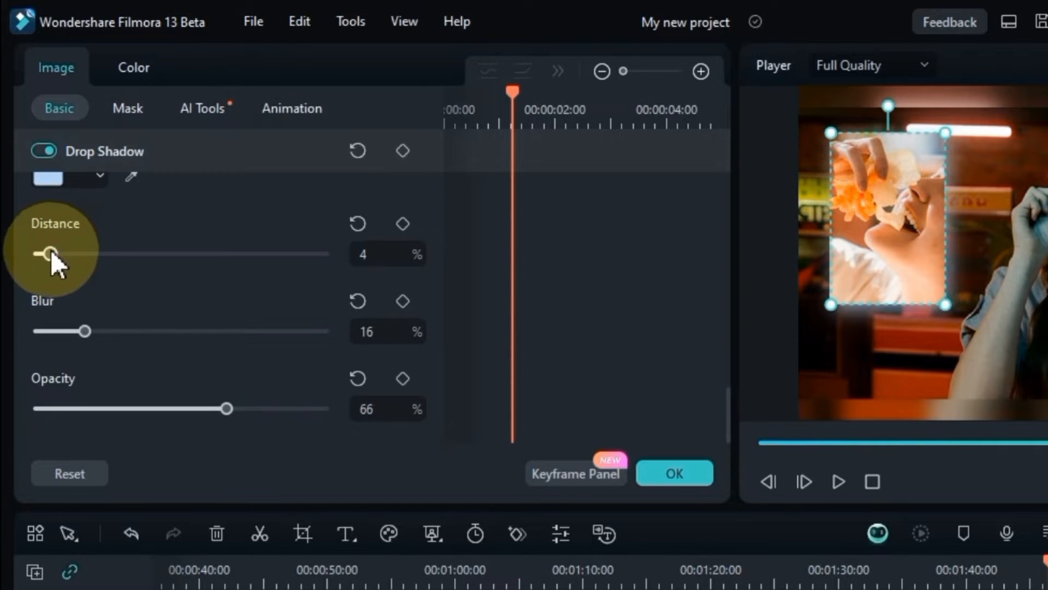
# Step: Try larger drop shadow distances on the image, and reset the distance to its default of 10%
pyautogui.moveTo(50, 254); pyautogui.dragTo(147, 257)
pyautogui.moveTo(116, 259); pyautogui.dragTo(78, 252)
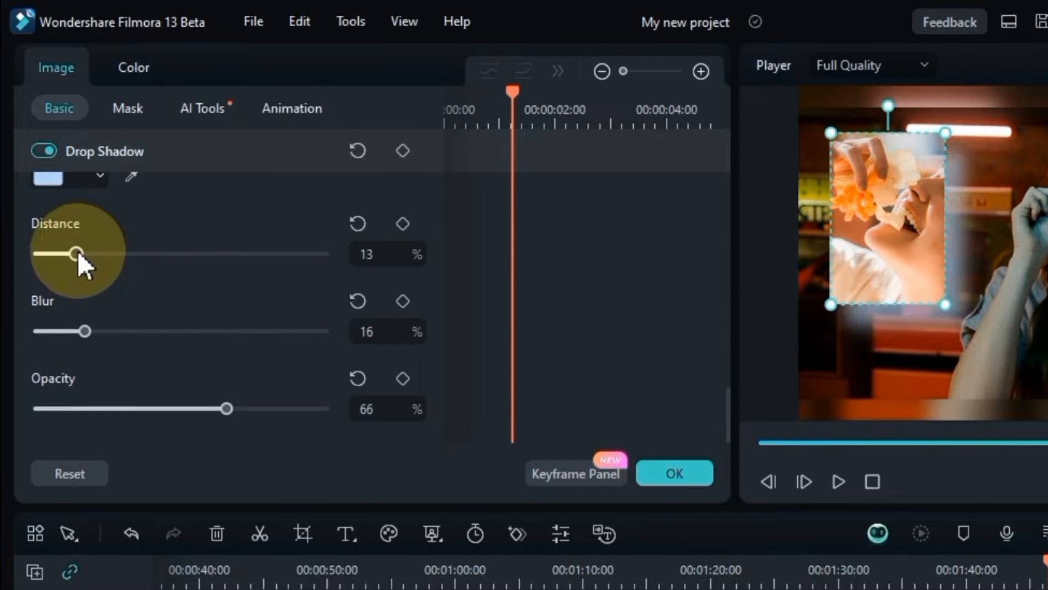
pyautogui.click(357, 223)
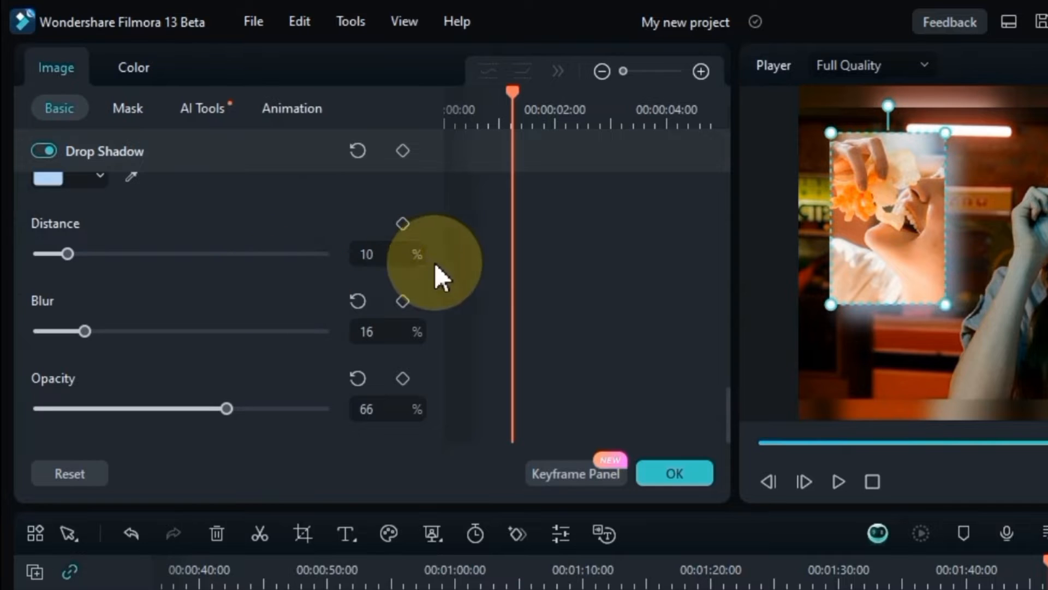
# Step: Set the overlaid image's compositing blend mode to Darken
pyautogui.scroll(5, 478, 295)
pyautogui.scroll(2, 477, 298)
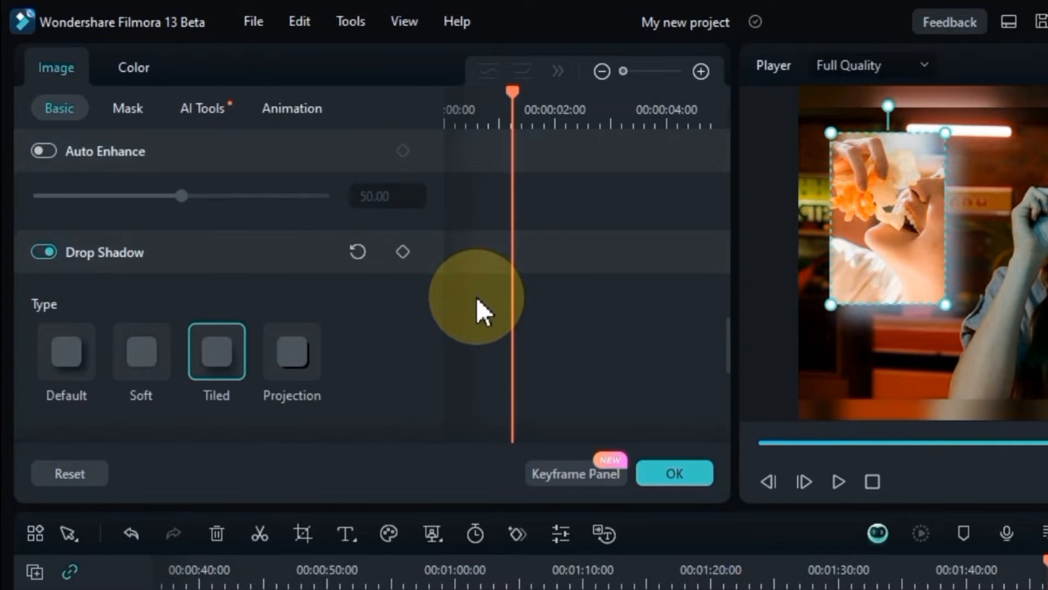
pyautogui.scroll(3, 487, 314)
pyautogui.scroll(4, 493, 320)
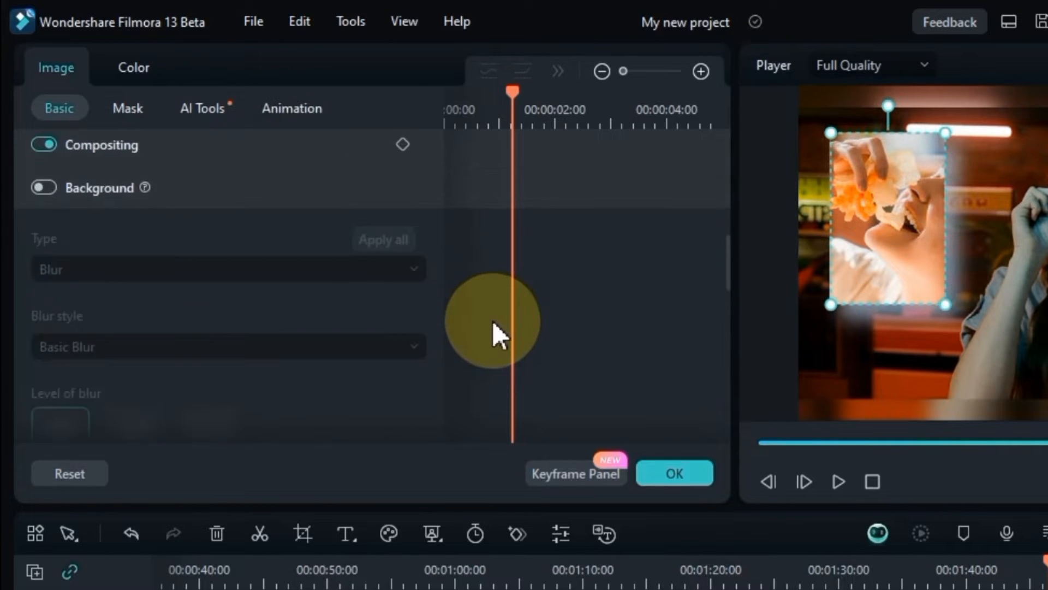
pyautogui.click(345, 313)
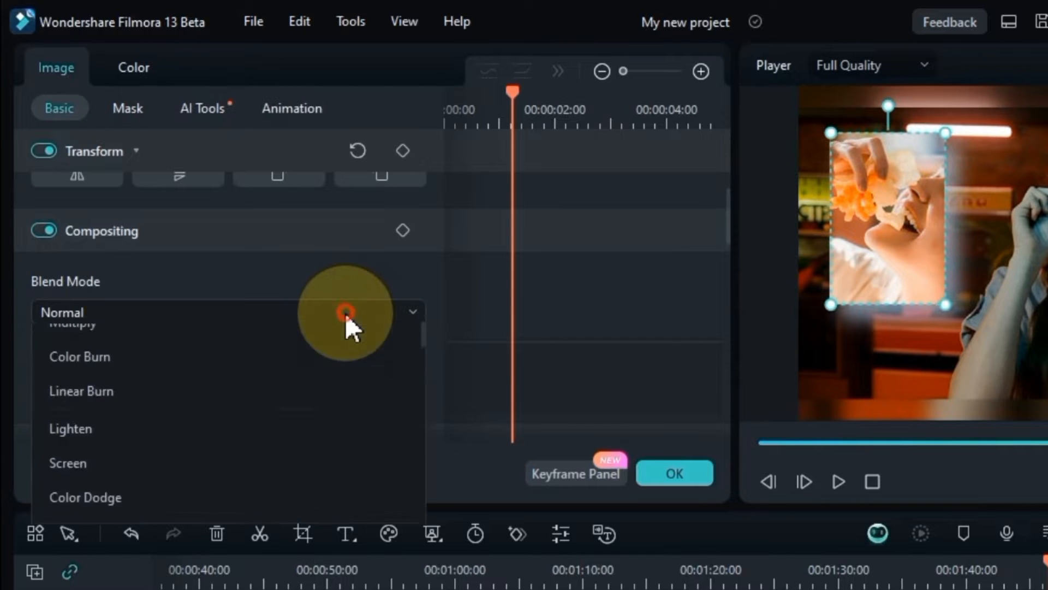
pyautogui.click(281, 388)
# Step: Preview other blend modes on the image, such as Screen, Linear Dodge and Linear Light, and set the mode back to Normal
pyautogui.click(255, 305)
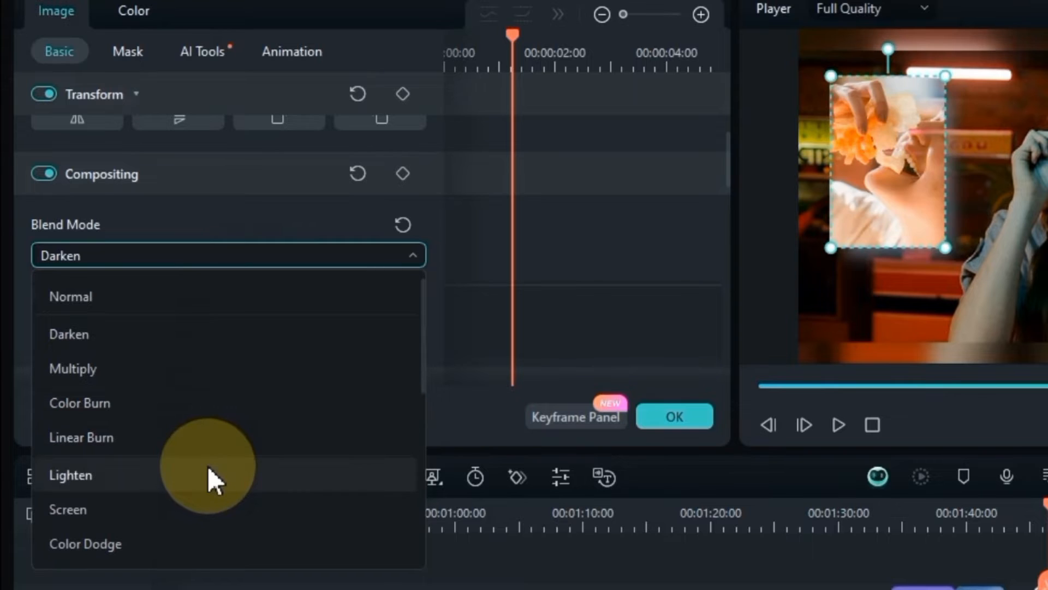
pyautogui.scroll(-1, 203, 464)
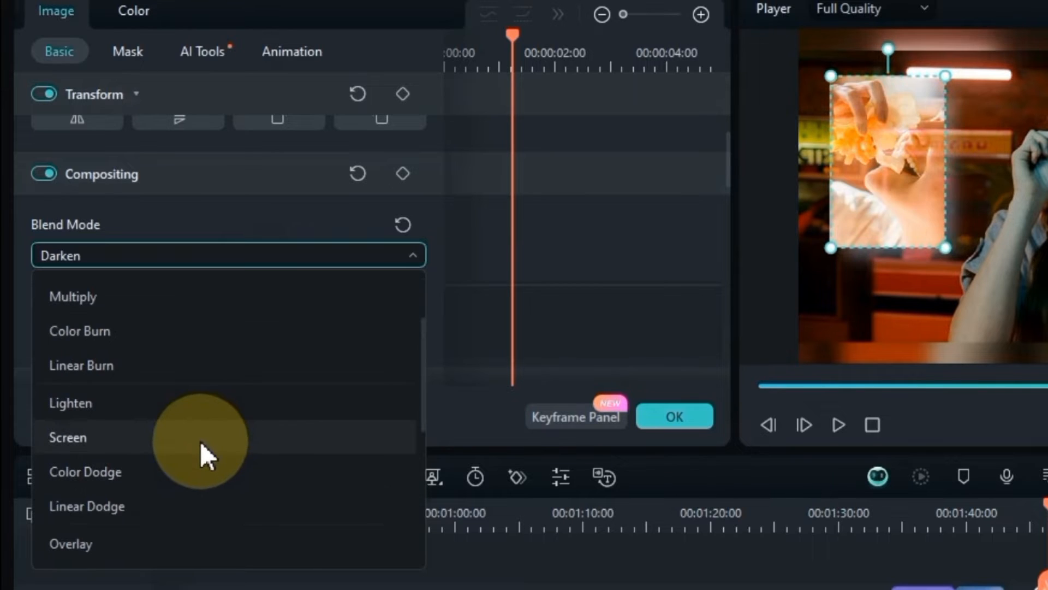
pyautogui.scroll(-1, 200, 466)
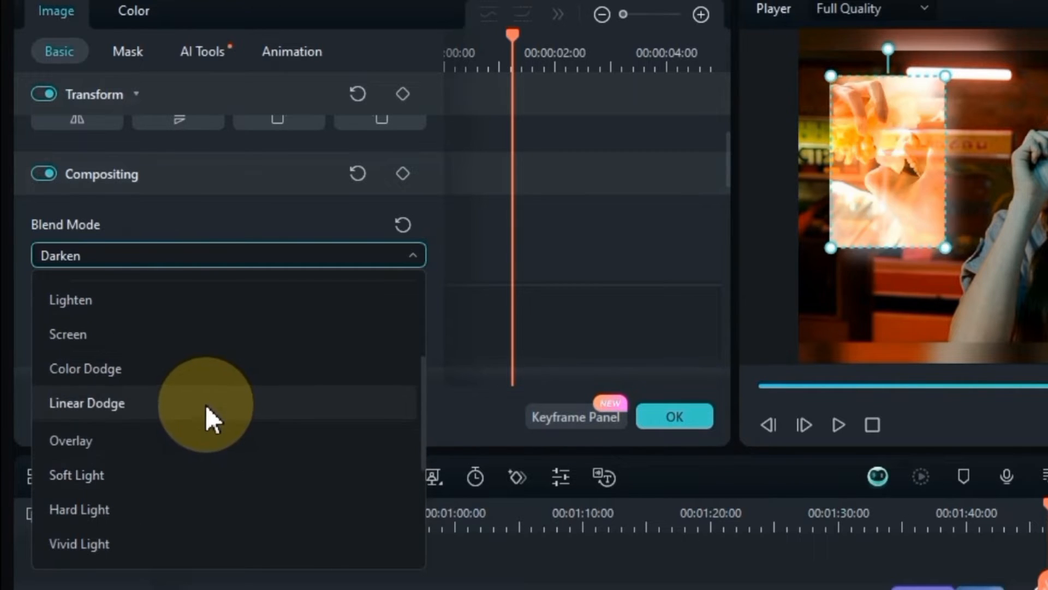
pyautogui.scroll(-1, 202, 500)
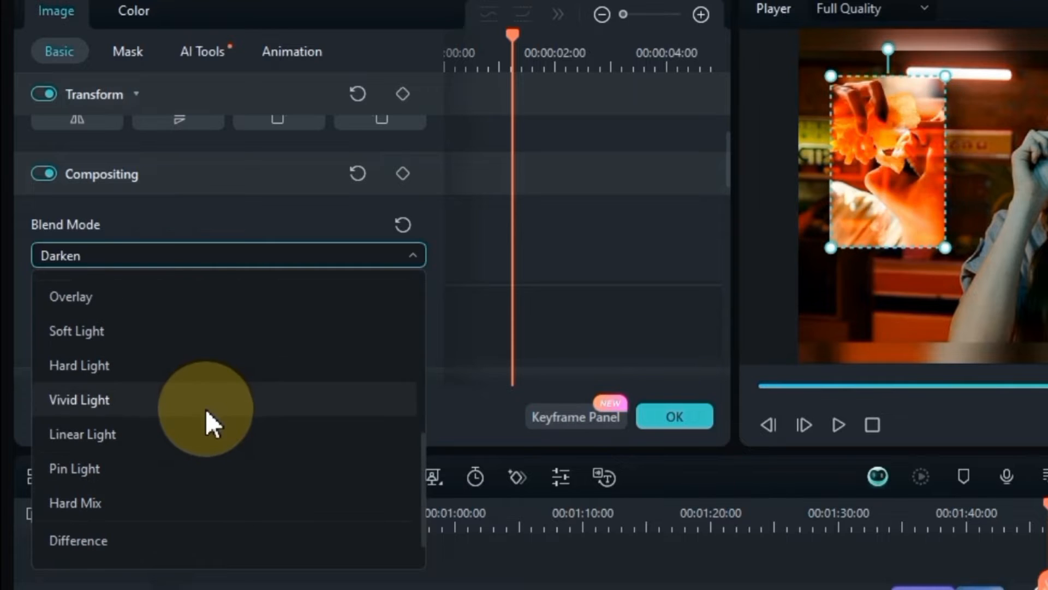
pyautogui.scroll(-1, 195, 491)
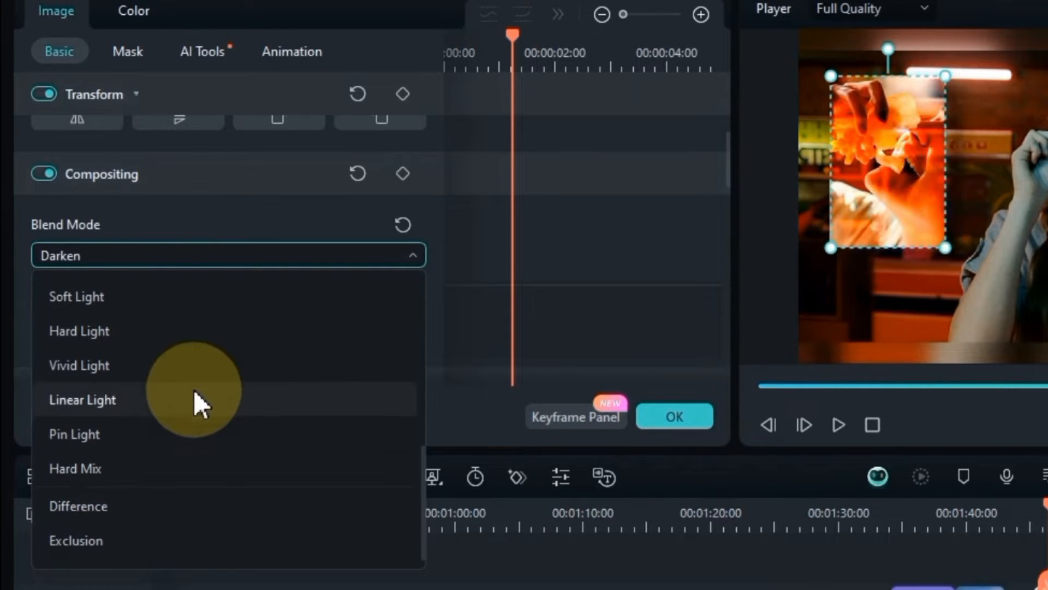
pyautogui.scroll(3, 195, 387)
pyautogui.click(166, 295)
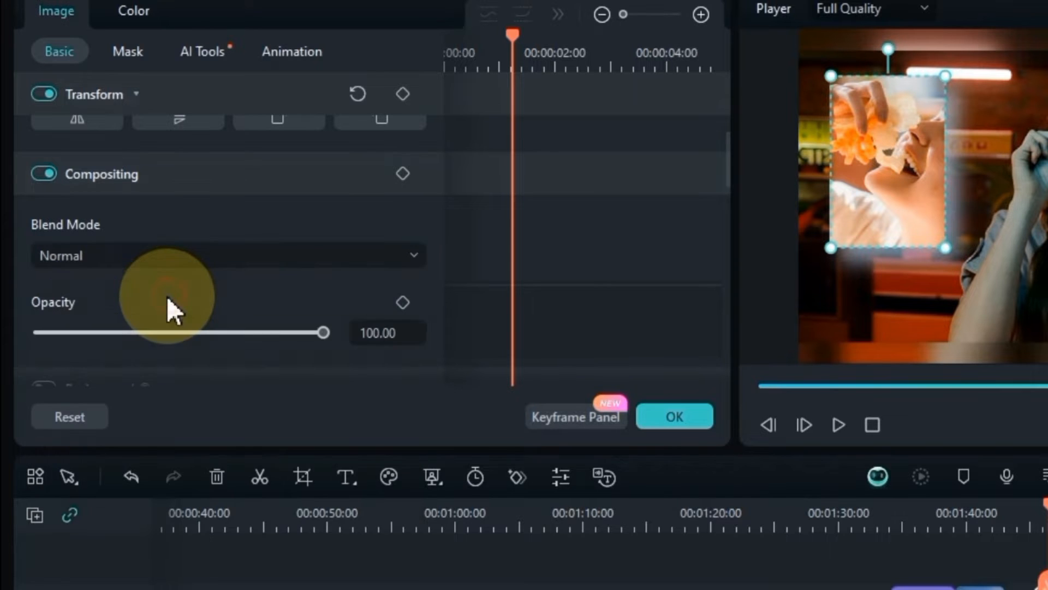
# Step: Rotate the overlaid image clockwise in 90° turns, and rotate it back counterclockwise to 0°
pyautogui.moveTo(322, 330); pyautogui.dragTo(323, 366)
pyautogui.scroll(2, 323, 366)
pyautogui.scroll(3, 501, 322)
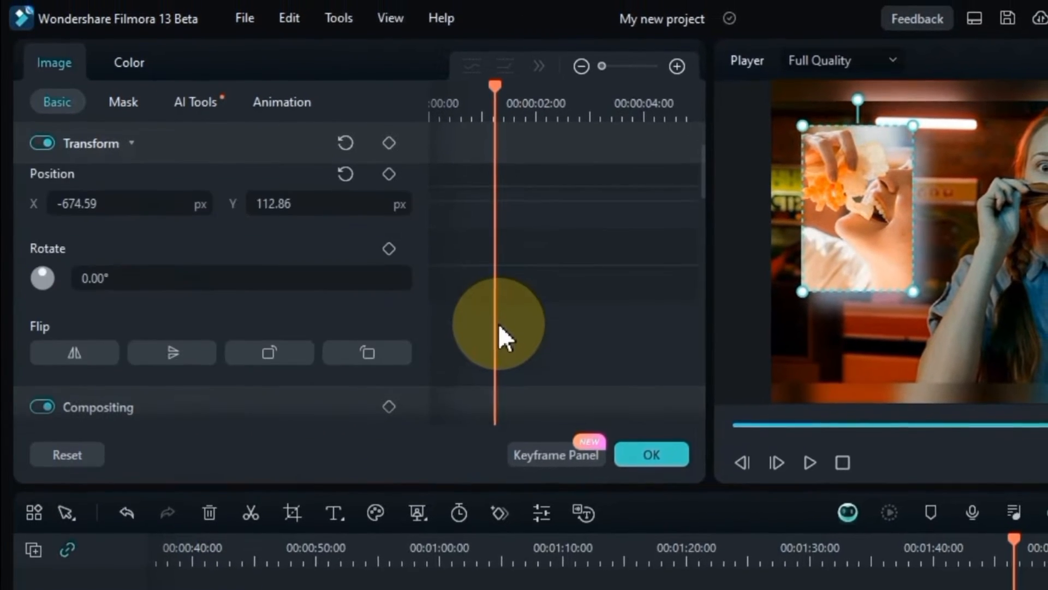
pyautogui.click(367, 348)
pyautogui.click(367, 346)
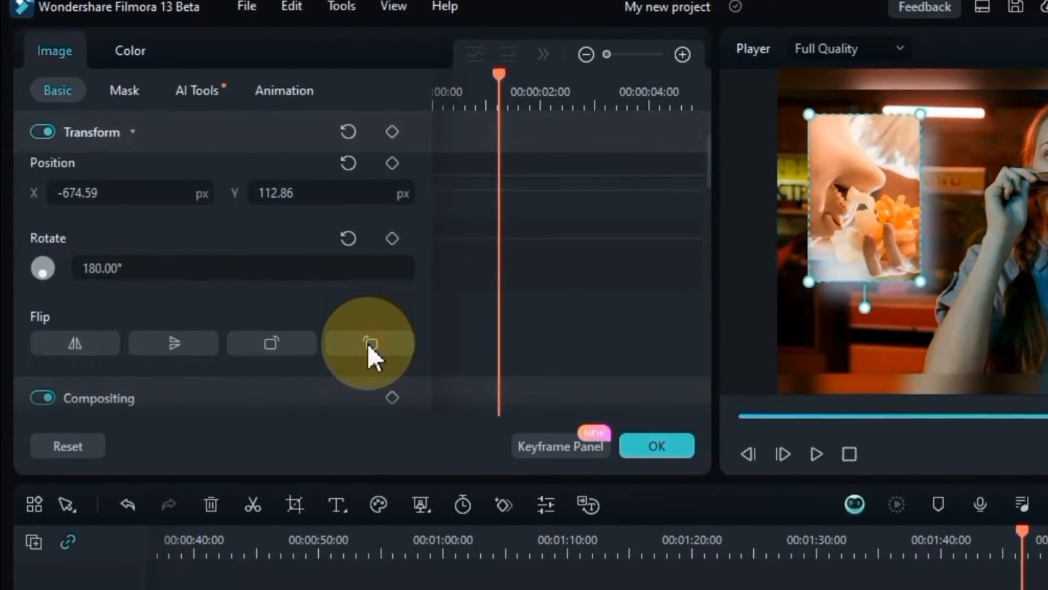
pyautogui.click(367, 346)
pyautogui.click(271, 346)
pyautogui.click(271, 335)
pyautogui.click(271, 334)
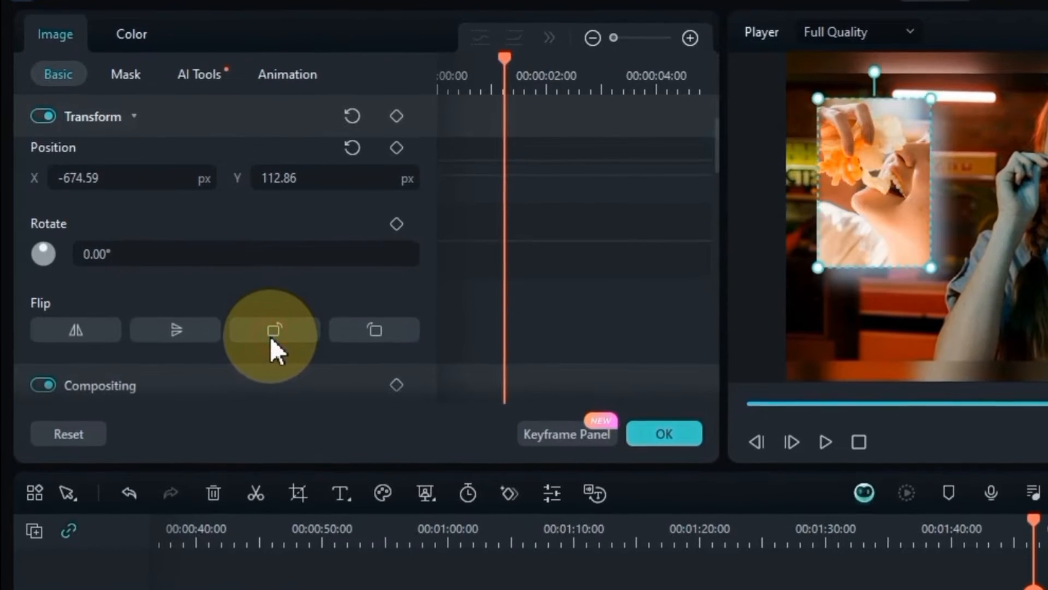
# Step: Try flipping the image vertically and horizontally in combination with a 90° counterclockwise rotation
pyautogui.click(176, 332)
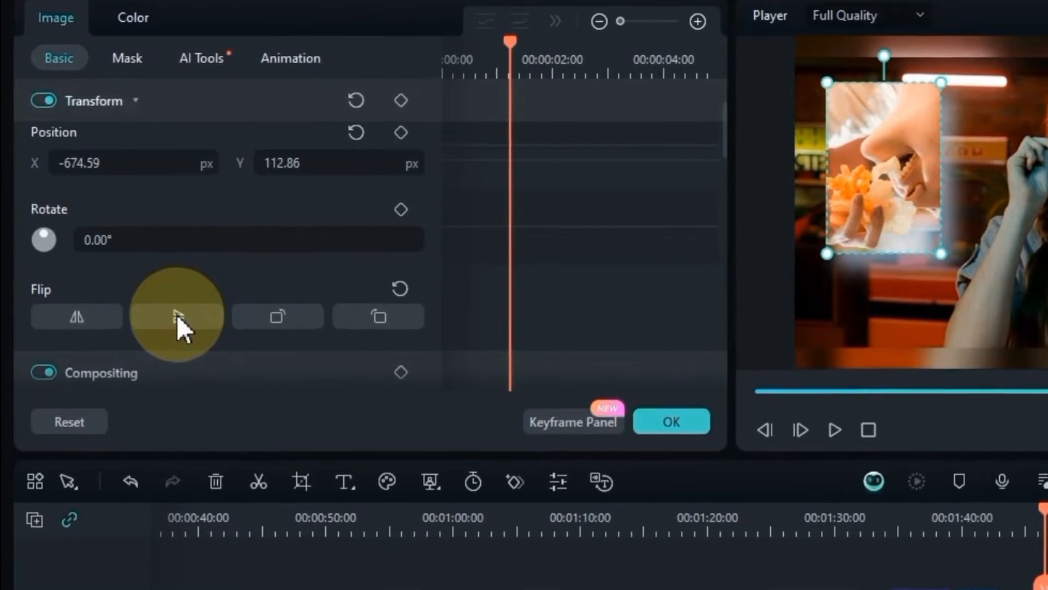
pyautogui.click(284, 315)
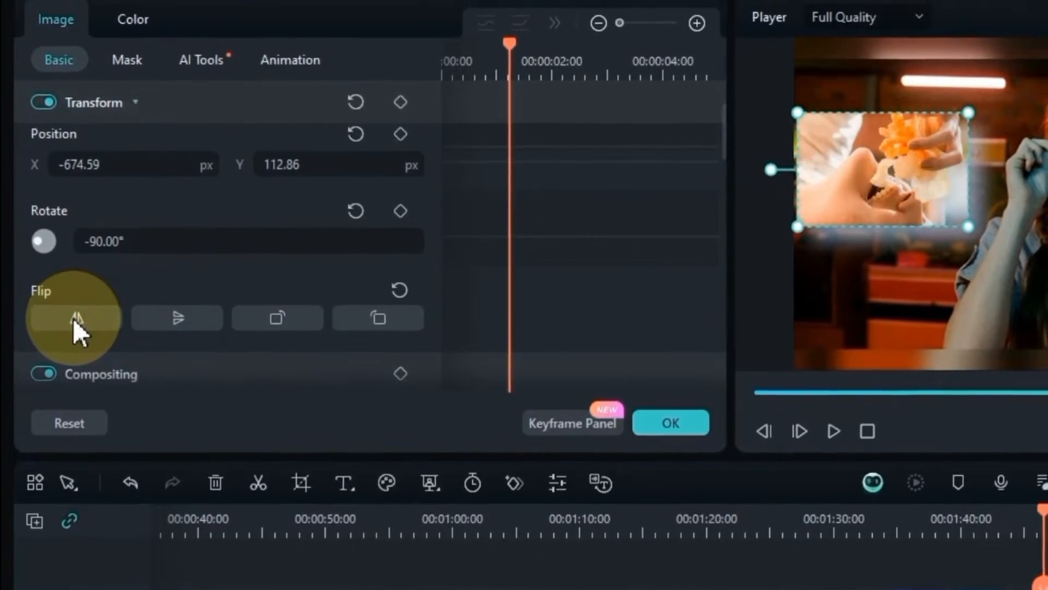
pyautogui.click(75, 319)
pyautogui.click(169, 327)
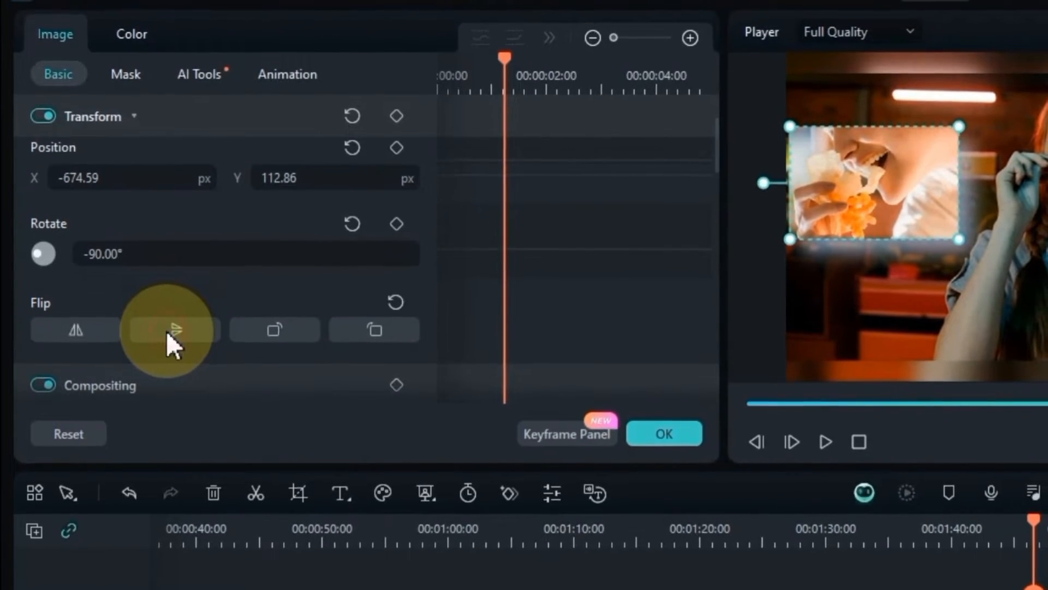
# Step: Reset the image's rotation to 0° and restore its unflipped orientation
pyautogui.moveTo(154, 288); pyautogui.dragTo(143, 257)
pyautogui.click(347, 242)
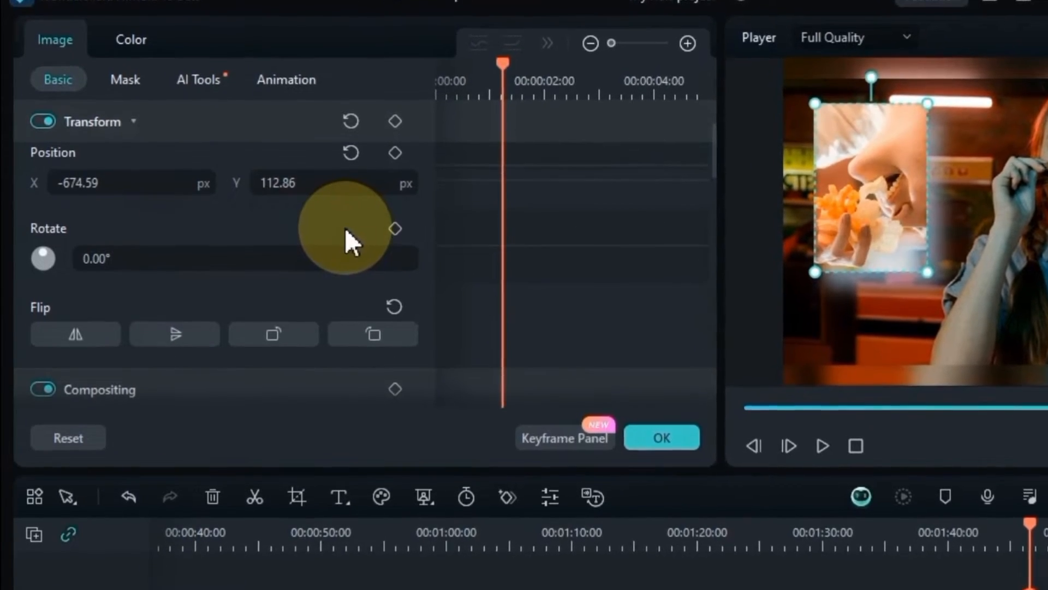
pyautogui.click(176, 335)
pyautogui.click(175, 327)
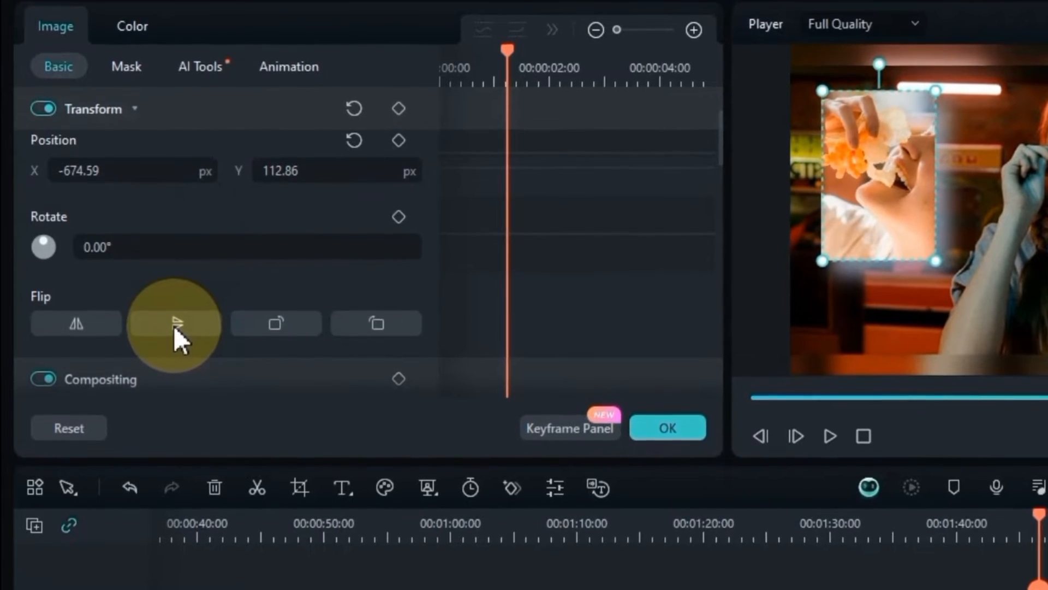
# Step: Add a keyframe for all Transform properties near the overlaid image's start, at 00:01:45:24
pyautogui.scroll(2, 382, 216)
pyautogui.scroll(2, 455, 220)
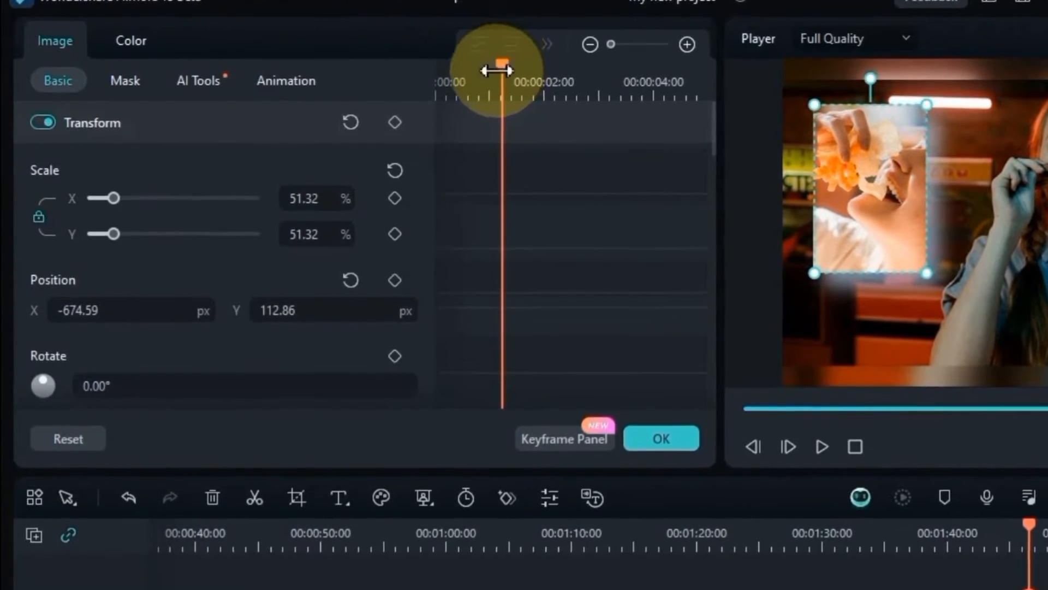
pyautogui.moveTo(477, 60); pyautogui.dragTo(511, 55)
pyautogui.click(596, 31)
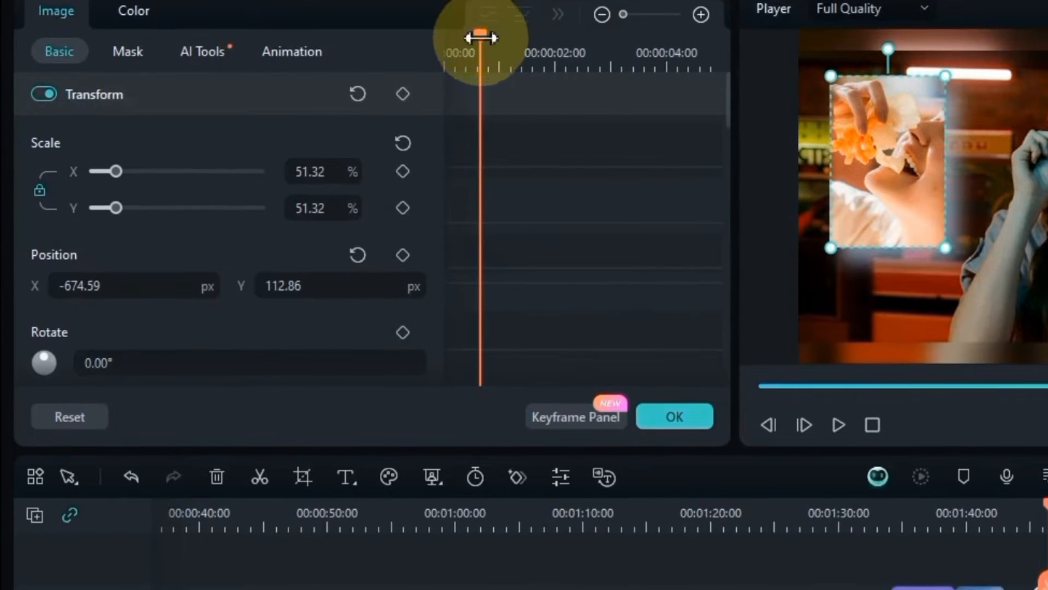
pyautogui.click(470, 171)
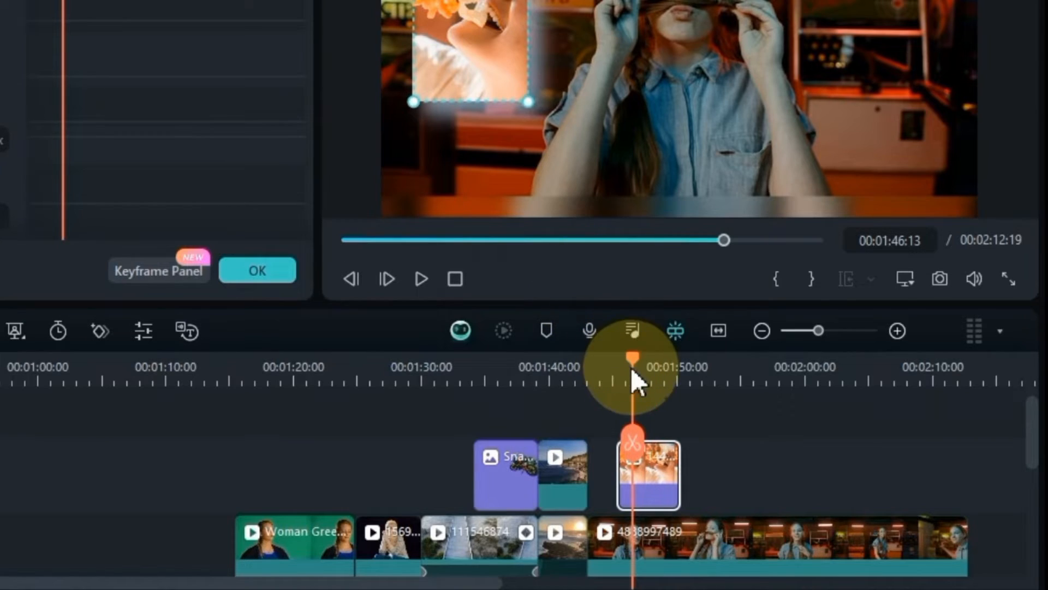
pyautogui.click(628, 365)
pyautogui.moveTo(628, 365); pyautogui.dragTo(625, 365)
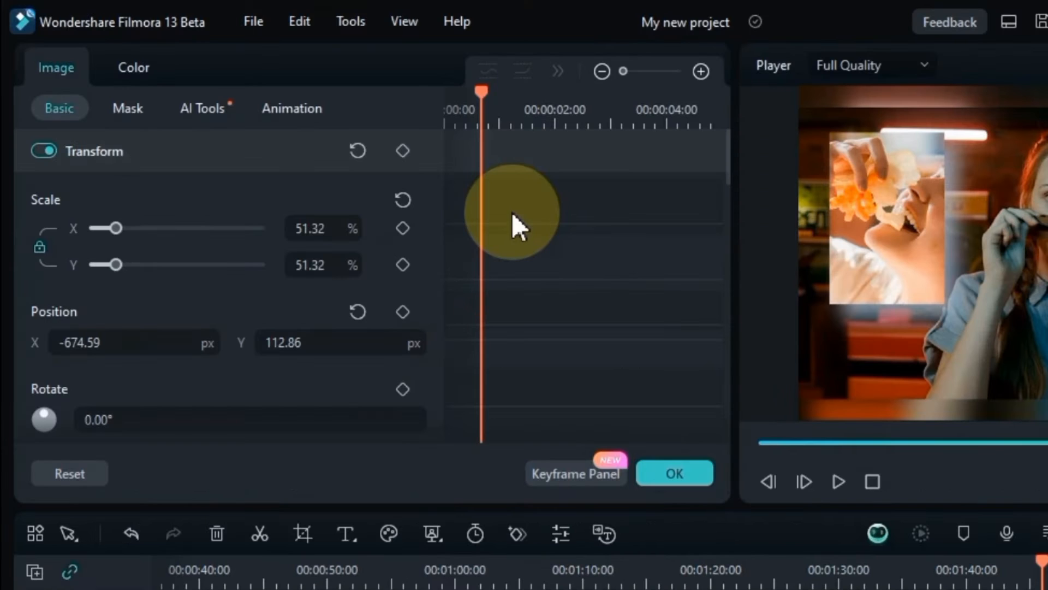
pyautogui.click(403, 150)
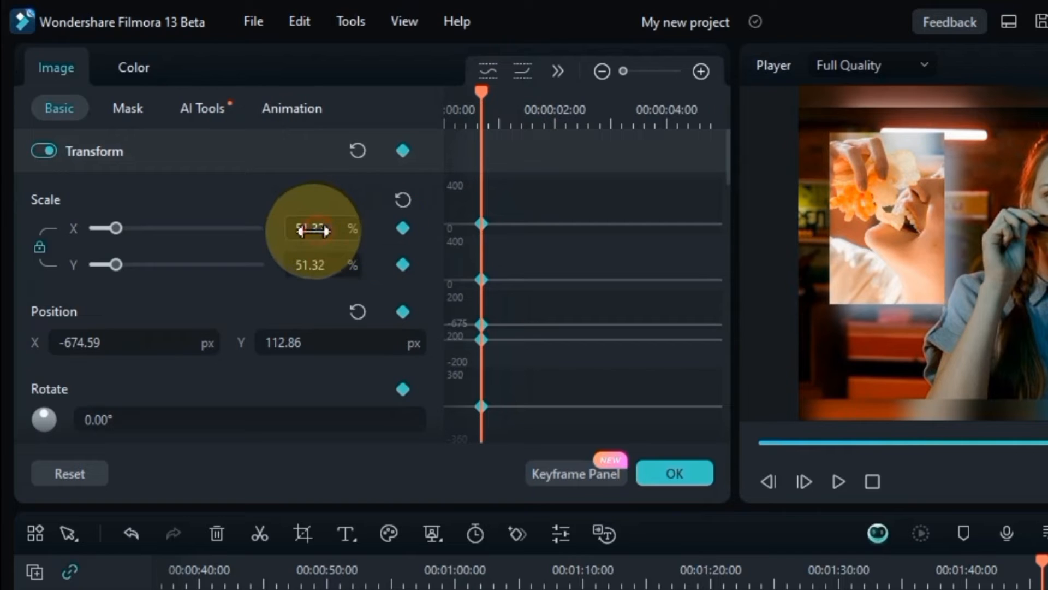
# Step: Set the image's scale to 4.32%, its vertical position to 499.86 px and its rotation to 727° at this keyframe
pyautogui.moveTo(315, 232); pyautogui.dragTo(318, 231)
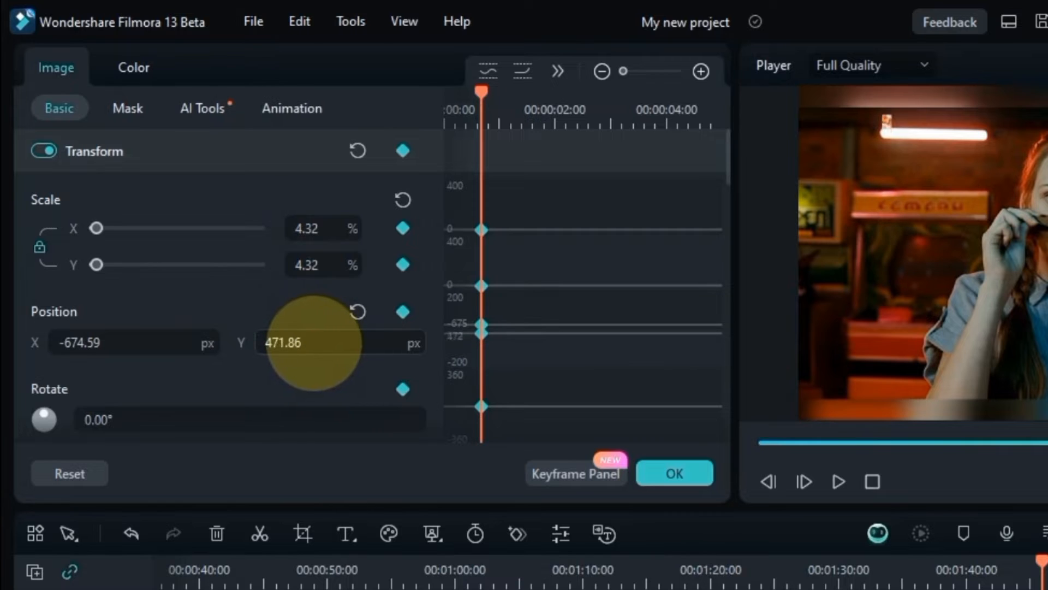
pyautogui.scroll(-1, 313, 343)
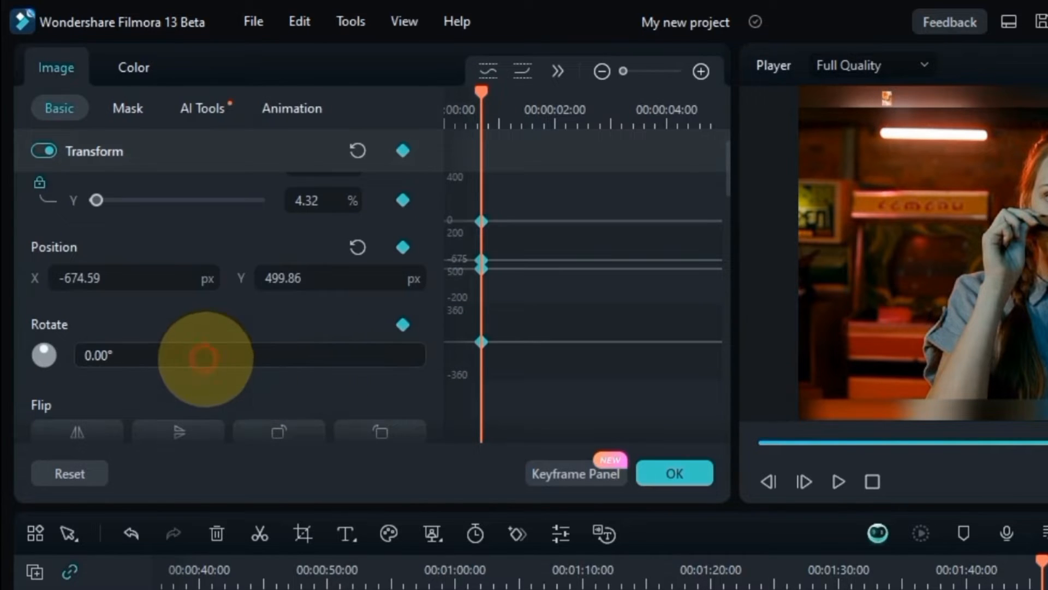
pyautogui.moveTo(206, 355); pyautogui.dragTo(179, 362)
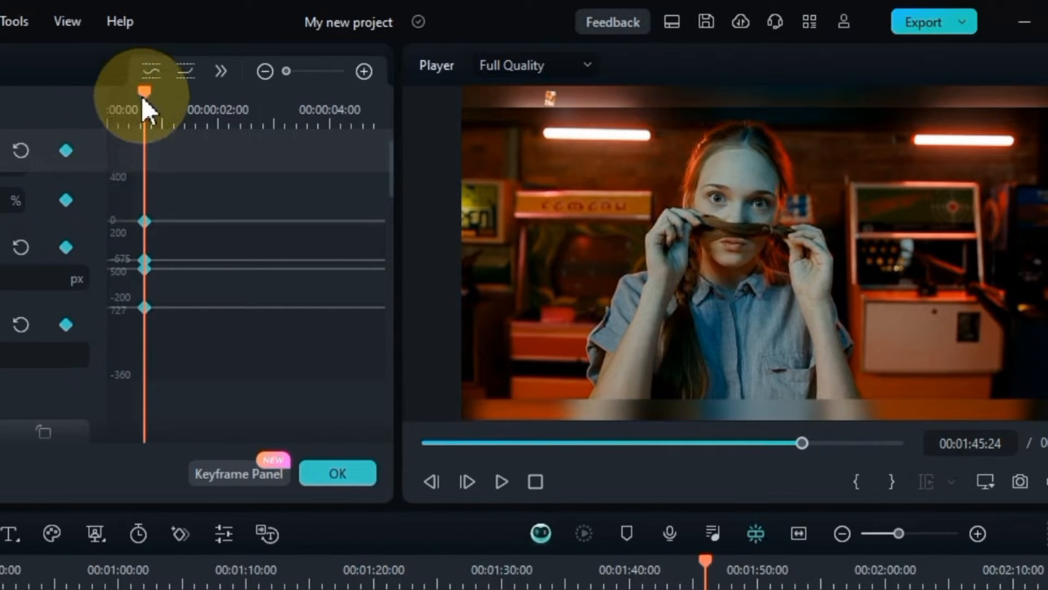
# Step: At 00:01:47:00, reset the image's transform and set its scale to 49% and its position to X -676 px, Y 157 px
pyautogui.moveTo(142, 96); pyautogui.dragTo(204, 104)
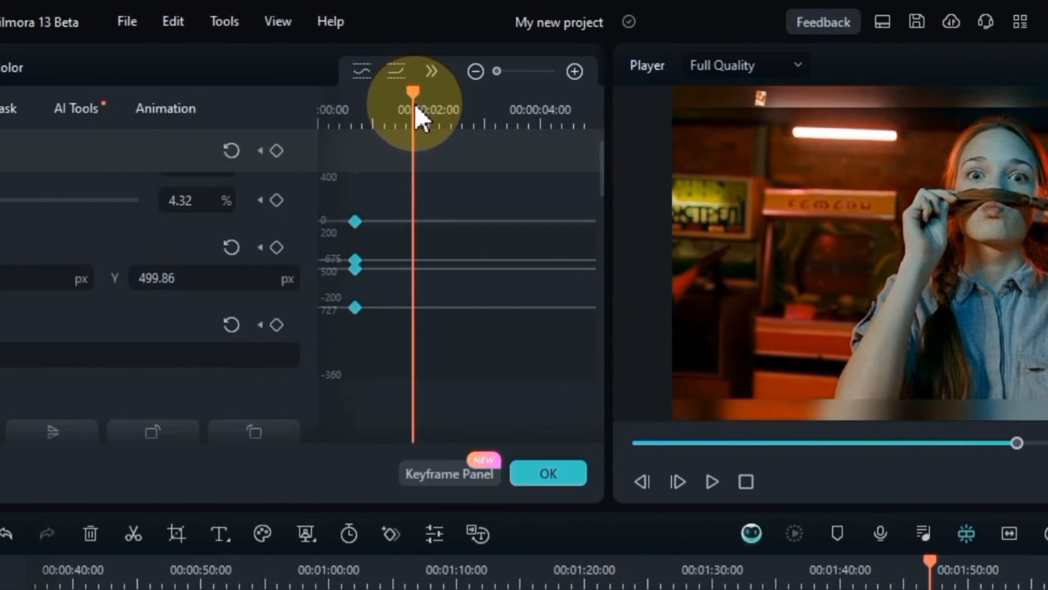
pyautogui.scroll(2, 301, 189)
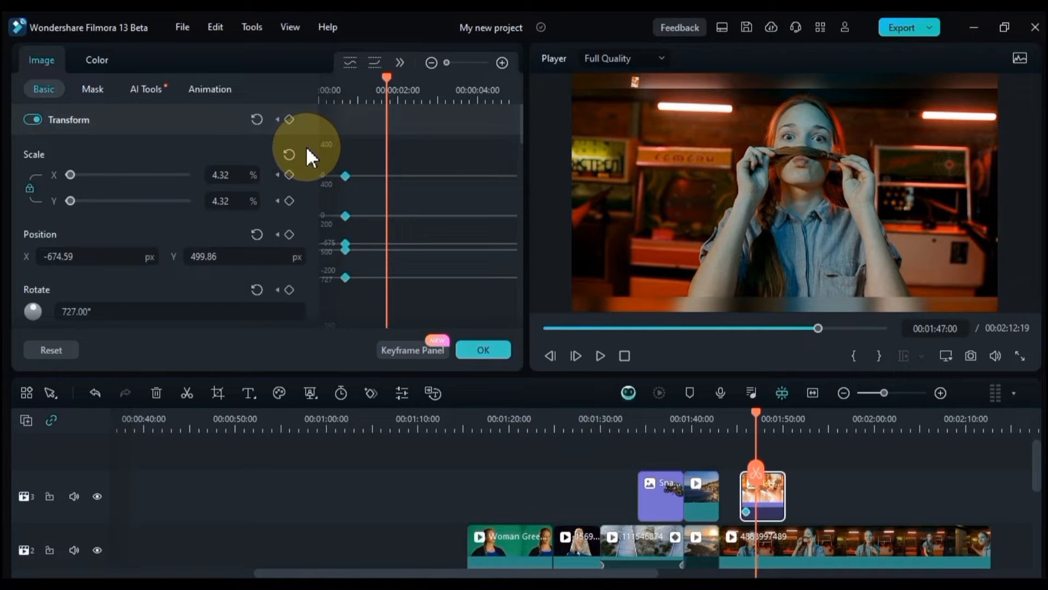
pyautogui.click(257, 119)
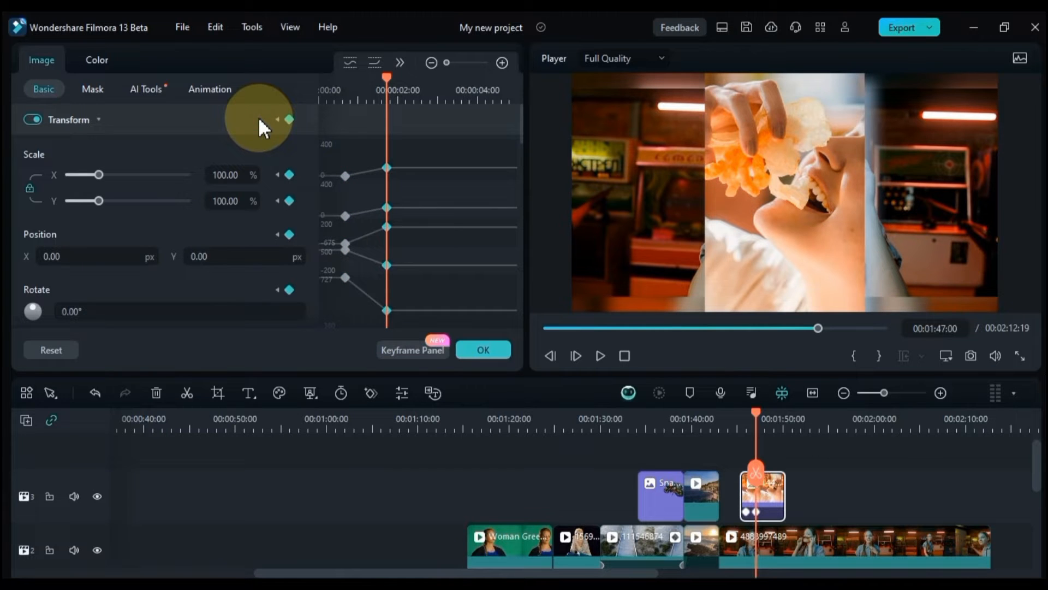
pyautogui.moveTo(236, 174); pyautogui.dragTo(239, 174)
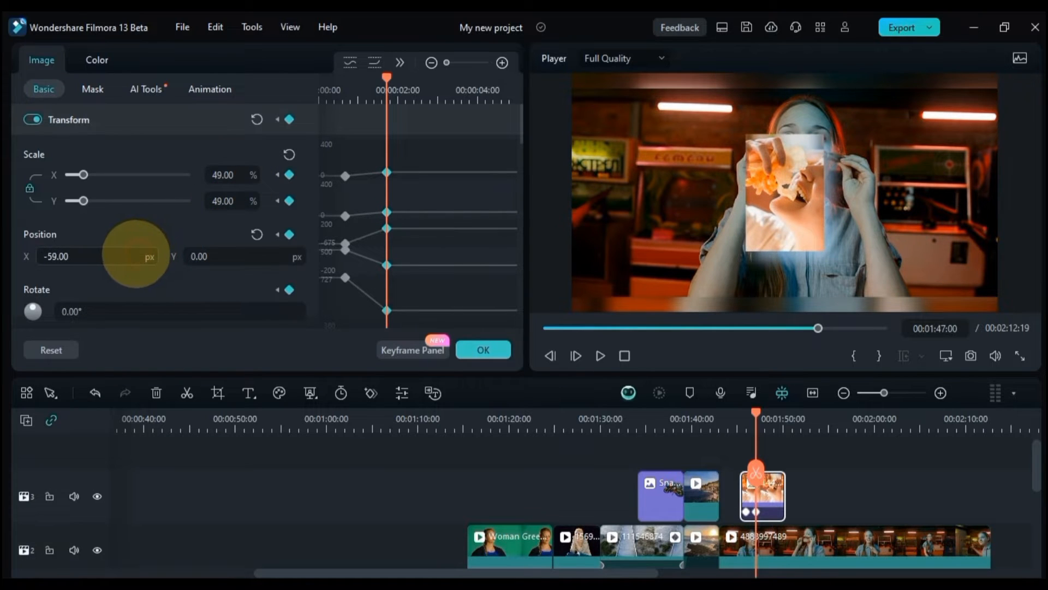
pyautogui.moveTo(135, 254); pyautogui.dragTo(218, 254)
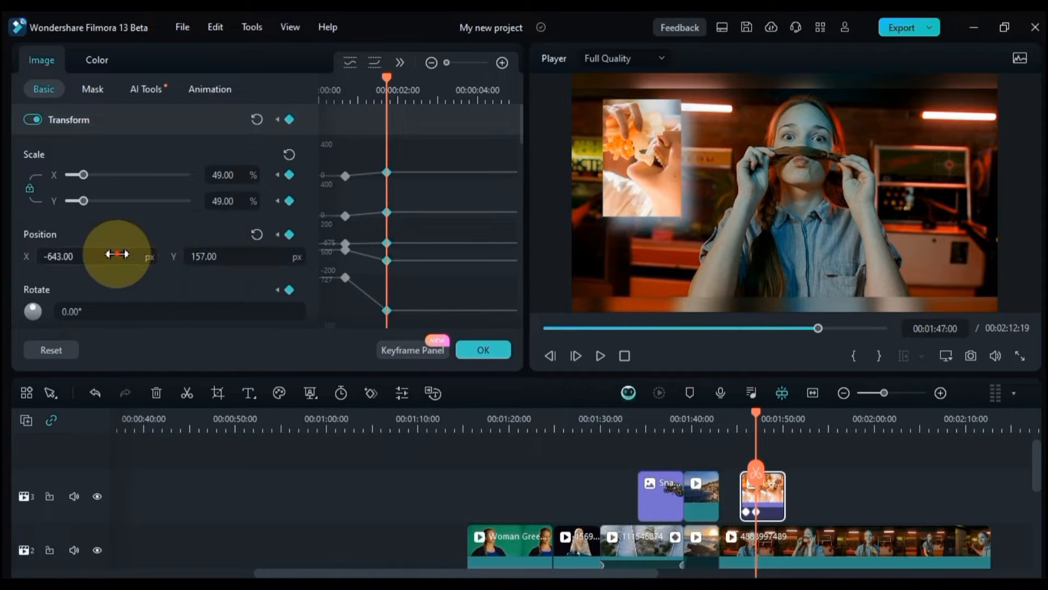
pyautogui.moveTo(117, 254); pyautogui.dragTo(112, 254)
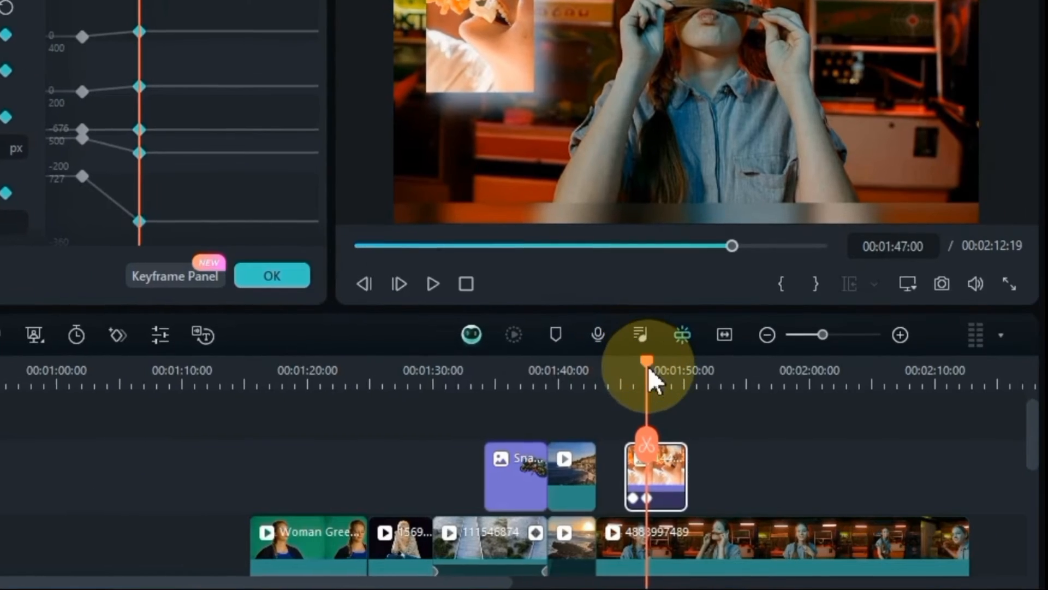
# Step: Shift the image's first keyframe to the very start of the clip and play back the animation
pyautogui.moveTo(784, 418); pyautogui.dragTo(883, 417)
pyautogui.moveTo(819, 367); pyautogui.dragTo(887, 367)
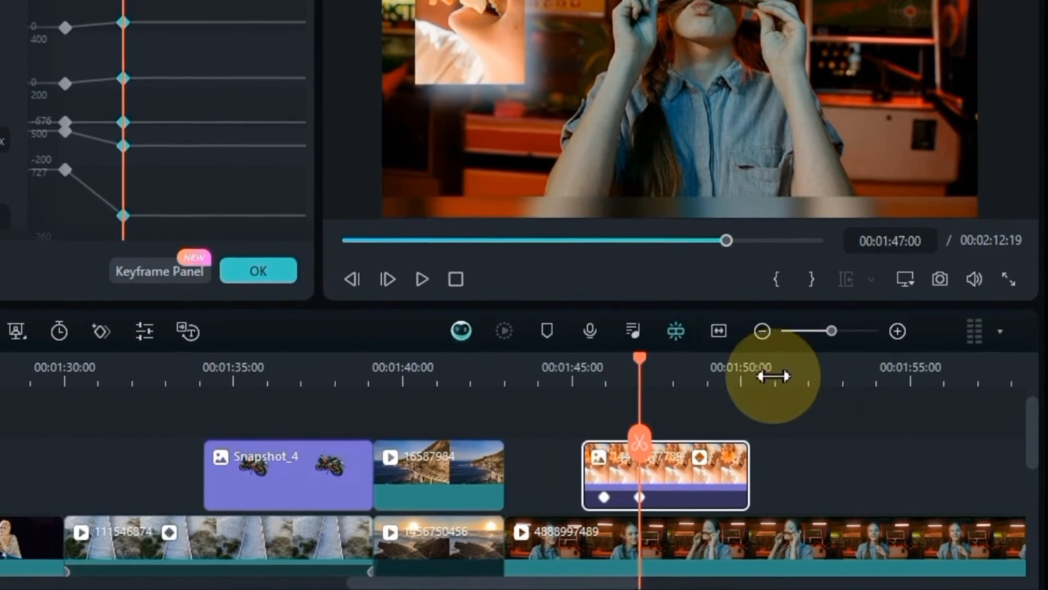
pyautogui.moveTo(604, 500); pyautogui.dragTo(584, 502)
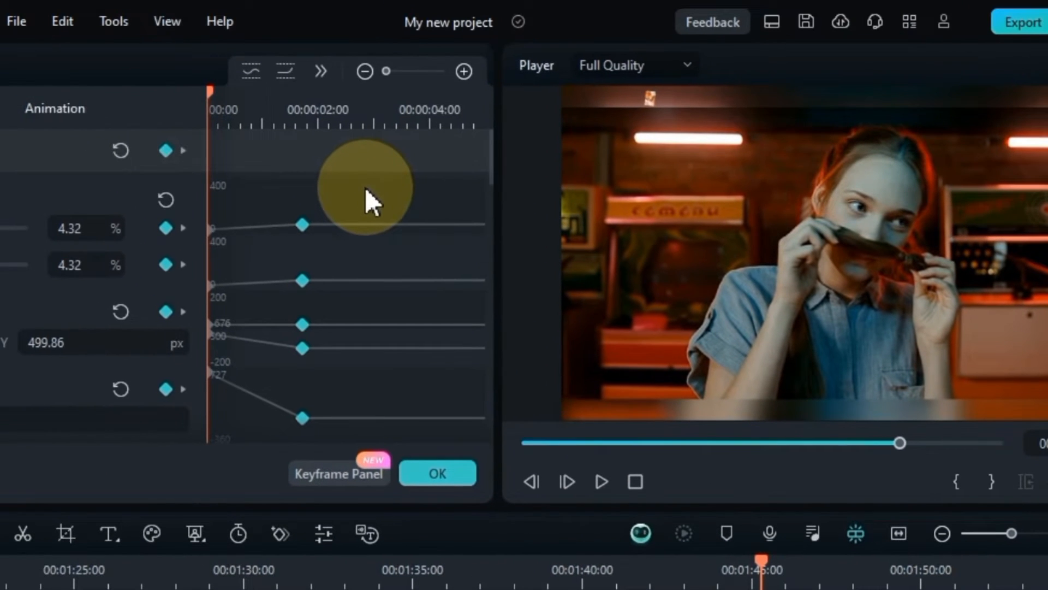
pyautogui.press('space')
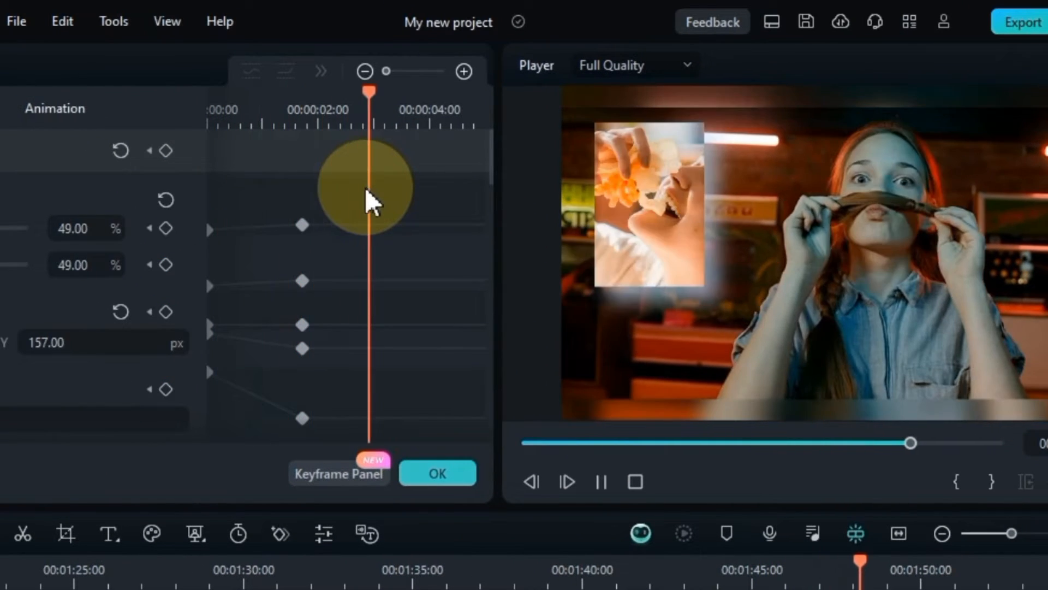
pyautogui.press('space')
# Step: Apply Ease in to all of the image's keyframes and play back the animation from the clip's start
pyautogui.moveTo(362, 195); pyautogui.dragTo(215, 422)
pyautogui.rightClick(299, 227)
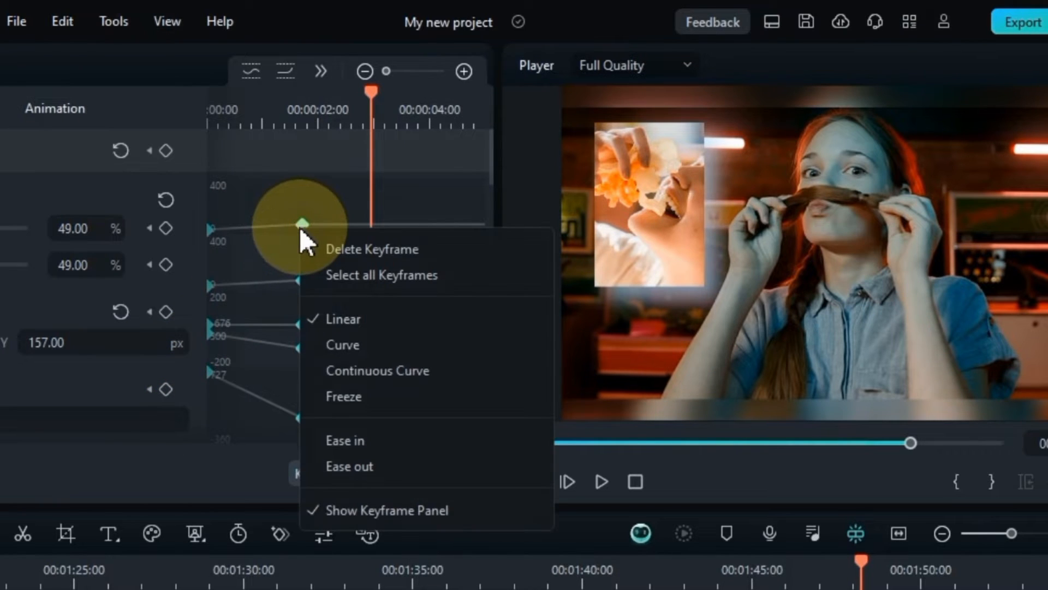
pyautogui.click(386, 437)
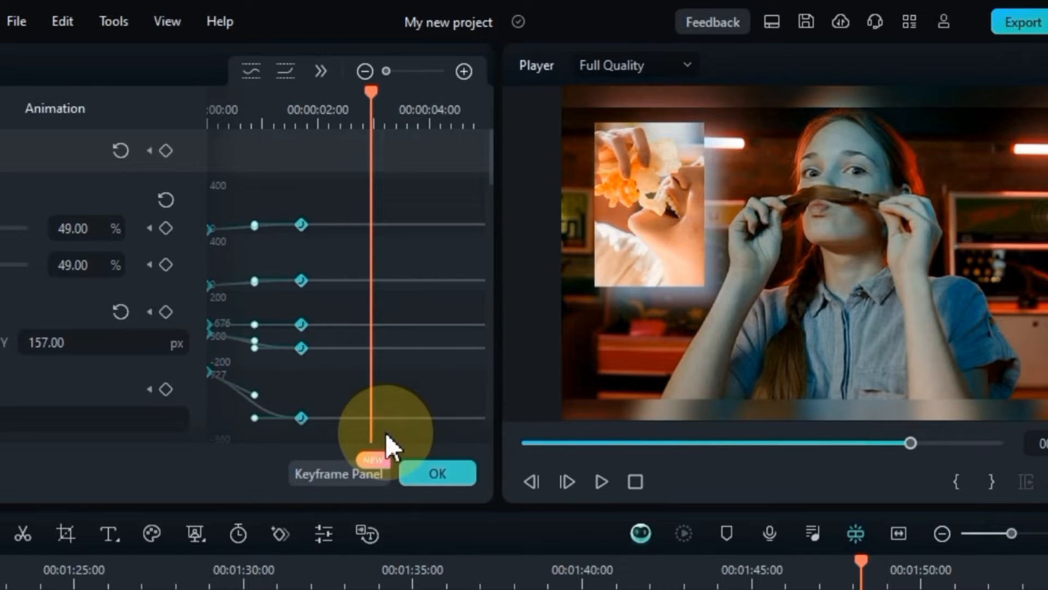
pyautogui.moveTo(373, 93); pyautogui.dragTo(192, 186)
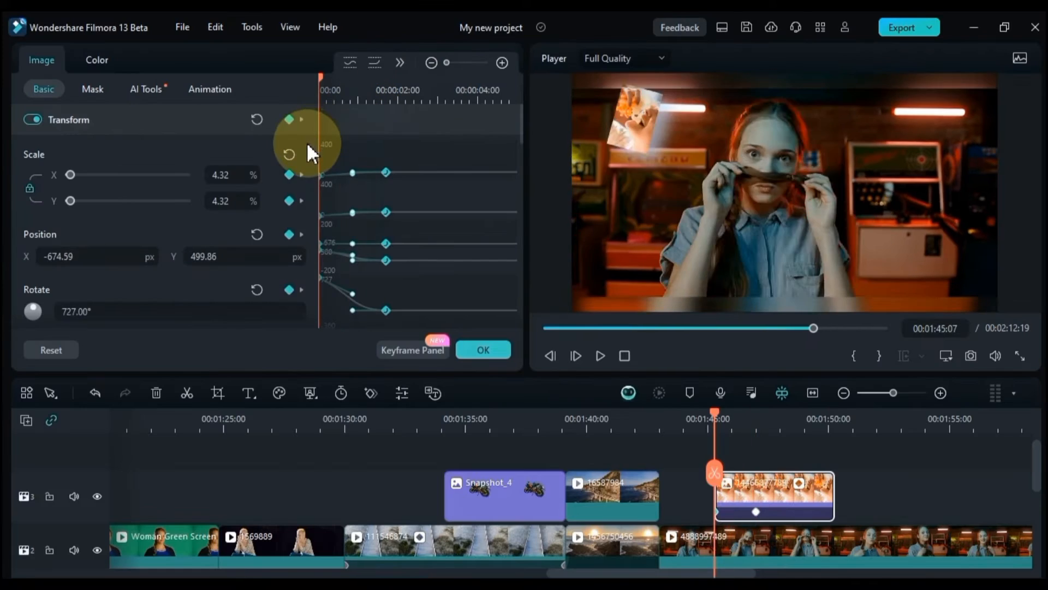
pyautogui.press('space')
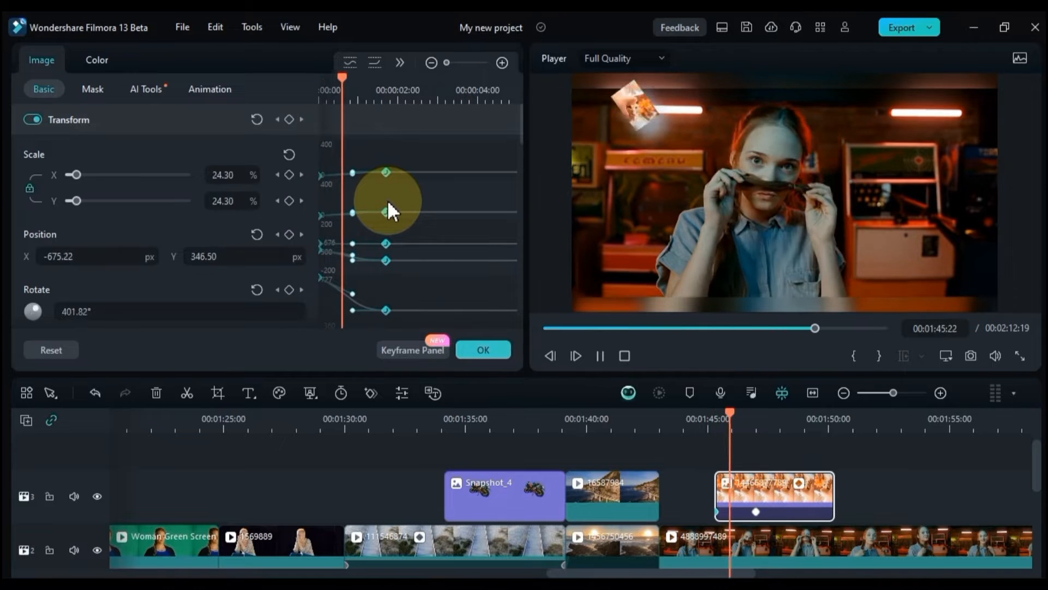
pyautogui.moveTo(407, 77); pyautogui.dragTo(283, 131)
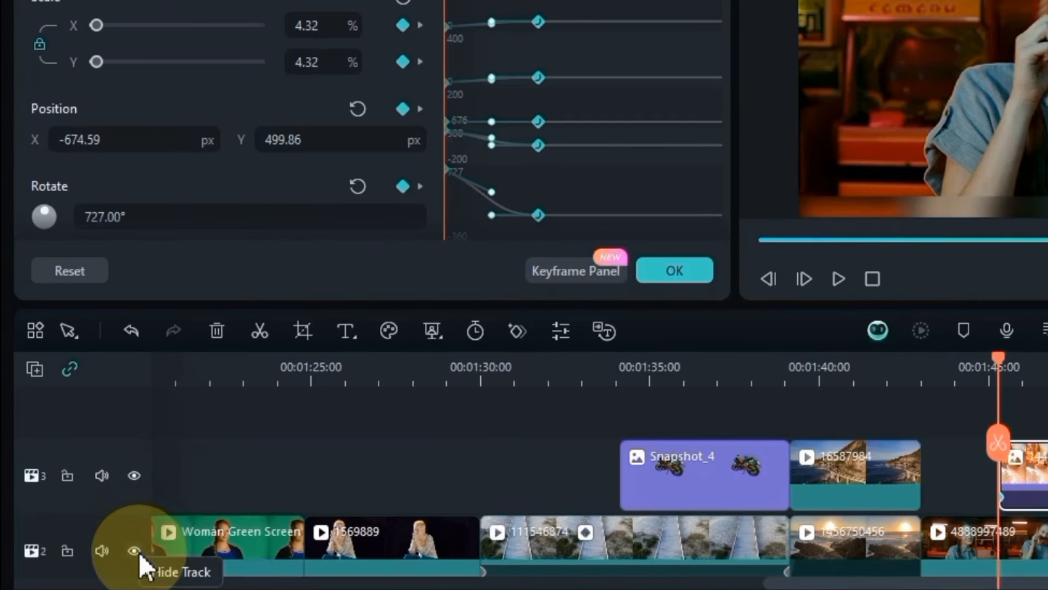
# Step: Hide video tracks 2 and 1 and play the image's animation on its own
pyautogui.click(98, 550)
pyautogui.scroll(-2, 133, 552)
pyautogui.click(134, 522)
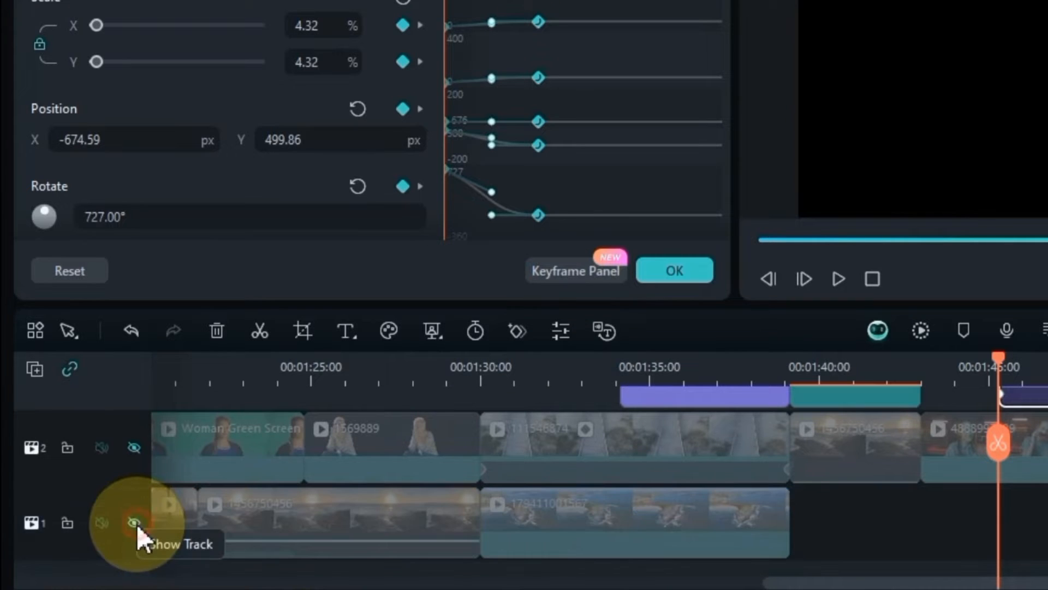
pyautogui.scroll(2, 137, 522)
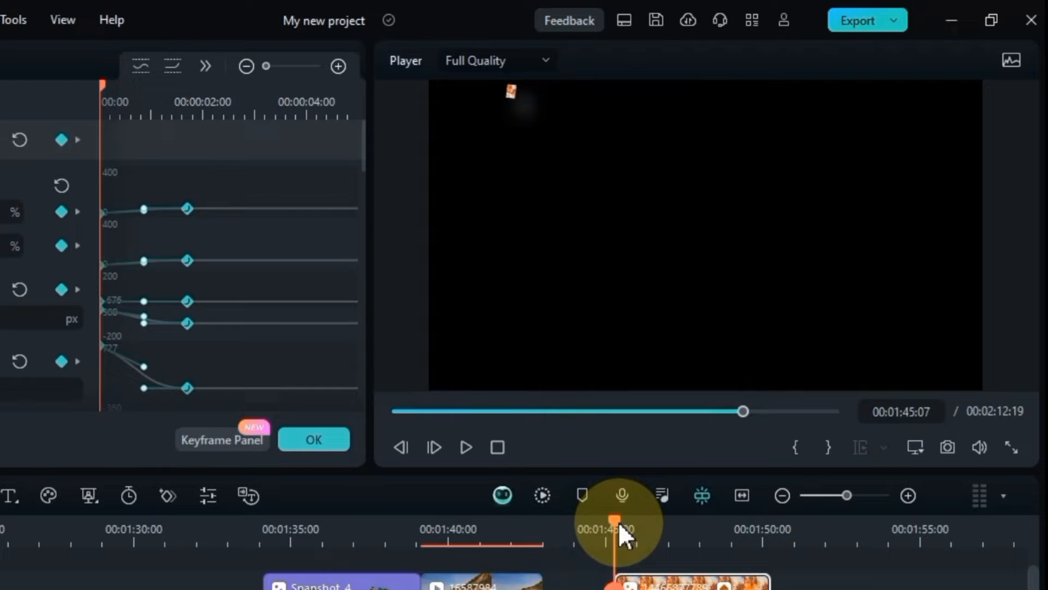
pyautogui.press('space')
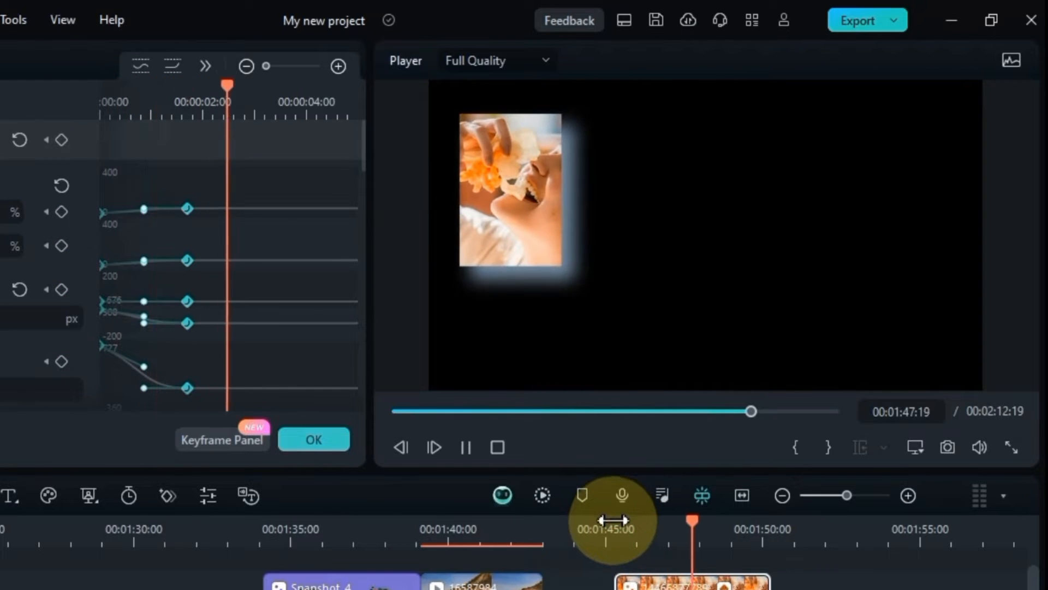
pyautogui.click(609, 522)
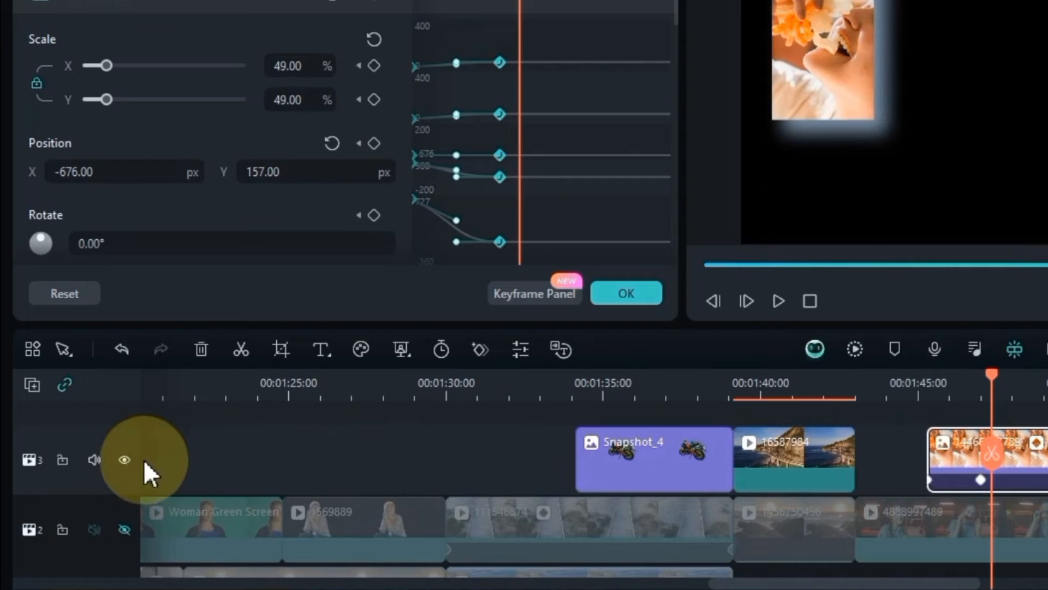
# Step: Make video tracks 1, 2 and 3 visible again
pyautogui.click(125, 459)
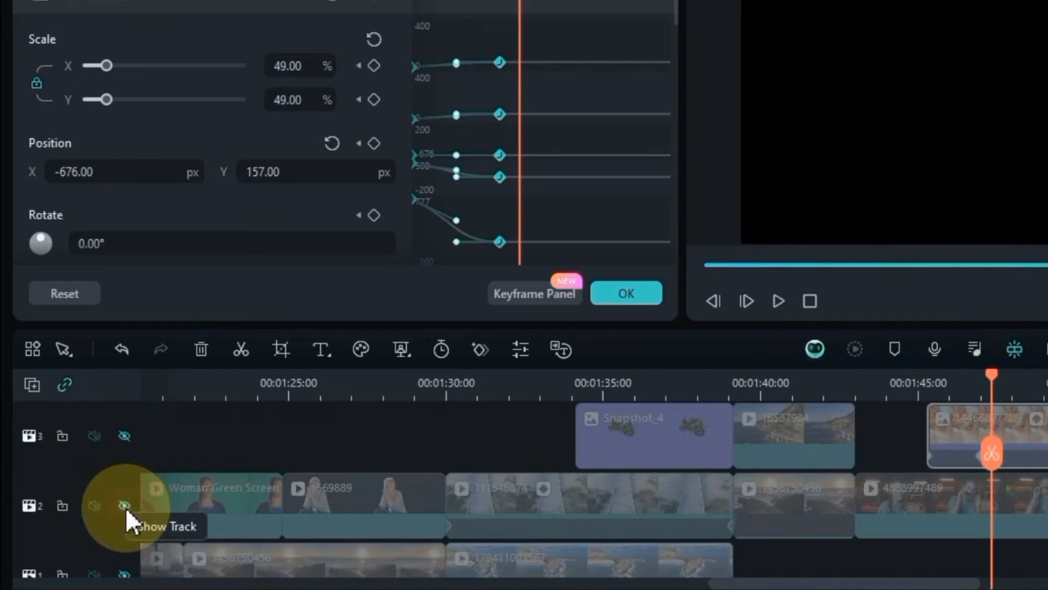
pyautogui.click(124, 507)
pyautogui.moveTo(971, 383)
pyautogui.mouseDown()
pyautogui.moveTo(945, 394)
pyautogui.moveTo(959, 395)
pyautogui.mouseUp()
pyautogui.click(125, 435)
pyautogui.scroll(-1, 125, 447)
pyautogui.scroll(-1, 125, 447)
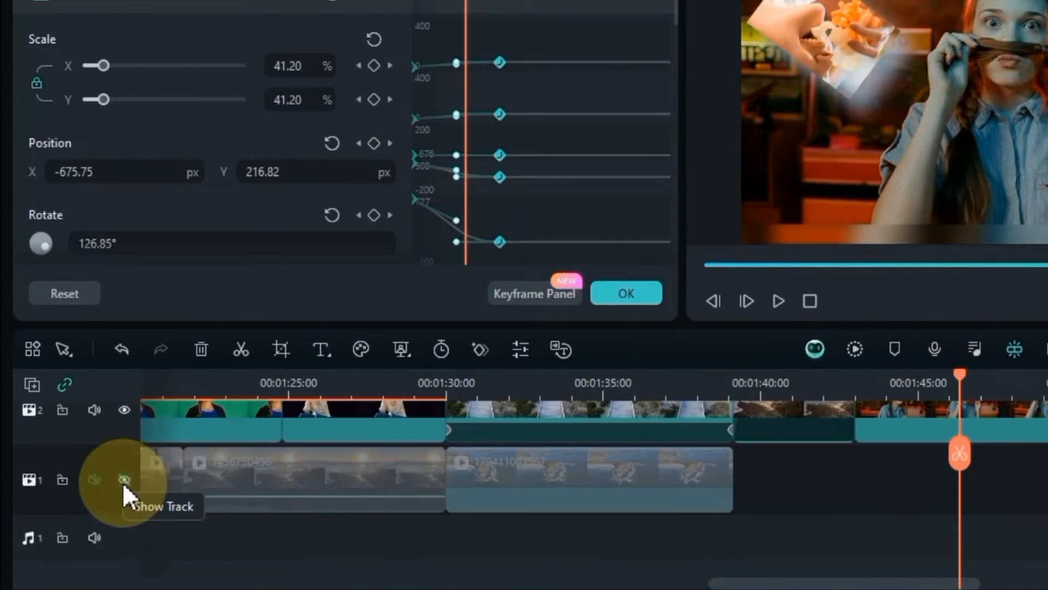
pyautogui.click(125, 482)
pyautogui.scroll(2, 819, 473)
# Step: Apply the heart-shaped Love mask to the image once its animation has ended, and set the mask's scale to 117%
pyautogui.click(982, 395)
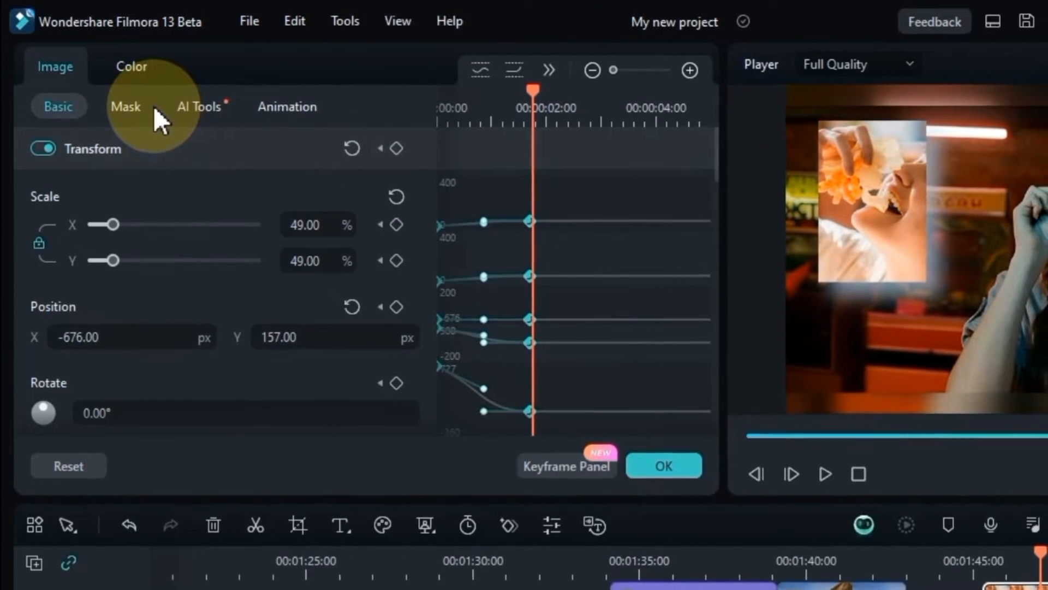
pyautogui.click(127, 105)
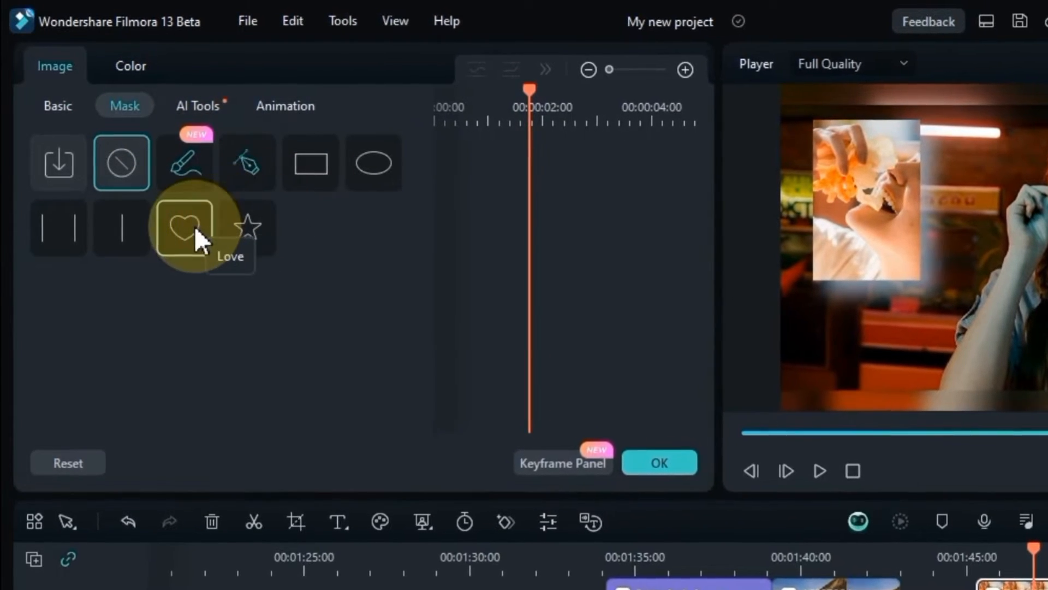
pyautogui.click(194, 226)
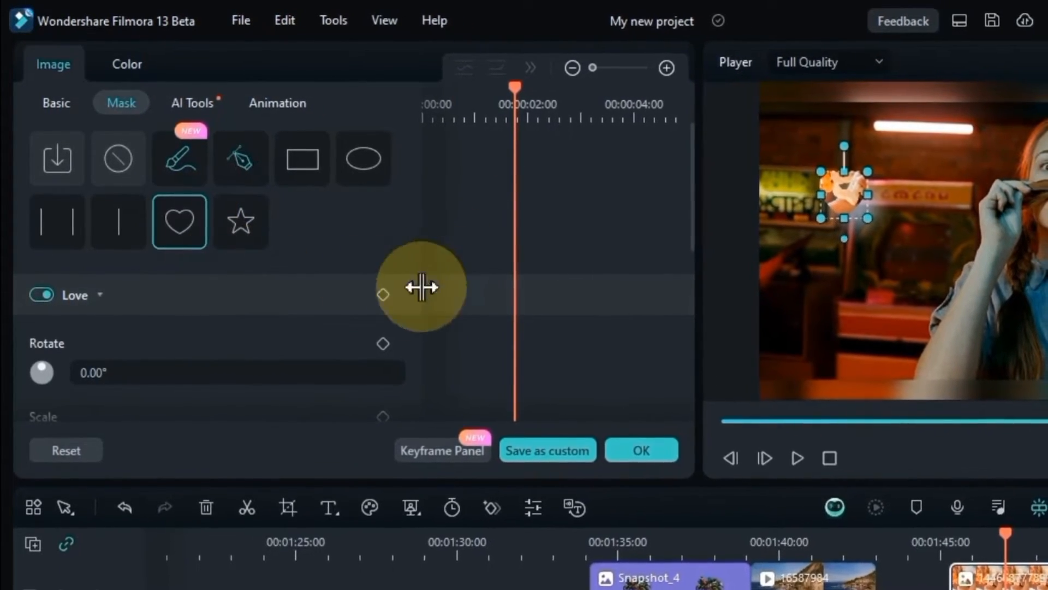
pyautogui.scroll(-3, 421, 295)
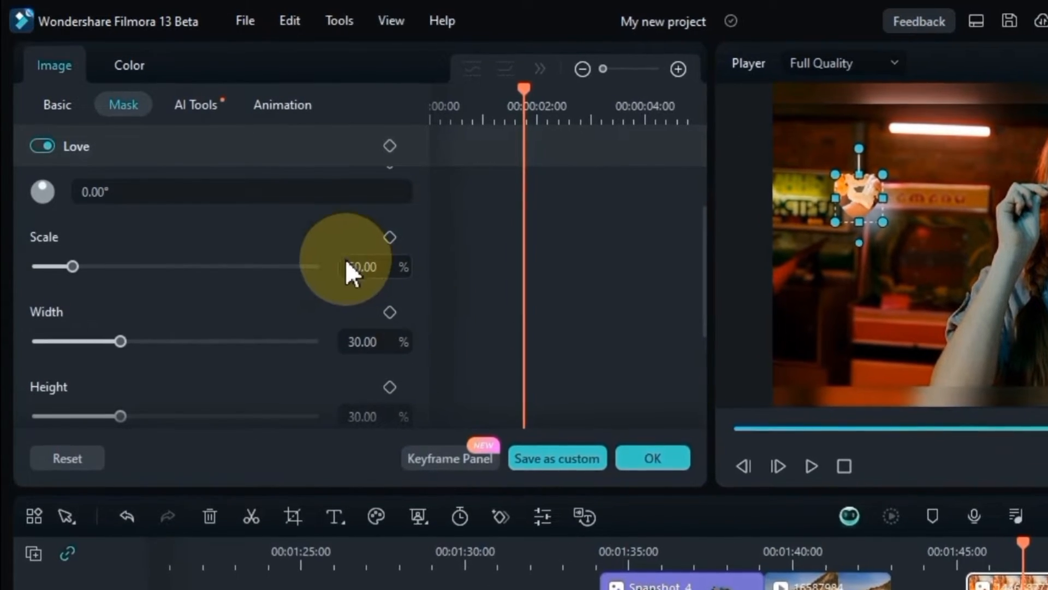
pyautogui.moveTo(369, 271); pyautogui.dragTo(366, 273)
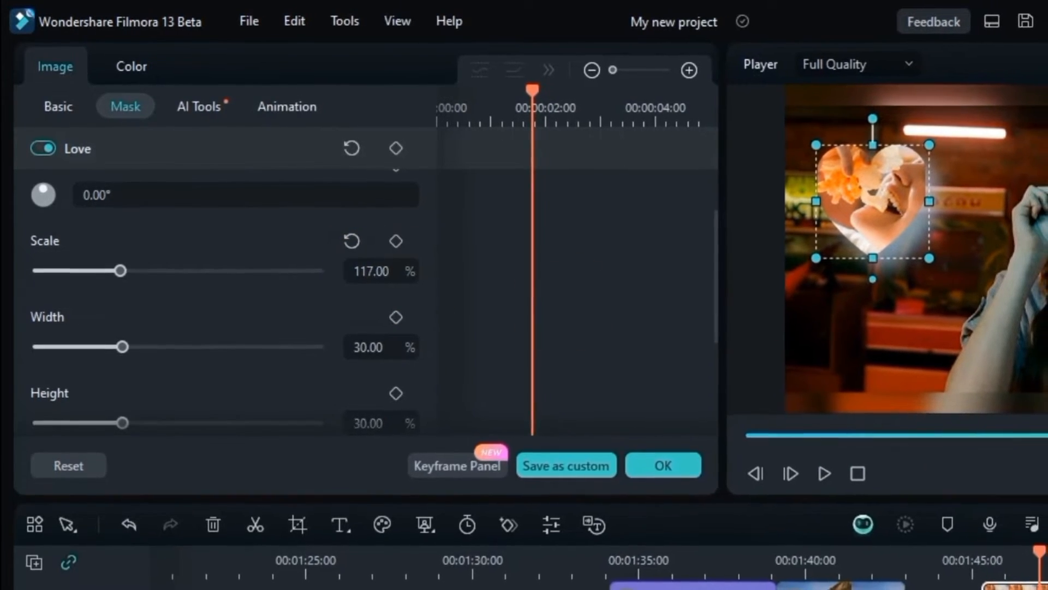
pyautogui.click(947, 586)
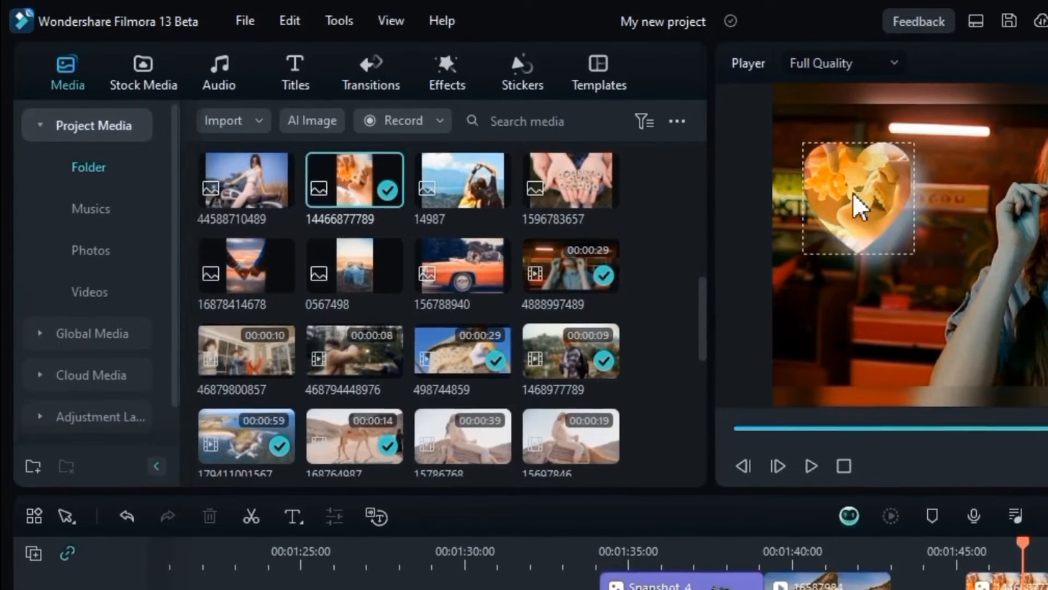
pyautogui.doubleClick(860, 208)
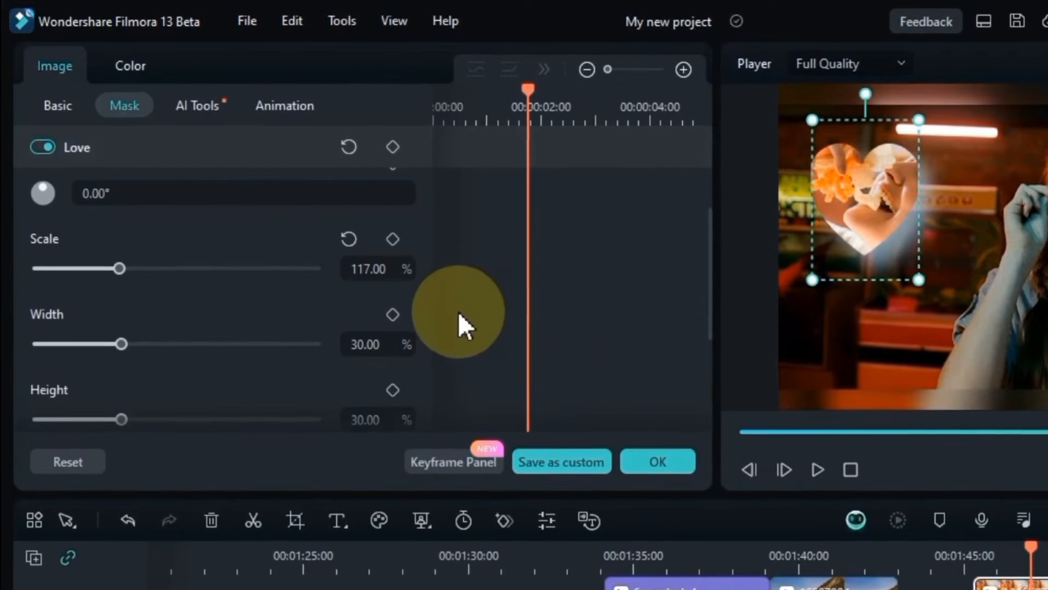
# Step: Set the Love mask's blur strength to 11%, and try inverting the mask before restoring it to non-inverted
pyautogui.scroll(-3, 462, 322)
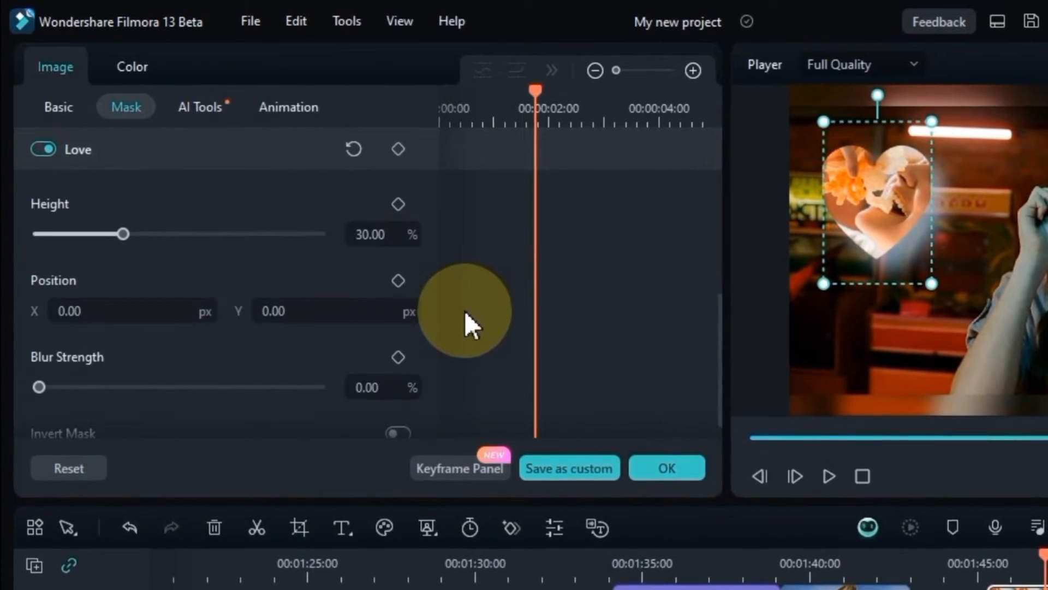
pyautogui.scroll(-1, 467, 317)
pyautogui.moveTo(40, 364); pyautogui.dragTo(70, 363)
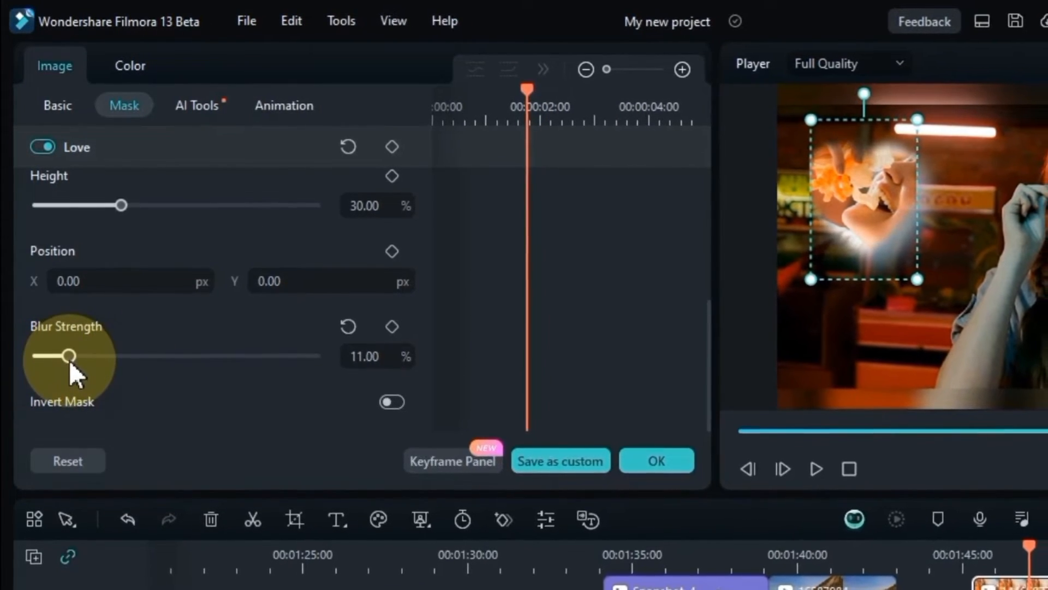
pyautogui.click(392, 402)
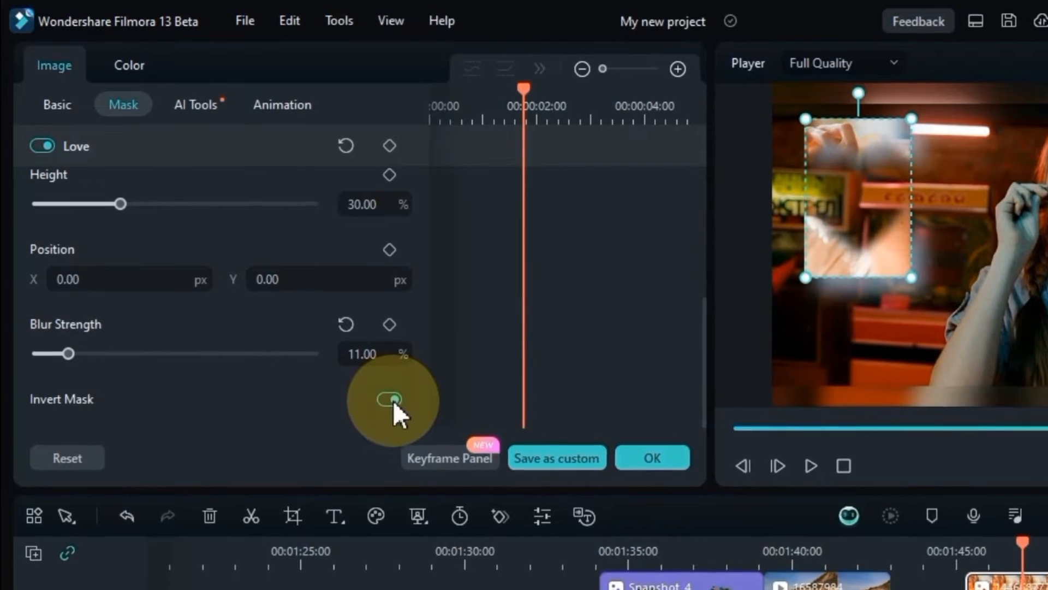
pyautogui.click(394, 401)
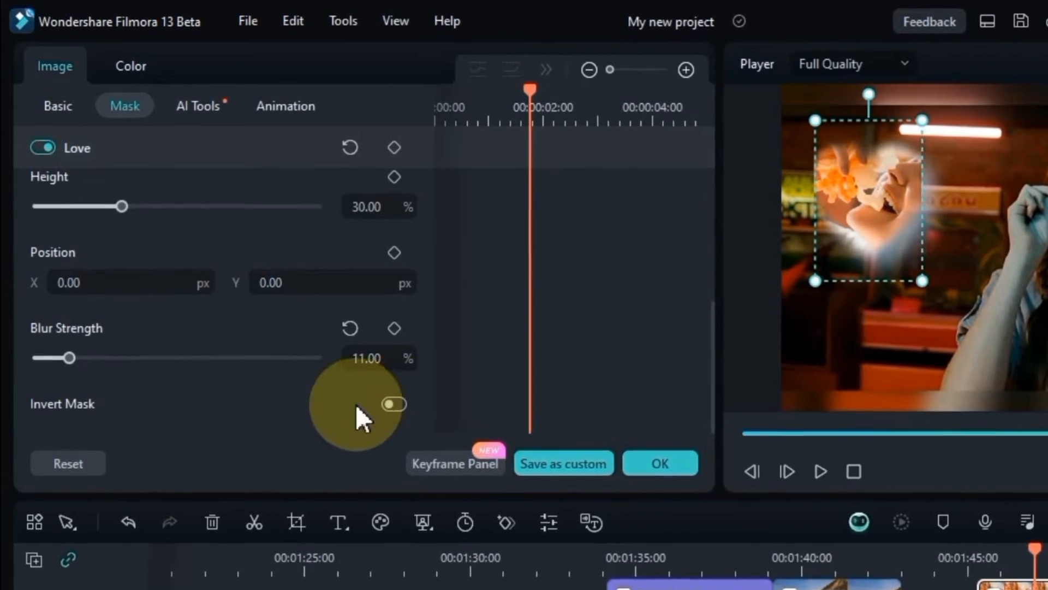
# Step: Play back the masked image on its own and make video track 2 visible again
pyautogui.scroll(5, 247, 405)
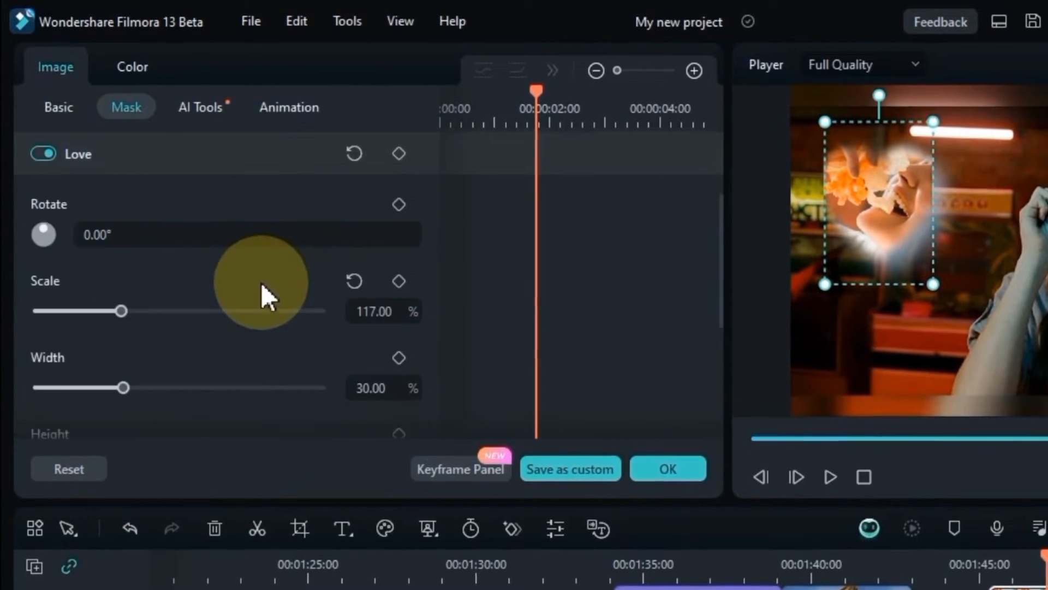
pyautogui.scroll(3, 261, 283)
pyautogui.scroll(1, 306, 232)
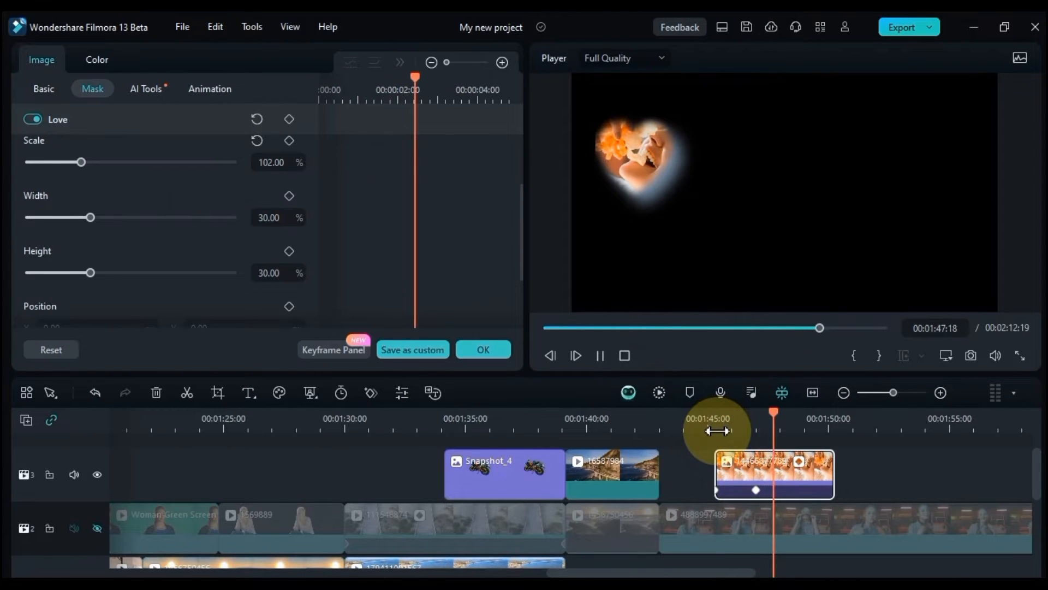
pyautogui.press('space')
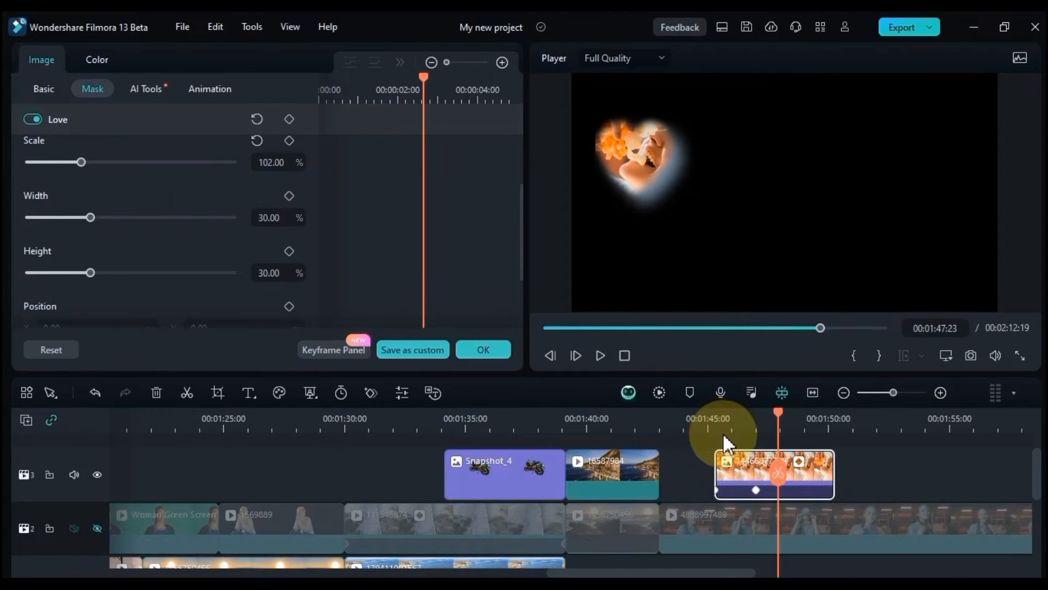
pyautogui.click(99, 527)
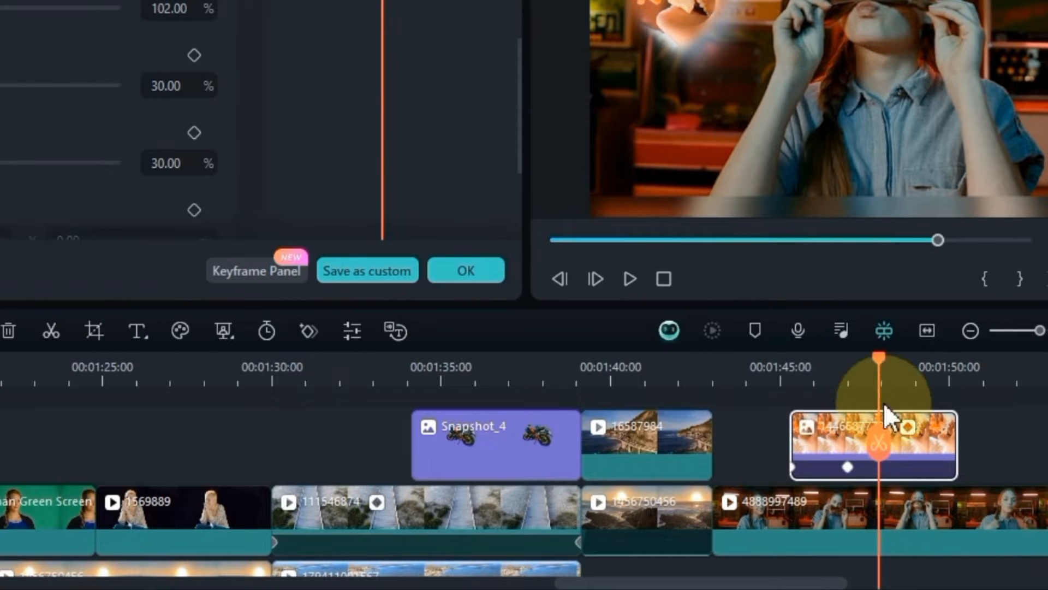
# Step: Save the adjusted heart mask as a custom mask named "My custom mask"
pyautogui.click(528, 264)
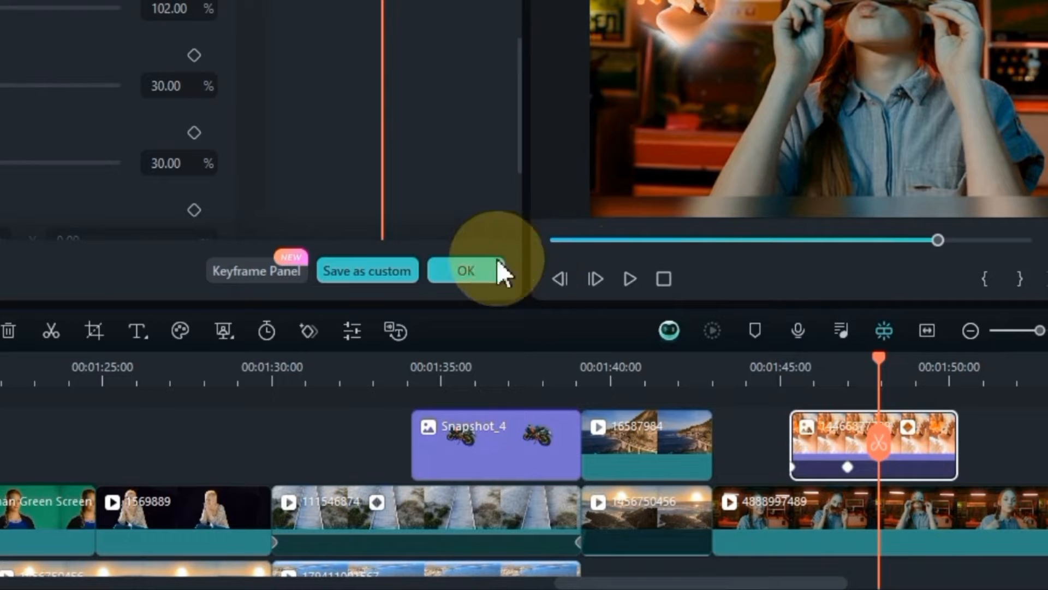
pyautogui.click(368, 276)
pyautogui.moveTo(372, 149); pyautogui.dragTo(231, 137)
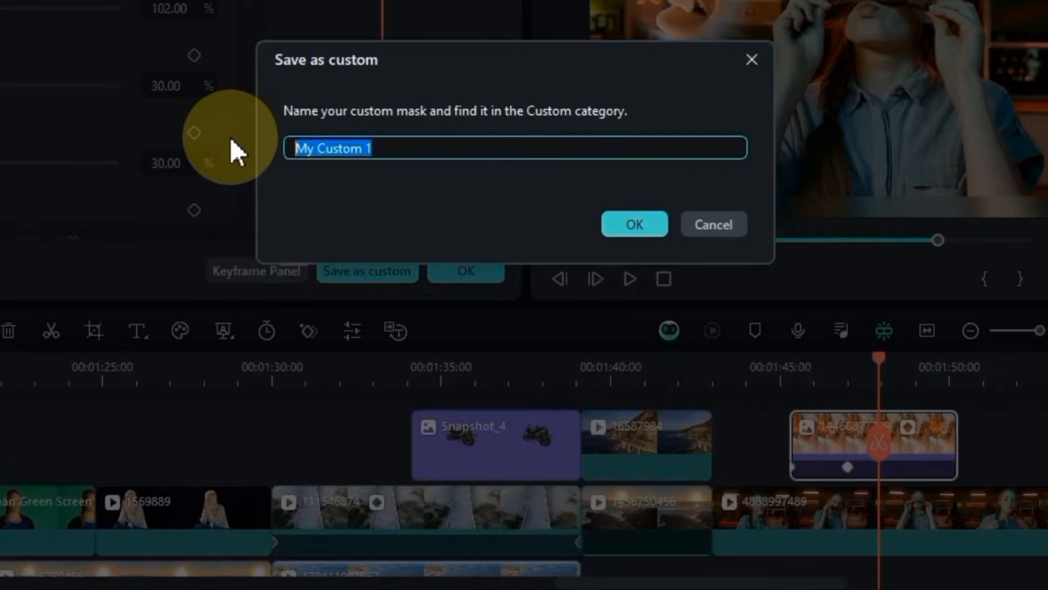
pyautogui.write('My custom mask')
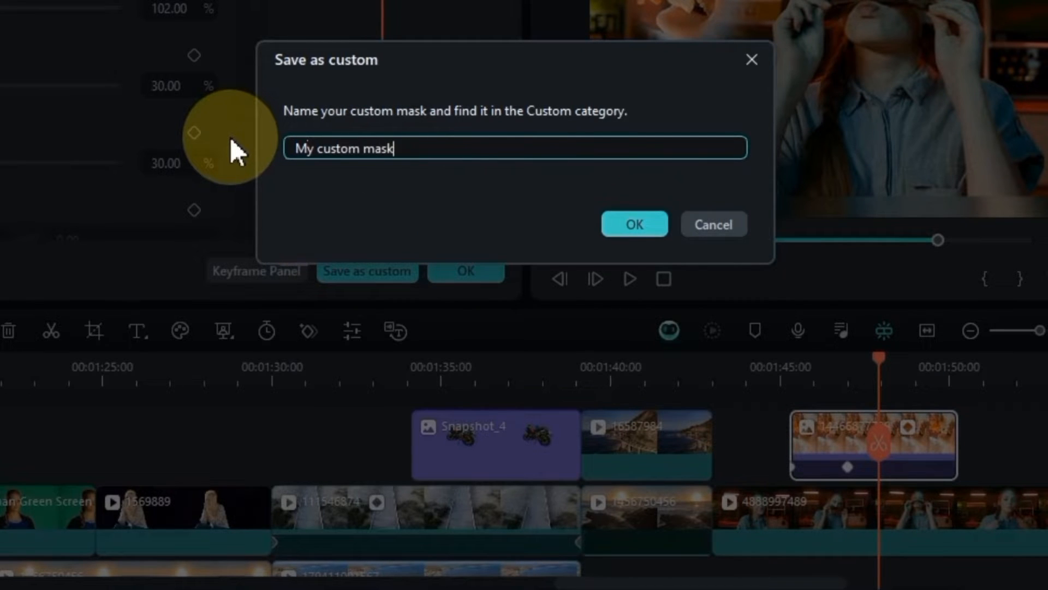
pyautogui.click(622, 225)
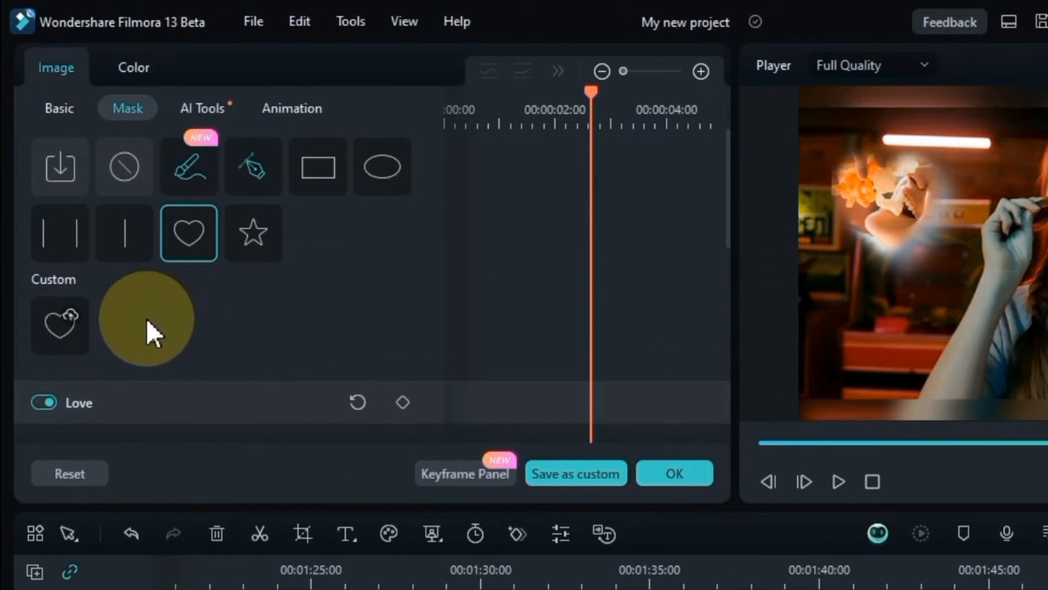
# Step: Apply the saved custom mask to the image, remove it to compare, and apply it again
pyautogui.scroll(-1, 146, 319)
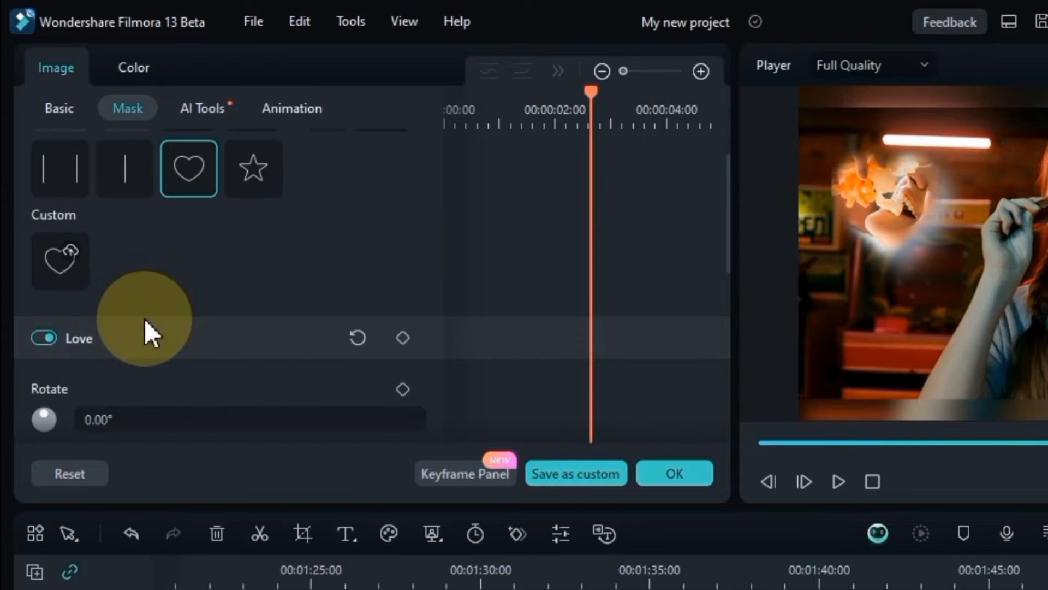
pyautogui.click(54, 274)
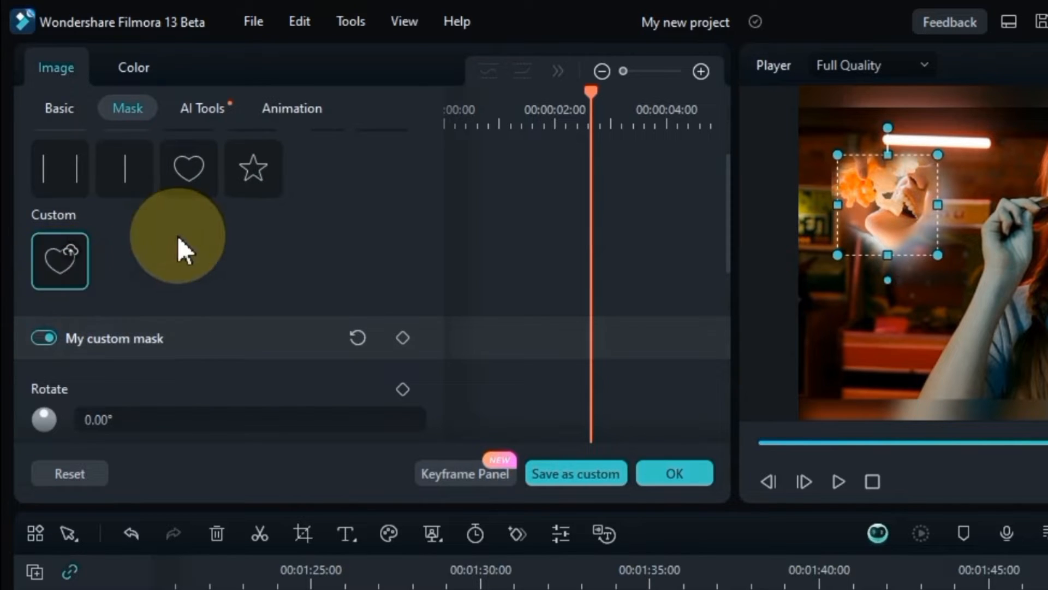
pyautogui.scroll(1, 164, 240)
pyautogui.click(120, 172)
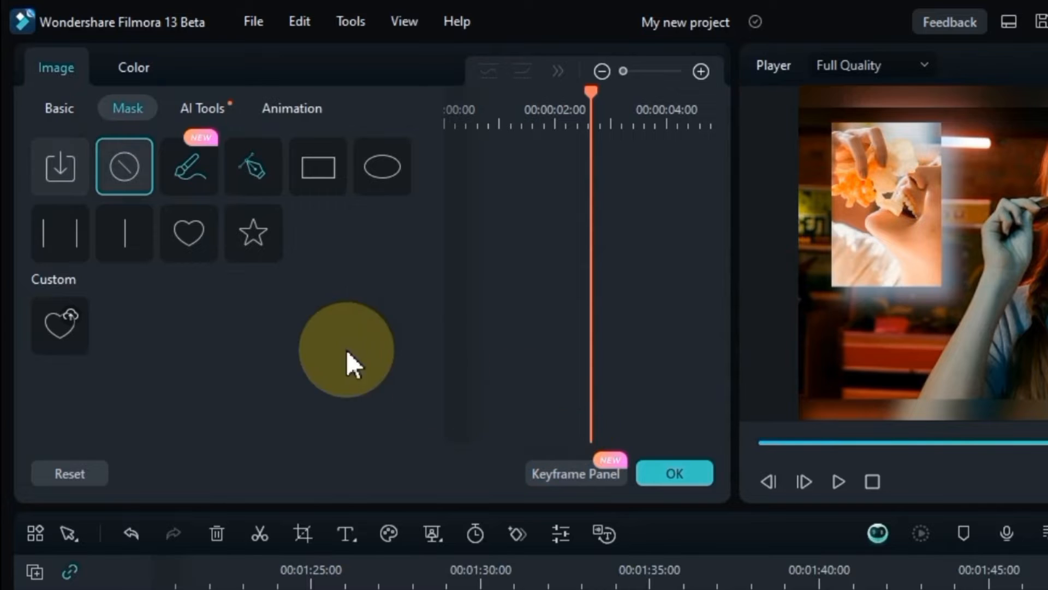
pyautogui.click(63, 336)
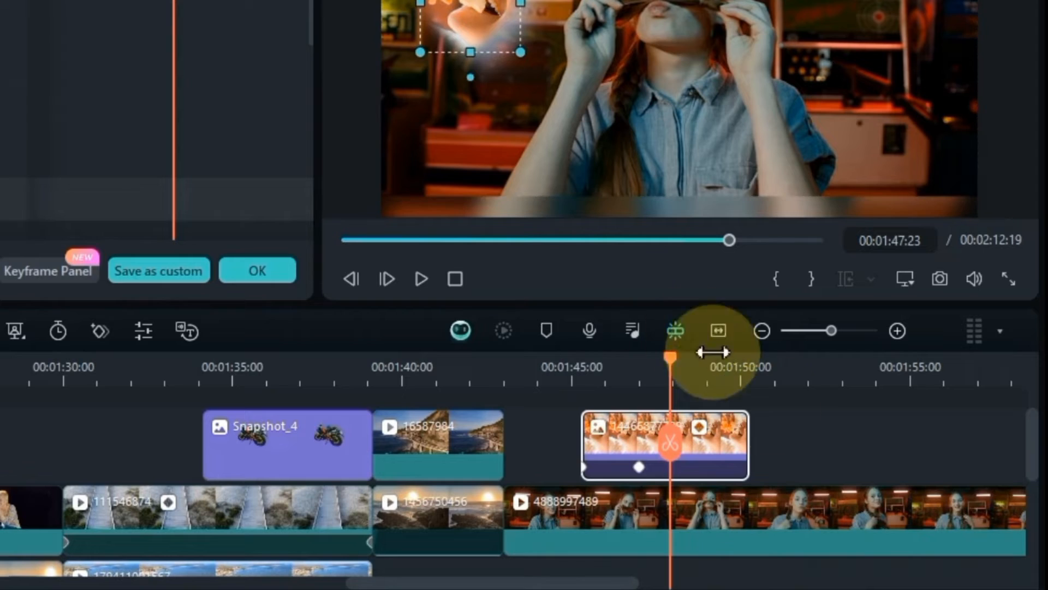
# Step: Try the Circle, Star, Linear and two-line masks on the image, shifting the Linear mask's edge, and clear the mask
pyautogui.click(801, 444)
pyautogui.click(698, 445)
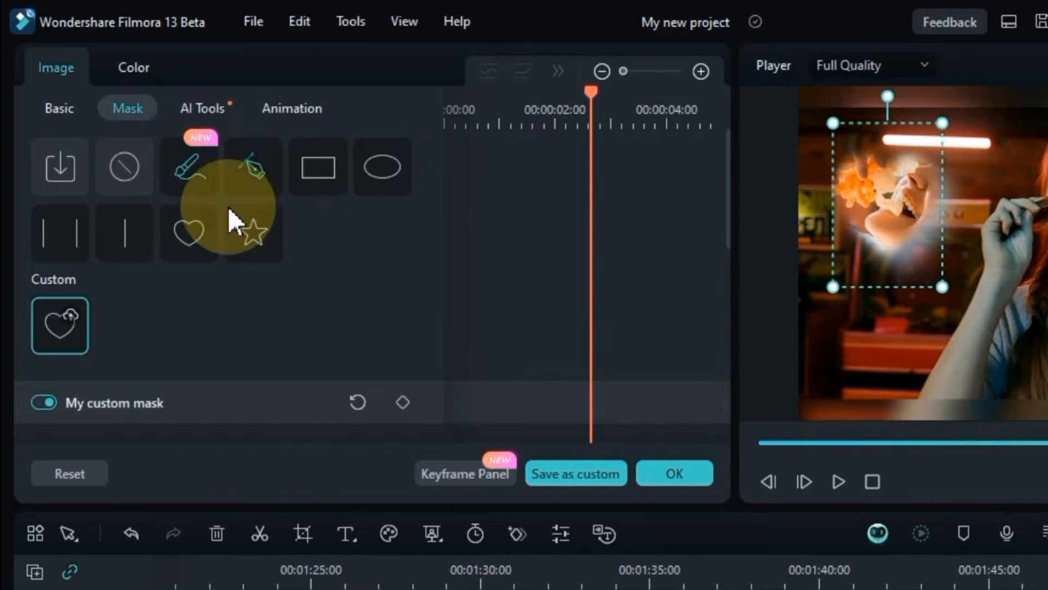
pyautogui.click(378, 172)
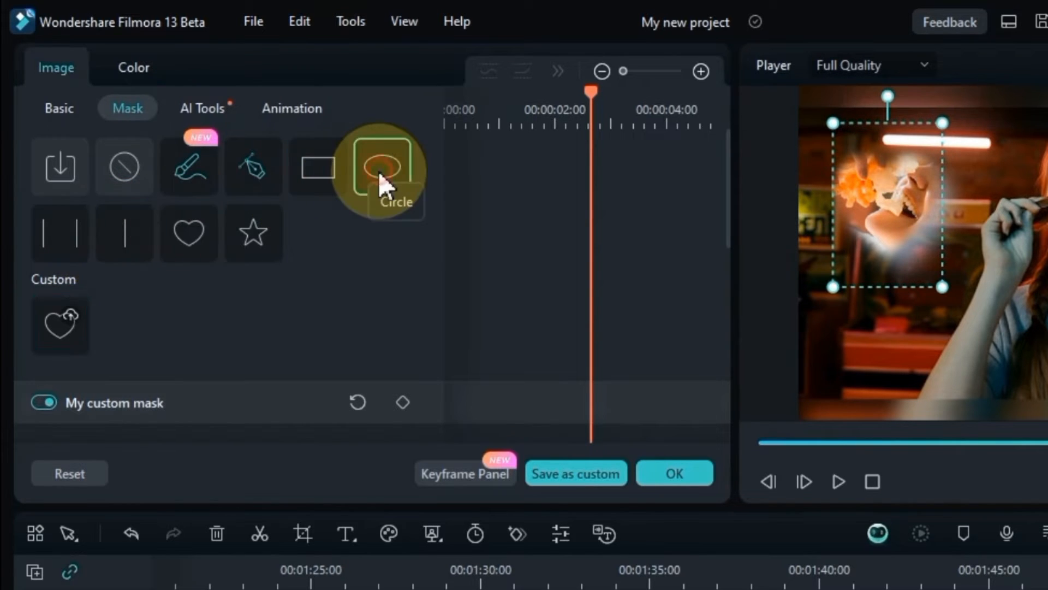
pyautogui.click(267, 236)
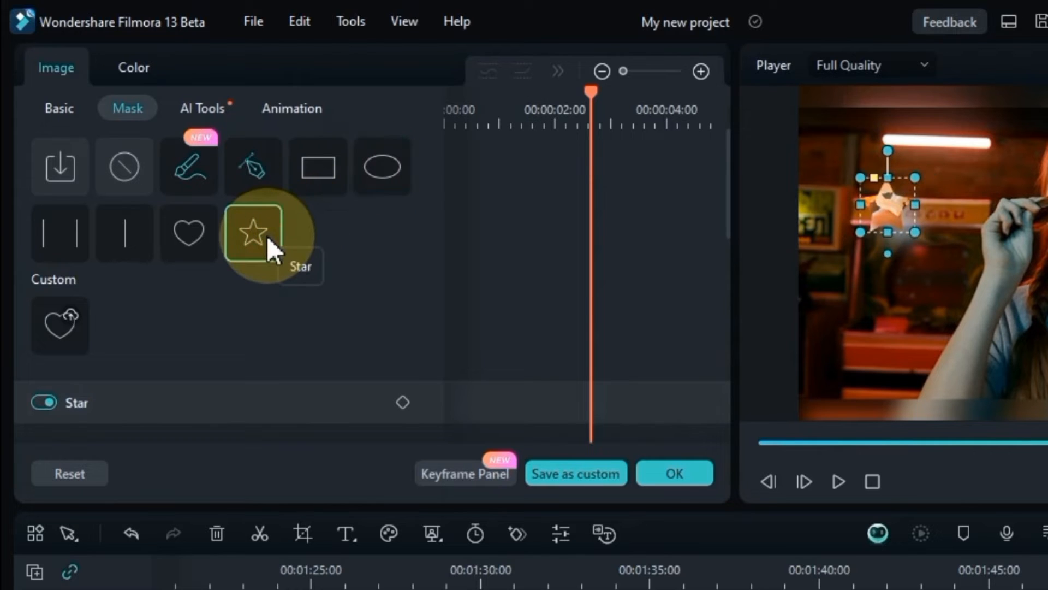
pyautogui.click(130, 244)
pyautogui.click(834, 229)
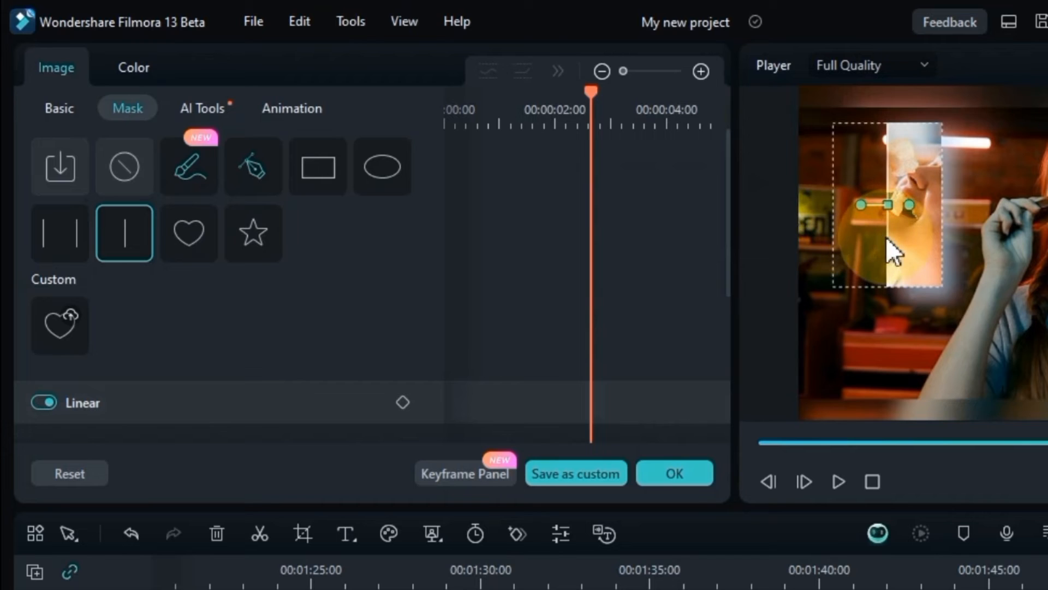
pyautogui.moveTo(889, 241); pyautogui.dragTo(816, 240)
pyautogui.click(71, 242)
pyautogui.click(135, 167)
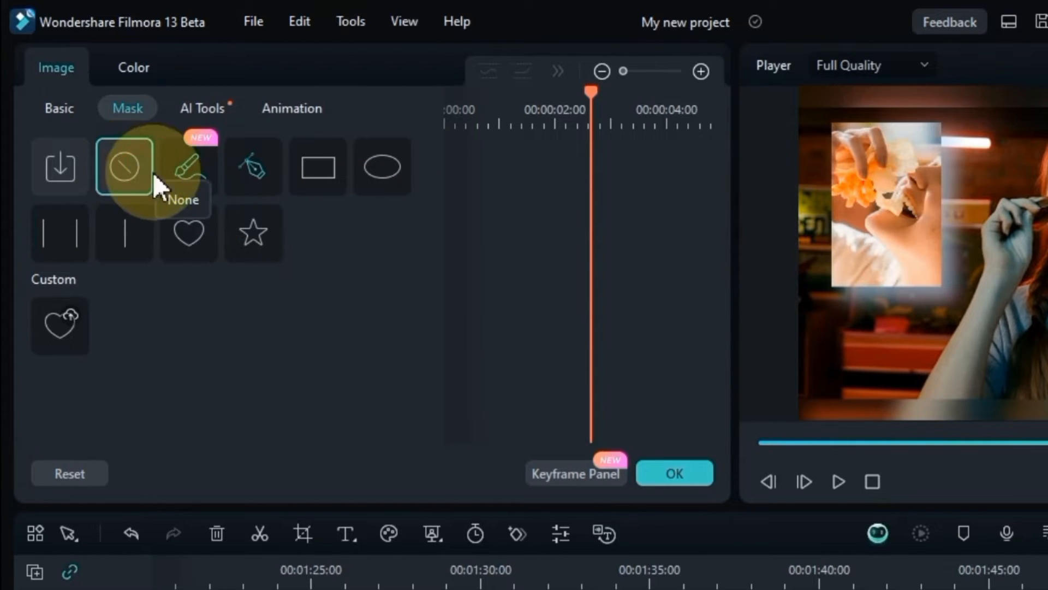
# Step: Reapply the saved custom mask to the image, and open the mask import window without importing anything
pyautogui.click(44, 339)
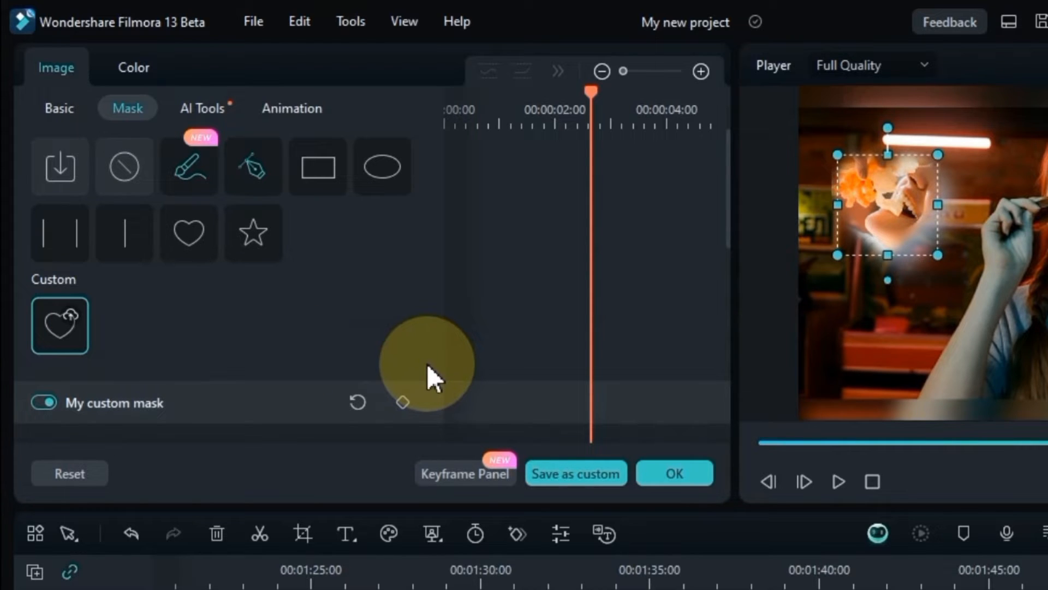
pyautogui.click(71, 167)
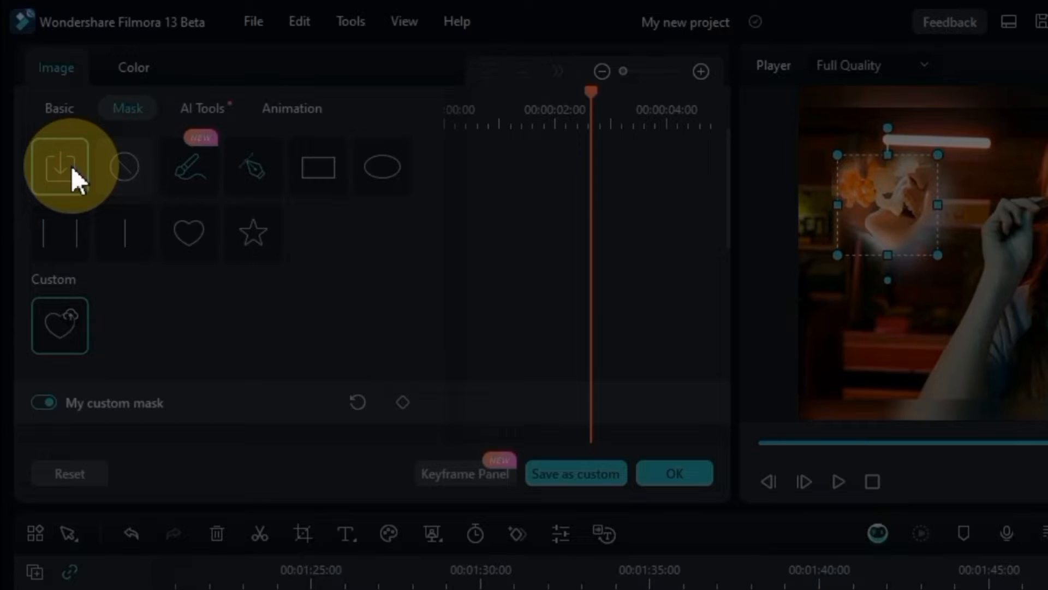
pyautogui.press('Escape')
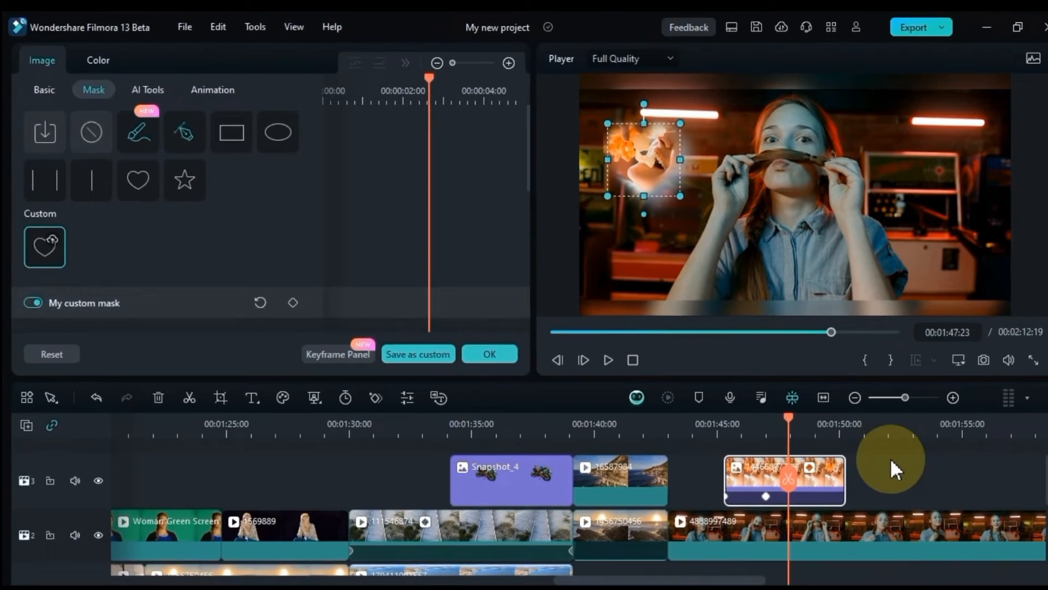
pyautogui.click(982, 507)
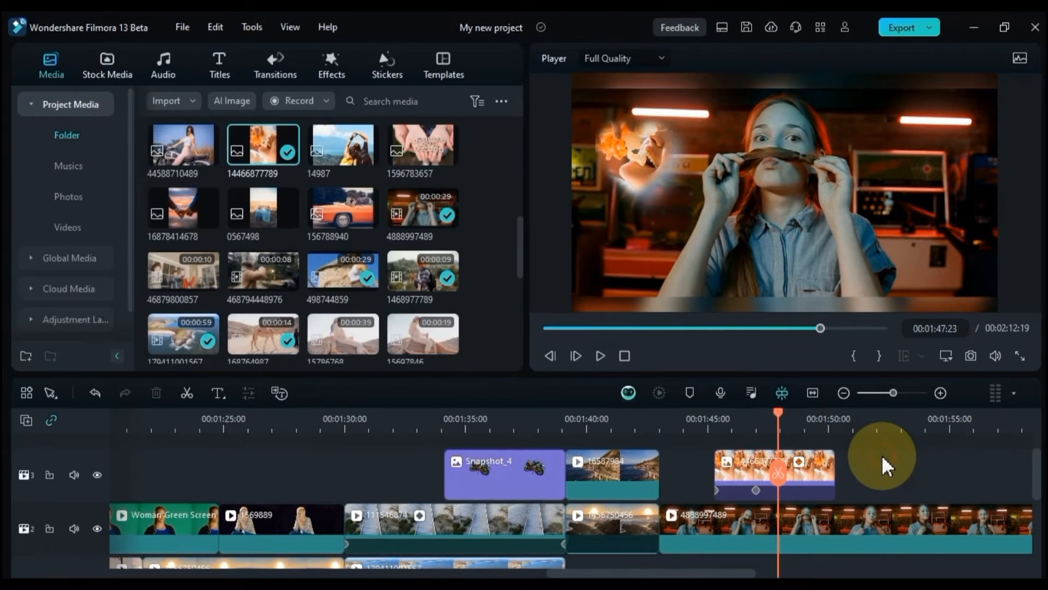
pyautogui.click(942, 472)
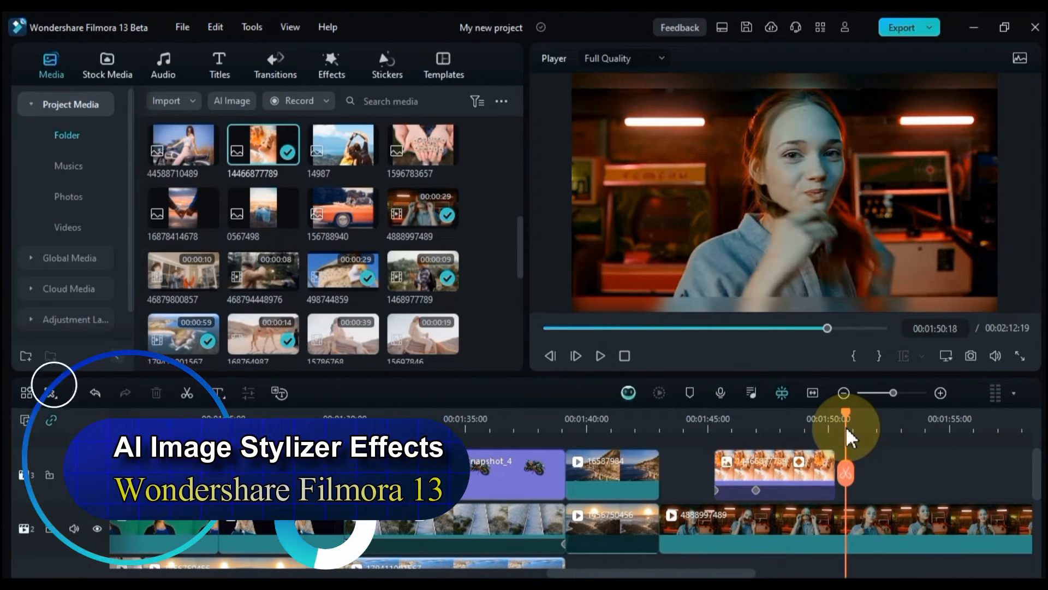
pyautogui.scroll(-10, 494, 207)
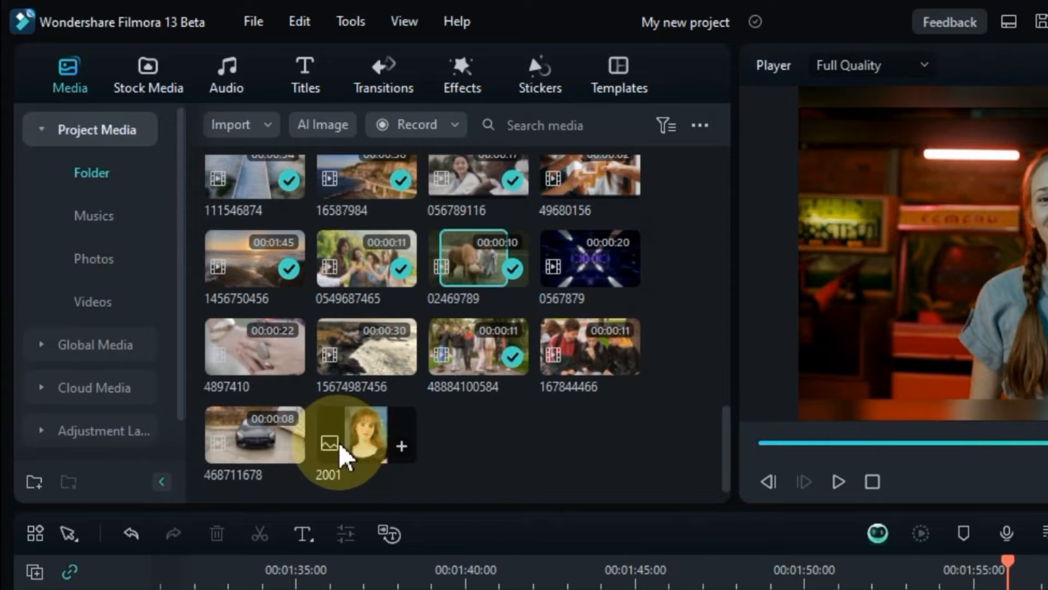
pyautogui.moveTo(367, 427); pyautogui.dragTo(625, 518)
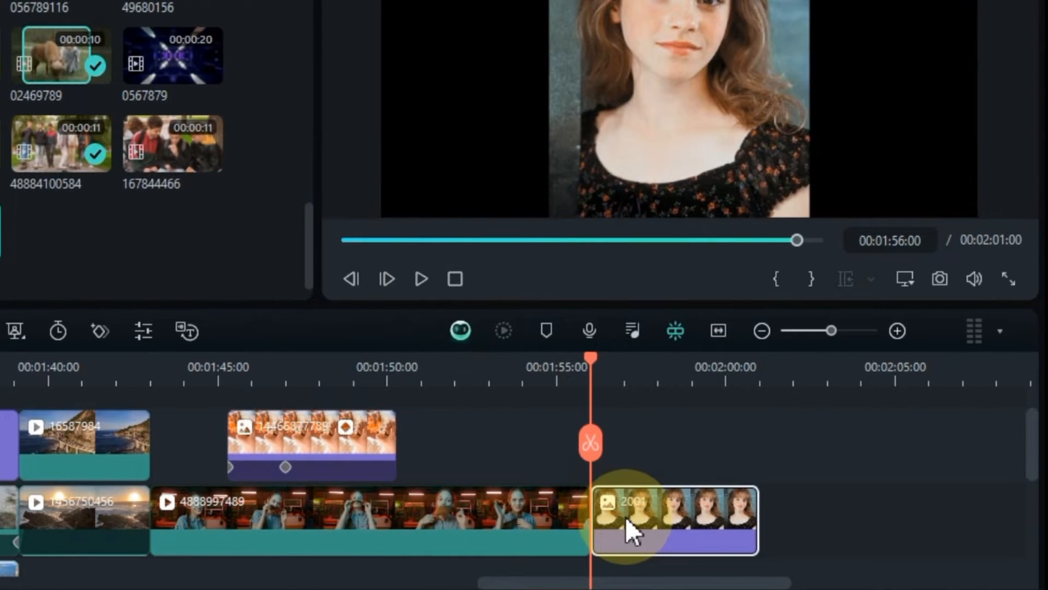
# Step: Open the image 2001's AI tools and turn on AI Image Stylizer
pyautogui.doubleClick(624, 515)
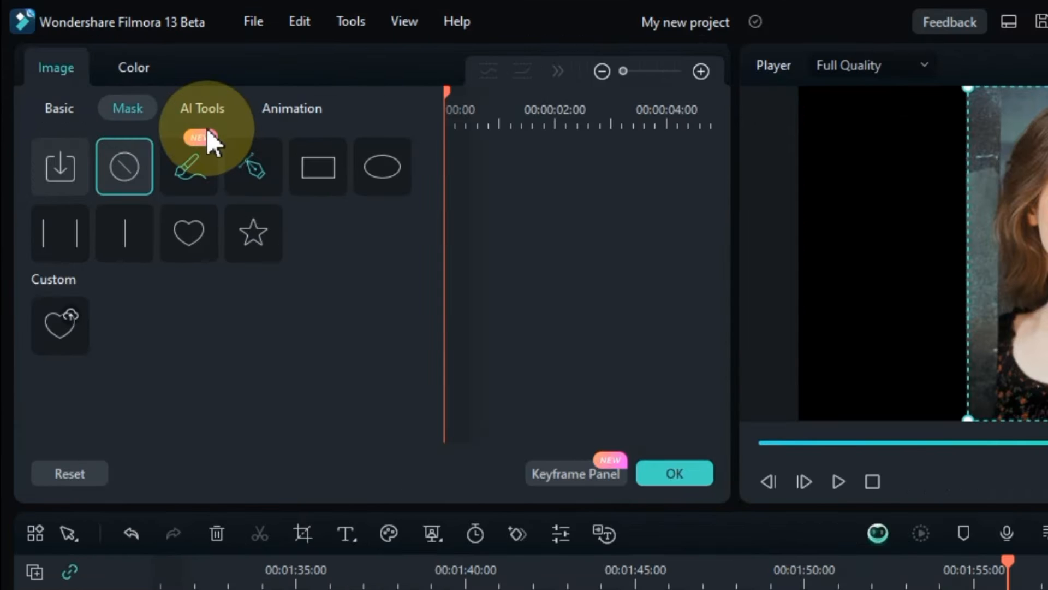
pyautogui.click(190, 111)
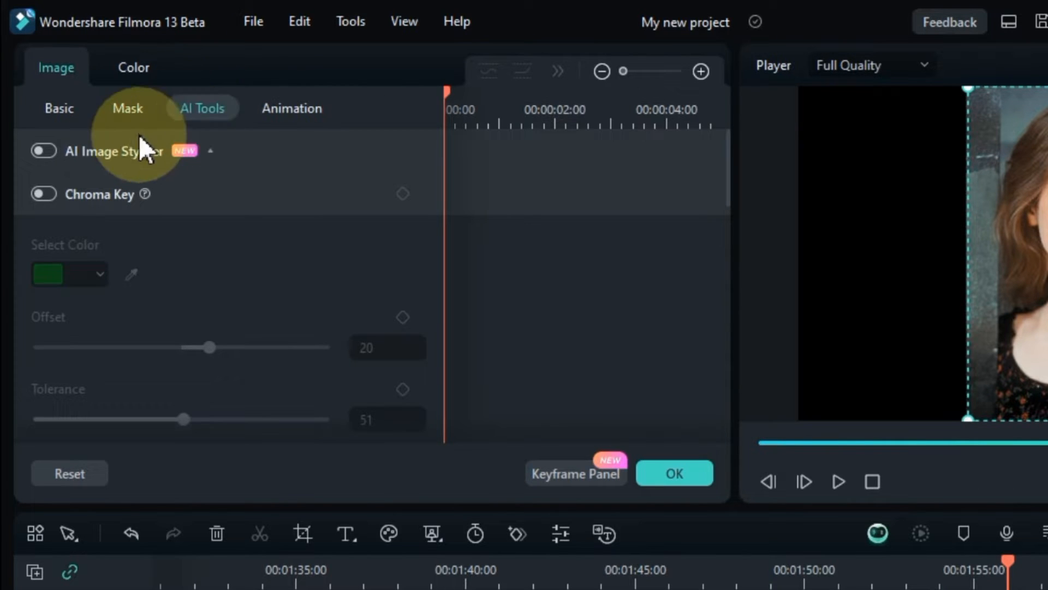
pyautogui.click(126, 147)
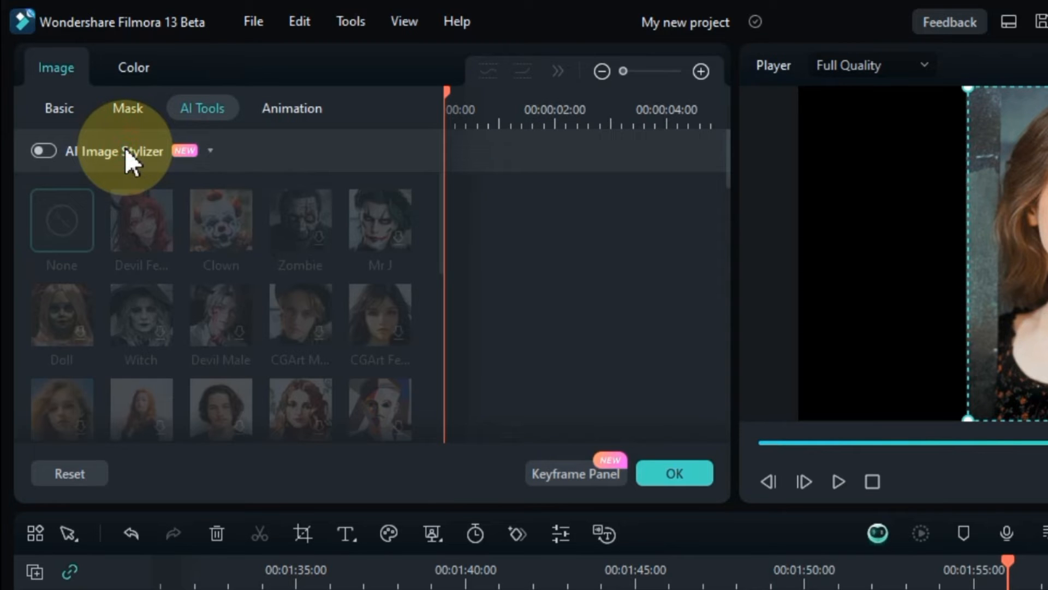
pyautogui.click(51, 149)
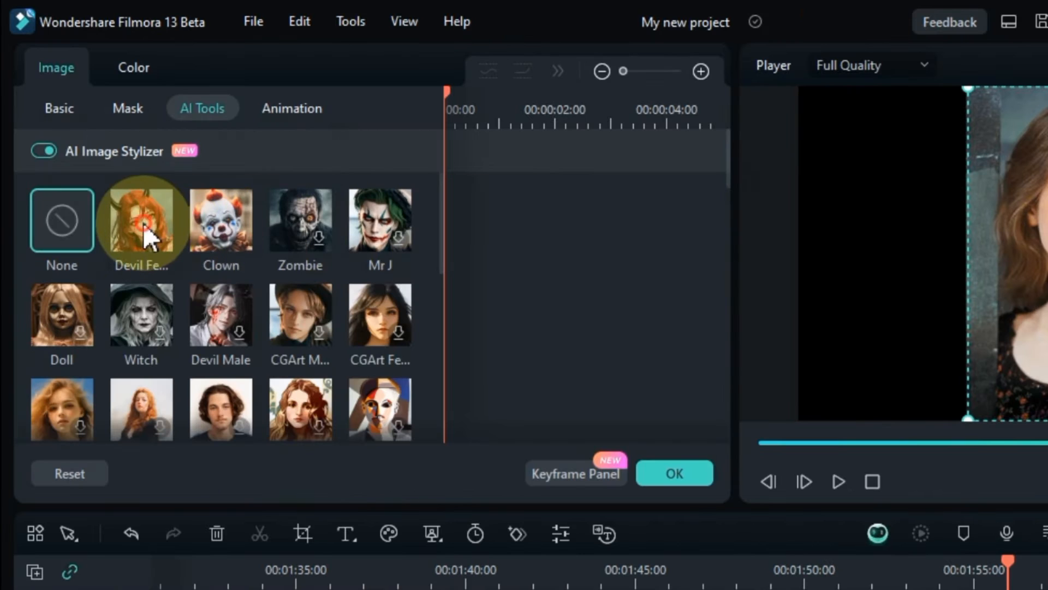
# Step: Apply the red-haired Devil style to the image, agreeing to cloud processing, and undo and redo it to compare with the original
pyautogui.click(143, 224)
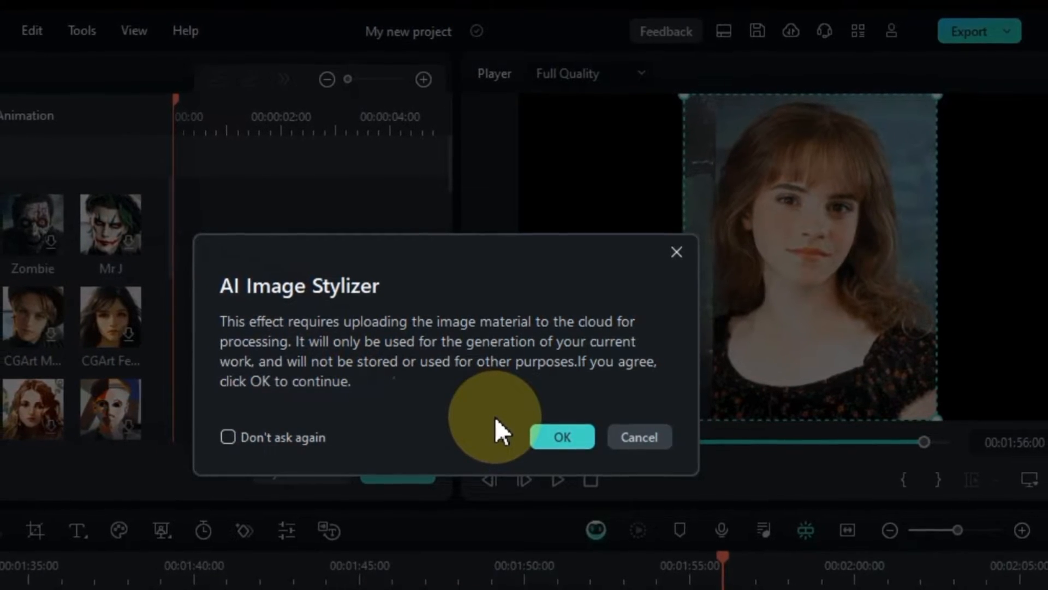
pyautogui.click(552, 442)
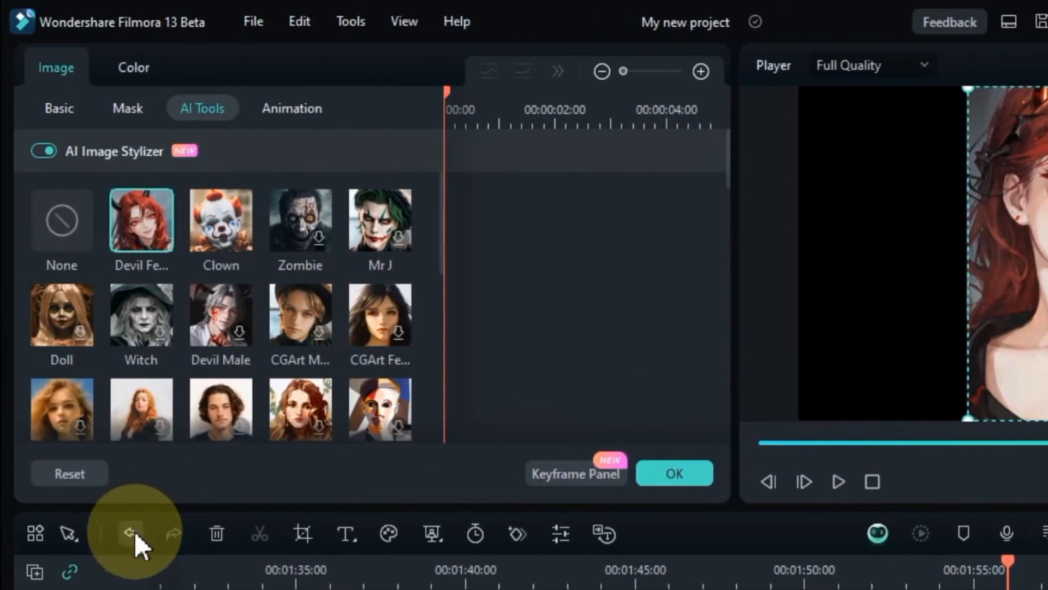
pyautogui.click(101, 392)
pyautogui.click(123, 391)
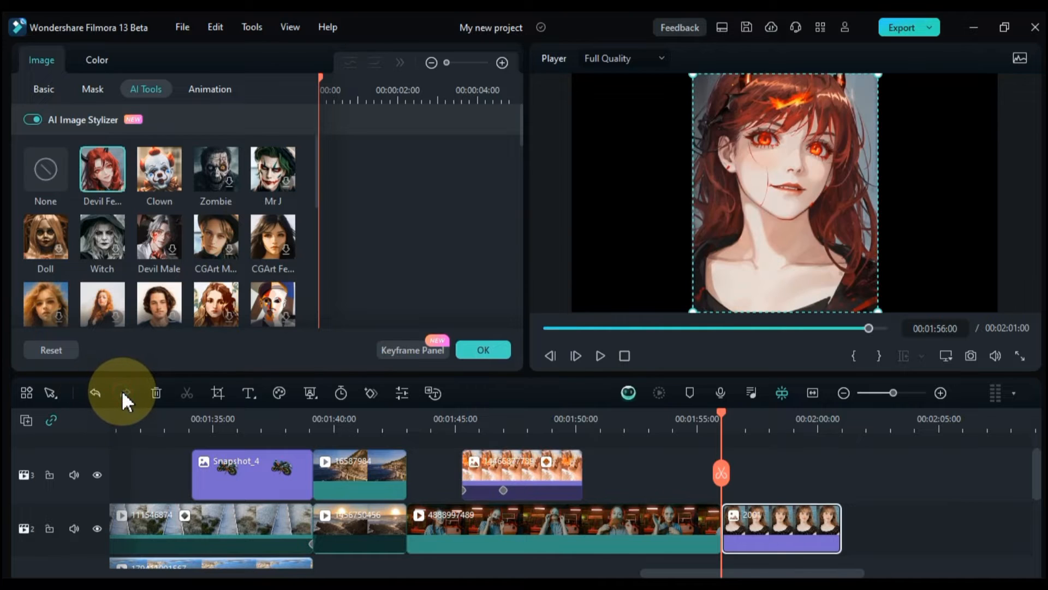
# Step: Undo the Devil style and apply the Clown style to the image 2001, agreeing to cloud processing
pyautogui.click(94, 392)
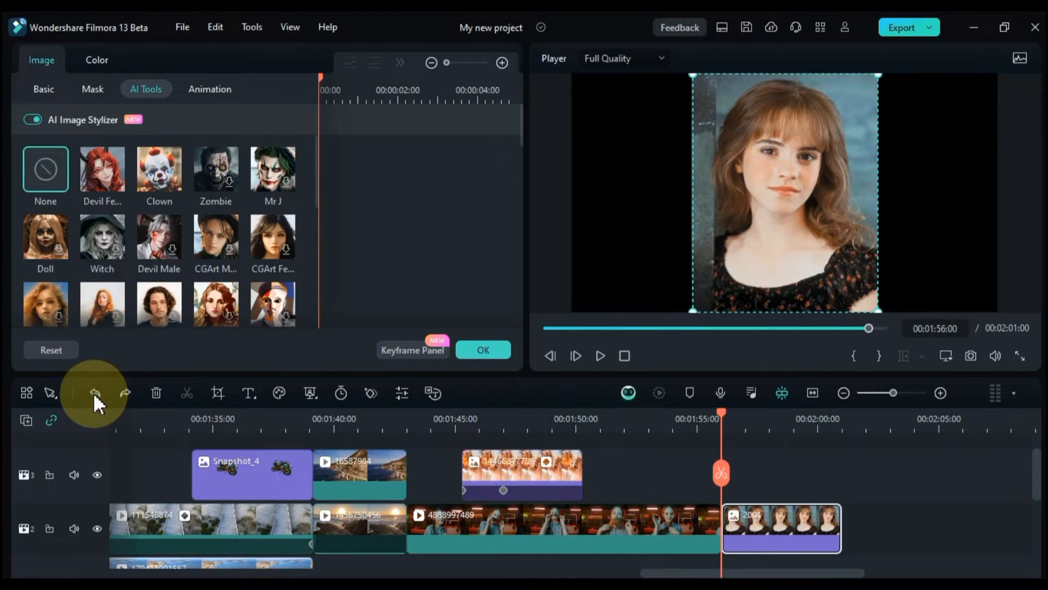
pyautogui.click(156, 175)
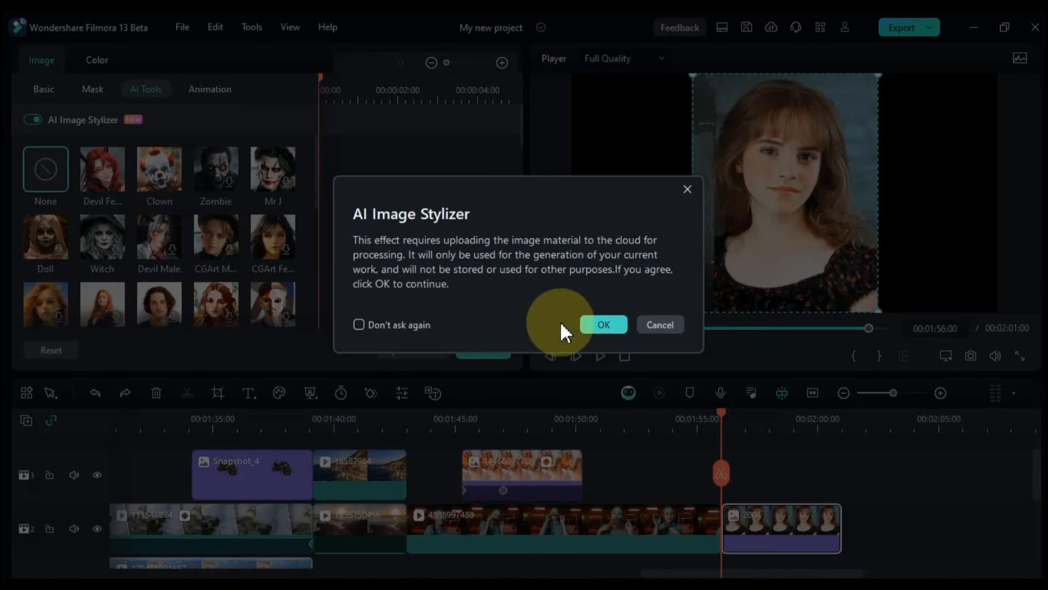
pyautogui.click(595, 322)
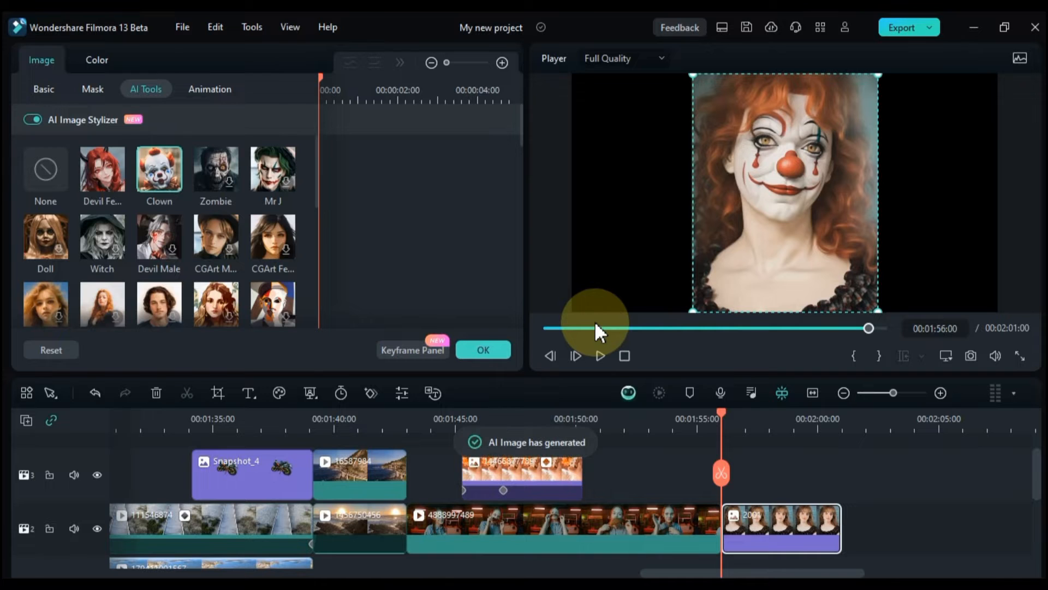
pyautogui.moveTo(721, 413); pyautogui.dragTo(744, 414)
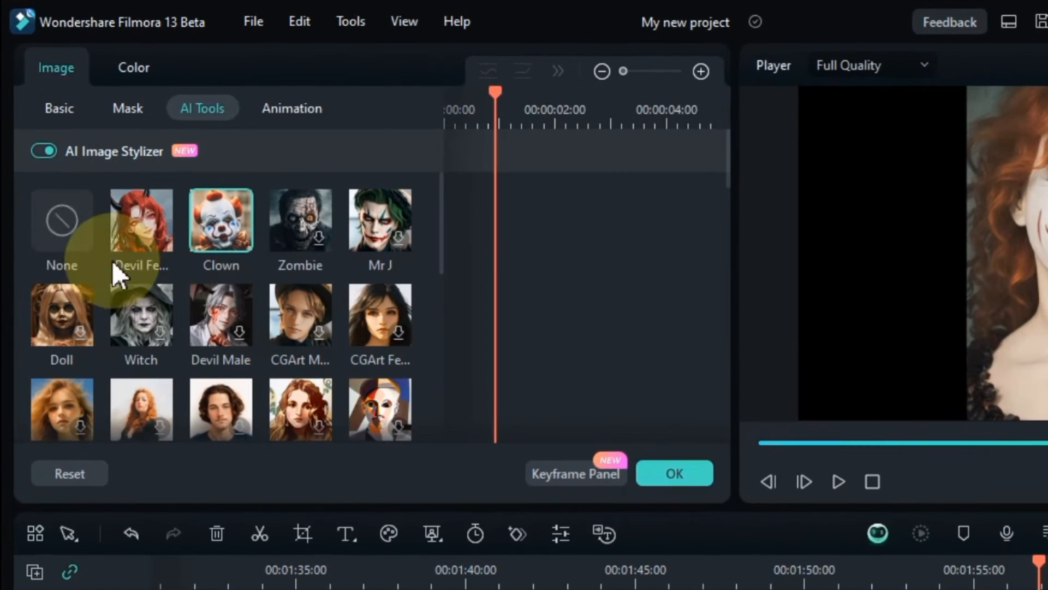
# Step: Remove the Clown style from the image and apply the Anime Girl style, agreeing to cloud processing
pyautogui.click(44, 183)
pyautogui.scroll(-5, 382, 342)
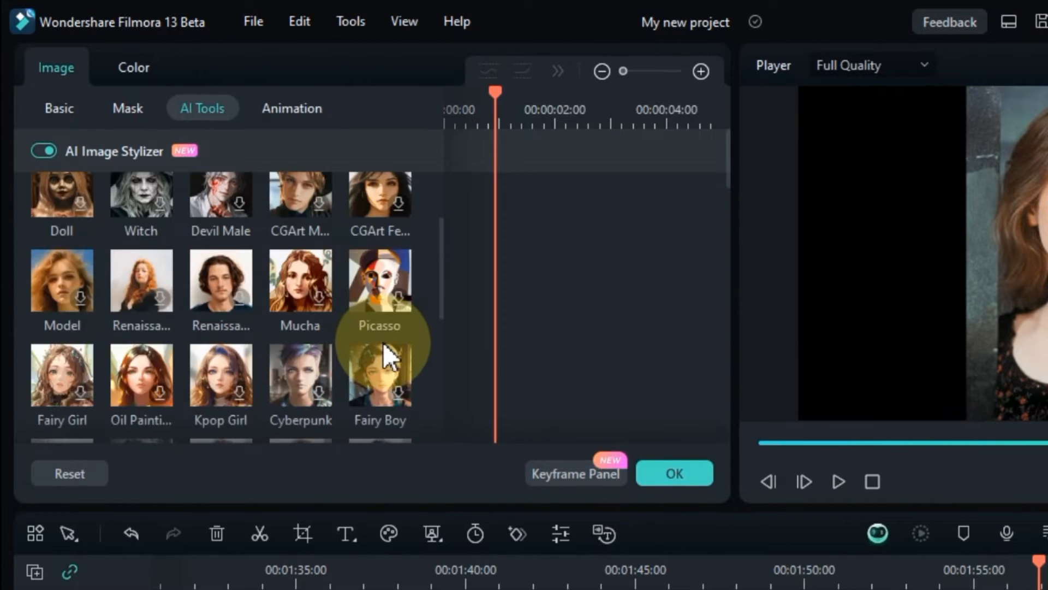
pyautogui.scroll(-3, 382, 342)
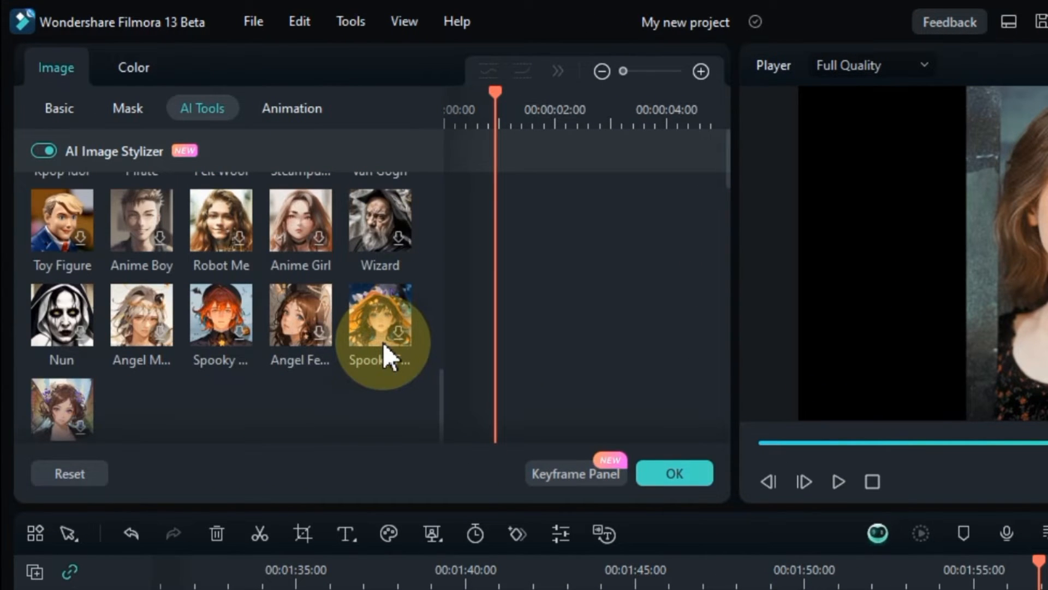
pyautogui.click(322, 236)
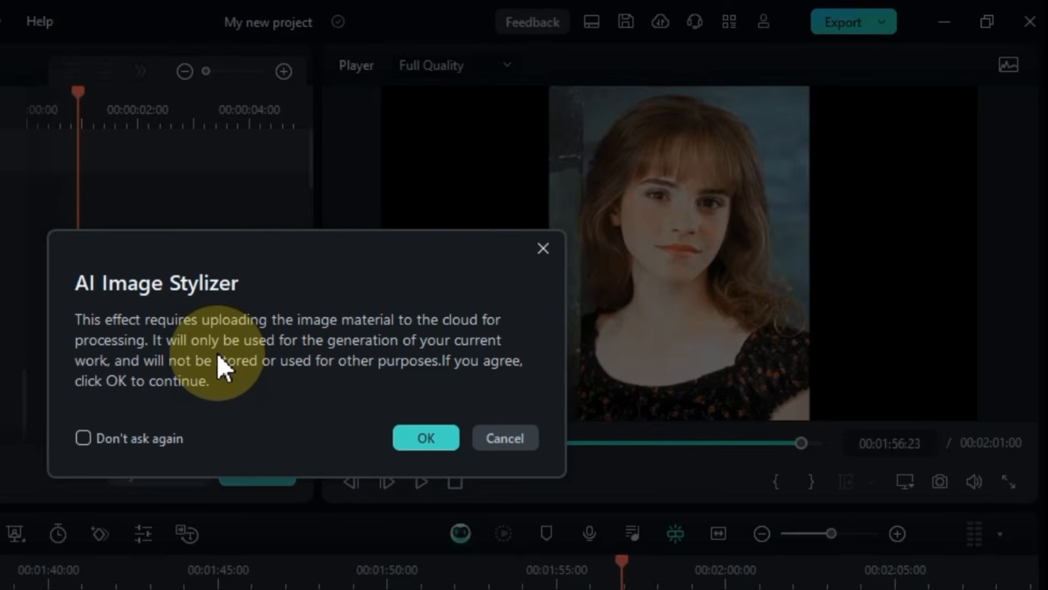
pyautogui.click(413, 445)
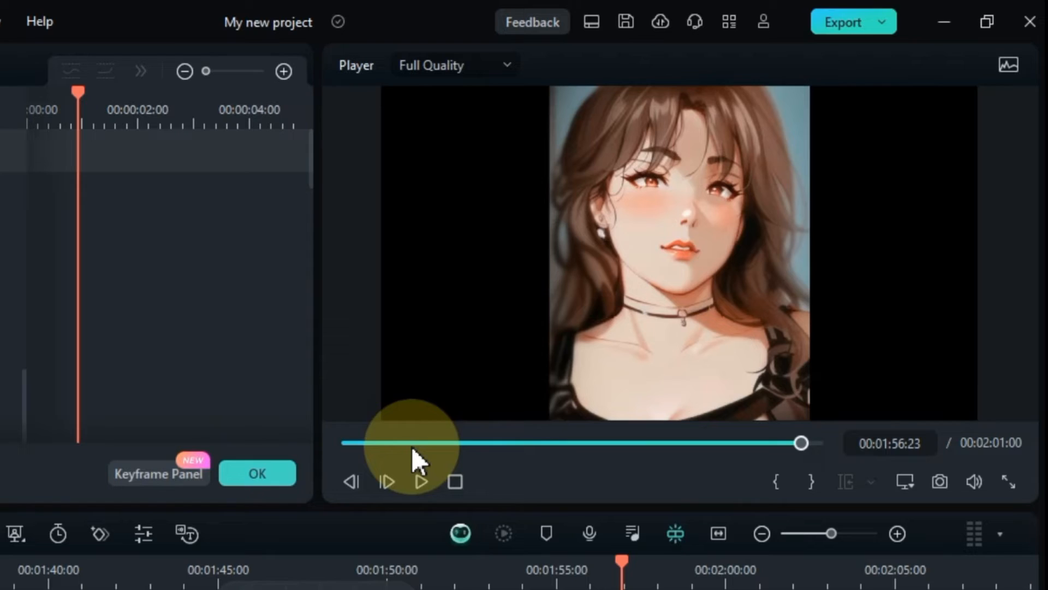
pyautogui.moveTo(624, 573)
pyautogui.mouseDown()
pyautogui.moveTo(691, 570)
pyautogui.moveTo(620, 571)
pyautogui.mouseUp()
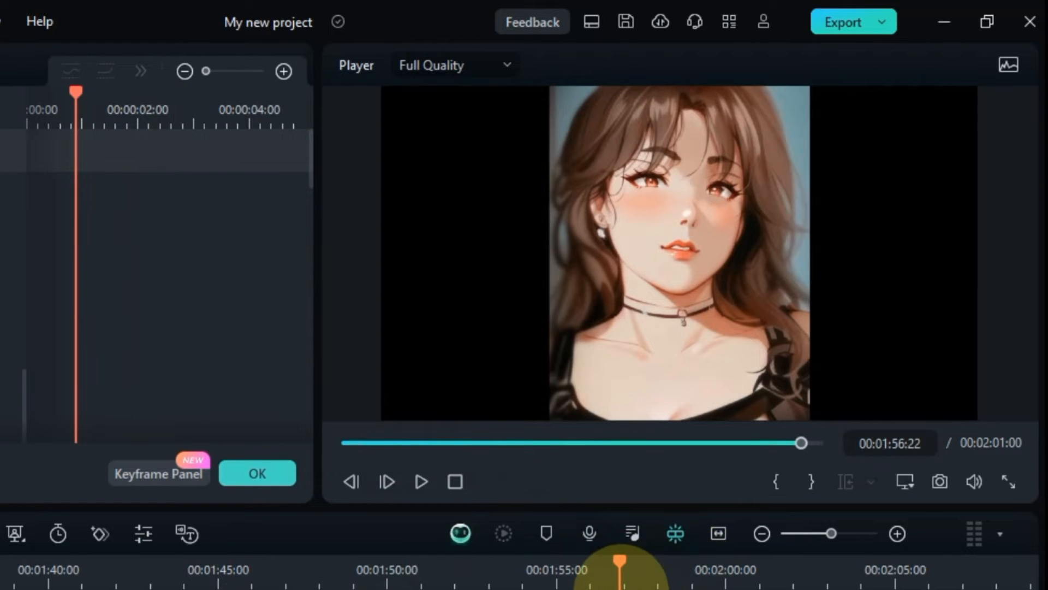
# Step: Replace the image's Anime Girl style with the Mr J style
pyautogui.scroll(5, 399, 376)
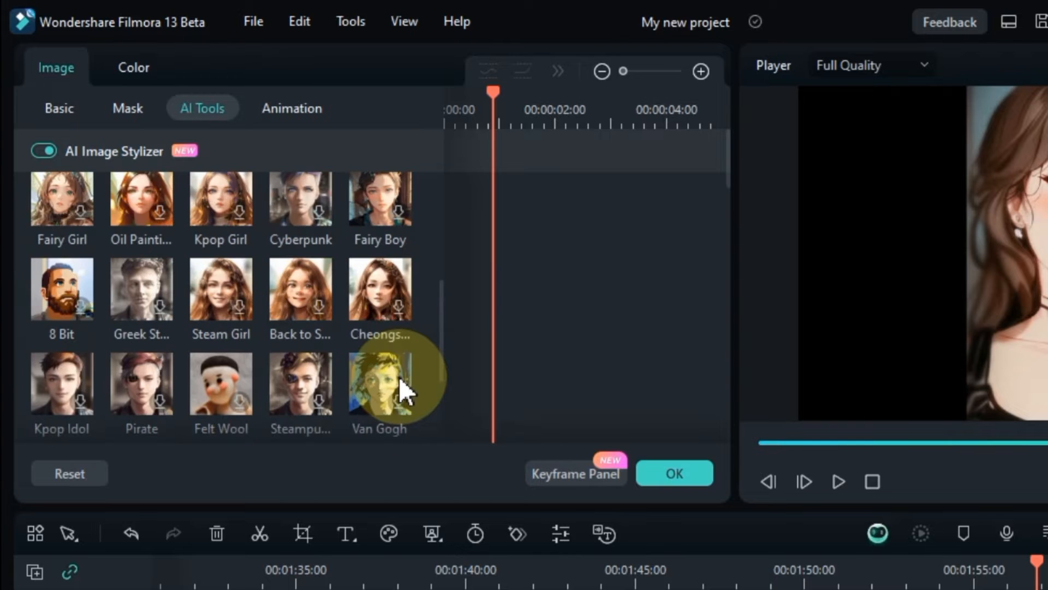
pyautogui.scroll(2, 398, 377)
pyautogui.scroll(3, 398, 376)
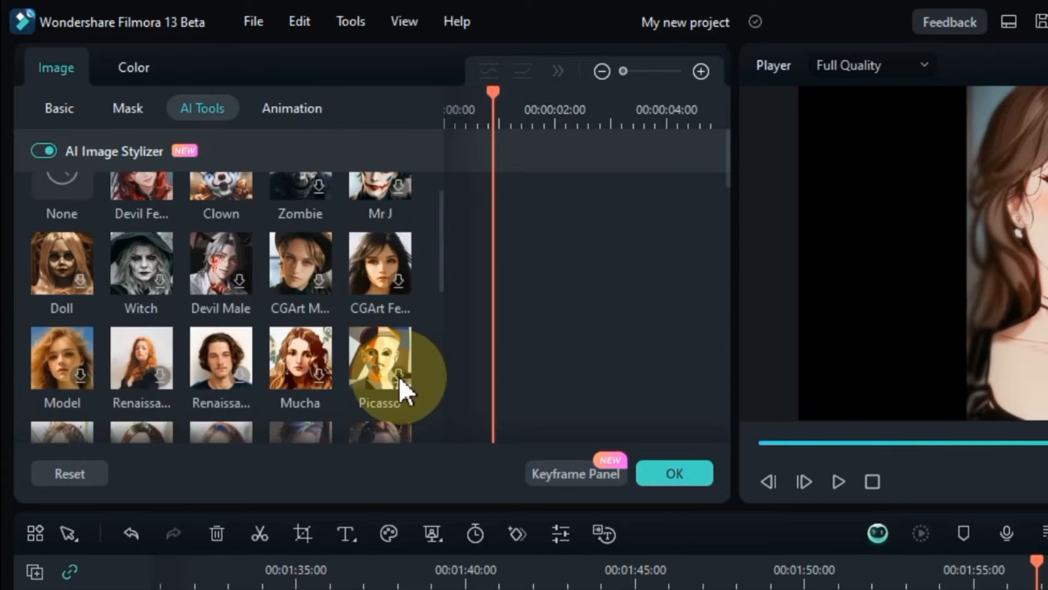
pyautogui.click(400, 240)
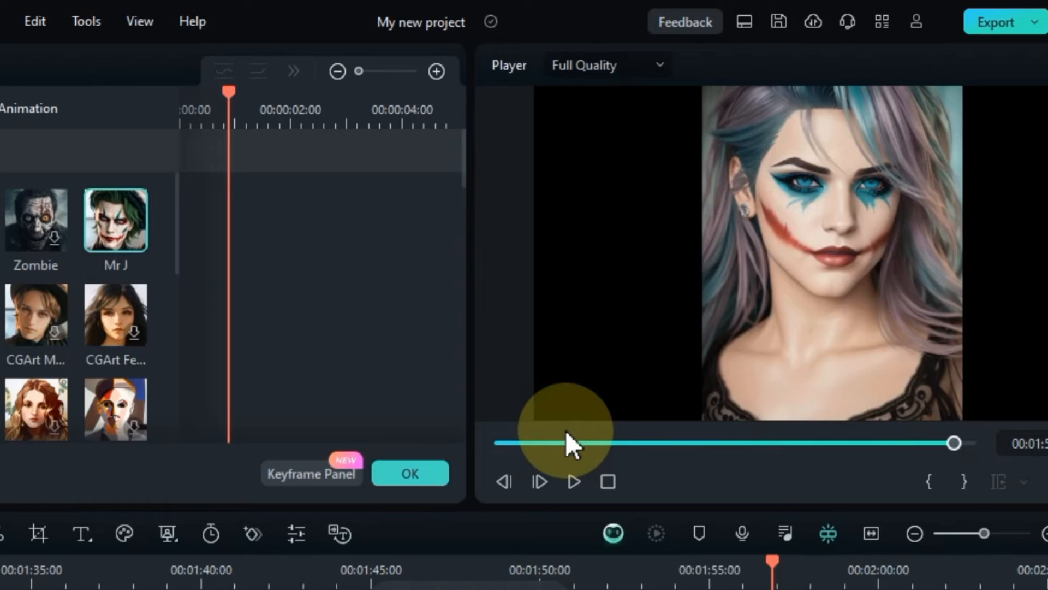
# Step: Apply the Oil Painting style to the image 2001 and check it at another point in the clip
pyautogui.moveTo(772, 562); pyautogui.dragTo(781, 589)
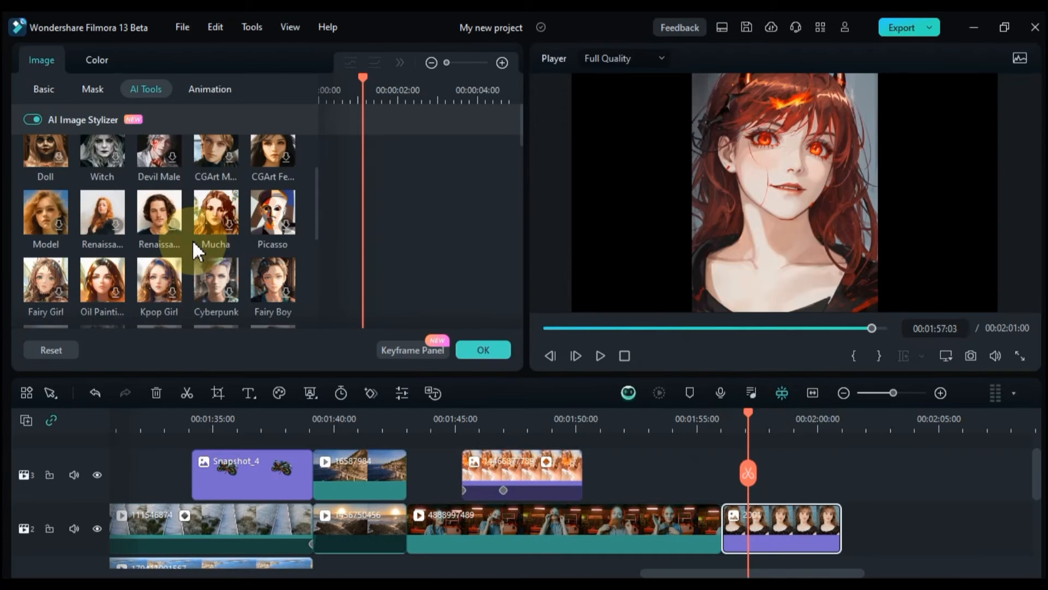
pyautogui.click(116, 288)
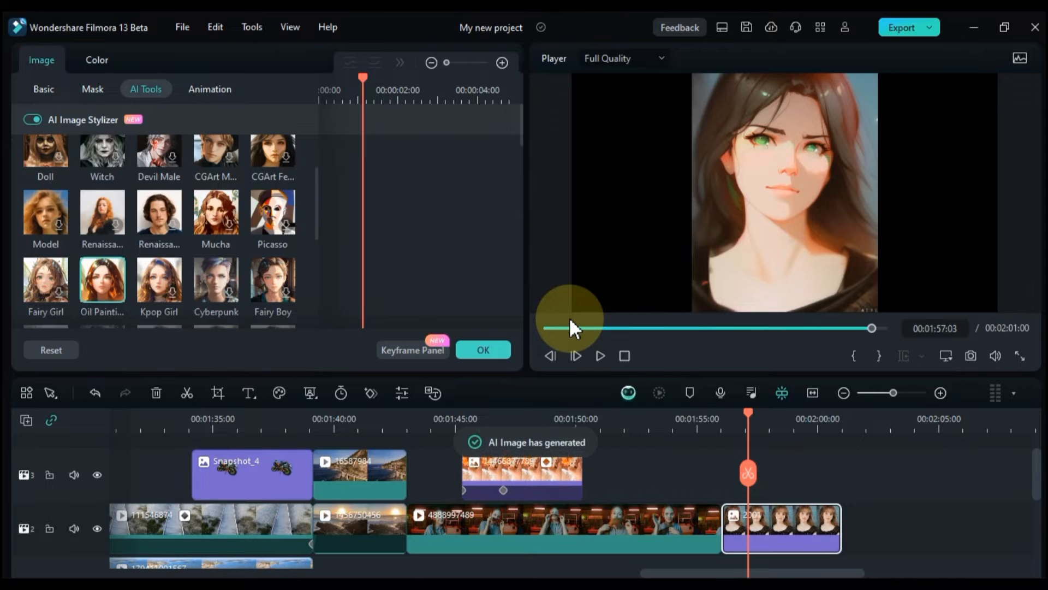
pyautogui.click(764, 419)
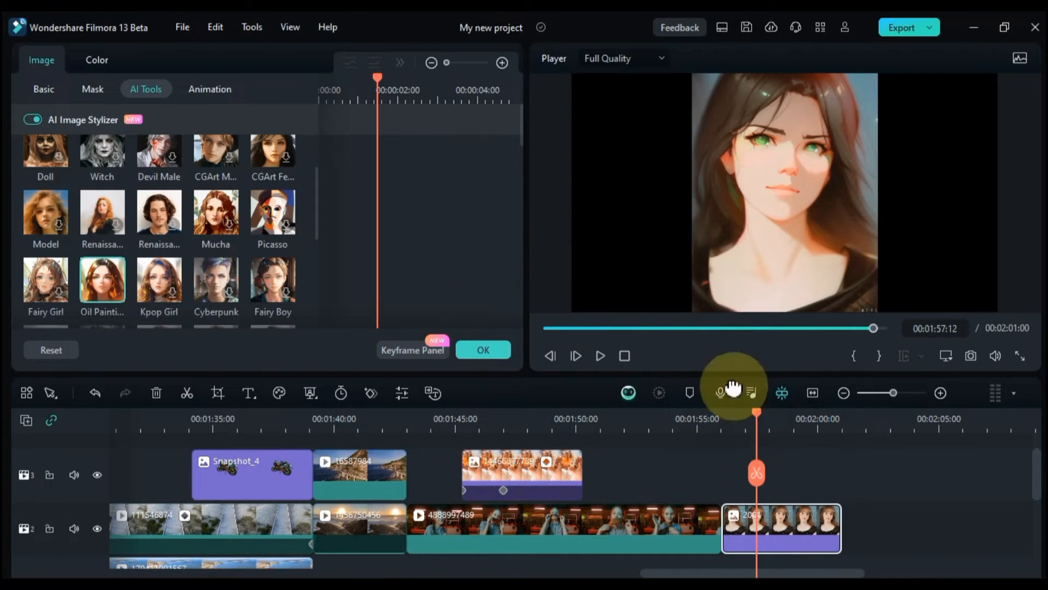
# Step: Look through the full list of AI Image Stylizer styles
pyautogui.scroll(-5, 224, 251)
pyautogui.scroll(2, 224, 252)
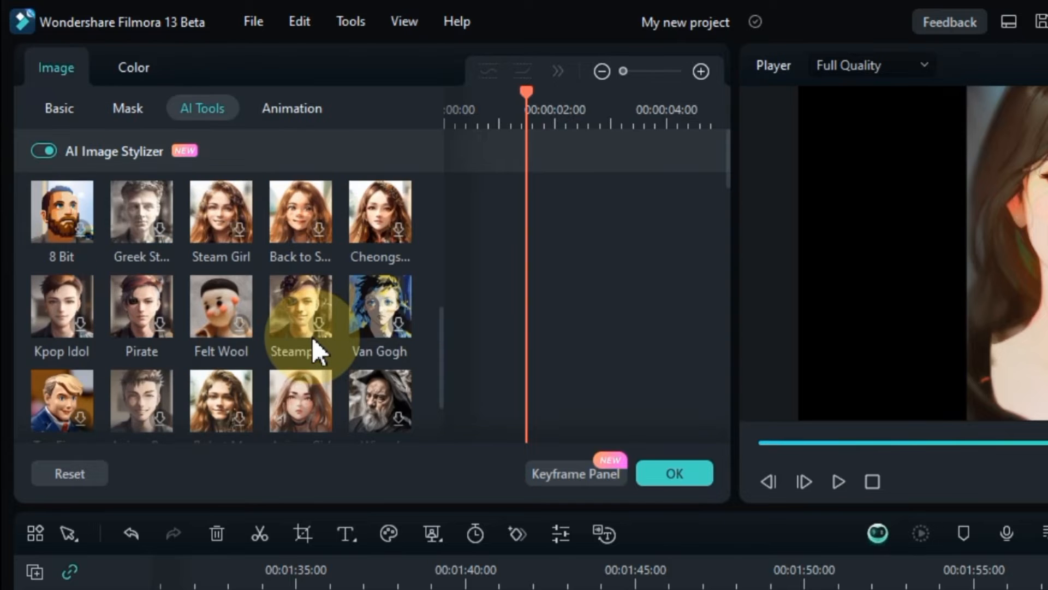
pyautogui.scroll(-3, 312, 336)
pyautogui.scroll(5, 312, 336)
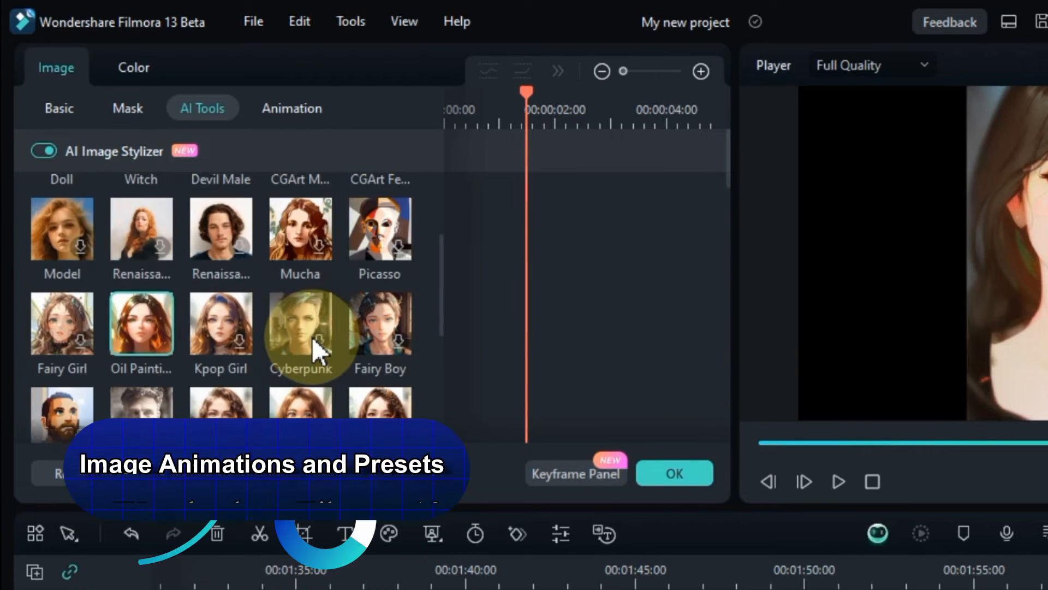
pyautogui.scroll(3, 263, 353)
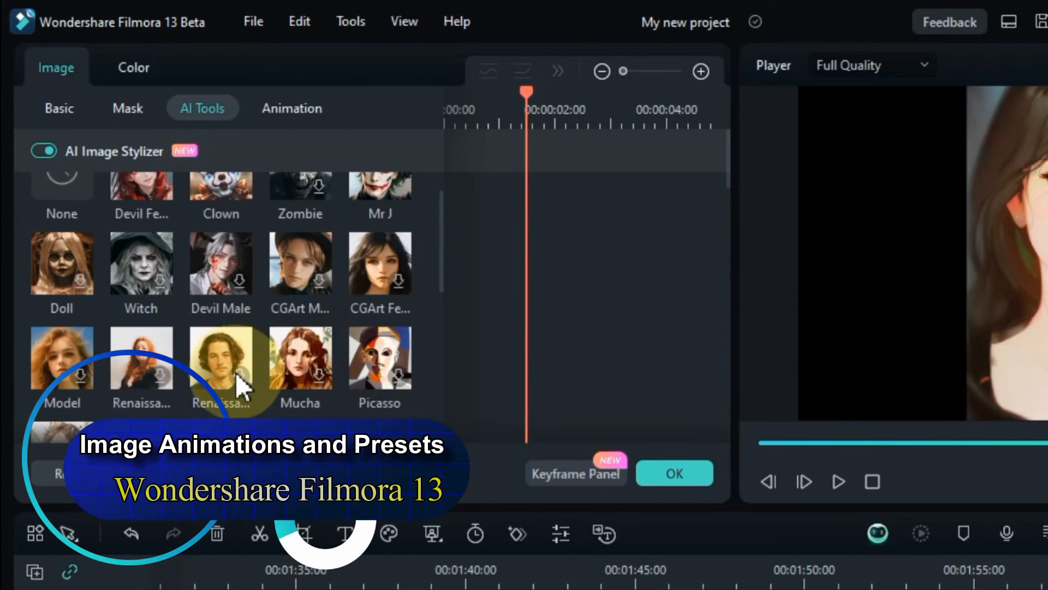
pyautogui.scroll(1, 235, 372)
pyautogui.scroll(-8, 234, 372)
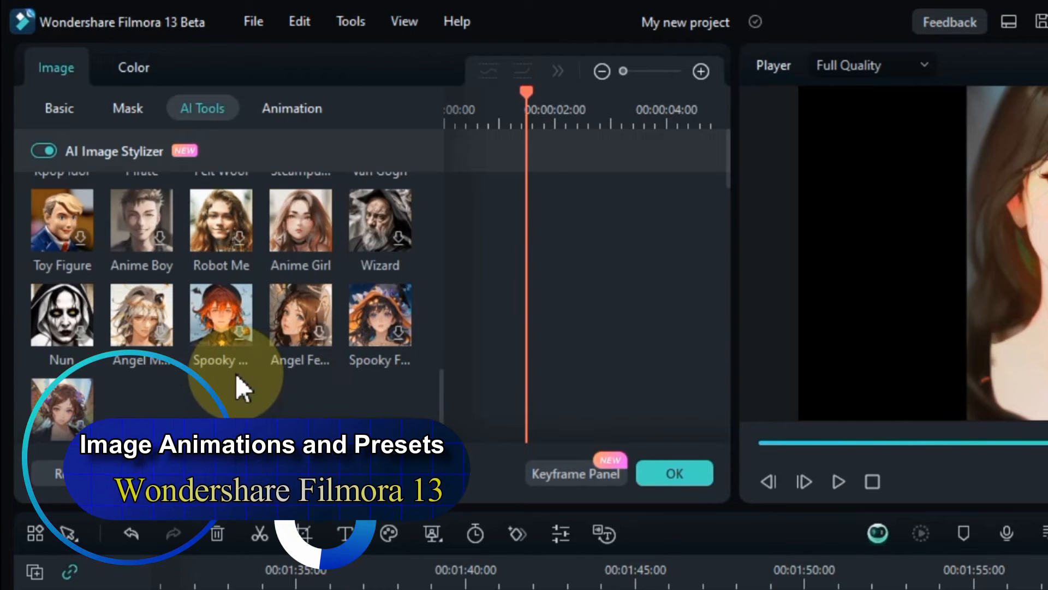
# Step: Open the image's animation settings and try the Vortex In preset animation on it
pyautogui.click(281, 110)
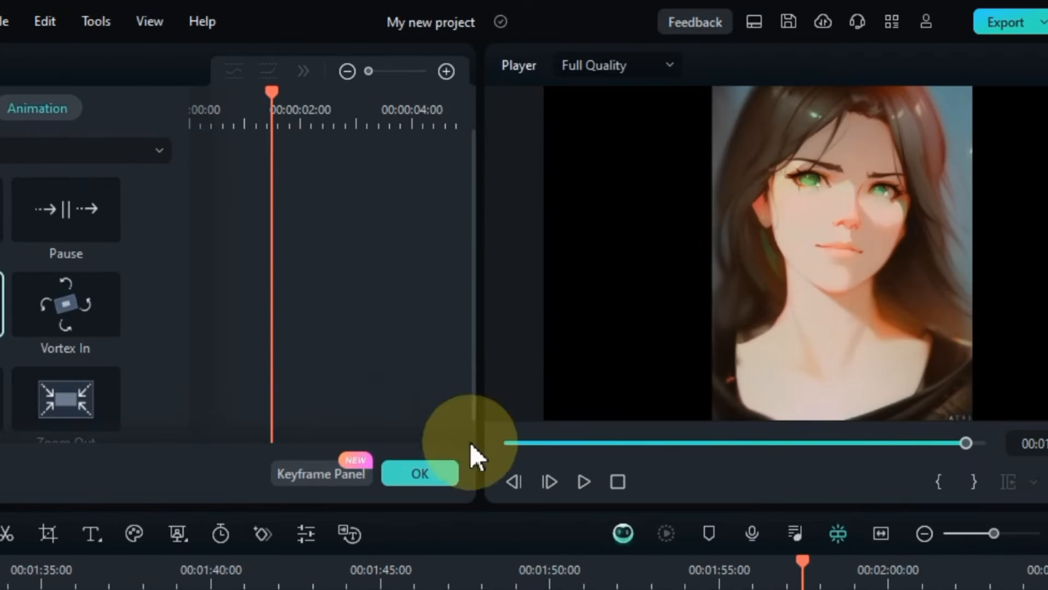
pyautogui.click(1013, 581)
pyautogui.press('space')
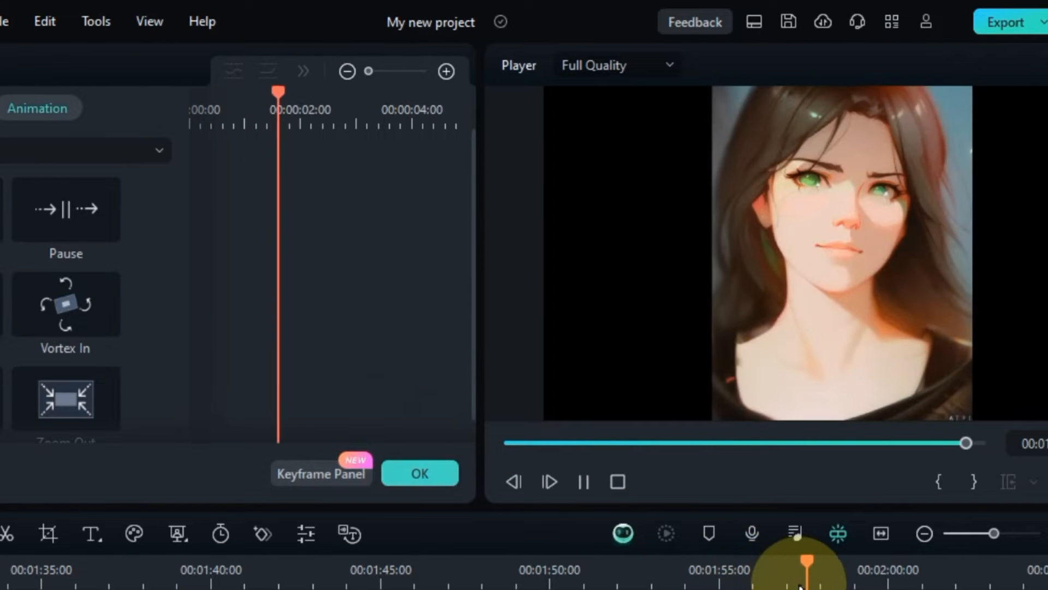
pyautogui.click(74, 327)
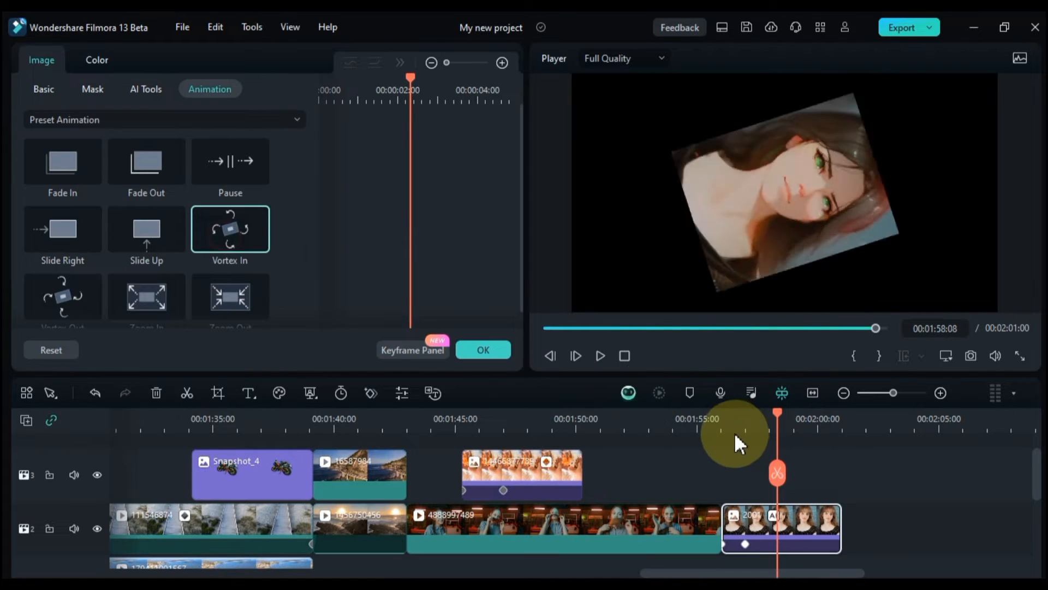
# Step: Preview the Zoom In, Zoom Out and Vortex Out preset animations on the image
pyautogui.click(164, 300)
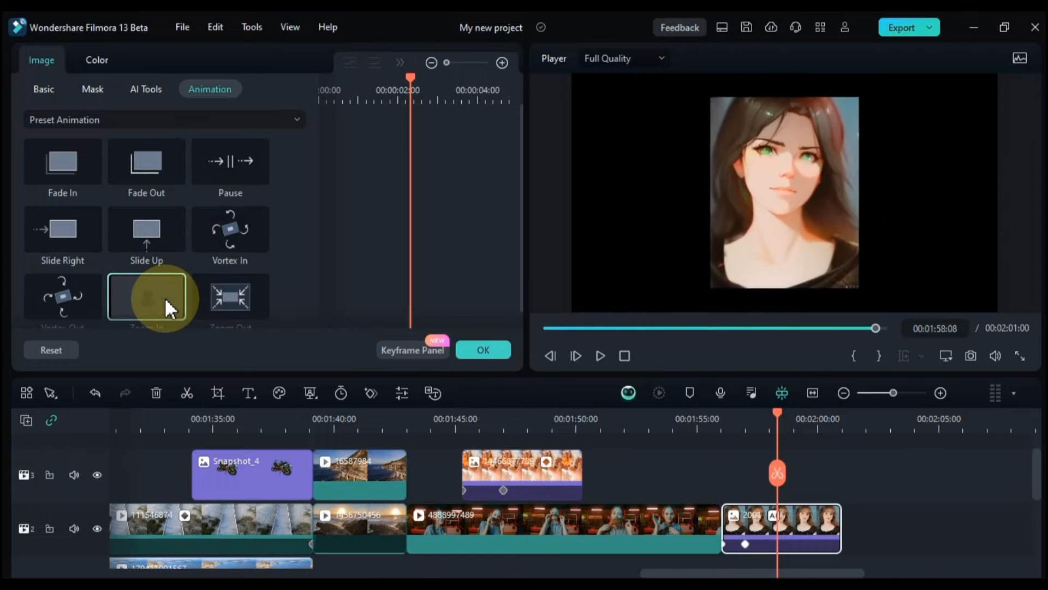
pyautogui.scroll(-1, 164, 297)
pyautogui.click(222, 299)
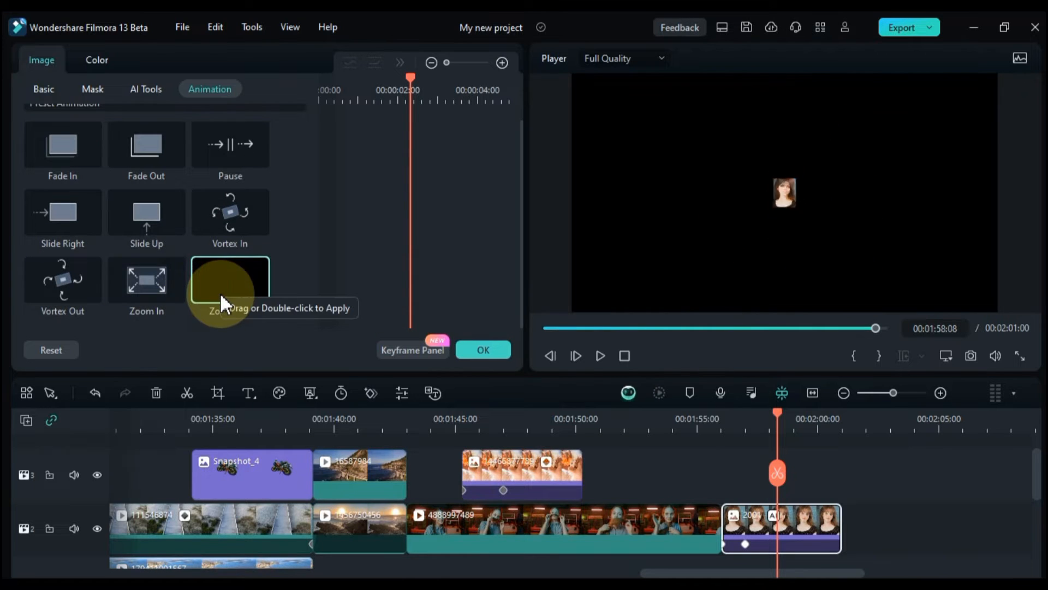
pyautogui.click(68, 276)
pyautogui.scroll(1, 181, 234)
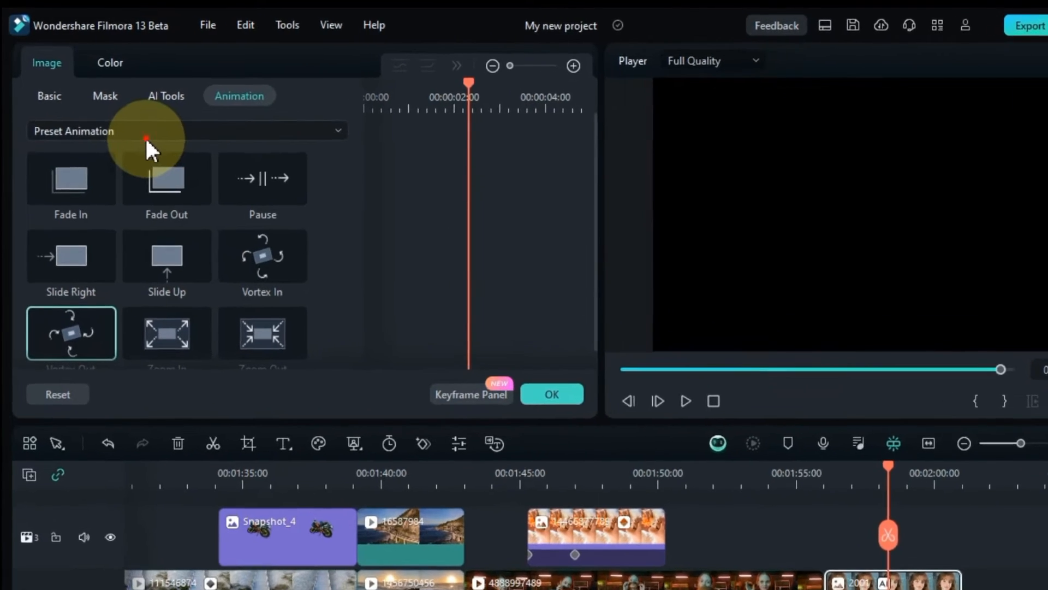
# Step: Switch to the Preset Motions (Legacy) collection and apply Boom! and the first Bounce to zoom motion to the image
pyautogui.click(127, 124)
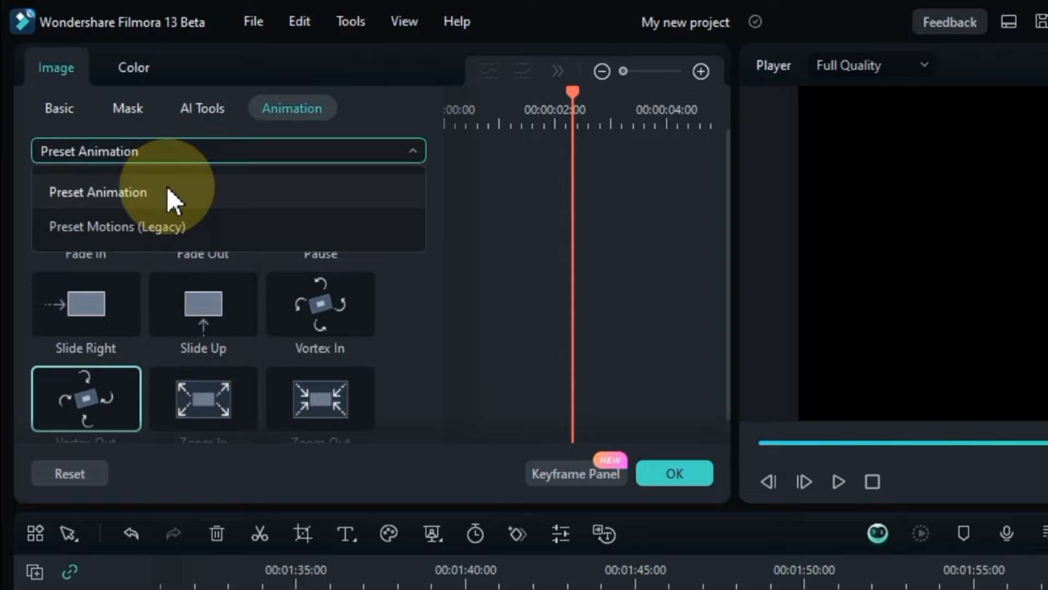
pyautogui.click(155, 221)
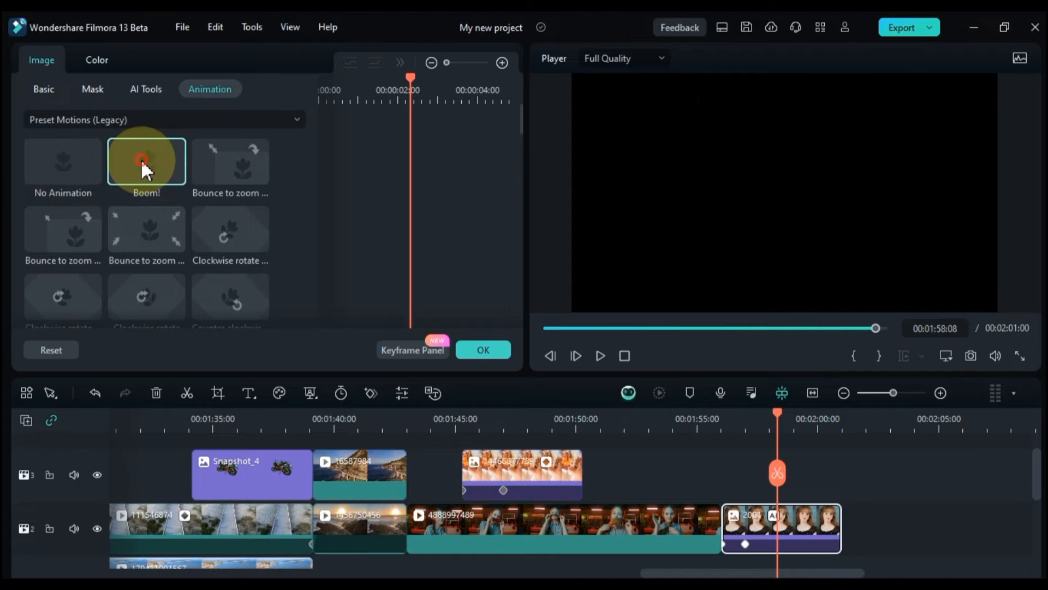
pyautogui.doubleClick(141, 159)
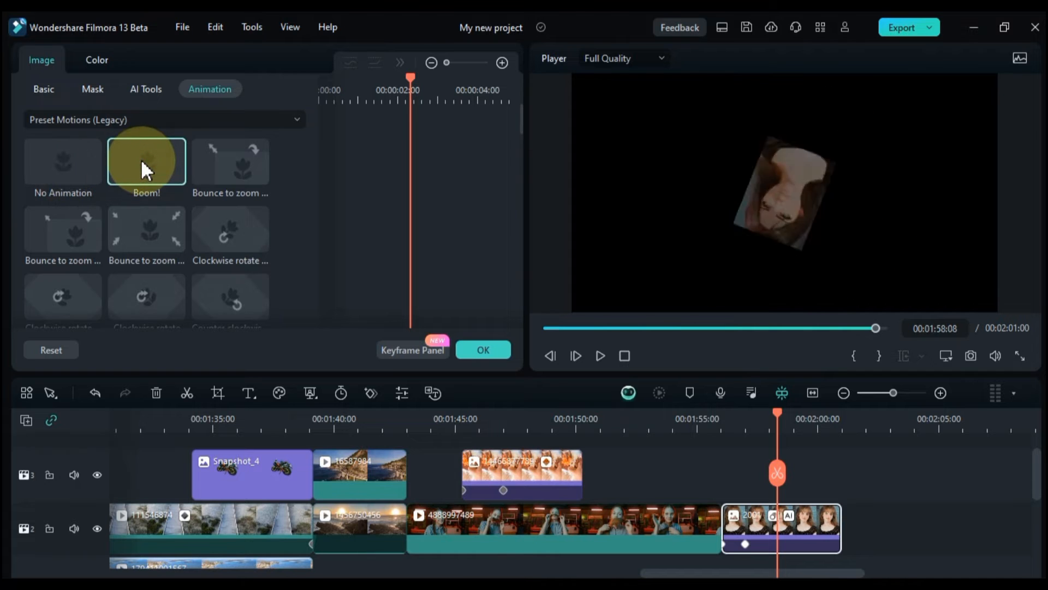
pyautogui.doubleClick(233, 183)
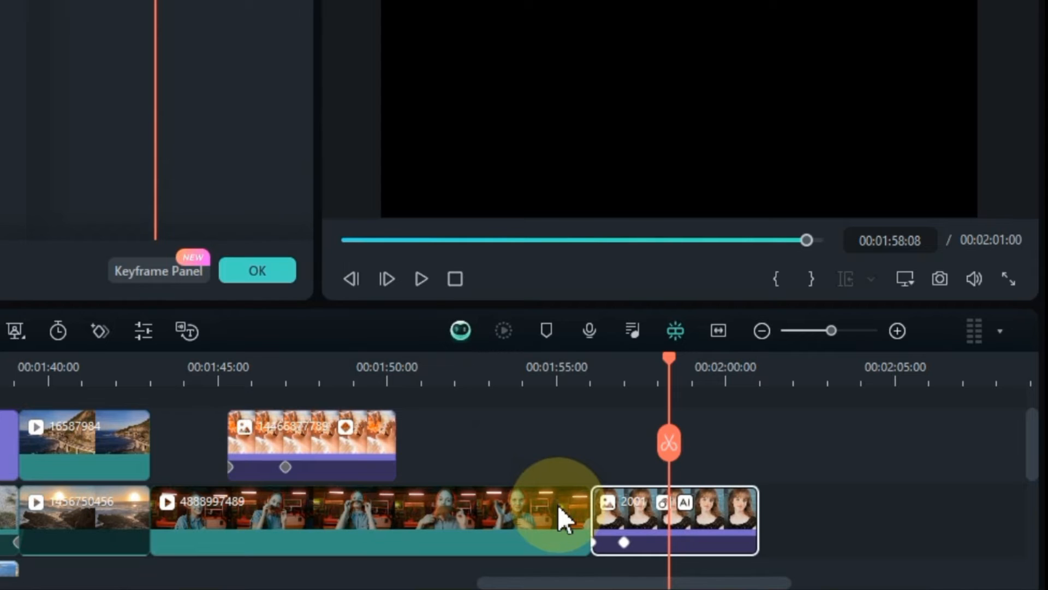
# Step: Clear all keyframes from the image clip 2001 on the timeline
pyautogui.click(625, 542)
pyautogui.rightClick(634, 525)
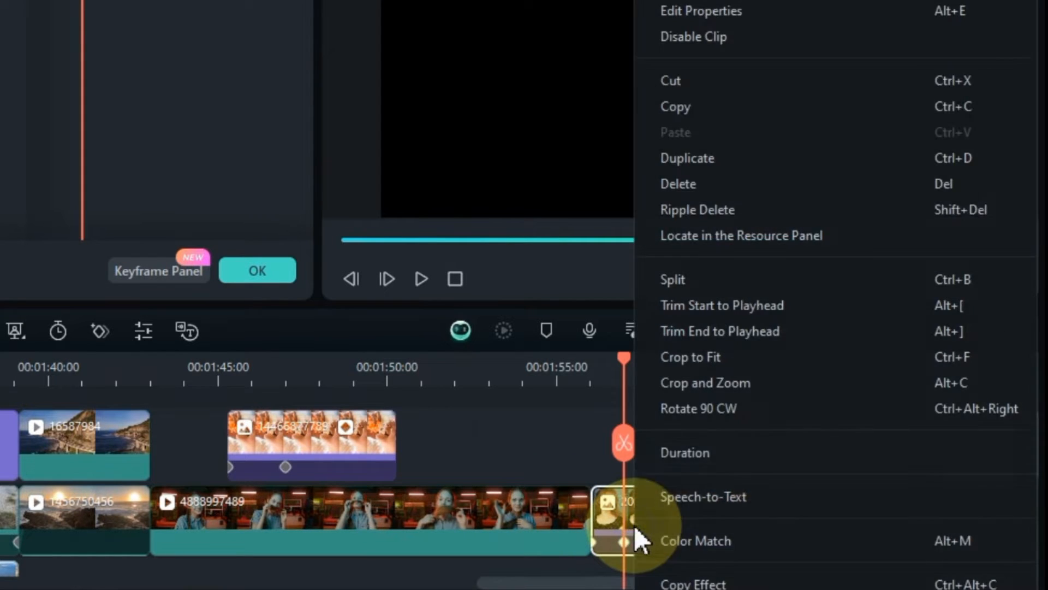
pyautogui.scroll(-4, 775, 464)
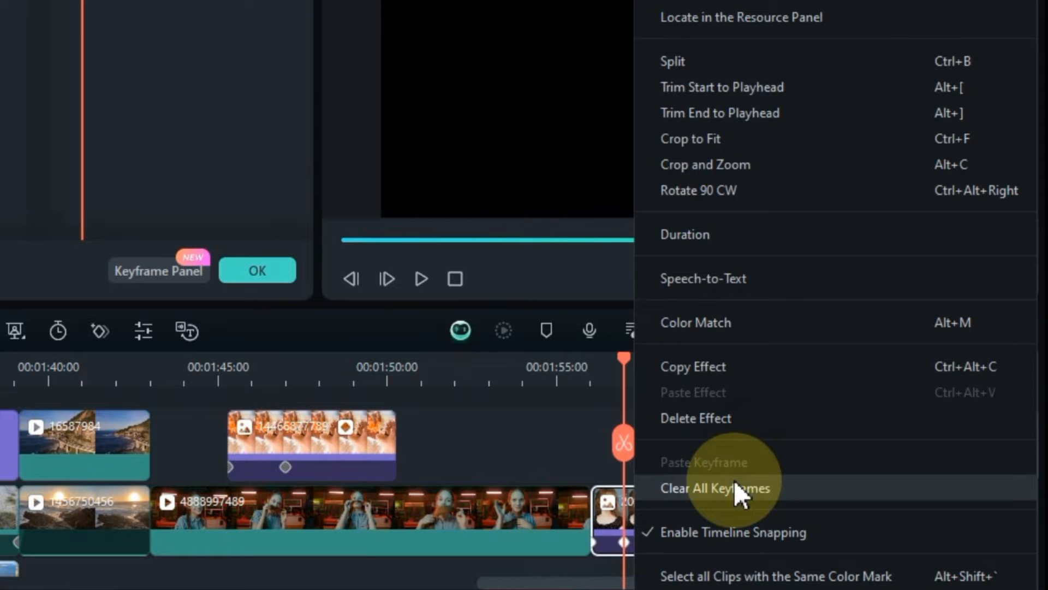
pyautogui.click(734, 479)
# Step: Preview the legacy clockwise and counterclockwise rotate motions on the image
pyautogui.click(316, 224)
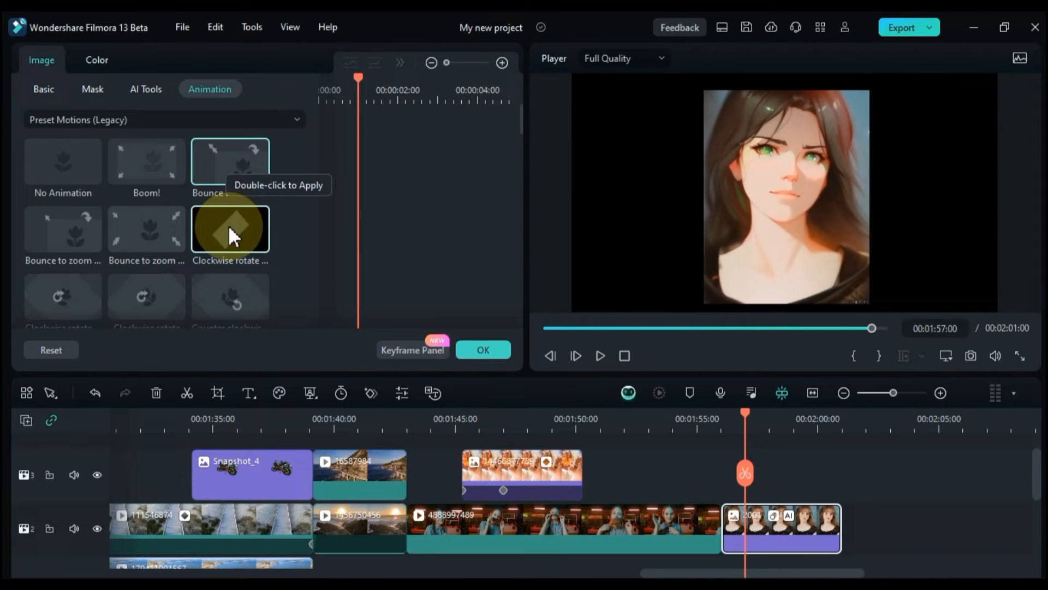
pyautogui.click(229, 230)
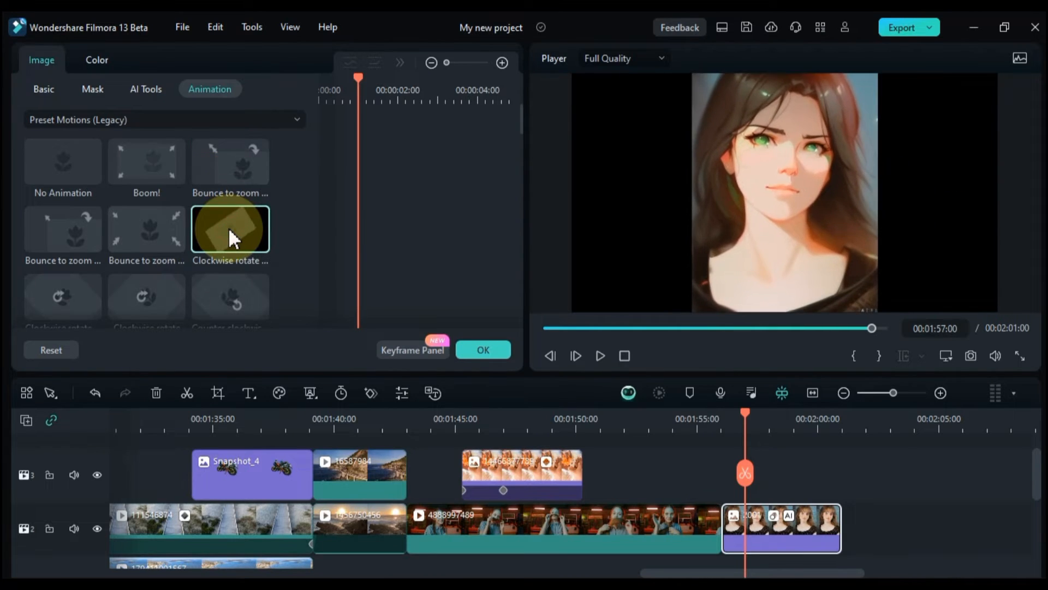
pyautogui.scroll(-1, 230, 231)
pyautogui.click(224, 254)
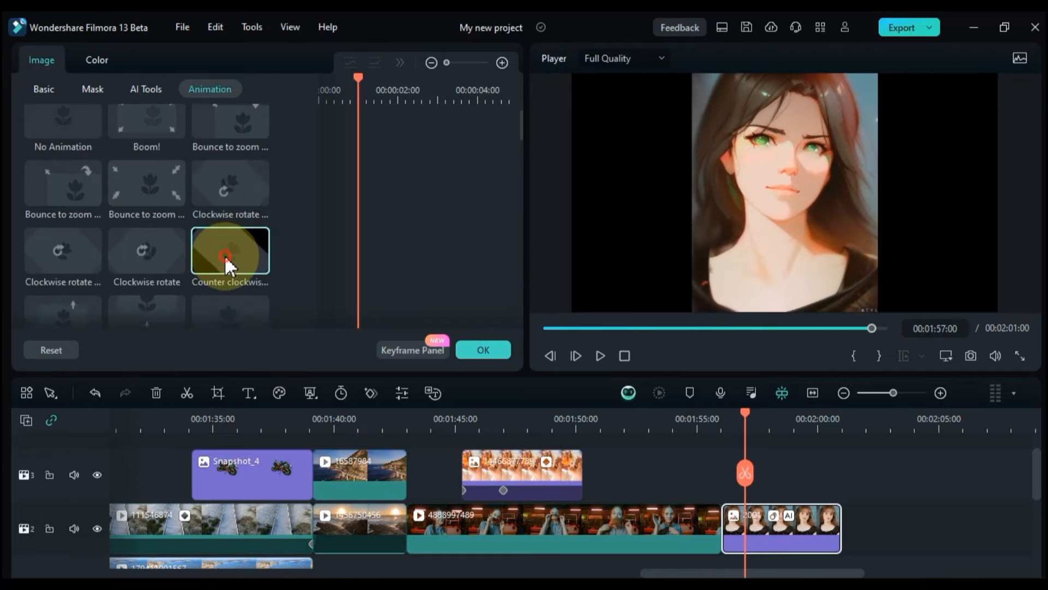
pyautogui.scroll(-1, 224, 255)
pyautogui.click(57, 212)
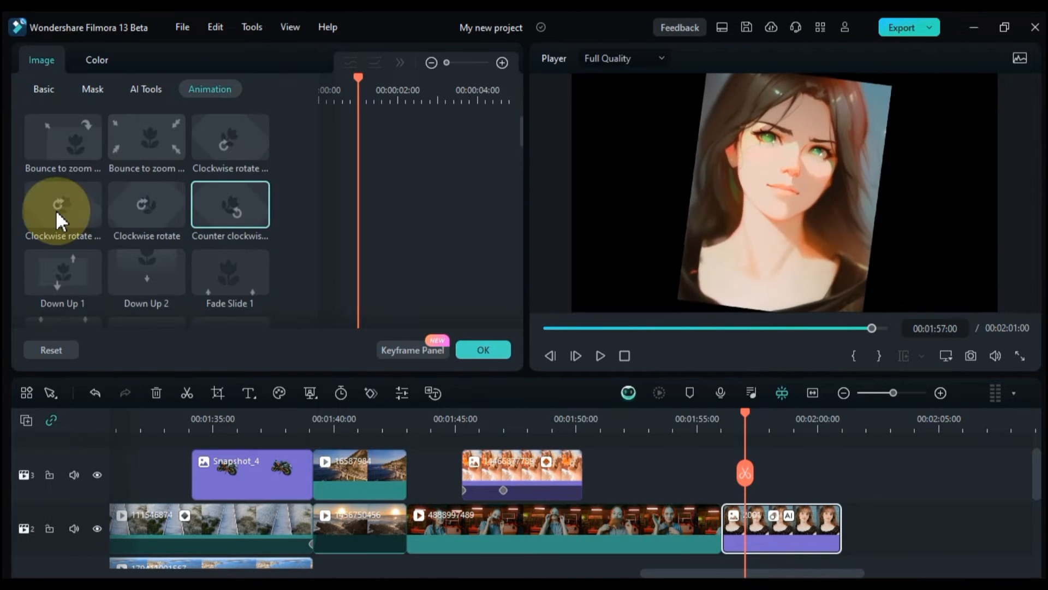
# Step: Preview further legacy preset motions on the image, including a clockwise rotate, Down Up 1, Zoom out 3 and Expansion
pyautogui.scroll(-1, 56, 210)
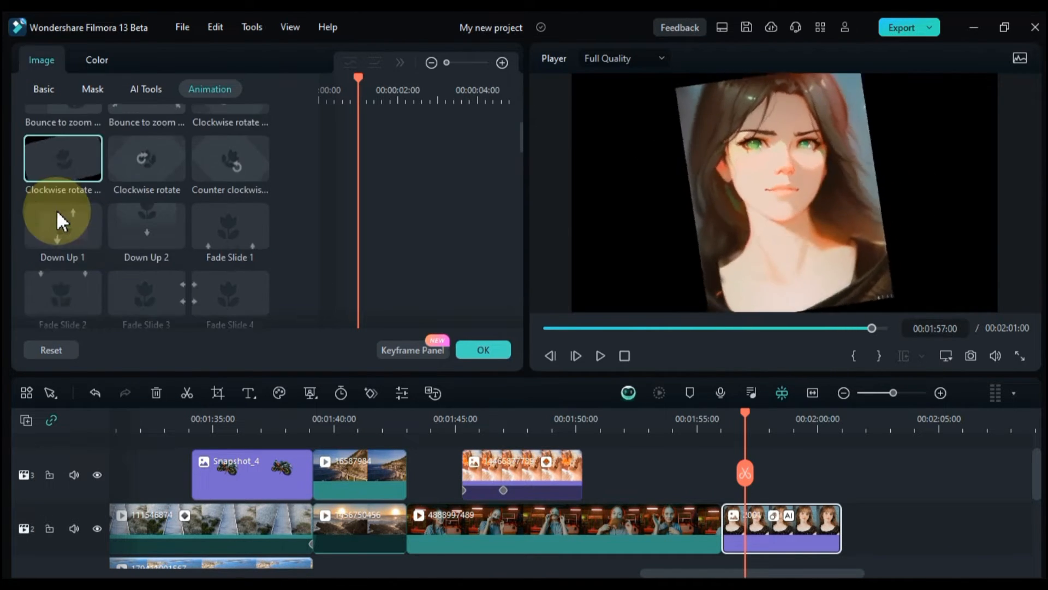
pyautogui.click(58, 203)
pyautogui.scroll(-5, 149, 214)
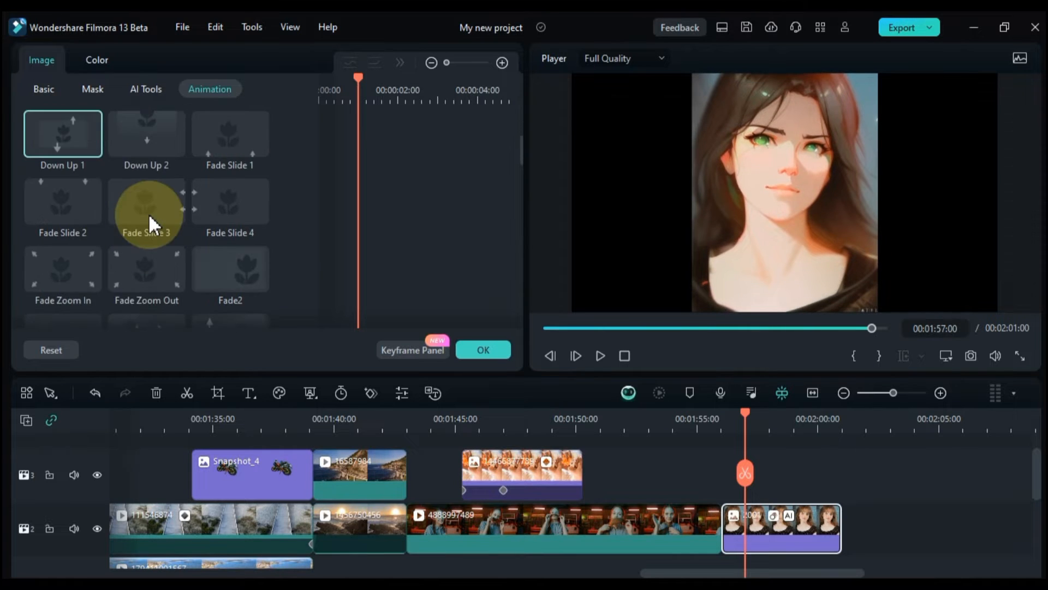
pyautogui.click(226, 151)
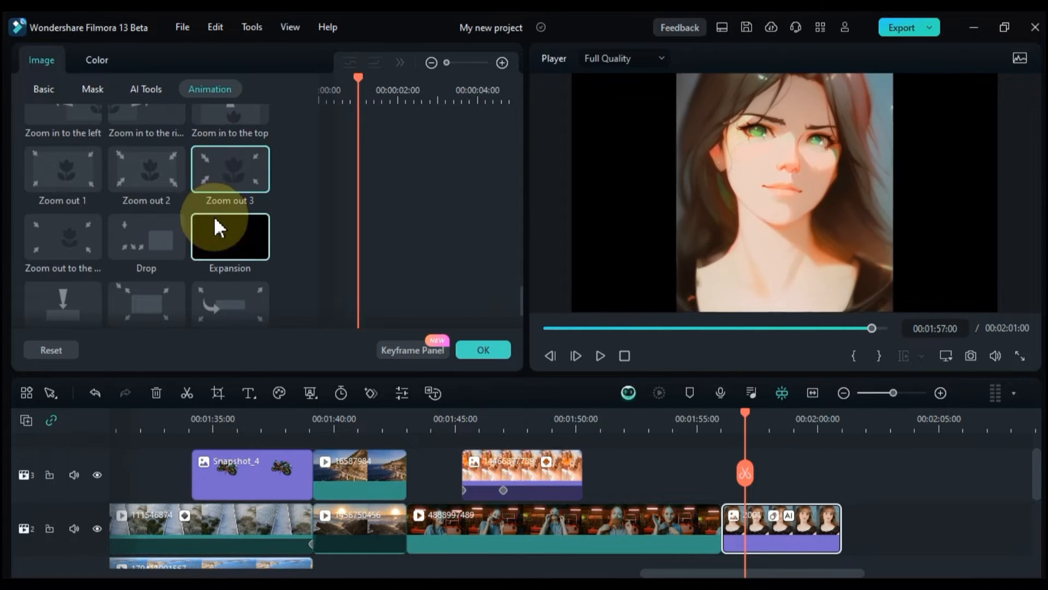
pyautogui.scroll(10, 359, 247)
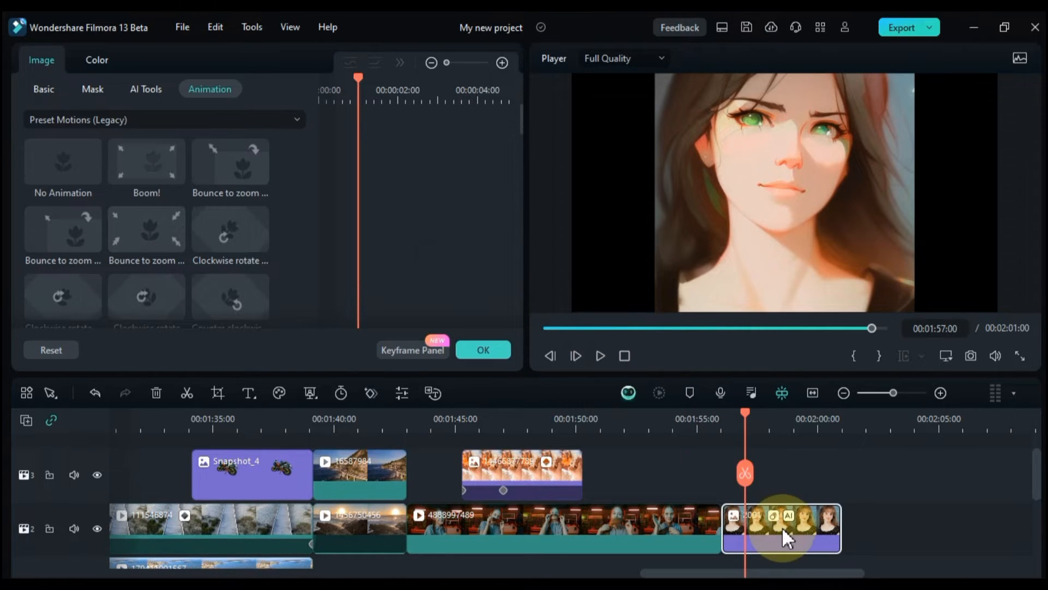
pyautogui.moveTo(782, 526); pyautogui.dragTo(647, 463)
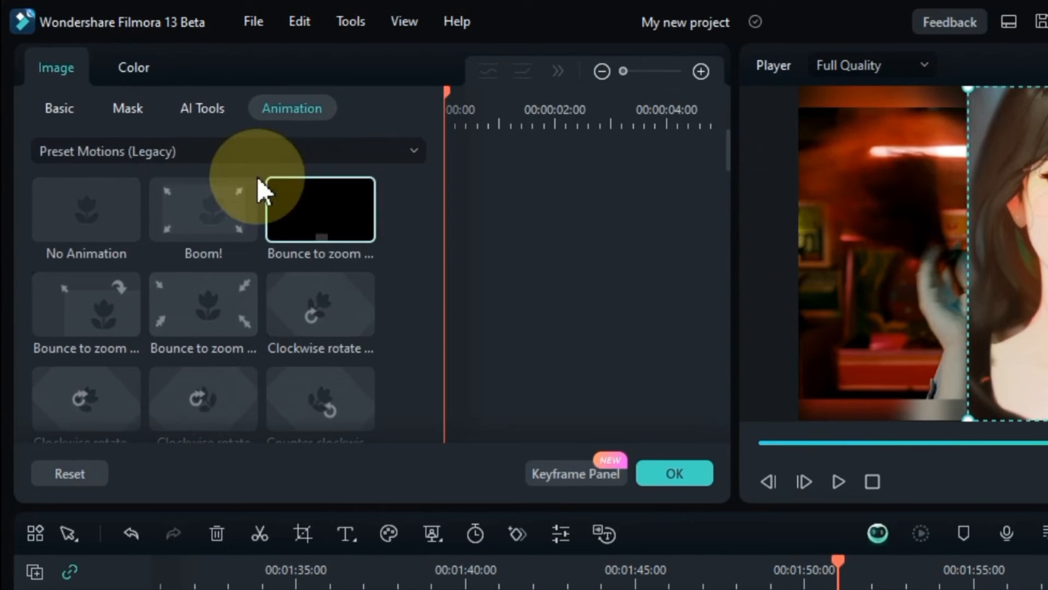
pyautogui.click(44, 89)
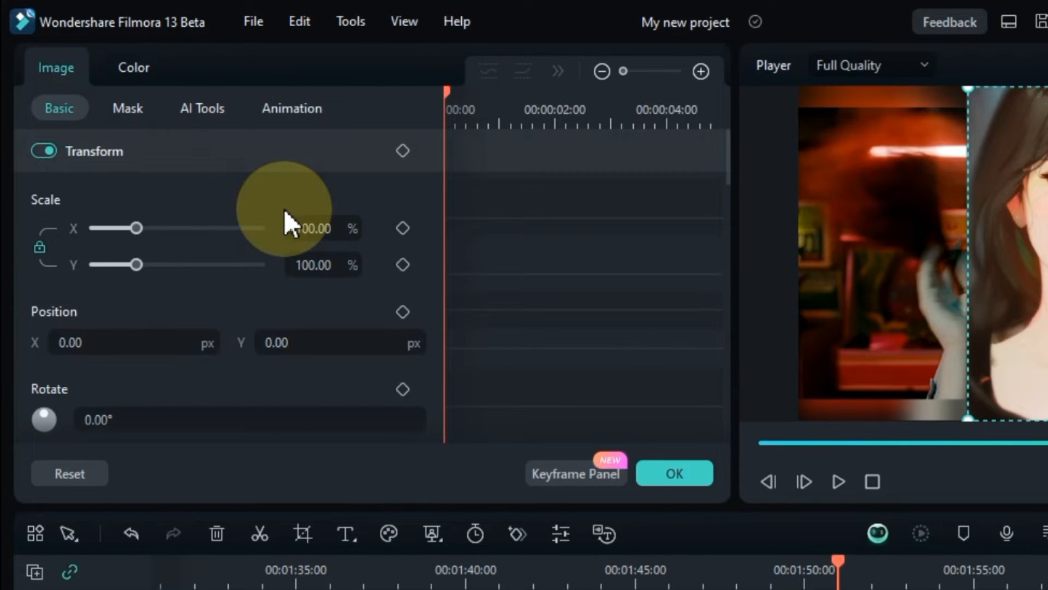
pyautogui.moveTo(329, 232); pyautogui.dragTo(286, 233)
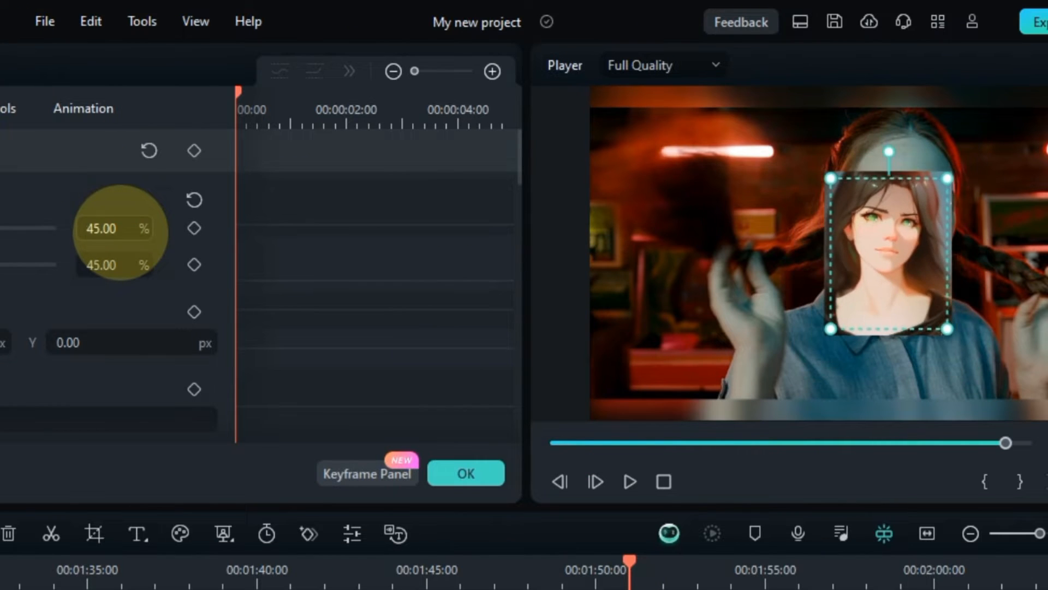
pyautogui.moveTo(120, 233); pyautogui.dragTo(108, 232)
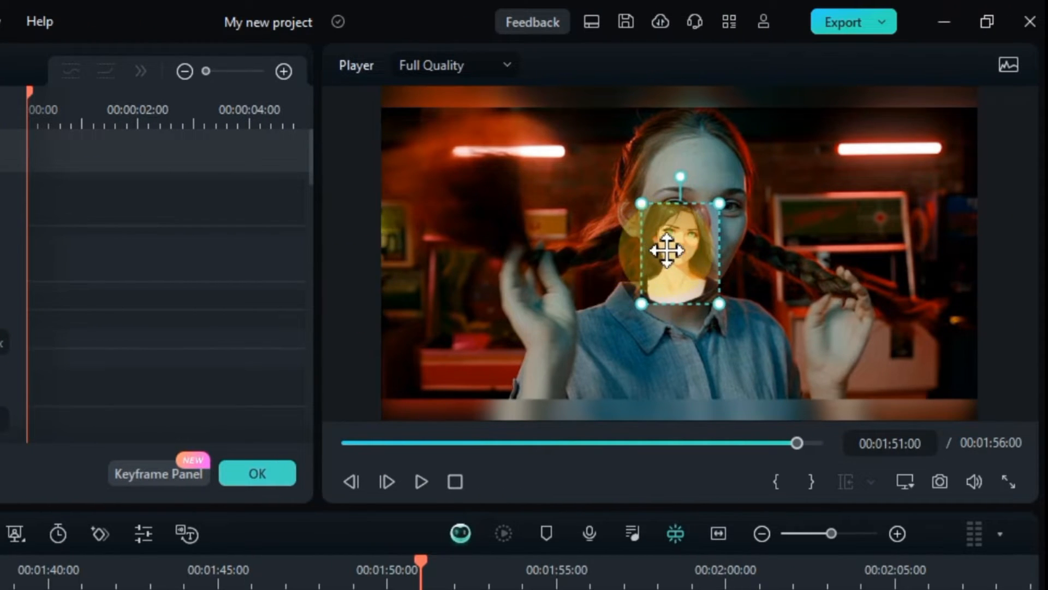
pyautogui.moveTo(667, 250); pyautogui.dragTo(889, 185)
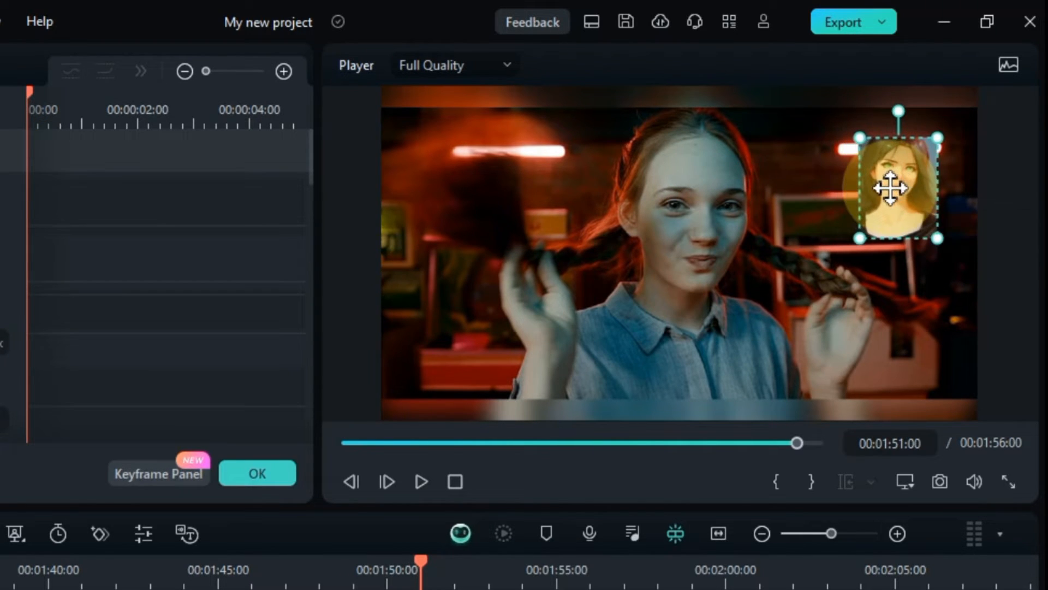
# Step: Play back the video with the small picture-in-picture image overlay to the end of the timeline
pyautogui.click(644, 581)
pyautogui.press('space')
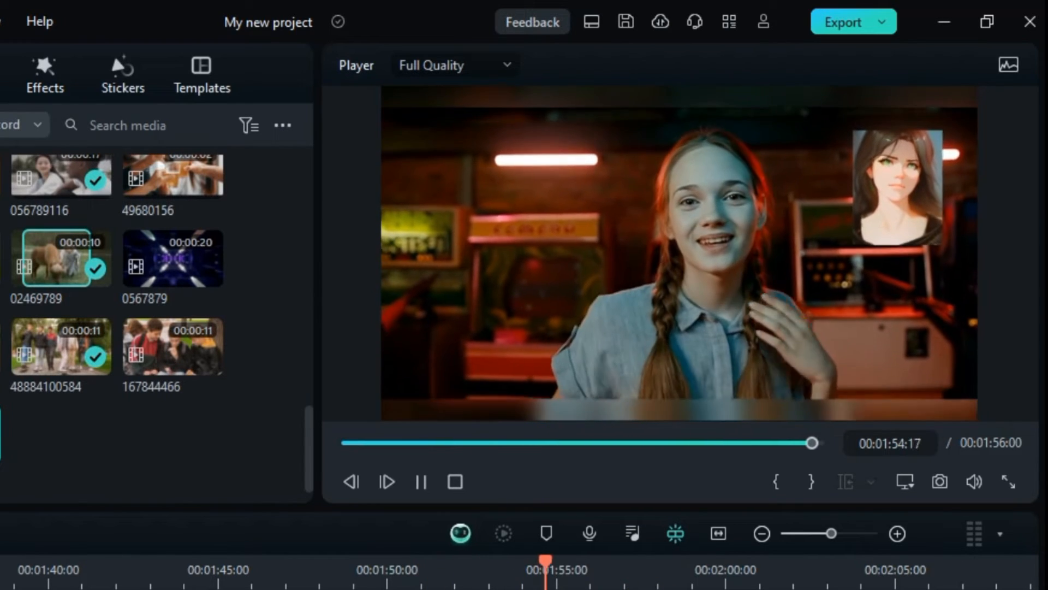
pyautogui.click(718, 535)
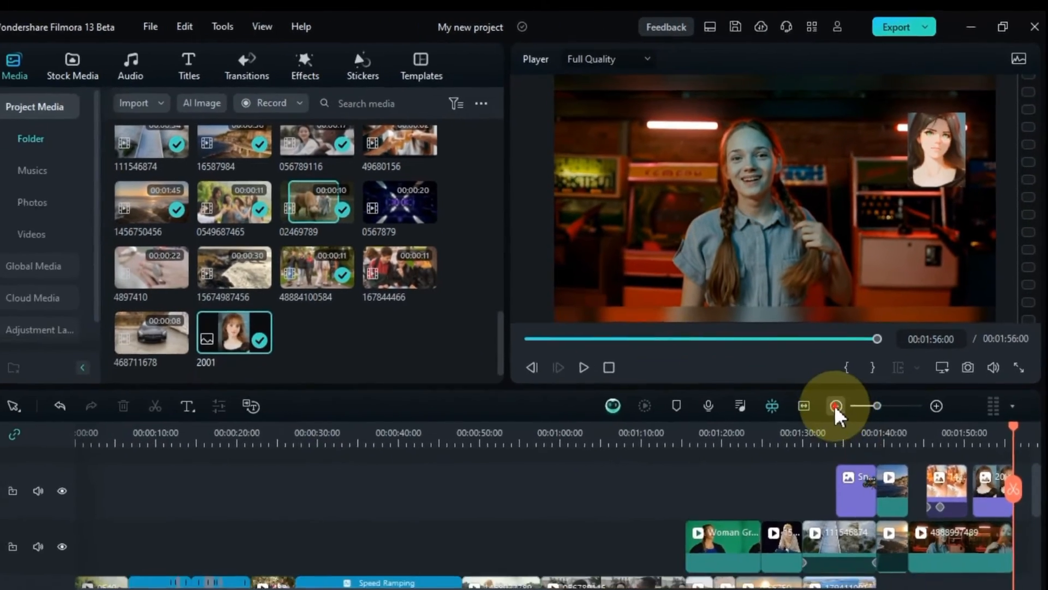
pyautogui.click(817, 438)
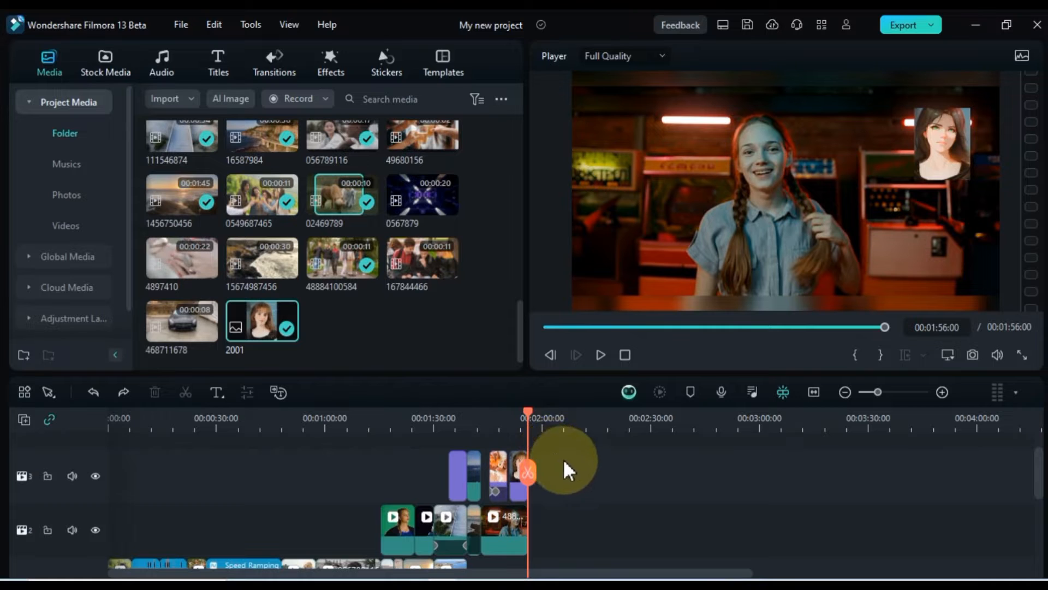
# Step: Import the video files 75448.mp4 and 64779128.mp4 into the project media folder
pyautogui.scroll(10, 417, 329)
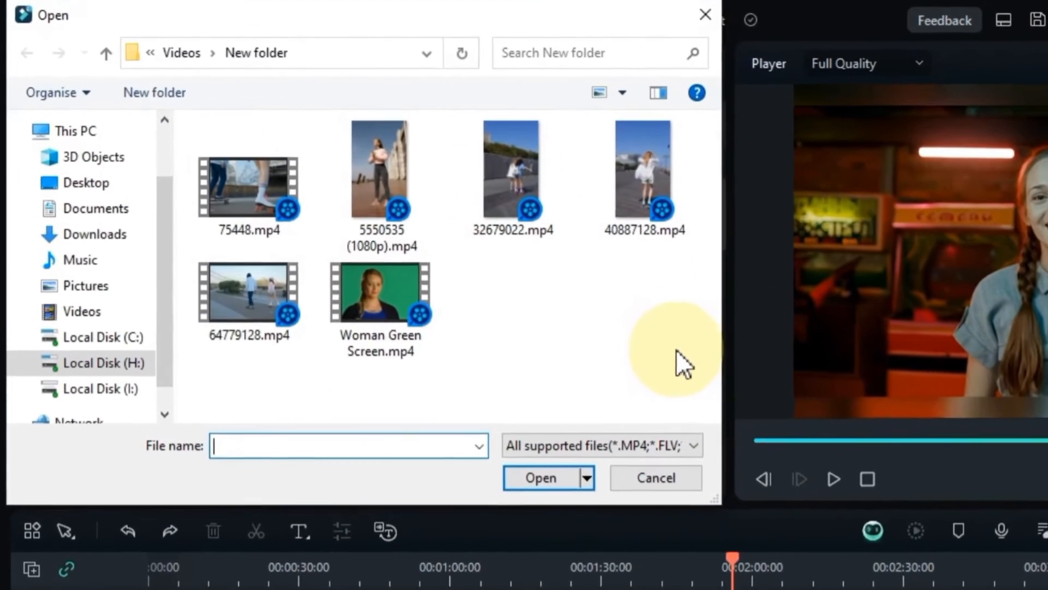
pyautogui.click(250, 317)
pyautogui.keyDown('ctrl'); pyautogui.click(244, 218); pyautogui.keyUp('ctrl')
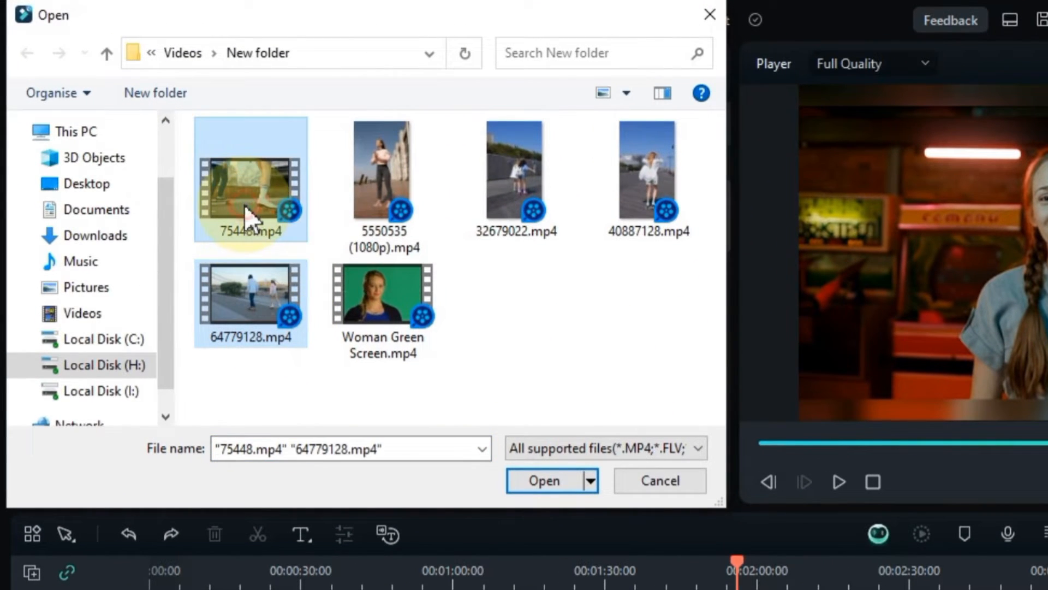
pyautogui.click(545, 481)
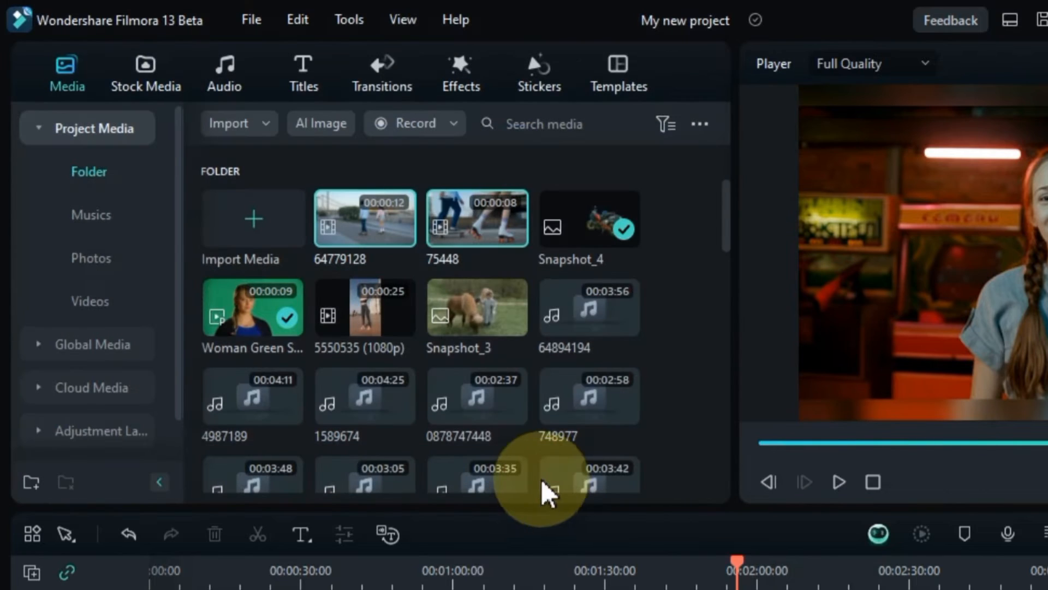
pyautogui.click(657, 261)
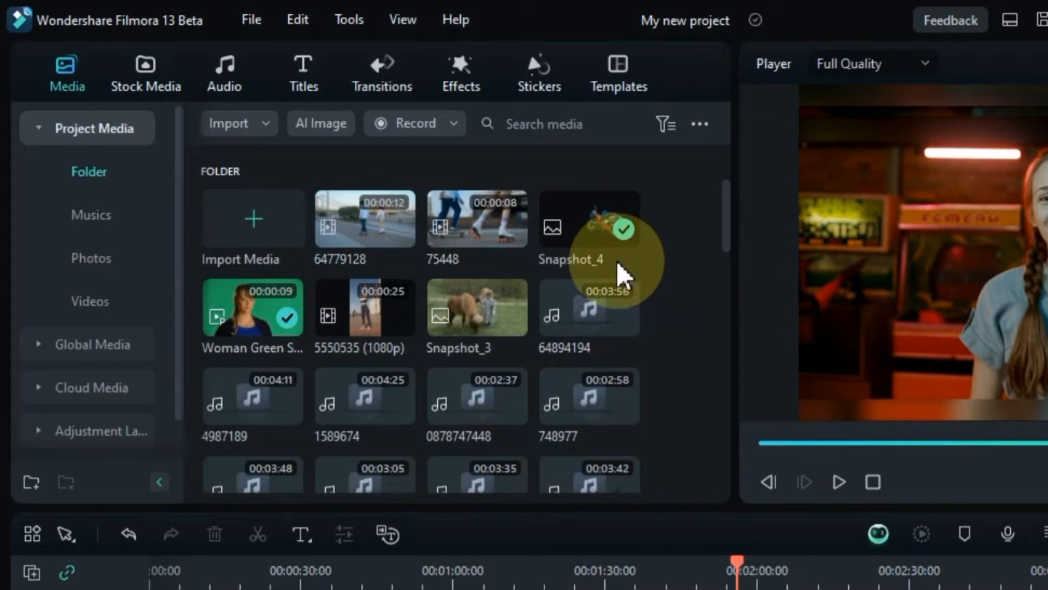
pyautogui.click(469, 231)
pyautogui.press('space')
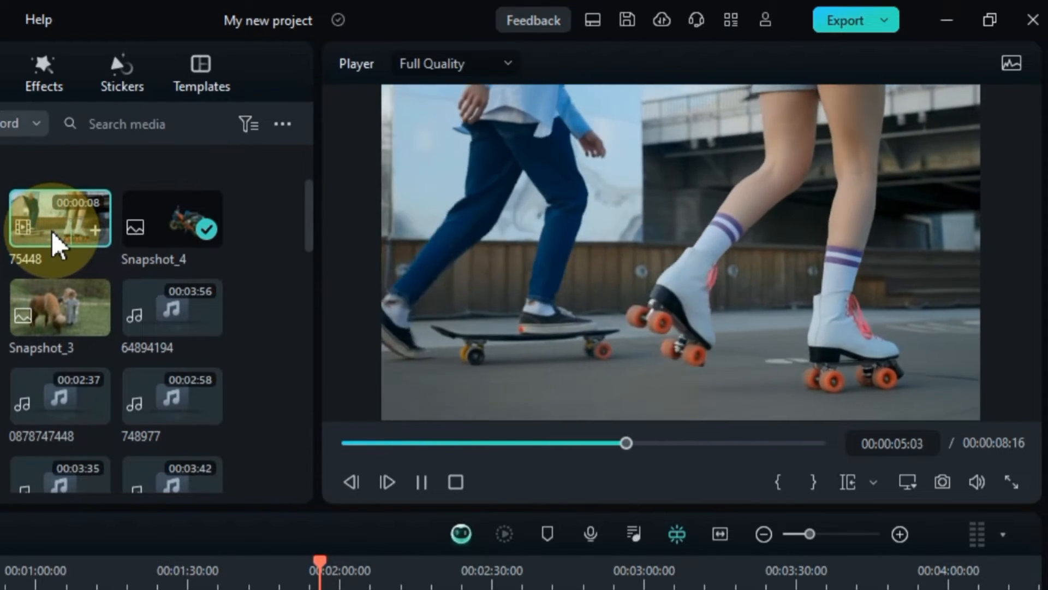
pyautogui.press('space')
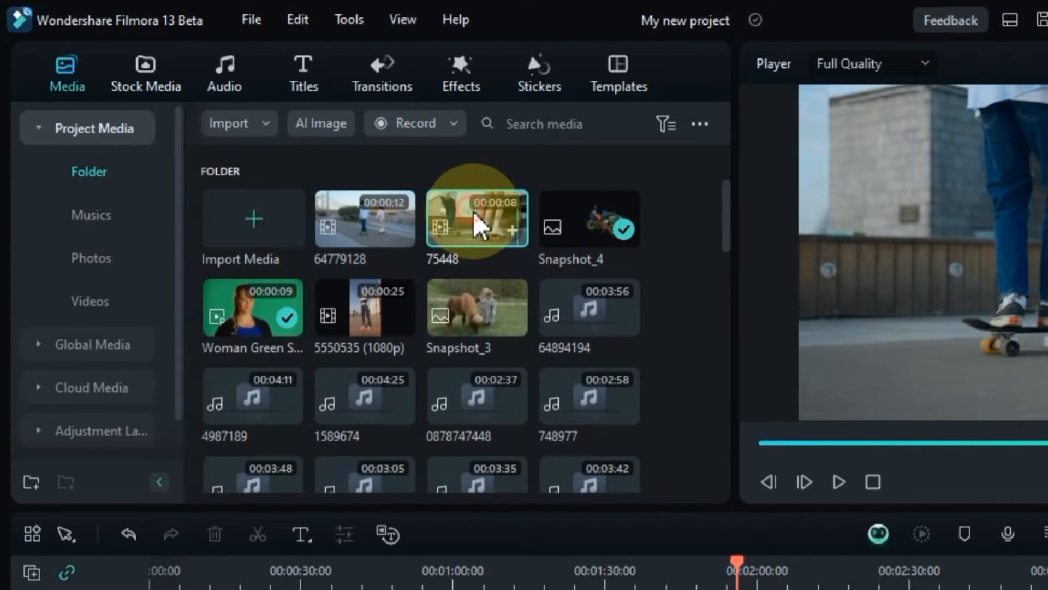
pyautogui.moveTo(481, 224); pyautogui.dragTo(754, 589)
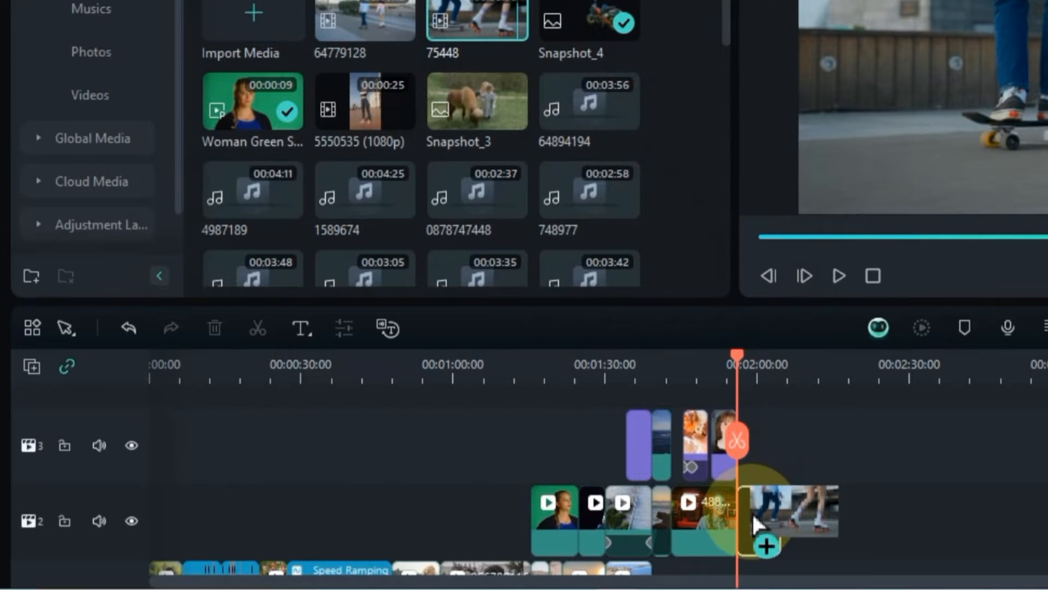
pyautogui.moveTo(751, 511); pyautogui.dragTo(752, 511)
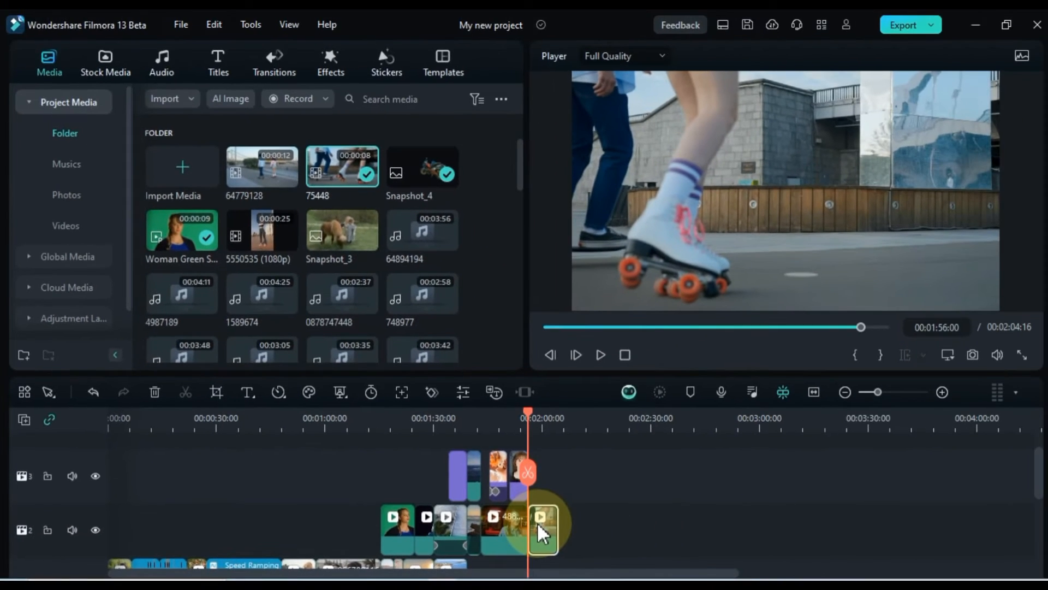
# Step: Play back the newly placed clip 75448 on the timeline
pyautogui.click(583, 523)
pyautogui.press('space')
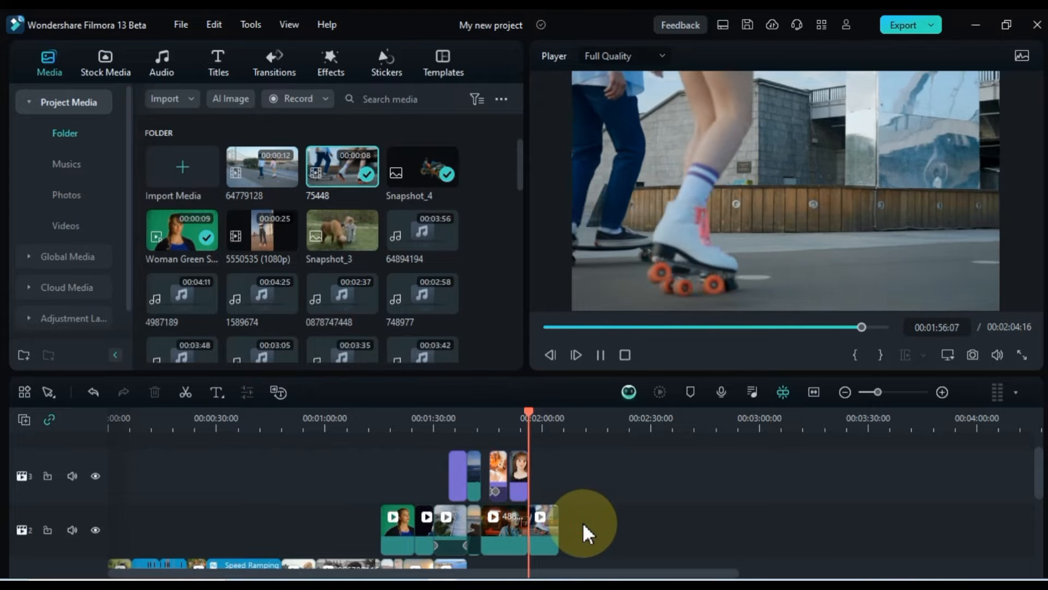
pyautogui.moveTo(659, 425); pyautogui.dragTo(775, 426)
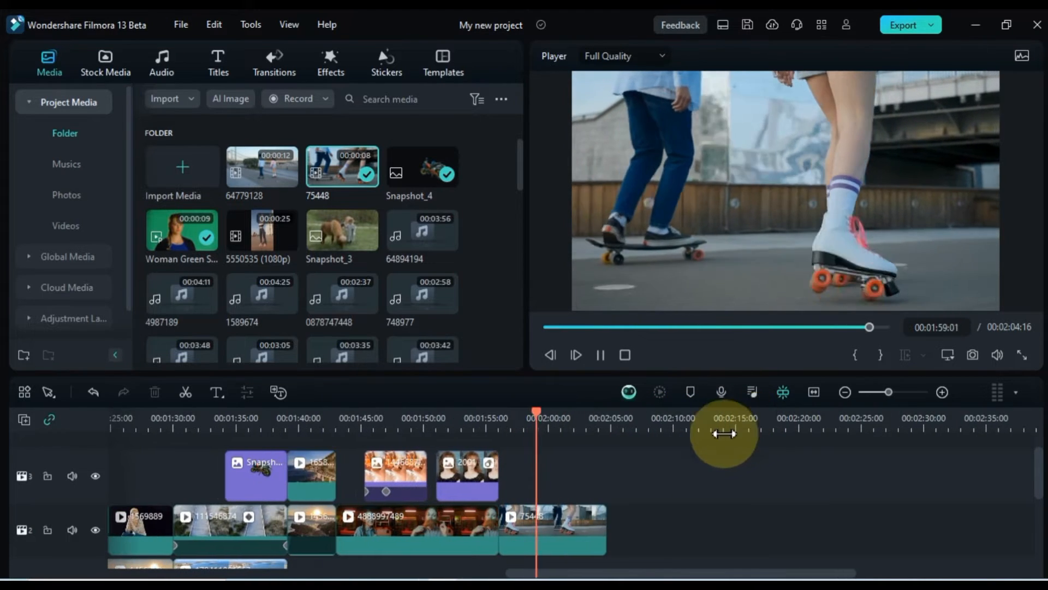
# Step: Add a Quick Text title and position it on track 3 above clip 75448, aligned with that clip's end
pyautogui.click(546, 529)
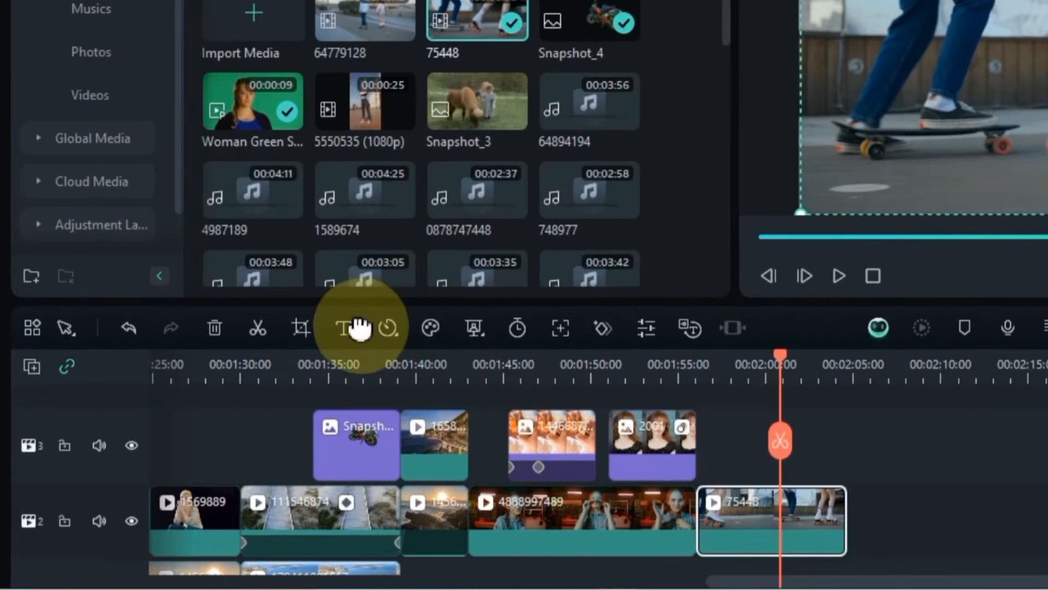
pyautogui.click(258, 396)
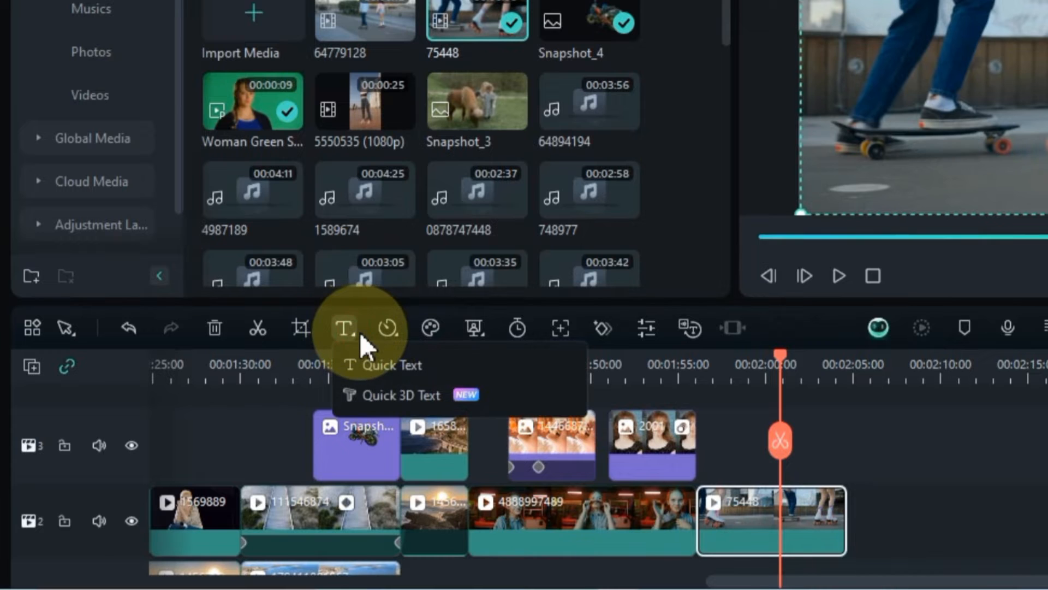
pyautogui.click(407, 361)
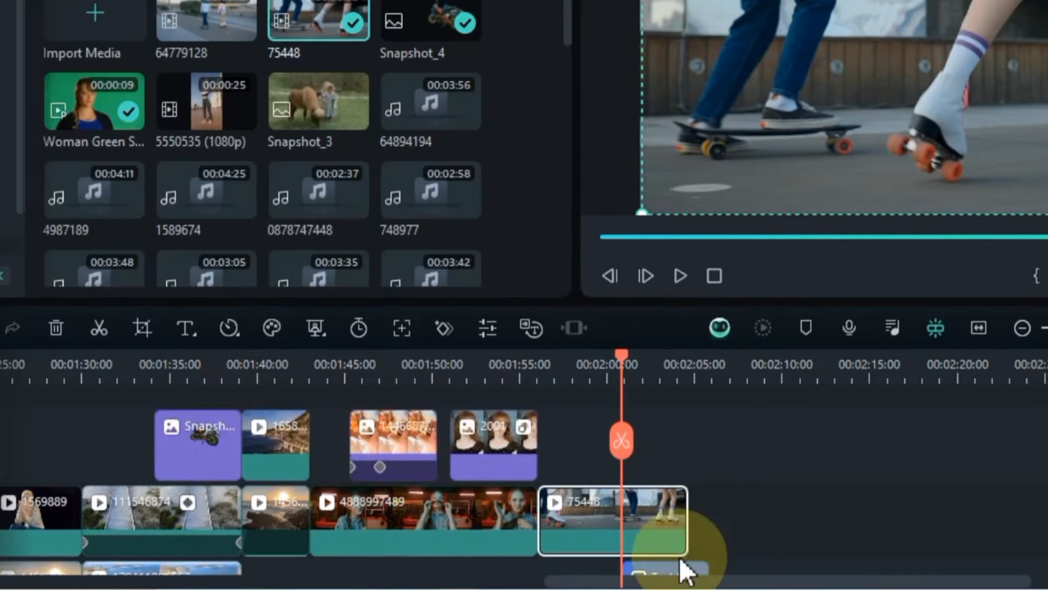
pyautogui.scroll(-2, 679, 557)
pyautogui.click(661, 512)
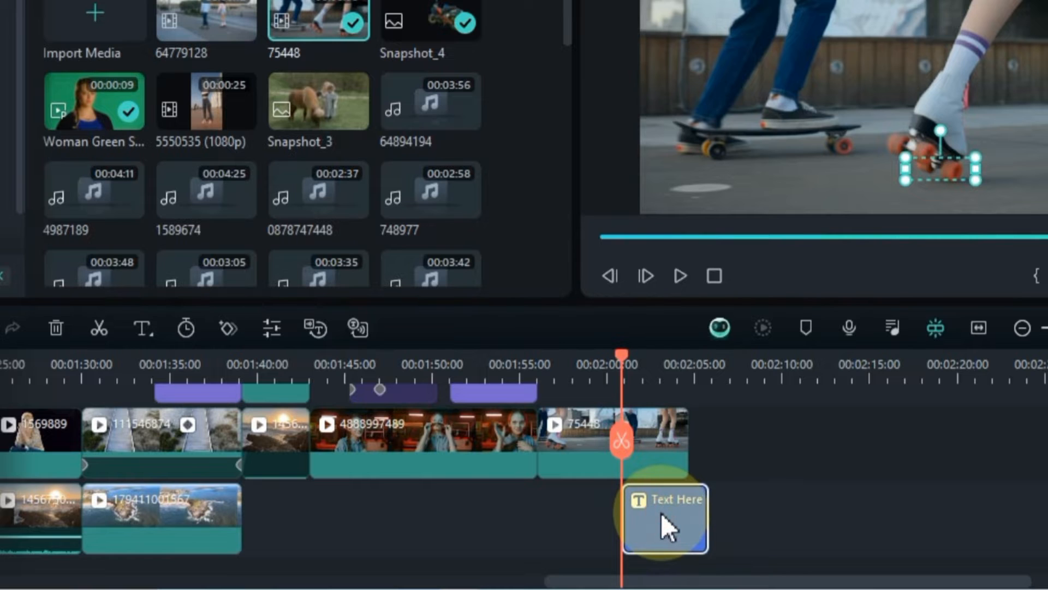
pyautogui.moveTo(662, 515); pyautogui.dragTo(644, 497)
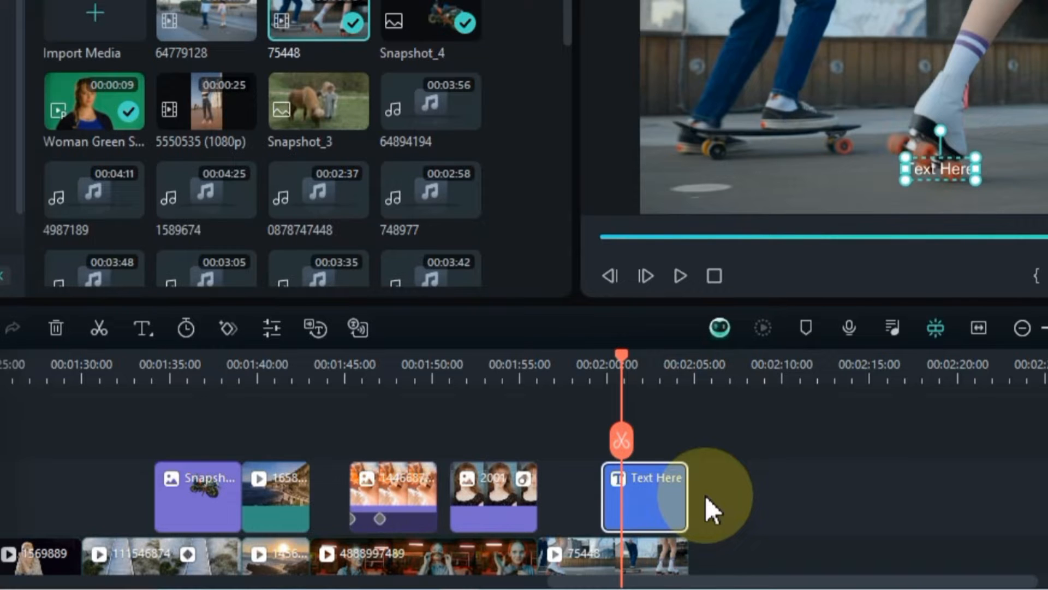
pyautogui.click(661, 552)
pyautogui.scroll(-1, 651, 491)
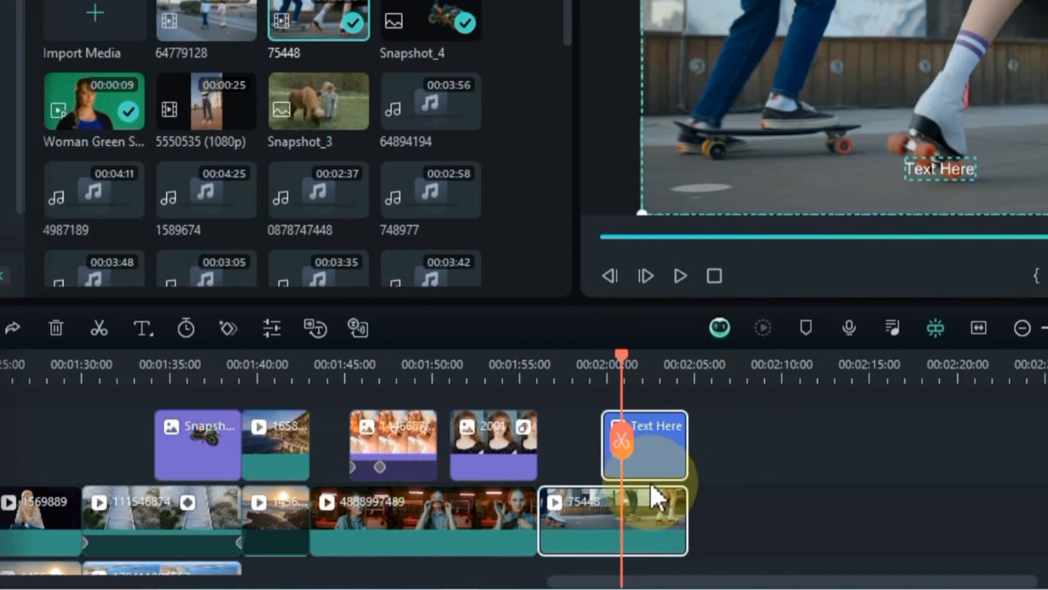
# Step: Change the title's text to "Motion Tracking" and set its font size to 32
pyautogui.click(657, 448)
pyautogui.doubleClick(657, 447)
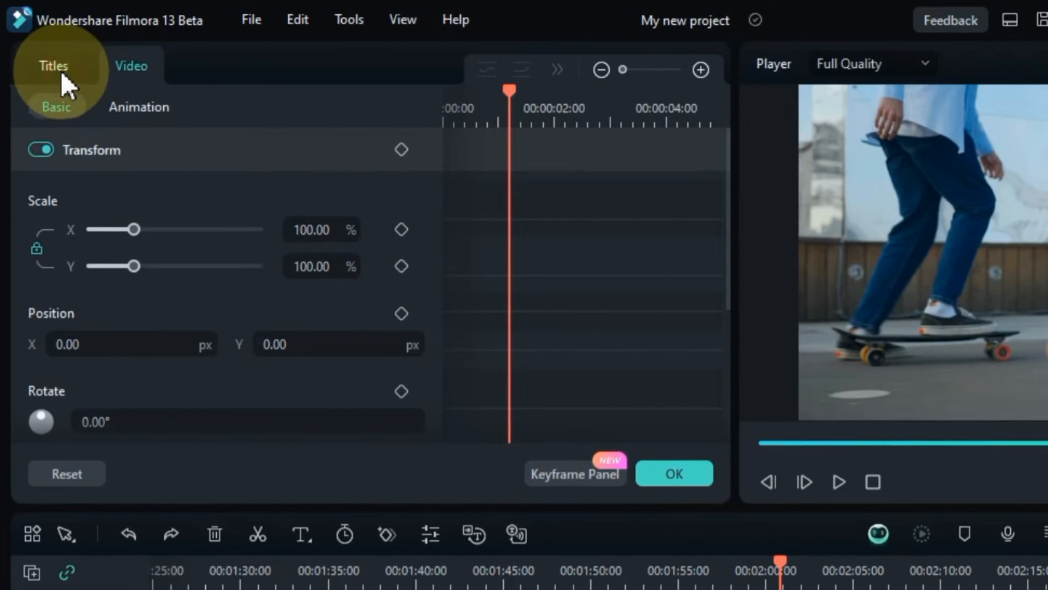
pyautogui.click(61, 71)
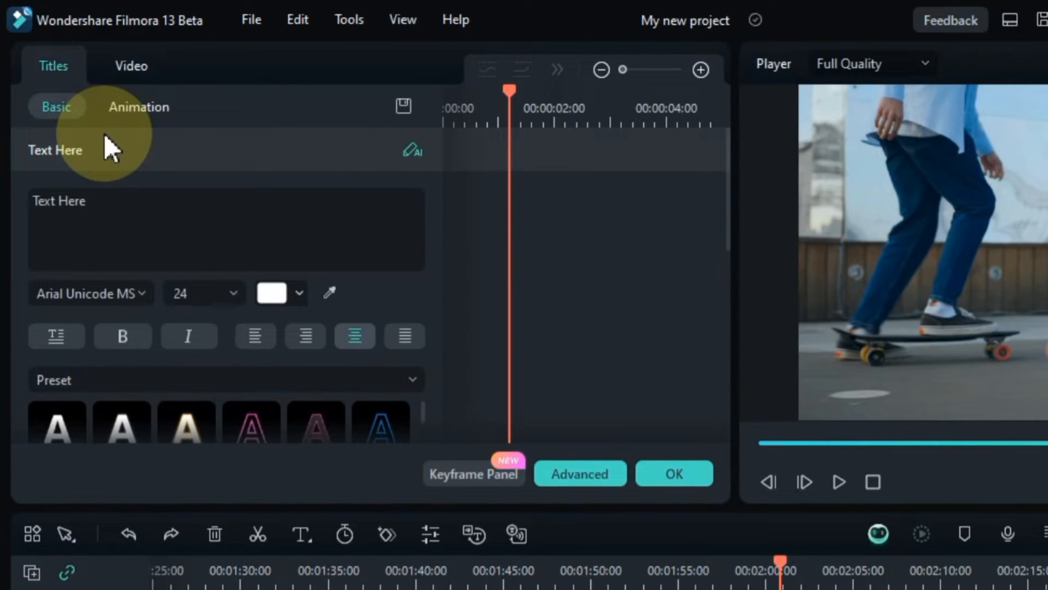
pyautogui.tripleClick(150, 214)
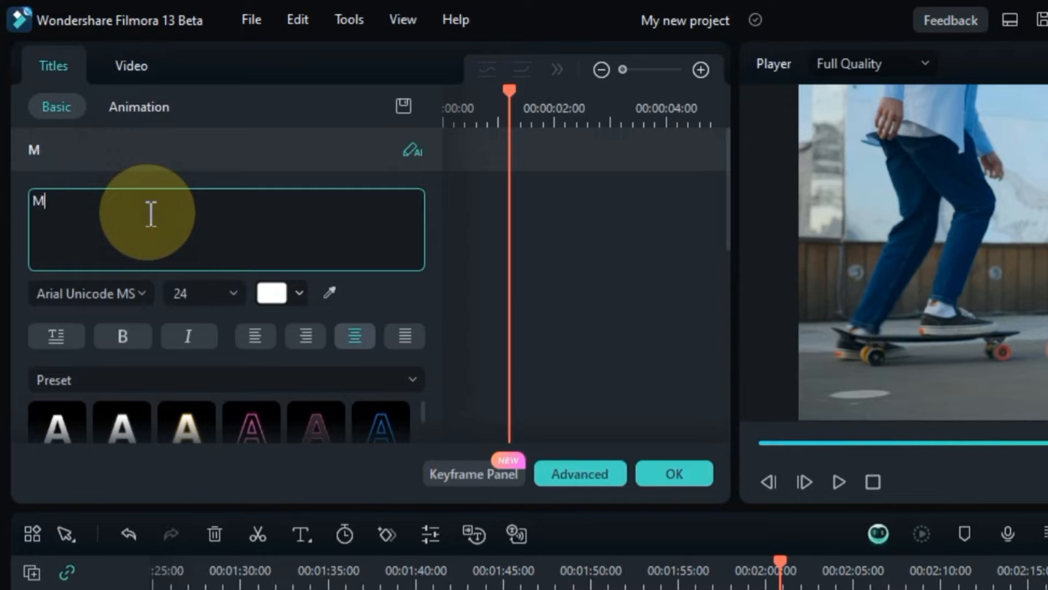
pyautogui.write('Motion Tracking')
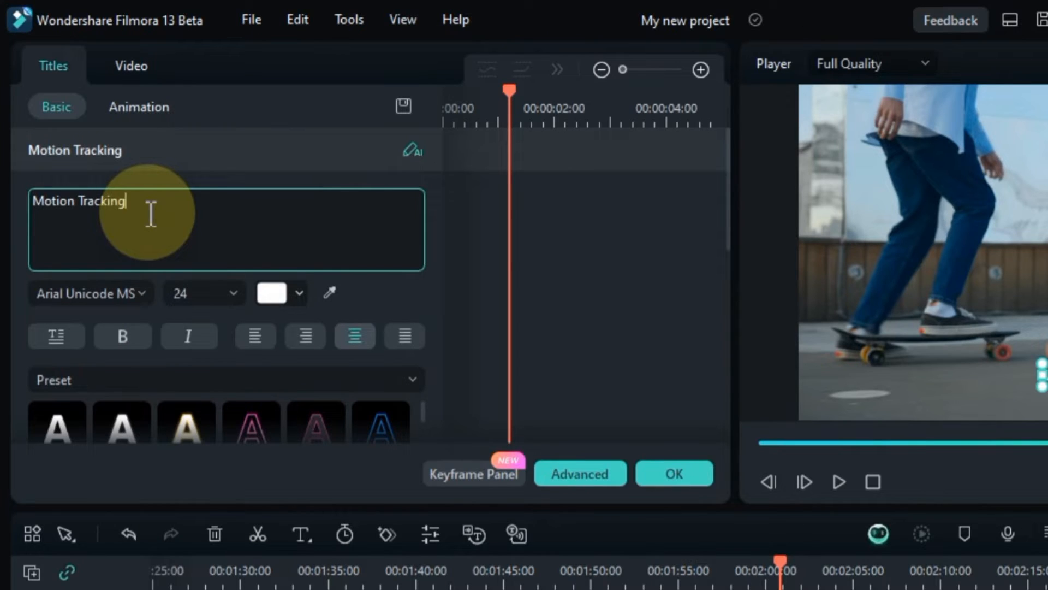
pyautogui.click(194, 293)
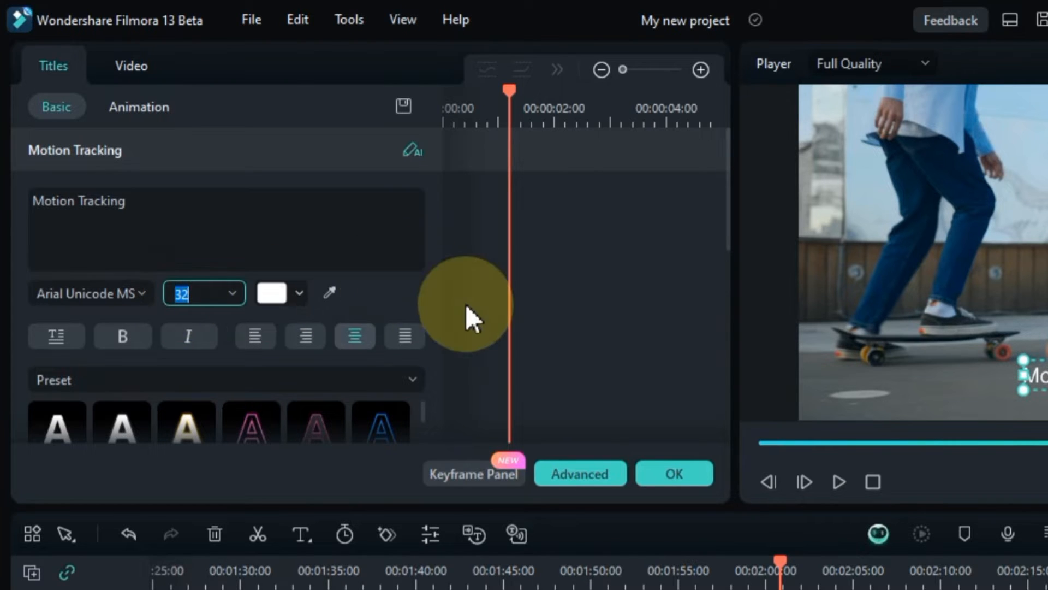
# Step: Expand the preset text styles and try several of them on the "Motion Tracking" title
pyautogui.scroll(-4, 467, 309)
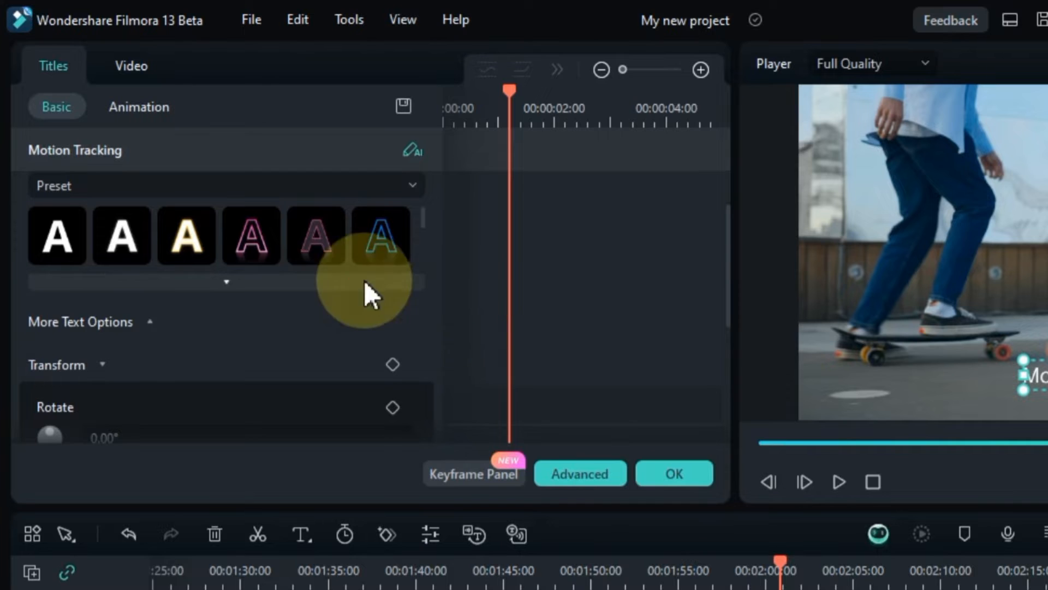
pyautogui.click(227, 281)
pyautogui.click(244, 250)
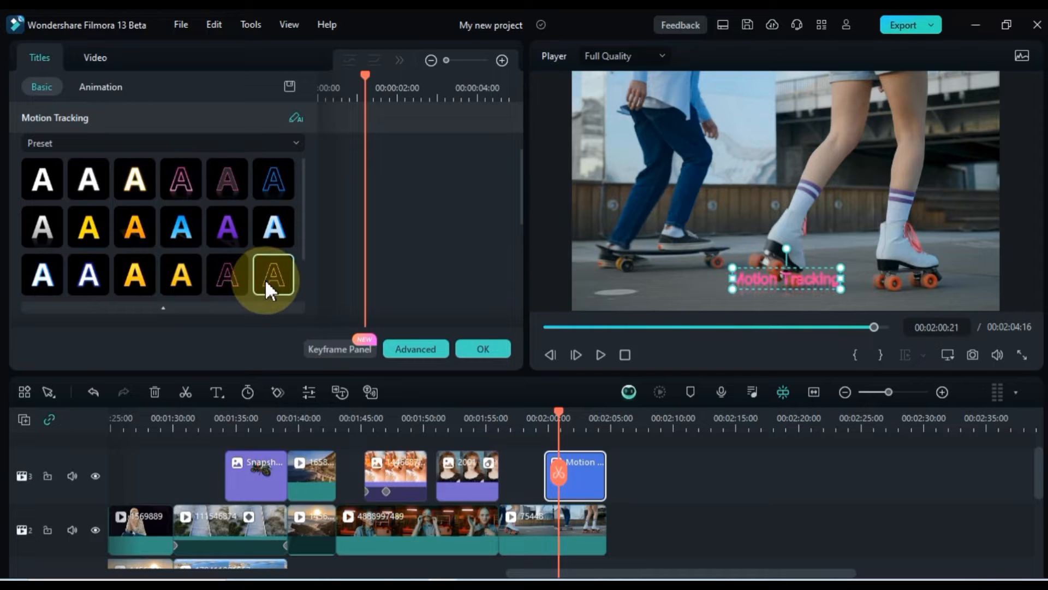
pyautogui.scroll(-2, 264, 279)
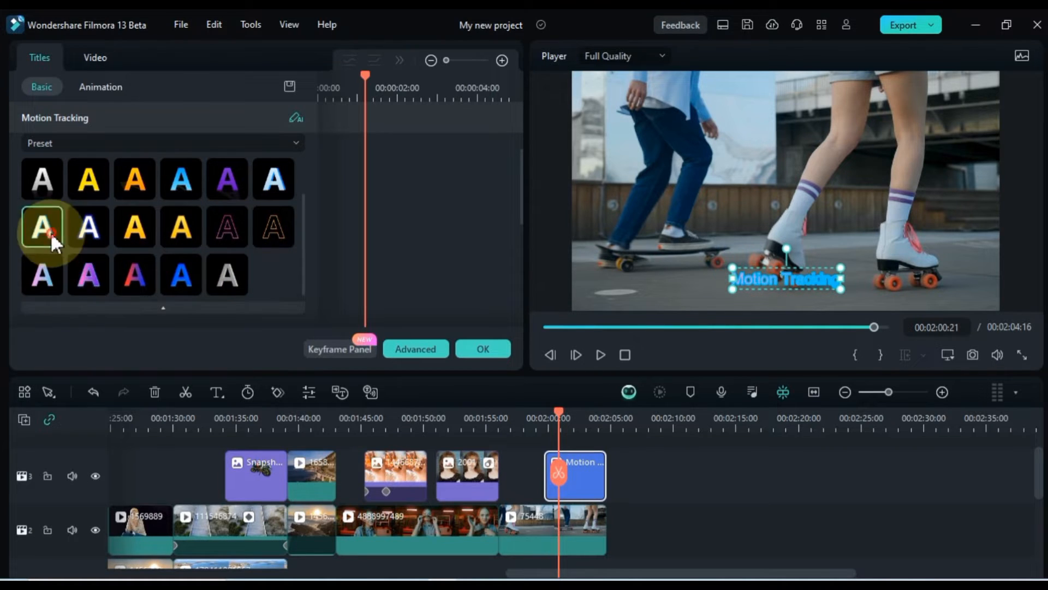
# Step: Apply the white preset with reflection to the Motion Tracking title and stretch the title over the full length of clip 75448
pyautogui.scroll(2, 90, 238)
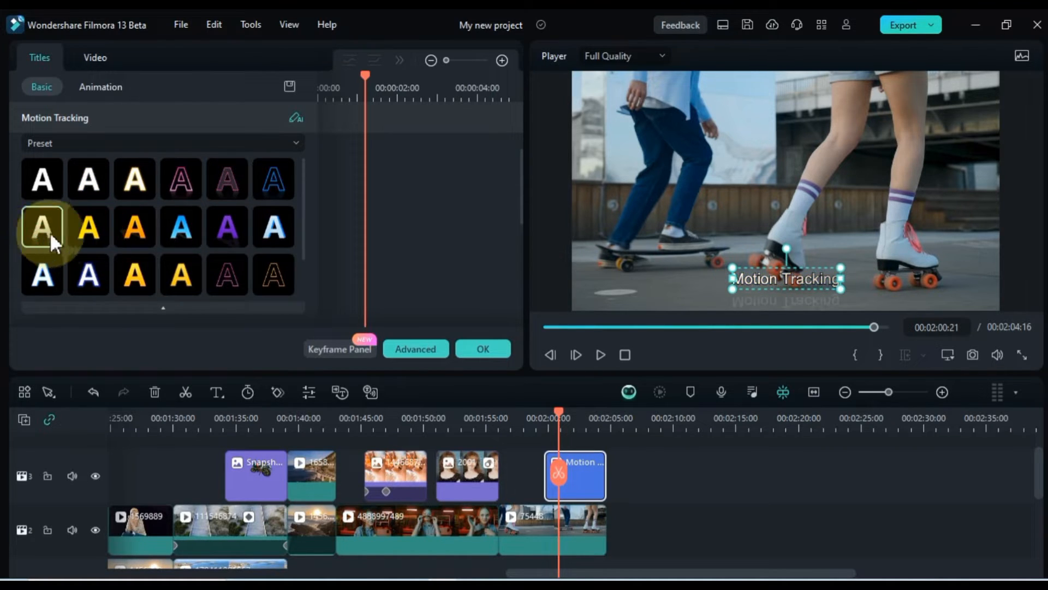
pyautogui.click(481, 349)
pyautogui.click(568, 526)
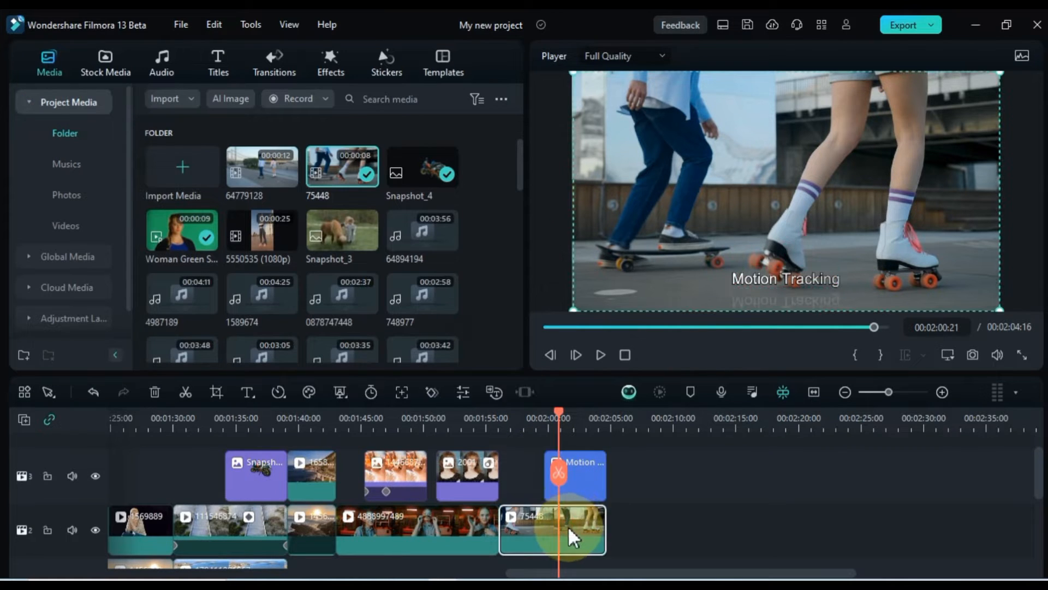
pyautogui.moveTo(579, 480); pyautogui.dragTo(602, 493)
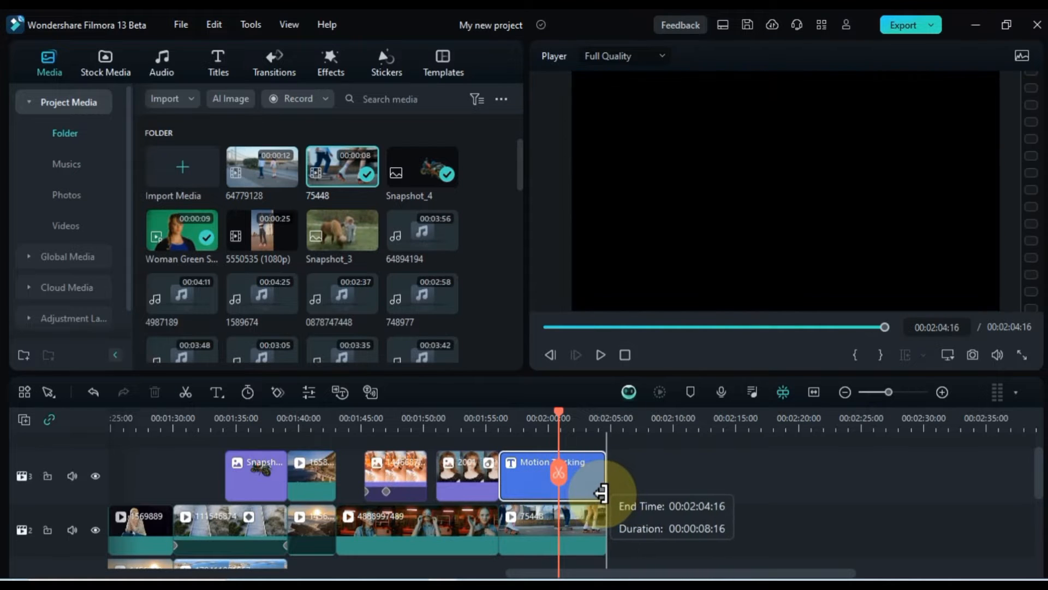
# Step: Turn on motion tracking for clip 75448, starting from the beginning of the clip
pyautogui.click(493, 418)
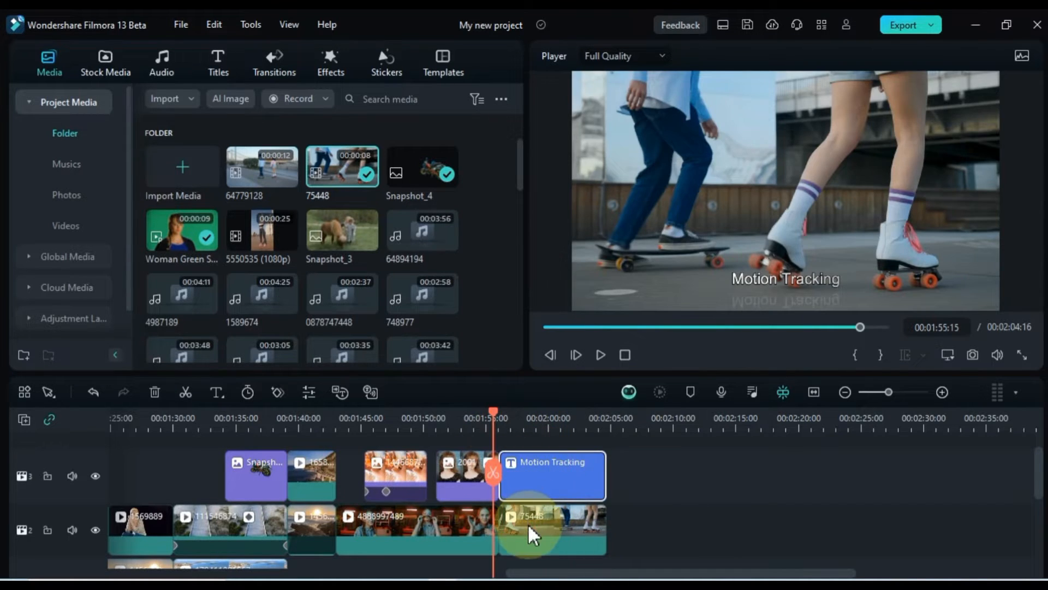
pyautogui.click(530, 532)
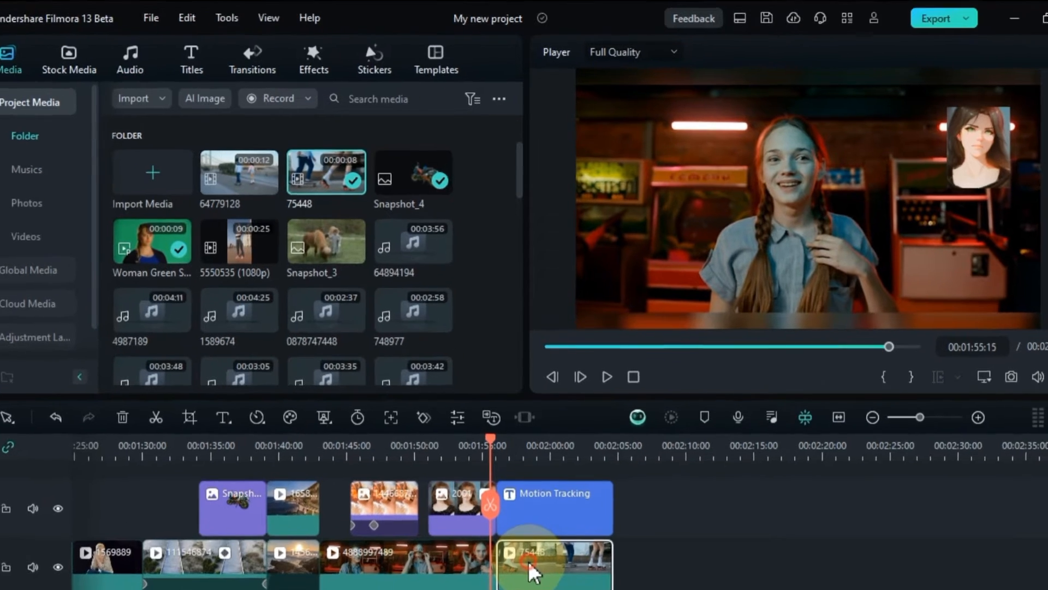
pyautogui.doubleClick(530, 532)
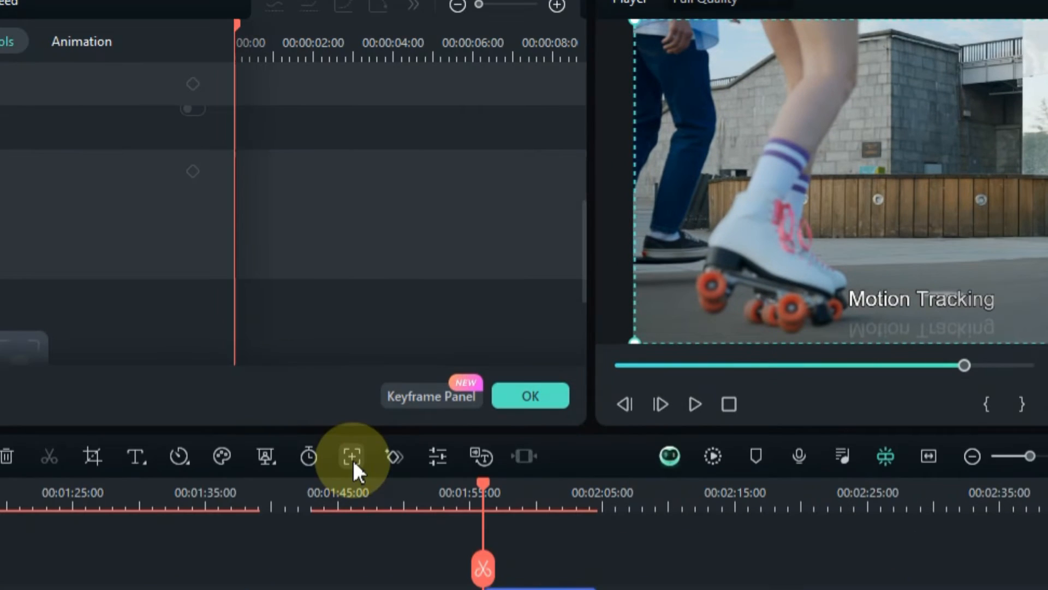
pyautogui.click(352, 457)
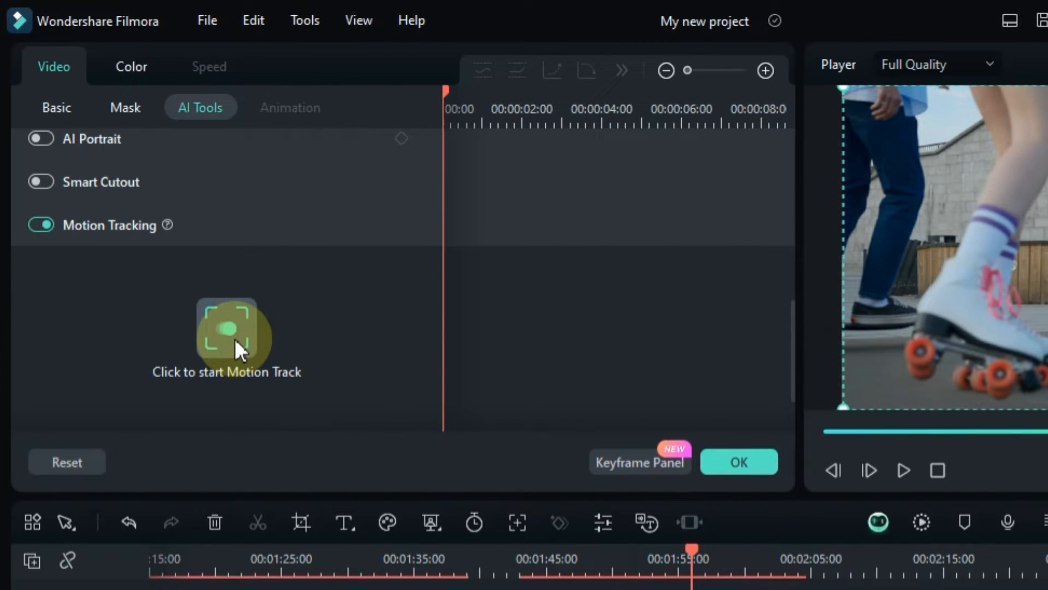
# Step: Move the tracking box onto the white roller skate boot and shrink it to fit within the boot
pyautogui.click(234, 338)
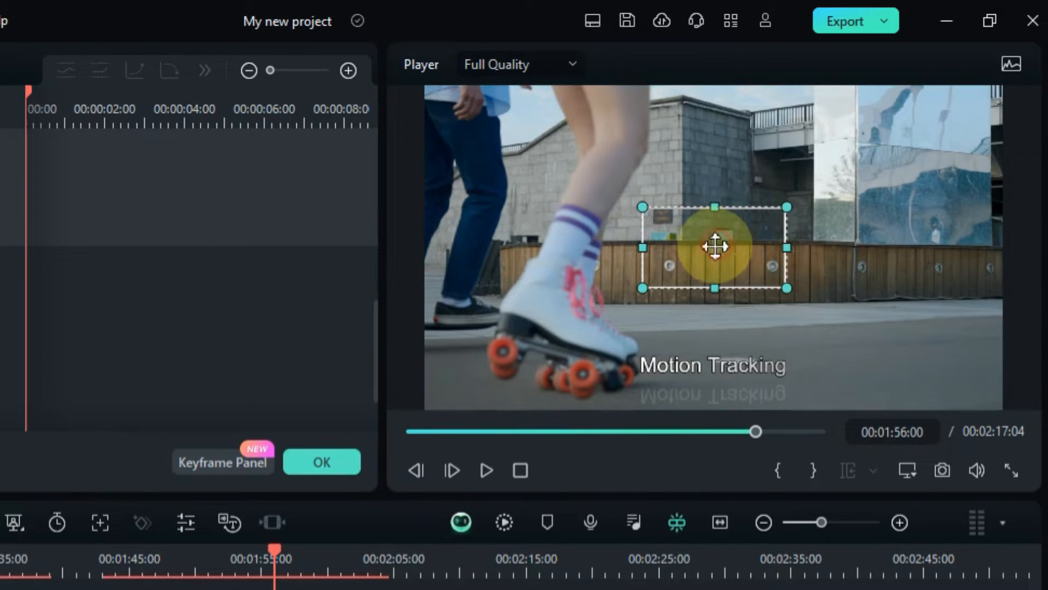
pyautogui.moveTo(717, 248); pyautogui.dragTo(567, 299)
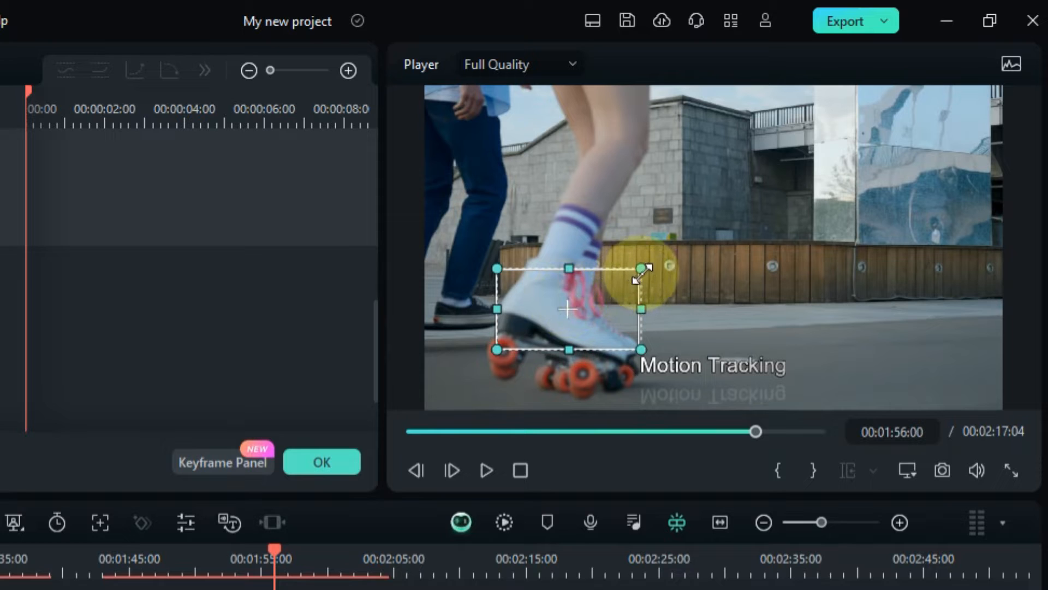
pyautogui.moveTo(639, 270); pyautogui.dragTo(554, 295)
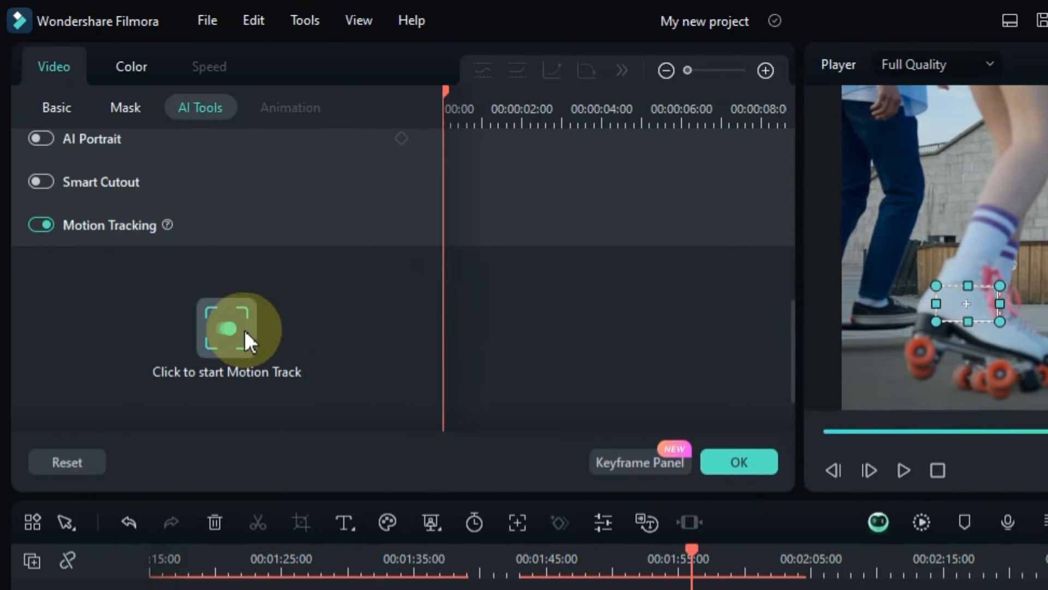
# Step: Run the motion track on the roller skate and link the tracked motion to the title element Basic 1
pyautogui.click(235, 334)
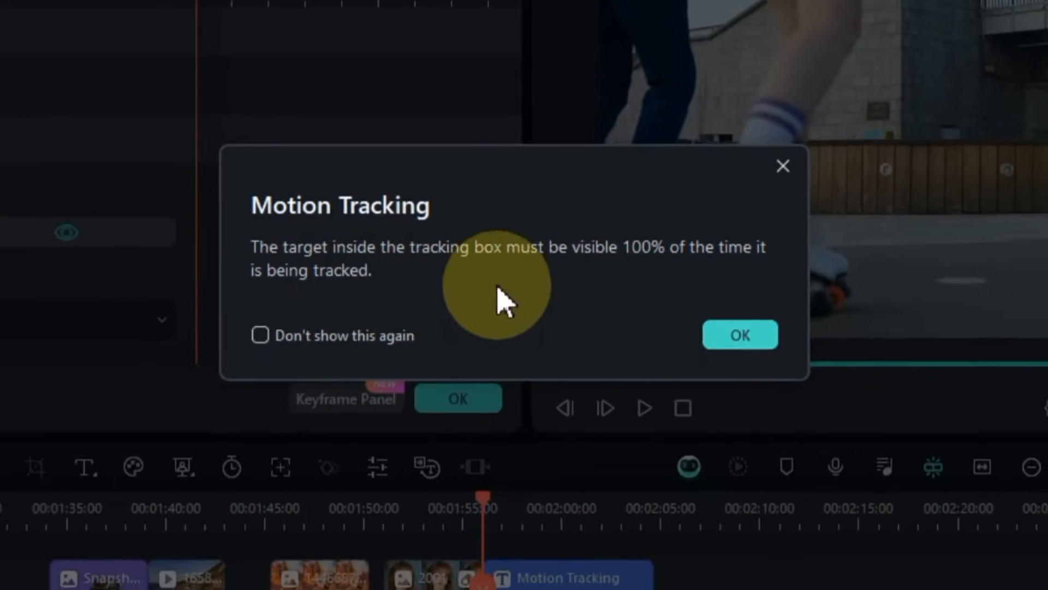
pyautogui.click(744, 332)
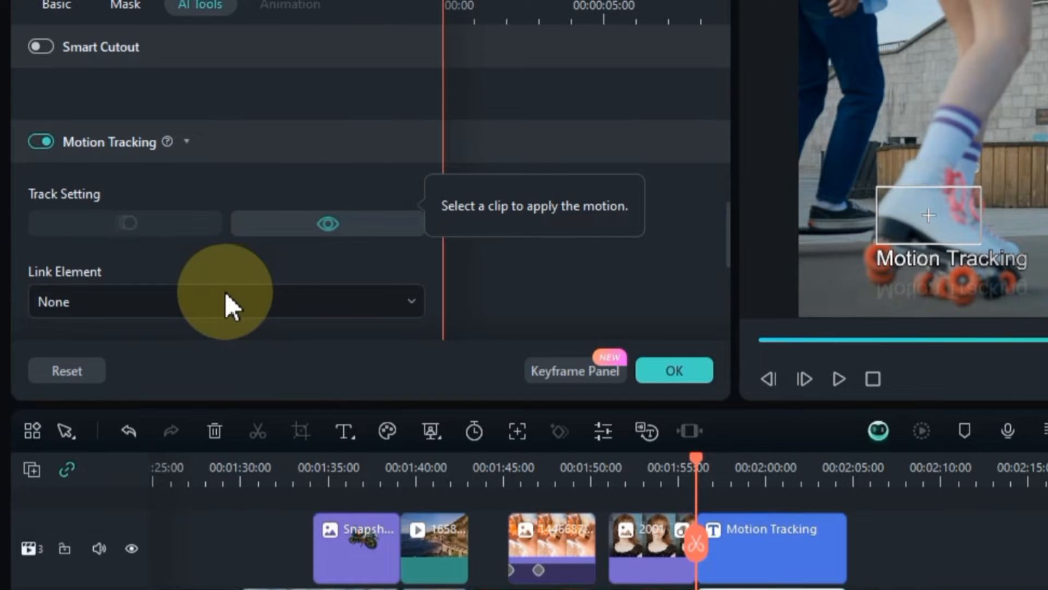
pyautogui.click(225, 295)
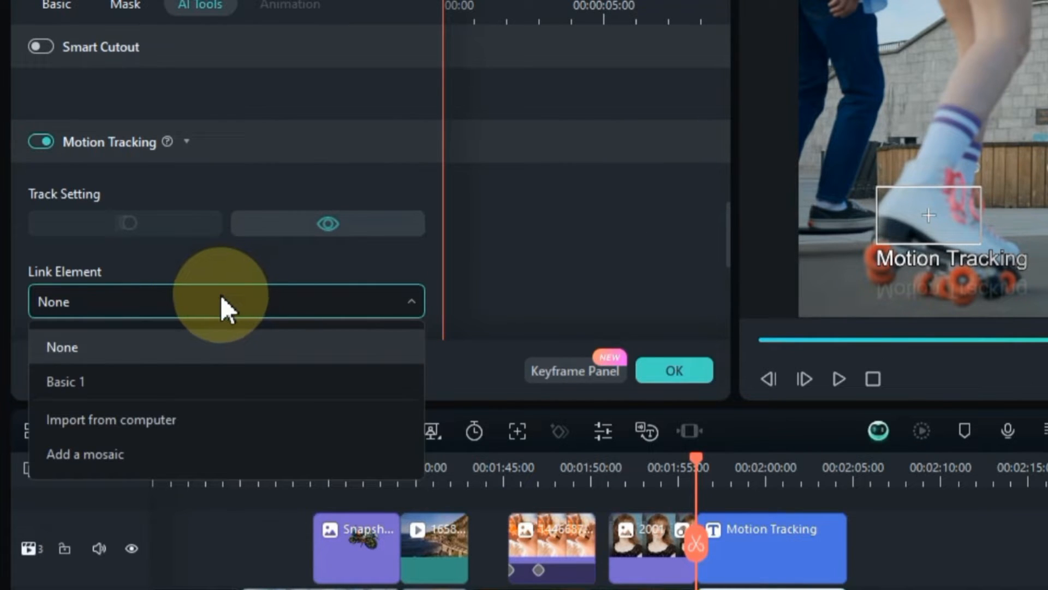
pyautogui.click(192, 377)
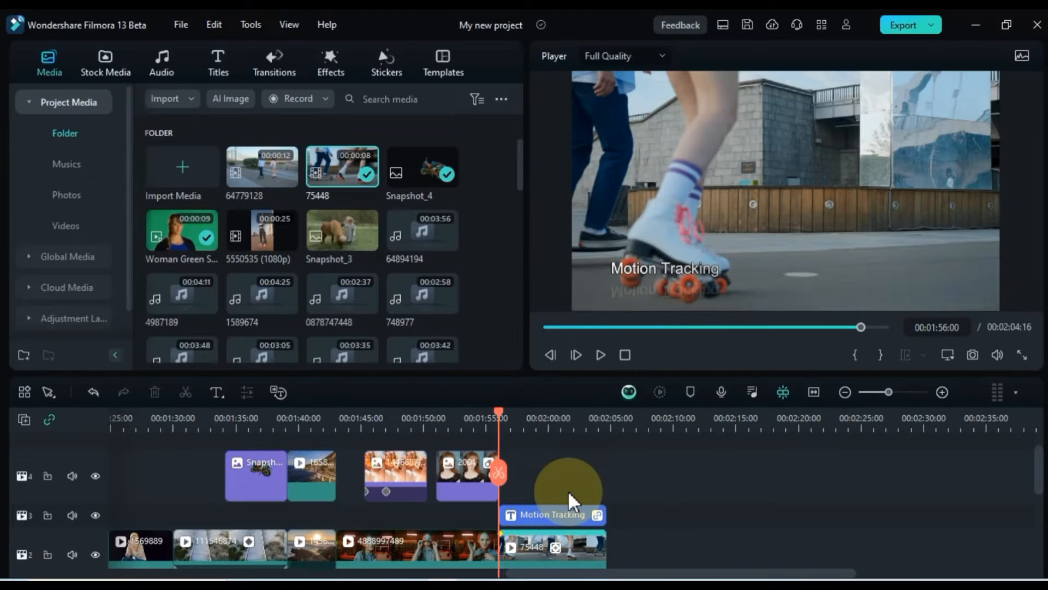
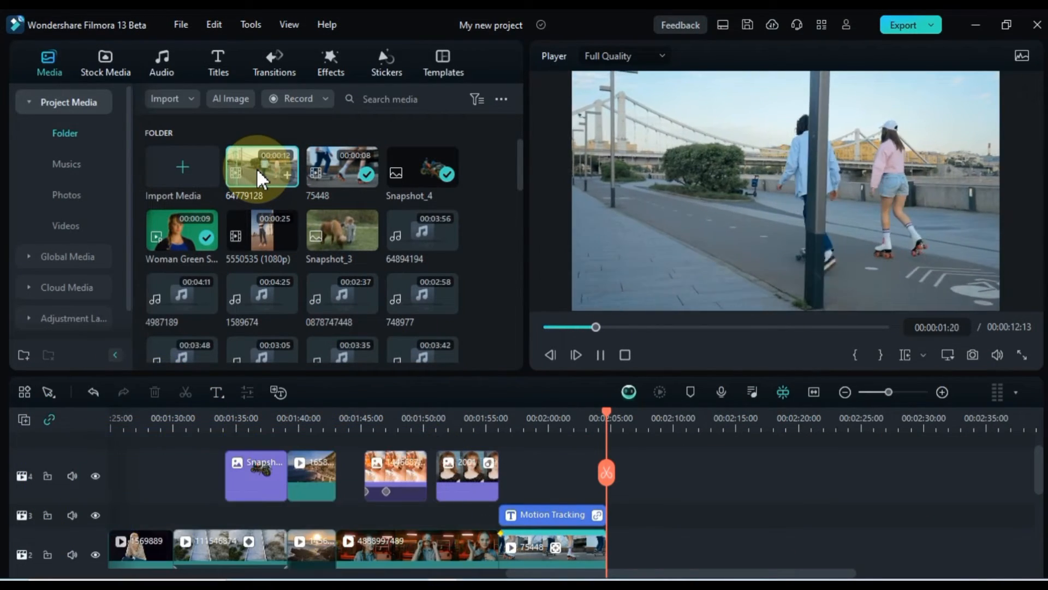
# Step: Add clip 64779128 to the video track directly after clip 75448
pyautogui.moveTo(256, 168); pyautogui.dragTo(623, 552)
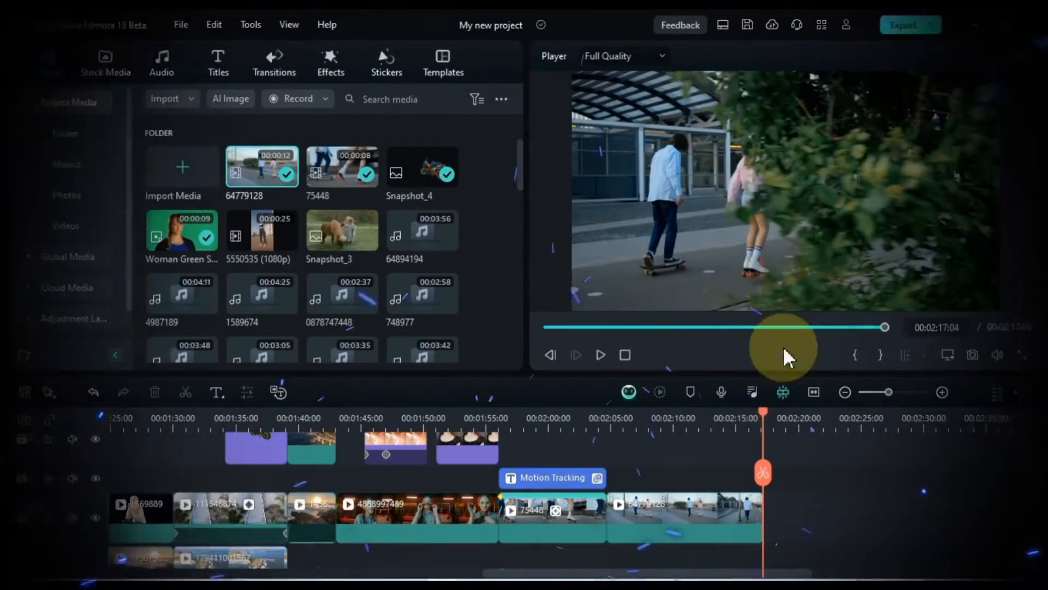
# Step: Split clip 64779128 at 00:02:07:12 and place a copy of its second part at the end of the track
pyautogui.moveTo(762, 413); pyautogui.dragTo(643, 441)
pyautogui.click(647, 523)
pyautogui.click(641, 473)
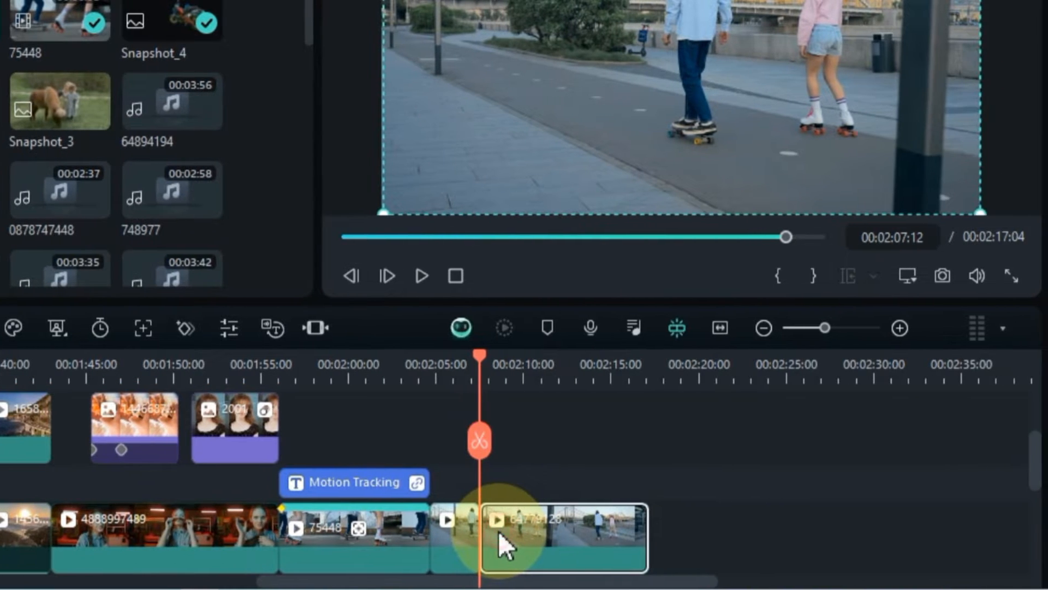
pyautogui.moveTo(503, 529); pyautogui.dragTo(673, 533)
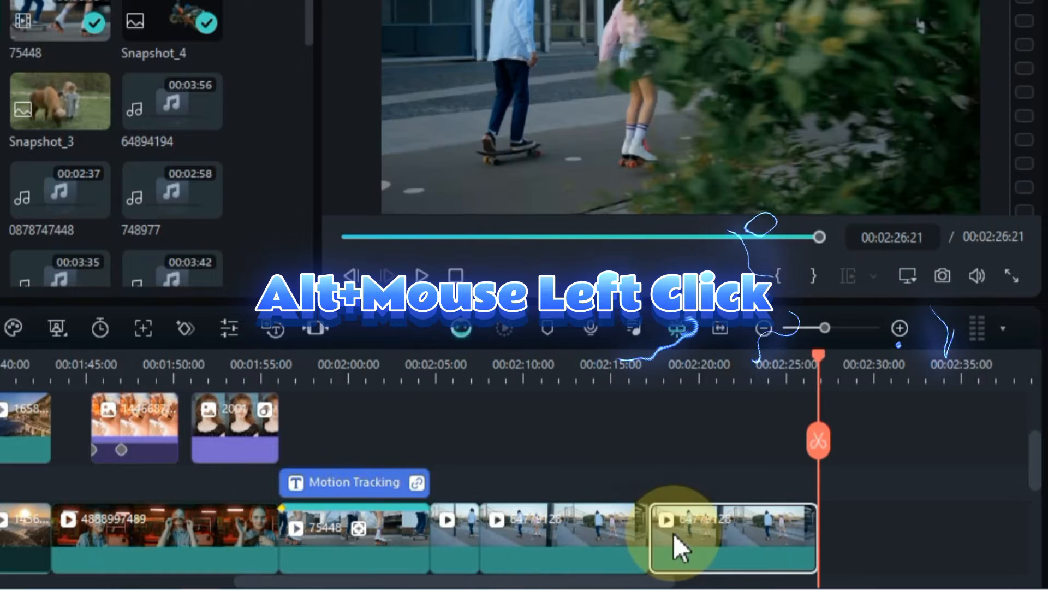
# Step: Motion-track the man in the middle part of clip 64779128, with a reduced tracking box placed on his upper back
pyautogui.click(468, 364)
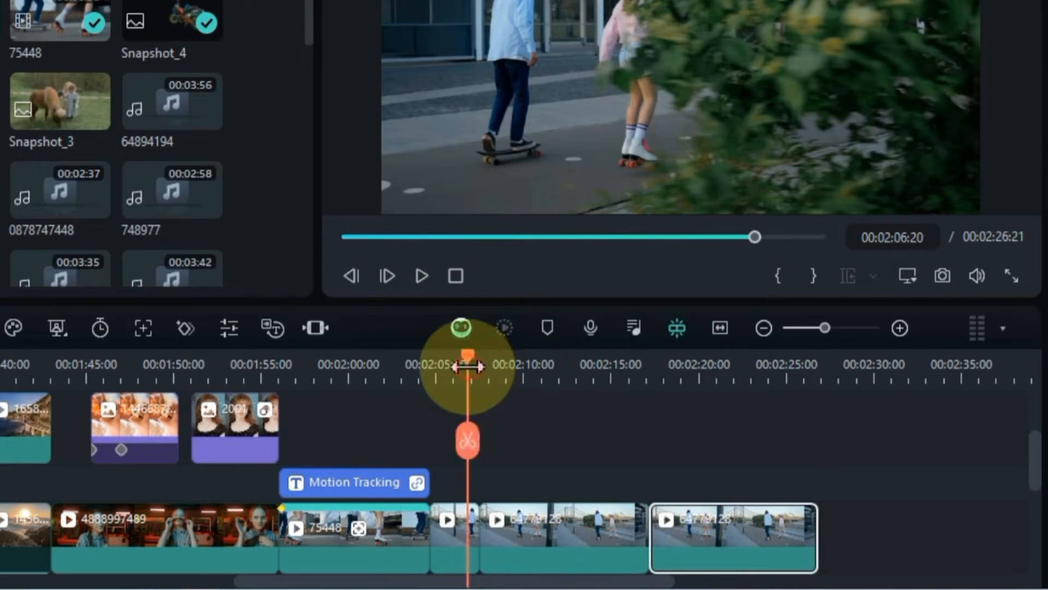
pyautogui.doubleClick(506, 535)
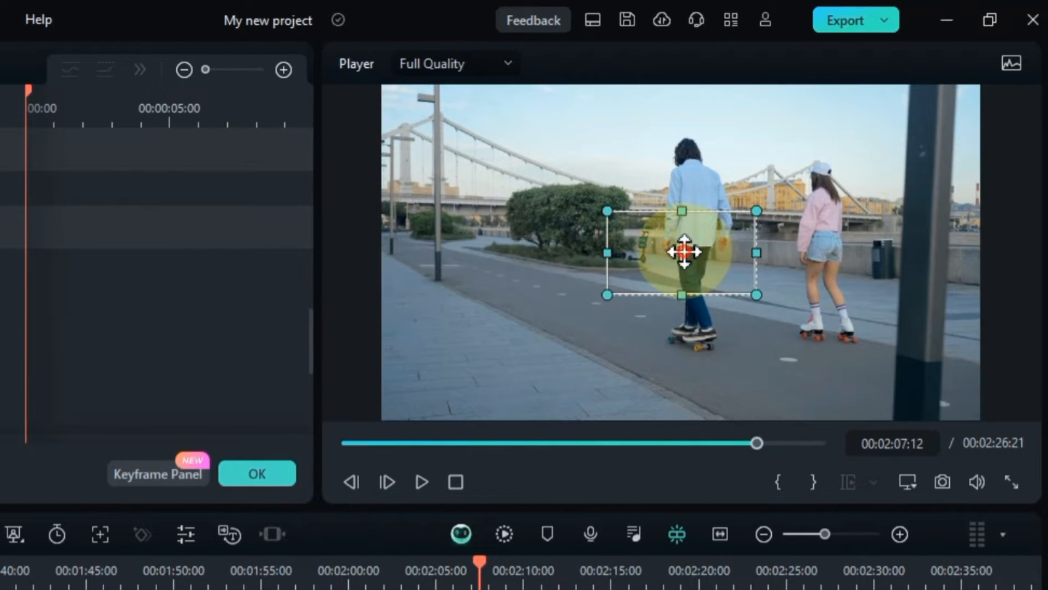
pyautogui.moveTo(683, 252); pyautogui.dragTo(706, 208)
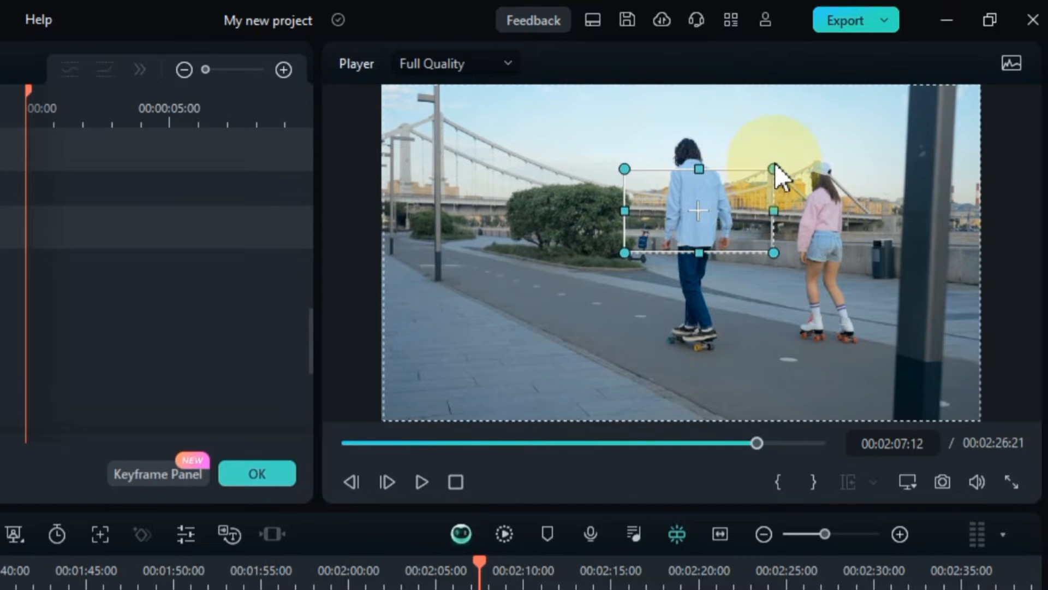
pyautogui.moveTo(775, 169); pyautogui.dragTo(758, 178)
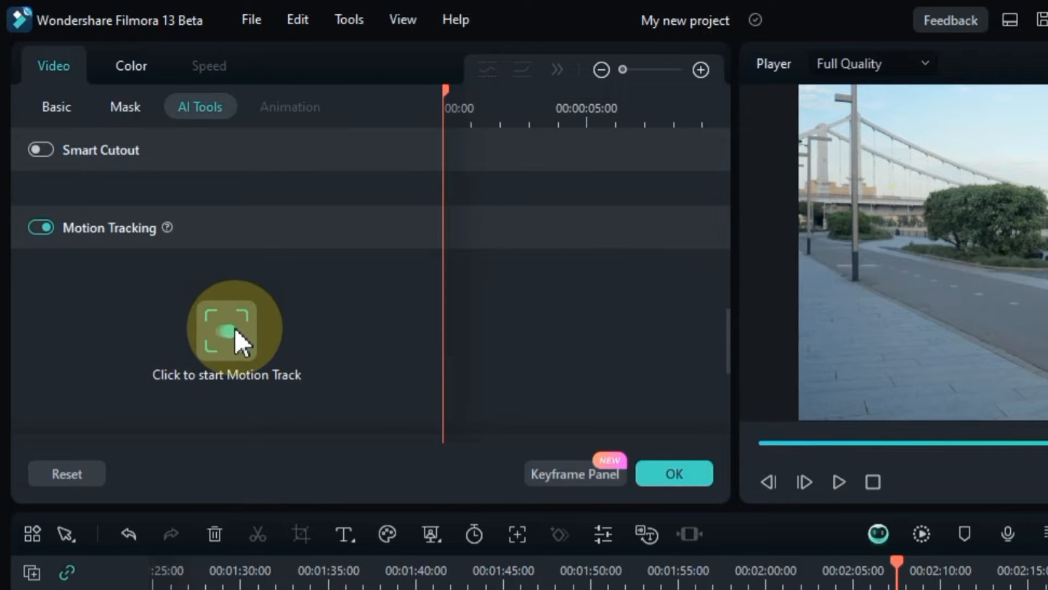
pyautogui.click(236, 328)
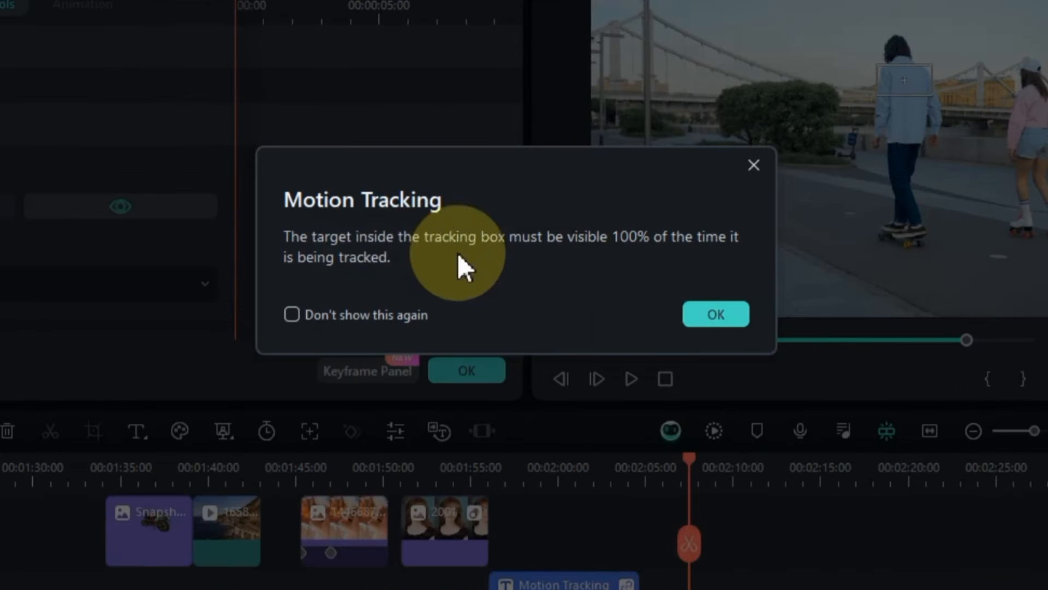
pyautogui.click(713, 321)
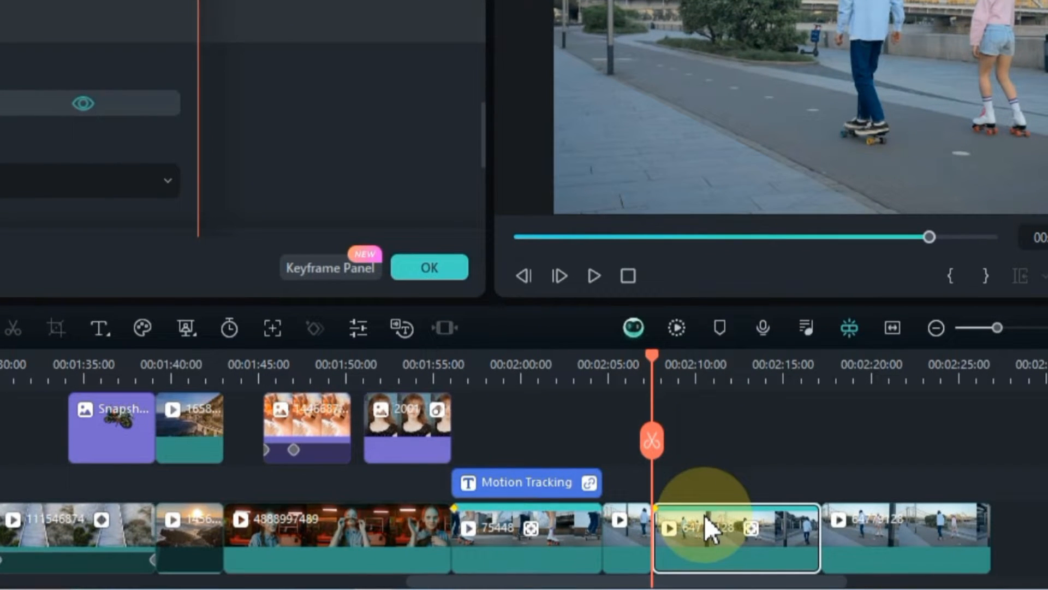
# Step: Motion-track the woman in the copied last part of clip 64779128, with a reduced tracking box placed on her pink top
pyautogui.click(923, 534)
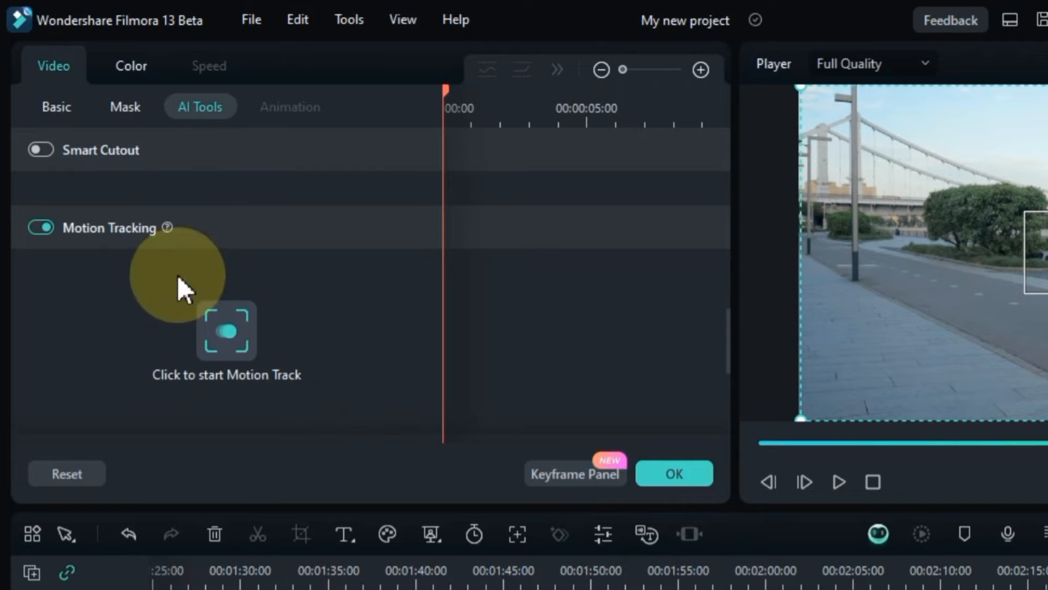
pyautogui.click(38, 226)
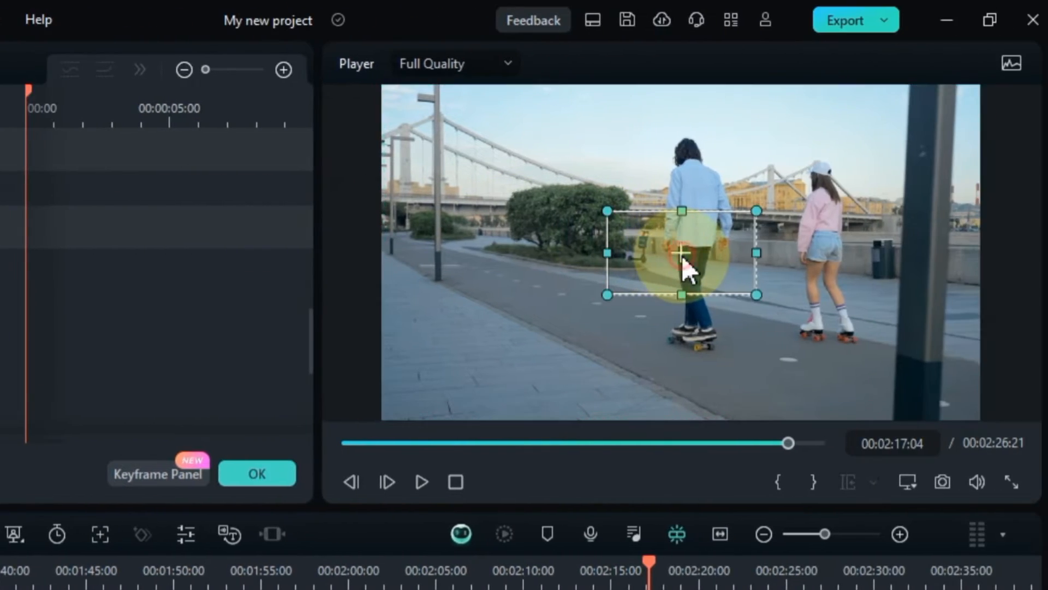
pyautogui.moveTo(683, 255); pyautogui.dragTo(829, 227)
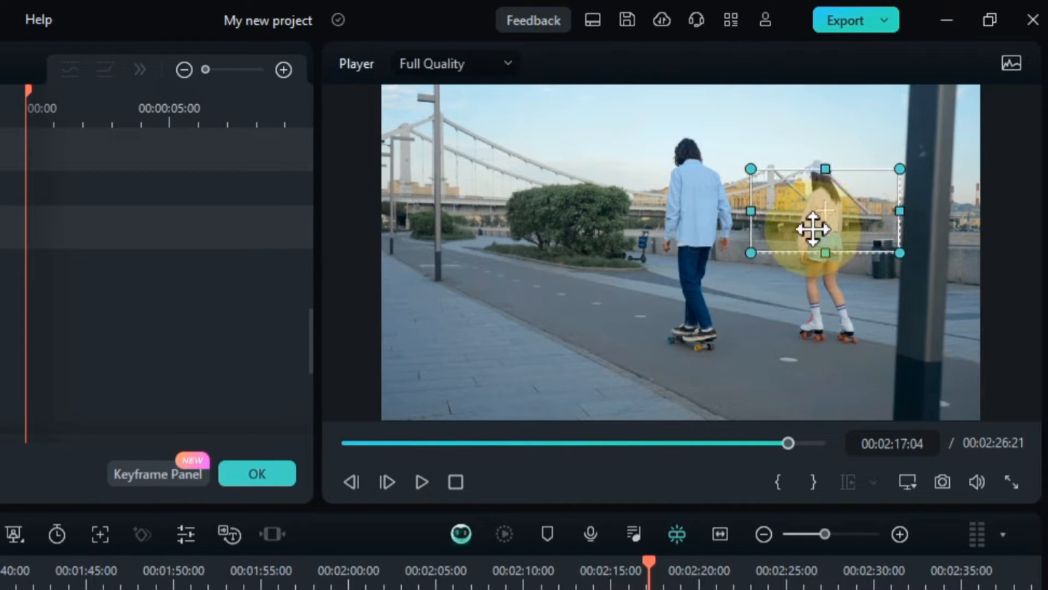
pyautogui.moveTo(753, 256); pyautogui.dragTo(780, 243)
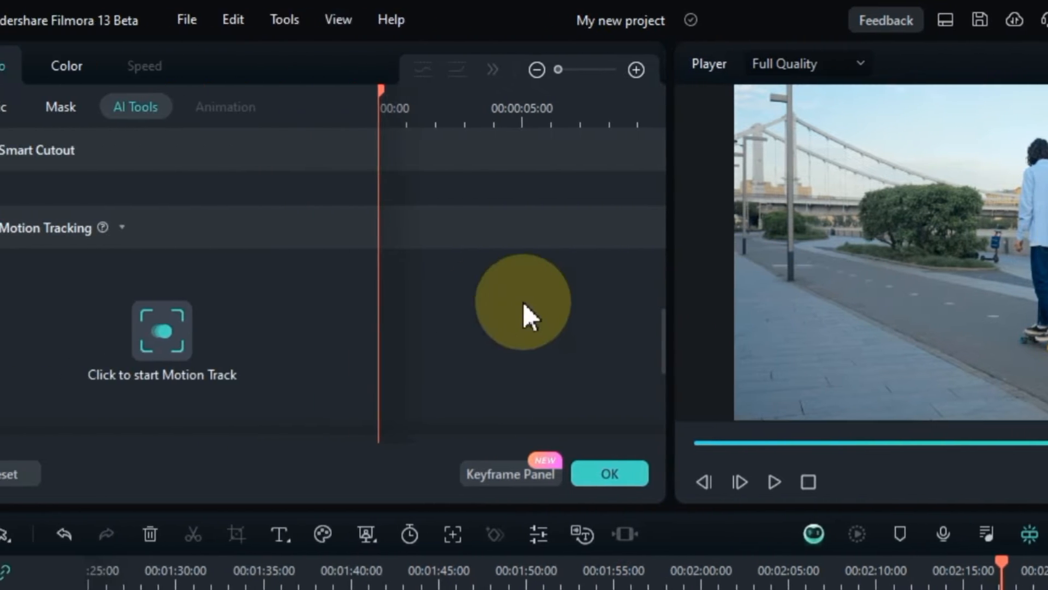
pyautogui.click(221, 352)
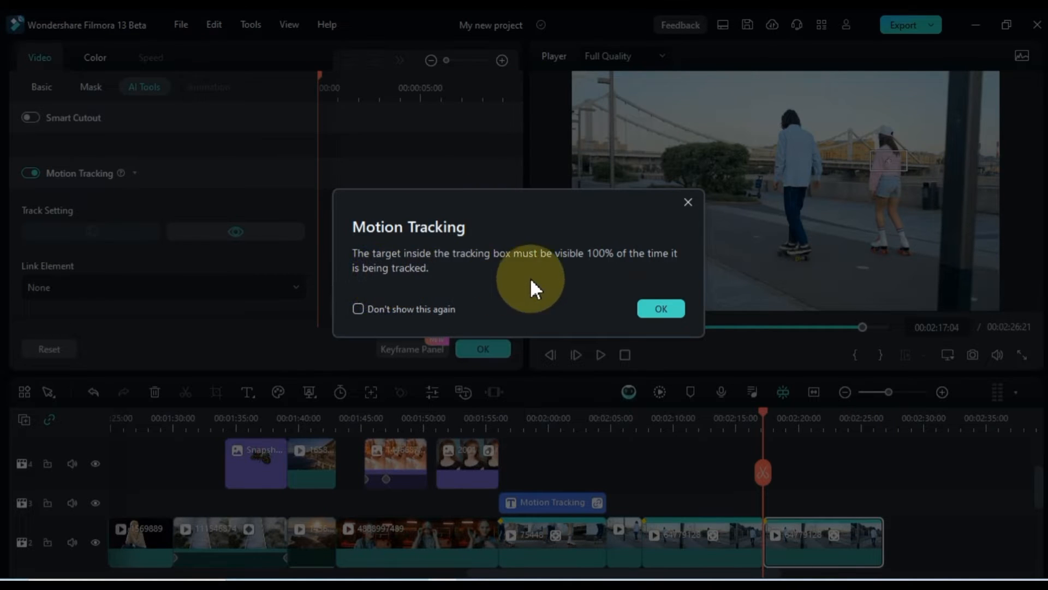
pyautogui.click(660, 309)
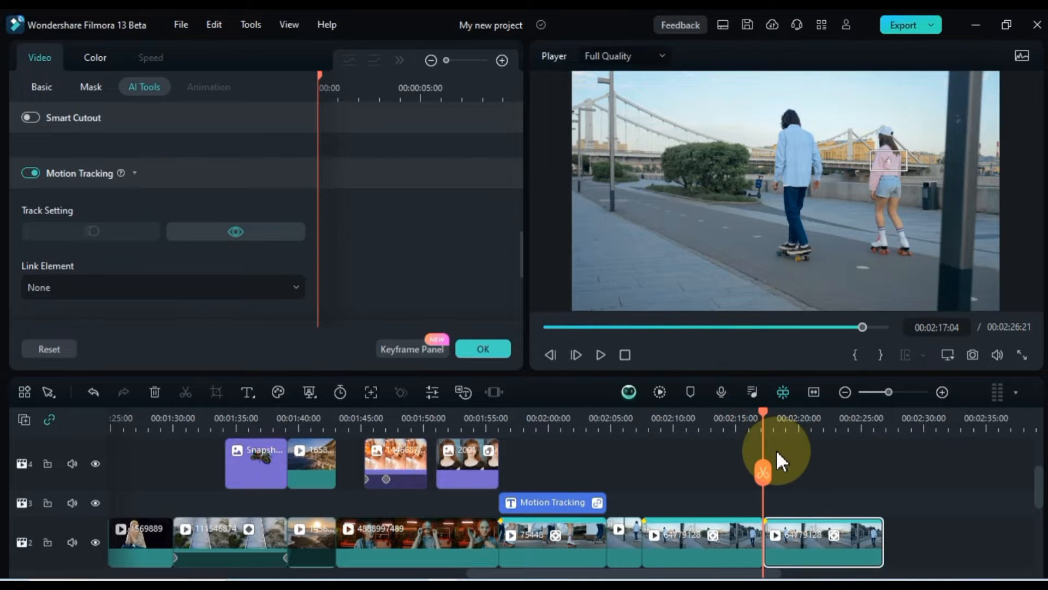
# Step: Play back the two tracked parts of clip 64779128 to check how the tracking boxes follow the woman and the man
pyautogui.press('space')
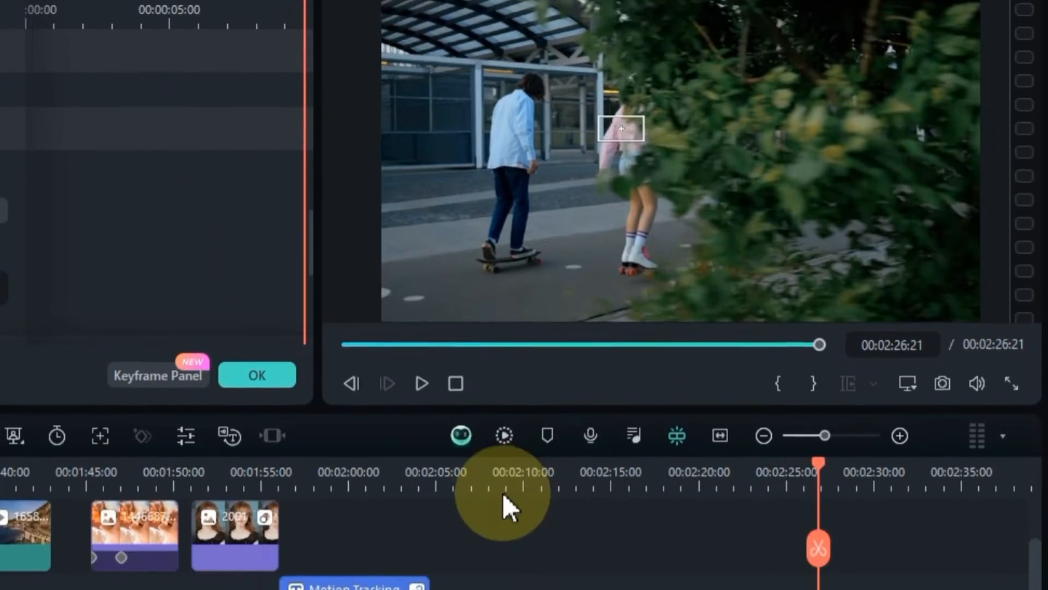
pyautogui.click(490, 485)
pyautogui.click(496, 537)
pyautogui.press('space')
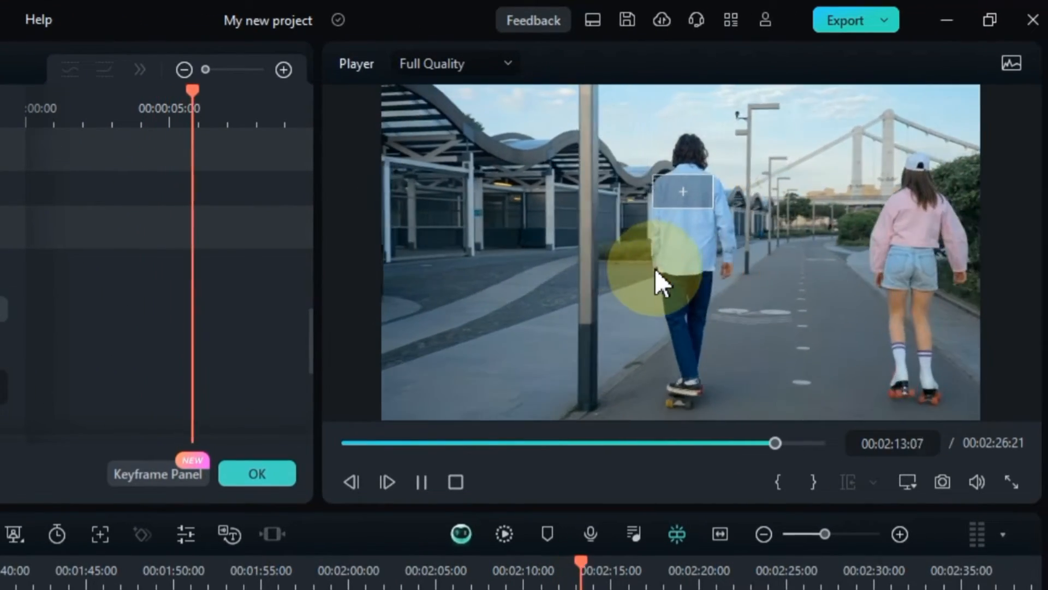
pyautogui.press('space')
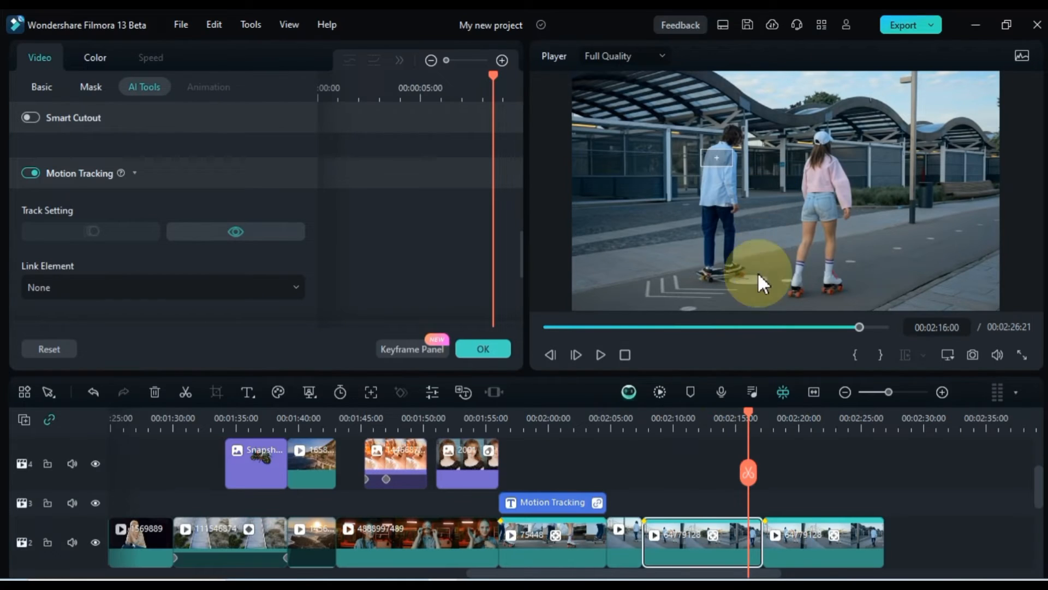
# Step: Search the stickers for "neon wings" and preview the Red Neon Winds and Neon Wings stickers
pyautogui.click(706, 487)
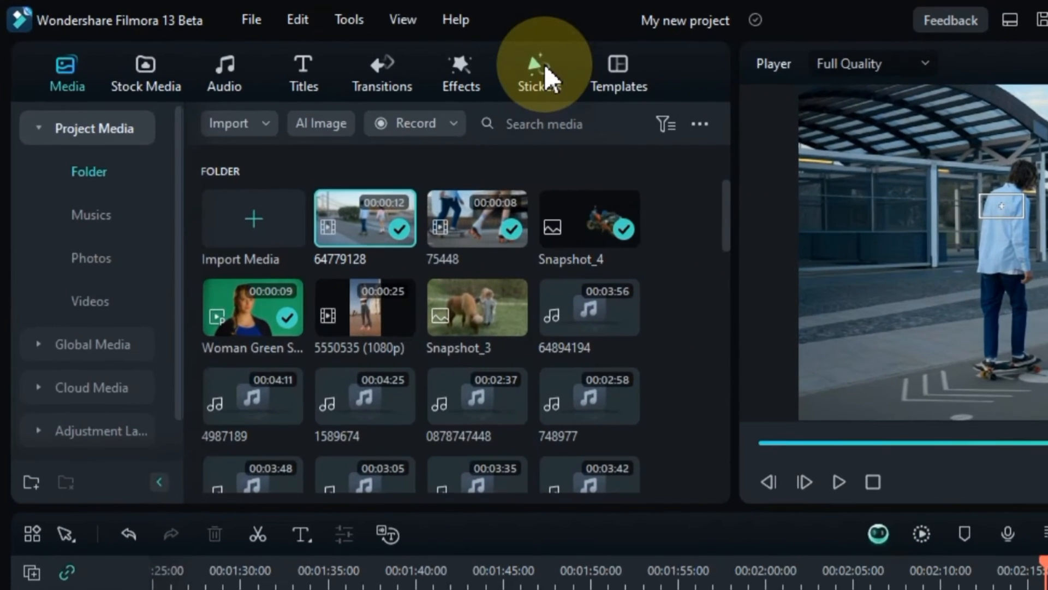
pyautogui.click(544, 63)
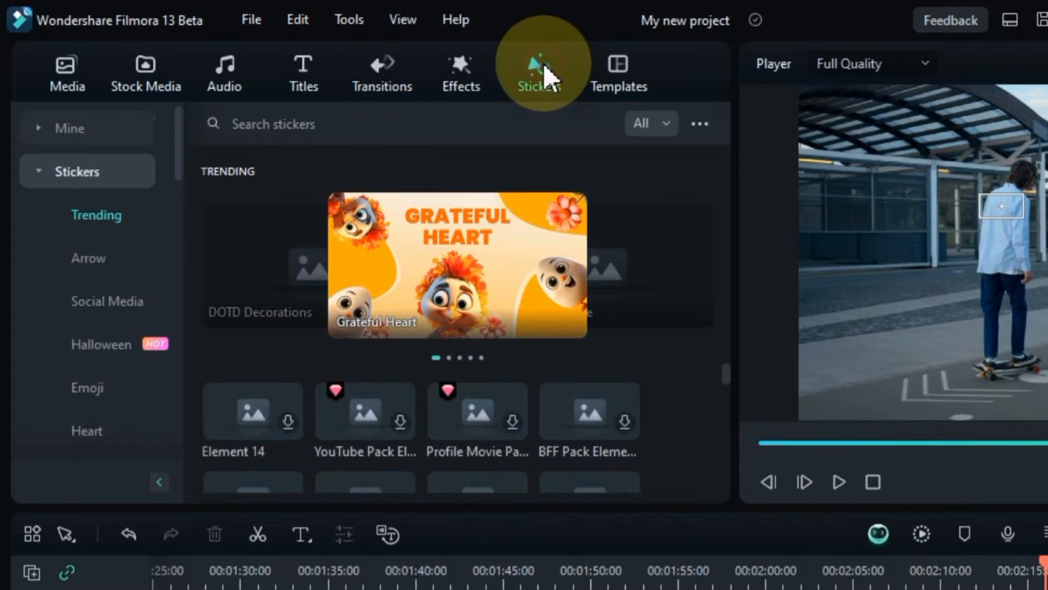
pyautogui.click(450, 127)
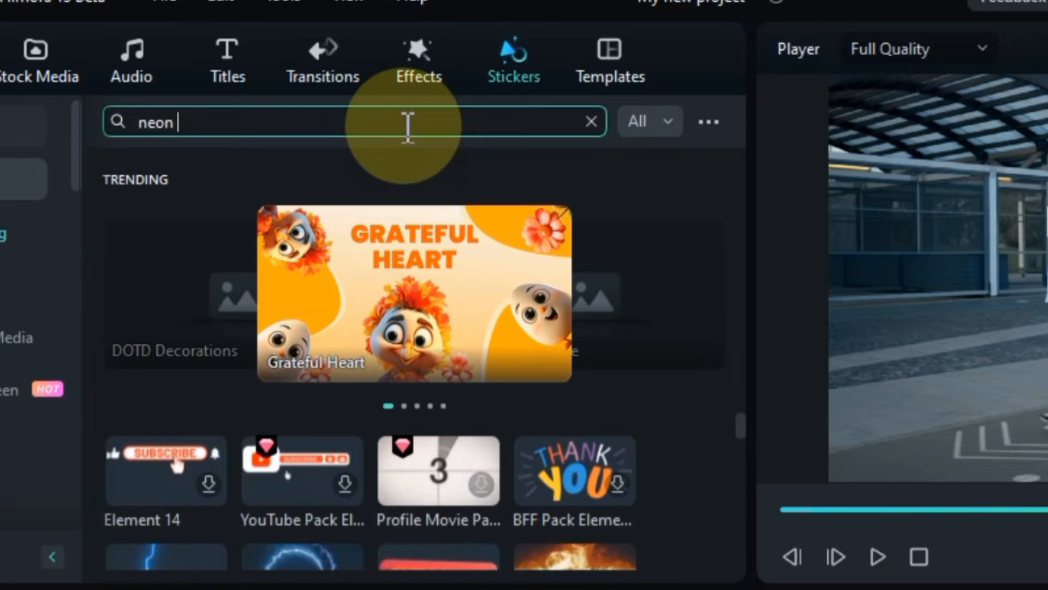
pyautogui.press('Return')
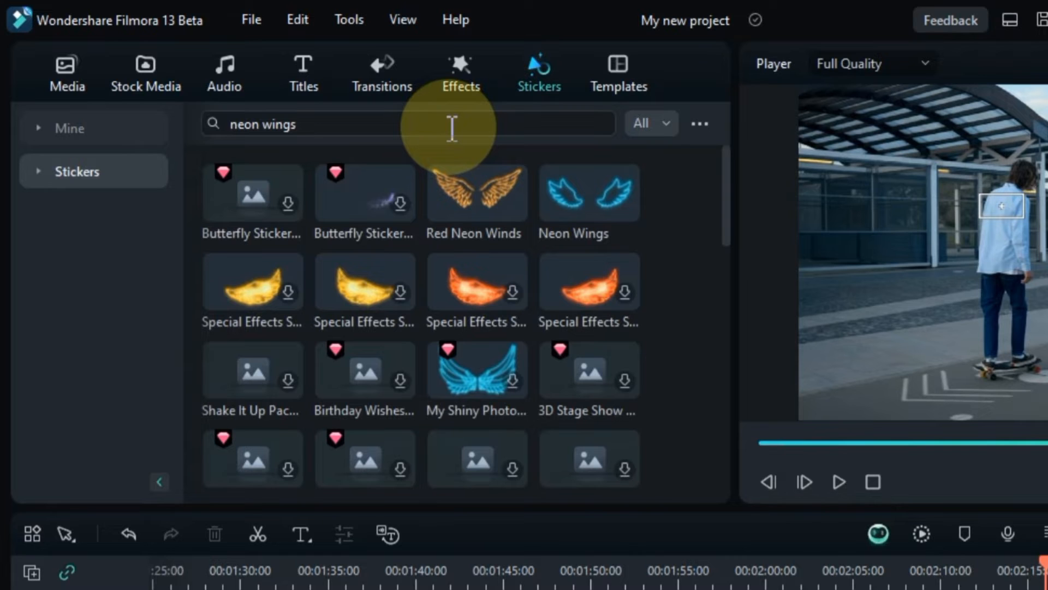
pyautogui.click(453, 204)
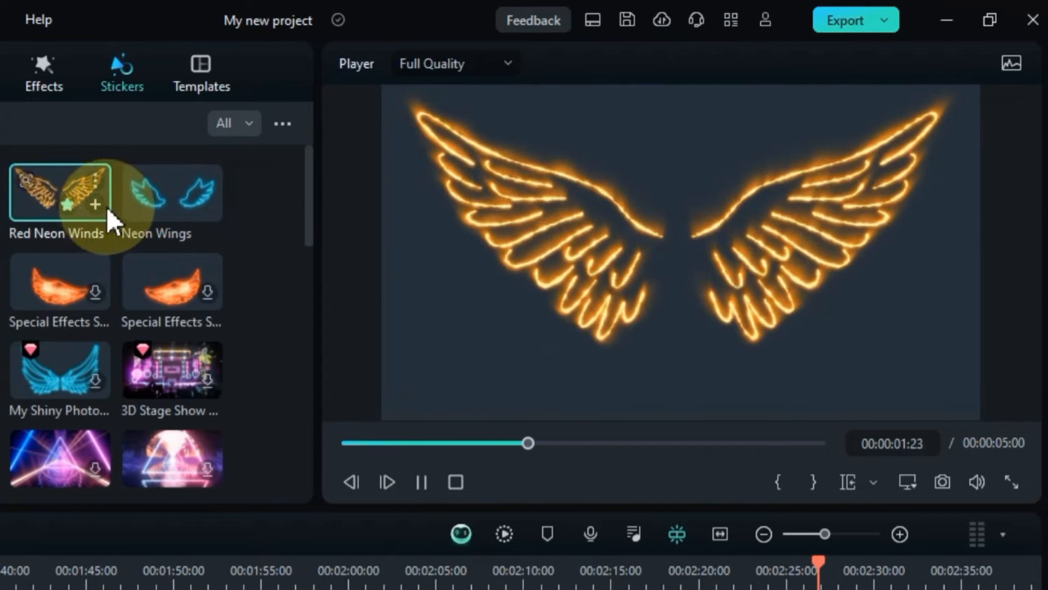
pyautogui.click(147, 208)
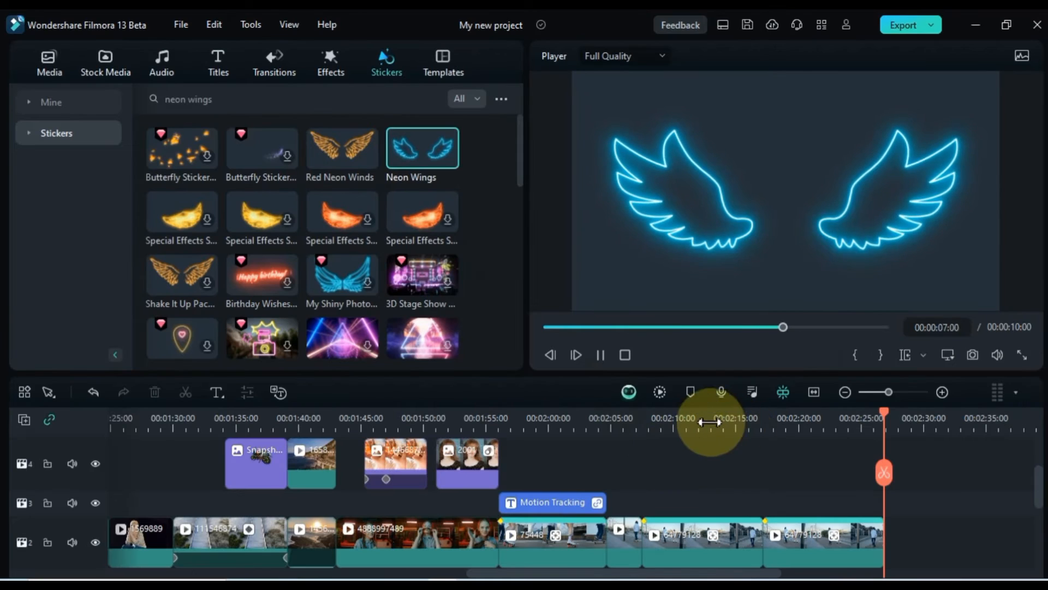
# Step: Place the Neon Wings sticker on track 3 above the middle part of clip 64779128, matching that part's length
pyautogui.click(688, 421)
pyautogui.moveTo(673, 419)
pyautogui.mouseDown()
pyautogui.moveTo(733, 425)
pyautogui.moveTo(658, 436)
pyautogui.moveTo(655, 419)
pyautogui.mouseUp()
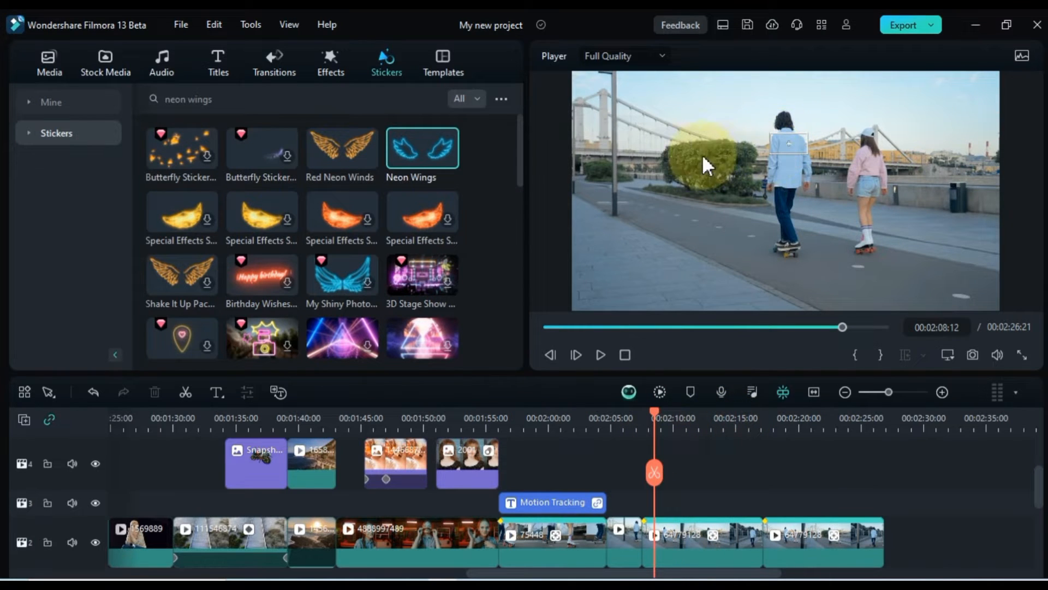
pyautogui.moveTo(404, 148); pyautogui.dragTo(645, 508)
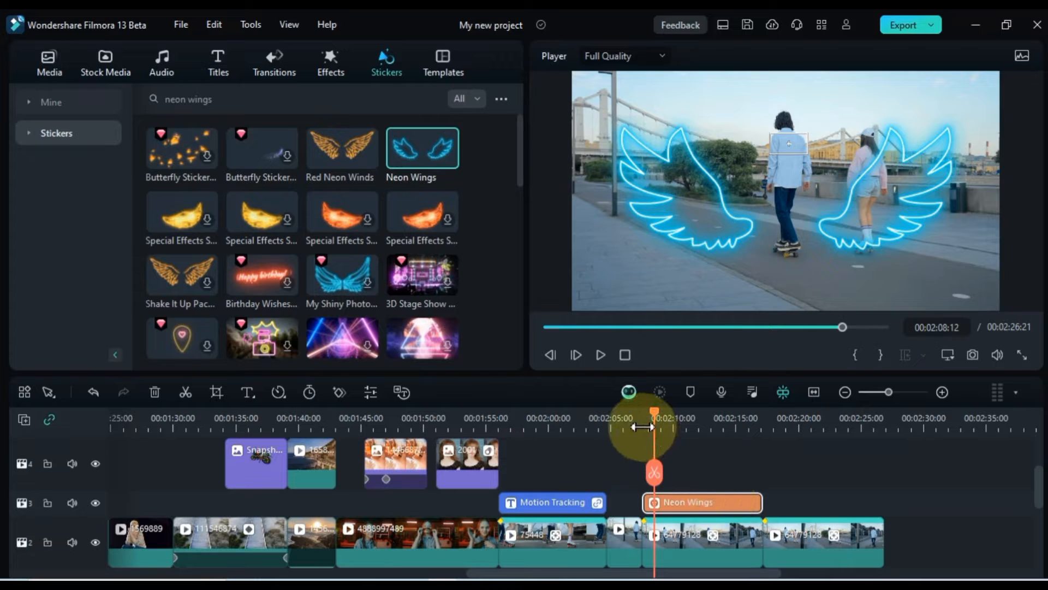
# Step: Scale the Neon Wings sticker to 40% and set its vertical position to 276 px
pyautogui.doubleClick(673, 500)
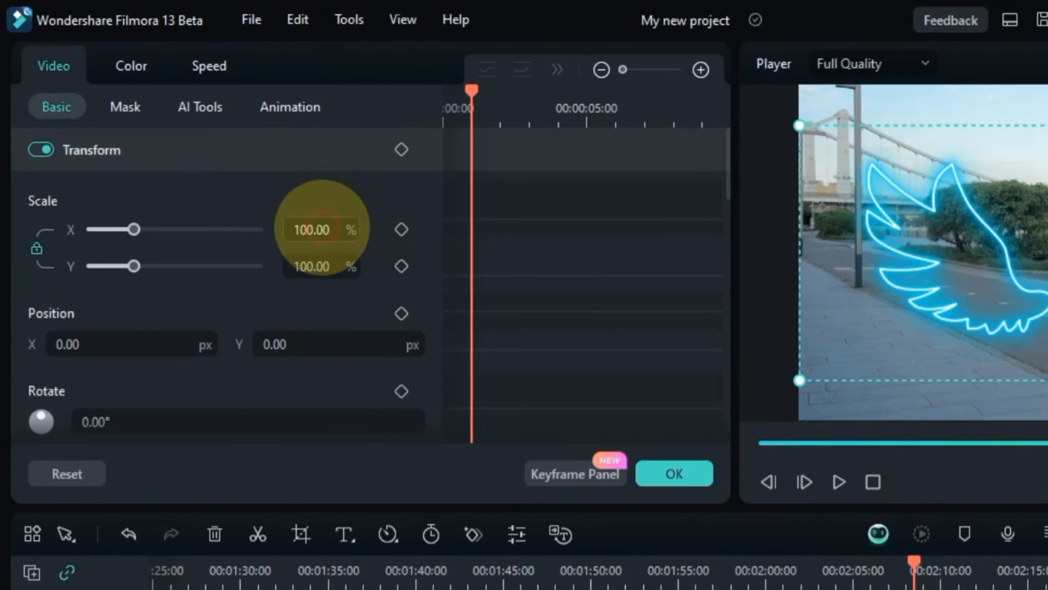
pyautogui.moveTo(322, 229)
pyautogui.mouseDown()
pyautogui.moveTo(308, 227)
pyautogui.moveTo(322, 230)
pyautogui.mouseUp()
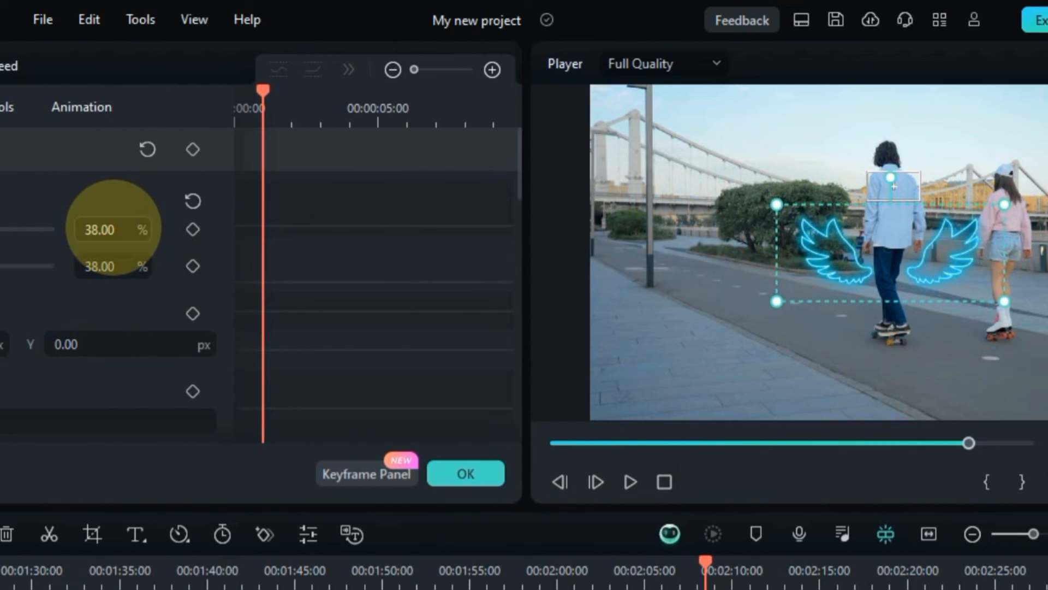
pyautogui.moveTo(113, 227); pyautogui.dragTo(115, 227)
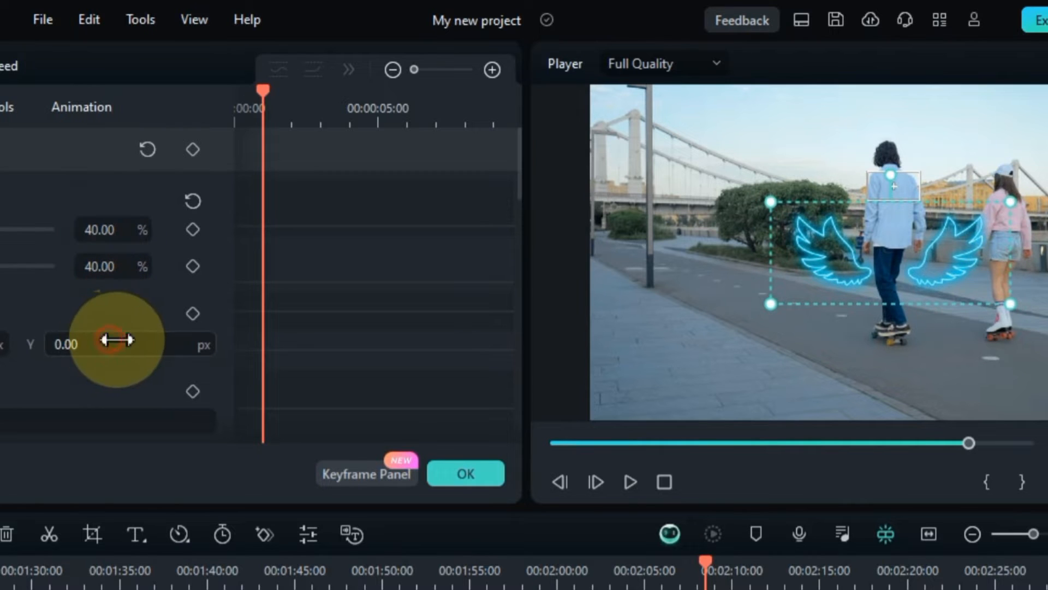
pyautogui.moveTo(117, 342); pyautogui.dragTo(109, 339)
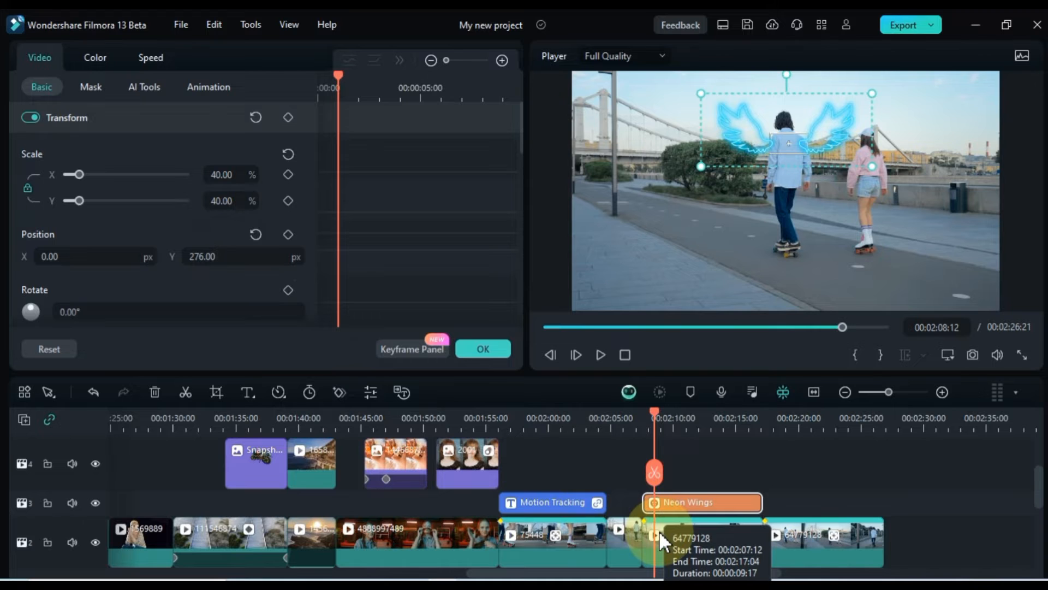
# Step: Link the Neon Wings sticker to the middle part's motion tracking and move the wings slightly up to the man's shoulders
pyautogui.click(660, 530)
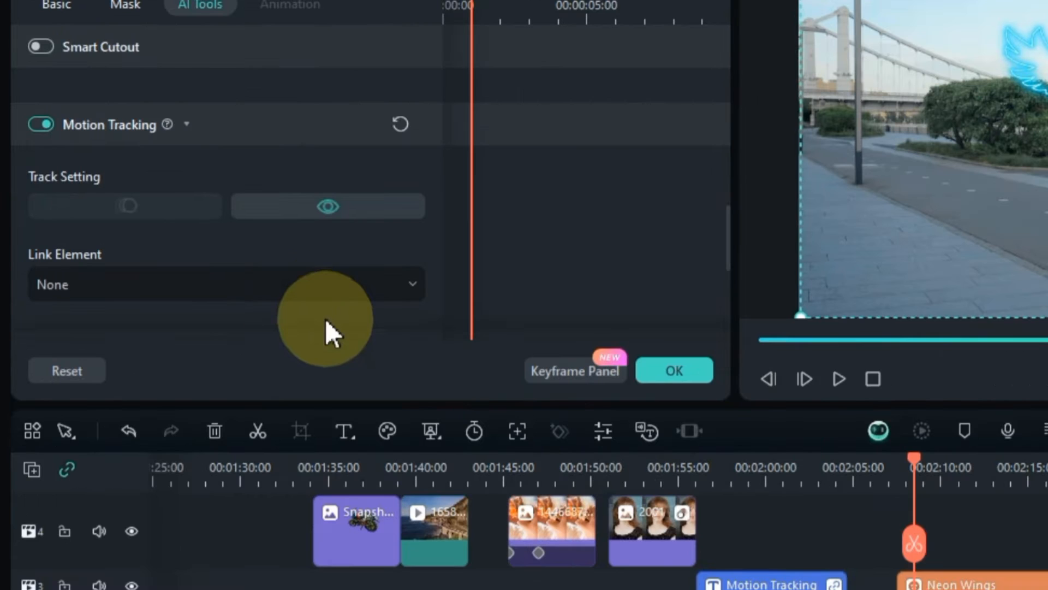
pyautogui.click(188, 290)
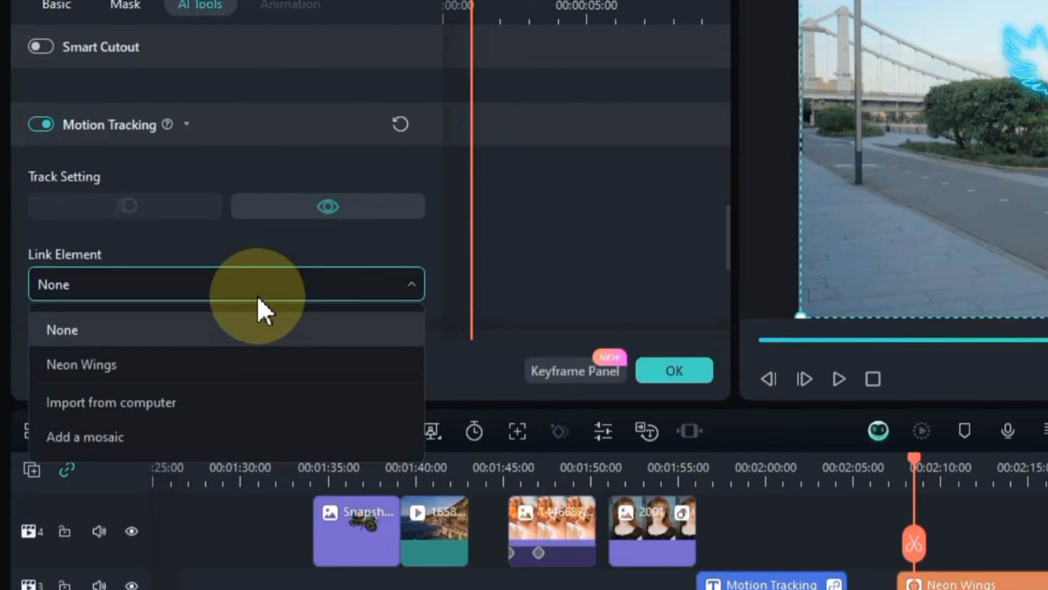
pyautogui.click(206, 361)
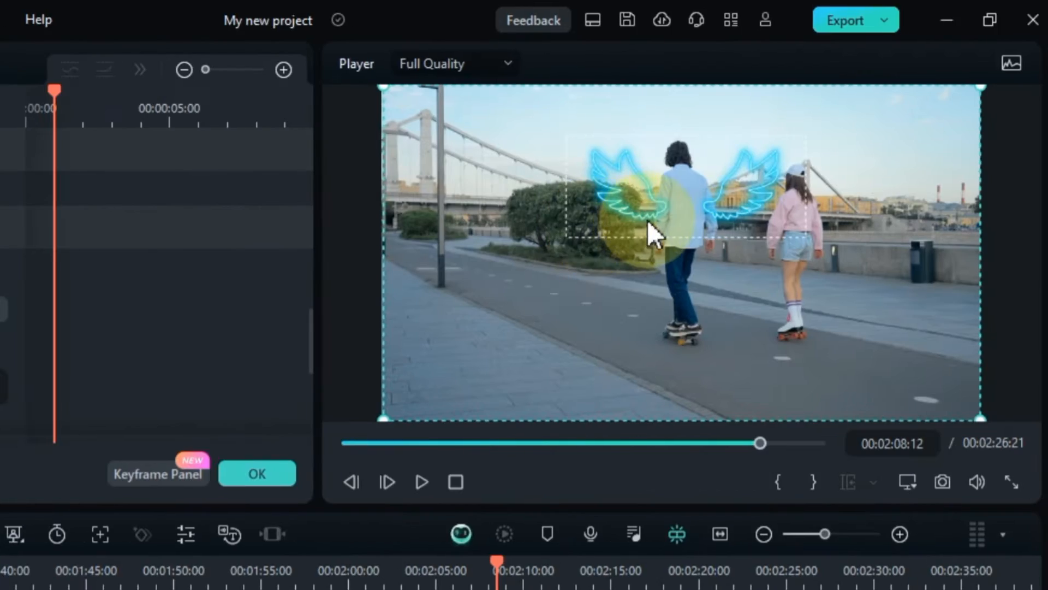
pyautogui.click(646, 205)
pyautogui.moveTo(645, 205); pyautogui.dragTo(654, 193)
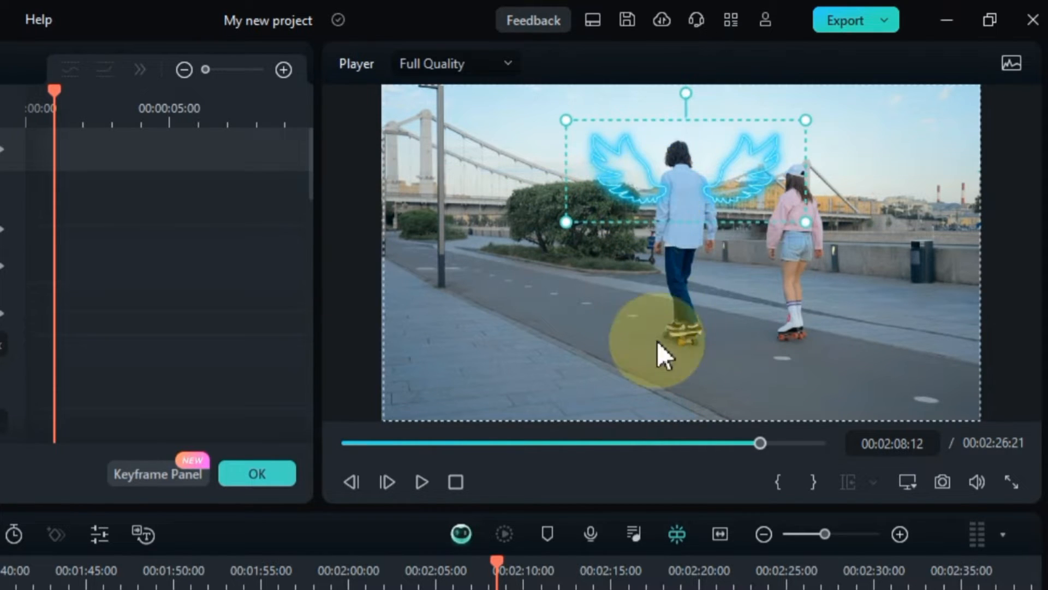
# Step: Play back the middle part of clip 64779128 to check how the wings follow the man
pyautogui.click(480, 581)
pyautogui.press('space')
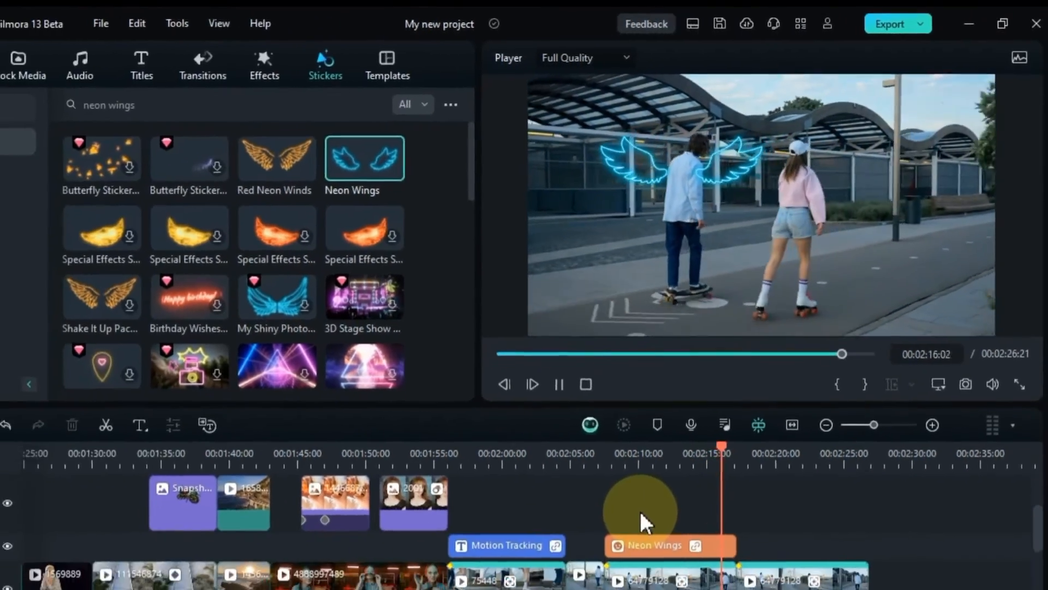
pyautogui.press('space')
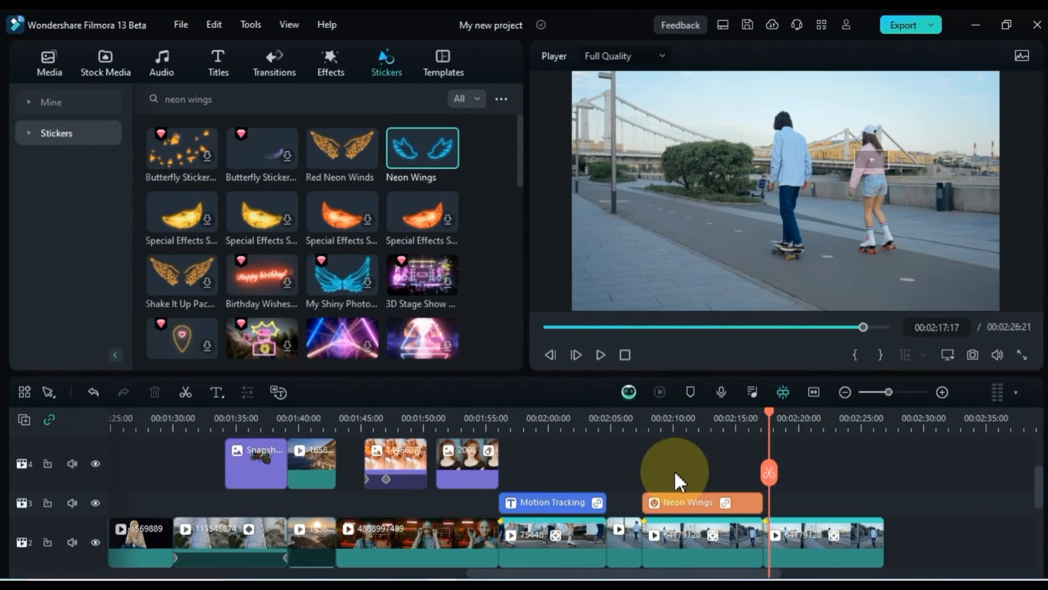
# Step: Place the Red Neon Winds sticker on track 3 above the last part of clip 64779128 and extend it to that part's end
pyautogui.click(794, 540)
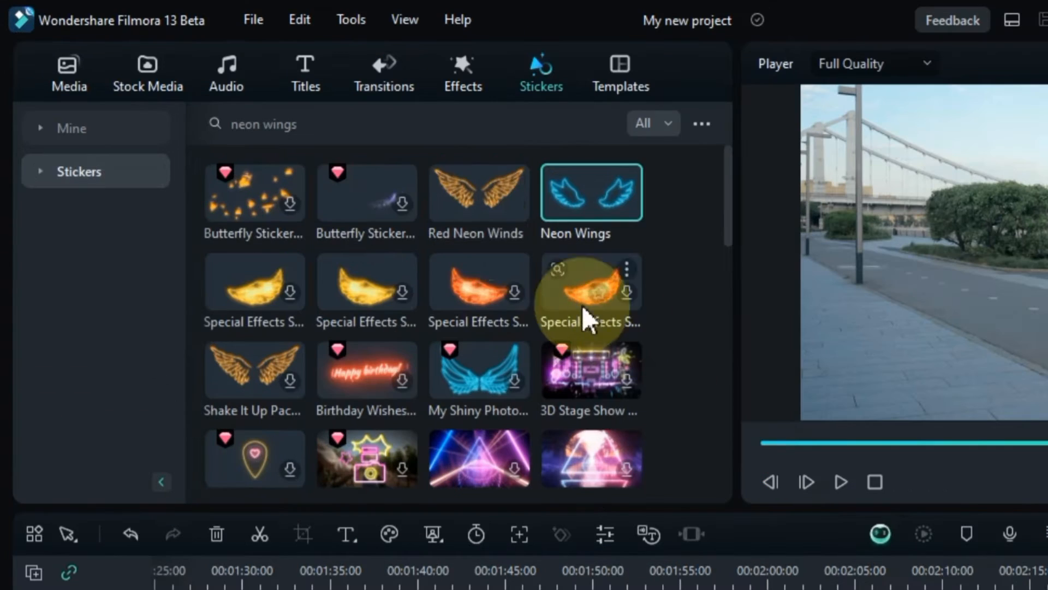
pyautogui.moveTo(459, 215); pyautogui.dragTo(1047, 589)
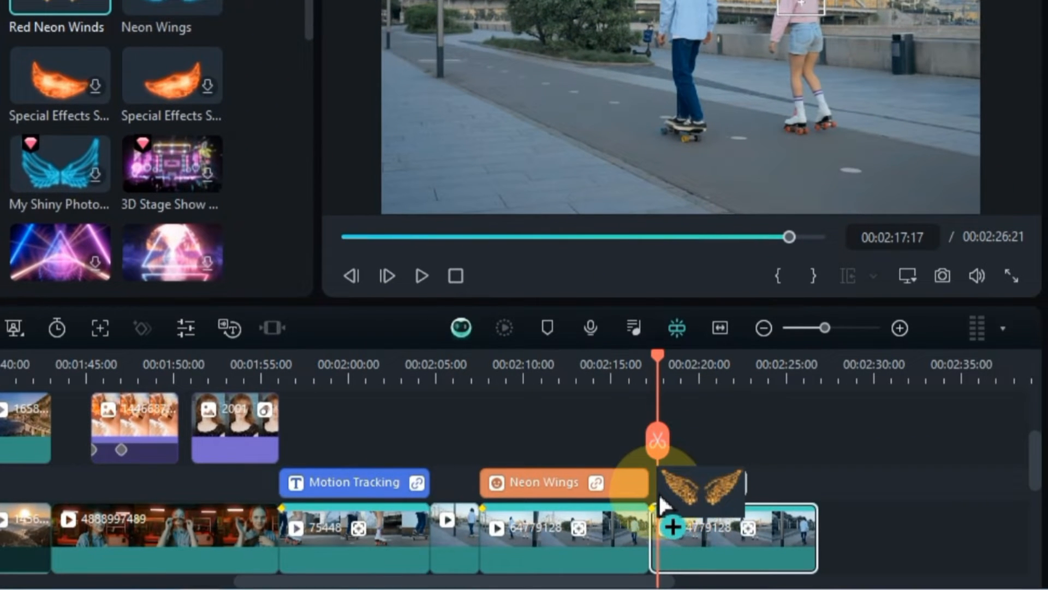
pyautogui.moveTo(658, 491); pyautogui.dragTo(650, 490)
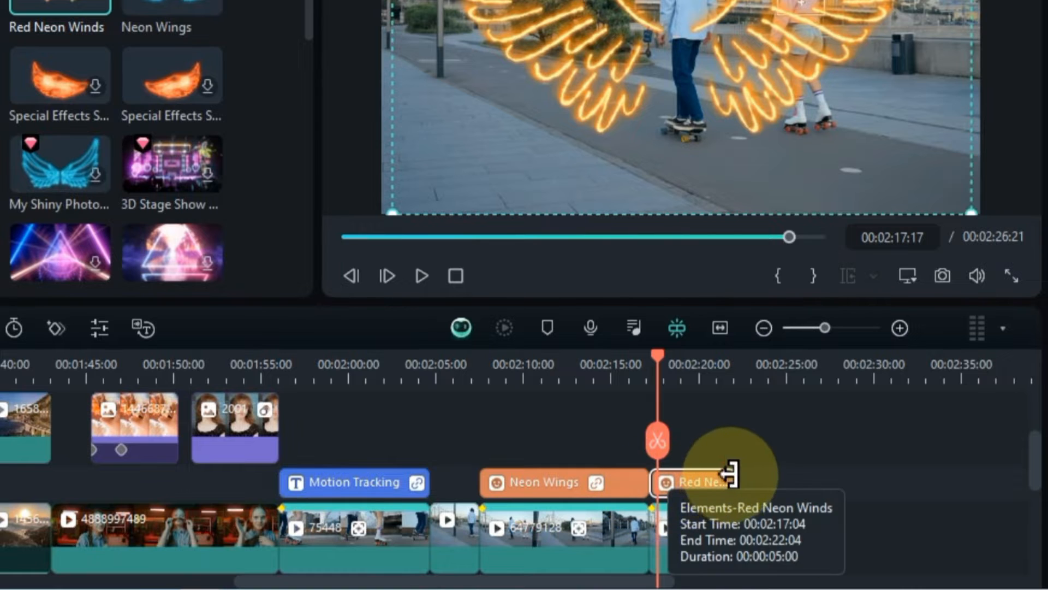
pyautogui.moveTo(733, 480); pyautogui.dragTo(815, 483)
# Step: Scale the Red Neon Winds sticker to 34% and place it behind the woman's back at about X 336 px, Y 133 px
pyautogui.doubleClick(692, 471)
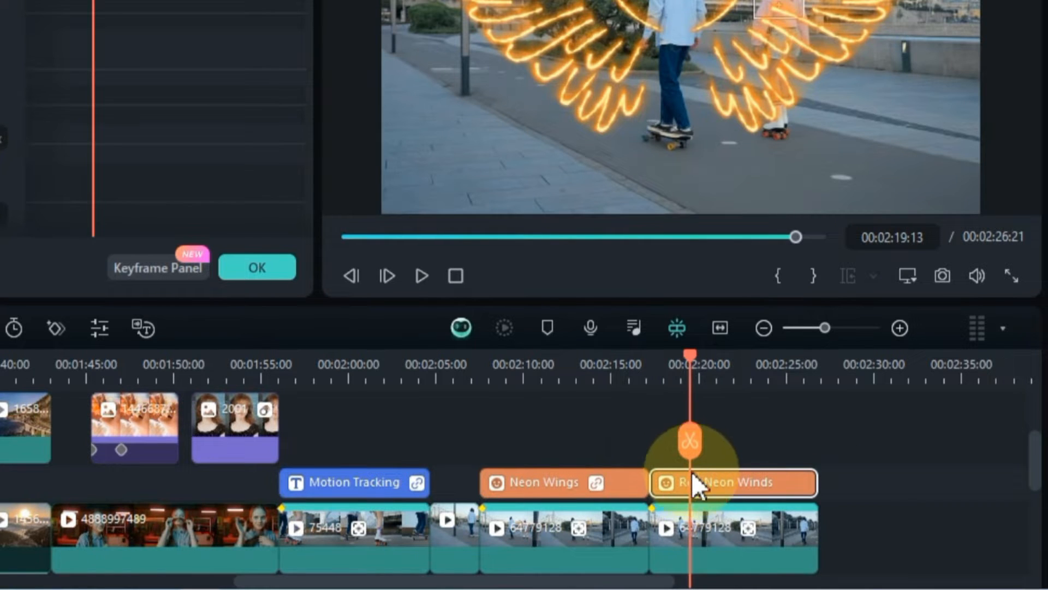
pyautogui.click(692, 486)
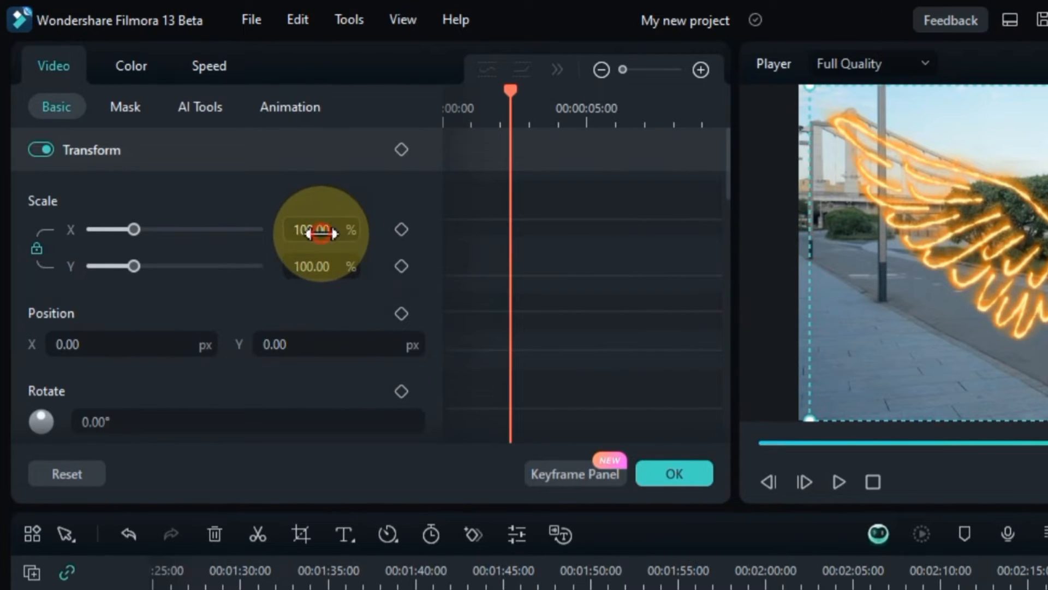
pyautogui.moveTo(321, 233); pyautogui.dragTo(306, 232)
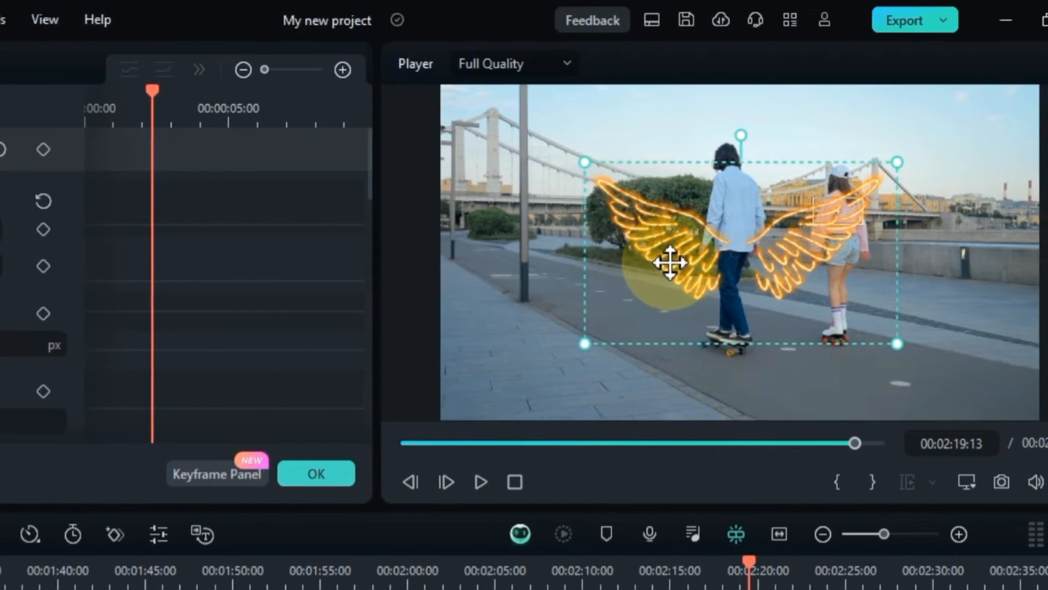
pyautogui.moveTo(780, 263); pyautogui.dragTo(846, 250)
pyautogui.moveTo(689, 250); pyautogui.dragTo(720, 228)
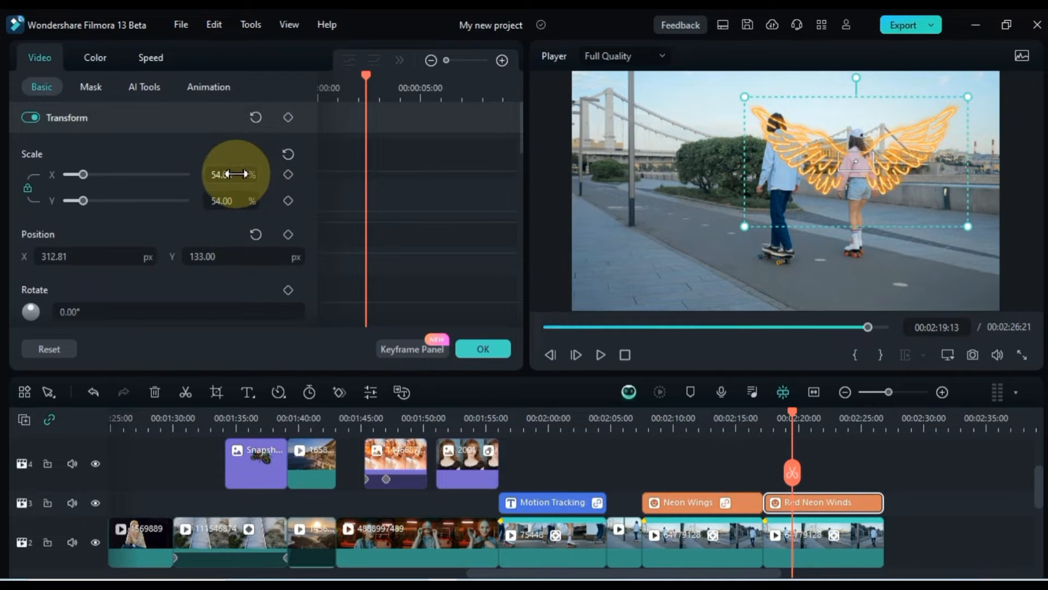
pyautogui.moveTo(229, 174); pyautogui.dragTo(218, 174)
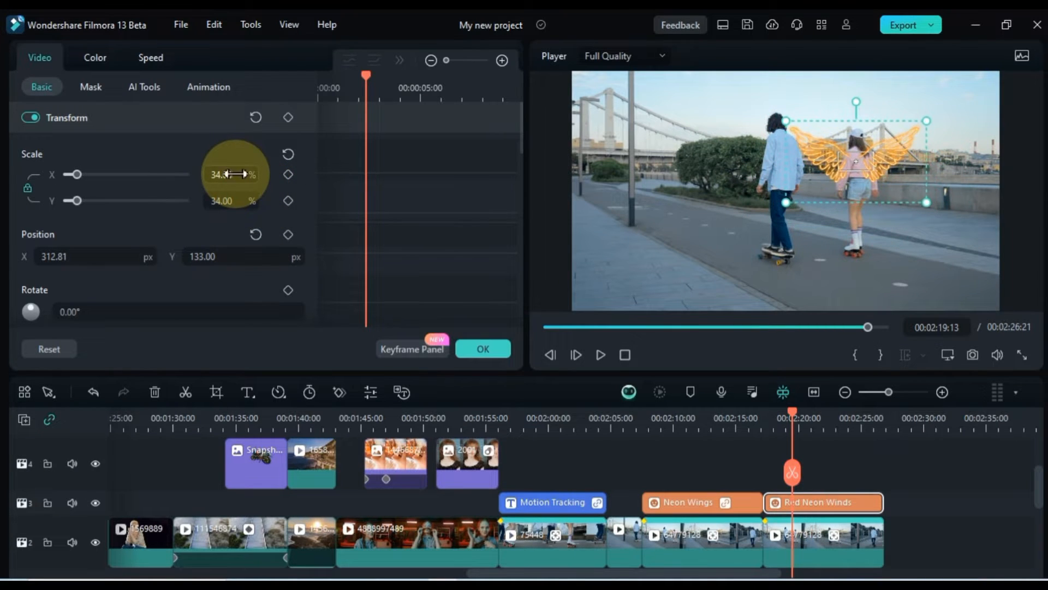
pyautogui.moveTo(817, 162); pyautogui.dragTo(825, 150)
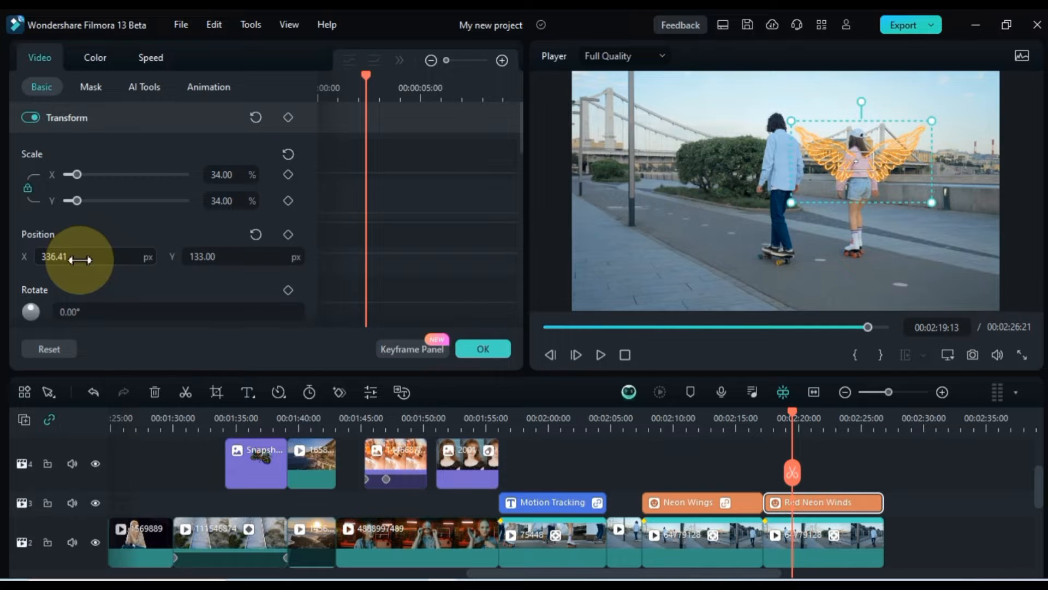
# Step: Link the Red Neon Winds sticker to the motion tracking of the last part of clip 64779128
pyautogui.click(806, 540)
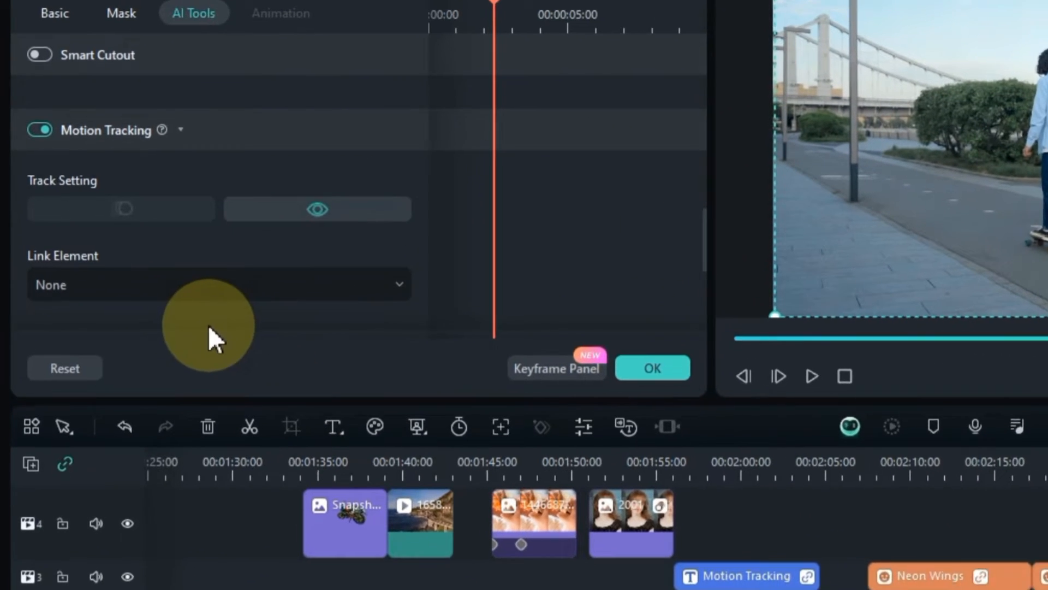
pyautogui.click(131, 285)
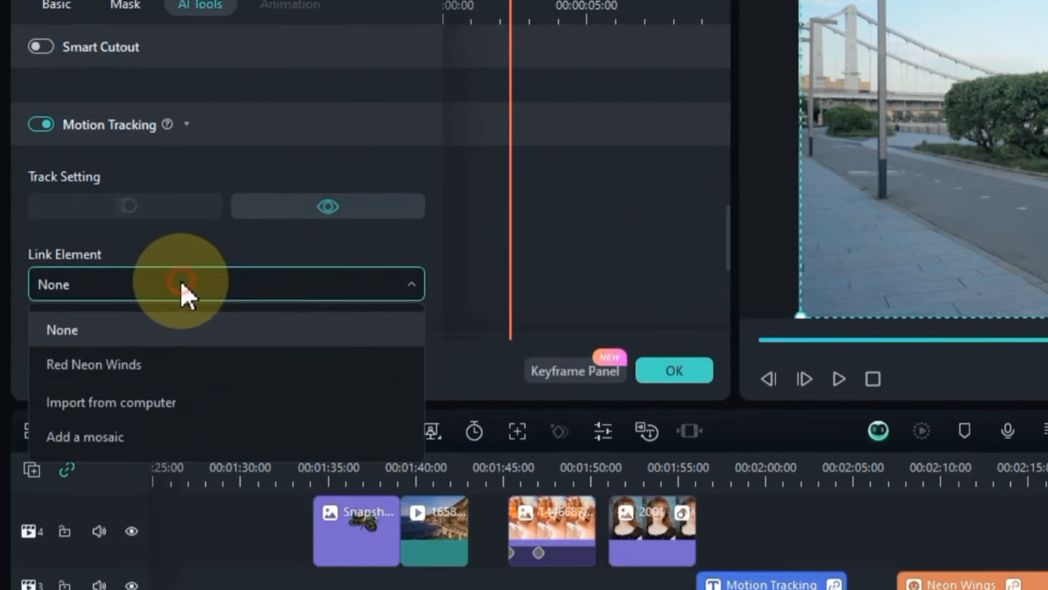
pyautogui.click(165, 363)
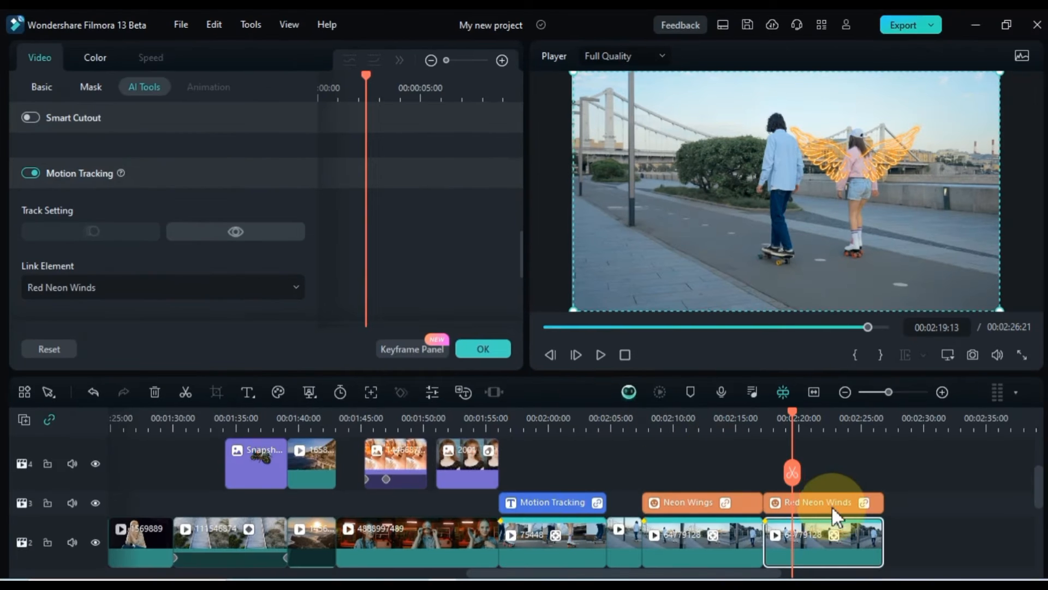
# Step: Set the linked Red Neon Winds sticker's X position to 348.41 px and play back the last part to its end
pyautogui.click(833, 508)
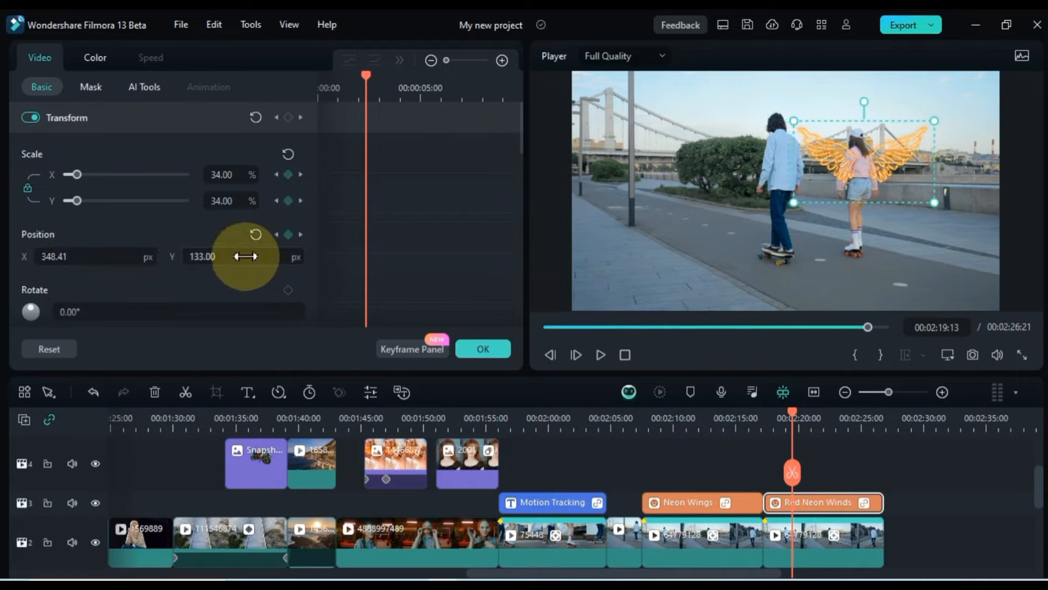
pyautogui.press('space')
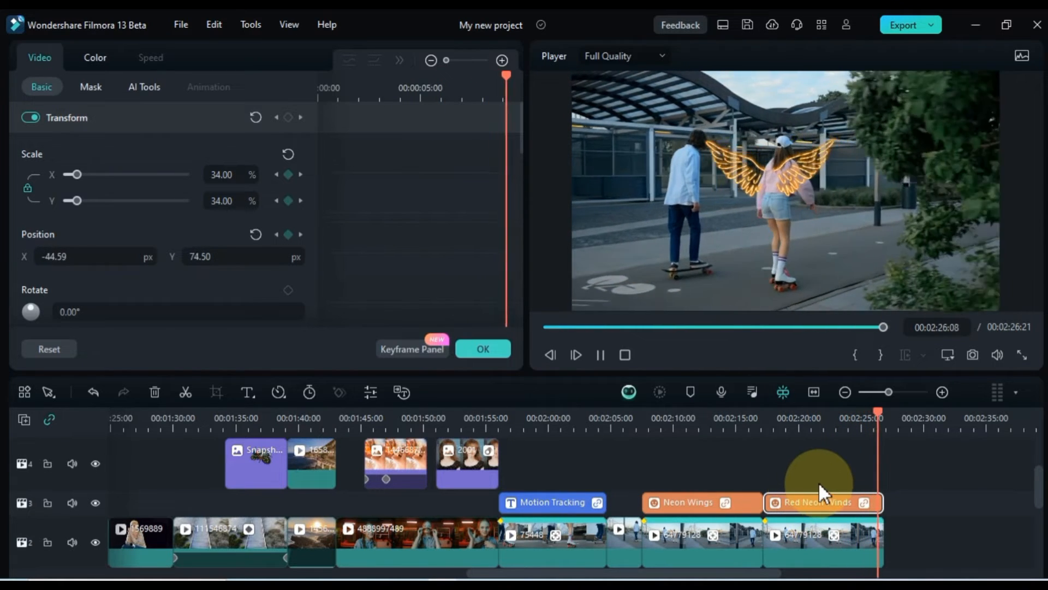
pyautogui.click(818, 481)
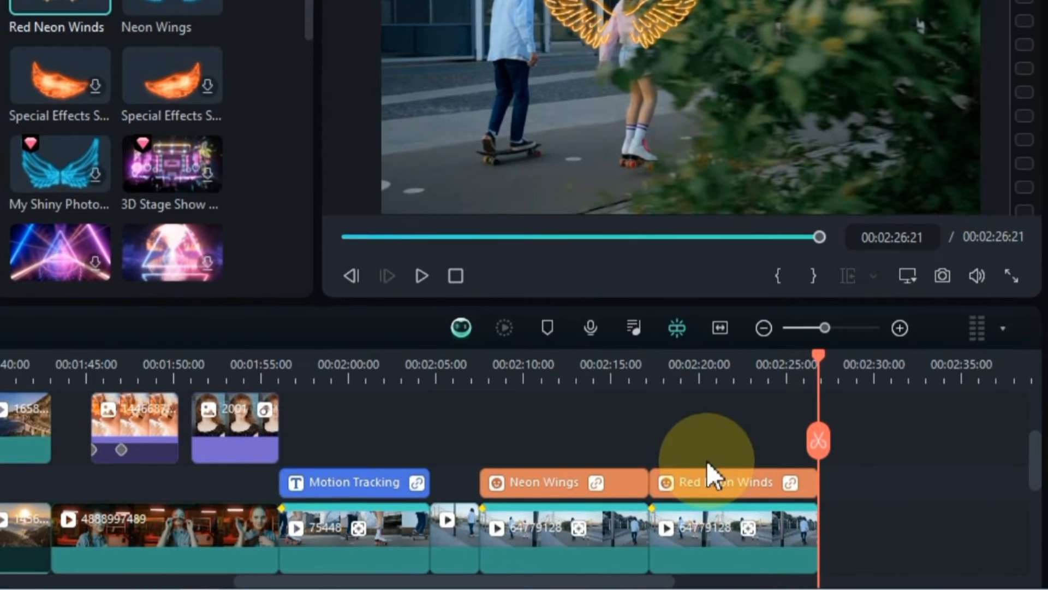
# Step: Move the Neon Wings sticker straight up to a free track above track 4, keeping its start time
pyautogui.click(585, 493)
pyautogui.moveTo(531, 484); pyautogui.dragTo(547, 439)
pyautogui.scroll(2, 551, 471)
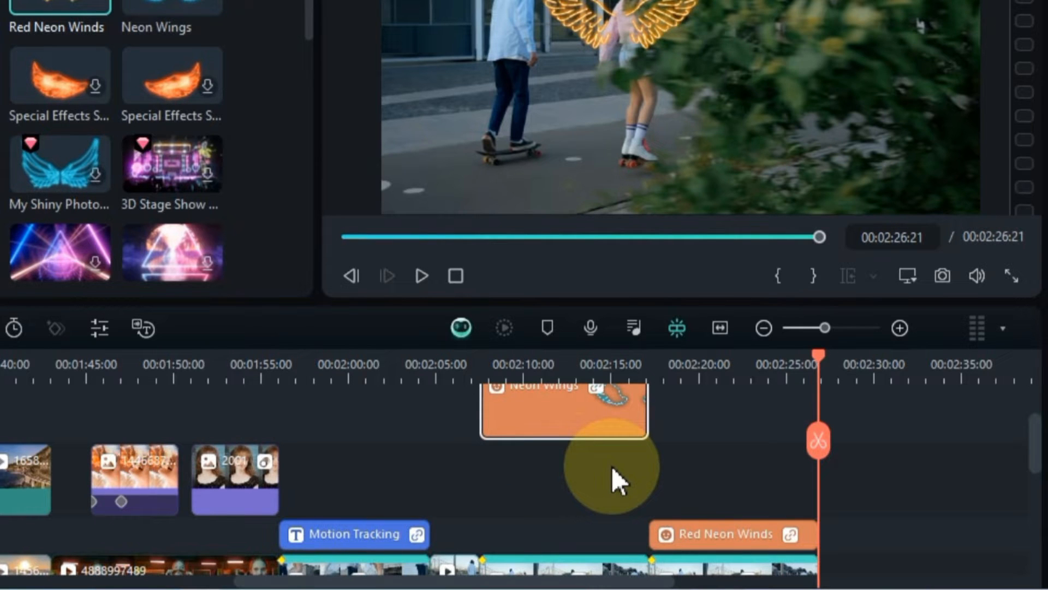
pyautogui.scroll(-2, 674, 477)
# Step: Move the last part of clip 64779128 to track 3 with its Red Neon Winds sticker above, aligned over the preceding part, and play them back
pyautogui.click(721, 486)
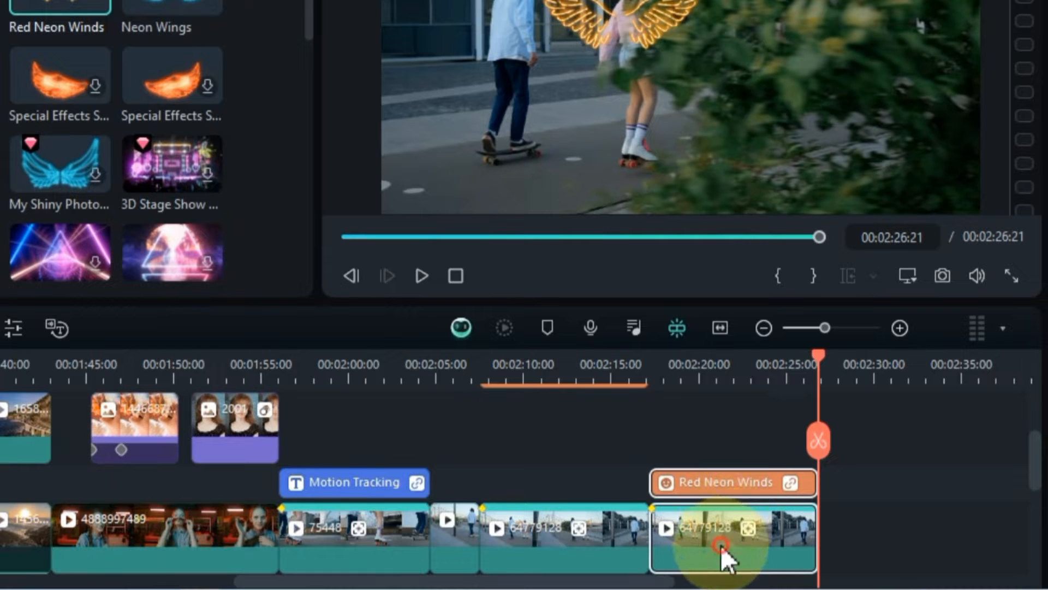
pyautogui.moveTo(720, 545); pyautogui.dragTo(559, 468)
pyautogui.click(516, 361)
pyautogui.press('space')
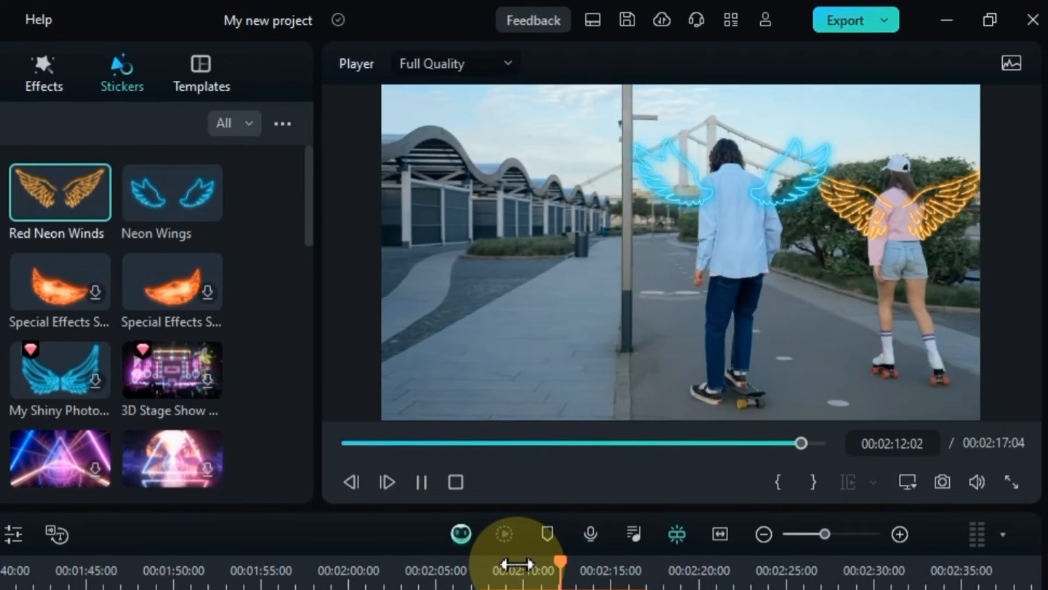
pyautogui.click(534, 553)
pyautogui.moveTo(484, 562); pyautogui.dragTo(482, 562)
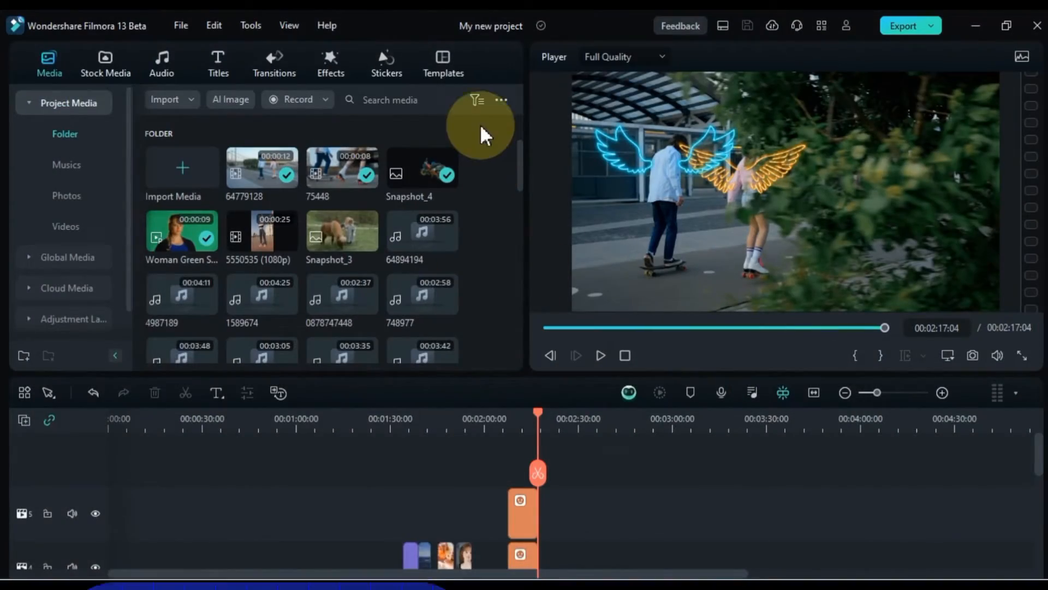
pyautogui.click(476, 99)
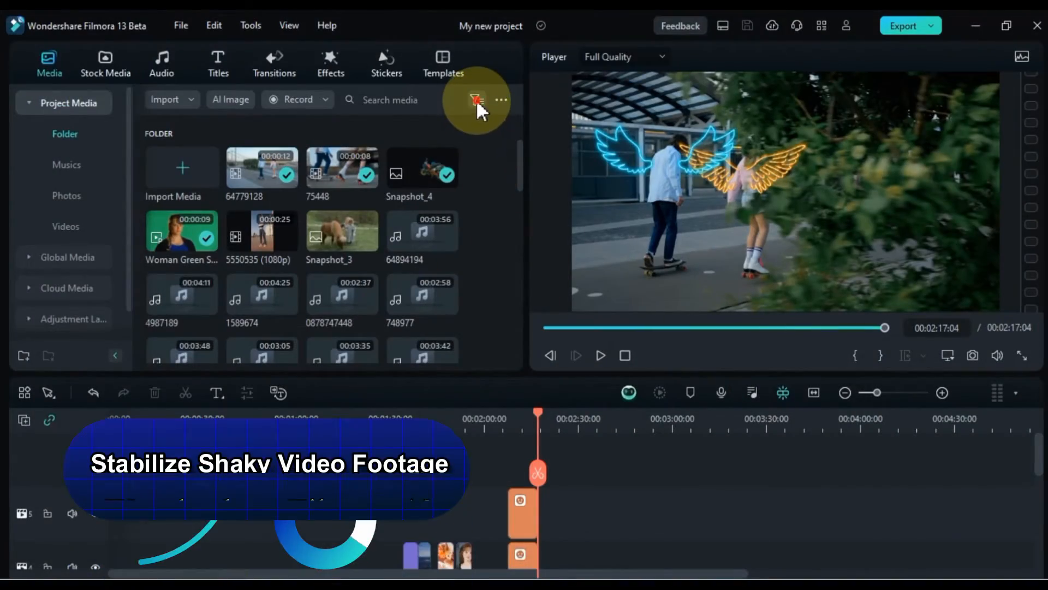
pyautogui.click(496, 141)
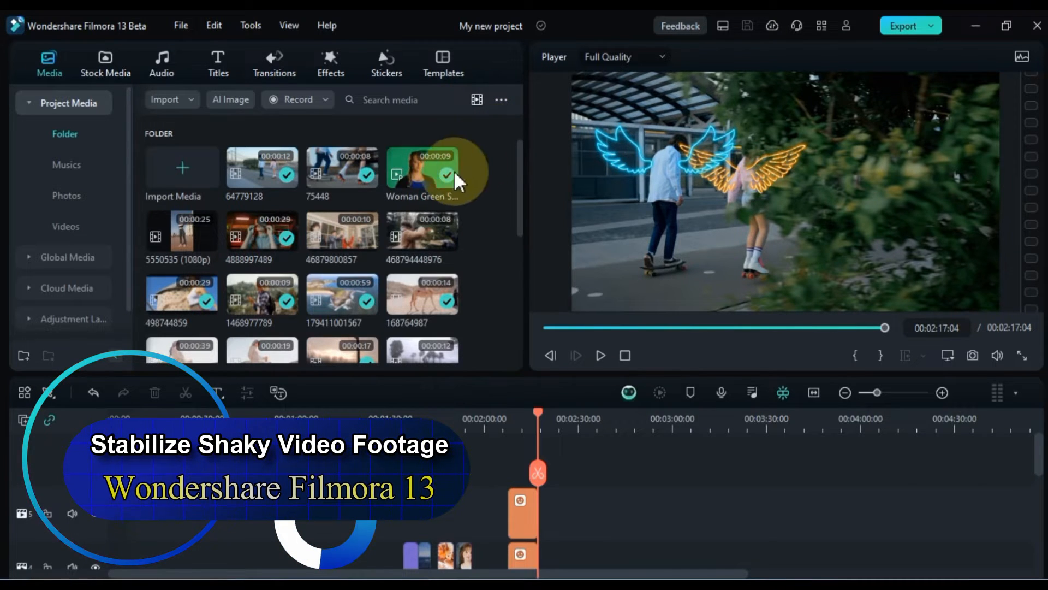
pyautogui.doubleClick(415, 229)
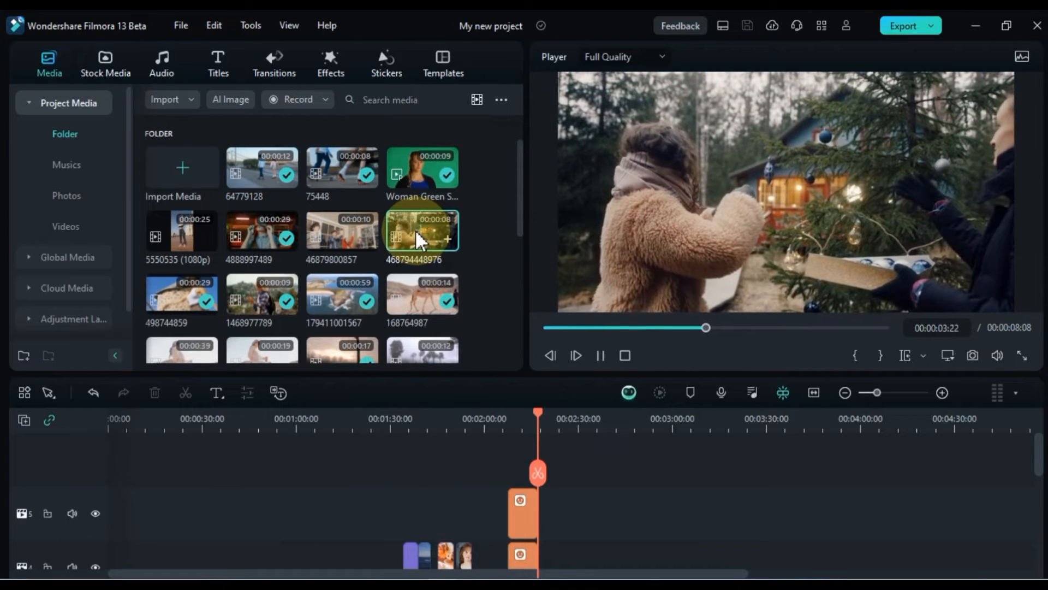
pyautogui.moveTo(415, 229); pyautogui.dragTo(547, 519)
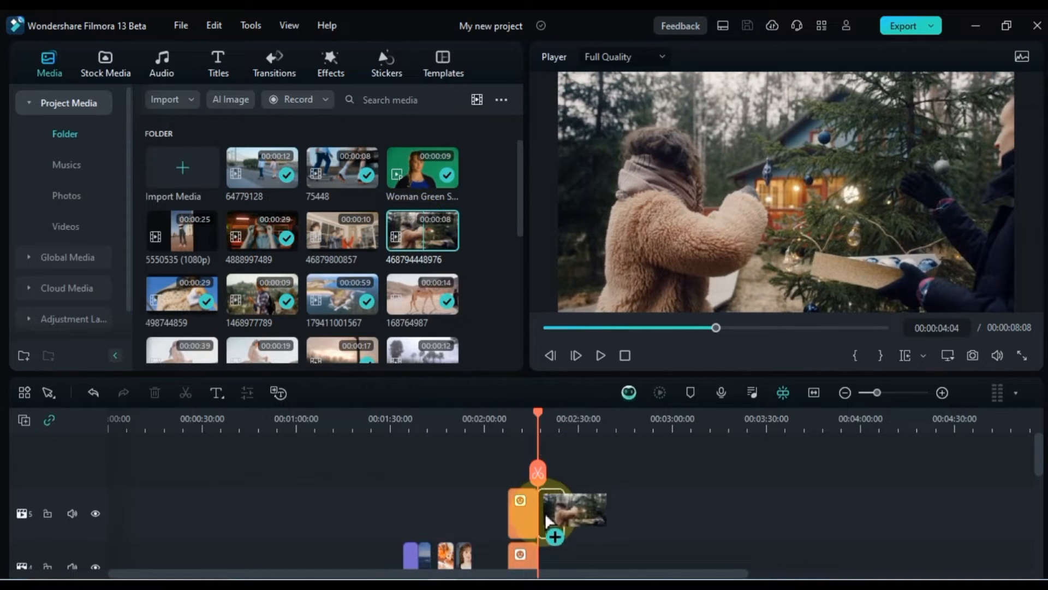
pyautogui.moveTo(550, 556); pyautogui.dragTo(558, 497)
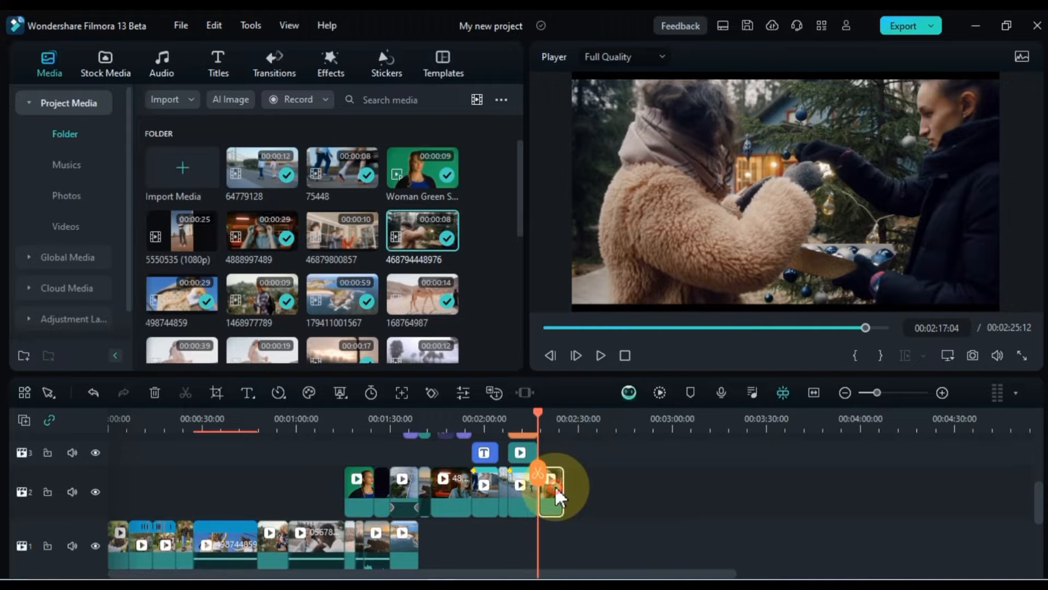
pyautogui.click(216, 392)
pyautogui.click(158, 500)
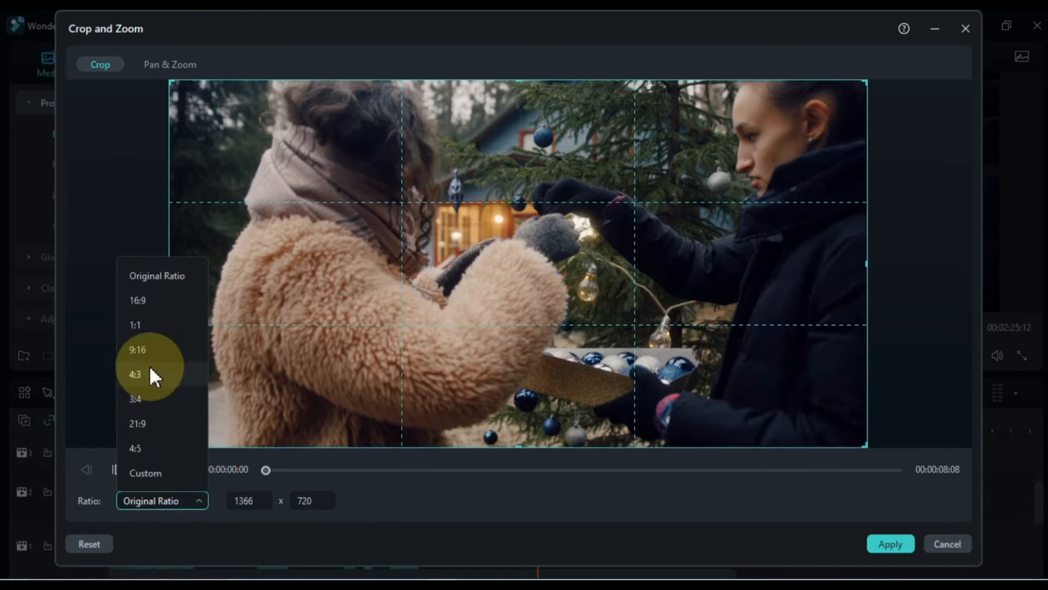
pyautogui.click(143, 298)
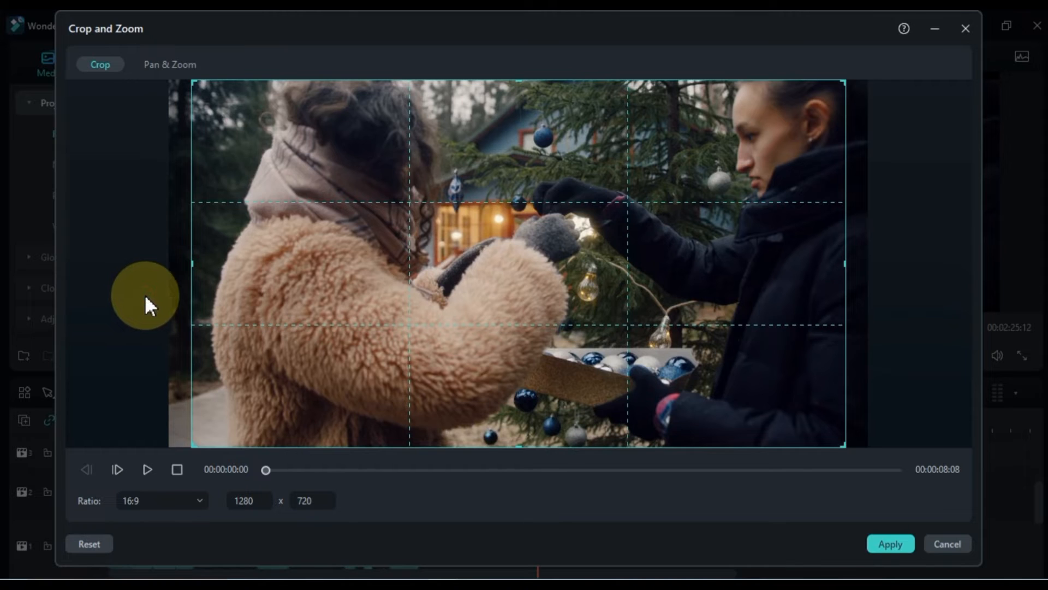
pyautogui.click(880, 543)
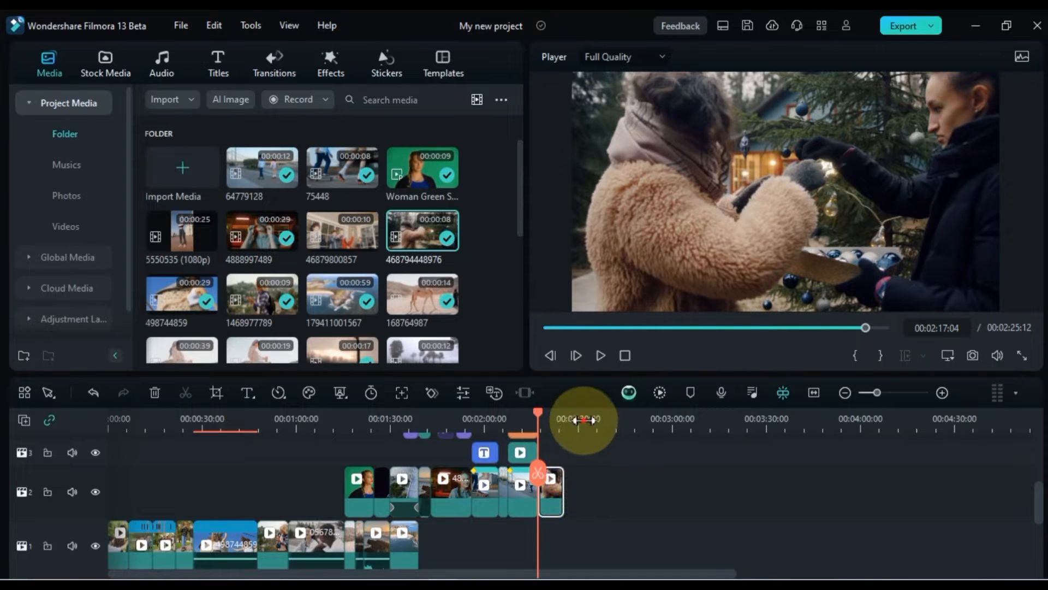
pyautogui.moveTo(587, 420); pyautogui.dragTo(746, 433)
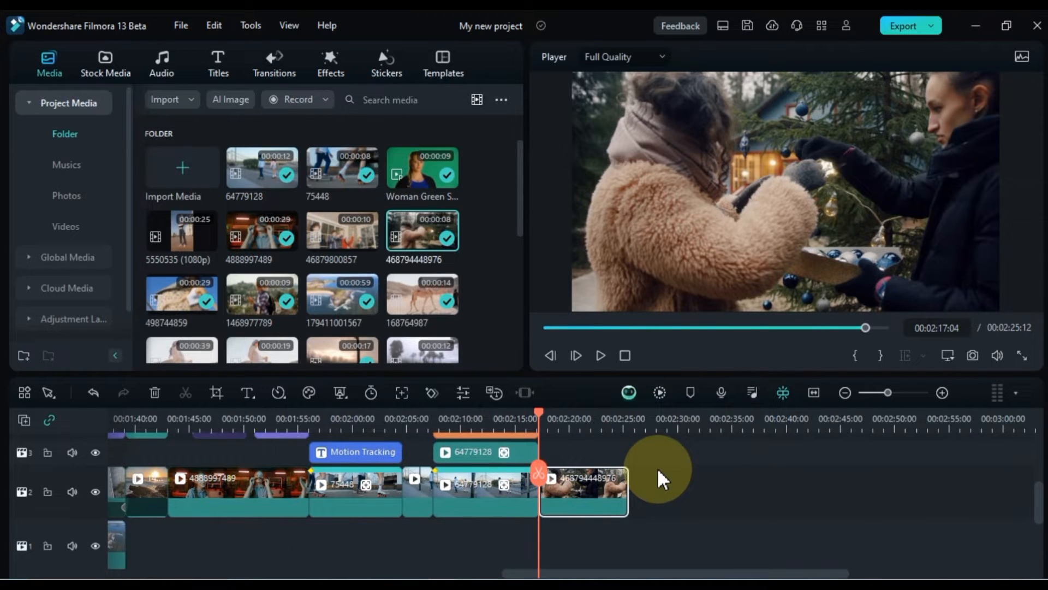
pyautogui.doubleClick(584, 489)
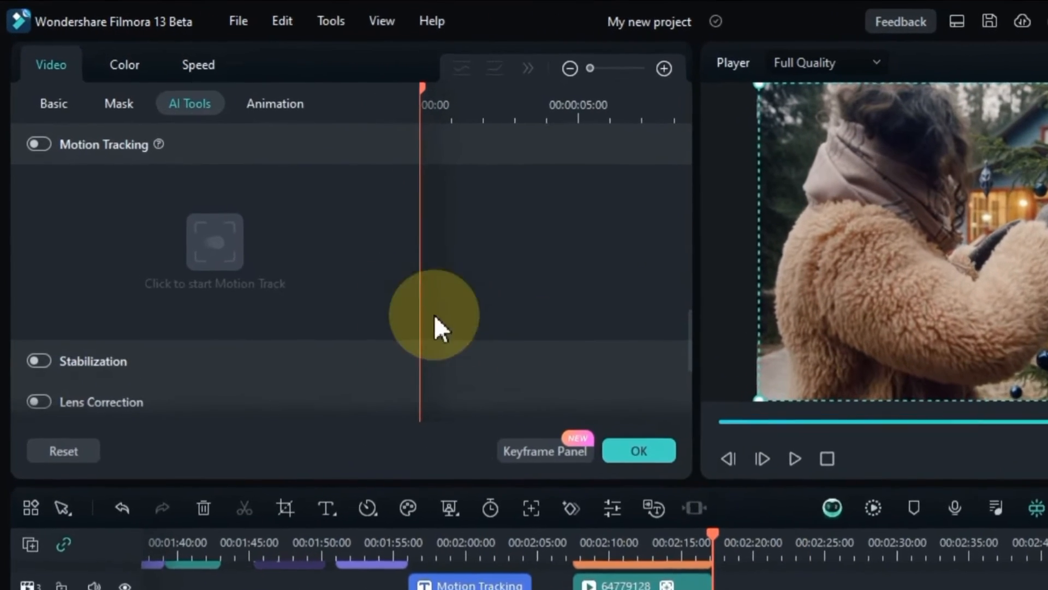
pyautogui.scroll(-2, 141, 267)
pyautogui.scroll(-2, 142, 270)
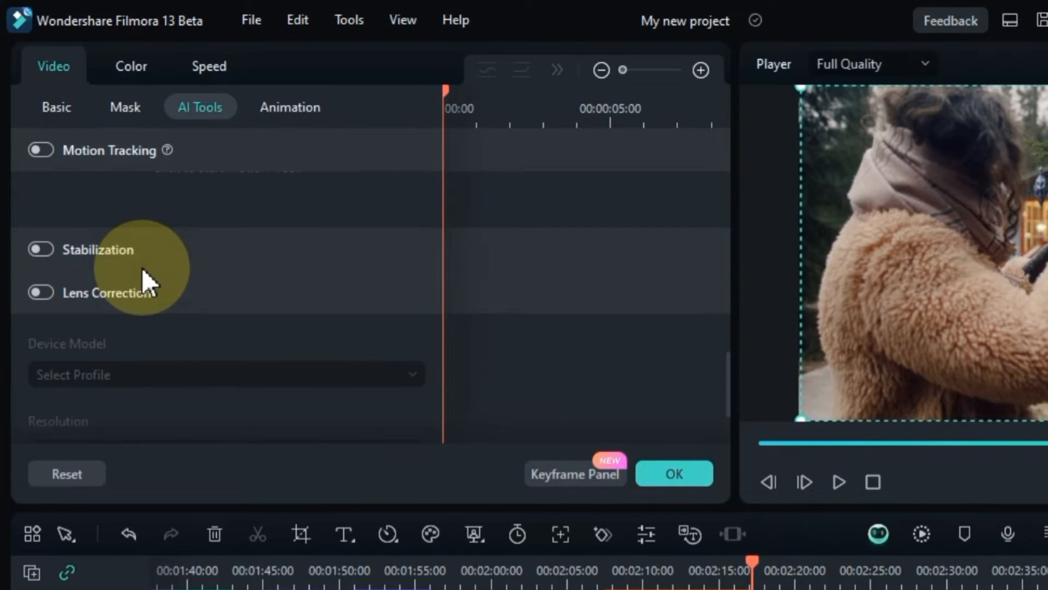
pyautogui.click(165, 251)
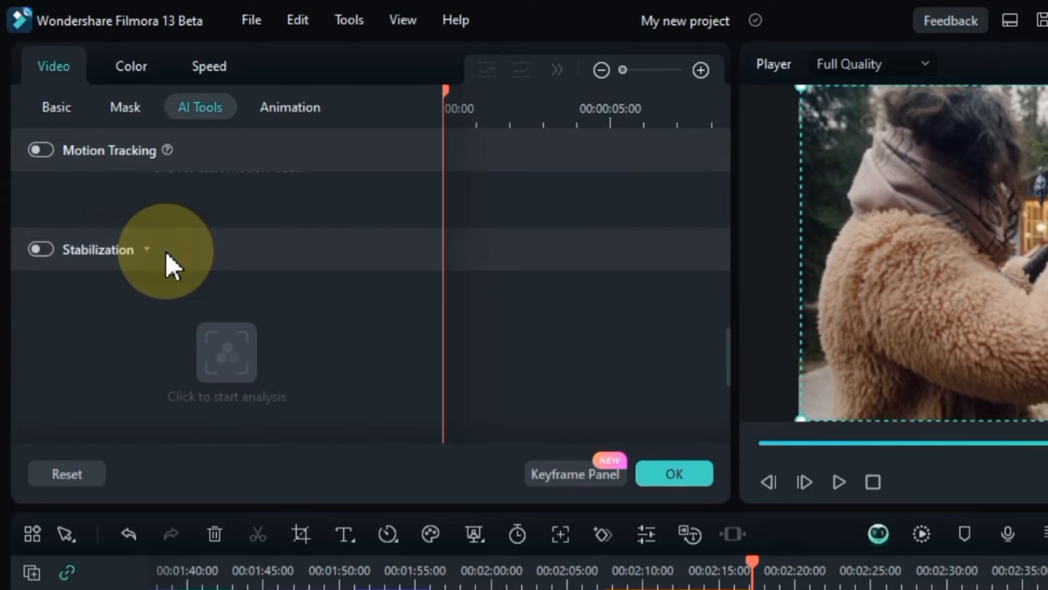
pyautogui.scroll(-2, 227, 296)
pyautogui.click(42, 184)
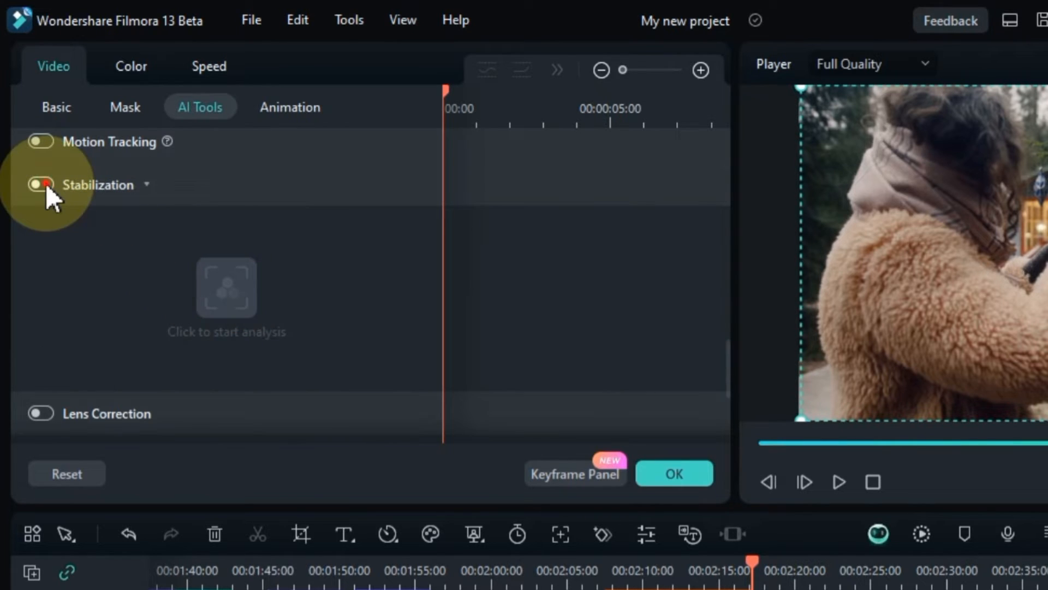
pyautogui.click(243, 263)
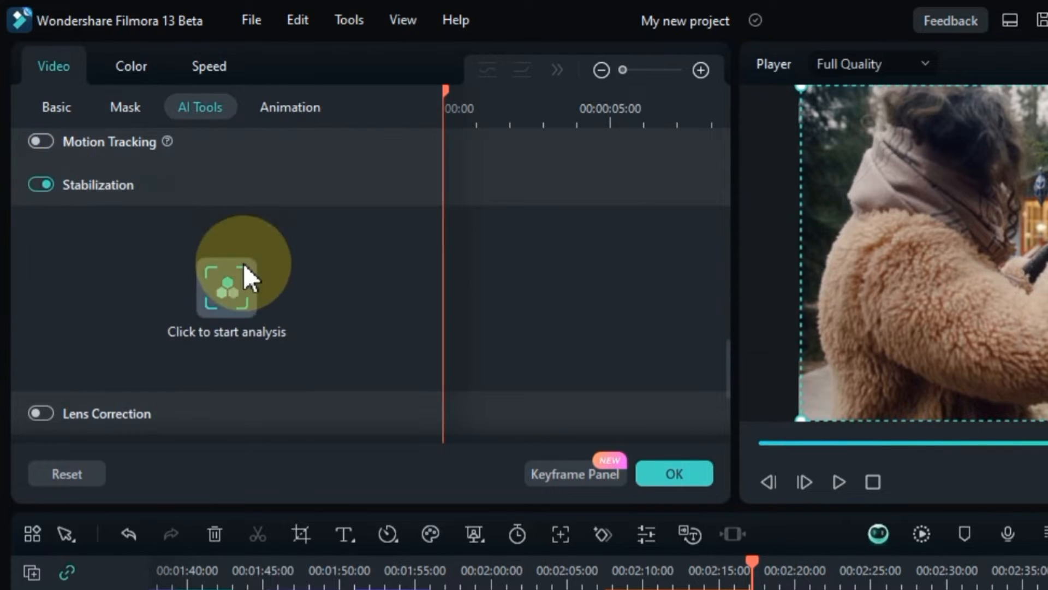
pyautogui.click(234, 295)
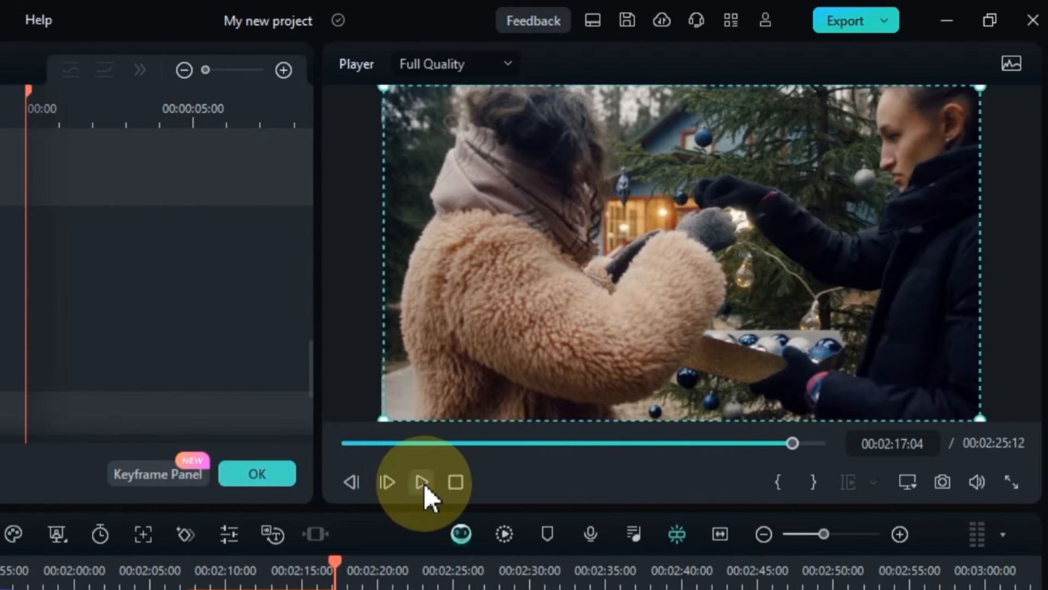
pyautogui.click(839, 482)
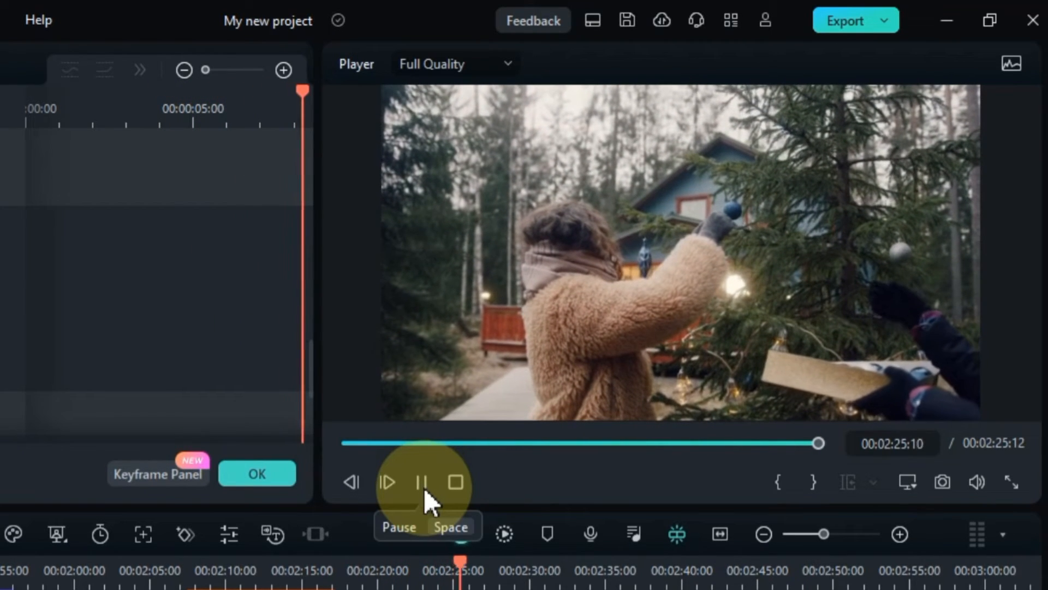
pyautogui.click(347, 567)
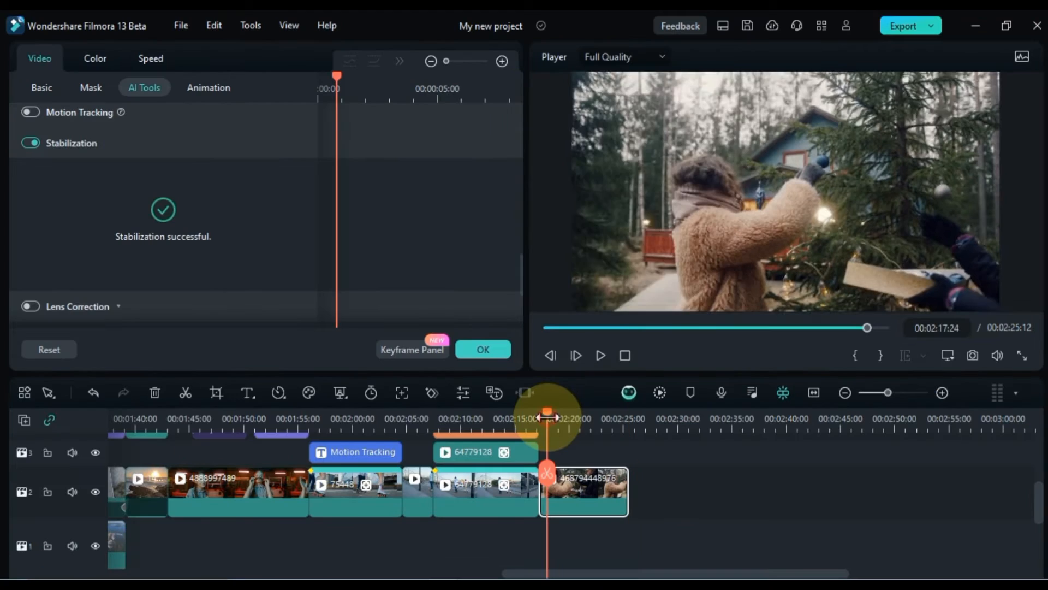
pyautogui.press('space')
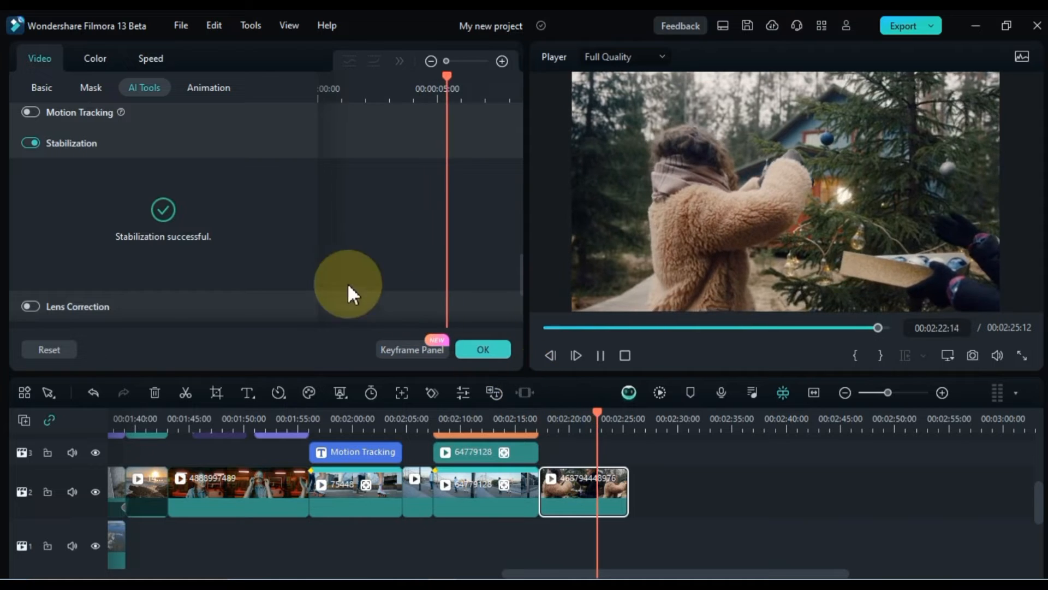
pyautogui.press('space')
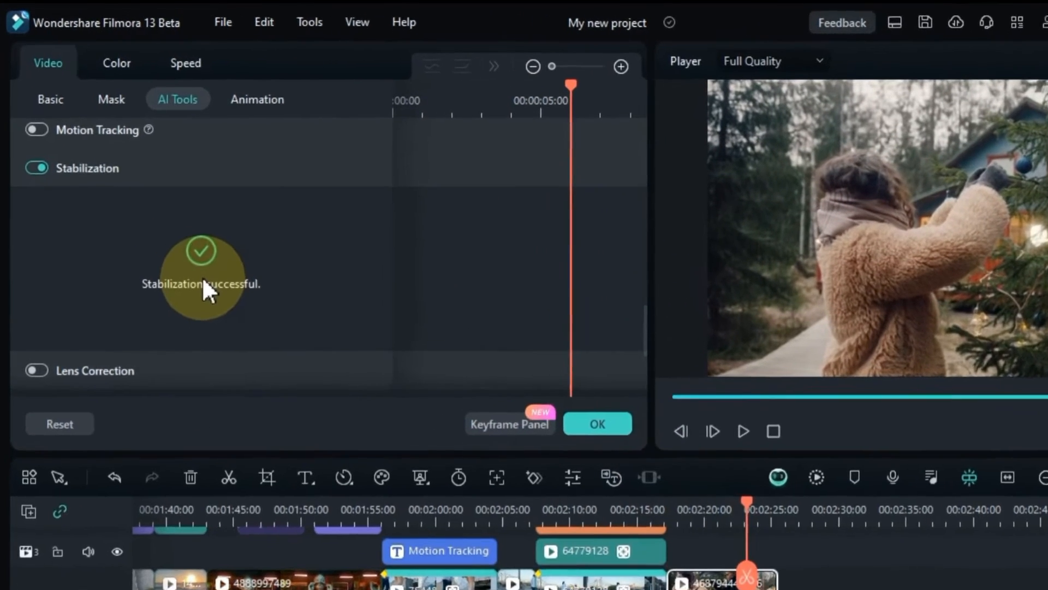
pyautogui.scroll(-2, 166, 237)
pyautogui.scroll(1, 76, 365)
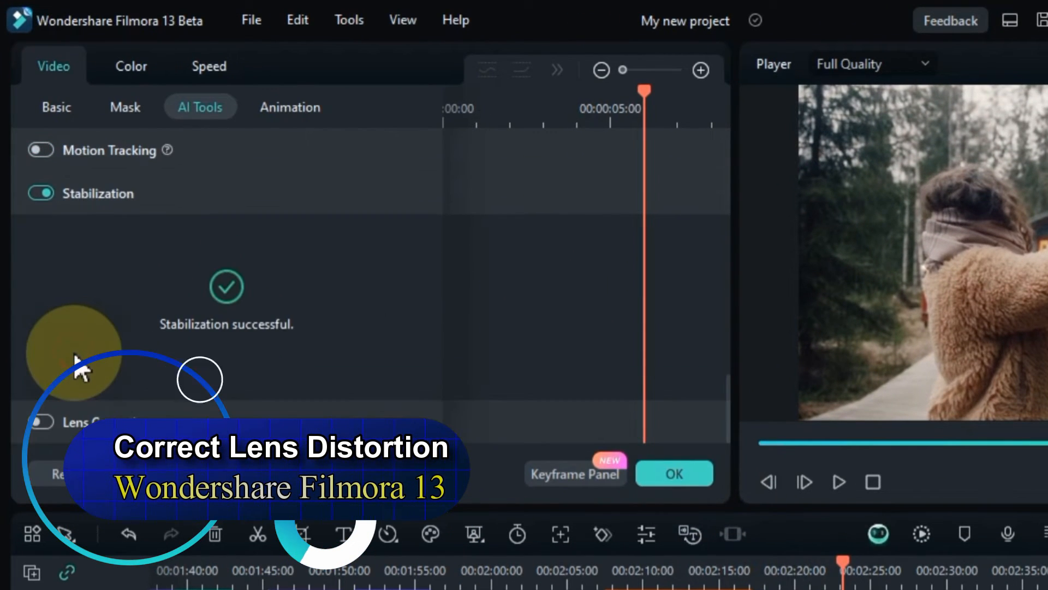
pyautogui.click(43, 422)
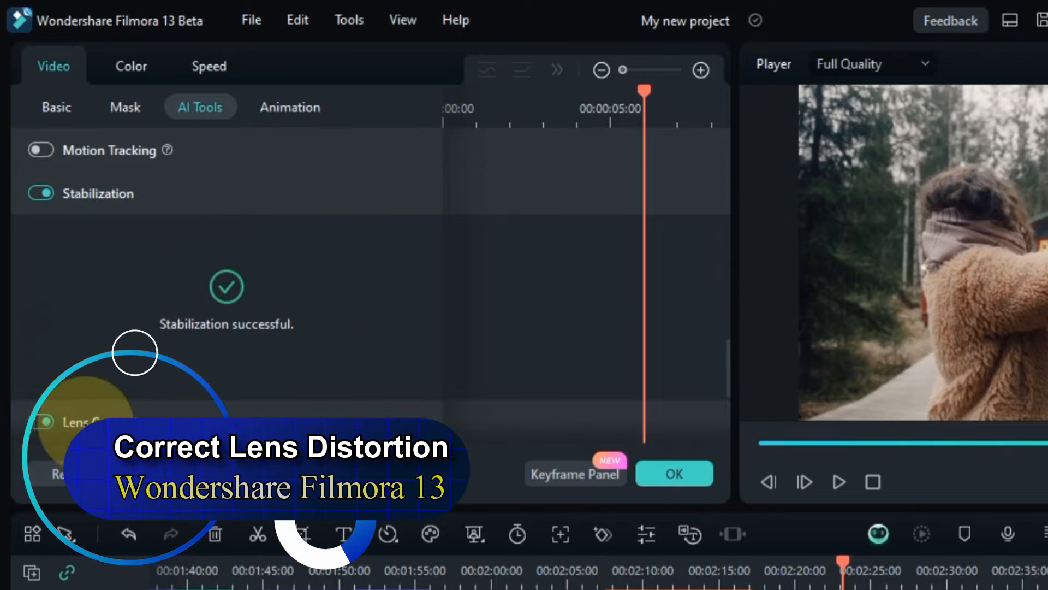
pyautogui.scroll(-2, 82, 399)
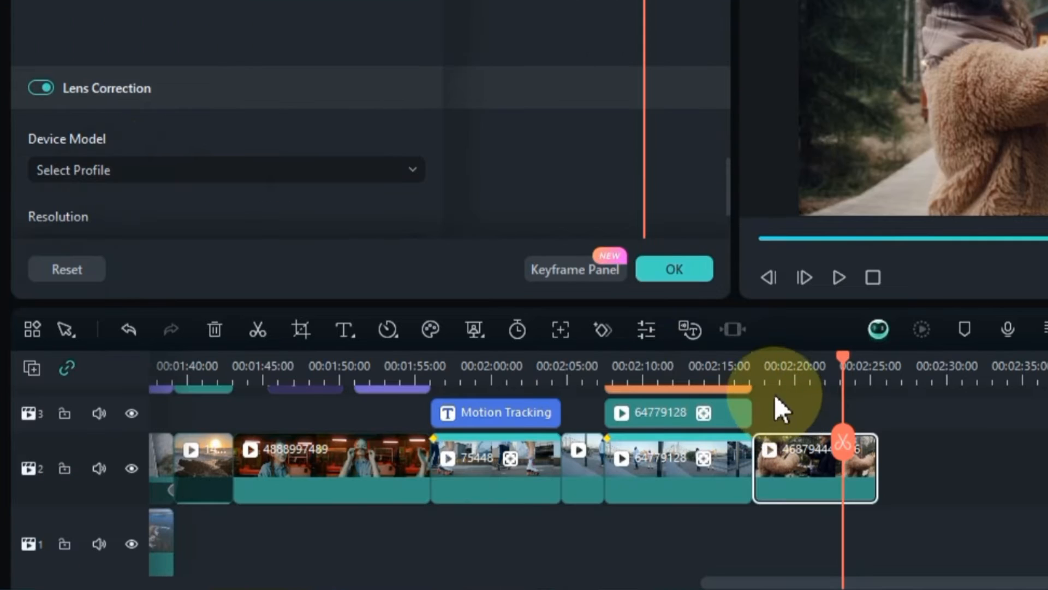
pyautogui.click(759, 365)
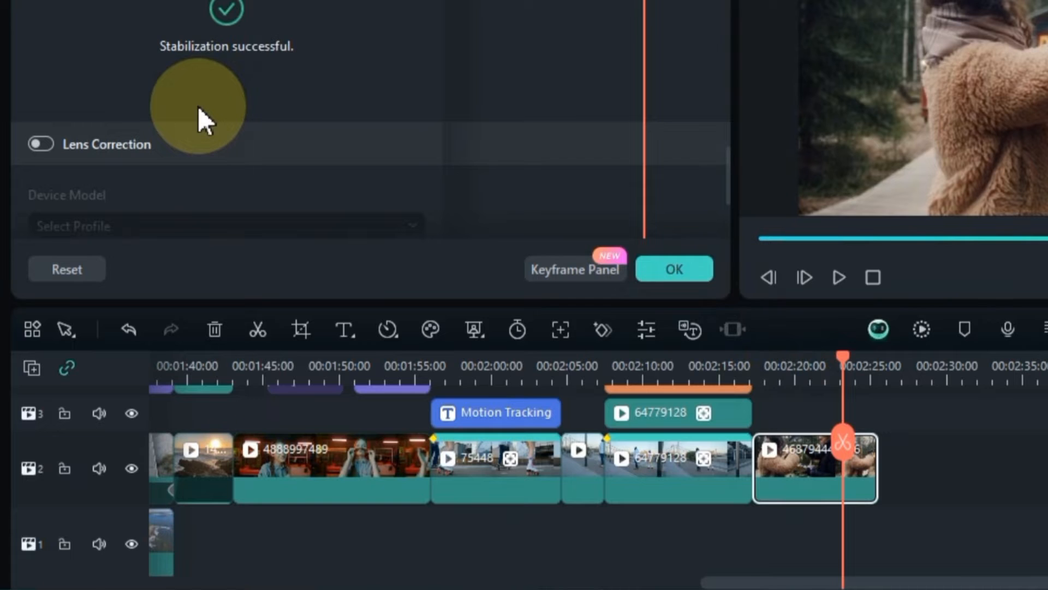
pyautogui.click(73, 148)
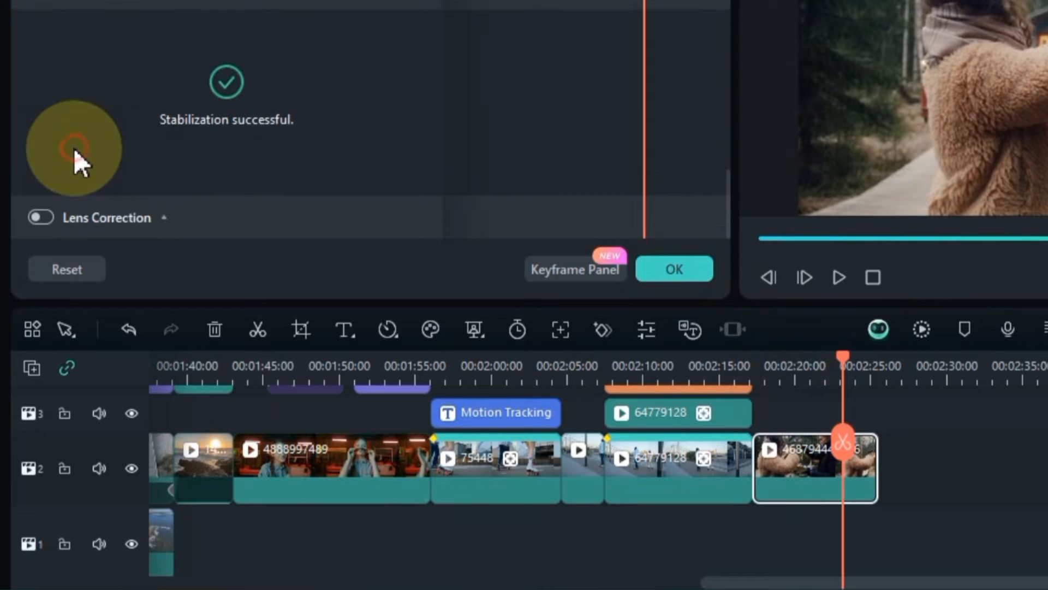
pyautogui.click(49, 218)
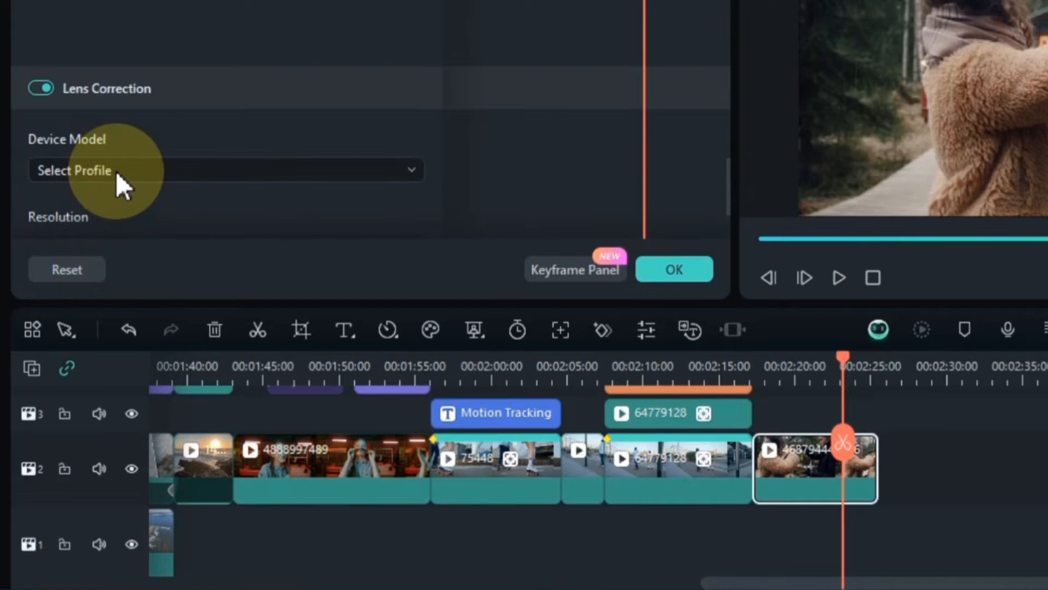
# Step: Set the lens correction device model to GoPro Hero 7 and play the clip
pyautogui.click(208, 163)
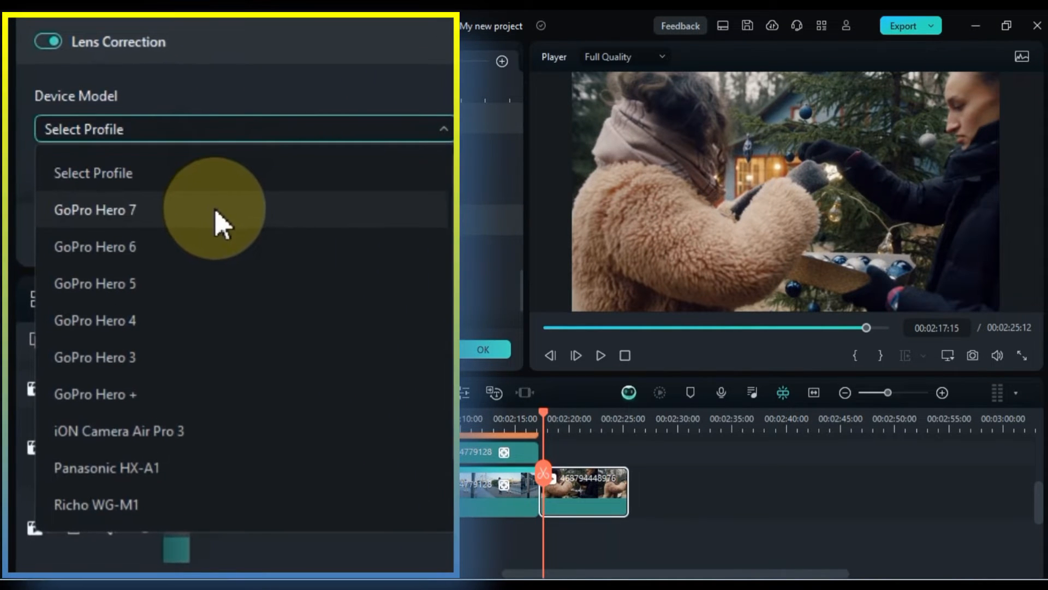
pyautogui.click(218, 218)
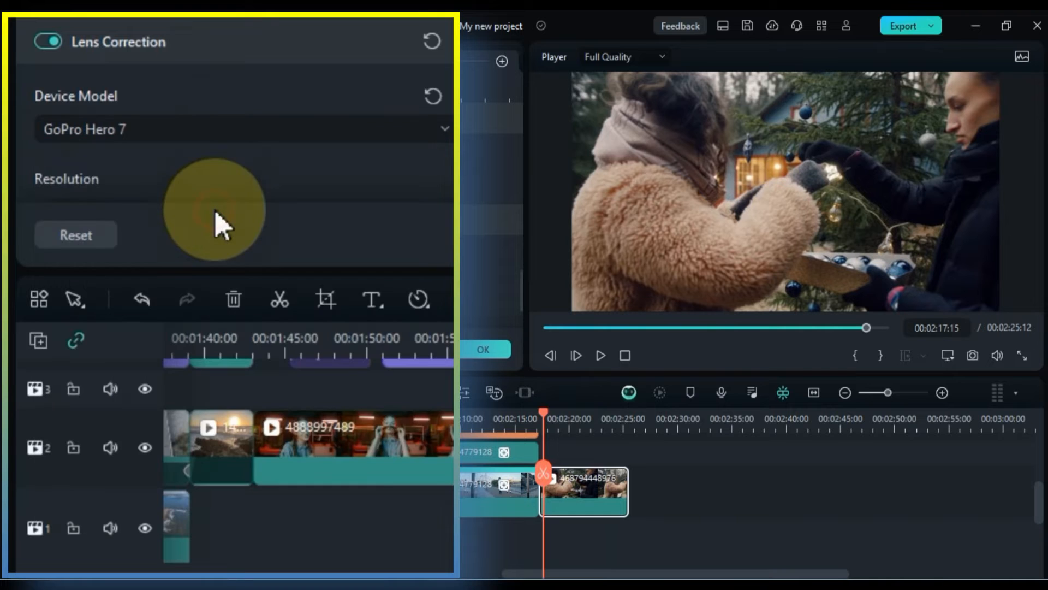
pyautogui.press('space')
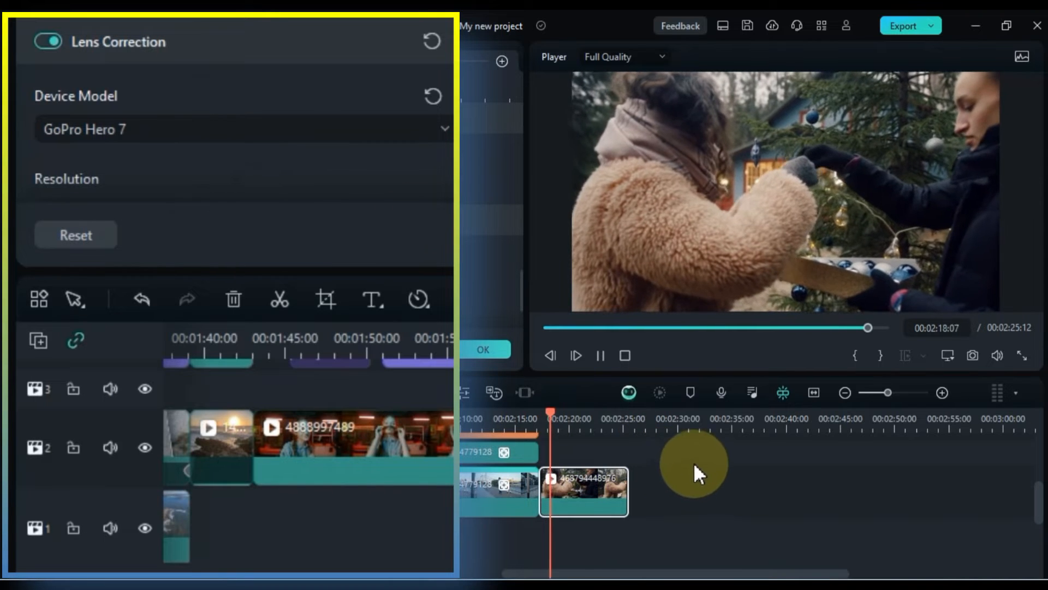
# Step: Set the lens correction device model to Richo WG-M1 and play the clip
pyautogui.click(218, 137)
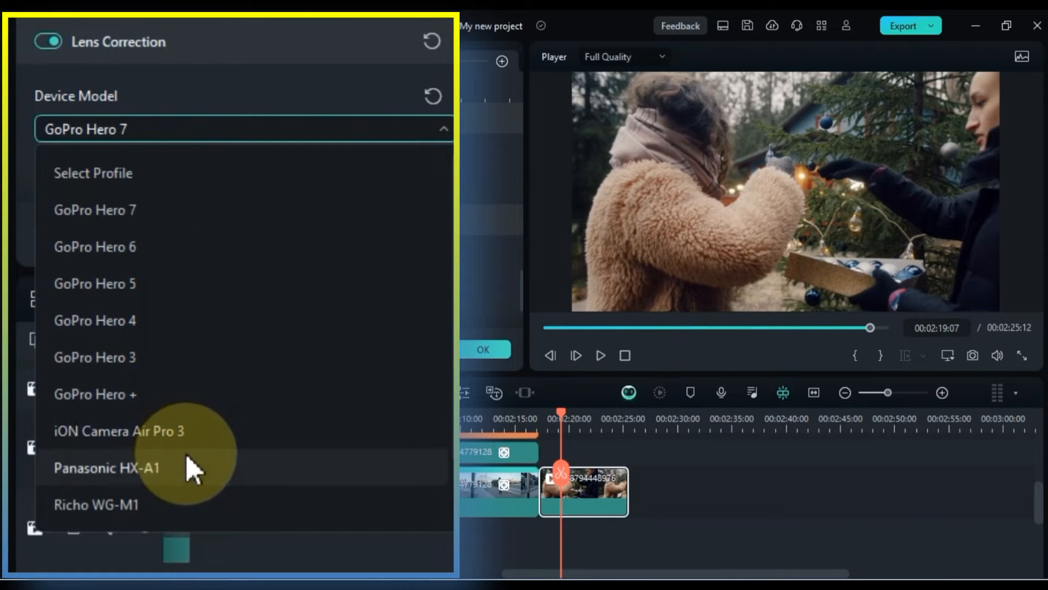
pyautogui.scroll(-2, 193, 475)
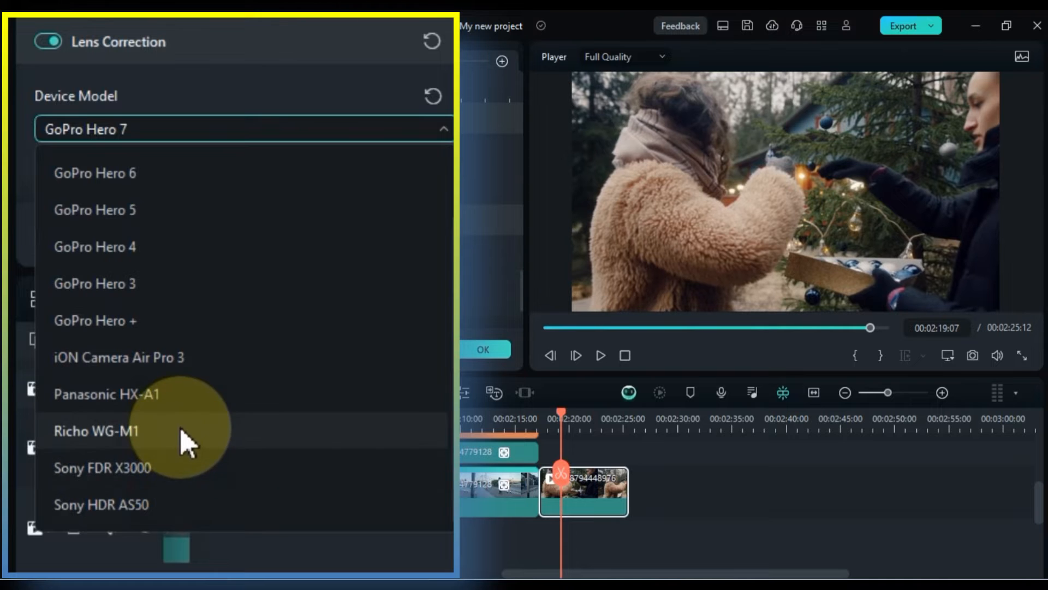
pyautogui.click(186, 443)
pyautogui.press('space')
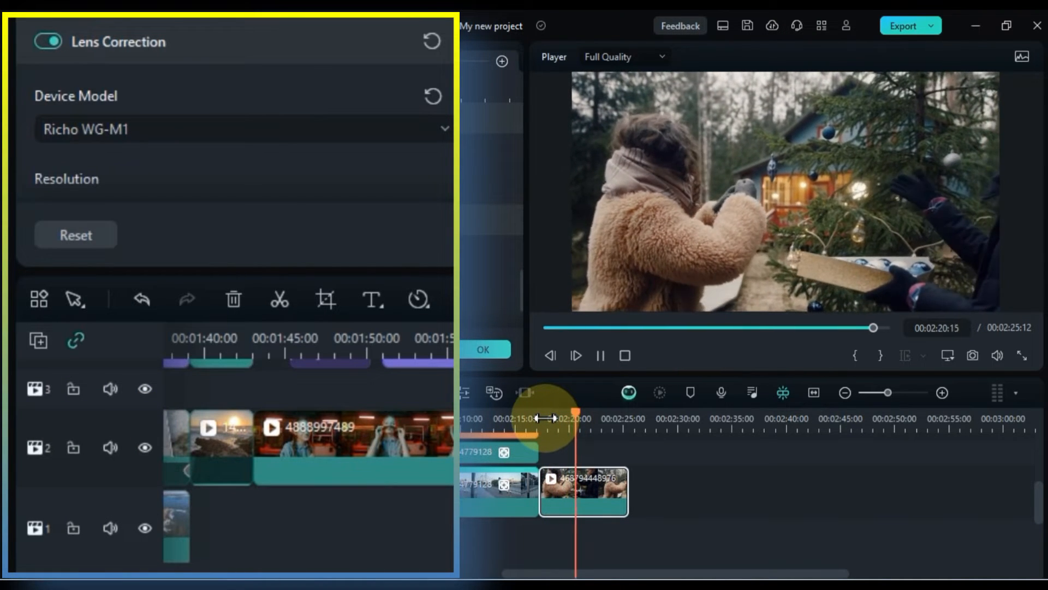
# Step: Set the lens correction device model to GoPro Hero 6, and after that to GoPro Hero 3
pyautogui.click(299, 134)
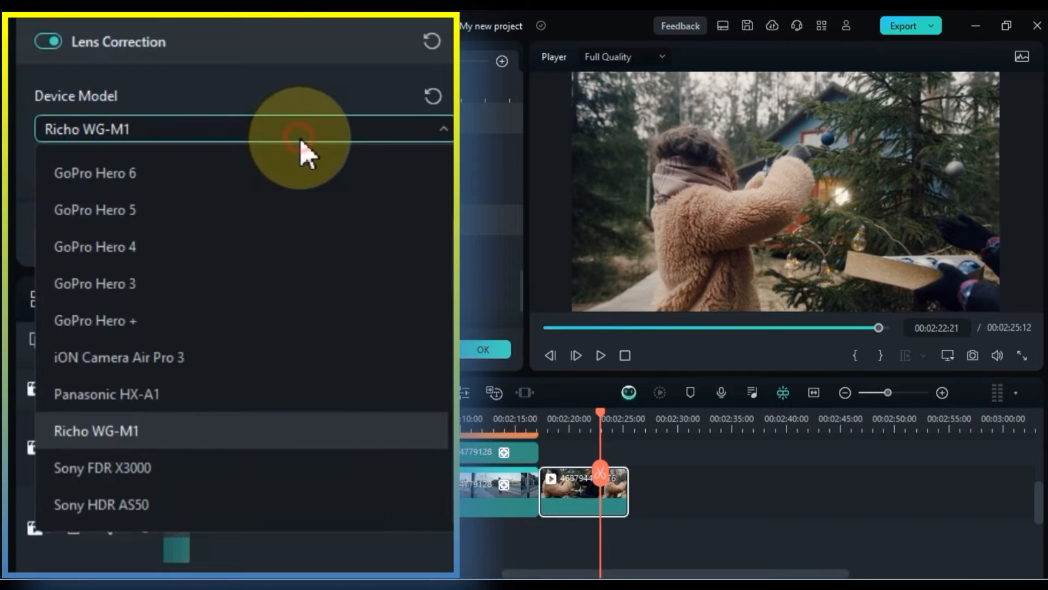
pyautogui.click(272, 177)
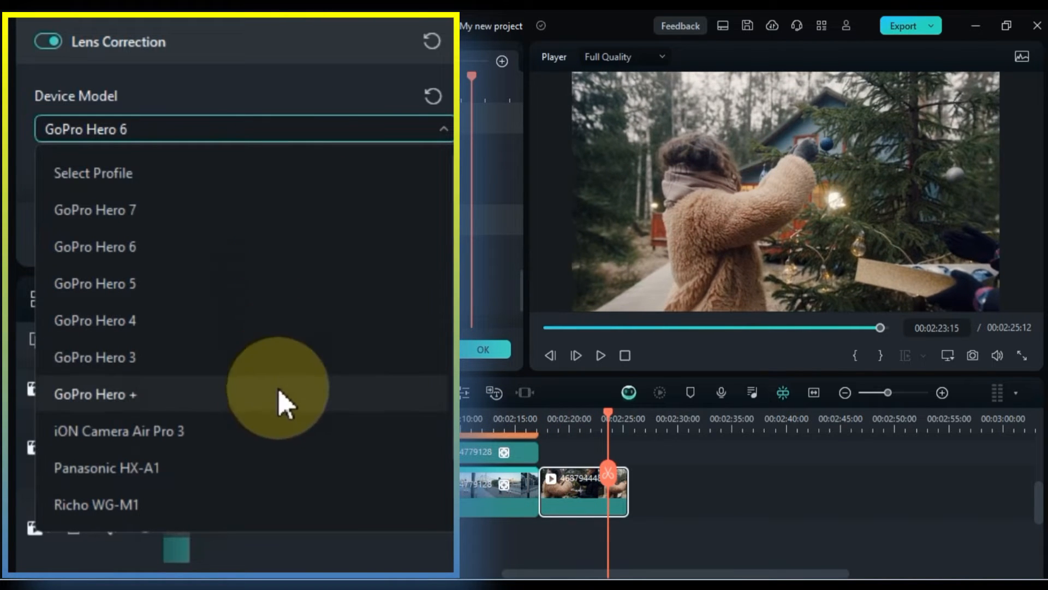
pyautogui.click(274, 361)
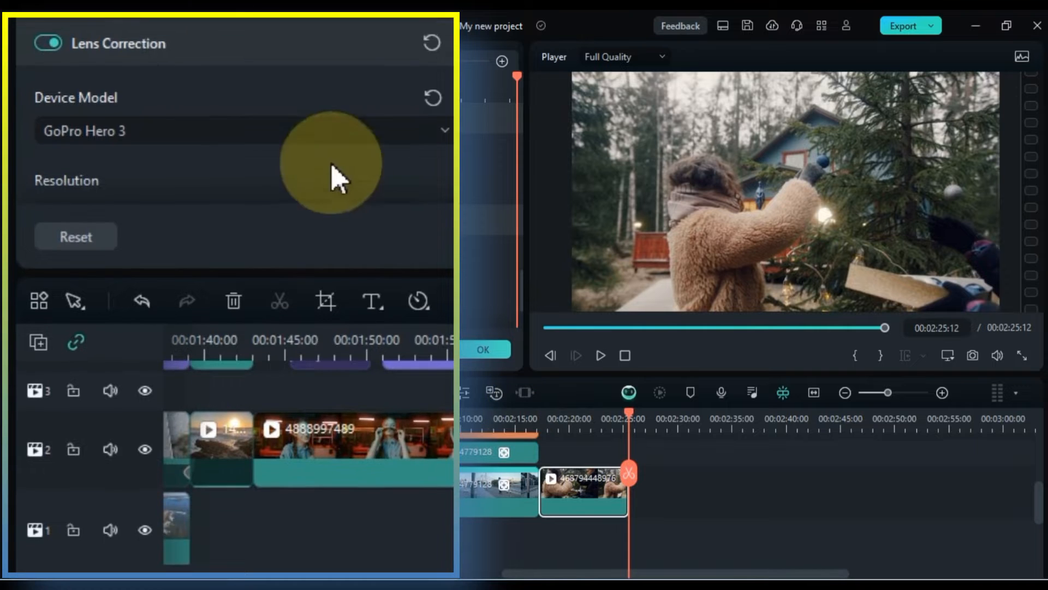
pyautogui.click(48, 42)
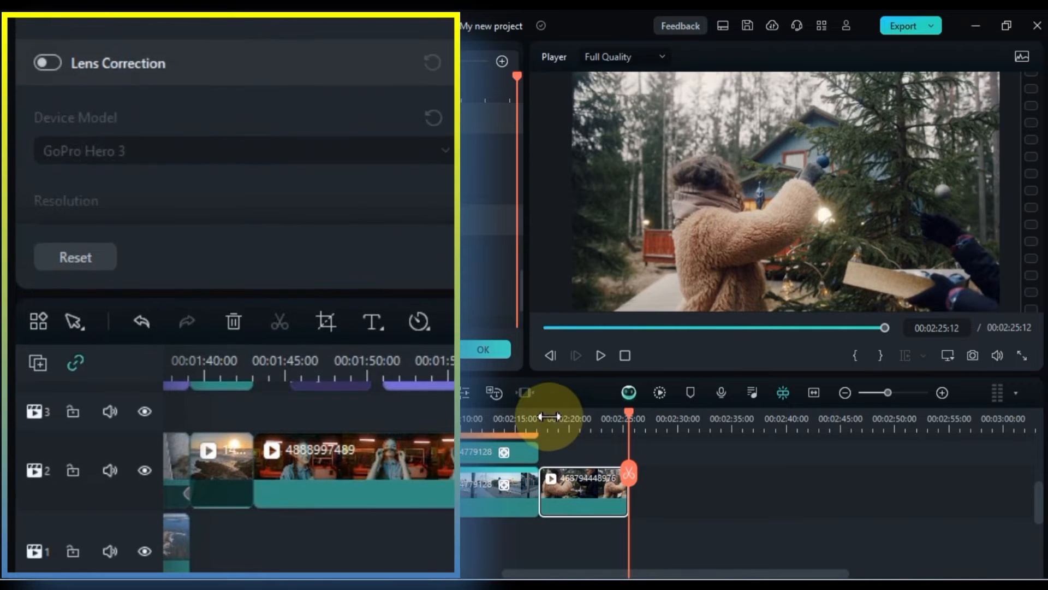
pyautogui.click(548, 417)
pyautogui.press('space')
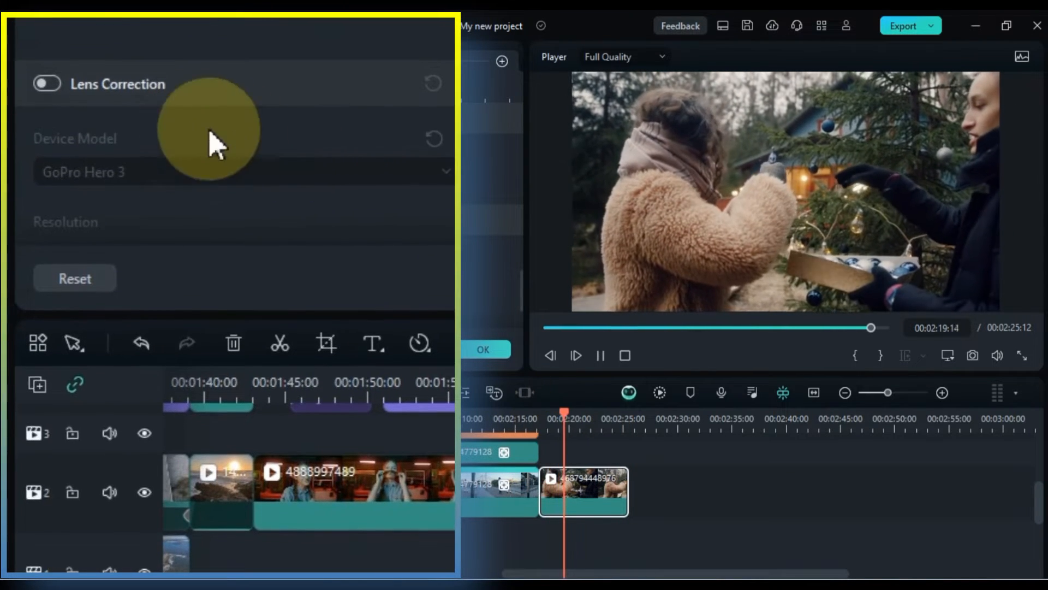
pyautogui.click(51, 74)
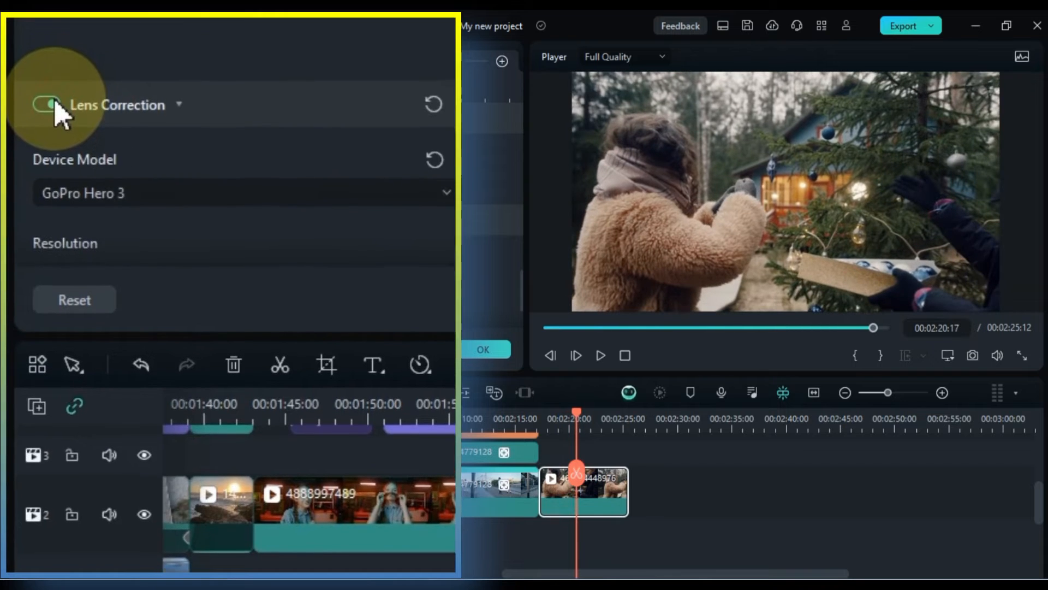
pyautogui.click(54, 117)
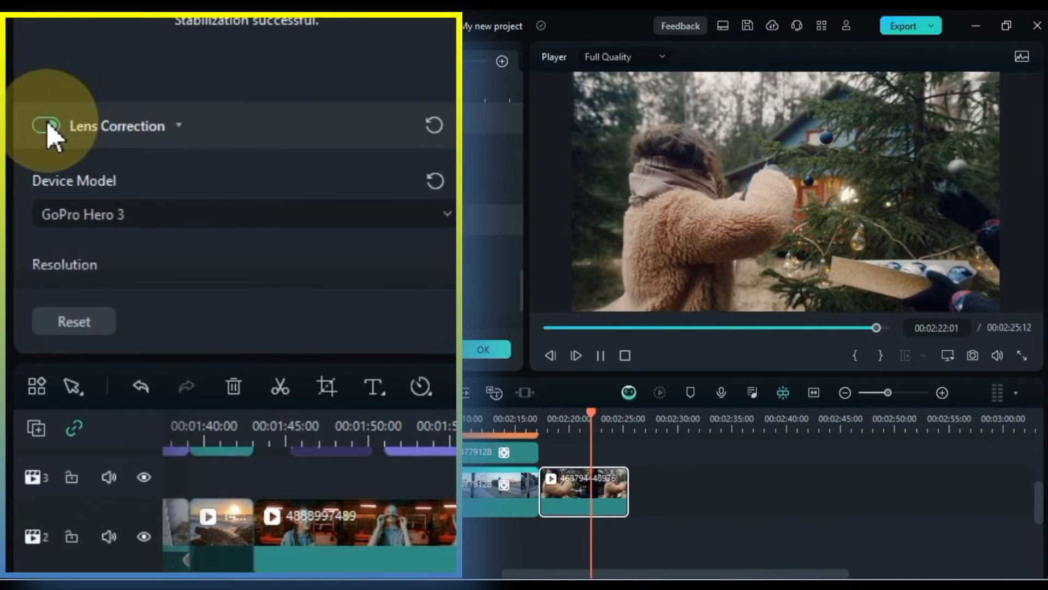
pyautogui.press('space')
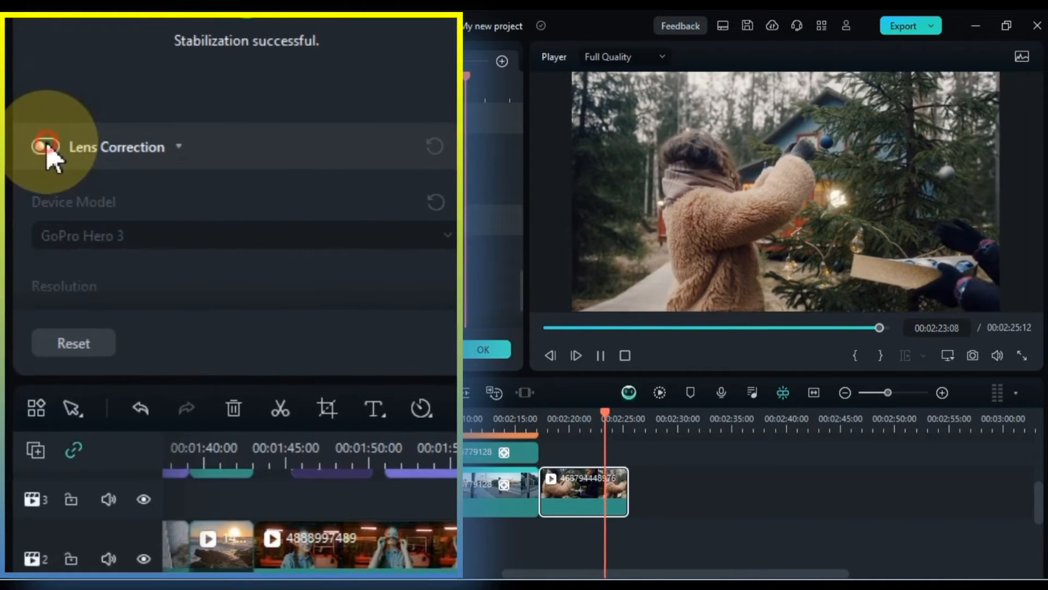
pyautogui.click(546, 419)
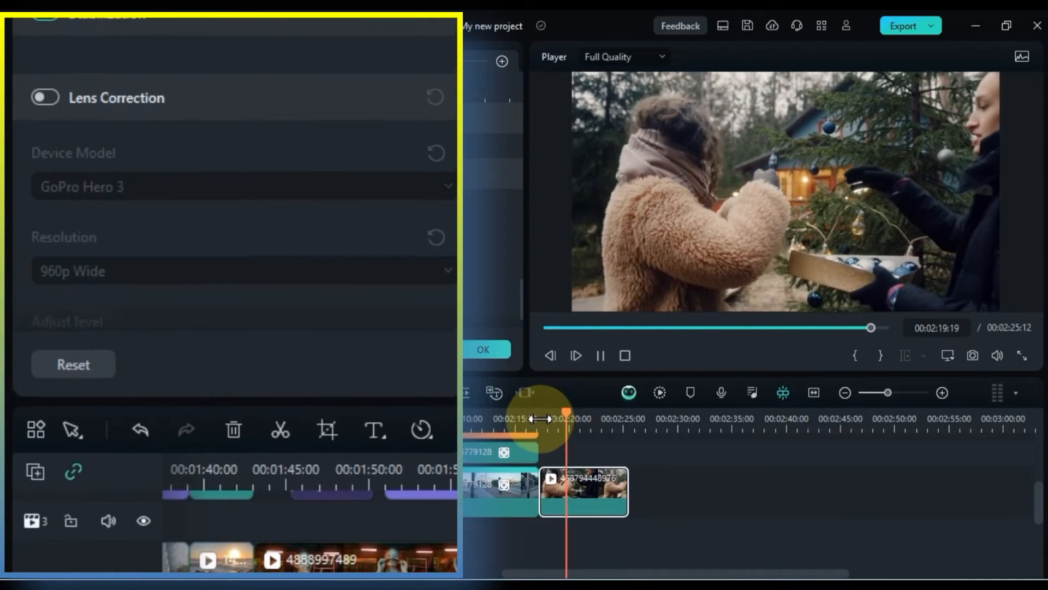
pyautogui.click(542, 419)
pyautogui.click(52, 117)
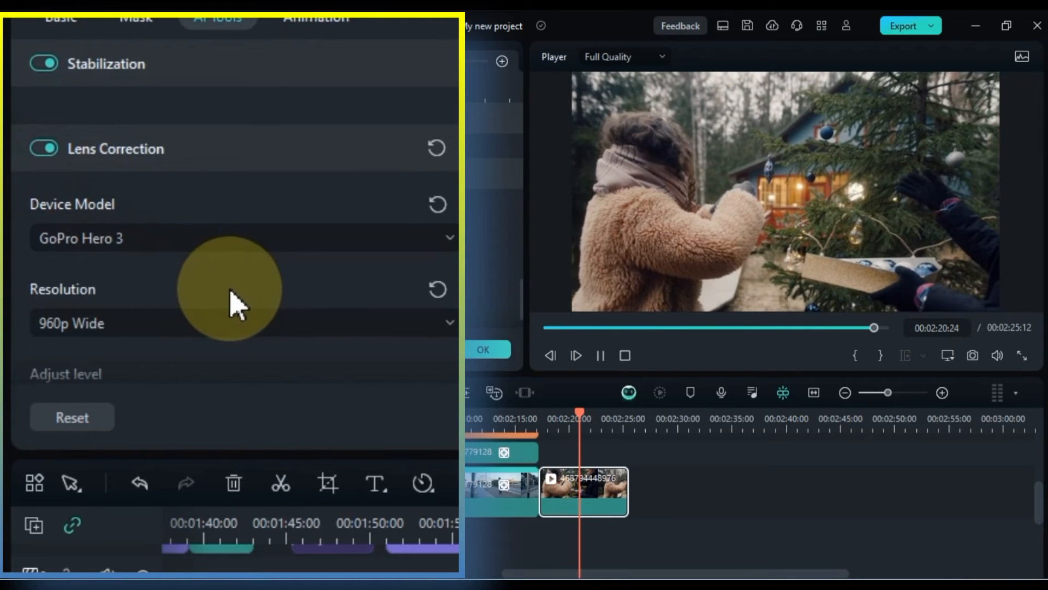
# Step: Try lens correction adjust levels of 100 and -100 and play the clip from its start
pyautogui.scroll(-2, 303, 328)
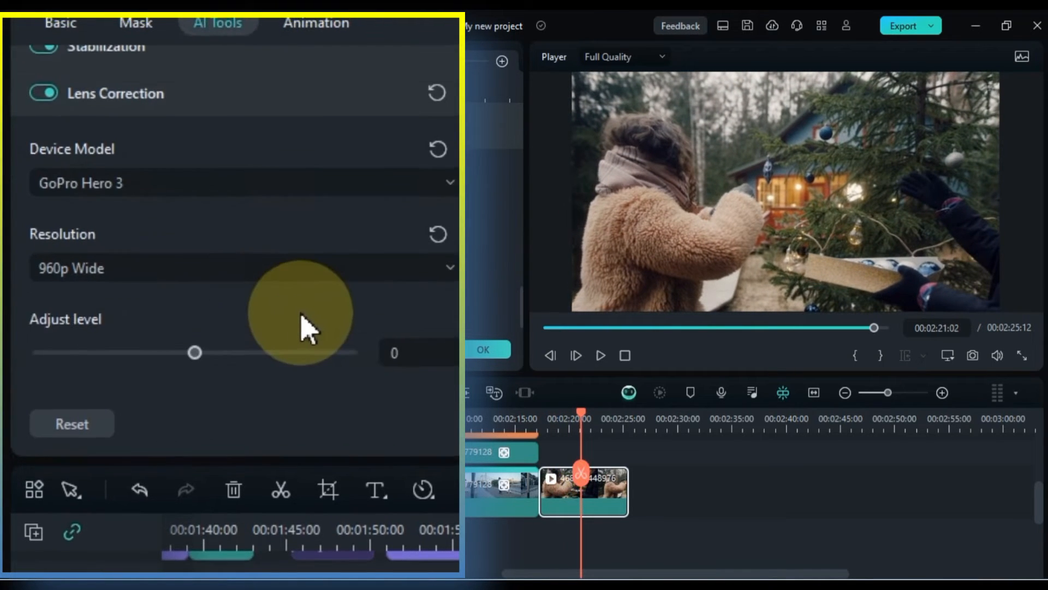
pyautogui.moveTo(290, 379); pyautogui.dragTo(469, 385)
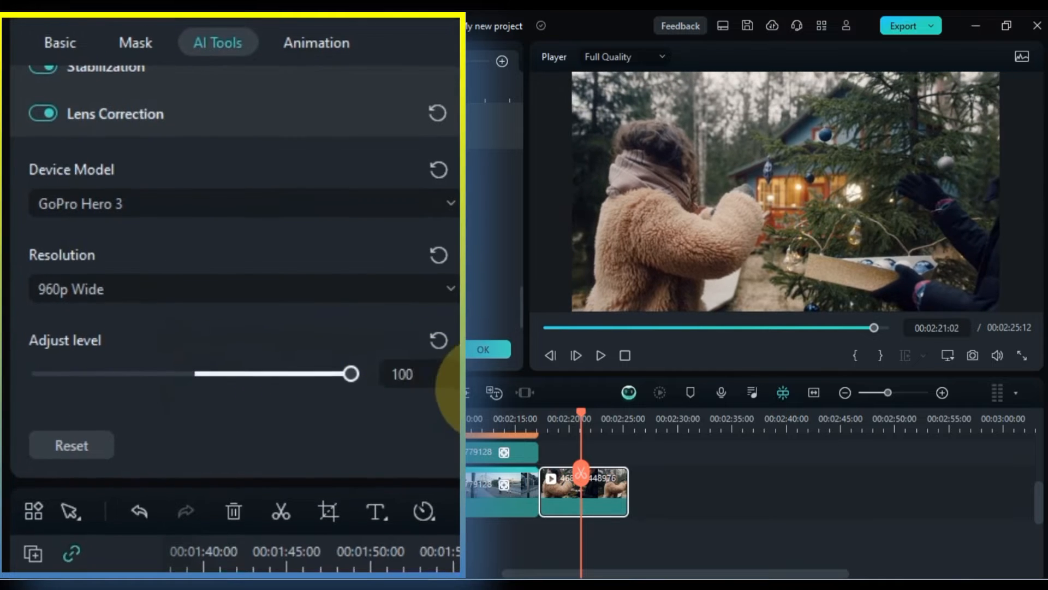
pyautogui.click(546, 424)
pyautogui.press('space')
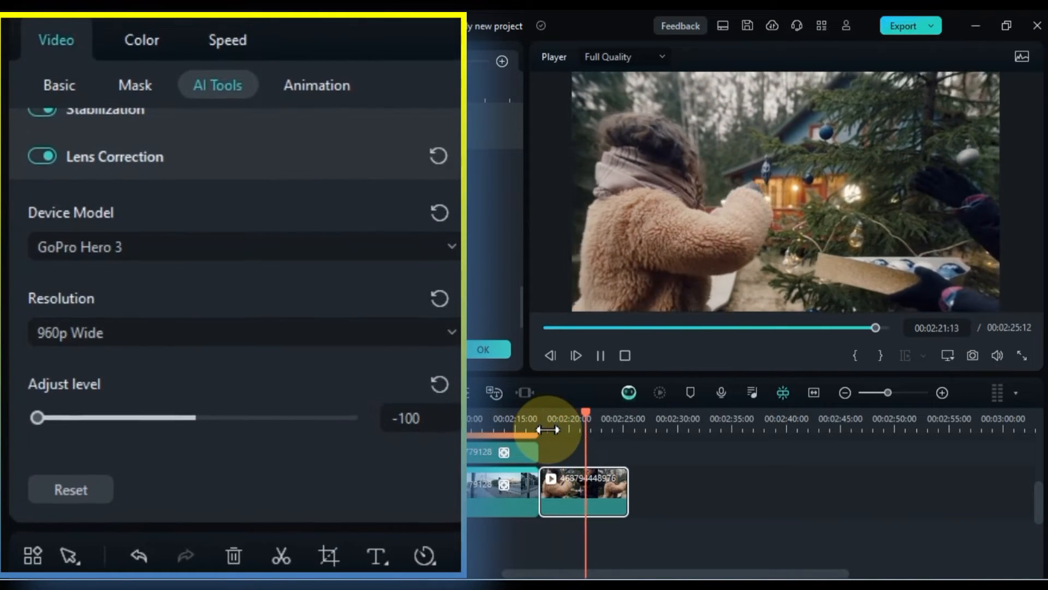
pyautogui.press('space')
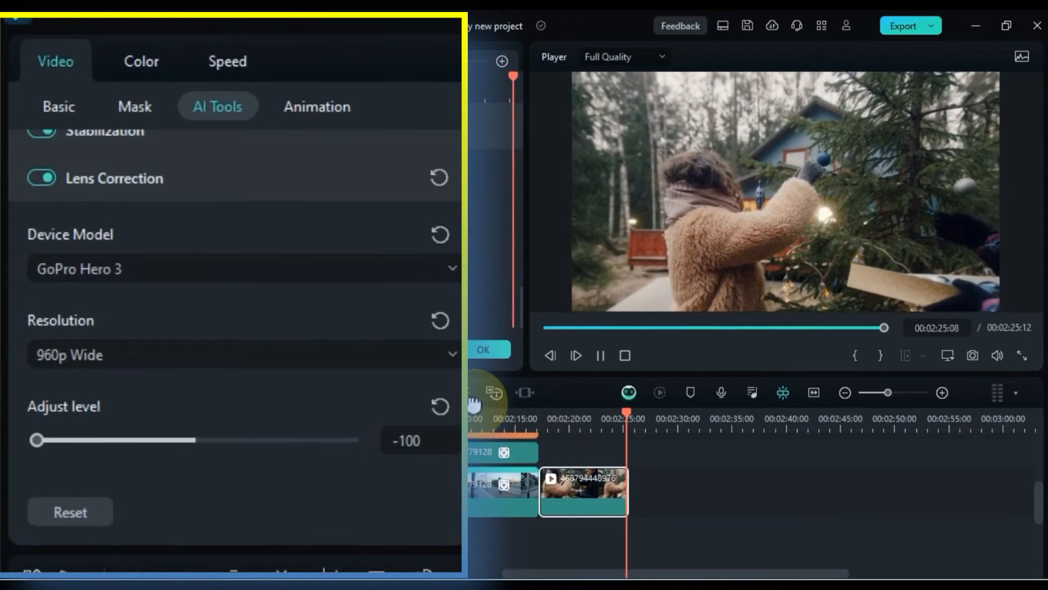
# Step: Bring the lens correction adjust level to -2, play the clip, and reset the level to 0
pyautogui.moveTo(38, 453); pyautogui.dragTo(196, 403)
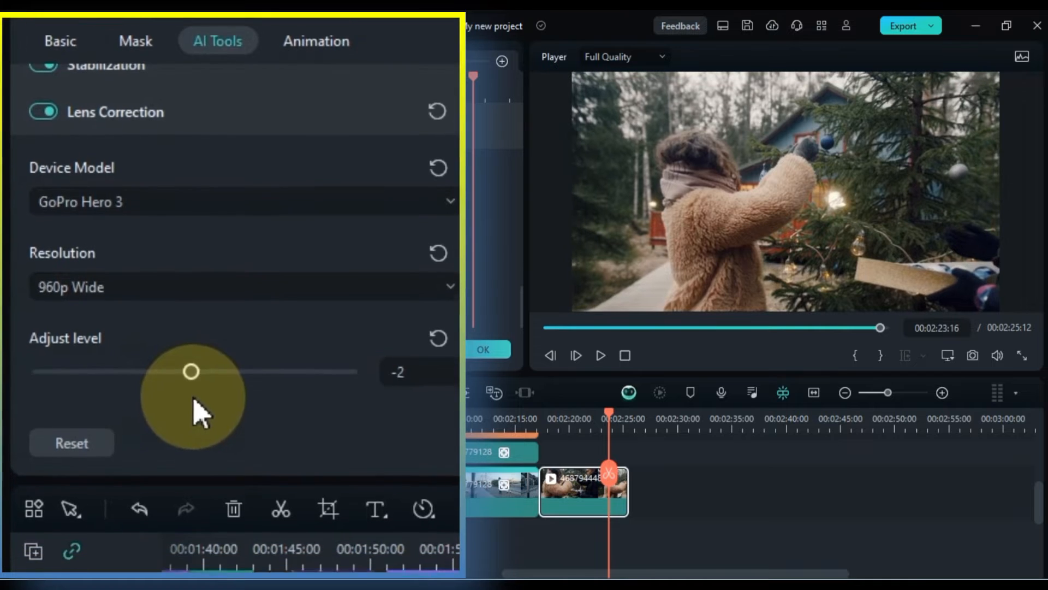
pyautogui.click(561, 417)
pyautogui.press('space')
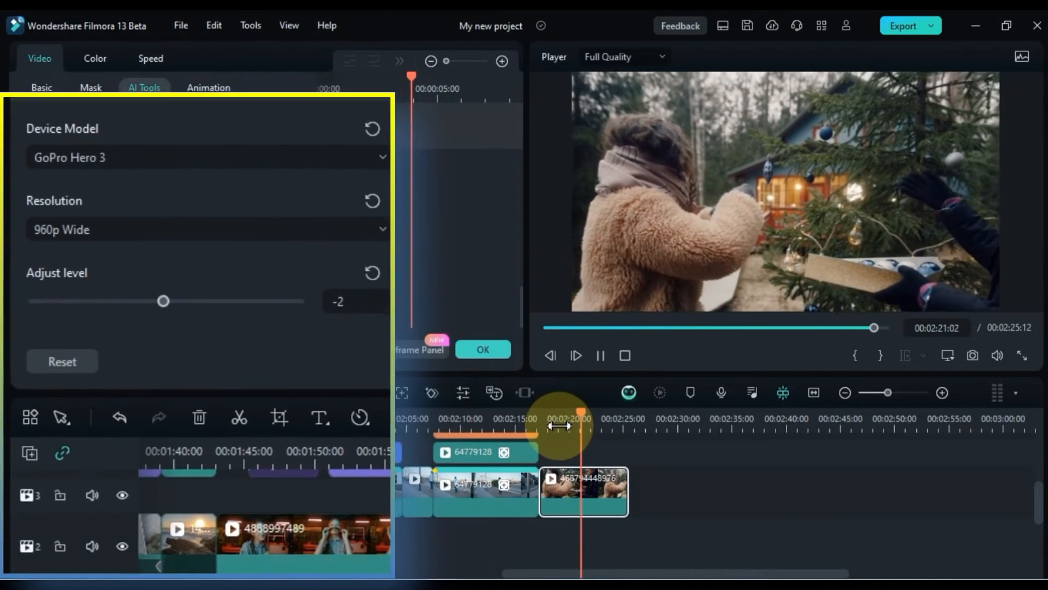
pyautogui.press('space')
pyautogui.click(322, 268)
pyautogui.scroll(10, 360, 288)
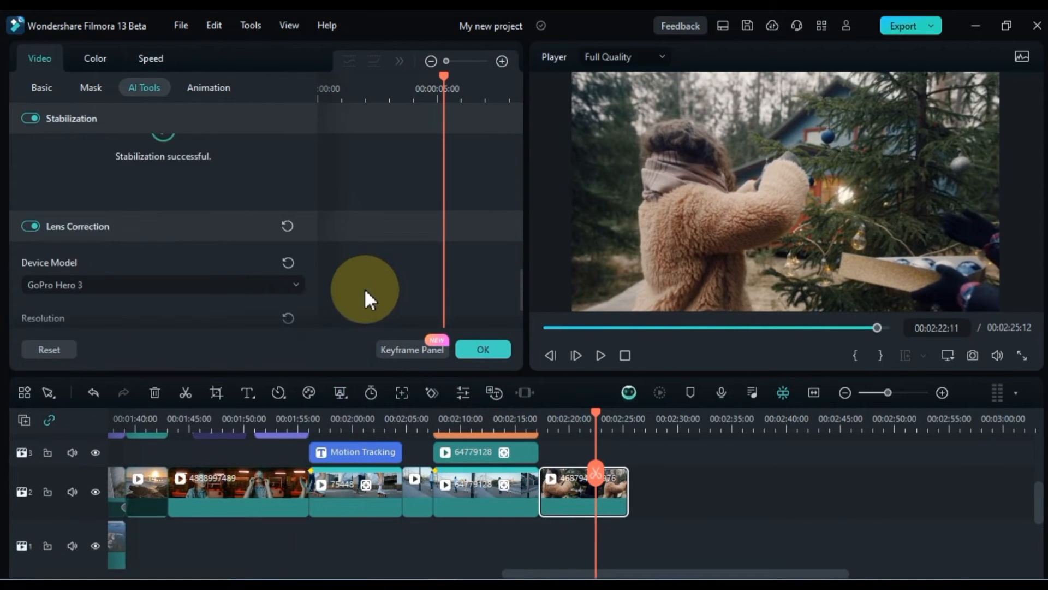
pyautogui.scroll(-10, 360, 290)
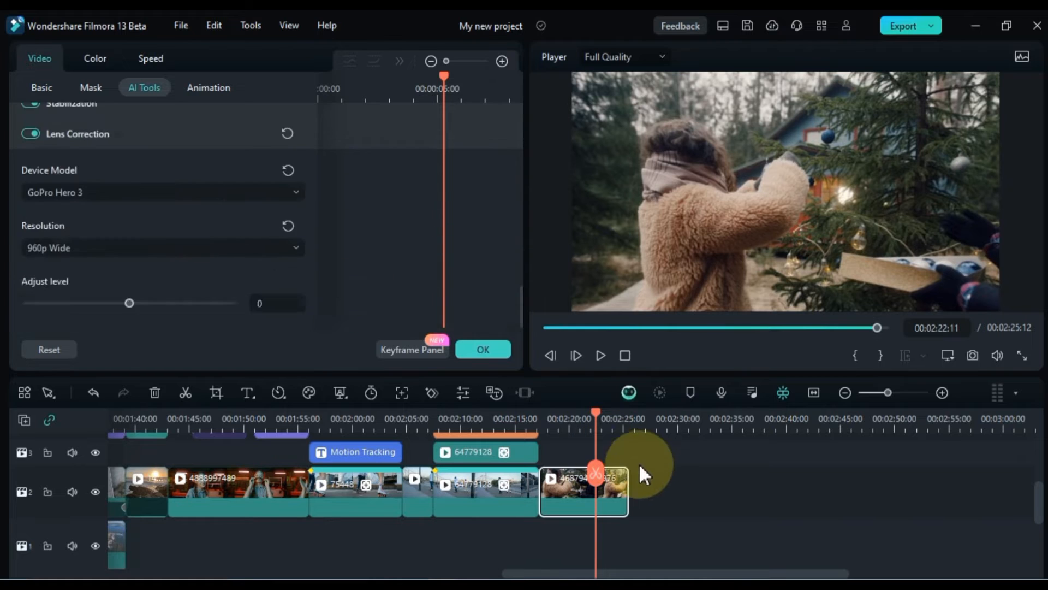
# Step: Deselect the clip, fit the whole project in the timeline, and filter the project media to images only
pyautogui.click(643, 475)
pyautogui.click(814, 392)
pyautogui.scroll(3, 994, 503)
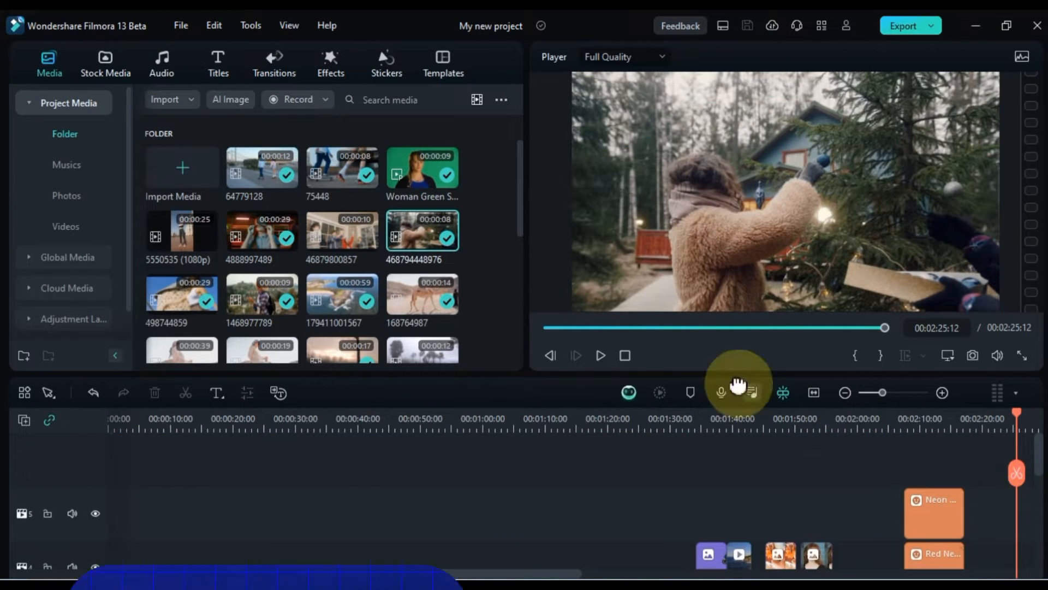
pyautogui.click(476, 100)
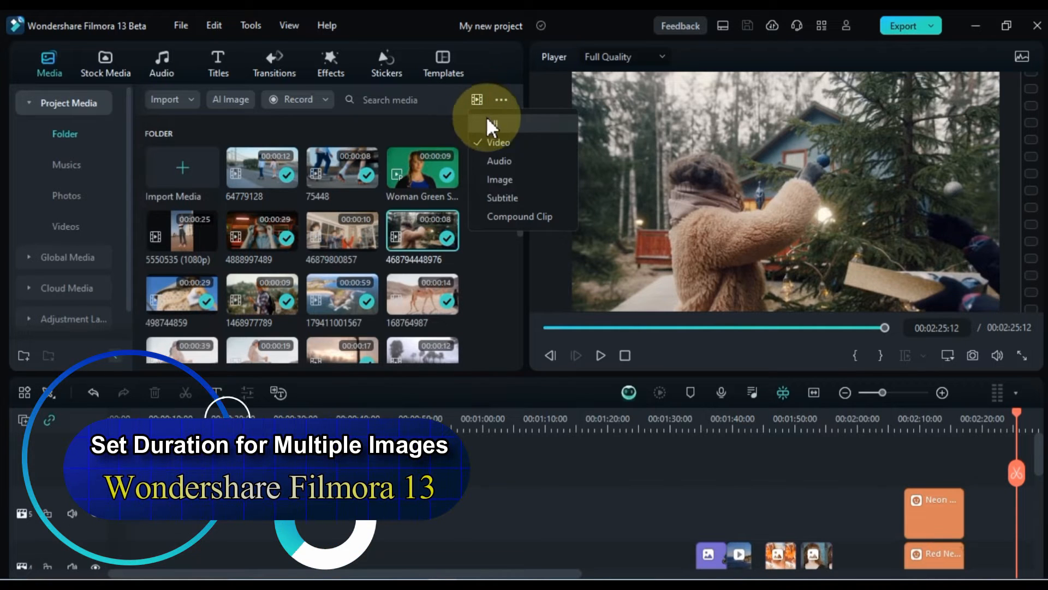
pyautogui.click(503, 180)
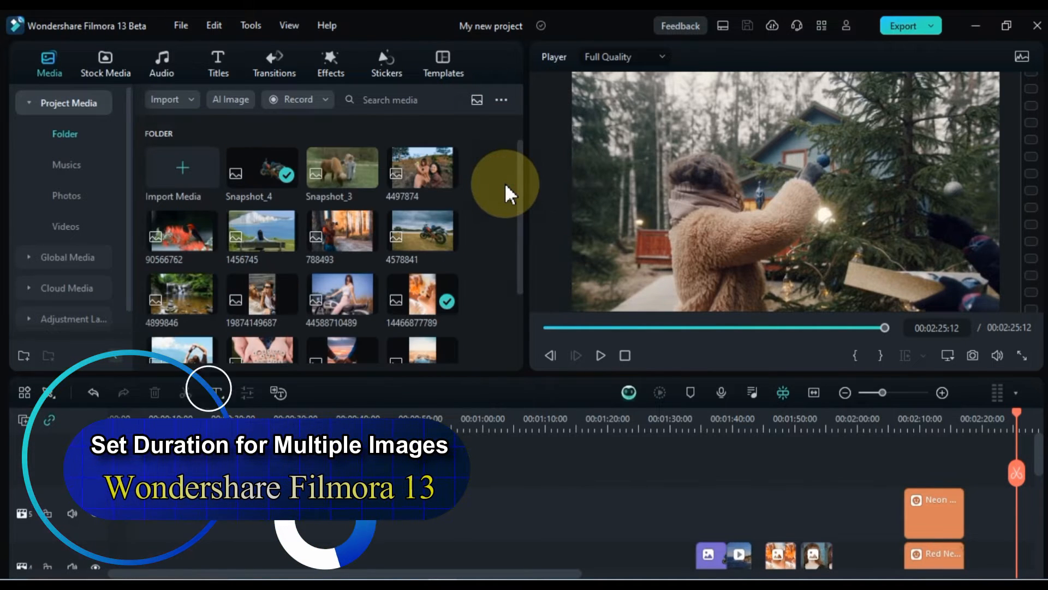
pyautogui.moveTo(557, 561); pyautogui.dragTo(779, 557)
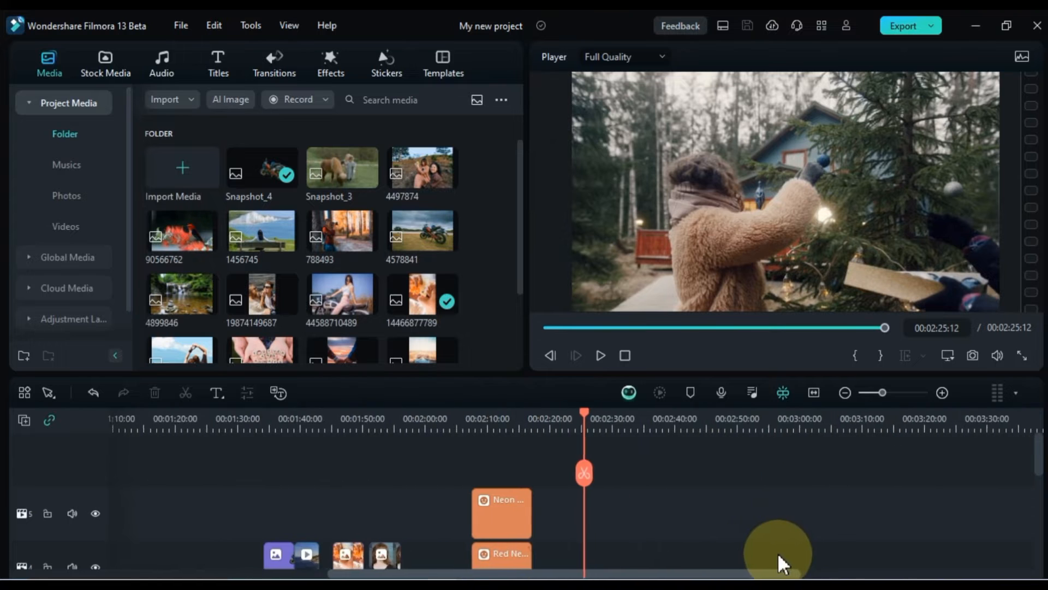
pyautogui.scroll(-5, 777, 506)
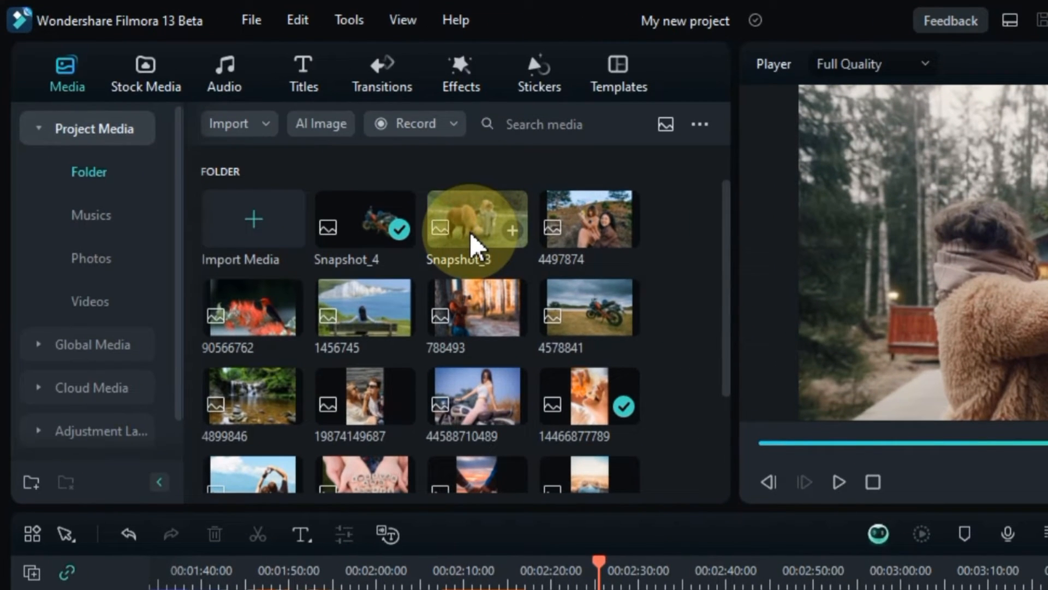
pyautogui.click(575, 221)
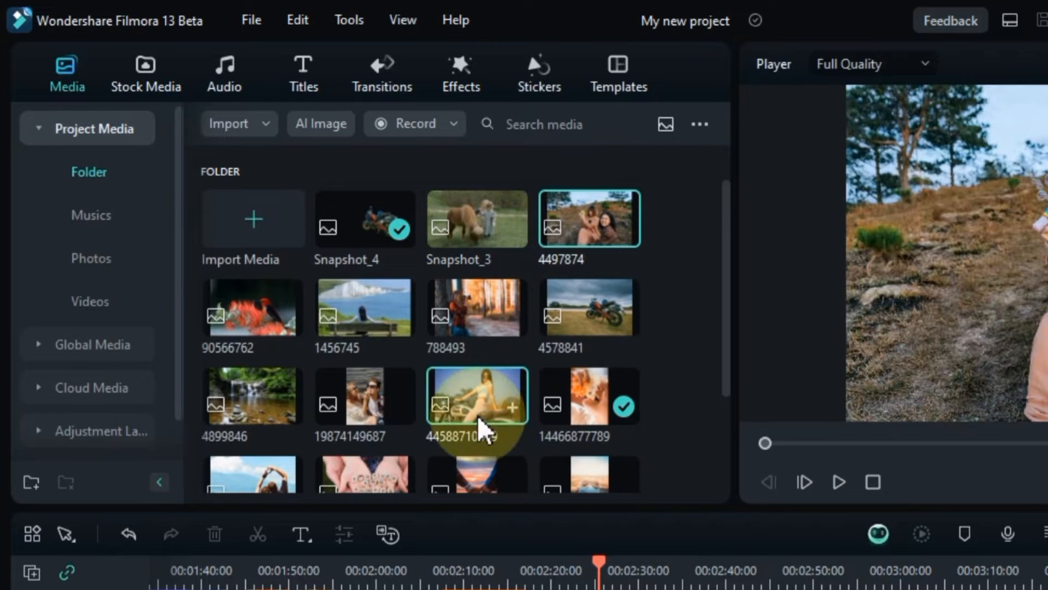
pyautogui.click(477, 415)
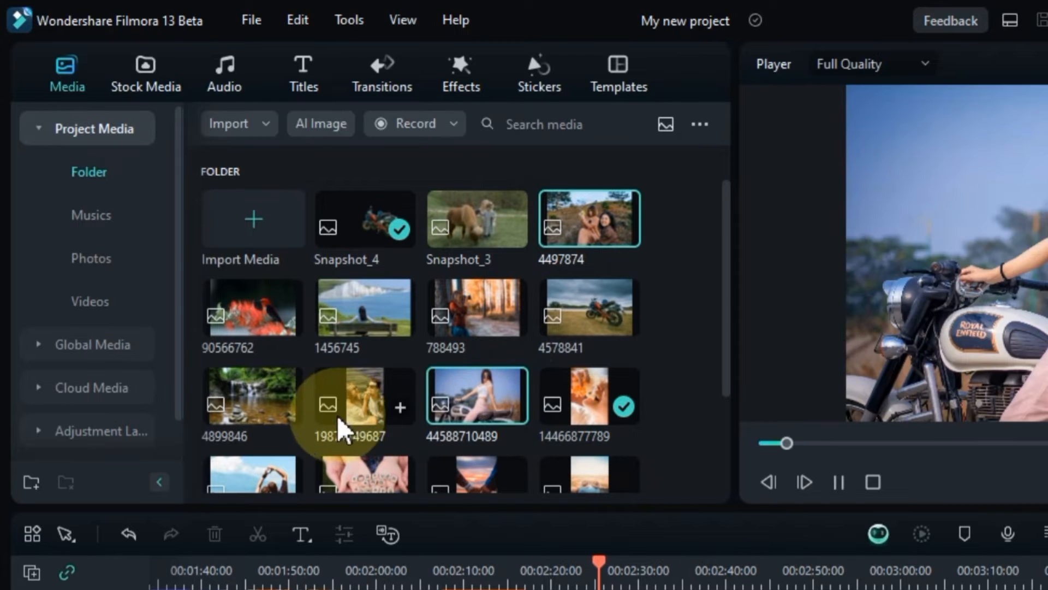
pyautogui.click(257, 420)
pyautogui.scroll(-3, 256, 420)
pyautogui.click(247, 432)
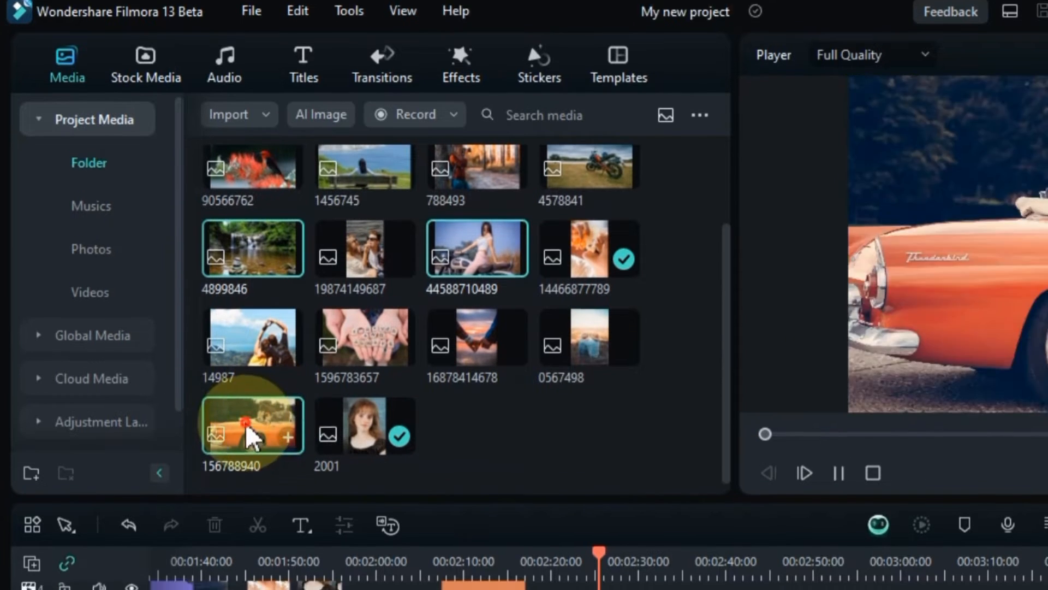
pyautogui.moveTo(246, 427); pyautogui.dragTo(622, 589)
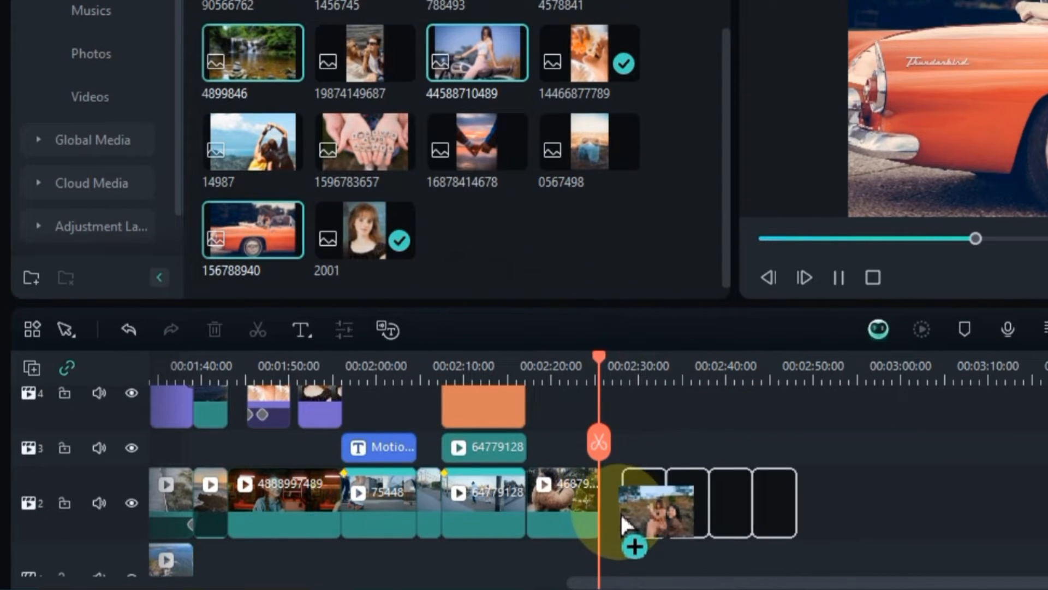
pyautogui.moveTo(621, 517); pyautogui.dragTo(604, 516)
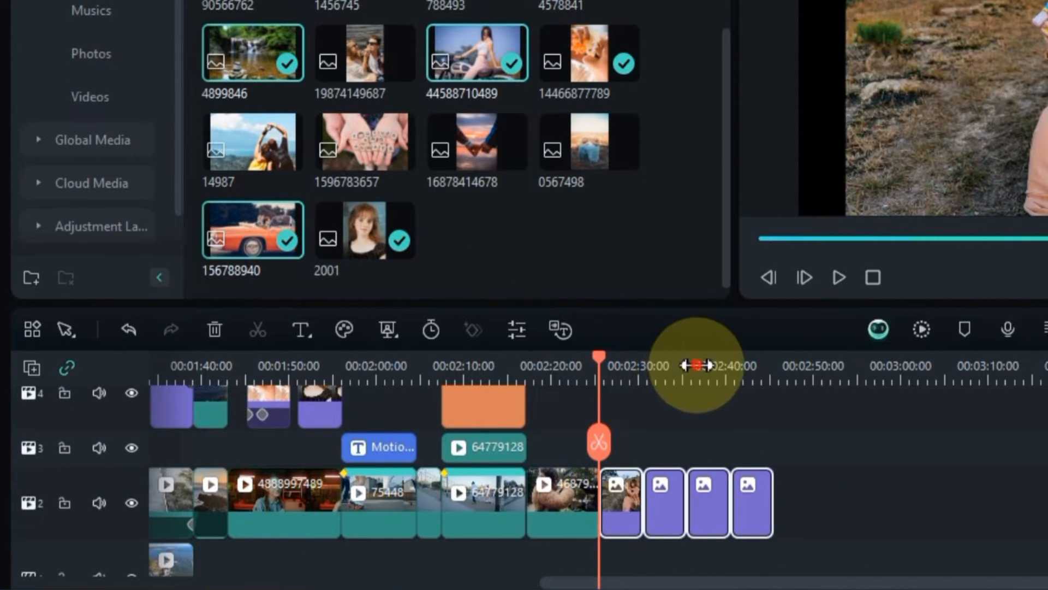
# Step: Set the duration of the four selected images to 00:00:03:00
pyautogui.moveTo(696, 364); pyautogui.dragTo(867, 364)
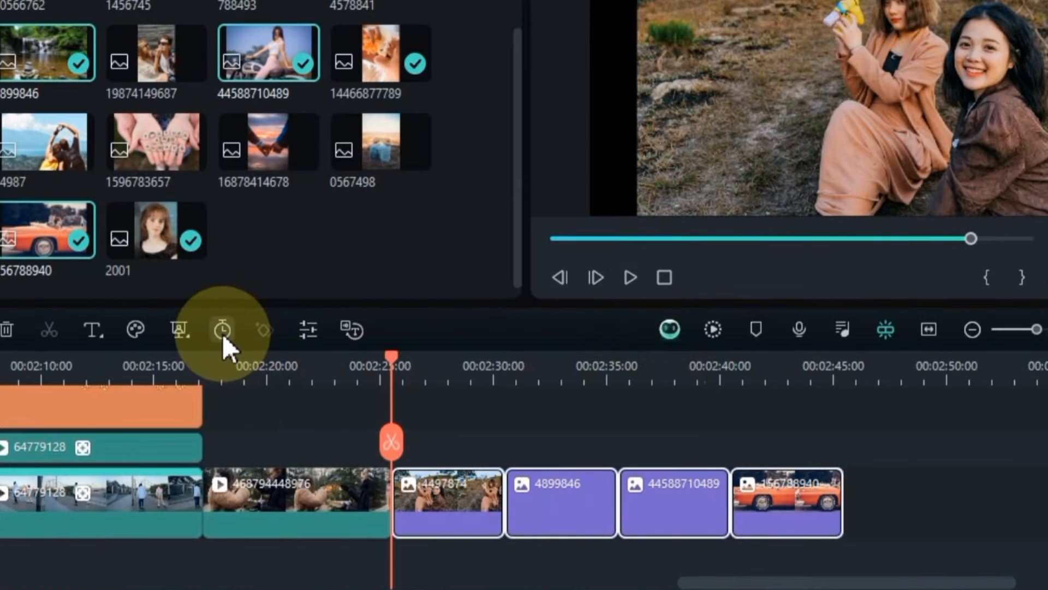
pyautogui.click(309, 393)
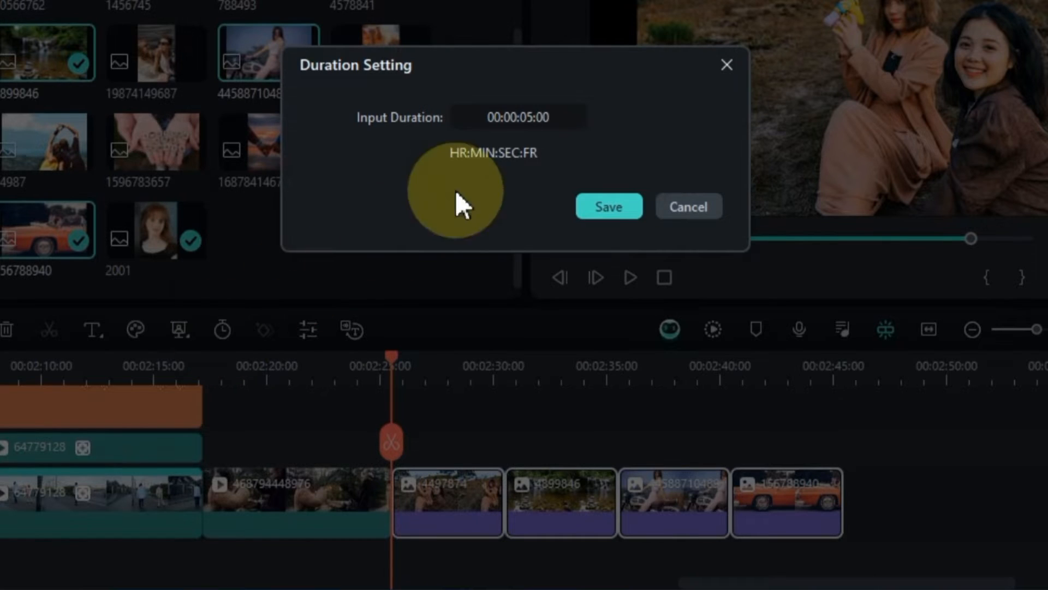
pyautogui.click(538, 105)
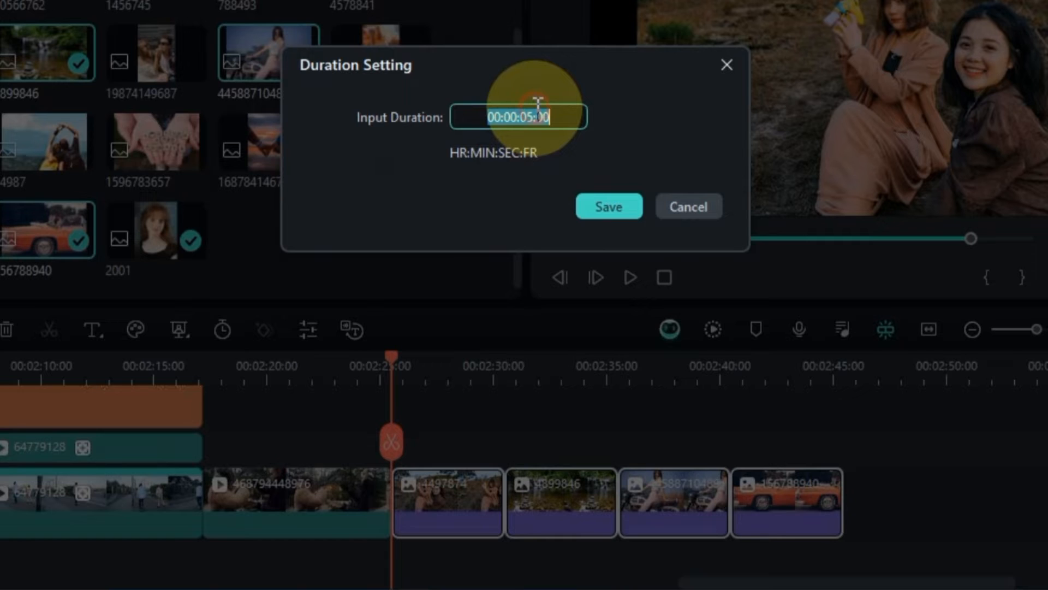
pyautogui.click(529, 116)
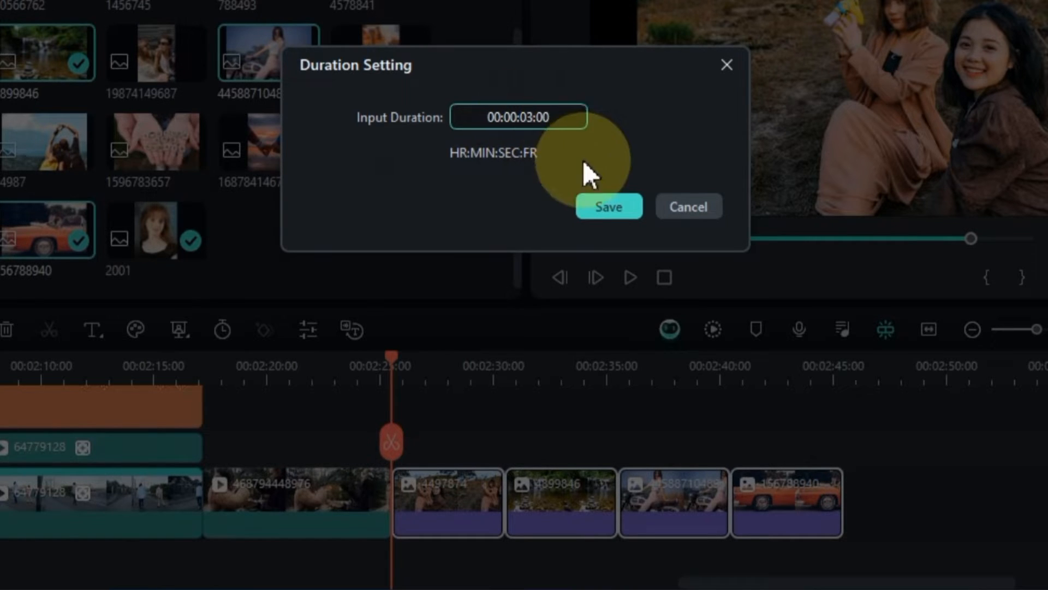
pyautogui.click(602, 208)
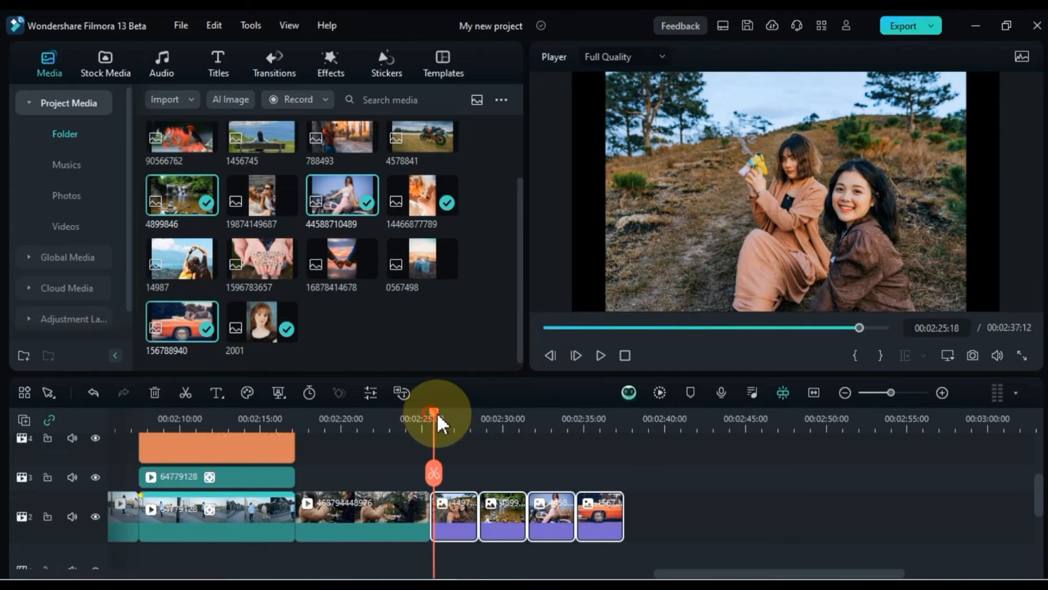
# Step: Change the shared duration of the four selected images to 00:00:07:00
pyautogui.moveTo(438, 419)
pyautogui.mouseDown()
pyautogui.moveTo(592, 424)
pyautogui.moveTo(452, 433)
pyautogui.mouseUp()
pyautogui.click(309, 393)
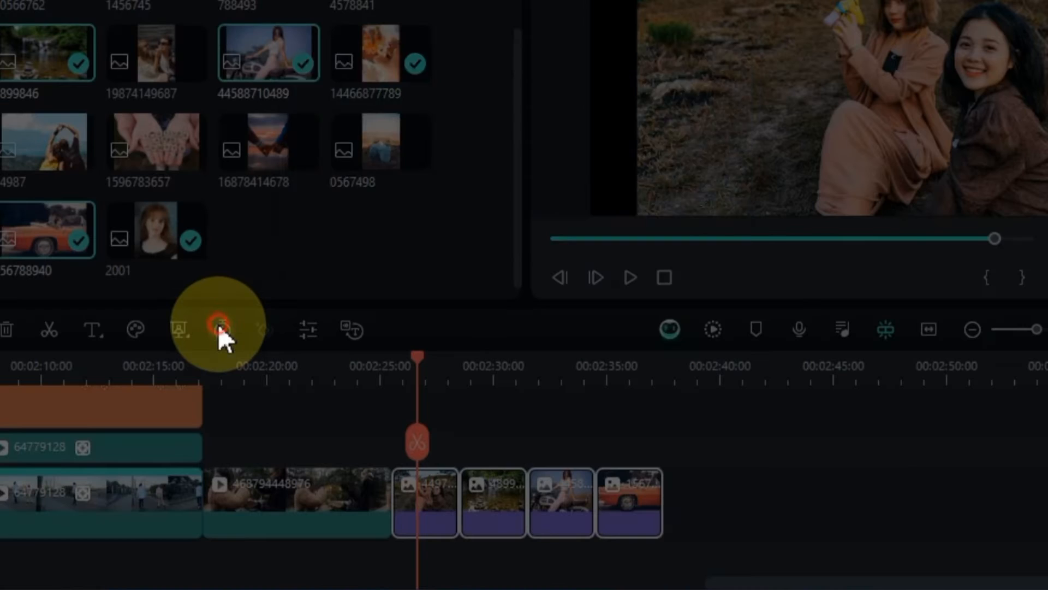
pyautogui.click(536, 115)
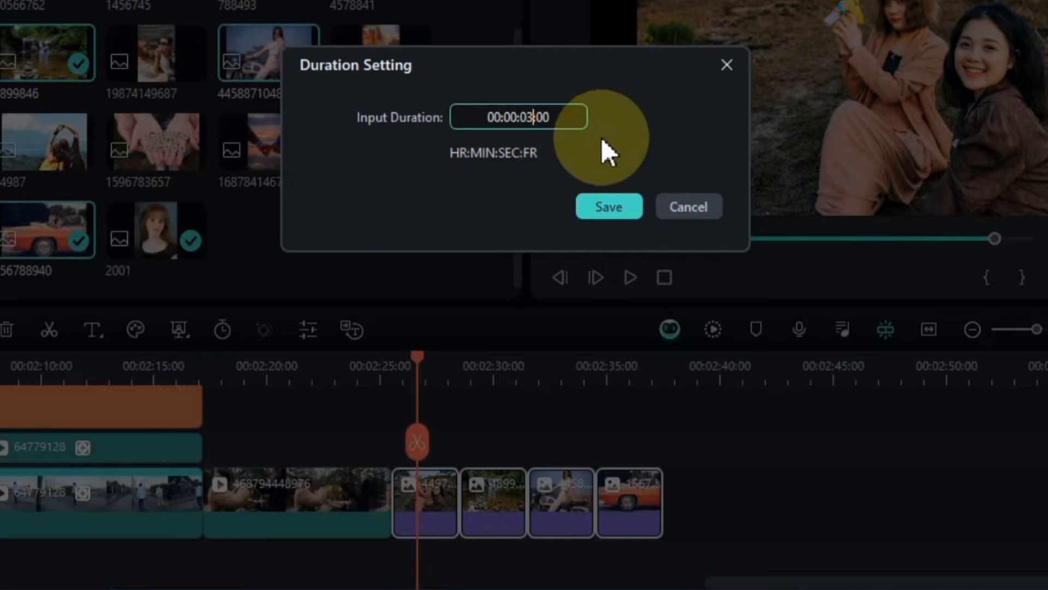
pyautogui.press('BackSpace')
pyautogui.write('7')
pyautogui.click(600, 208)
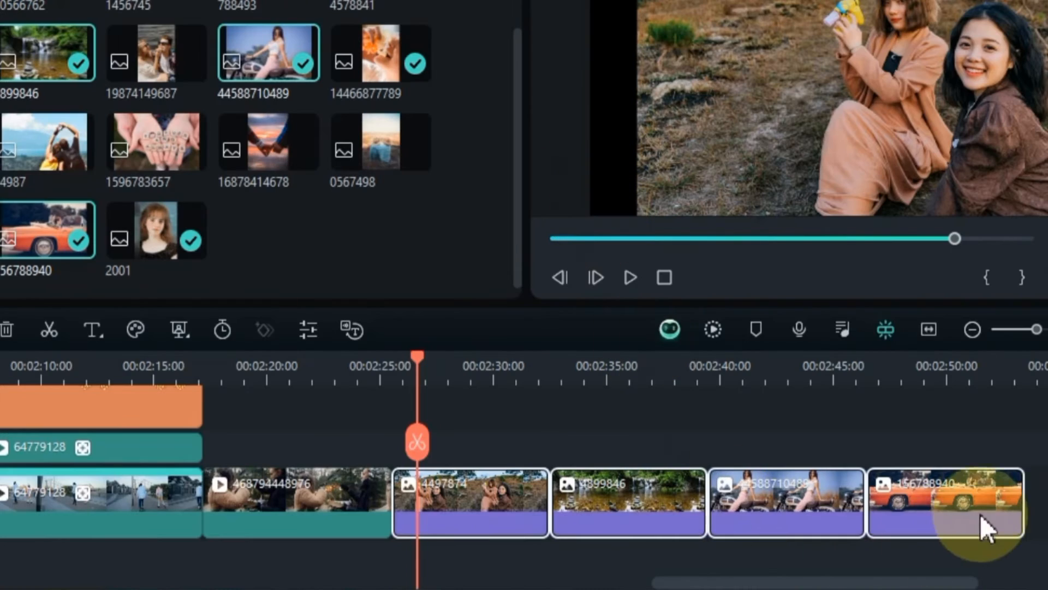
# Step: Set the duration of the four selected images to 00:00:02:00 and save it
pyautogui.moveTo(418, 358); pyautogui.dragTo(461, 405)
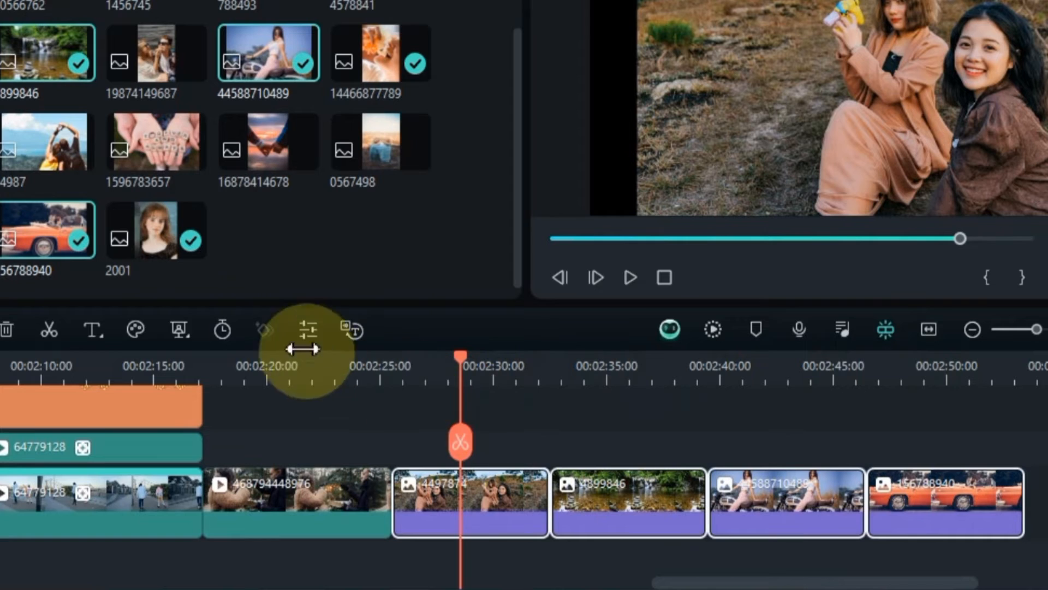
pyautogui.click(231, 329)
pyautogui.click(546, 116)
pyautogui.click(533, 116)
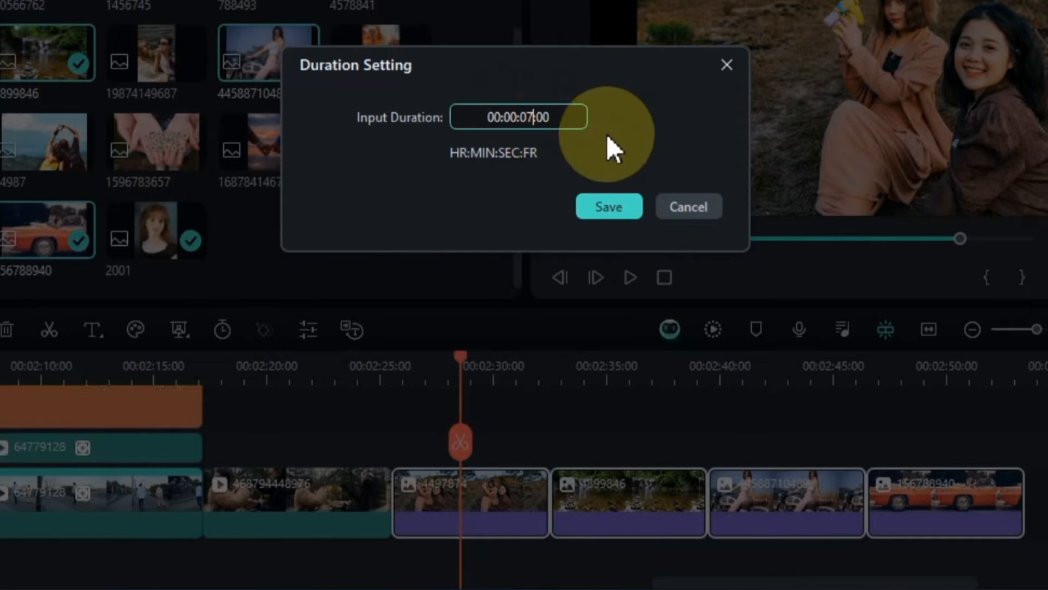
pyautogui.press('BackSpace')
pyautogui.write('2')
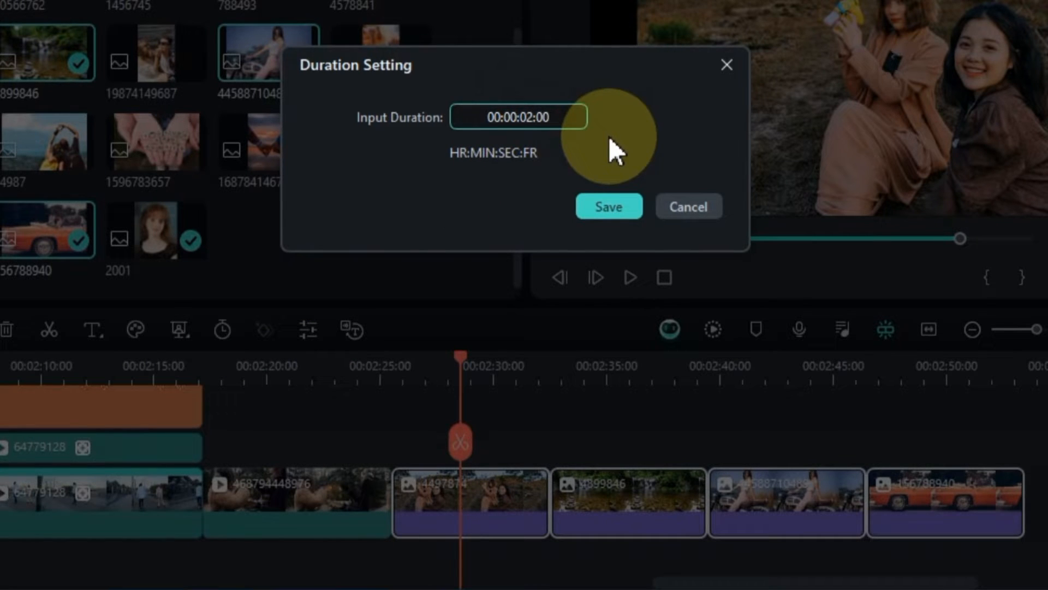
pyautogui.click(607, 210)
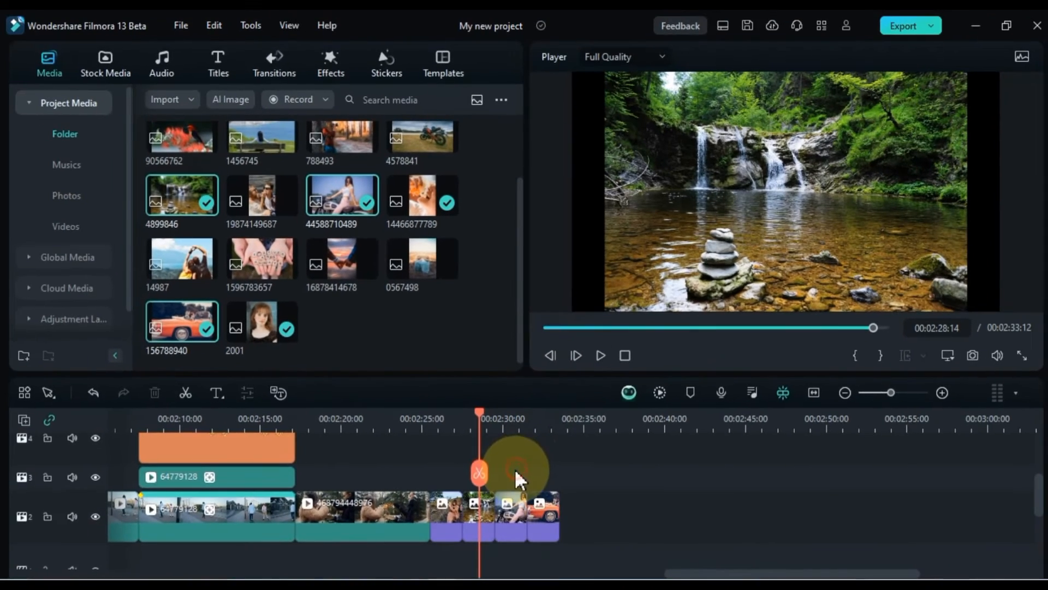
# Step: With all four images selected, bring up their animation settings and switch to Preset Motions (Legacy)
pyautogui.click(445, 420)
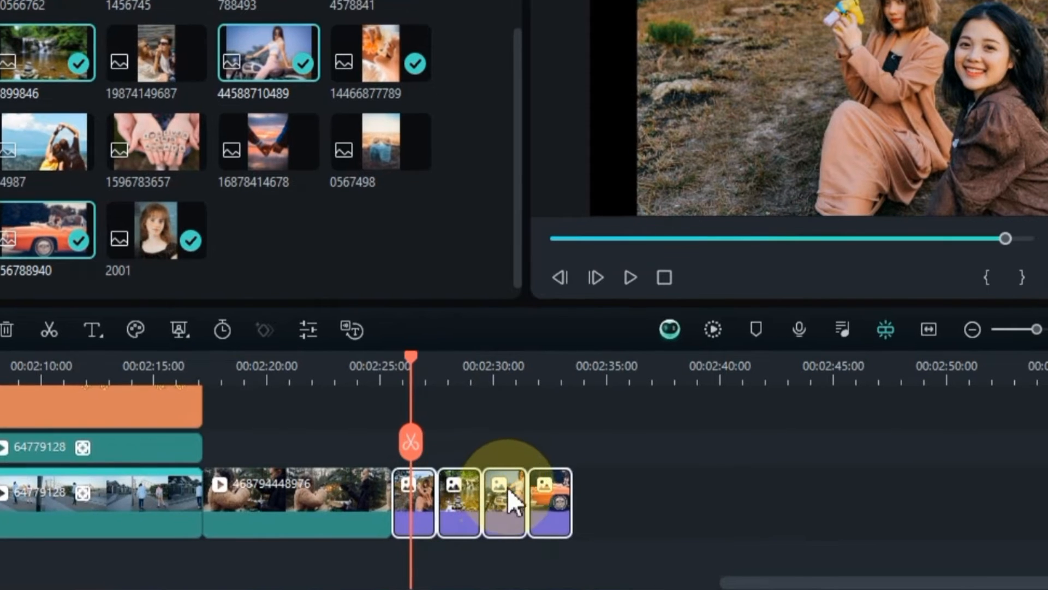
pyautogui.click(311, 326)
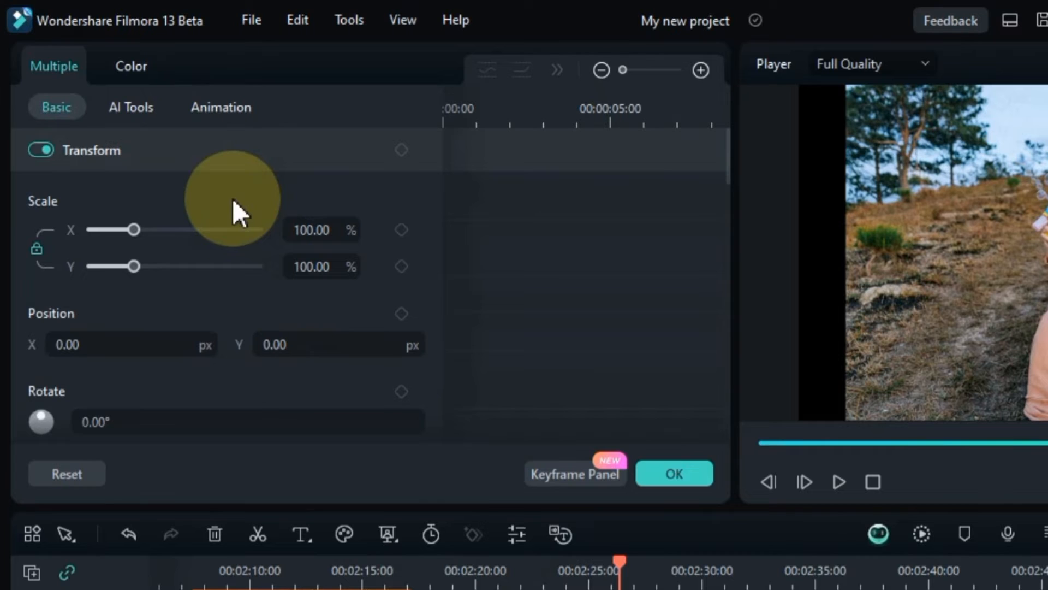
pyautogui.click(219, 109)
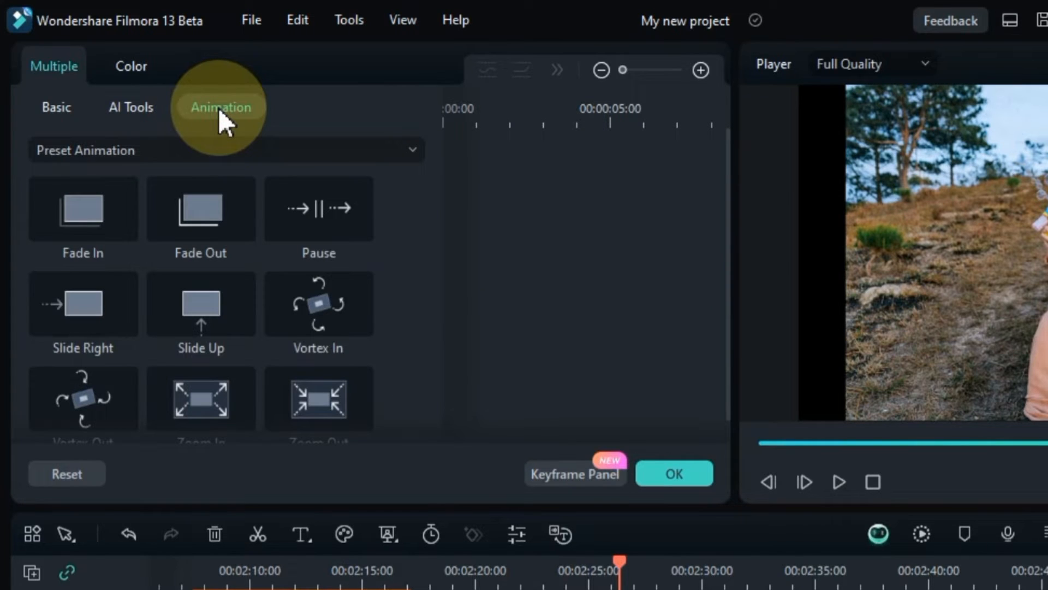
pyautogui.click(202, 148)
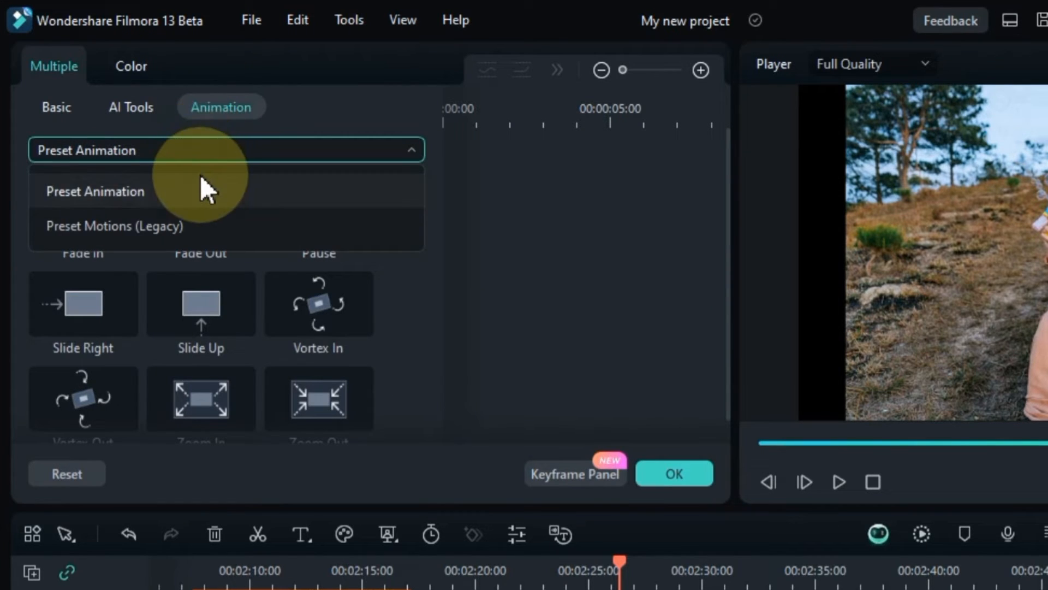
pyautogui.click(191, 225)
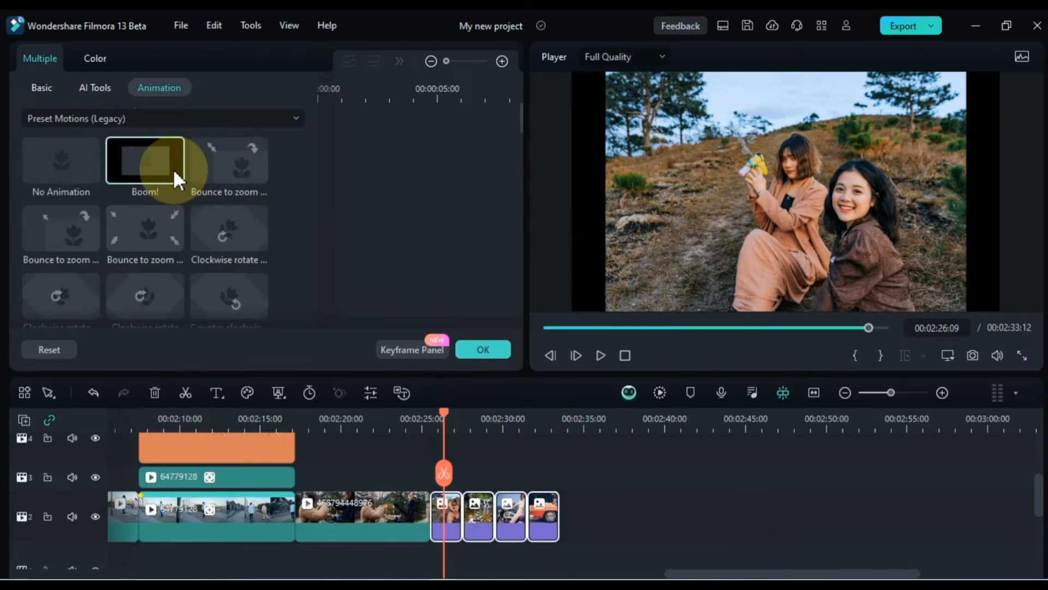
# Step: Try the Boom! motion and then a Bounce to zoom motion on the four images, previewing them from the first image
pyautogui.click(170, 168)
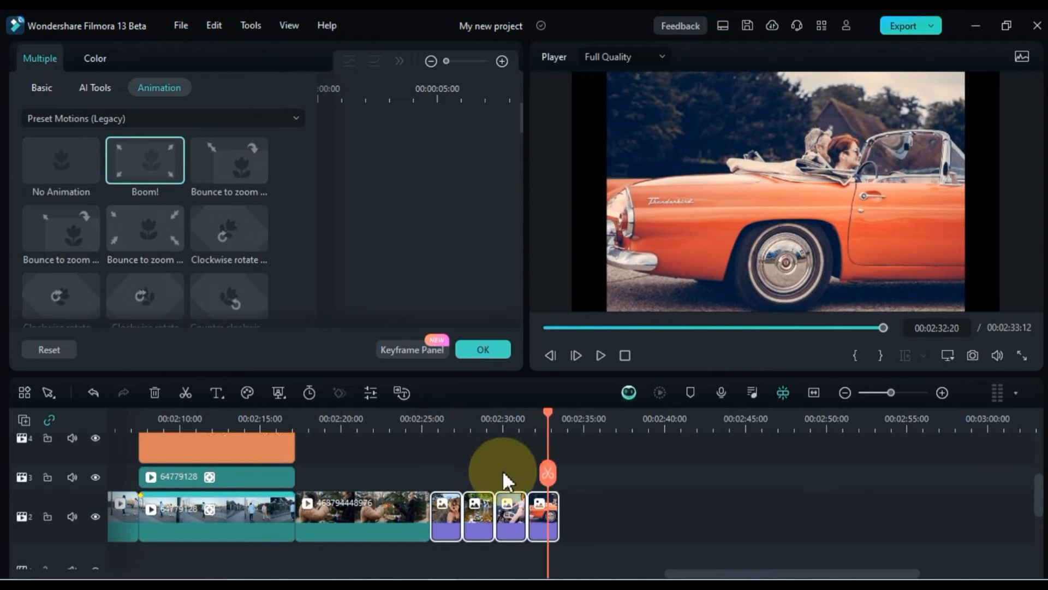
pyautogui.click(146, 231)
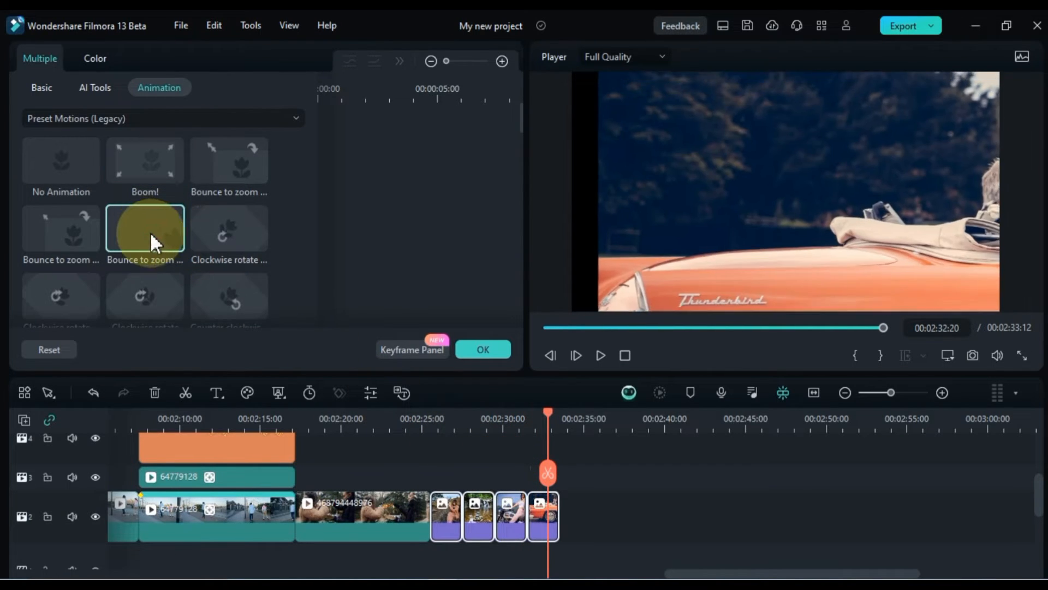
pyautogui.click(458, 419)
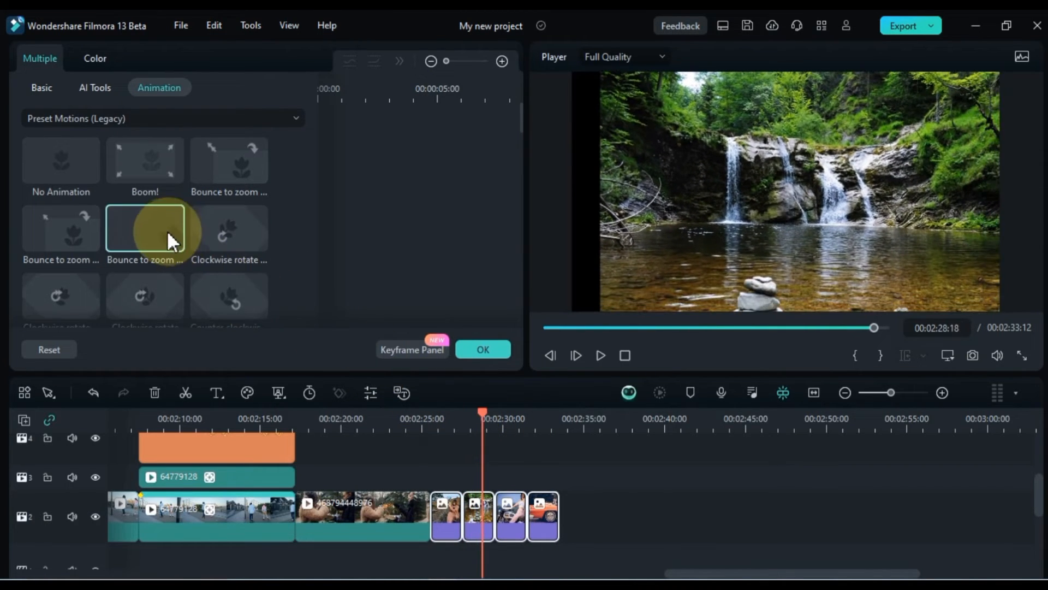
# Step: Apply the Fade Slide 3 motion to the four images and play them from the first image
pyautogui.scroll(-5, 166, 229)
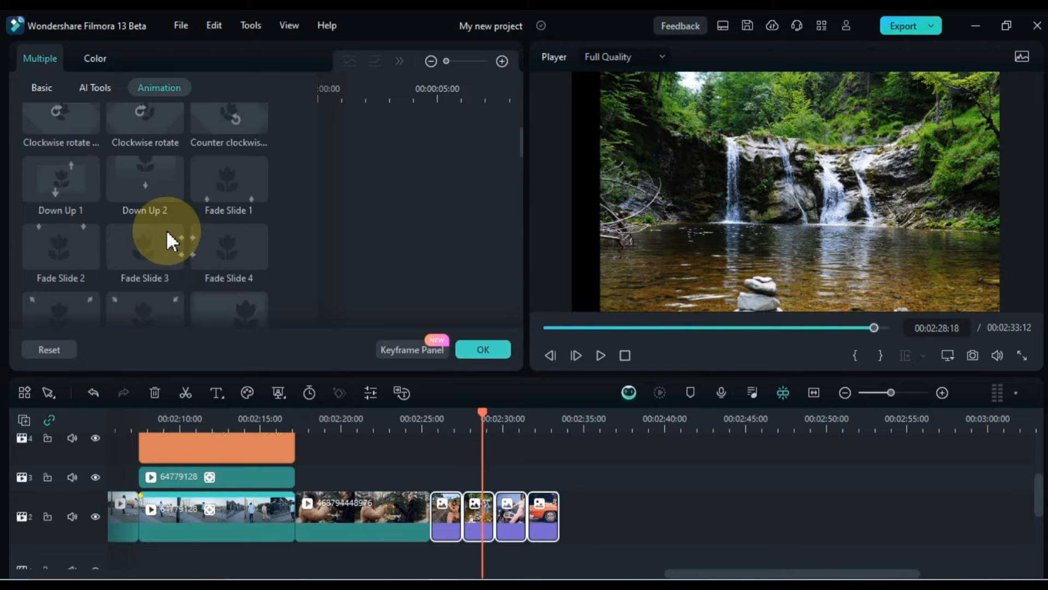
pyautogui.click(155, 245)
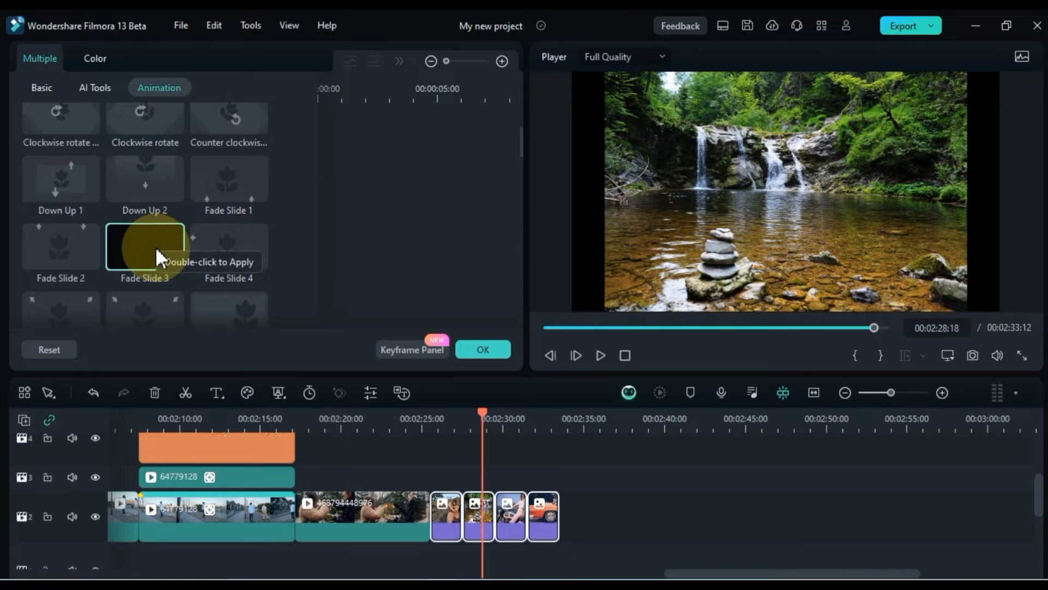
pyautogui.click(454, 418)
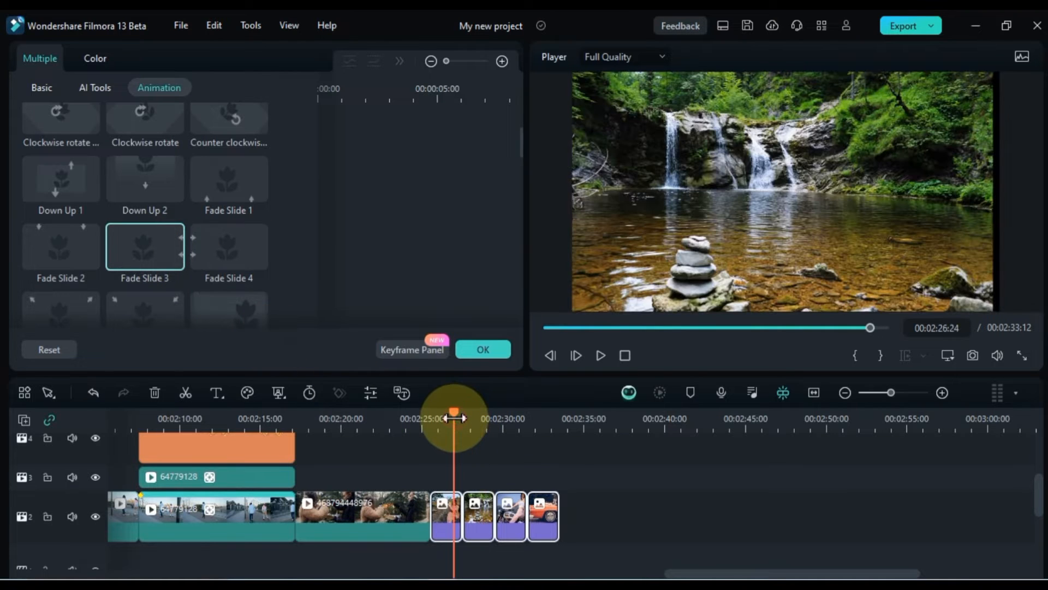
pyautogui.press('space')
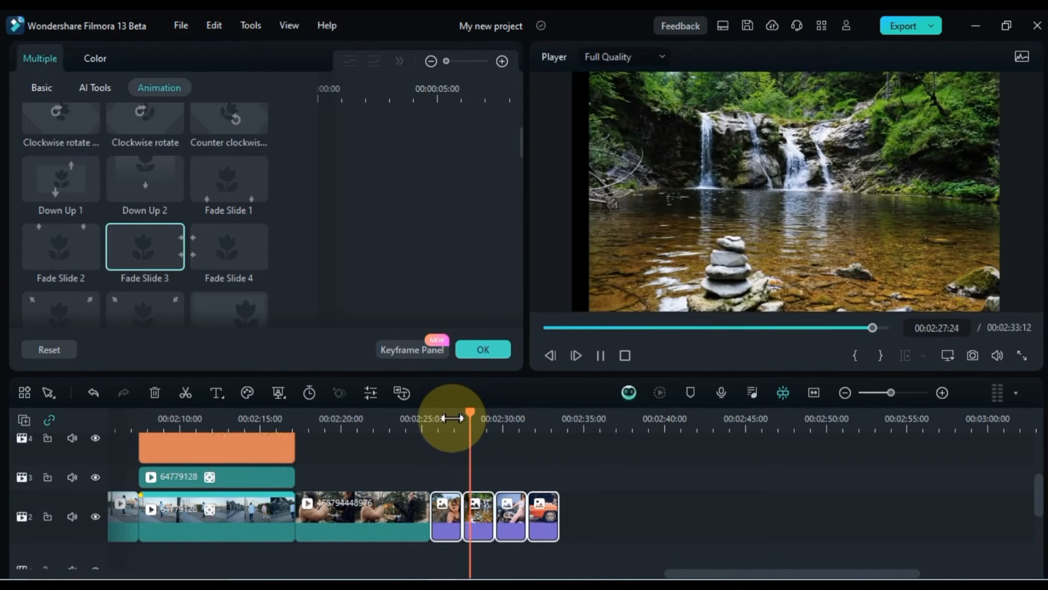
pyautogui.press('space')
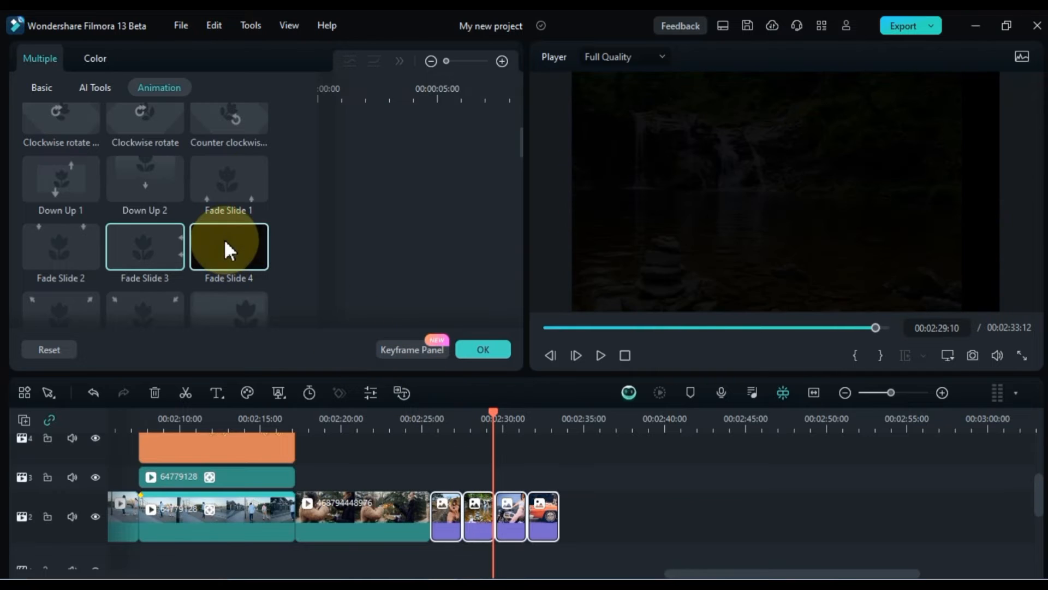
# Step: Apply the Up Down 1 motion to the four selected images and play the sequence from the first image
pyautogui.scroll(-3, 224, 240)
pyautogui.scroll(-5, 225, 243)
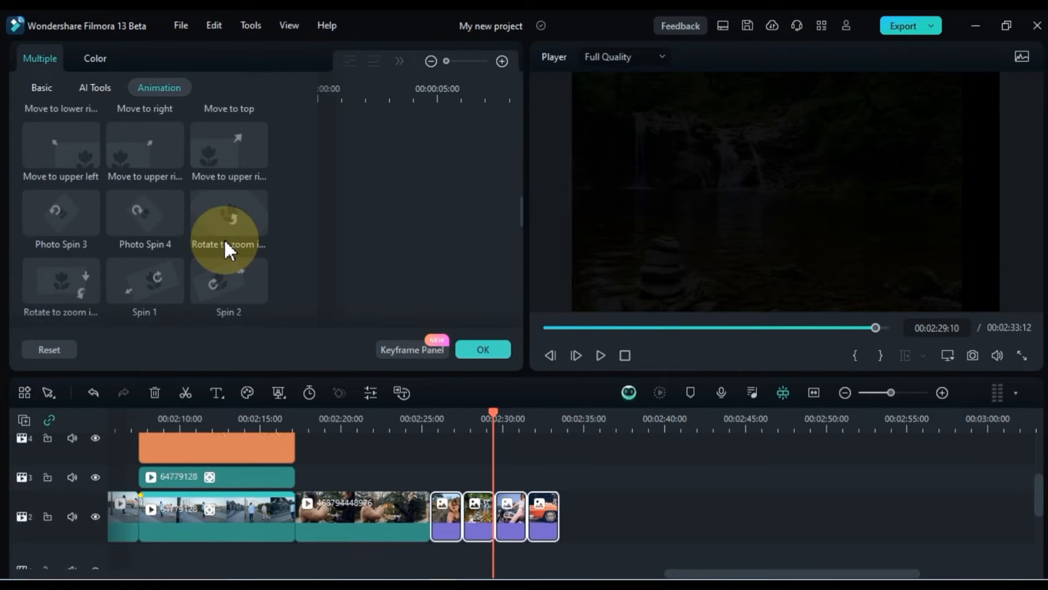
pyautogui.scroll(-5, 224, 243)
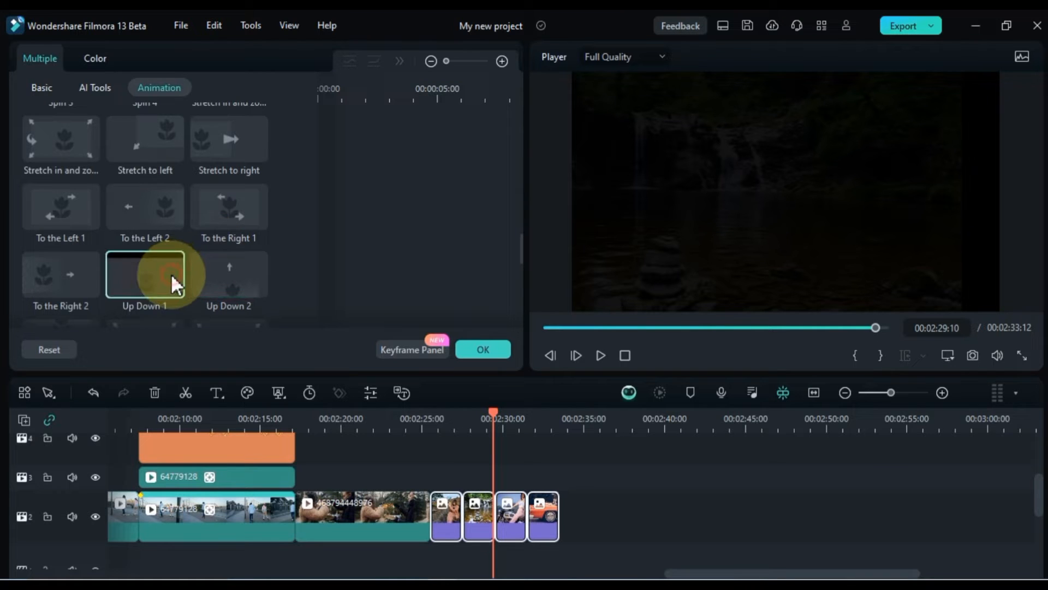
pyautogui.click(155, 278)
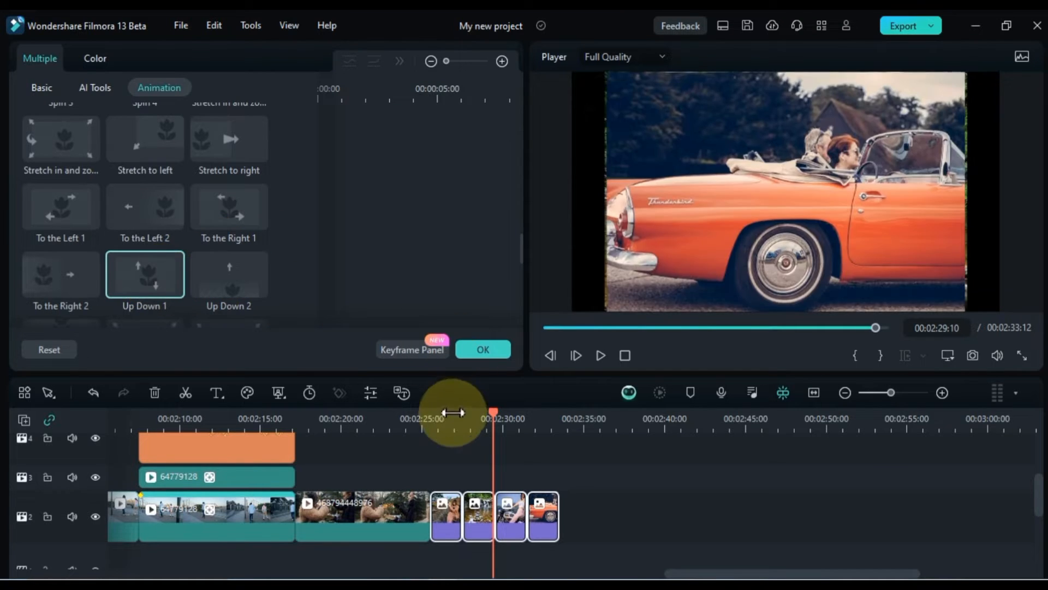
pyautogui.click(437, 417)
pyautogui.press('space')
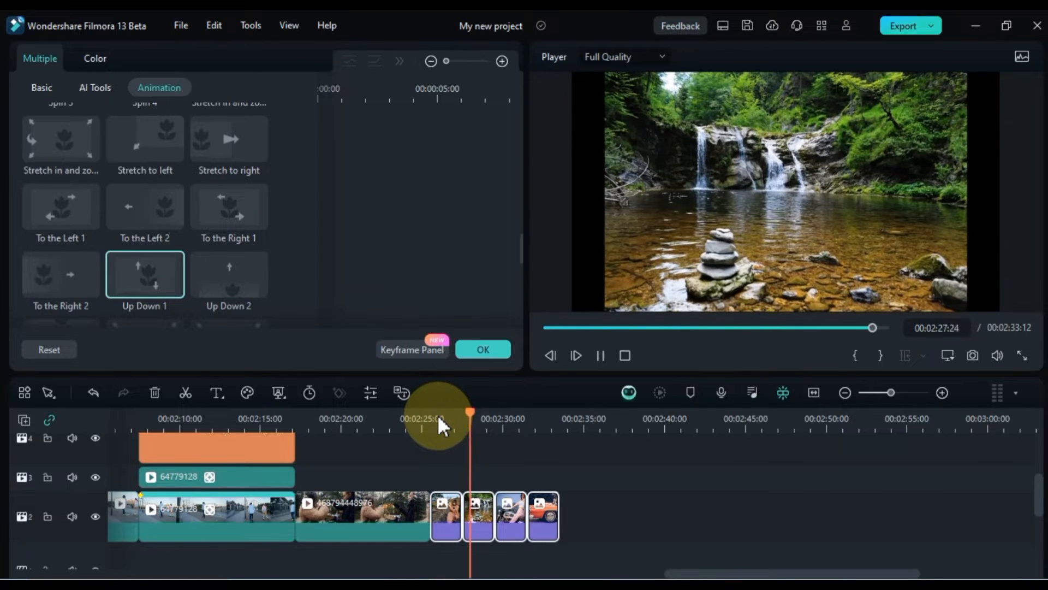
pyautogui.click(431, 415)
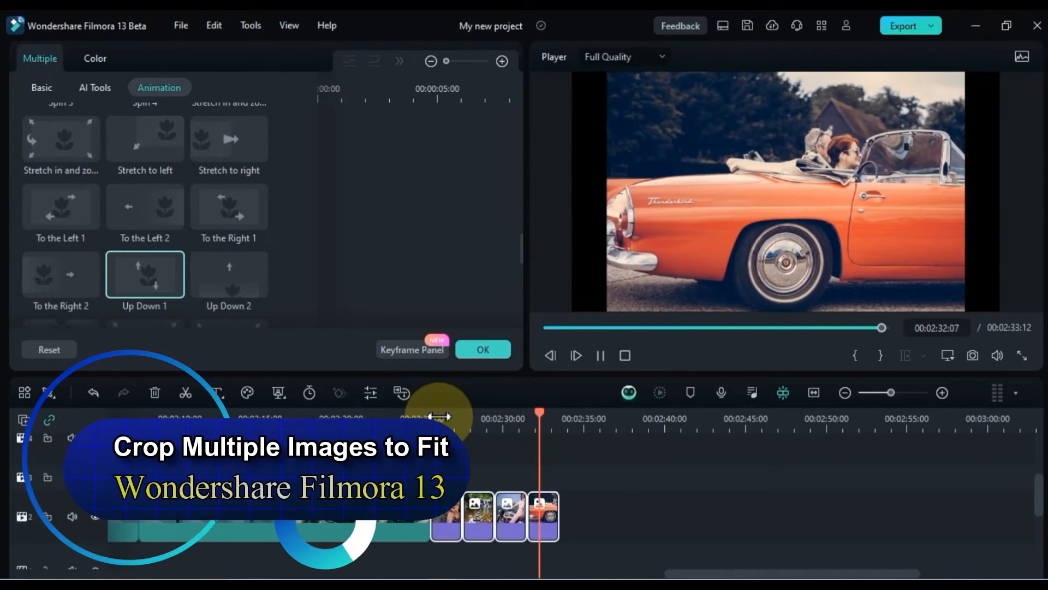
# Step: Select only image 156788940 on the timeline and crop it to a 16:9 ratio
pyautogui.click(531, 464)
pyautogui.click(593, 495)
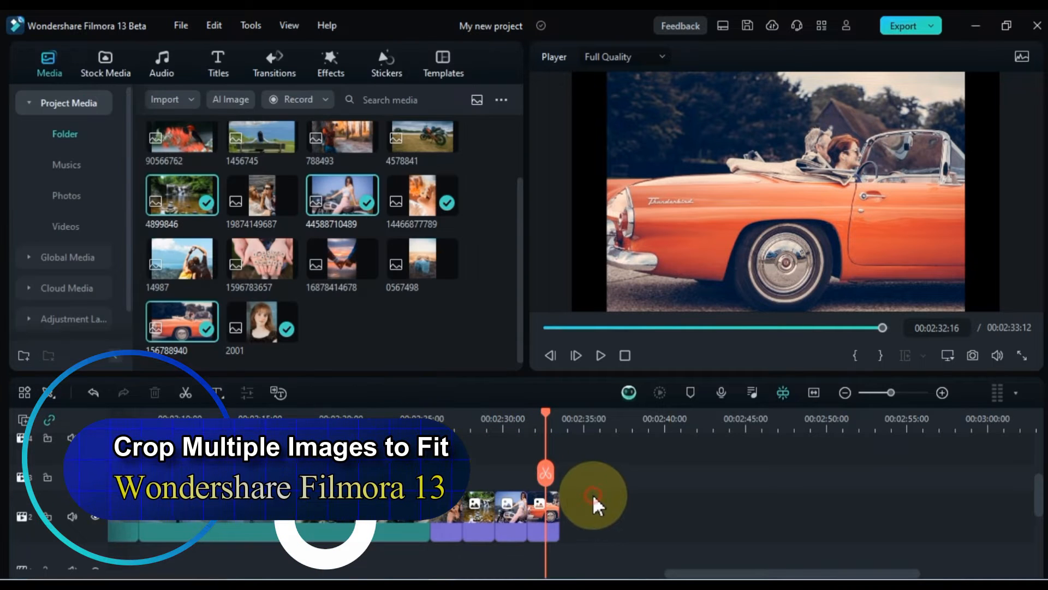
pyautogui.click(546, 505)
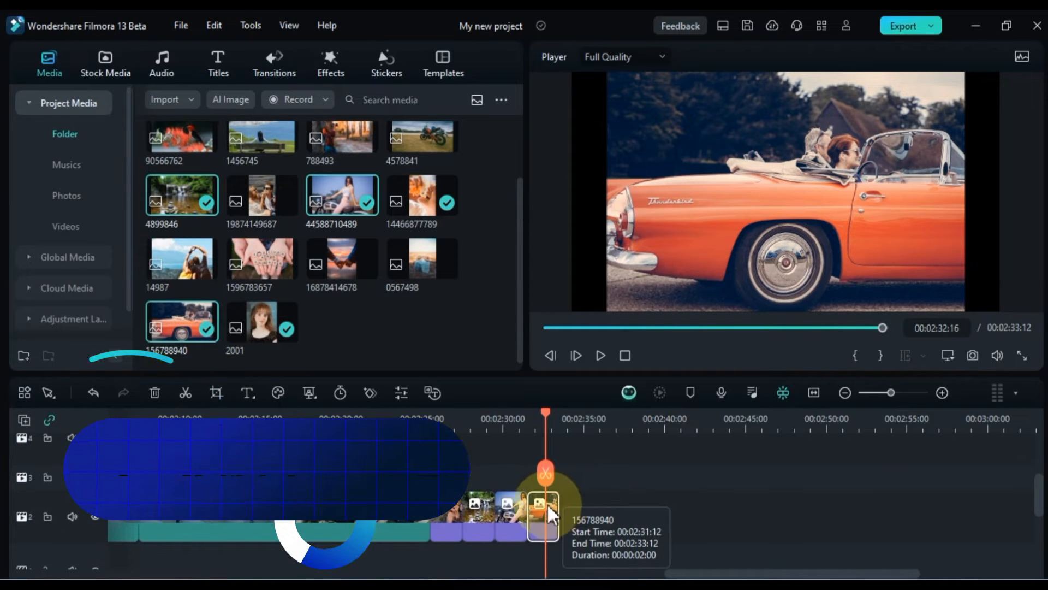
pyautogui.click(216, 392)
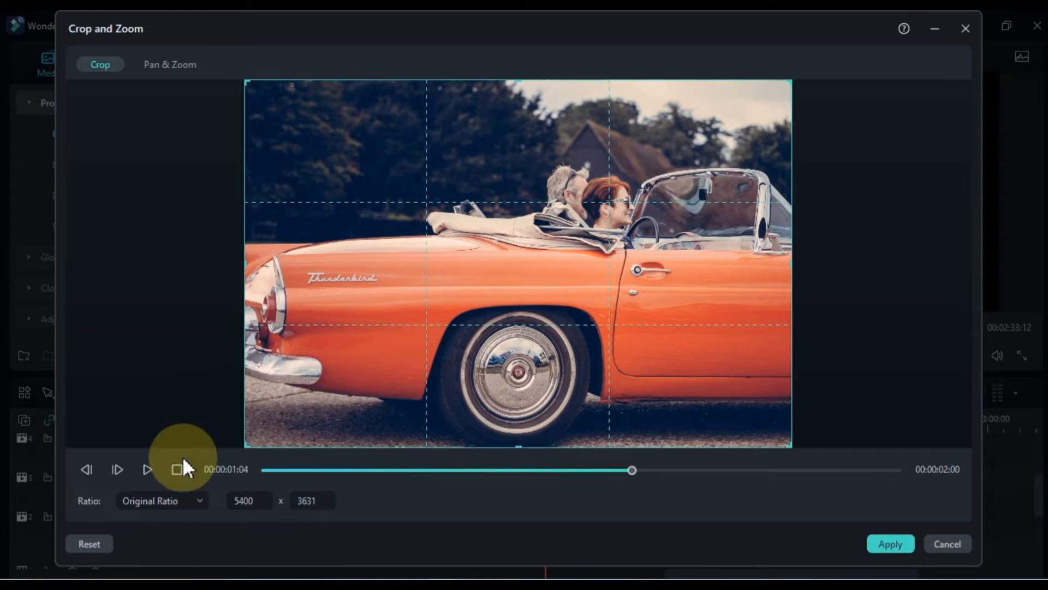
pyautogui.click(161, 497)
pyautogui.click(171, 295)
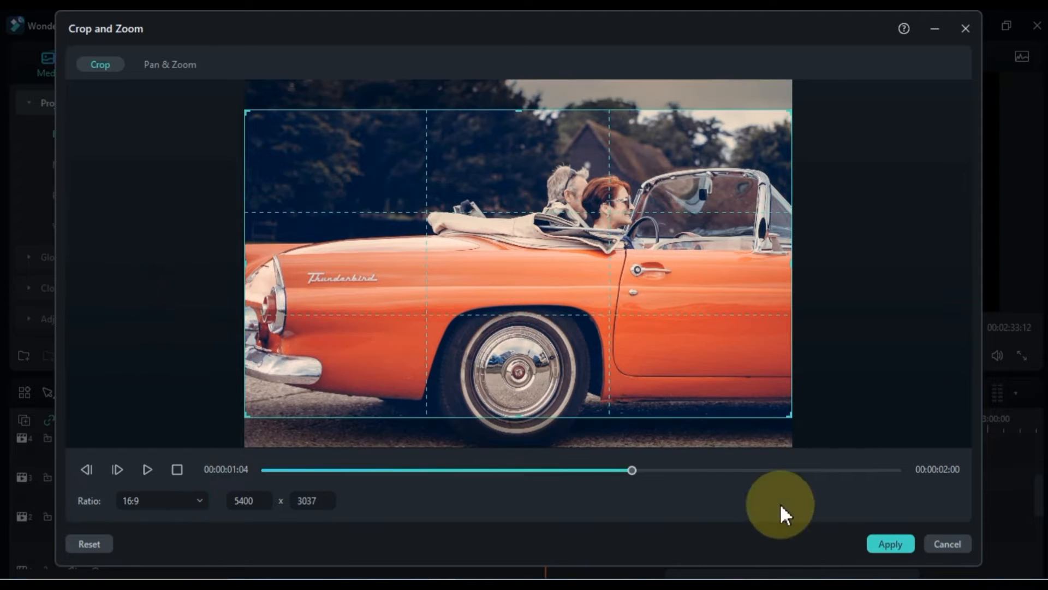
pyautogui.click(890, 544)
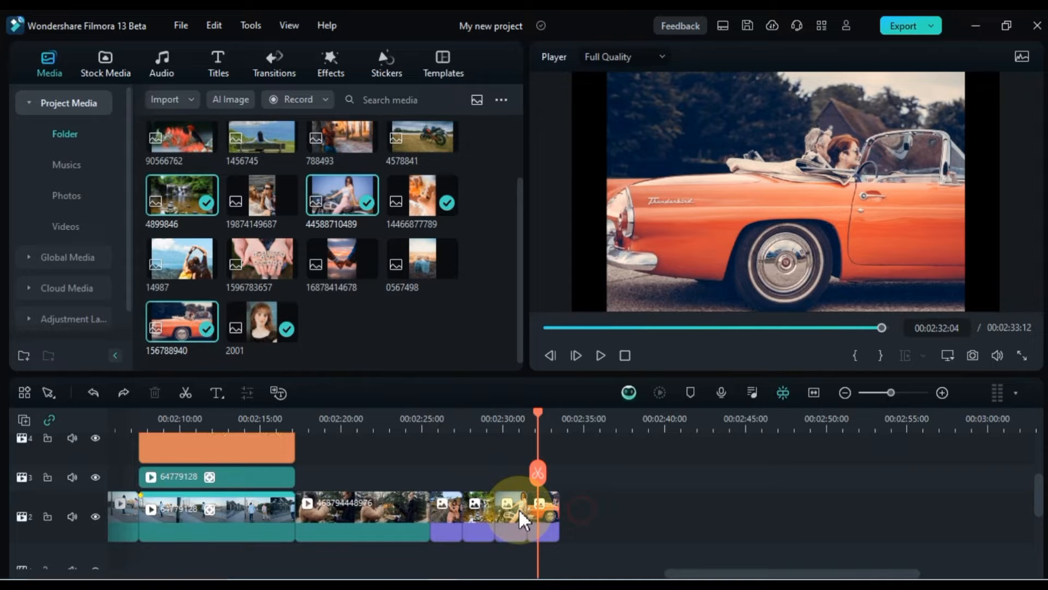
# Step: Select all four images on the timeline, apply Crop to Fit to them, and play them from the first image
pyautogui.moveTo(518, 509); pyautogui.dragTo(448, 480)
pyautogui.moveTo(533, 503); pyautogui.dragTo(546, 507)
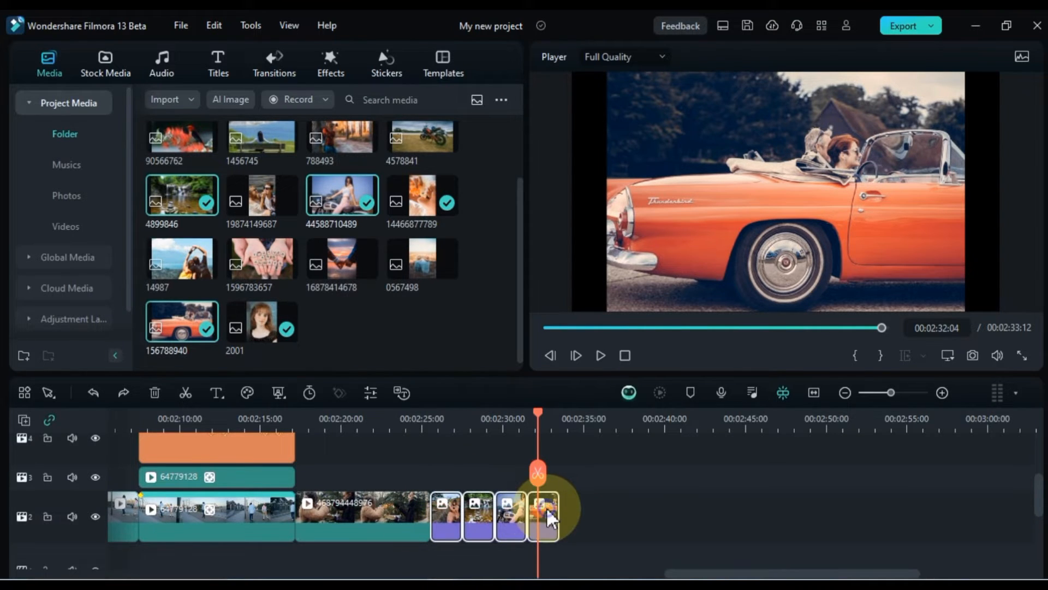
pyautogui.rightClick(546, 507)
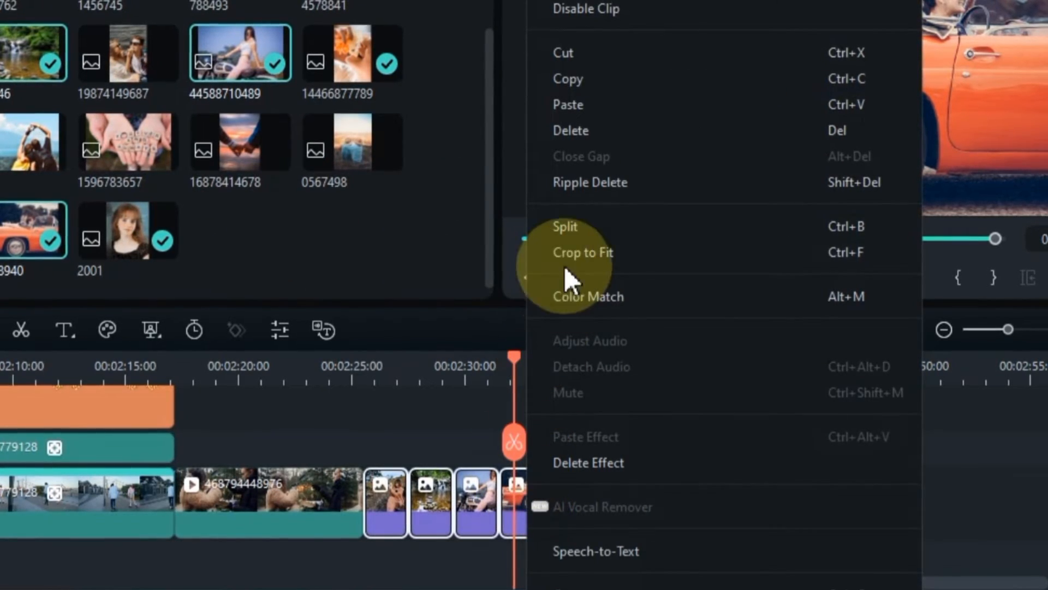
pyautogui.click(583, 254)
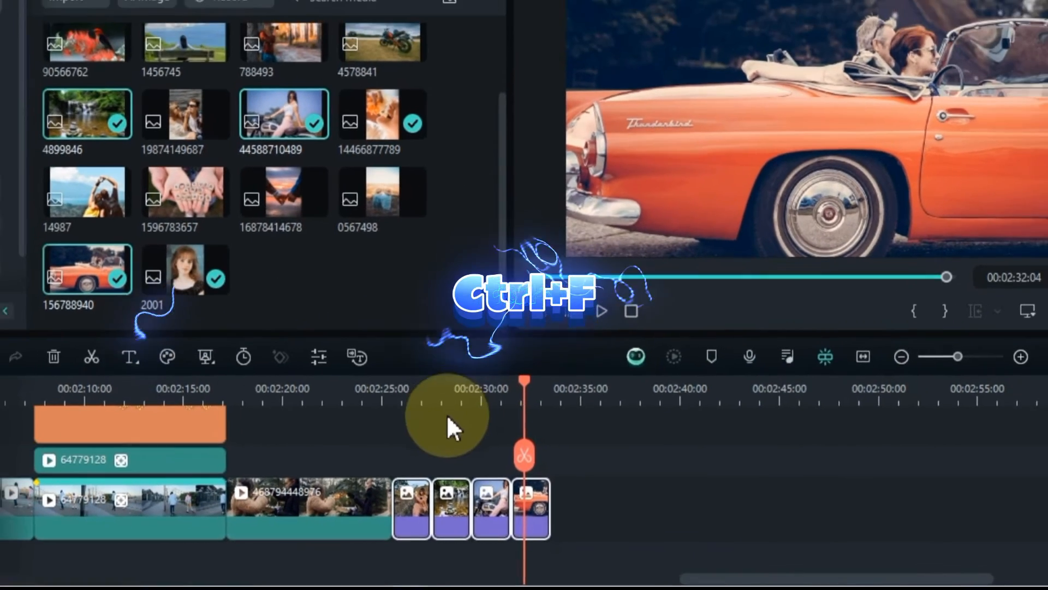
pyautogui.click(445, 411)
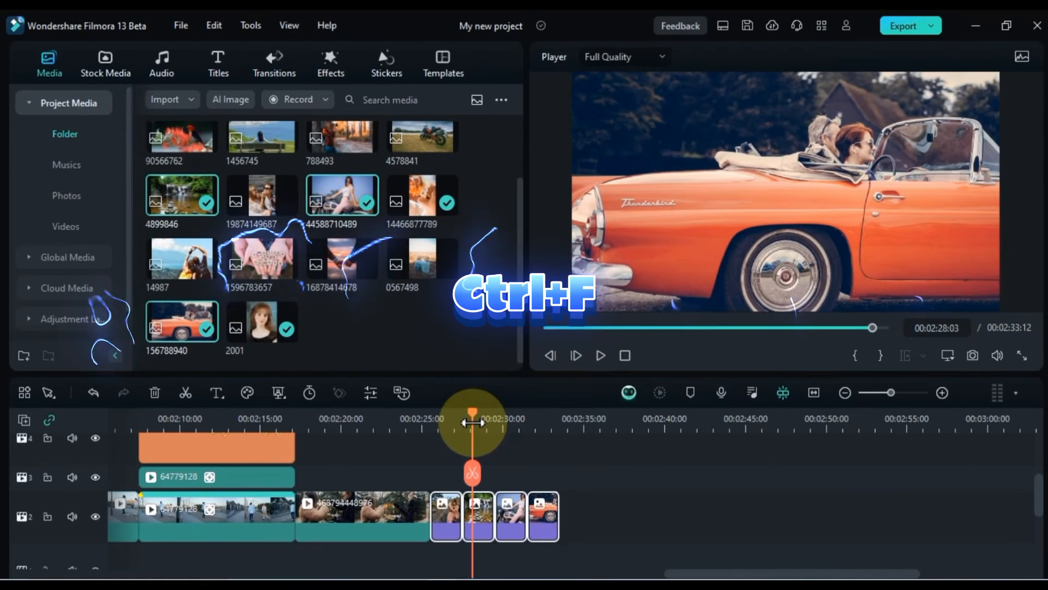
pyautogui.moveTo(472, 431); pyautogui.dragTo(444, 428)
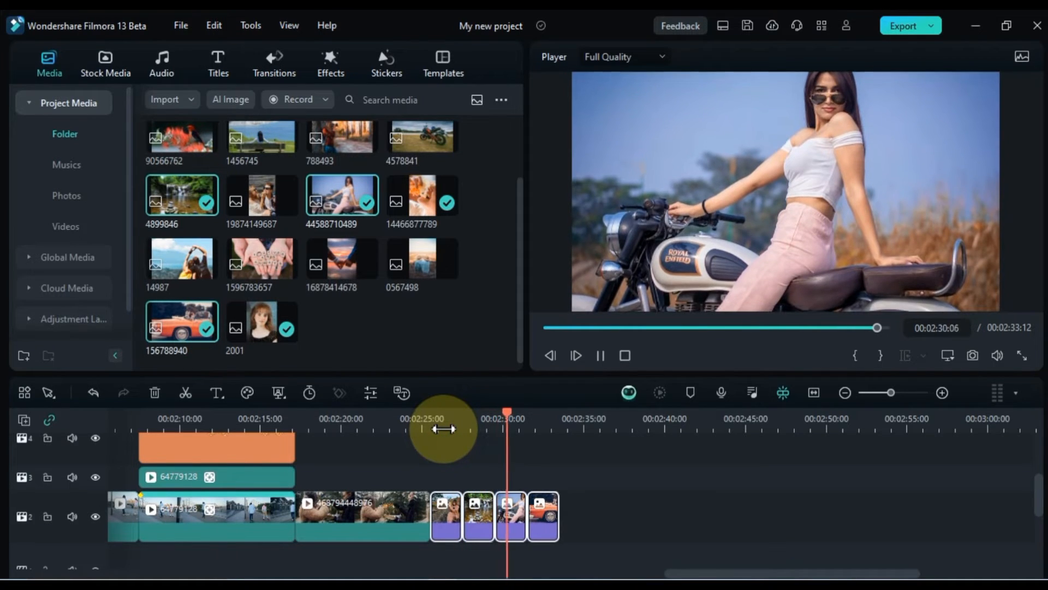
# Step: Open the transitions library and look through the whole Basic category
pyautogui.click(570, 485)
pyautogui.click(557, 493)
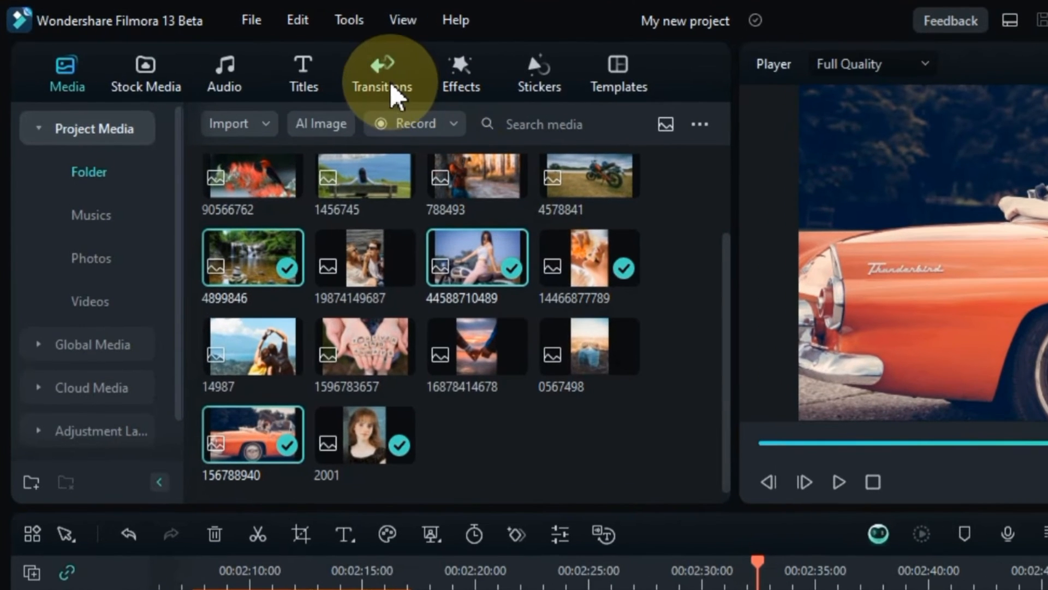
pyautogui.click(389, 87)
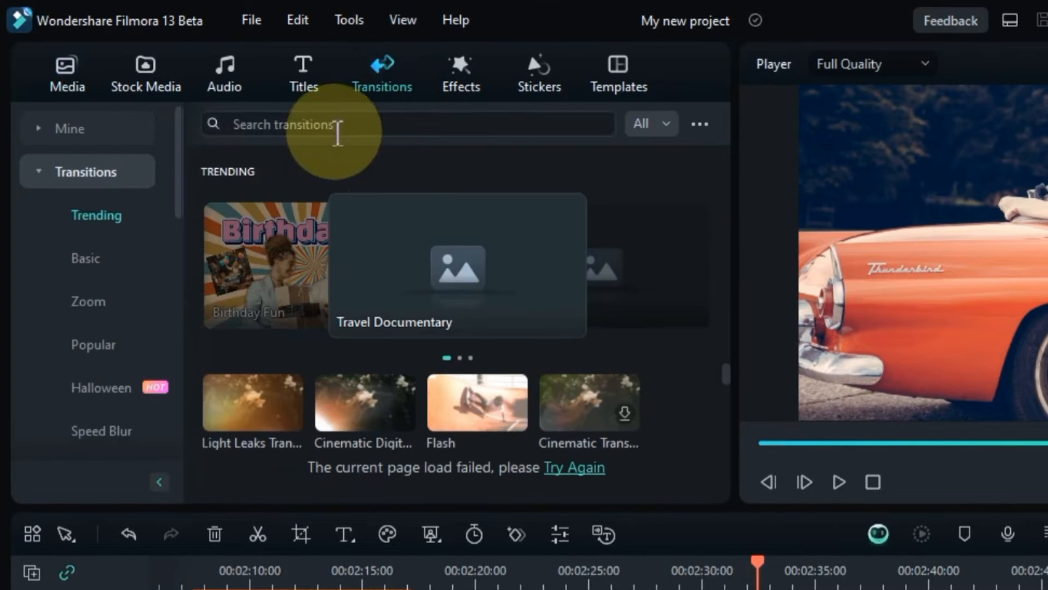
pyautogui.click(89, 260)
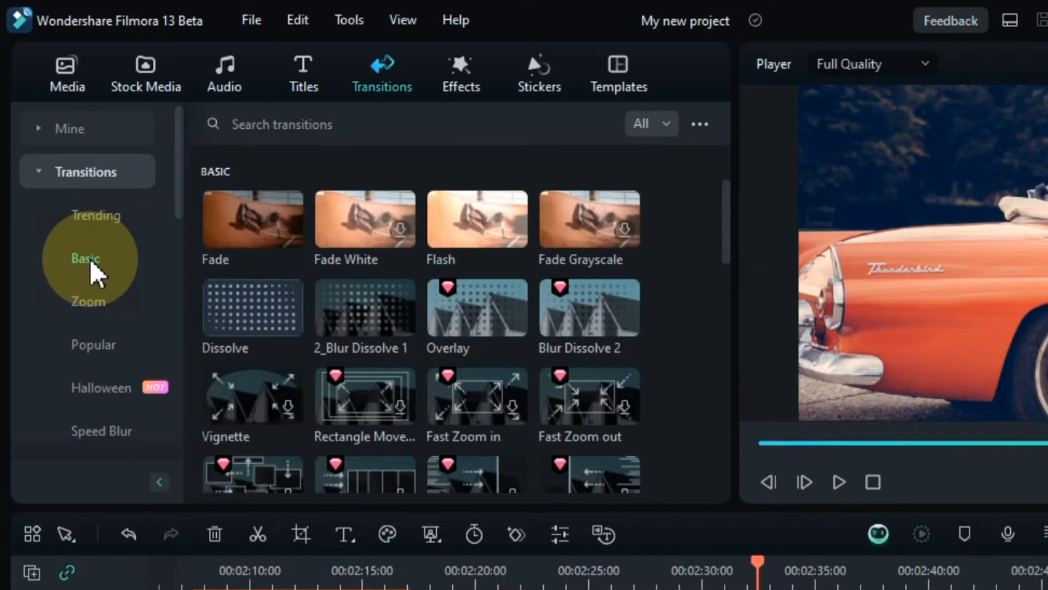
pyautogui.scroll(-3, 587, 306)
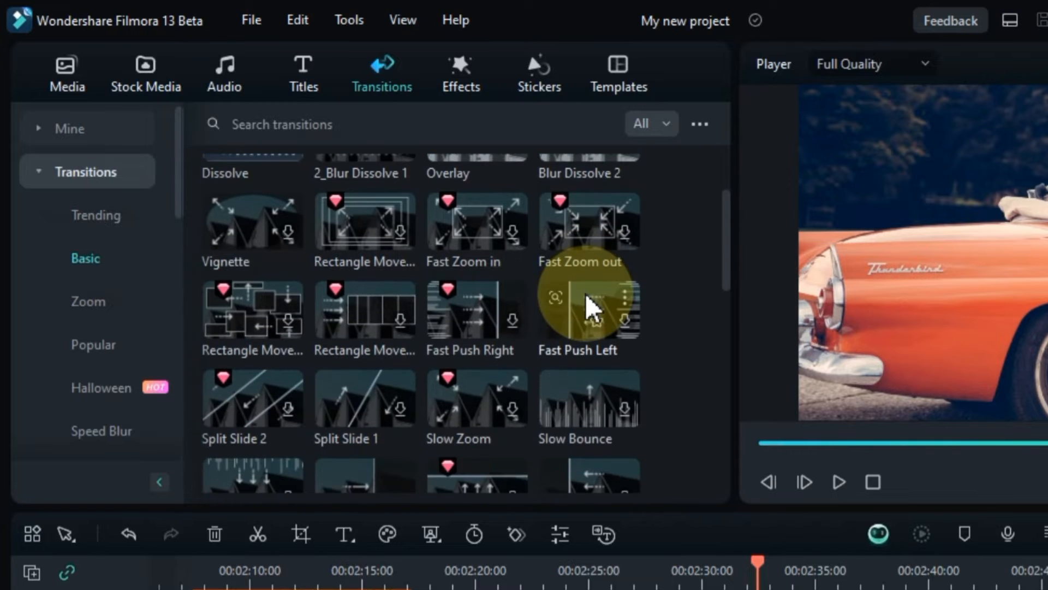
pyautogui.scroll(-10, 589, 308)
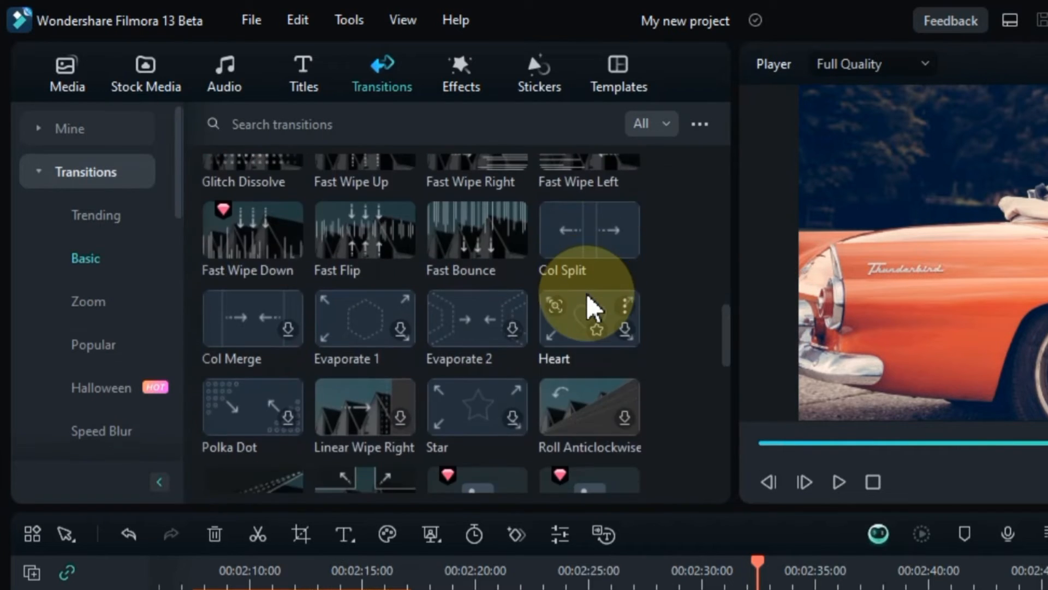
pyautogui.scroll(-8, 593, 308)
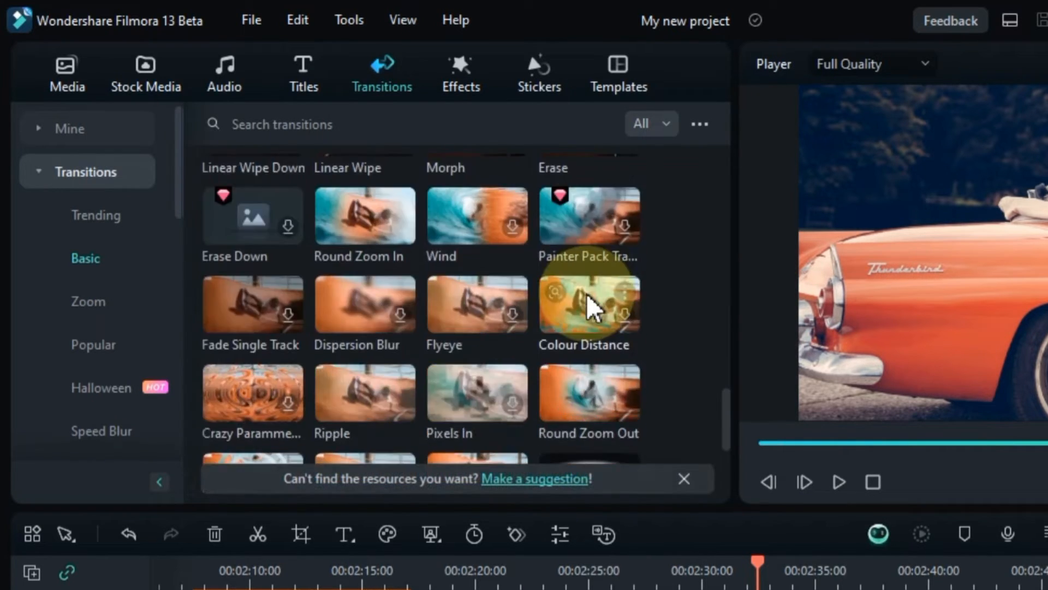
pyautogui.scroll(-3, 590, 308)
pyautogui.scroll(20, 590, 308)
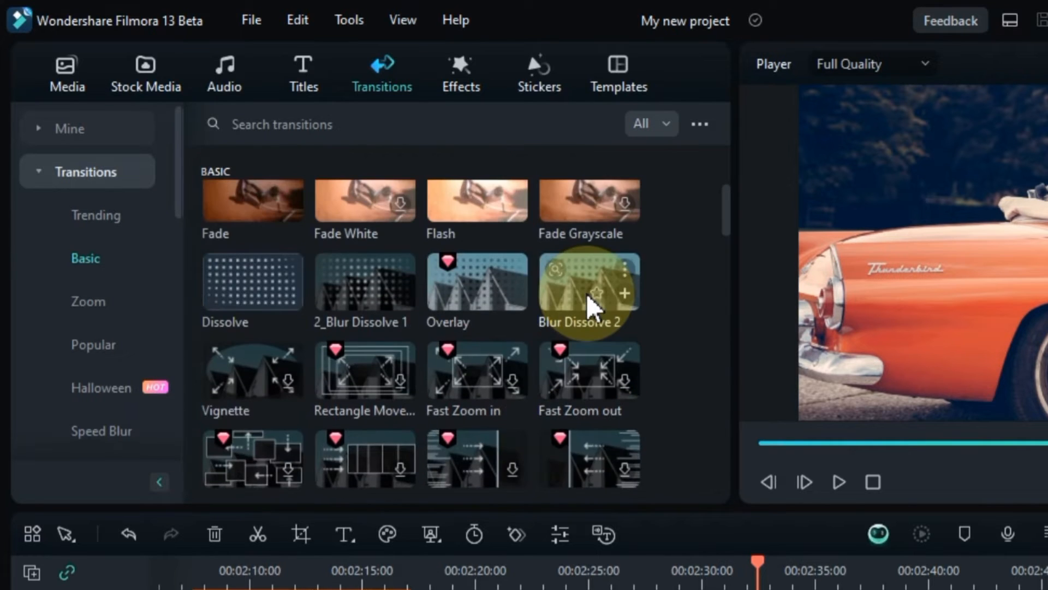
# Step: Look through the Zoom, Popular, Halloween and Speed Blur transition categories
pyautogui.click(101, 302)
pyautogui.scroll(-8, 548, 331)
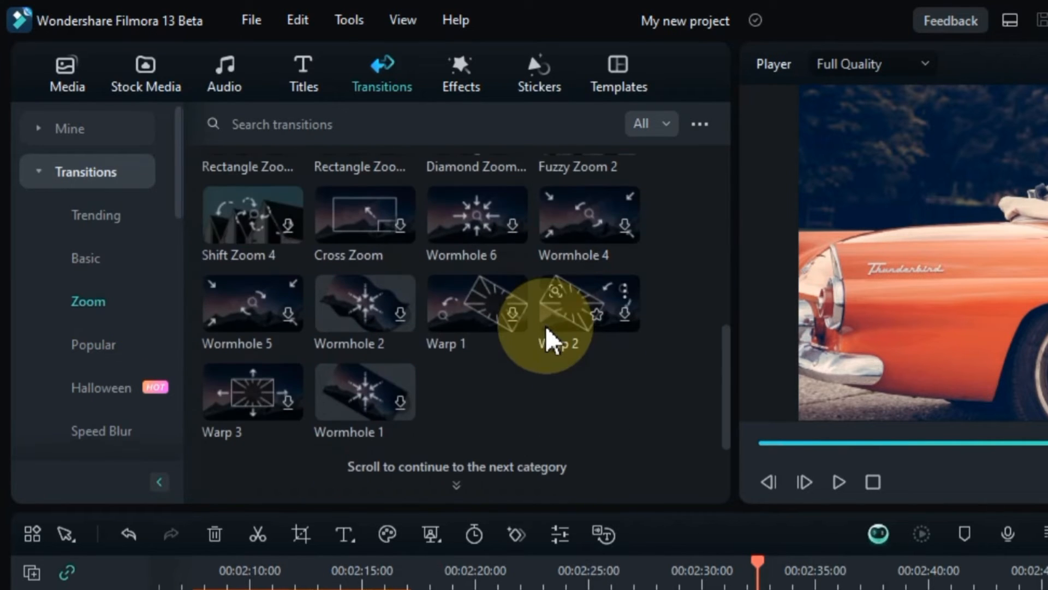
pyautogui.click(97, 350)
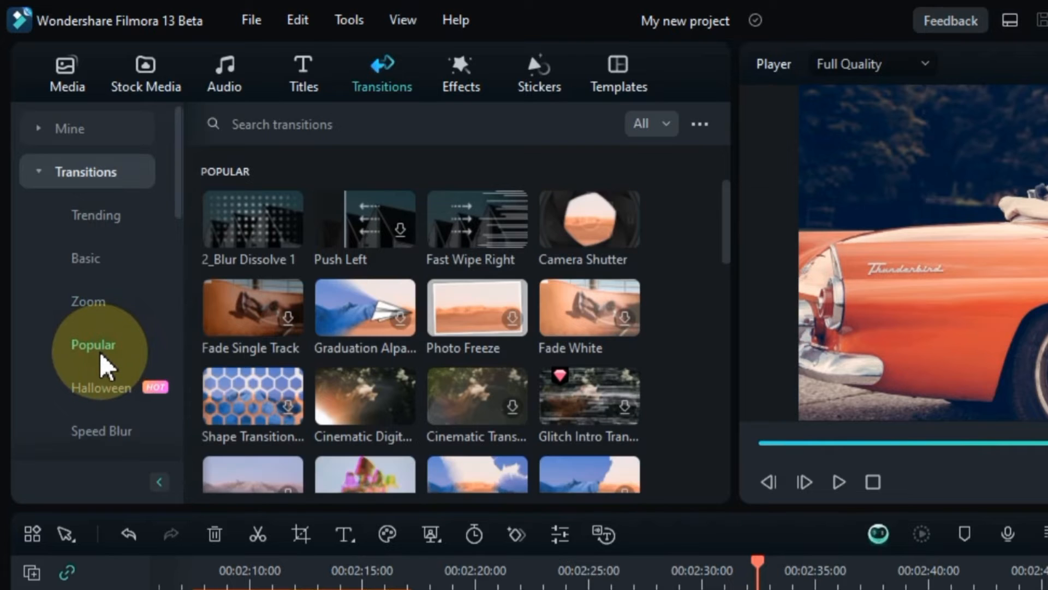
pyautogui.scroll(-5, 544, 363)
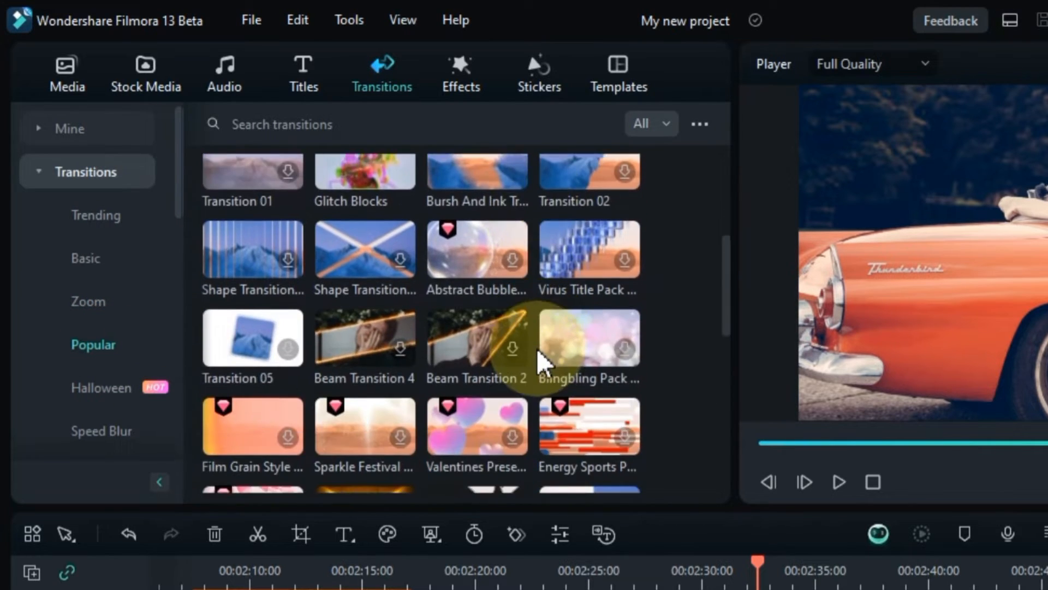
pyautogui.scroll(-4, 540, 363)
pyautogui.click(98, 393)
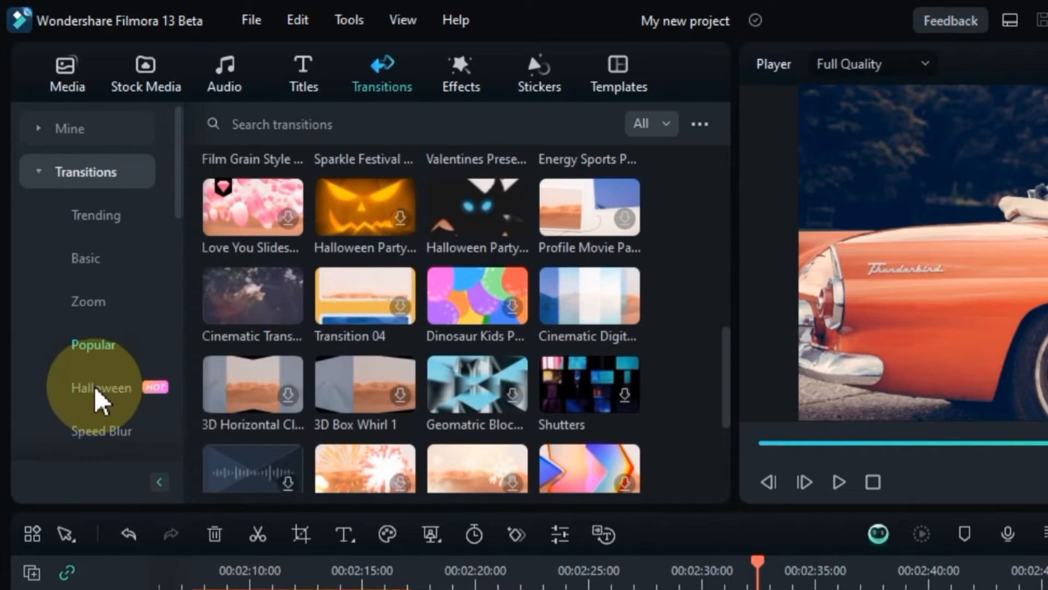
pyautogui.click(110, 429)
pyautogui.scroll(-5, 112, 445)
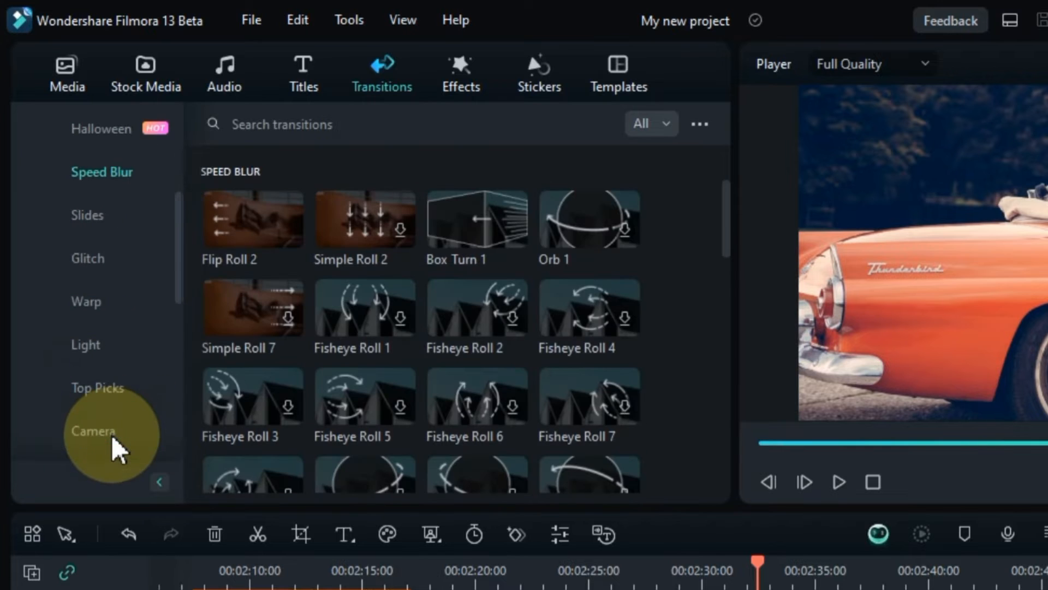
# Step: Look through the Slides, Glitch and Warp transitions and the Audio Transitions, ending back at the Trending transitions
pyautogui.click(96, 227)
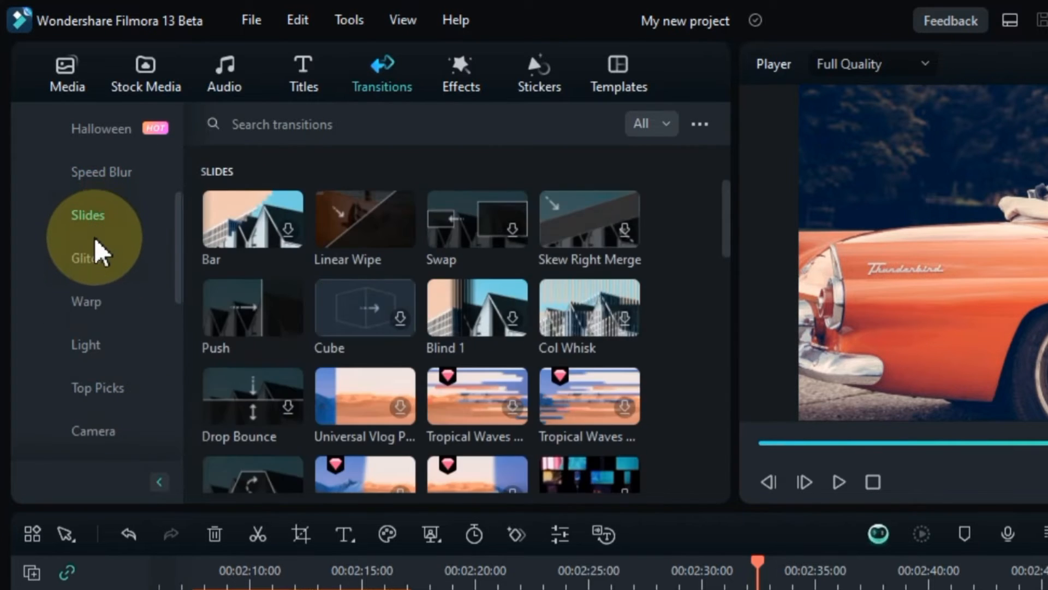
pyautogui.click(98, 254)
pyautogui.click(96, 313)
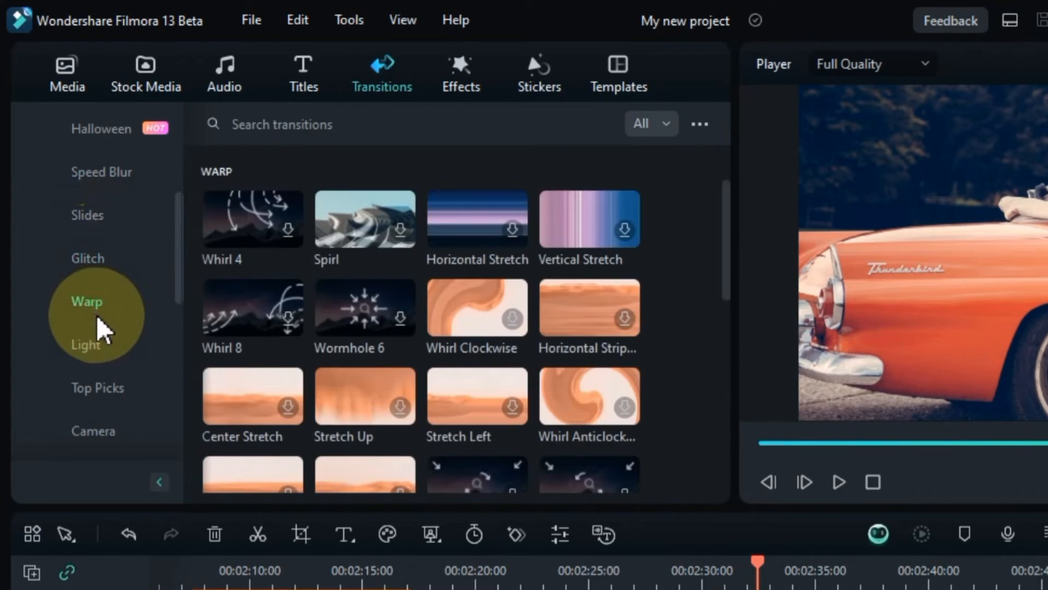
pyautogui.scroll(-8, 367, 356)
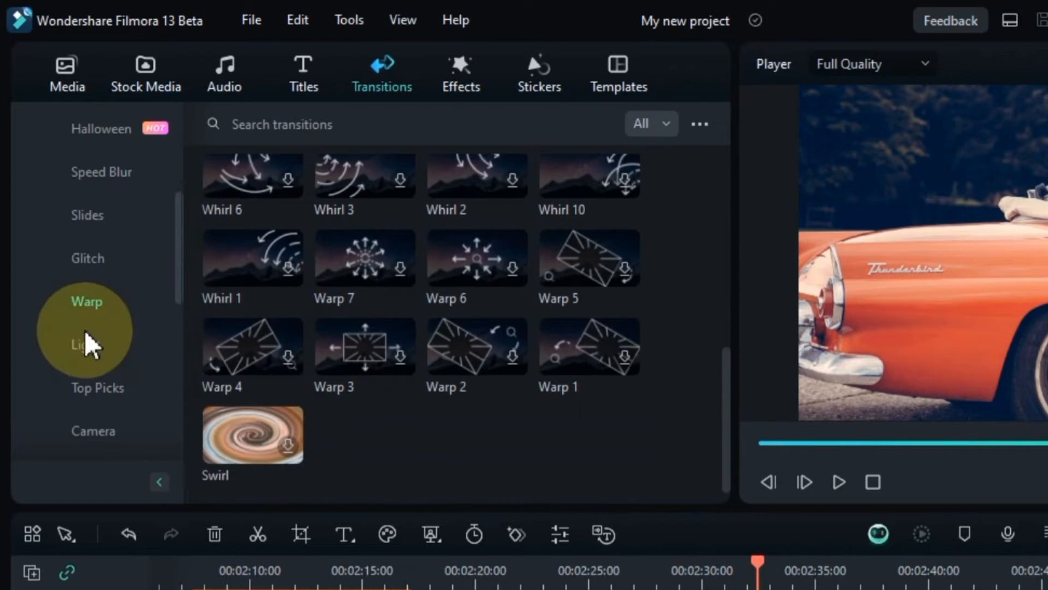
pyautogui.click(97, 347)
pyautogui.click(89, 310)
pyautogui.scroll(-5, 90, 320)
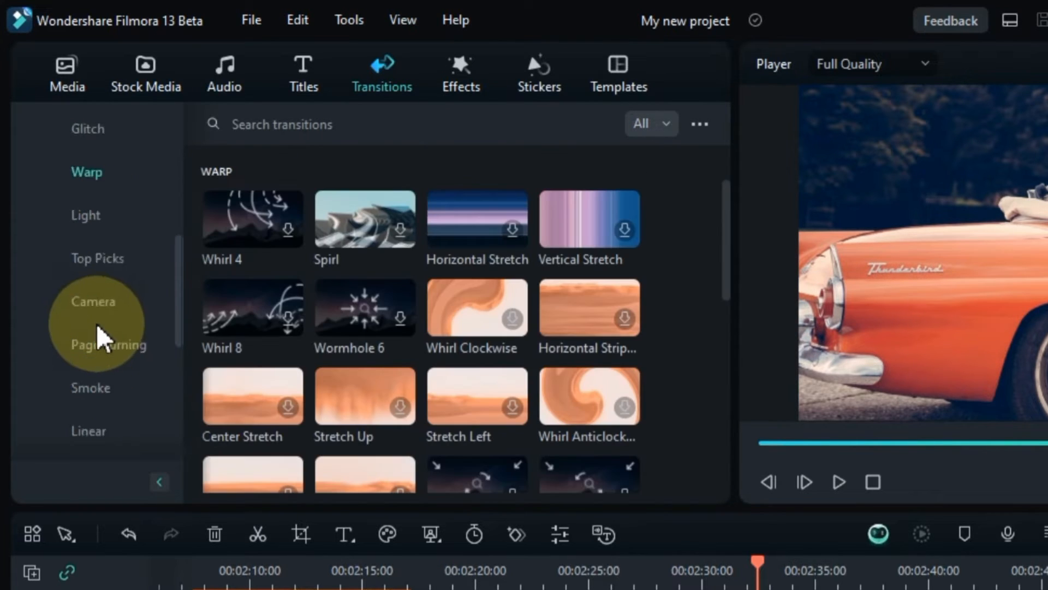
pyautogui.click(104, 445)
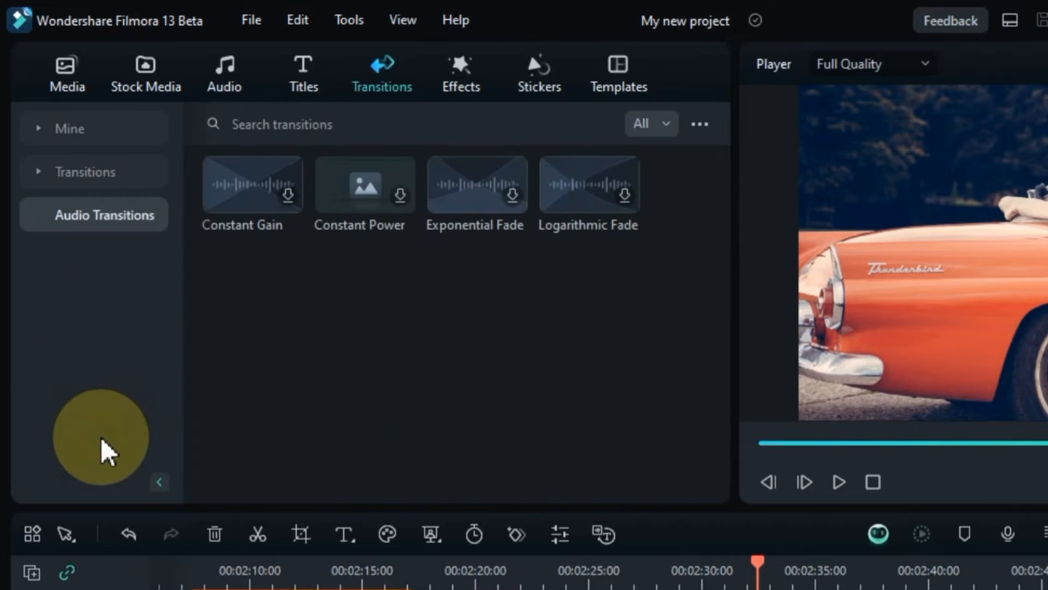
pyautogui.click(60, 180)
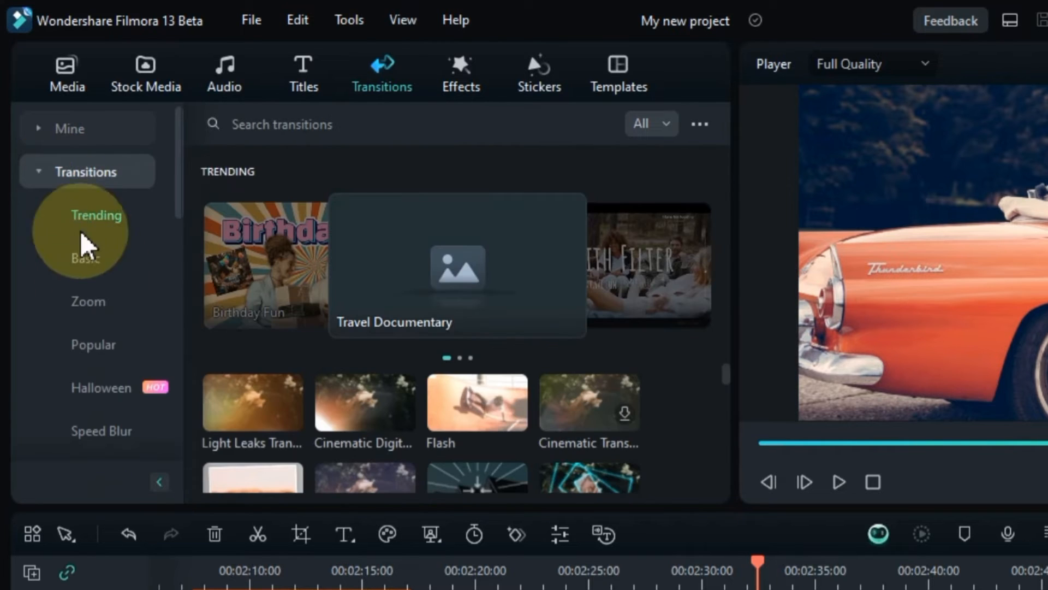
# Step: Add the Popular transition Cinematic Digit... between the third and fourth images and play that part of the sequence
pyautogui.click(111, 349)
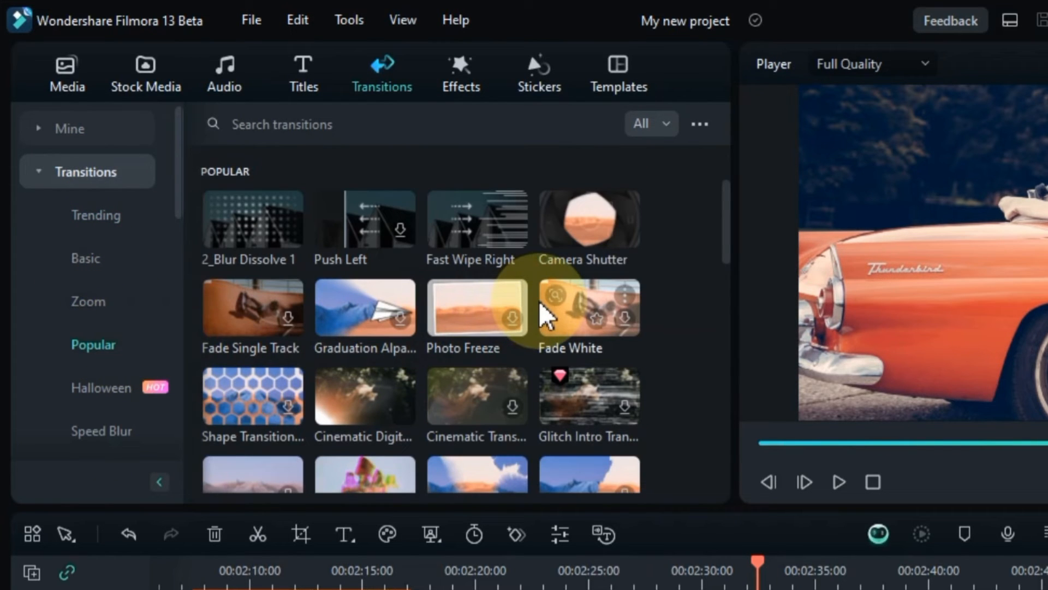
pyautogui.scroll(-3, 543, 316)
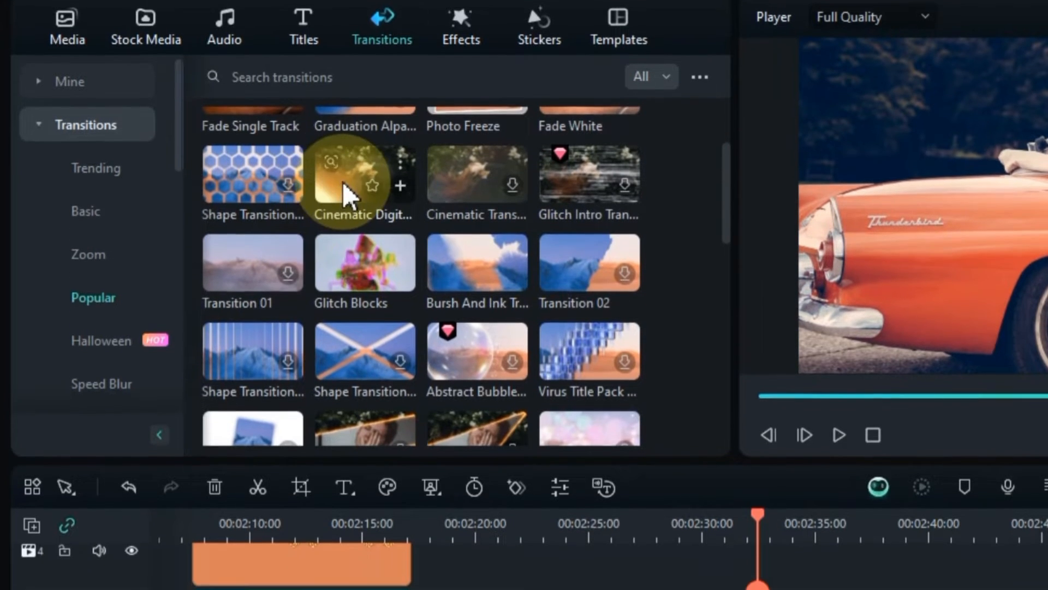
pyautogui.moveTo(342, 181); pyautogui.dragTo(726, 480)
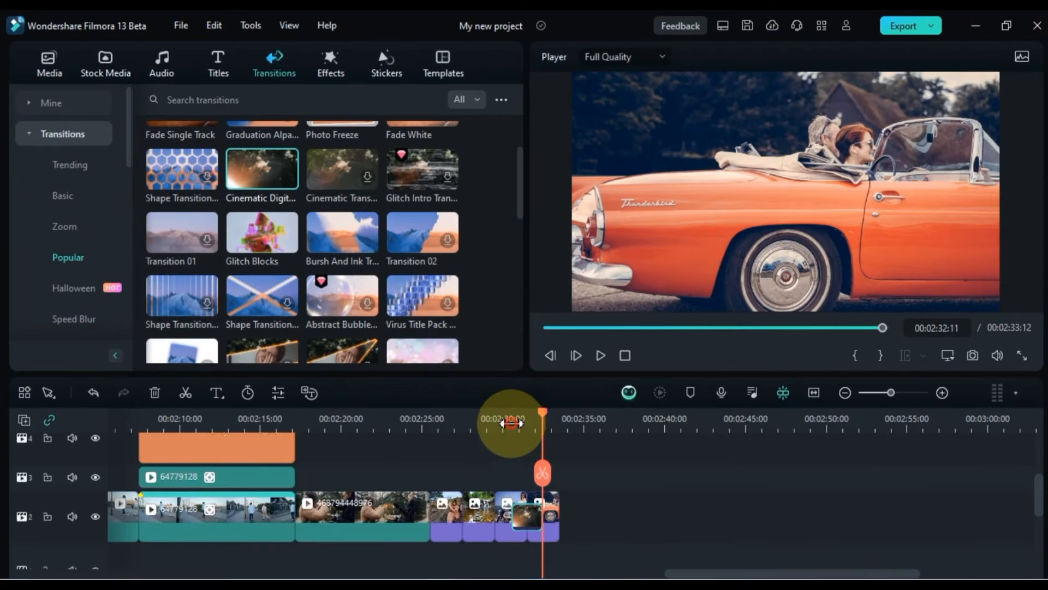
pyautogui.click(512, 423)
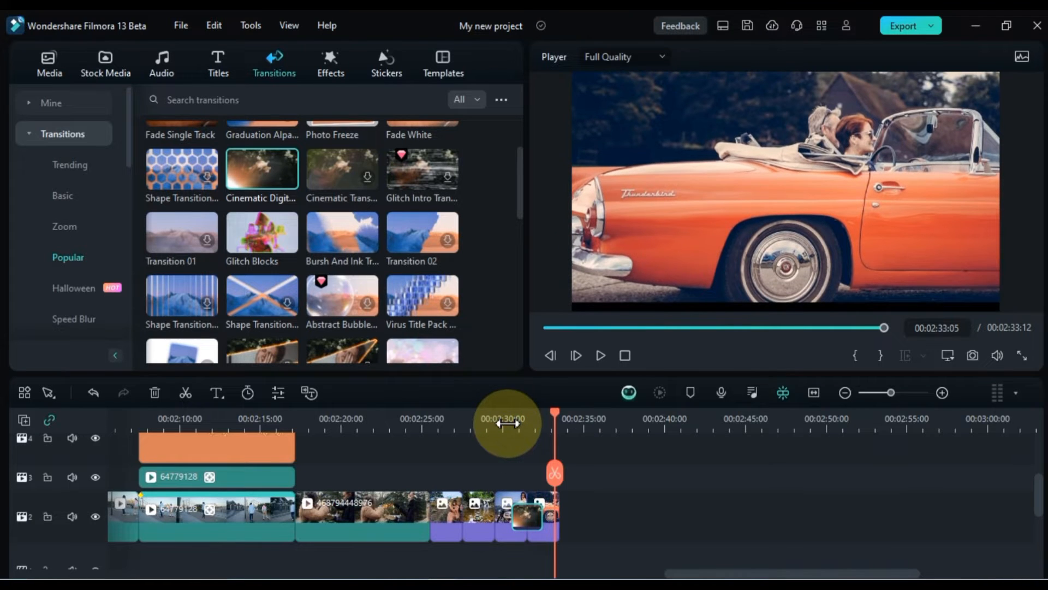
# Step: Open the new transition's settings, try the Prefix and Postfix modes, and return it to Overlap
pyautogui.doubleClick(523, 514)
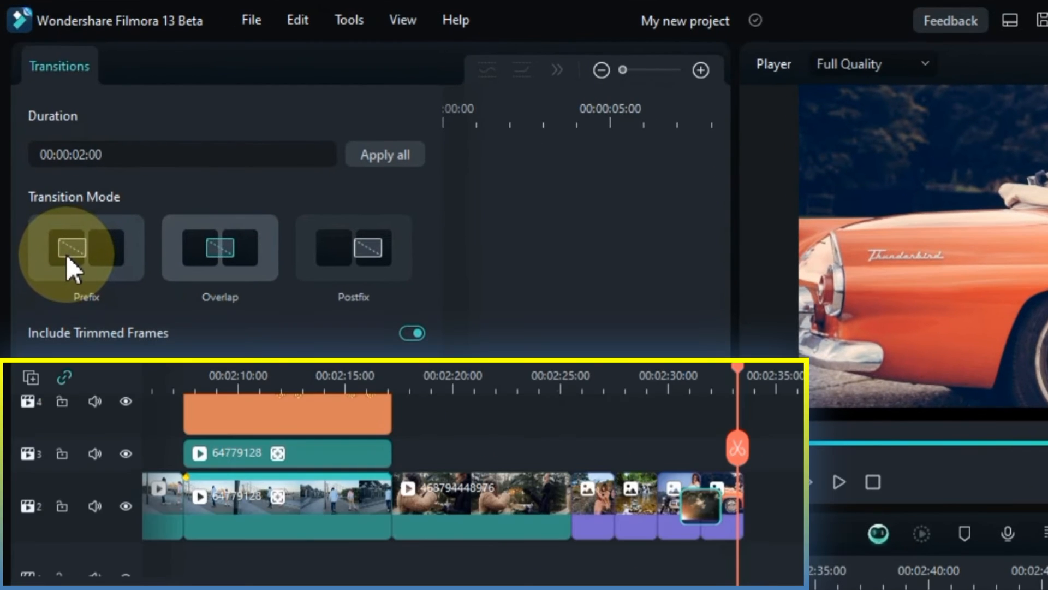
pyautogui.click(67, 254)
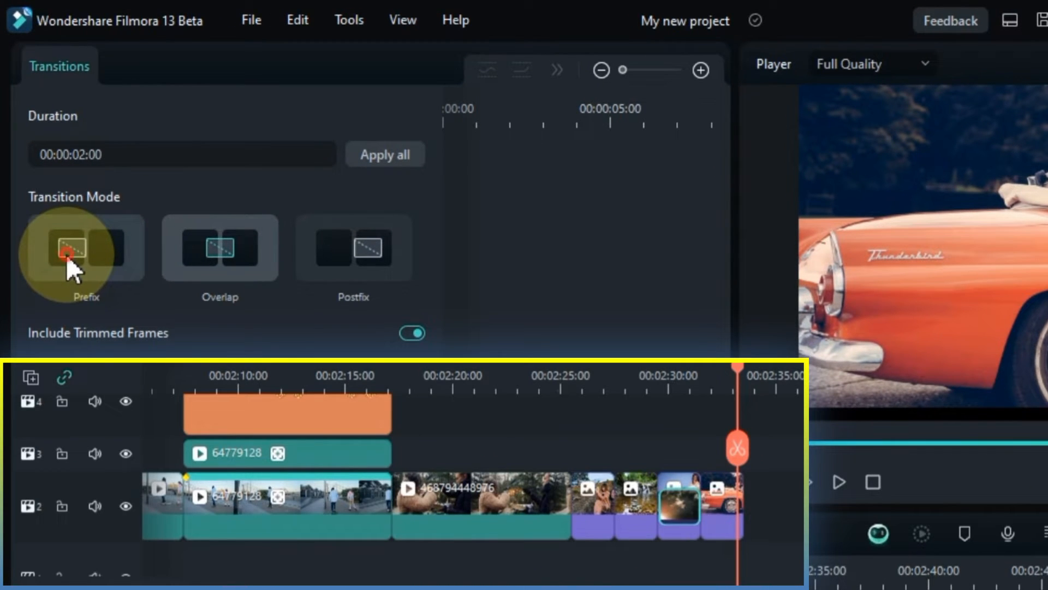
pyautogui.click(205, 268)
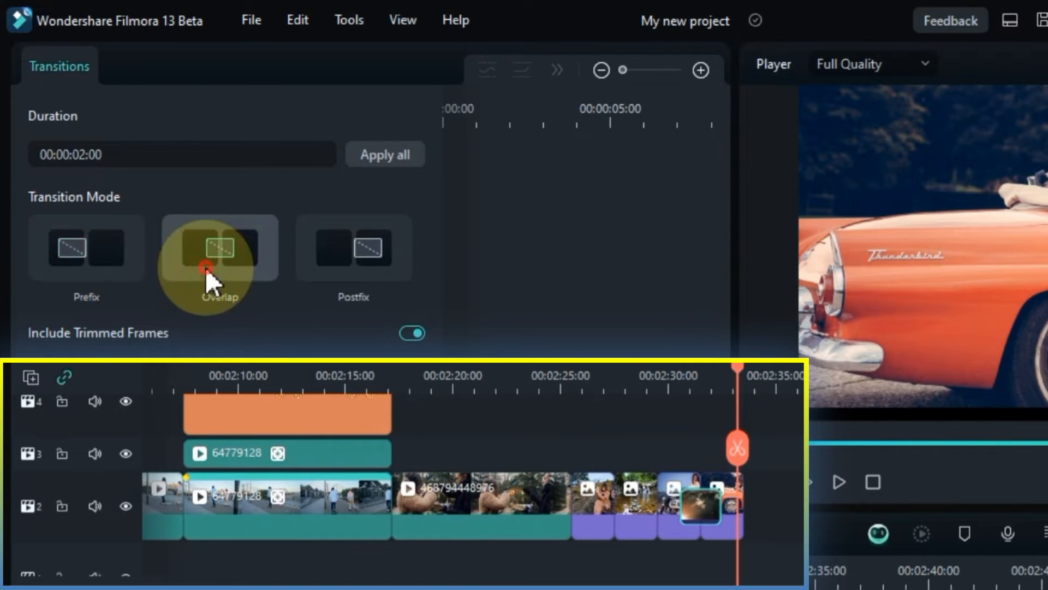
pyautogui.click(349, 261)
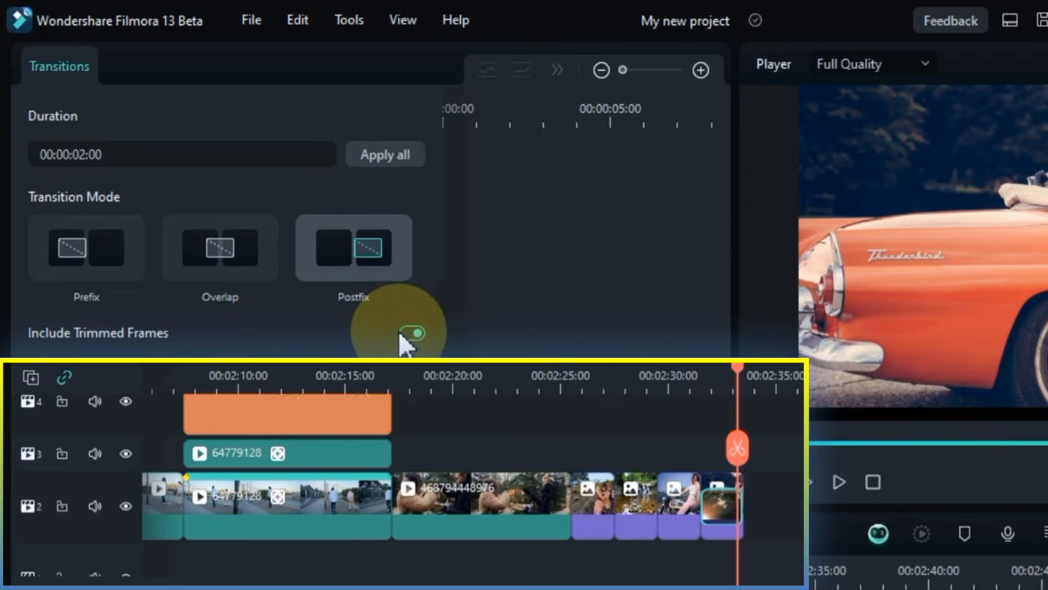
pyautogui.click(229, 255)
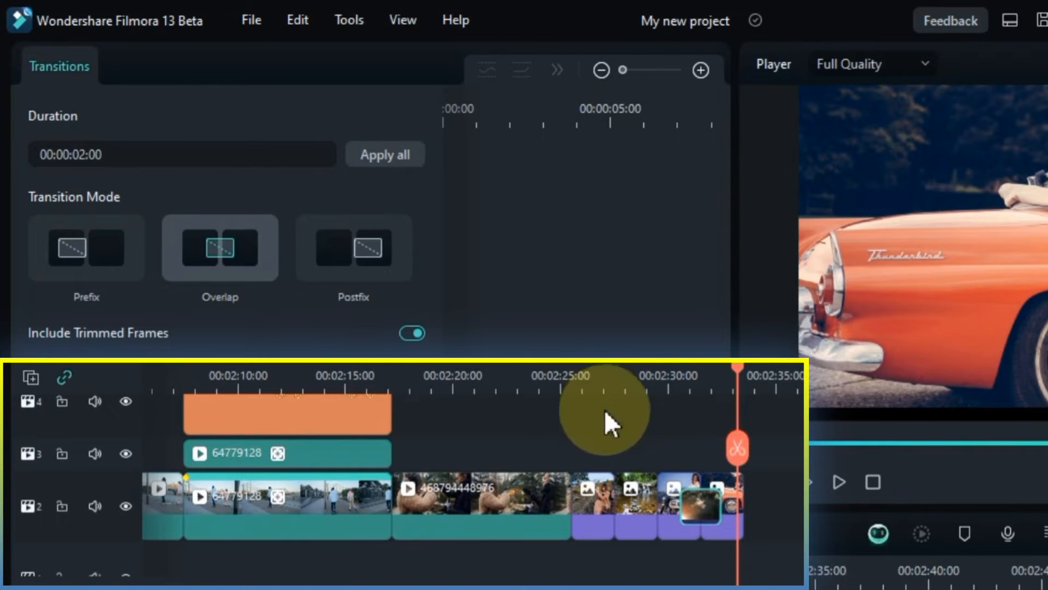
# Step: Shorten the transition between the third and fourth images to 00:00:00:18, close its settings and preview it
pyautogui.moveTo(682, 506)
pyautogui.mouseDown()
pyautogui.moveTo(655, 506)
pyautogui.moveTo(687, 506)
pyautogui.mouseUp()
pyautogui.click(84, 154)
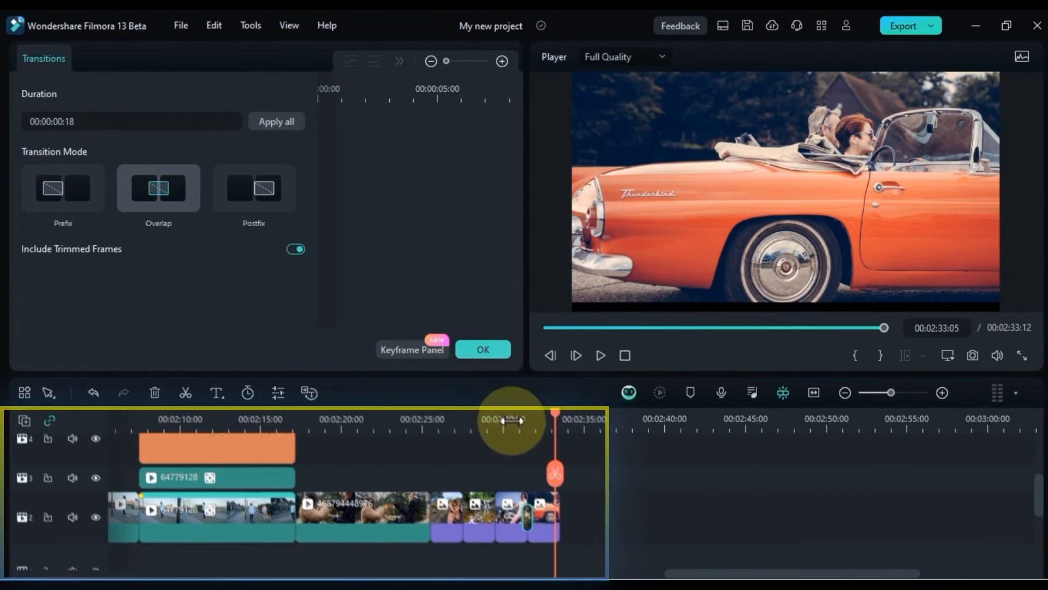
pyautogui.click(519, 442)
pyautogui.scroll(1, 519, 442)
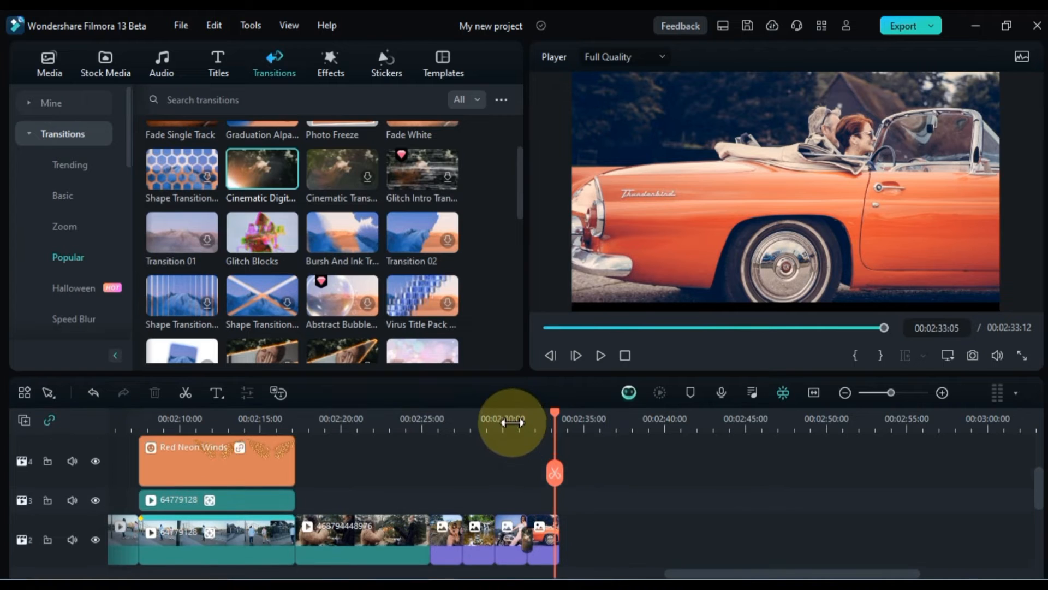
pyautogui.moveTo(519, 431)
pyautogui.mouseDown()
pyautogui.moveTo(524, 422)
pyautogui.moveTo(537, 427)
pyautogui.mouseUp()
# Step: Add the Popular transition Cinematic Trans... between the second and third images, shorten it to about 24 frames, and play it
pyautogui.scroll(-2, 387, 260)
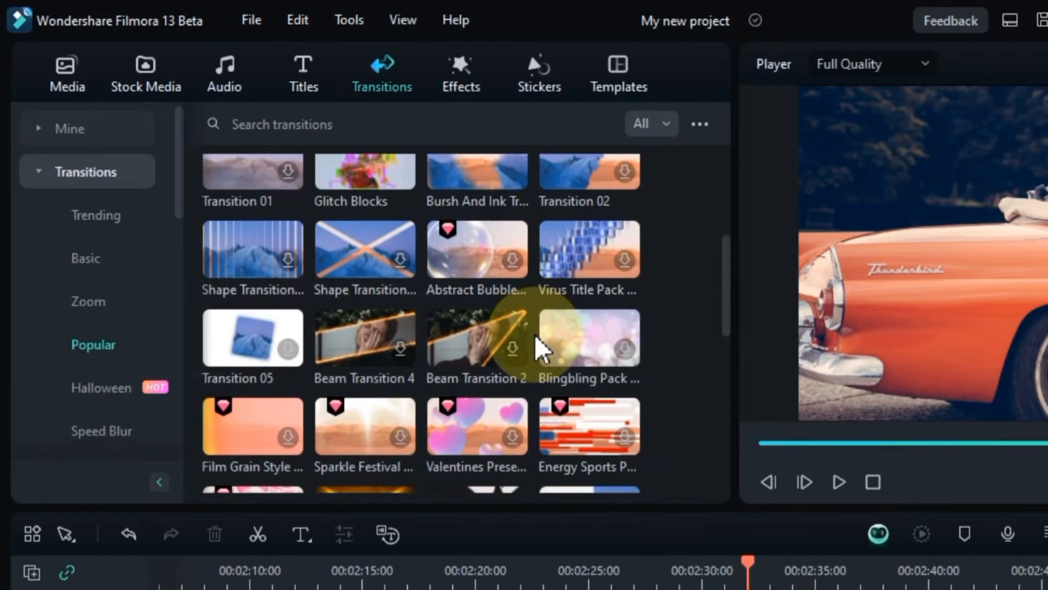
pyautogui.scroll(-4, 541, 350)
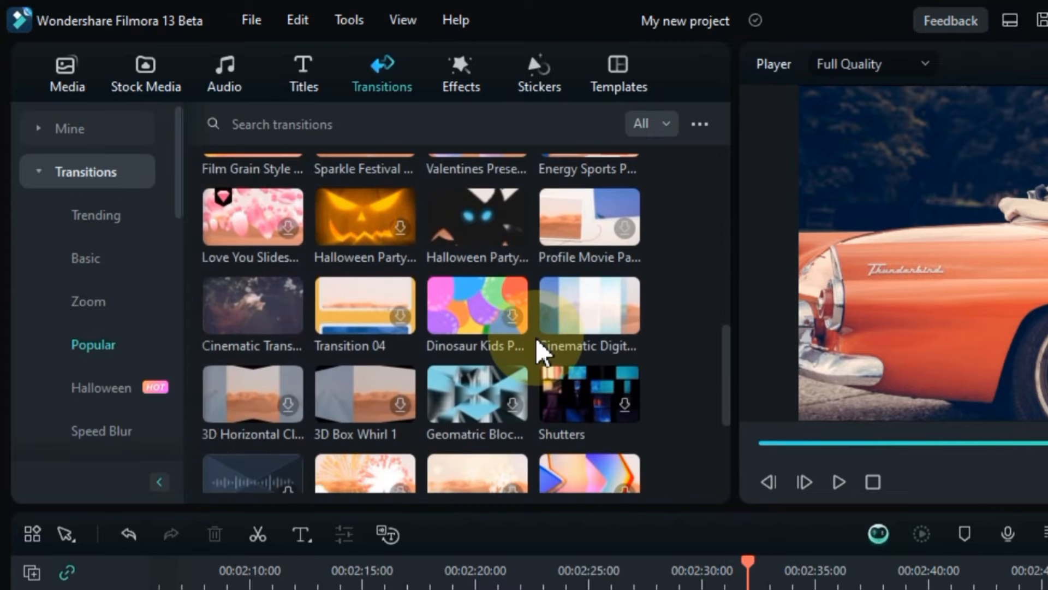
pyautogui.moveTo(218, 333)
pyautogui.moveTo(333, 382); pyautogui.dragTo(675, 533)
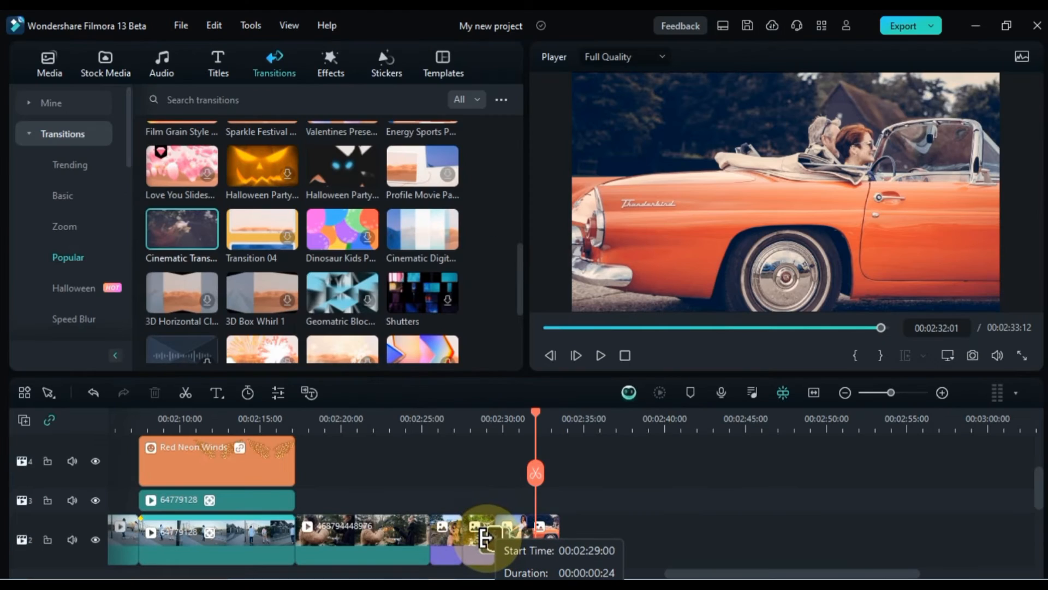
pyautogui.moveTo(485, 538); pyautogui.dragTo(486, 538)
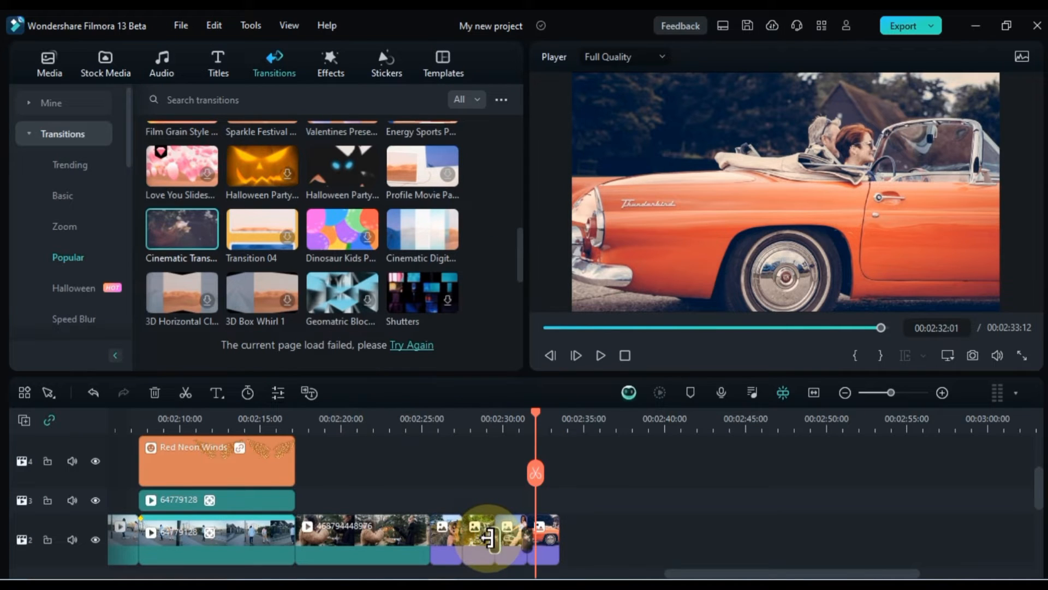
pyautogui.click(487, 423)
pyautogui.press('space')
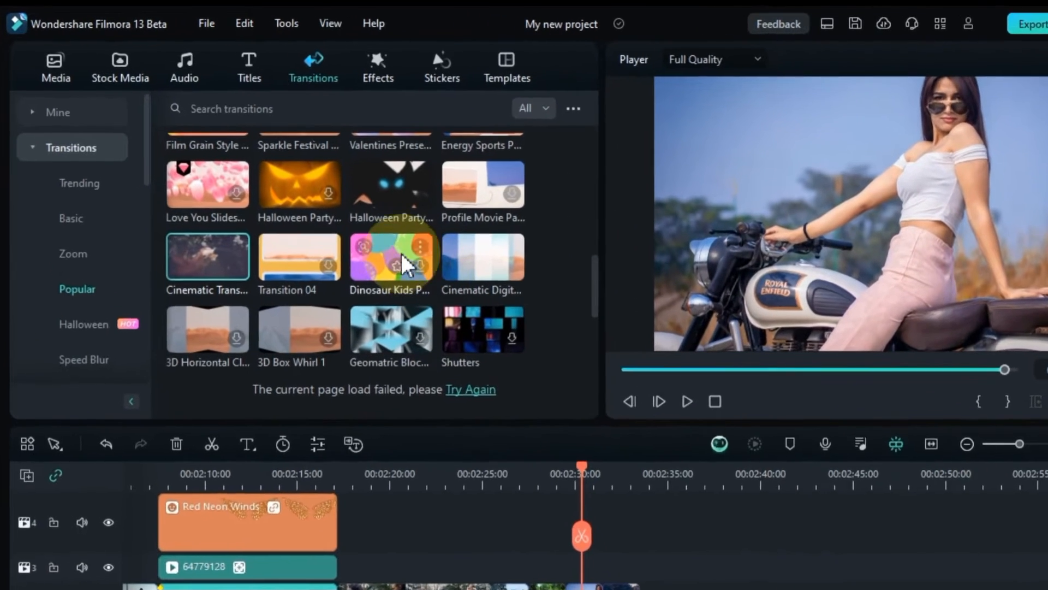
# Step: Add the Zoom transition Lens Zoom between the first and second images and play that part of the sequence
pyautogui.scroll(-3, 331, 229)
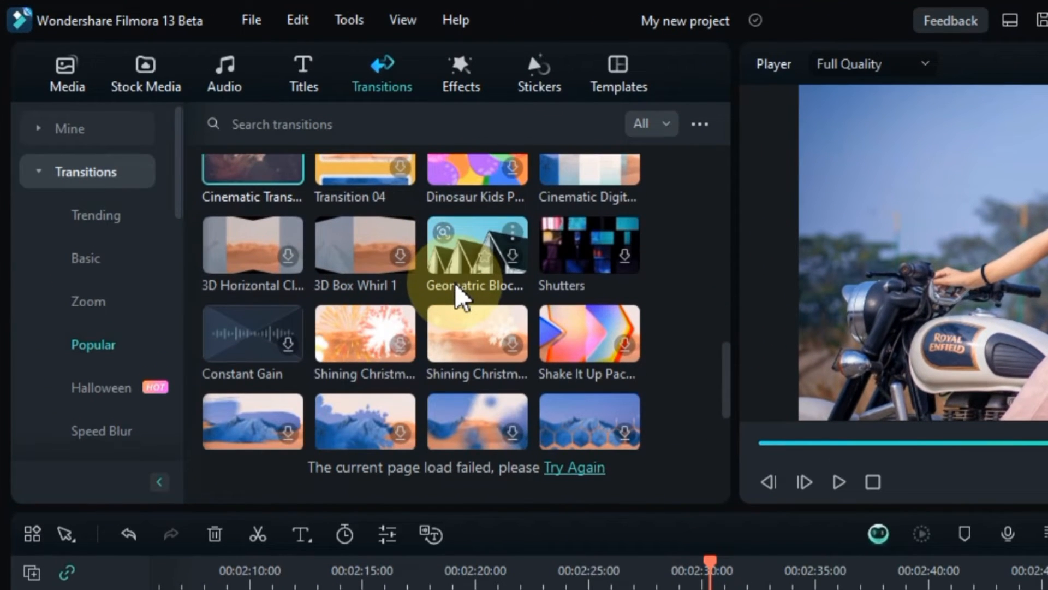
pyautogui.scroll(-2, 456, 286)
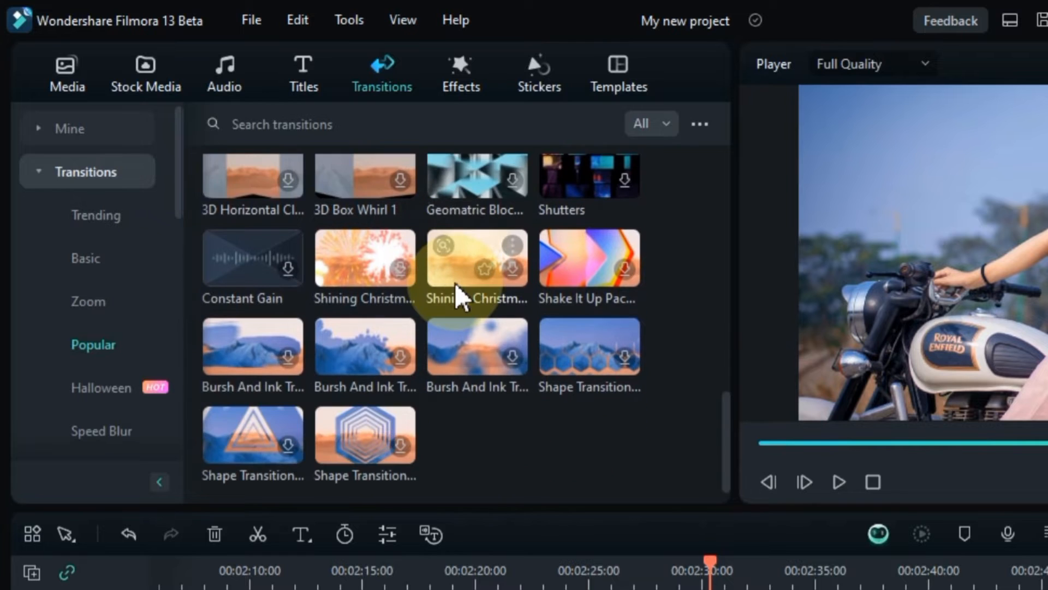
pyautogui.click(76, 300)
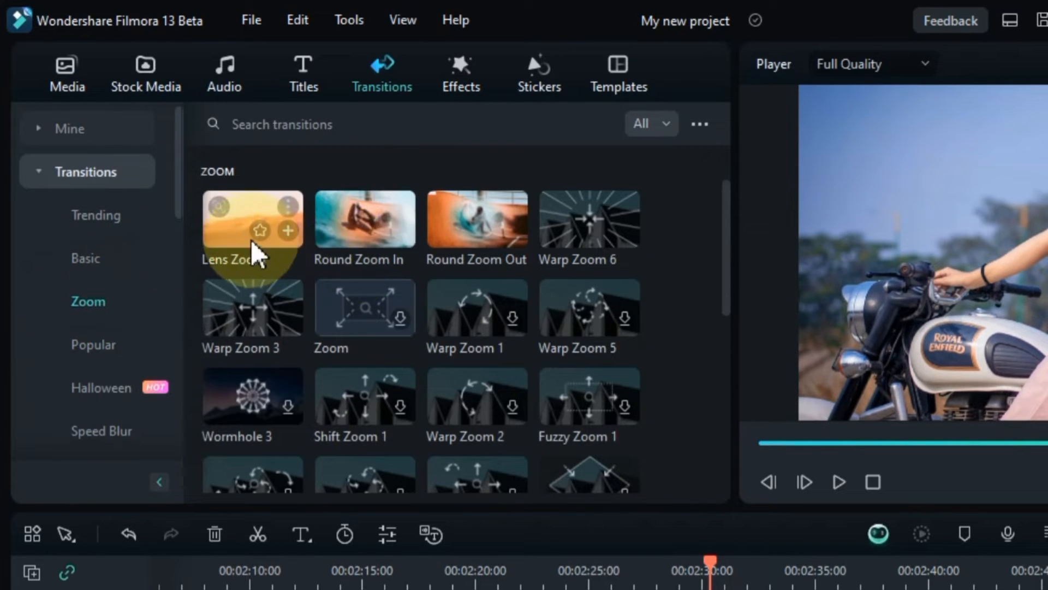
pyautogui.moveTo(230, 248); pyautogui.dragTo(640, 525)
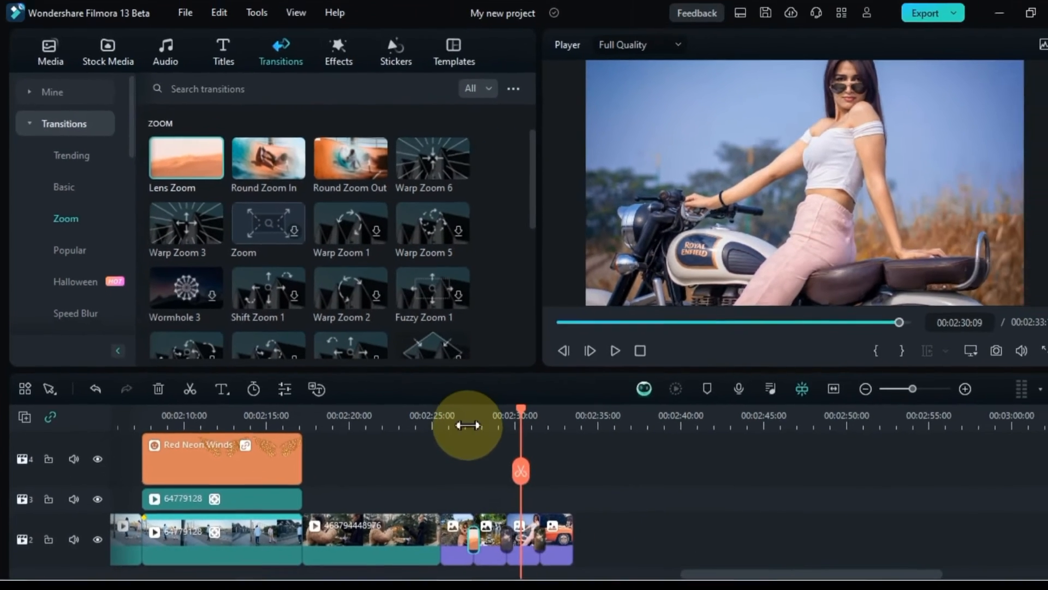
pyautogui.click(536, 399)
pyautogui.press('space')
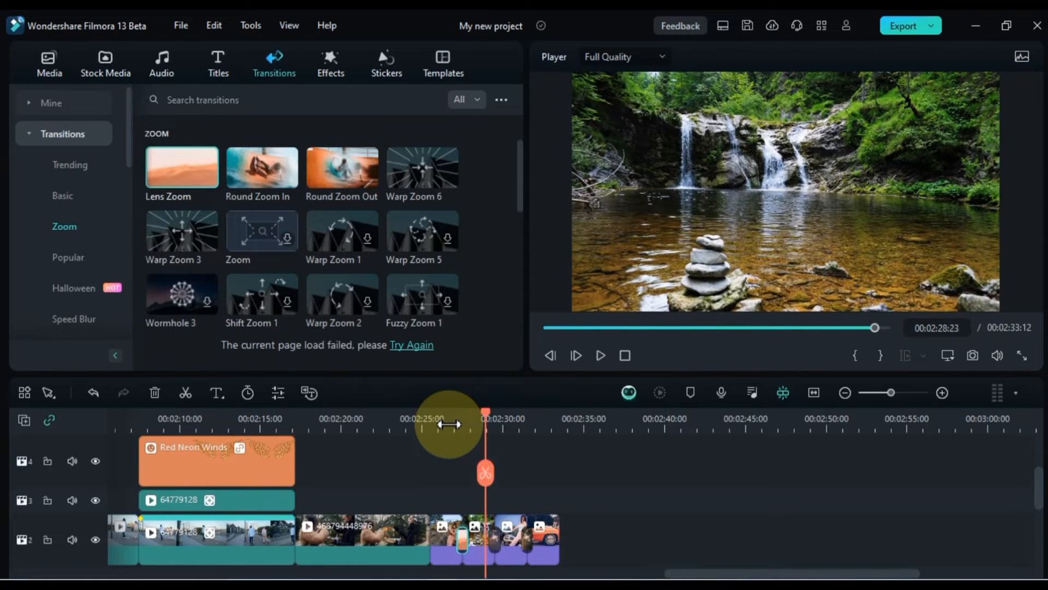
pyautogui.scroll(5, 343, 246)
pyautogui.moveTo(405, 250); pyautogui.dragTo(429, 533)
pyautogui.click(419, 423)
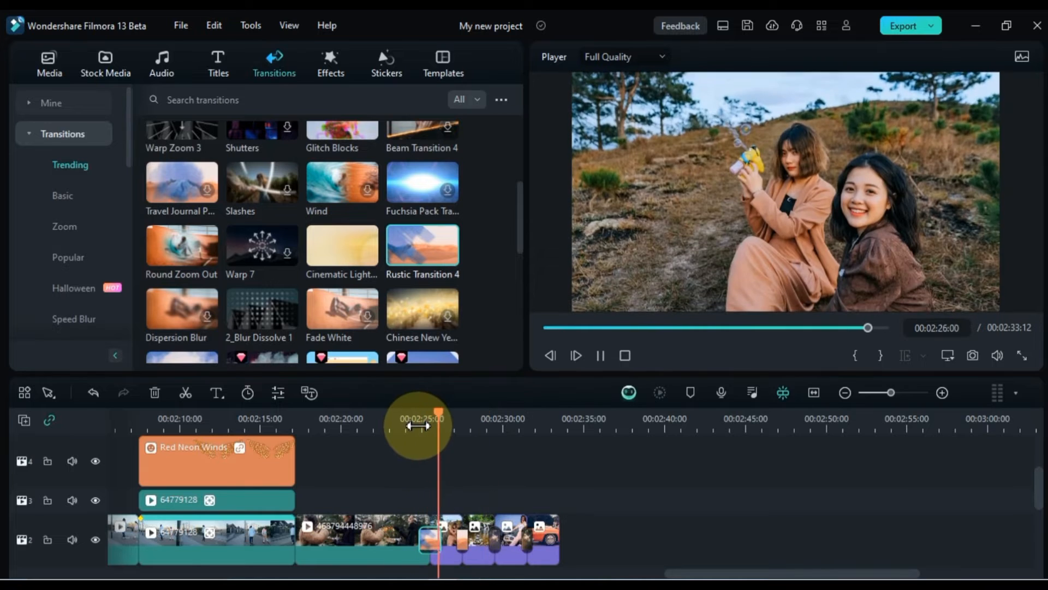
pyautogui.moveTo(697, 574); pyautogui.dragTo(582, 576)
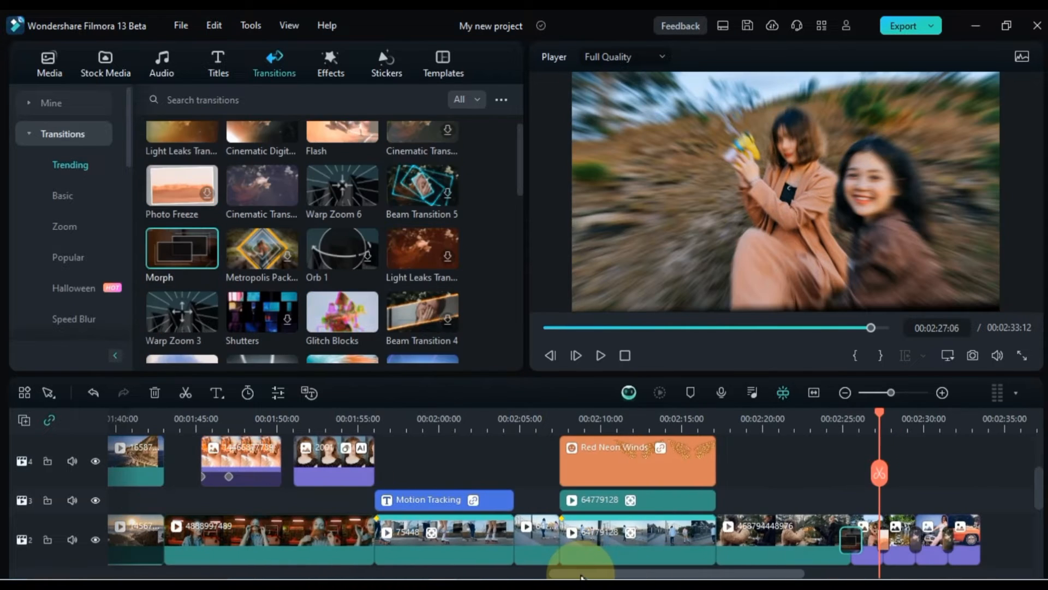
pyautogui.scroll(3, 418, 294)
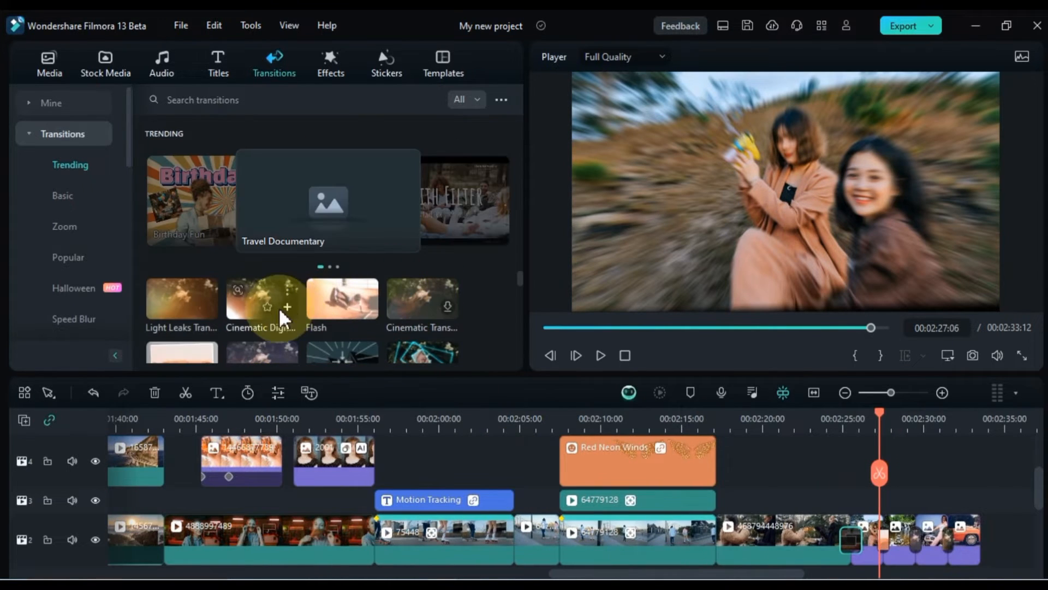
pyautogui.moveTo(279, 306); pyautogui.dragTo(692, 538)
pyautogui.scroll(-3, 315, 295)
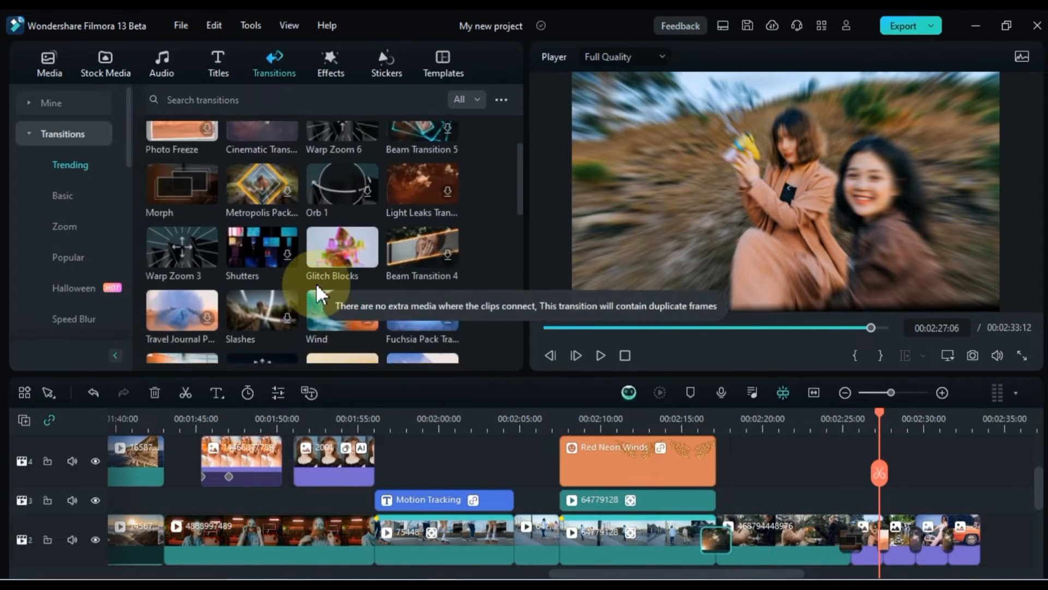
# Step: Add the Trending transition Flash between clip 75448 and the clip that follows it, and play it
pyautogui.scroll(3, 319, 294)
pyautogui.moveTo(324, 308); pyautogui.dragTo(513, 539)
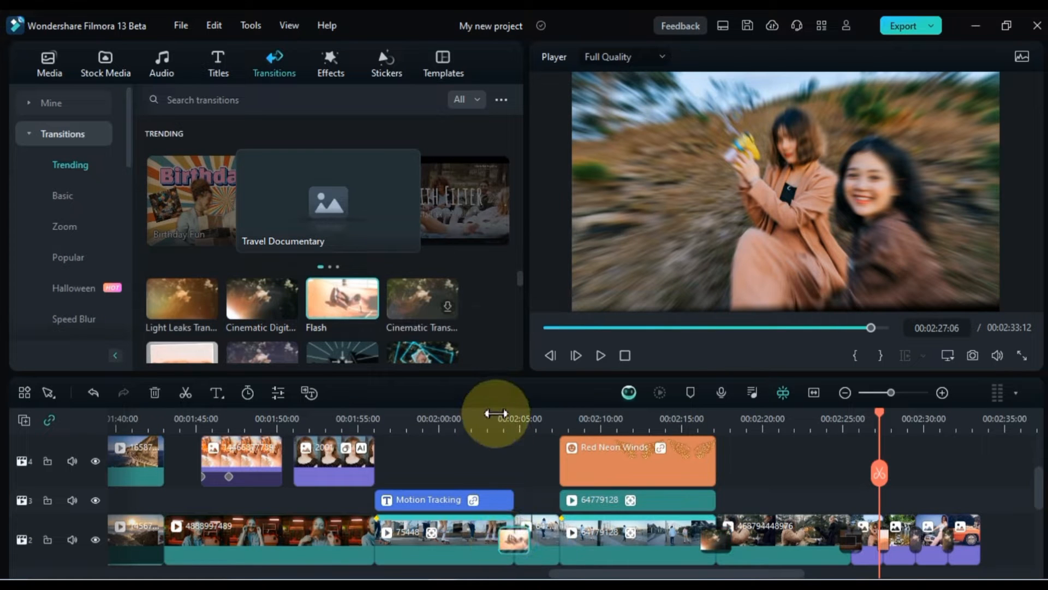
pyautogui.press('space')
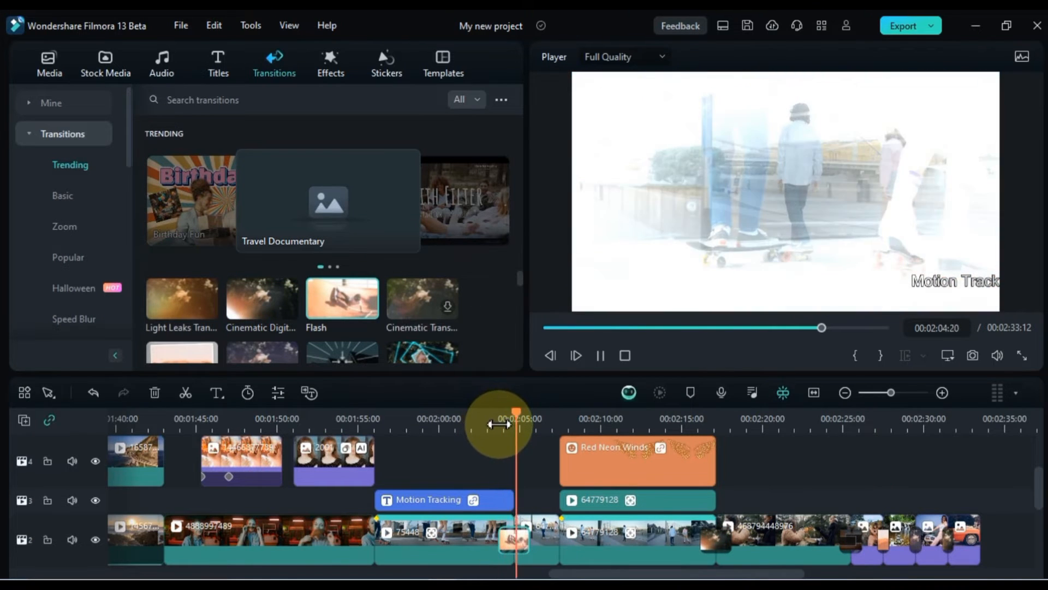
pyautogui.click(499, 426)
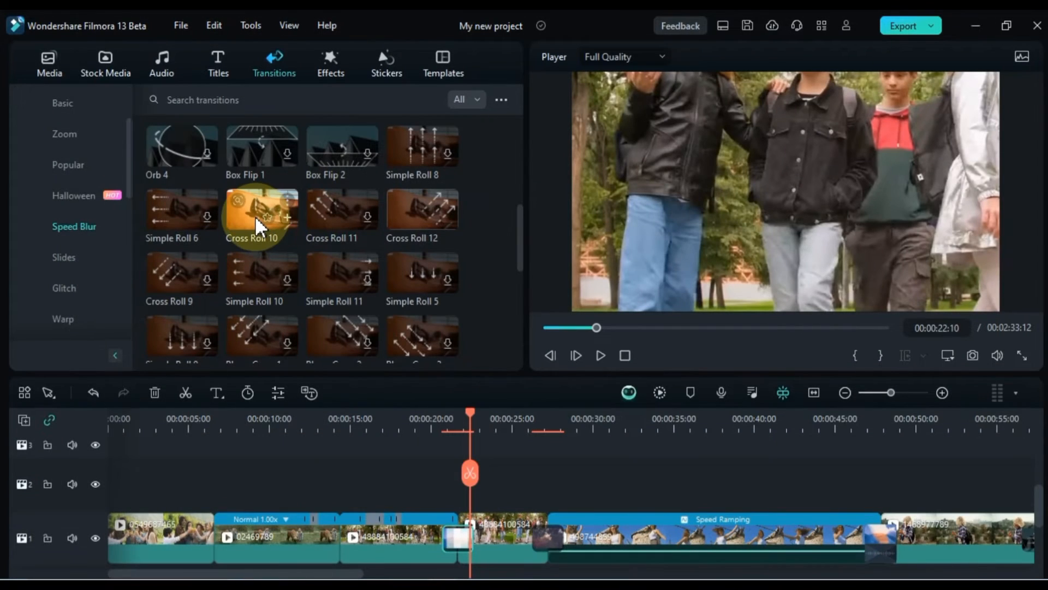
pyautogui.moveTo(254, 215); pyautogui.dragTo(338, 538)
pyautogui.press('space')
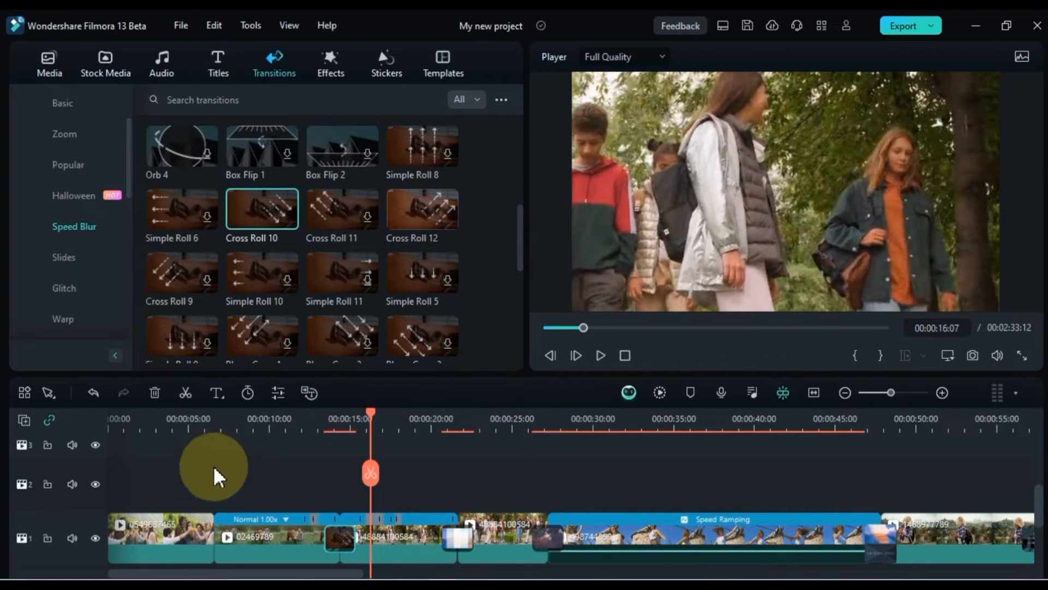
pyautogui.click(197, 423)
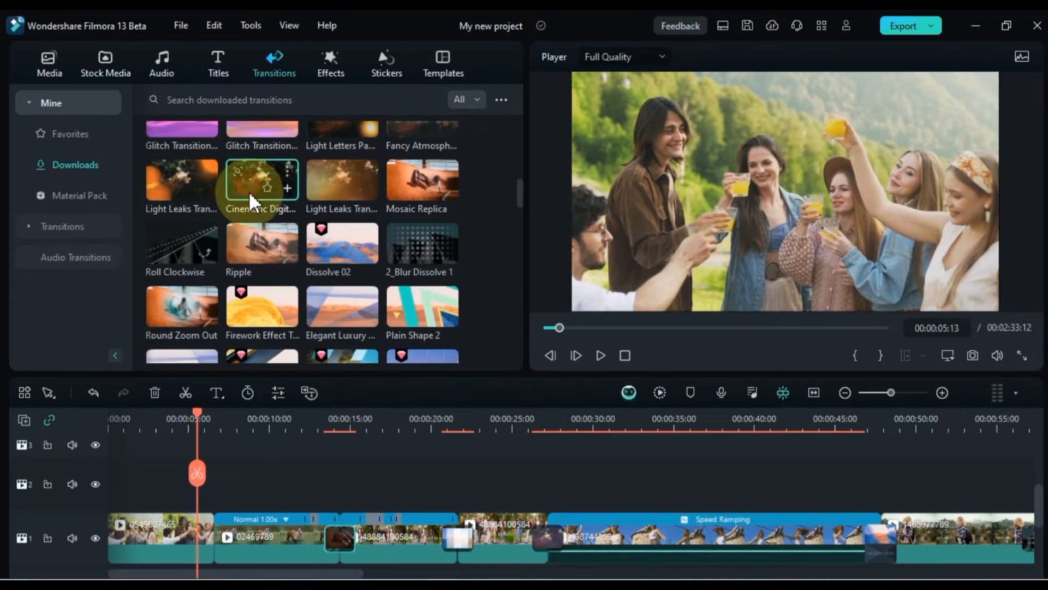
pyautogui.moveTo(250, 195); pyautogui.dragTo(209, 526)
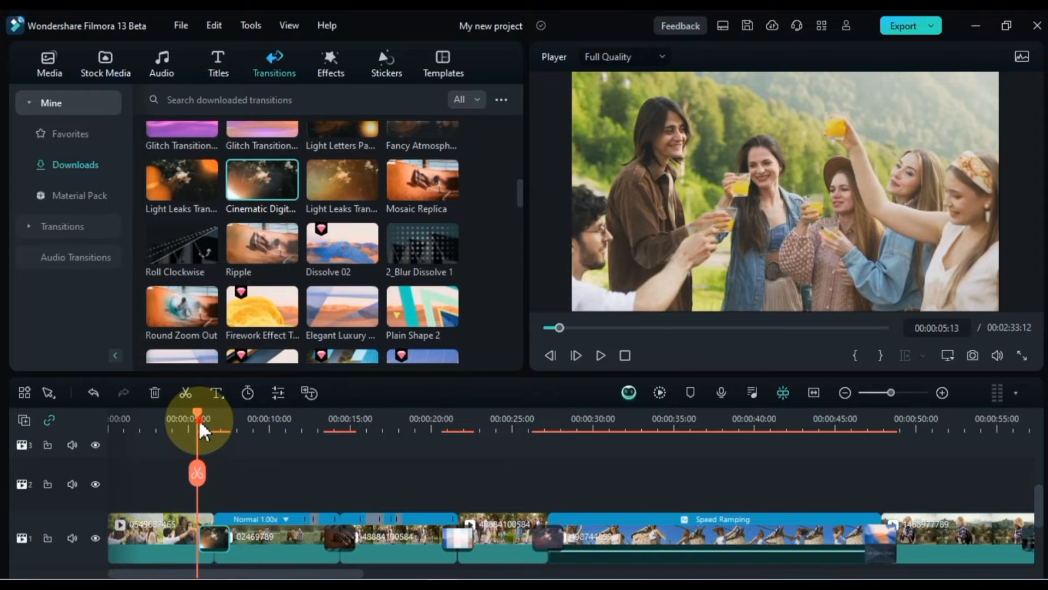
pyautogui.moveTo(200, 424); pyautogui.dragTo(233, 428)
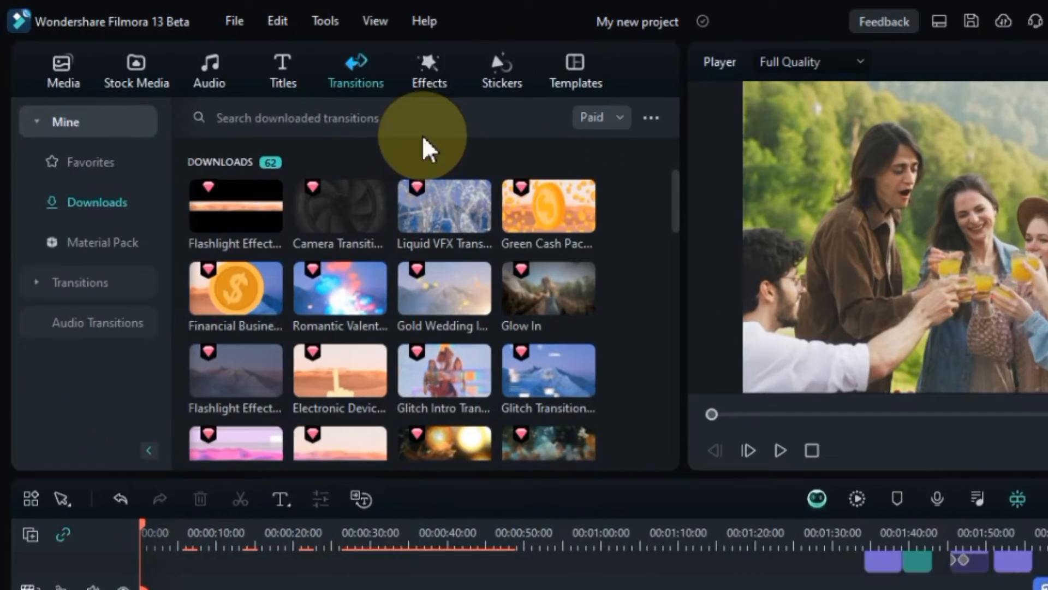
# Step: Browse the Trending and New collections of the recommended effects
pyautogui.click(335, 66)
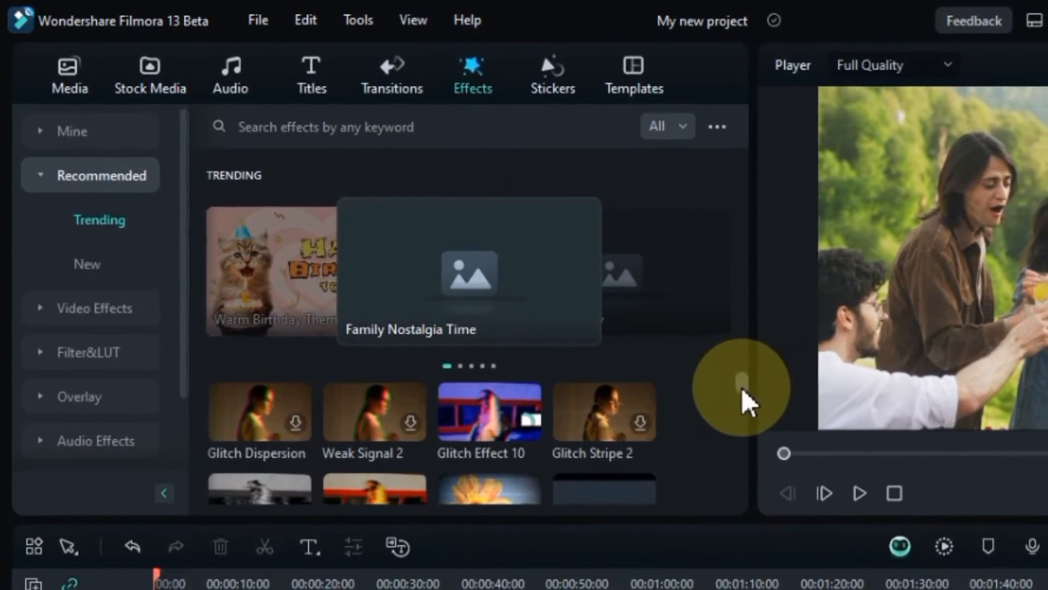
pyautogui.scroll(-5, 736, 401)
pyautogui.scroll(-8, 737, 402)
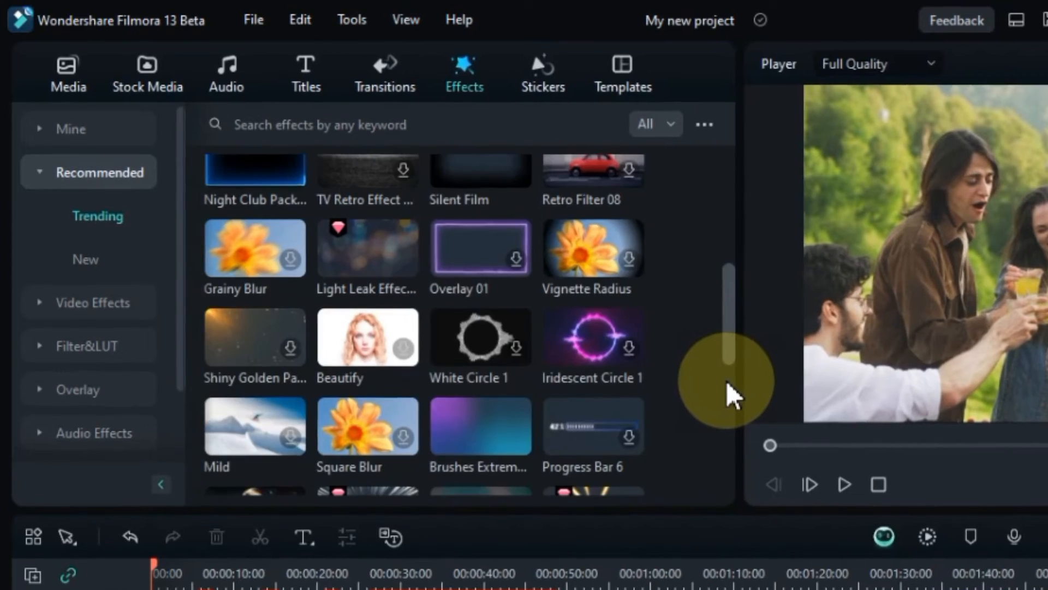
pyautogui.scroll(-5, 735, 399)
pyautogui.scroll(10, 735, 398)
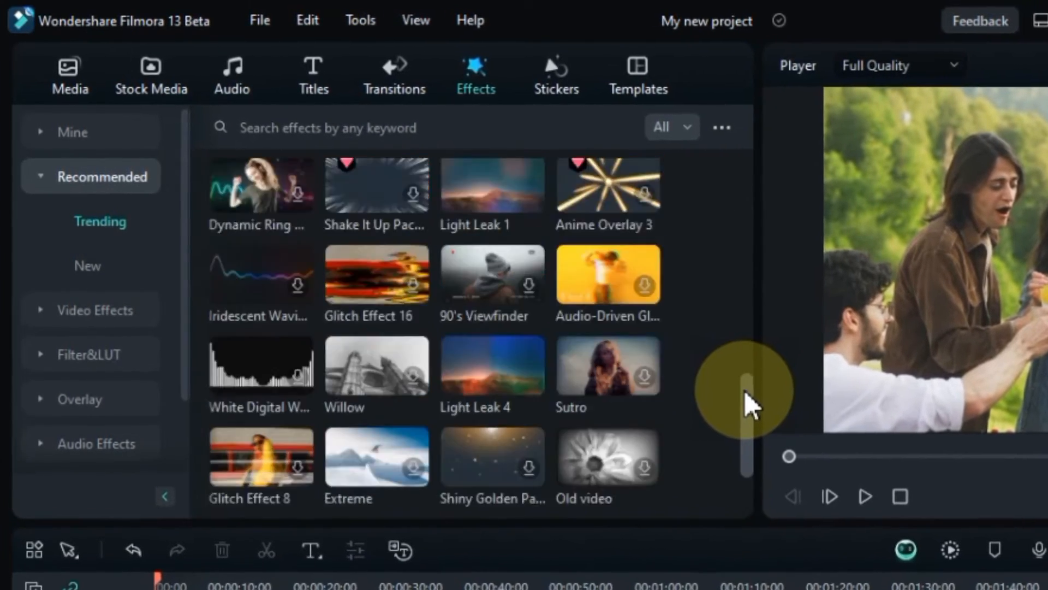
pyautogui.scroll(2, 749, 394)
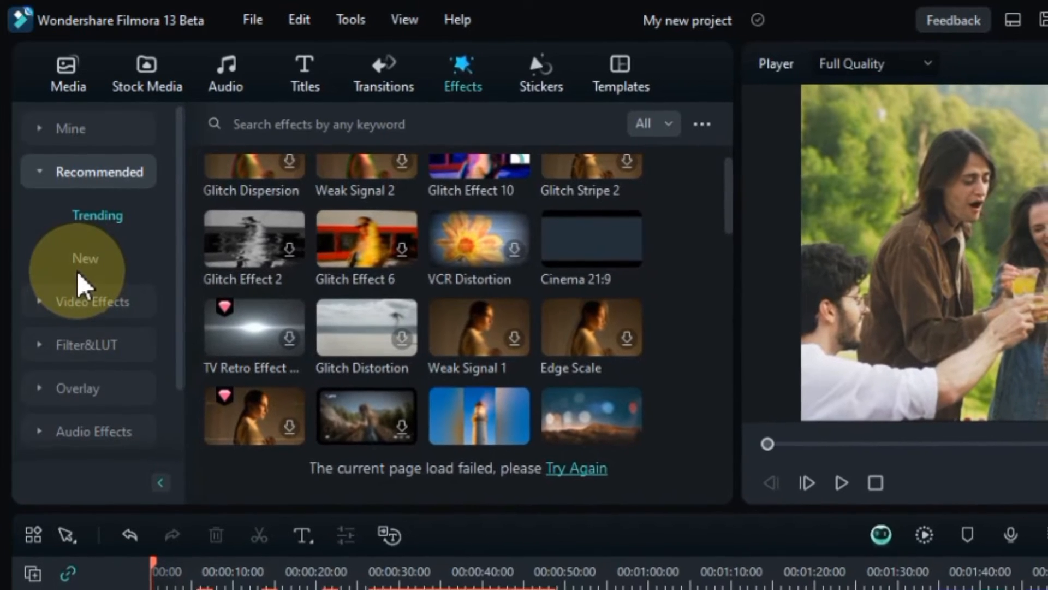
pyautogui.click(79, 266)
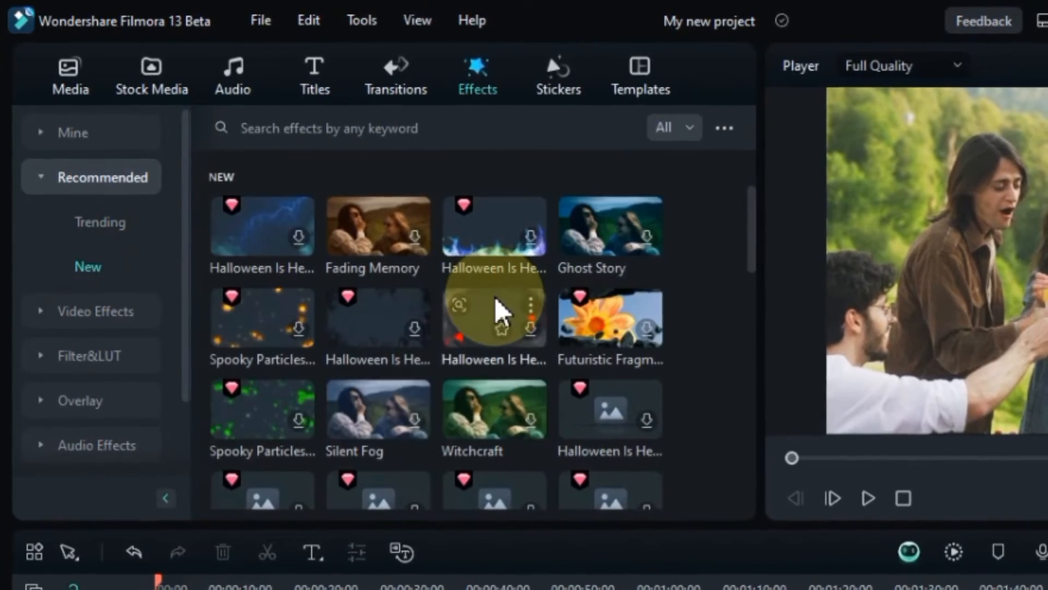
pyautogui.scroll(-3, 497, 303)
pyautogui.scroll(-10, 493, 296)
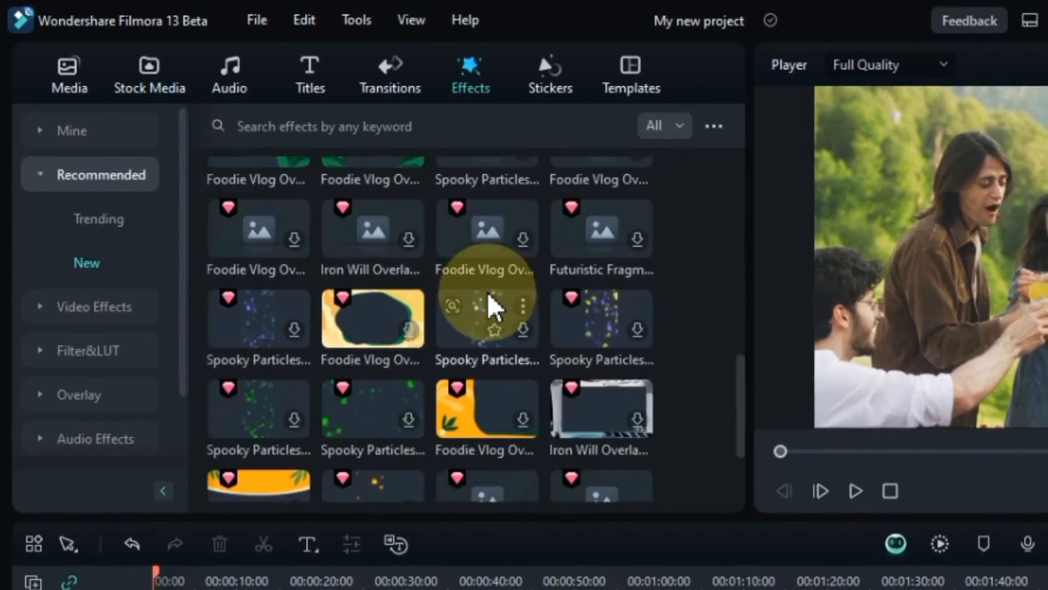
pyautogui.scroll(-5, 486, 292)
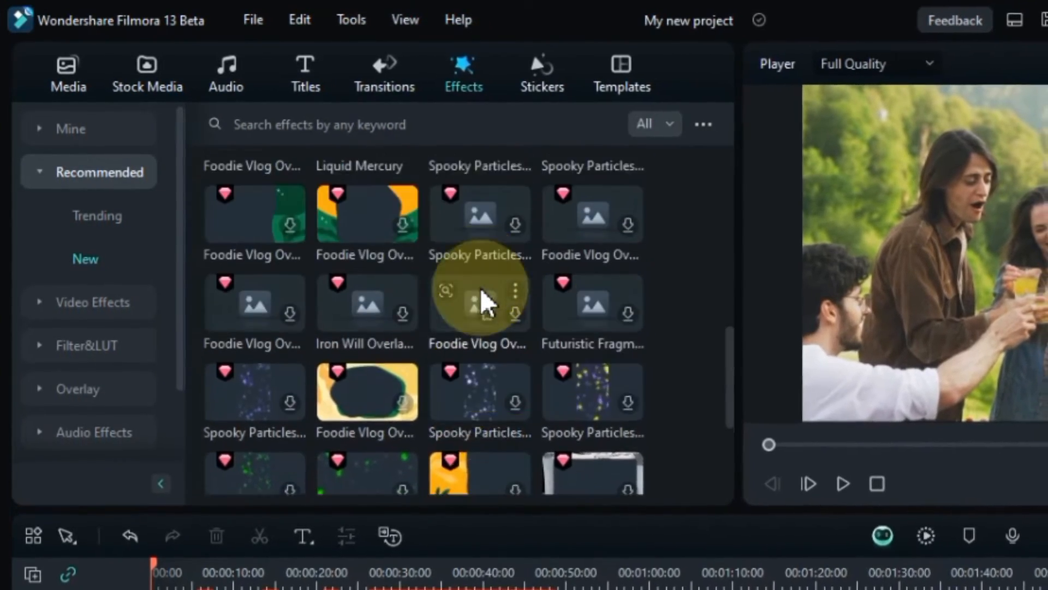
pyautogui.scroll(10, 480, 288)
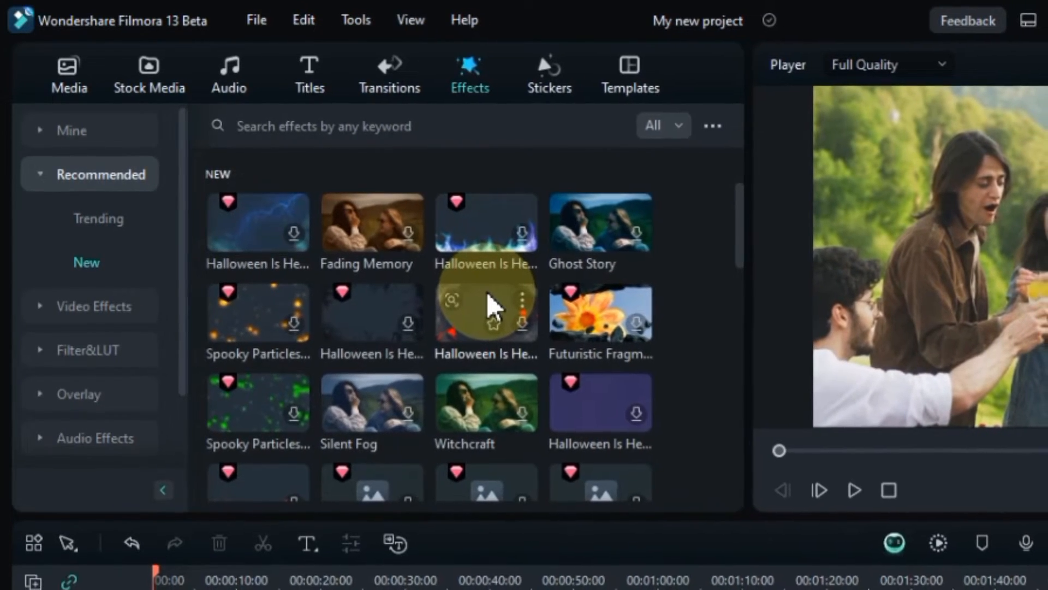
# Step: Look over the Video Effects, Overlay, Audio Effects and NewBlue FX effect categories
pyautogui.click(82, 304)
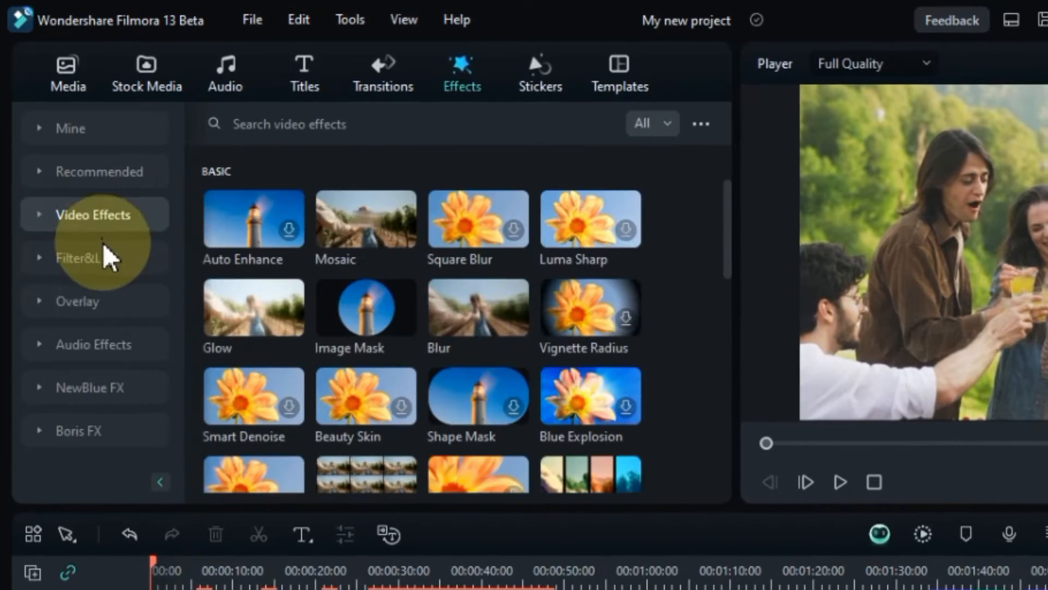
pyautogui.click(43, 306)
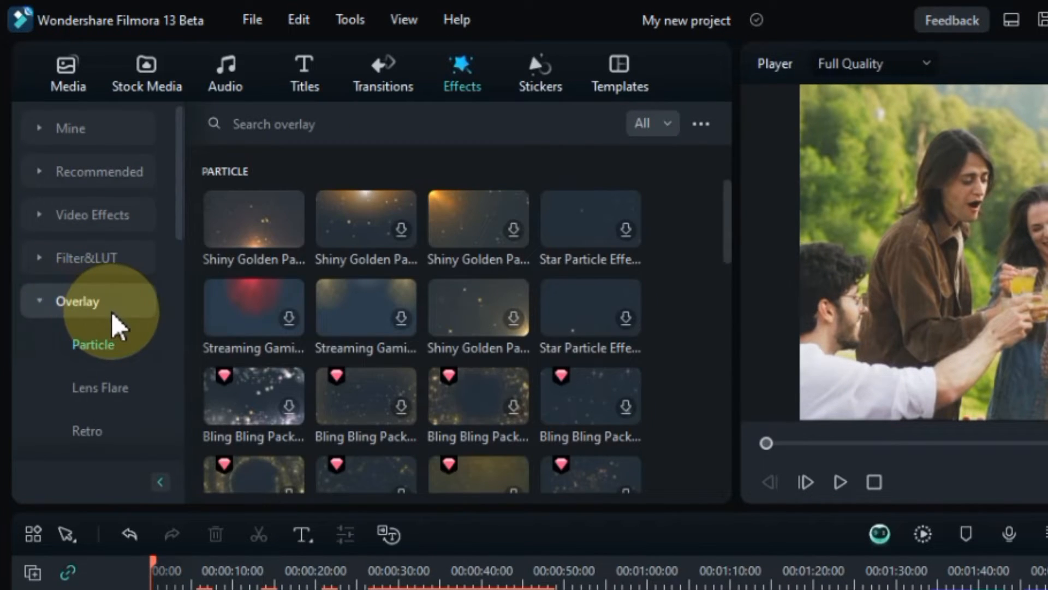
pyautogui.scroll(-3, 112, 313)
pyautogui.click(82, 343)
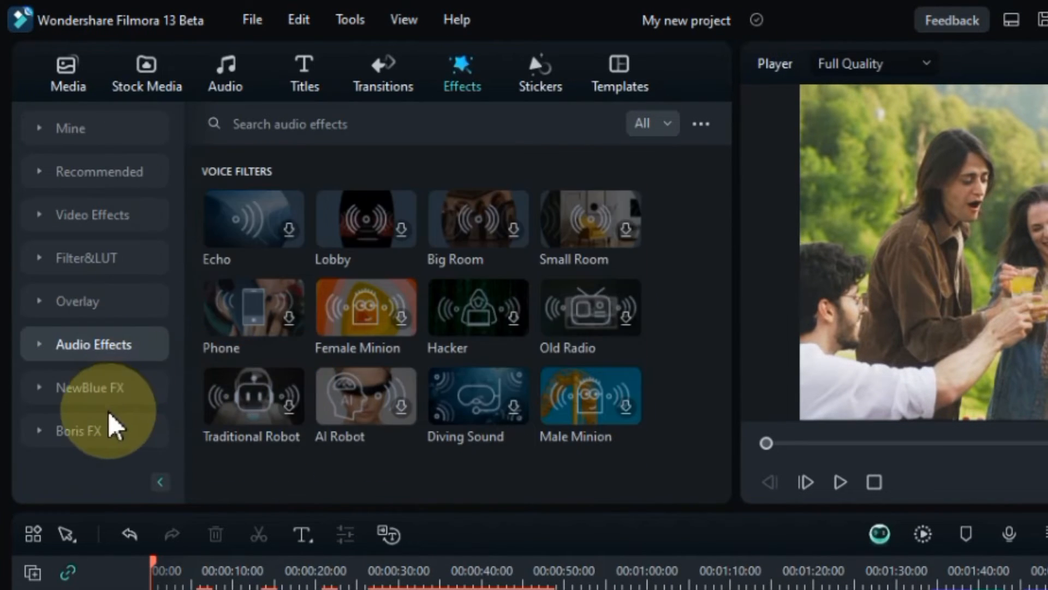
pyautogui.click(82, 396)
# Step: Browse the Basic, Shake, Glitch, Blur, Flicker and Opening & ... groups of the video effects
pyautogui.click(76, 217)
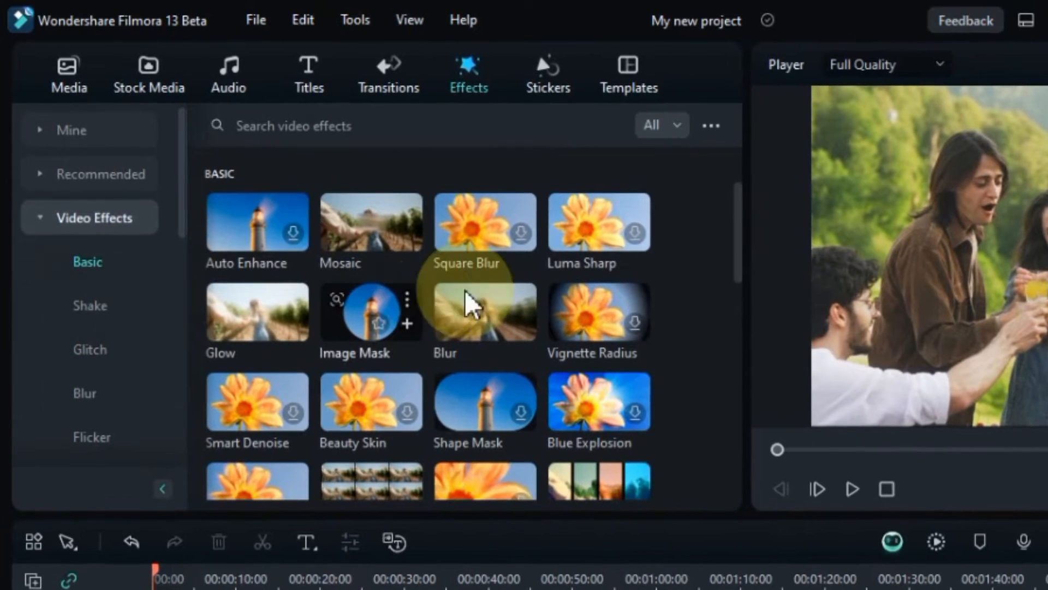
pyautogui.scroll(-10, 646, 294)
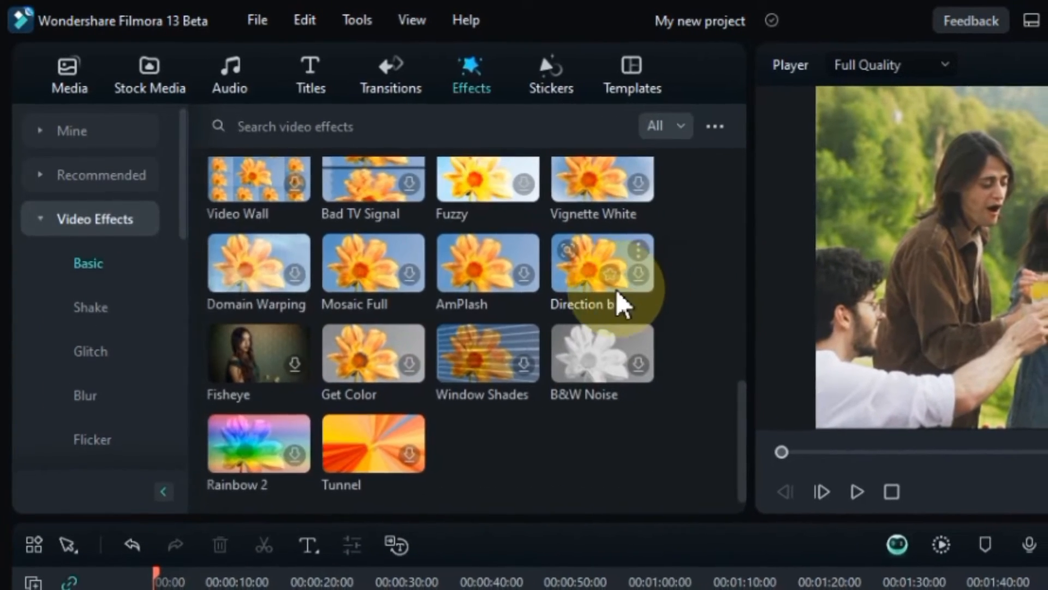
pyautogui.click(105, 307)
pyautogui.click(102, 354)
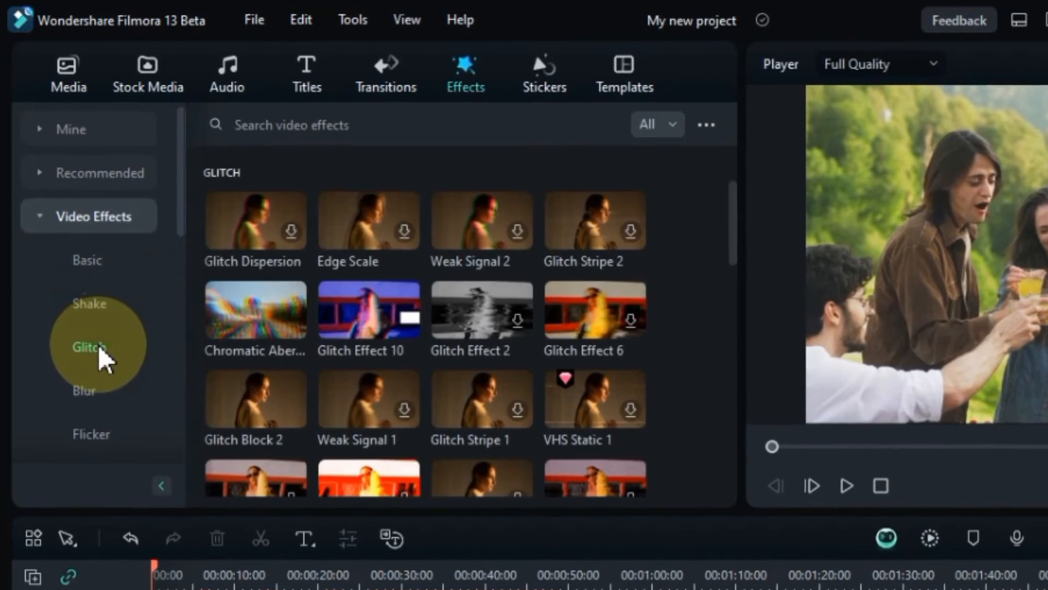
pyautogui.scroll(-10, 360, 376)
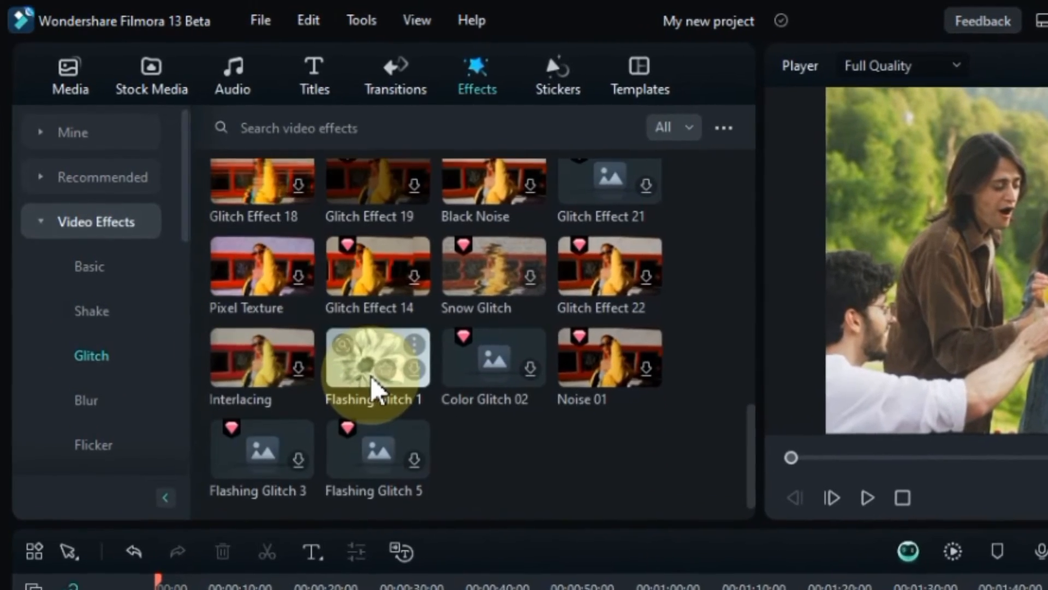
pyautogui.click(86, 402)
pyautogui.scroll(-3, 447, 395)
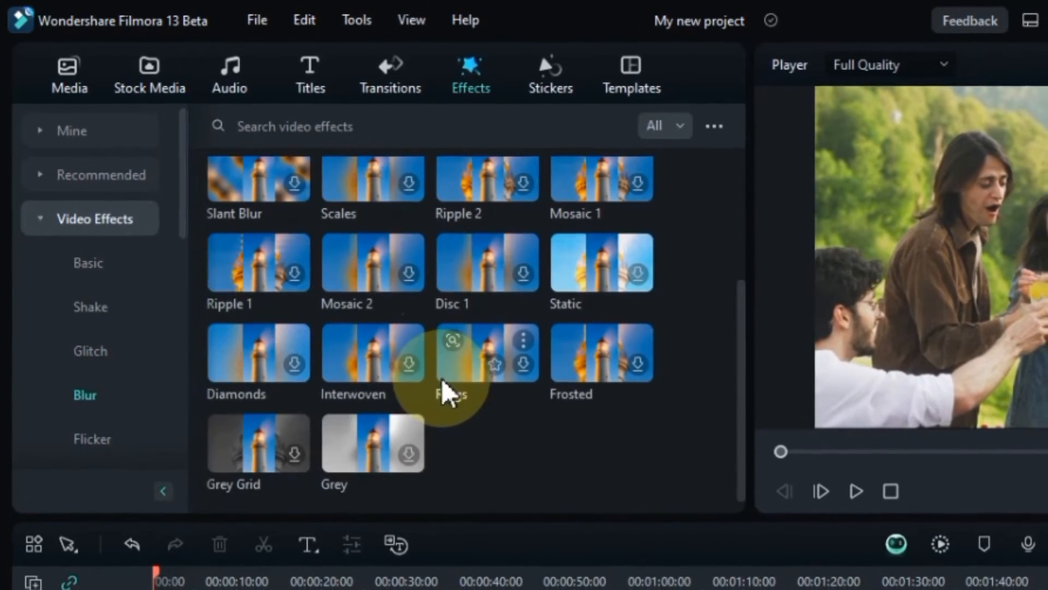
pyautogui.scroll(-4, 84, 421)
pyautogui.scroll(2, 94, 316)
pyautogui.click(93, 311)
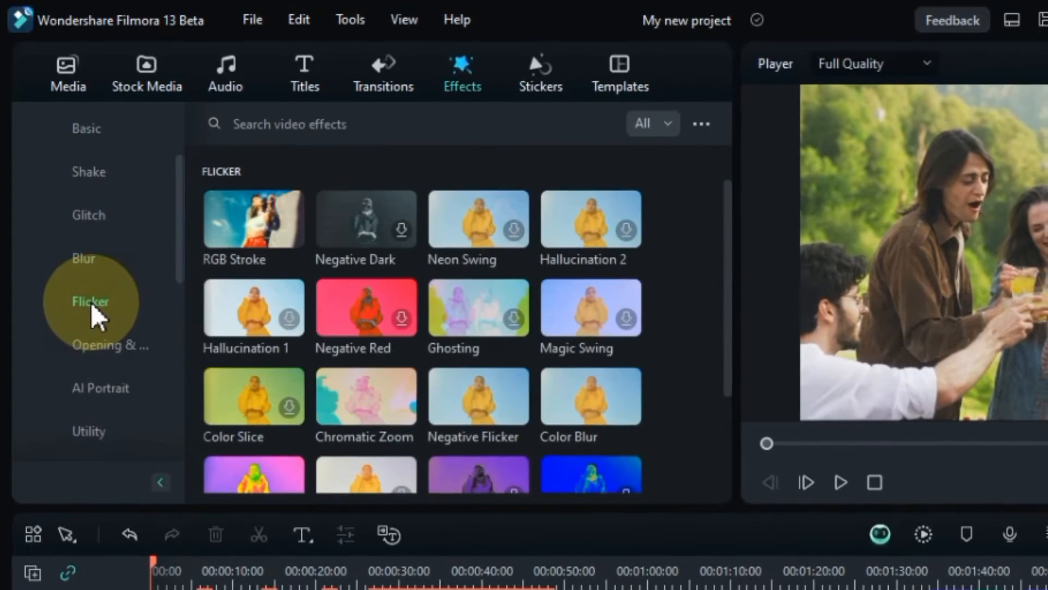
pyautogui.scroll(-3, 499, 333)
pyautogui.click(109, 353)
pyautogui.scroll(3, 109, 349)
# Step: Browse the Particle, Lens Flare and following groups of the overlay effects
pyautogui.click(99, 221)
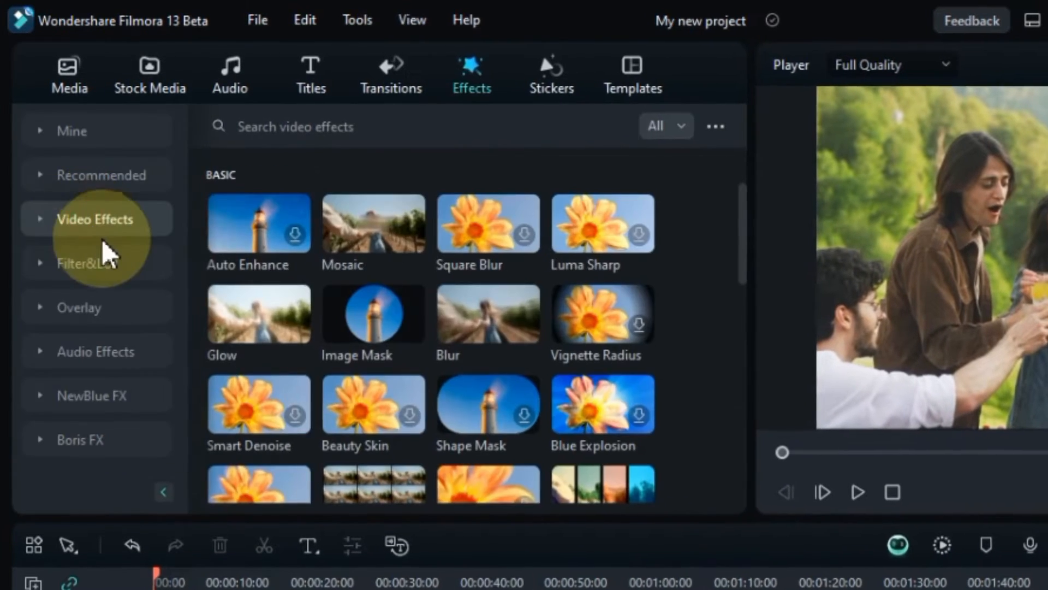
pyautogui.click(48, 314)
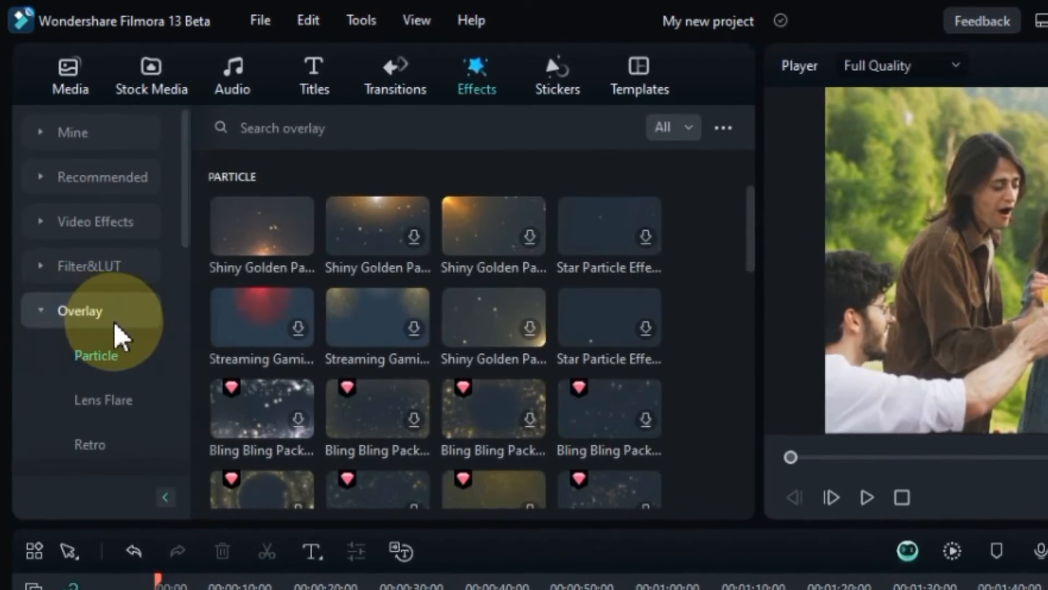
pyautogui.scroll(-3, 120, 336)
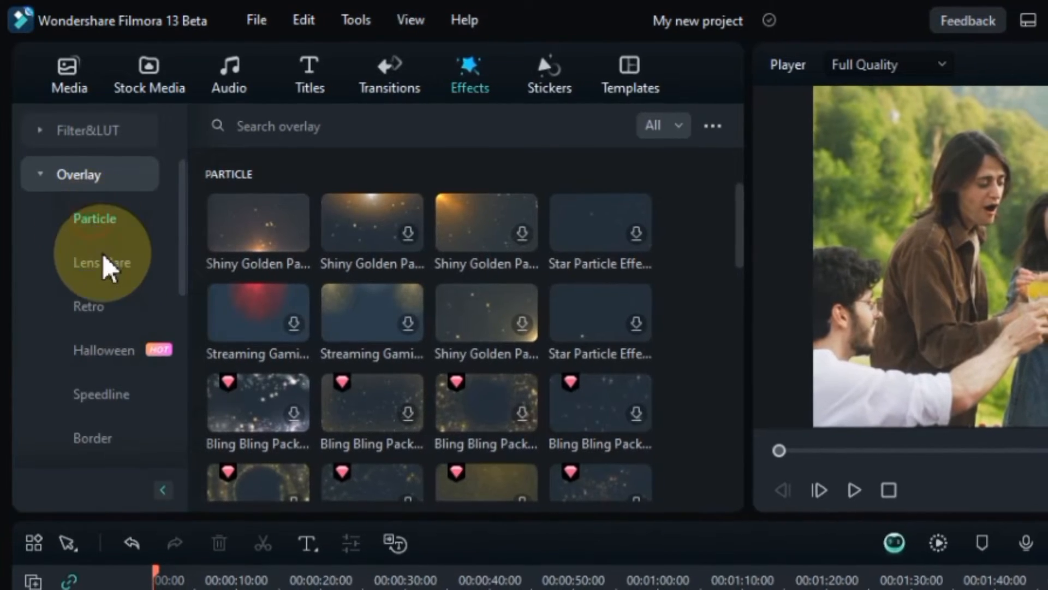
pyautogui.click(104, 257)
pyautogui.scroll(-3, 106, 270)
pyautogui.click(104, 265)
pyautogui.scroll(-6, 106, 306)
# Step: Browse the Voice Filters, Audio Visual... and Audio Drive... groups of the audio effects
pyautogui.click(66, 349)
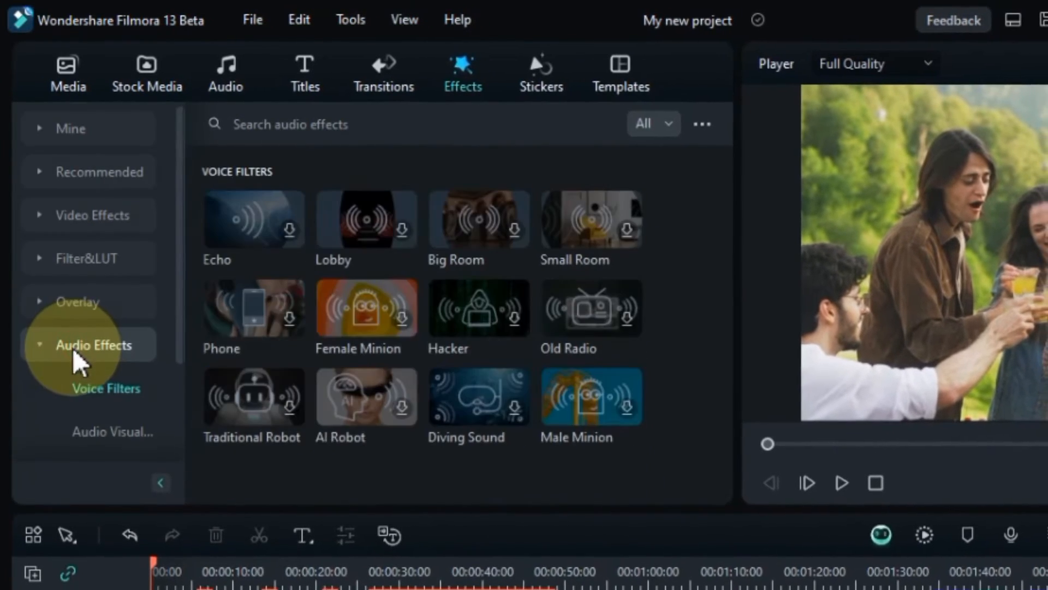
pyautogui.scroll(-3, 134, 382)
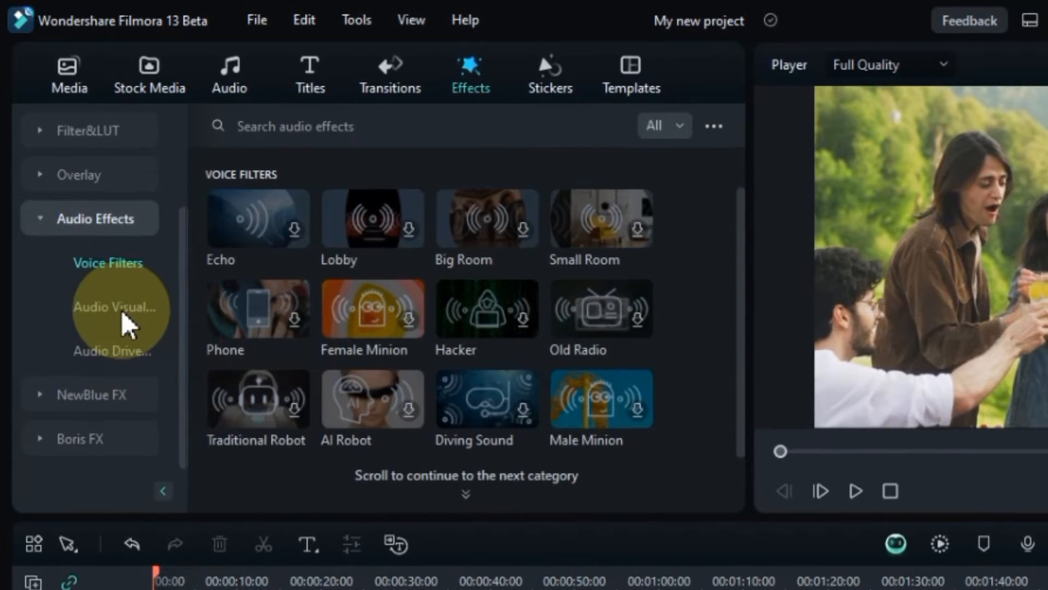
pyautogui.click(123, 322)
pyautogui.scroll(-4, 609, 365)
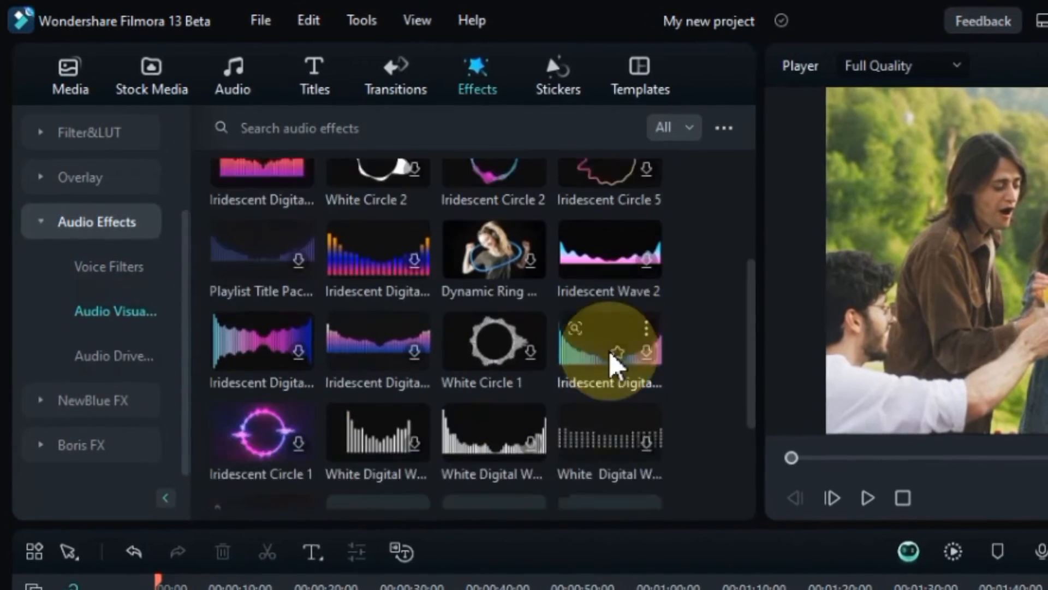
pyautogui.click(116, 355)
pyautogui.scroll(-3, 410, 367)
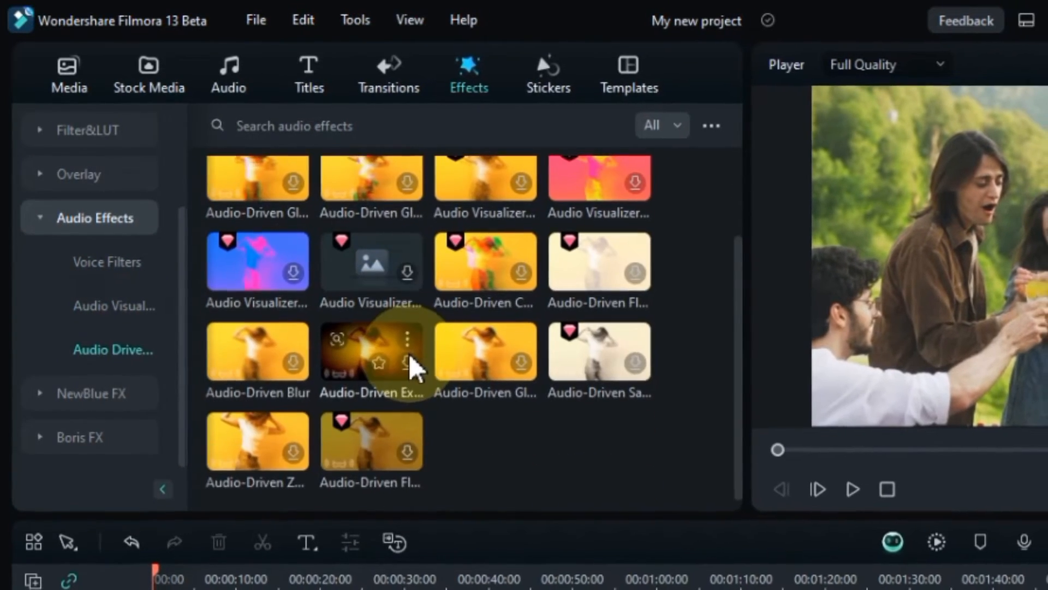
pyautogui.click(87, 218)
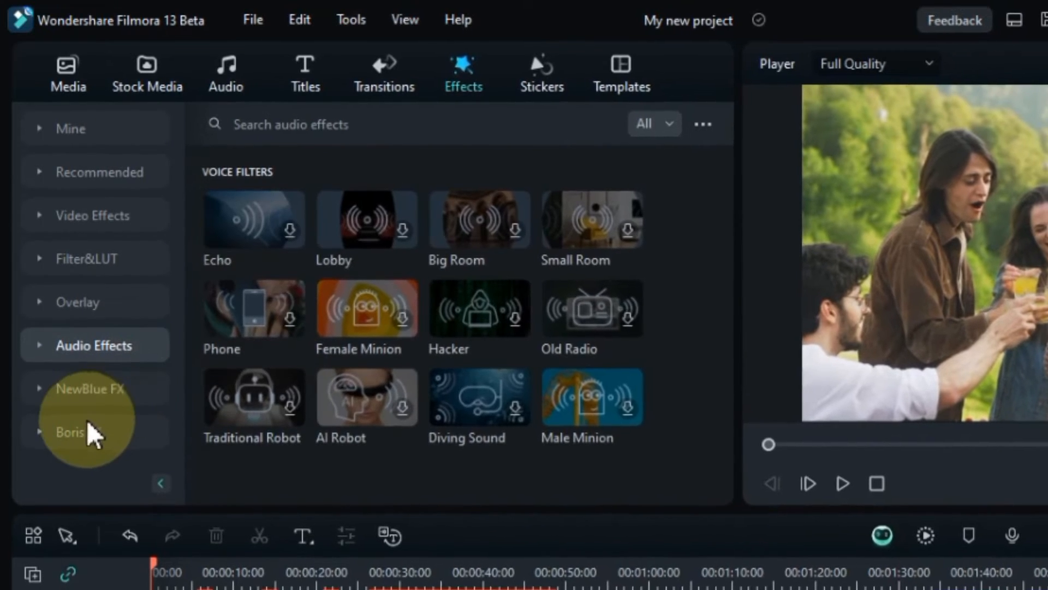
# Step: Look over the NewBlue FX and Boris FX effect groups
pyautogui.click(84, 398)
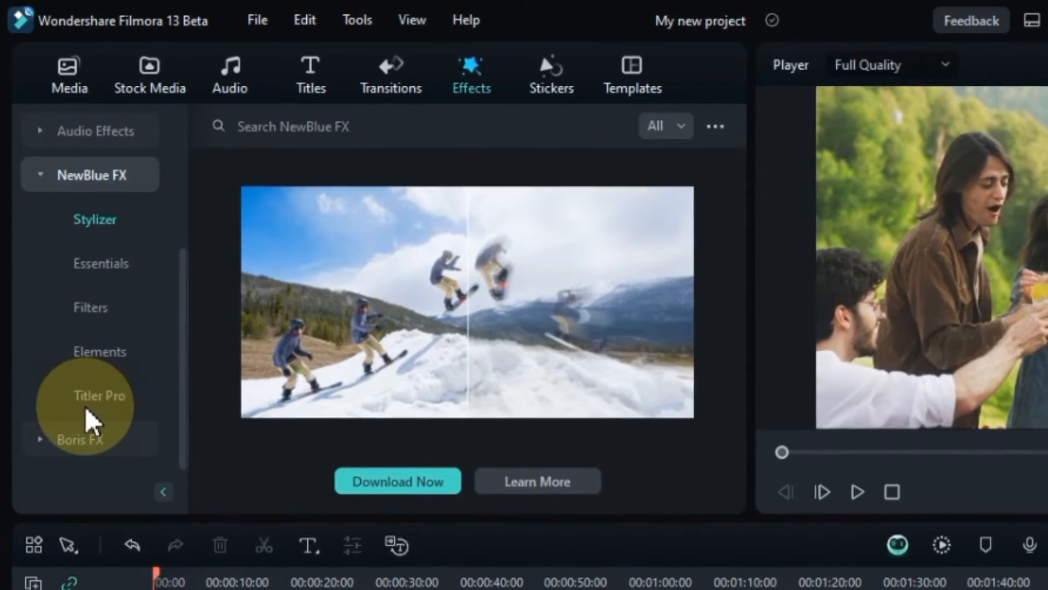
pyautogui.click(88, 436)
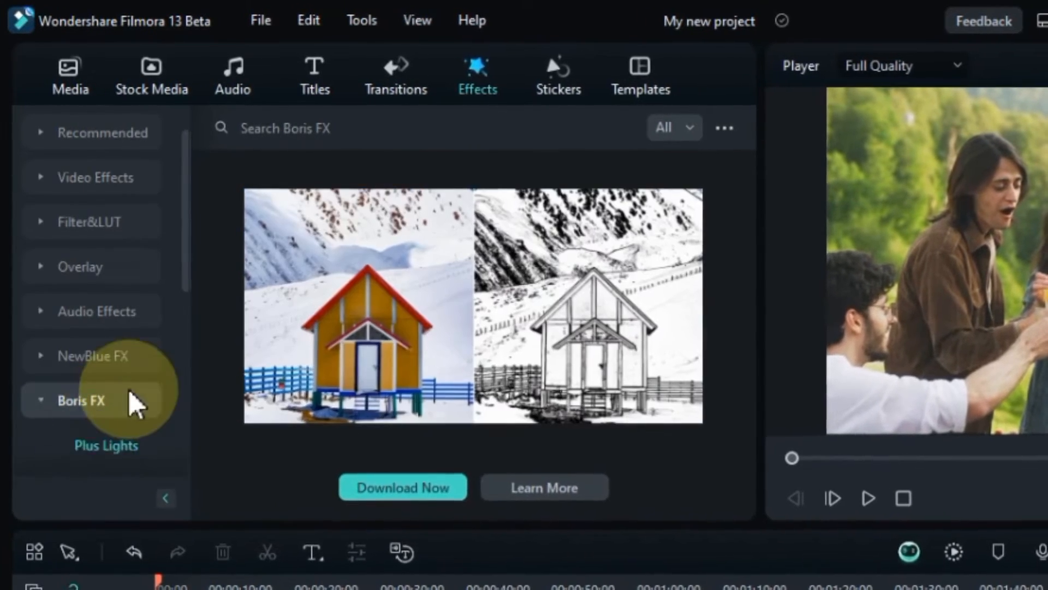
pyautogui.scroll(-5, 132, 402)
pyautogui.scroll(6, 133, 401)
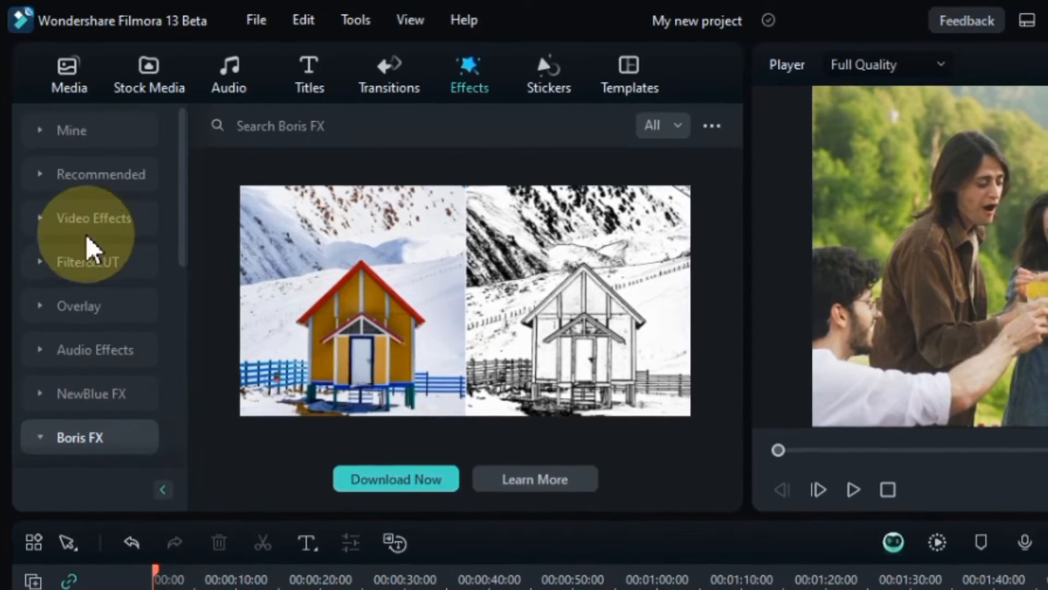
# Step: Look through all downloaded effects in the personal effects collection
pyautogui.click(52, 134)
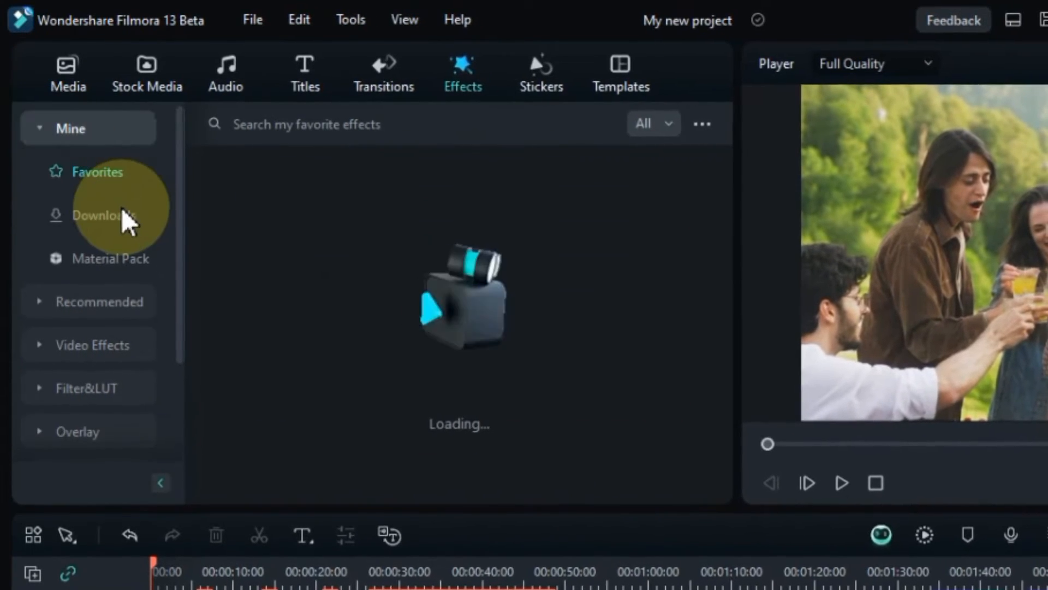
pyautogui.click(125, 217)
pyautogui.click(728, 210)
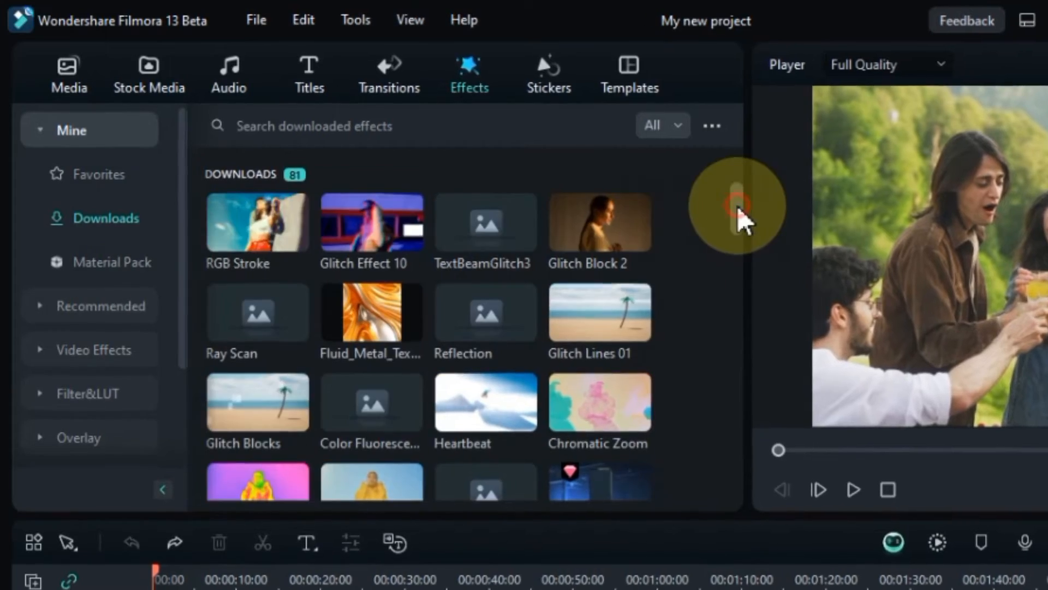
pyautogui.moveTo(738, 219); pyautogui.dragTo(693, 468)
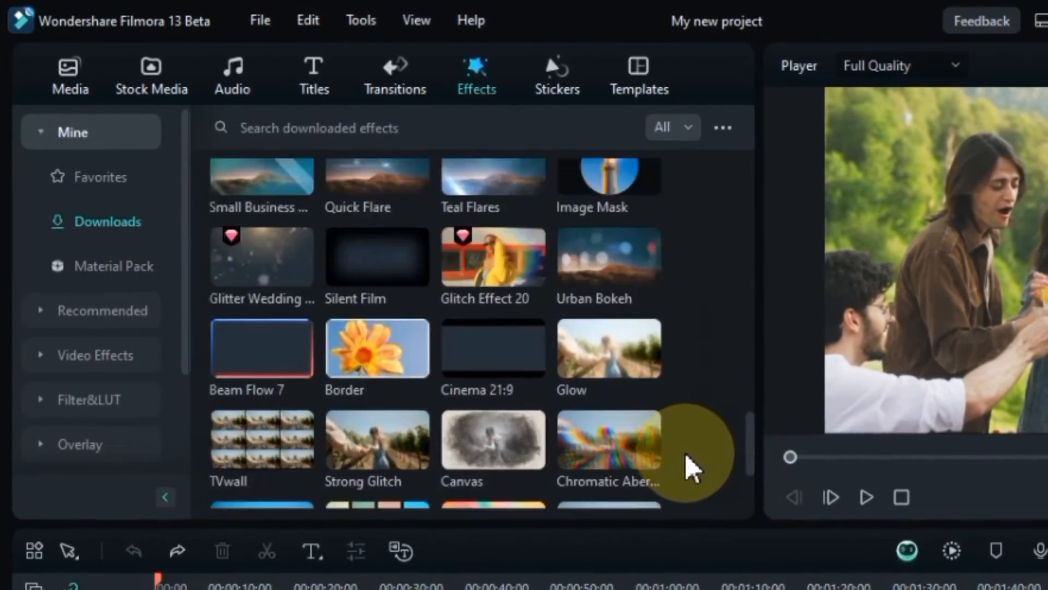
pyautogui.scroll(15, 691, 466)
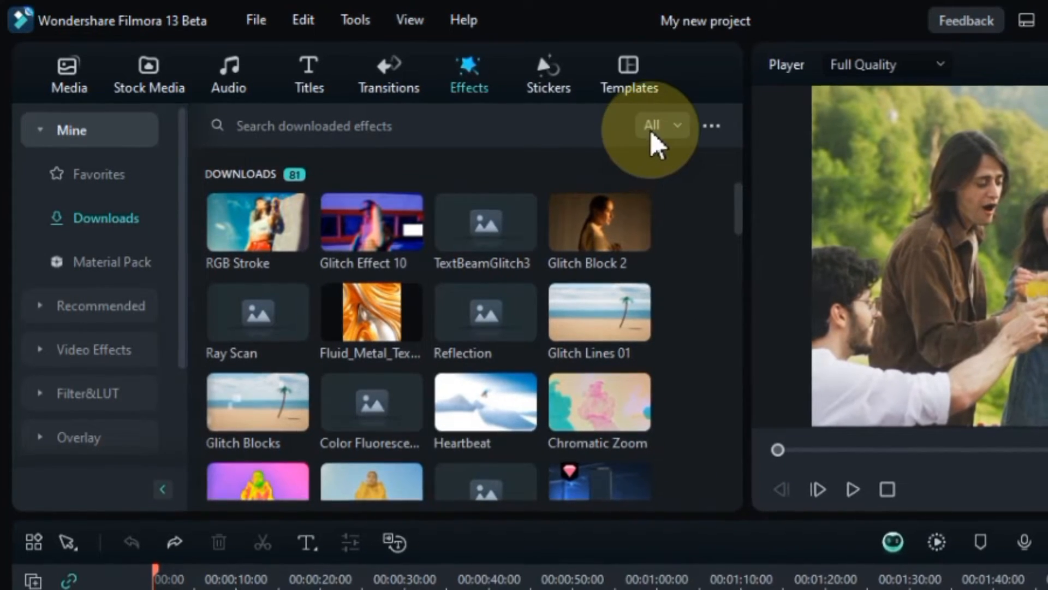
# Step: Filter the downloaded effects to Free and look through them
pyautogui.click(651, 133)
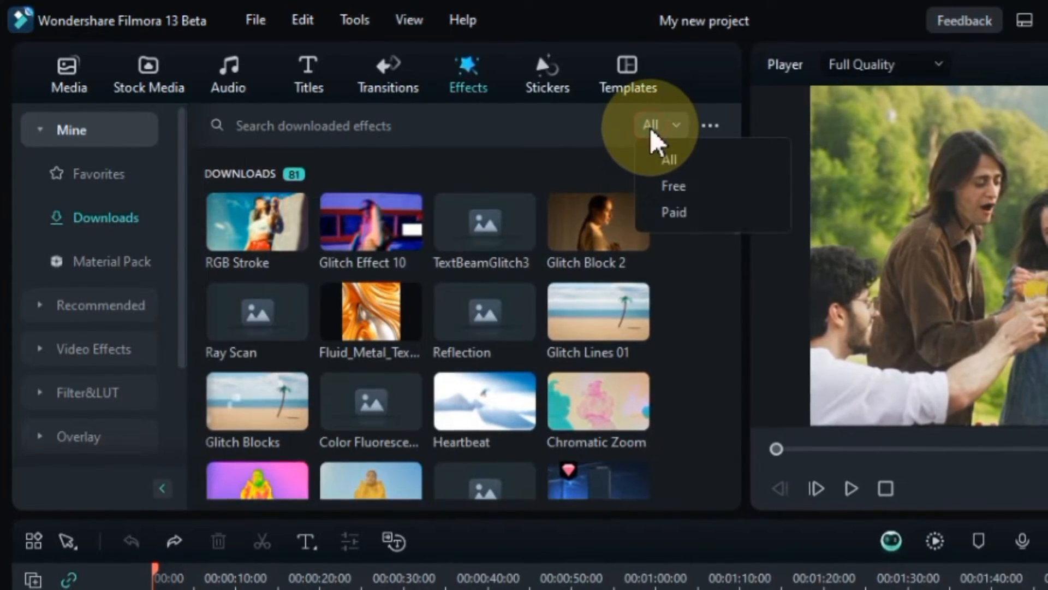
pyautogui.click(676, 185)
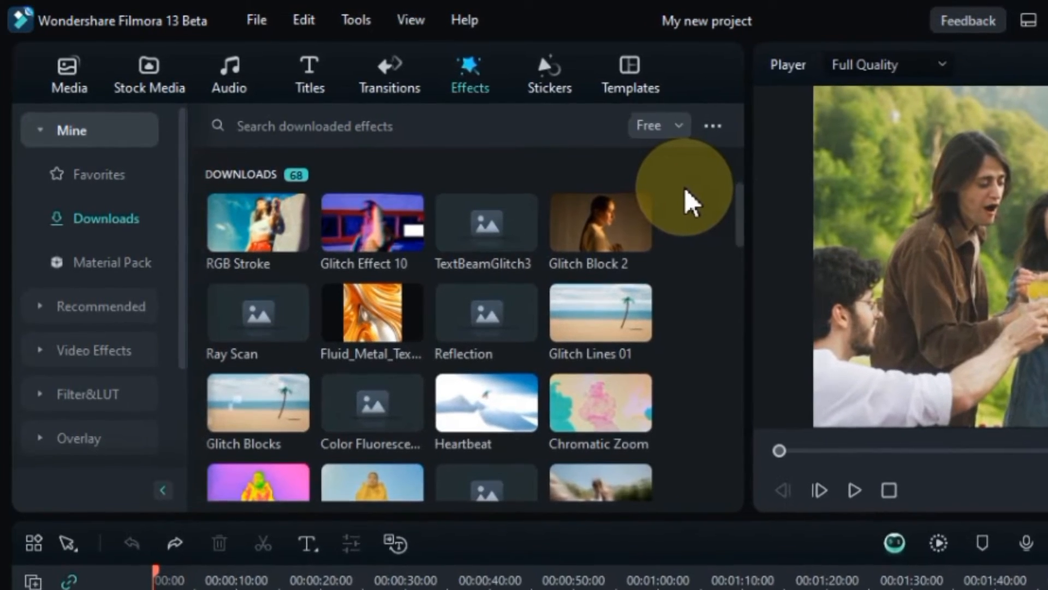
pyautogui.scroll(-10, 684, 187)
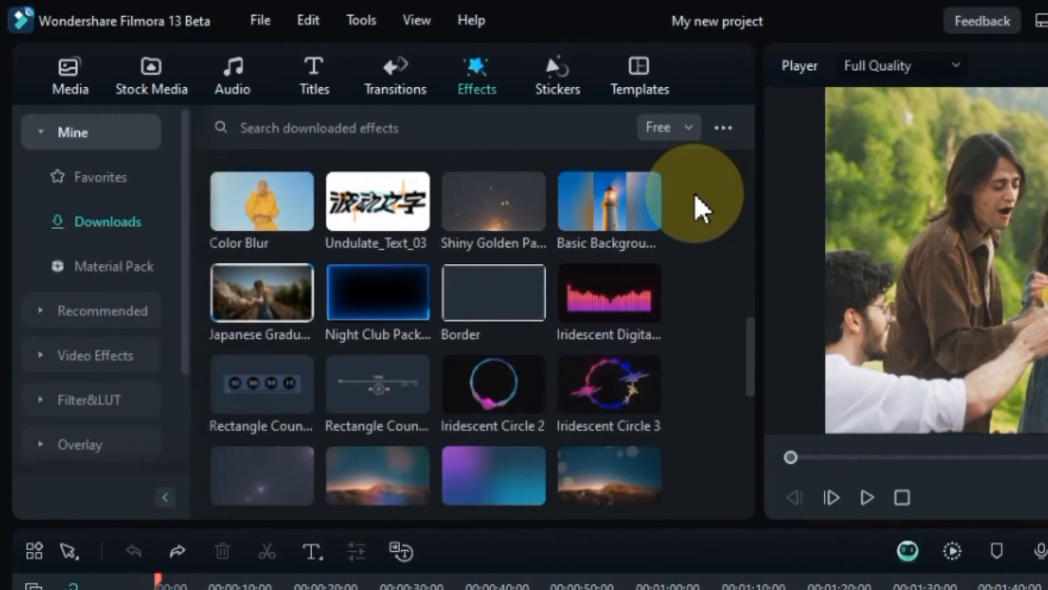
pyautogui.scroll(-5, 695, 194)
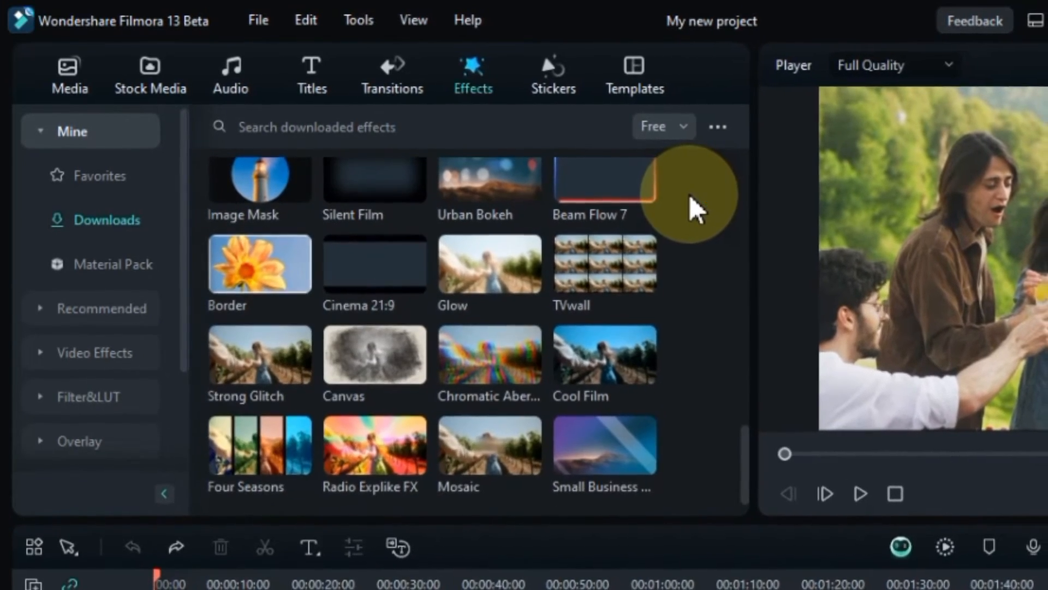
pyautogui.scroll(15, 689, 195)
# Step: Filter the downloaded effects to Paid
pyautogui.click(658, 130)
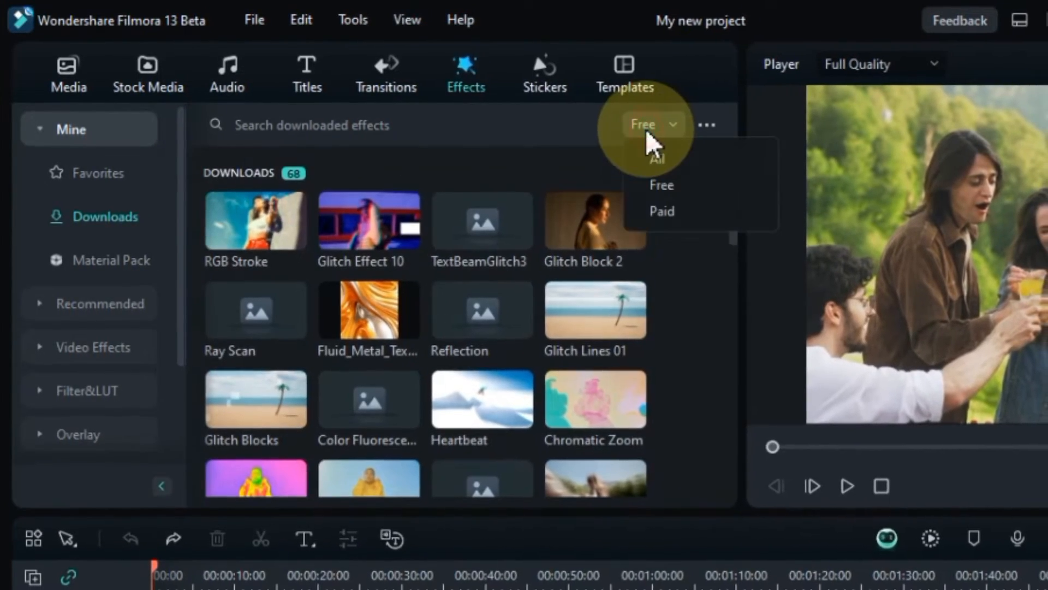
pyautogui.click(662, 211)
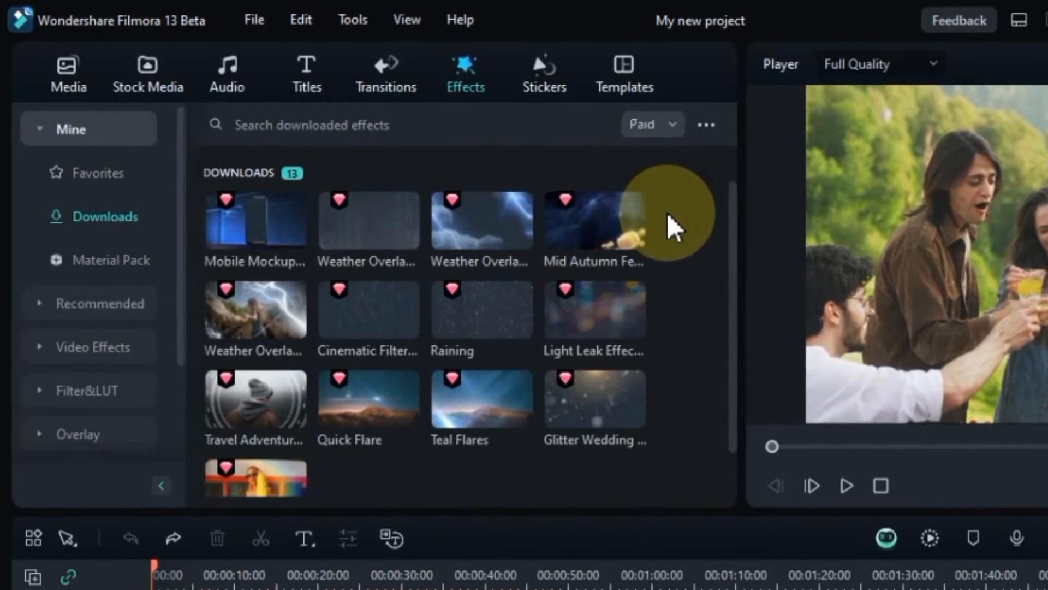
pyautogui.scroll(-2, 667, 213)
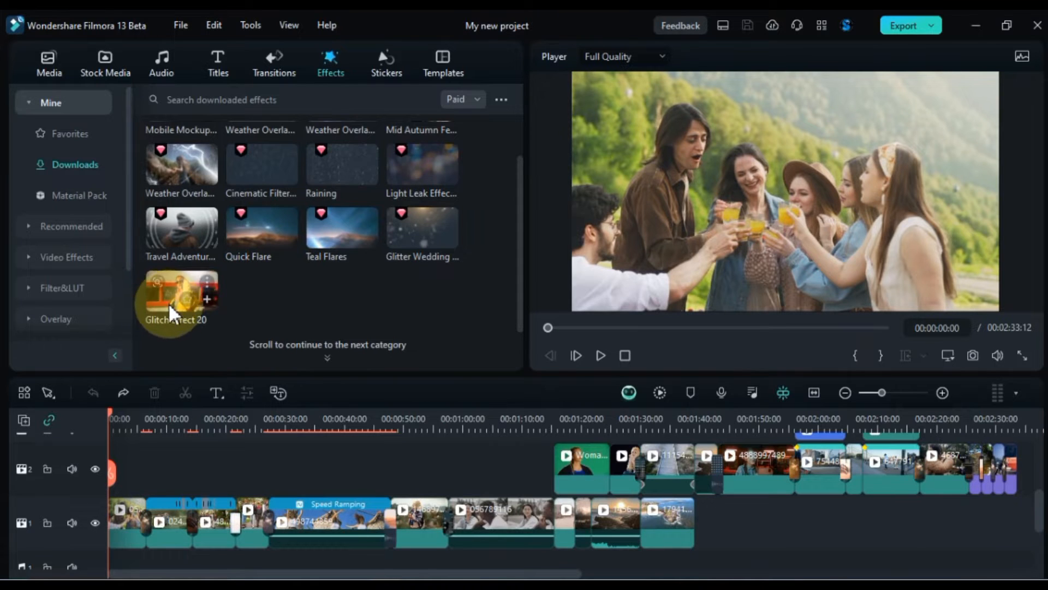
# Step: Place Glitch Effect 20 at the start of video track 2, extend it to the start of the Speed Ramping clip, and preview it
pyautogui.moveTo(168, 305); pyautogui.dragTo(152, 457)
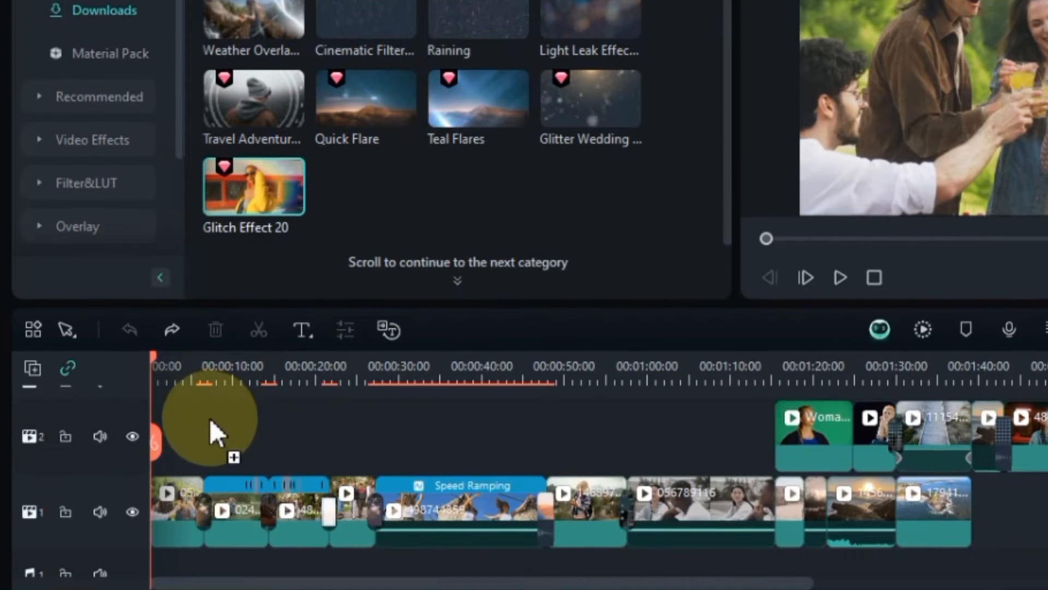
pyautogui.moveTo(209, 418); pyautogui.dragTo(148, 444)
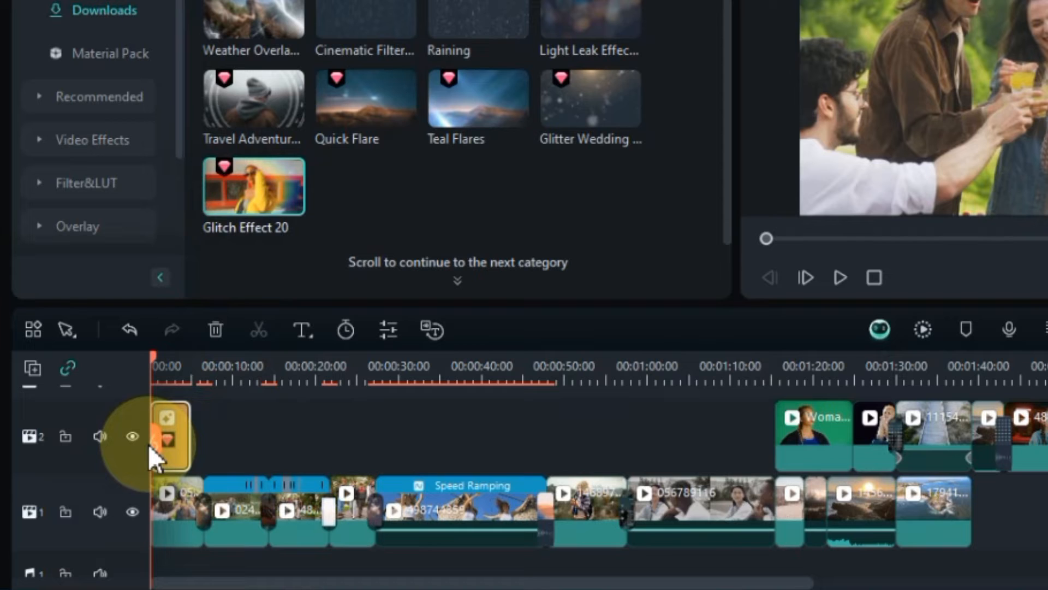
pyautogui.moveTo(190, 434); pyautogui.dragTo(376, 435)
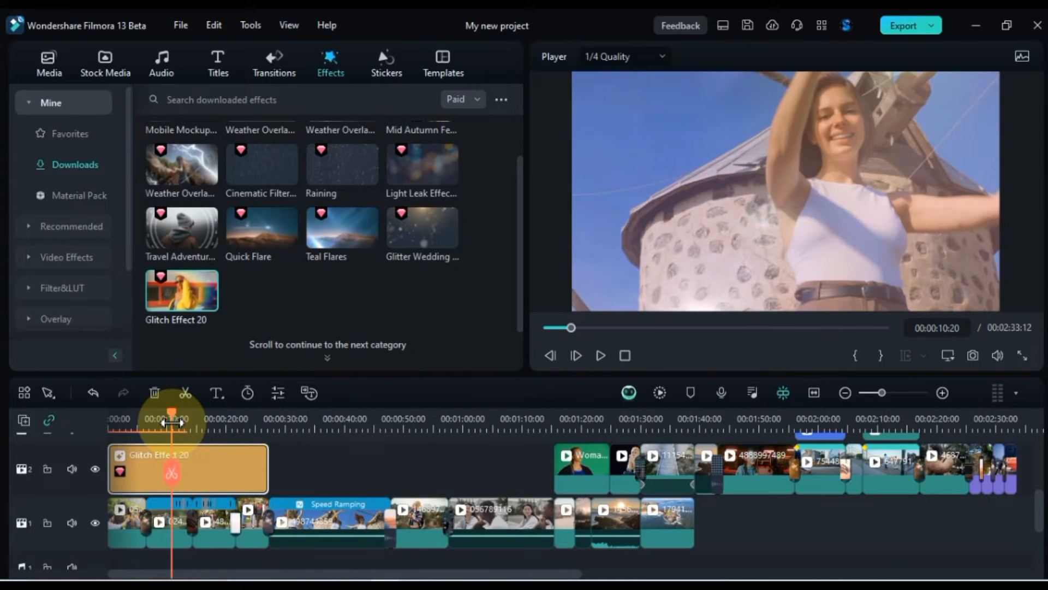
pyautogui.press('space')
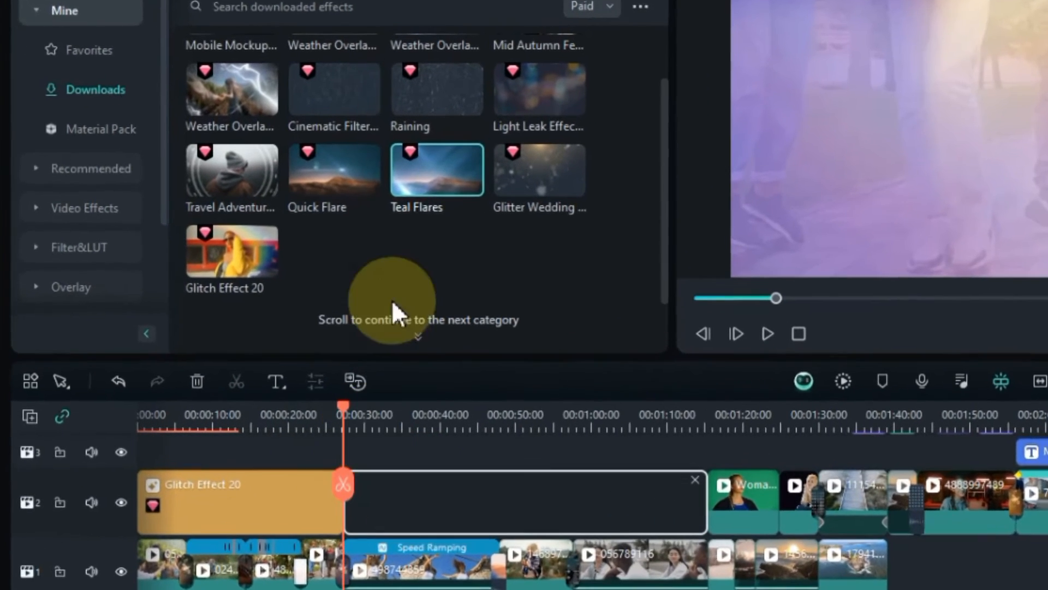
# Step: Place Teal Flares right after Glitch Effect 20 on video track 2, extend it to 00:00:47:20, and preview it
pyautogui.click(329, 238)
pyautogui.moveTo(459, 160); pyautogui.dragTo(545, 489)
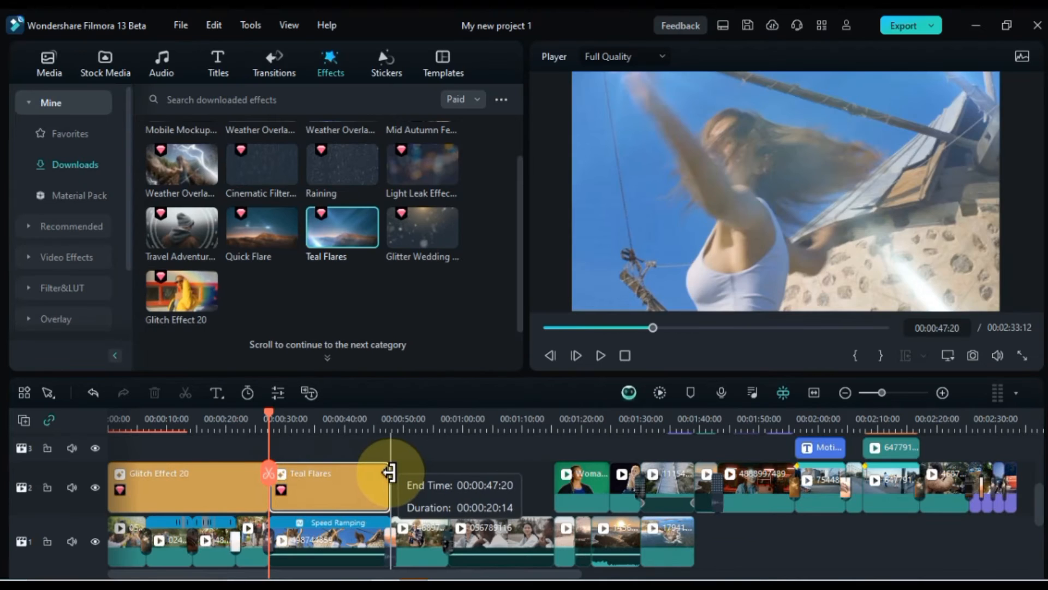
pyautogui.moveTo(389, 473); pyautogui.dragTo(391, 473)
pyautogui.press('space')
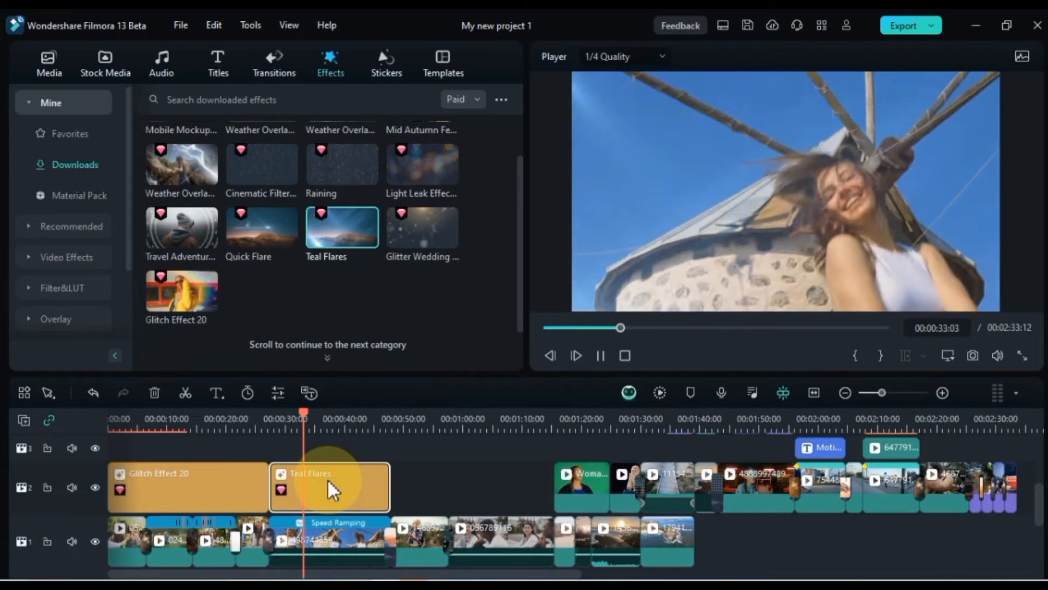
# Step: Place the Glitter Wedding ... effect on video track 2 at 00:00:47:20, directly after Teal Flares, and preview it
pyautogui.moveTo(385, 421); pyautogui.dragTo(401, 420)
pyautogui.press('Up')
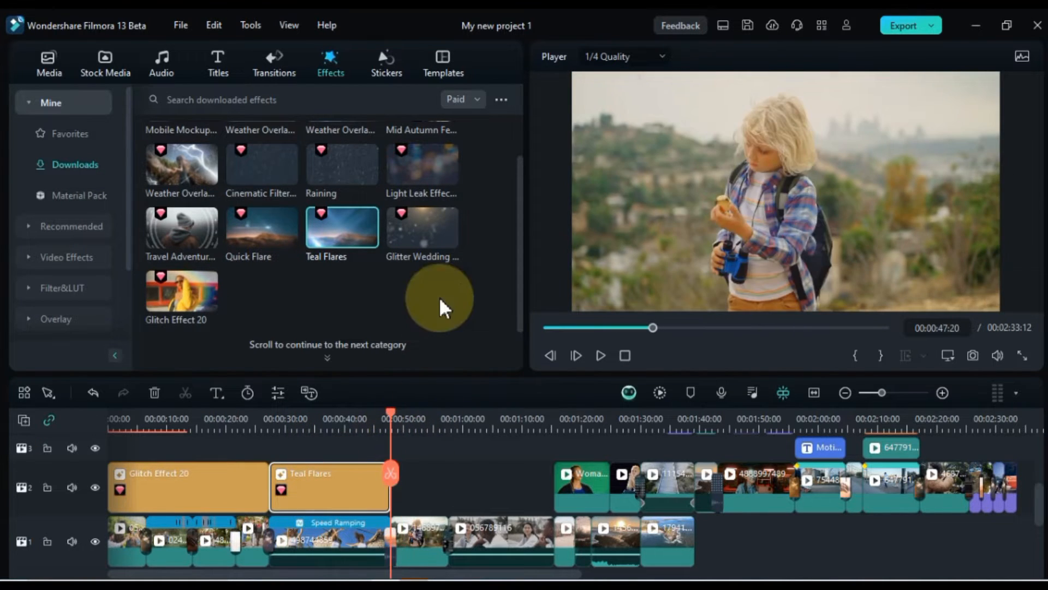
pyautogui.click(421, 298)
pyautogui.moveTo(408, 238); pyautogui.dragTo(452, 484)
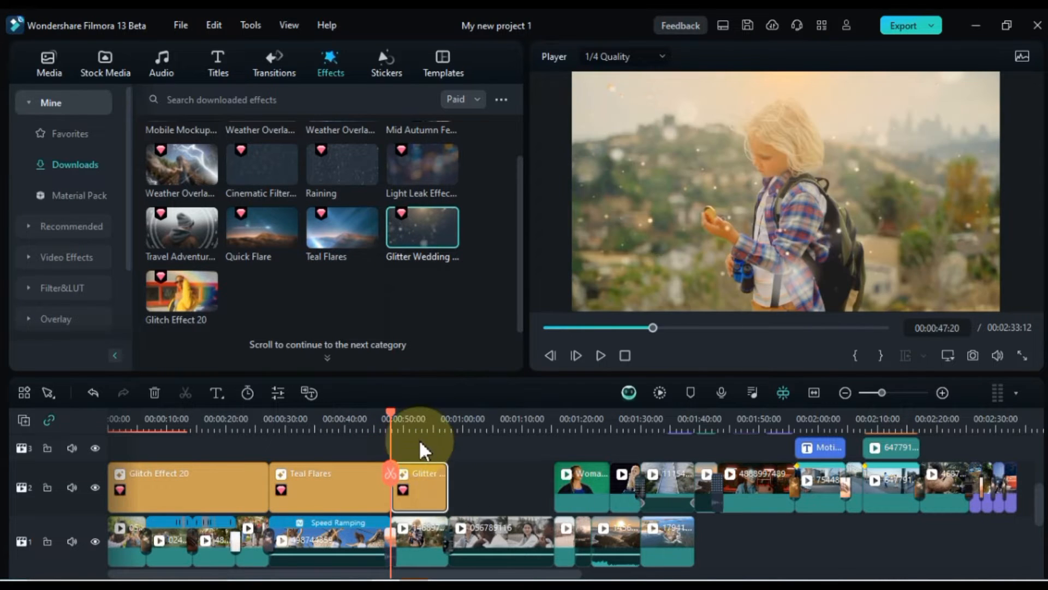
pyautogui.moveTo(404, 418); pyautogui.dragTo(460, 424)
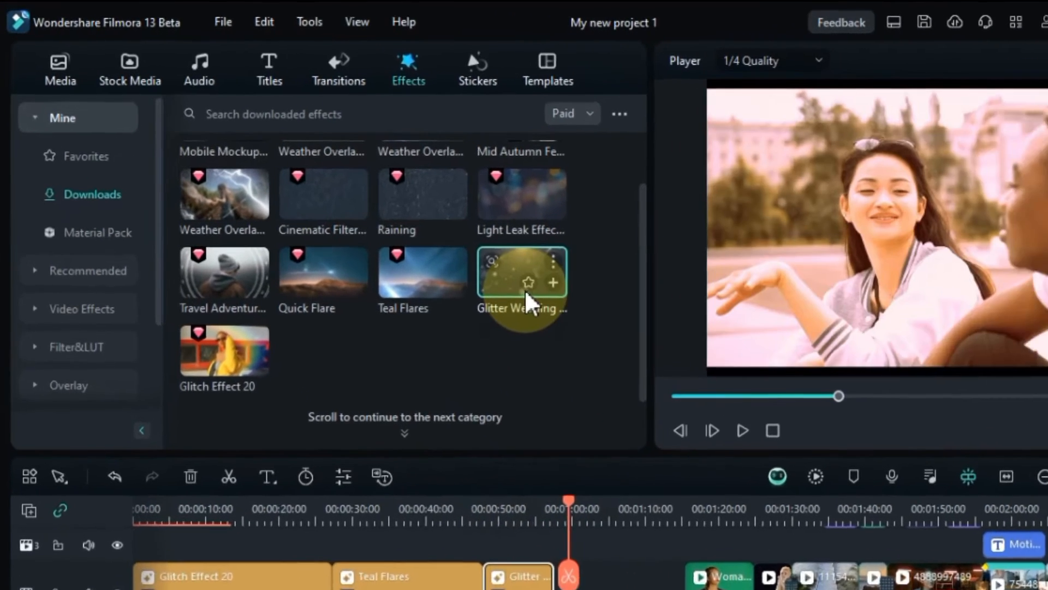
# Step: Switch the downloaded effects filter to Free
pyautogui.scroll(2, 442, 256)
pyautogui.click(640, 126)
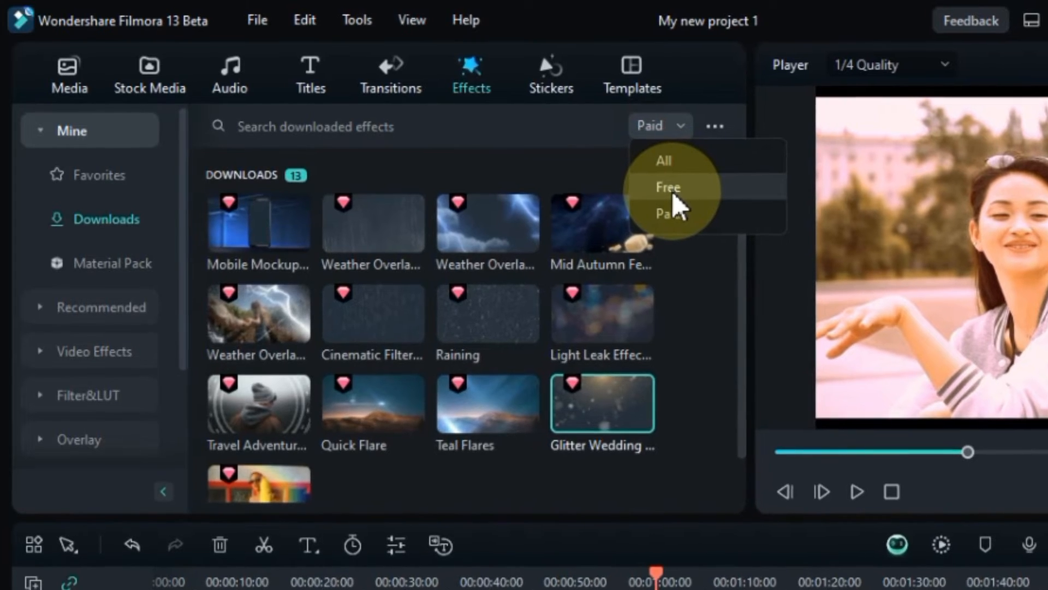
pyautogui.click(670, 188)
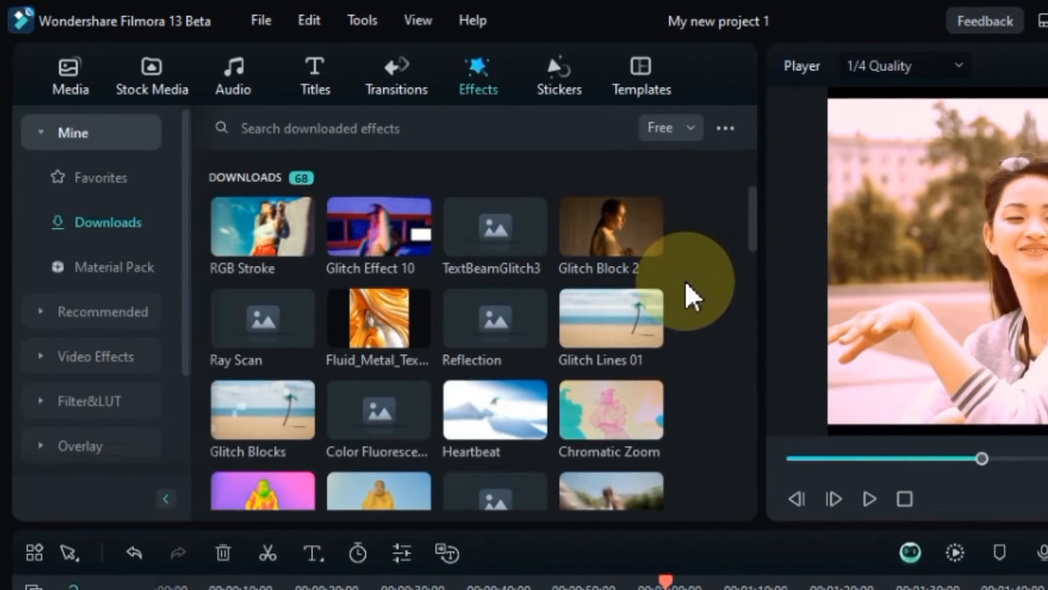
# Step: Place Light Leak 5 on video track 3 at 00:01:15:11 above the green-screen woman clip and extend it over the following clip
pyautogui.scroll(-8, 693, 298)
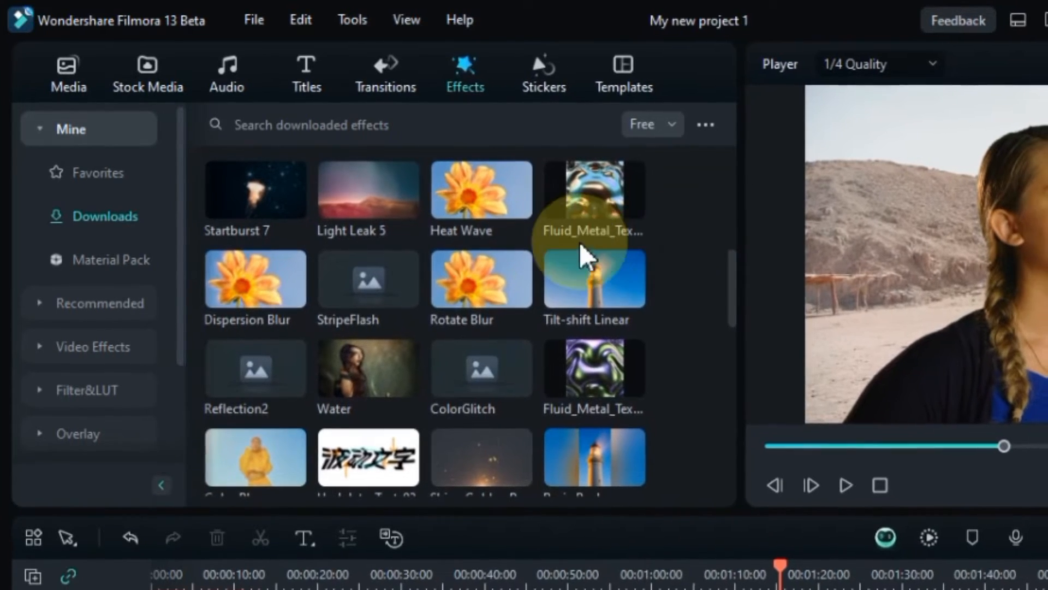
pyautogui.moveTo(349, 213); pyautogui.dragTo(756, 495)
pyautogui.moveTo(666, 497); pyautogui.dragTo(743, 492)
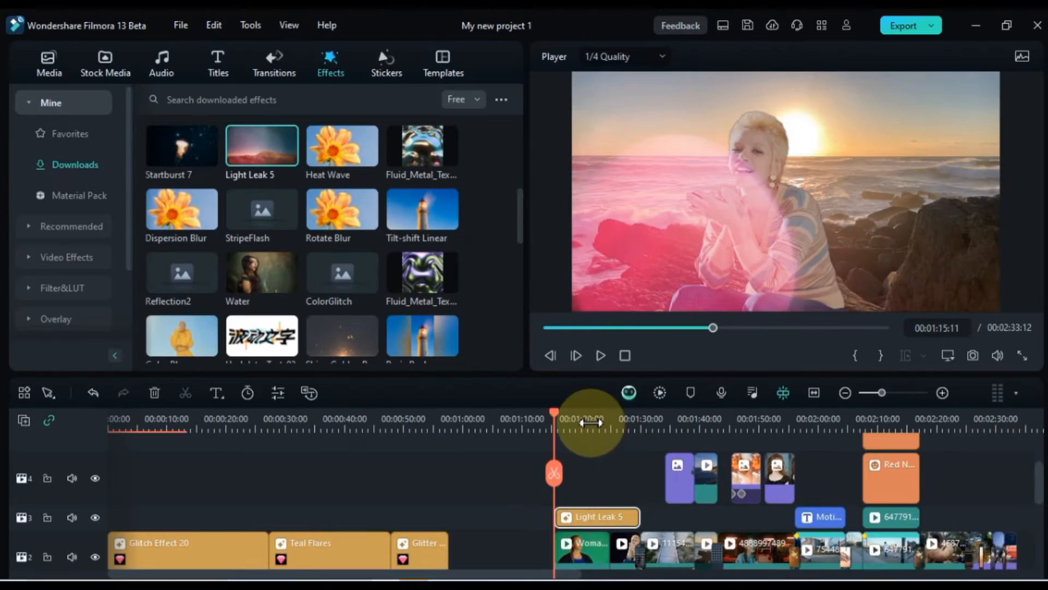
# Step: Scrub the timeline from the start of Light Leak 5 to 00:01:26:02 to preview the effect
pyautogui.moveTo(590, 424); pyautogui.dragTo(617, 418)
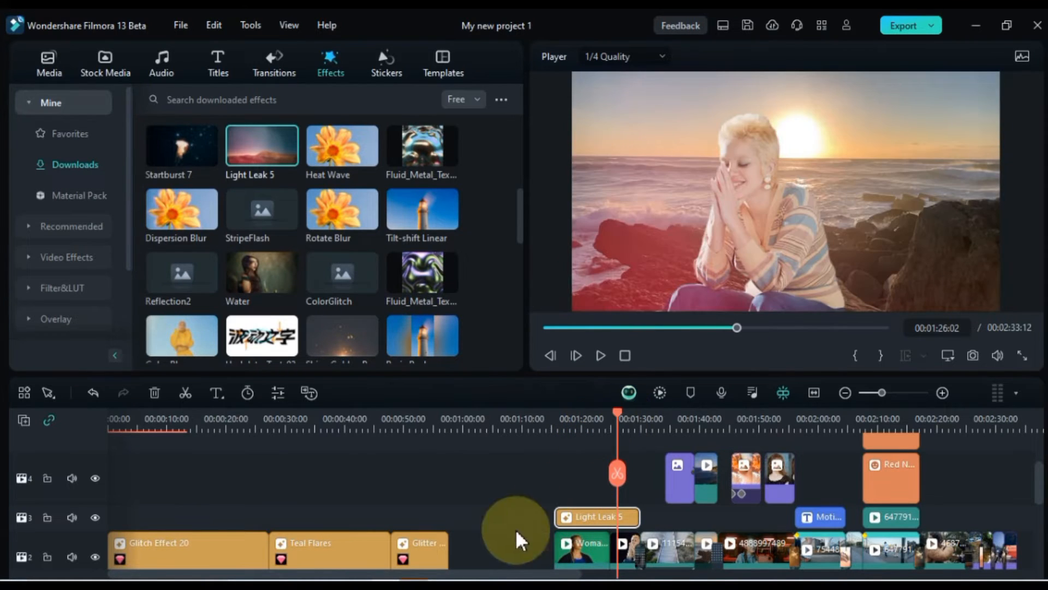
# Step: Place the Night Club Pack... effect on video track 5 above the first two track 4 clips, extend it over both, and preview it
pyautogui.moveTo(502, 576); pyautogui.dragTo(618, 576)
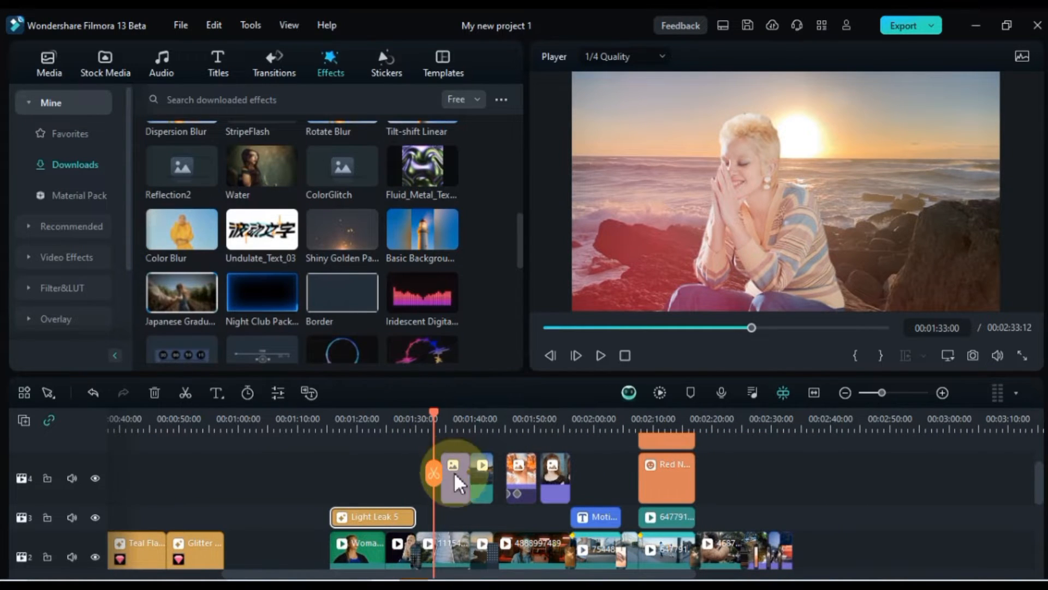
pyautogui.scroll(1, 468, 483)
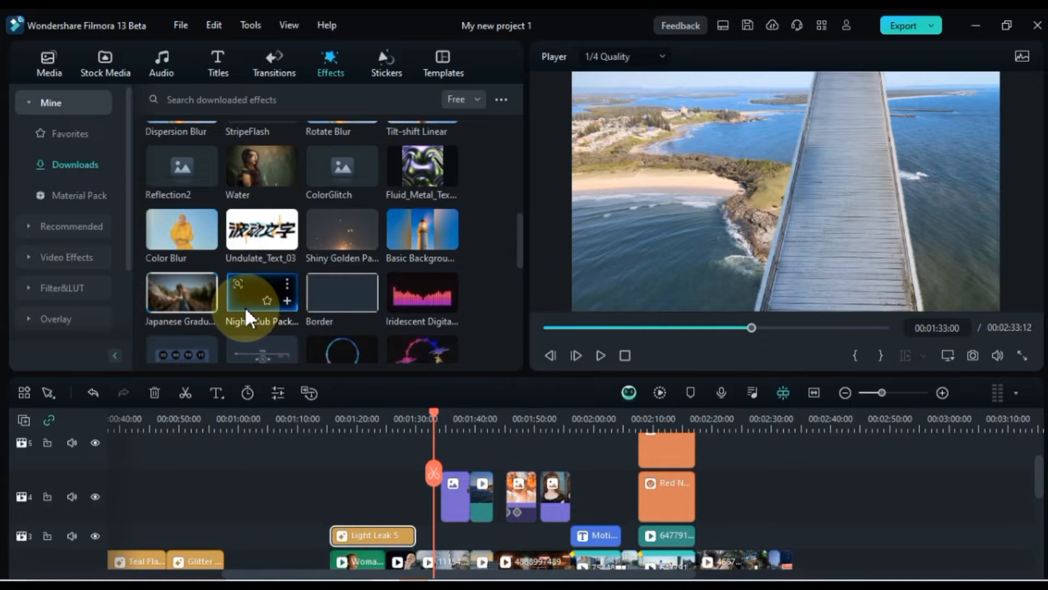
pyautogui.moveTo(245, 306); pyautogui.dragTo(448, 456)
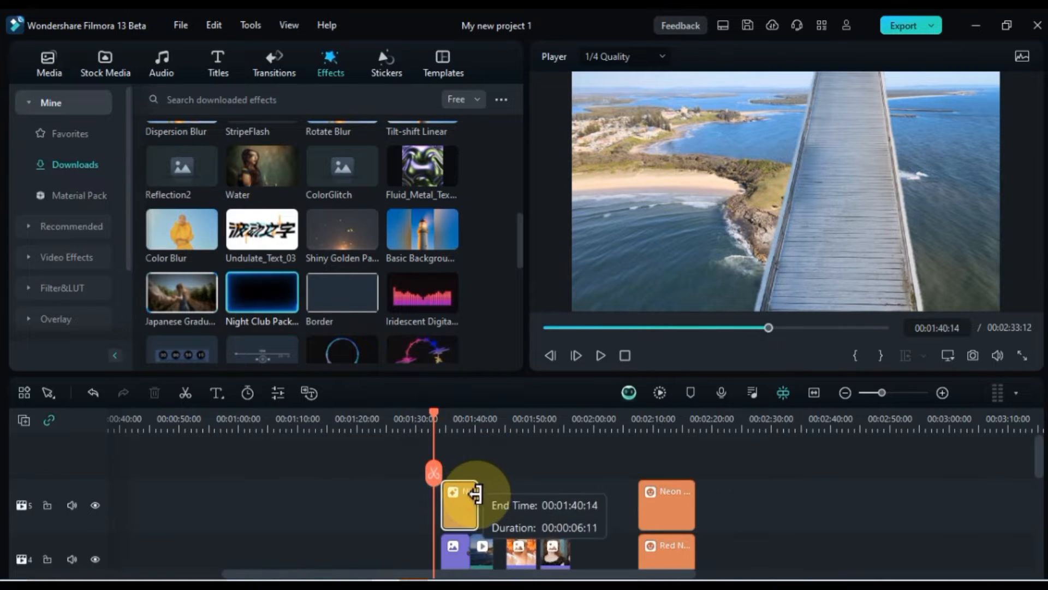
pyautogui.click(446, 421)
pyautogui.press('space')
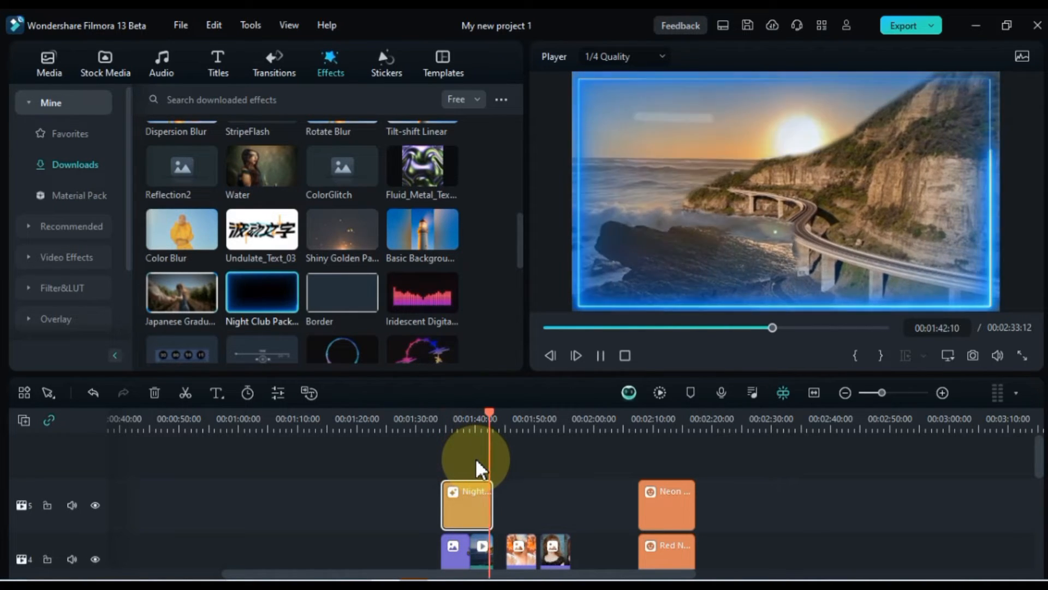
pyautogui.press('space')
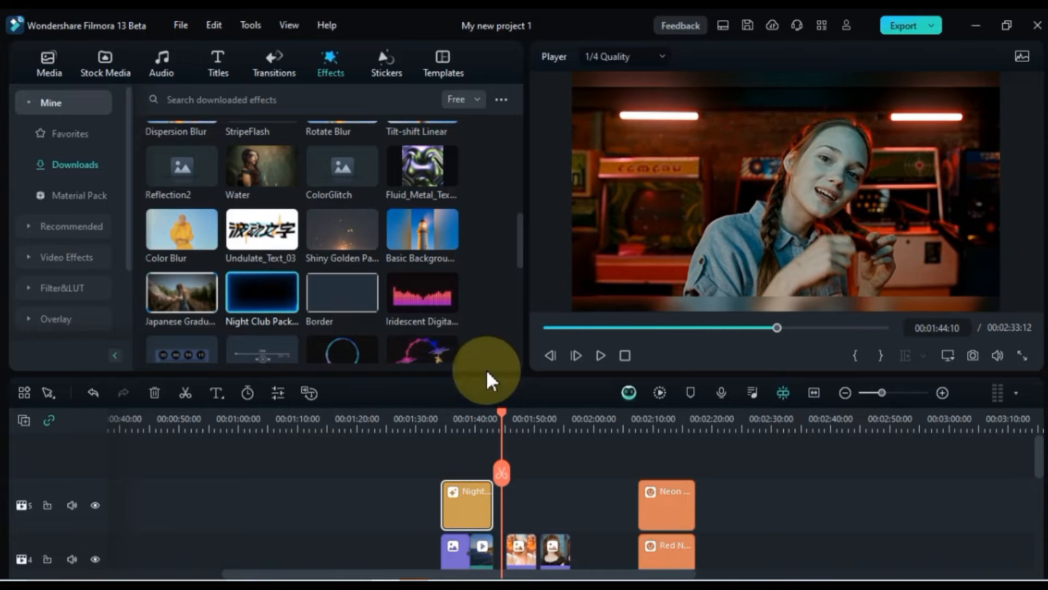
# Step: Place the Glow effect on video track 5 directly after the Night Club Pack effect and extend it past the next track 4 clip
pyautogui.scroll(-4, 471, 241)
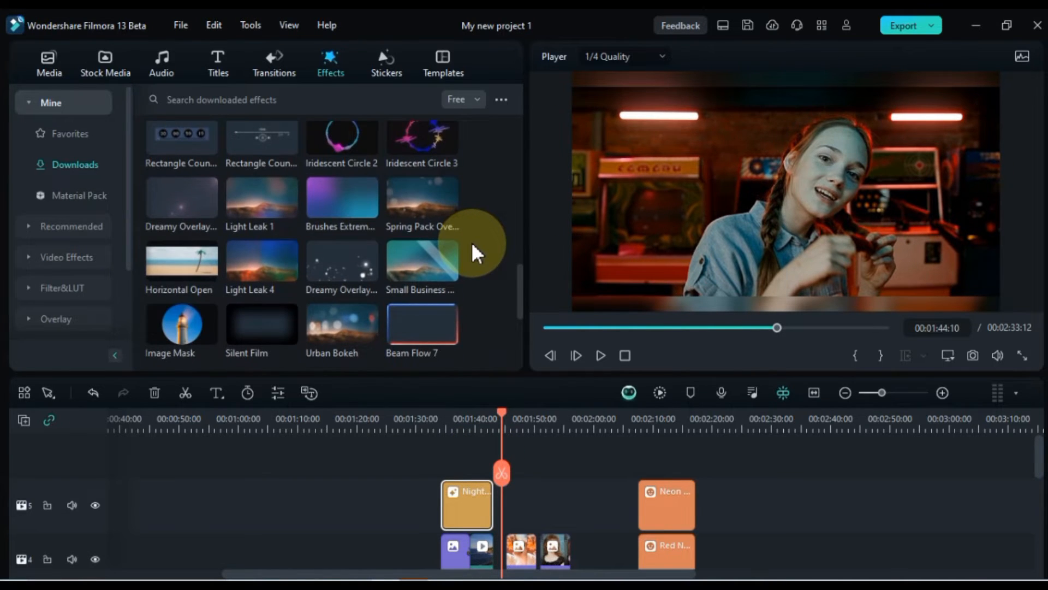
pyautogui.scroll(-2, 470, 242)
pyautogui.moveTo(440, 244)
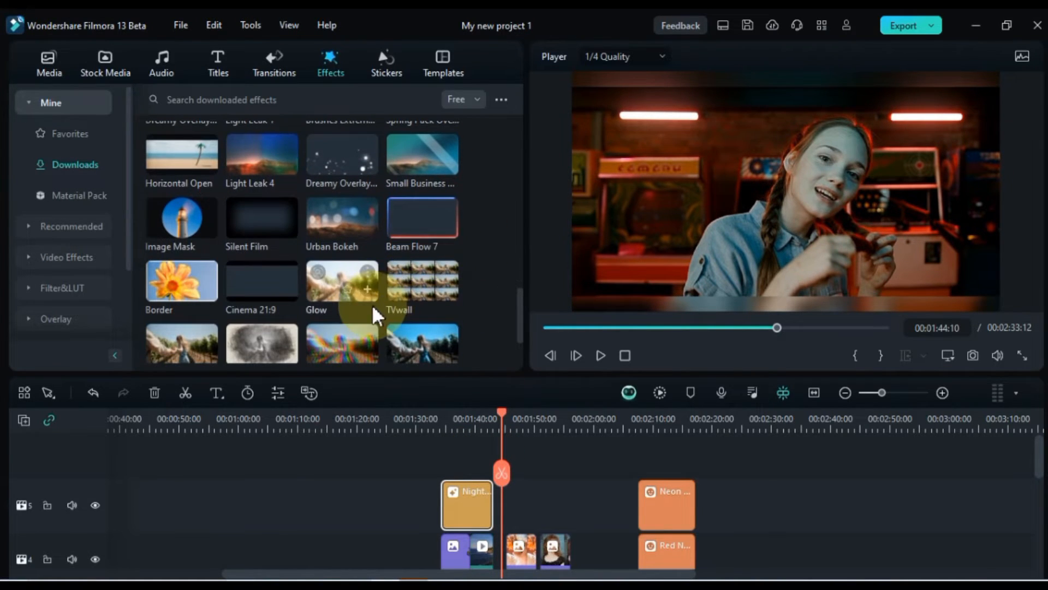
pyautogui.scroll(-1, 372, 294)
pyautogui.scroll(2, 355, 278)
pyautogui.moveTo(330, 306); pyautogui.dragTo(507, 500)
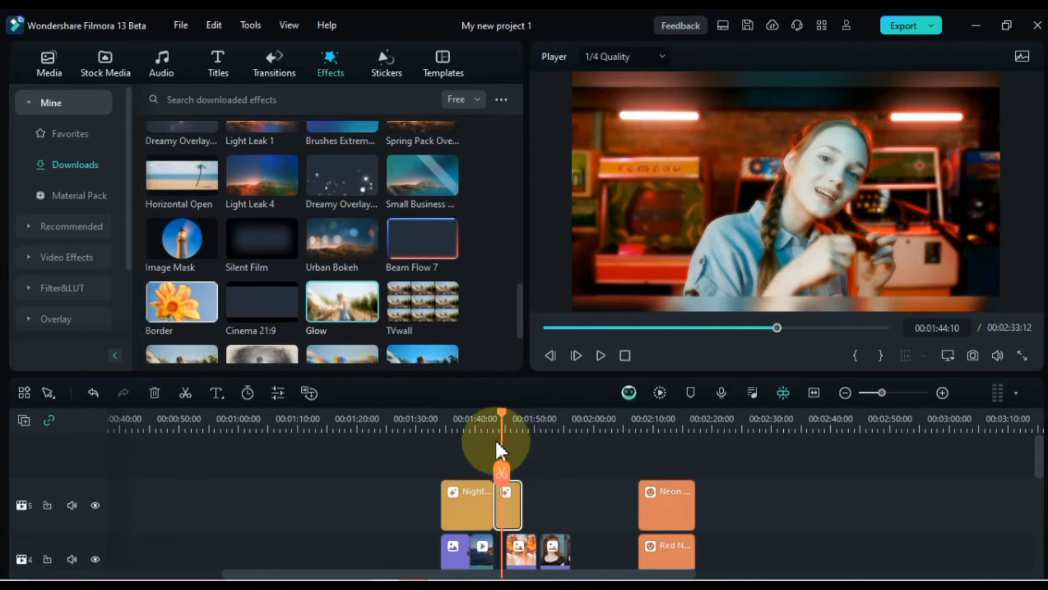
pyautogui.moveTo(497, 445); pyautogui.dragTo(535, 423)
pyautogui.moveTo(521, 491); pyautogui.dragTo(537, 491)
# Step: Place Urban Bokeh on a new video track 6 just before 00:02:05:14, extend it well past the Neon clip, and preview it
pyautogui.click(627, 423)
pyautogui.moveTo(330, 241); pyautogui.dragTo(635, 421)
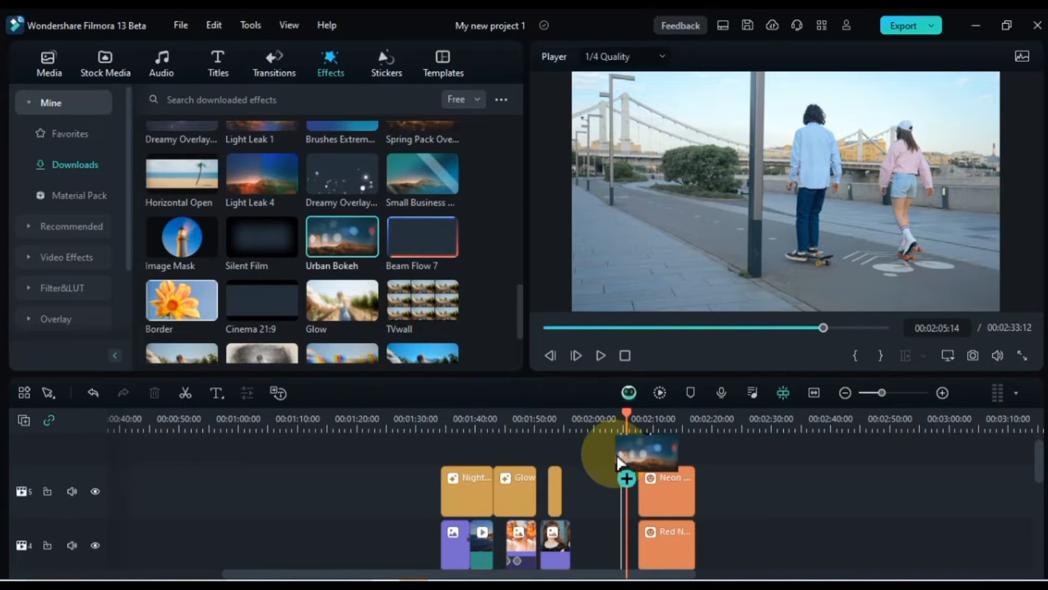
pyautogui.moveTo(619, 463); pyautogui.dragTo(740, 493)
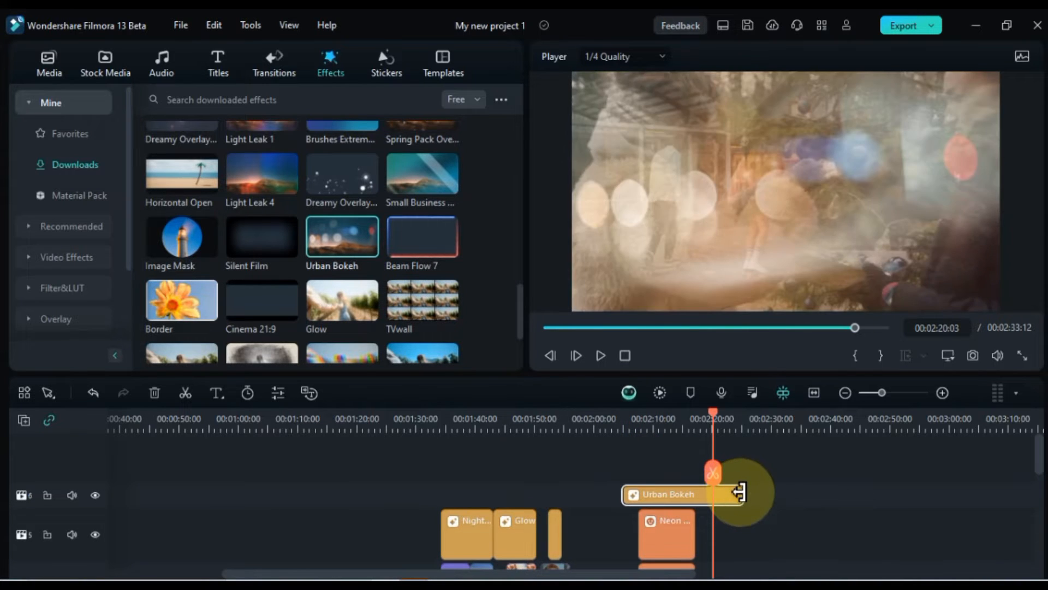
pyautogui.press('space')
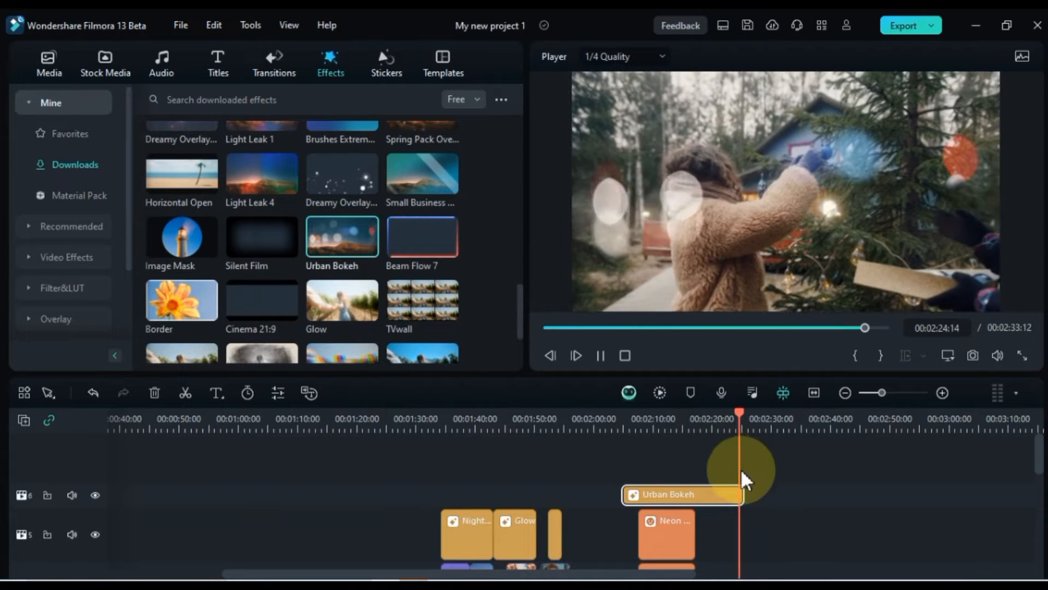
pyautogui.press('space')
pyautogui.click(778, 491)
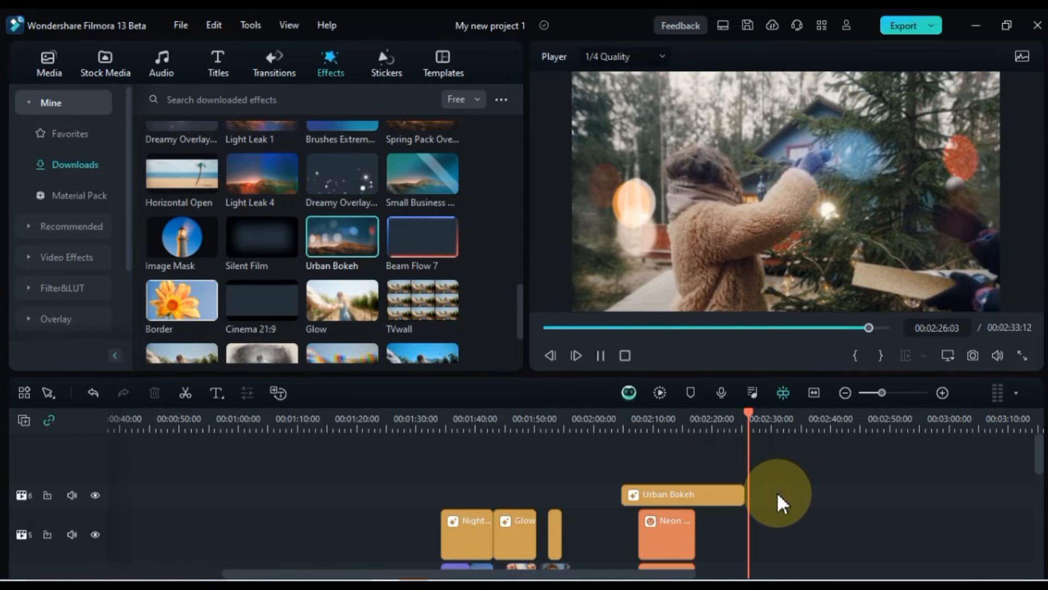
# Step: Place the Brushes Extreme Overlay effect on video track 6 directly after Urban Bokeh, extend it to 00:02:33:12, and preview it
pyautogui.scroll(3, 369, 264)
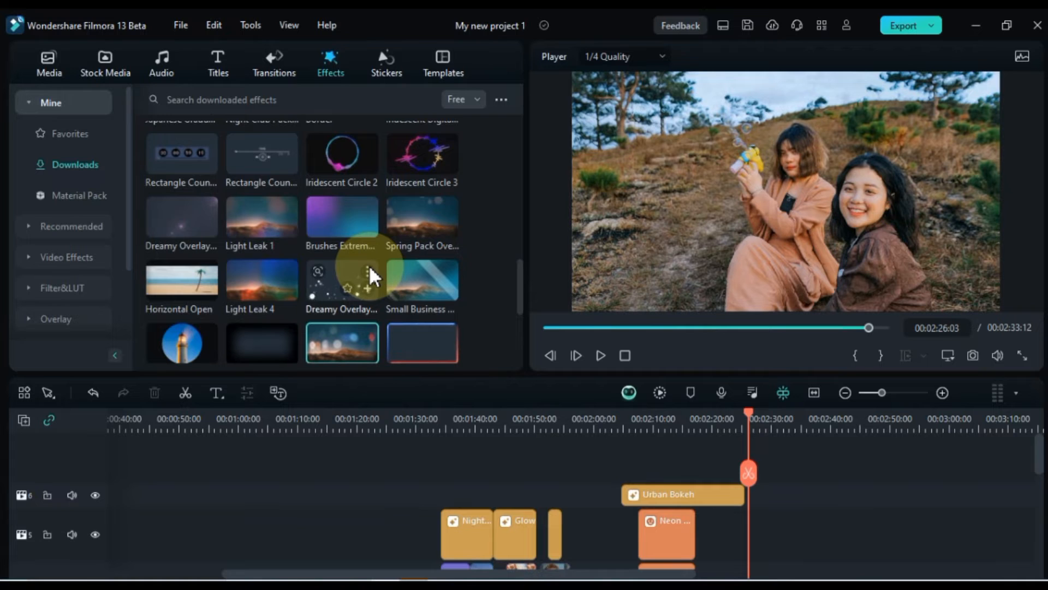
pyautogui.moveTo(321, 225)
pyautogui.mouseDown()
pyautogui.moveTo(743, 450)
pyautogui.moveTo(753, 502)
pyautogui.moveTo(847, 493)
pyautogui.moveTo(788, 498)
pyautogui.mouseUp()
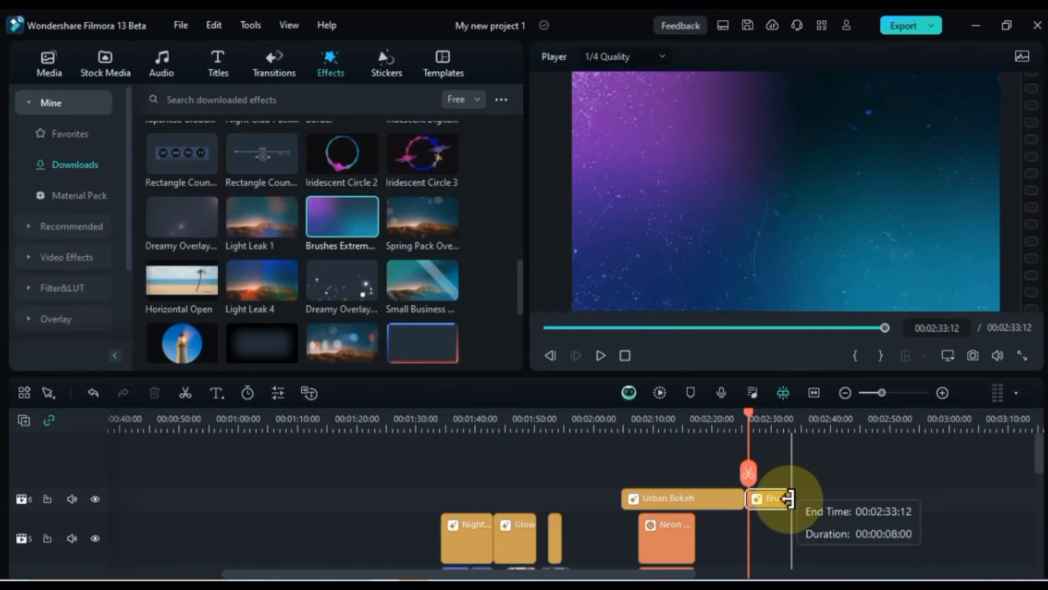
pyautogui.click(779, 471)
pyautogui.press('space')
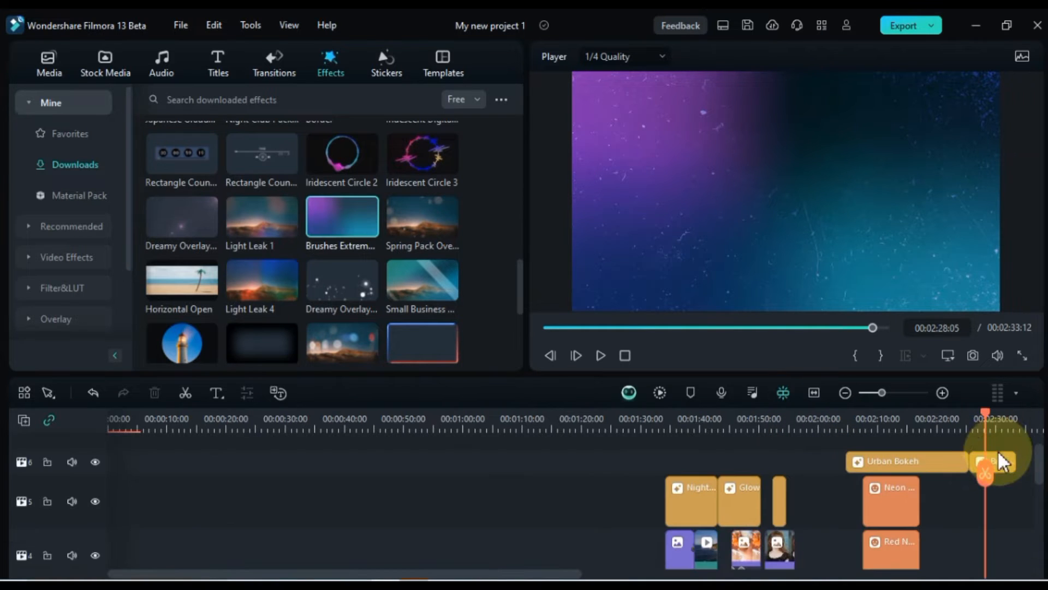
# Step: Set the Brushes Extreme Overlay effect's opacity to 52% and preview it from 00:02:27:00
pyautogui.doubleClick(1004, 460)
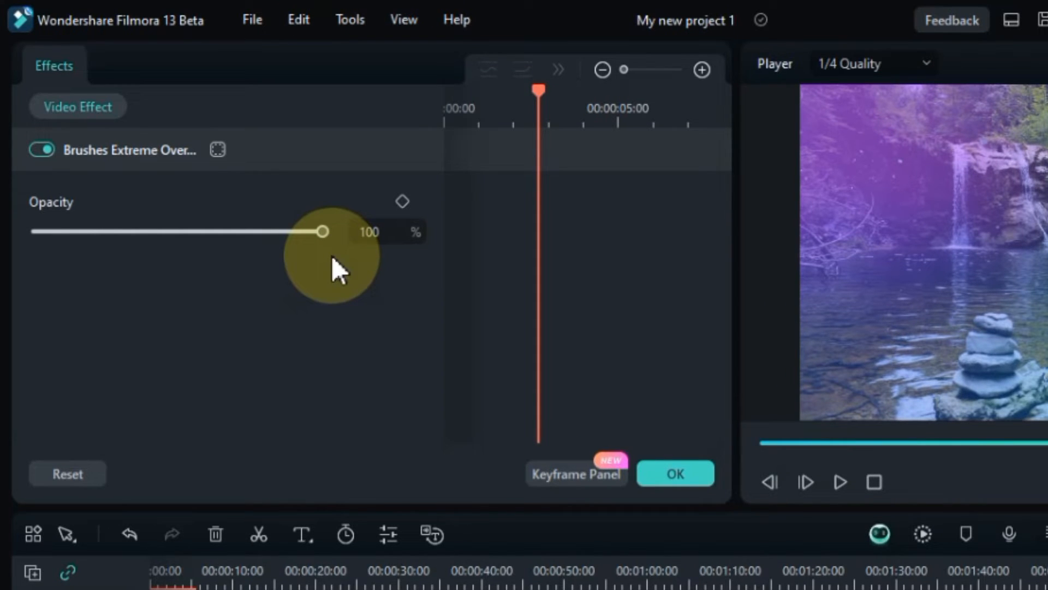
pyautogui.moveTo(315, 227); pyautogui.dragTo(61, 249)
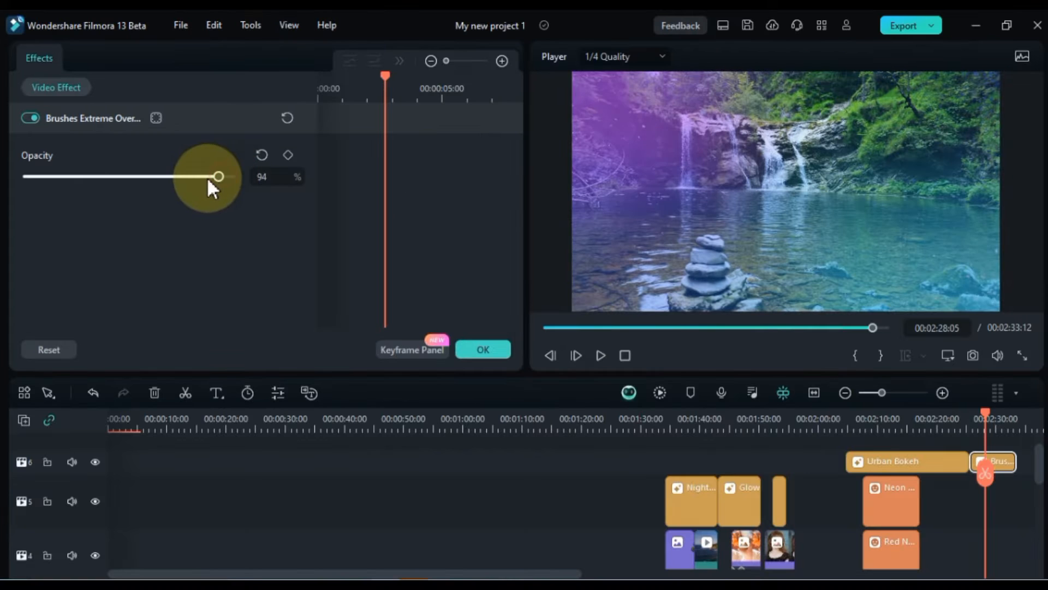
pyautogui.moveTo(57, 196); pyautogui.dragTo(134, 199)
pyautogui.click(979, 431)
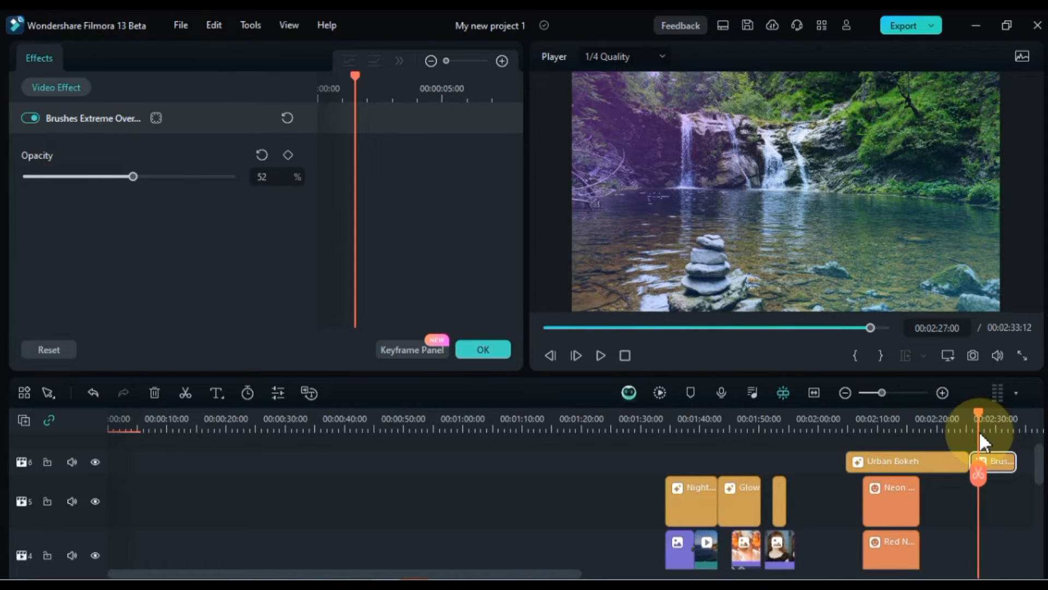
pyautogui.press('space')
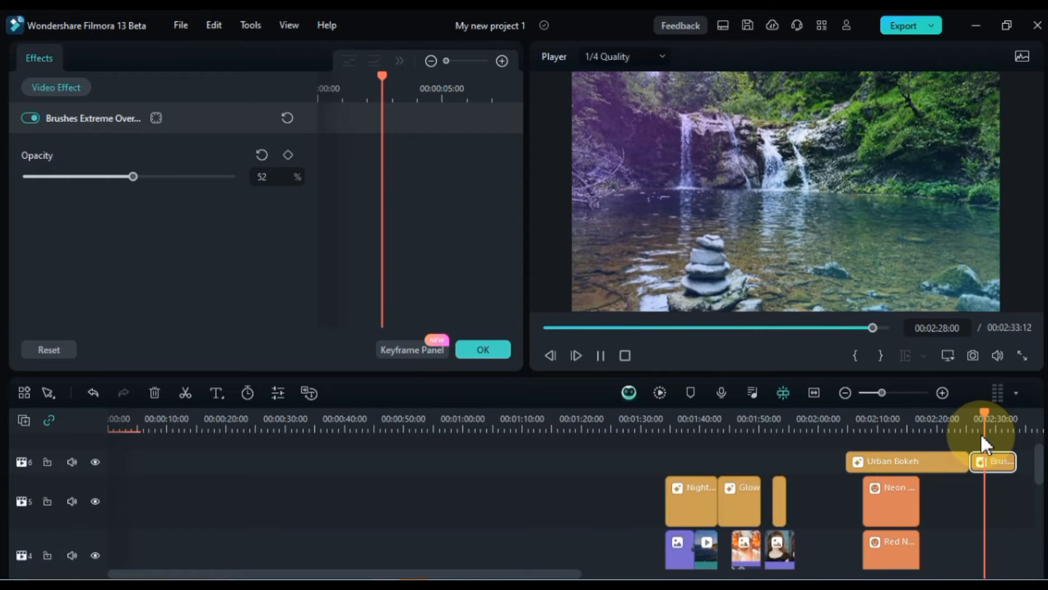
pyautogui.press('space')
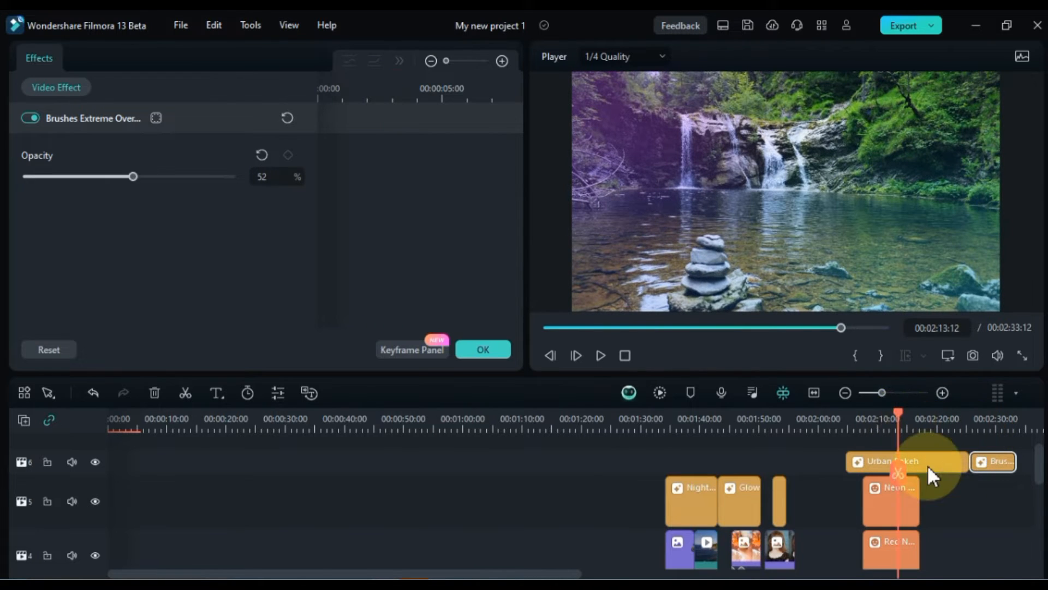
# Step: Set Urban Bokeh's opacity to 66% and adjust the opacity of the Night Club Pack effect
pyautogui.click(927, 464)
pyautogui.moveTo(234, 176); pyautogui.dragTo(161, 192)
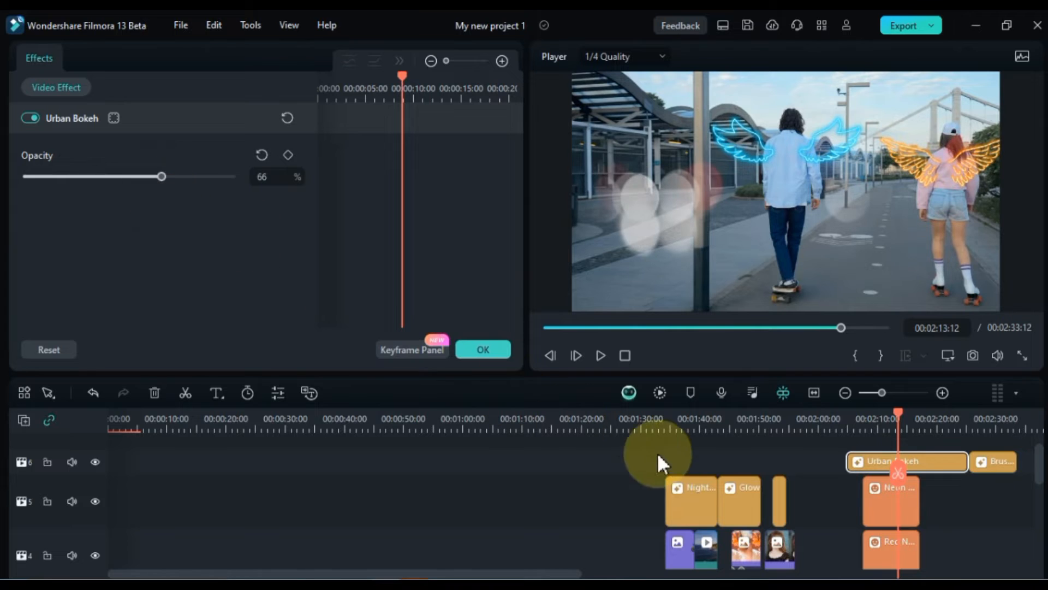
pyautogui.click(693, 477)
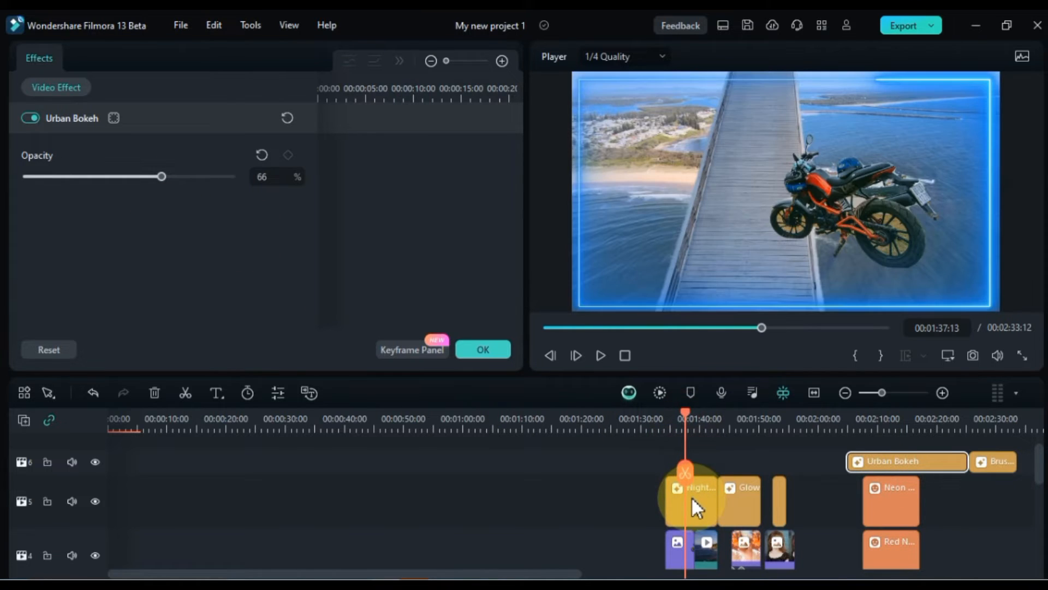
pyautogui.moveTo(195, 174); pyautogui.dragTo(225, 180)
# Step: Open the settings of the Glitter Wedding Overlay effect at 00:00:52:05 on video track 2 and start a Custom mask
pyautogui.scroll(-5, 593, 508)
pyautogui.click(418, 523)
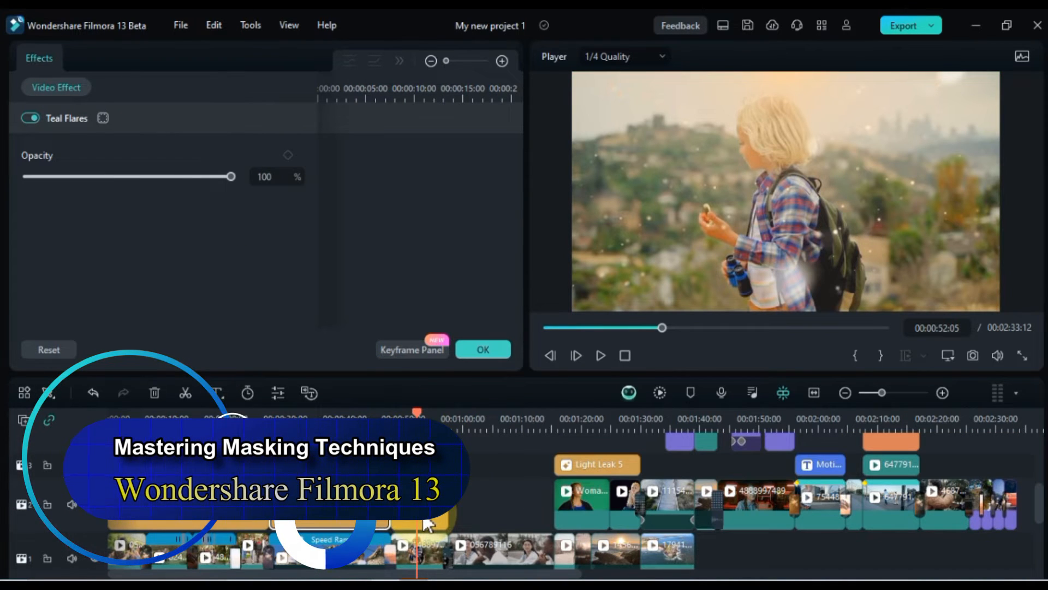
pyautogui.click(423, 516)
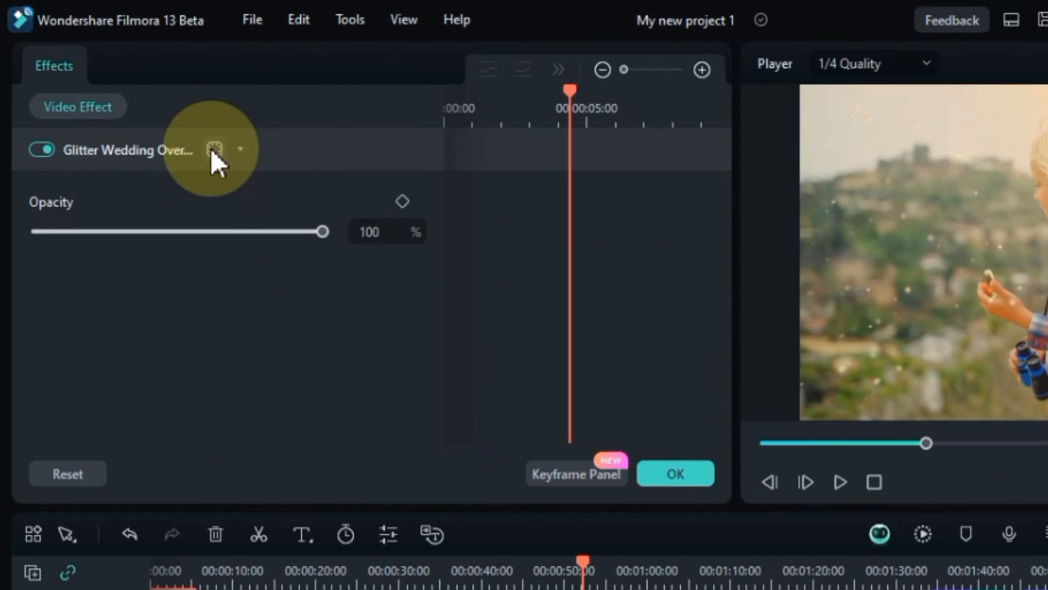
pyautogui.click(214, 149)
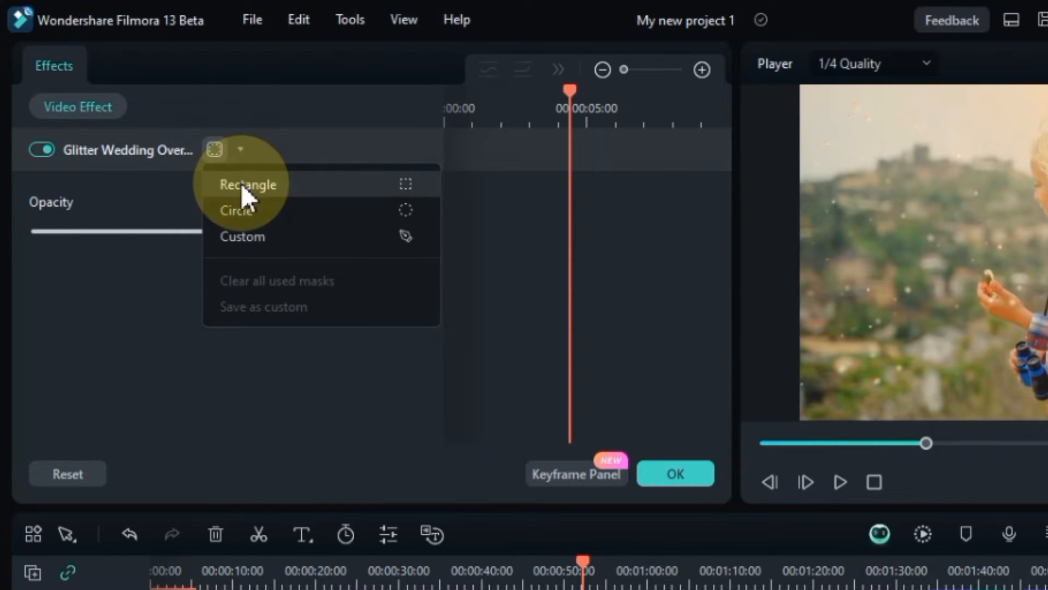
pyautogui.click(278, 235)
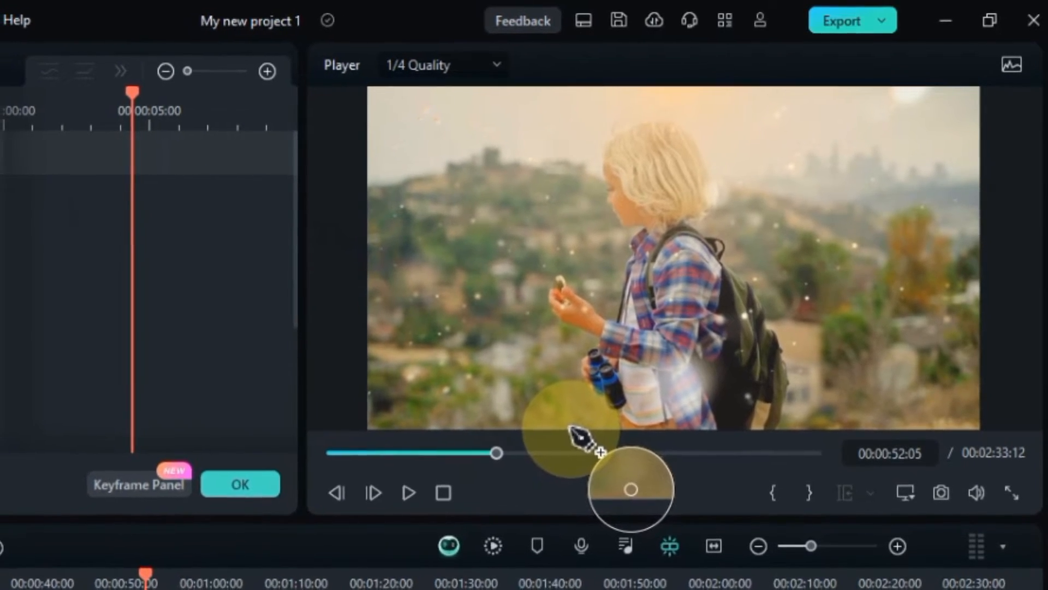
# Step: Draw a closed custom mask around the child with the backpack, from below the binoculars over the head and down behind the backpack
pyautogui.click(554, 426)
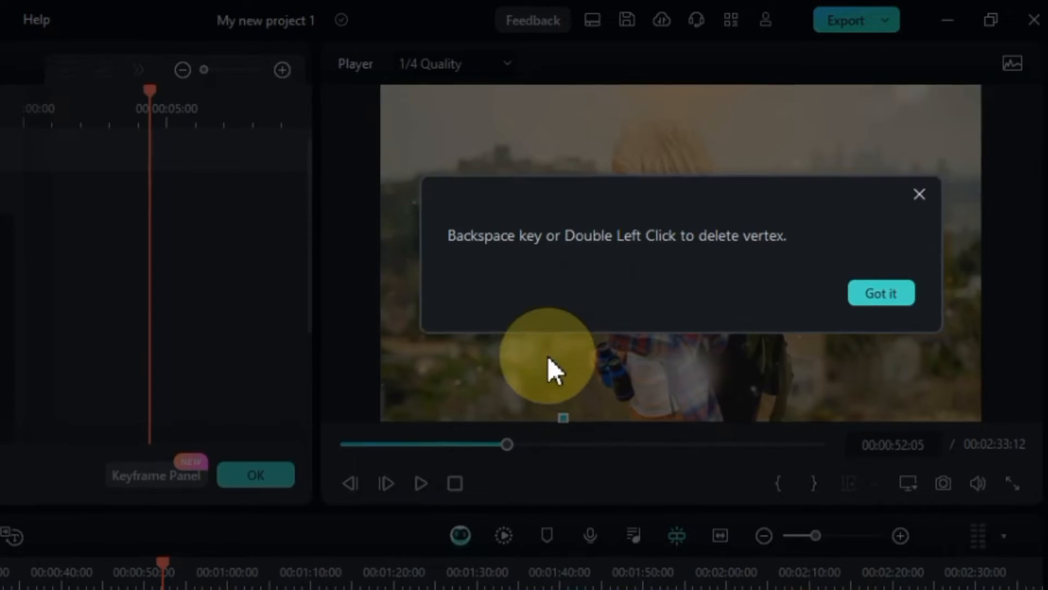
pyautogui.click(857, 295)
pyautogui.click(532, 350)
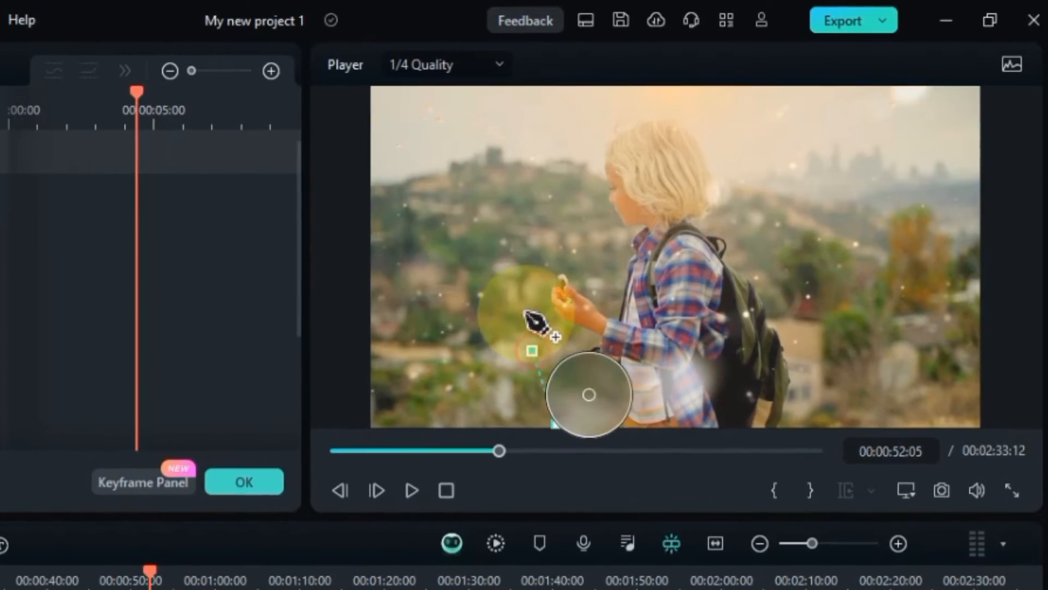
pyautogui.click(520, 266)
pyautogui.click(526, 216)
pyautogui.click(550, 162)
pyautogui.click(578, 117)
pyautogui.click(619, 100)
pyautogui.click(716, 113)
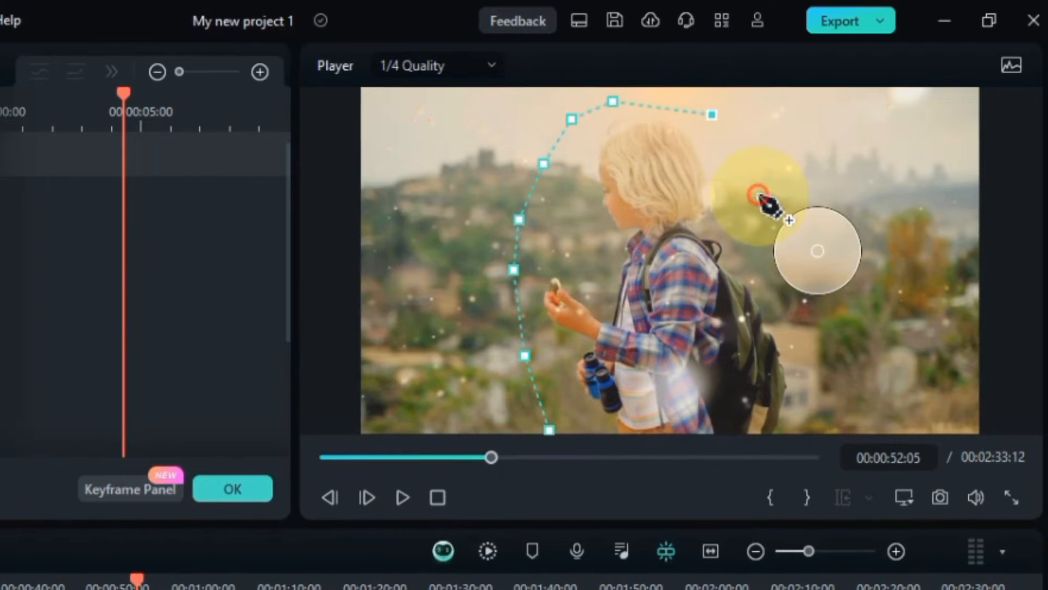
pyautogui.click(758, 193)
pyautogui.click(801, 252)
pyautogui.click(842, 335)
pyautogui.click(853, 400)
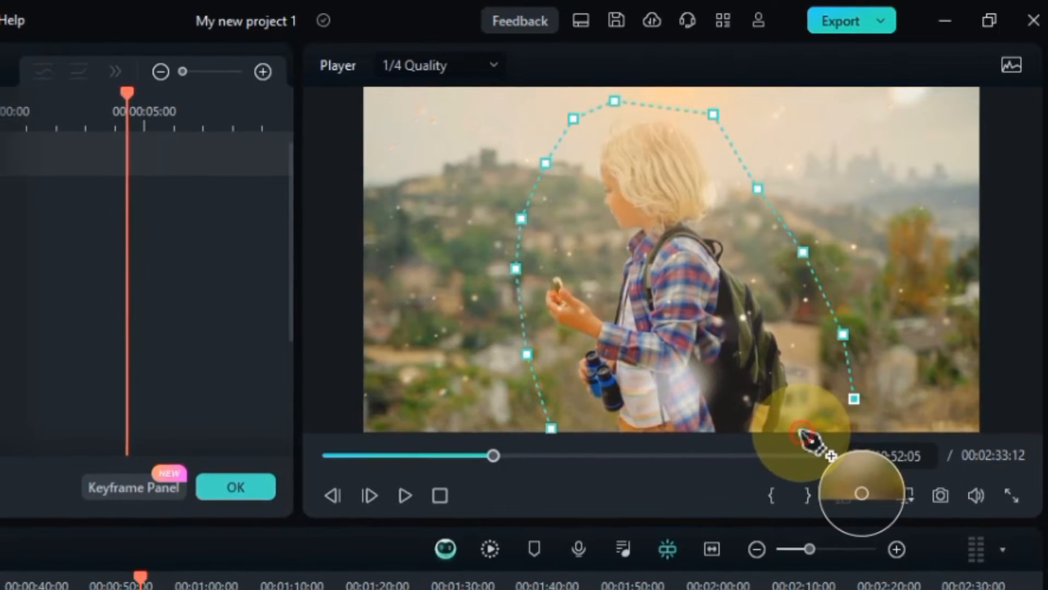
pyautogui.click(801, 432)
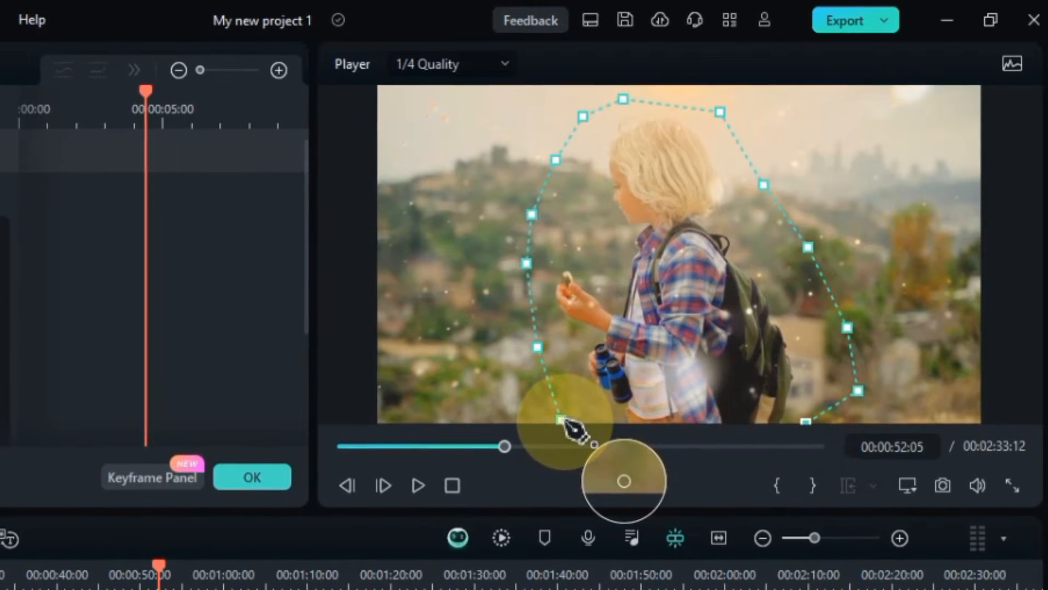
pyautogui.click(562, 421)
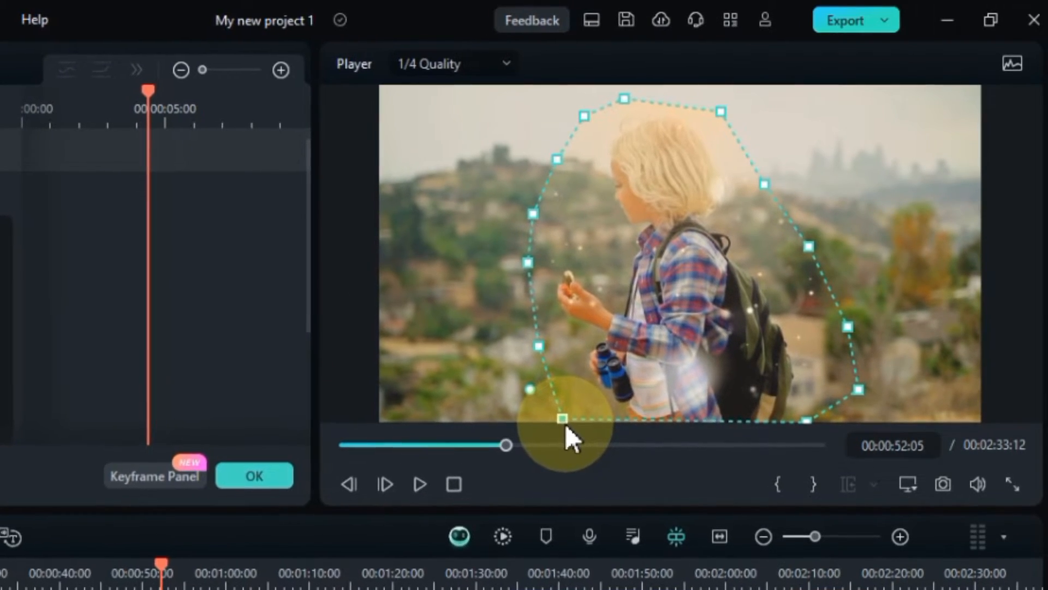
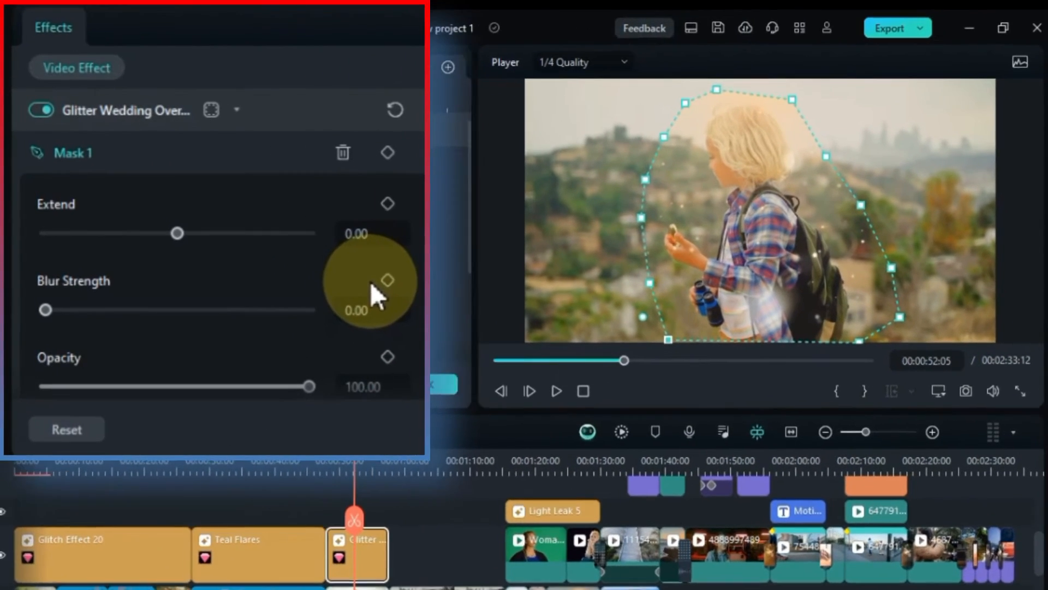
# Step: Turn on Invert Mask for the custom mask of the Glitter Wedding Overlay effect, toggling it to compare both sides
pyautogui.scroll(-3, 414, 249)
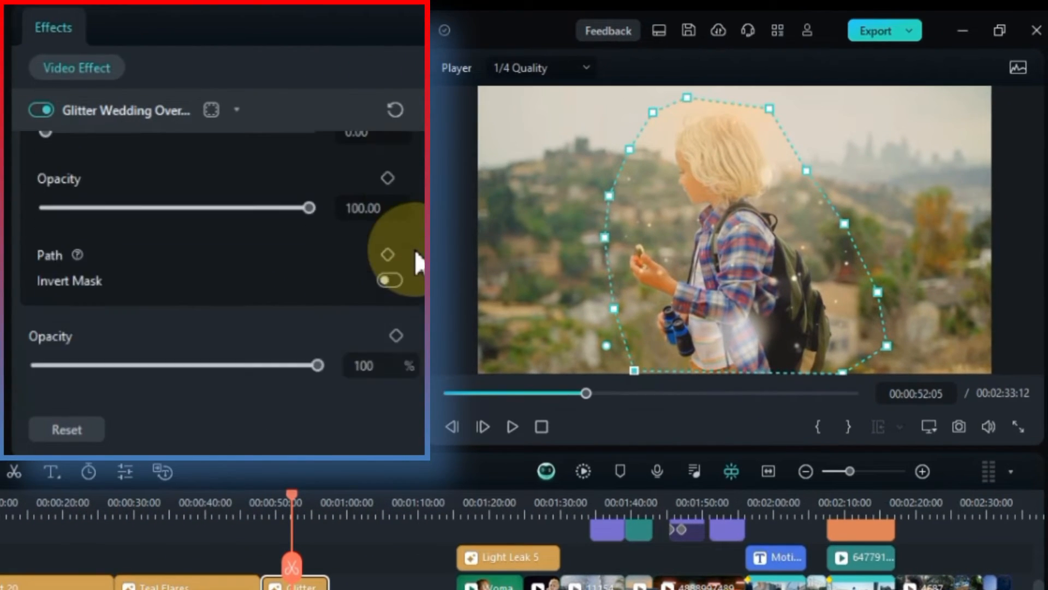
pyautogui.click(396, 279)
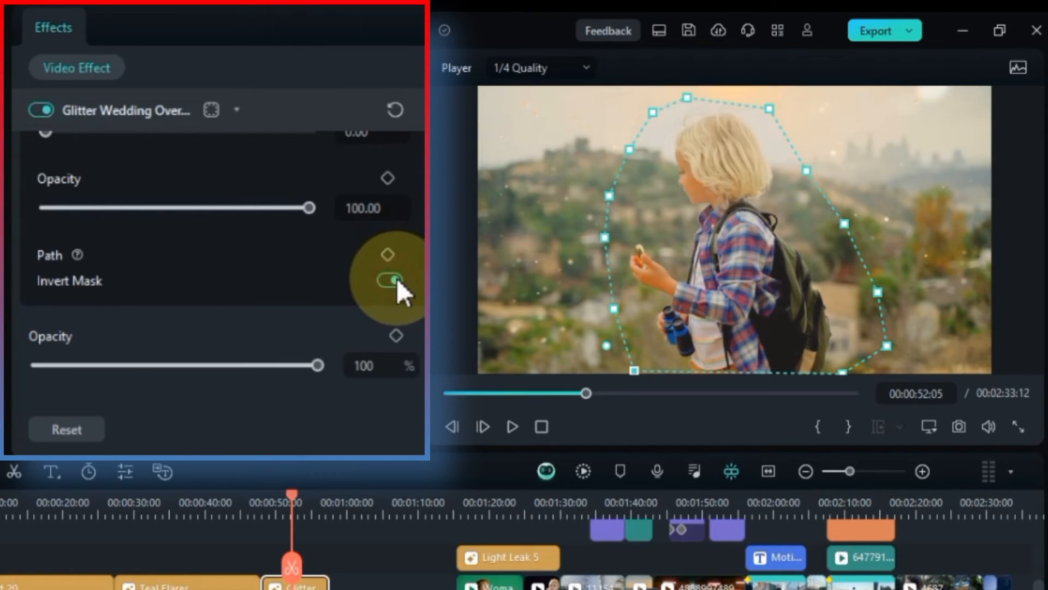
pyautogui.click(396, 280)
pyautogui.click(396, 279)
pyautogui.click(396, 279)
pyautogui.click(396, 280)
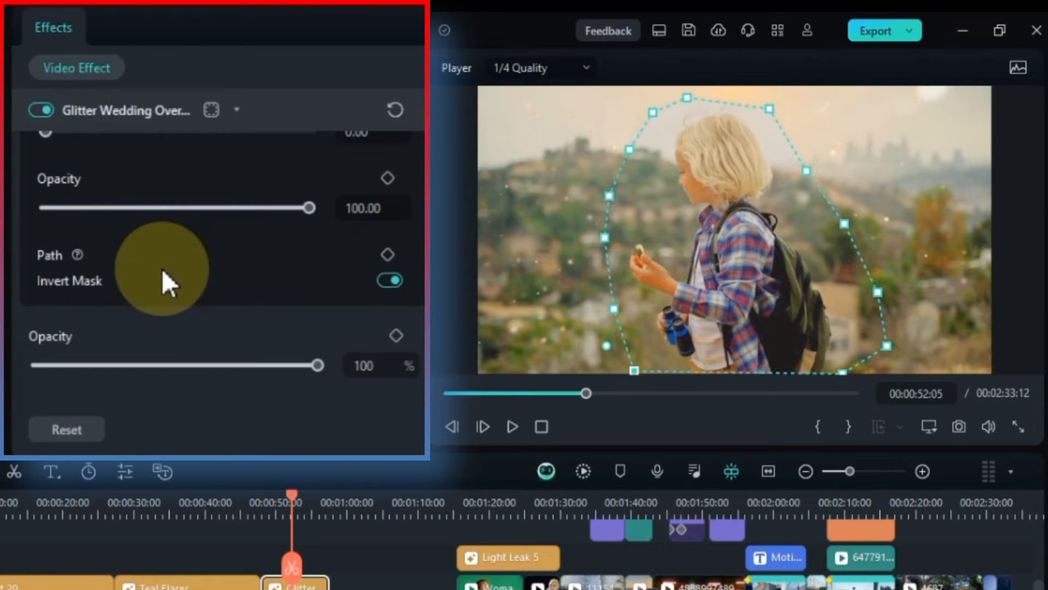
# Step: Set the Blur Strength of the Glitter Wedding Overlay mask to 91.13
pyautogui.scroll(1, 162, 269)
pyautogui.moveTo(49, 195); pyautogui.dragTo(69, 194)
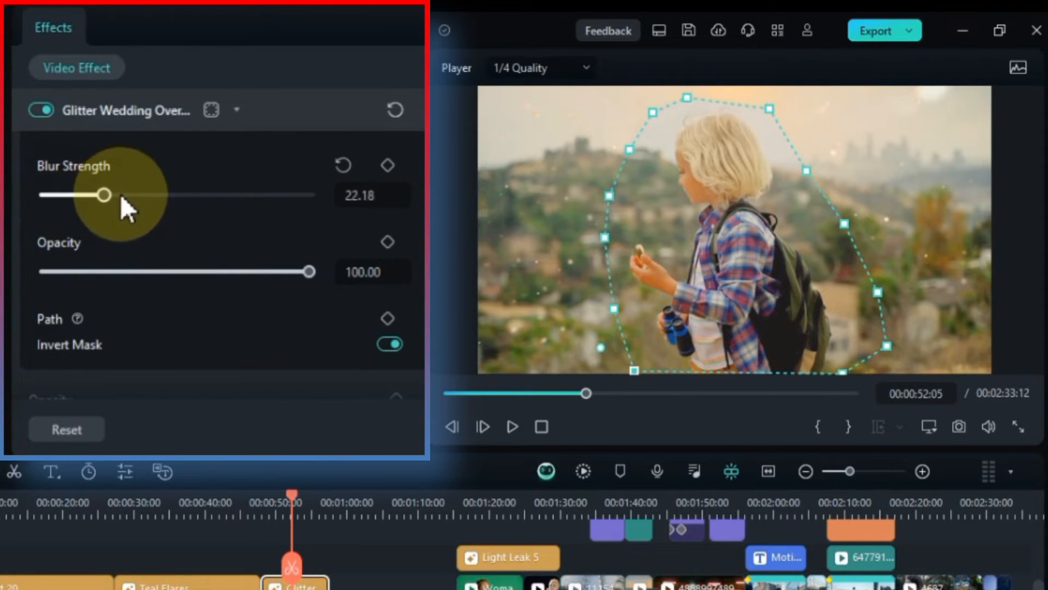
pyautogui.moveTo(196, 198); pyautogui.dragTo(74, 213)
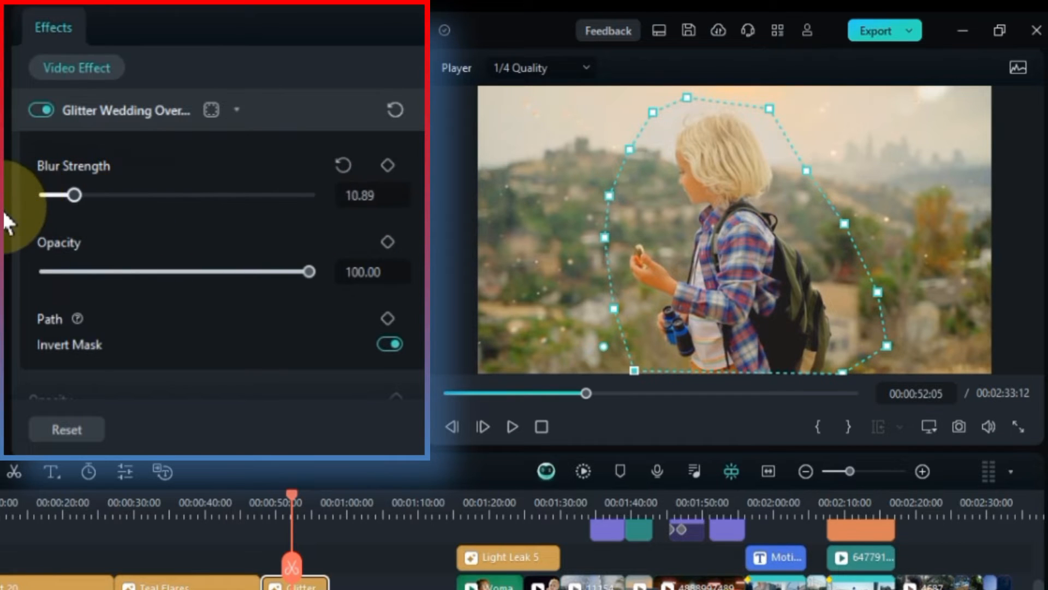
pyautogui.moveTo(5, 215); pyautogui.dragTo(90, 198)
pyautogui.moveTo(166, 203); pyautogui.dragTo(235, 213)
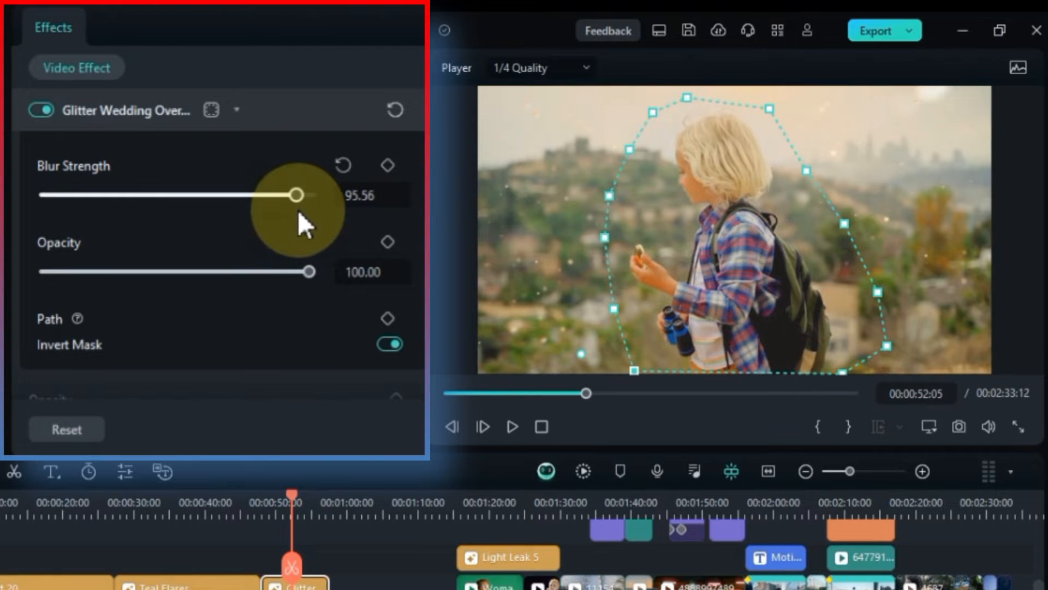
pyautogui.moveTo(297, 209); pyautogui.dragTo(285, 209)
# Step: Preview the masked Glitter Wedding Overlay effect from 00:00:48:08, with the mask outline deselected
pyautogui.moveTo(397, 429); pyautogui.dragTo(394, 422)
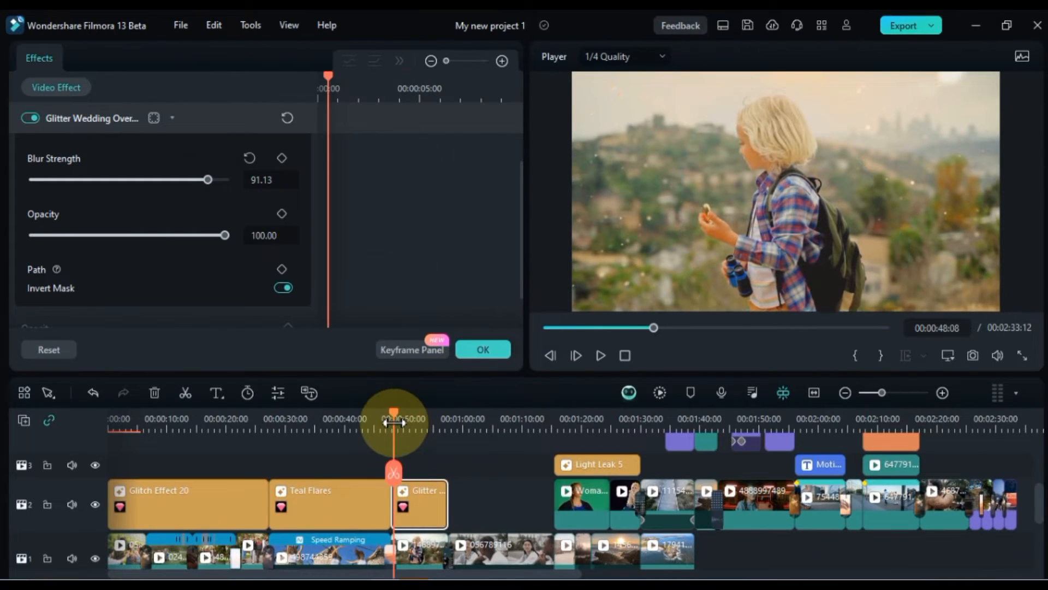
pyautogui.press('space')
pyautogui.click(422, 466)
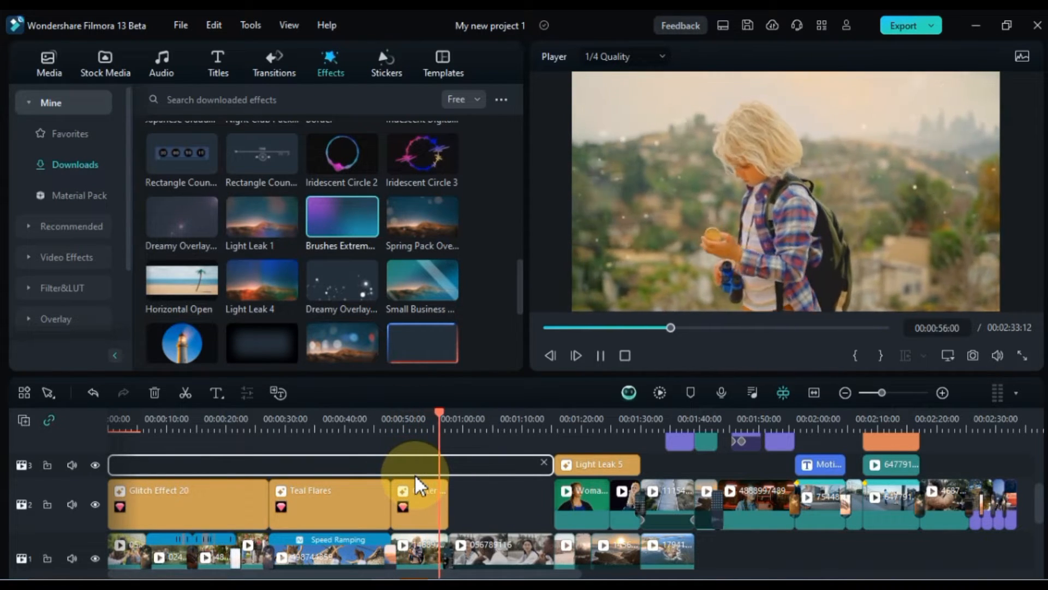
pyautogui.click(423, 498)
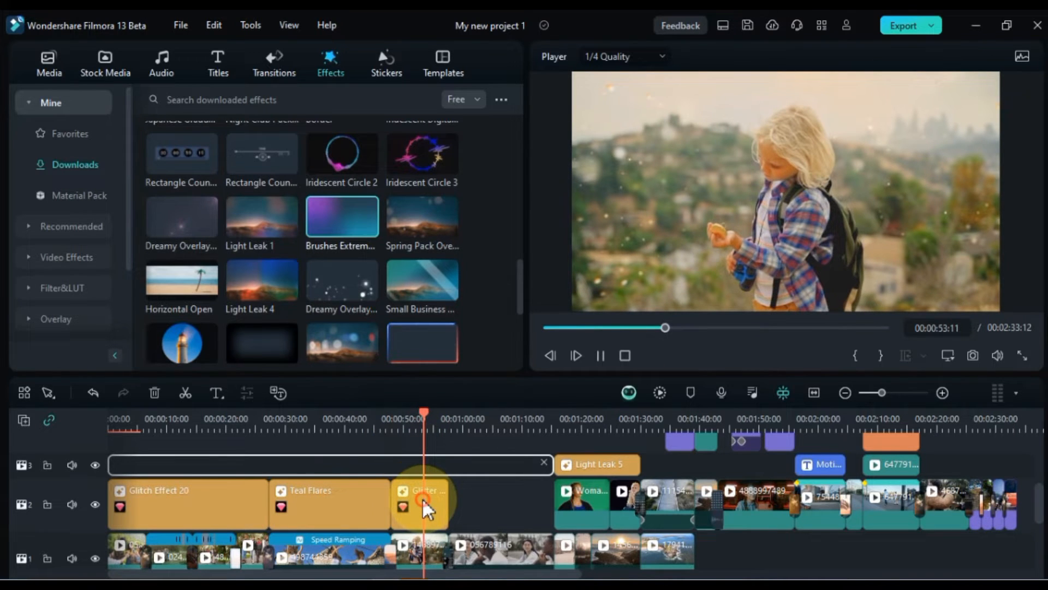
# Step: Compare playback of the Glitter Wedding Overlay effect with Invert Mask turned off and turned back on
pyautogui.doubleClick(422, 498)
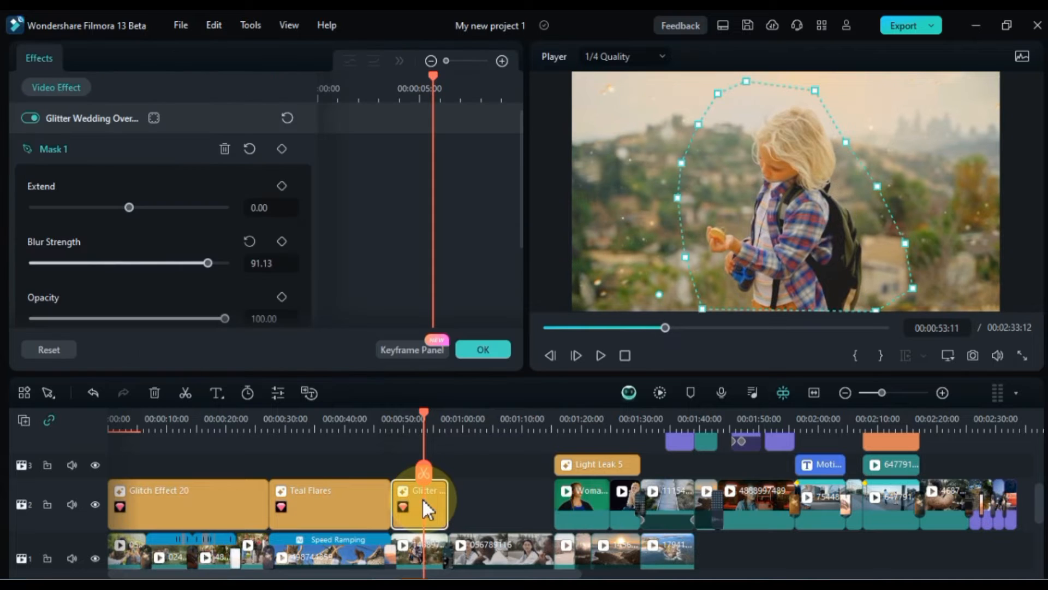
pyautogui.scroll(-3, 229, 305)
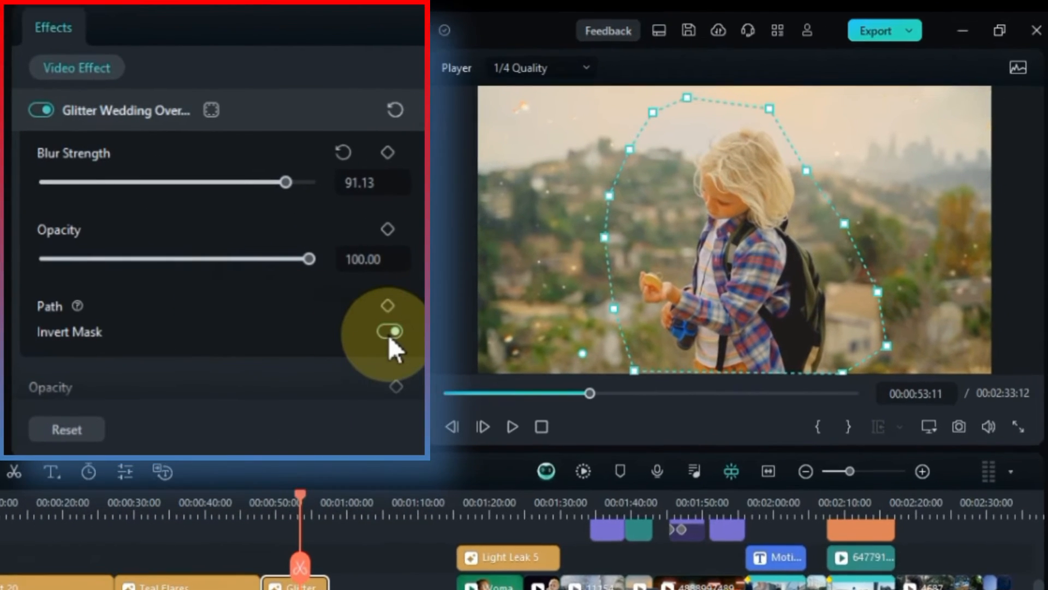
pyautogui.click(290, 284)
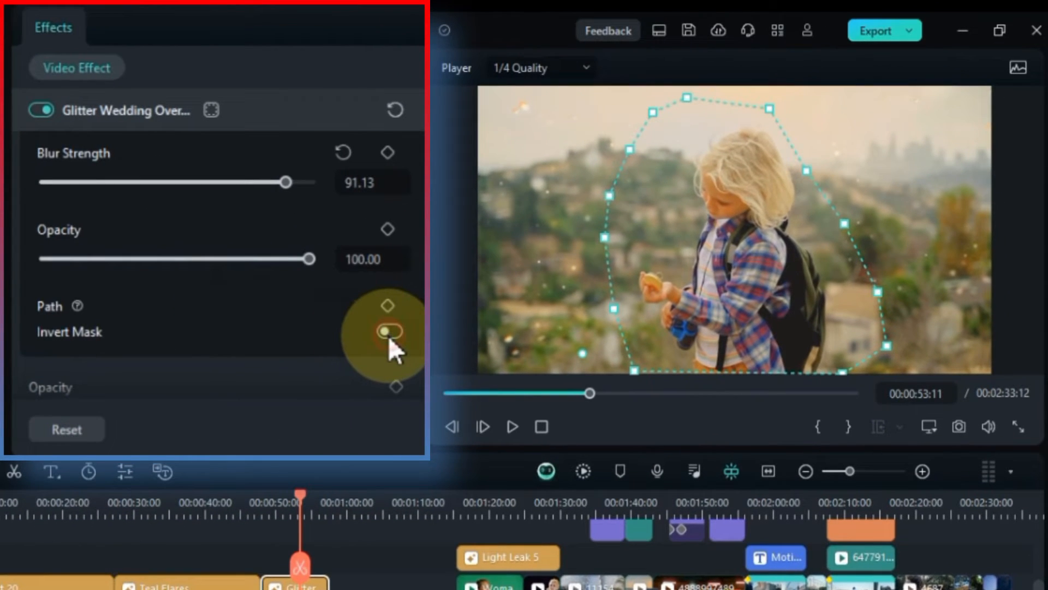
pyautogui.click(271, 501)
pyautogui.press('space')
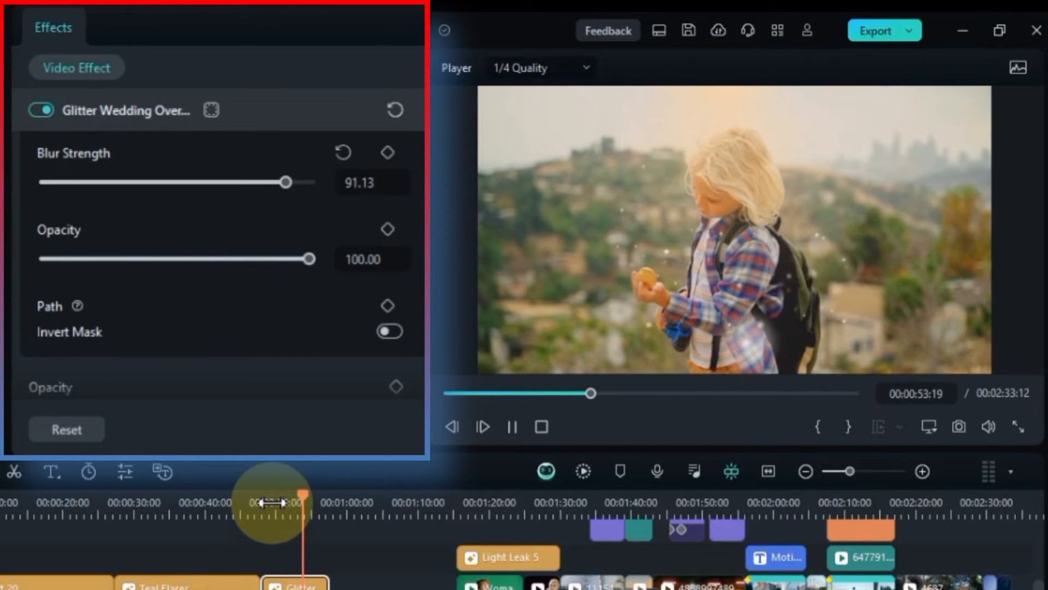
pyautogui.click(392, 335)
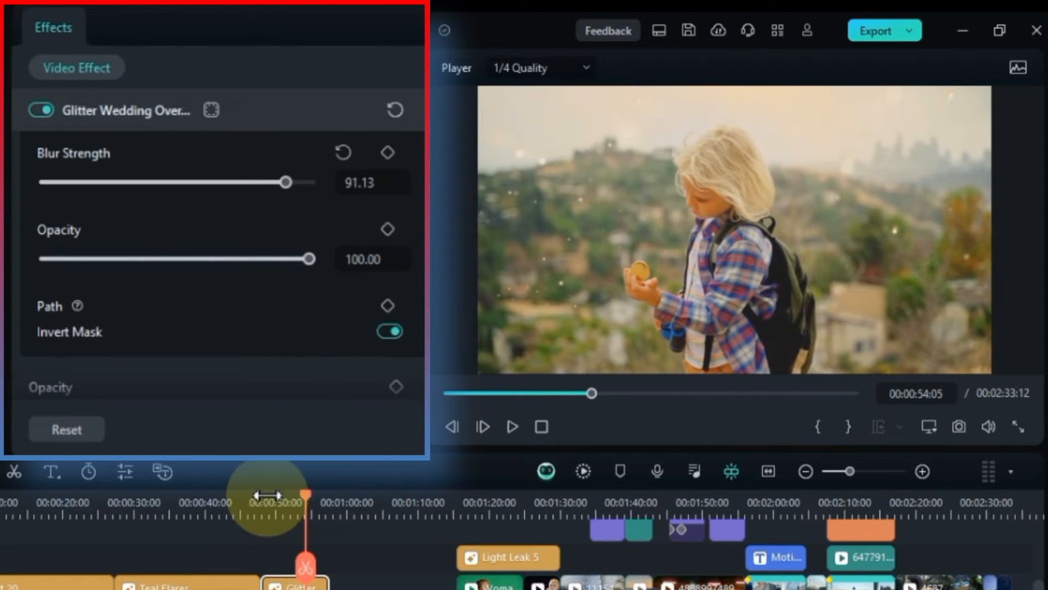
pyautogui.press('space')
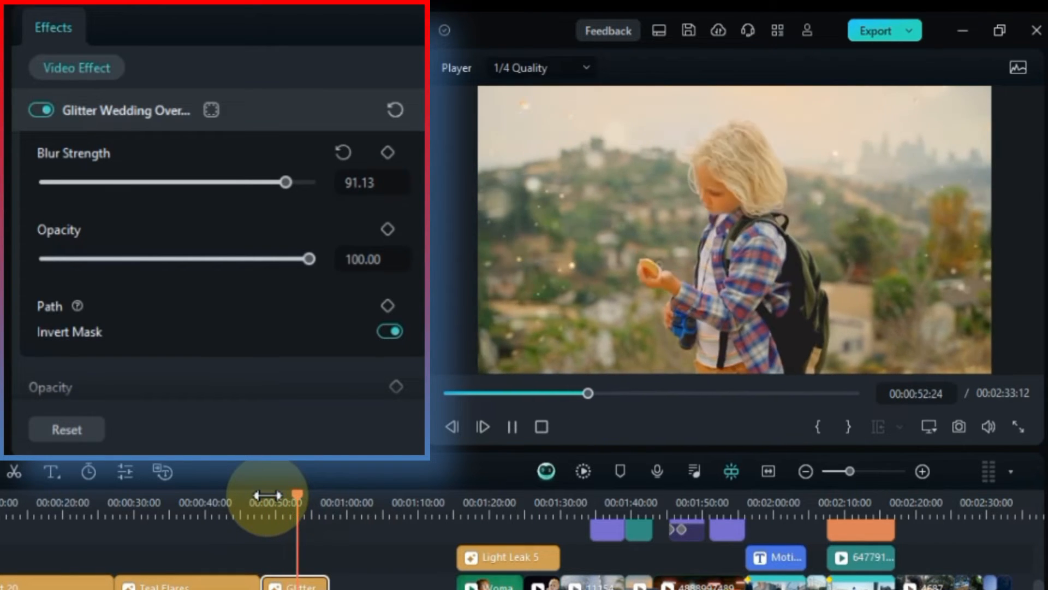
pyautogui.press('space')
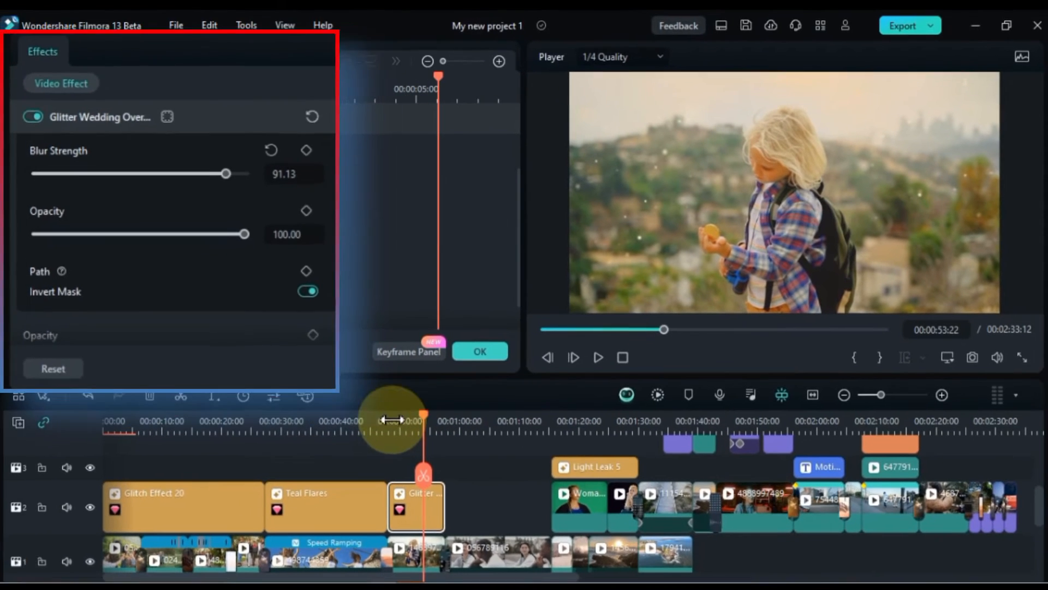
# Step: Hide and show video track 2 to compare the footage with and without its effects, and close the effect settings
pyautogui.click(97, 502)
pyautogui.click(97, 502)
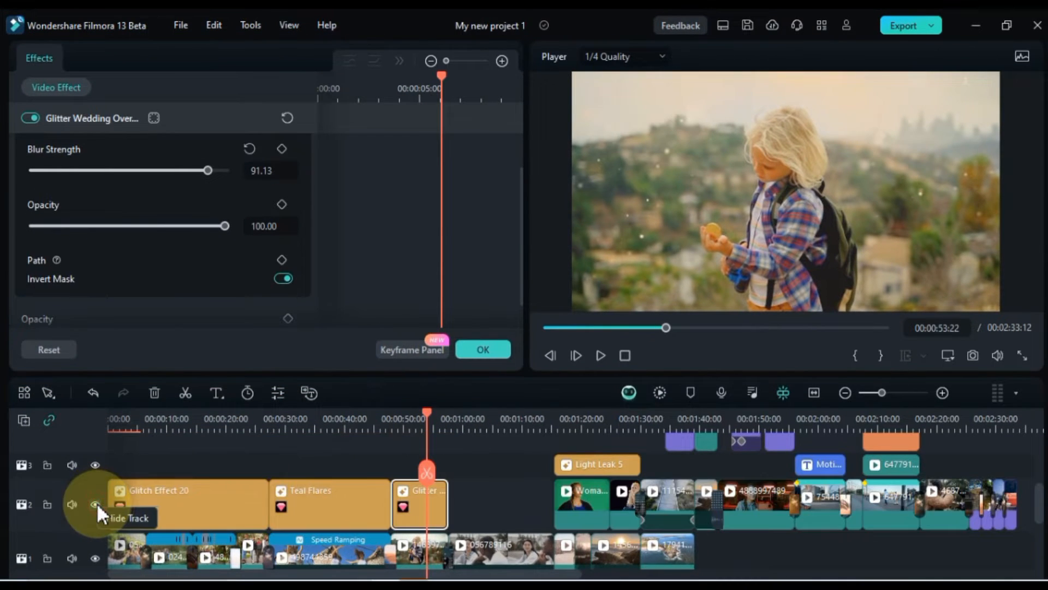
pyautogui.click(483, 467)
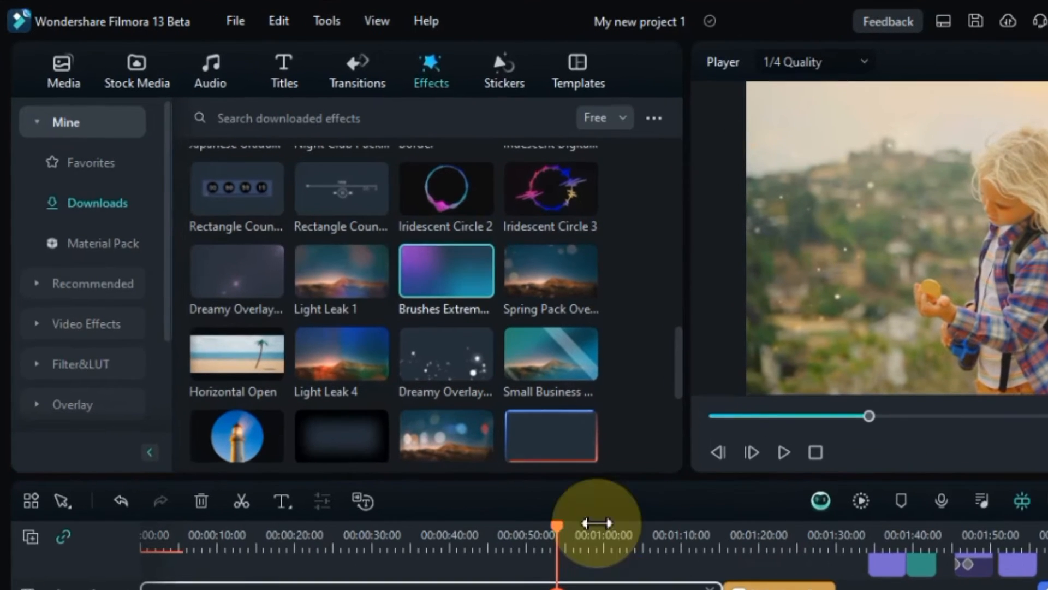
# Step: Open the titles library and browse the Trending titles
pyautogui.click(282, 82)
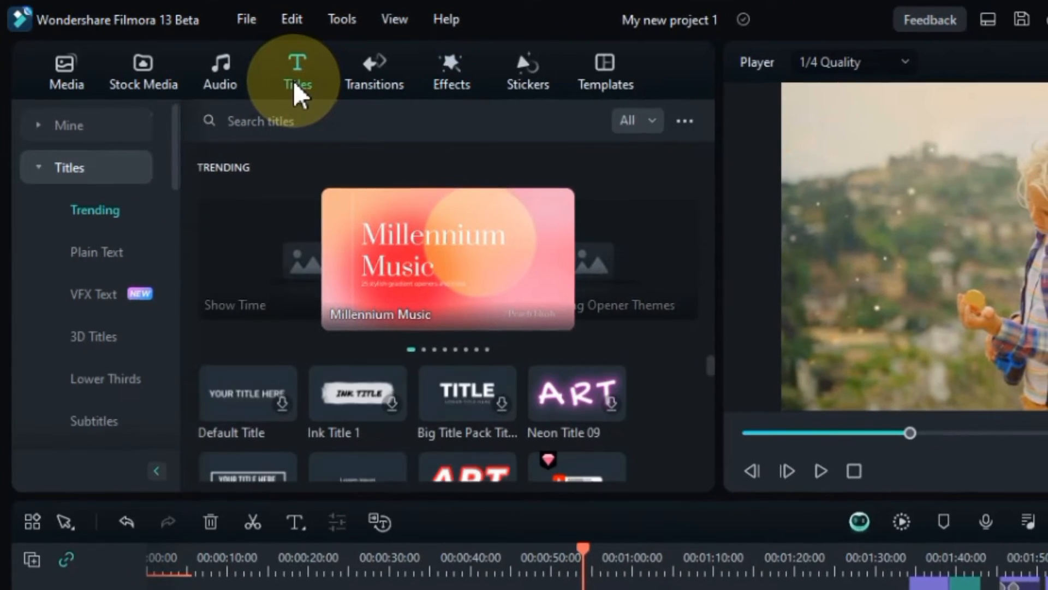
pyautogui.scroll(-5, 650, 394)
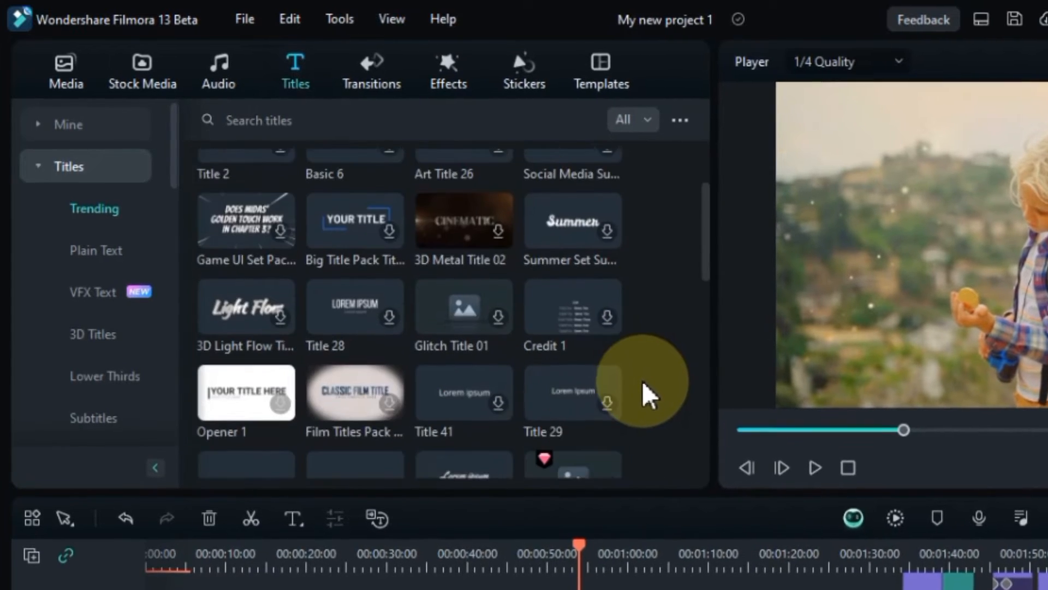
pyautogui.scroll(-10, 650, 394)
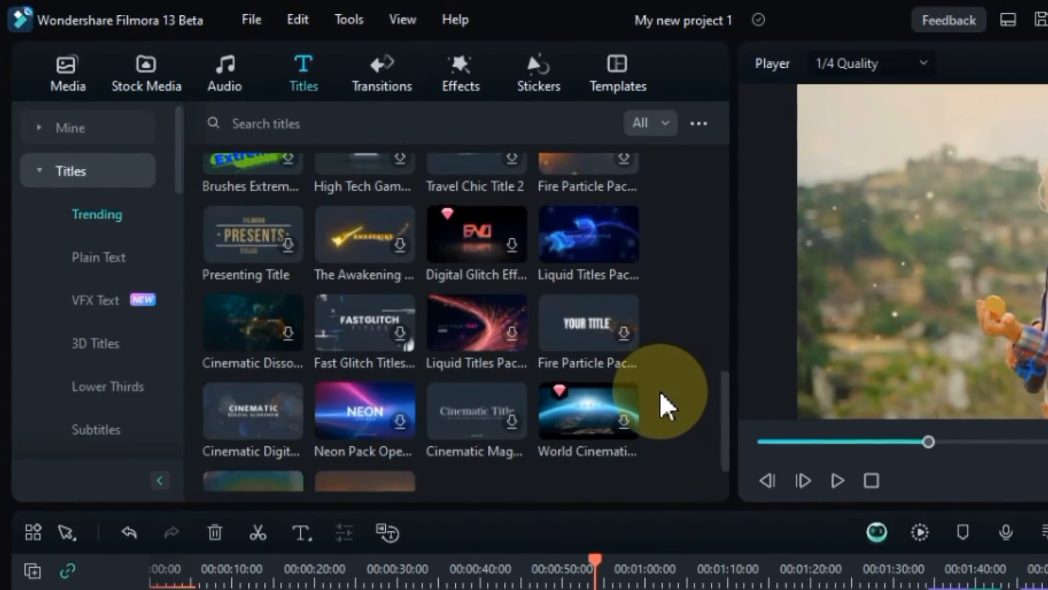
# Step: Browse the title presets in the Plain Text and VFX Text categories
pyautogui.click(100, 259)
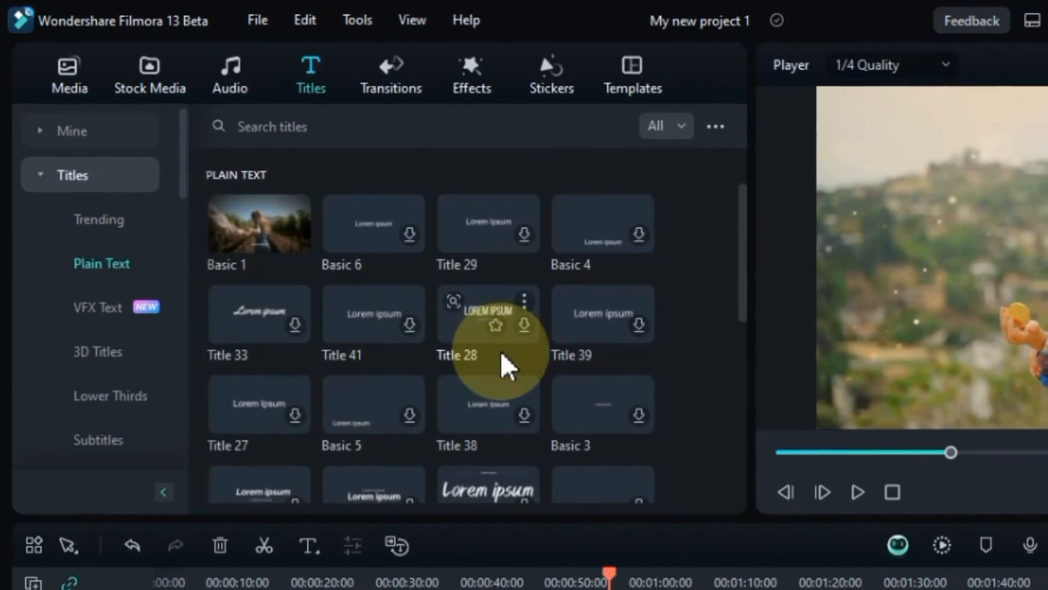
pyautogui.scroll(-5, 510, 368)
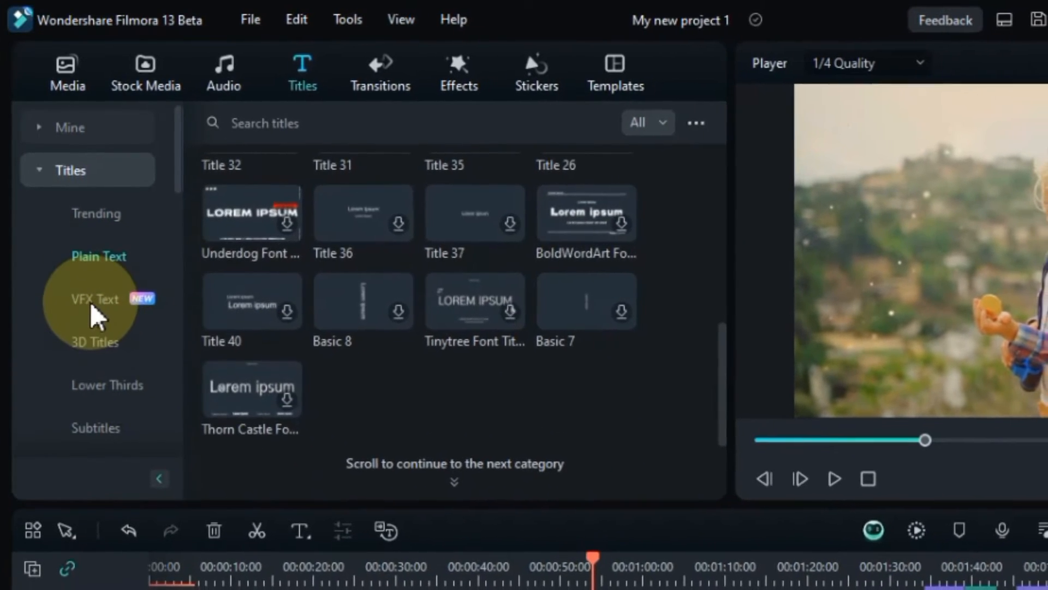
pyautogui.click(92, 306)
pyautogui.scroll(-2, 655, 327)
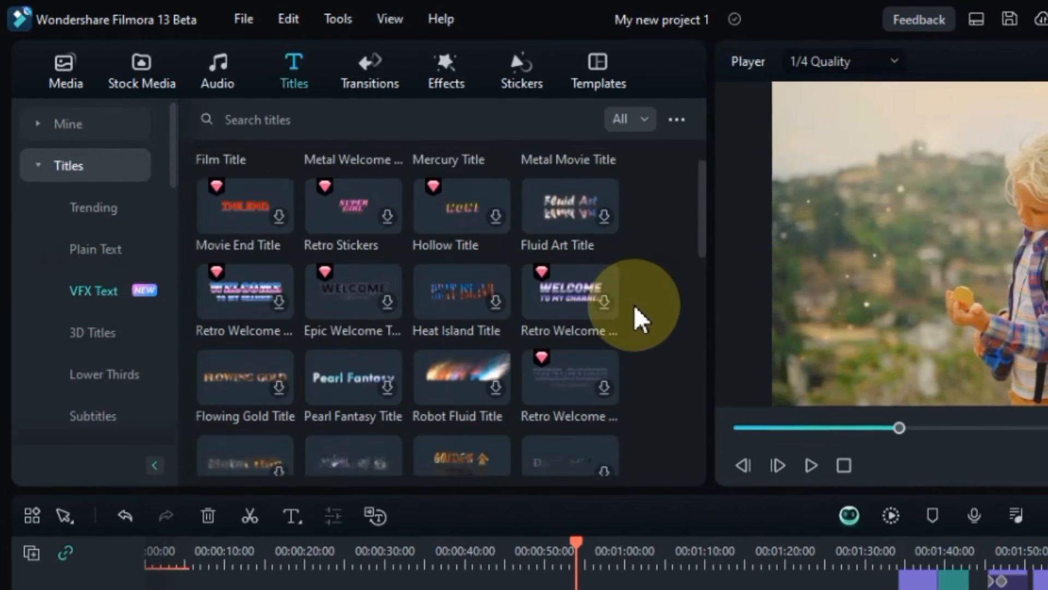
pyautogui.scroll(-10, 639, 320)
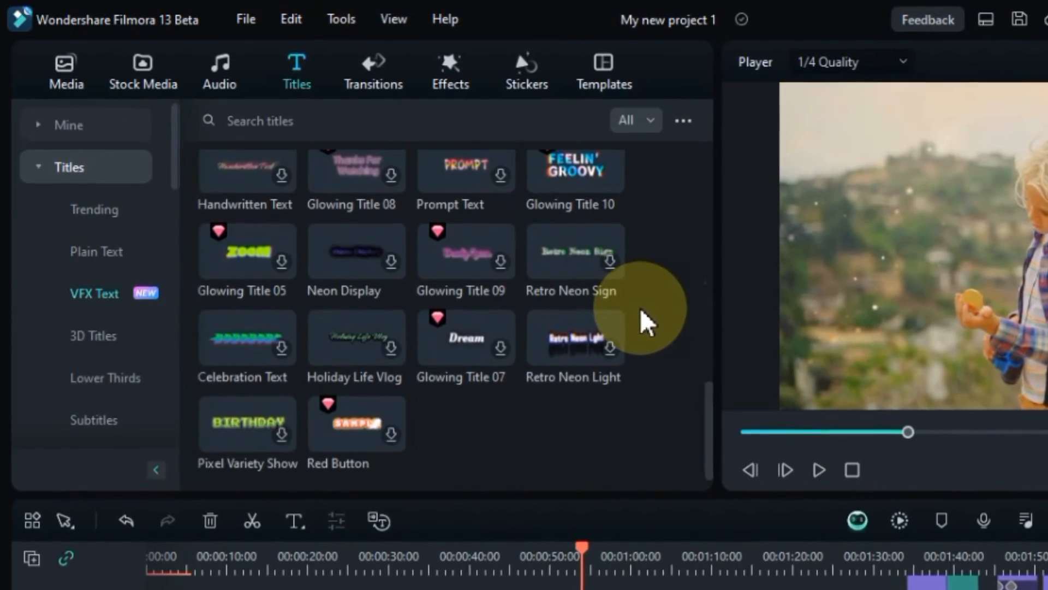
# Step: Browse the full list of presets in the 3D Titles category
pyautogui.click(77, 341)
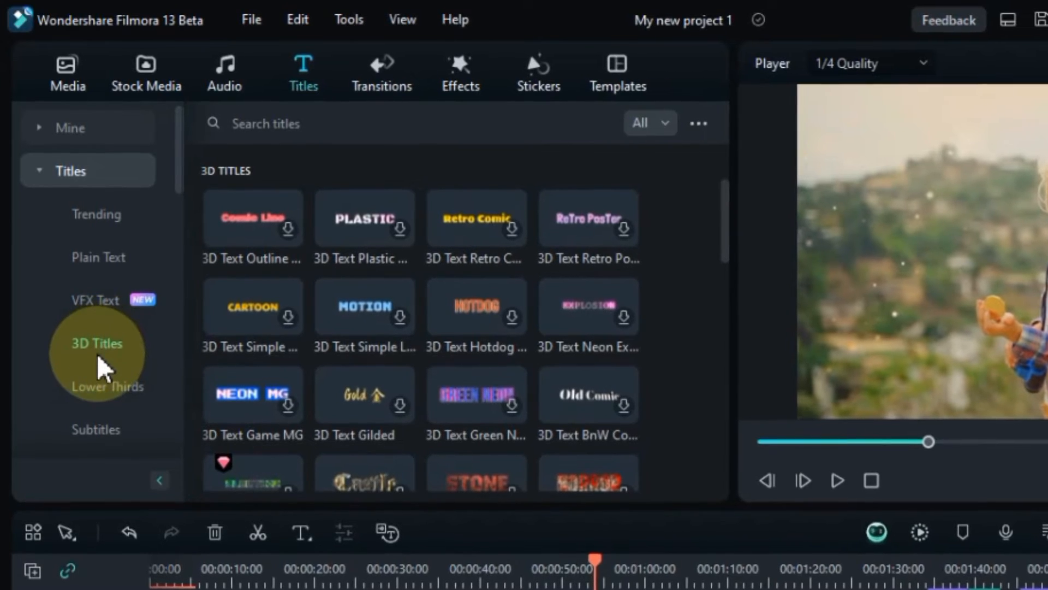
pyautogui.scroll(-10, 385, 367)
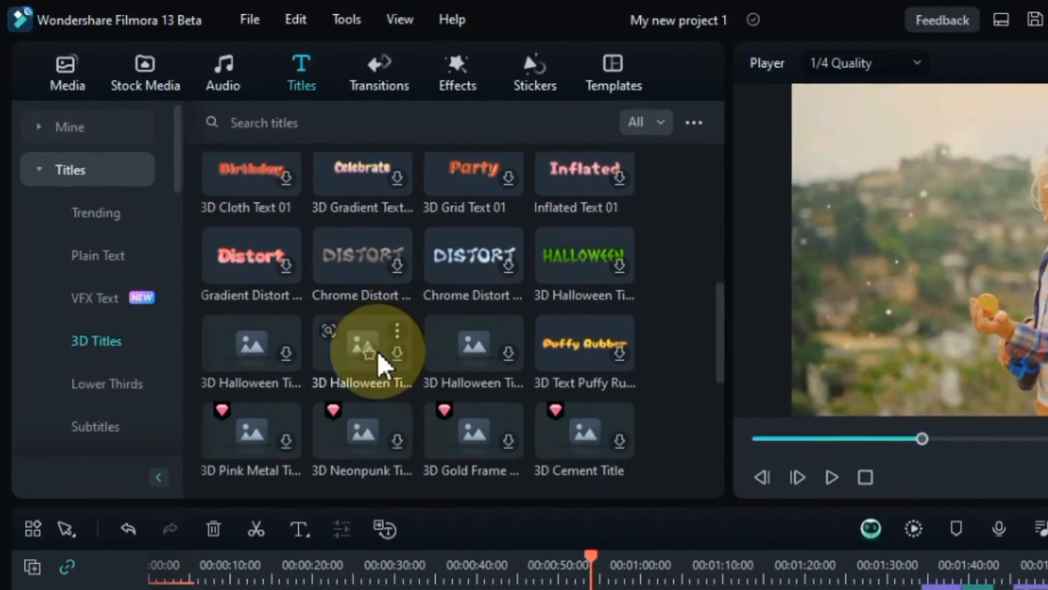
pyautogui.scroll(-7, 378, 365)
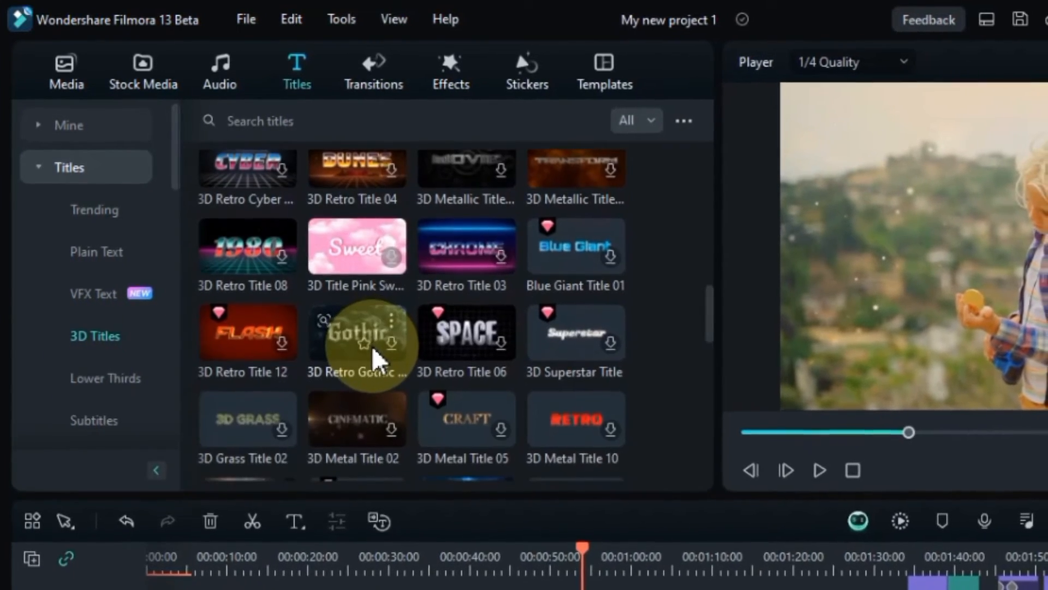
pyautogui.scroll(-5, 377, 361)
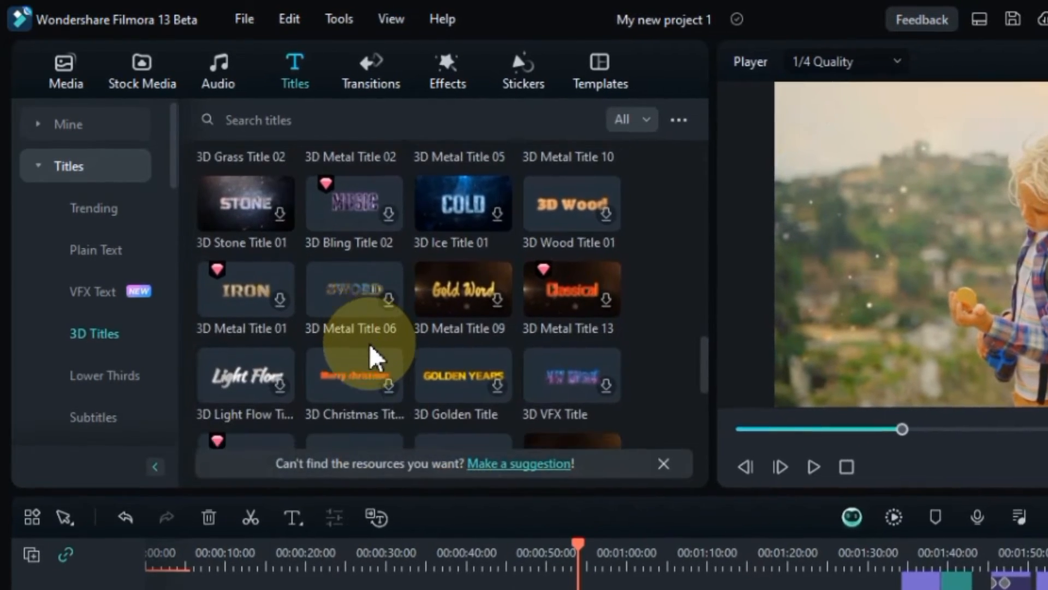
pyautogui.scroll(-6, 372, 357)
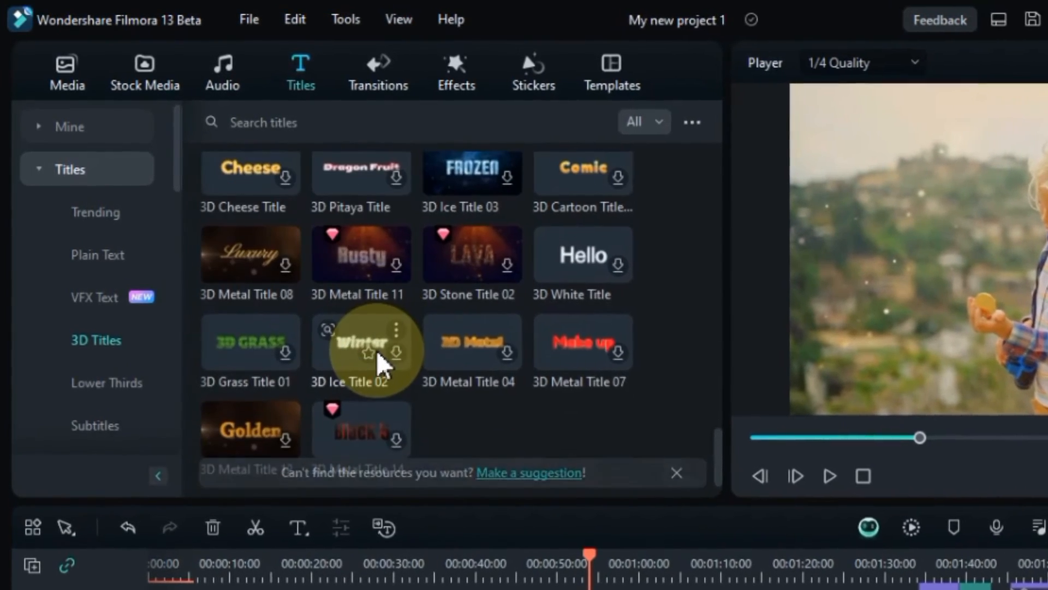
pyautogui.scroll(5, 379, 364)
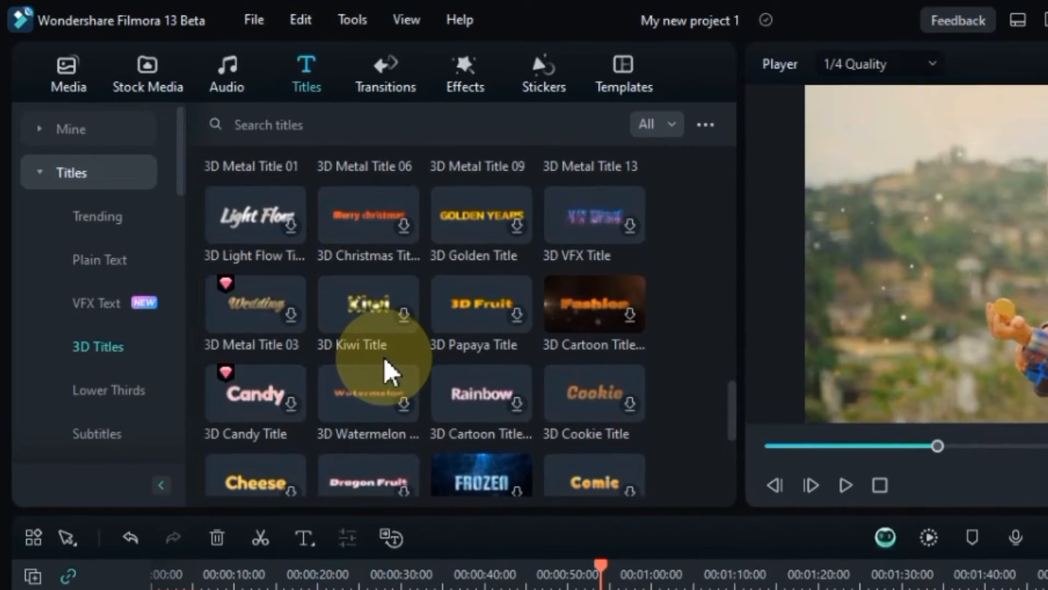
# Step: Browse the title presets in the Lower Thirds and Subtitles categories
pyautogui.click(107, 393)
pyautogui.scroll(-3, 503, 395)
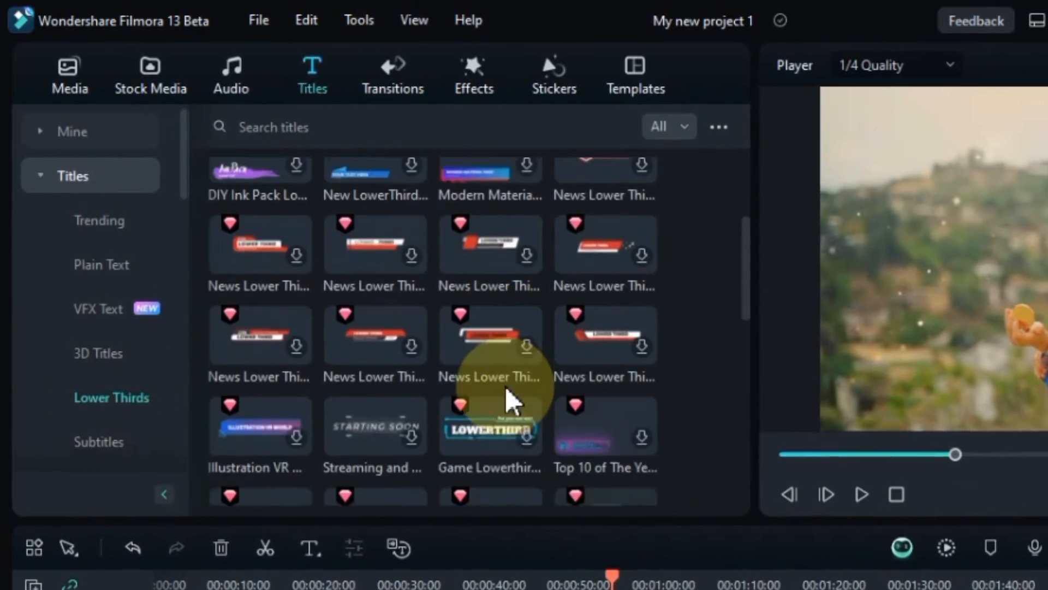
pyautogui.scroll(-8, 505, 402)
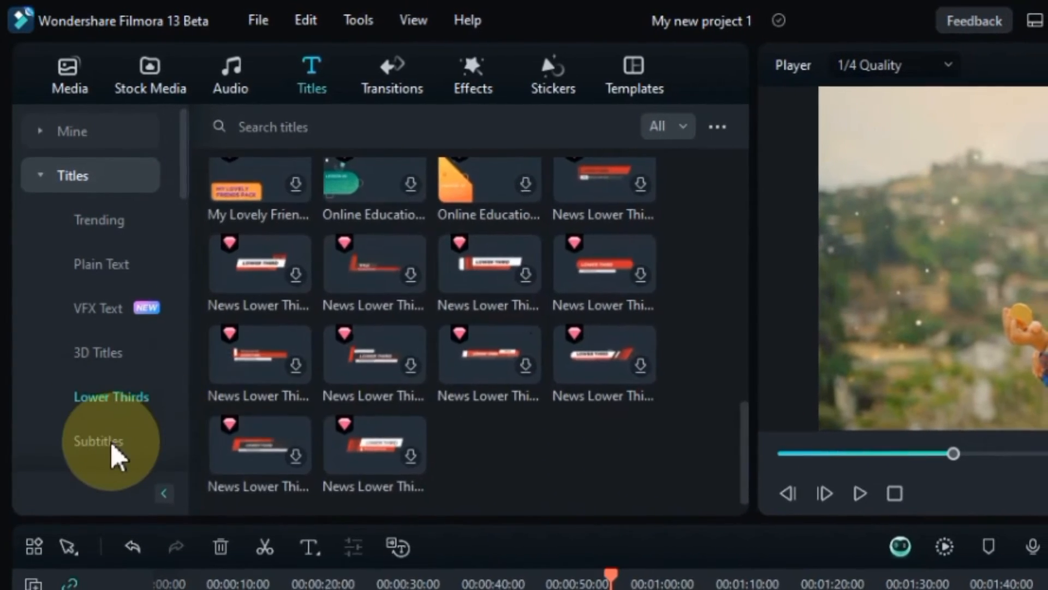
pyautogui.click(113, 446)
pyautogui.scroll(-5, 557, 374)
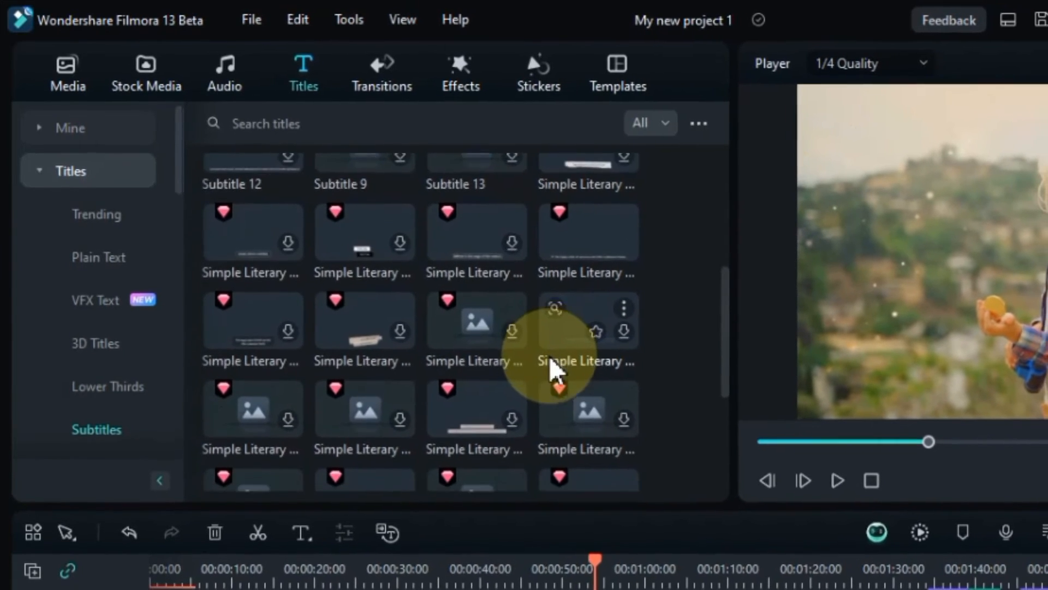
pyautogui.scroll(5, 551, 371)
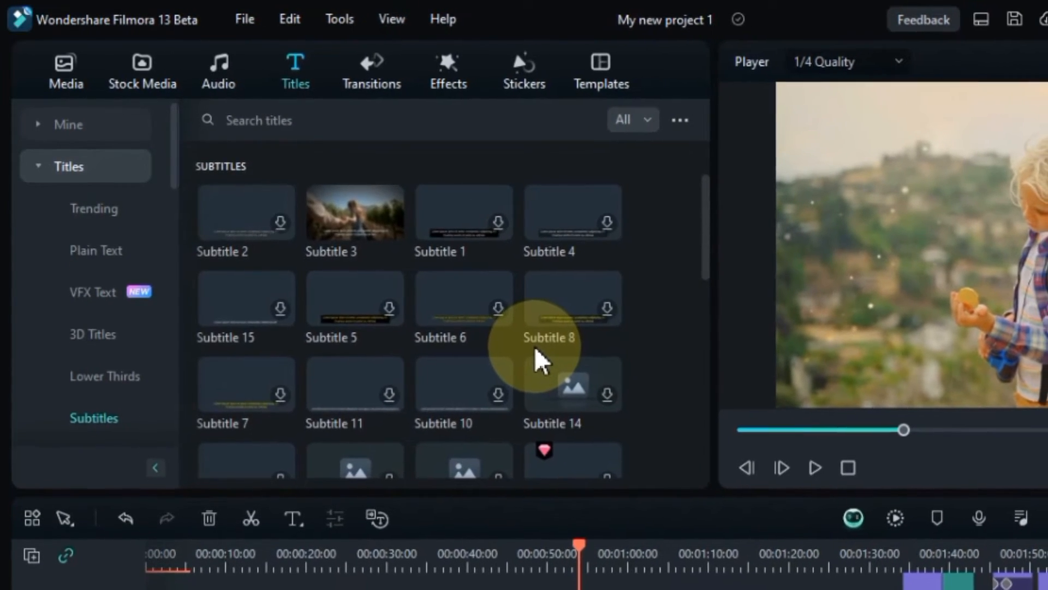
# Step: Download the Subtitle 1 preset and place it on track 3 at the very start of the timeline
pyautogui.moveTo(494, 225)
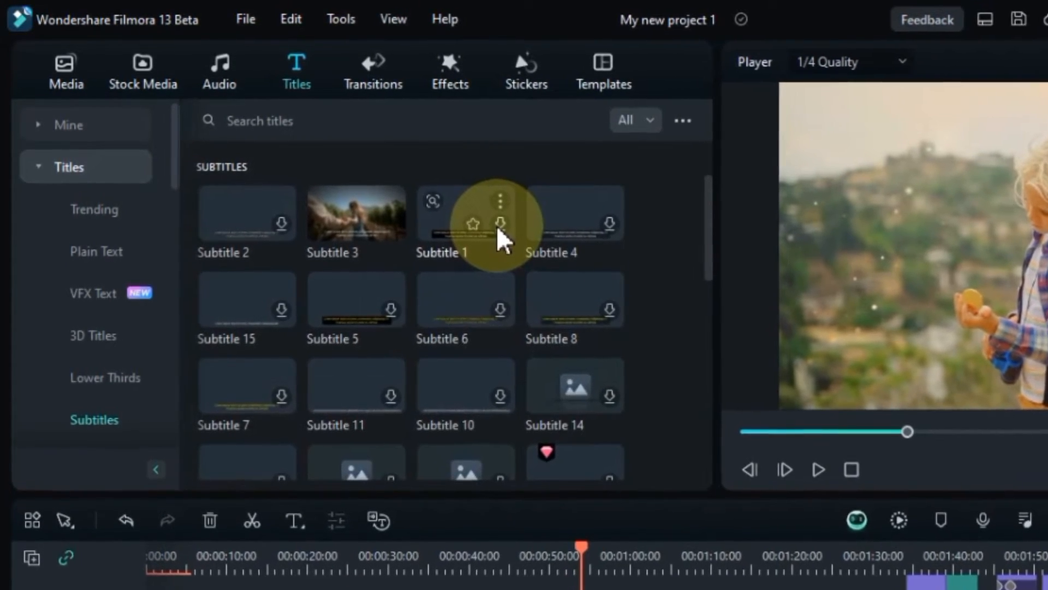
pyautogui.click(501, 224)
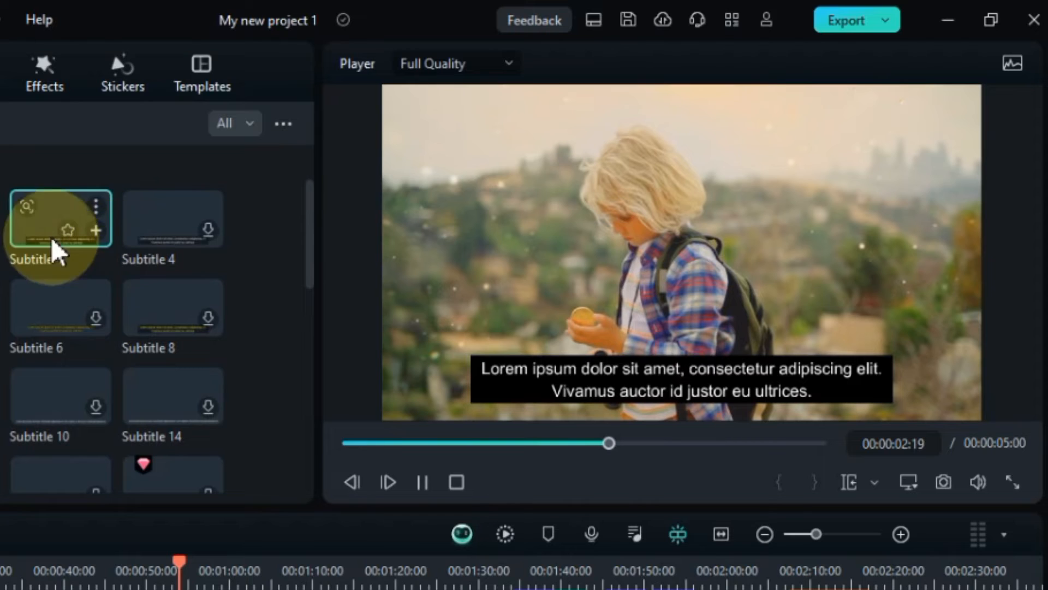
pyautogui.moveTo(58, 251); pyautogui.dragTo(0, 589)
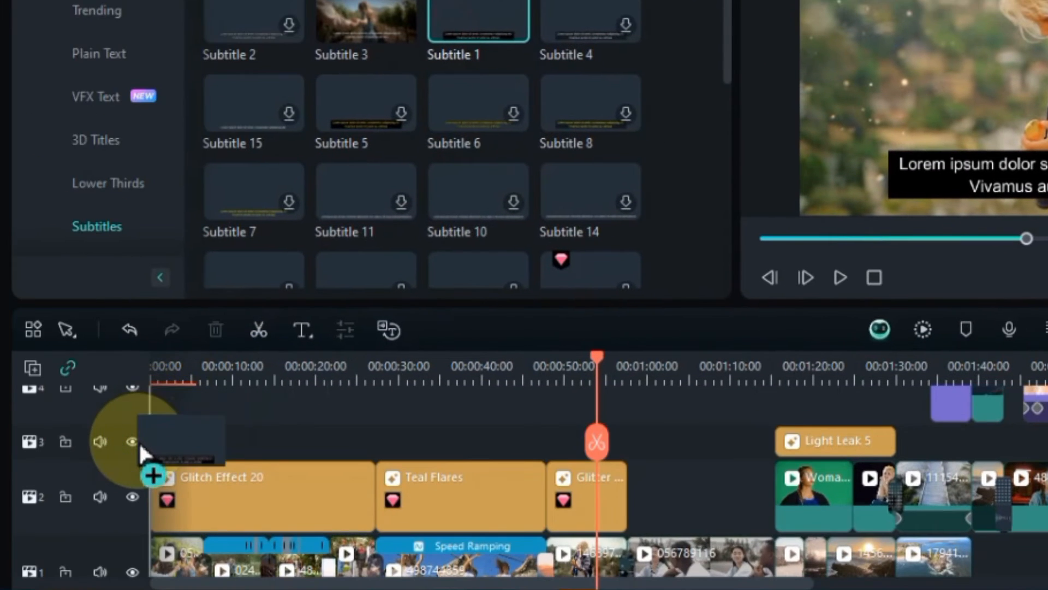
pyautogui.moveTo(139, 440); pyautogui.dragTo(149, 432)
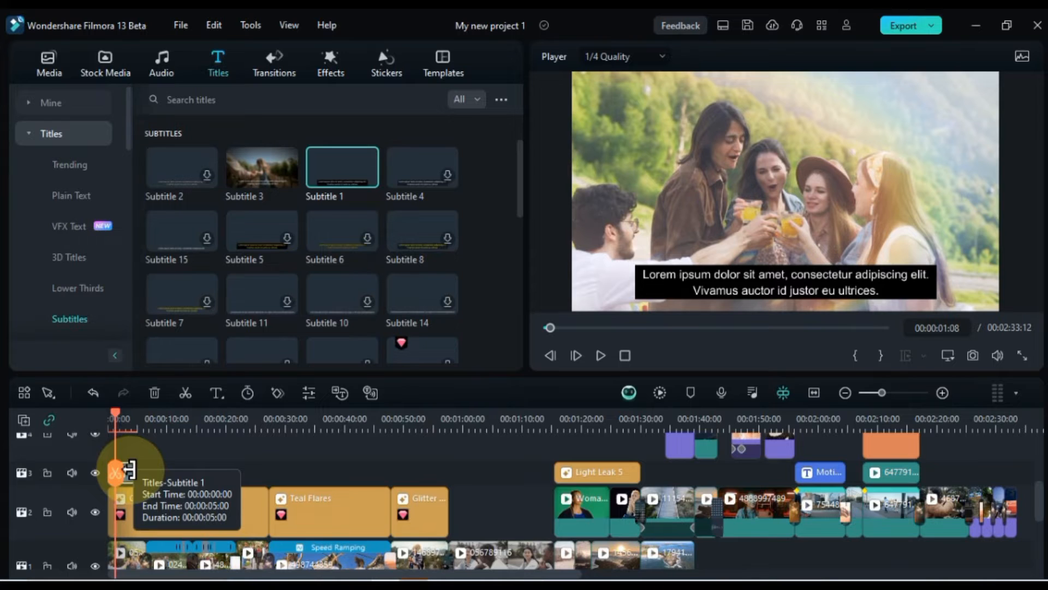
# Step: Open the Subtitle 1 title for editing and replace its placeholder text with "Hello Everyone!"
pyautogui.doubleClick(128, 472)
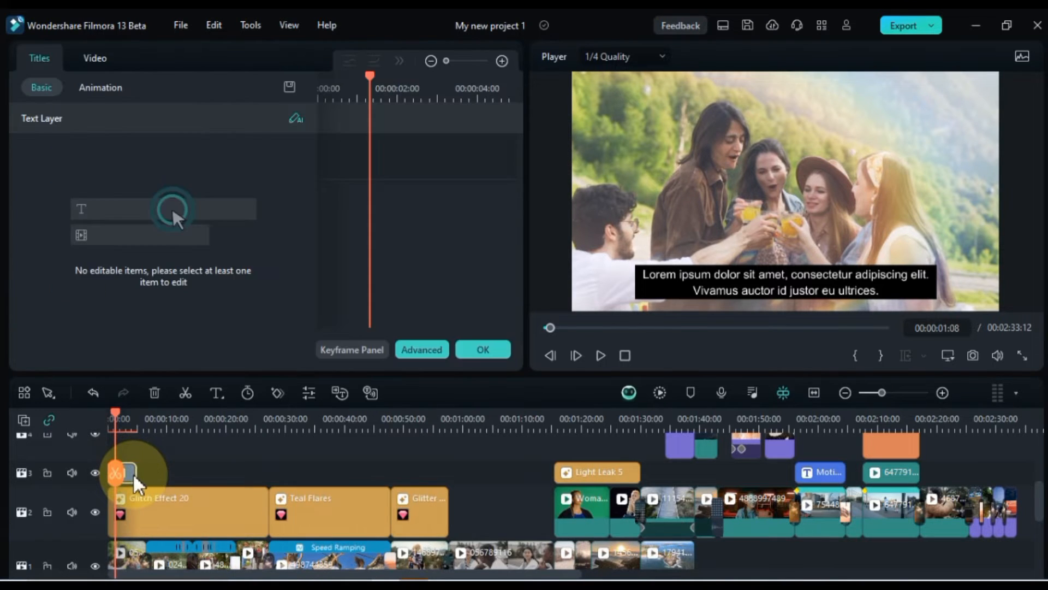
pyautogui.click(716, 271)
pyautogui.click(187, 181)
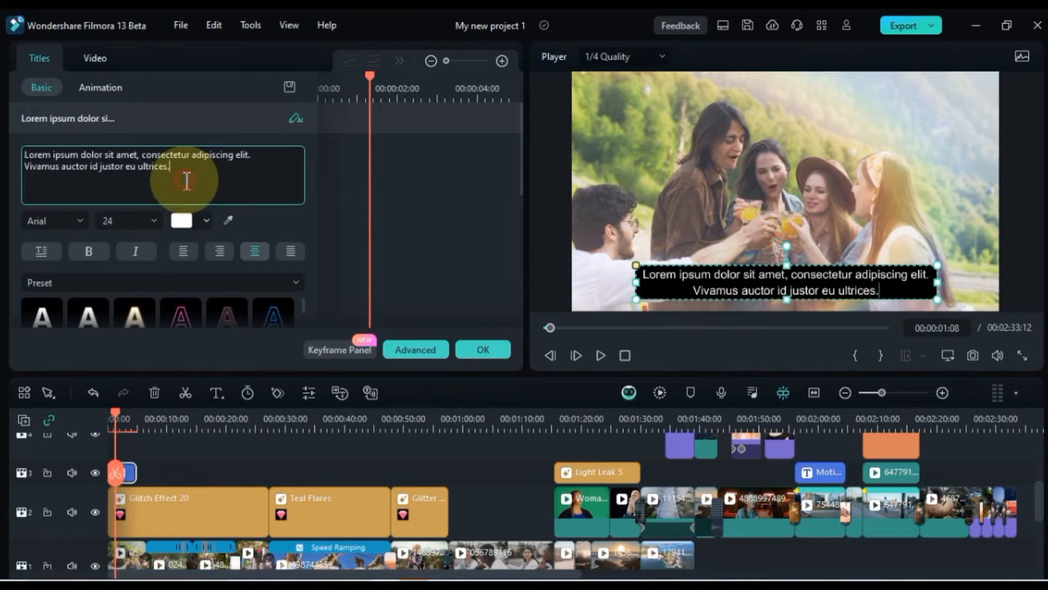
pyautogui.hotkey('ctrl', 'a')
pyautogui.write('H')
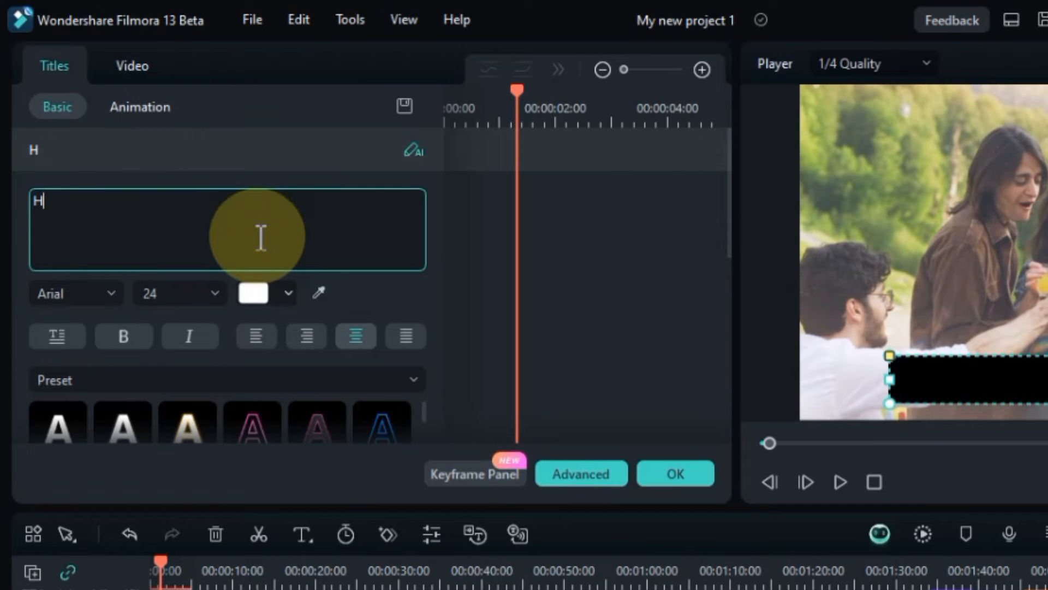
pyautogui.write('ello Every')
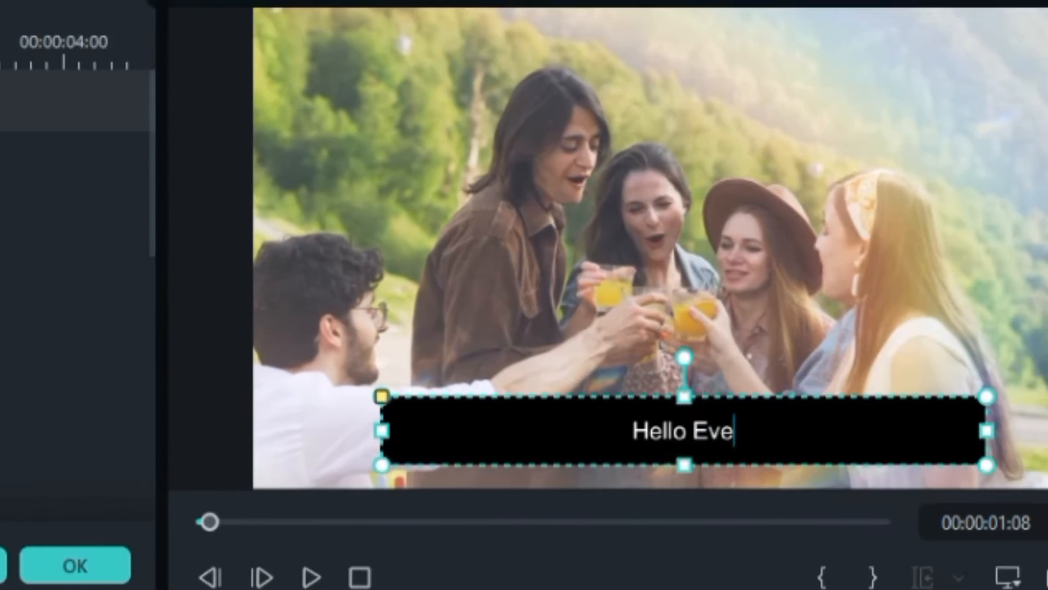
pyautogui.write('one!')
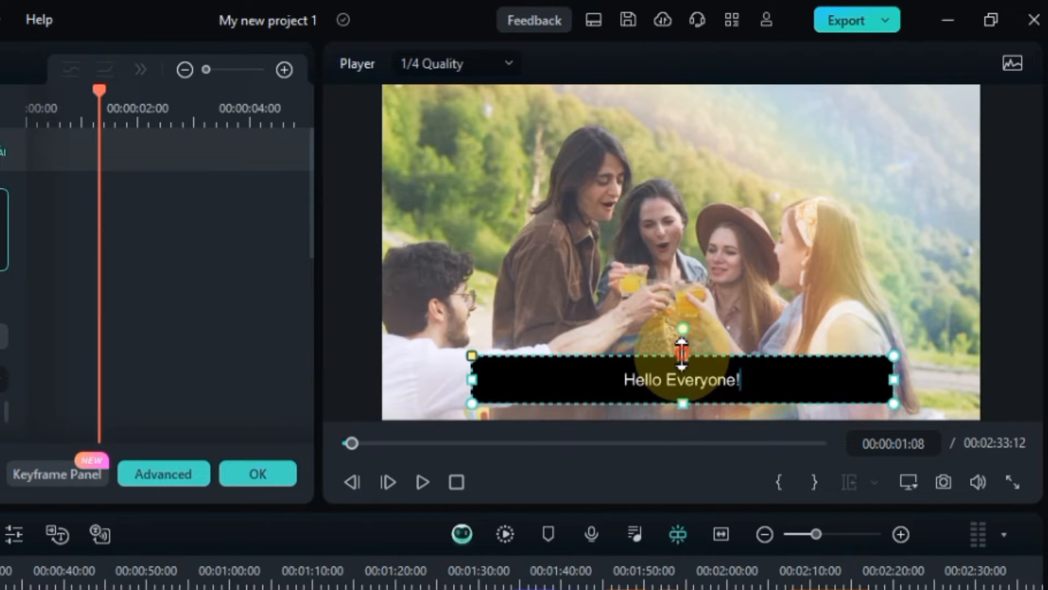
# Step: Reduce the height of the black box around "Hello Everyone!" and change the subtitle's font to AmericanFrightsItalic
pyautogui.moveTo(682, 352); pyautogui.dragTo(660, 371)
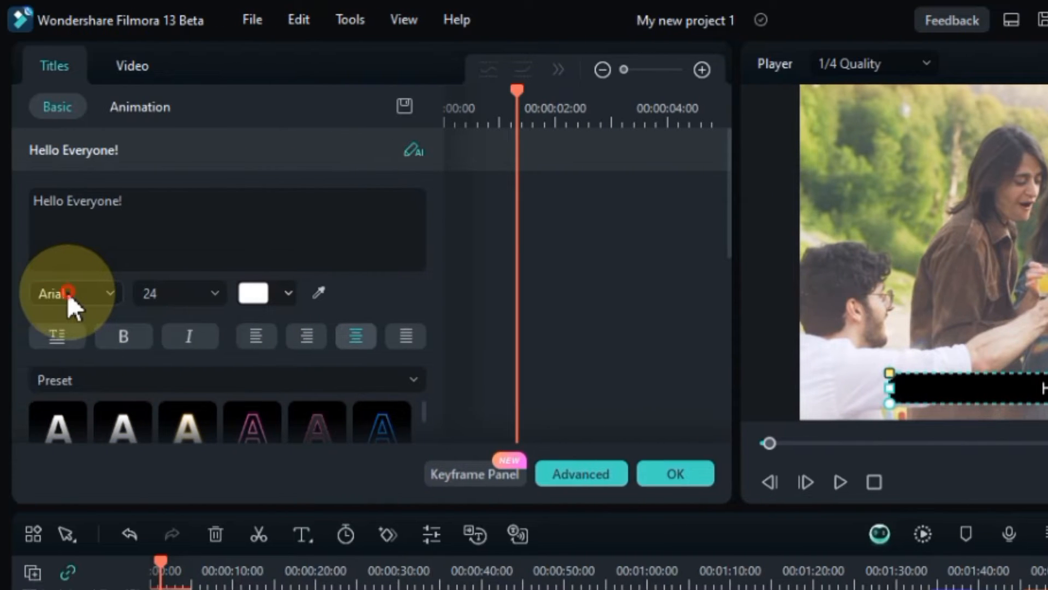
pyautogui.click(67, 293)
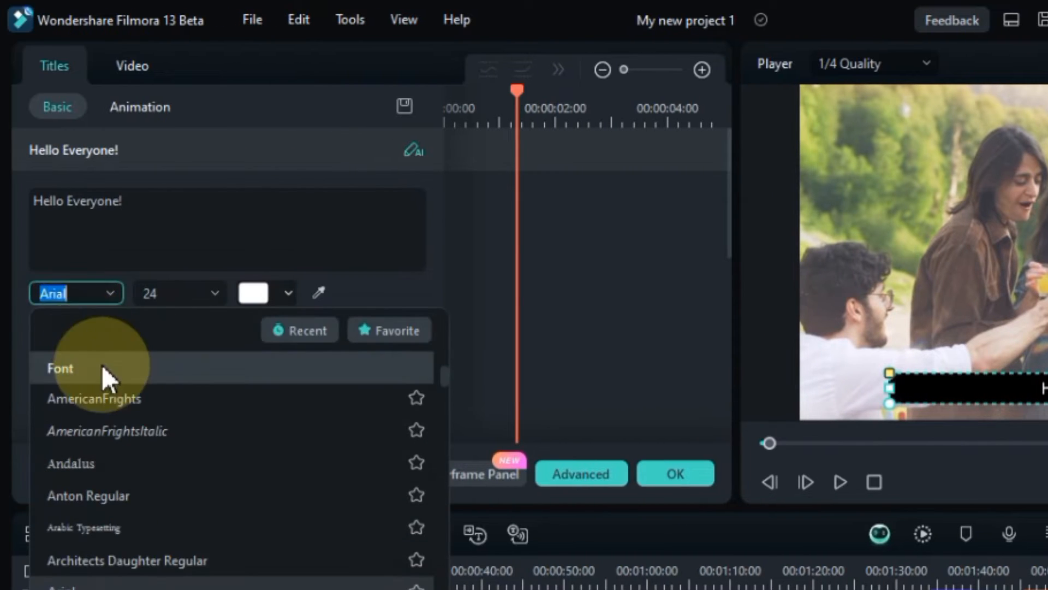
pyautogui.click(105, 430)
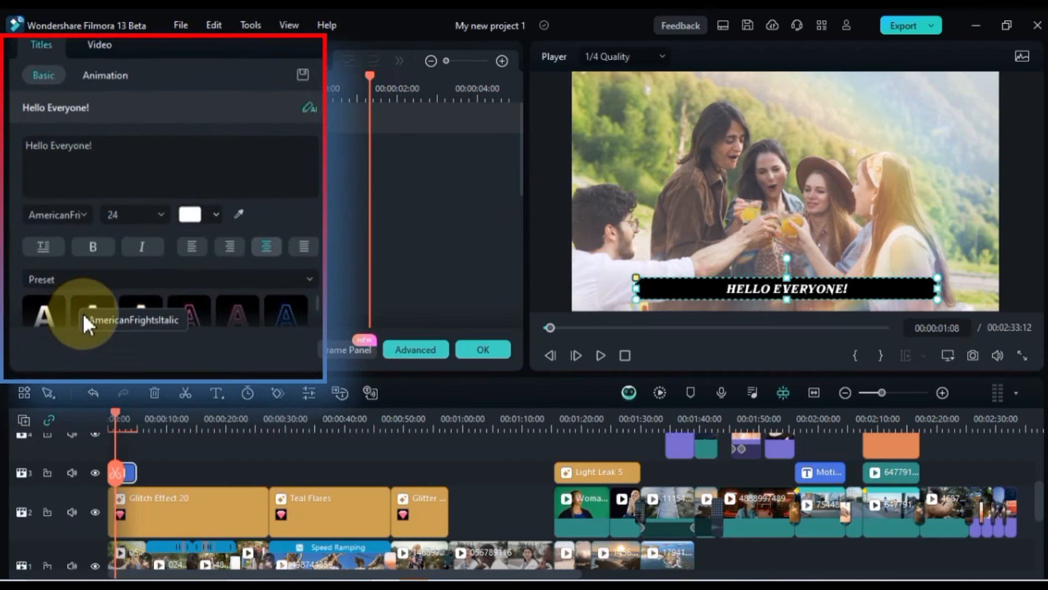
# Step: Try a green text colour and the yellow and purple text presets on the subtitle, ending on green
pyautogui.click(190, 214)
pyautogui.click(315, 371)
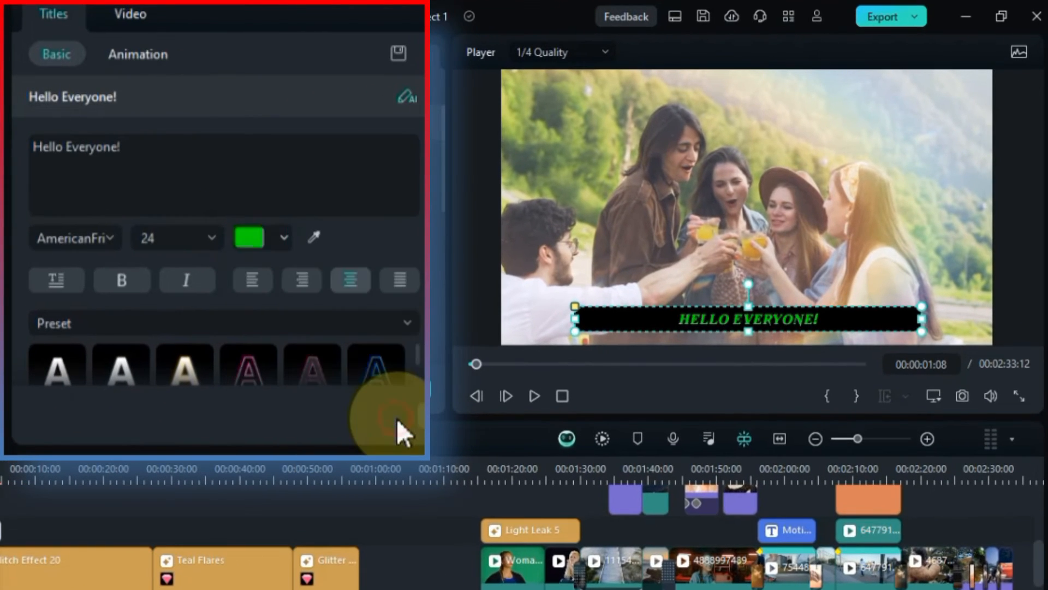
pyautogui.click(241, 195)
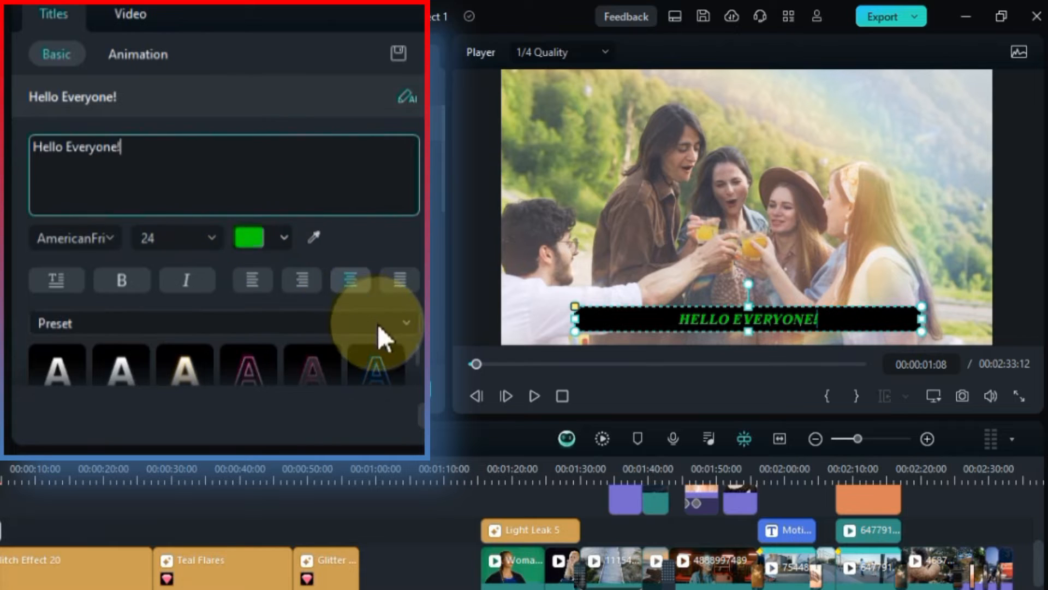
pyautogui.scroll(-1, 378, 325)
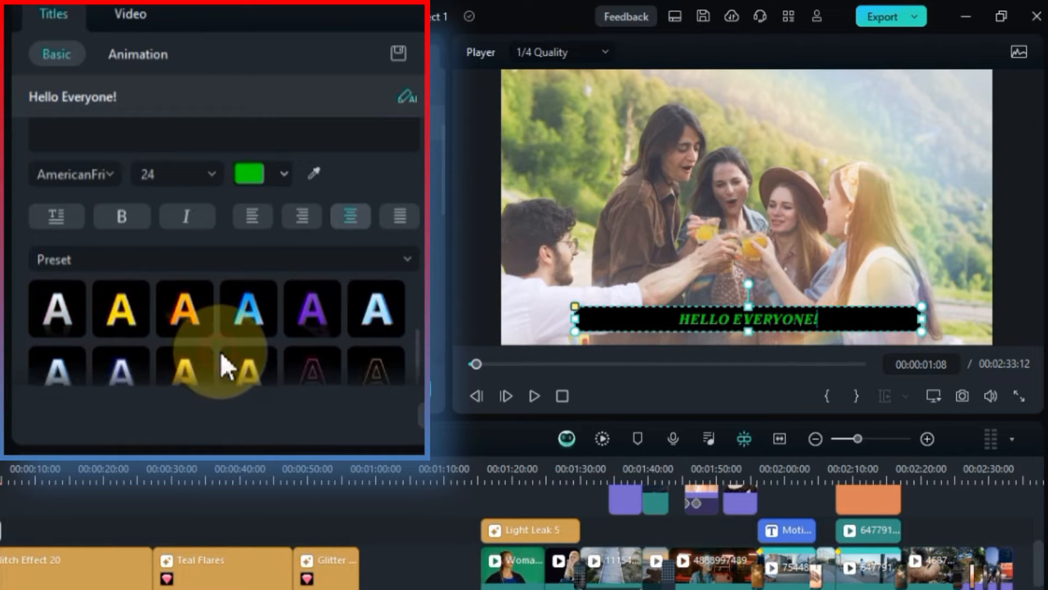
pyautogui.click(122, 319)
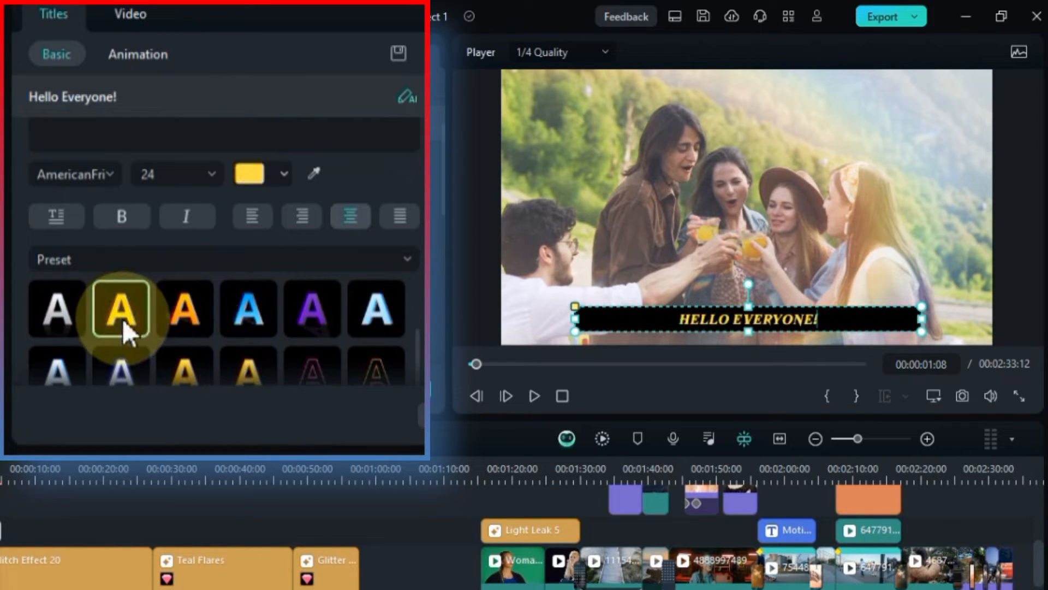
pyautogui.click(266, 329)
pyautogui.click(306, 329)
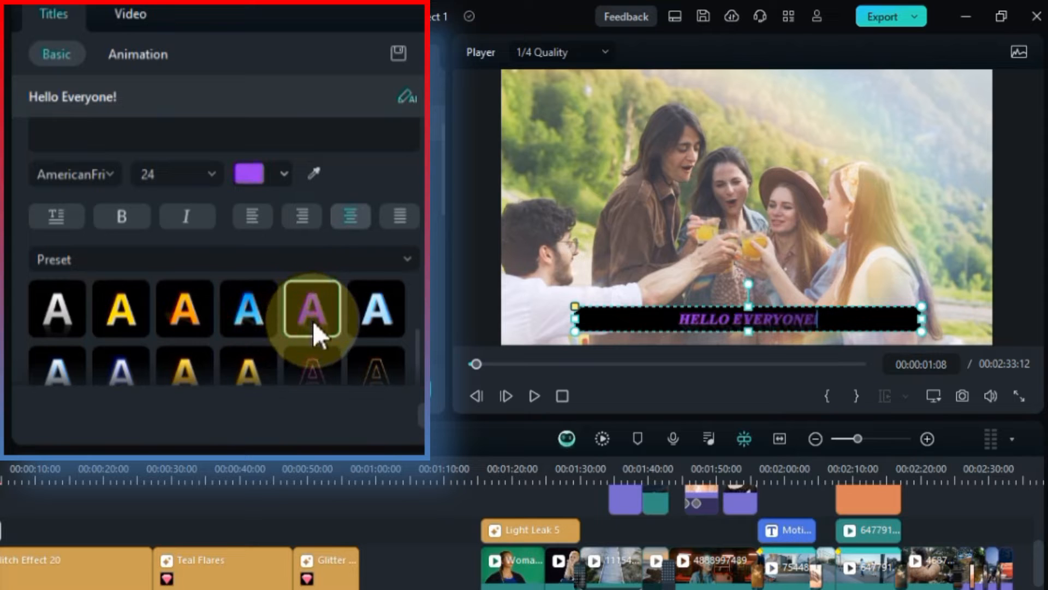
pyautogui.click(256, 180)
pyautogui.click(345, 344)
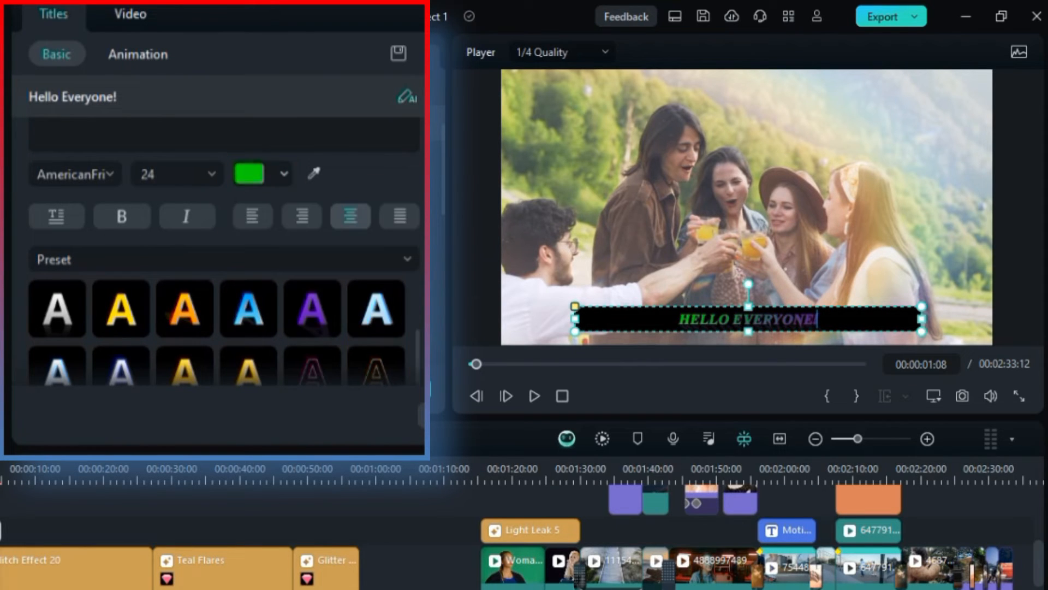
# Step: Set the subtitle's font size to 28 and apply the yellow text preset
pyautogui.click(176, 176)
pyautogui.scroll(-3, 179, 181)
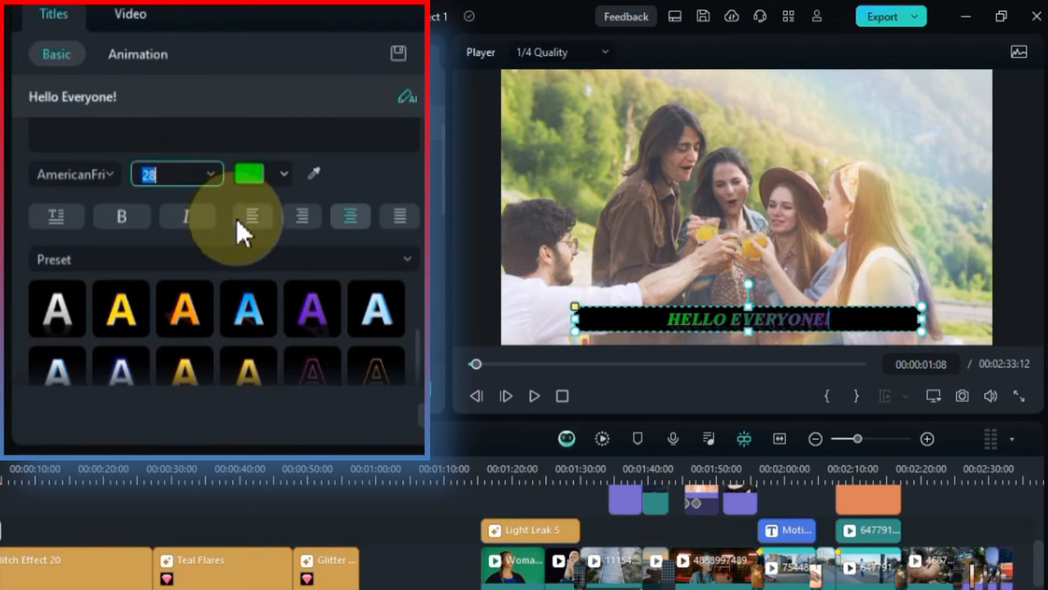
pyautogui.click(245, 124)
pyautogui.click(247, 173)
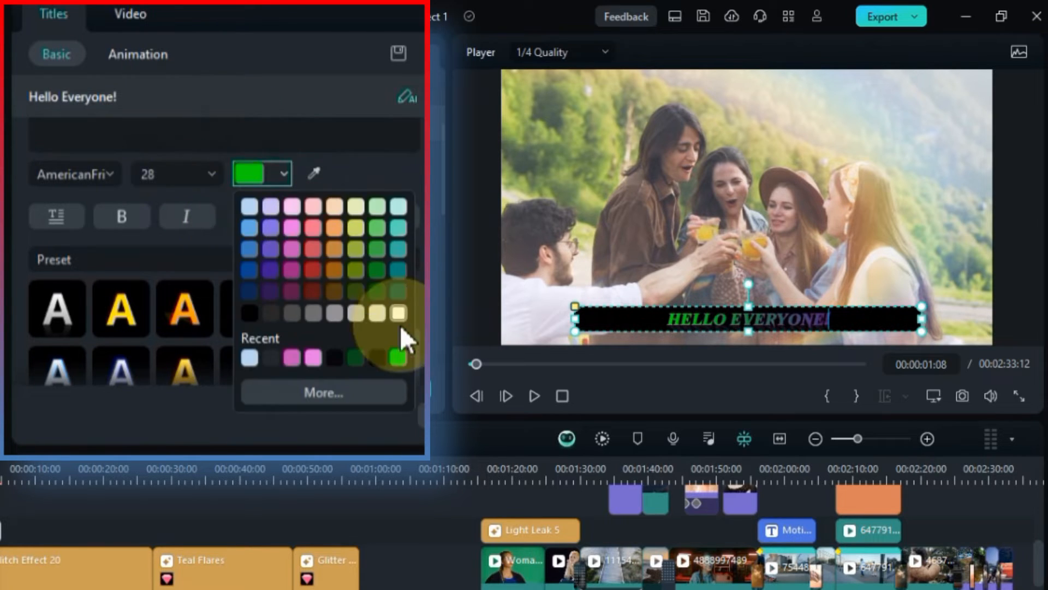
pyautogui.click(399, 355)
pyautogui.click(136, 318)
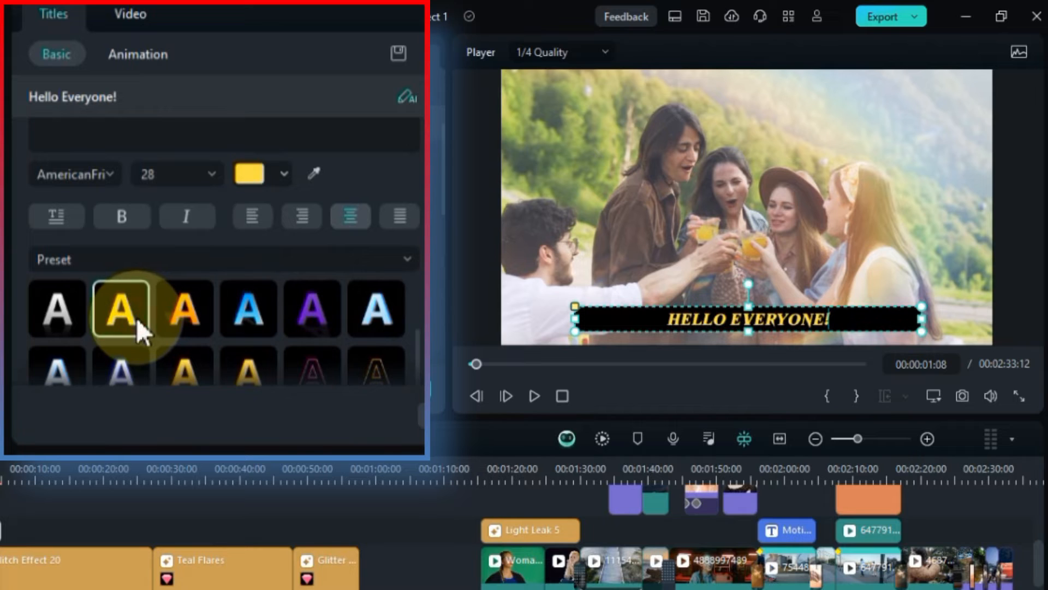
# Step: Apply the Down Dir Insert animation to the subtitle and play it back from the start of the timeline
pyautogui.scroll(-3, 369, 197)
pyautogui.scroll(-5, 264, 336)
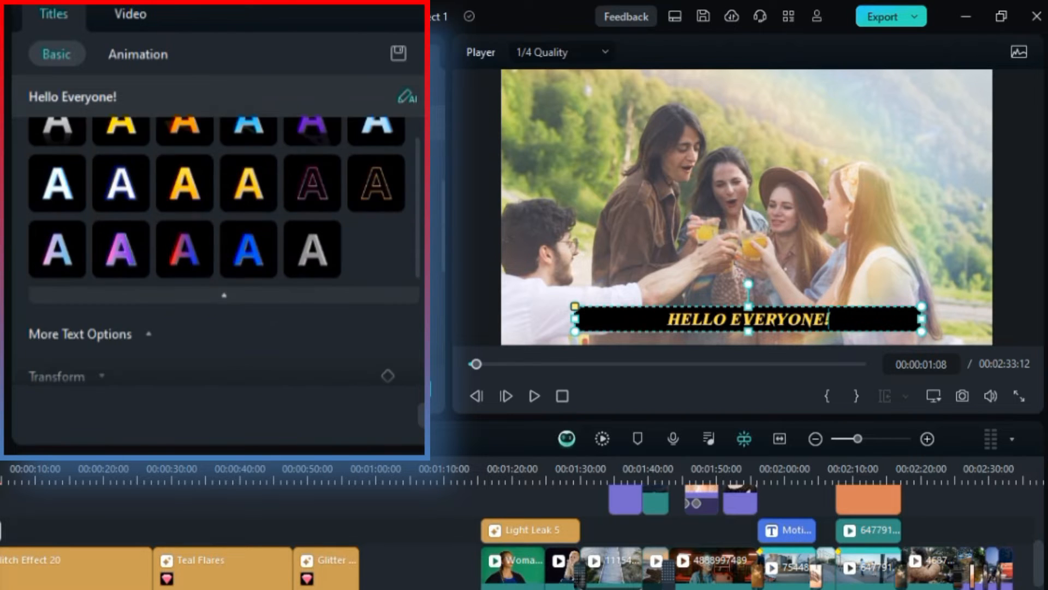
pyautogui.scroll(-2, 198, 362)
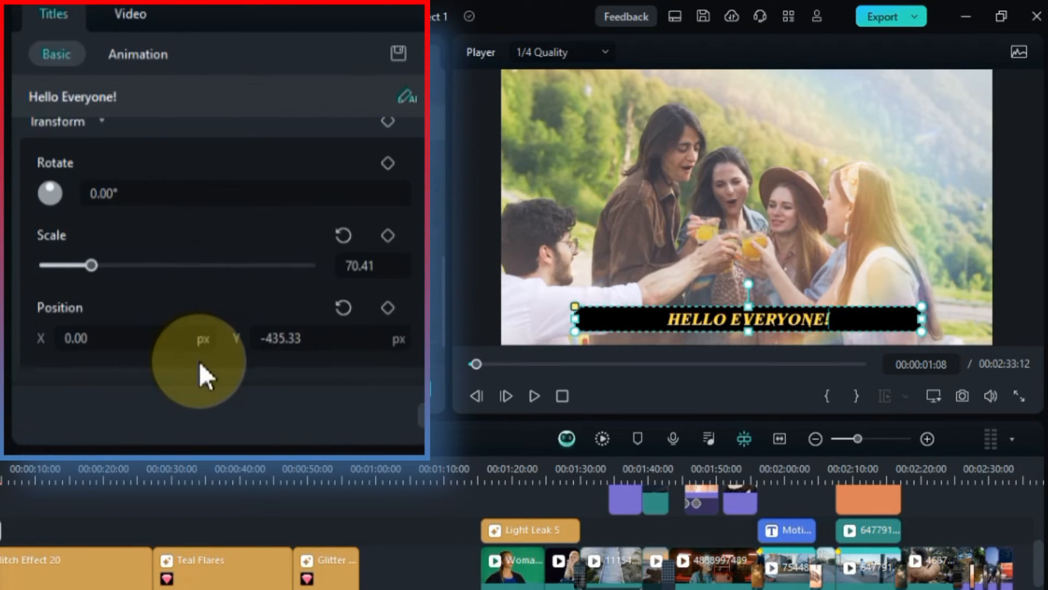
pyautogui.scroll(-2, 173, 293)
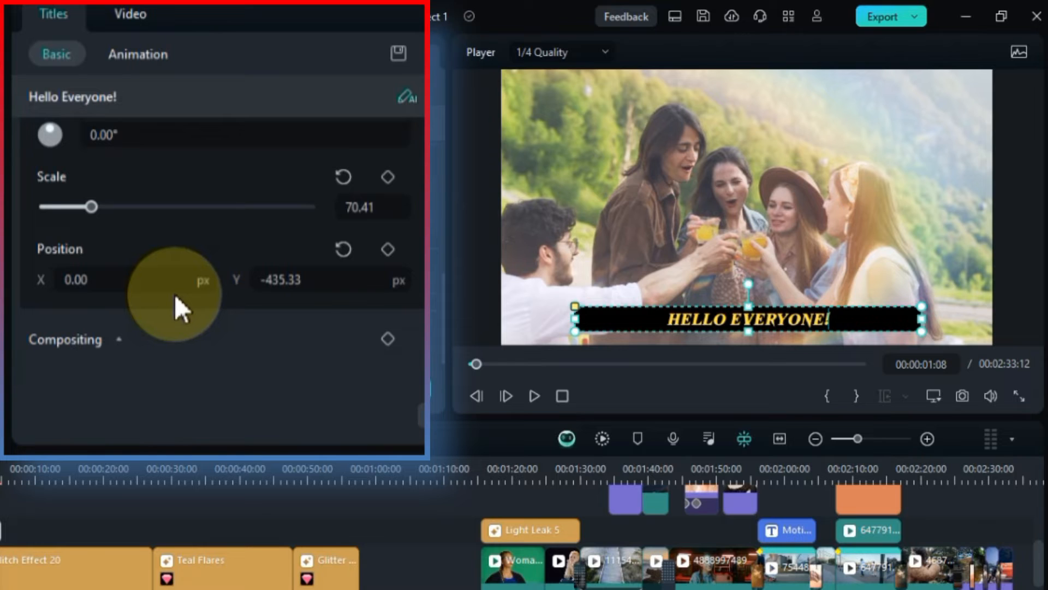
pyautogui.scroll(10, 213, 328)
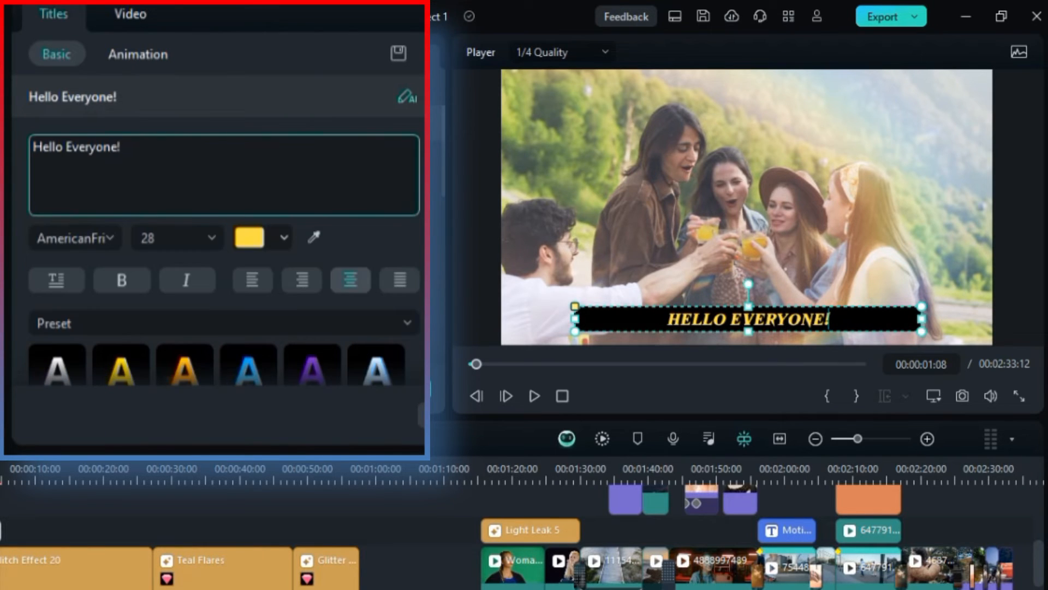
pyautogui.click(135, 56)
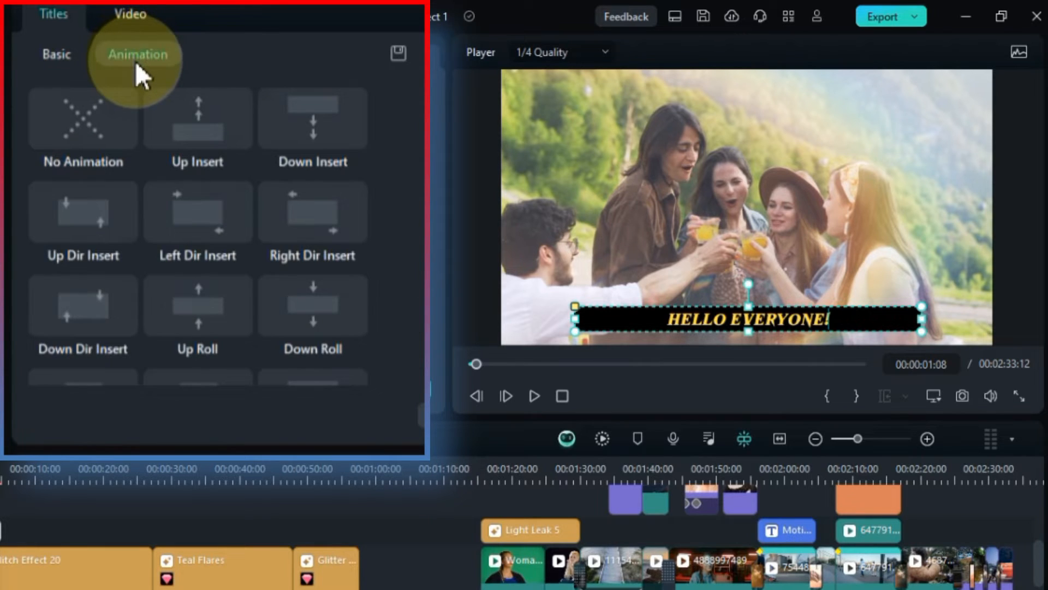
pyautogui.click(94, 307)
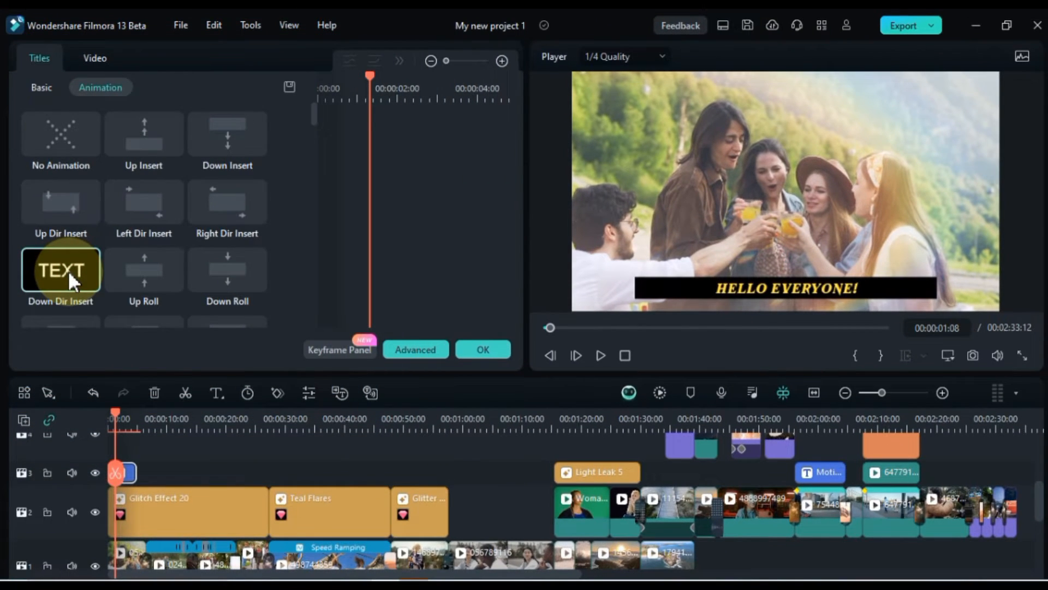
pyautogui.click(143, 455)
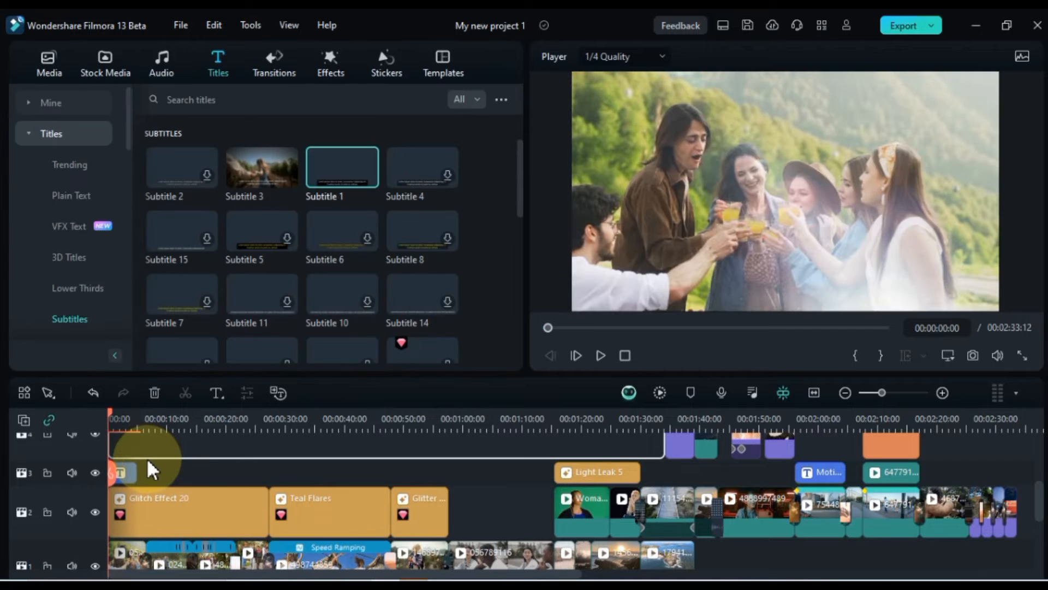
pyautogui.press('space')
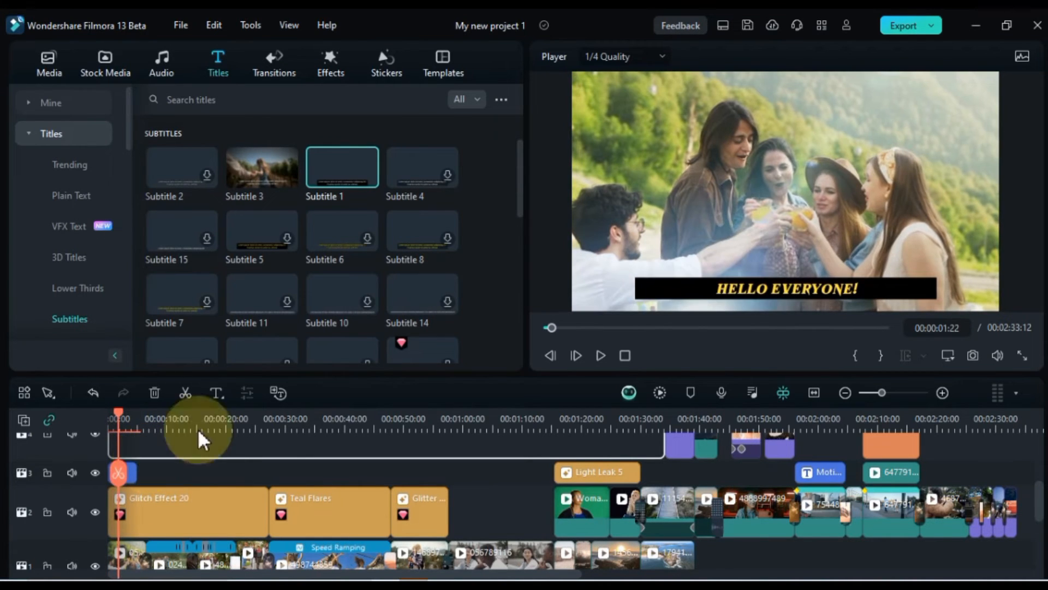
# Step: Narrow the subtitle's black box from both sides to fit closely around the text, and play it from the start
pyautogui.click(656, 293)
pyautogui.moveTo(637, 289); pyautogui.dragTo(707, 289)
pyautogui.moveTo(937, 288); pyautogui.dragTo(881, 296)
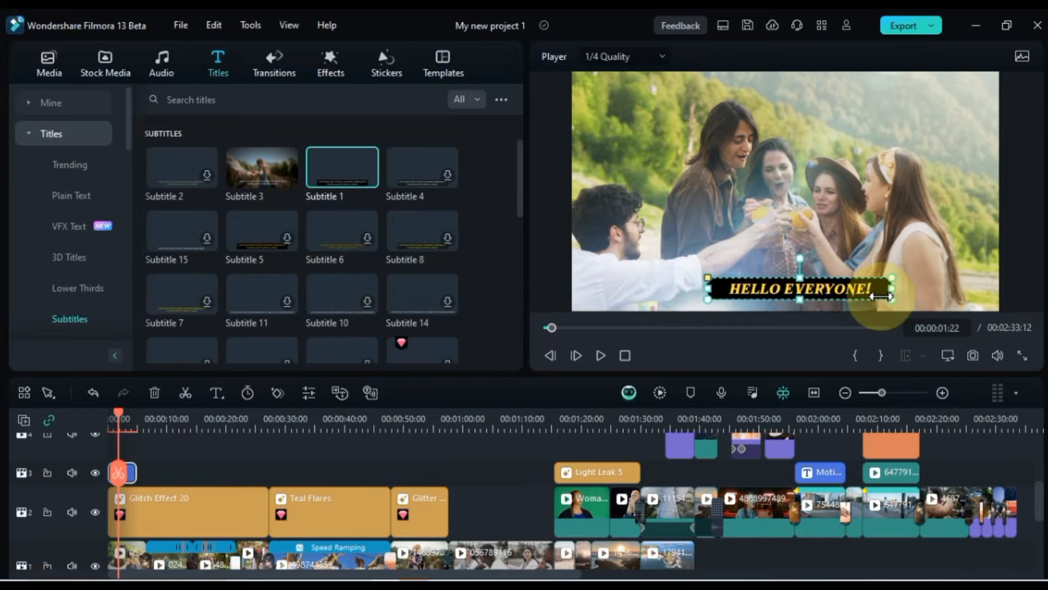
pyautogui.click(225, 457)
pyautogui.press('Home')
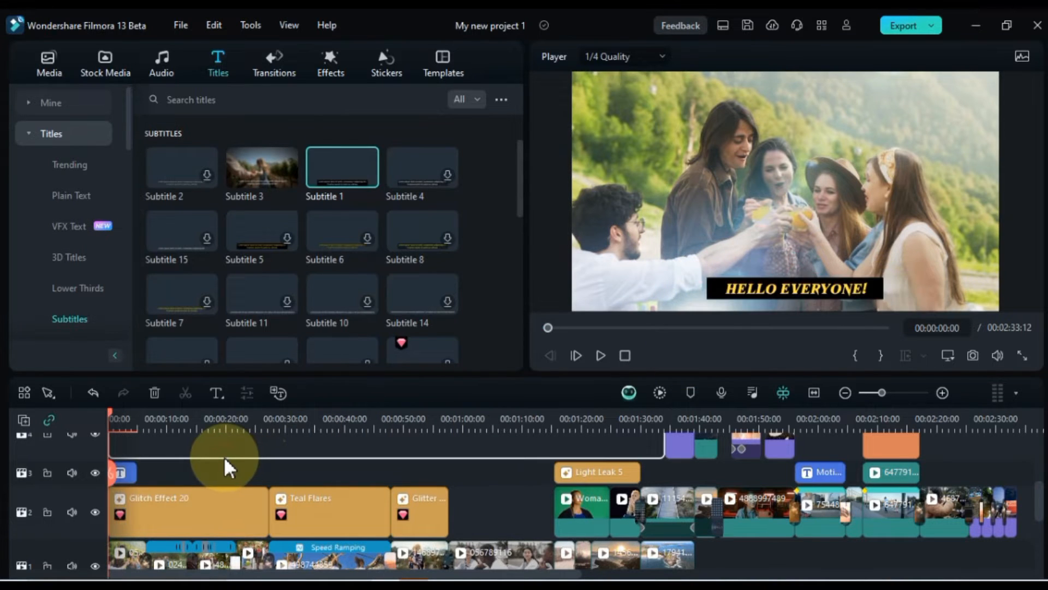
pyautogui.press('space')
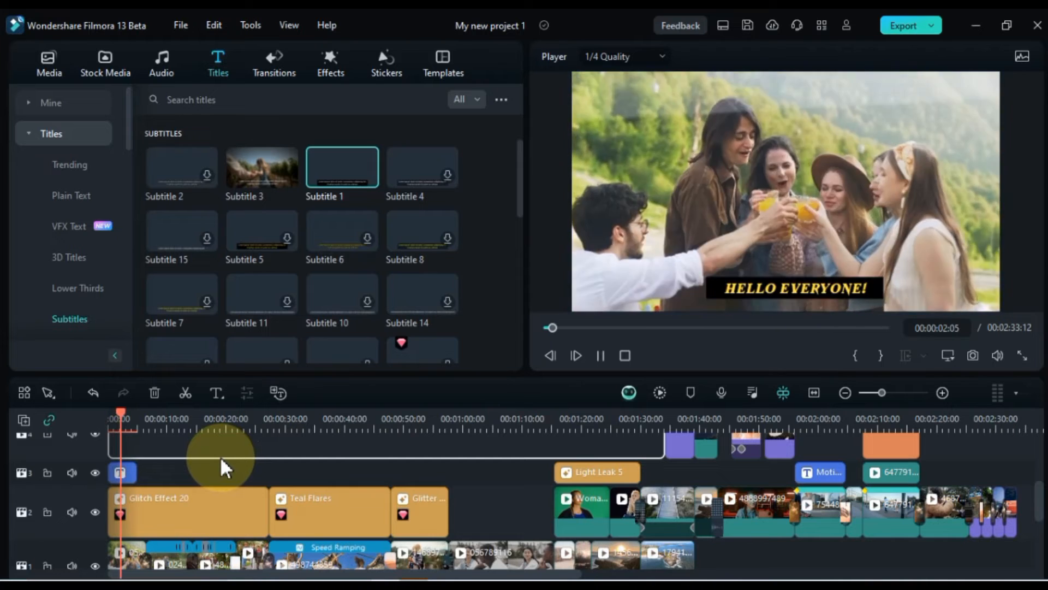
pyautogui.press('space')
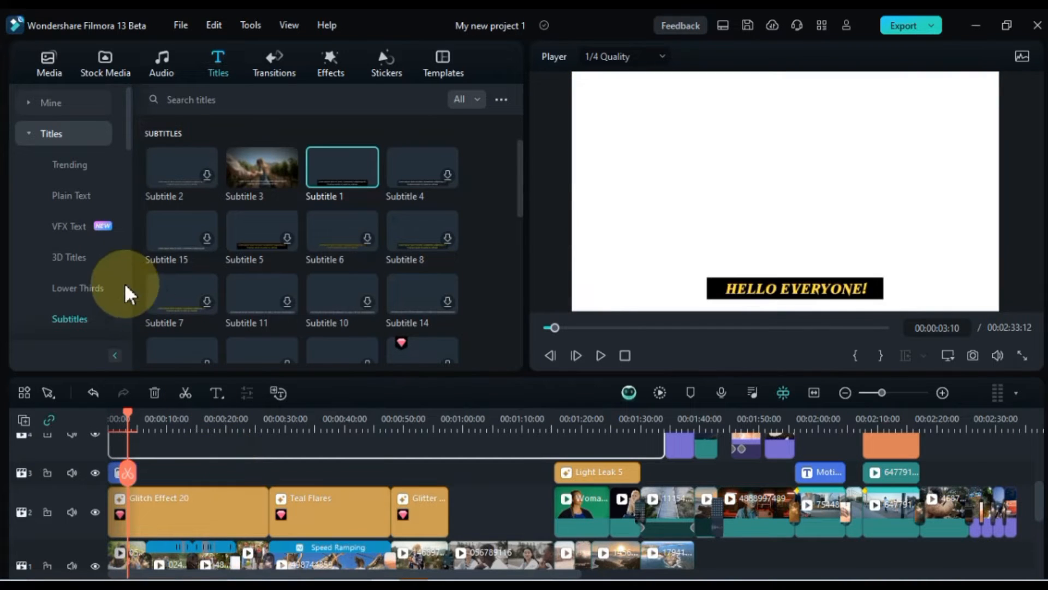
# Step: Add the Mercury Title from the VFX Text collection to video track 3 after the subtitle, with the playhead over it
pyautogui.click(68, 227)
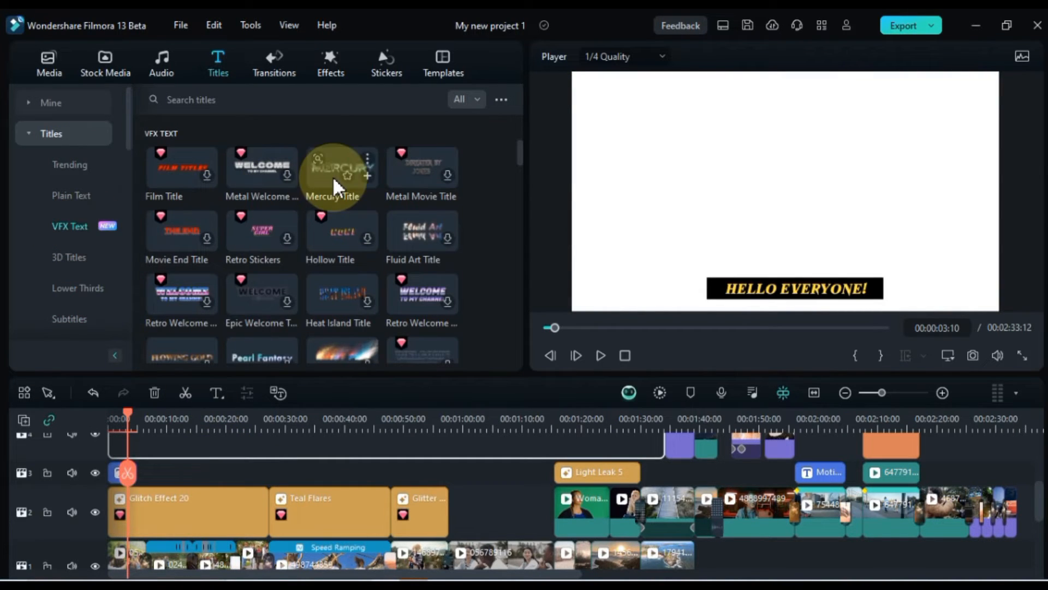
pyautogui.moveTo(322, 176); pyautogui.dragTo(185, 474)
pyautogui.click(174, 419)
# Step: Replace the Mercury title's text with "VFX TEXT"
pyautogui.doubleClick(186, 472)
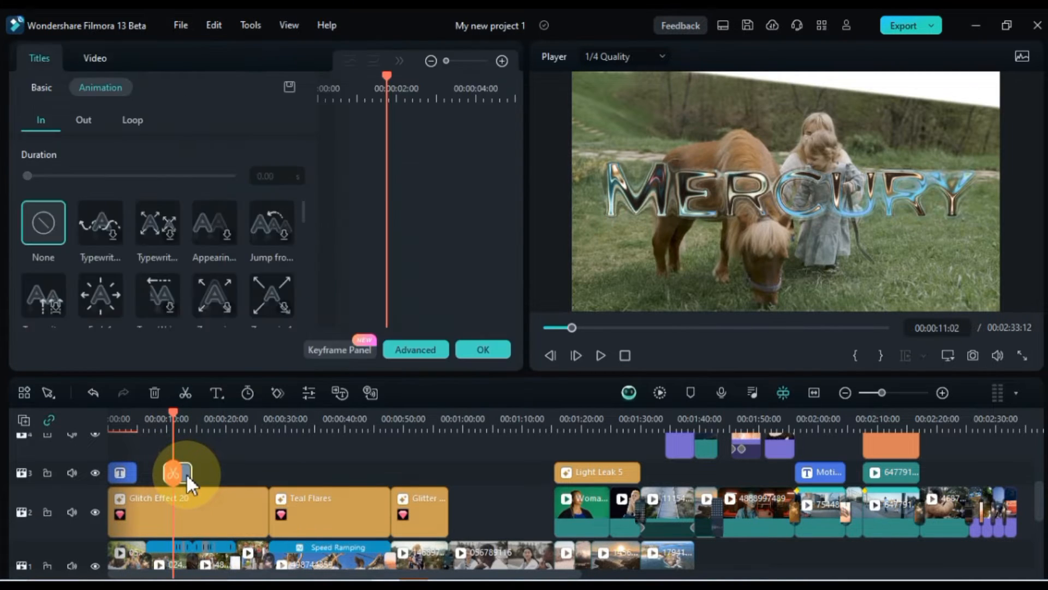
pyautogui.click(47, 67)
pyautogui.click(115, 166)
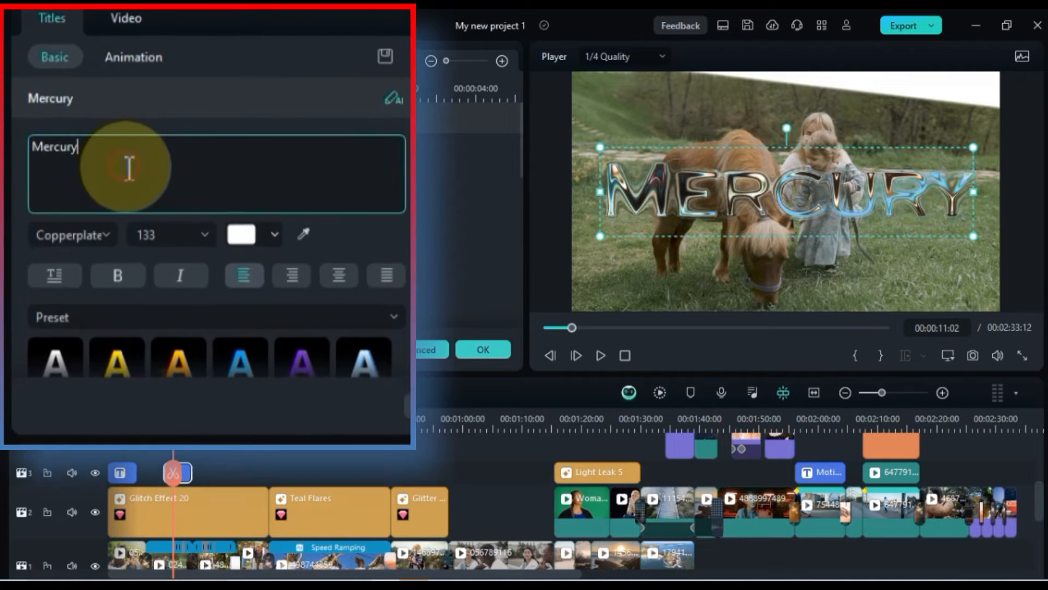
pyautogui.hotkey('ctrl', 'a')
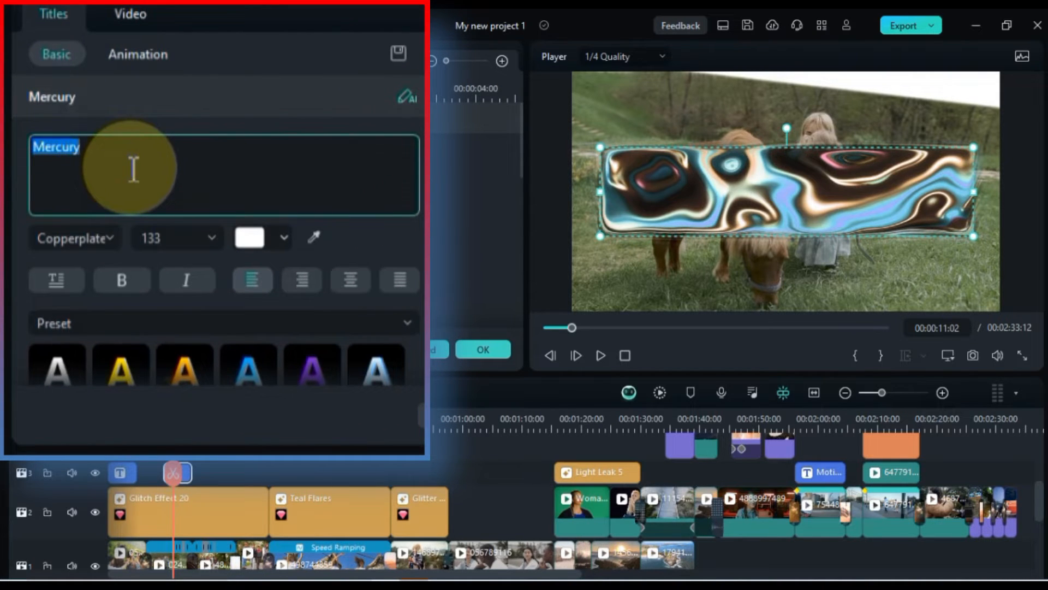
pyautogui.write('VFX')
pyautogui.write('TEXT')
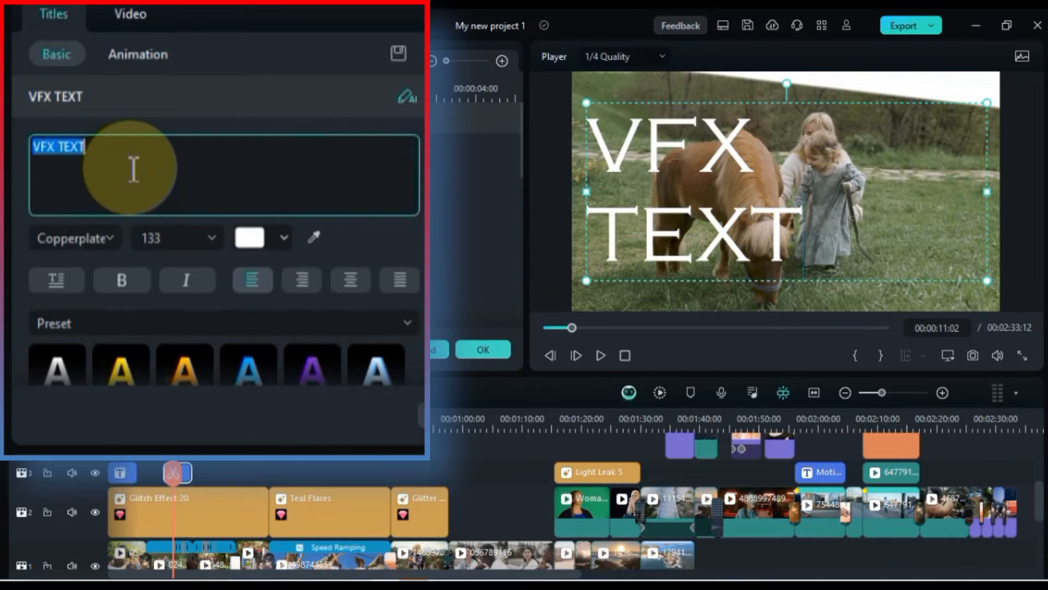
# Step: Set the VFX title's font size to 105 and shift the title slightly to the right in the frame
pyautogui.click(180, 239)
pyautogui.write('105')
pyautogui.press('Return')
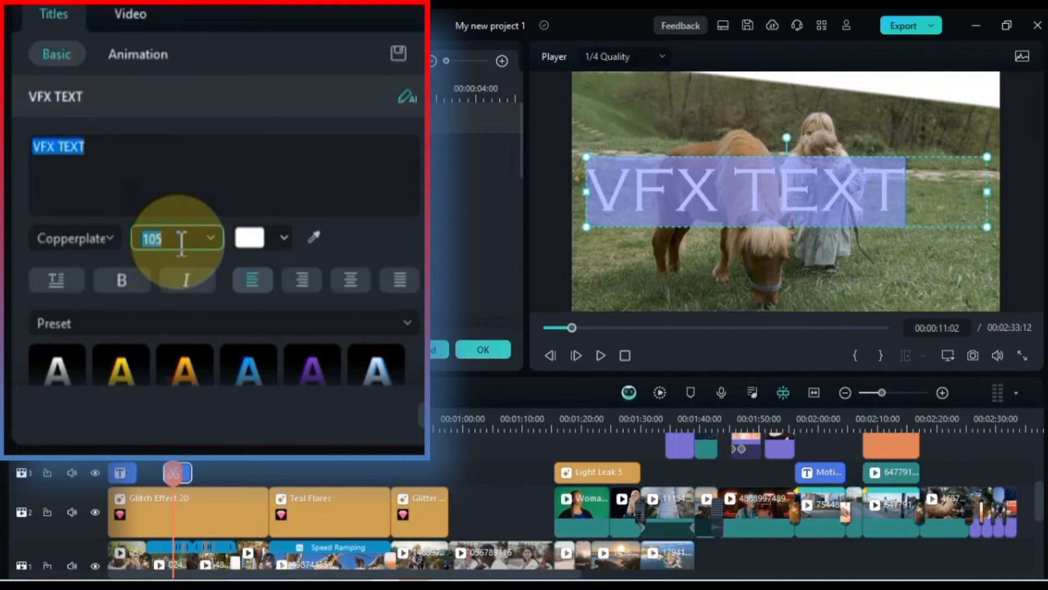
pyautogui.moveTo(681, 159); pyautogui.dragTo(713, 166)
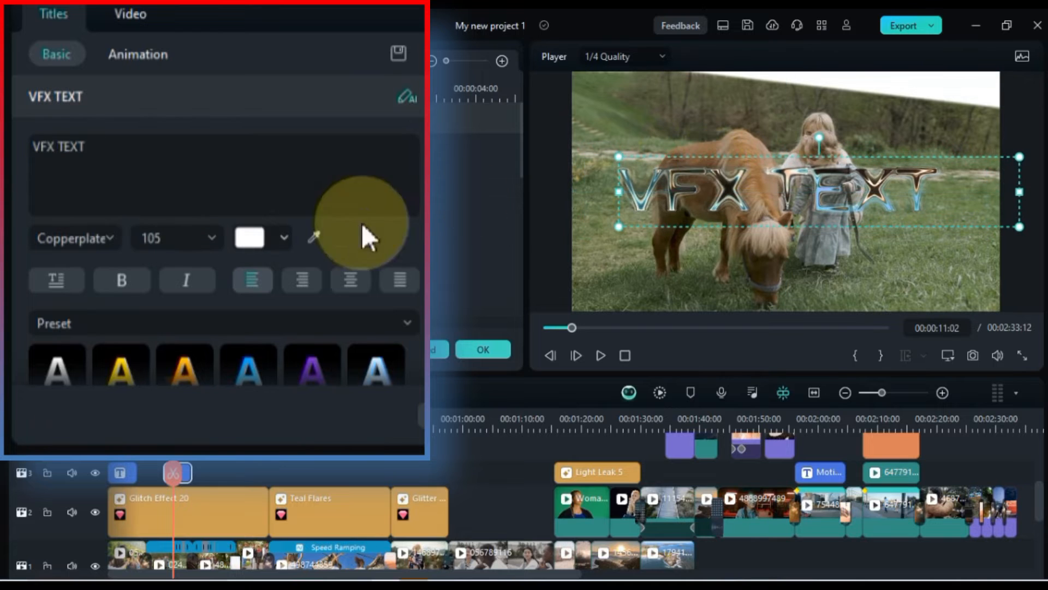
# Step: Change the VFX title's font to Cormorant Infant Bold Italic
pyautogui.click(76, 238)
pyautogui.scroll(-2, 106, 404)
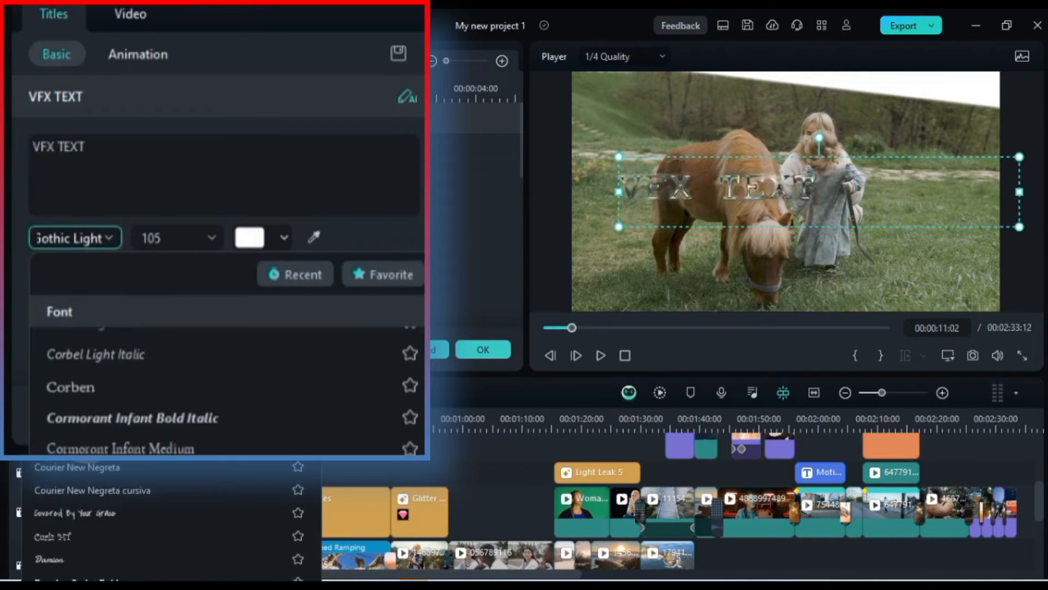
pyautogui.scroll(-15, 104, 488)
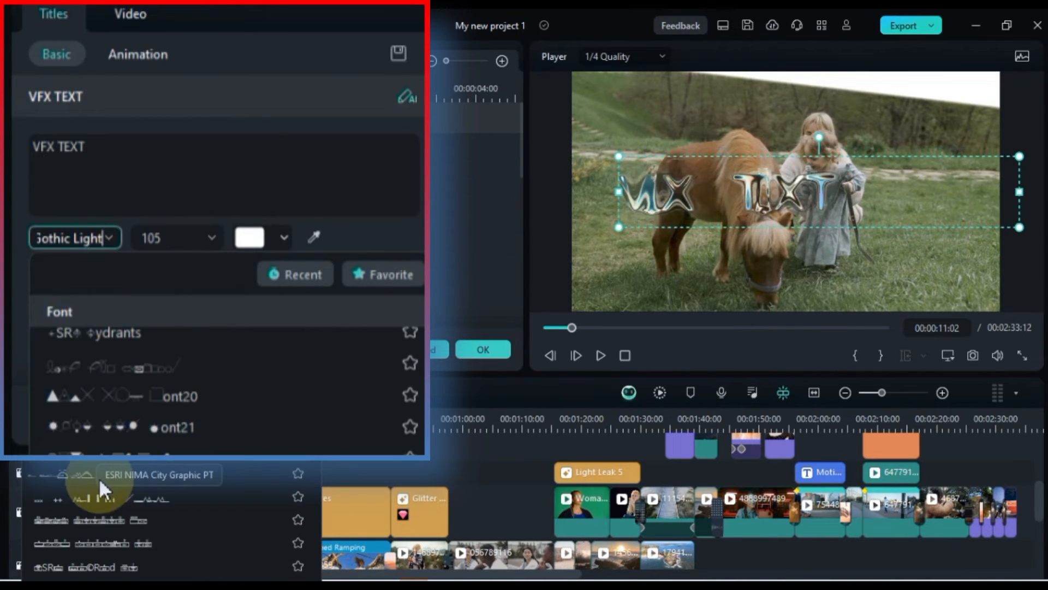
pyautogui.scroll(15, 104, 488)
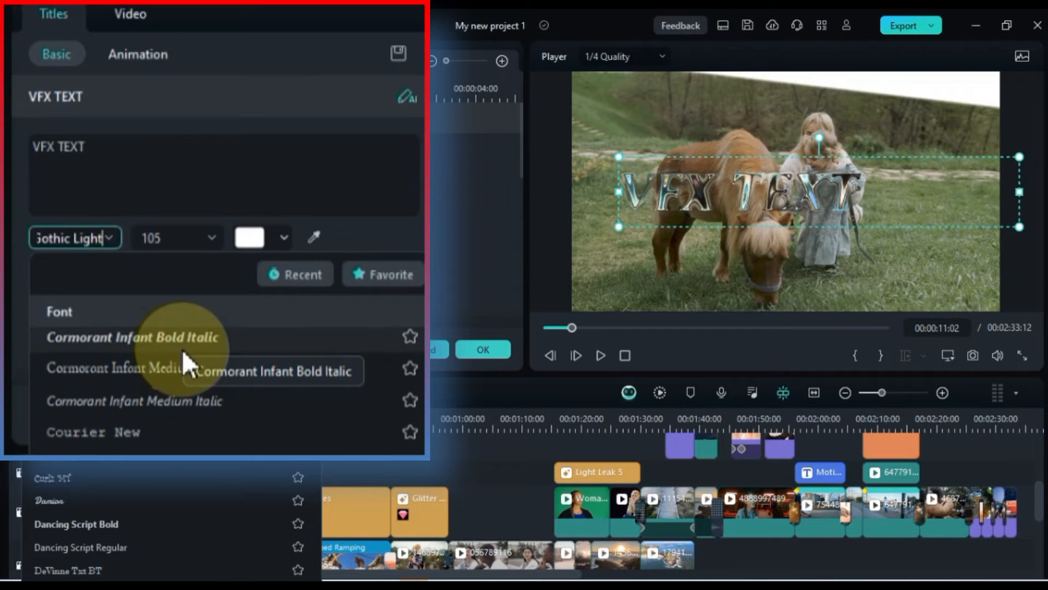
pyautogui.click(185, 344)
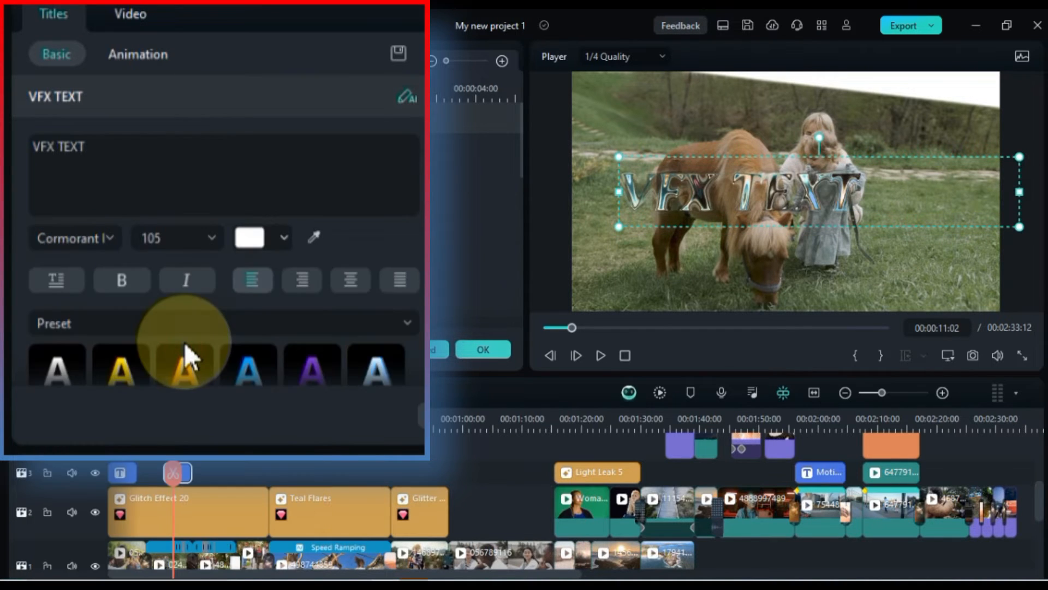
# Step: Move the VFX title to the horizontal centre of the frame and play it back
pyautogui.moveTo(713, 168); pyautogui.dragTo(771, 171)
pyautogui.click(172, 432)
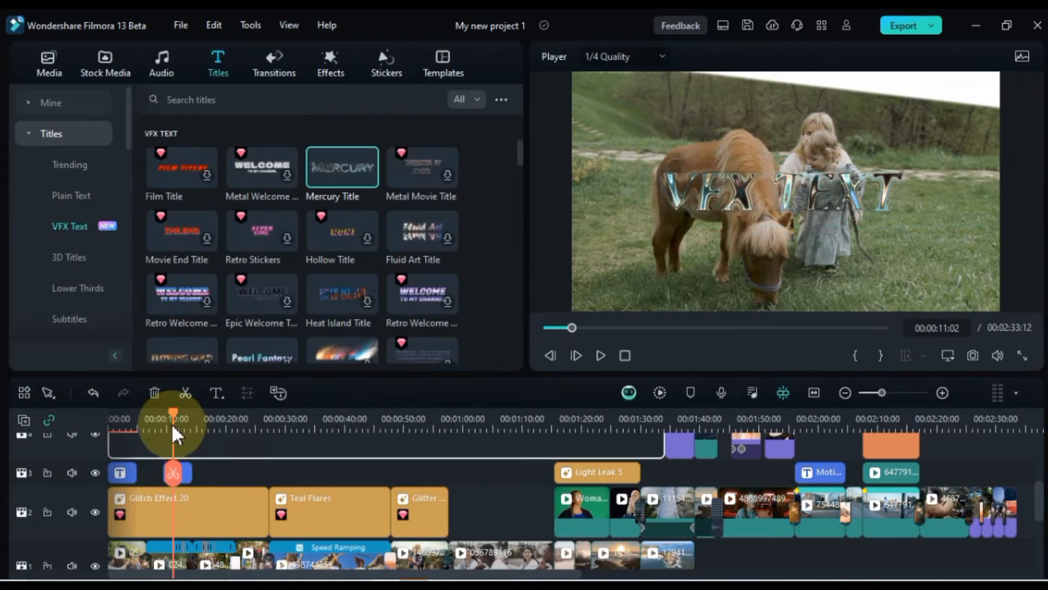
pyautogui.press('space')
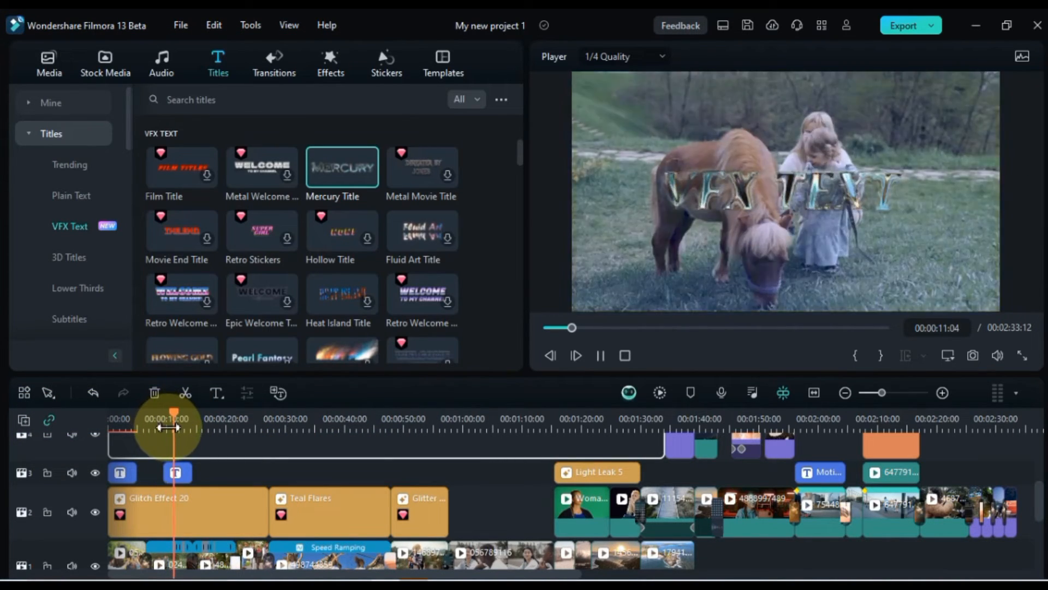
pyautogui.press('space')
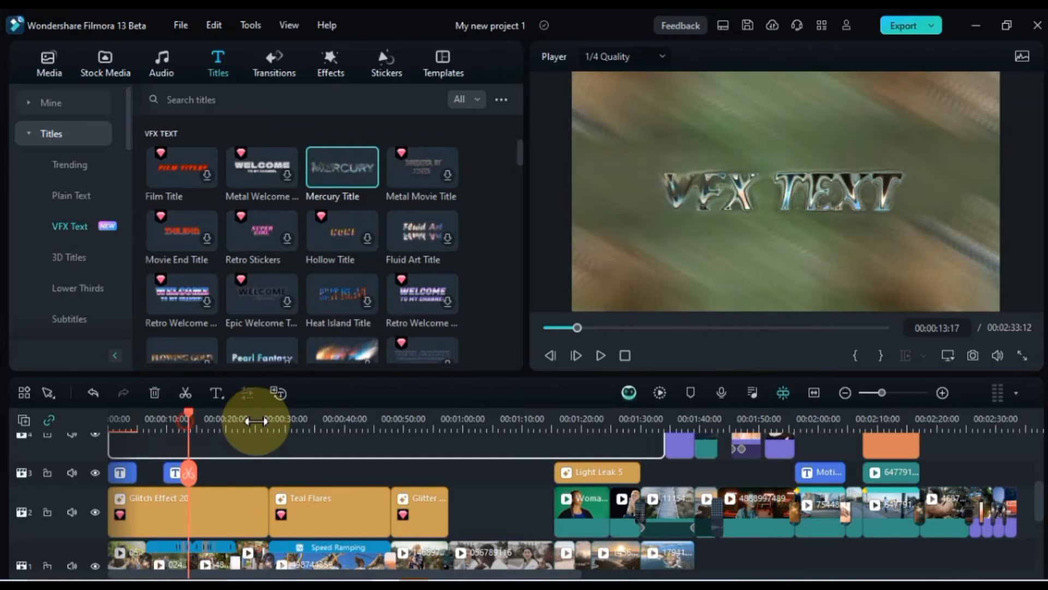
# Step: Trim the end of the VFX TEXT title on video track 3 so it ends at 00:00:12:11
pyautogui.moveTo(257, 421); pyautogui.dragTo(301, 421)
pyautogui.press('Home')
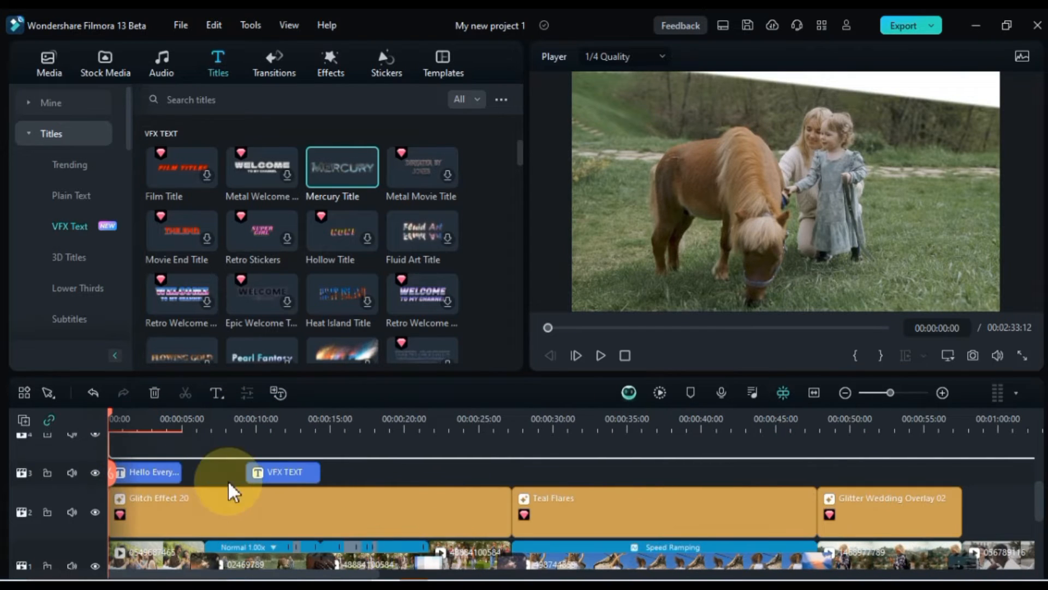
pyautogui.click(284, 474)
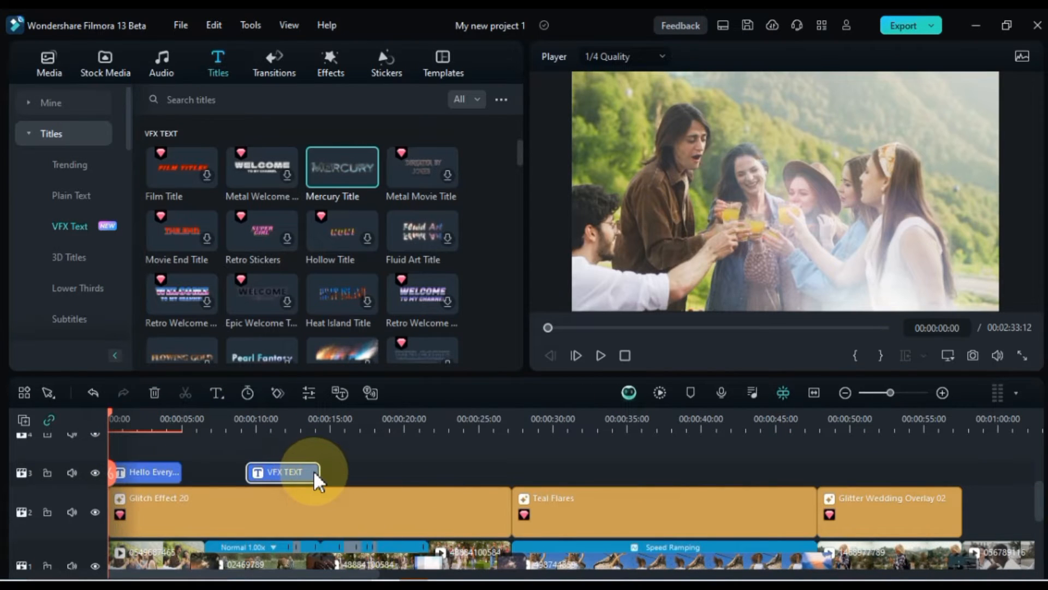
pyautogui.moveTo(314, 470); pyautogui.dragTo(286, 475)
# Step: Play back the shortened VFX title from just before its start
pyautogui.click(245, 422)
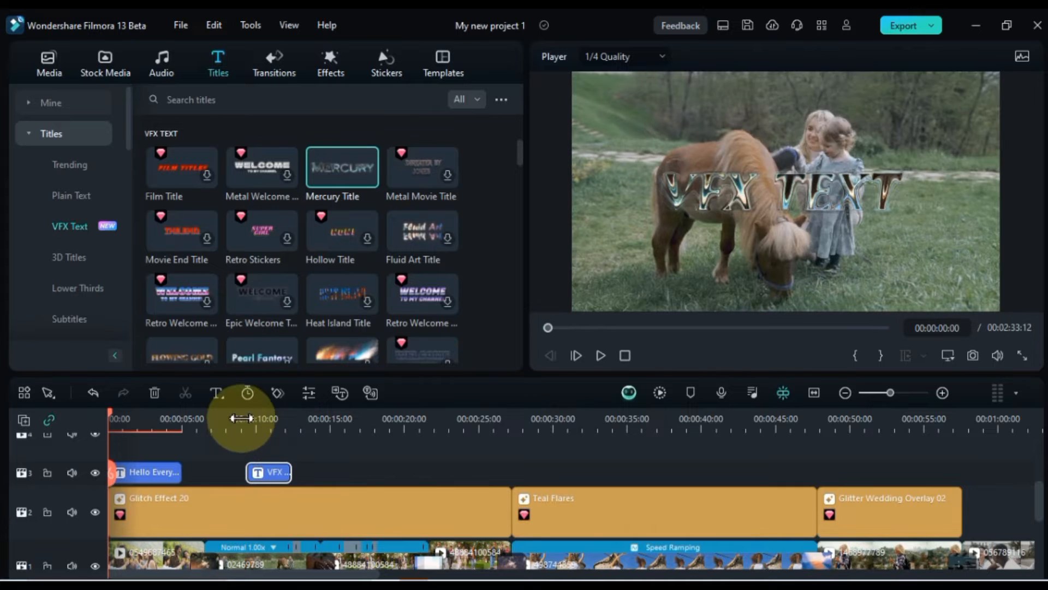
pyautogui.click(270, 458)
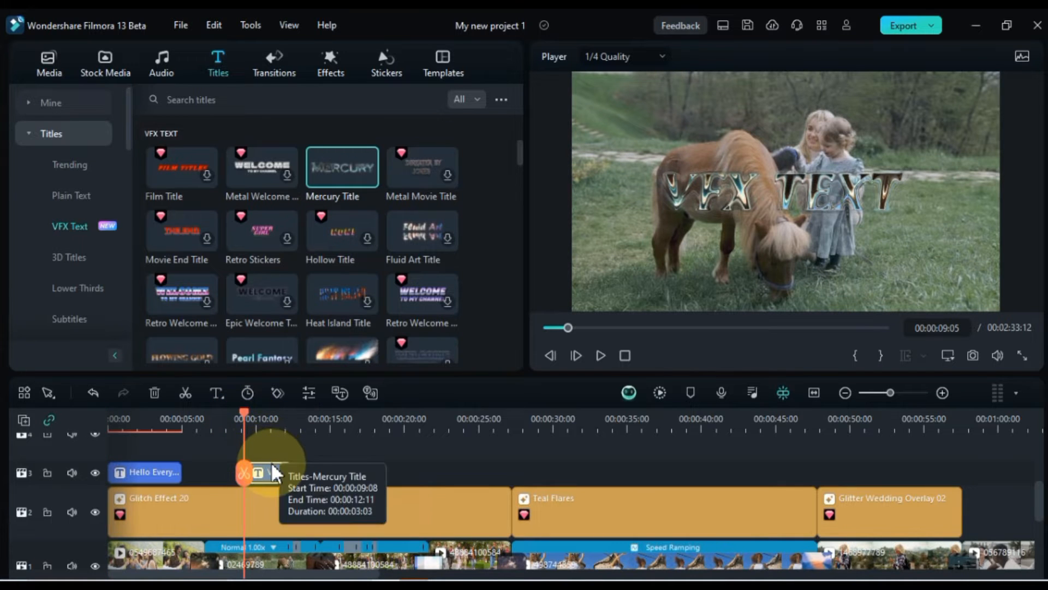
pyautogui.click(241, 424)
pyautogui.press('space')
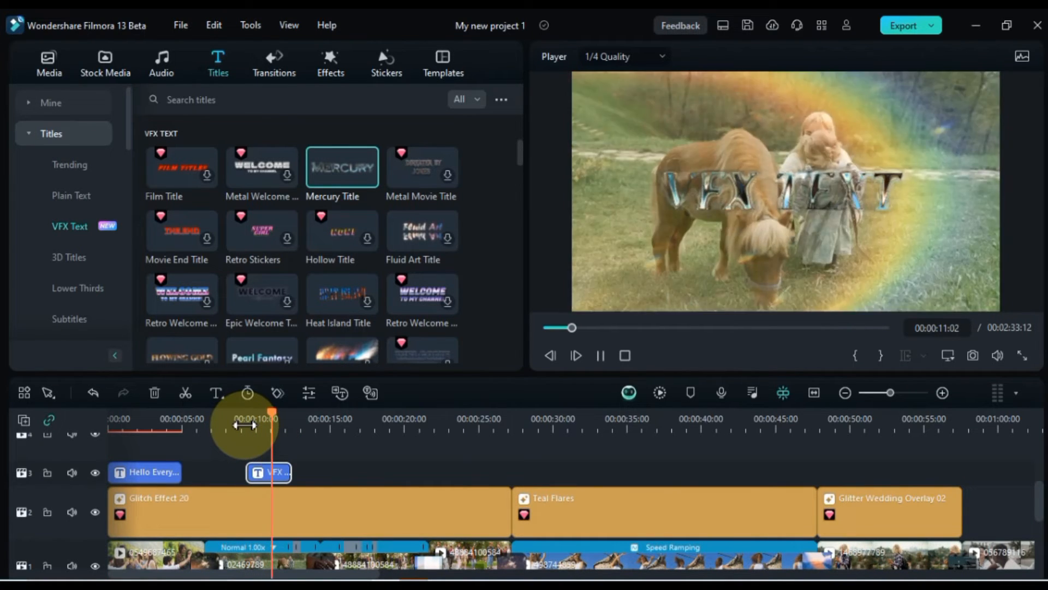
pyautogui.press('space')
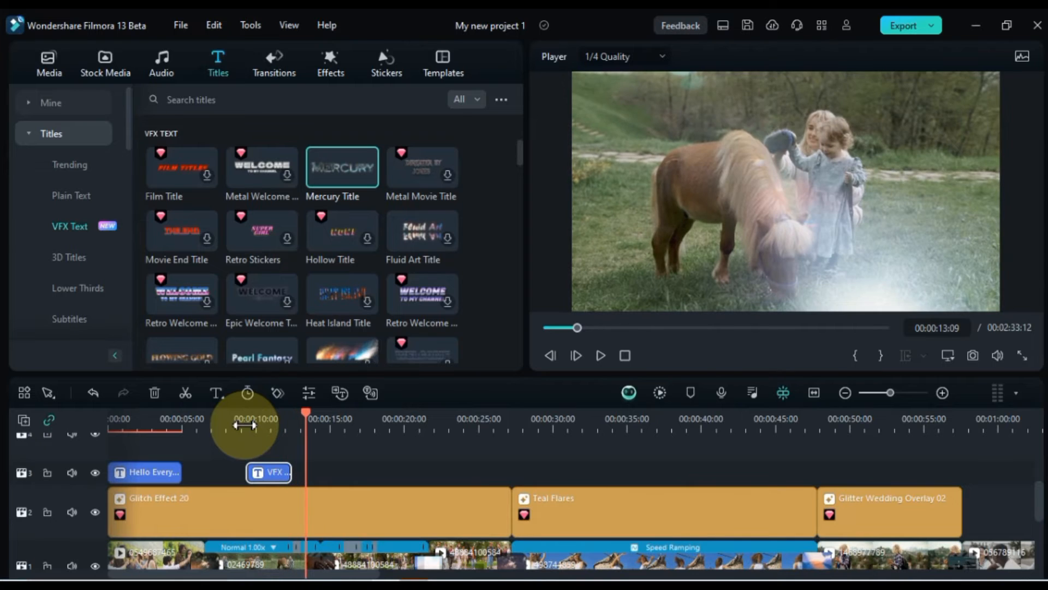
# Step: Add the Gilded Age Title from the VFX Text collection to video track 3 after the VFX title and preview it
pyautogui.scroll(-5, 368, 268)
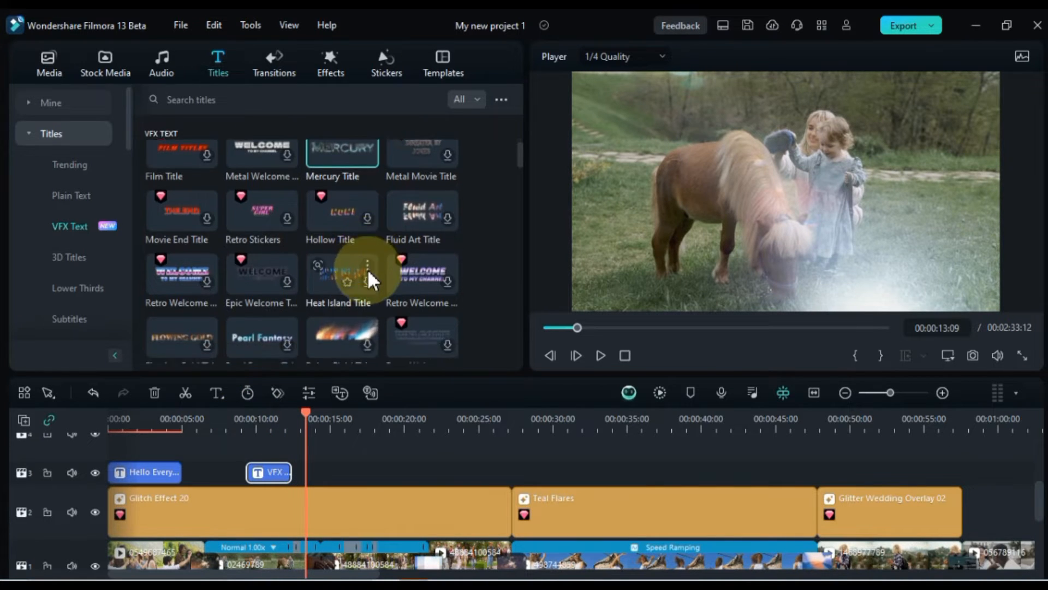
pyautogui.scroll(-2, 368, 268)
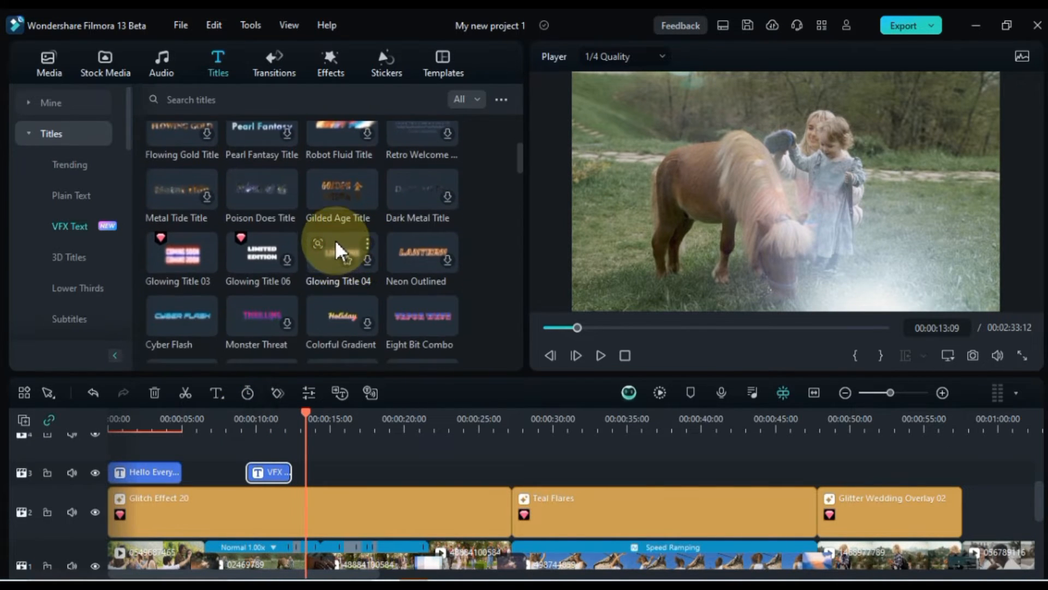
pyautogui.moveTo(316, 194); pyautogui.dragTo(310, 471)
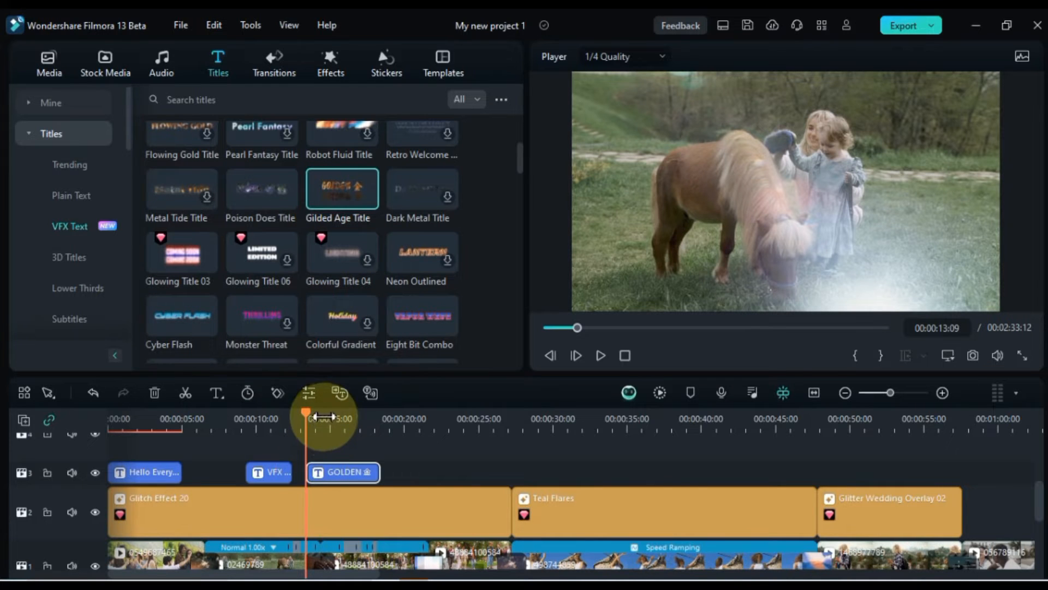
pyautogui.click(321, 417)
pyautogui.press('space')
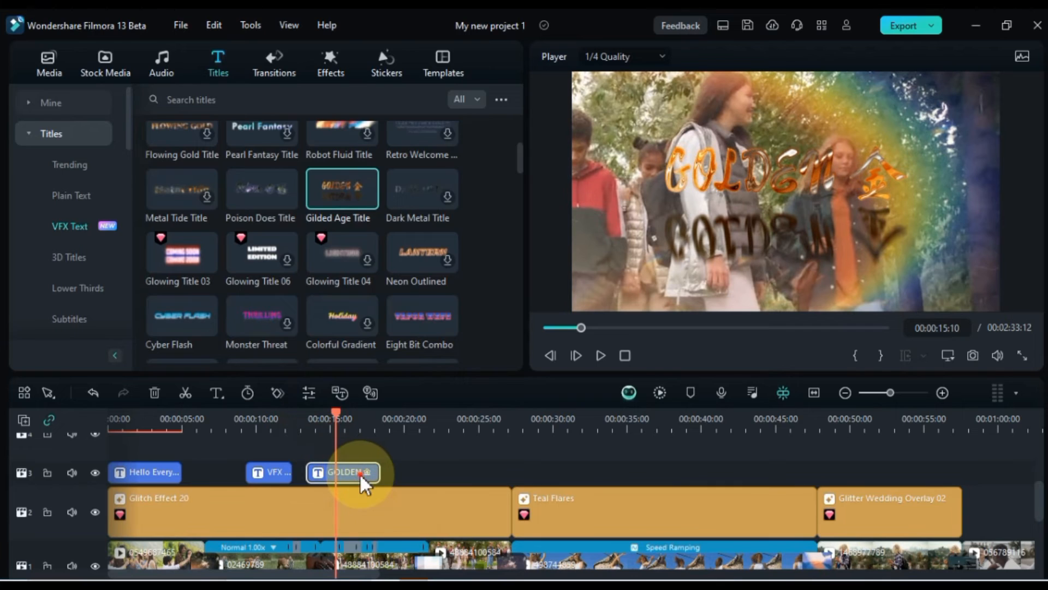
# Step: Replace the Gilded Age title's text with "Edit Your Text"
pyautogui.doubleClick(359, 473)
pyautogui.click(135, 169)
pyautogui.hotkey('ctrl', 'a')
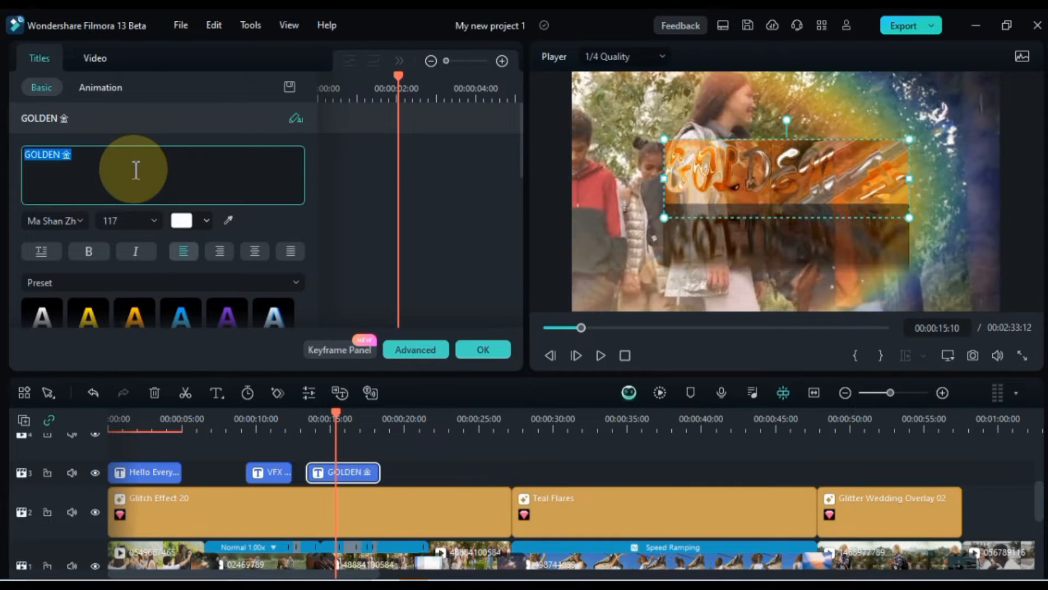
pyautogui.write('Edit')
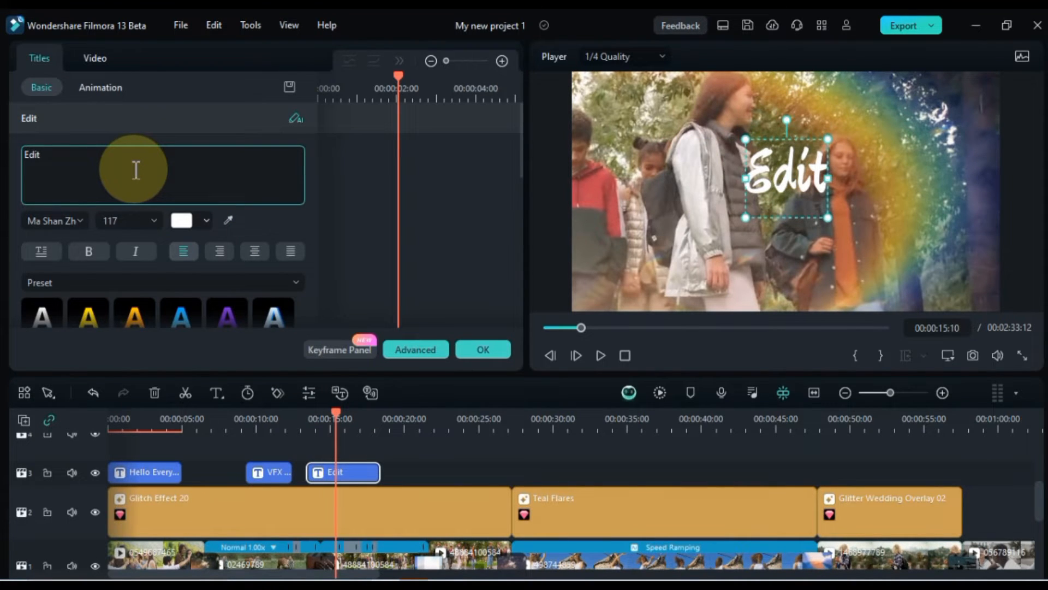
pyautogui.write(' Your Text')
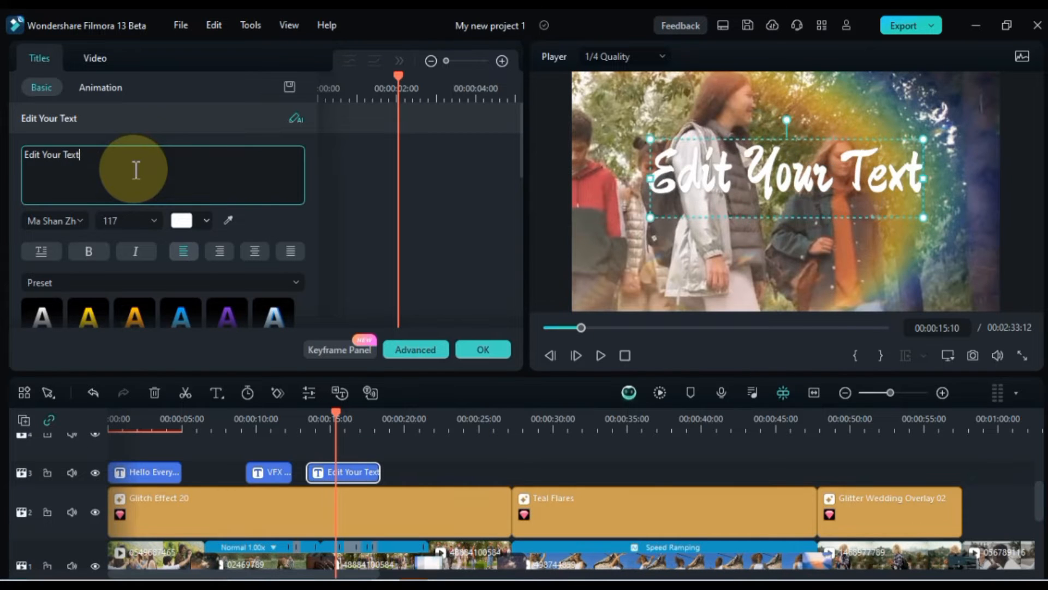
# Step: Trim the "Edit Your Text" title to end at about 17 seconds on the timeline and play it back
pyautogui.click(317, 420)
pyautogui.moveTo(376, 468); pyautogui.dragTo(352, 464)
pyautogui.press('space')
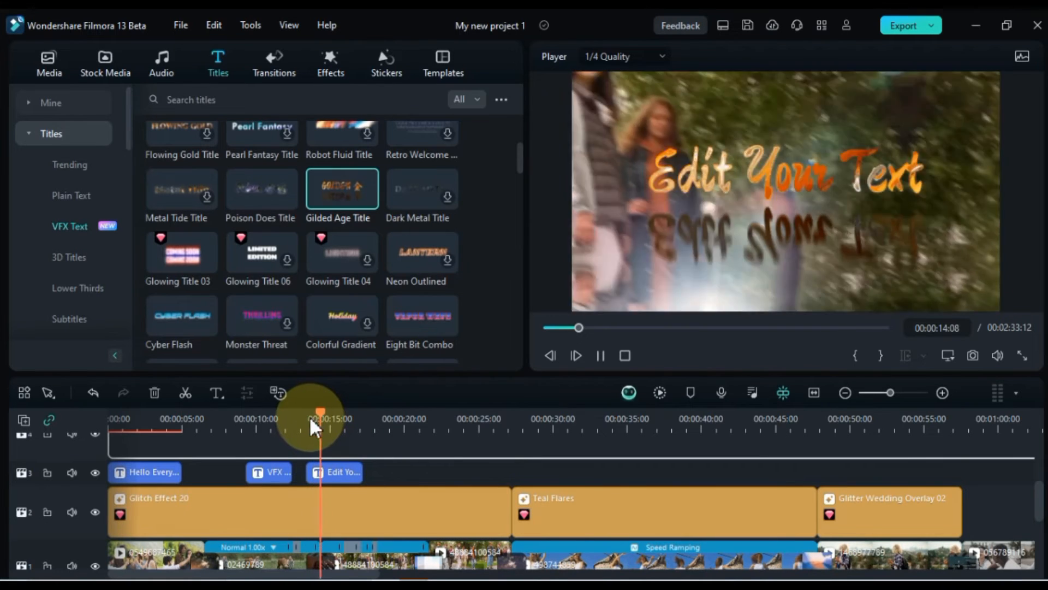
pyautogui.press('space')
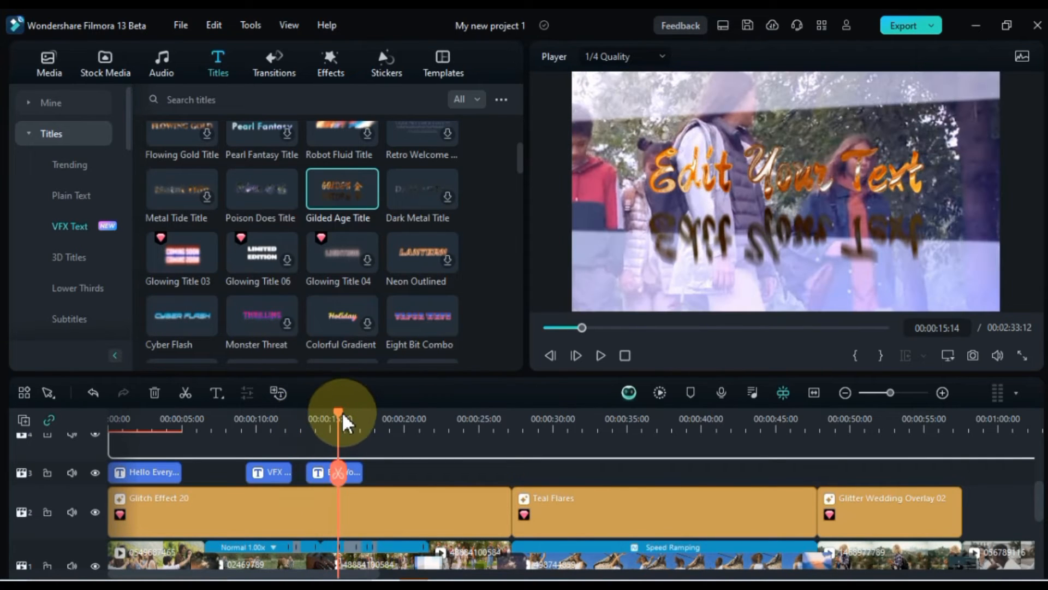
# Step: Examine the title styles offered in the Plain Text and Trending collections
pyautogui.moveTo(339, 414); pyautogui.dragTo(462, 421)
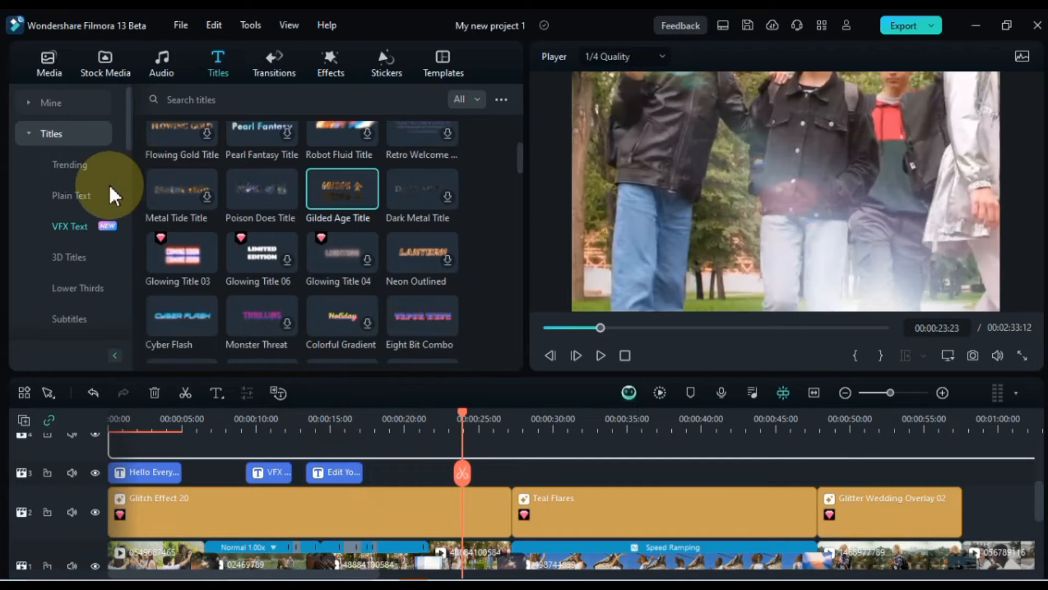
pyautogui.click(77, 195)
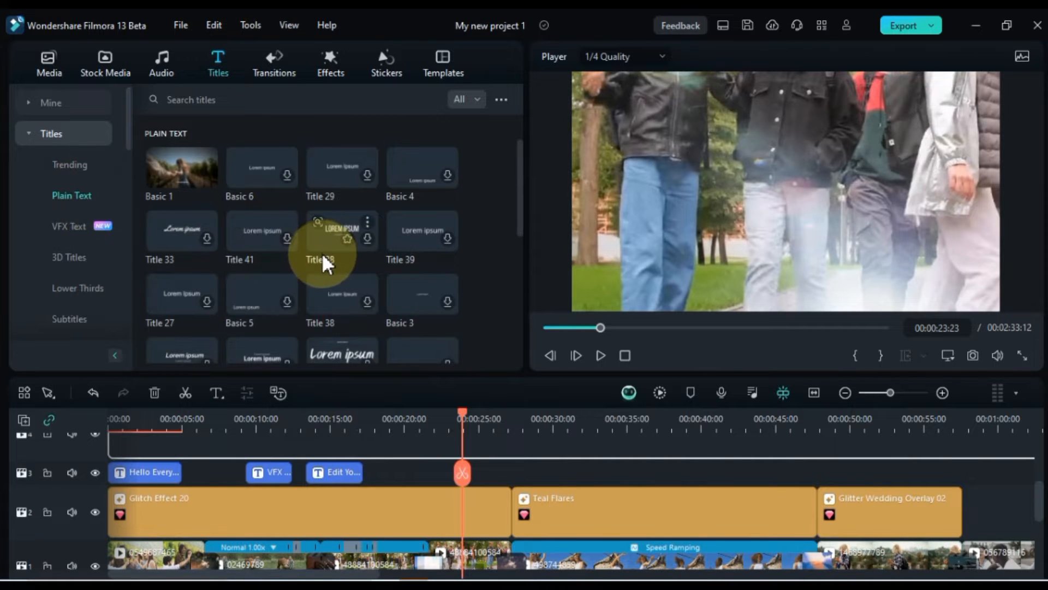
pyautogui.scroll(-3, 322, 254)
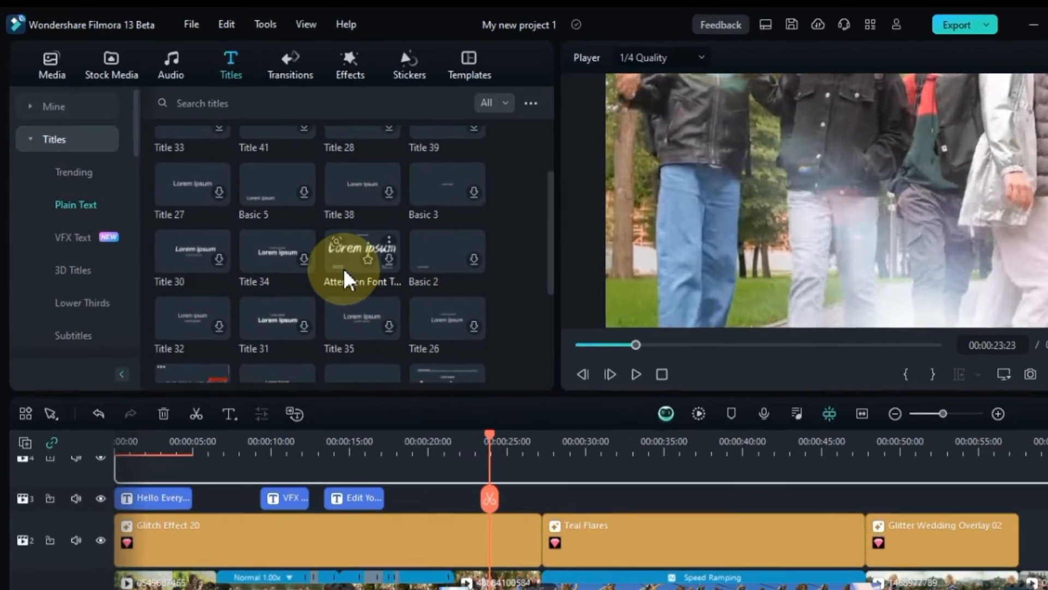
pyautogui.scroll(3, 344, 275)
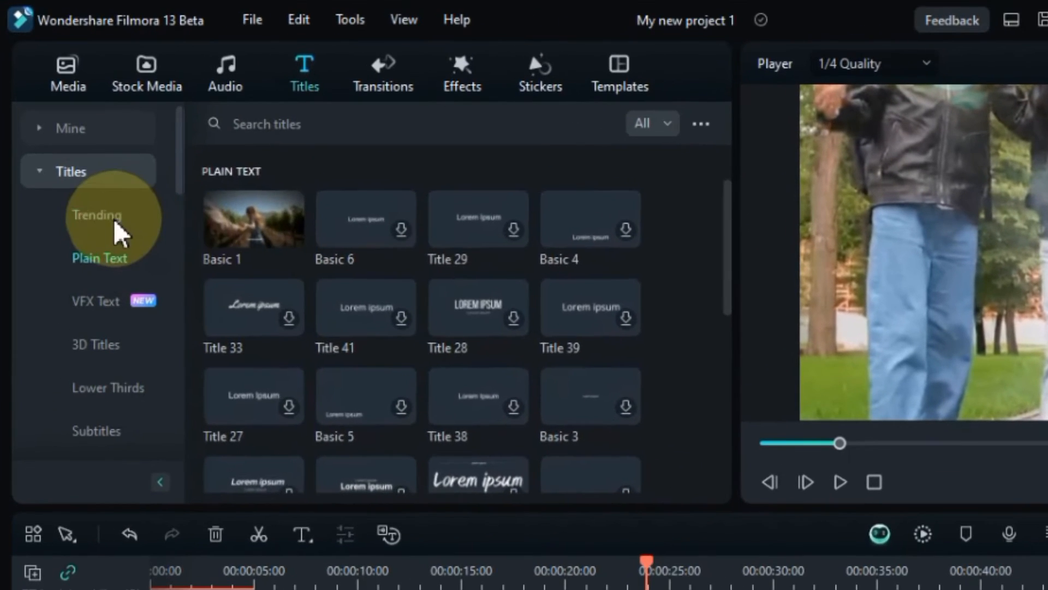
pyautogui.click(85, 171)
pyautogui.scroll(-5, 519, 413)
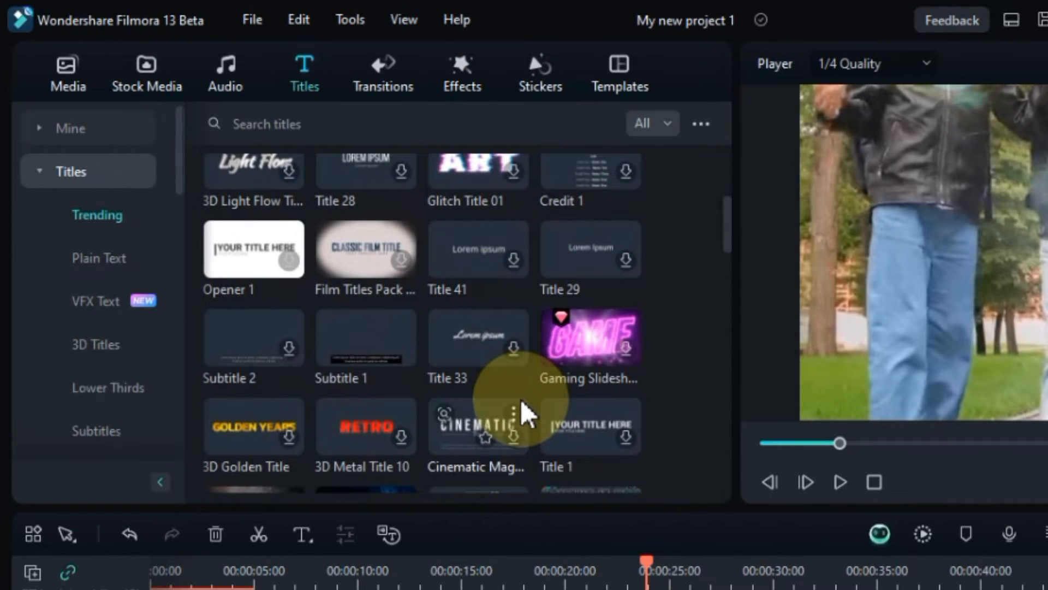
pyautogui.scroll(-3, 523, 414)
pyautogui.scroll(2, 523, 415)
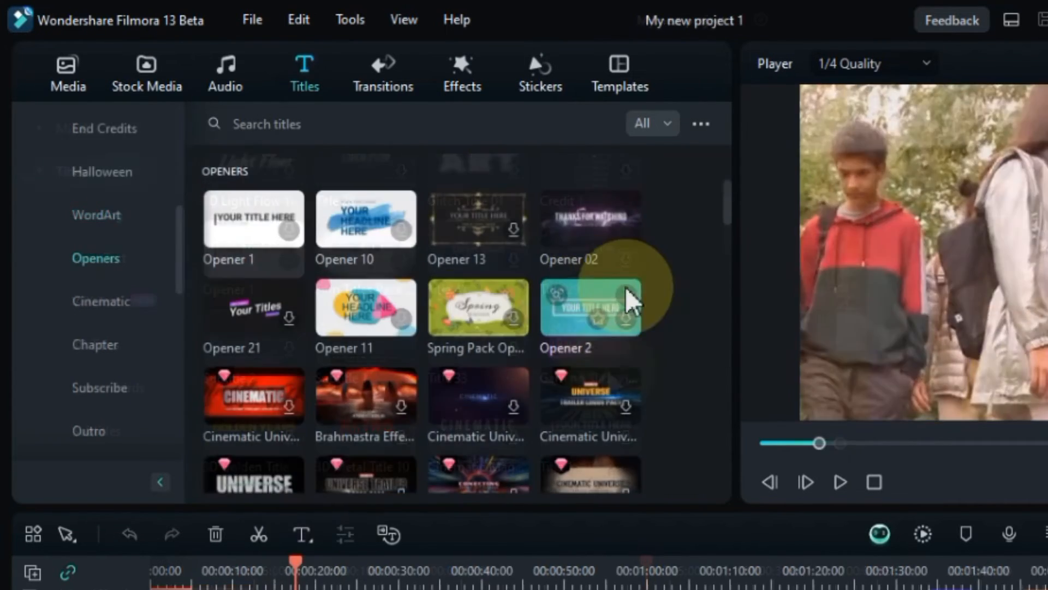
# Step: Look through the Openers collection and preview the Opener 02 title
pyautogui.scroll(-2, 234, 434)
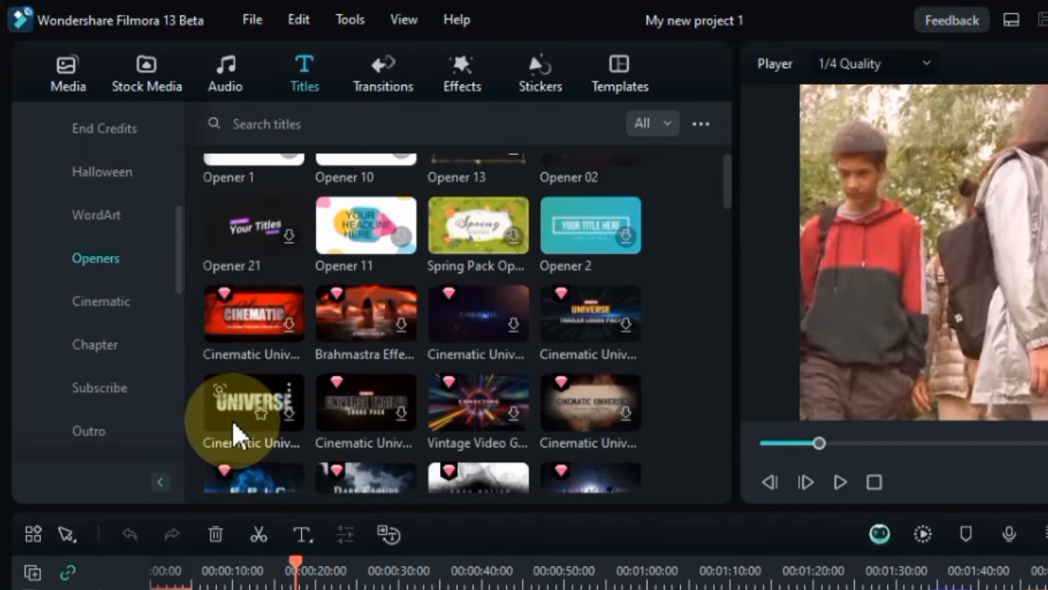
pyautogui.scroll(2, 235, 431)
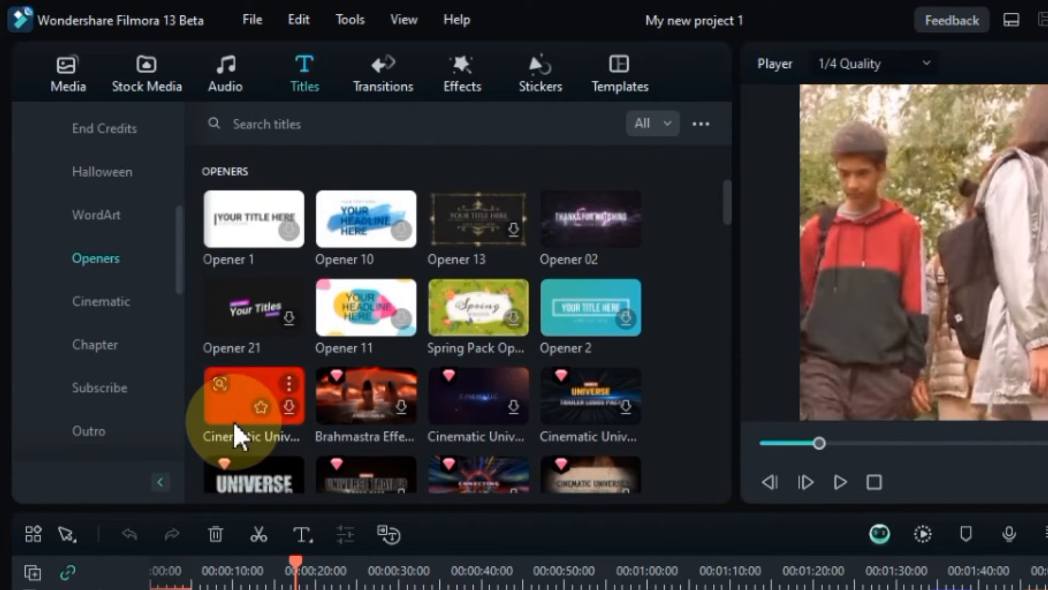
pyautogui.click(559, 232)
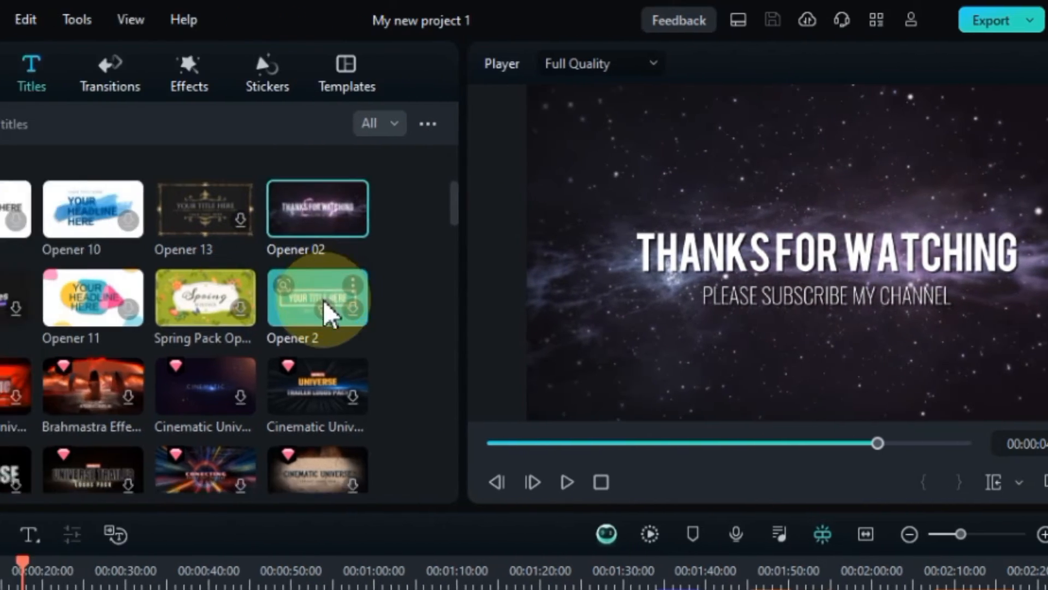
# Step: Preview the Cinematic Universe Trailer Logos Pack title further down the Openers collection
pyautogui.scroll(-3, 178, 300)
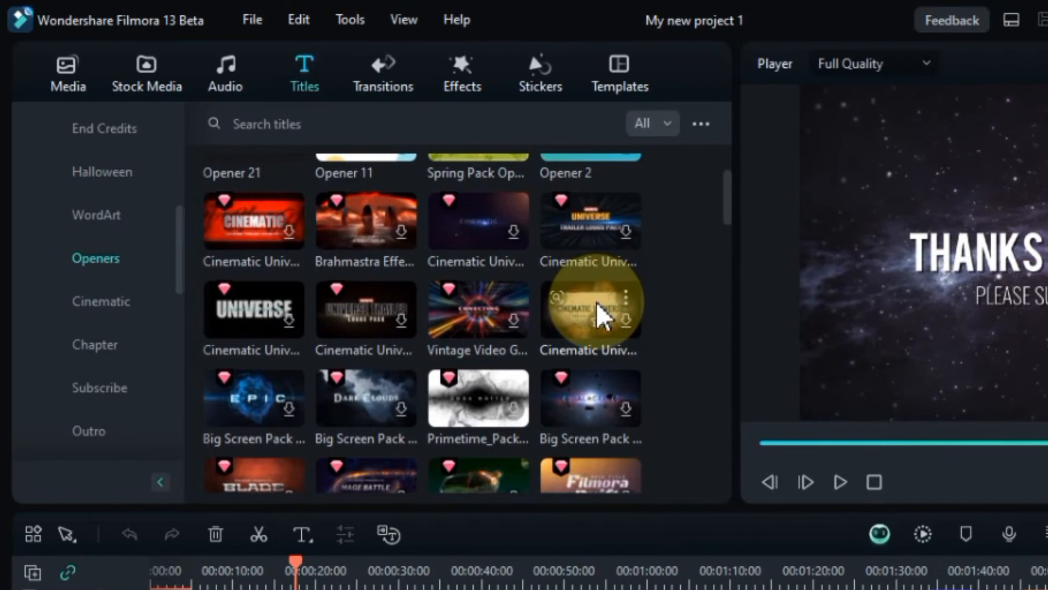
pyautogui.scroll(-3, 532, 301)
pyautogui.scroll(-3, 597, 303)
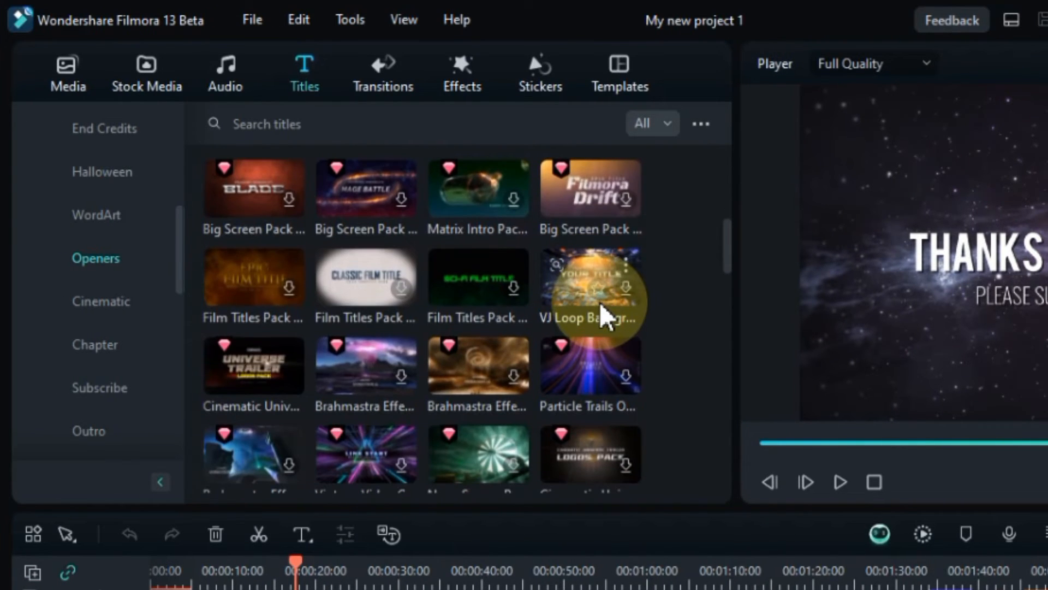
pyautogui.click(221, 384)
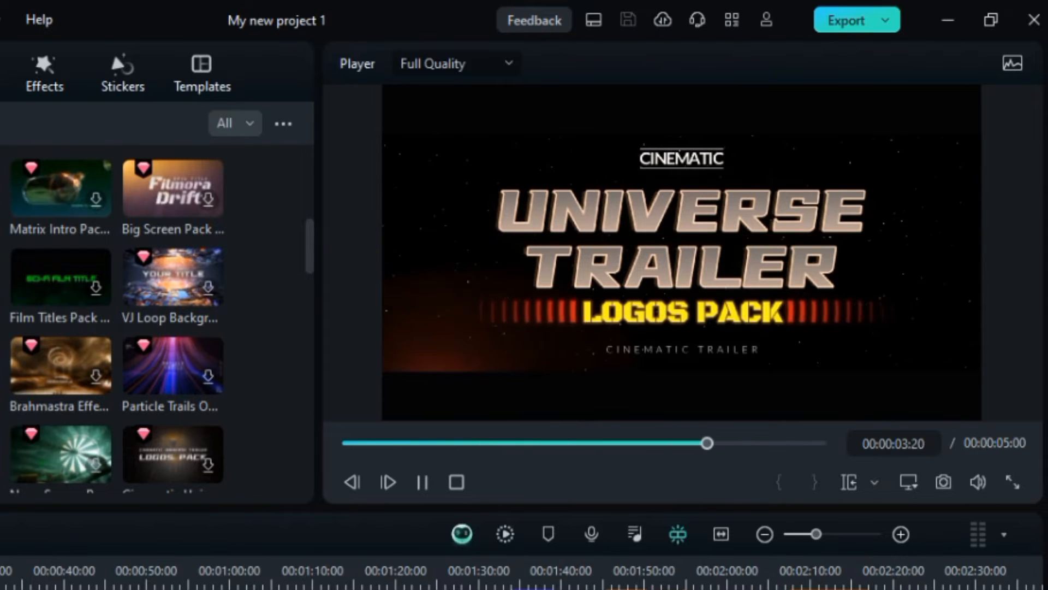
pyautogui.click(161, 286)
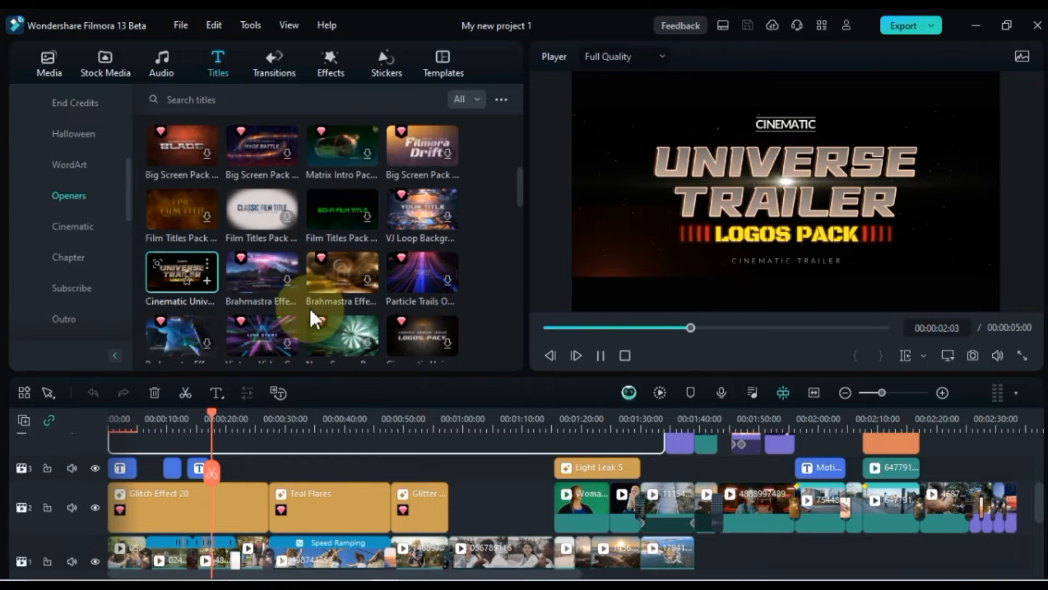
# Step: Select all clips on the timeline and shift them right by about 9 seconds to free space at the start
pyautogui.click(808, 399)
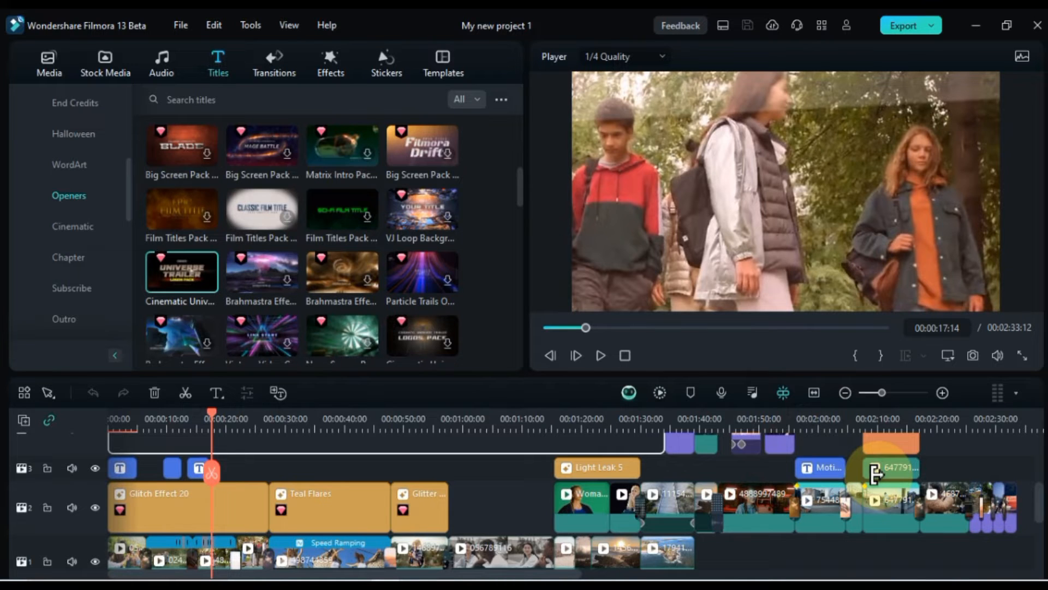
pyautogui.hotkey('ctrl', 'a')
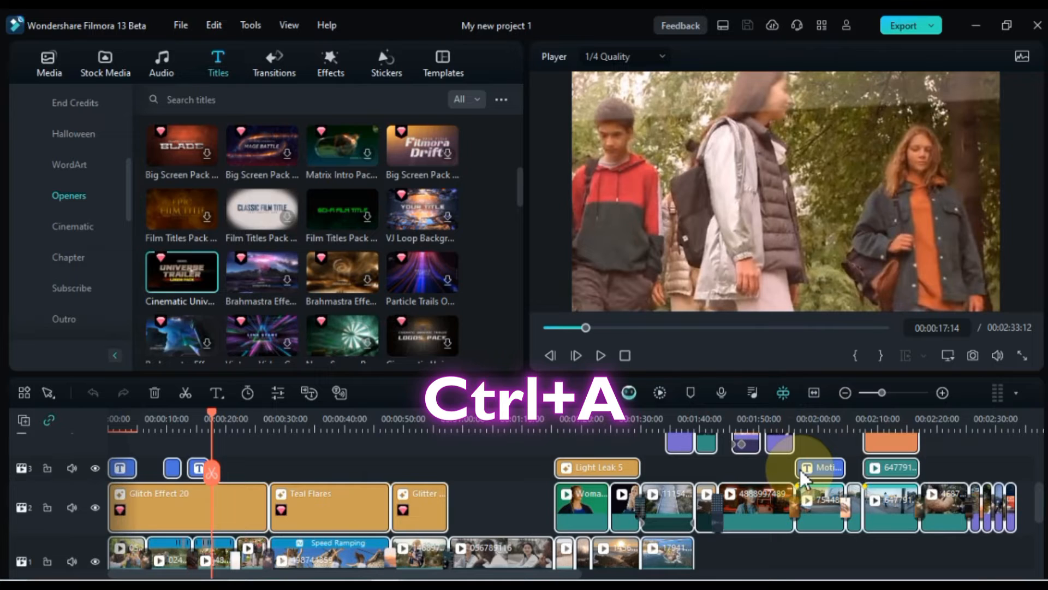
pyautogui.scroll(-1, 197, 516)
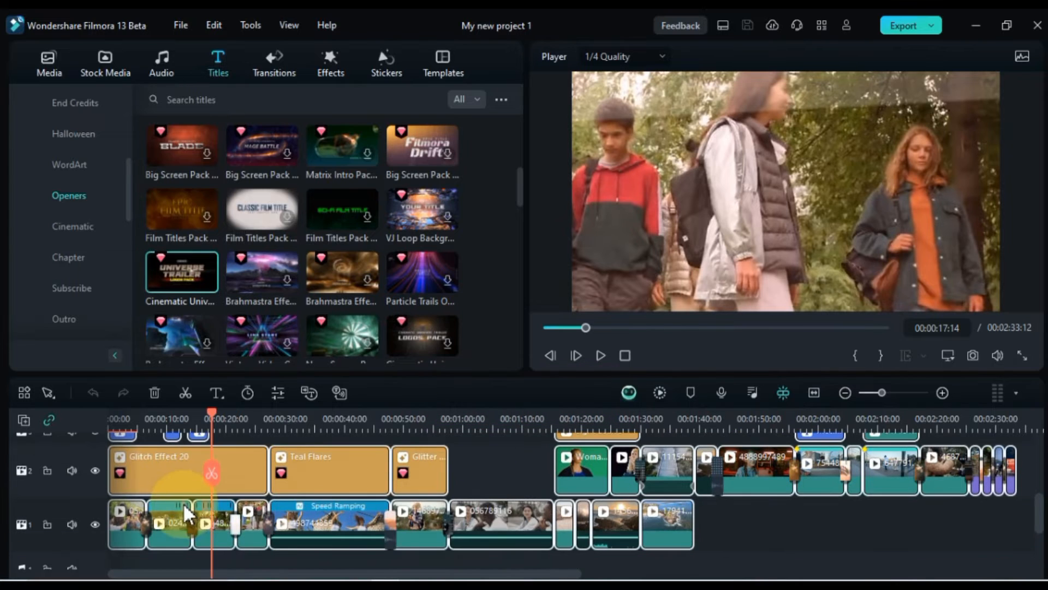
pyautogui.moveTo(138, 473); pyautogui.dragTo(198, 474)
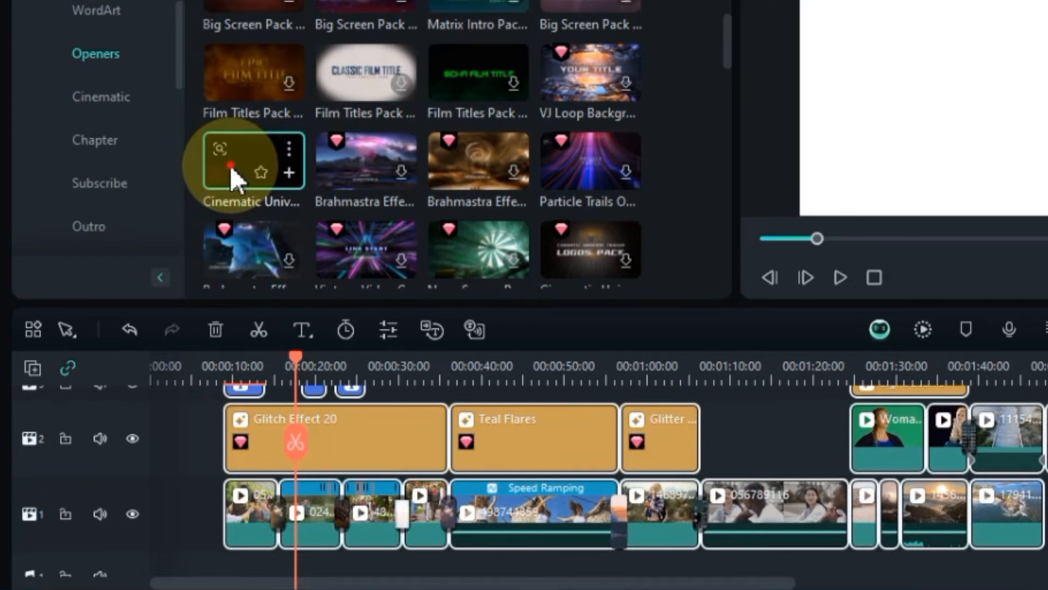
# Step: Place the Cinematic Universe Trailer Logos Pack opener at the start of the second video track and preview it
pyautogui.moveTo(230, 164); pyautogui.dragTo(143, 452)
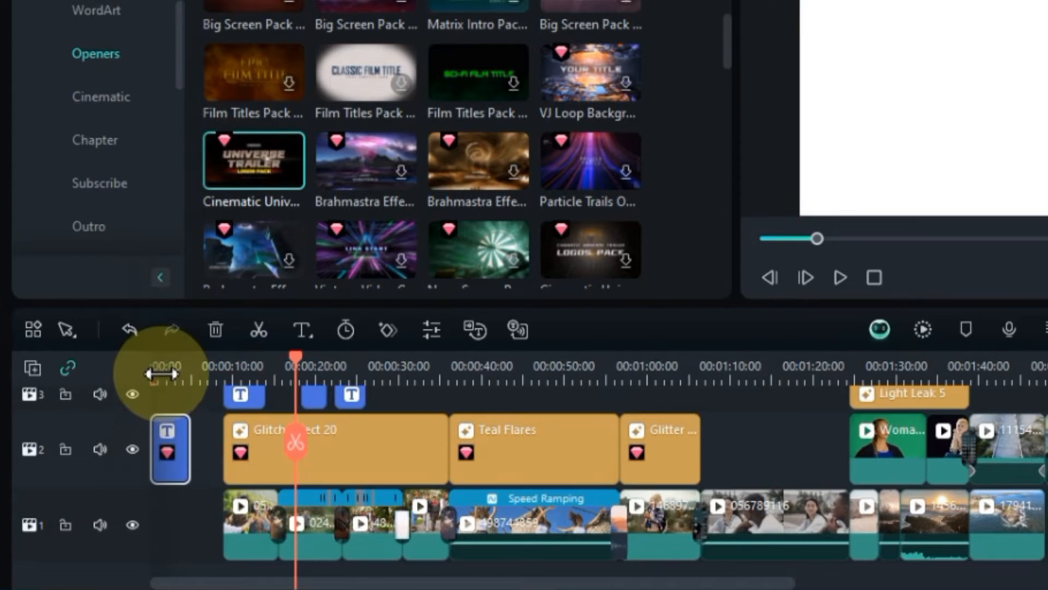
pyautogui.click(160, 367)
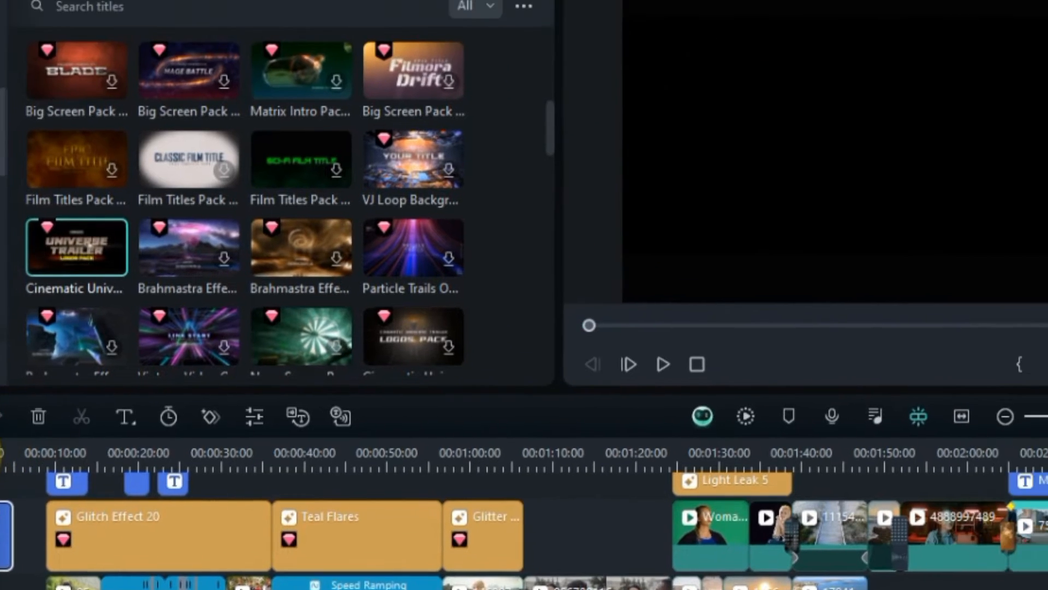
pyautogui.press('space')
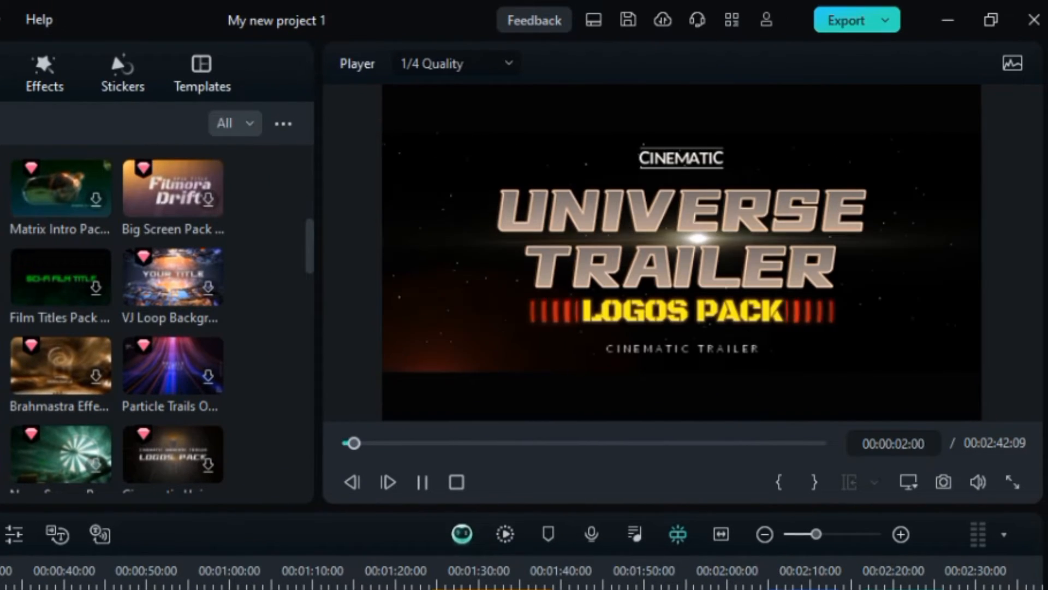
pyautogui.press('space')
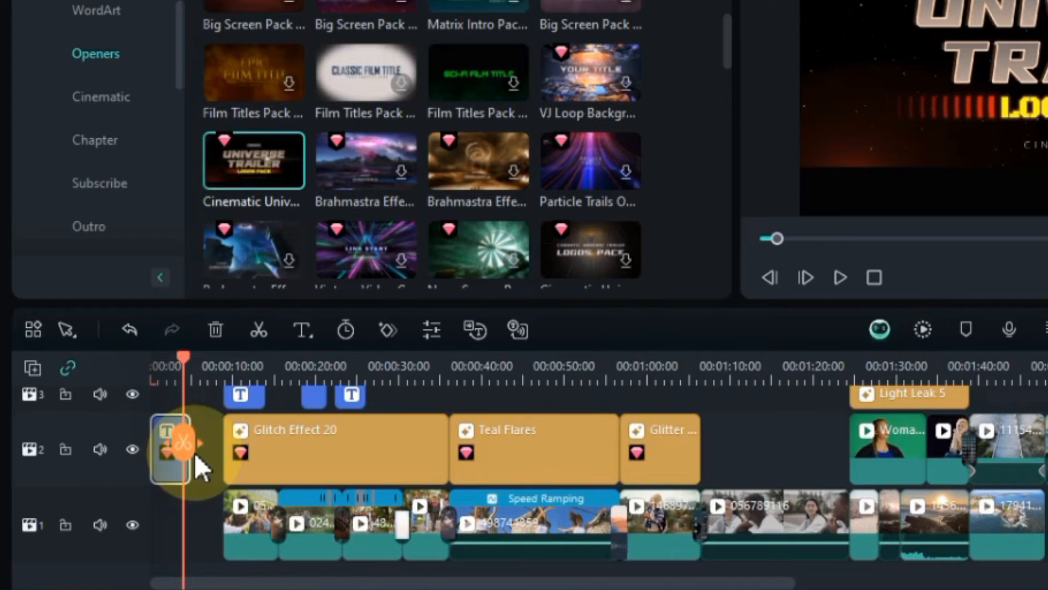
# Step: Open the opener title for editing and replace its UNIVERSE text with YOUR INTRO
pyautogui.doubleClick(169, 474)
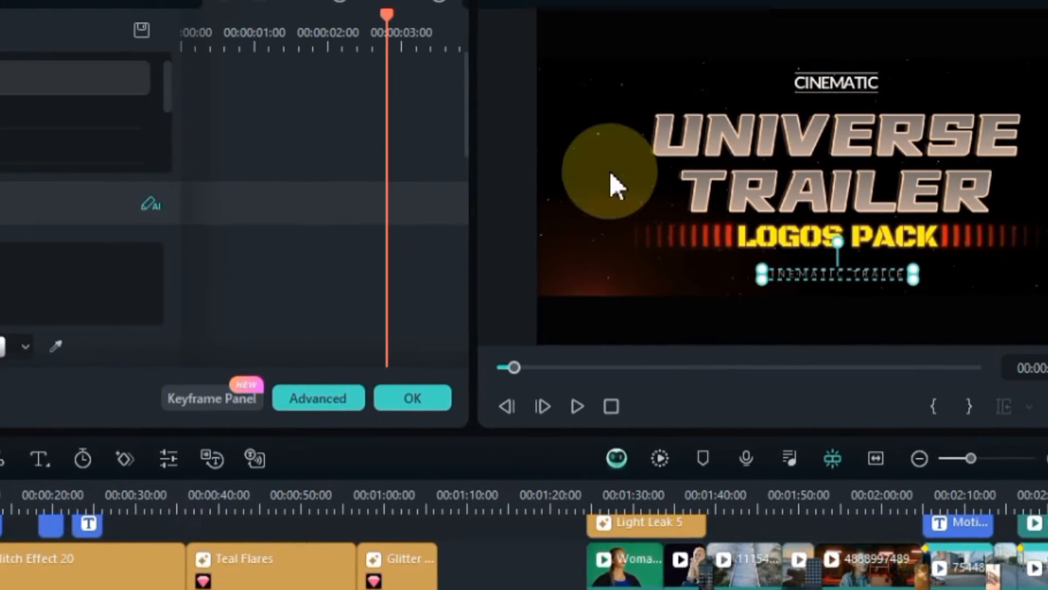
pyautogui.click(922, 54)
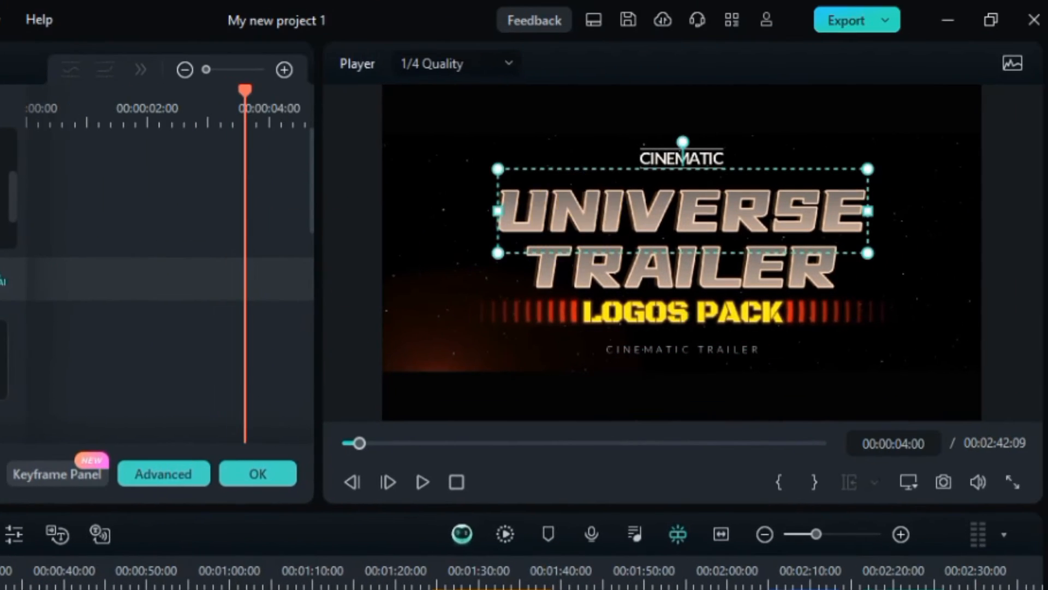
pyautogui.click(118, 174)
pyautogui.doubleClick(180, 351)
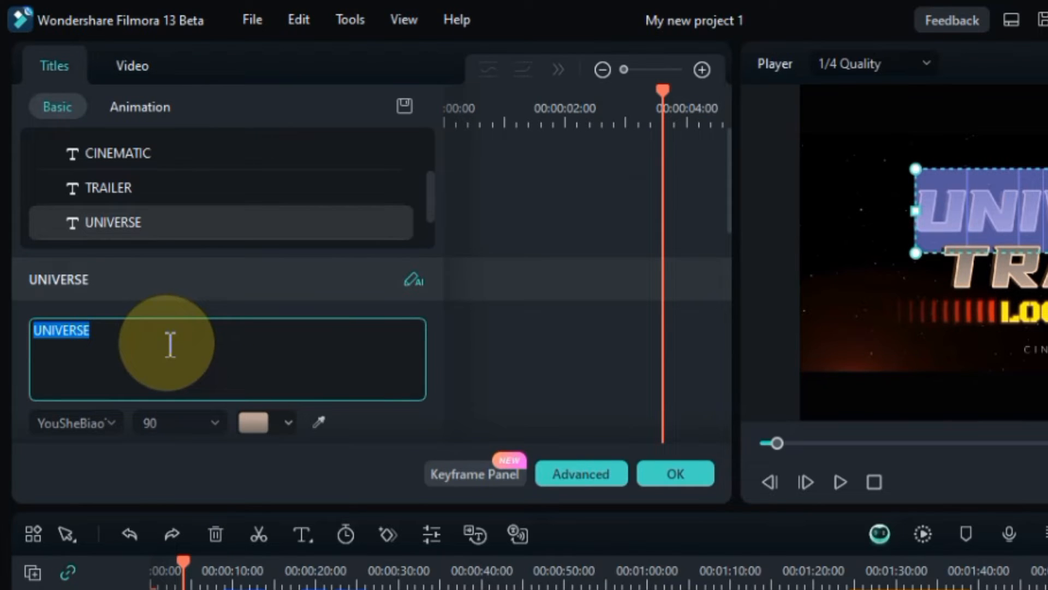
pyautogui.write('YOUR INTRO')
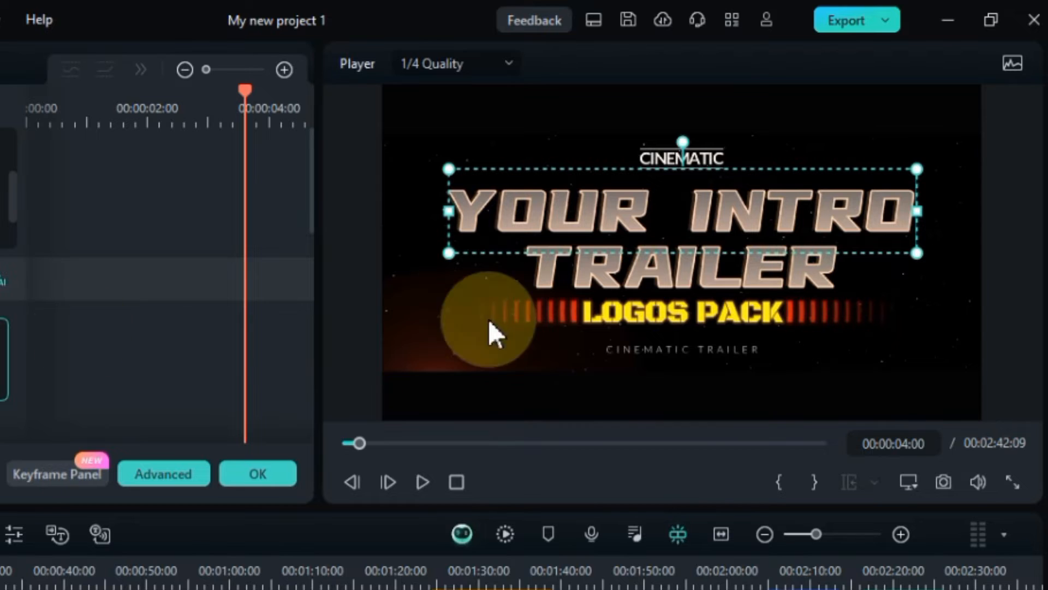
# Step: Replace the opener's TRAILER text with TITLE and its LOGOS PACK text with HERE
pyautogui.click(689, 257)
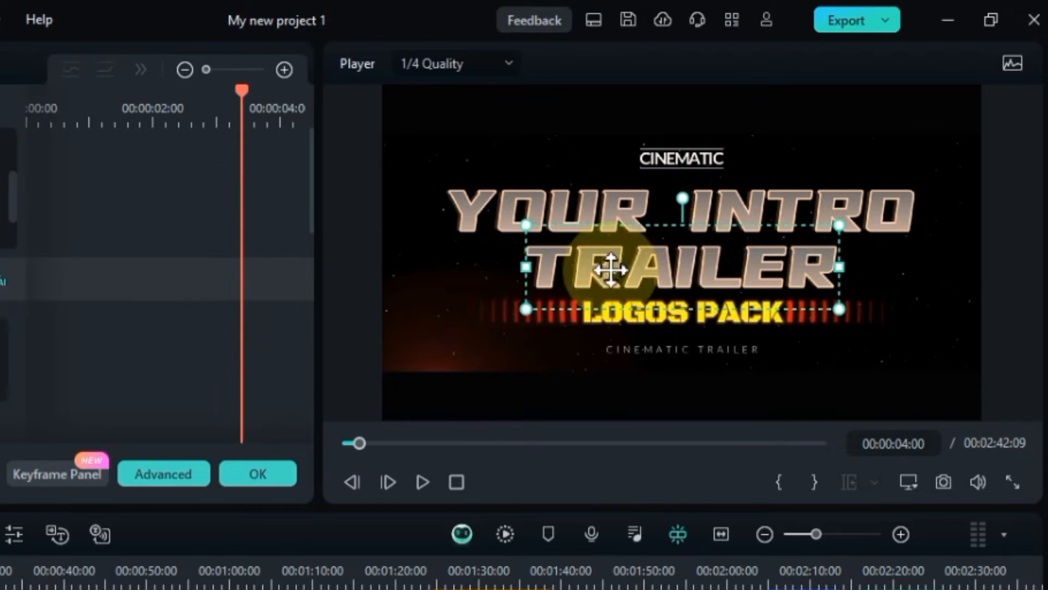
pyautogui.hotkey('ctrl', 'a')
pyautogui.write('TITLE')
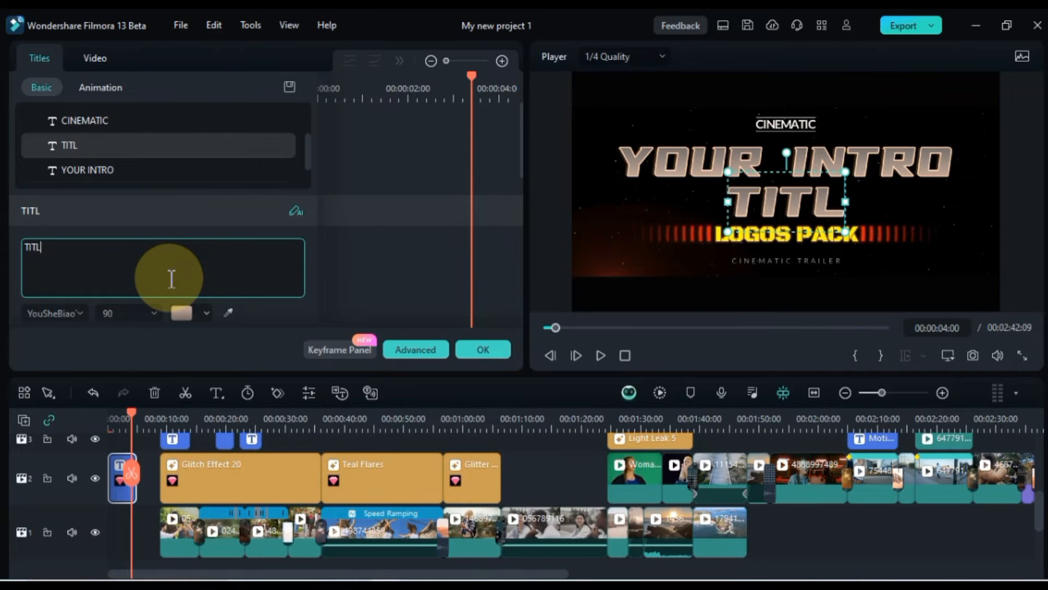
pyautogui.click(751, 235)
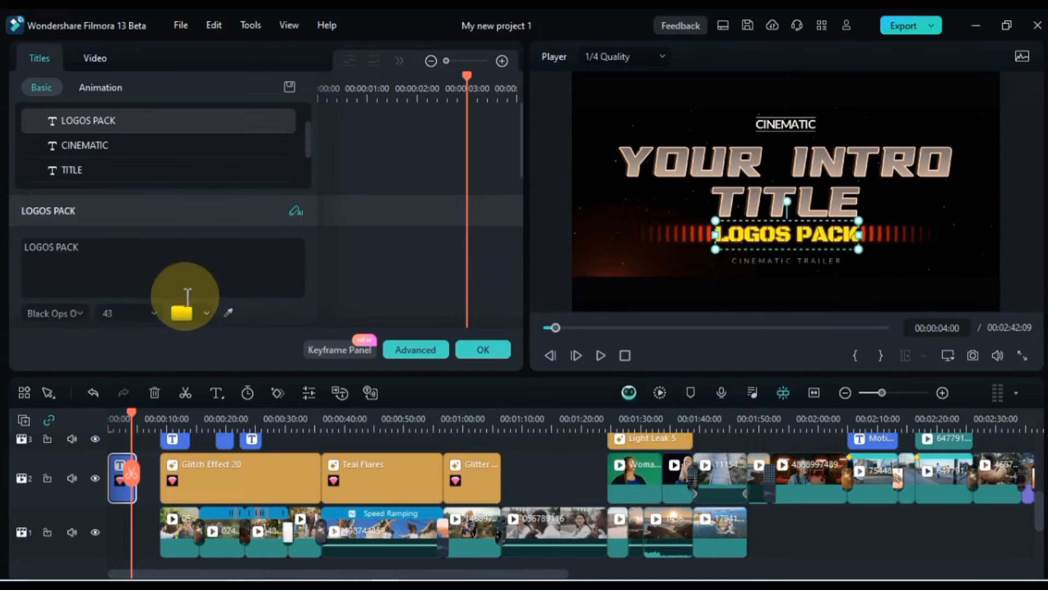
pyautogui.hotkey('ctrl', 'a')
pyautogui.write('H')
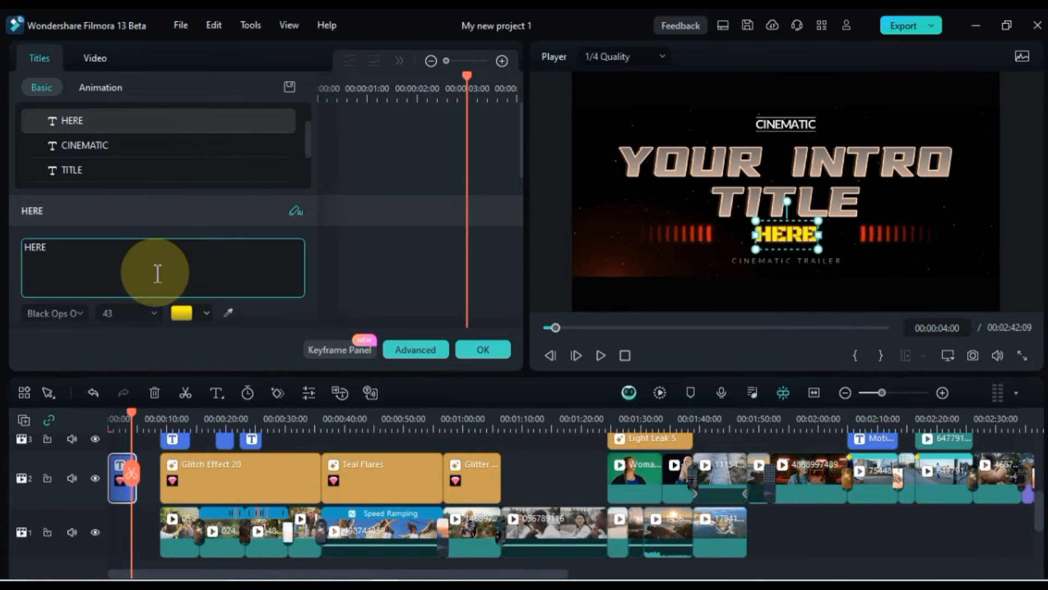
# Step: Close the title editing and play back the customised opener from the beginning of the timeline
pyautogui.click(143, 493)
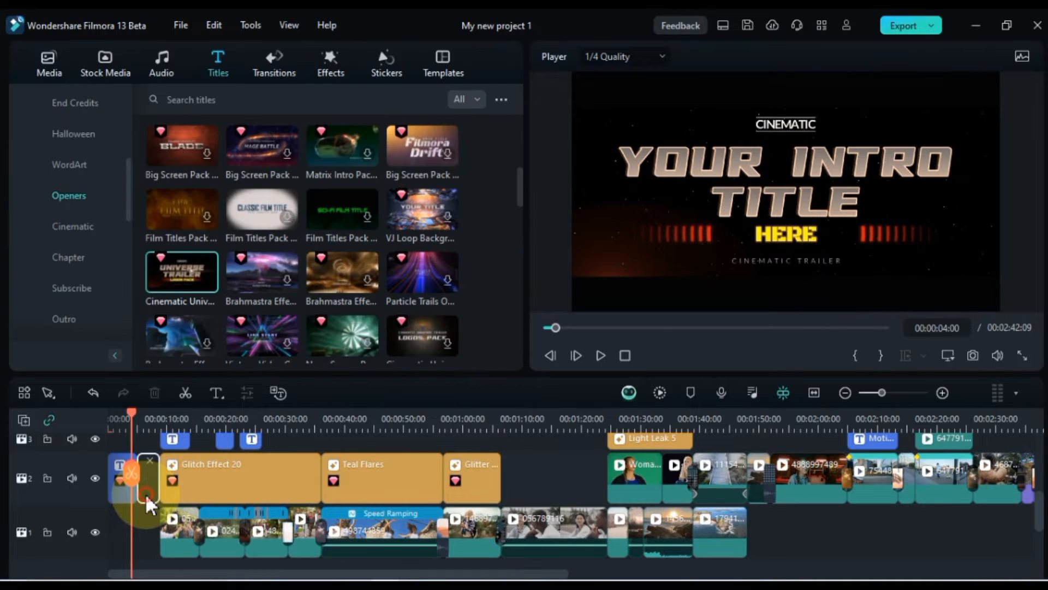
pyautogui.press('Home')
pyautogui.press('space')
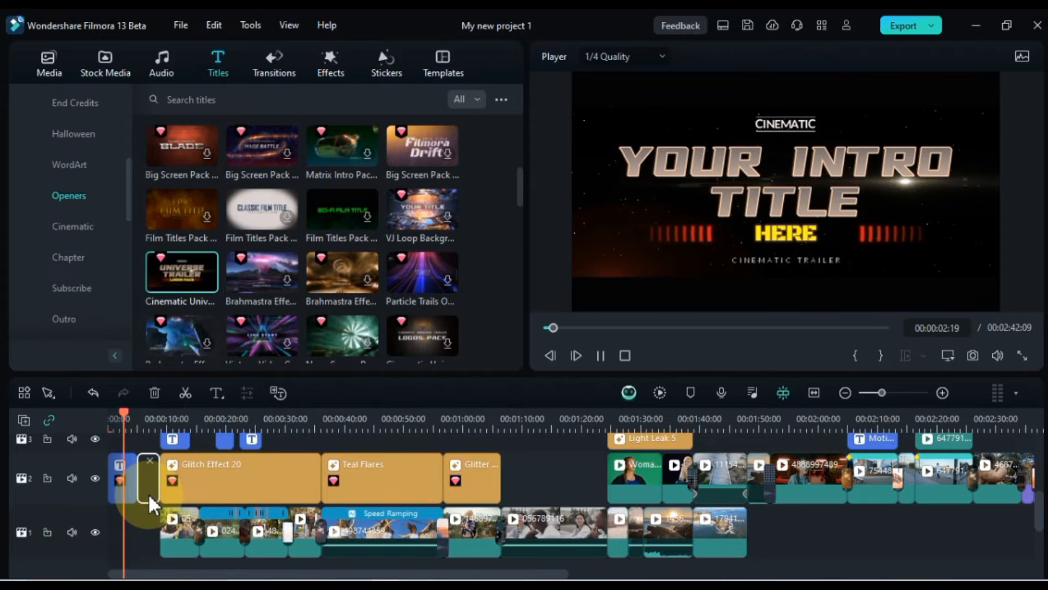
pyautogui.click(122, 494)
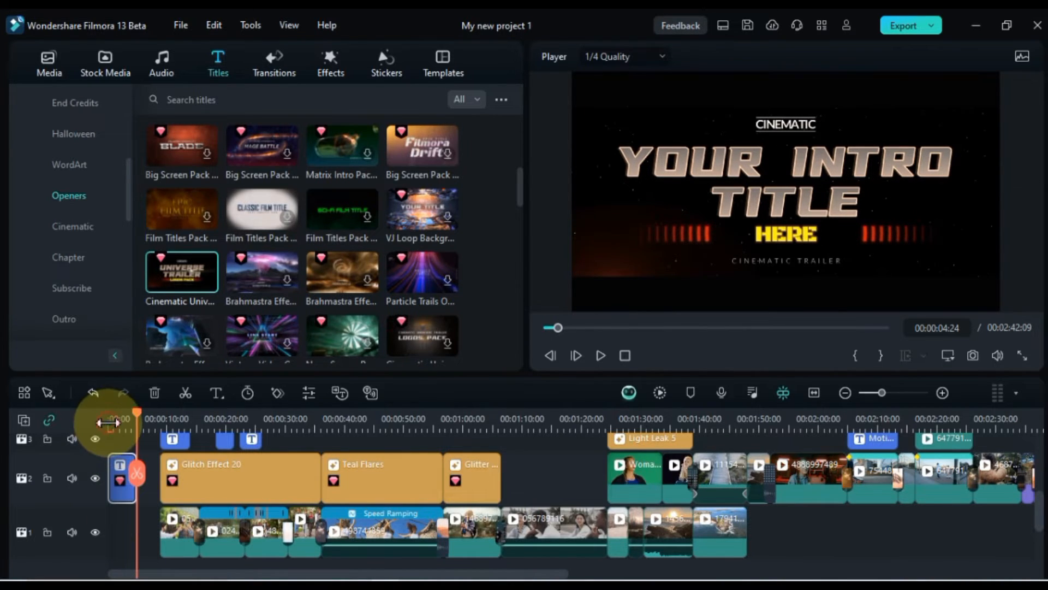
# Step: Ripple delete the empty gap between the opener title and the first clips, and play back the join
pyautogui.moveTo(108, 420); pyautogui.dragTo(263, 413)
pyautogui.moveTo(257, 453); pyautogui.dragTo(222, 465)
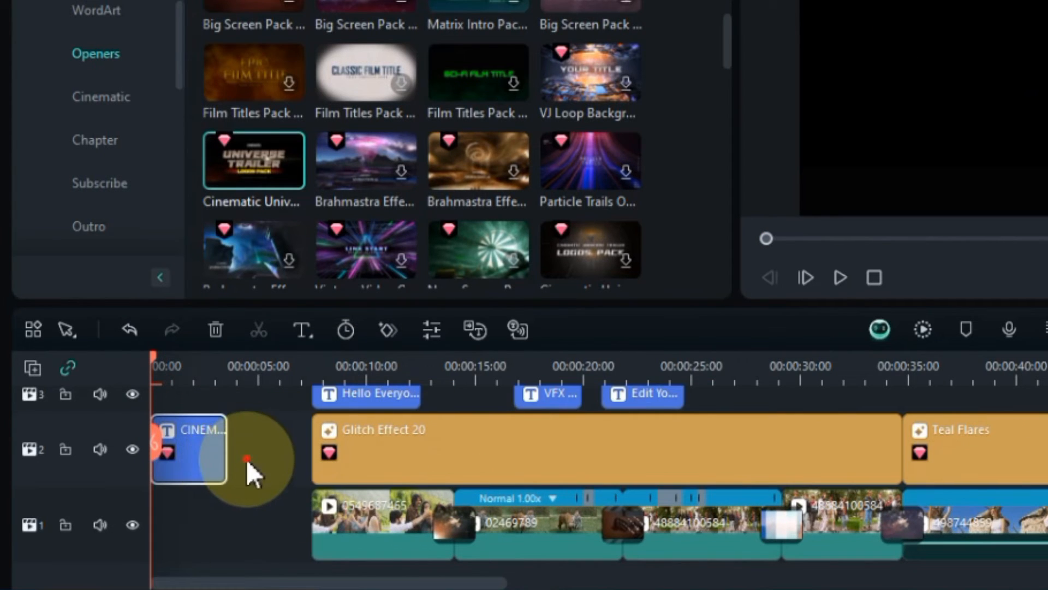
pyautogui.click(246, 460)
pyautogui.rightClick(247, 459)
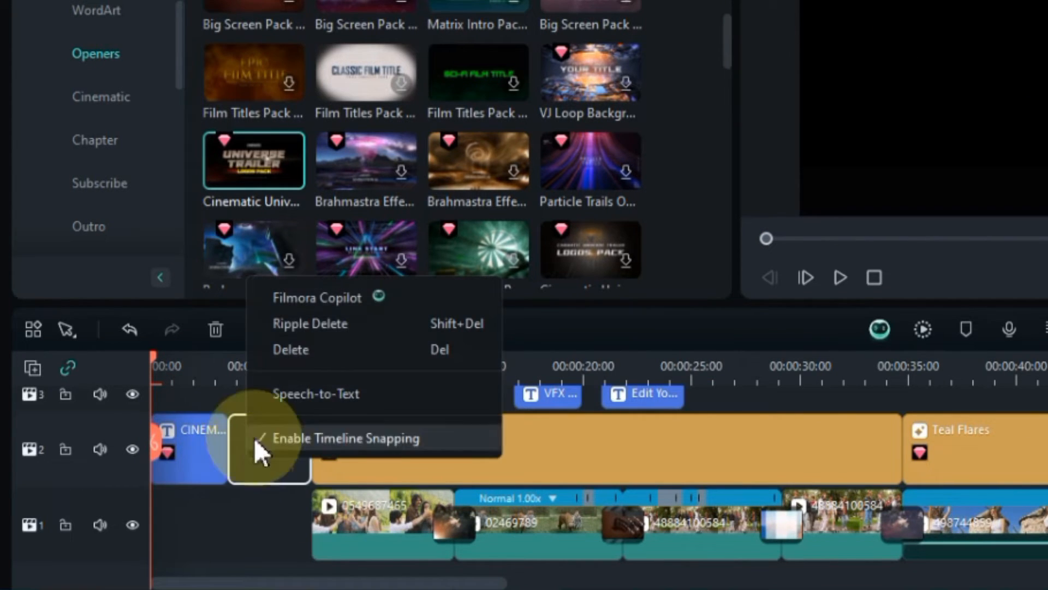
pyautogui.click(293, 326)
pyautogui.press('space')
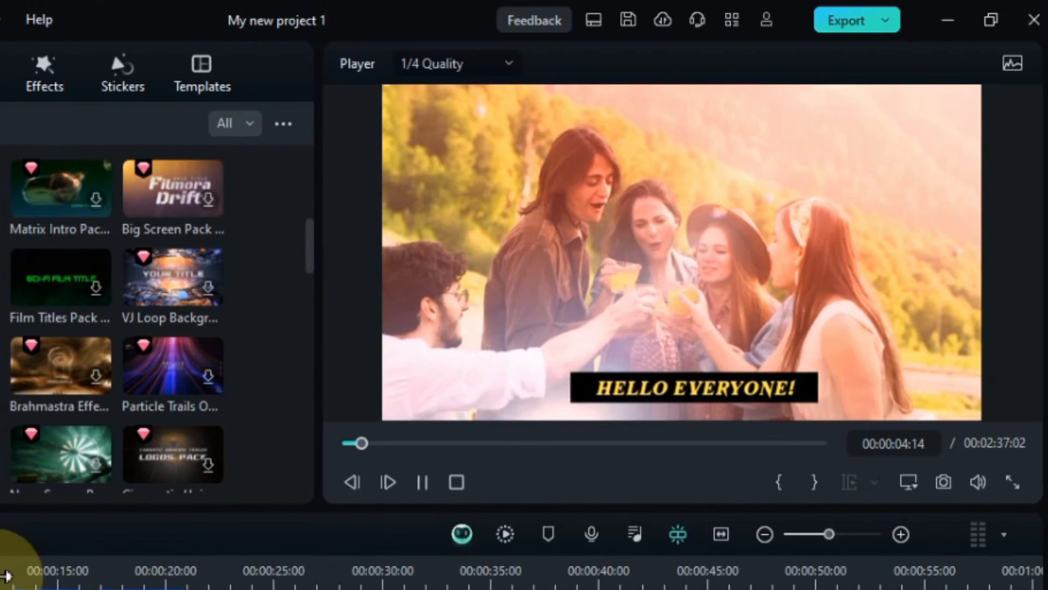
pyautogui.press('space')
# Step: Look through the Outro title collection and preview the Opener 02 outro, Message Tool and Creative Youtube titles
pyautogui.click(723, 538)
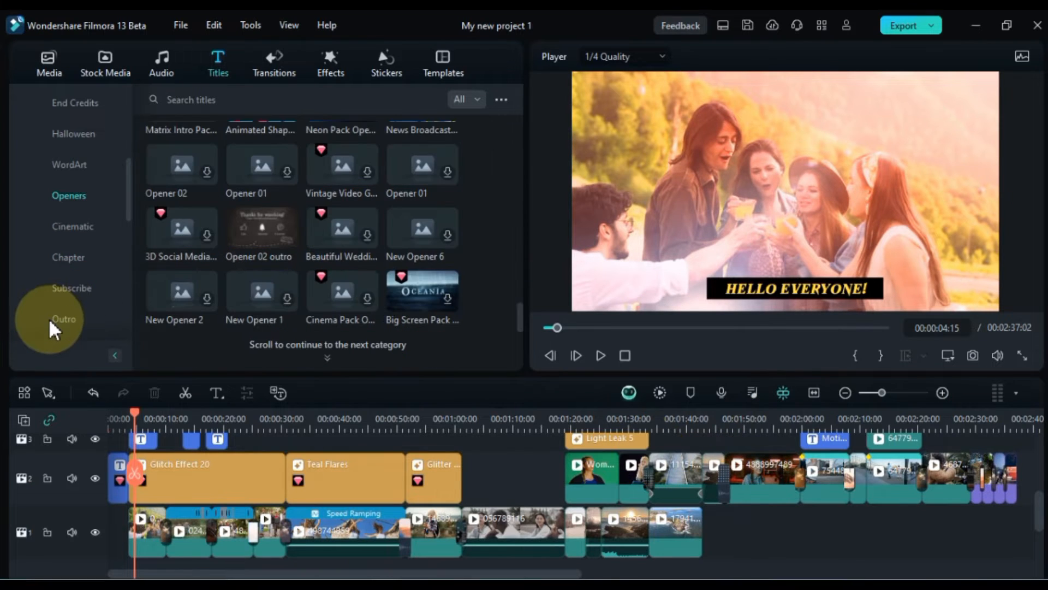
pyautogui.click(49, 318)
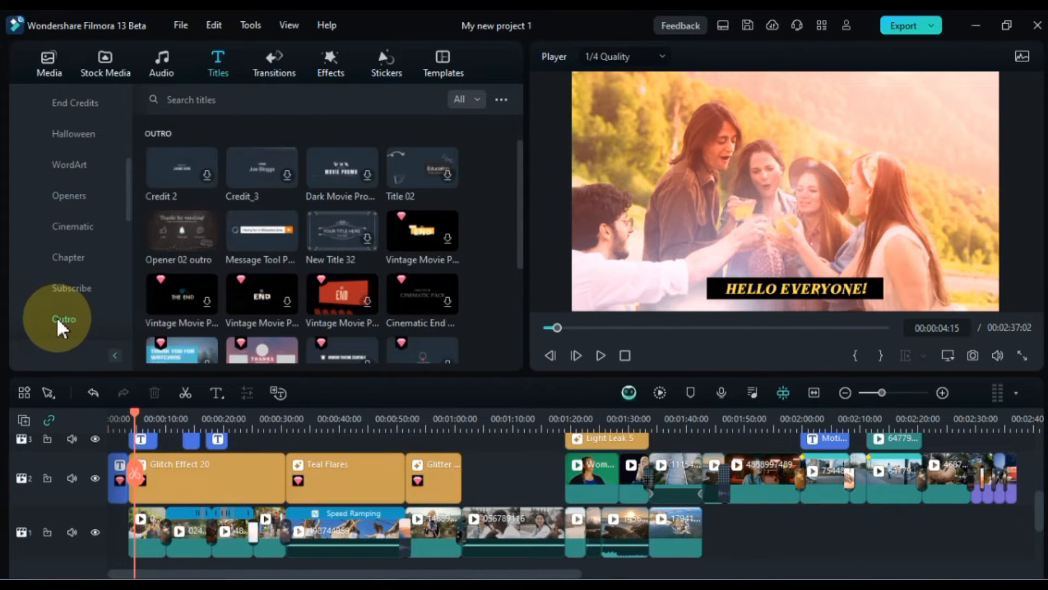
pyautogui.click(414, 240)
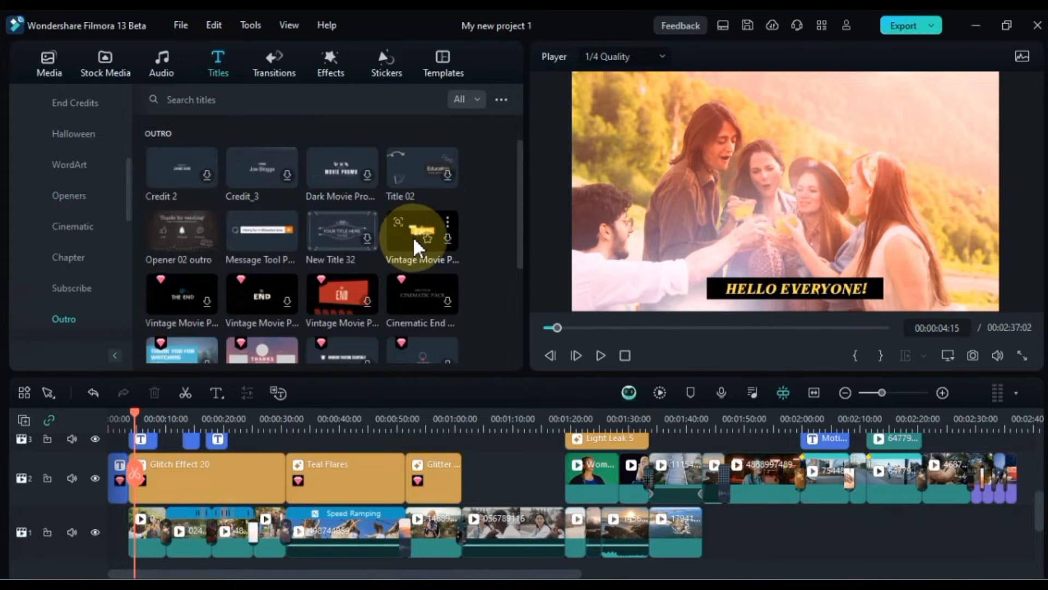
pyautogui.click(164, 237)
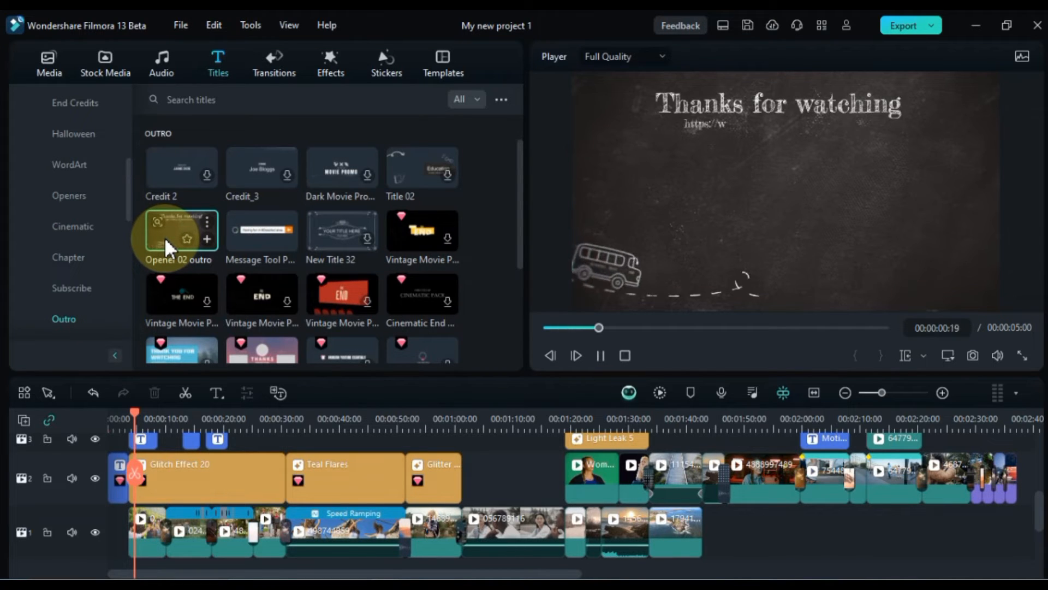
pyautogui.click(243, 239)
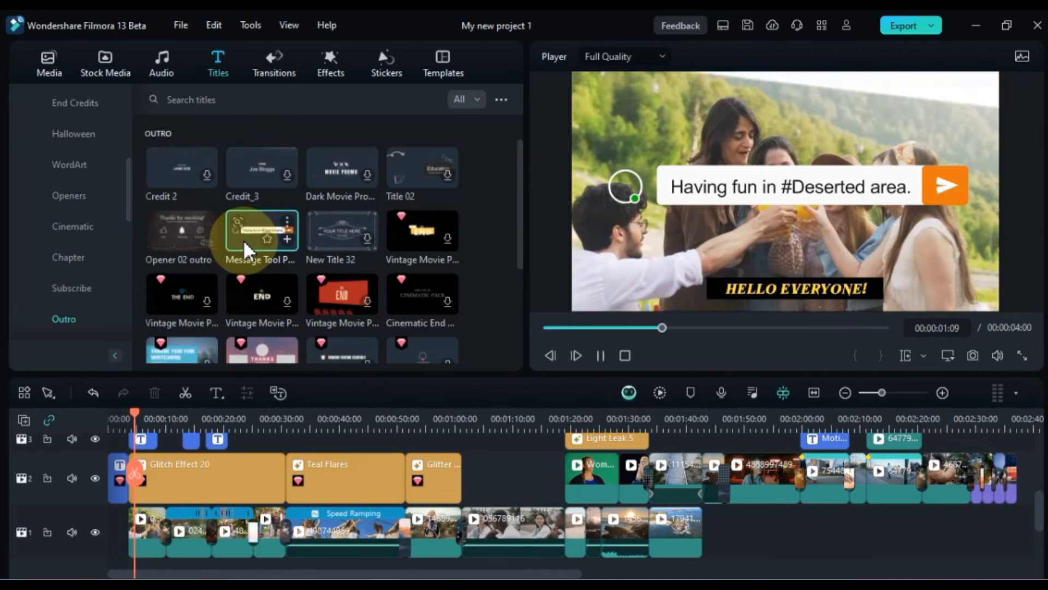
pyautogui.scroll(-1, 247, 238)
pyautogui.scroll(-1, 246, 248)
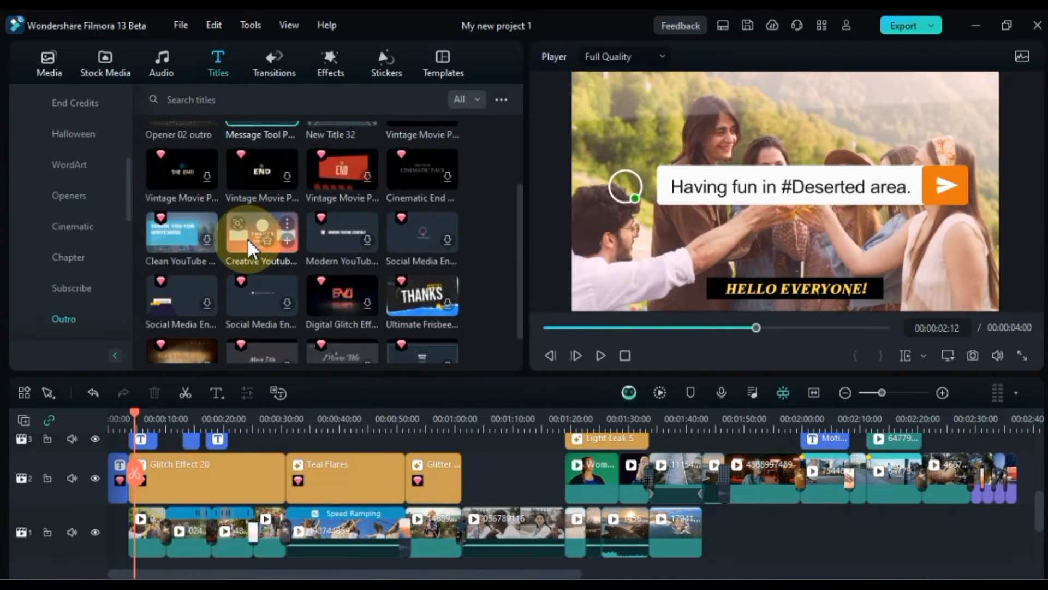
pyautogui.scroll(-1, 247, 237)
pyautogui.scroll(1, 246, 238)
pyautogui.click(247, 240)
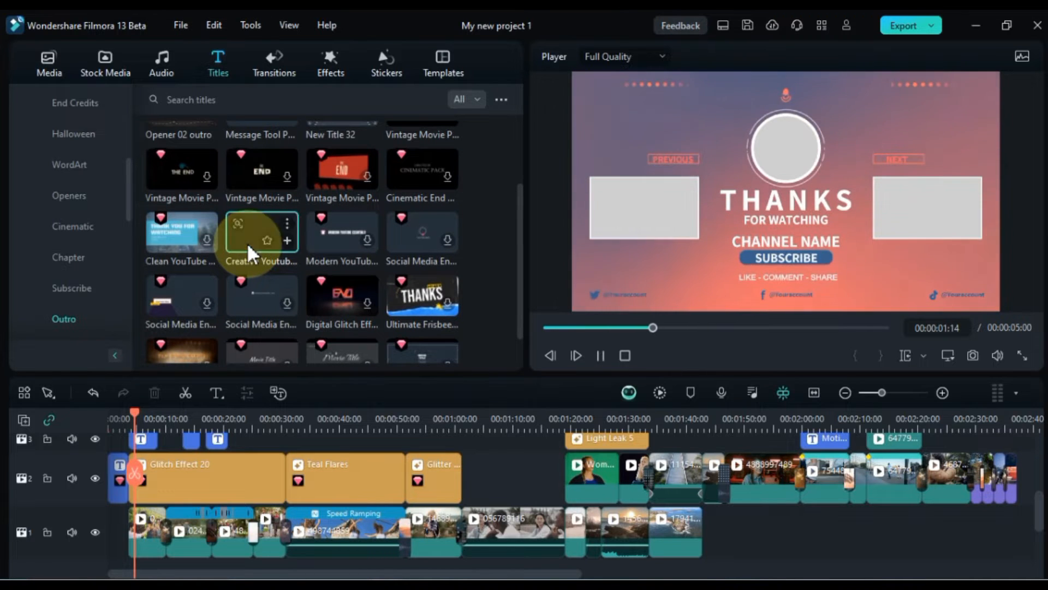
pyautogui.press('space')
# Step: Add the Creative Youtube outro title directly after the last clip on the second video track and preview it
pyautogui.click(816, 393)
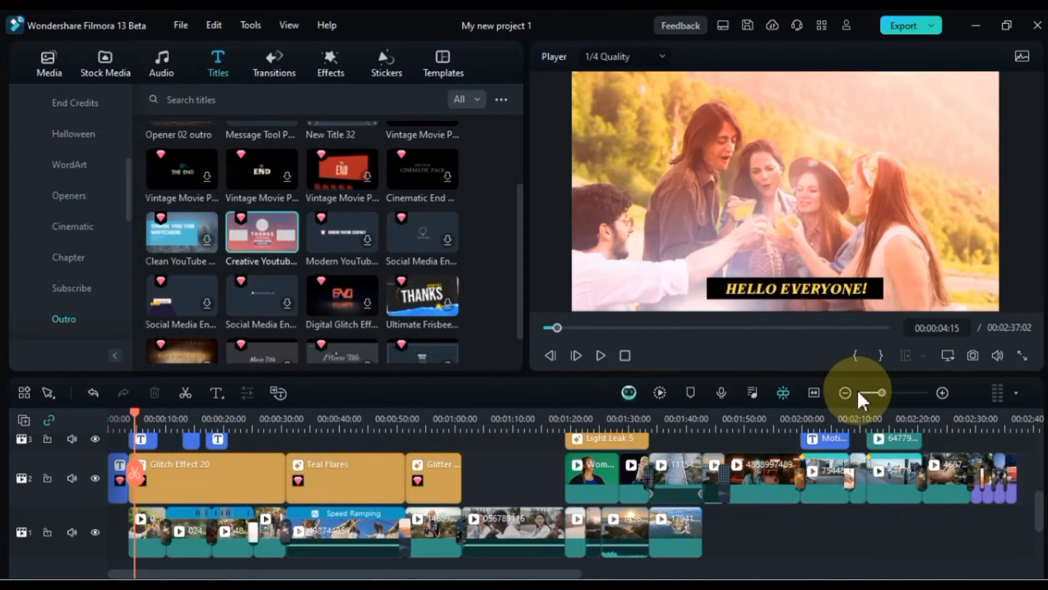
pyautogui.click(846, 393)
pyautogui.click(617, 471)
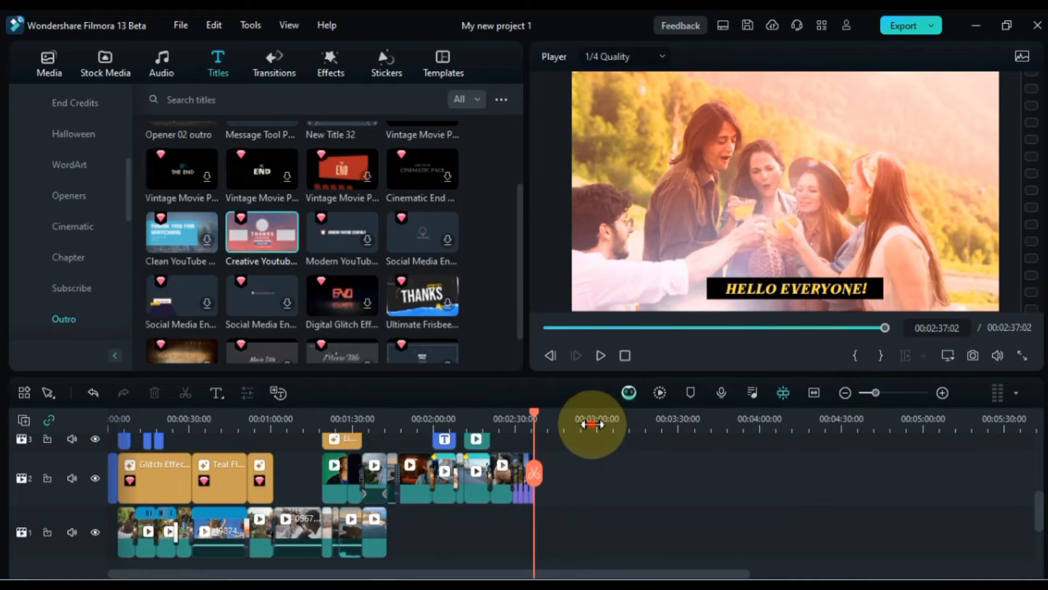
pyautogui.moveTo(592, 423); pyautogui.dragTo(871, 420)
pyautogui.moveTo(240, 246); pyautogui.dragTo(540, 500)
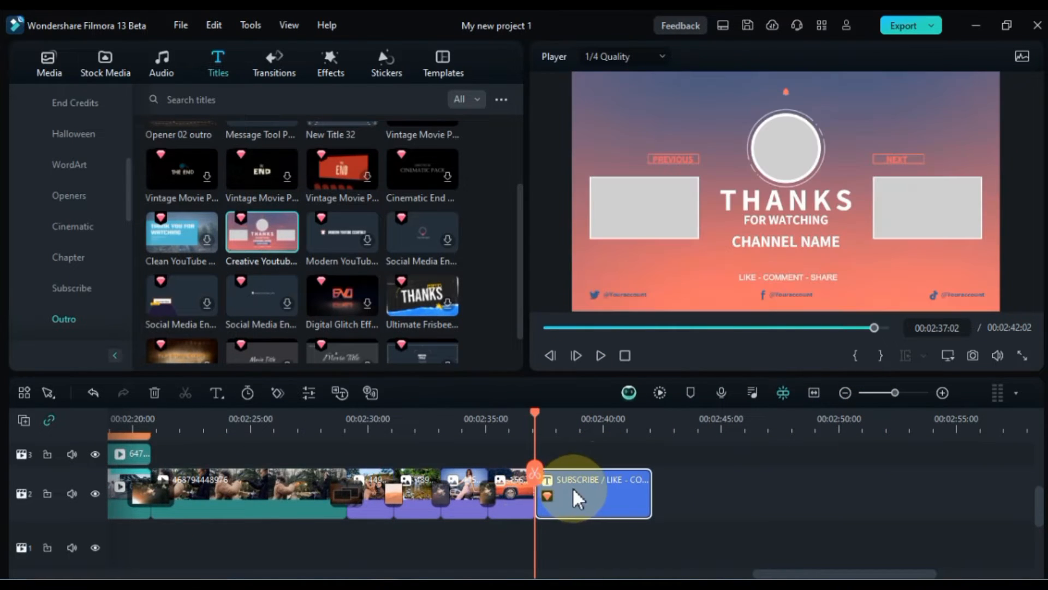
pyautogui.press('space')
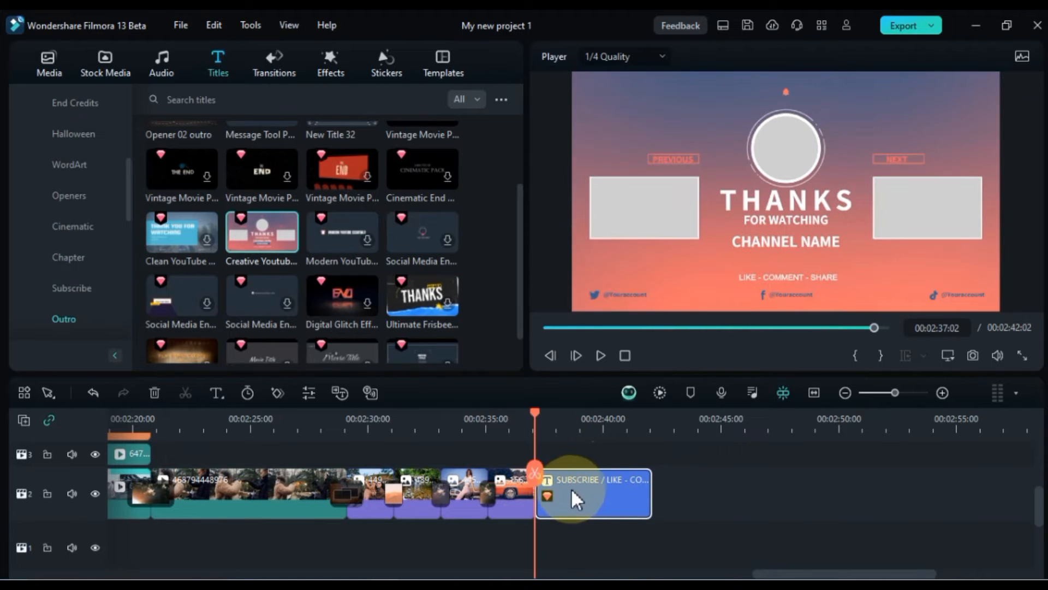
pyautogui.press('space')
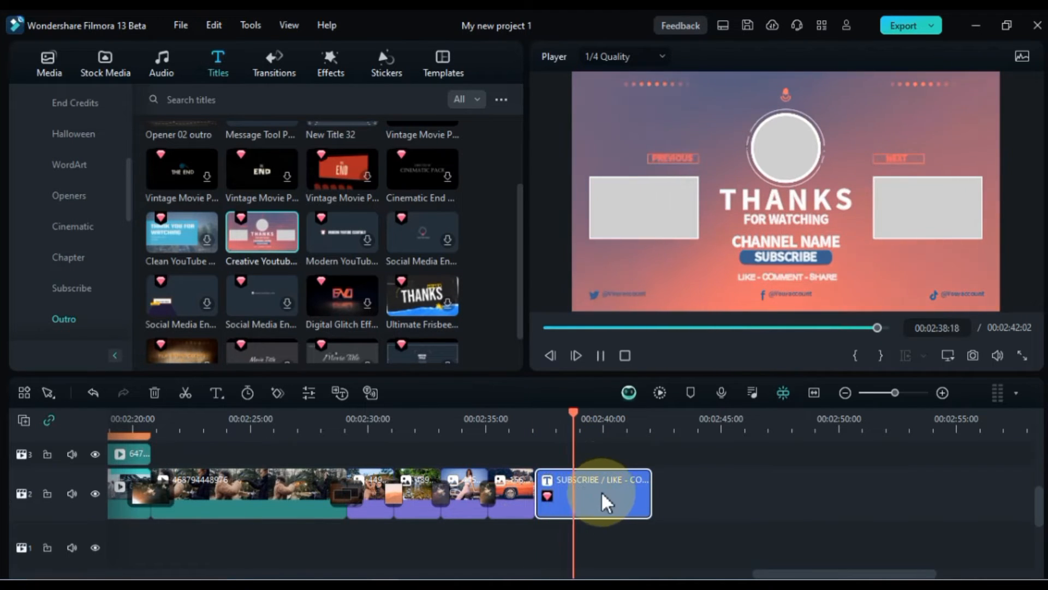
# Step: Open the outro title for editing and move its THANKS FOR WATCHING text up over the lower part of the profile circle
pyautogui.click(557, 507)
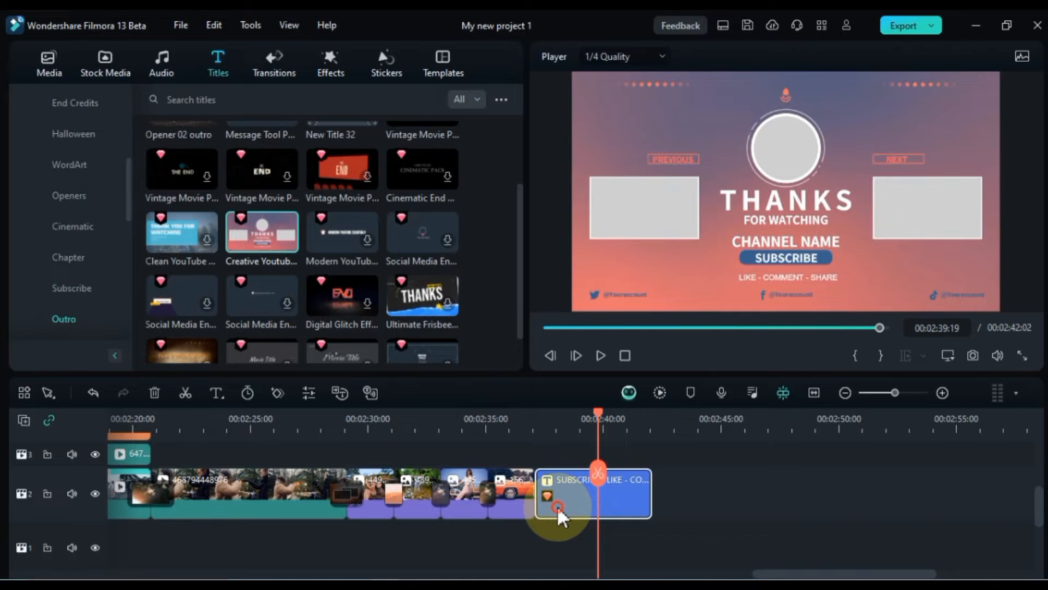
pyautogui.click(813, 245)
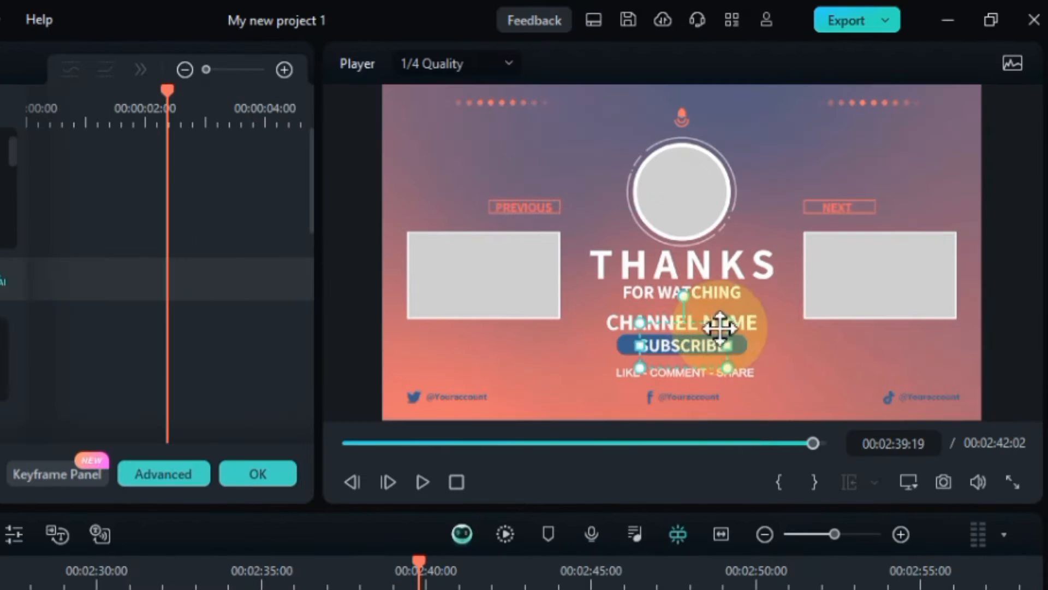
pyautogui.click(737, 324)
pyautogui.moveTo(739, 323); pyautogui.dragTo(729, 277)
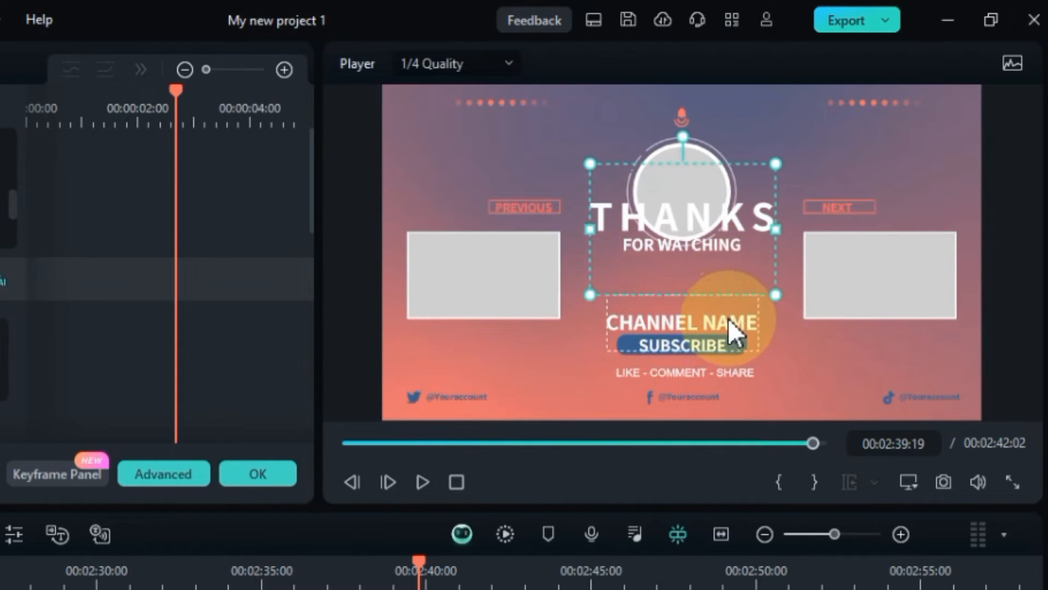
# Step: Replace the outro's CHANNEL NAME text with SALIH TUTORIALS
pyautogui.click(729, 319)
pyautogui.tripleClick(200, 269)
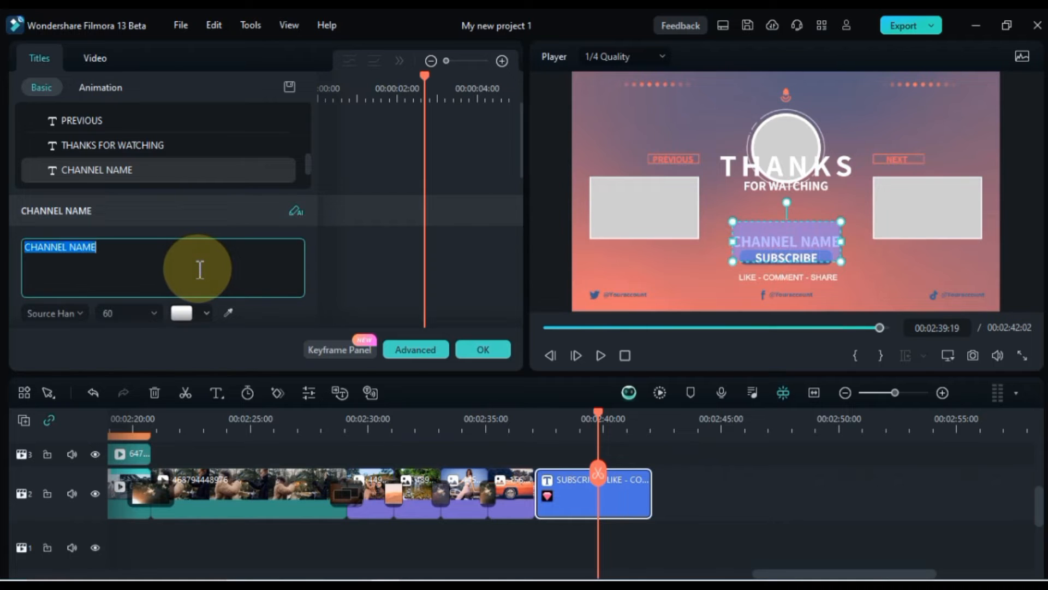
pyautogui.write('SALIH TUTORI')
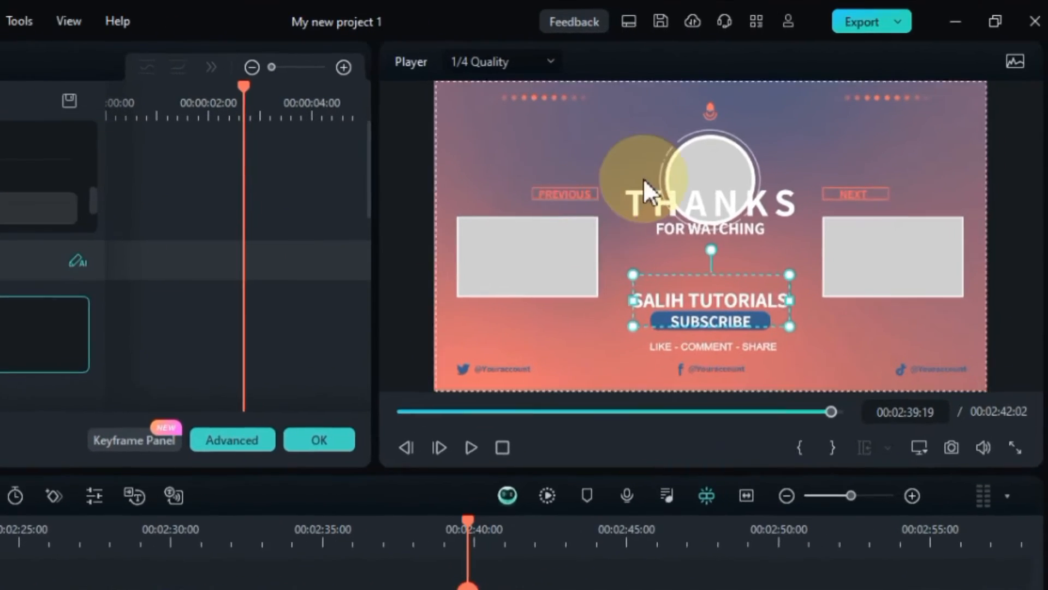
# Step: Move the THANKS FOR WATCHING text down so it sits between the profile circle and the SALIH TUTORIALS text
pyautogui.click(777, 166)
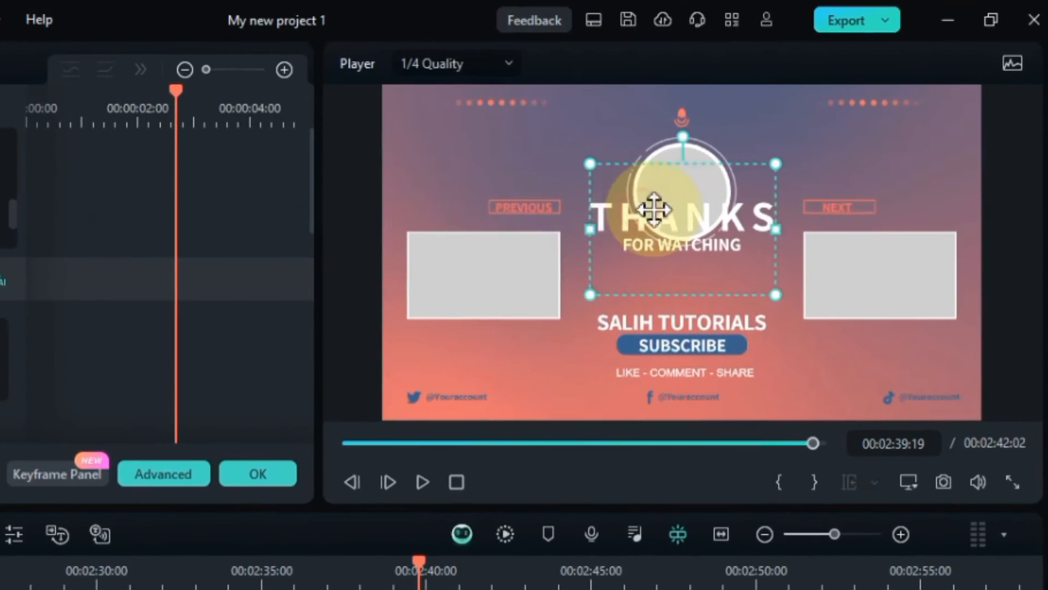
pyautogui.moveTo(684, 231); pyautogui.dragTo(664, 264)
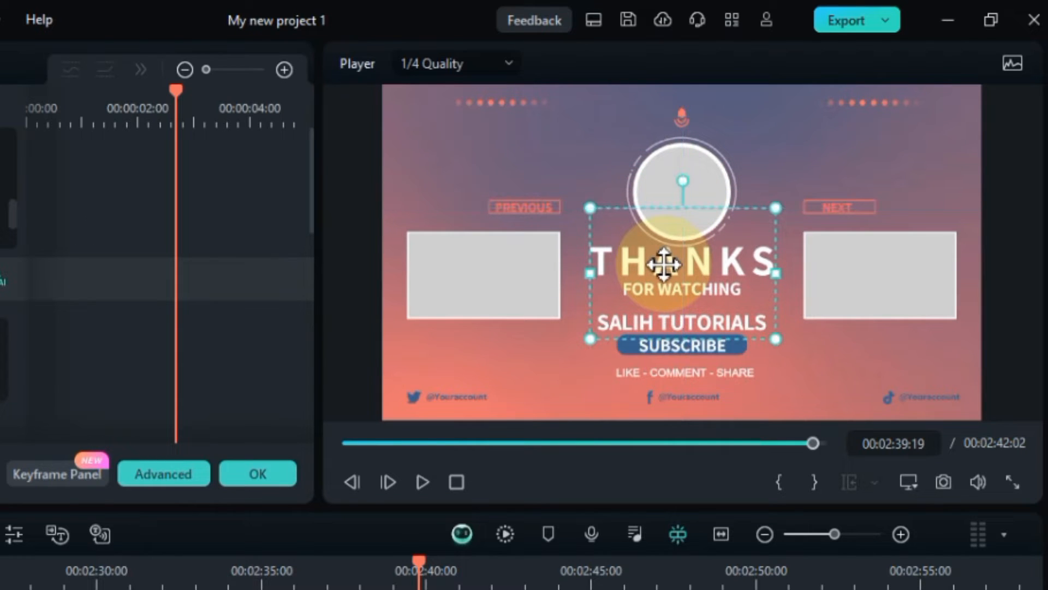
pyautogui.click(660, 347)
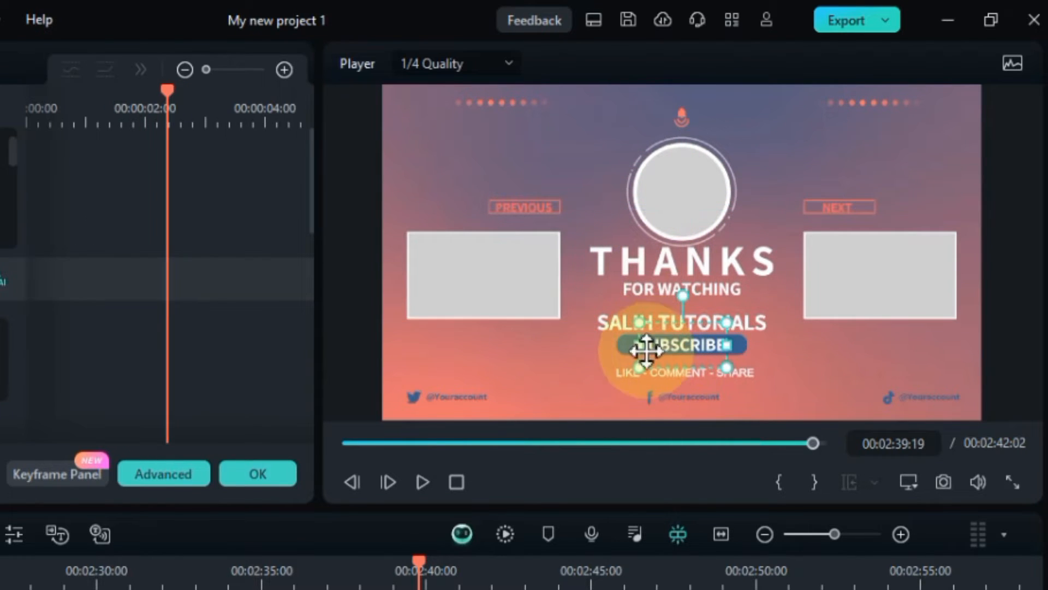
pyautogui.click(464, 396)
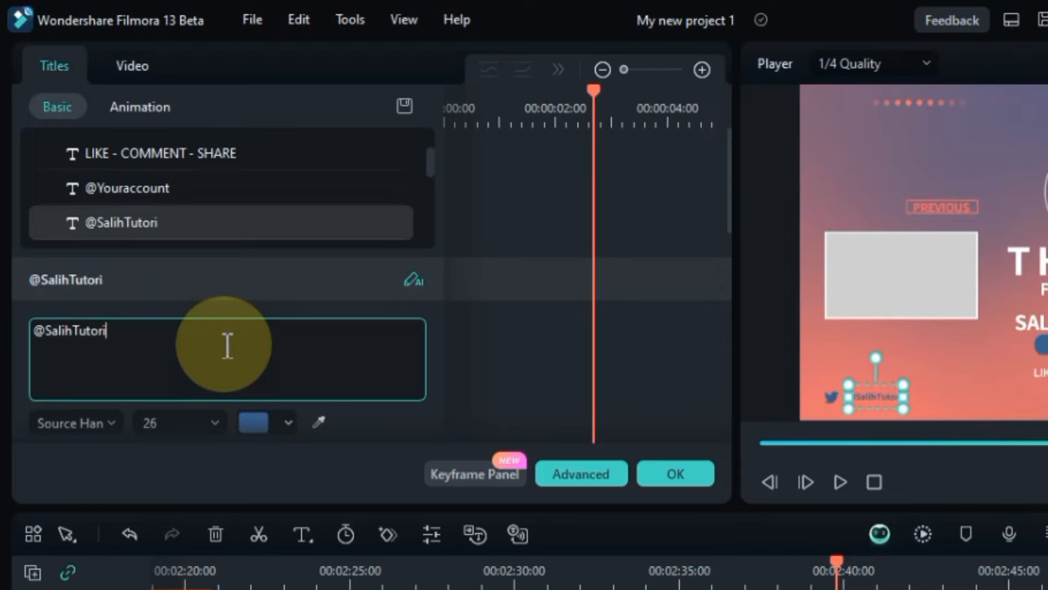
pyautogui.moveTo(187, 334); pyautogui.dragTo(5, 346)
pyautogui.hotkey('ctrl', 'c')
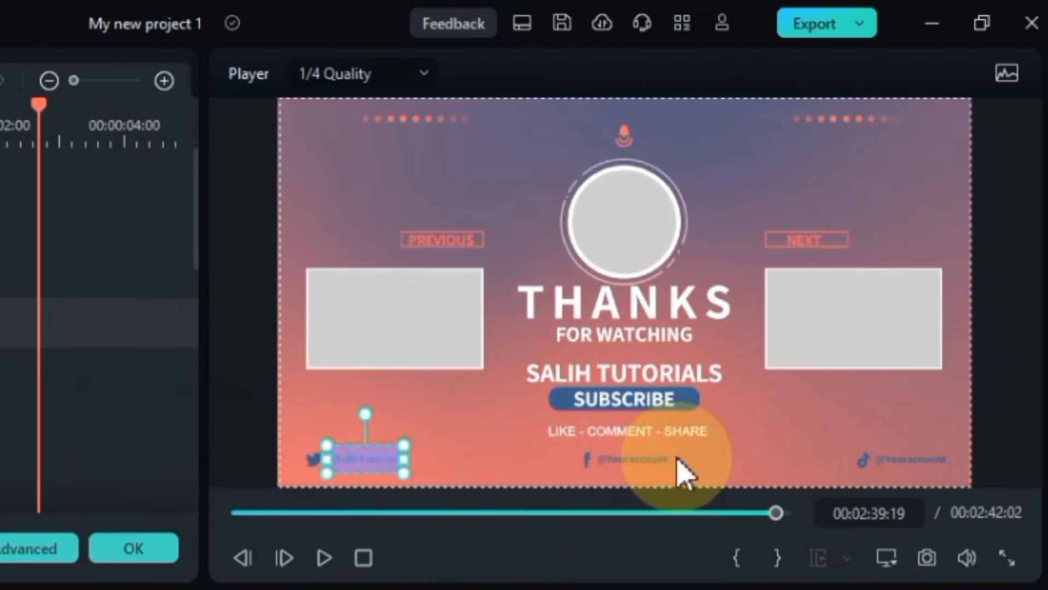
pyautogui.click(929, 426)
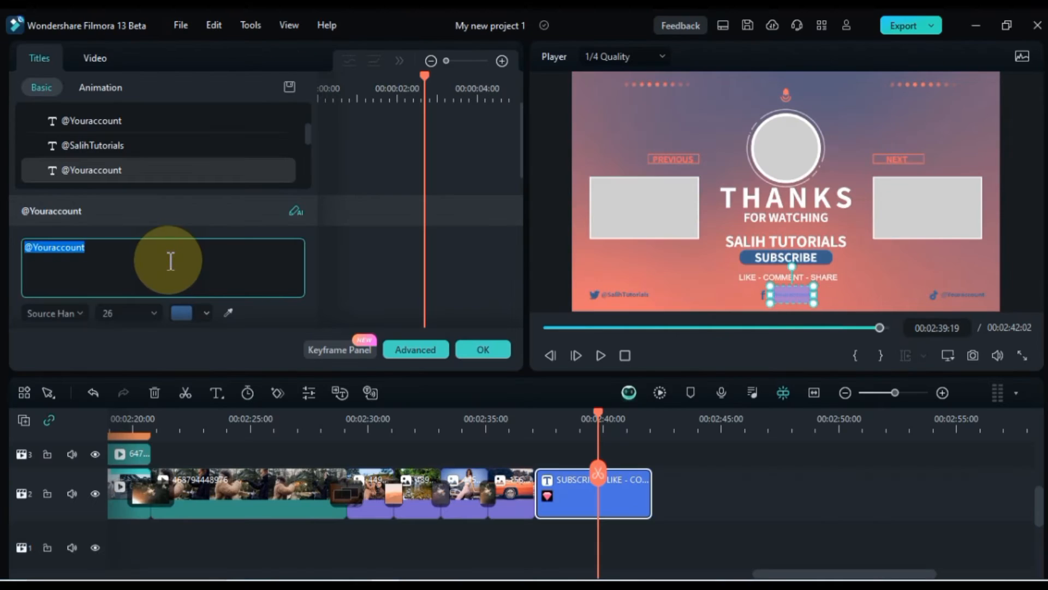
pyautogui.hotkey('ctrl', 'v')
pyautogui.click(969, 293)
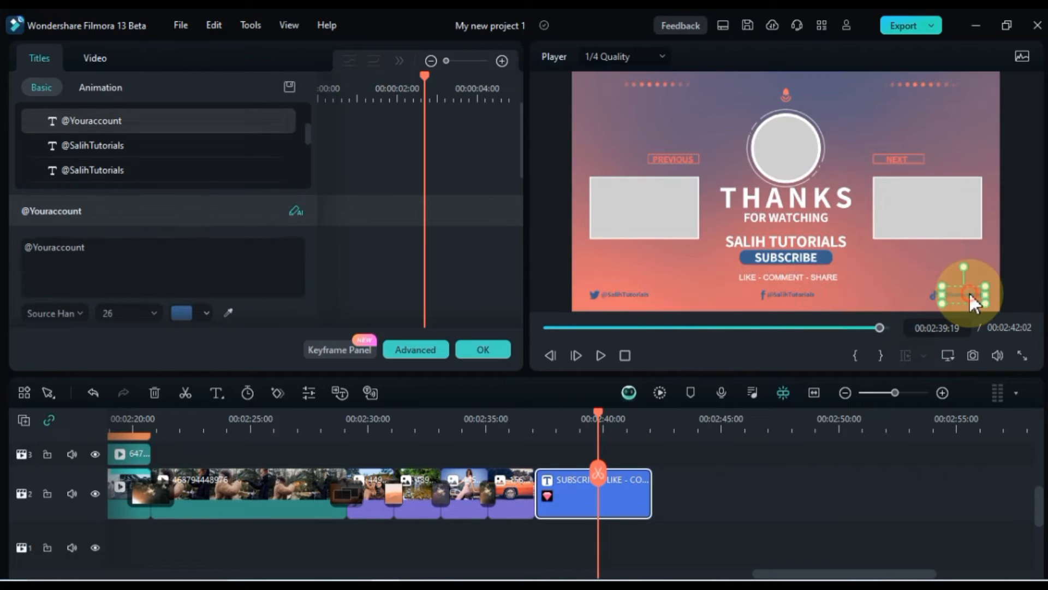
pyautogui.click(192, 269)
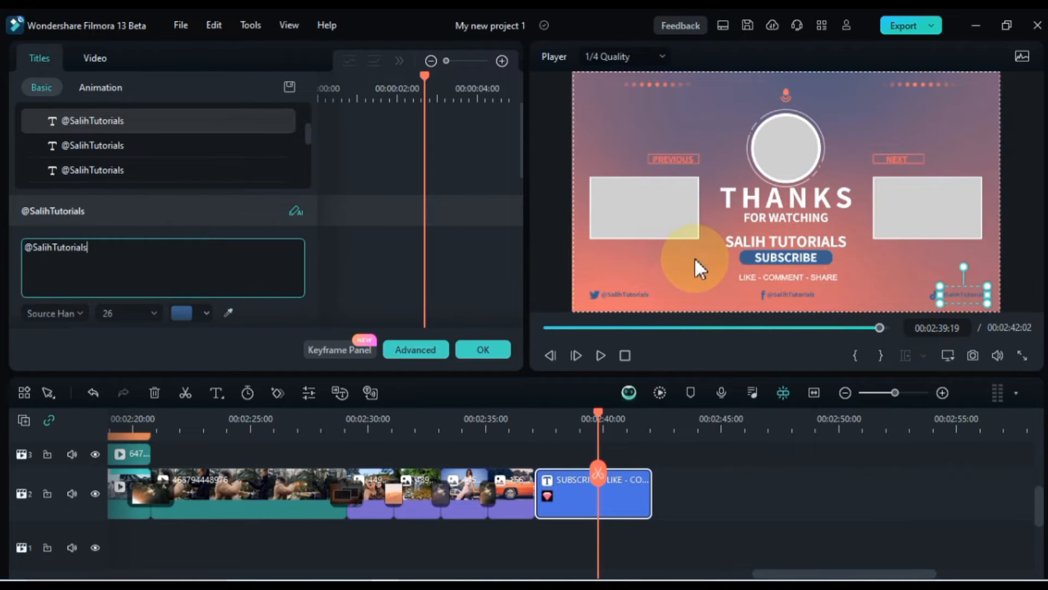
pyautogui.click(664, 225)
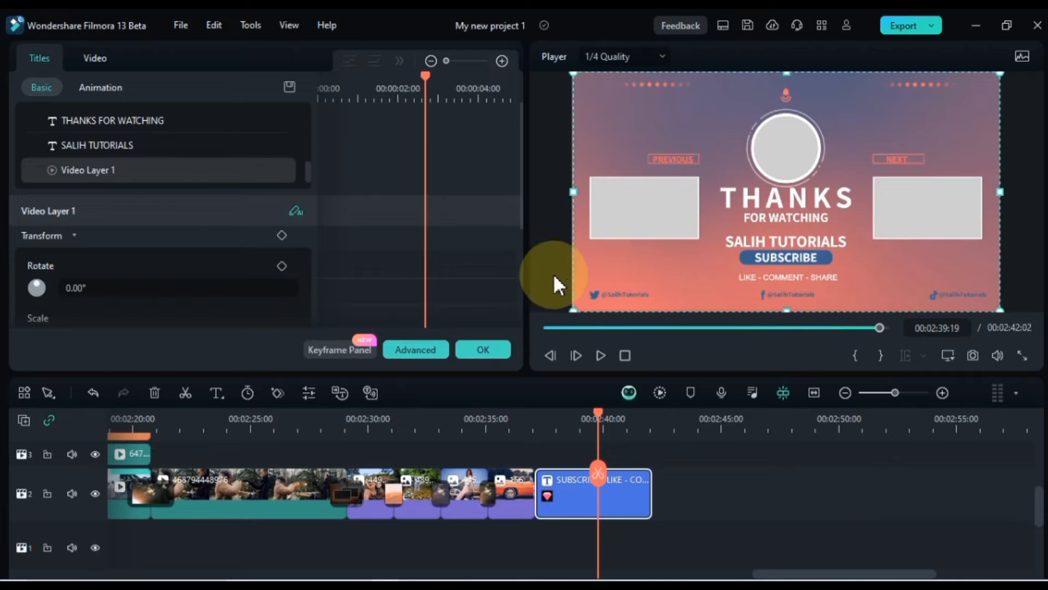
pyautogui.click(483, 350)
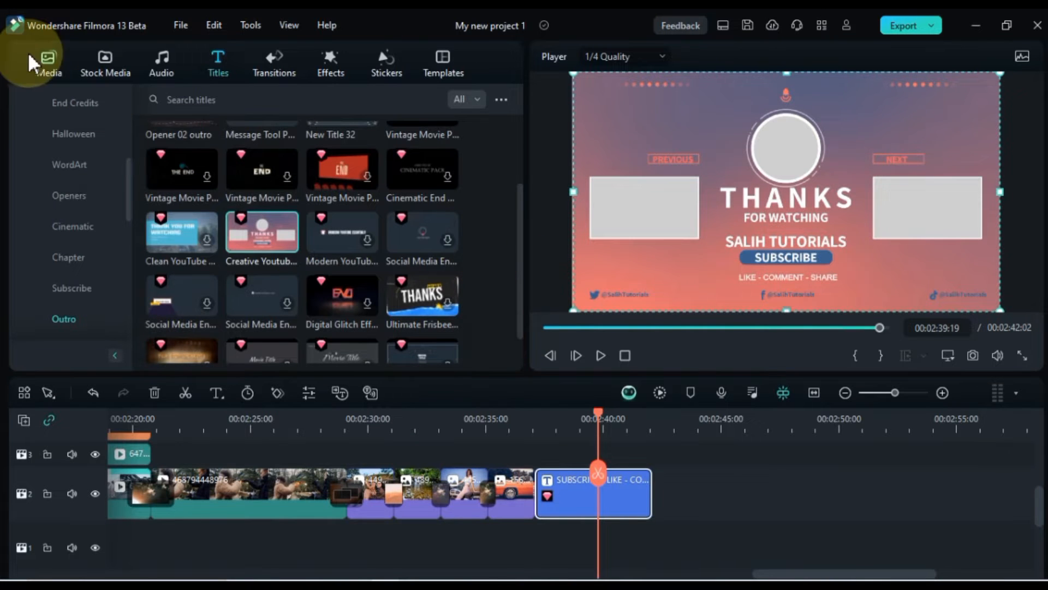
# Step: Place the black car clip 468711678 on the third video track directly above the outro title, matching the title's length
pyautogui.click(48, 63)
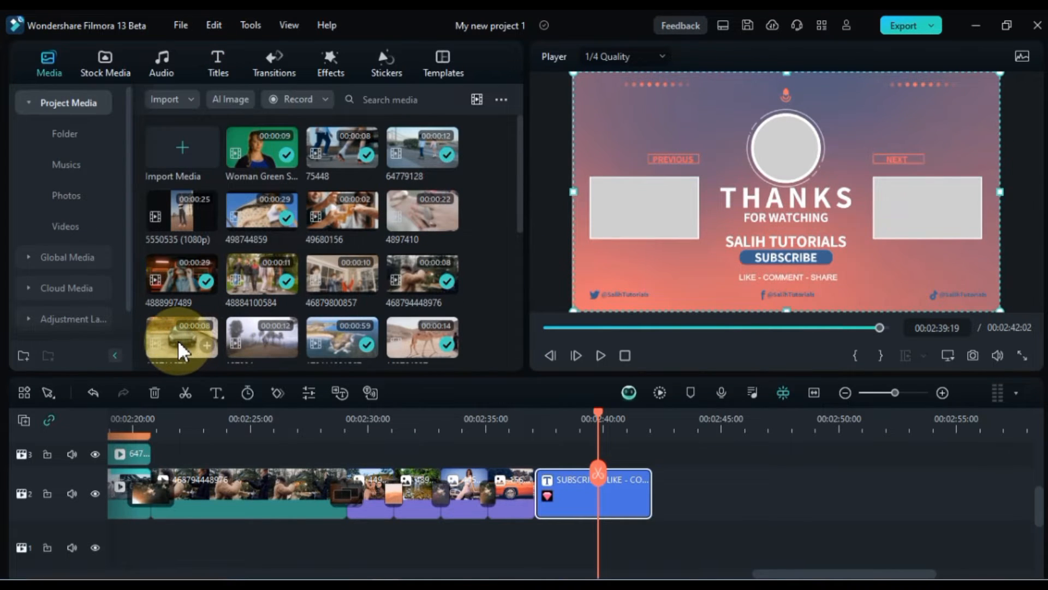
pyautogui.moveTo(180, 347); pyautogui.dragTo(651, 484)
pyautogui.click(688, 178)
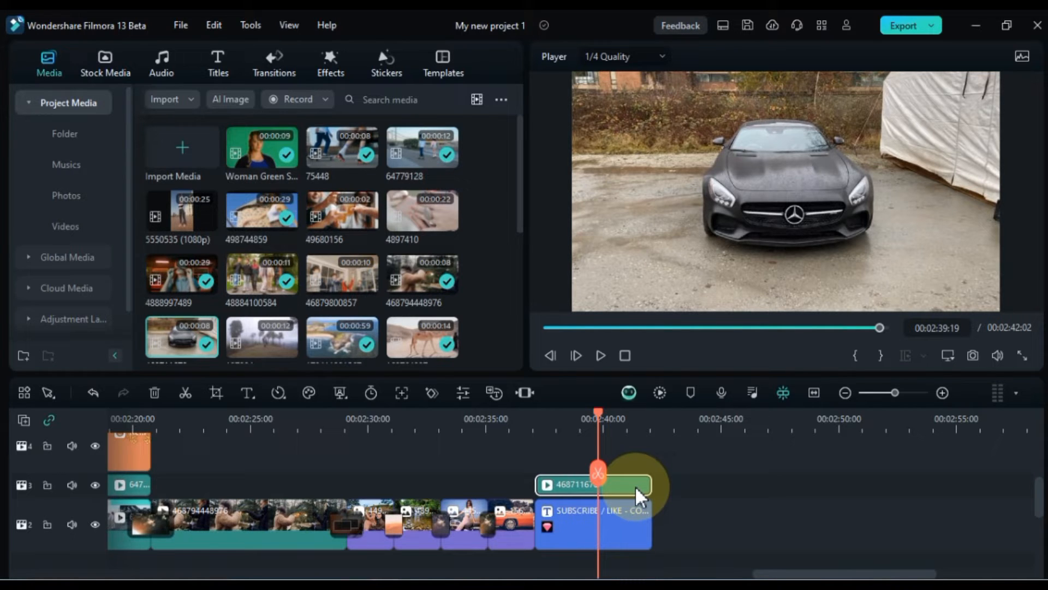
# Step: Open the car clip for editing, scale it to 28% and move it over the outro's PREVIOUS placeholder
pyautogui.click(620, 488)
pyautogui.doubleClick(620, 487)
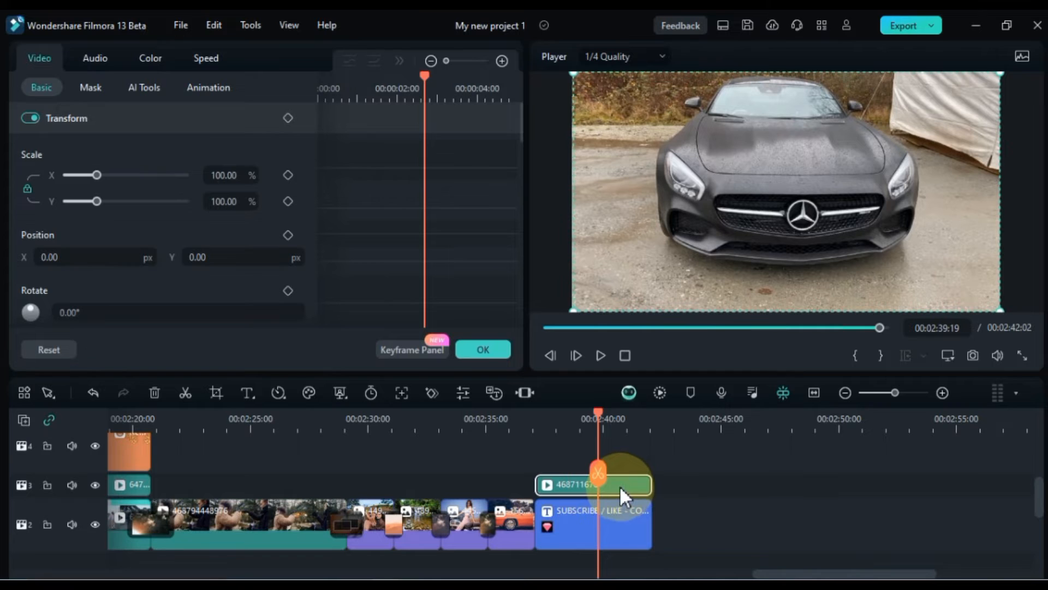
pyautogui.click(239, 178)
pyautogui.moveTo(239, 178); pyautogui.dragTo(241, 178)
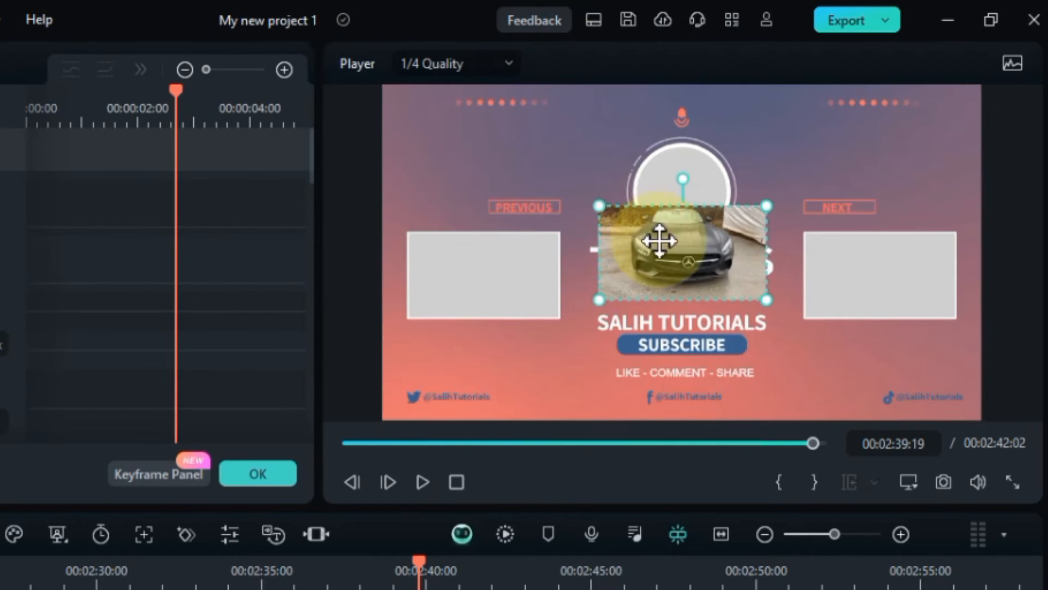
pyautogui.moveTo(772, 180); pyautogui.dragTo(658, 202)
# Step: Fit the car clip inside the PREVIOUS frame at 75% preview zoom, with scale 24.97% and position X -633.81, Y -71.64
pyautogui.click(909, 482)
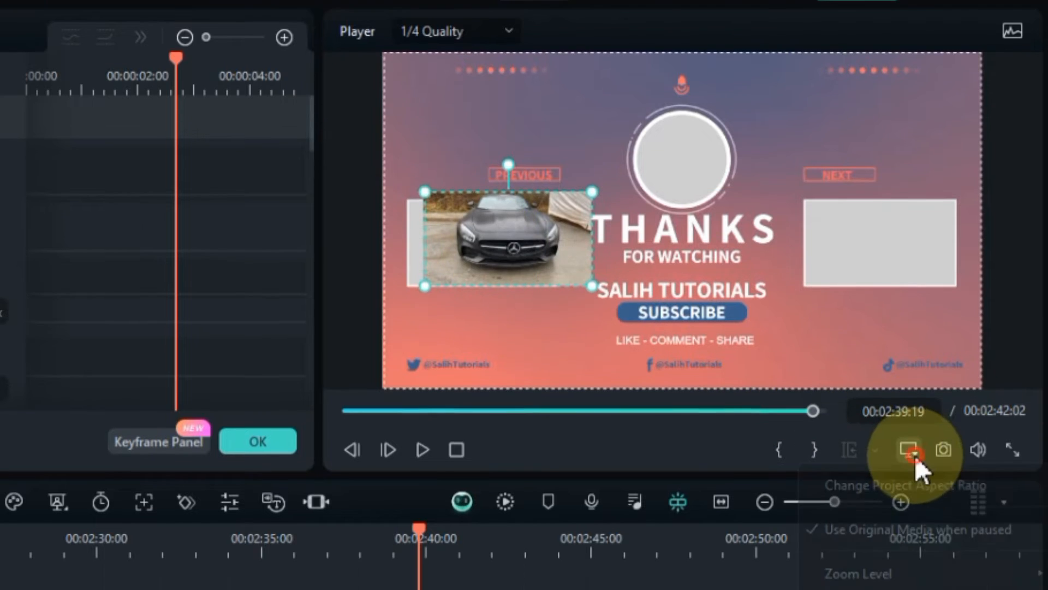
pyautogui.moveTo(840, 589)
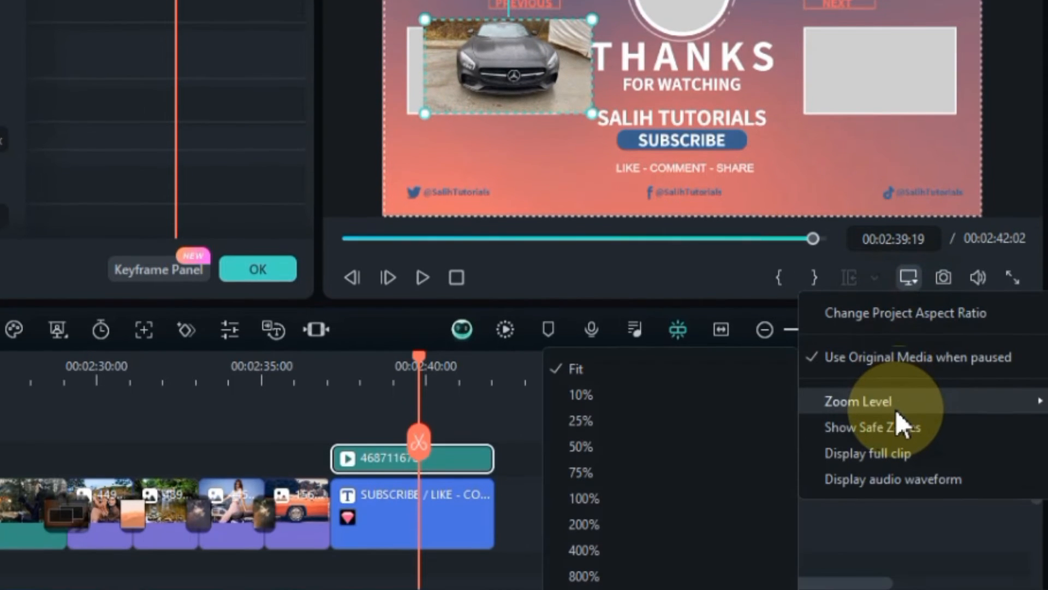
pyautogui.click(579, 483)
pyautogui.moveTo(421, 181); pyautogui.dragTo(346, 161)
pyautogui.moveTo(567, 245); pyautogui.dragTo(546, 246)
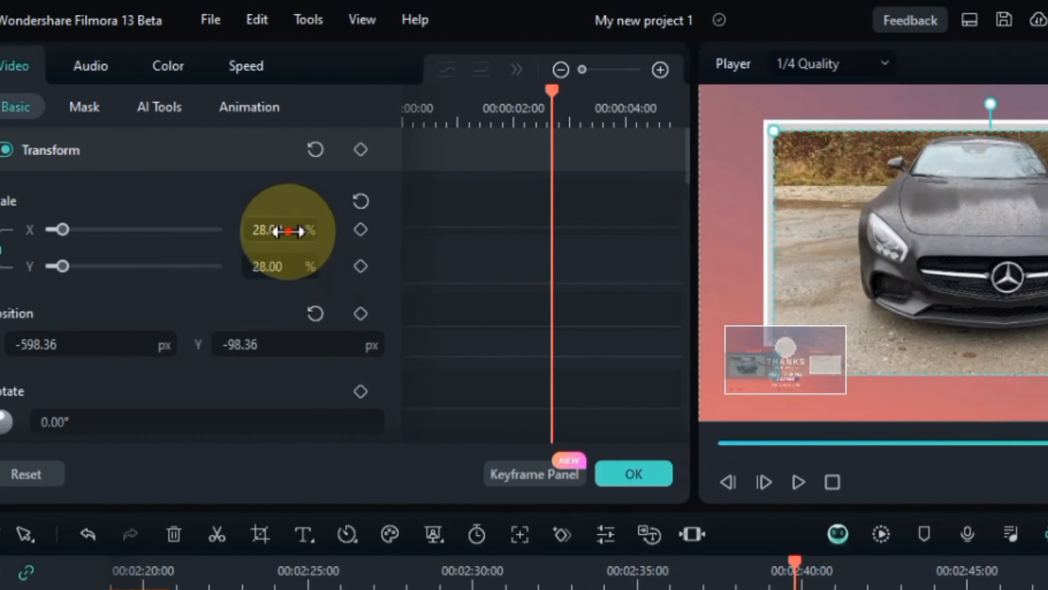
pyautogui.moveTo(16, 231); pyautogui.dragTo(17, 231)
pyautogui.moveTo(329, 232); pyautogui.dragTo(331, 231)
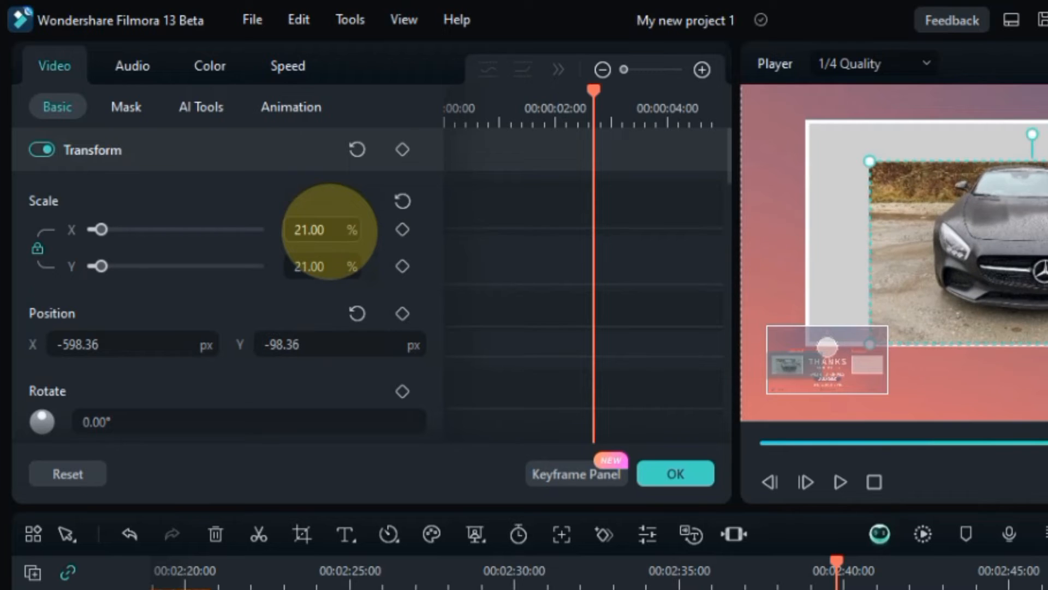
pyautogui.moveTo(939, 204); pyautogui.dragTo(895, 167)
pyautogui.moveTo(477, 167); pyautogui.dragTo(475, 159)
pyautogui.moveTo(1, 345); pyautogui.dragTo(7, 345)
pyautogui.moveTo(724, 305); pyautogui.dragTo(781, 330)
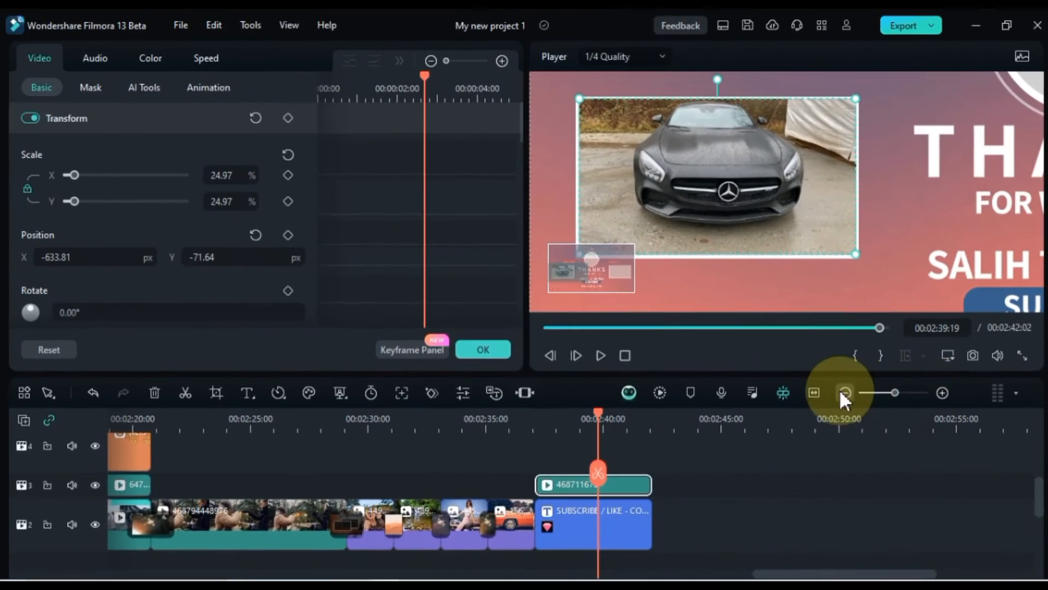
# Step: Return the preview zoom to Fit and close the car clip's settings, leaving the clip deselected
pyautogui.click(798, 418)
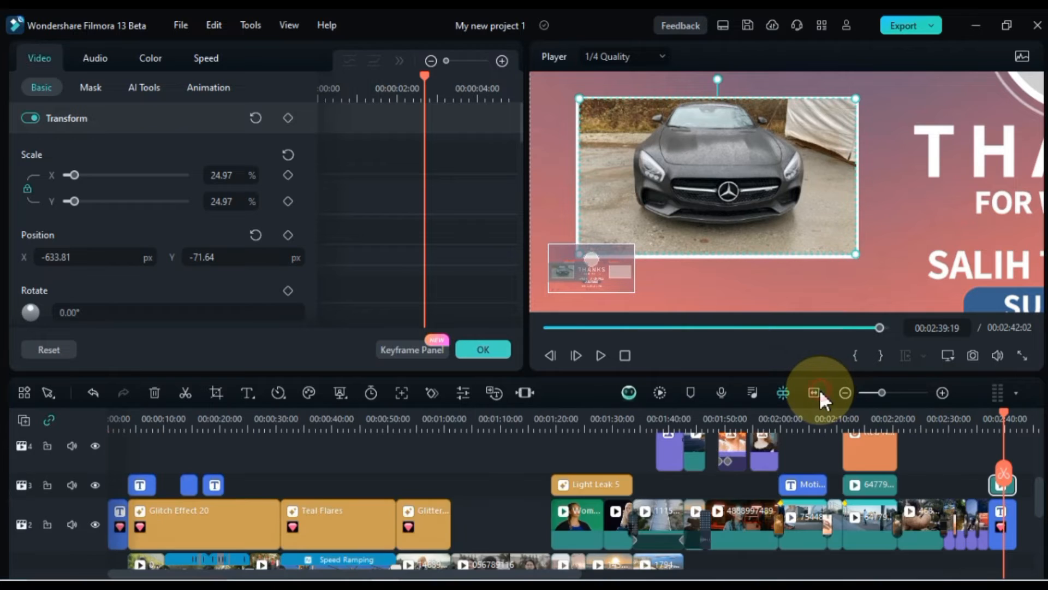
pyautogui.click(942, 392)
pyautogui.click(948, 355)
pyautogui.moveTo(929, 435)
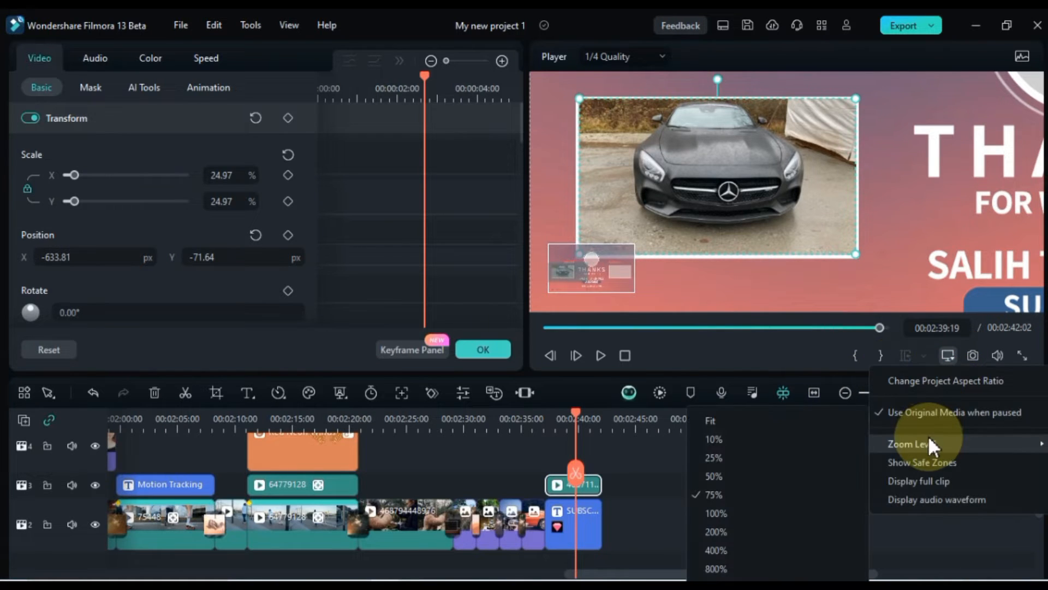
pyautogui.click(765, 416)
pyautogui.click(730, 487)
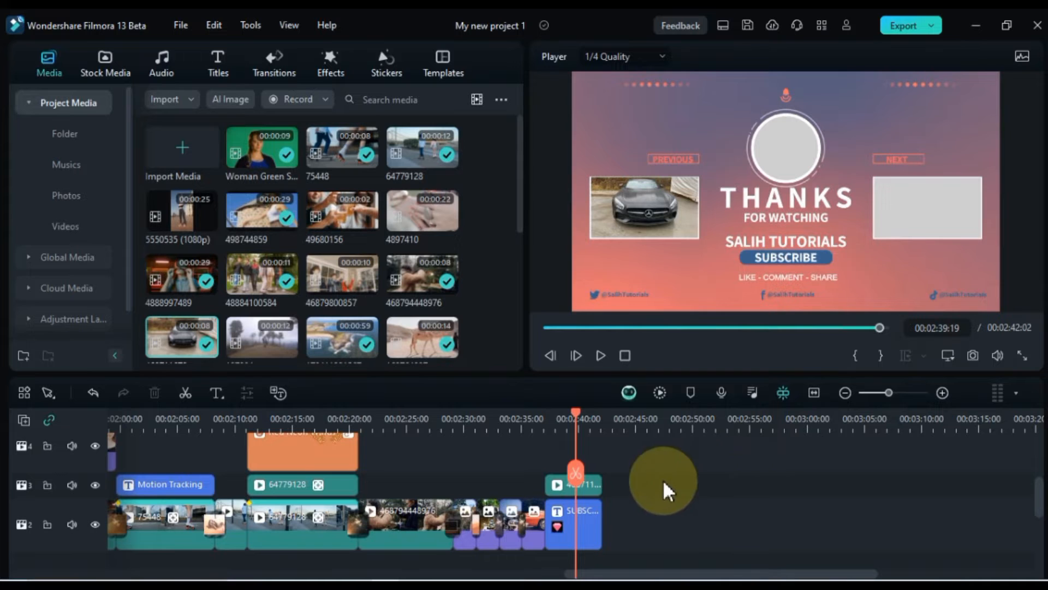
pyautogui.click(557, 490)
pyautogui.click(666, 494)
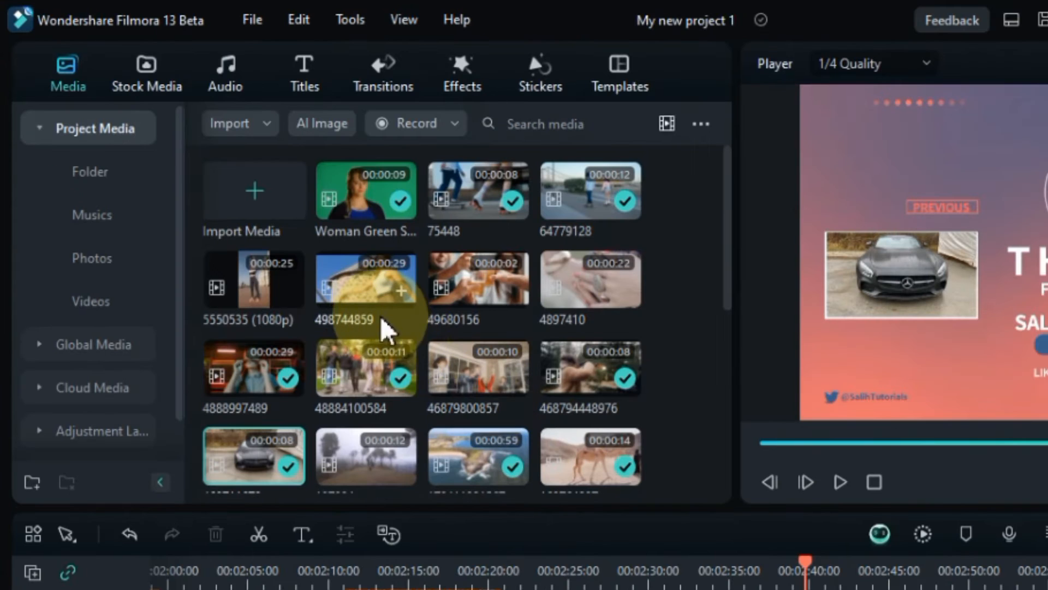
# Step: Add clip 498744859 on the fourth video track aligned with the outro's start, dismiss the settings-mismatch dialog and trim it to 5 seconds
pyautogui.moveTo(271, 225); pyautogui.dragTo(616, 453)
pyautogui.moveTo(444, 414); pyautogui.dragTo(334, 423)
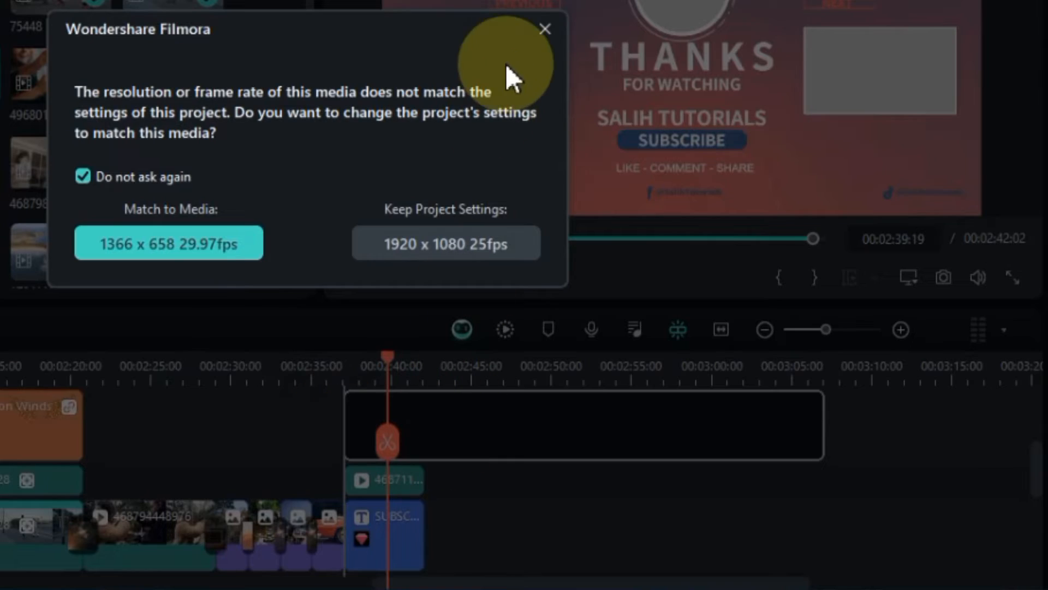
pyautogui.click(545, 28)
pyautogui.moveTo(820, 423); pyautogui.dragTo(423, 462)
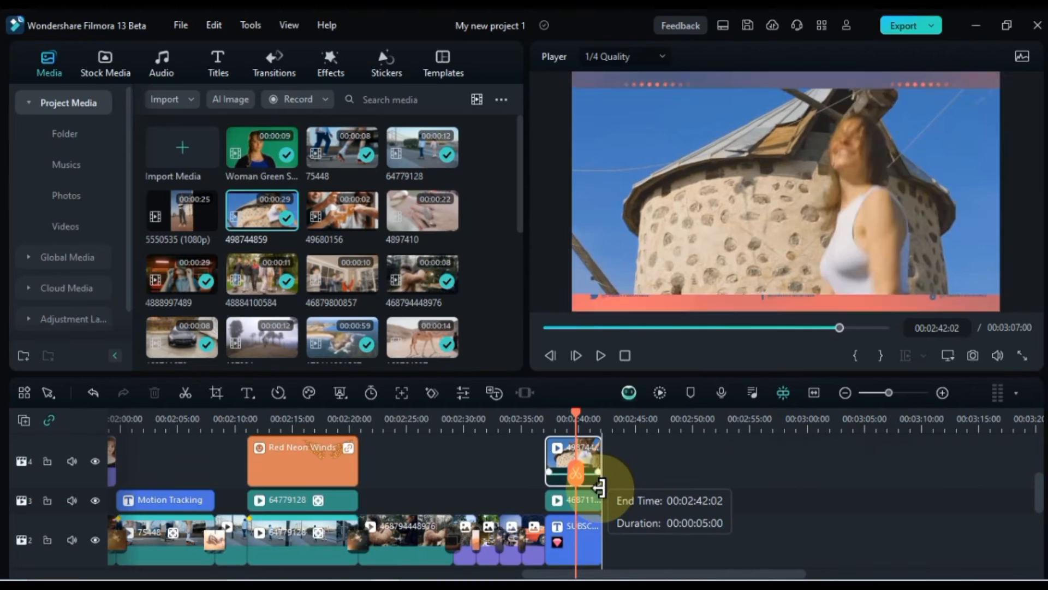
pyautogui.moveTo(599, 488); pyautogui.dragTo(599, 487)
# Step: Crop clip 498744859 to a 16:9 ratio, shifting the crop frame slightly towards the woman, and apply it
pyautogui.click(216, 393)
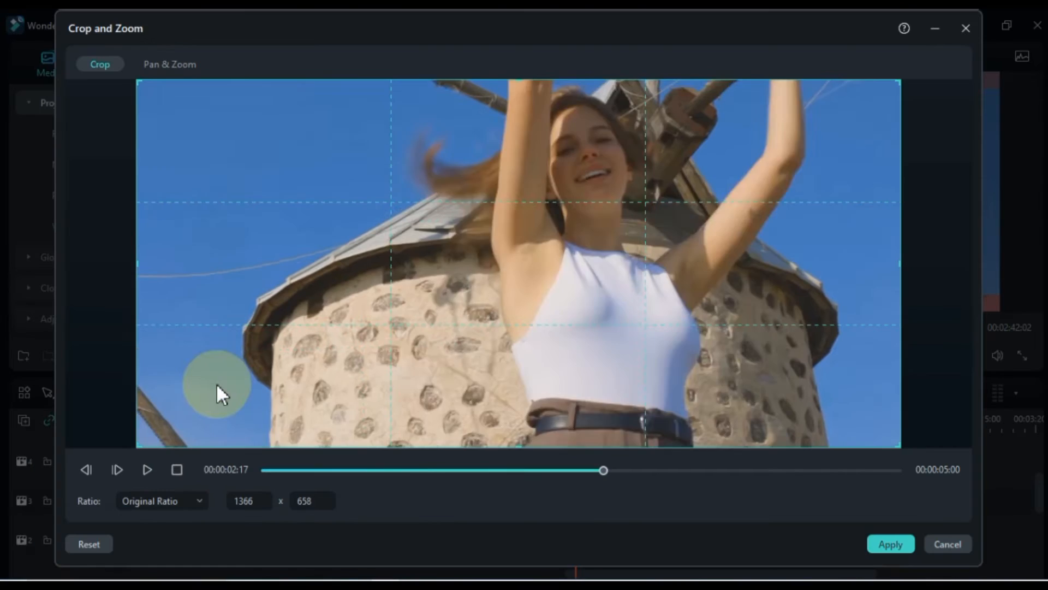
pyautogui.click(159, 501)
pyautogui.click(158, 301)
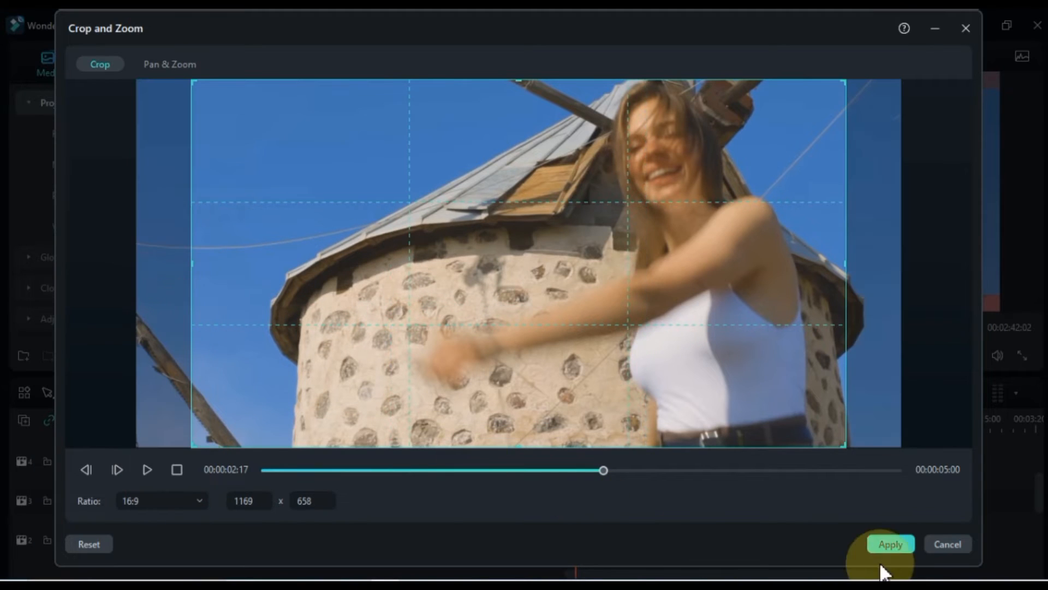
pyautogui.moveTo(658, 359); pyautogui.dragTo(667, 359)
pyautogui.click(875, 545)
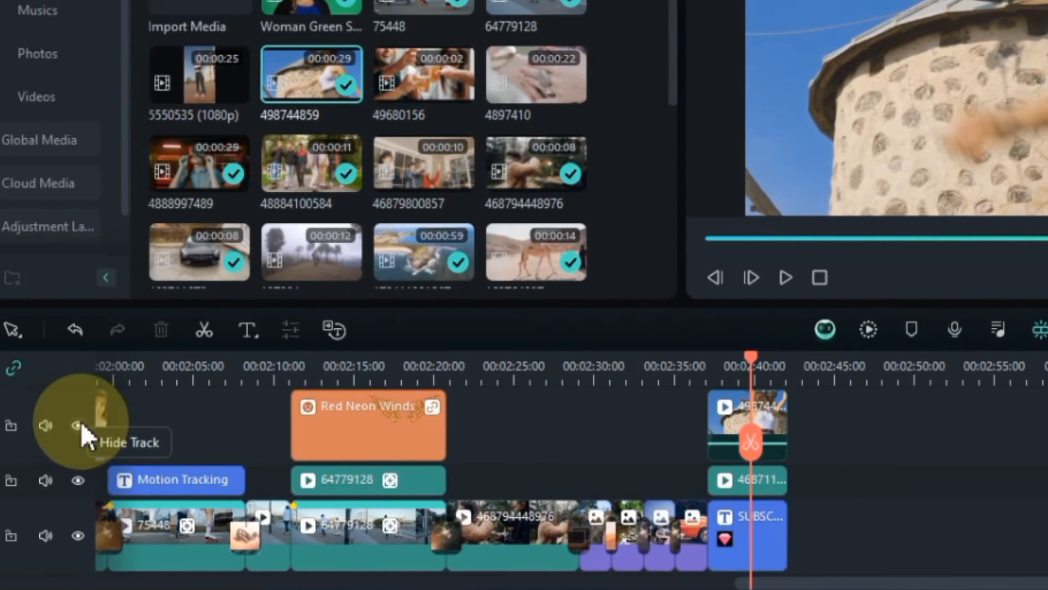
# Step: Hide the fourth video track and add a Transform keyframe to the car clip at the playhead
pyautogui.click(80, 426)
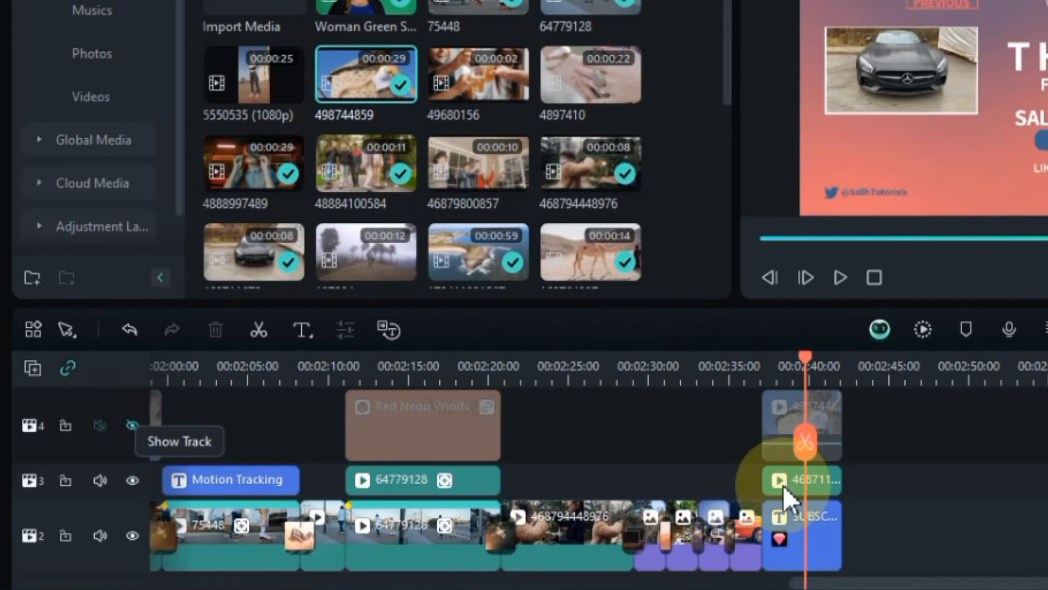
pyautogui.click(784, 486)
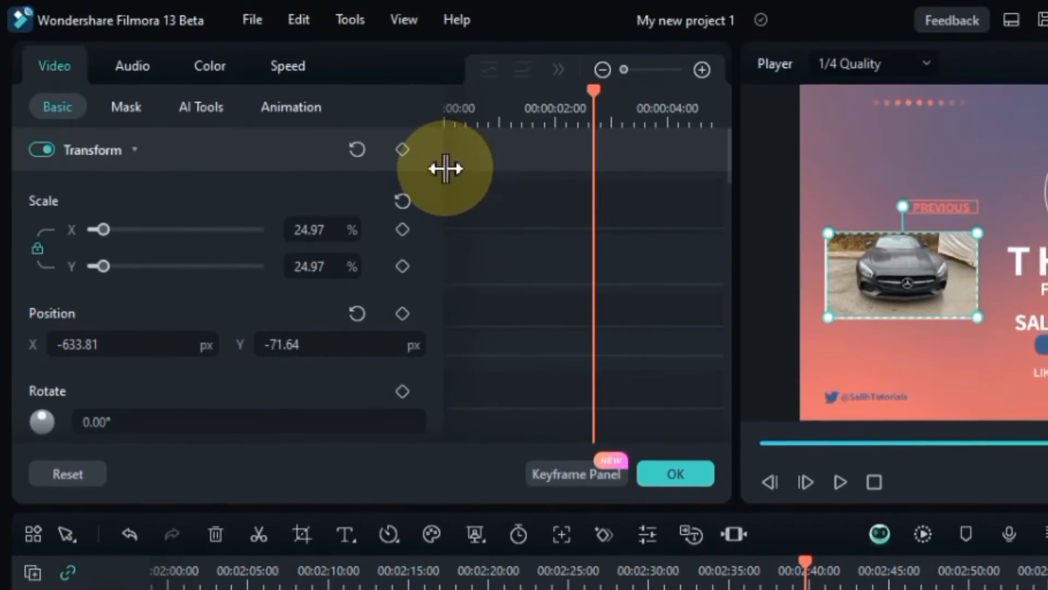
pyautogui.click(402, 150)
pyautogui.click(681, 475)
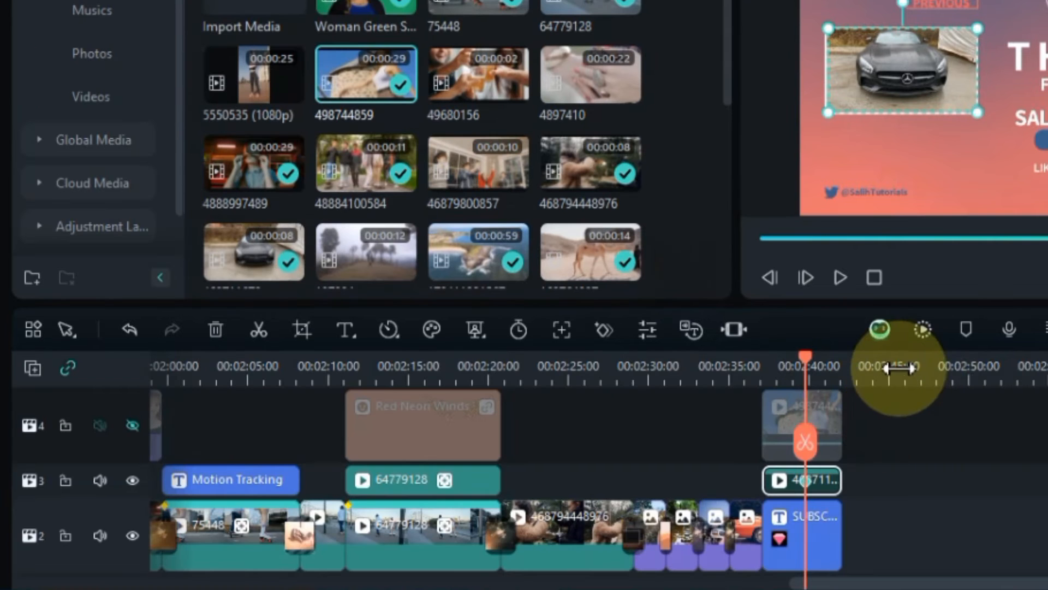
# Step: Copy the car clip's Transform keyframe at the playhead and show the fourth video track again
pyautogui.moveTo(899, 572); pyautogui.dragTo(977, 573)
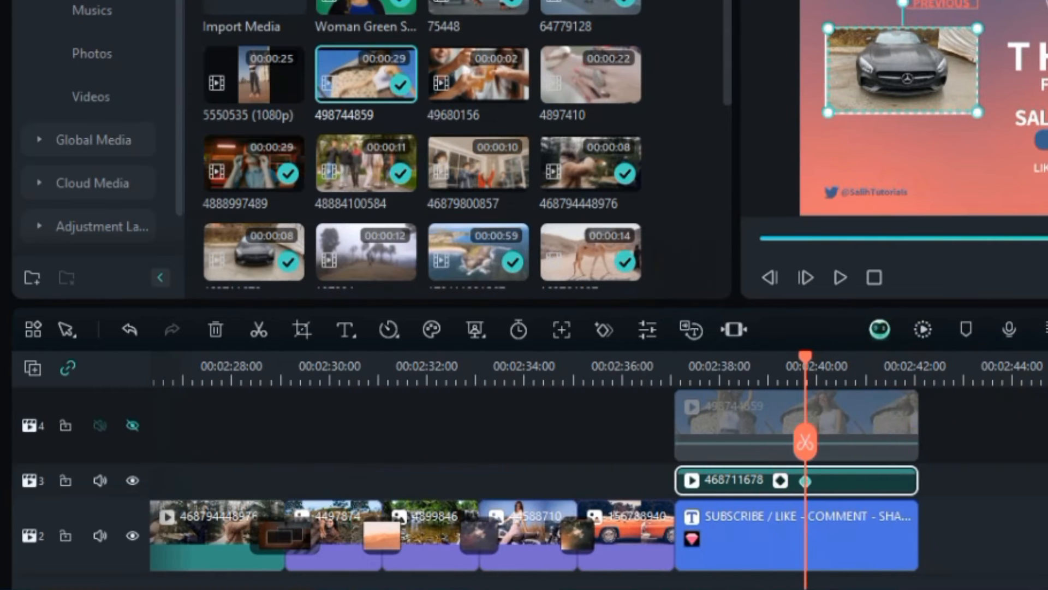
pyautogui.rightClick(805, 482)
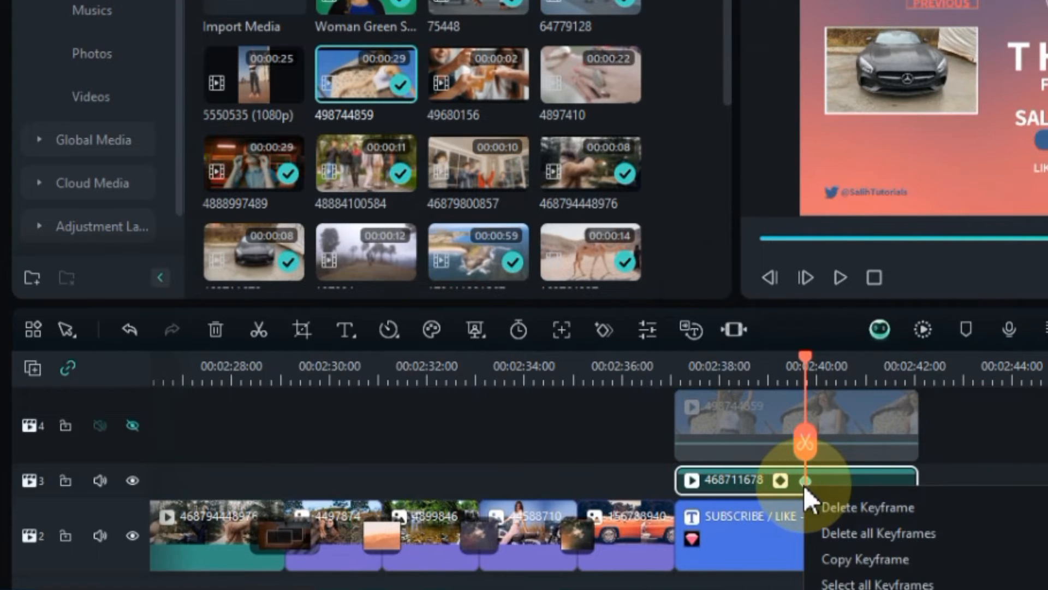
pyautogui.click(846, 558)
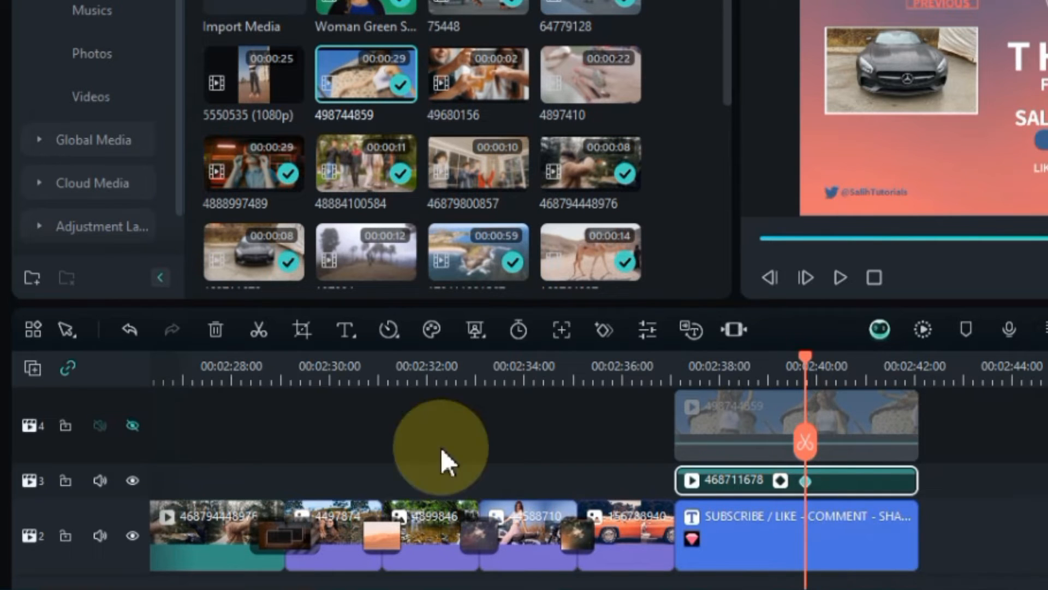
pyautogui.click(132, 425)
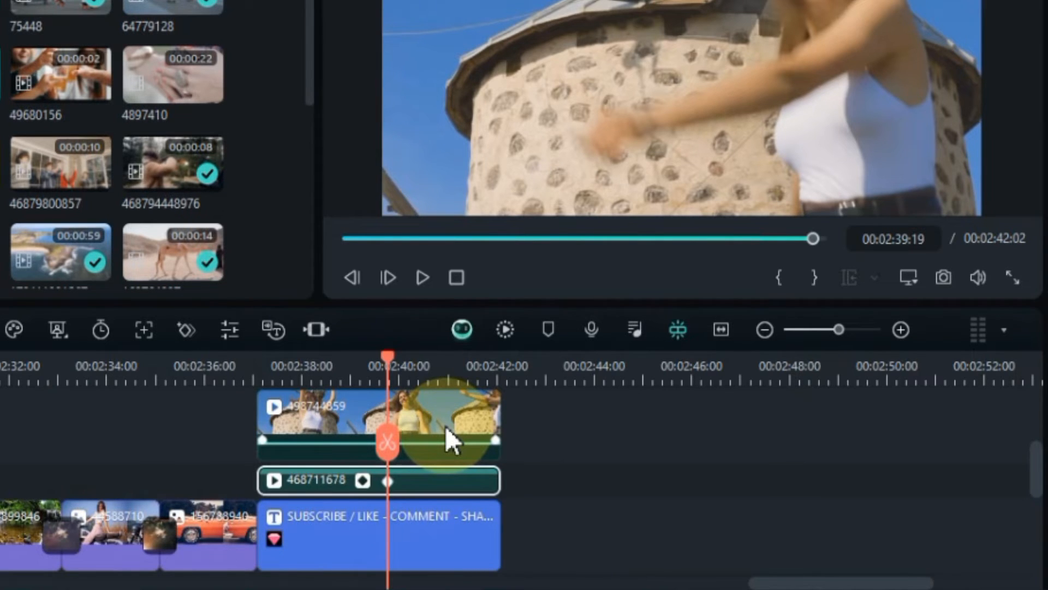
# Step: Paste the copied Transform keyframe onto clip 498744859 at the playhead on the fourth video track
pyautogui.click(445, 426)
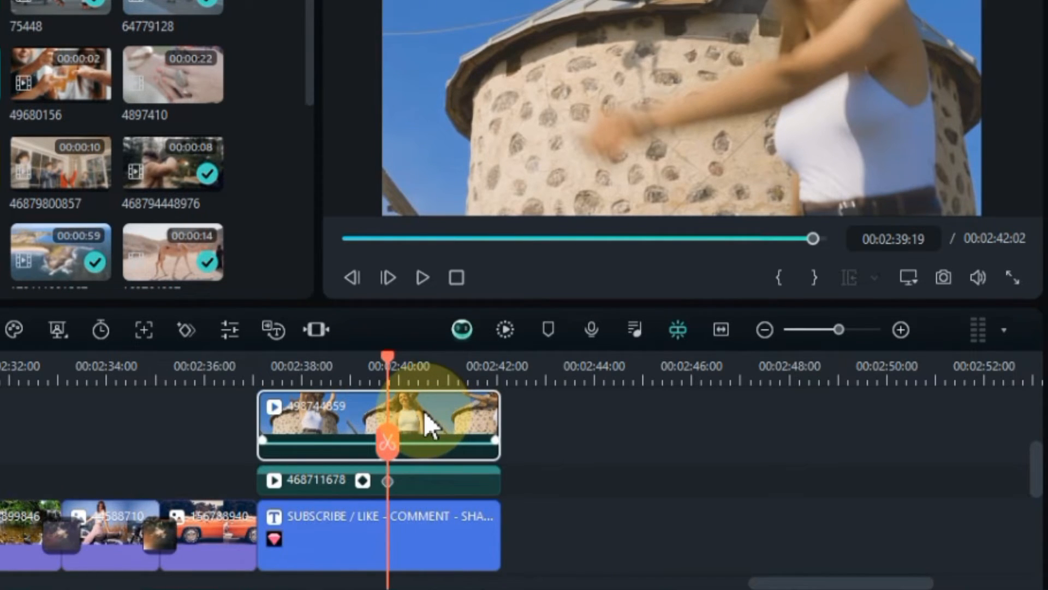
pyautogui.rightClick(424, 411)
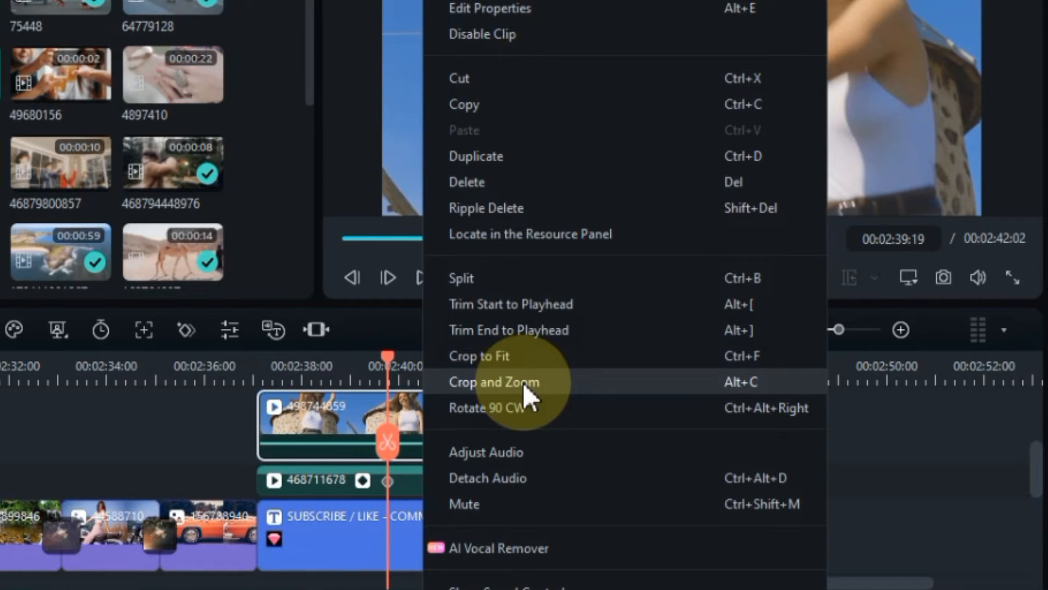
pyautogui.scroll(-5, 552, 371)
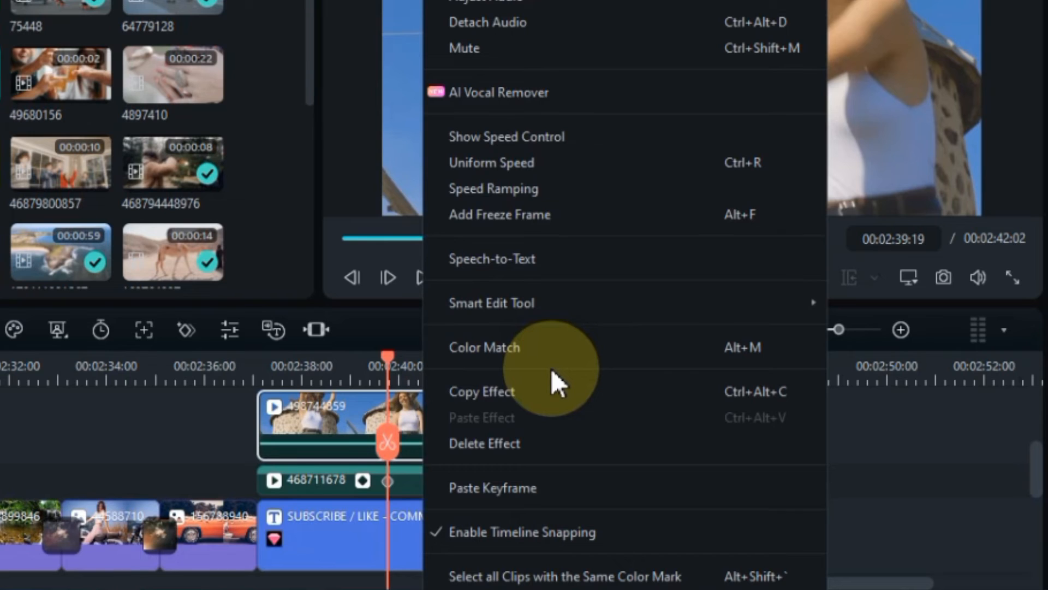
pyautogui.click(490, 488)
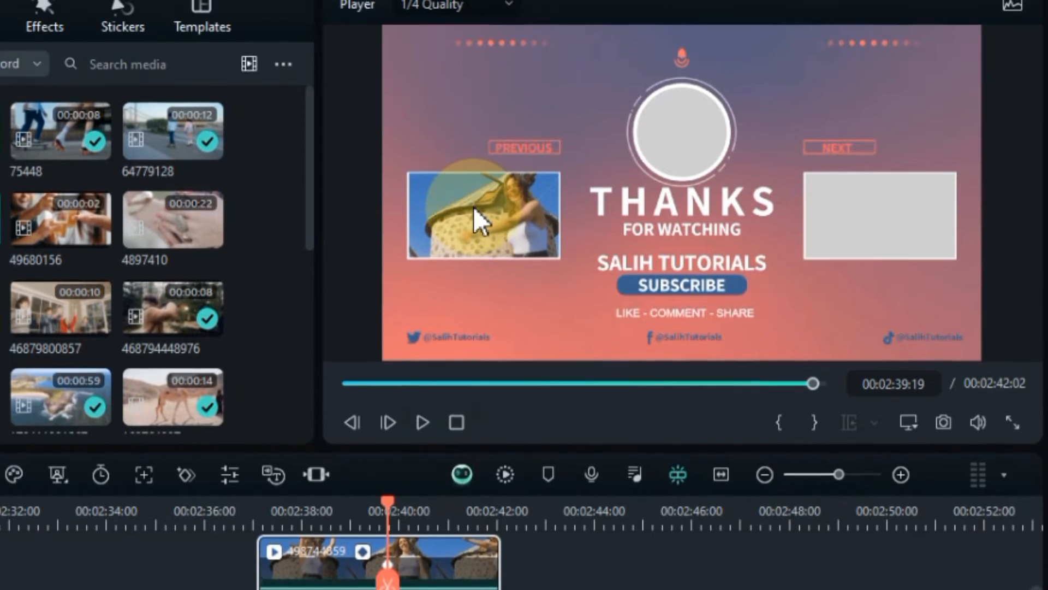
pyautogui.click(475, 72)
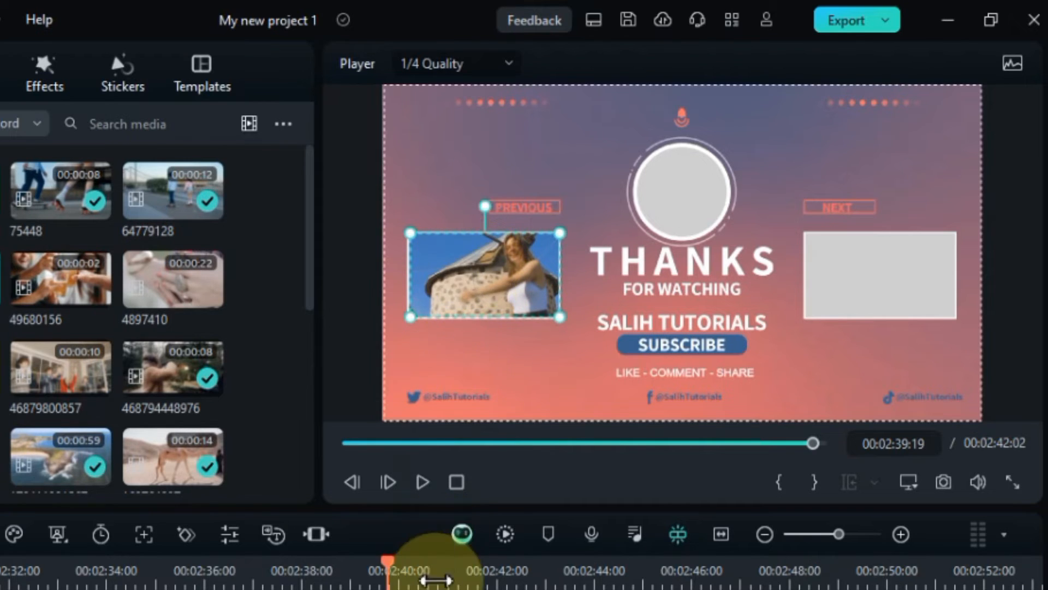
# Step: Shift clip 498744859 horizontally by its X position until it fills the outro's NEXT placeholder
pyautogui.click(432, 417)
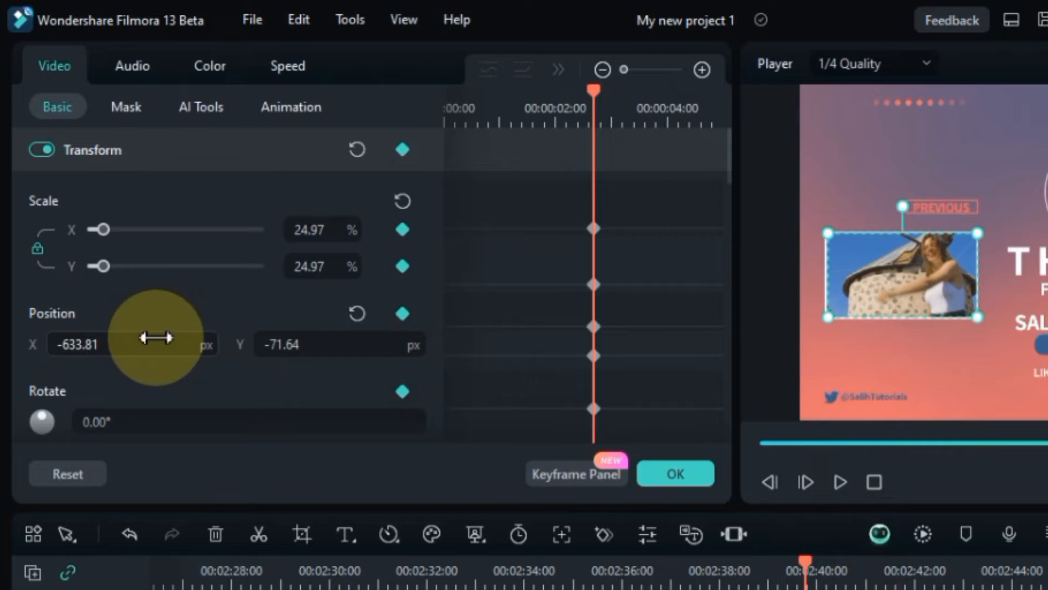
pyautogui.moveTo(135, 343); pyautogui.dragTo(309, 343)
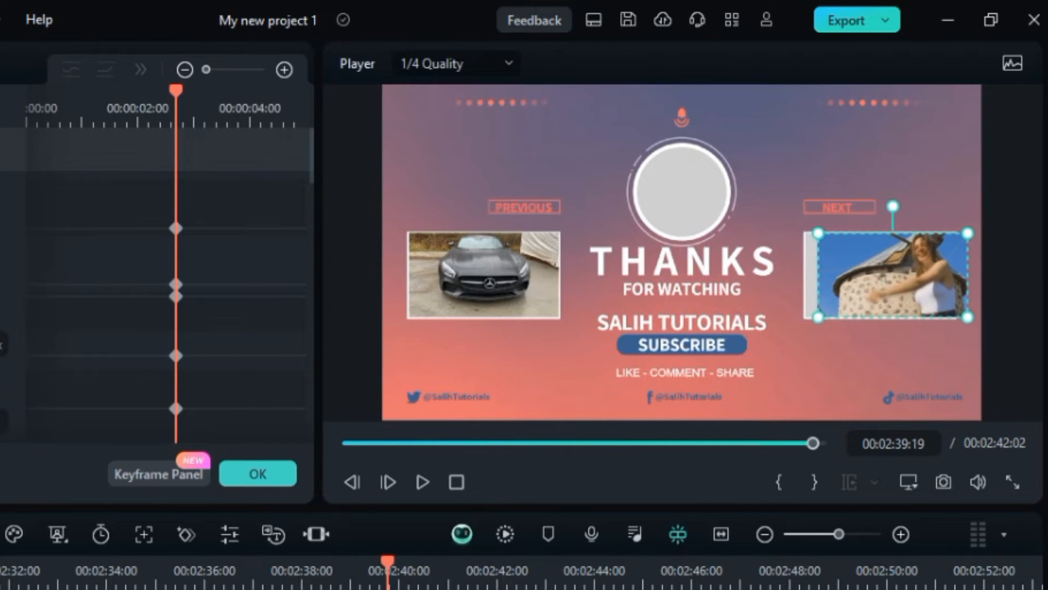
pyautogui.moveTo(13, 344); pyautogui.dragTo(1, 344)
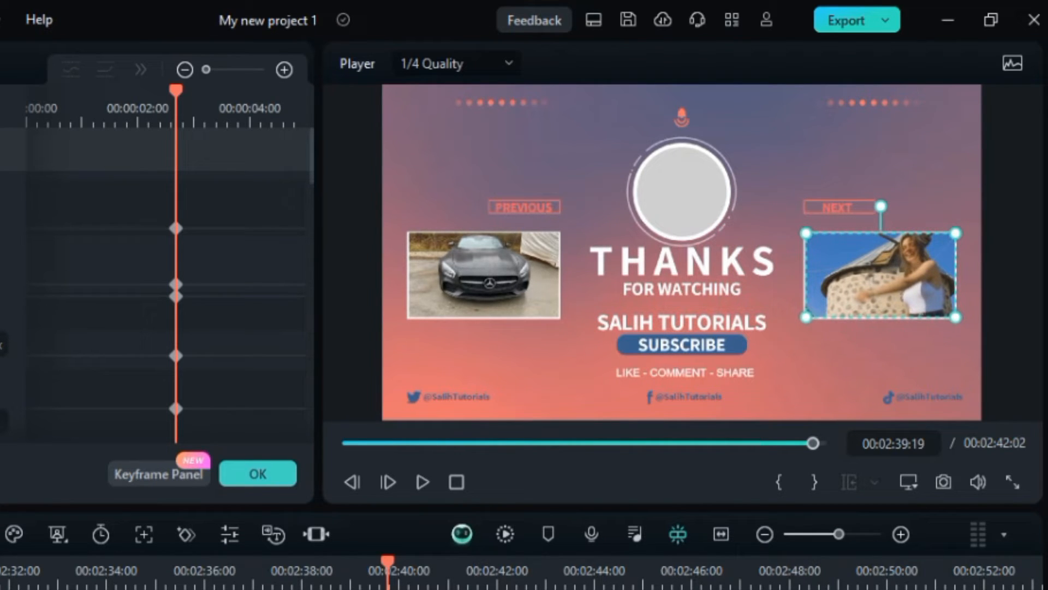
pyautogui.click(585, 581)
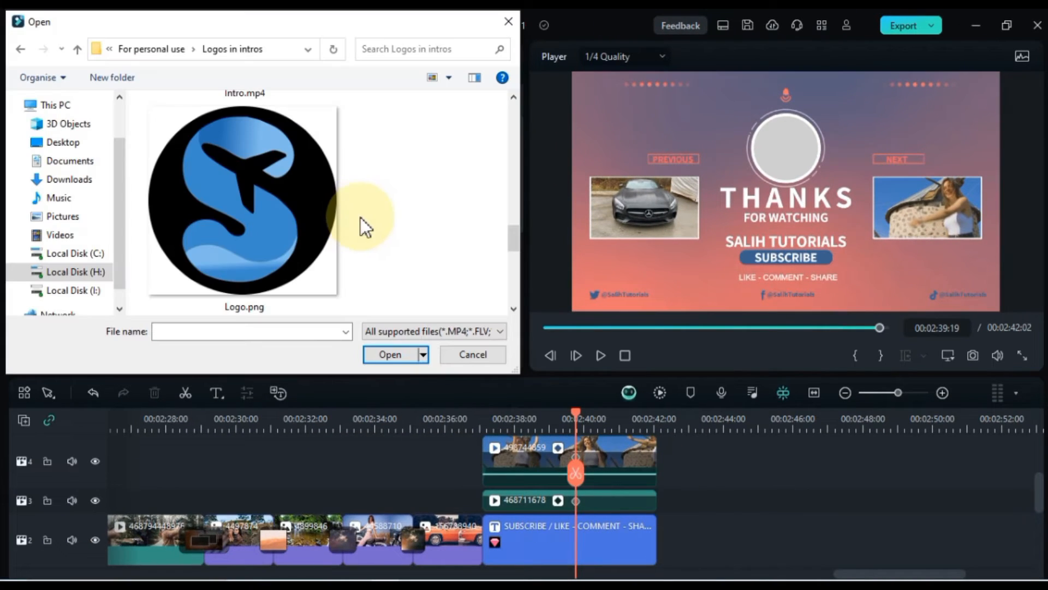
# Step: Import Logo.png from the Logos in intros folder and filter the project media to images only
pyautogui.click(273, 216)
pyautogui.click(389, 354)
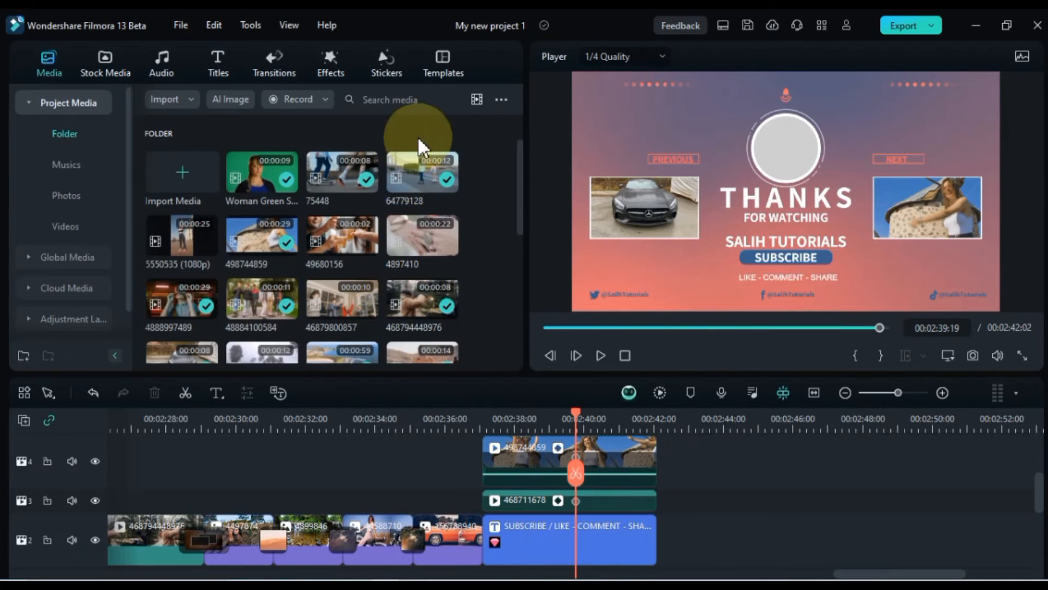
pyautogui.click(477, 99)
pyautogui.click(500, 179)
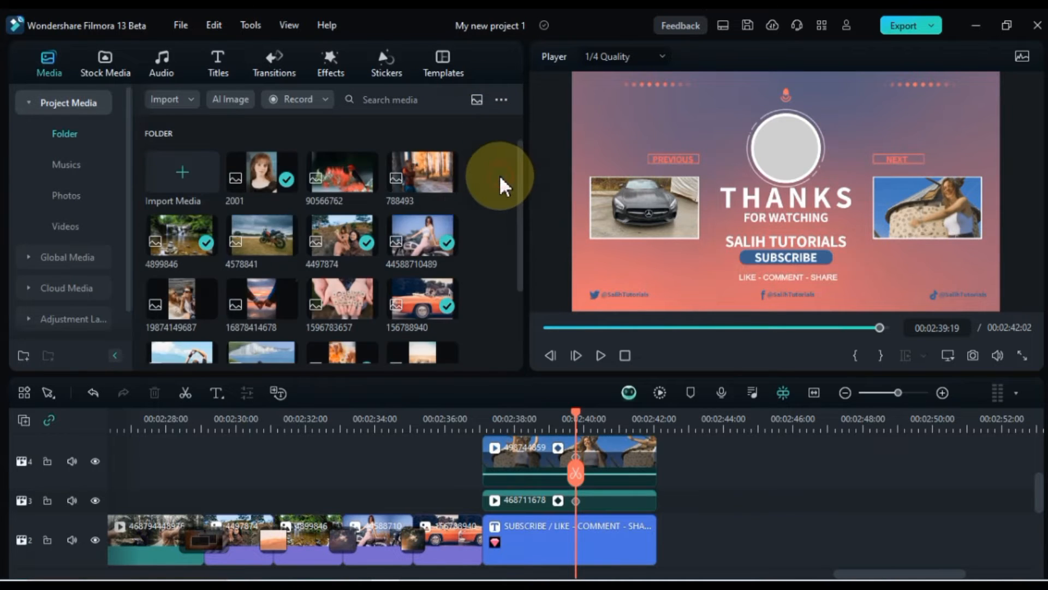
# Step: Add the Logo image on the fifth video track, aligned with the outro's start
pyautogui.scroll(-5, 453, 262)
pyautogui.moveTo(360, 327); pyautogui.dragTo(494, 537)
pyautogui.scroll(-1, 554, 515)
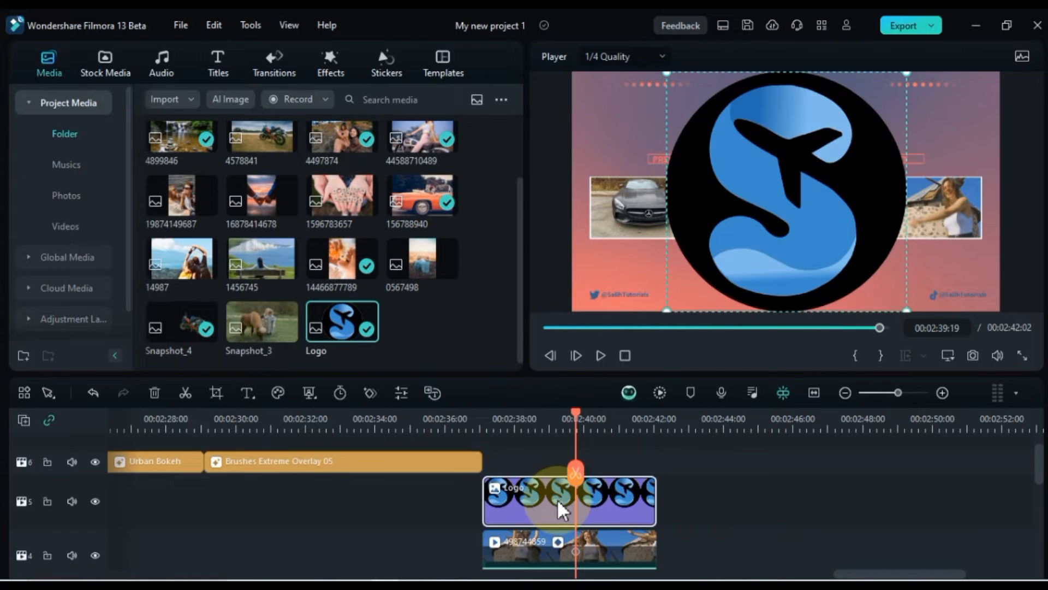
# Step: Scale the logo to 29% and set its Y position to 197 px so it fits the outro's circular placeholder
pyautogui.doubleClick(555, 497)
pyautogui.moveTo(232, 174); pyautogui.dragTo(234, 175)
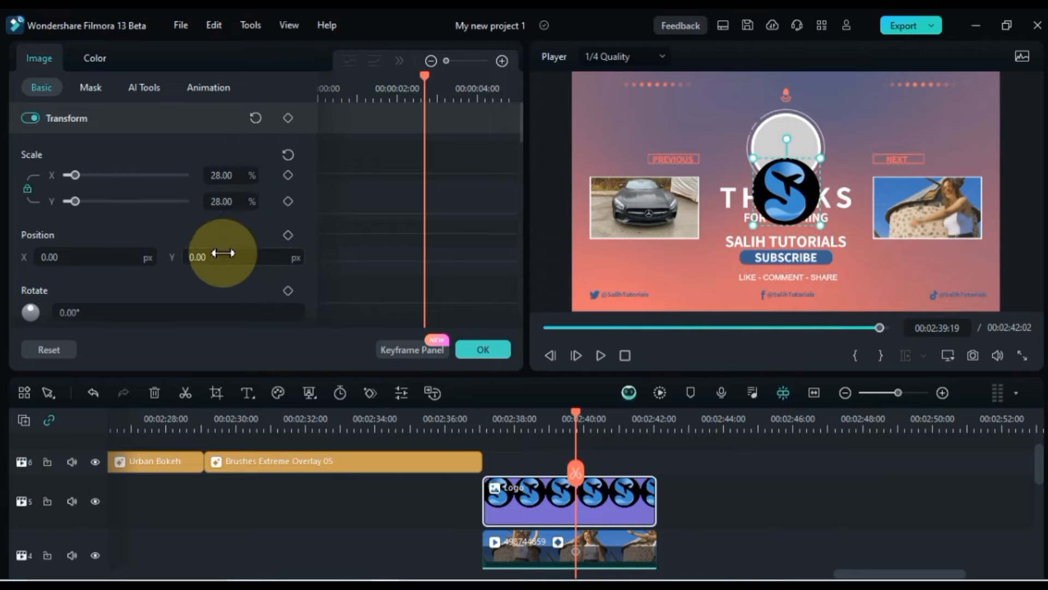
pyautogui.moveTo(222, 253); pyautogui.dragTo(223, 260)
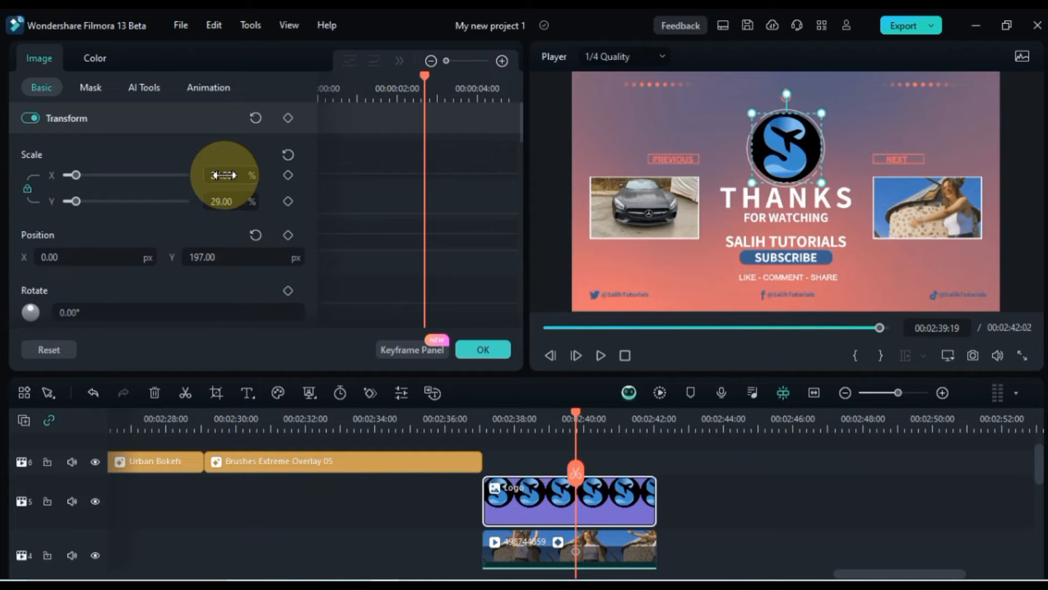
pyautogui.click(708, 472)
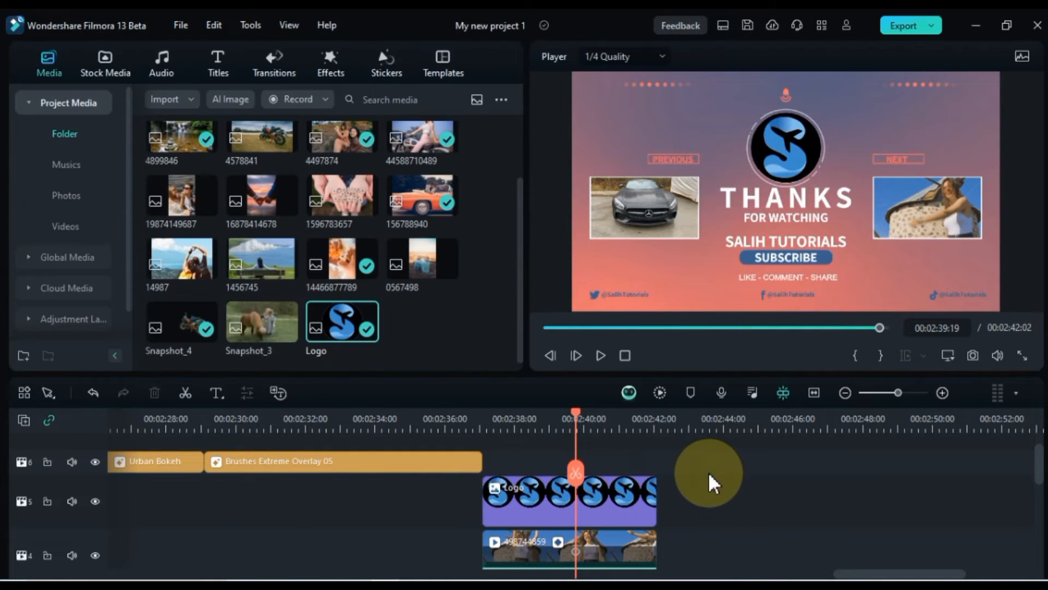
# Step: Play the finished outro in full screen from just before its start, then return to the normal view
pyautogui.click(1022, 356)
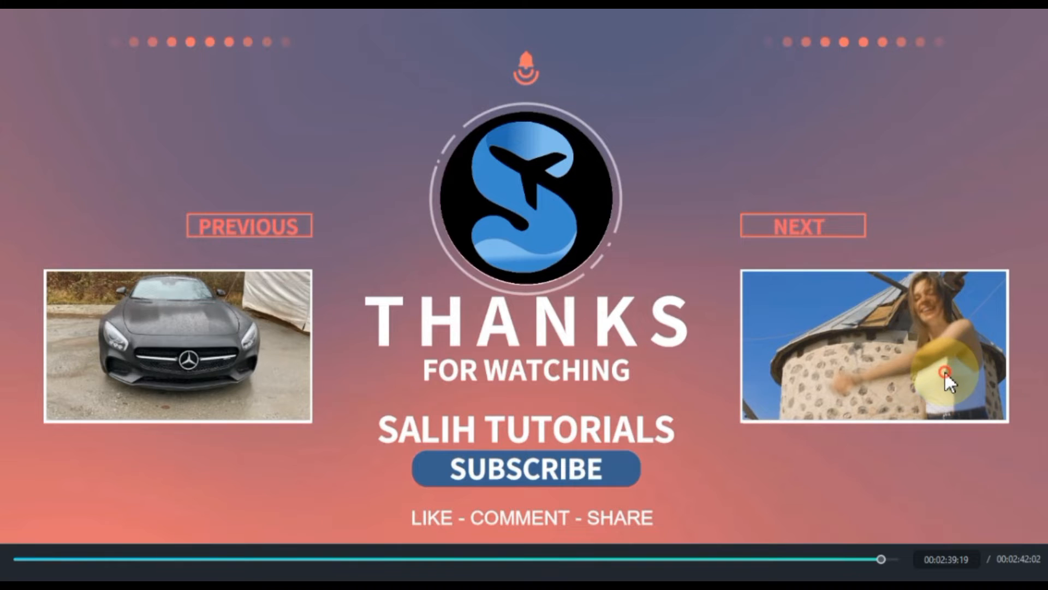
pyautogui.moveTo(882, 558); pyautogui.dragTo(864, 567)
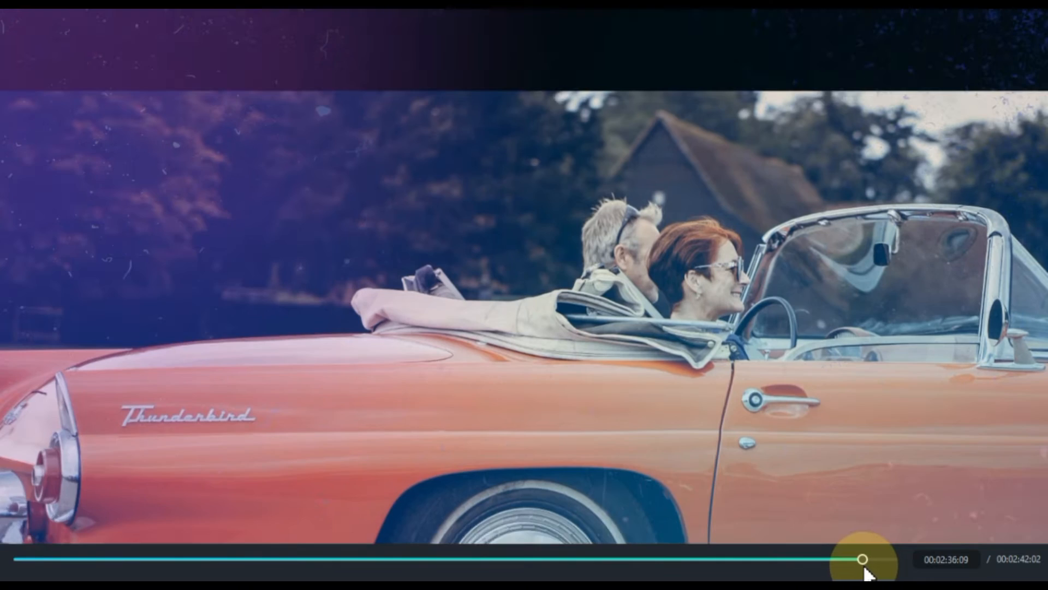
pyautogui.press('space')
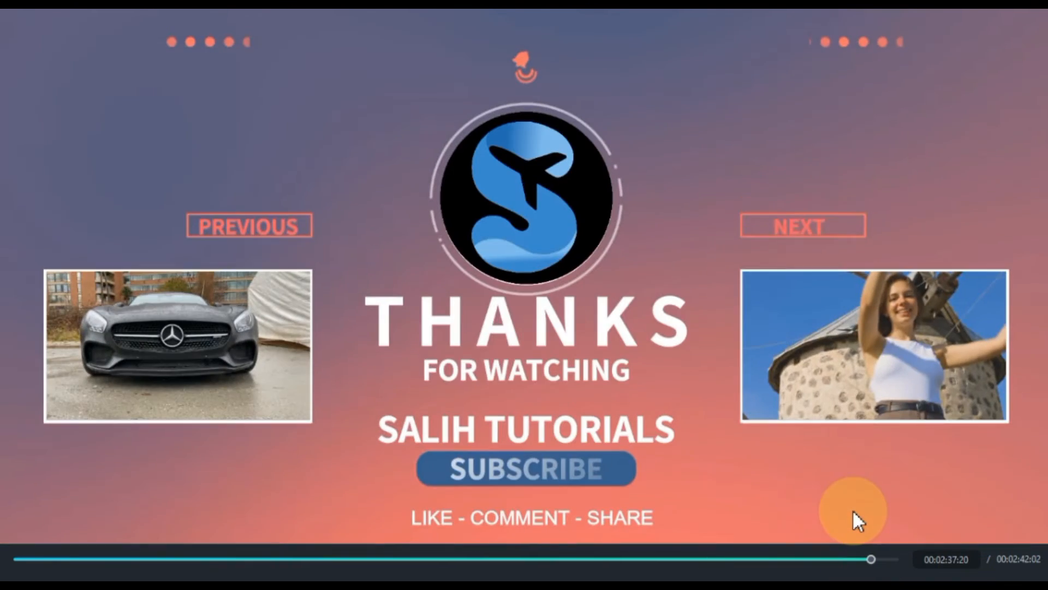
pyautogui.click(865, 556)
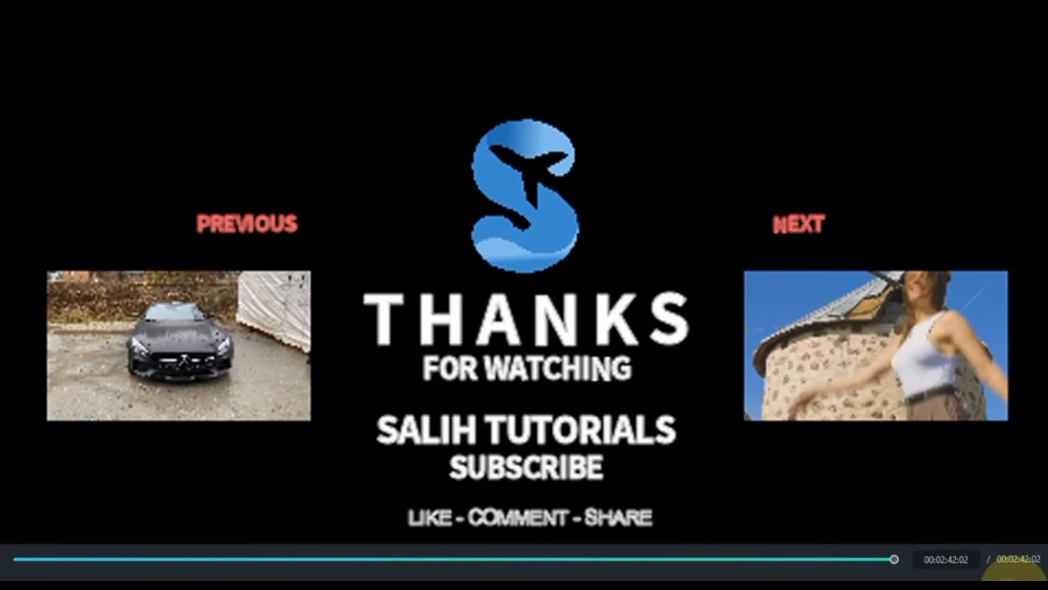
pyautogui.click(1026, 582)
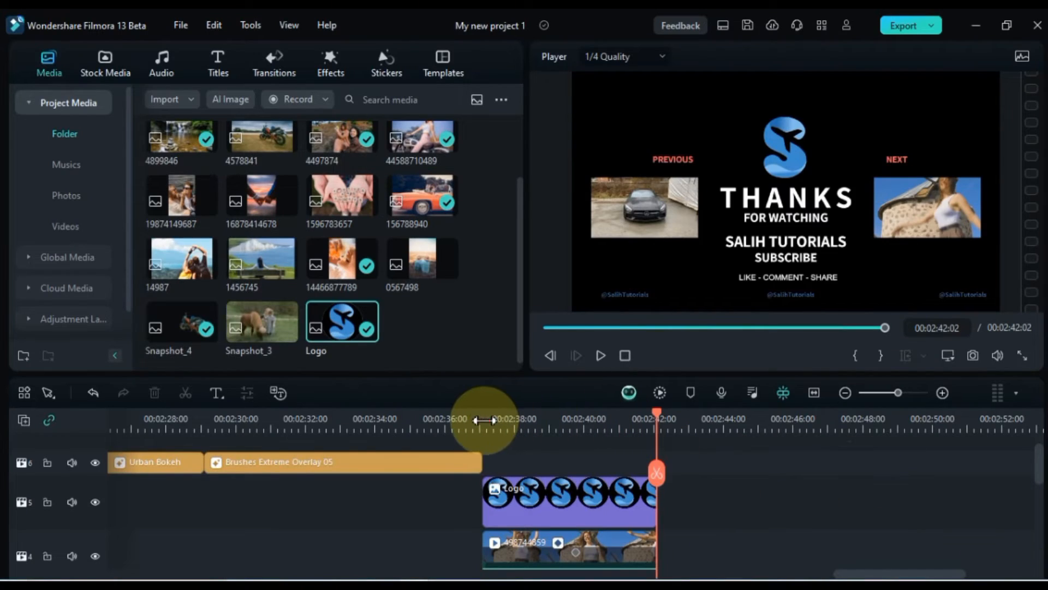
# Step: Replay the outro from its start in the regular preview player
pyautogui.click(484, 420)
pyautogui.press('space')
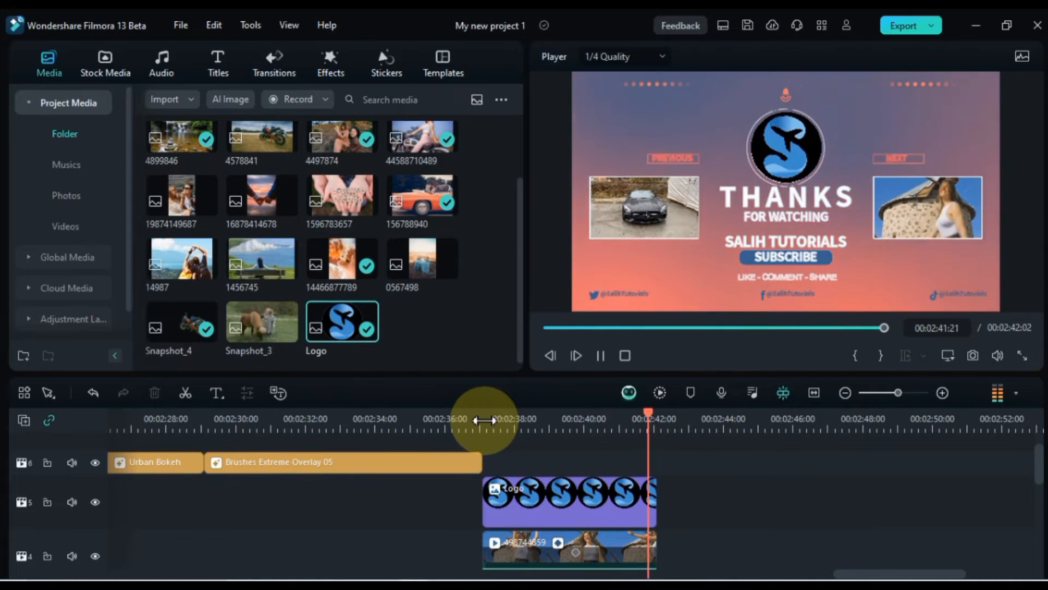
pyautogui.click(813, 394)
pyautogui.press('space')
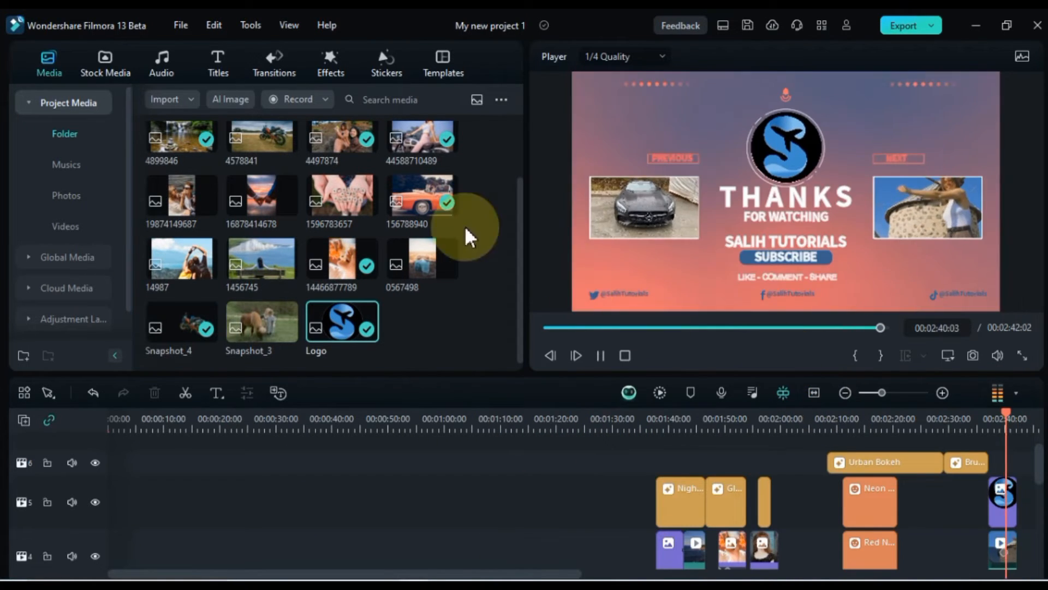
# Step: Find the social media title with the YouTube icon in the Subscribe titles category, download it and preview it
pyautogui.click(218, 65)
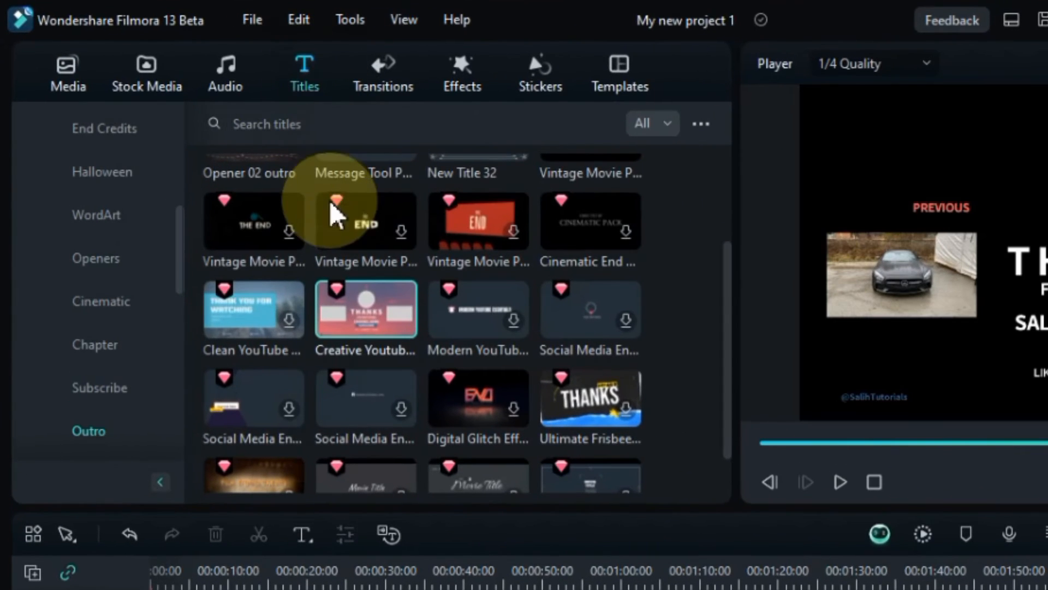
pyautogui.click(92, 384)
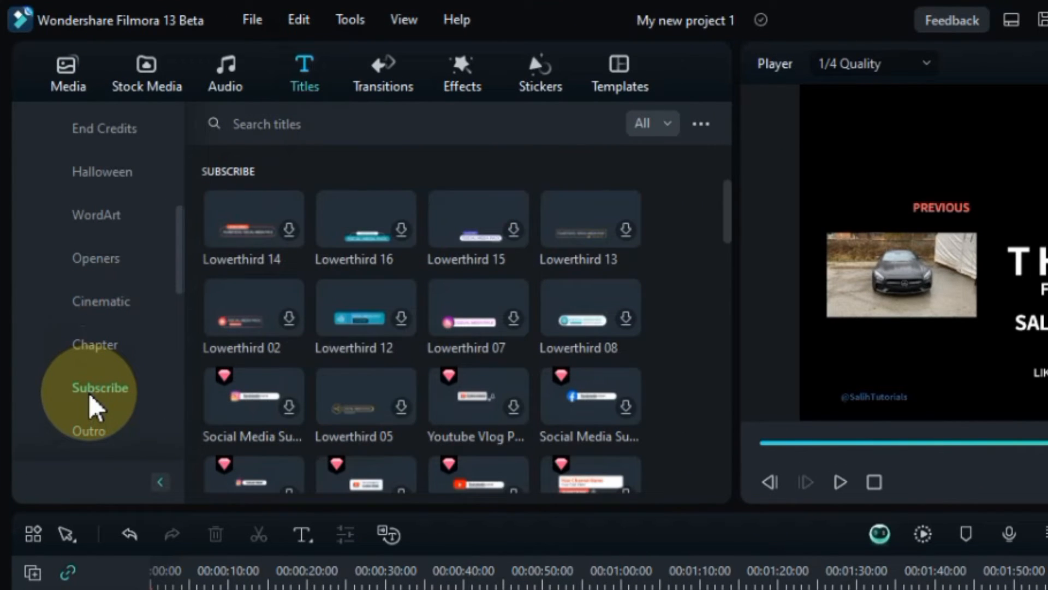
pyautogui.scroll(-5, 527, 312)
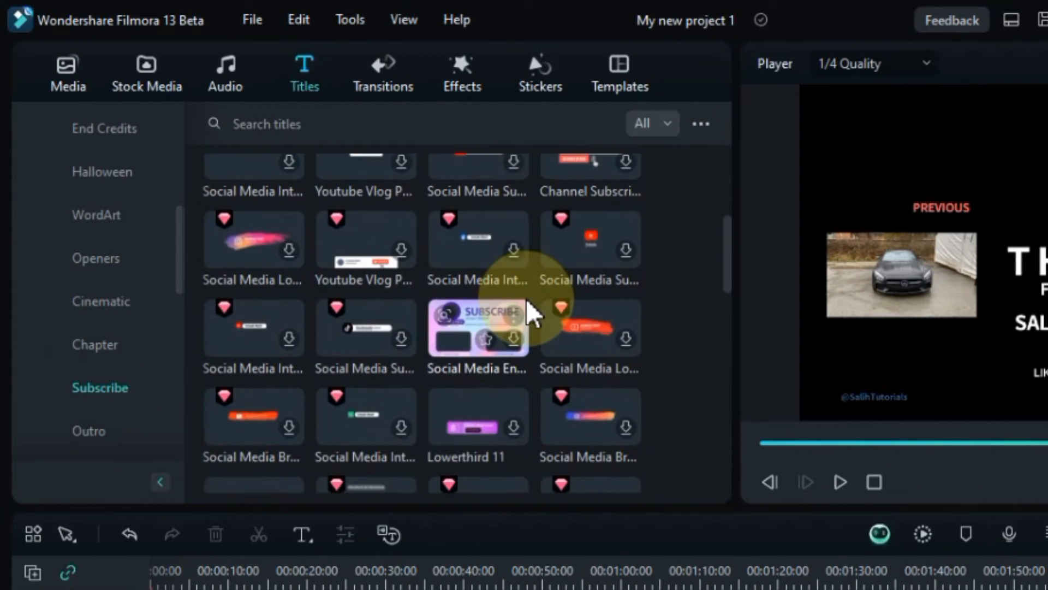
pyautogui.scroll(-5, 531, 312)
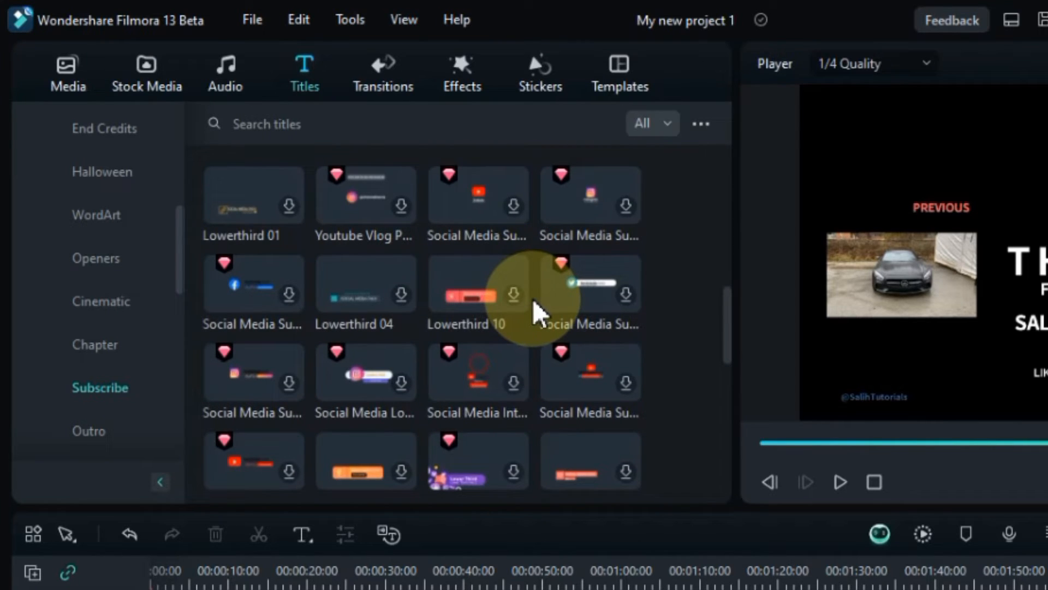
pyautogui.scroll(-4, 534, 309)
pyautogui.click(289, 322)
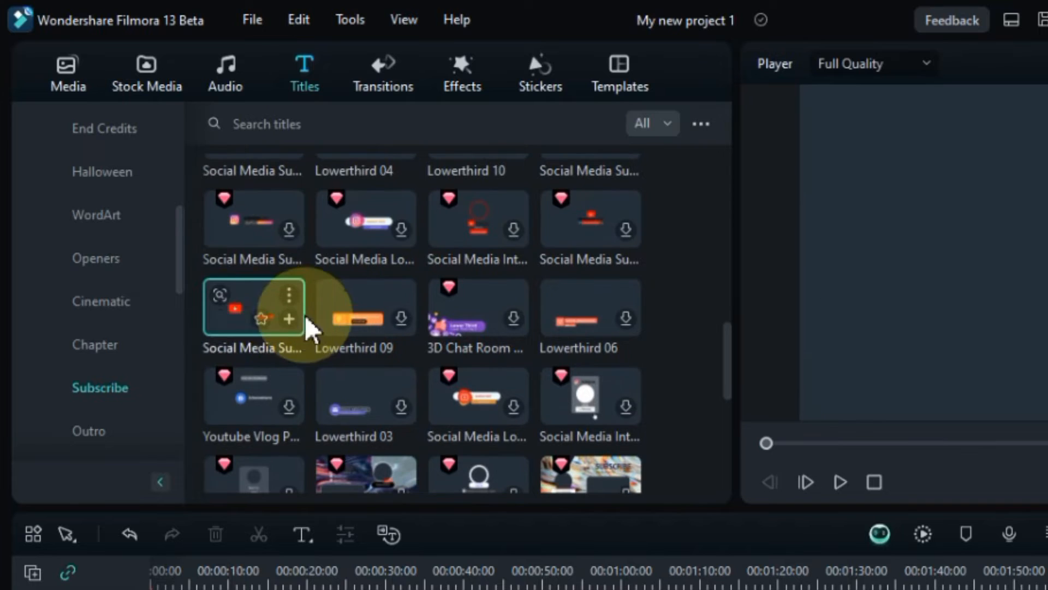
pyautogui.click(229, 331)
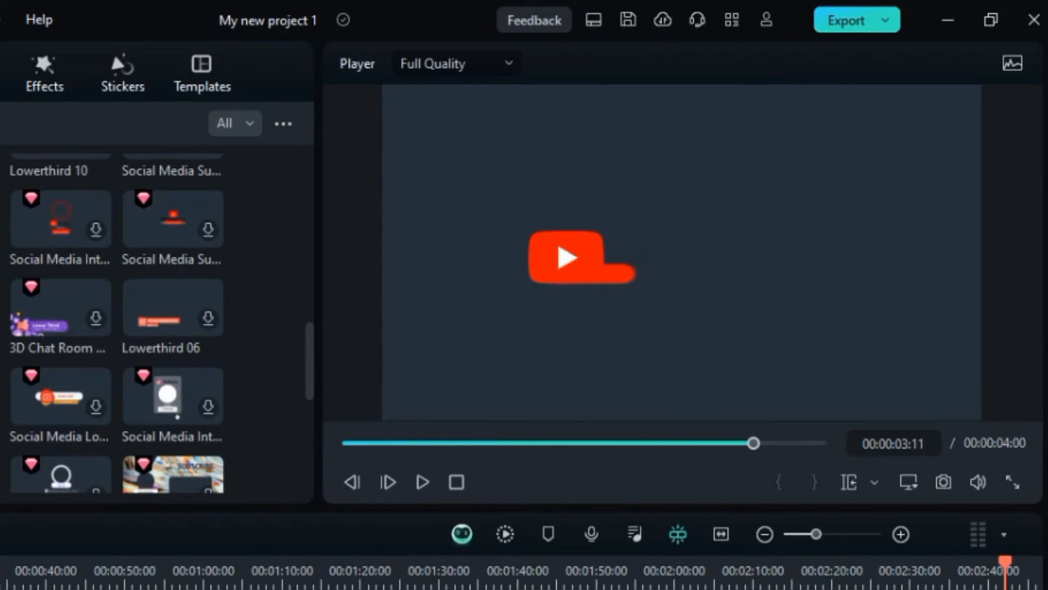
# Step: Add the YouTube subscribe title on the third video track at about 22 seconds, after the existing titles, and play it
pyautogui.click(475, 469)
pyautogui.press('Home')
pyautogui.scroll(-4, 454, 461)
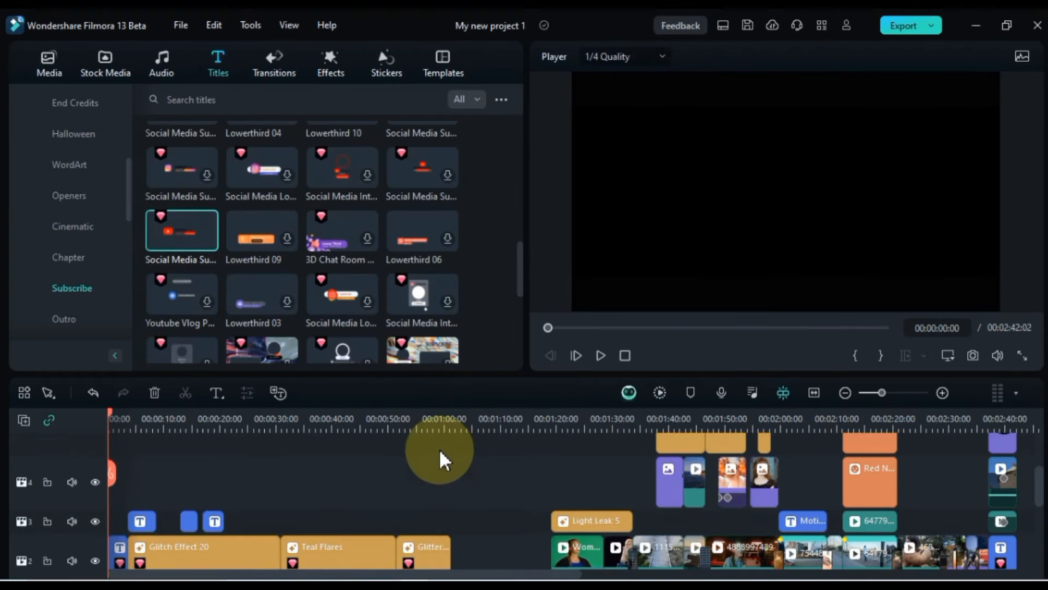
pyautogui.click(233, 410)
pyautogui.moveTo(182, 231); pyautogui.dragTo(246, 503)
pyautogui.press('space')
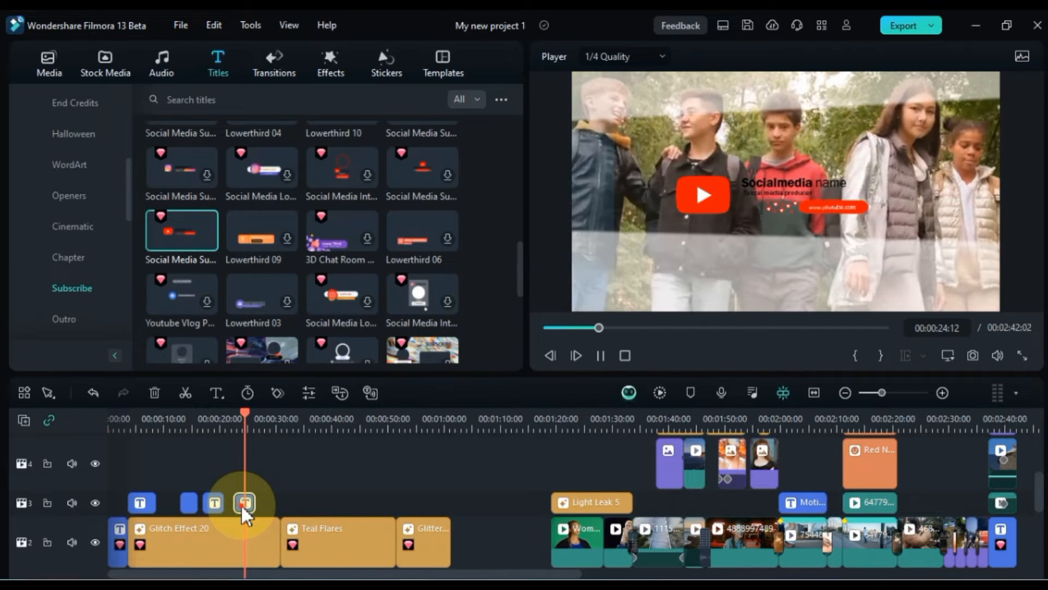
# Step: Replace the subscribe title's "Socialmedia name" text with the channel name
pyautogui.doubleClick(241, 502)
pyautogui.click(775, 190)
pyautogui.click(211, 249)
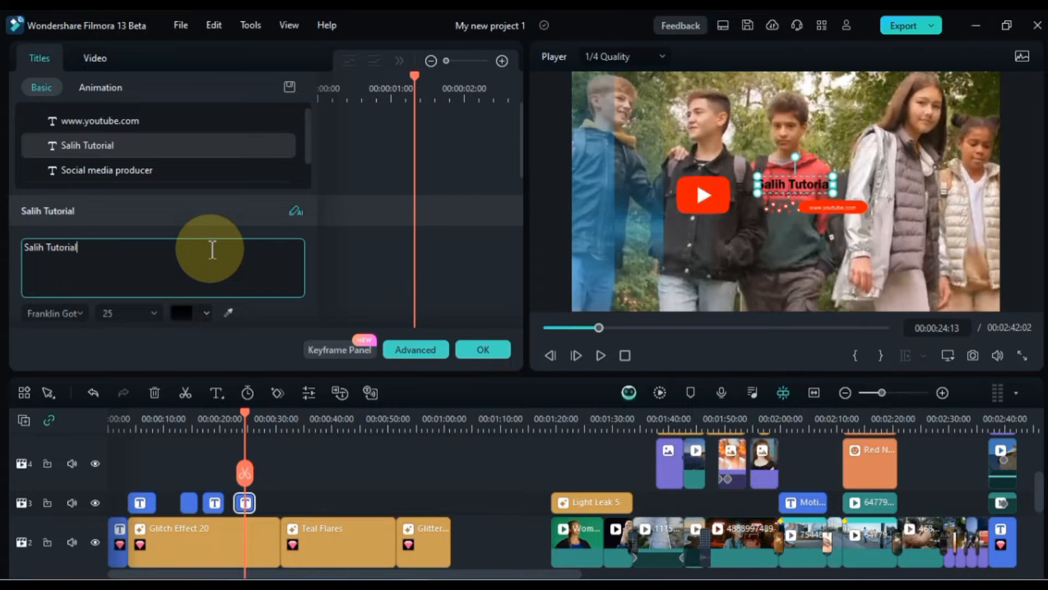
pyautogui.write('s')
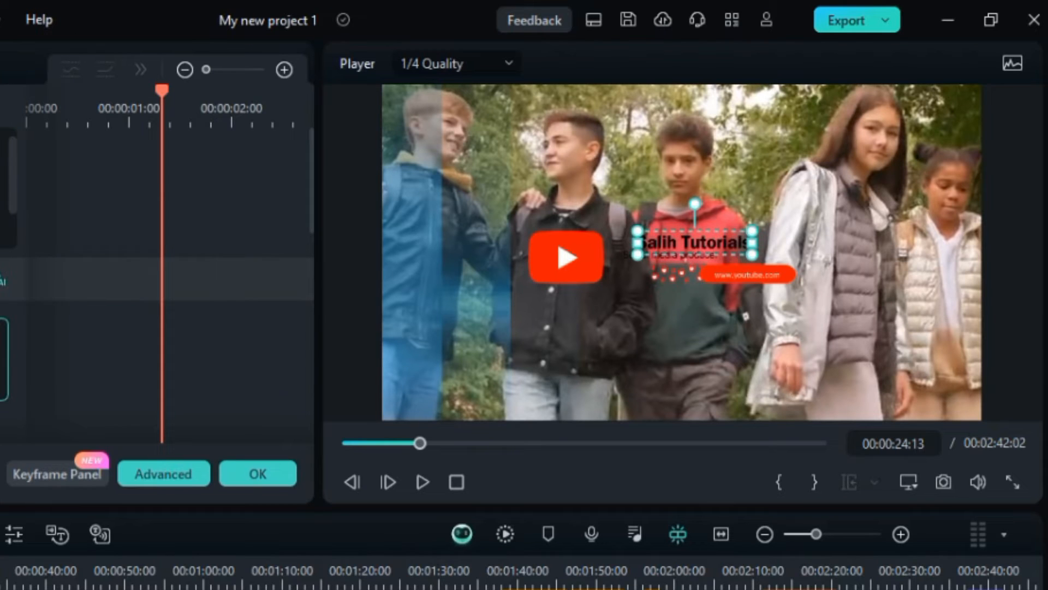
# Step: Move the whole subscribe title to the lower-left area of the video frame and apply the change
pyautogui.click(0, 64)
pyautogui.moveTo(4, 344); pyautogui.dragTo(0, 344)
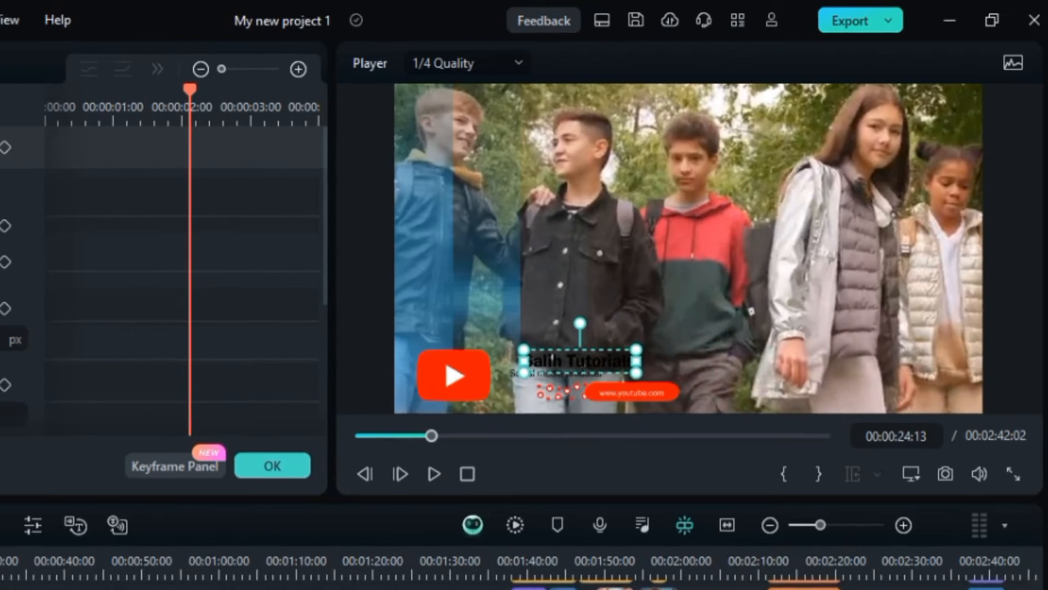
pyautogui.click(258, 473)
# Step: Play the edited subscribe title over the video to check its animation and placement
pyautogui.click(195, 440)
pyautogui.press('space')
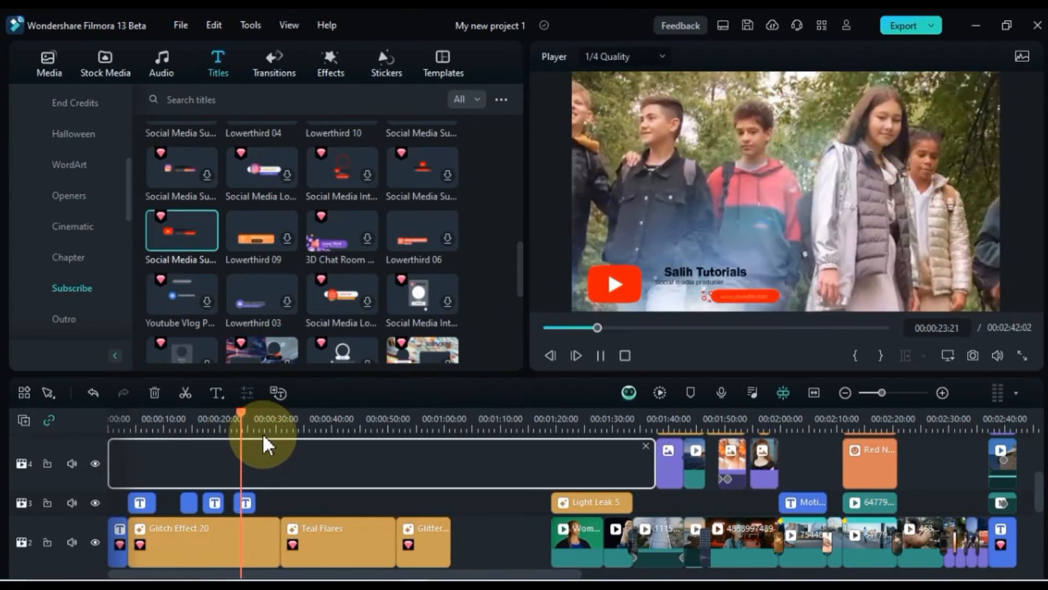
pyautogui.press('space')
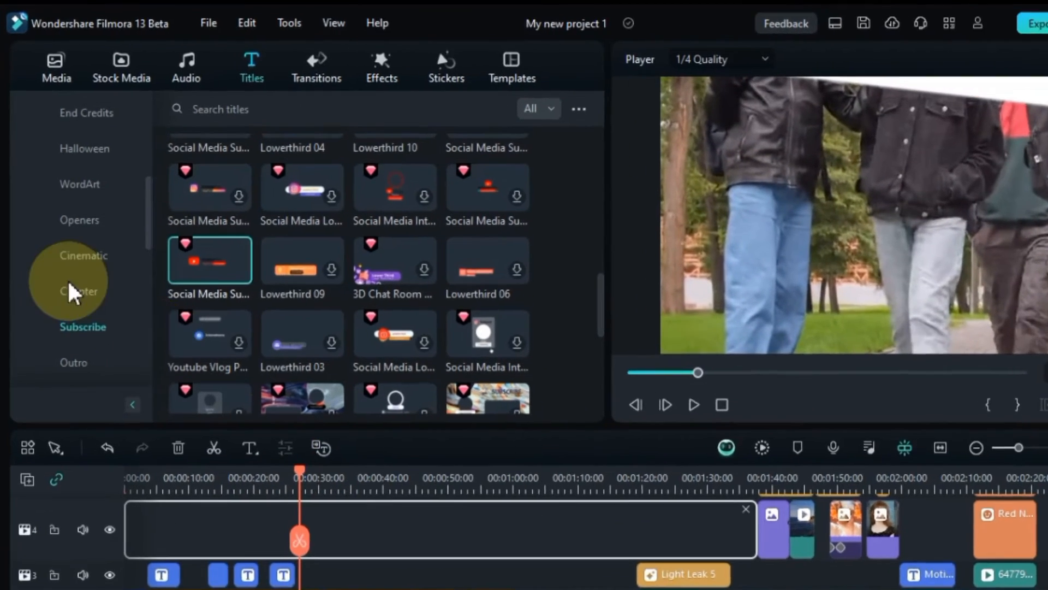
# Step: Browse the Memes and Time title categories and preview the 12.31 time information title
pyautogui.scroll(-5, 68, 259)
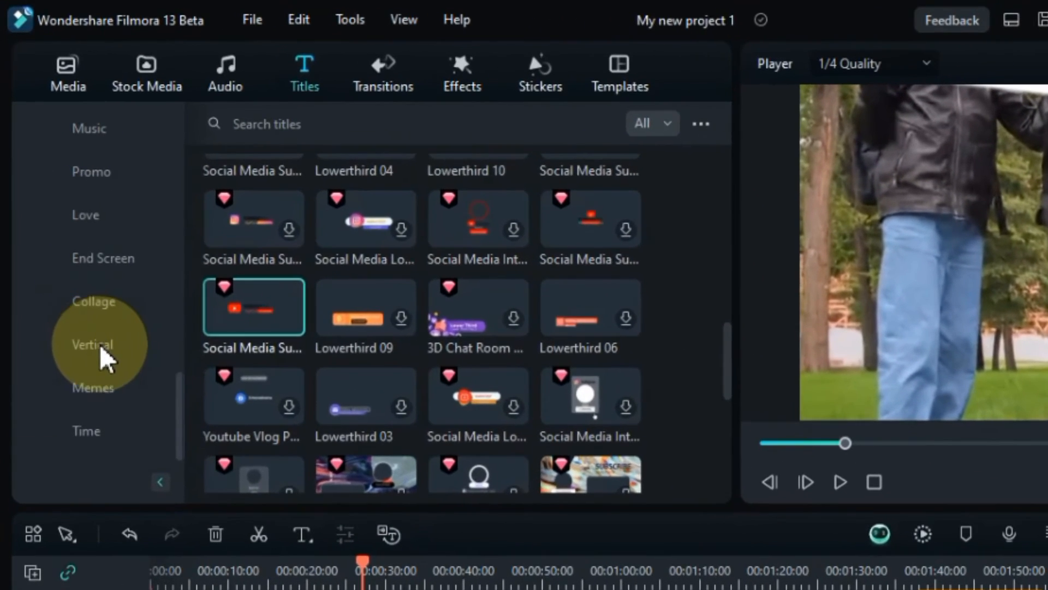
pyautogui.click(96, 362)
pyautogui.scroll(-10, 339, 386)
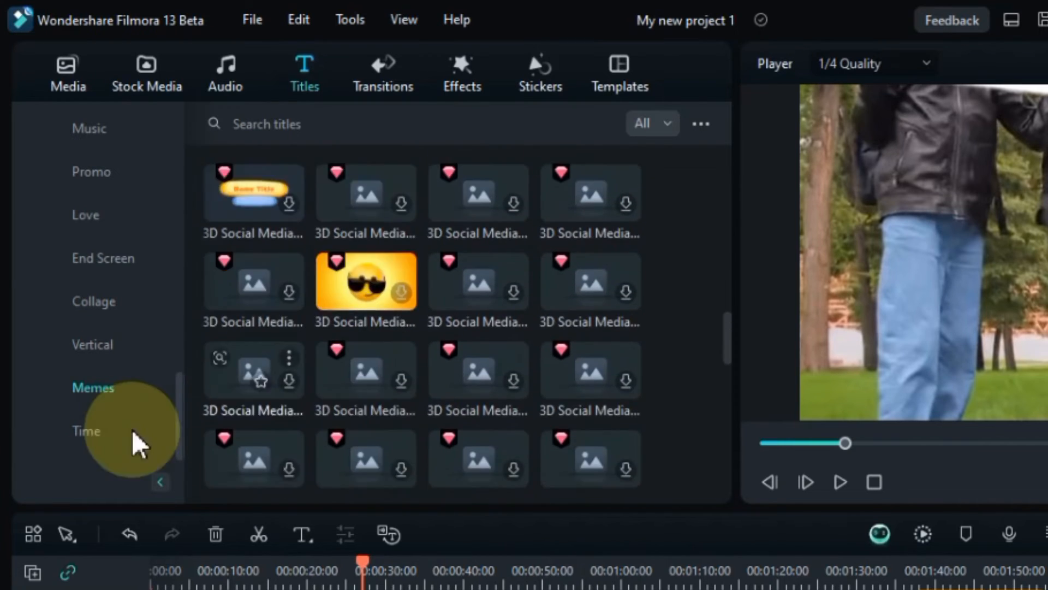
pyautogui.click(90, 434)
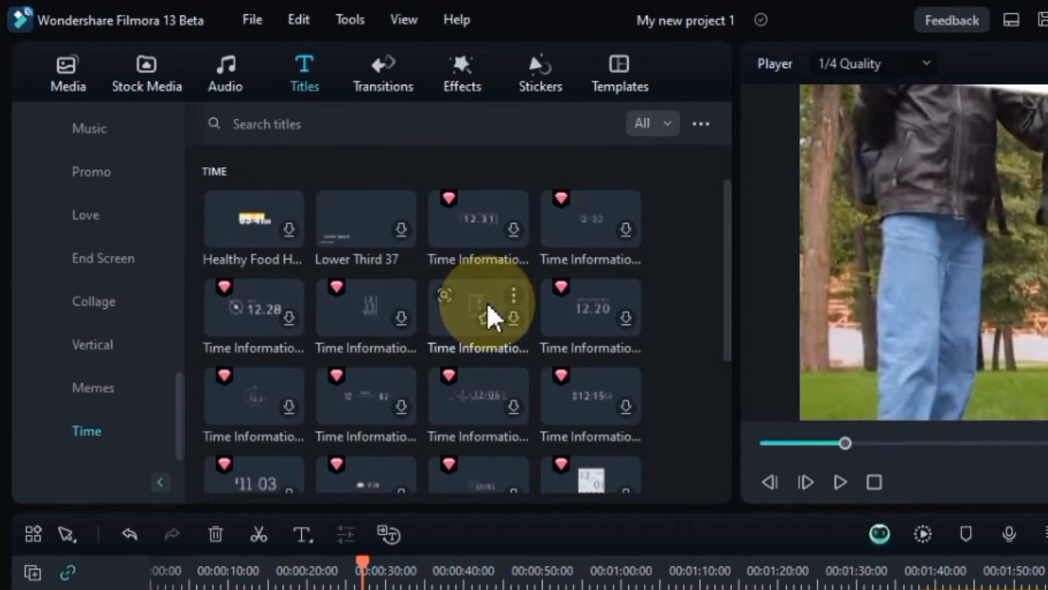
pyautogui.click(513, 232)
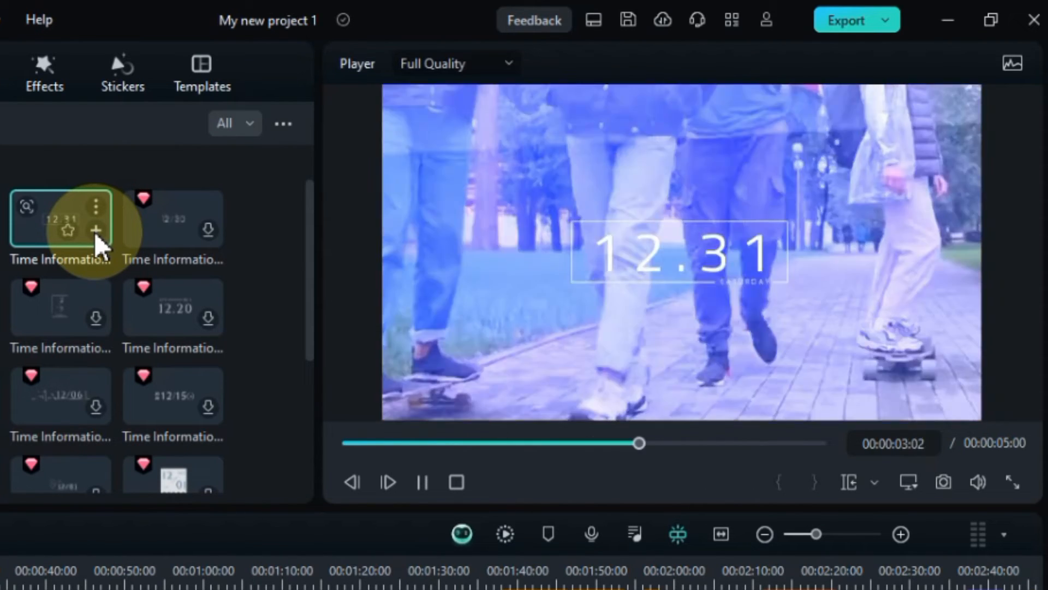
pyautogui.click(95, 231)
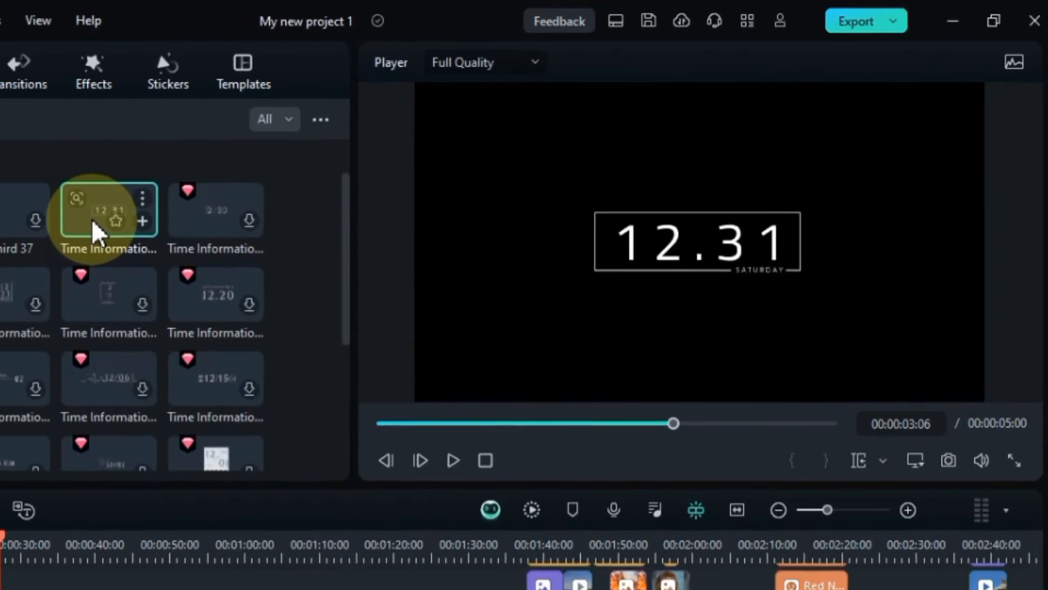
pyautogui.moveTo(42, 230); pyautogui.dragTo(155, 244)
pyautogui.scroll(3, 30, 292)
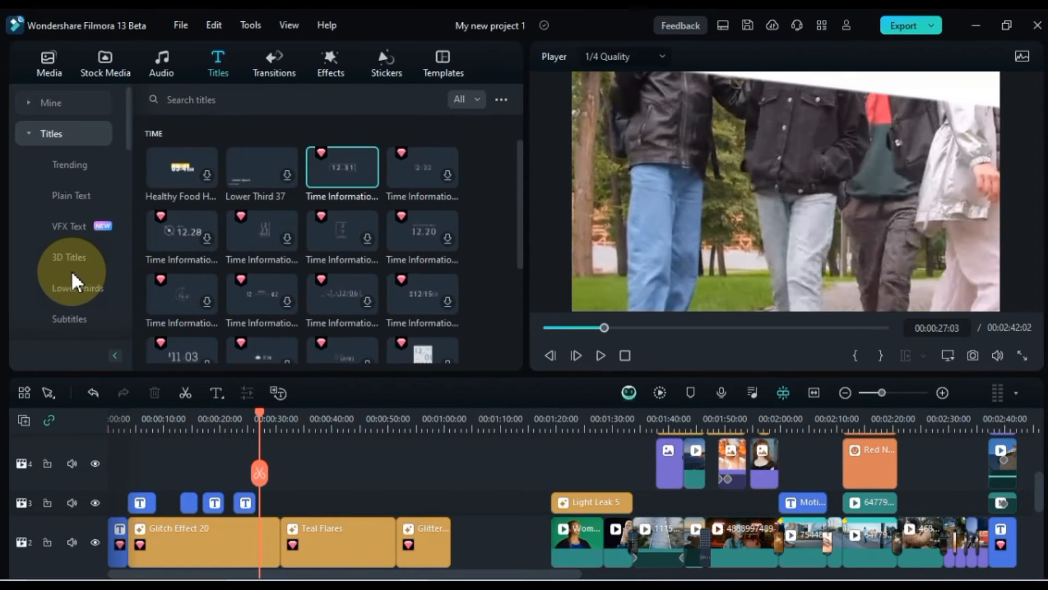
# Step: Add Glowing Title 03 from the Trending titles to the third video track at about 00:01:01 and play it
pyautogui.click(70, 166)
pyautogui.scroll(-5, 297, 327)
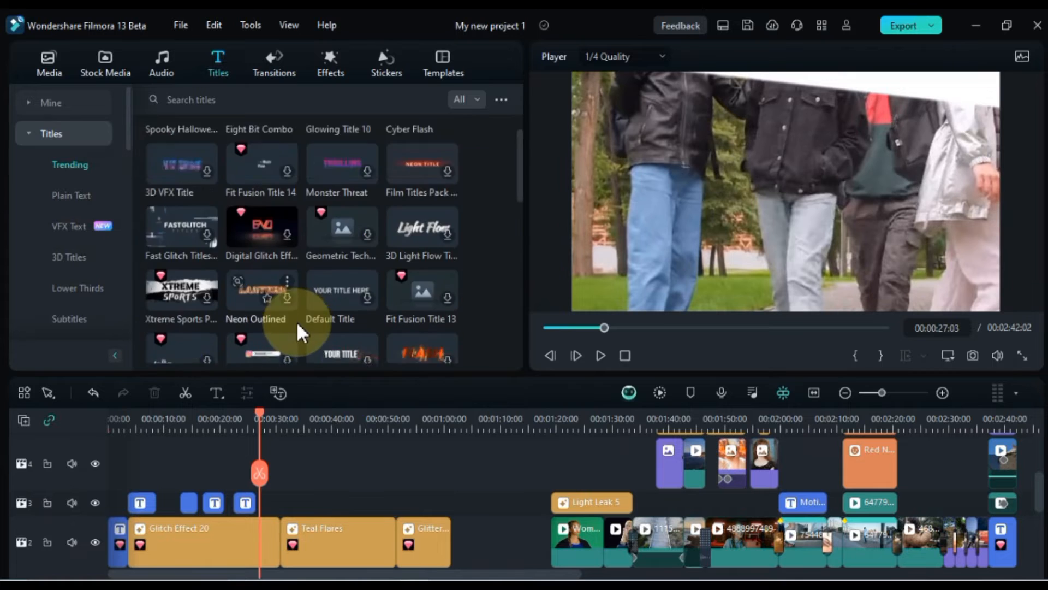
pyautogui.scroll(-3, 299, 331)
pyautogui.scroll(3, 299, 330)
pyautogui.scroll(-6, 299, 331)
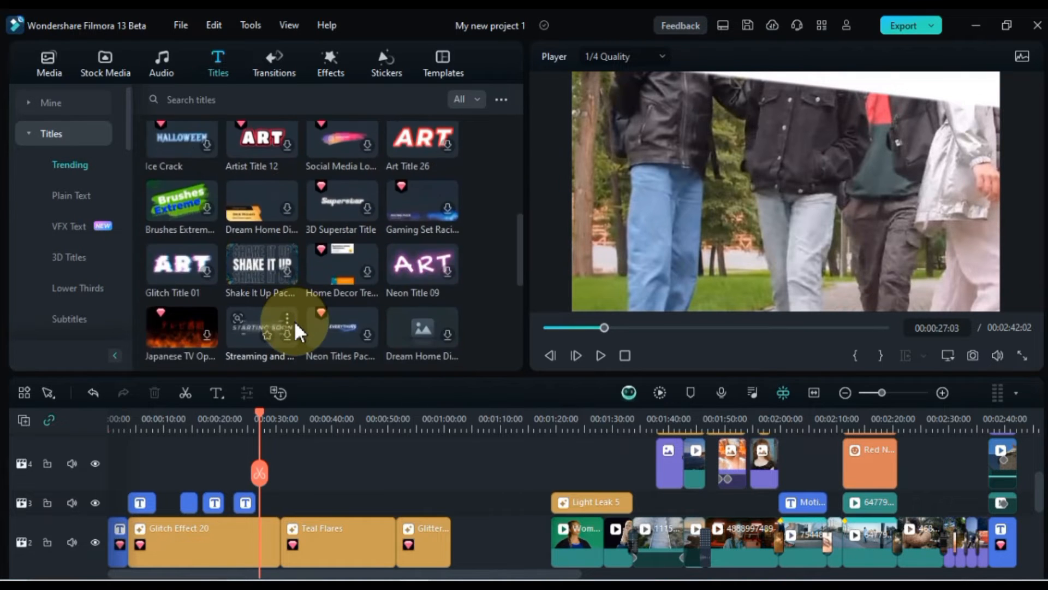
pyautogui.scroll(-3, 299, 331)
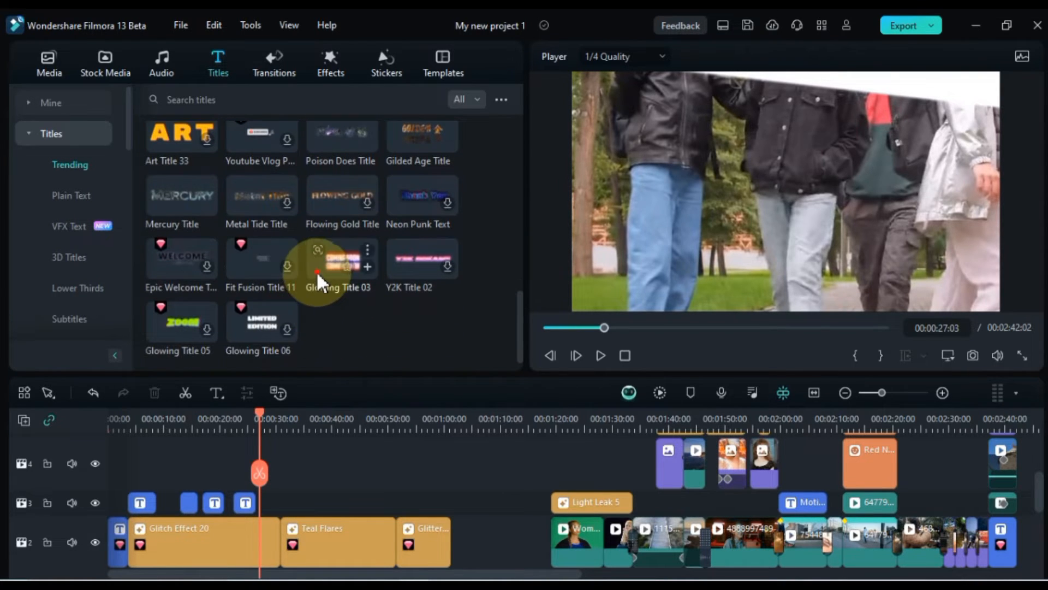
pyautogui.click(319, 281)
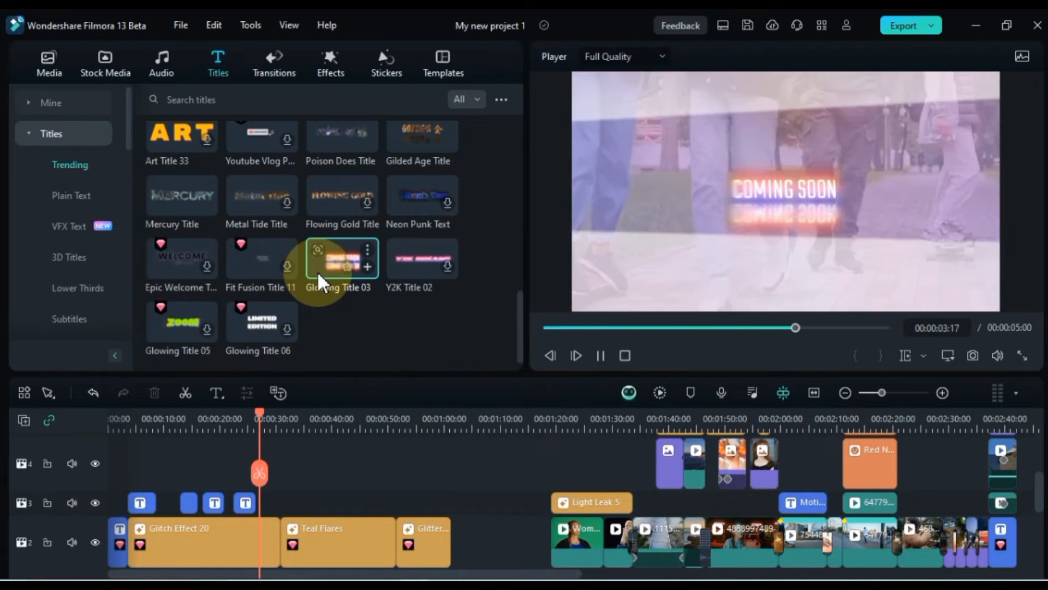
pyautogui.moveTo(320, 278); pyautogui.dragTo(463, 502)
pyautogui.click(450, 416)
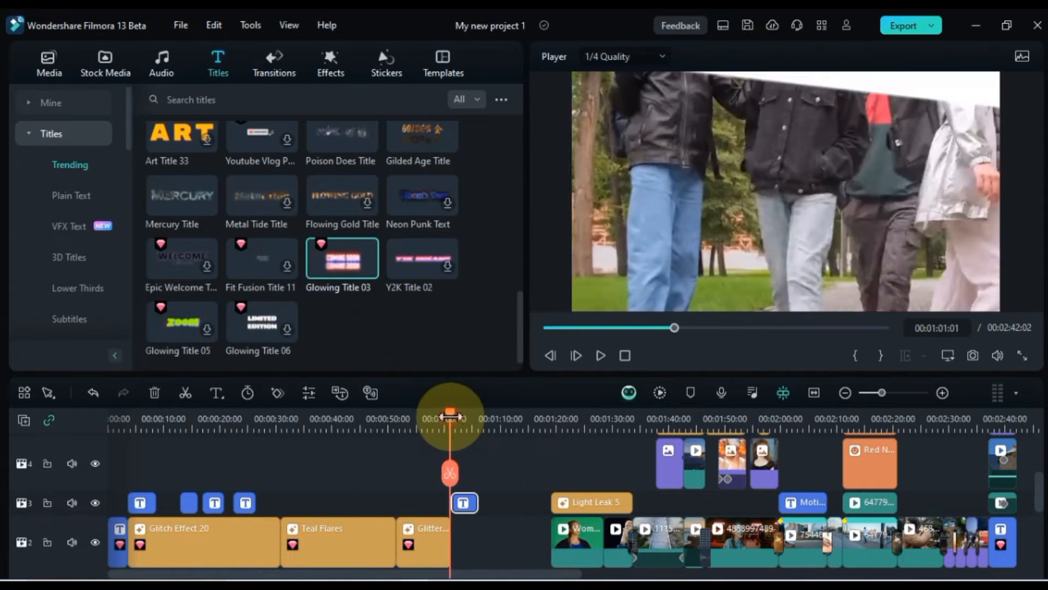
pyautogui.press('space')
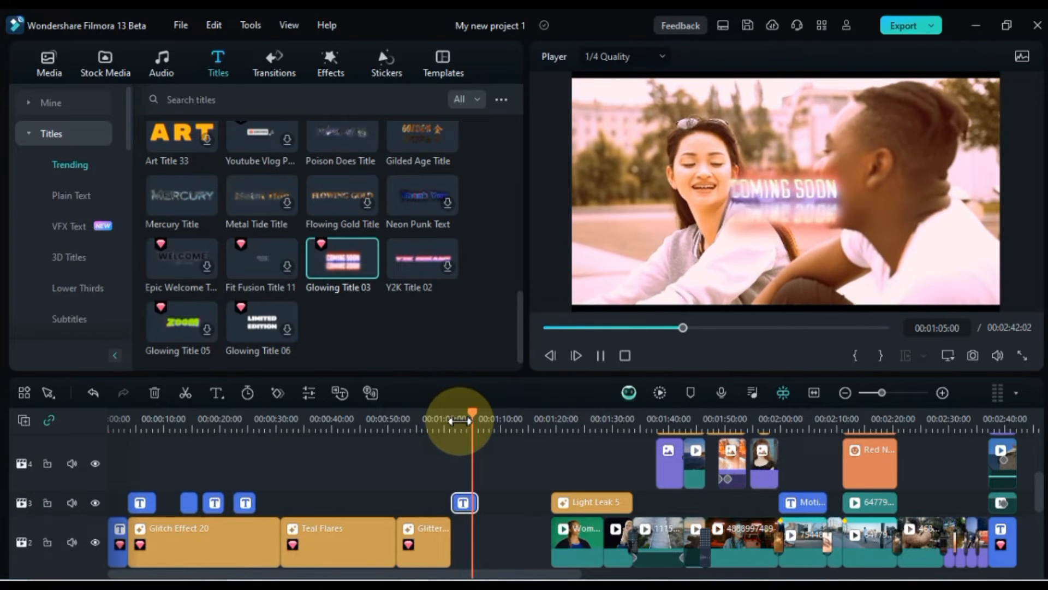
# Step: Examine the editable text and font settings of the COMING SOON title, and close its settings
pyautogui.doubleClick(462, 505)
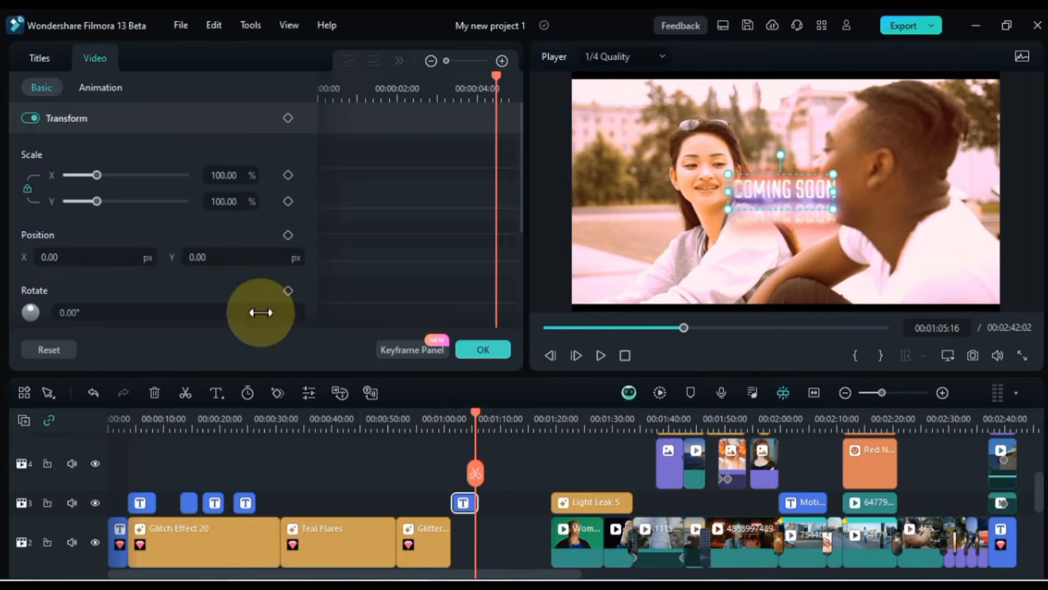
pyautogui.click(45, 58)
pyautogui.moveTo(135, 164); pyautogui.dragTo(23, 156)
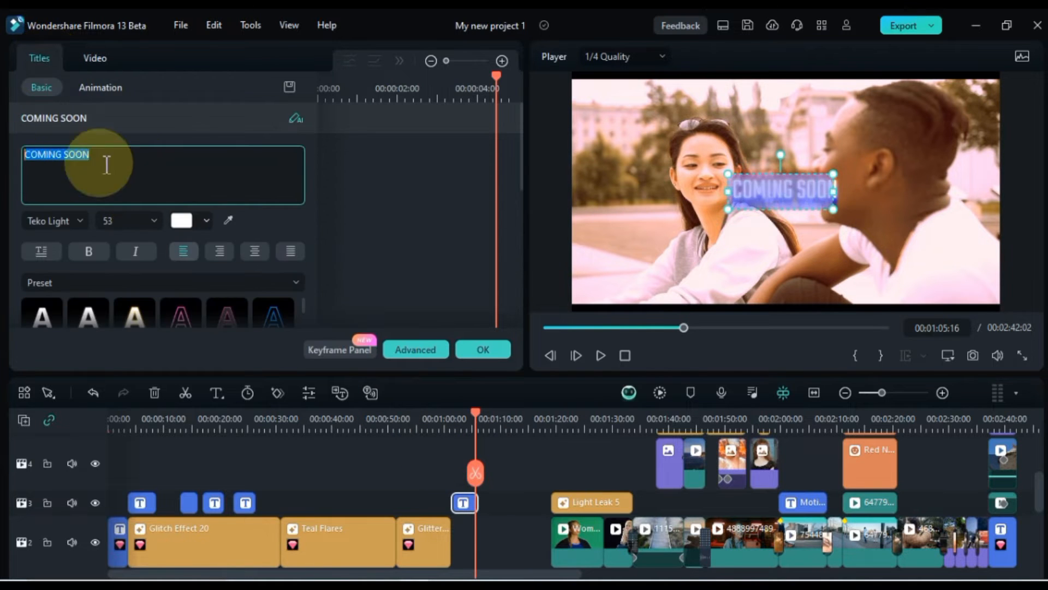
pyautogui.click(241, 181)
pyautogui.click(516, 486)
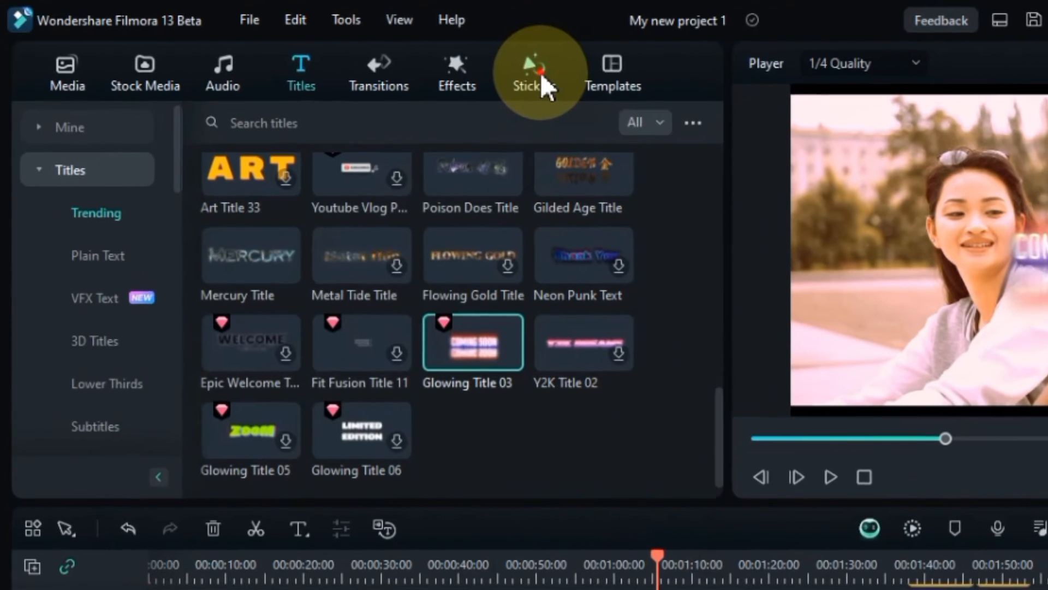
# Step: Add the neon thumbs-up sticker from the Trending stickers to the third video track at about 30 seconds and play it
pyautogui.click(392, 65)
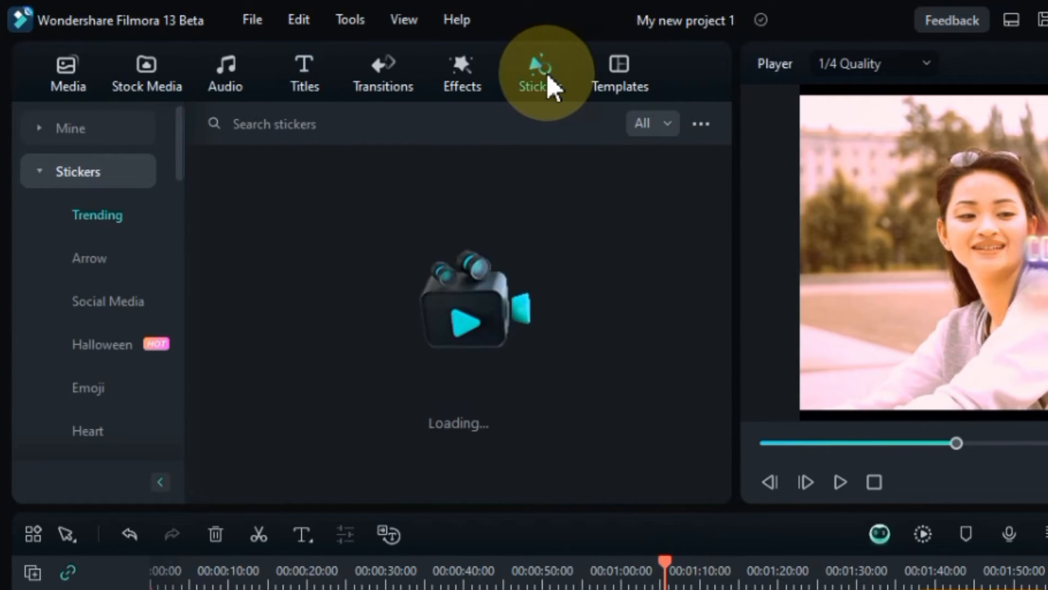
pyautogui.scroll(-8, 706, 418)
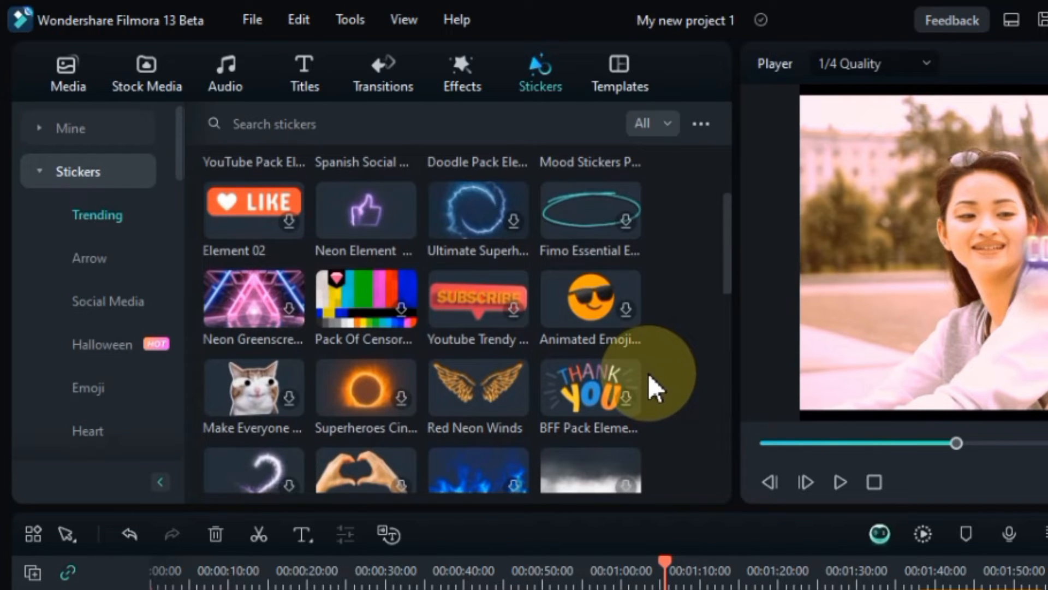
pyautogui.moveTo(392, 239)
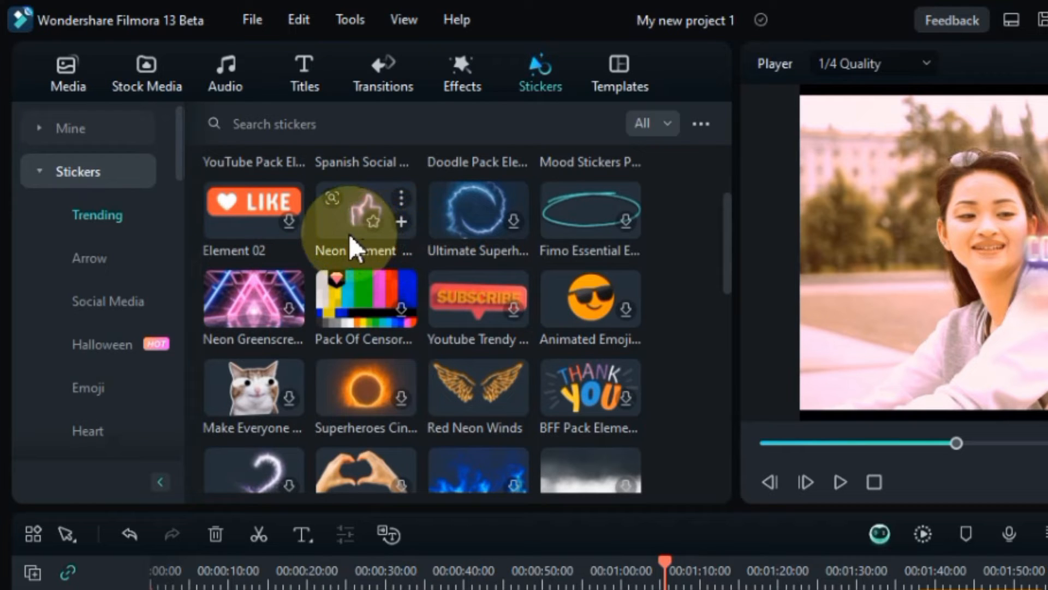
pyautogui.moveTo(349, 234); pyautogui.dragTo(411, 505)
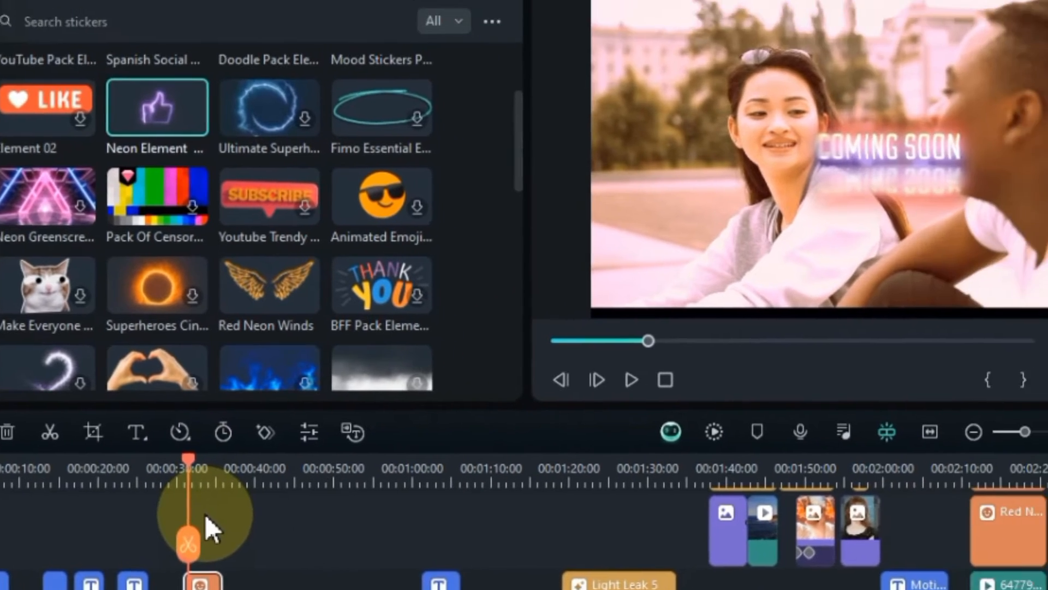
pyautogui.press('space')
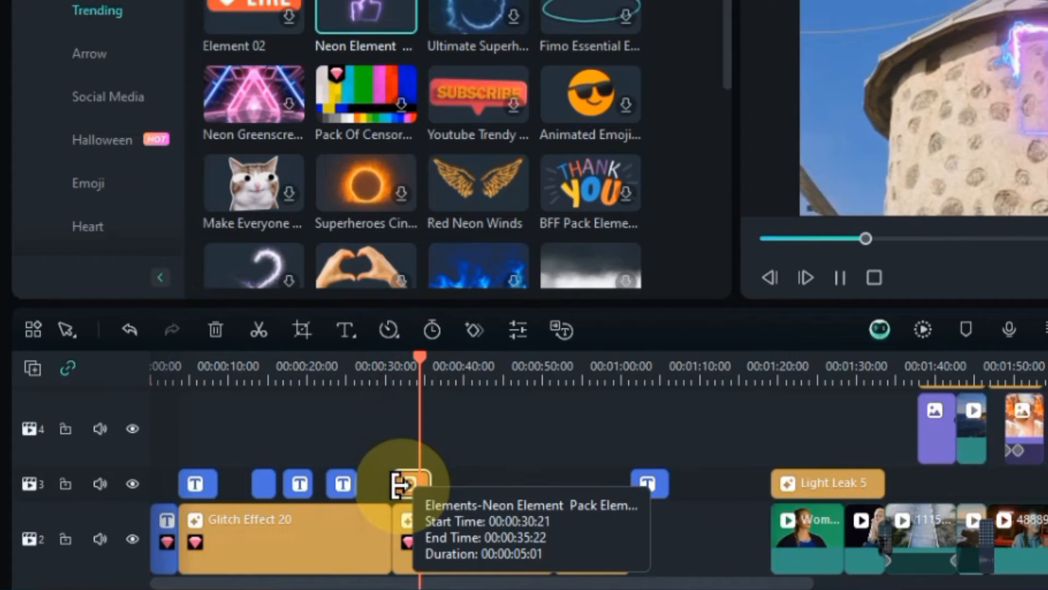
# Step: Scale the neon thumbs-up sticker to 61% in both directions
pyautogui.click(406, 491)
pyautogui.doubleClick(406, 492)
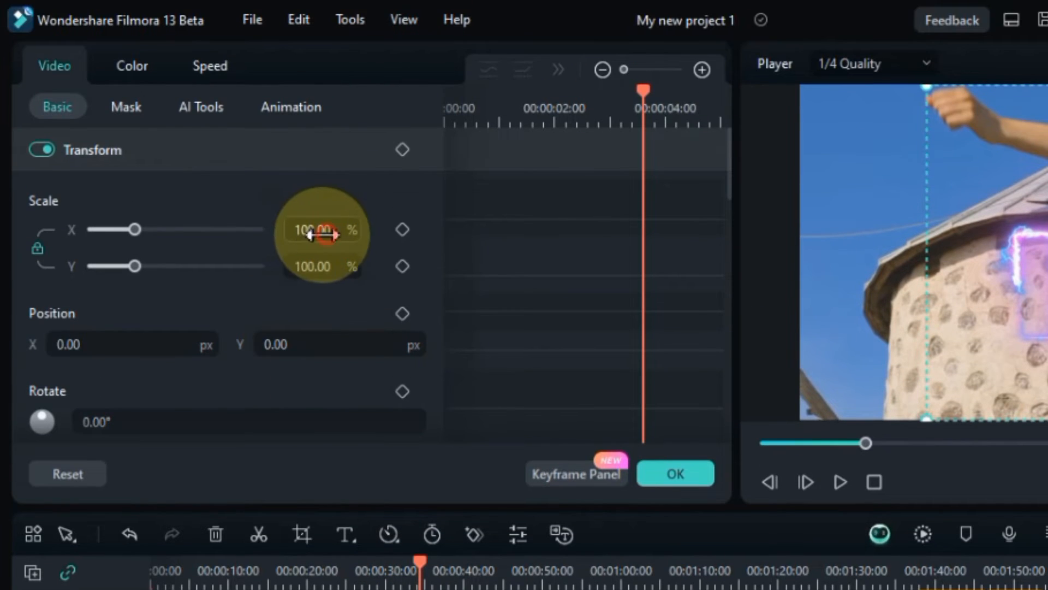
pyautogui.moveTo(320, 234); pyautogui.dragTo(303, 233)
pyautogui.moveTo(11, 234); pyautogui.dragTo(9, 233)
pyautogui.moveTo(220, 175); pyautogui.dragTo(215, 175)
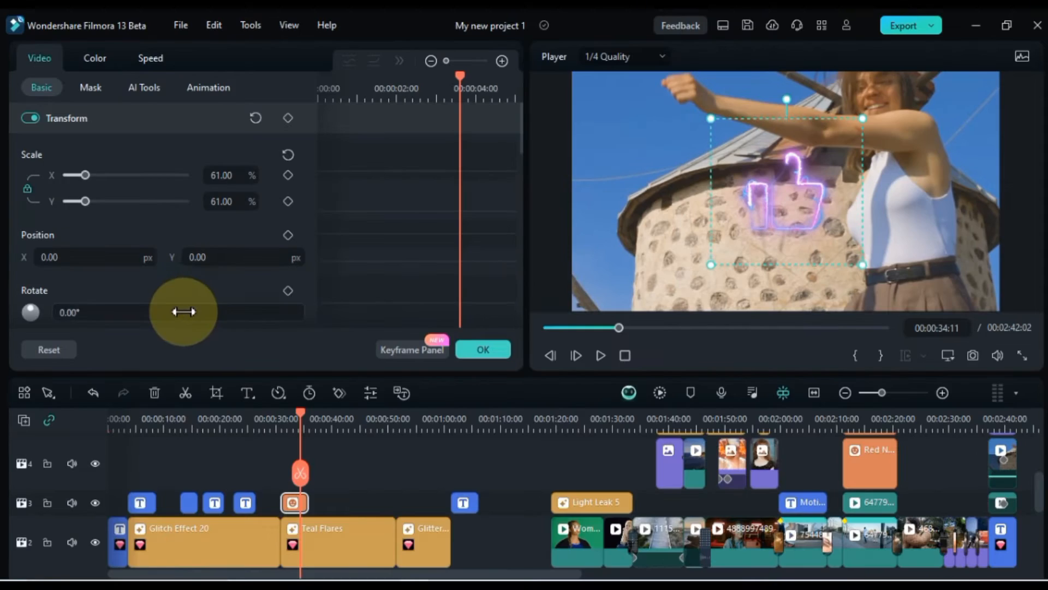
# Step: Try rotating the thumbs-up sticker to -176°, play it, and reset the rotation
pyautogui.moveTo(186, 313); pyautogui.dragTo(156, 314)
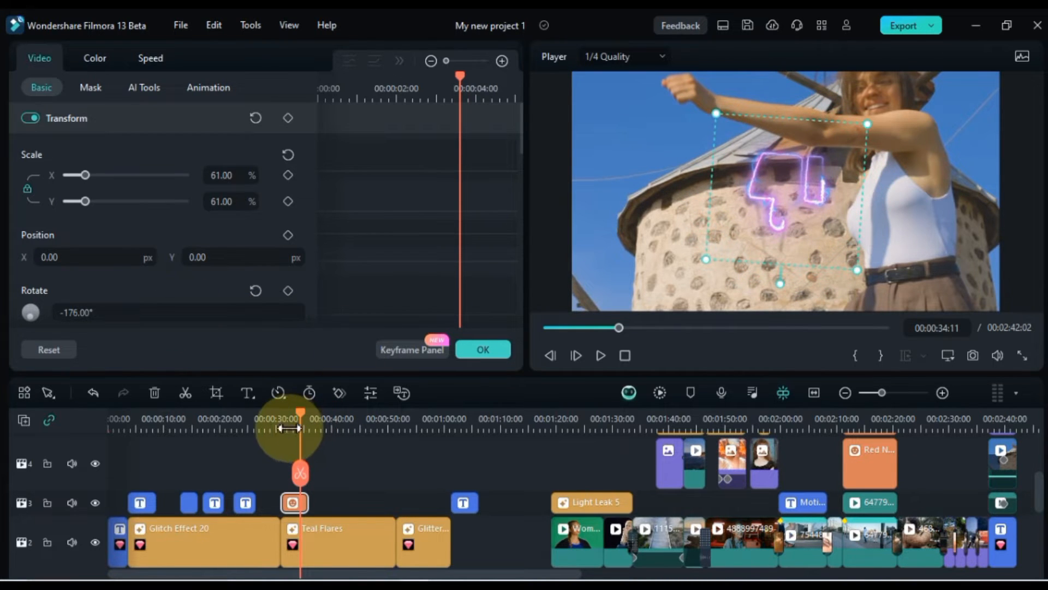
pyautogui.press('space')
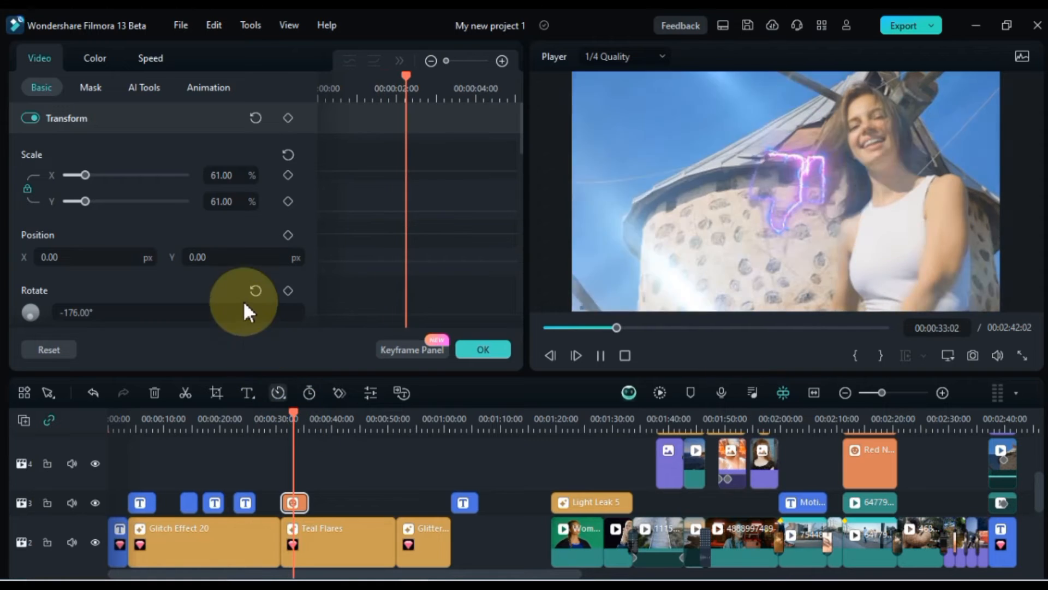
pyautogui.click(261, 287)
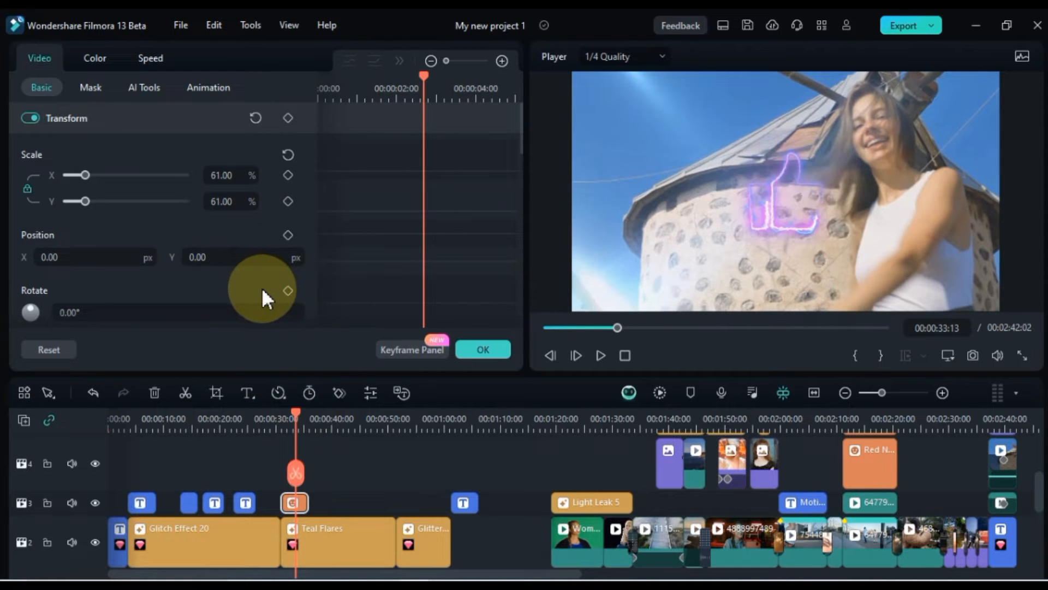
# Step: Play the upright thumbs-up sticker over the video and apply its settings
pyautogui.press('space')
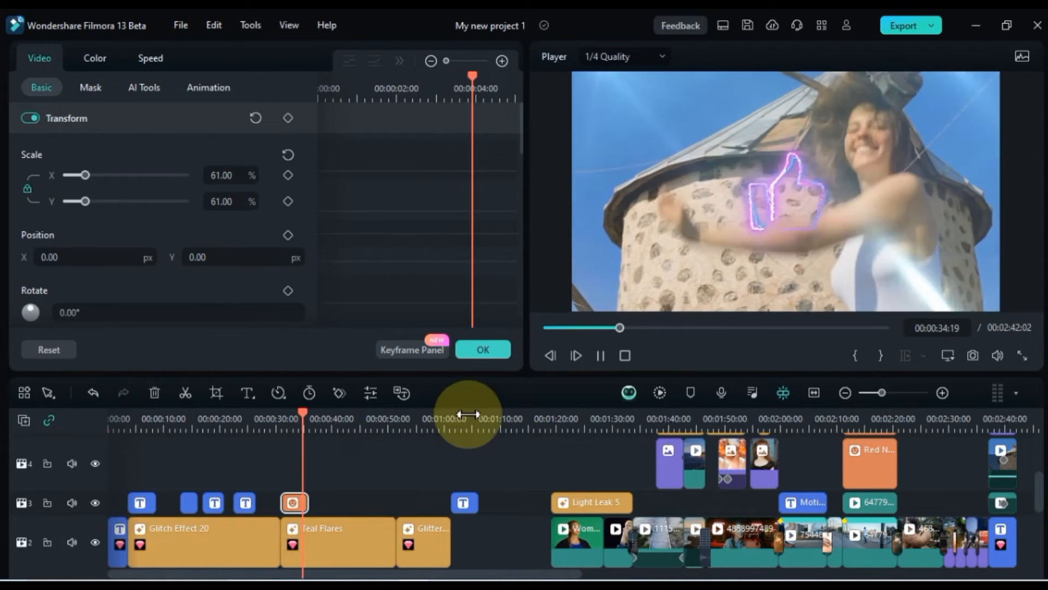
pyautogui.click(489, 351)
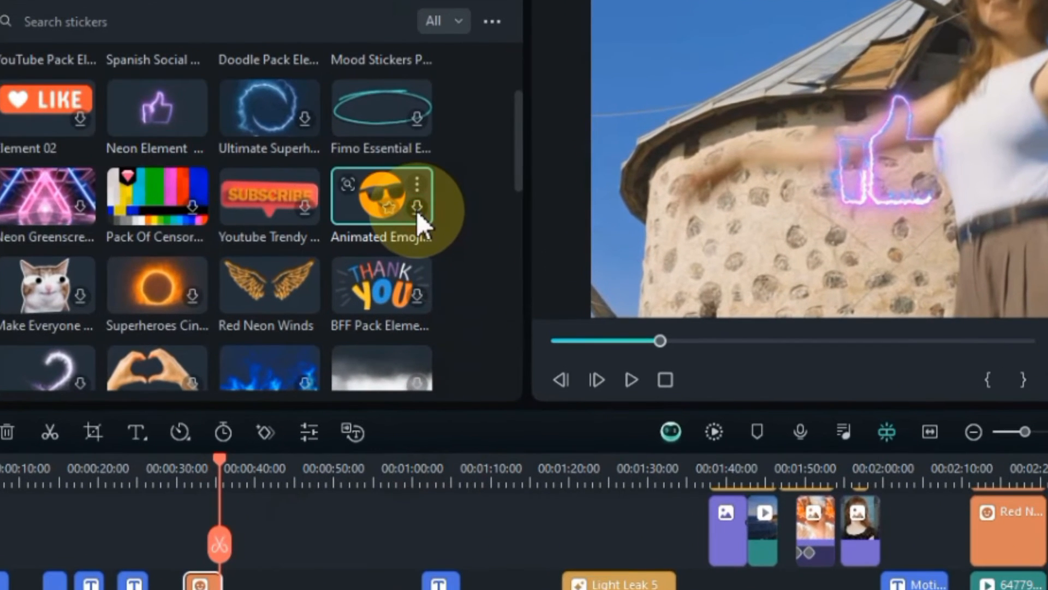
# Step: Download the sunglasses animated emoji sticker, place it on the fourth video track at about 00:01:22, and play it
pyautogui.click(417, 211)
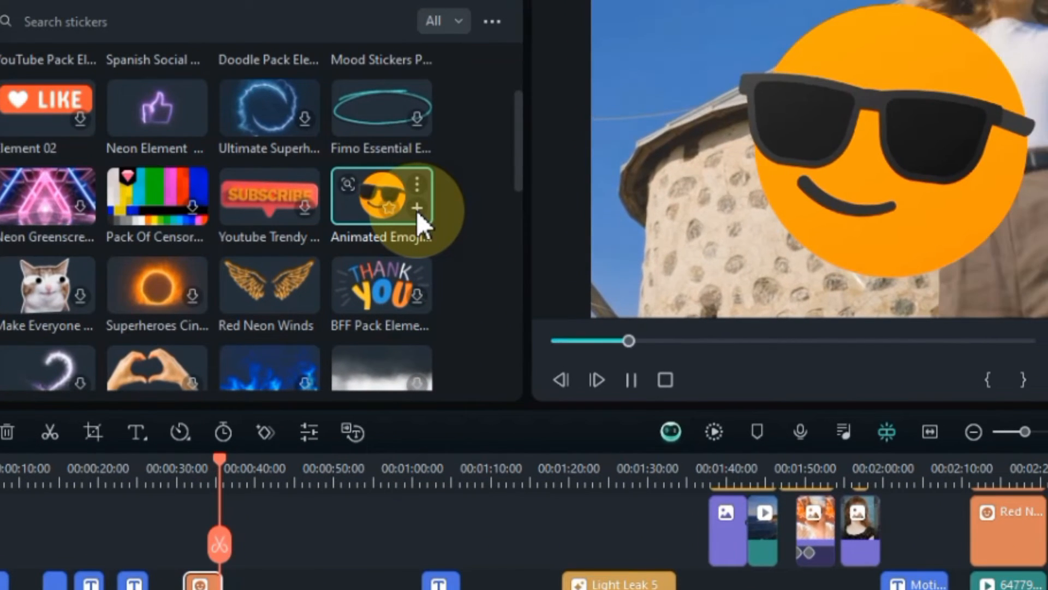
pyautogui.moveTo(354, 218); pyautogui.dragTo(592, 487)
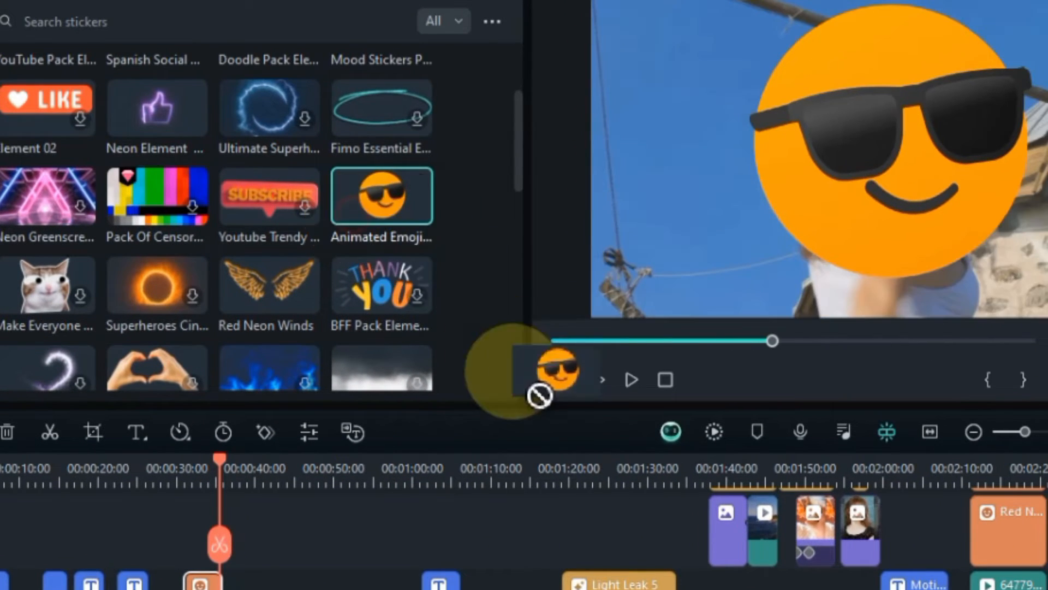
pyautogui.moveTo(417, 487); pyautogui.dragTo(417, 487)
pyautogui.click(417, 480)
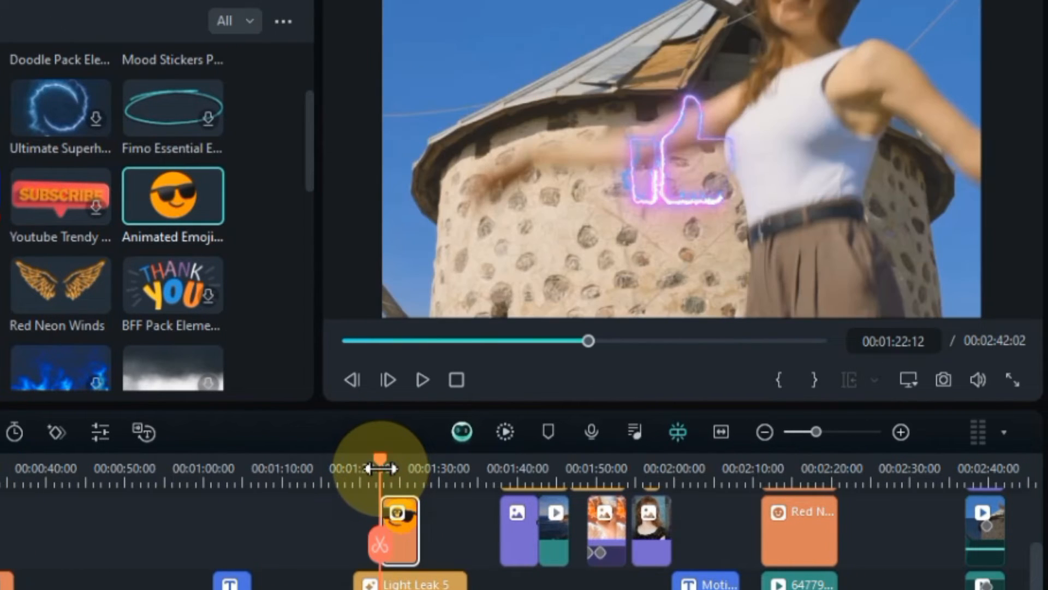
pyautogui.press('space')
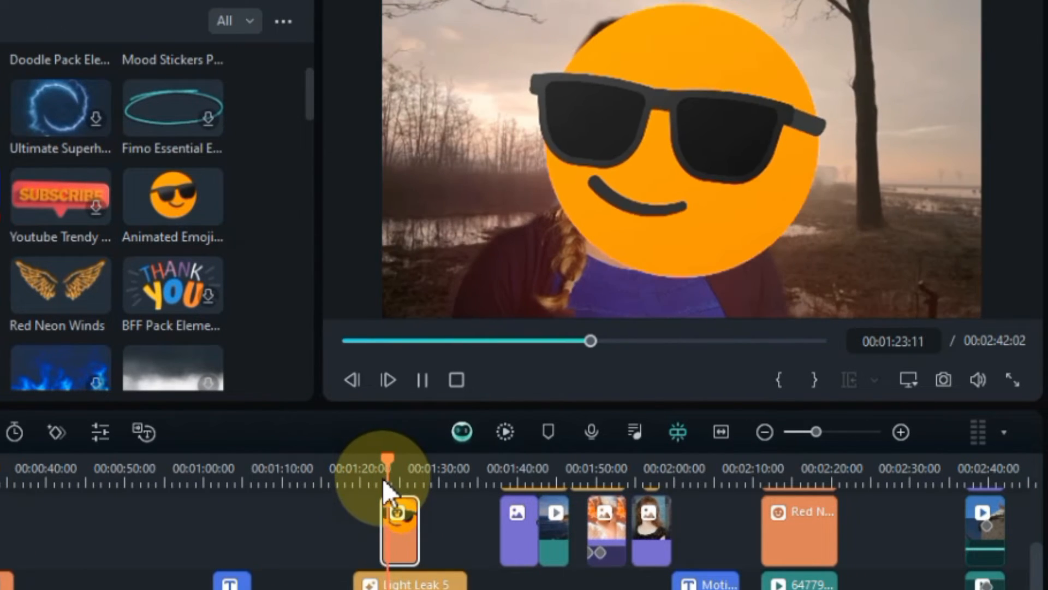
# Step: Scale the sunglasses emoji sticker to 45% and move it over the woman's face, at about X -156 px, Y 66 px
pyautogui.click(403, 528)
pyautogui.doubleClick(405, 539)
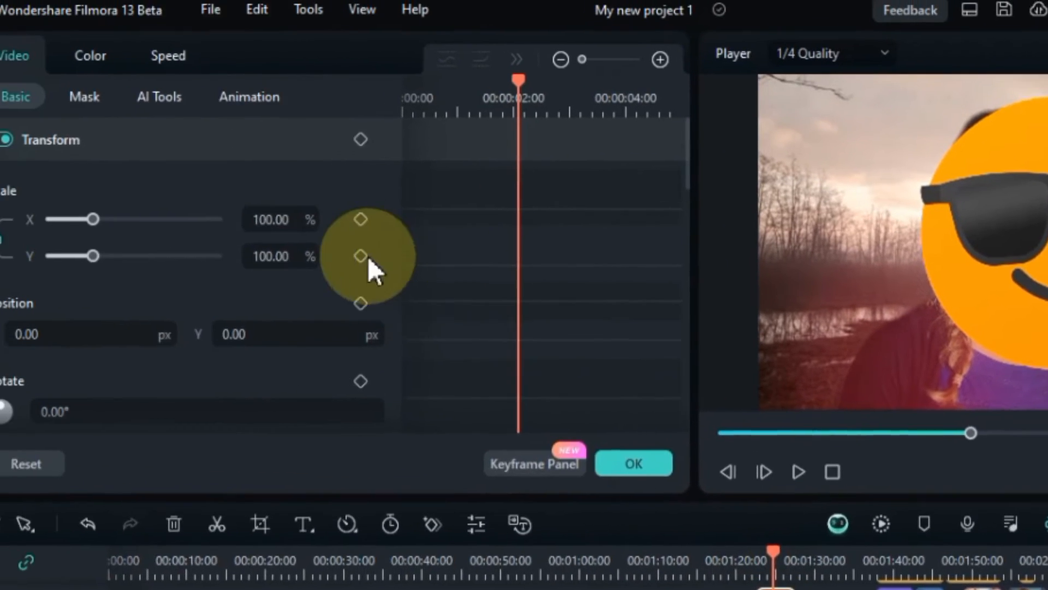
pyautogui.moveTo(331, 232)
pyautogui.mouseDown()
pyautogui.moveTo(314, 232)
pyautogui.moveTo(328, 232)
pyautogui.mouseUp()
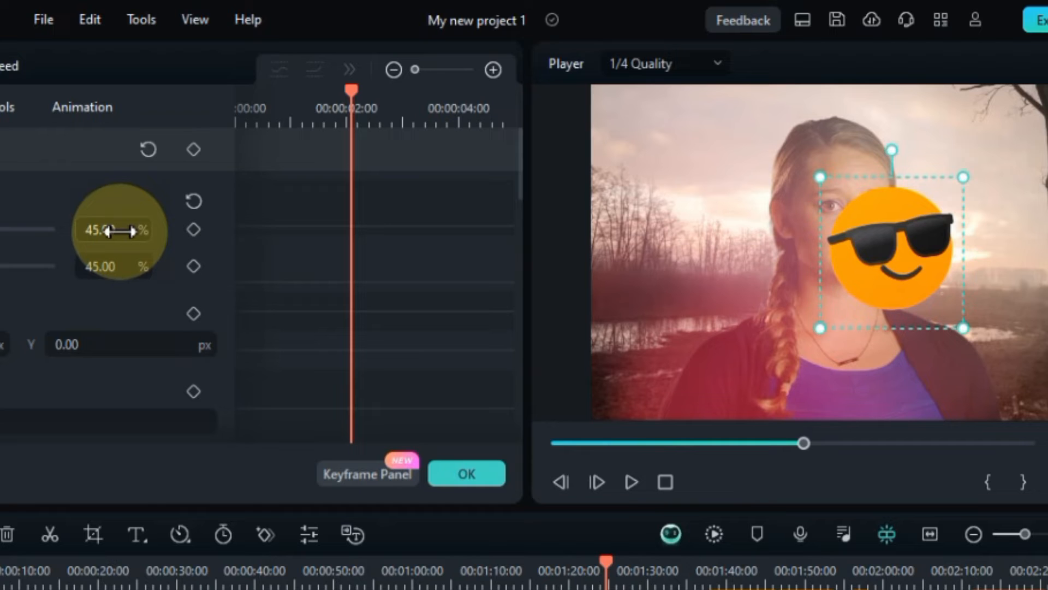
pyautogui.moveTo(109, 231); pyautogui.dragTo(110, 231)
pyautogui.moveTo(929, 251); pyautogui.dragTo(880, 231)
# Step: Shorten the sunglasses emoji clip to end at about 00:01:23:17, scrub past it and apply its settings
pyautogui.moveTo(680, 565); pyautogui.dragTo(835, 559)
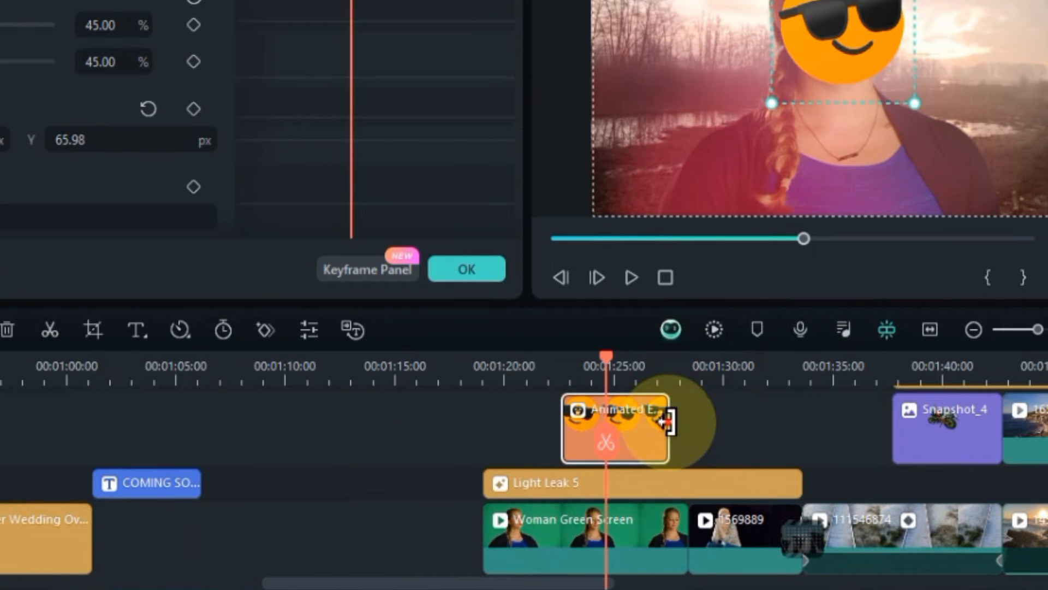
pyautogui.moveTo(668, 421); pyautogui.dragTo(553, 368)
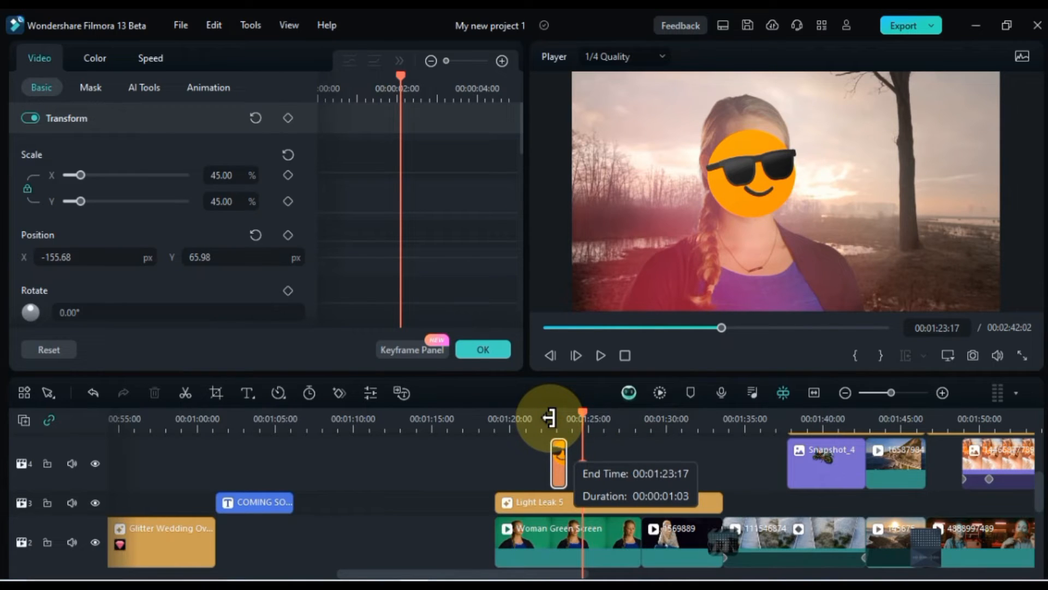
pyautogui.moveTo(550, 418); pyautogui.dragTo(548, 417)
pyautogui.moveTo(536, 413); pyautogui.dragTo(592, 414)
pyautogui.click(483, 350)
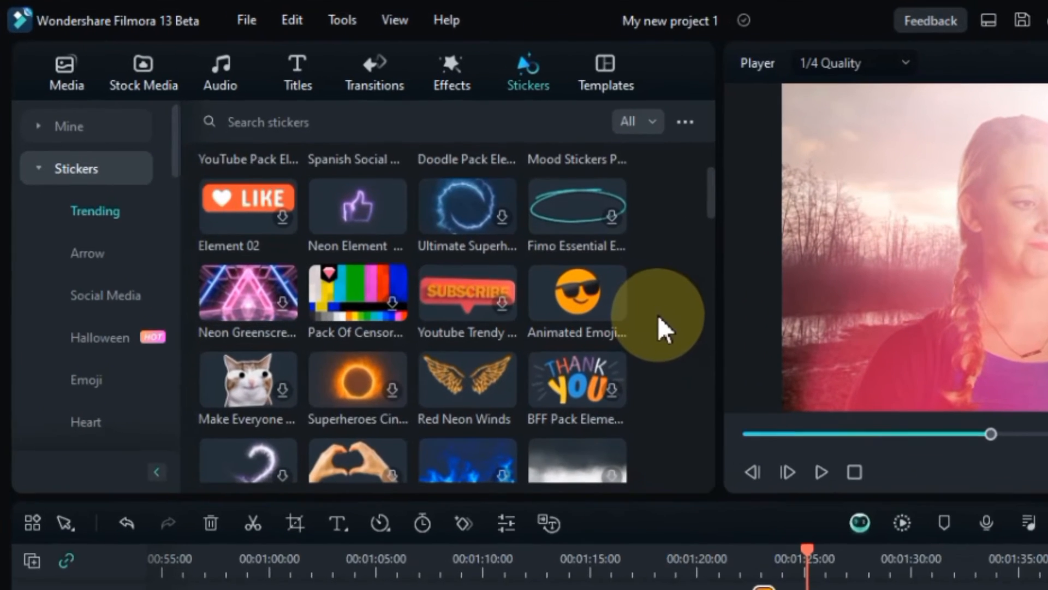
# Step: Find the Yellow Energy sticker in the trending stickers and place it on the fourth video track at about 00:01:30
pyautogui.scroll(-1, 481, 241)
pyautogui.scroll(-2, 673, 322)
pyautogui.scroll(-2, 673, 322)
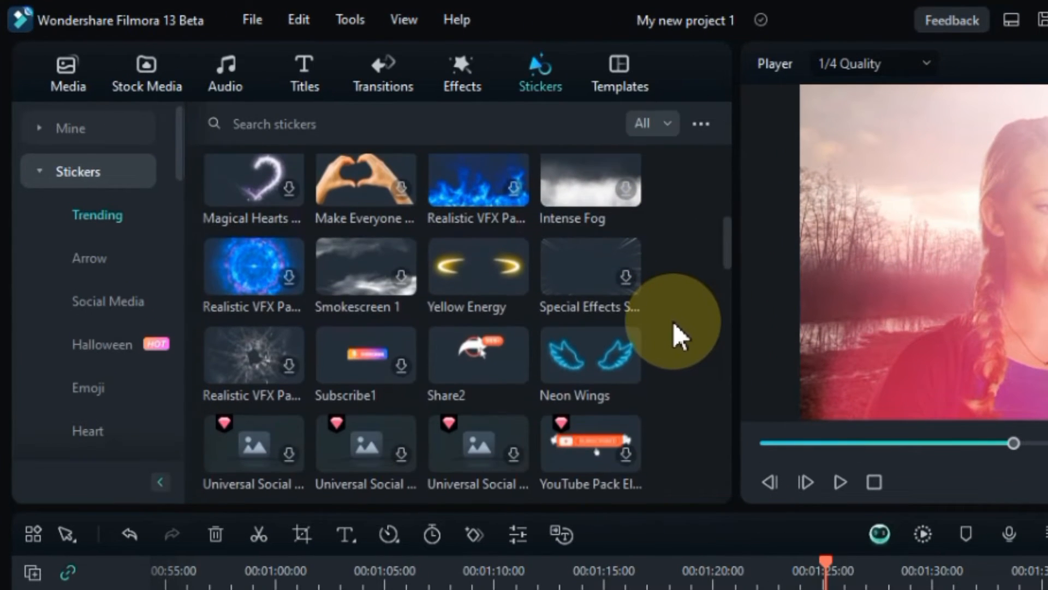
pyautogui.moveTo(464, 283); pyautogui.dragTo(947, 589)
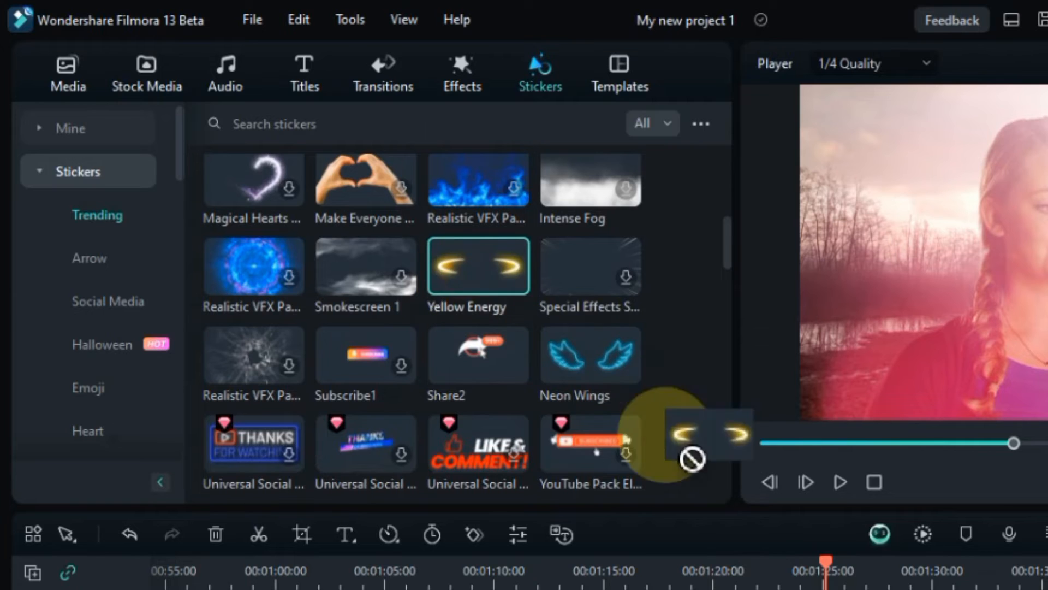
pyautogui.moveTo(943, 431); pyautogui.dragTo(948, 431)
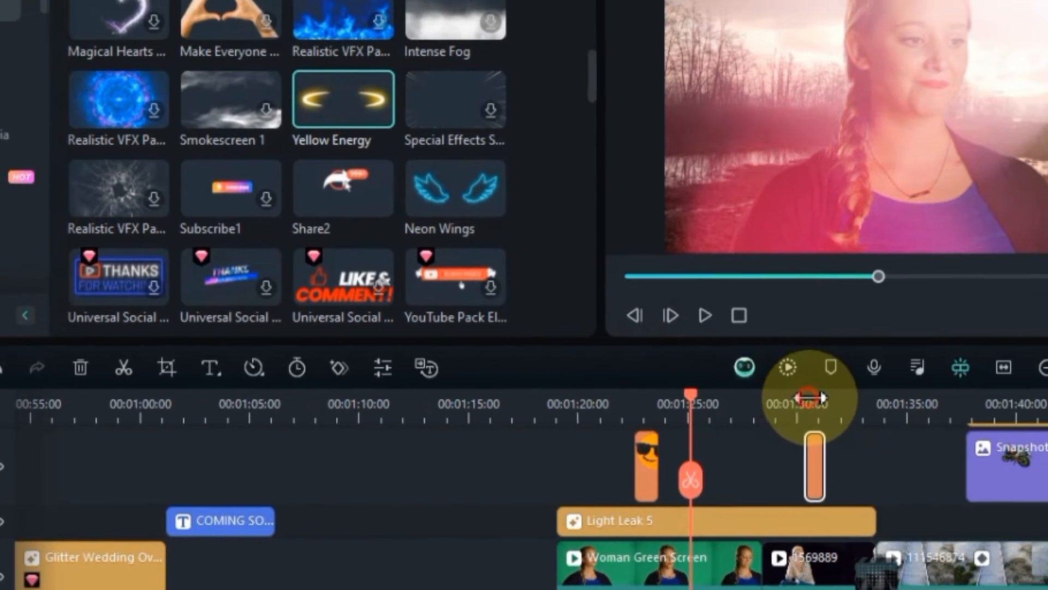
# Step: Play and scrub through the Yellow Energy sticker over the seated woman's clip
pyautogui.click(946, 367)
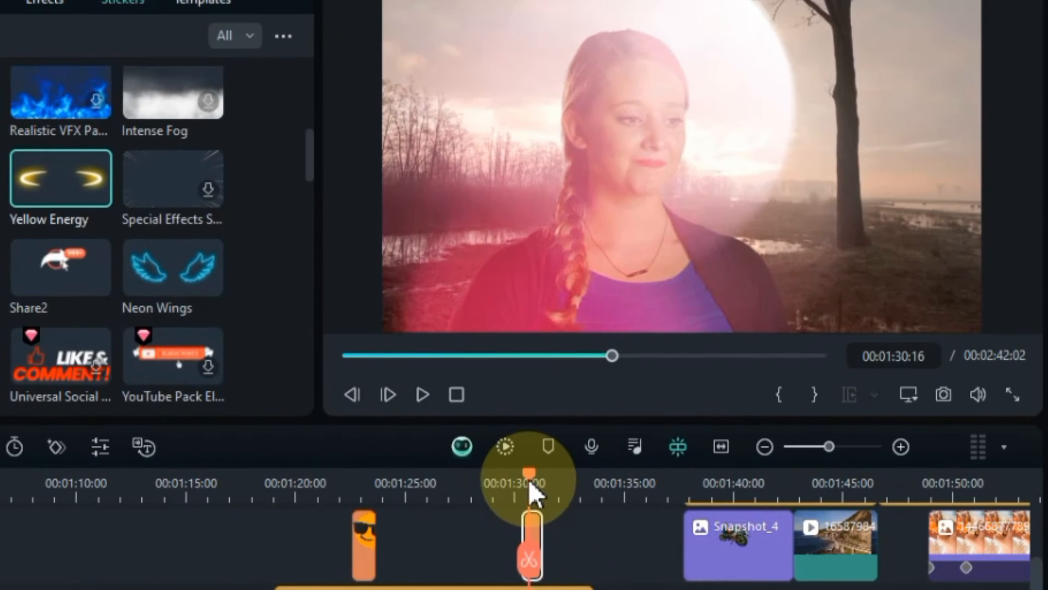
pyautogui.moveTo(529, 480)
pyautogui.mouseDown()
pyautogui.moveTo(538, 477)
pyautogui.moveTo(522, 482)
pyautogui.mouseUp()
pyautogui.press('space')
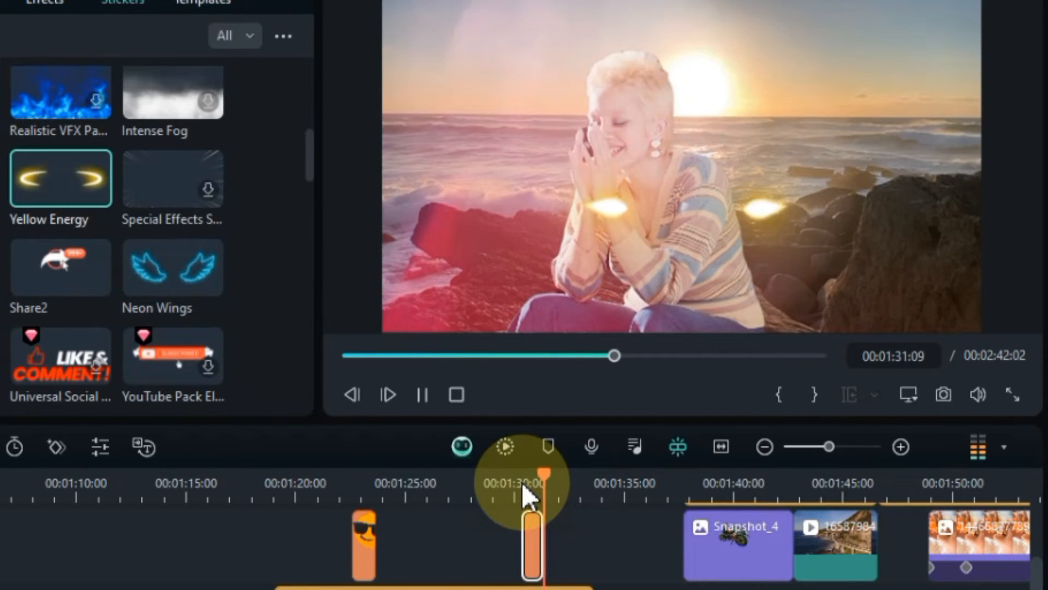
pyautogui.click(521, 482)
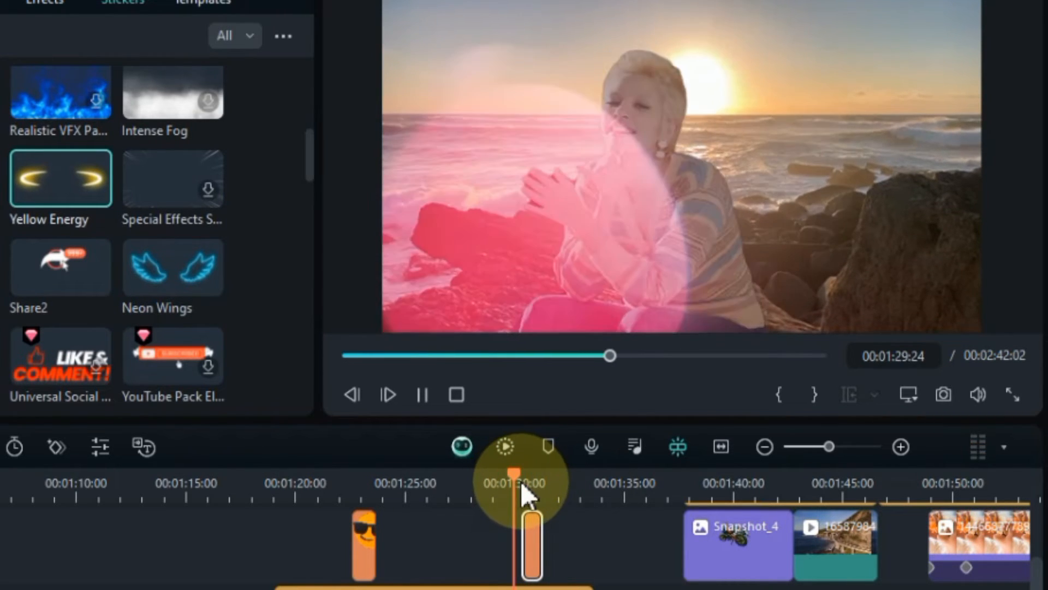
pyautogui.click(519, 481)
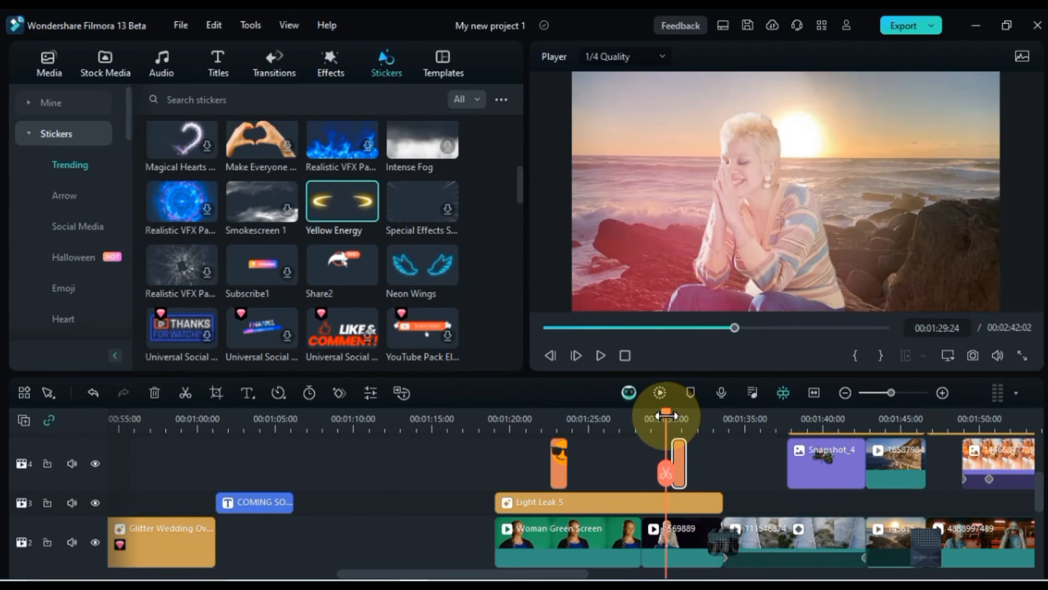
pyautogui.moveTo(673, 413); pyautogui.dragTo(696, 414)
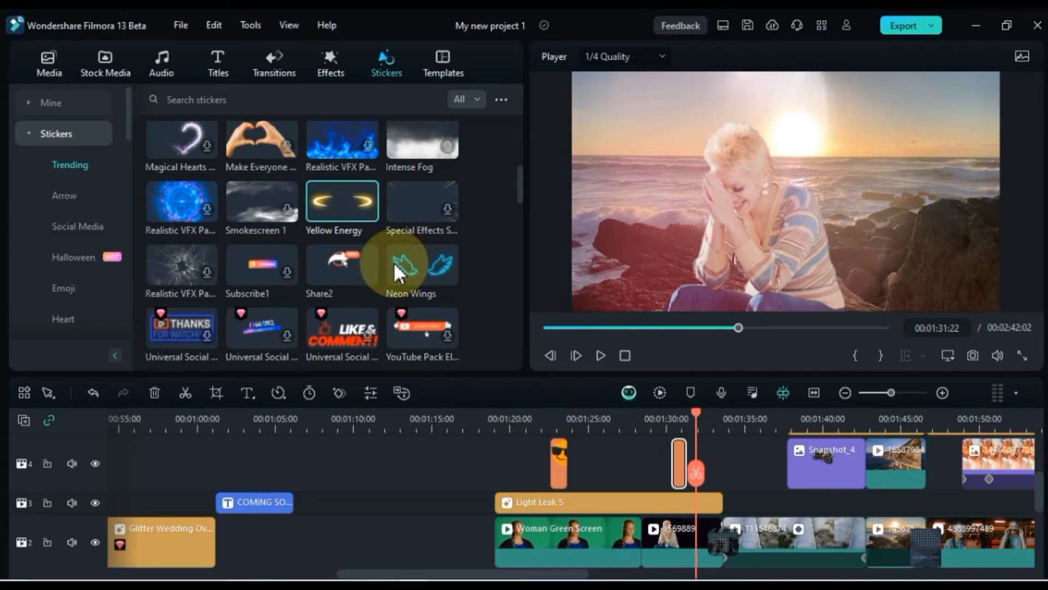
# Step: Preview the Neon Crown sticker and place it on the fourth video track at 00:01:31:22, after the Yellow Energy sticker
pyautogui.scroll(-2, 365, 273)
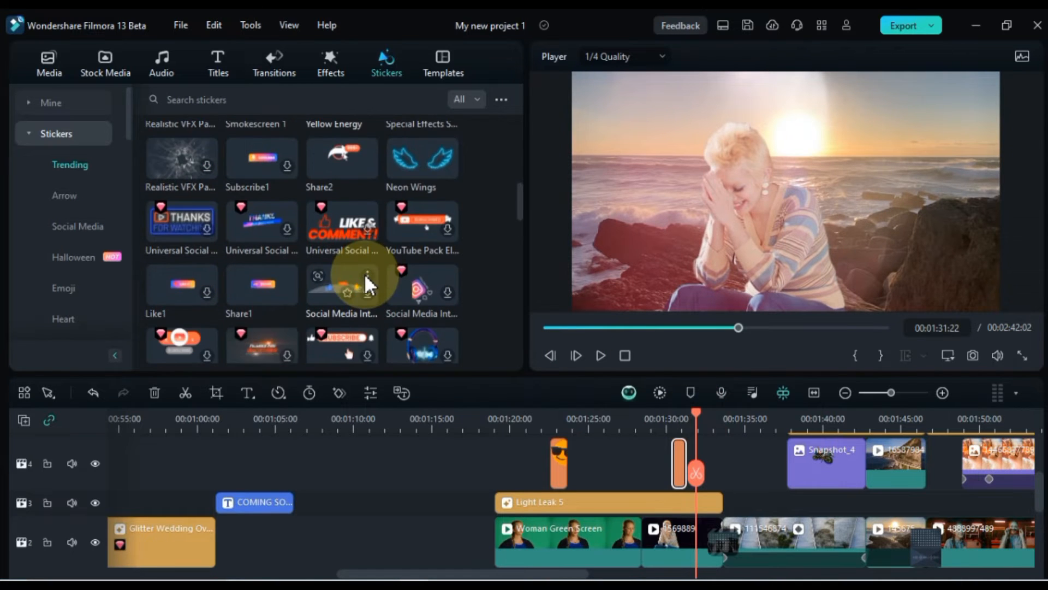
pyautogui.scroll(-1, 365, 273)
pyautogui.scroll(-2, 365, 273)
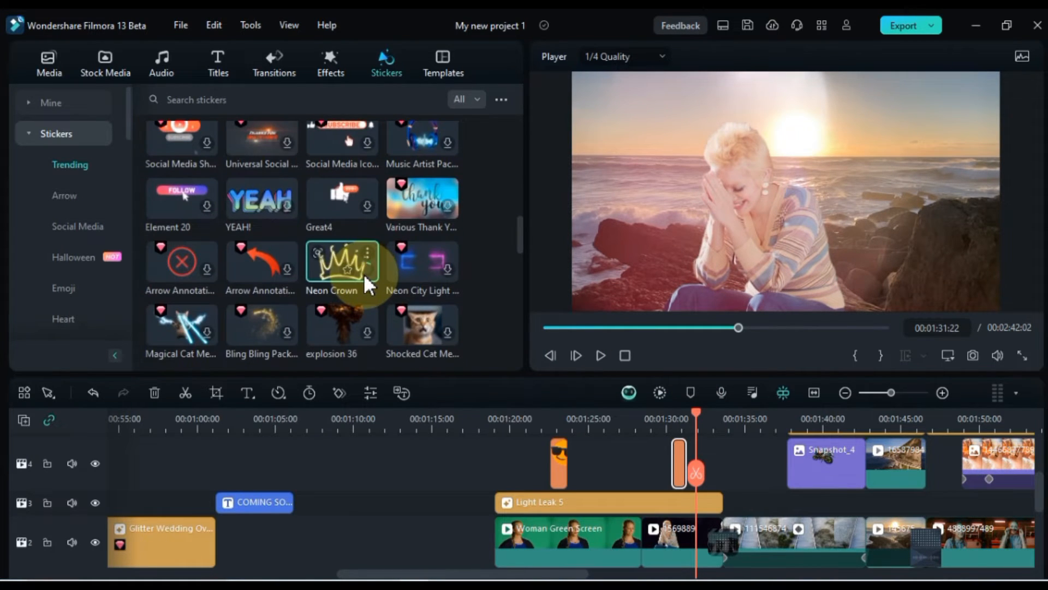
pyautogui.click(363, 273)
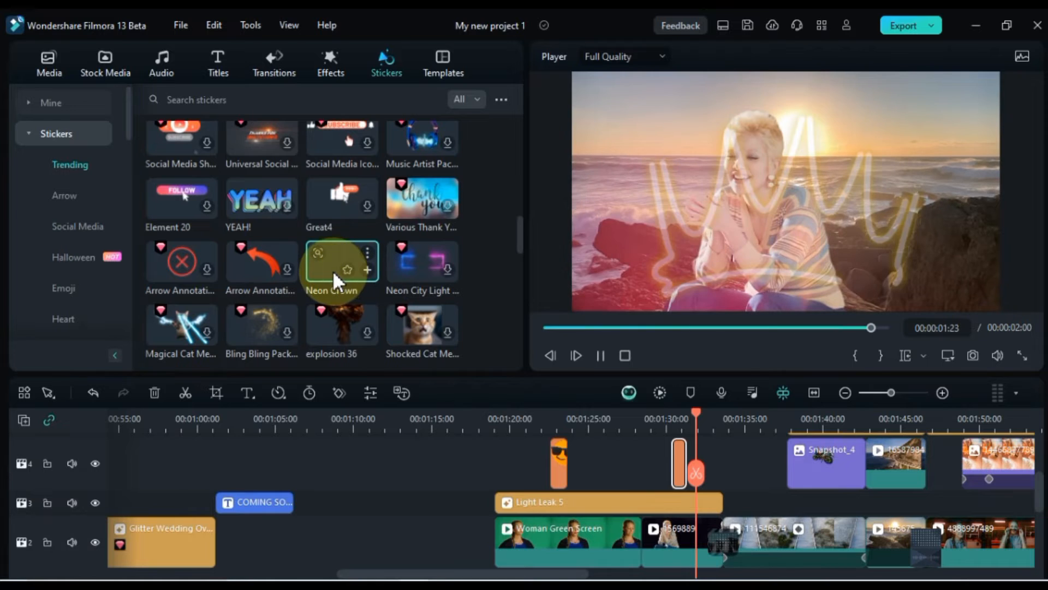
pyautogui.moveTo(585, 402); pyautogui.dragTo(707, 494)
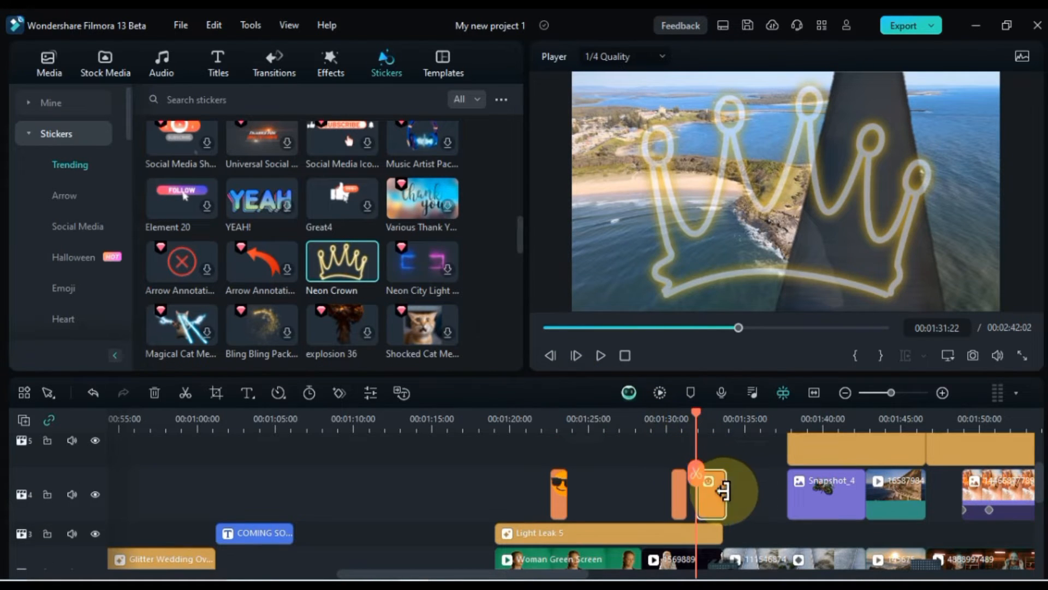
# Step: Open the crown sticker's settings and scale it down to 19%, checking it at 00:01:32:08
pyautogui.doubleClick(708, 493)
pyautogui.click(221, 165)
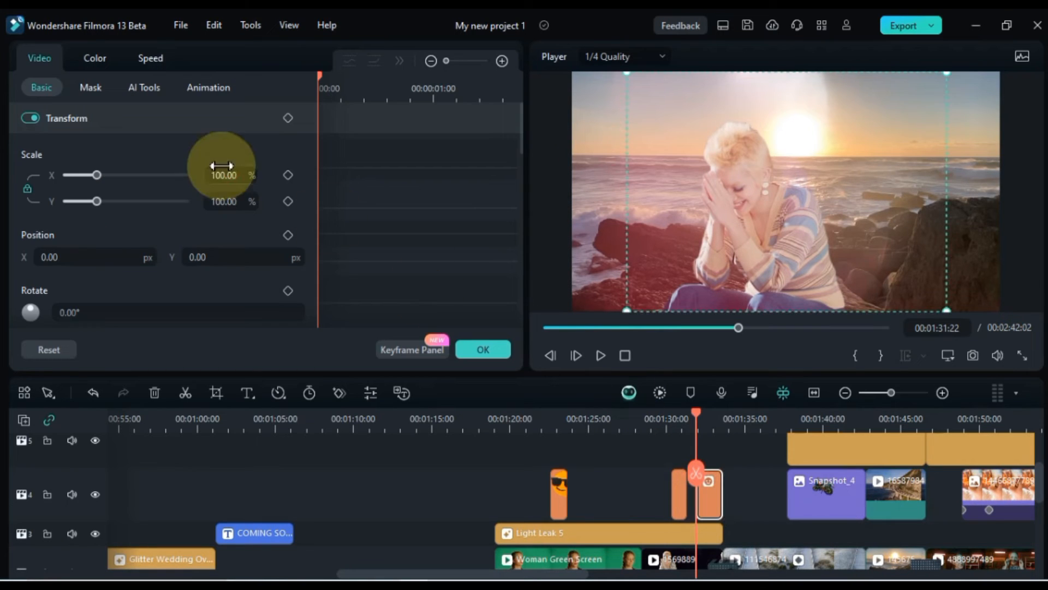
pyautogui.moveTo(228, 171); pyautogui.dragTo(231, 172)
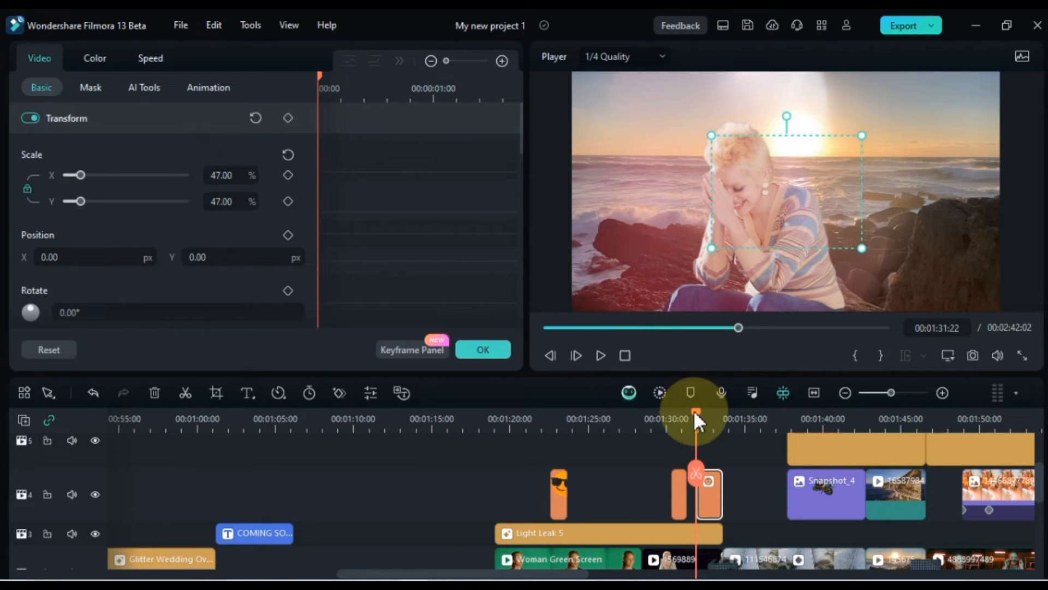
pyautogui.moveTo(694, 413); pyautogui.dragTo(703, 415)
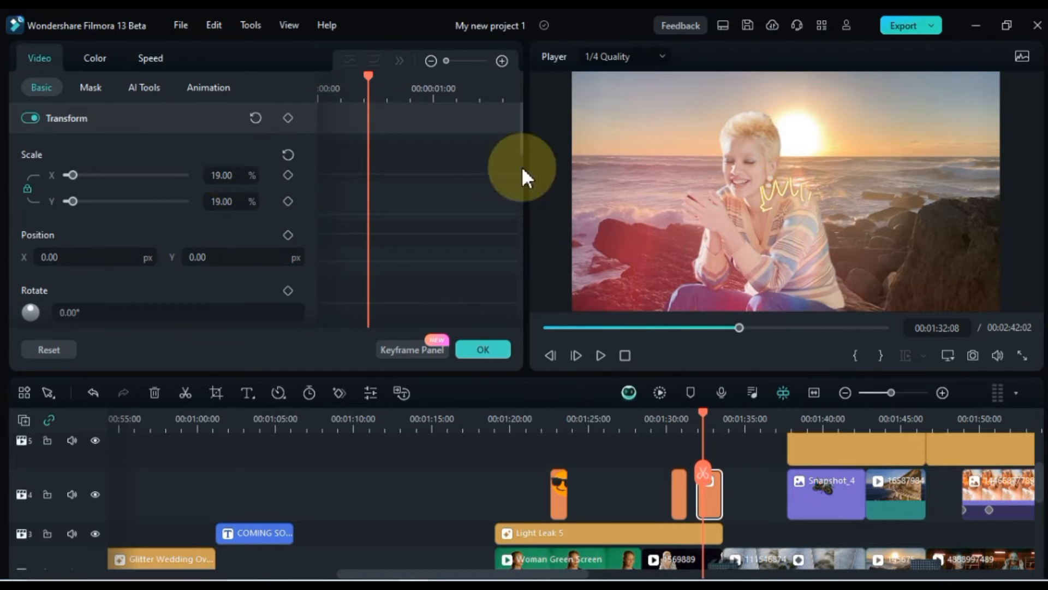
# Step: Move the crown onto the woman's head and resize it to about 25%, at about X -122 px, Y 342 px
pyautogui.moveTo(797, 191); pyautogui.dragTo(758, 133)
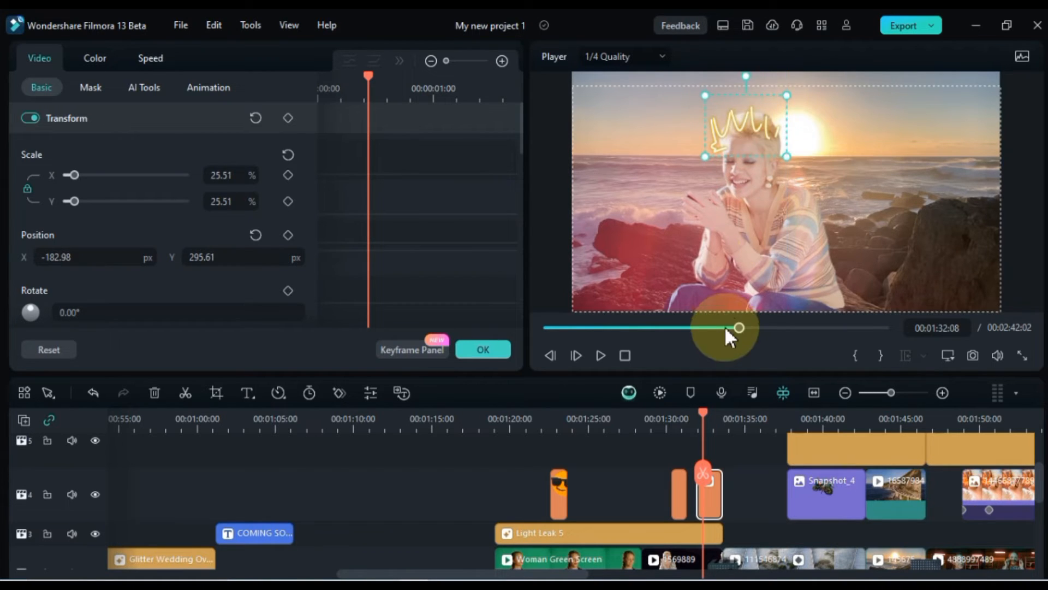
pyautogui.moveTo(783, 95); pyautogui.dragTo(799, 86)
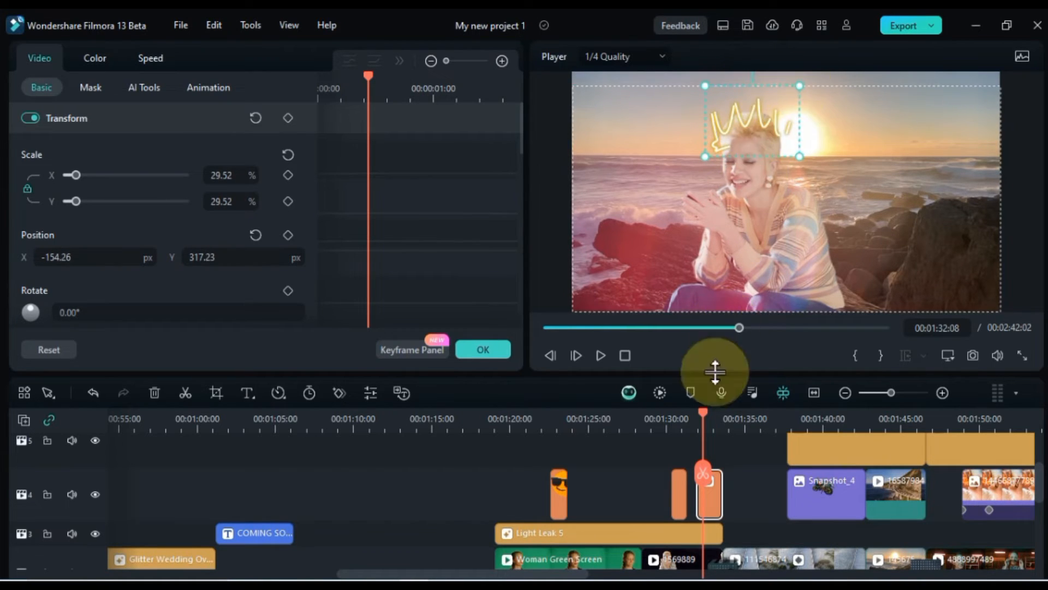
pyautogui.moveTo(695, 420); pyautogui.dragTo(715, 414)
pyautogui.click(752, 120)
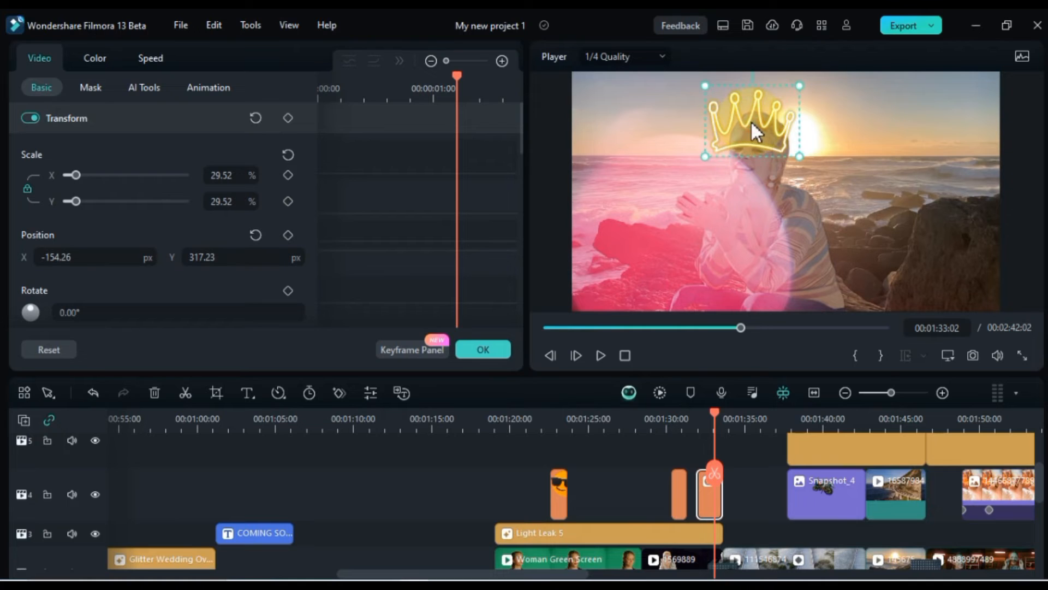
pyautogui.moveTo(703, 158); pyautogui.dragTo(721, 149)
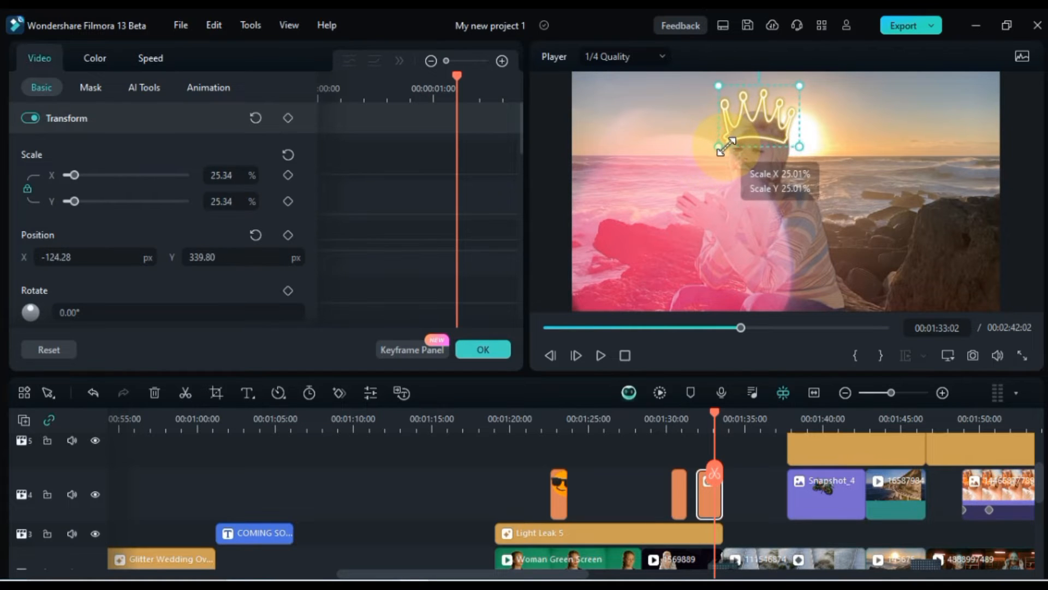
# Step: Add a transform keyframe to the crown at 00:01:33:08 and shift it to about X -179 px at 00:01:32:07
pyautogui.moveTo(721, 411); pyautogui.dragTo(719, 413)
pyautogui.click(289, 118)
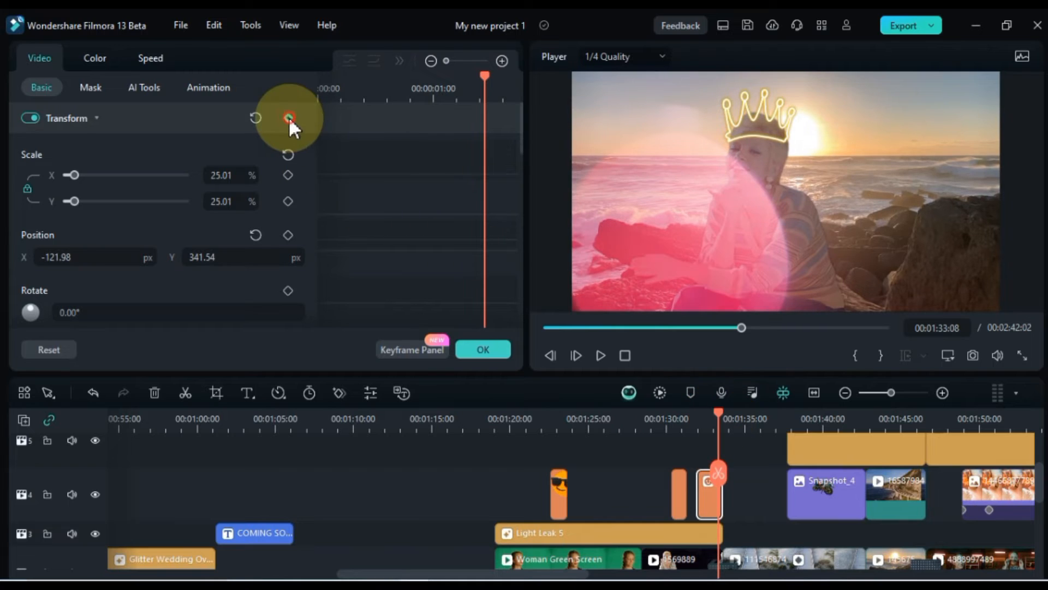
pyautogui.moveTo(717, 421); pyautogui.dragTo(702, 421)
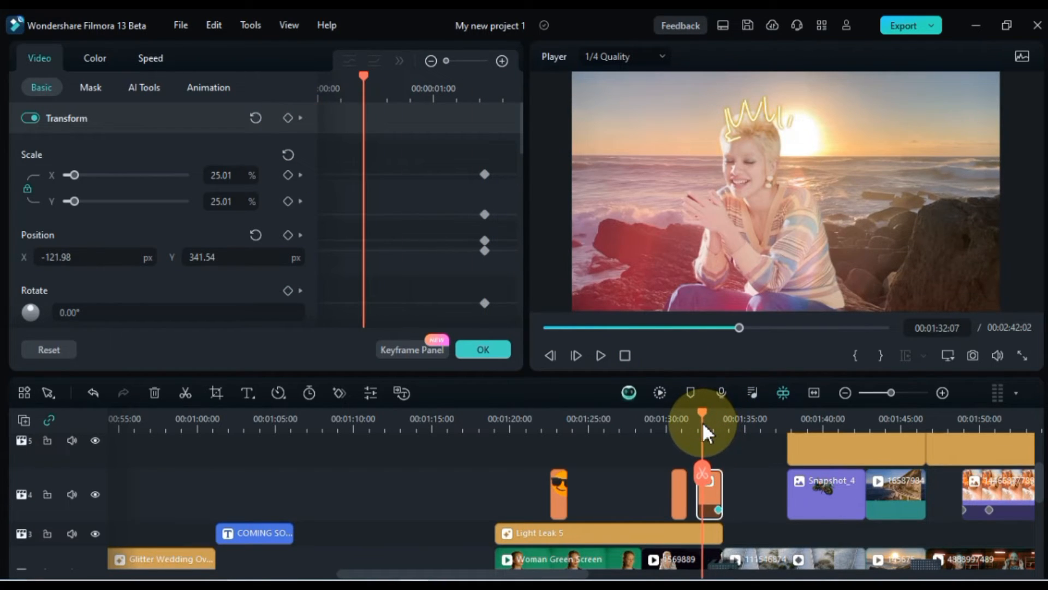
pyautogui.moveTo(754, 121); pyautogui.dragTo(737, 125)
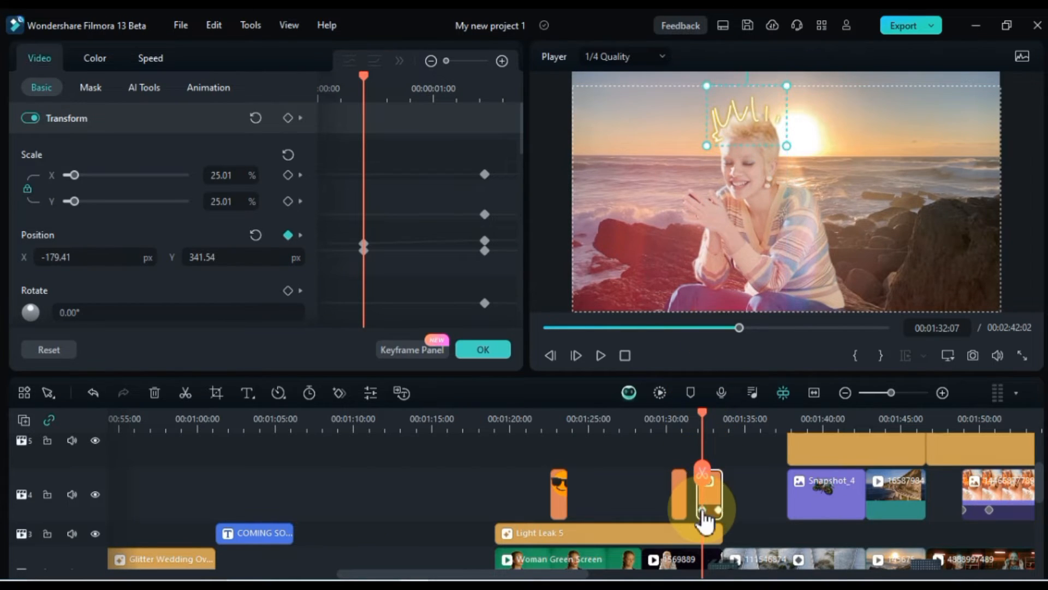
# Step: Scrub through the crown clip to check its keyframed movement over the woman's head
pyautogui.click(700, 511)
pyautogui.click(690, 421)
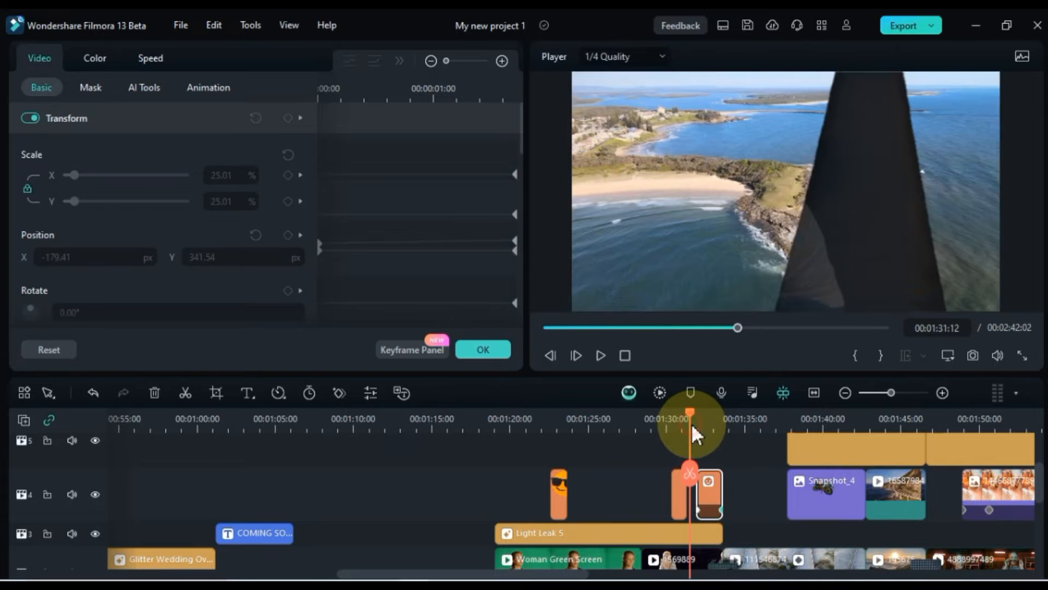
pyautogui.moveTo(685, 412); pyautogui.dragTo(731, 411)
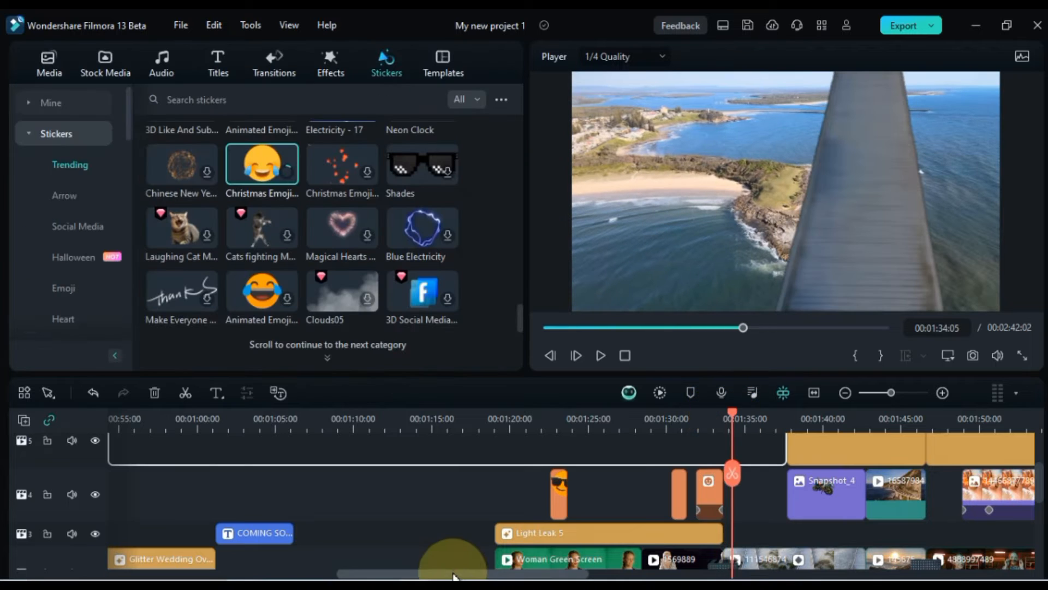
# Step: Place the Christmas Emoji Element 02 laughing sticker on the sixth video track at about 00:01:49
pyautogui.moveTo(444, 574); pyautogui.dragTo(693, 578)
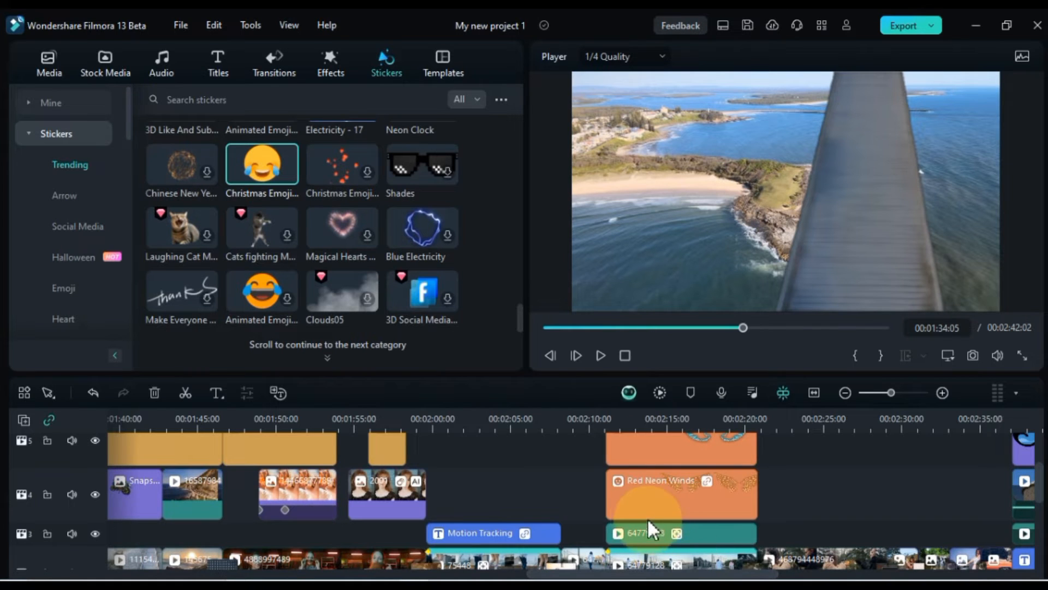
pyautogui.scroll(2, 415, 447)
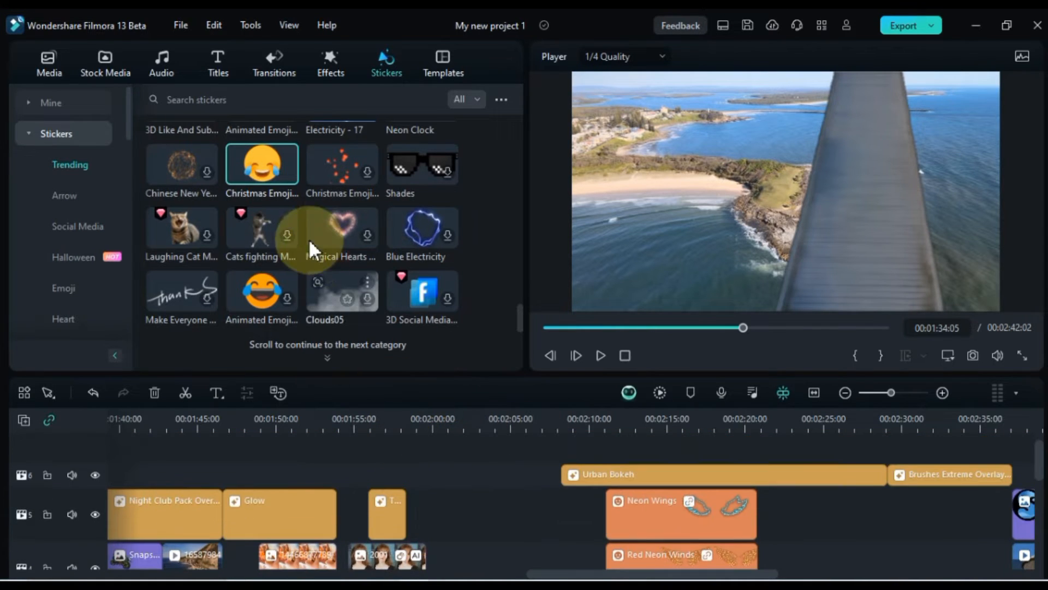
pyautogui.moveTo(259, 180)
pyautogui.moveTo(283, 233); pyautogui.dragTo(261, 494)
# Step: Play the laughing emoji sticker from its start and shorten its clip to end at about 00:01:53
pyautogui.click(269, 429)
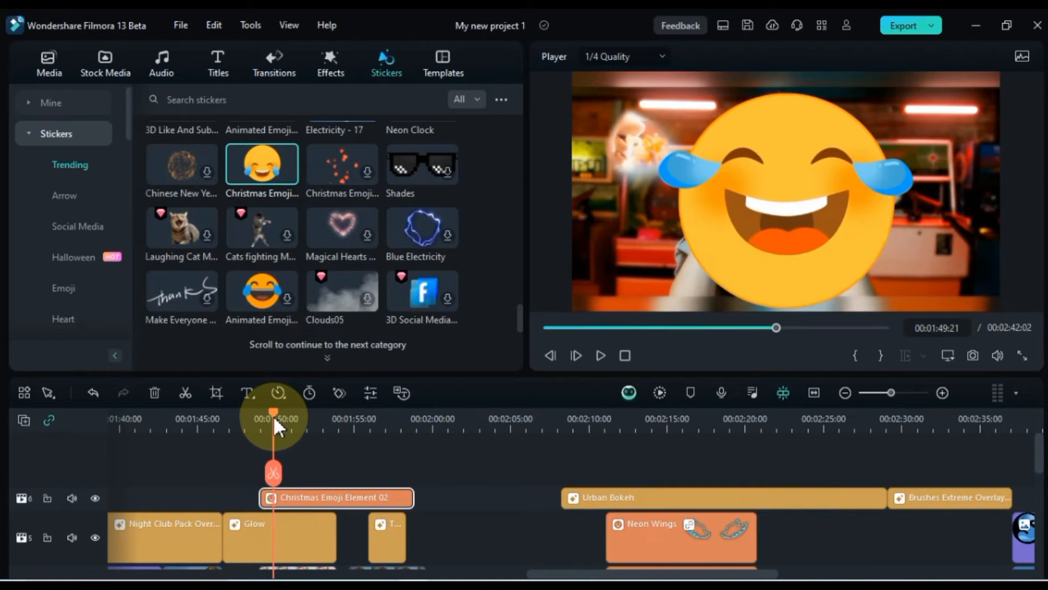
pyautogui.click(260, 423)
pyautogui.press('space')
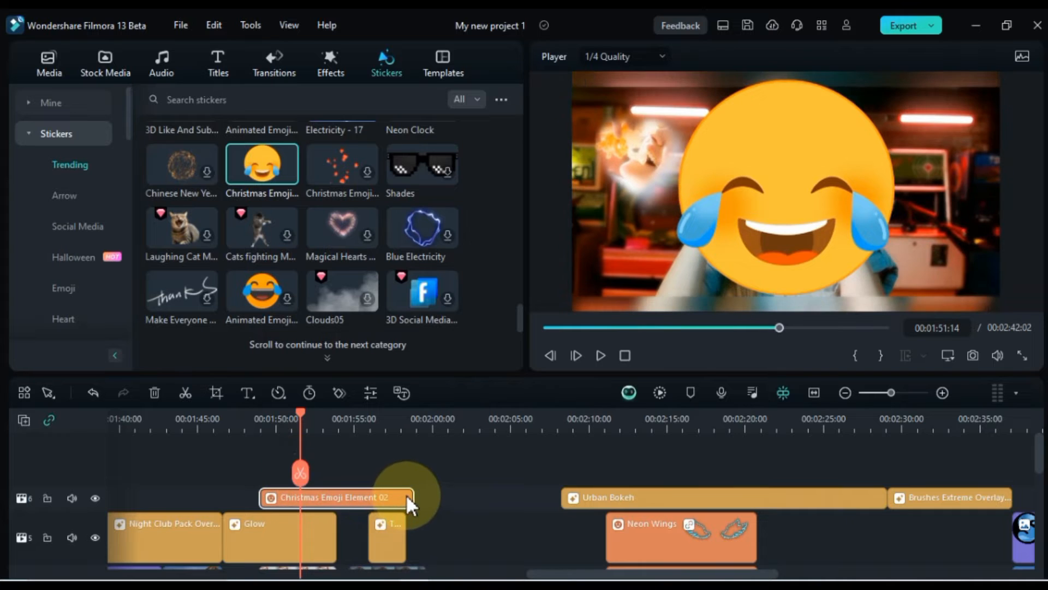
pyautogui.moveTo(411, 497); pyautogui.dragTo(321, 498)
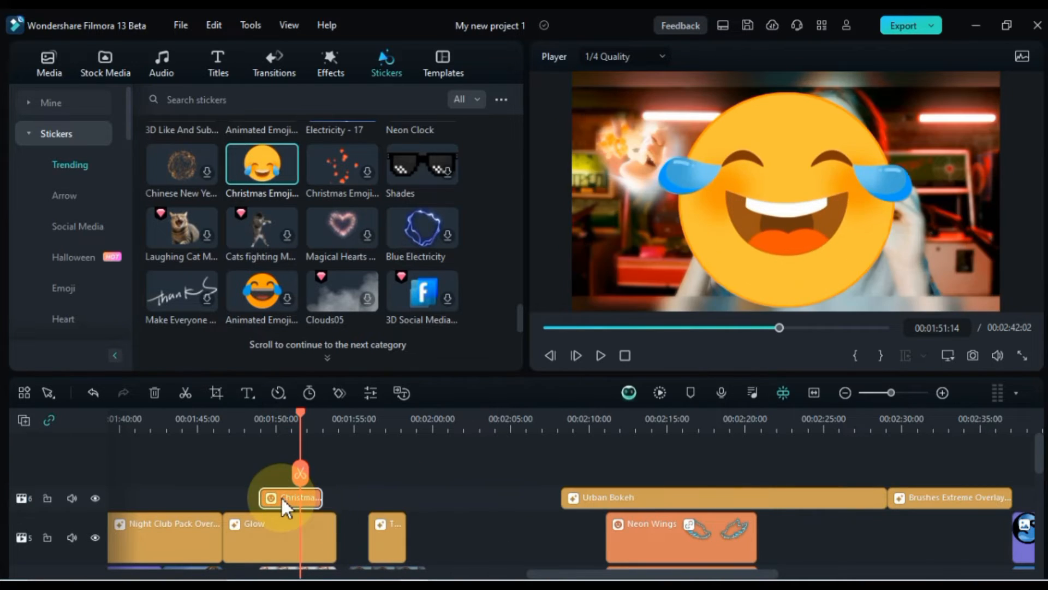
# Step: Scale the laughing emoji to 46% and move it over the woman's face, at X 0 px, Y about 173 px
pyautogui.doubleClick(280, 496)
pyautogui.moveTo(232, 176); pyautogui.dragTo(235, 176)
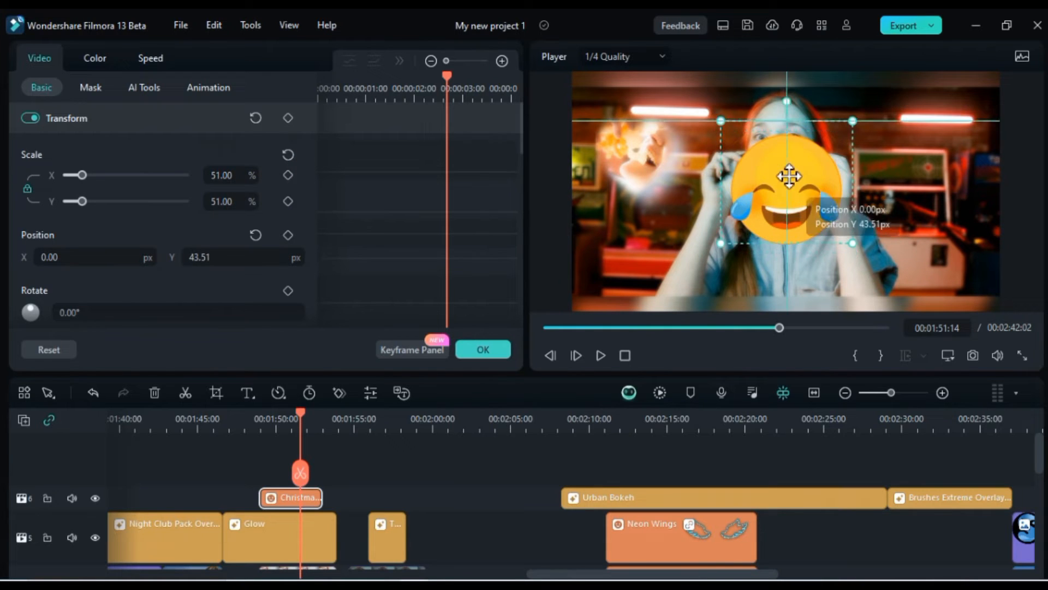
pyautogui.moveTo(788, 154); pyautogui.dragTo(787, 155)
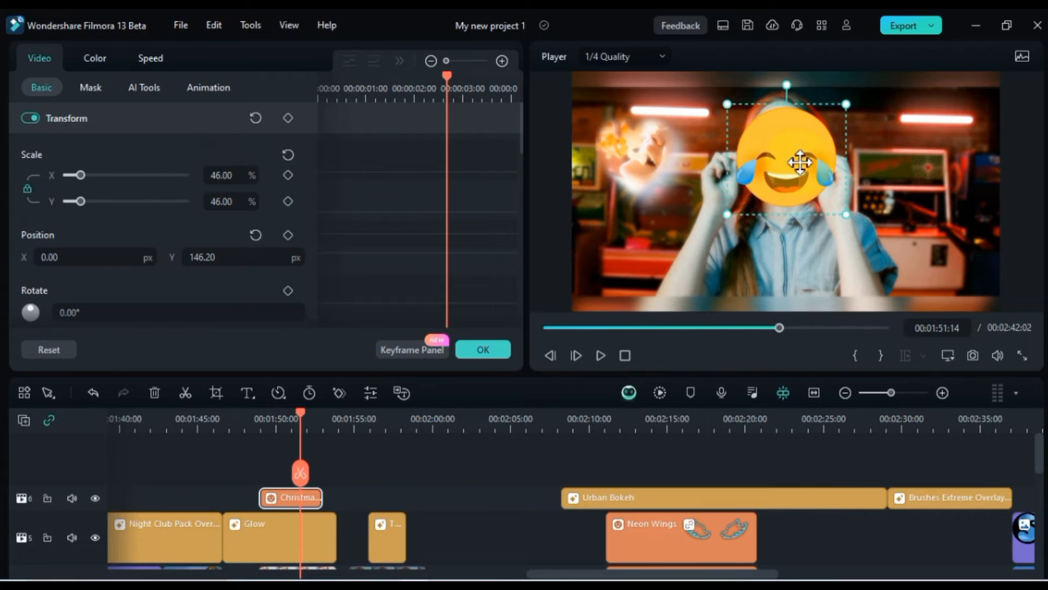
pyautogui.moveTo(798, 152); pyautogui.dragTo(798, 153)
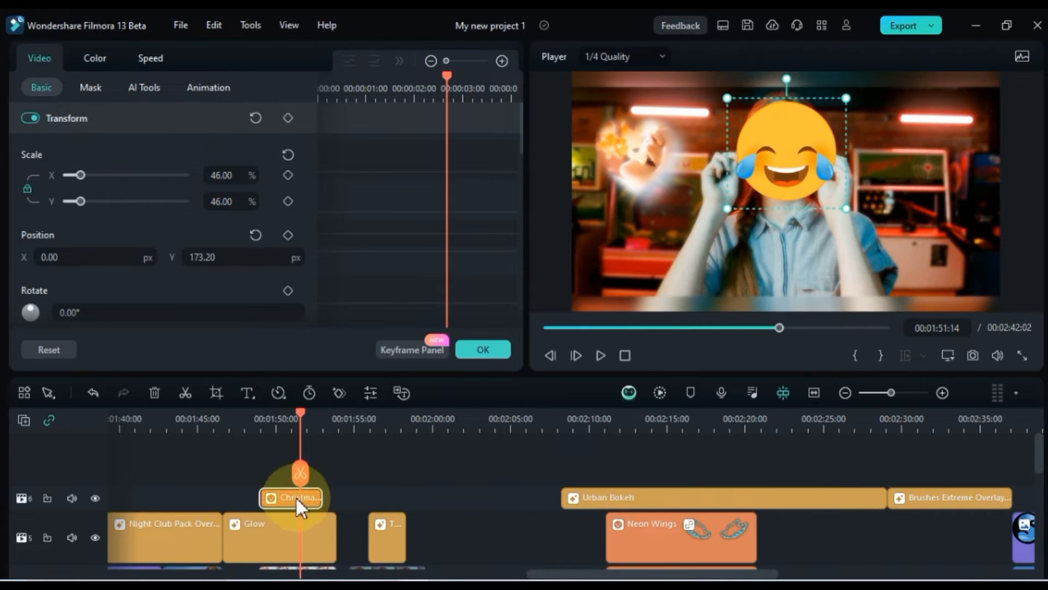
# Step: Play the timeline from about 00:01:48 to check the laughing emoji over the woman's face
pyautogui.click(250, 421)
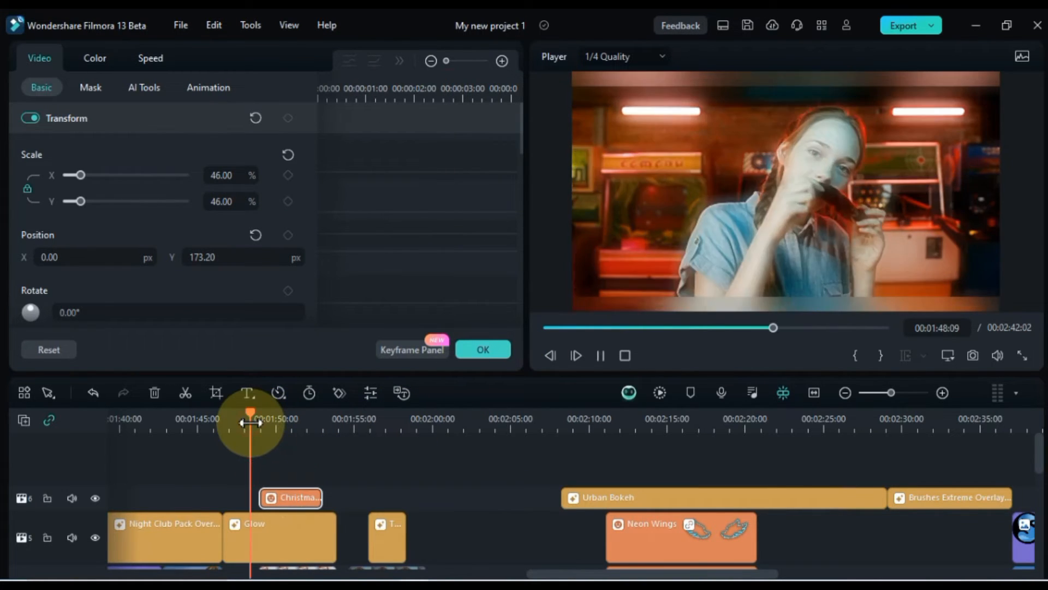
pyautogui.press('space')
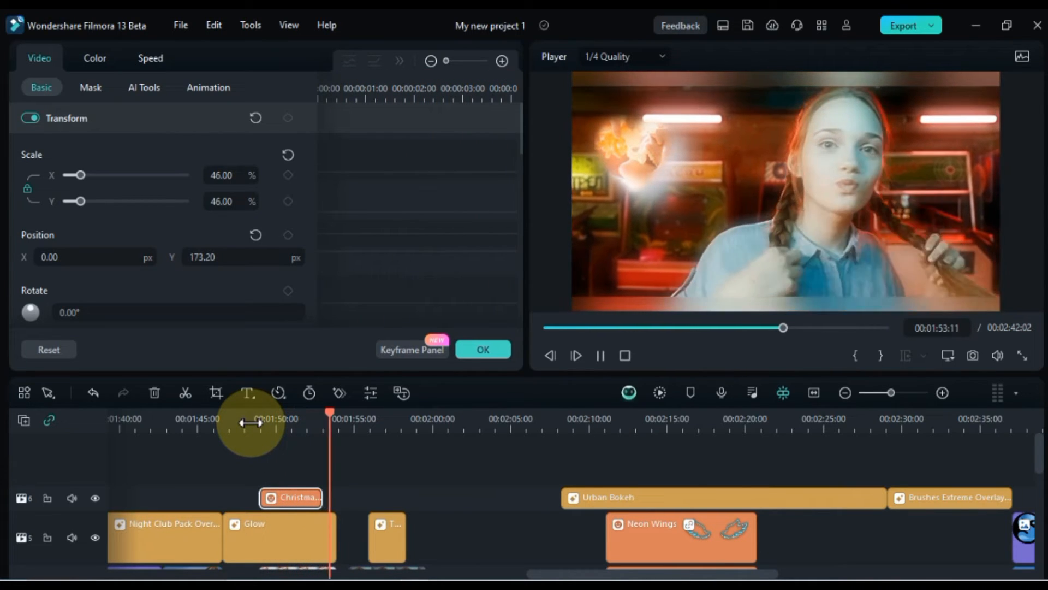
pyautogui.press('space')
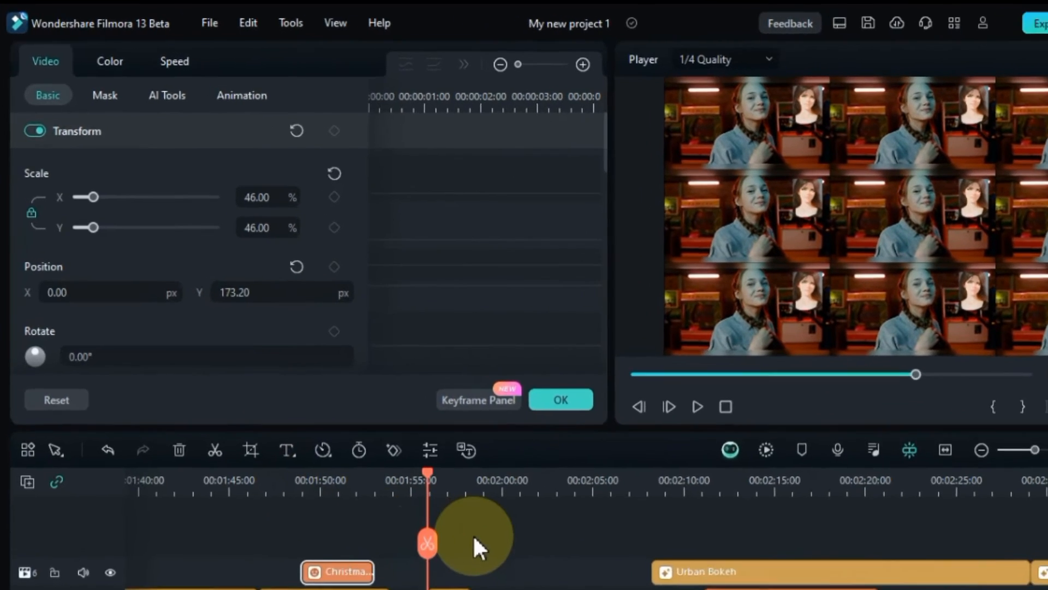
# Step: Browse the sticker library from the Trending category on through the Arrow stickers
pyautogui.click(434, 498)
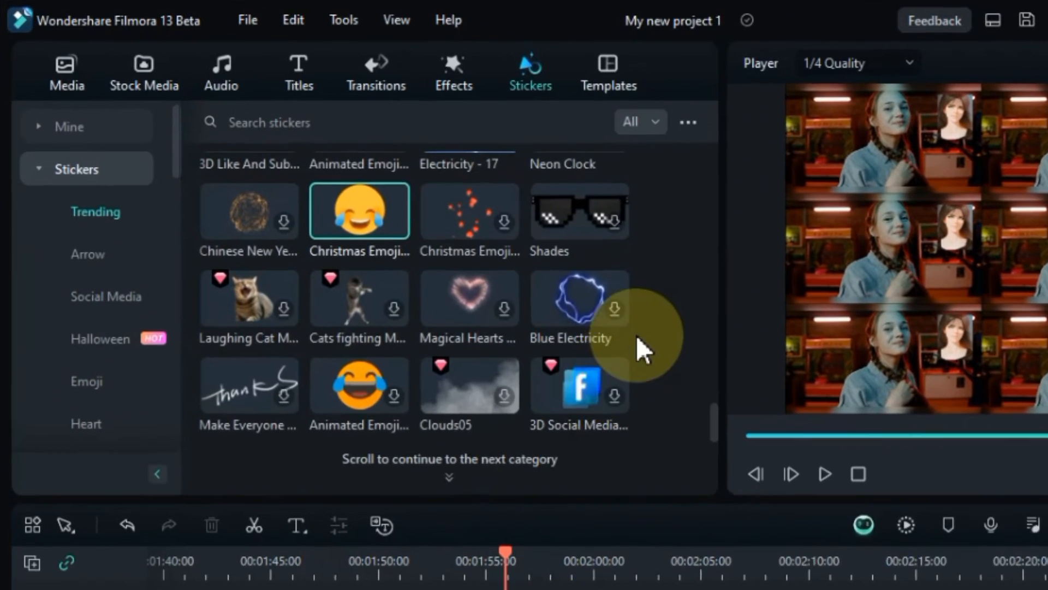
pyautogui.scroll(-5, 488, 264)
pyautogui.scroll(-10, 647, 338)
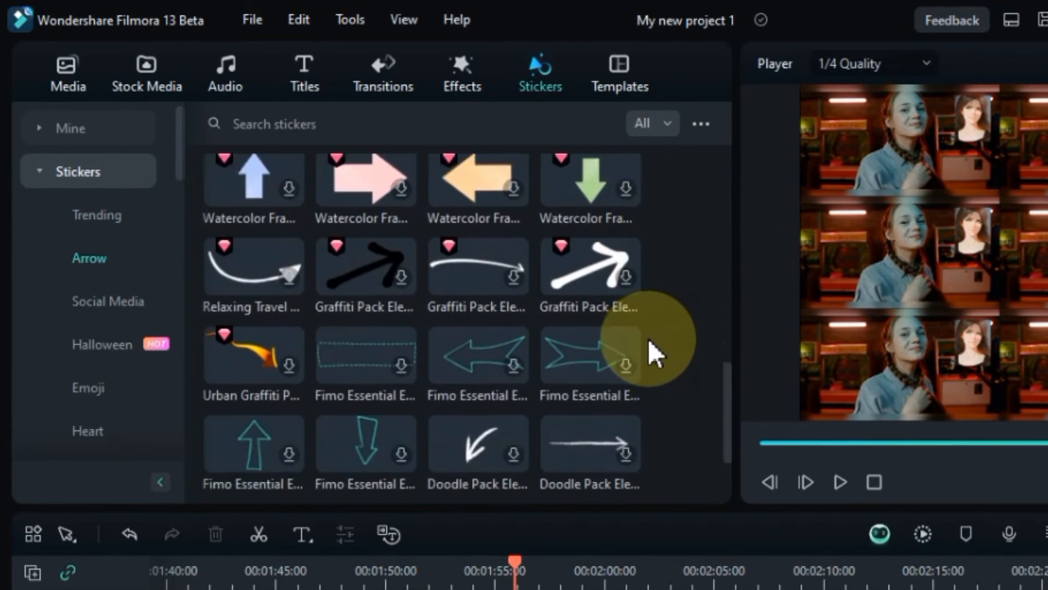
pyautogui.scroll(-5, 647, 338)
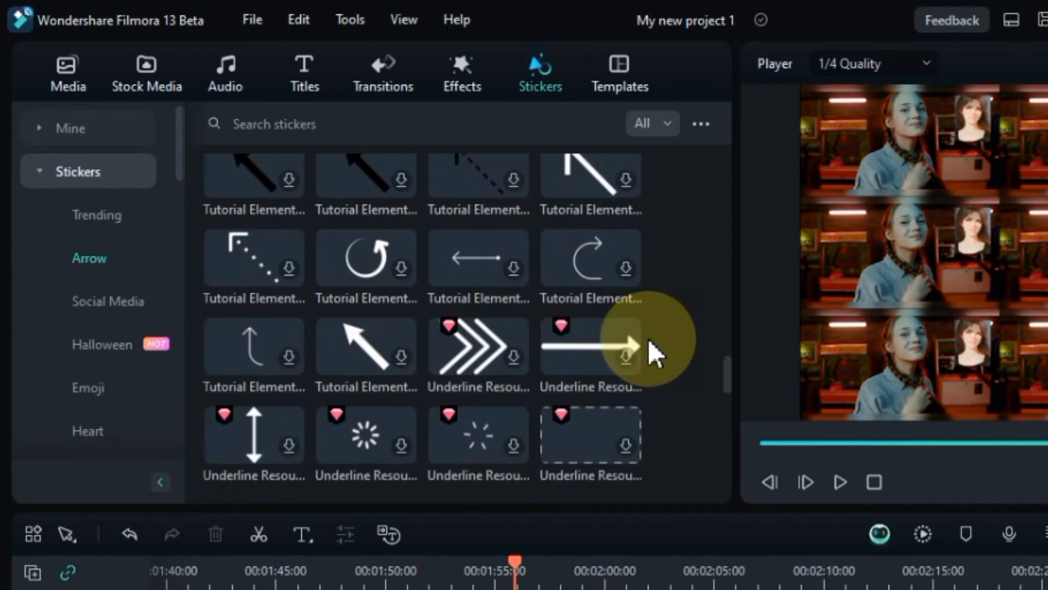
# Step: Browse the trending templates, download the Epic Trailer Titles Intro template and preview it
pyautogui.click(624, 90)
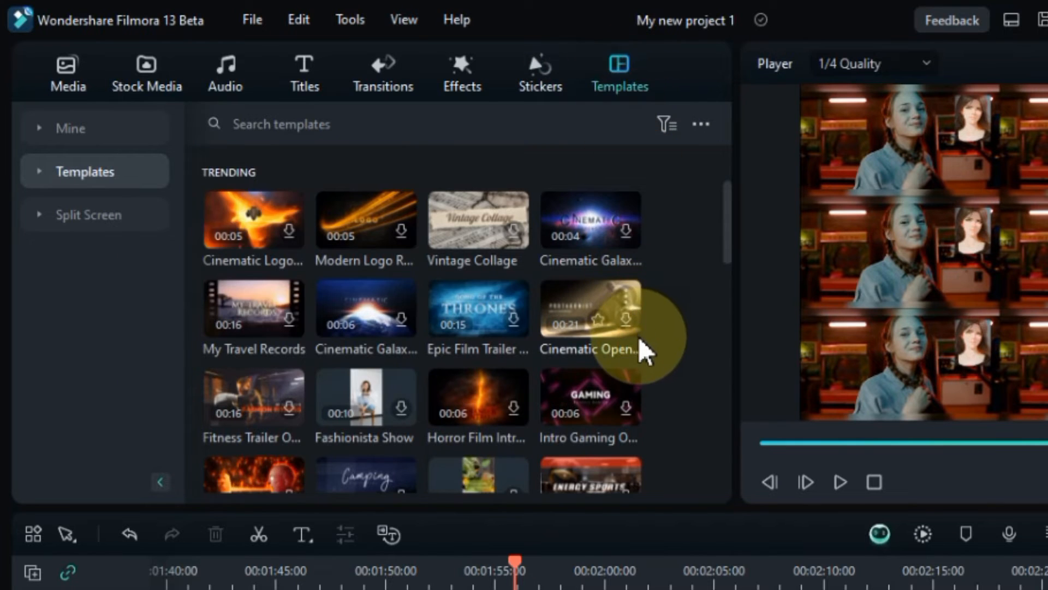
pyautogui.scroll(-3, 641, 344)
pyautogui.scroll(-6, 643, 349)
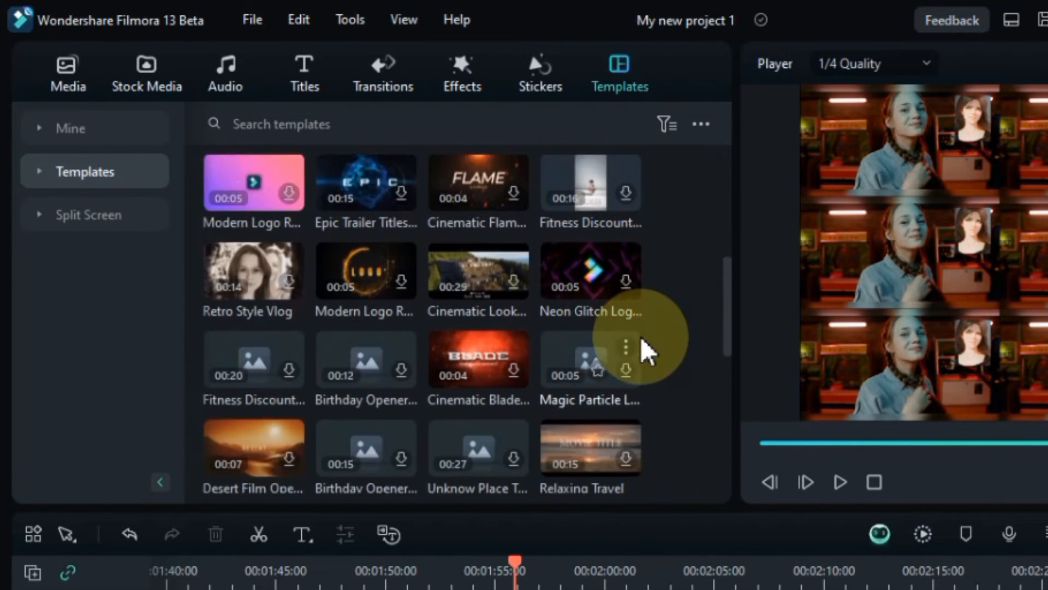
pyautogui.scroll(-2, 648, 352)
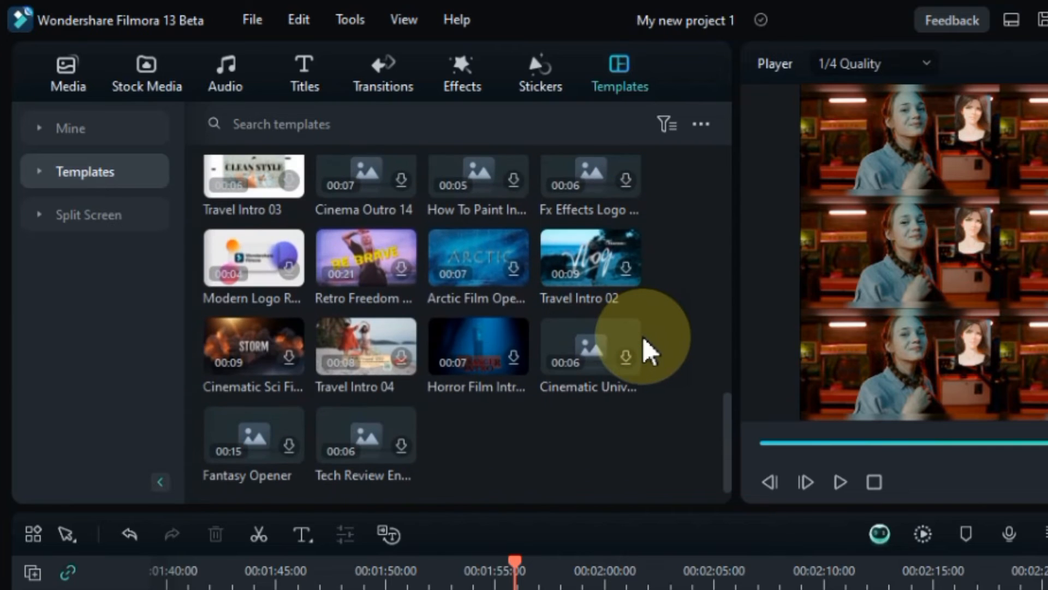
pyautogui.scroll(3, 398, 362)
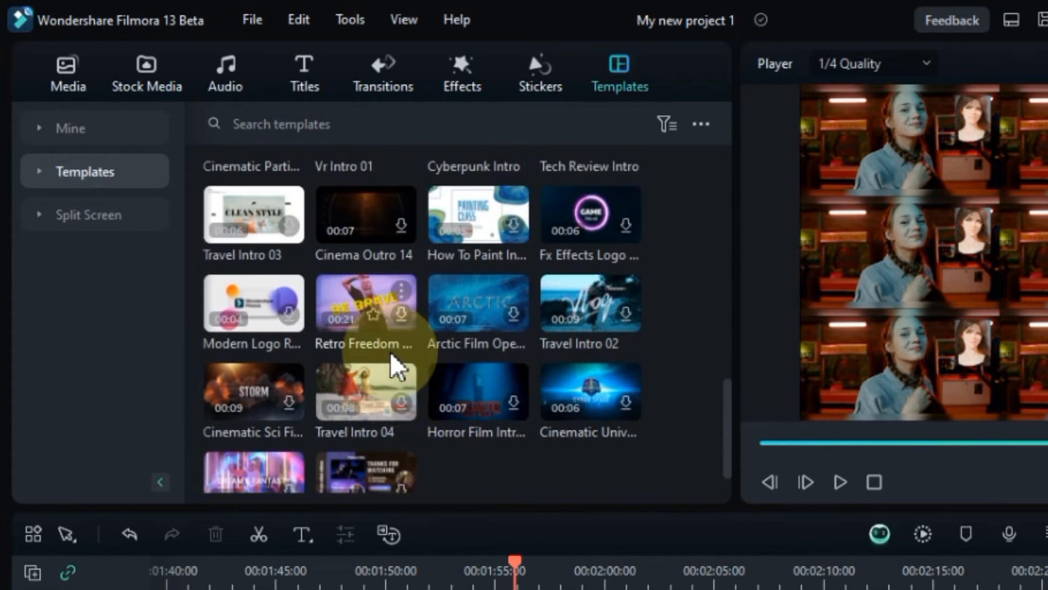
pyautogui.scroll(2, 397, 364)
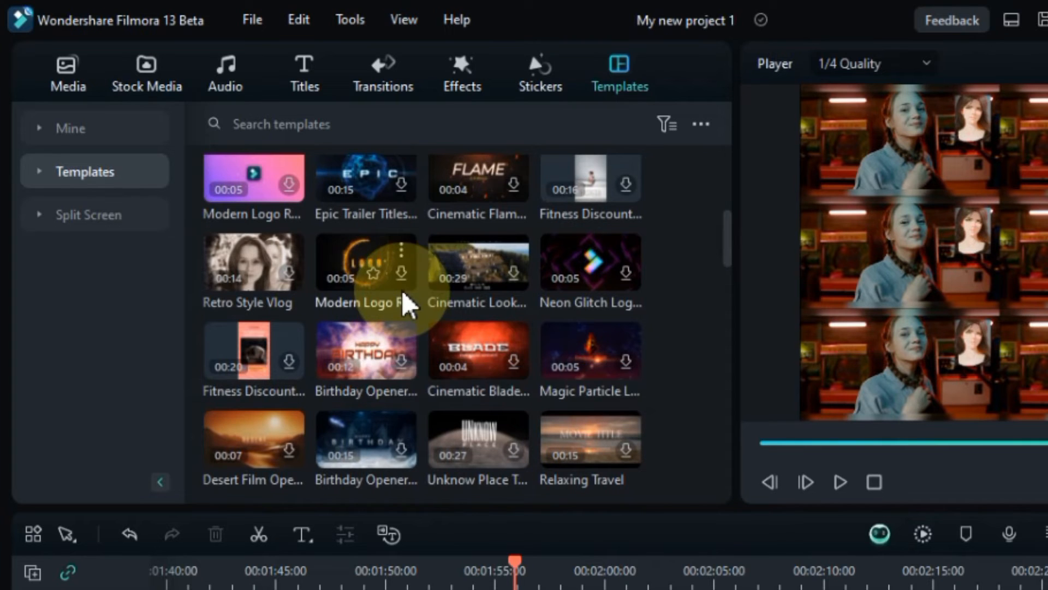
pyautogui.scroll(2, 403, 293)
pyautogui.click(401, 335)
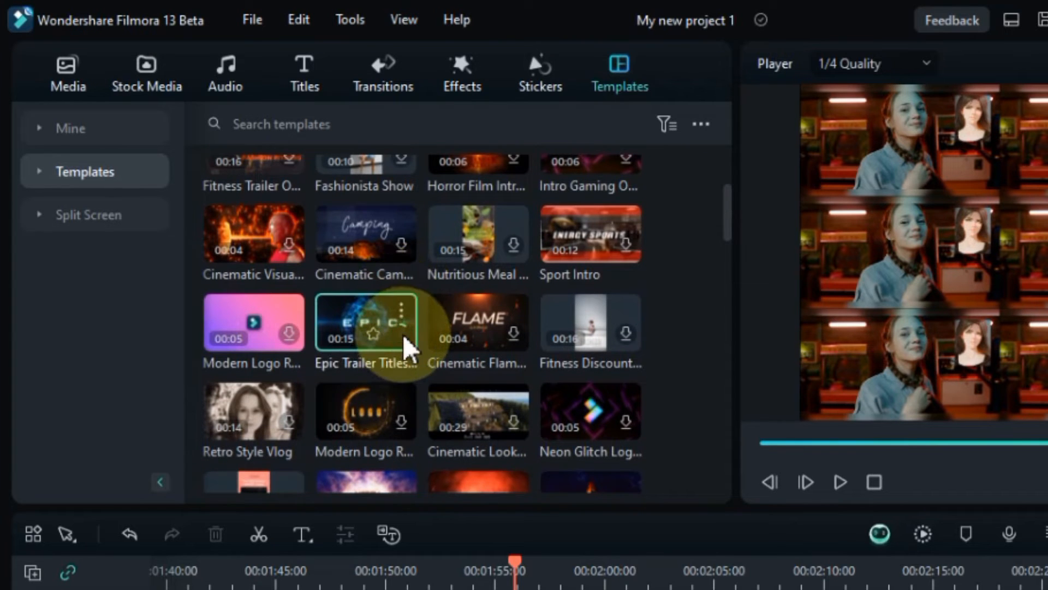
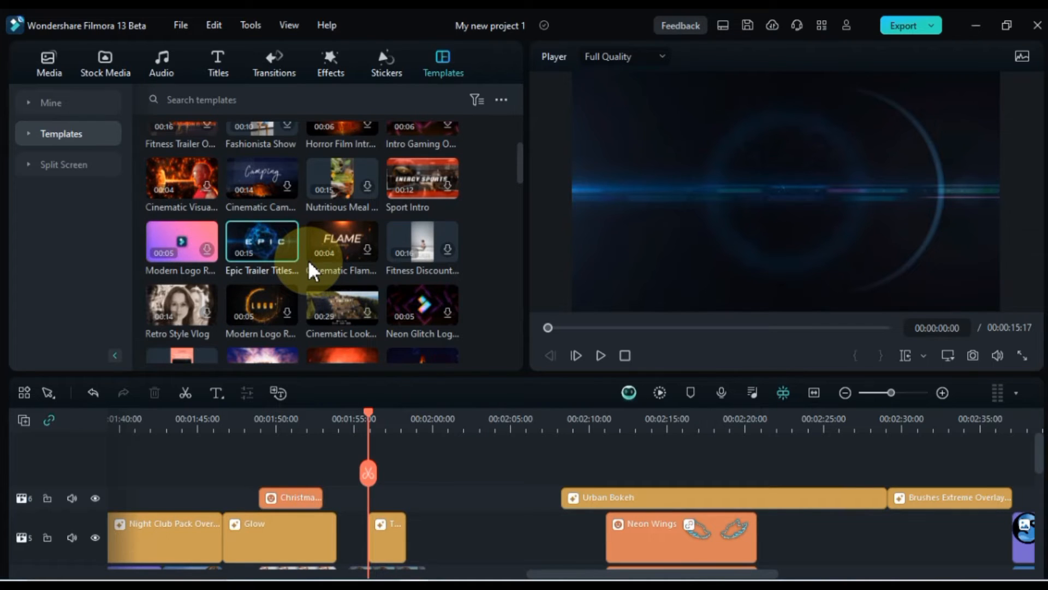
pyautogui.click(601, 355)
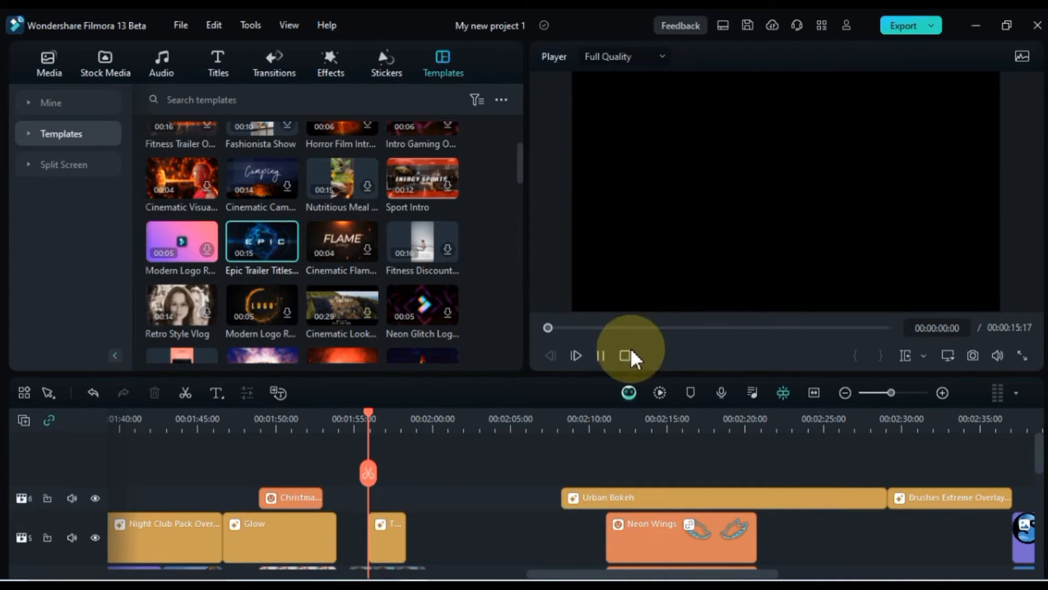
pyautogui.click(627, 356)
# Step: Select all the end-screen clips and move them along the timeline to start at about 00:03:04, leaving a gap before them
pyautogui.click(814, 392)
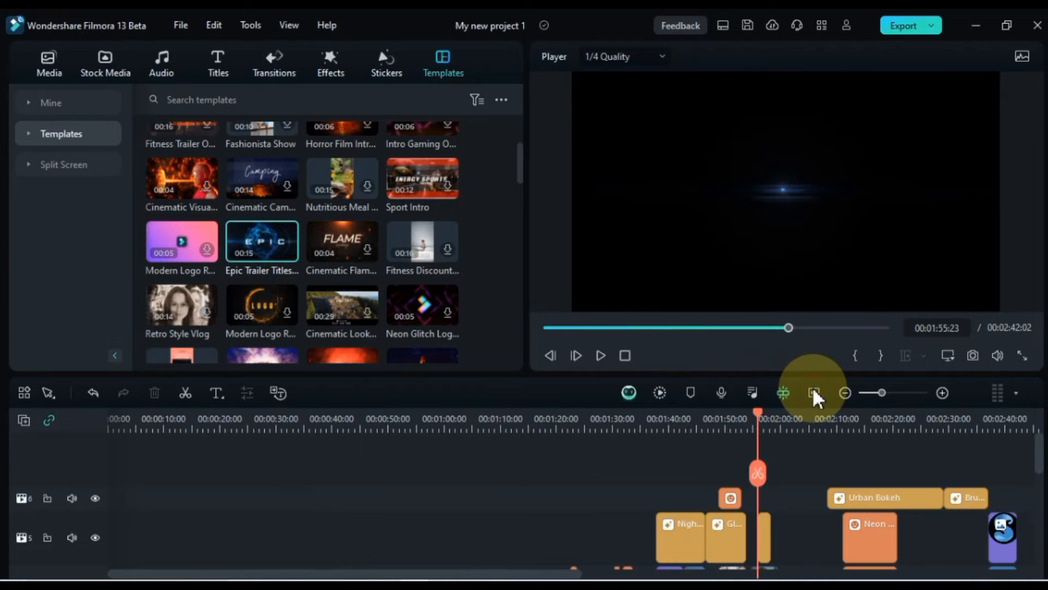
pyautogui.scroll(-2, 961, 464)
pyautogui.press('End')
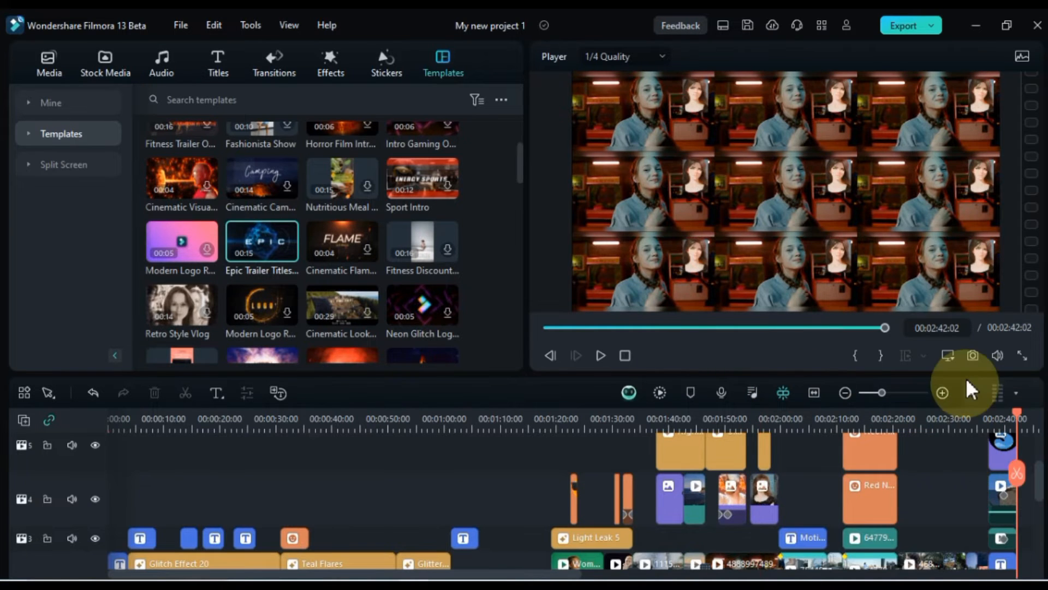
pyautogui.click(943, 393)
pyautogui.click(943, 393)
pyautogui.scroll(2, 553, 524)
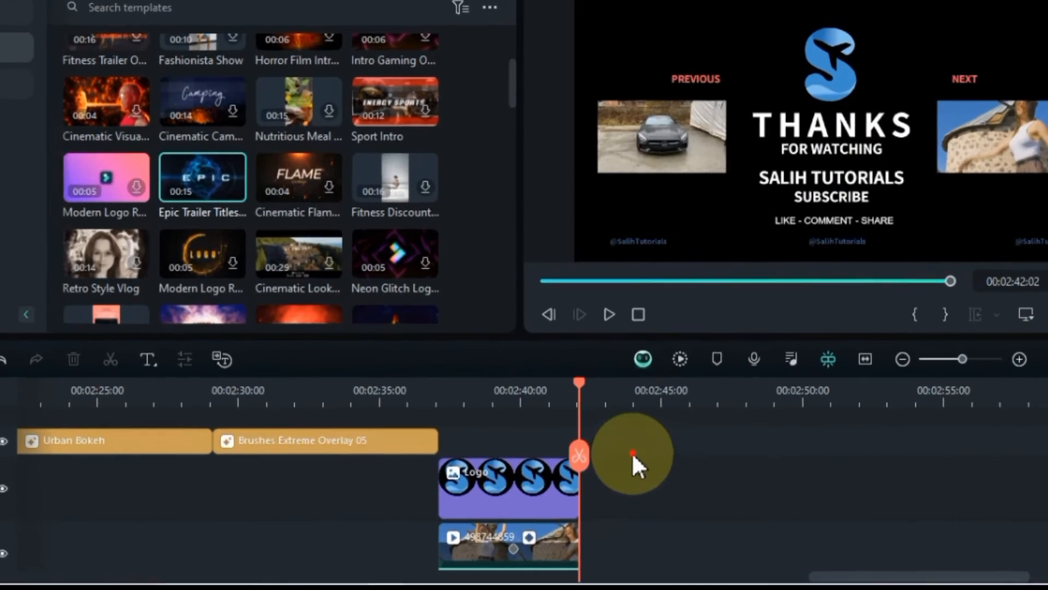
pyautogui.moveTo(619, 468); pyautogui.dragTo(498, 546)
pyautogui.moveTo(398, 487); pyautogui.dragTo(972, 483)
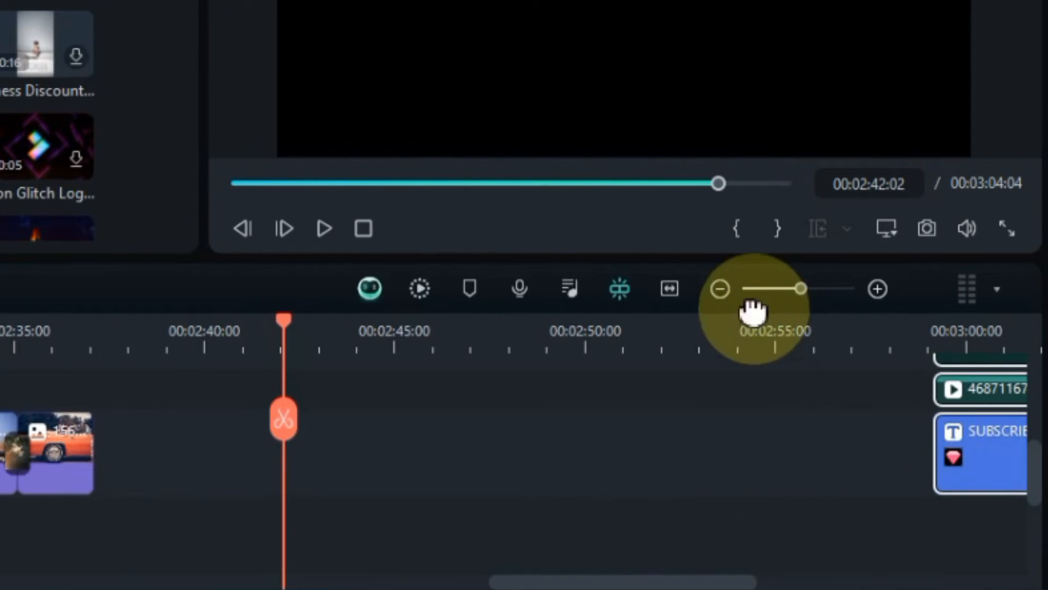
pyautogui.click(719, 289)
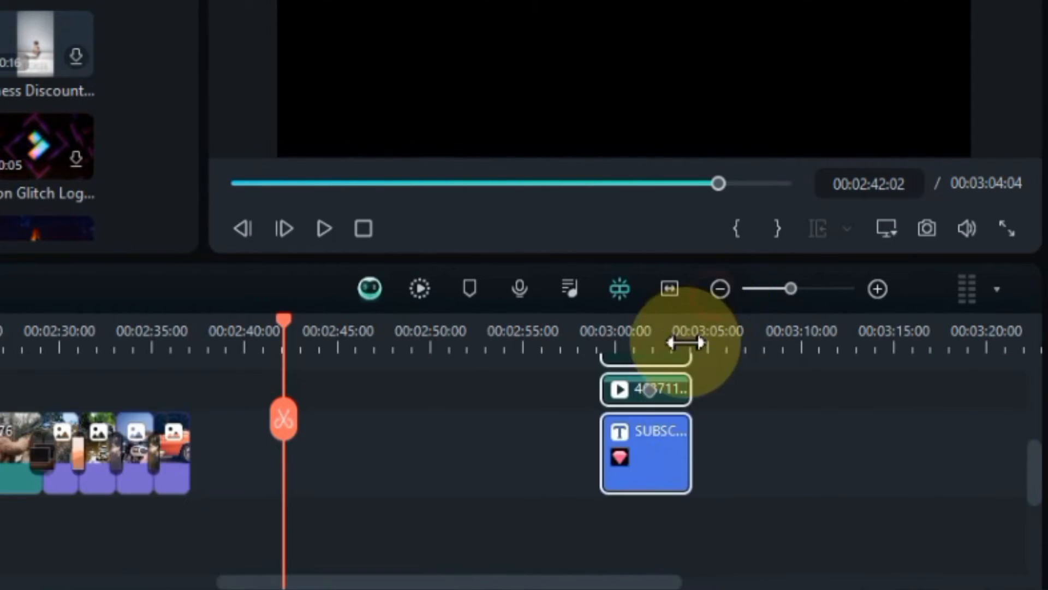
pyautogui.moveTo(640, 471); pyautogui.dragTo(795, 482)
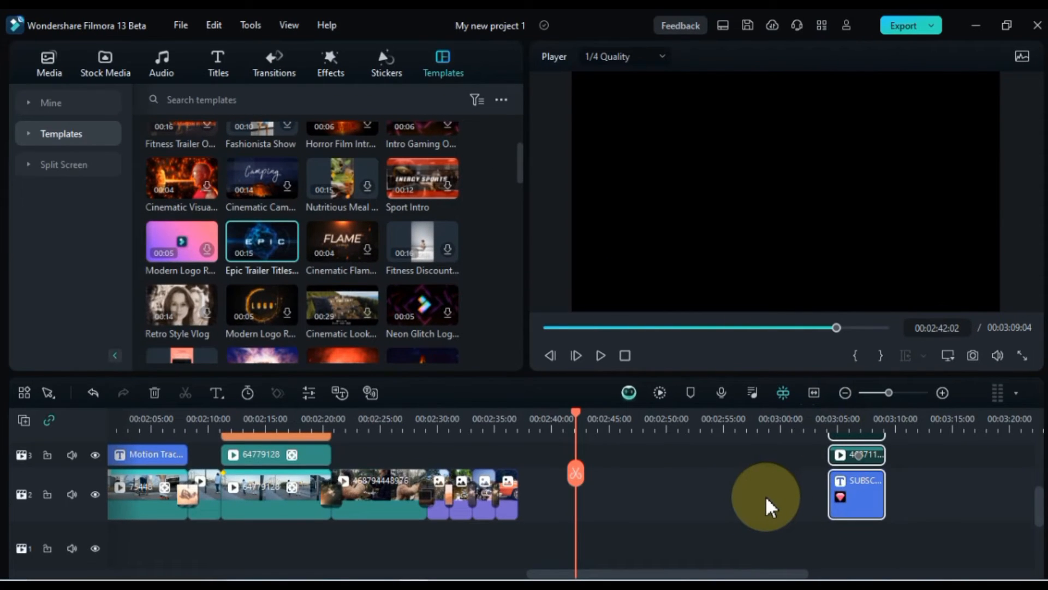
# Step: Place the Epic Trailer Titles Intro template on the second video track at 00:02:37 and expand it into separate title clips
pyautogui.click(765, 496)
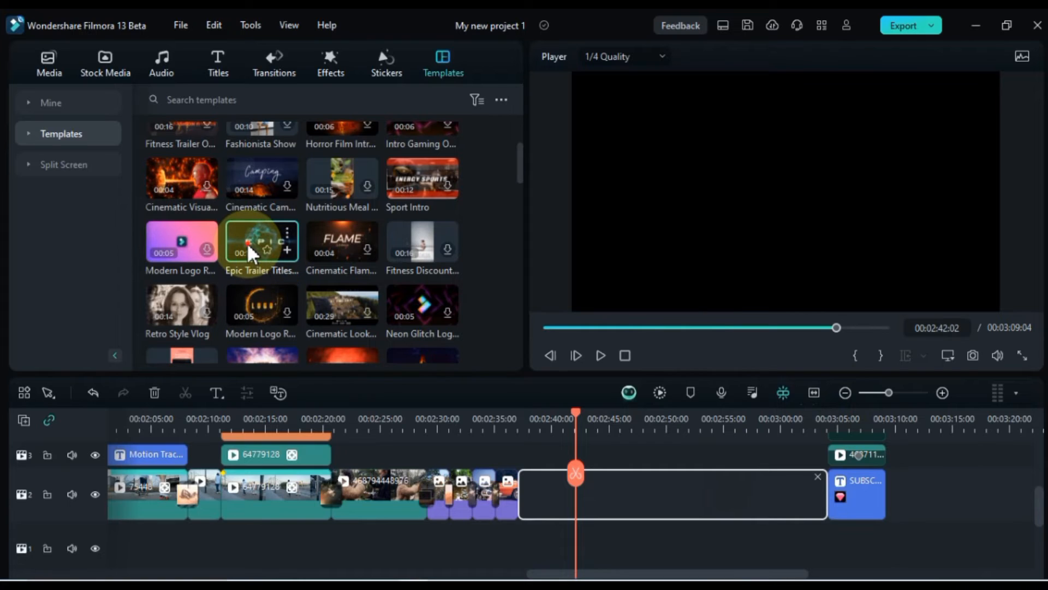
pyautogui.moveTo(248, 252); pyautogui.dragTo(535, 507)
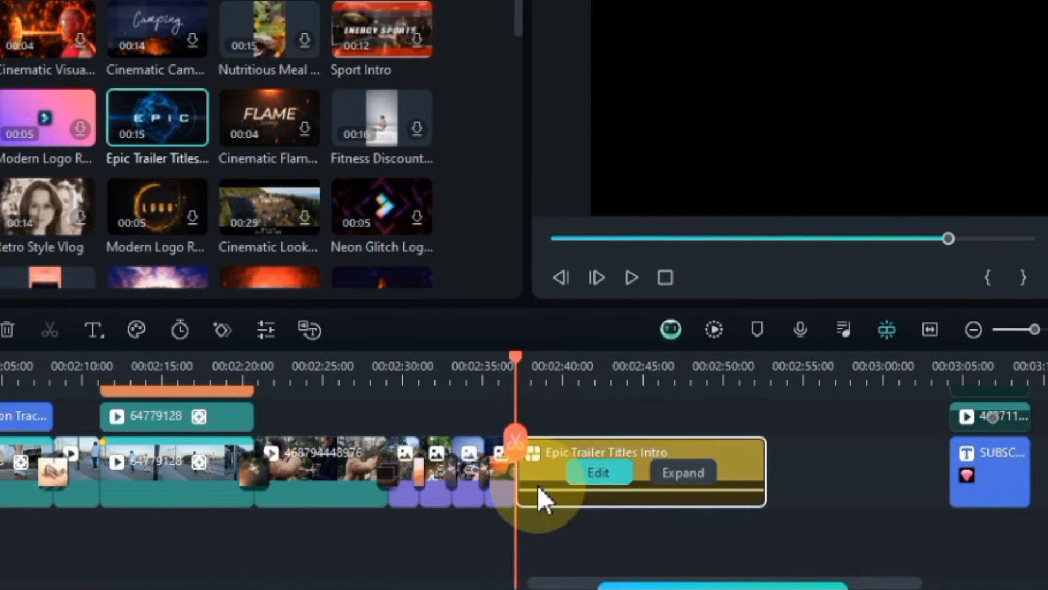
pyautogui.scroll(2, 537, 484)
pyautogui.moveTo(546, 369); pyautogui.dragTo(634, 375)
pyautogui.click(686, 538)
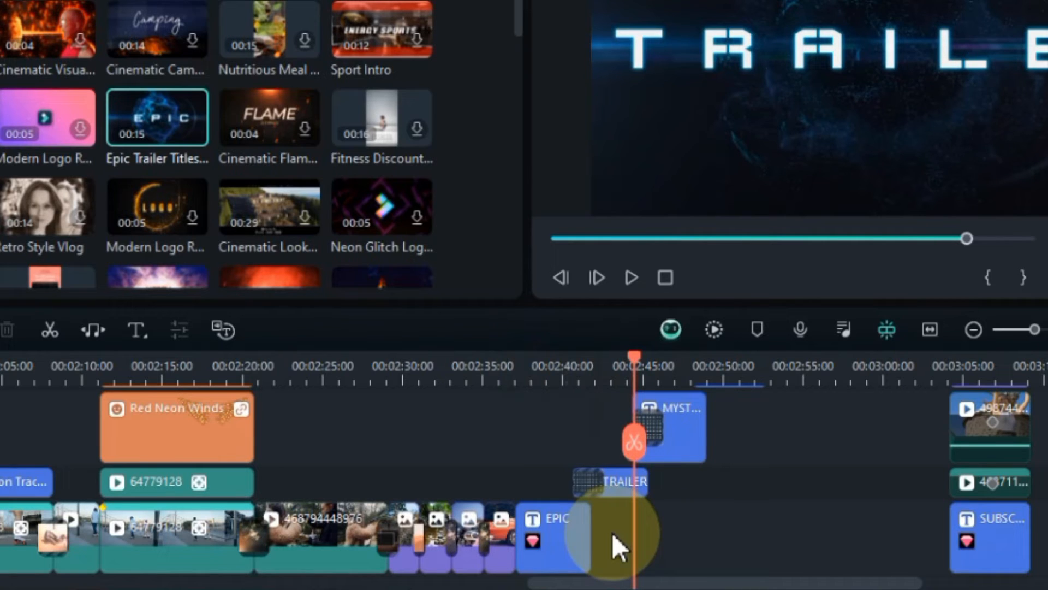
# Step: Change the text of the expanded template's first title to BEST
pyautogui.doubleClick(562, 530)
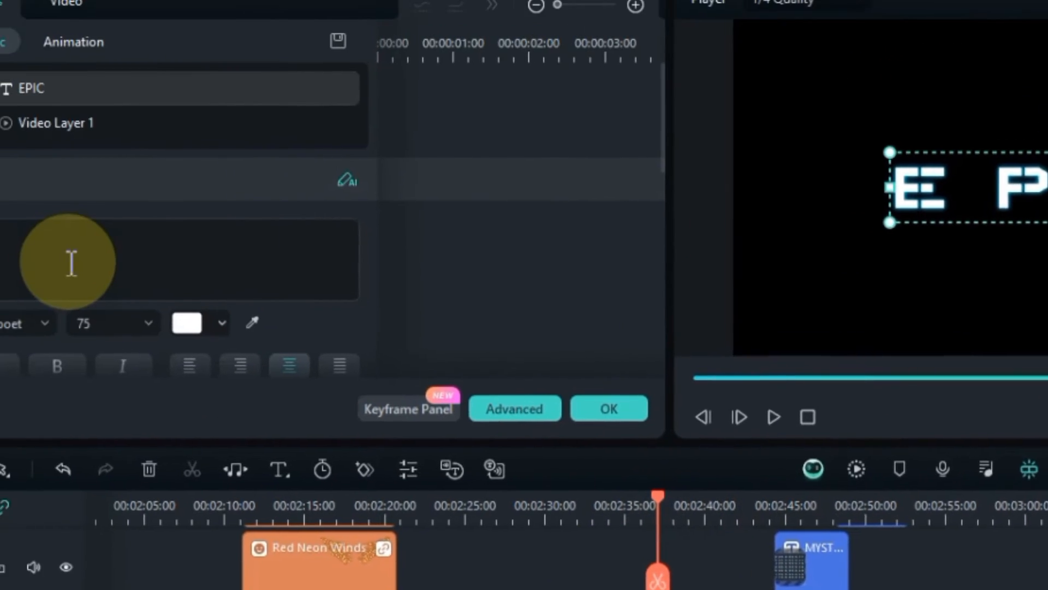
pyautogui.hotkey('ctrl', 'a')
pyautogui.write('B')
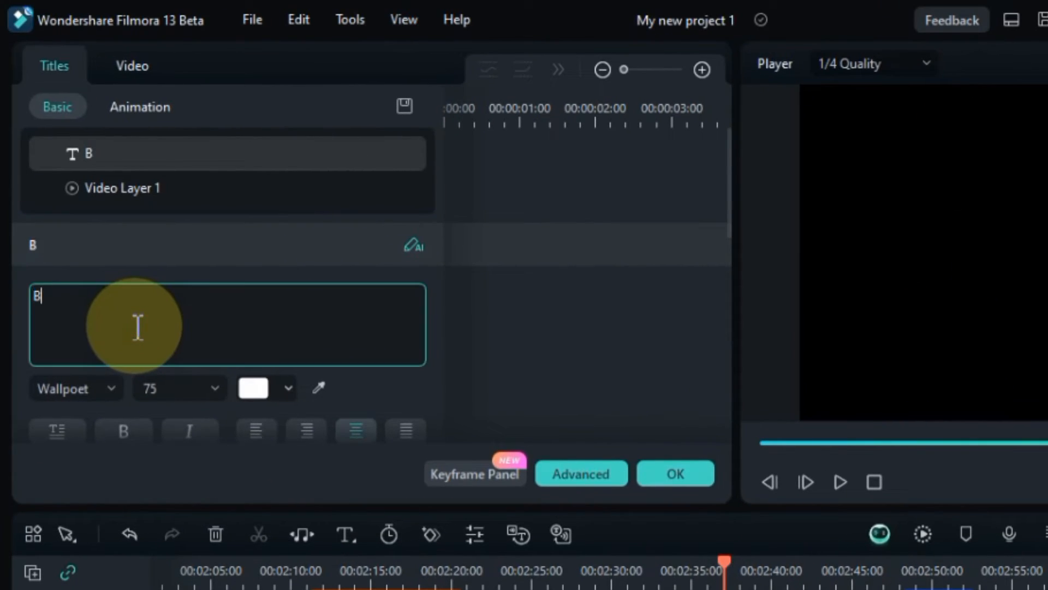
pyautogui.write('EST')
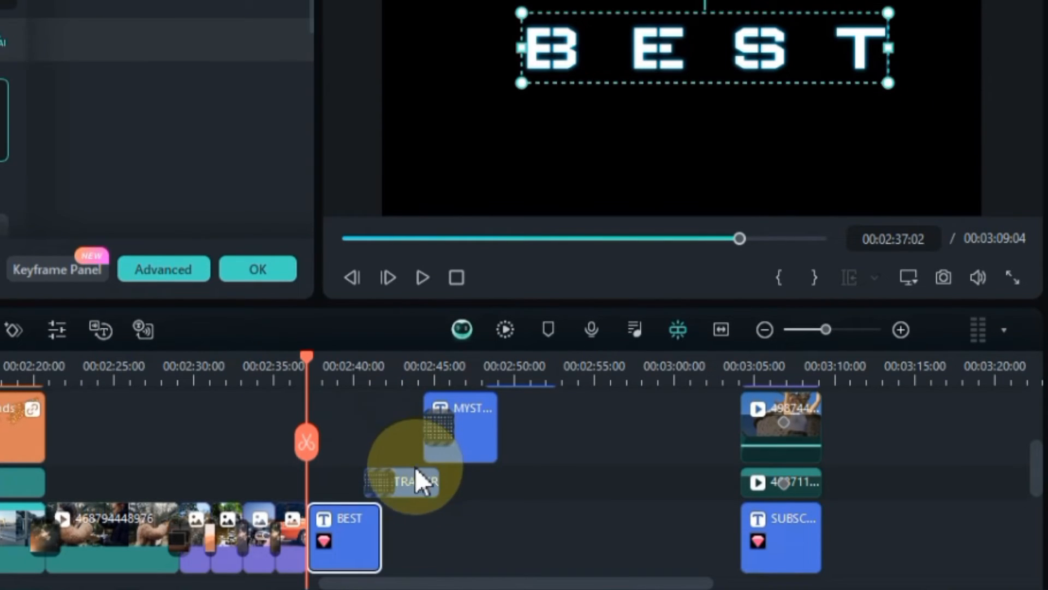
# Step: Change the second title's text on the third video track to INTRO and view it at about 00:02:42
pyautogui.doubleClick(419, 484)
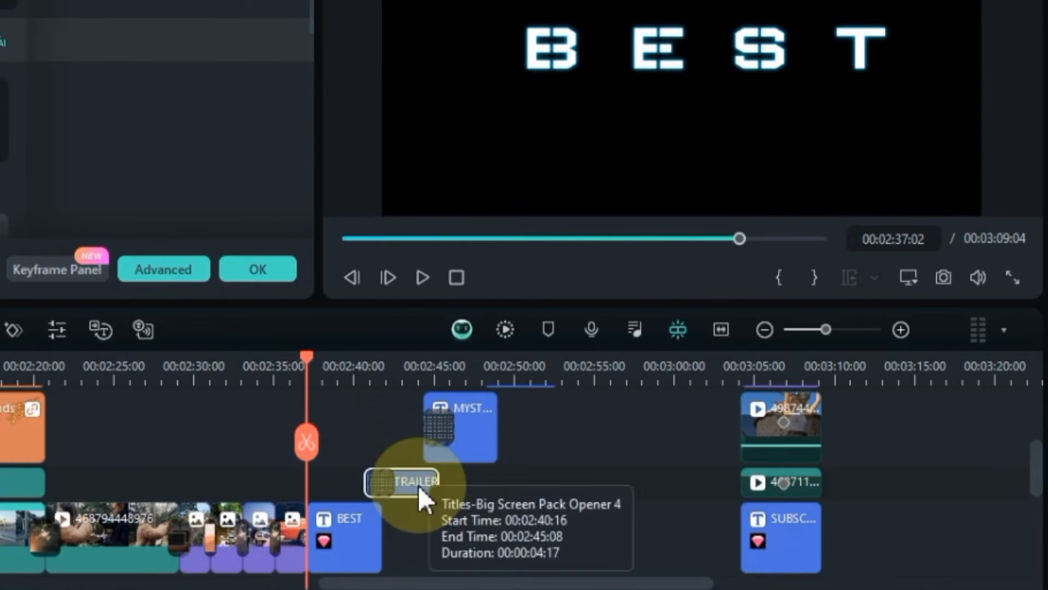
pyautogui.click(313, 352)
pyautogui.hotkey('ctrl', 'a')
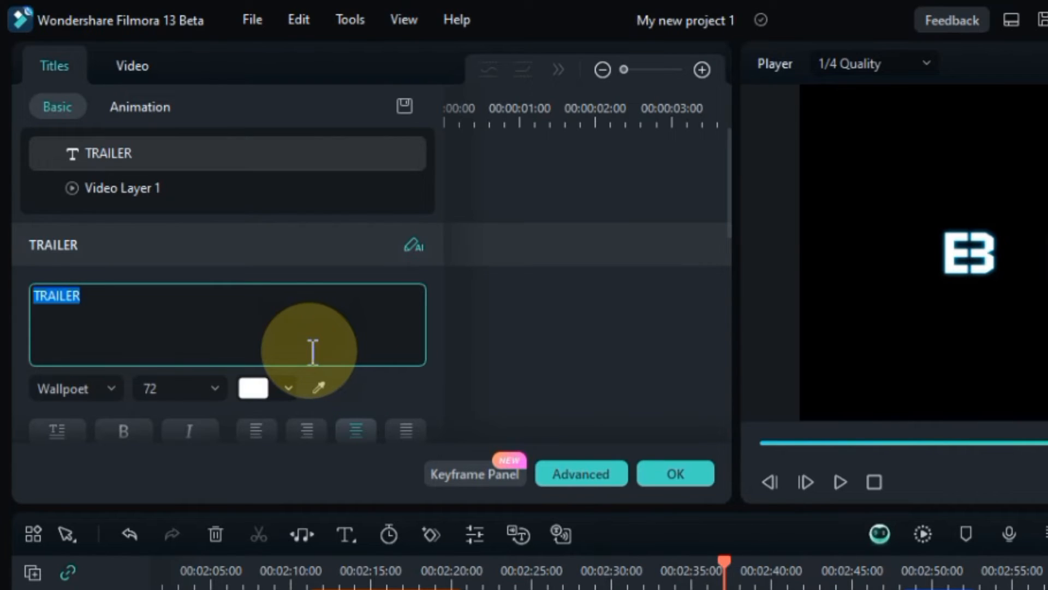
pyautogui.write('INTRO')
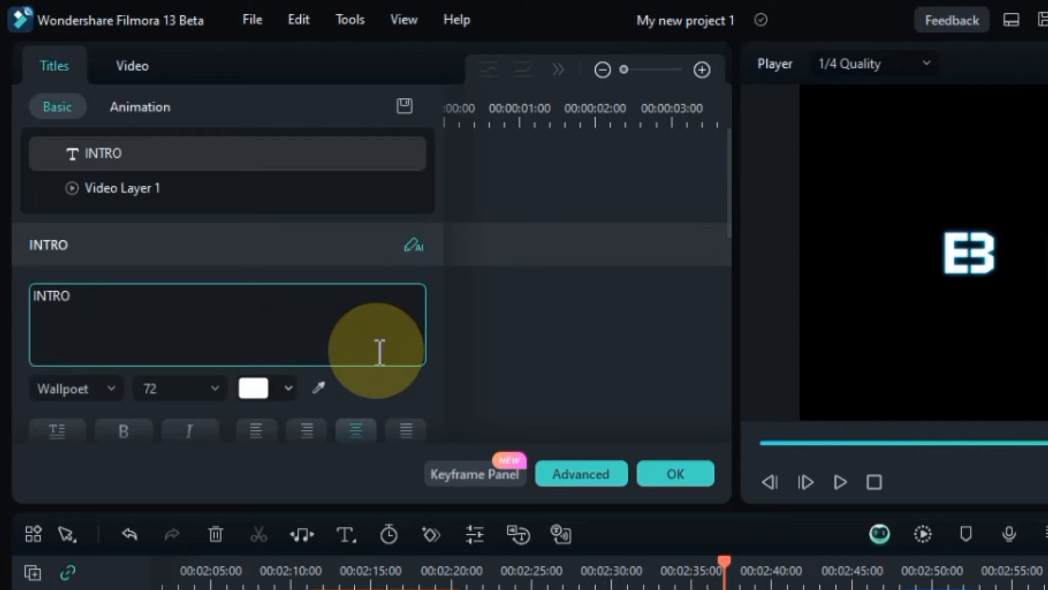
pyautogui.click(585, 423)
# Step: Change the text of the template's third title, on the fourth video track, to VIDEO
pyautogui.scroll(1, 655, 517)
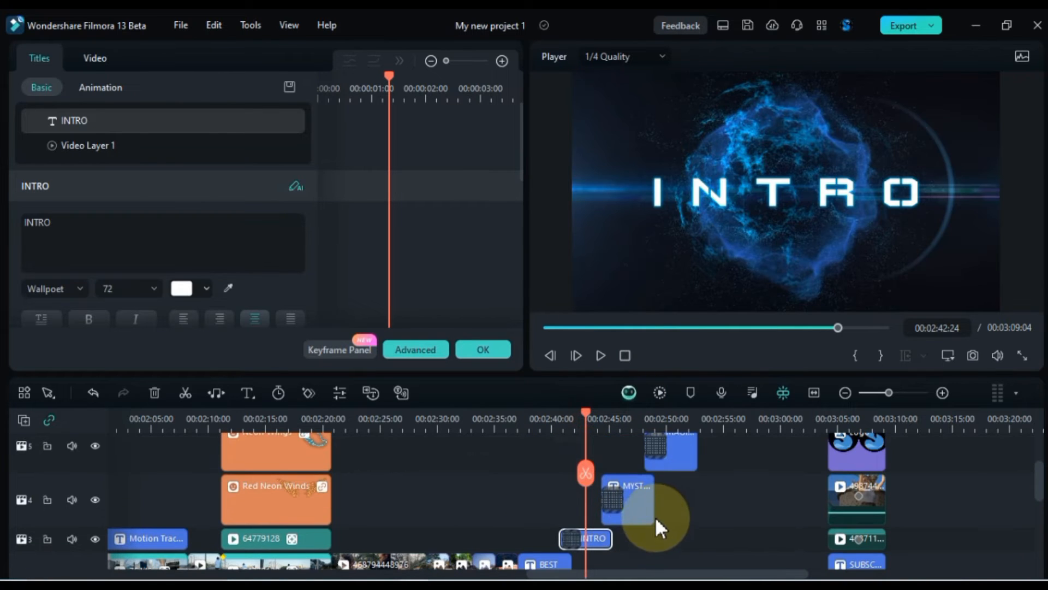
pyautogui.doubleClick(643, 507)
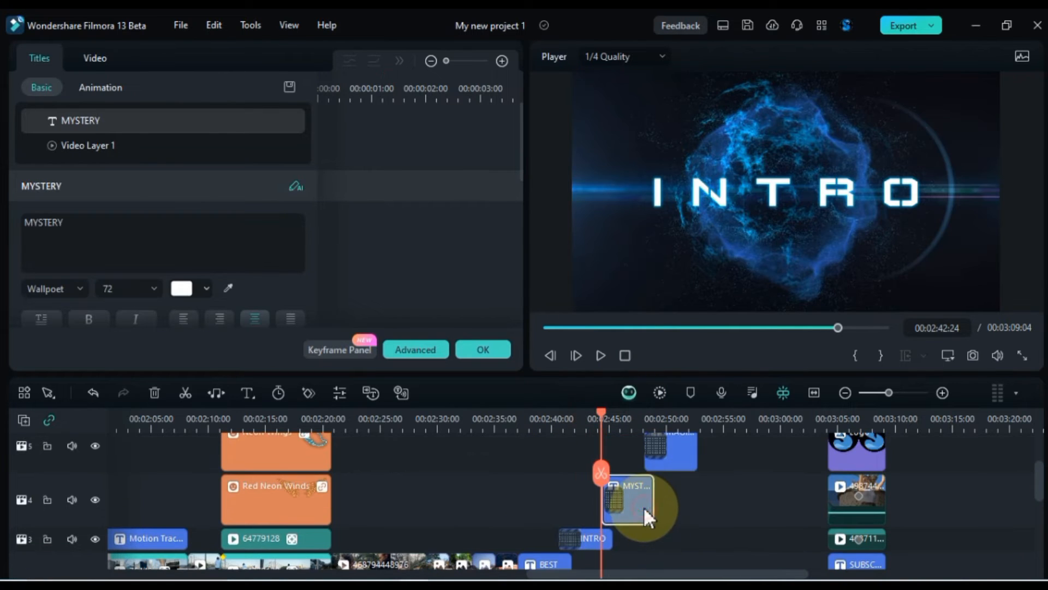
pyautogui.click(630, 423)
pyautogui.click(147, 233)
pyautogui.hotkey('ctrl', 'a')
pyautogui.write('VIDEO')
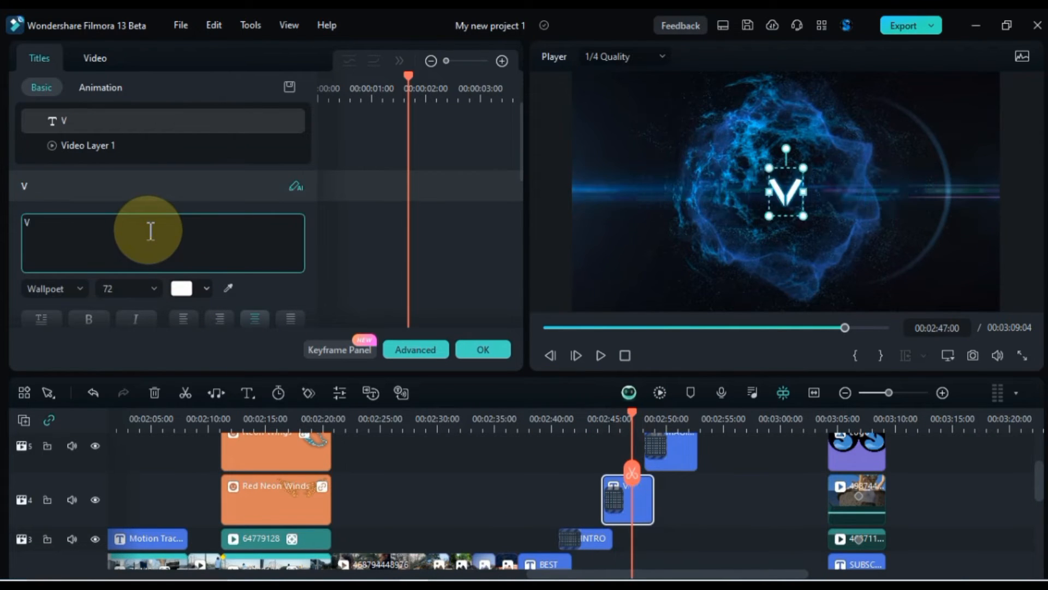
# Step: Replace the text of the template's last title, on the fifth video track, with 2024 and deselect the clip
pyautogui.doubleClick(691, 459)
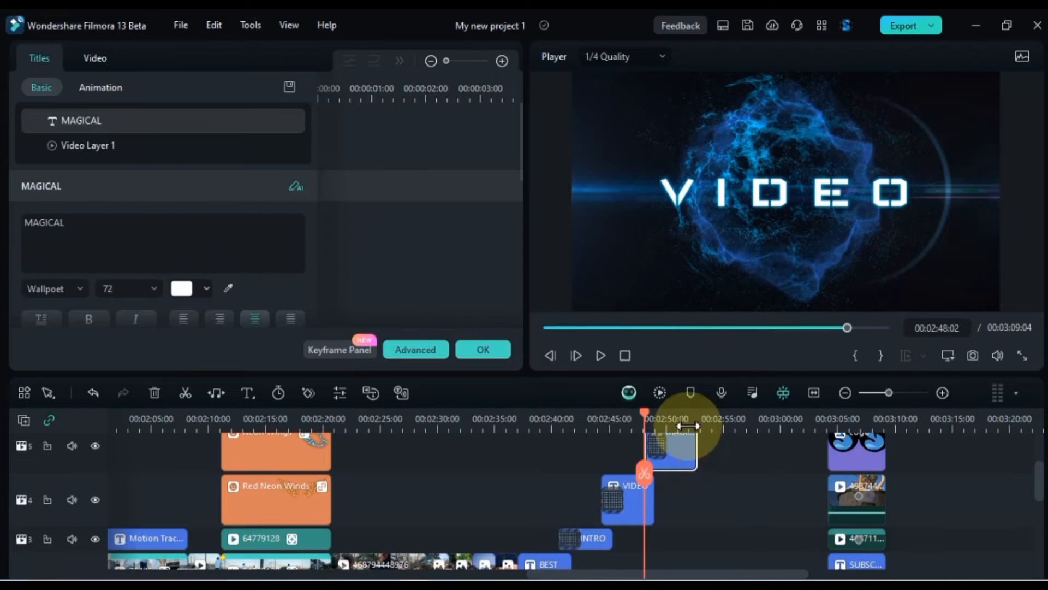
pyautogui.click(680, 419)
pyautogui.click(183, 246)
pyautogui.hotkey('ctrl', 'a')
pyautogui.write('2024')
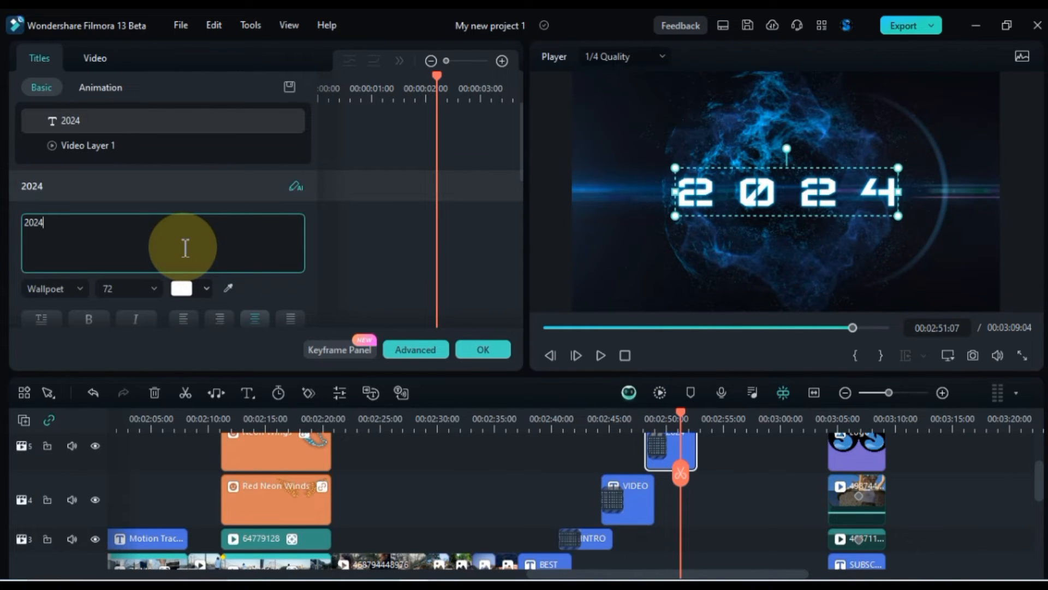
pyautogui.click(680, 494)
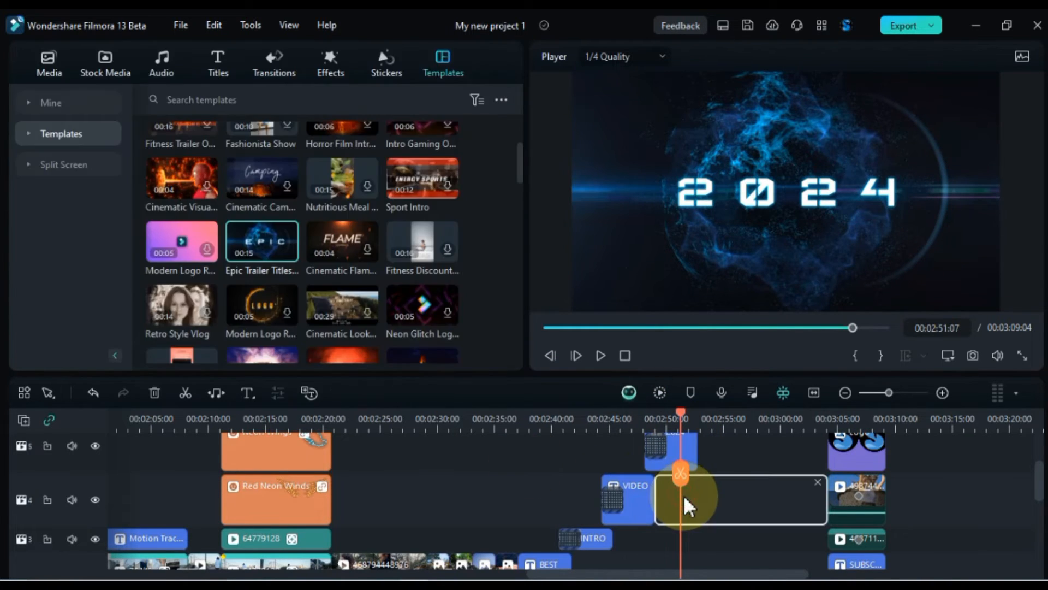
# Step: Play back the reworded intro titles on the timeline from about 00:02:36
pyautogui.scroll(-1, 680, 495)
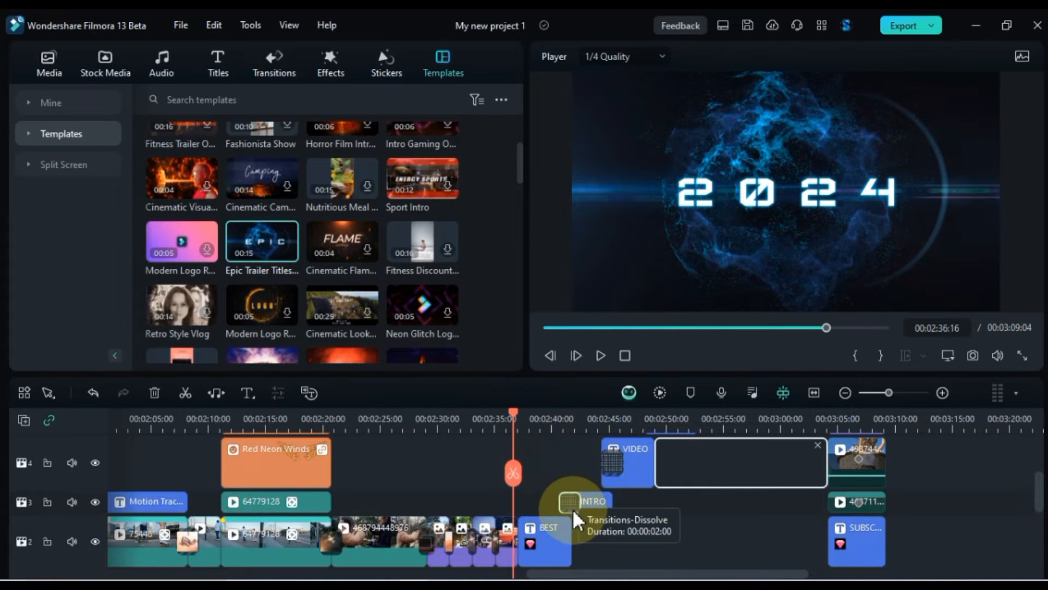
pyautogui.press('space')
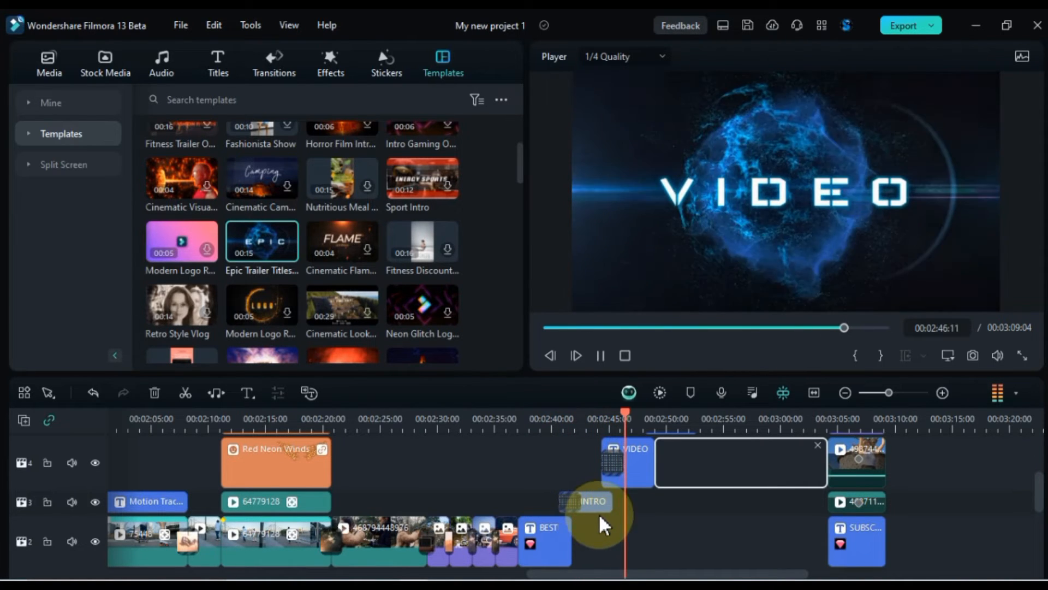
pyautogui.scroll(2, 708, 510)
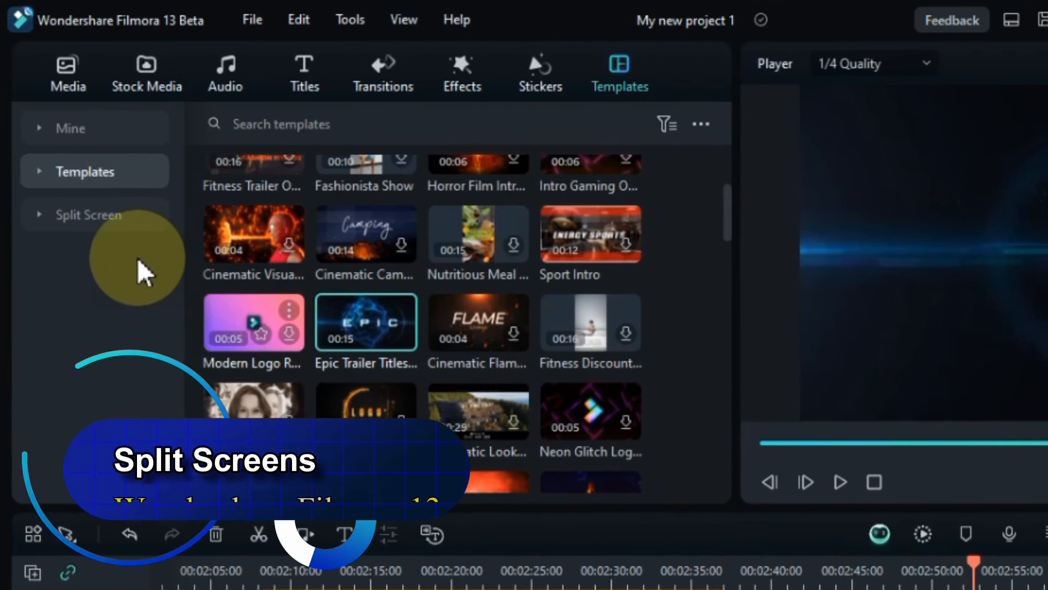
# Step: Add the basic Split Screen 25 layout to the second video track at about 00:02:52 and open its advanced split screen editing
pyautogui.click(73, 218)
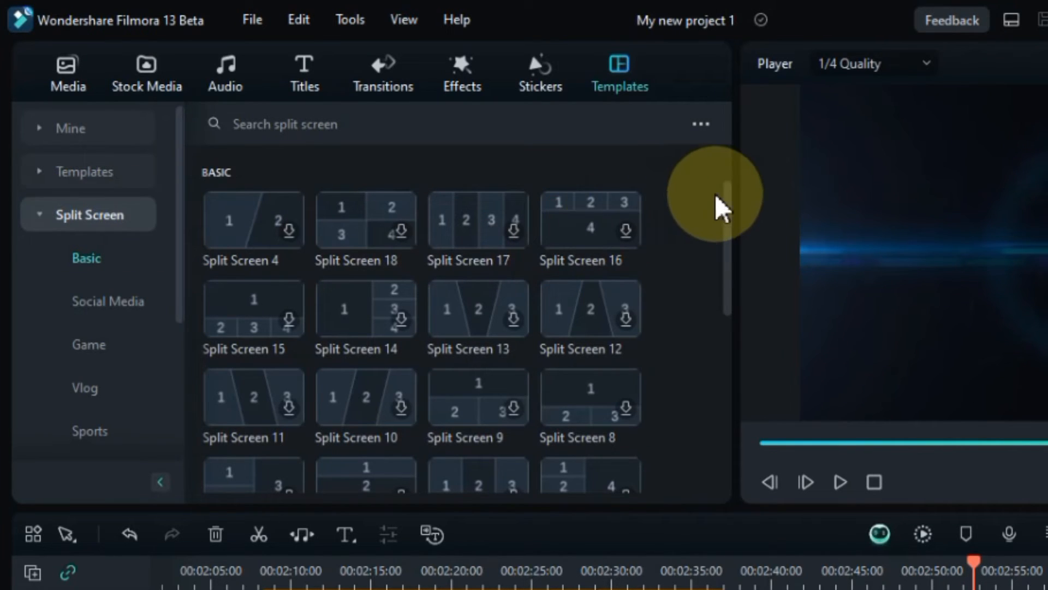
pyautogui.moveTo(730, 205); pyautogui.dragTo(727, 164)
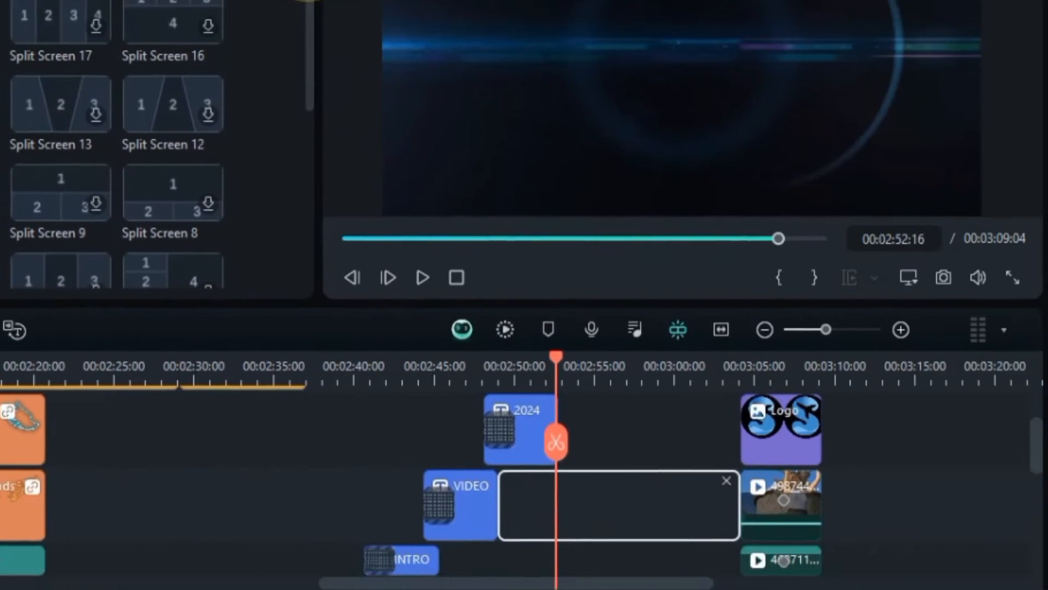
pyautogui.moveTo(617, 503); pyautogui.dragTo(365, 487)
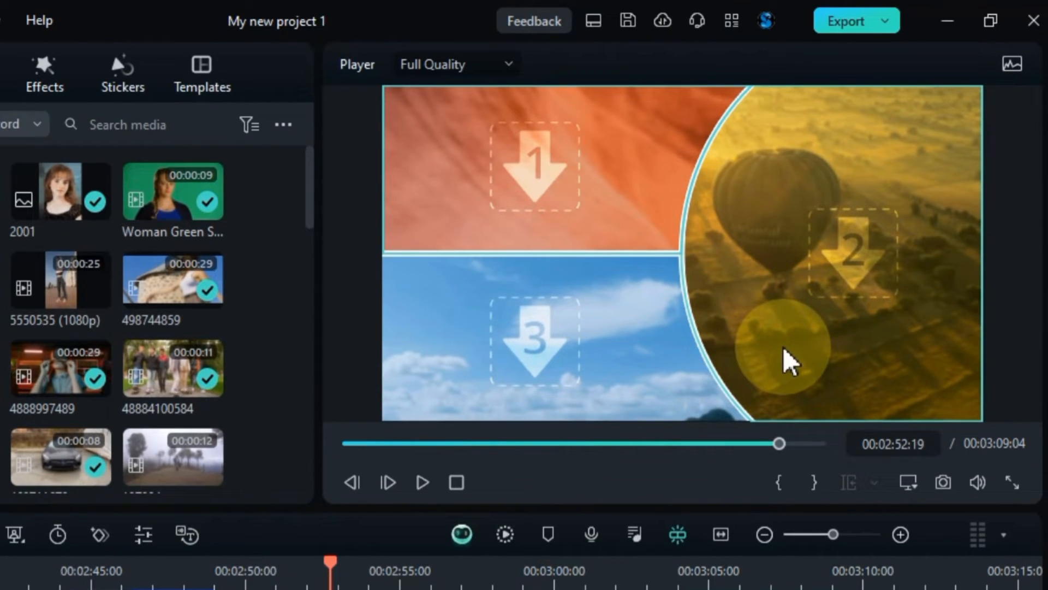
pyautogui.click(850, 257)
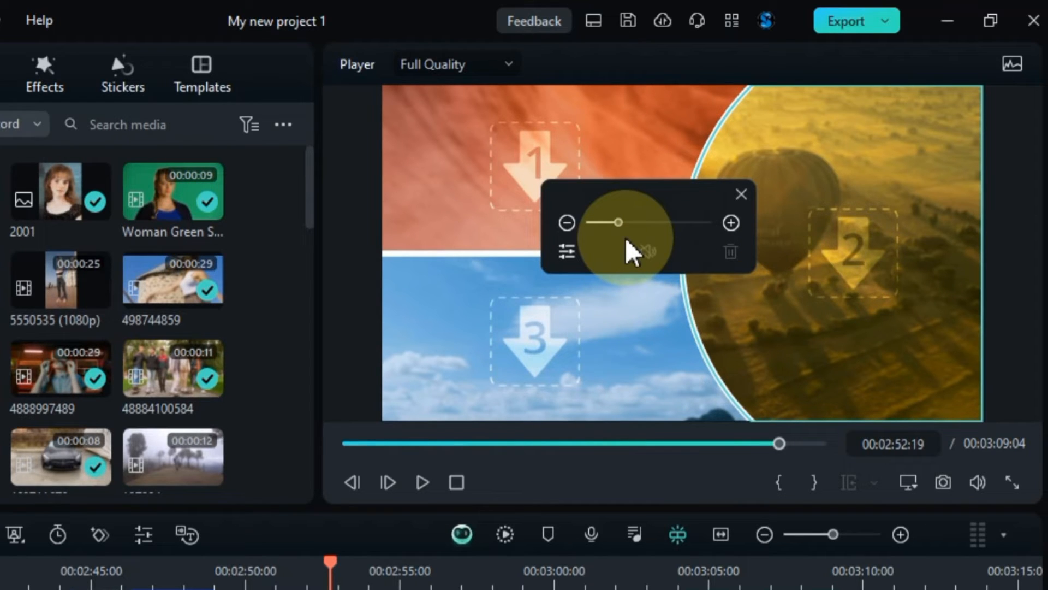
pyautogui.click(564, 250)
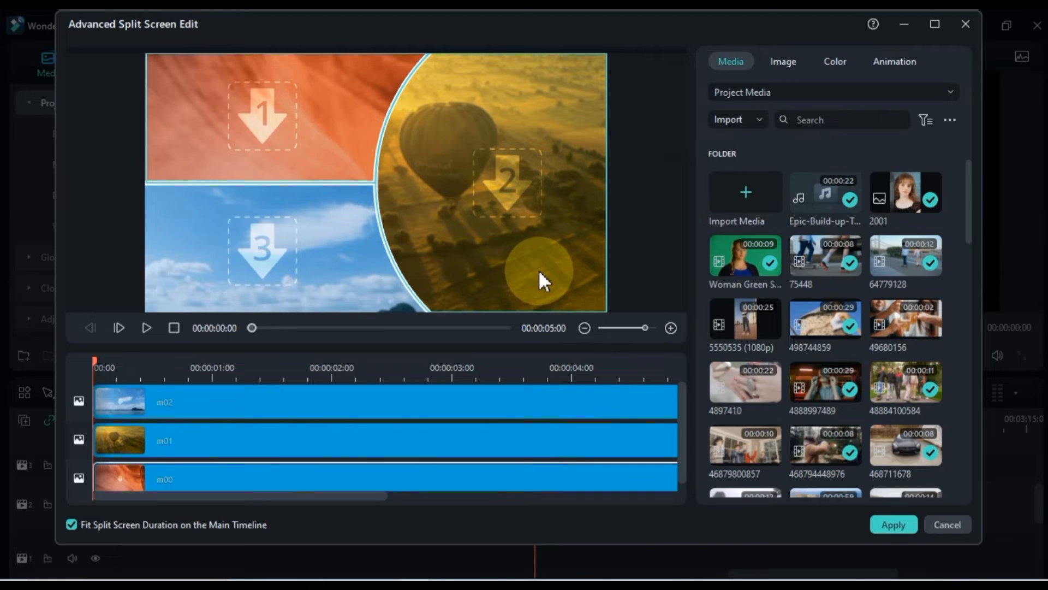
pyautogui.click(493, 218)
pyautogui.moveTo(749, 324); pyautogui.dragTo(515, 218)
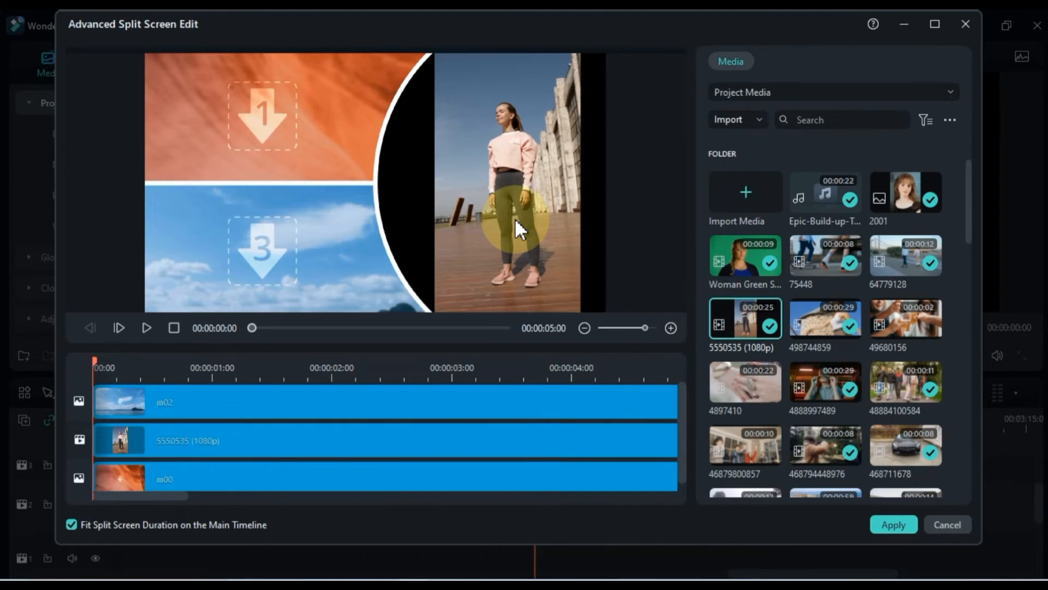
pyautogui.click(516, 218)
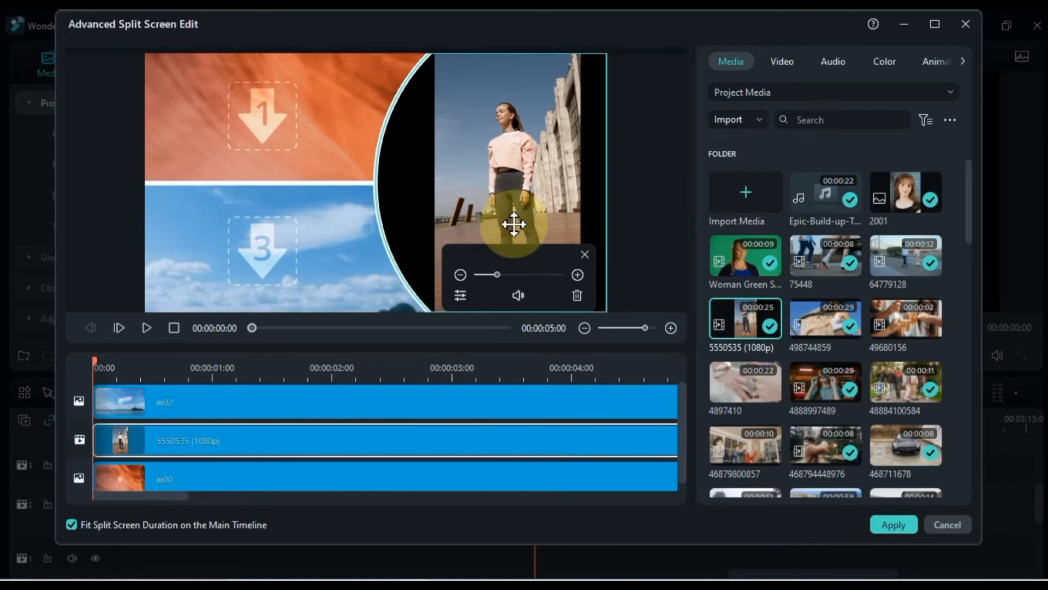
pyautogui.moveTo(497, 274); pyautogui.dragTo(522, 206)
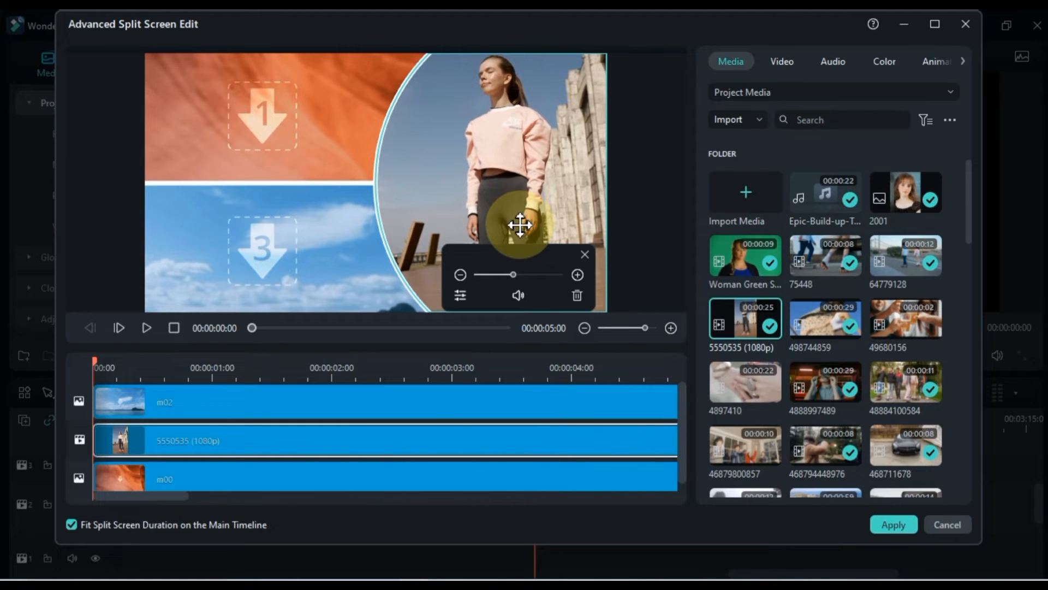
# Step: Fill area 1 with clip 498744859, scale it to 75% and reposition it so the woman's face shows in the frame
pyautogui.click(264, 103)
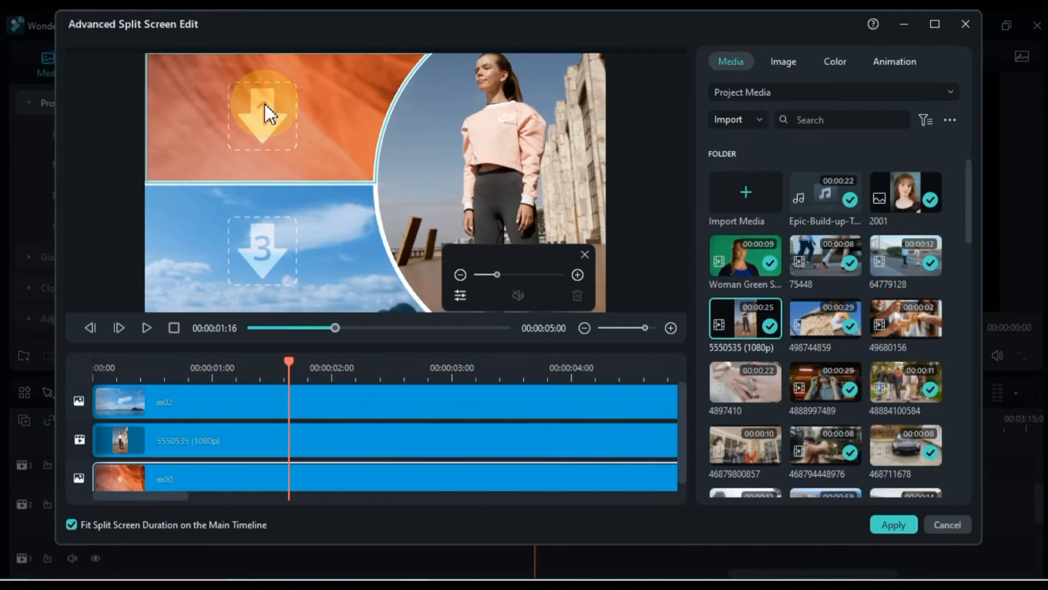
pyautogui.moveTo(821, 327); pyautogui.dragTo(257, 132)
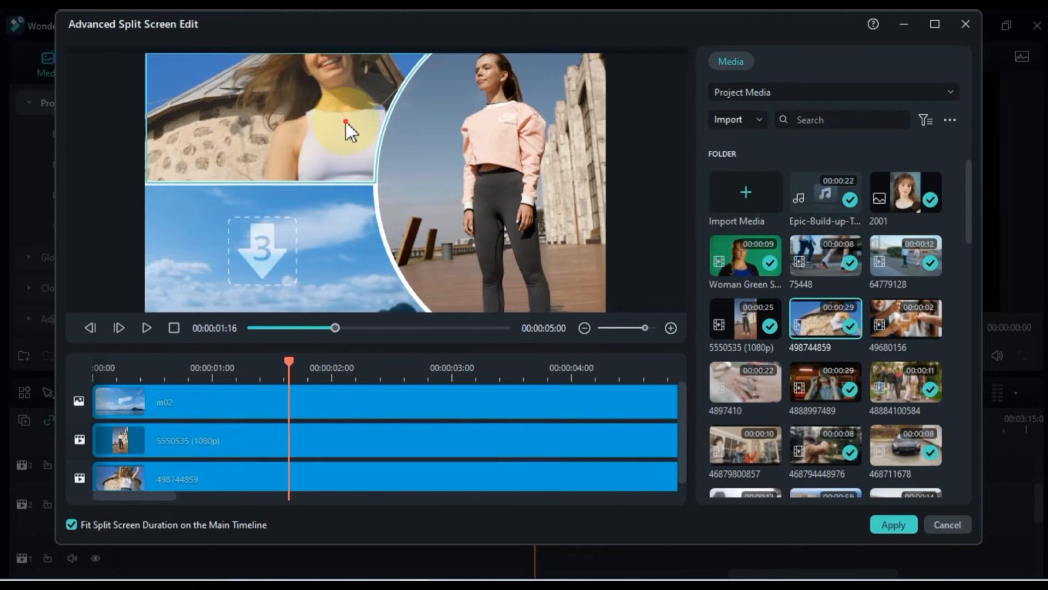
pyautogui.moveTo(346, 124); pyautogui.dragTo(290, 168)
pyautogui.moveTo(497, 275); pyautogui.dragTo(491, 275)
pyautogui.moveTo(263, 105); pyautogui.dragTo(311, 72)
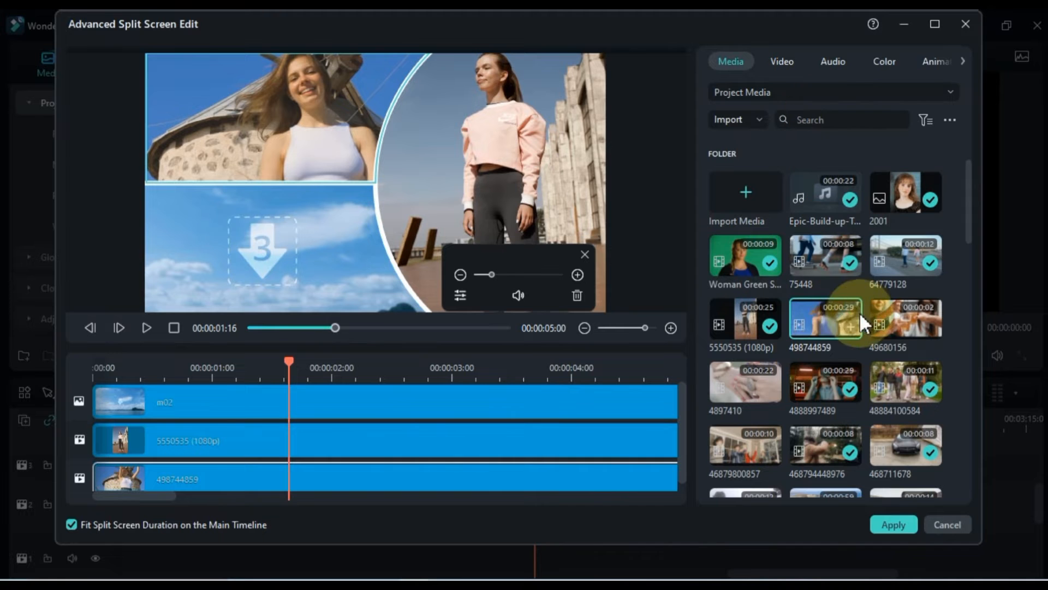
# Step: Fill area 3 with clip 49680156, try flipping it, and leave it unflipped at a scale of 72.73%
pyautogui.moveTo(883, 326); pyautogui.dragTo(238, 248)
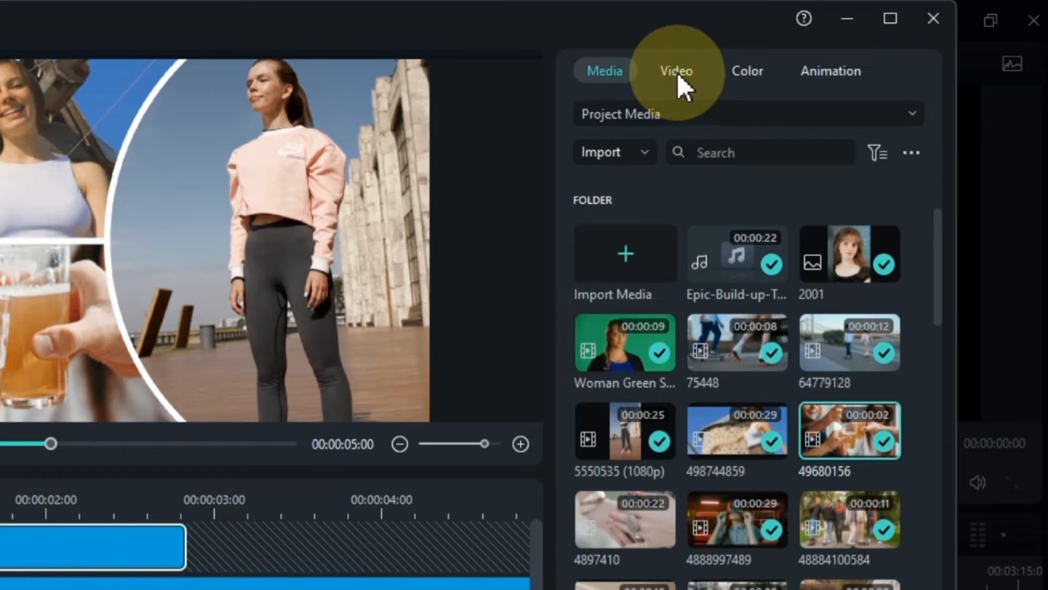
pyautogui.click(677, 73)
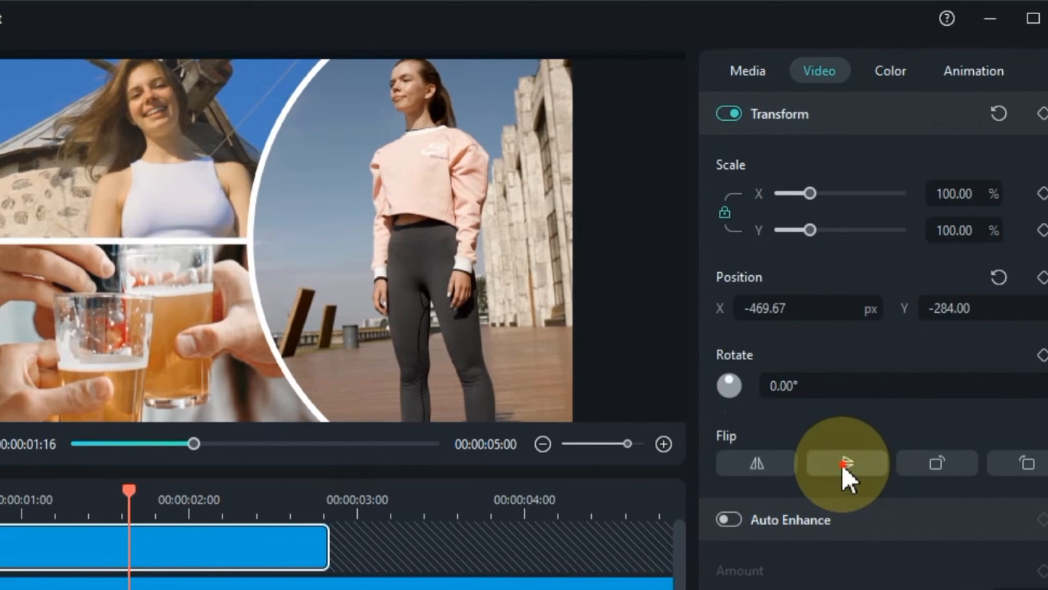
pyautogui.click(733, 464)
pyautogui.click(726, 467)
pyautogui.click(767, 468)
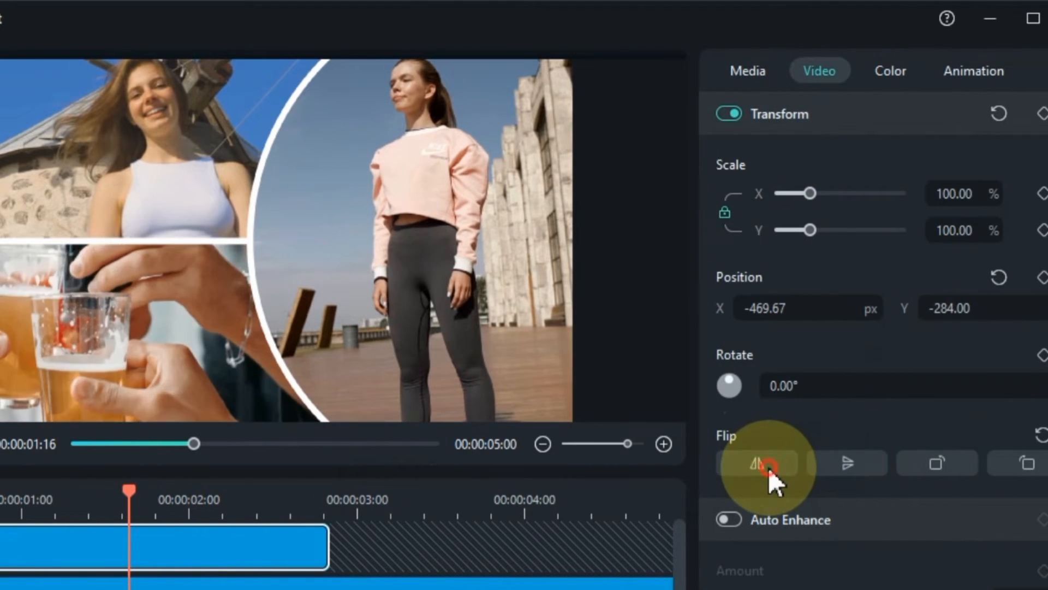
pyautogui.click(767, 469)
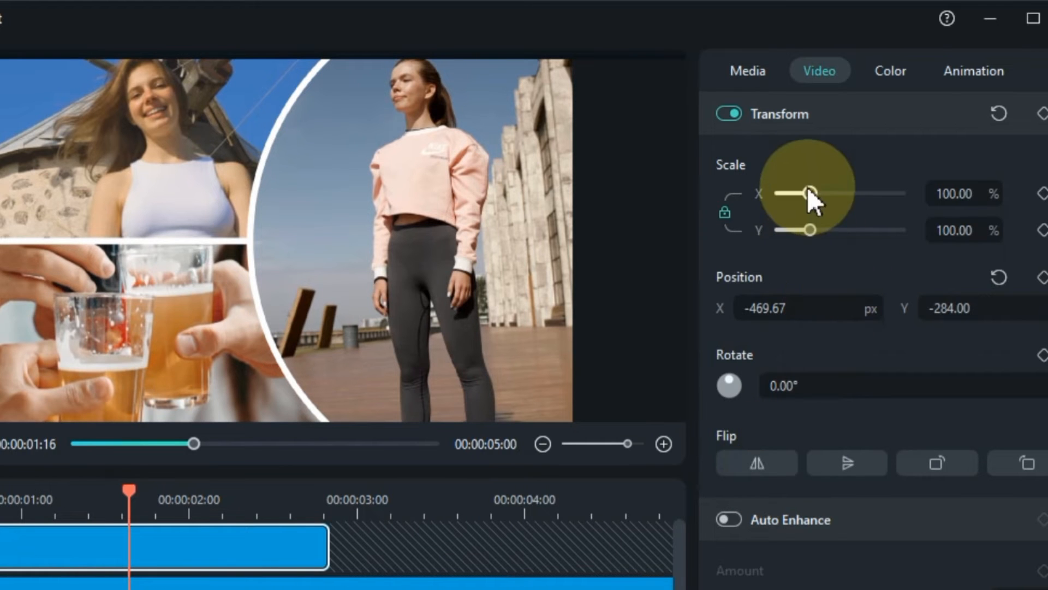
pyautogui.moveTo(810, 193); pyautogui.dragTo(852, 193)
pyautogui.hotkey('ctrl', 'z')
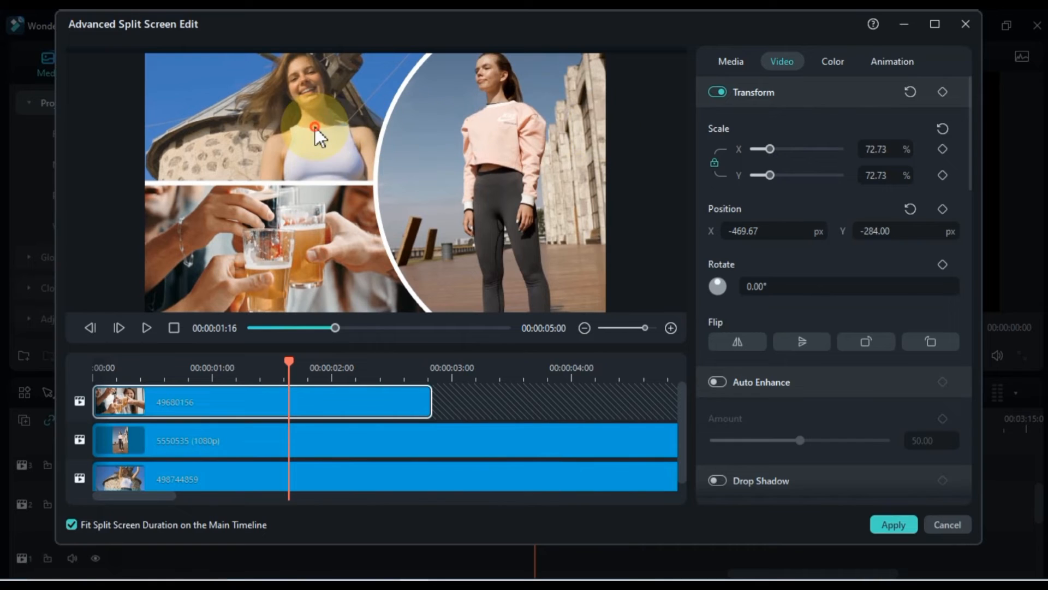
# Step: Flip the clip in area 1 horizontally, keeping it upright
pyautogui.click(310, 133)
pyautogui.click(800, 339)
pyautogui.click(749, 339)
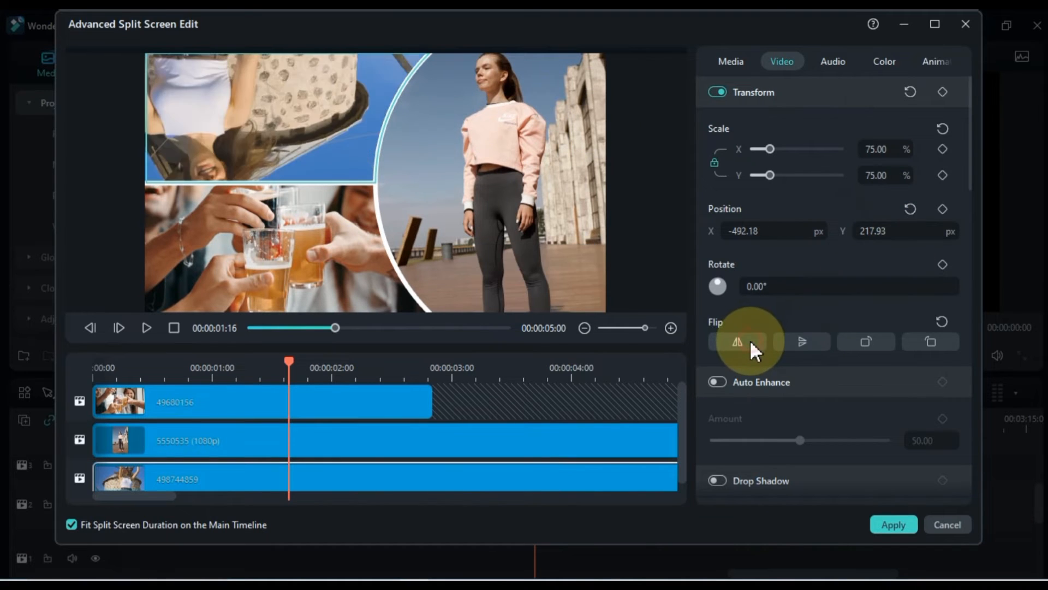
pyautogui.click(792, 338)
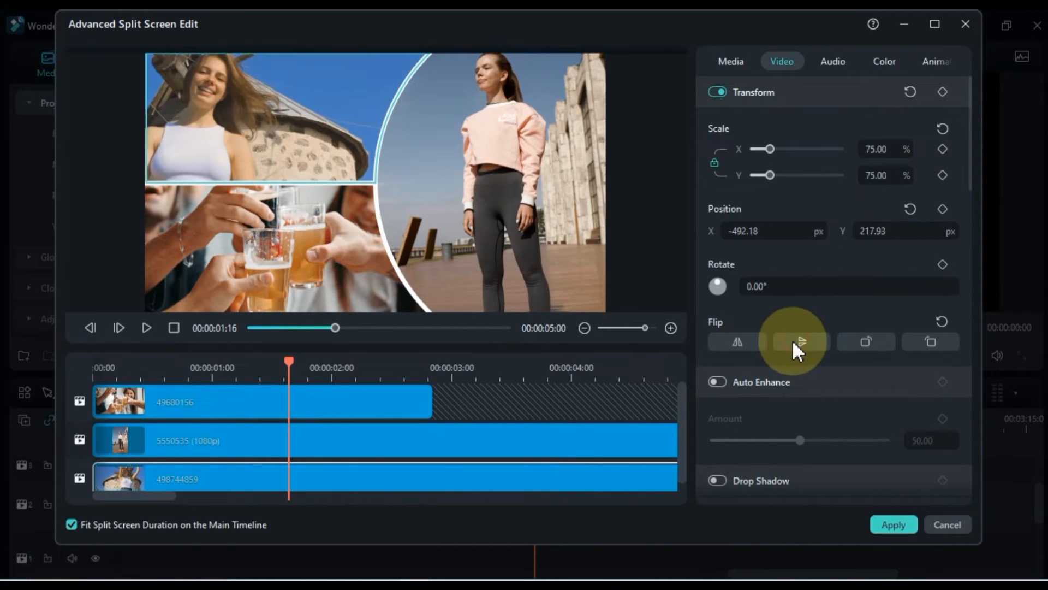
# Step: Rotate the area 1 clip in 90° turns through a full circle to -360° and apply the split screen edits
pyautogui.click(863, 342)
pyautogui.click(863, 342)
pyautogui.click(863, 343)
pyautogui.click(863, 342)
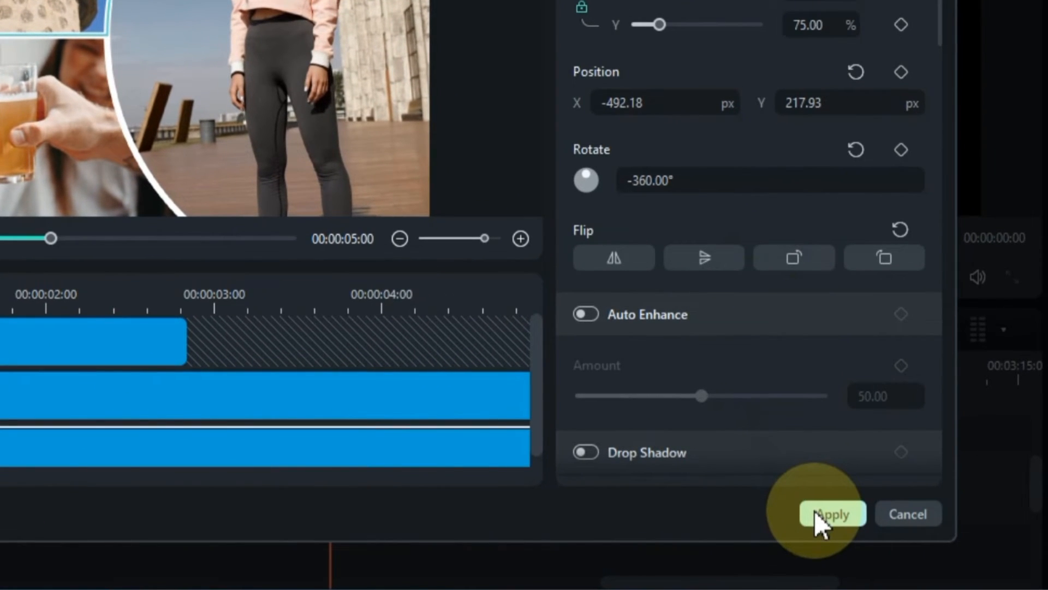
pyautogui.click(815, 512)
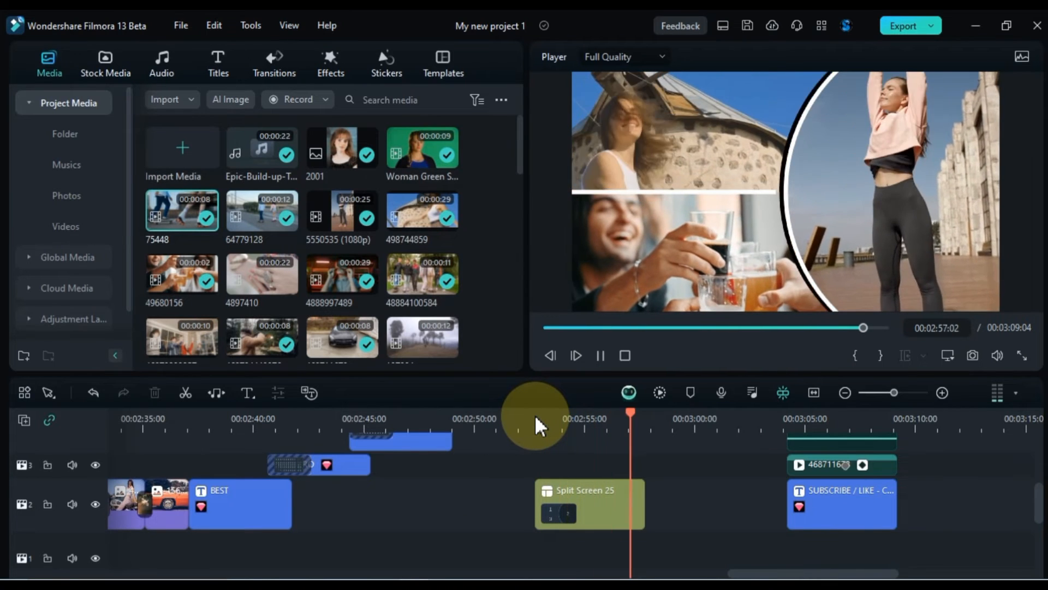
# Step: Play back the finished Split Screen 25 clip on the timeline from its start
pyautogui.click(535, 415)
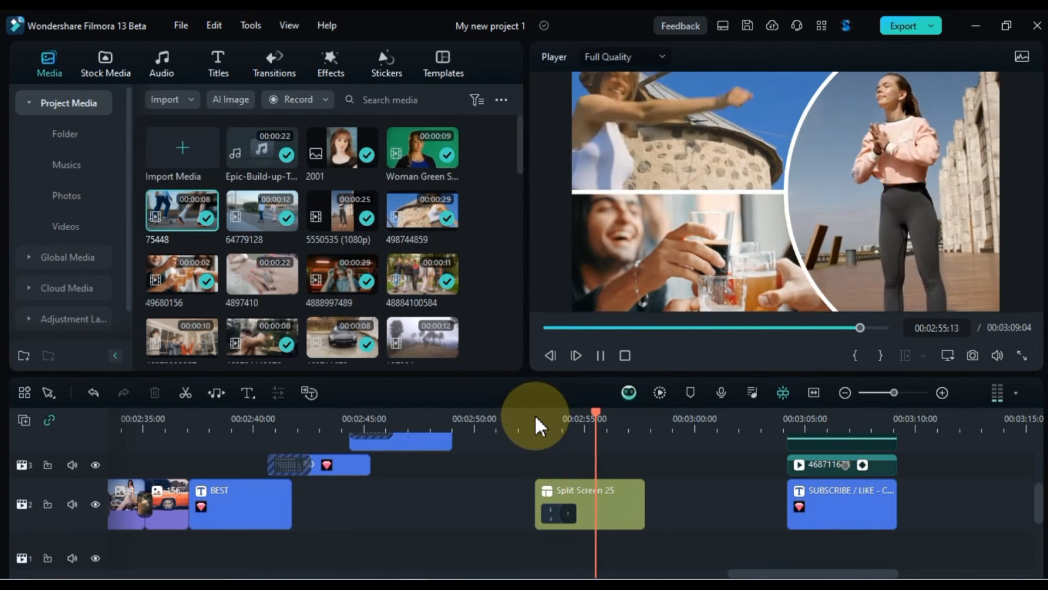
pyautogui.click(535, 414)
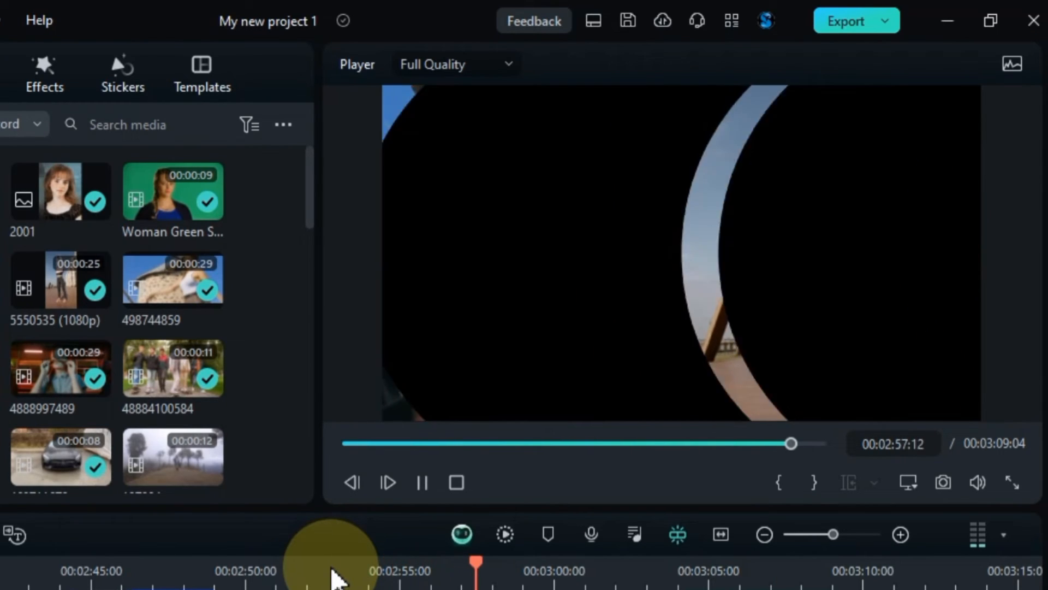
pyautogui.press('space')
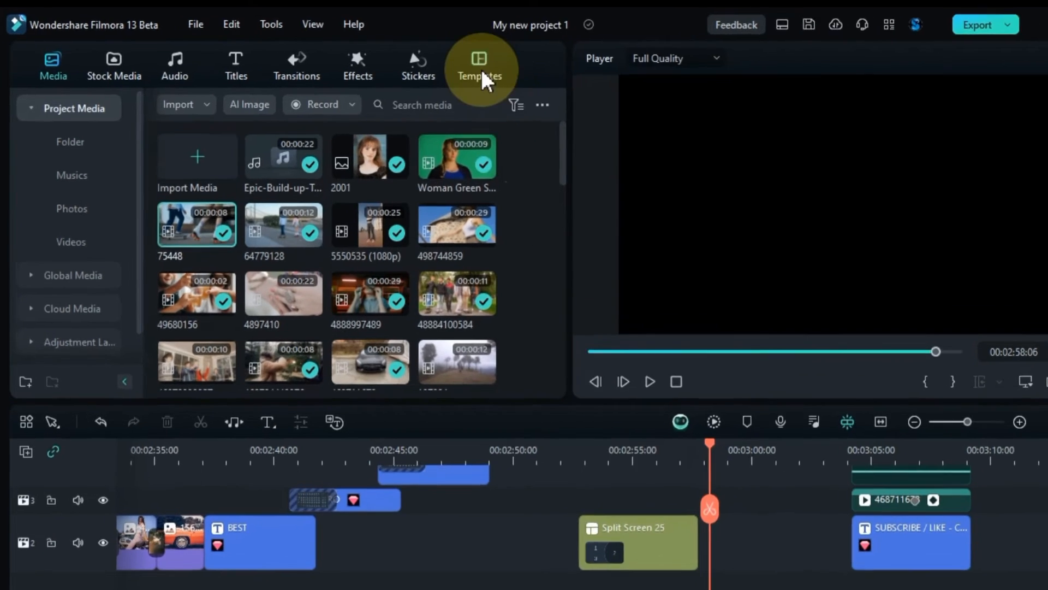
# Step: Open the Social Media split screen layouts and preview the pink one with three phone frames
pyautogui.click(443, 60)
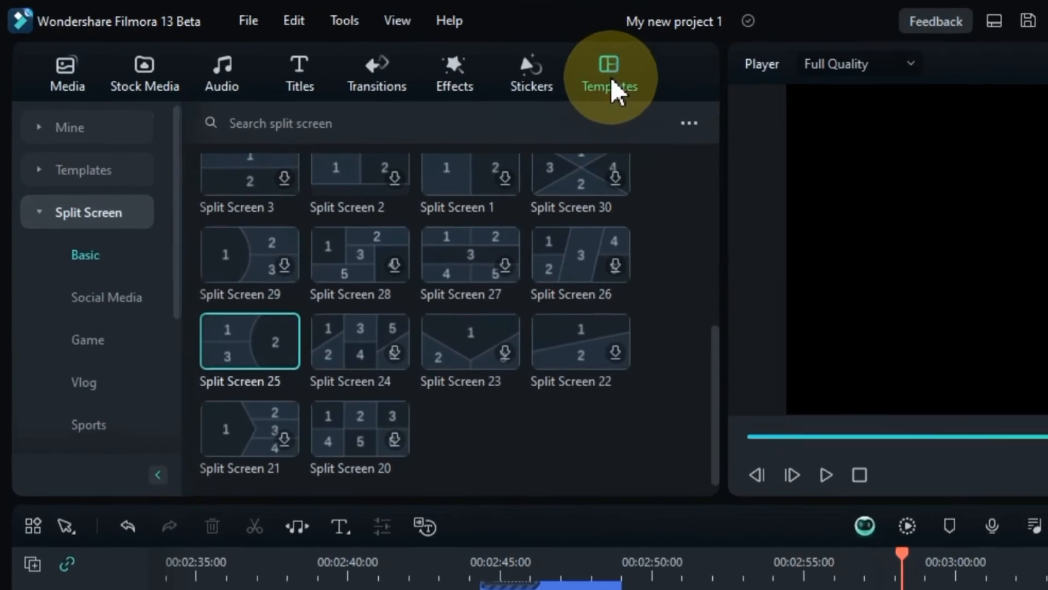
pyautogui.click(93, 308)
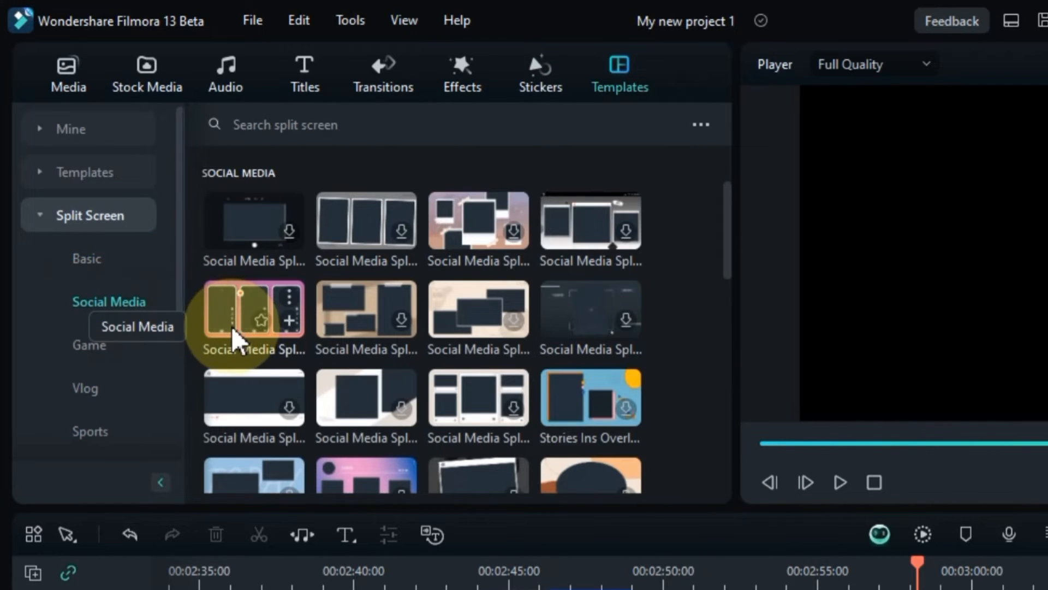
pyautogui.click(226, 333)
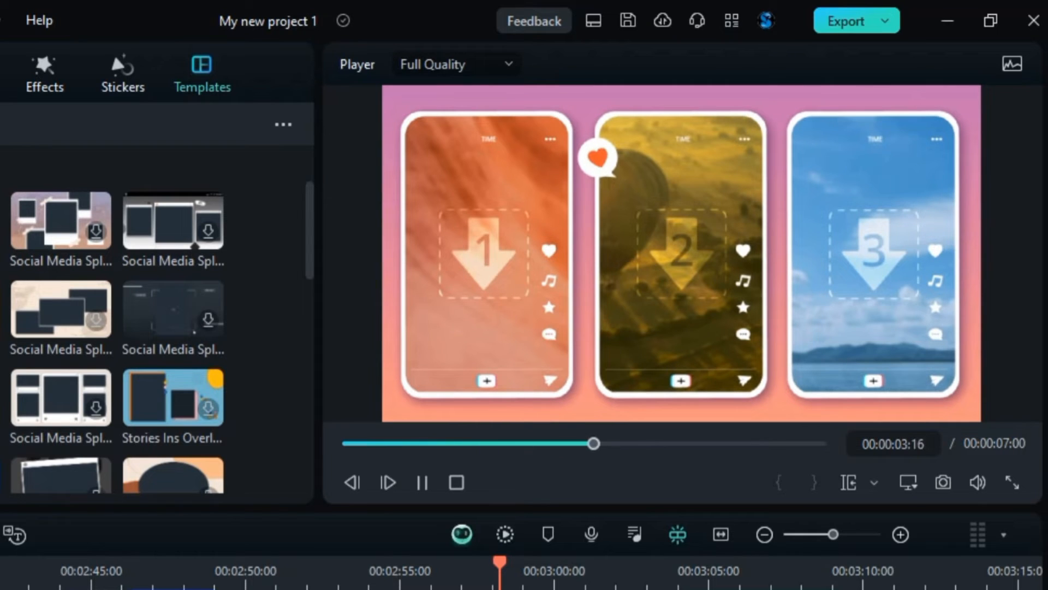
pyautogui.press('space')
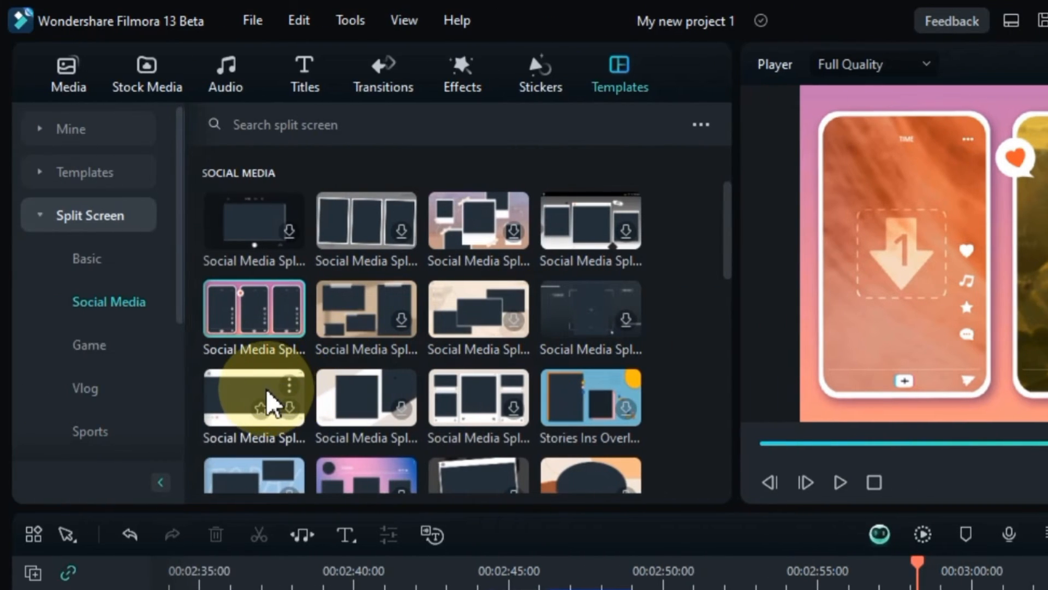
# Step: Open the Game split screen layouts and preview the blue and orange VS Gaming Fight layout
pyautogui.scroll(-3, 2, 387)
pyautogui.click(82, 344)
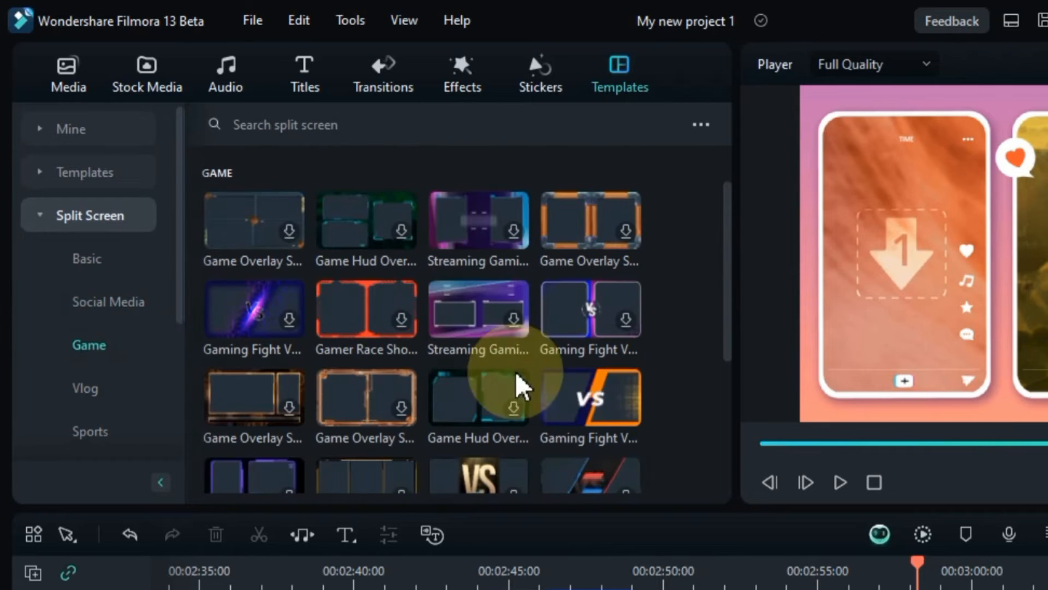
pyautogui.click(565, 418)
pyautogui.click(840, 482)
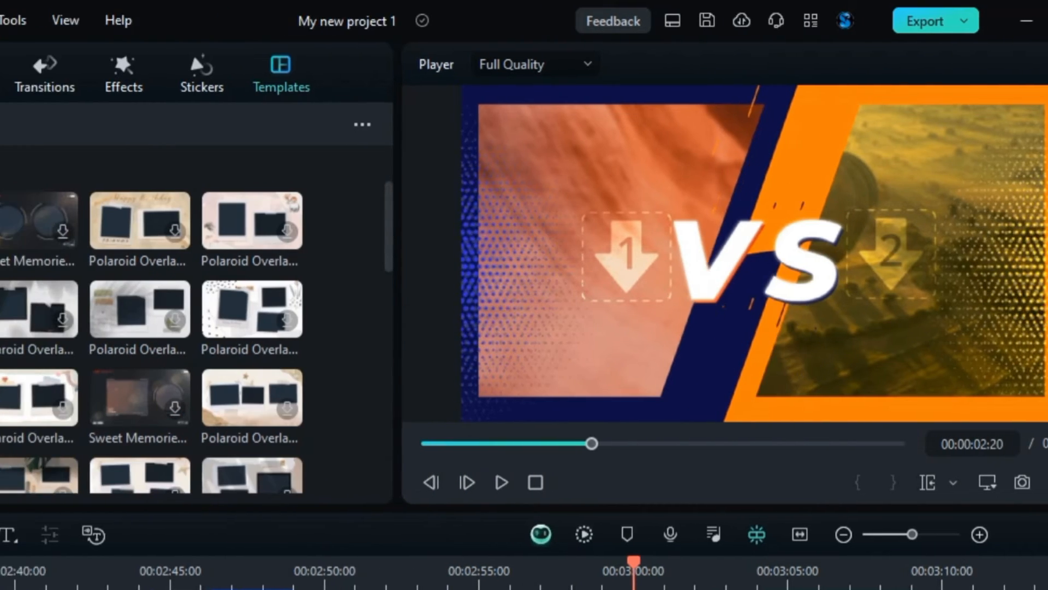
# Step: Browse the Vlog split screen layouts, including the Polaroid, retro TV and magazine designs
pyautogui.scroll(-6, 546, 385)
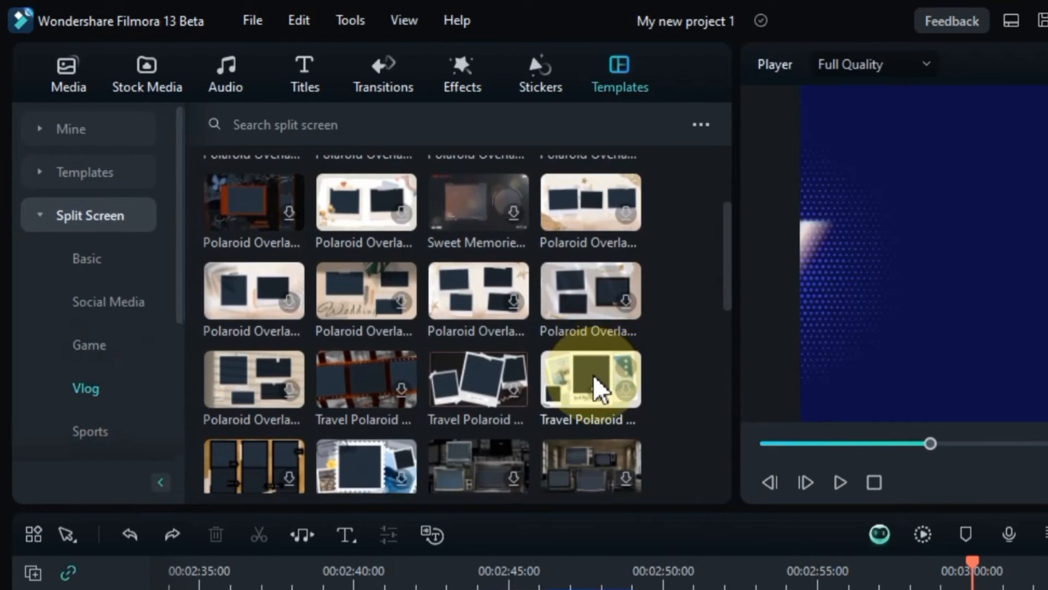
pyautogui.scroll(-5, 594, 389)
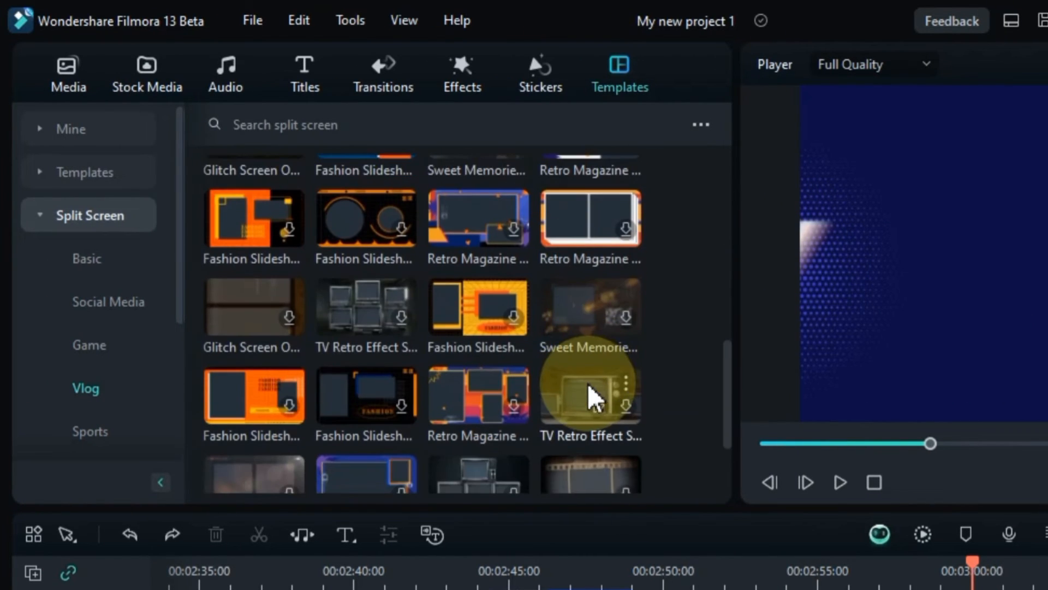
pyautogui.scroll(5, 593, 399)
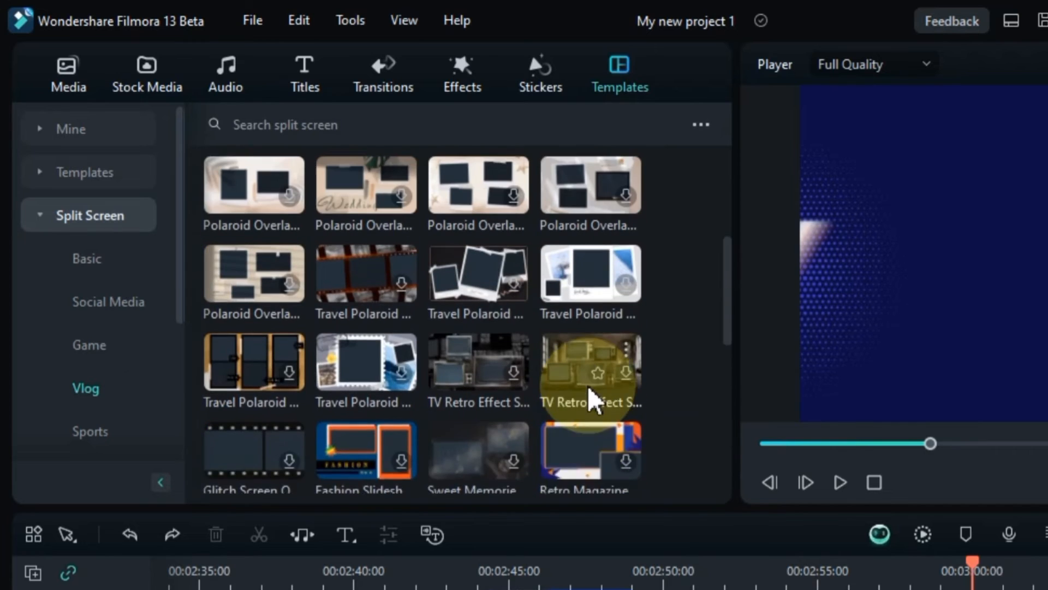
# Step: Browse the Sports split screen layouts and open the Comic ones
pyautogui.scroll(3, 587, 393)
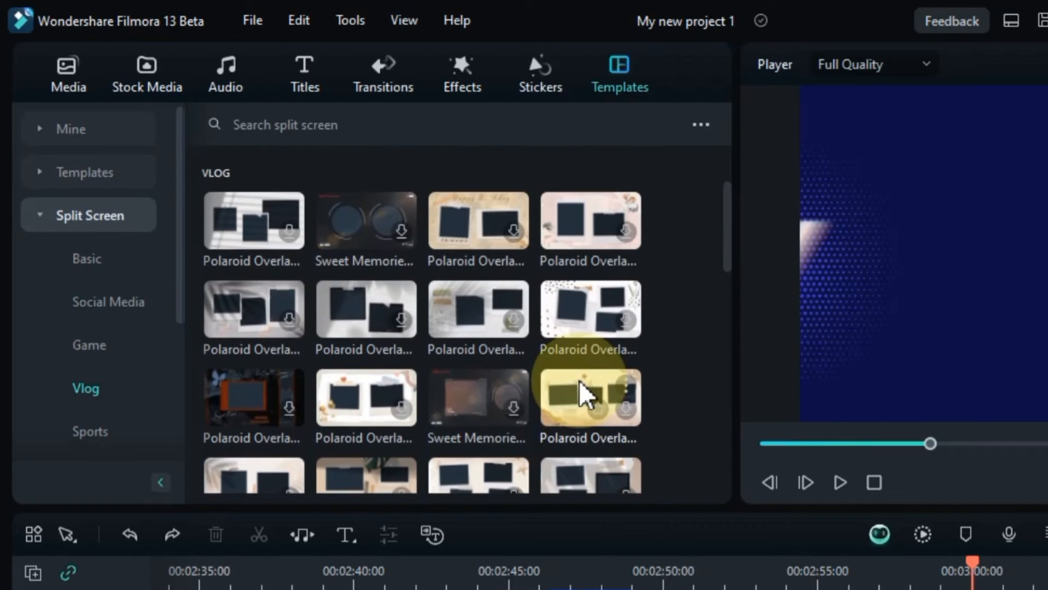
pyautogui.click(107, 421)
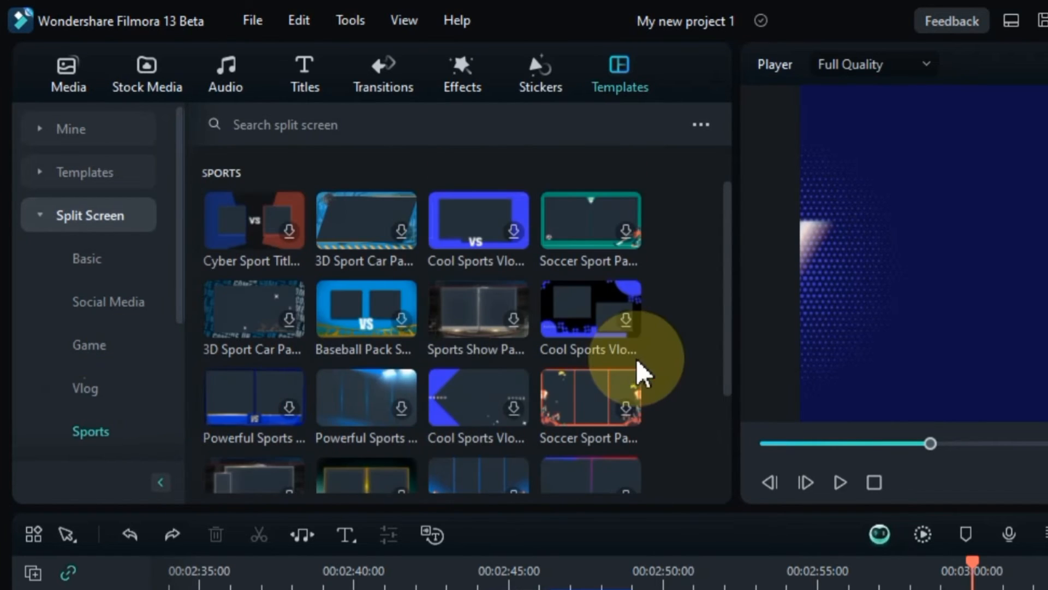
pyautogui.scroll(-3, 648, 382)
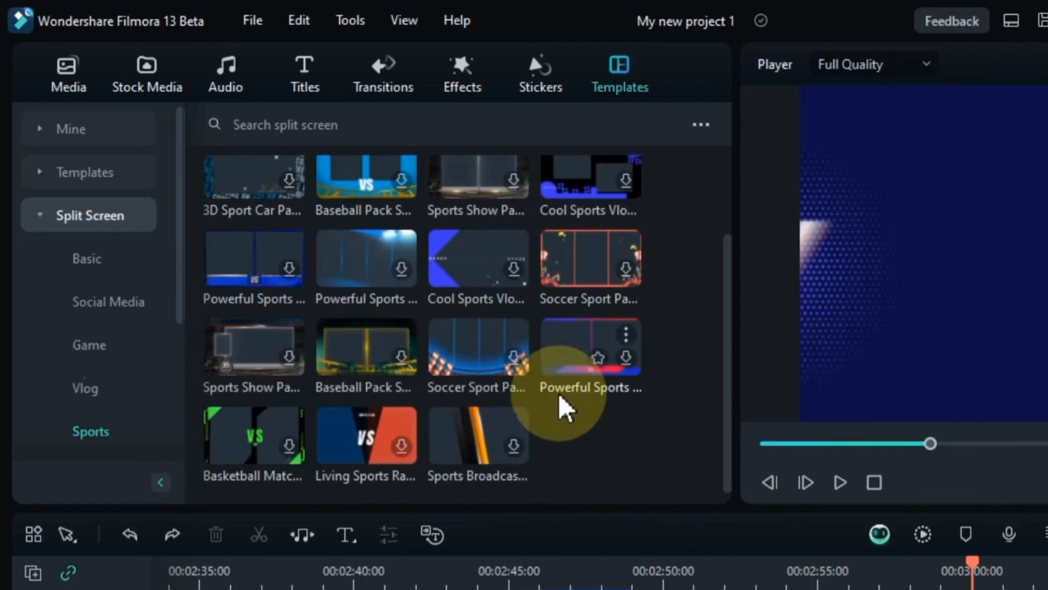
pyautogui.scroll(-3, 117, 426)
pyautogui.click(111, 357)
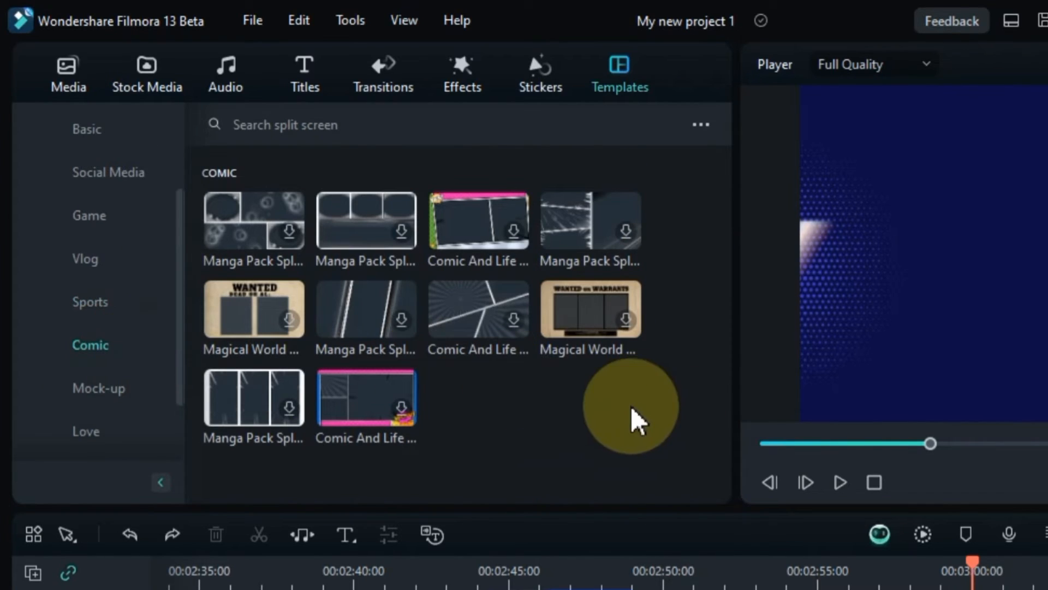
# Step: Open the Mock-up split screen layouts and preview the blue and purple phone design with the pointing hand
pyautogui.click(101, 399)
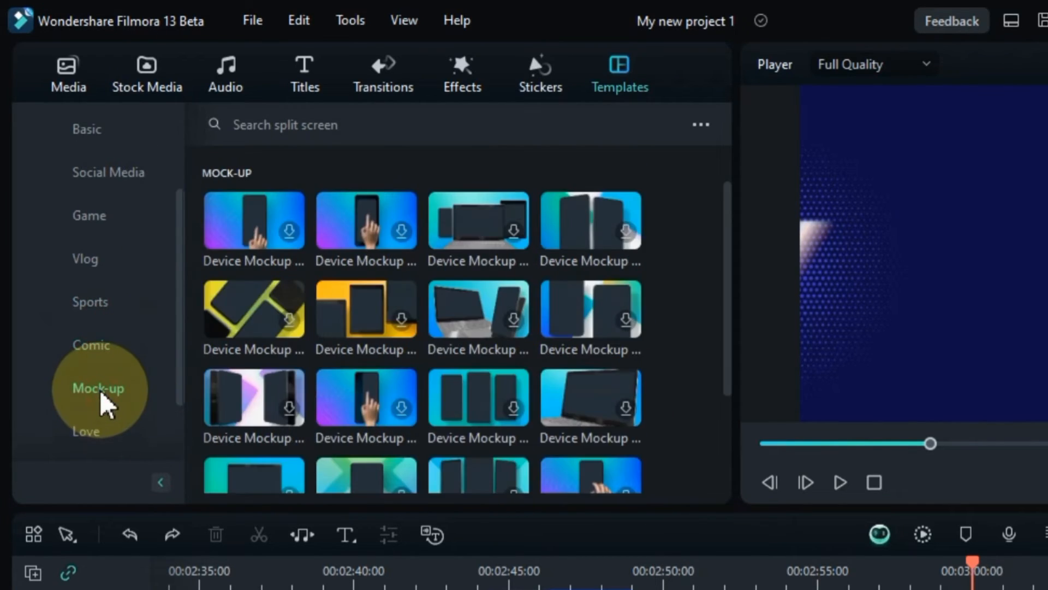
pyautogui.scroll(-3, 503, 386)
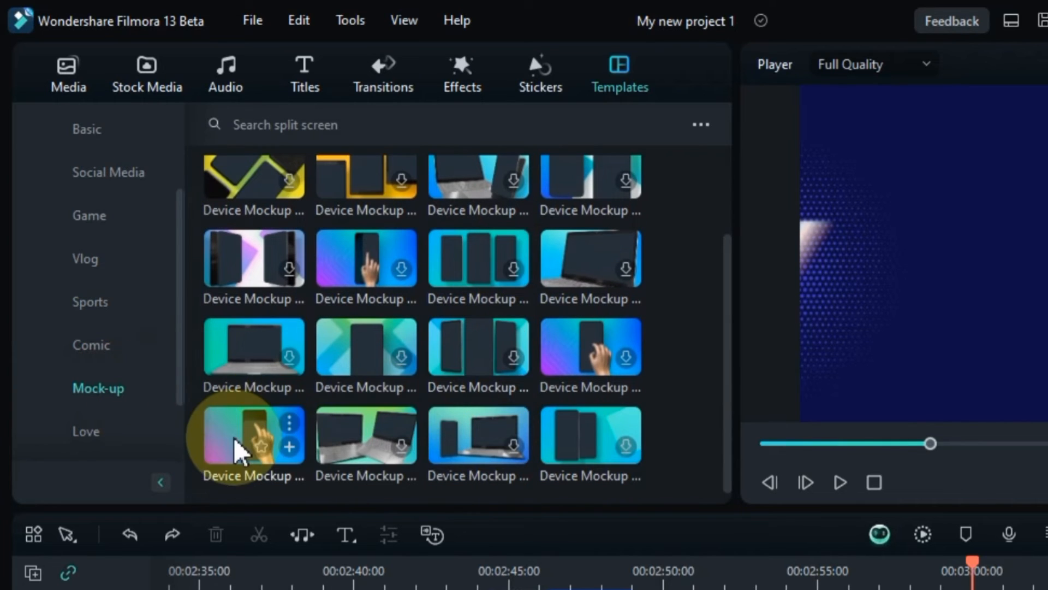
pyautogui.click(238, 451)
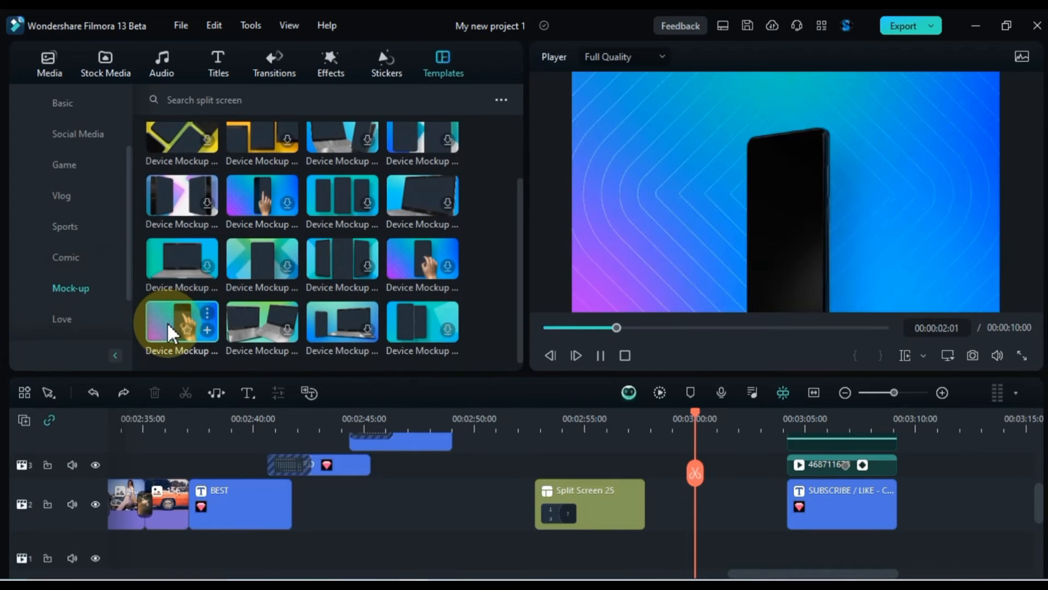
# Step: Place the previewed phone mock-up layout directly after the Split Screen 25 clip, shifting the closing SUBSCRIBE / LIKE clips further along the timeline
pyautogui.moveTo(169, 330); pyautogui.dragTo(595, 464)
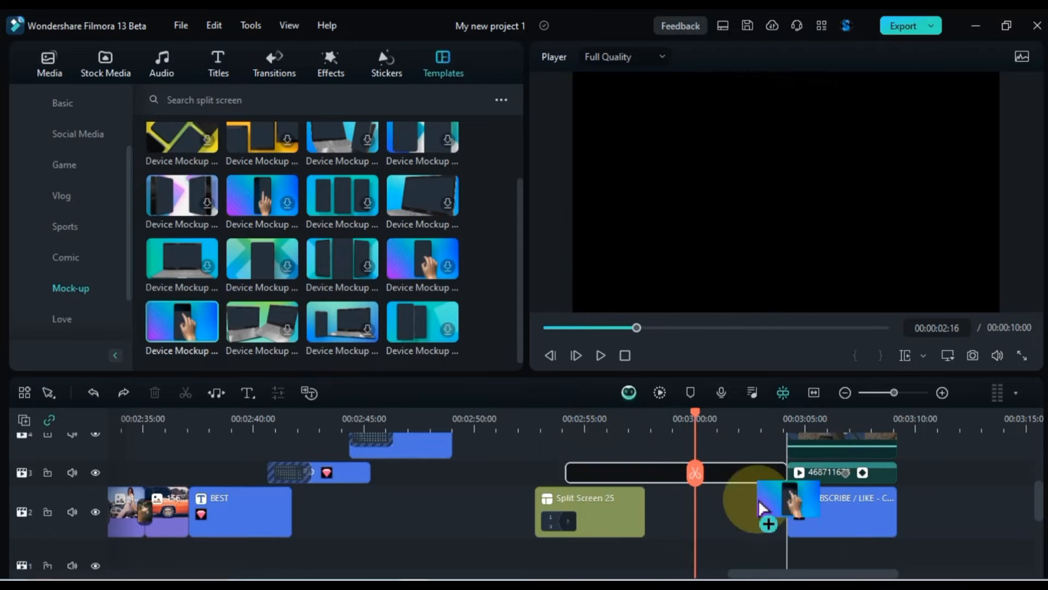
pyautogui.scroll(1, 922, 467)
pyautogui.click(938, 457)
pyautogui.scroll(4, 935, 464)
pyautogui.moveTo(933, 450); pyautogui.dragTo(983, 502)
pyautogui.moveTo(650, 483); pyautogui.dragTo(697, 513)
# Step: Play the phone mock-up clip from its start and move it up to video track 3
pyautogui.click(648, 419)
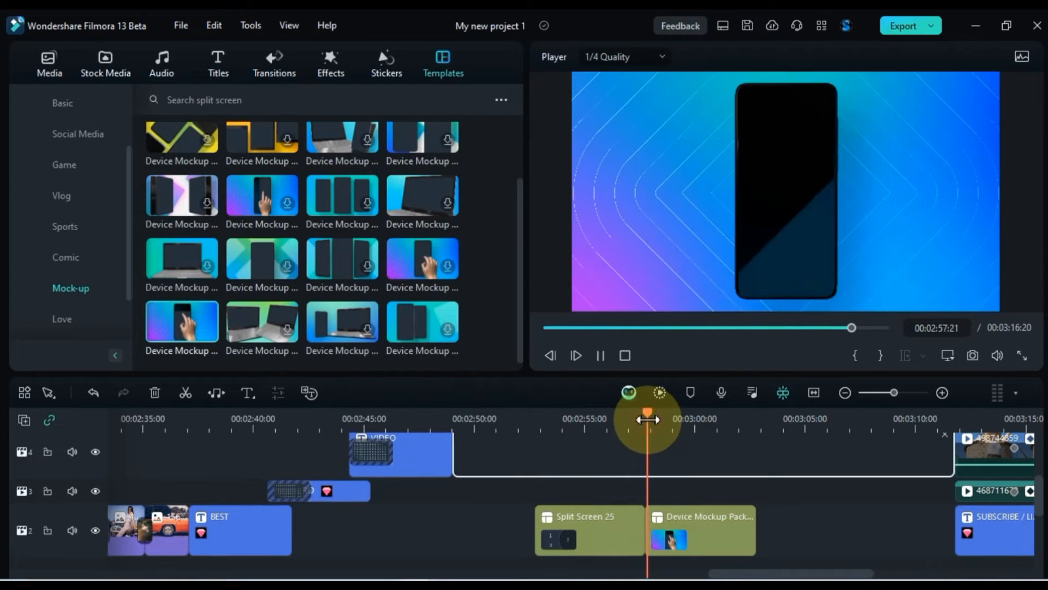
pyautogui.press('space')
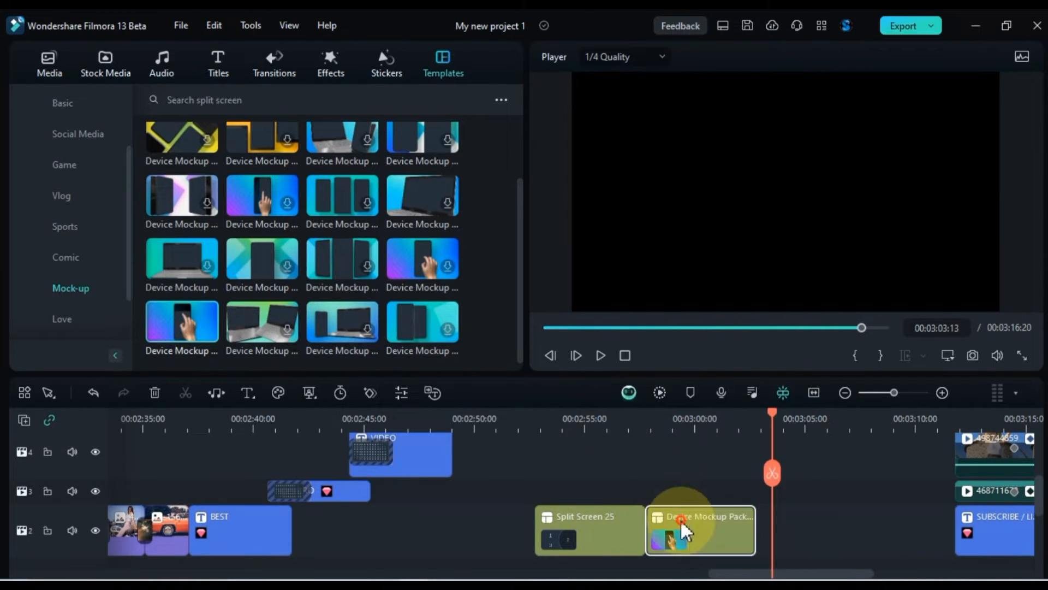
pyautogui.moveTo(679, 529); pyautogui.dragTo(679, 460)
# Step: Open the mock-up clip's phone frame in the Advanced Split Screen Edit window and move its playhead to 00:00:04:04
pyautogui.doubleClick(674, 493)
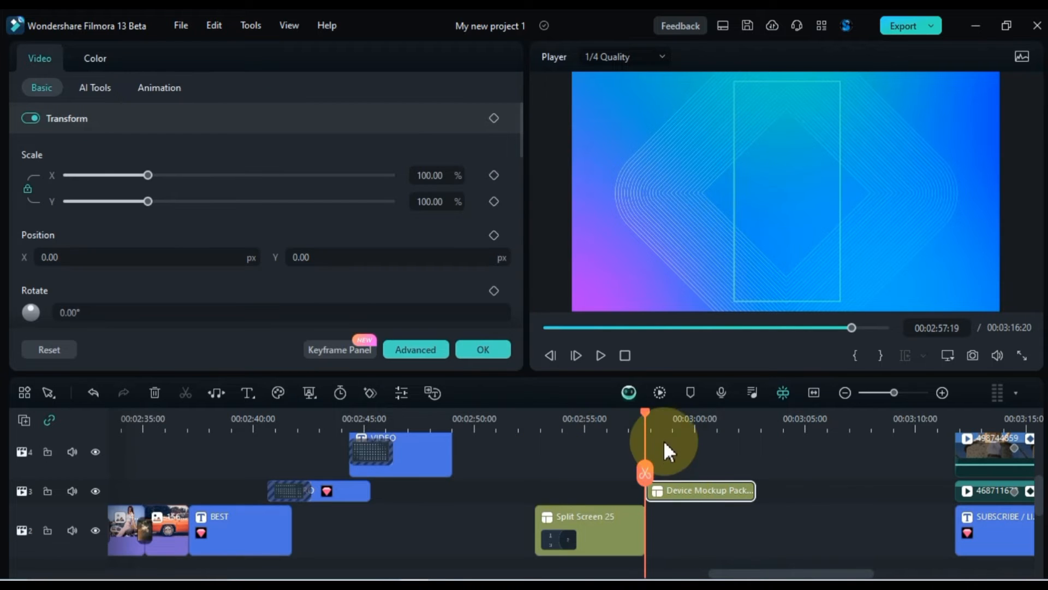
pyautogui.click(716, 419)
pyautogui.click(768, 181)
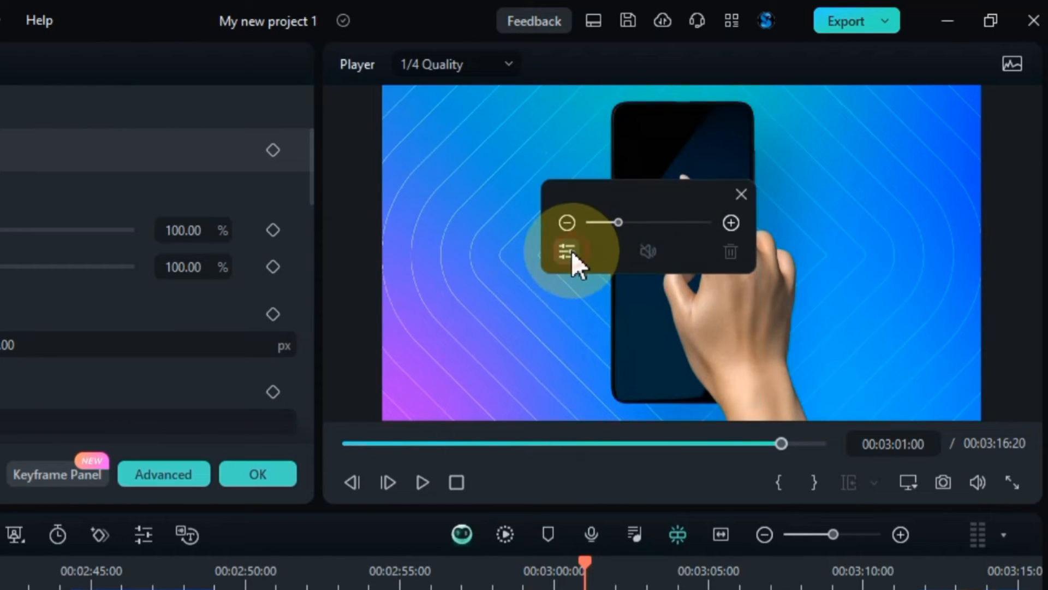
pyautogui.click(707, 189)
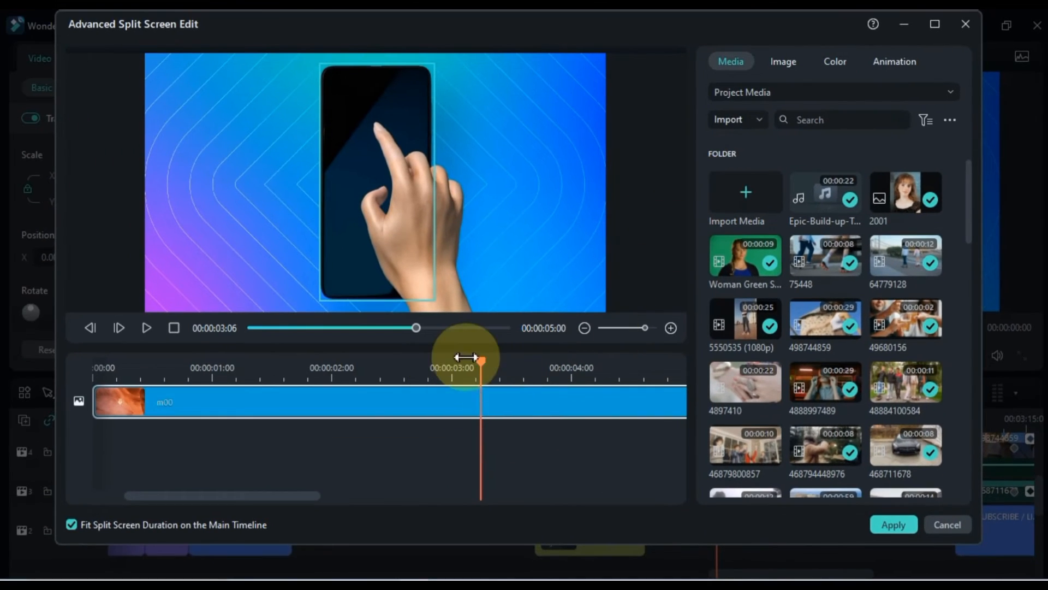
pyautogui.moveTo(501, 366); pyautogui.dragTo(593, 369)
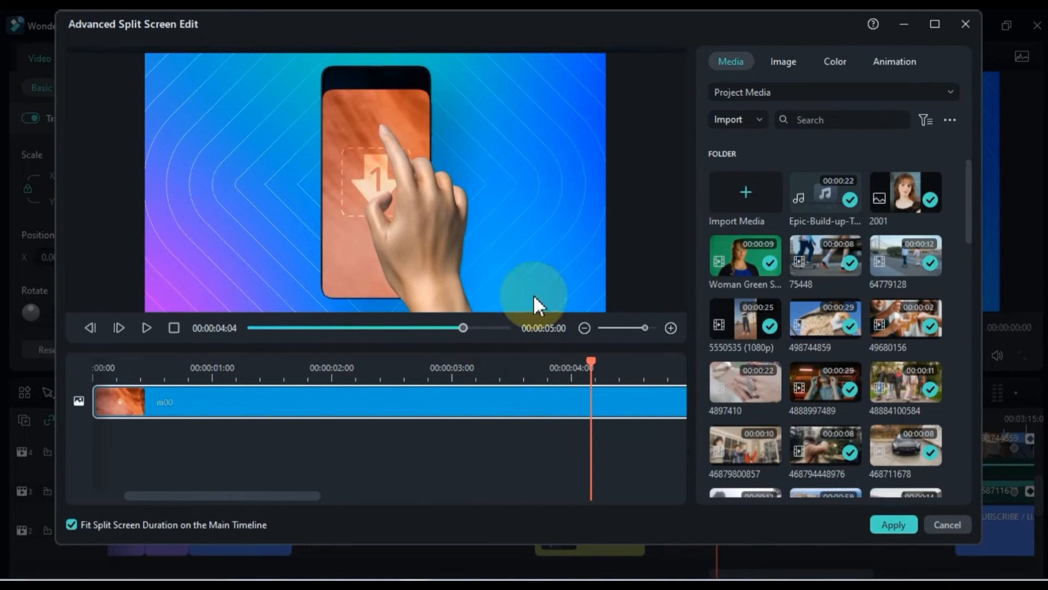
# Step: Fill the phone frame's placeholder with the 159678981 video from the project media
pyautogui.click(368, 165)
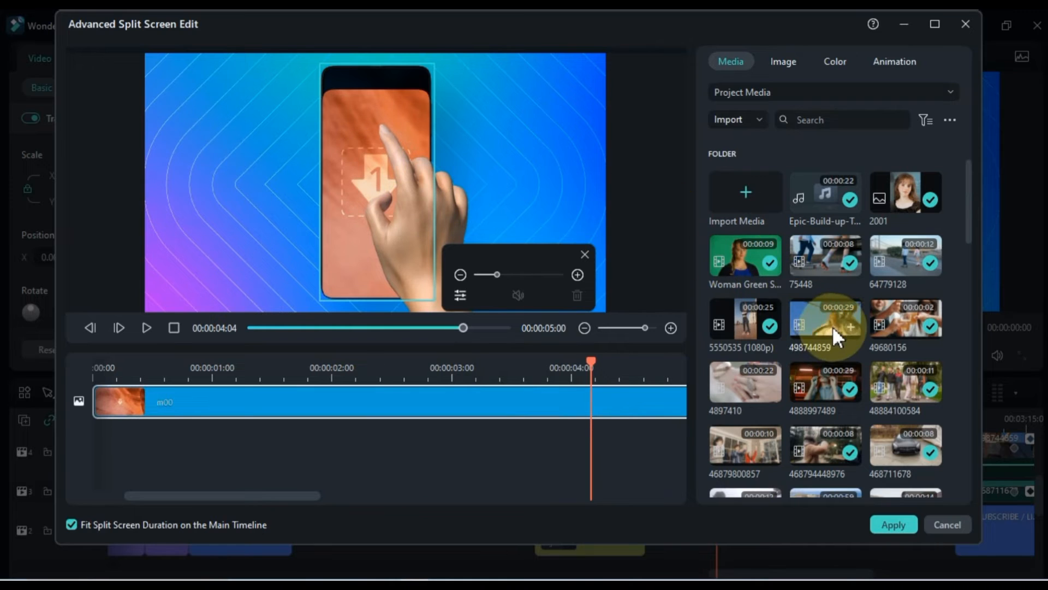
pyautogui.scroll(-5, 833, 327)
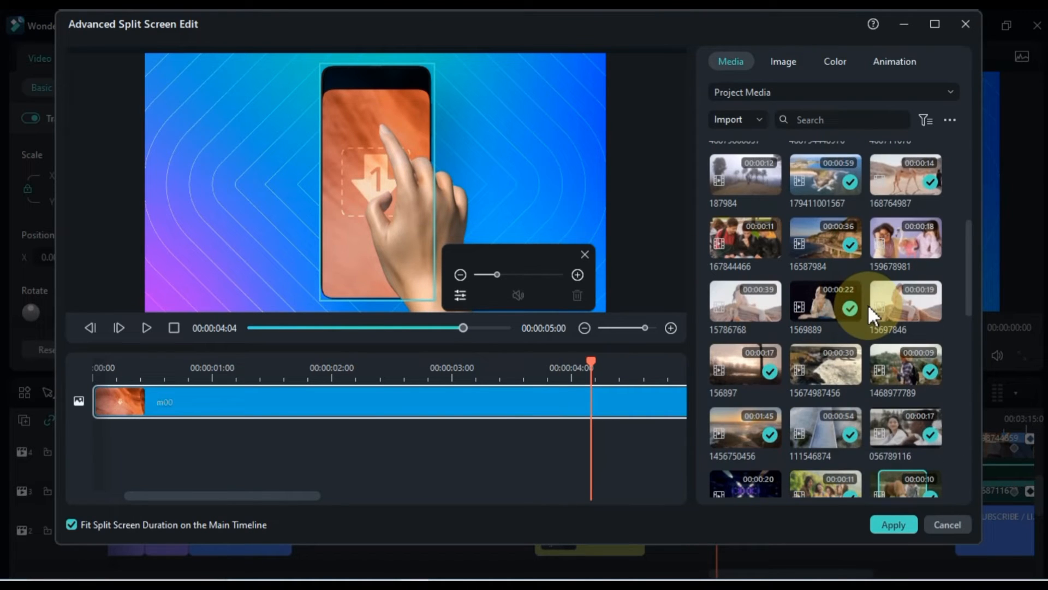
pyautogui.moveTo(886, 248); pyautogui.dragTo(352, 208)
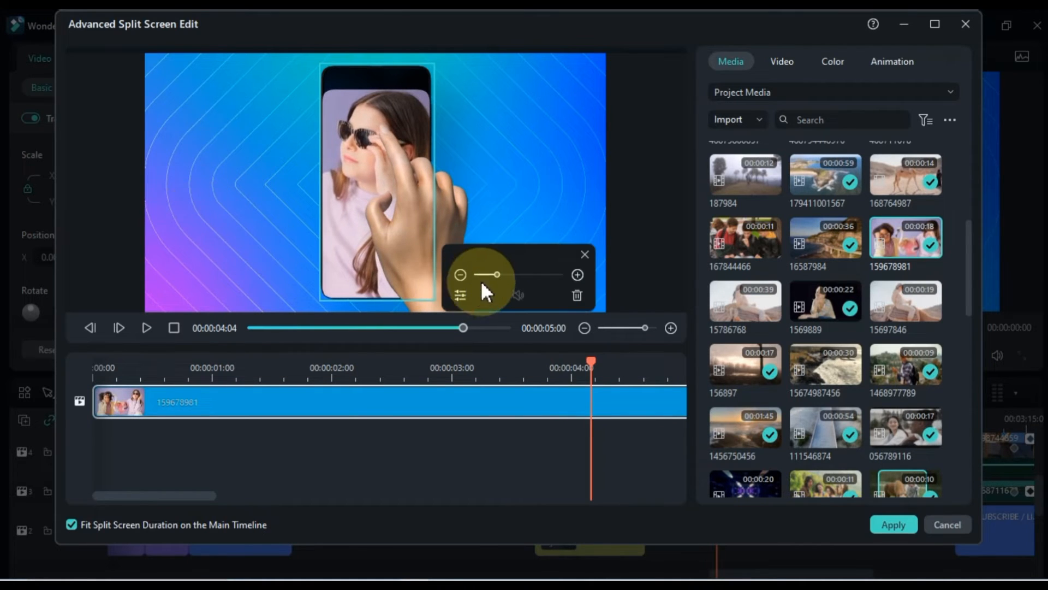
# Step: Scale the video down slightly, shift it right within the phone frame, and apply the split screen edits
pyautogui.moveTo(497, 275); pyautogui.dragTo(492, 274)
pyautogui.moveTo(345, 185); pyautogui.dragTo(366, 190)
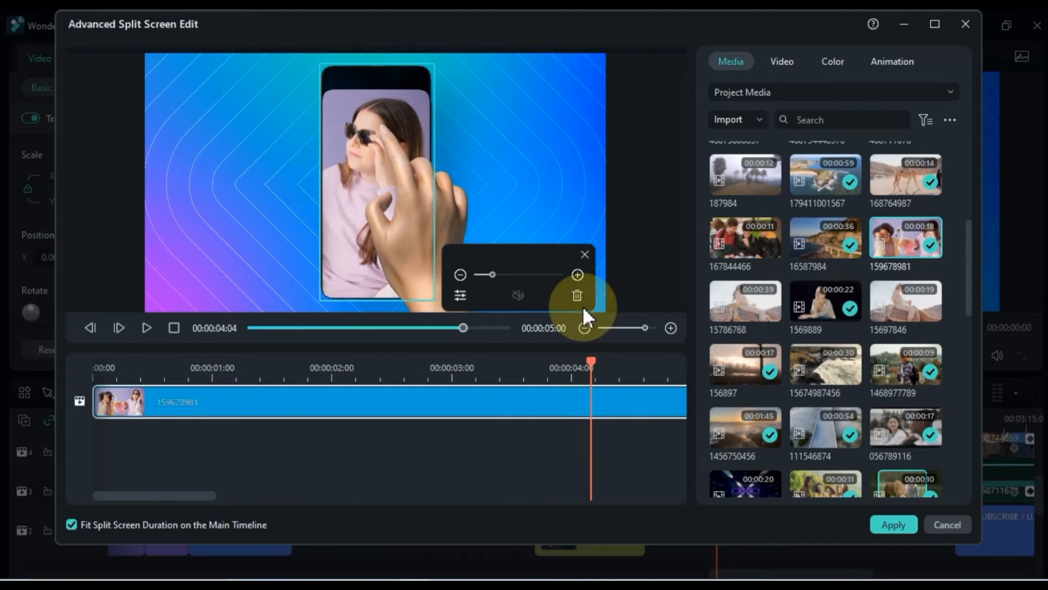
pyautogui.click(893, 525)
# Step: Extend the phone mock-up clip to about 00:03:07 on the timeline and play it back
pyautogui.moveTo(807, 479); pyautogui.dragTo(847, 484)
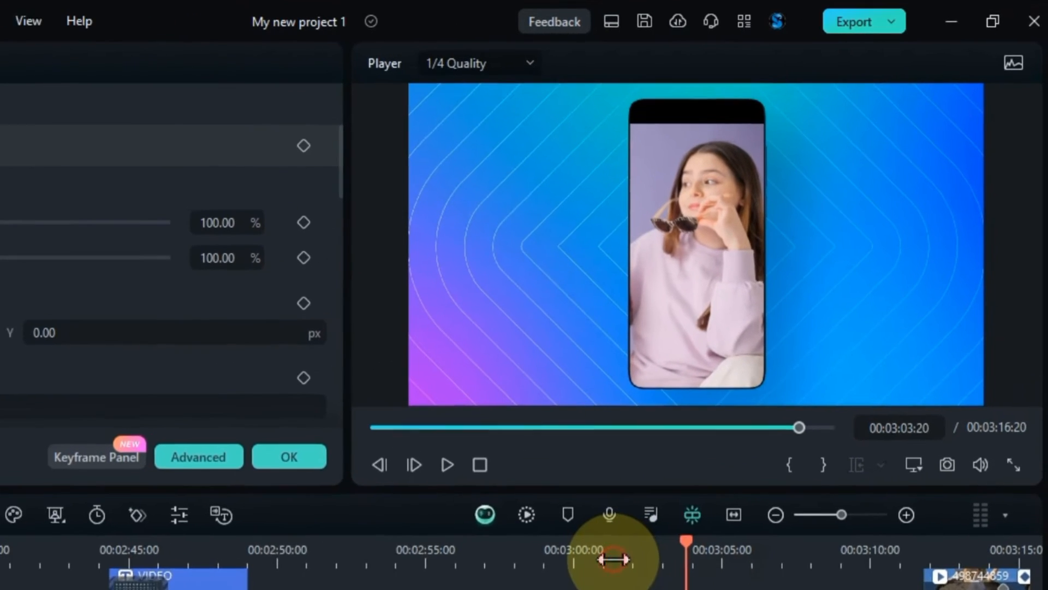
pyautogui.click(702, 450)
pyautogui.press('space')
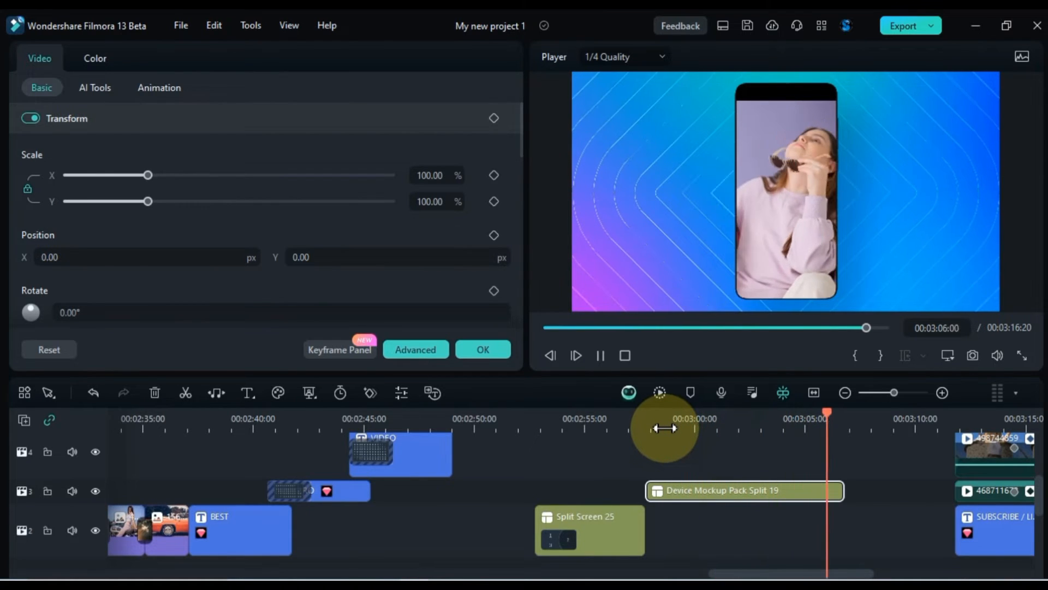
pyautogui.press('space')
pyautogui.click(477, 352)
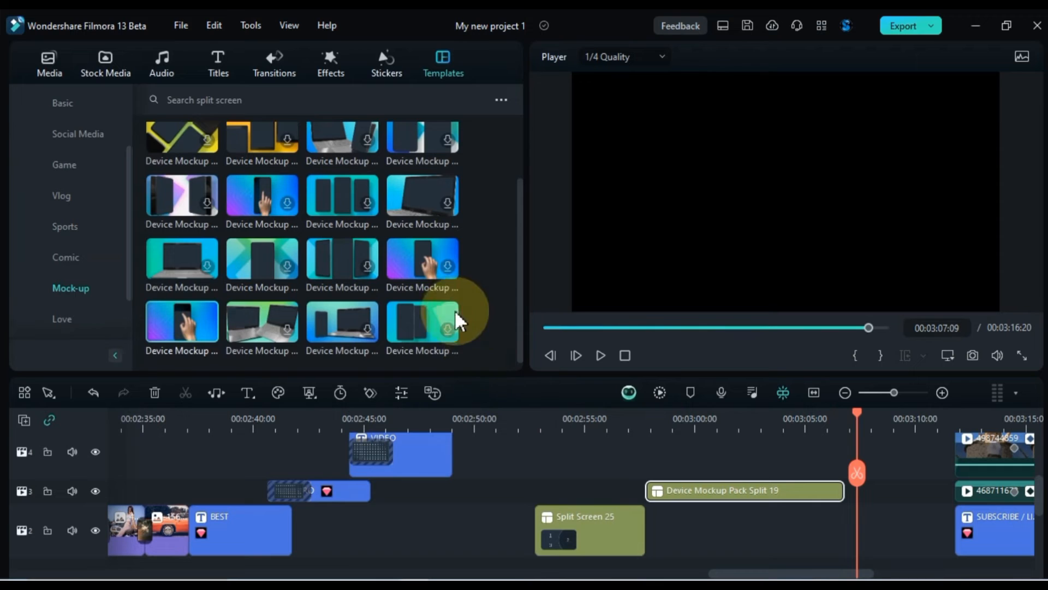
# Step: Open the Love split screen layouts and preview the floral wedding design with three frames
pyautogui.scroll(-1, 436, 283)
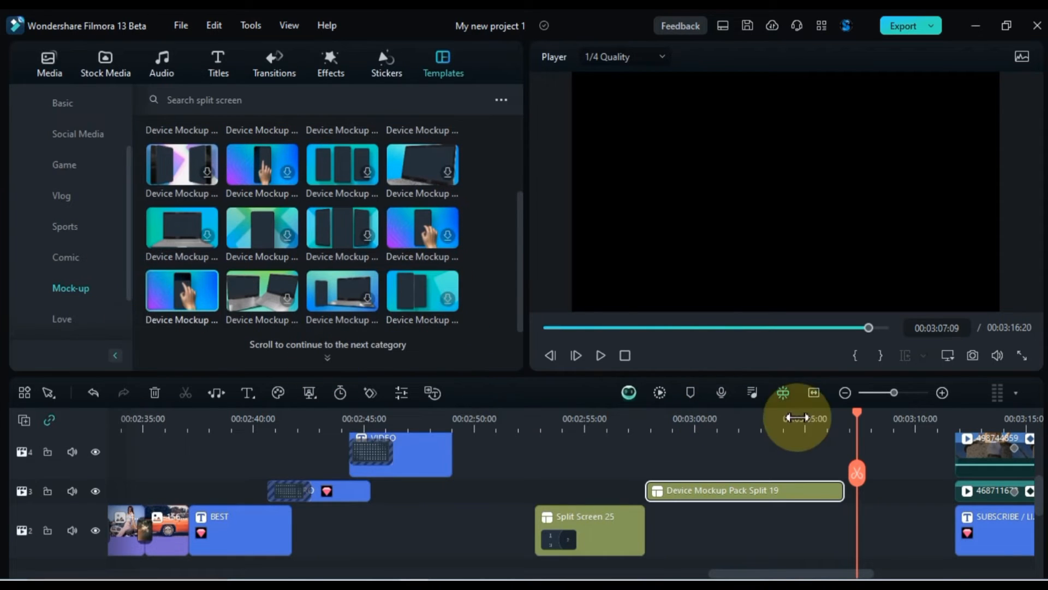
pyautogui.click(801, 420)
pyautogui.click(62, 318)
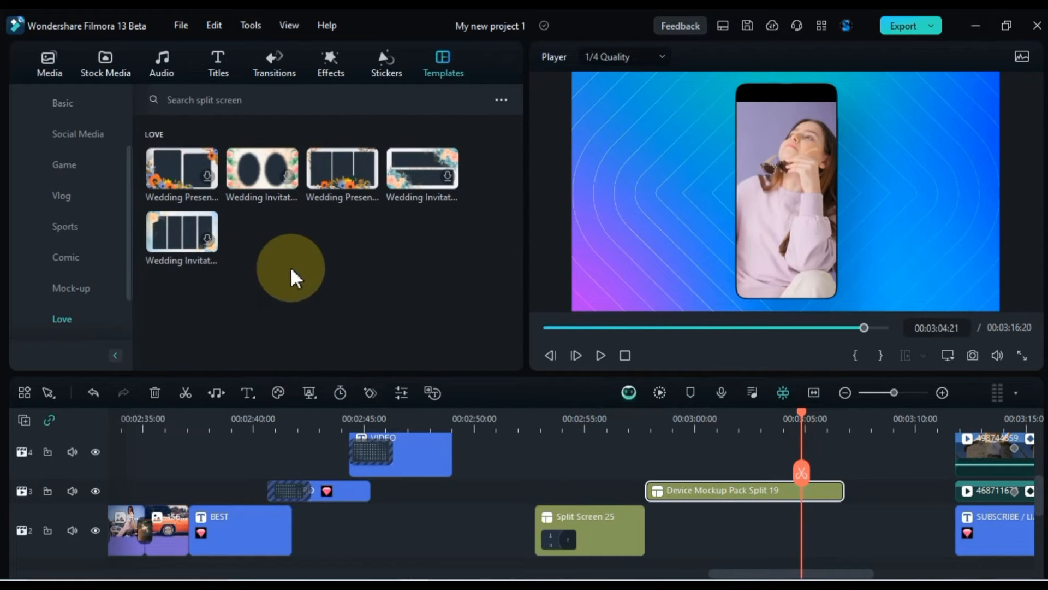
pyautogui.click(329, 189)
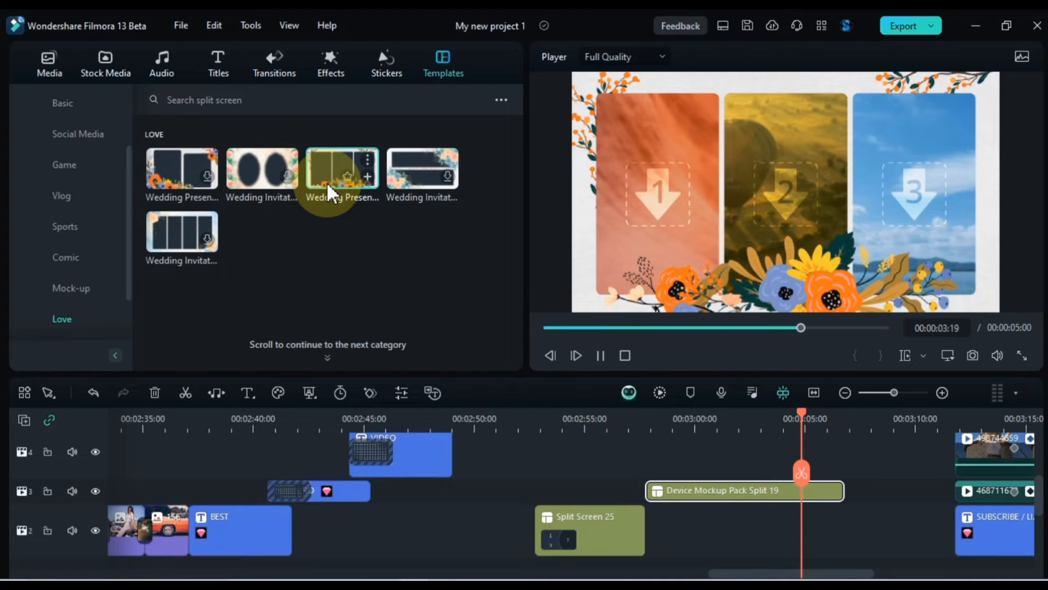
# Step: Browse the Festival split screen layouts and preview the Merry Christmas design with four frames
pyautogui.scroll(-2, 91, 302)
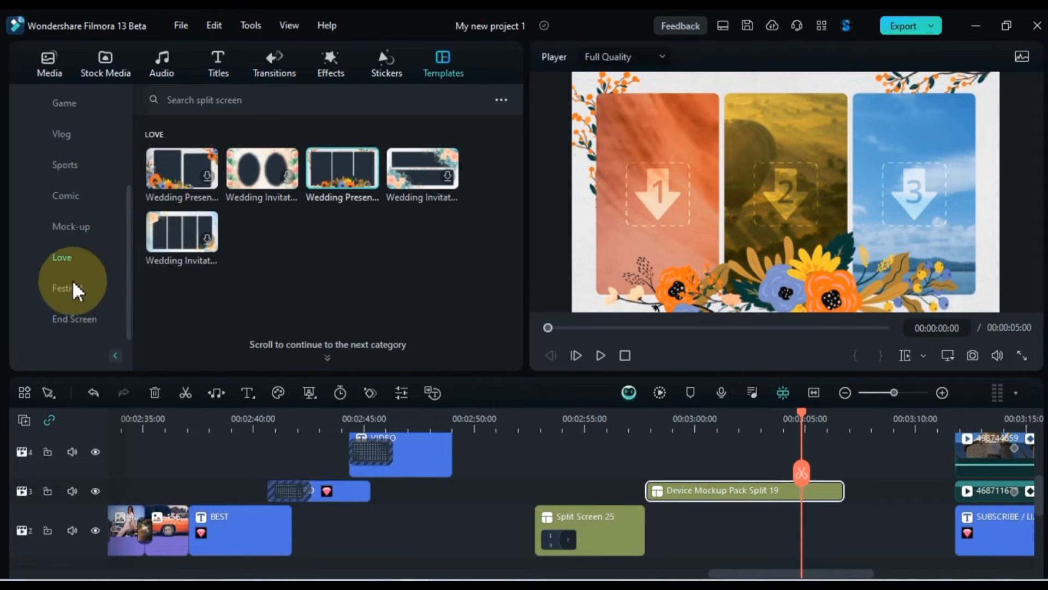
pyautogui.click(73, 288)
pyautogui.scroll(-3, 398, 295)
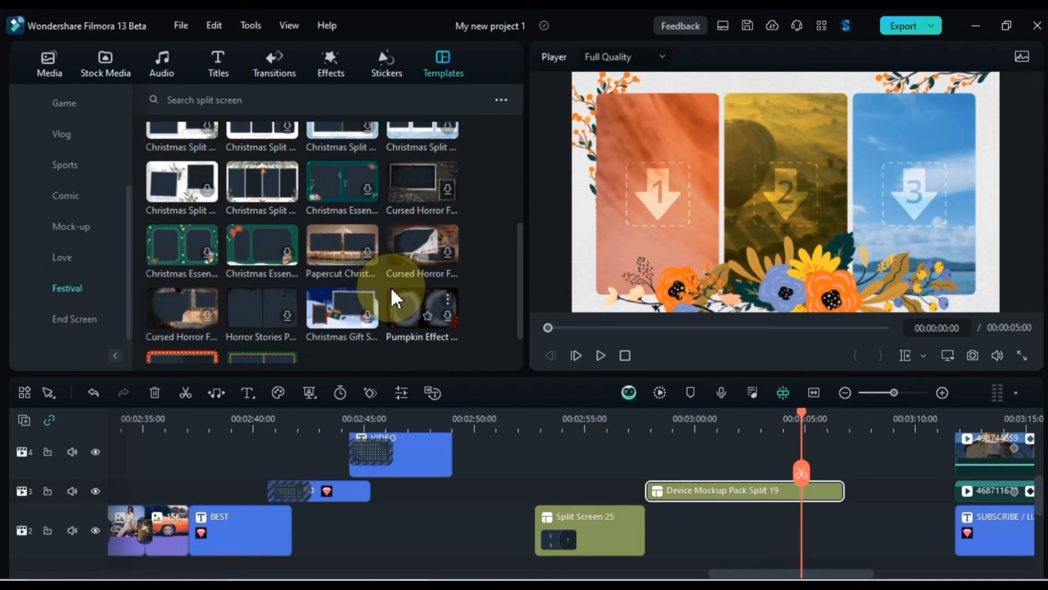
pyautogui.scroll(-2, 394, 297)
pyautogui.scroll(4, 248, 276)
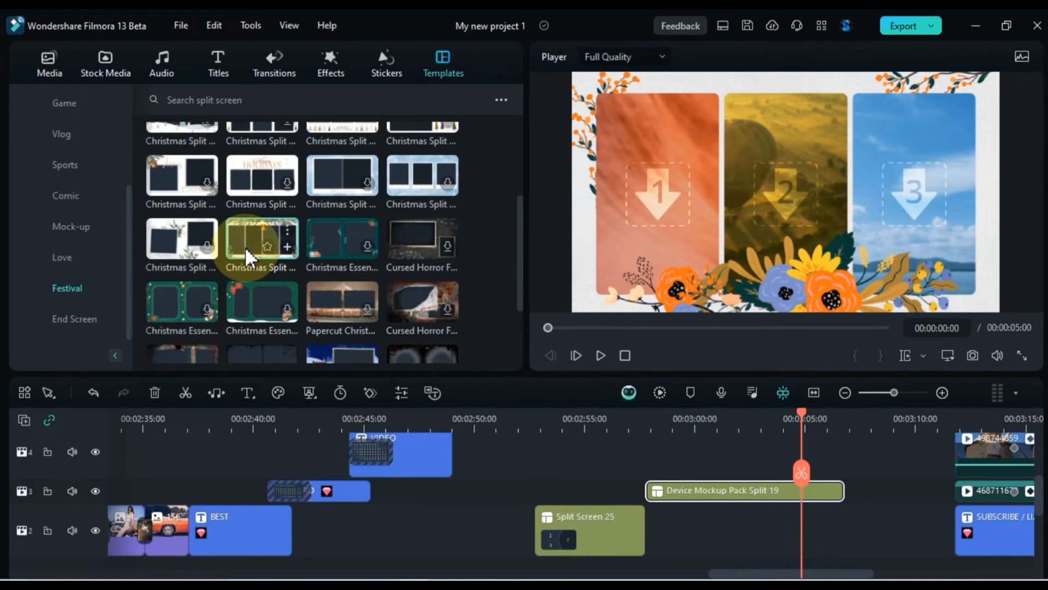
pyautogui.click(248, 256)
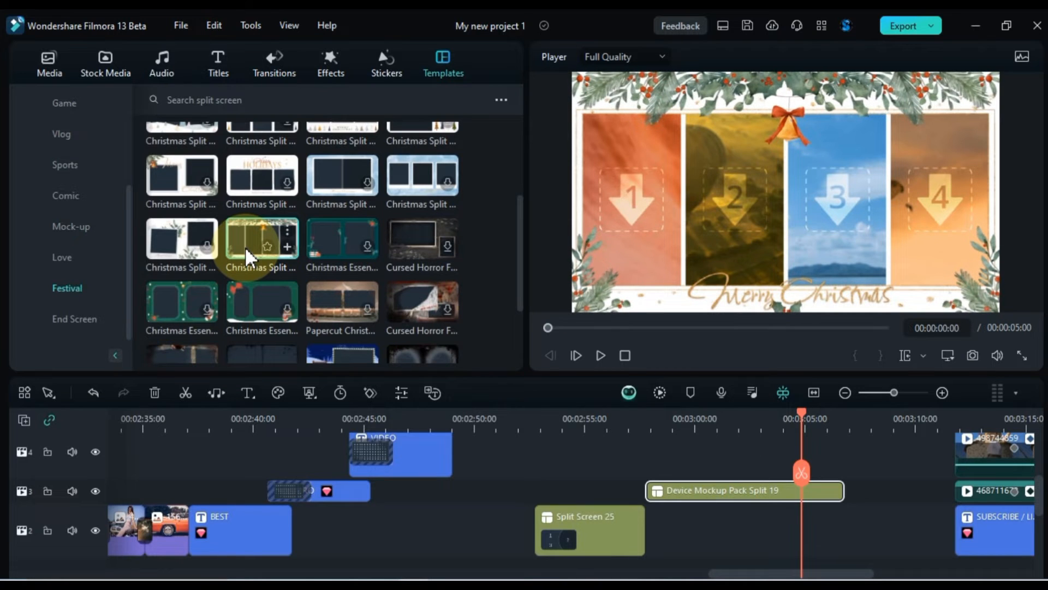
# Step: Open the End Screen split screen layouts and preview the YouTuber design with orange burning frames
pyautogui.click(83, 321)
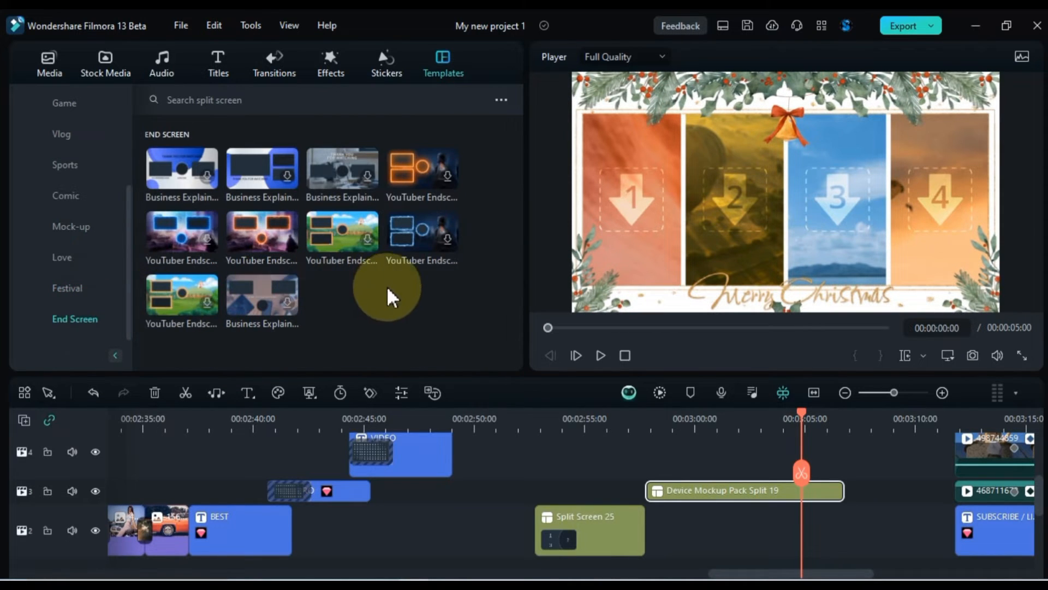
pyautogui.click(276, 243)
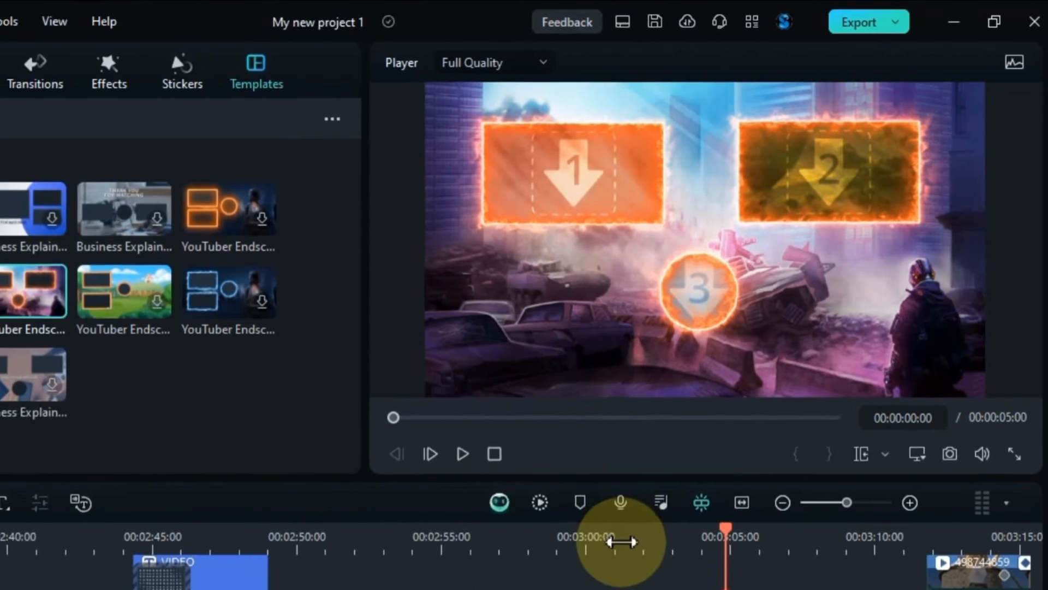
# Step: Delete the empty gap between the phone mock-up clip and the closing SUBSCRIBE / LIKE clips
pyautogui.click(596, 579)
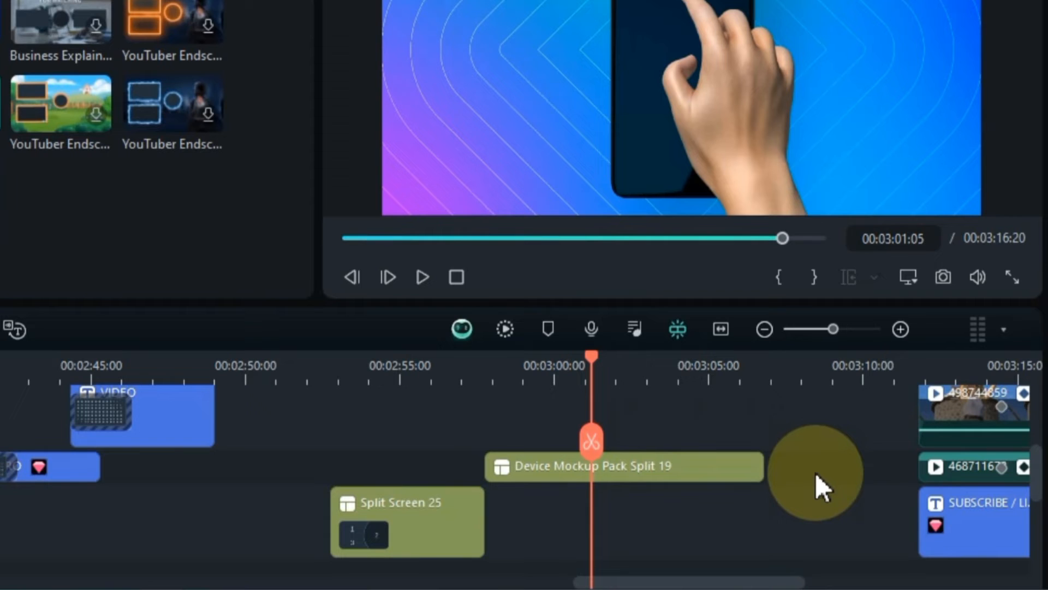
pyautogui.rightClick(863, 517)
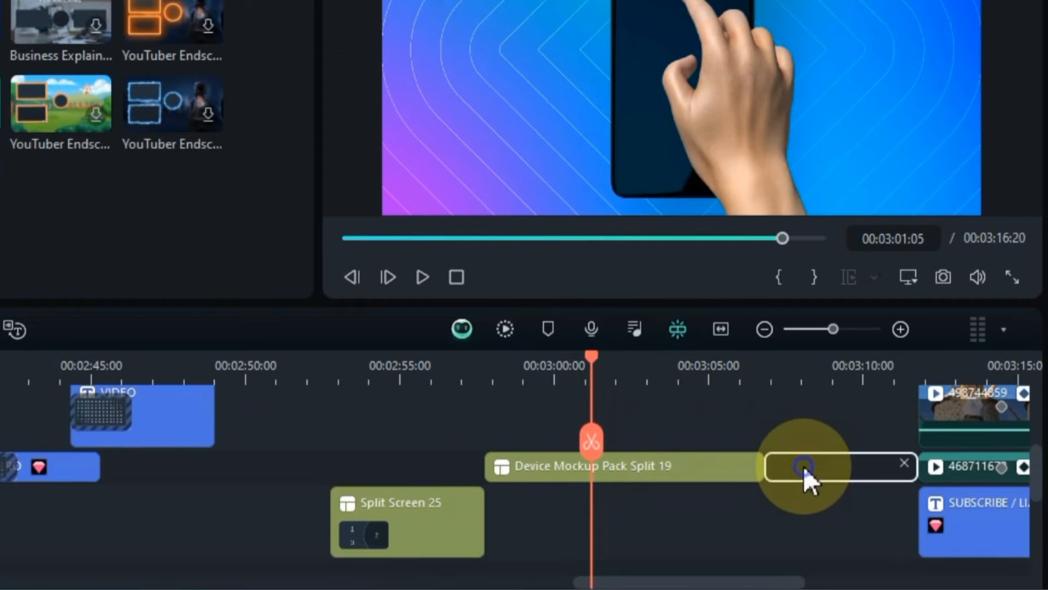
pyautogui.click(865, 331)
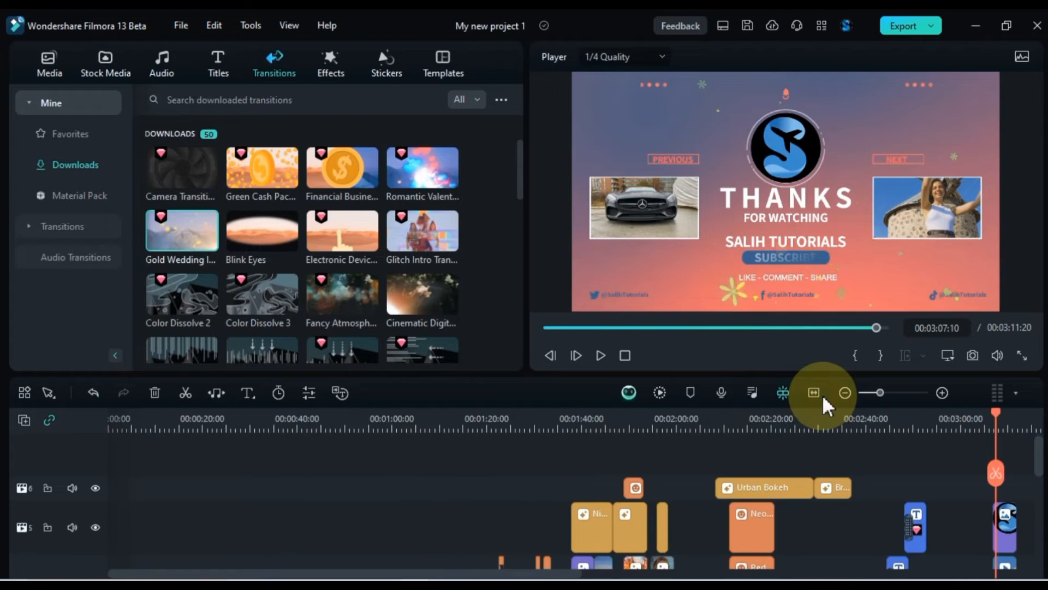
# Step: Return the playhead to the start of the timeline and open the audio library
pyautogui.scroll(-3, 800, 464)
pyautogui.moveTo(994, 461); pyautogui.dragTo(109, 466)
pyautogui.scroll(2, 173, 474)
pyautogui.scroll(-3, 173, 474)
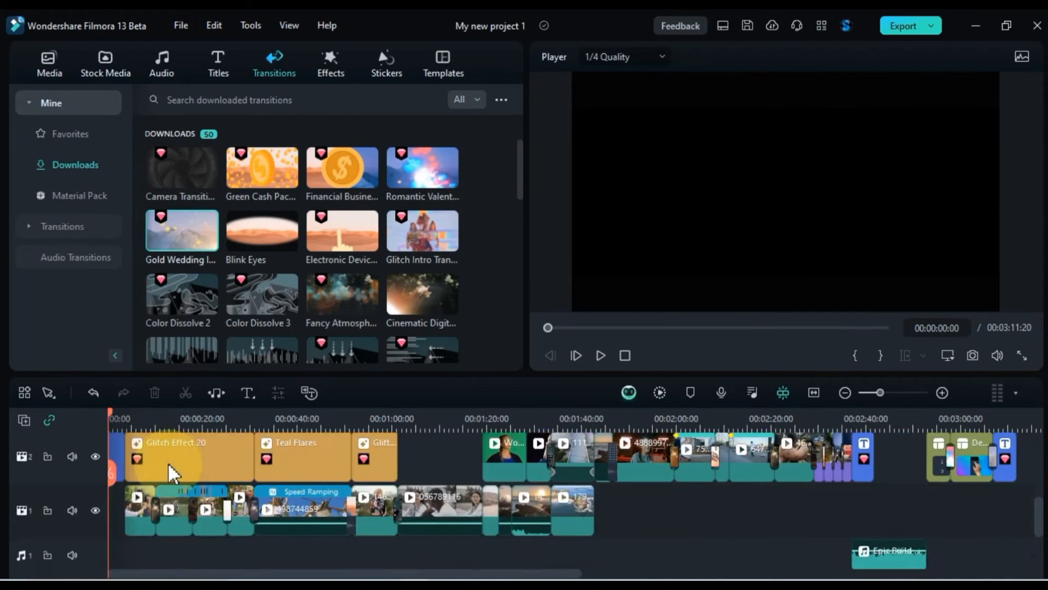
pyautogui.scroll(-1, 170, 468)
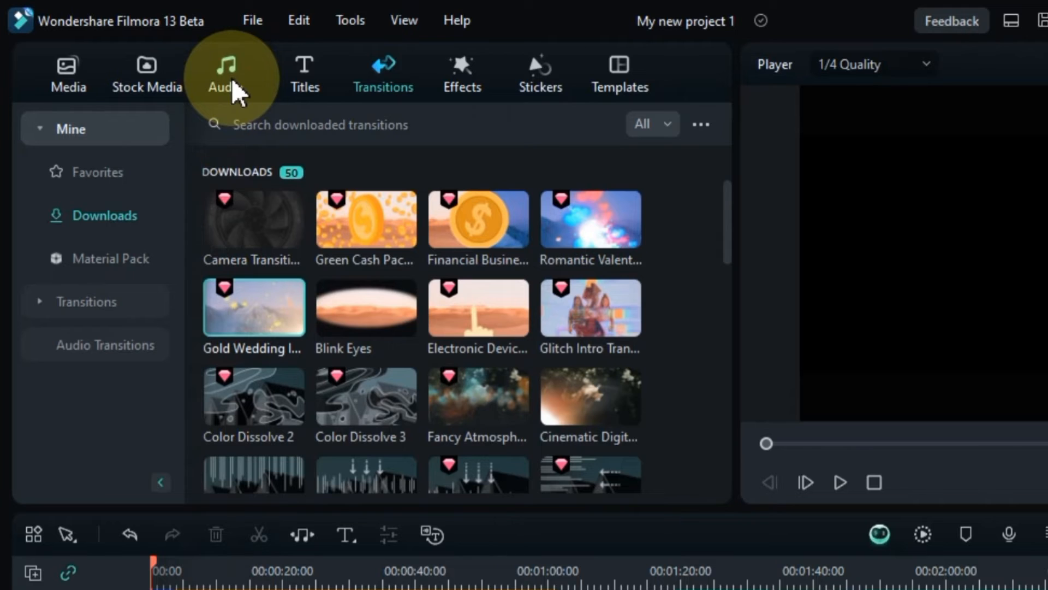
pyautogui.click(234, 89)
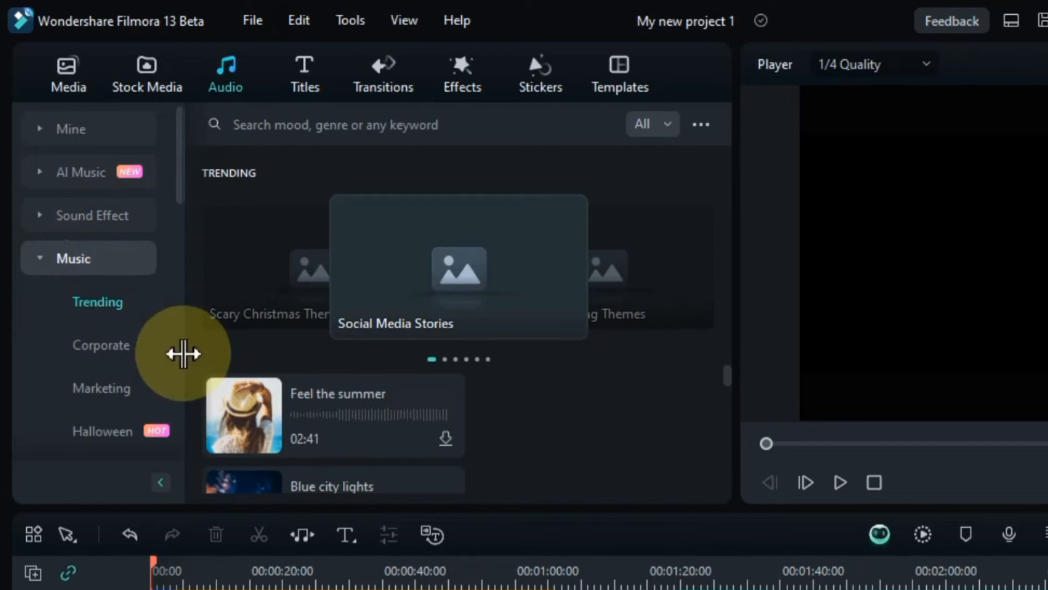
# Step: Examine the tracks in the Trending, Sports & Workout and Corporate music categories
pyautogui.scroll(-10, 398, 428)
pyautogui.scroll(-15, 398, 428)
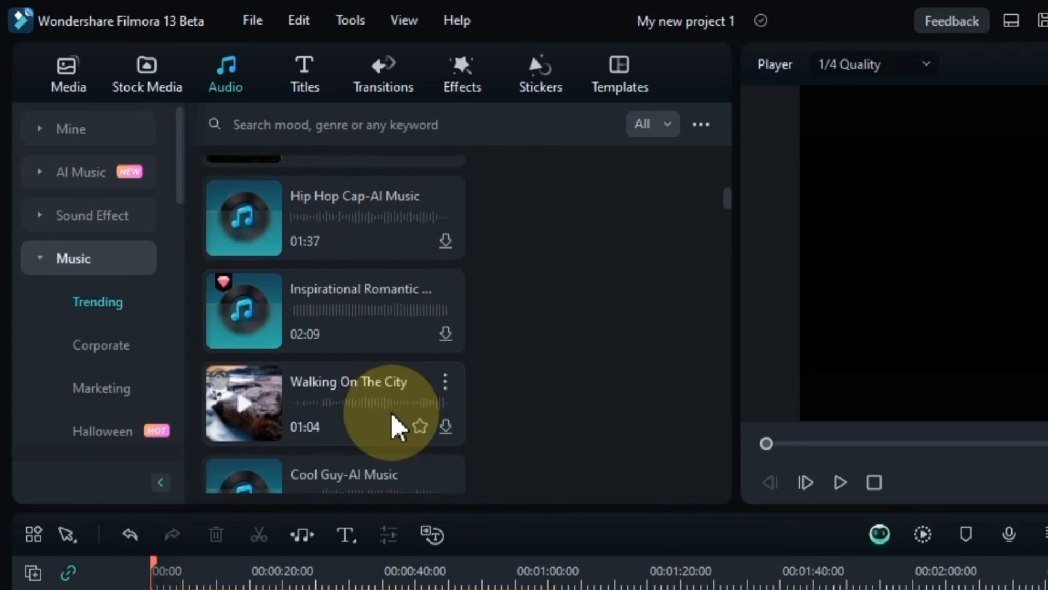
pyautogui.scroll(-15, 397, 428)
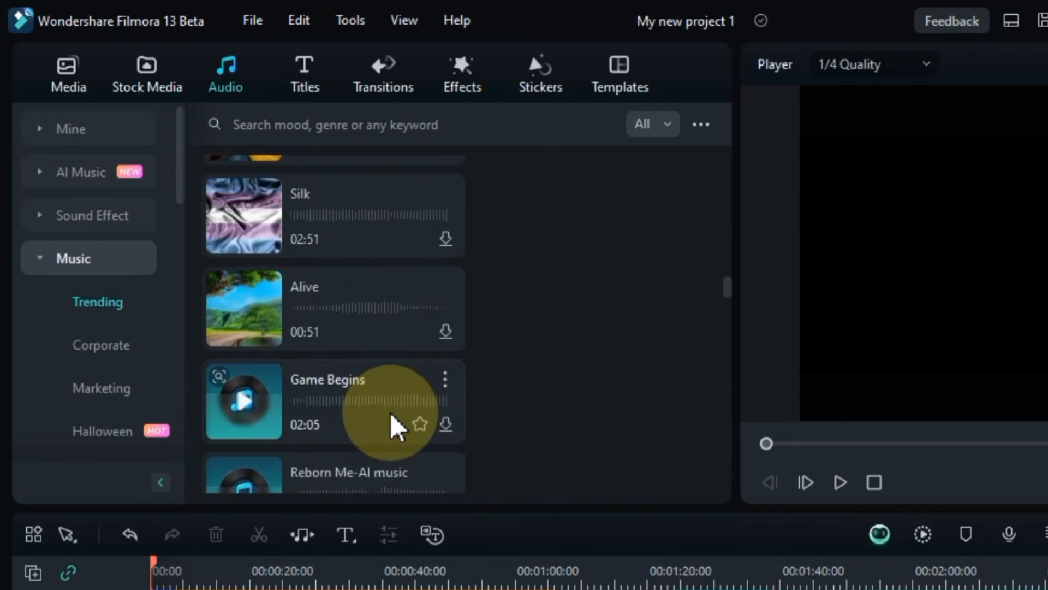
pyautogui.scroll(-3, 103, 372)
pyautogui.click(110, 344)
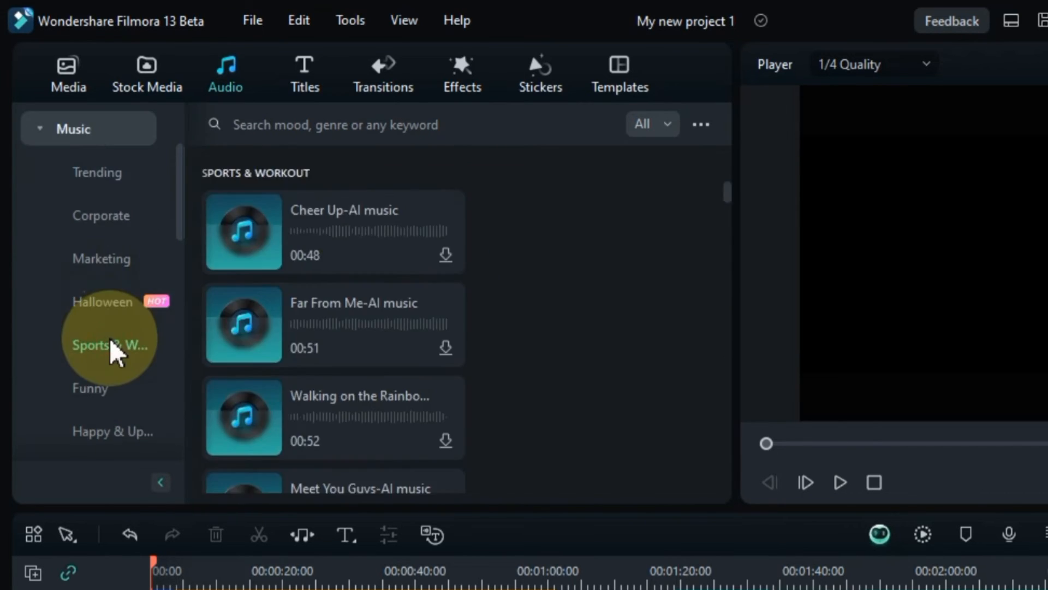
pyautogui.scroll(-10, 246, 351)
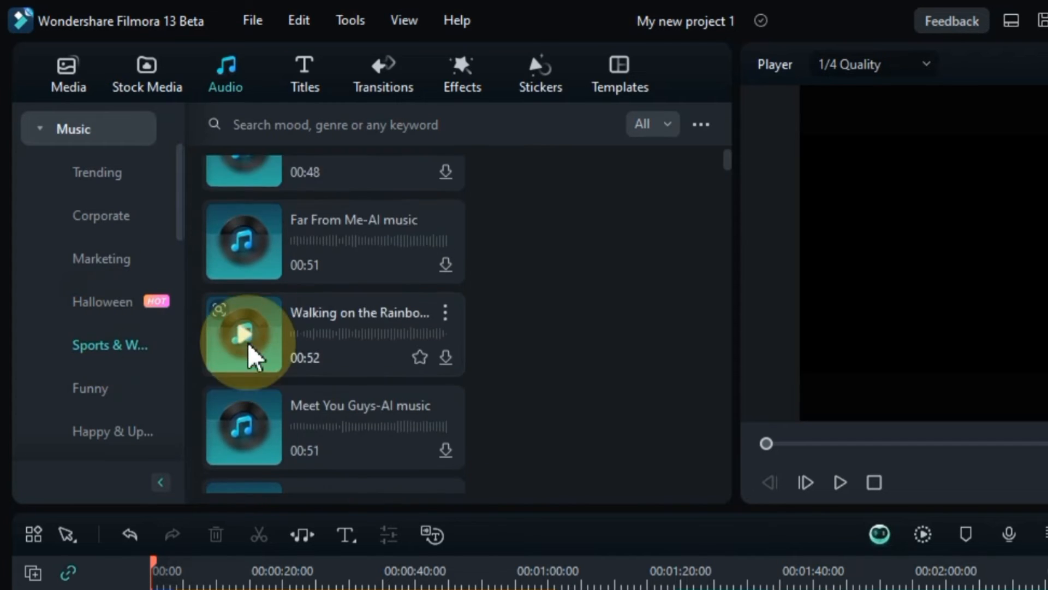
pyautogui.scroll(-4, 246, 346)
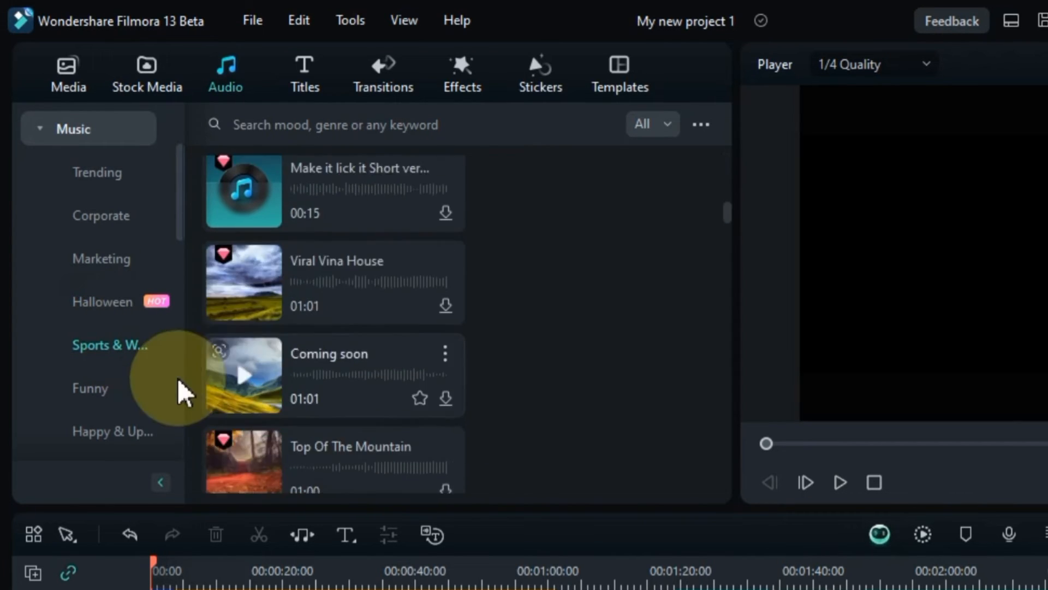
pyautogui.scroll(-5, 138, 398)
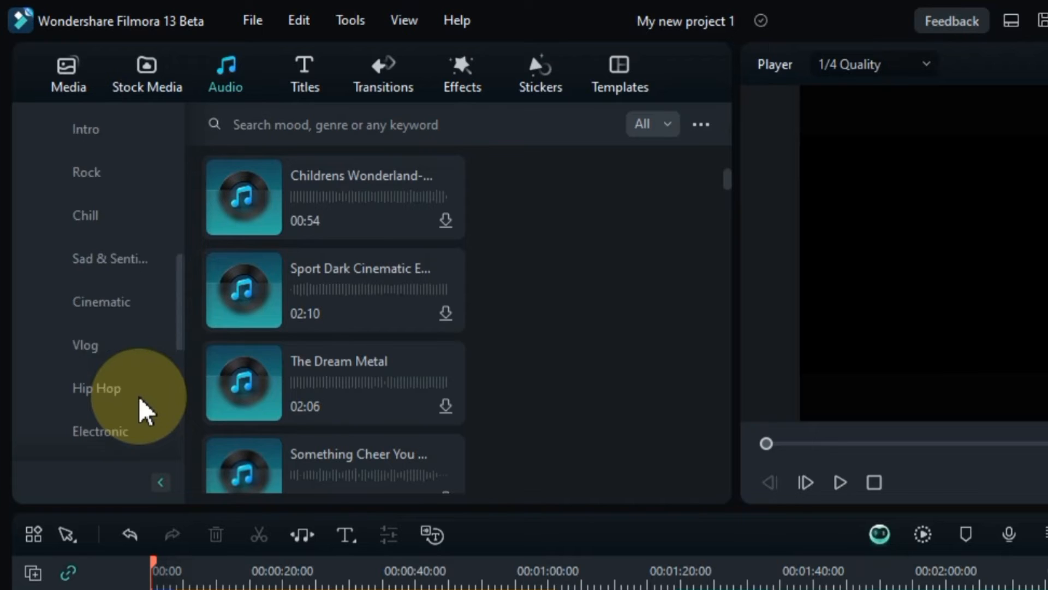
pyautogui.scroll(10, 143, 411)
pyautogui.click(112, 349)
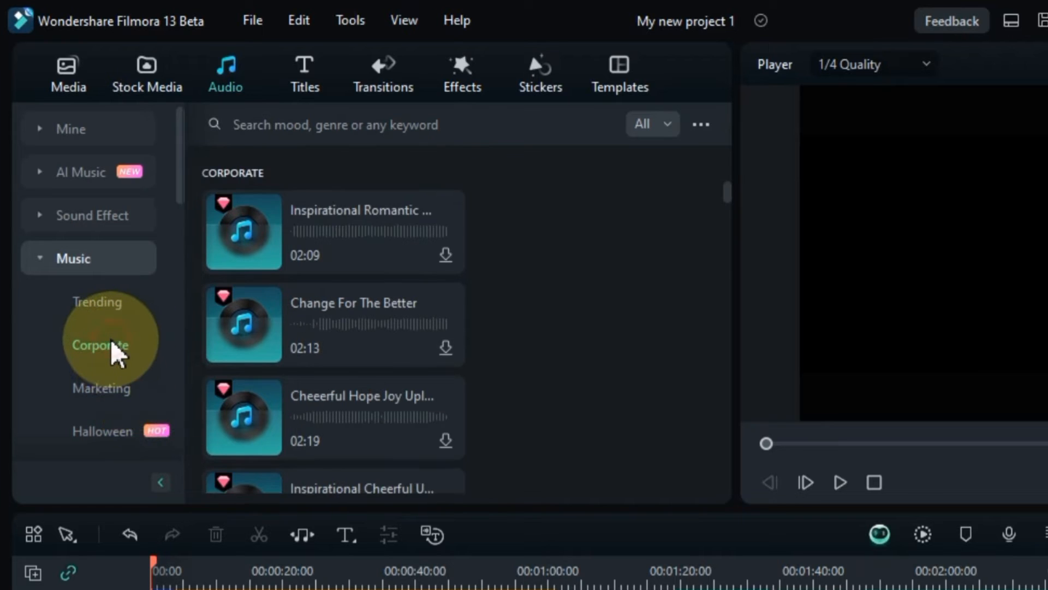
# Step: Return to the Trending music and play a preview of the Phonk Uplifting track
pyautogui.click(108, 312)
pyautogui.scroll(-6, 311, 428)
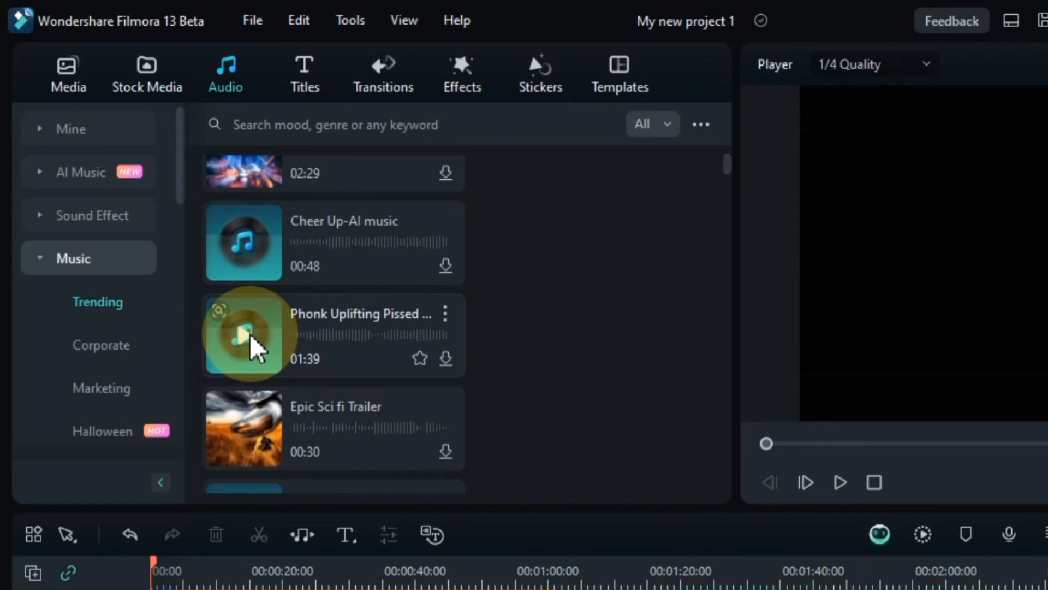
pyautogui.click(255, 348)
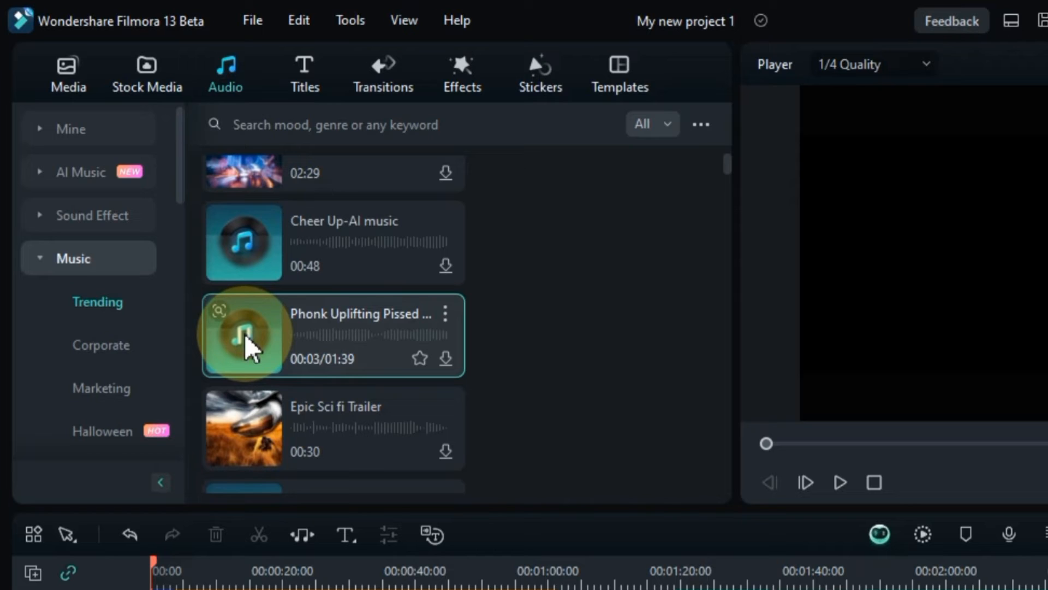
# Step: Download and preview the Supernova track, and place it on audio track 1 at the start of the timeline
pyautogui.scroll(-3, 316, 327)
pyautogui.click(316, 299)
pyautogui.click(446, 309)
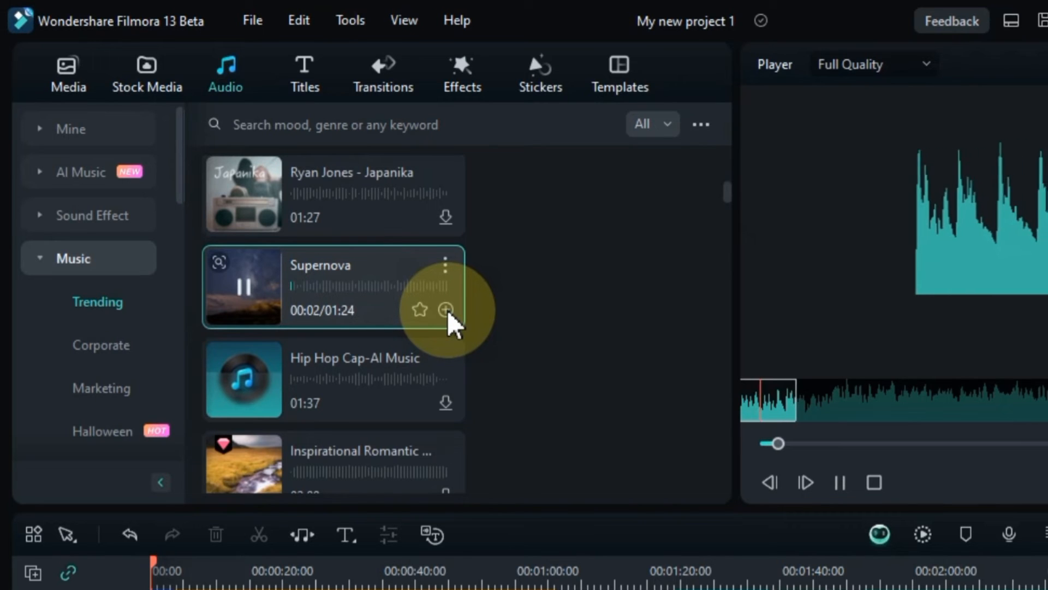
pyautogui.click(247, 284)
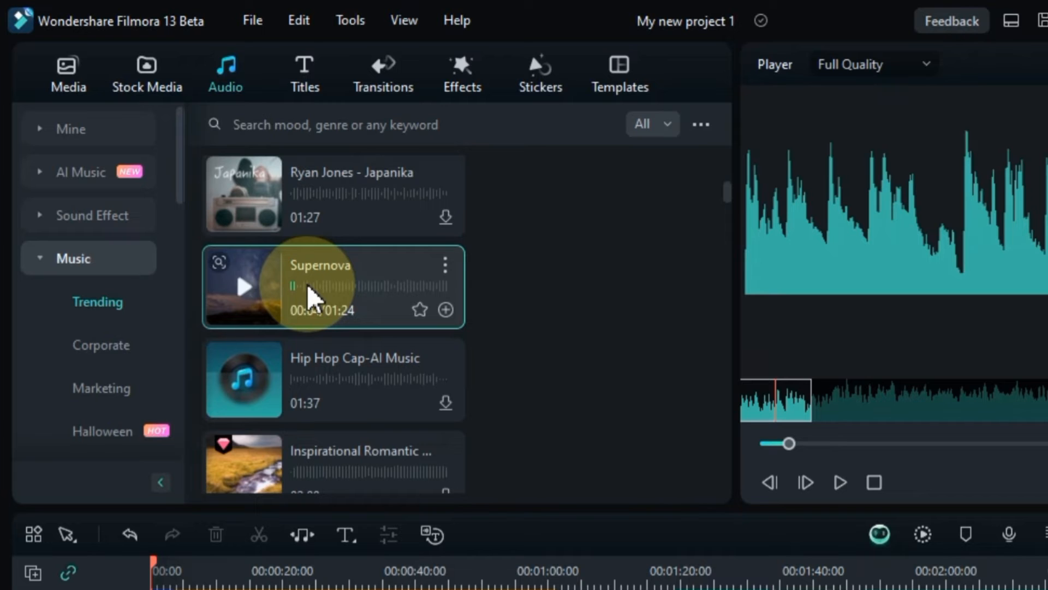
pyautogui.moveTo(307, 284); pyautogui.dragTo(150, 589)
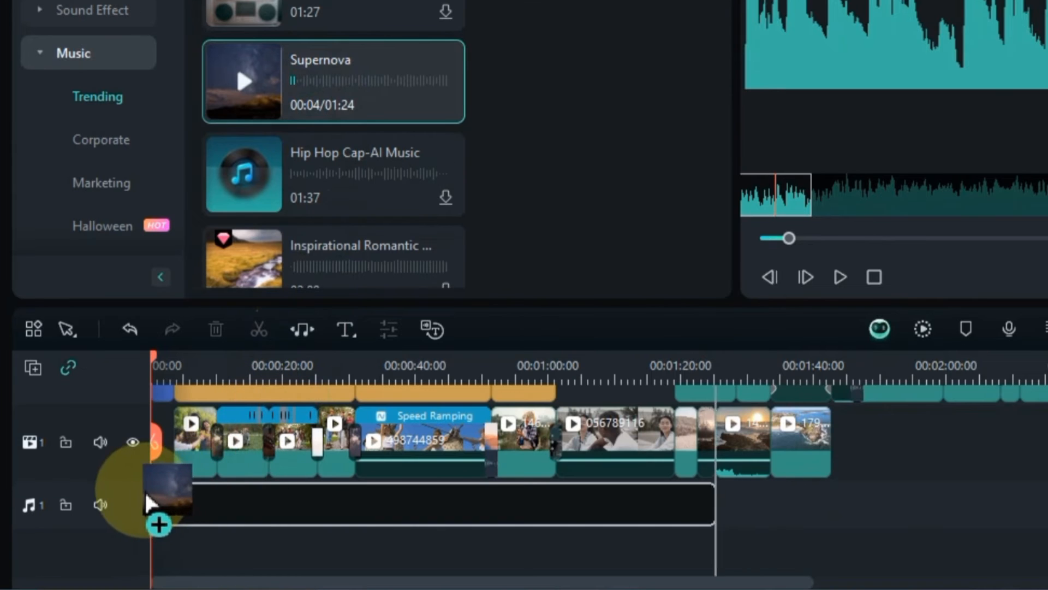
pyautogui.moveTo(123, 498); pyautogui.dragTo(124, 499)
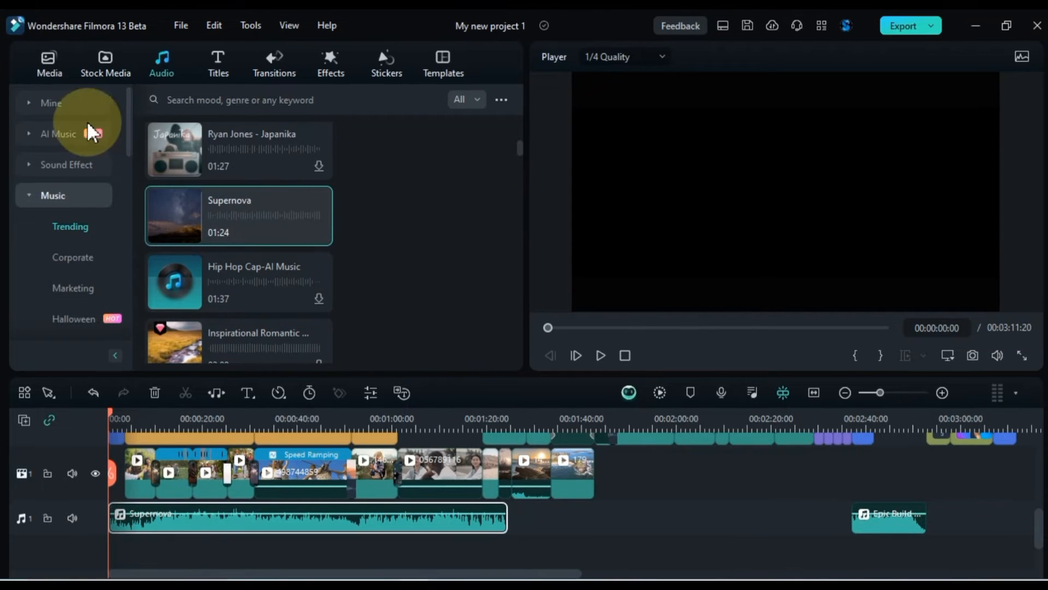
# Step: From the downloaded music, place Manos Mars - The Tunning on audio track 2, starting where Supernova ends
pyautogui.click(46, 58)
pyautogui.click(80, 165)
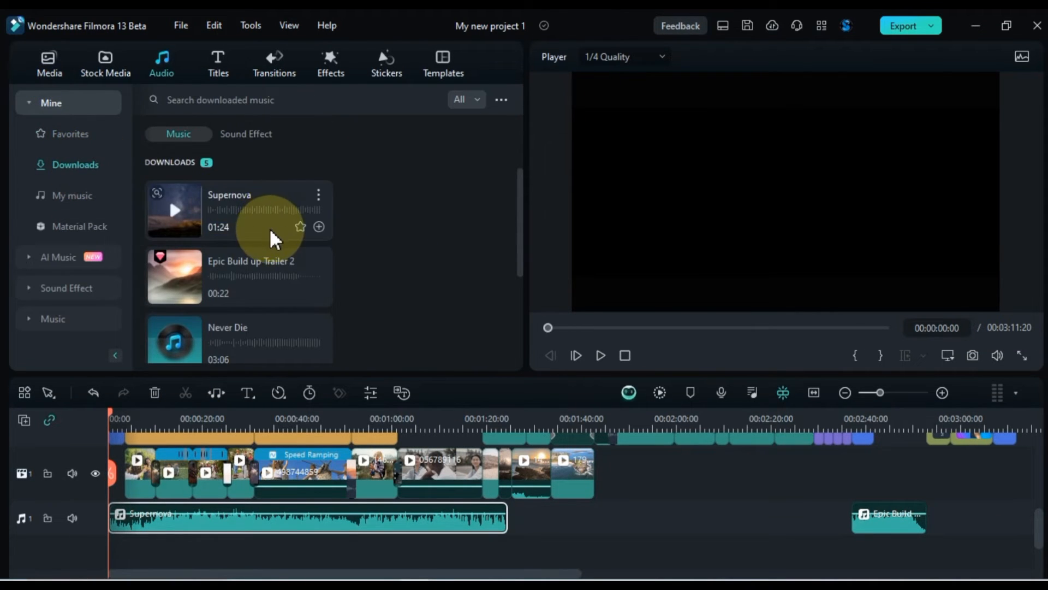
pyautogui.scroll(-2, 271, 237)
pyautogui.scroll(-2, 322, 262)
pyautogui.moveTo(237, 297); pyautogui.dragTo(509, 511)
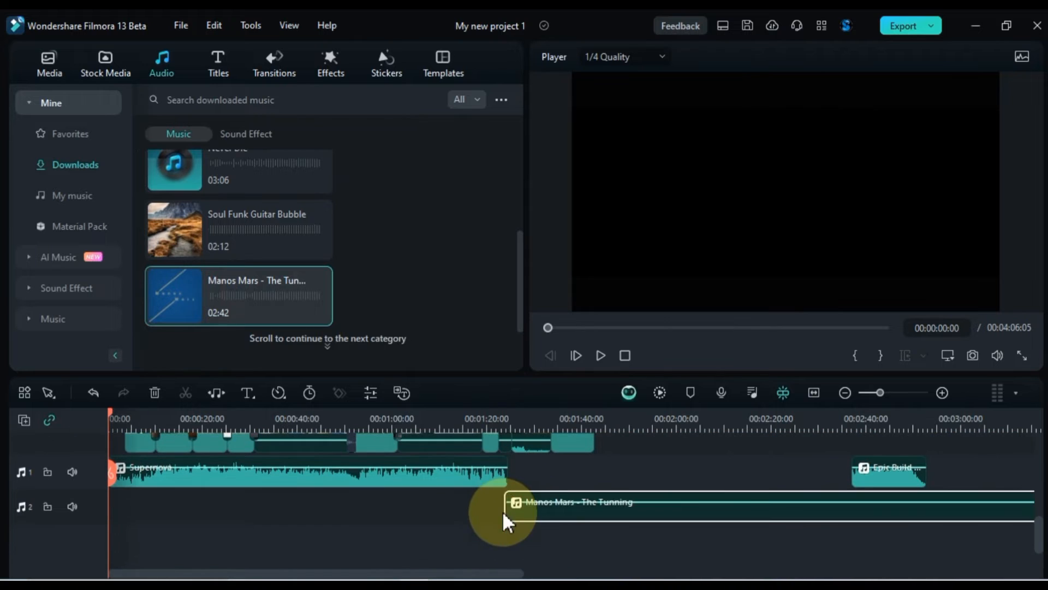
# Step: Split the Manos Mars clip at the end of the video, 00:03:11:20, and delete the remainder
pyautogui.click(814, 393)
pyautogui.scroll(5, 926, 505)
pyautogui.scroll(-2, 927, 505)
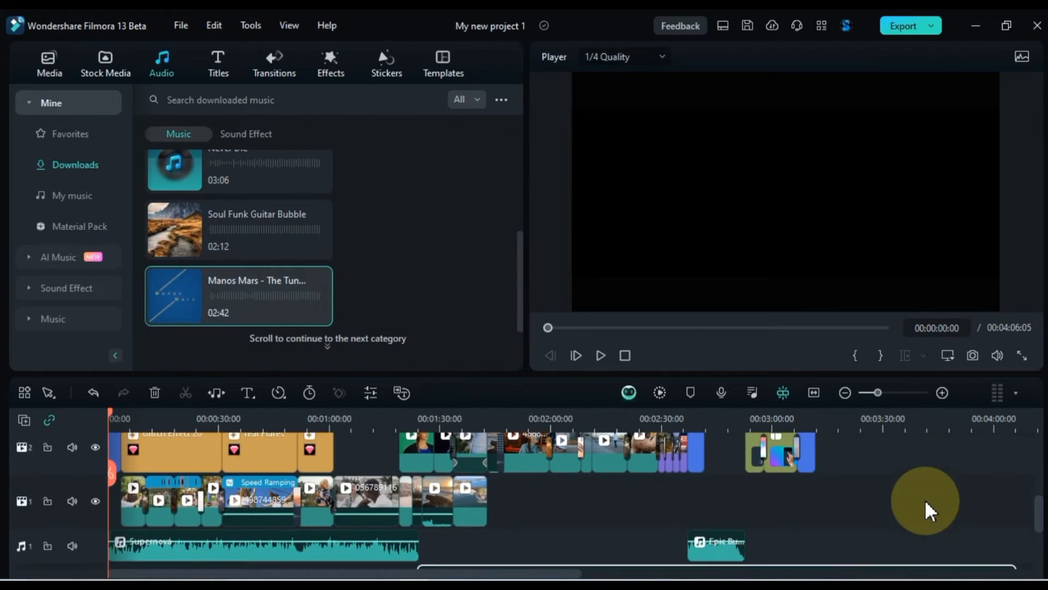
pyautogui.scroll(4, 926, 505)
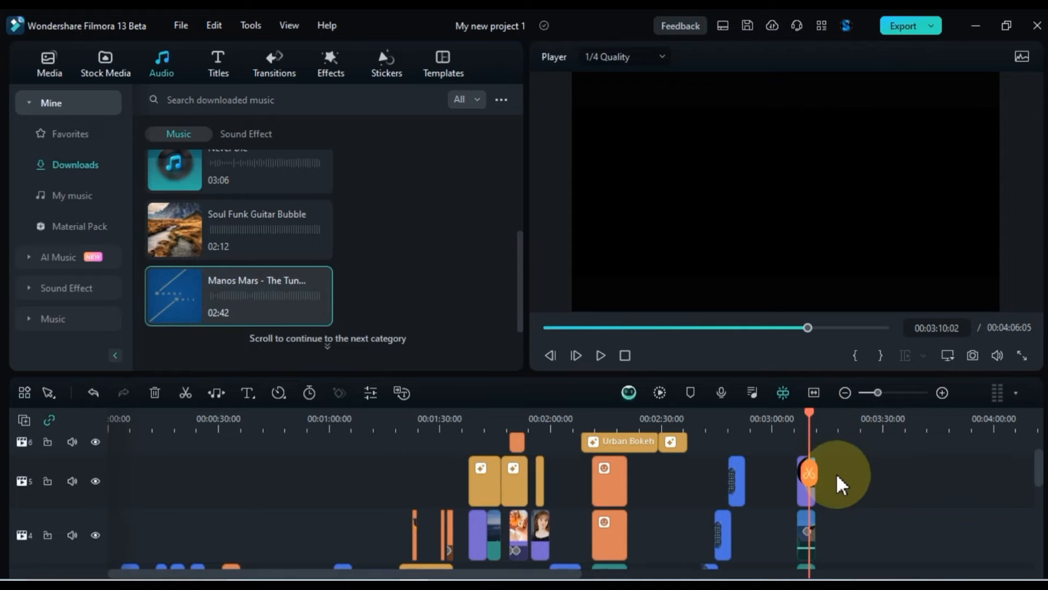
pyautogui.scroll(-6, 843, 483)
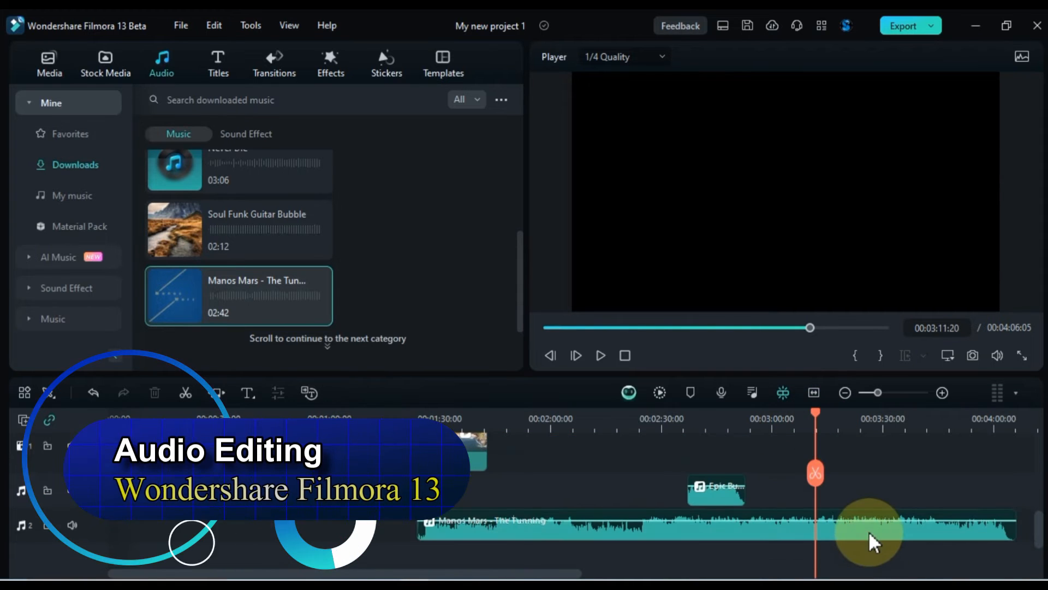
pyautogui.click(869, 531)
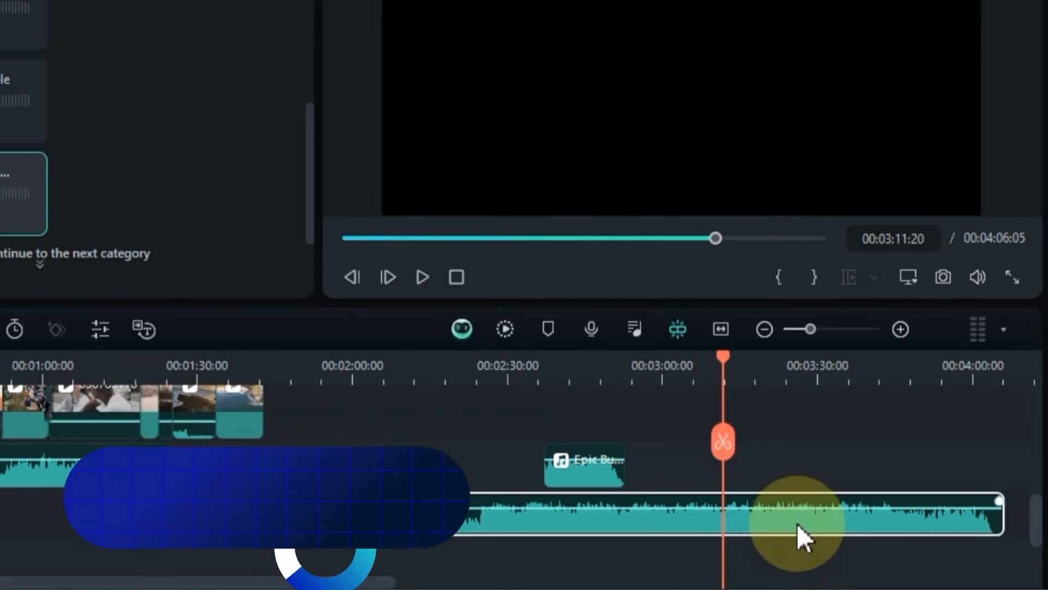
pyautogui.click(725, 441)
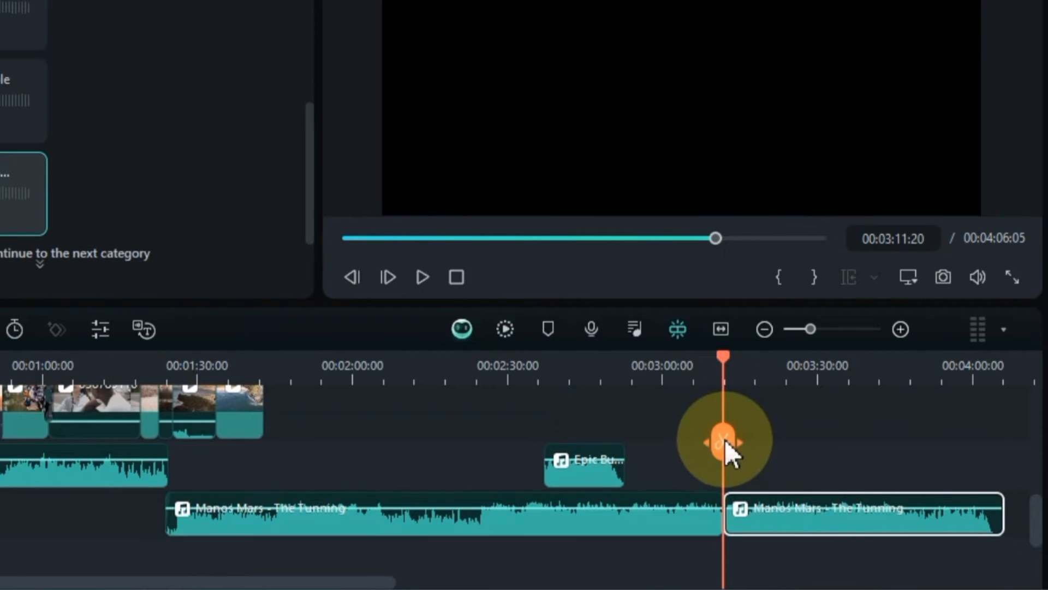
pyautogui.press('Delete')
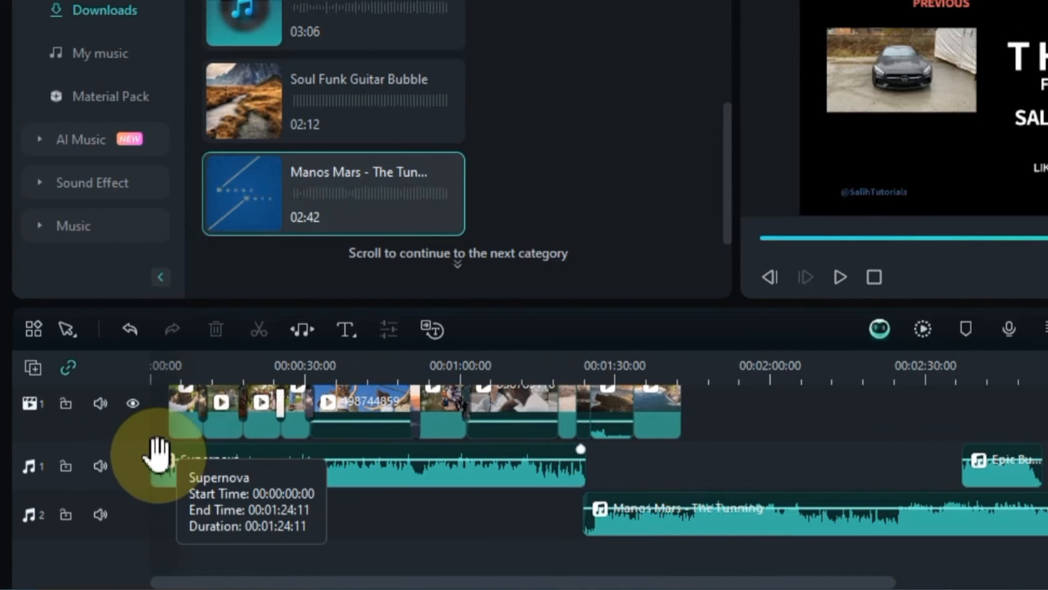
# Step: Give the Manos Mars clip a 5-second fade-out and lower its volume to -13.31 dB
pyautogui.moveTo(158, 453); pyautogui.dragTo(157, 448)
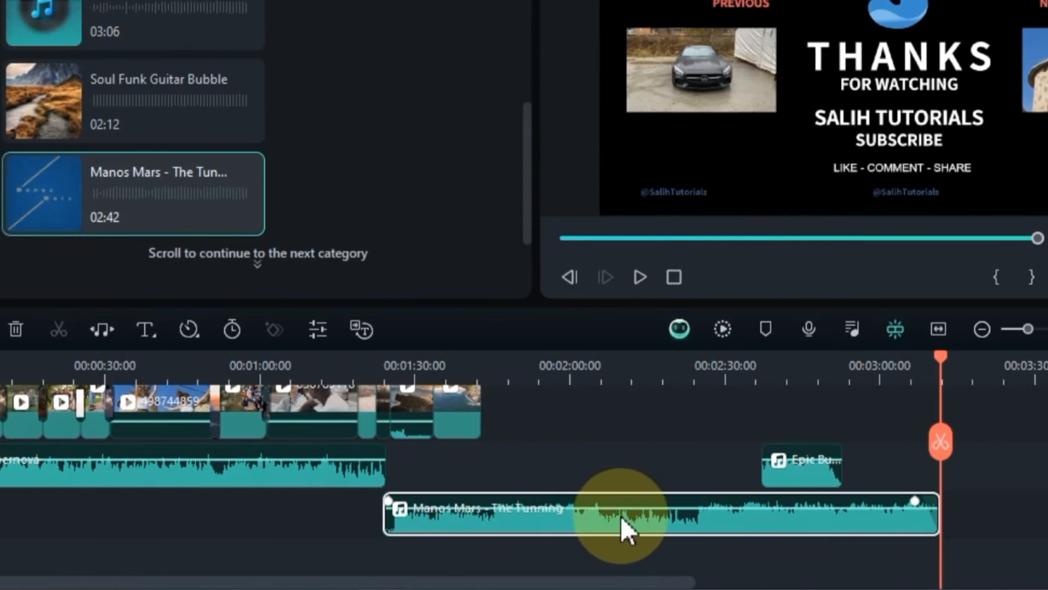
pyautogui.moveTo(821, 510); pyautogui.dragTo(806, 516)
pyautogui.moveTo(598, 515)
pyautogui.mouseDown()
pyautogui.moveTo(562, 536)
pyautogui.moveTo(583, 535)
pyautogui.moveTo(604, 516)
pyautogui.mouseUp()
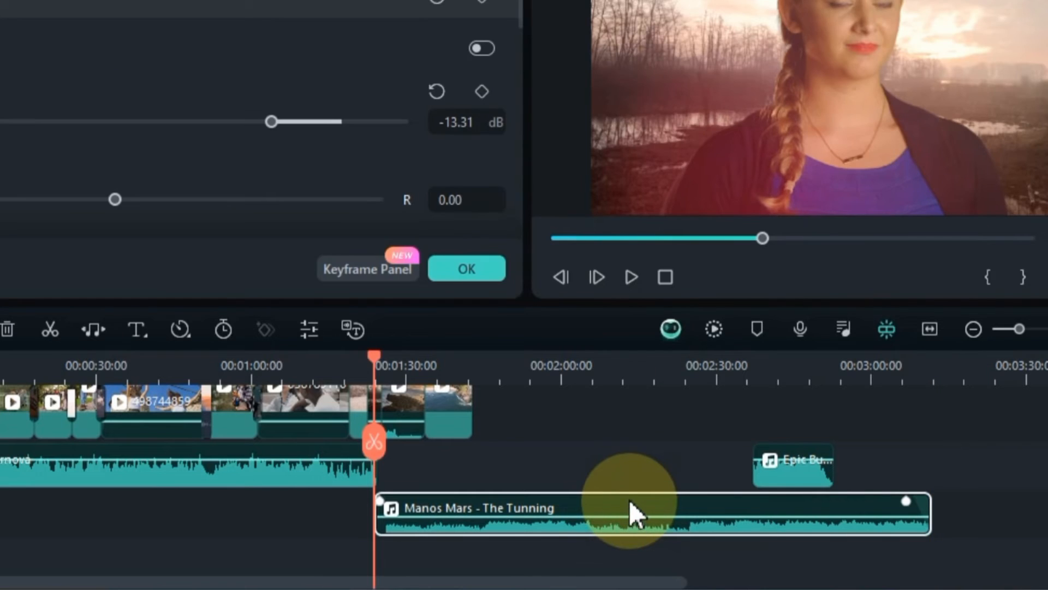
# Step: Play back the Manos Mars clip and set its volume to -9 dB
pyautogui.click(514, 377)
pyautogui.press('space')
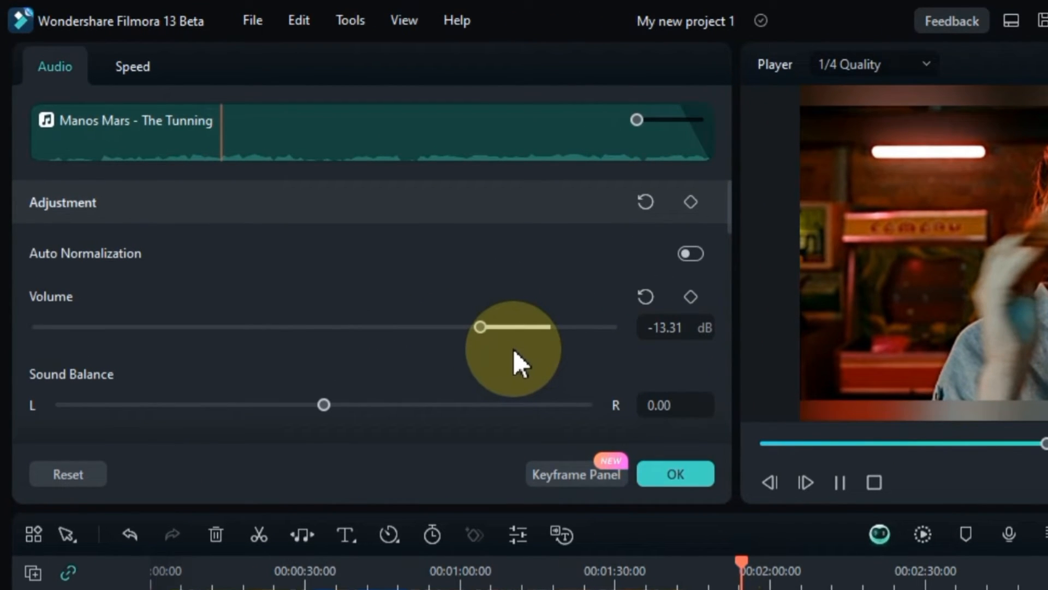
pyautogui.moveTo(481, 327); pyautogui.dragTo(365, 254)
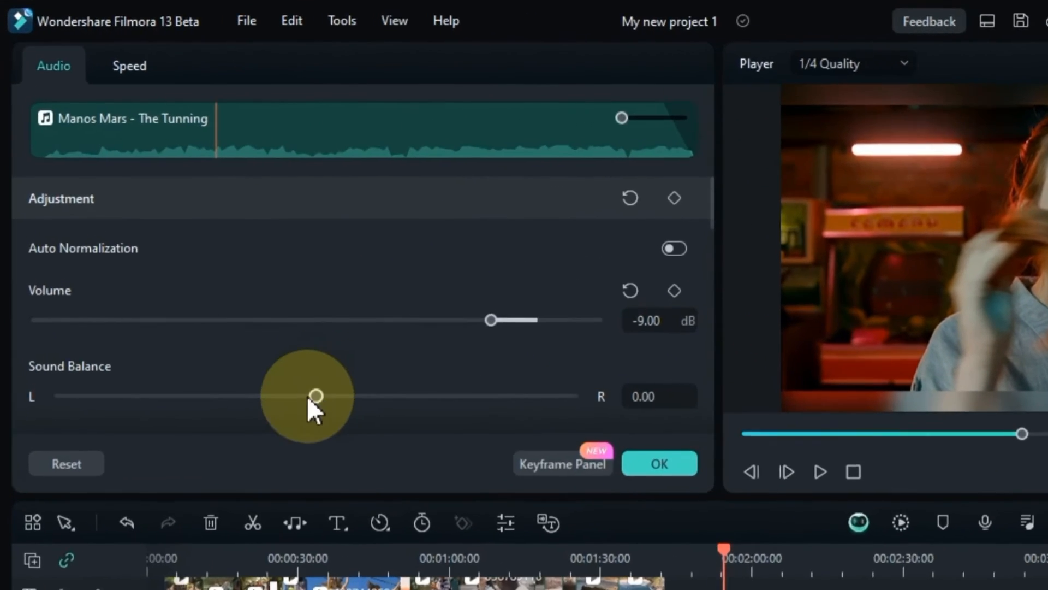
# Step: Try sound balances of -79 and 76 on the Manos Mars clip during playback and reset the balance
pyautogui.moveTo(232, 299); pyautogui.dragTo(271, 300)
pyautogui.moveTo(379, 405); pyautogui.dragTo(215, 418)
pyautogui.press('space')
pyautogui.moveTo(154, 407); pyautogui.dragTo(116, 405)
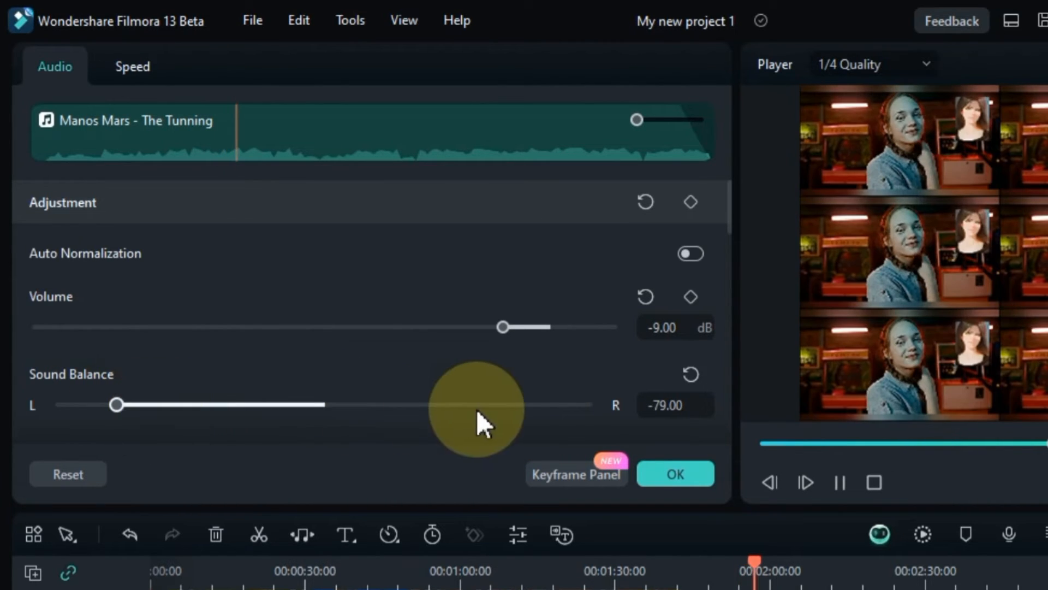
pyautogui.moveTo(476, 409); pyautogui.dragTo(525, 406)
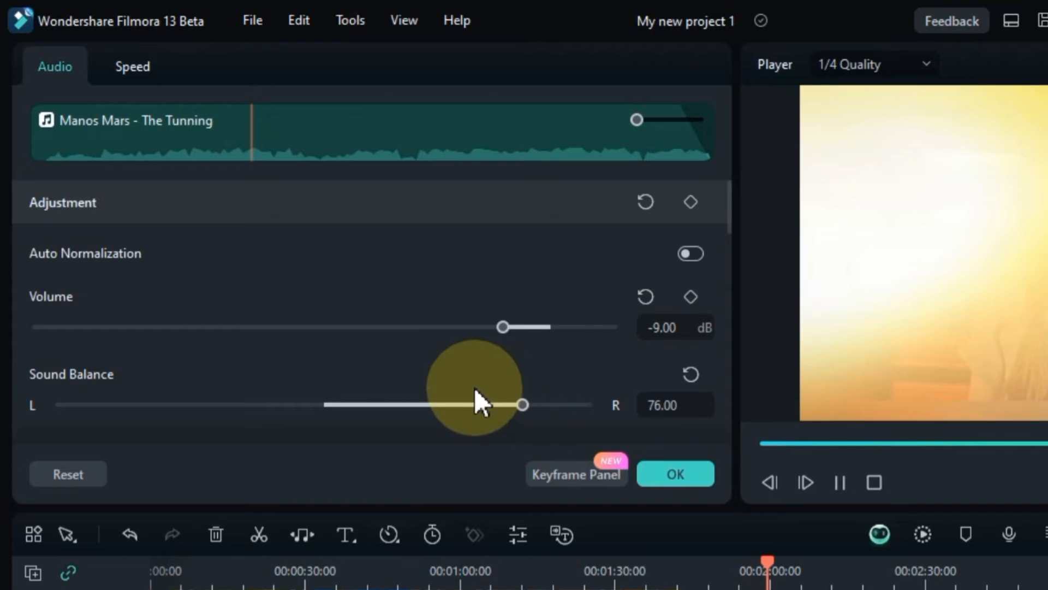
pyautogui.scroll(-3, 460, 380)
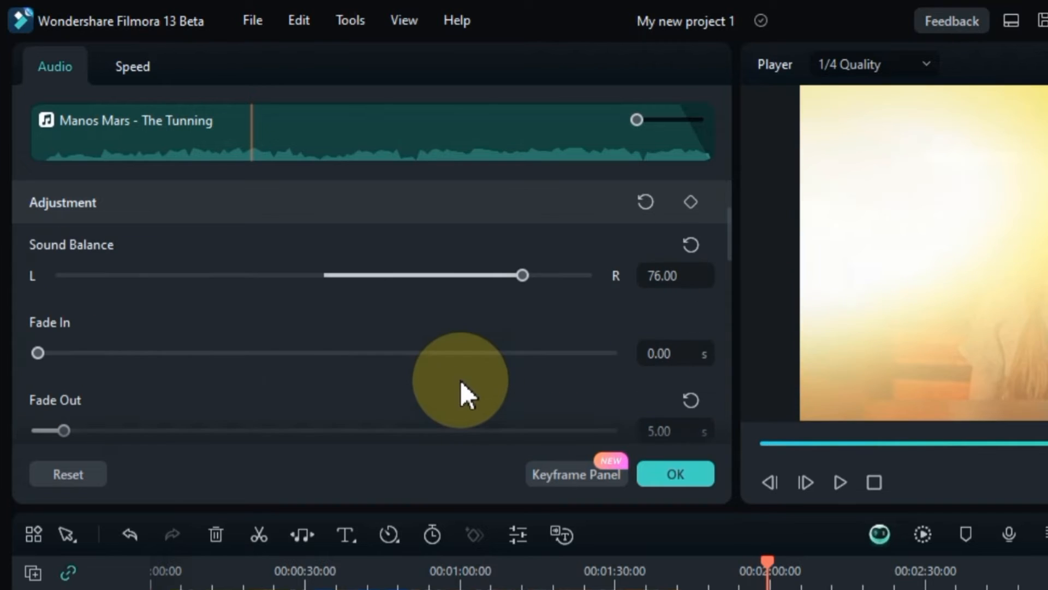
pyautogui.click(690, 245)
# Step: Set the Manos Mars clip's fade-in to 8.14 s
pyautogui.moveTo(90, 353); pyautogui.dragTo(25, 369)
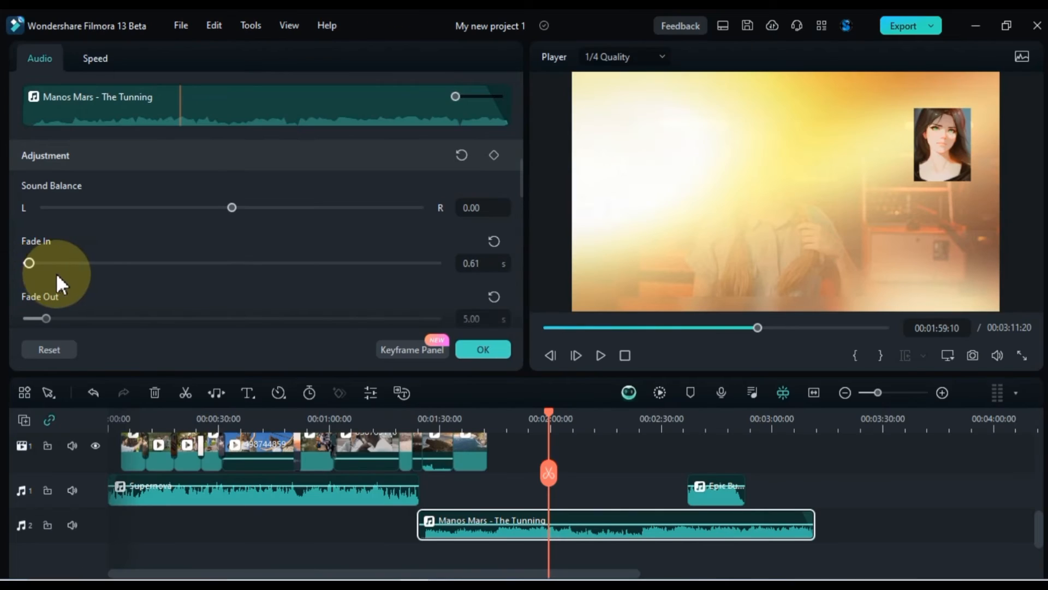
pyautogui.scroll(-2, 57, 273)
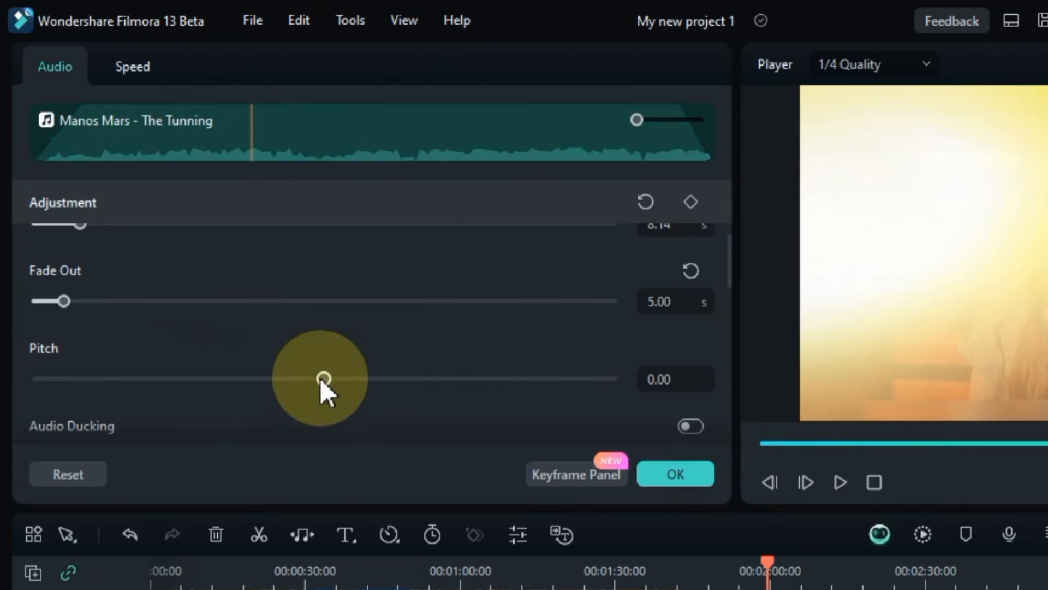
# Step: Try pitches of 5 and -6 on the Manos Mars clip during playback and reset the pitch
pyautogui.moveTo(319, 377); pyautogui.dragTo(454, 382)
pyautogui.press('space')
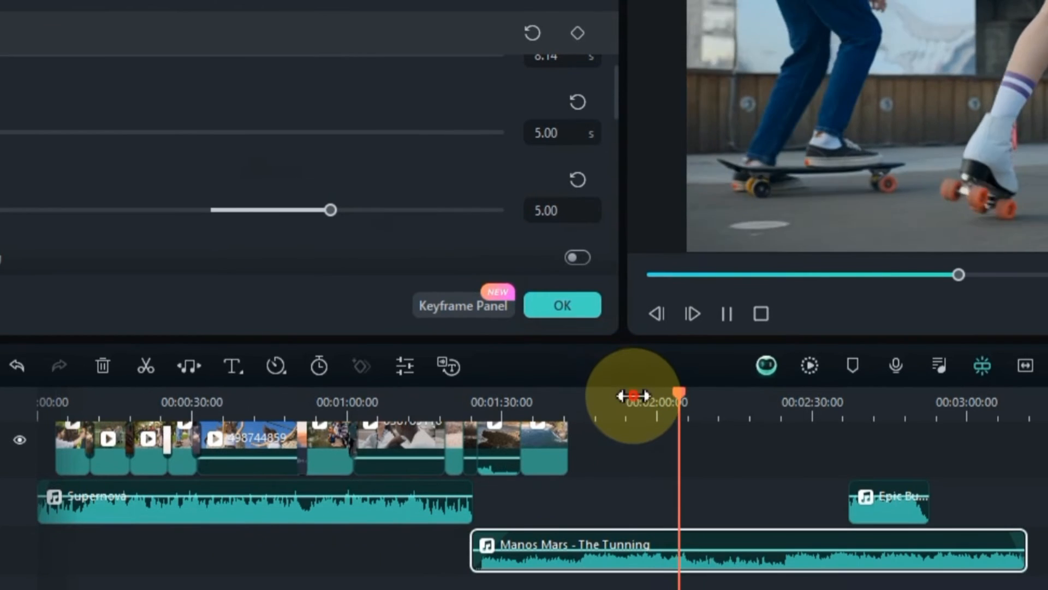
pyautogui.click(672, 456)
pyautogui.moveTo(125, 223); pyautogui.dragTo(65, 222)
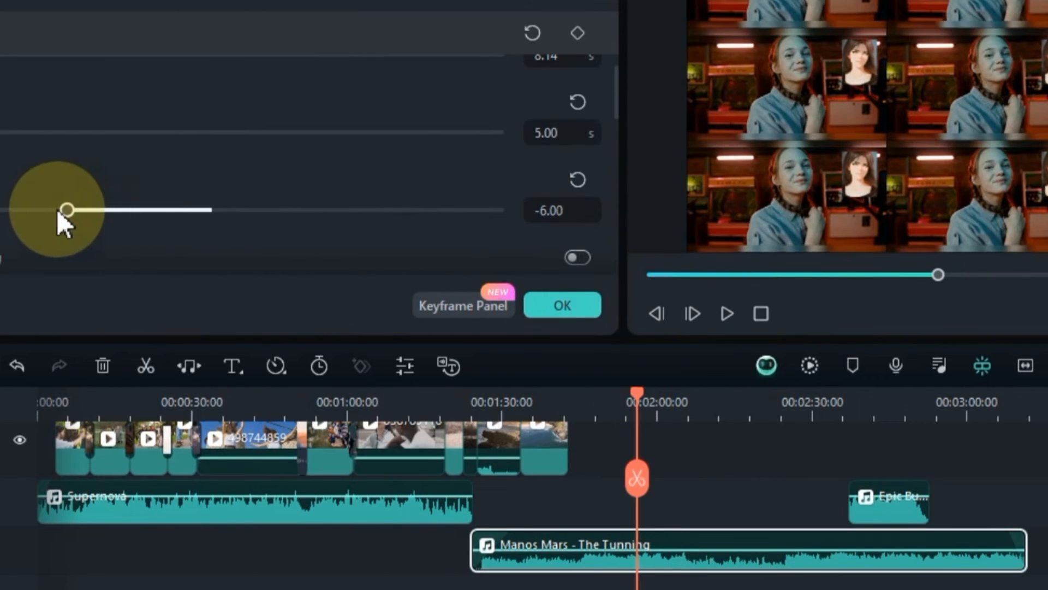
pyautogui.click(590, 416)
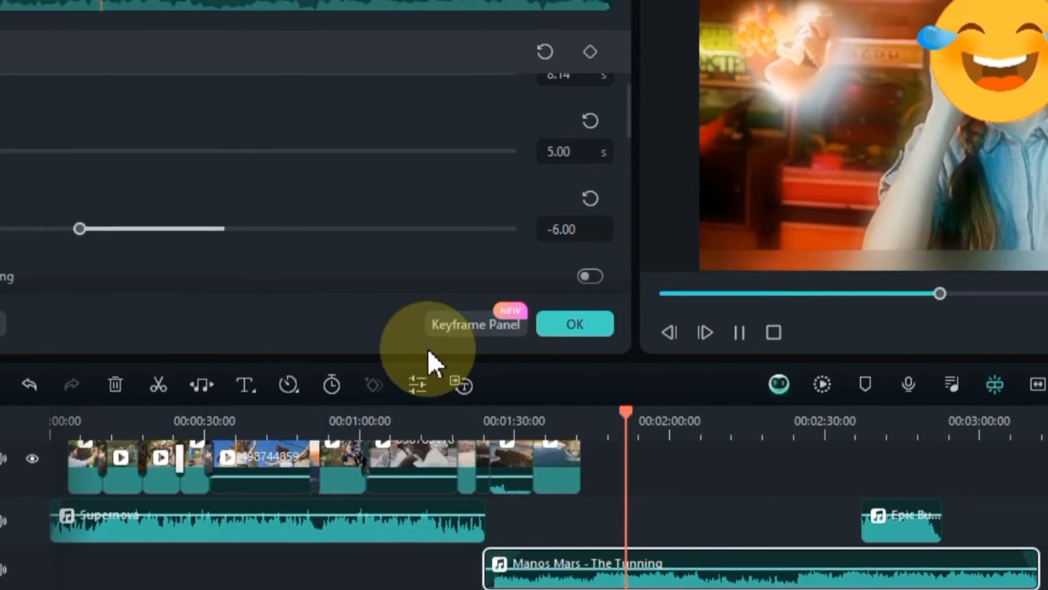
pyautogui.scroll(-1, 274, 227)
pyautogui.click(578, 117)
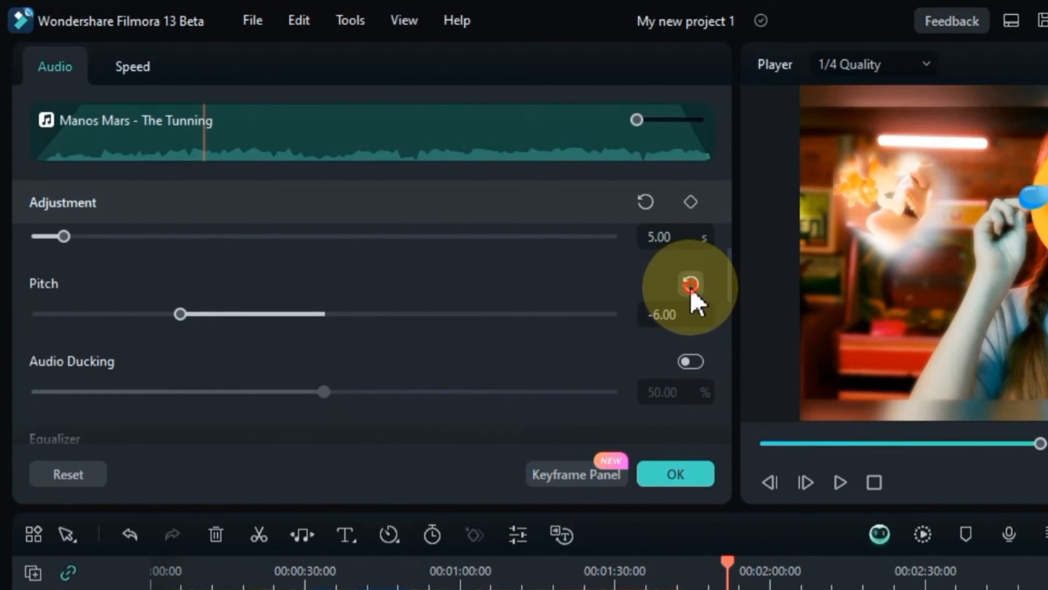
pyautogui.scroll(-2, 379, 343)
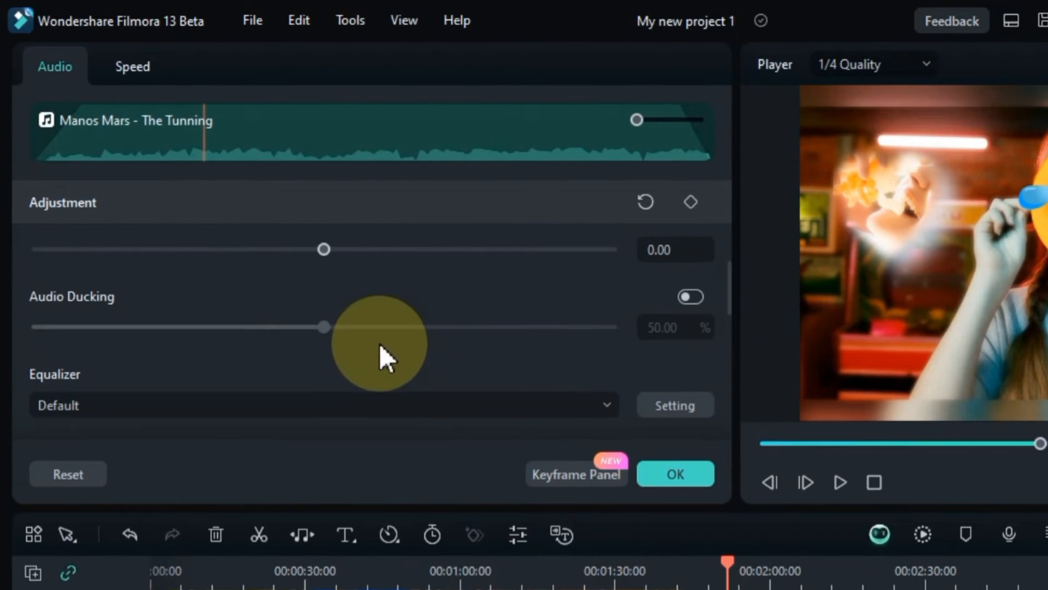
# Step: Try audio ducking at 73%, 92% and 11% on the Manos Mars clip during playback and turn it off
pyautogui.click(691, 298)
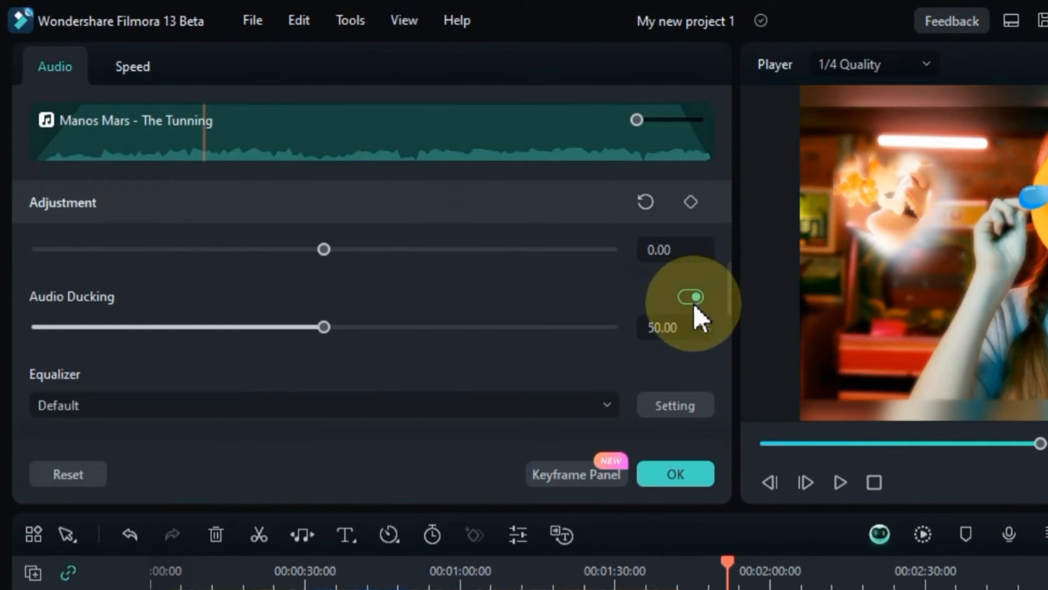
pyautogui.click(410, 324)
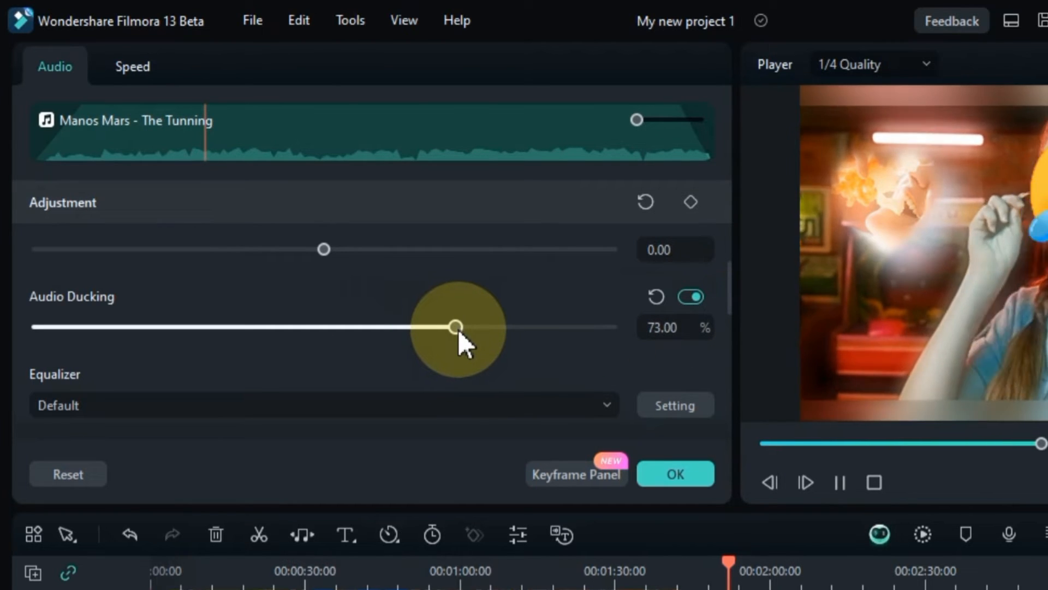
pyautogui.moveTo(539, 326); pyautogui.dragTo(566, 326)
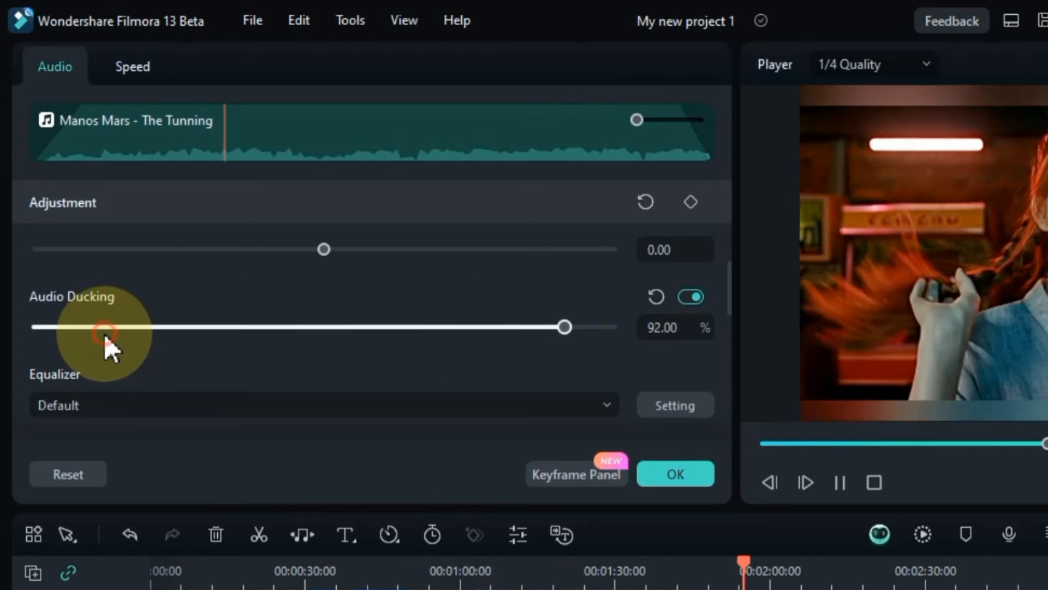
pyautogui.click(104, 331)
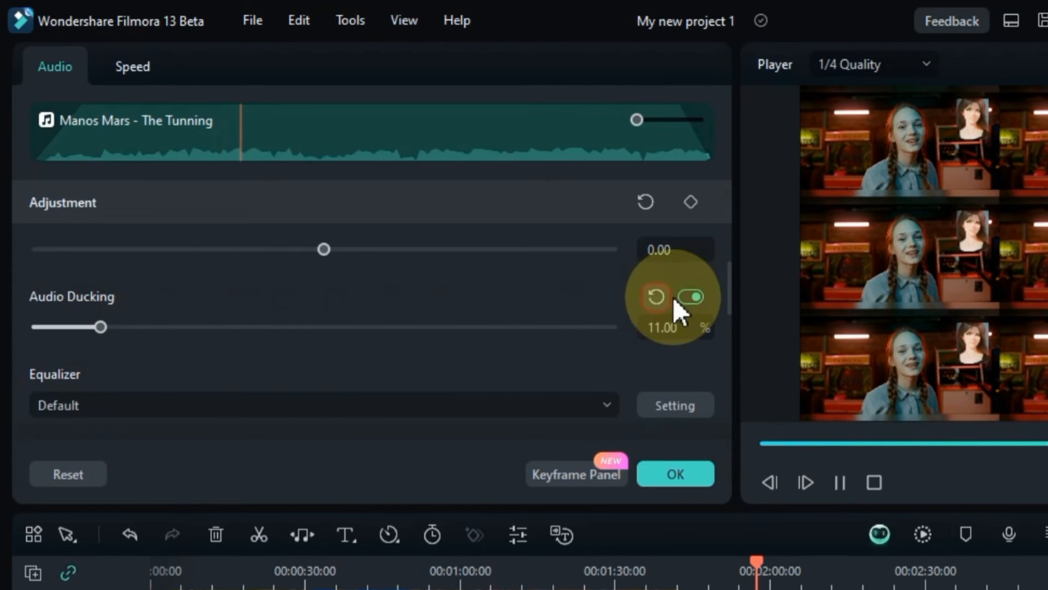
pyautogui.click(690, 296)
# Step: Try the Sparkle, Low Bass and Blues equalizer presets on the Manos Mars clip during playback
pyautogui.click(458, 405)
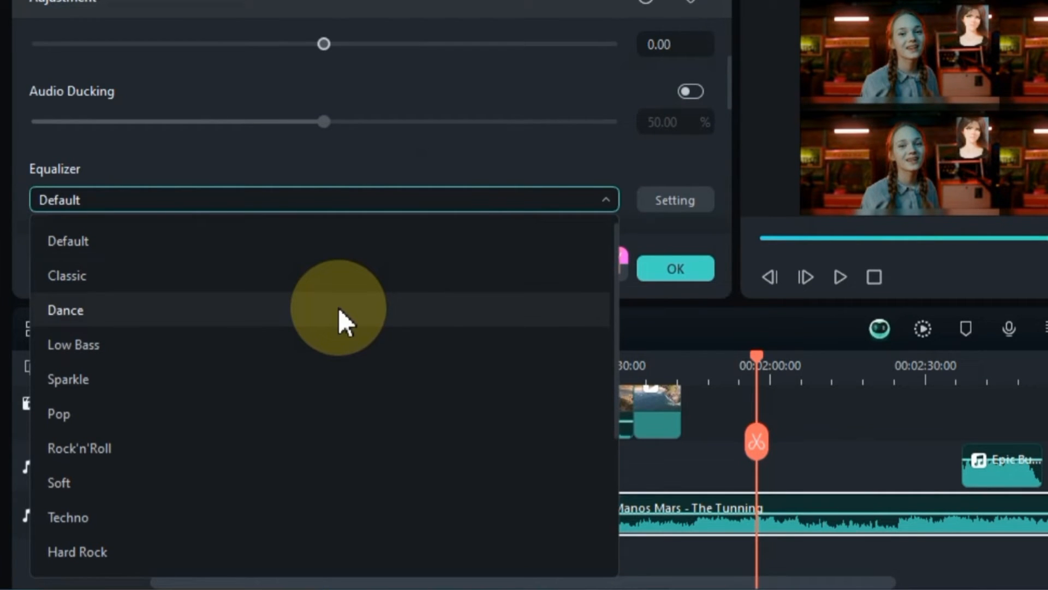
pyautogui.click(226, 381)
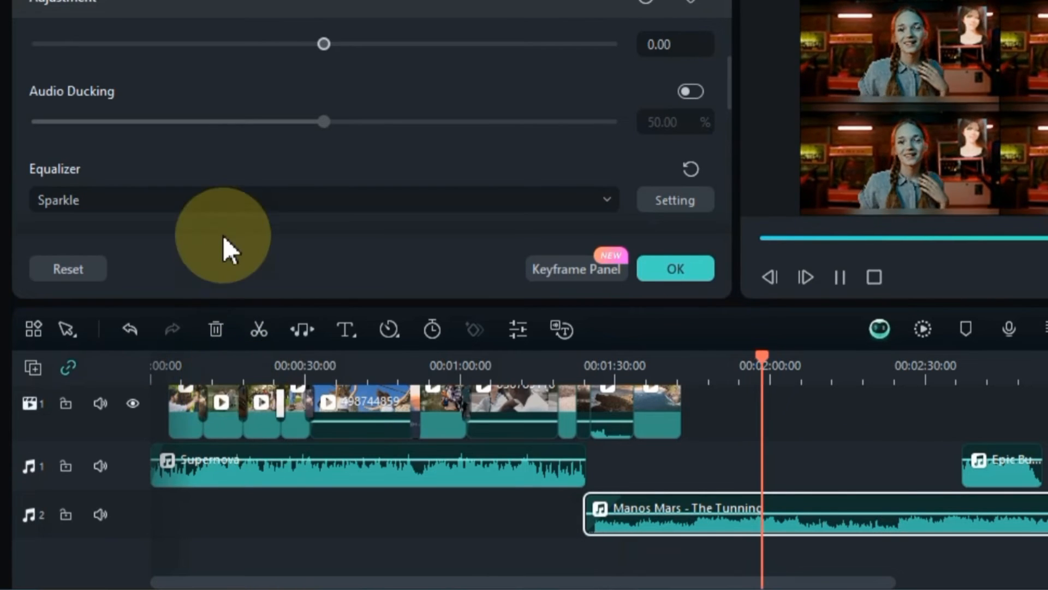
pyautogui.click(232, 199)
pyautogui.click(141, 344)
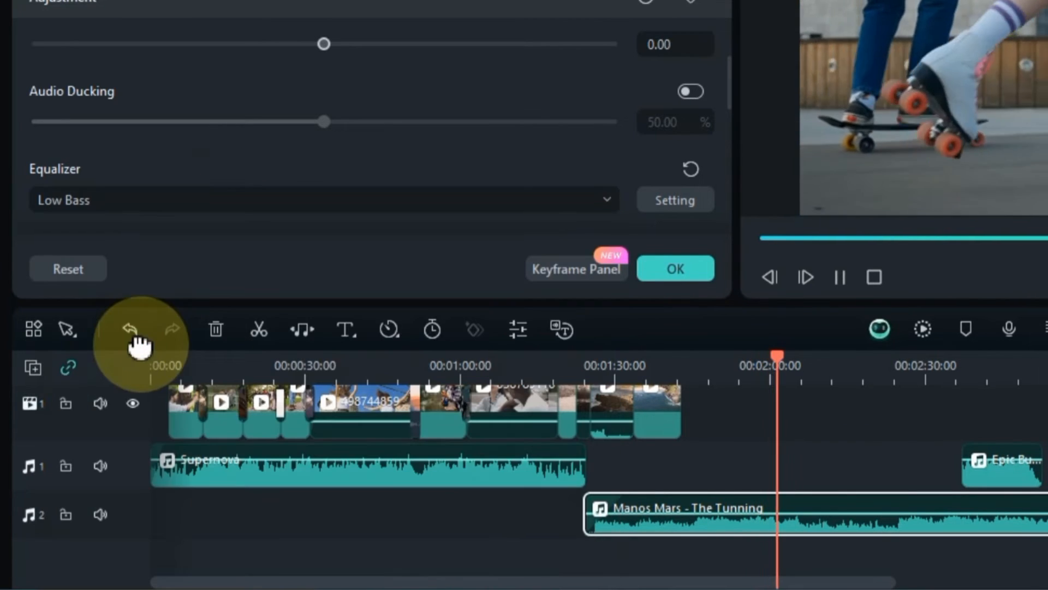
pyautogui.click(286, 200)
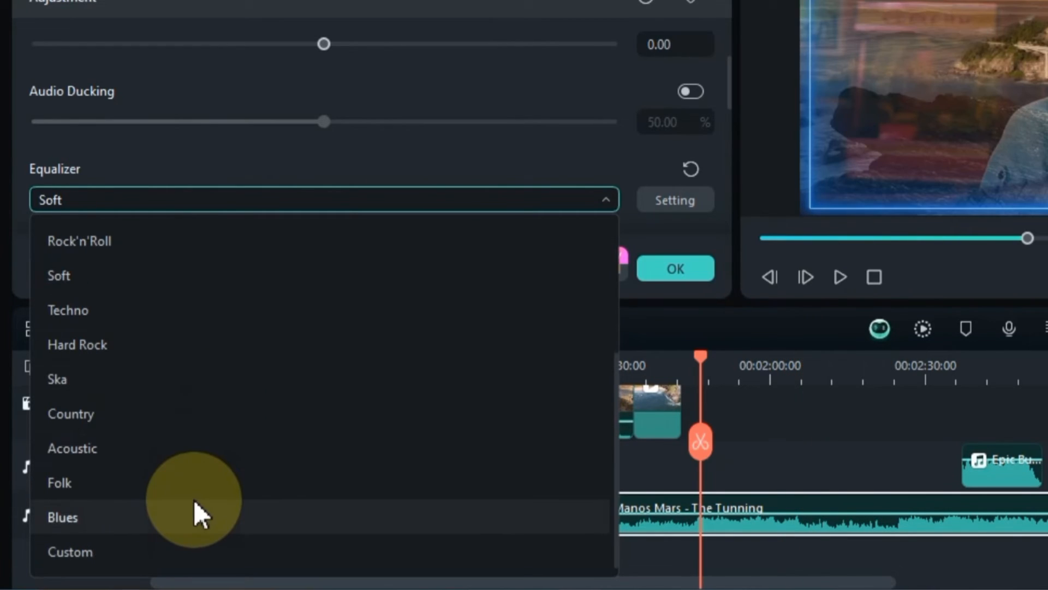
pyautogui.click(195, 504)
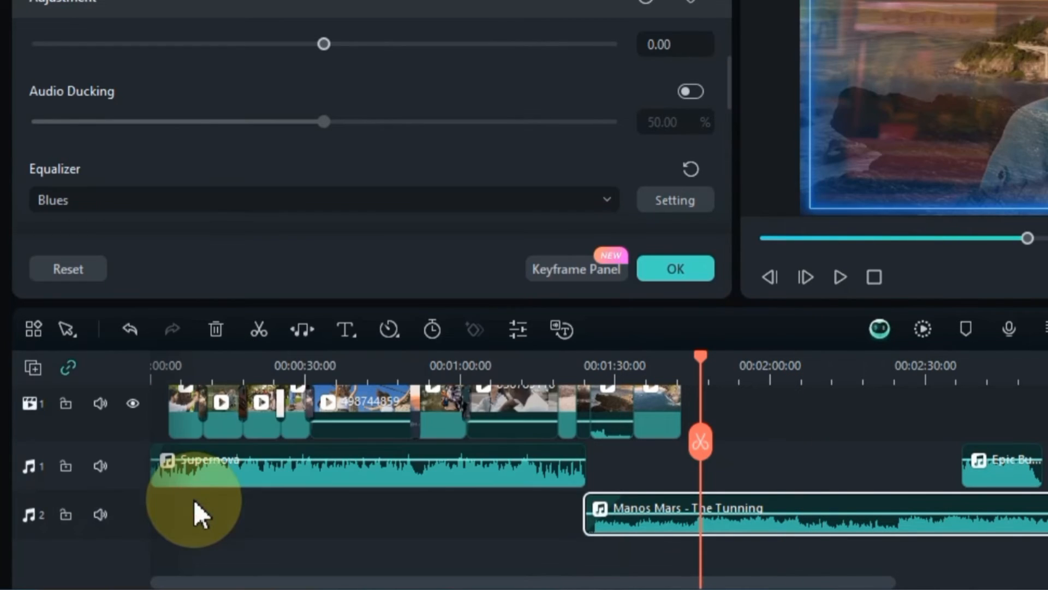
pyautogui.press('space')
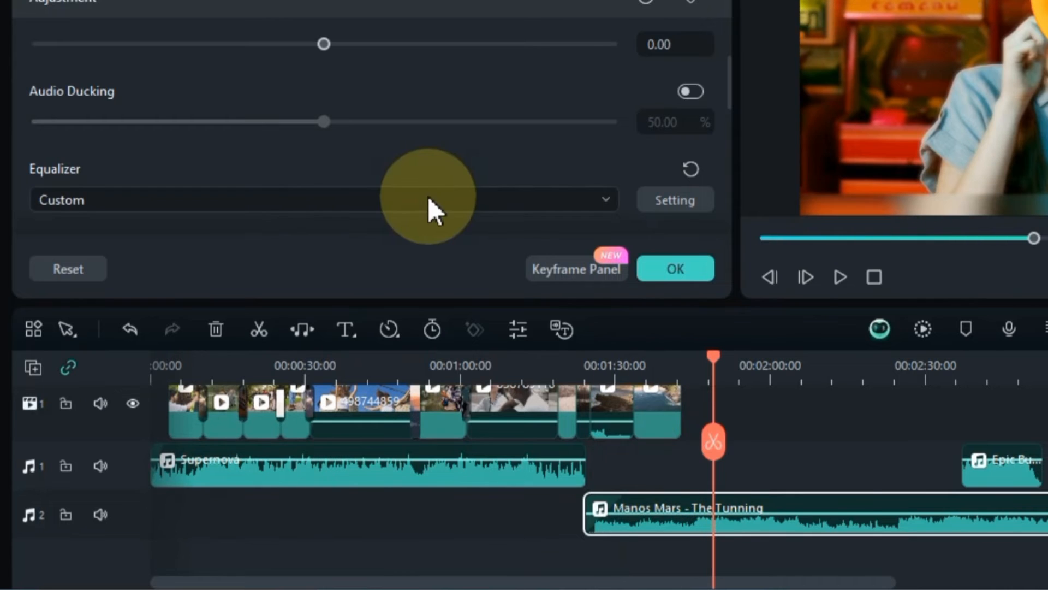
# Step: Try a custom equalizer with 31 at -17, 63 at -13, 125 at -11, 250 at -18 and 1k at -16
pyautogui.click(651, 205)
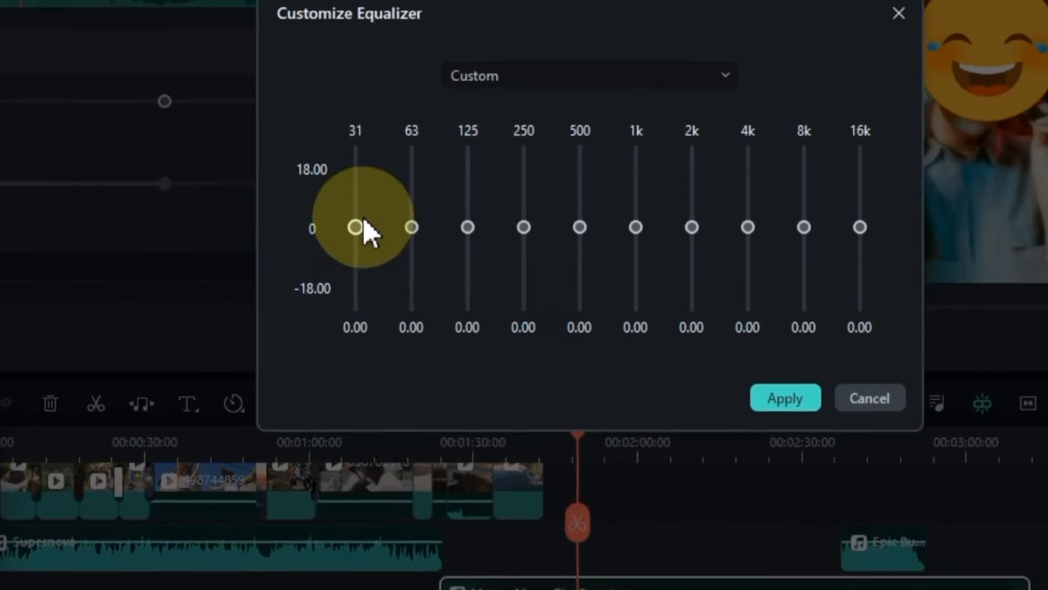
pyautogui.moveTo(364, 220); pyautogui.dragTo(362, 203)
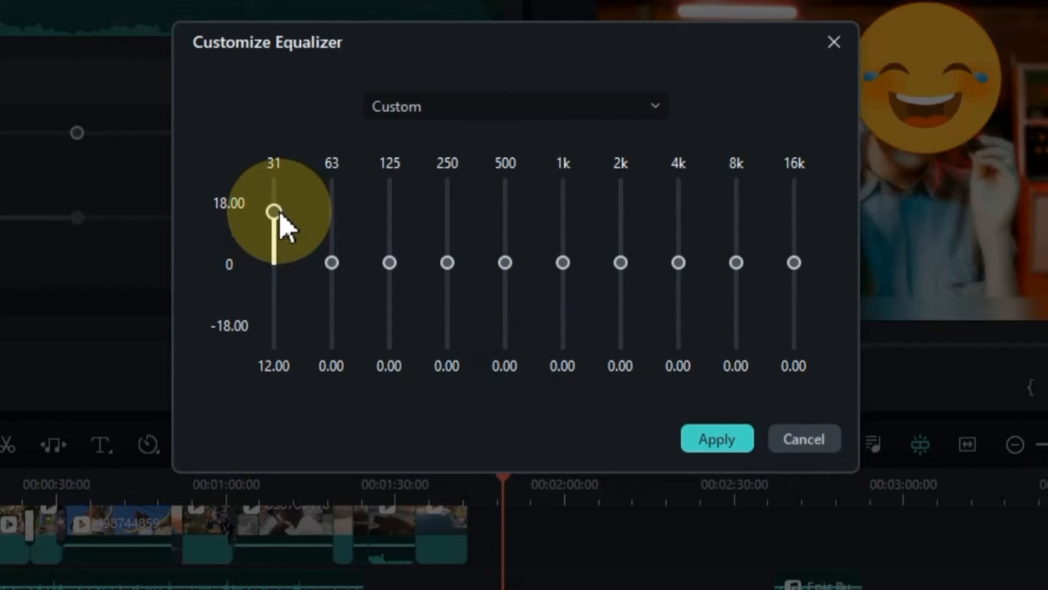
pyautogui.moveTo(280, 221); pyautogui.dragTo(274, 336)
pyautogui.moveTo(390, 262); pyautogui.dragTo(389, 219)
pyautogui.moveTo(447, 263); pyautogui.dragTo(447, 342)
pyautogui.moveTo(332, 263); pyautogui.dragTo(332, 321)
pyautogui.moveTo(390, 215); pyautogui.dragTo(390, 313)
pyautogui.moveTo(572, 288); pyautogui.dragTo(565, 330)
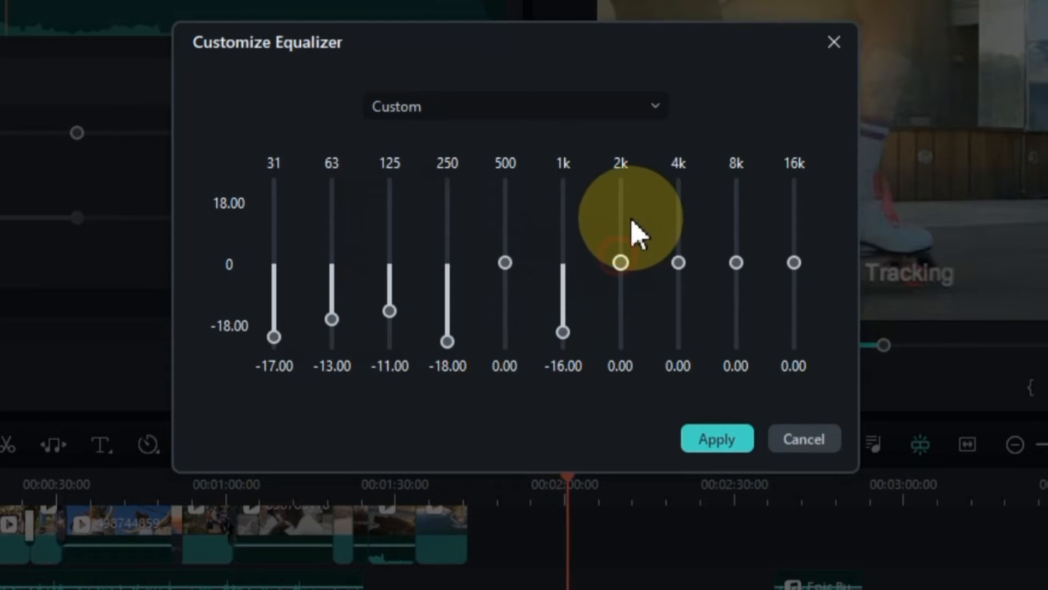
# Step: Try custom equalizer bands 2k at 12, 4k at 9, 8k at -10, 16k at 18 and 63 at about 11, and play back
pyautogui.moveTo(632, 235); pyautogui.dragTo(635, 216)
pyautogui.moveTo(678, 262); pyautogui.dragTo(738, 305)
pyautogui.moveTo(794, 263); pyautogui.dragTo(795, 185)
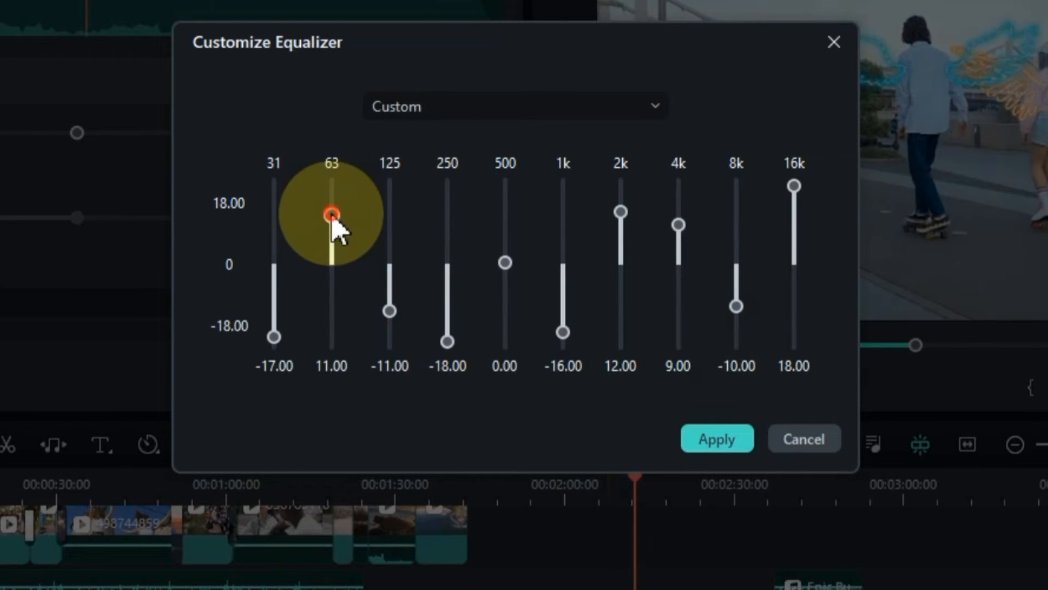
pyautogui.moveTo(332, 214); pyautogui.dragTo(332, 210)
pyautogui.click(712, 445)
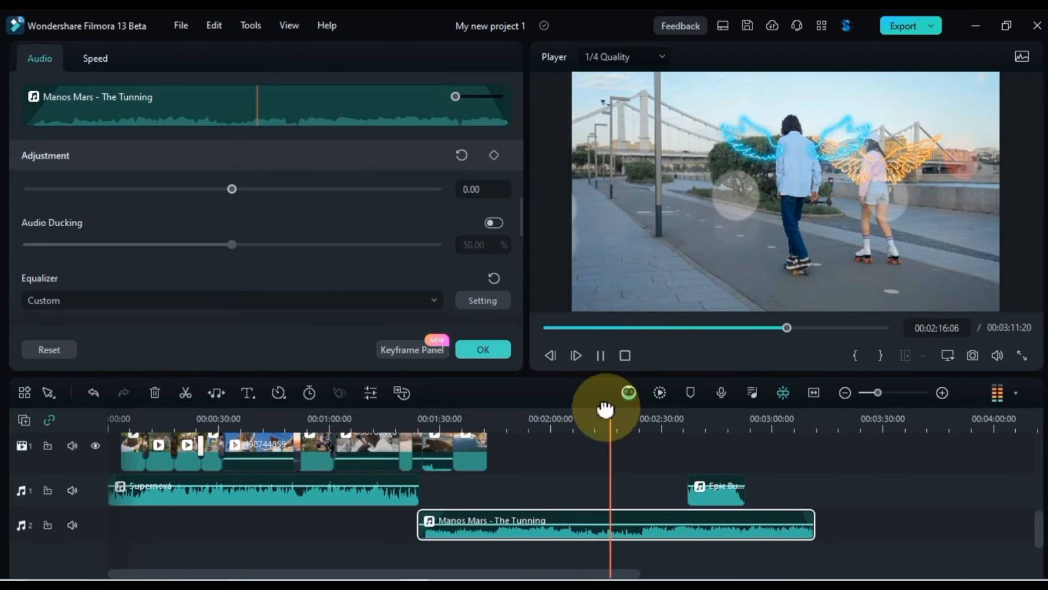
pyautogui.click(541, 420)
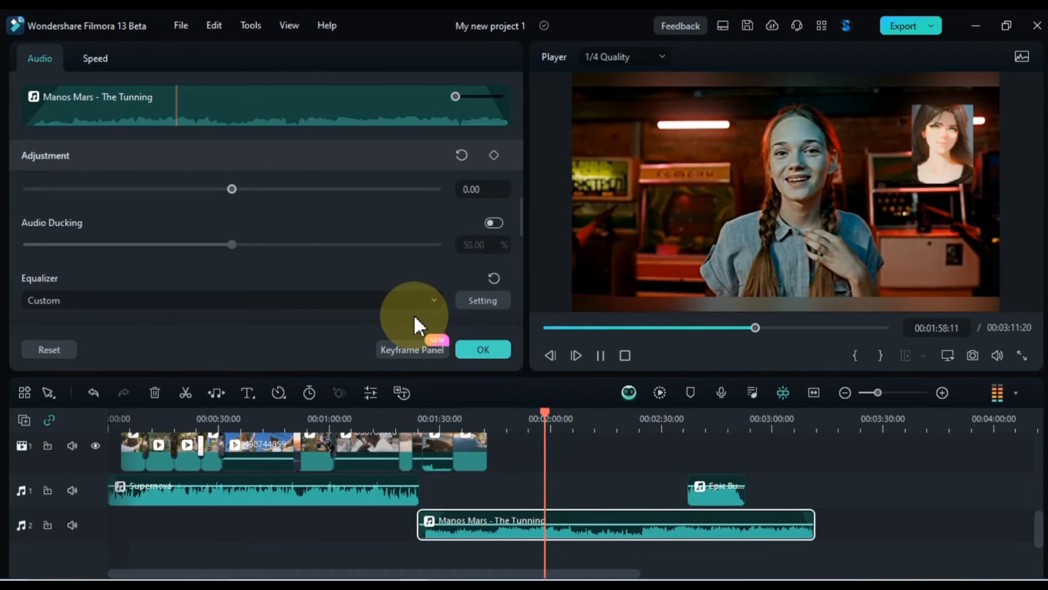
# Step: Try Normal Denoise at Mid, Strong and Low on the Manos Mars clip, turn it off and close the audio settings
pyautogui.scroll(-5, 396, 266)
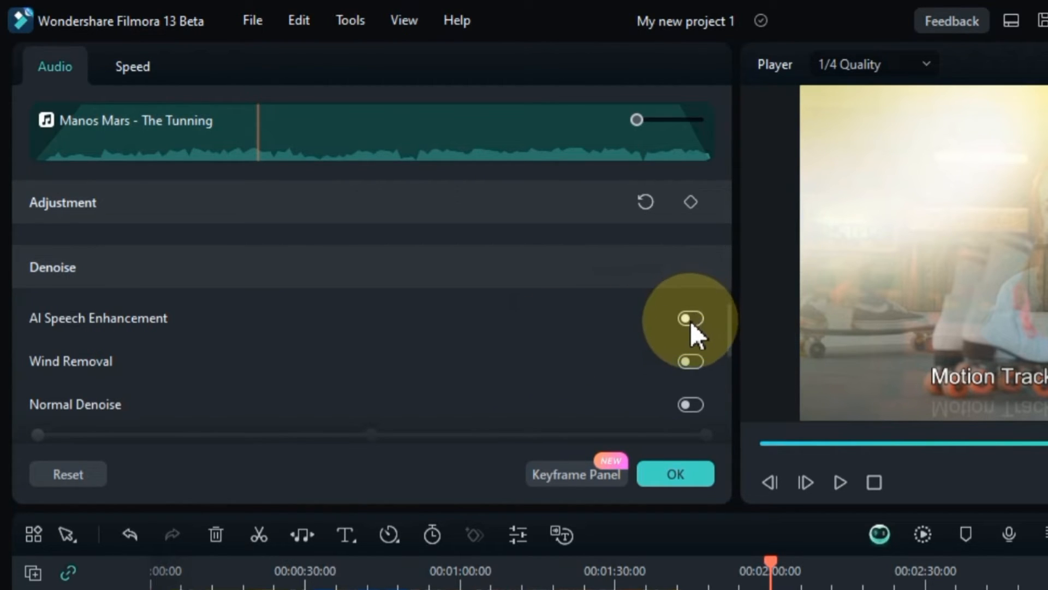
pyautogui.scroll(-1, 690, 320)
pyautogui.scroll(-1, 420, 331)
pyautogui.scroll(-1, 411, 332)
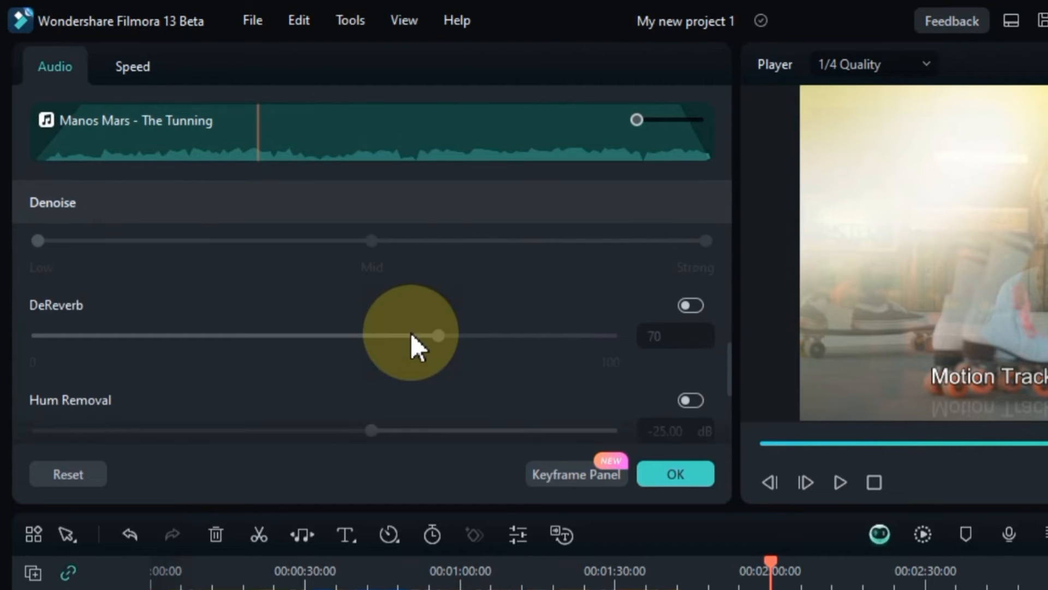
pyautogui.scroll(3, 410, 333)
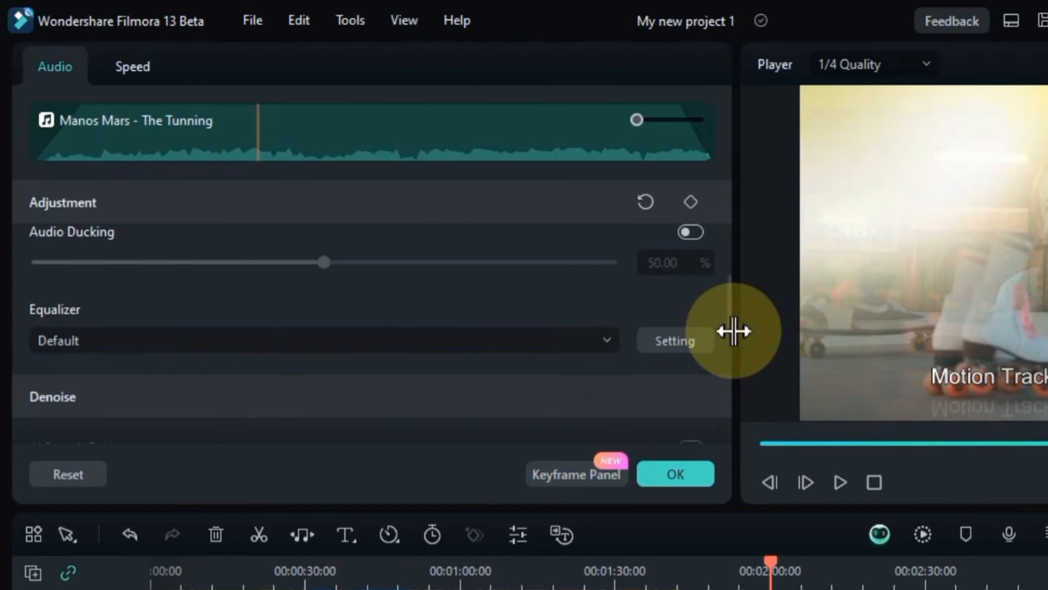
pyautogui.moveTo(731, 307); pyautogui.dragTo(749, 342)
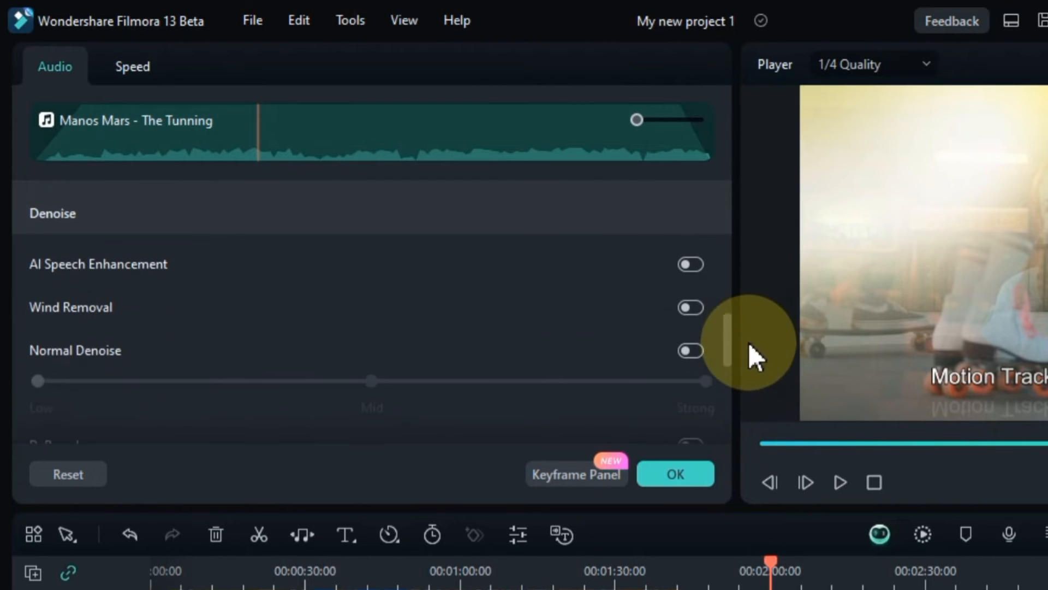
pyautogui.click(685, 351)
pyautogui.click(377, 382)
pyautogui.click(704, 382)
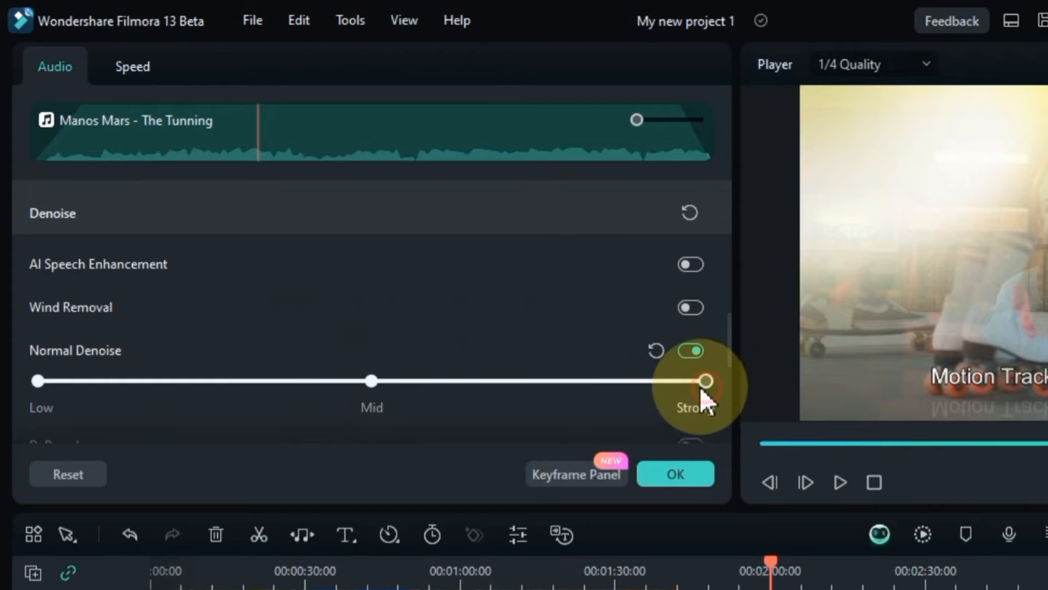
pyautogui.click(39, 381)
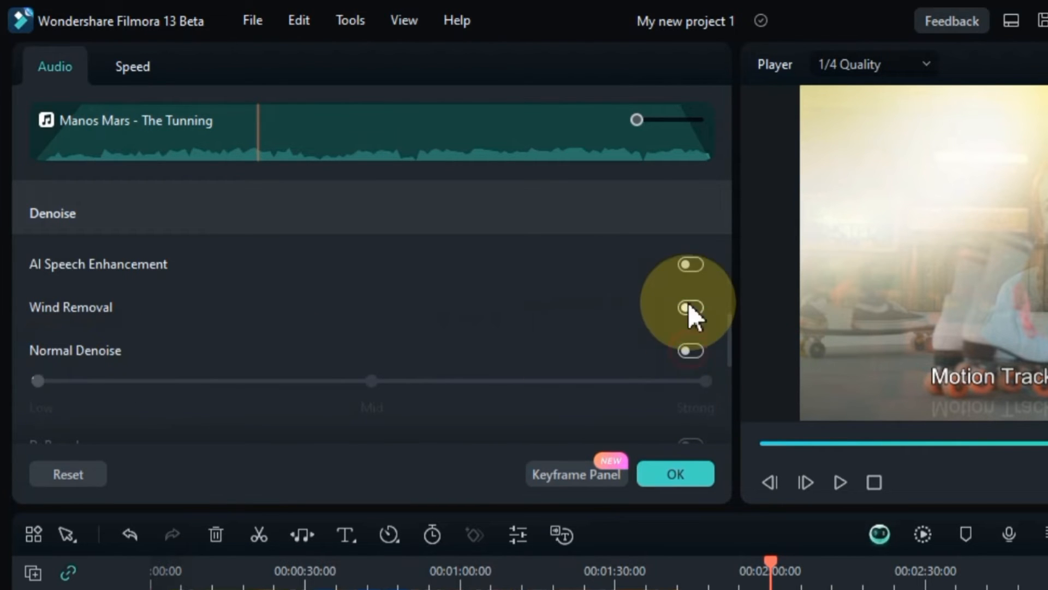
pyautogui.click(677, 474)
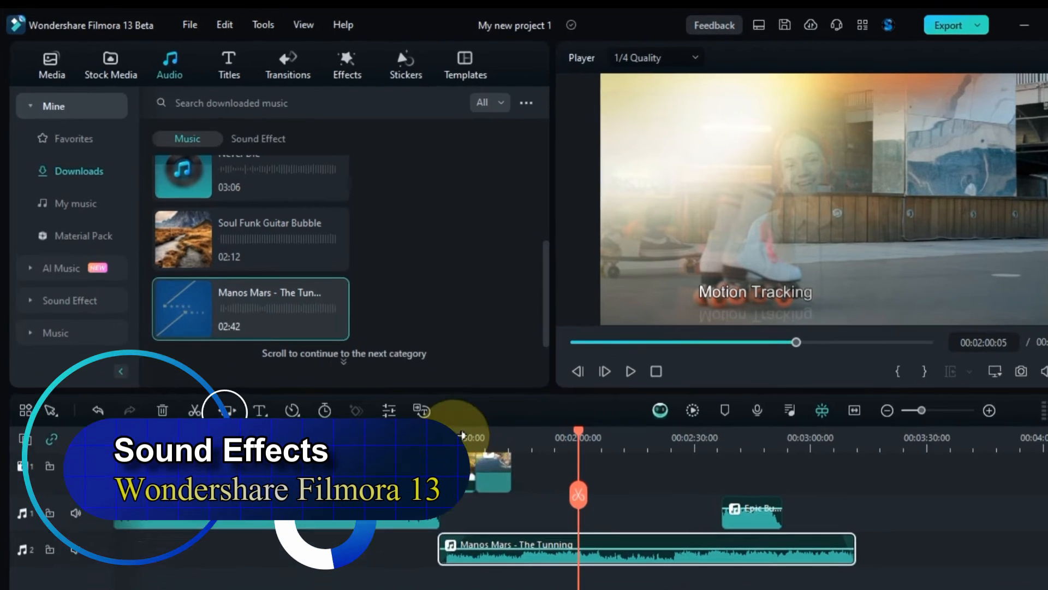
# Step: Browse the Trending sound effects in the audio library
pyautogui.moveTo(142, 235)
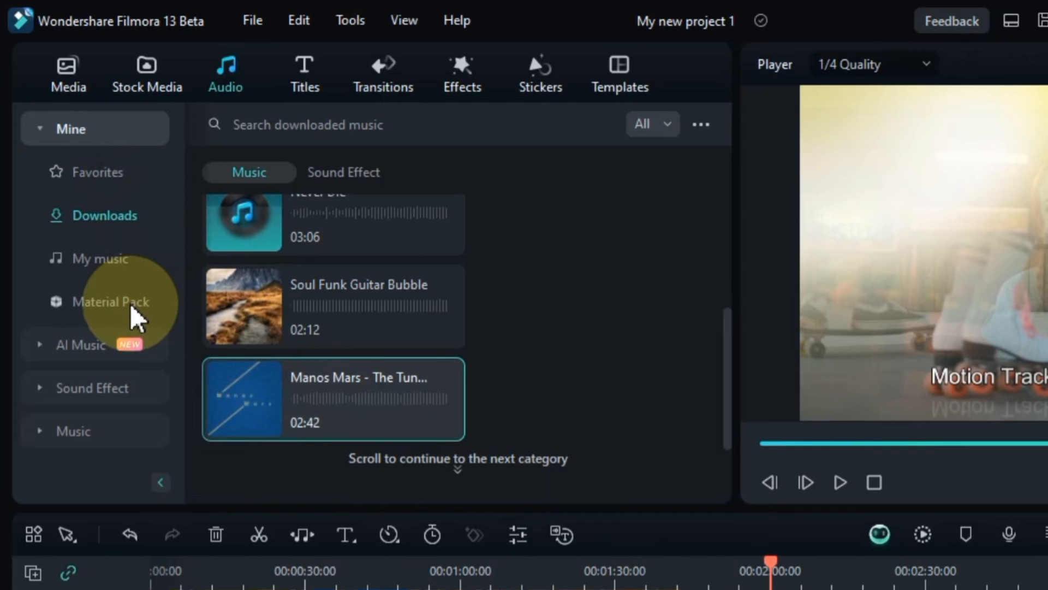
pyautogui.click(101, 138)
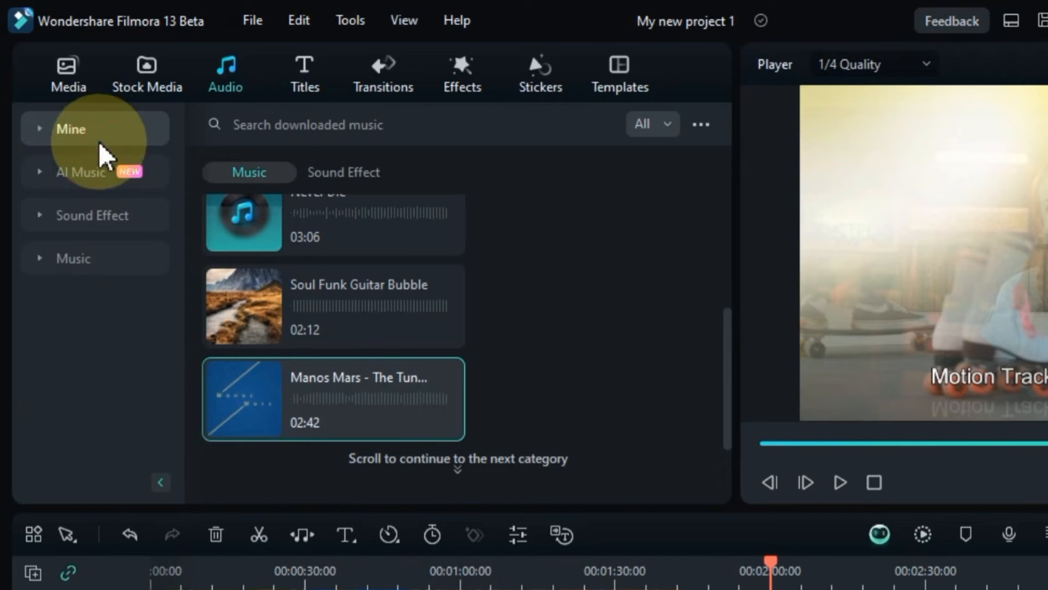
pyautogui.click(93, 216)
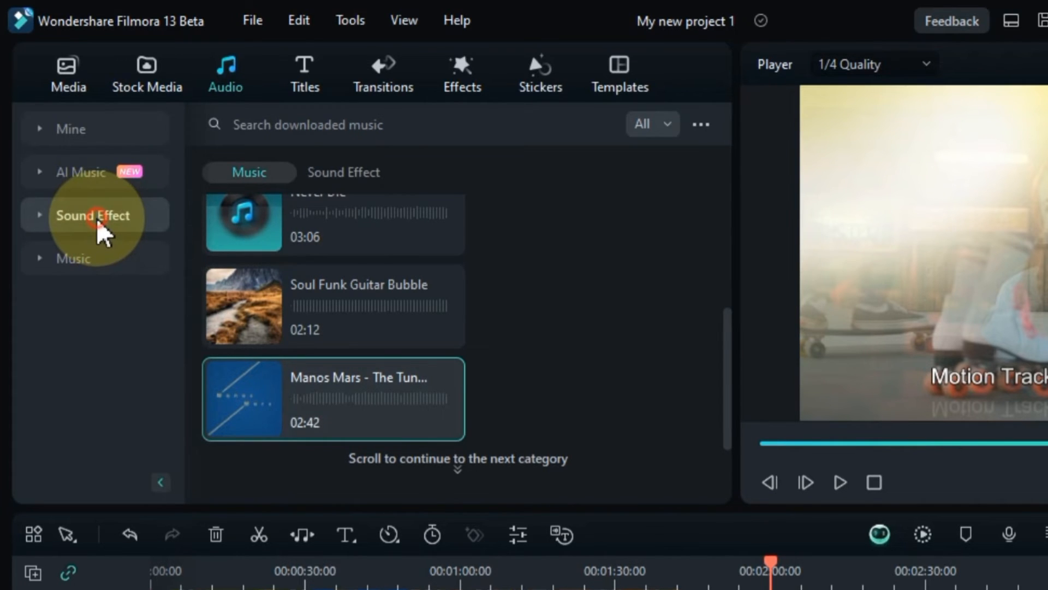
pyautogui.scroll(-5, 491, 418)
pyautogui.scroll(-10, 494, 419)
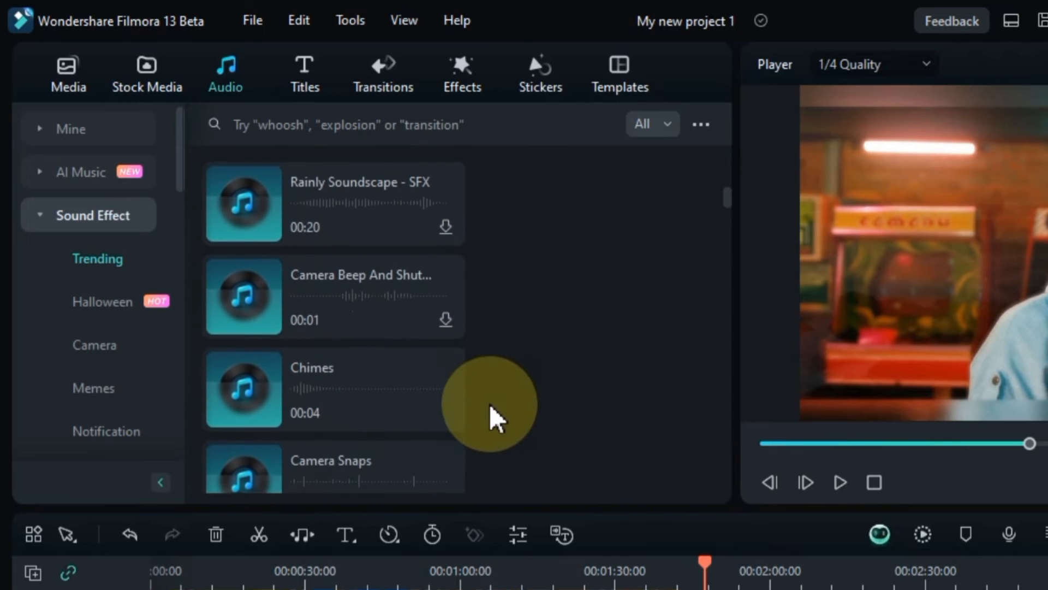
pyautogui.scroll(-10, 492, 417)
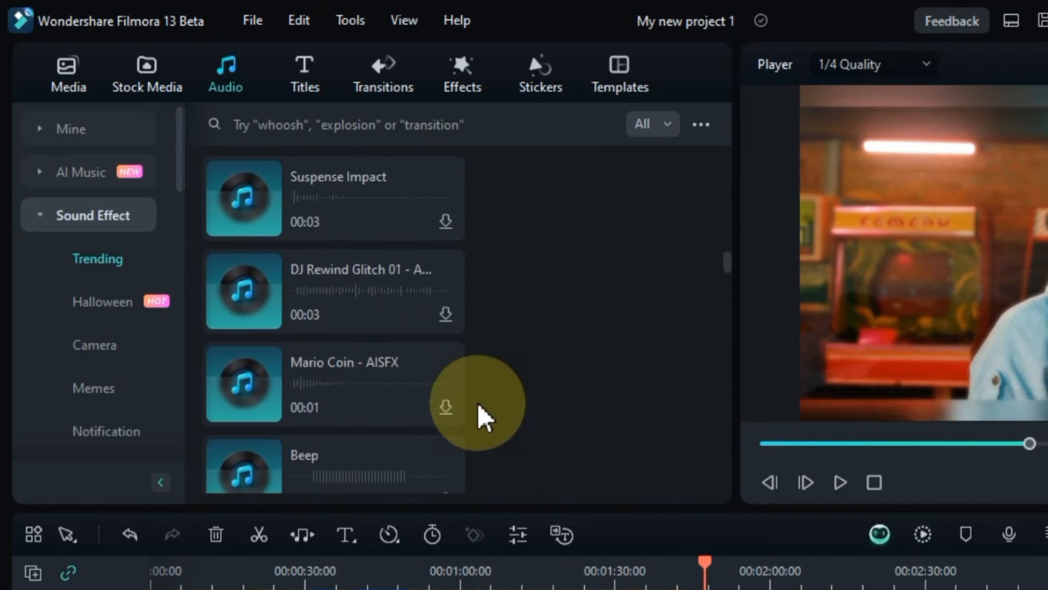
# Step: Browse the Halloween sound effects and preview the gunshot sound
pyautogui.click(104, 303)
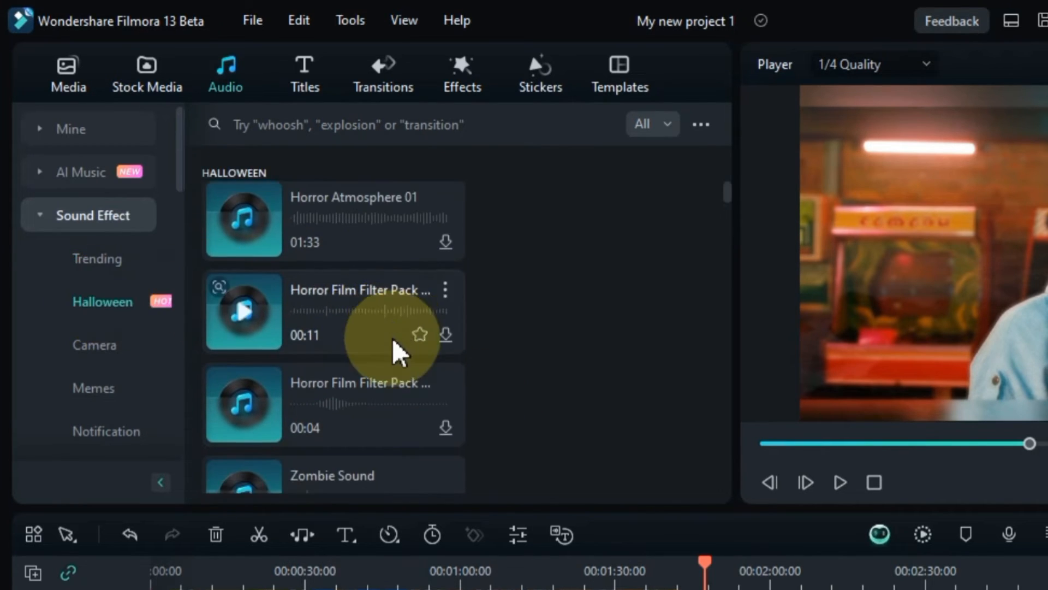
pyautogui.scroll(-5, 393, 351)
pyautogui.scroll(-3, 391, 349)
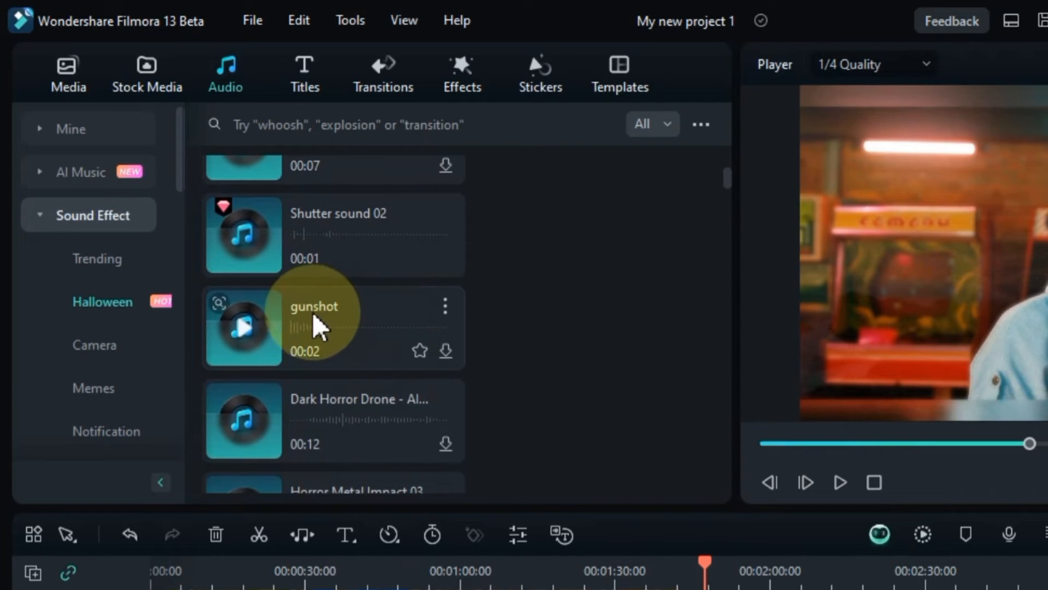
pyautogui.click(244, 327)
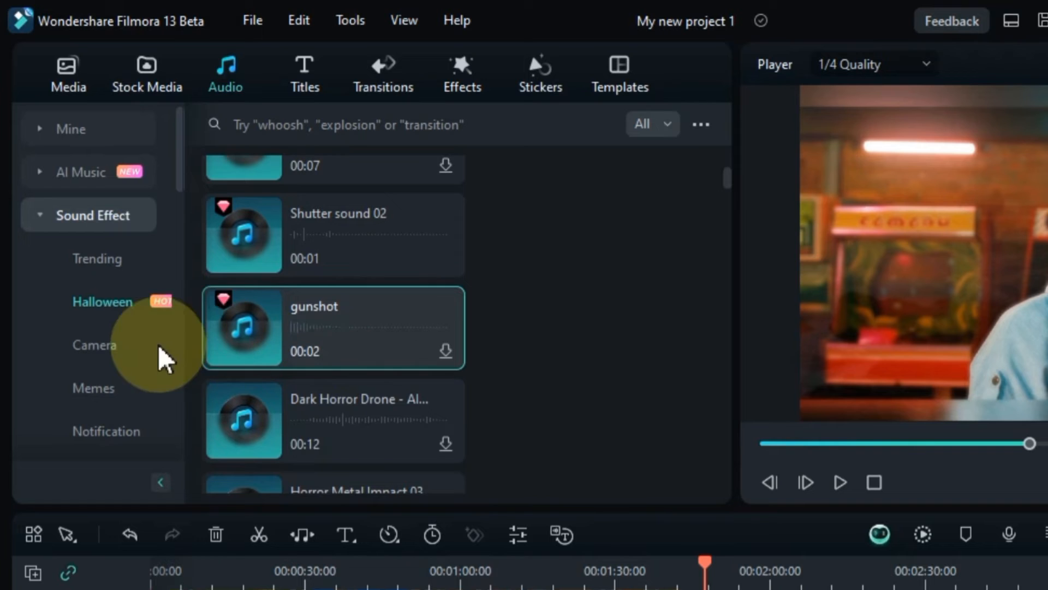
# Step: Browse the Camera and Memes sound effects and preview Memes-Wow - AISFX
pyautogui.click(104, 348)
pyautogui.scroll(-3, 306, 391)
pyautogui.scroll(3, 308, 390)
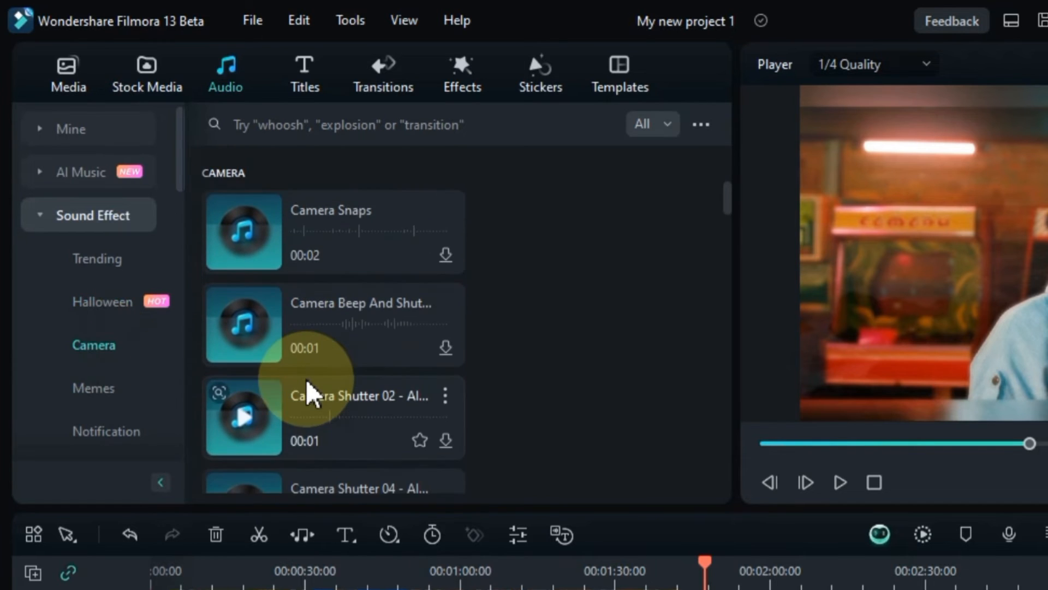
pyautogui.click(94, 388)
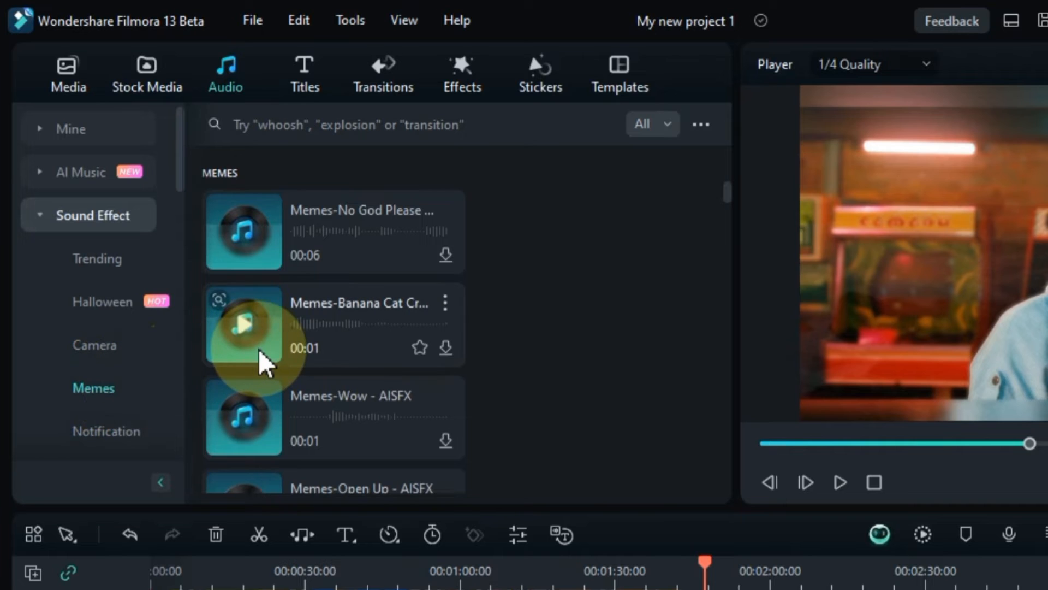
pyautogui.click(247, 429)
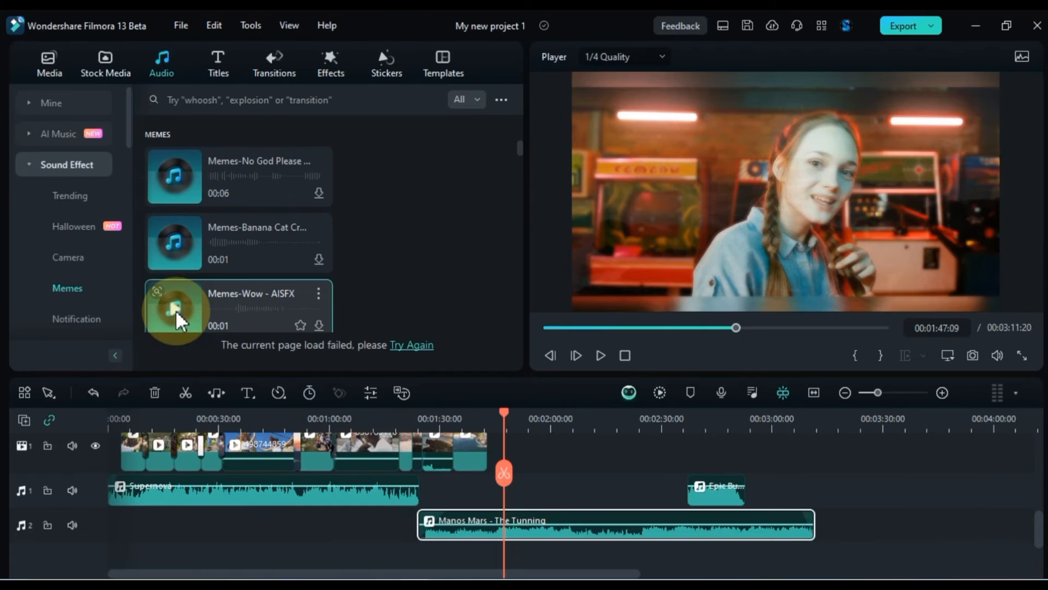
pyautogui.scroll(-3, 174, 301)
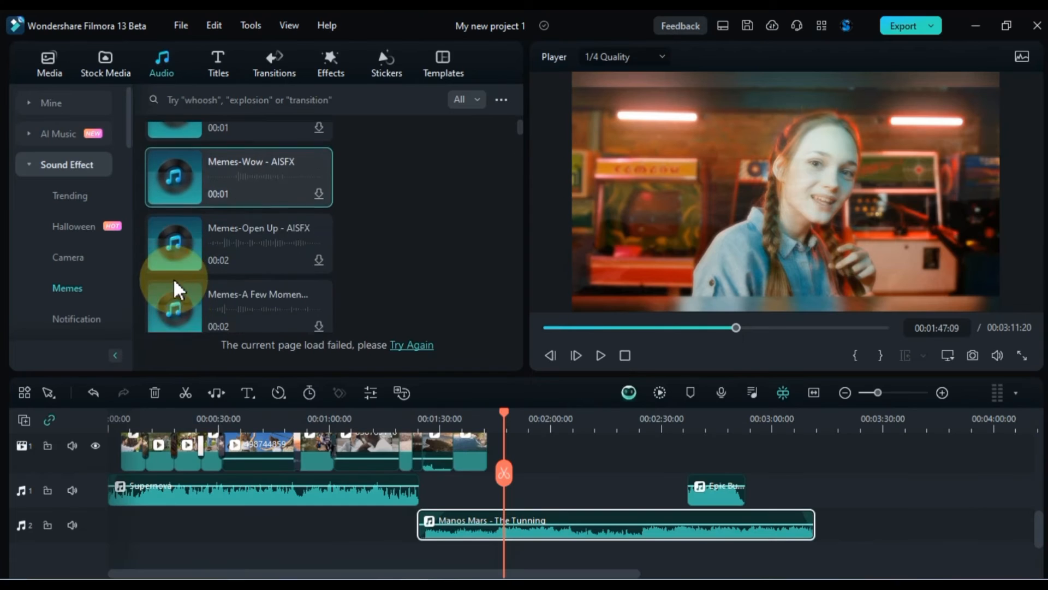
# Step: Browse the Laughter sound effects and preview Witch Laughter and the funny cute laugh sound
pyautogui.scroll(-3, 71, 262)
pyautogui.click(77, 256)
pyautogui.scroll(-3, 81, 265)
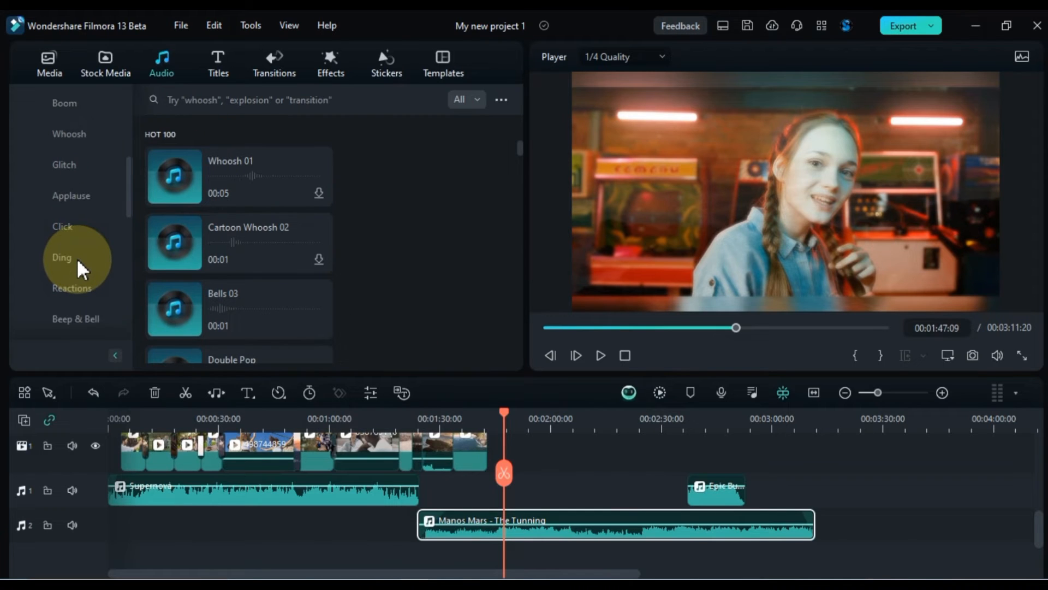
pyautogui.scroll(-3, 82, 294)
pyautogui.click(79, 290)
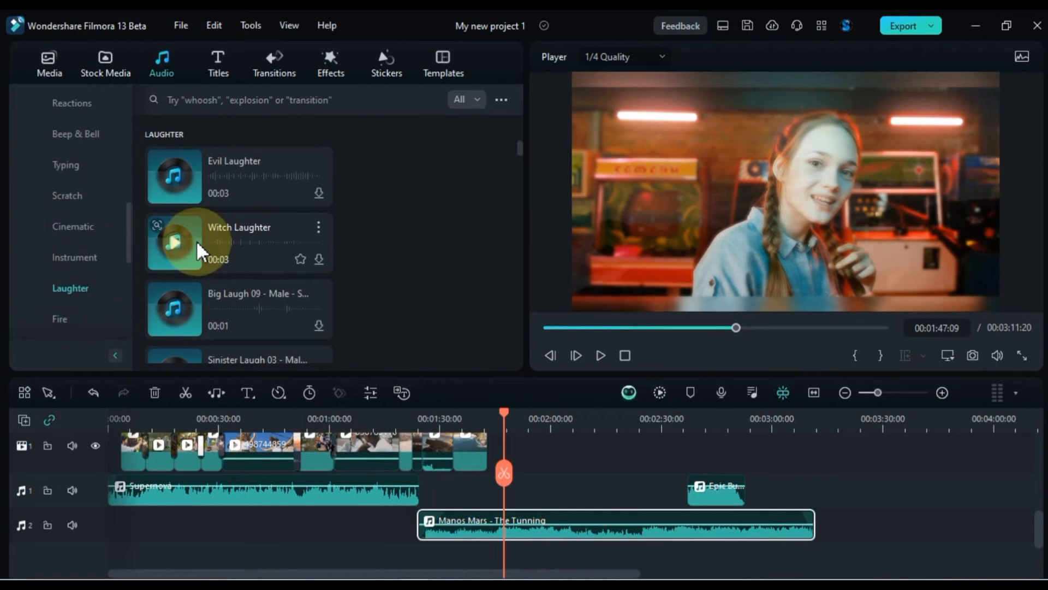
pyautogui.click(183, 250)
pyautogui.scroll(-5, 178, 255)
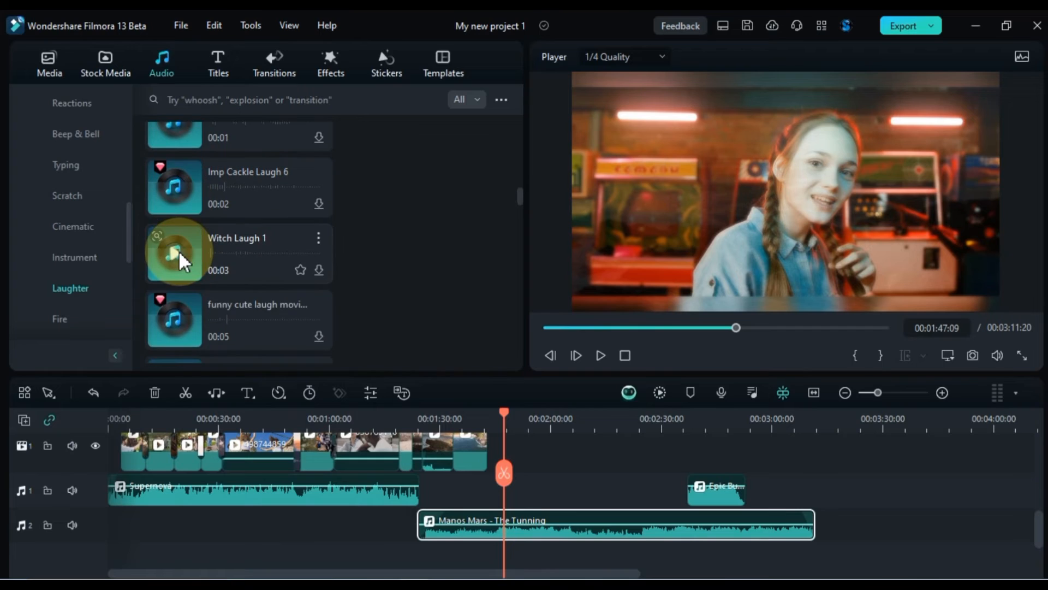
pyautogui.click(175, 320)
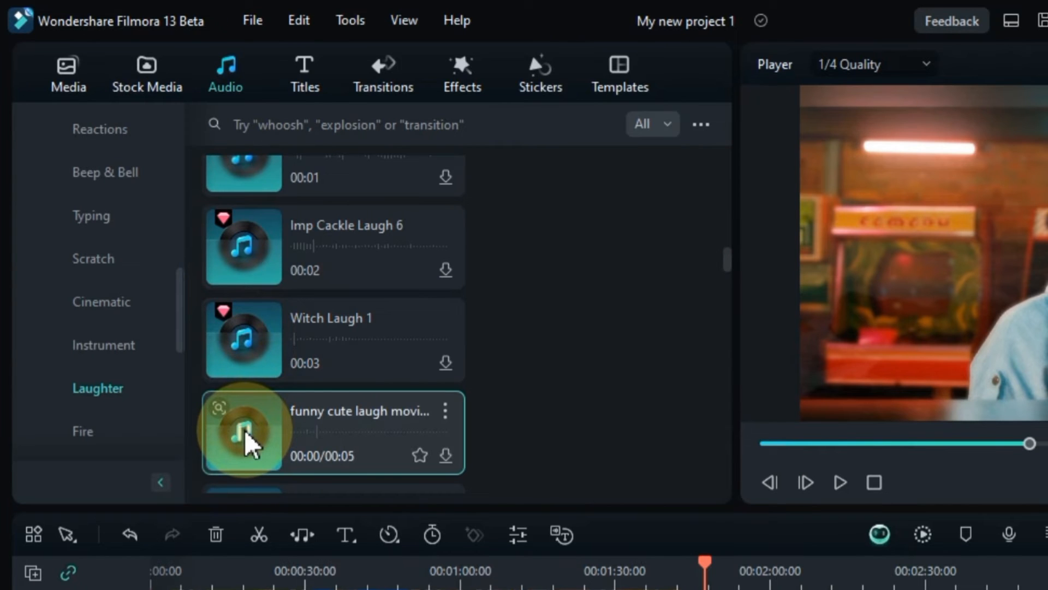
# Step: Download the funny cute laugh sound effect and place it on audio track 1 at the playhead, about 00:01:47
pyautogui.click(447, 457)
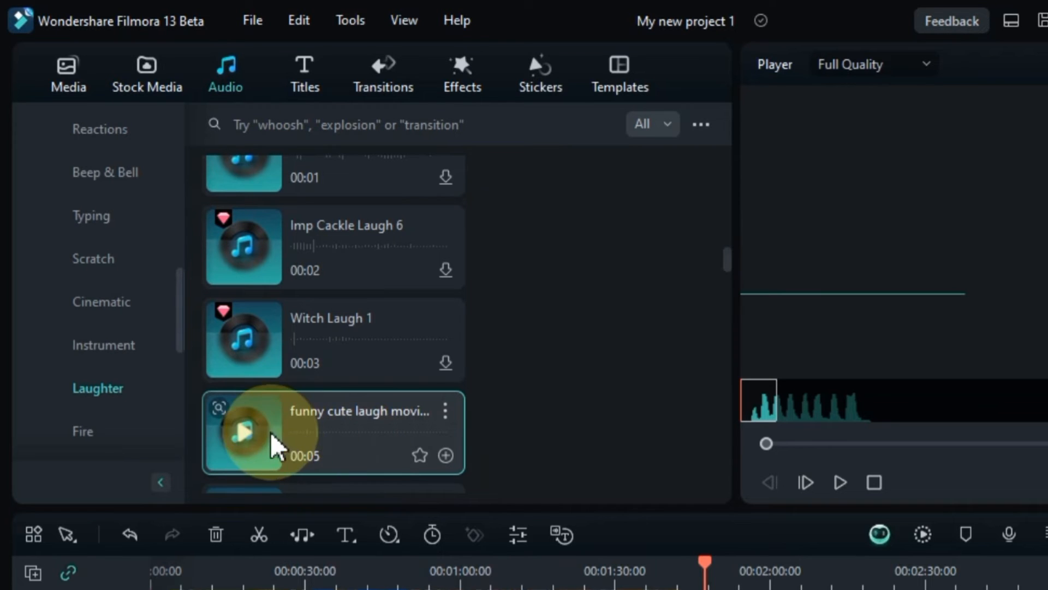
pyautogui.moveTo(267, 431); pyautogui.dragTo(718, 589)
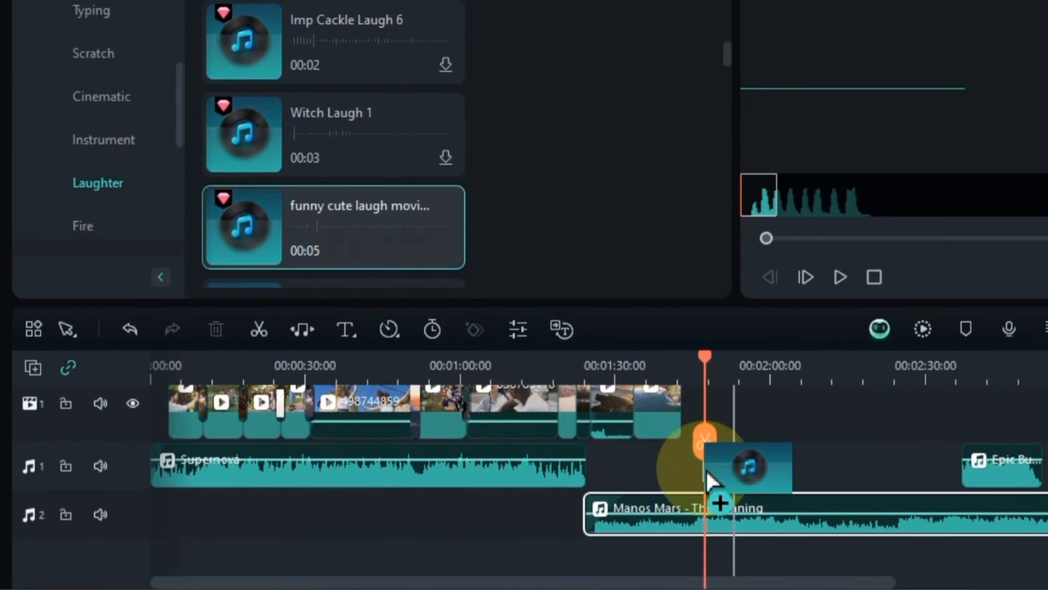
pyautogui.moveTo(705, 467); pyautogui.dragTo(702, 458)
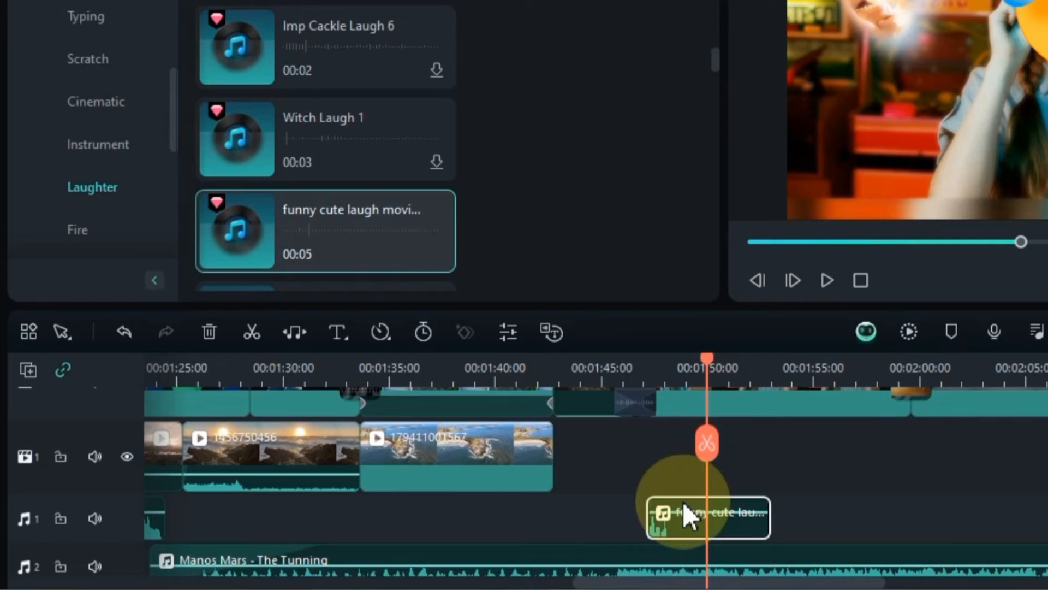
# Step: Move the funny cute laugh clip on audio track 1 to start at about 00:01:50 and play back the laughing emoji section
pyautogui.moveTo(682, 501); pyautogui.dragTo(721, 524)
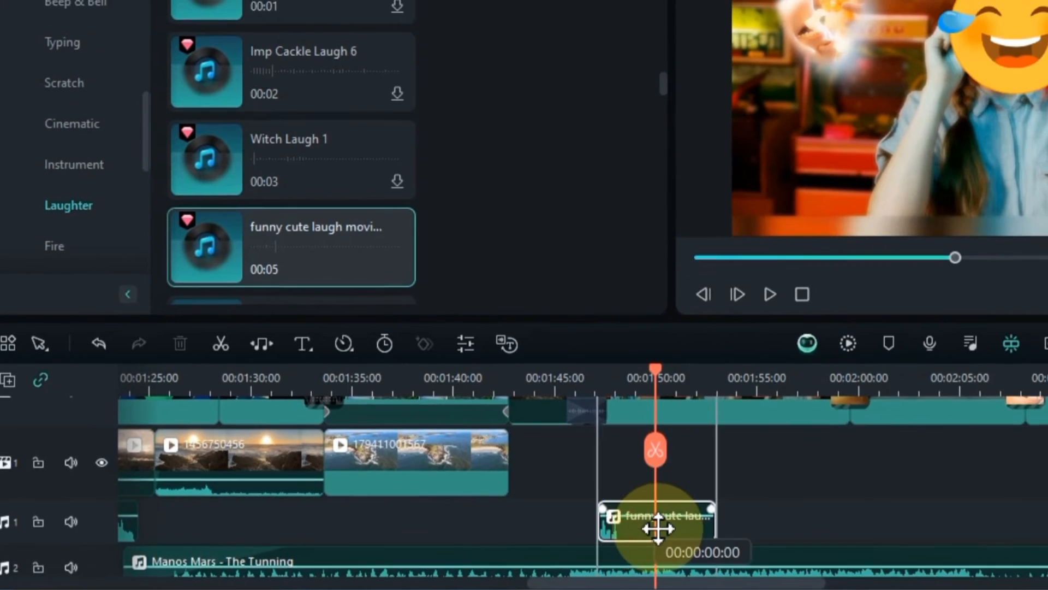
pyautogui.moveTo(658, 528); pyautogui.dragTo(686, 527)
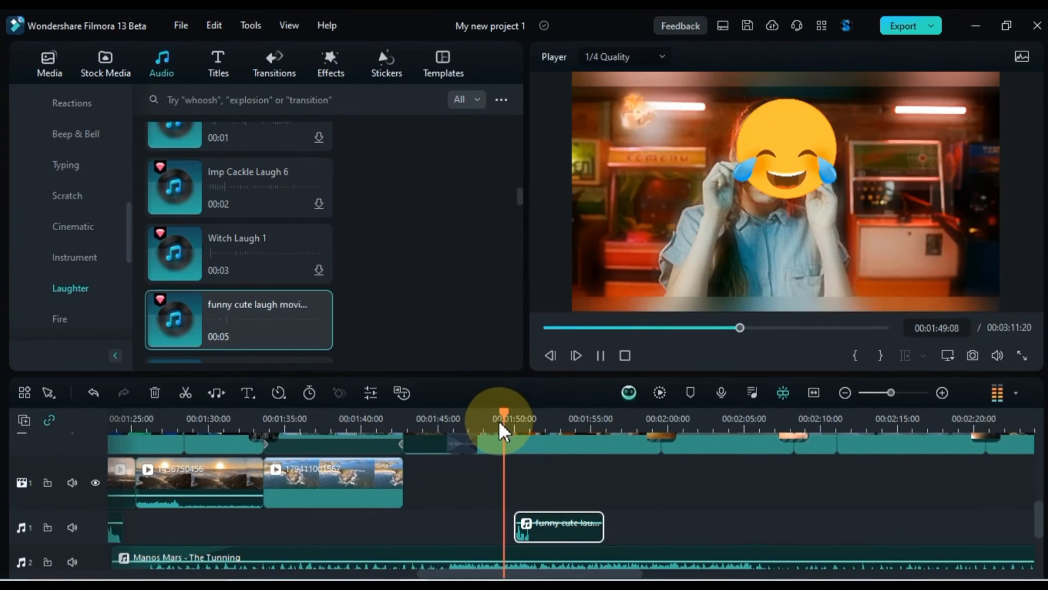
pyautogui.press('space')
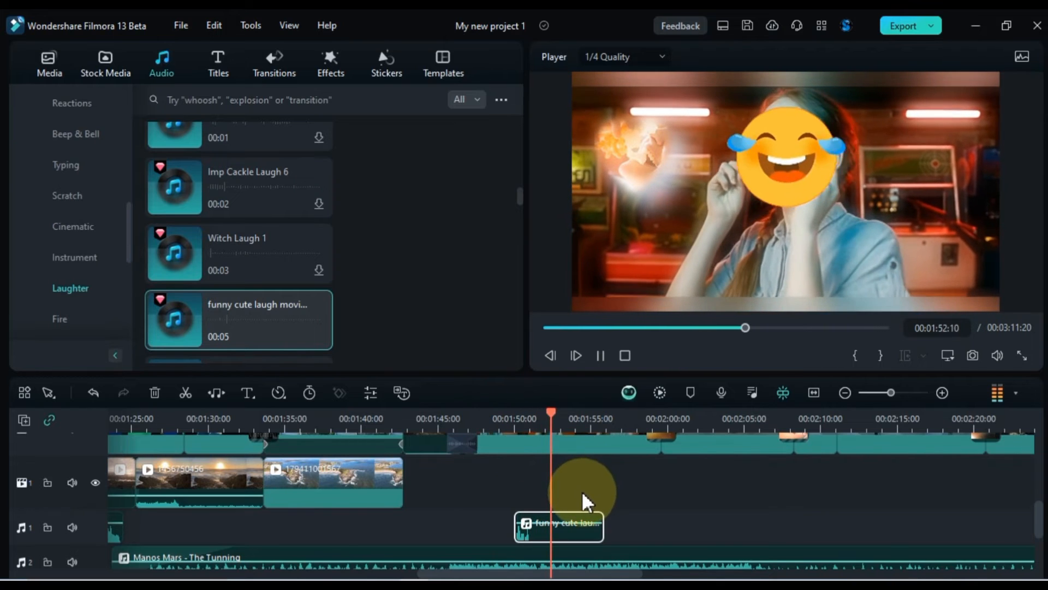
pyautogui.press('space')
pyautogui.scroll(3, 601, 507)
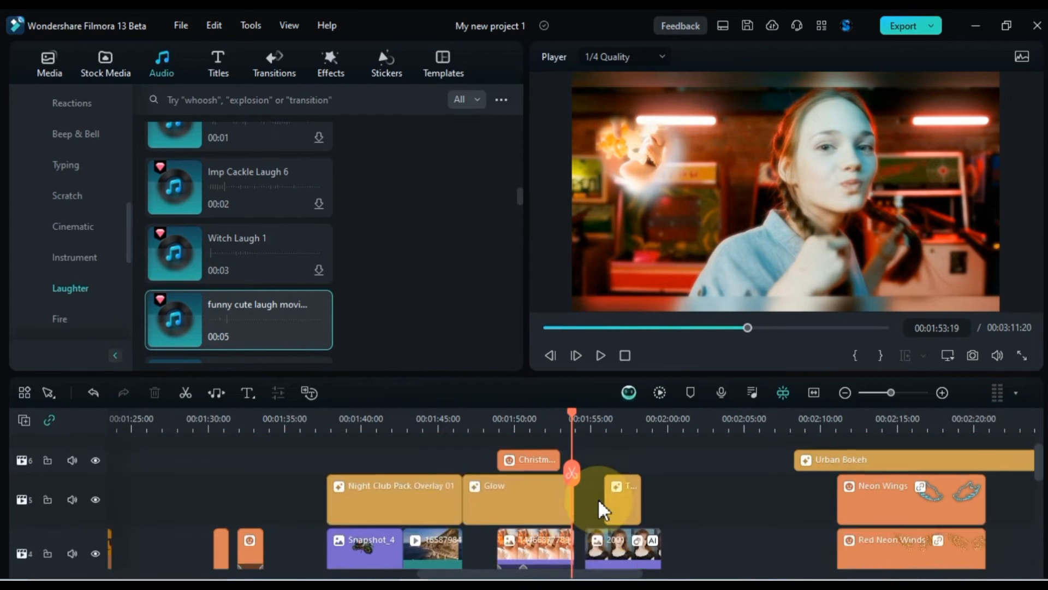
pyautogui.scroll(1, 601, 507)
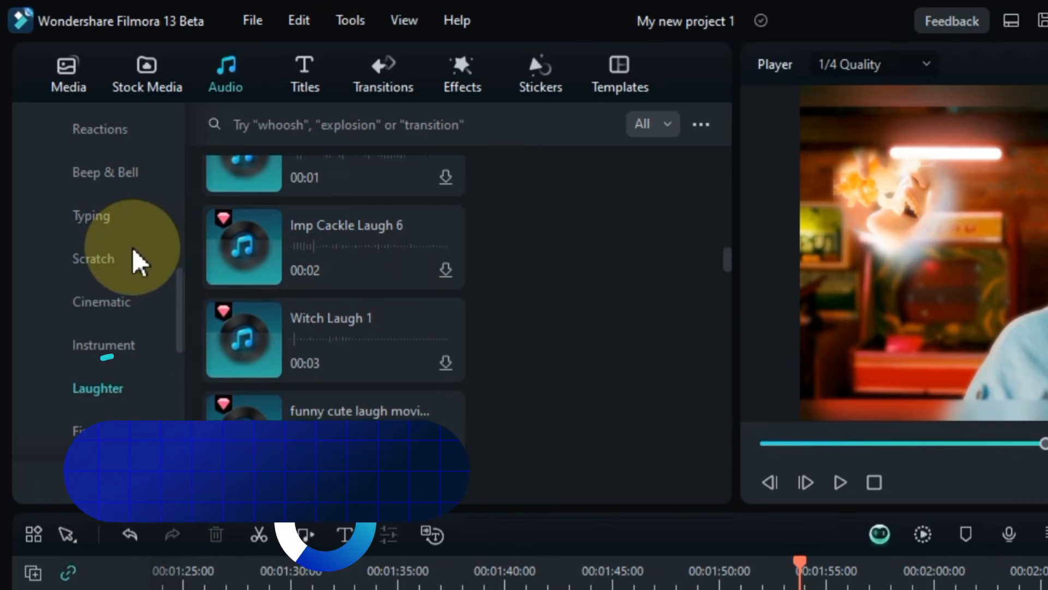
# Step: Open the AI Music Generator from the audio library's AI Music category
pyautogui.scroll(3, 120, 246)
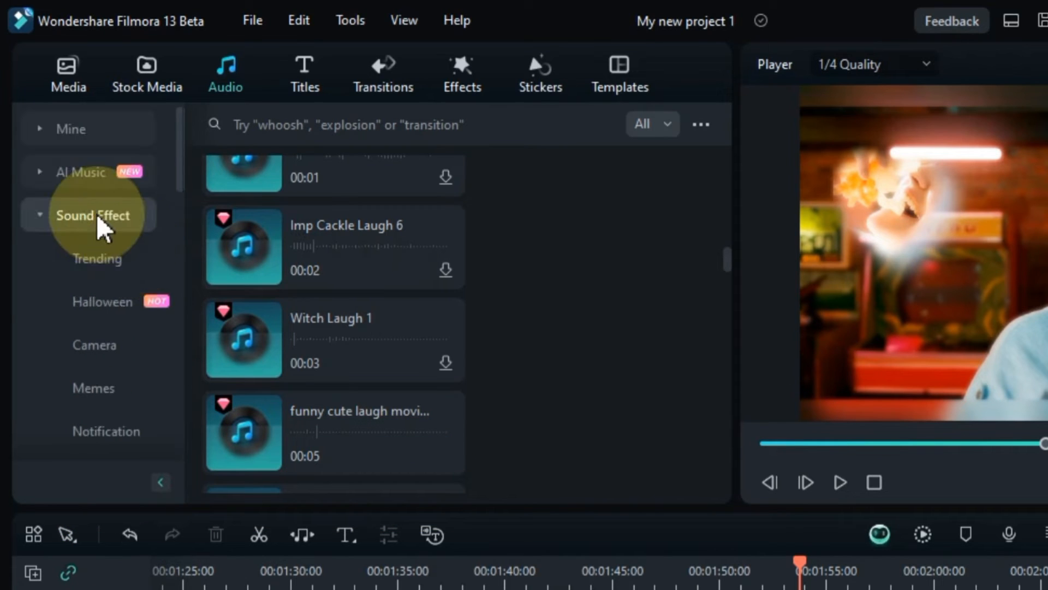
pyautogui.click(63, 174)
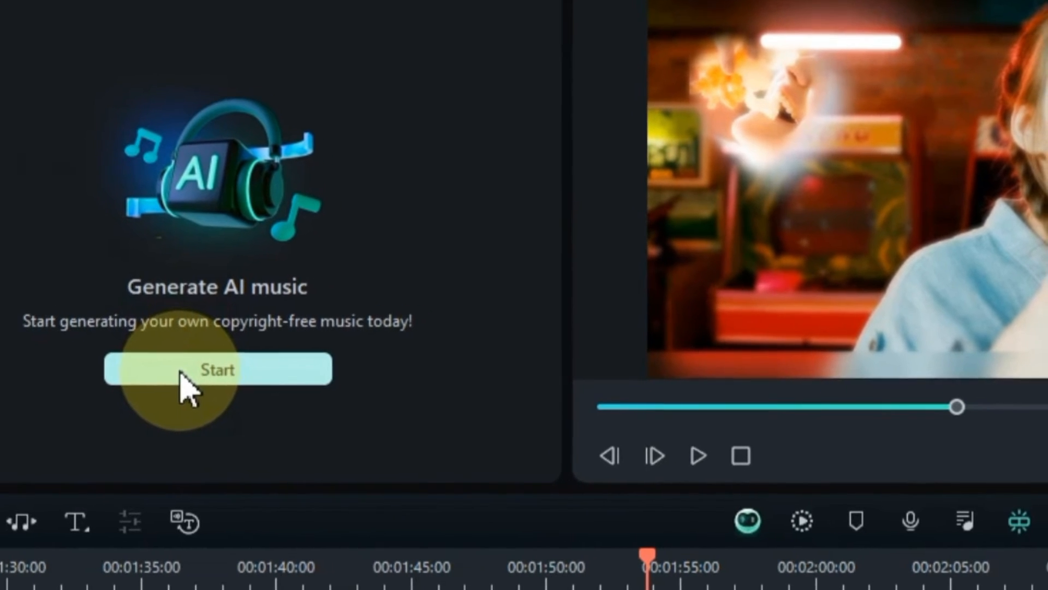
pyautogui.click(187, 374)
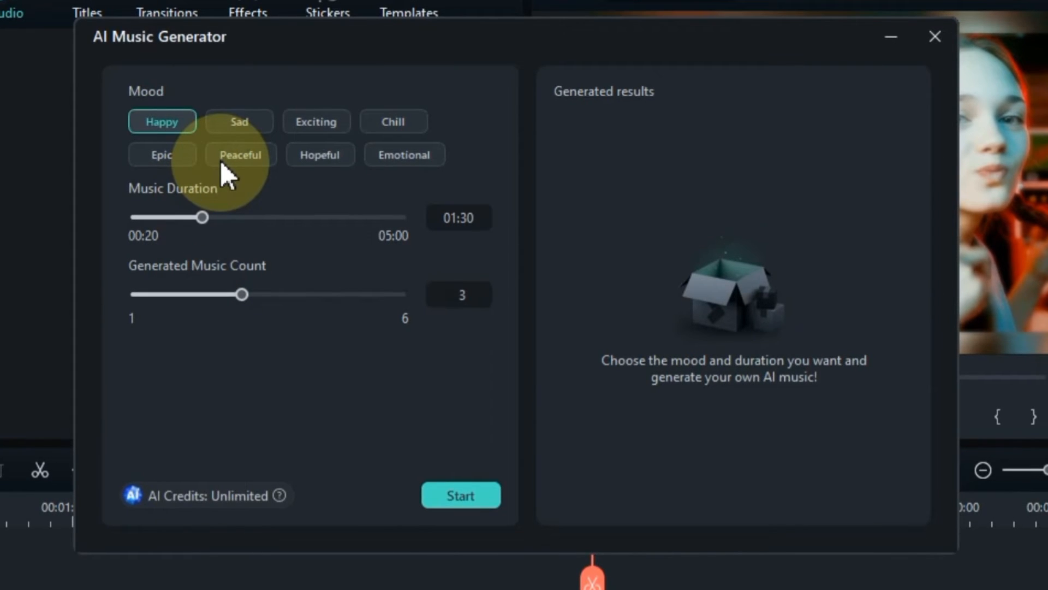
# Step: Try the Sad, Exciting, Epic, Peaceful and Emotional moods for the AI music and set the mood to Hopeful
pyautogui.click(246, 131)
pyautogui.click(314, 131)
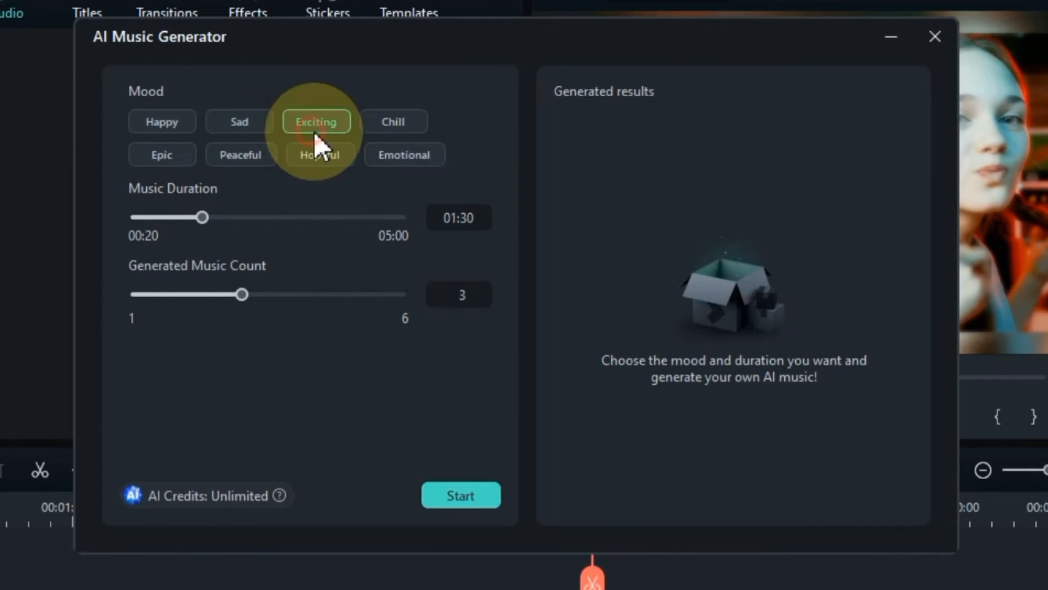
pyautogui.click(184, 157)
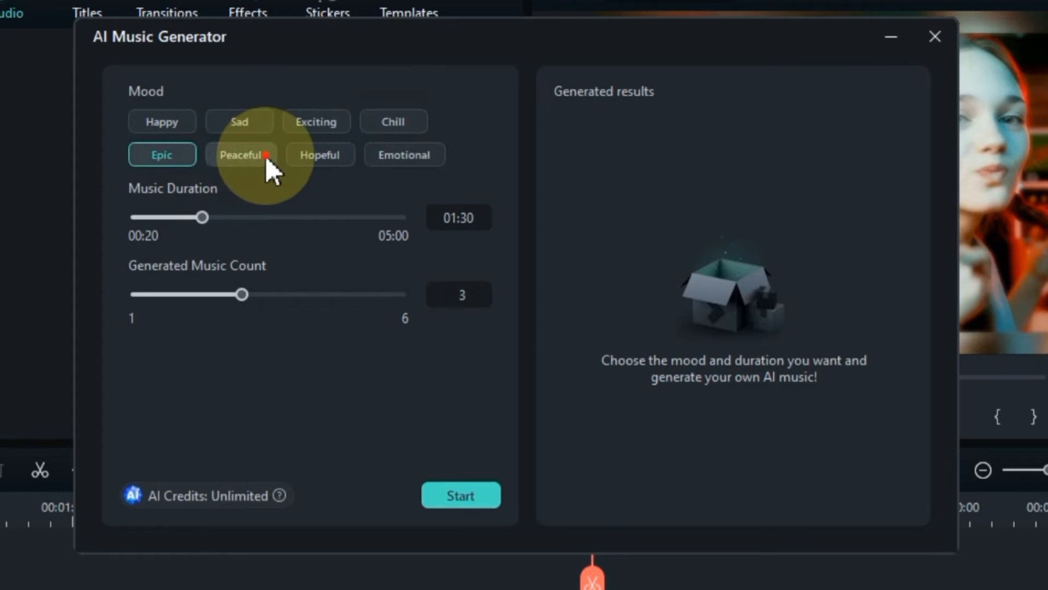
pyautogui.click(265, 155)
pyautogui.click(314, 156)
pyautogui.click(396, 158)
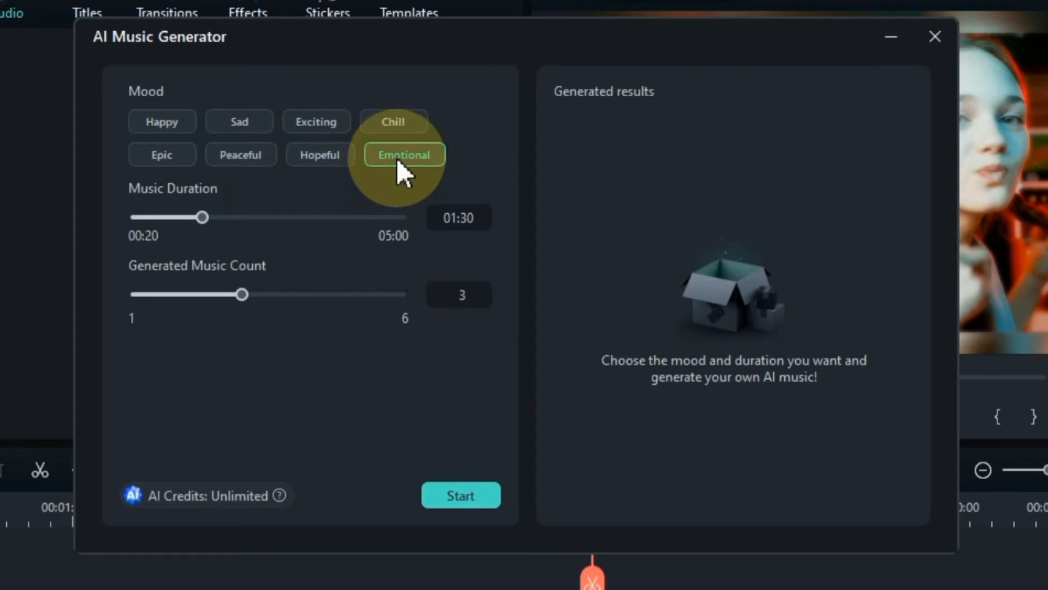
pyautogui.click(319, 154)
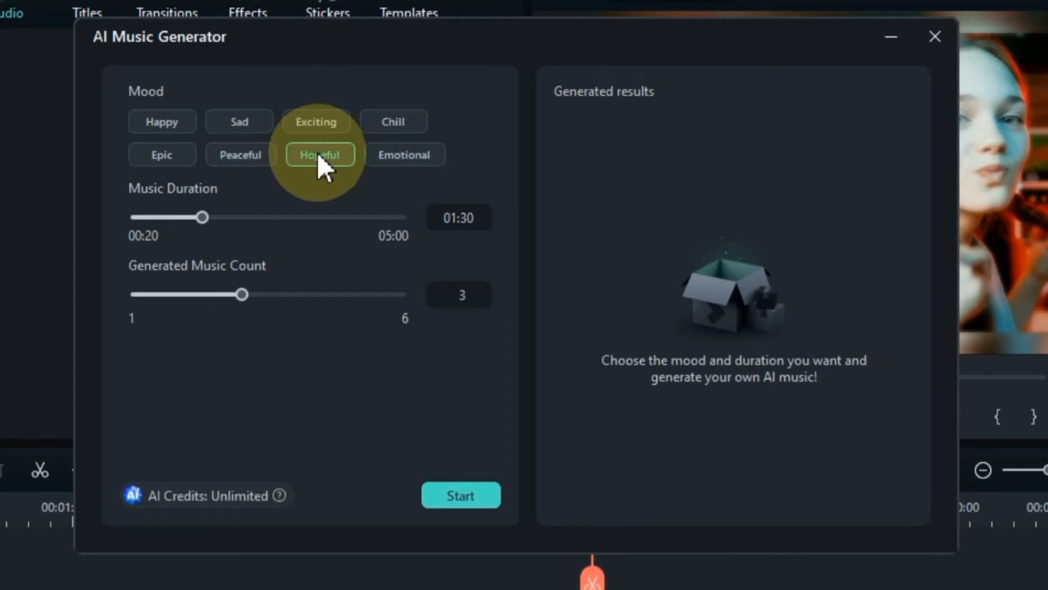
# Step: Set the music duration to 01:42 and the generated music count to 2, and generate the tracks
pyautogui.moveTo(202, 218); pyautogui.dragTo(304, 226)
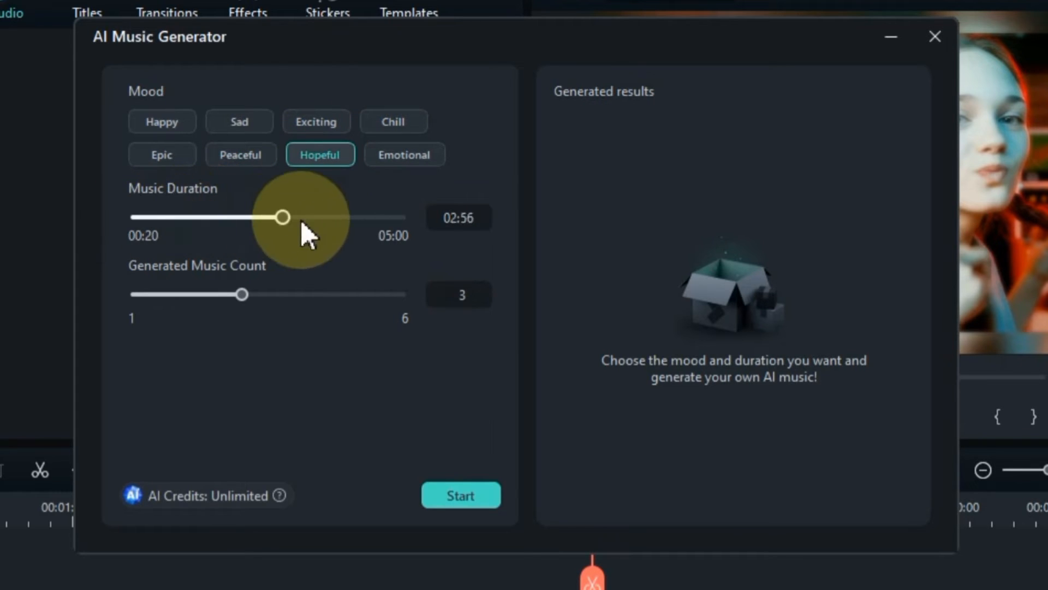
pyautogui.moveTo(388, 220); pyautogui.dragTo(239, 224)
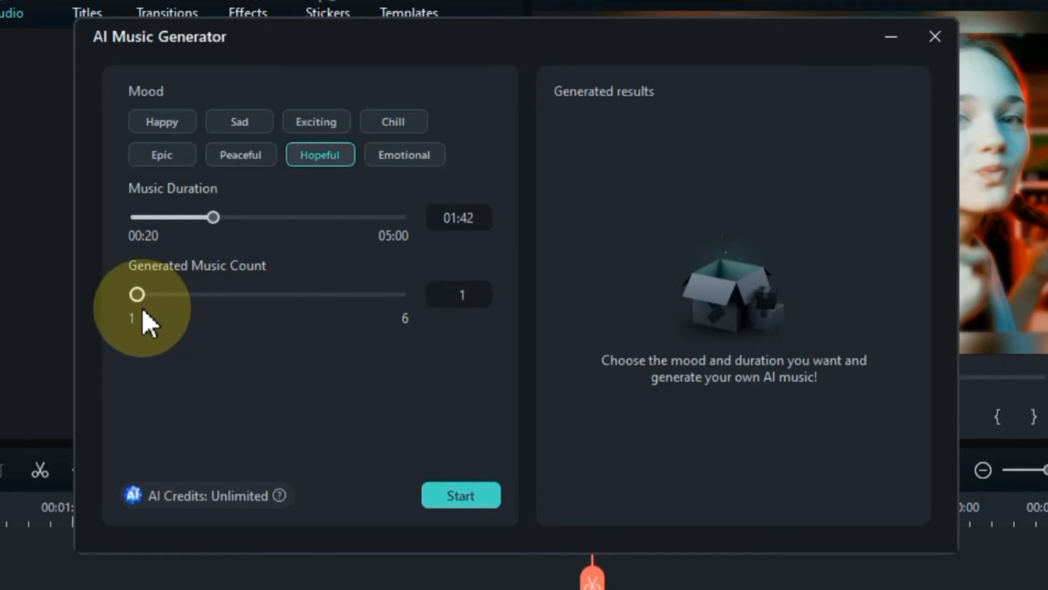
pyautogui.moveTo(143, 309); pyautogui.dragTo(172, 307)
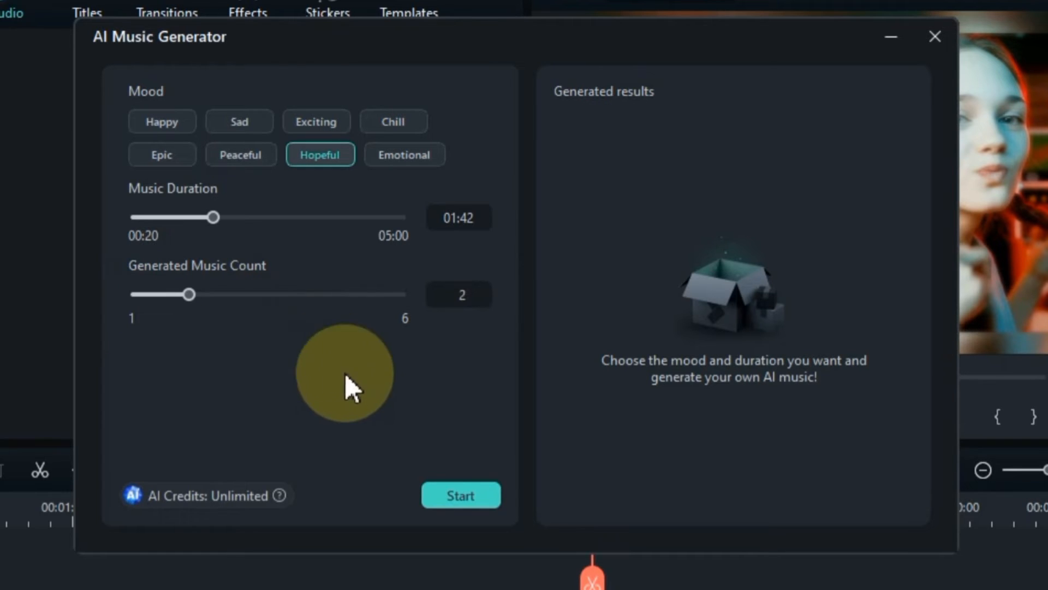
pyautogui.click(443, 495)
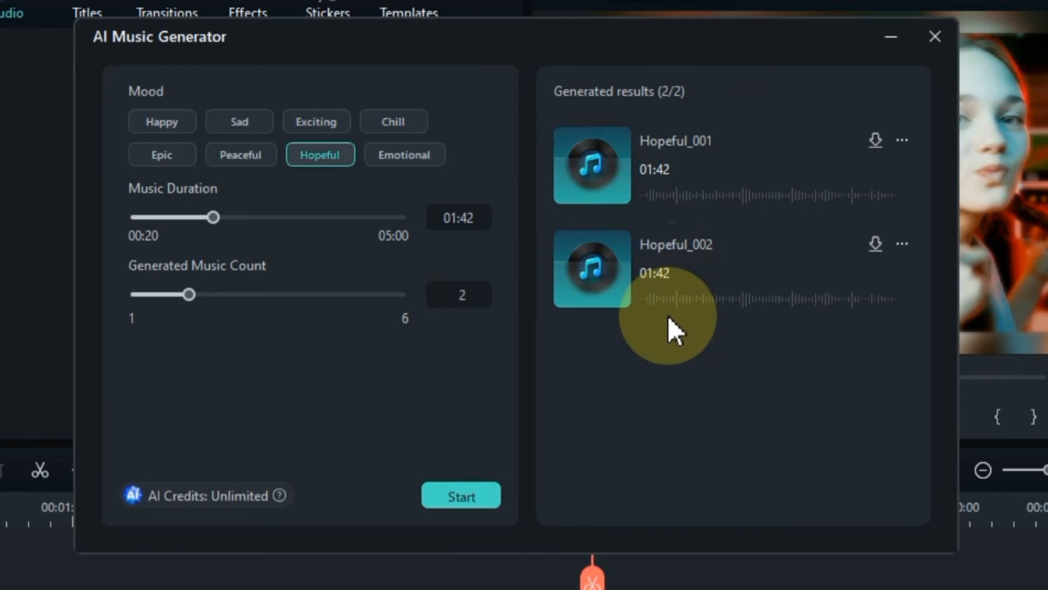
# Step: Preview the generated Hopeful_001 and Hopeful_002 tracks at several points
pyautogui.click(586, 160)
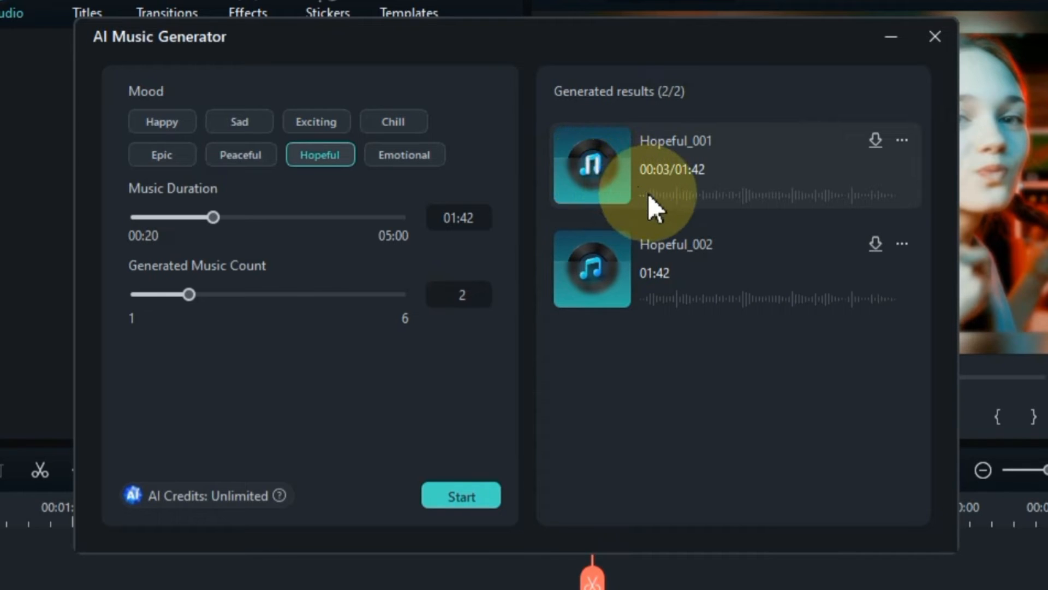
pyautogui.click(748, 195)
pyautogui.click(794, 195)
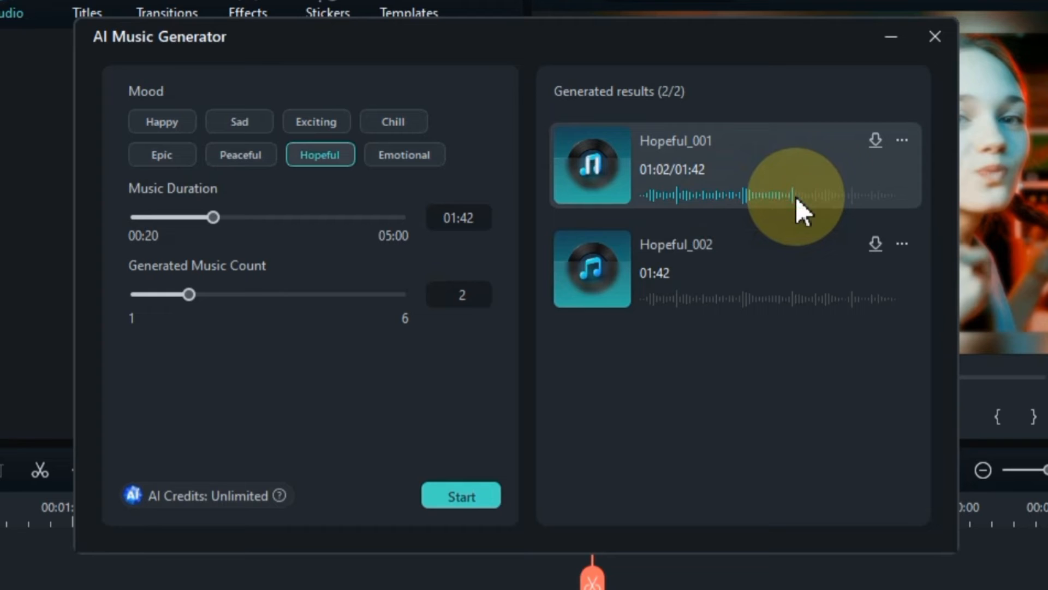
pyautogui.click(592, 270)
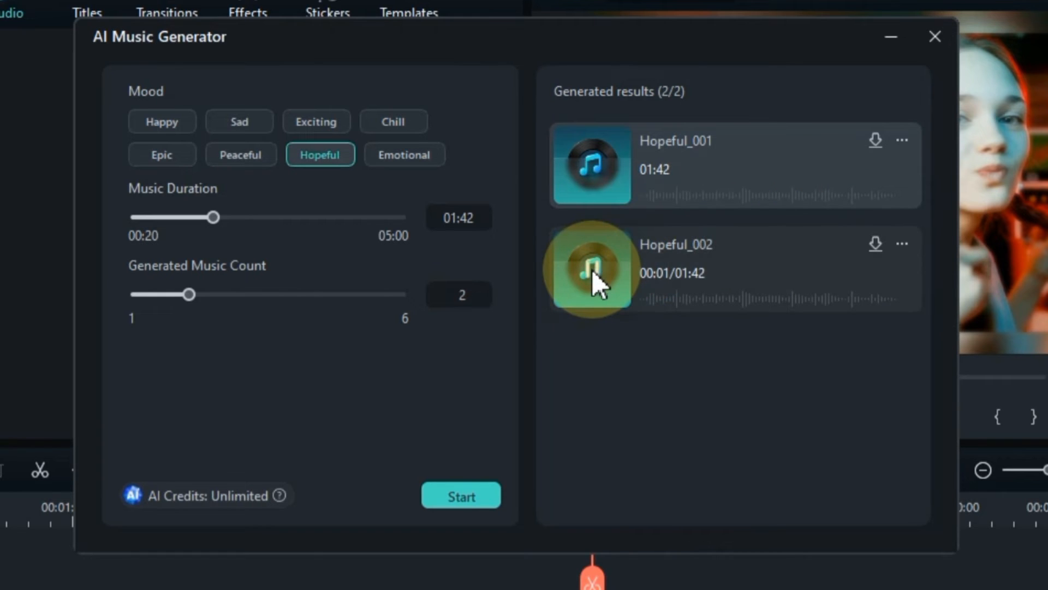
pyautogui.click(676, 300)
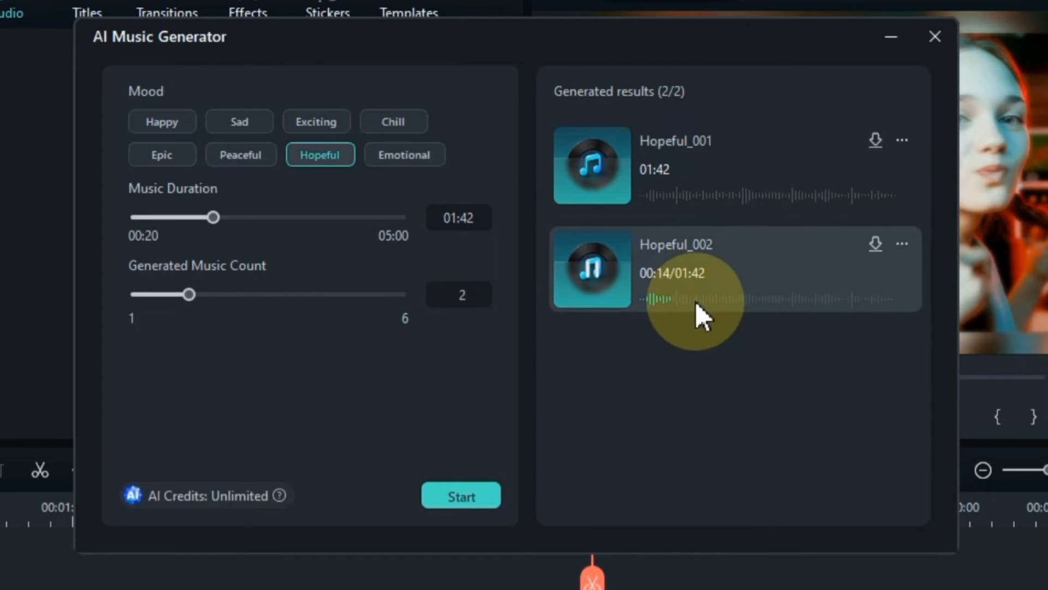
pyautogui.click(733, 302)
pyautogui.click(593, 270)
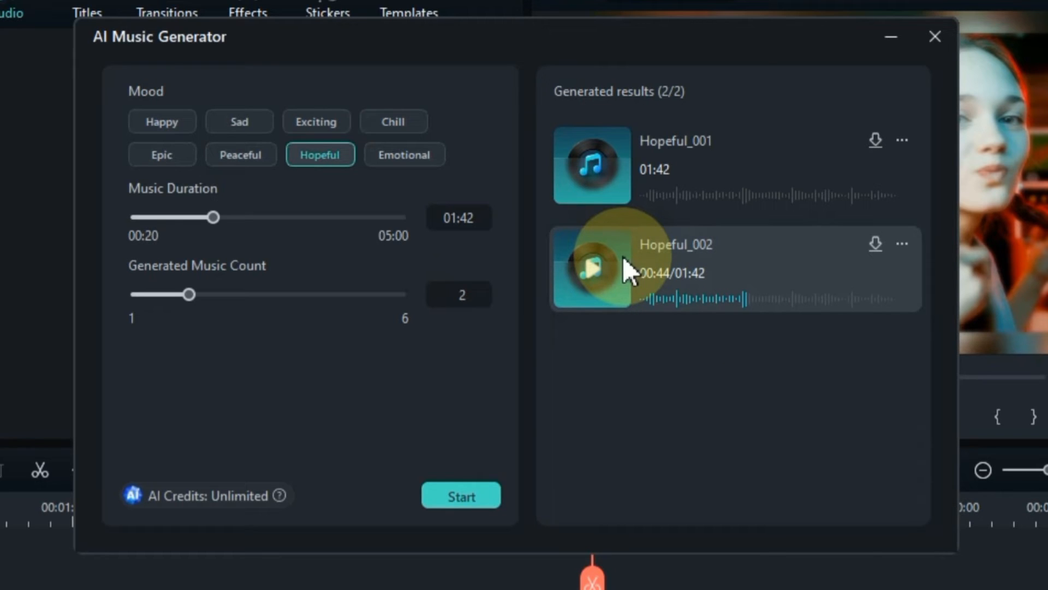
# Step: Download the generated Hopeful_001 track and add it to the timeline
pyautogui.click(876, 141)
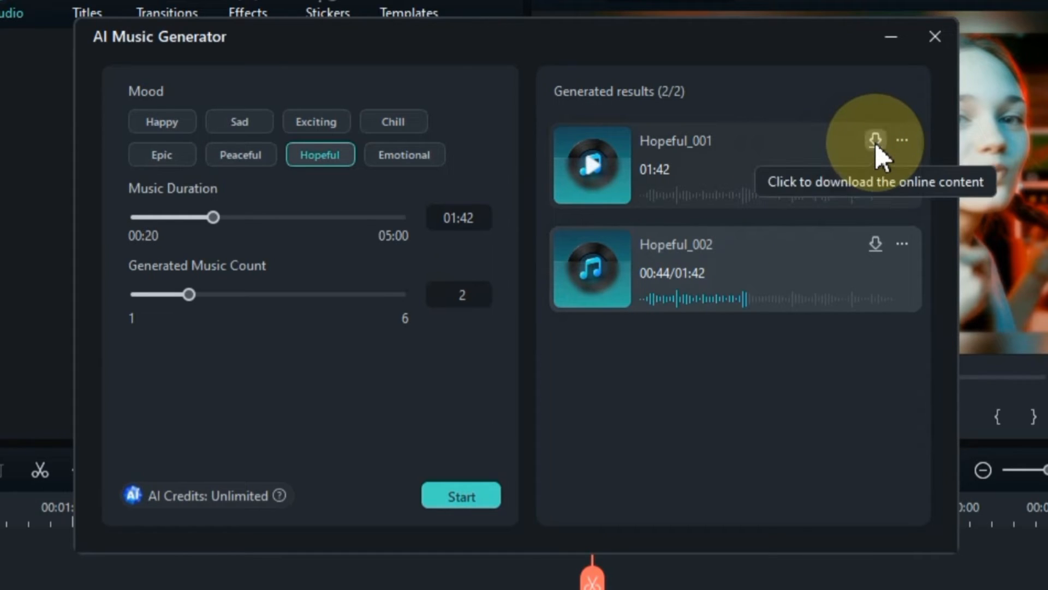
pyautogui.click(876, 141)
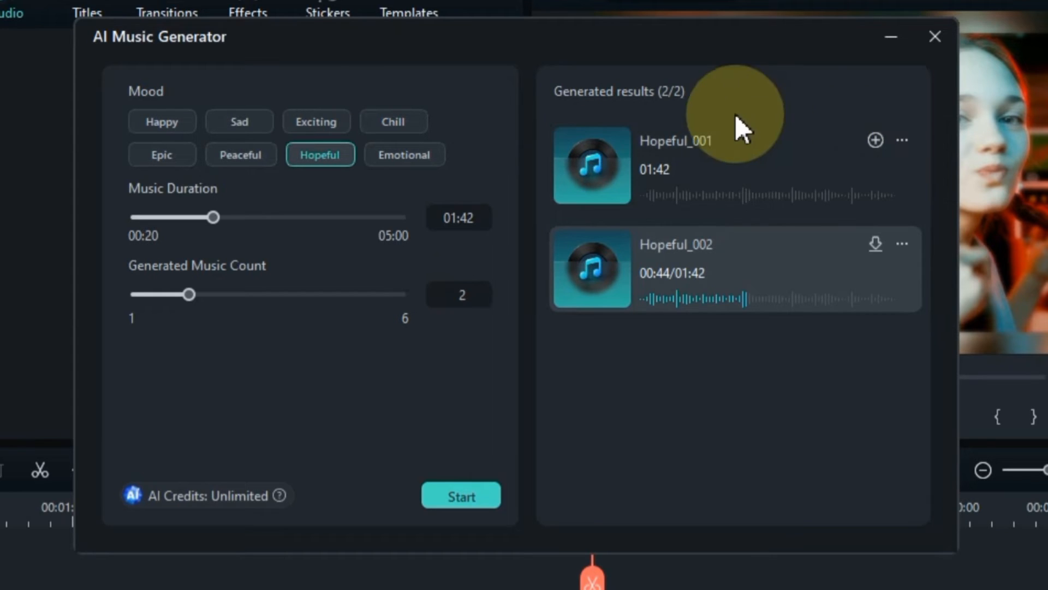
pyautogui.click(875, 140)
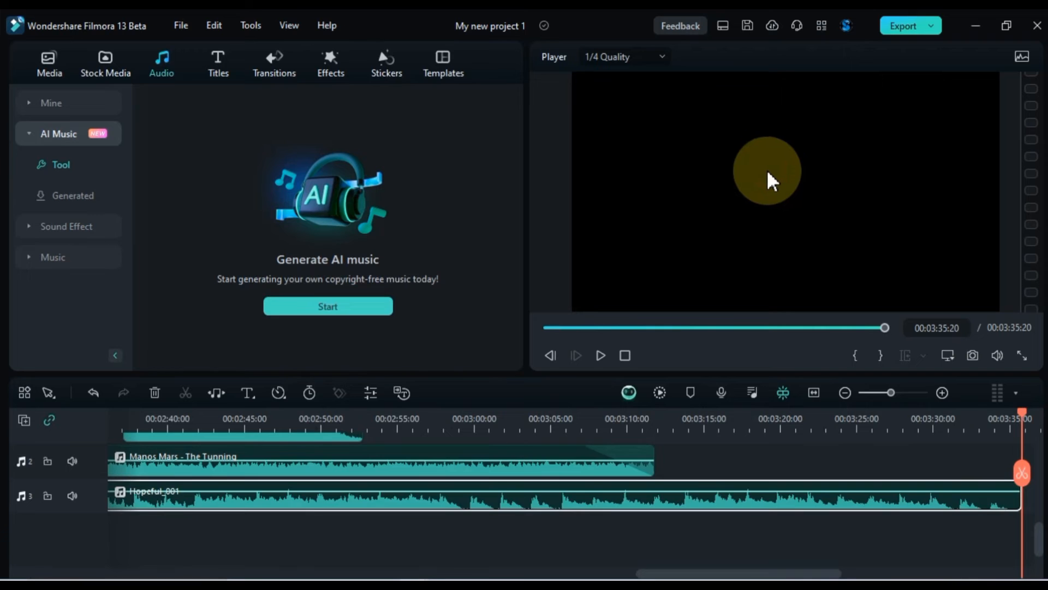
# Step: Trim the end of the Manos Mars clip to about 00:02:02 and move Hopeful_001 directly behind it on audio track 2
pyautogui.click(813, 393)
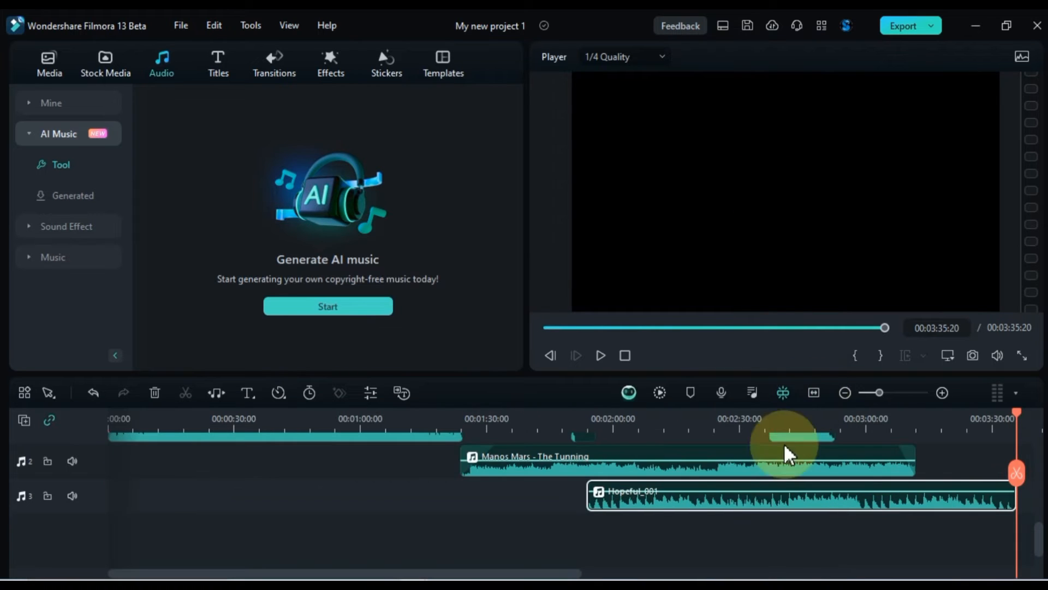
pyautogui.click(606, 420)
pyautogui.press('space')
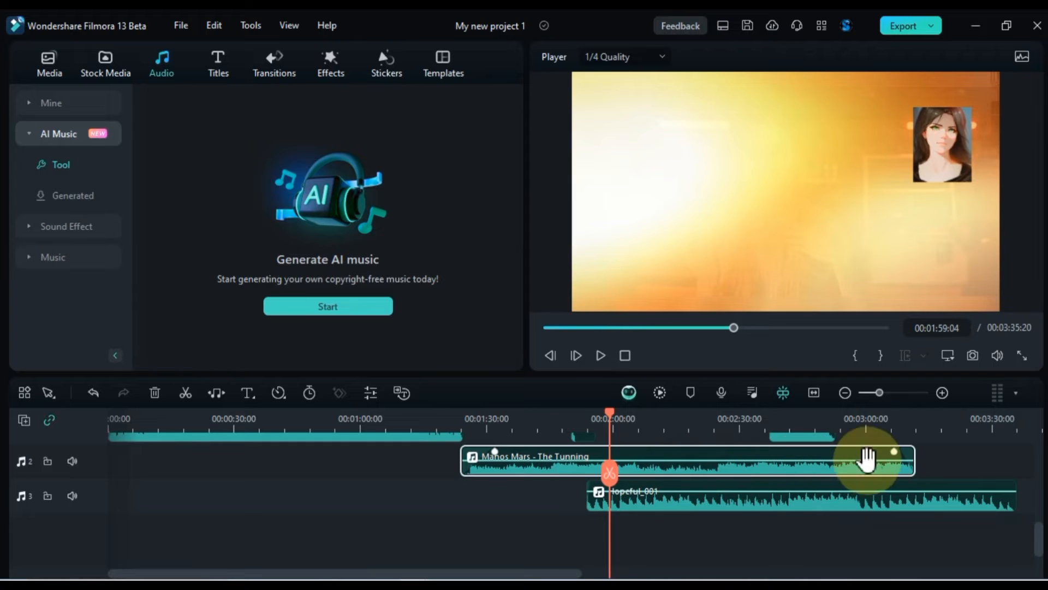
pyautogui.moveTo(914, 462); pyautogui.dragTo(623, 459)
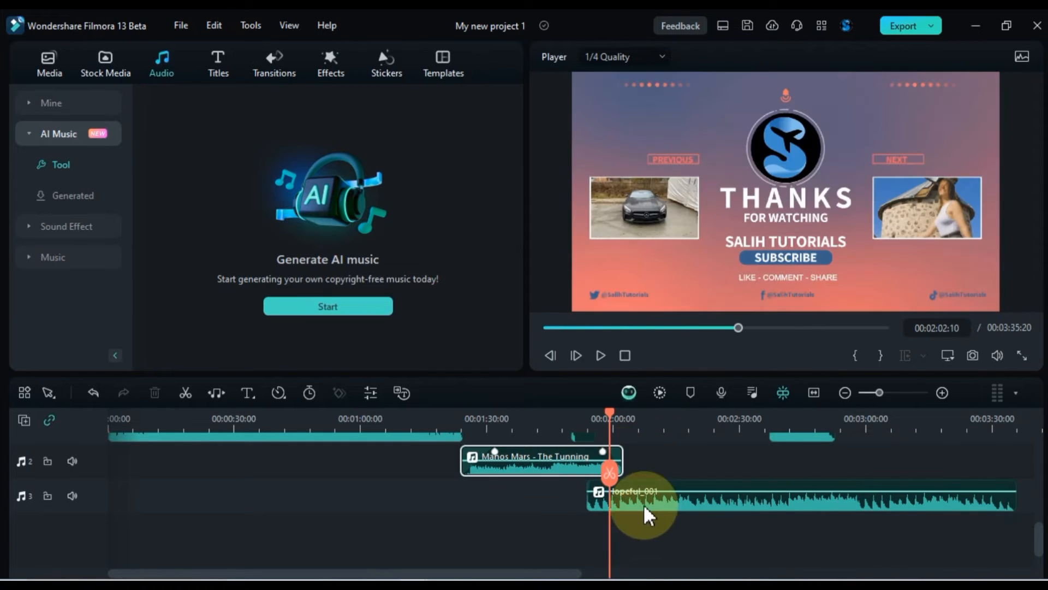
pyautogui.moveTo(665, 512); pyautogui.dragTo(702, 474)
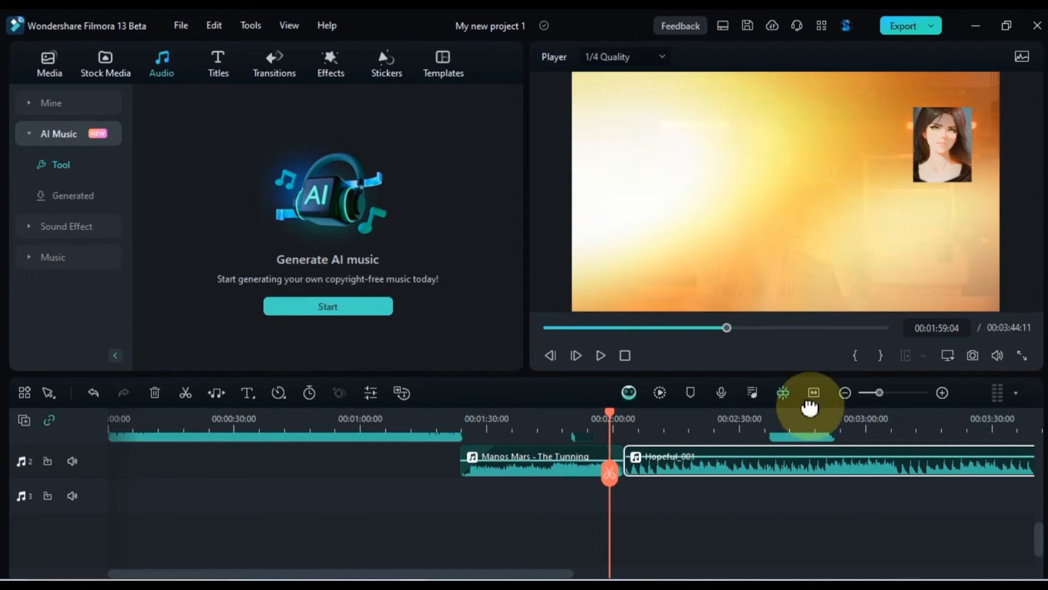
# Step: Trim the end of Hopeful_001 on audio track 2 to the end of the video at 00:03:11:20
pyautogui.click(814, 393)
pyautogui.scroll(4, 840, 481)
pyautogui.click(878, 428)
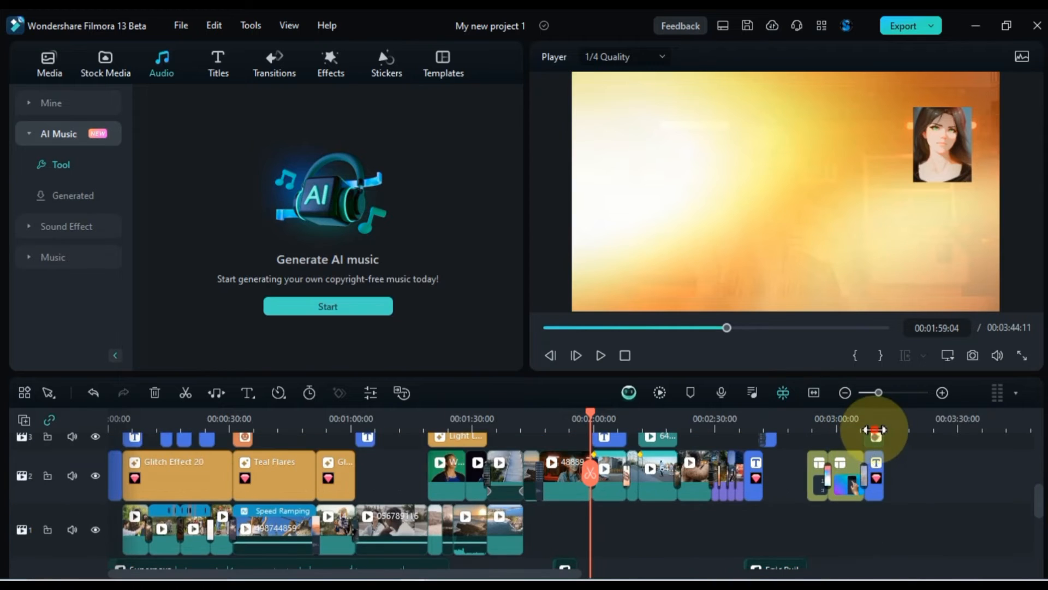
pyautogui.scroll(-4, 928, 489)
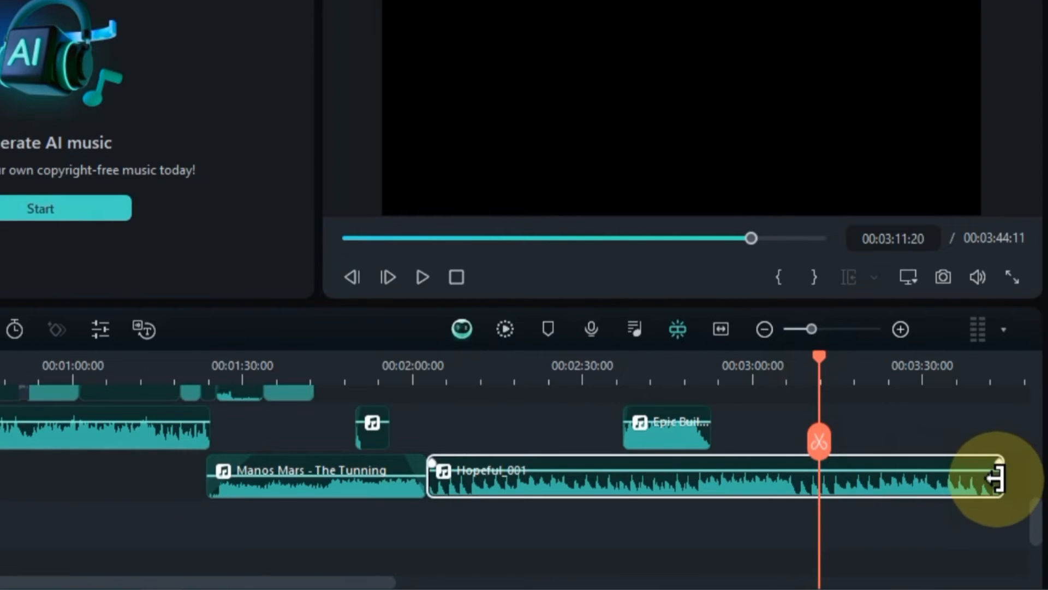
pyautogui.moveTo(1000, 483); pyautogui.dragTo(788, 463)
pyautogui.click(768, 365)
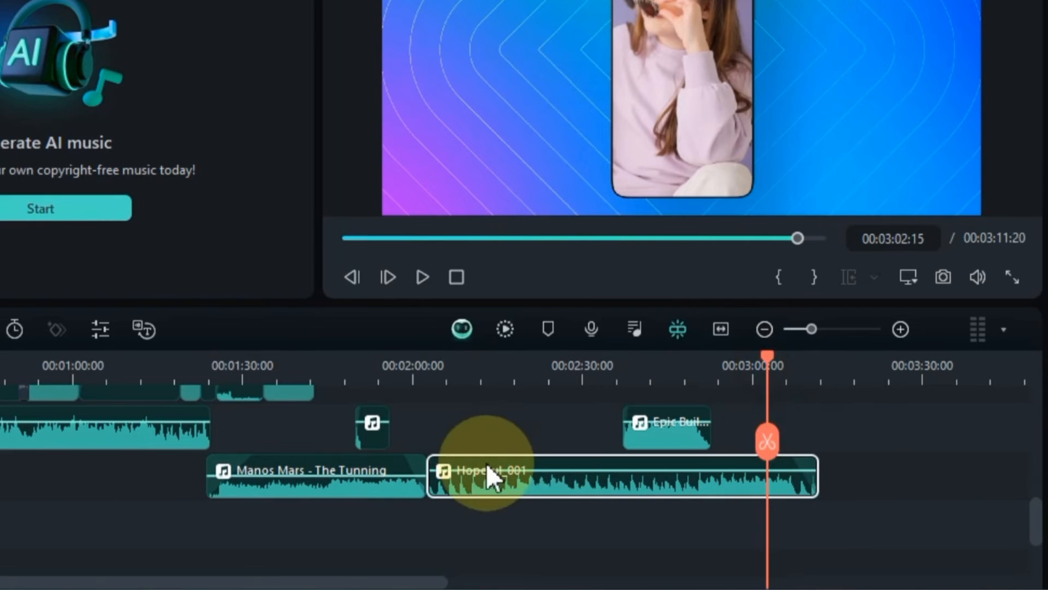
pyautogui.click(588, 368)
pyautogui.click(607, 481)
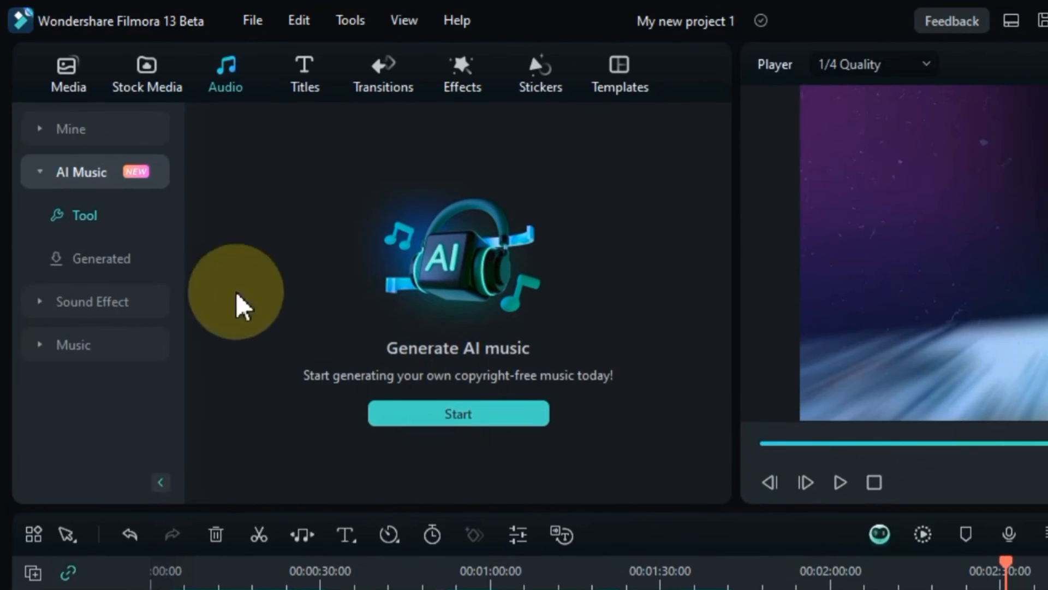
# Step: Show the generated AI music and preview part of the Hopeful_001 track
pyautogui.click(98, 261)
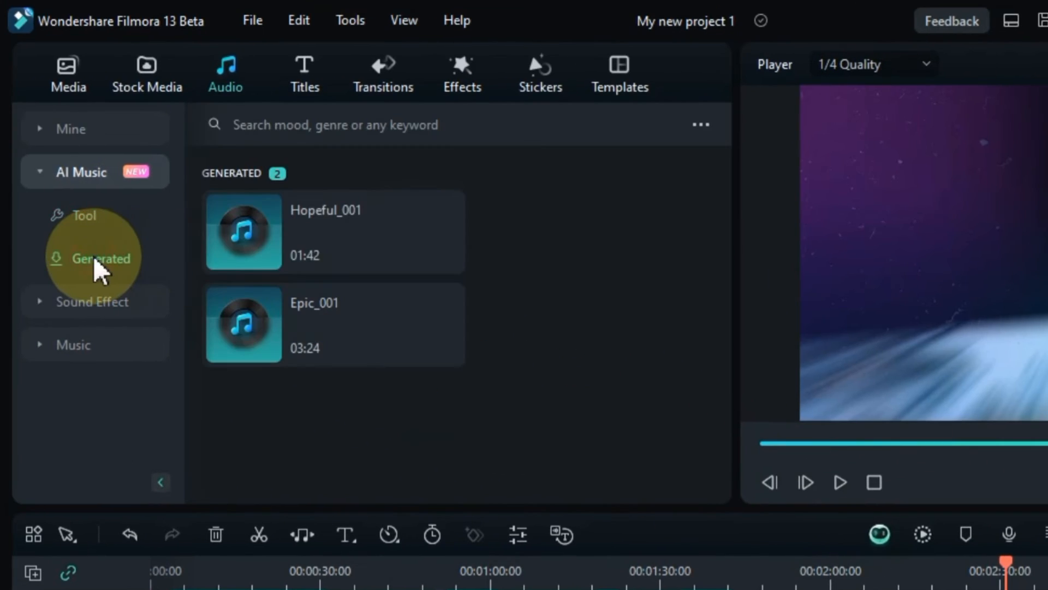
pyautogui.click(242, 236)
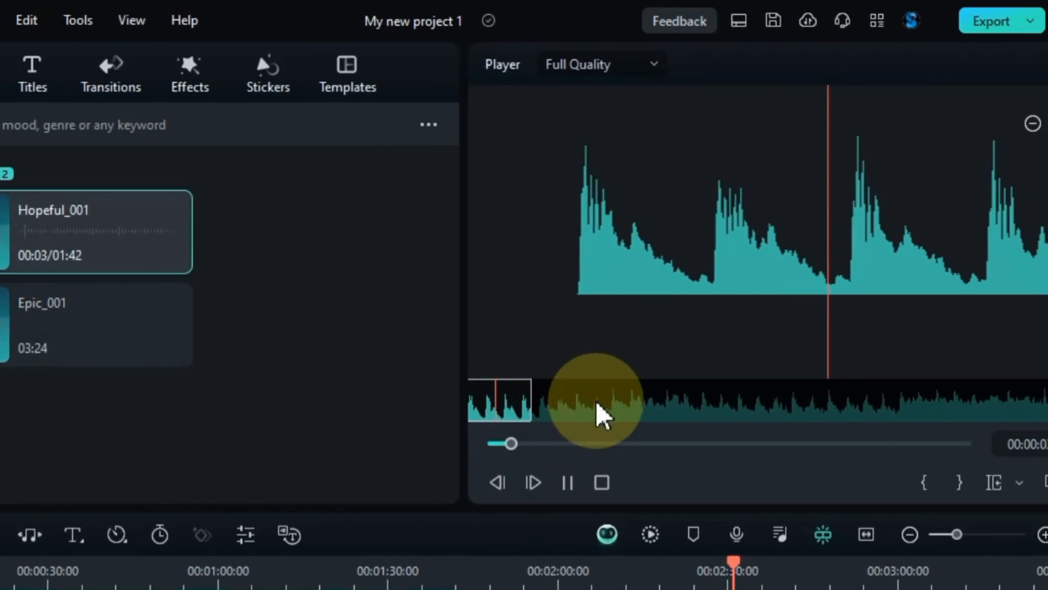
pyautogui.moveTo(601, 415); pyautogui.dragTo(1034, 417)
pyautogui.click(571, 482)
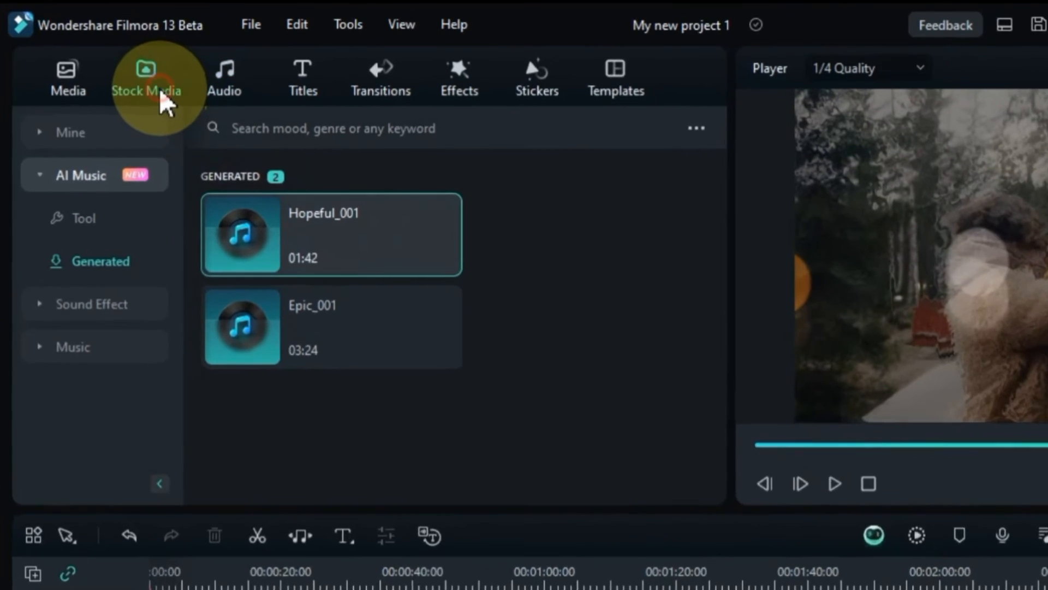
# Step: Browse the Trending category of the stock media library, then download and preview the purple Stylish Abstract background
pyautogui.click(114, 73)
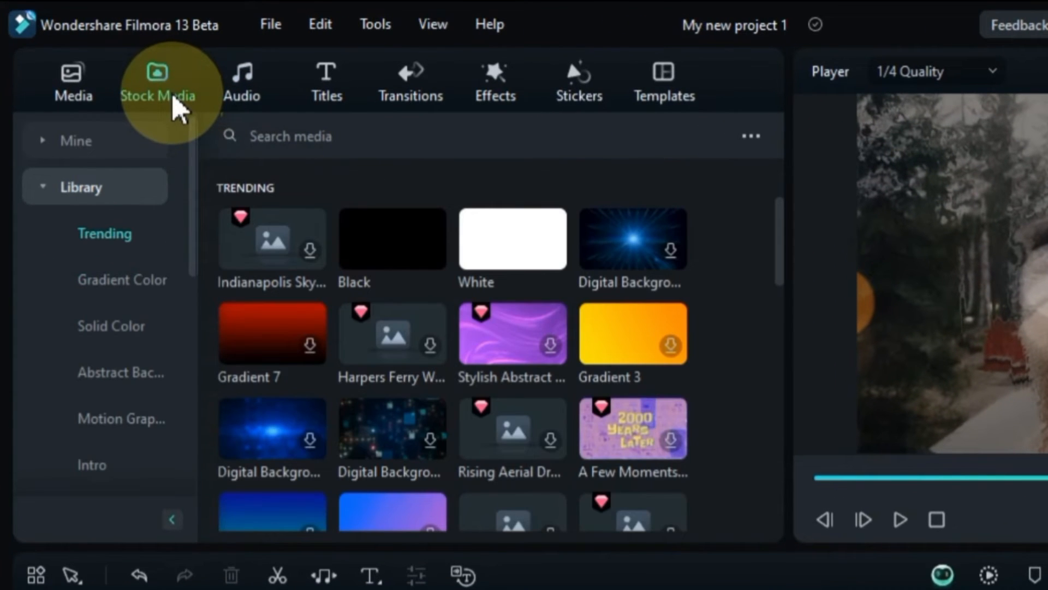
pyautogui.scroll(-10, 726, 333)
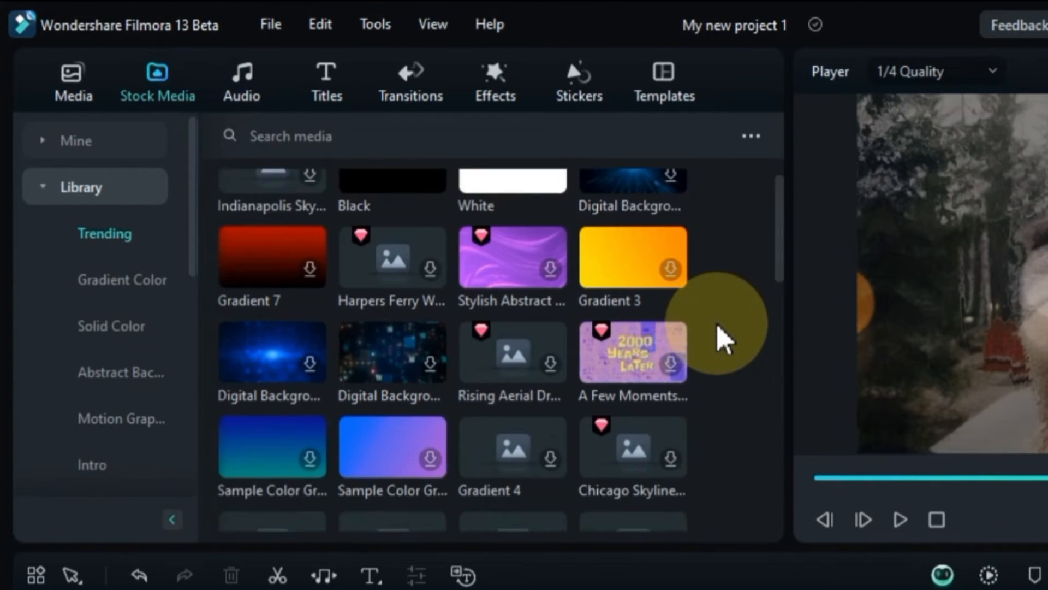
pyautogui.scroll(-2, 719, 341)
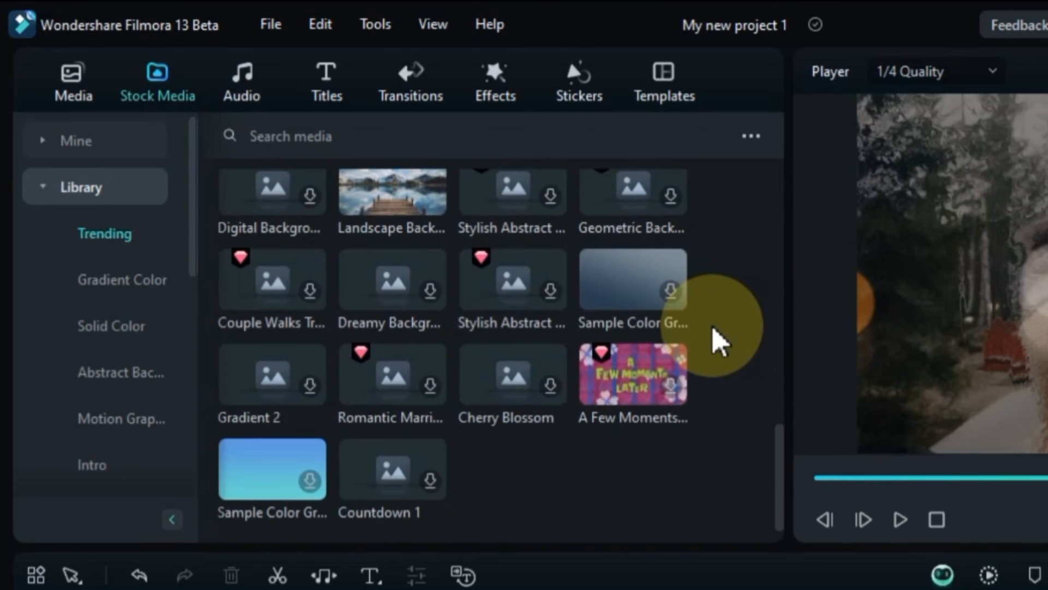
pyautogui.scroll(15, 719, 341)
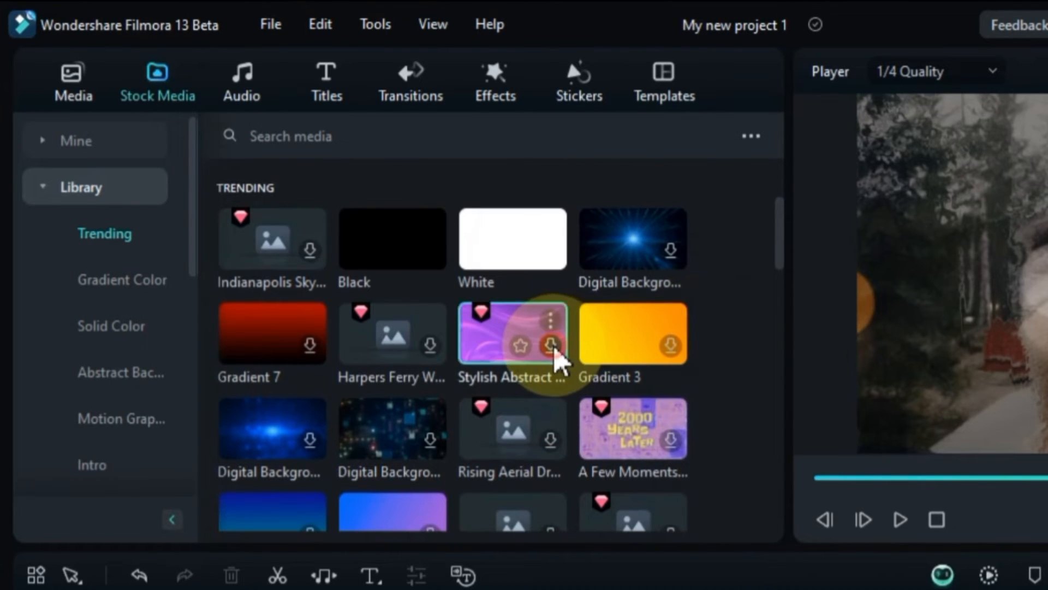
pyautogui.click(554, 349)
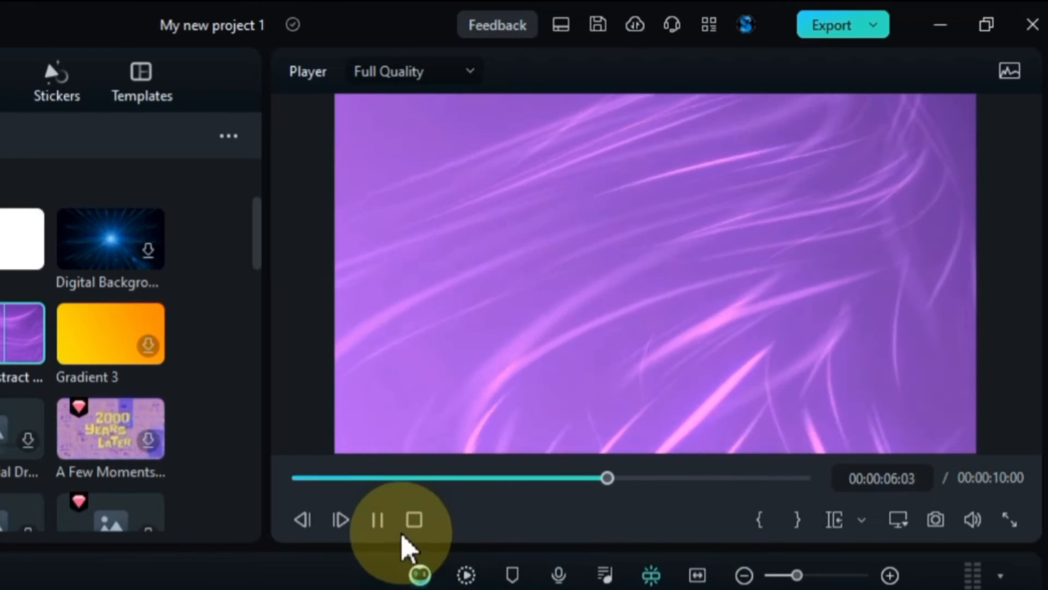
pyautogui.click(377, 519)
# Step: Browse the Gradient Color category, then download and preview Gradient 3
pyautogui.scroll(-5, 105, 363)
pyautogui.click(159, 290)
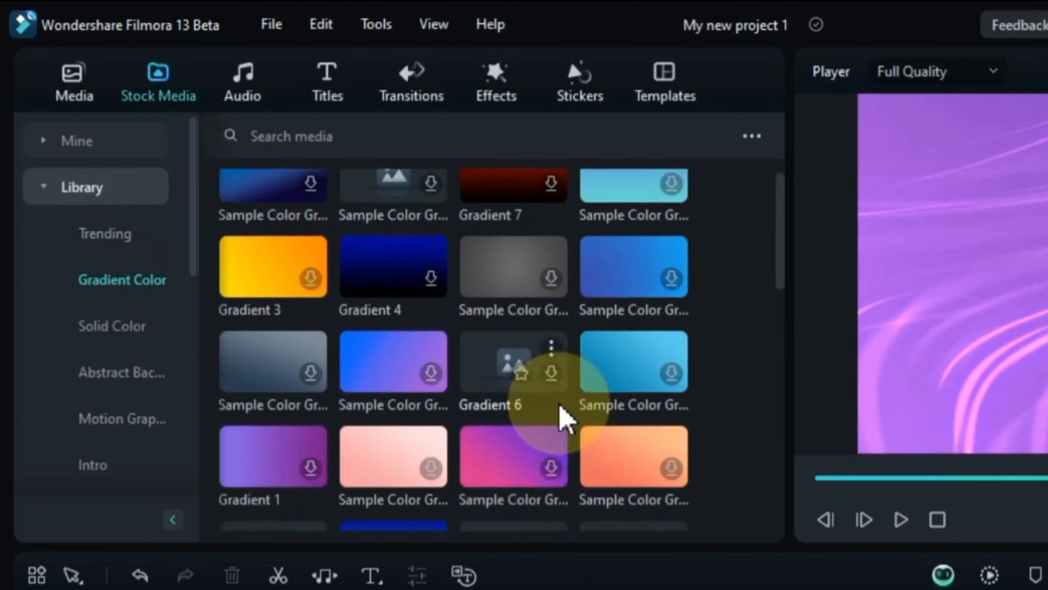
pyautogui.scroll(-10, 562, 419)
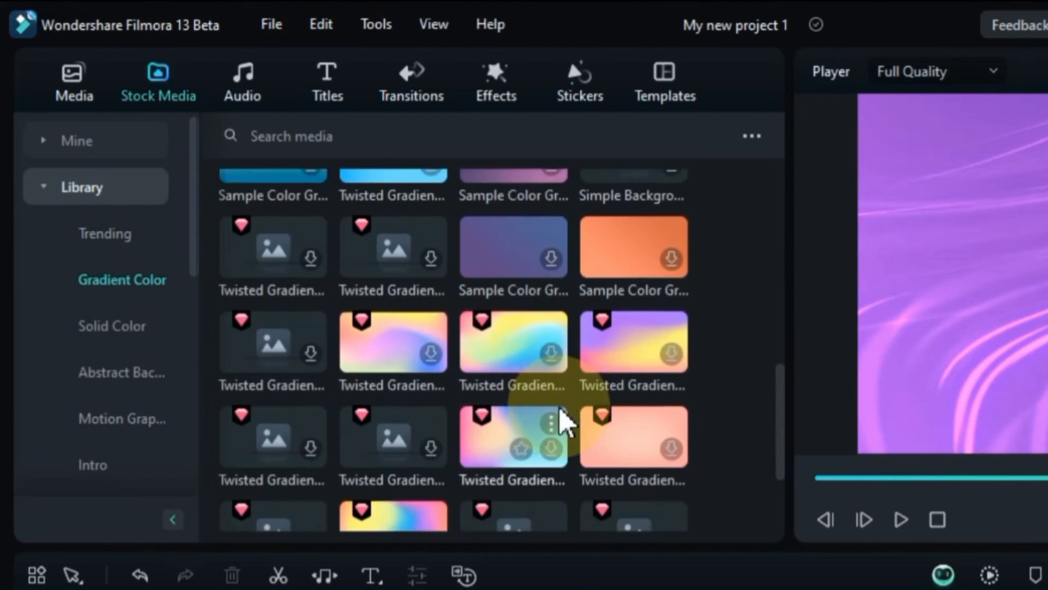
pyautogui.scroll(10, 562, 419)
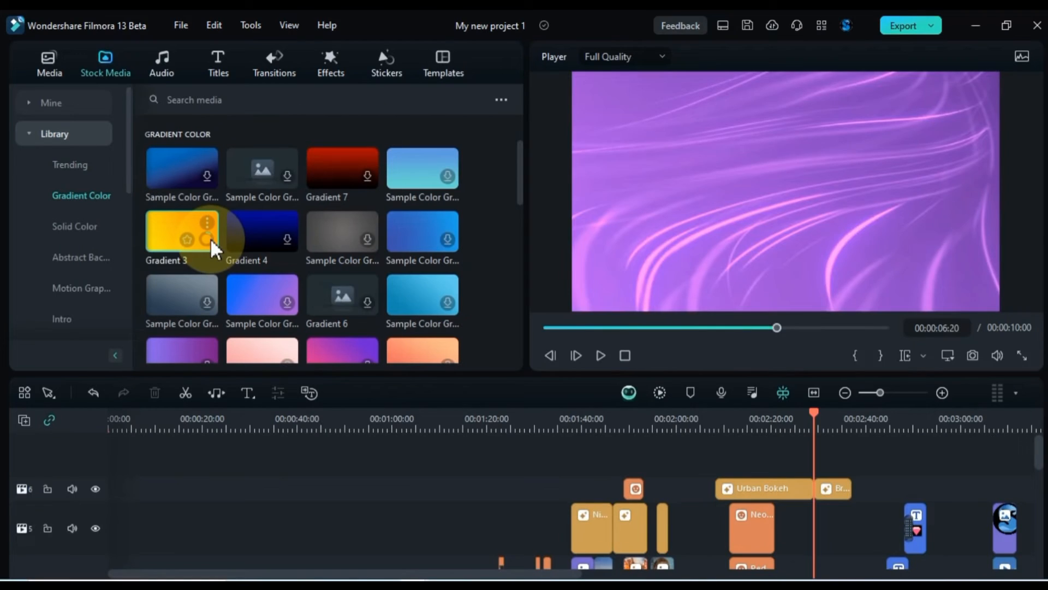
pyautogui.click(320, 348)
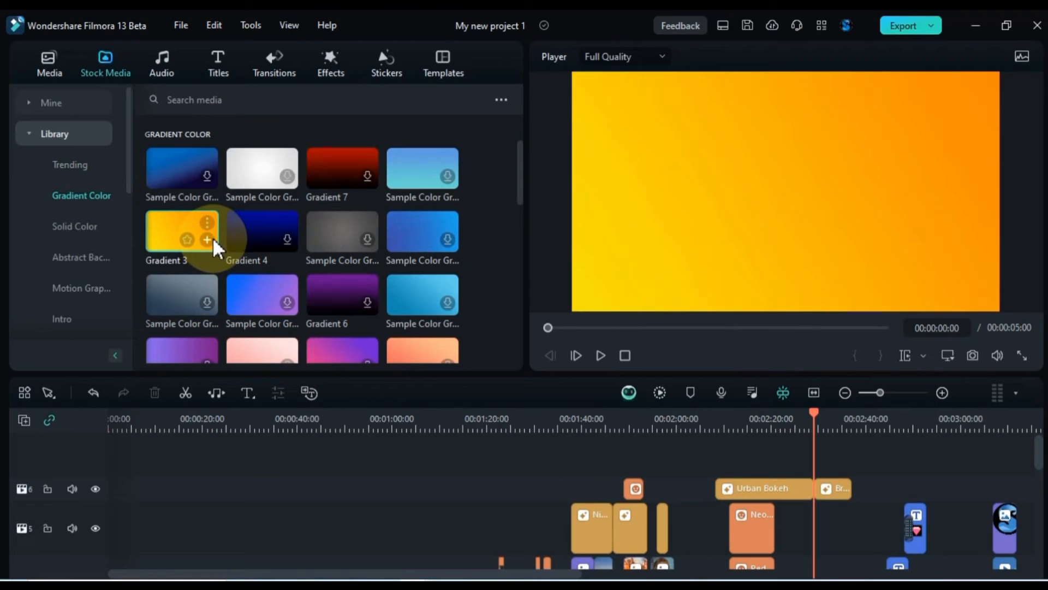
pyautogui.click(619, 251)
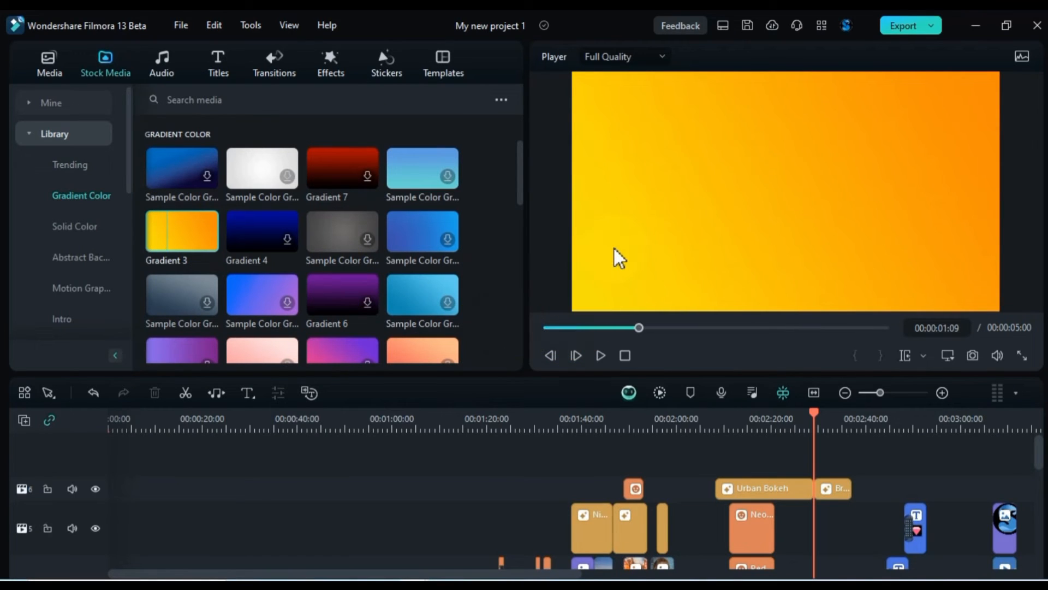
pyautogui.click(197, 228)
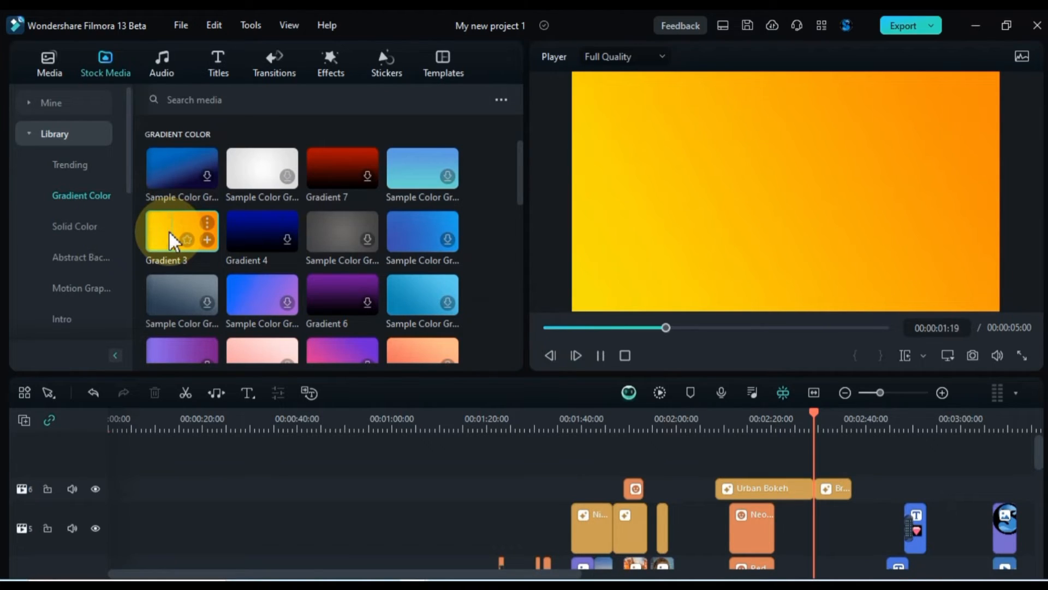
# Step: Browse the Solid Color and Abstract Background categories of the stock media library
pyautogui.click(75, 228)
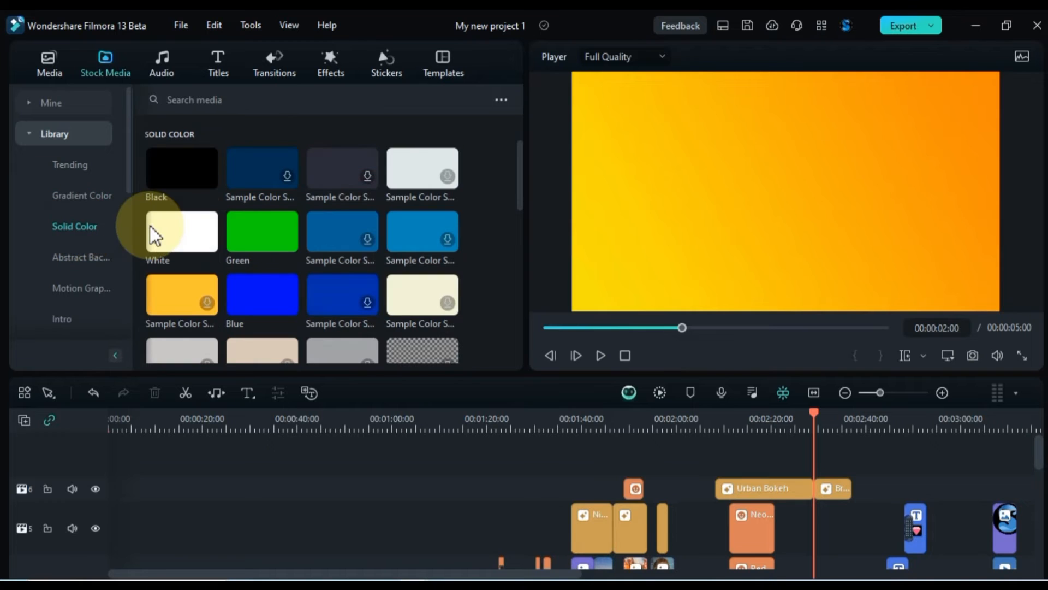
pyautogui.scroll(-5, 352, 241)
pyautogui.scroll(-3, 355, 240)
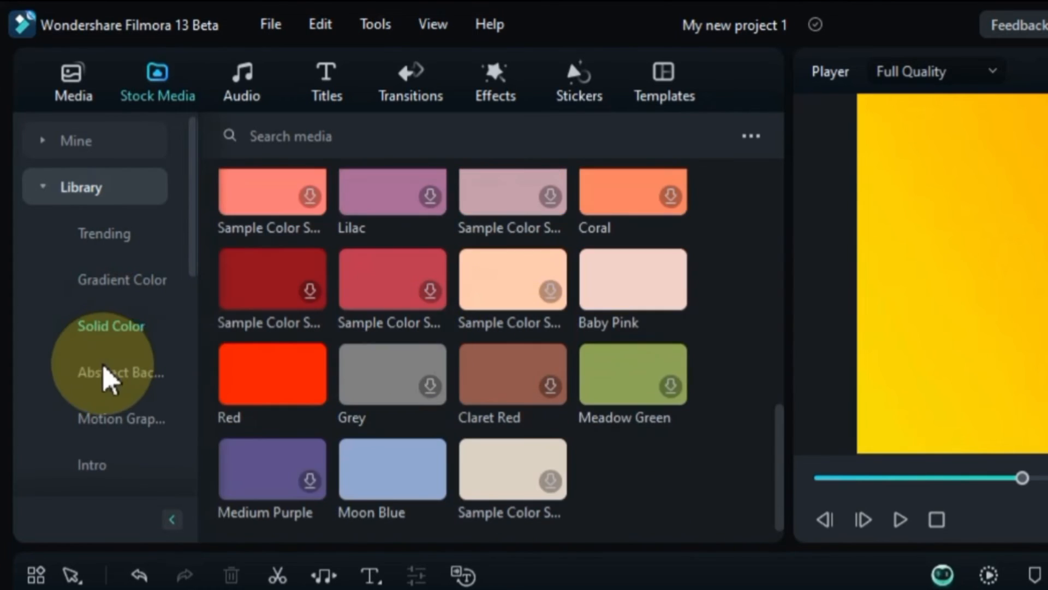
pyautogui.click(109, 376)
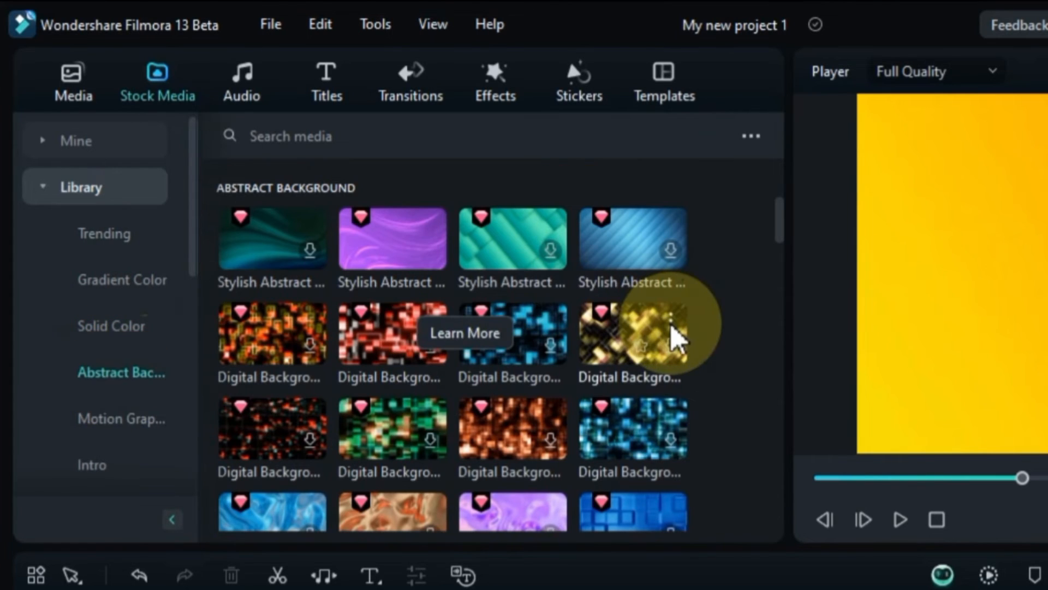
pyautogui.scroll(-3, 673, 342)
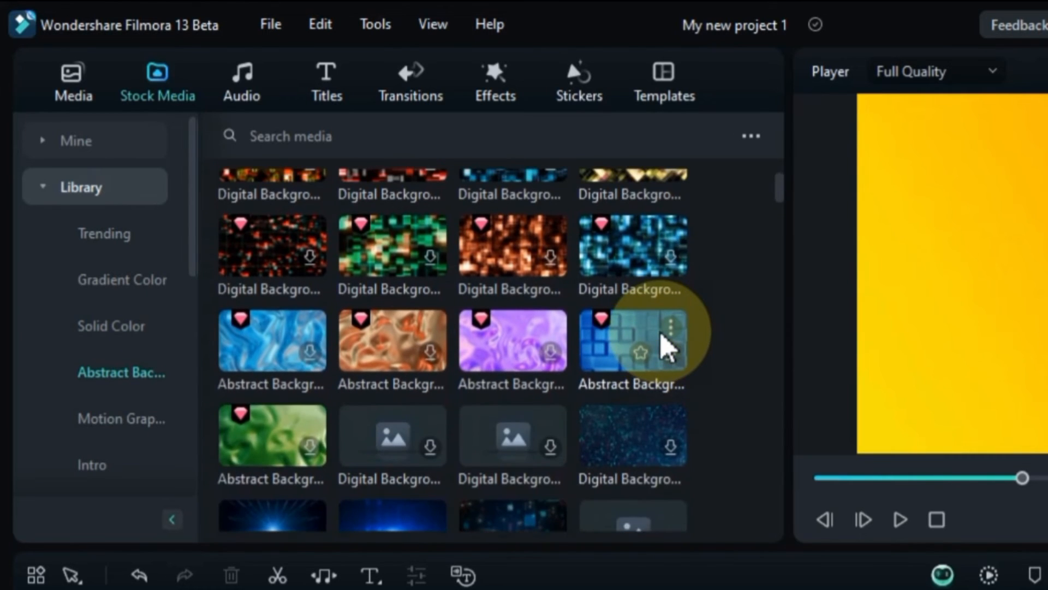
pyautogui.scroll(5, 662, 346)
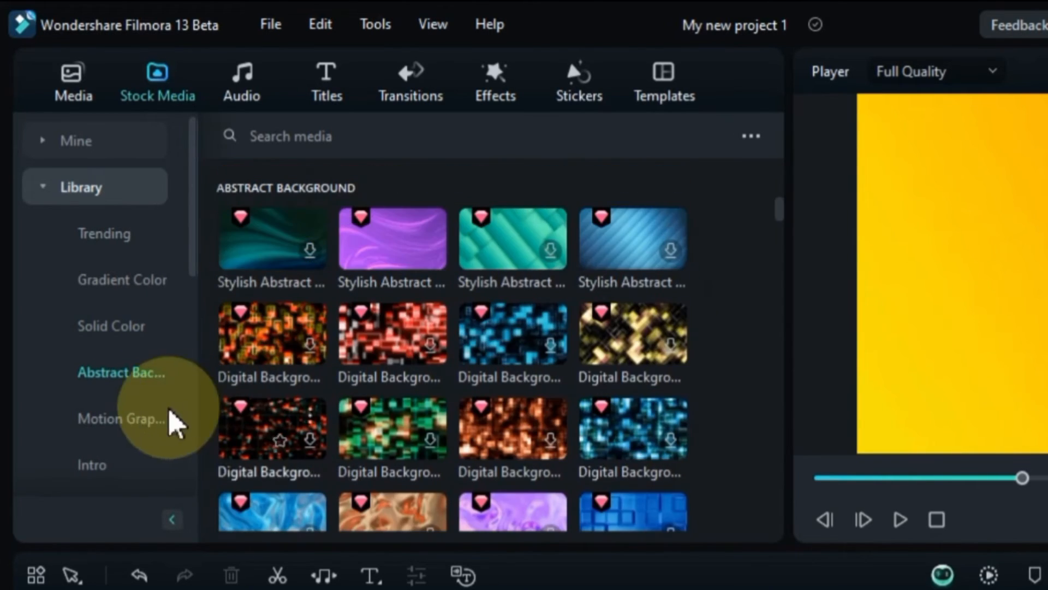
# Step: Download and preview the blue Stylish Abstract clip from the Motion Graphic category and browse the rest of the category
pyautogui.click(100, 431)
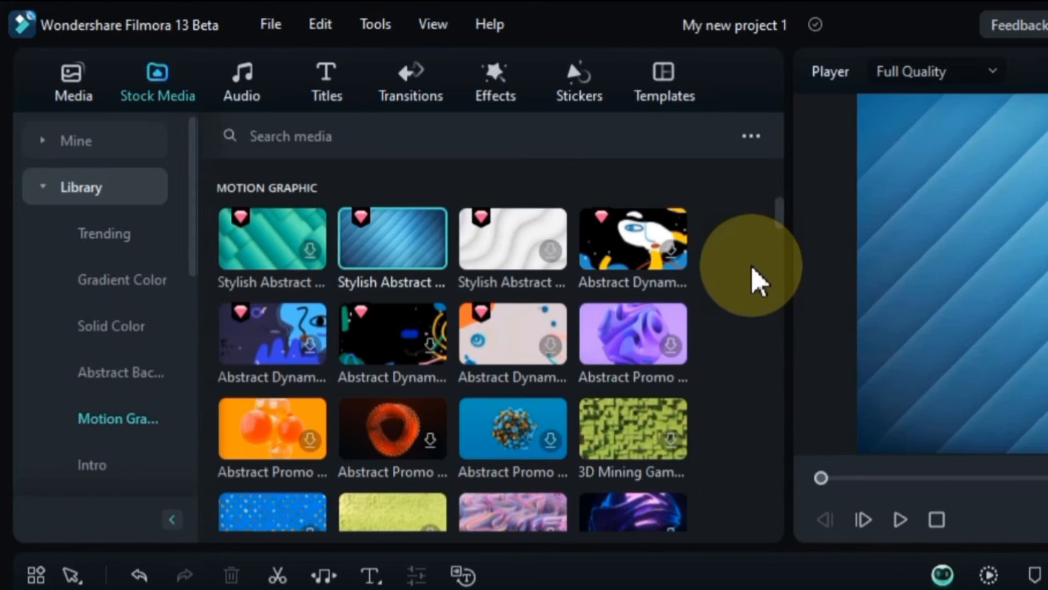
pyautogui.press('space')
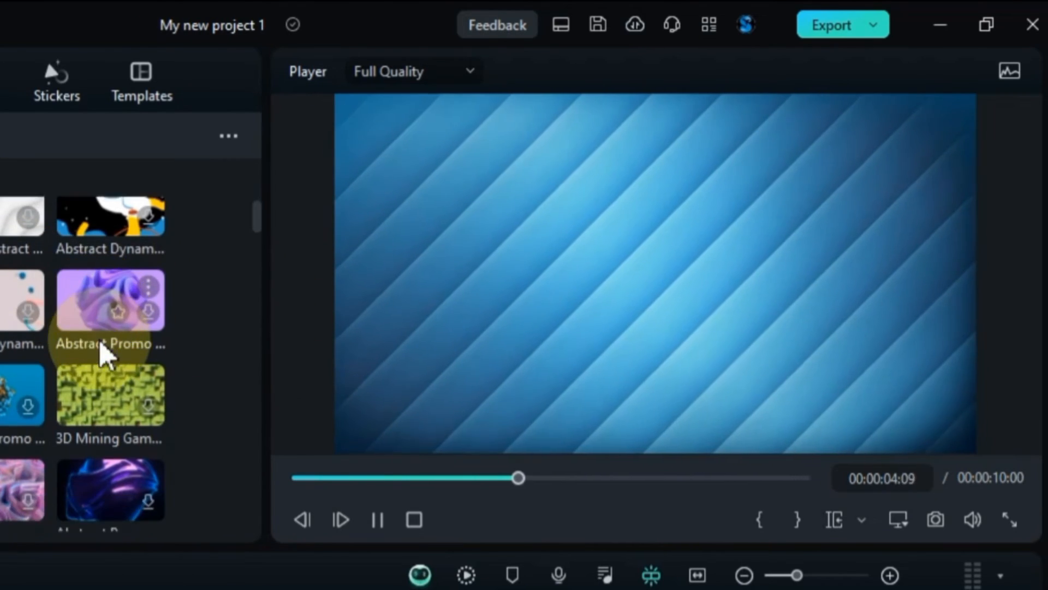
pyautogui.scroll(-10, 100, 351)
pyautogui.scroll(-15, 104, 355)
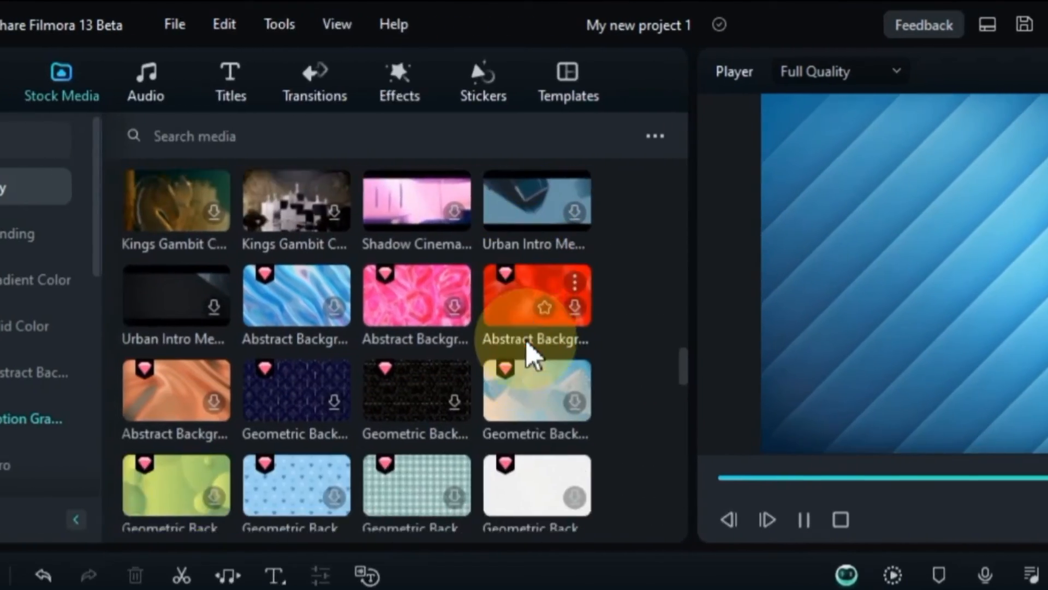
pyautogui.scroll(-10, 532, 354)
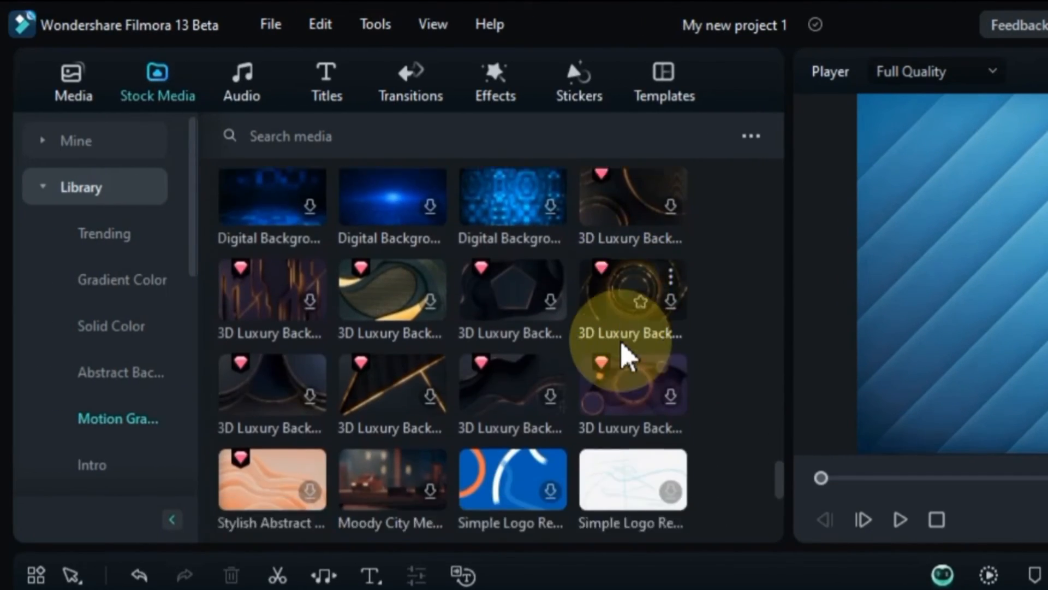
pyautogui.scroll(-6, 628, 358)
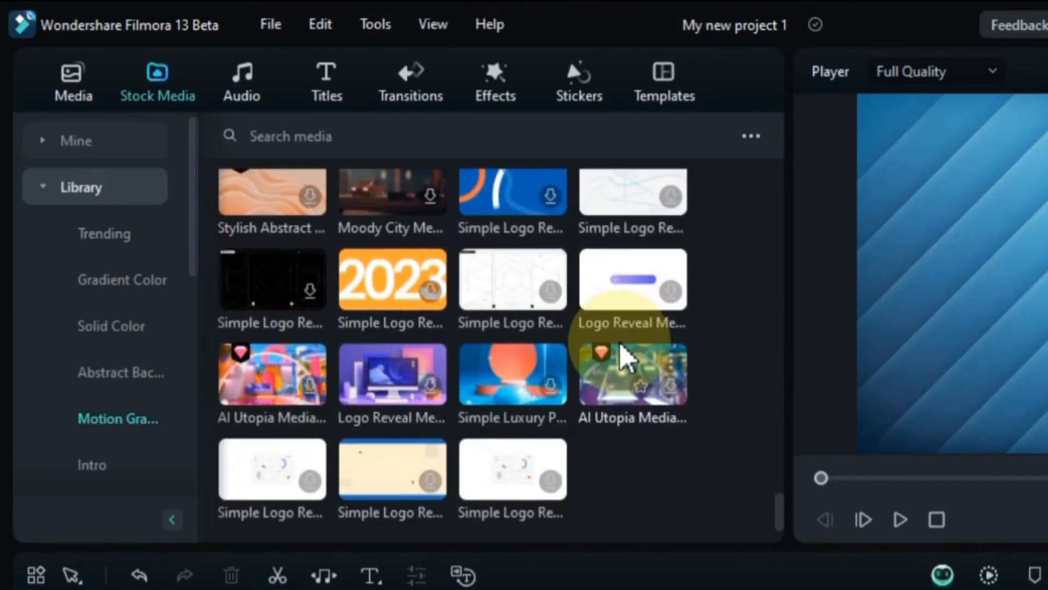
pyautogui.scroll(-10, 154, 415)
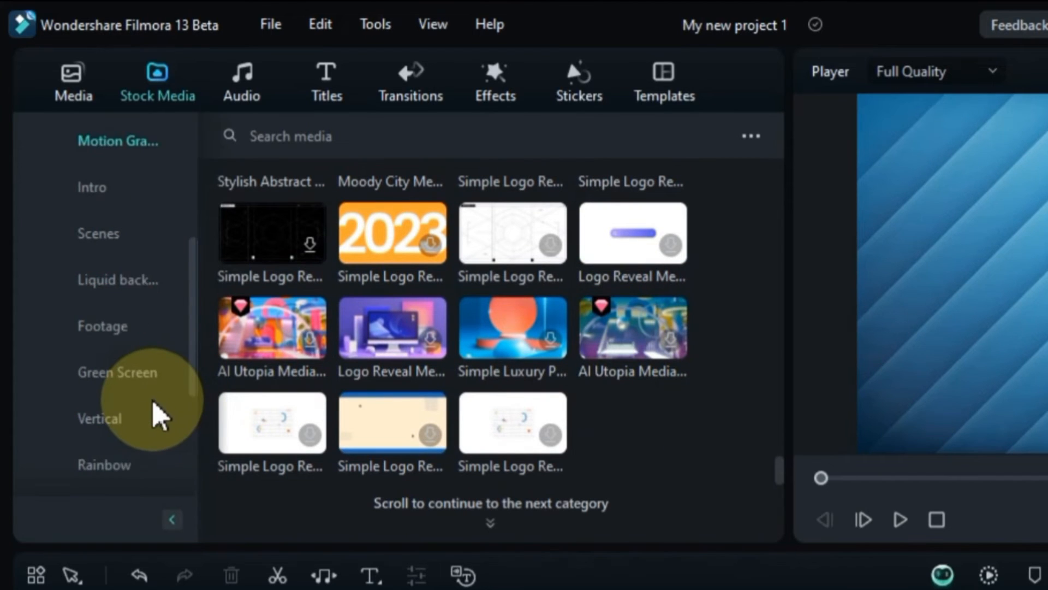
# Step: Browse the videos and photos that the partner library Pexels offers
pyautogui.click(84, 464)
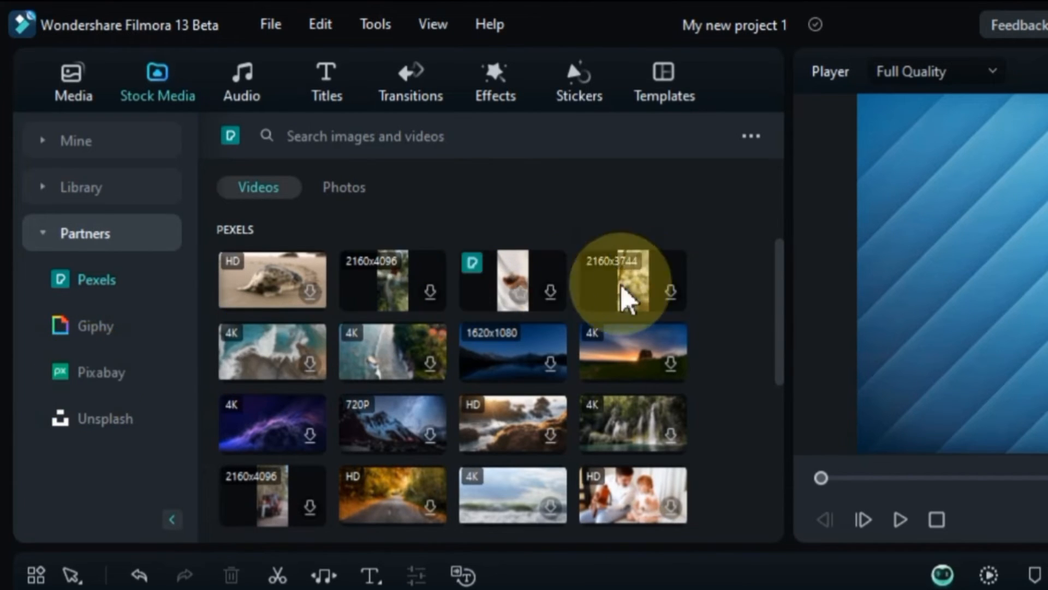
pyautogui.scroll(-5, 637, 374)
pyautogui.scroll(-12, 634, 373)
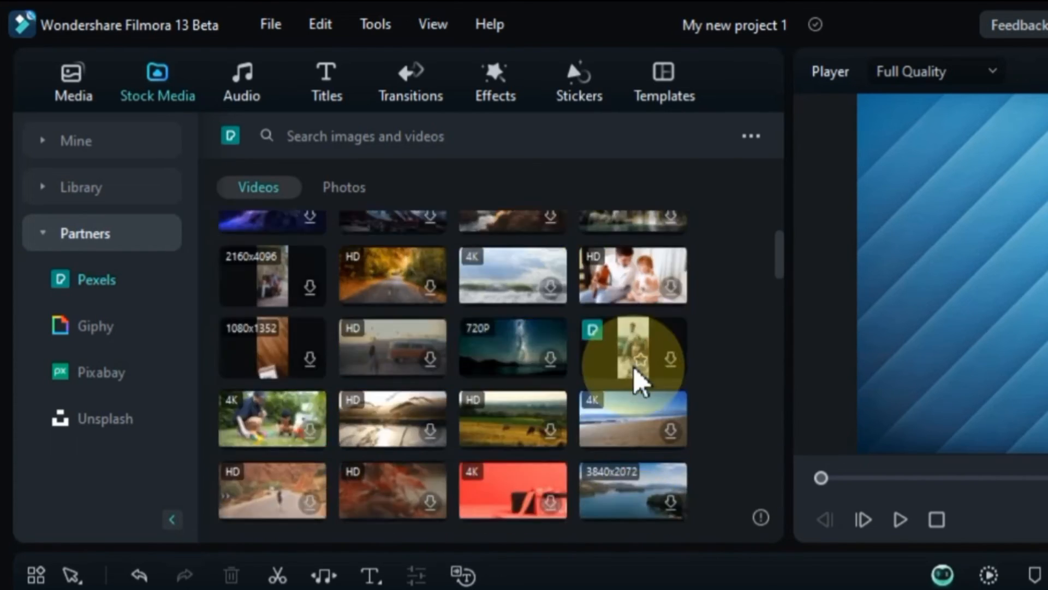
pyautogui.click(344, 188)
pyautogui.scroll(-10, 600, 360)
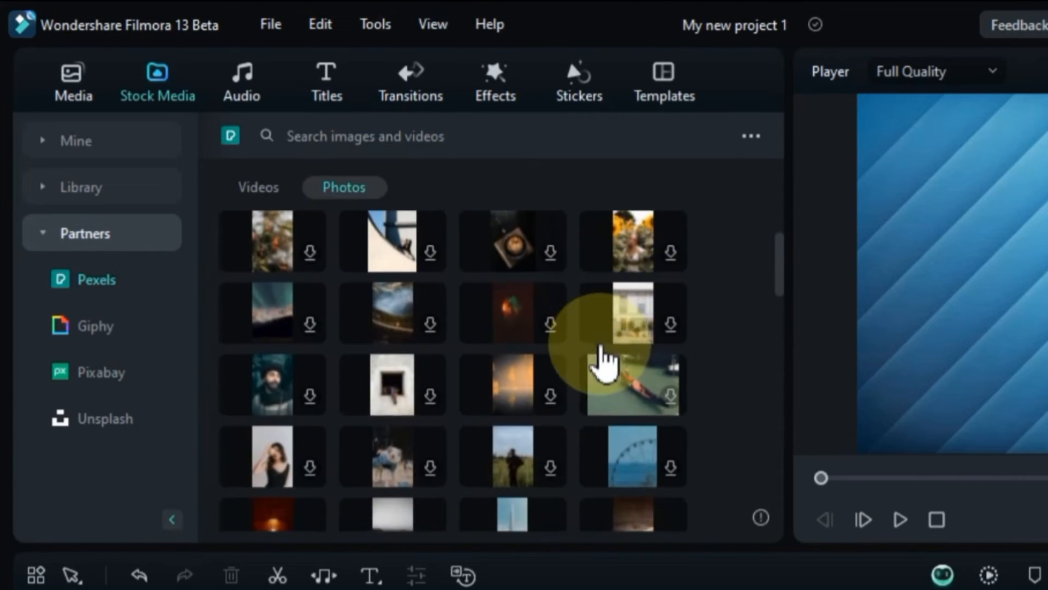
pyautogui.scroll(-8, 603, 360)
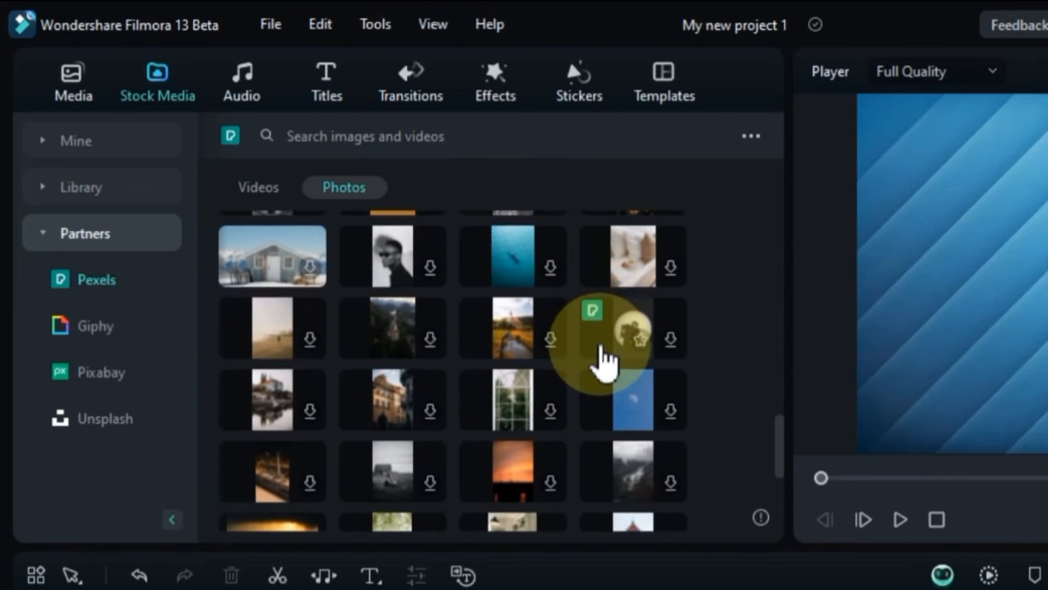
pyautogui.scroll(15, 603, 361)
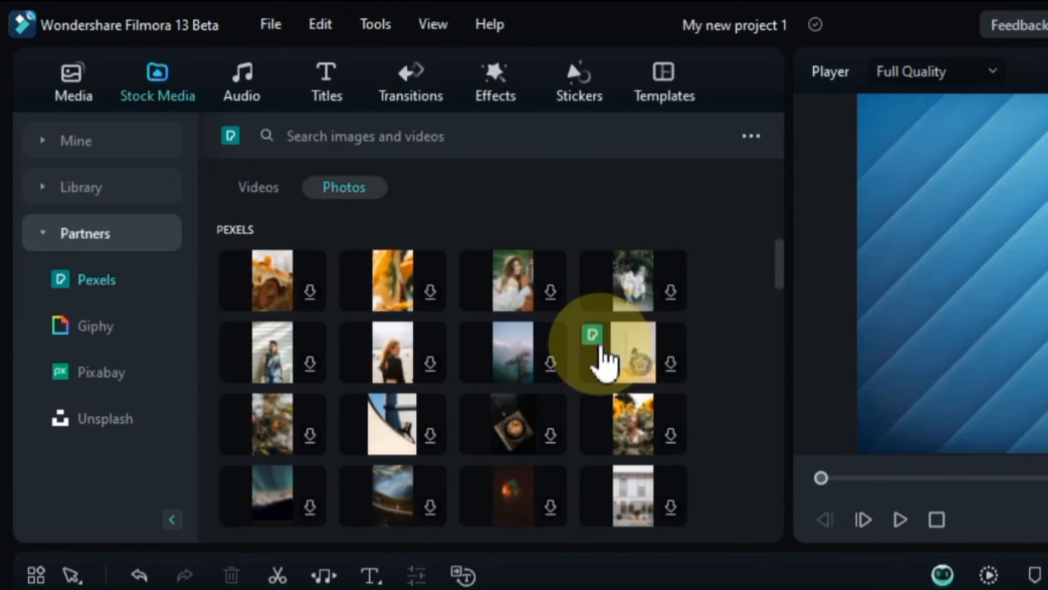
# Step: Search the Pexels photos for "natural wallpaper" and browse the results
pyautogui.click(485, 136)
pyautogui.write('natural wallpap')
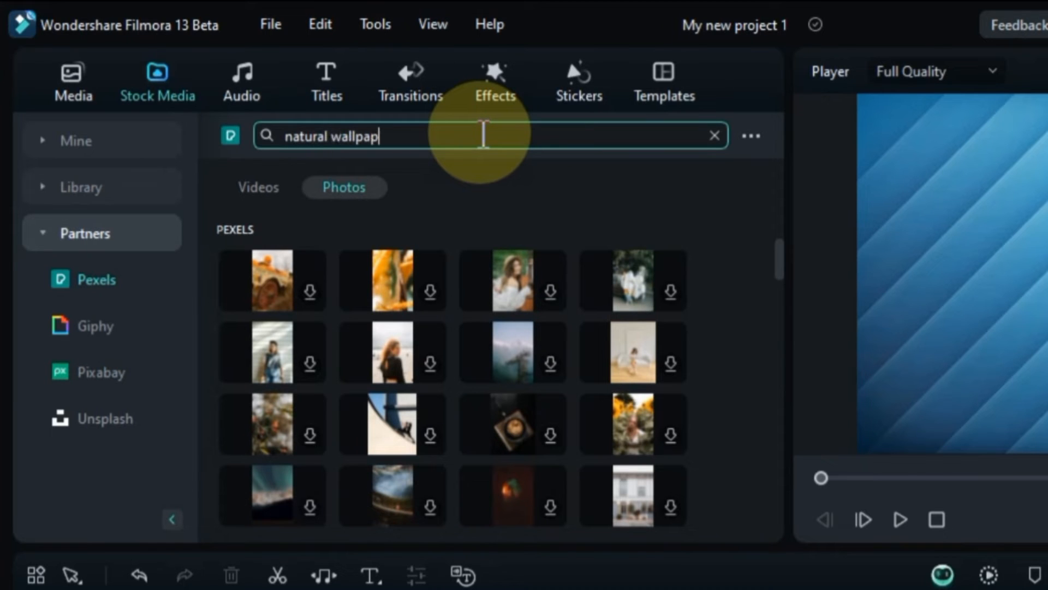
pyautogui.write('er')
pyautogui.press('Return')
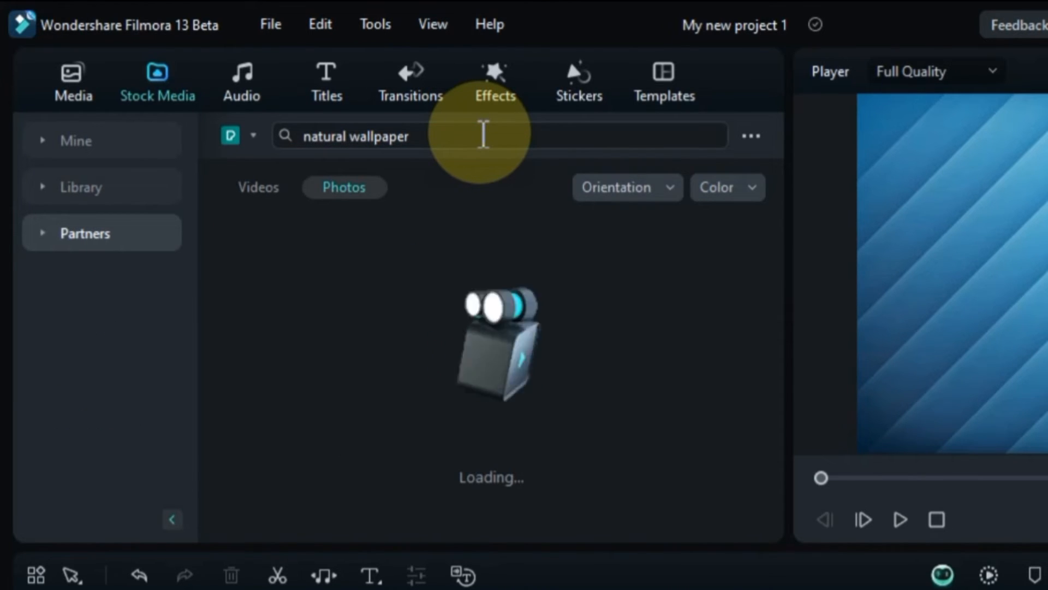
pyautogui.scroll(-5, 749, 328)
pyautogui.scroll(-10, 743, 322)
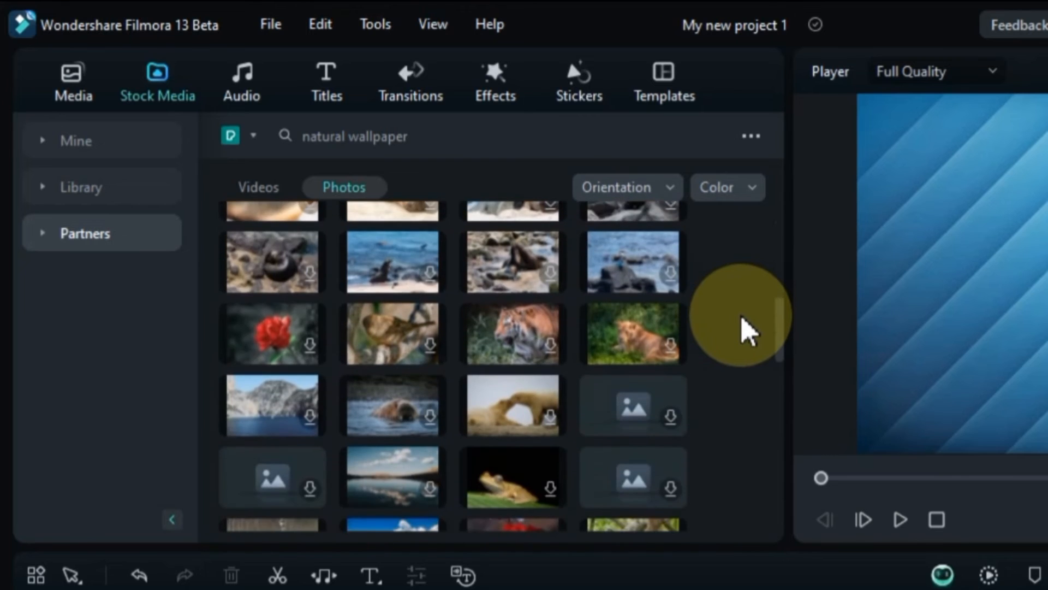
pyautogui.scroll(-8, 748, 331)
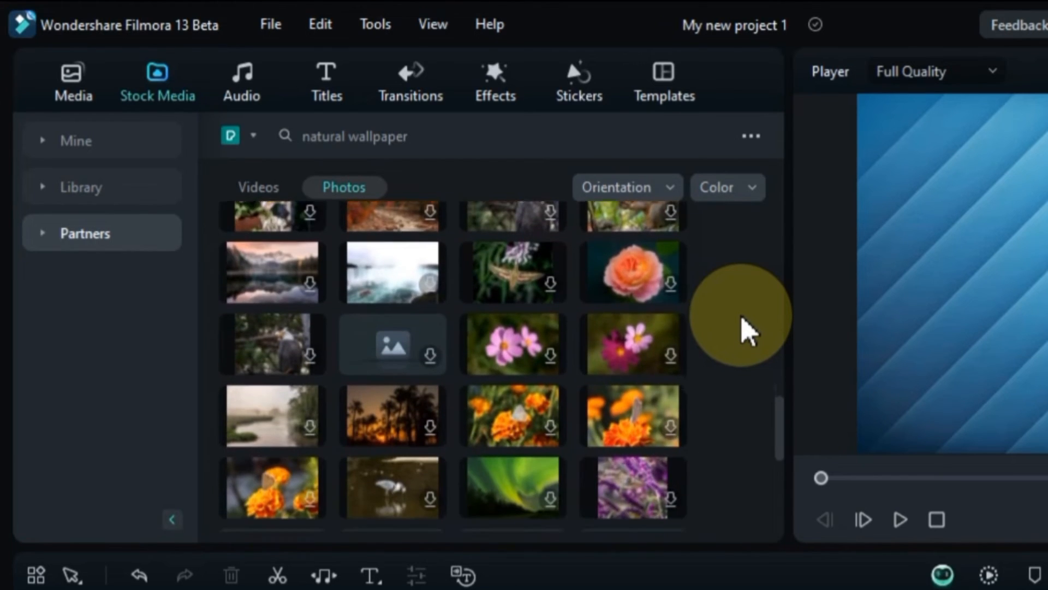
pyautogui.scroll(3, 748, 328)
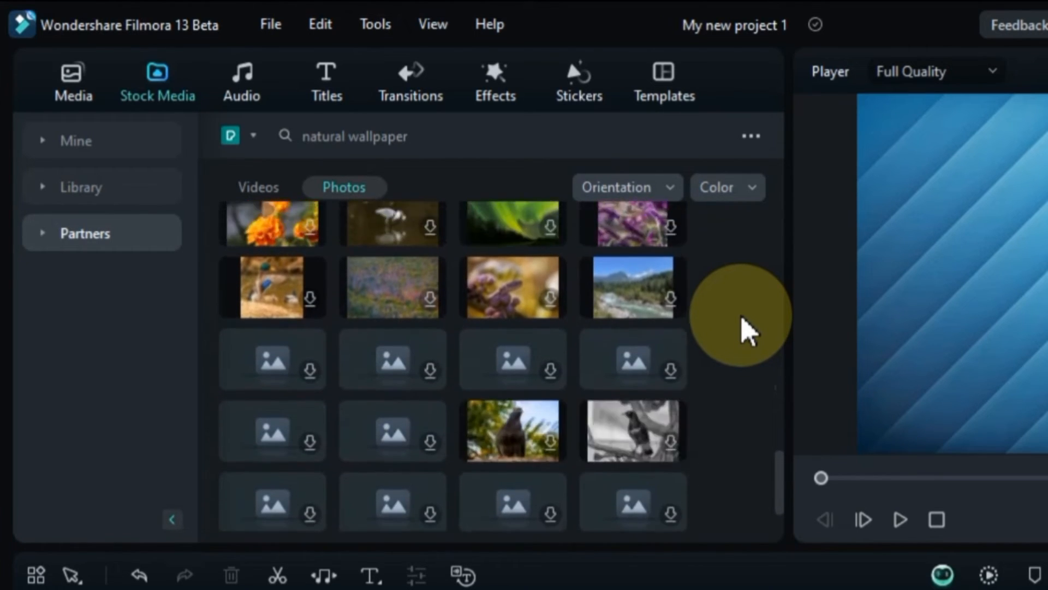
# Step: Filter the natural wallpaper photos to landscape orientation and look through them
pyautogui.click(646, 187)
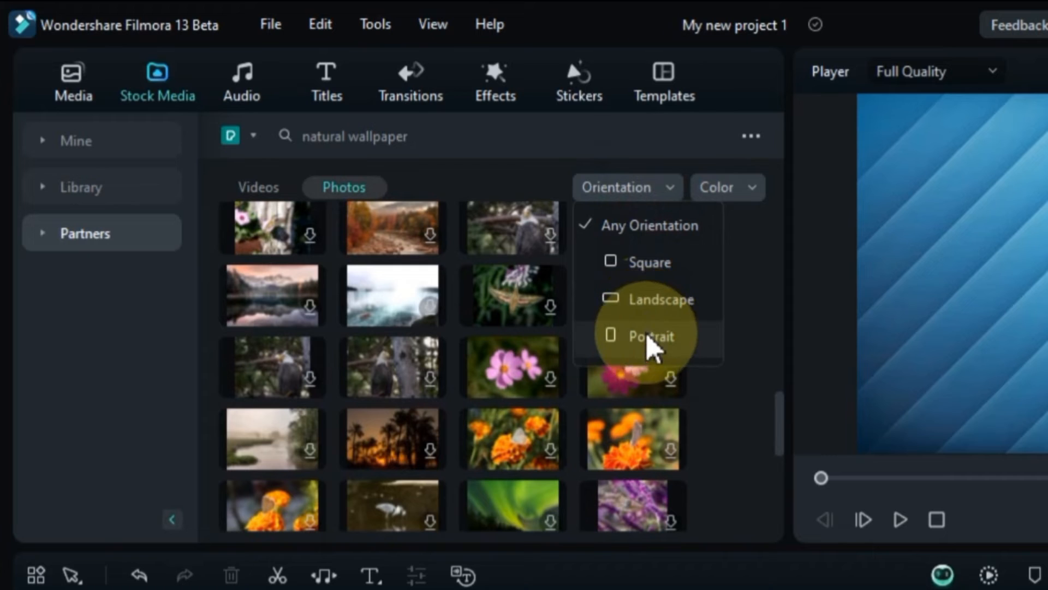
pyautogui.click(656, 315)
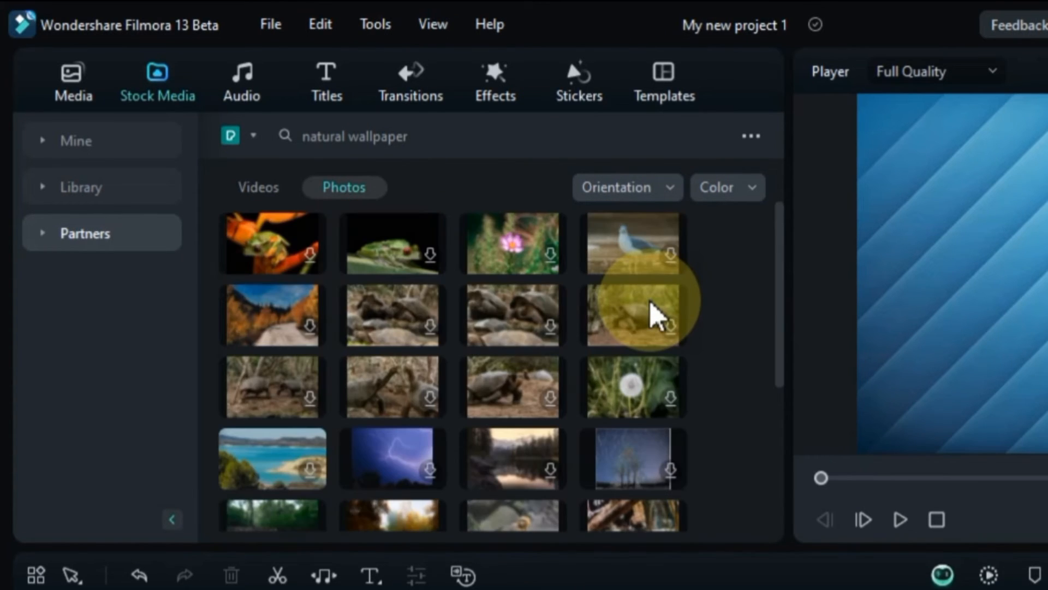
pyautogui.scroll(-5, 651, 305)
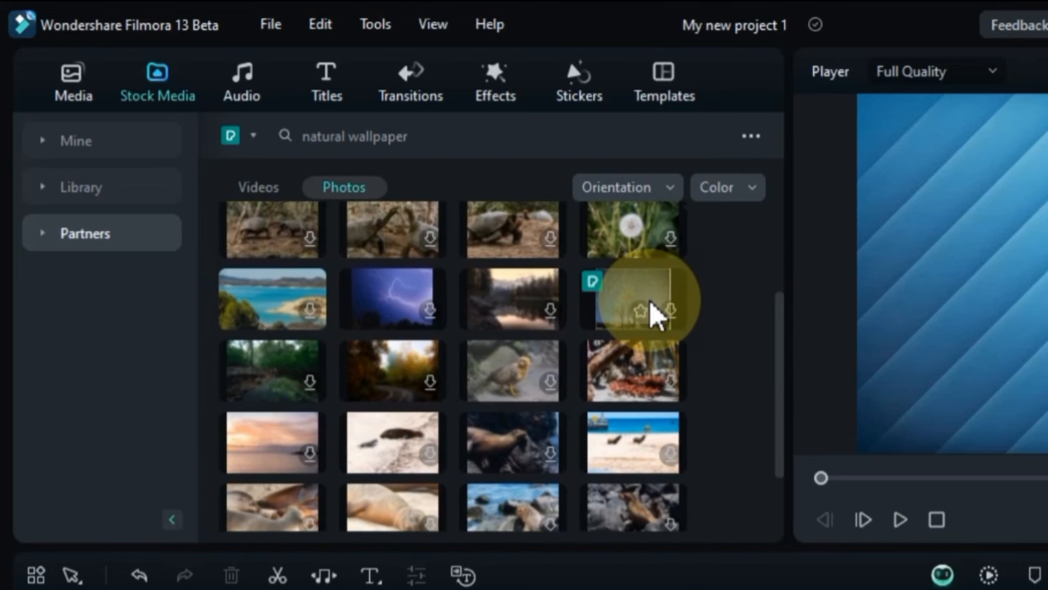
pyautogui.scroll(-8, 650, 300)
pyautogui.scroll(2, 651, 300)
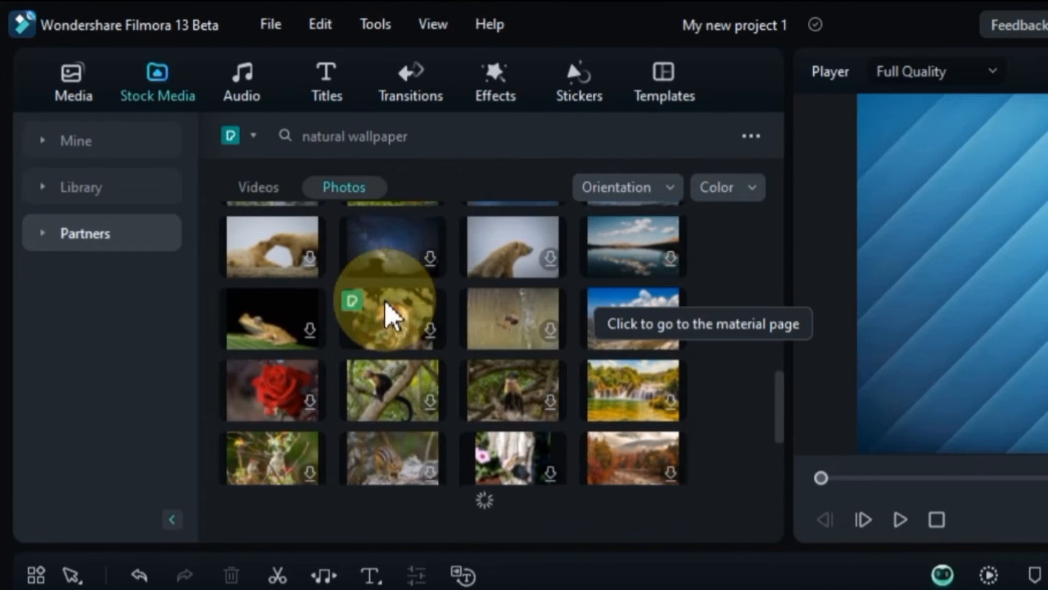
# Step: Download the photo of two polar bears at maximum resolution and preview it
pyautogui.click(308, 260)
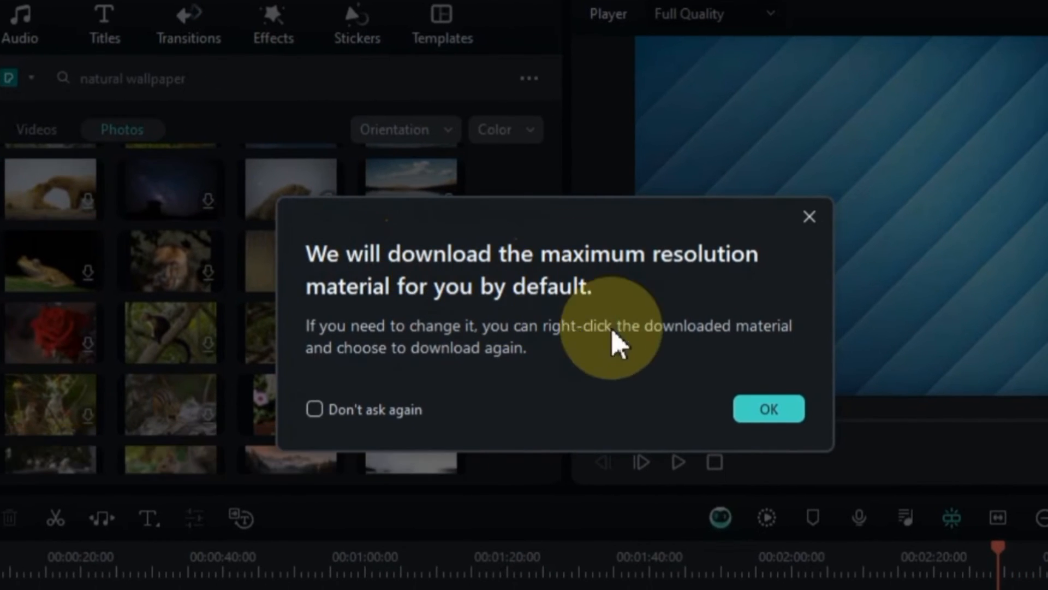
pyautogui.click(752, 417)
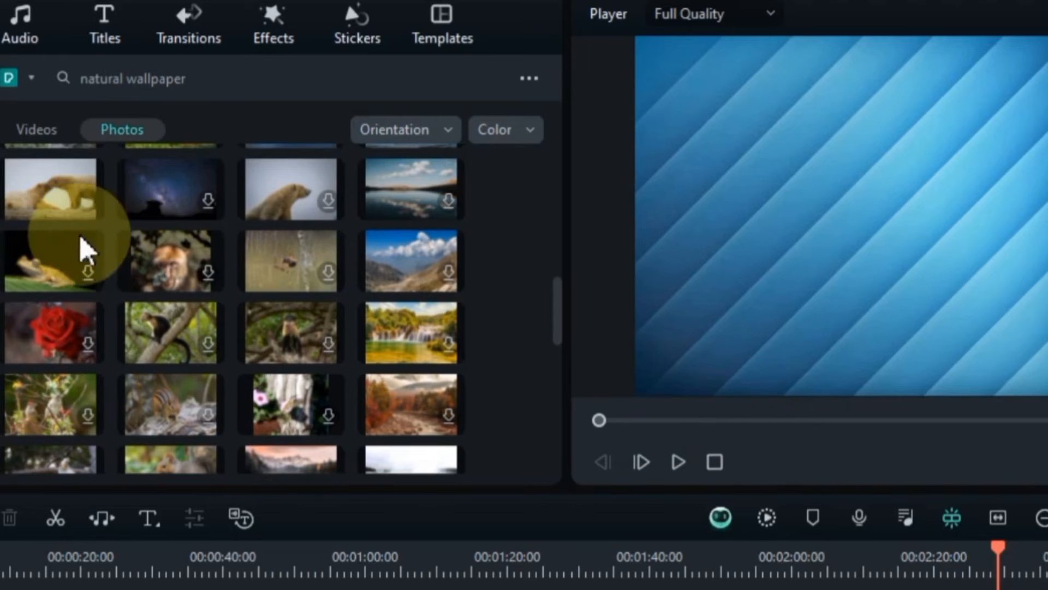
pyautogui.click(34, 207)
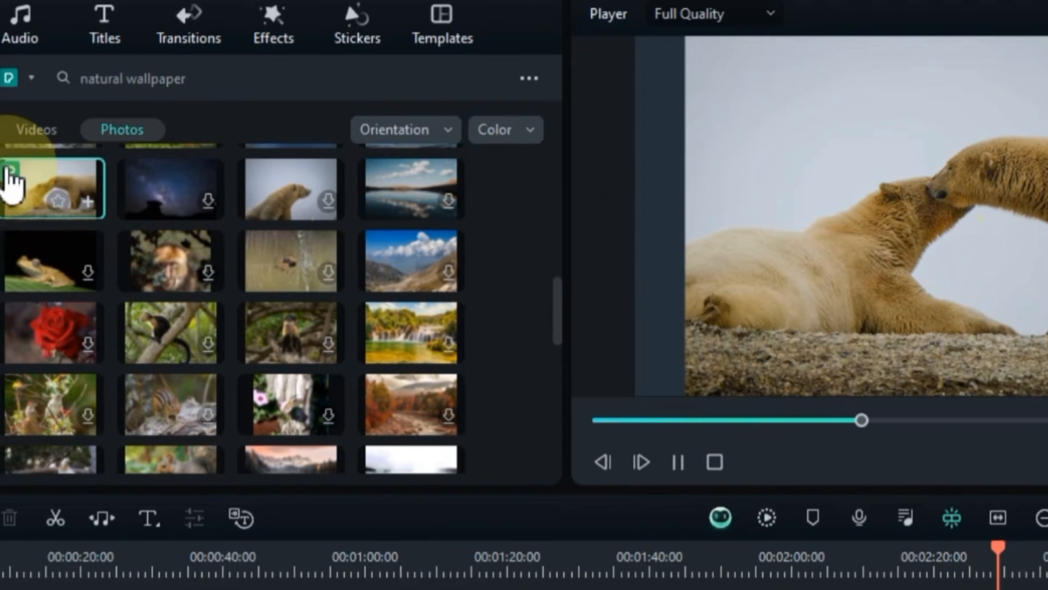
# Step: Show the natural wallpaper videos instead, restrict them to 4K resolution, and browse them
pyautogui.click(26, 141)
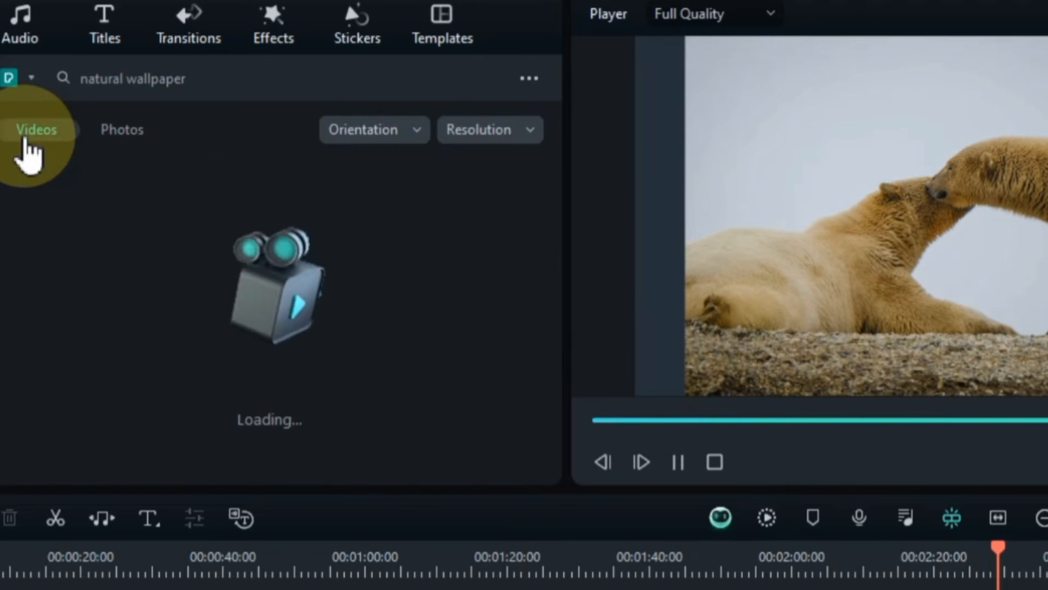
pyautogui.click(500, 130)
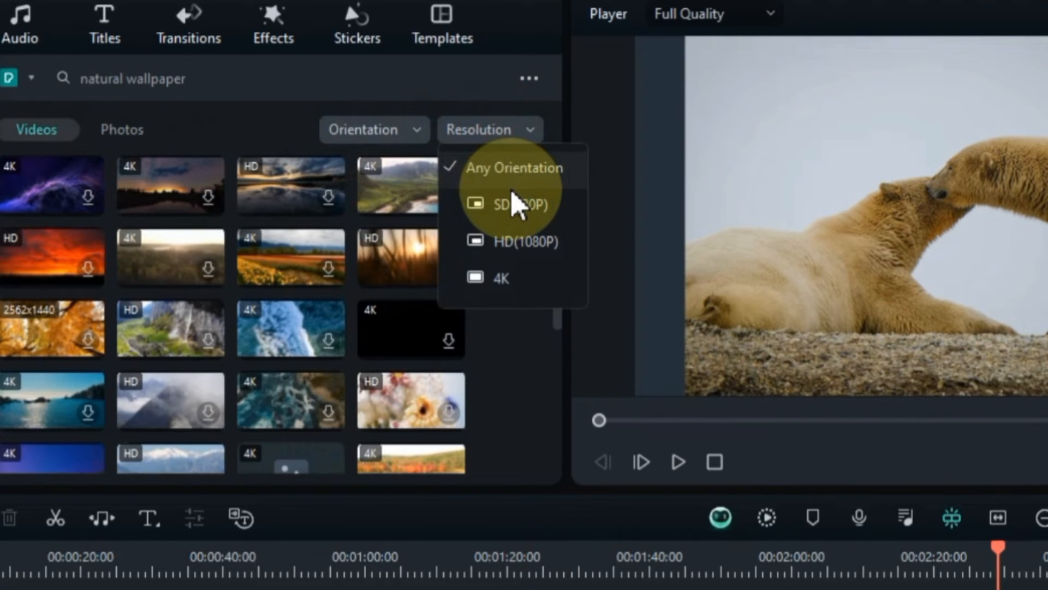
pyautogui.click(519, 276)
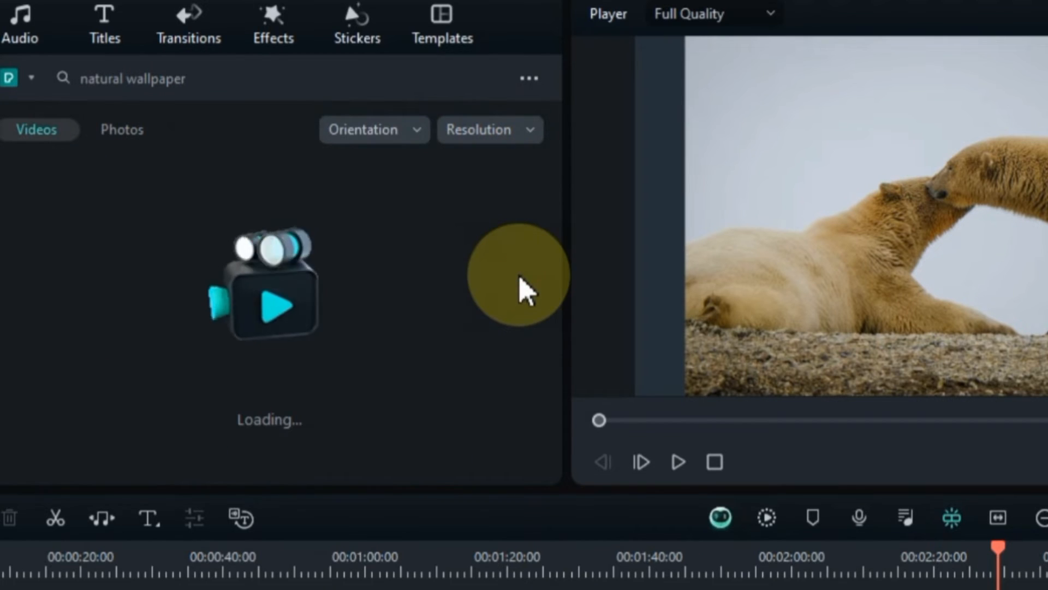
pyautogui.scroll(-6, 180, 340)
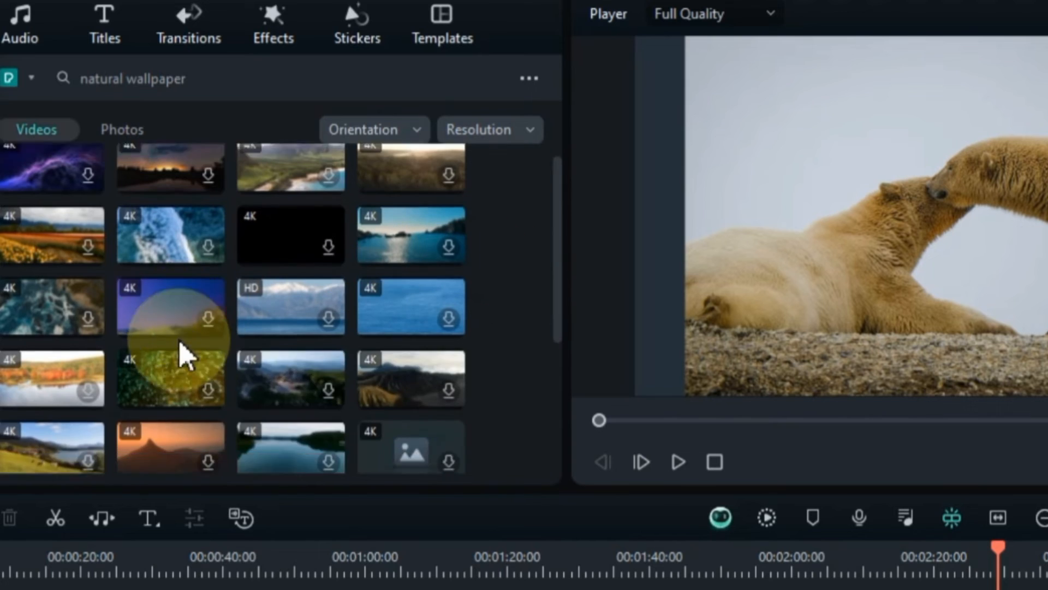
pyautogui.scroll(6, 260, 354)
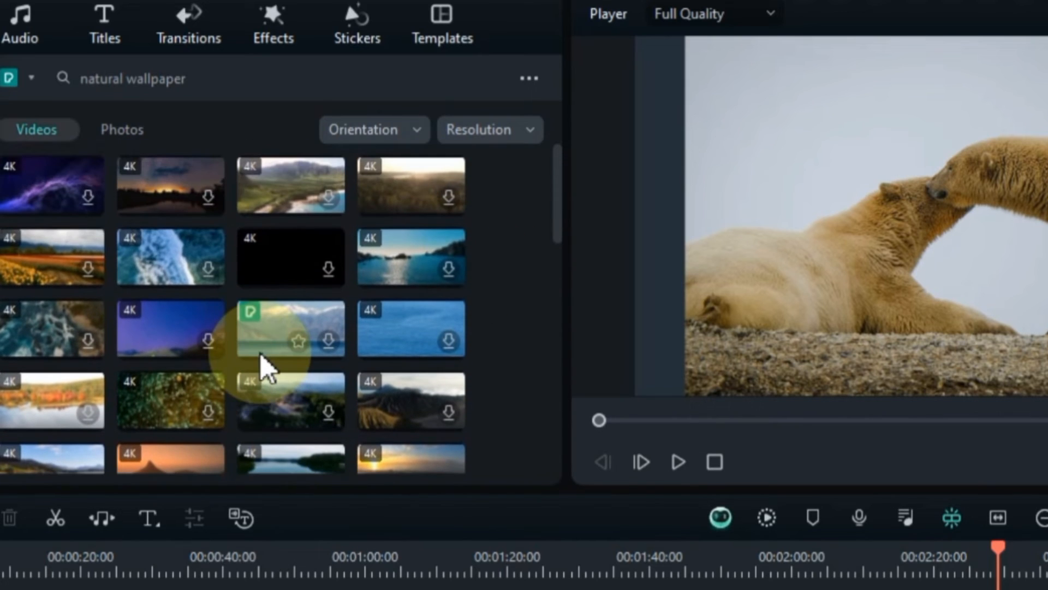
# Step: Download the 4K video of the green mountain coast at maximum resolution and preview it
pyautogui.click(330, 198)
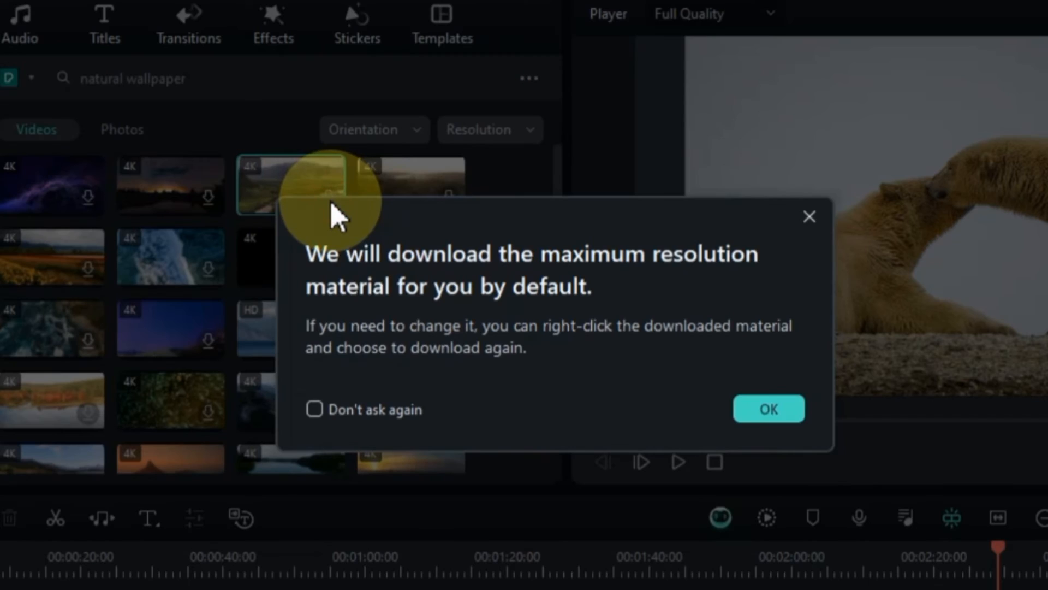
pyautogui.click(769, 409)
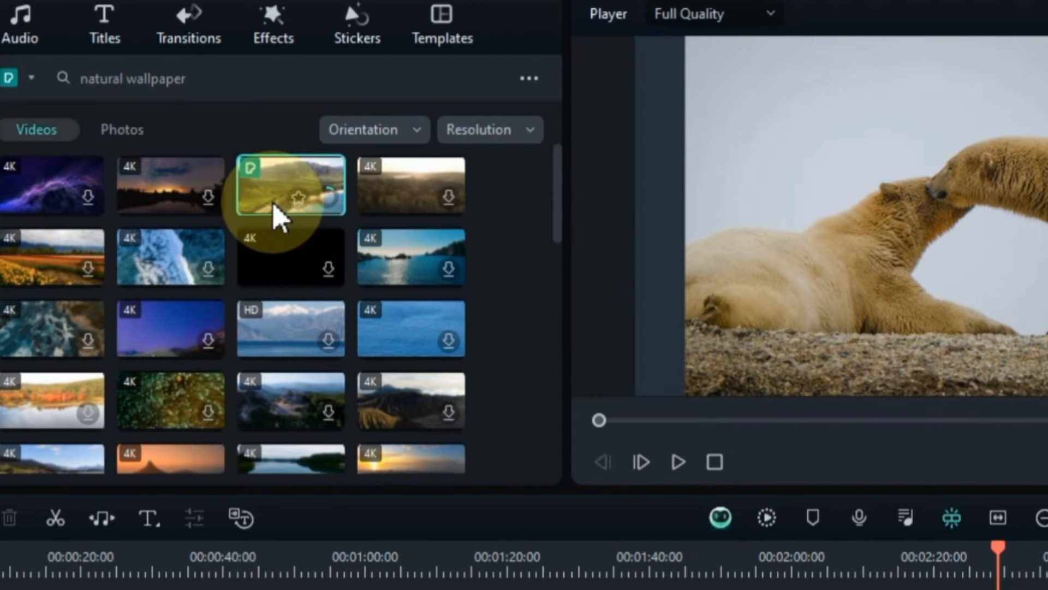
pyautogui.click(276, 215)
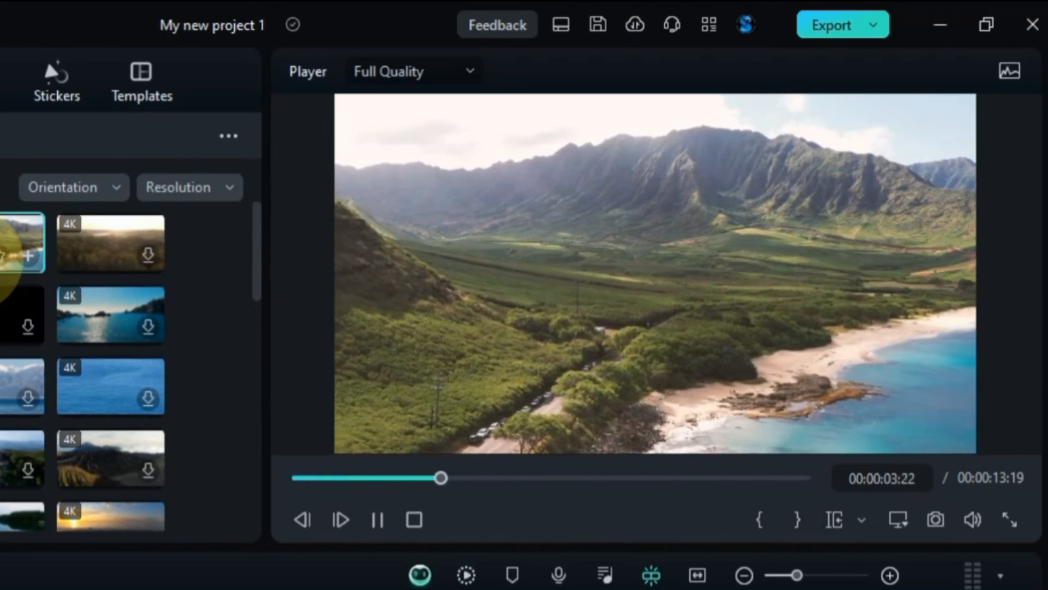
# Step: Add the mountain coast video after the SUBSCRIBE clip on video track 2, keeping the 1920 x 1080 25fps project settings, and play it back
pyautogui.click(890, 575)
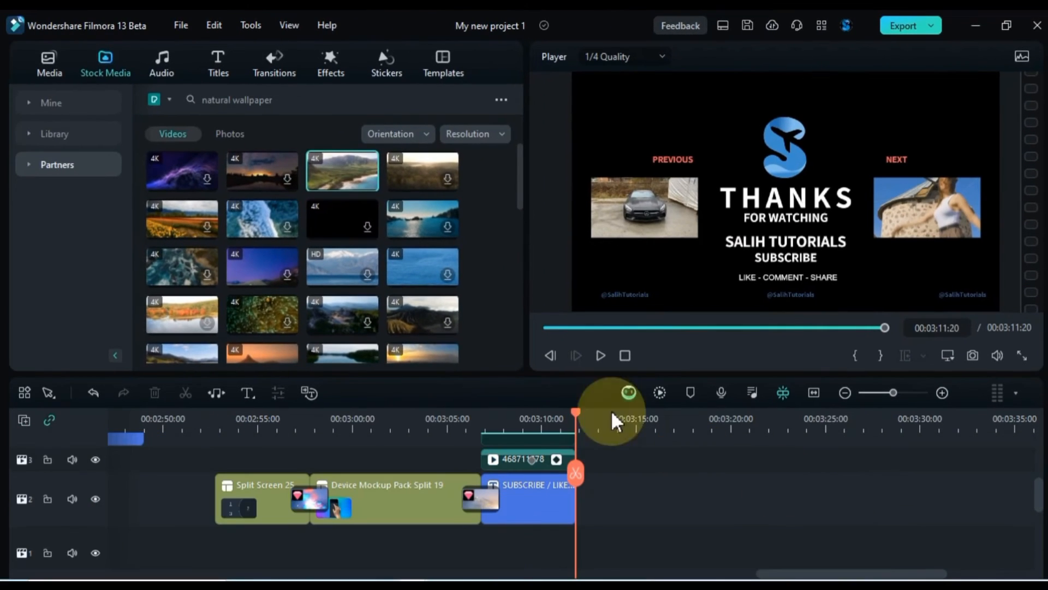
pyautogui.click(65, 248)
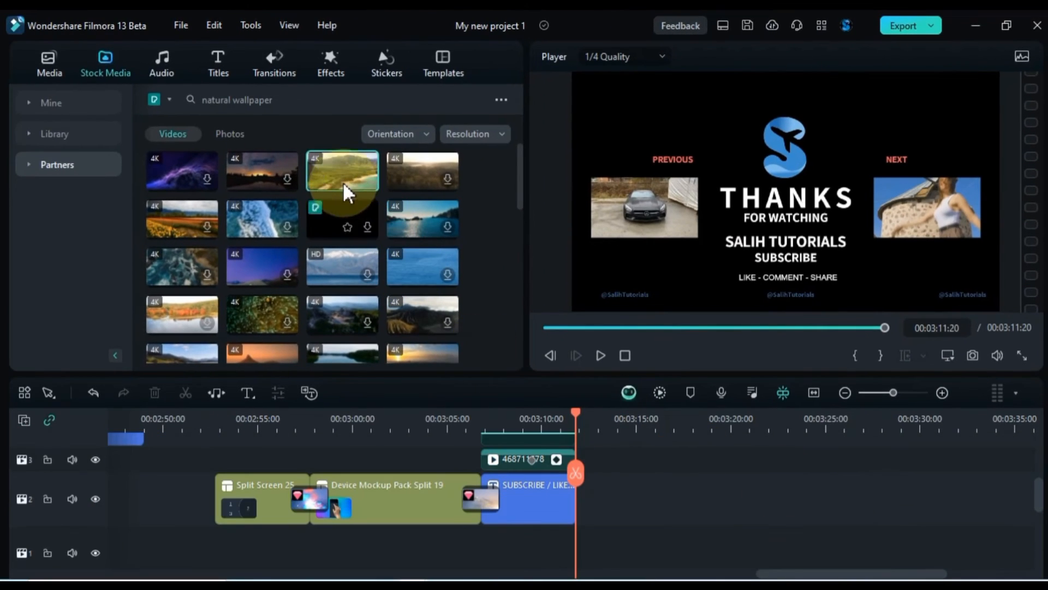
pyautogui.moveTo(344, 192); pyautogui.dragTo(581, 516)
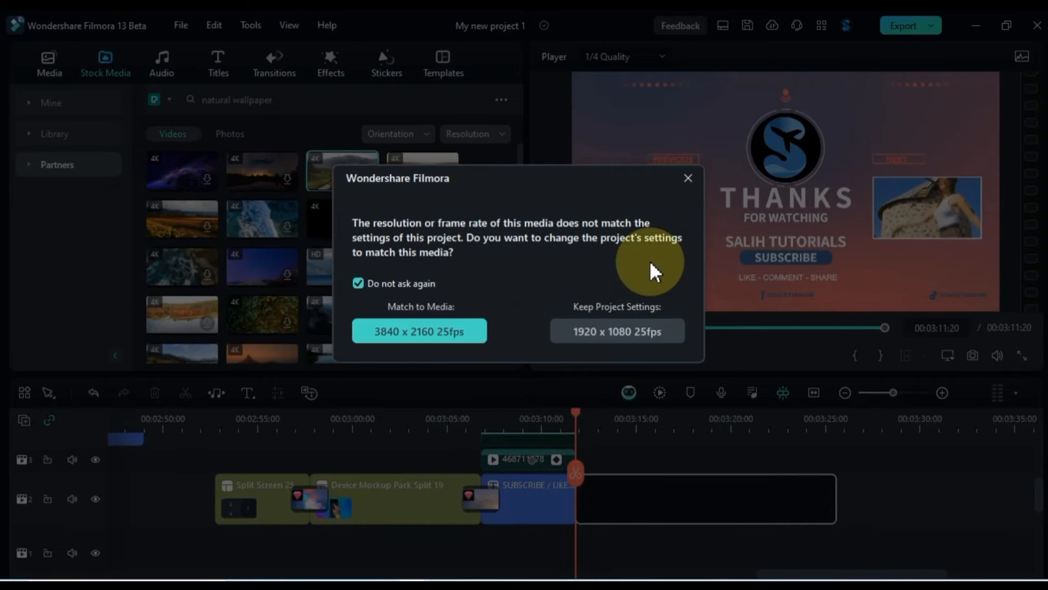
pyautogui.click(639, 333)
pyautogui.click(650, 462)
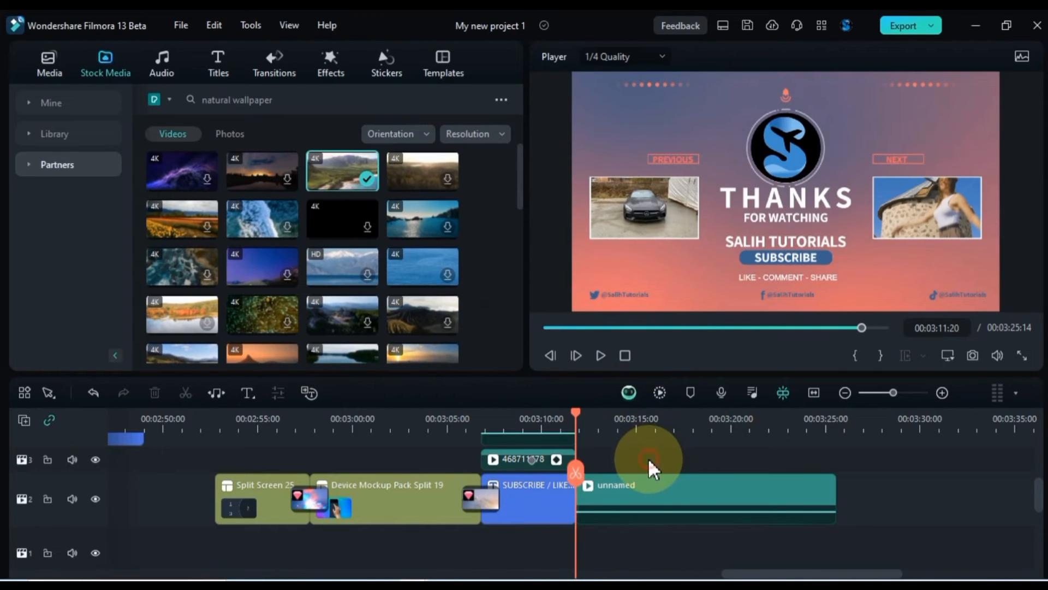
pyautogui.press('space')
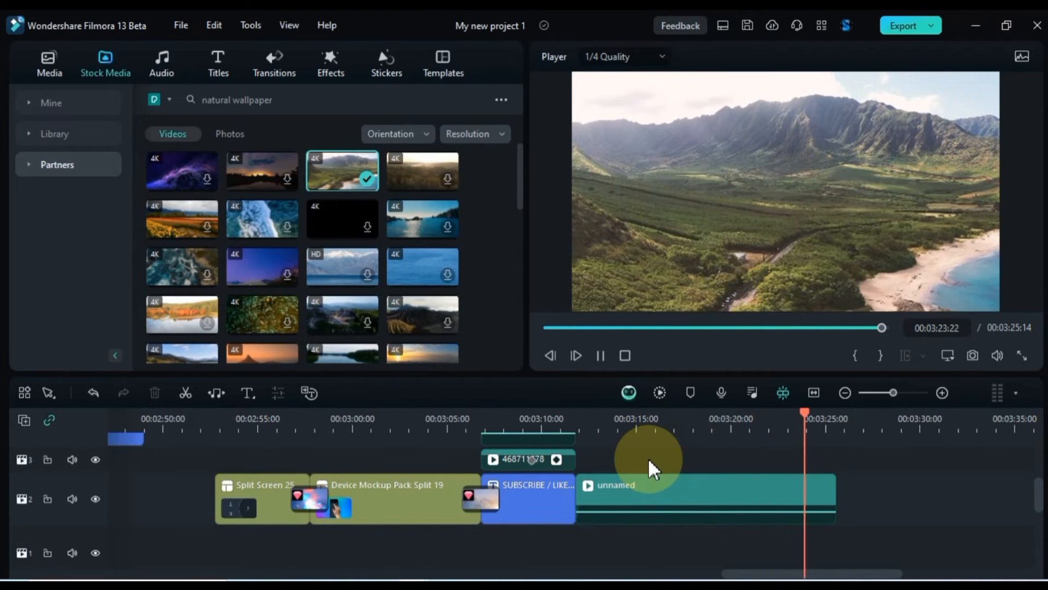
pyautogui.moveTo(835, 425); pyautogui.dragTo(589, 448)
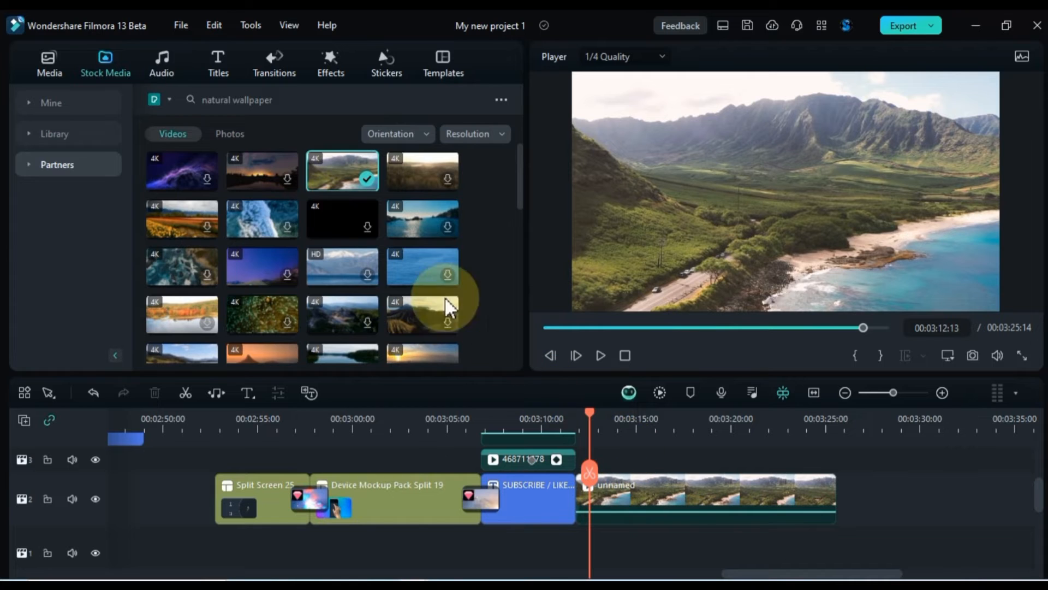
# Step: Browse the GIFs of the partner library Giphy, then download and preview the basketball player GIF
pyautogui.click(30, 164)
pyautogui.click(54, 223)
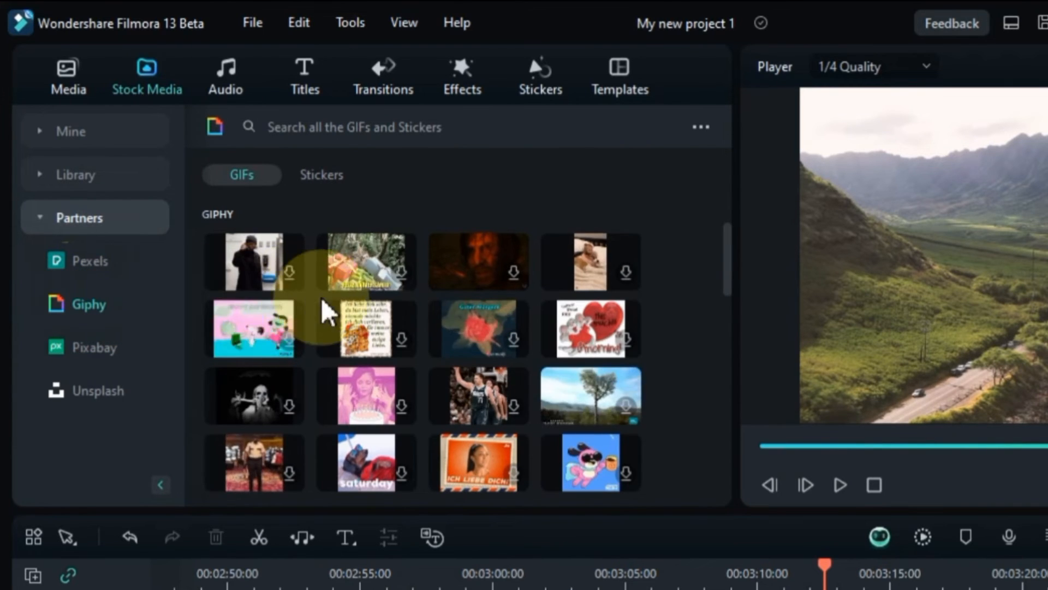
pyautogui.scroll(-3, 689, 317)
pyautogui.scroll(-3, 685, 316)
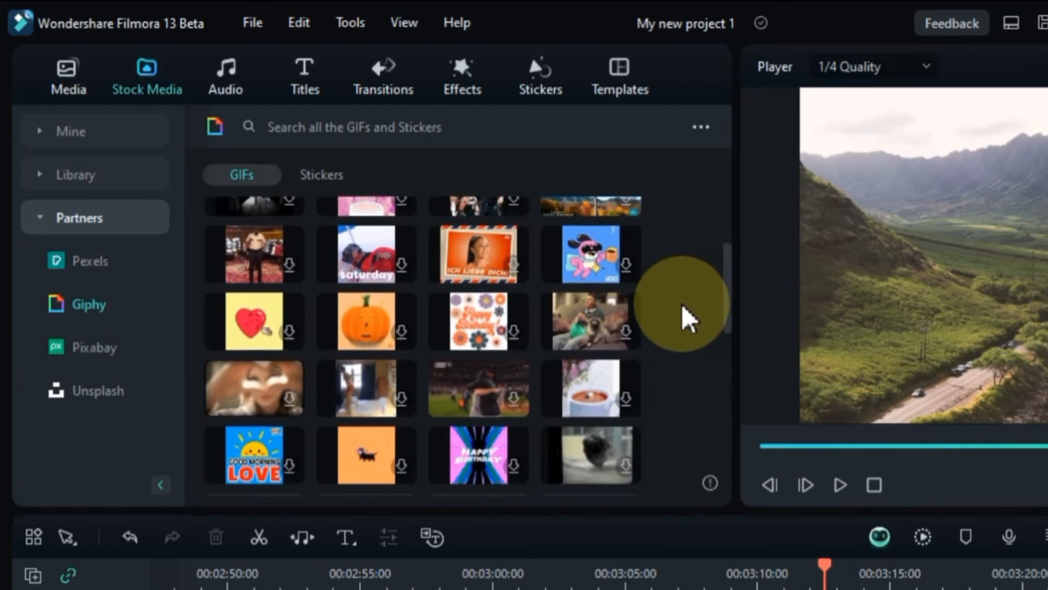
pyautogui.scroll(5, 683, 320)
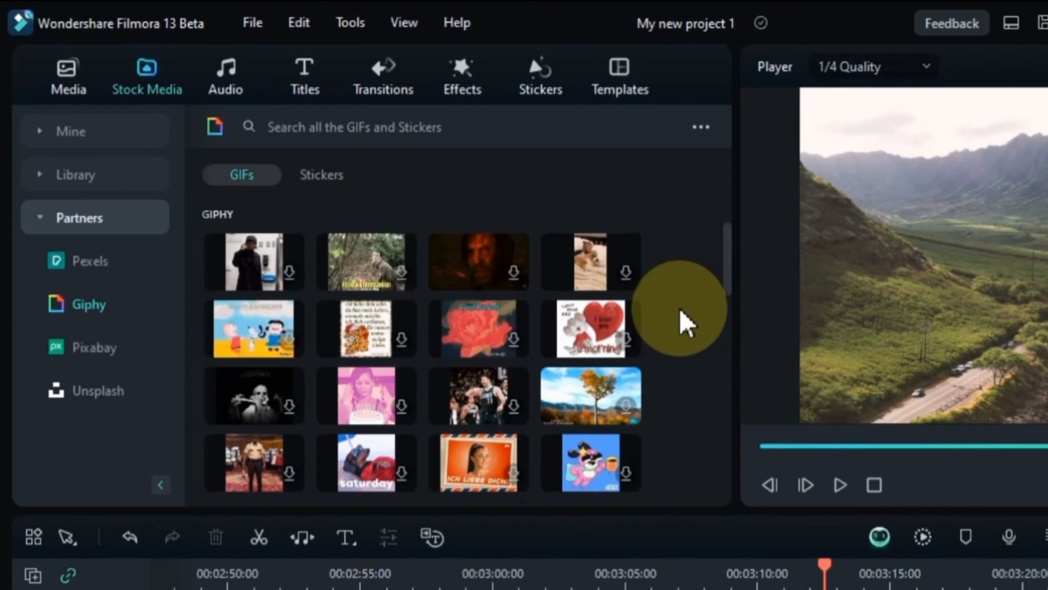
pyautogui.click(514, 401)
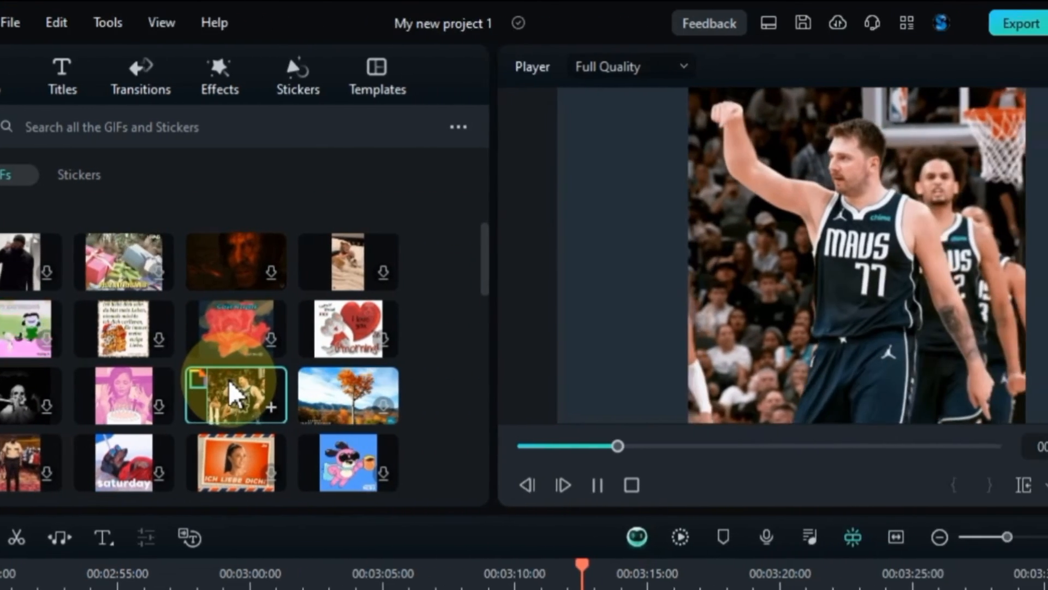
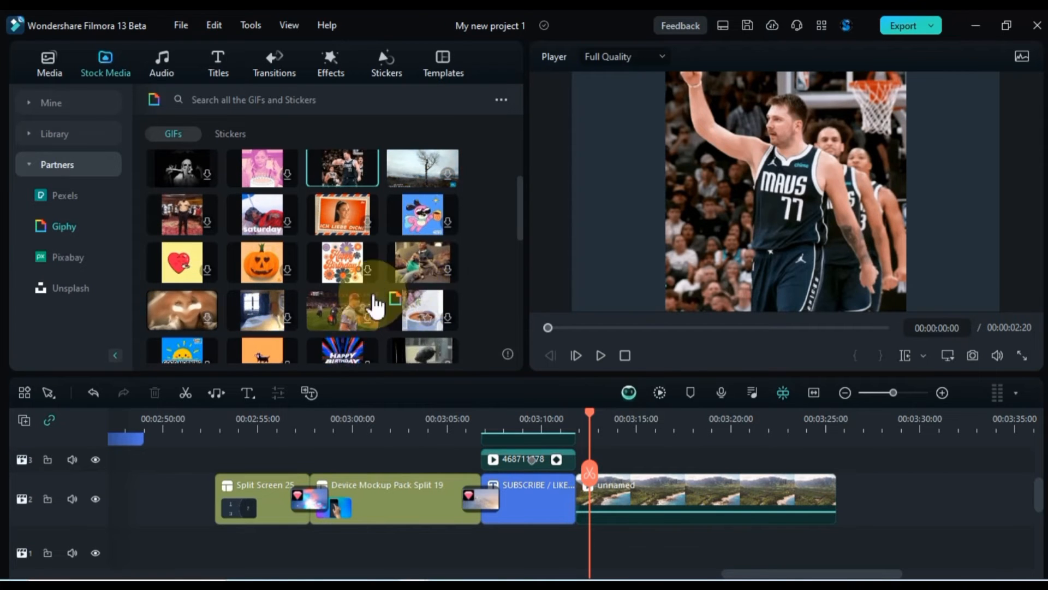
# Step: Download the hand-heart GIF, place it on video track 3 at about 00:03:15 above the coast video, and play it back
pyautogui.click(210, 326)
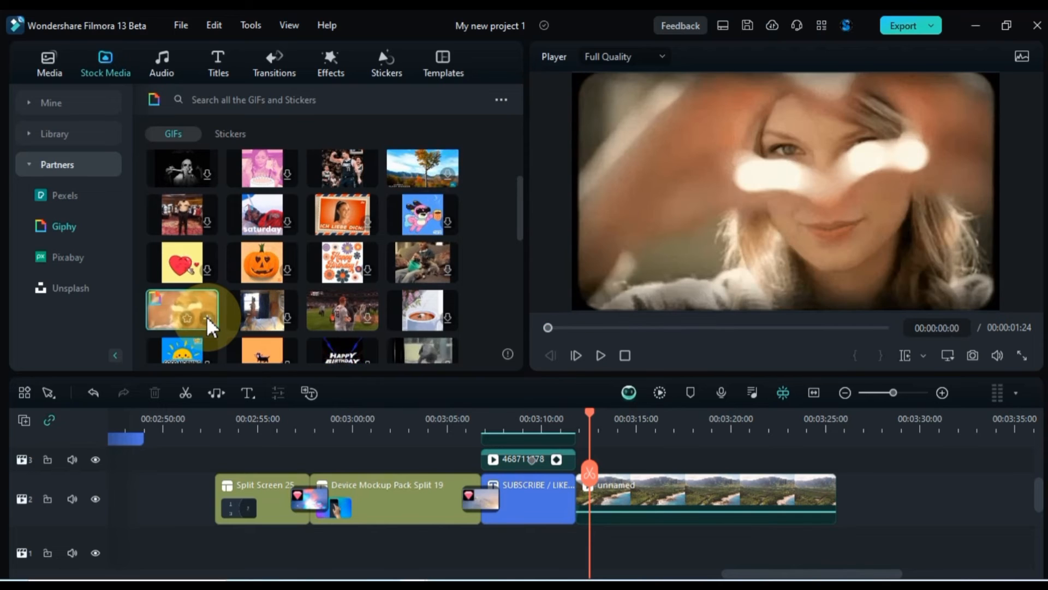
pyautogui.moveTo(550, 382); pyautogui.dragTo(646, 460)
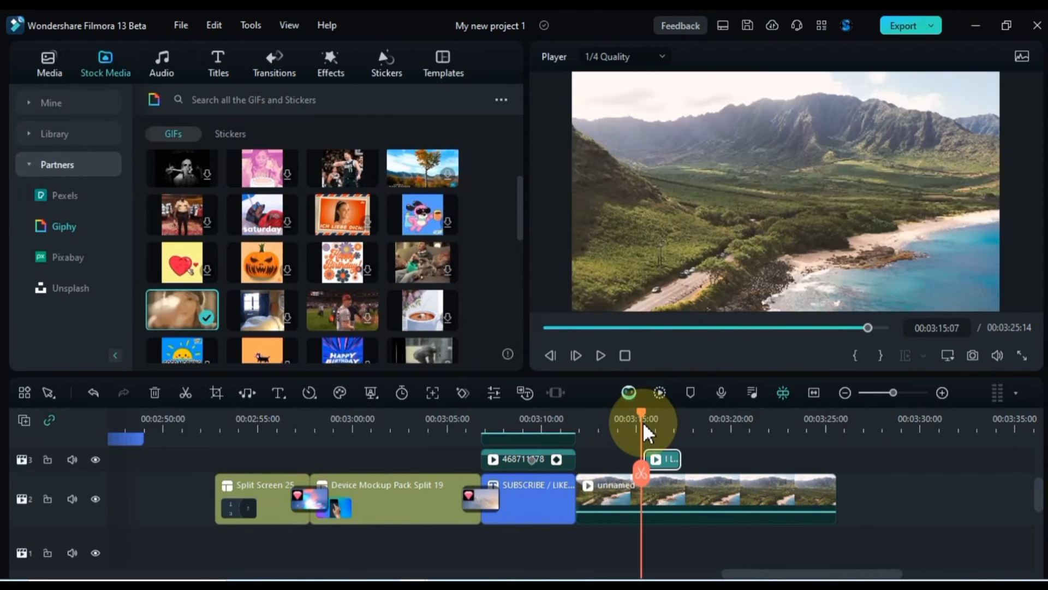
pyautogui.press('space')
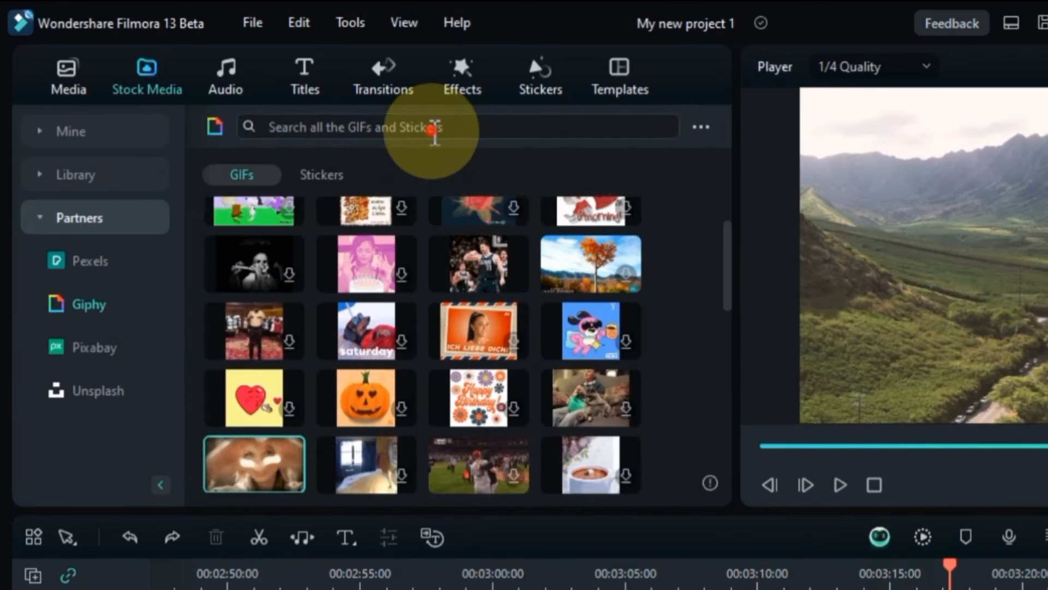
# Step: Search the Giphy GIFs for "funny", then download and preview the GIF of the sheep swinging in a tire
pyautogui.click(311, 102)
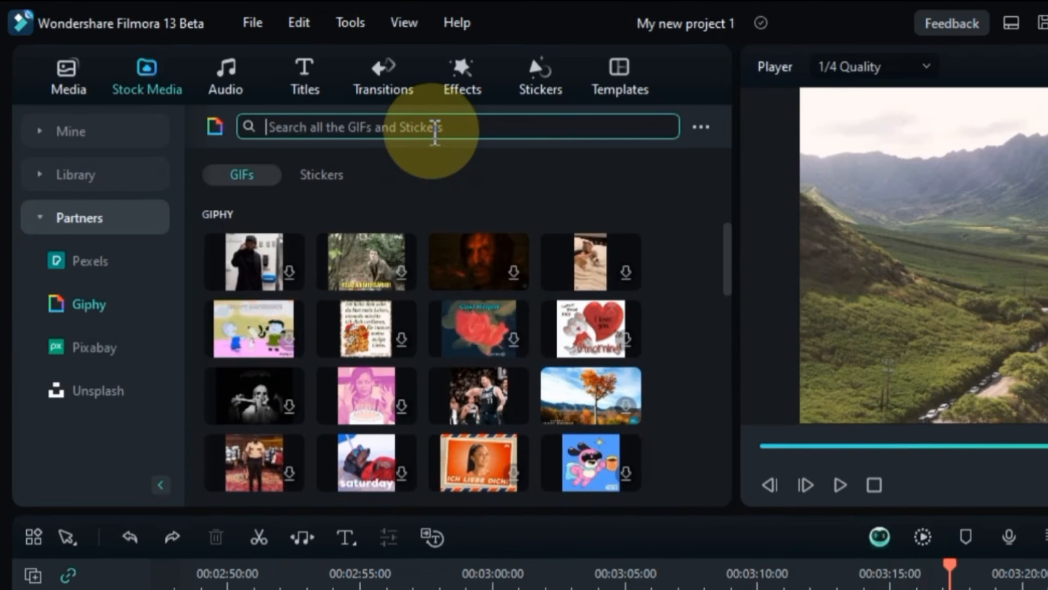
pyautogui.write('fu')
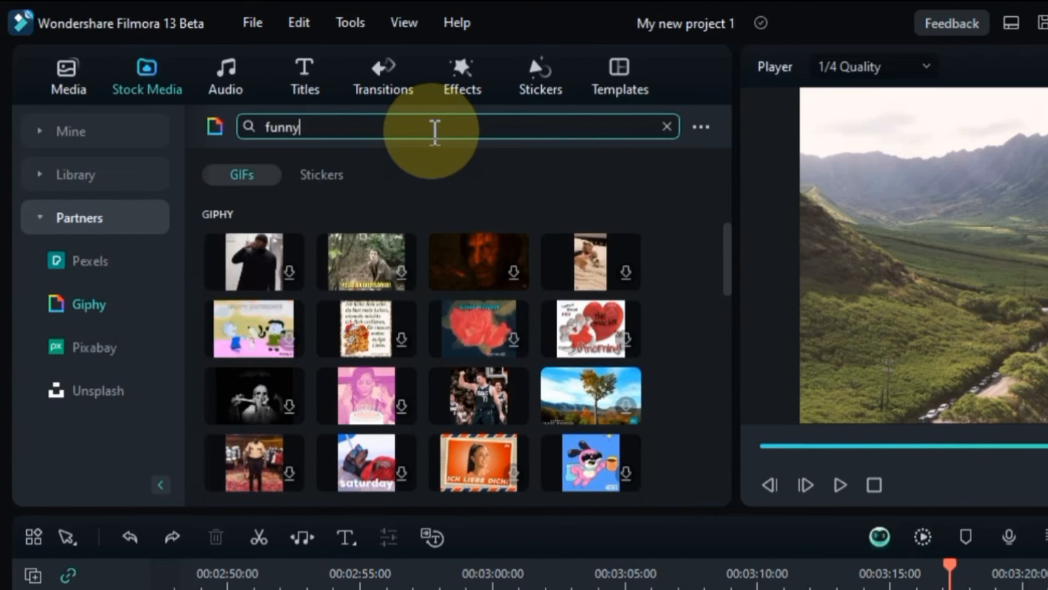
pyautogui.write('nny')
pyautogui.press('Return')
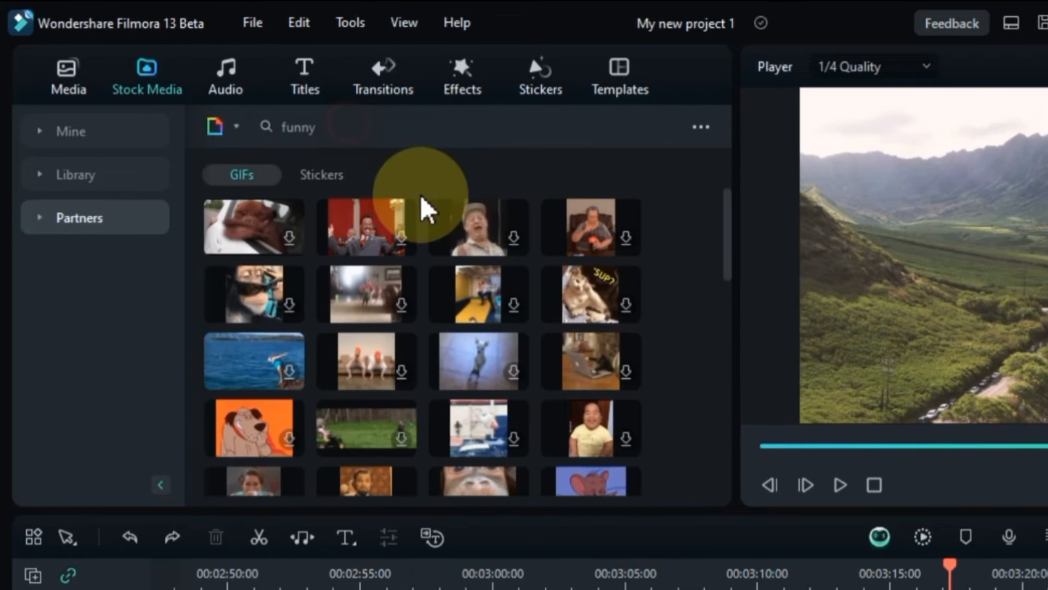
pyautogui.scroll(-5, 668, 330)
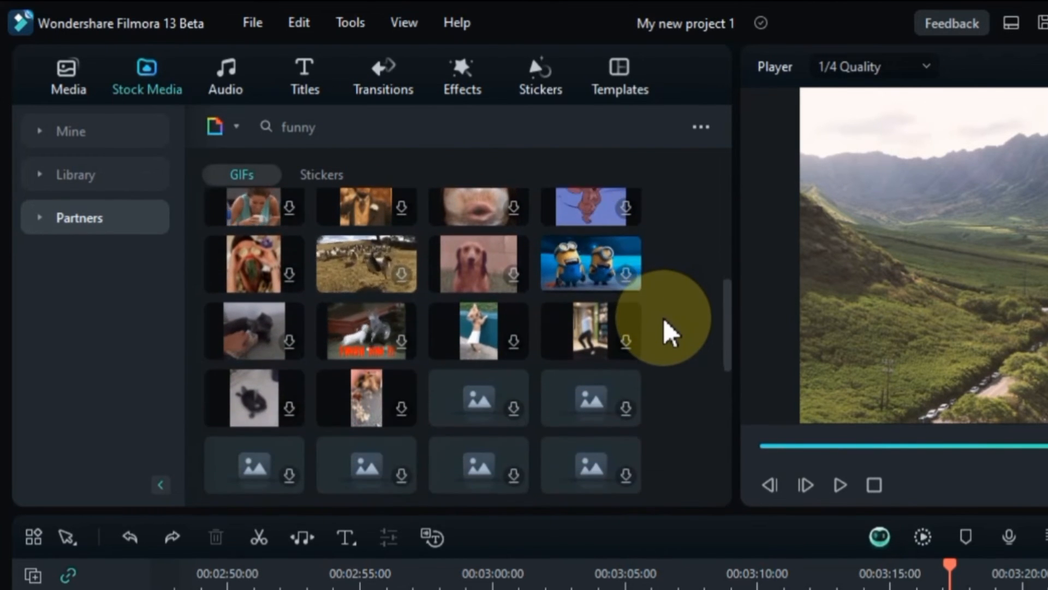
pyautogui.scroll(-1, 669, 330)
pyautogui.scroll(3, 669, 330)
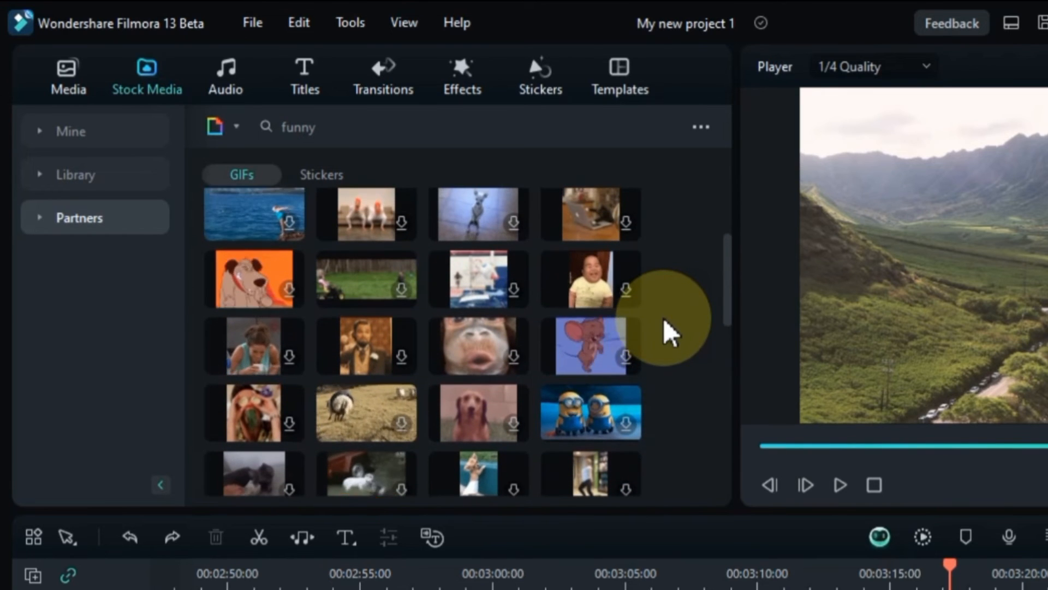
pyautogui.click(394, 428)
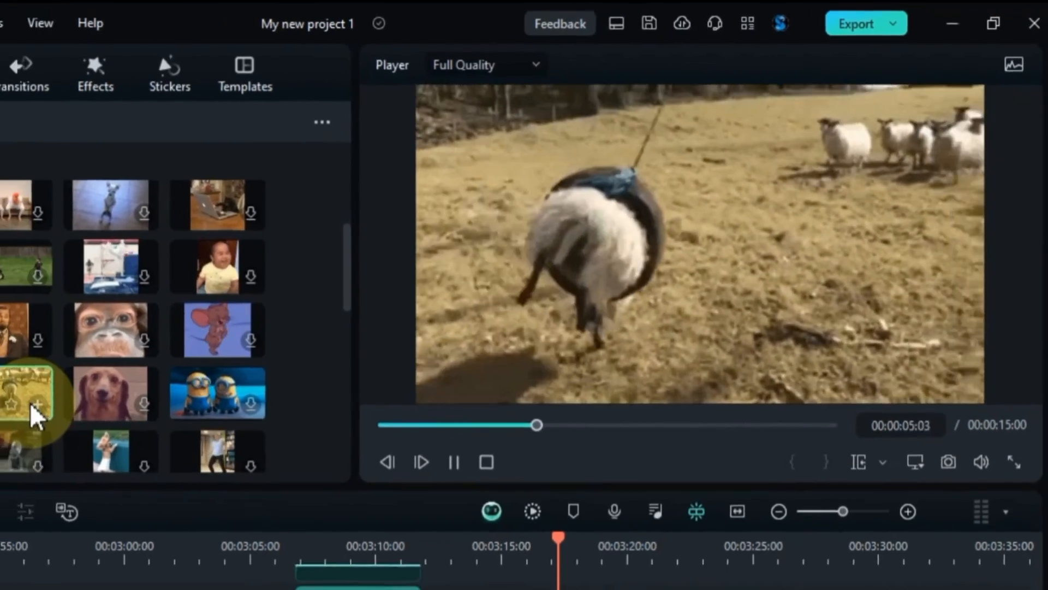
# Step: Add the sheep GIF directly after the coast video on video track 2 and play it back
pyautogui.moveTo(36, 417); pyautogui.dragTo(849, 499)
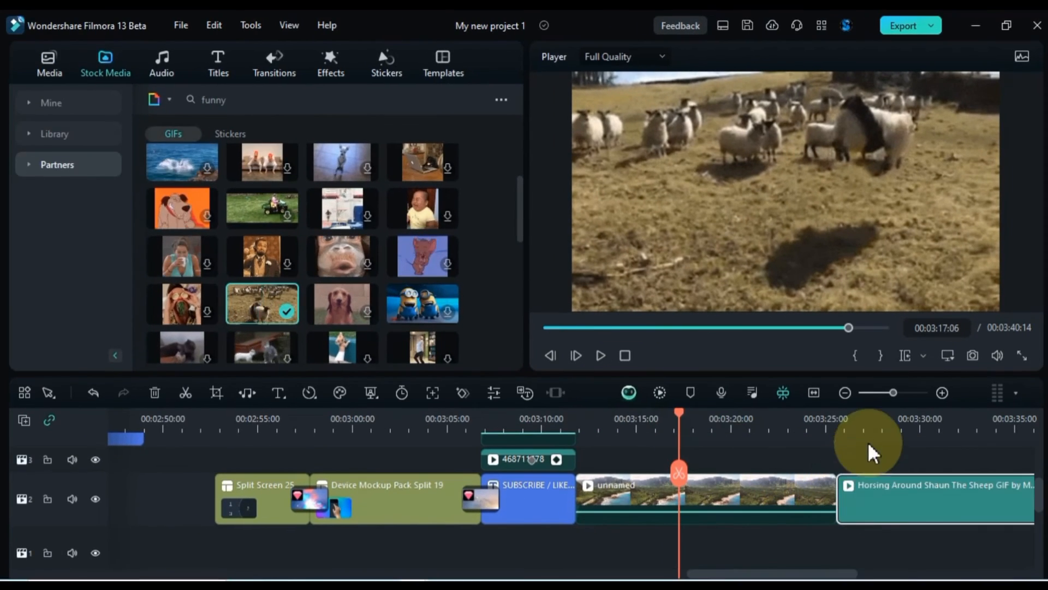
pyautogui.moveTo(811, 419); pyautogui.dragTo(772, 420)
pyautogui.click(785, 420)
pyautogui.press('space')
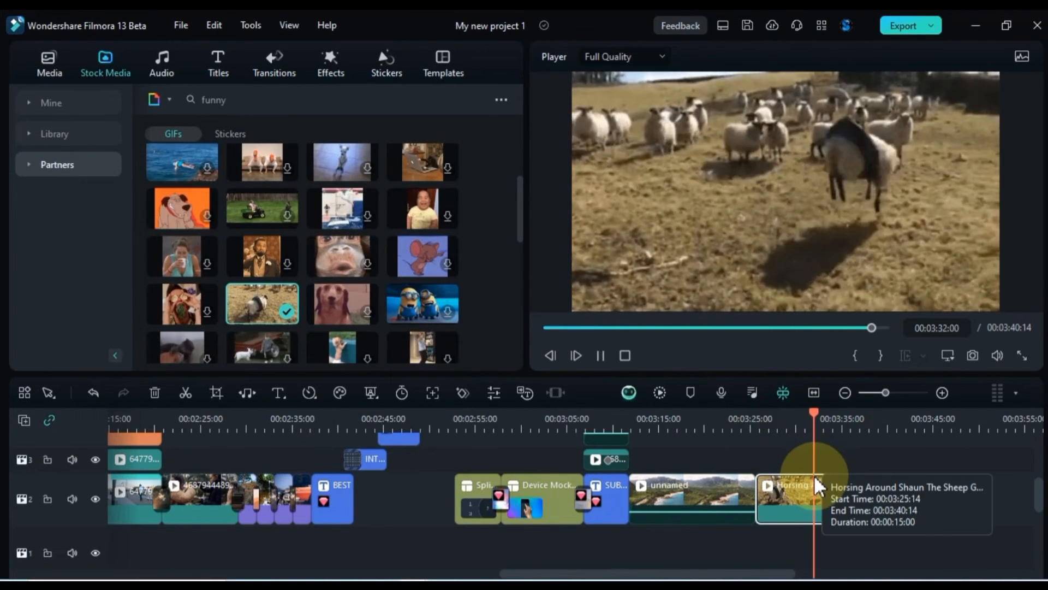
pyautogui.press('space')
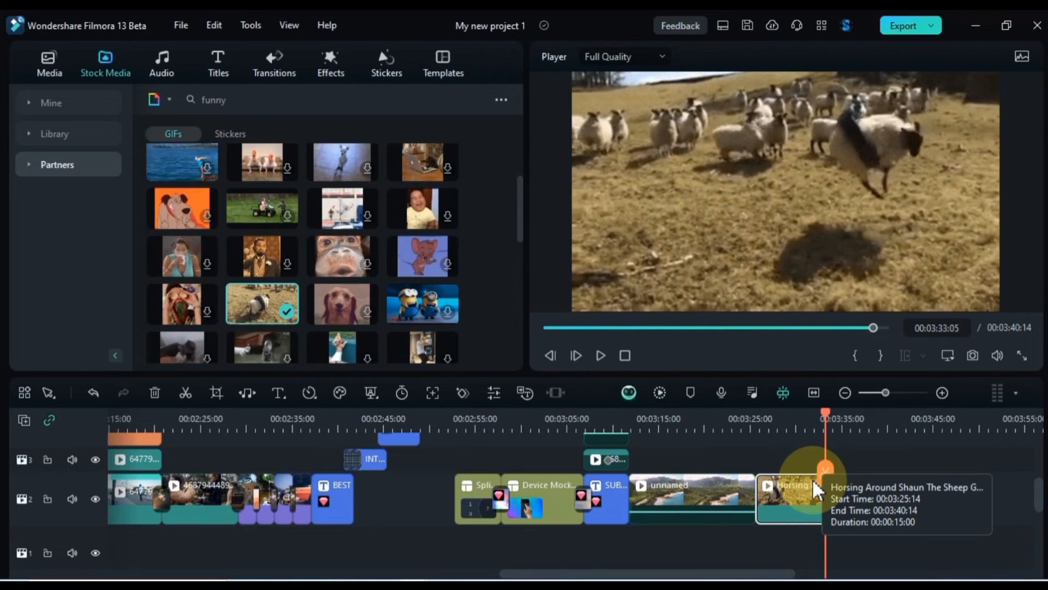
# Step: Browse the photos of the partner library Unsplash
pyautogui.click(41, 167)
pyautogui.click(78, 287)
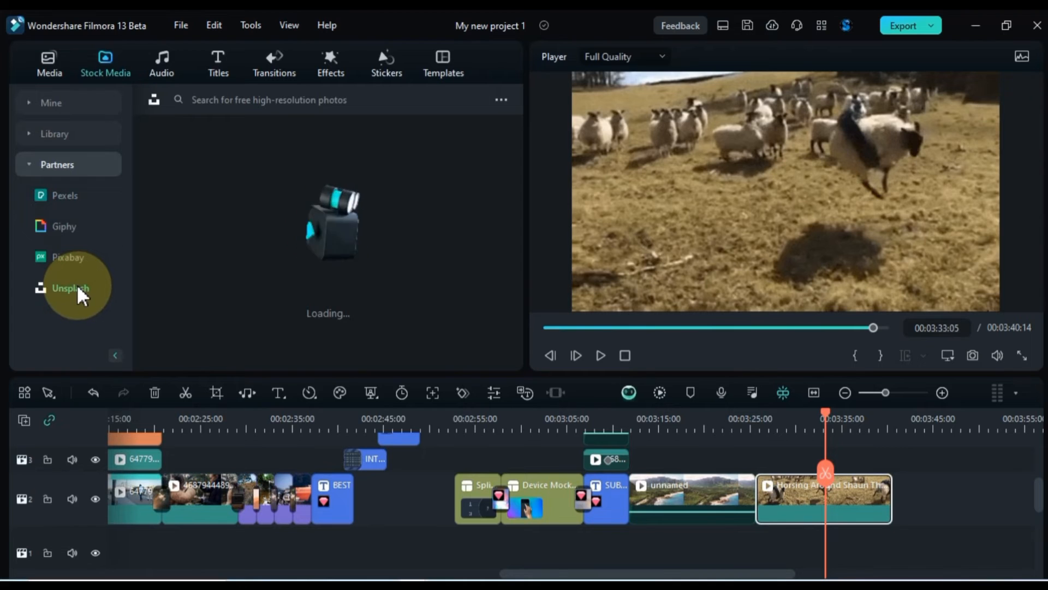
pyautogui.scroll(-3, 473, 226)
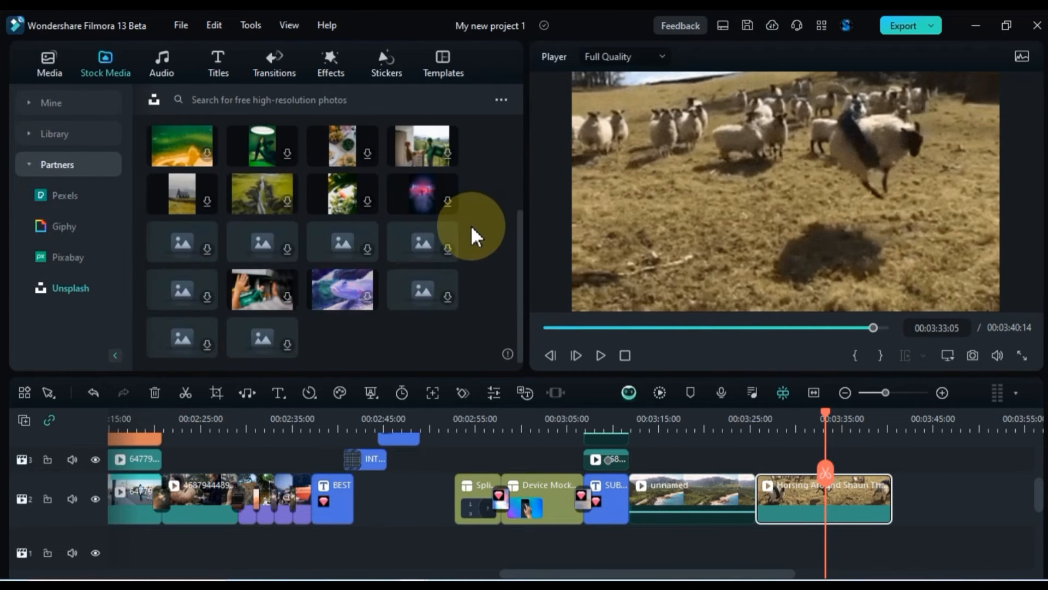
pyautogui.scroll(-5, 475, 236)
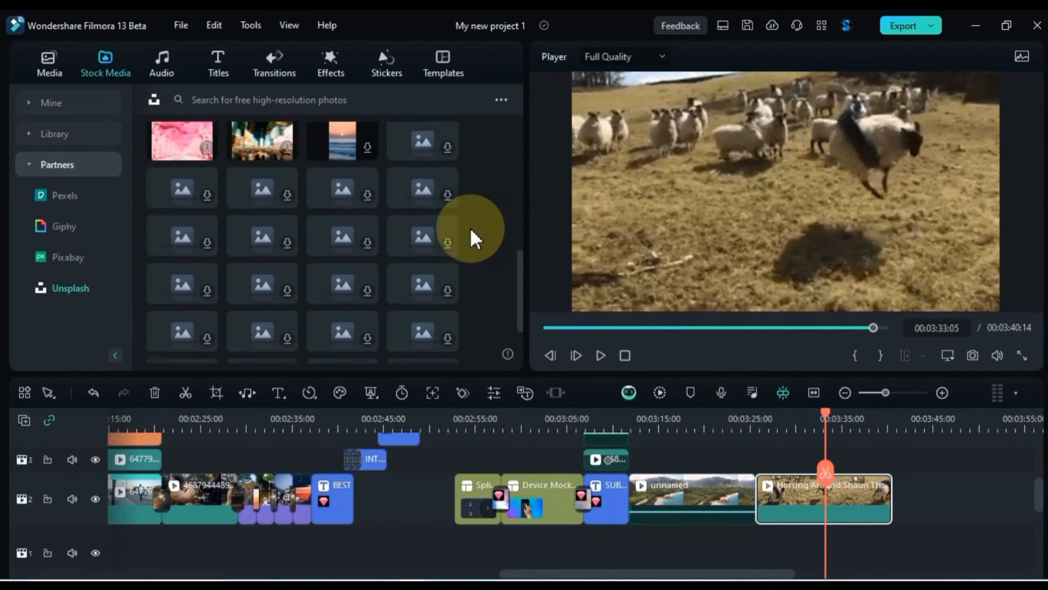
pyautogui.scroll(5, 475, 236)
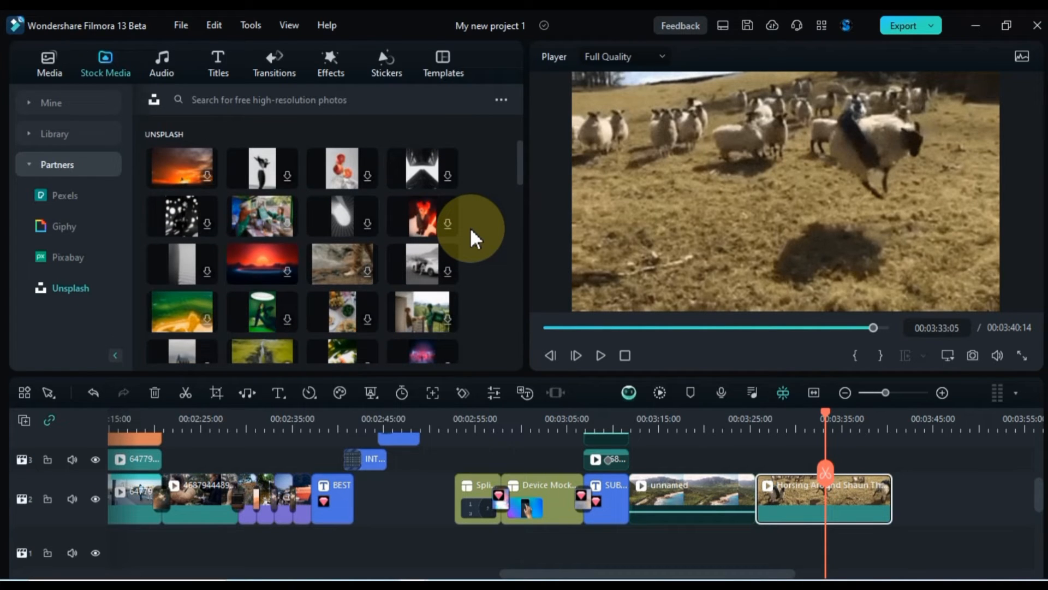
# Step: Search Unsplash for "Education" and download the photo of a hand pointing at a laptop screen
pyautogui.click(358, 100)
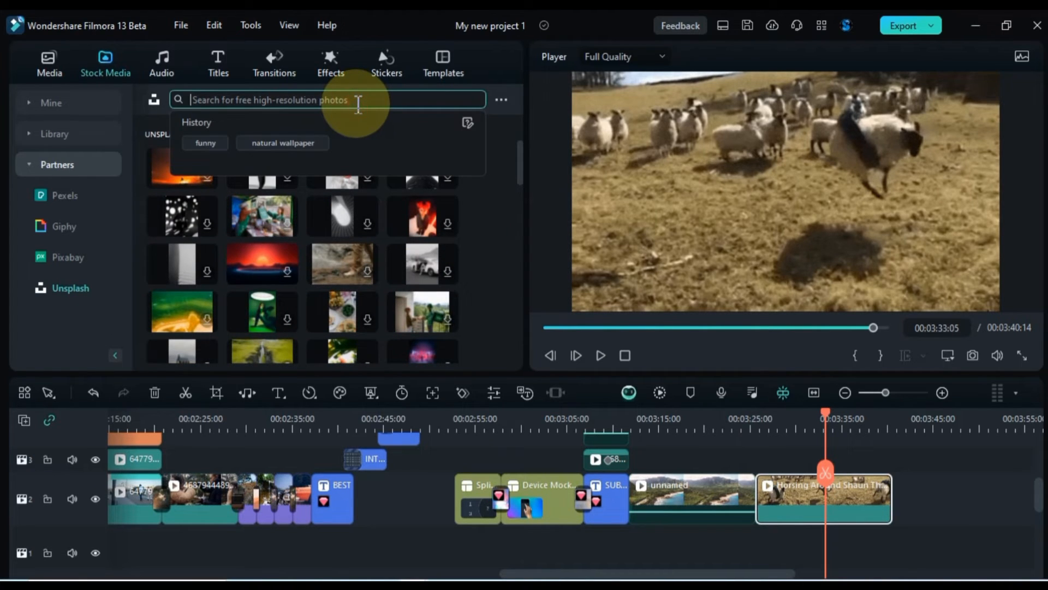
pyautogui.write('Education')
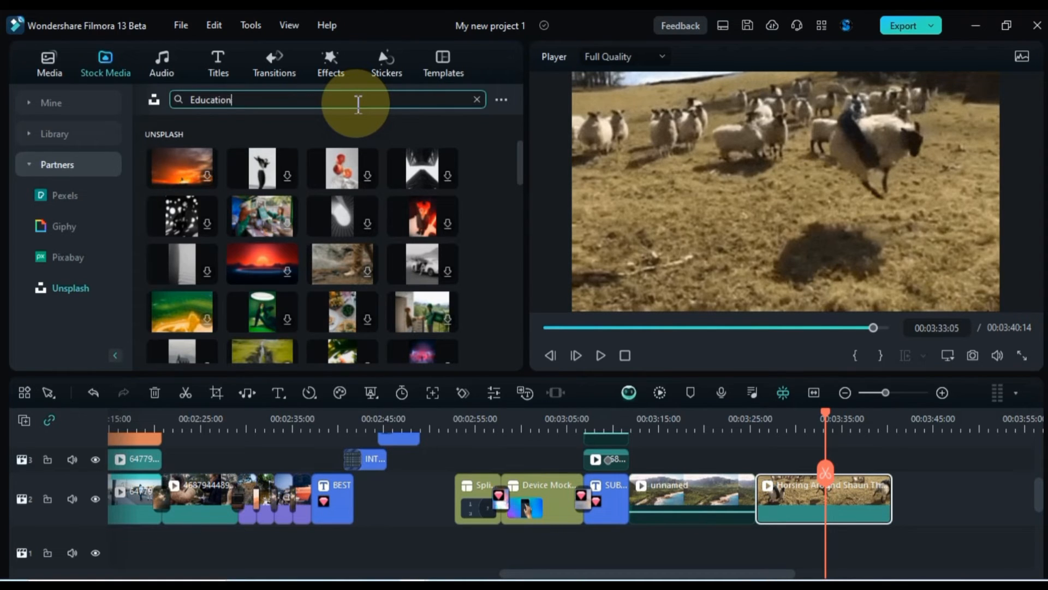
pyautogui.press('Return')
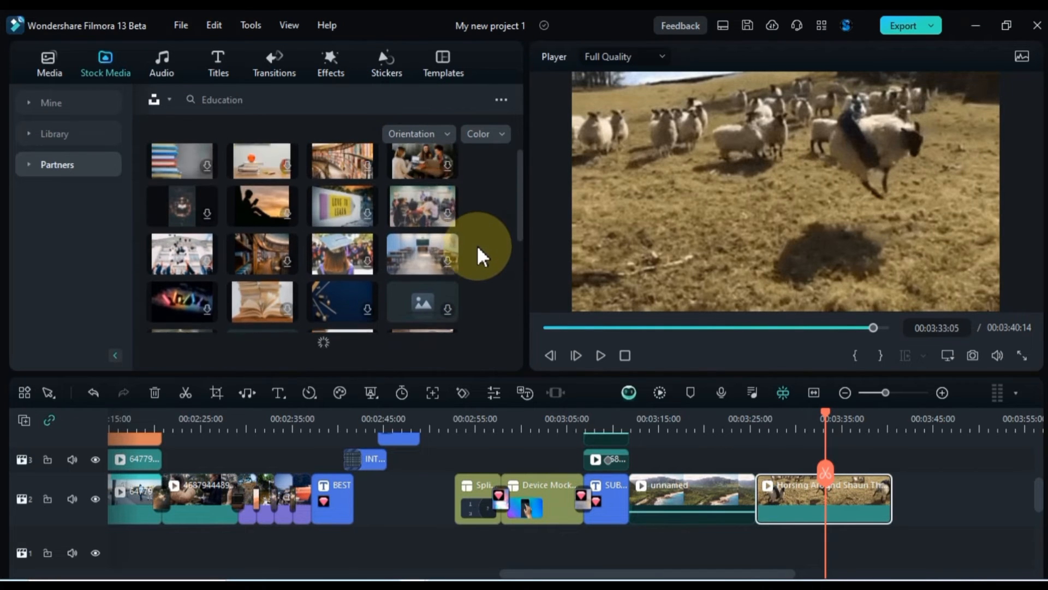
pyautogui.scroll(-10, 480, 254)
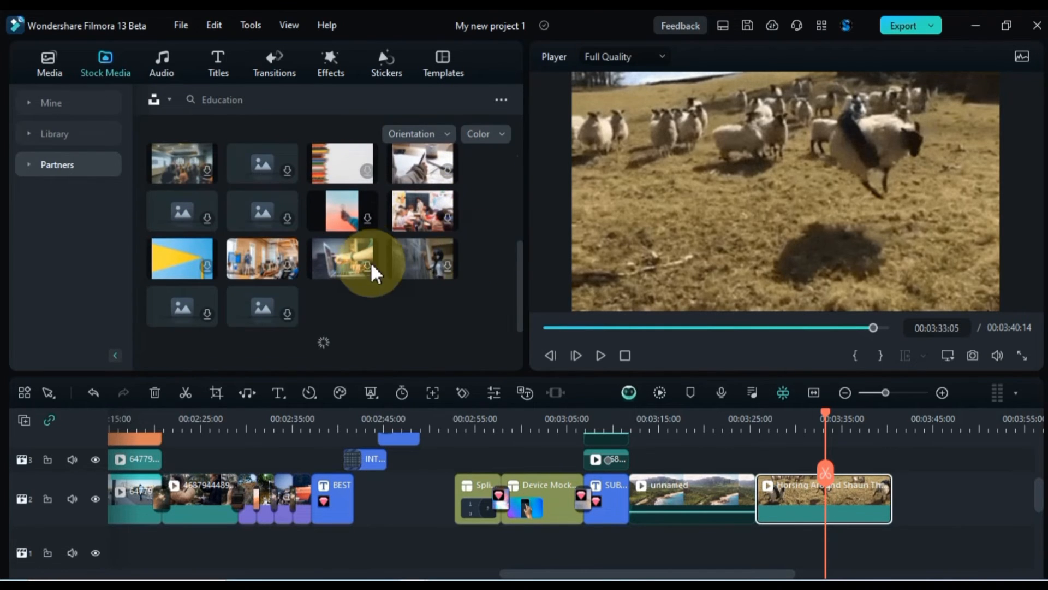
pyautogui.click(370, 273)
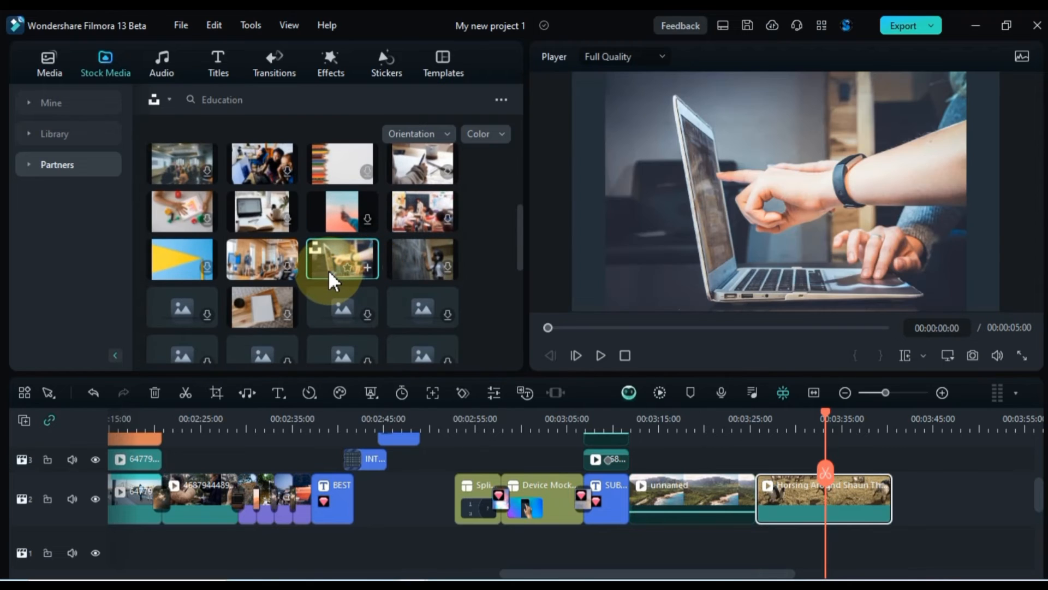
# Step: Replace the sheep GIF on video track 2 with the laptop photo, directly after the coast video, and show it at about 00:03:27
pyautogui.moveTo(456, 297); pyautogui.dragTo(770, 462)
pyautogui.click(942, 392)
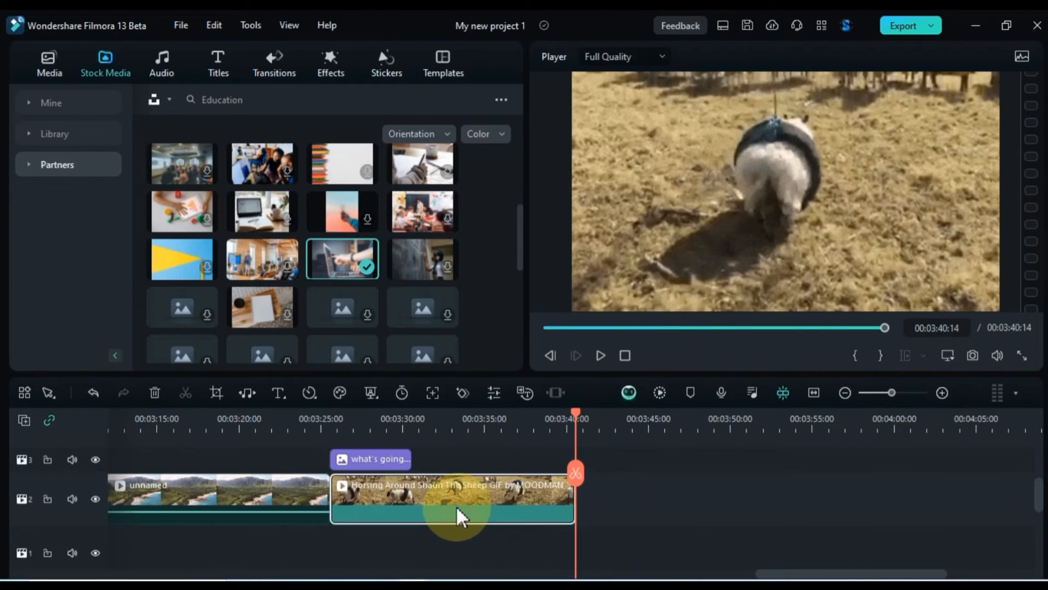
pyautogui.press('Delete')
pyautogui.moveTo(377, 473); pyautogui.dragTo(376, 495)
pyautogui.click(356, 428)
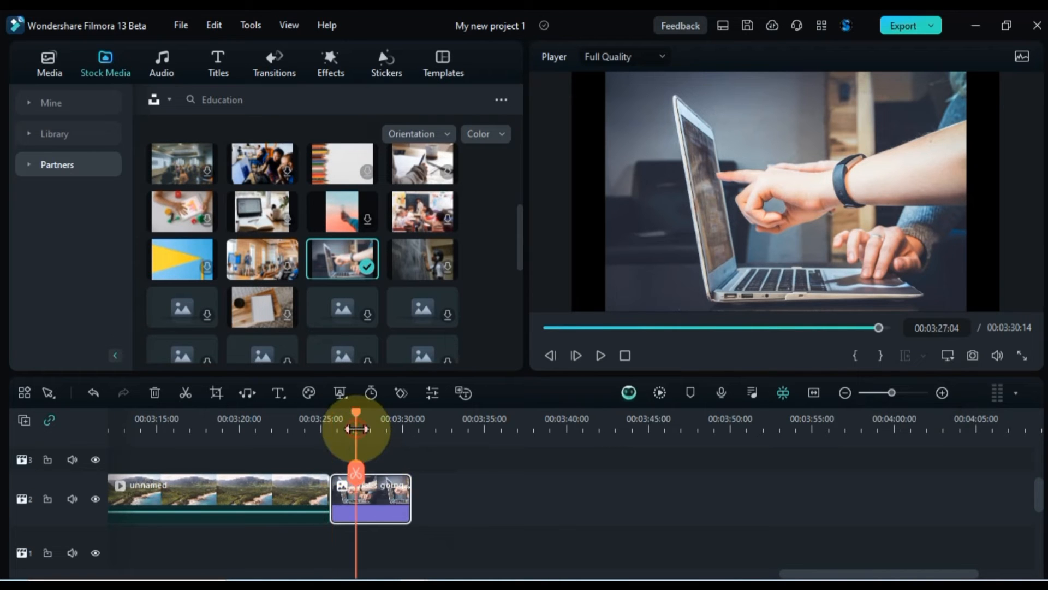
# Step: Apply Crop to Fit to the laptop photo clip so it fills the frame, and fit the whole project in the timeline
pyautogui.rightClick(373, 499)
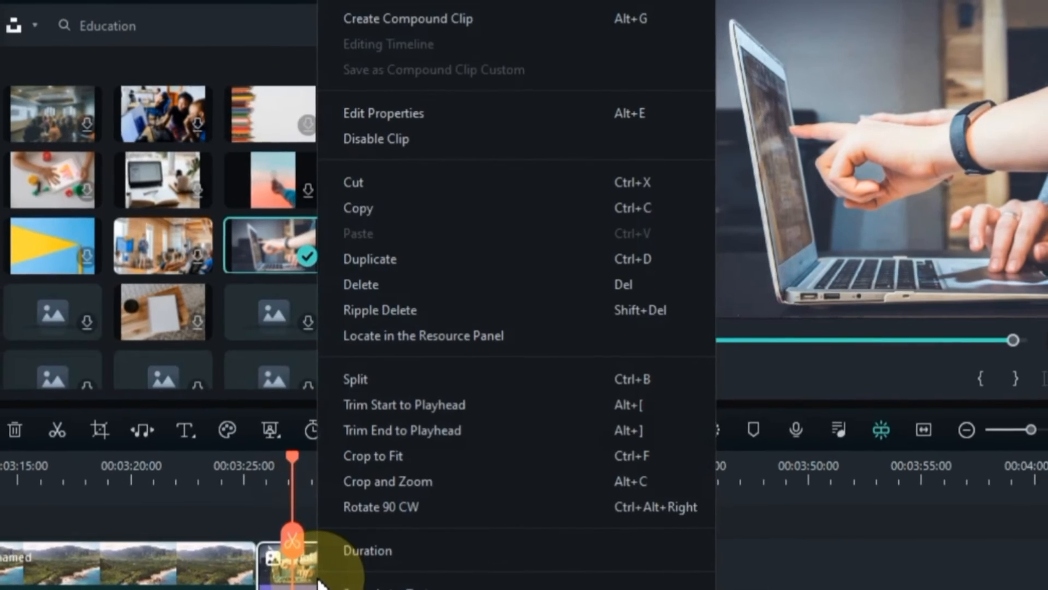
pyautogui.click(396, 452)
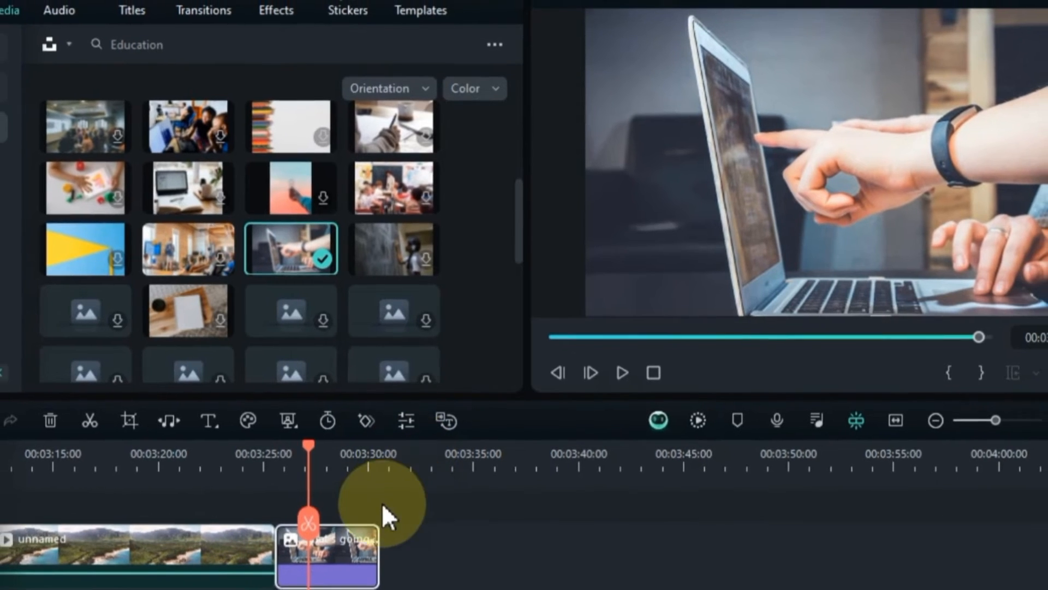
pyautogui.moveTo(313, 448)
pyautogui.mouseDown()
pyautogui.moveTo(353, 451)
pyautogui.moveTo(314, 460)
pyautogui.mouseUp()
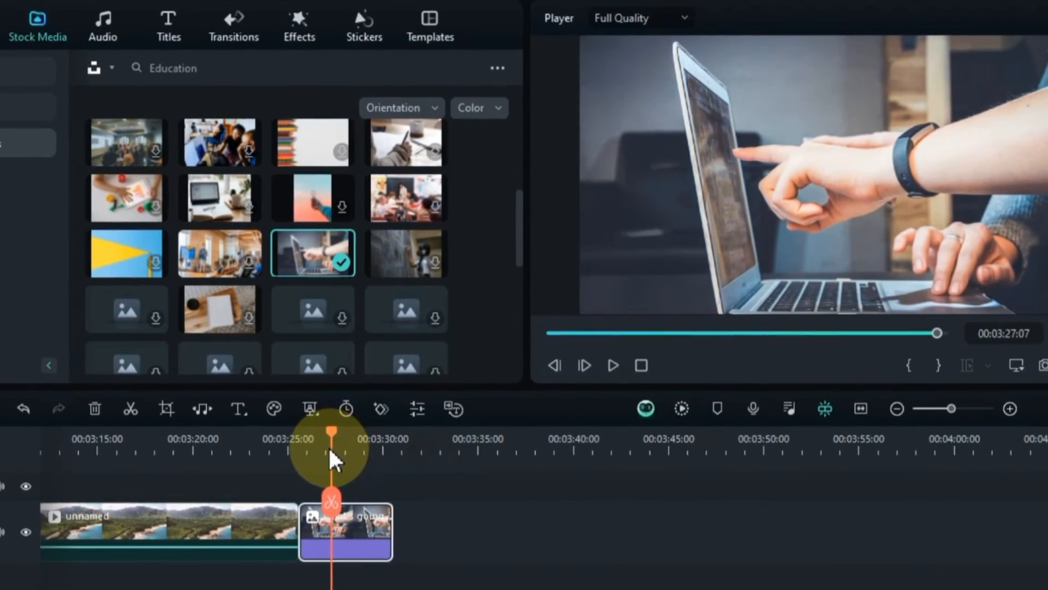
pyautogui.click(861, 408)
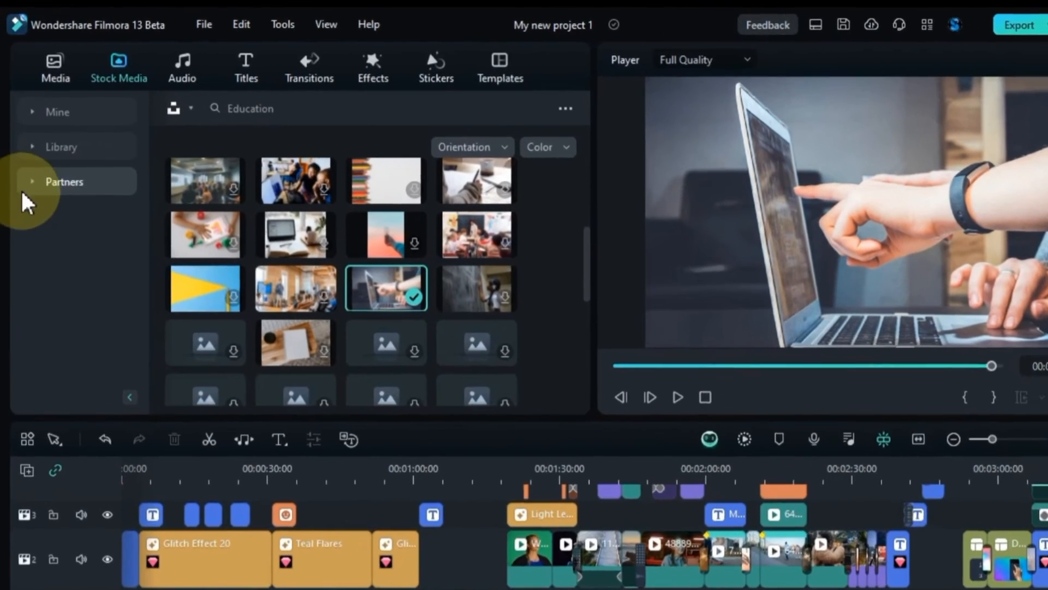
# Step: Review the stock media partner libraries Pexels, Giphy, Pixabay and Unsplash, ending on Pexels
pyautogui.click(23, 188)
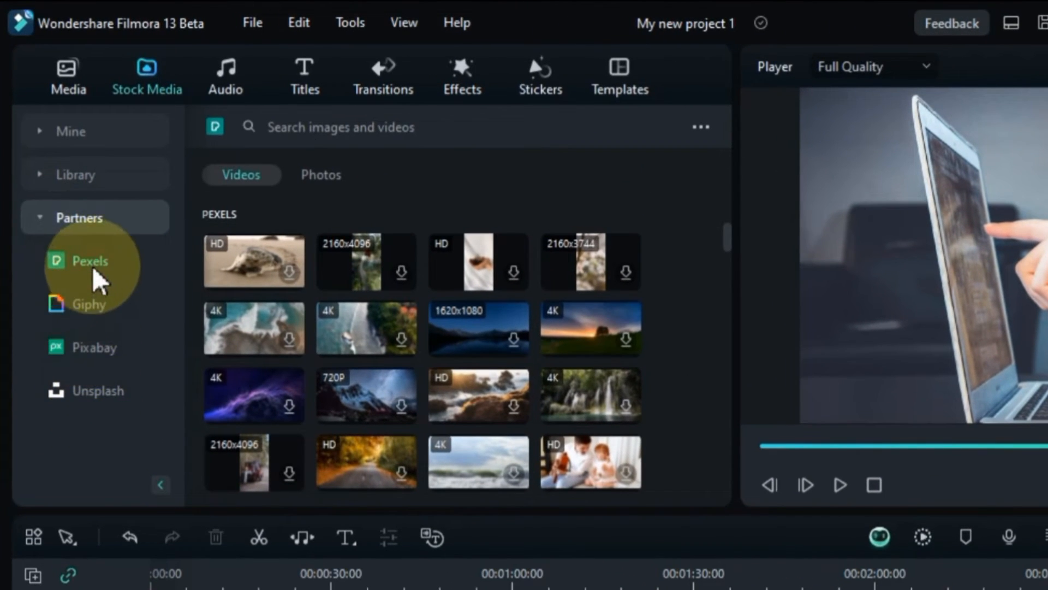
pyautogui.click(94, 305)
pyautogui.click(101, 349)
pyautogui.click(101, 393)
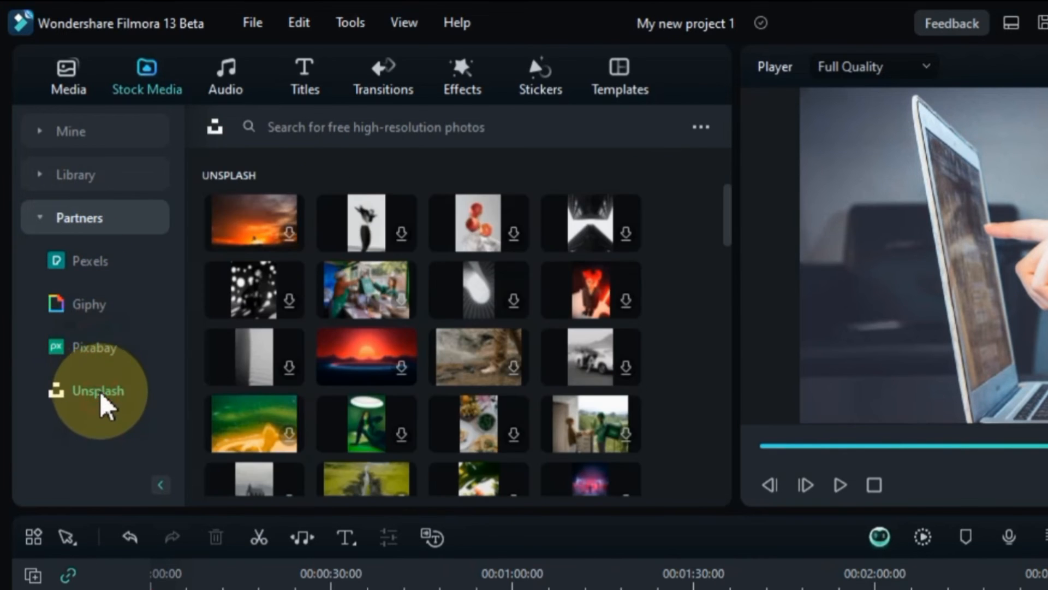
pyautogui.click(90, 261)
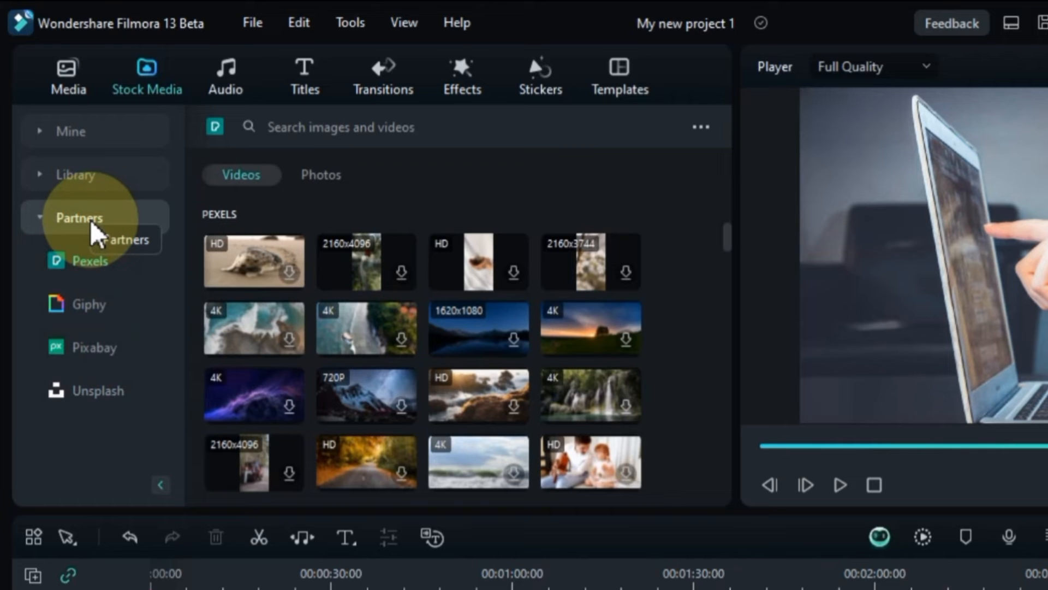
# Step: Go back to the project media and extend the Hopeful_001 audio clip to the end of the project at 00:03:30:14
pyautogui.click(66, 87)
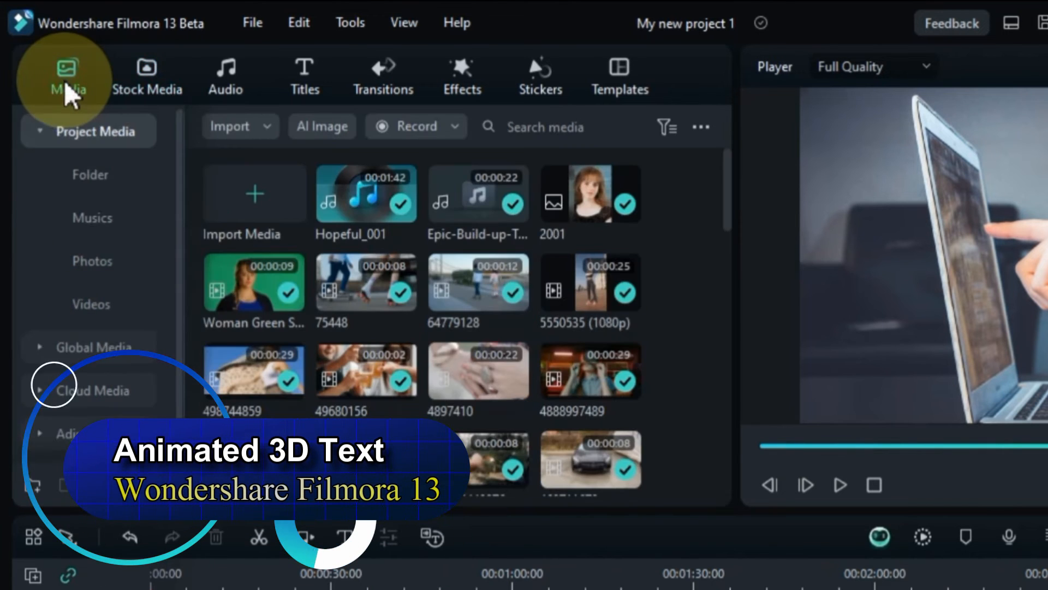
pyautogui.scroll(-5, 952, 468)
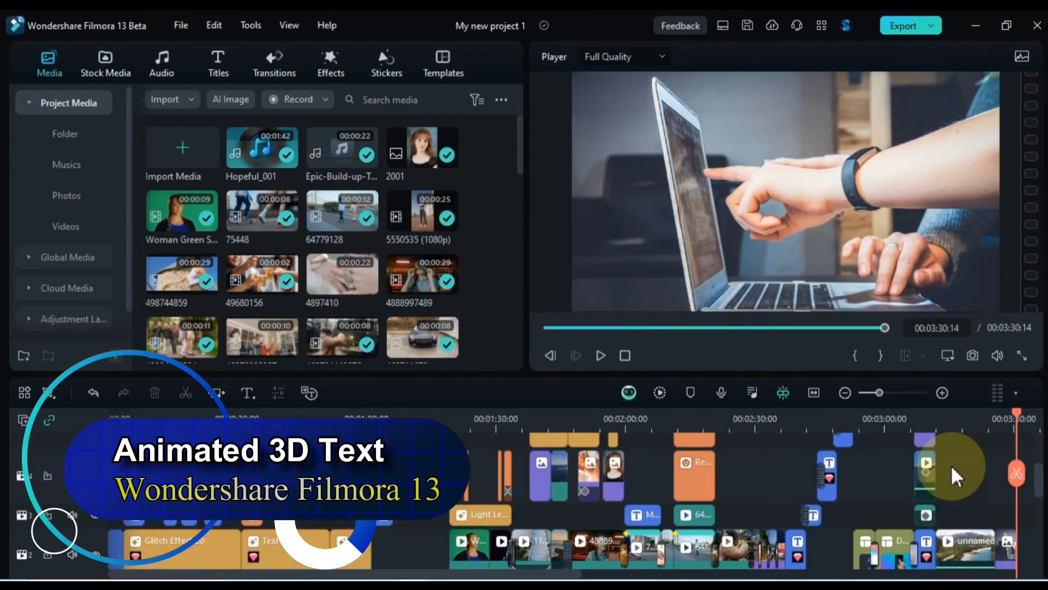
pyautogui.scroll(-3, 952, 469)
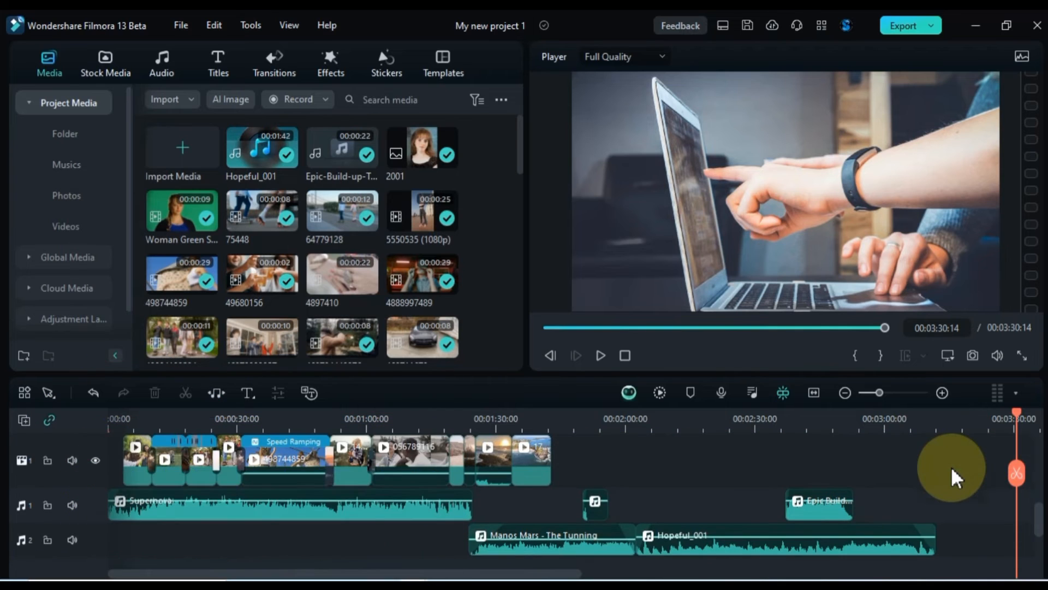
pyautogui.moveTo(926, 551); pyautogui.dragTo(1016, 545)
pyautogui.scroll(6, 1015, 546)
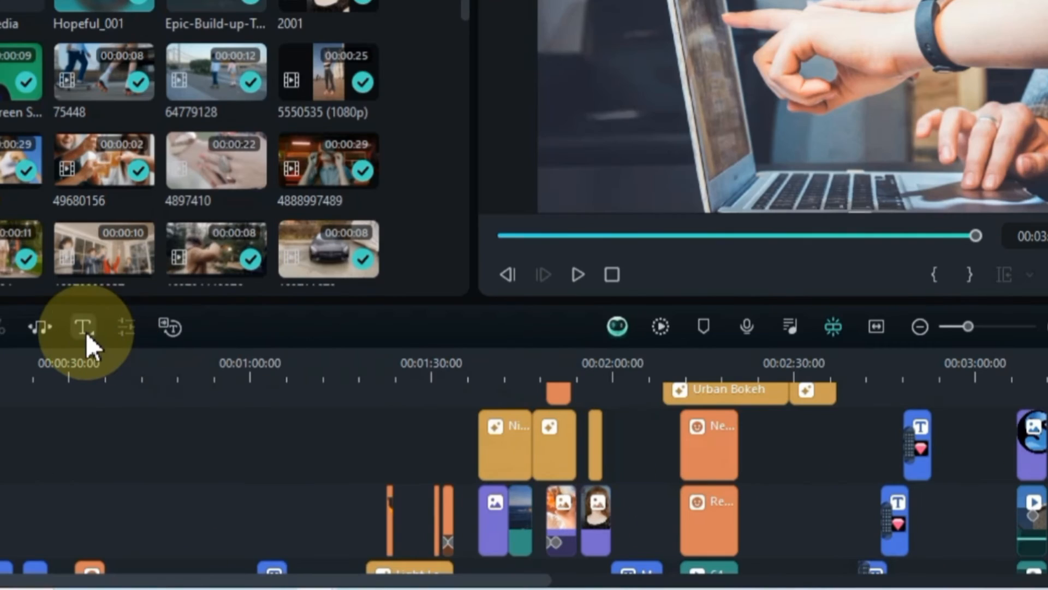
# Step: Add a Quick 3D Text title, fit it on video track 3 above the laptop photo with the same length, and show it at about 00:03:28
pyautogui.click(86, 331)
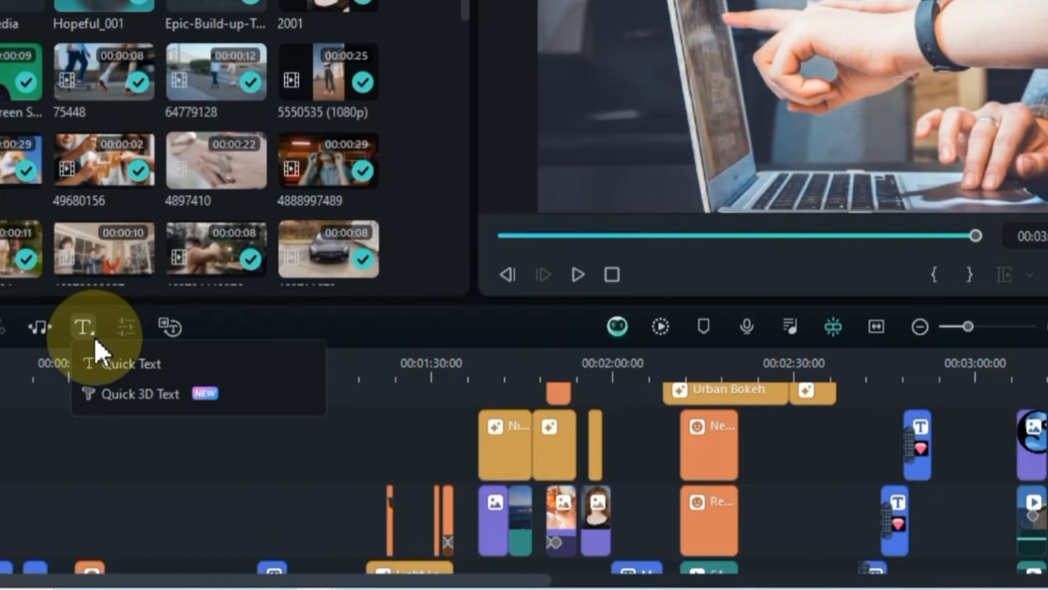
pyautogui.click(118, 393)
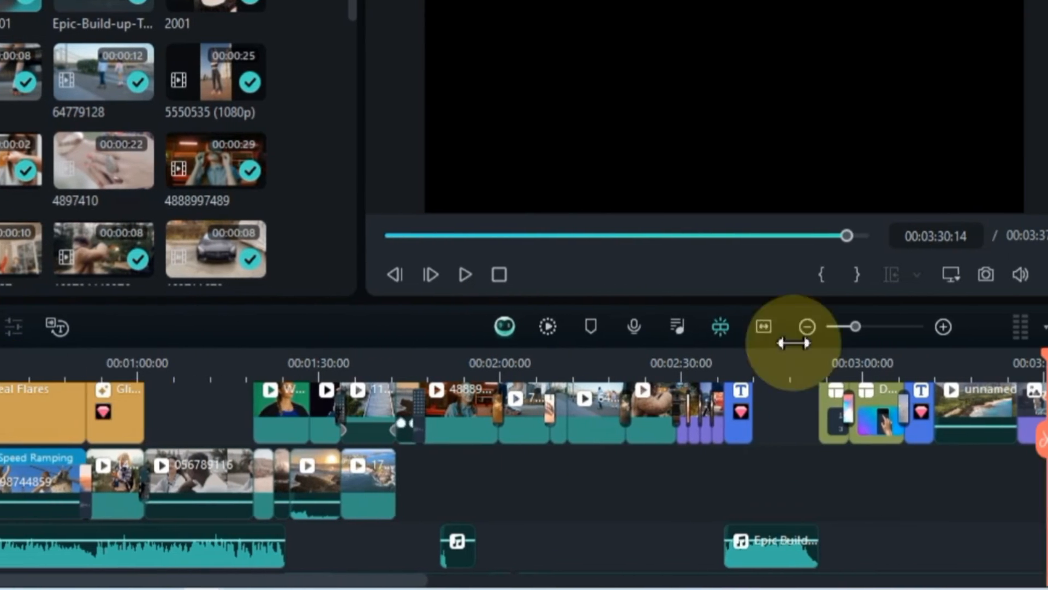
pyautogui.click(943, 326)
pyautogui.scroll(1, 482, 554)
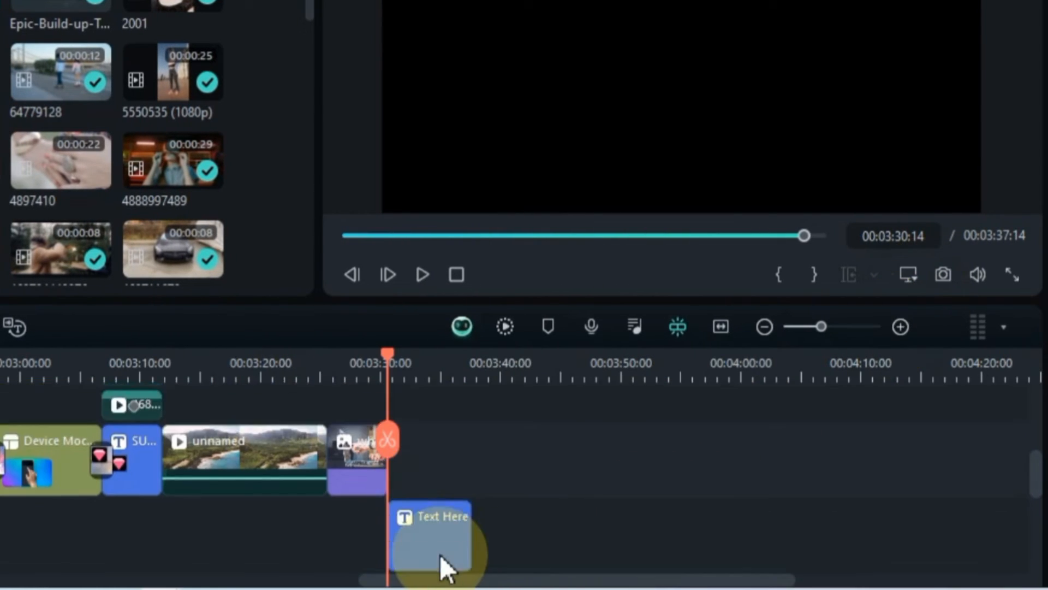
pyautogui.moveTo(440, 554); pyautogui.dragTo(386, 469)
pyautogui.click(358, 362)
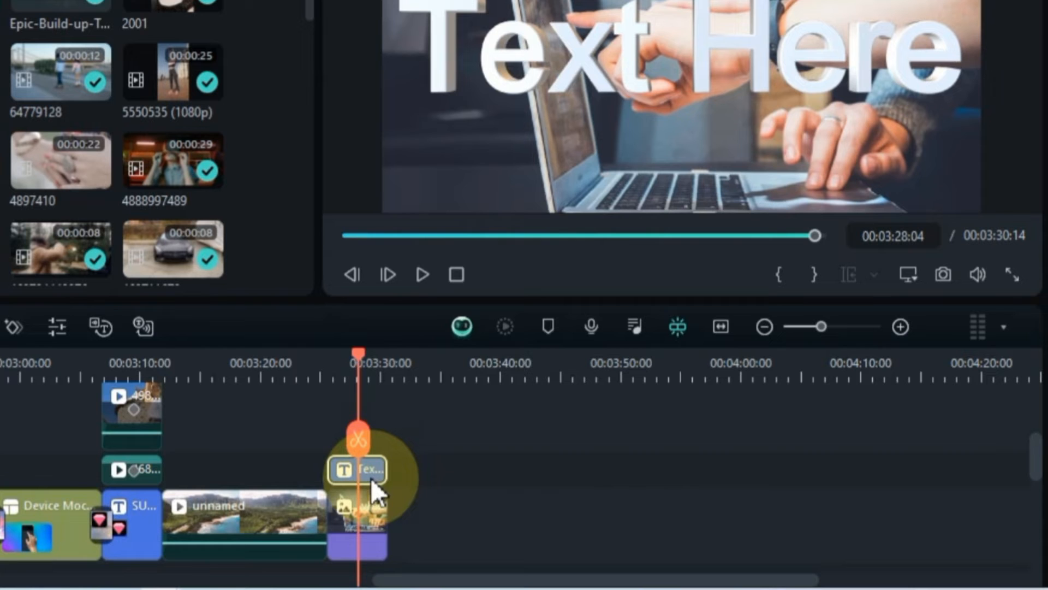
# Step: Replace the 3D title's placeholder text with Education and play back the title clip
pyautogui.doubleClick(356, 470)
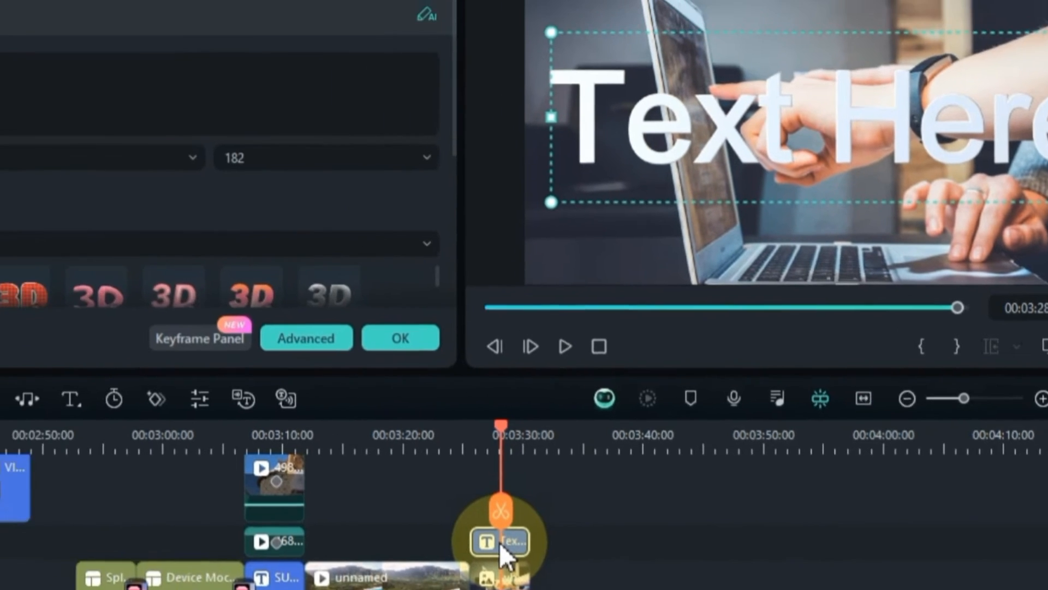
pyautogui.click(59, 84)
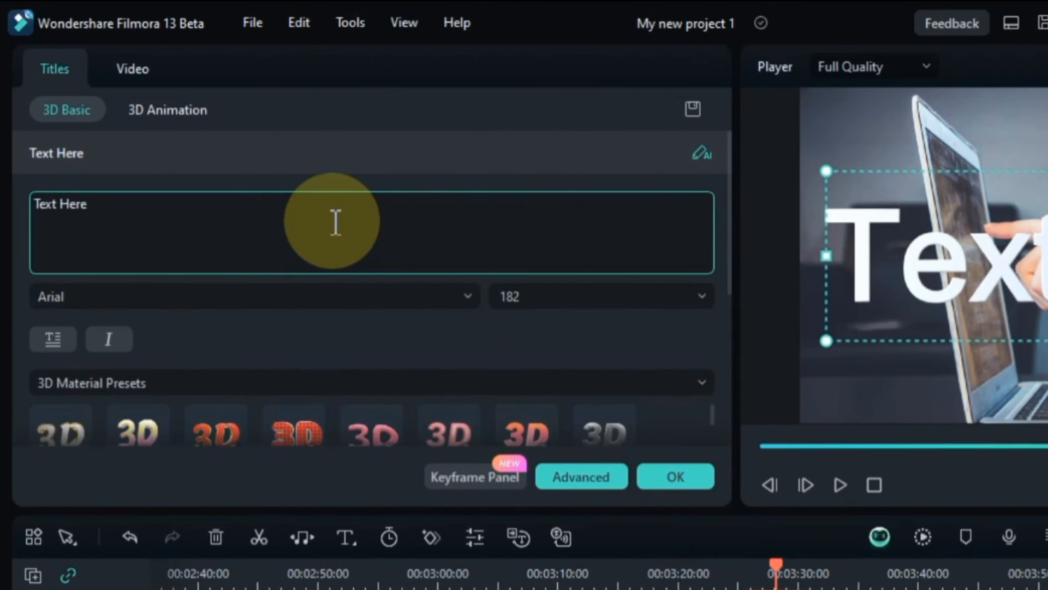
pyautogui.hotkey('ctrl', 'a')
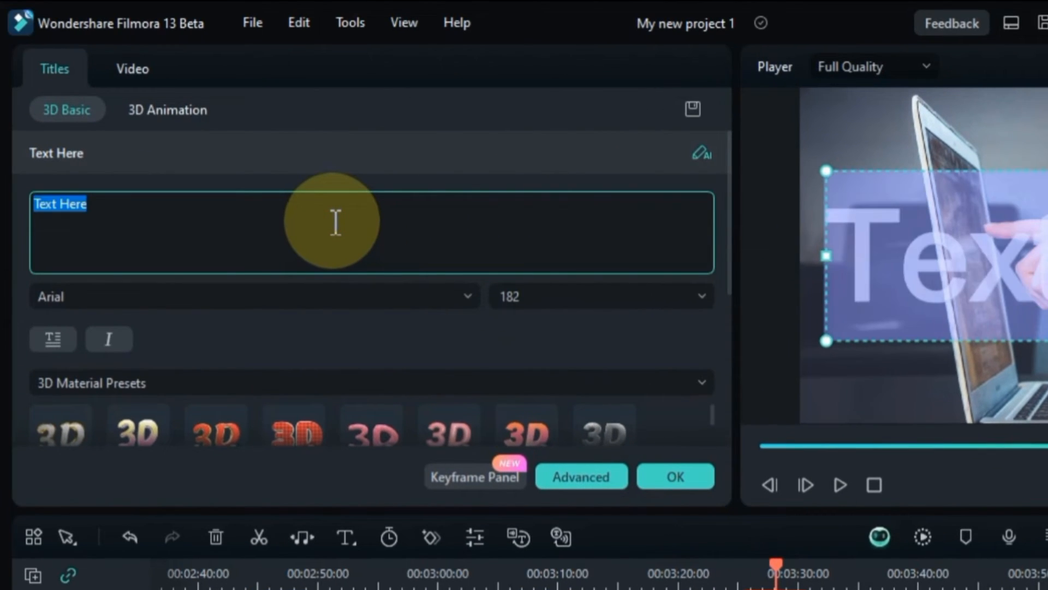
pyautogui.write('Edu')
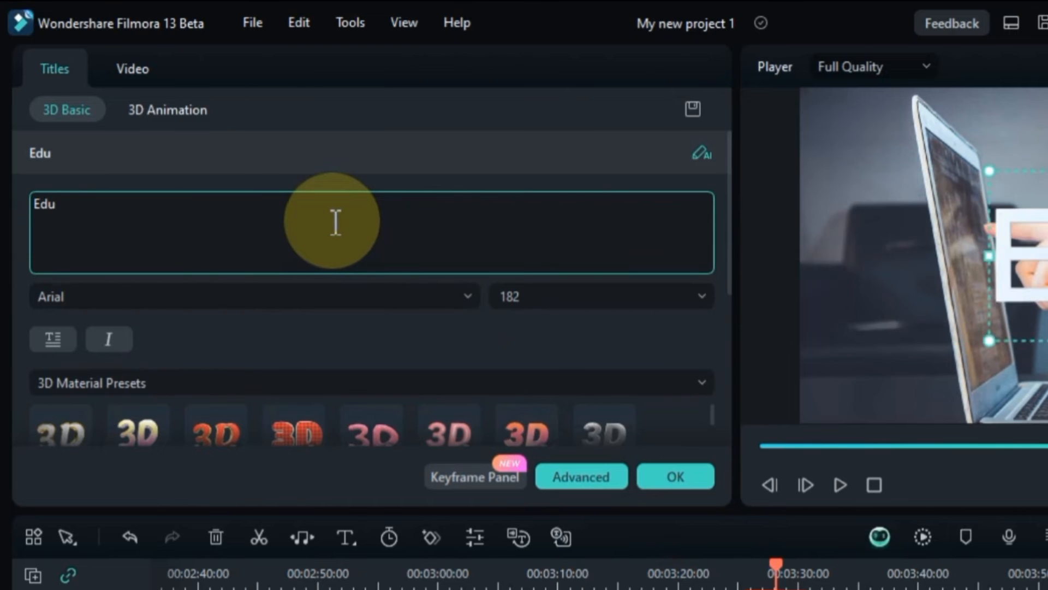
pyautogui.write('cation')
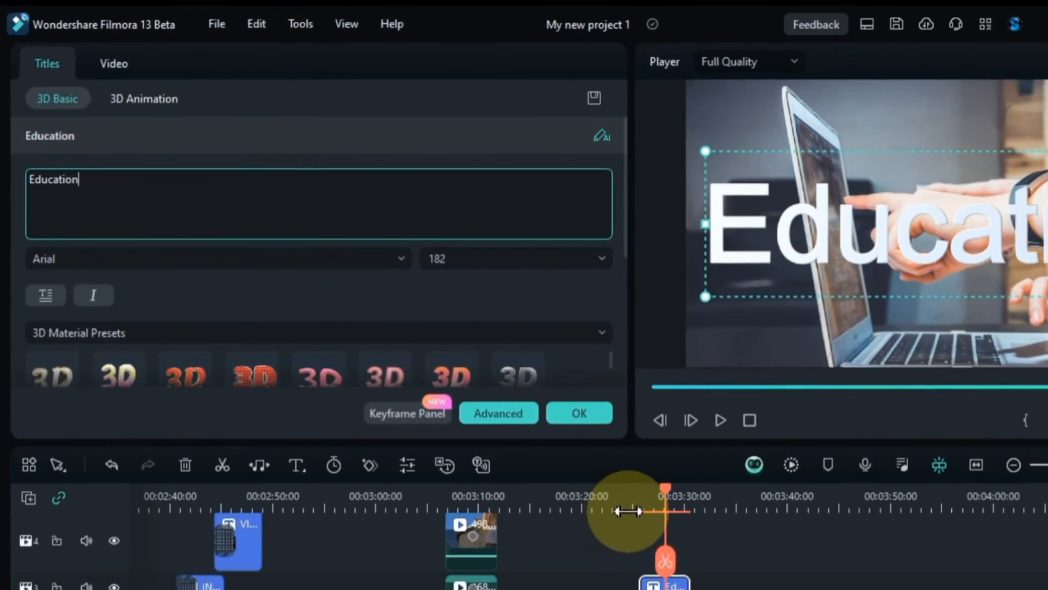
pyautogui.click(744, 587)
pyautogui.press('space')
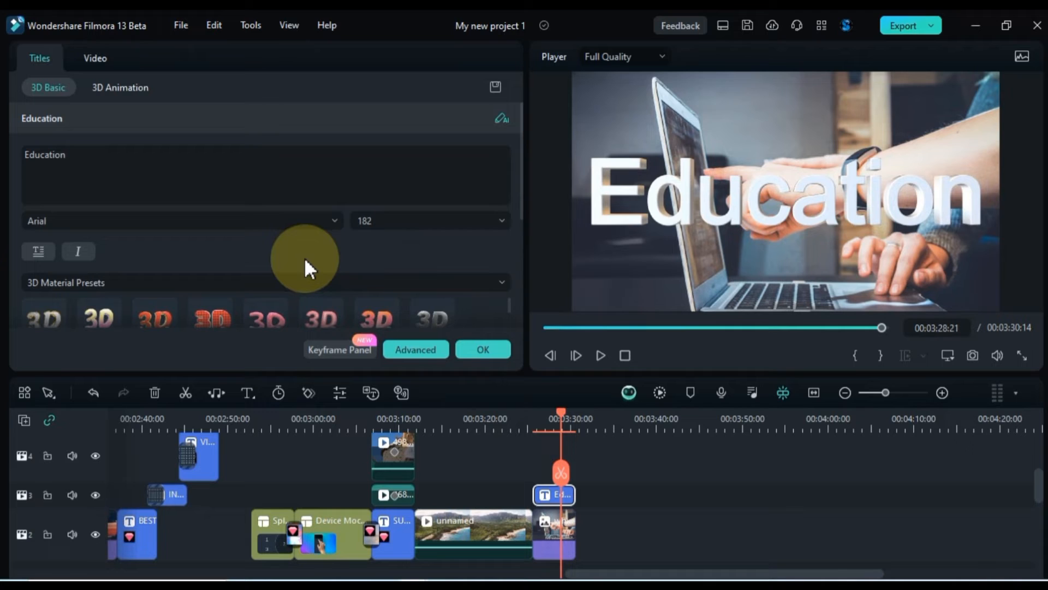
# Step: Set the Education title's font size to 150 and its font to Bebas Neue
pyautogui.scroll(1, 417, 225)
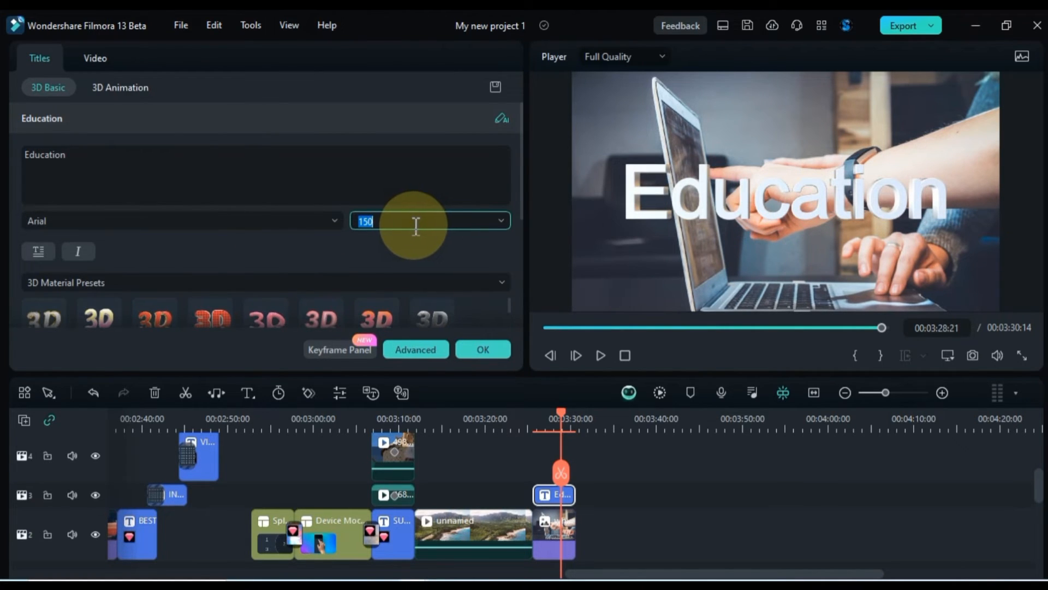
pyautogui.click(316, 225)
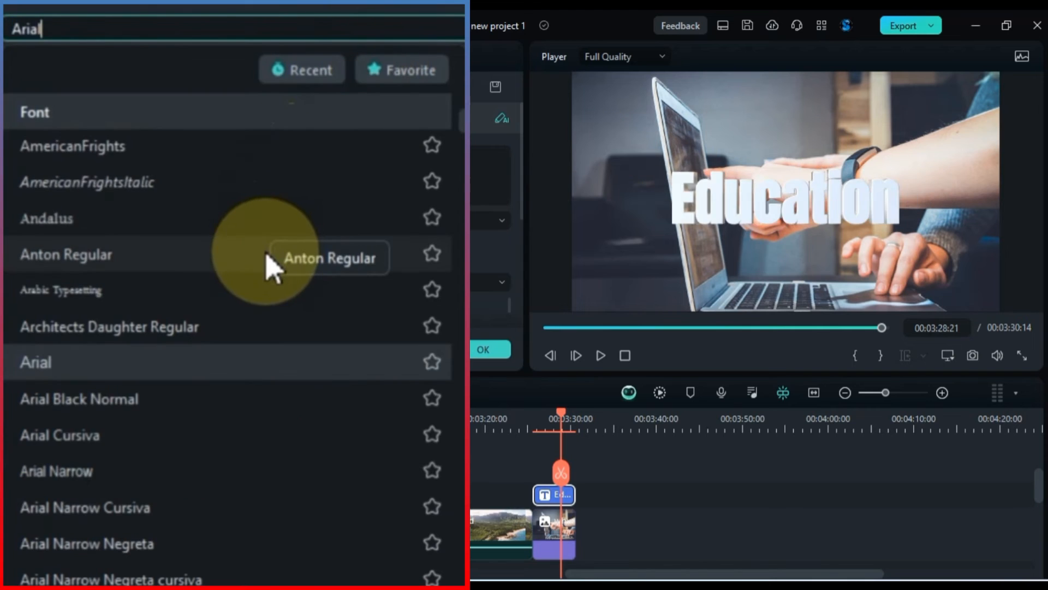
pyautogui.scroll(-9, 273, 404)
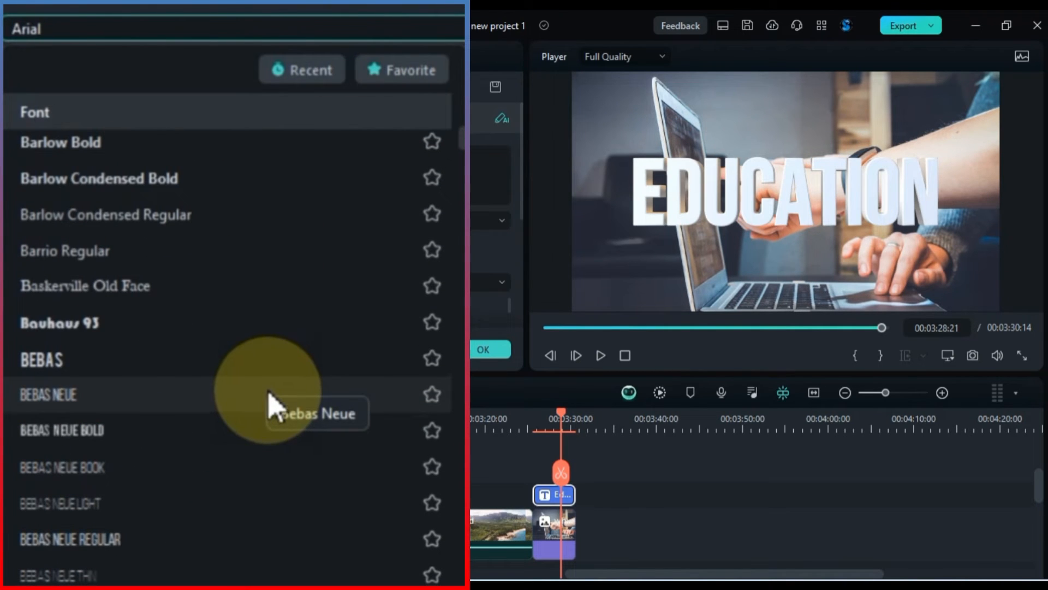
pyautogui.click(268, 391)
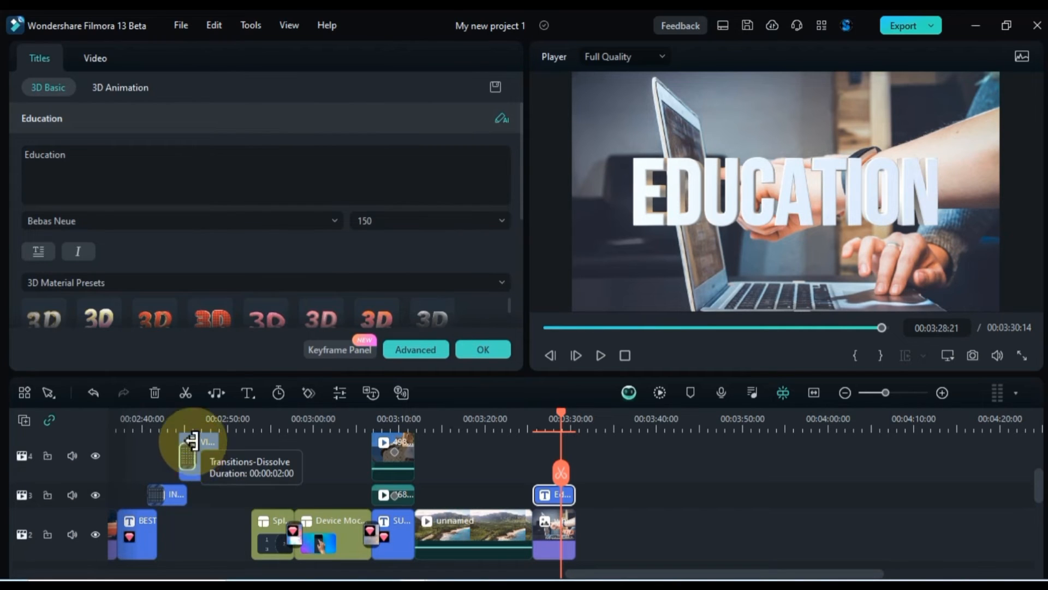
# Step: Look through the 3D material presets and try the yellow-to-pink one on the Education title, previewing it
pyautogui.scroll(-3, 317, 304)
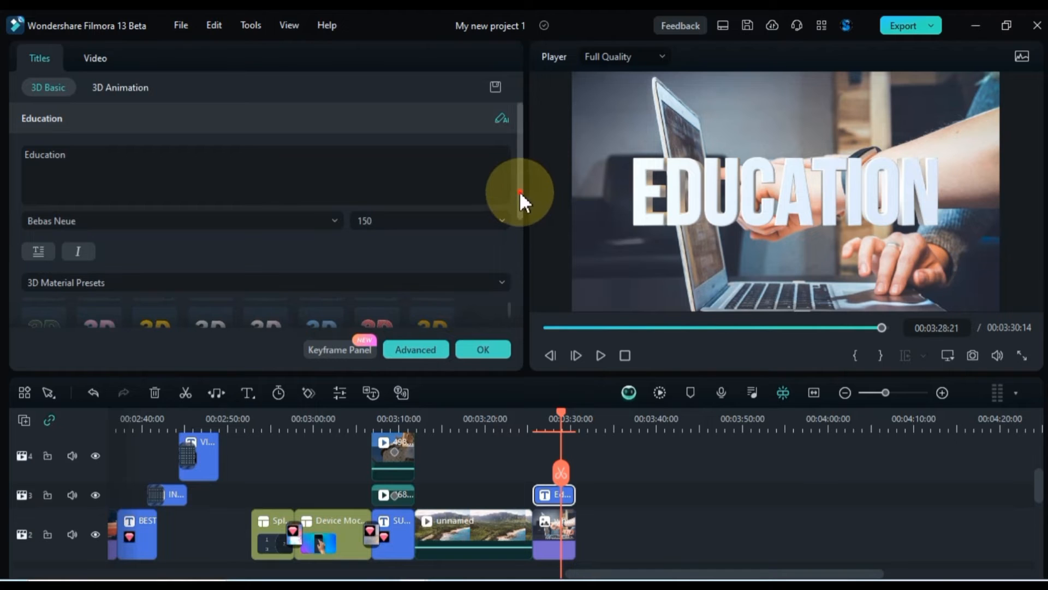
pyautogui.moveTo(519, 191); pyautogui.dragTo(521, 248)
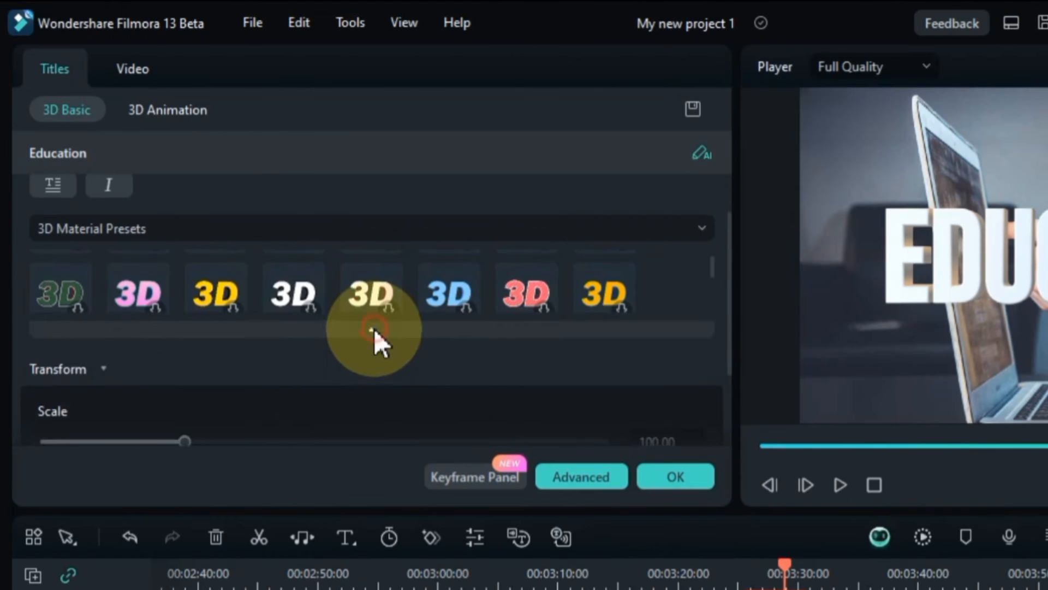
pyautogui.click(375, 329)
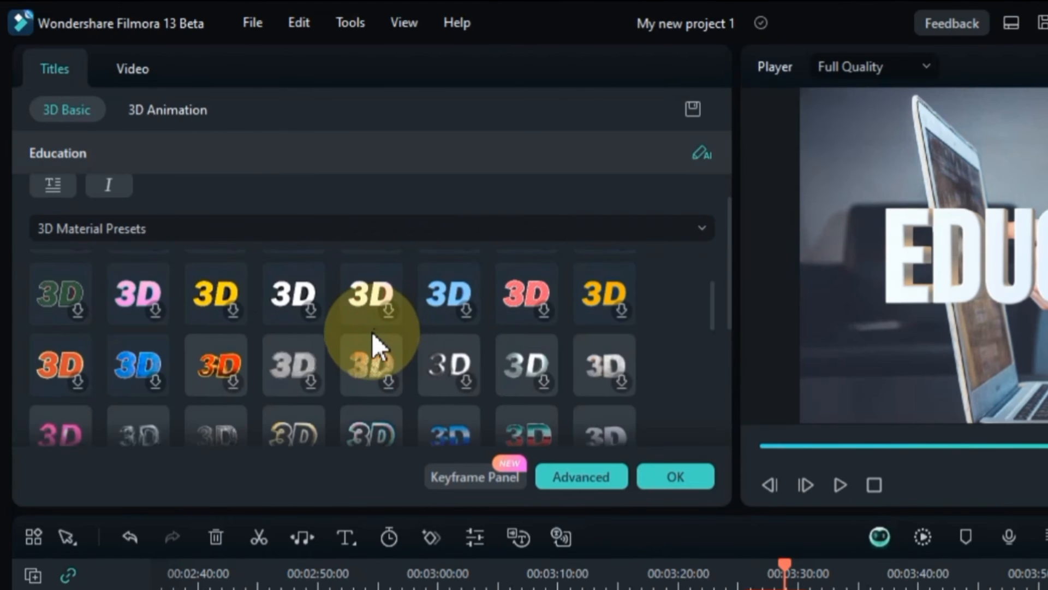
pyautogui.scroll(3, 349, 371)
pyautogui.click(127, 289)
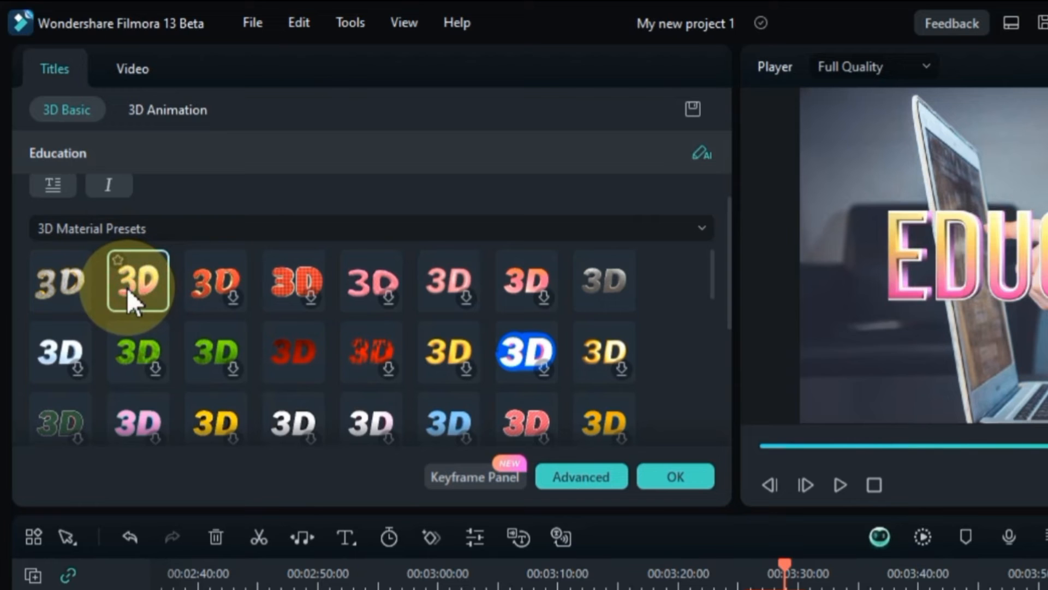
pyautogui.press('space')
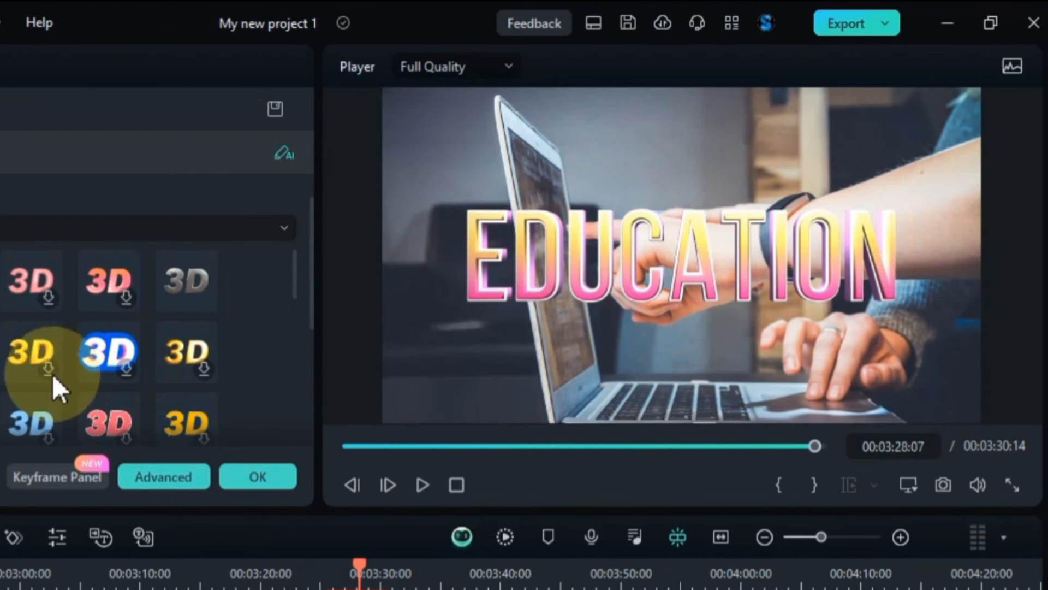
# Step: Try the fiery orange 3D material preset with the yellow outline on the title and play it back
pyautogui.scroll(-2, 26, 366)
pyautogui.click(27, 366)
pyautogui.click(329, 570)
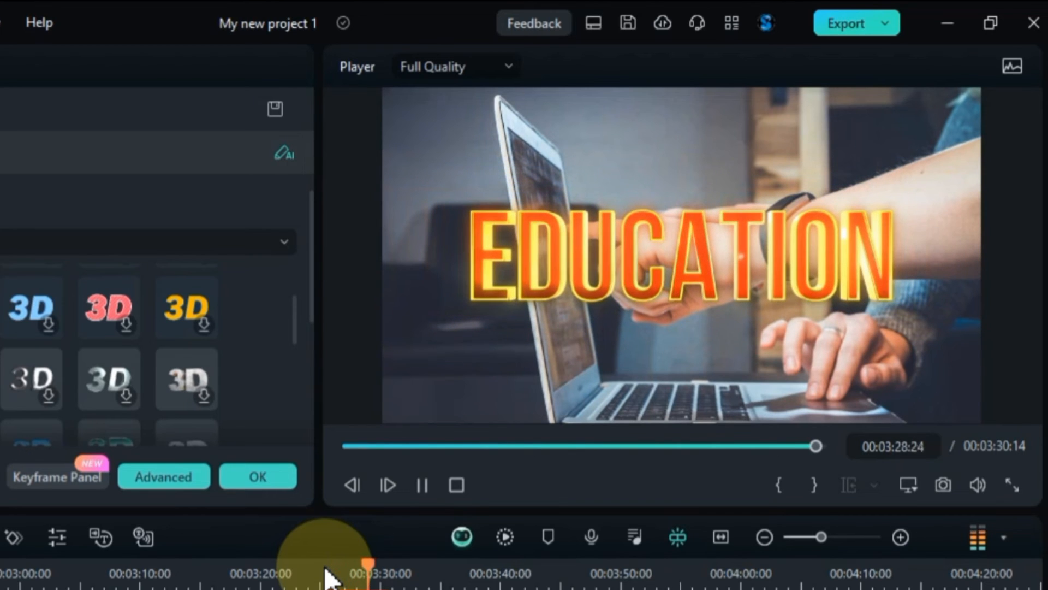
# Step: Try the dark grey metallic 3D material preset on the Education title and preview it
pyautogui.scroll(2, 221, 346)
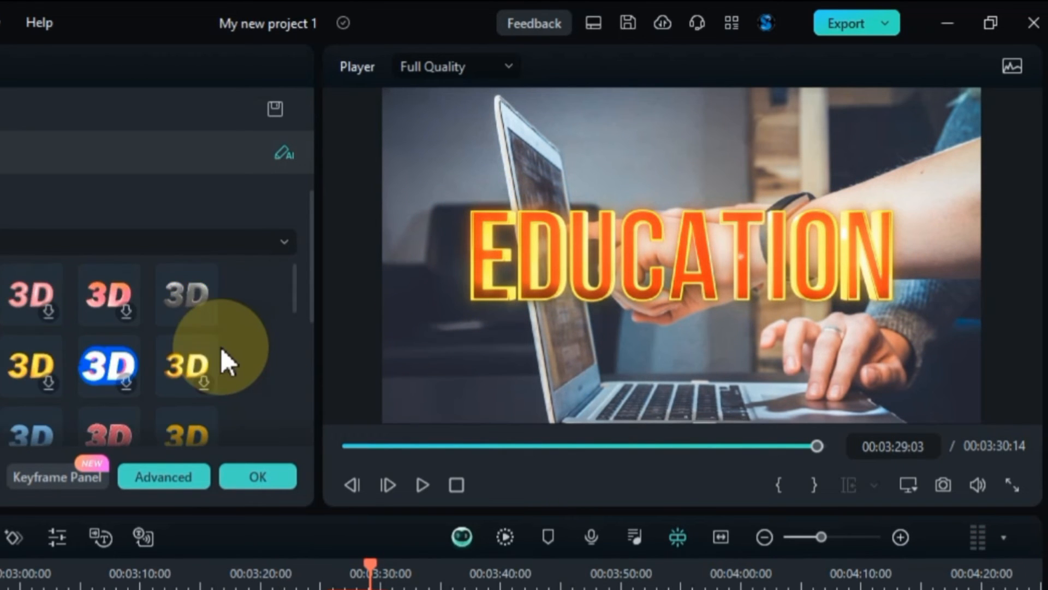
pyautogui.click(173, 308)
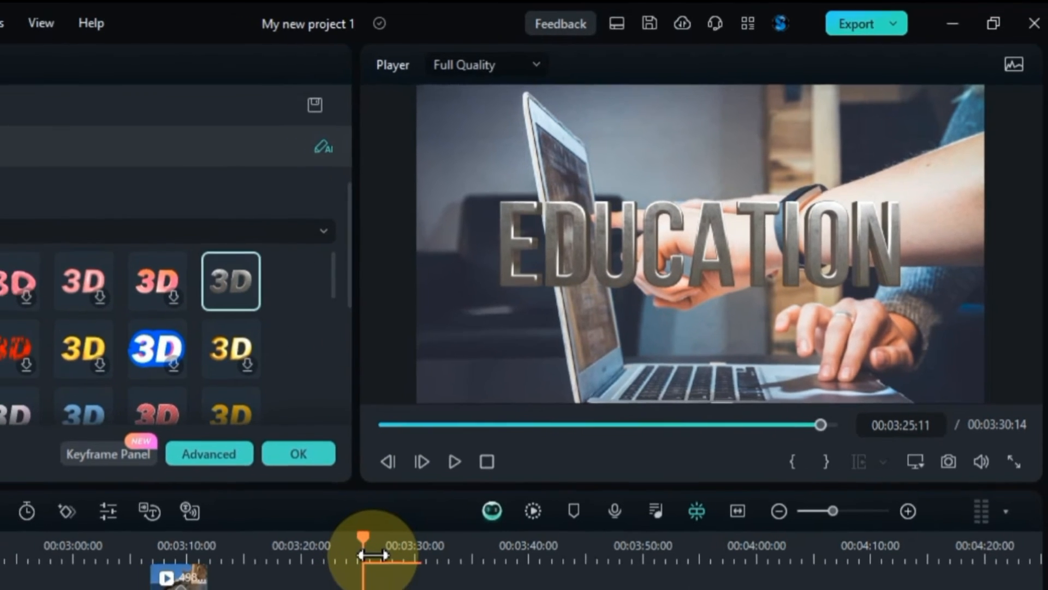
pyautogui.press('space')
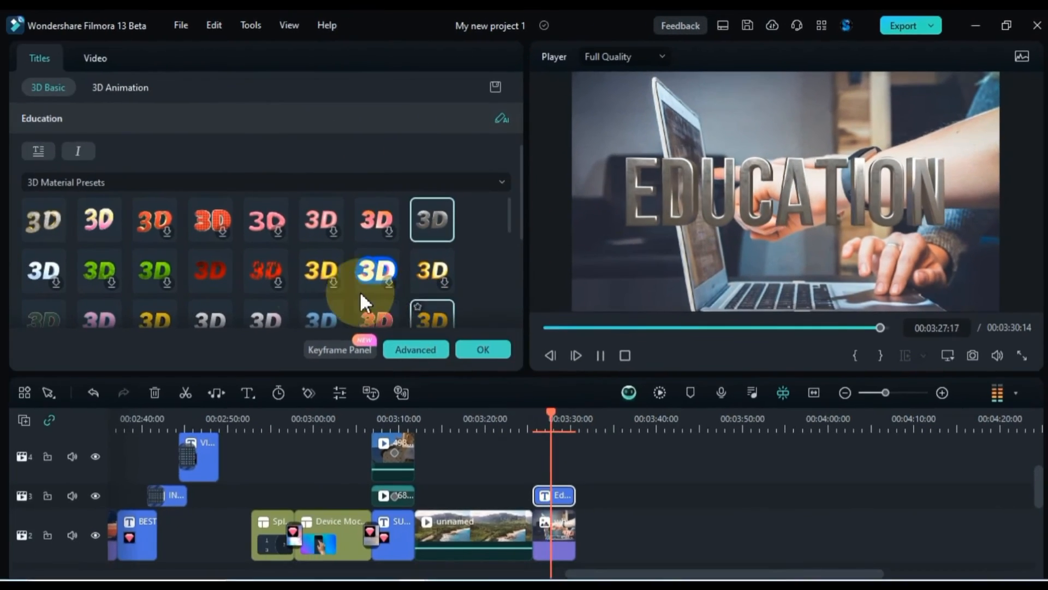
pyautogui.press('space')
# Step: Reapply the fiery orange 3D material preset with the yellow outline and preview the title from its beginning
pyautogui.scroll(-3, 194, 270)
pyautogui.click(153, 282)
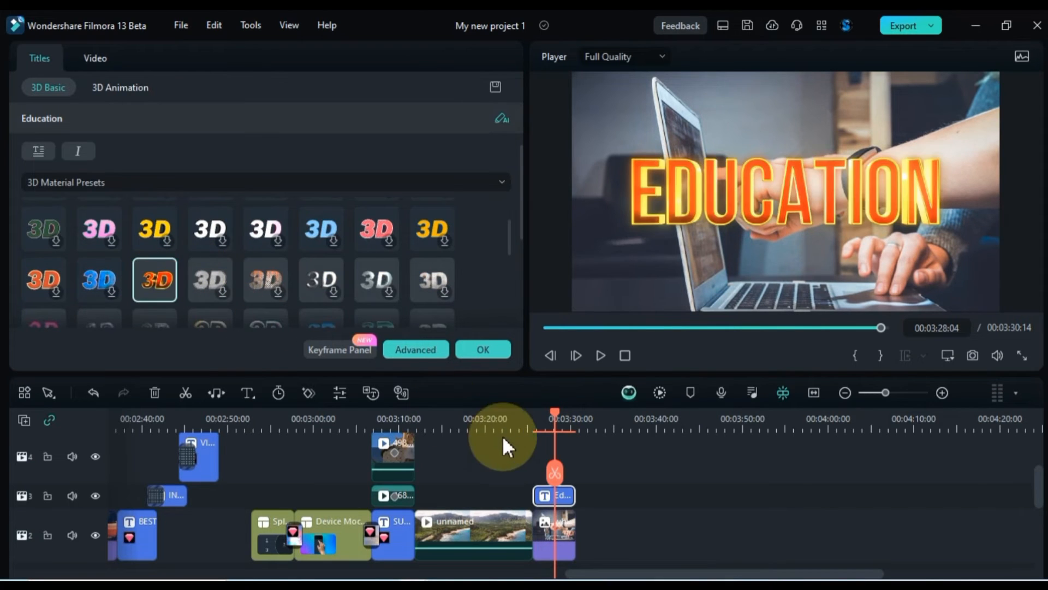
pyautogui.click(538, 422)
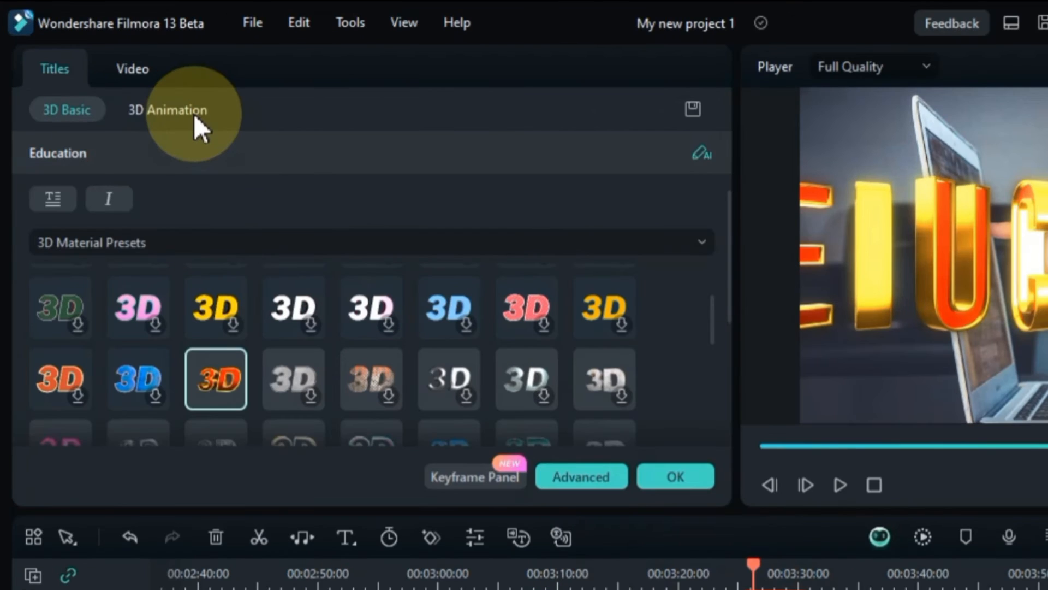
# Step: Try the Sequenti... and Back Flip 3D entrance animations on the title, playing back the result
pyautogui.click(177, 110)
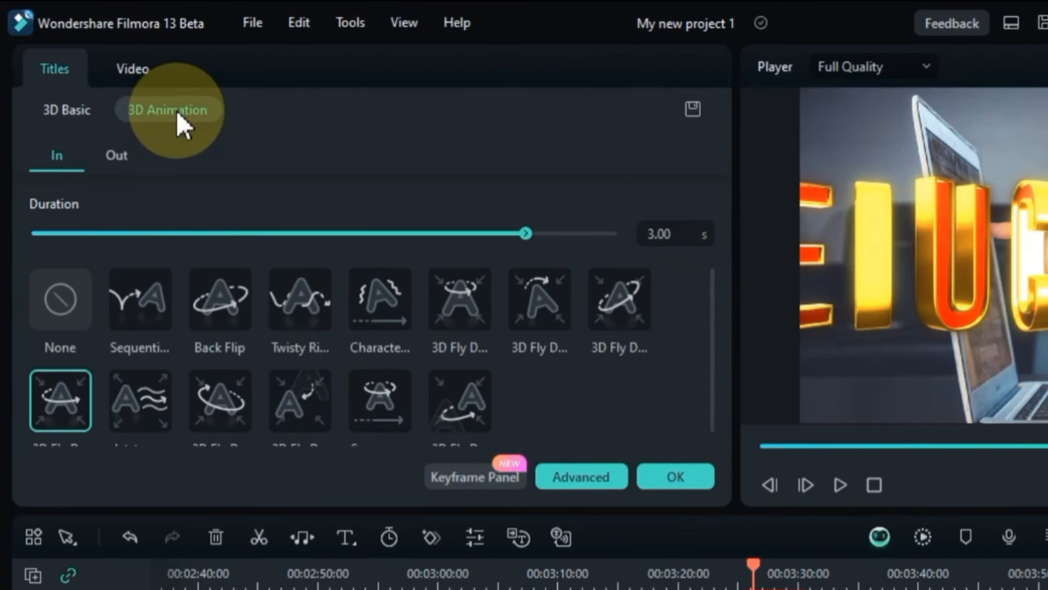
pyautogui.click(134, 320)
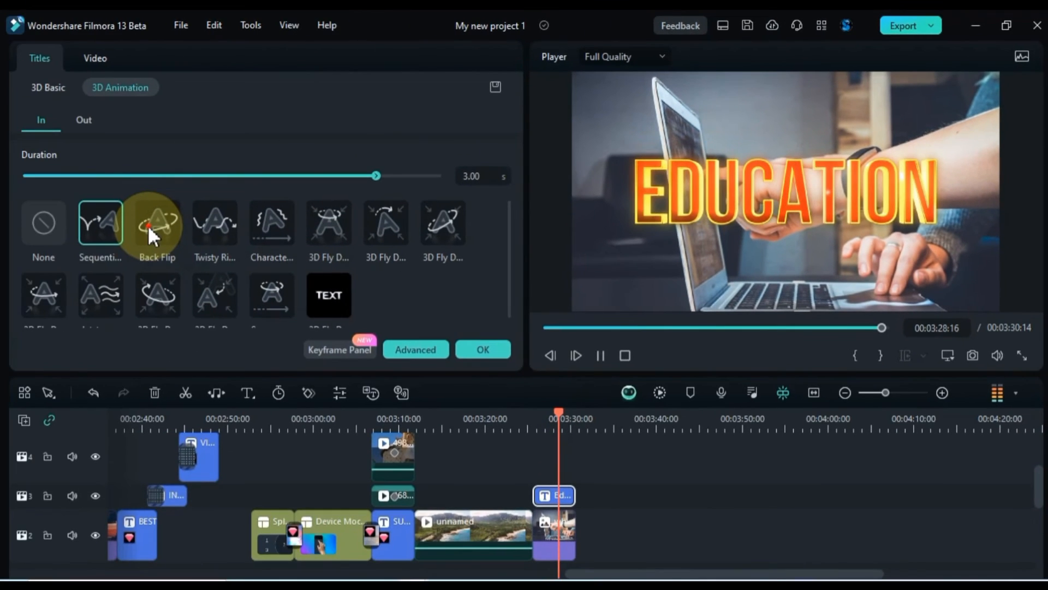
pyautogui.click(147, 224)
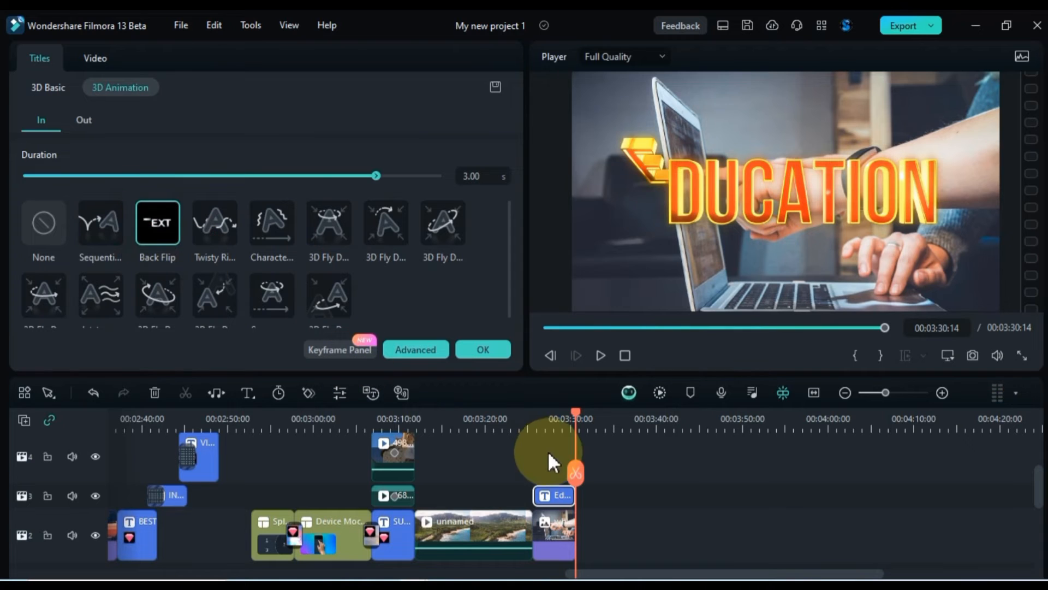
pyautogui.click(530, 420)
pyautogui.press('space')
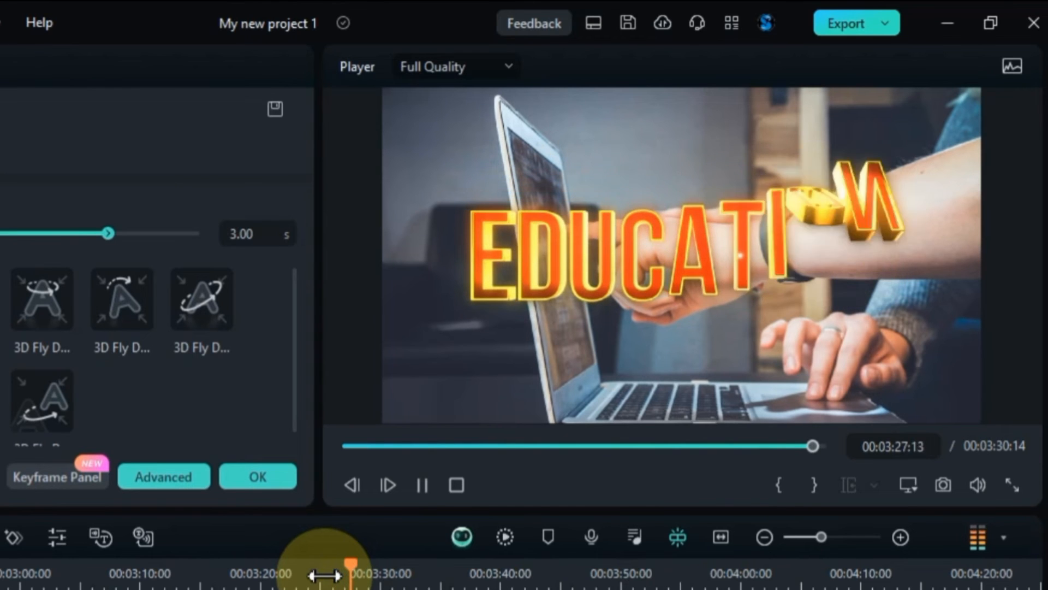
pyautogui.press('space')
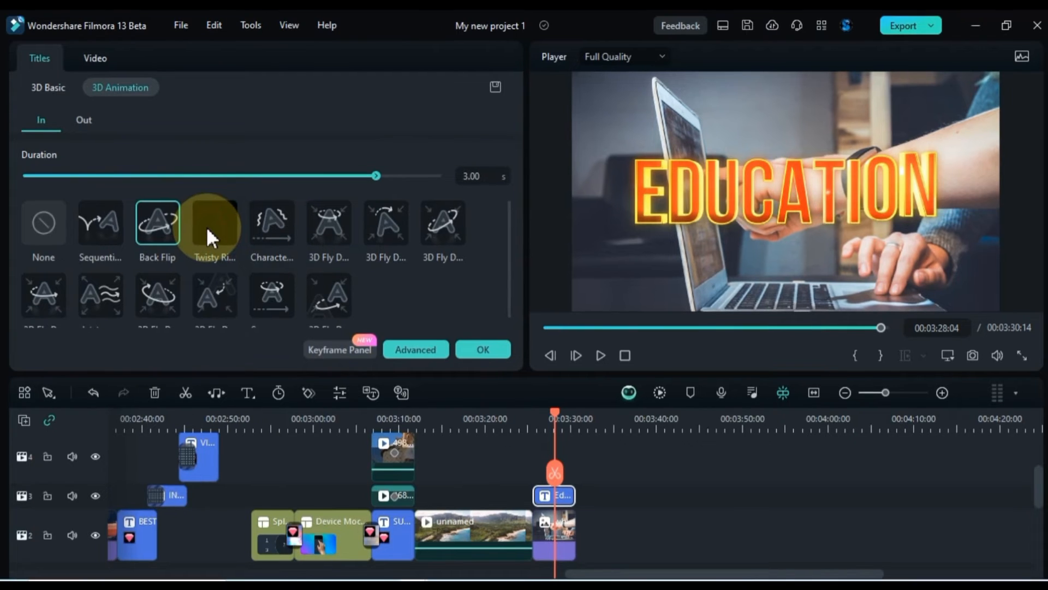
# Step: Try further entrance animations on the title, including Twisty Ri..., Characte... and several 3D Fly variants
pyautogui.click(206, 226)
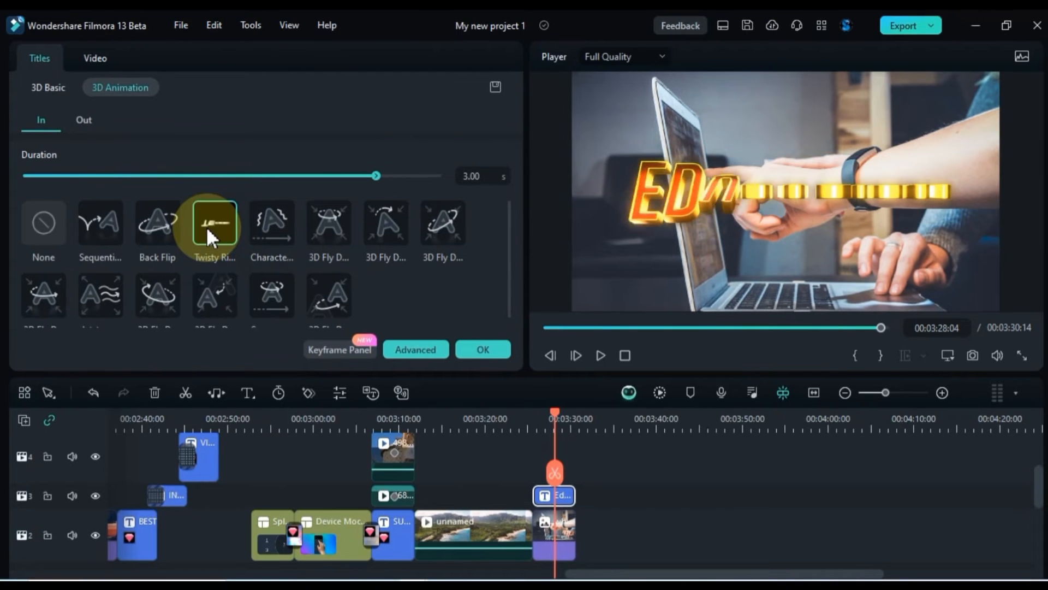
pyautogui.click(273, 234)
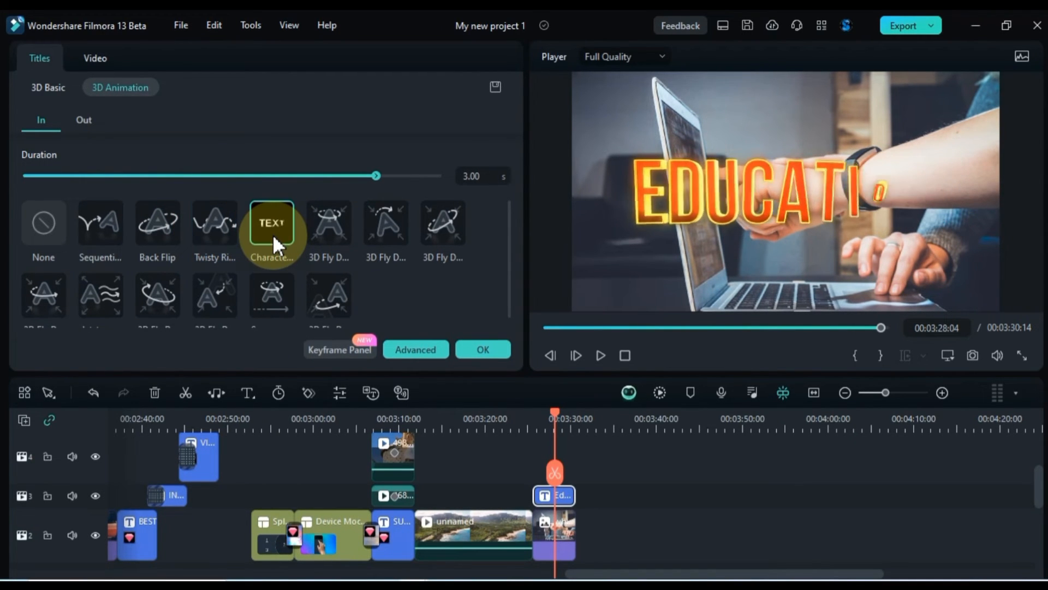
pyautogui.click(322, 234)
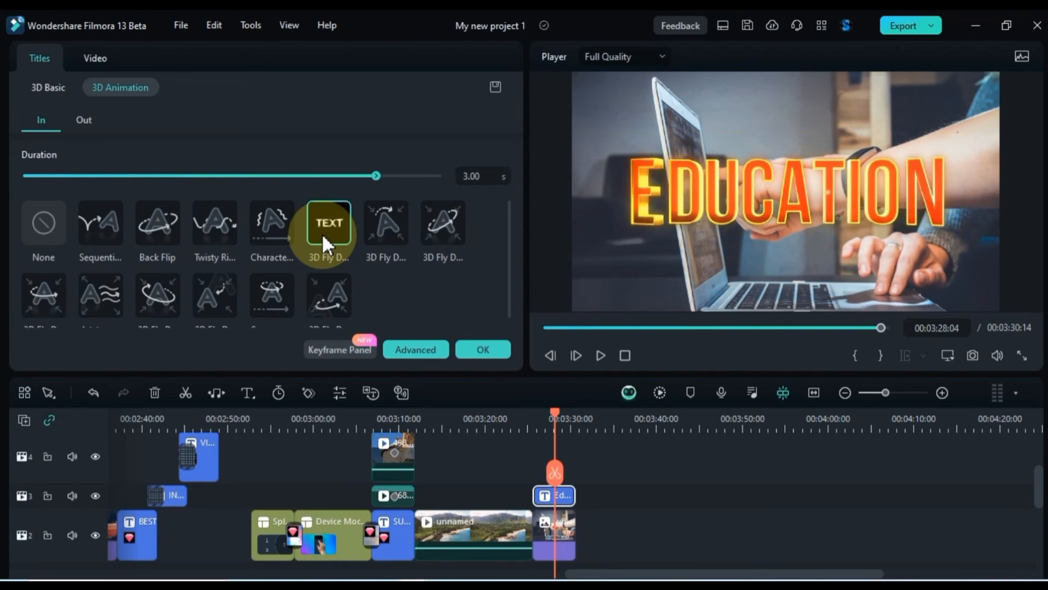
pyautogui.click(387, 232)
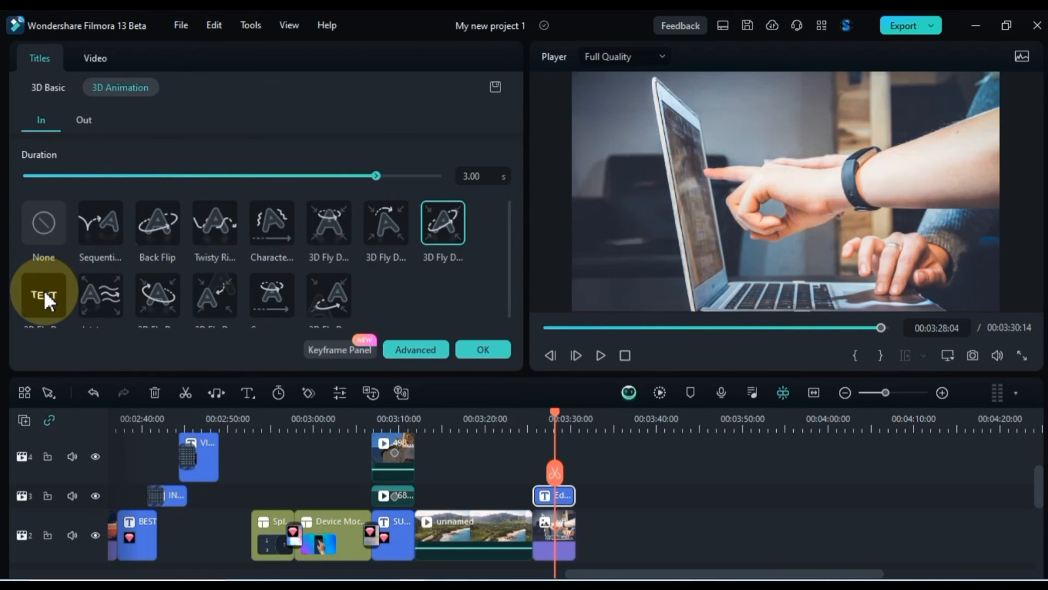
pyautogui.click(44, 289)
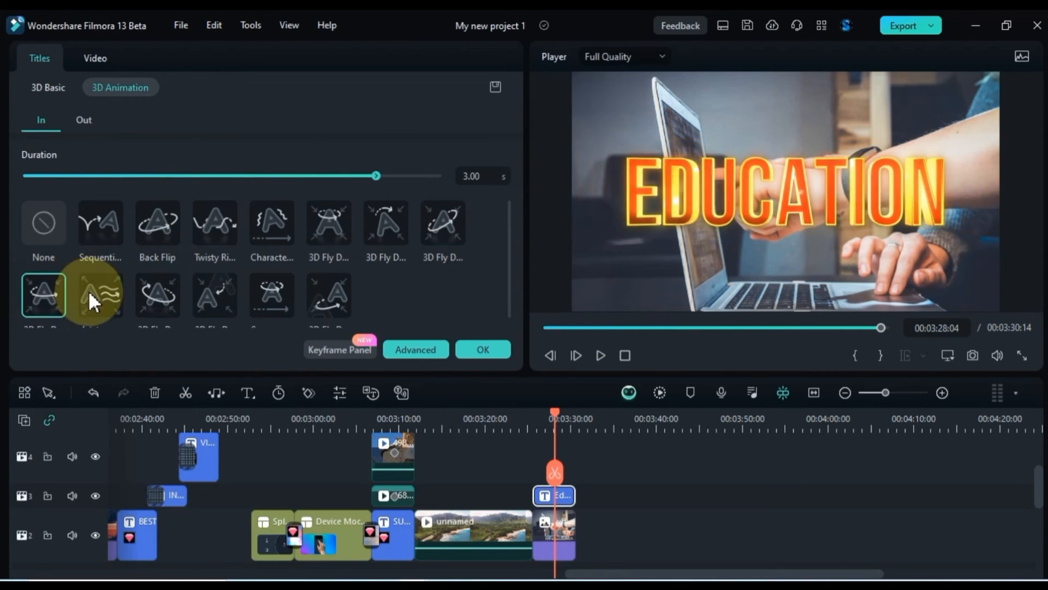
pyautogui.click(99, 295)
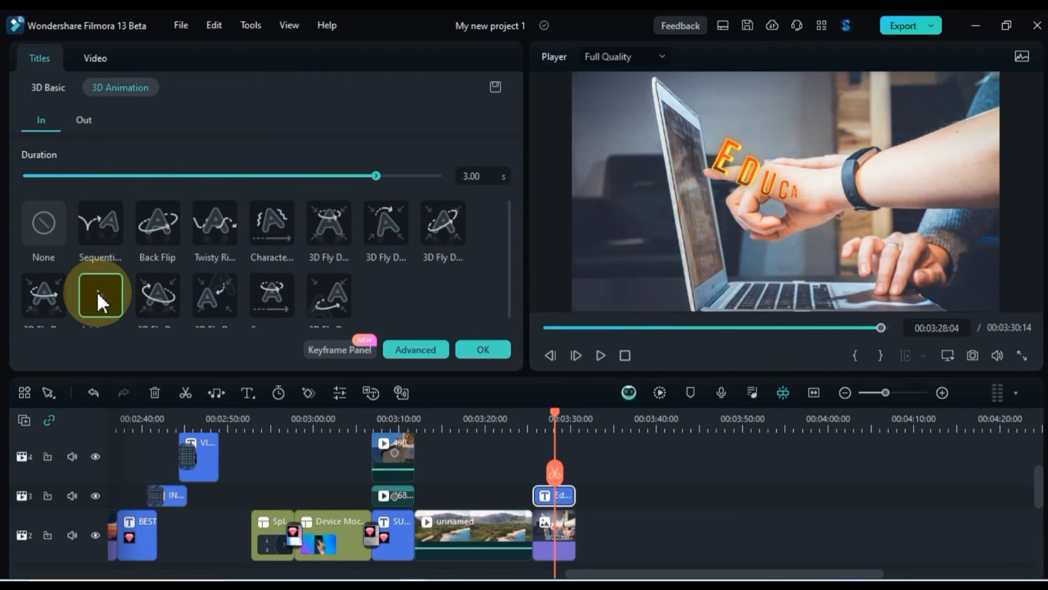
# Step: Apply the Sequenti... entrance animation with a duration of 3.50 s and play the title from near its start
pyautogui.click(93, 229)
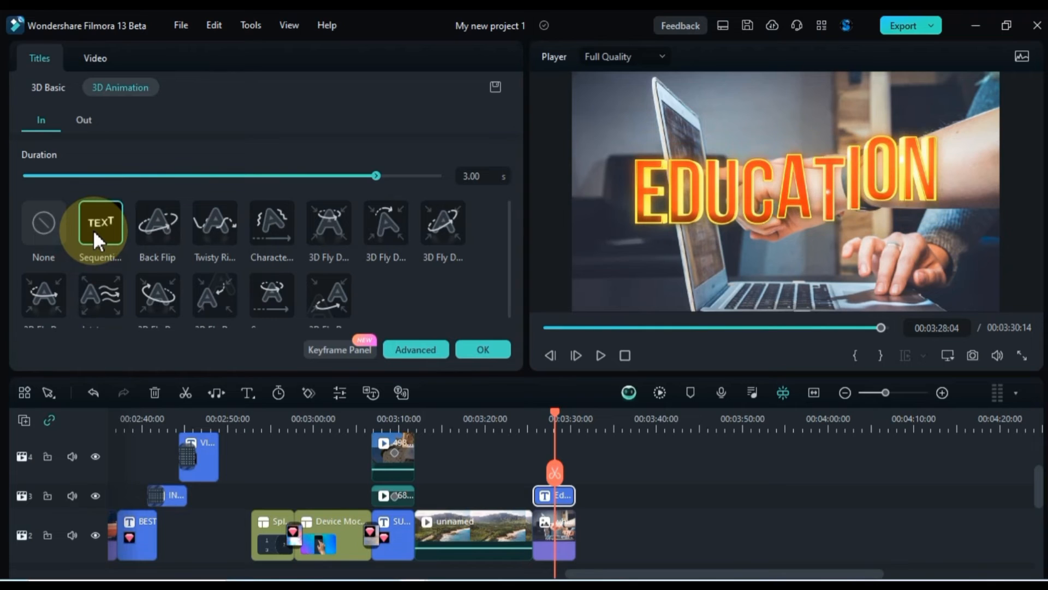
pyautogui.moveTo(375, 175); pyautogui.dragTo(436, 176)
pyautogui.click(539, 418)
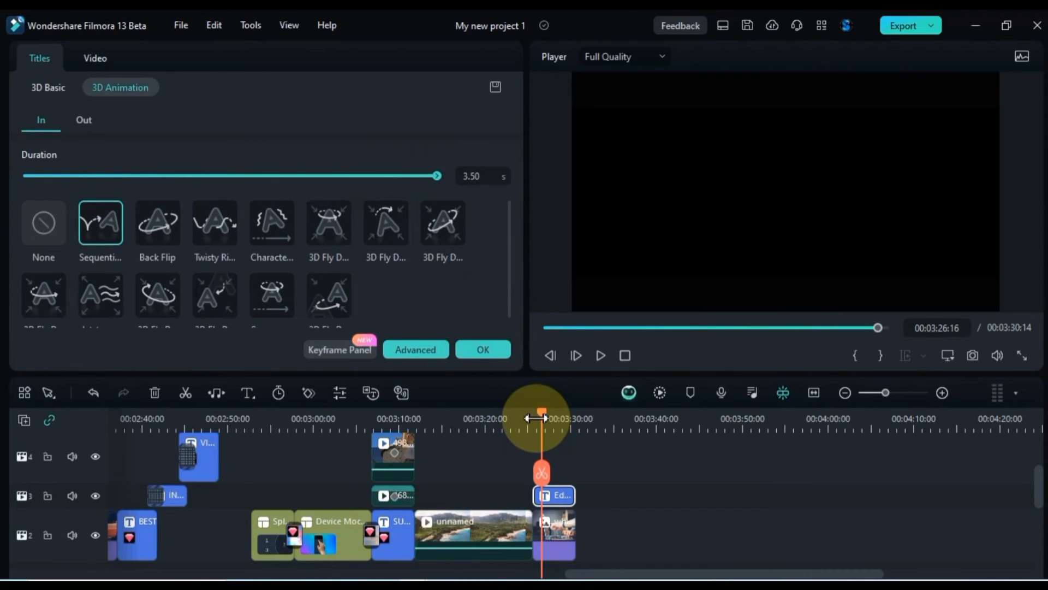
pyautogui.press('space')
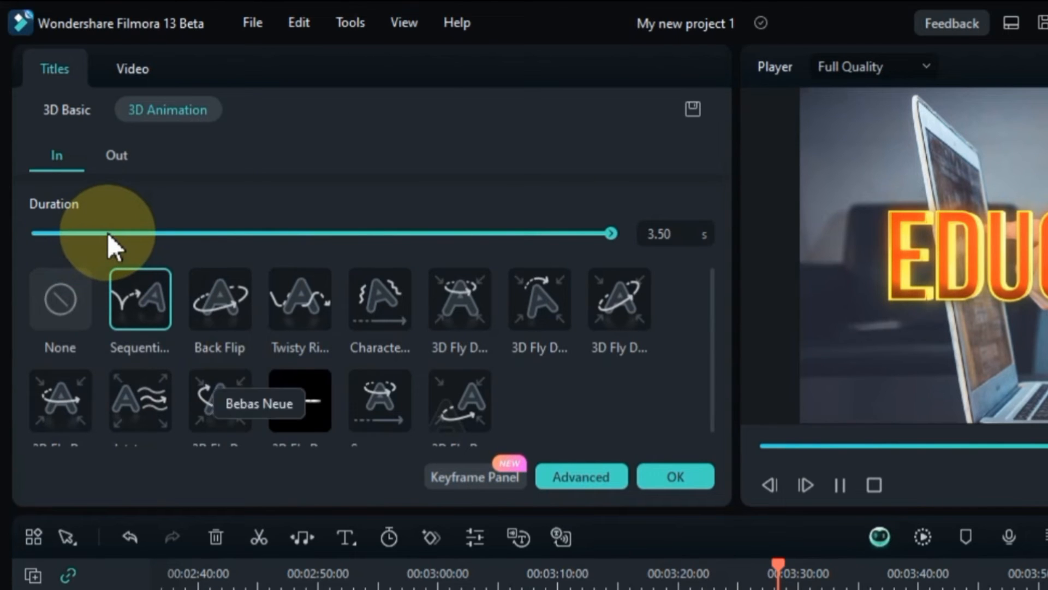
# Step: Try a 0.52 s entrance duration on the title, set it to 3.15 s and play the title from near its start
pyautogui.click(108, 233)
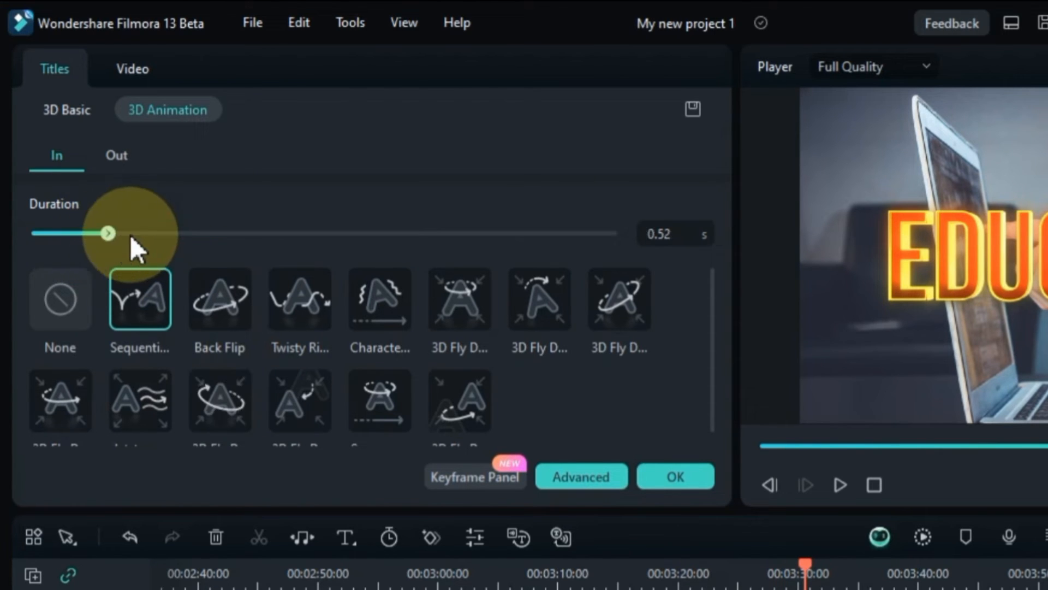
pyautogui.click(746, 578)
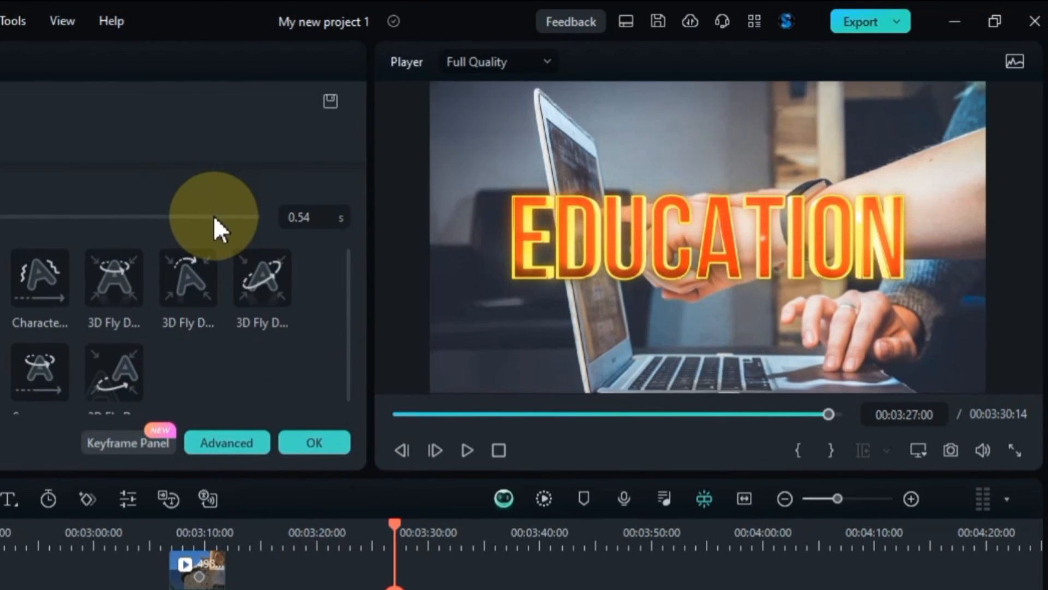
pyautogui.click(200, 216)
pyautogui.click(379, 536)
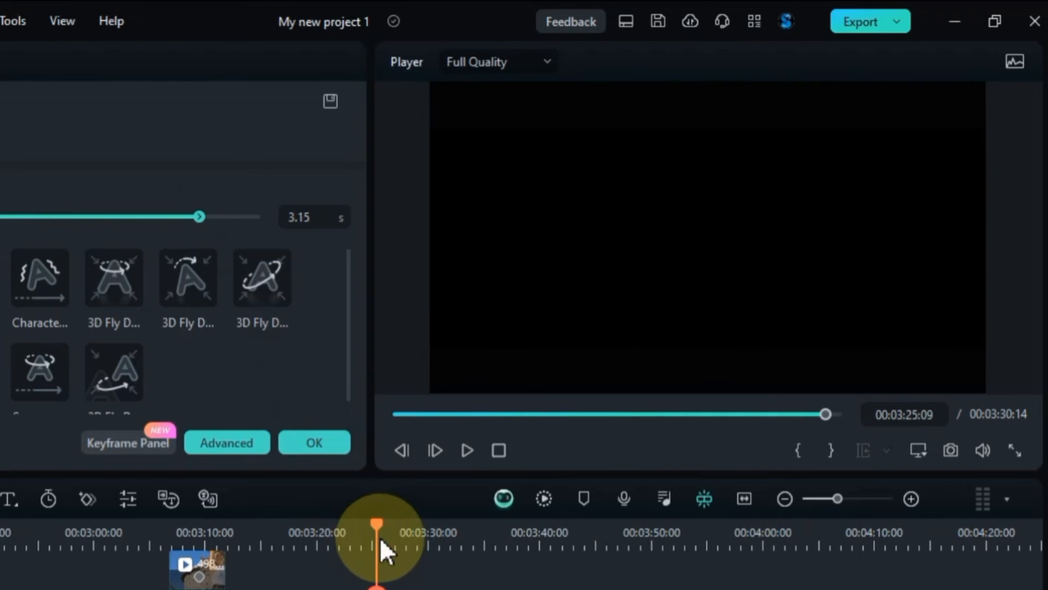
pyautogui.press('space')
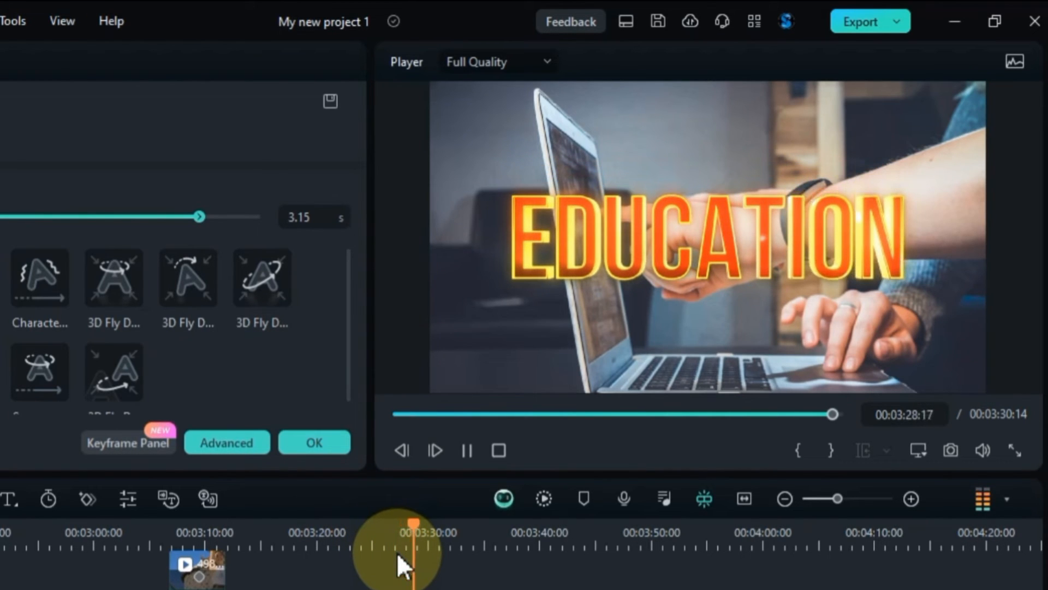
pyautogui.press('space')
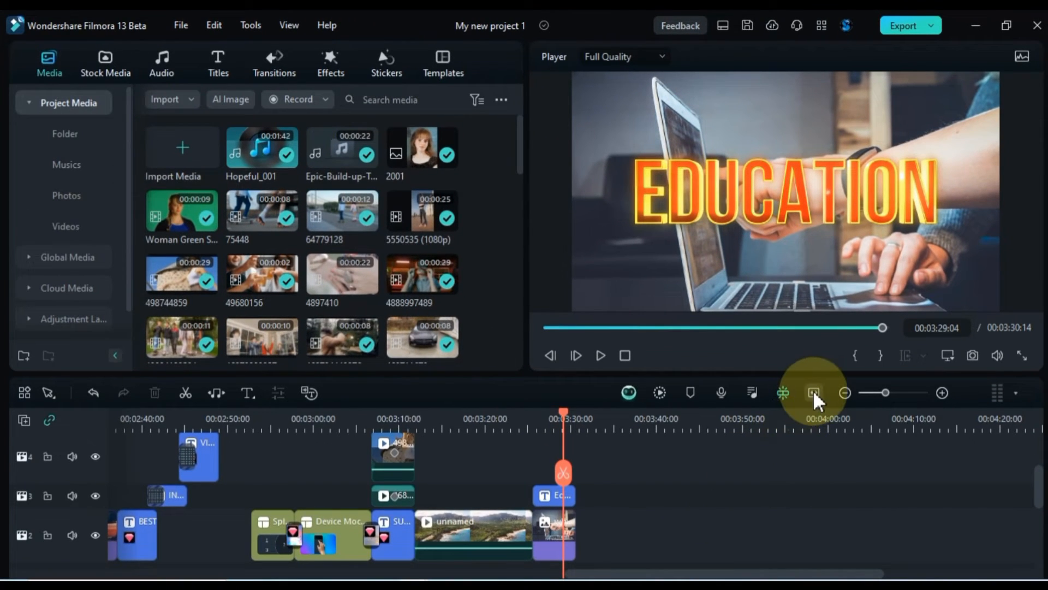
# Step: Fit the whole project in the timeline, look over its tracks and play the opening section from the beginning
pyautogui.click(814, 393)
pyautogui.scroll(-3, 893, 511)
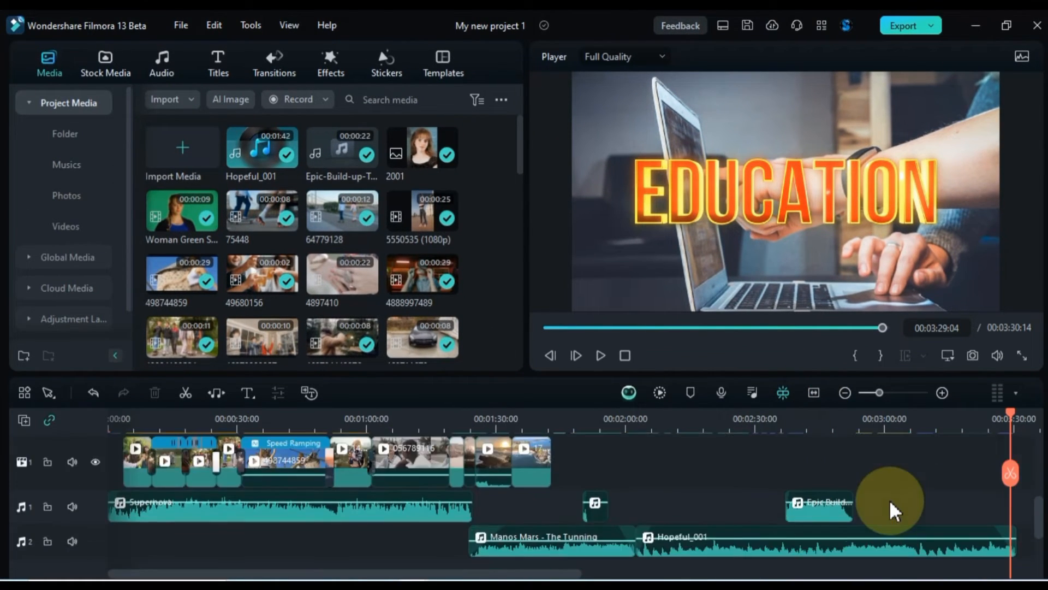
pyautogui.scroll(5, 893, 510)
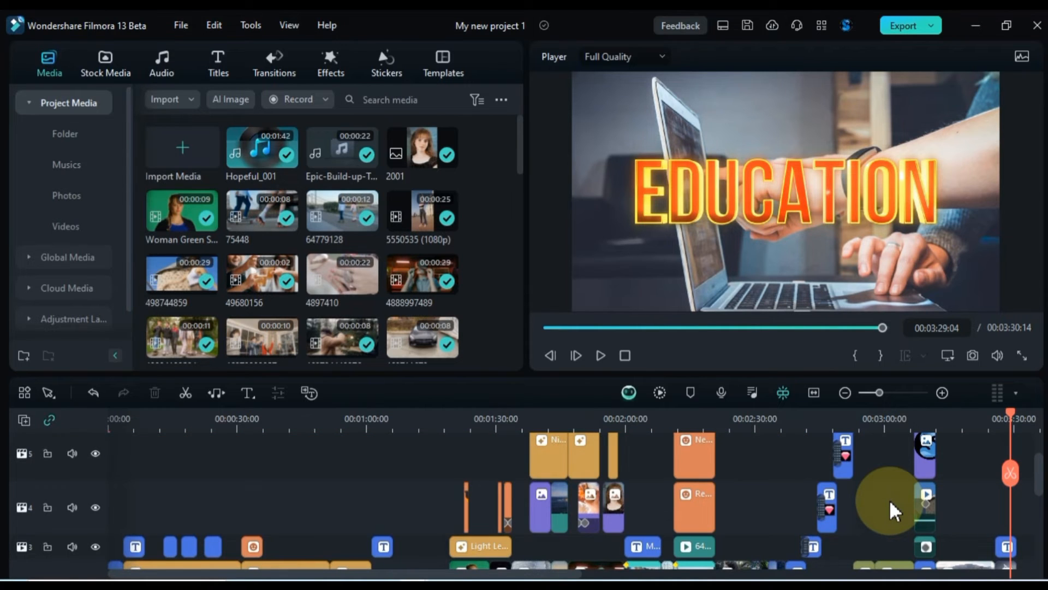
pyautogui.moveTo(1008, 420); pyautogui.dragTo(657, 422)
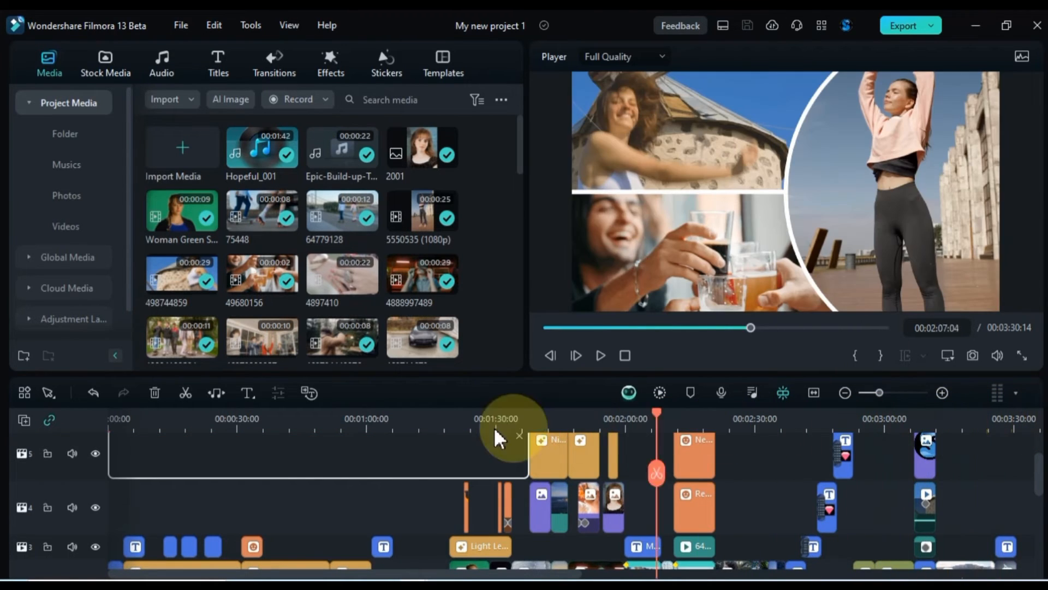
pyautogui.moveTo(495, 430); pyautogui.dragTo(97, 436)
pyautogui.scroll(-2, 216, 476)
pyautogui.press('space')
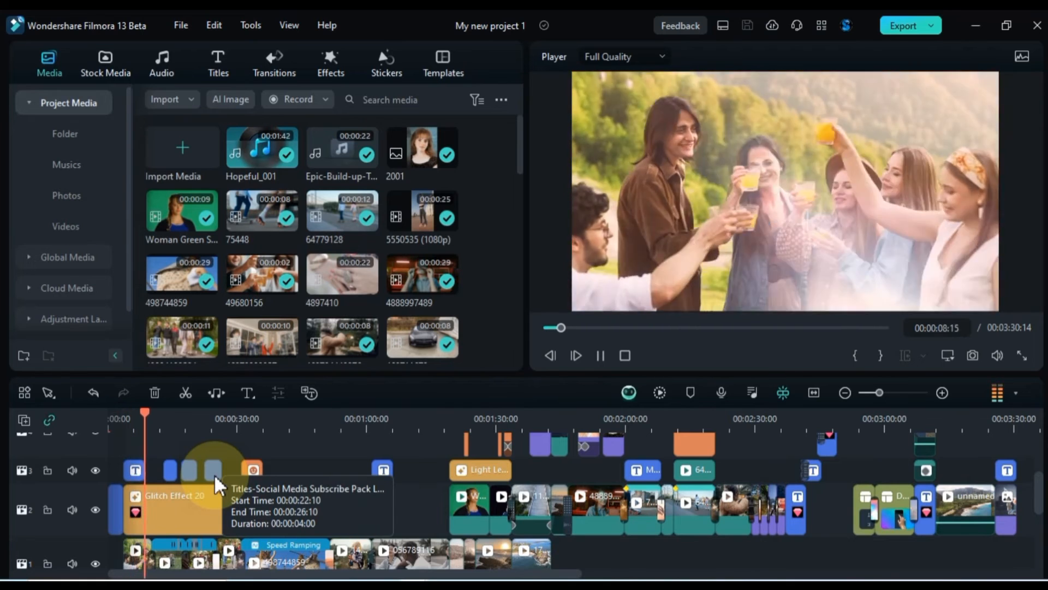
pyautogui.press('space')
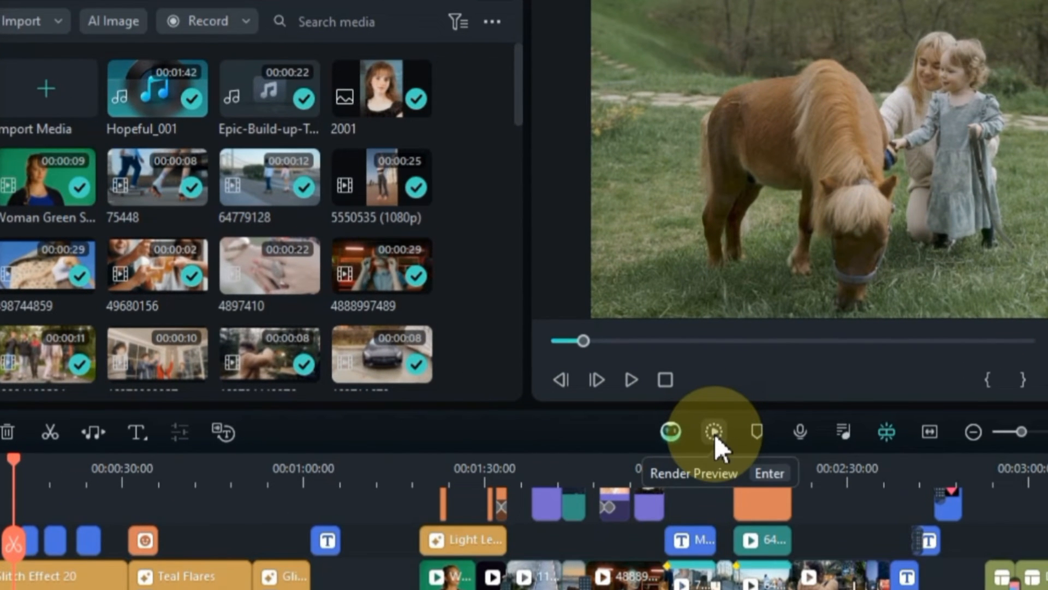
# Step: Render the preview of the whole timeline and look over the tracks while the rendered project plays
pyautogui.click(715, 435)
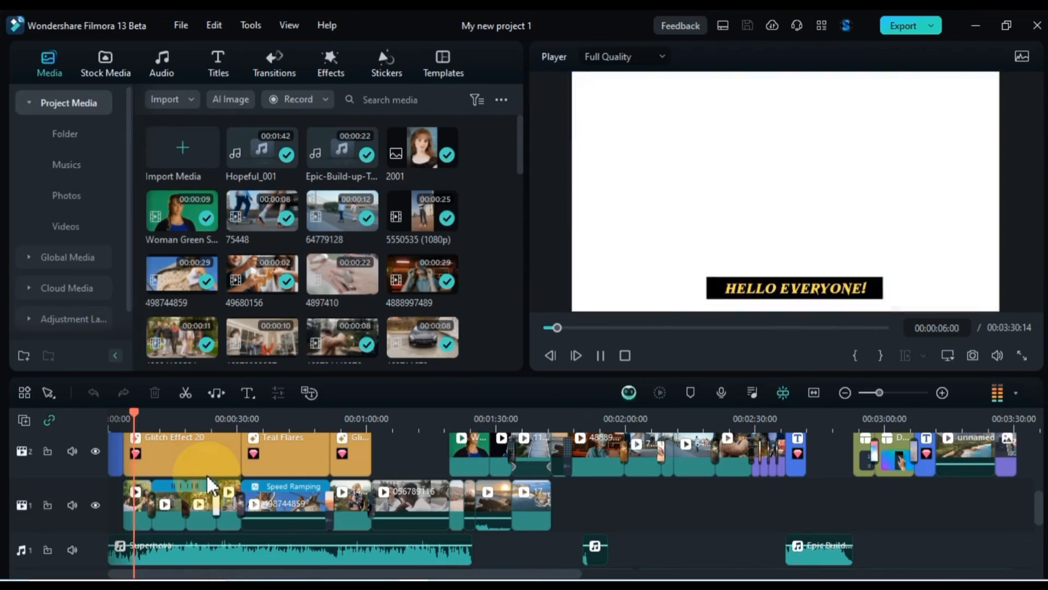
pyautogui.scroll(2, 501, 498)
pyautogui.scroll(4, 500, 498)
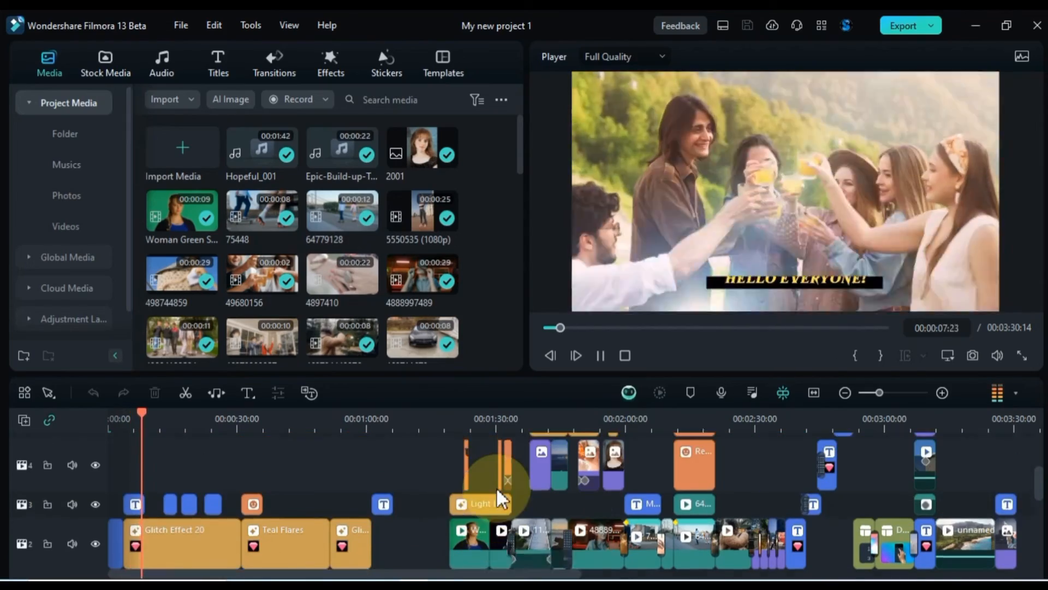
pyautogui.scroll(-3, 626, 513)
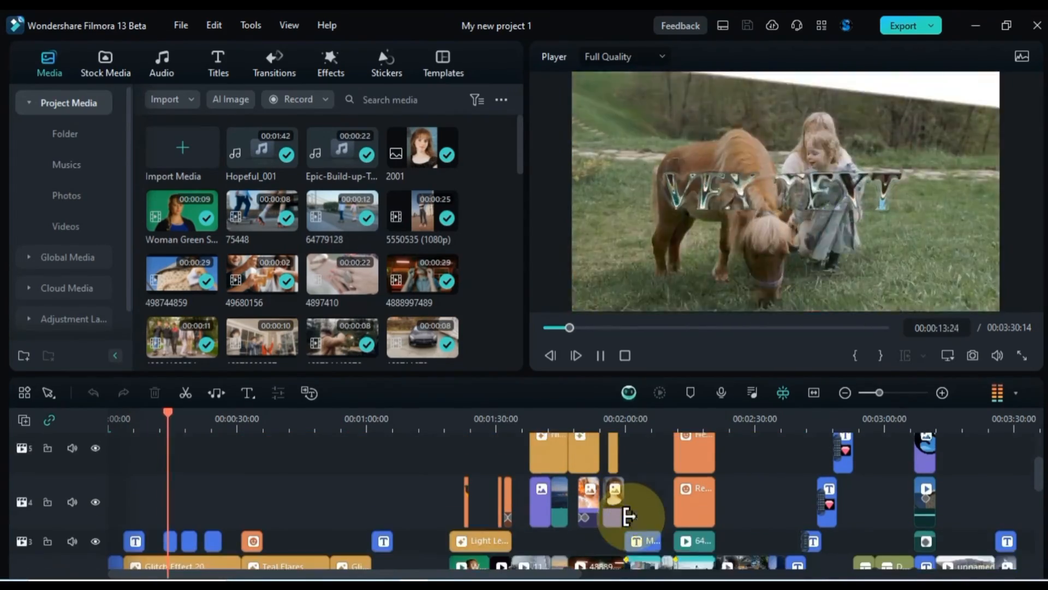
pyautogui.scroll(-1, 384, 516)
# Step: Play the rendered project from about 45 seconds and return the playhead to the project's beginning
pyautogui.press('space')
pyautogui.moveTo(194, 421); pyautogui.dragTo(300, 458)
pyautogui.press('space')
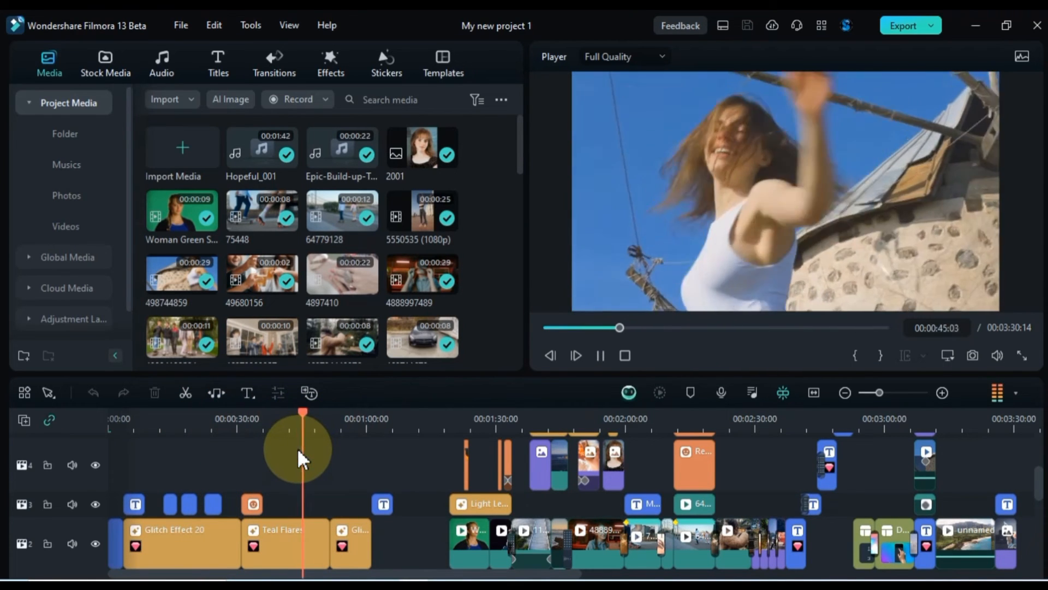
pyautogui.press('Home')
pyautogui.scroll(3, 301, 461)
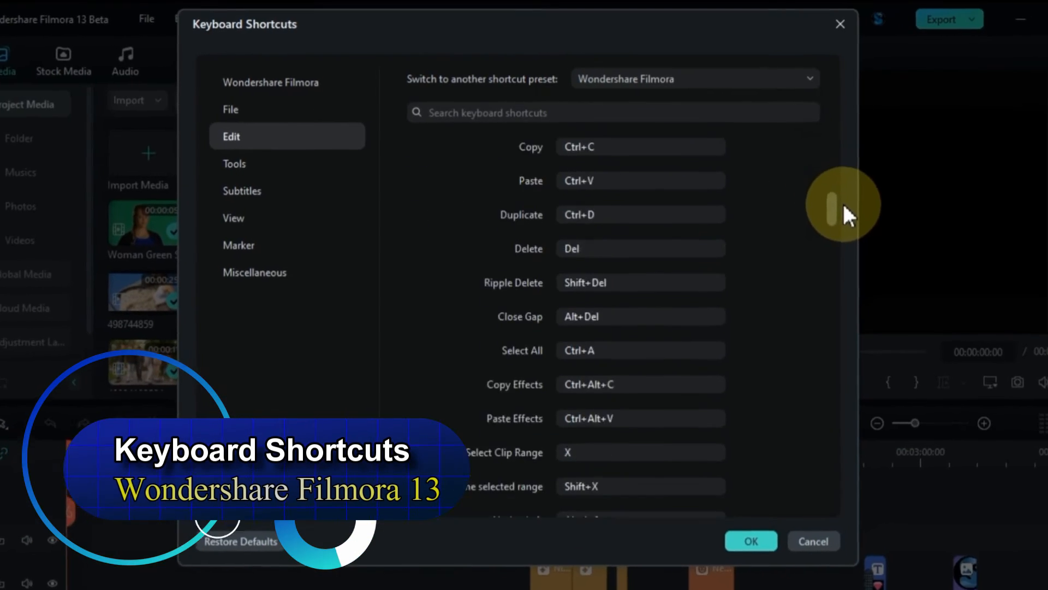
# Step: Examine the keyboard shortcut assignments across the Edit, Tools, View, Miscellaneous and File categories
pyautogui.moveTo(843, 203); pyautogui.dragTo(843, 201)
pyautogui.scroll(-20, 762, 275)
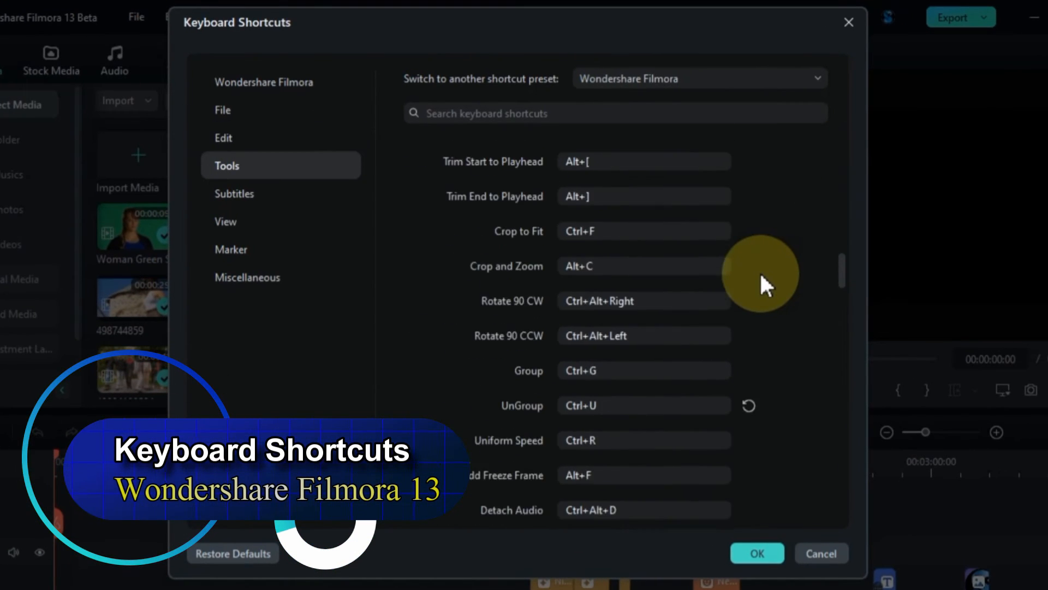
pyautogui.scroll(-20, 761, 271)
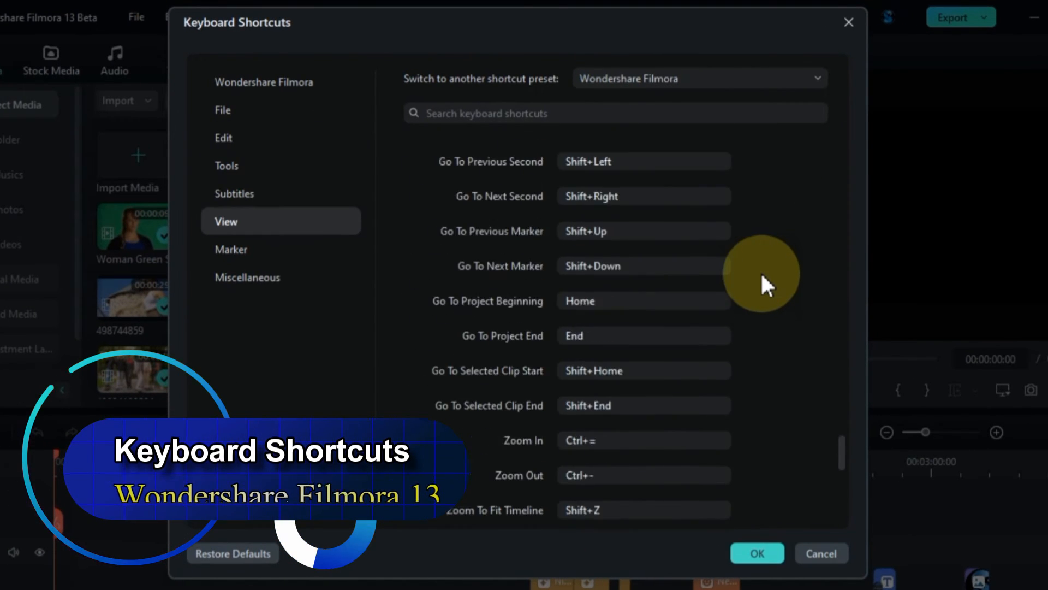
pyautogui.click(235, 164)
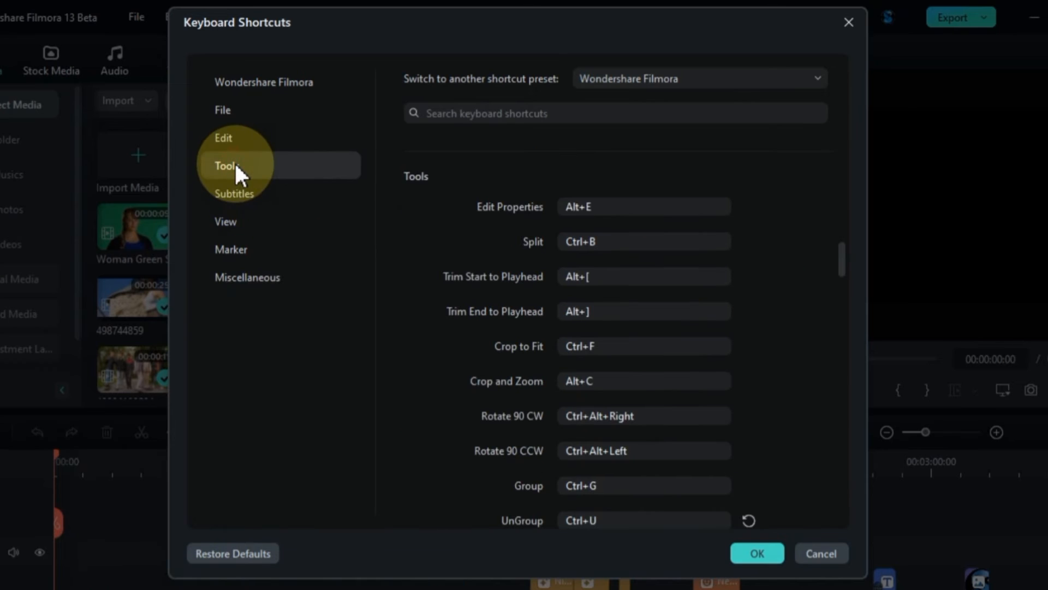
pyautogui.click(230, 137)
pyautogui.click(241, 221)
pyautogui.click(244, 279)
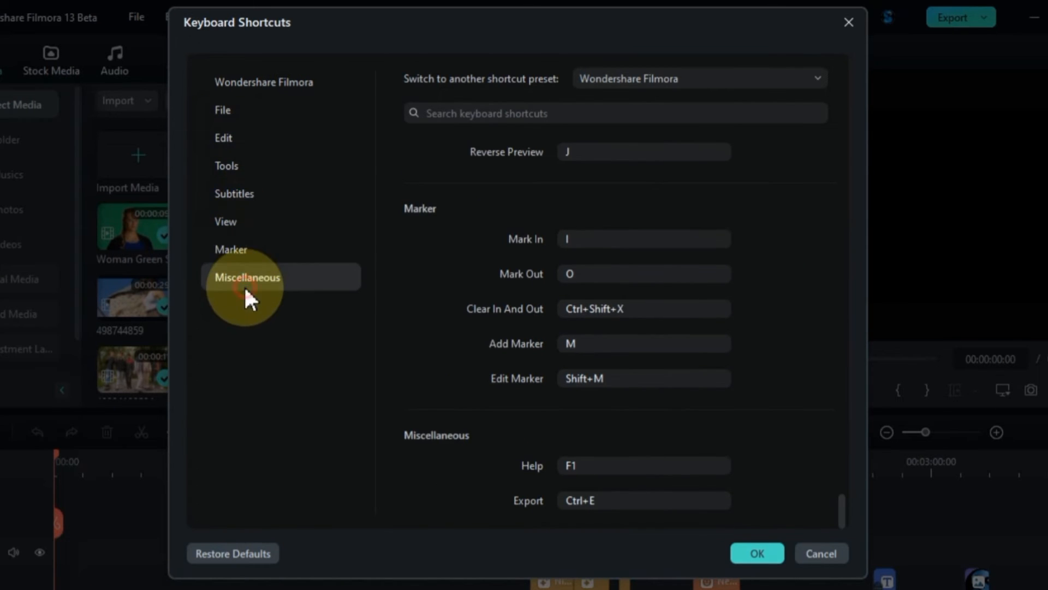
pyautogui.click(218, 165)
pyautogui.click(236, 110)
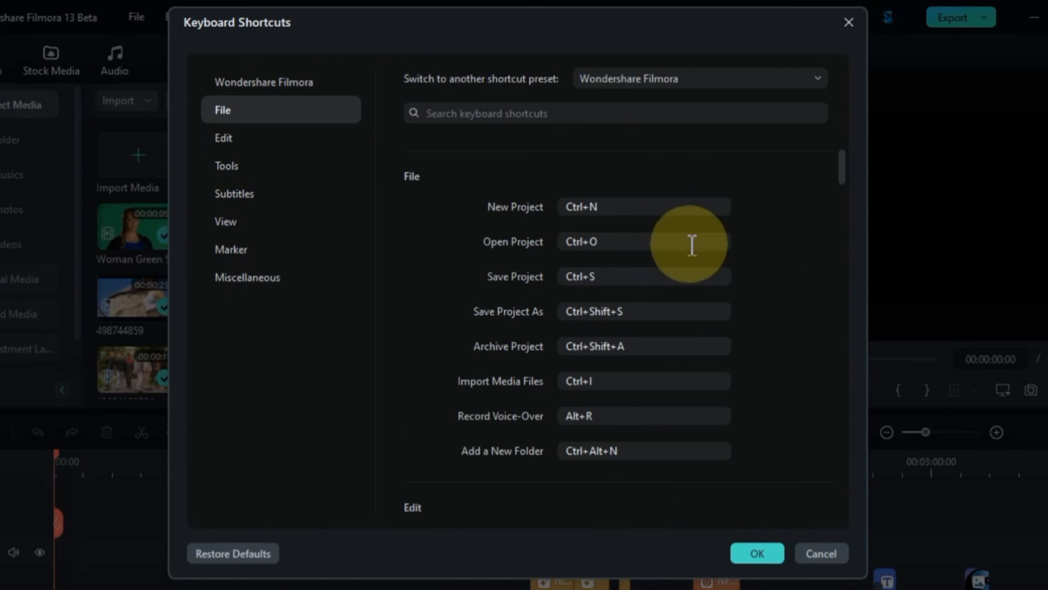
pyautogui.click(606, 206)
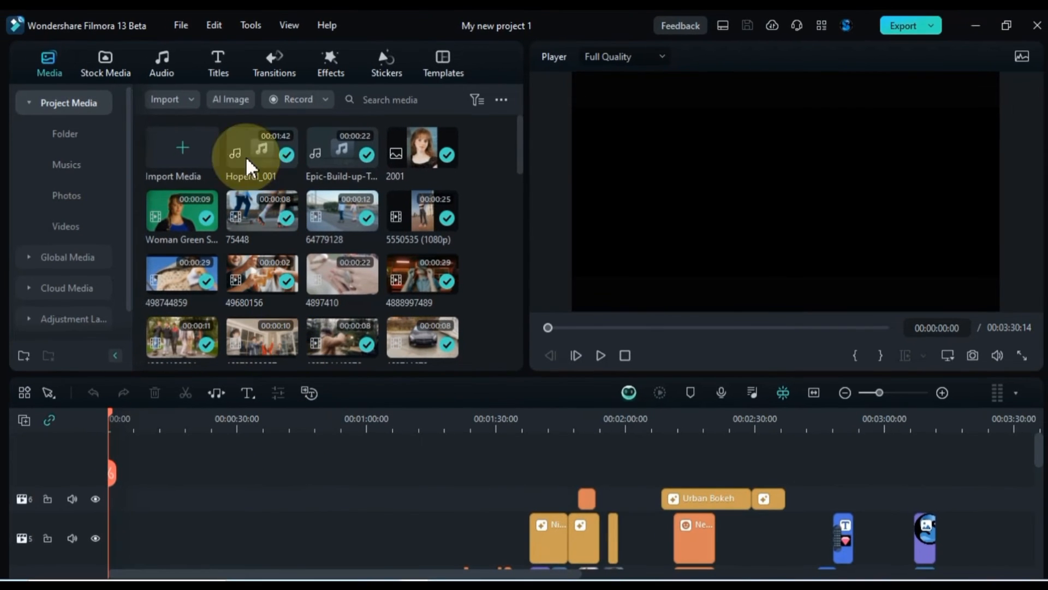
# Step: Open the keyboard shortcuts settings and read through the full list of commands from File to Marker
pyautogui.click(172, 23)
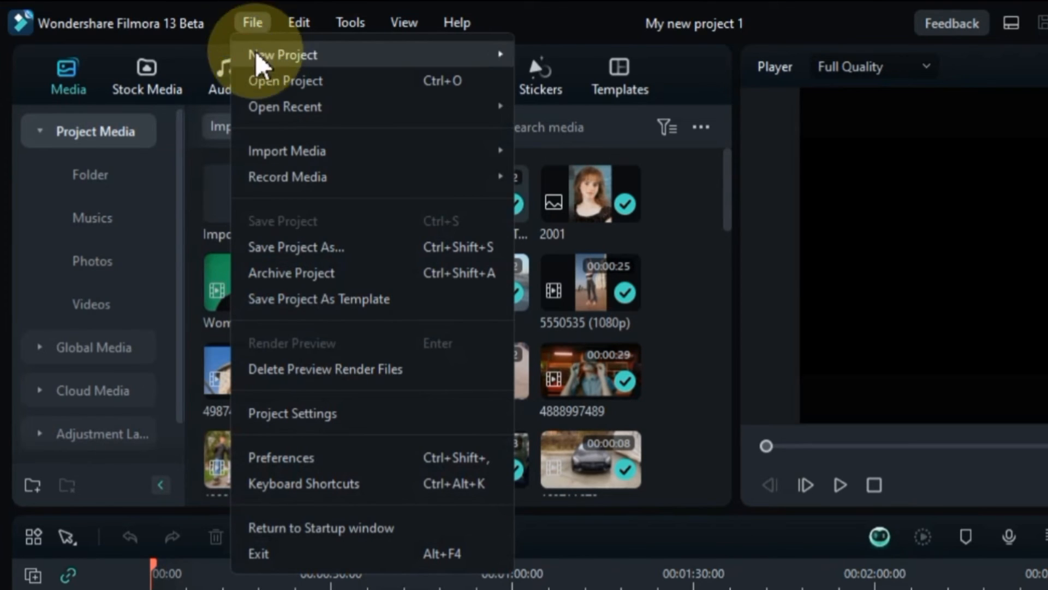
pyautogui.click(300, 483)
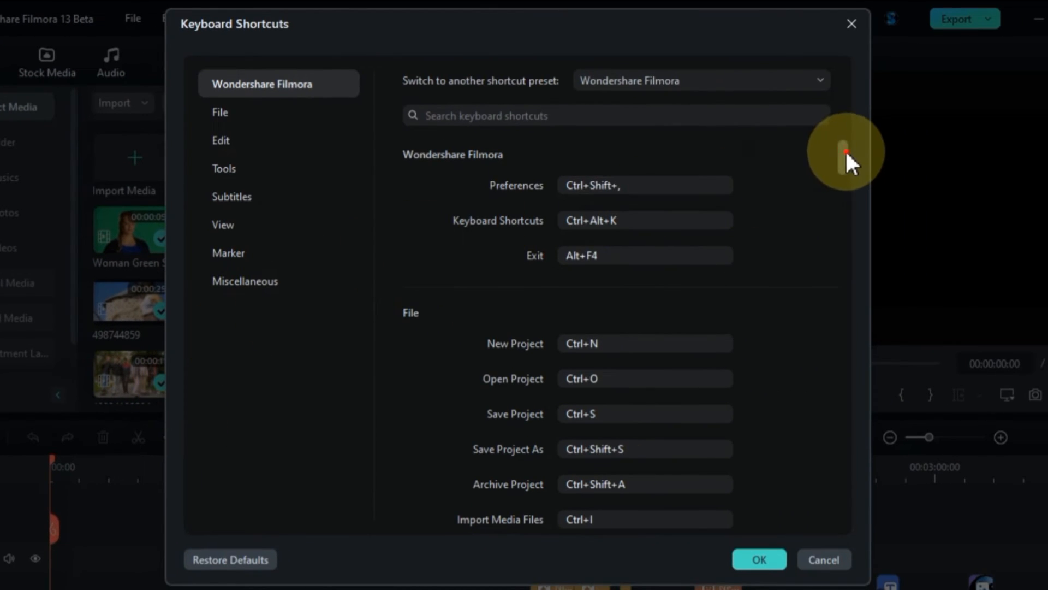
pyautogui.moveTo(845, 149); pyautogui.dragTo(852, 226)
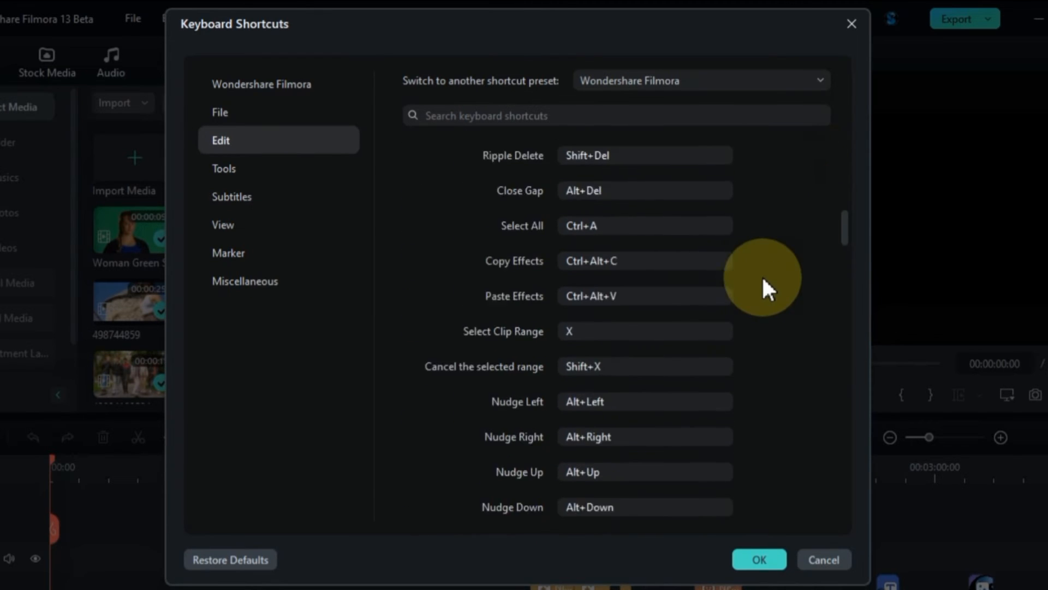
pyautogui.scroll(-10, 763, 280)
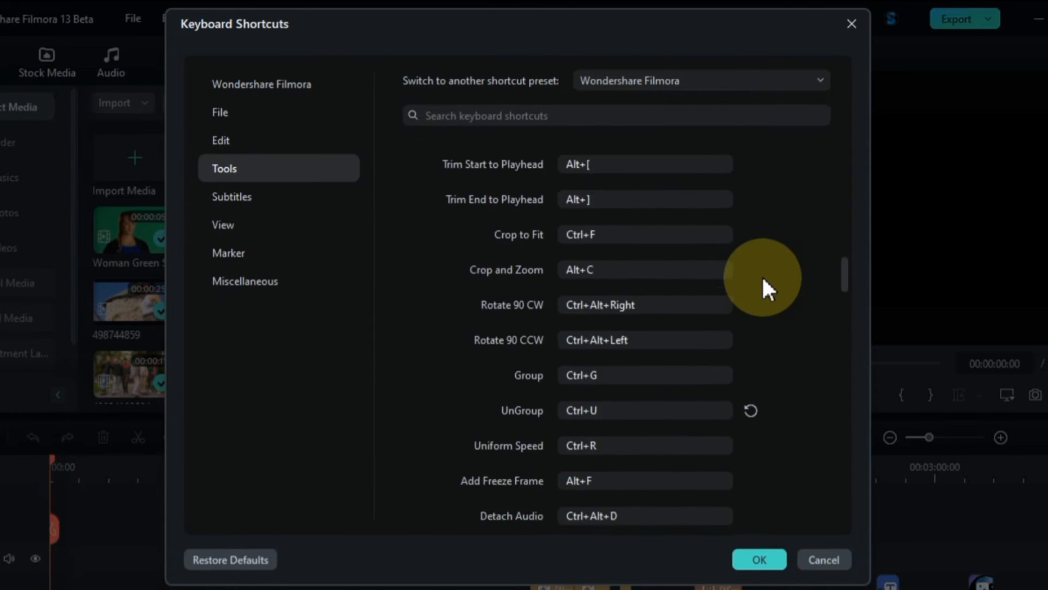
pyautogui.scroll(-15, 763, 279)
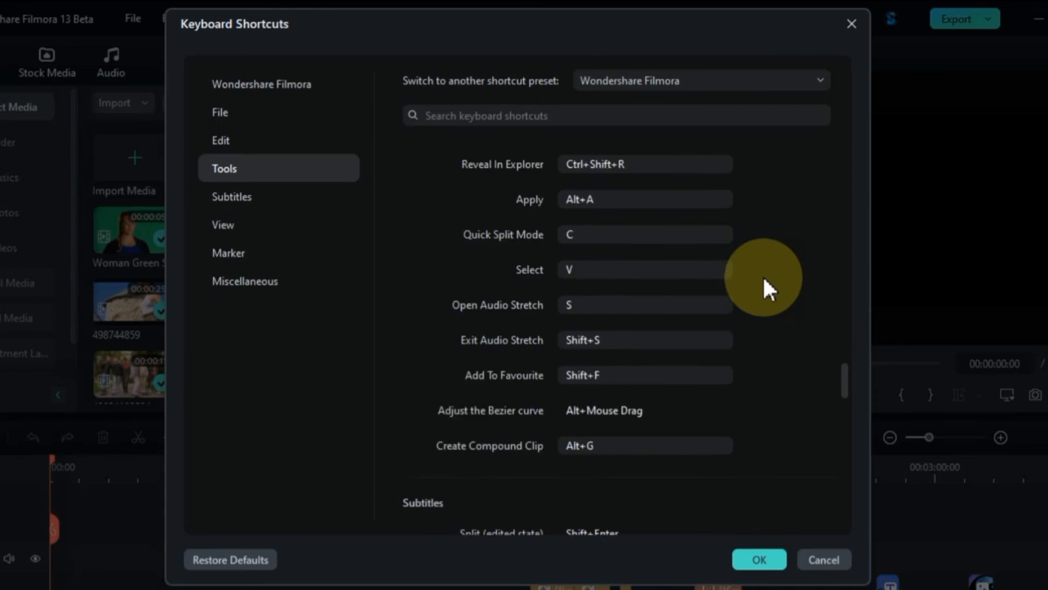
pyautogui.scroll(-15, 763, 279)
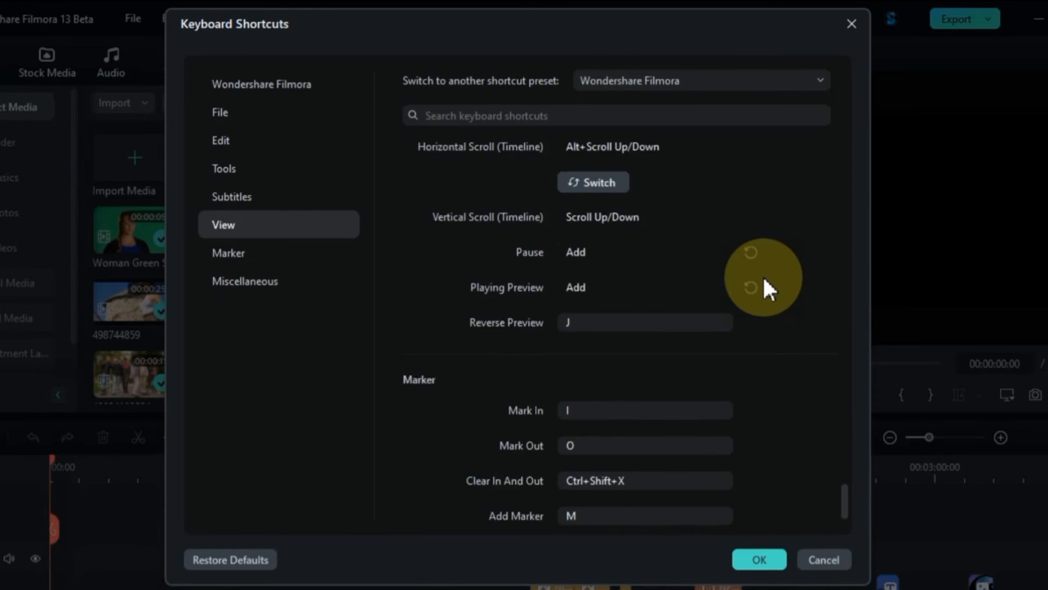
# Step: Review the shortcuts category by category through Tools, Edit, View, Marker and Miscellaneous, ending on the File commands
pyautogui.click(233, 168)
pyautogui.click(226, 141)
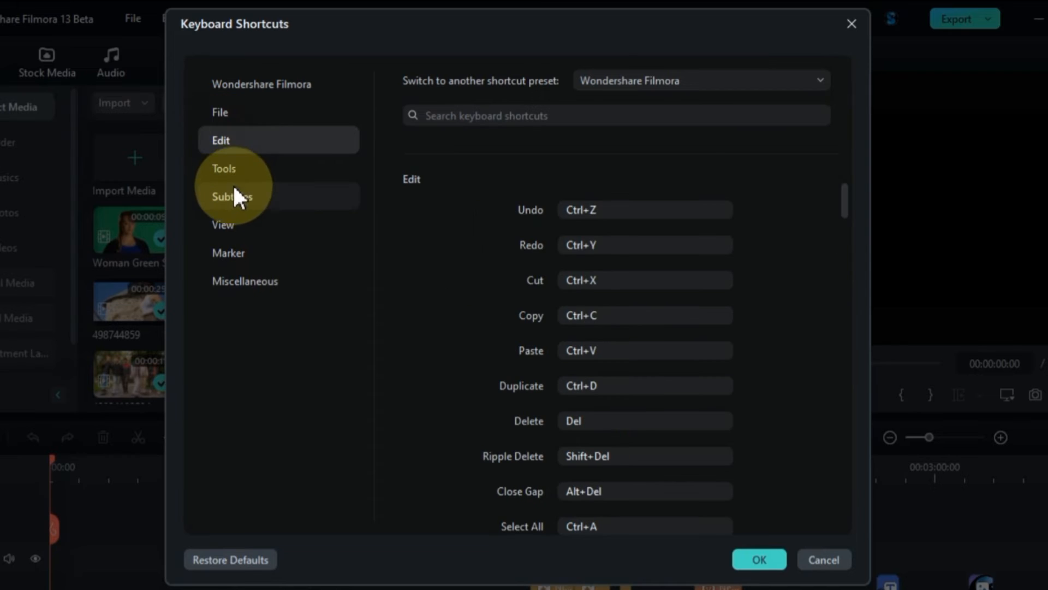
pyautogui.click(239, 221)
pyautogui.click(233, 252)
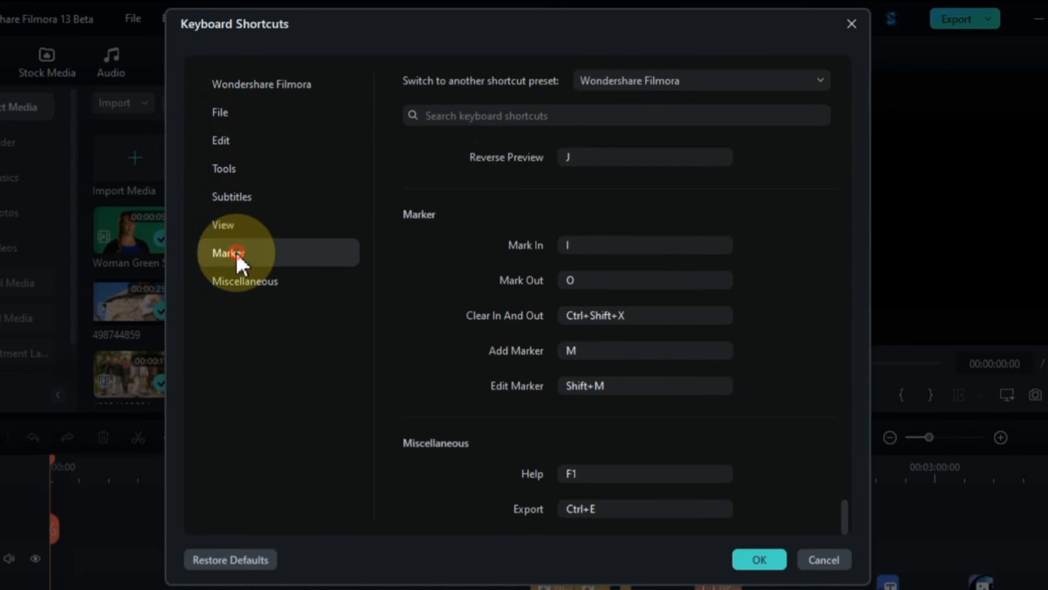
pyautogui.click(242, 284)
pyautogui.click(211, 168)
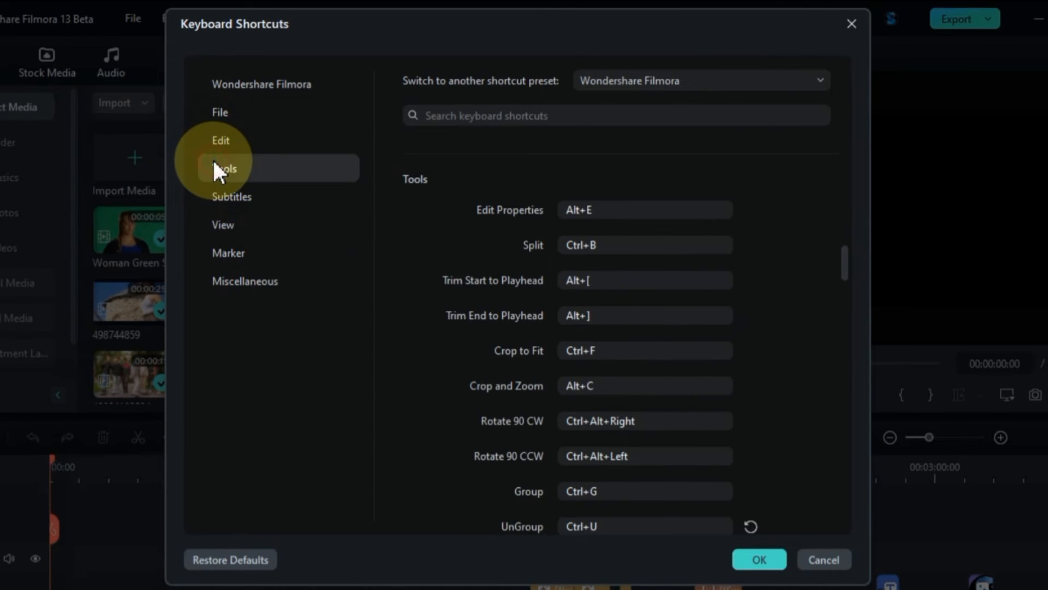
pyautogui.click(235, 113)
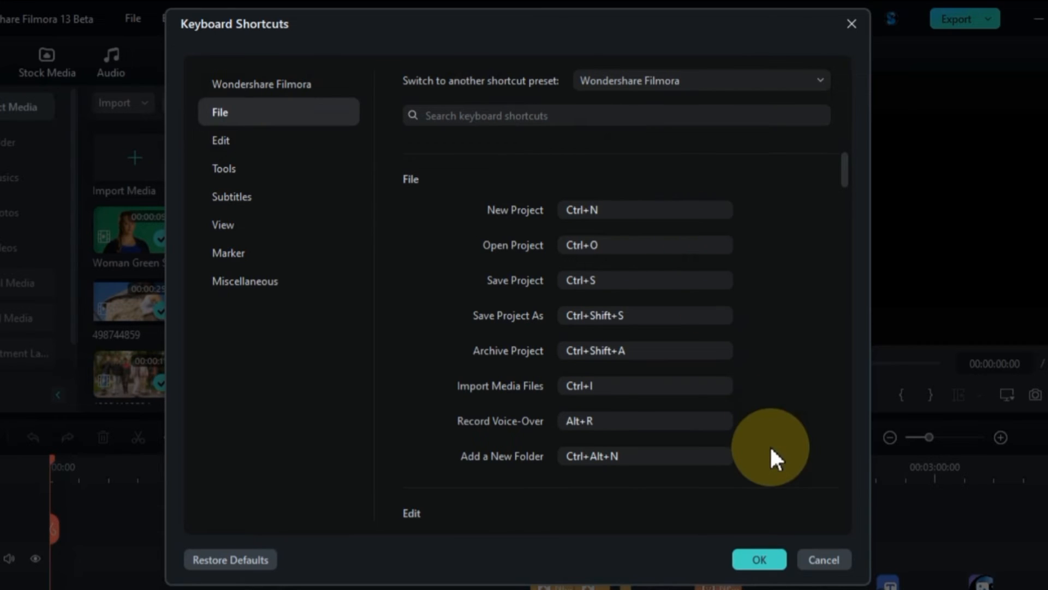
# Step: Try assigning Shift+C, Ctrl+M, Ctrl+P and Ctrl+B to the New Project command, declining to replace the Split shortcut
pyautogui.click(599, 212)
pyautogui.click(609, 209)
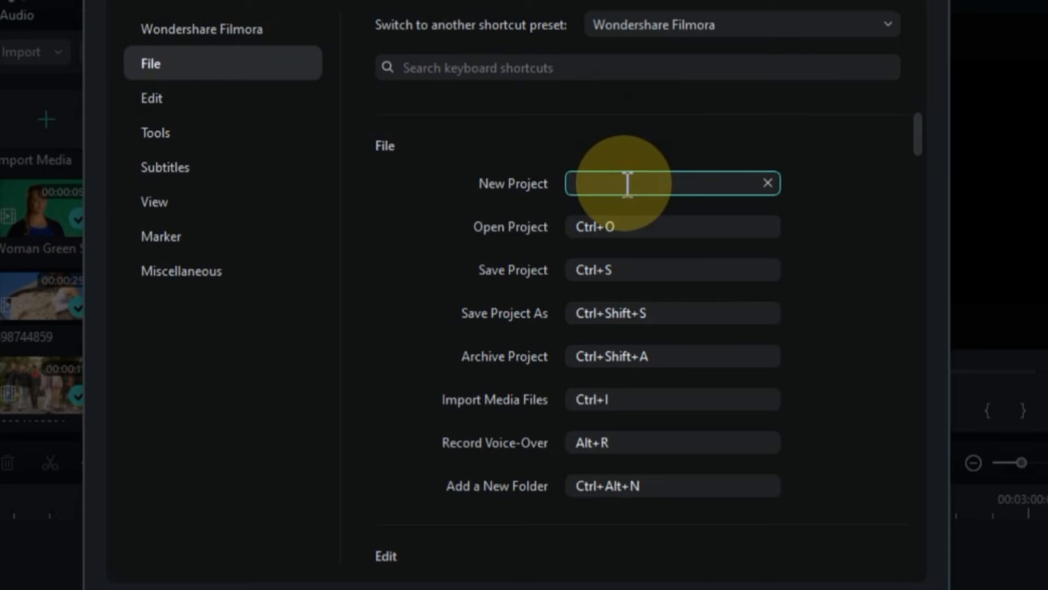
pyautogui.hotkey('shift', 'c')
pyautogui.hotkey('ctrl', 'm')
pyautogui.hotkey('ctrl', 'p')
pyautogui.hotkey('ctrl', 'b')
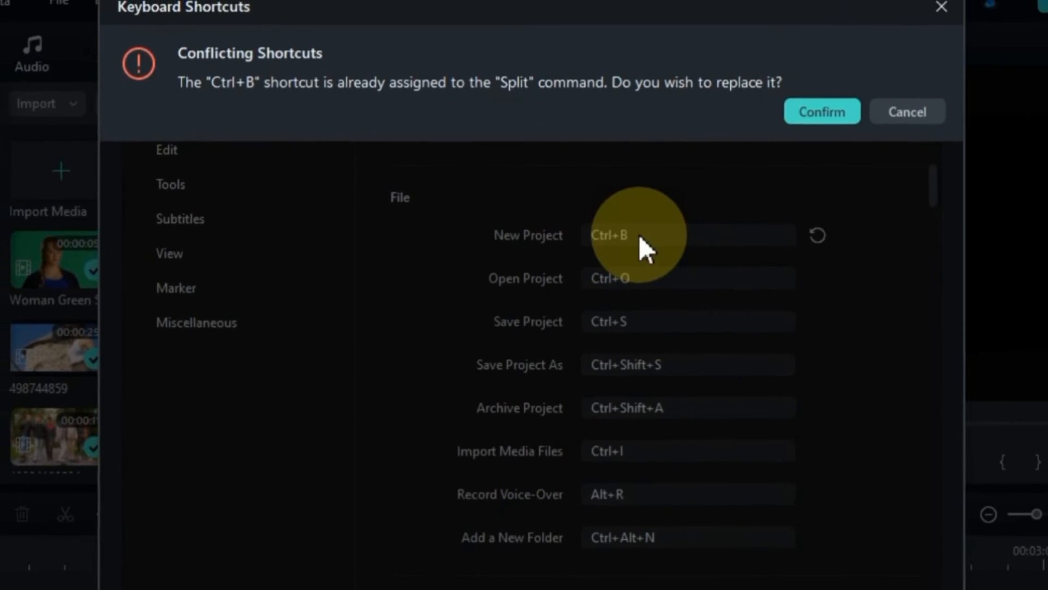
pyautogui.click(909, 133)
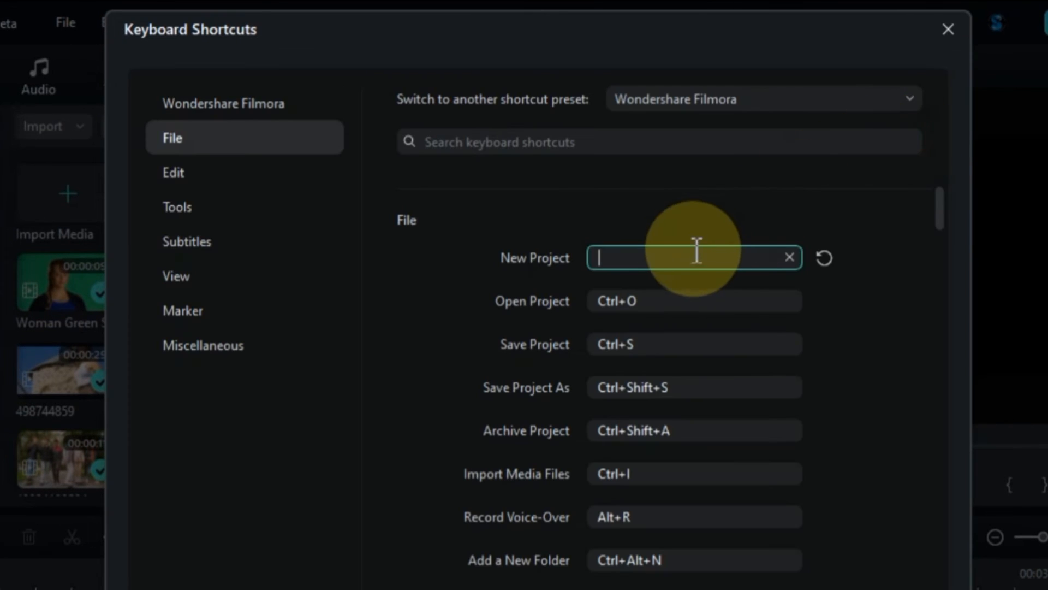
# Step: Set the New Project shortcut to Ctrl+N and accept the keyboard shortcut settings
pyautogui.click(679, 251)
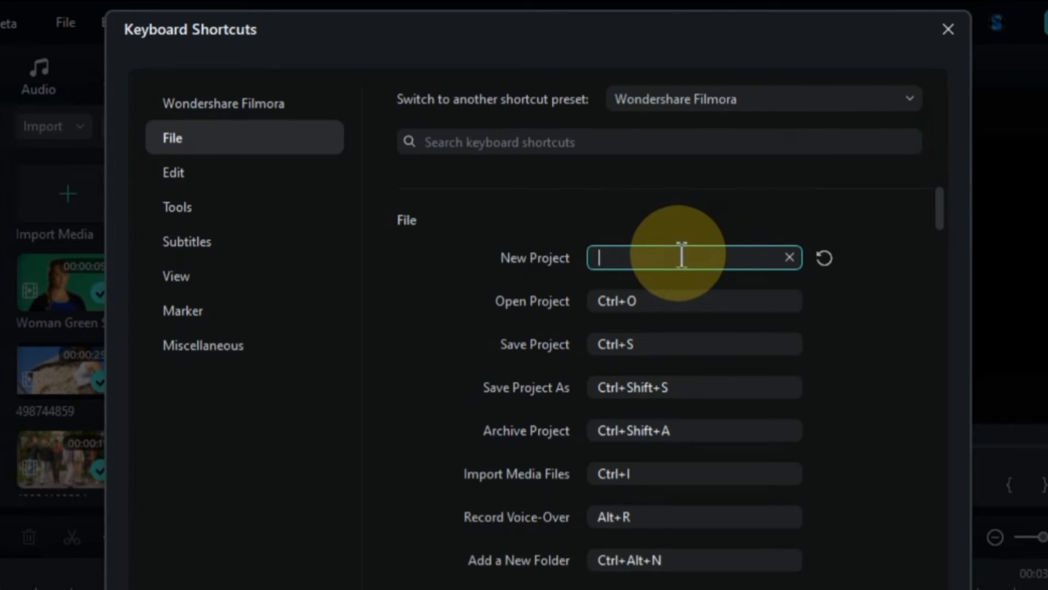
pyautogui.hotkey('ctrl', 'n')
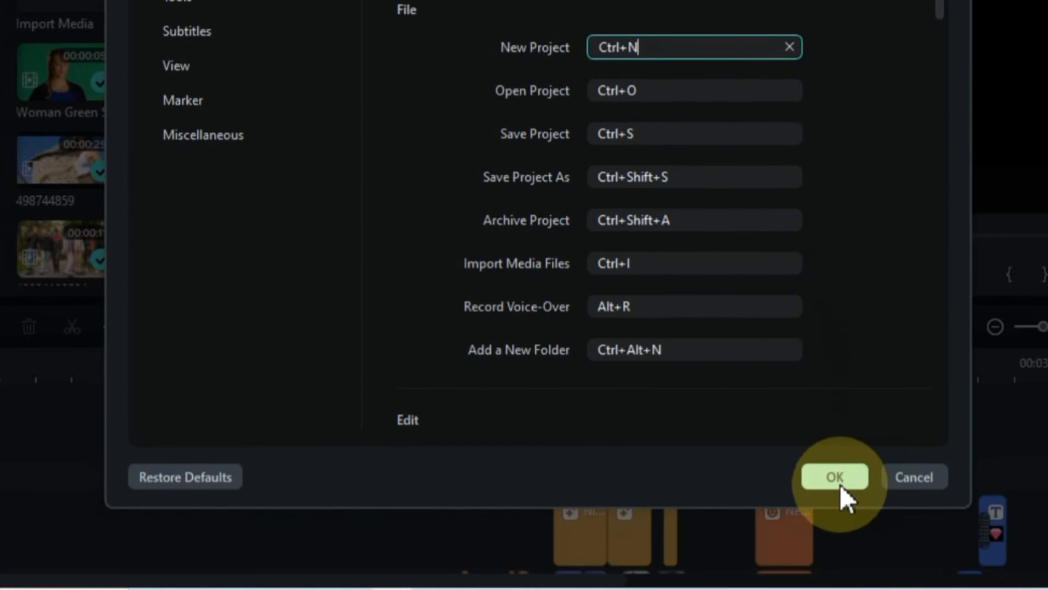
pyautogui.click(835, 483)
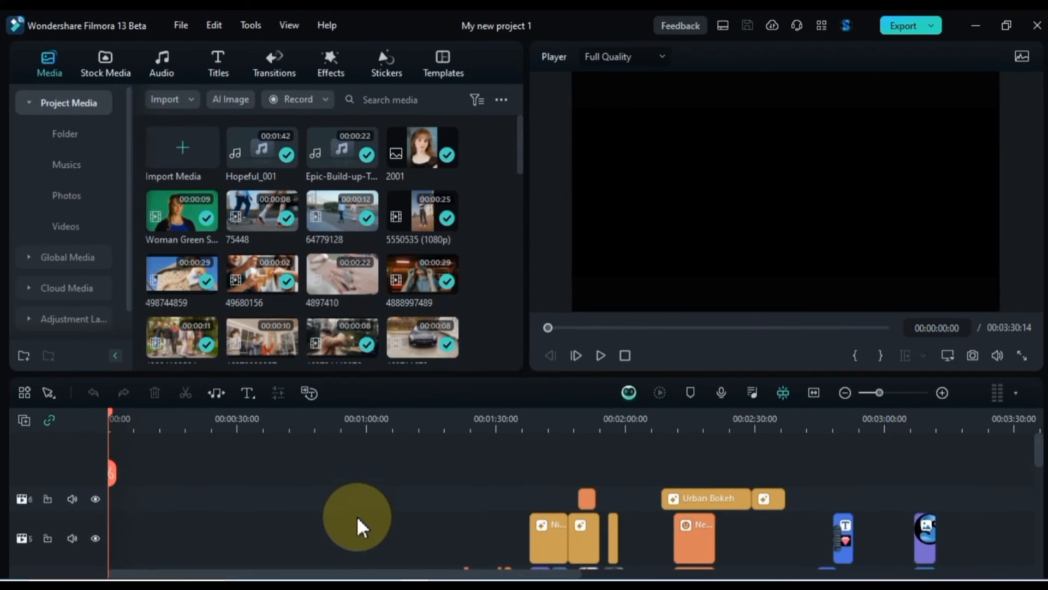
# Step: Copy the neon thumbs-up sticker clip that starts at about 31 seconds on video track 3
pyautogui.scroll(-5, 334, 519)
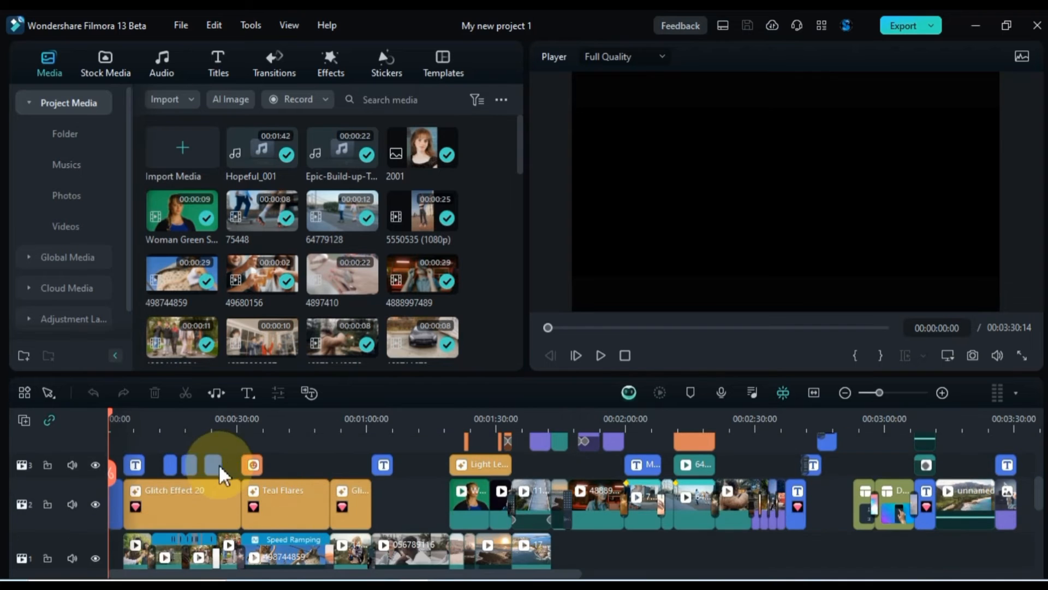
pyautogui.click(244, 430)
pyautogui.scroll(2, 280, 428)
pyautogui.moveTo(247, 408); pyautogui.dragTo(267, 412)
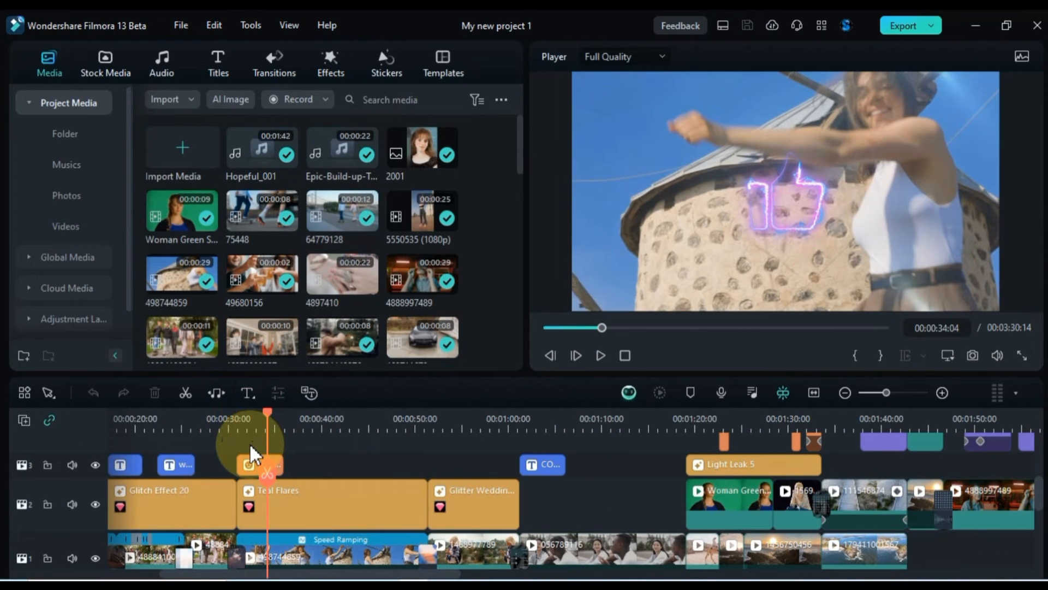
pyautogui.click(244, 460)
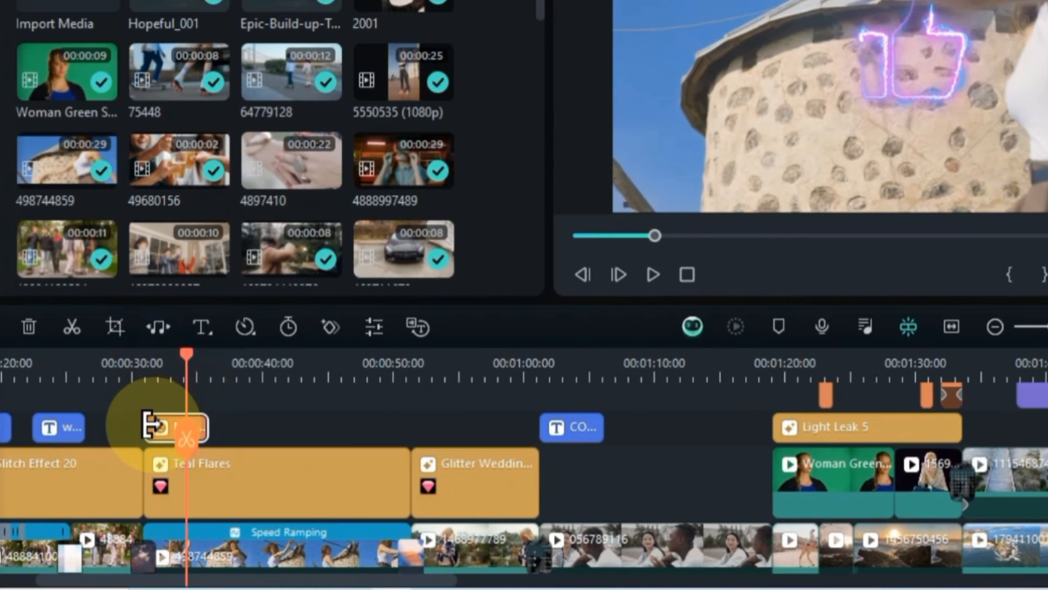
pyautogui.hotkey('ctrl', 'c')
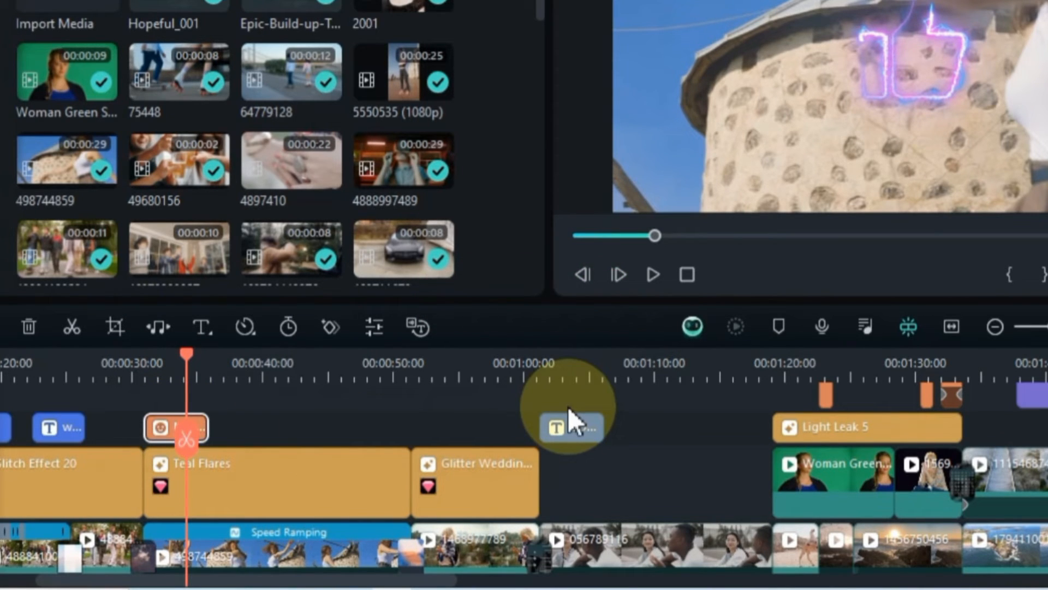
# Step: Paste the copied neon sticker on track 3 at about 1 minute 9 seconds
pyautogui.click(639, 371)
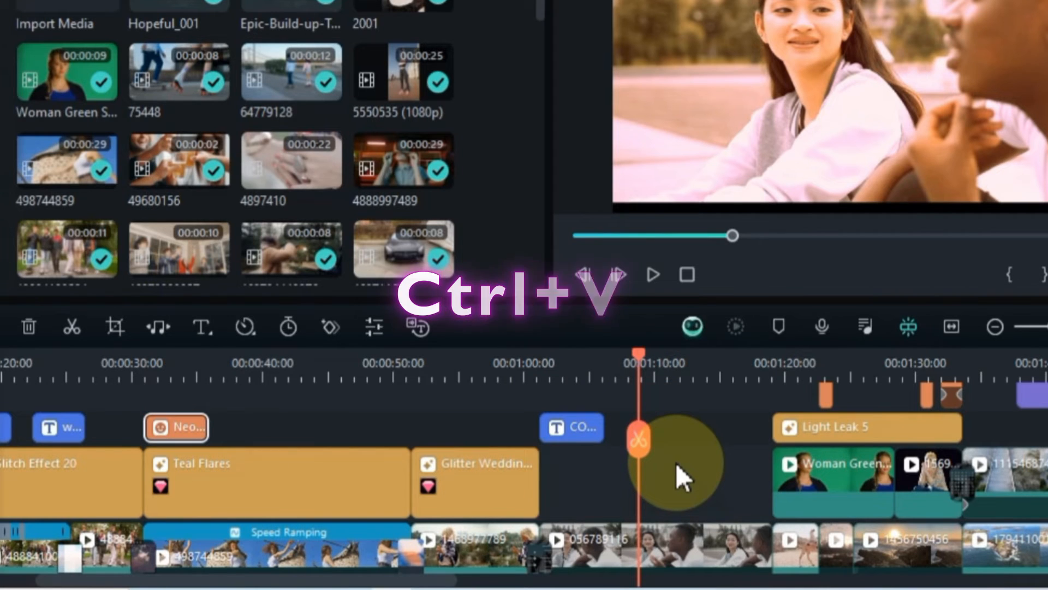
pyautogui.hotkey('ctrl', 'v')
pyautogui.scroll(2, 676, 462)
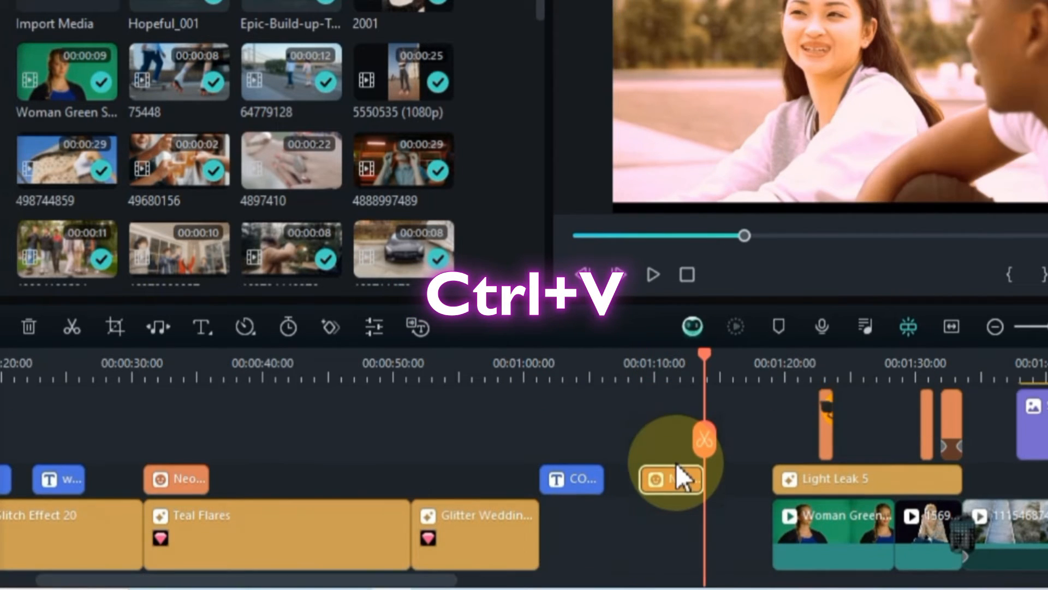
# Step: Delete the pasted neon sticker at about 1 minute 9 seconds from track 3
pyautogui.click(657, 477)
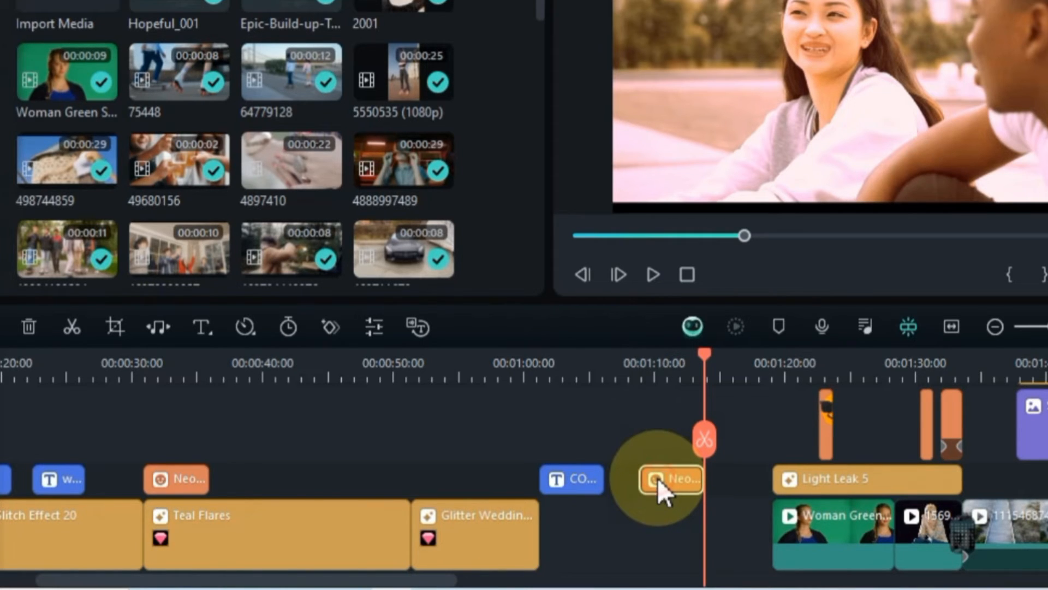
pyautogui.doubleClick(657, 477)
pyautogui.click(671, 432)
pyautogui.click(667, 483)
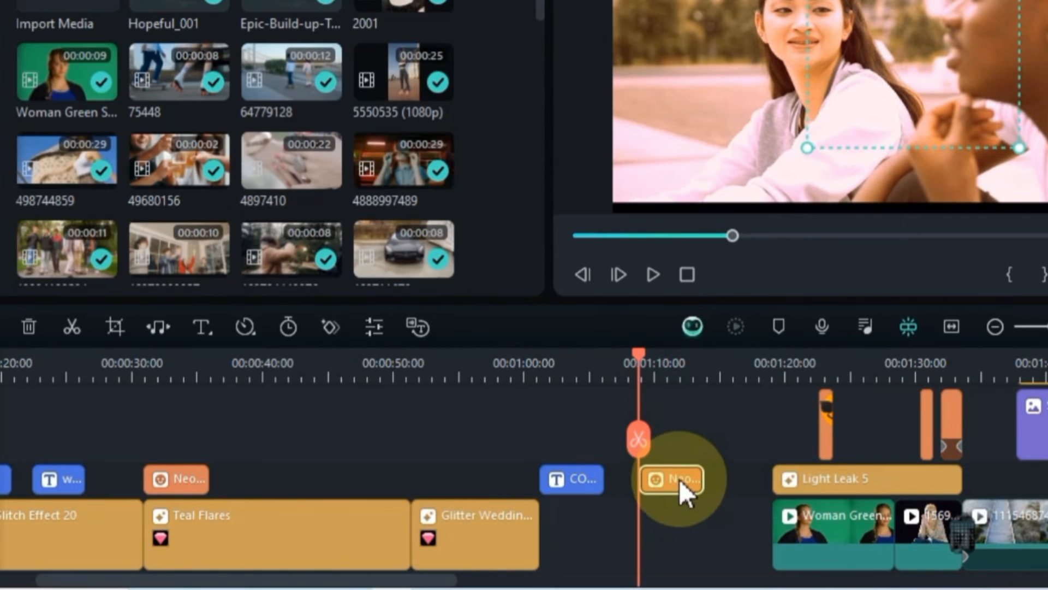
pyautogui.scroll(-1, 659, 536)
pyautogui.click(657, 518)
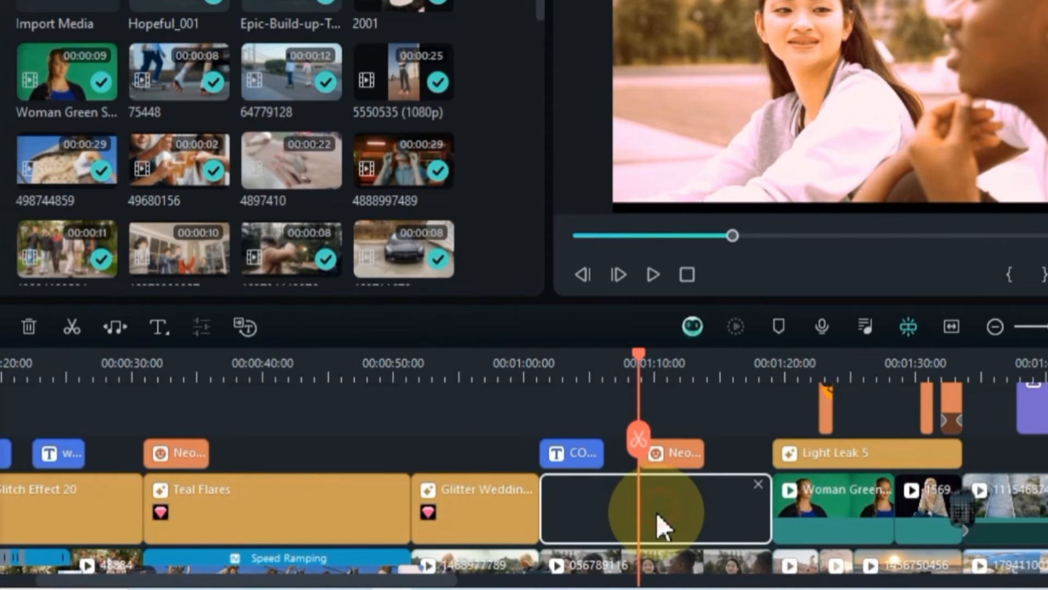
pyautogui.click(668, 463)
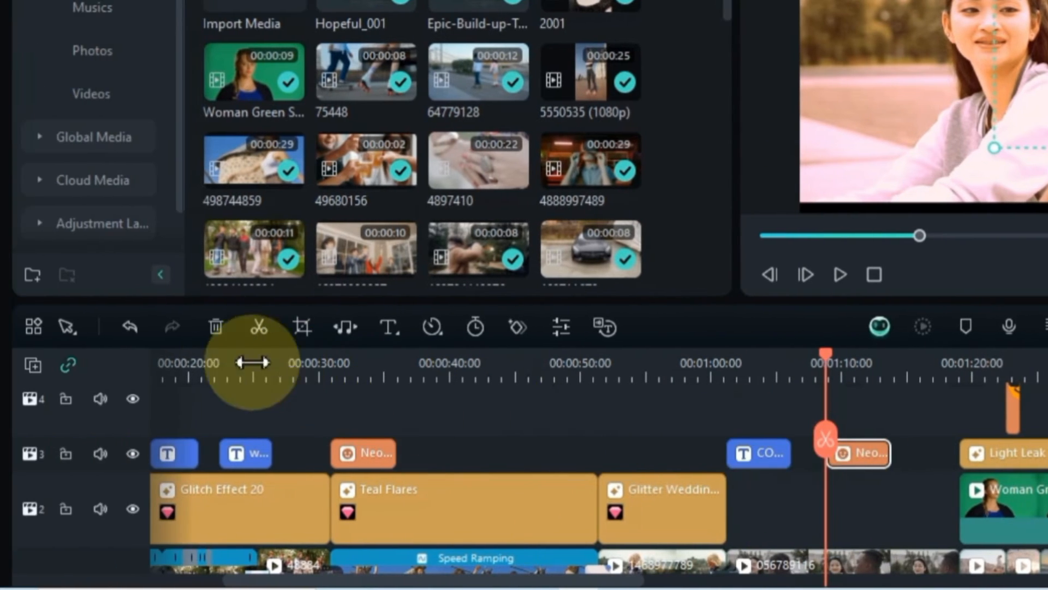
pyautogui.click(216, 327)
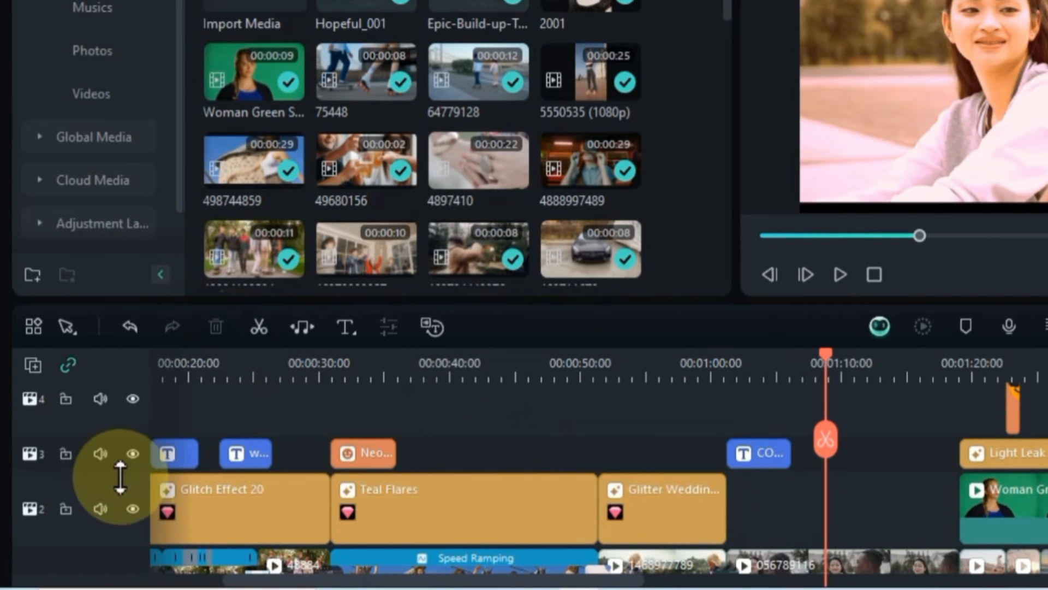
# Step: Make track 2 the target and paste the copied neon sticker into its empty gap at the playhead
pyautogui.click(108, 496)
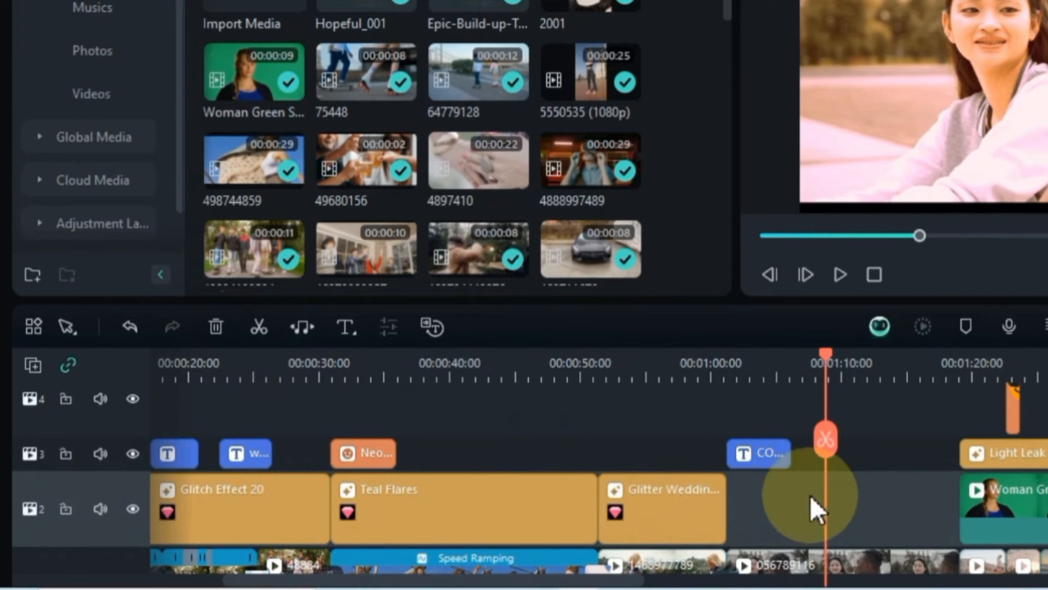
pyautogui.click(840, 494)
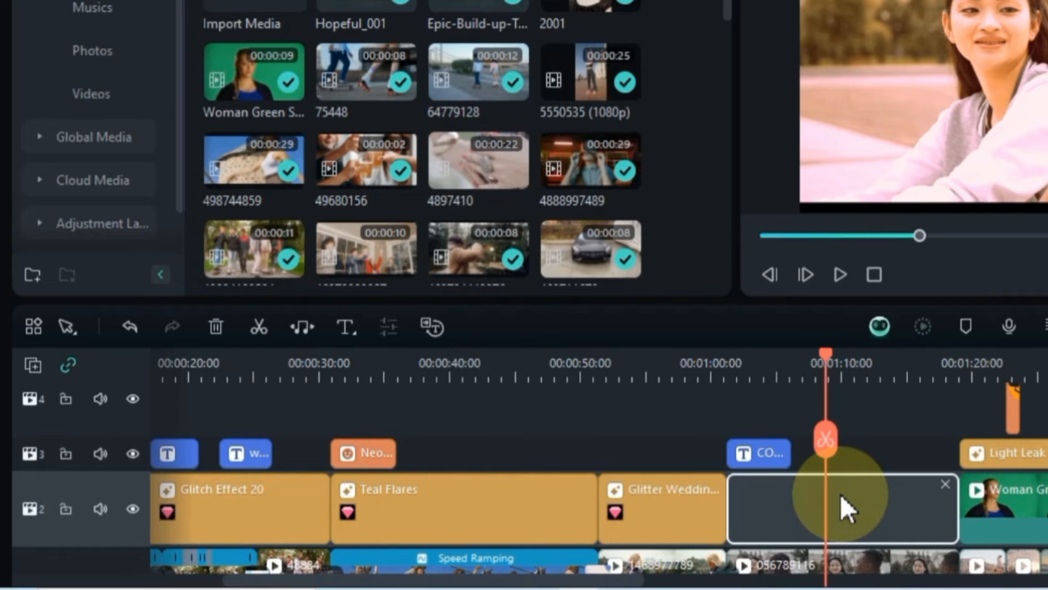
pyautogui.hotkey('ctrl', 'v')
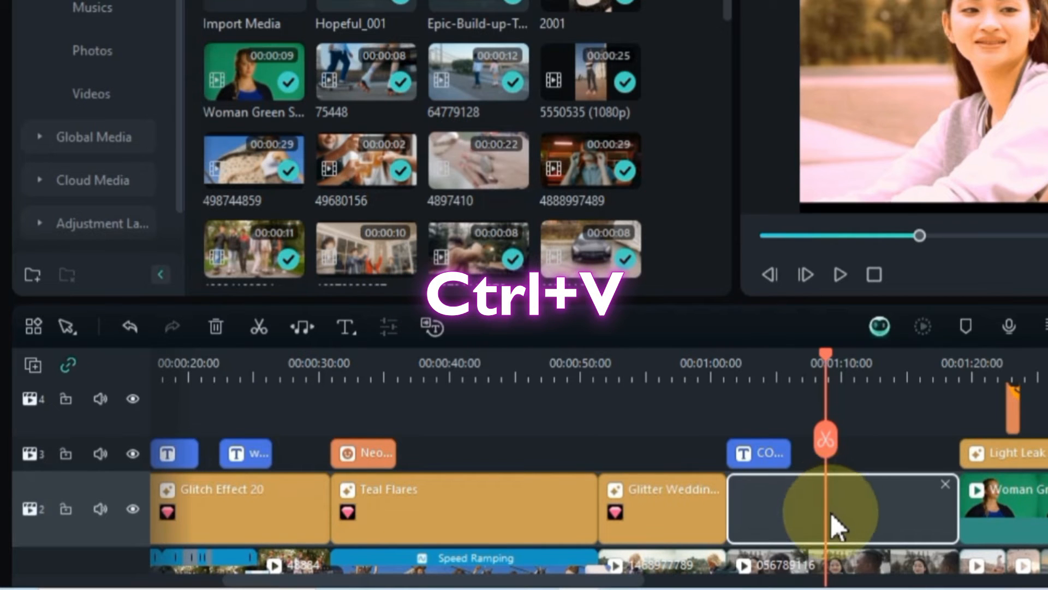
pyautogui.hotkey('ctrl', 'v')
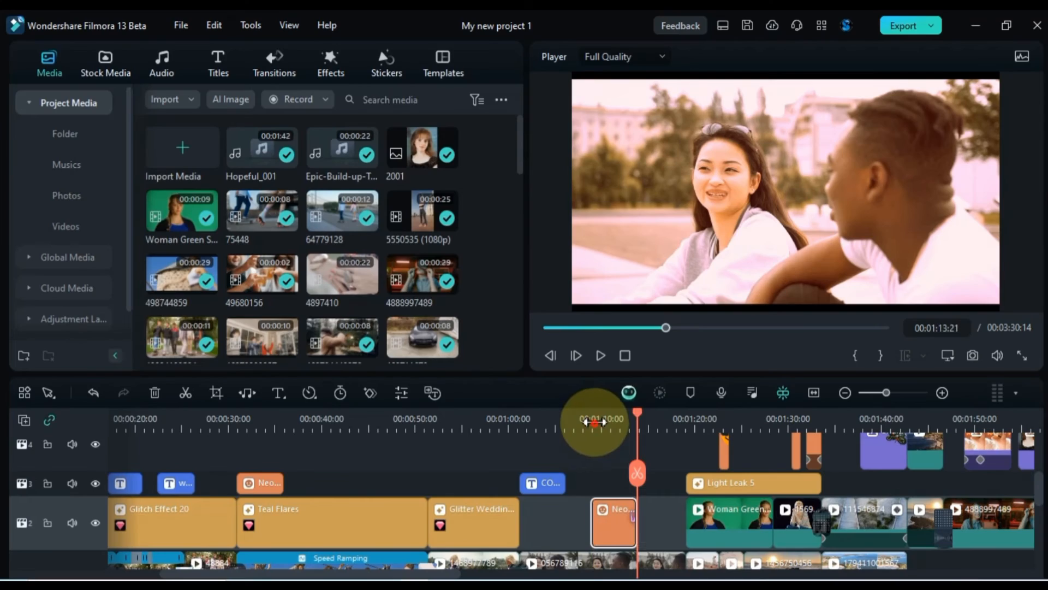
# Step: Play back the pasted sticker on track 2 from about 1 minute 9 seconds and stop after its end
pyautogui.click(594, 421)
pyautogui.press('space')
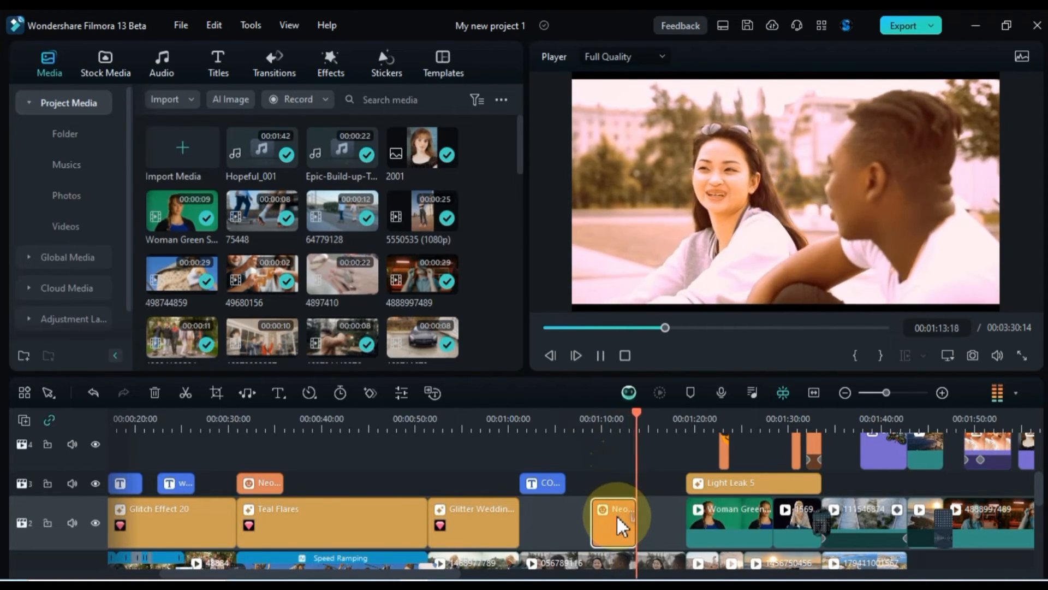
pyautogui.press('space')
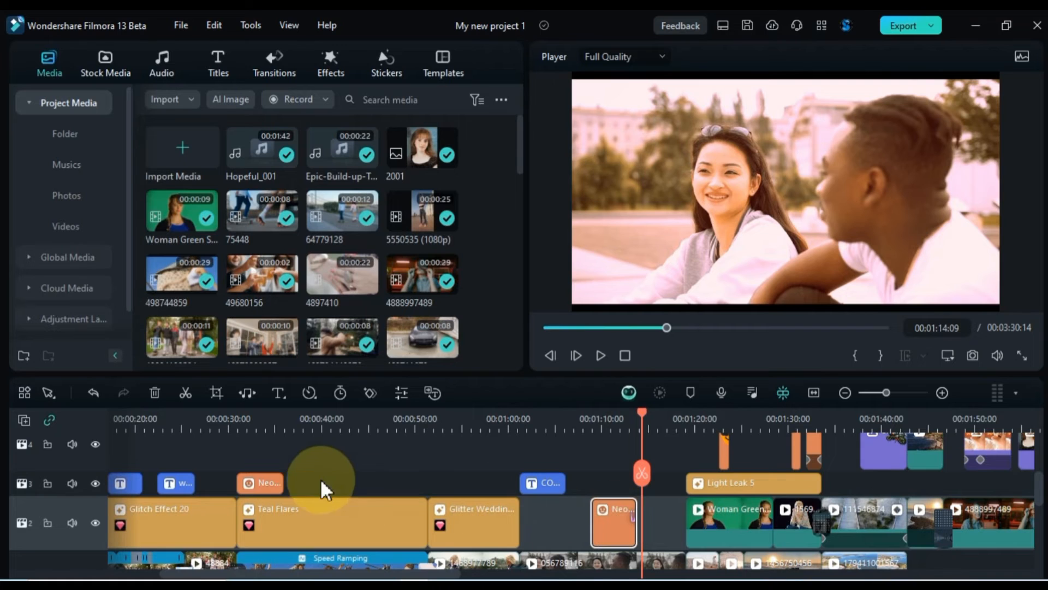
# Step: Cut the original neon sticker from track 3, paste it at about 40 seconds and park the playhead over it
pyautogui.click(260, 480)
pyautogui.hotkey('ctrl', 'x')
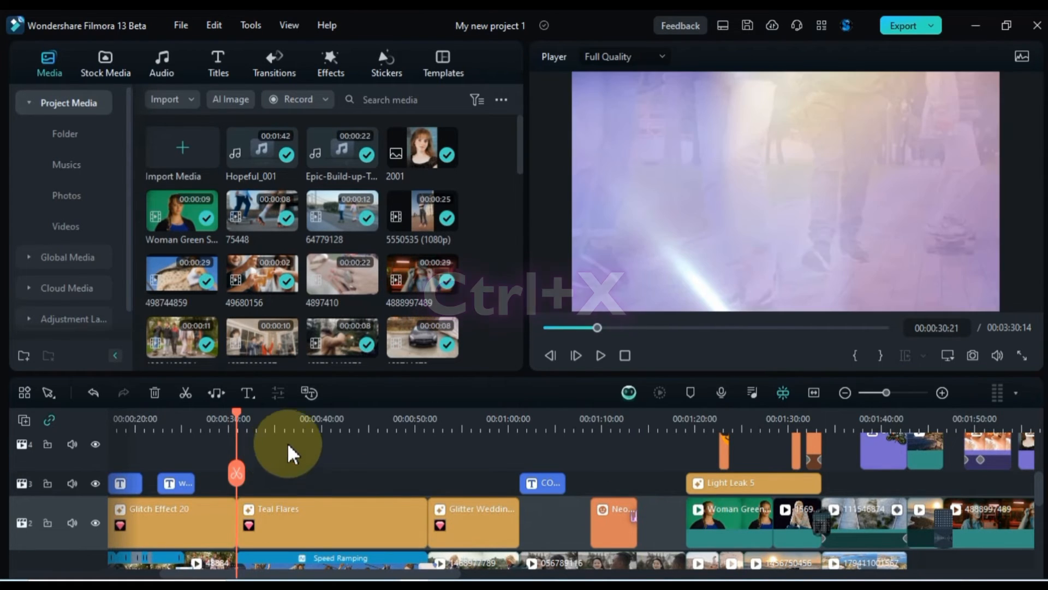
pyautogui.click(320, 425)
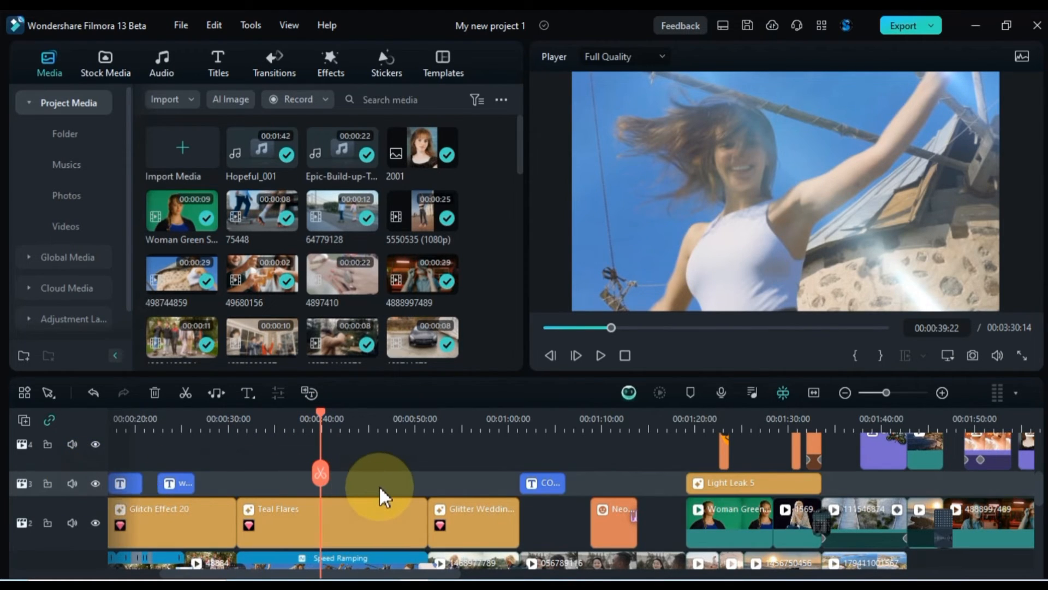
pyautogui.hotkey('ctrl', 'v')
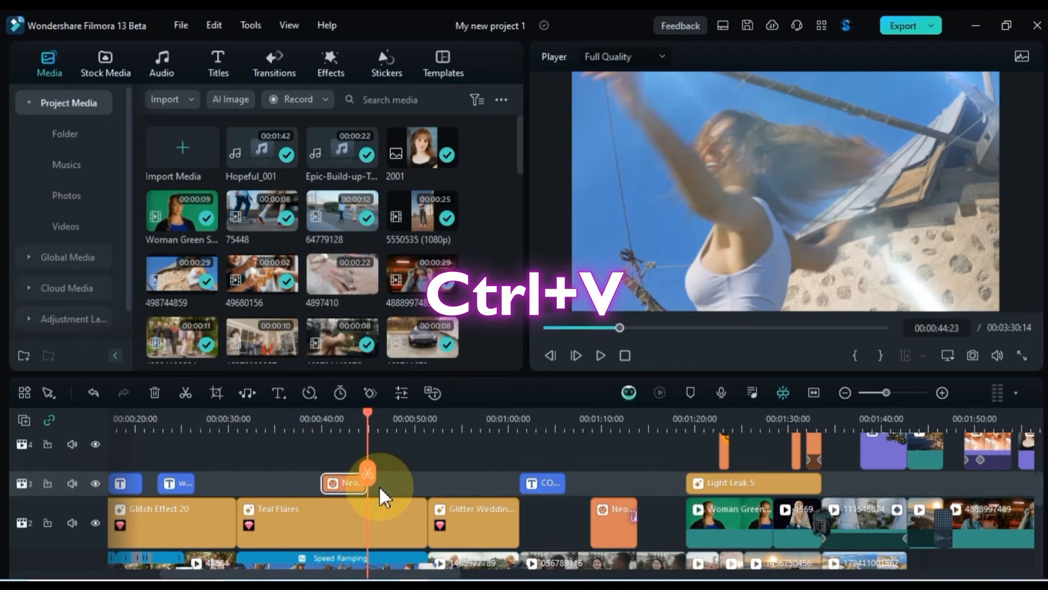
pyautogui.click(340, 418)
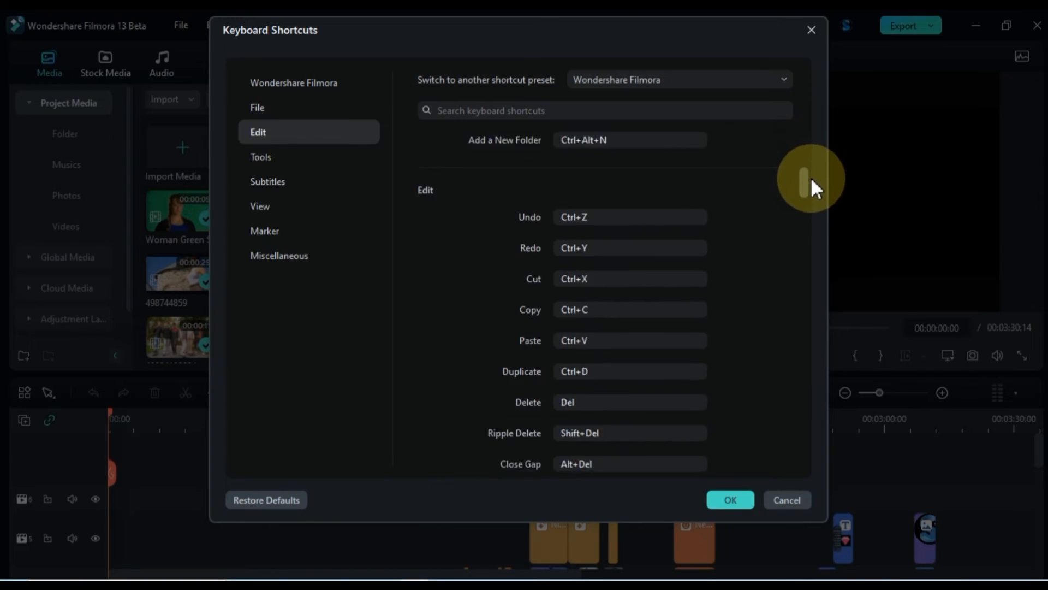
# Step: Review the keyboard shortcut list from the Edit commands through Tools to Subtitles
pyautogui.moveTo(810, 177); pyautogui.dragTo(814, 206)
pyautogui.scroll(3, 734, 252)
pyautogui.scroll(-15, 732, 250)
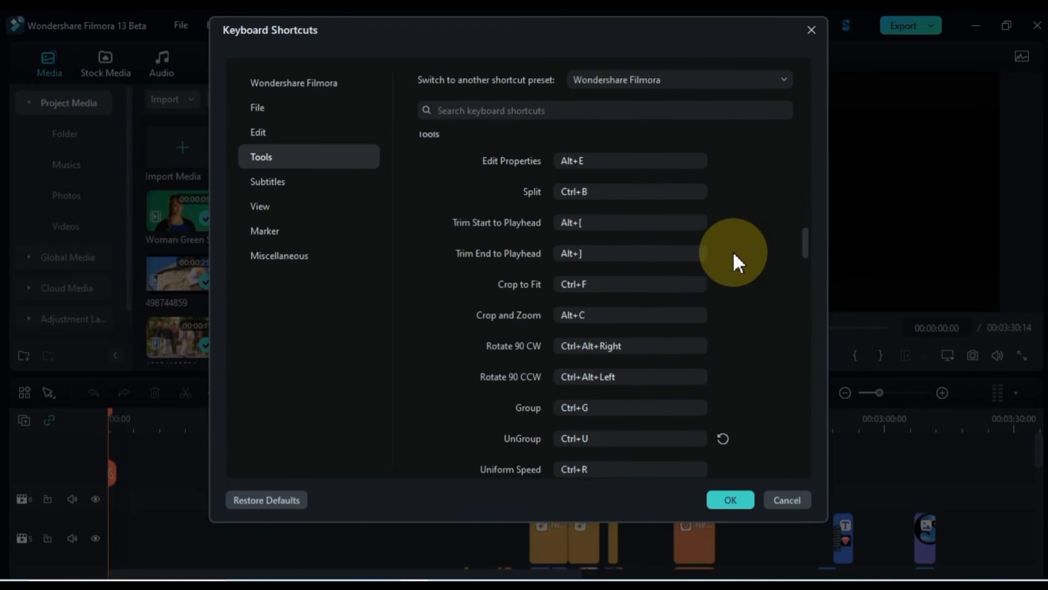
pyautogui.scroll(-20, 733, 251)
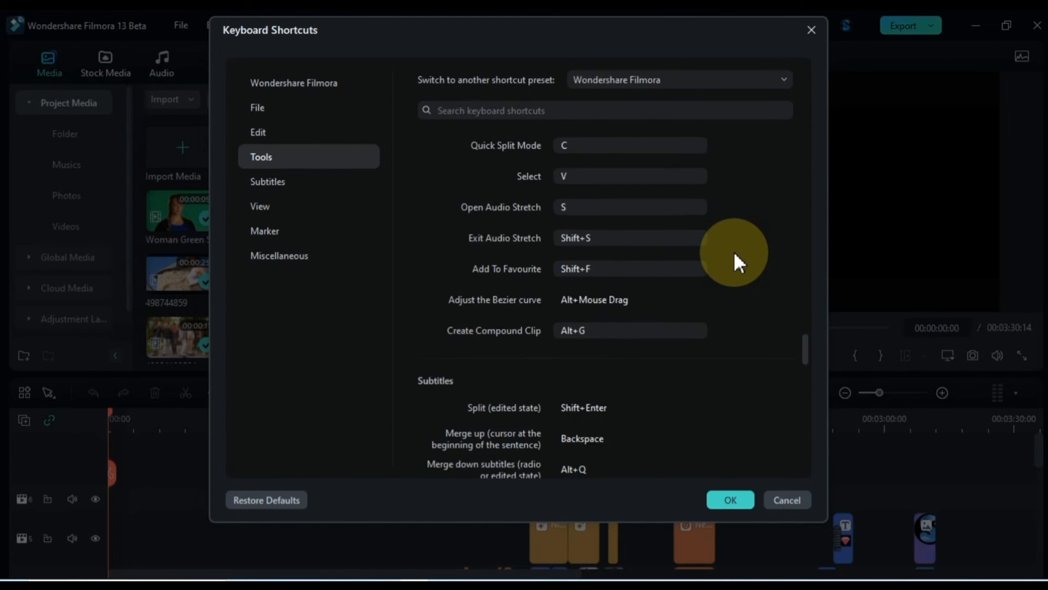
pyautogui.scroll(-12, 734, 251)
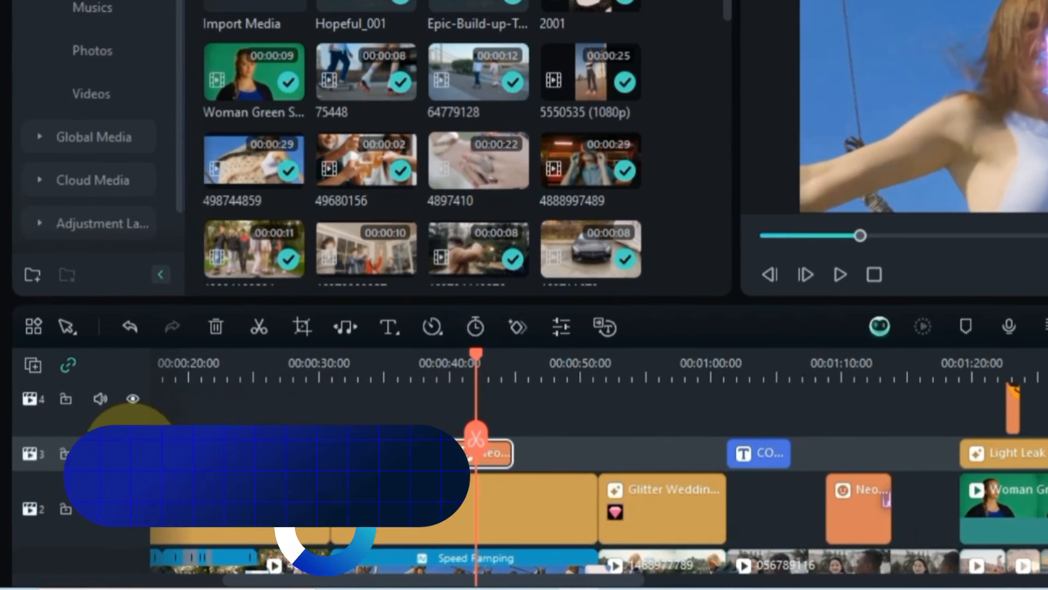
# Step: Hide and show video track 3 again, and hide video tracks 2 and 1
pyautogui.click(132, 453)
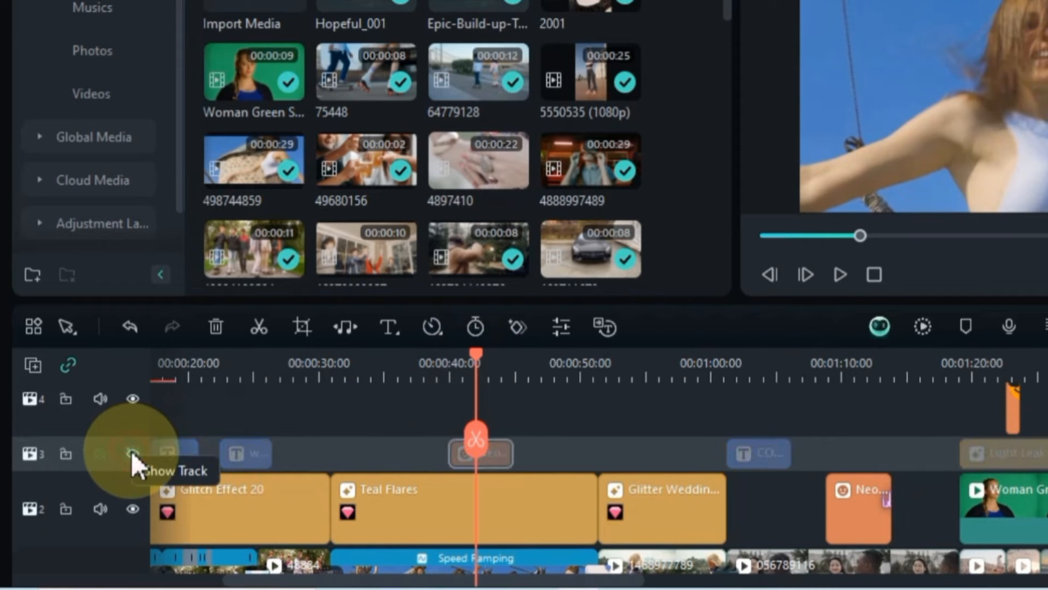
pyautogui.click(132, 453)
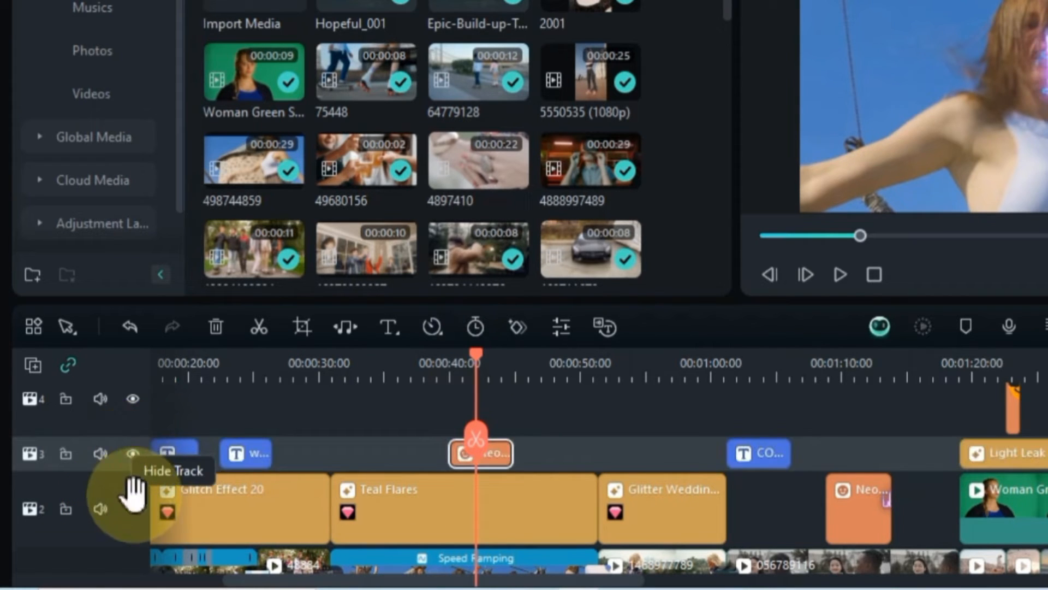
pyautogui.click(132, 509)
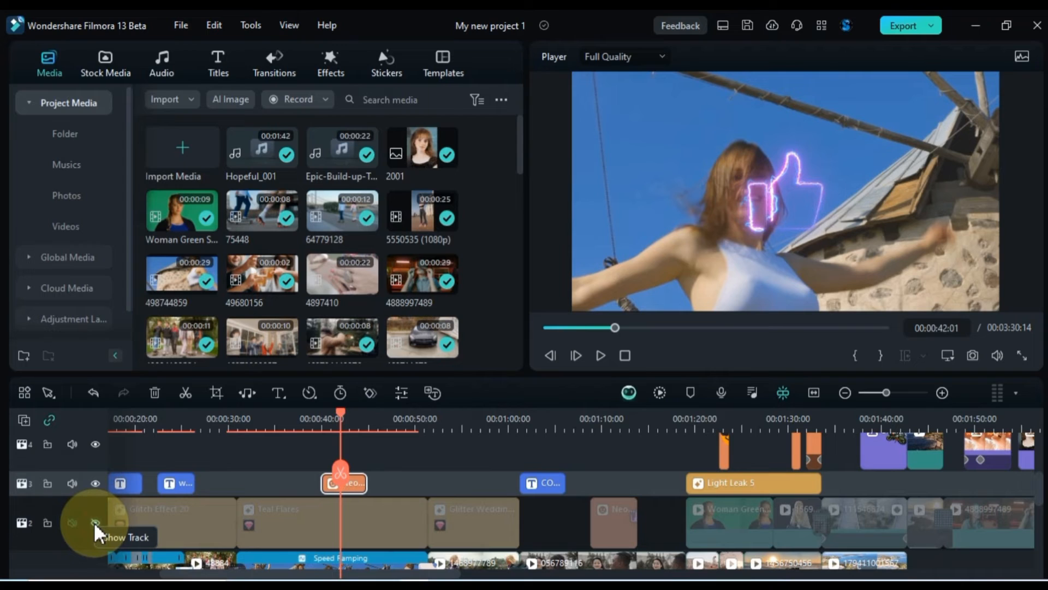
pyautogui.scroll(-1, 93, 522)
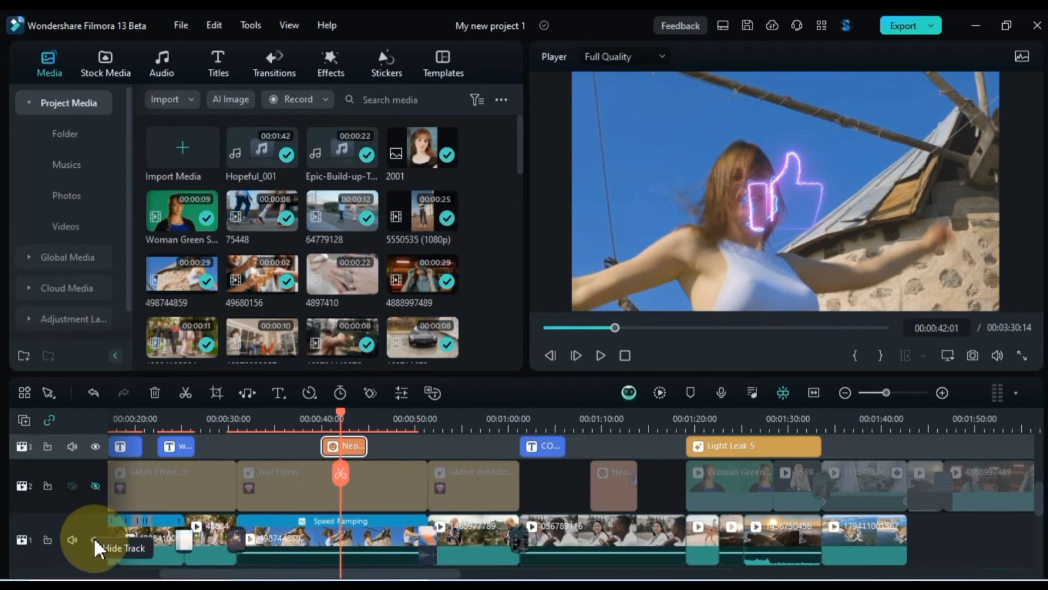
pyautogui.click(93, 538)
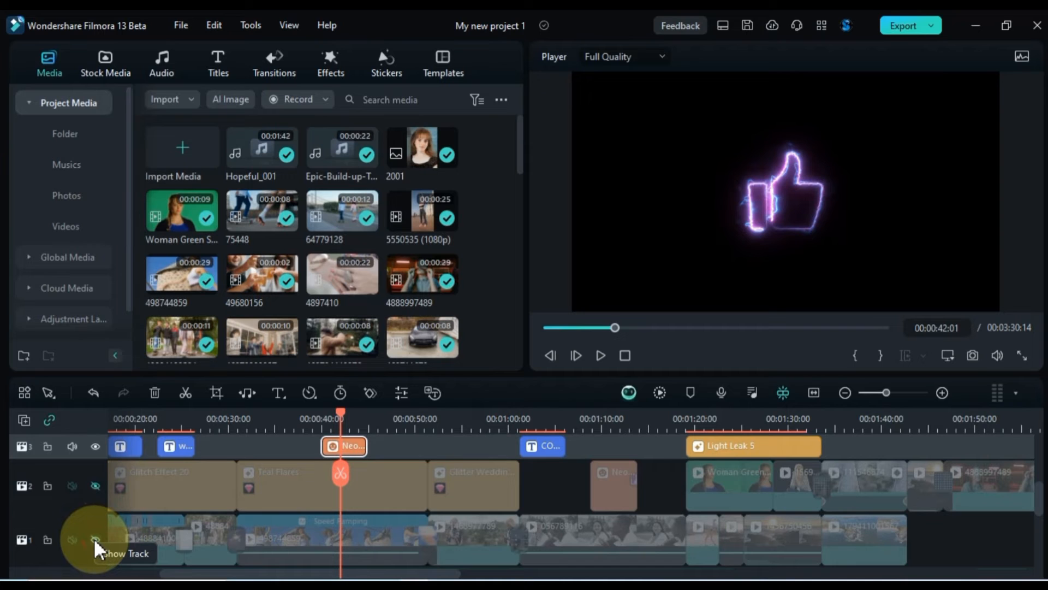
# Step: Show video tracks 1 and 2 again, and hide and show video track 3
pyautogui.click(94, 538)
pyautogui.click(93, 485)
pyautogui.click(93, 445)
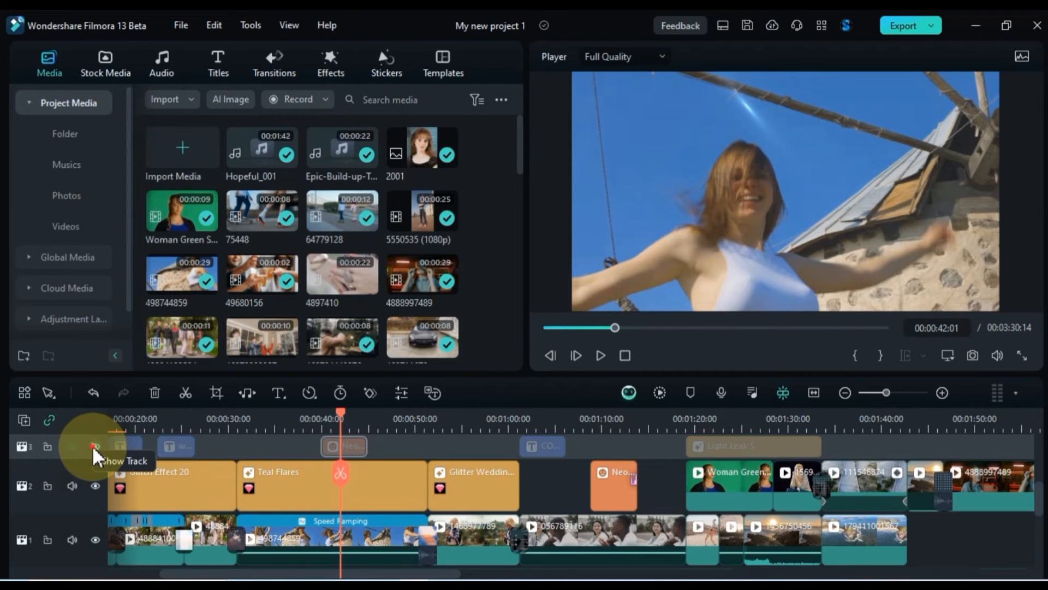
pyautogui.click(93, 446)
# Step: Delete the empty tracks and check the remaining video and audio tracks in the timeline
pyautogui.scroll(2, 397, 513)
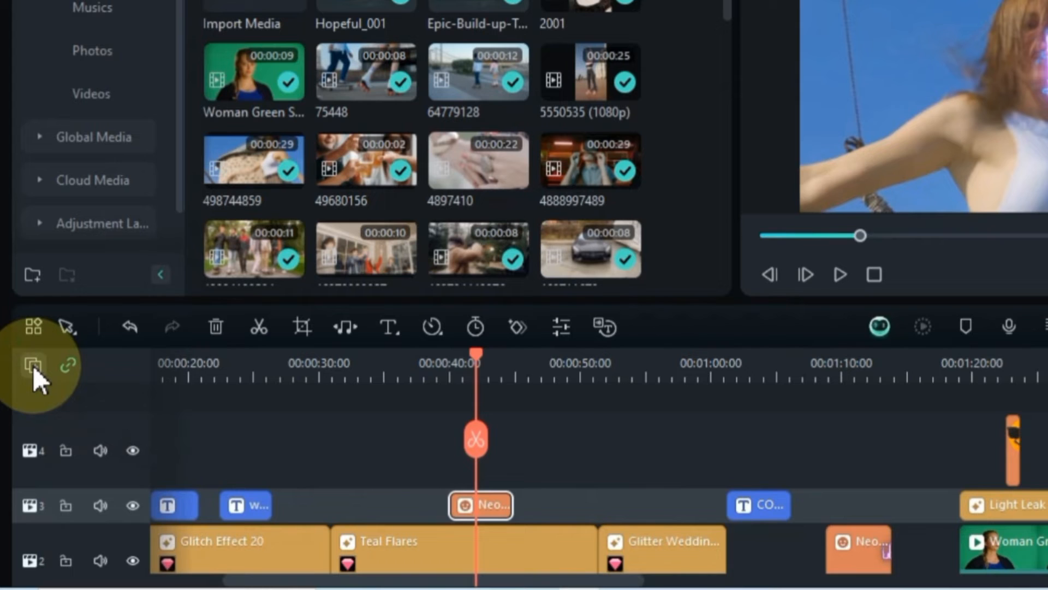
pyautogui.click(33, 365)
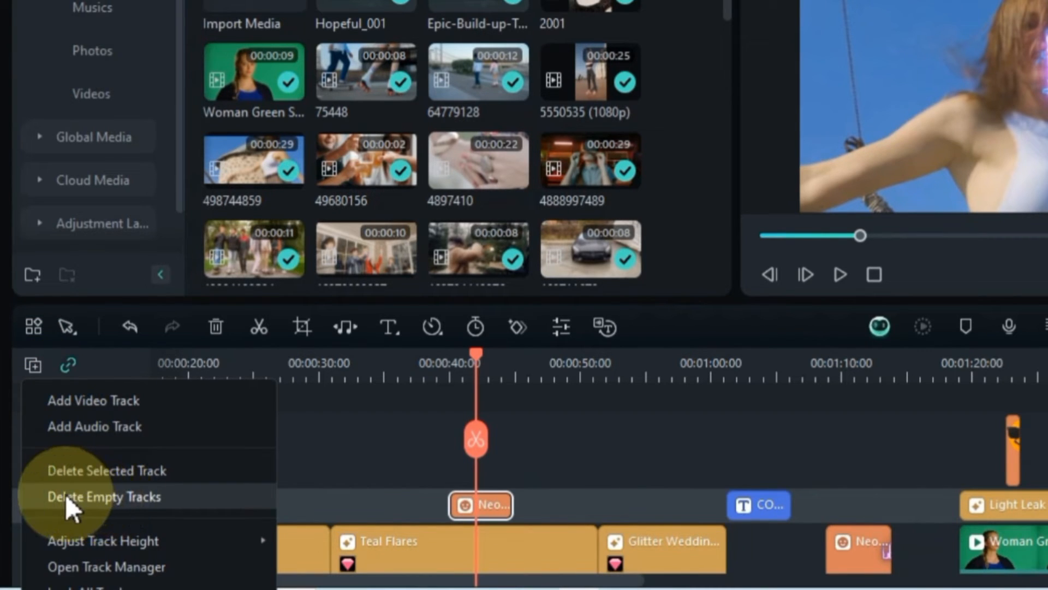
pyautogui.click(96, 496)
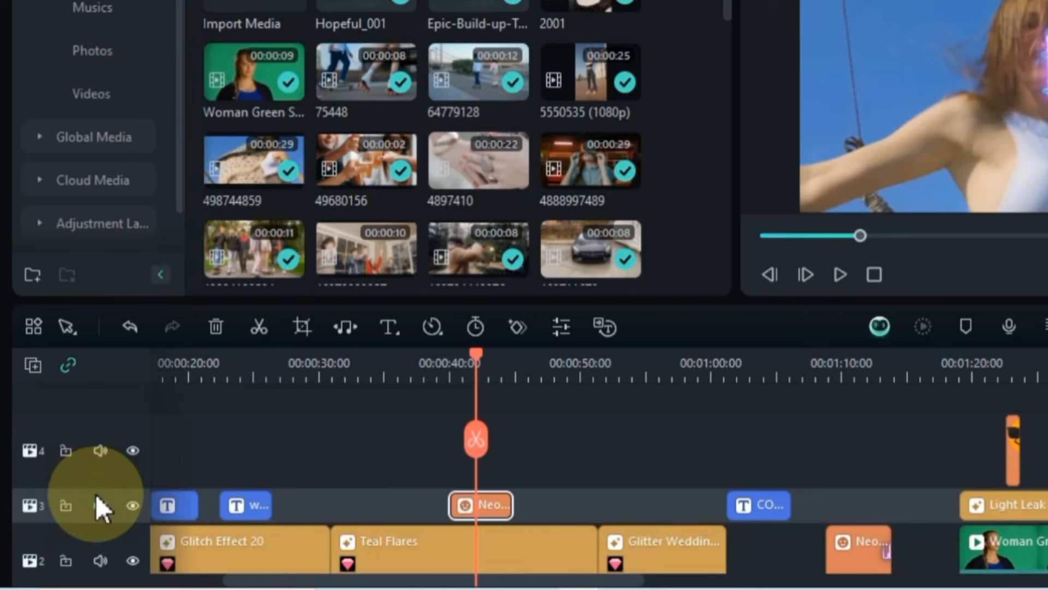
pyautogui.scroll(-5, 416, 493)
pyautogui.scroll(6, 416, 493)
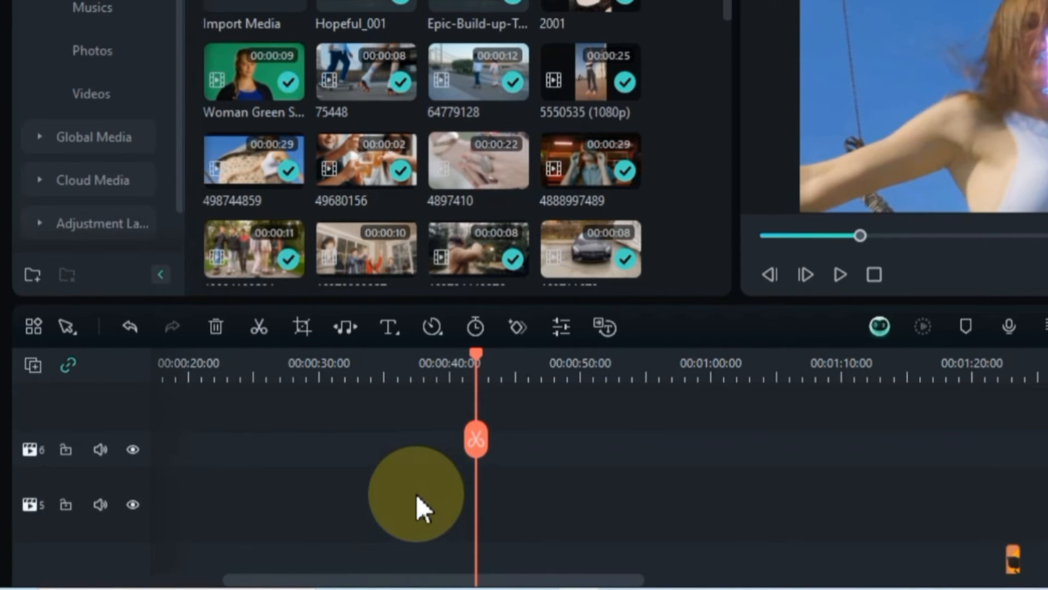
# Step: Add a new video track, and remove it again with Delete Empty Tracks
pyautogui.click(32, 365)
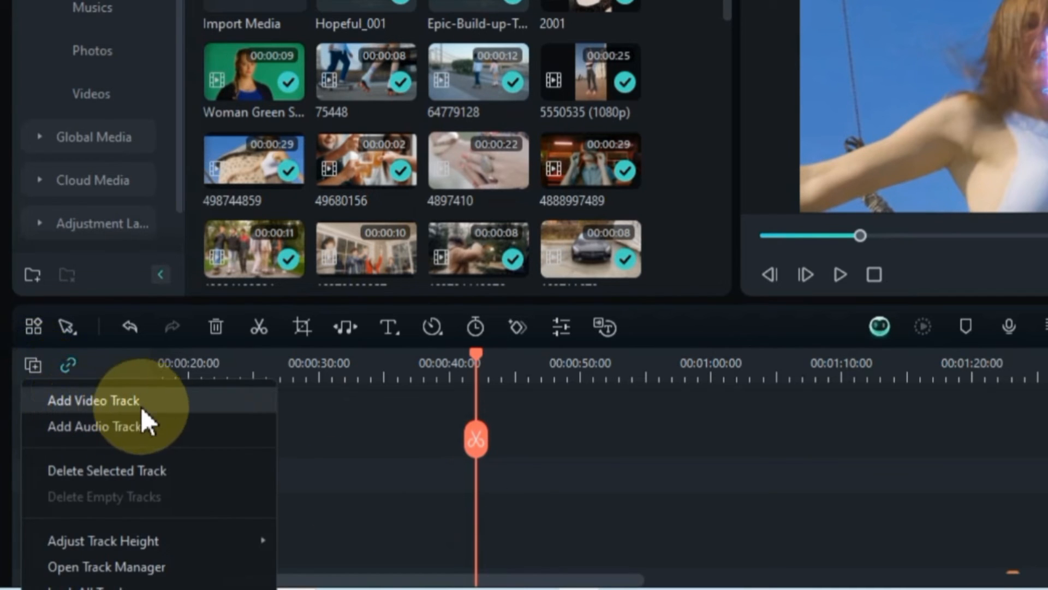
pyautogui.click(121, 403)
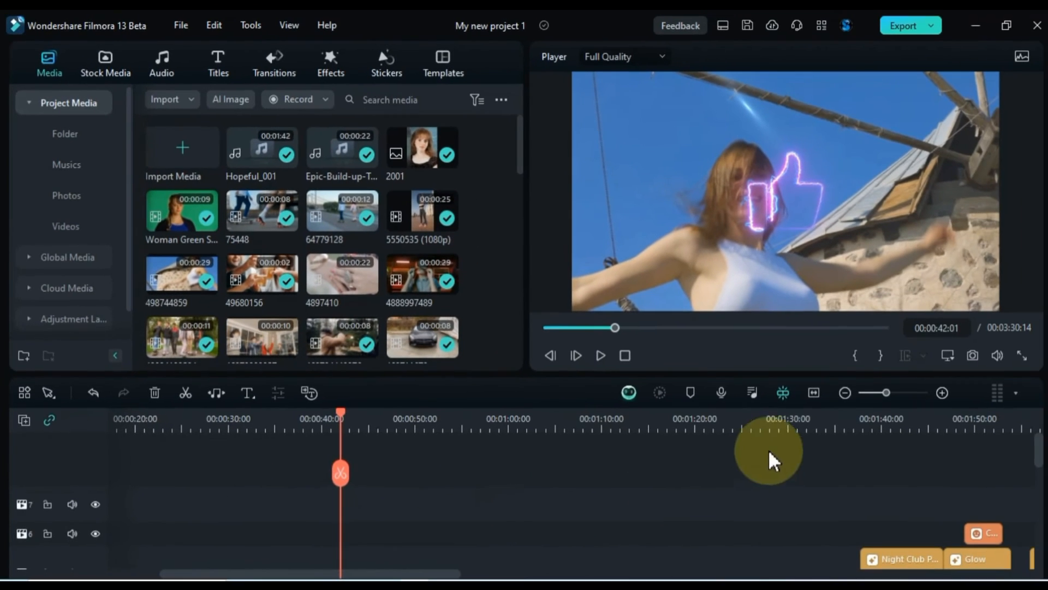
pyautogui.click(814, 393)
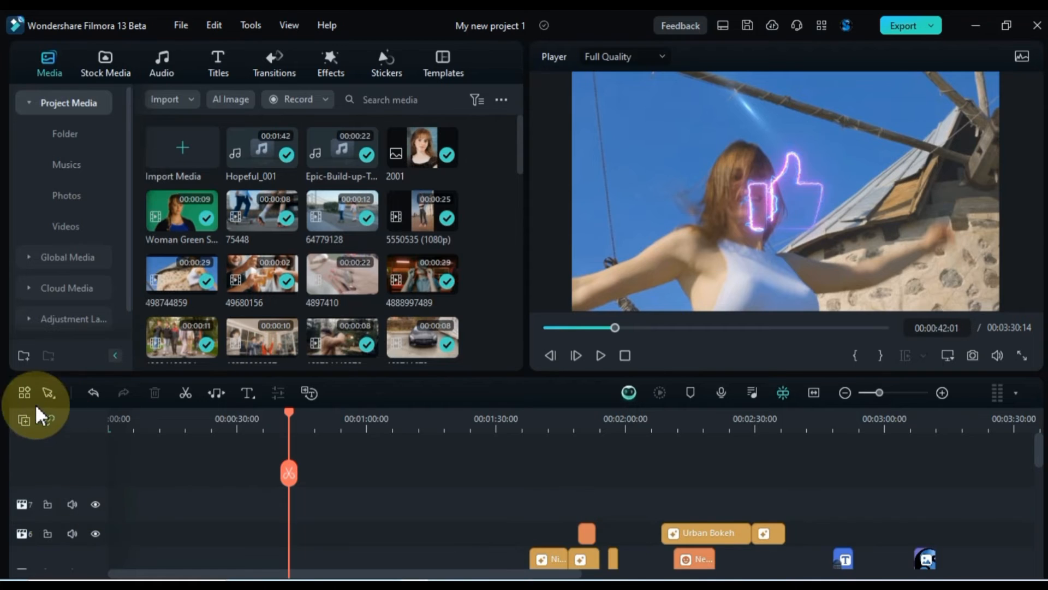
pyautogui.click(22, 419)
pyautogui.click(63, 511)
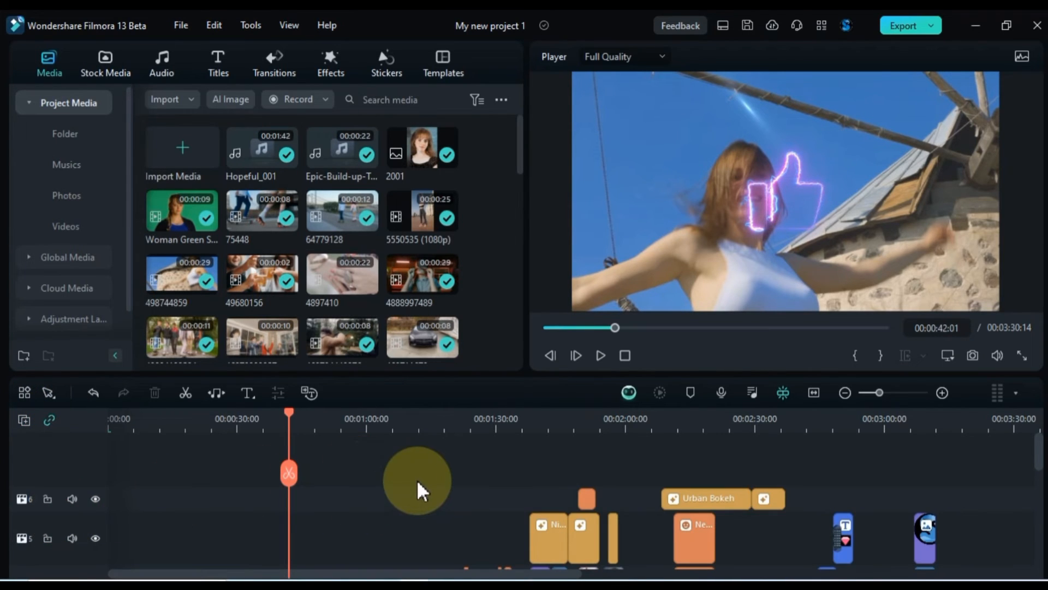
# Step: Add a new audio track below audio track 2, and remove it with Delete Empty Tracks
pyautogui.click(21, 418)
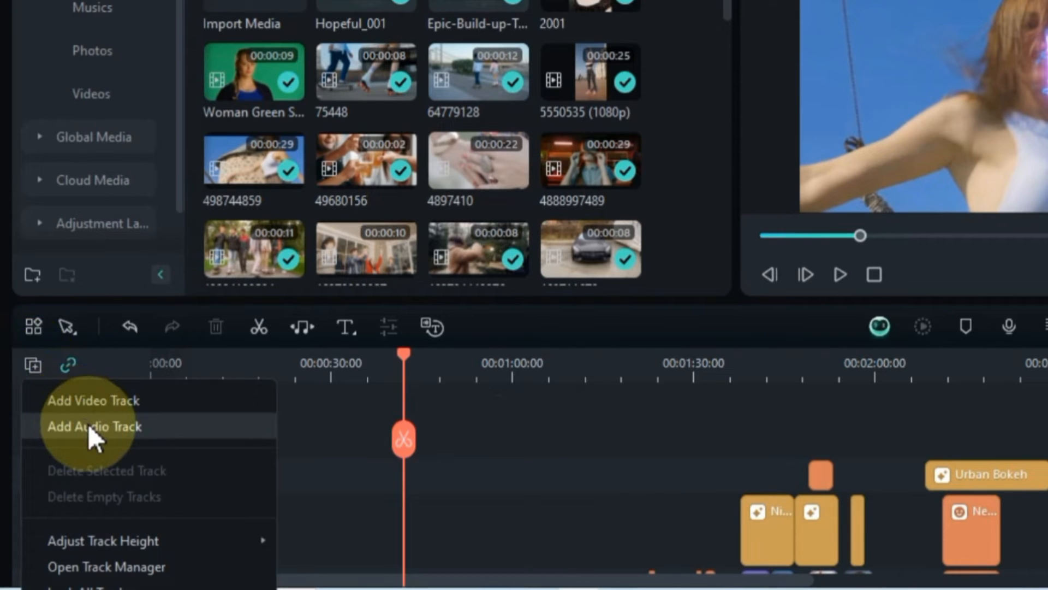
pyautogui.click(88, 424)
pyautogui.scroll(-5, 87, 429)
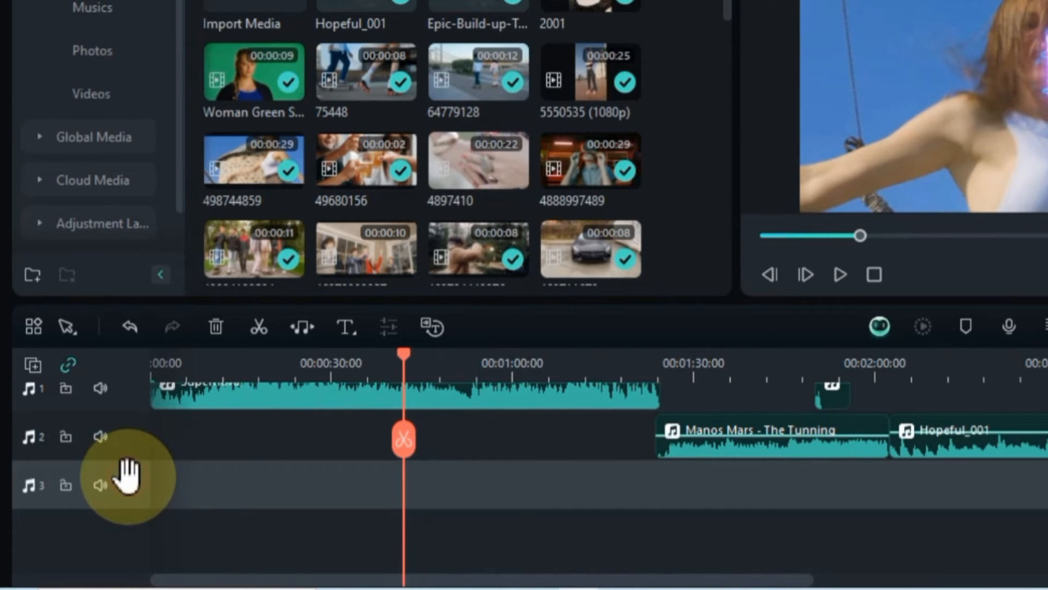
pyautogui.click(34, 365)
pyautogui.click(86, 494)
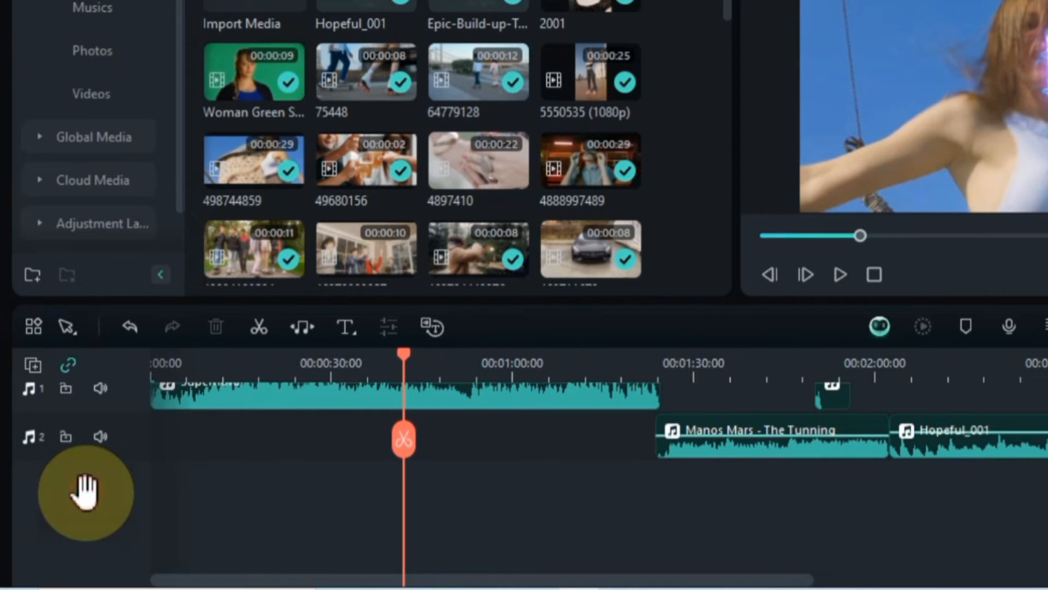
# Step: Set the height of all tracks to Small and review the video tracks
pyautogui.click(32, 363)
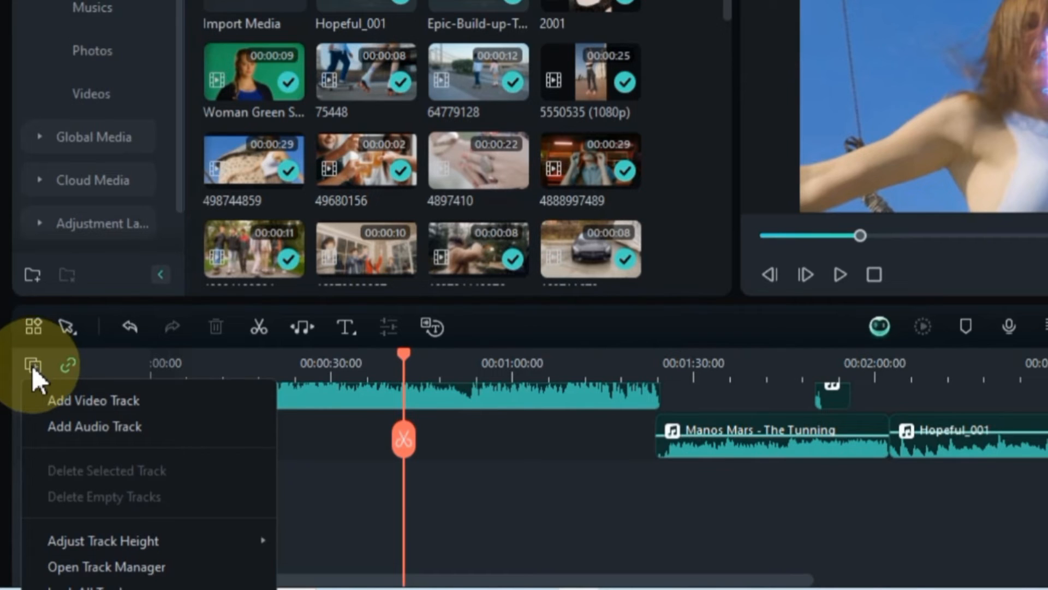
pyautogui.moveTo(157, 535)
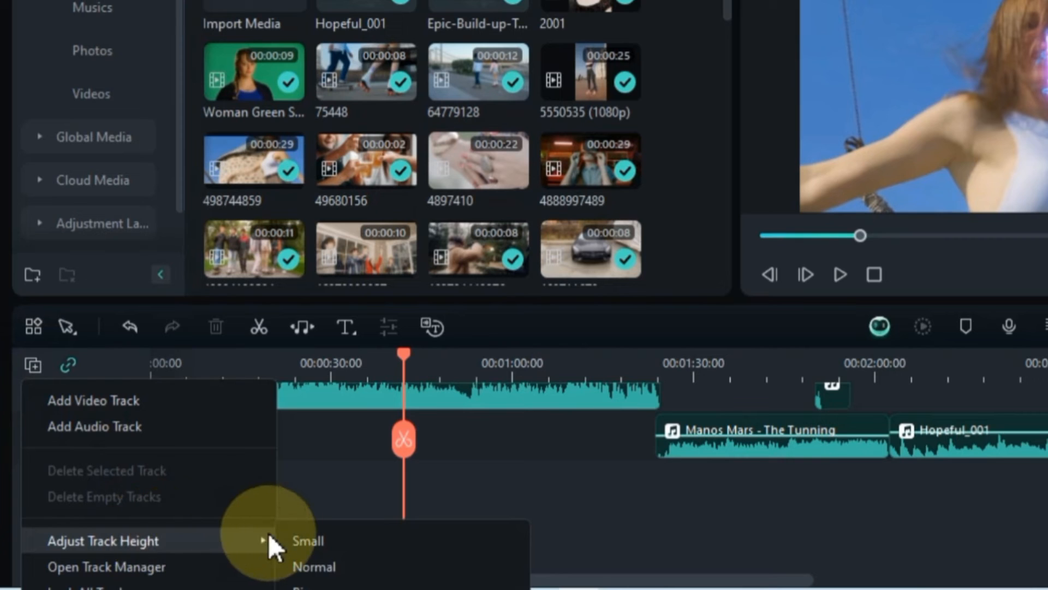
pyautogui.click(314, 541)
pyautogui.scroll(2, 316, 505)
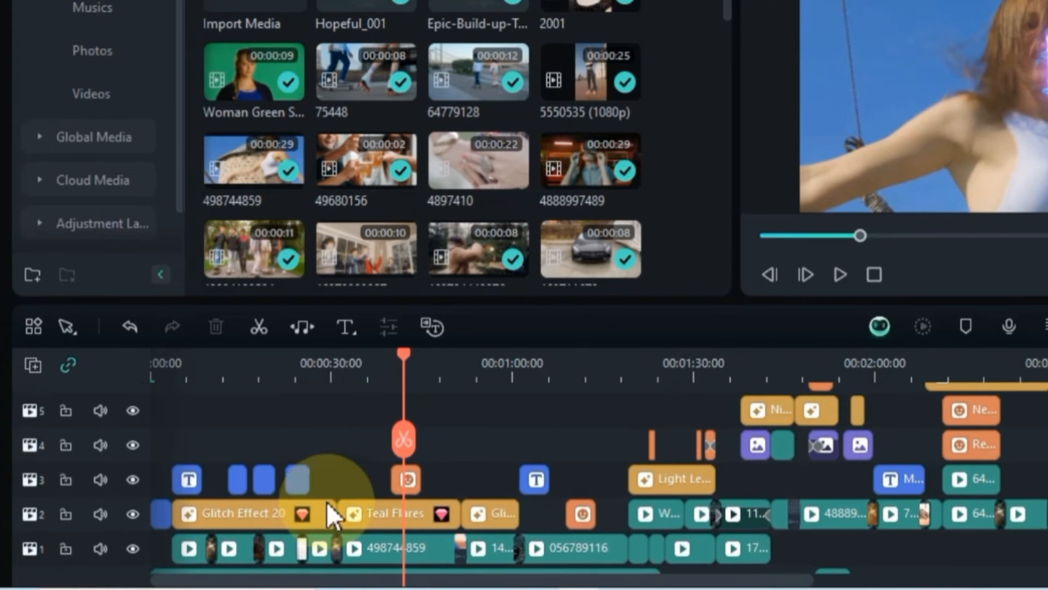
# Step: Set the height of all tracks to Big and look through the tracks down to audio track 2
pyautogui.click(33, 366)
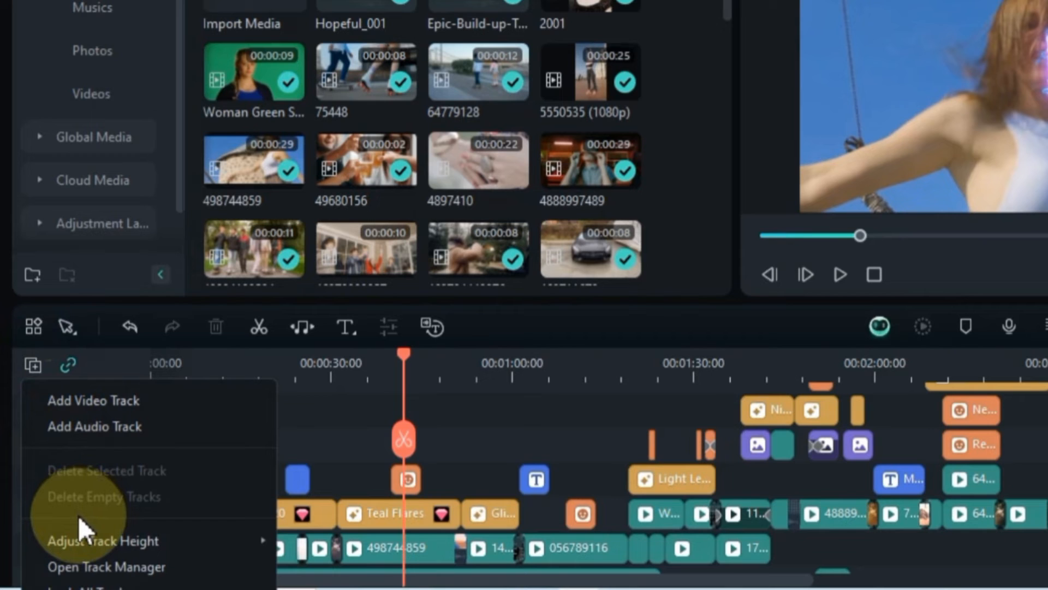
pyautogui.moveTo(94, 543)
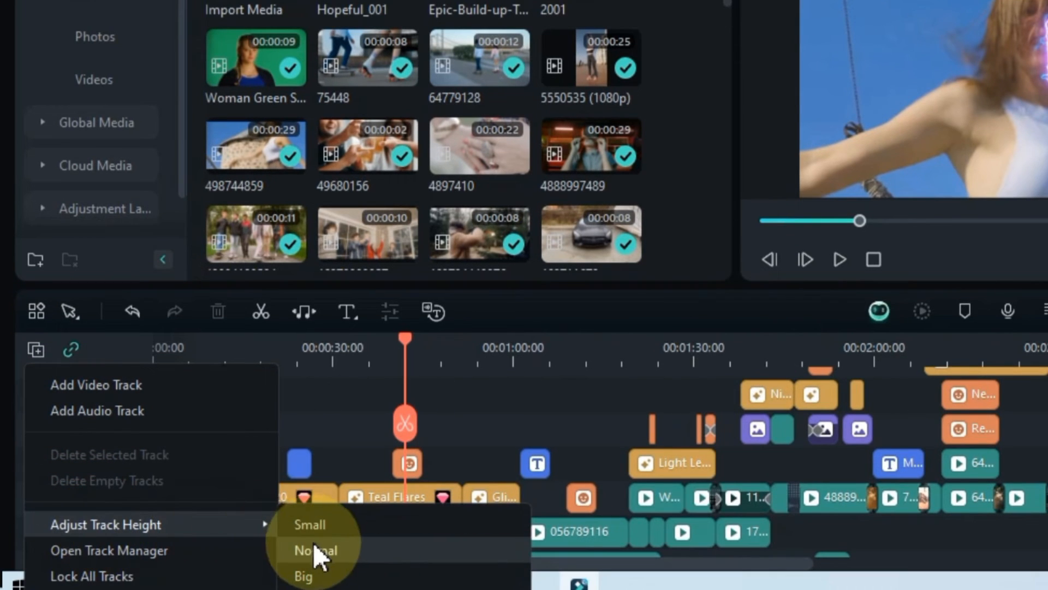
pyautogui.click(319, 575)
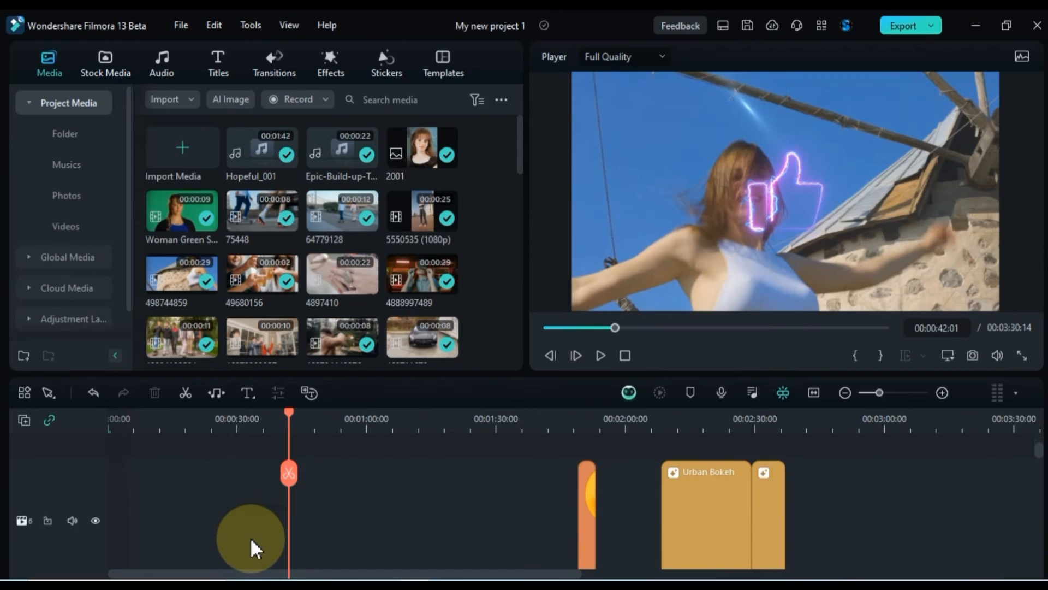
pyautogui.scroll(-5, 353, 544)
pyautogui.scroll(-8, 253, 546)
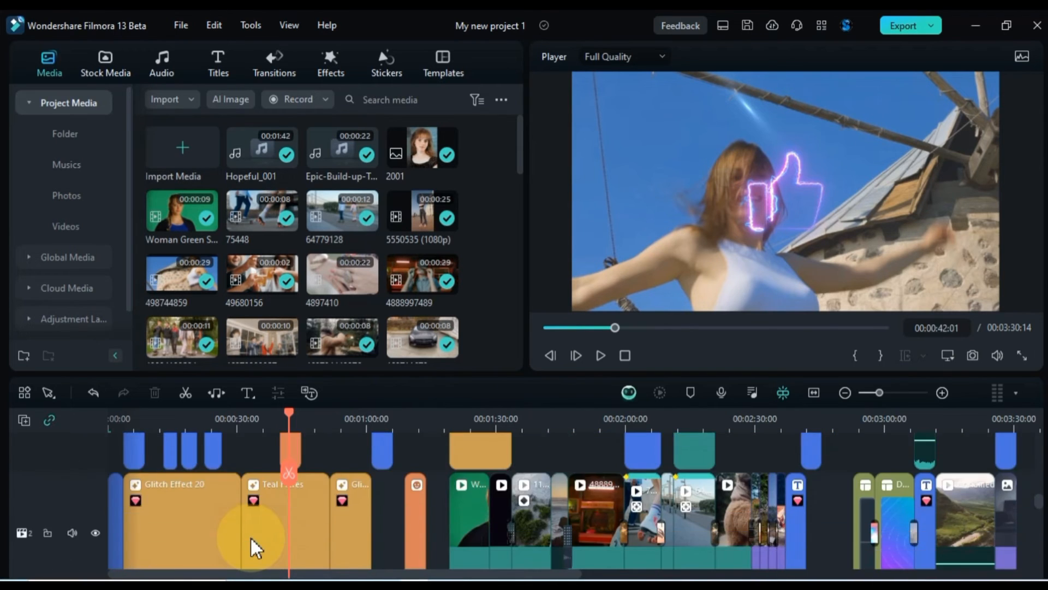
pyautogui.scroll(-2, 252, 545)
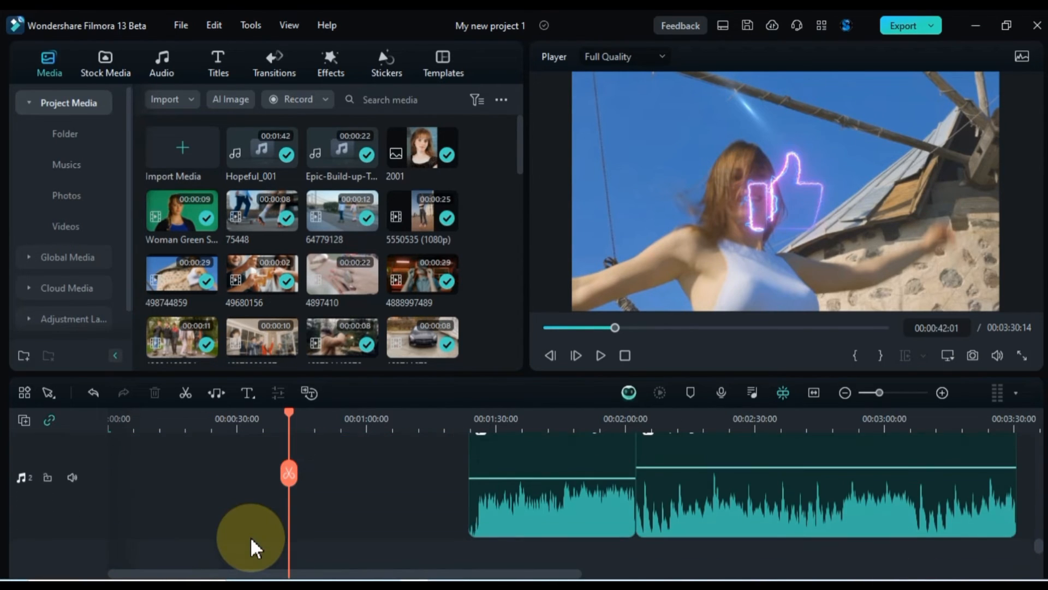
# Step: Set the height of all tracks to Normal
pyautogui.click(24, 420)
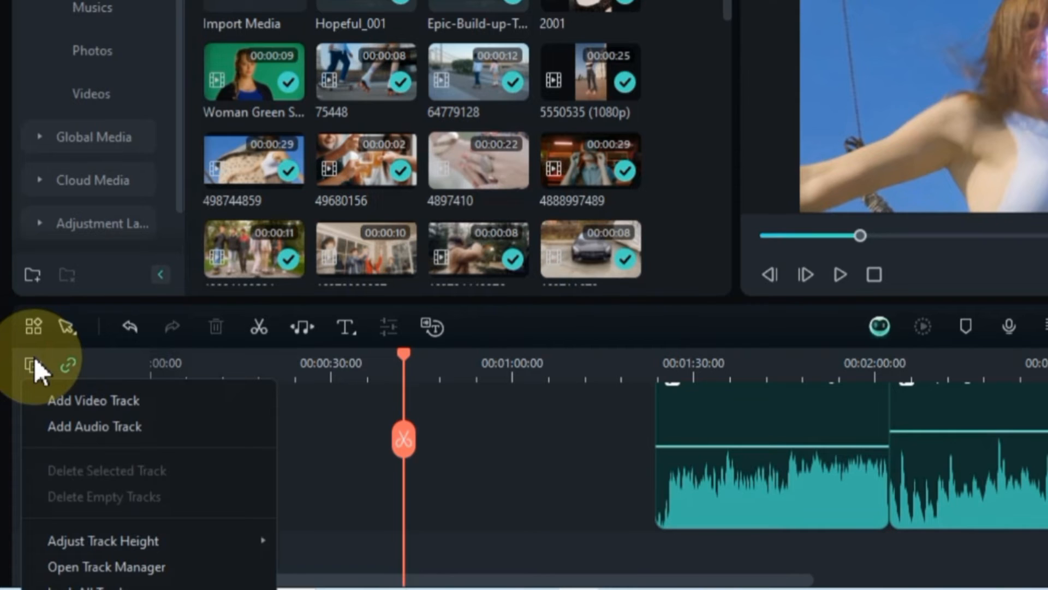
pyautogui.moveTo(165, 540)
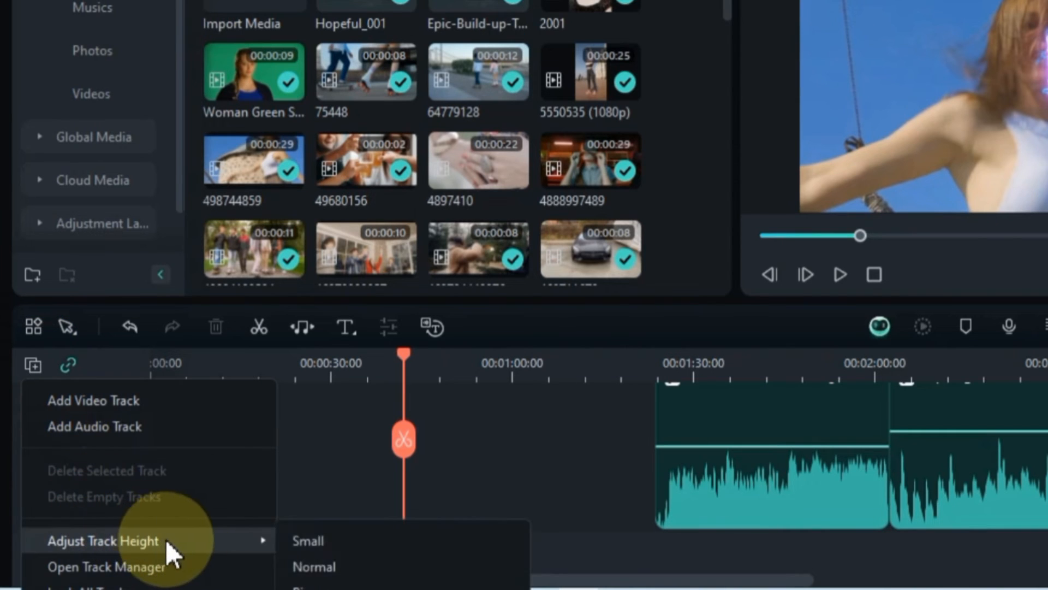
pyautogui.click(308, 558)
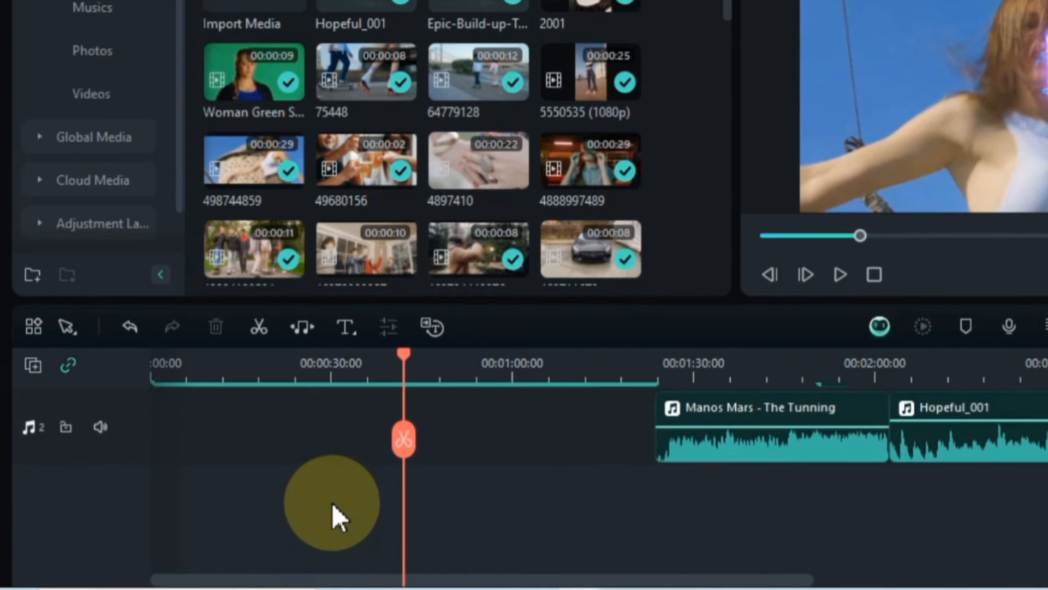
pyautogui.scroll(2, 331, 503)
pyautogui.scroll(1, 332, 503)
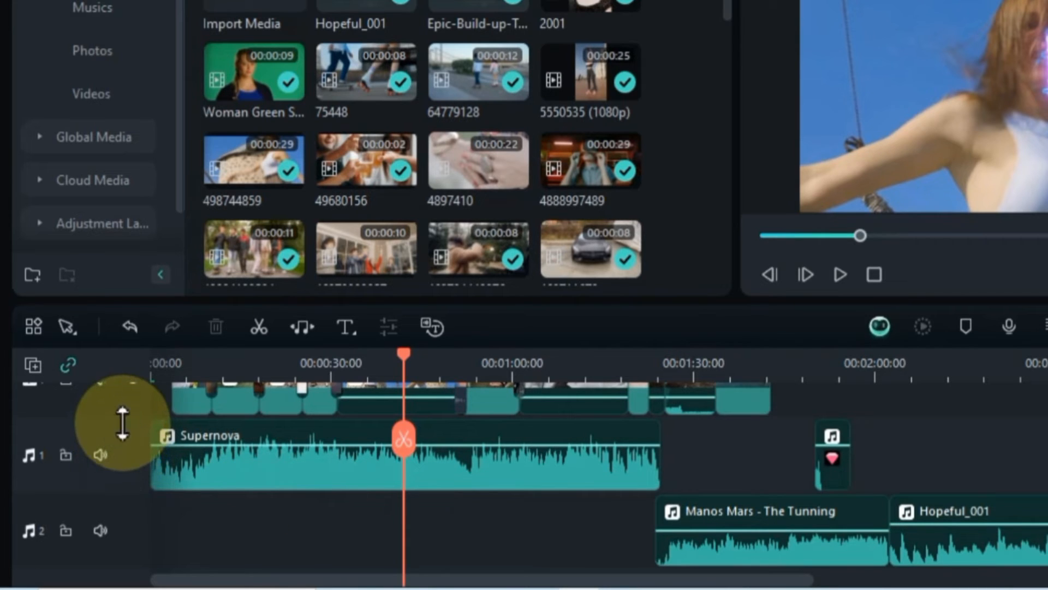
# Step: Reduce the heights of audio track 1, audio track 2 and video track 6 individually
pyautogui.moveTo(121, 424)
pyautogui.mouseDown()
pyautogui.moveTo(131, 468)
pyautogui.moveTo(132, 440)
pyautogui.mouseUp()
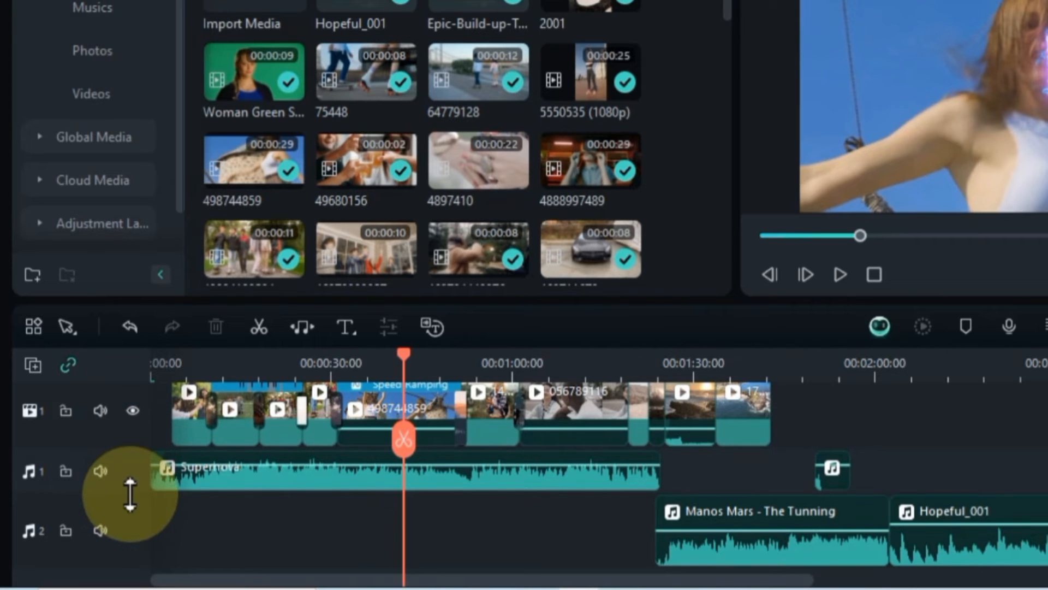
pyautogui.moveTo(131, 492); pyautogui.dragTo(136, 528)
pyautogui.scroll(5, 135, 528)
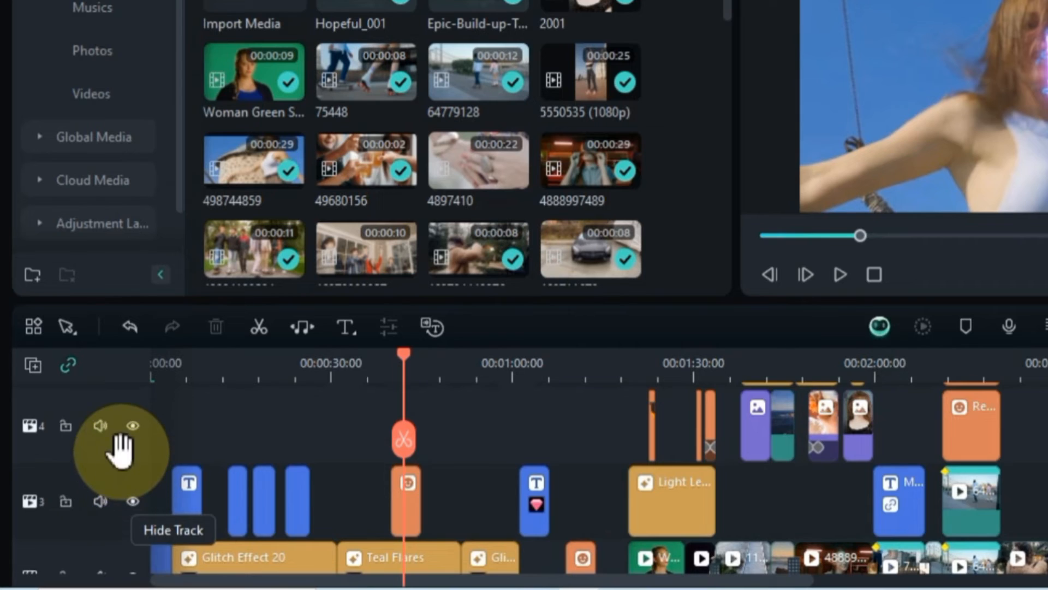
pyautogui.scroll(4, 110, 431)
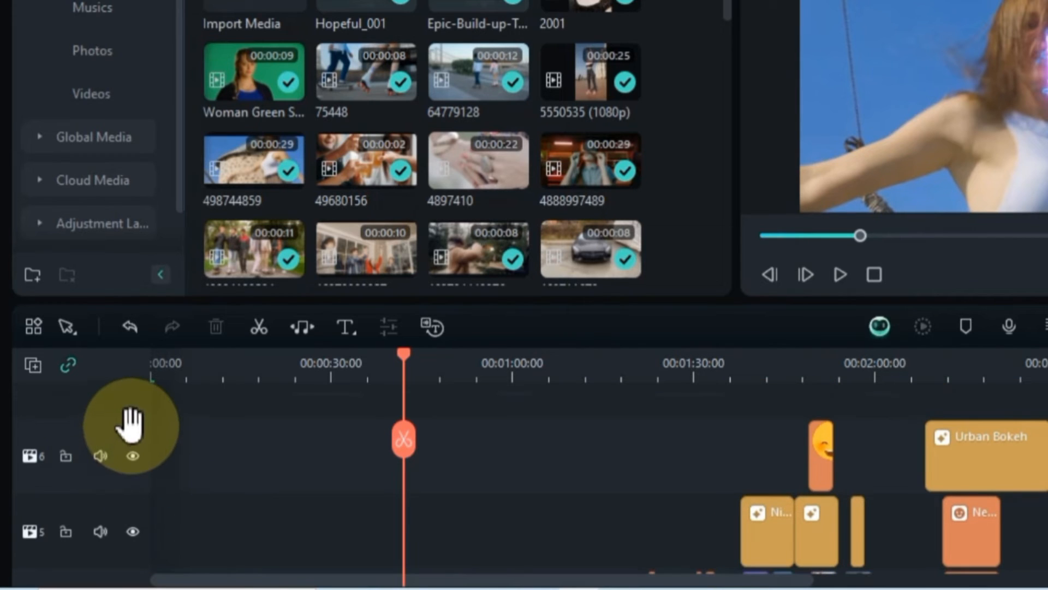
pyautogui.moveTo(133, 423); pyautogui.dragTo(154, 457)
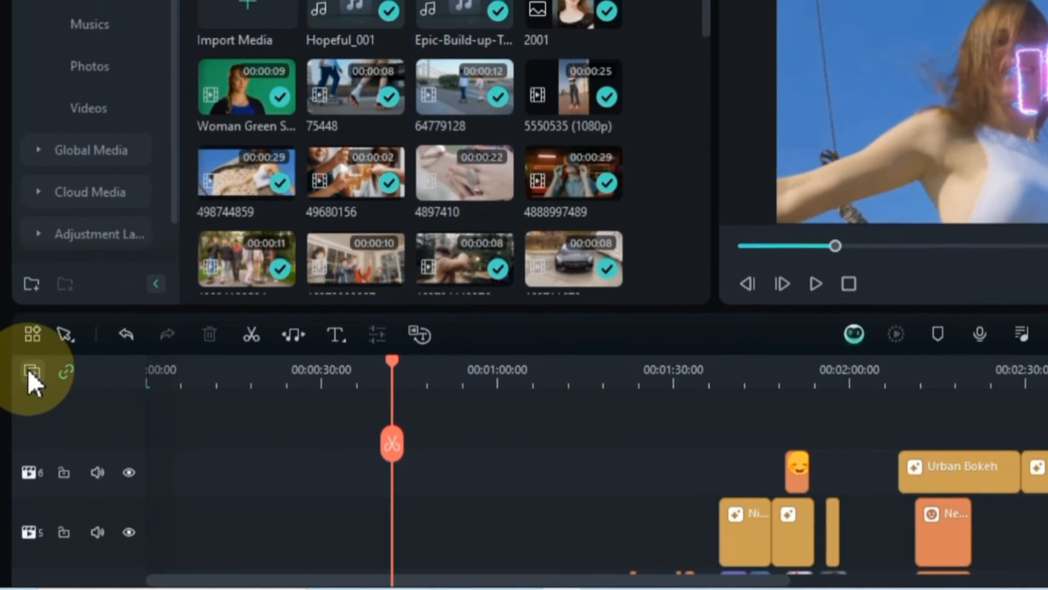
# Step: Lock all tracks in the timeline and inspect the locked clips on video tracks 1 to 4
pyautogui.click(33, 364)
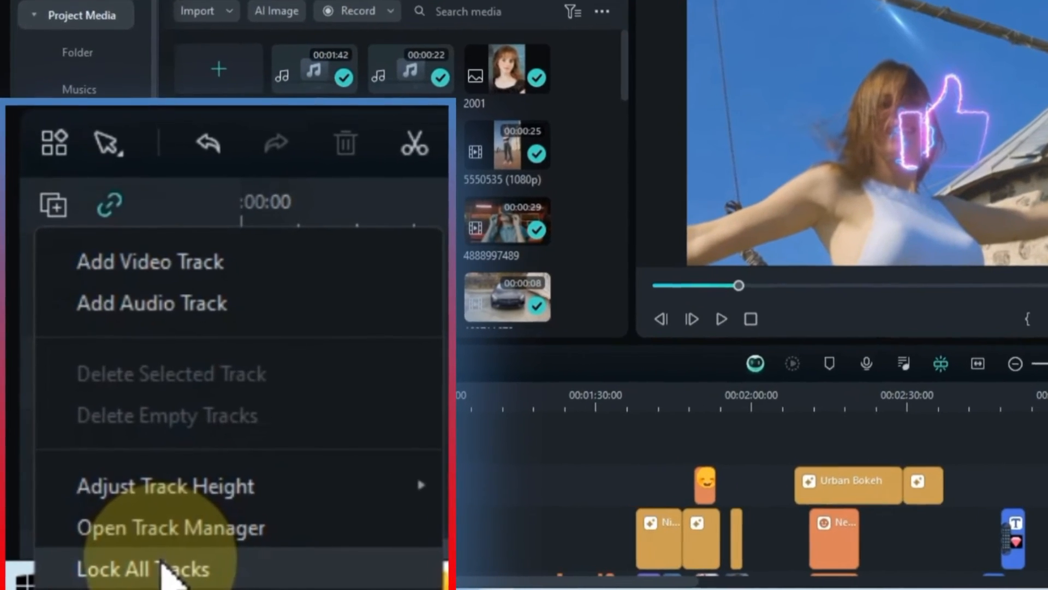
pyautogui.click(164, 568)
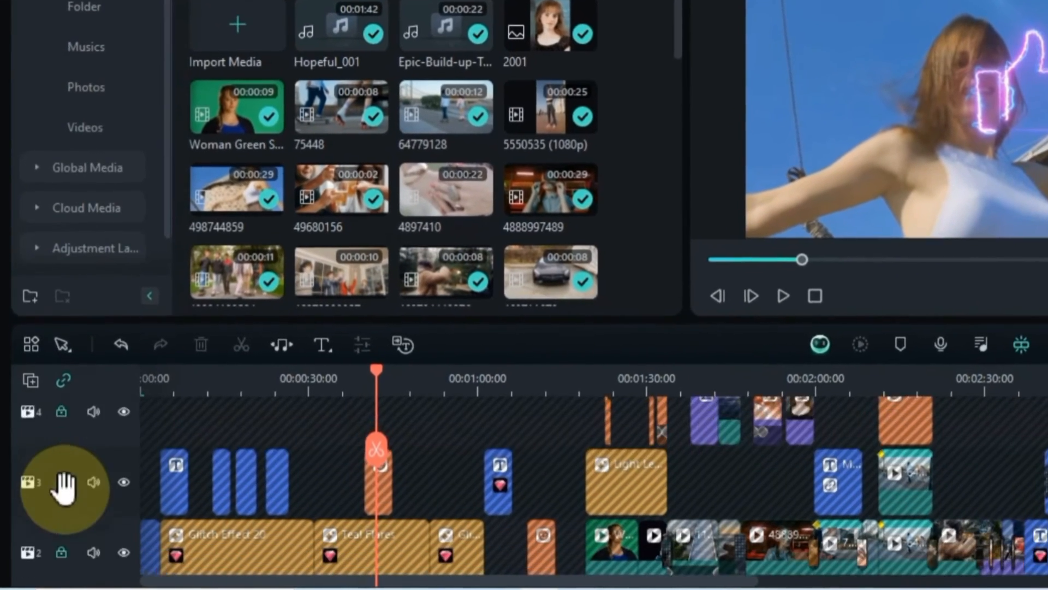
pyautogui.scroll(-2, 64, 483)
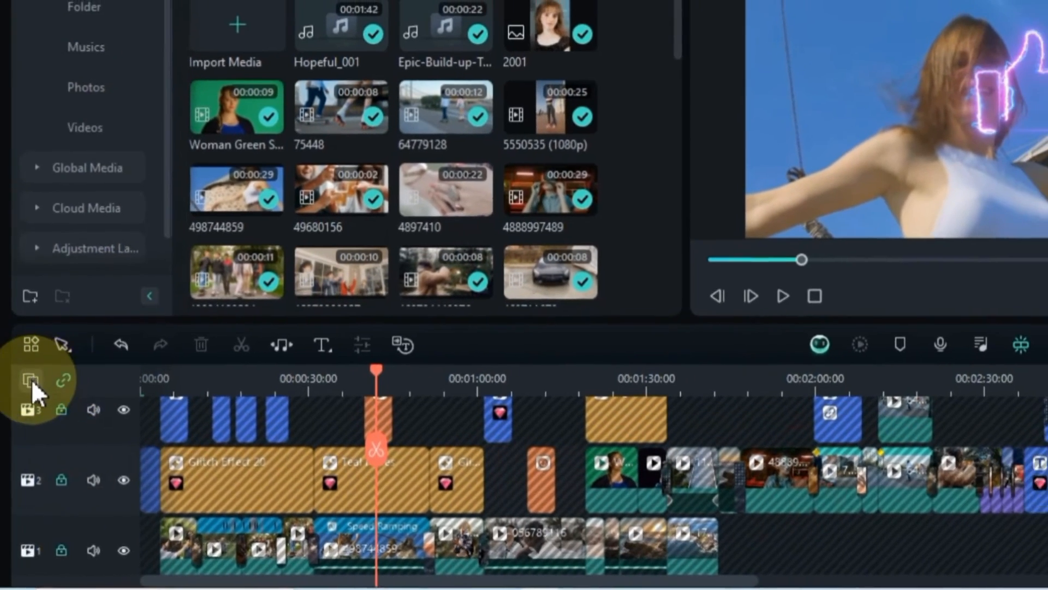
# Step: Turn off Lock All Tracks and select the Glitch Effect 20 clip on video track 2
pyautogui.click(31, 374)
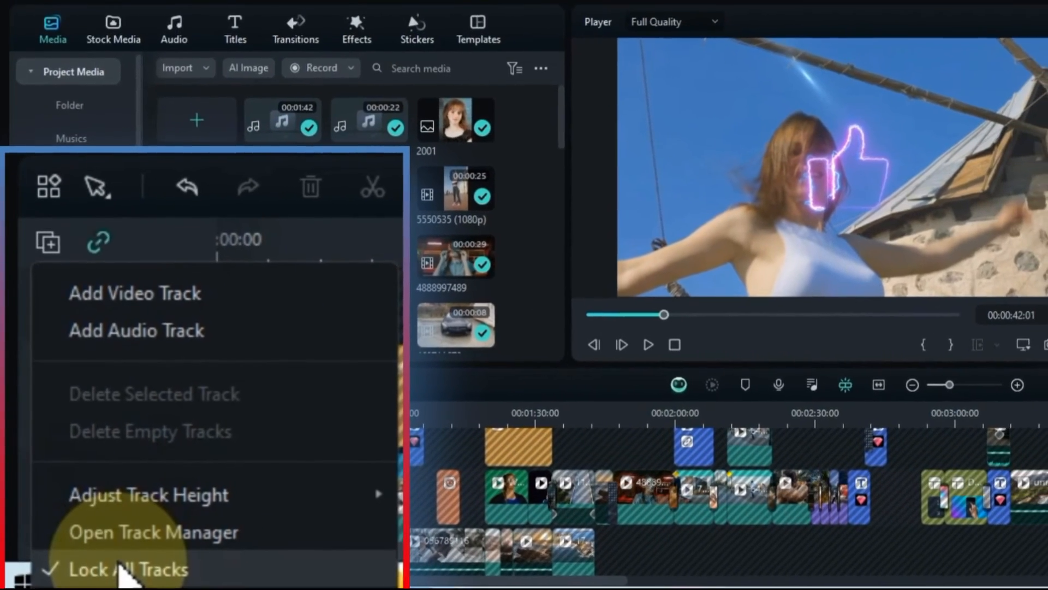
pyautogui.click(118, 570)
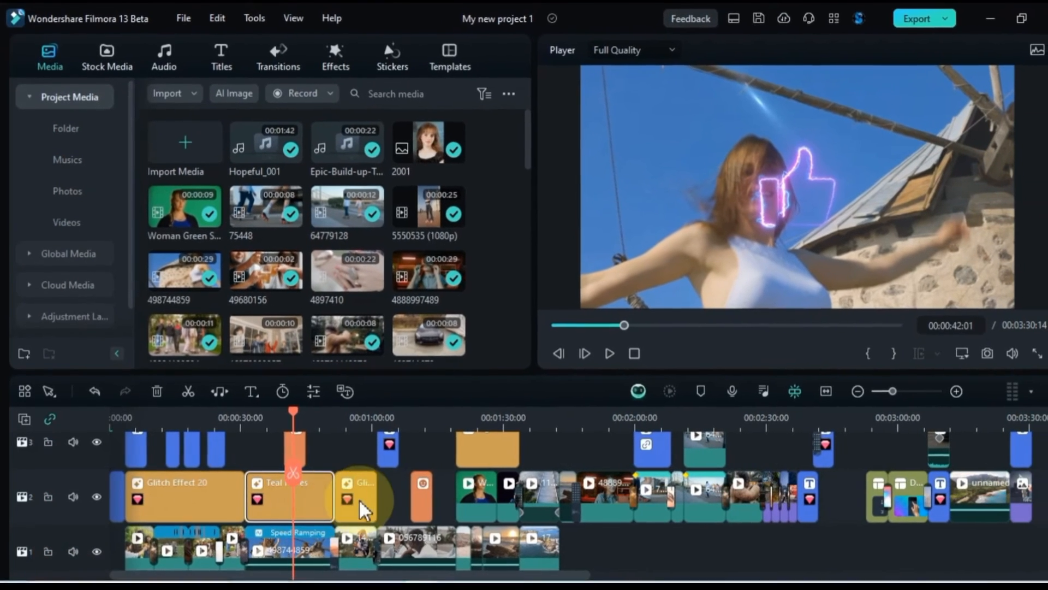
pyautogui.click(174, 494)
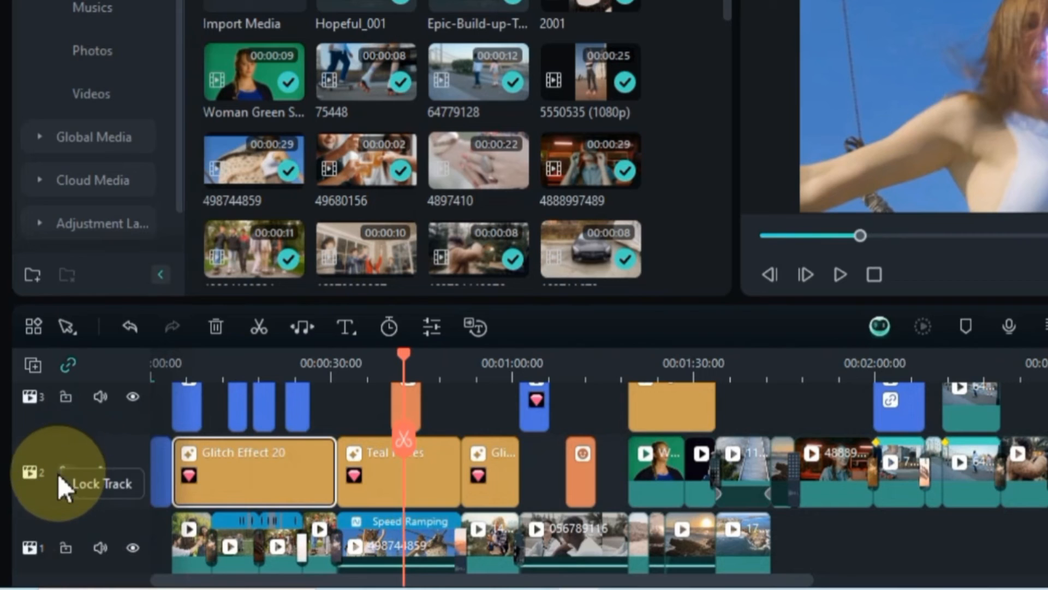
# Step: Lock only video track 2 and try selecting clip 498744859 on video track 1
pyautogui.click(64, 472)
pyautogui.click(415, 545)
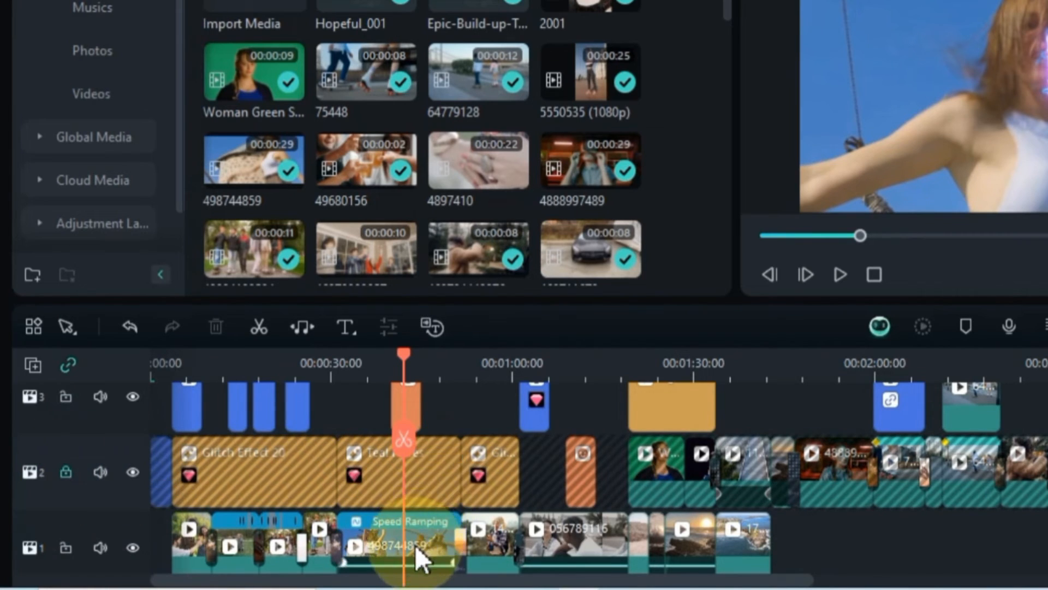
# Step: Lock video track 1 as well and select the Supernova clip on audio track 1
pyautogui.scroll(-2, 415, 545)
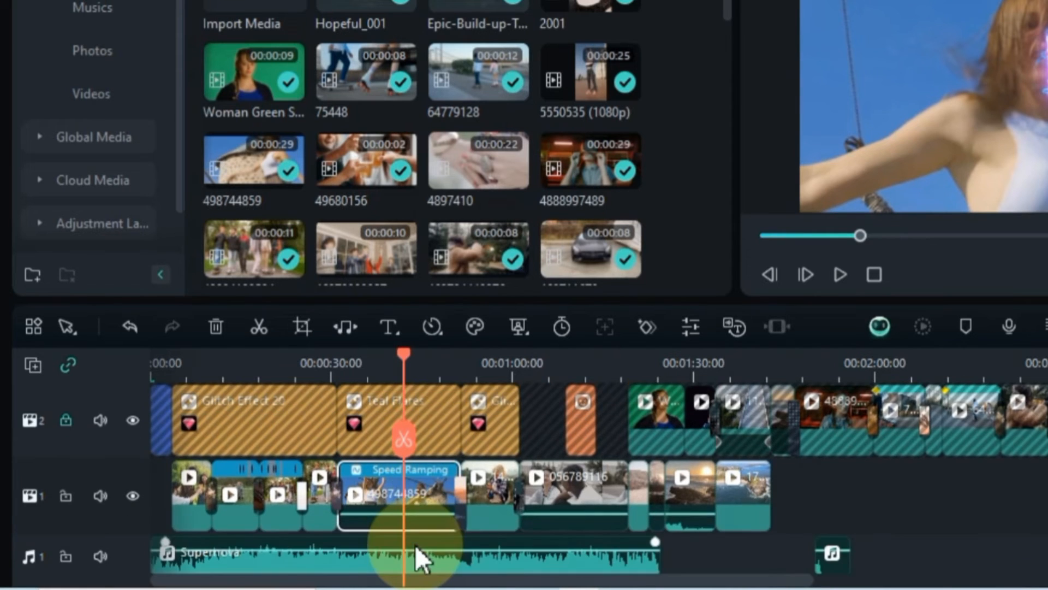
pyautogui.click(66, 499)
pyautogui.scroll(-2, 359, 504)
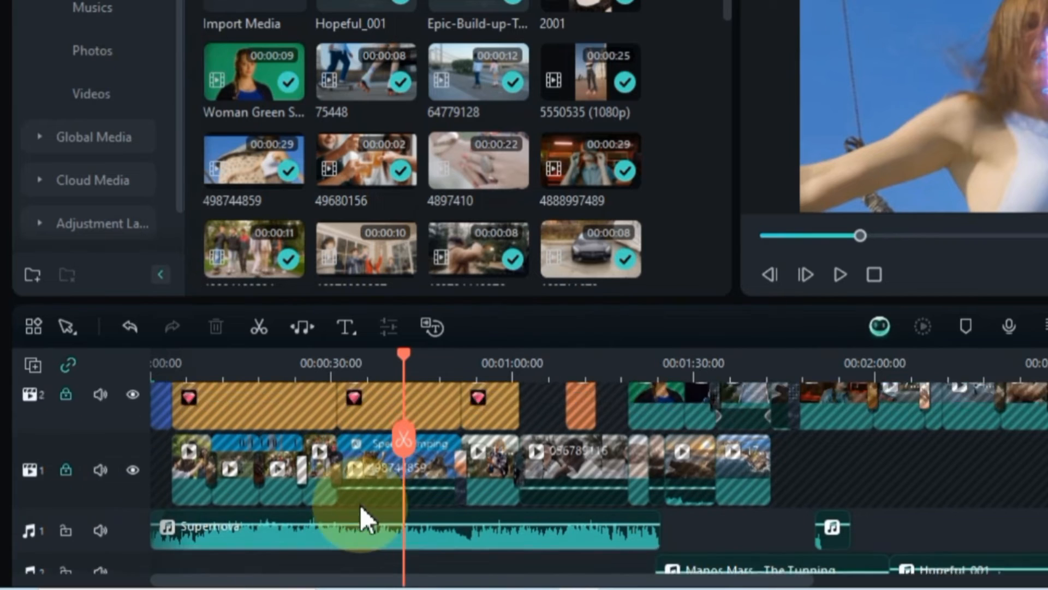
pyautogui.click(349, 505)
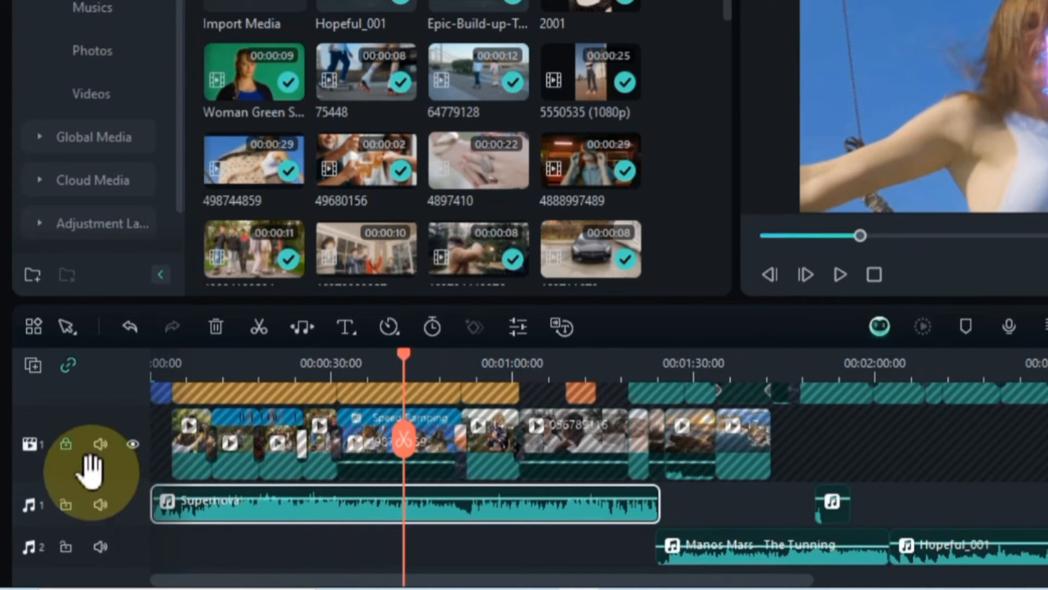
# Step: Unlock video track 1, select its 498744859 clip, and unlock video track 2
pyautogui.click(65, 444)
pyautogui.scroll(2, 65, 447)
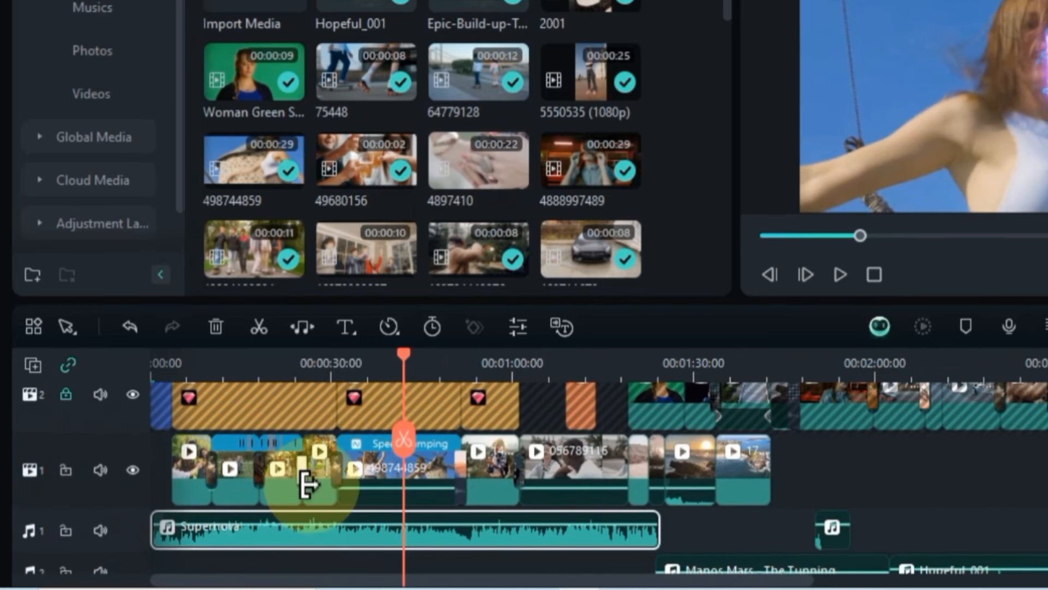
pyautogui.click(368, 477)
pyautogui.scroll(2, 368, 477)
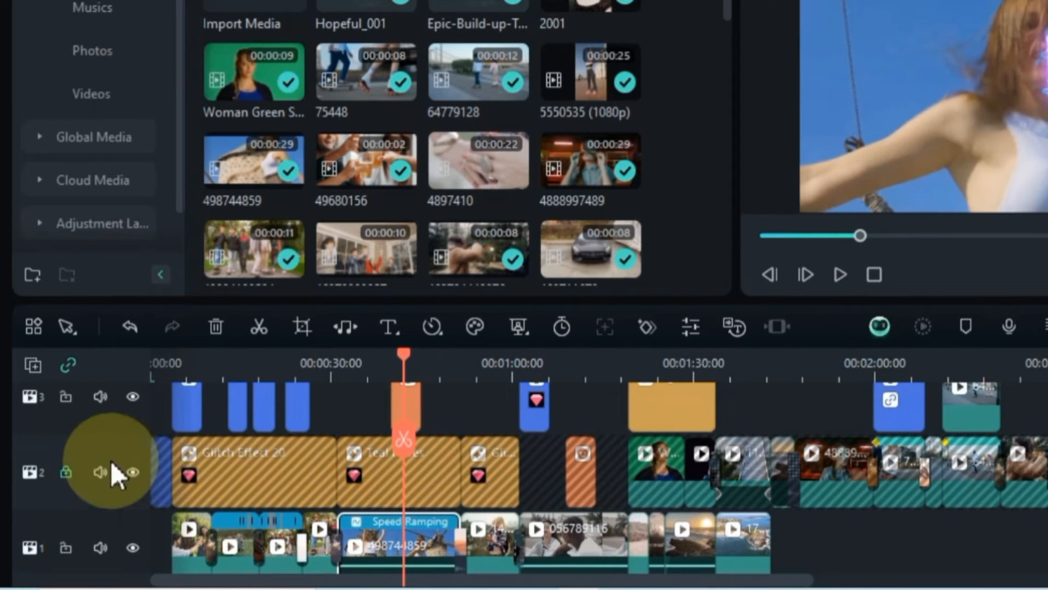
pyautogui.click(65, 473)
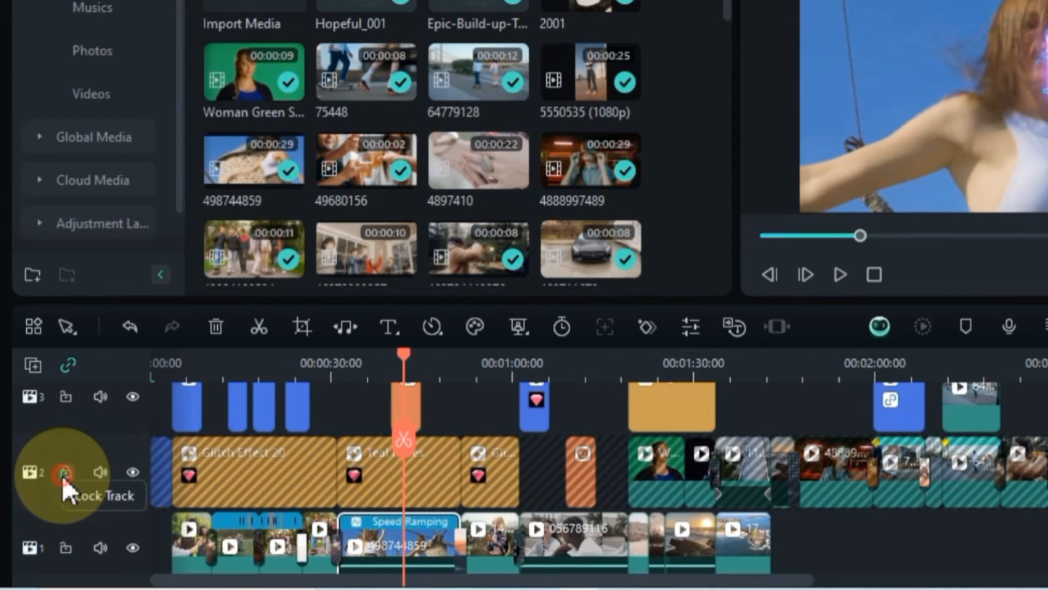
# Step: Unlock video track 2 and select the Glitch Effect 20 clip on it
pyautogui.click(267, 473)
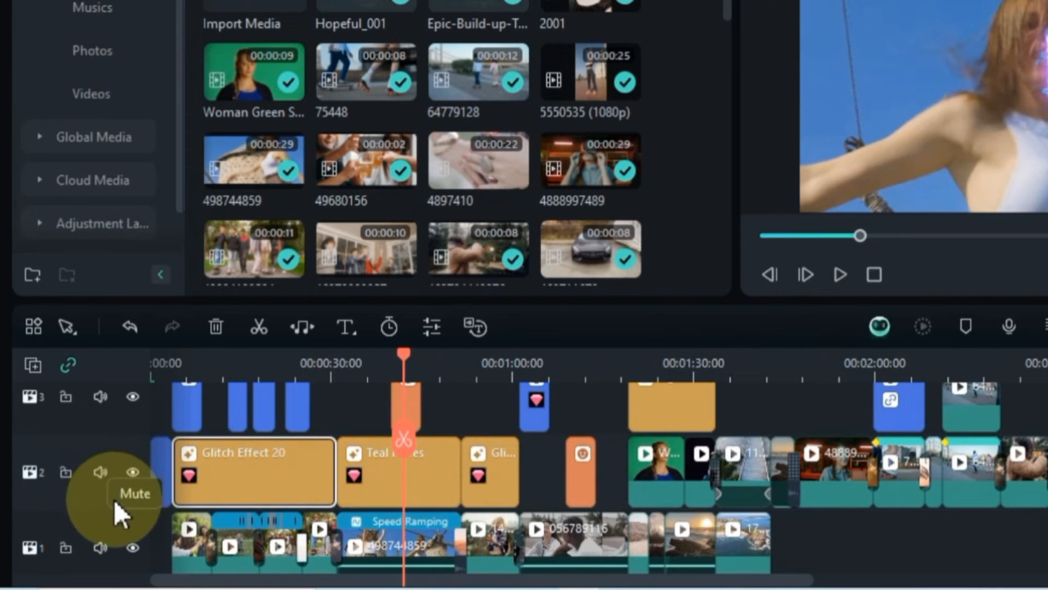
# Step: Move video track 6 below track 5 and return it to the top of the track stack
pyautogui.scroll(2, 112, 494)
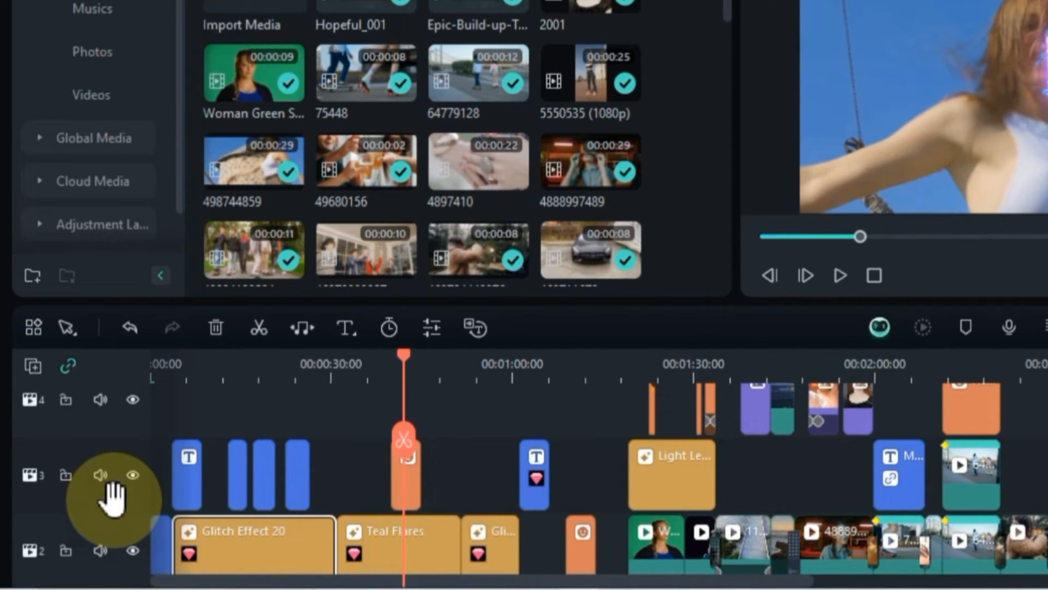
pyautogui.scroll(4, 112, 494)
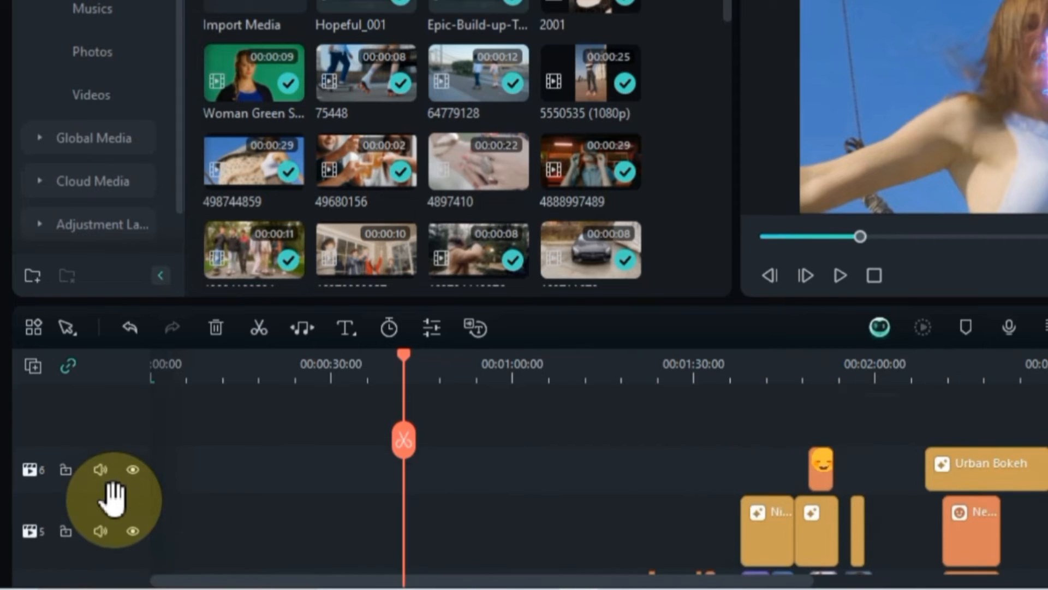
pyautogui.moveTo(121, 475); pyautogui.dragTo(119, 538)
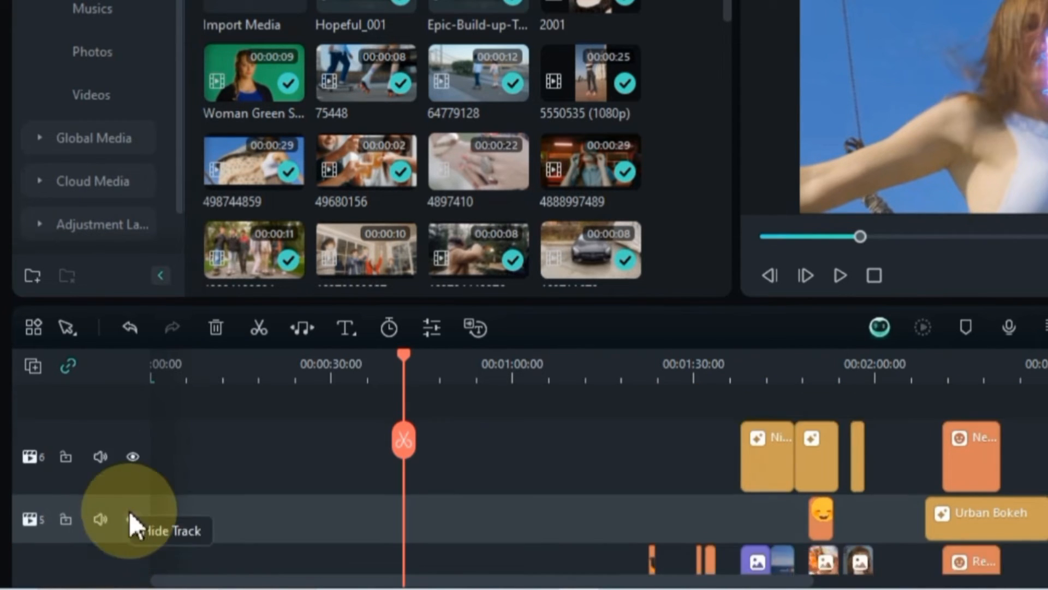
pyautogui.scroll(-2, 131, 516)
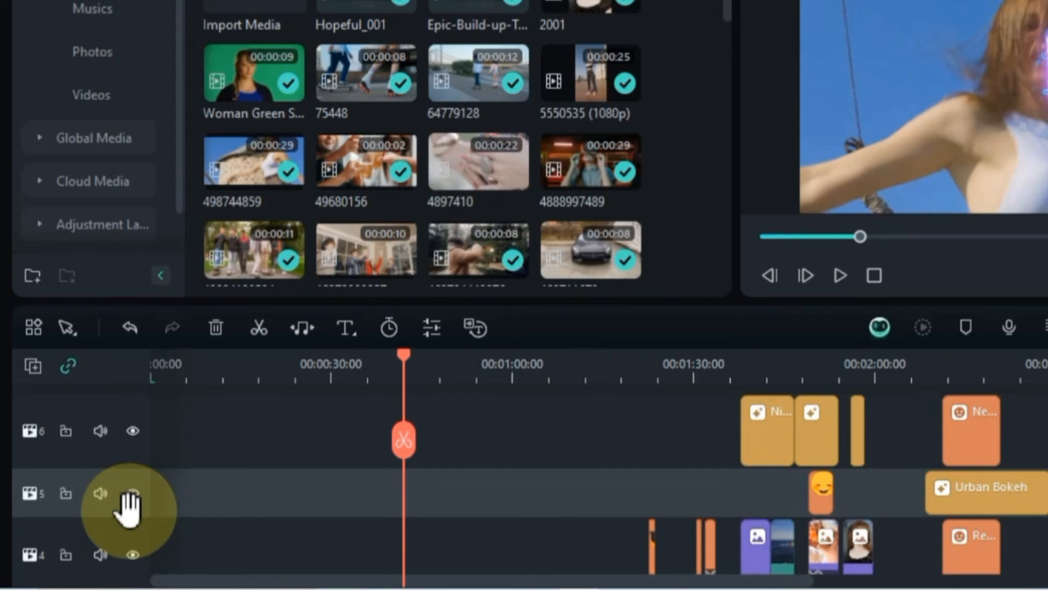
pyautogui.moveTo(112, 487); pyautogui.dragTo(115, 410)
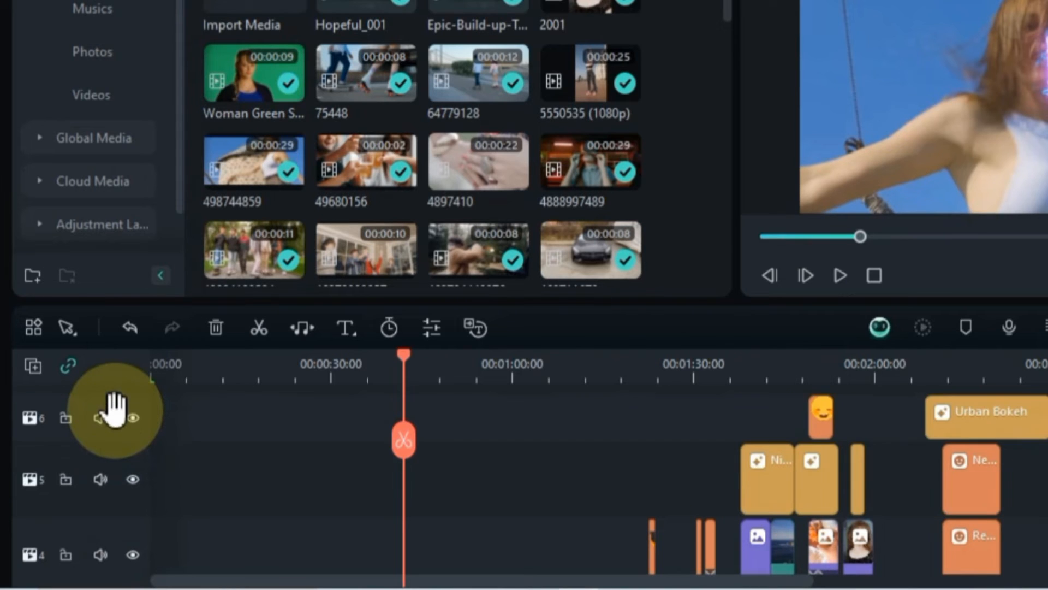
pyautogui.scroll(5, 217, 487)
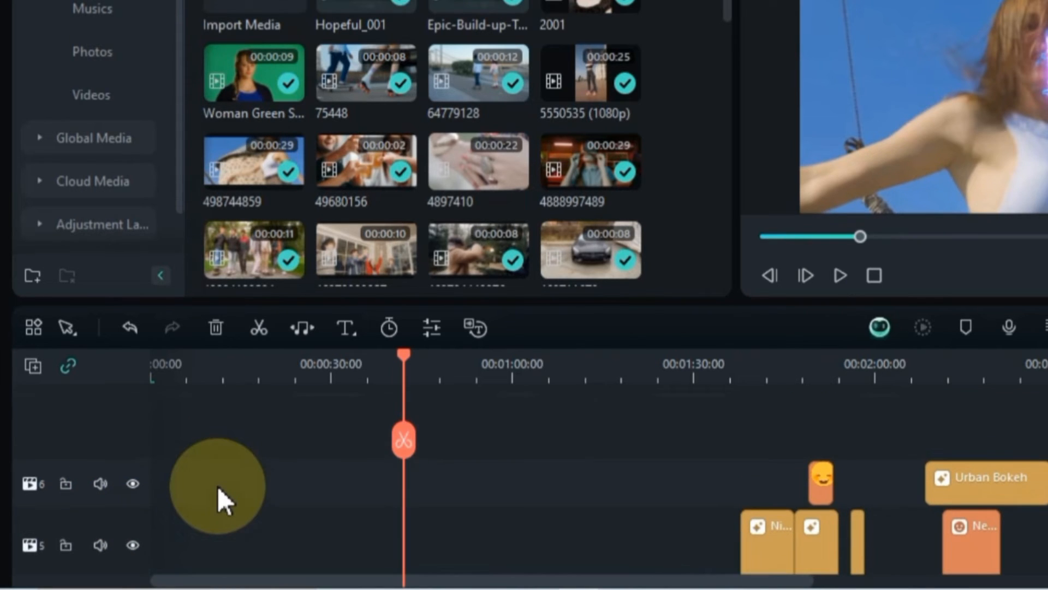
# Step: Add 3 video tracks above track 3 and 0 audio tracks with the Track Manager
pyautogui.scroll(-3, 218, 487)
pyautogui.scroll(-1, 217, 485)
pyautogui.scroll(3, 218, 485)
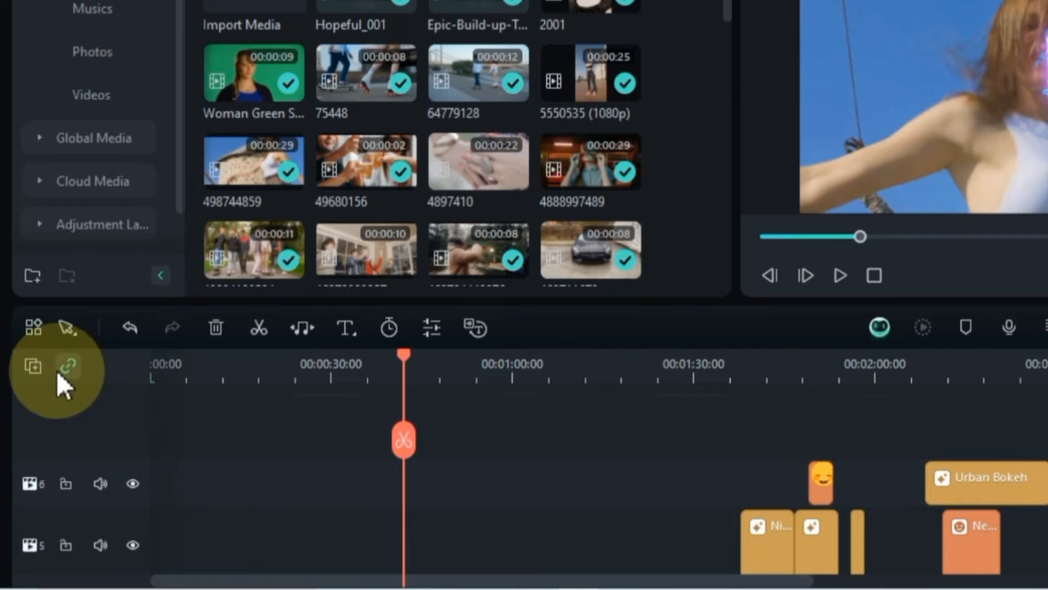
pyautogui.click(33, 365)
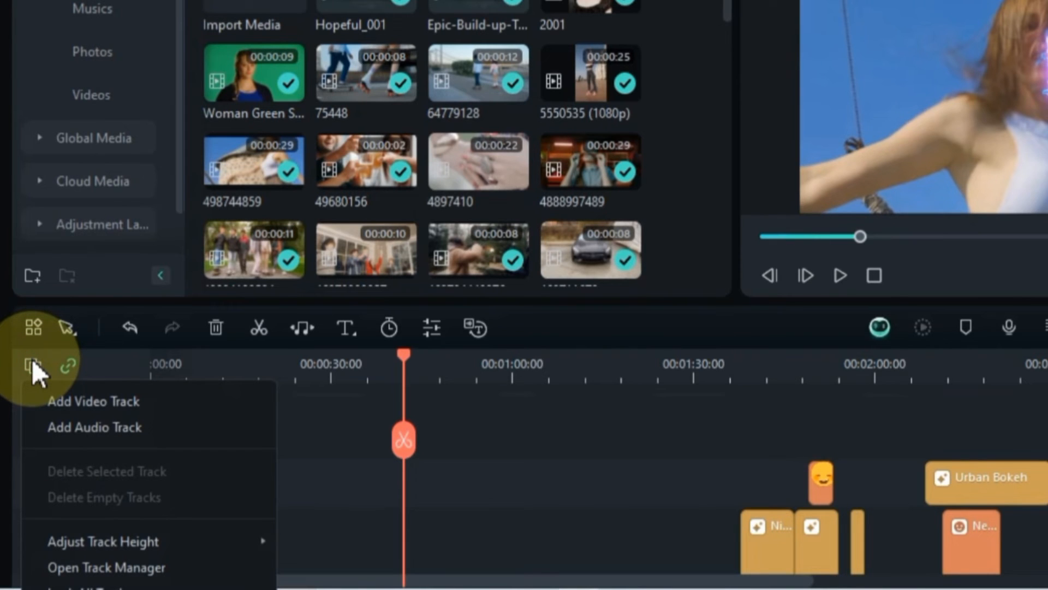
pyautogui.click(116, 559)
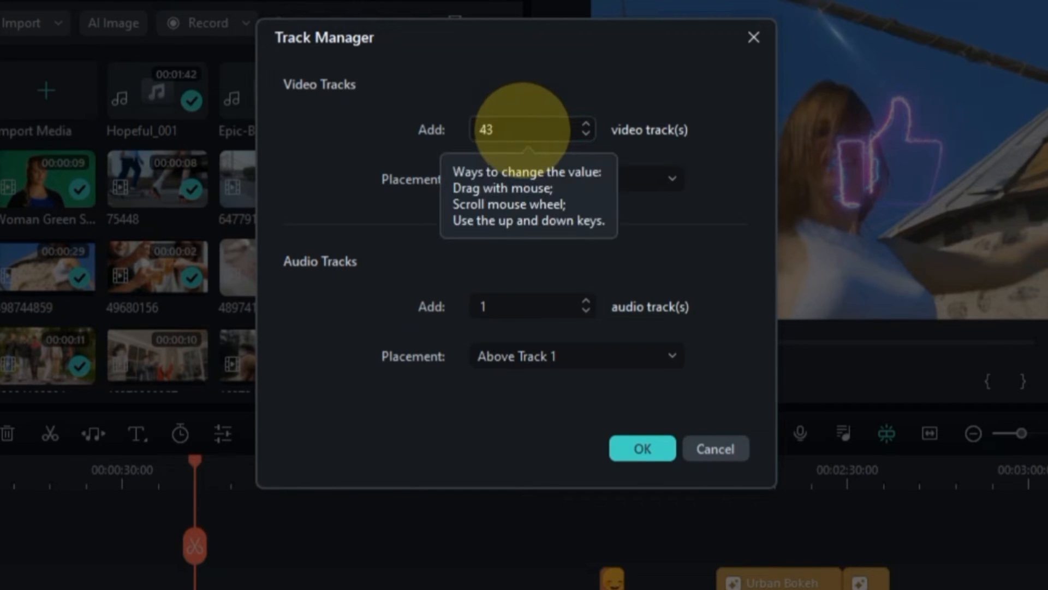
pyautogui.press('BackSpace')
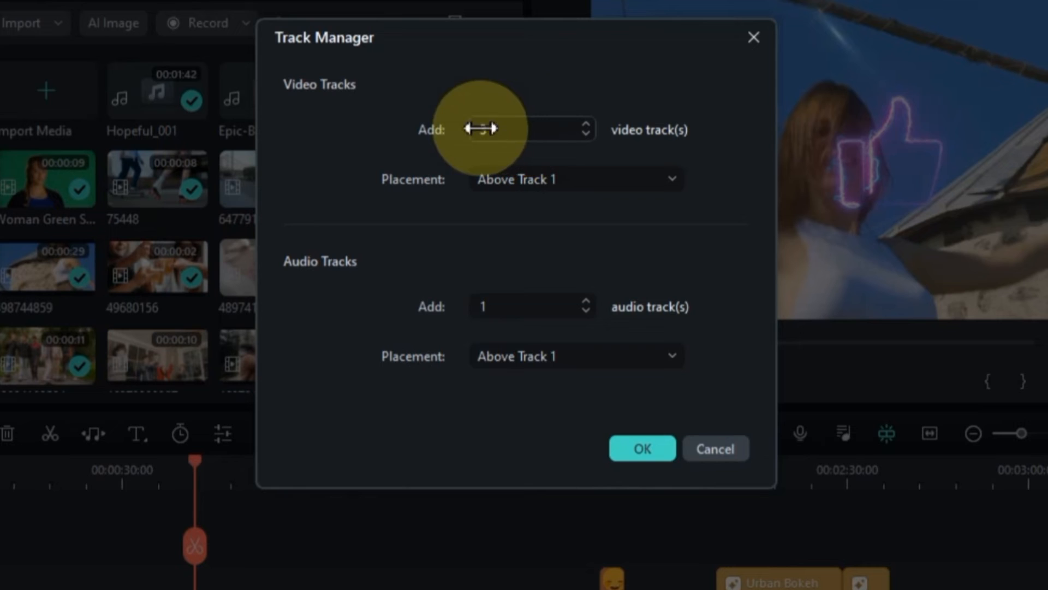
pyautogui.click(541, 183)
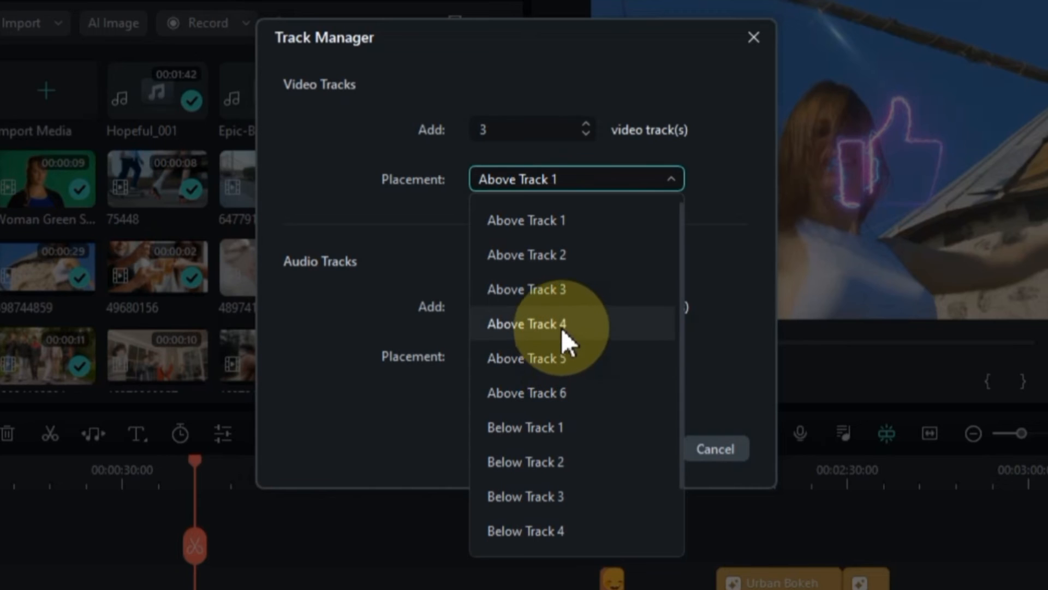
pyautogui.click(563, 295)
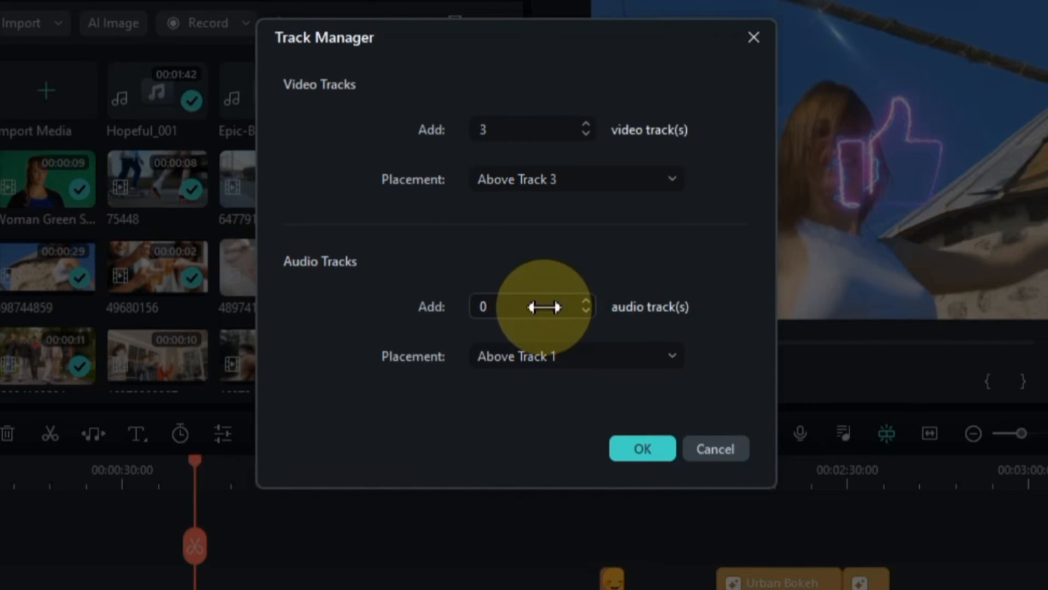
pyautogui.click(646, 448)
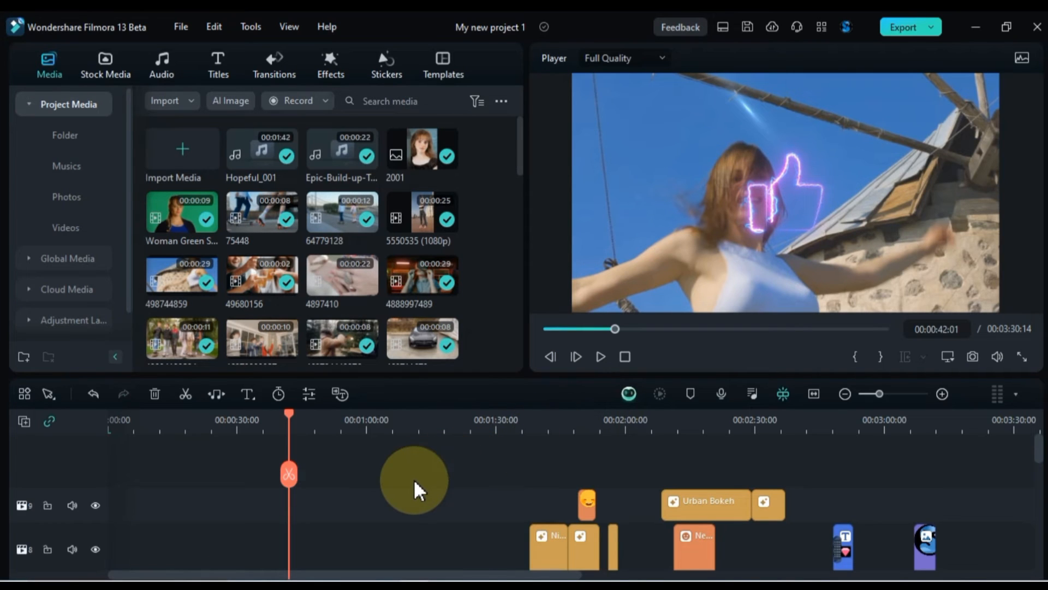
# Step: Delete the three empty video tracks above track 3
pyautogui.scroll(-6, 416, 489)
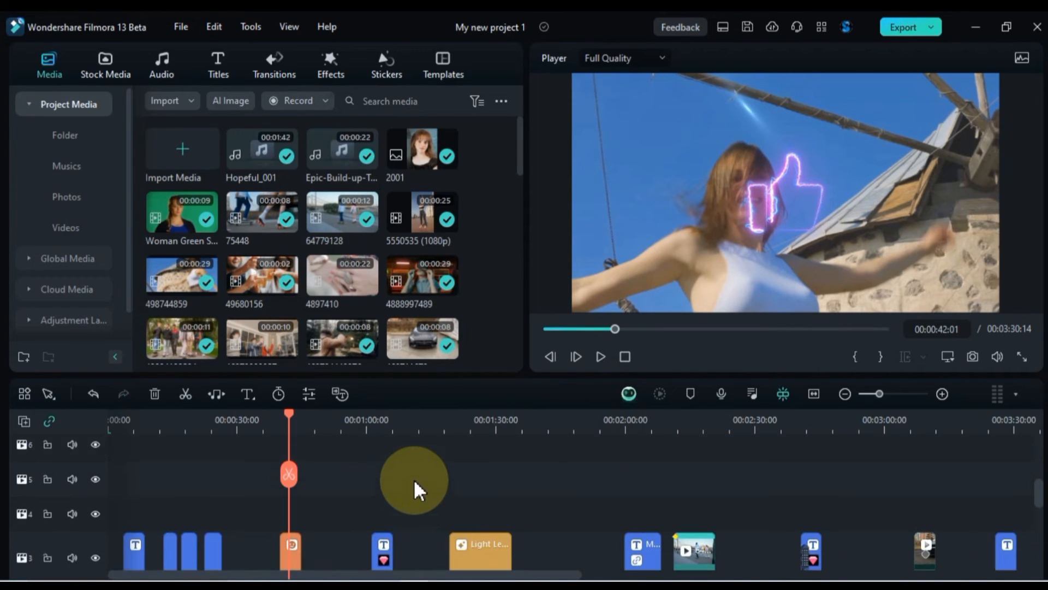
pyautogui.scroll(2, 391, 490)
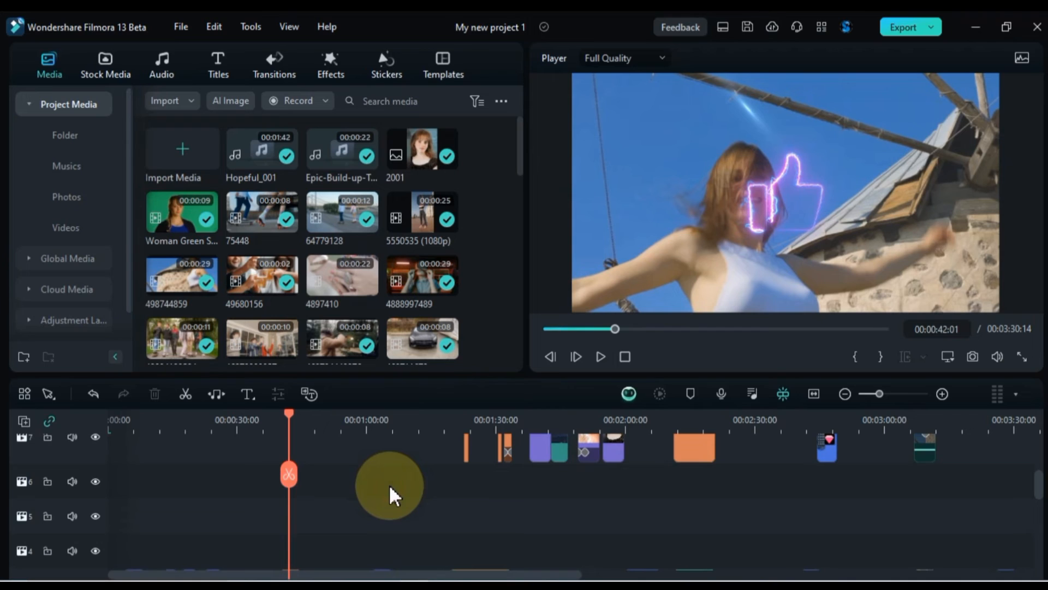
pyautogui.scroll(-4, 392, 495)
pyautogui.scroll(4, 390, 496)
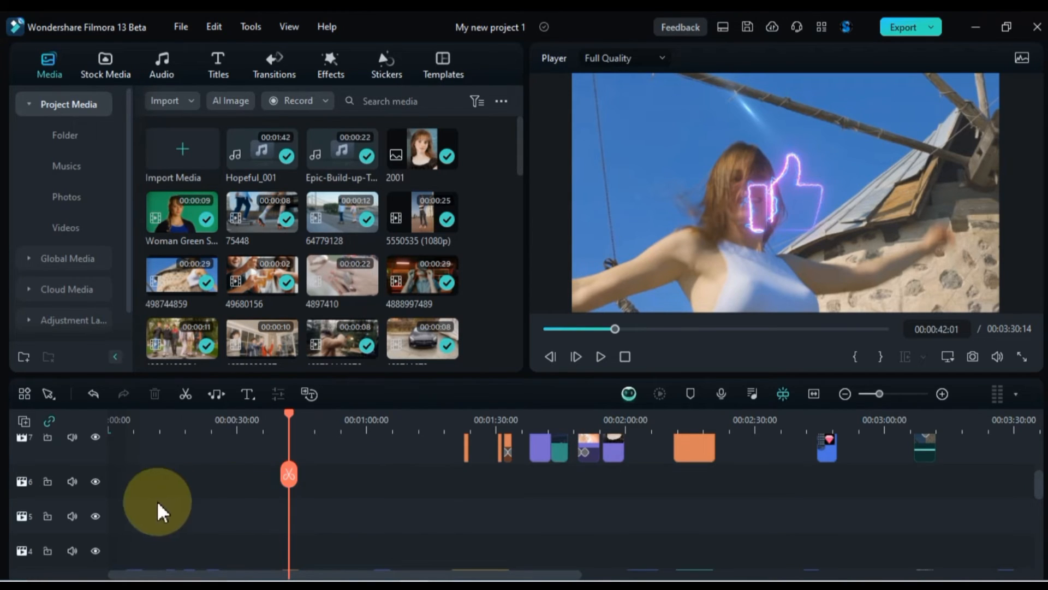
pyautogui.click(99, 488)
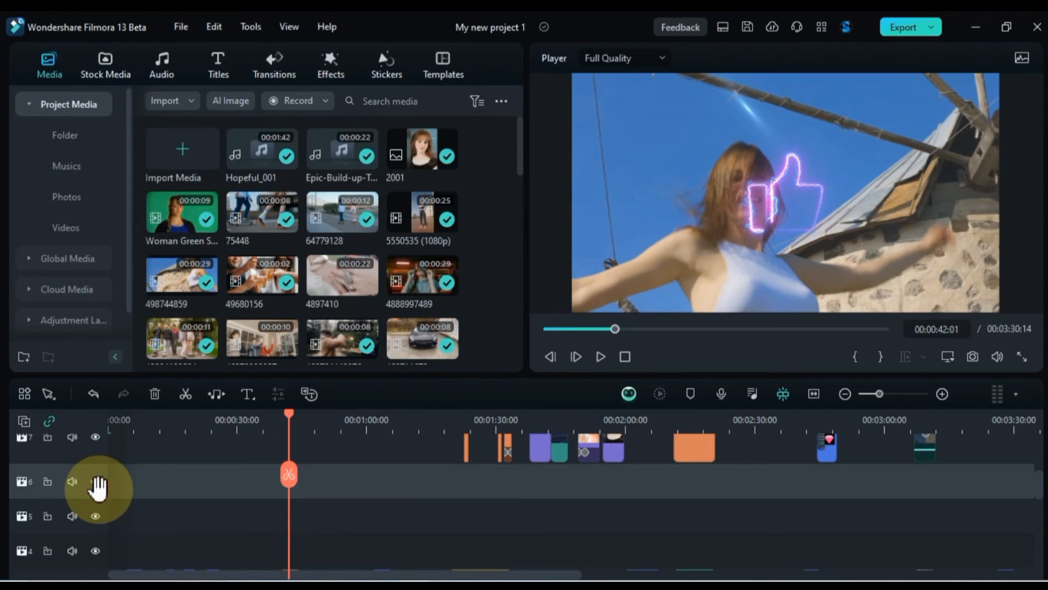
pyautogui.press('Delete')
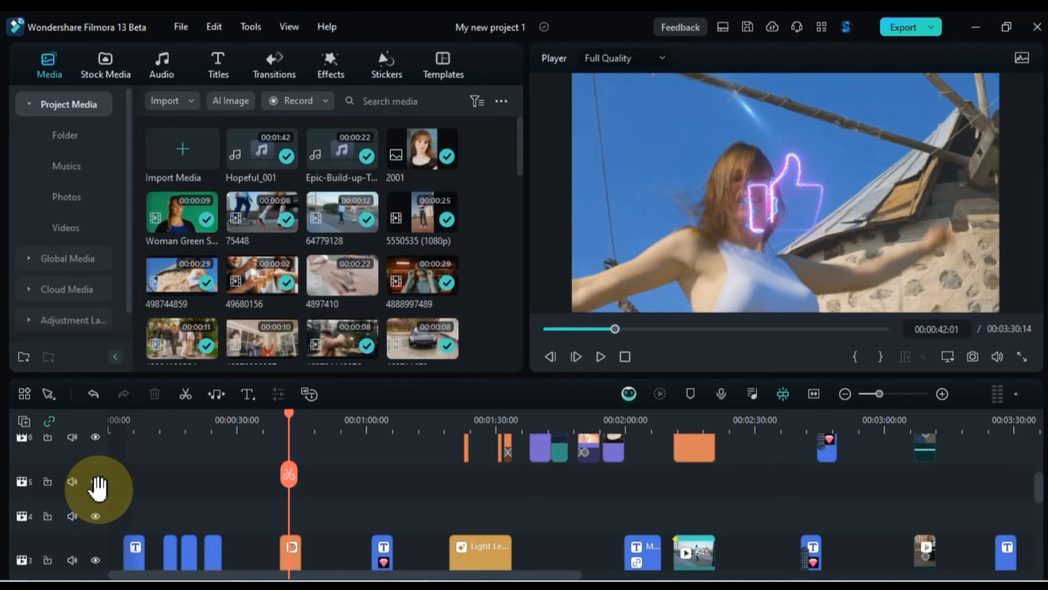
pyautogui.click(98, 488)
pyautogui.press('Delete')
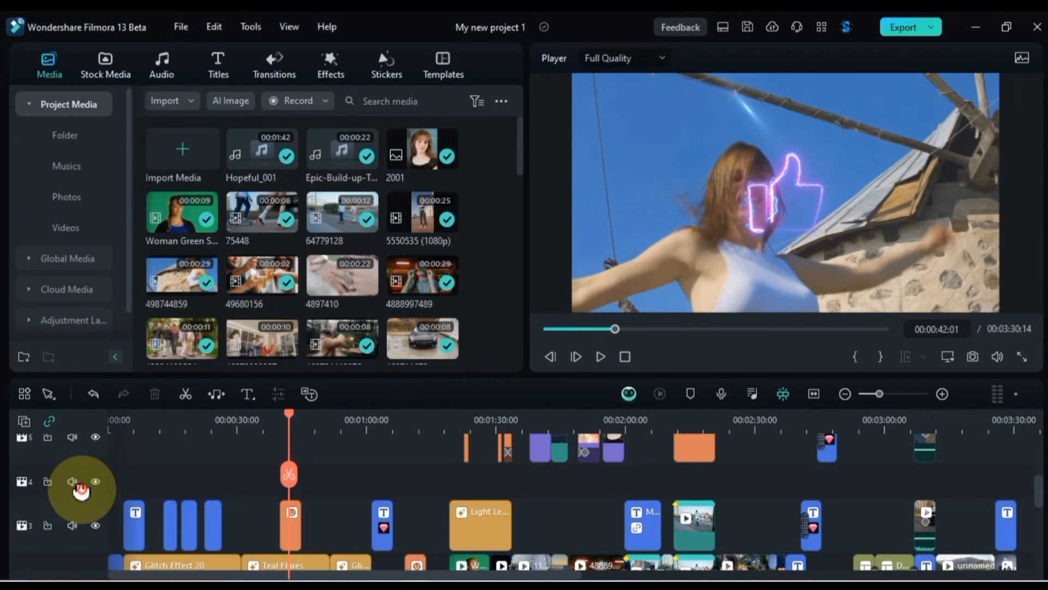
pyautogui.click(81, 491)
pyautogui.press('Delete')
pyautogui.scroll(2, 152, 504)
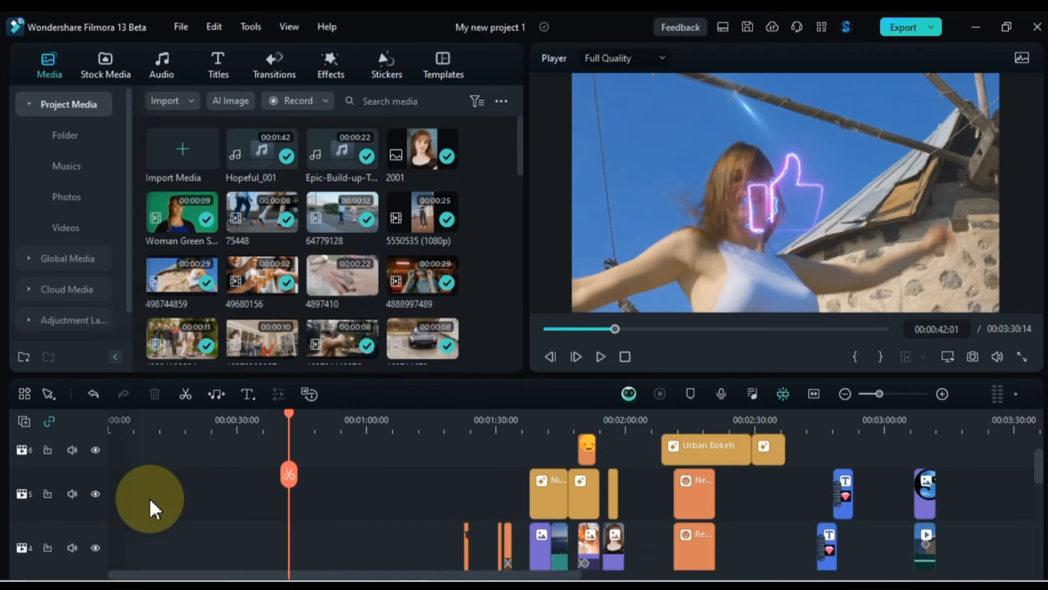
# Step: Try rearranging the customizable timeline toolbar by moving Edit next to Redo and placing AI Matting Tools, and close the customization
pyautogui.scroll(1, 153, 503)
pyautogui.scroll(-3, 154, 508)
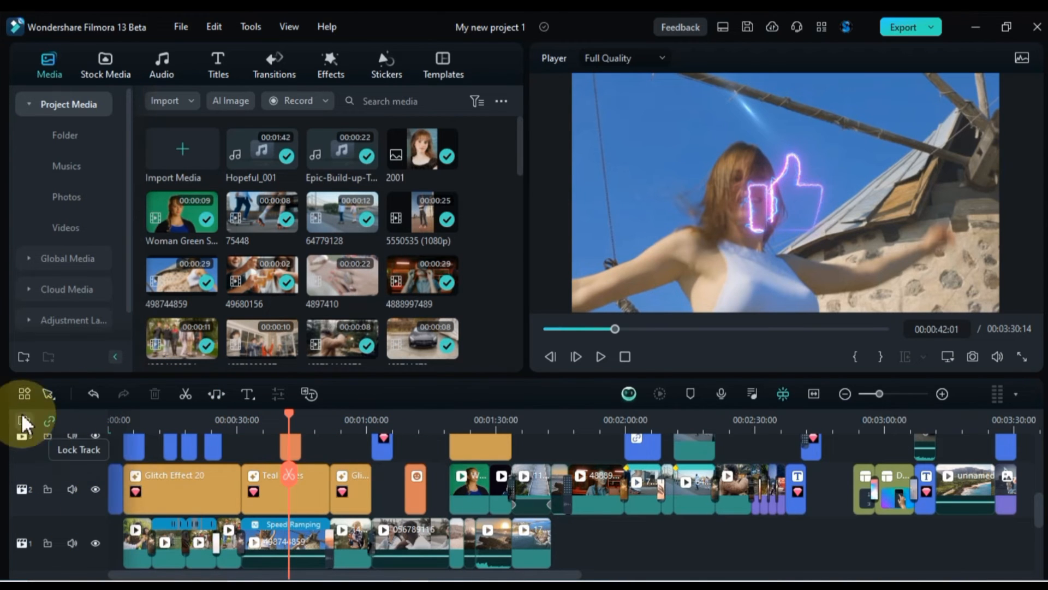
pyautogui.click(22, 394)
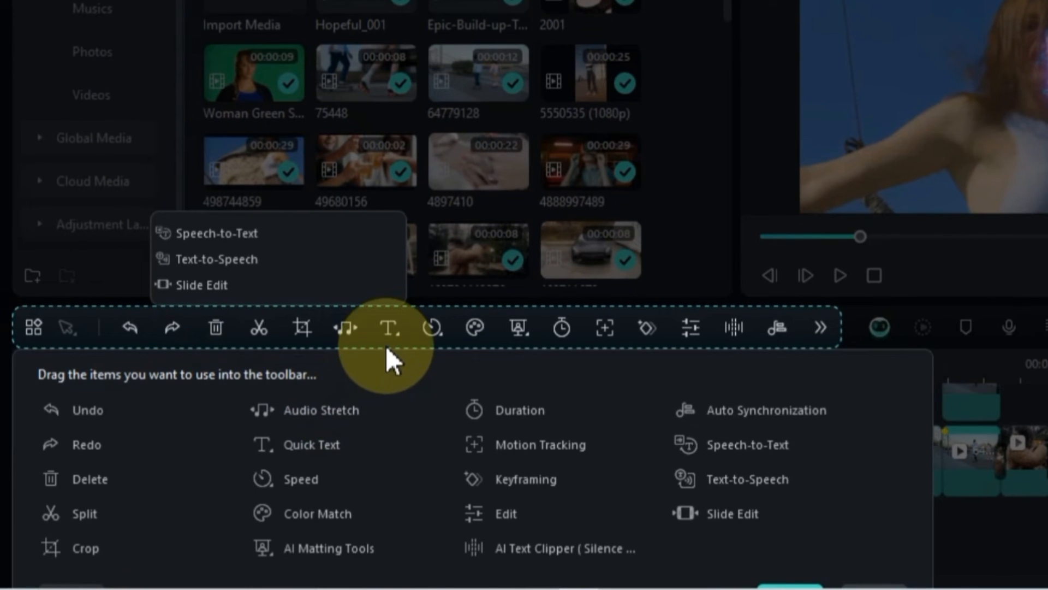
pyautogui.moveTo(381, 329); pyautogui.dragTo(409, 351)
pyautogui.moveTo(687, 327); pyautogui.dragTo(220, 328)
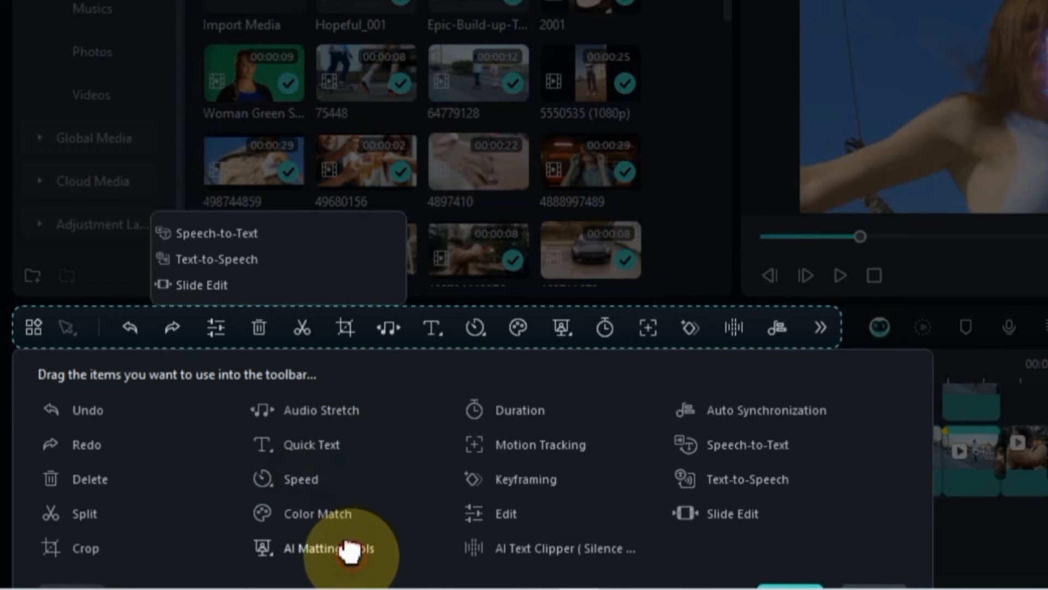
pyautogui.moveTo(348, 550)
pyautogui.mouseDown()
pyautogui.moveTo(538, 402)
pyautogui.moveTo(579, 341)
pyautogui.moveTo(594, 346)
pyautogui.moveTo(567, 330)
pyautogui.mouseUp()
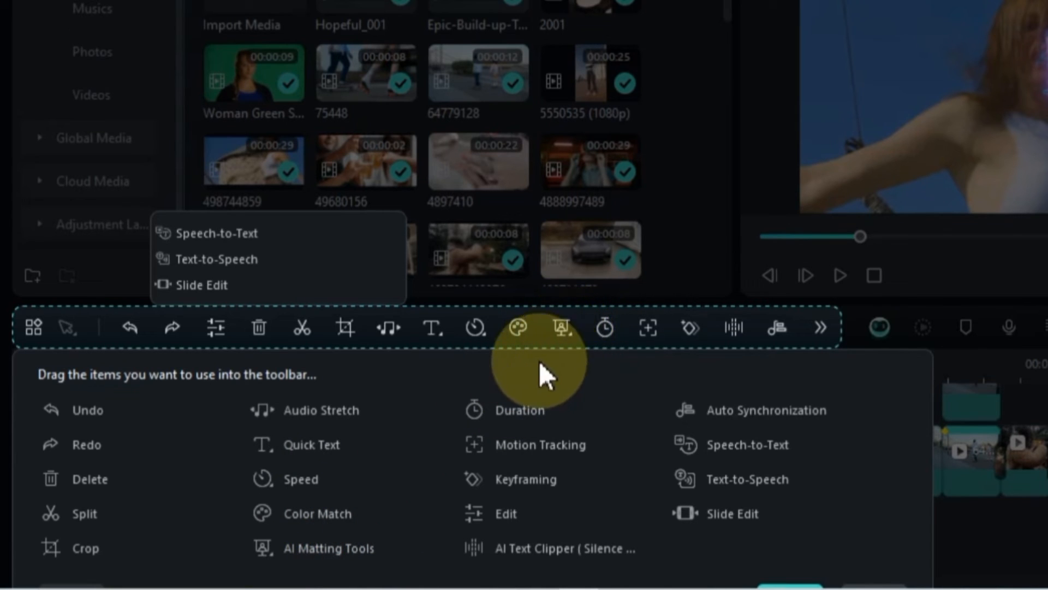
pyautogui.click(30, 330)
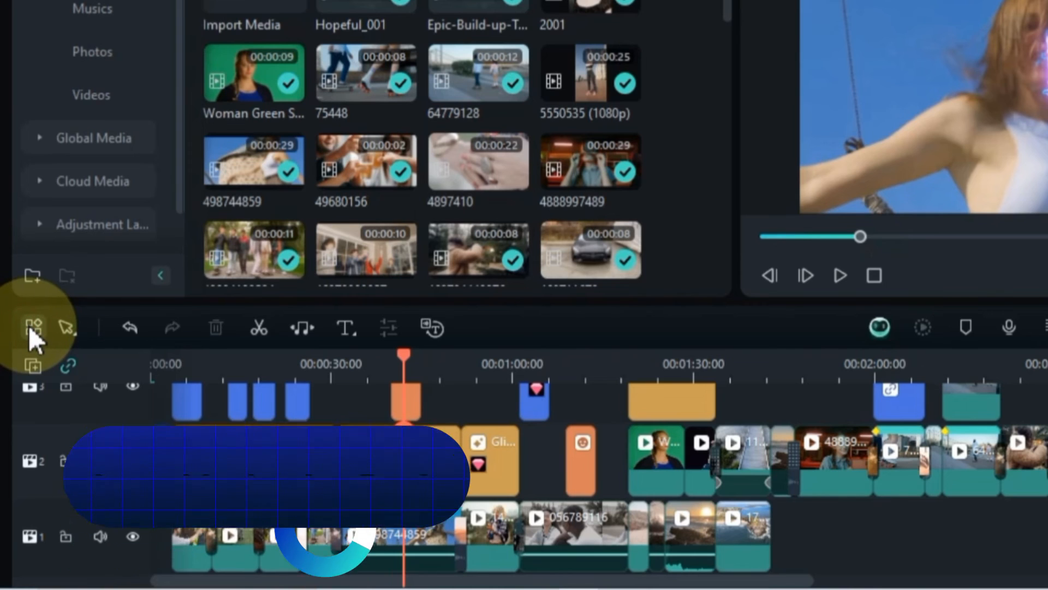
# Step: Widen the media panel and increase the height of the media and player area above the timeline
pyautogui.scroll(2, 581, 475)
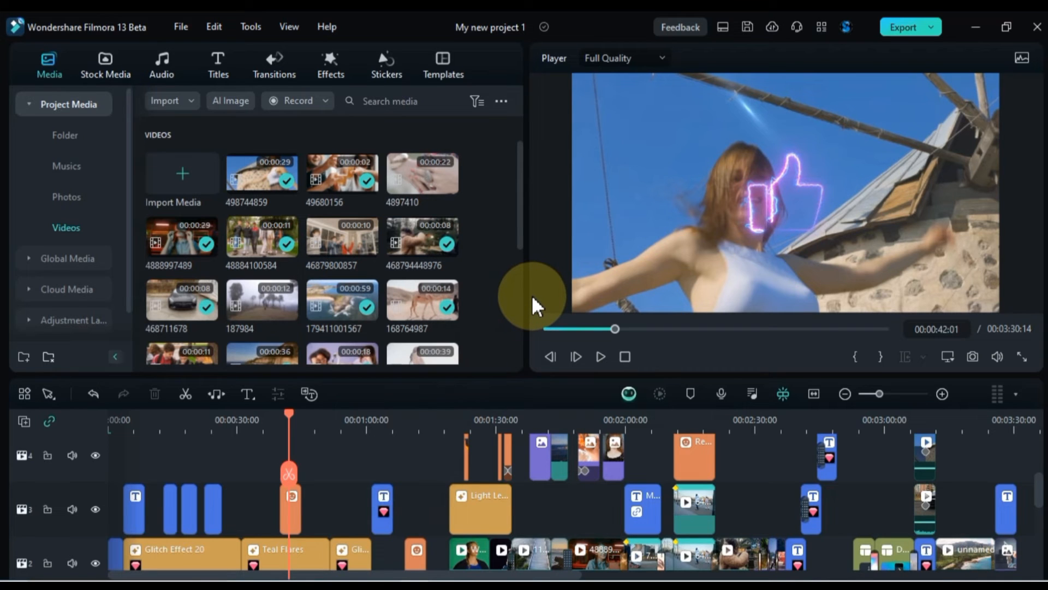
pyautogui.moveTo(529, 296); pyautogui.dragTo(672, 311)
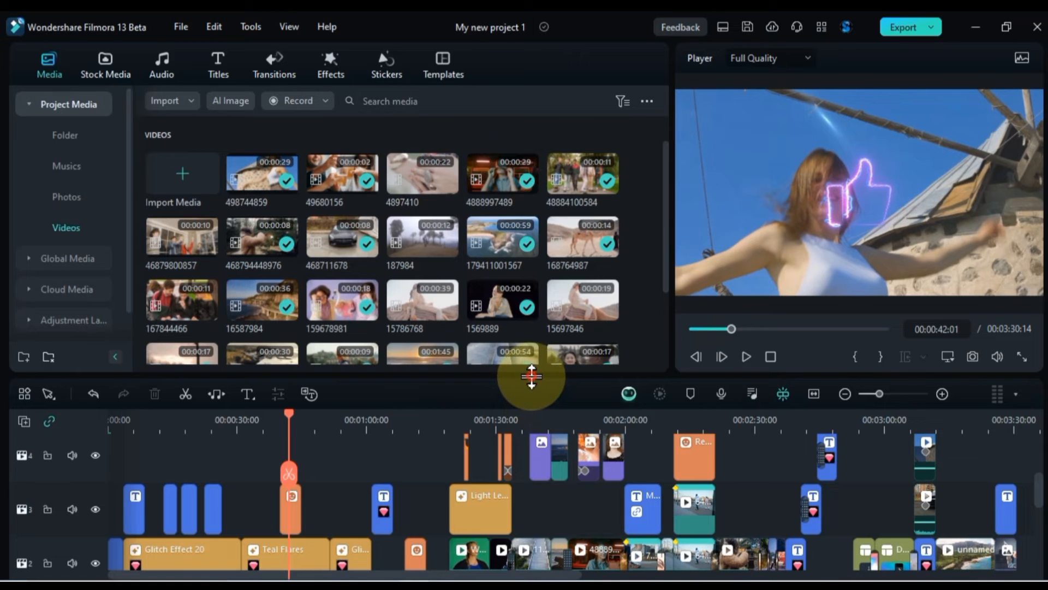
pyautogui.moveTo(532, 376); pyautogui.dragTo(524, 494)
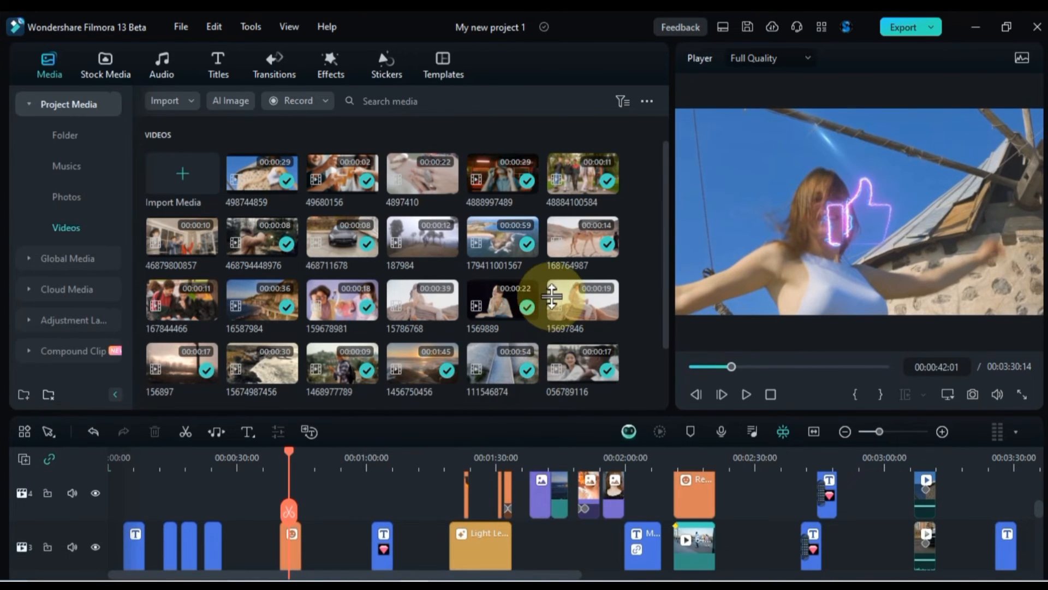
pyautogui.moveTo(551, 296); pyautogui.dragTo(528, 433)
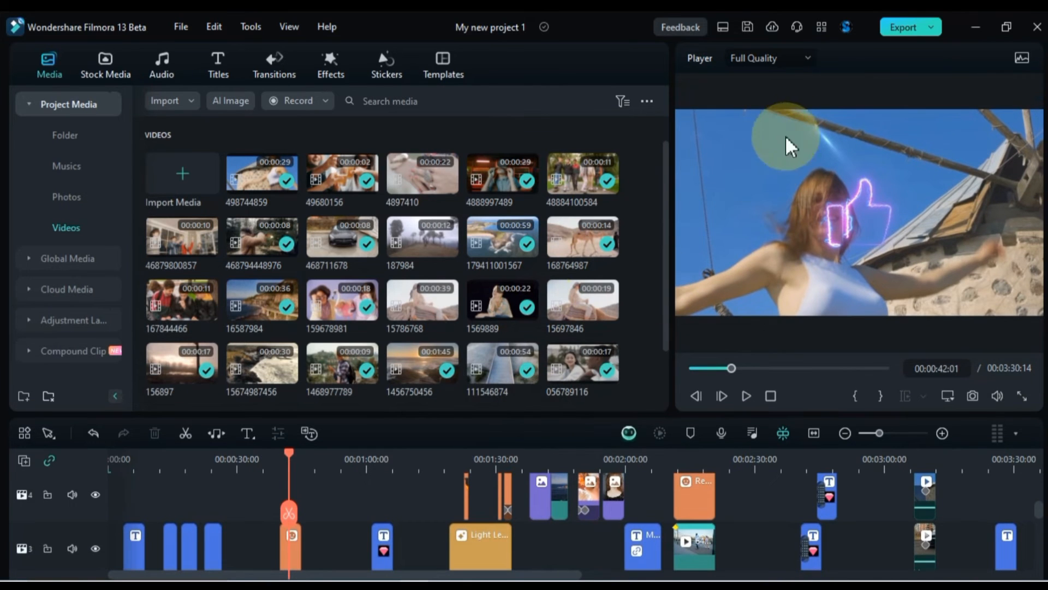
# Step: Detach the Player as a smaller floating window, play the project in it, and dock it back beside the media panel
pyautogui.moveTo(831, 89); pyautogui.dragTo(222, 45)
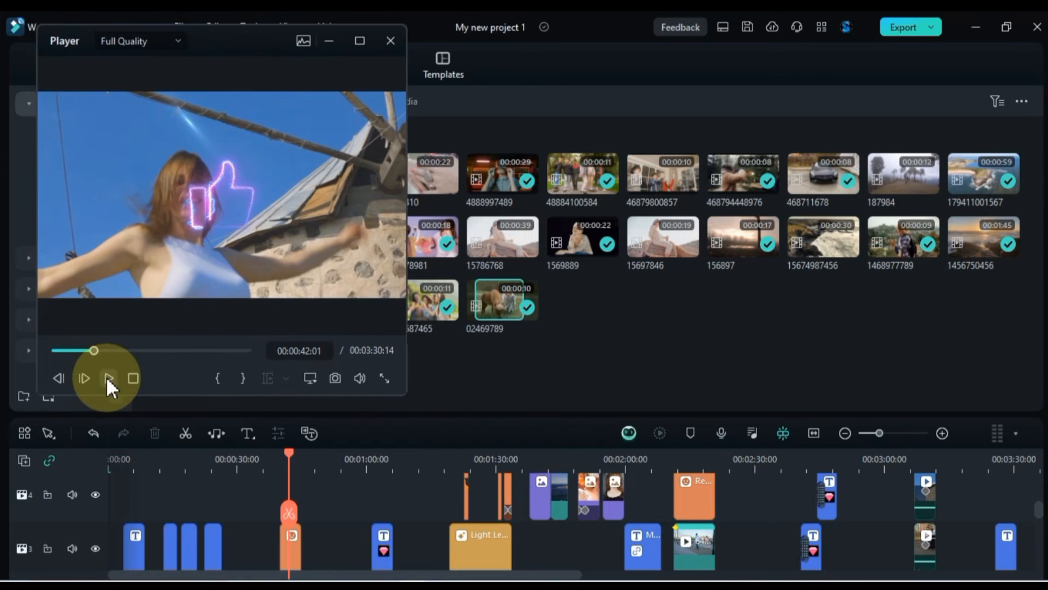
pyautogui.click(108, 378)
pyautogui.moveTo(404, 392); pyautogui.dragTo(1013, 480)
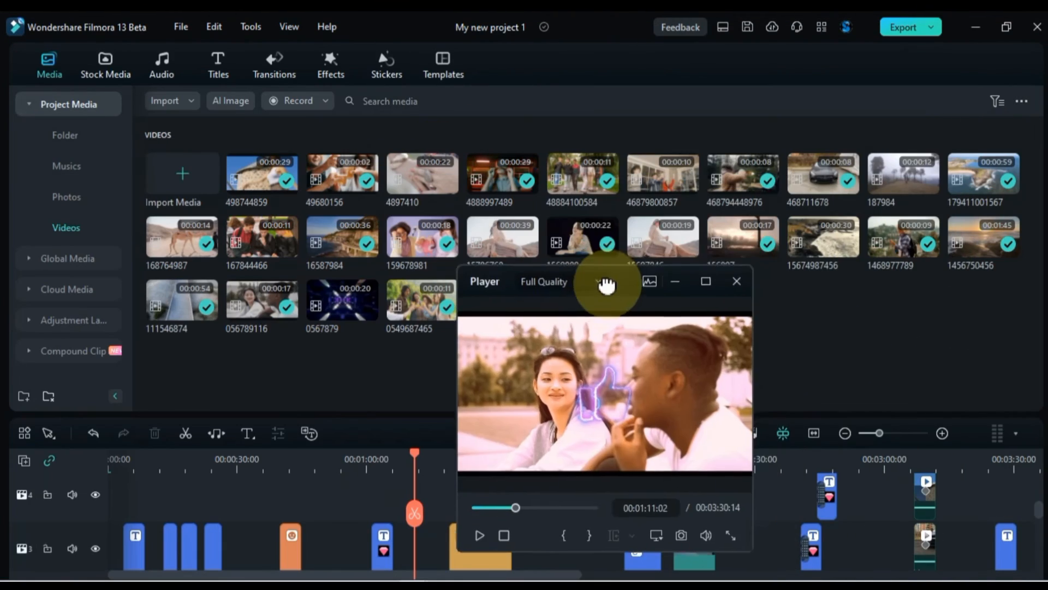
pyautogui.moveTo(604, 284); pyautogui.dragTo(795, 116)
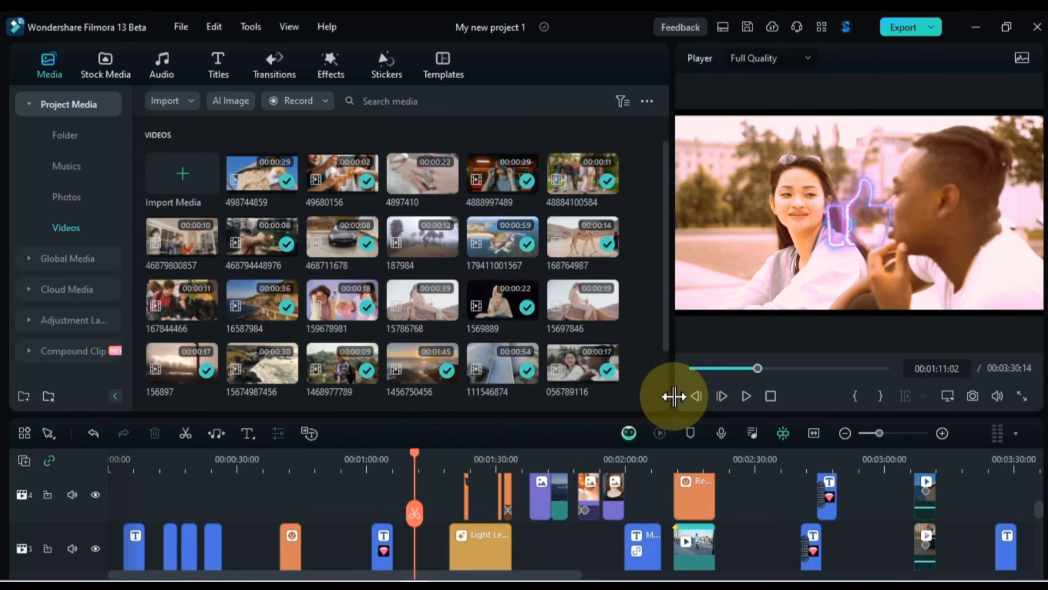
# Step: Widen the Player panel and show the Video Scope below the preview
pyautogui.moveTo(673, 395); pyautogui.dragTo(592, 398)
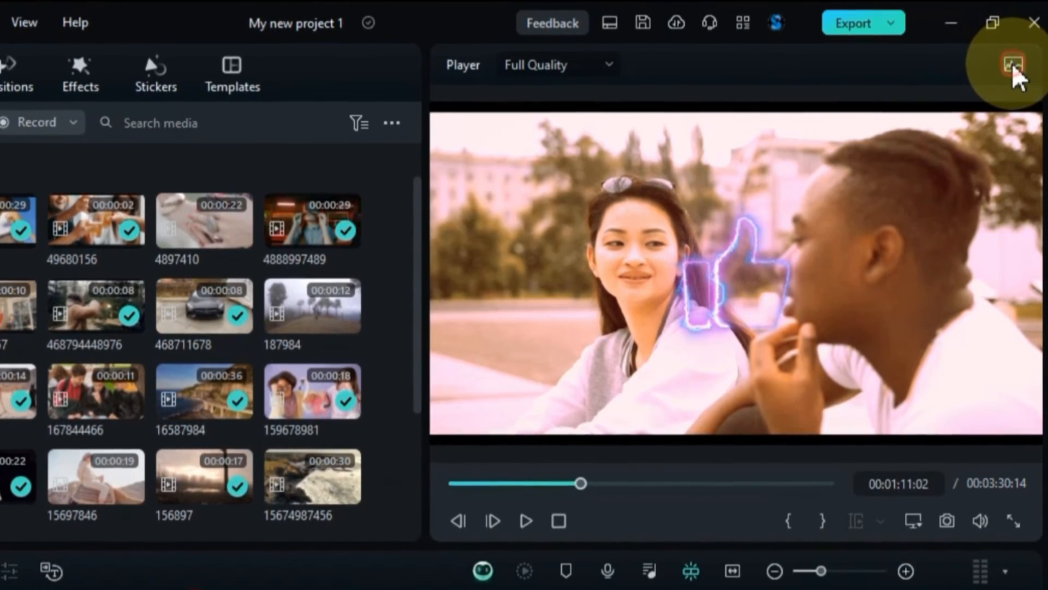
pyautogui.click(1013, 67)
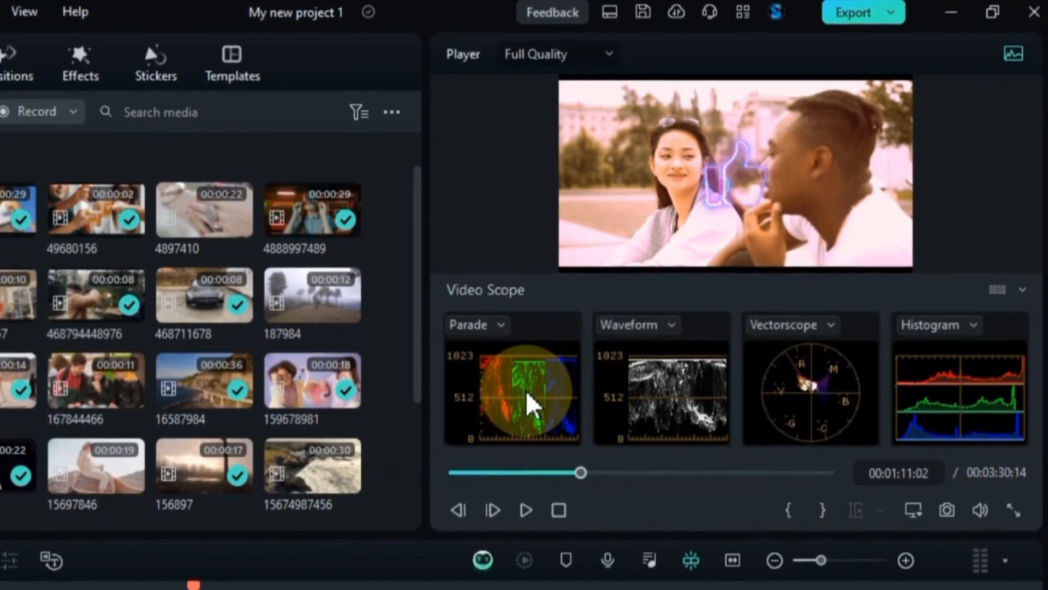
# Step: Cycle the first video scope through Waveform, Vectorscope and Histogram, and return it to Parade
pyautogui.click(501, 331)
pyautogui.click(528, 399)
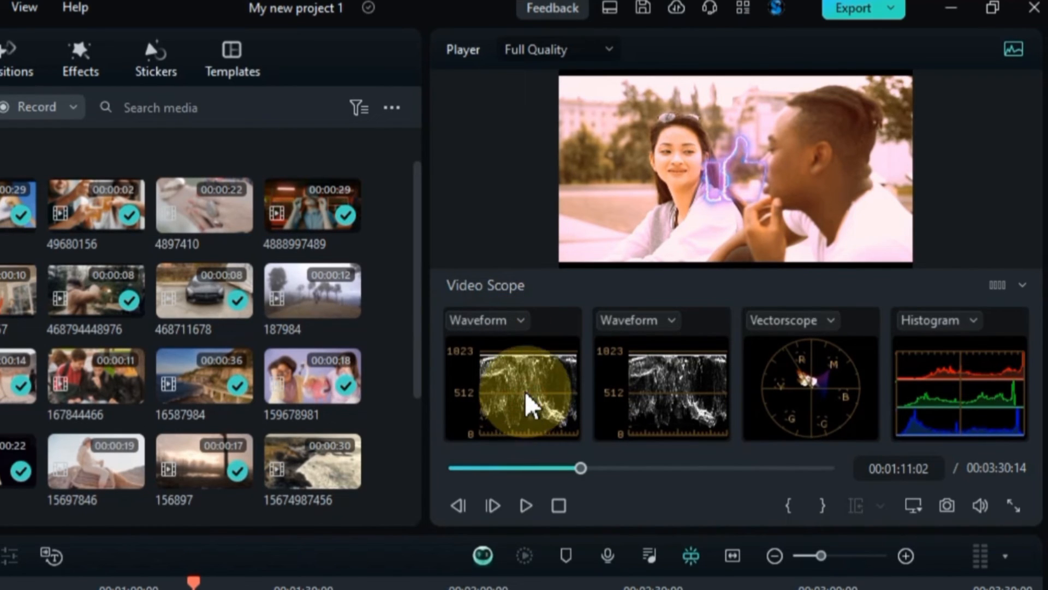
pyautogui.click(509, 322)
pyautogui.click(544, 429)
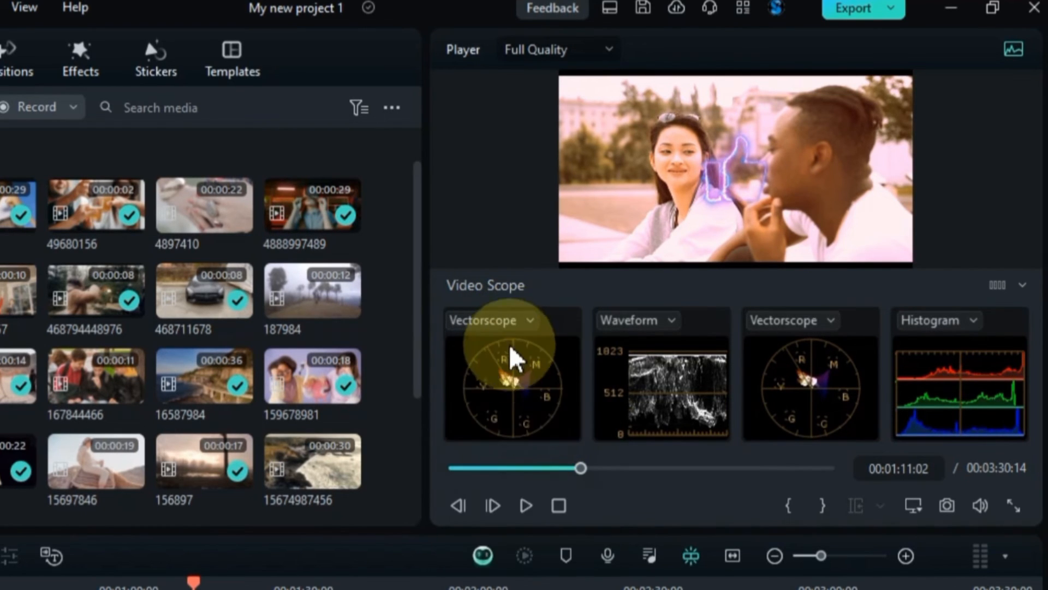
pyautogui.click(503, 322)
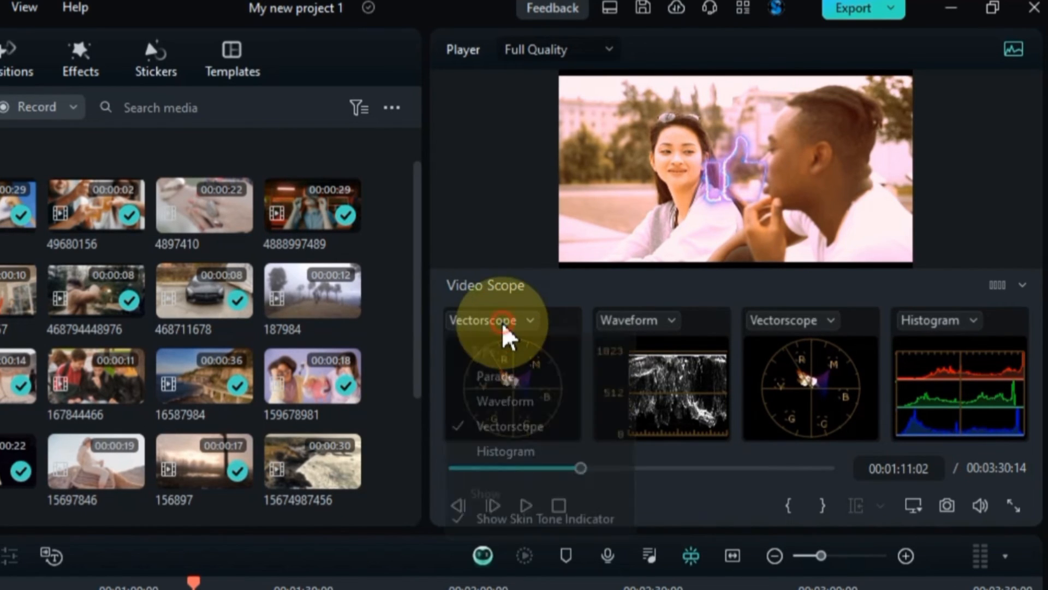
pyautogui.click(527, 450)
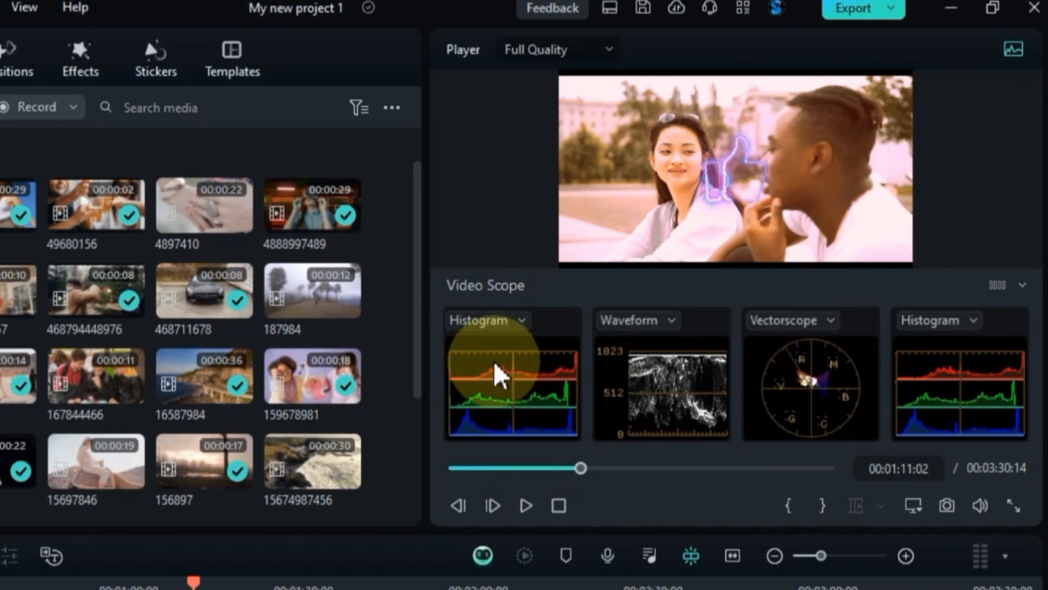
pyautogui.click(477, 324)
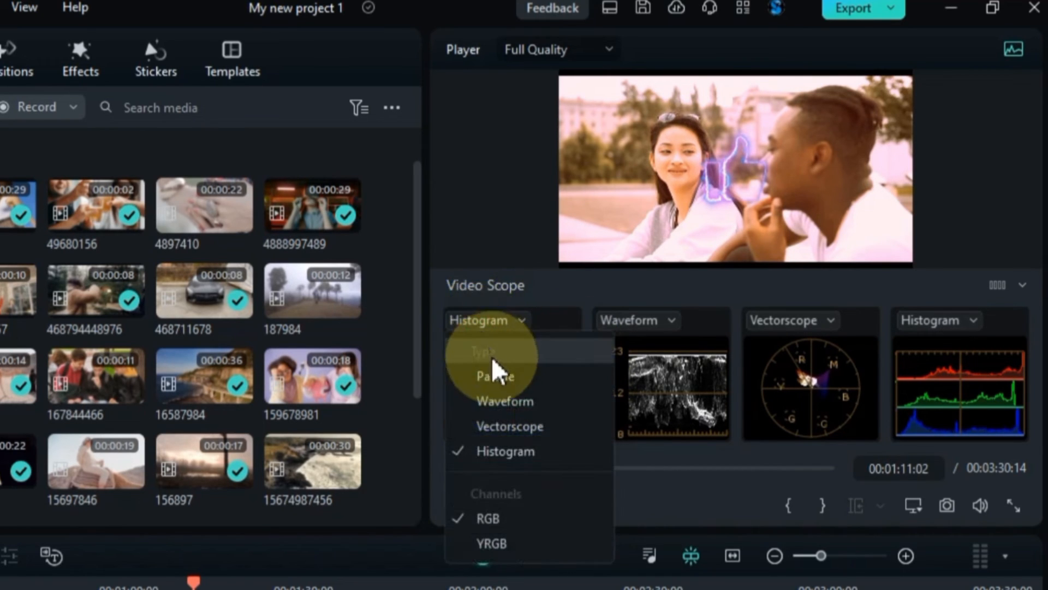
pyautogui.click(498, 375)
# Step: Set the second scope's Waveform to RGB and then to the green channel only, and change the third scope to Parade
pyautogui.click(666, 321)
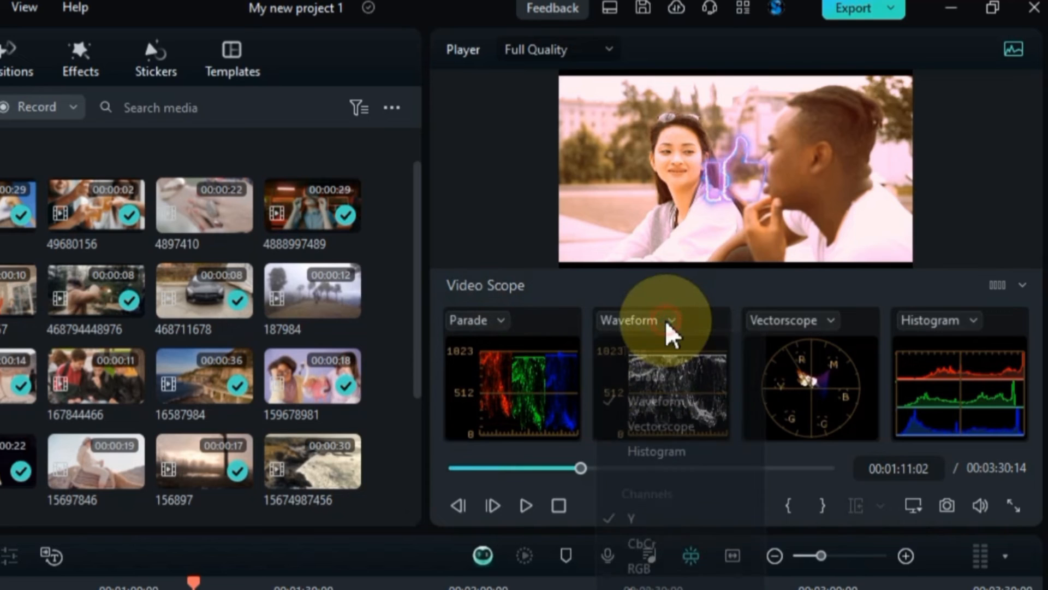
pyautogui.click(661, 567)
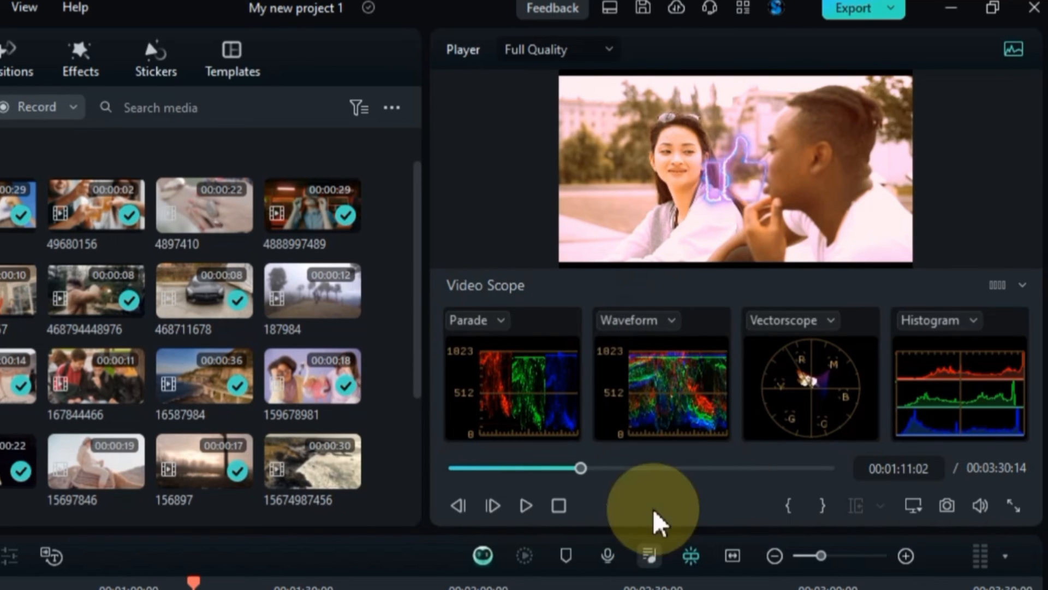
pyautogui.click(638, 325)
pyautogui.click(676, 589)
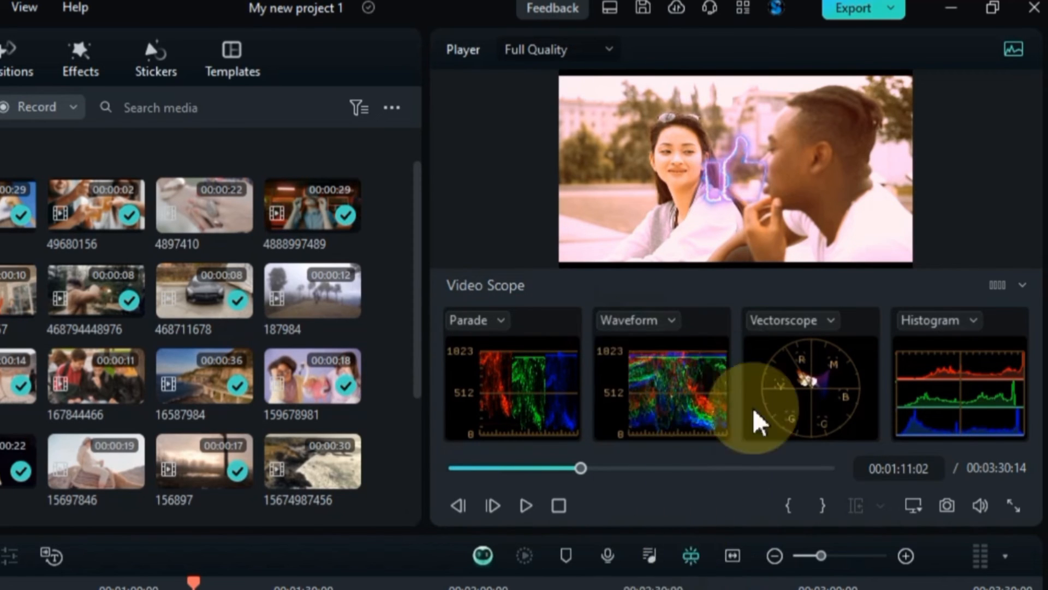
pyautogui.click(784, 320)
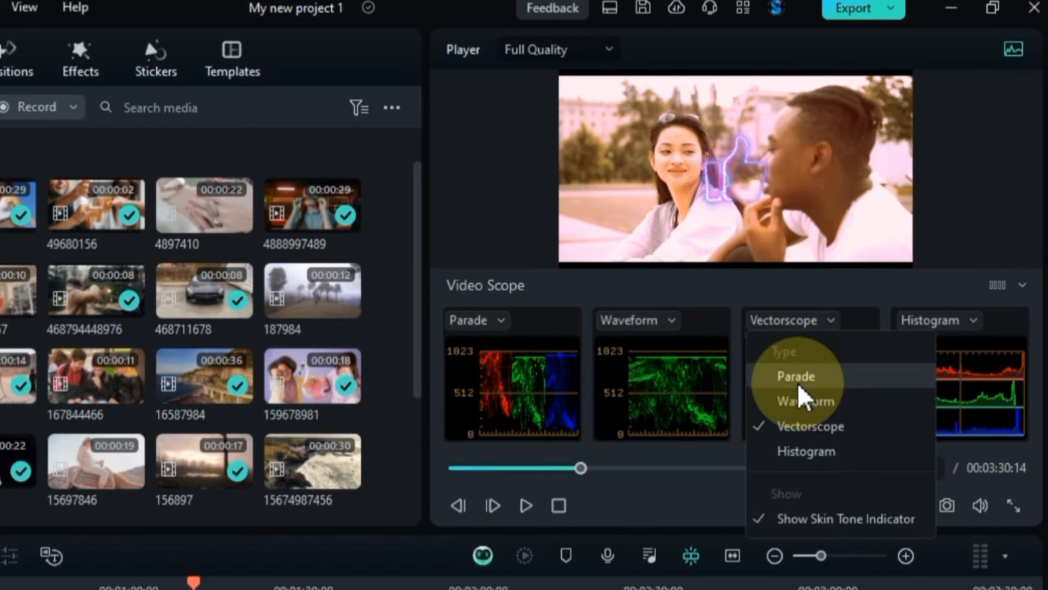
pyautogui.click(798, 375)
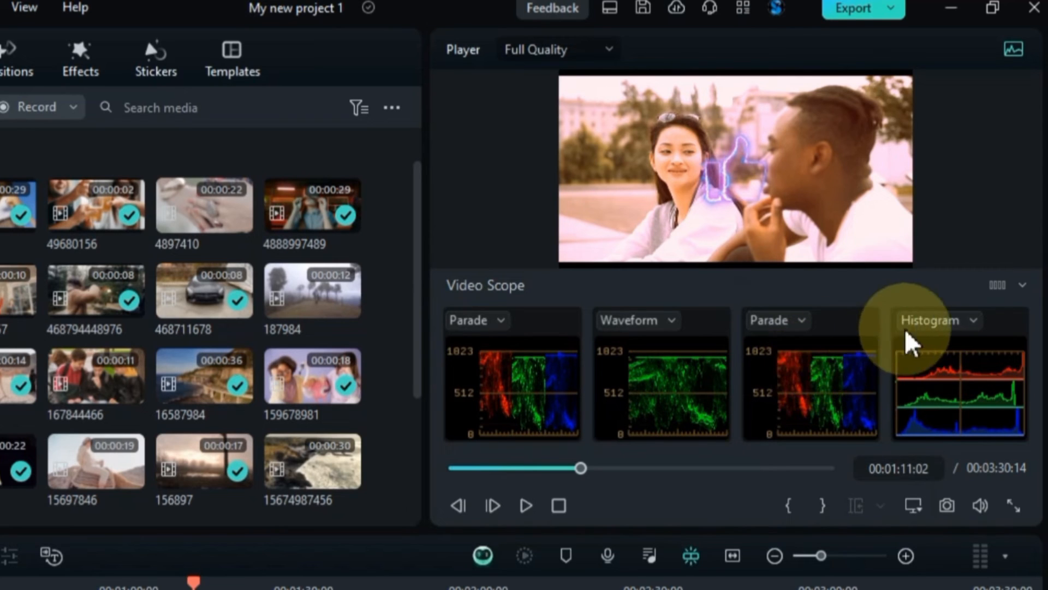
# Step: Set the fourth scope's Histogram to YRGB, change that scope to Parade, and briefly play the project
pyautogui.click(935, 320)
pyautogui.click(932, 544)
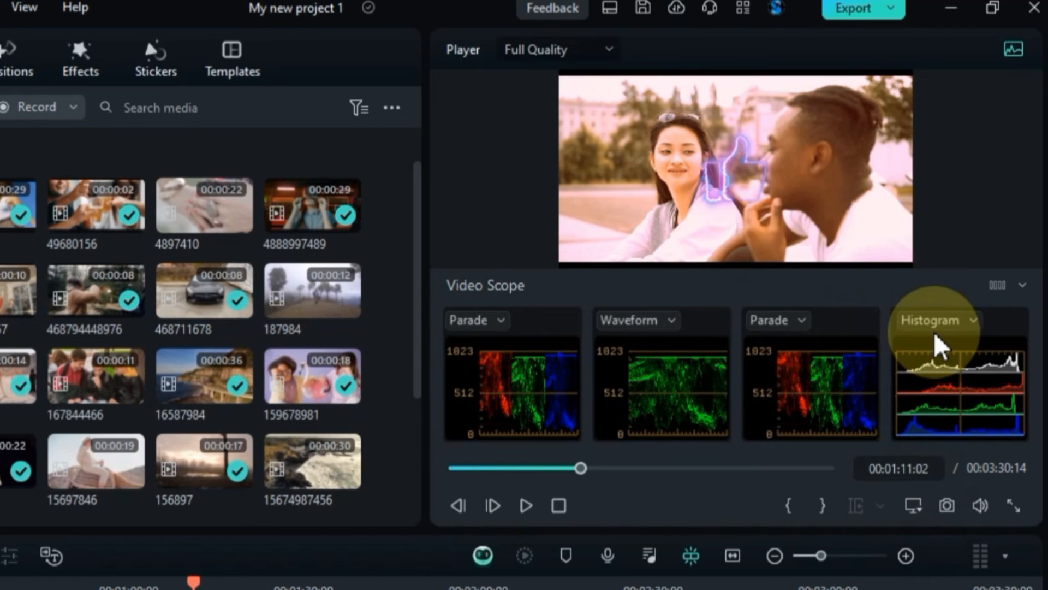
pyautogui.click(938, 327)
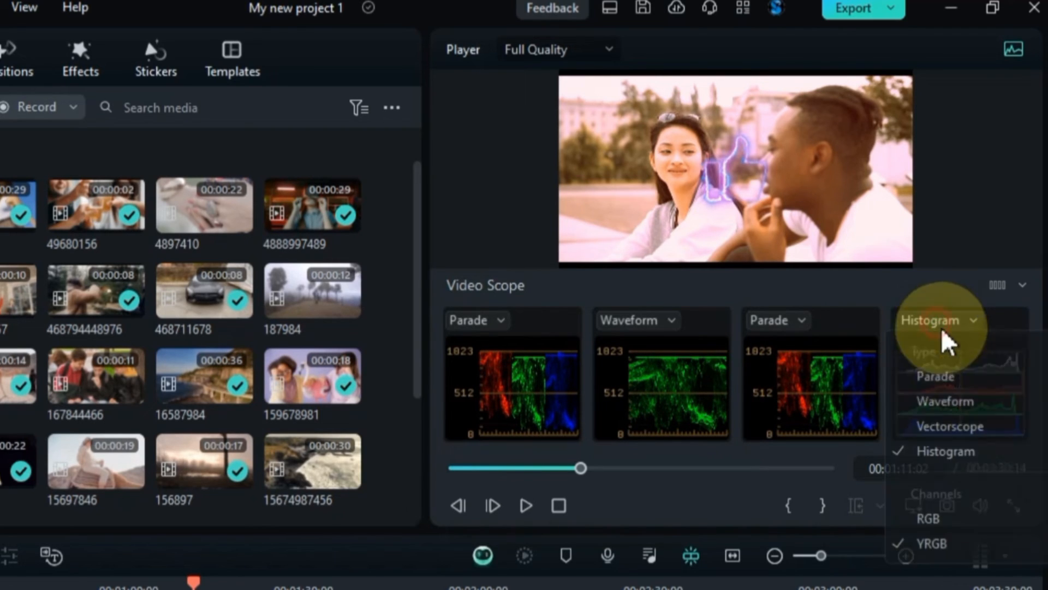
pyautogui.click(949, 380)
pyautogui.click(526, 505)
pyautogui.click(525, 505)
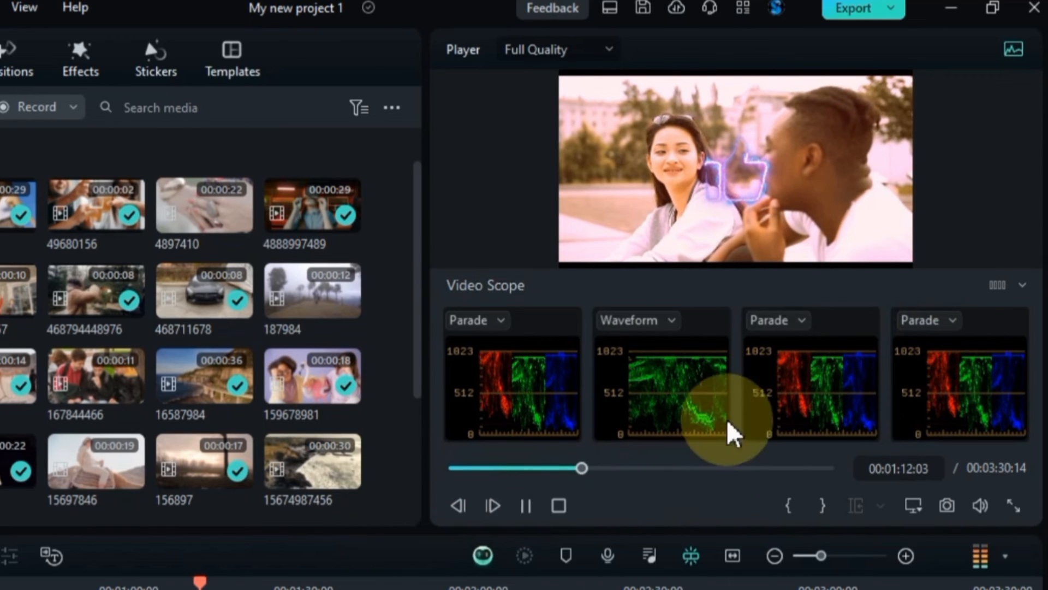
# Step: Switch the Video Scope layout to one scope, then two scopes, then three scopes side by side
pyautogui.click(1018, 285)
pyautogui.click(962, 323)
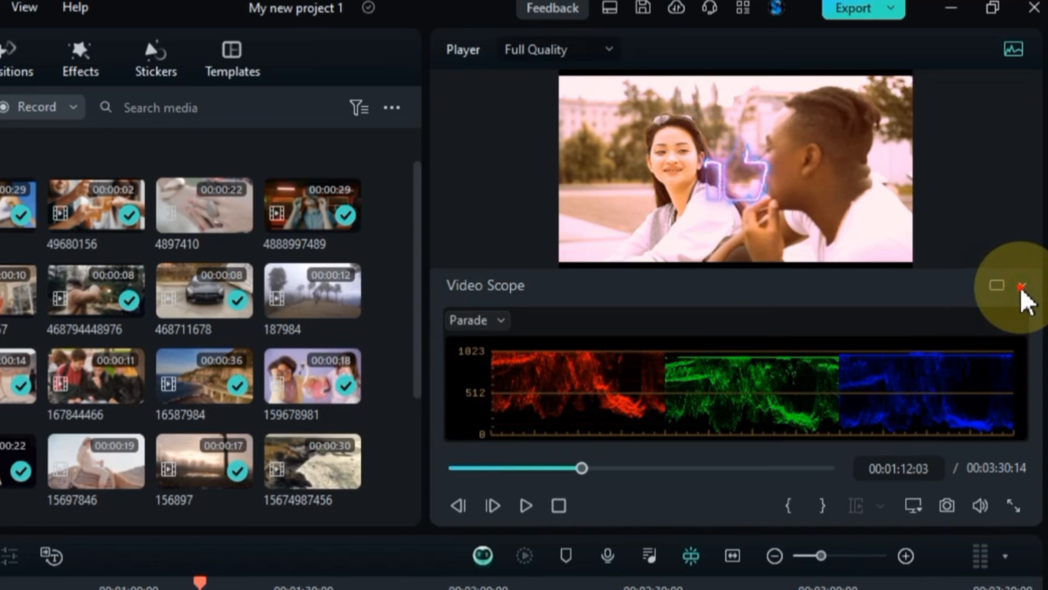
pyautogui.click(1020, 287)
pyautogui.click(1005, 314)
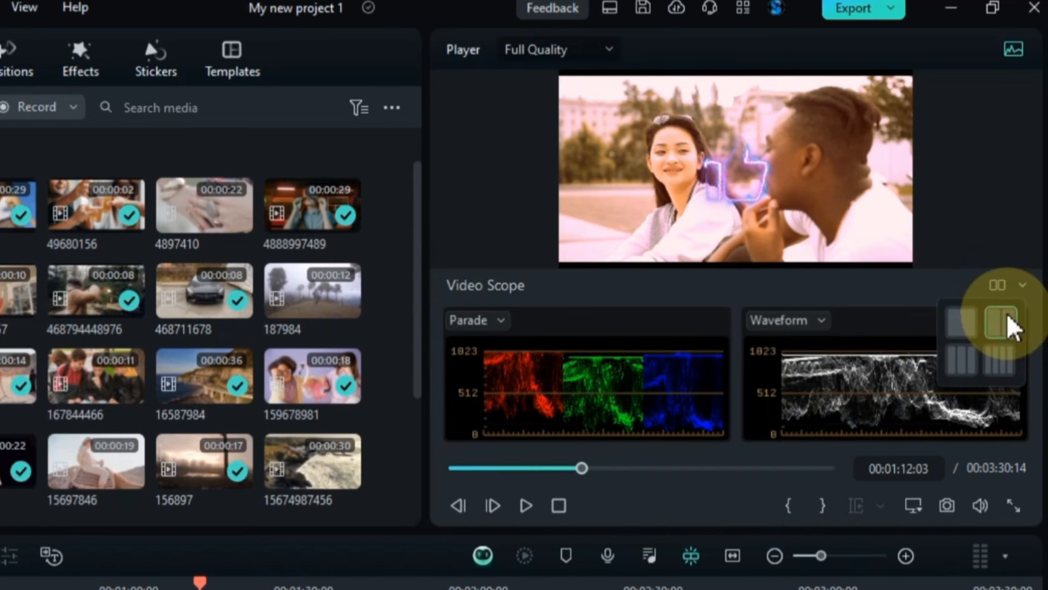
pyautogui.click(1019, 280)
pyautogui.click(964, 362)
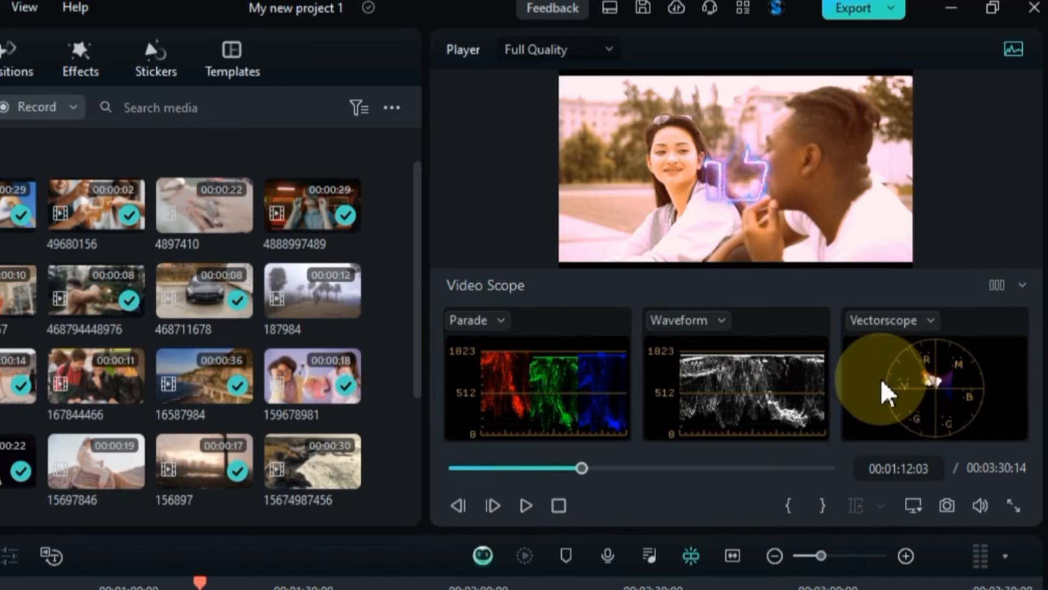
# Step: Review the type and channel options of the Parade scope, and hide the Video Scope
pyautogui.click(465, 322)
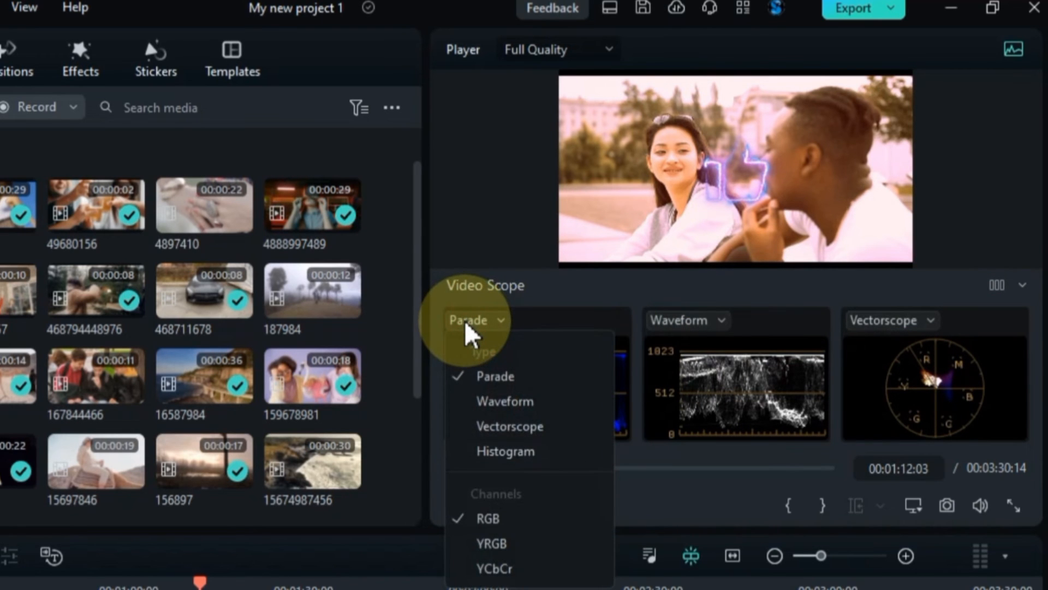
pyautogui.click(464, 322)
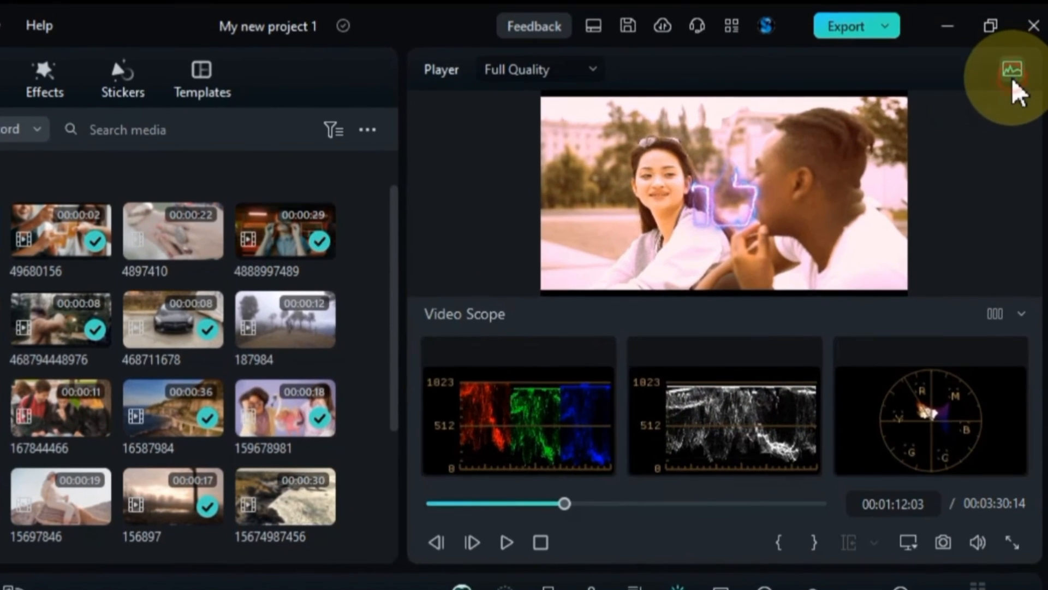
pyautogui.click(1013, 54)
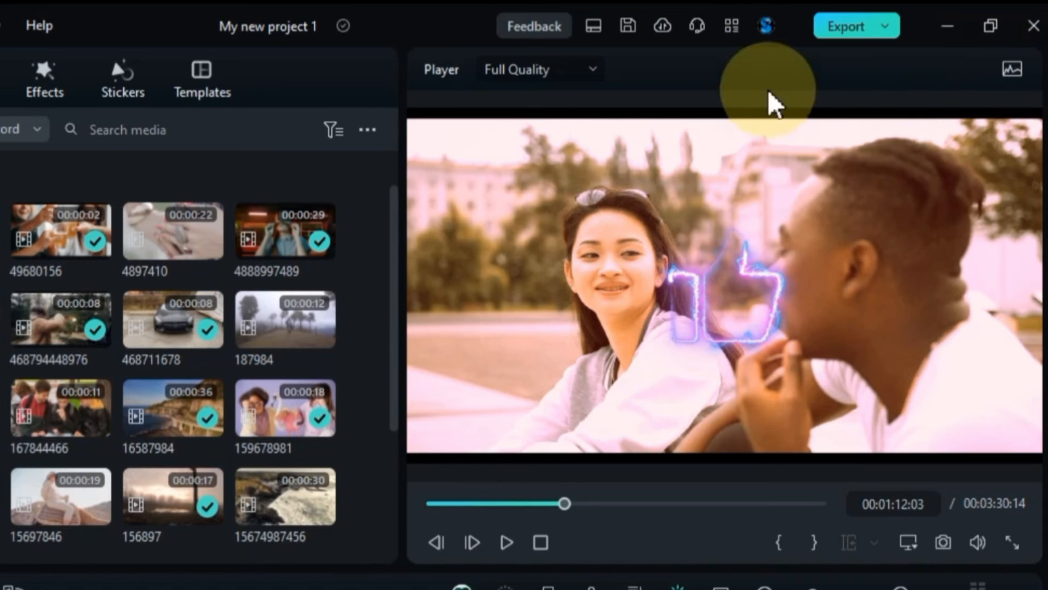
# Step: Save the project, and review the Downloading, Done and Sync settings pages of the Transfer Center before closing it
pyautogui.click(628, 27)
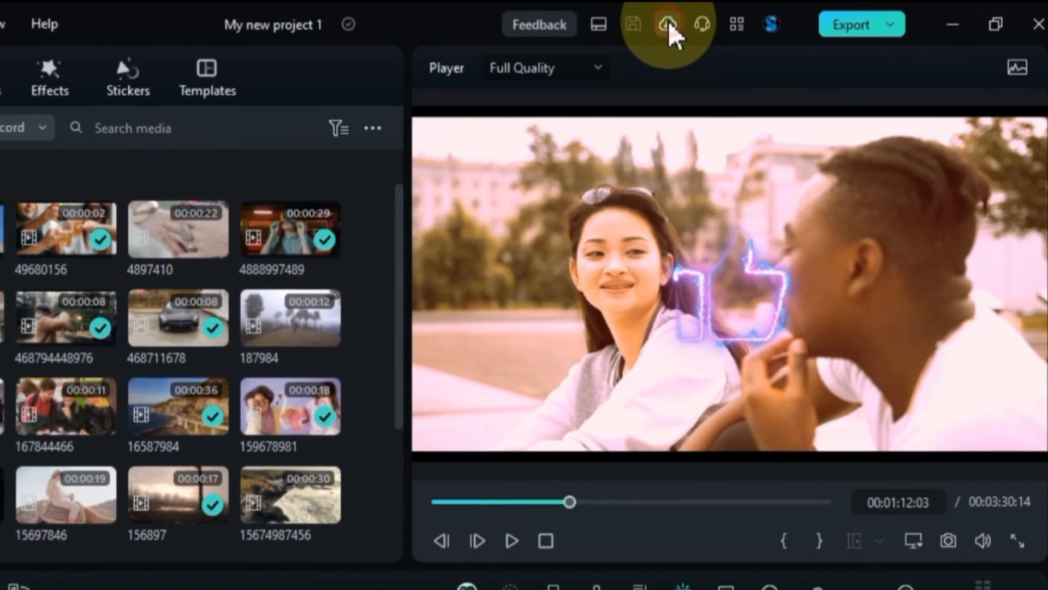
pyautogui.click(663, 30)
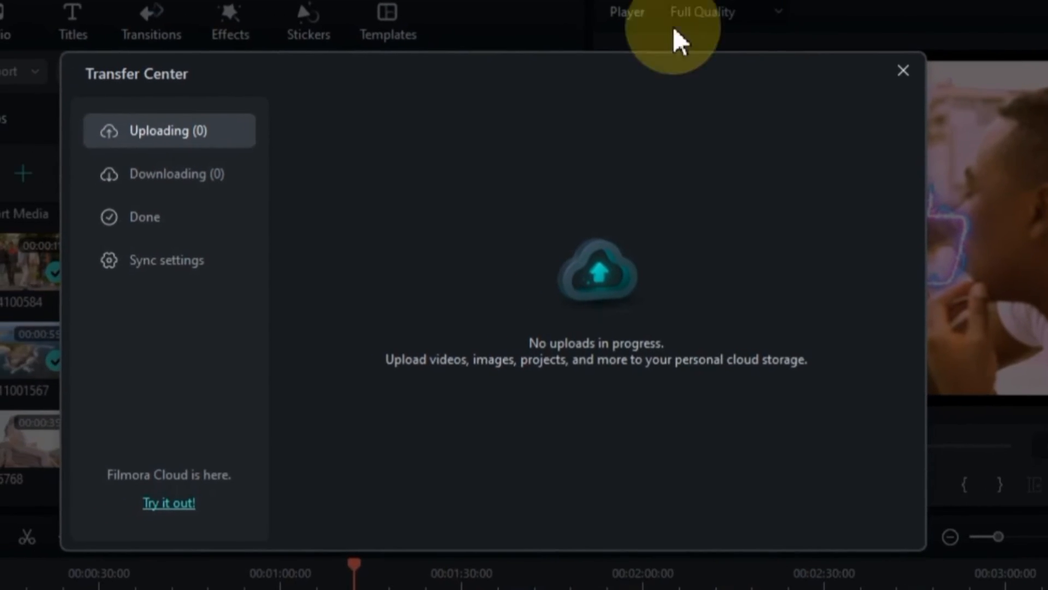
pyautogui.click(189, 175)
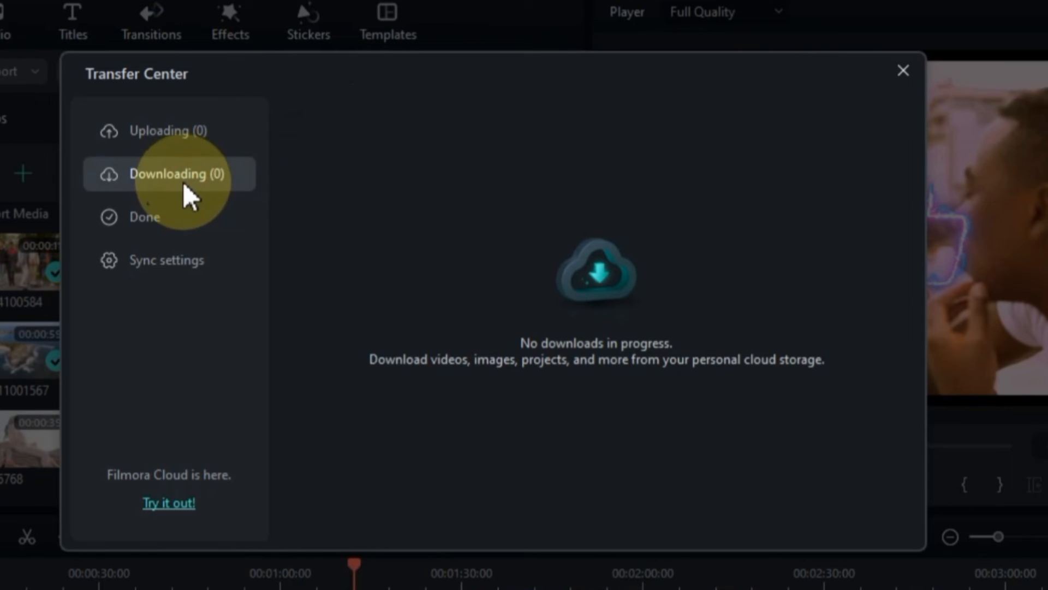
pyautogui.click(153, 218)
pyautogui.click(157, 246)
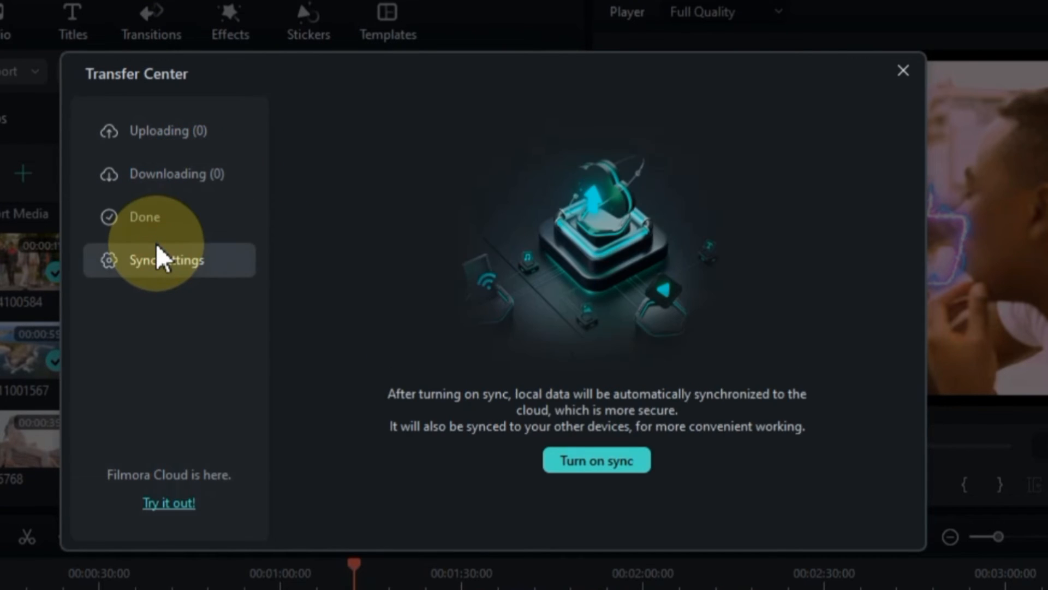
pyautogui.click(902, 72)
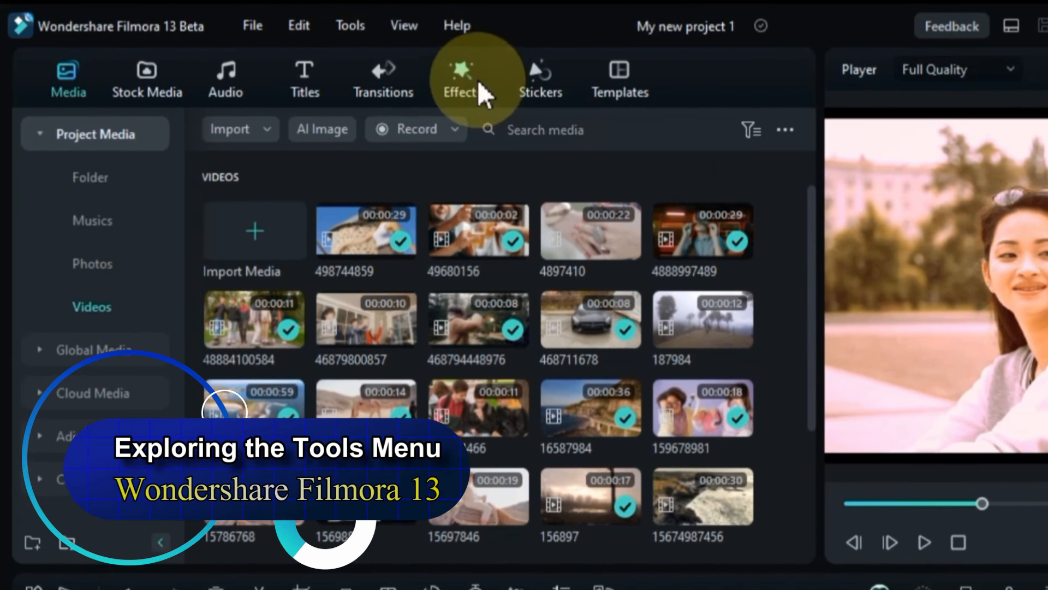
# Step: Look through the Video and Audio tools, and start Speech-to-Text for the entire timeline sequence in English (US) with SRT output
pyautogui.click(351, 27)
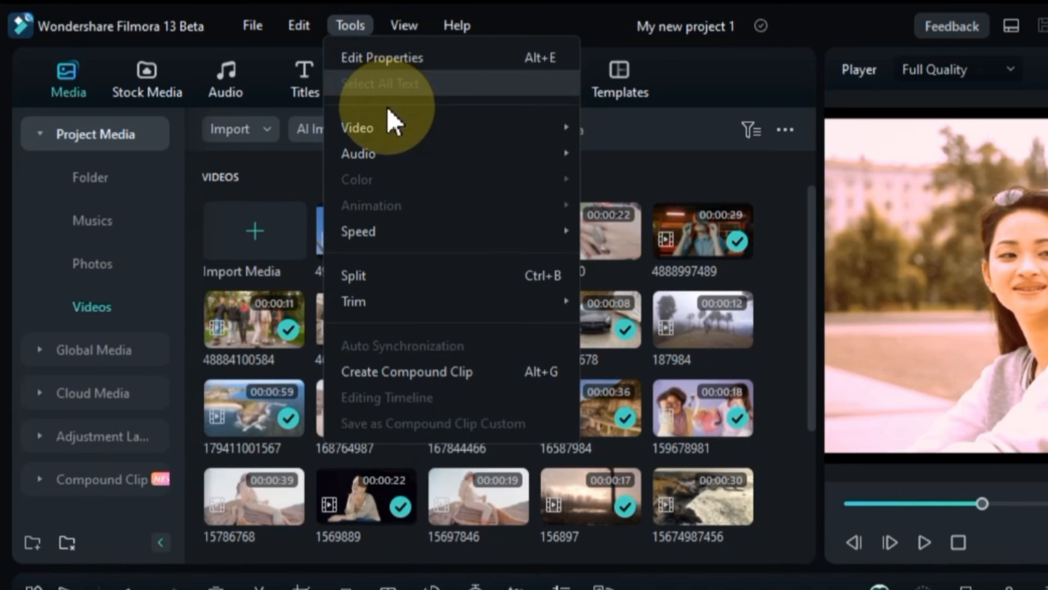
pyautogui.moveTo(399, 124)
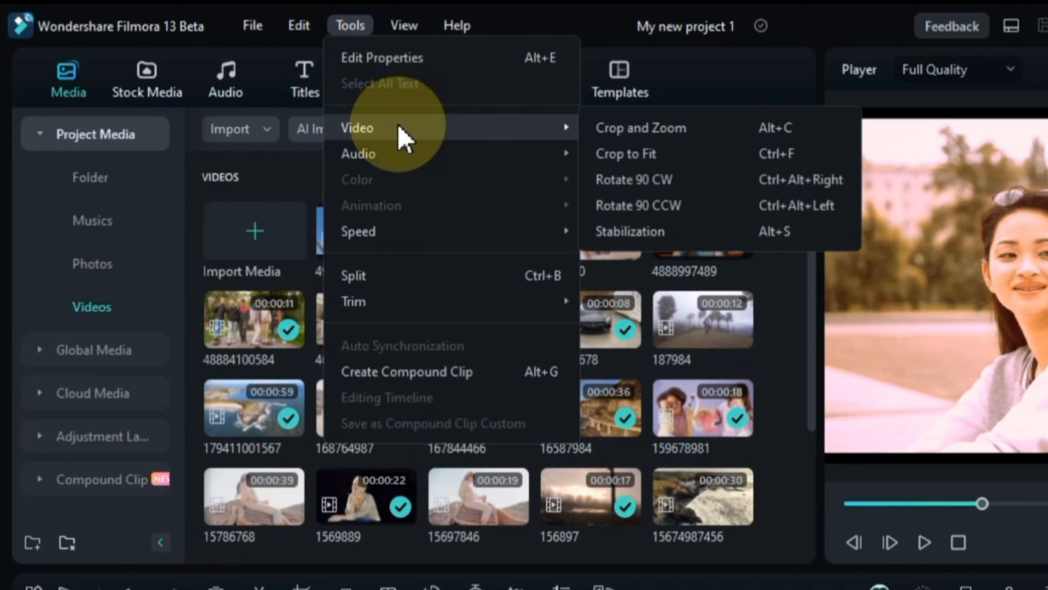
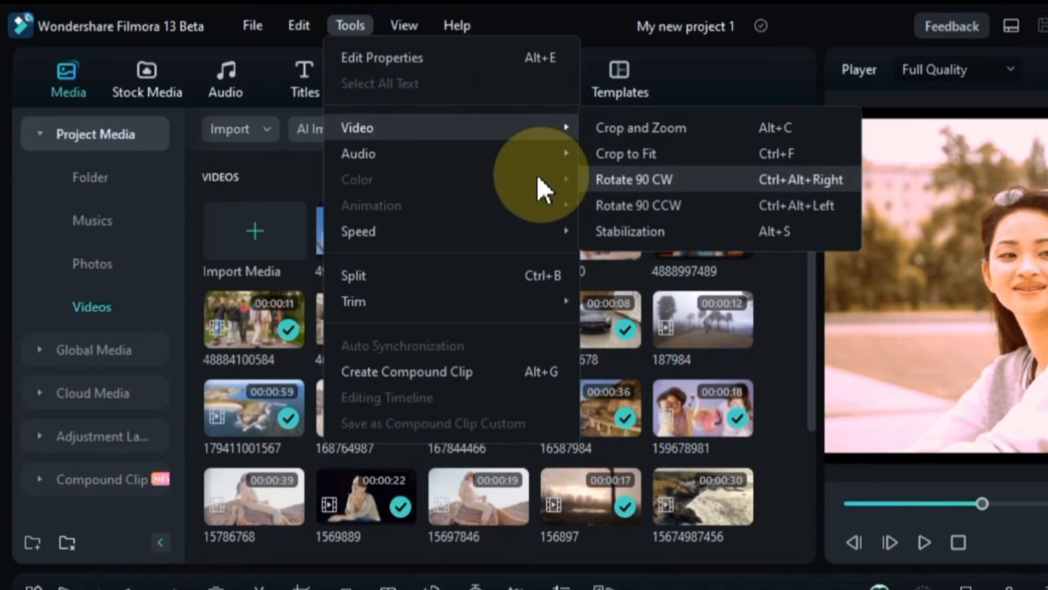
pyautogui.moveTo(466, 152)
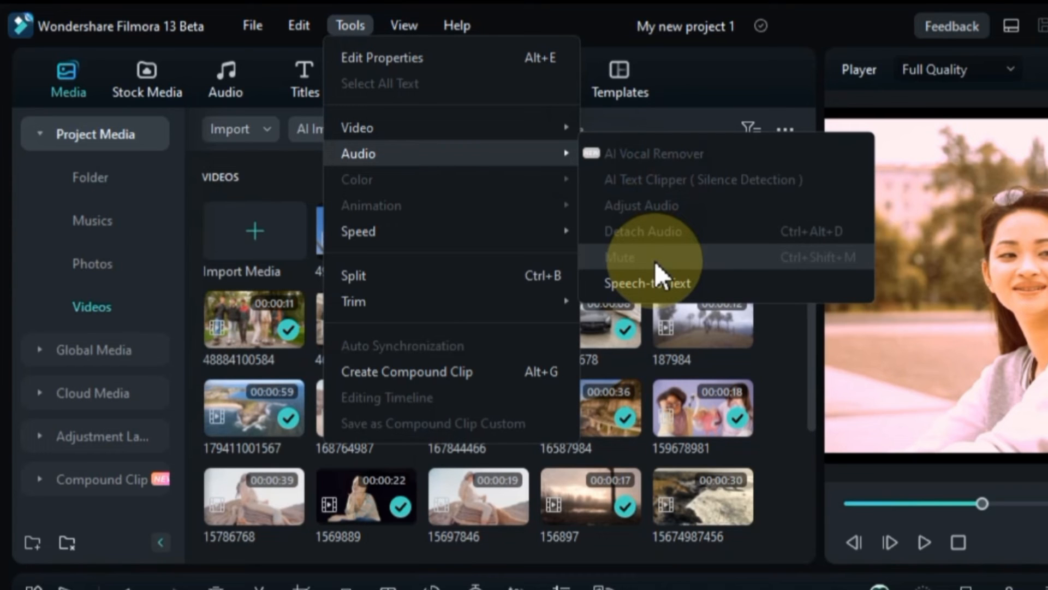
pyautogui.click(643, 280)
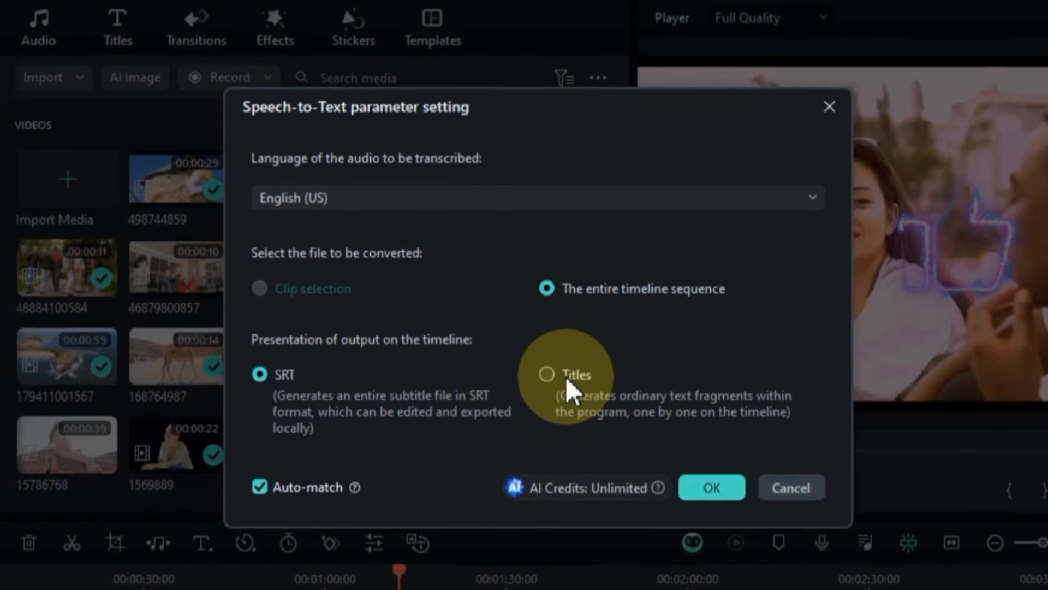
pyautogui.click(564, 374)
pyautogui.click(265, 374)
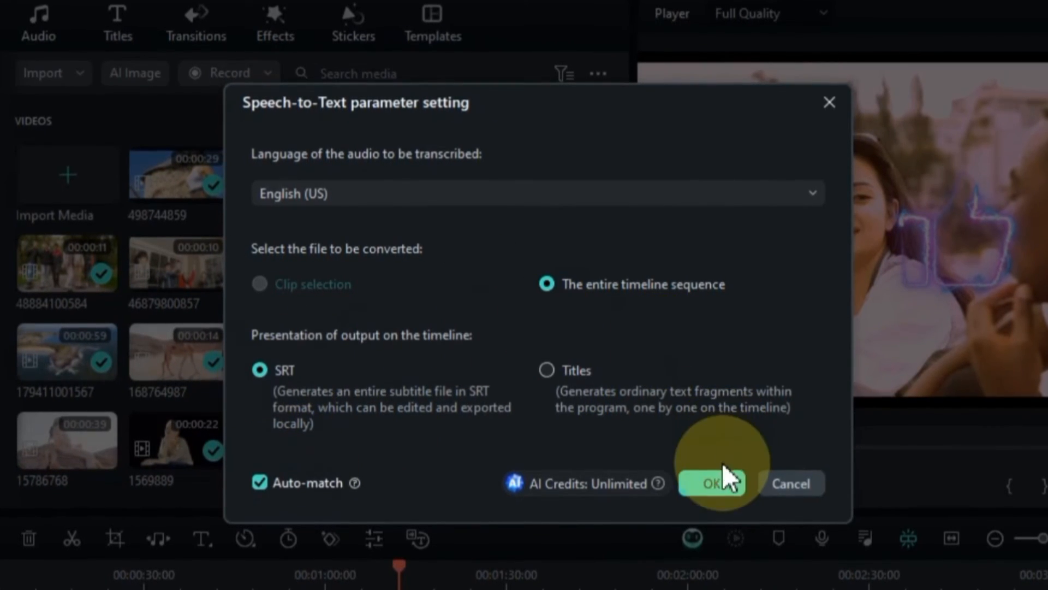
pyautogui.click(713, 480)
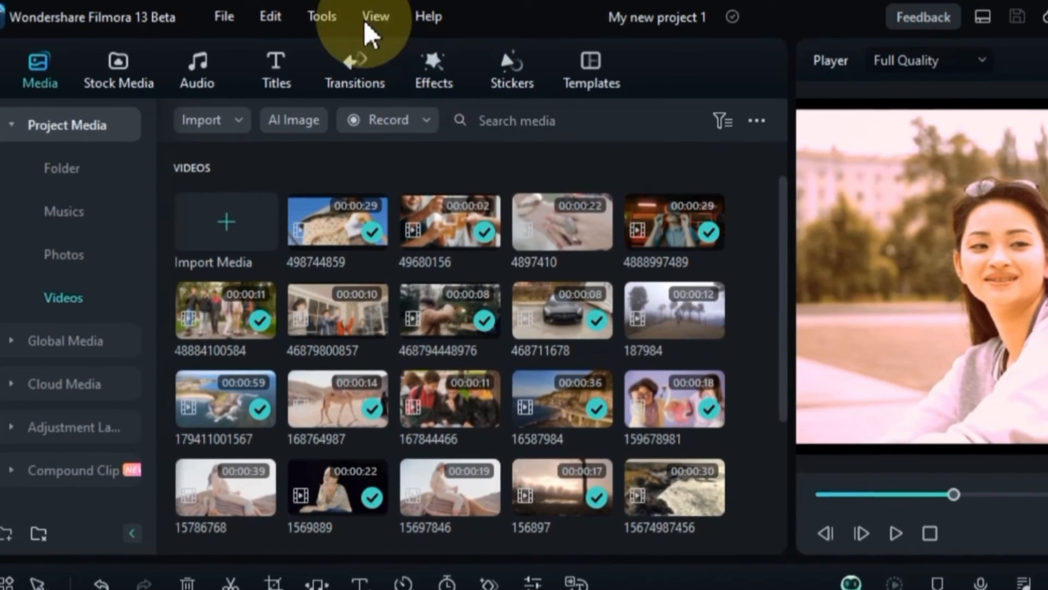
pyautogui.click(322, 17)
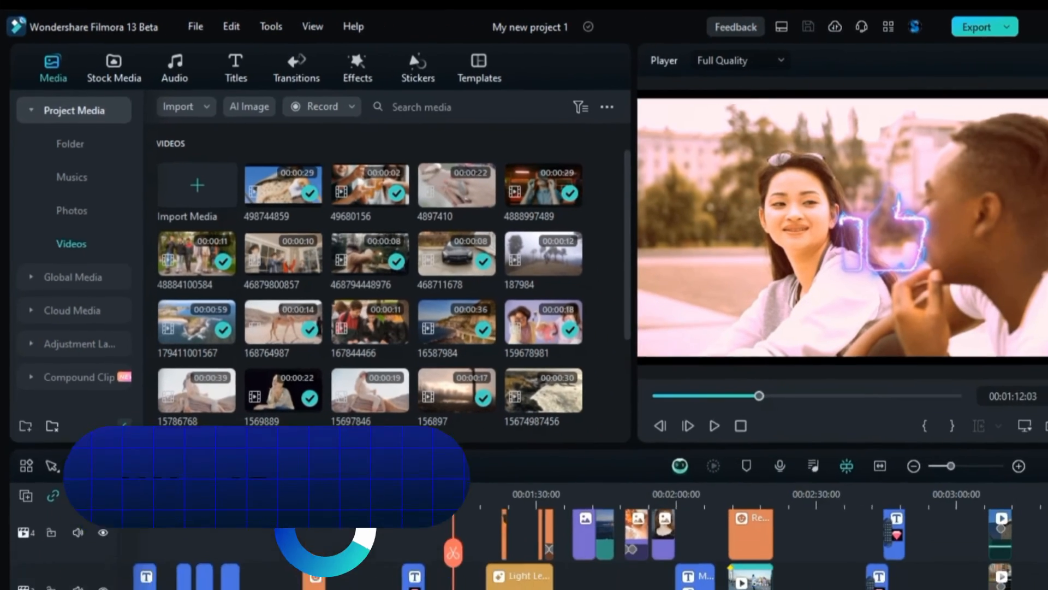
# Step: Bring the audio tracks into view on the timeline and move the playhead to about 00:00:52
pyautogui.scroll(-6, 1006, 494)
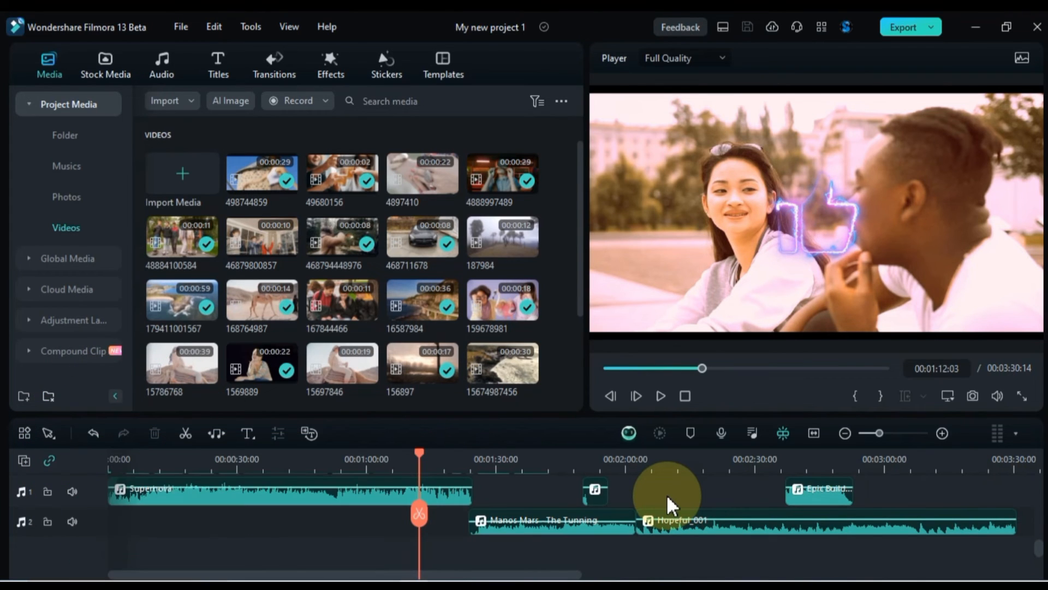
pyautogui.scroll(1, 402, 494)
pyautogui.click(352, 494)
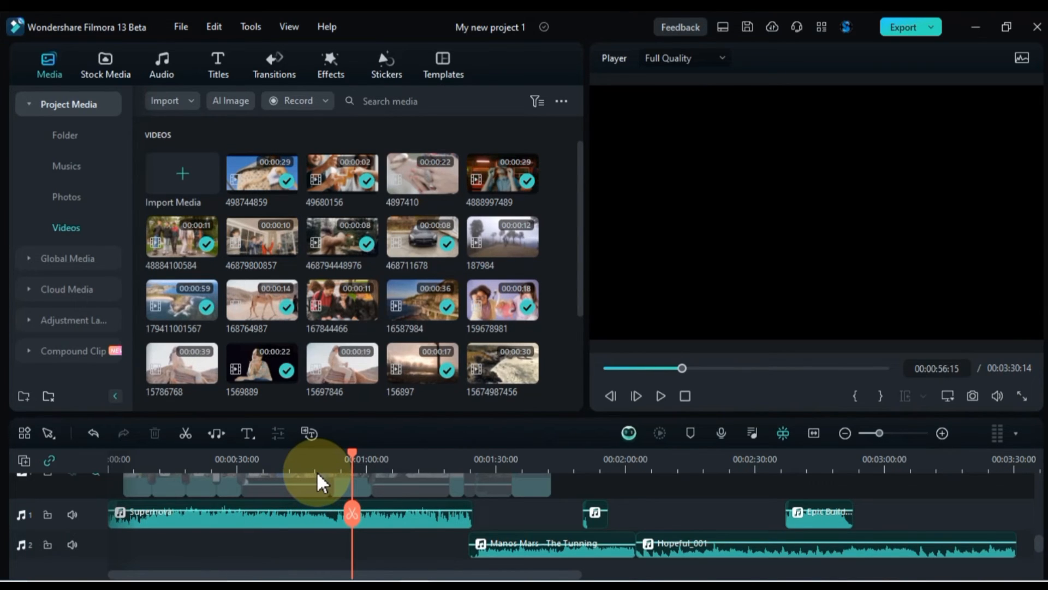
pyautogui.click(334, 464)
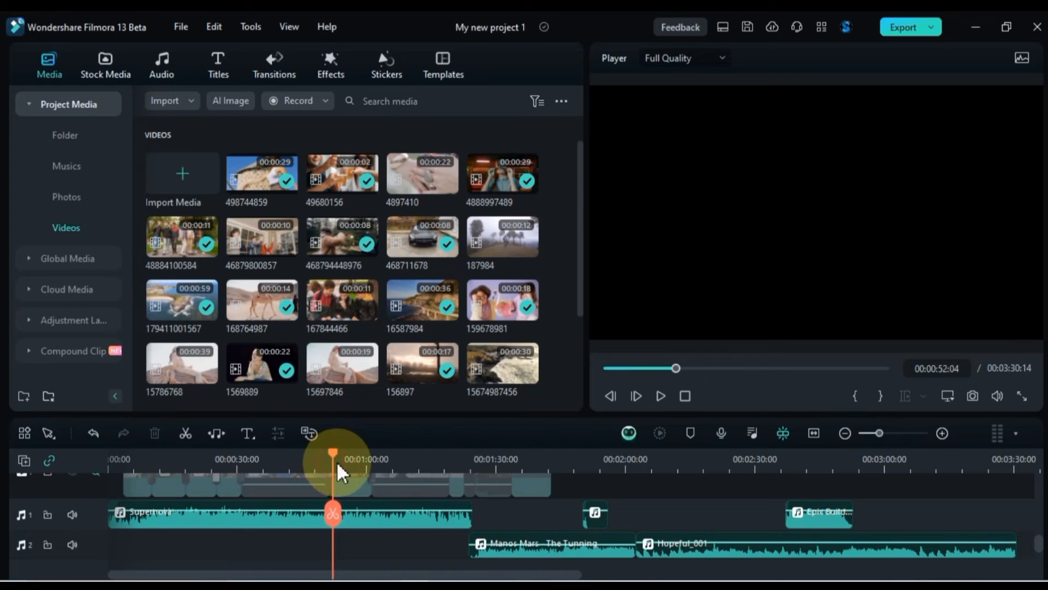
# Step: Play part of the Supernova audio clip, and separate its vocals from the music with AI Vocal Remover
pyautogui.press('space')
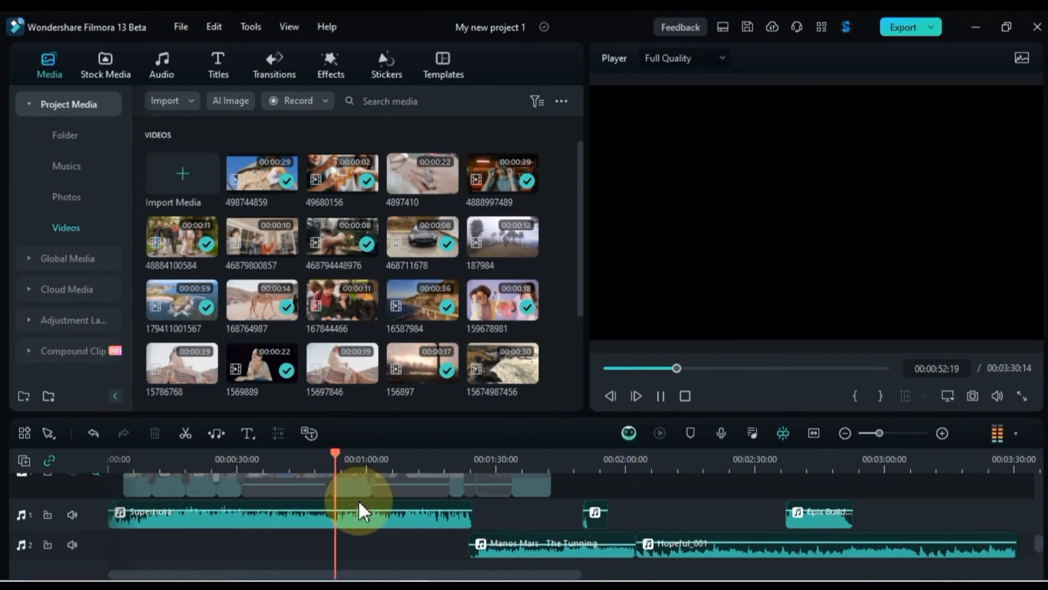
pyautogui.press('space')
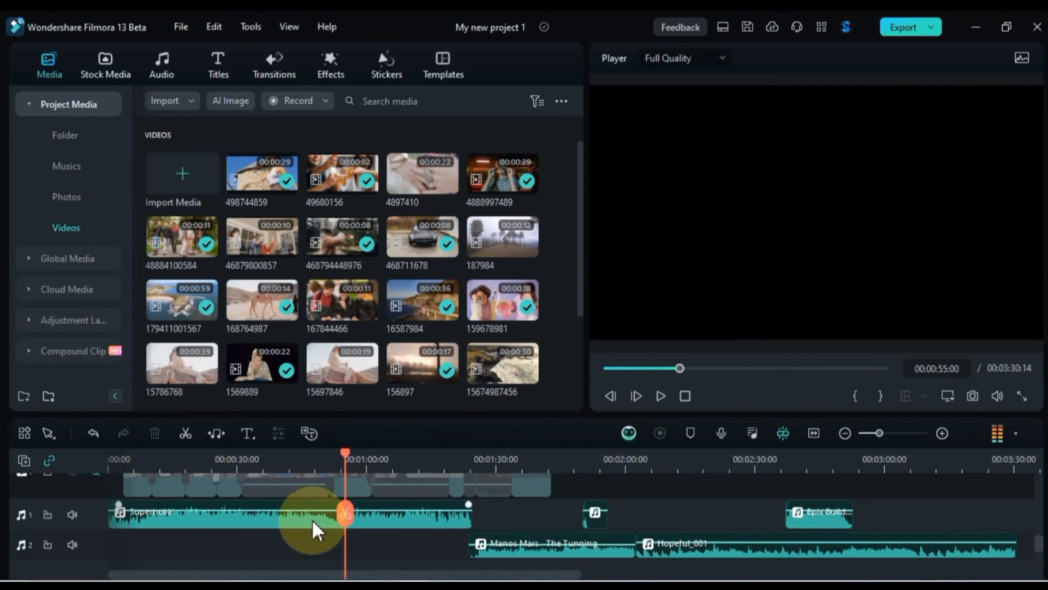
pyautogui.rightClick(312, 519)
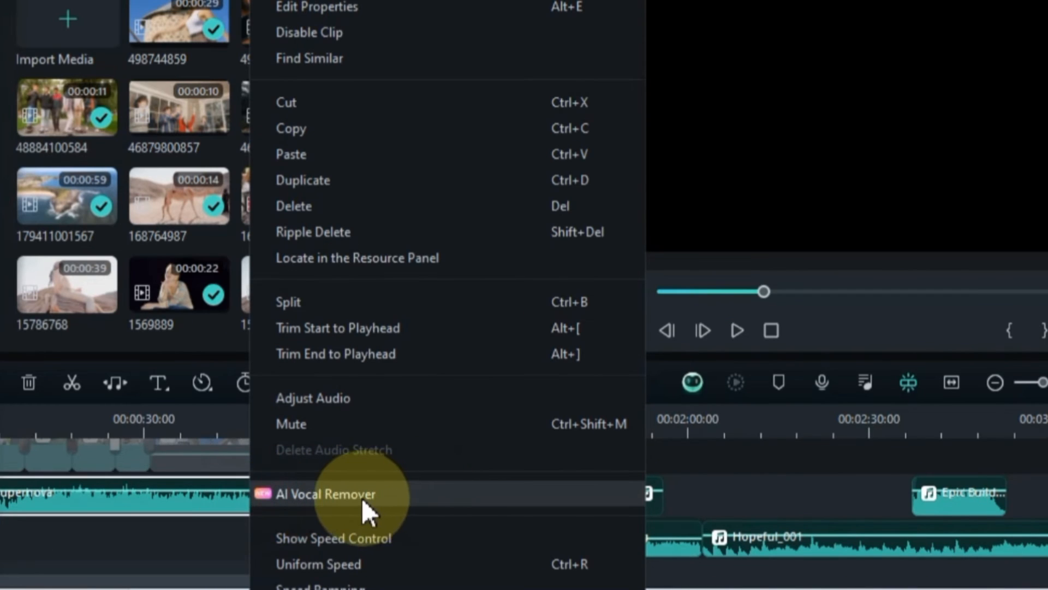
pyautogui.click(393, 501)
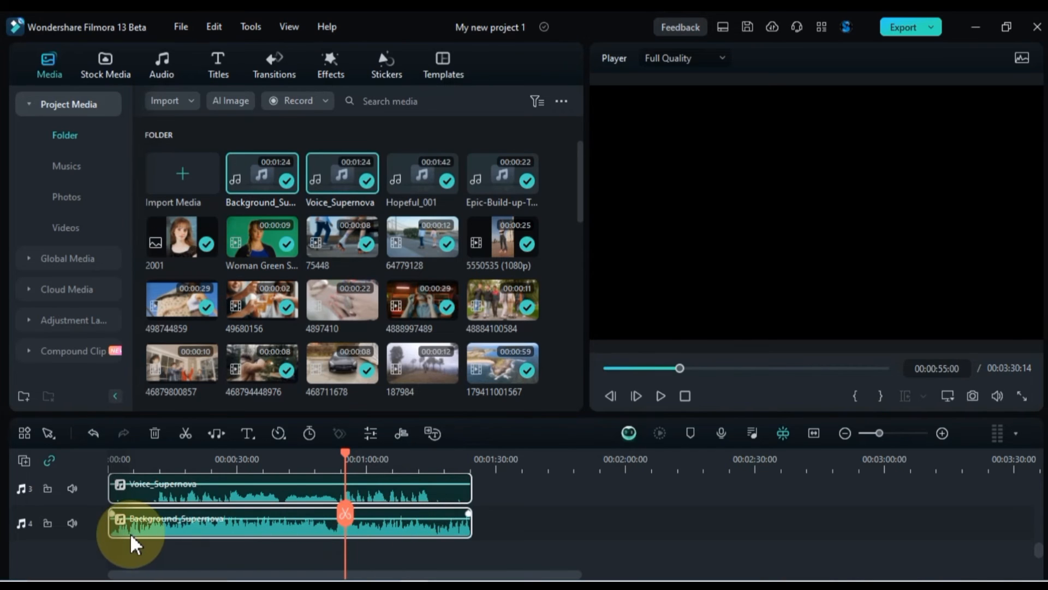
# Step: Move the separated Voice_Supernova and Background_Supernova clips up to audio tracks 2 and 3, directly below the original
pyautogui.scroll(2, 131, 543)
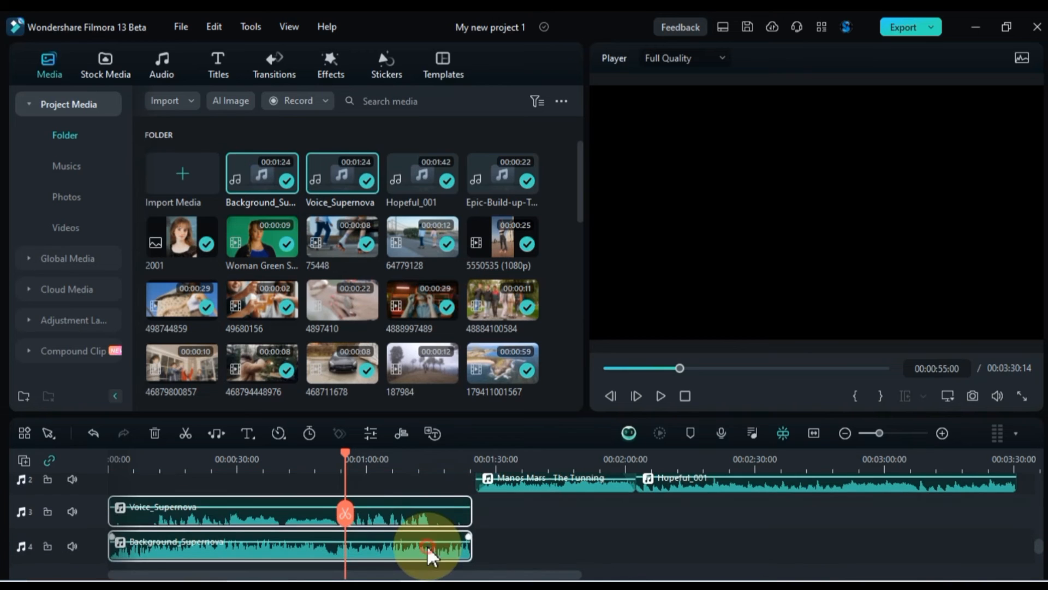
pyautogui.moveTo(428, 554); pyautogui.dragTo(426, 508)
pyautogui.scroll(1, 424, 540)
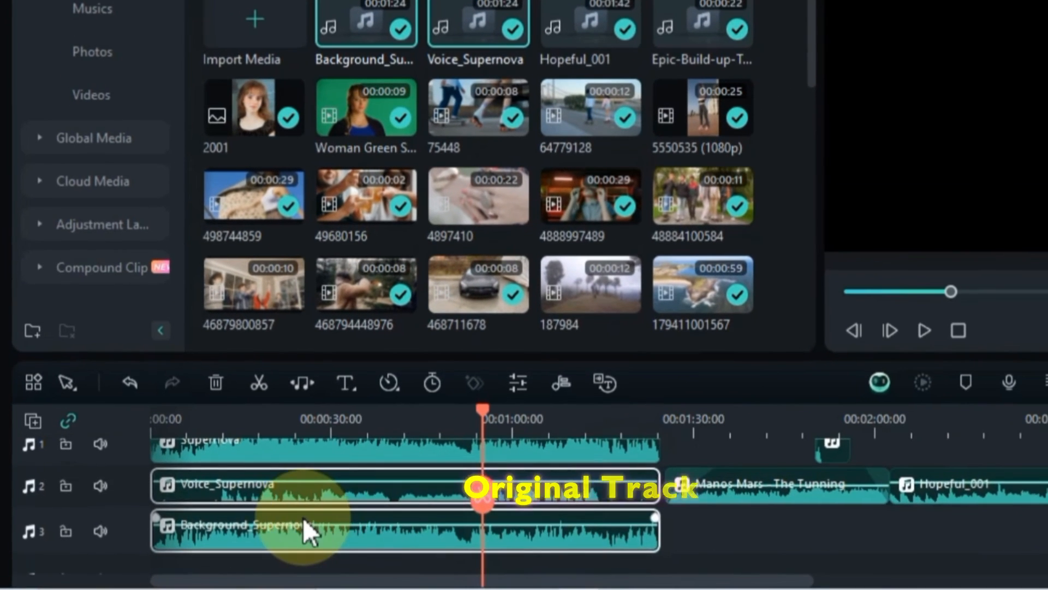
# Step: Compare the original Supernova, Voice_Supernova and Background_Supernova clips on the timeline by selecting each in turn
pyautogui.scroll(1, 281, 527)
pyautogui.click(282, 501)
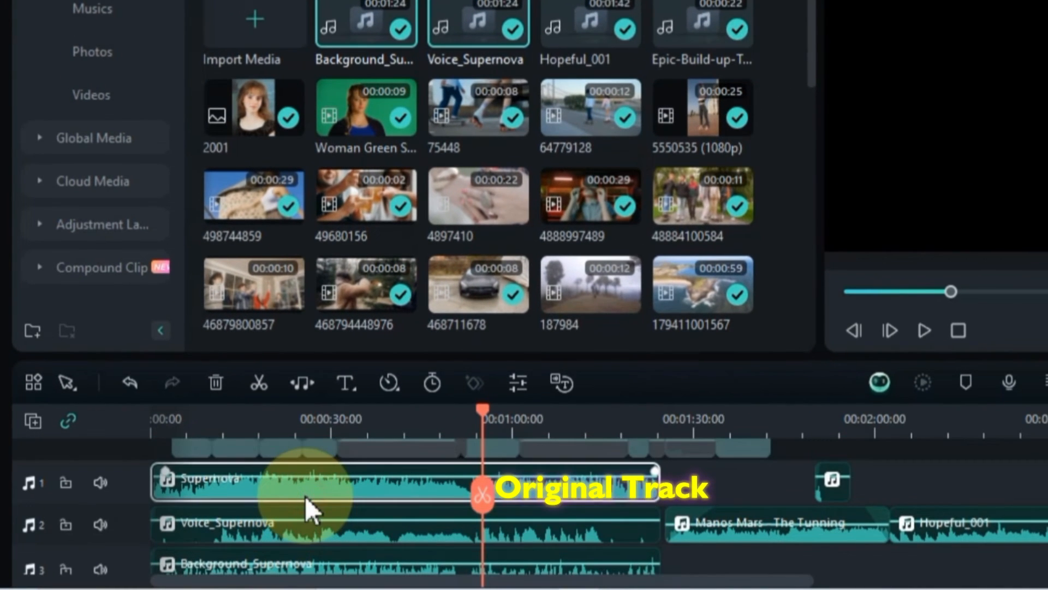
pyautogui.click(300, 535)
pyautogui.scroll(-1, 300, 535)
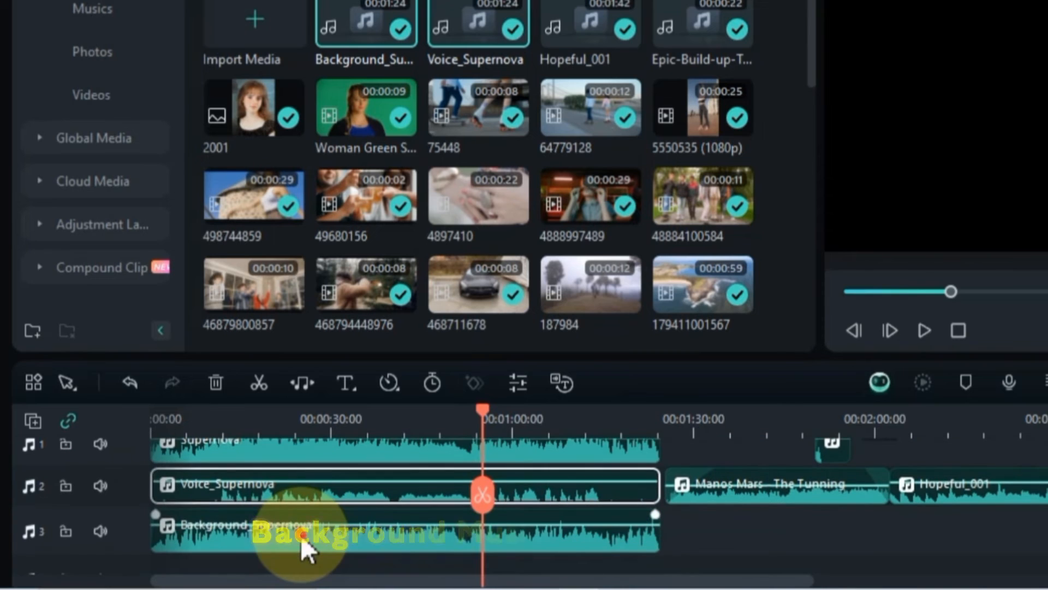
pyautogui.click(300, 535)
pyautogui.scroll(1, 135, 501)
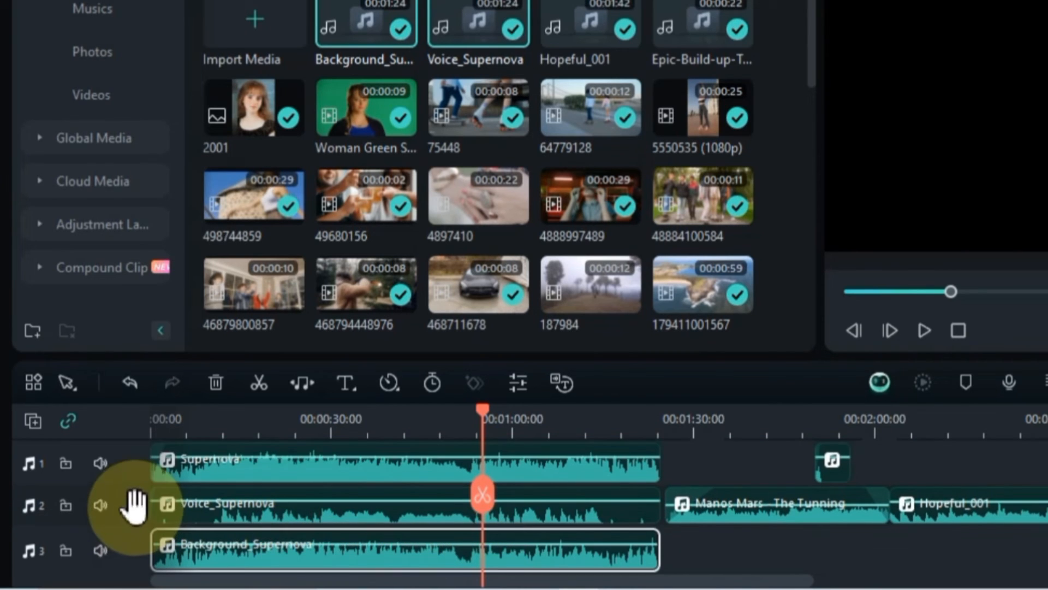
# Step: Mute audio tracks 2 and 3, and play part of the original Supernova track by itself
pyautogui.click(98, 506)
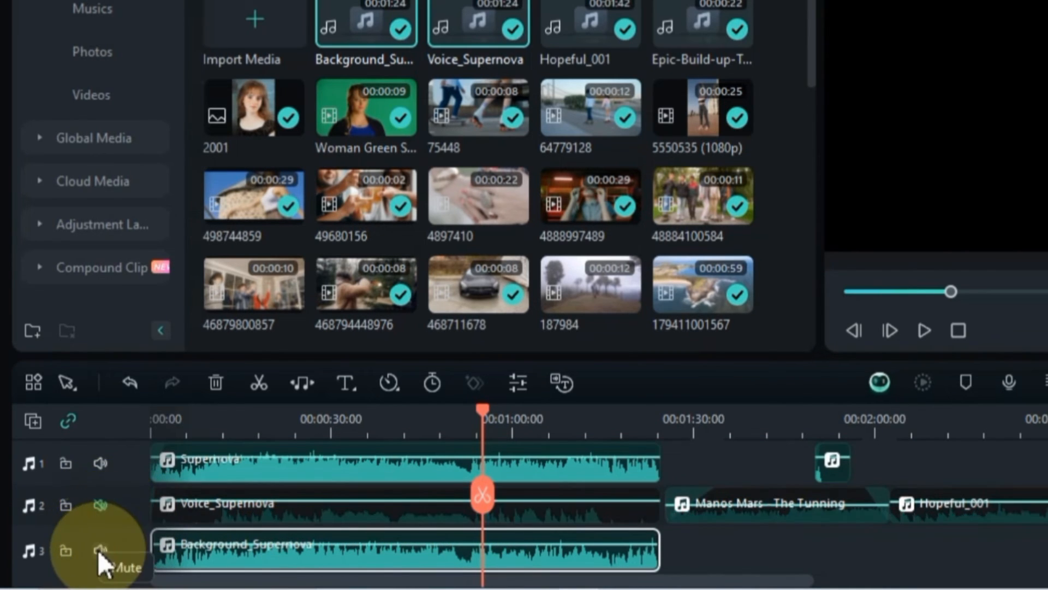
pyautogui.click(98, 550)
pyautogui.click(159, 433)
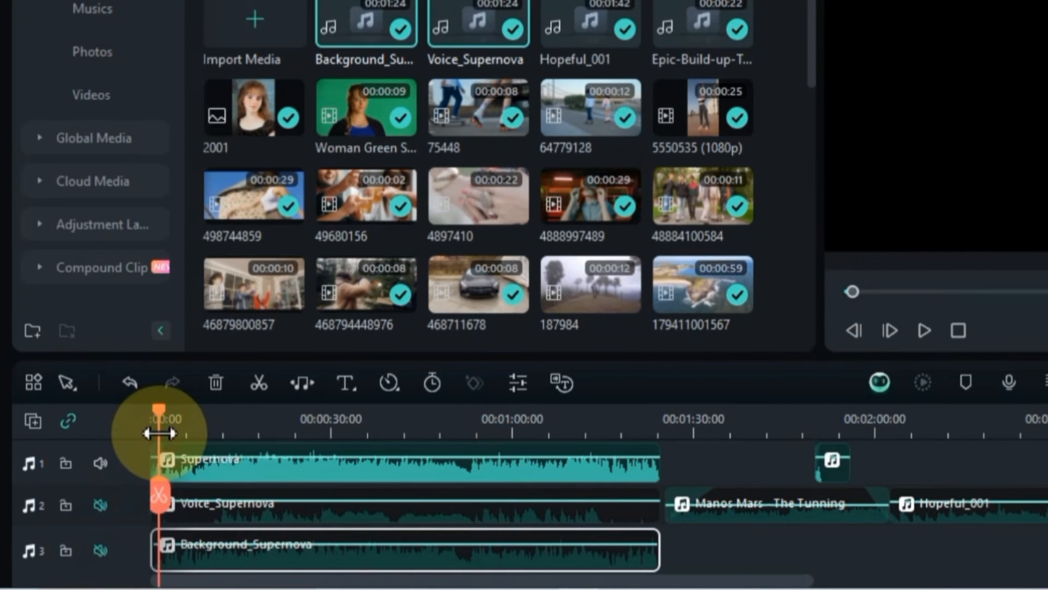
pyautogui.click(244, 434)
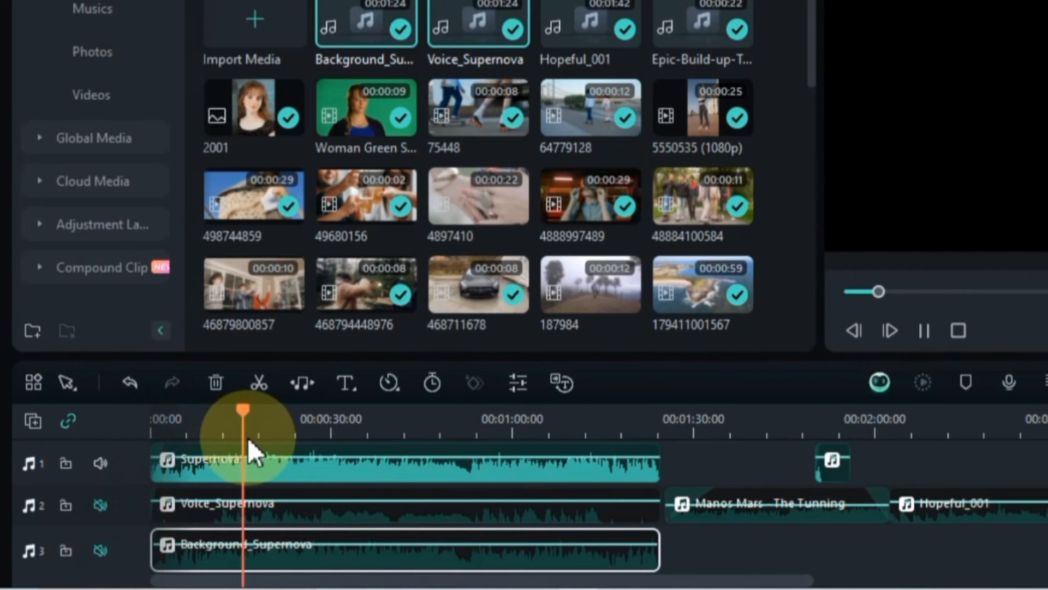
pyautogui.press('space')
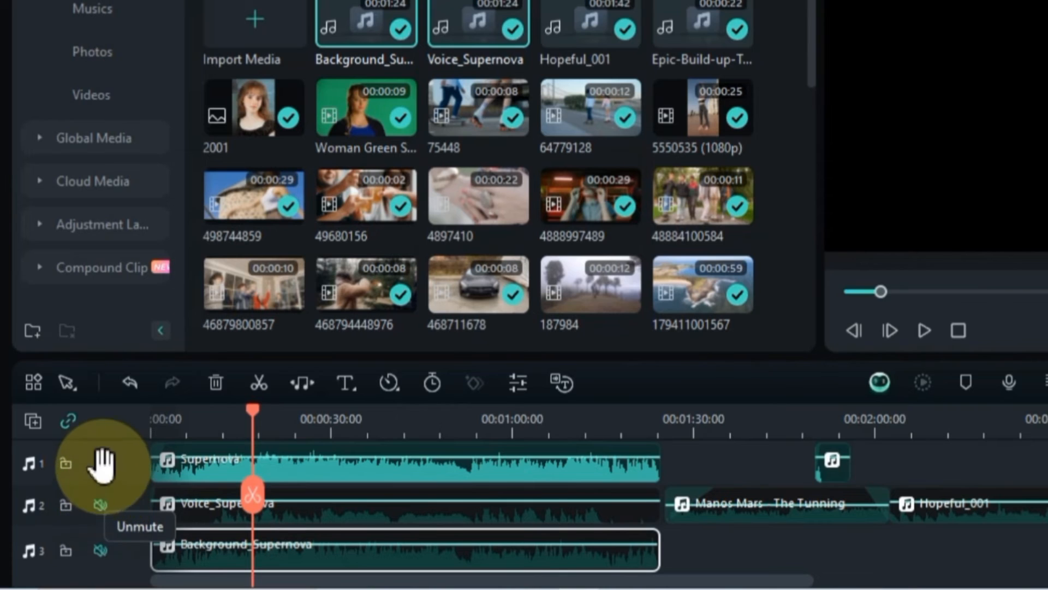
# Step: Mute audio track 1, unmute track 2, and play the isolated Voice_Supernova vocals
pyautogui.click(102, 463)
pyautogui.click(100, 507)
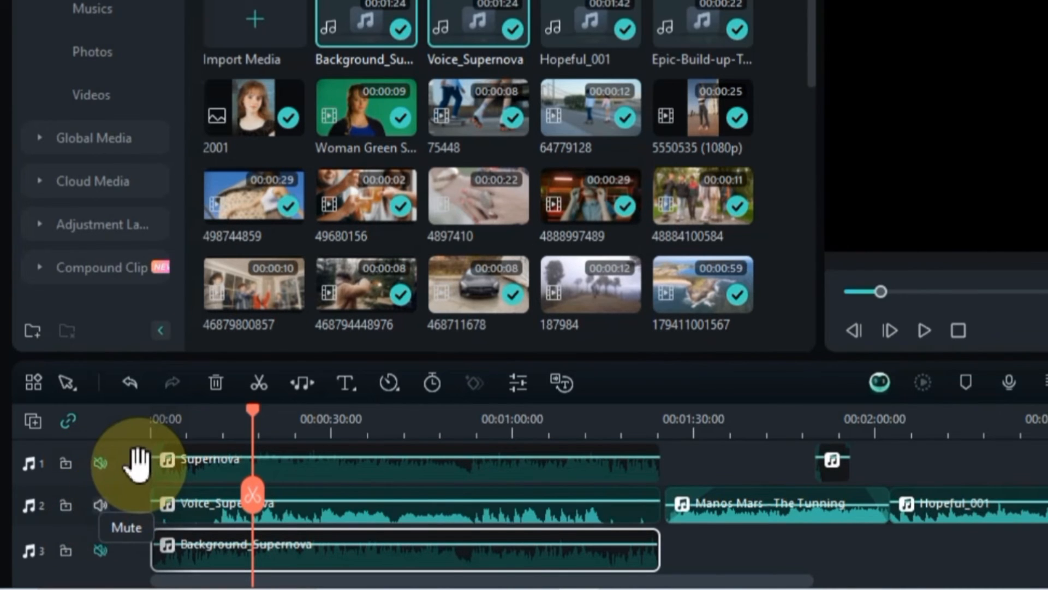
pyautogui.click(198, 427)
pyautogui.press('space')
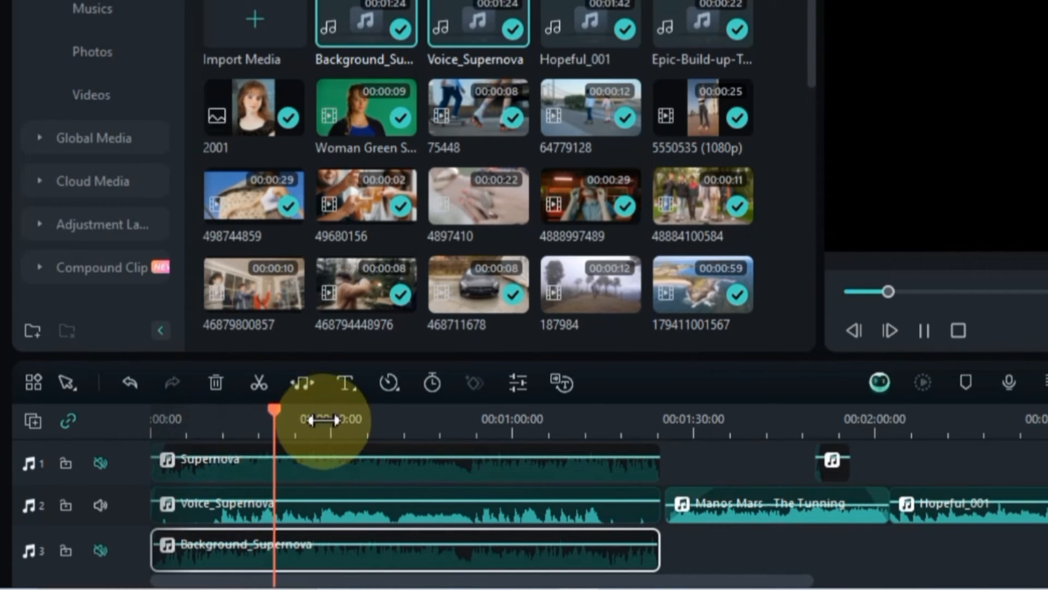
pyautogui.click(318, 418)
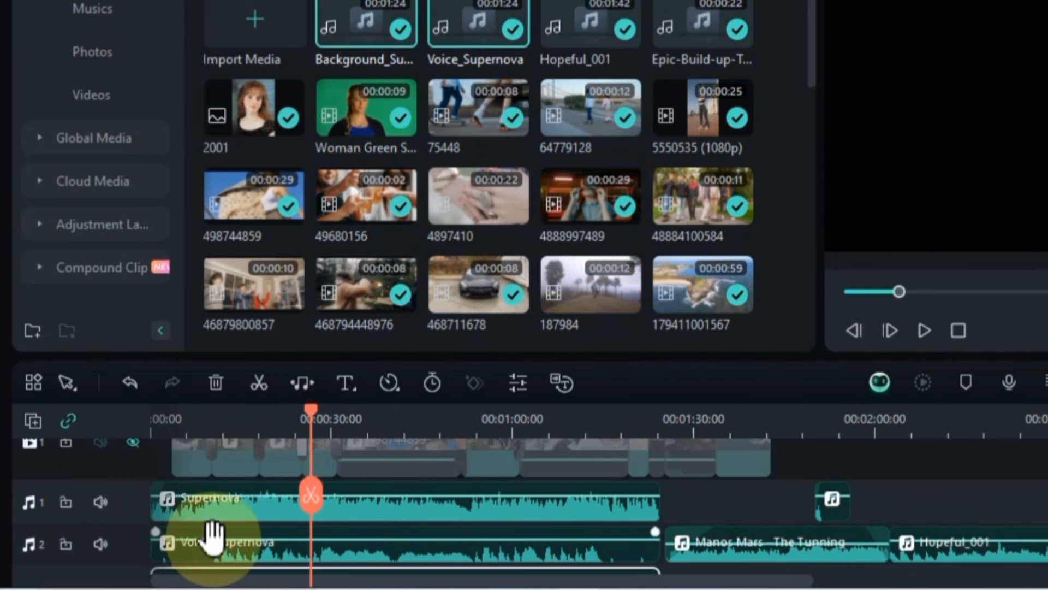
# Step: Make video tracks 1 through 6 visible again on the timeline
pyautogui.scroll(-2, 214, 537)
pyautogui.scroll(11, 638, 557)
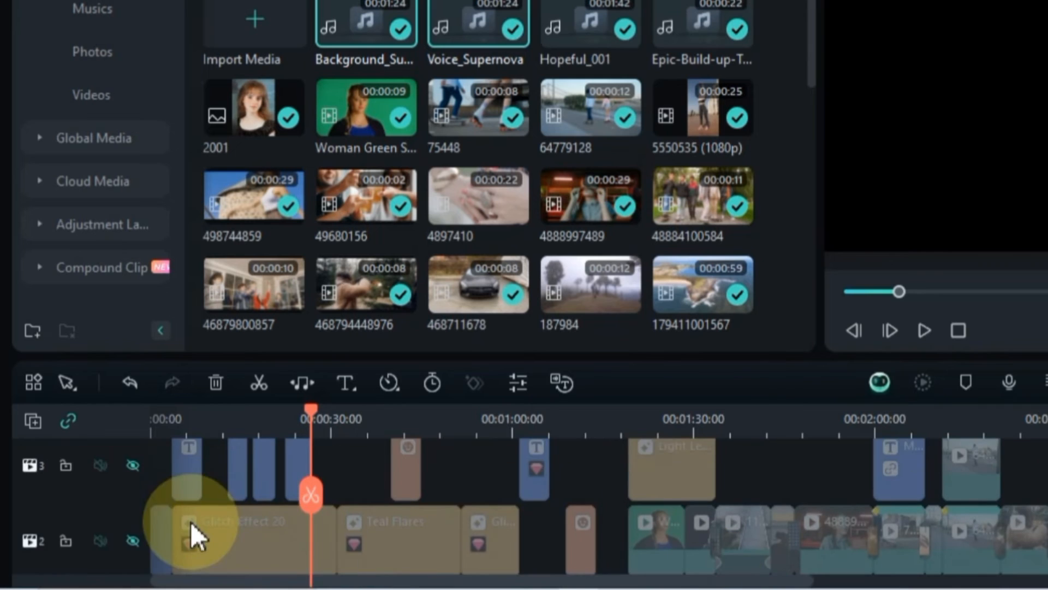
pyautogui.scroll(-2, 163, 537)
pyautogui.click(134, 538)
pyautogui.scroll(1, 134, 526)
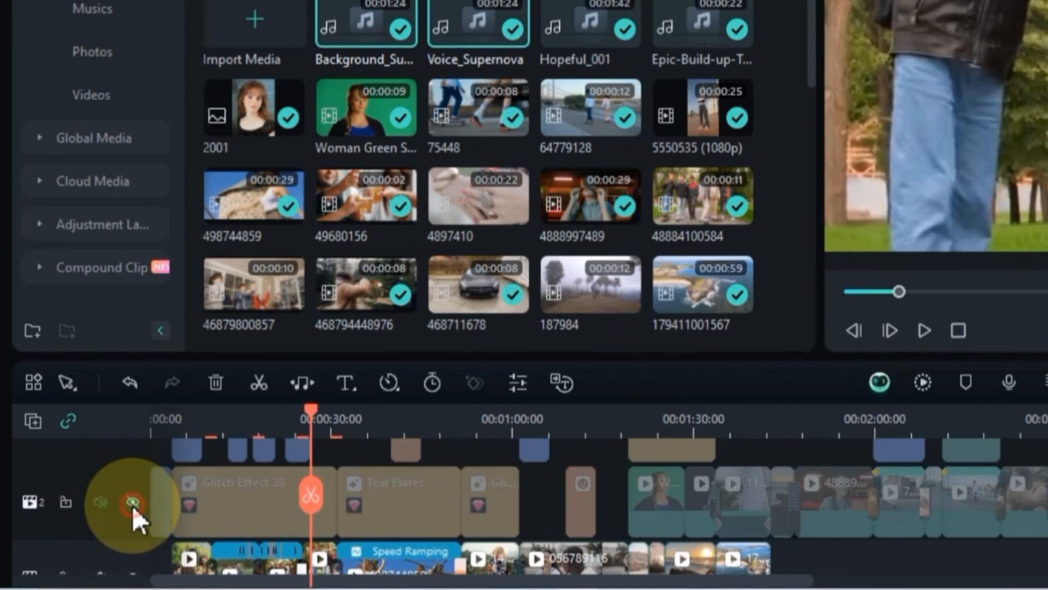
pyautogui.click(132, 503)
pyautogui.scroll(1, 131, 497)
pyautogui.click(134, 490)
pyautogui.scroll(1, 134, 490)
pyautogui.click(135, 469)
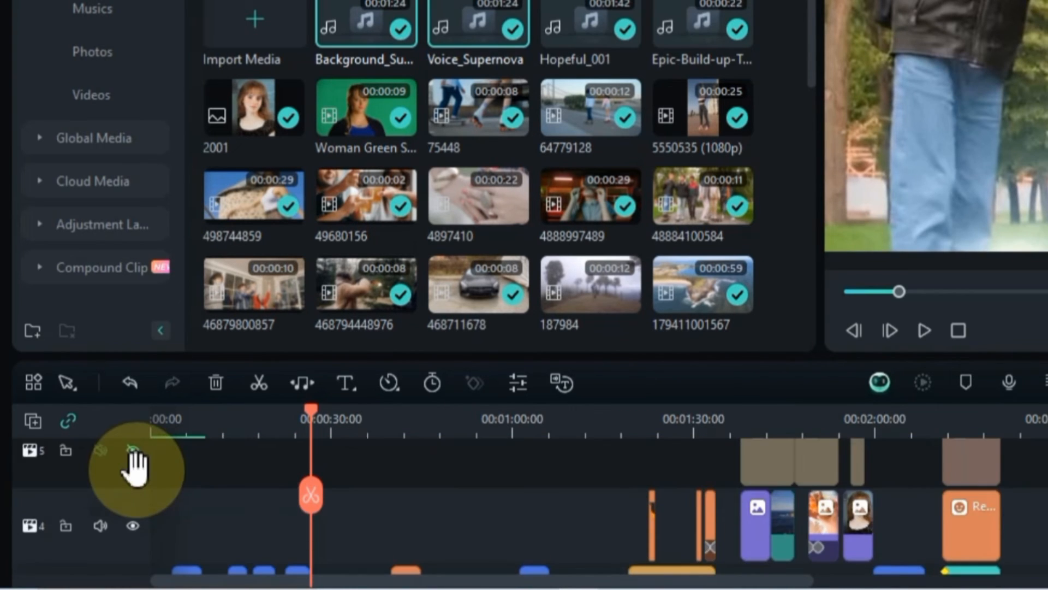
pyautogui.click(134, 451)
pyautogui.scroll(2, 172, 518)
pyautogui.click(133, 452)
pyautogui.scroll(3, 164, 506)
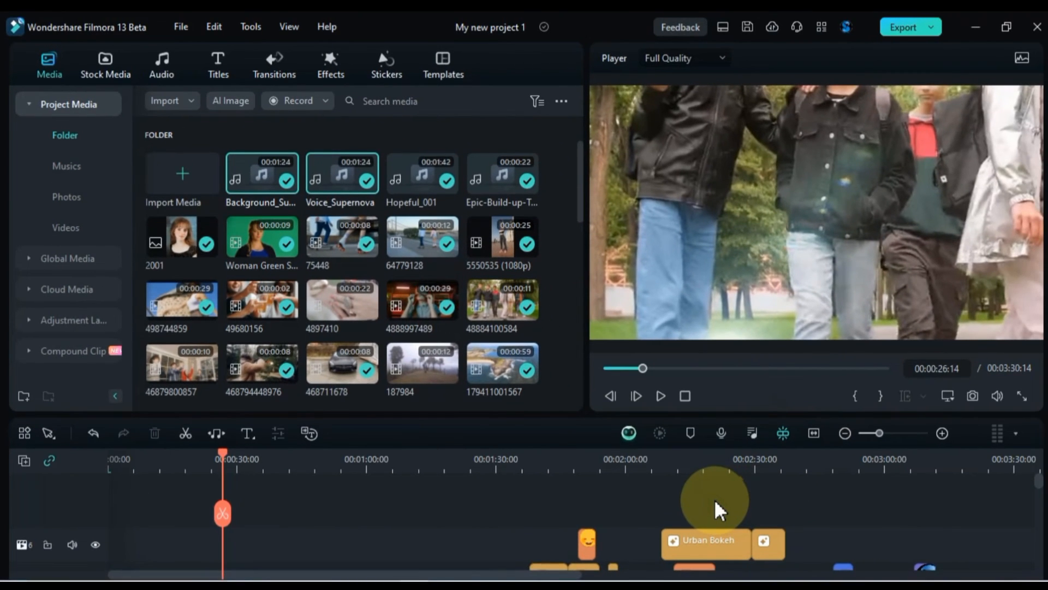
# Step: Add the Adjustment Layer preset to video track 4 at about 00:00:31
pyautogui.click(604, 534)
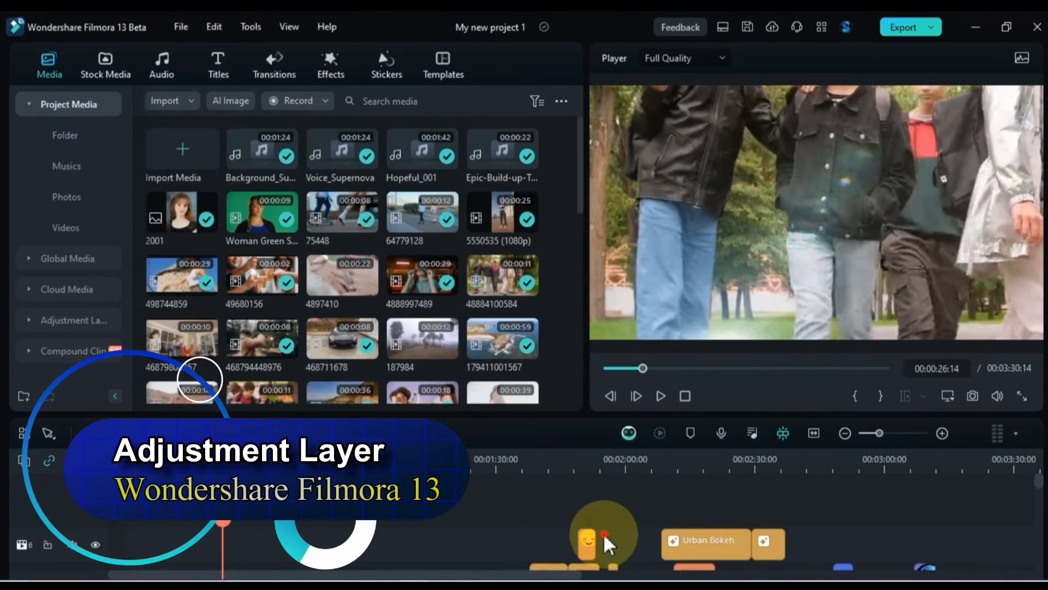
pyautogui.click(82, 321)
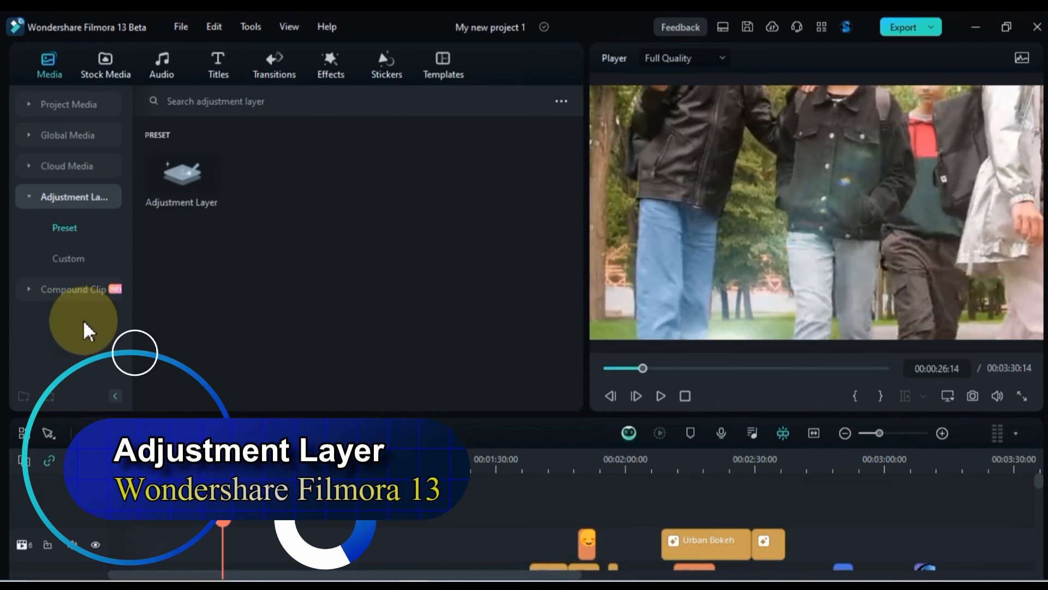
pyautogui.click(179, 197)
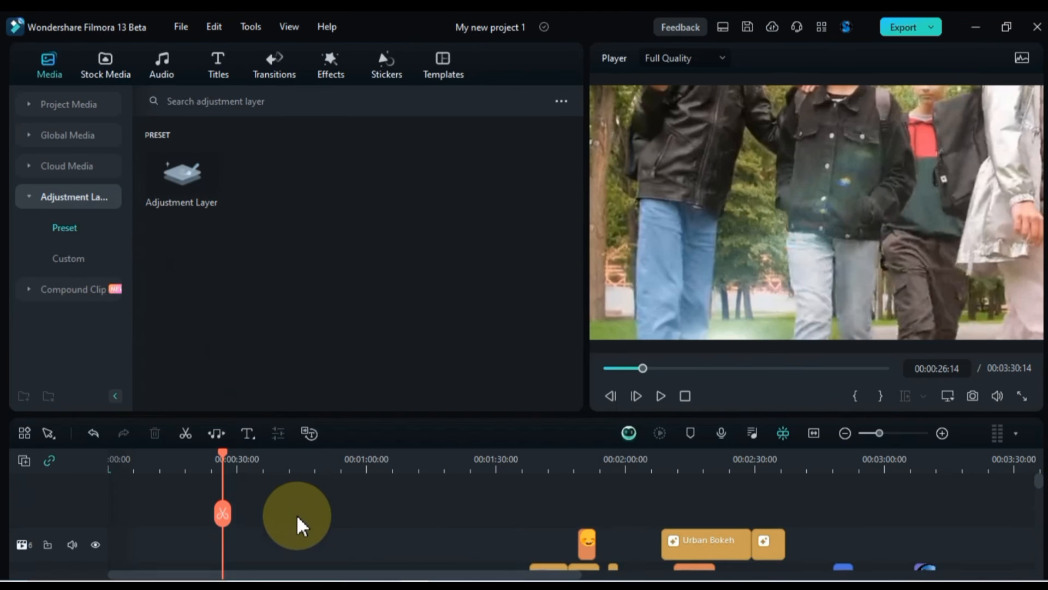
pyautogui.scroll(-5, 297, 516)
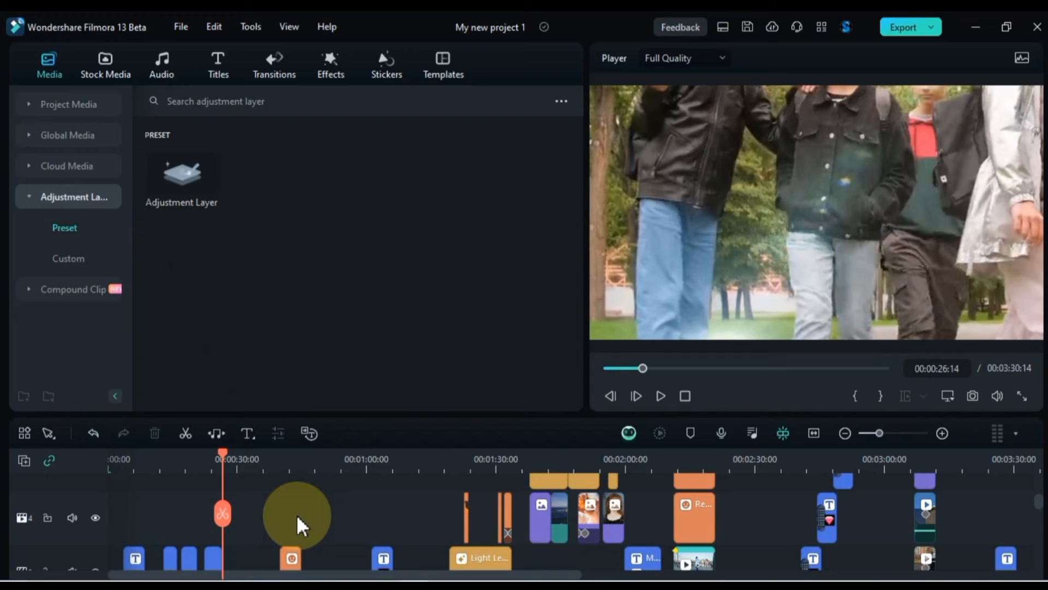
pyautogui.scroll(-1, 299, 525)
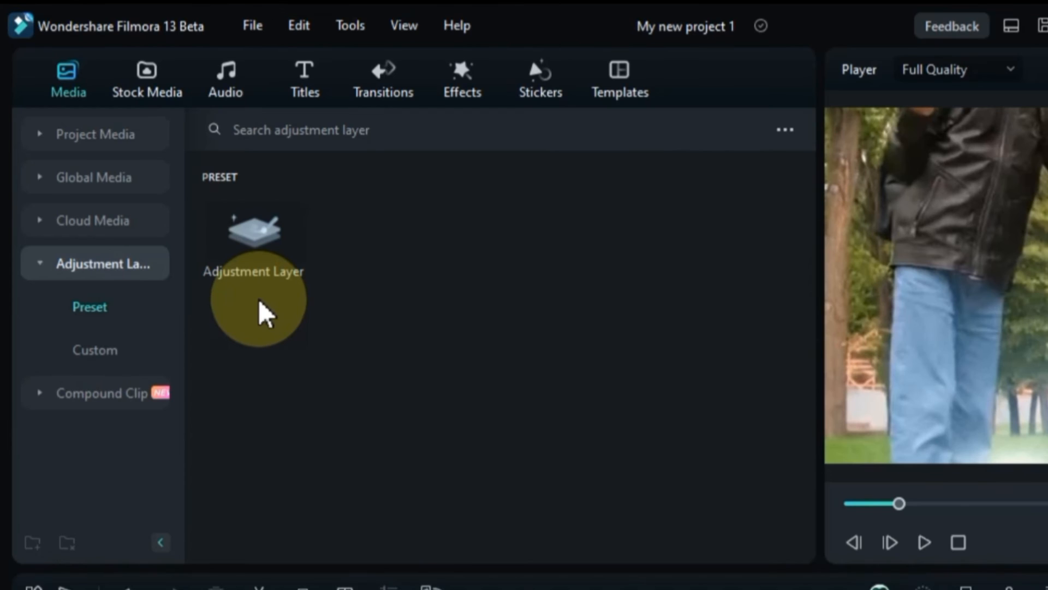
pyautogui.click(244, 251)
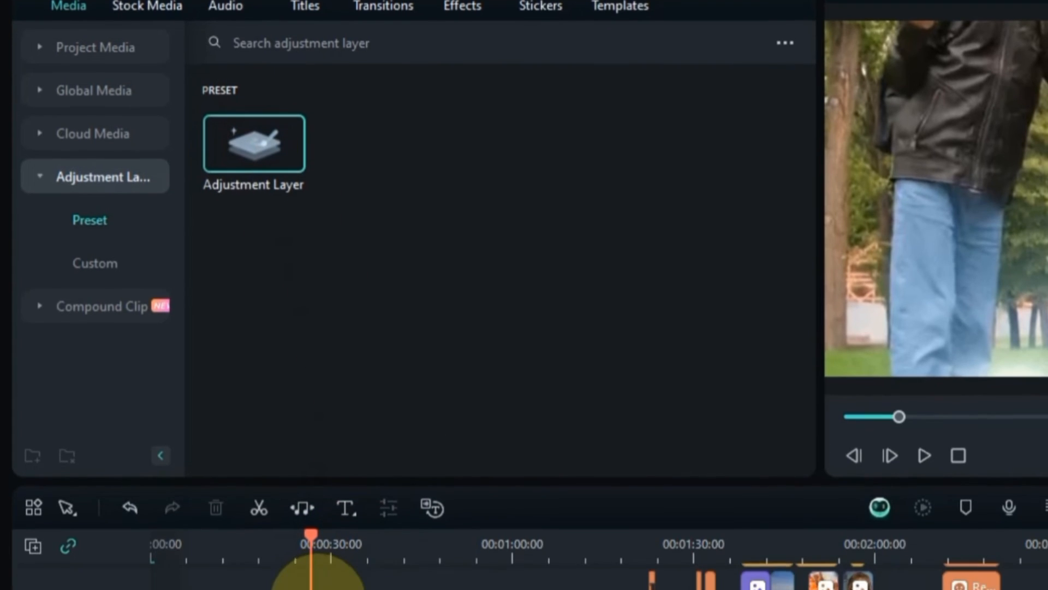
pyautogui.moveTo(318, 584); pyautogui.dragTo(327, 487)
pyautogui.moveTo(346, 420); pyautogui.dragTo(652, 458)
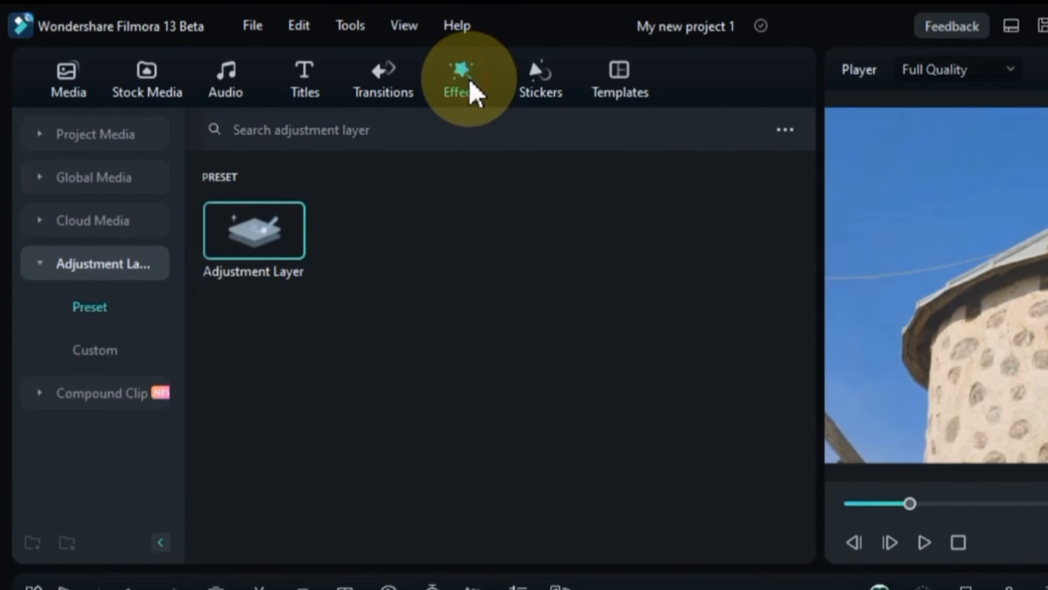
# Step: Apply the downloaded Glitch Effect 10 to the adjustment layer and play the affected section
pyautogui.click(469, 86)
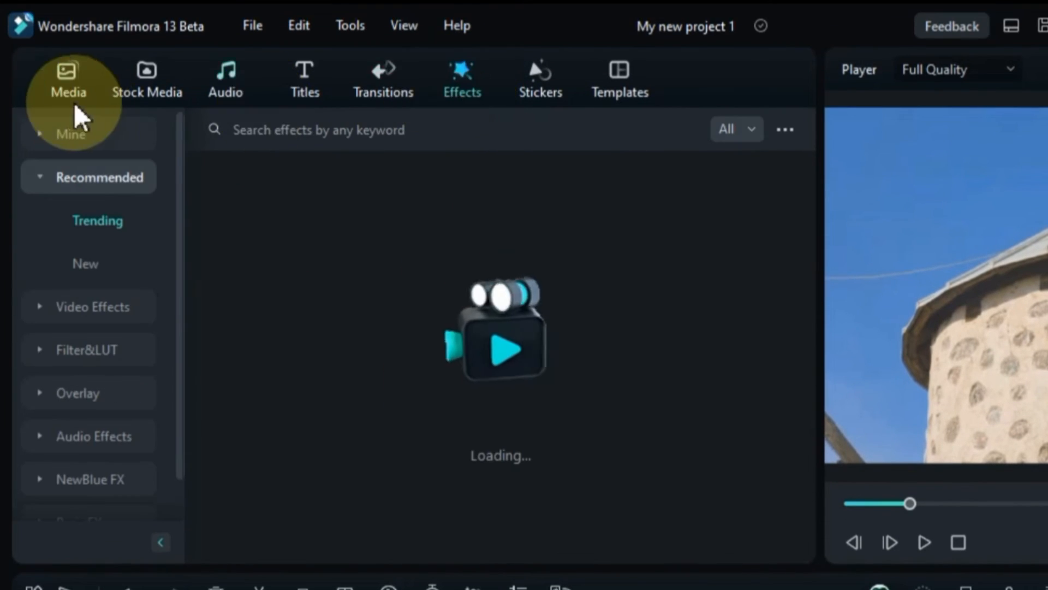
pyautogui.click(71, 134)
pyautogui.moveTo(347, 250); pyautogui.dragTo(345, 476)
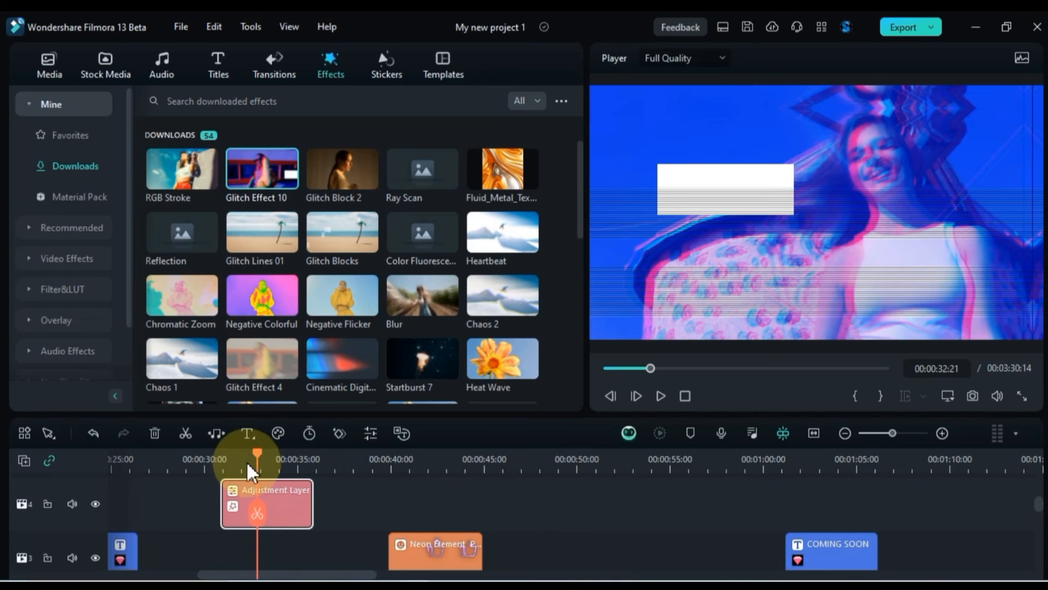
pyautogui.click(232, 459)
pyautogui.press('space')
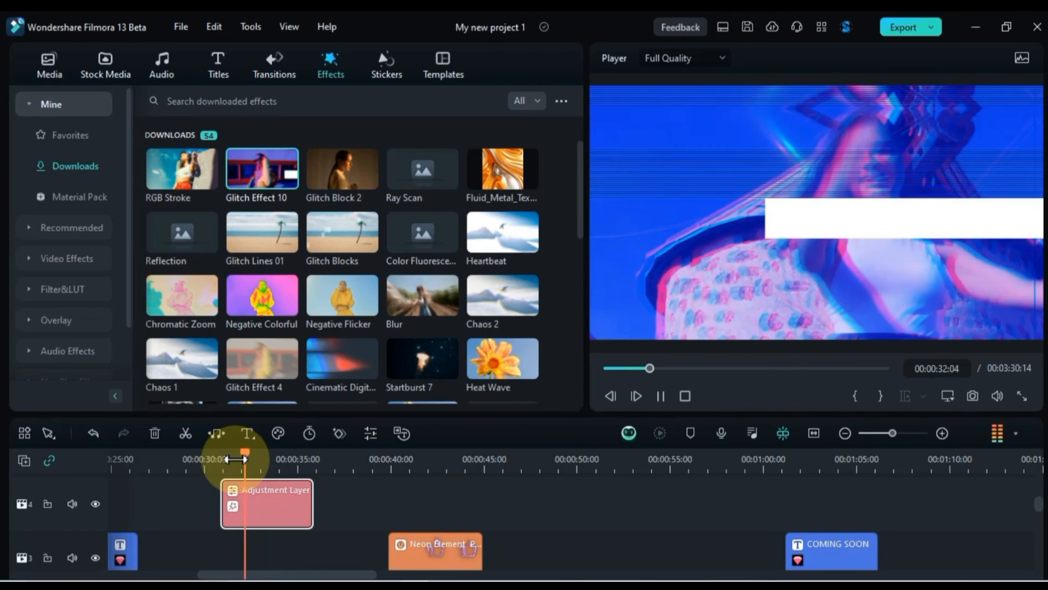
pyautogui.press('space')
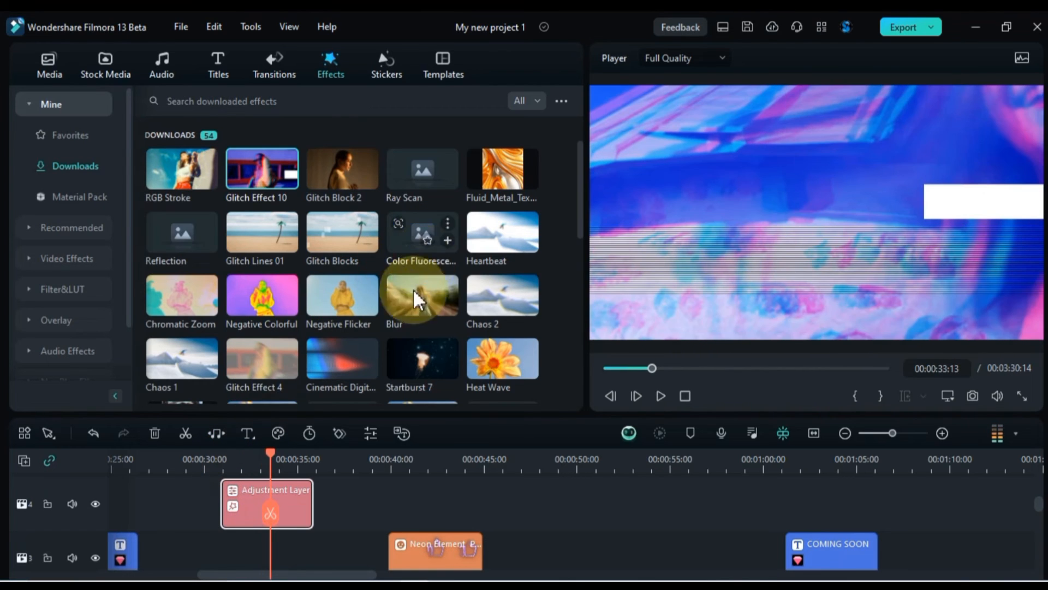
# Step: Add the downloaded Glitch Effect 20 to the adjustment layer and play the combined result
pyautogui.scroll(-5, 401, 317)
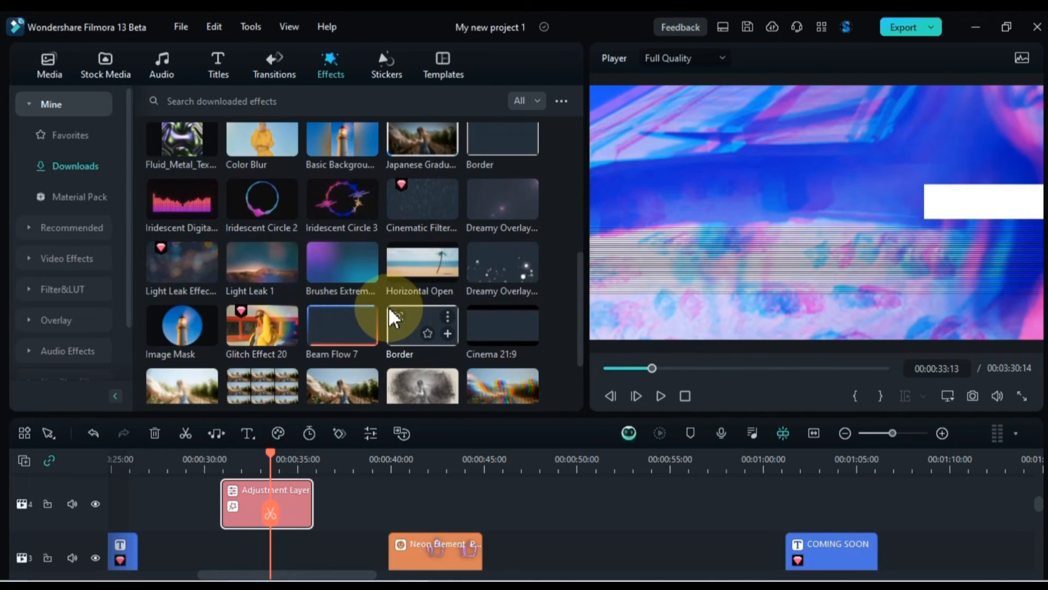
pyautogui.moveTo(253, 420); pyautogui.dragTo(243, 502)
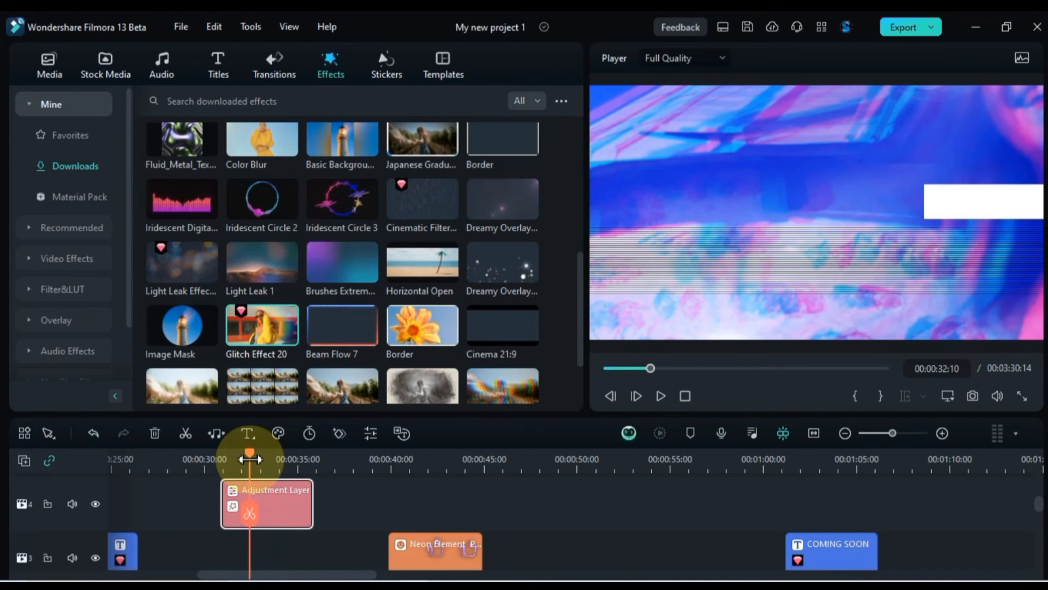
pyautogui.press('space')
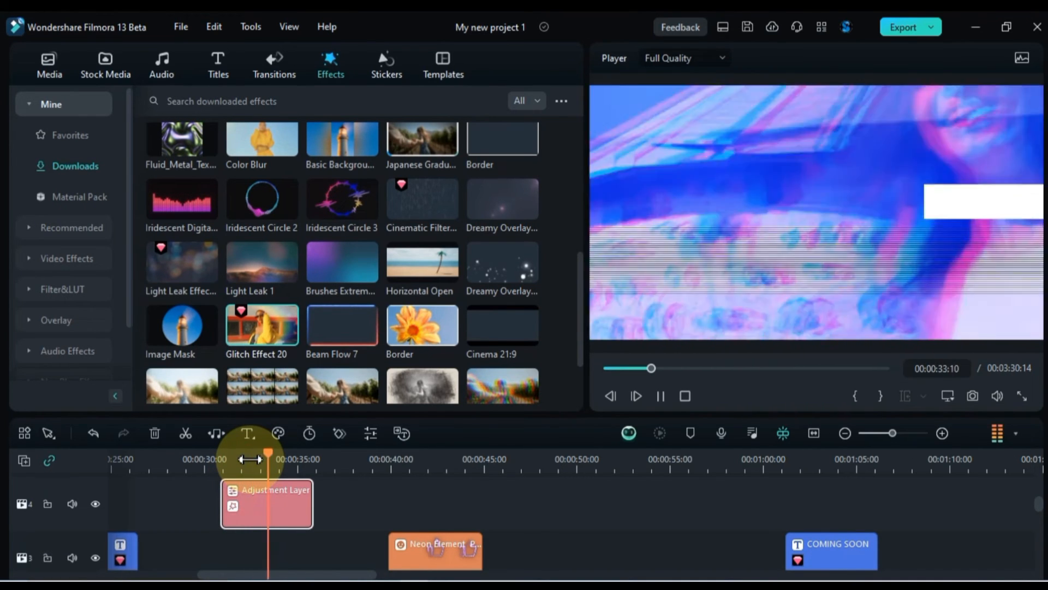
pyautogui.press('space')
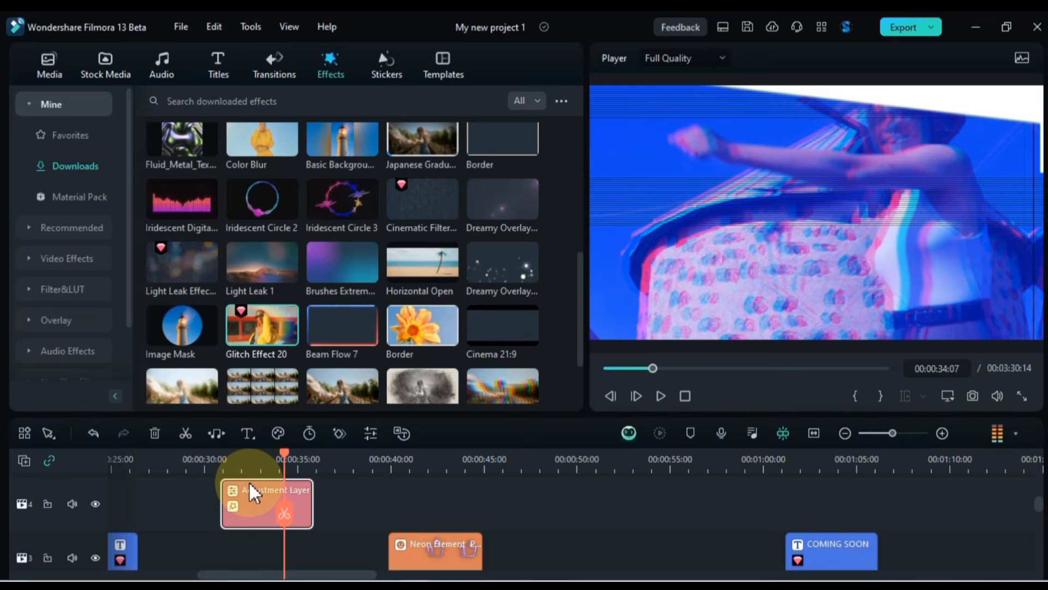
# Step: Open the adjustment layer's properties and review its applied effects and basic layer settings
pyautogui.doubleClick(251, 499)
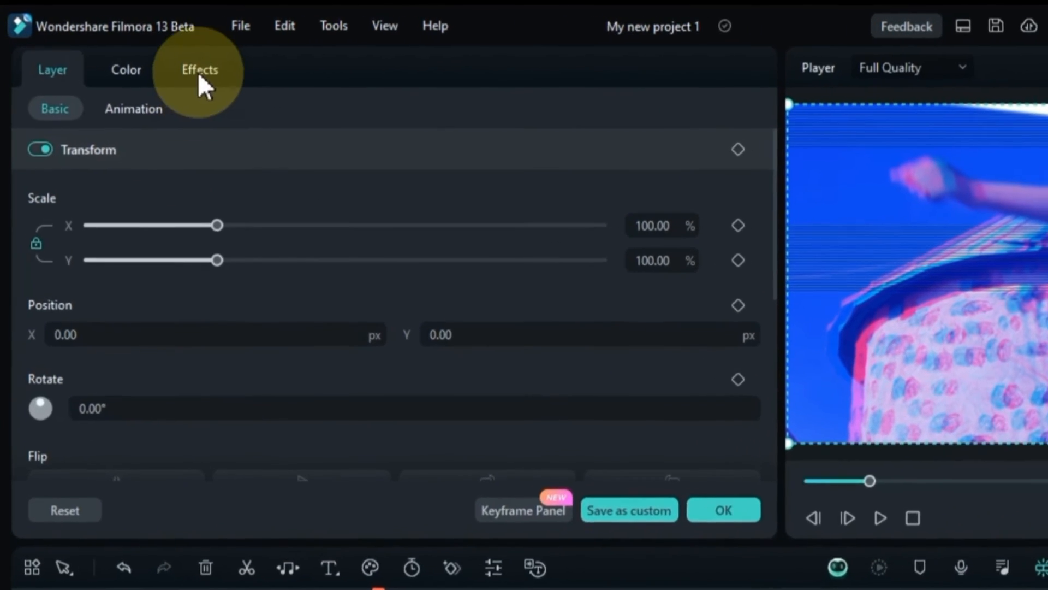
pyautogui.click(197, 71)
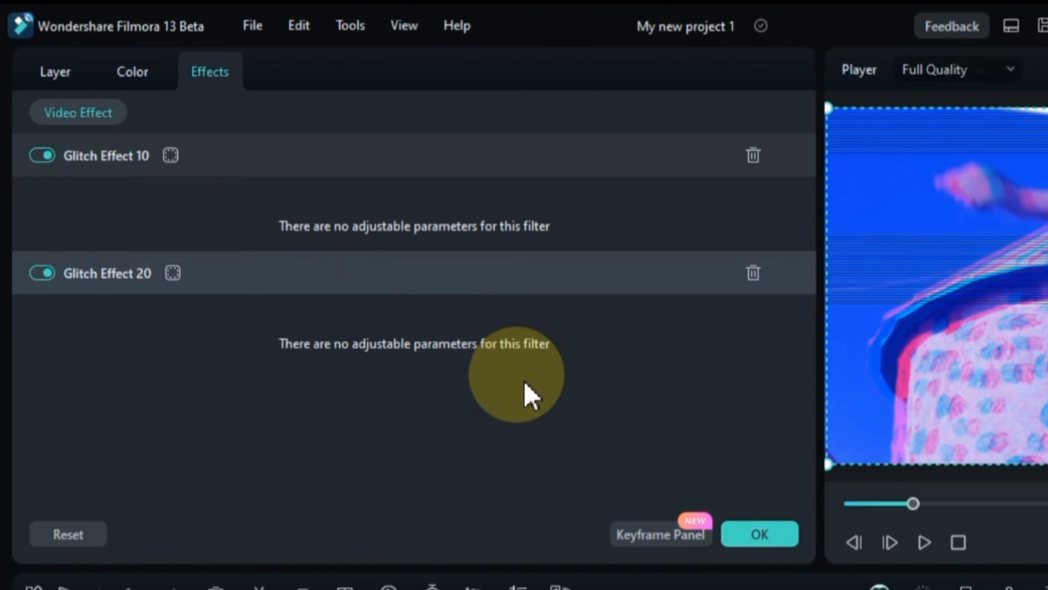
pyautogui.click(58, 73)
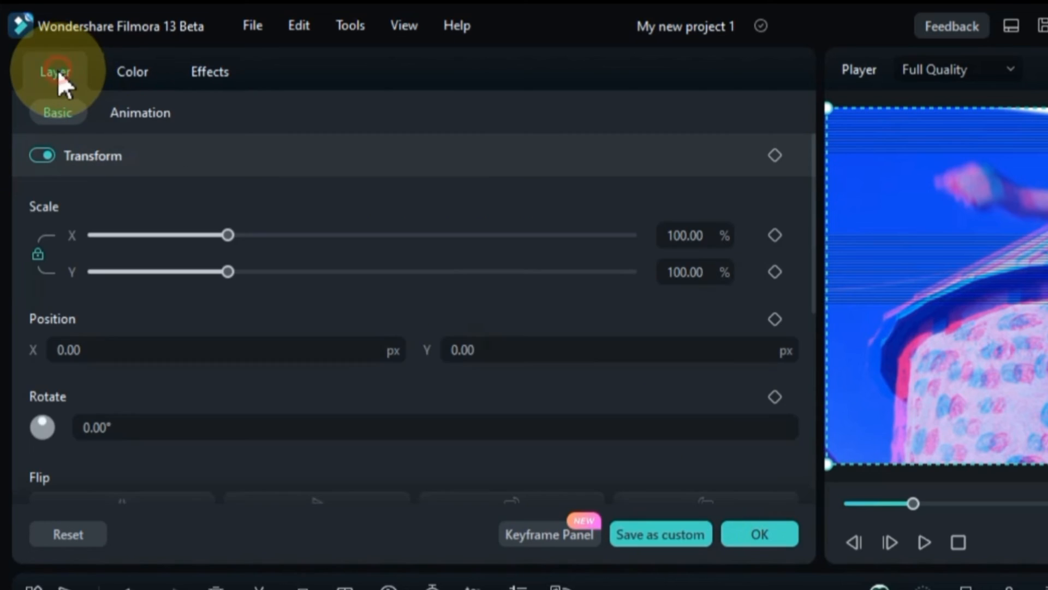
# Step: Try keyframing the adjustment layer's transform and scaling it to 69%, and reset the transform
pyautogui.click(774, 155)
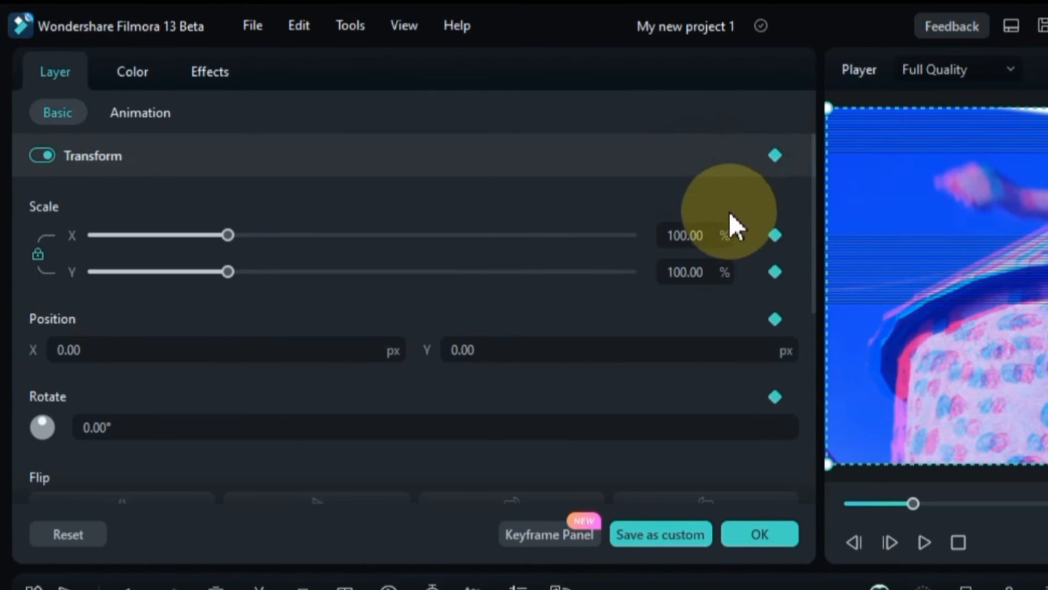
pyautogui.moveTo(394, 443); pyautogui.dragTo(368, 457)
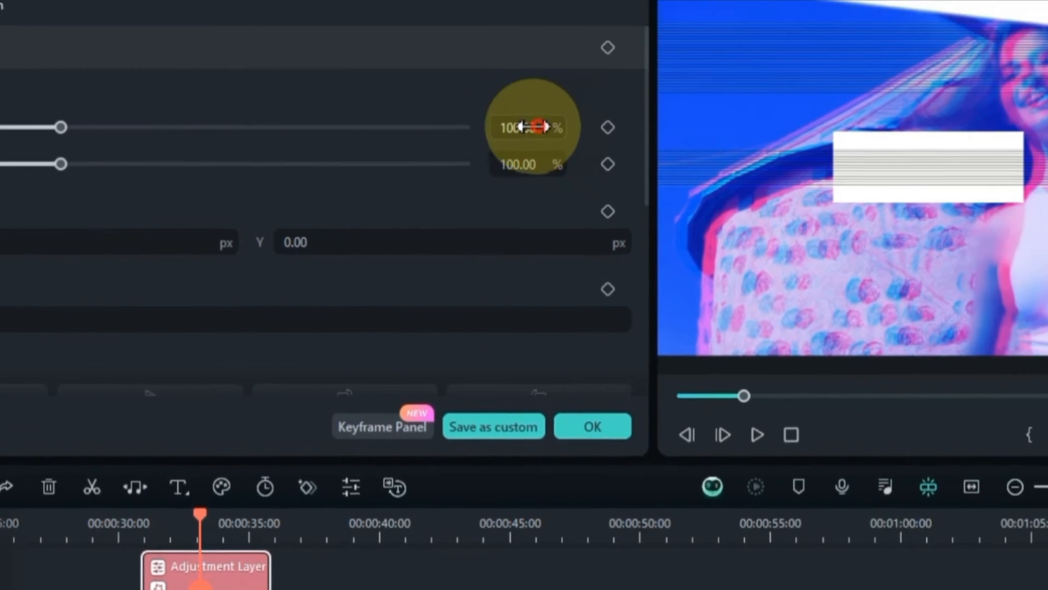
pyautogui.moveTo(700, 53)
pyautogui.mouseDown()
pyautogui.moveTo(683, 55)
pyautogui.moveTo(704, 55)
pyautogui.mouseUp()
pyautogui.moveTo(287, 233)
pyautogui.mouseDown()
pyautogui.moveTo(265, 235)
pyautogui.moveTo(287, 233)
pyautogui.mouseUp()
pyautogui.click(293, 235)
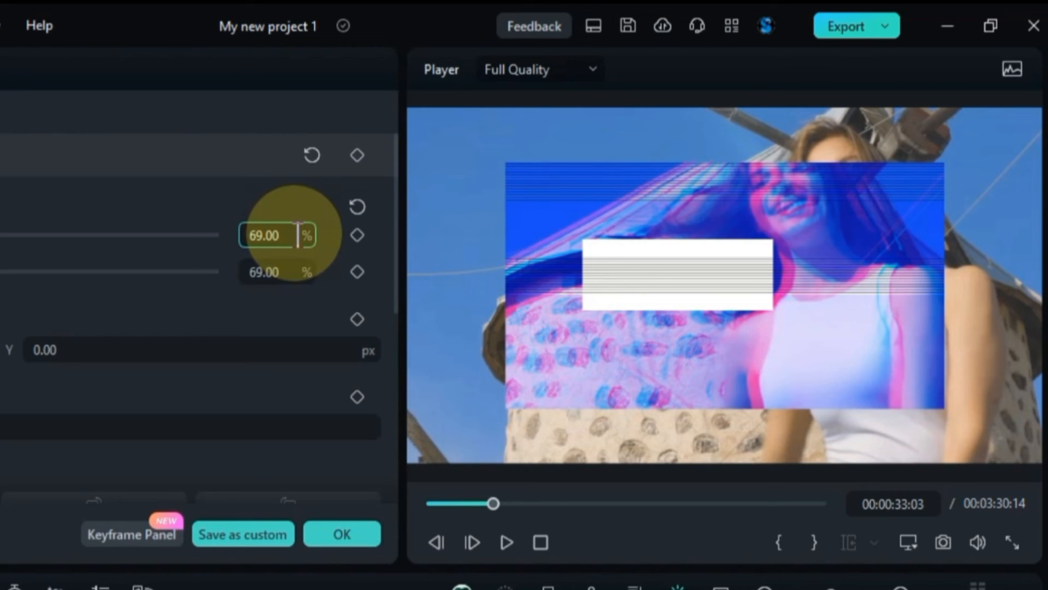
pyautogui.click(312, 158)
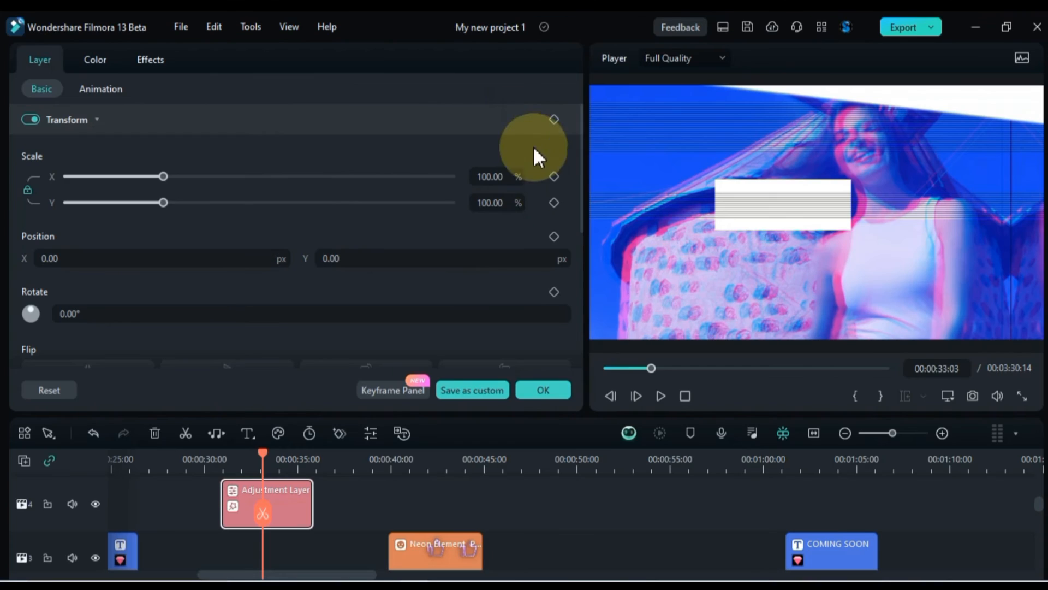
# Step: Lower the adjustment layer's compositing opacity to 0 and add an opacity keyframe at the start of the clip
pyautogui.moveTo(581, 140); pyautogui.dragTo(589, 222)
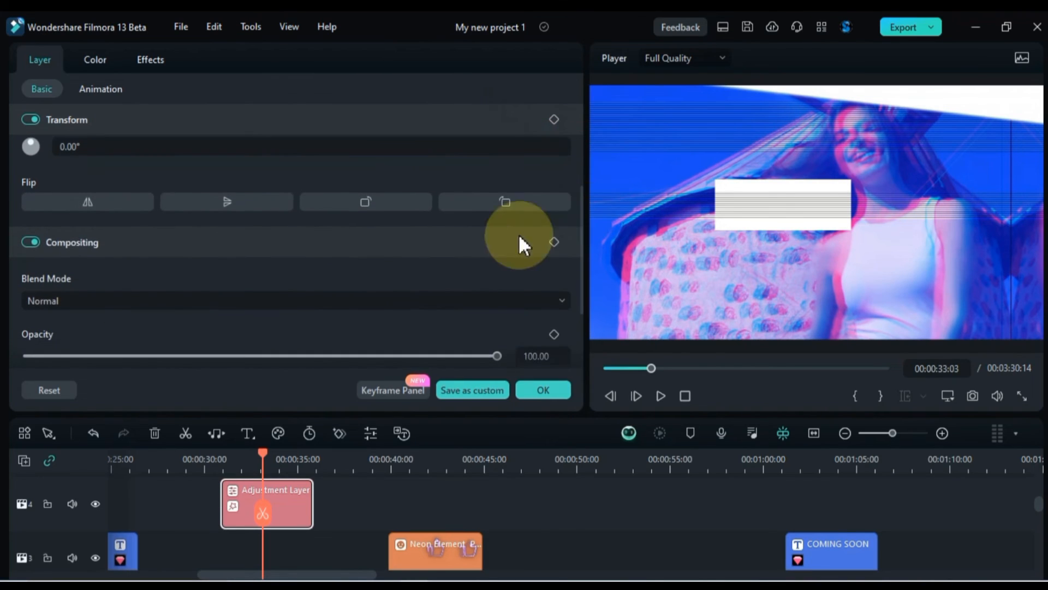
pyautogui.click(455, 247)
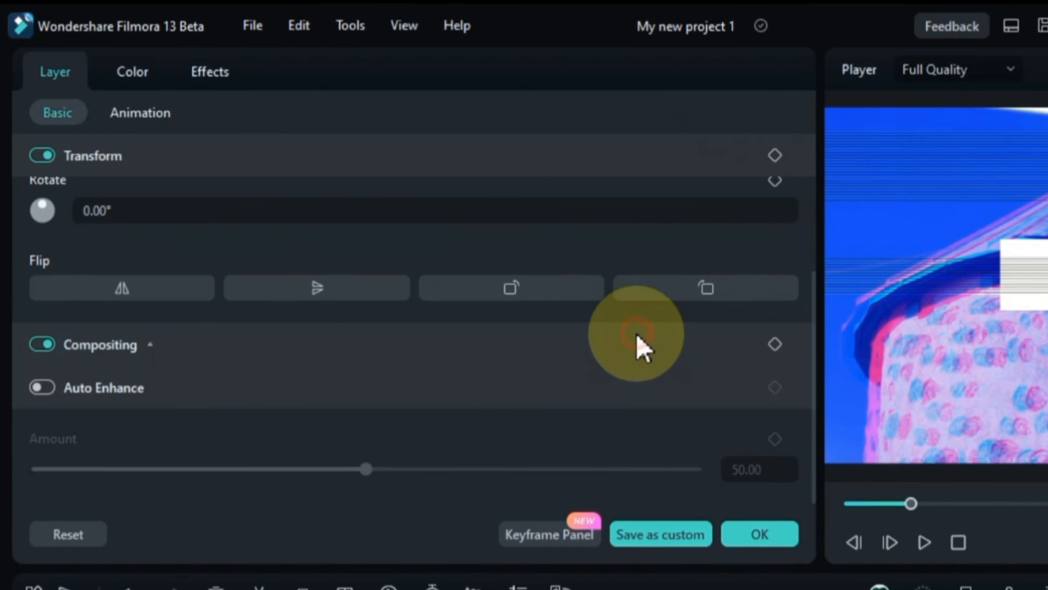
pyautogui.click(549, 342)
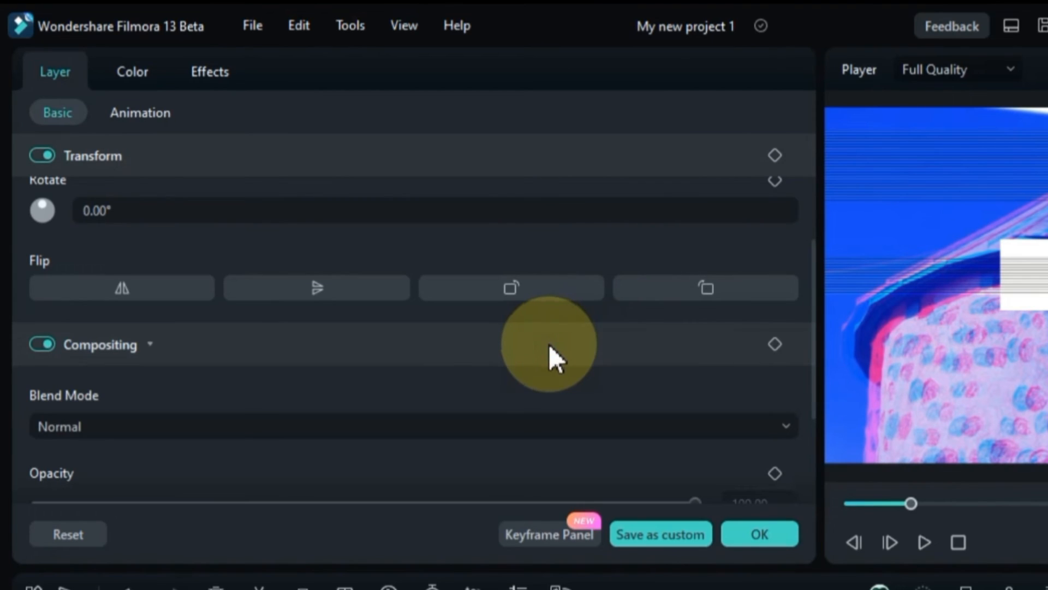
pyautogui.moveTo(814, 287); pyautogui.dragTo(814, 363)
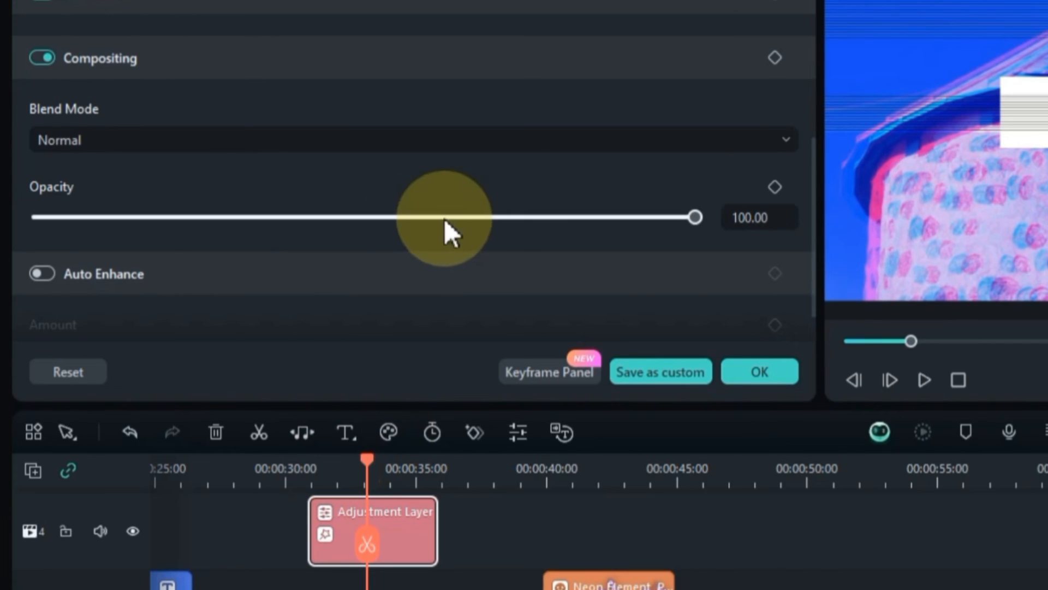
pyautogui.click(525, 379)
pyautogui.moveTo(552, 221); pyautogui.dragTo(62, 222)
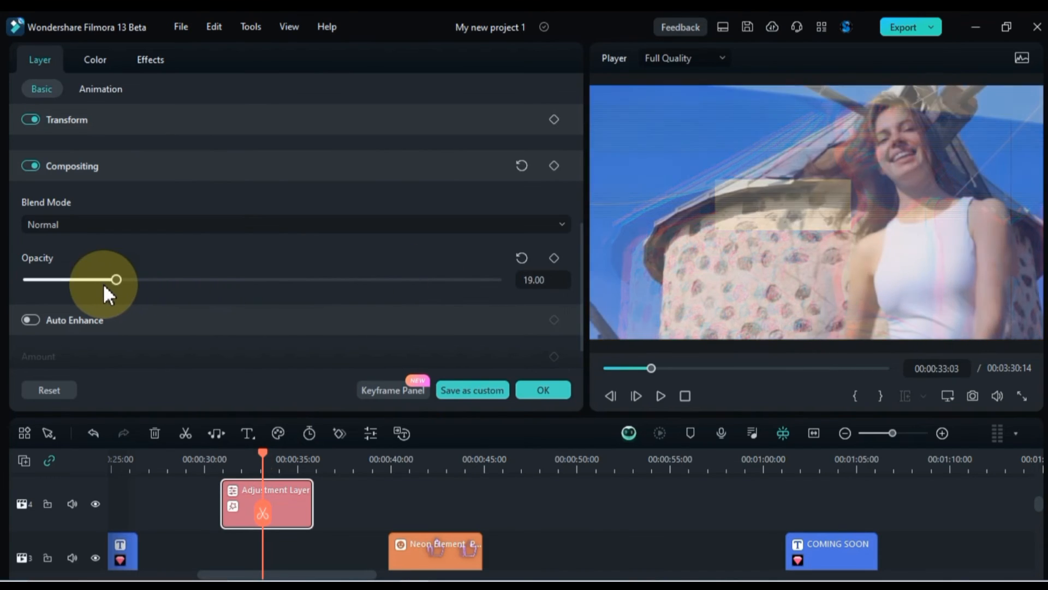
pyautogui.moveTo(45, 287); pyautogui.dragTo(15, 290)
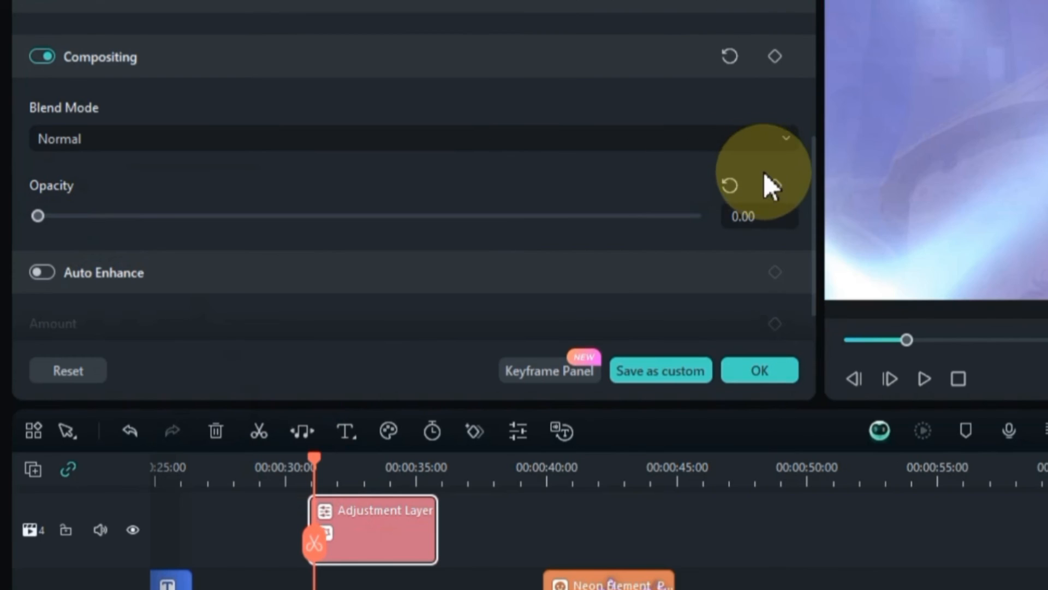
pyautogui.click(554, 259)
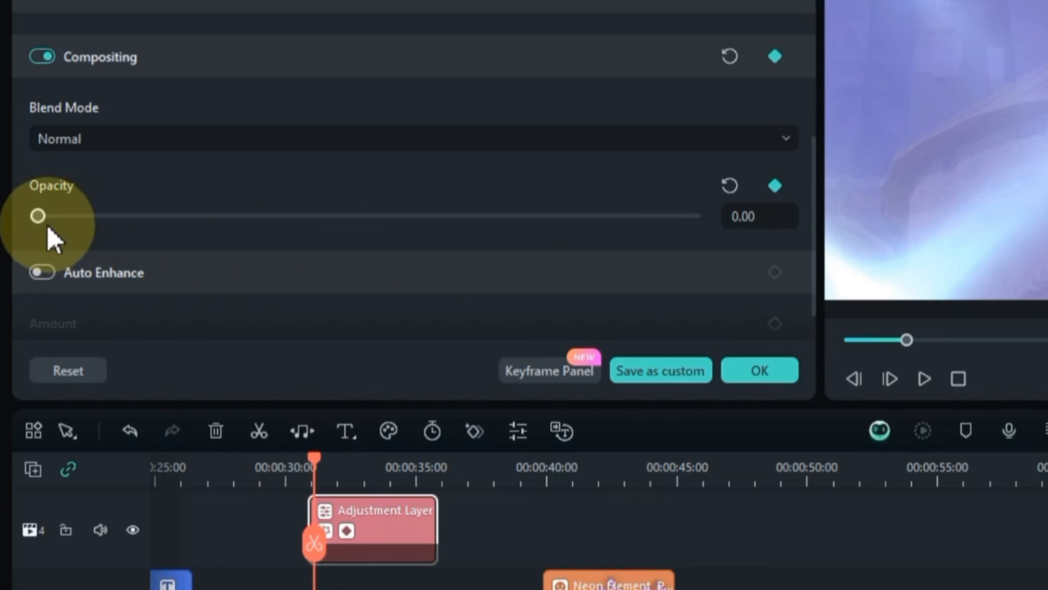
pyautogui.moveTo(49, 214); pyautogui.dragTo(5, 226)
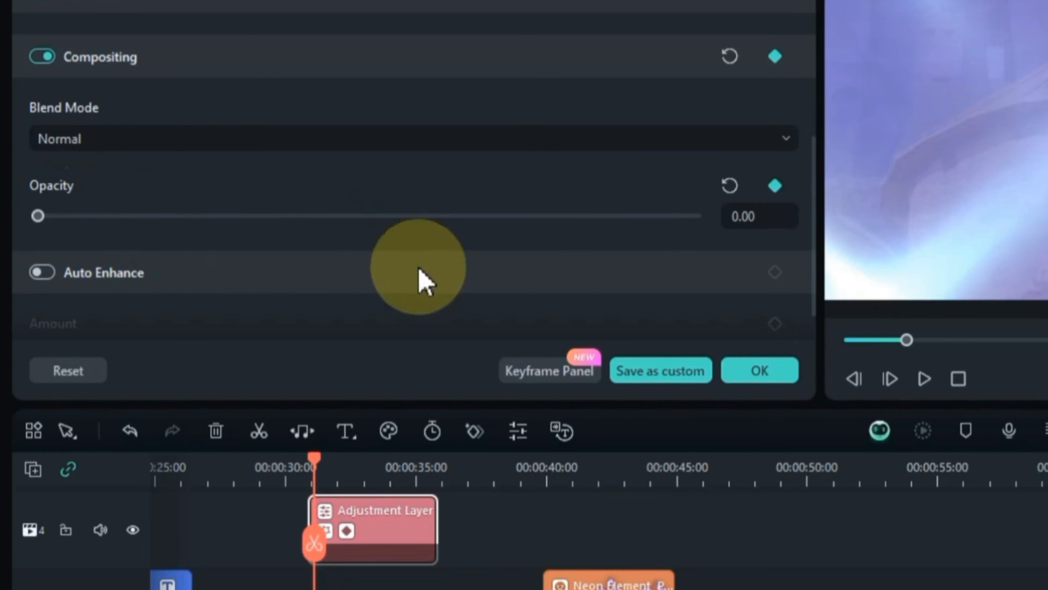
# Step: Set the adjustment layer's opacity to 38 at about 00:00:32:15, play the fade-in, and close the properties
pyautogui.moveTo(315, 458); pyautogui.dragTo(355, 461)
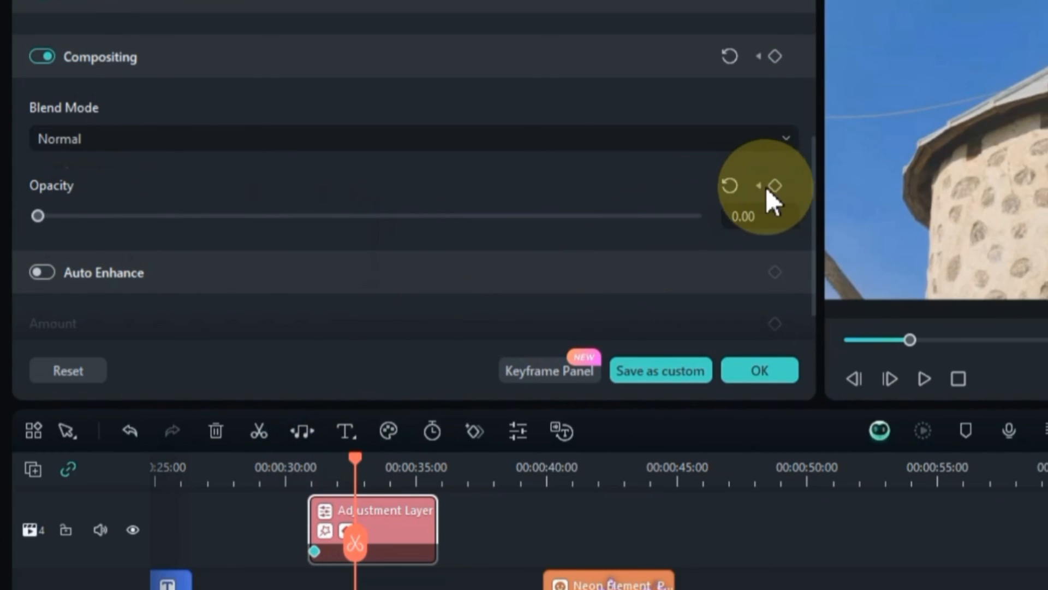
pyautogui.moveTo(117, 217); pyautogui.dragTo(289, 216)
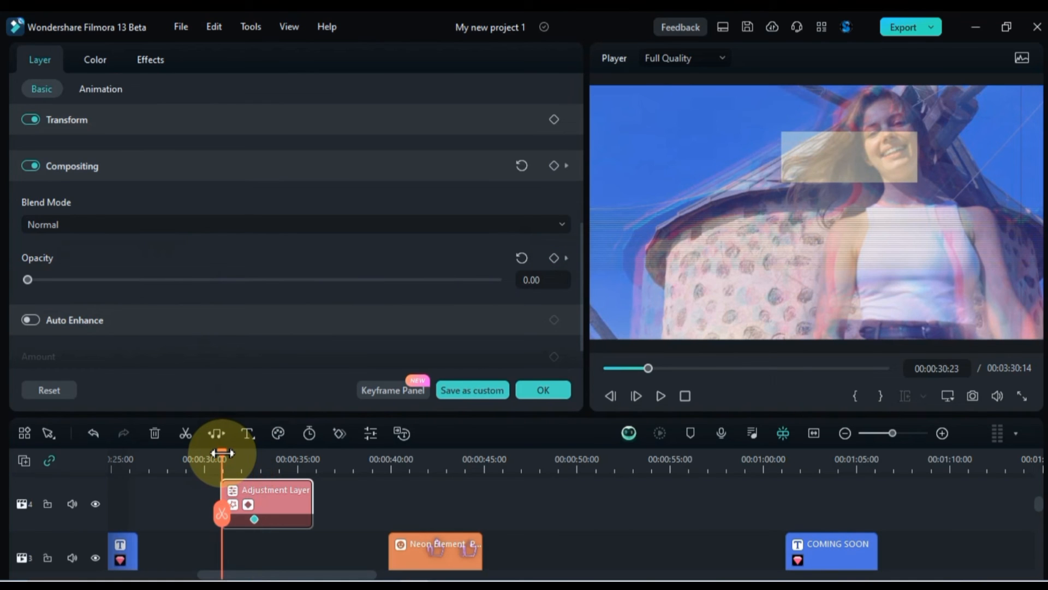
pyautogui.press('space')
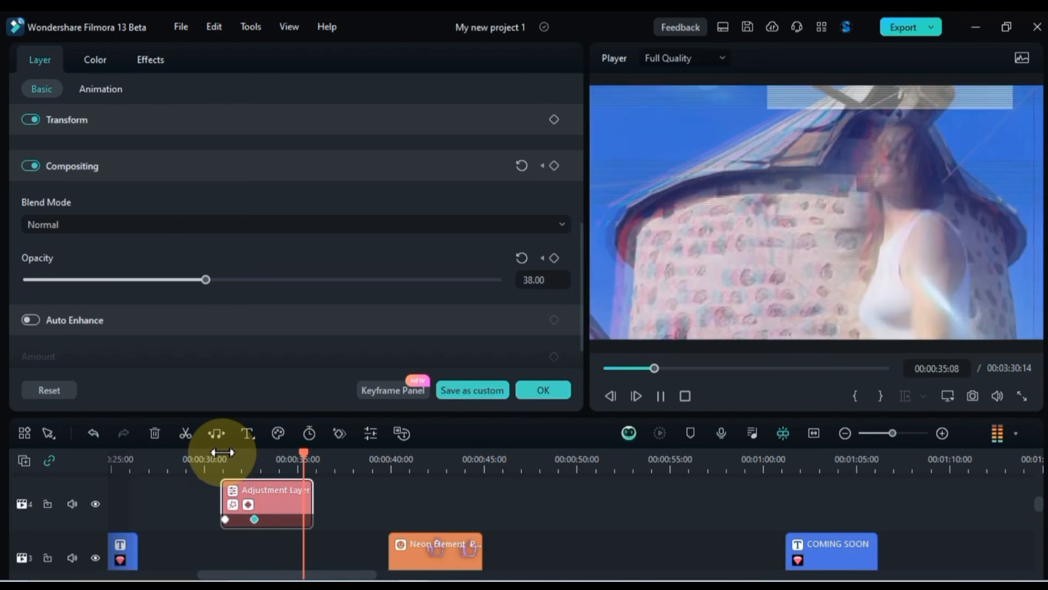
pyautogui.press('space')
pyautogui.click(541, 390)
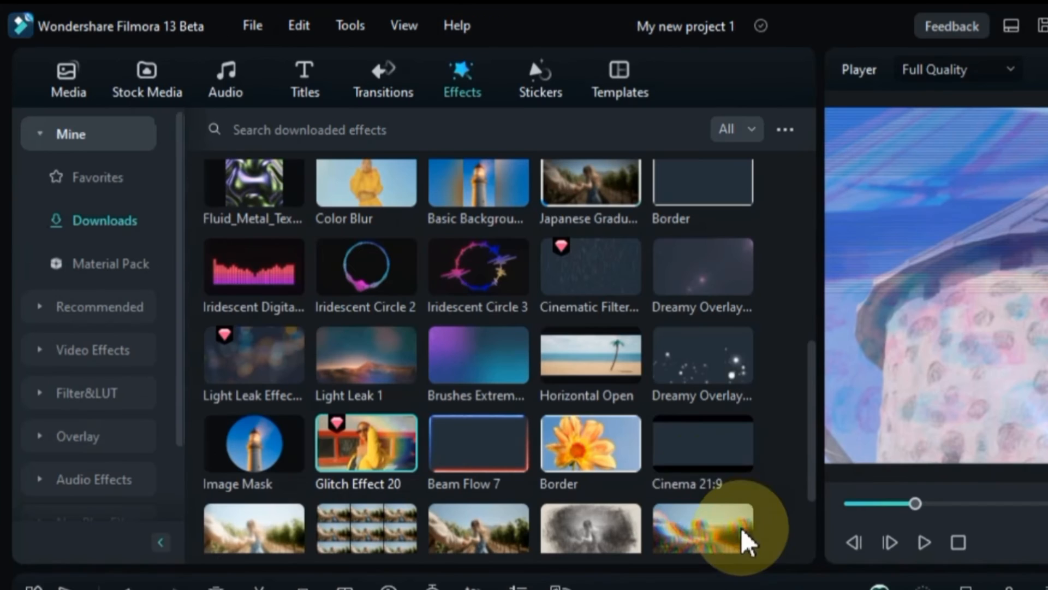
# Step: Add the downloaded premium Light Leak Effect to the adjustment layer and play the result
pyautogui.moveTo(378, 259)
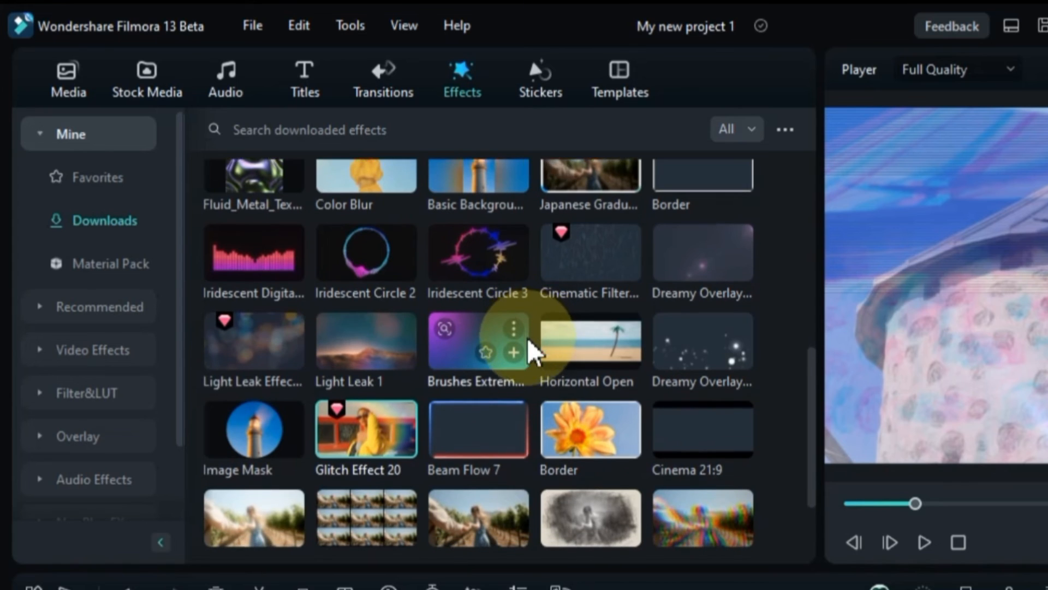
pyautogui.scroll(-3, 524, 350)
pyautogui.moveTo(243, 295); pyautogui.dragTo(355, 480)
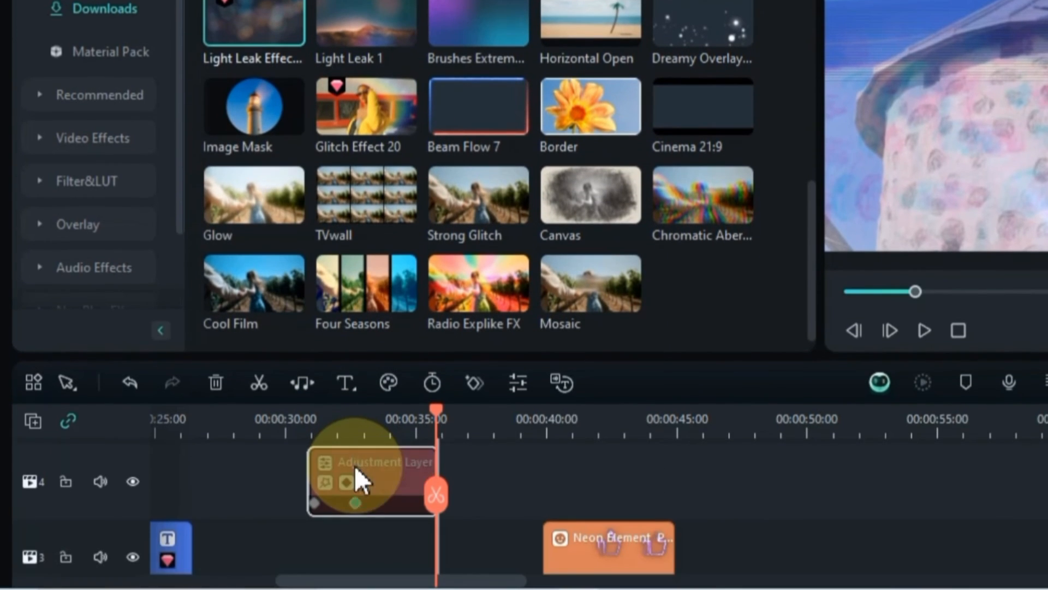
pyautogui.click(376, 422)
pyautogui.press('space')
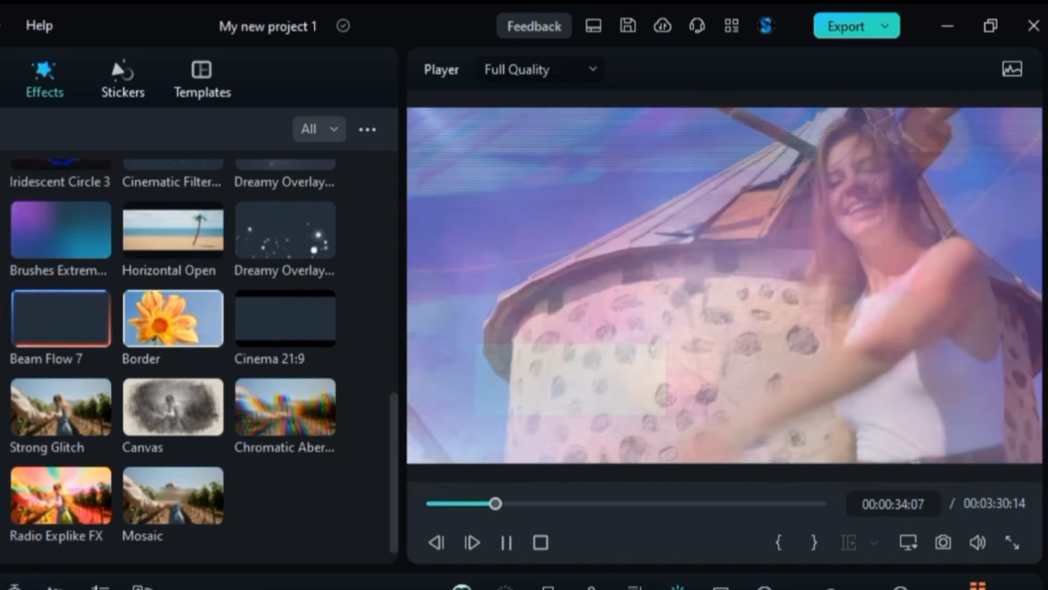
pyautogui.press('space')
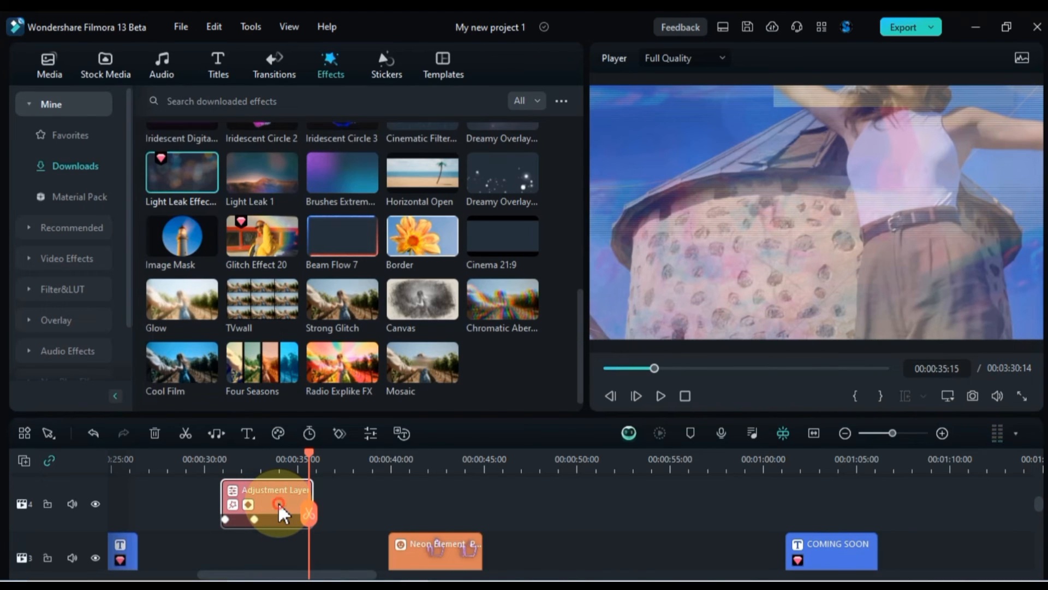
# Step: Disable Glitch Effect 20 and Glitch Effect 10 in the adjustment layer's effect settings
pyautogui.doubleClick(278, 513)
pyautogui.click(147, 58)
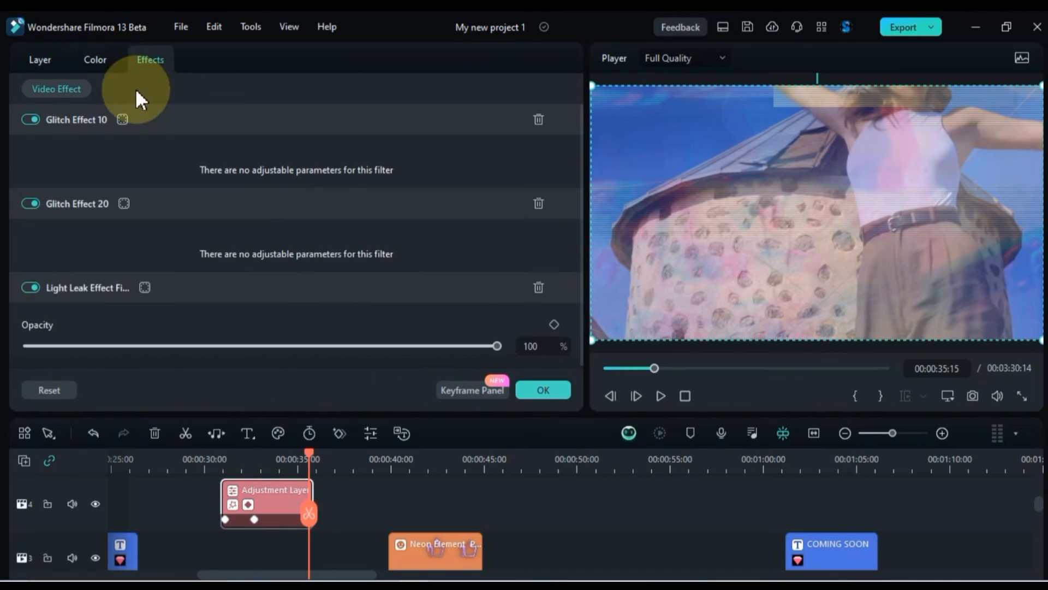
pyautogui.click(29, 203)
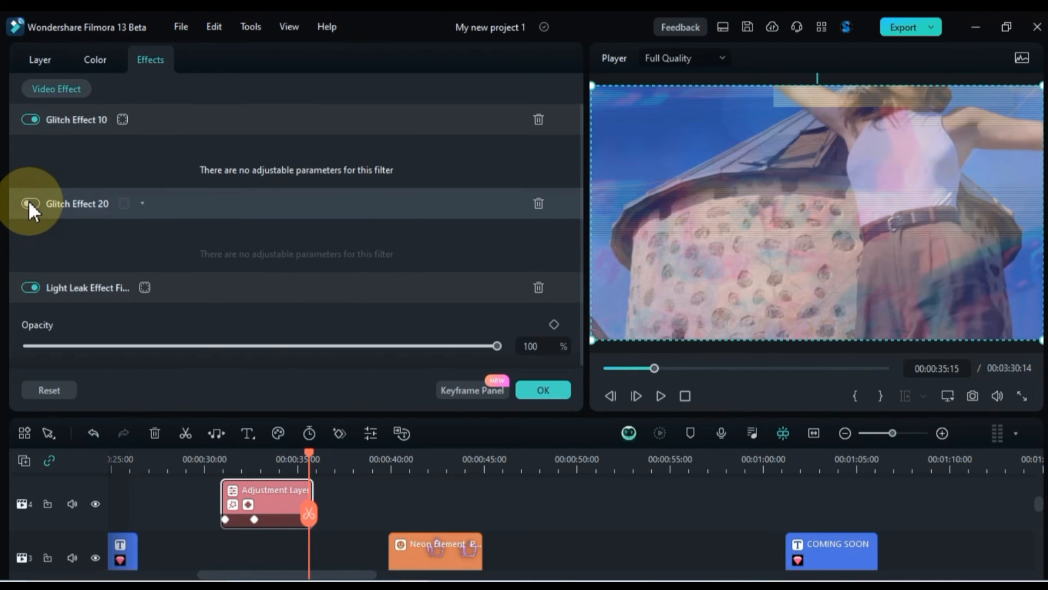
pyautogui.click(30, 119)
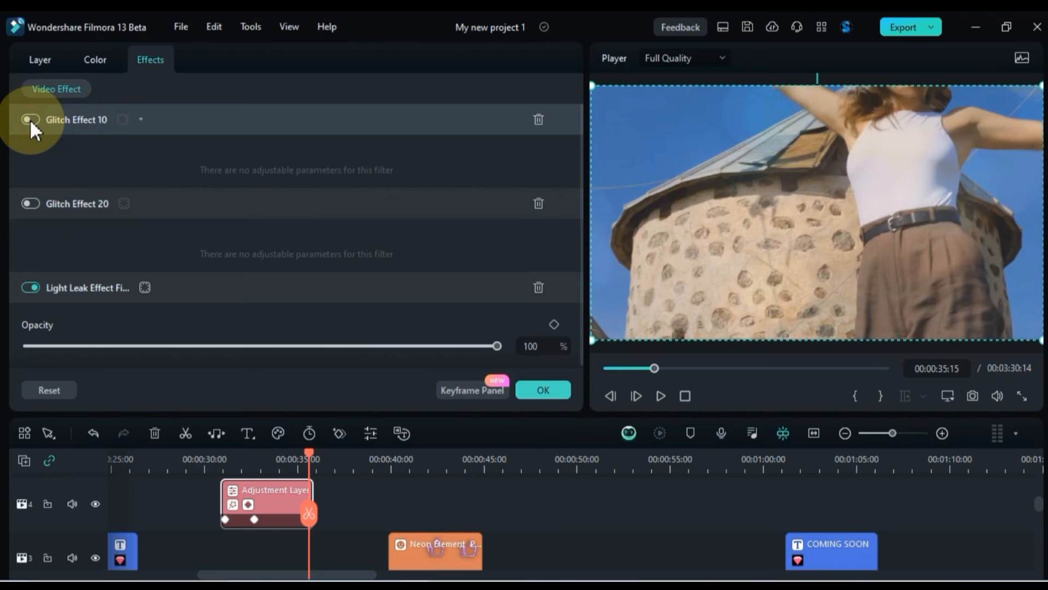
# Step: Set the adjustment layer's opacity to 100 at 00:00:35:15 and the Light Leak effect's opacity to 89%
pyautogui.click(38, 57)
pyautogui.moveTo(208, 276); pyautogui.dragTo(417, 279)
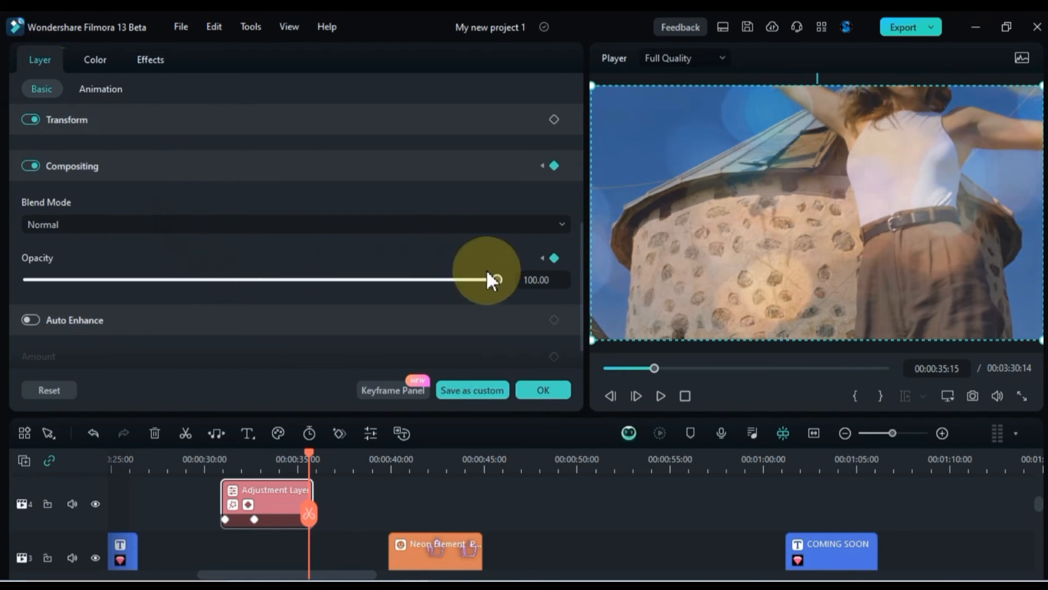
pyautogui.click(159, 65)
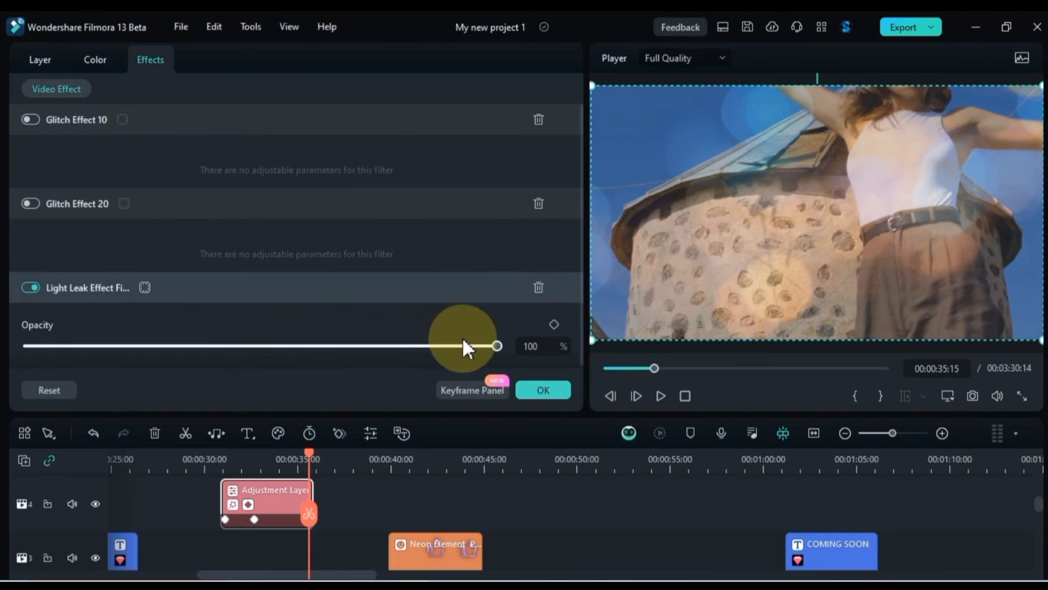
pyautogui.moveTo(468, 345); pyautogui.dragTo(445, 346)
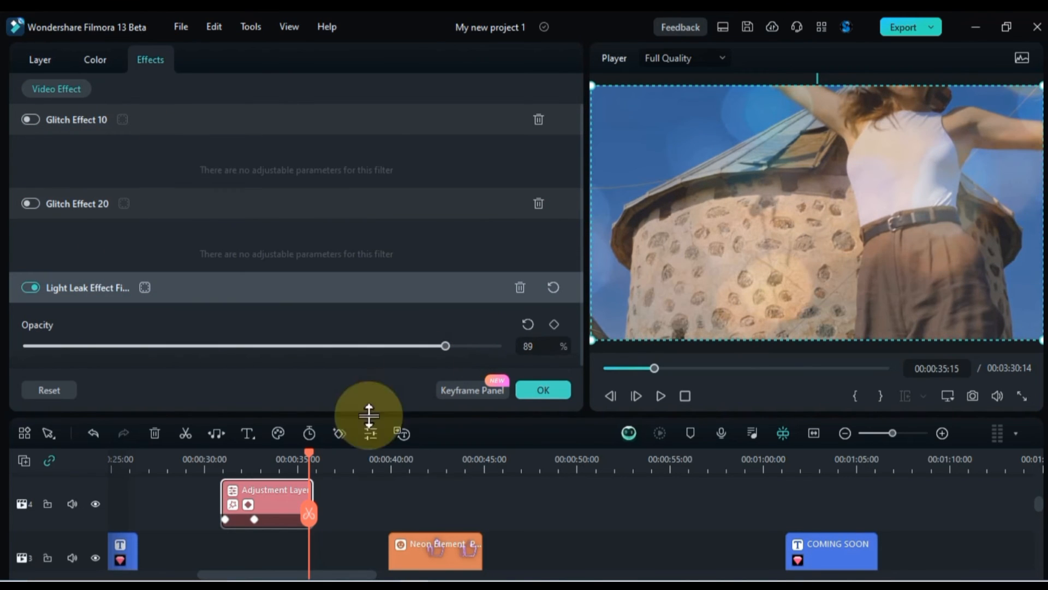
# Step: Play the adjustment layer section with only the light leak, re-enable Glitch Effect 10, and play it again
pyautogui.click(251, 459)
pyautogui.press('space')
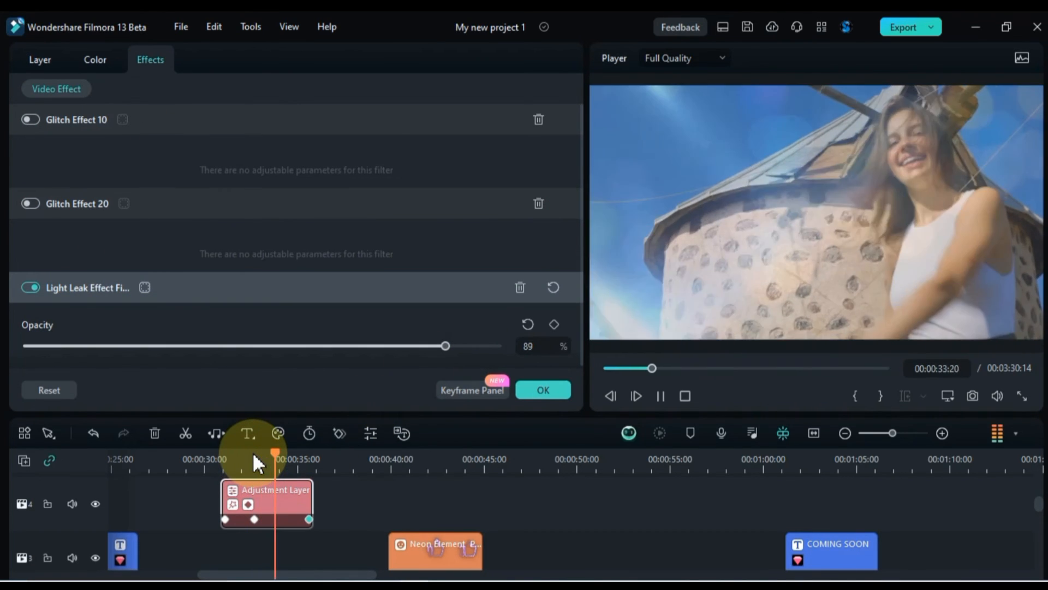
pyautogui.click(30, 120)
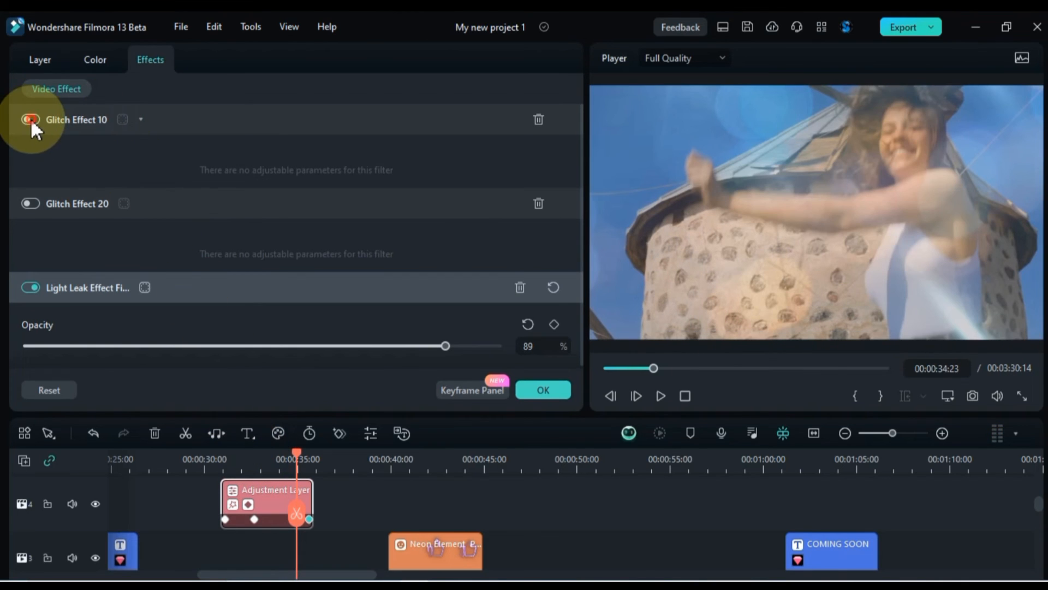
pyautogui.press('space')
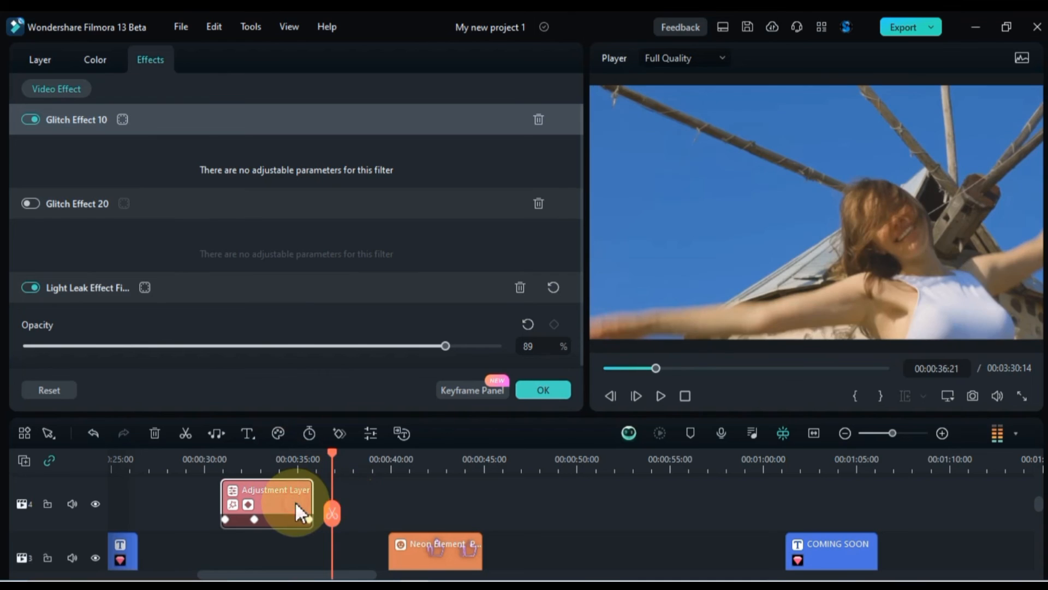
# Step: Trim the end of the adjustment layer back to its second opacity keyframe and play the shortened section
pyautogui.moveTo(310, 501); pyautogui.dragTo(246, 496)
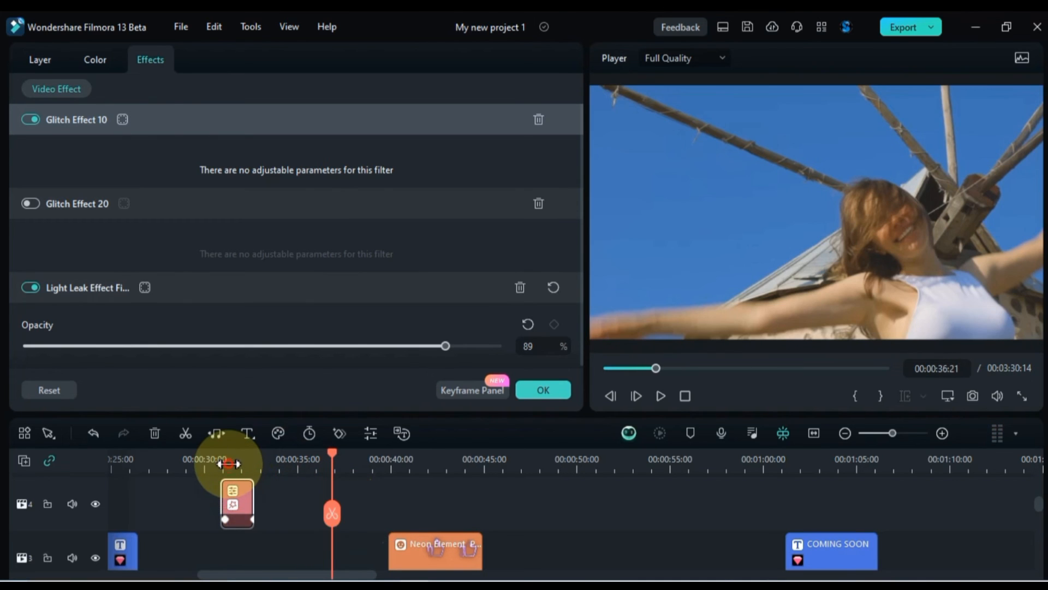
pyautogui.press('space')
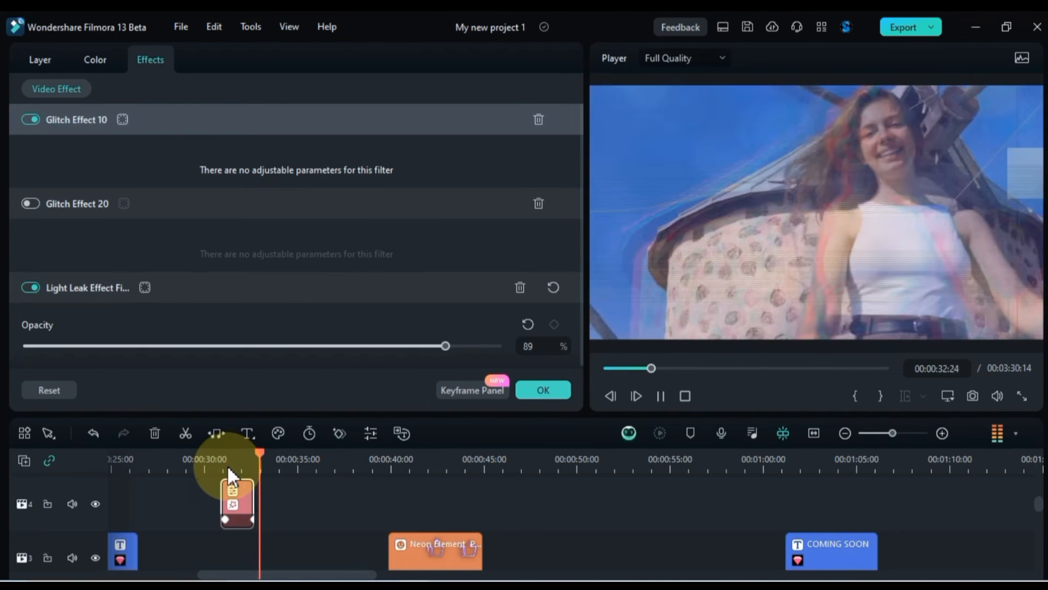
pyautogui.click(316, 500)
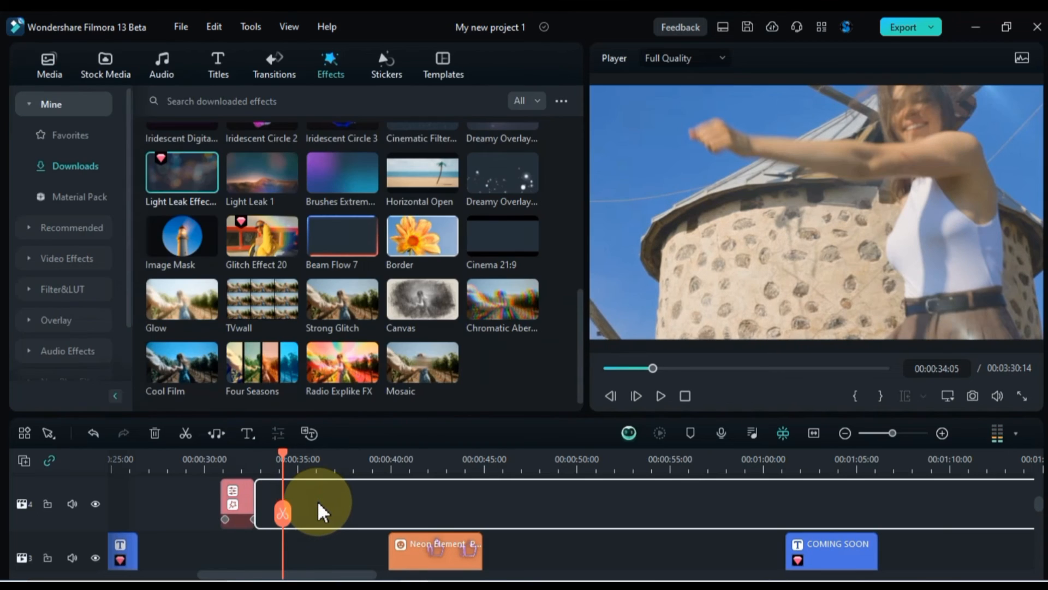
# Step: Save the project and open the Compound Clip category in the media library
pyautogui.hotkey('ctrl', 's')
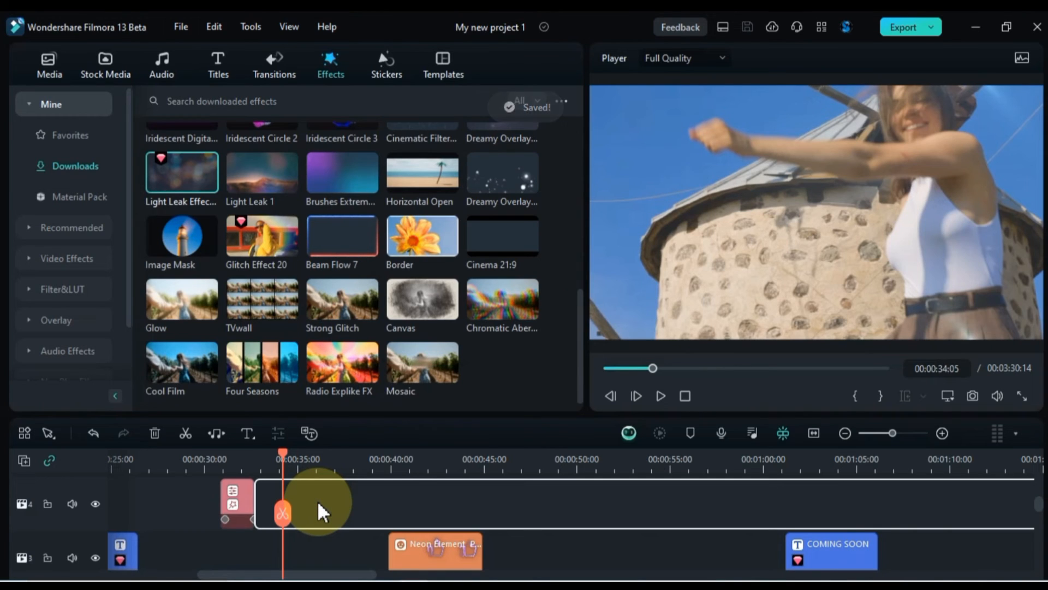
pyautogui.click(62, 69)
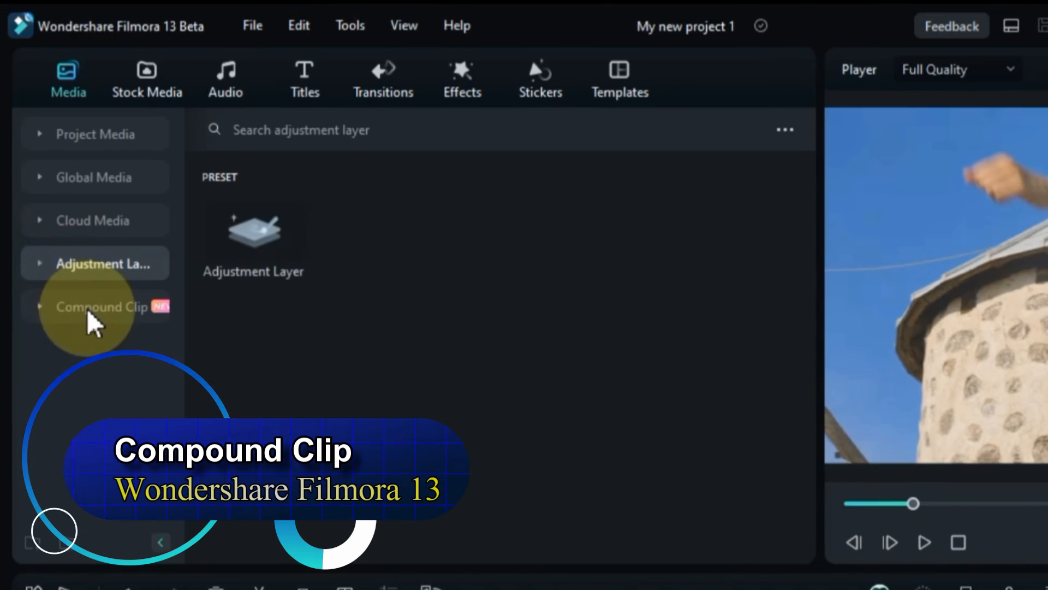
pyautogui.click(63, 313)
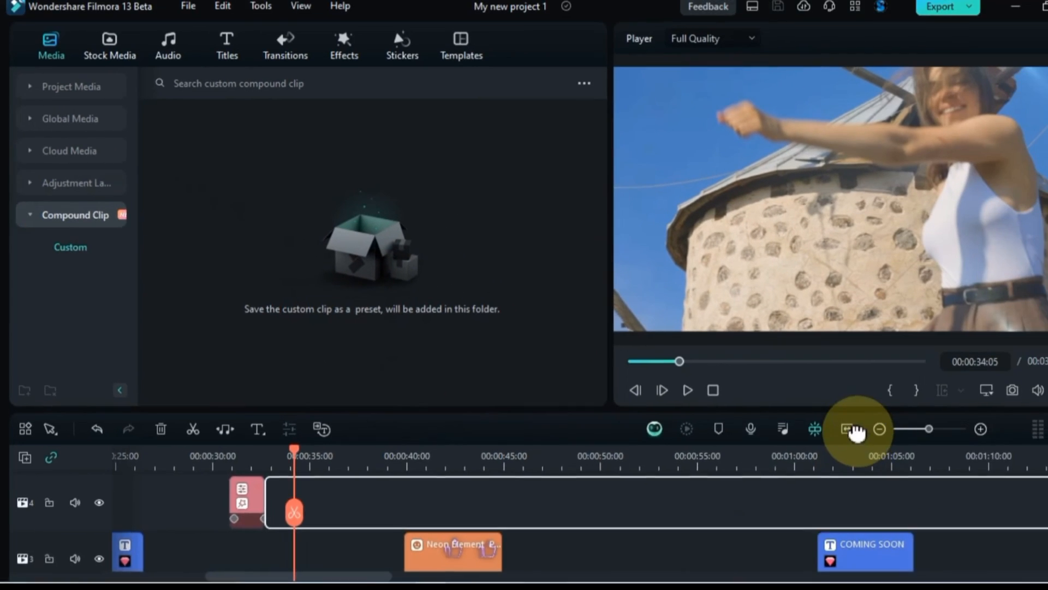
# Step: Fit the whole project in the timeline view and select all clips across the tracks
pyautogui.click(854, 430)
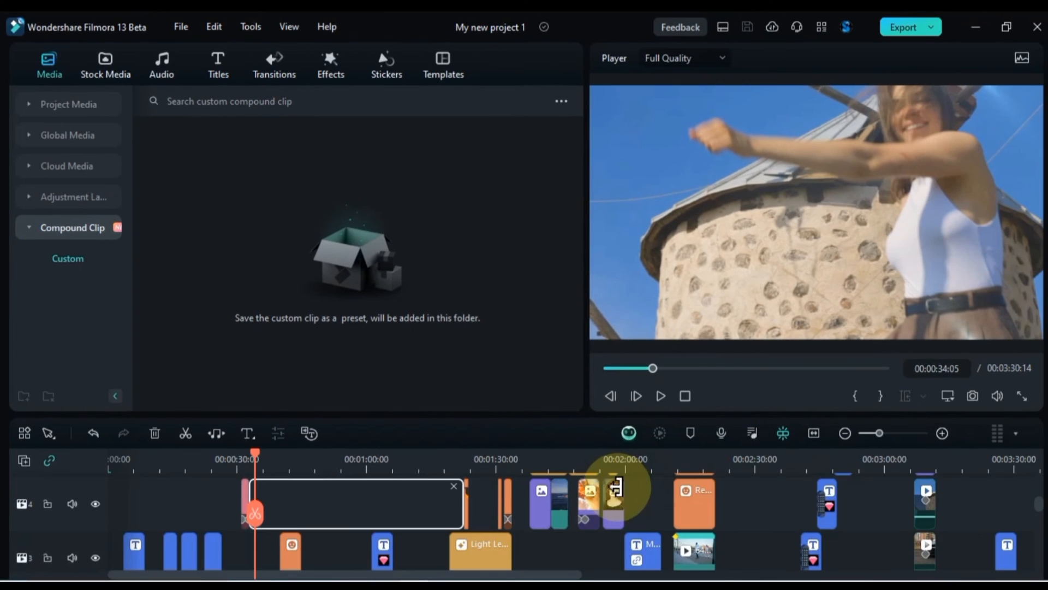
pyautogui.scroll(-5, 683, 533)
pyautogui.scroll(8, 689, 535)
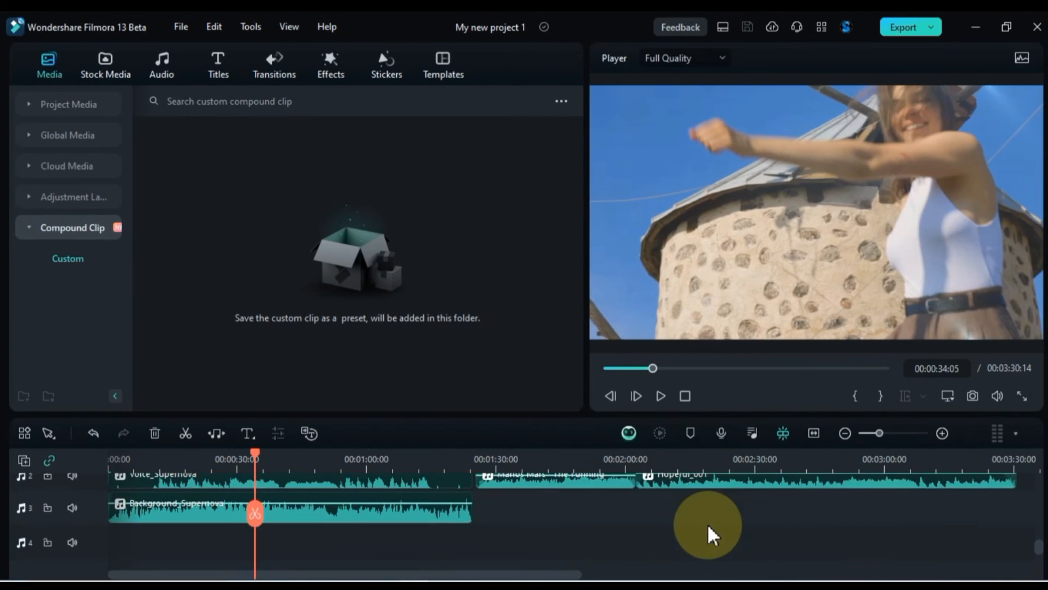
pyautogui.click(845, 434)
pyautogui.moveTo(662, 510); pyautogui.dragTo(91, 538)
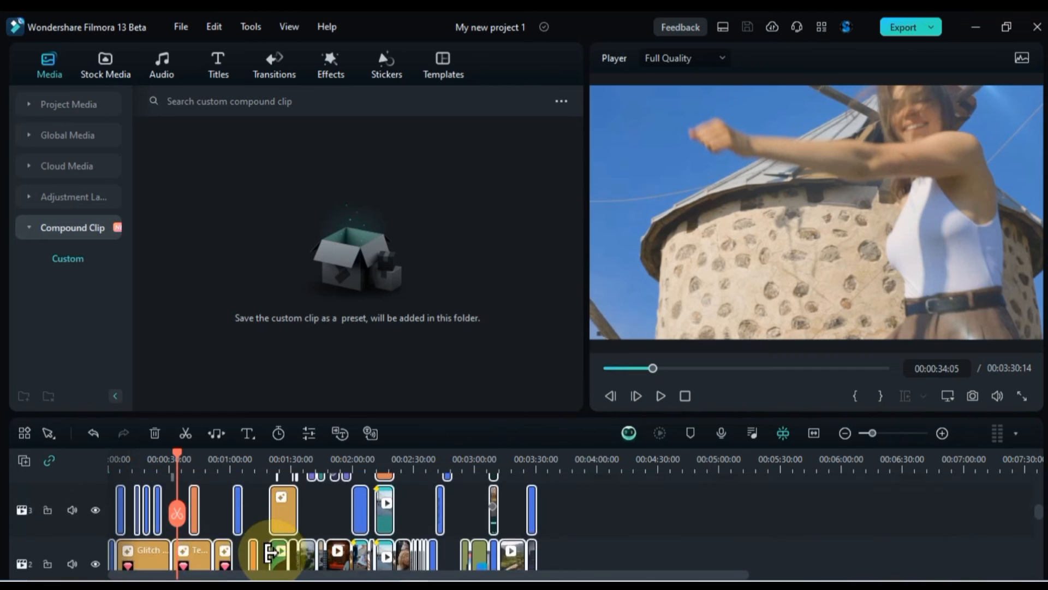
# Step: Combine the selected clips into a compound clip named Compound Clip 1
pyautogui.rightClick(284, 543)
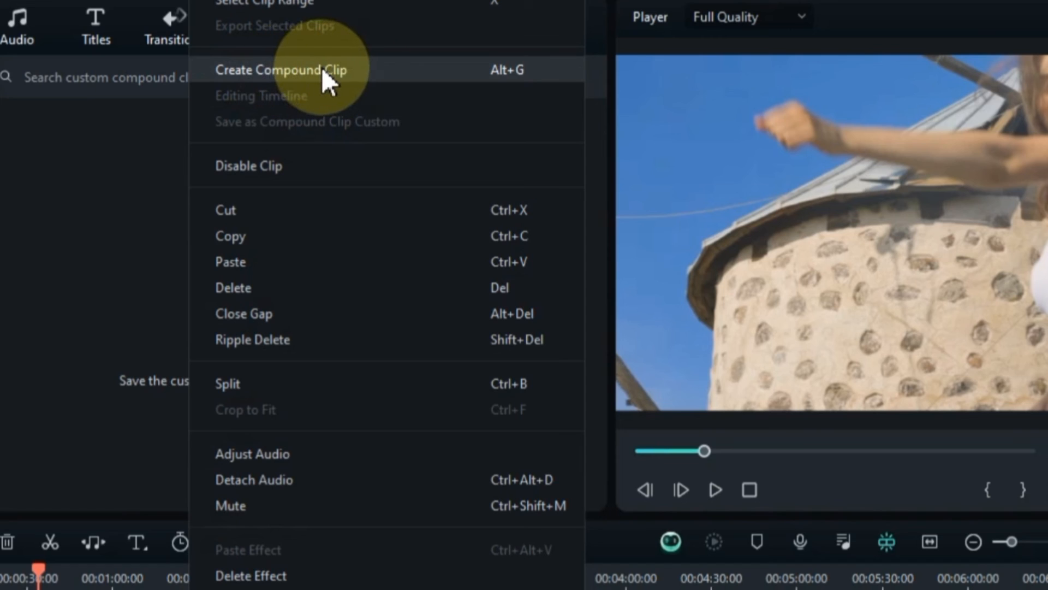
pyautogui.click(325, 70)
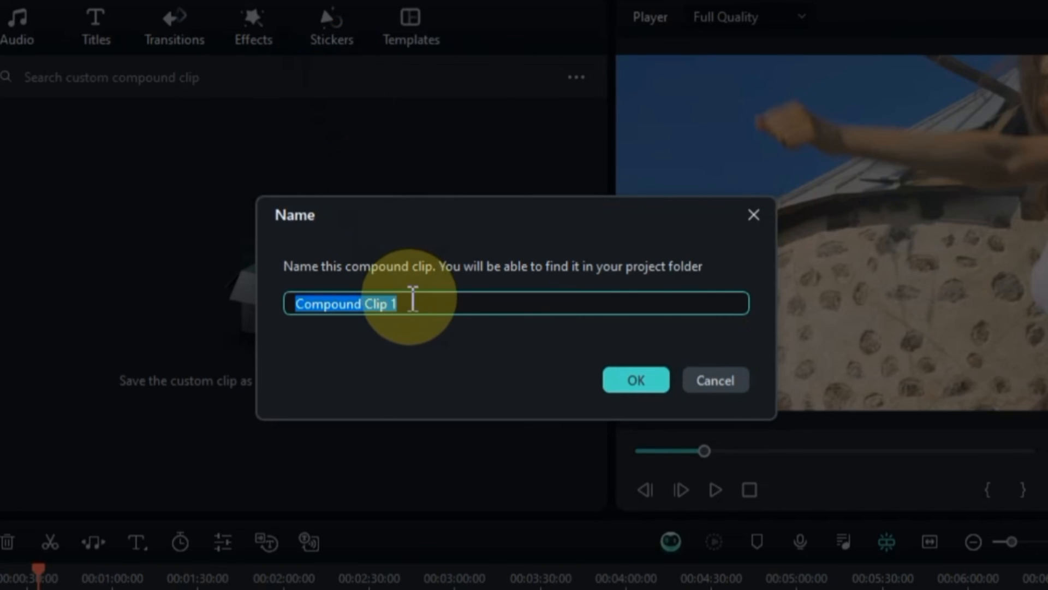
pyautogui.moveTo(435, 304); pyautogui.dragTo(305, 317)
pyautogui.click(486, 311)
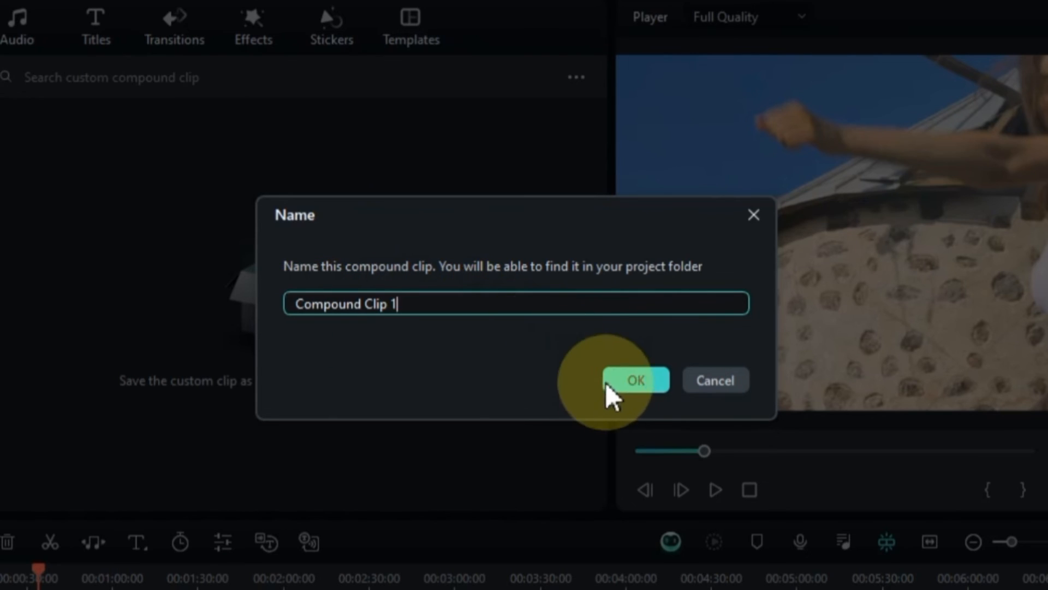
pyautogui.click(629, 384)
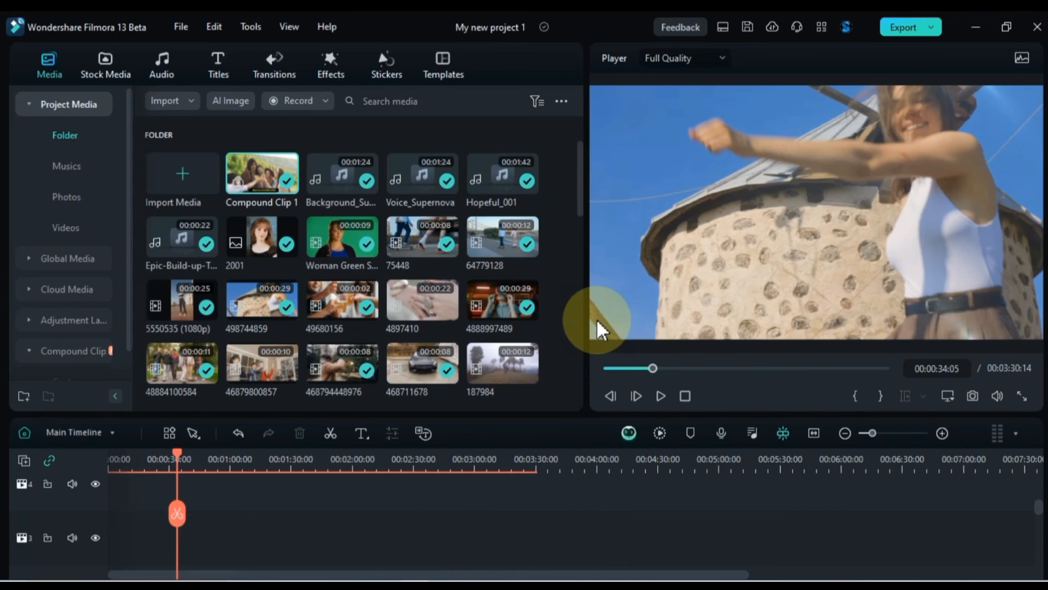
# Step: Delete the empty tracks from the main timeline and scrub through the compound clip, stopping at 00:00:09:21
pyautogui.click(296, 520)
pyautogui.scroll(2, 296, 519)
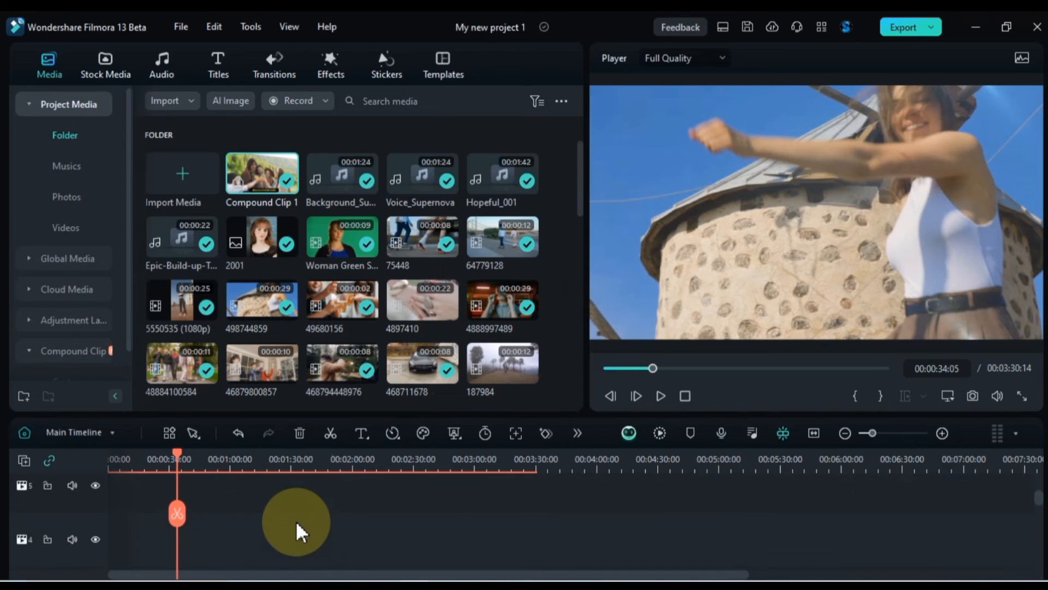
pyautogui.scroll(1, 296, 520)
pyautogui.click(23, 459)
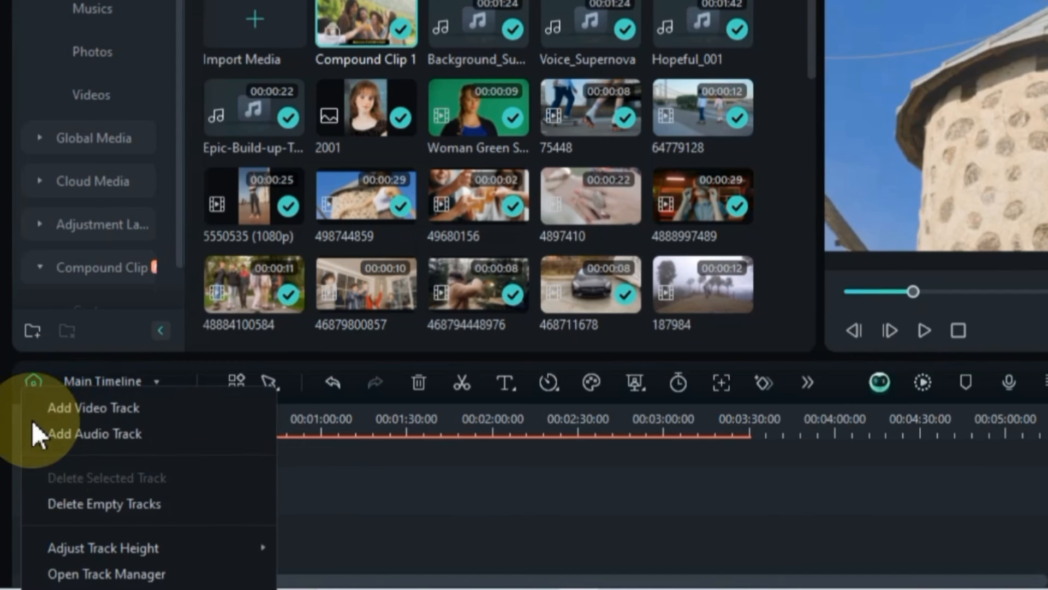
pyautogui.click(46, 520)
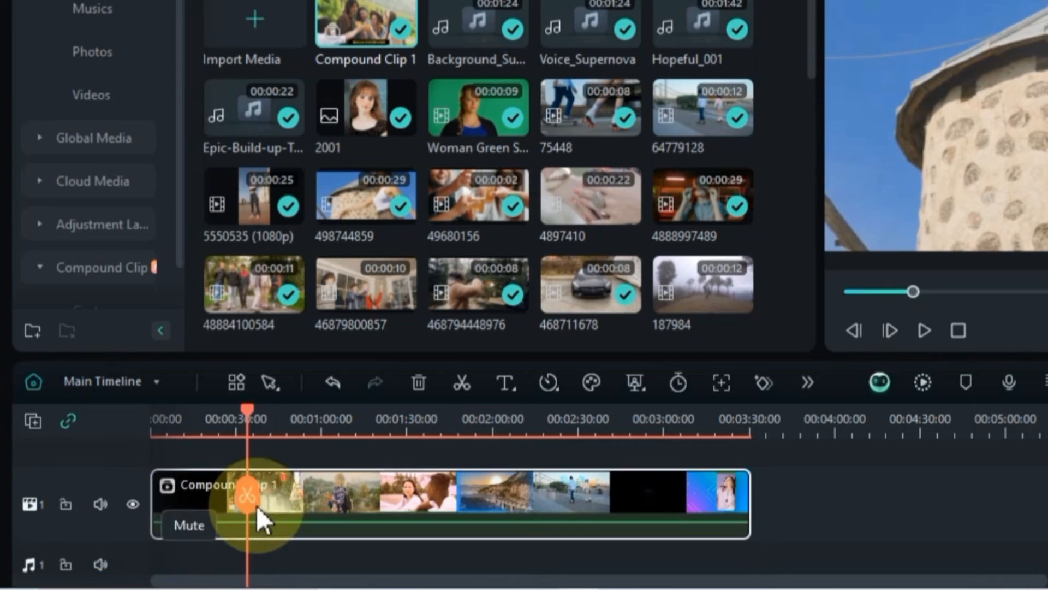
pyautogui.moveTo(250, 425); pyautogui.dragTo(299, 447)
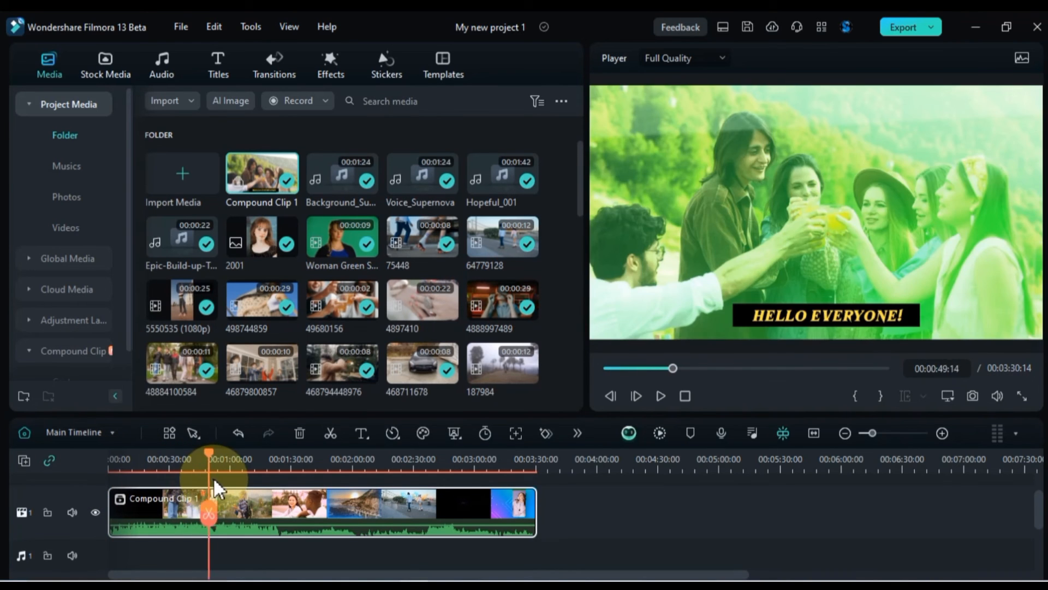
pyautogui.moveTo(215, 488); pyautogui.dragTo(128, 508)
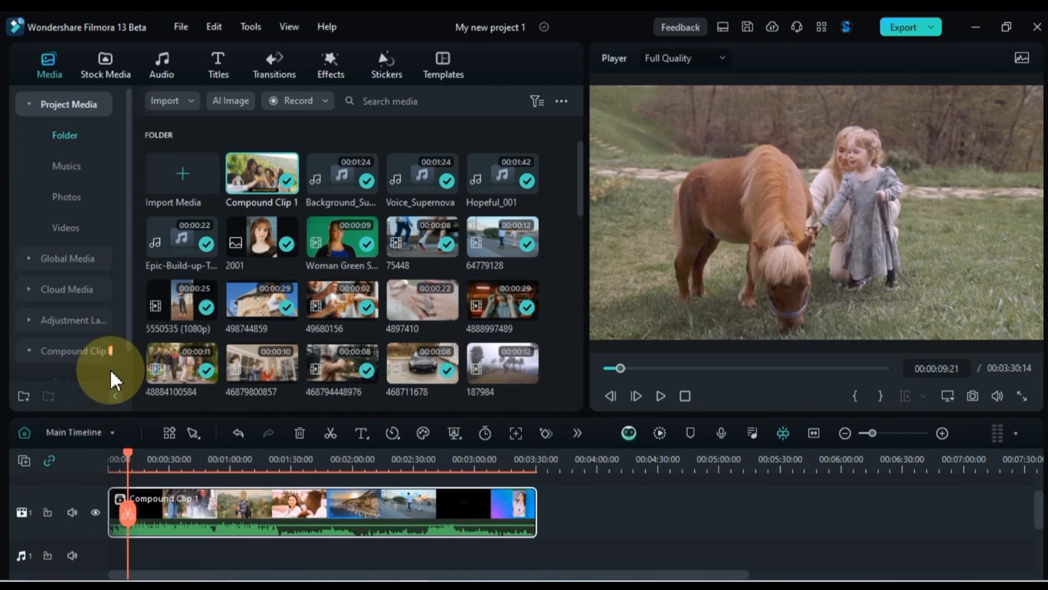
# Step: Widen the media category list and open the custom Compound Clip category
pyautogui.click(65, 353)
pyautogui.moveTo(128, 357); pyautogui.dragTo(171, 365)
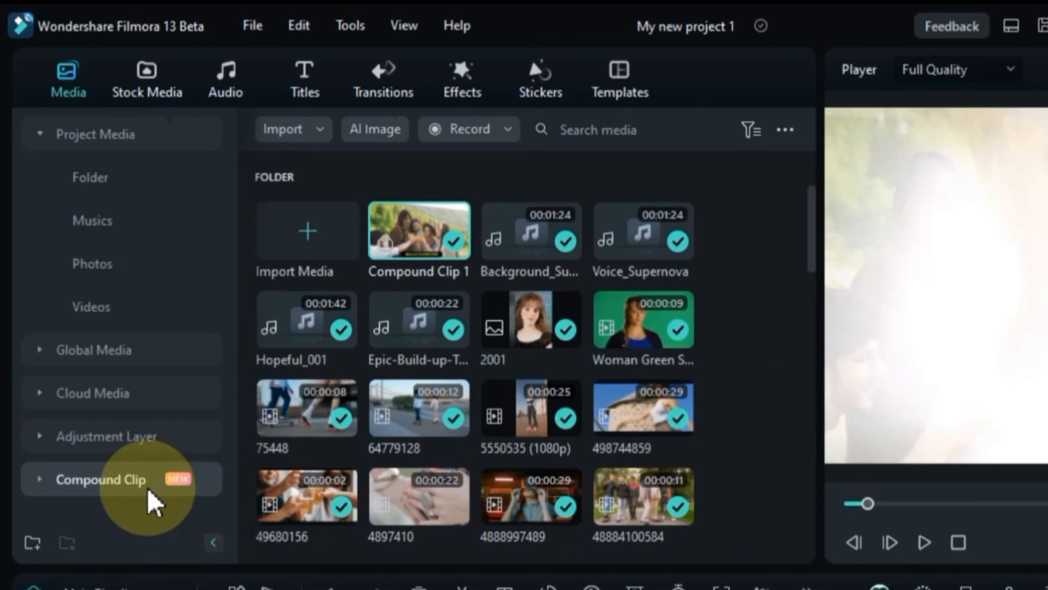
pyautogui.click(103, 355)
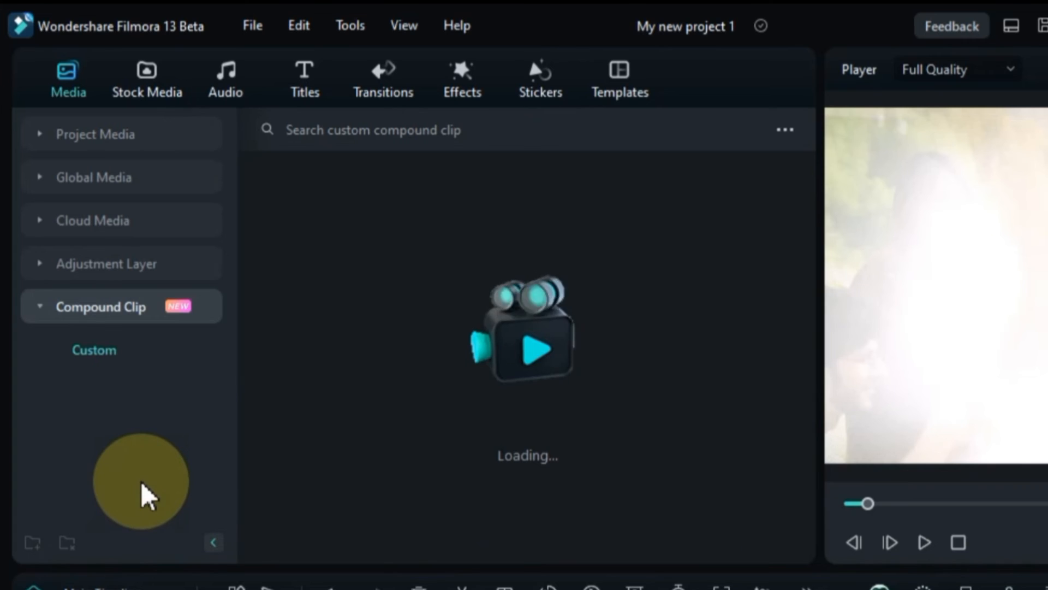
pyautogui.click(152, 308)
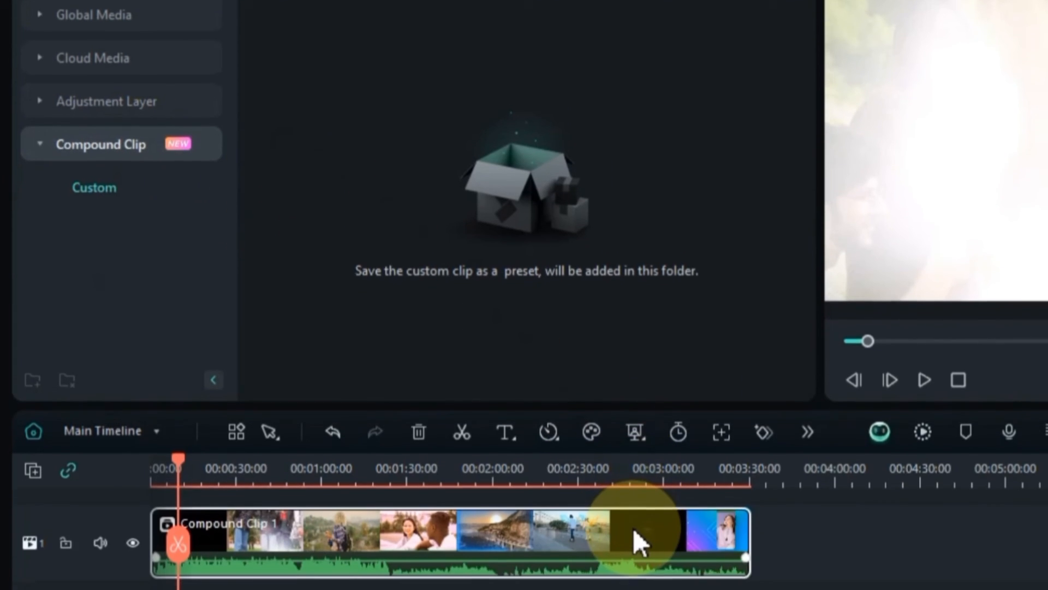
# Step: Save the compound clip on the main timeline as a custom compound clip preset
pyautogui.rightClick(633, 480)
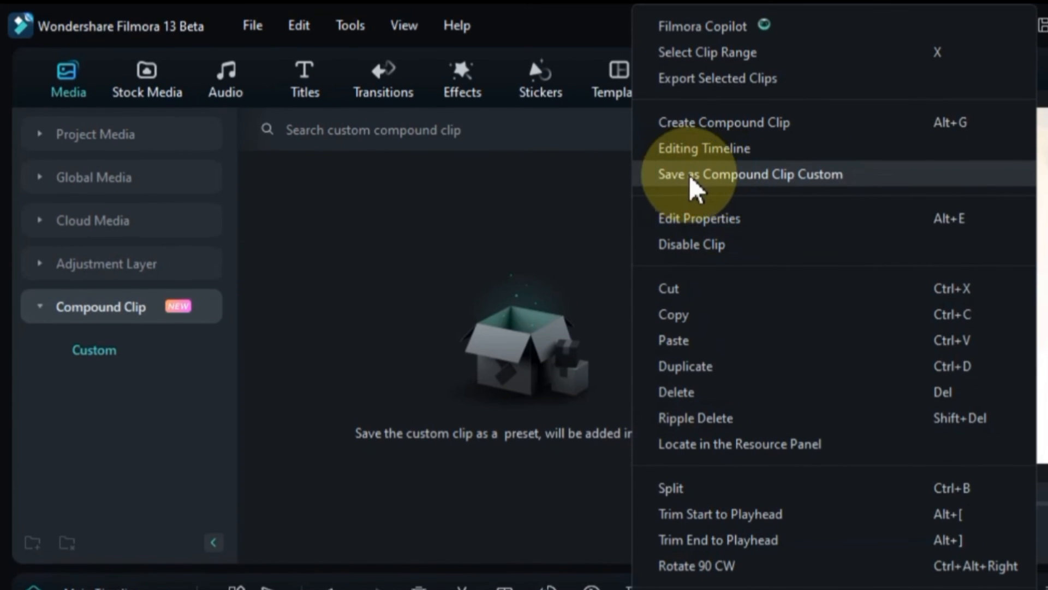
pyautogui.click(825, 188)
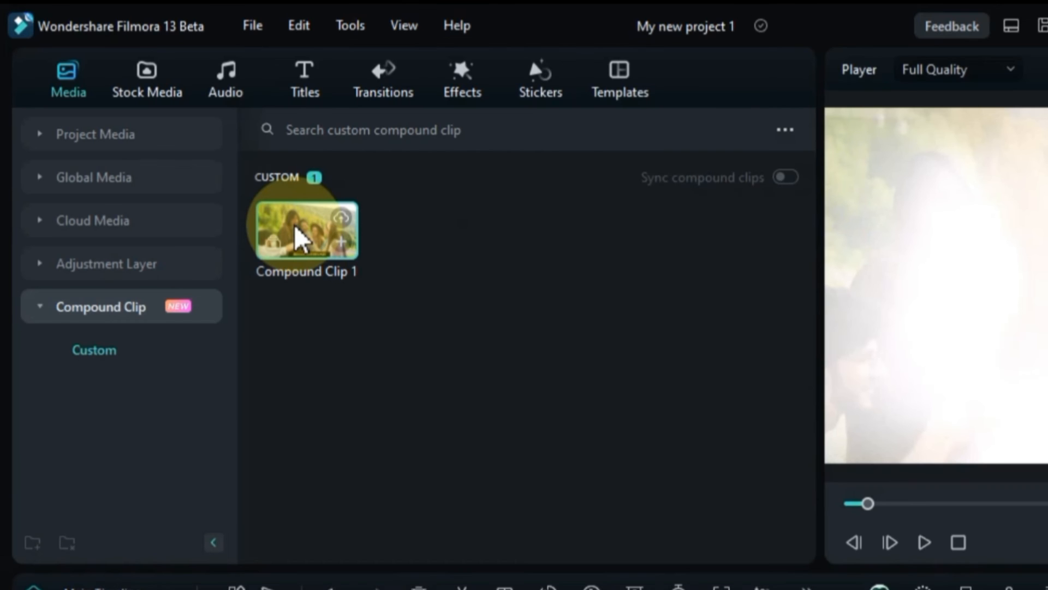
pyautogui.click(299, 340)
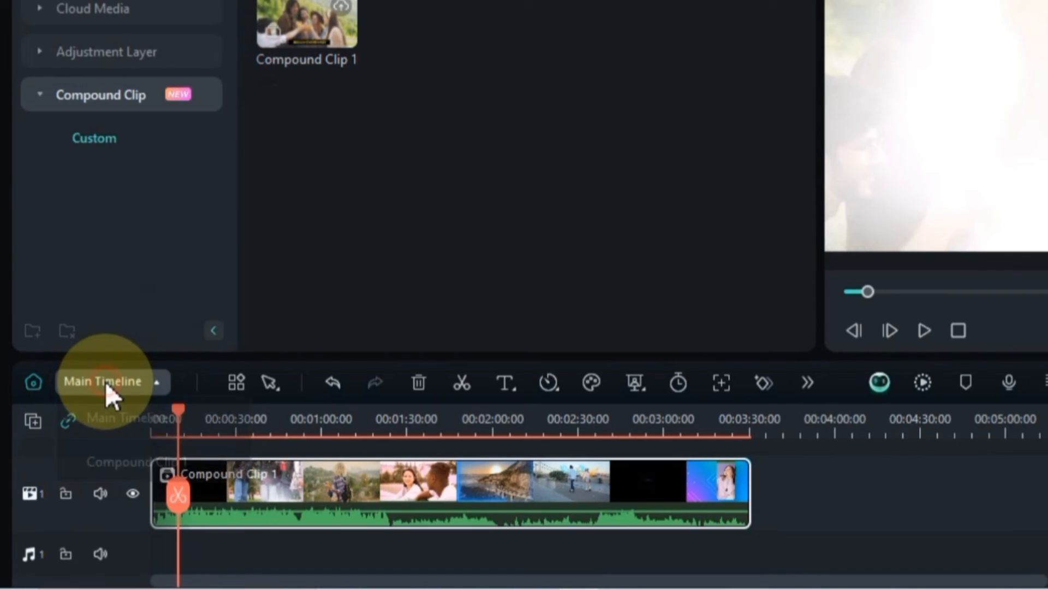
# Step: Switch from the main timeline to the timeline of Compound Clip 1 and dismiss the reminder
pyautogui.click(77, 432)
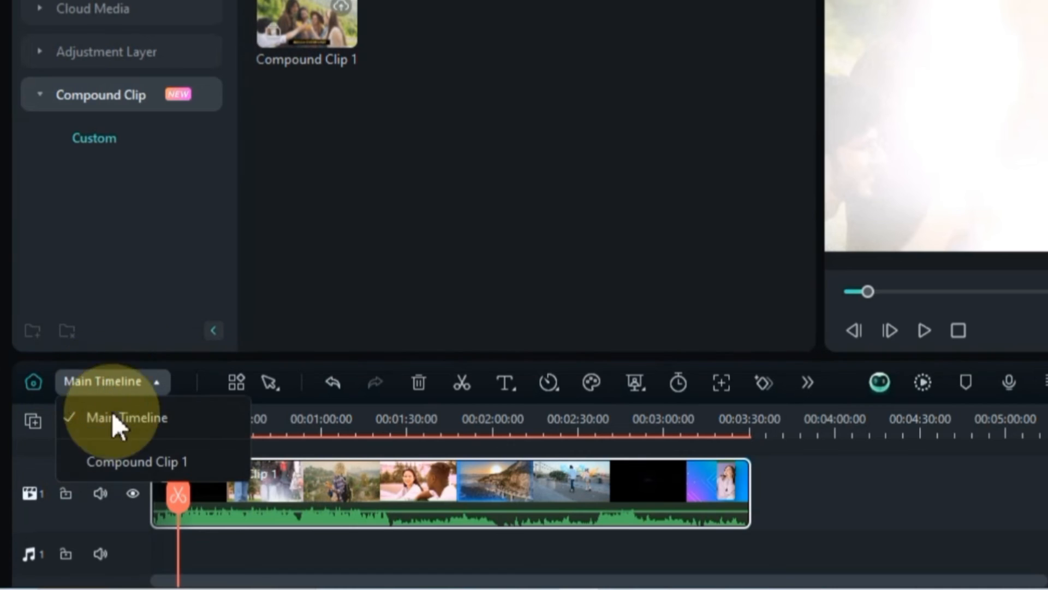
pyautogui.click(125, 461)
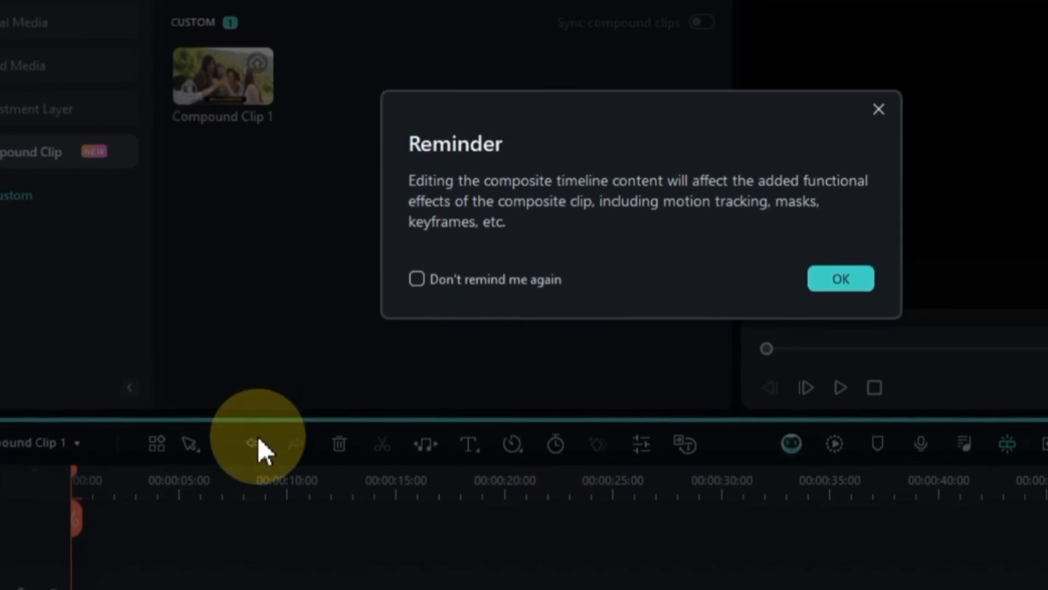
pyautogui.click(840, 278)
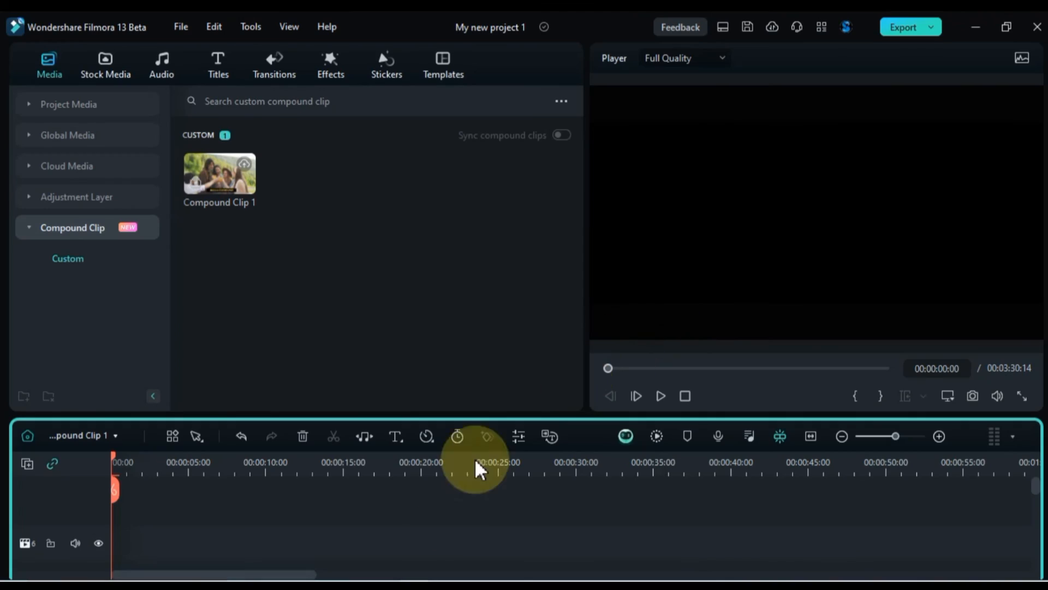
# Step: Examine the individual clips and tracks inside Compound Clip 1 and preview the frame at 00:00:52:17
pyautogui.scroll(-10, 451, 532)
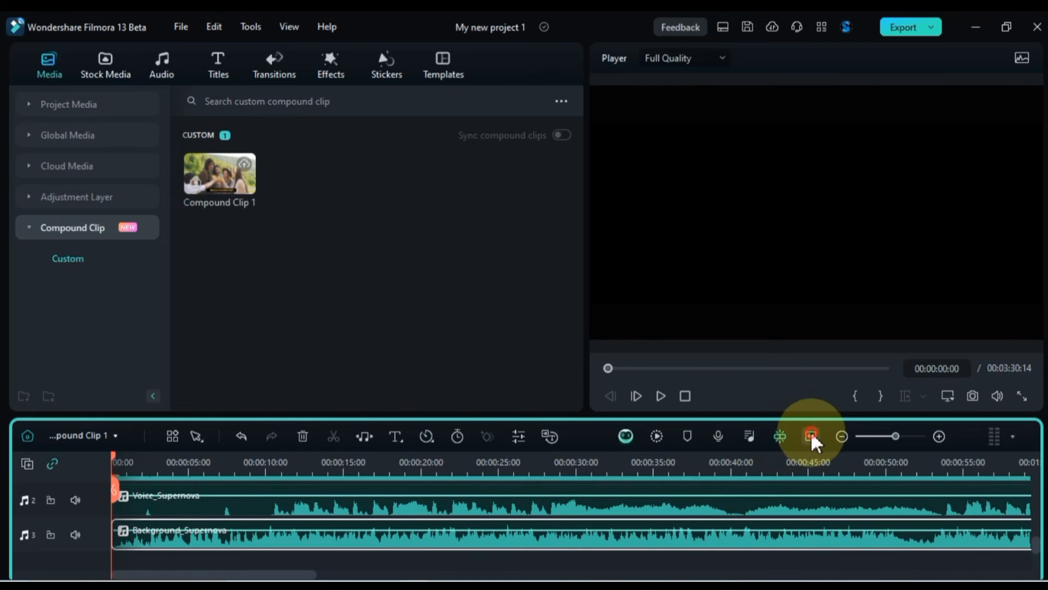
pyautogui.click(812, 438)
pyautogui.scroll(5, 527, 516)
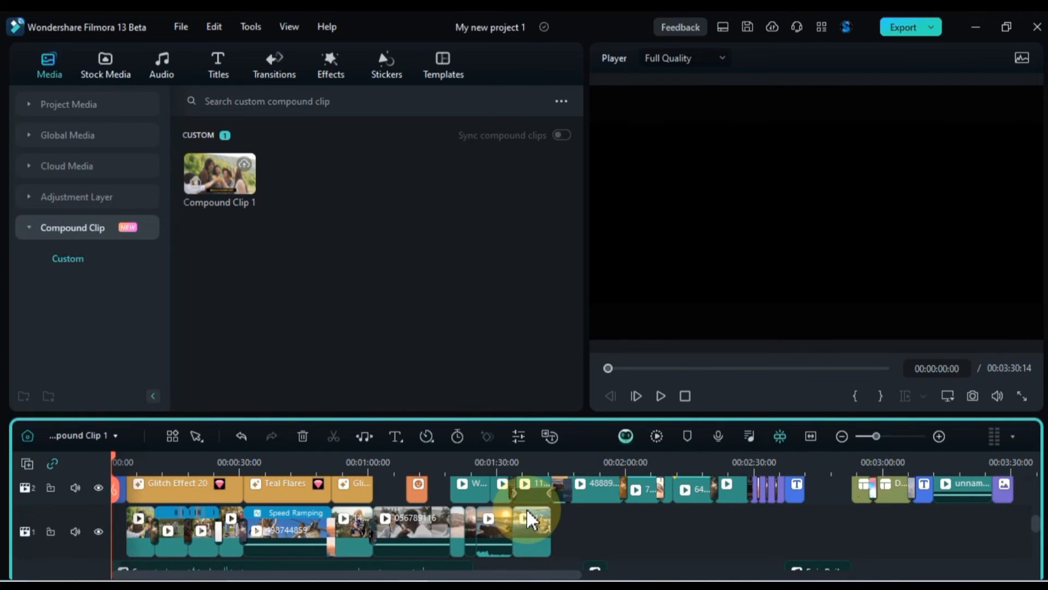
pyautogui.scroll(4, 533, 524)
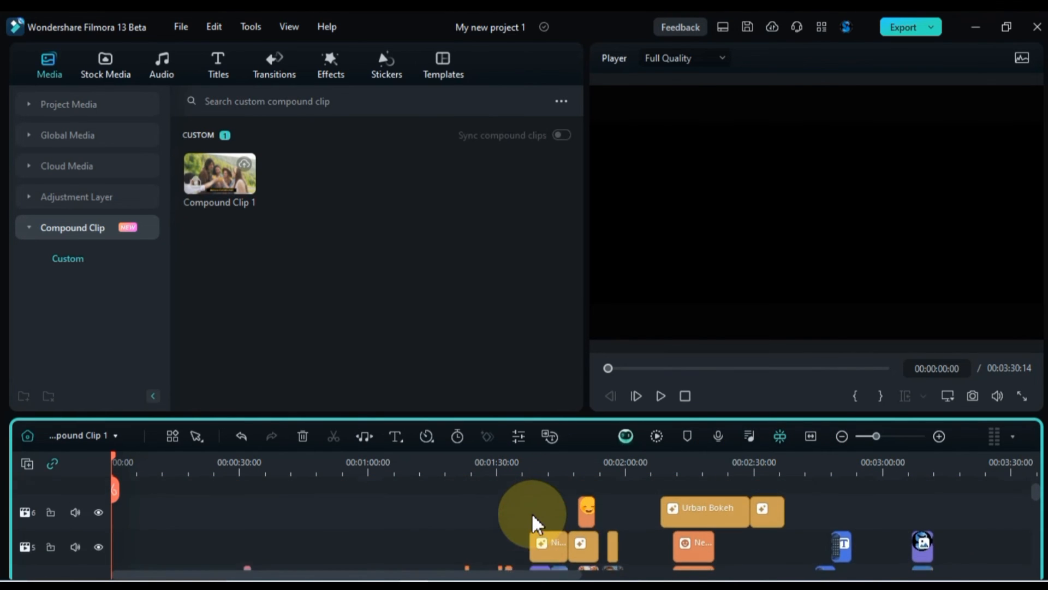
pyautogui.scroll(-2, 538, 524)
pyautogui.click(339, 463)
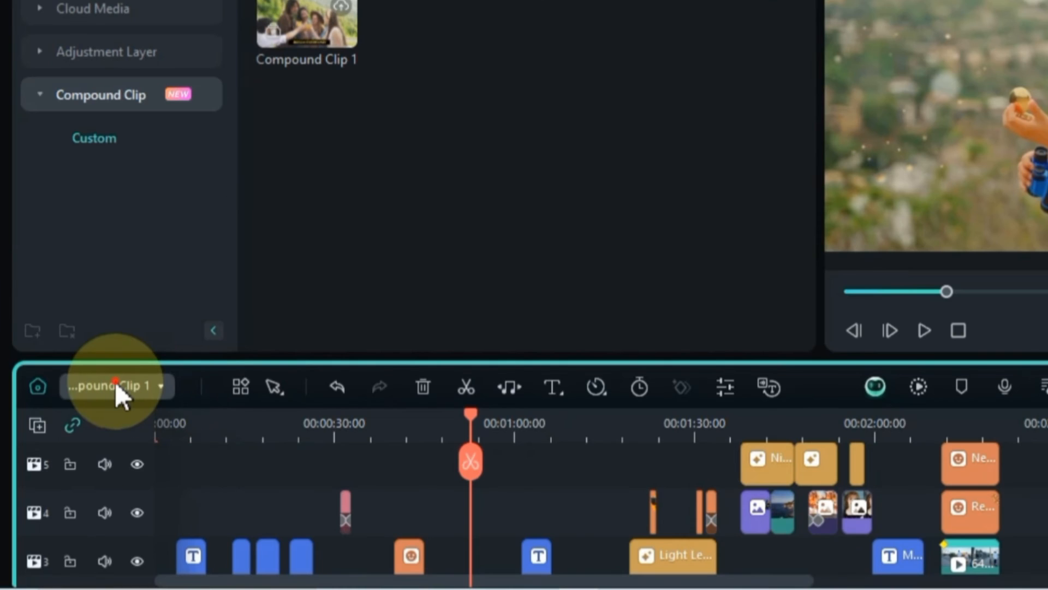
# Step: Return to the main timeline, fit the compound clip to the view and preview it at 00:01:29:03
pyautogui.click(82, 434)
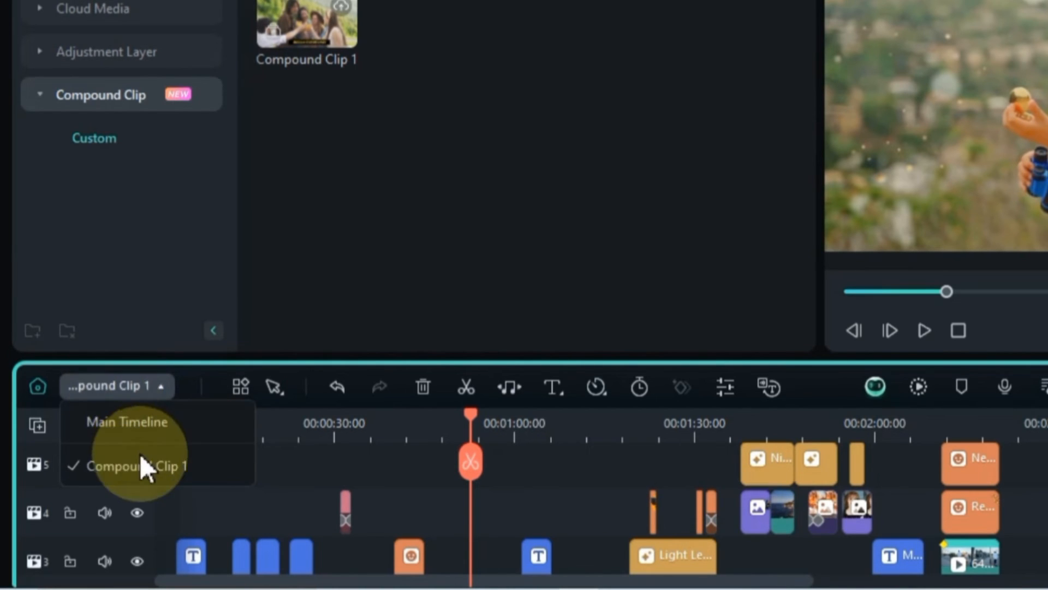
pyautogui.click(129, 421)
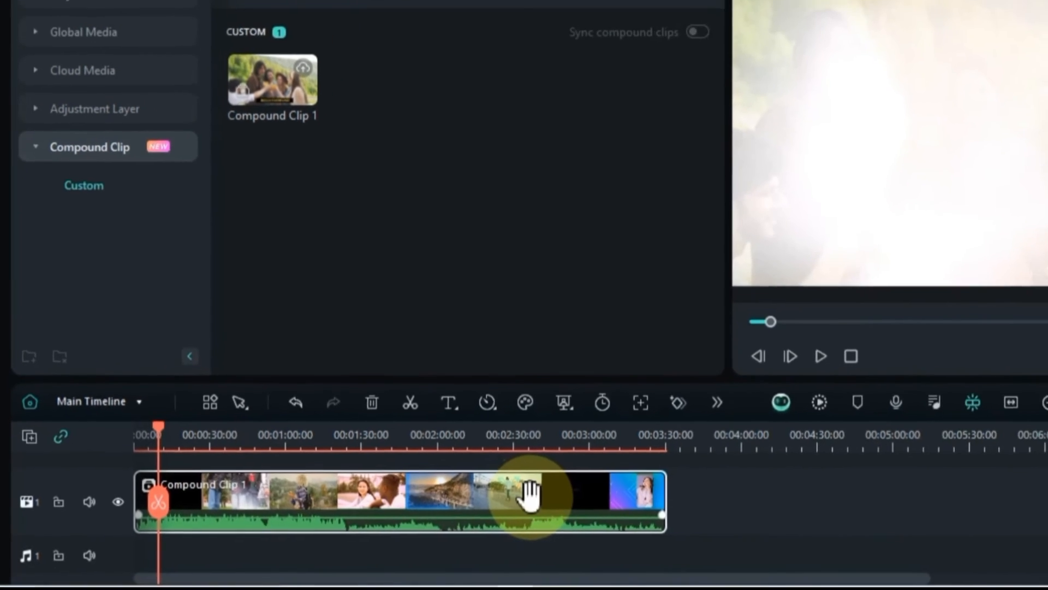
pyautogui.scroll(-1, 576, 489)
pyautogui.click(809, 433)
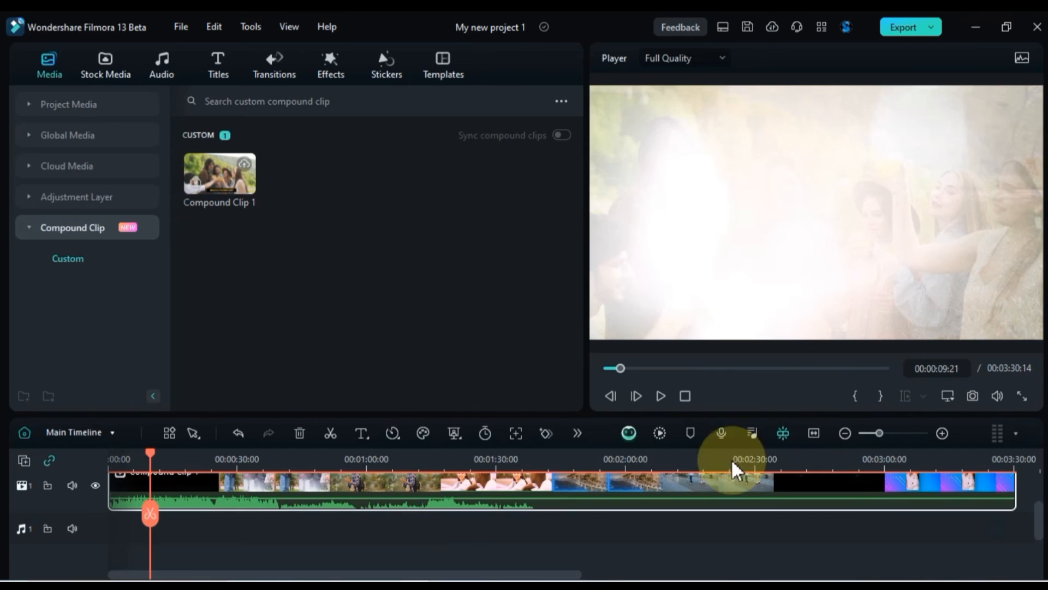
pyautogui.click(491, 459)
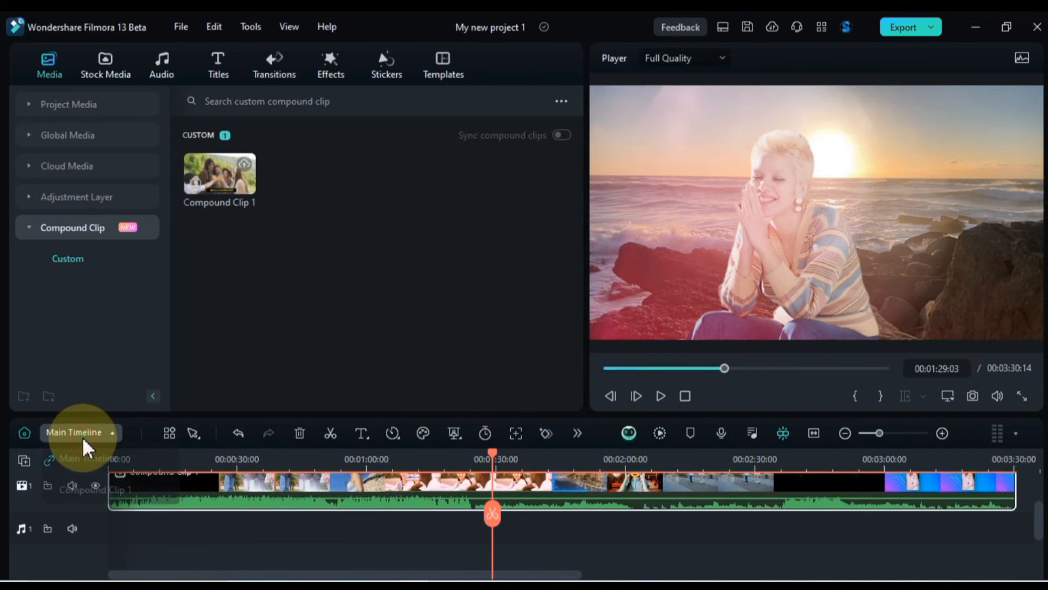
# Step: Reopen the timeline of Compound Clip 1 and preview its contents at 00:02:10:09
pyautogui.doubleClick(101, 495)
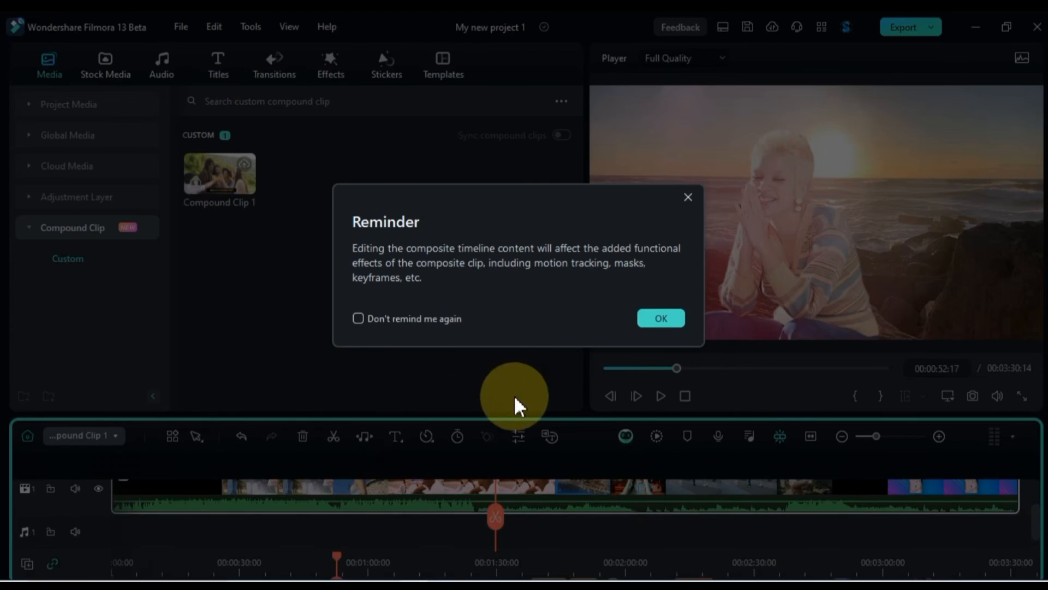
pyautogui.click(671, 317)
pyautogui.scroll(-5, 366, 516)
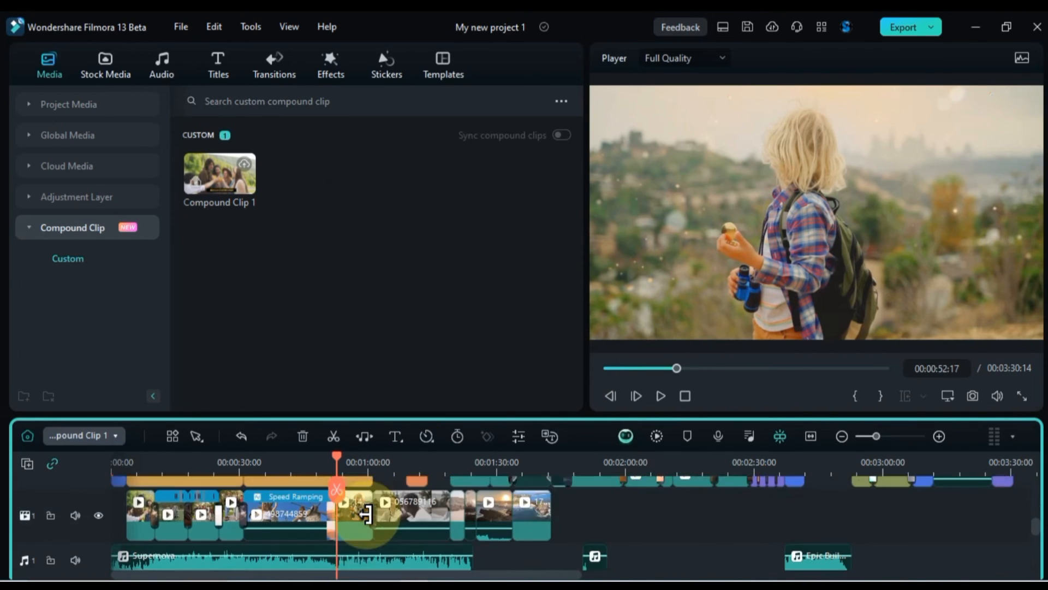
pyautogui.click(669, 462)
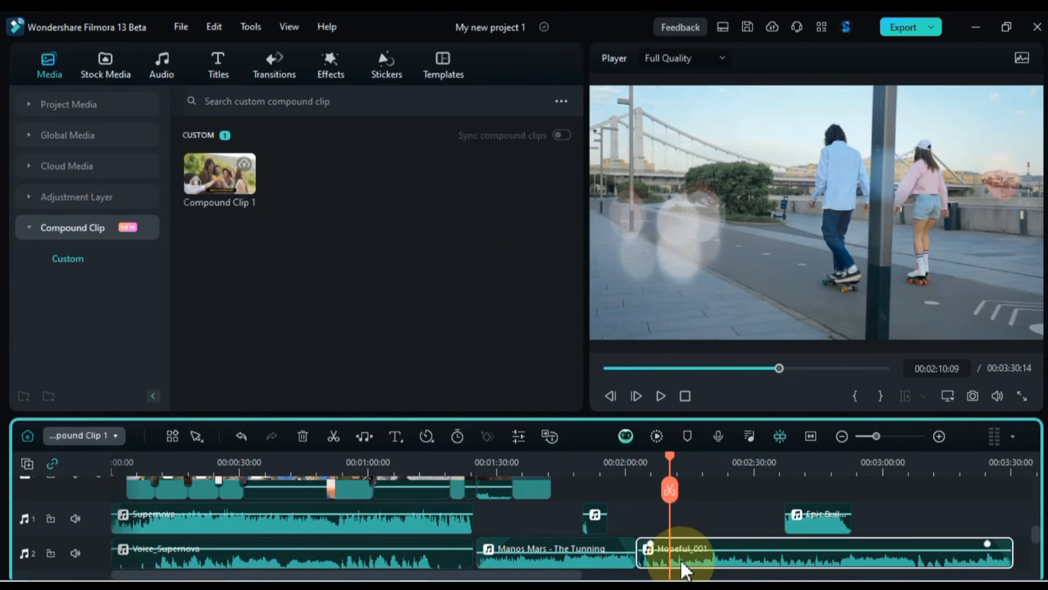
# Step: Add markers to the Urban Bokeh effect clip at 00:02:14:08 and 00:02:20:02
pyautogui.scroll(5, 681, 564)
pyautogui.scroll(1, 683, 563)
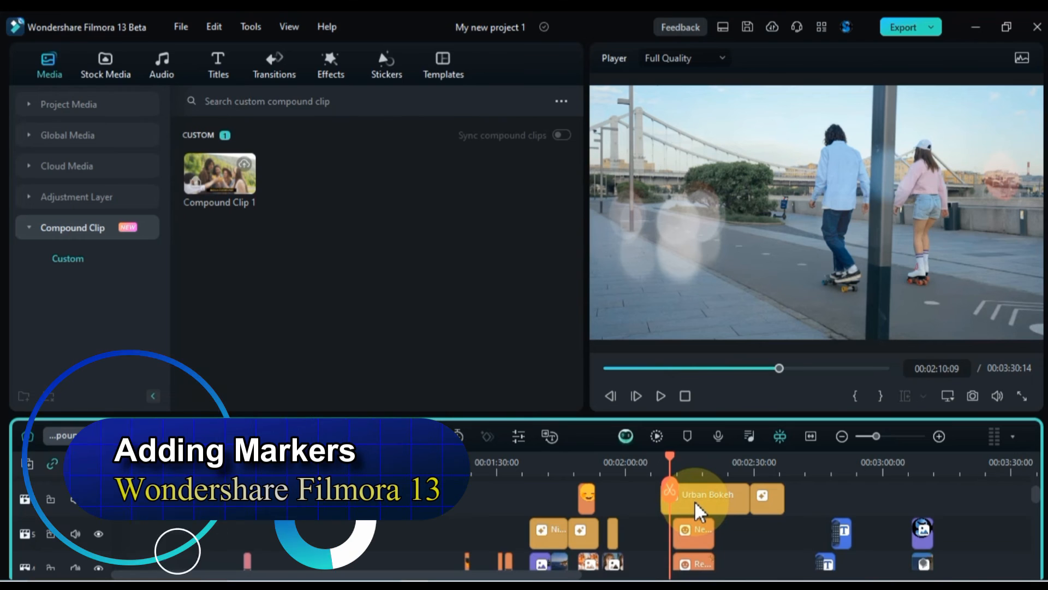
pyautogui.click(697, 511)
pyautogui.scroll(1, 696, 503)
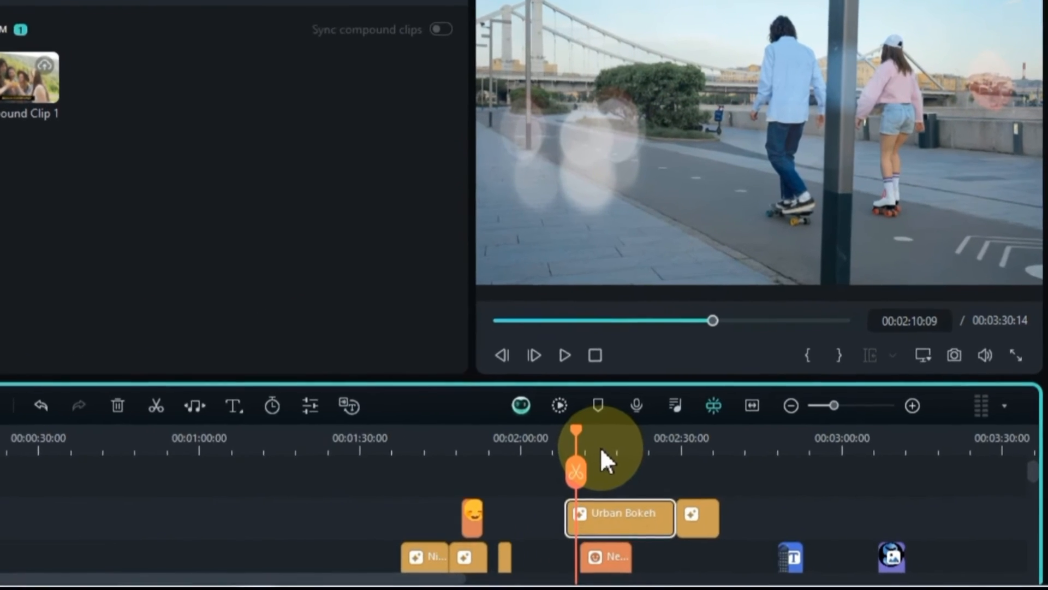
pyautogui.click(686, 460)
pyautogui.click(542, 389)
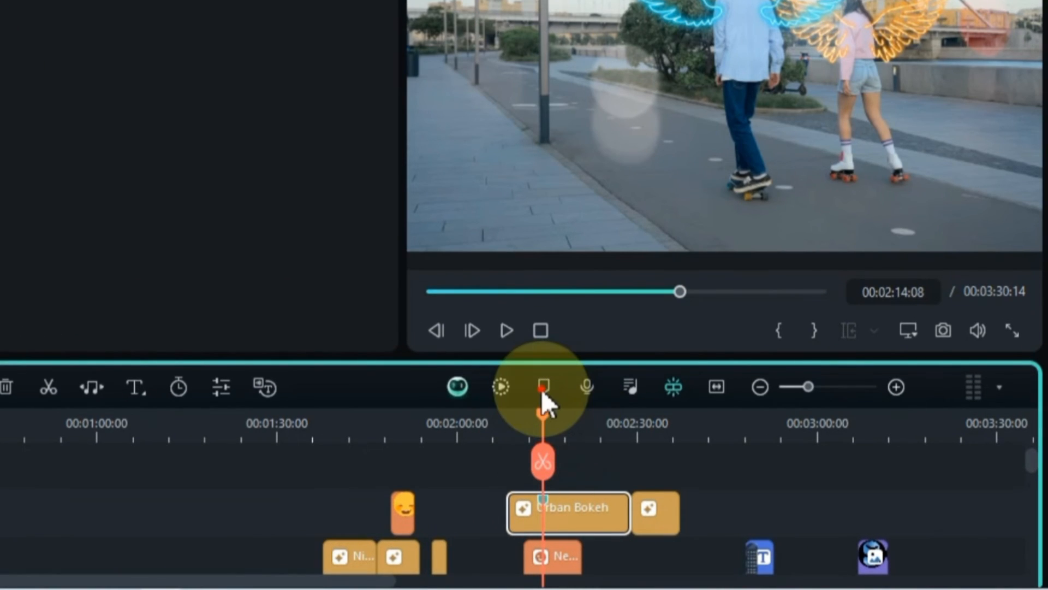
pyautogui.click(541, 388)
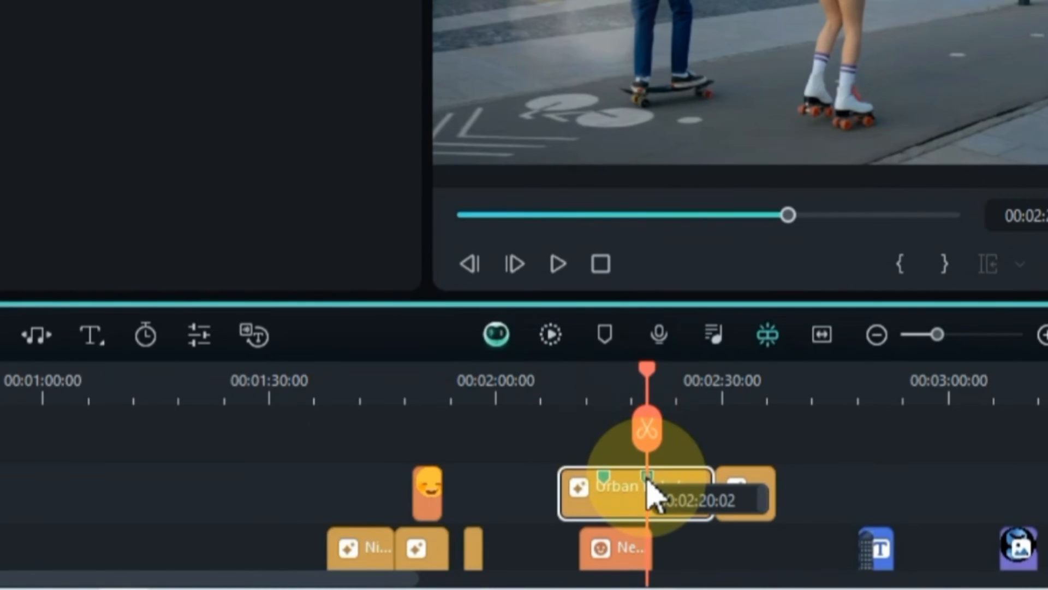
pyautogui.moveTo(650, 490); pyautogui.dragTo(693, 494)
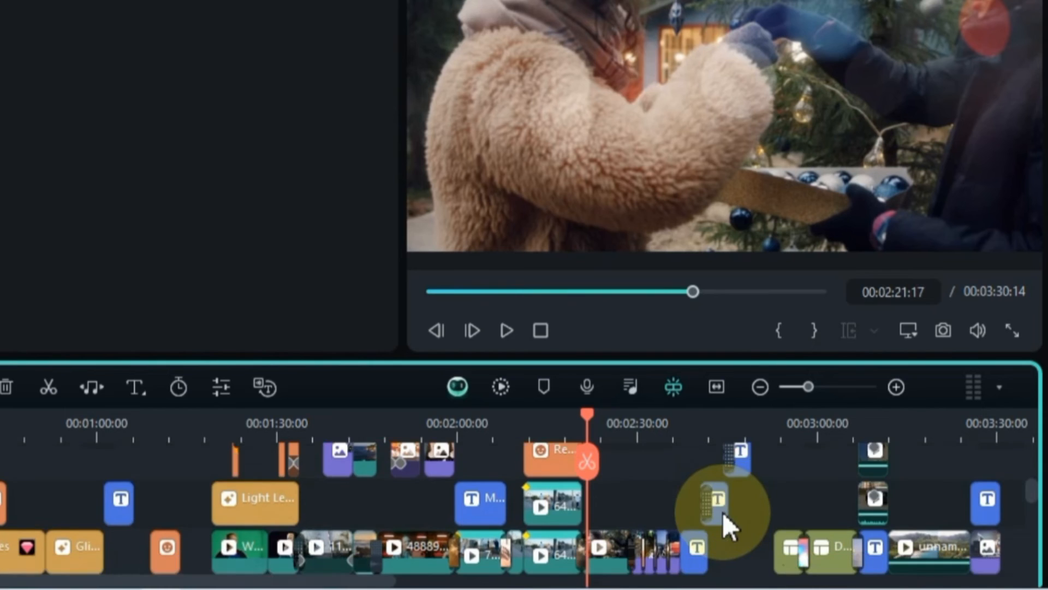
# Step: Add markers to the Hopeful_001 audio clip at 00:02:34:20 and 00:02:56:10
pyautogui.scroll(-2, 722, 512)
pyautogui.scroll(-3, 713, 506)
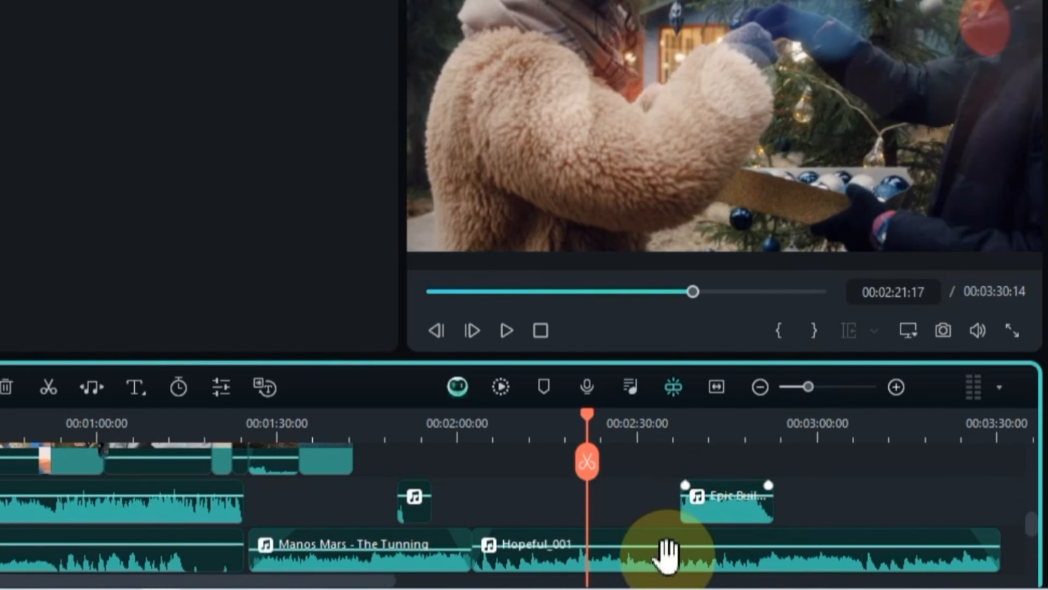
pyautogui.click(667, 554)
pyautogui.click(663, 416)
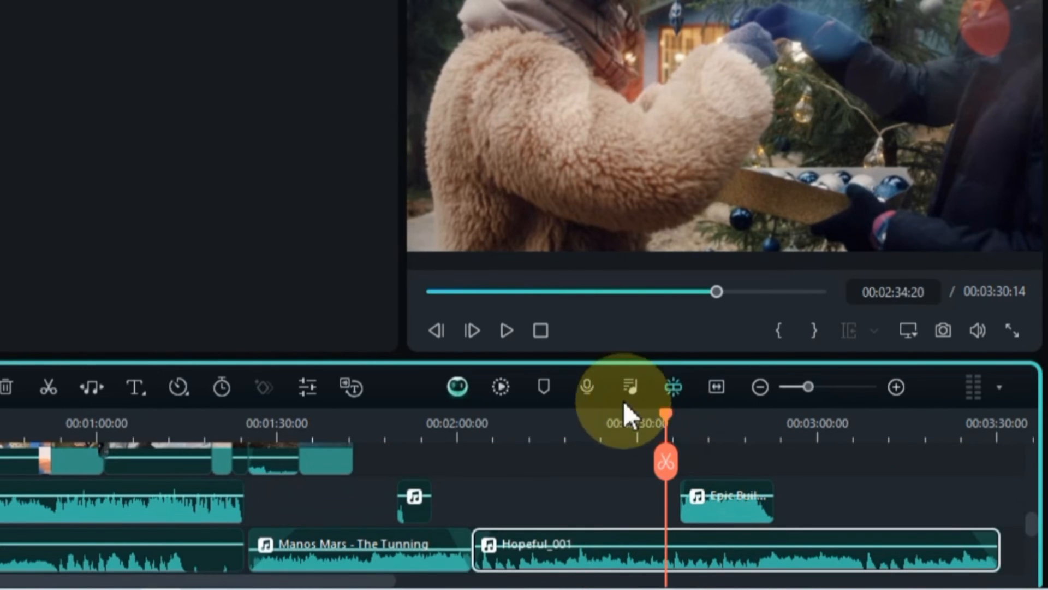
pyautogui.click(544, 387)
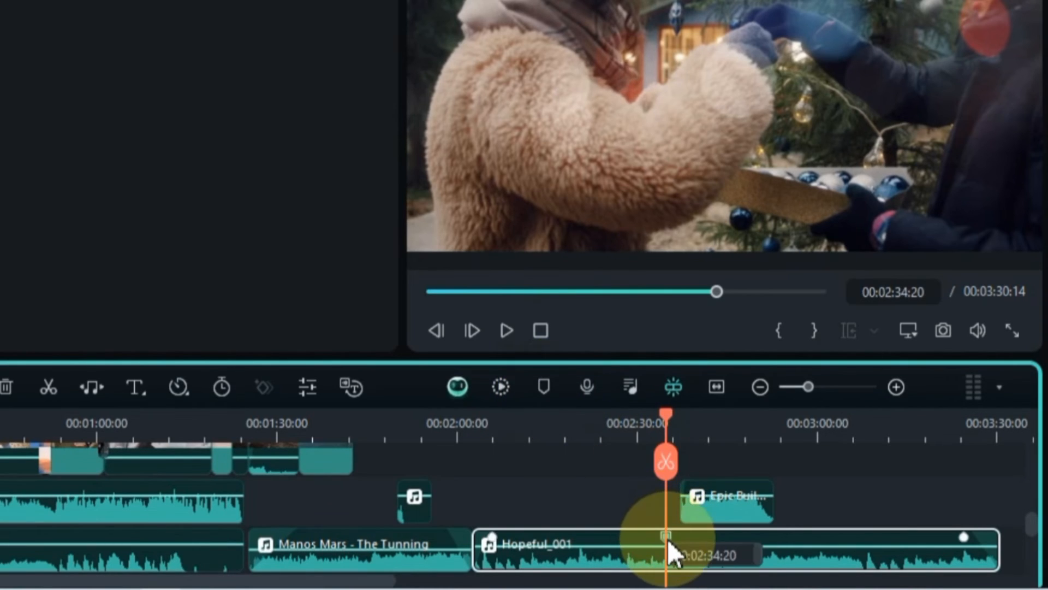
pyautogui.click(795, 428)
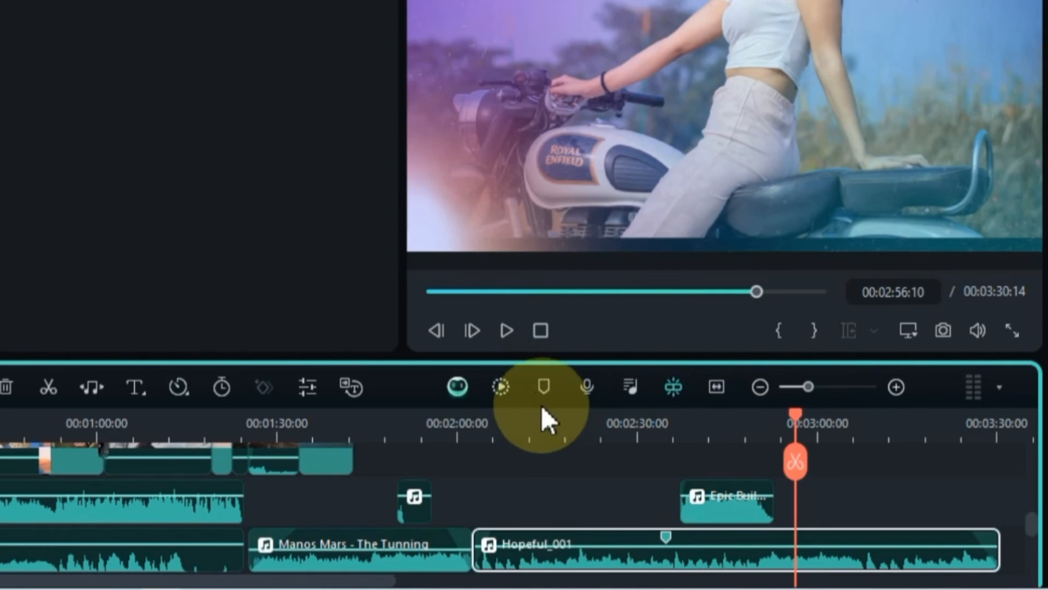
pyautogui.click(546, 389)
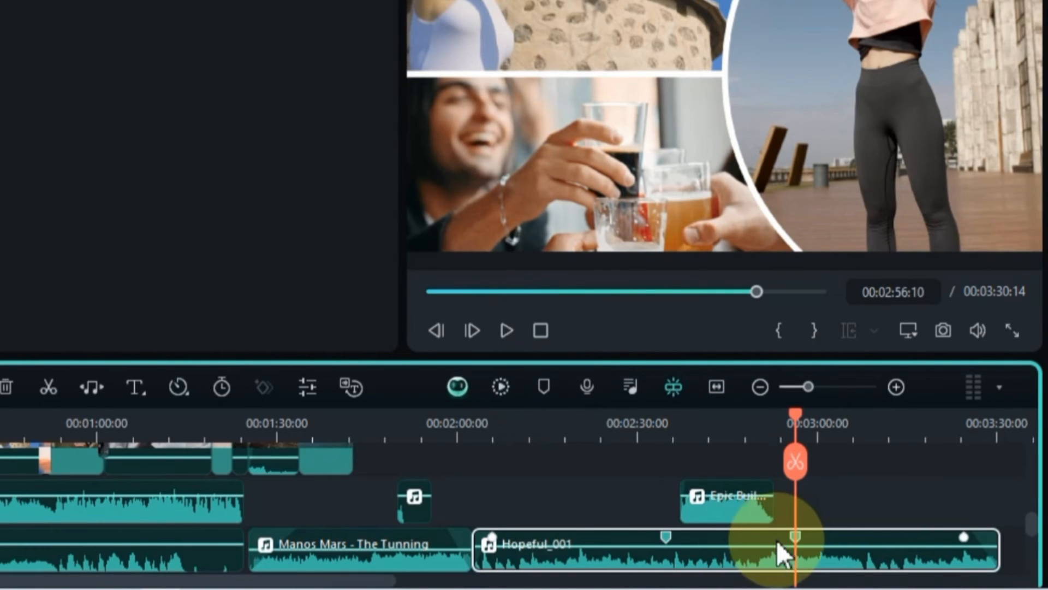
# Step: Delete the 00:02:56:10 marker from the Hopeful_001 audio clip and move the playhead to 00:03:03:23
pyautogui.rightClick(798, 536)
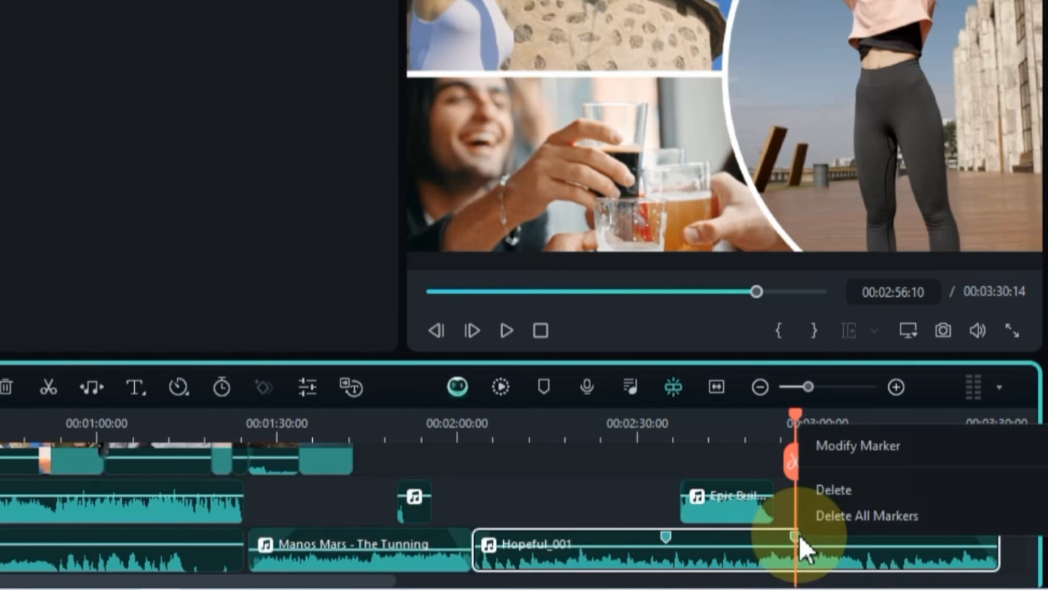
pyautogui.click(830, 490)
pyautogui.click(840, 418)
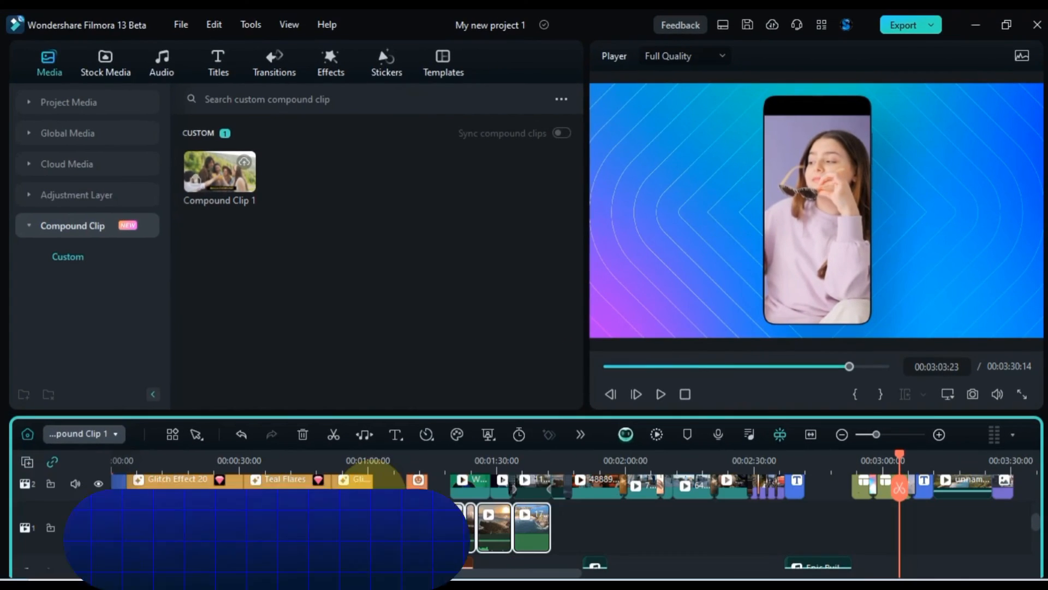
# Step: Preview the frame at 00:00:57:04 and examine how clips are color-coded across the compound clip's tracks
pyautogui.click(356, 461)
pyautogui.click(676, 512)
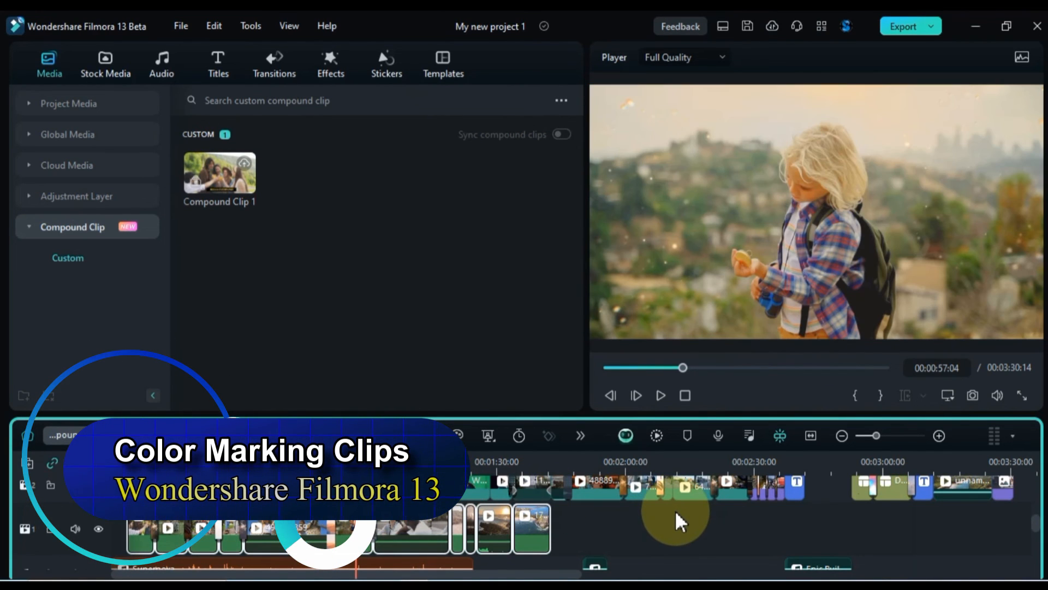
pyautogui.scroll(-3, 676, 523)
pyautogui.scroll(6, 675, 516)
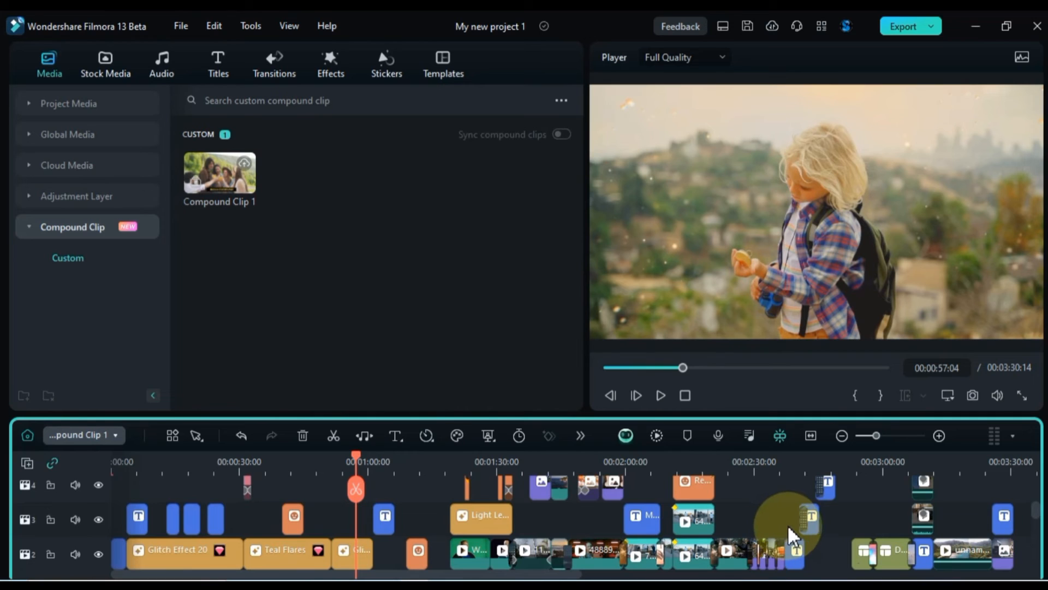
pyautogui.scroll(-4, 676, 518)
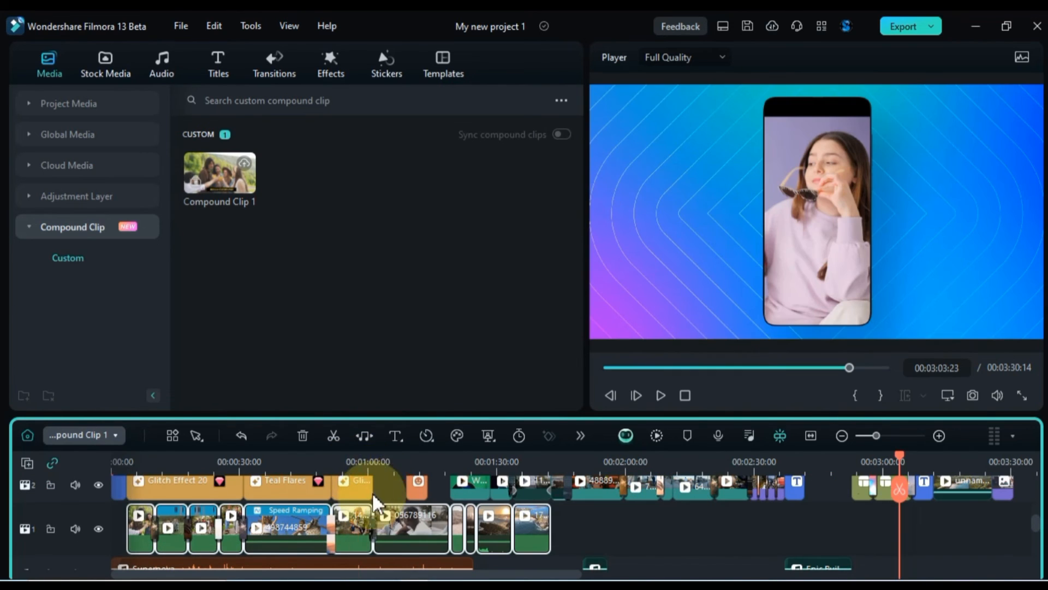
pyautogui.click(355, 465)
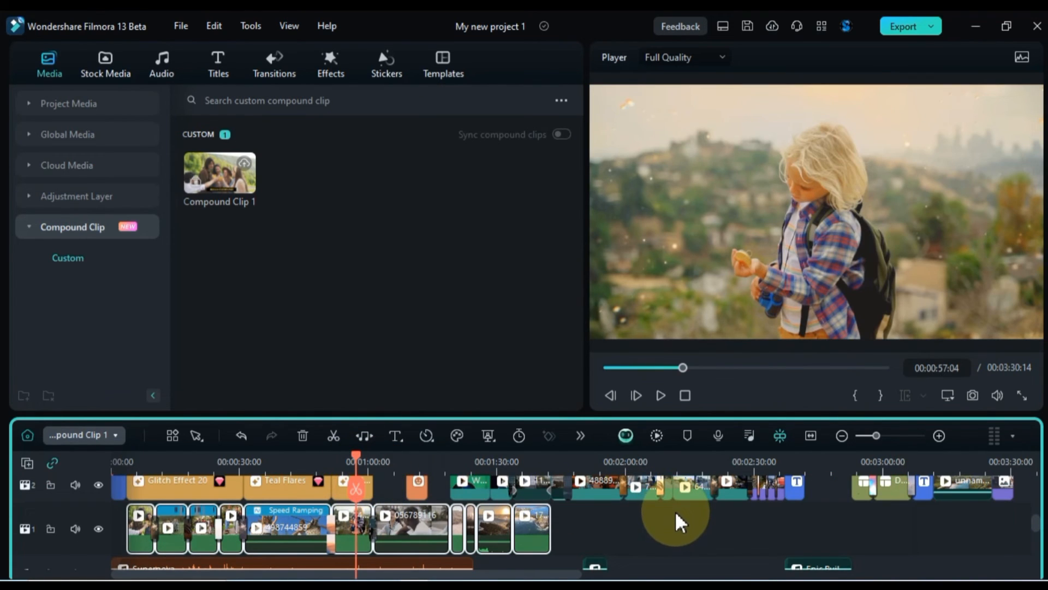
pyautogui.scroll(-2, 677, 521)
pyautogui.scroll(5, 677, 520)
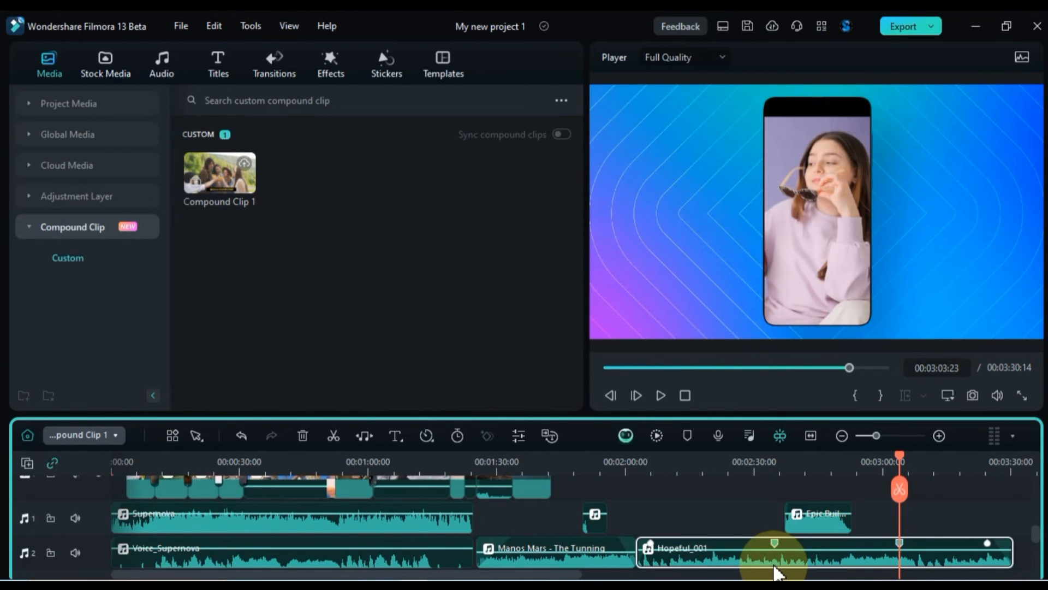
# Step: Change the color mark of the Hopeful_001 audio clip to blue
pyautogui.rightClick(712, 570)
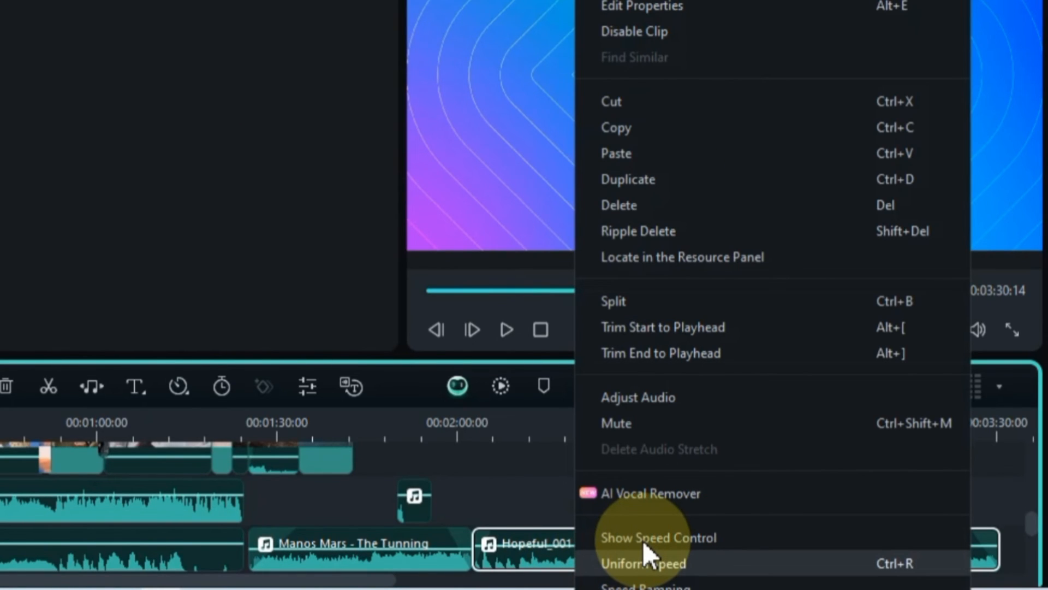
pyautogui.scroll(-6, 650, 522)
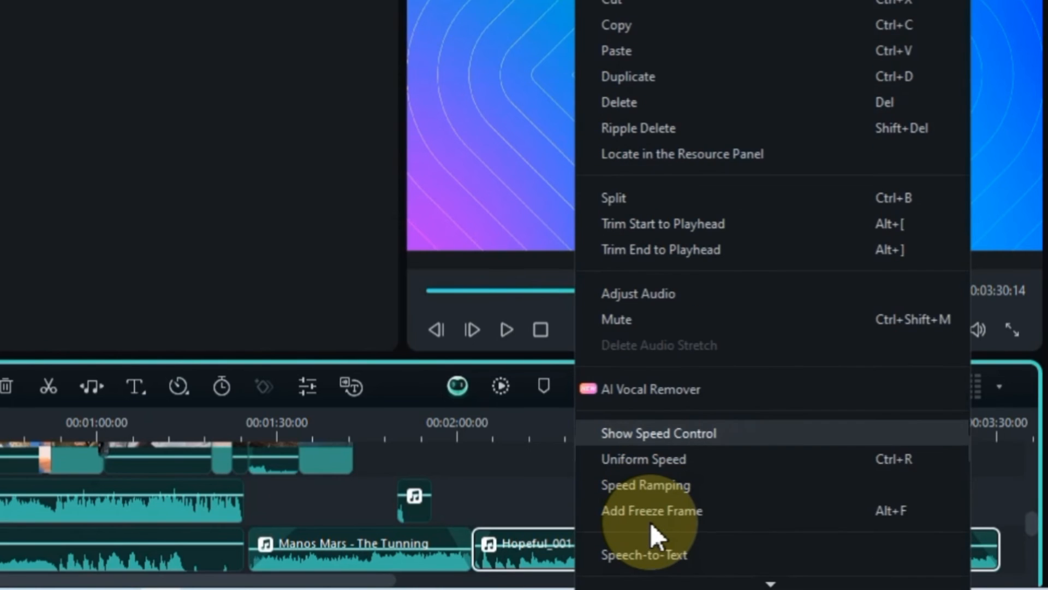
pyautogui.scroll(-3, 650, 522)
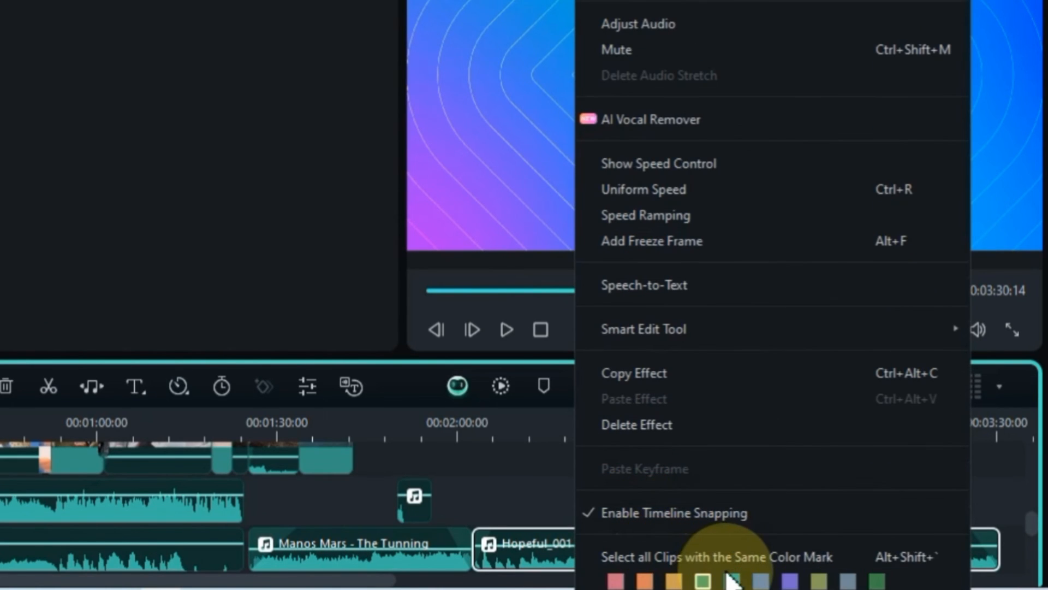
pyautogui.click(761, 580)
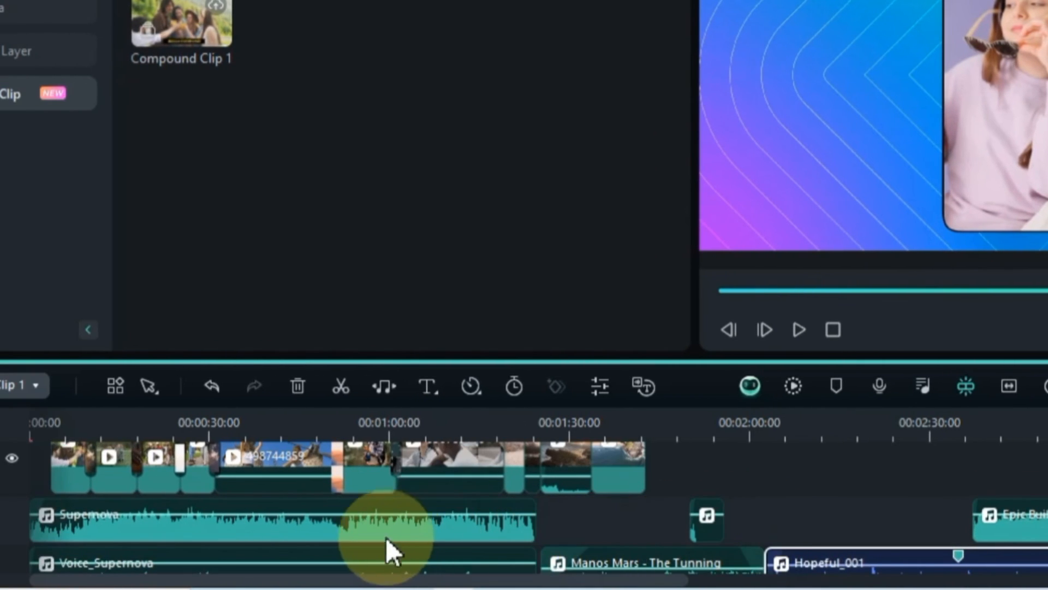
# Step: Change the color mark of the Supernova audio clip to orange
pyautogui.click(380, 533)
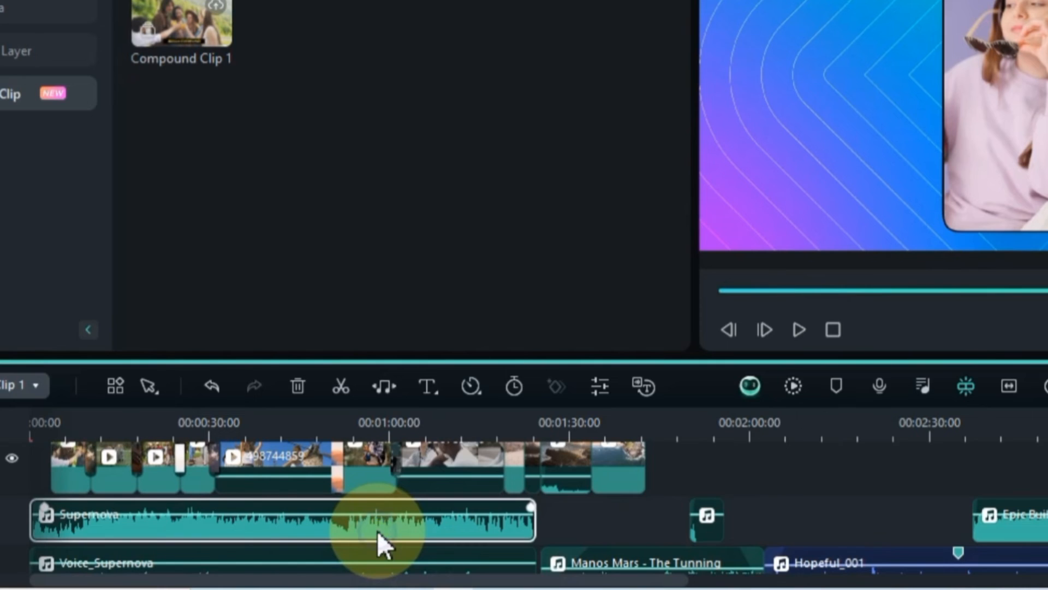
pyautogui.rightClick(378, 531)
pyautogui.scroll(-6, 445, 511)
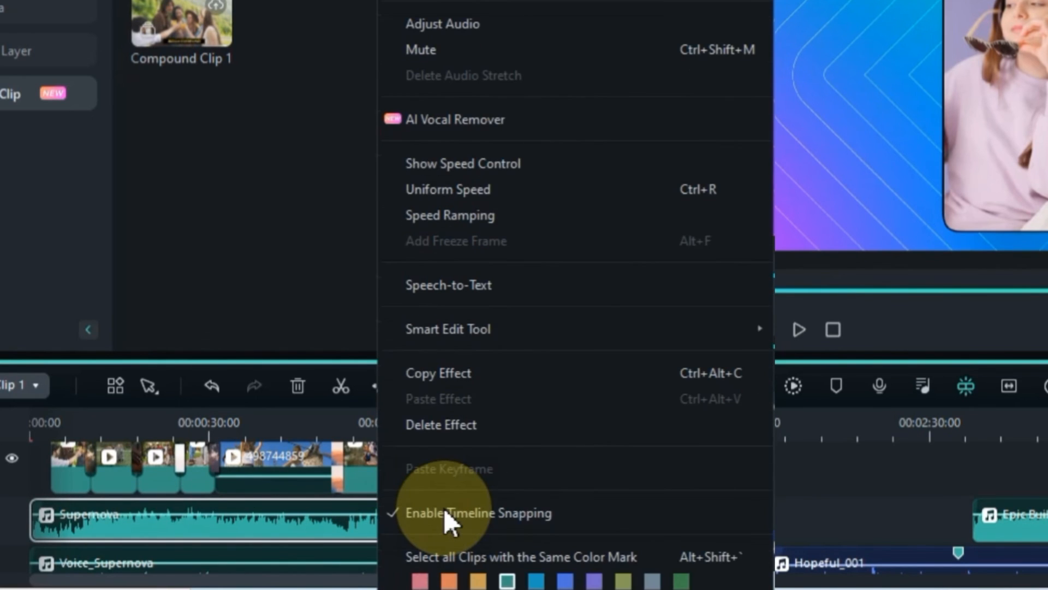
pyautogui.click(448, 580)
pyautogui.moveTo(421, 570)
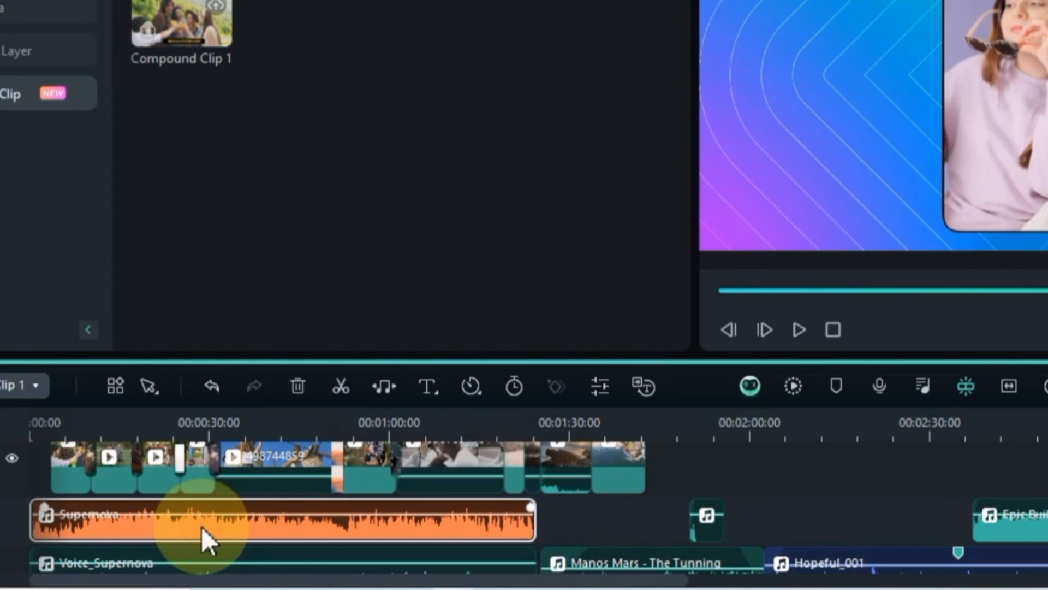
# Step: Select all clips on video track 1 and change their color mark to green
pyautogui.scroll(3, 383, 528)
pyautogui.scroll(3, 381, 527)
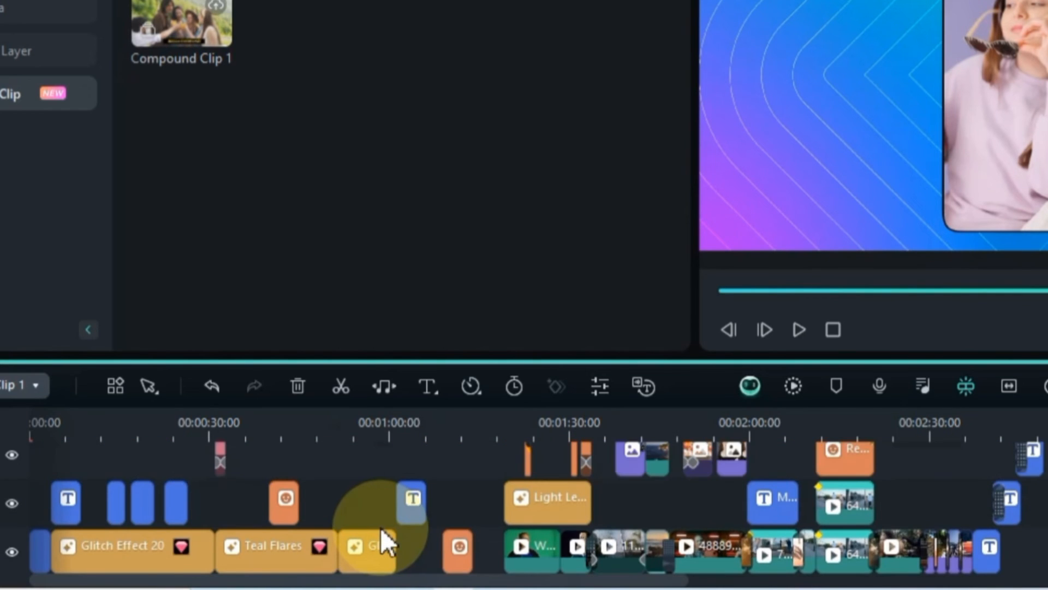
pyautogui.scroll(-4, 381, 527)
pyautogui.click(634, 504)
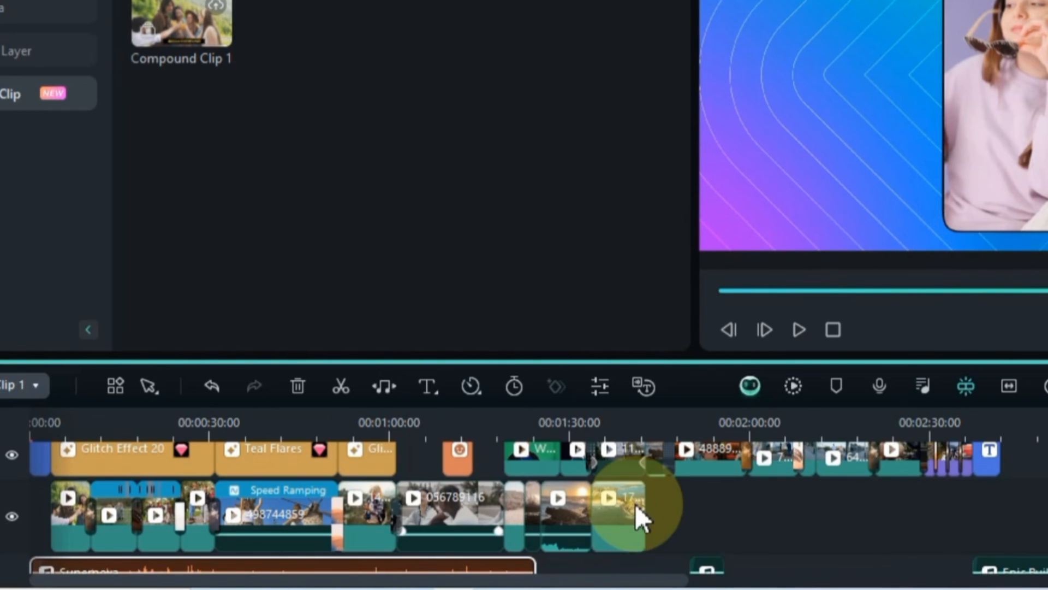
pyautogui.moveTo(680, 502); pyautogui.dragTo(55, 522)
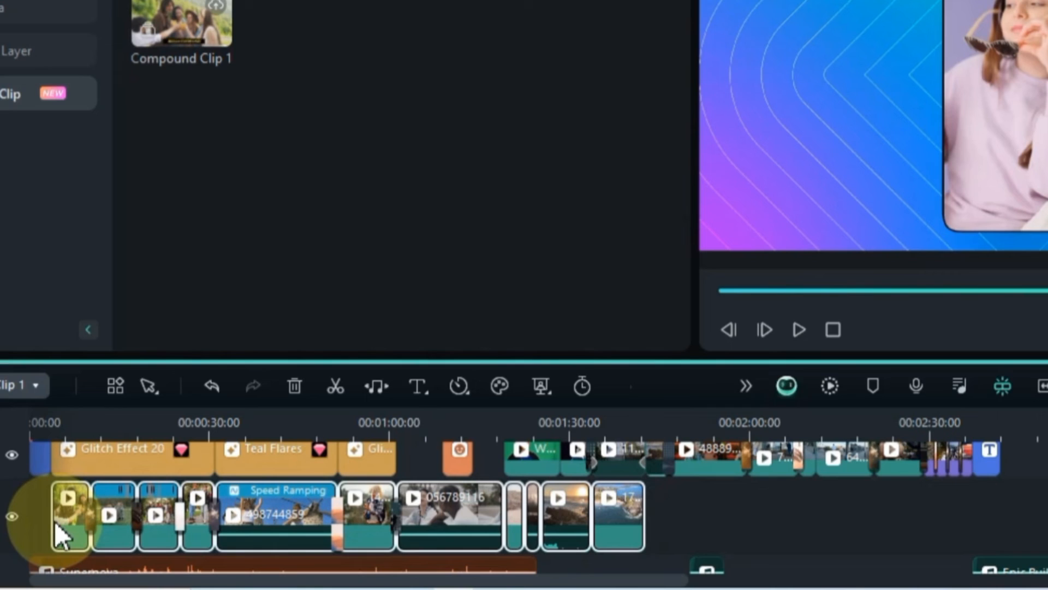
pyautogui.rightClick(57, 519)
pyautogui.scroll(-1, 232, 469)
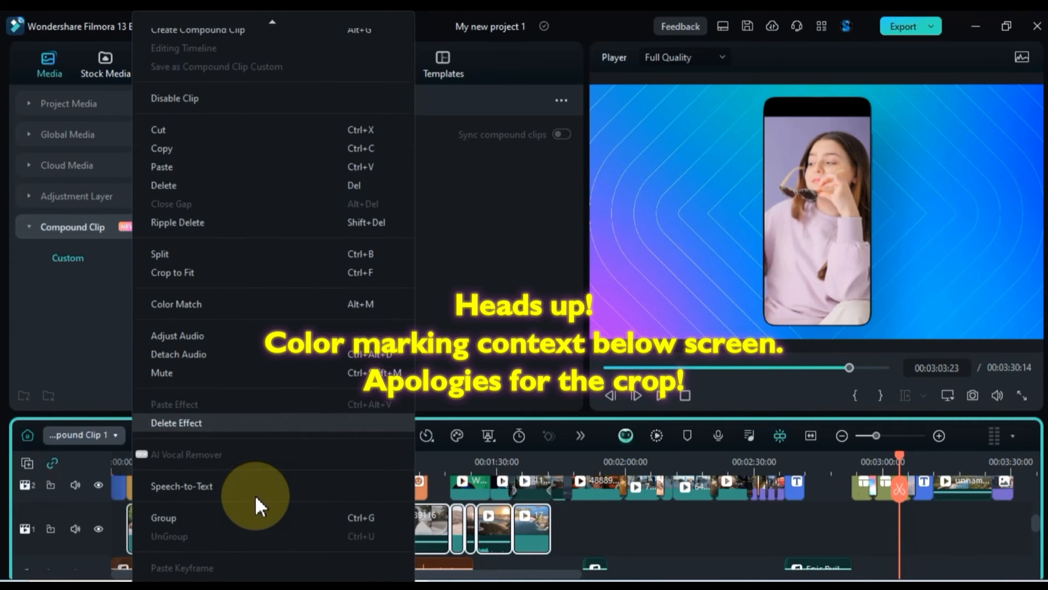
pyautogui.scroll(-2, 255, 495)
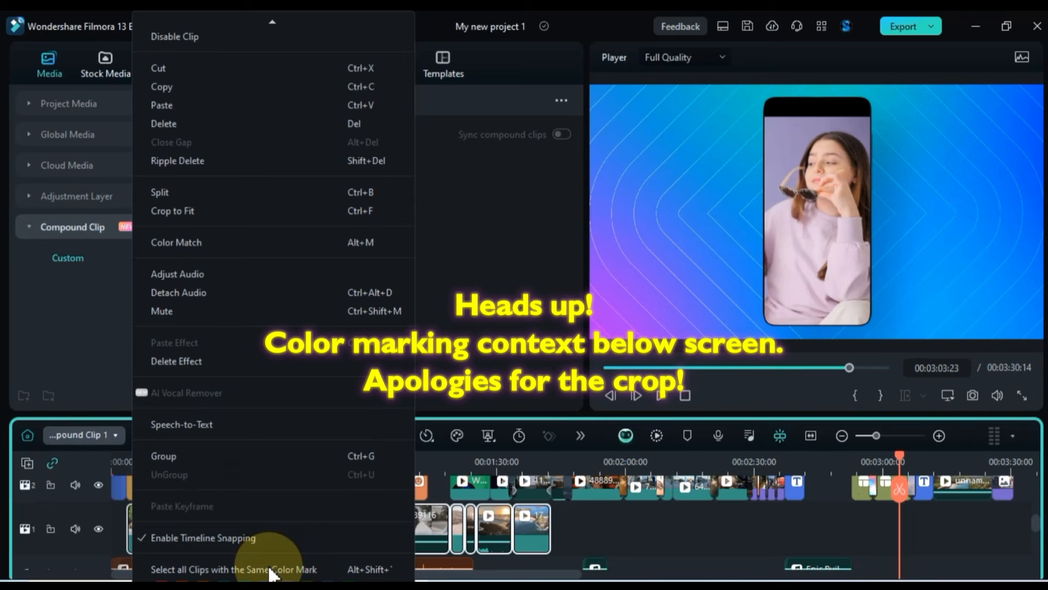
pyautogui.click(344, 569)
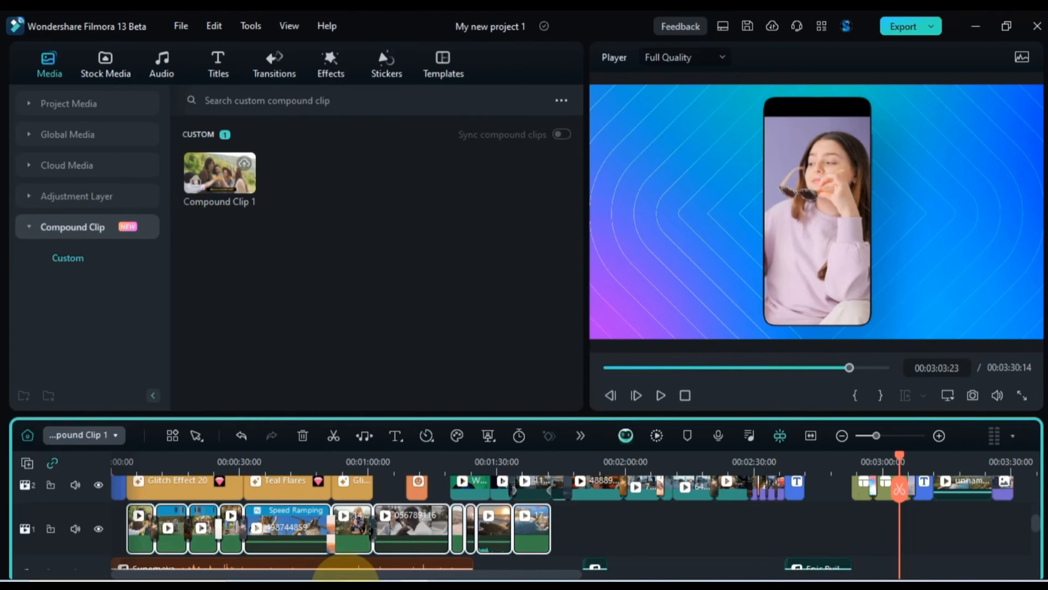
# Step: Move the playhead to 00:00:57:04 and compare the recolored video track 1 clips with the other tracks
pyautogui.click(356, 467)
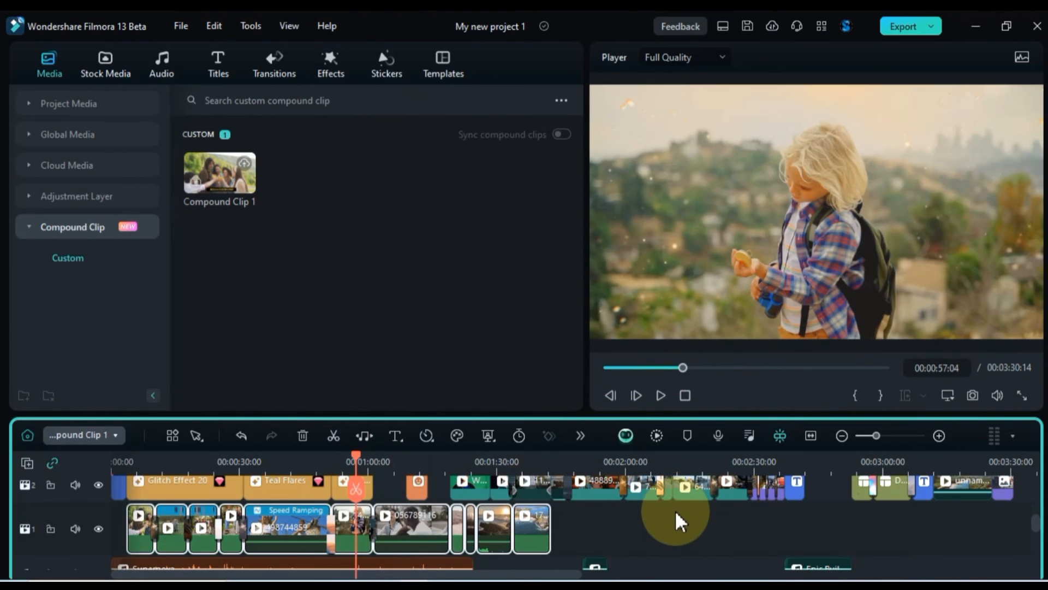
pyautogui.scroll(-2, 678, 521)
pyautogui.scroll(3, 679, 522)
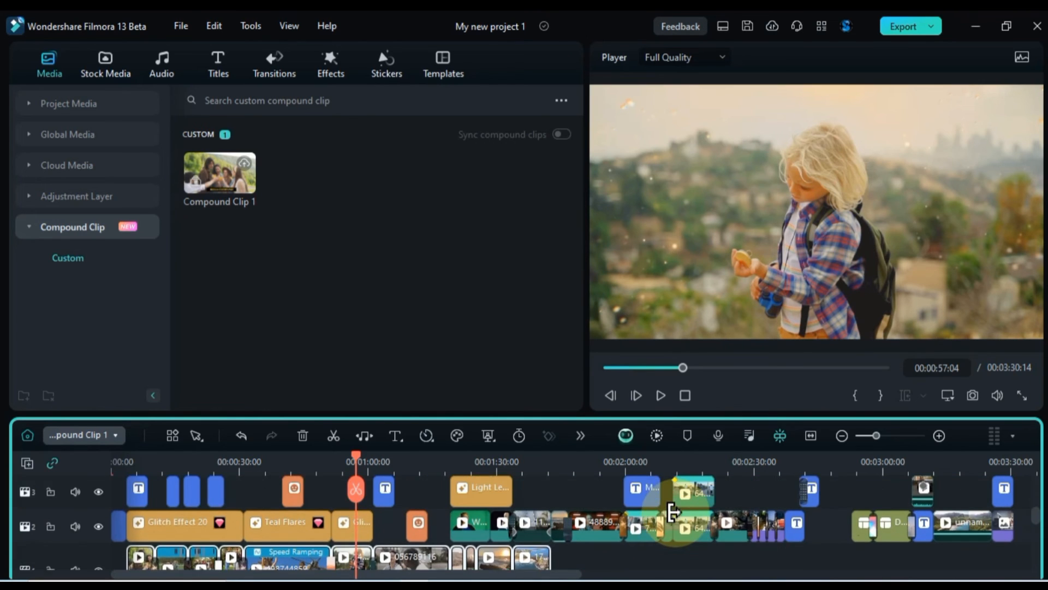
pyautogui.scroll(-3, 677, 519)
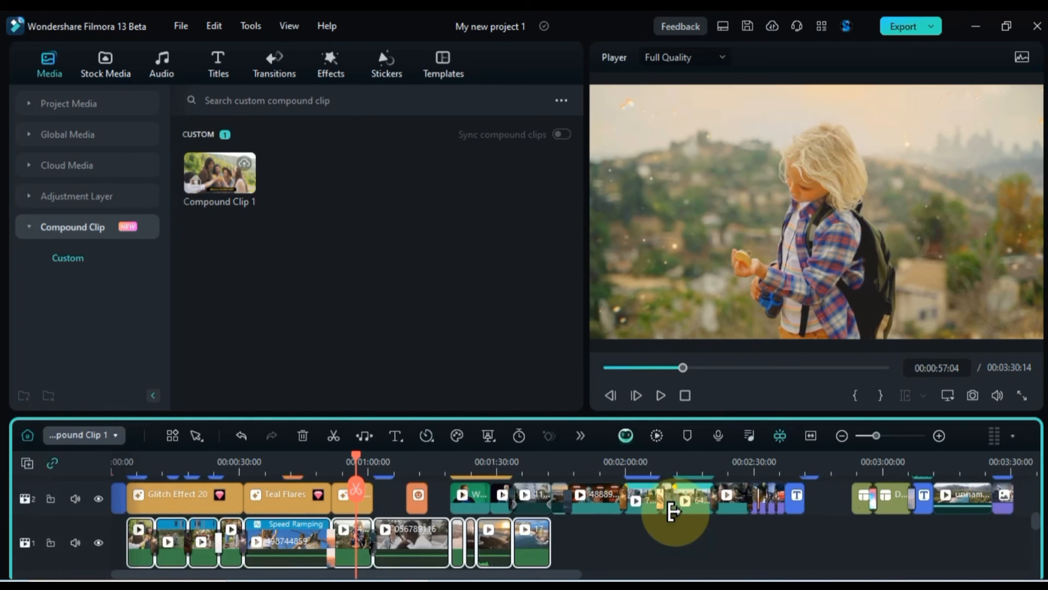
pyautogui.scroll(3, 679, 522)
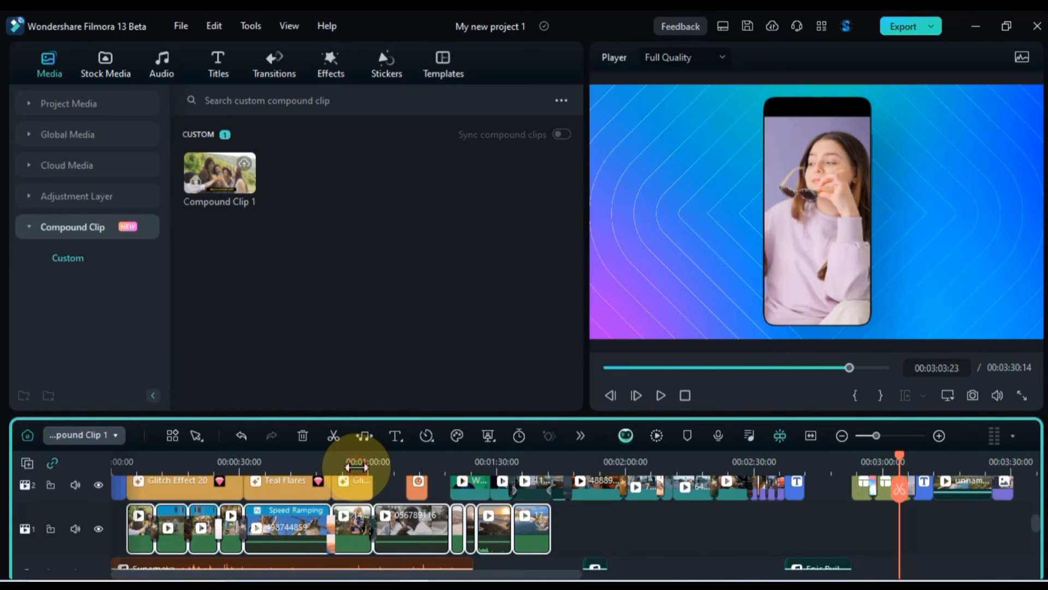
pyautogui.click(356, 465)
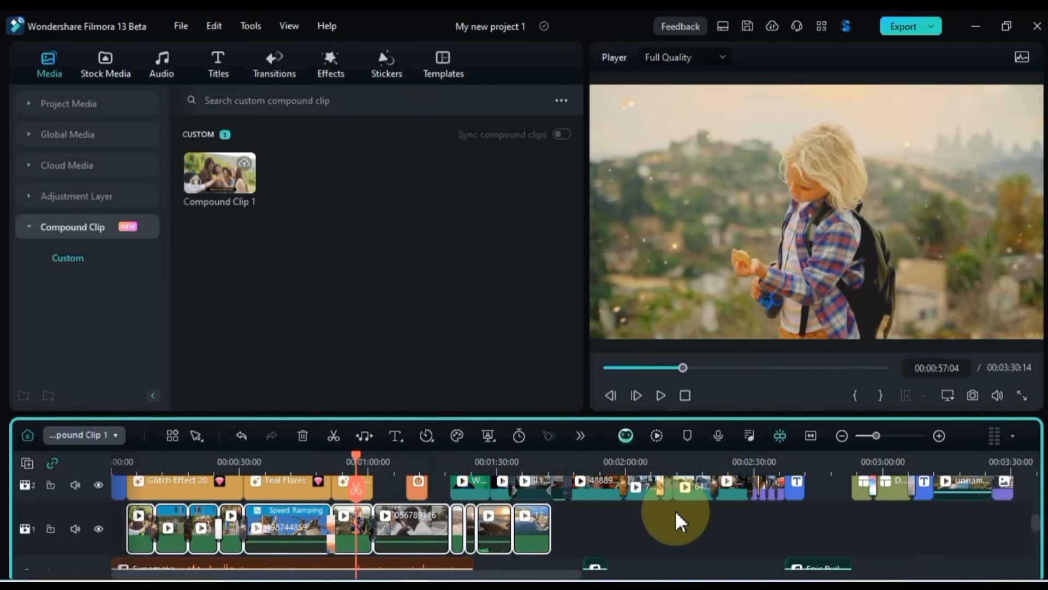
pyautogui.scroll(-3, 677, 522)
pyautogui.scroll(5, 674, 516)
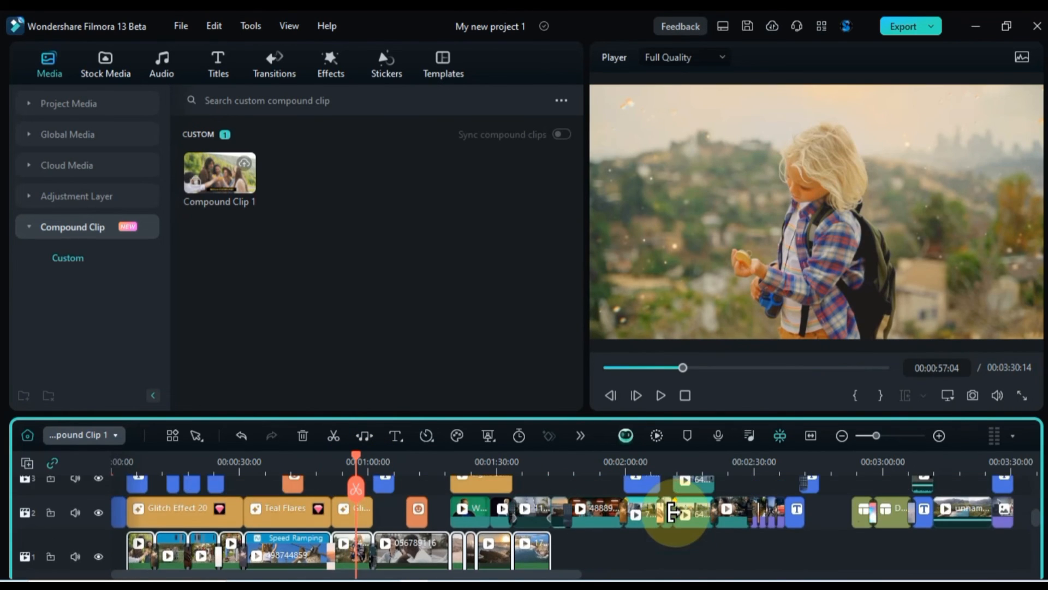
pyautogui.scroll(-3, 677, 518)
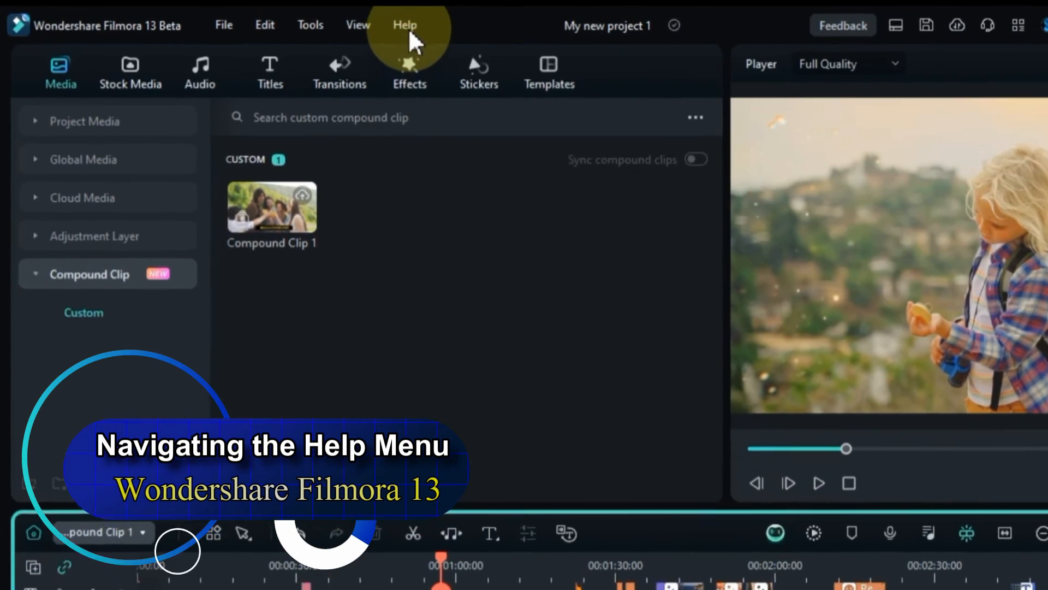
# Step: Check for program updates and read the new-feature descriptions from AI Text Based Editing through AI Skin Tone Protection
pyautogui.click(328, 27)
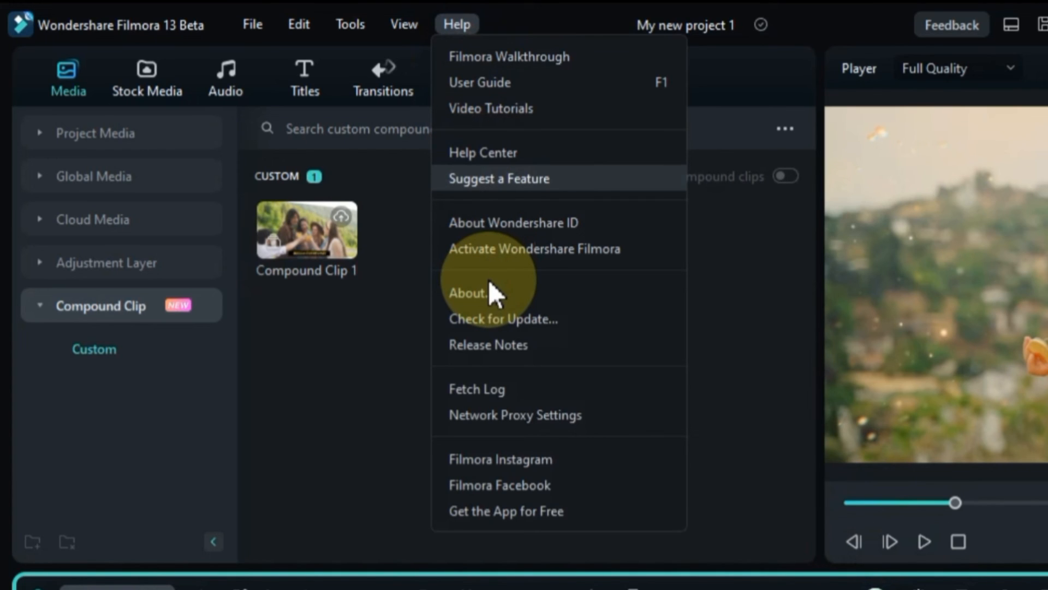
pyautogui.click(523, 320)
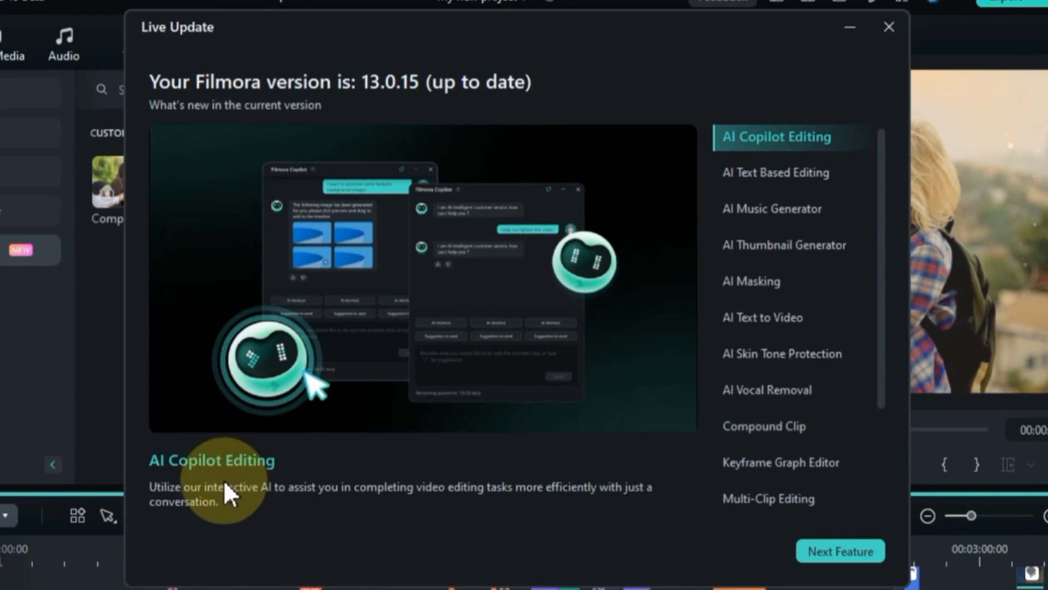
pyautogui.click(816, 207)
pyautogui.click(821, 174)
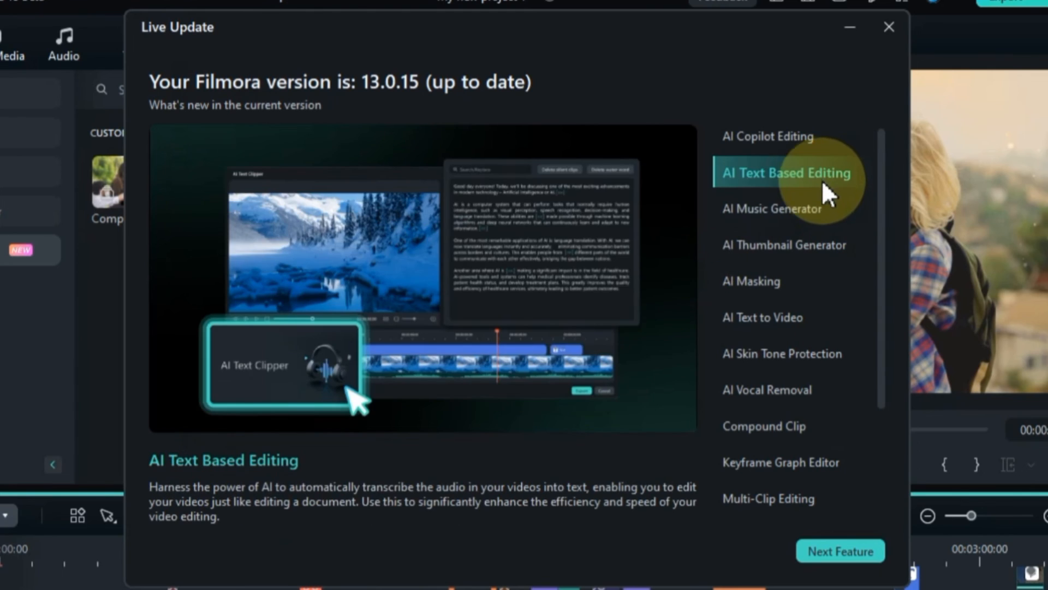
pyautogui.click(822, 210)
pyautogui.click(821, 244)
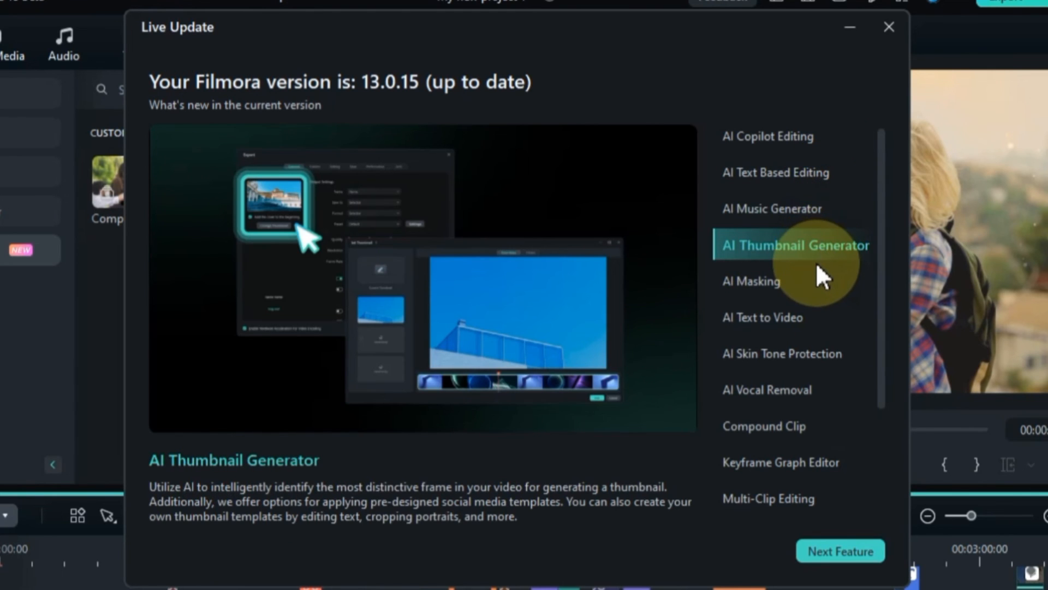
pyautogui.click(819, 281)
pyautogui.click(817, 316)
pyautogui.click(815, 352)
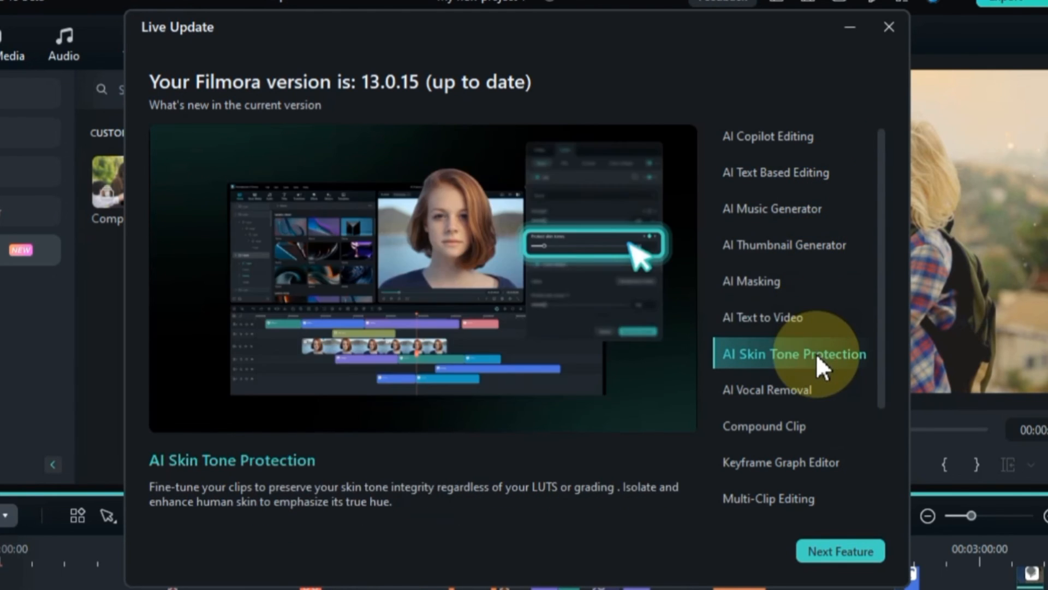
# Step: Read the remaining new-feature descriptions, from AI Vocal Removal and Compound Clip to Pro Video Scopes and Super Slow Motion with Optical Flow
pyautogui.click(803, 389)
pyautogui.click(796, 426)
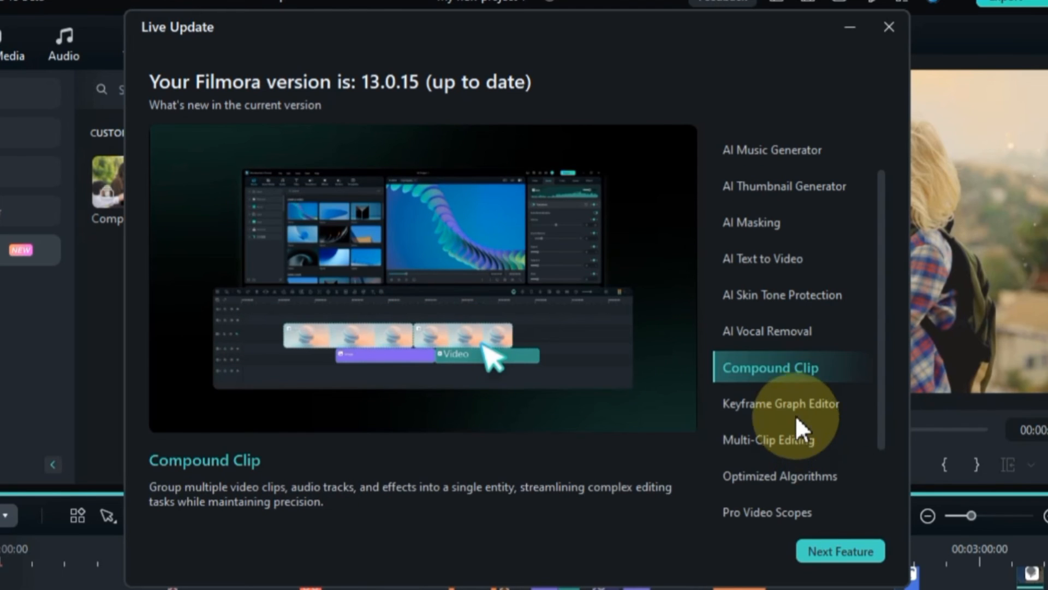
pyautogui.click(795, 440)
pyautogui.click(792, 474)
pyautogui.click(786, 454)
pyautogui.click(775, 488)
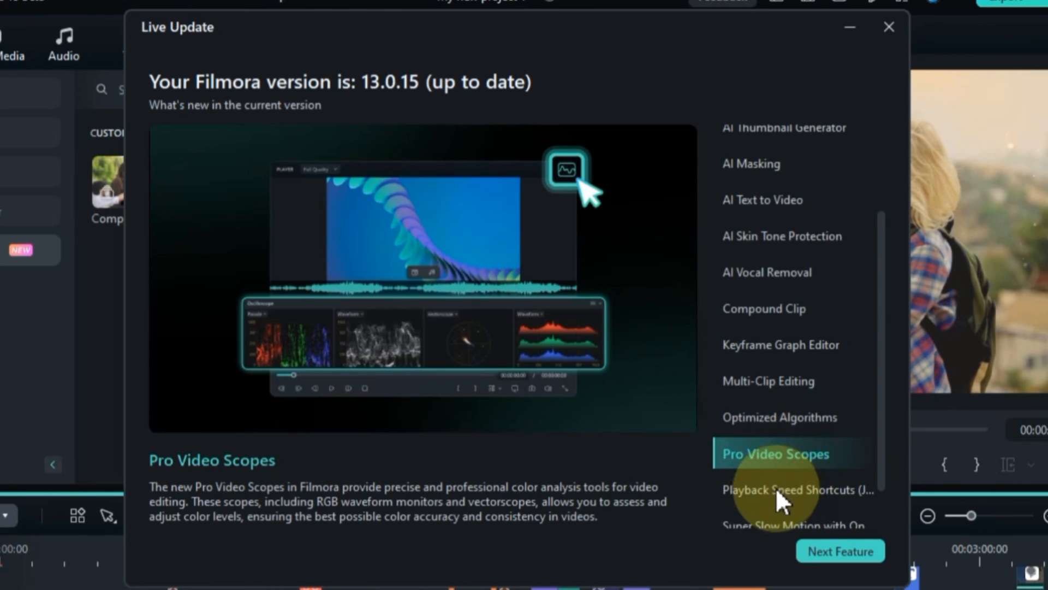
pyautogui.scroll(-1, 774, 490)
pyautogui.click(774, 472)
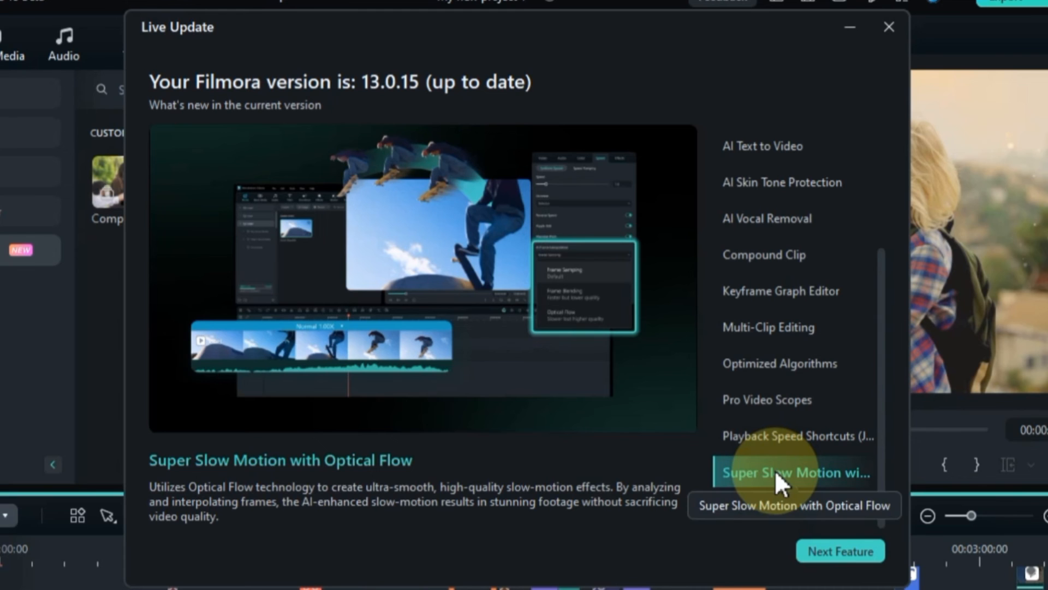
pyautogui.click(768, 499)
pyautogui.click(839, 551)
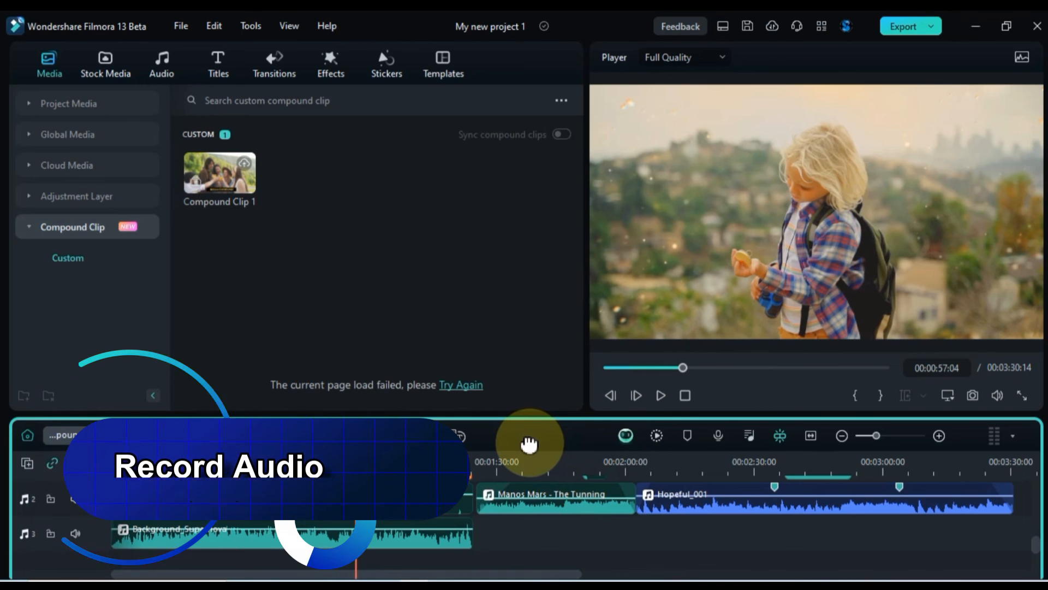
# Step: Place the playhead at 00:01:34:19, open the audio recorder and check the available microphone devices
pyautogui.click(519, 458)
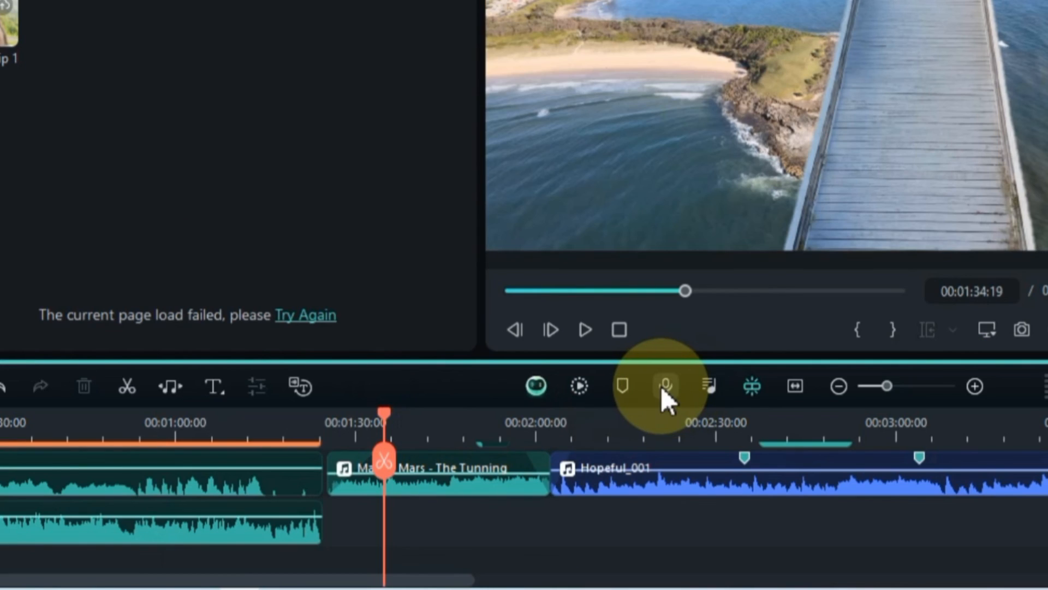
pyautogui.click(662, 388)
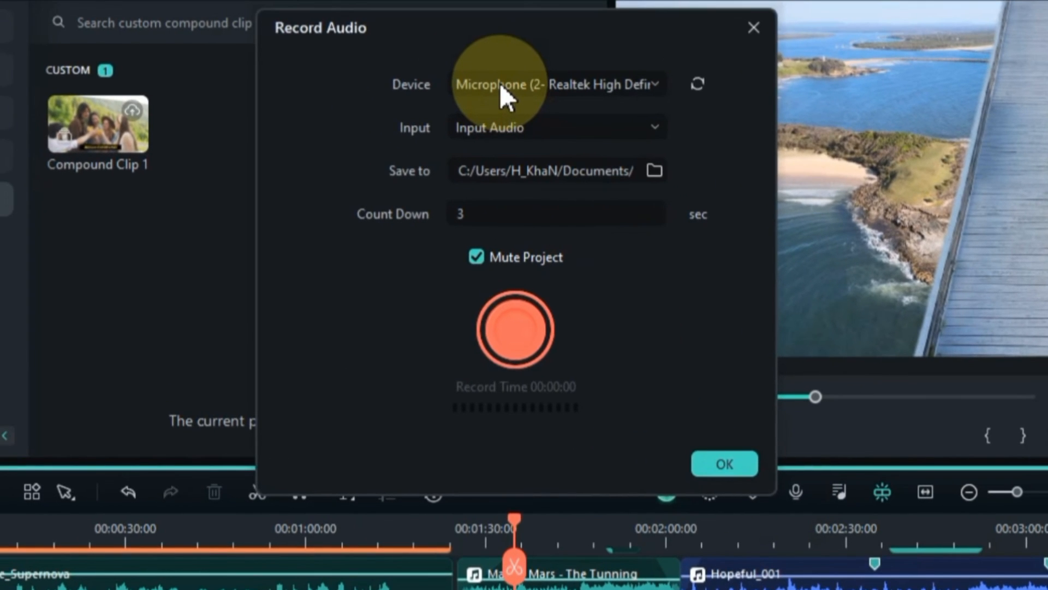
pyautogui.click(498, 82)
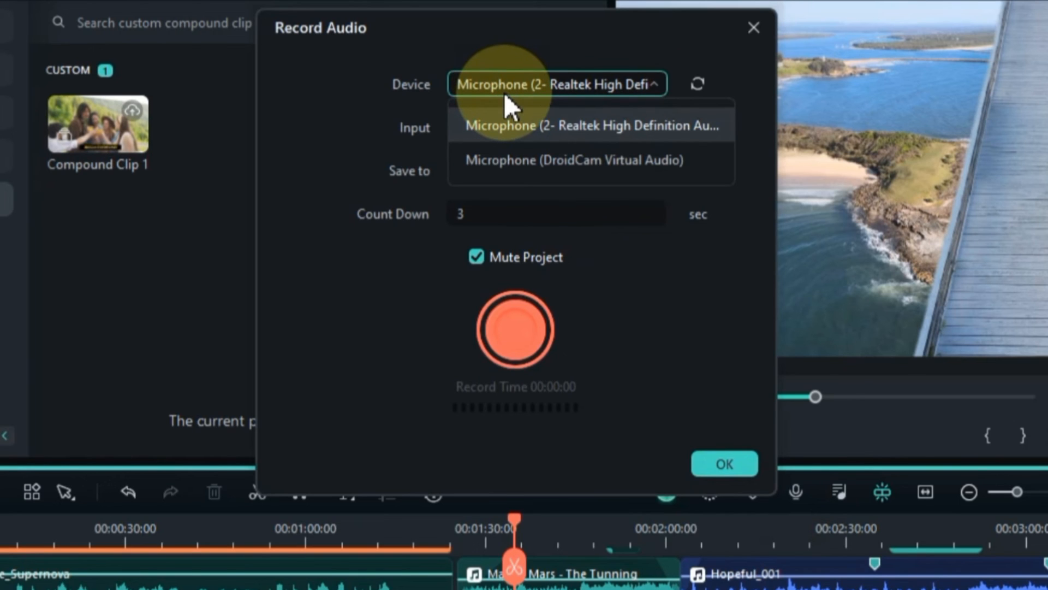
pyautogui.click(520, 86)
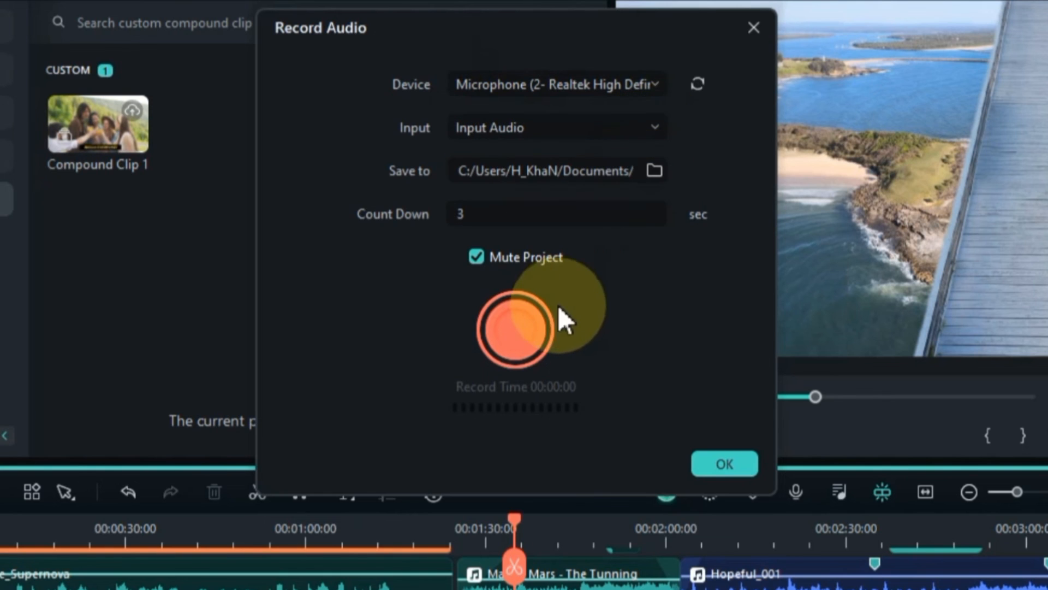
# Step: Record about 9 seconds of microphone audio onto the timeline with the project muted, and accept the recording
pyautogui.click(534, 332)
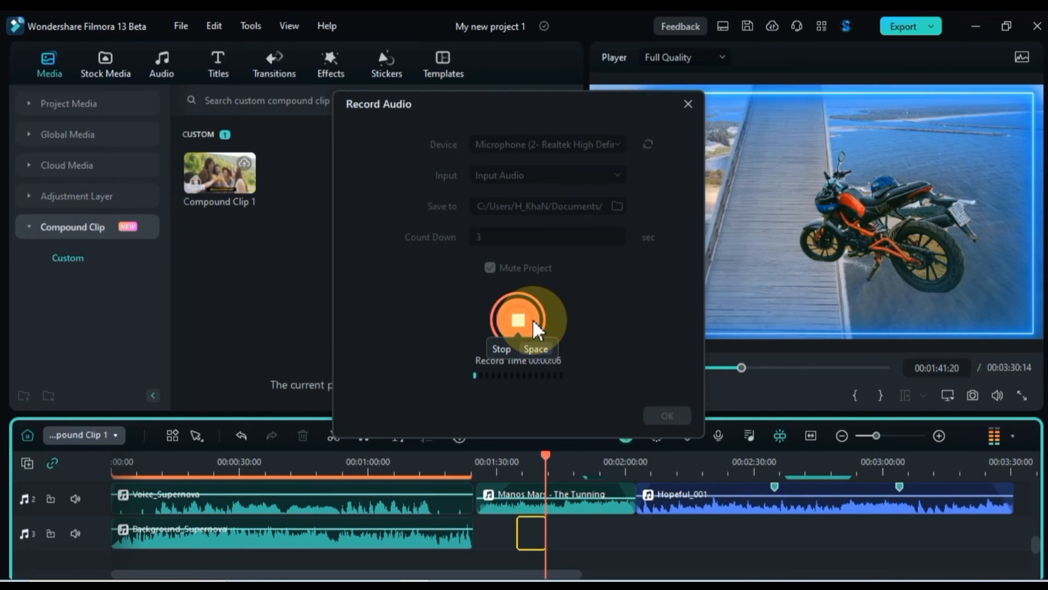
pyautogui.click(527, 328)
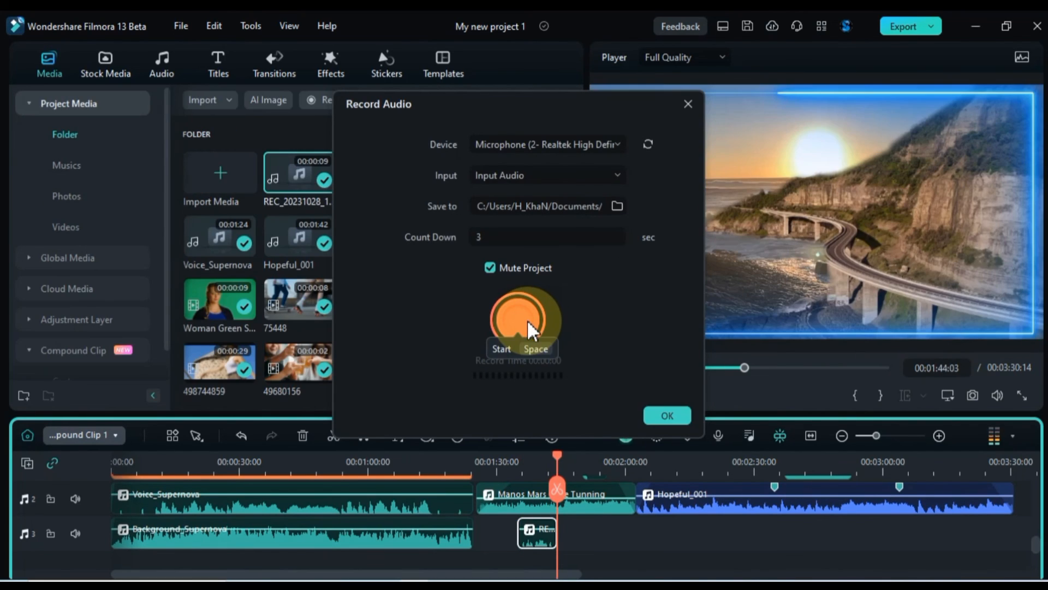
pyautogui.click(665, 417)
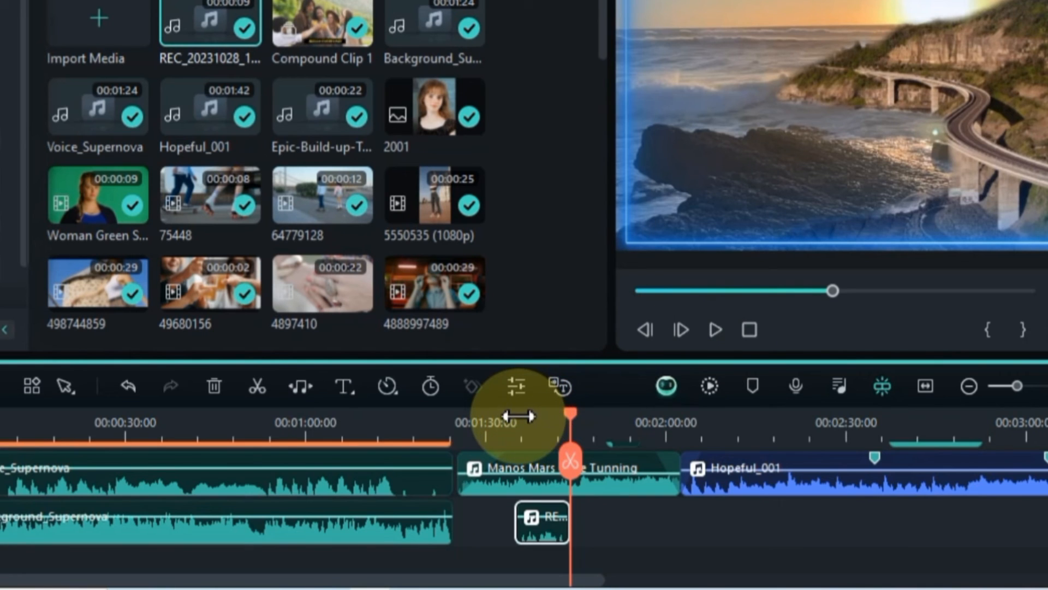
pyautogui.moveTo(519, 416); pyautogui.dragTo(860, 391)
pyautogui.moveTo(522, 419); pyautogui.dragTo(649, 464)
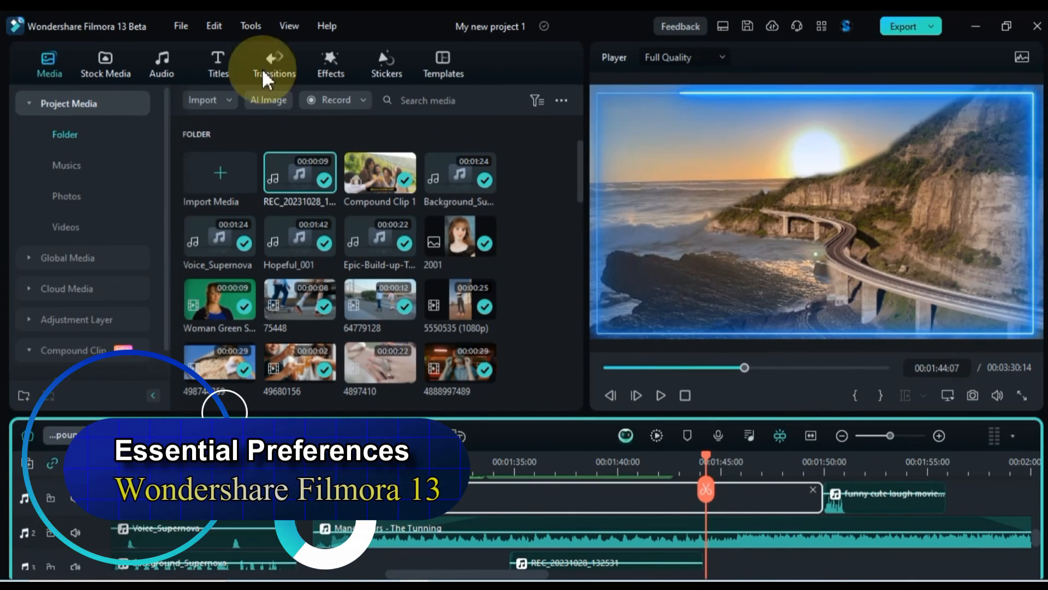
# Step: Review the language options in the general preferences, set the interface appearance to Light Mode and apply it
pyautogui.click(180, 27)
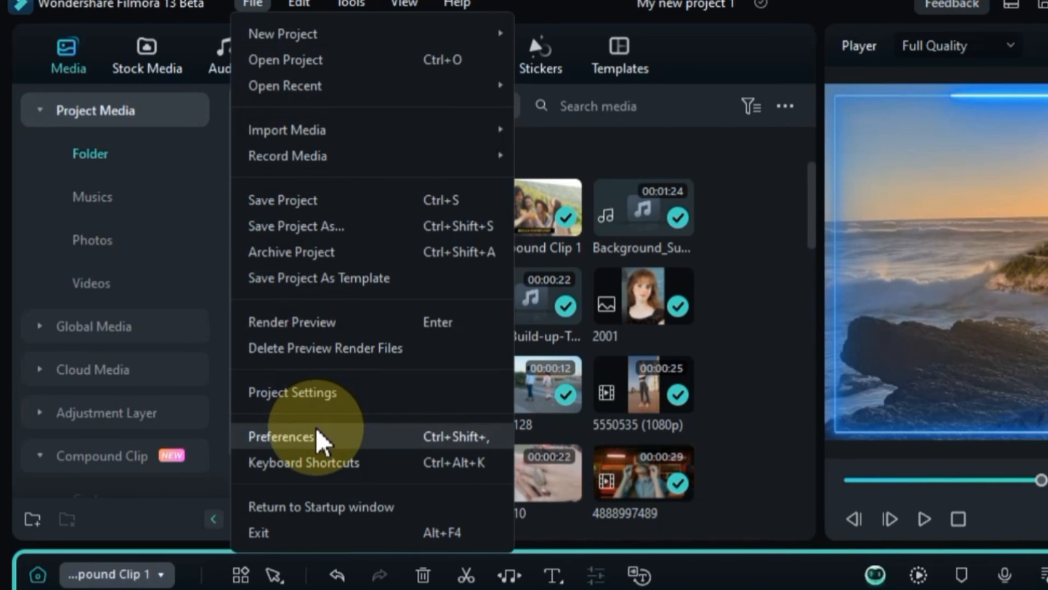
pyautogui.click(320, 435)
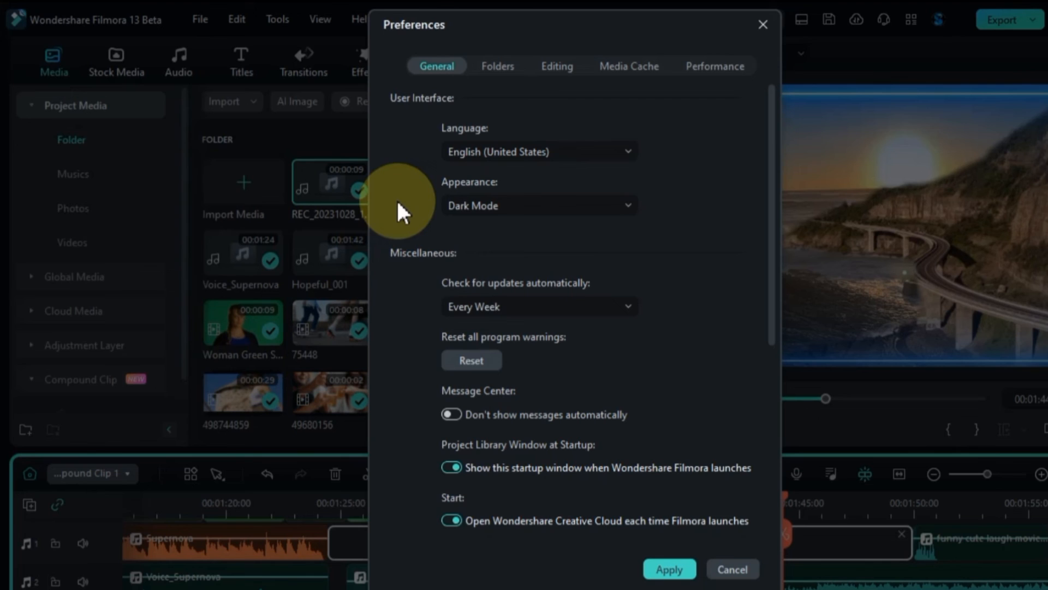
pyautogui.click(534, 149)
pyautogui.click(535, 153)
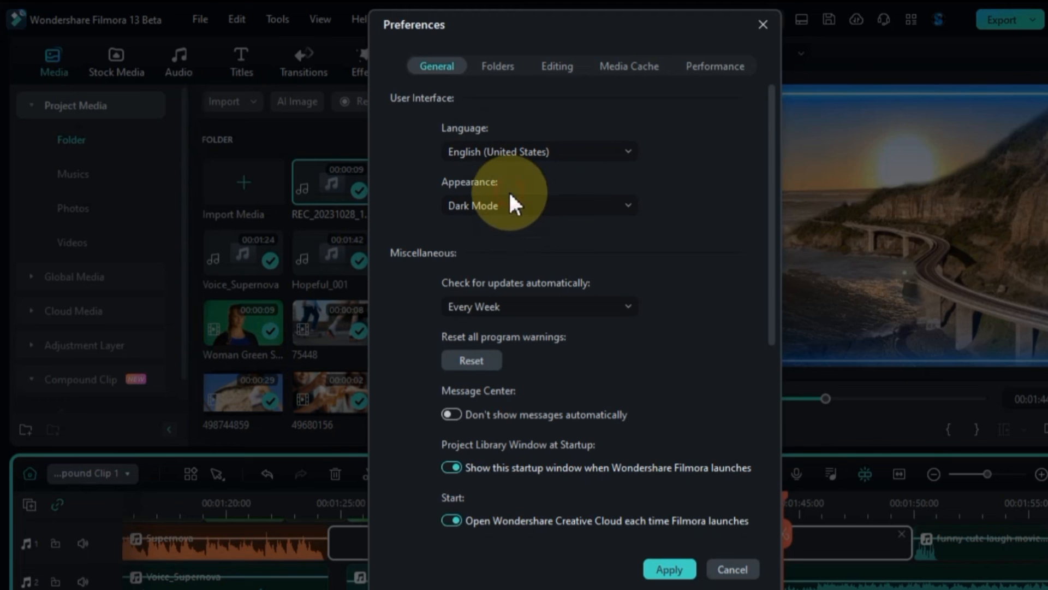
pyautogui.click(506, 201)
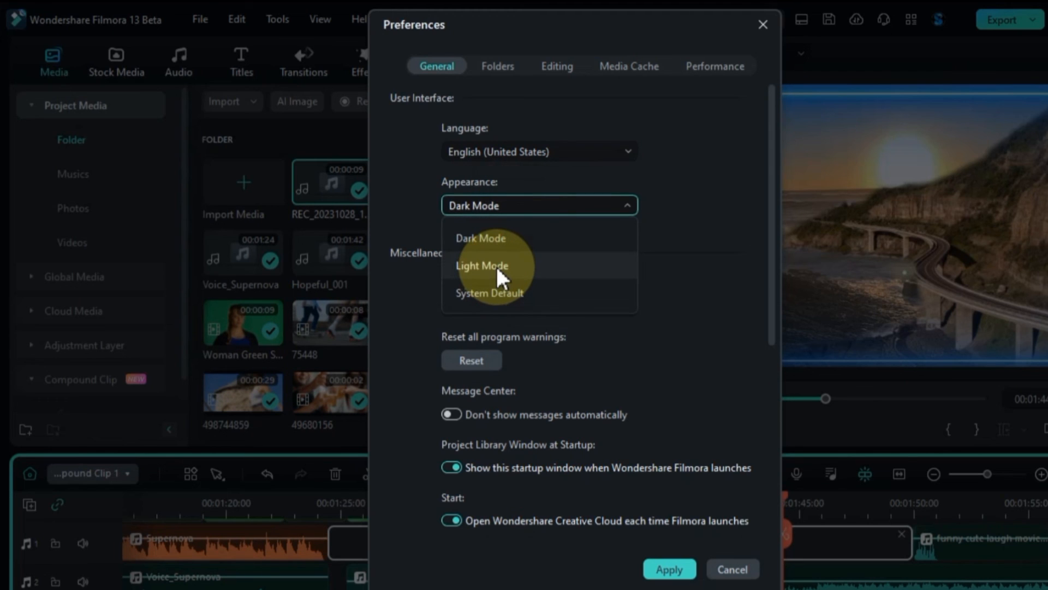
pyautogui.click(497, 266)
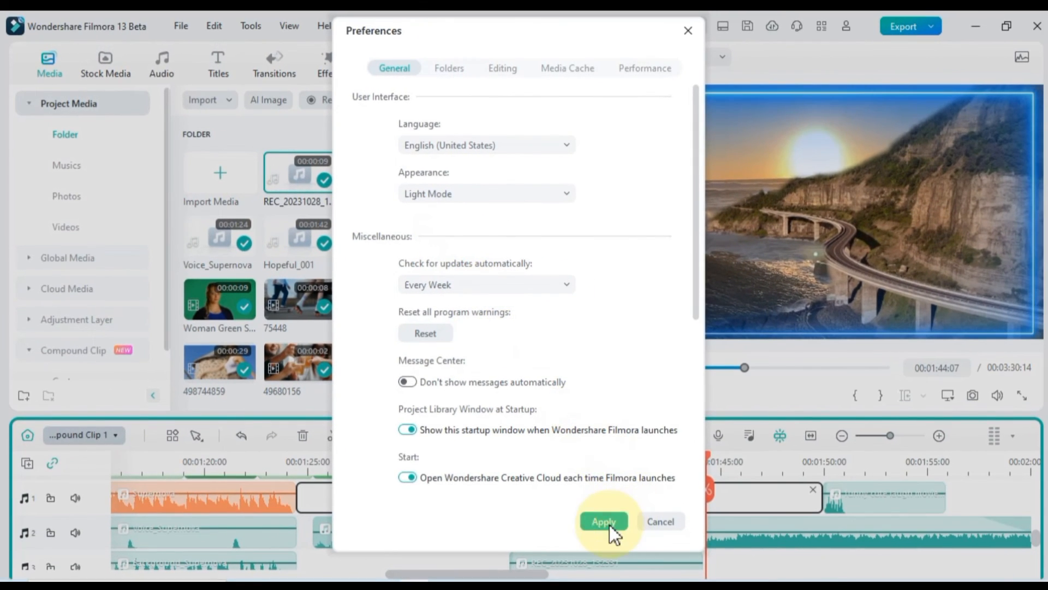
pyautogui.click(609, 525)
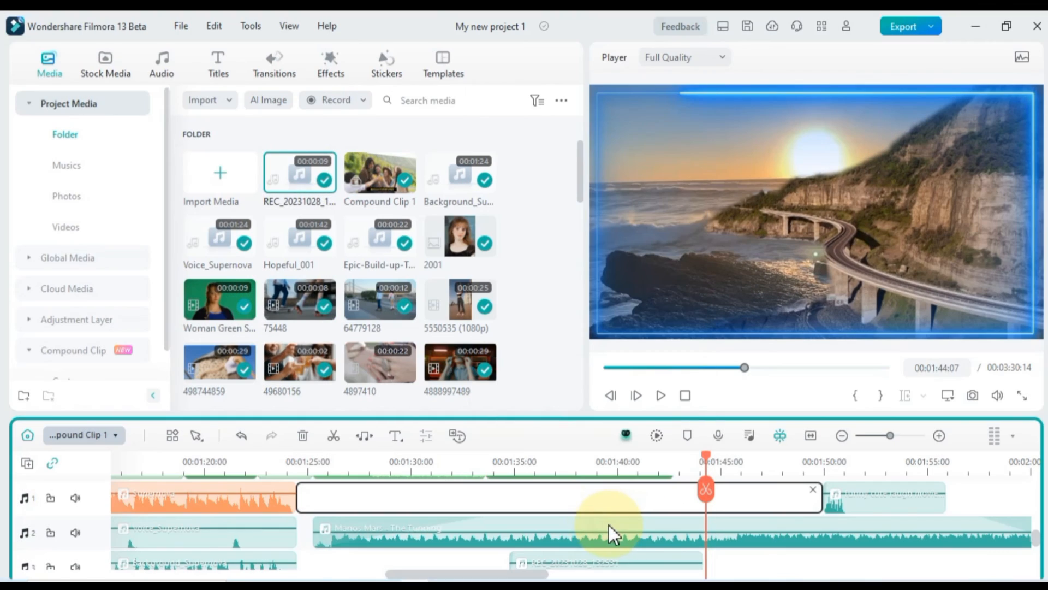
# Step: Move the playhead to 00:01:49:13 and examine the timeline tracks in the light appearance
pyautogui.click(557, 462)
pyautogui.click(666, 470)
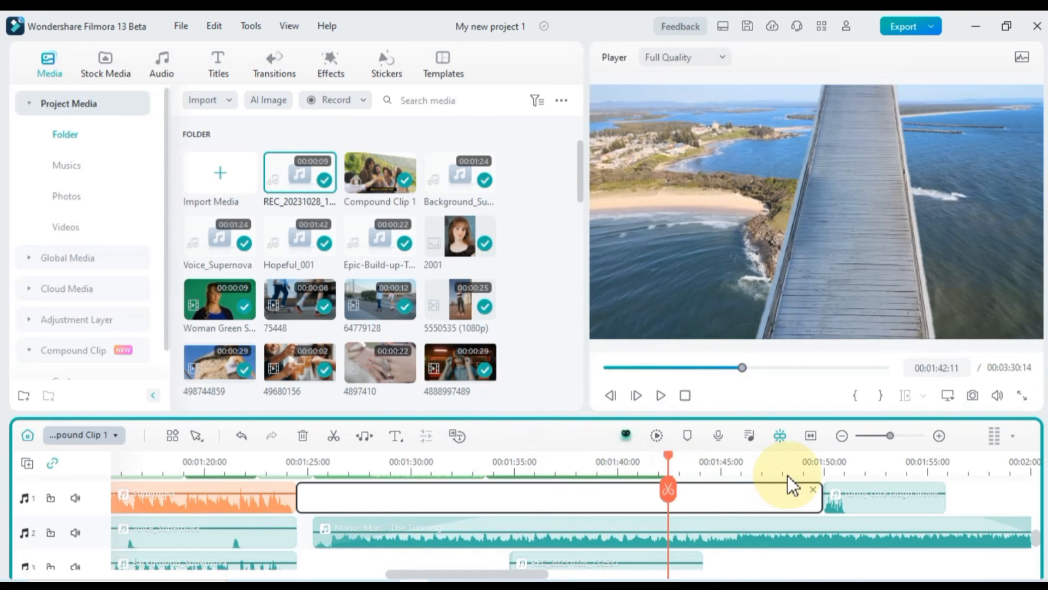
pyautogui.click(812, 471)
pyautogui.scroll(-1, 646, 532)
pyautogui.scroll(-2, 646, 533)
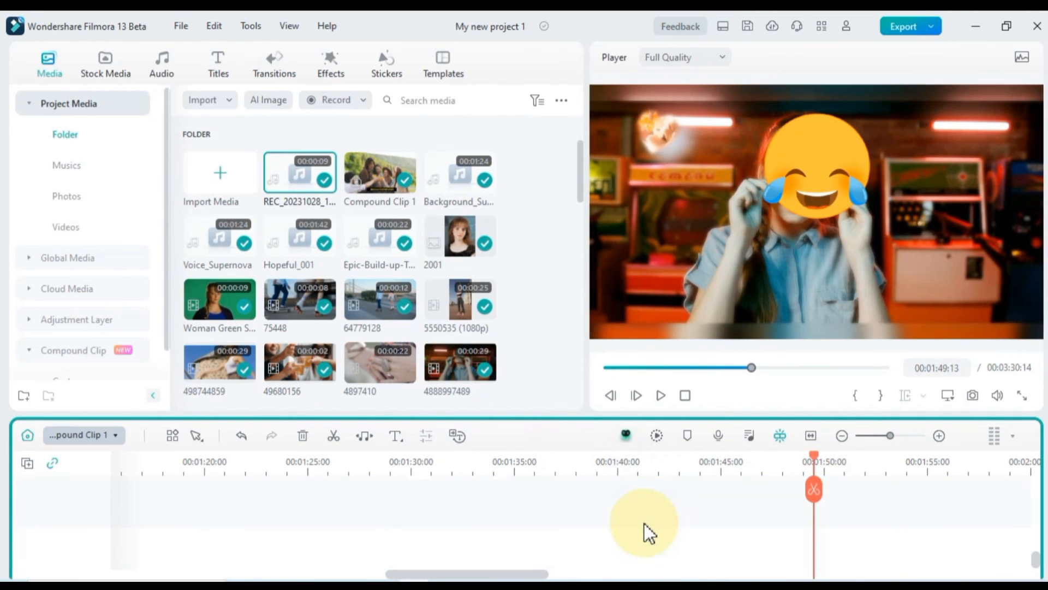
pyautogui.scroll(4, 646, 532)
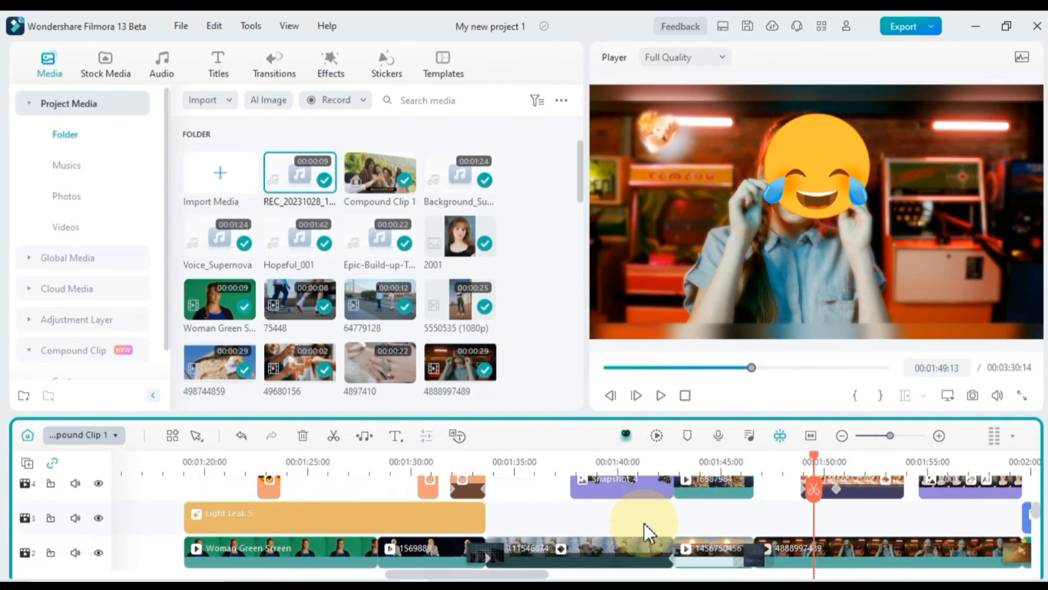
# Step: Look through the Transitions, Templates, Audio and Stock Media libraries in light appearance and return to the project media
pyautogui.click(271, 69)
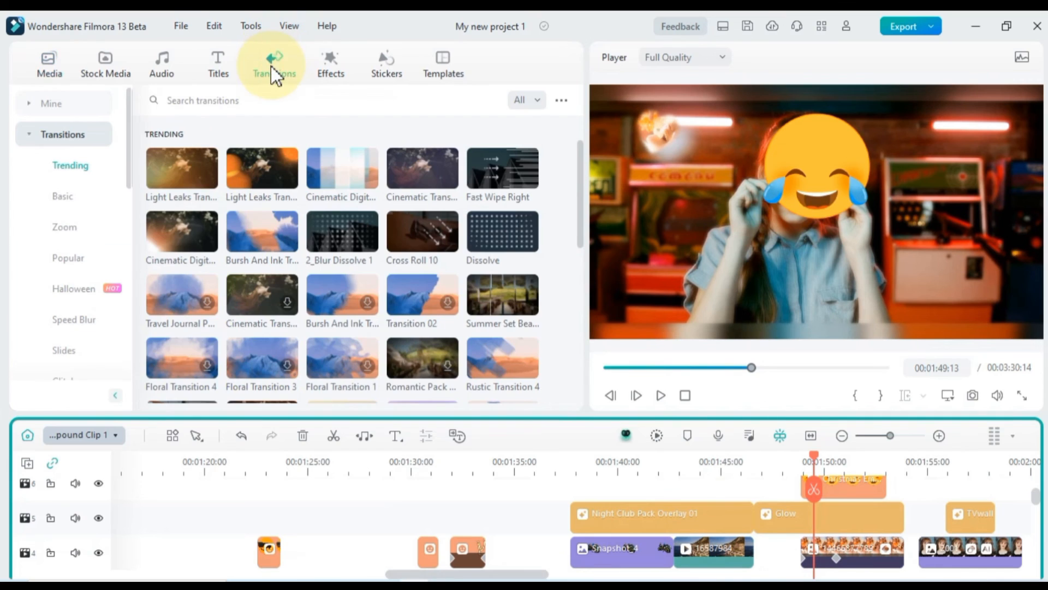
pyautogui.click(434, 71)
pyautogui.click(160, 65)
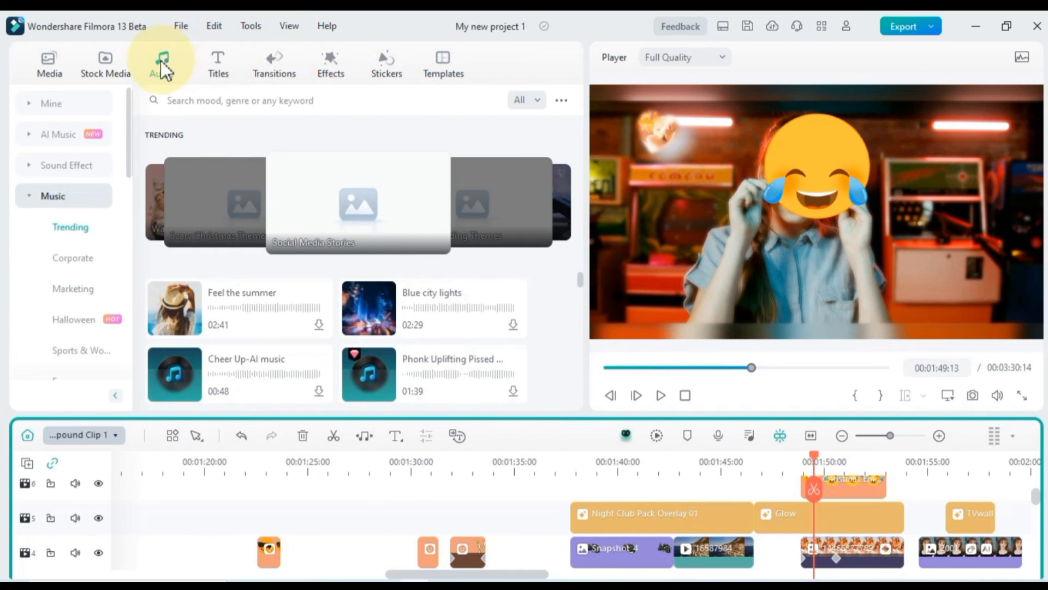
pyautogui.click(119, 74)
pyautogui.click(50, 76)
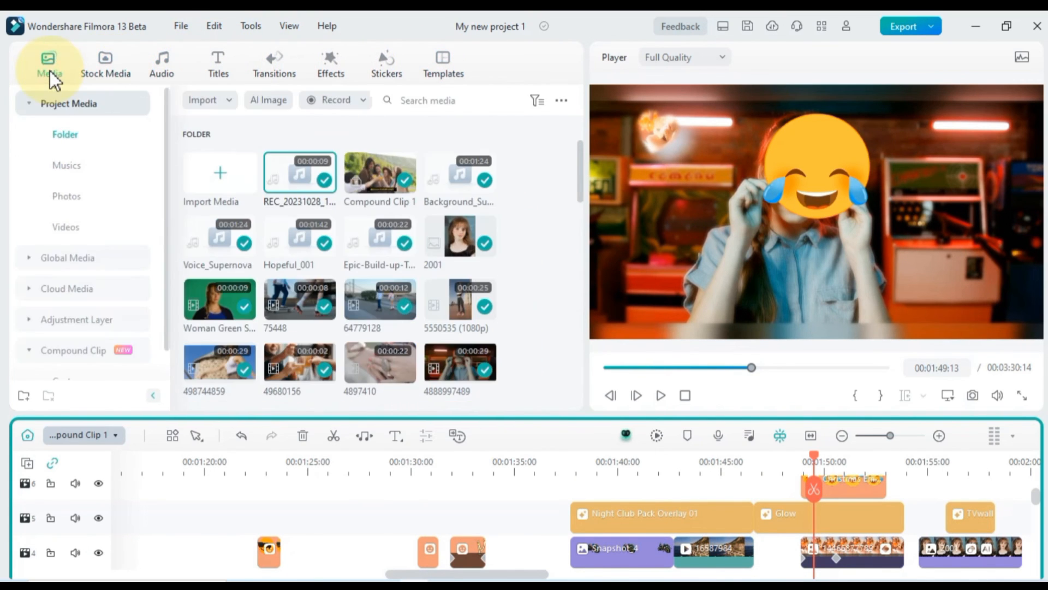
# Step: Open the general preferences again and set the interface appearance to System Default
pyautogui.click(182, 26)
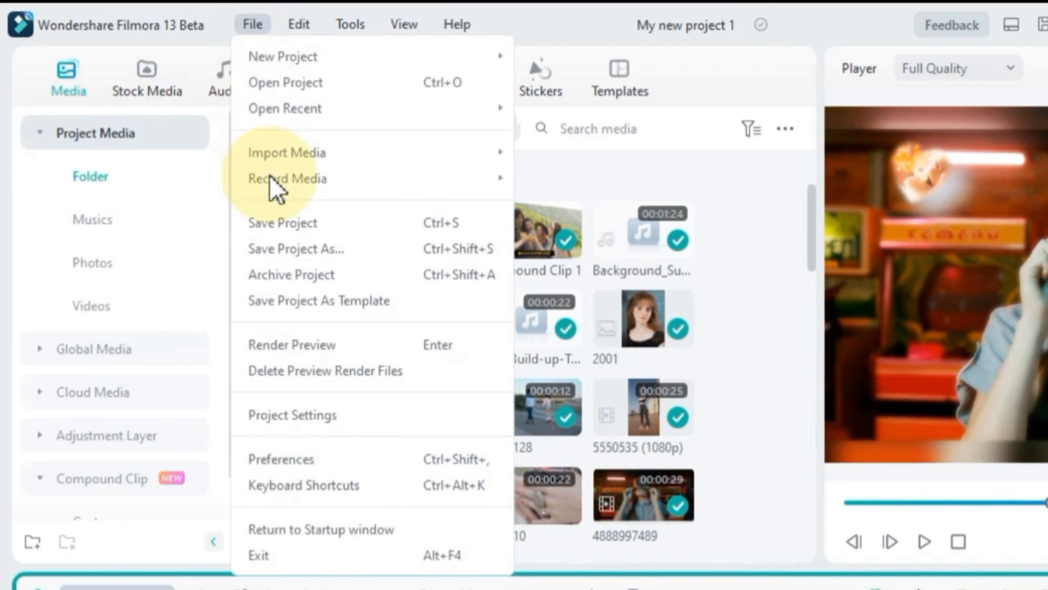
pyautogui.click(311, 458)
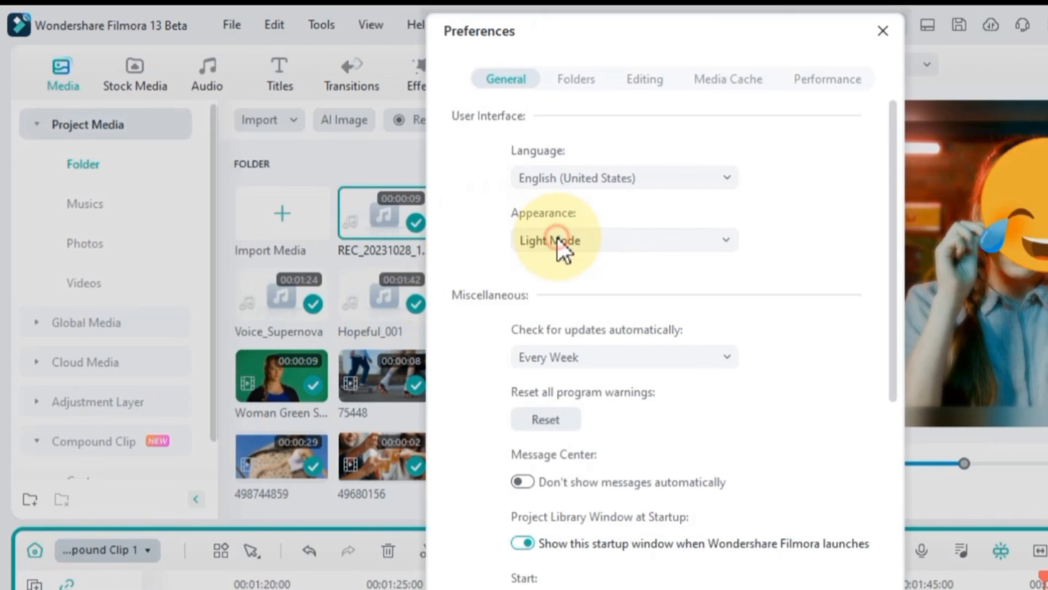
pyautogui.click(606, 259)
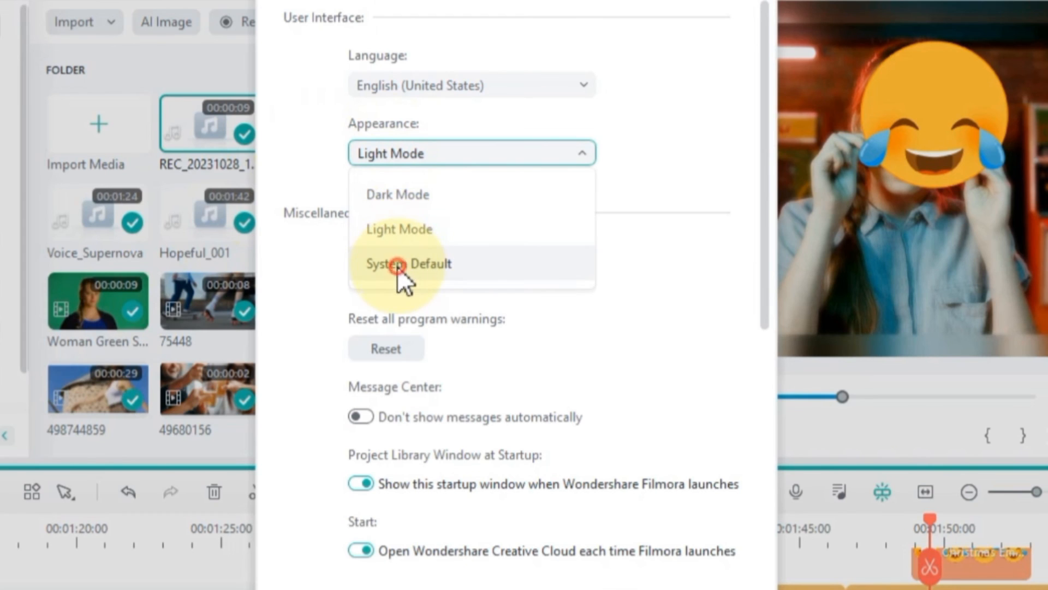
pyautogui.click(435, 271)
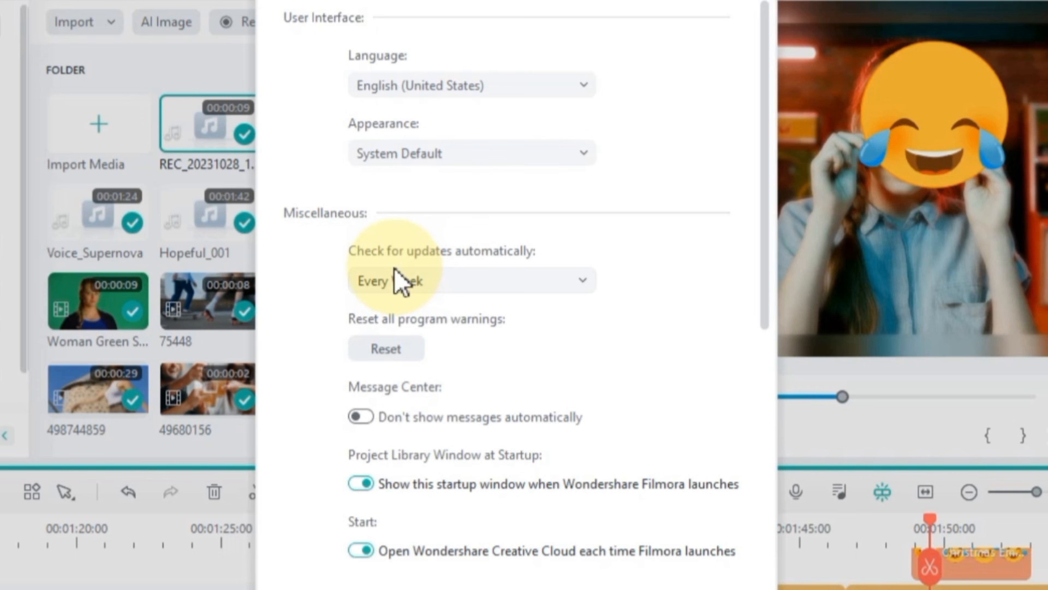
# Step: Set the interface appearance to Dark Mode and review the update check intervals and remaining general preferences
pyautogui.click(417, 154)
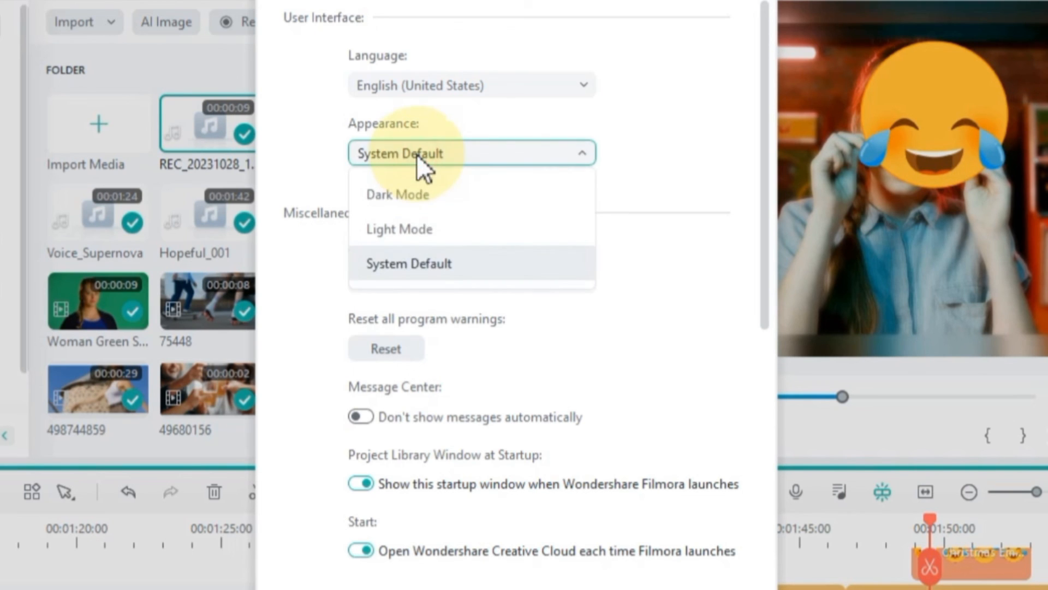
pyautogui.click(411, 201)
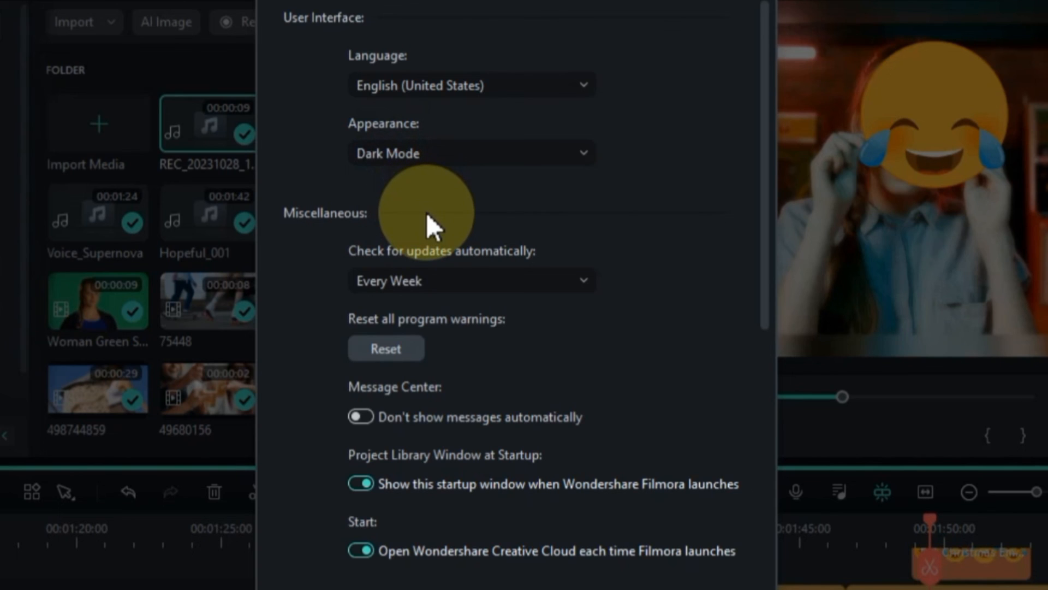
pyautogui.click(507, 280)
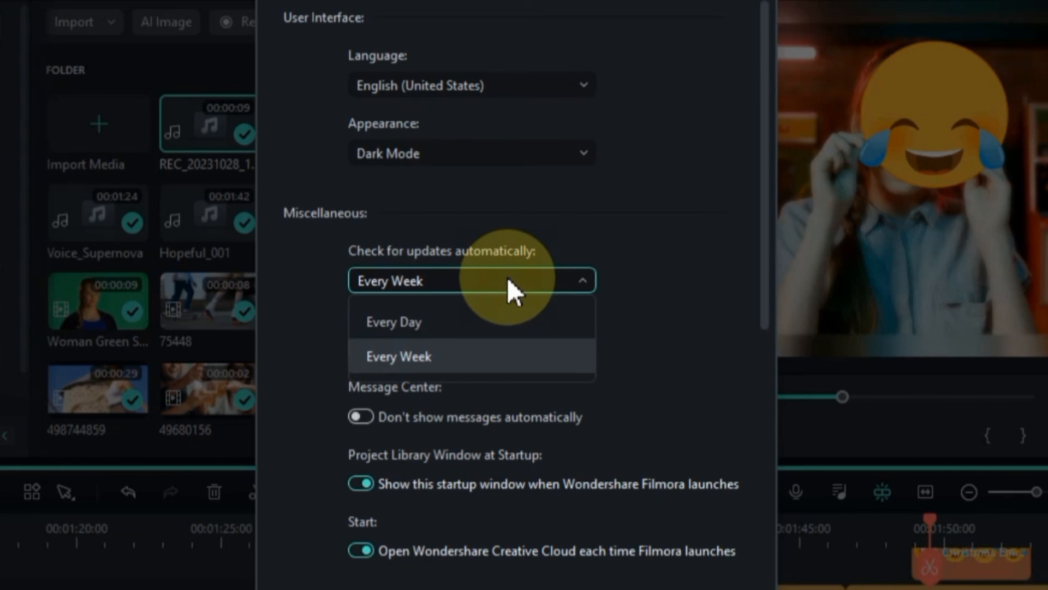
pyautogui.click(506, 279)
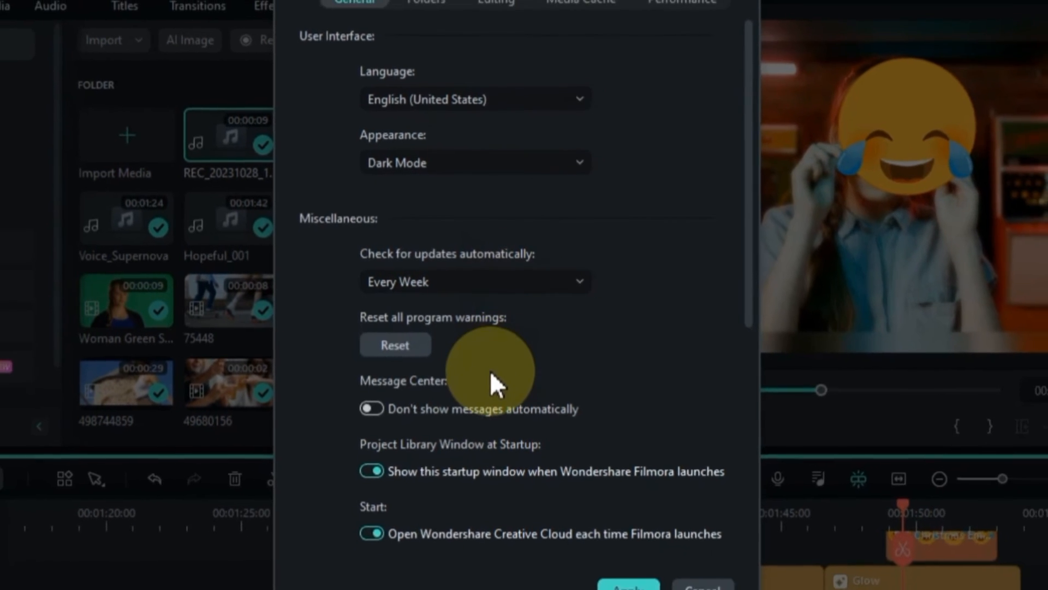
pyautogui.scroll(-3, 493, 365)
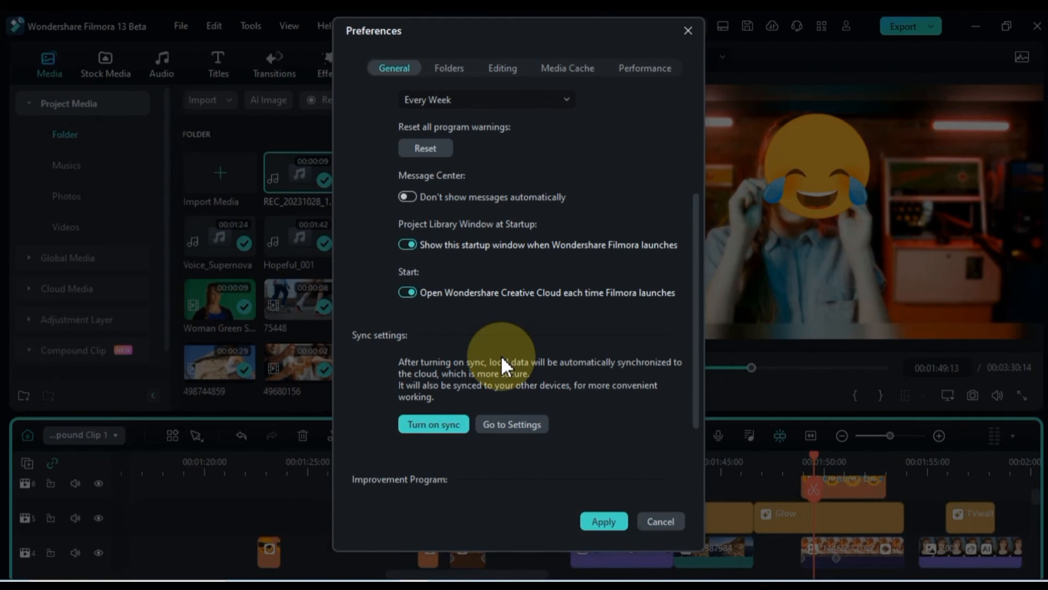
pyautogui.scroll(-2, 500, 354)
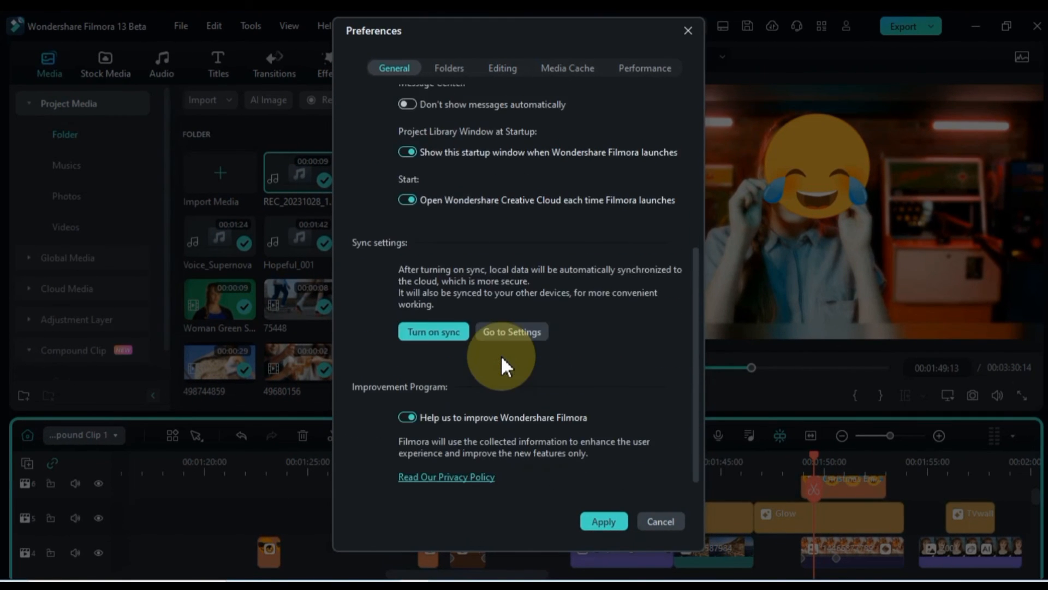
pyautogui.scroll(5, 500, 355)
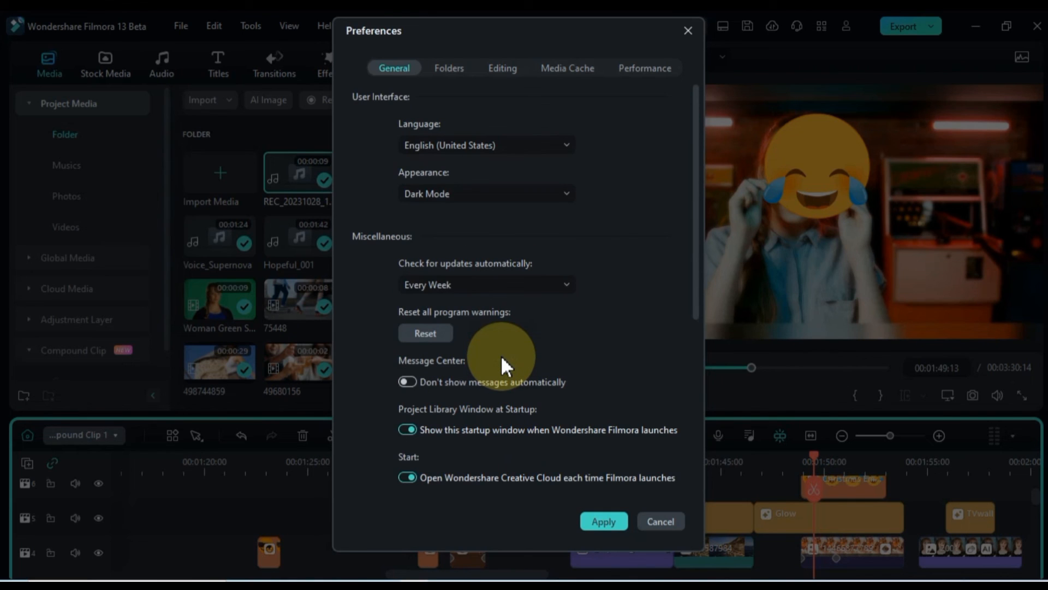
# Step: Open the folder preferences, browse the directories available for the default storage location and cancel the selection
pyautogui.click(444, 67)
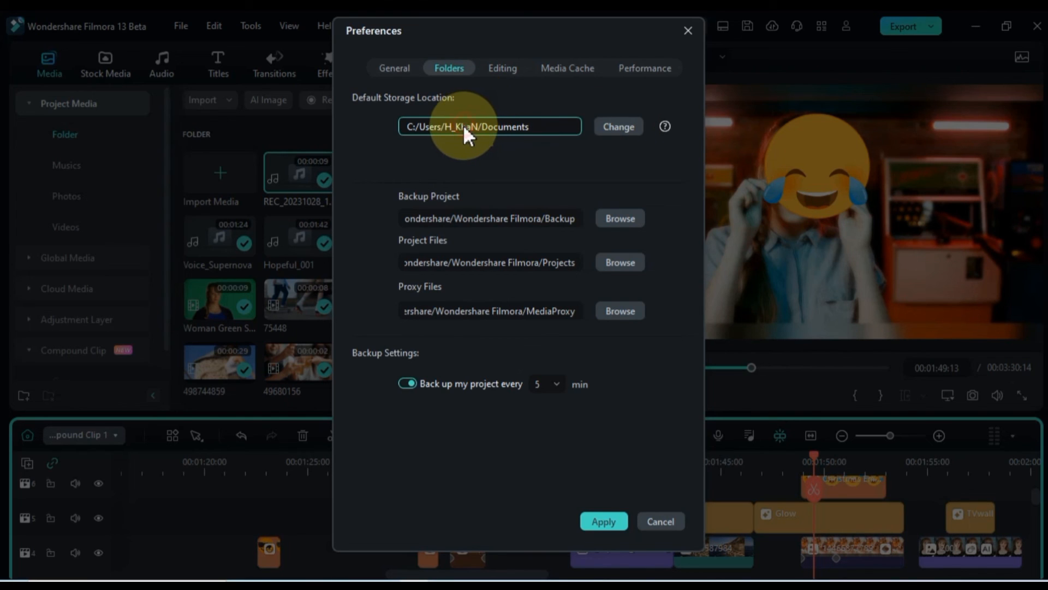
pyautogui.click(620, 126)
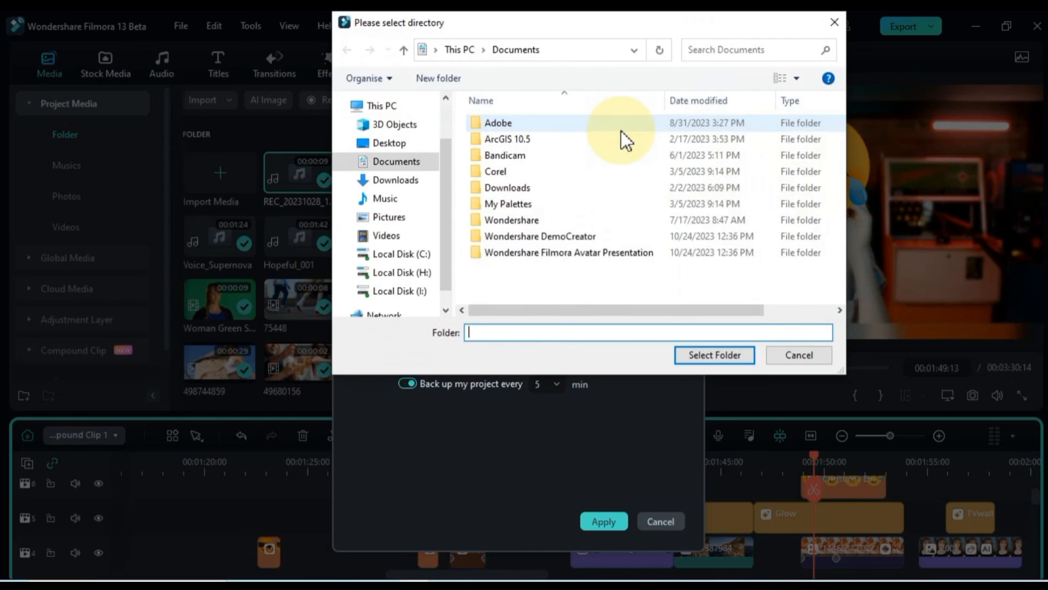
pyautogui.press('Escape')
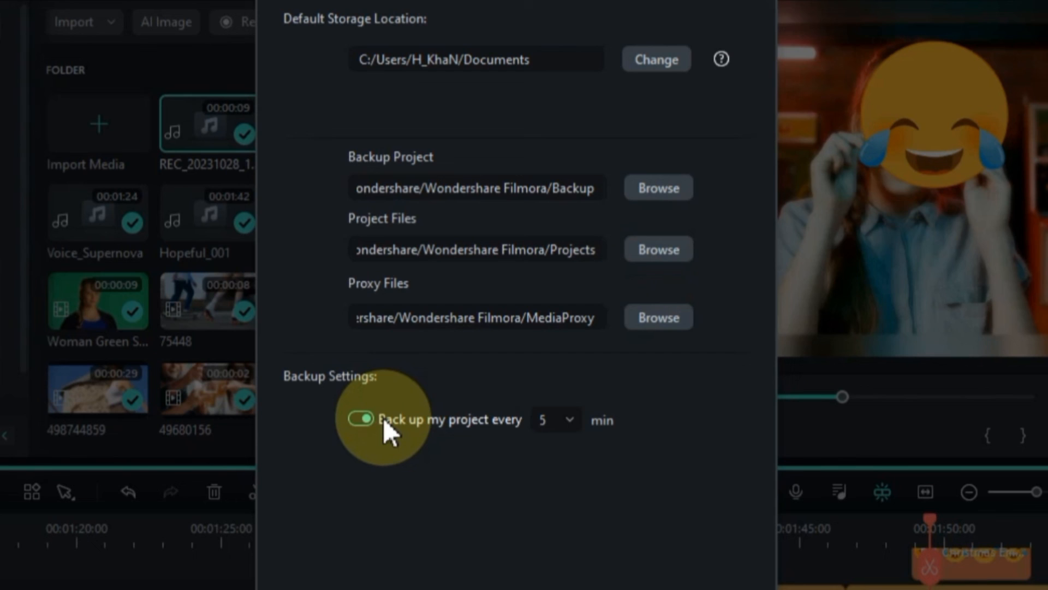
# Step: Keep automatic project backup enabled and set the backup interval to 5 minutes
pyautogui.click(359, 422)
pyautogui.click(360, 421)
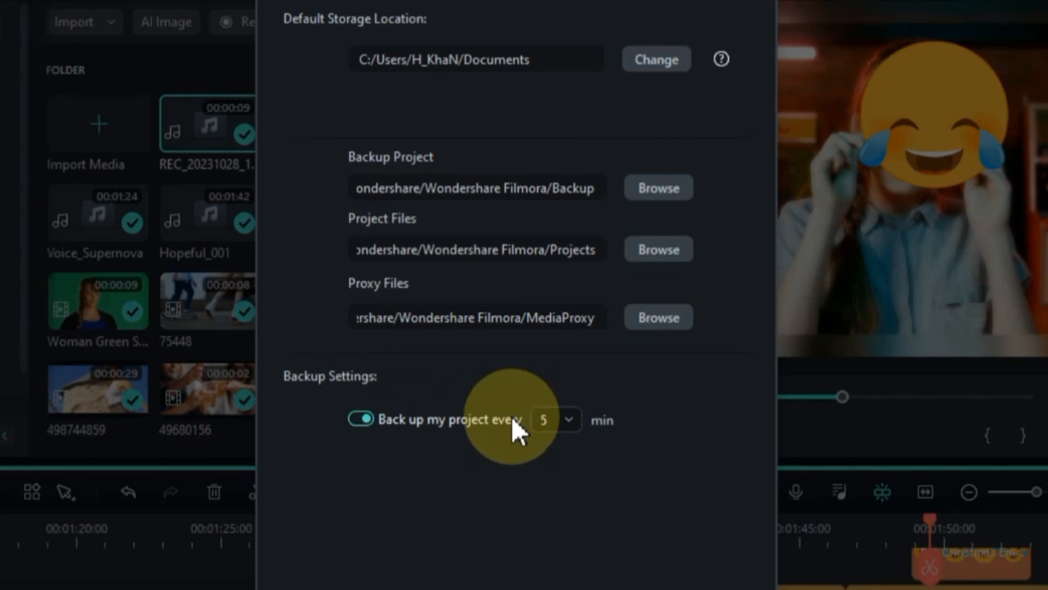
pyautogui.click(546, 422)
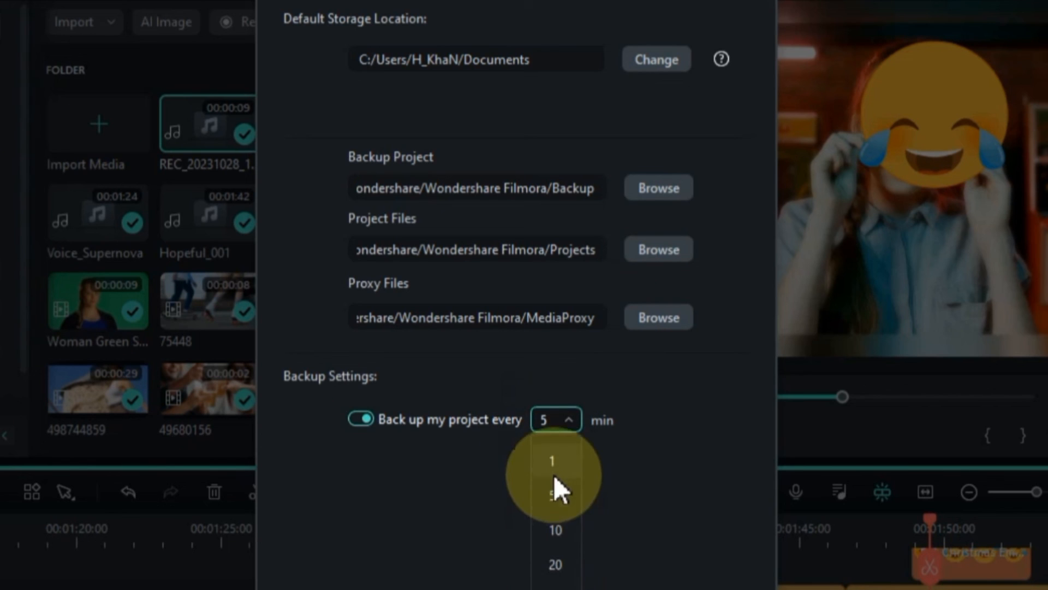
pyautogui.click(553, 493)
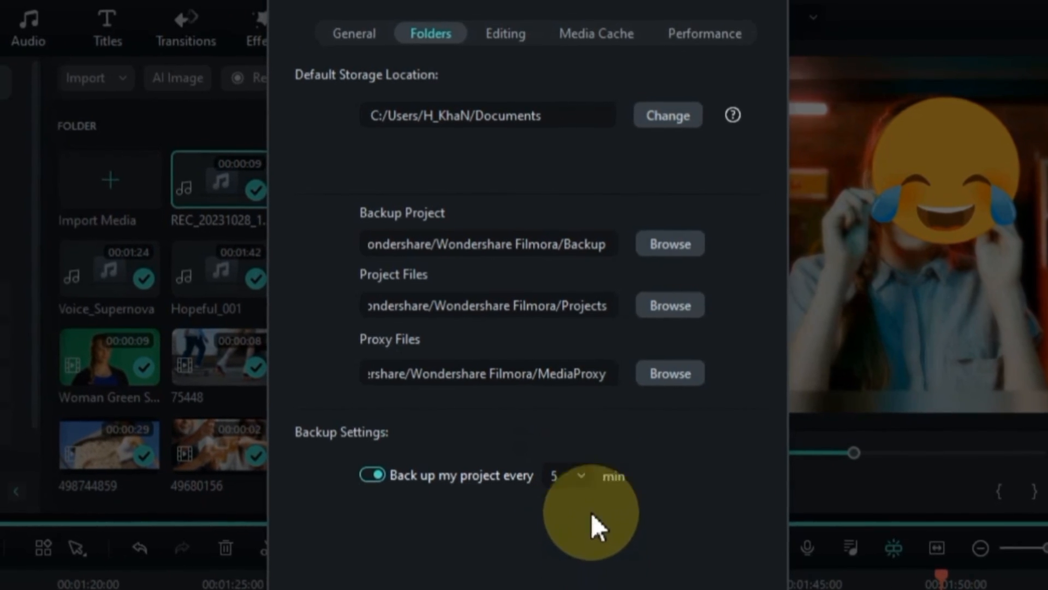
# Step: Review the editing preferences, covering default durations, photo placement, insert mode, cursor jump method, split button and snapshot format options
pyautogui.click(519, 64)
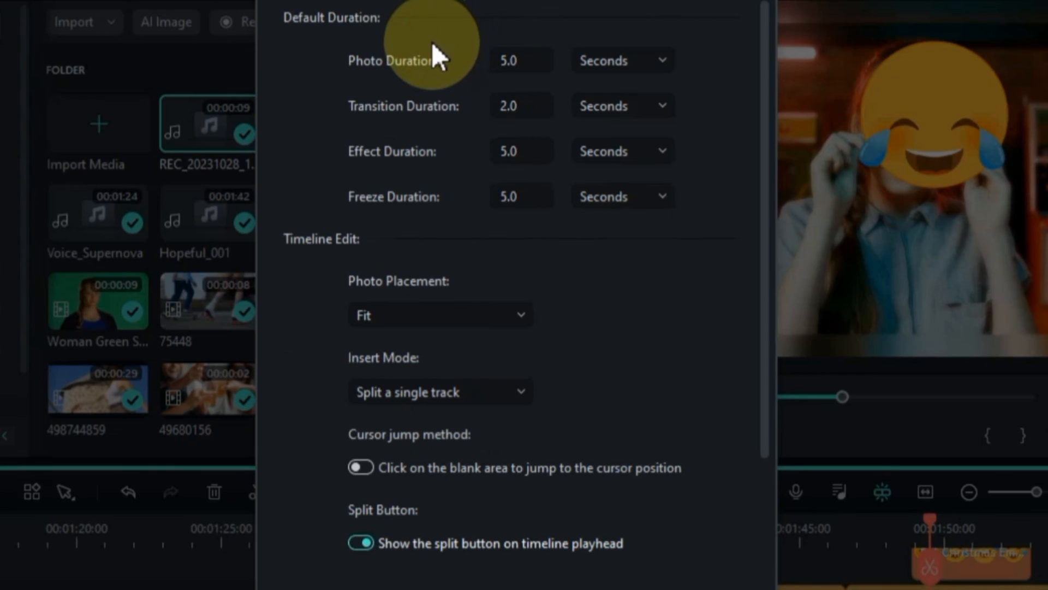
pyautogui.click(490, 61)
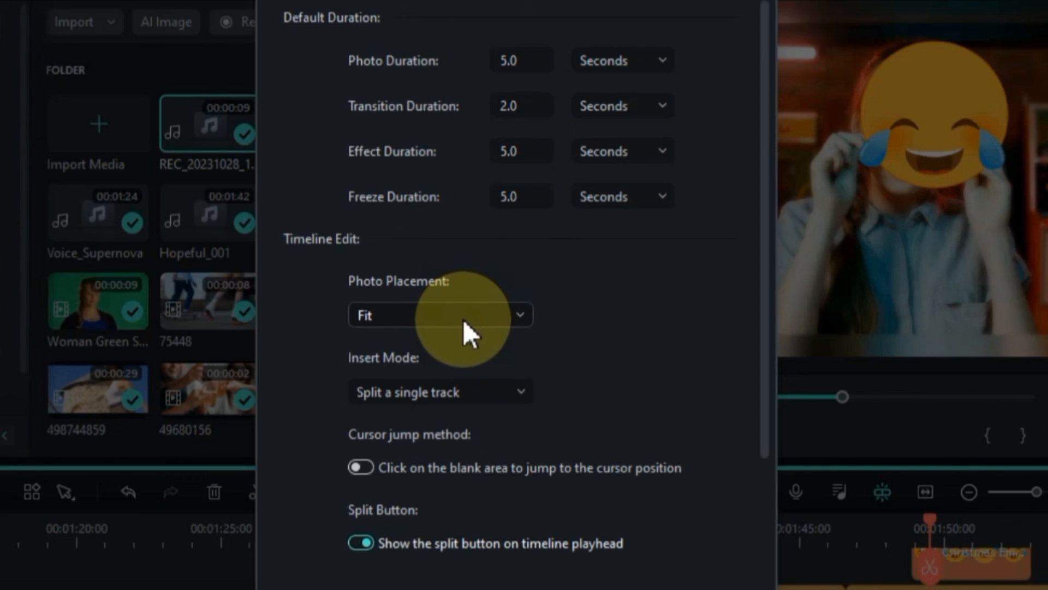
pyautogui.scroll(-1, 463, 320)
pyautogui.scroll(-1, 462, 319)
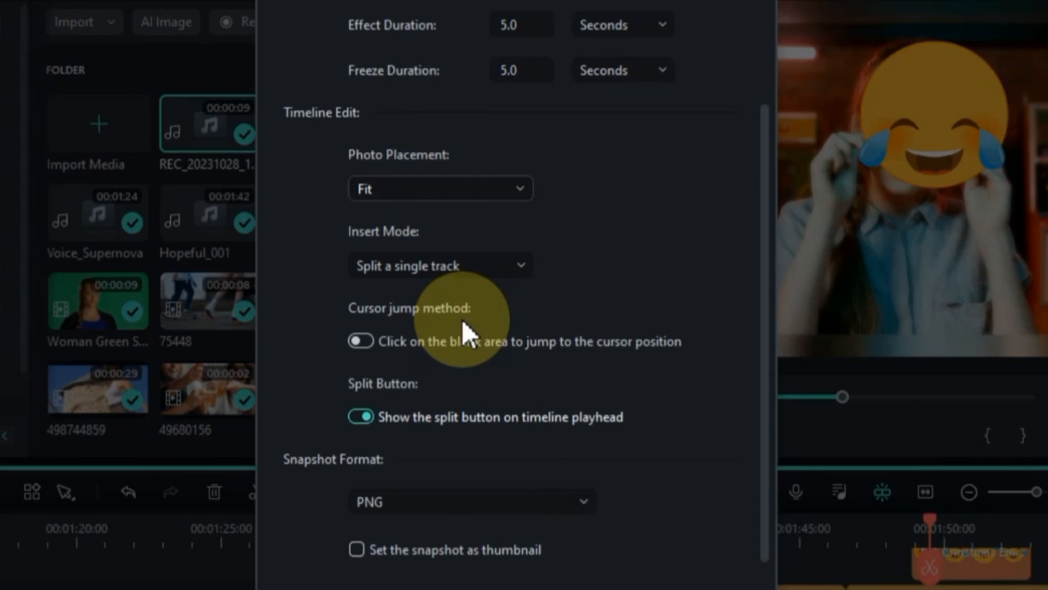
pyautogui.click(477, 266)
pyautogui.click(459, 307)
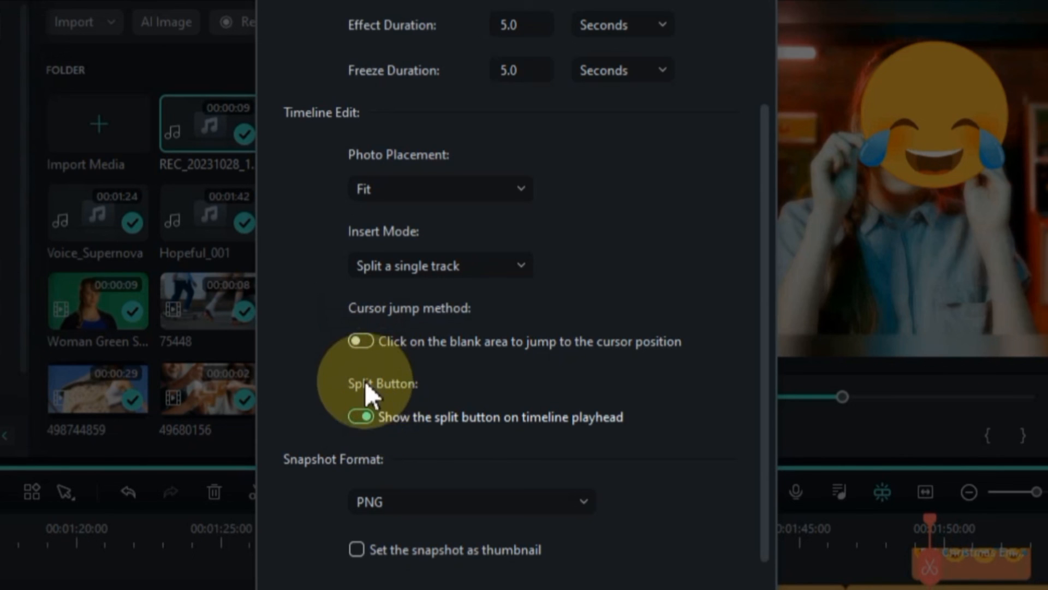
pyautogui.scroll(-1, 513, 458)
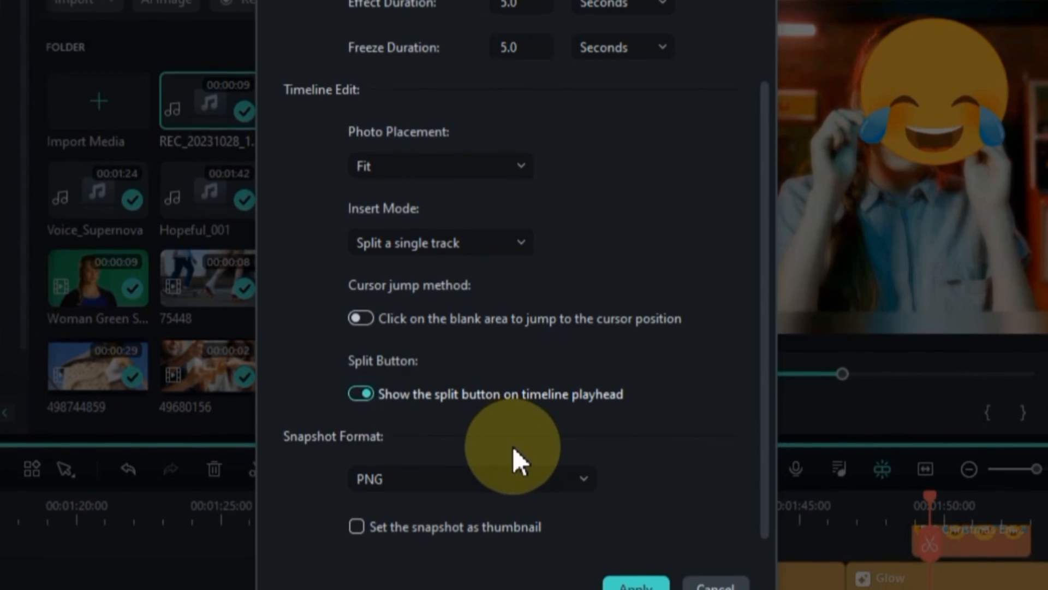
pyautogui.click(445, 479)
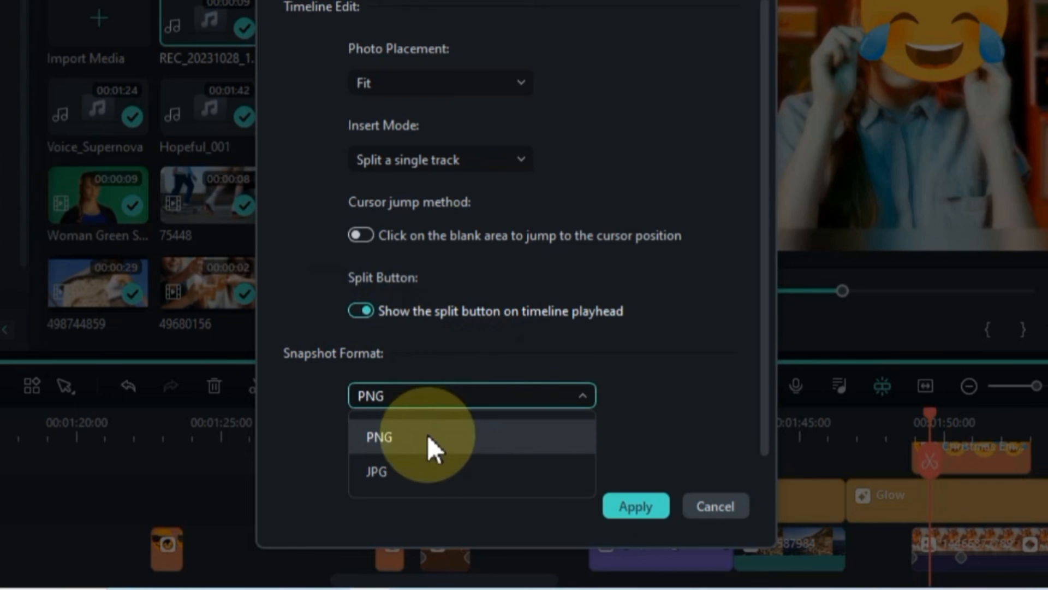
pyautogui.click(432, 400)
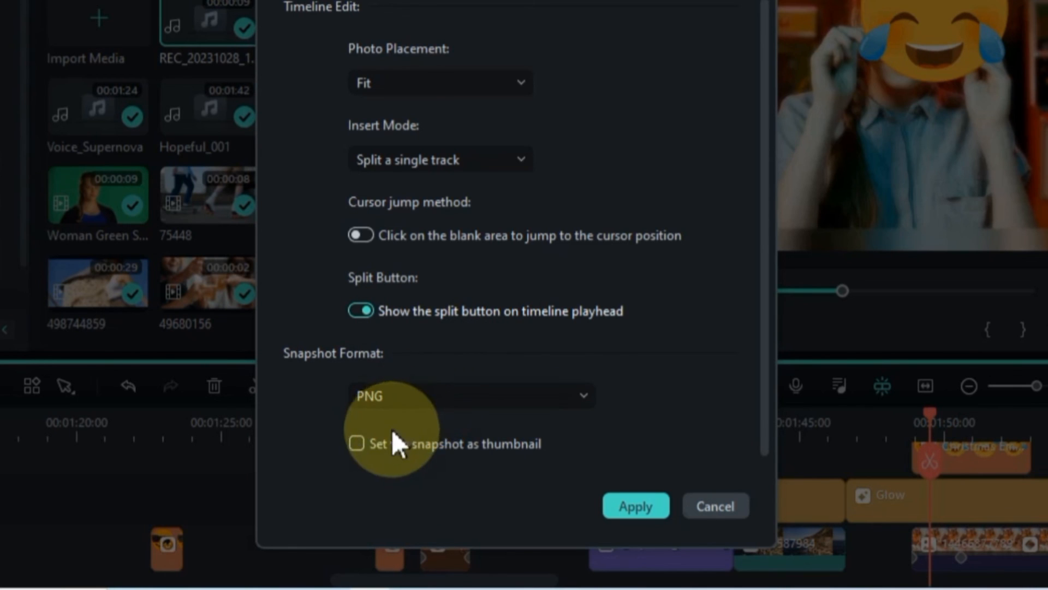
pyautogui.scroll(3, 384, 440)
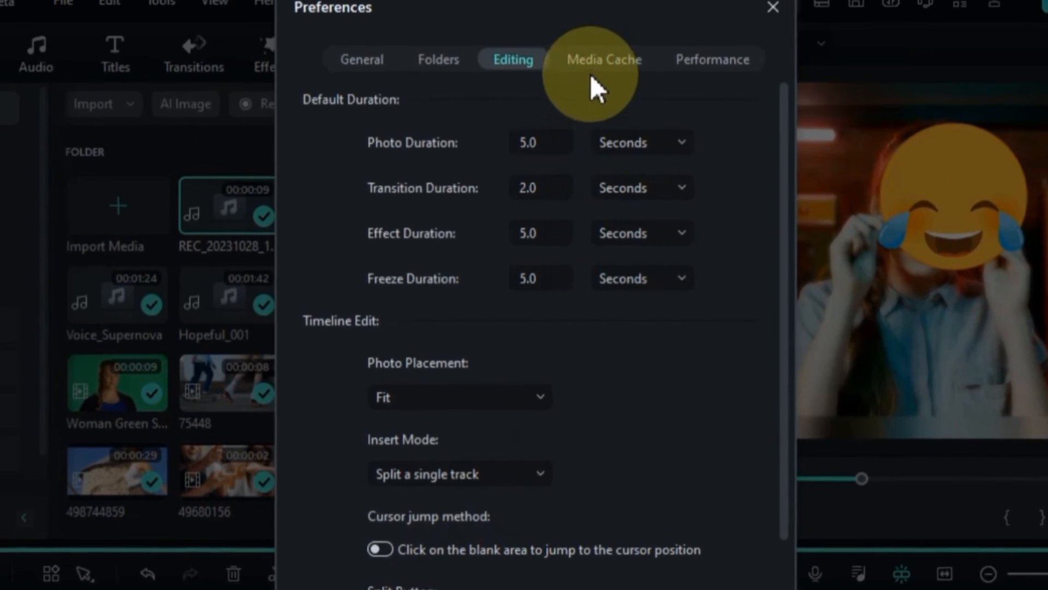
# Step: Review the media cache management options, run the GPU check in the performance preferences and postpone the restart
pyautogui.click(591, 81)
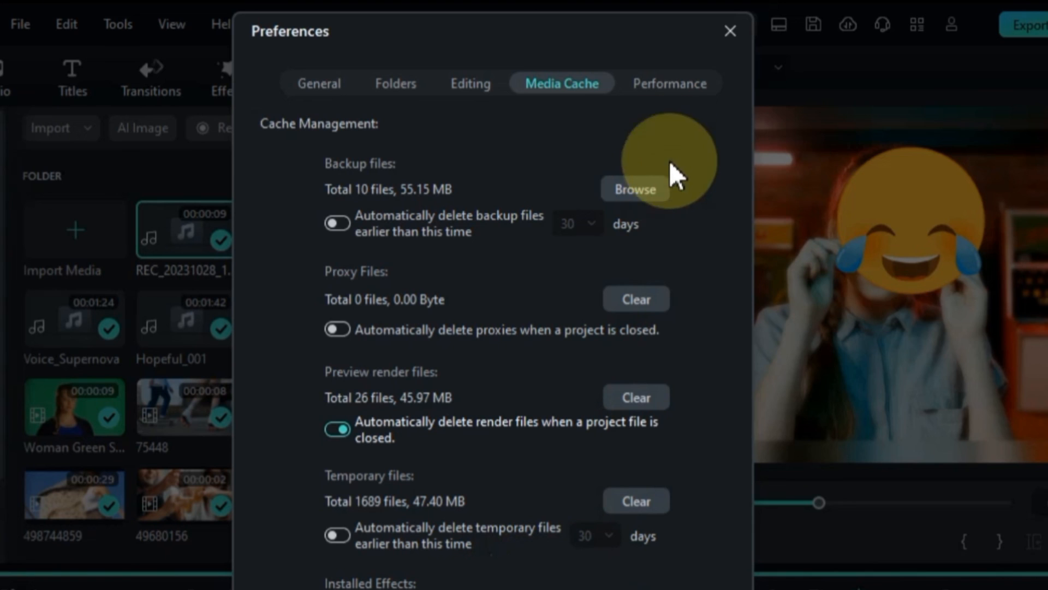
pyautogui.click(664, 82)
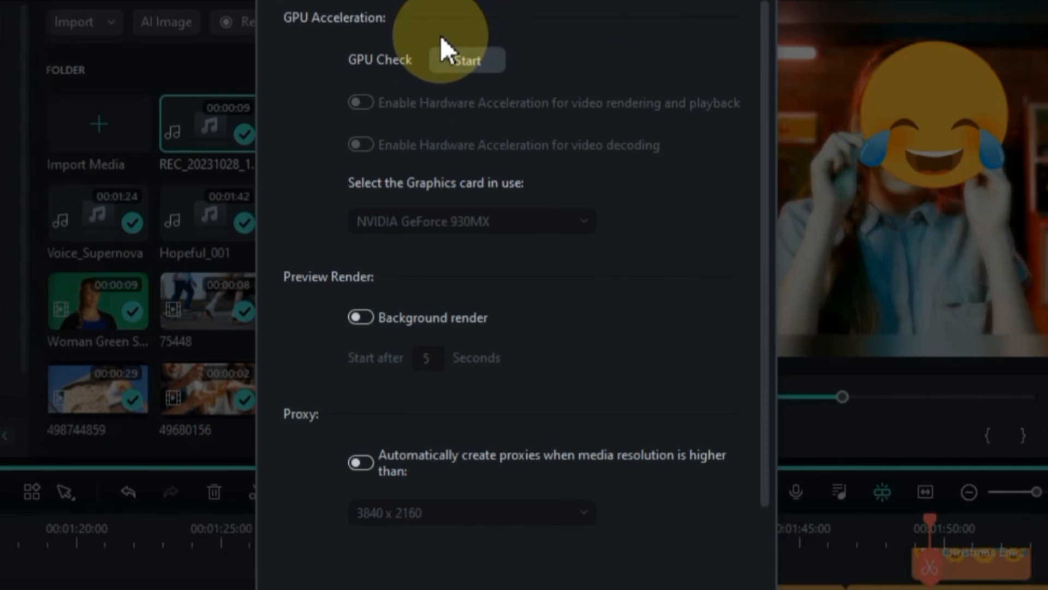
pyautogui.click(463, 55)
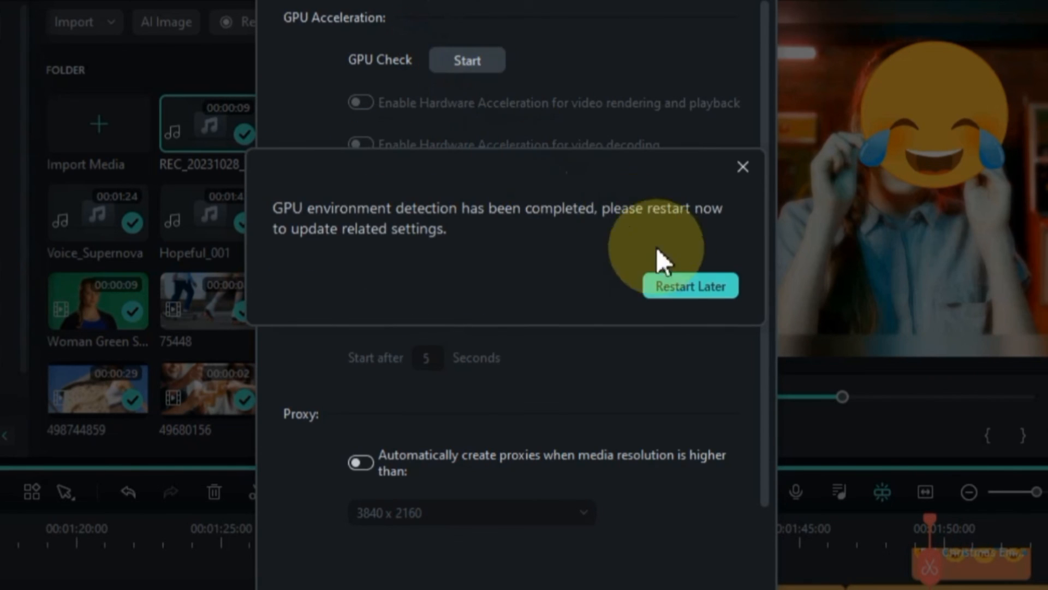
pyautogui.click(667, 287)
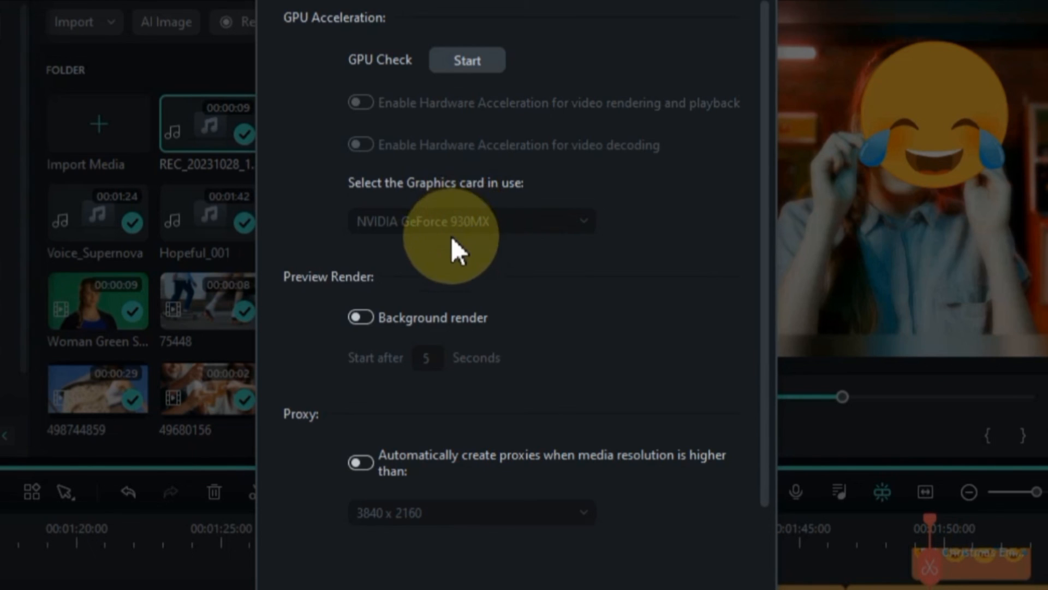
# Step: Leave background render off, enable automatic proxy creation for media resolution higher than 1920 x 1080 and apply the preferences
pyautogui.click(364, 317)
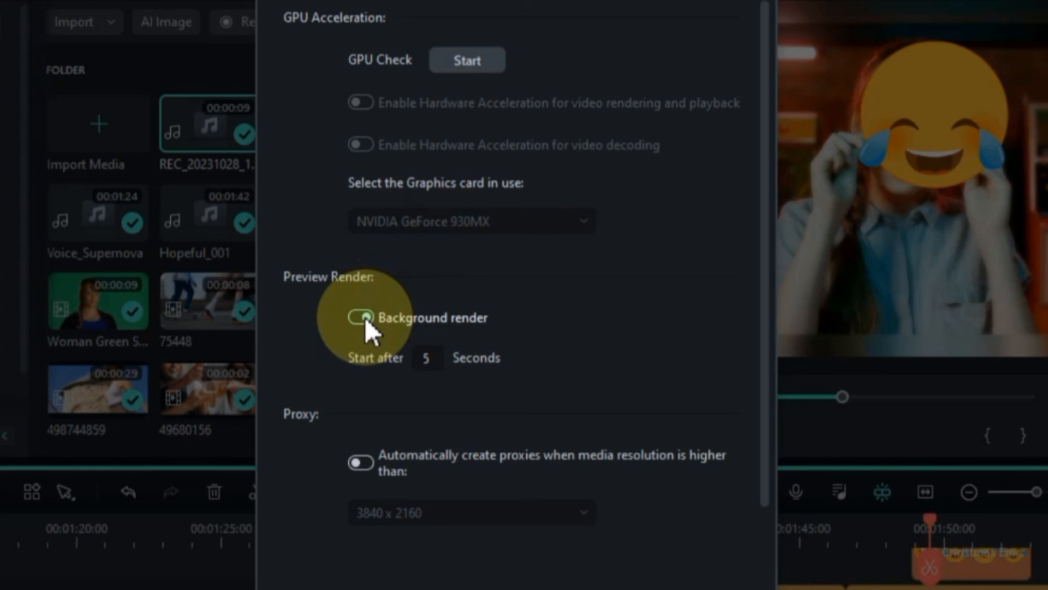
pyautogui.click(365, 317)
pyautogui.scroll(-1, 601, 384)
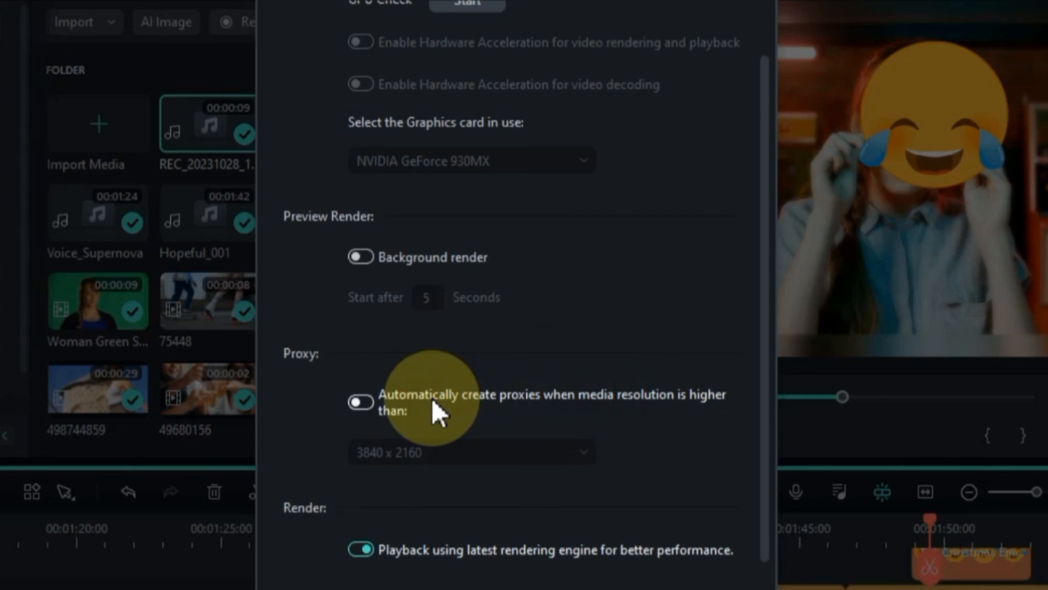
pyautogui.click(358, 400)
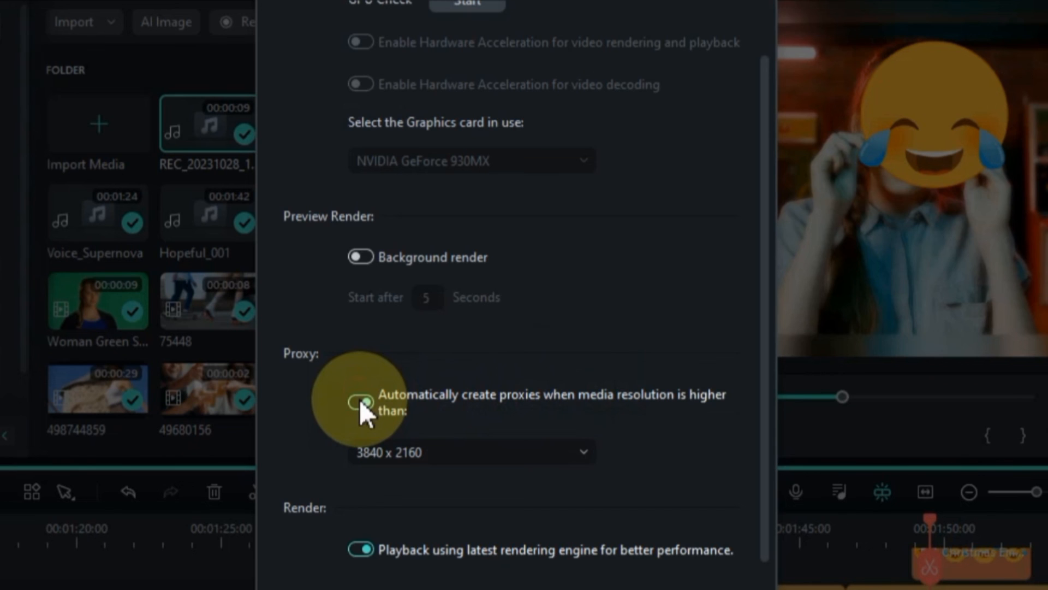
pyautogui.click(427, 453)
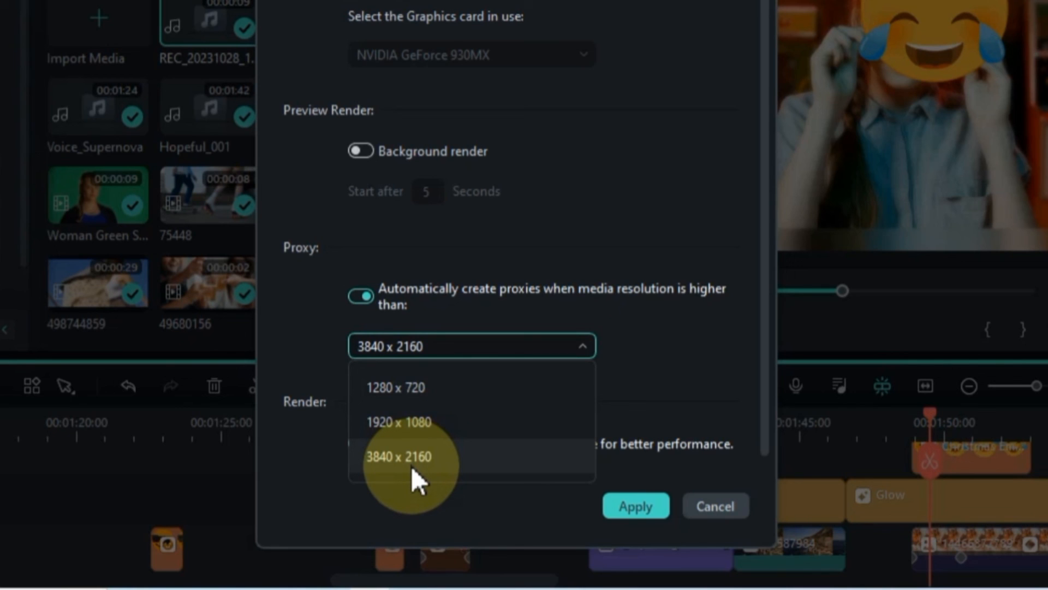
pyautogui.click(417, 425)
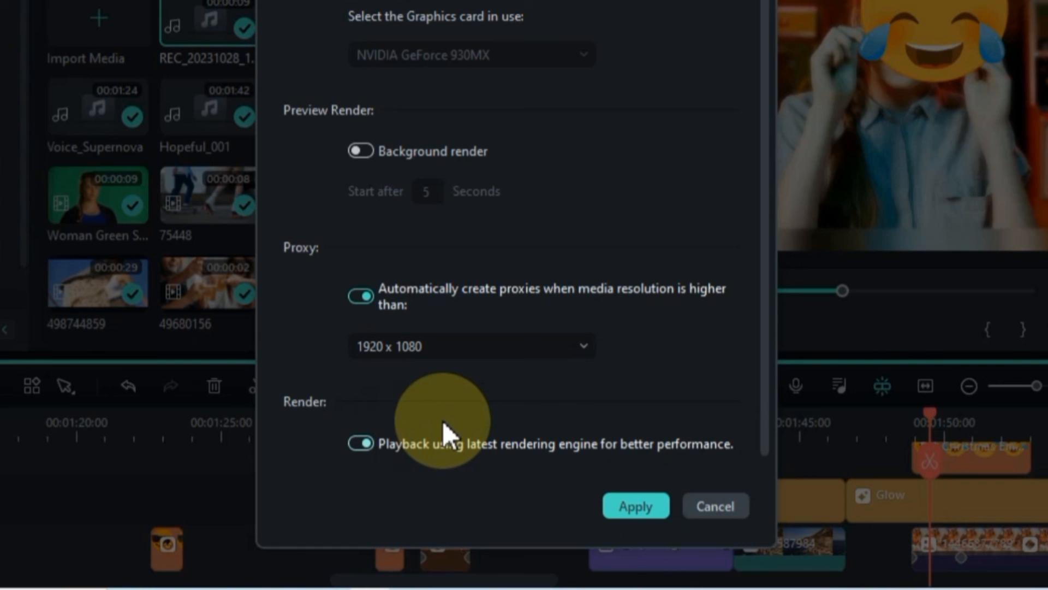
pyautogui.scroll(1, 600, 314)
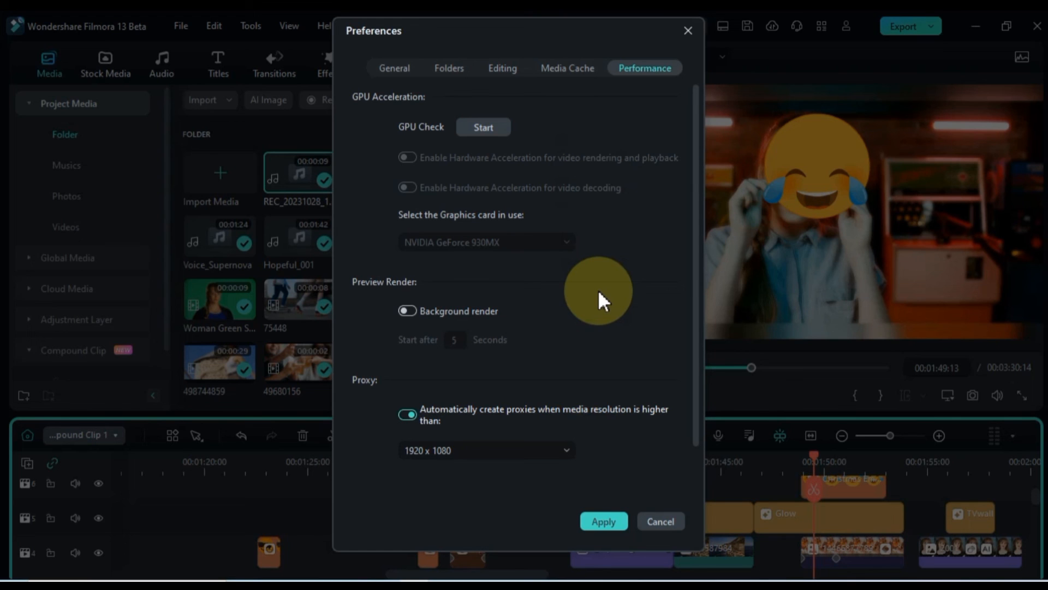
pyautogui.click(604, 521)
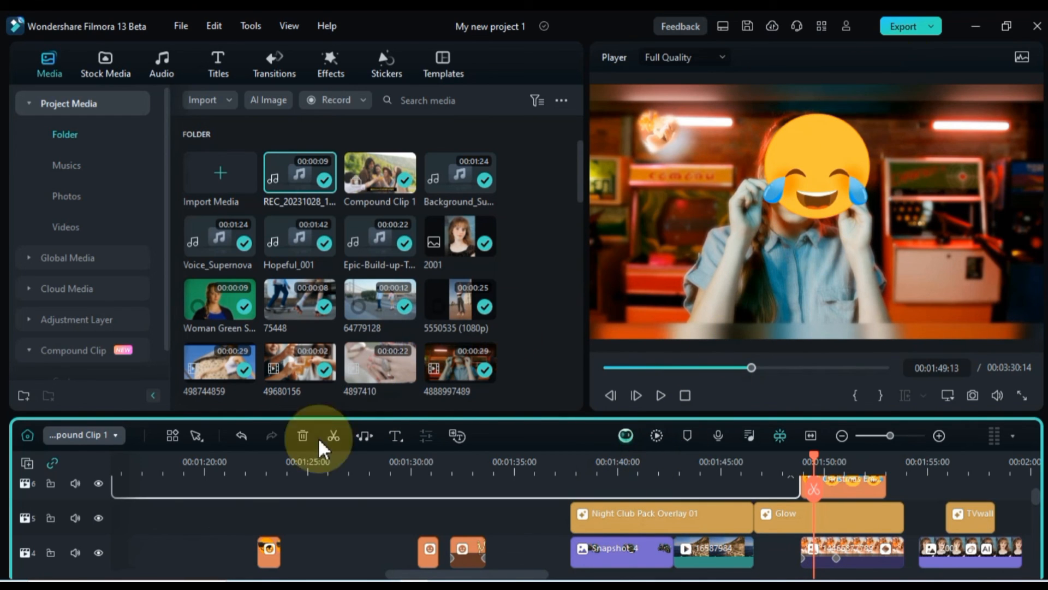
# Step: Look through the compound clip's timeline from the uppermost video track down to the audio tracks
pyautogui.scroll(2, 141, 519)
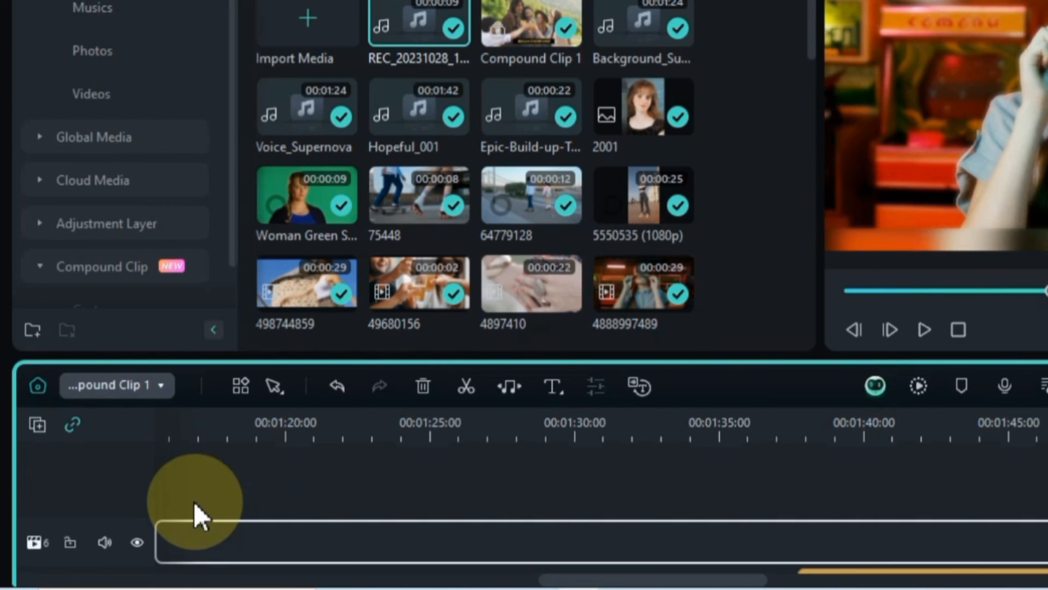
pyautogui.scroll(-5, 106, 498)
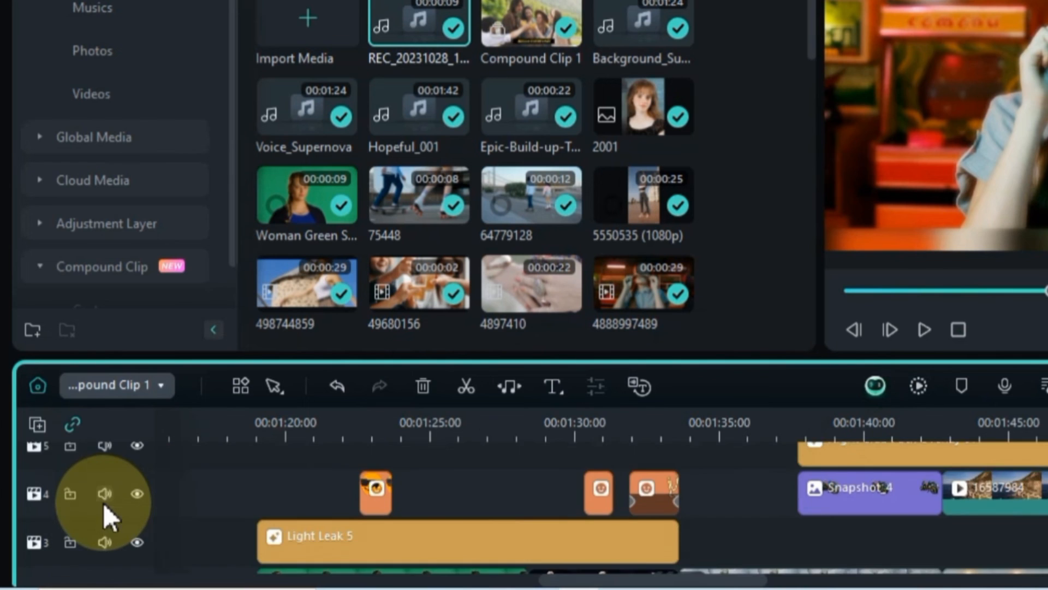
pyautogui.scroll(-6, 104, 505)
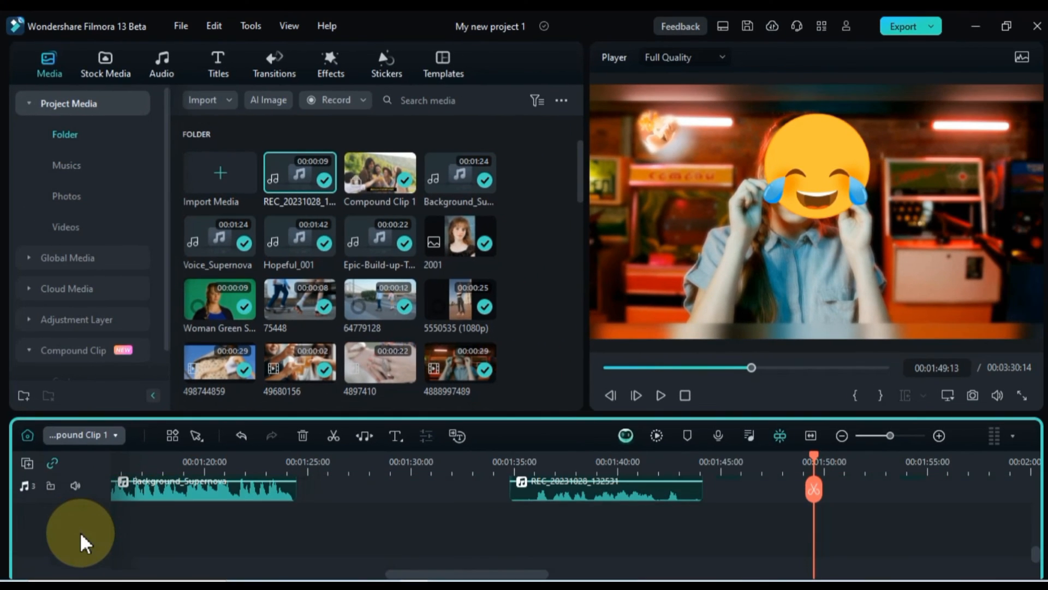
# Step: Toggle video track 1's visibility off and on again while looking back up through the compound clip's tracks
pyautogui.scroll(3, 81, 540)
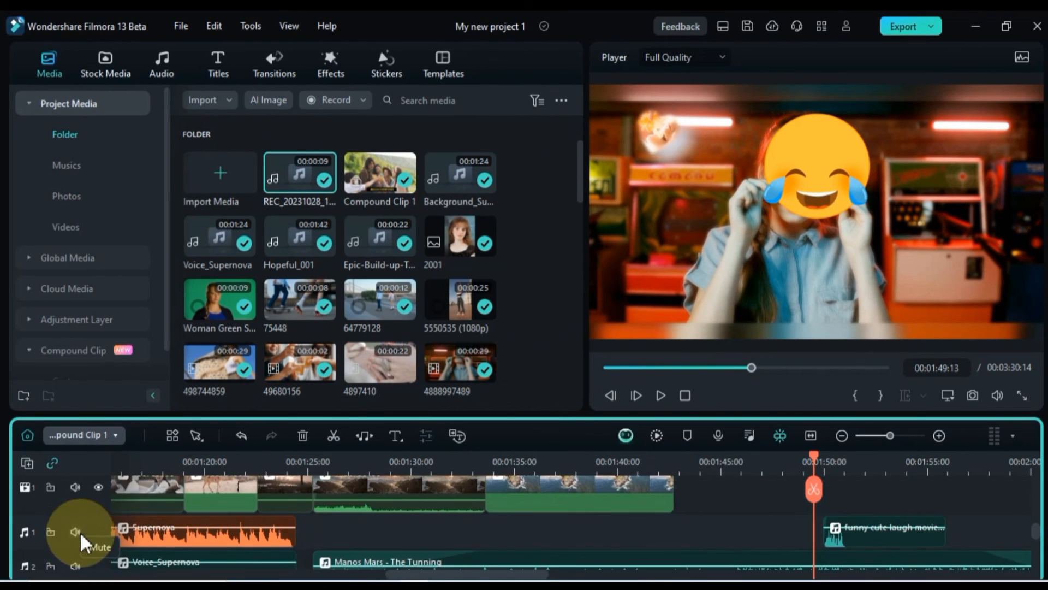
pyautogui.click(100, 499)
pyautogui.click(99, 499)
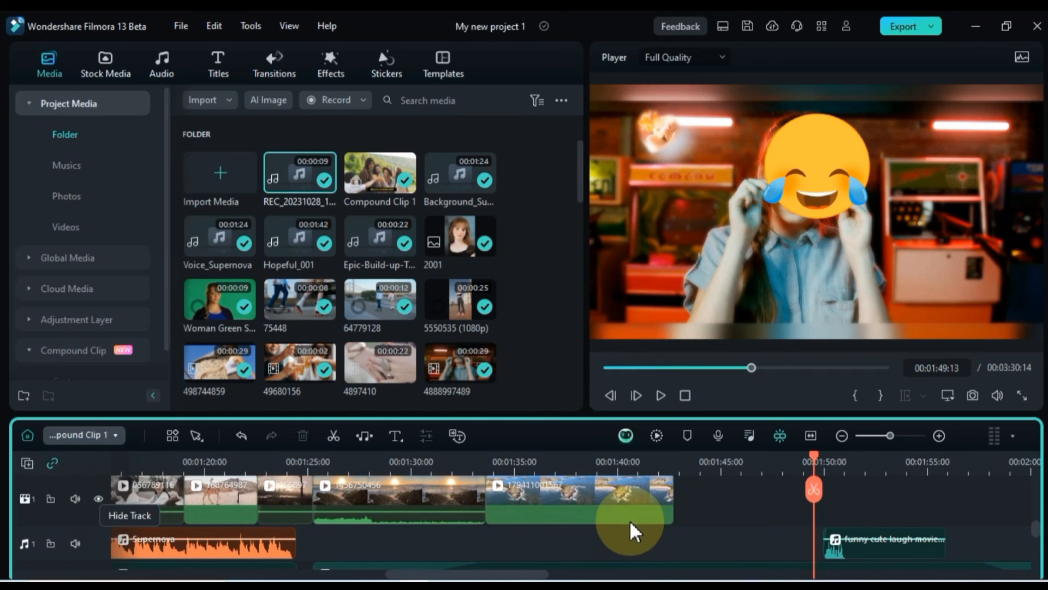
pyautogui.scroll(2, 682, 530)
pyautogui.scroll(2, 791, 521)
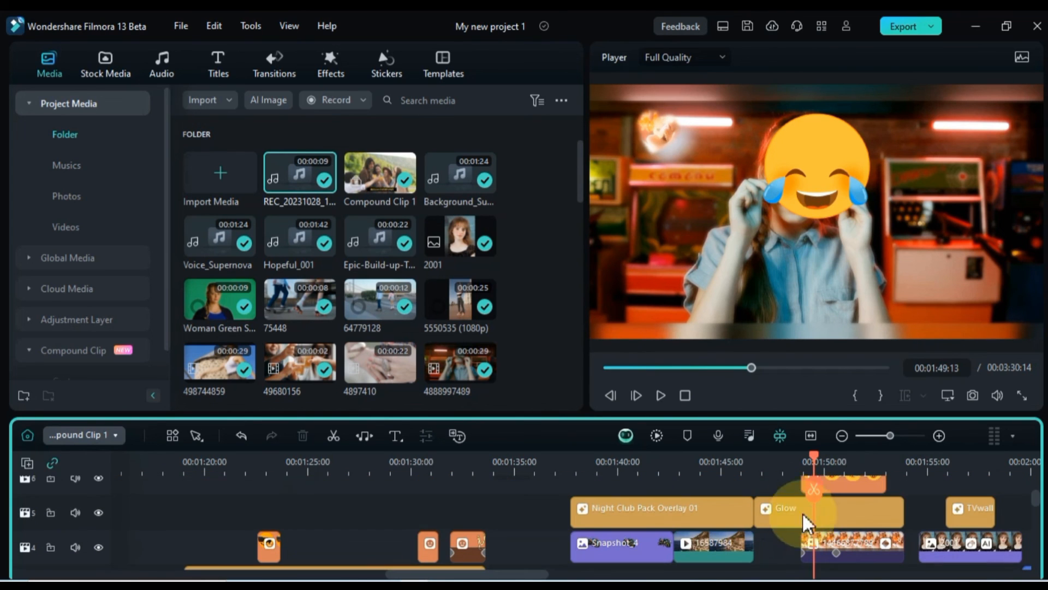
# Step: Fit the whole compound clip timeline into view and save the project
pyautogui.click(812, 435)
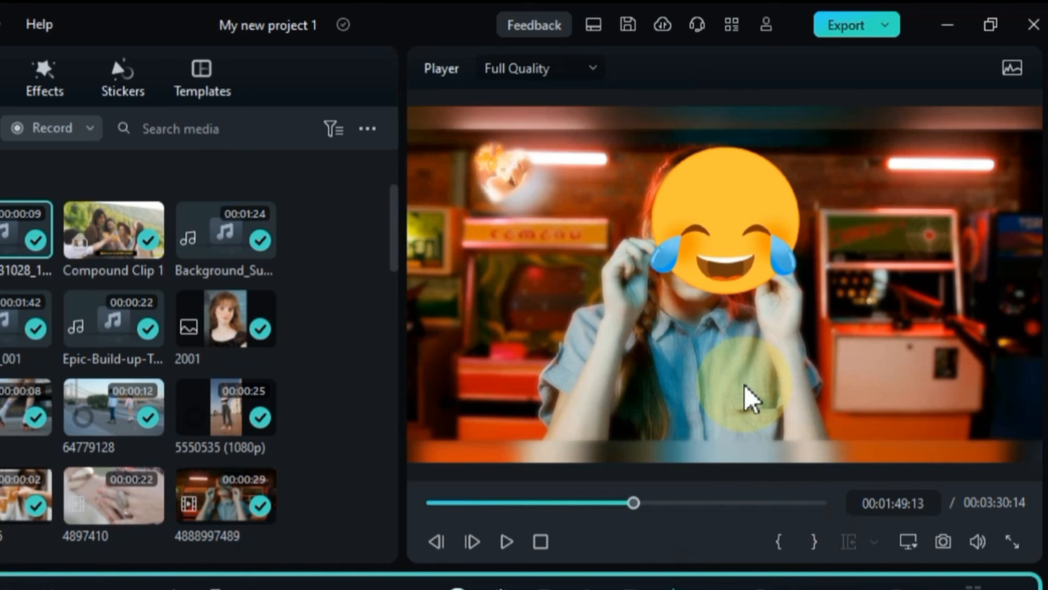
pyautogui.click(630, 27)
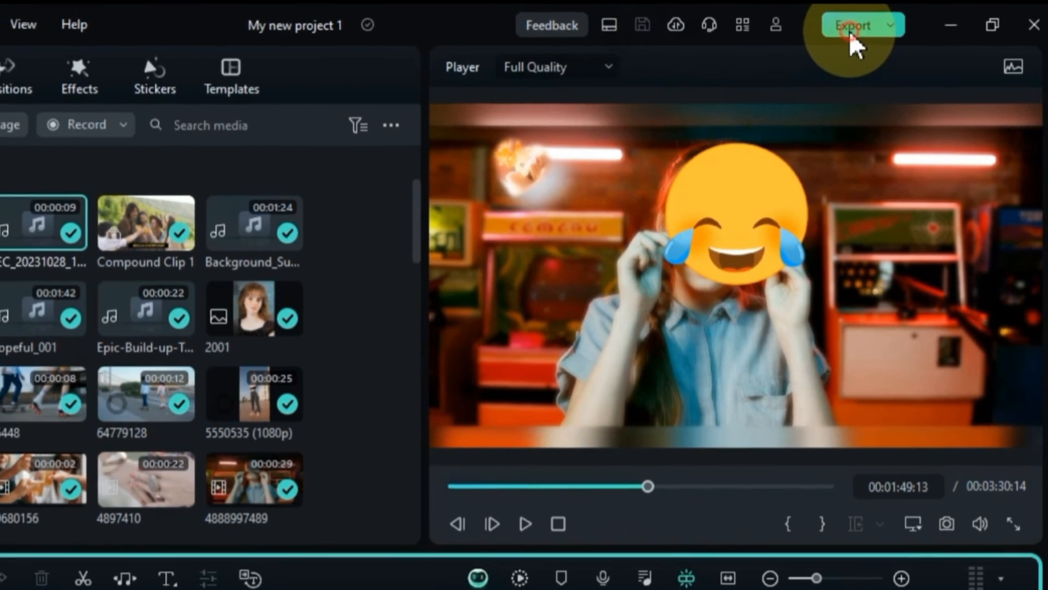
# Step: Open the export settings and look through the Device, YouTube, TikTok, Vimeo and DVD destinations, returning to Local
pyautogui.click(843, 28)
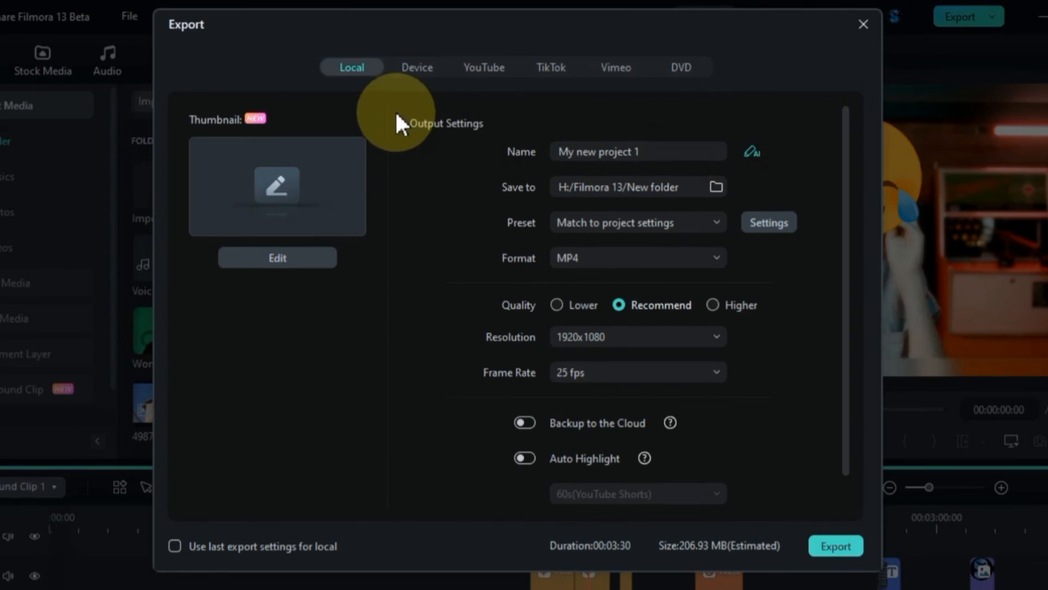
pyautogui.click(371, 69)
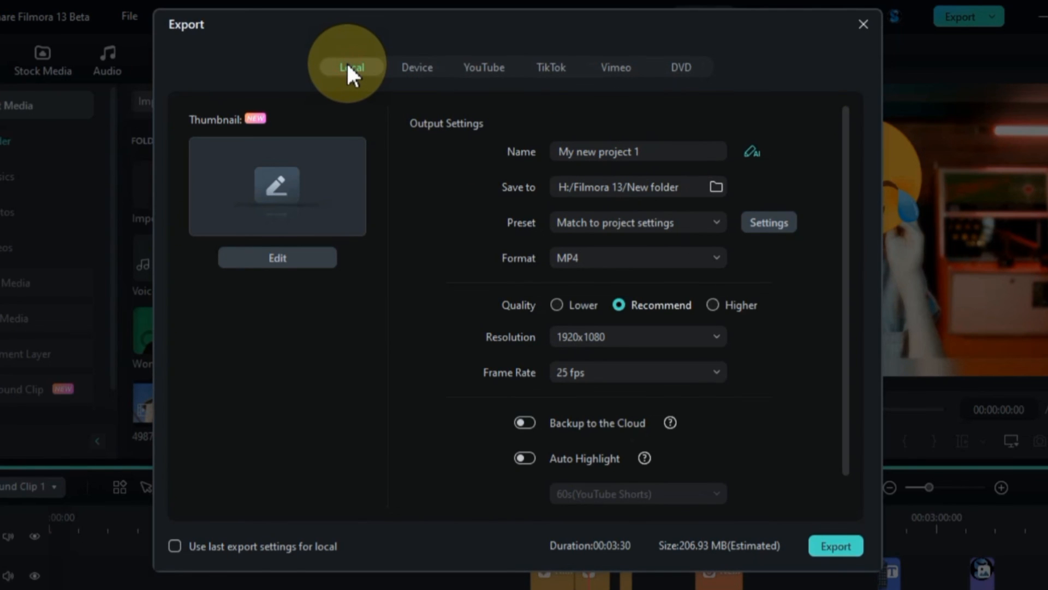
pyautogui.click(411, 70)
pyautogui.click(484, 71)
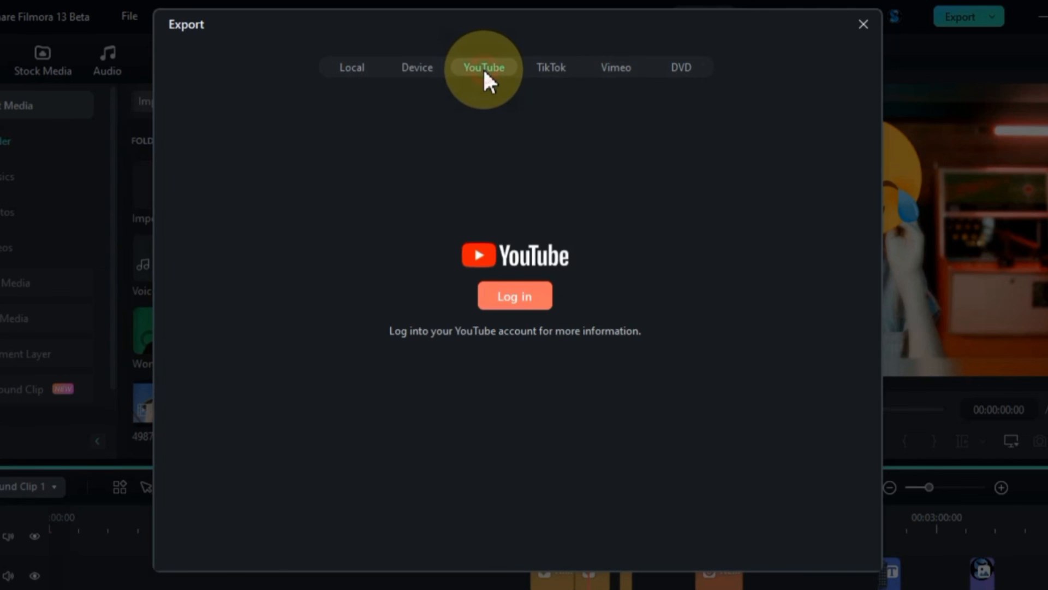
pyautogui.click(535, 67)
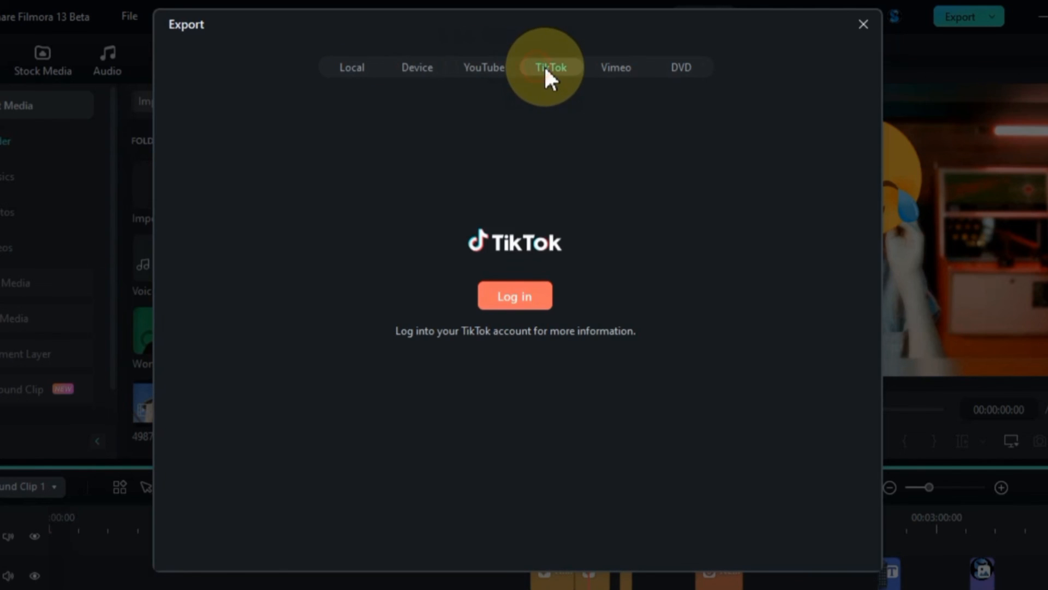
pyautogui.click(617, 67)
pyautogui.click(680, 71)
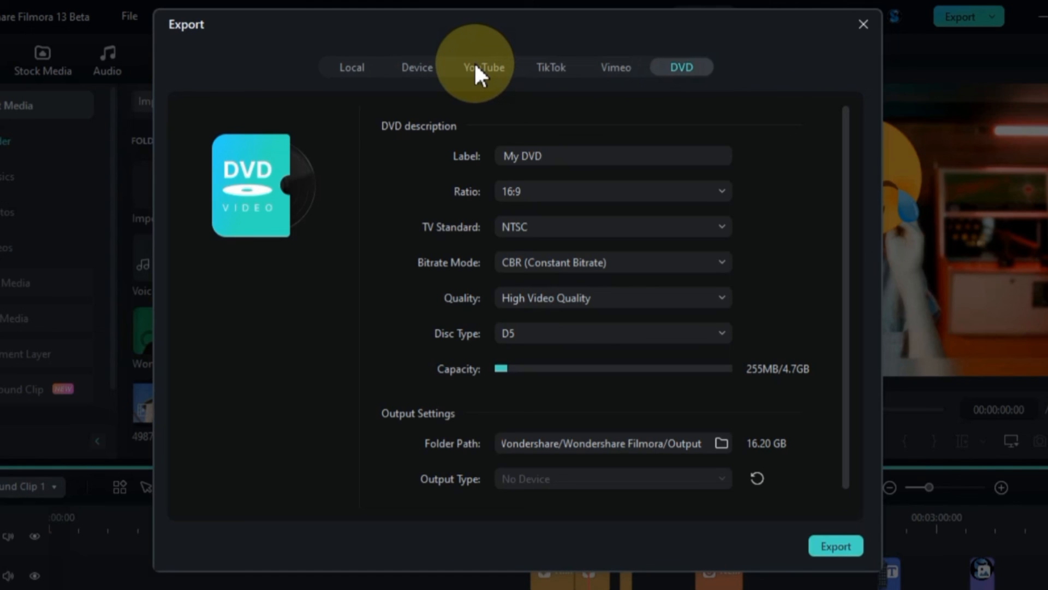
pyautogui.click(345, 68)
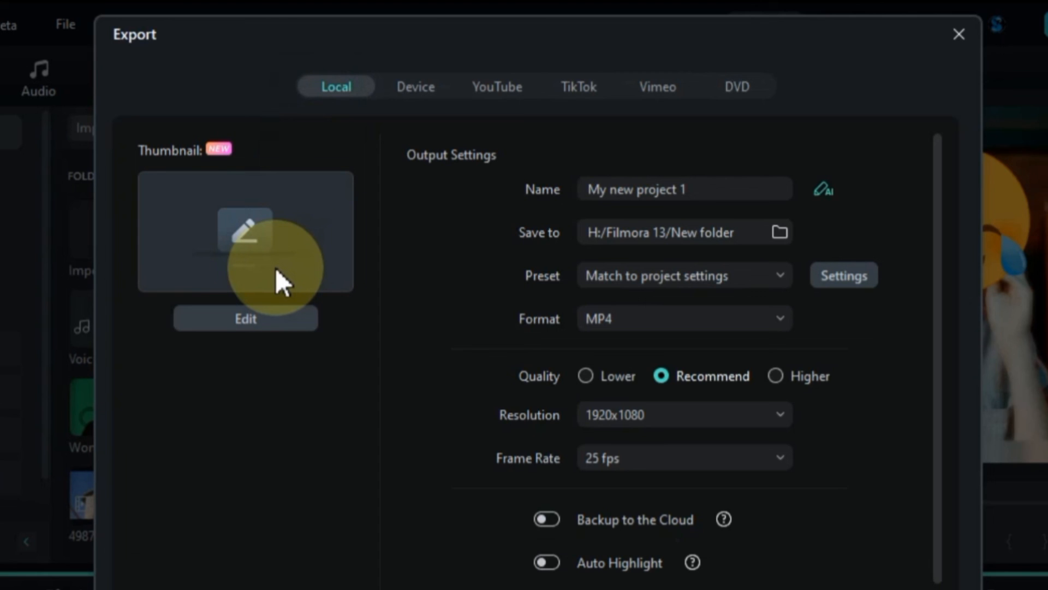
# Step: Preview video frames for the export thumbnail, but load the local image 4497874.jpg instead and open it for thumbnail editing
pyautogui.click(247, 322)
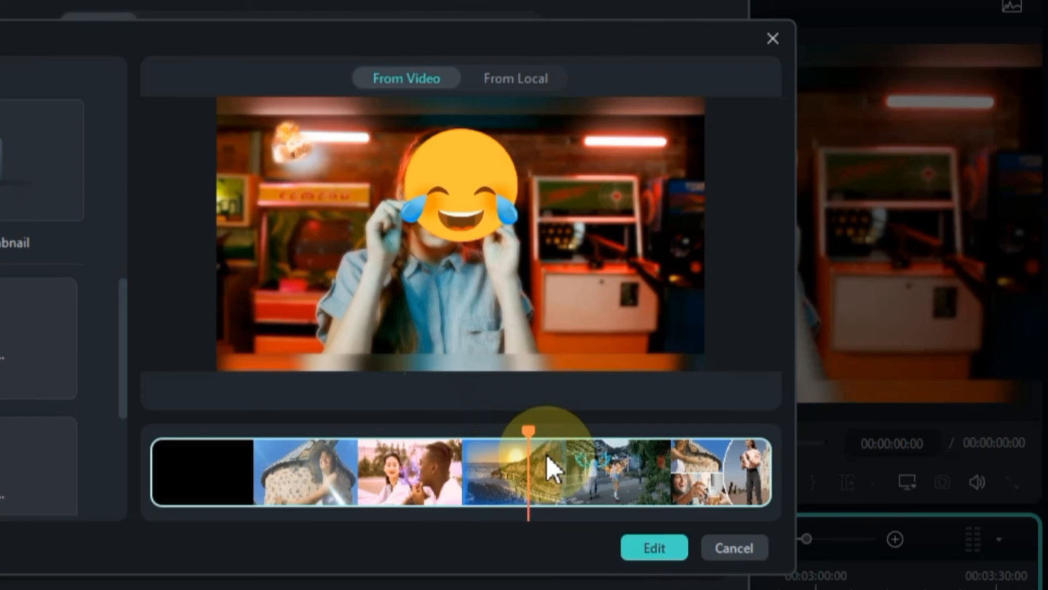
pyautogui.moveTo(546, 454); pyautogui.dragTo(397, 480)
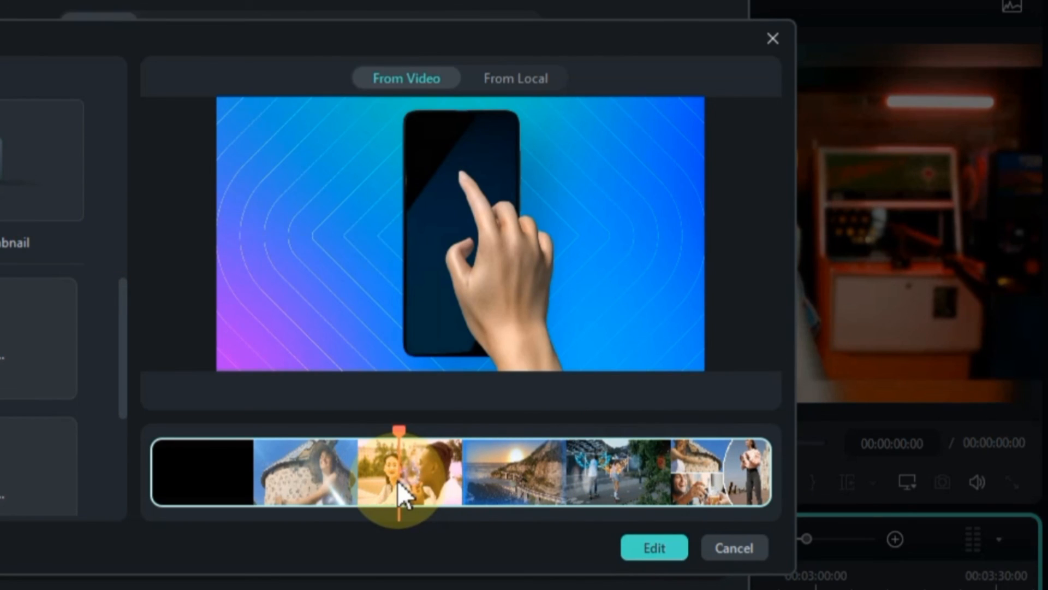
pyautogui.click(509, 78)
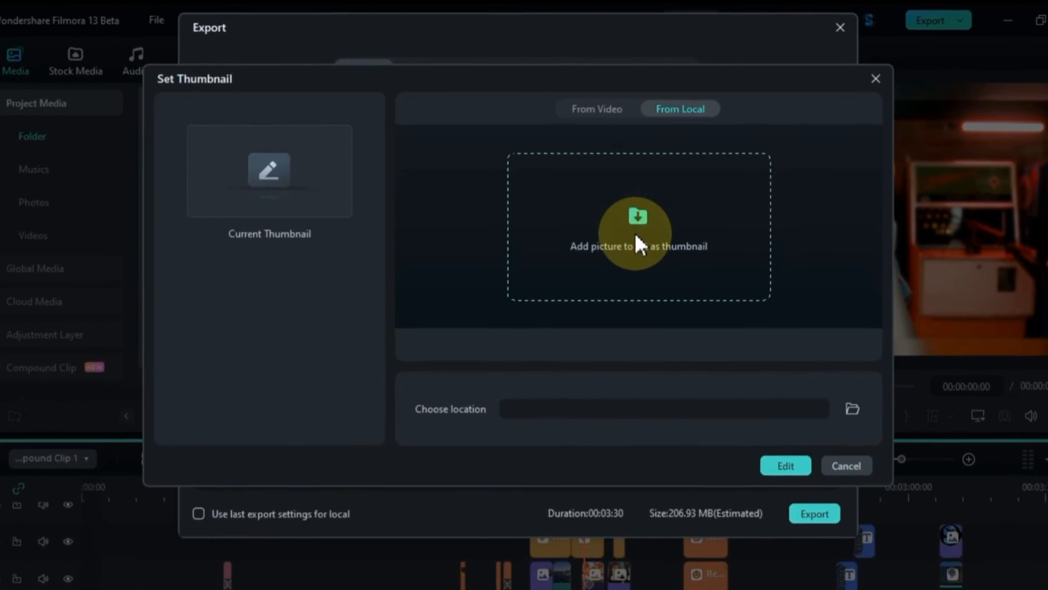
pyautogui.click(634, 231)
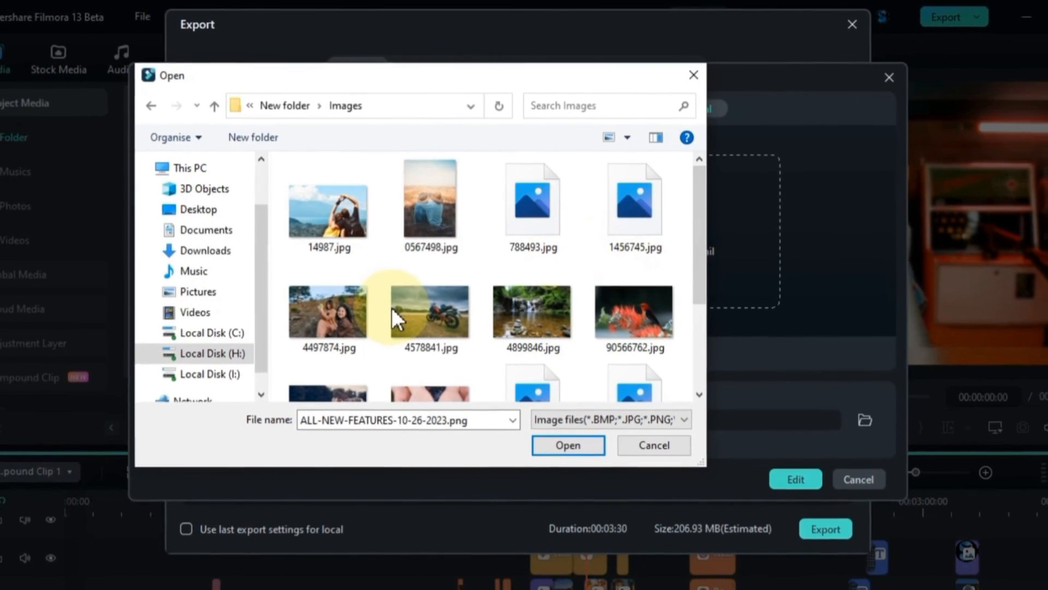
pyautogui.click(344, 311)
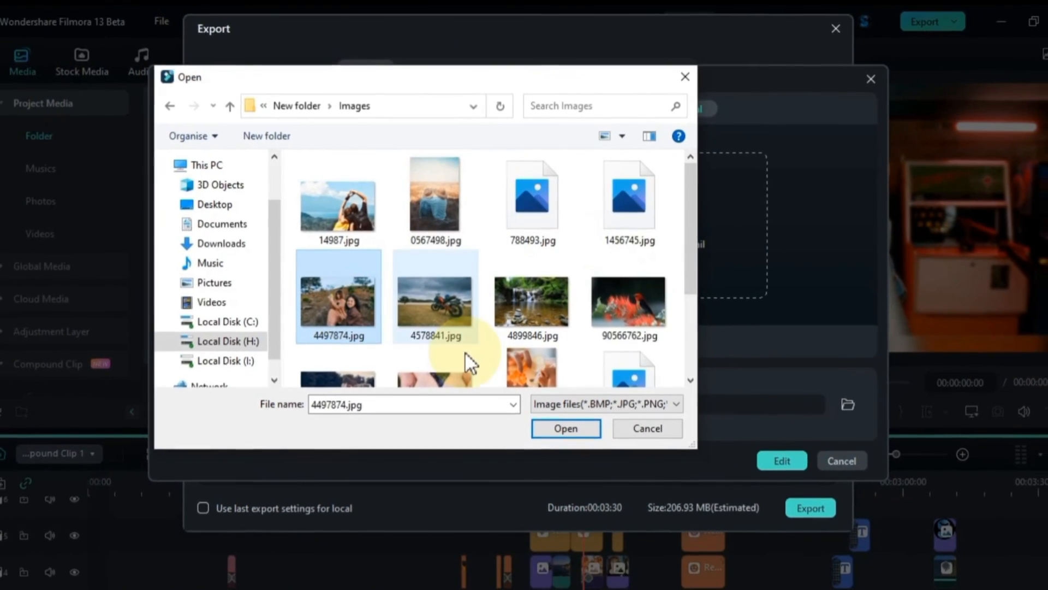
pyautogui.click(566, 428)
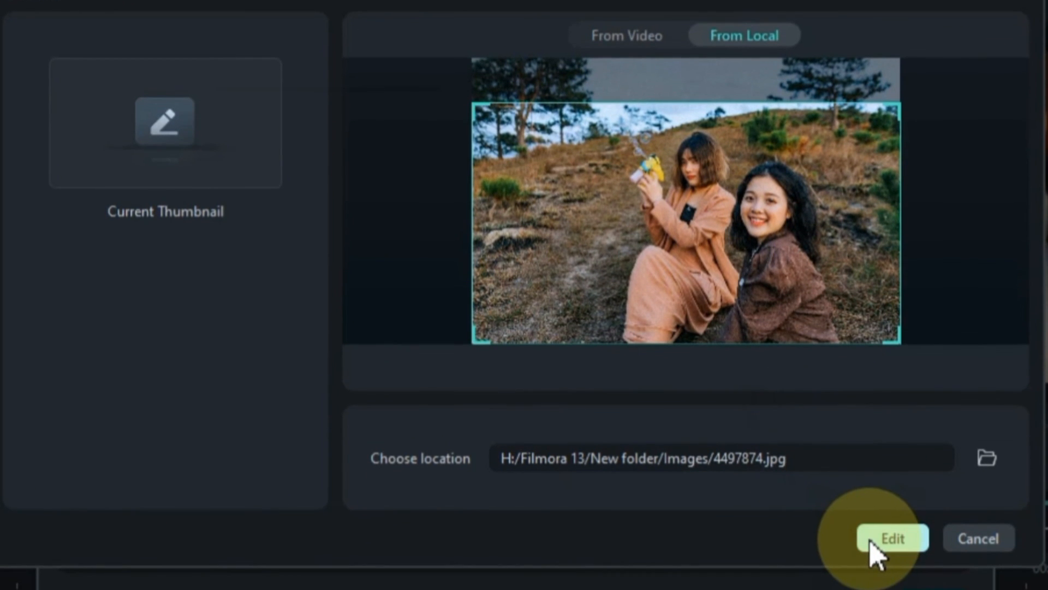
pyautogui.click(872, 540)
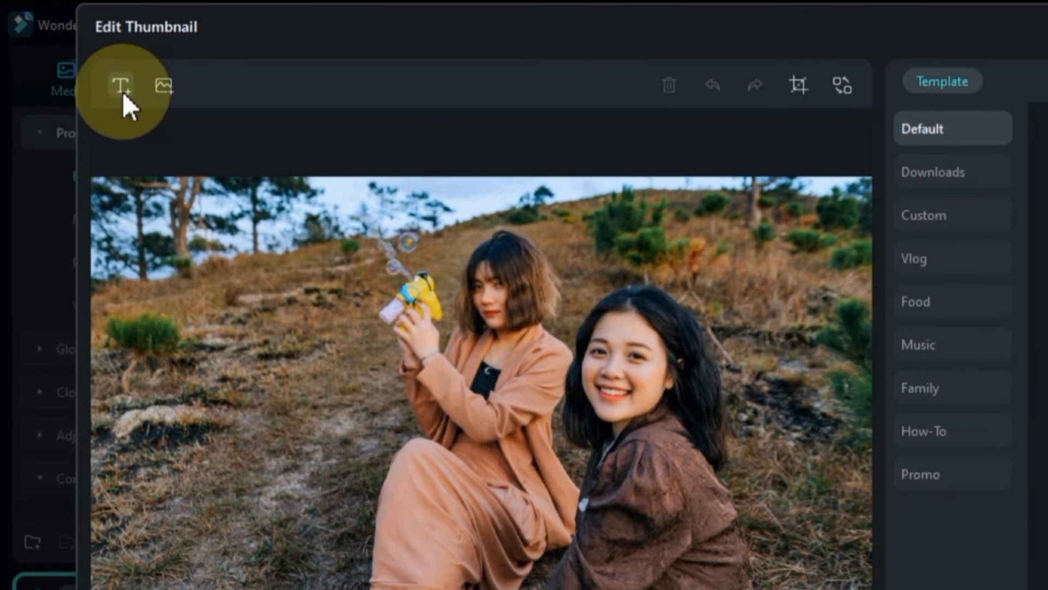
# Step: Add the title "Video Thumbnail" on two lines and place it along the photo's upper left edge, scaled down to font size 62
pyautogui.click(121, 88)
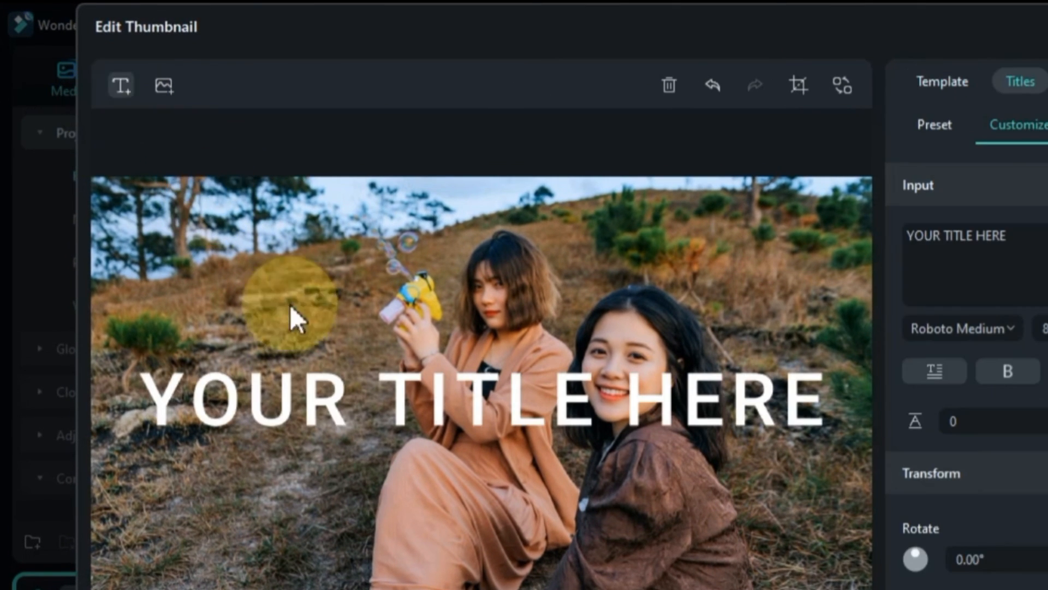
pyautogui.doubleClick(291, 394)
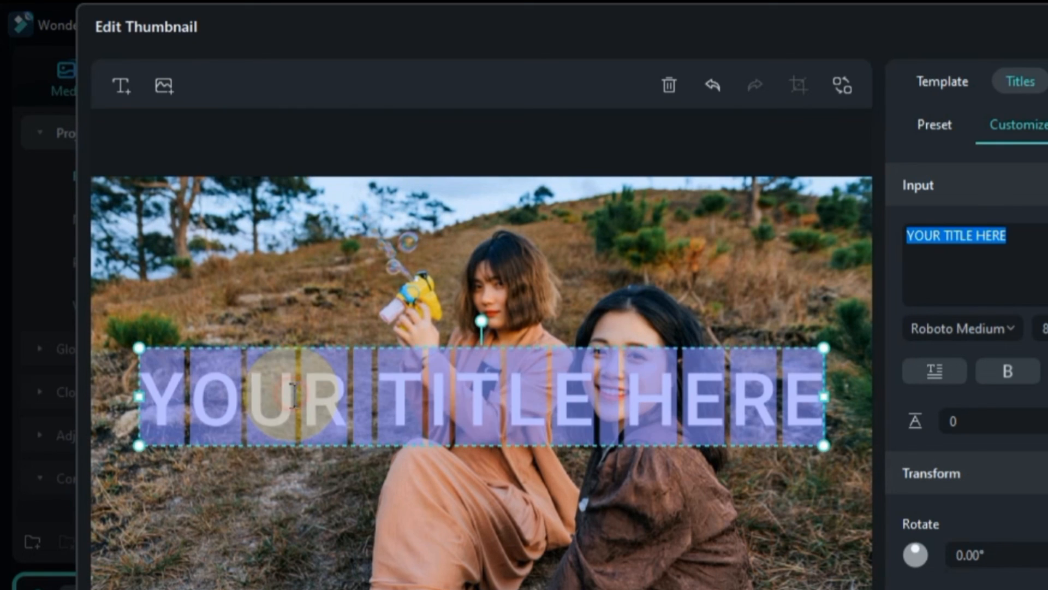
pyautogui.write('Video')
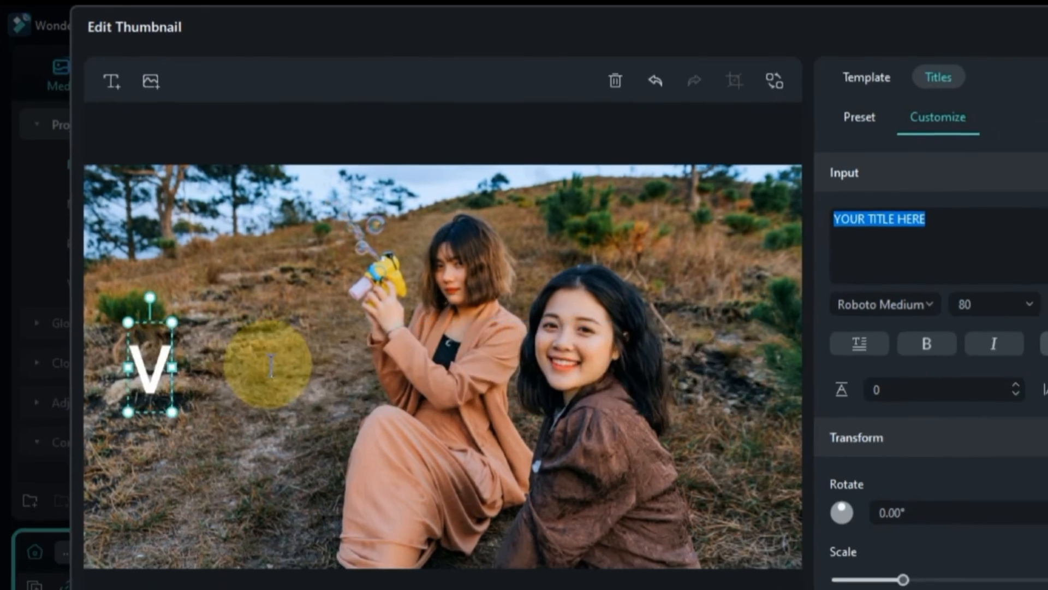
pyautogui.press('Return')
pyautogui.write('Thumbnail')
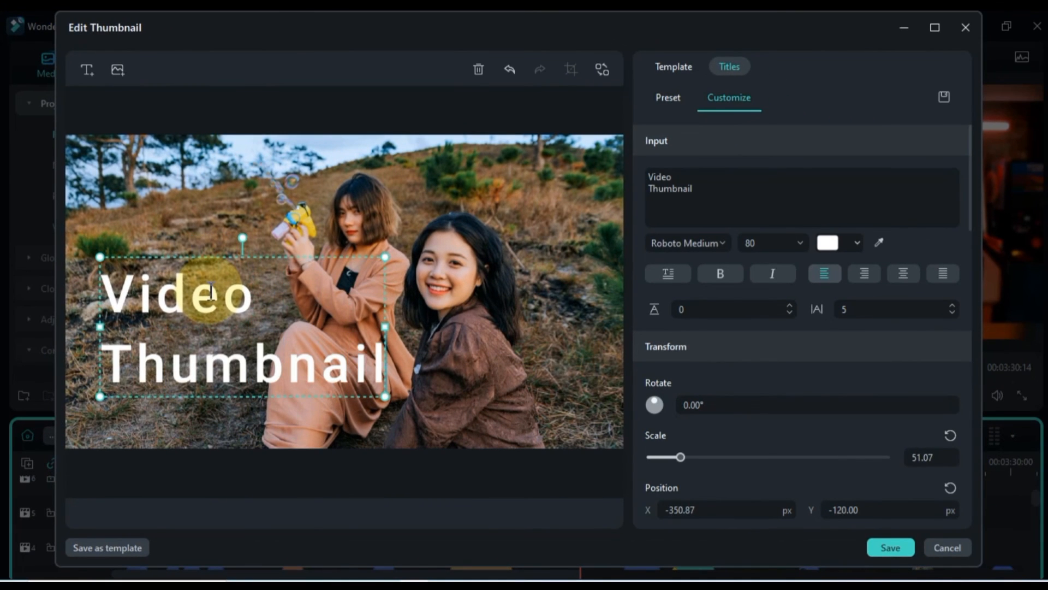
pyautogui.moveTo(187, 257); pyautogui.dragTo(159, 164)
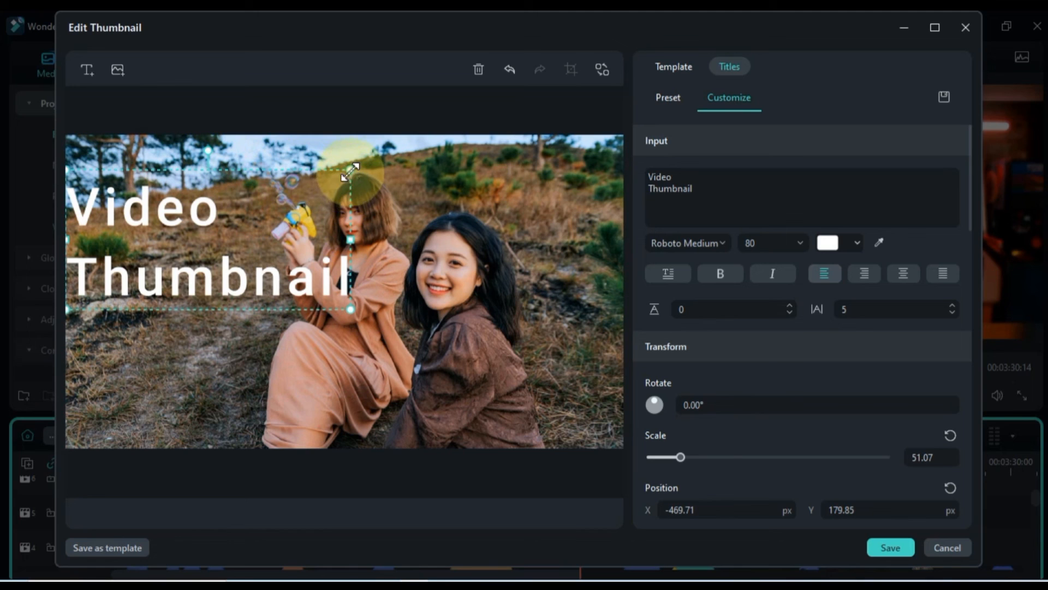
pyautogui.moveTo(346, 177); pyautogui.dragTo(286, 200)
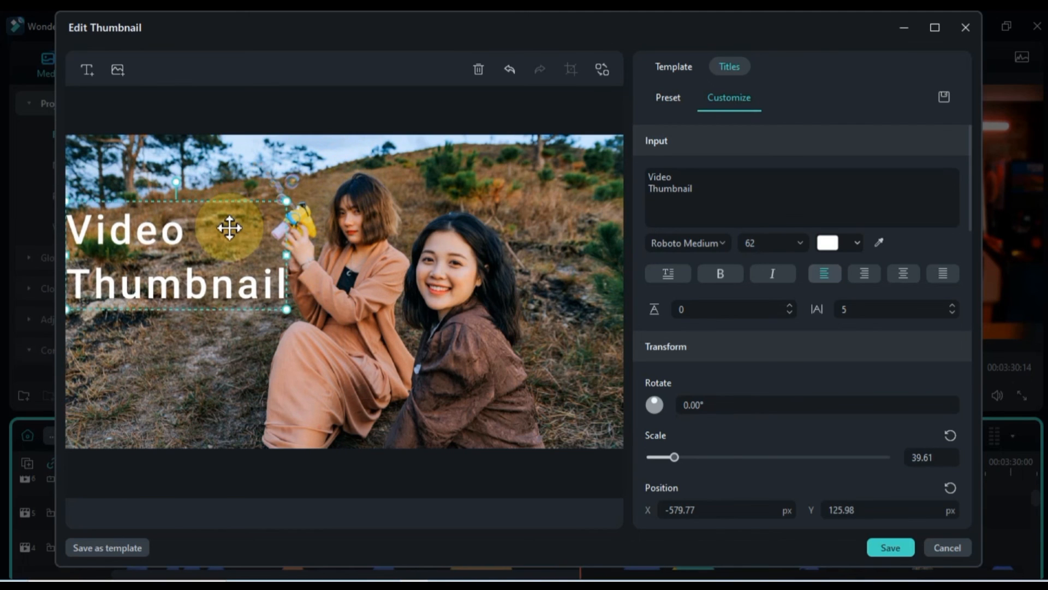
# Step: Change the title's font to Roboto Slab Bold, move it slightly inward from the photo's edge and shrink it to size 59
pyautogui.doubleClick(146, 233)
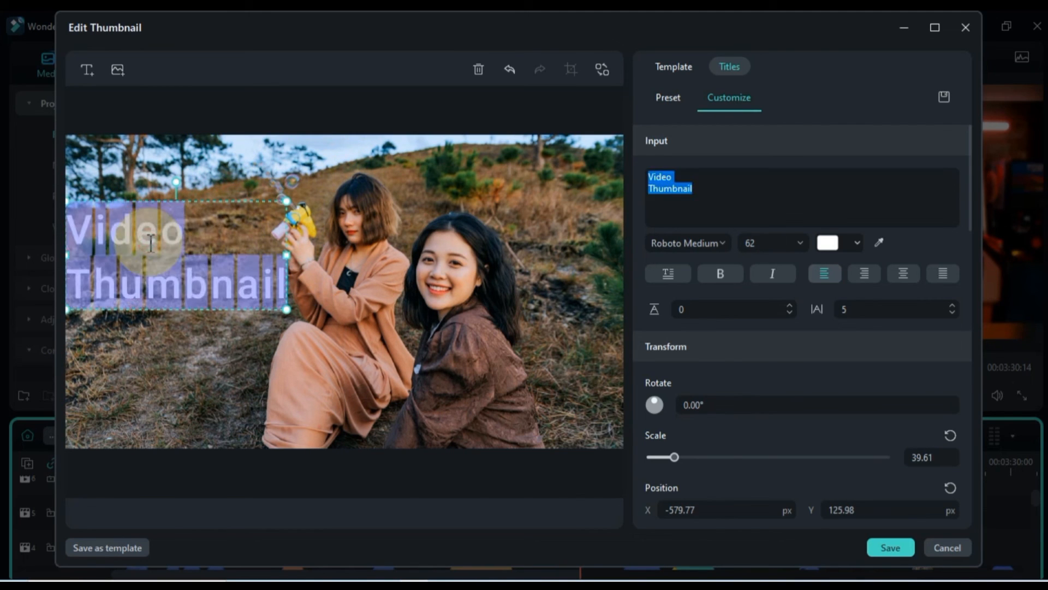
pyautogui.click(686, 244)
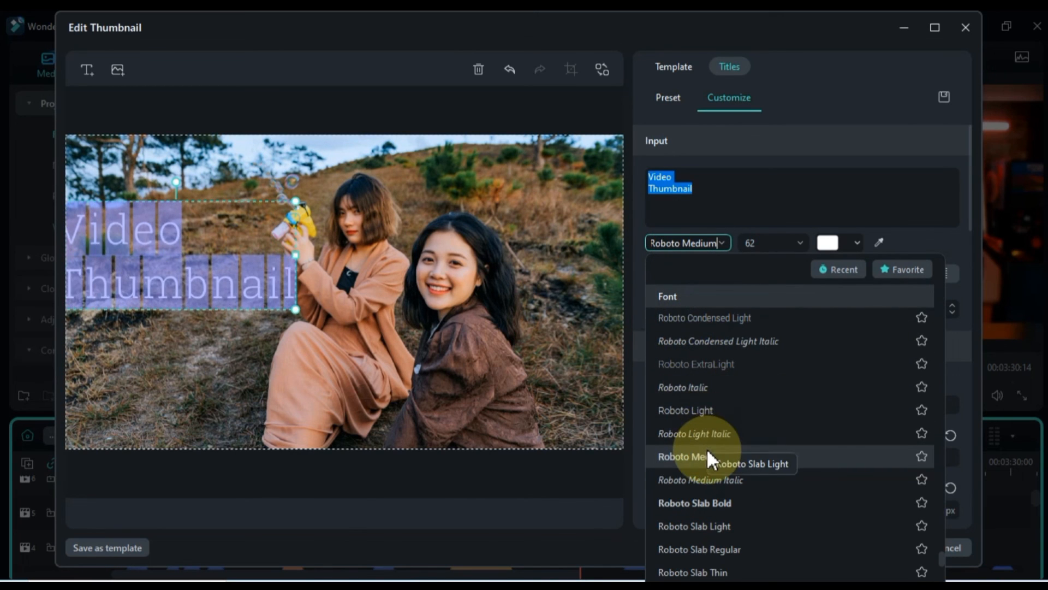
pyautogui.scroll(-1, 706, 444)
pyautogui.click(707, 432)
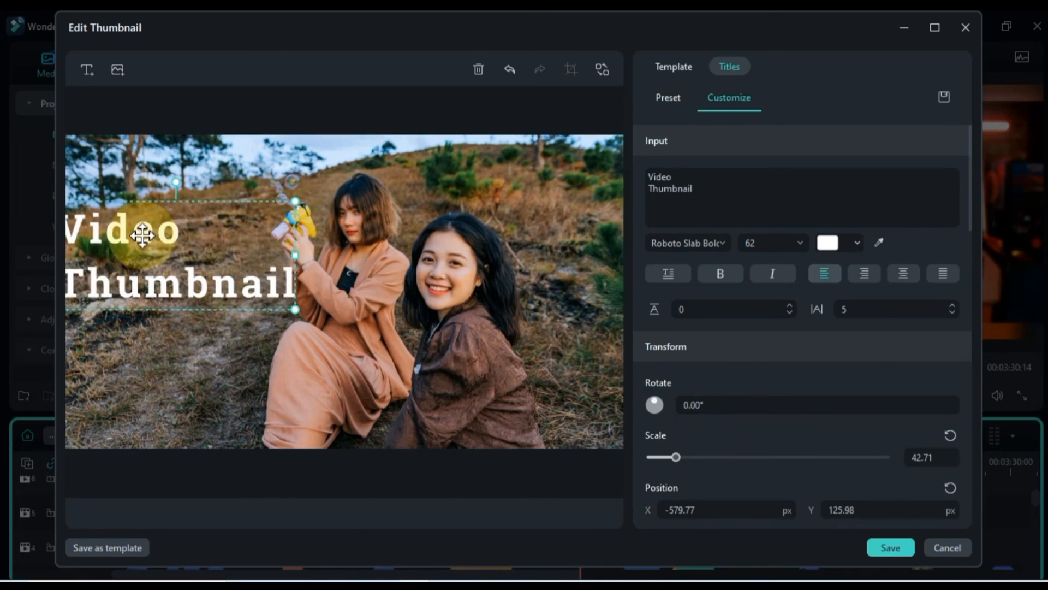
pyautogui.moveTo(141, 228); pyautogui.dragTo(165, 229)
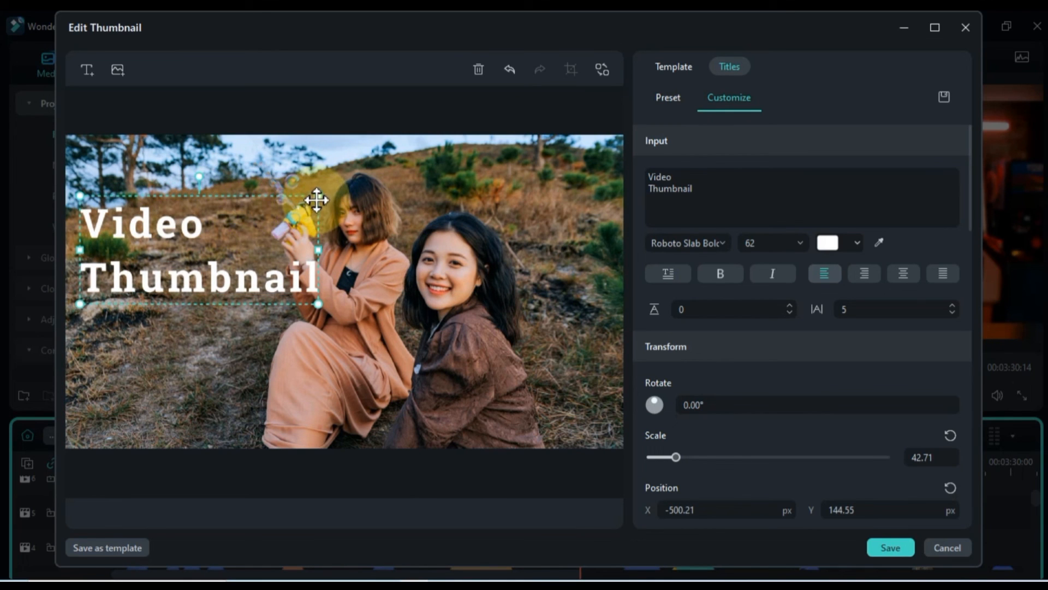
pyautogui.moveTo(316, 198); pyautogui.dragTo(306, 204)
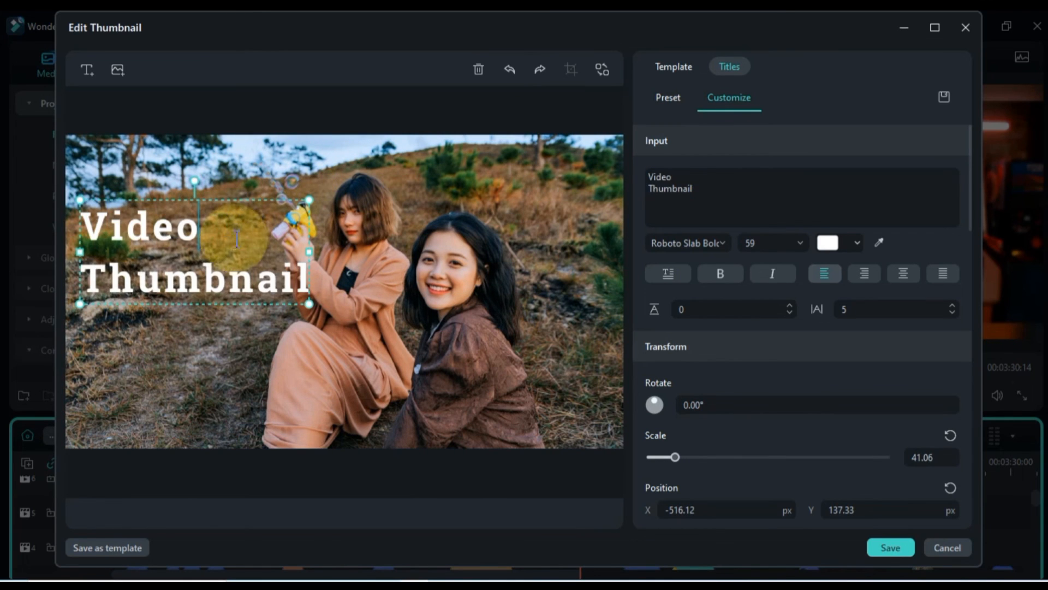
# Step: Recolour the whole thumbnail title to basic red, RGB 255, 0, 0
pyautogui.doubleClick(234, 235)
pyautogui.click(827, 242)
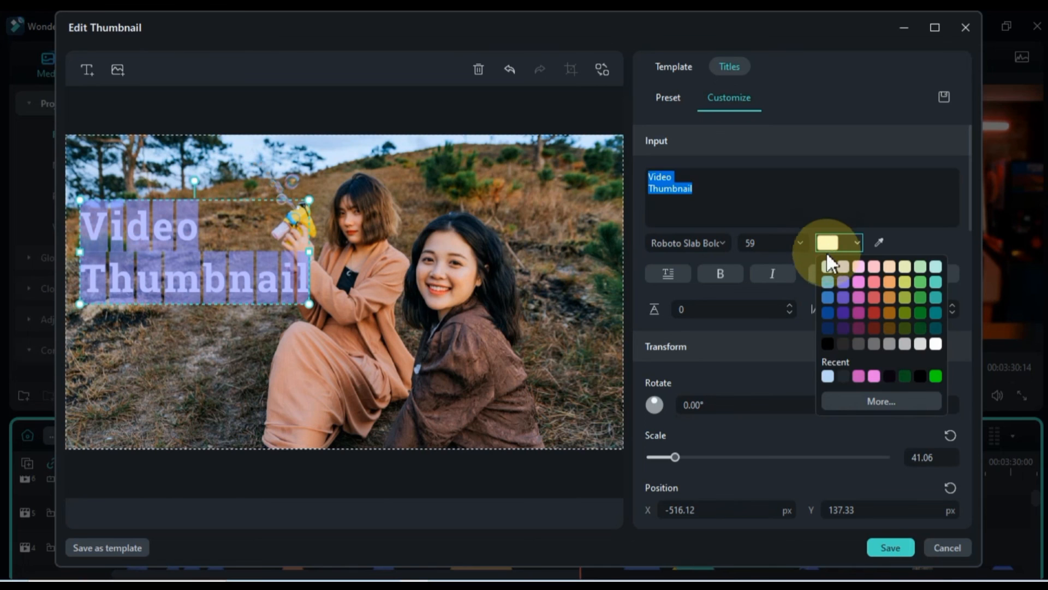
pyautogui.click(866, 398)
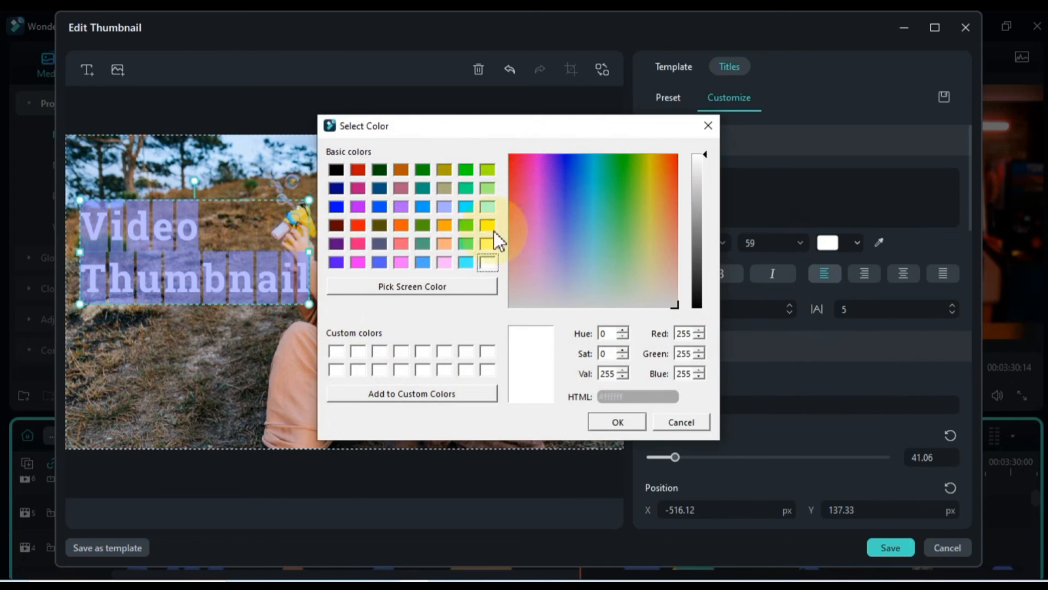
pyautogui.click(358, 225)
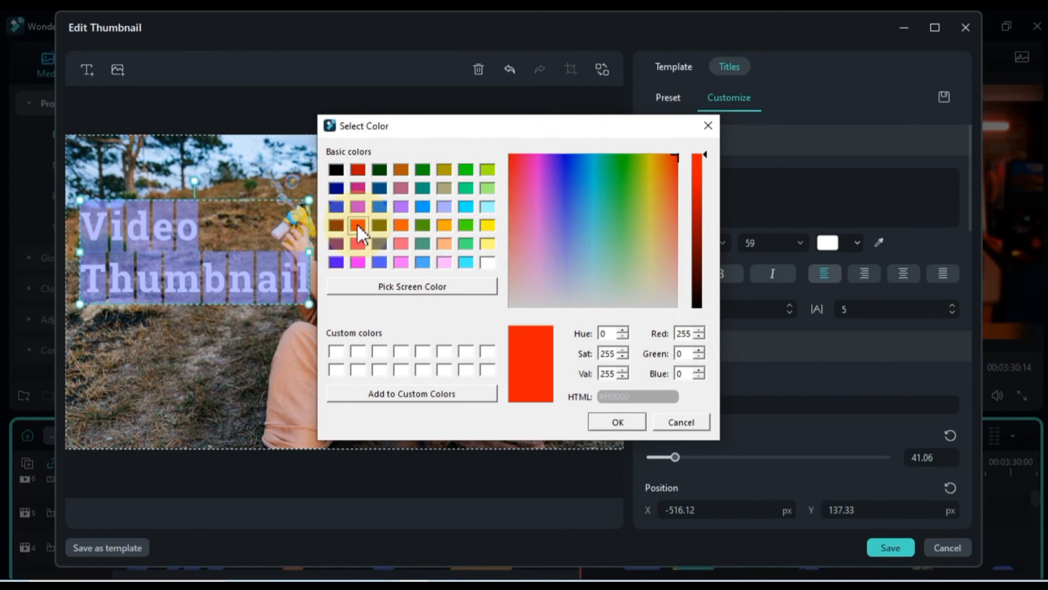
pyautogui.click(615, 420)
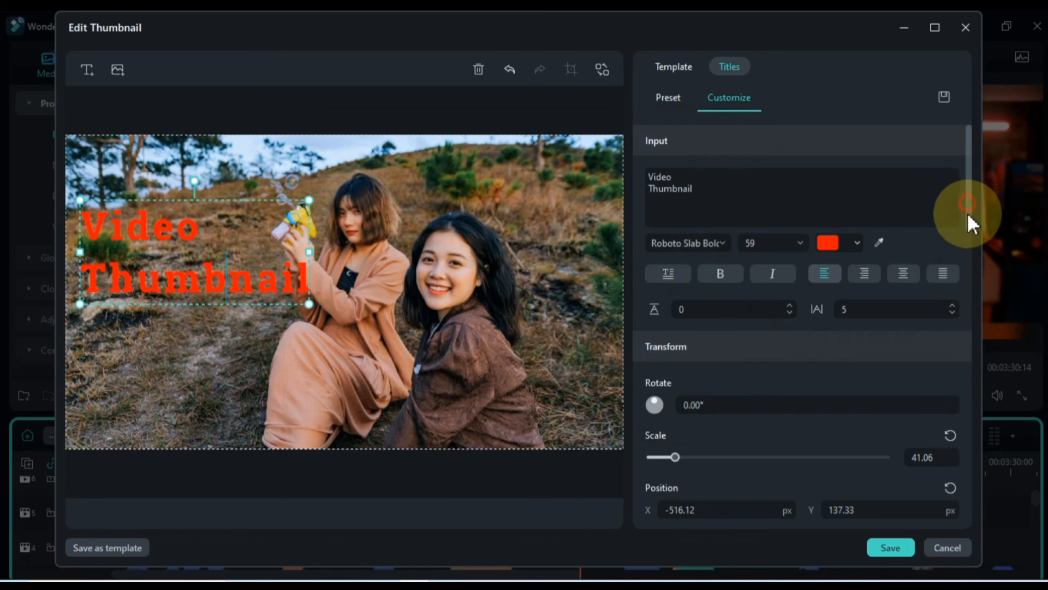
# Step: Turn on an outline for the thumbnail title and colour it basic yellow, RGB 255, 255, 0
pyautogui.moveTo(968, 212); pyautogui.dragTo(977, 347)
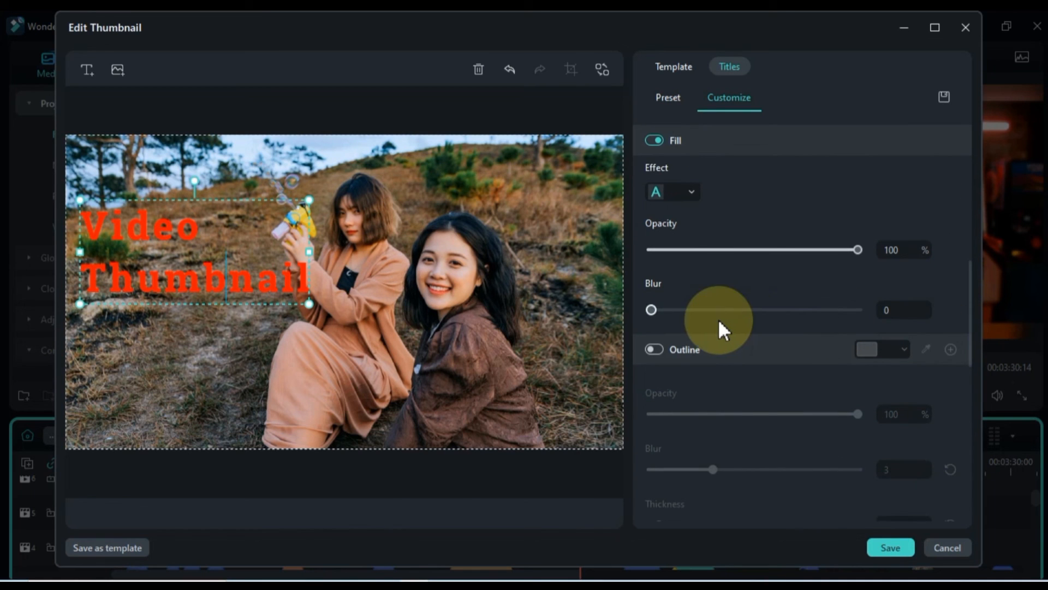
pyautogui.click(657, 350)
pyautogui.click(861, 349)
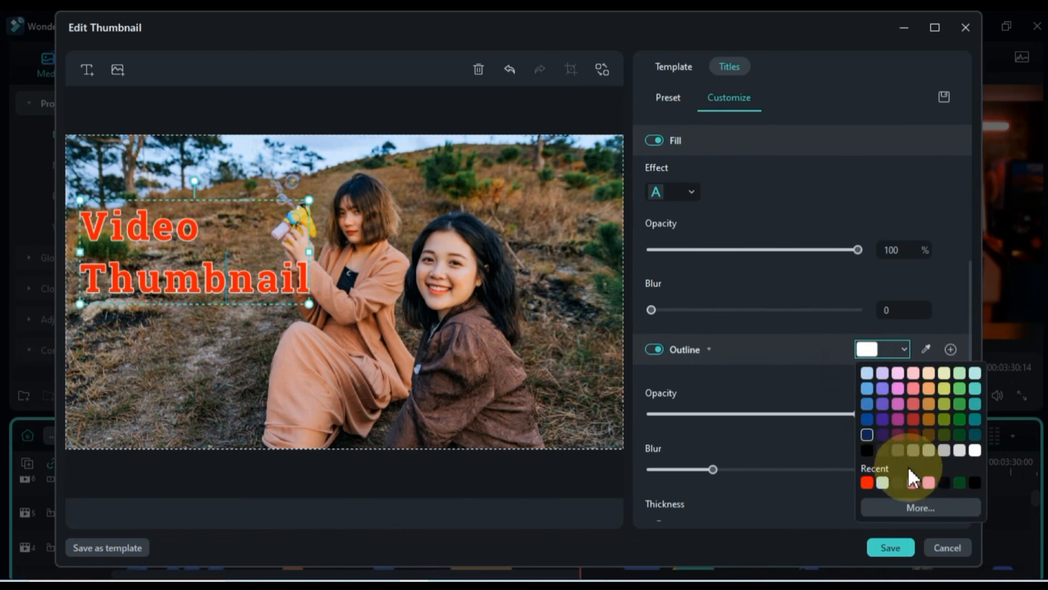
pyautogui.click(912, 507)
pyautogui.click(488, 225)
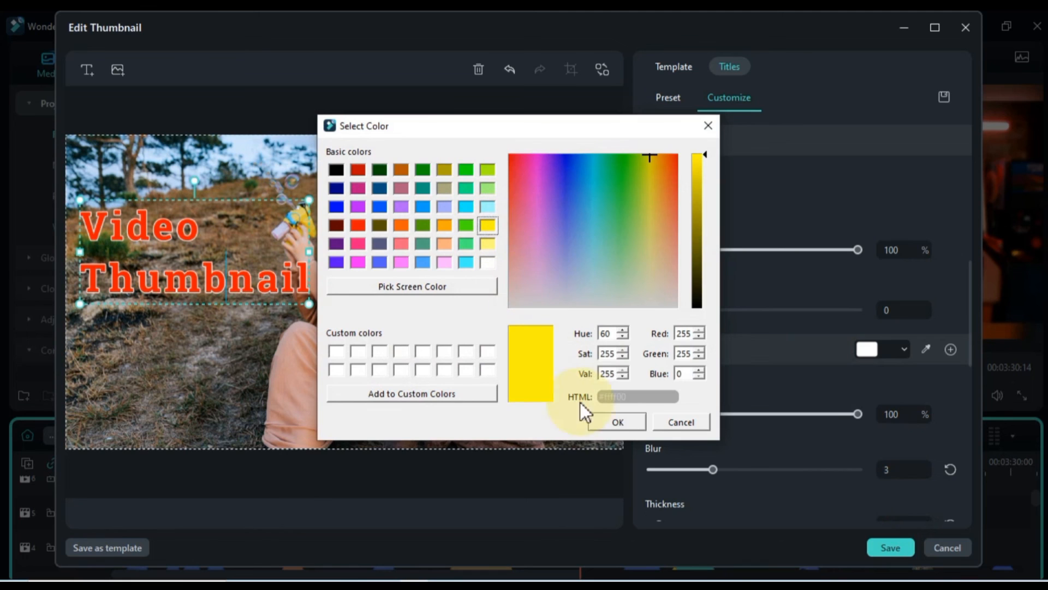
pyautogui.click(610, 423)
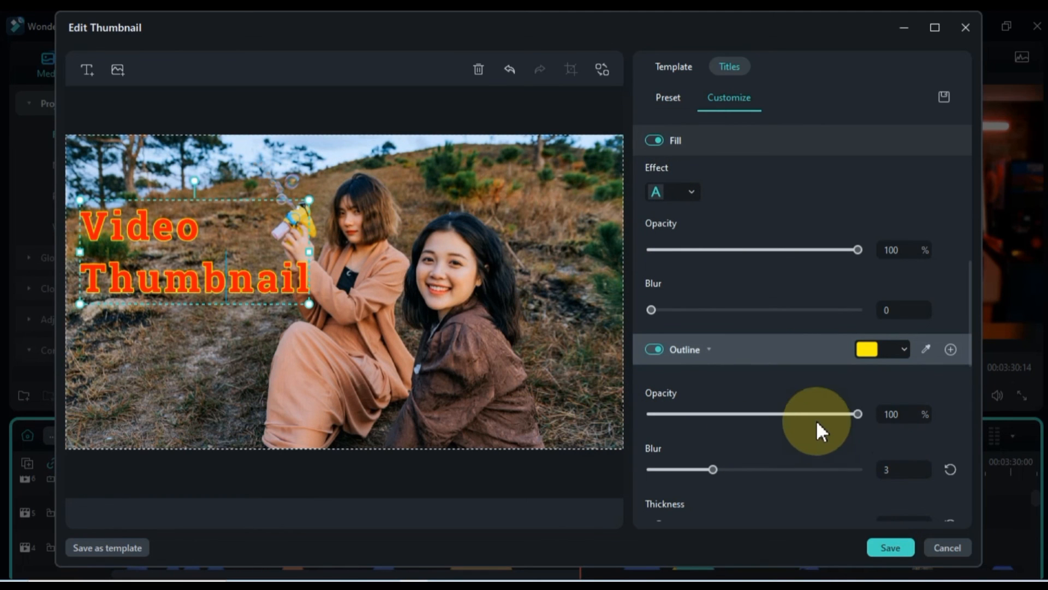
# Step: Increase the title outline's thickness to 7, leaving its blur at 3
pyautogui.moveTo(712, 468)
pyautogui.mouseDown()
pyautogui.moveTo(753, 474)
pyautogui.moveTo(722, 479)
pyautogui.mouseUp()
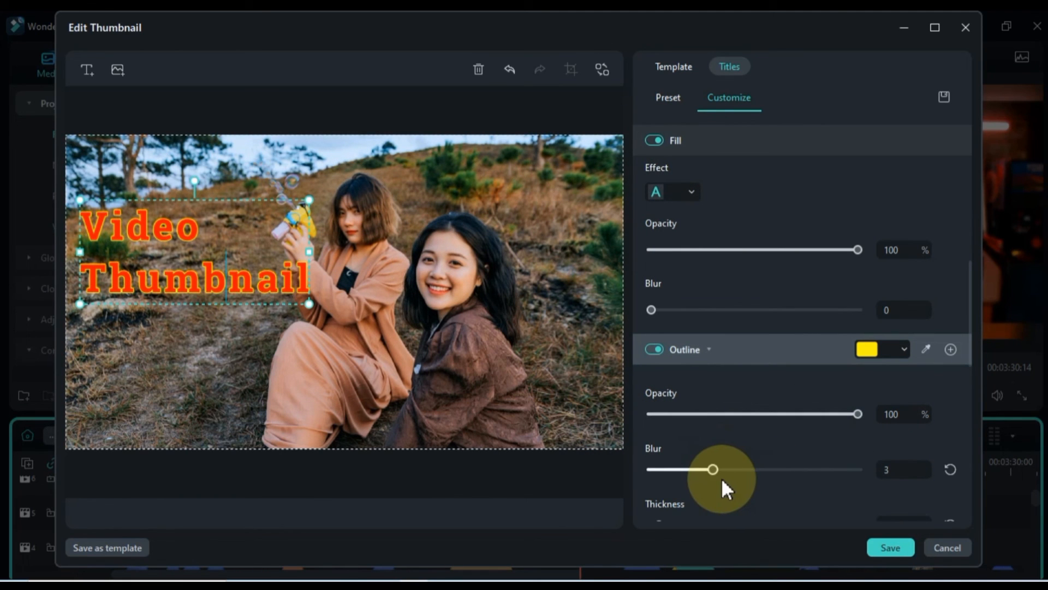
pyautogui.scroll(-1, 737, 475)
pyautogui.moveTo(657, 479); pyautogui.dragTo(679, 479)
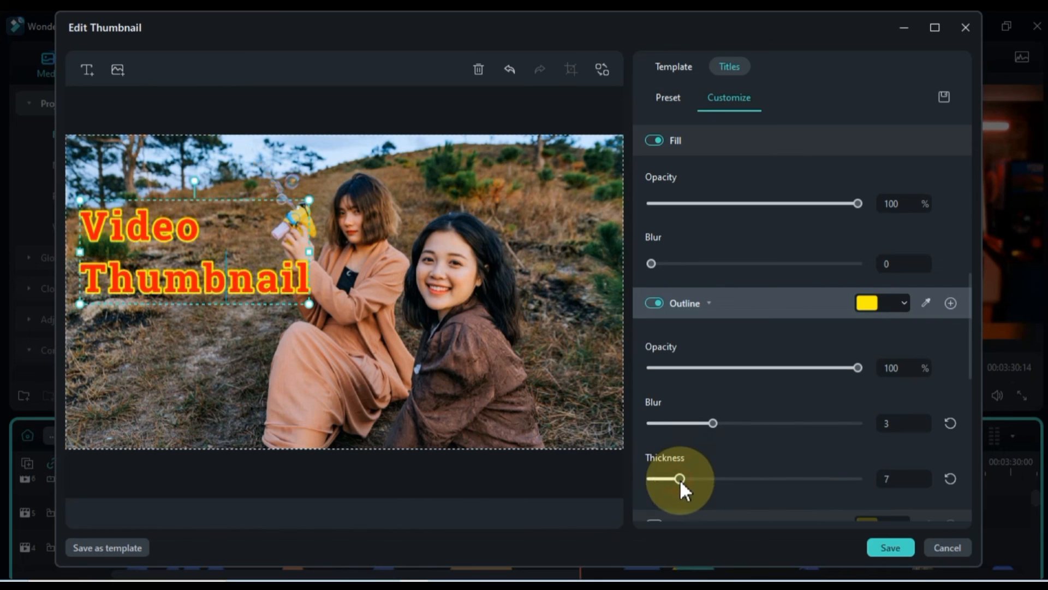
# Step: Turn on the thumbnail title's shadow and raise the shadow blur to 14
pyautogui.scroll(-3, 775, 458)
pyautogui.click(654, 340)
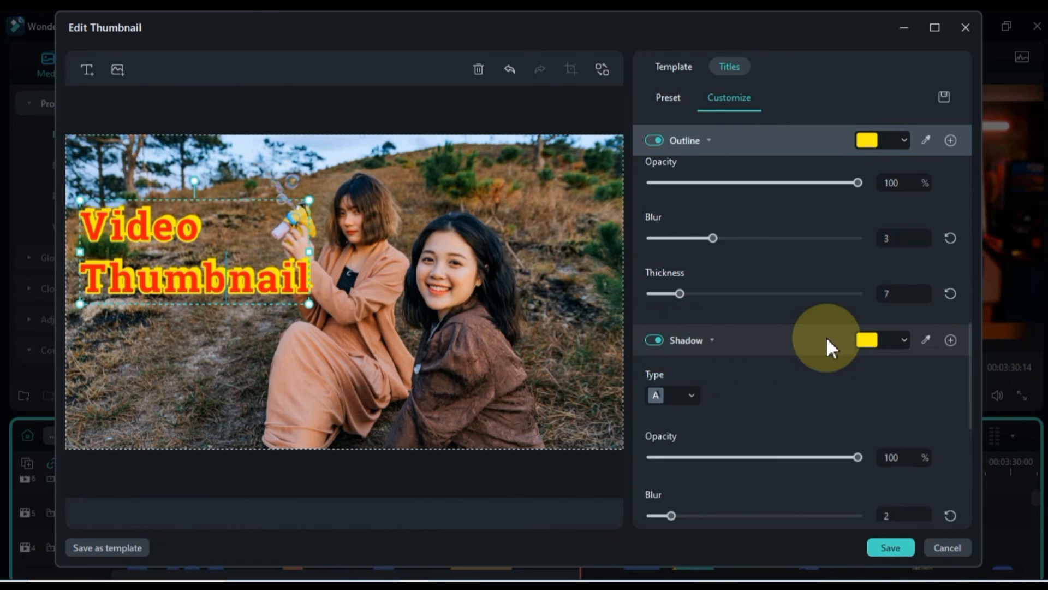
pyautogui.scroll(-2, 781, 394)
pyautogui.moveTo(671, 423); pyautogui.dragTo(793, 424)
pyautogui.scroll(-2, 766, 447)
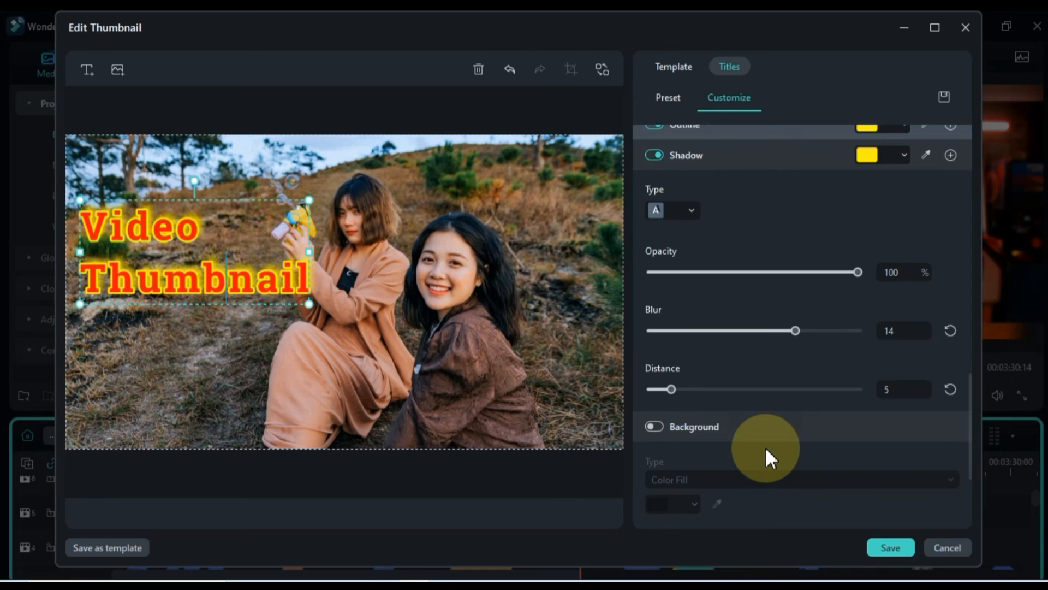
# Step: Review the remaining title style options and save the edited thumbnail to the export settings
pyautogui.scroll(-3, 765, 447)
pyautogui.scroll(8, 765, 447)
pyautogui.scroll(4, 765, 447)
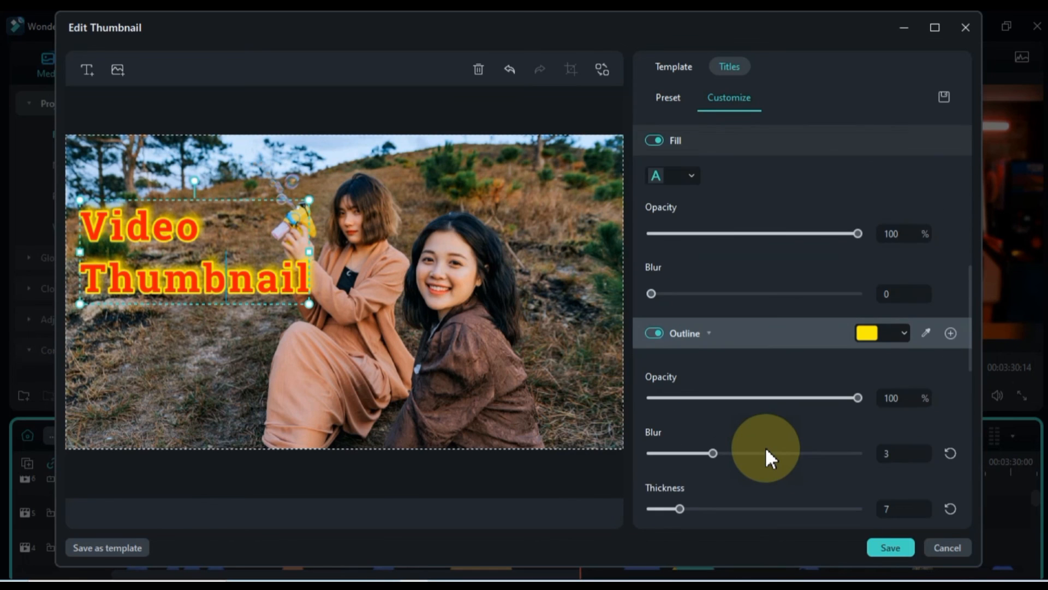
pyautogui.click(885, 545)
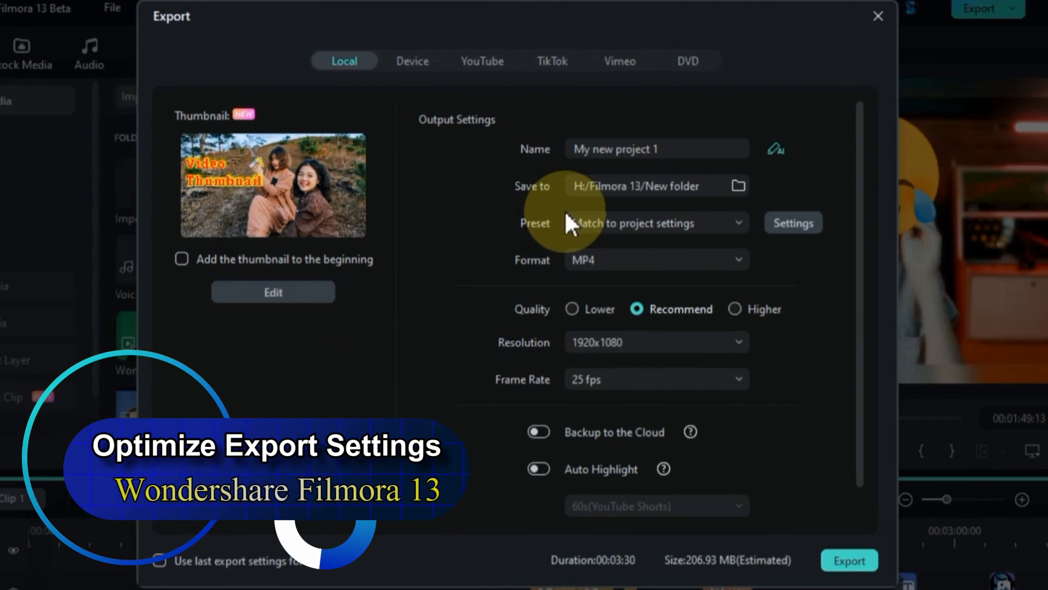
# Step: Name the export "My video" and confirm H:/Filmora 13/New folder as its save location
pyautogui.click(683, 145)
pyautogui.hotkey('ctrl', 'a')
pyautogui.write('My video')
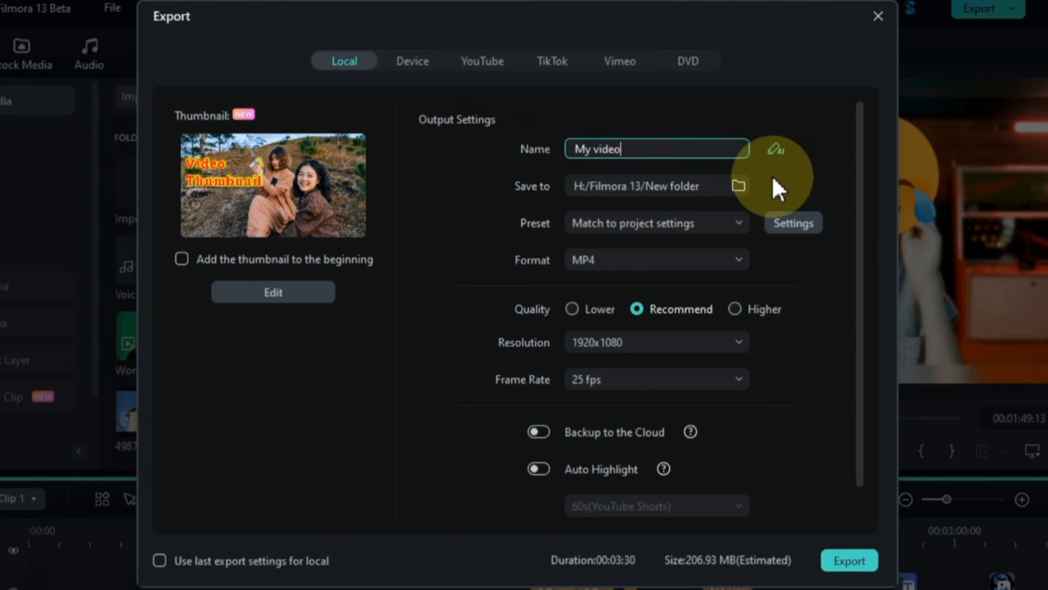
pyautogui.click(738, 186)
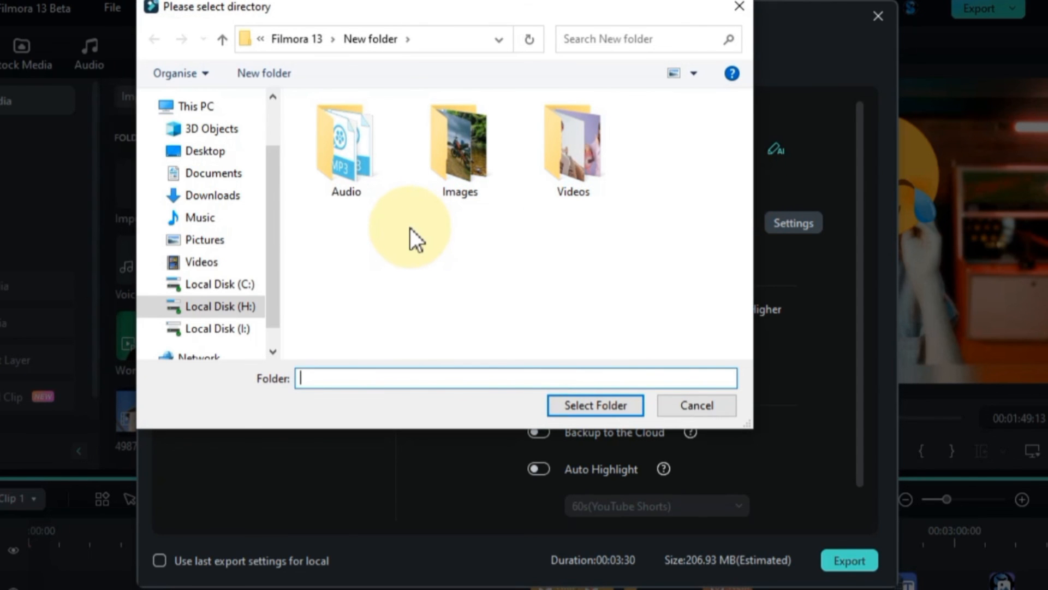
pyautogui.click(595, 405)
# Step: Keep the export preset on Match to project settings and the format on MP4
pyautogui.click(636, 222)
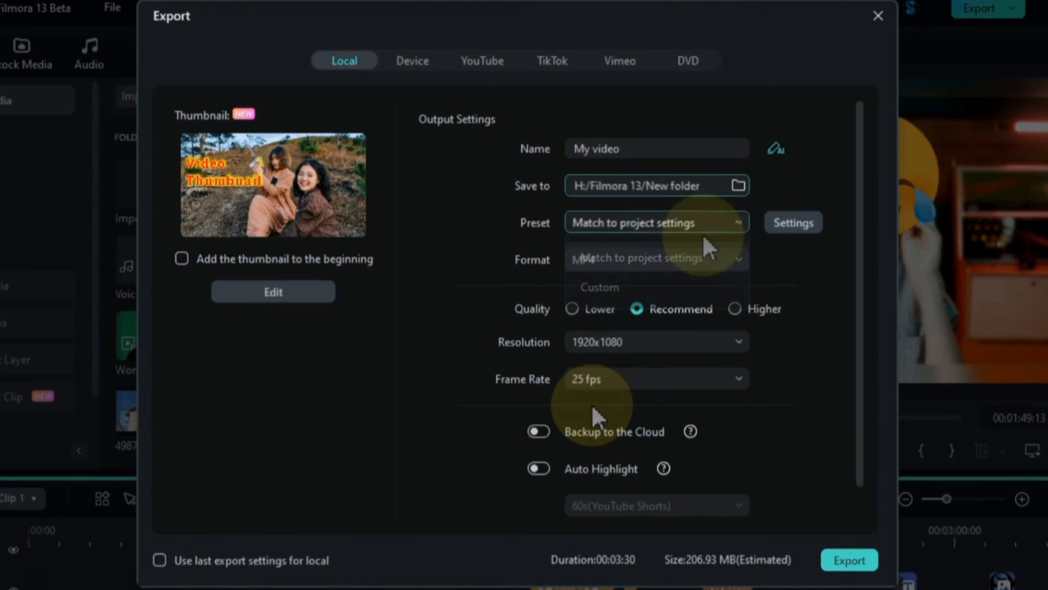
pyautogui.click(684, 258)
pyautogui.click(682, 258)
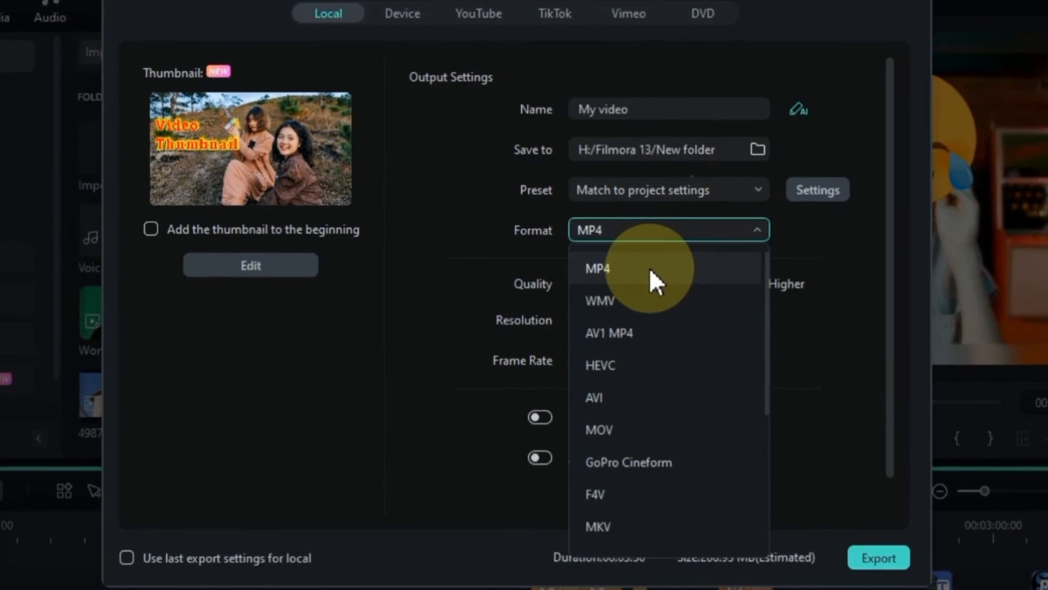
pyautogui.click(664, 236)
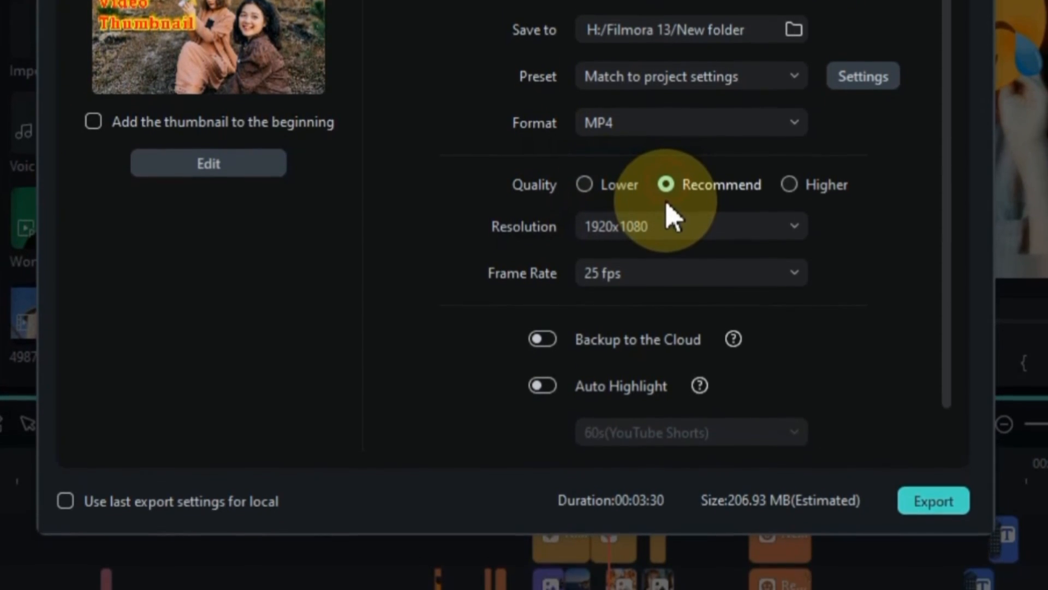
# Step: Keep the export resolution at 1920x1080 and set the frame rate to 30 fps
pyautogui.click(662, 232)
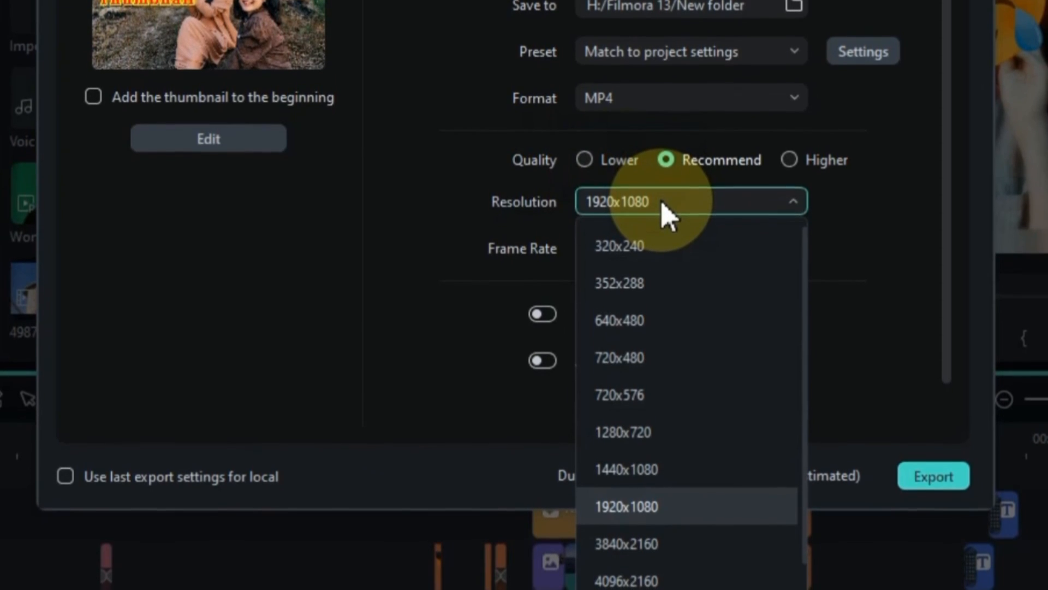
pyautogui.click(662, 197)
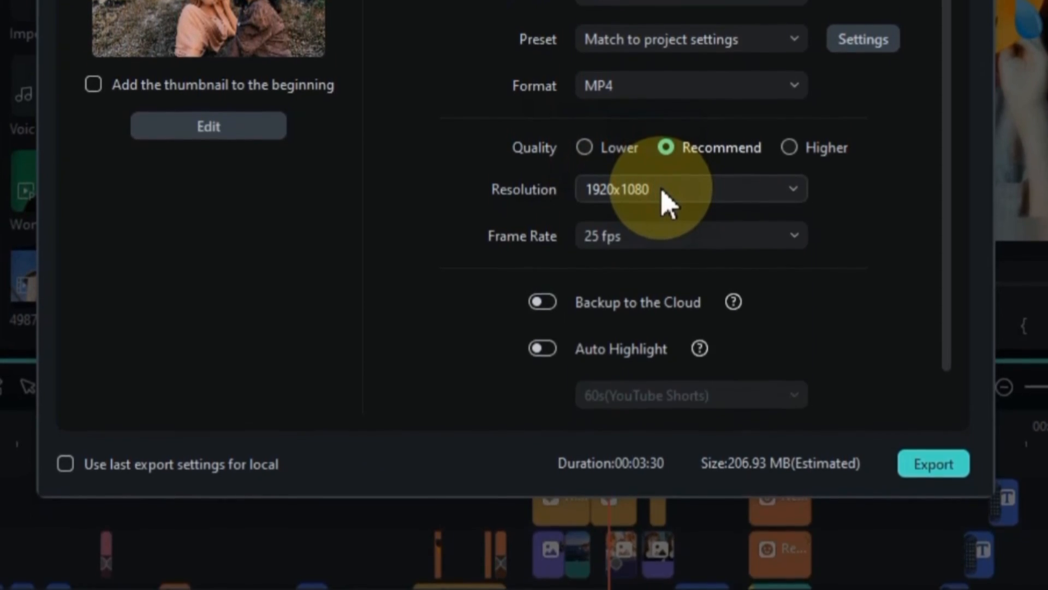
pyautogui.click(658, 230)
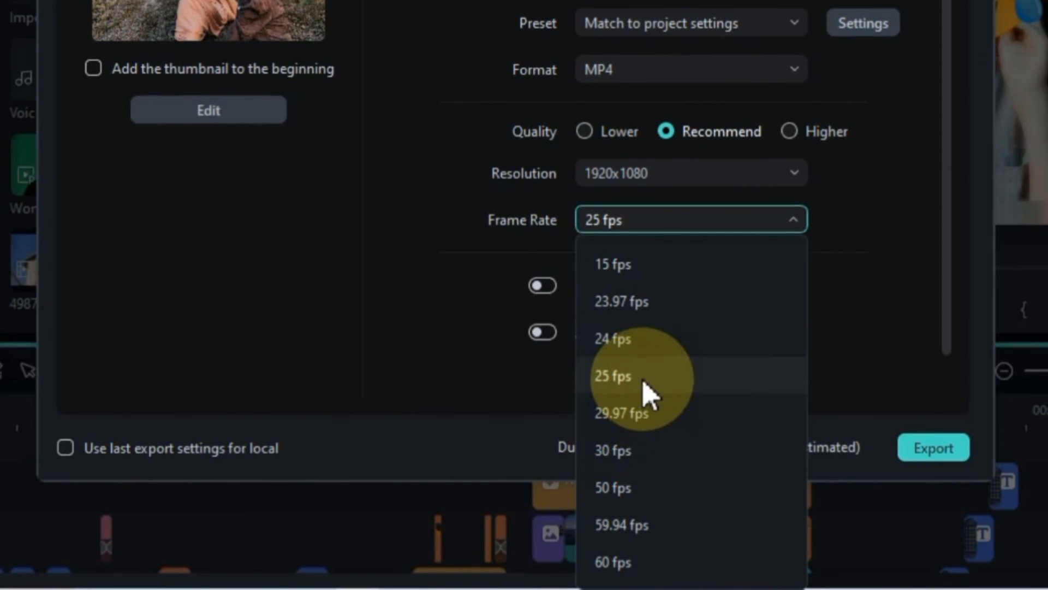
pyautogui.click(649, 451)
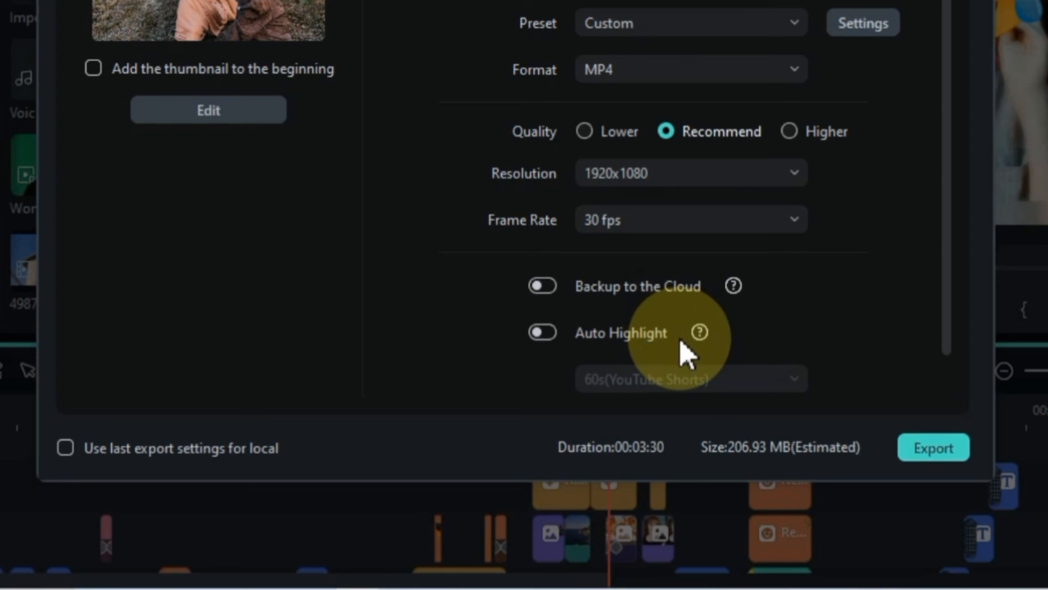
# Step: Enable reusing the last export settings for local exports and start exporting the video
pyautogui.moveTo(134, 465)
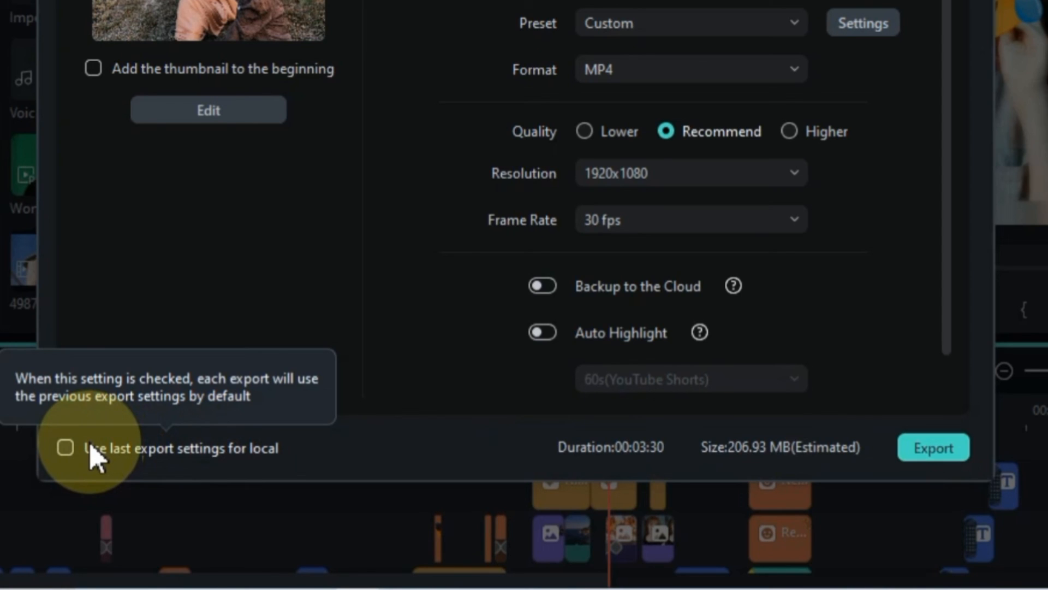
pyautogui.click(68, 448)
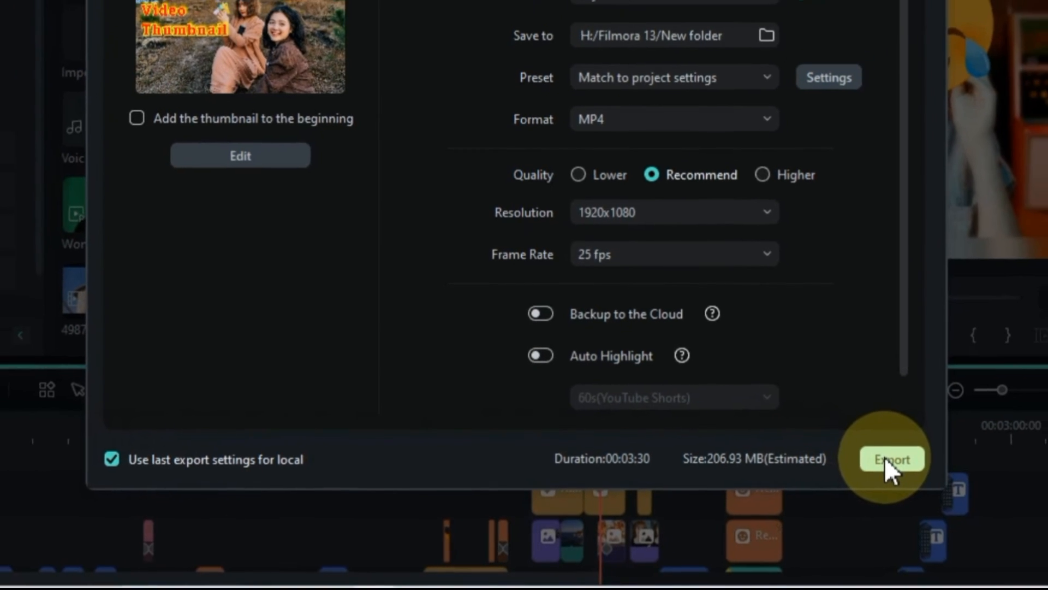
pyautogui.click(846, 471)
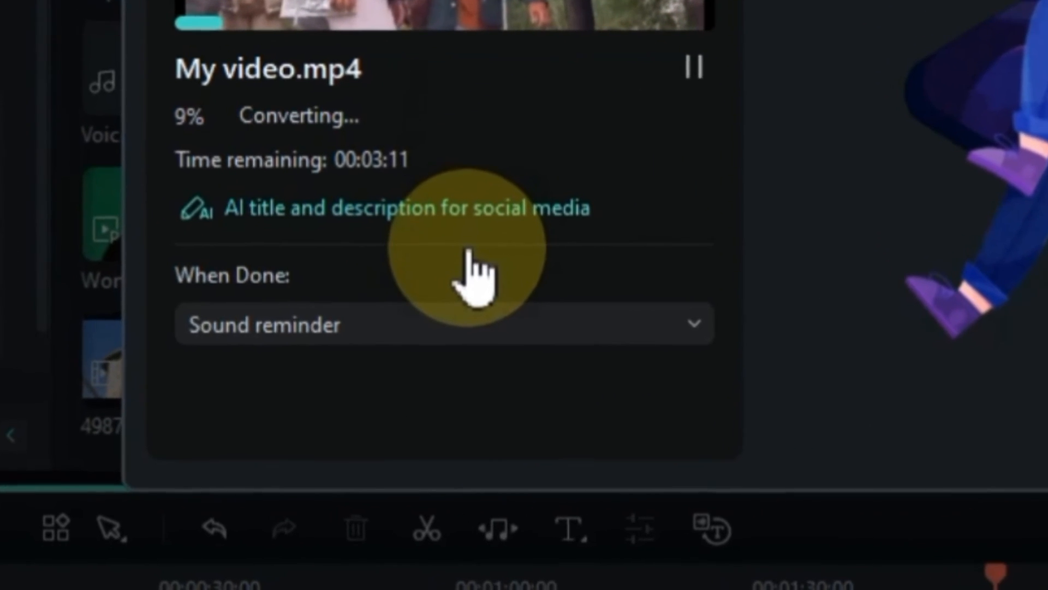
# Step: Keep Sound reminder as the action for when the export is done and try pausing the conversion
pyautogui.click(499, 296)
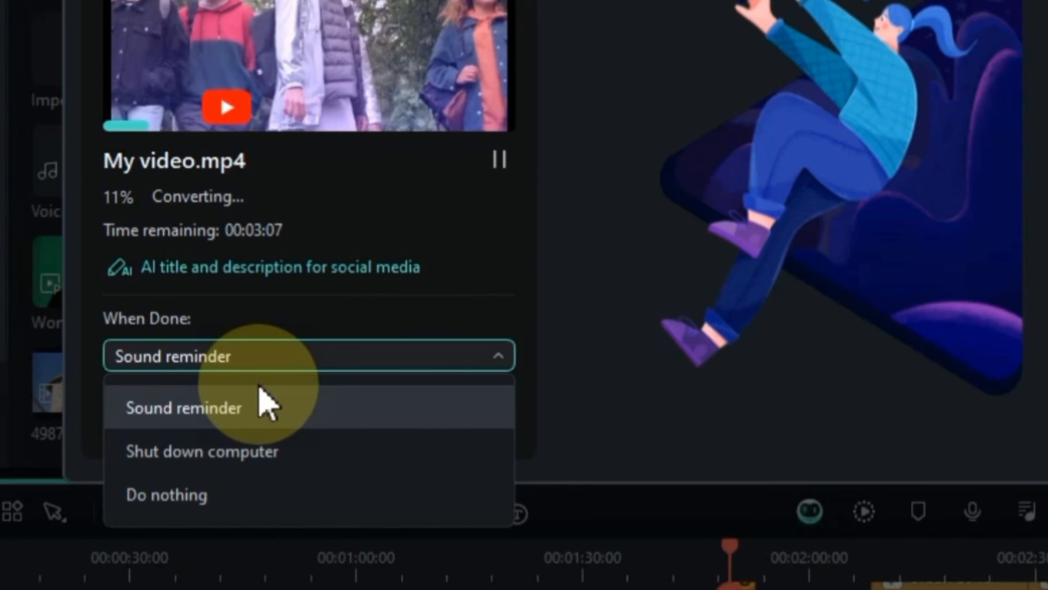
pyautogui.click(266, 406)
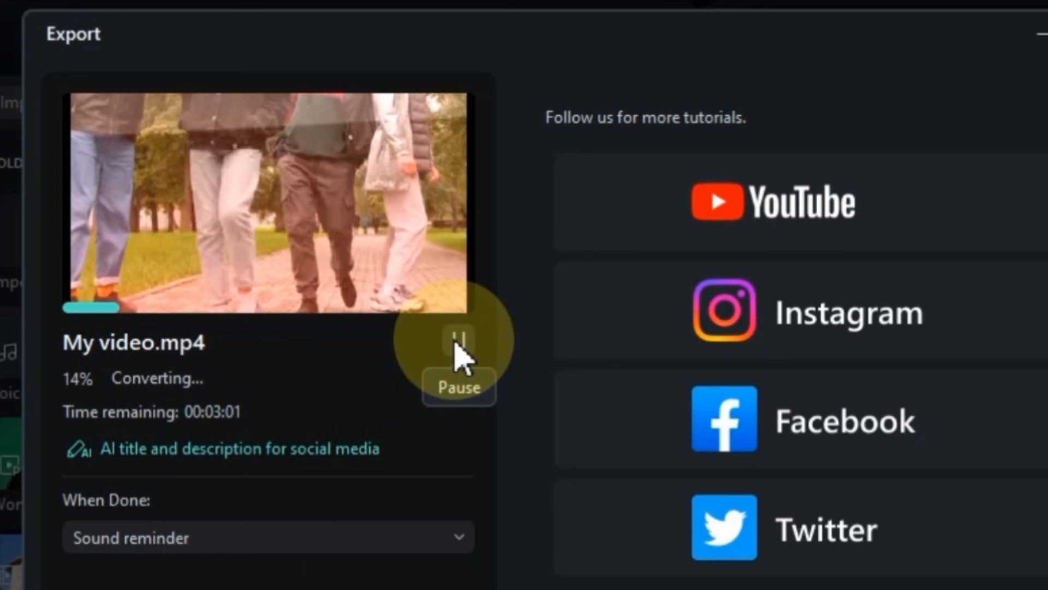
pyautogui.click(458, 339)
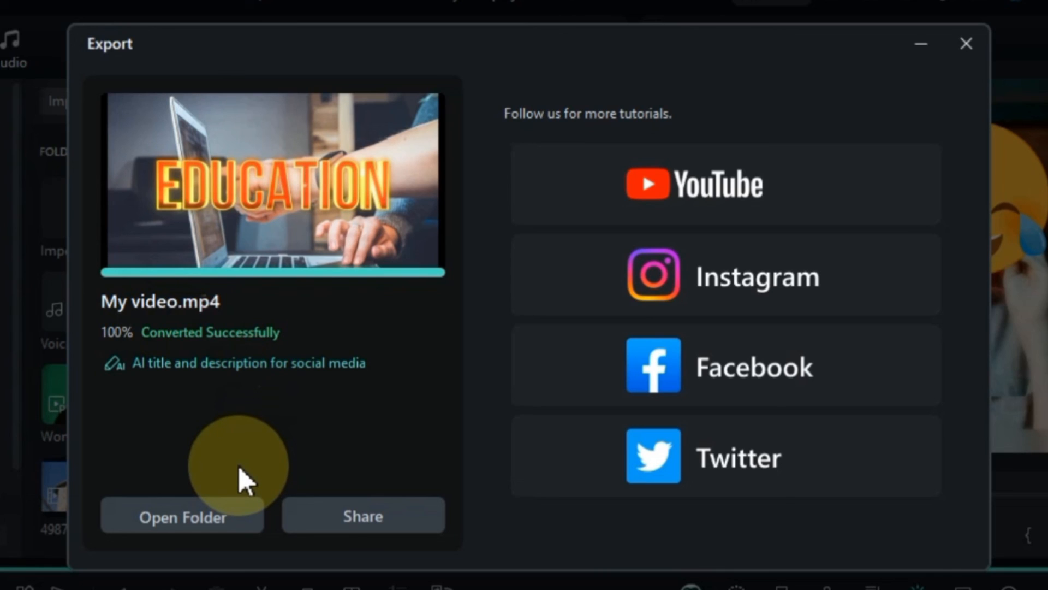
# Step: Open the export folder, play My video.mp4 and skip through its first 30 seconds or so
pyautogui.click(207, 514)
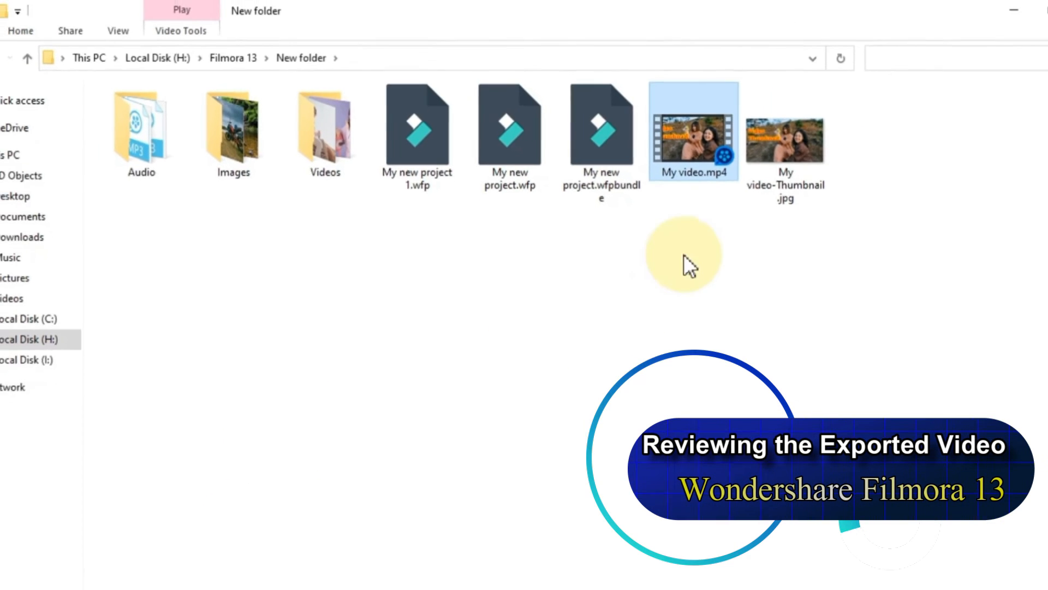
pyautogui.doubleClick(672, 171)
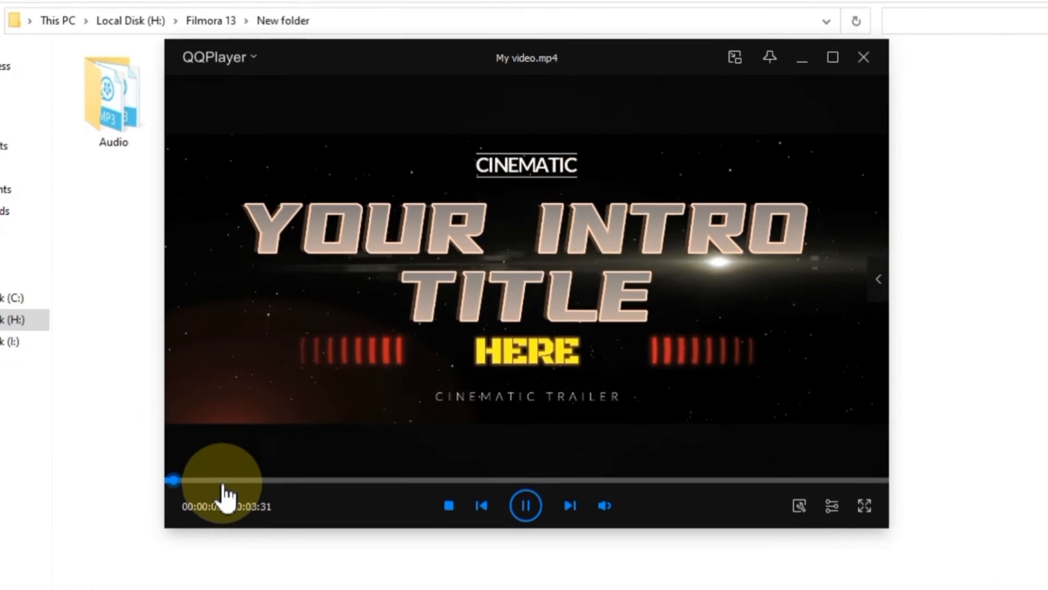
pyautogui.click(209, 481)
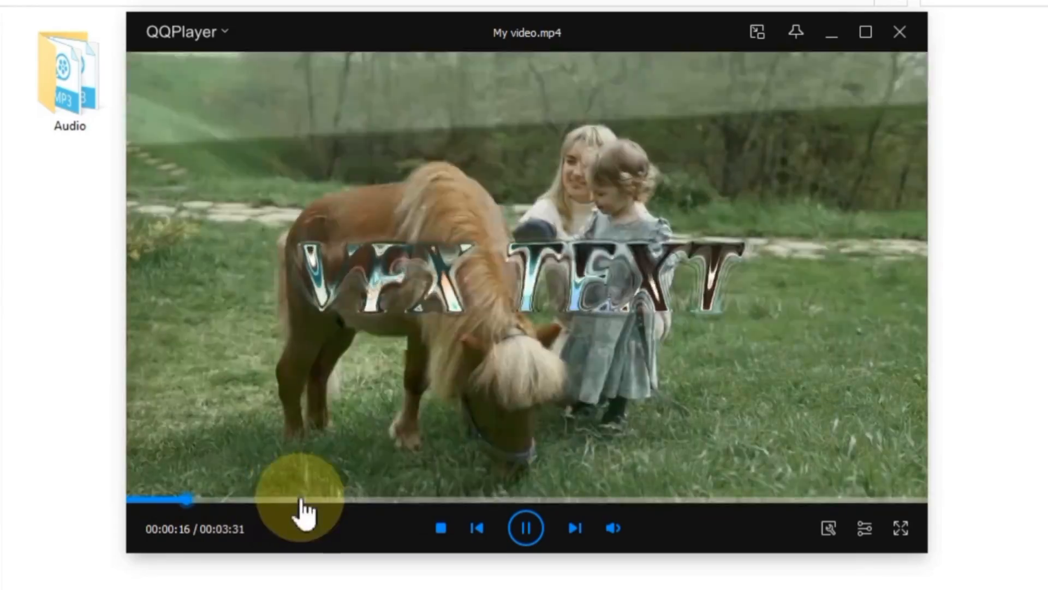
pyautogui.click(326, 500)
pyautogui.click(241, 500)
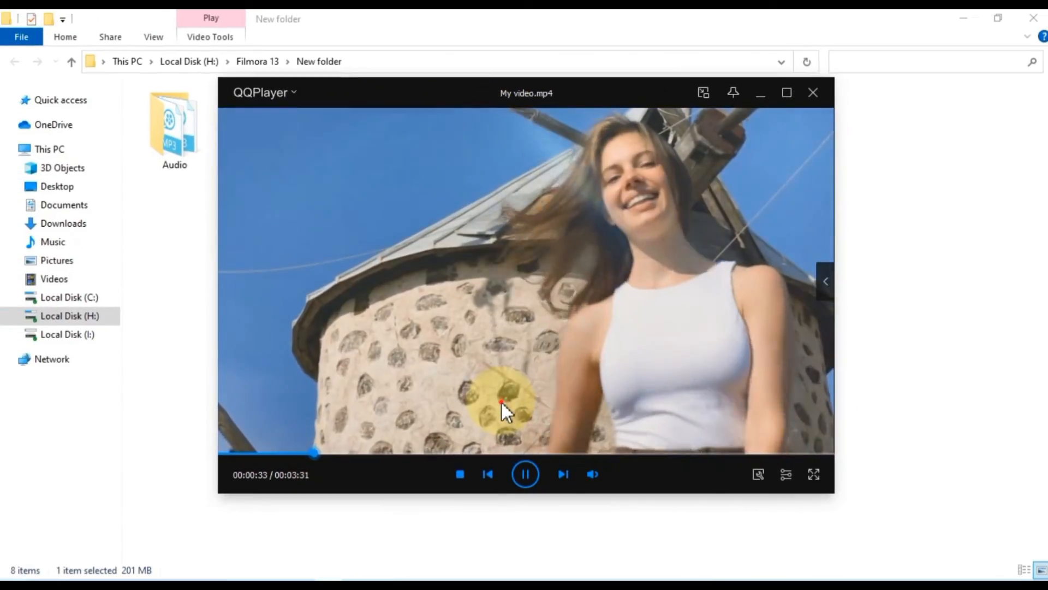
# Step: Watch the exported video briefly in full screen, jump through its remaining sections and close the player
pyautogui.doubleClick(500, 401)
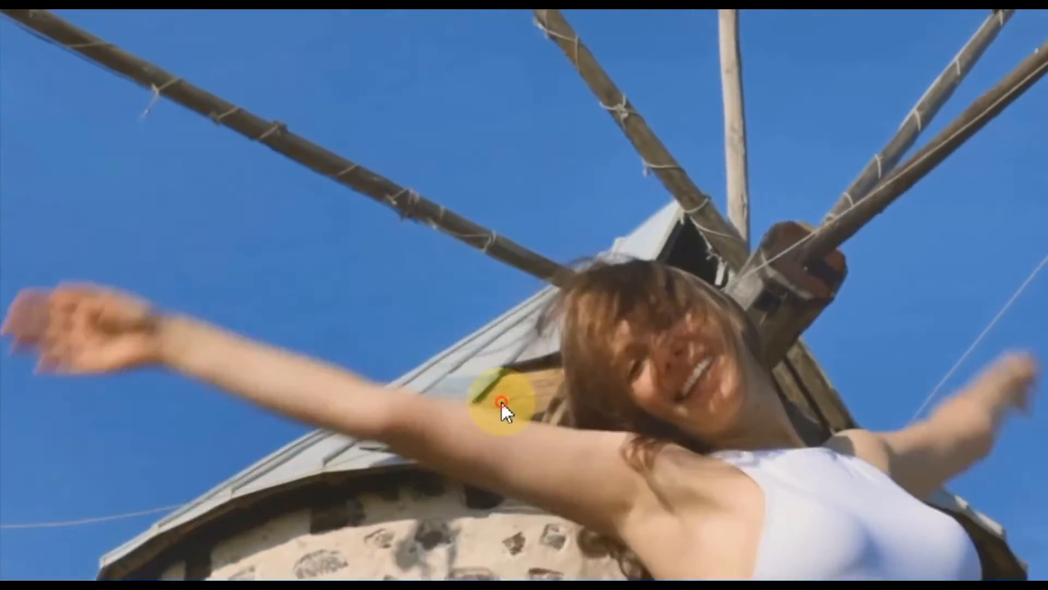
pyautogui.doubleClick(500, 401)
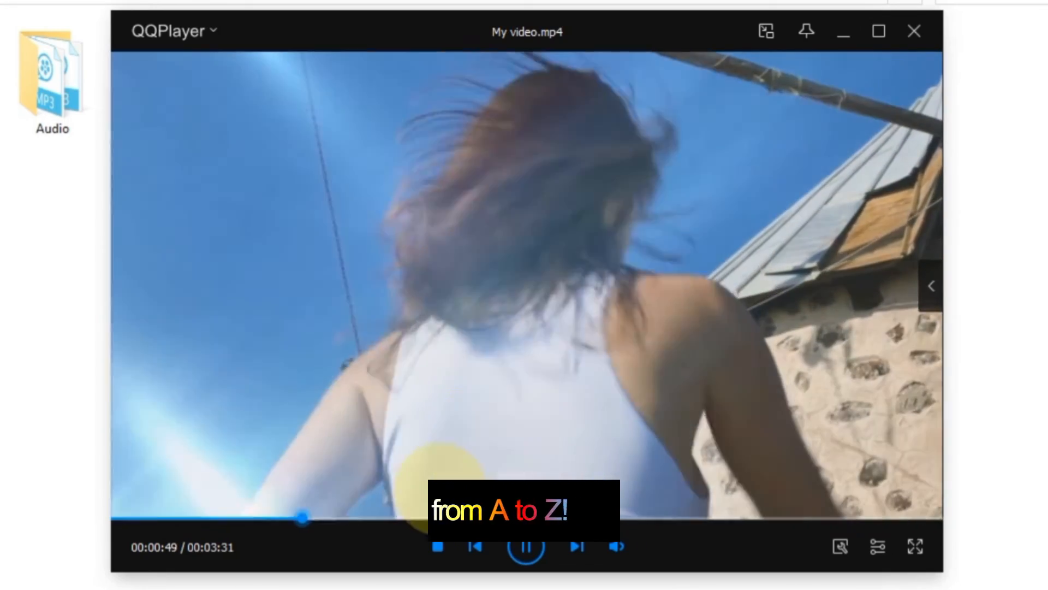
pyautogui.click(391, 517)
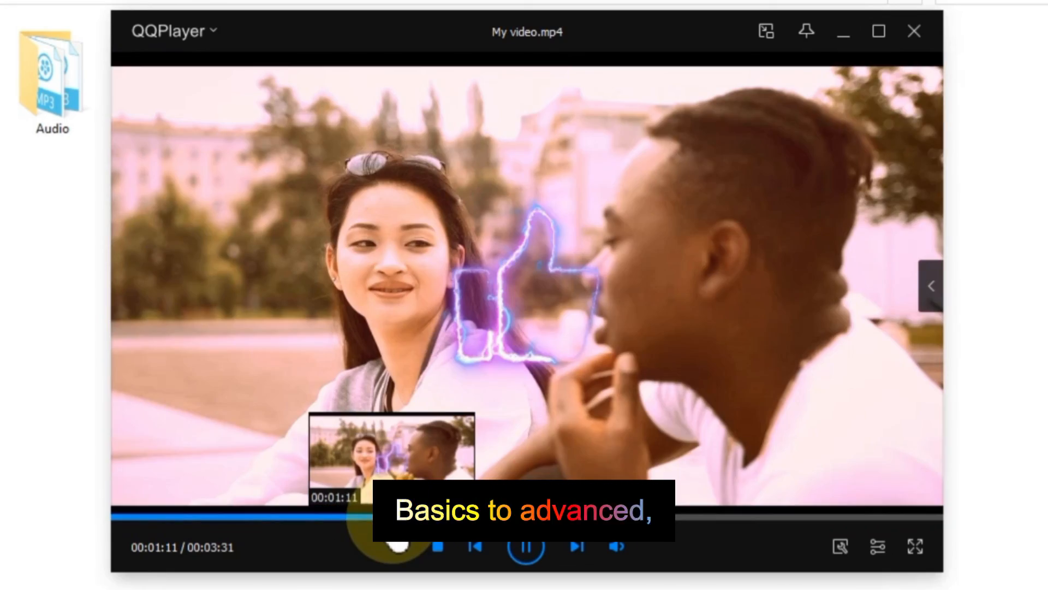
pyautogui.click(527, 516)
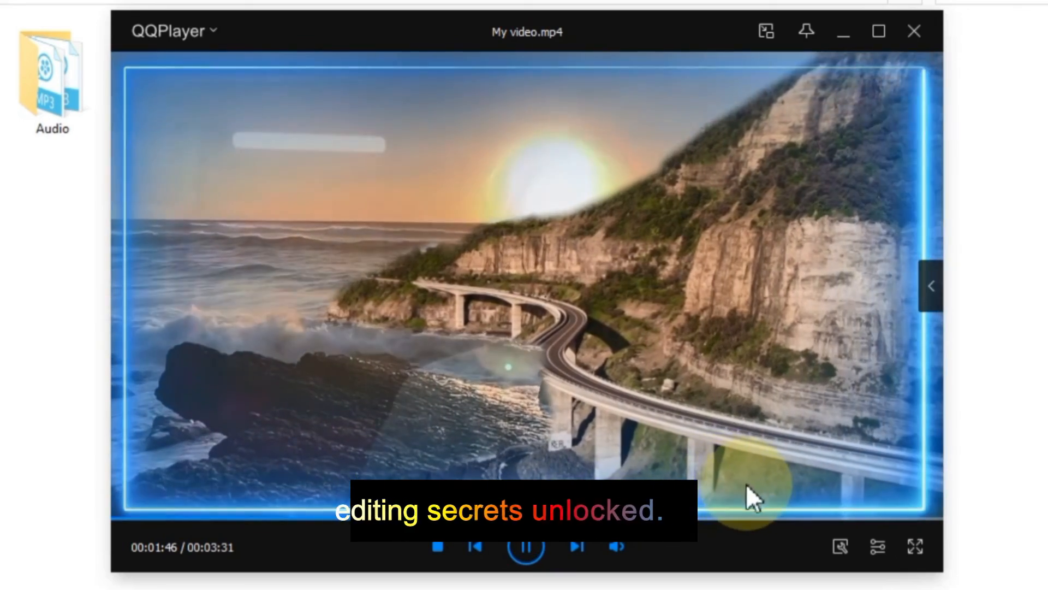
pyautogui.click(772, 517)
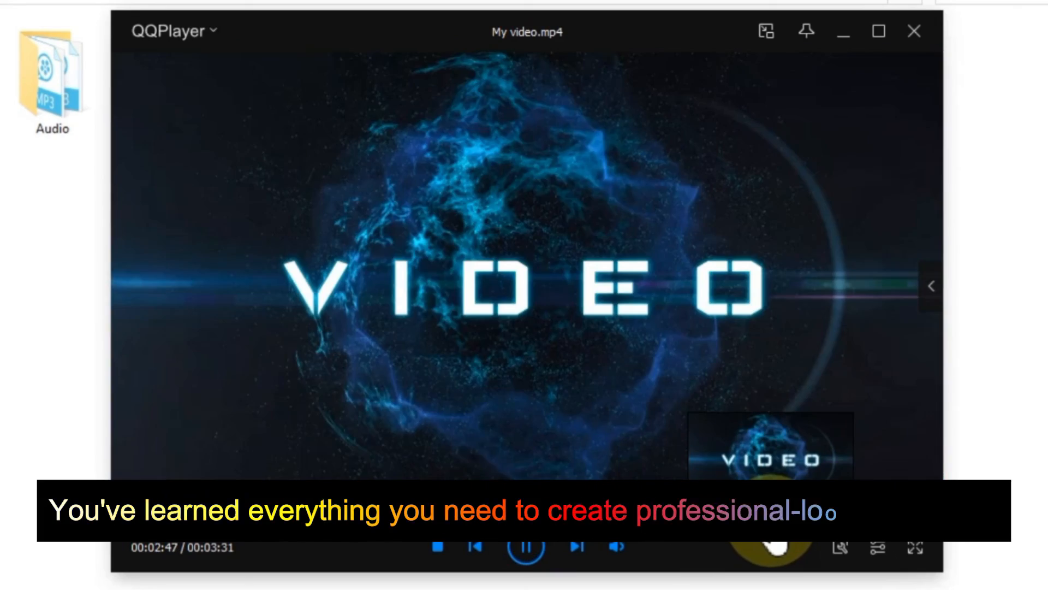
pyautogui.click(860, 516)
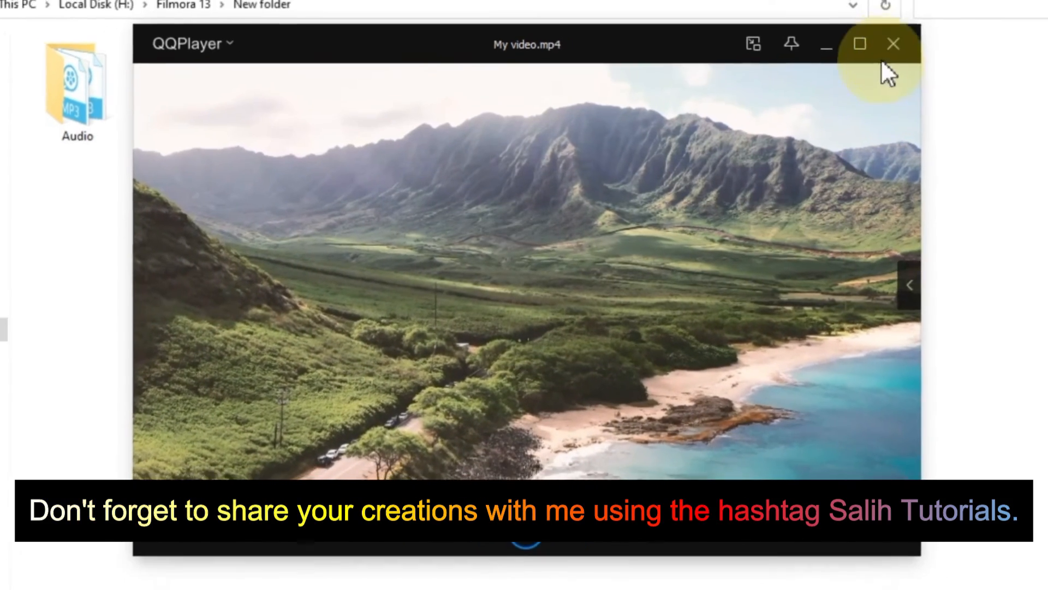
pyautogui.click(914, 32)
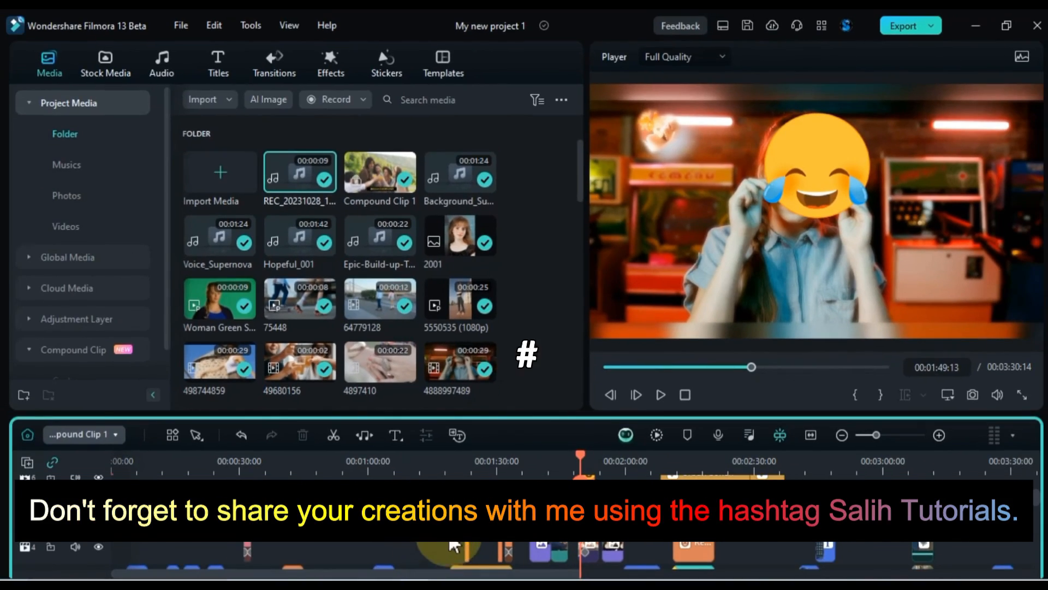